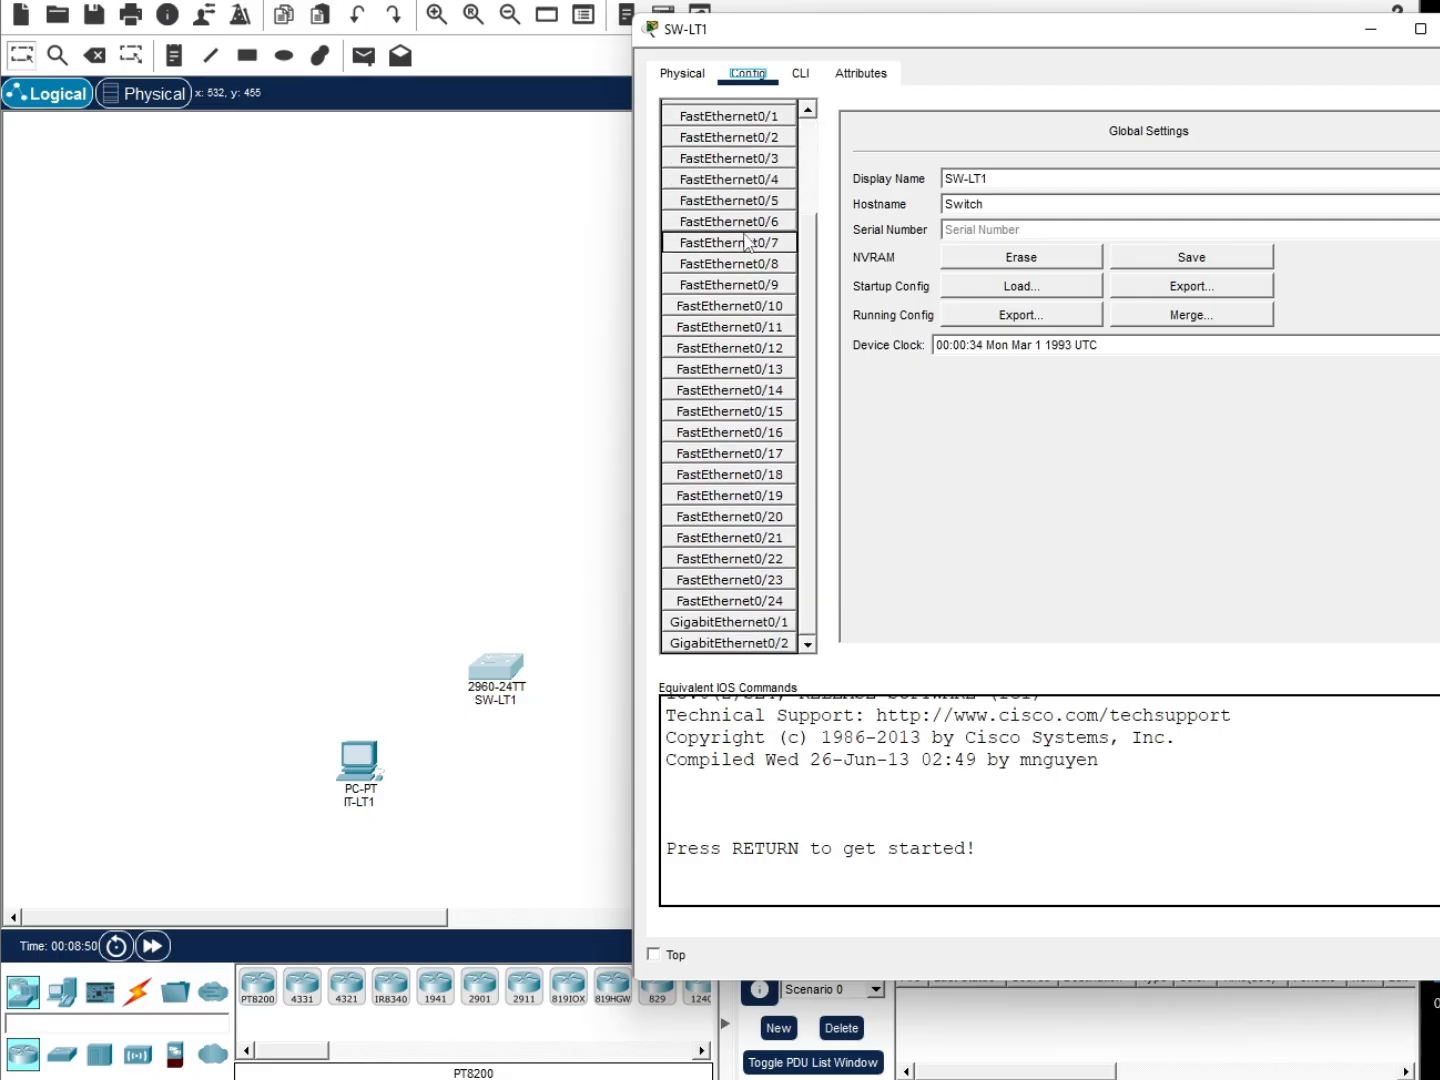
Connect PC IT-LT1's RS 232 port to switch SW-LT1's console port with a console cable
{"action": "scroll", "coordinate": [746, 246], "scroll_direction": "up", "scroll_amount": 3}
{"action": "left_click", "coordinate": [682, 73]}
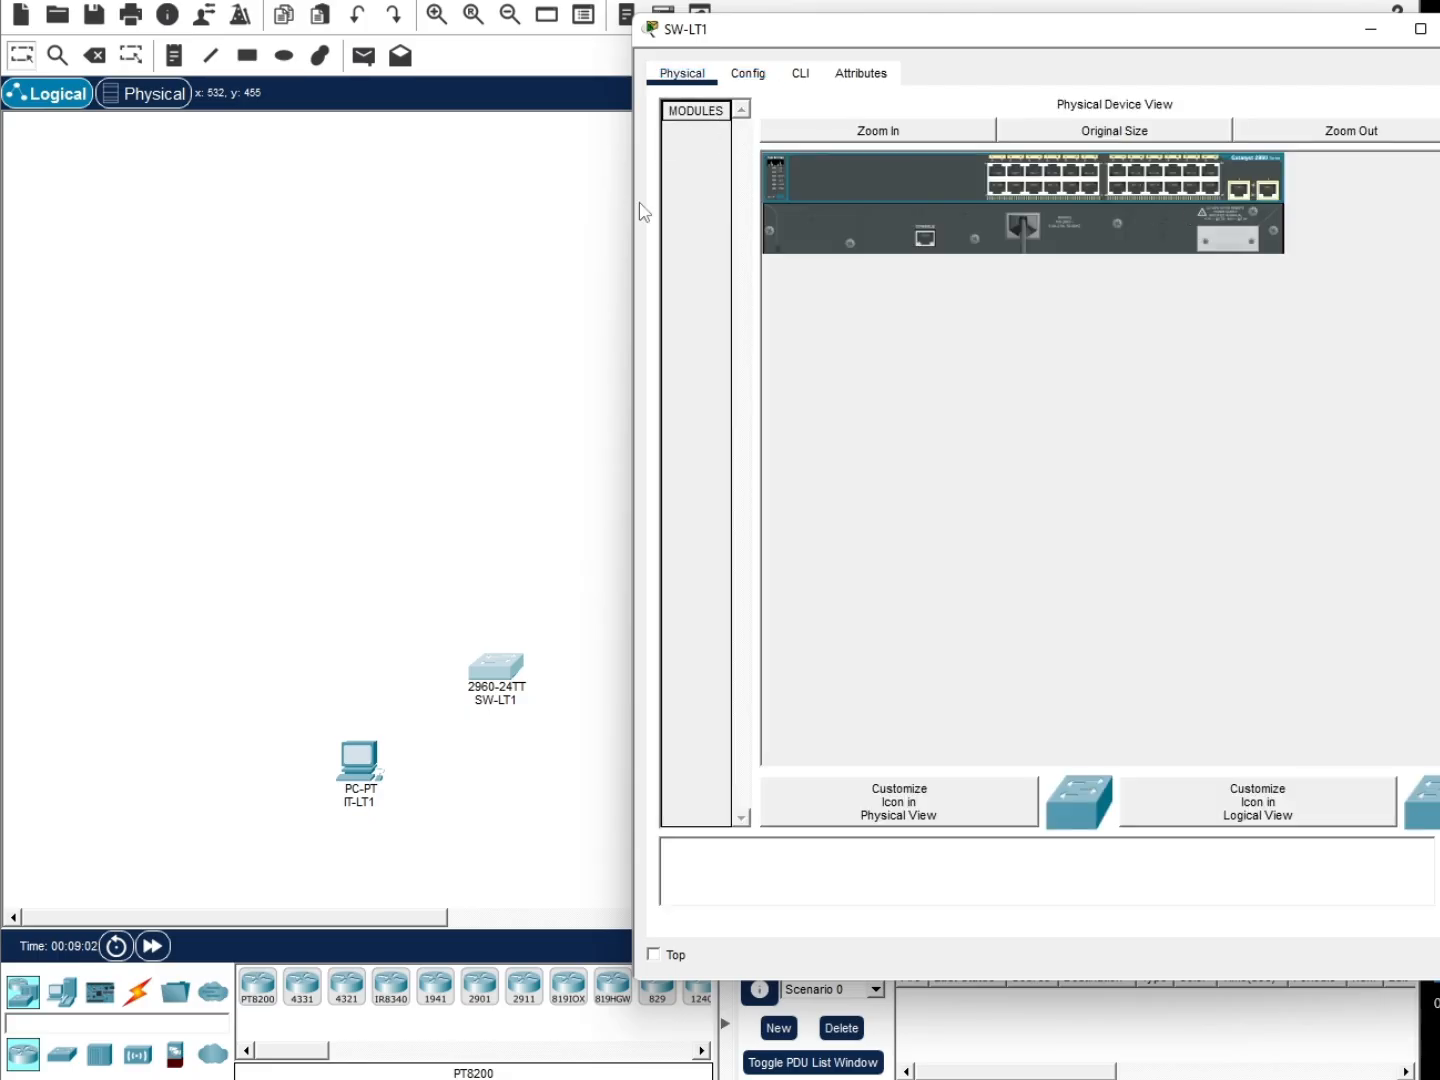
{"action": "left_click", "coordinate": [399, 660]}
{"action": "left_click", "coordinate": [137, 992]}
{"action": "left_click", "coordinate": [302, 987]}
{"action": "left_click", "coordinate": [367, 781]}
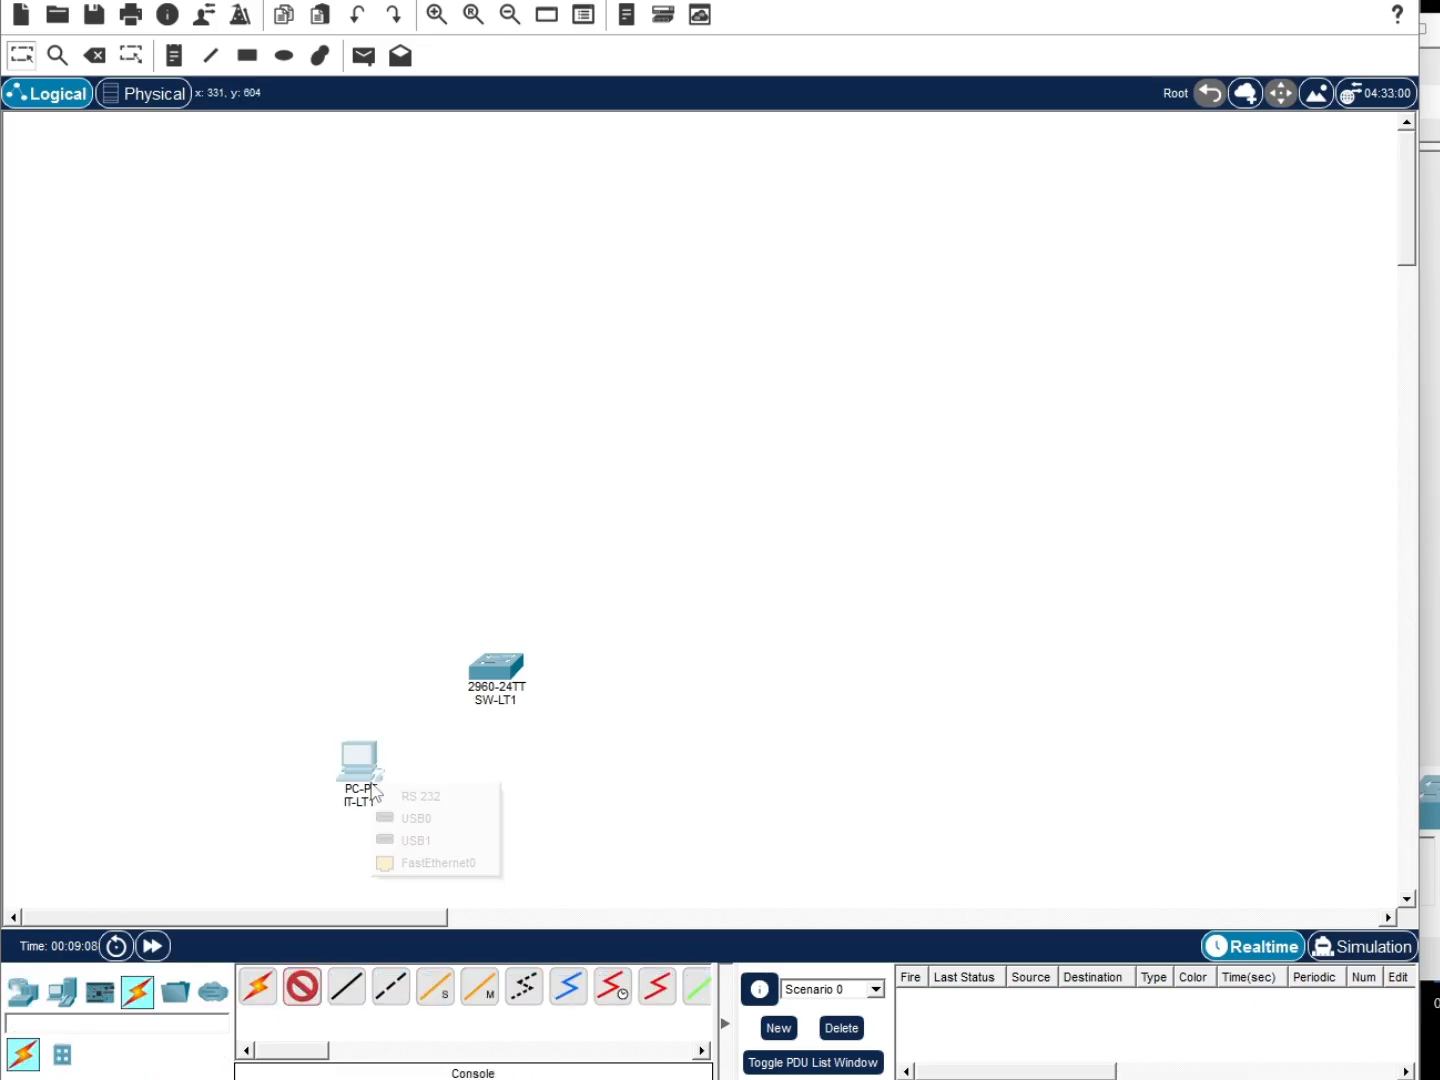
{"action": "left_click", "coordinate": [410, 800]}
{"action": "left_click", "coordinate": [496, 667]}
{"action": "left_click", "coordinate": [561, 81]}
Reposition SW-LT1 and PC IT-LT1 slightly and open the PC's device window
{"action": "left_click_drag", "start_coordinate": [506, 678], "coordinate": [530, 671]}
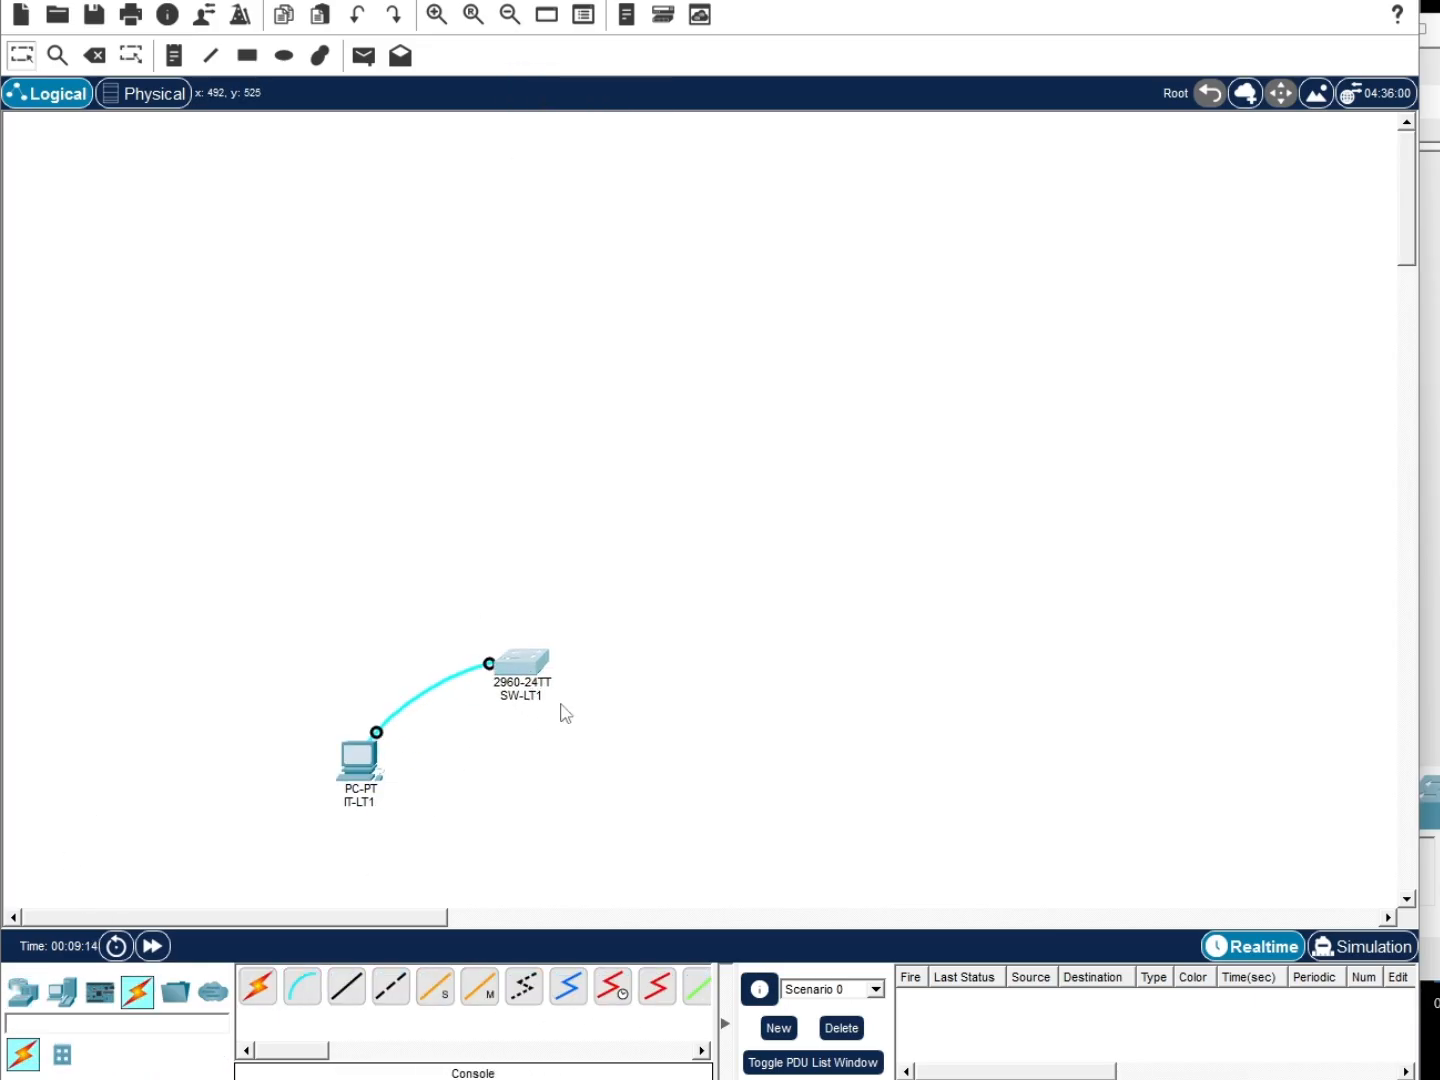
{"action": "left_click_drag", "start_coordinate": [356, 764], "coordinate": [360, 742]}
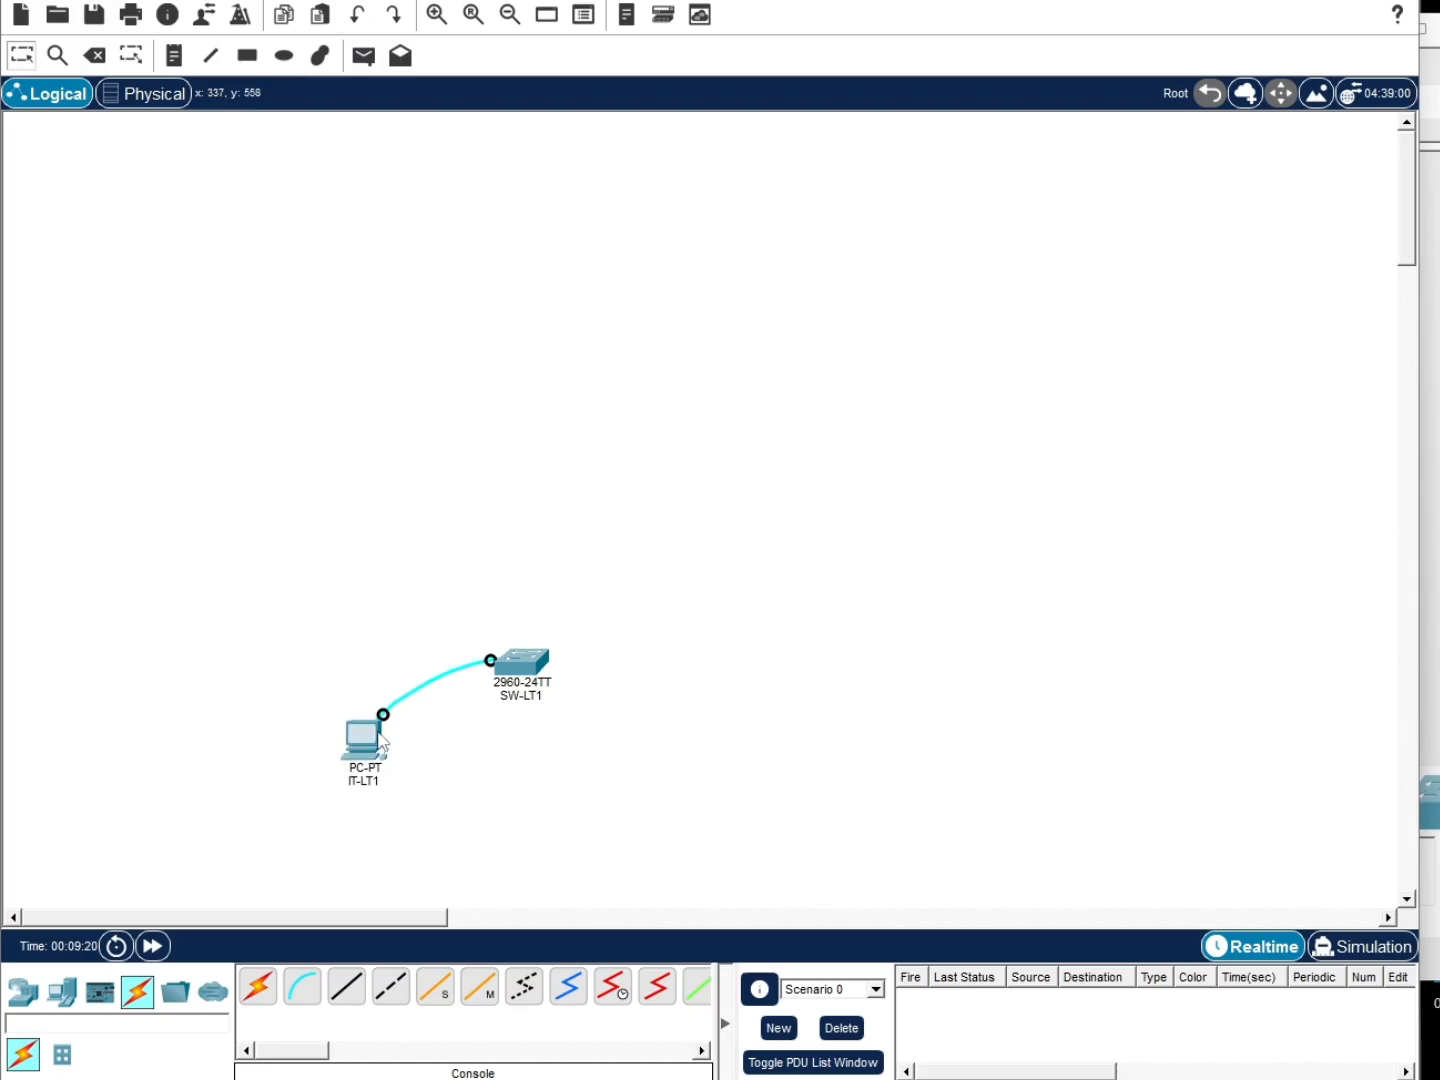
{"action": "left_click", "coordinate": [356, 739]}
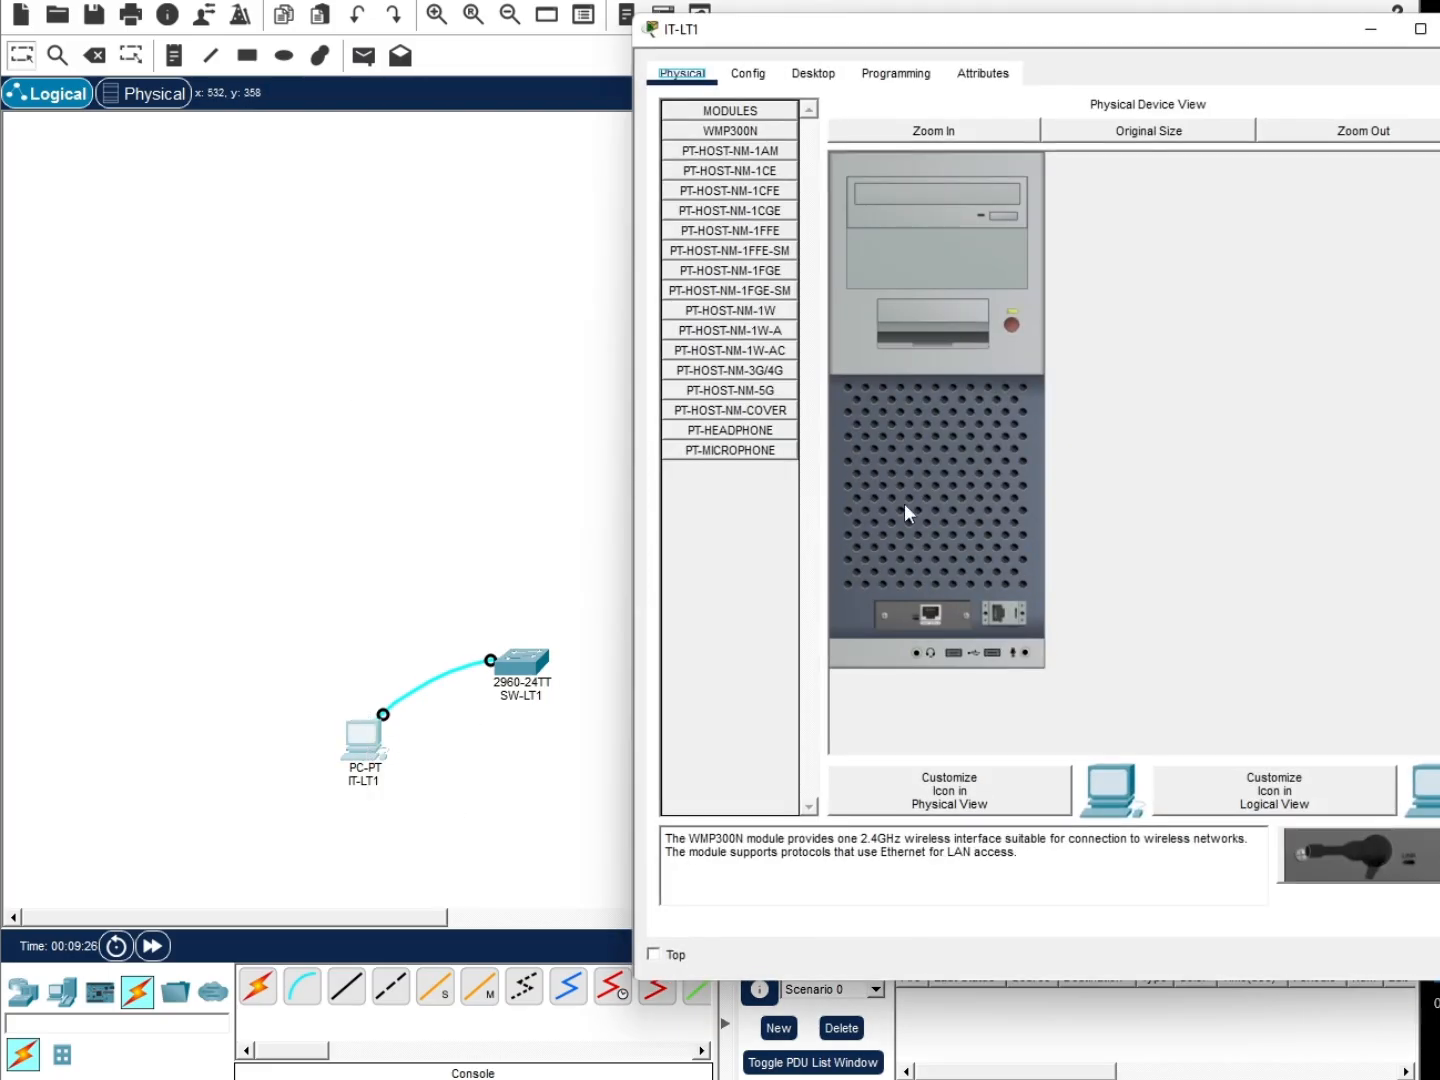
Launch the PC's Terminal application with the default port settings
{"action": "left_click", "coordinate": [880, 77]}
{"action": "left_click", "coordinate": [757, 78]}
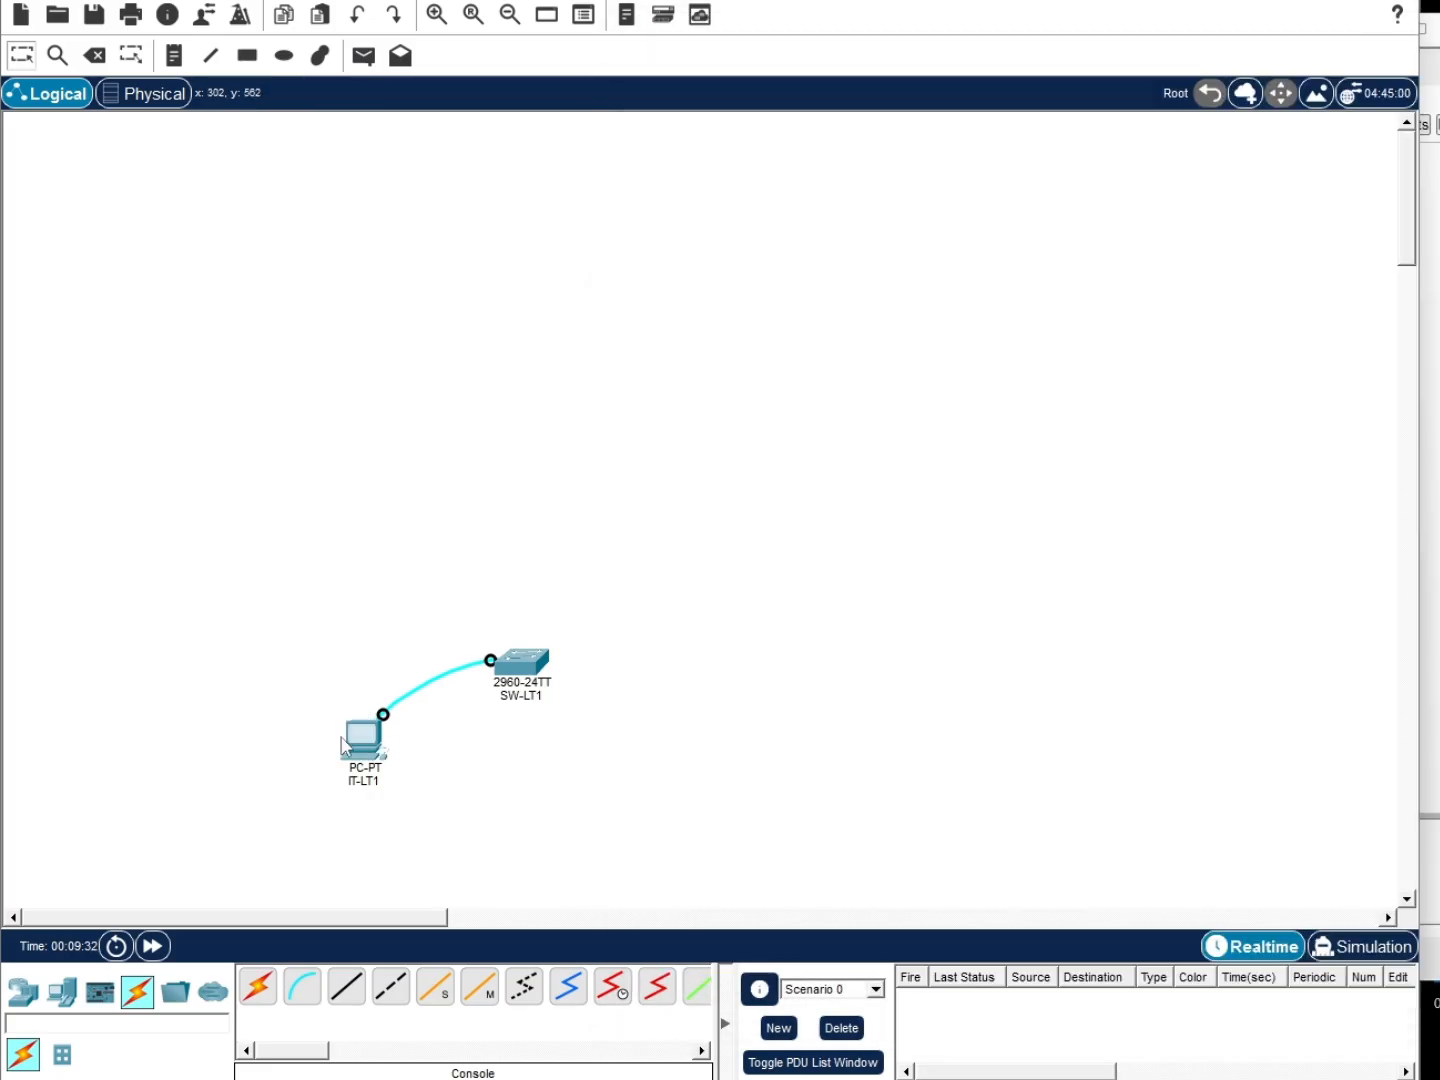
{"action": "left_click", "coordinate": [811, 77]}
{"action": "left_click", "coordinate": [1048, 180]}
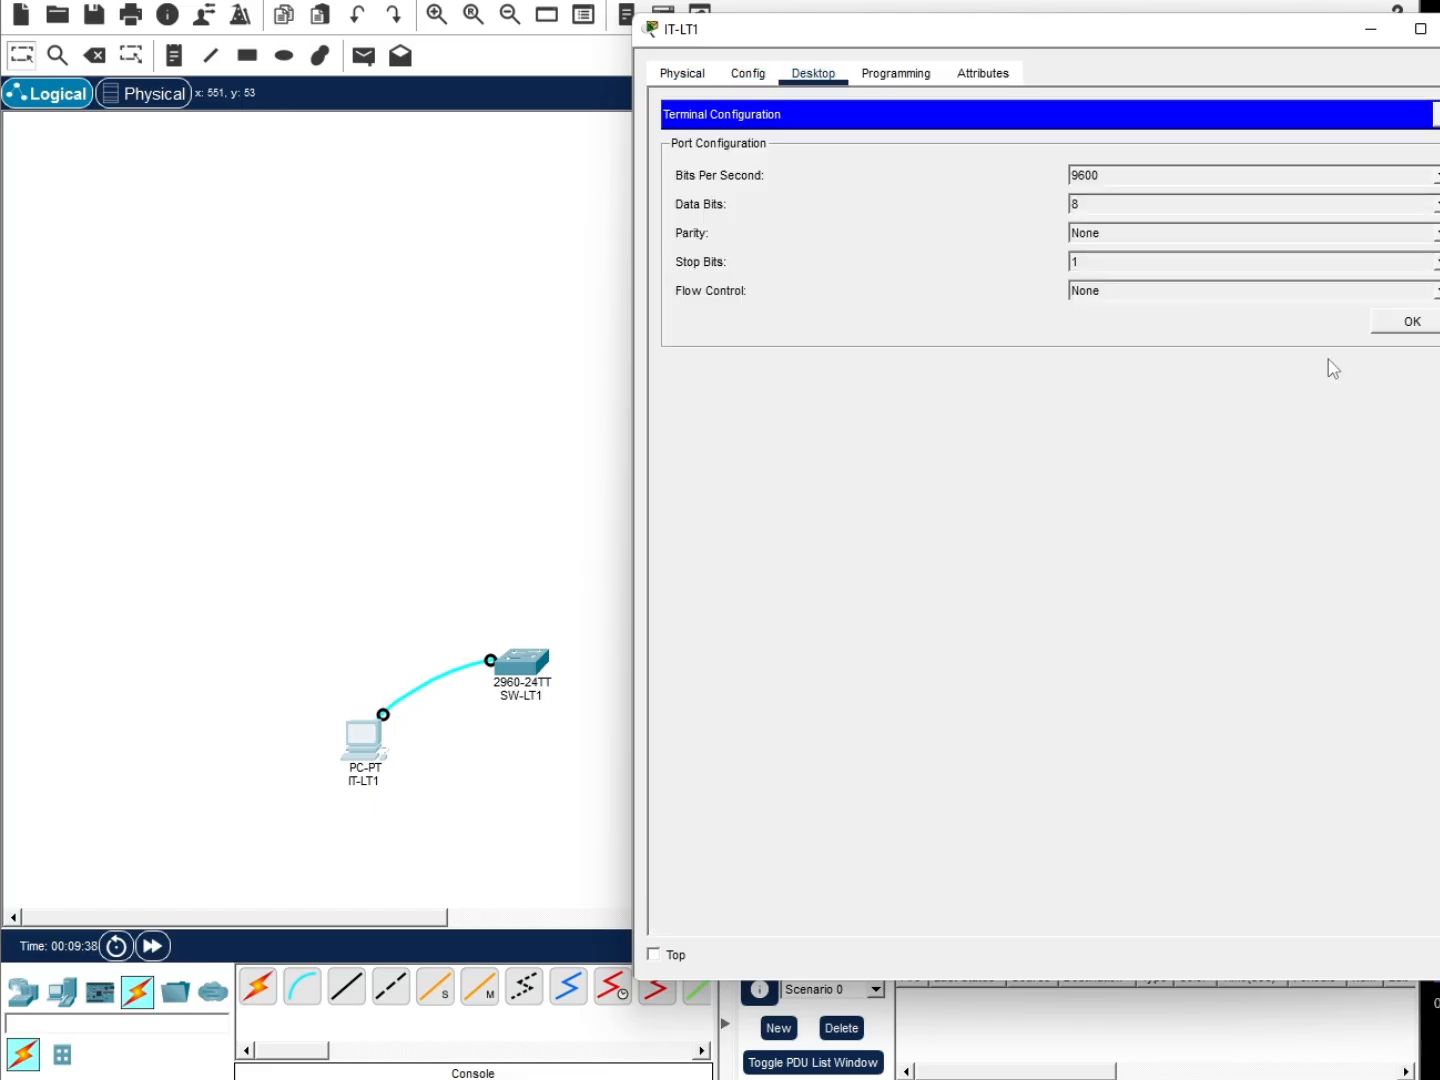
{"action": "left_click", "coordinate": [1408, 321]}
Wake the switch console and enter privileged mode with enable
{"action": "key", "text": "Return"}
{"action": "key", "text": "Return"}
{"action": "key", "text": "Return"}
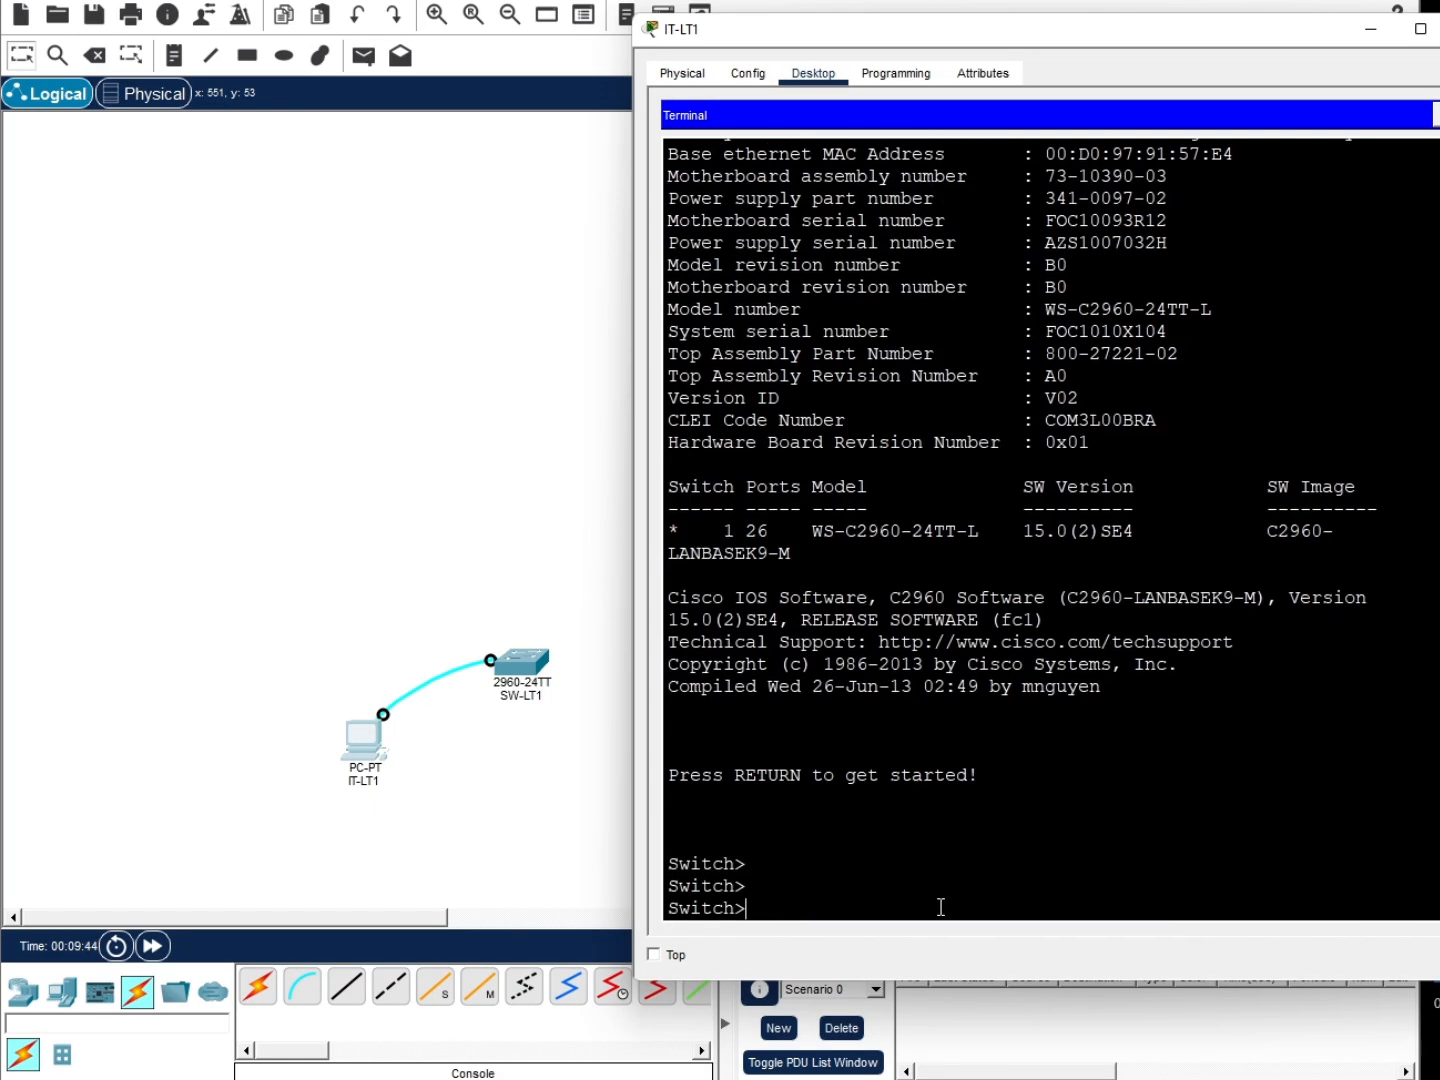
{"action": "type", "text": "en"}
{"action": "key", "text": "Return"}
{"action": "type", "text": "enable"}
{"action": "key", "text": "Return"}
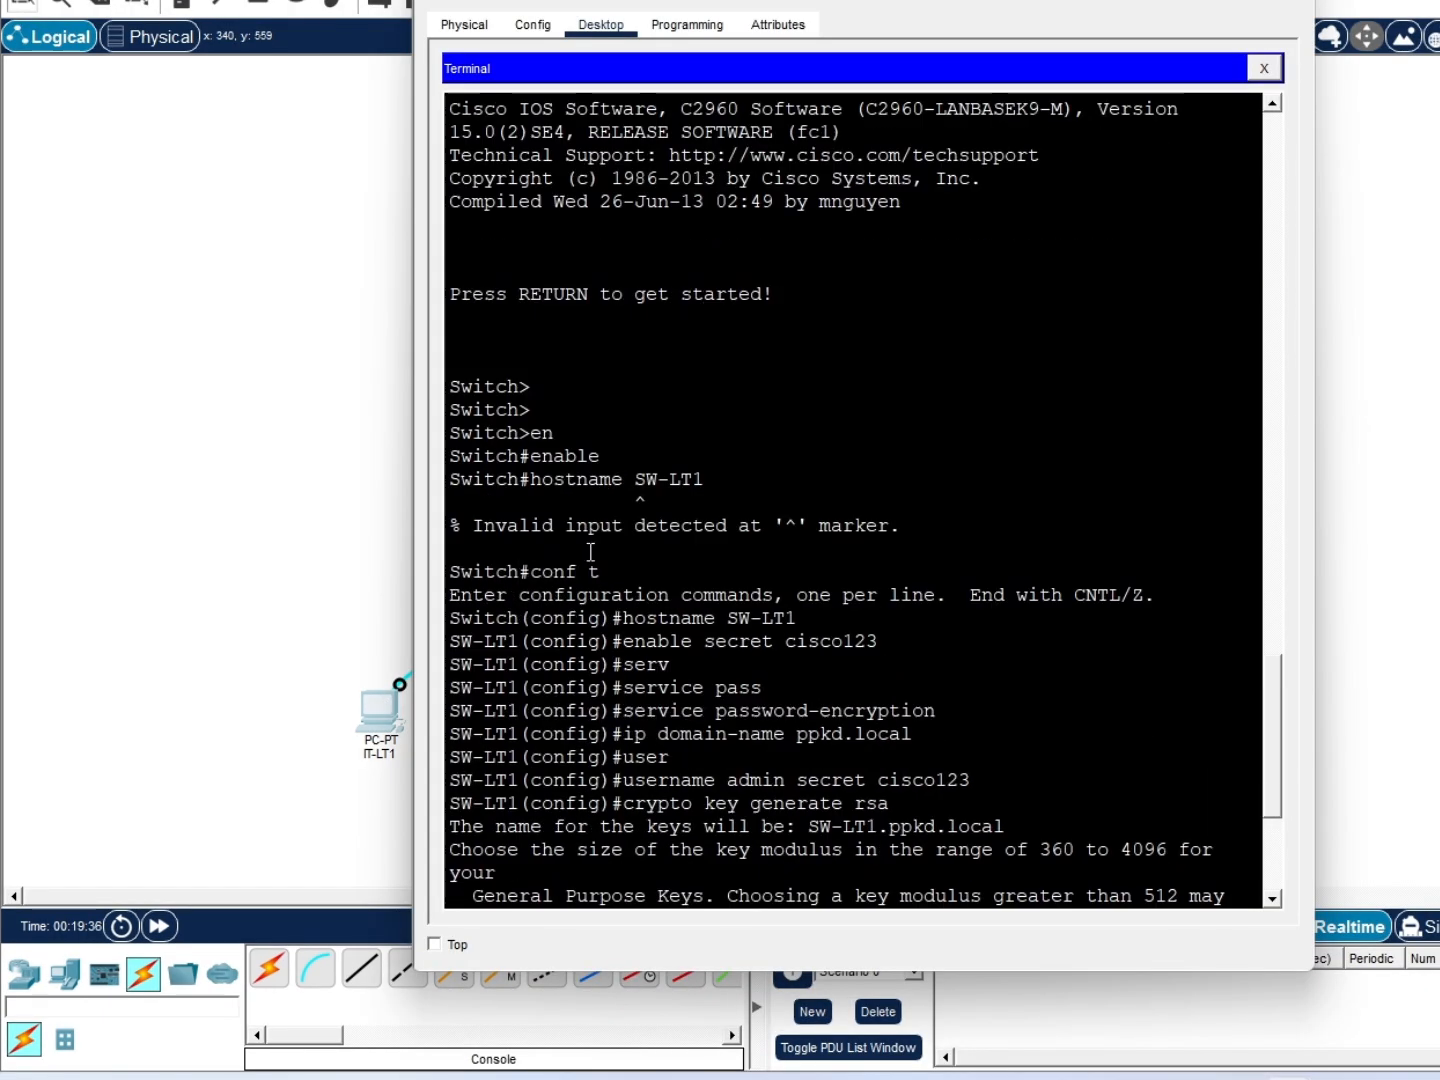
{"action": "scroll", "coordinate": [590, 553], "scroll_direction": "down", "scroll_amount": 5}
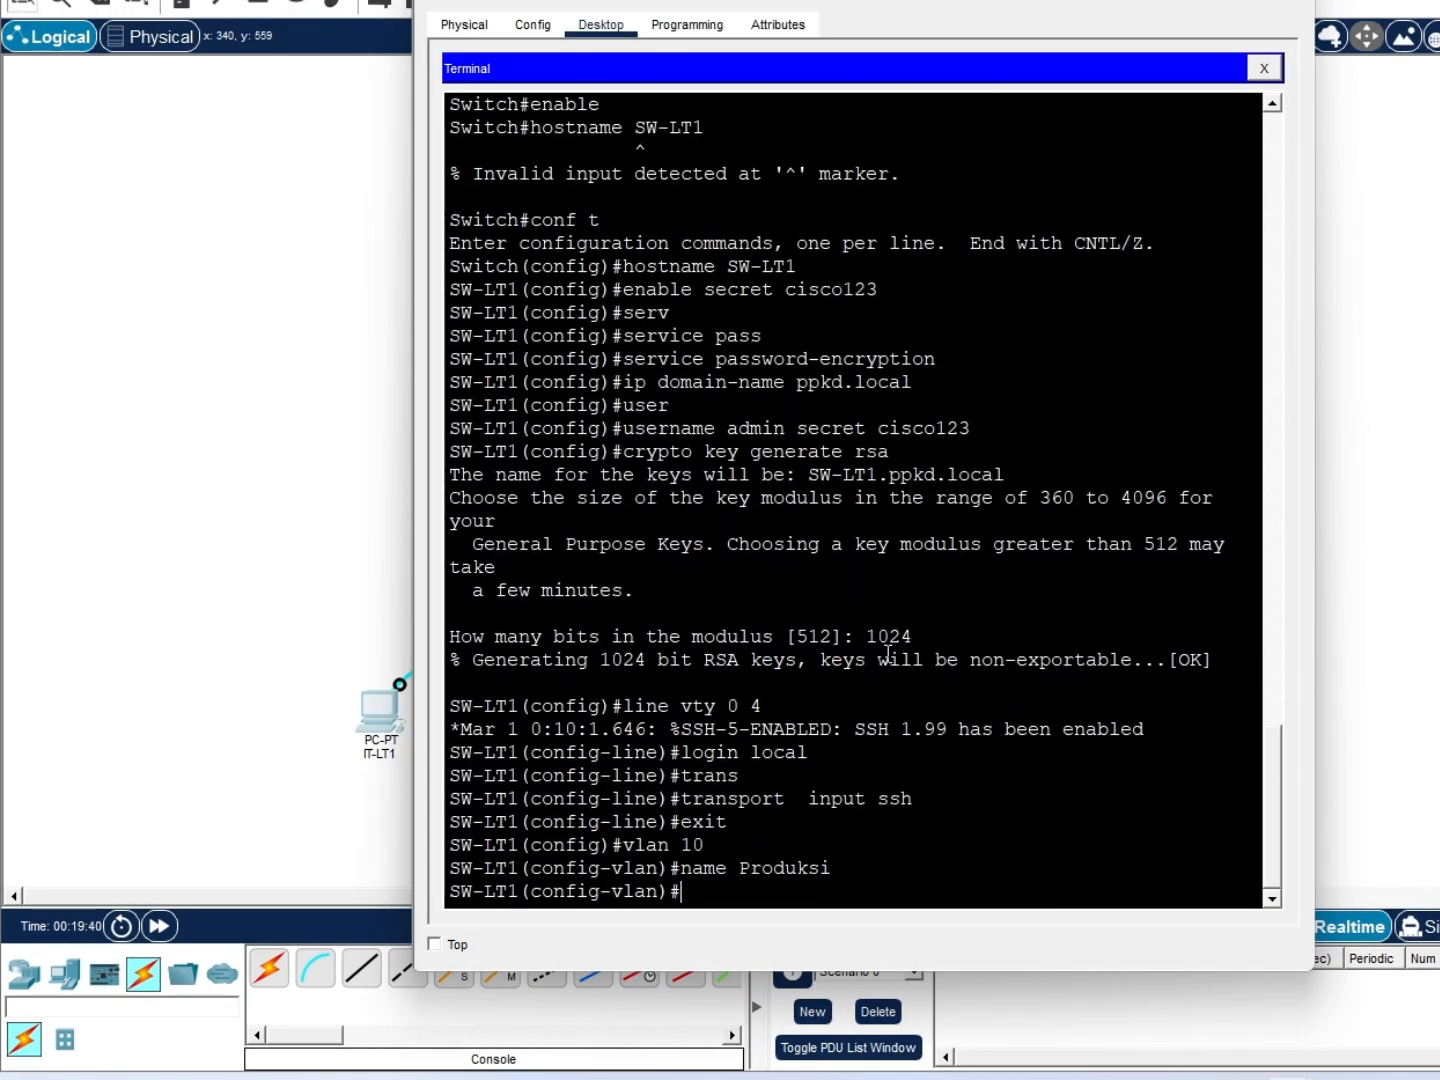
Create VLAN 20 named Management and VLAN 30 named IT
{"action": "type", "text": "ex"}
{"action": "key", "text": "Return"}
{"action": "type", "text": "vl"}
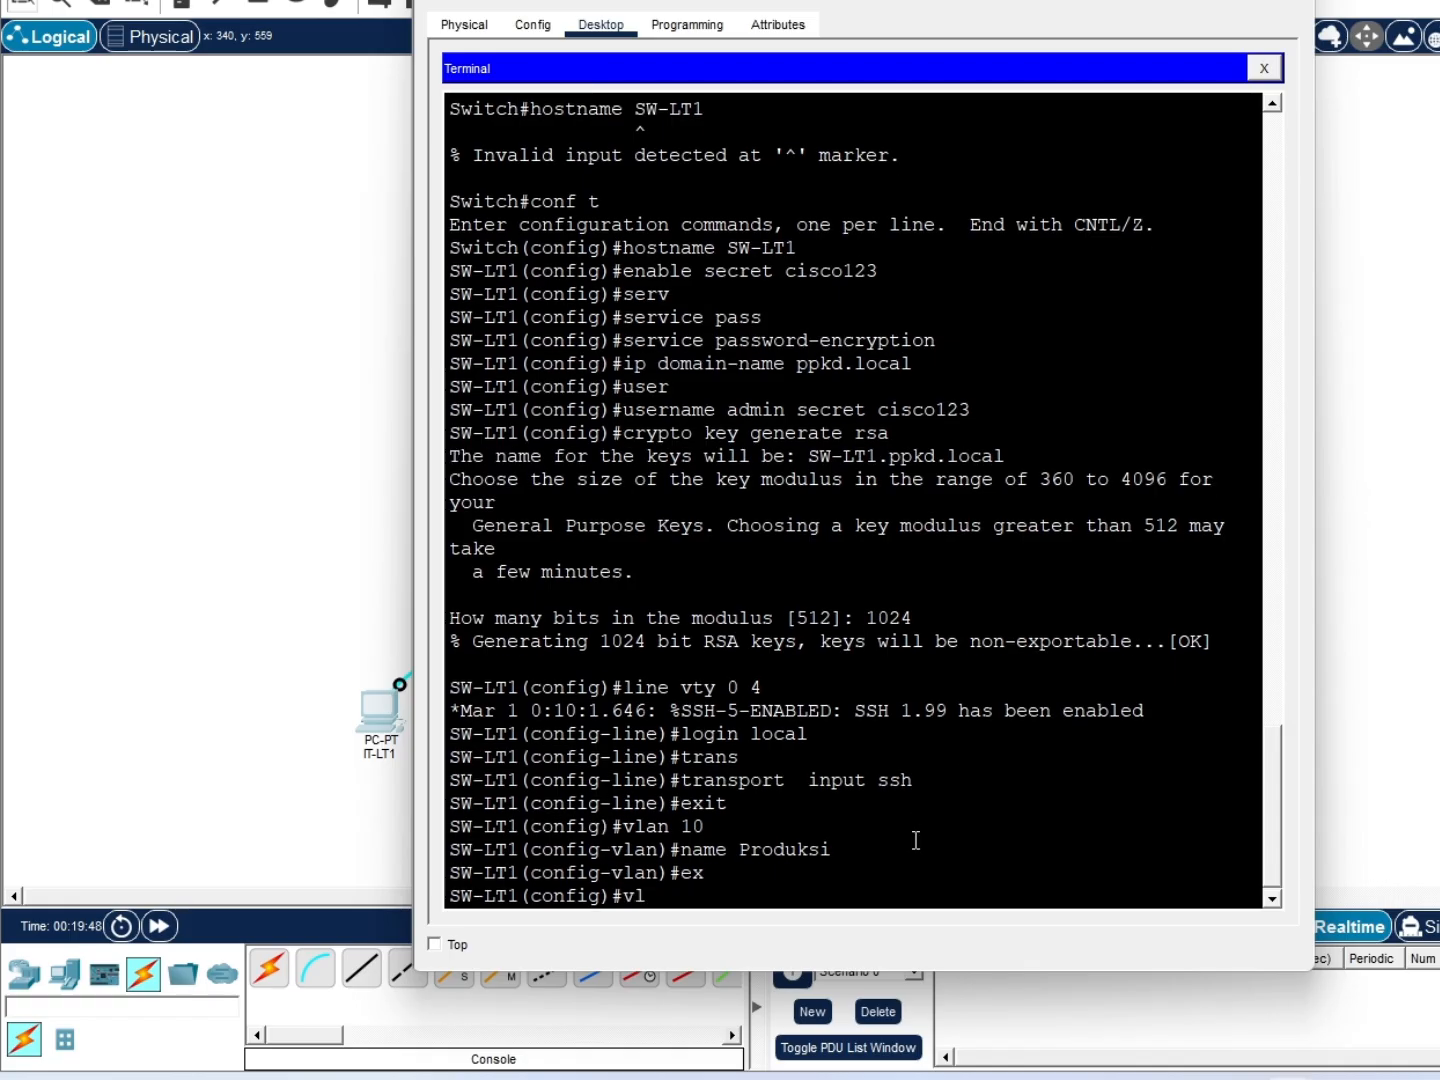
{"action": "type", "text": "an 20"}
{"action": "key", "text": "Return"}
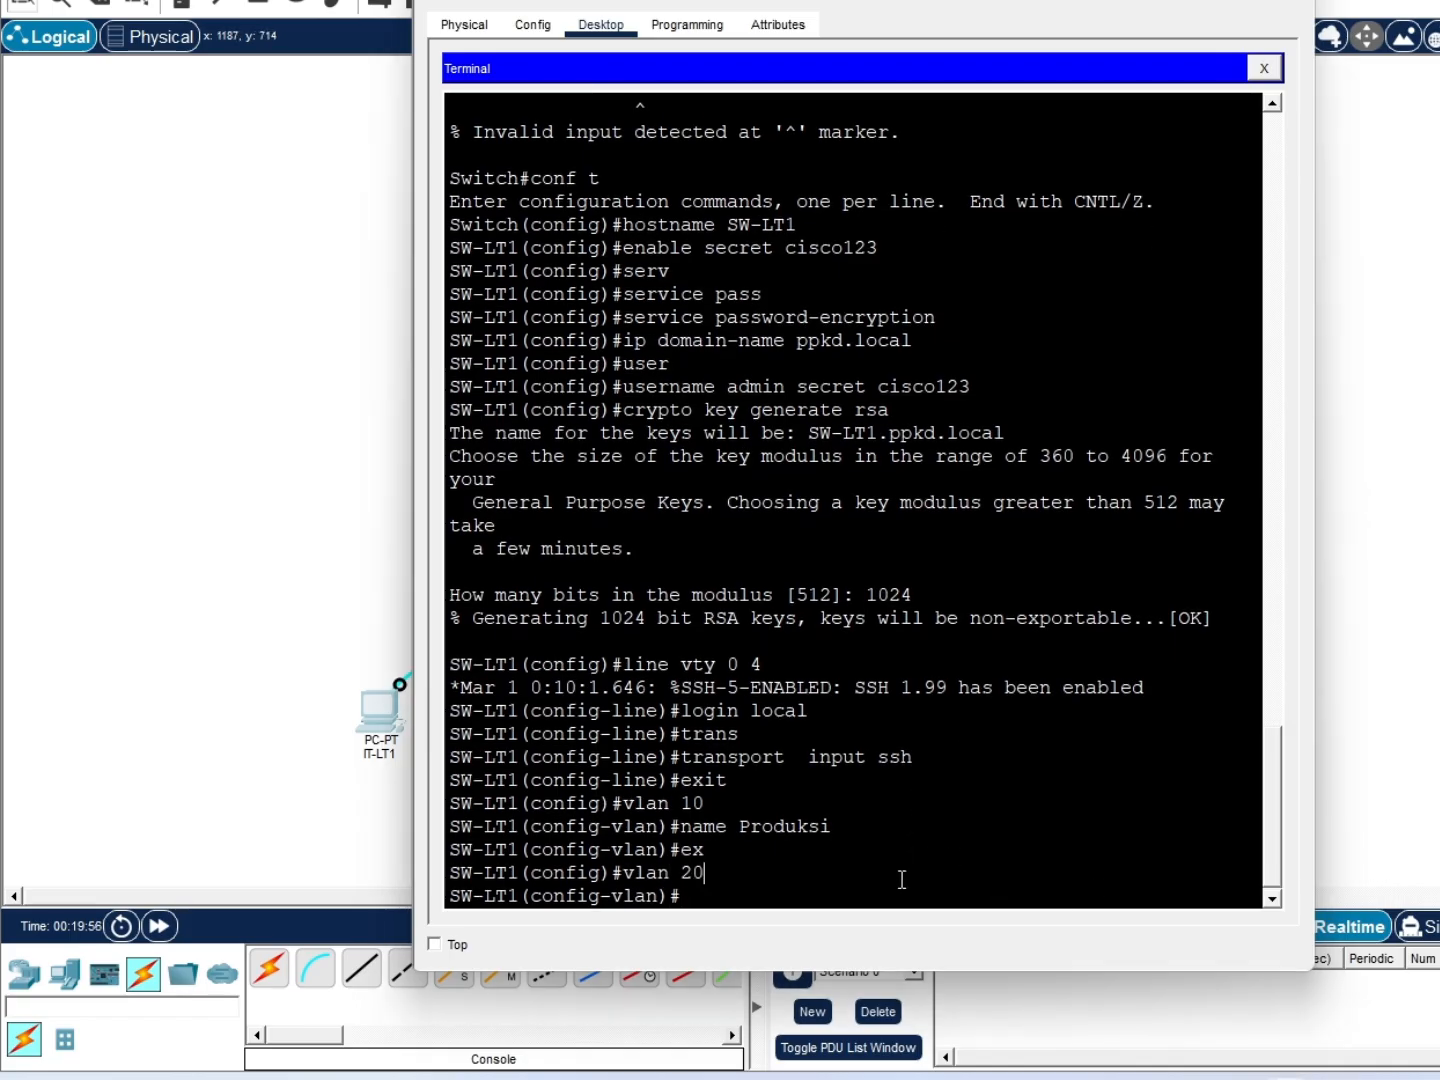
{"action": "type", "text": "name Management"}
{"action": "key", "text": "Return"}
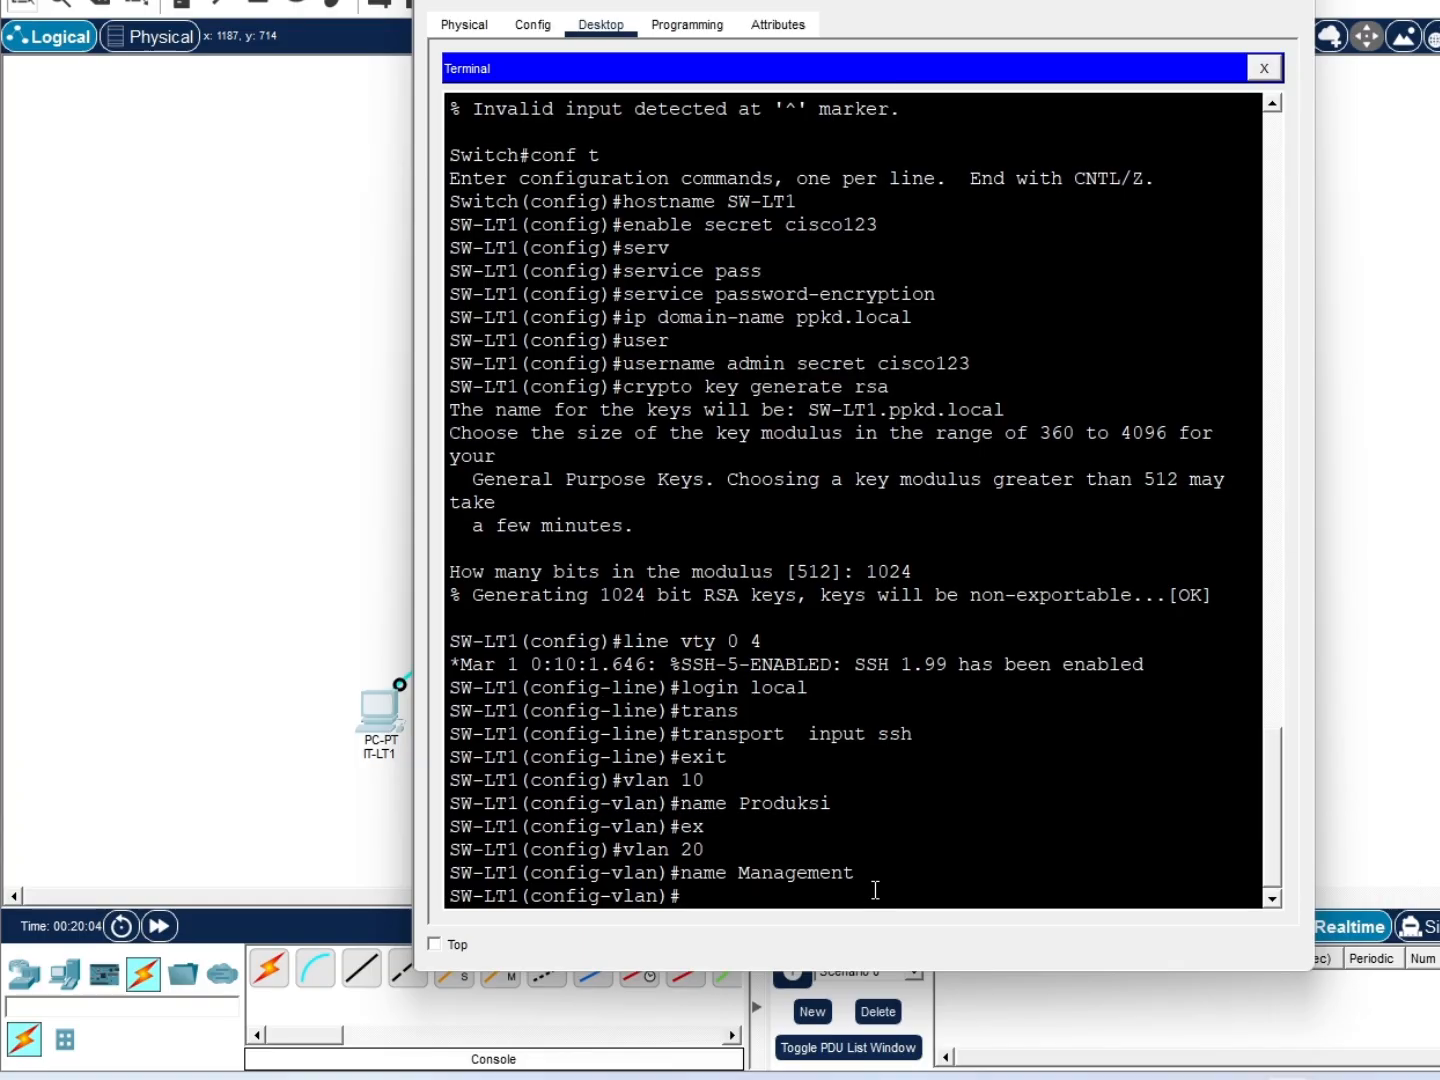
{"action": "type", "text": "ex"}
{"action": "key", "text": "Return"}
{"action": "type", "text": "vlan 30"}
{"action": "key", "text": "Return"}
{"action": "type", "text": "name IT"}
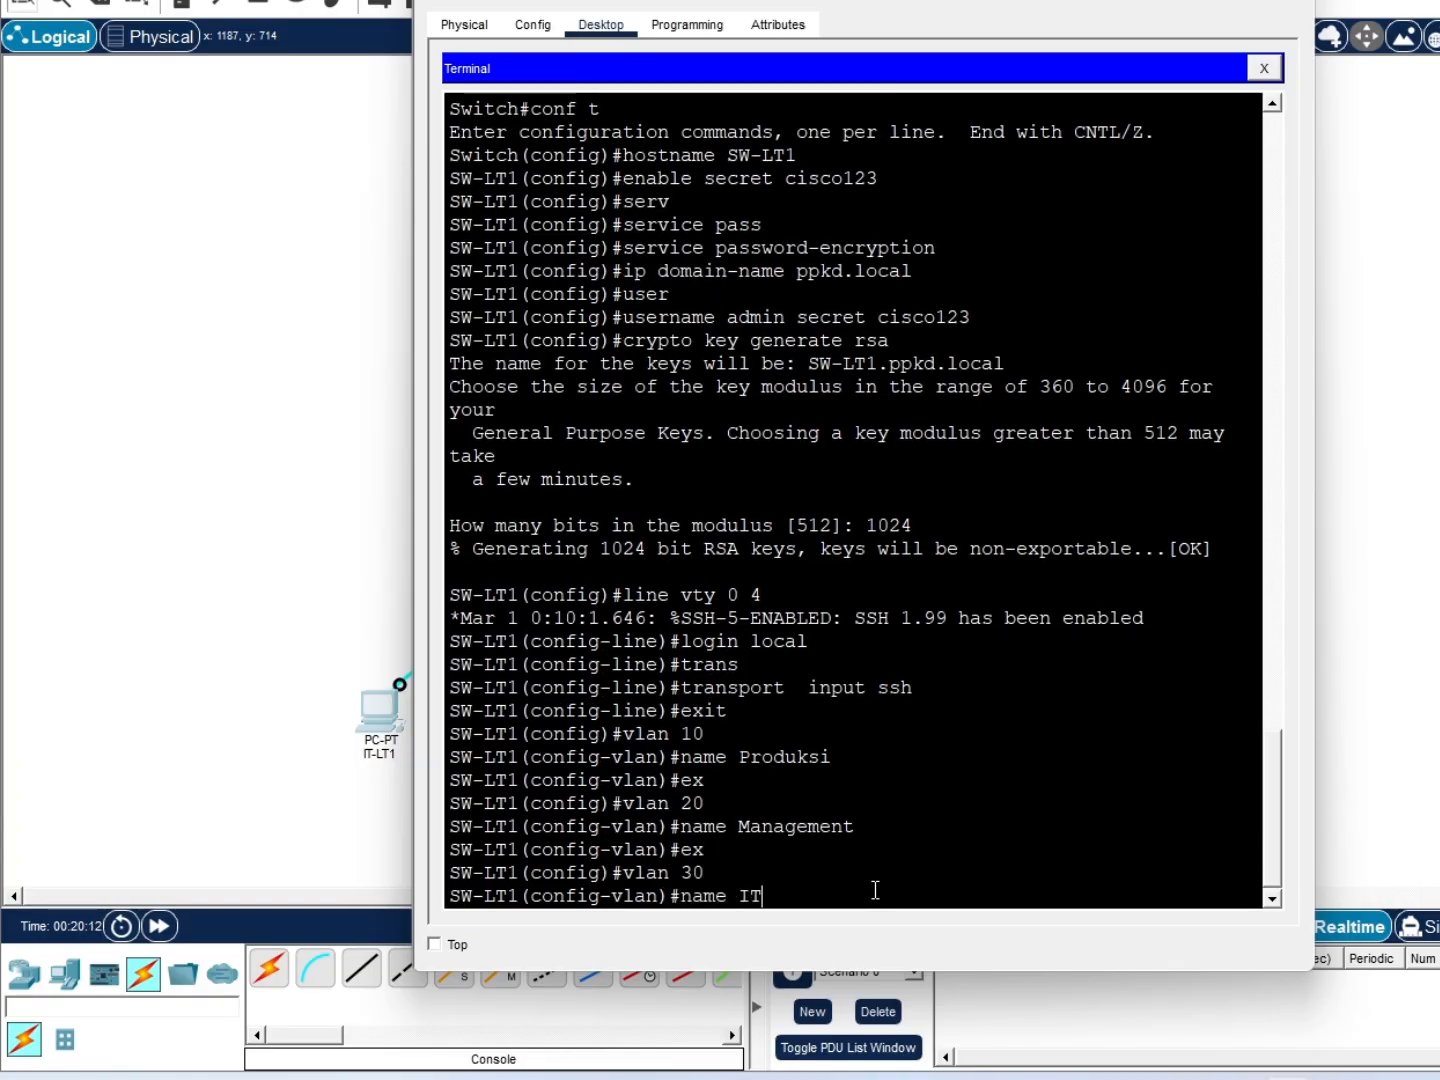
{"action": "key", "text": "Return"}
Assign port range Fa0/1-2 to access VLAN 10
{"action": "type", "text": "ex"}
{"action": "key", "text": "Return"}
{"action": "type", "text": "i"}
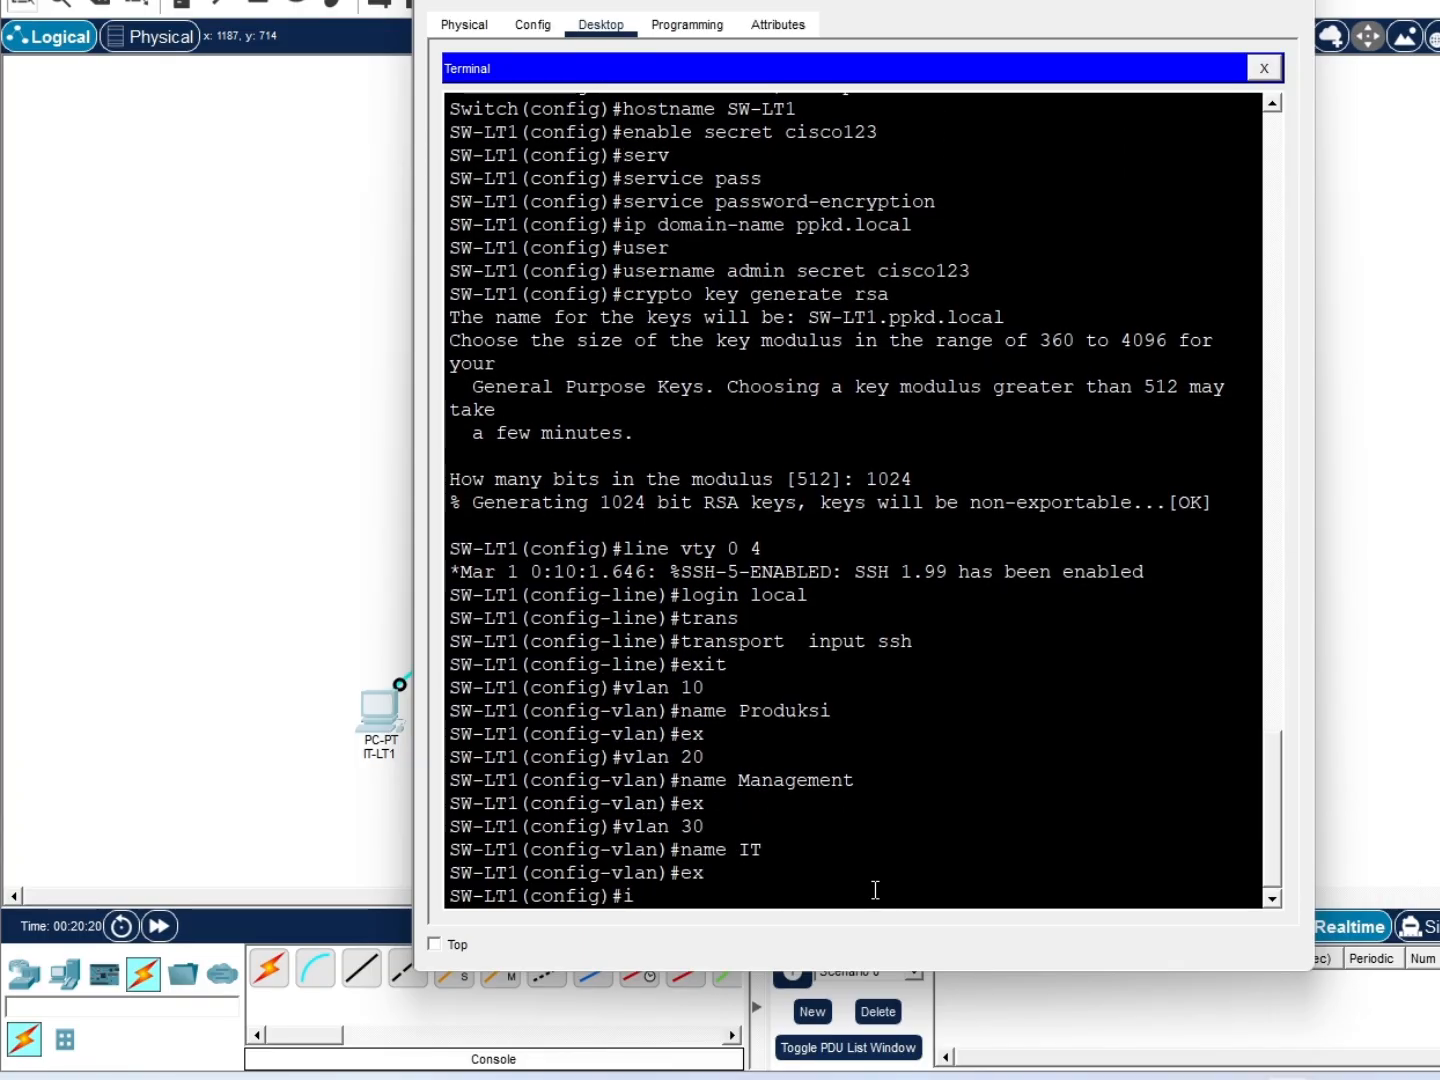
{"action": "type", "text": "nt range fa0/1-2"}
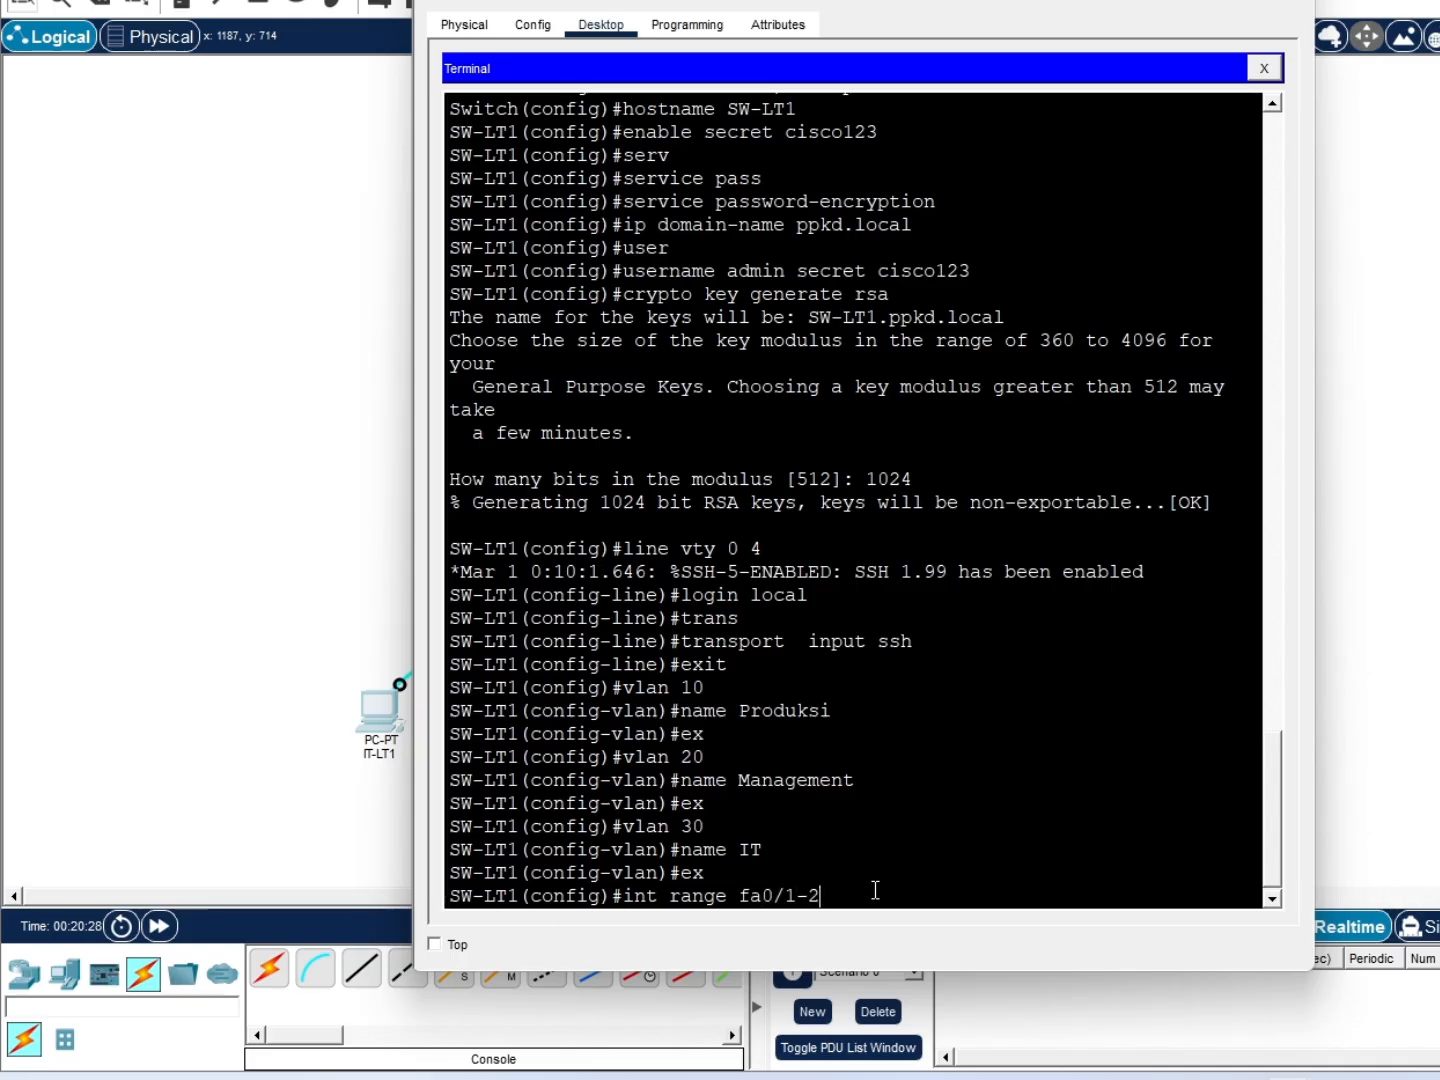
{"action": "key", "text": "Return"}
{"action": "type", "text": "sw"}
{"action": "key", "text": "Tab"}
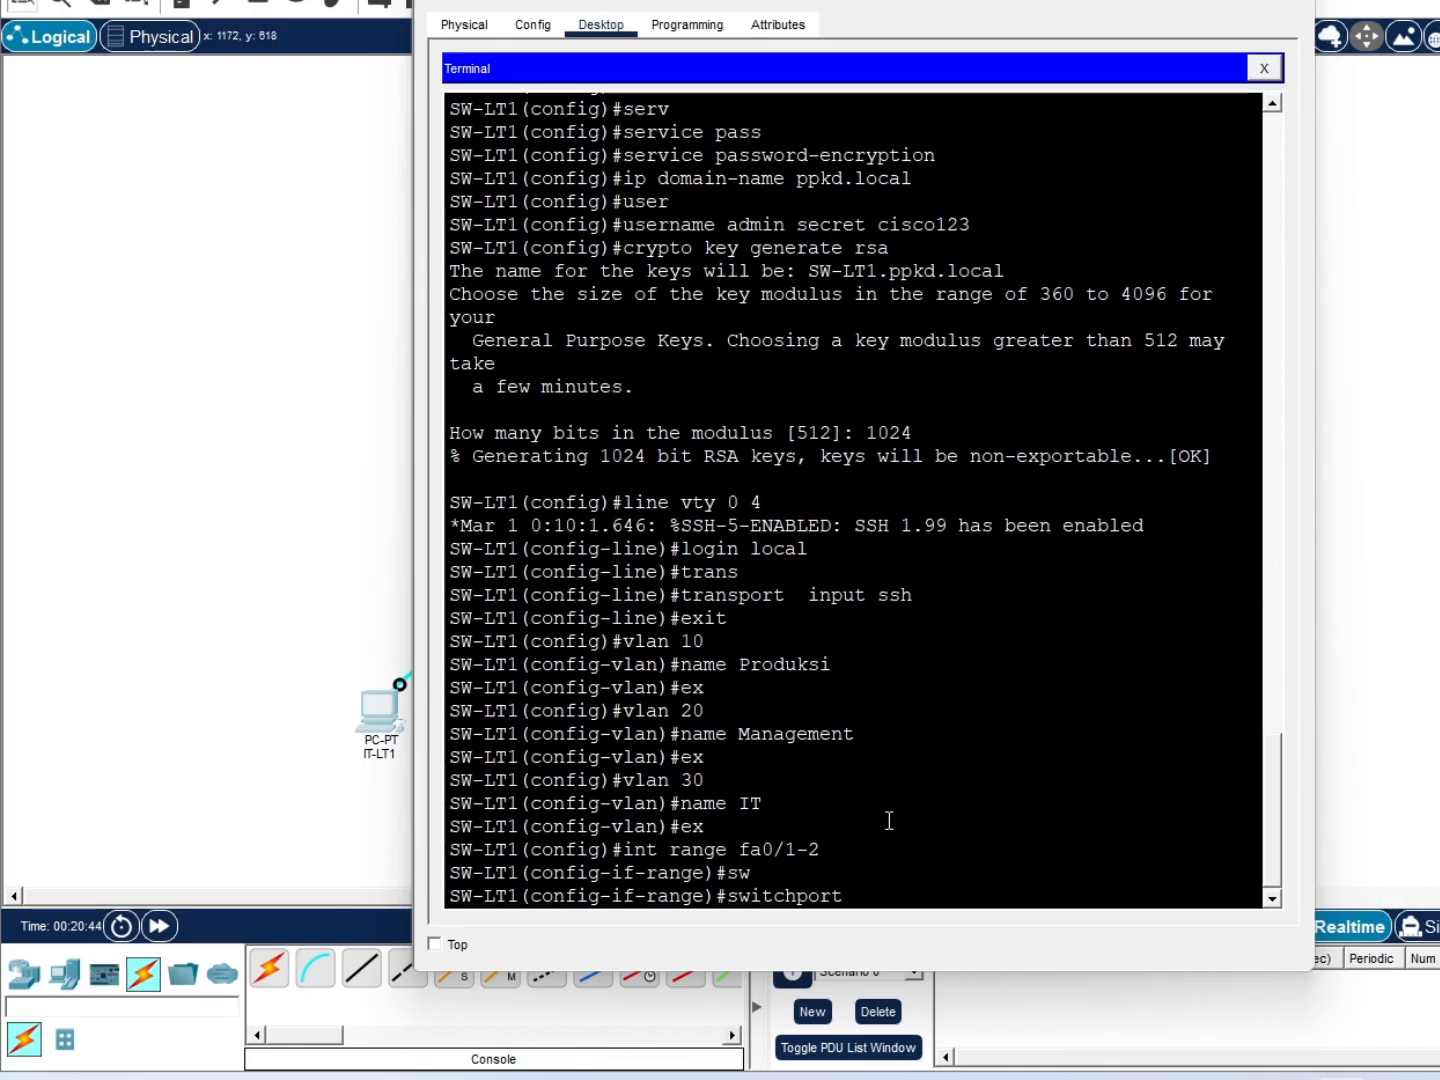
{"action": "type", "text": "access "}
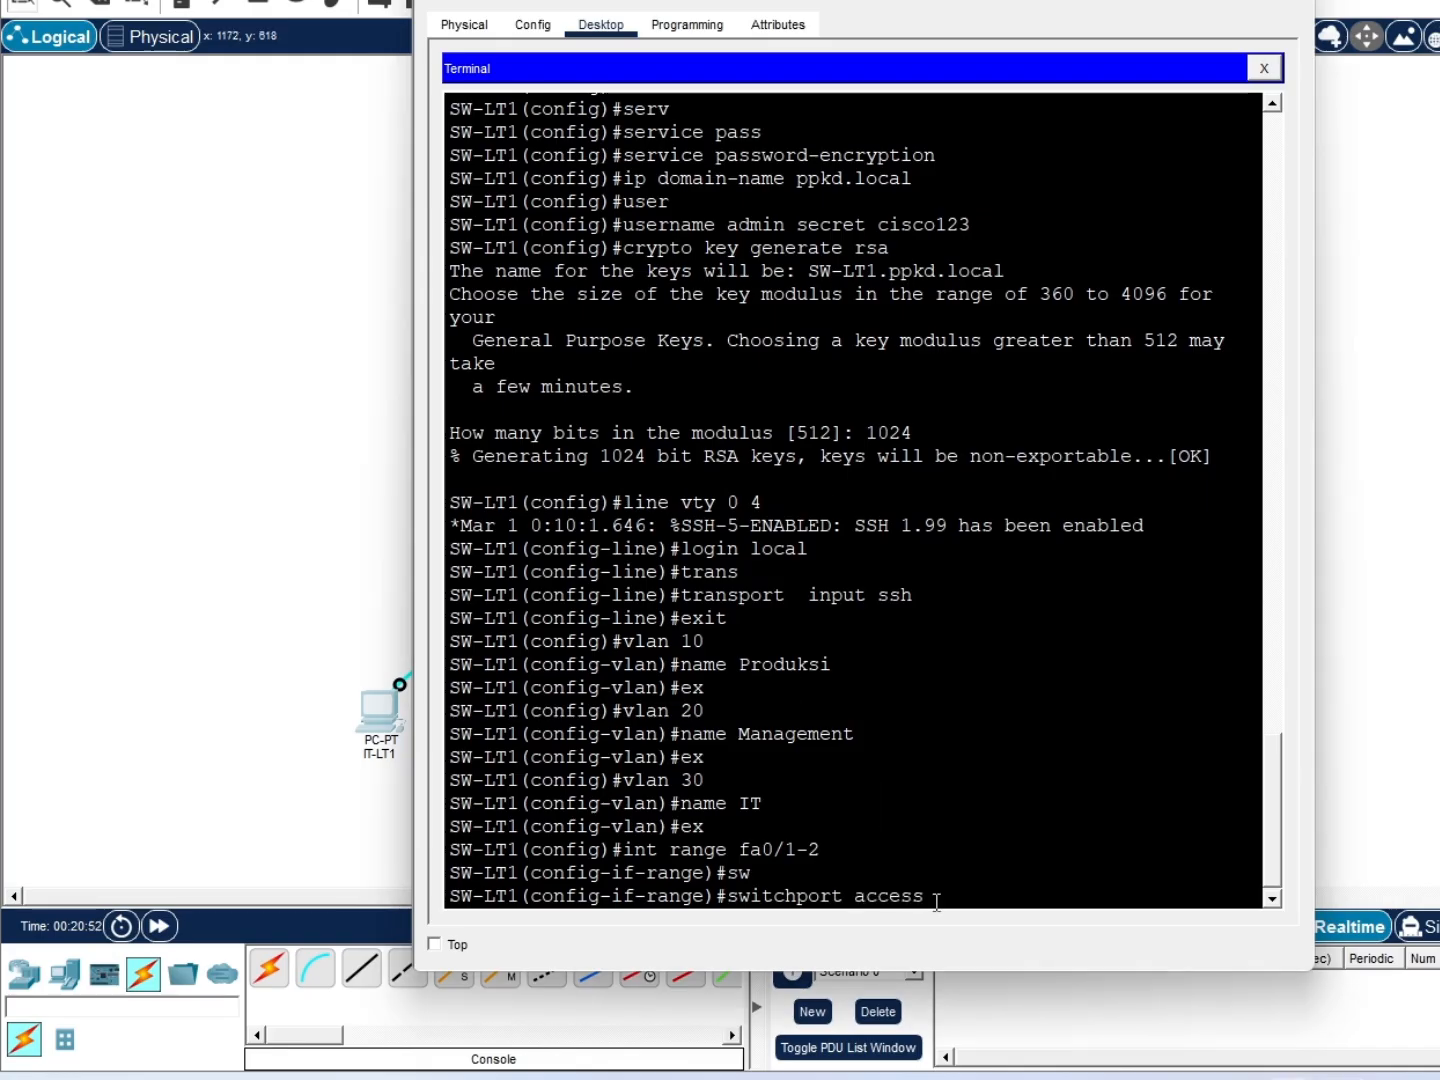
{"action": "type", "text": "vlan 10"}
{"action": "key", "text": "Return"}
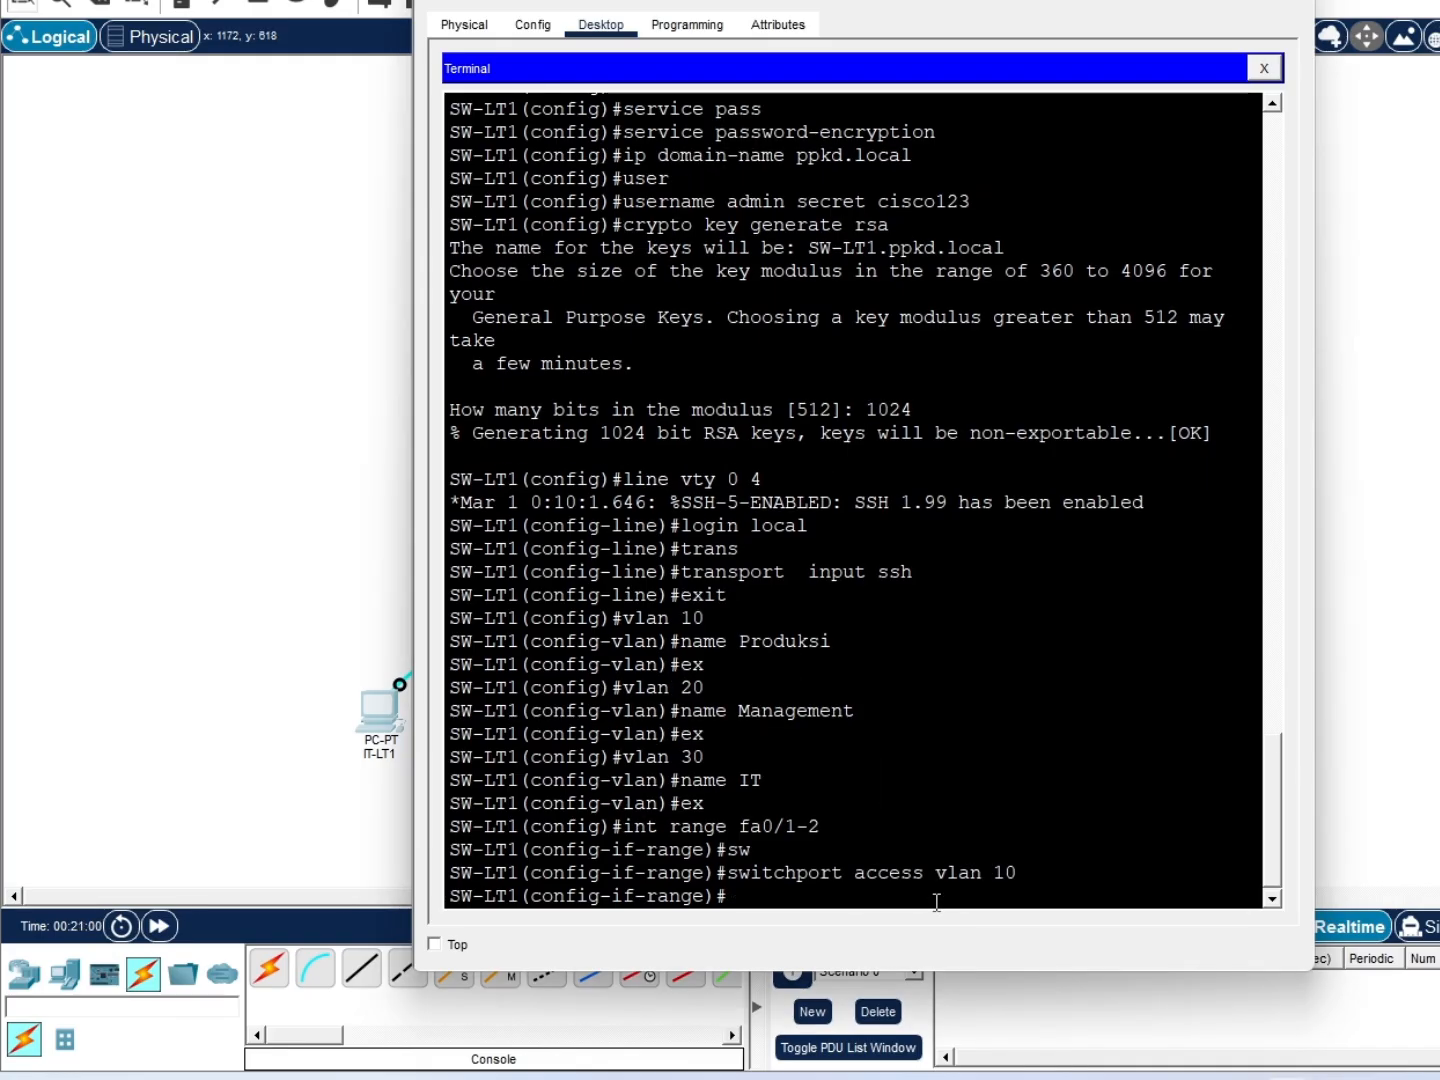
{"action": "type", "text": "ex"}
{"action": "key", "text": "Return"}
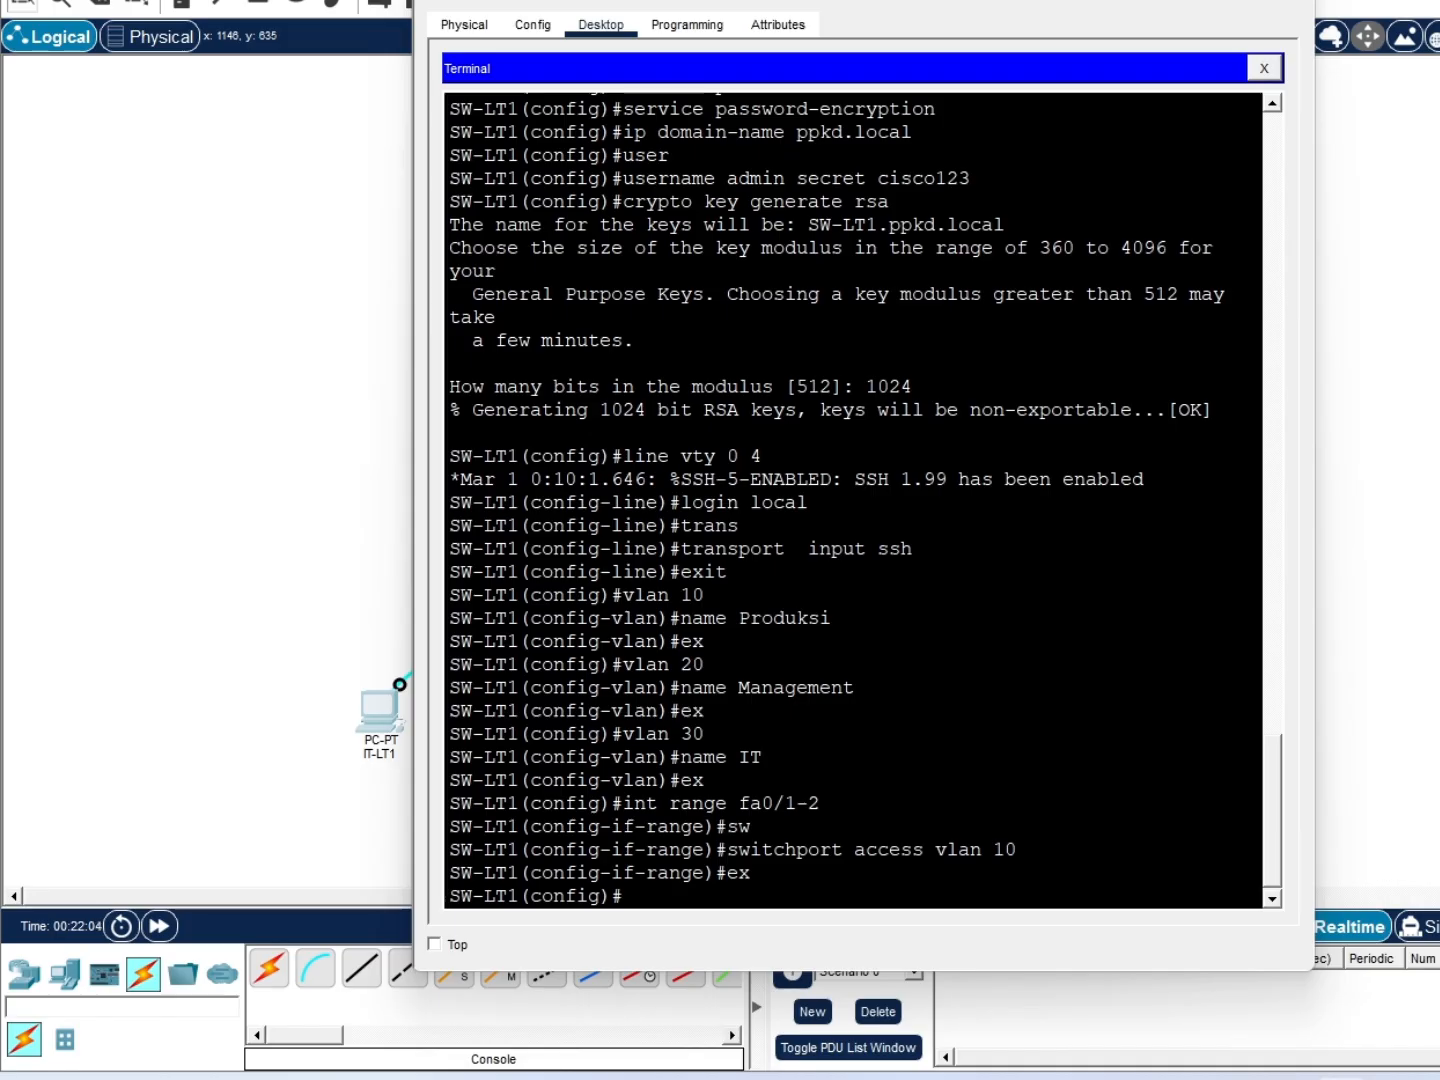
Enable spanning-tree PortFast on ports Fa0/1-2
{"action": "type", "text": "int ranfe"}
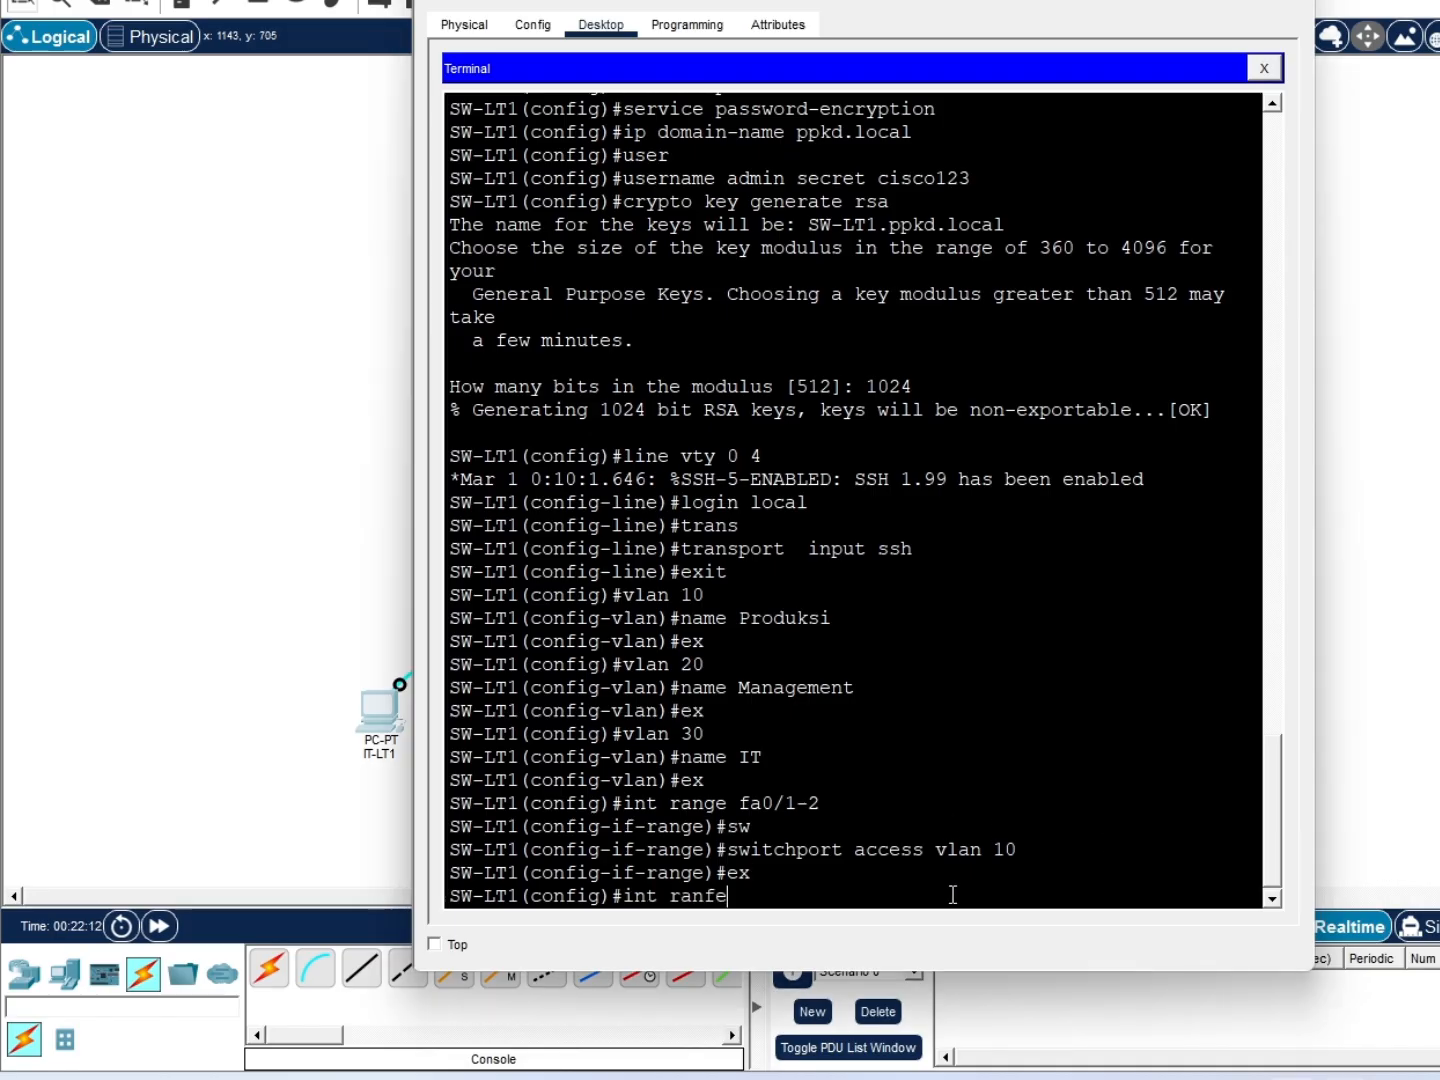
{"action": "key", "text": "BackSpace"}
{"action": "key", "text": "BackSpace"}
{"action": "type", "text": "ge fa0/1-2"}
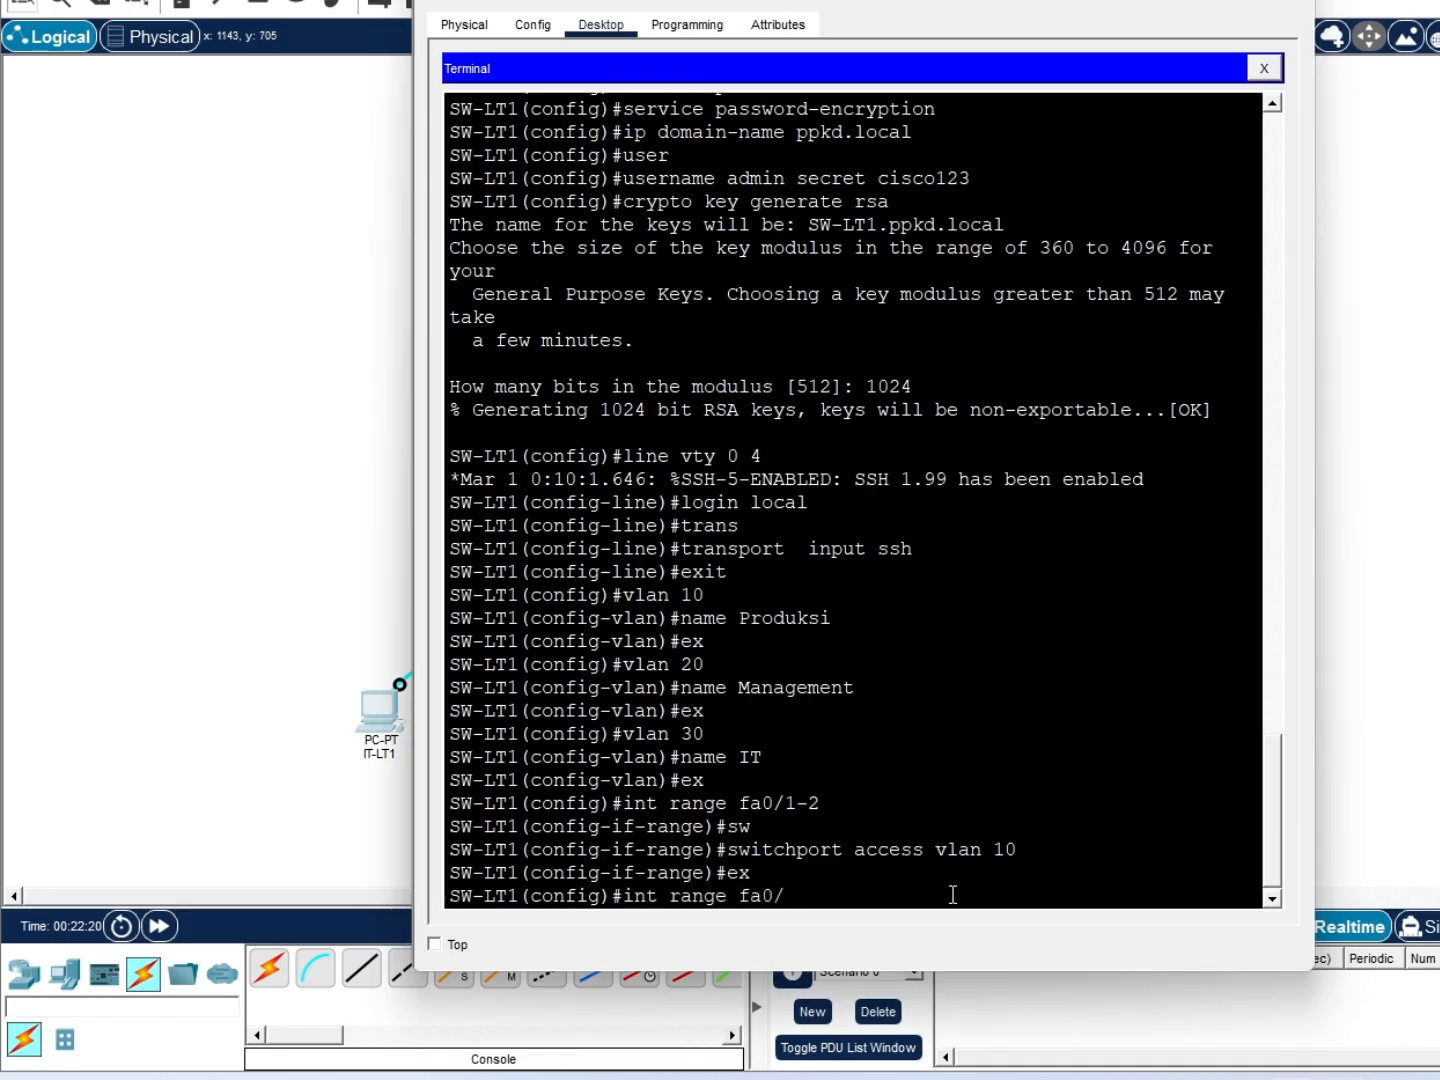
{"action": "key", "text": "Return"}
{"action": "type", "text": "spanning-tree"}
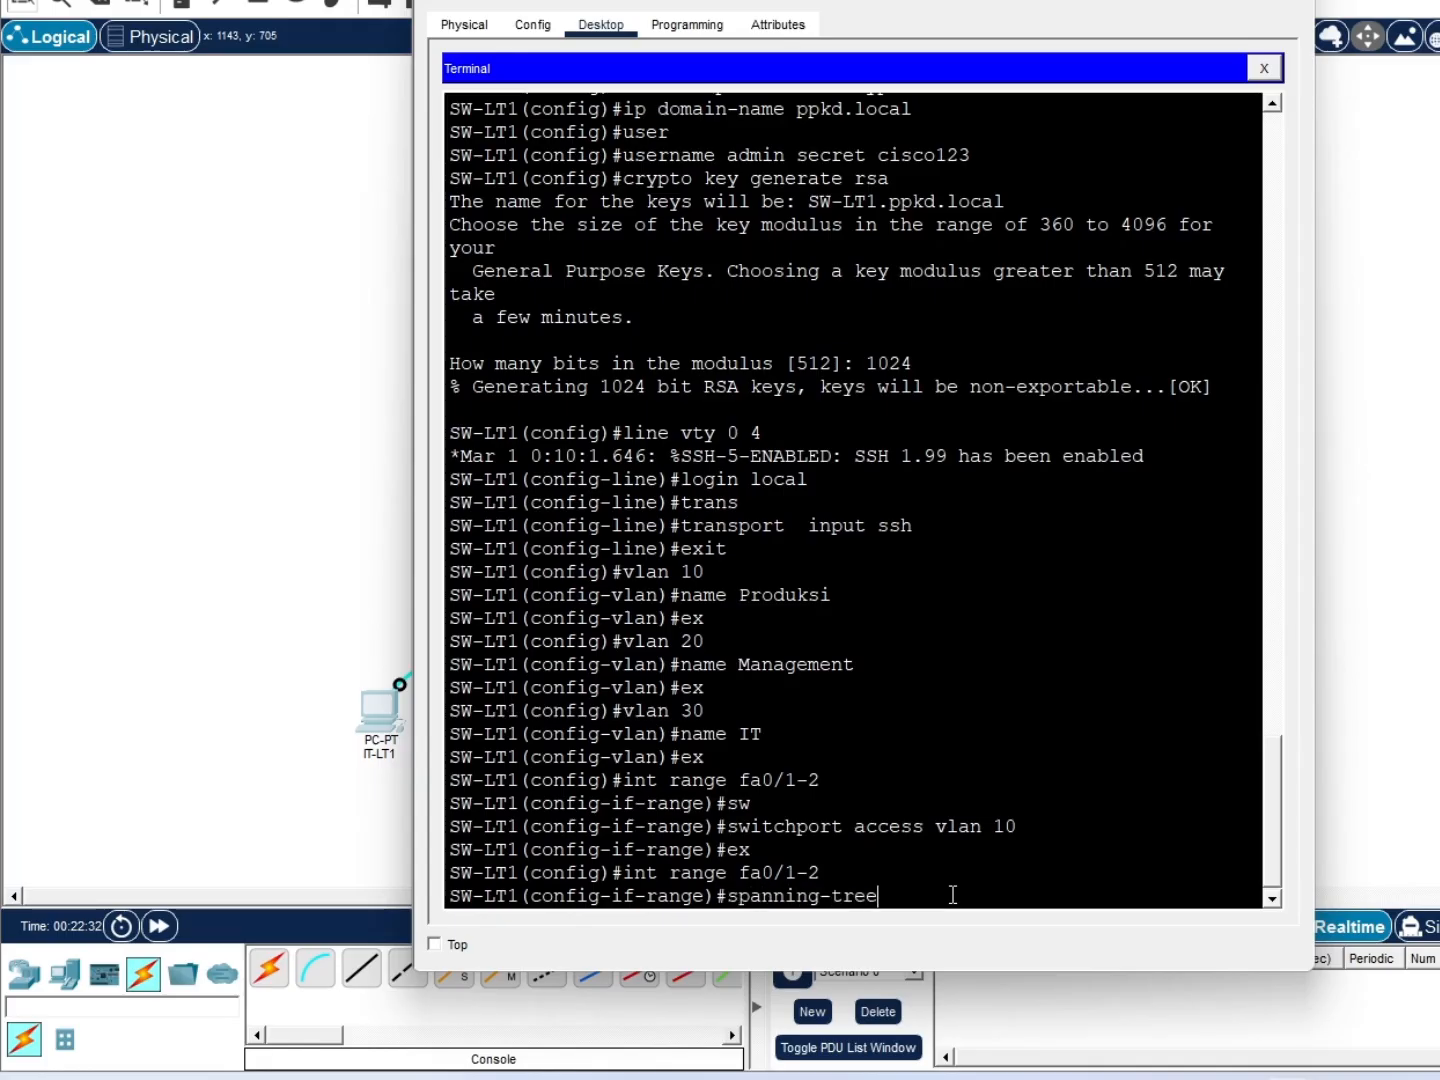
{"action": "key", "text": "Return"}
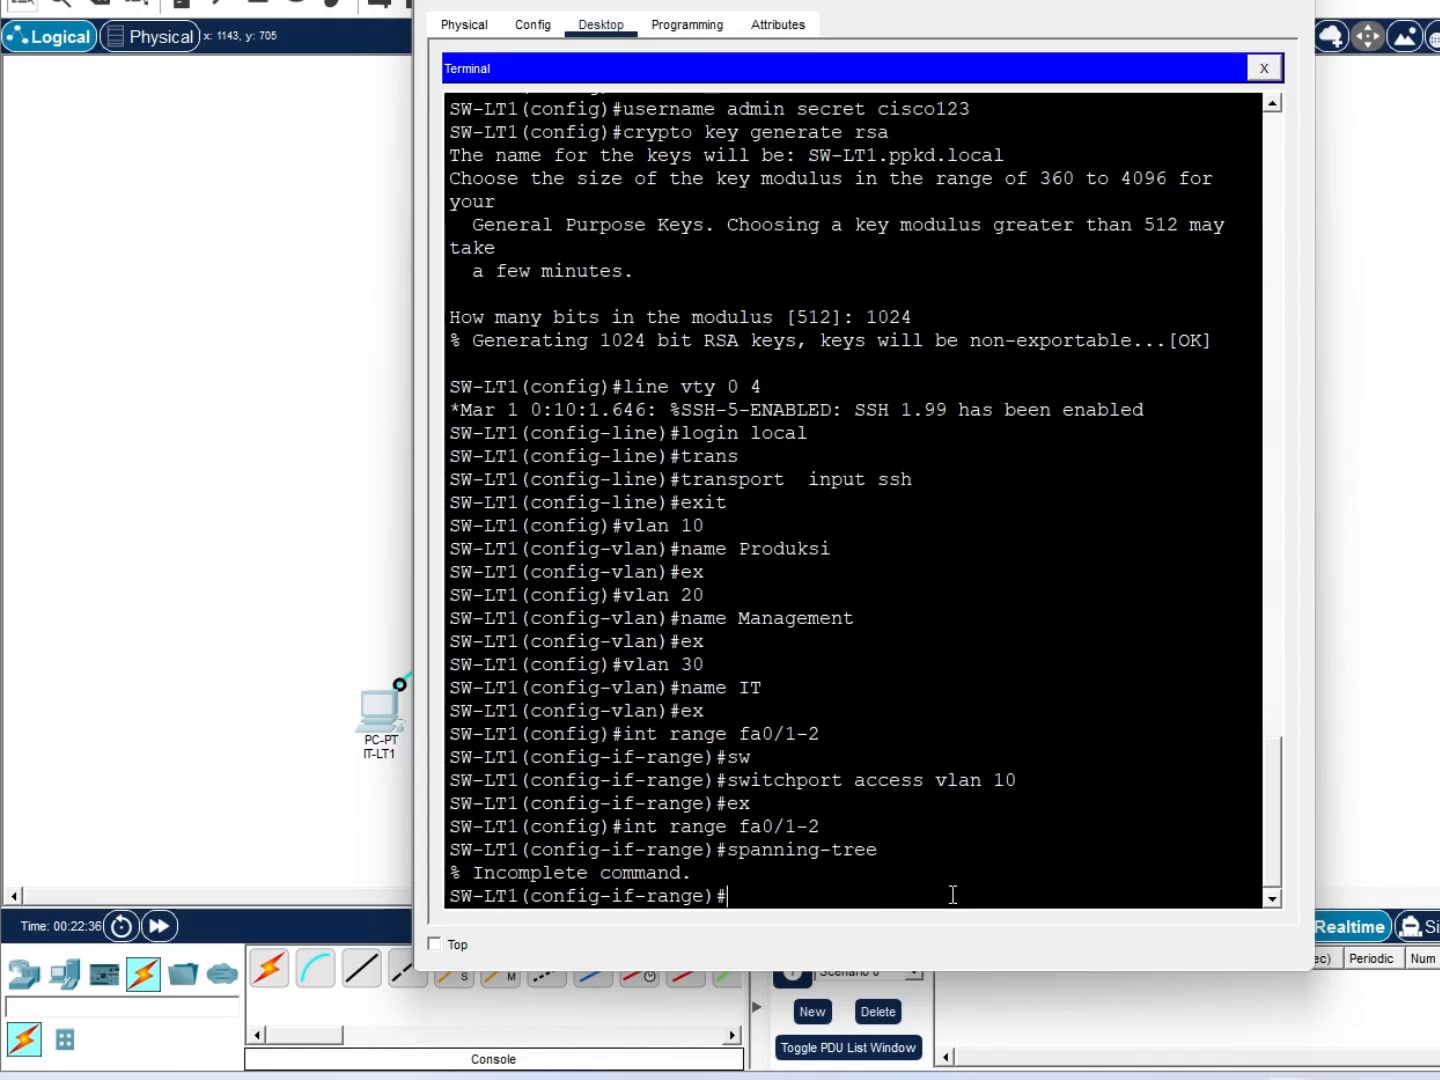
{"action": "type", "text": "span"}
{"action": "key", "text": "Tab"}
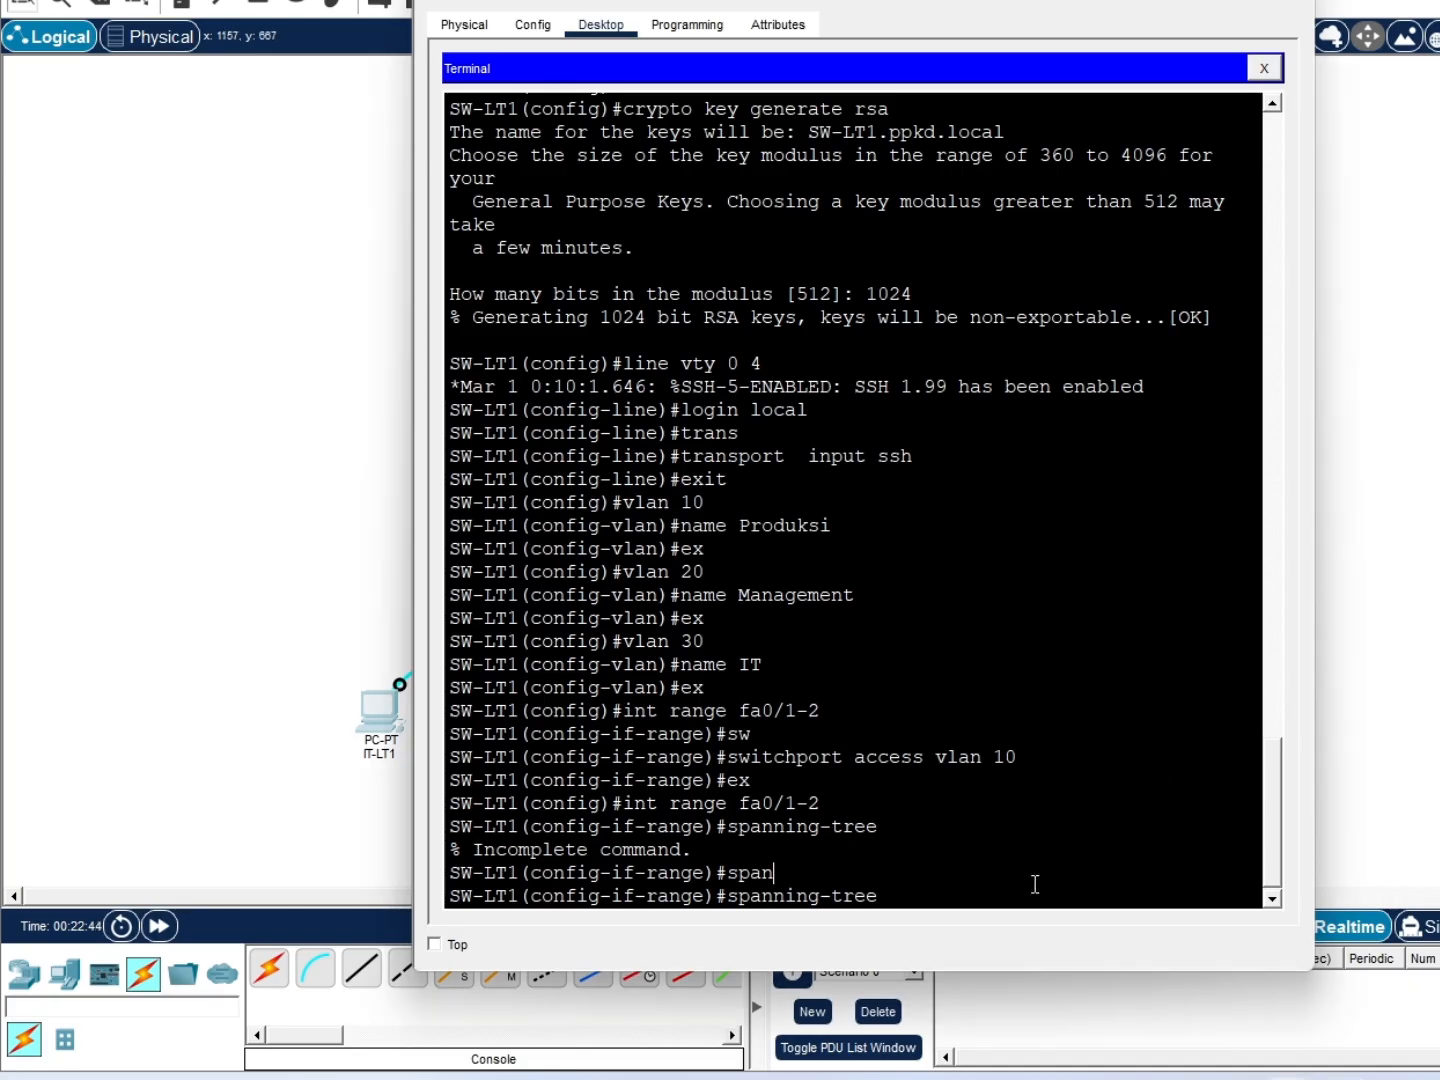
{"action": "type", "text": "portf"}
{"action": "key", "text": "Tab"}
{"action": "key", "text": "Return"}
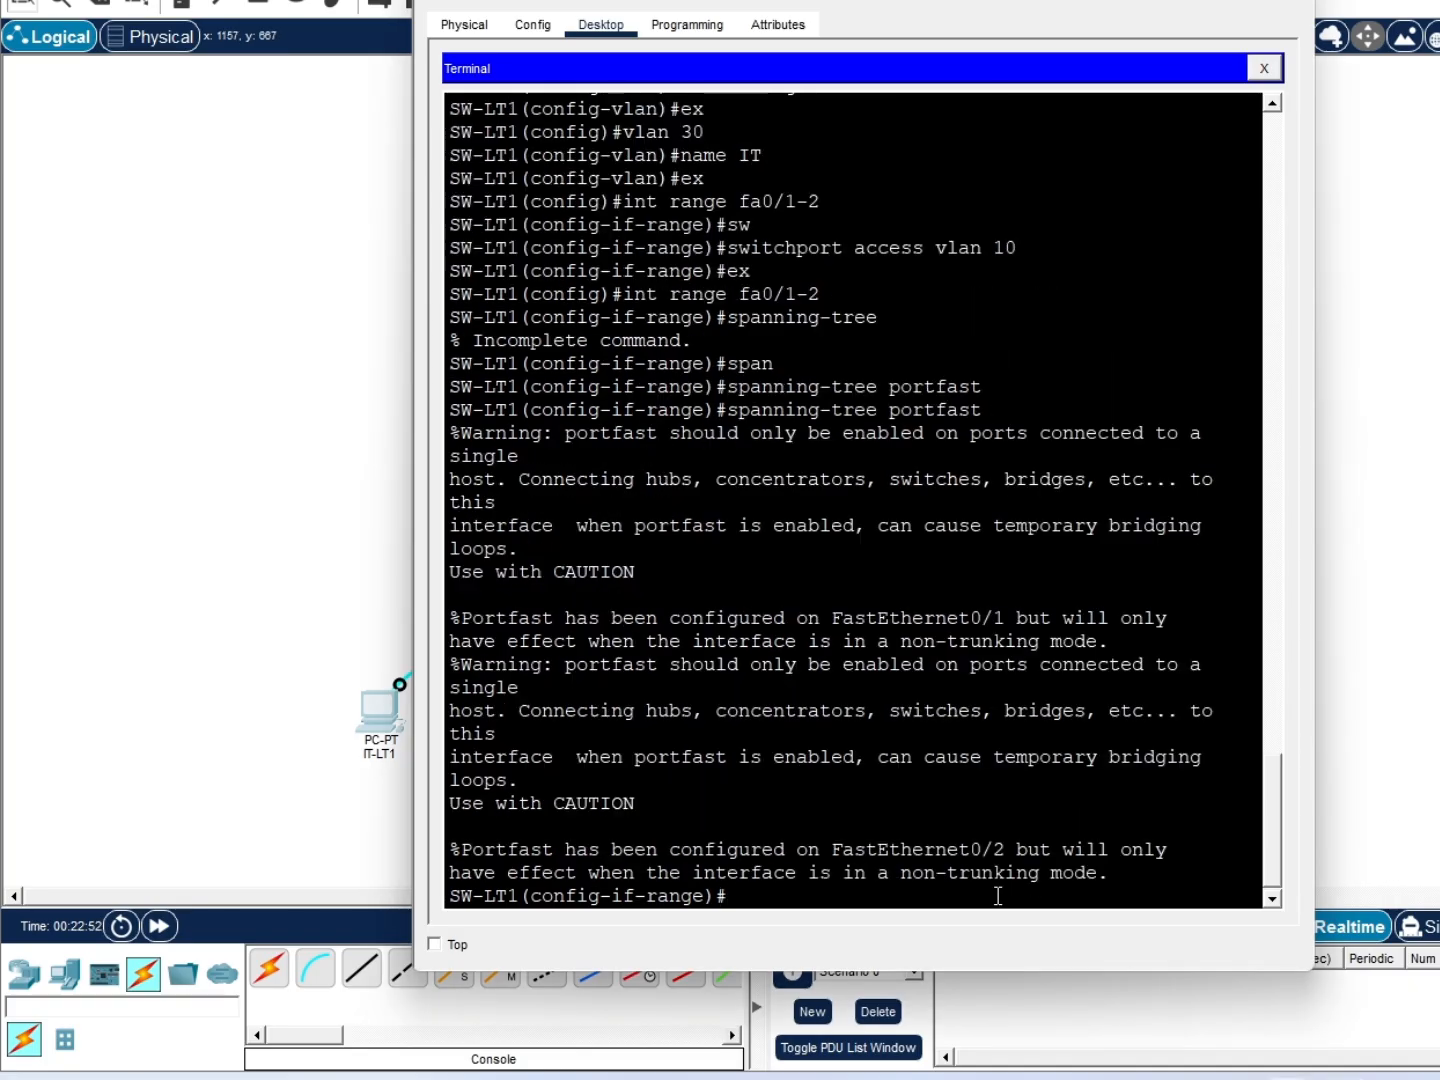
{"action": "type", "text": "ex"}
{"action": "key", "text": "Return"}
Assign port range Fa0/3-4 to access VLAN 20
{"action": "type", "text": "int range"}
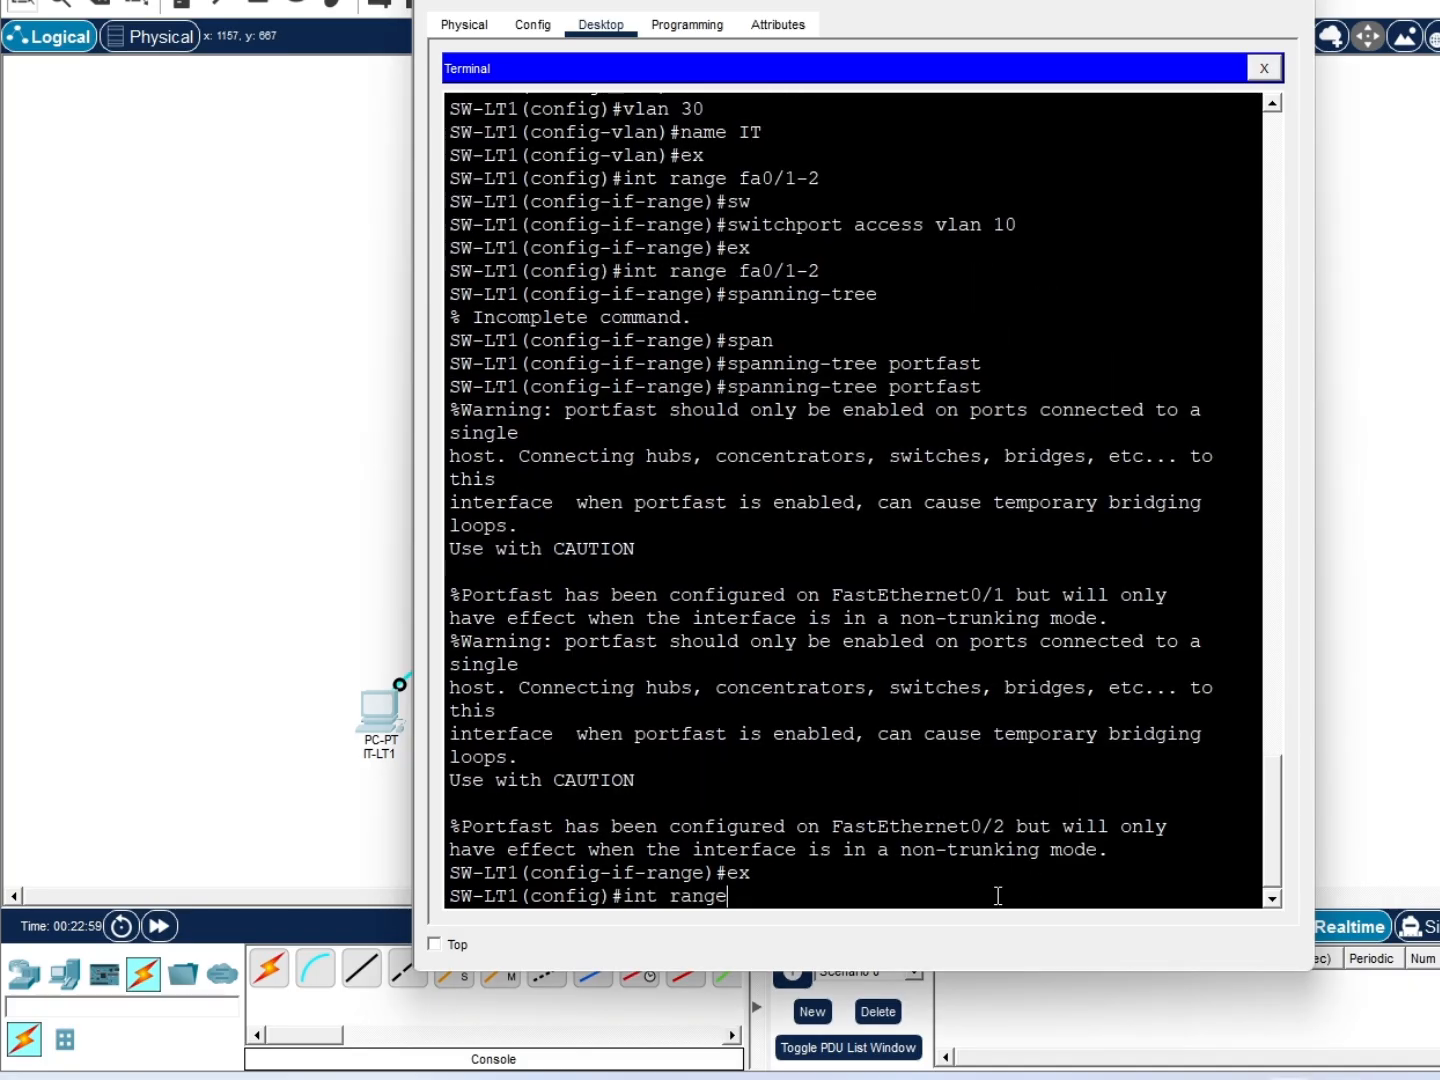
{"action": "type", "text": " fa0/3-4"}
{"action": "key", "text": "Return"}
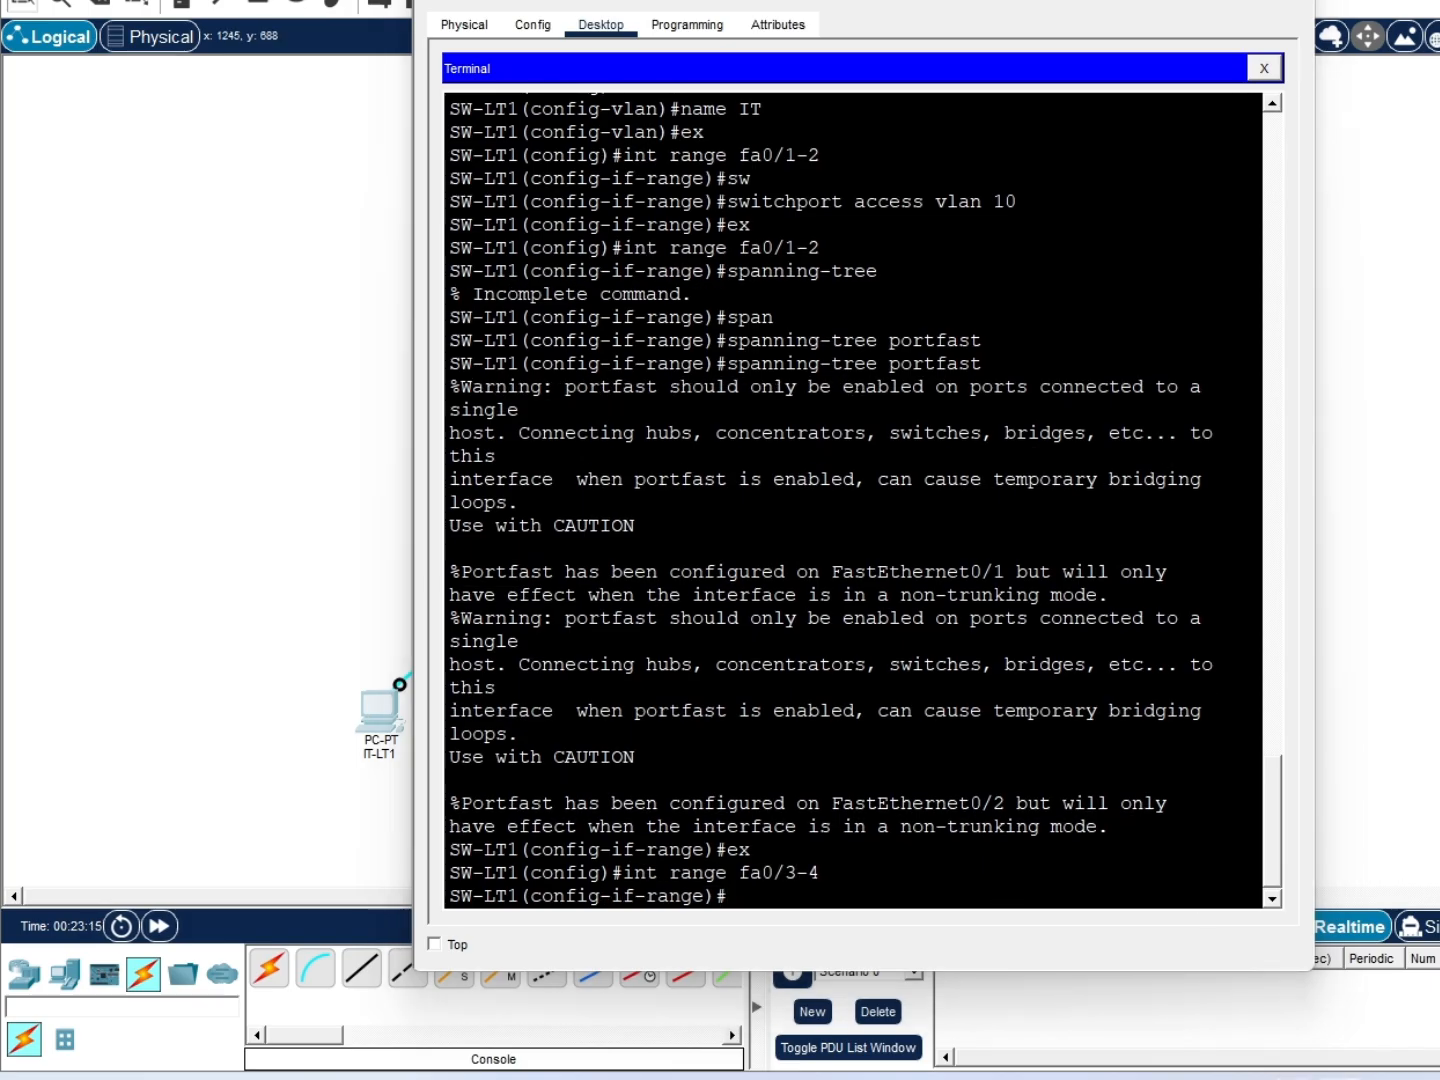
{"action": "type", "text": "sw"}
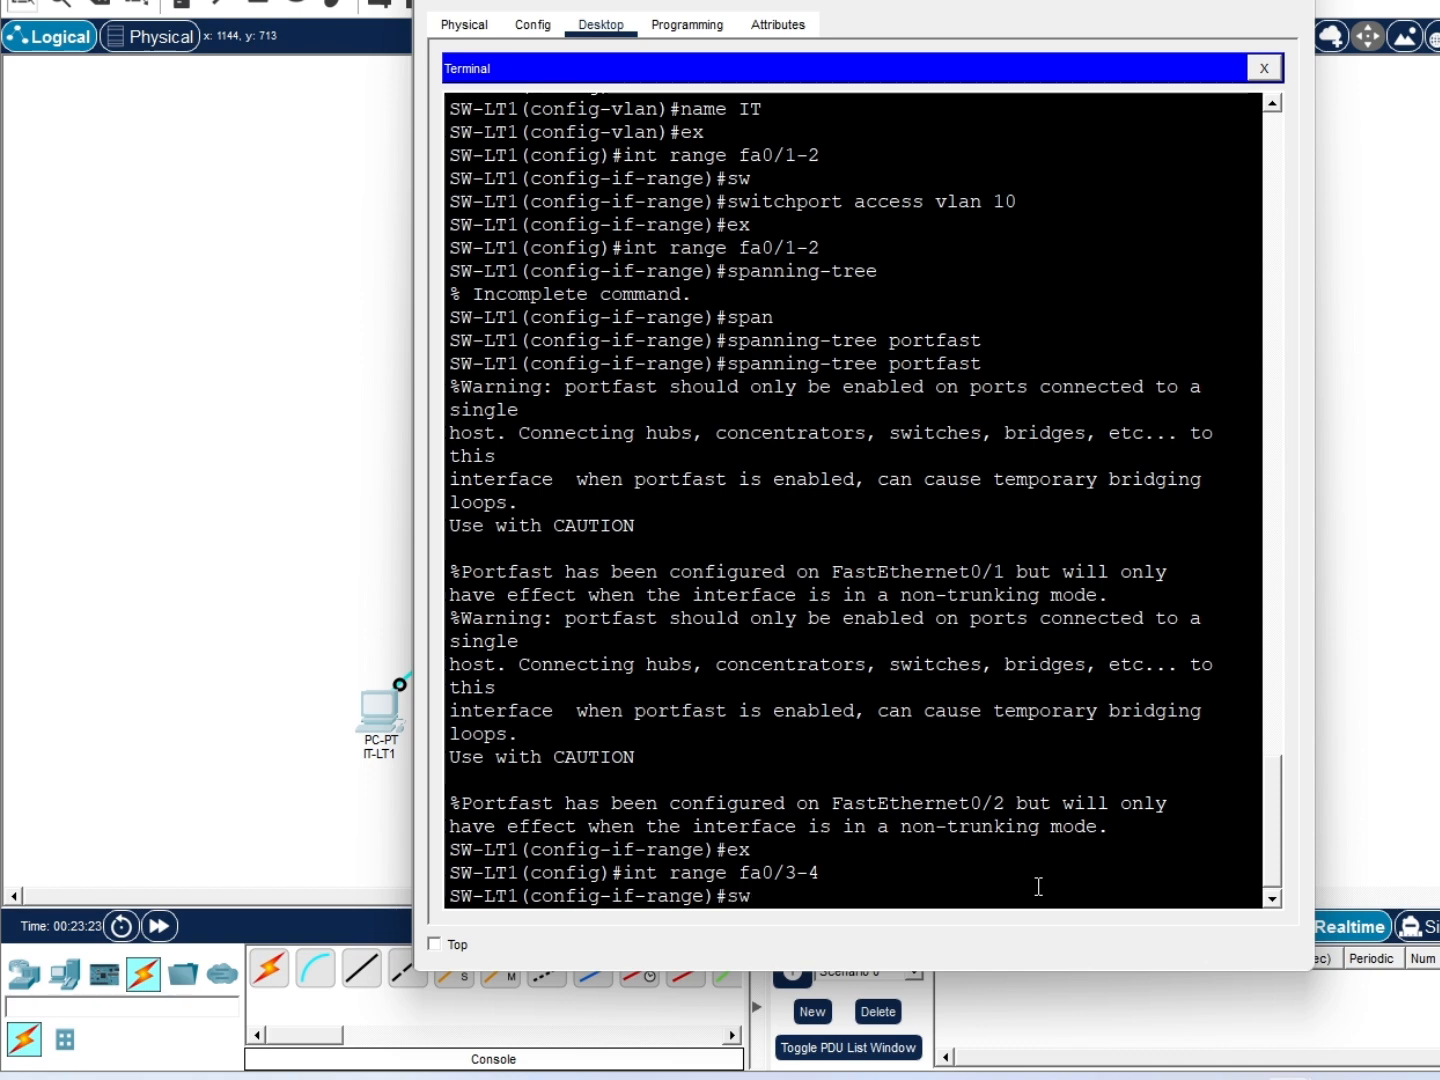
{"action": "key", "text": "Tab"}
{"action": "type", "text": "access vlan 20"}
{"action": "key", "text": "Return"}
{"action": "type", "text": "ex"}
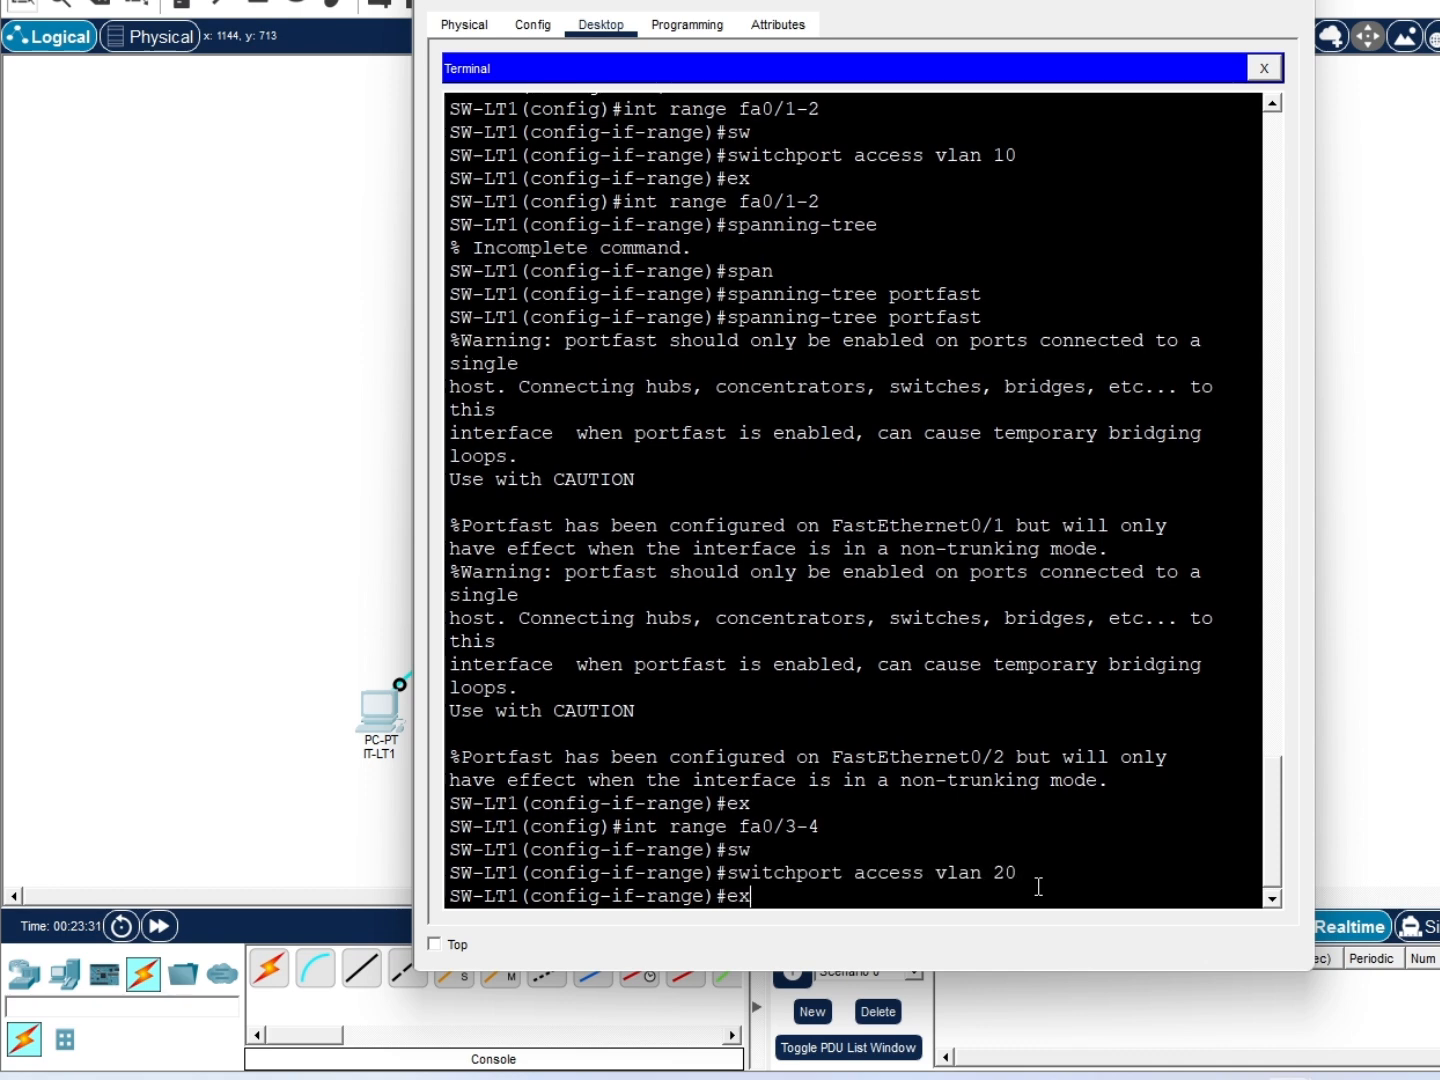
{"action": "key", "text": "Return"}
Select Fa0/3-4 again, fixing the range typo, and enable PortFast on them
{"action": "type", "text": "int ranfe"}
{"action": "type", "text": " fa0/3-"}
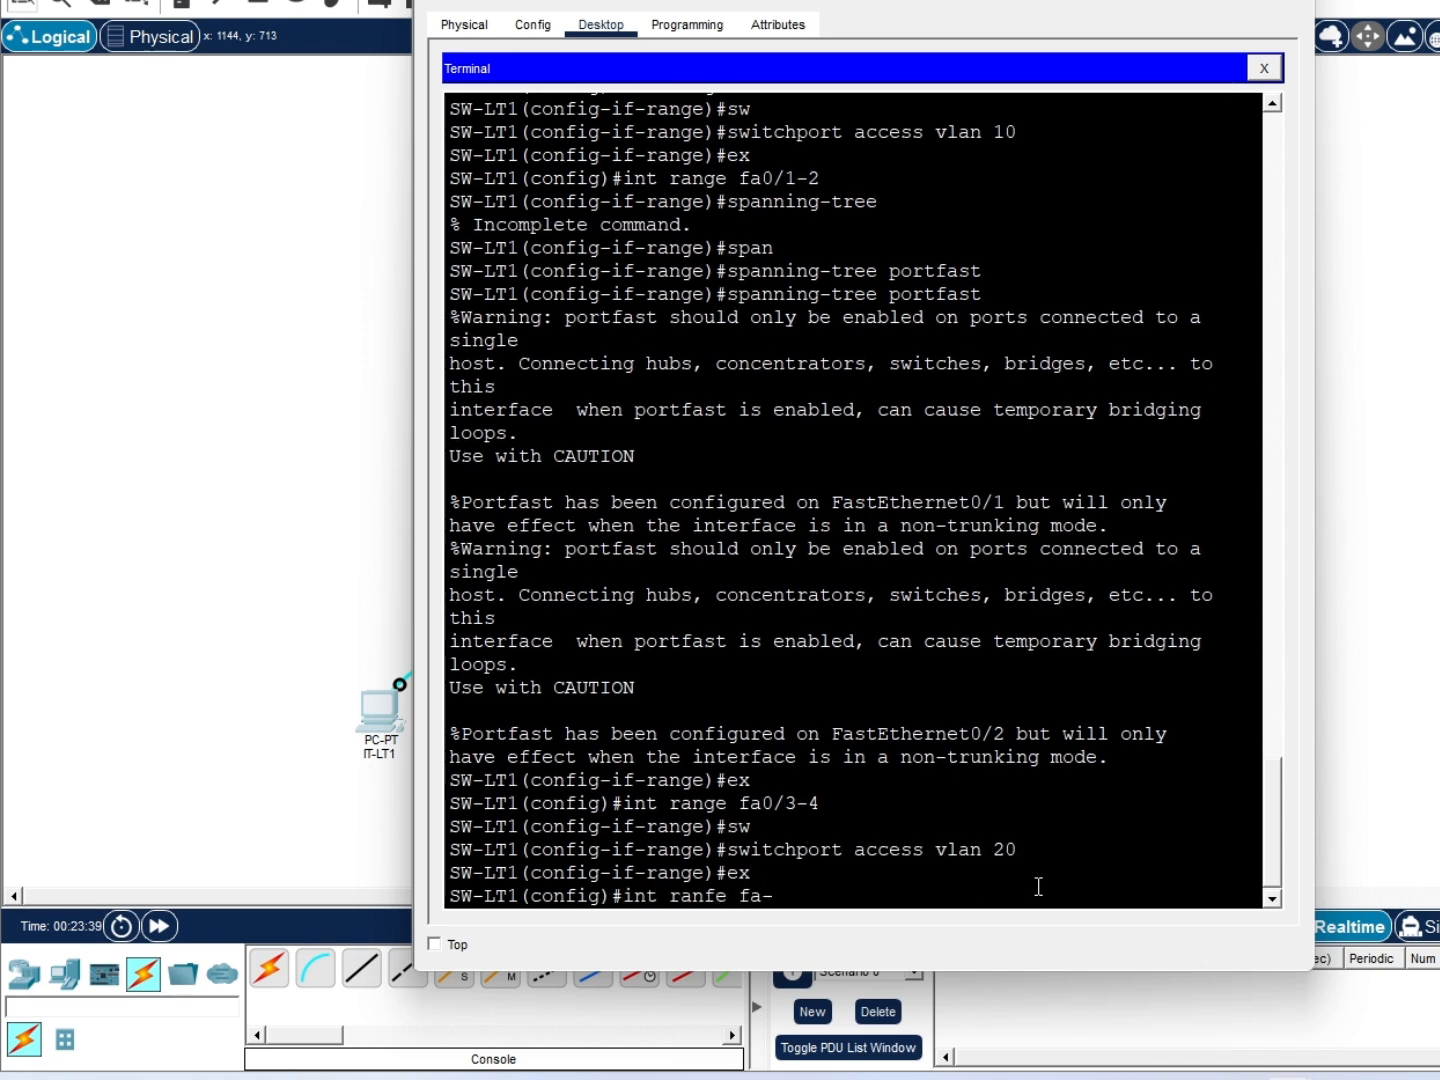
{"action": "key", "text": "BackSpace"}
{"action": "type", "text": "0/3-4"}
{"action": "key", "text": "Return"}
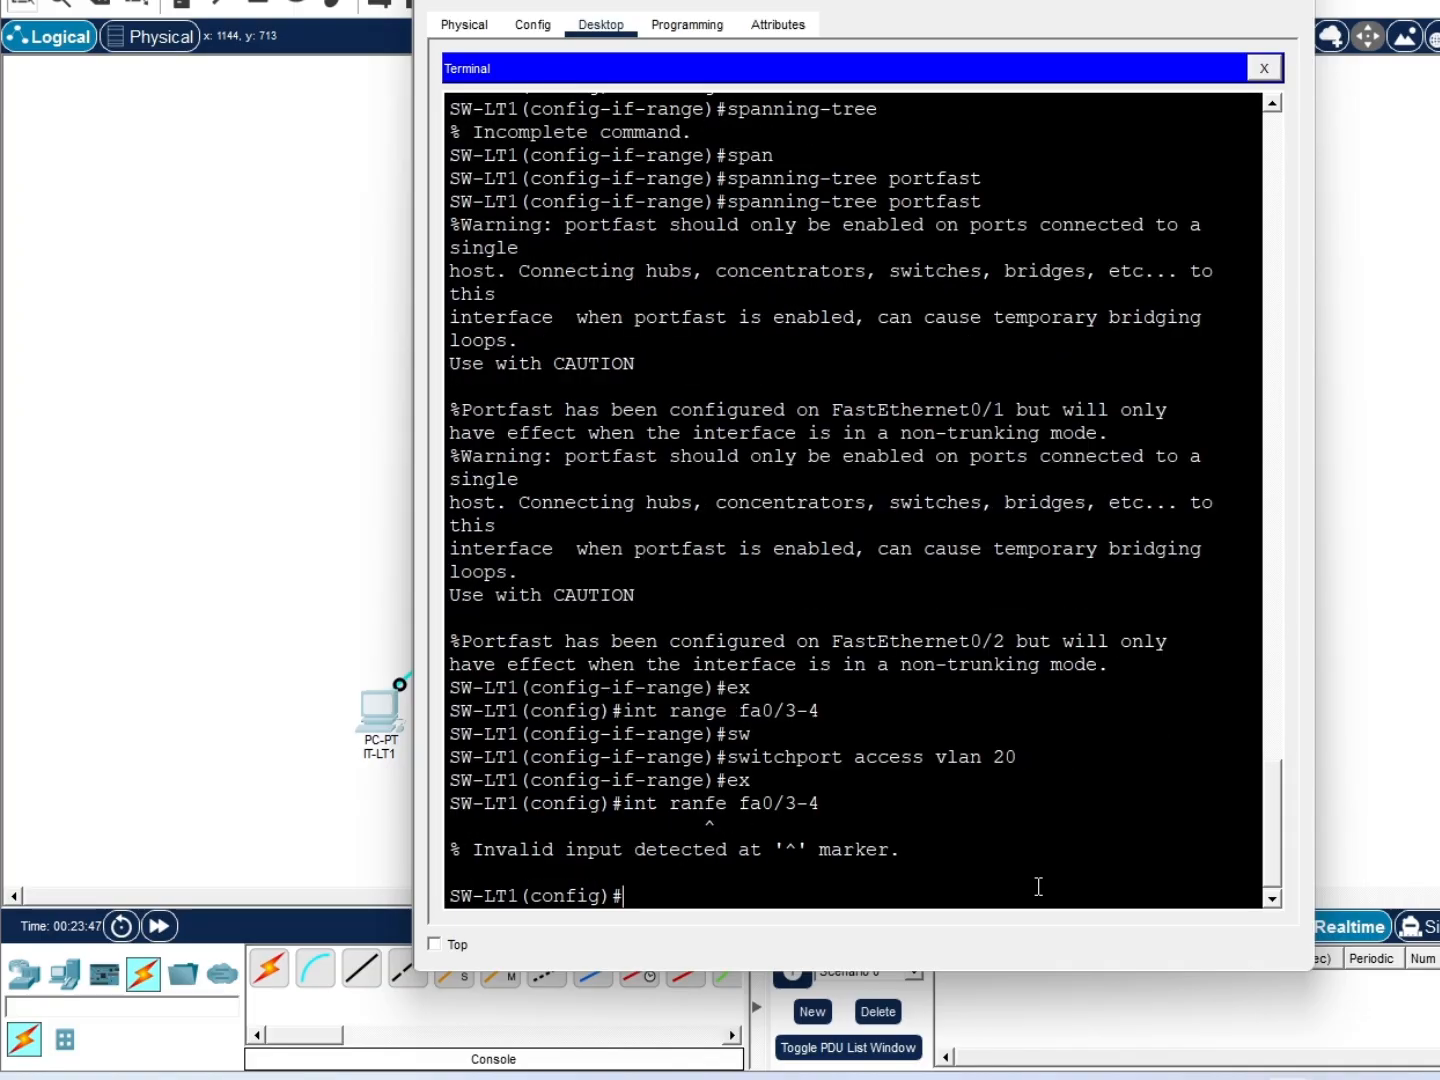
{"action": "key", "text": "Up"}
{"action": "key", "text": "Left"}
{"action": "key", "text": "Left"}
{"action": "key", "text": "Left"}
{"action": "key", "text": "Left"}
{"action": "key", "text": "Left"}
{"action": "key", "text": "Left"}
{"action": "key", "text": "Left"}
{"action": "key", "text": "Left"}
{"action": "key", "text": "Left"}
{"action": "key", "text": "BackSpace"}
{"action": "type", "text": "g"}
{"action": "key", "text": "Right"}
{"action": "key", "text": "Return"}
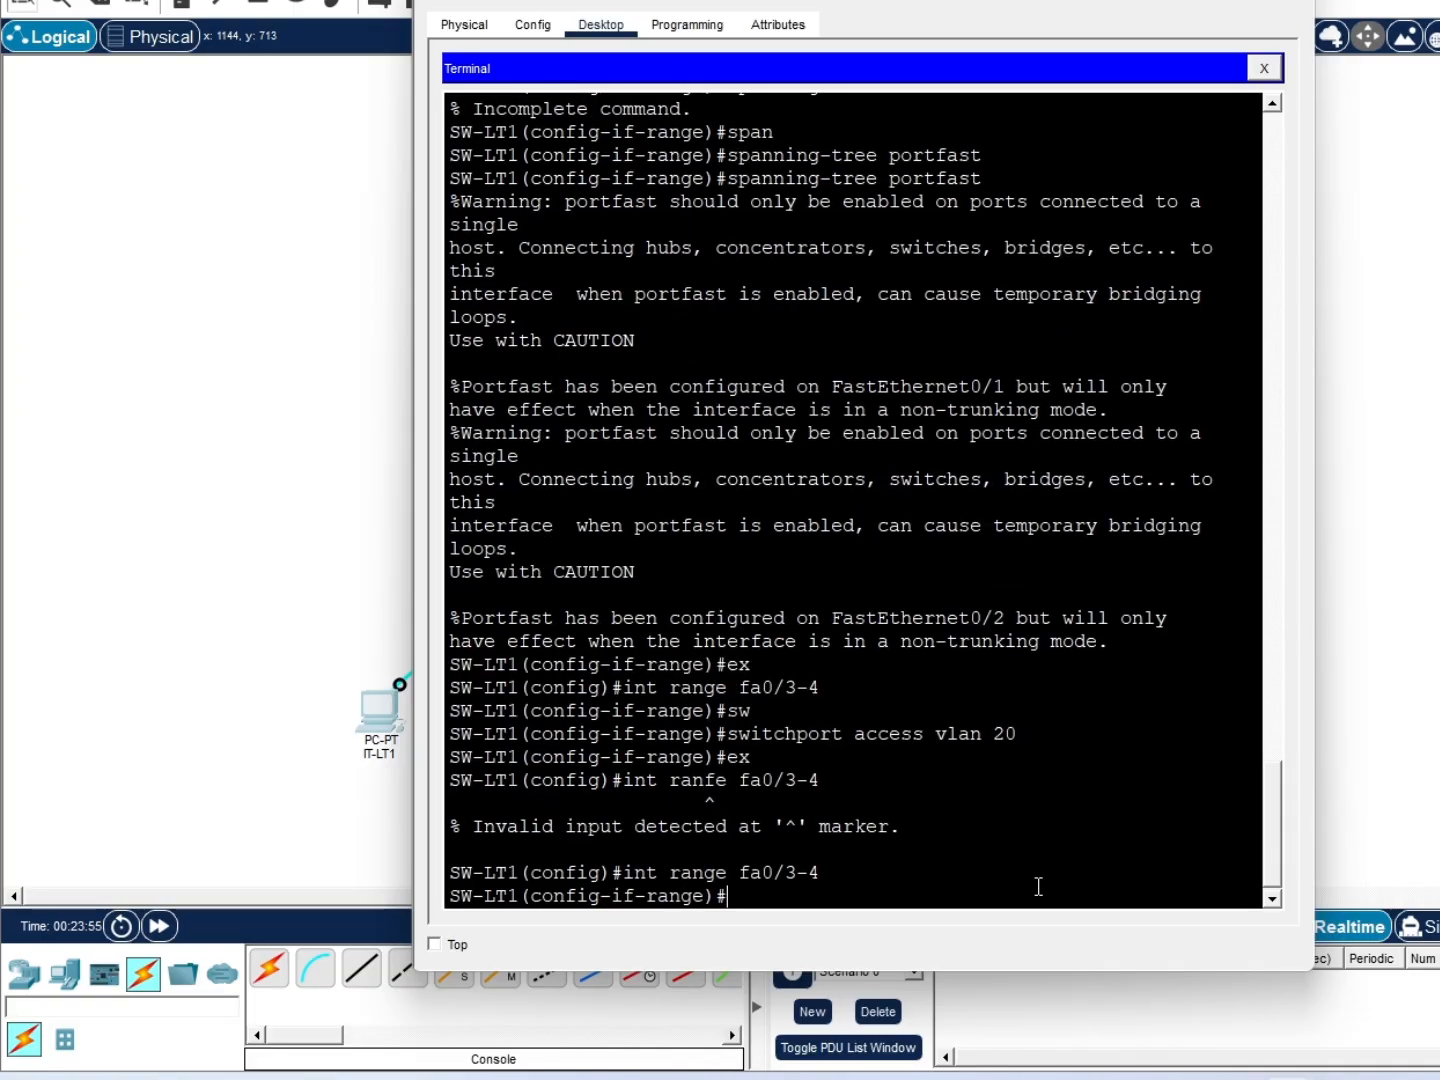
{"action": "type", "text": "span"}
{"action": "key", "text": "Tab"}
{"action": "type", "text": "portfast"}
{"action": "key", "text": "Return"}
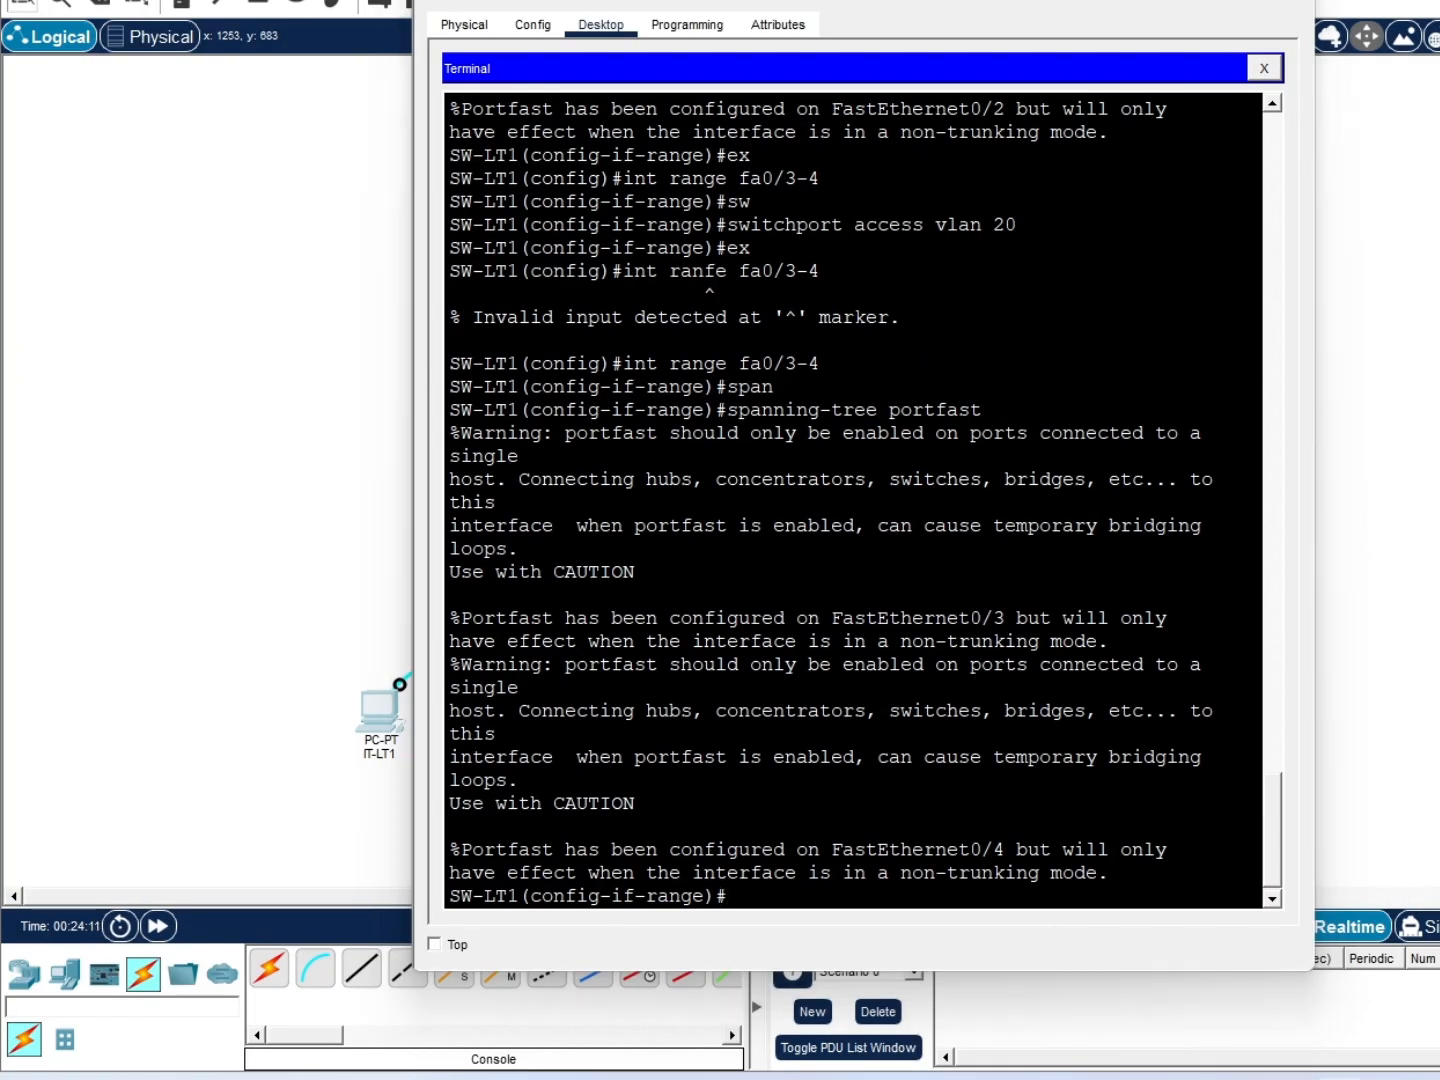
Put port Fa0/24 in access VLAN 30 and enable PortFast on it
{"action": "type", "text": "ex"}
{"action": "key", "text": "Return"}
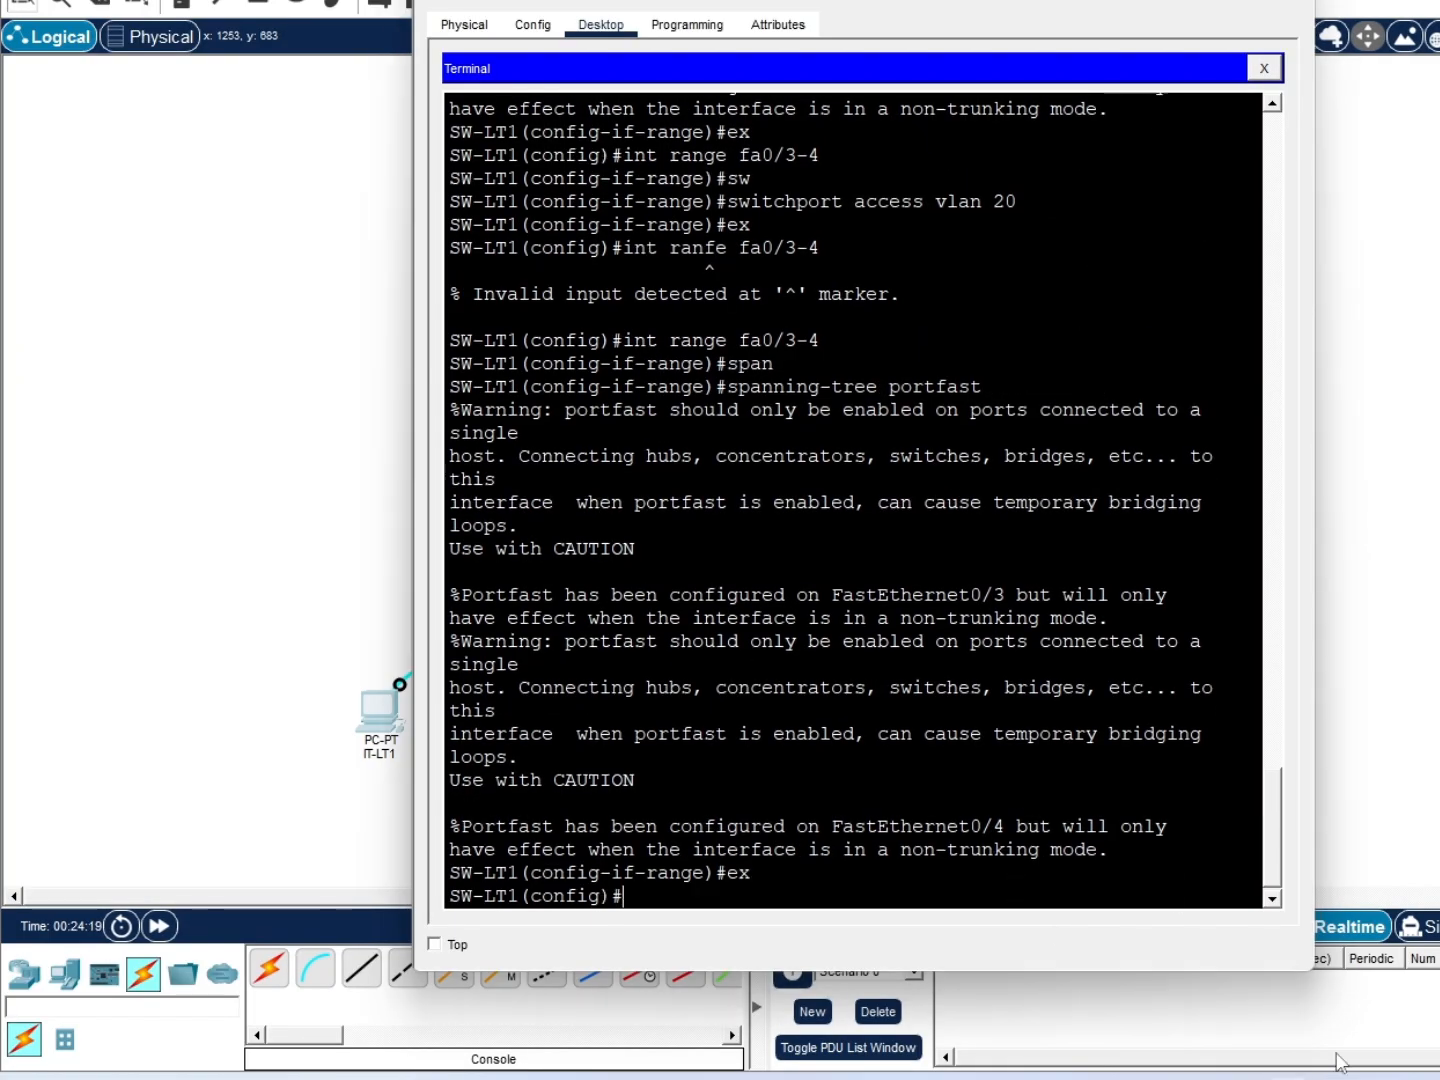
{"action": "type", "text": "int fa0/24"}
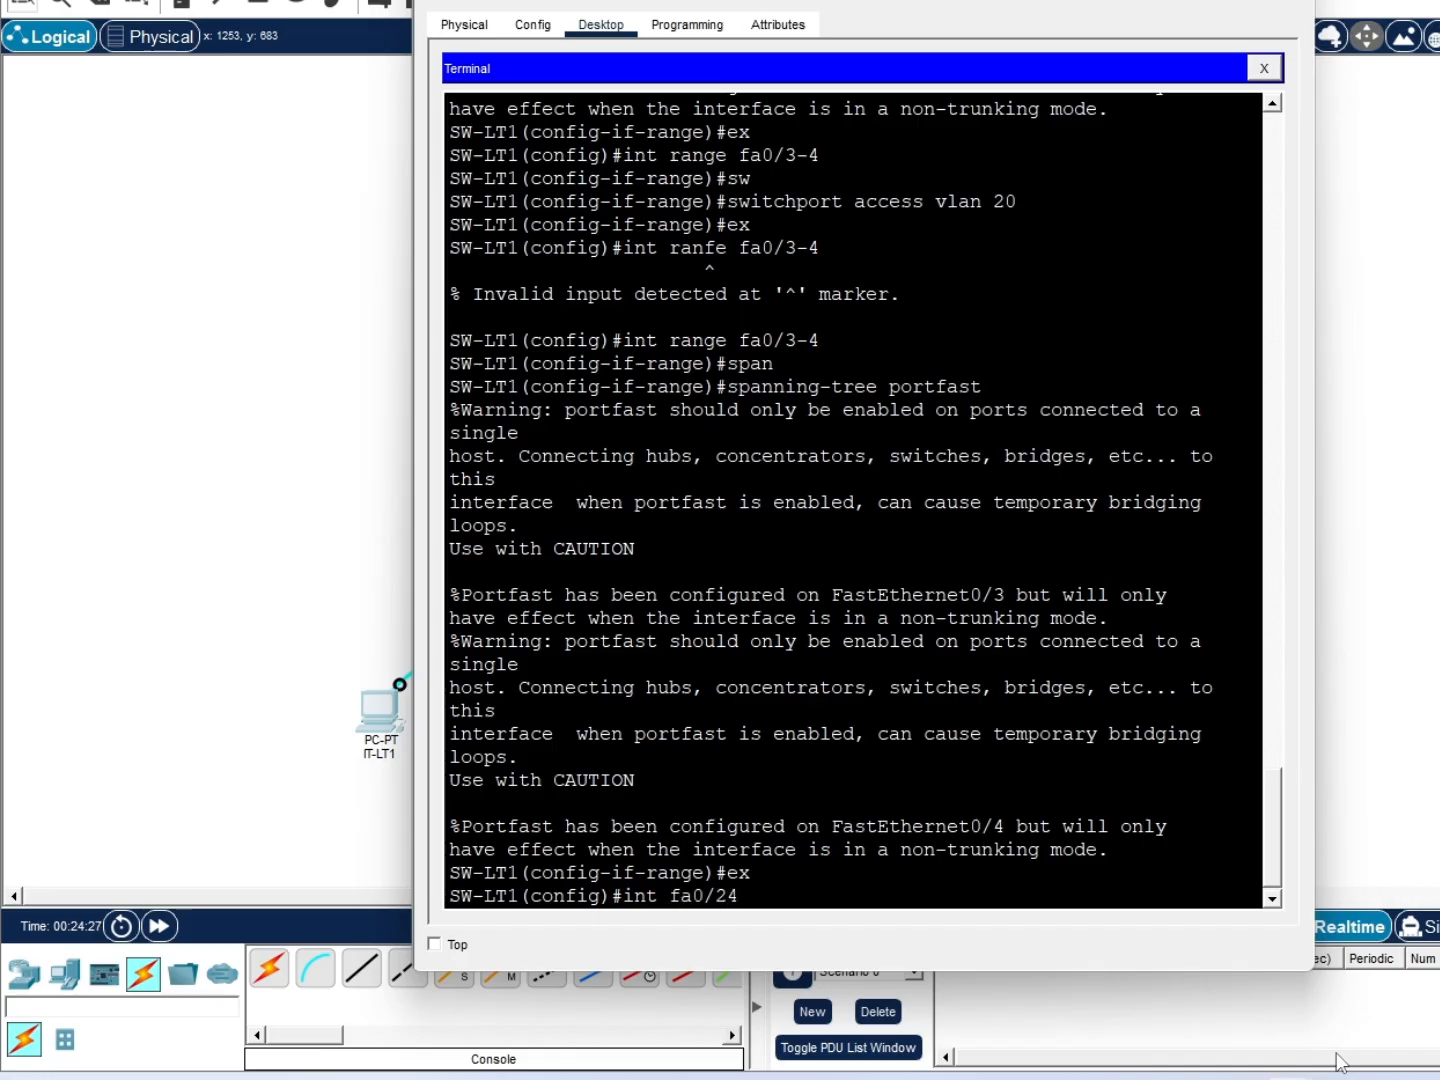
{"action": "key", "text": "Return"}
{"action": "type", "text": "swp"}
{"action": "key", "text": "Tab"}
{"action": "type", "text": "acce"}
{"action": "key", "text": "Tab"}
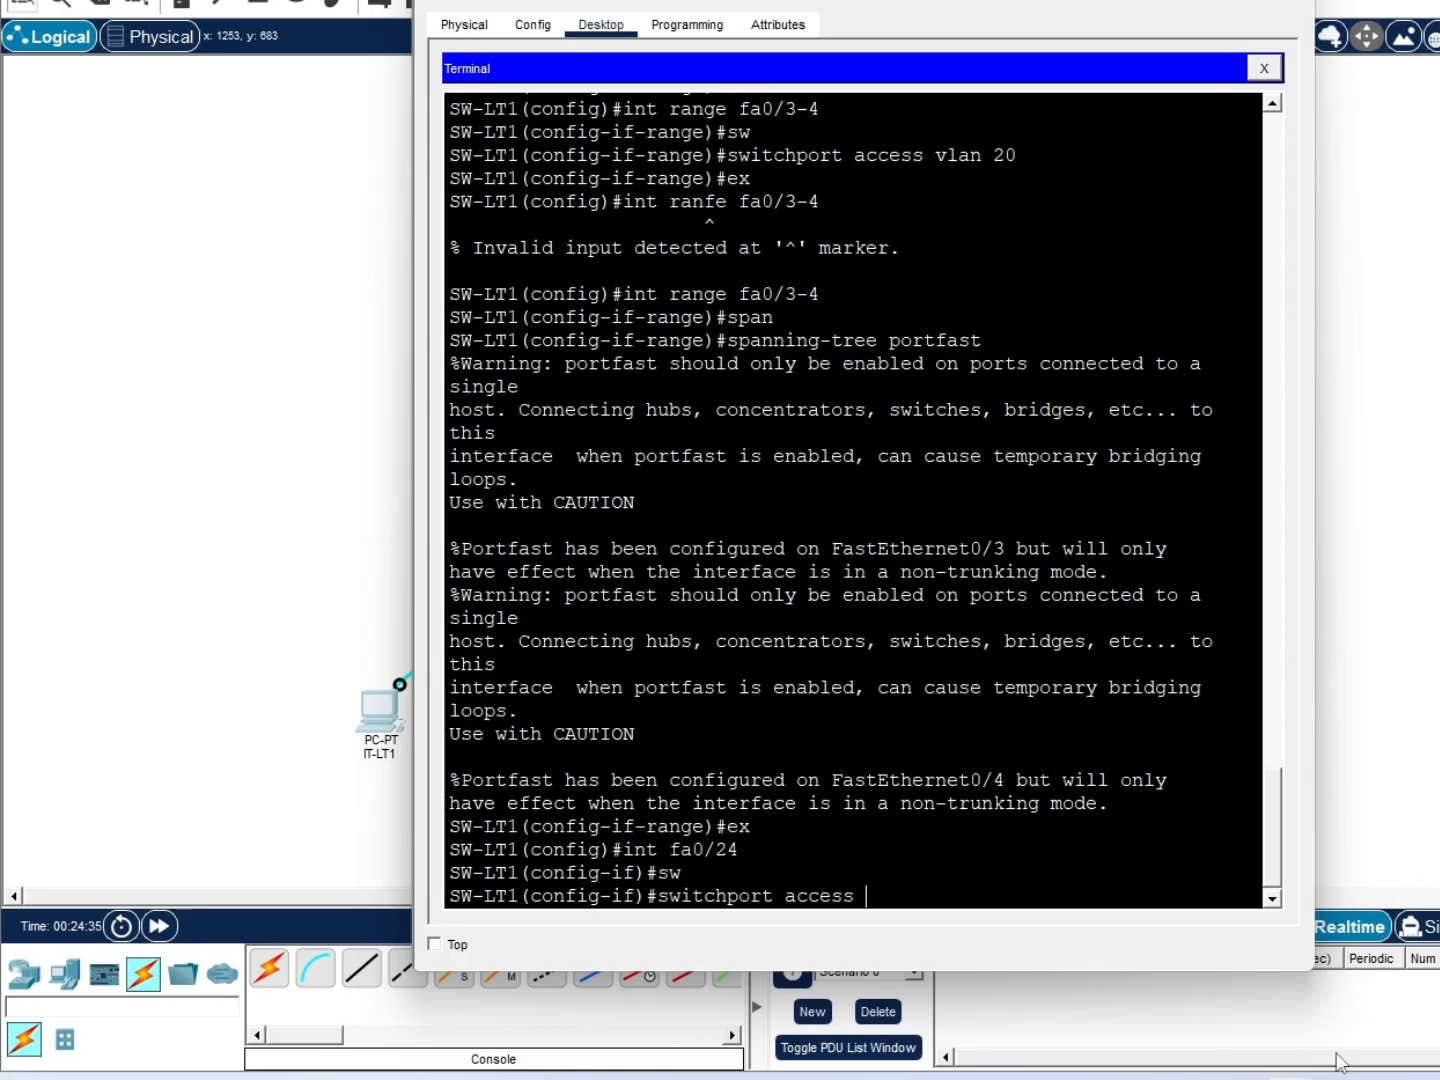
{"action": "type", "text": "vlan 30"}
{"action": "key", "text": "Return"}
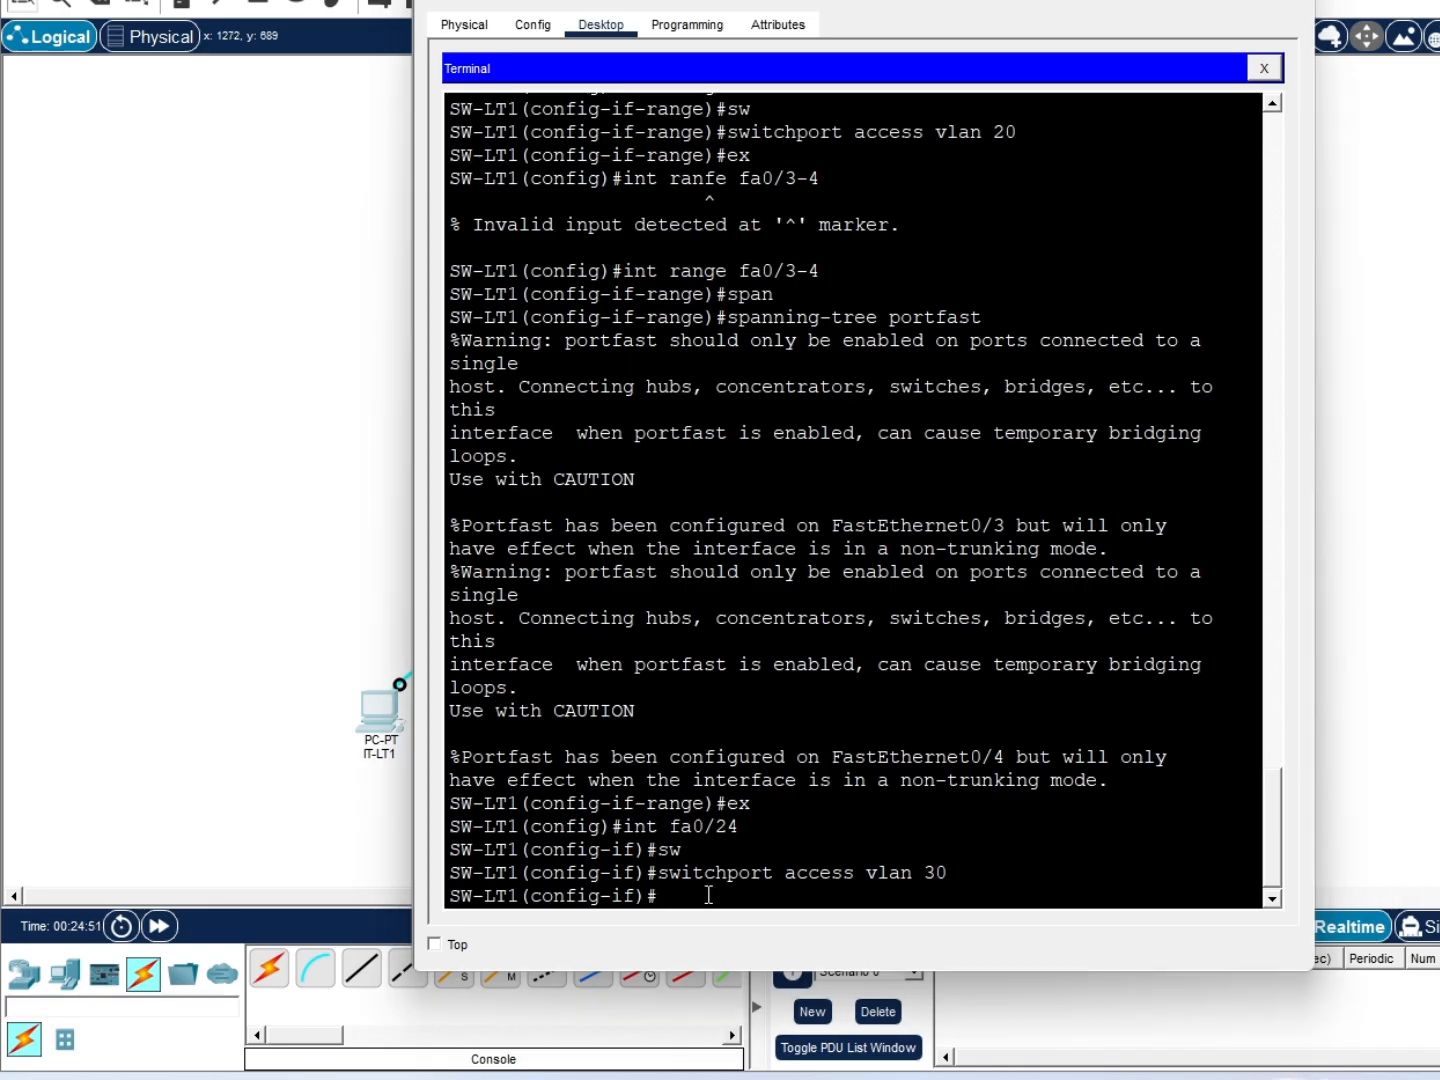
{"action": "type", "text": "span"}
{"action": "key", "text": "Tab"}
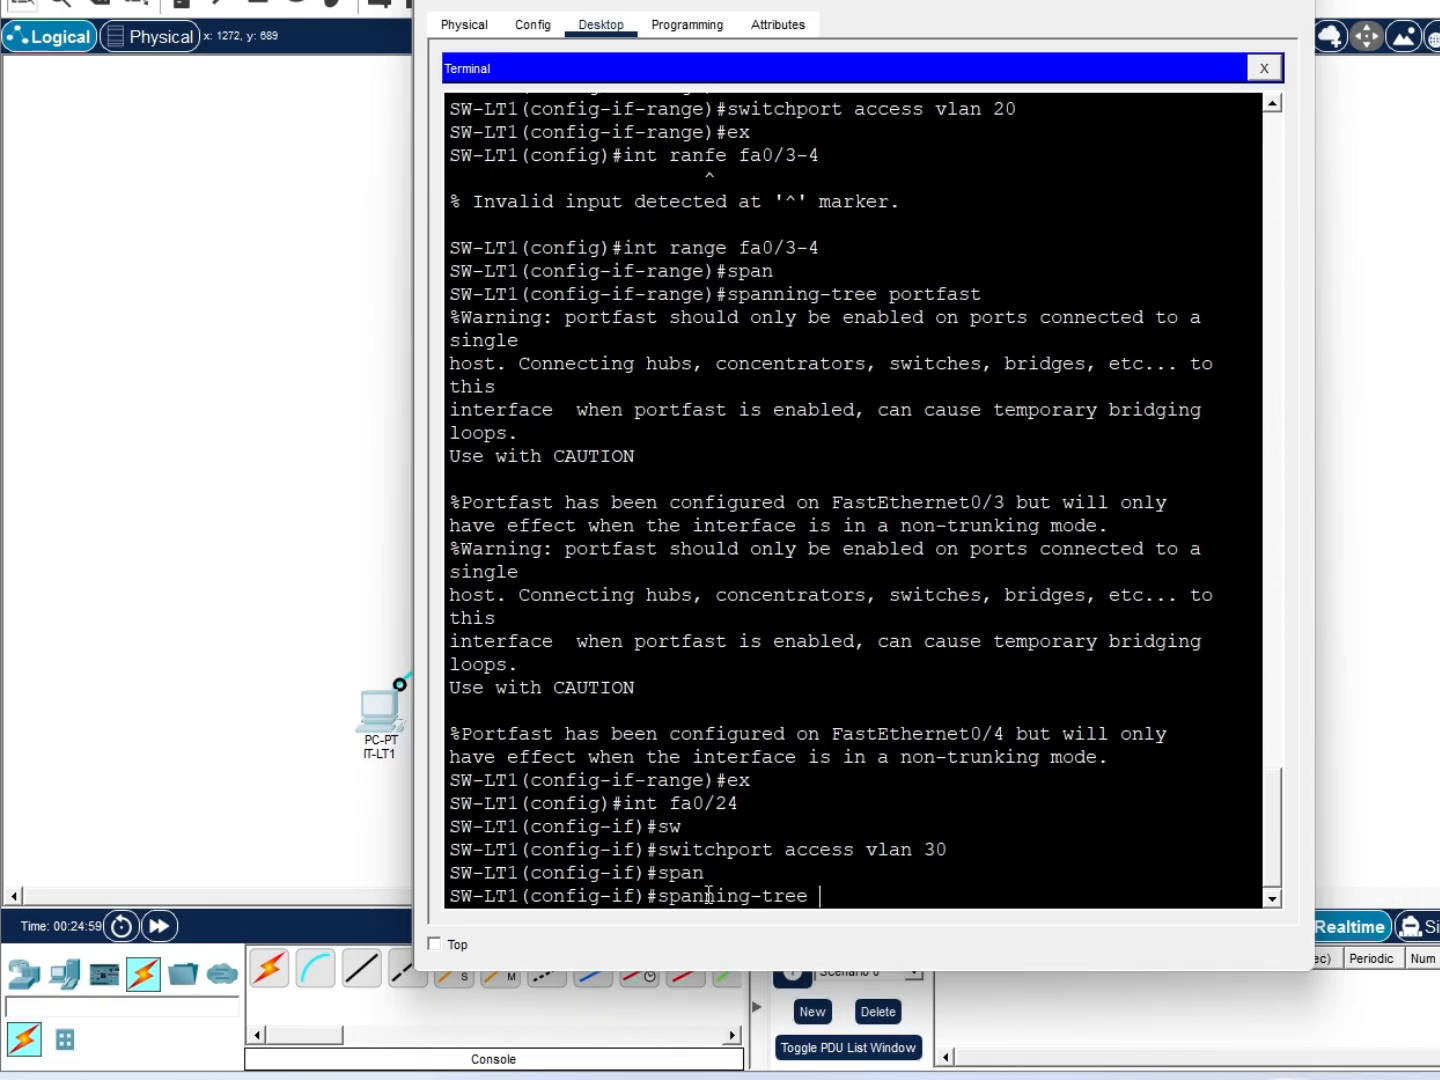
{"action": "type", "text": "portfasr"}
{"action": "type", "text": "t"}
{"action": "key", "text": "Return"}
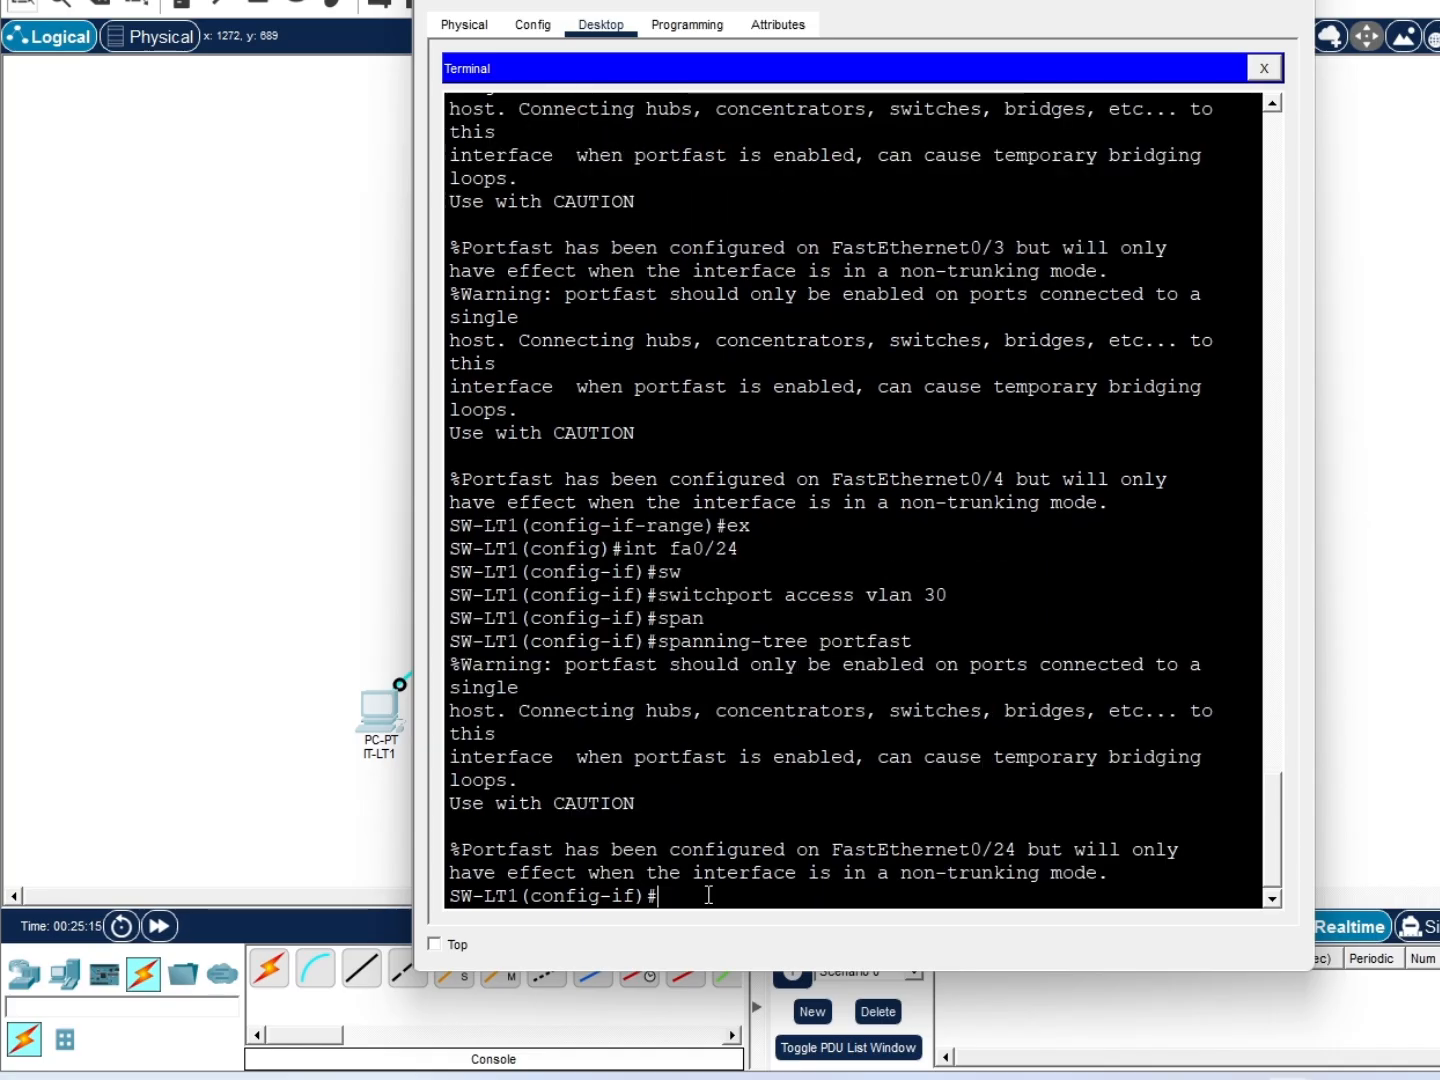
Give interface VLAN 30 address 172.16.30.3 255.255.255.0 and bring it up
{"action": "type", "text": "ex"}
{"action": "key", "text": "Return"}
{"action": "type", "text": "int vlan30"}
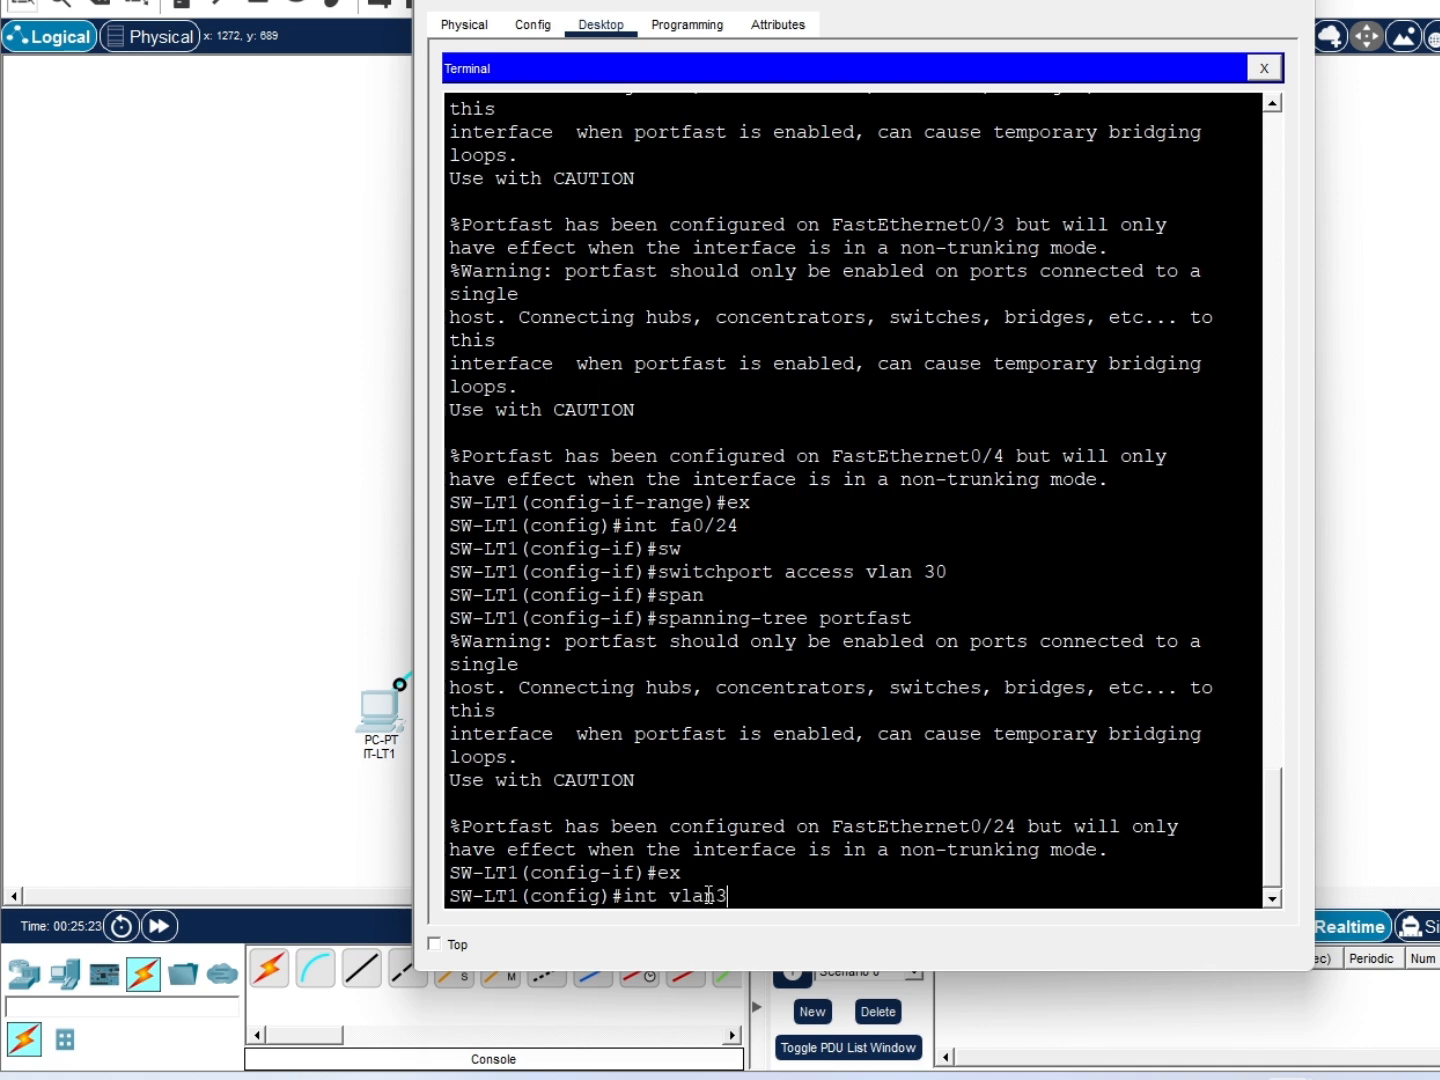
{"action": "key", "text": "Return"}
{"action": "type", "text": "ip add 17"}
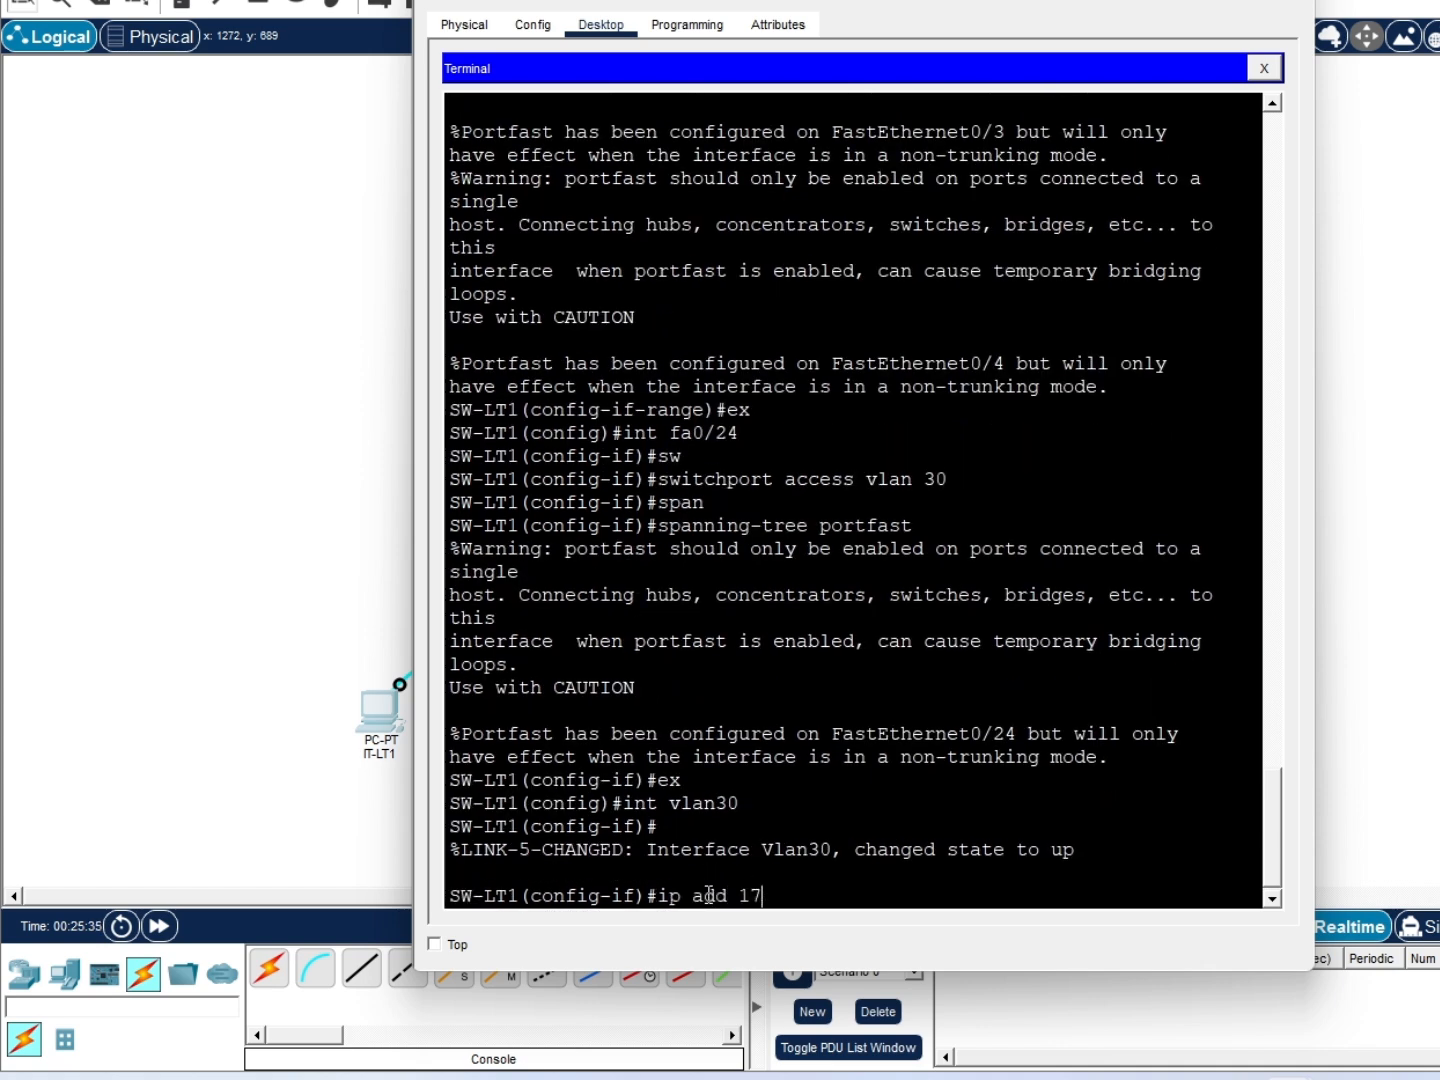
{"action": "key", "text": "BackSpace"}
{"action": "type", "text": "72.16.30.3 255.255.255."}
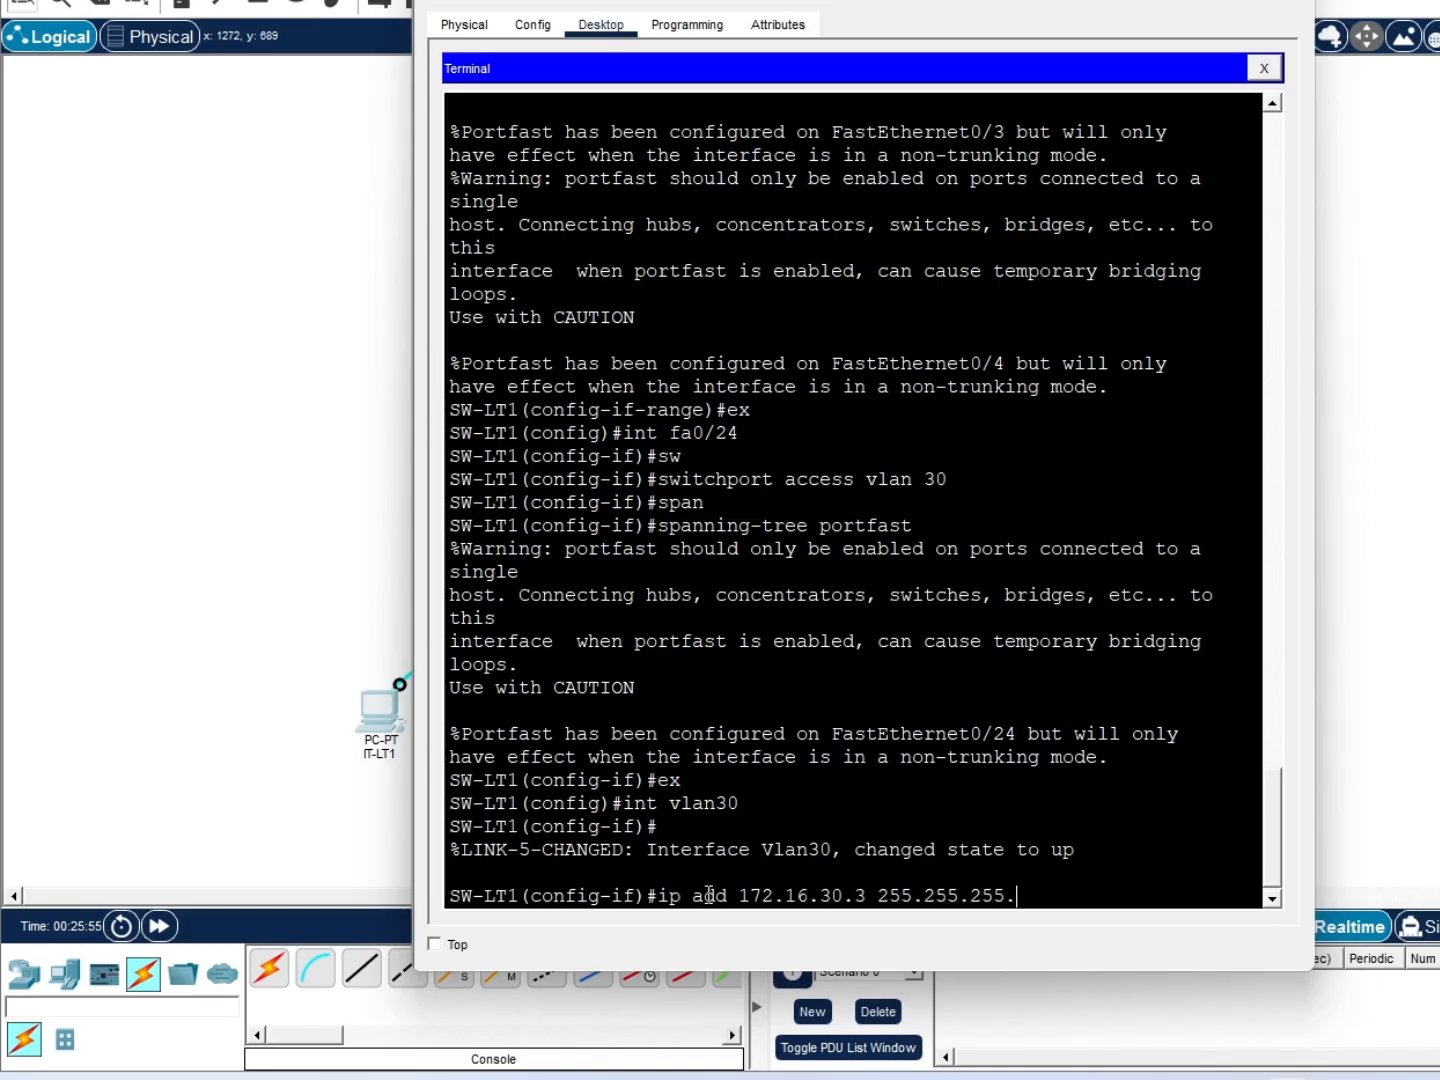
{"action": "type", "text": "0"}
{"action": "key", "text": "Return"}
{"action": "type", "text": "no sh"}
{"action": "key", "text": "Return"}
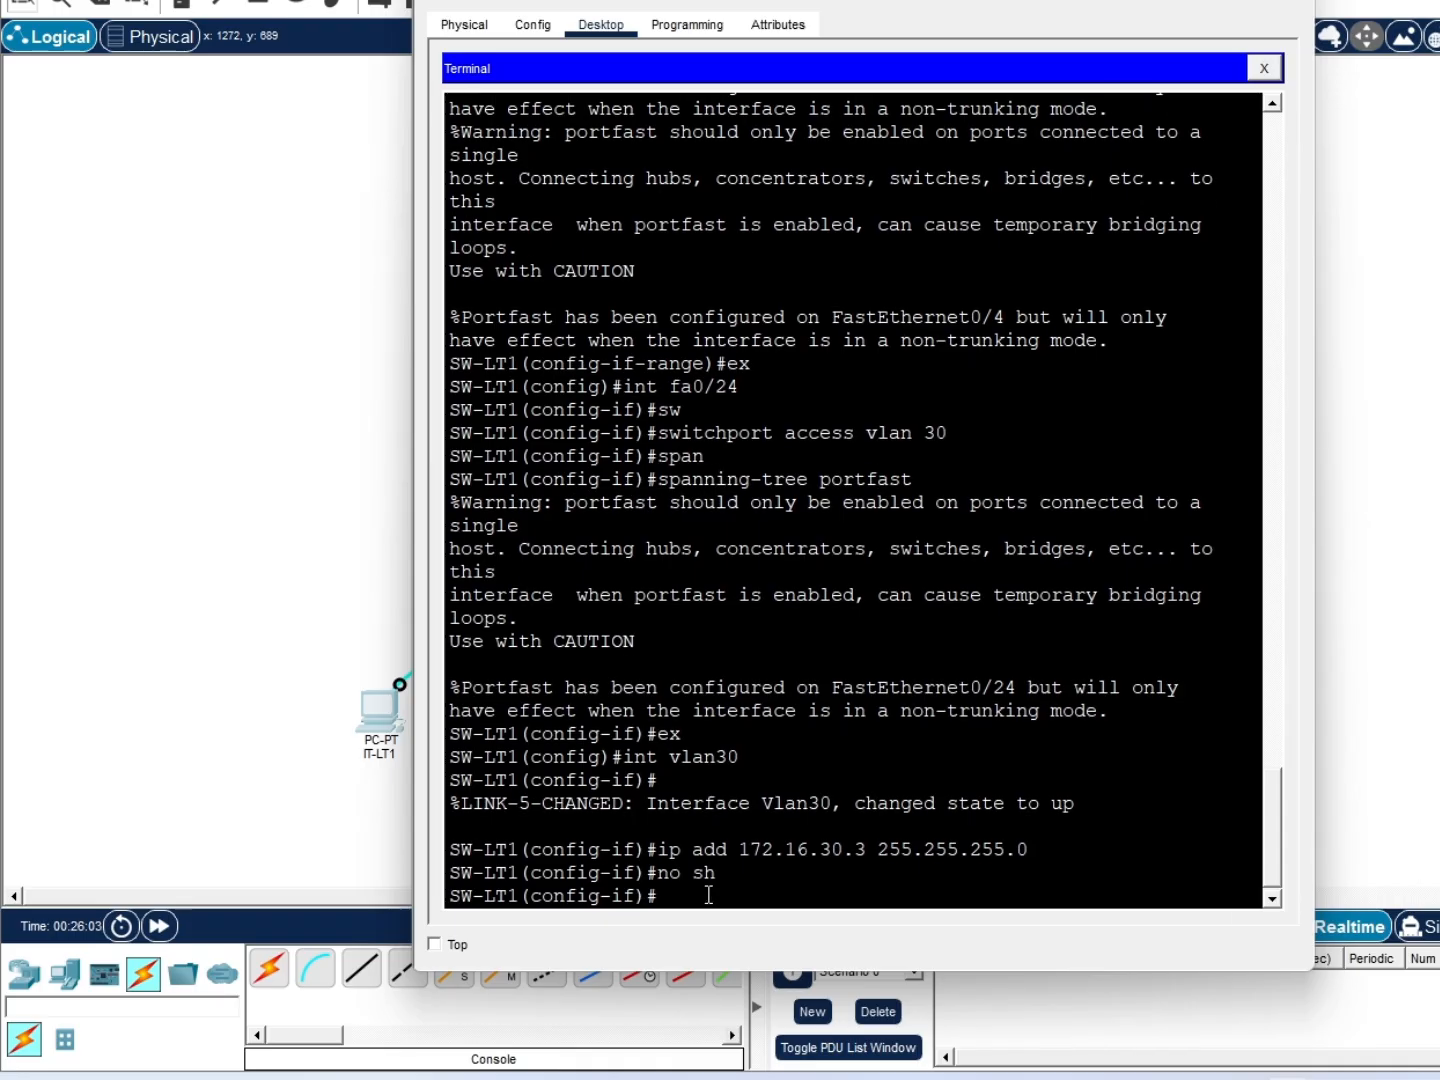
Set the switch default gateway to 172.16.30.1
{"action": "type", "text": "ex"}
{"action": "key", "text": "Return"}
{"action": "type", "text": "ip"}
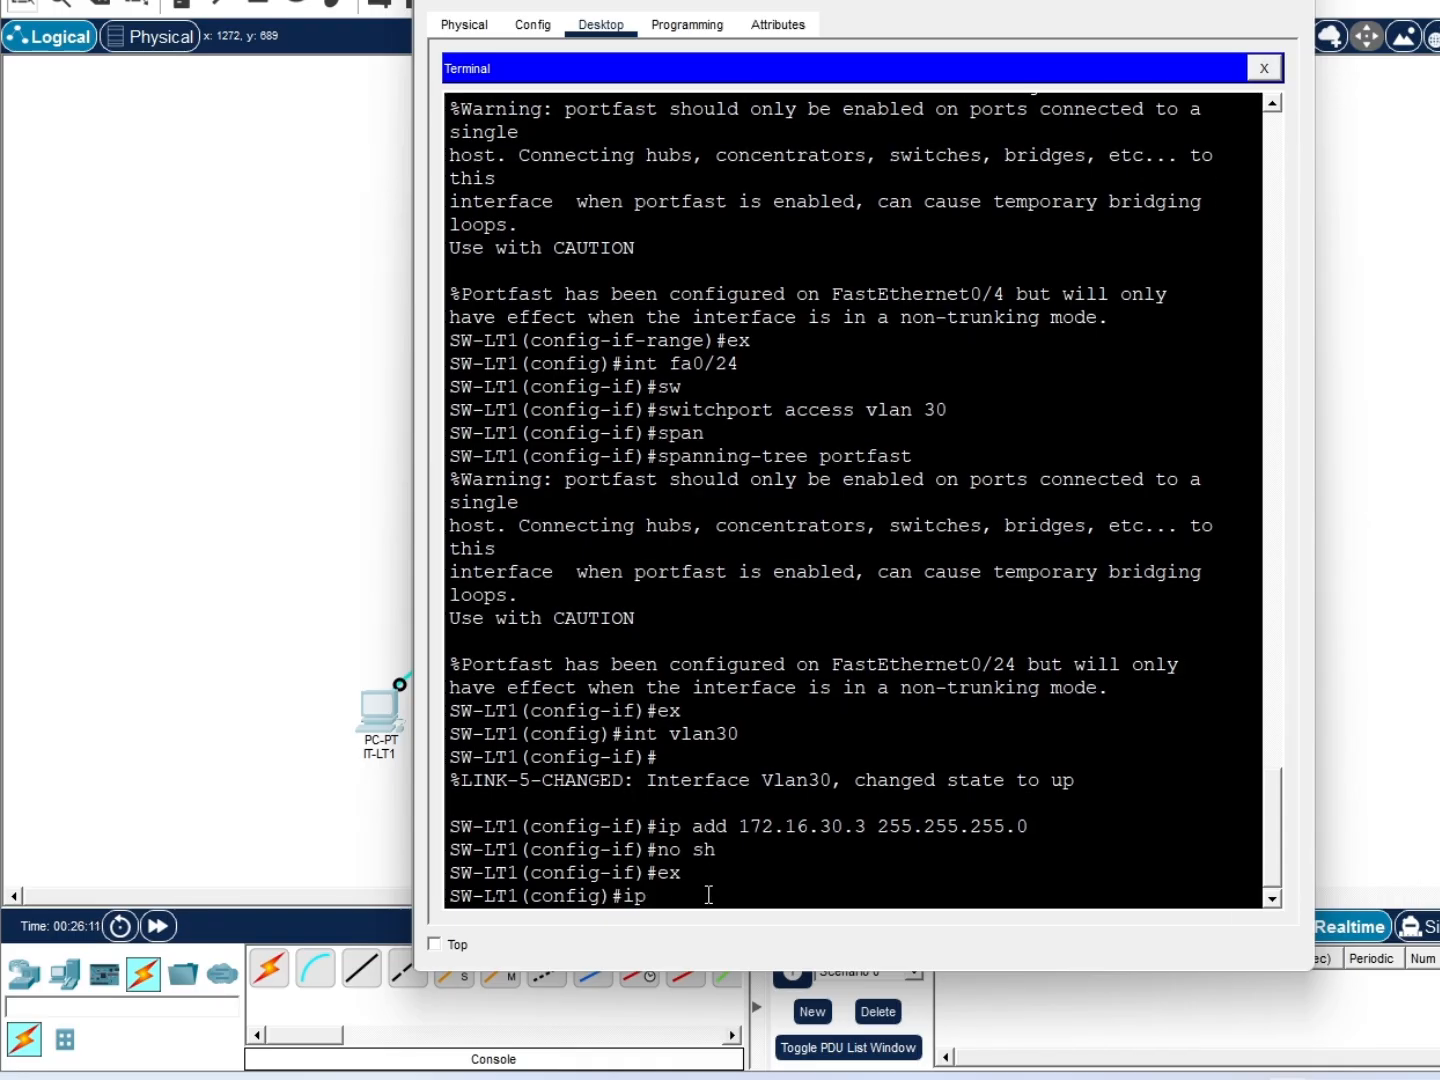
{"action": "key", "text": "Tab"}
{"action": "type", "text": "def"}
{"action": "key", "text": "Tab"}
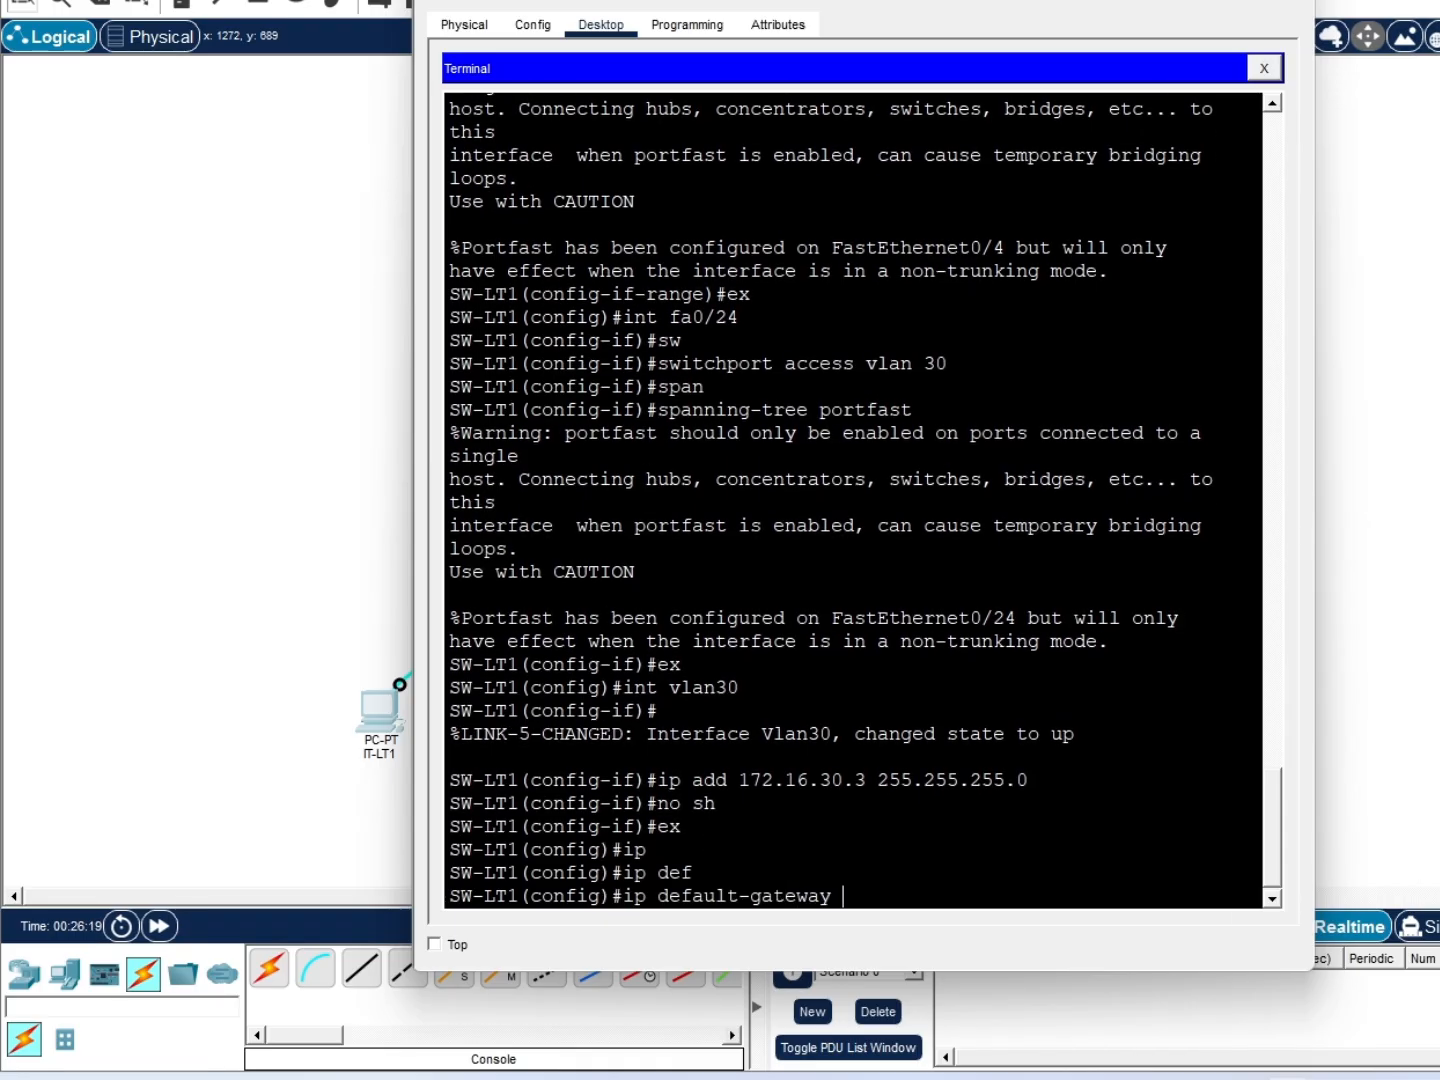
{"action": "type", "text": "172.16.30.1"}
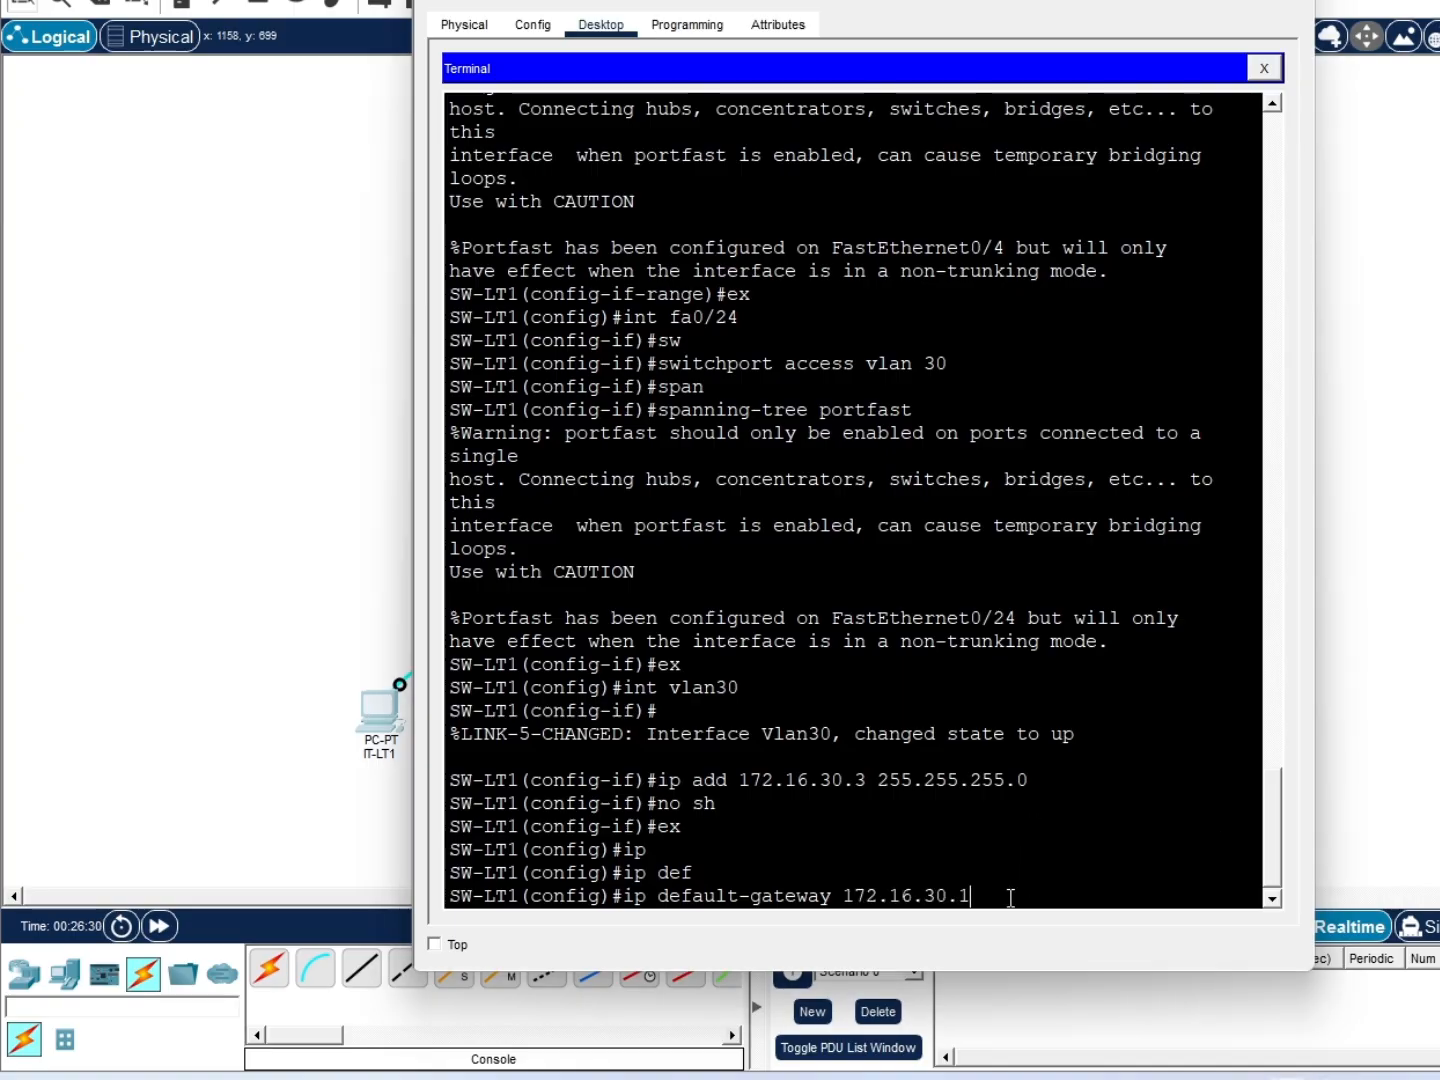
{"action": "key", "text": "Return"}
{"action": "type", "text": "int range"}
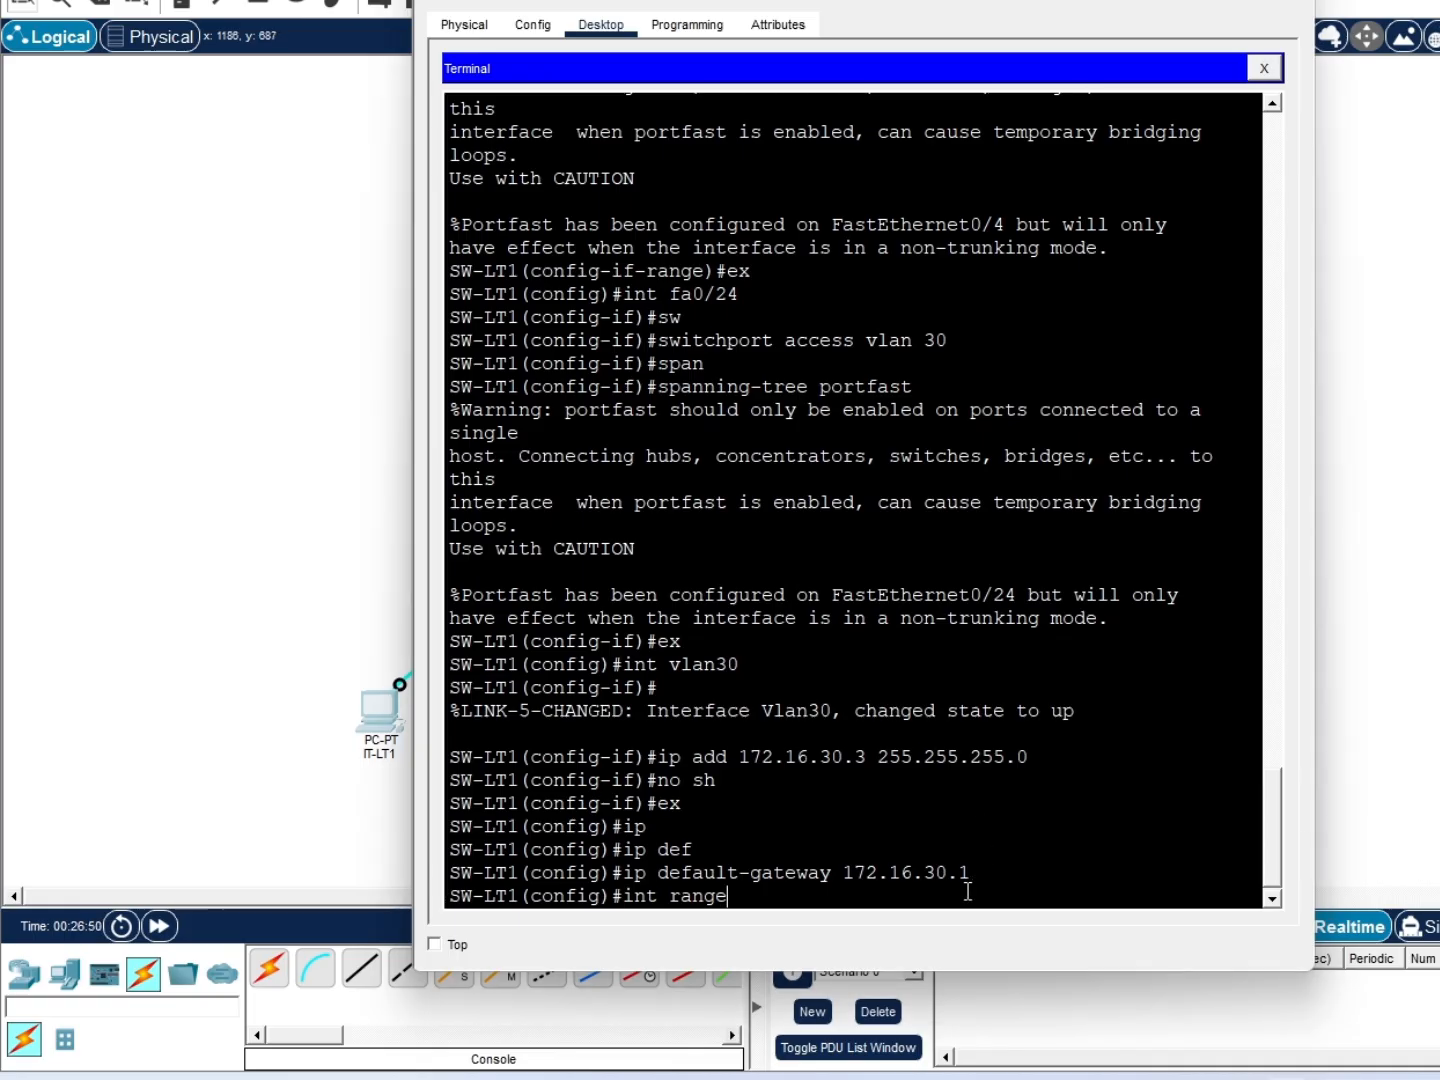
{"action": "type", "text": " g0/1-2"}
On the Gig0/1–2 range, enter 'channel-group mode active', which is rejected without a group number
{"action": "key", "text": "Return"}
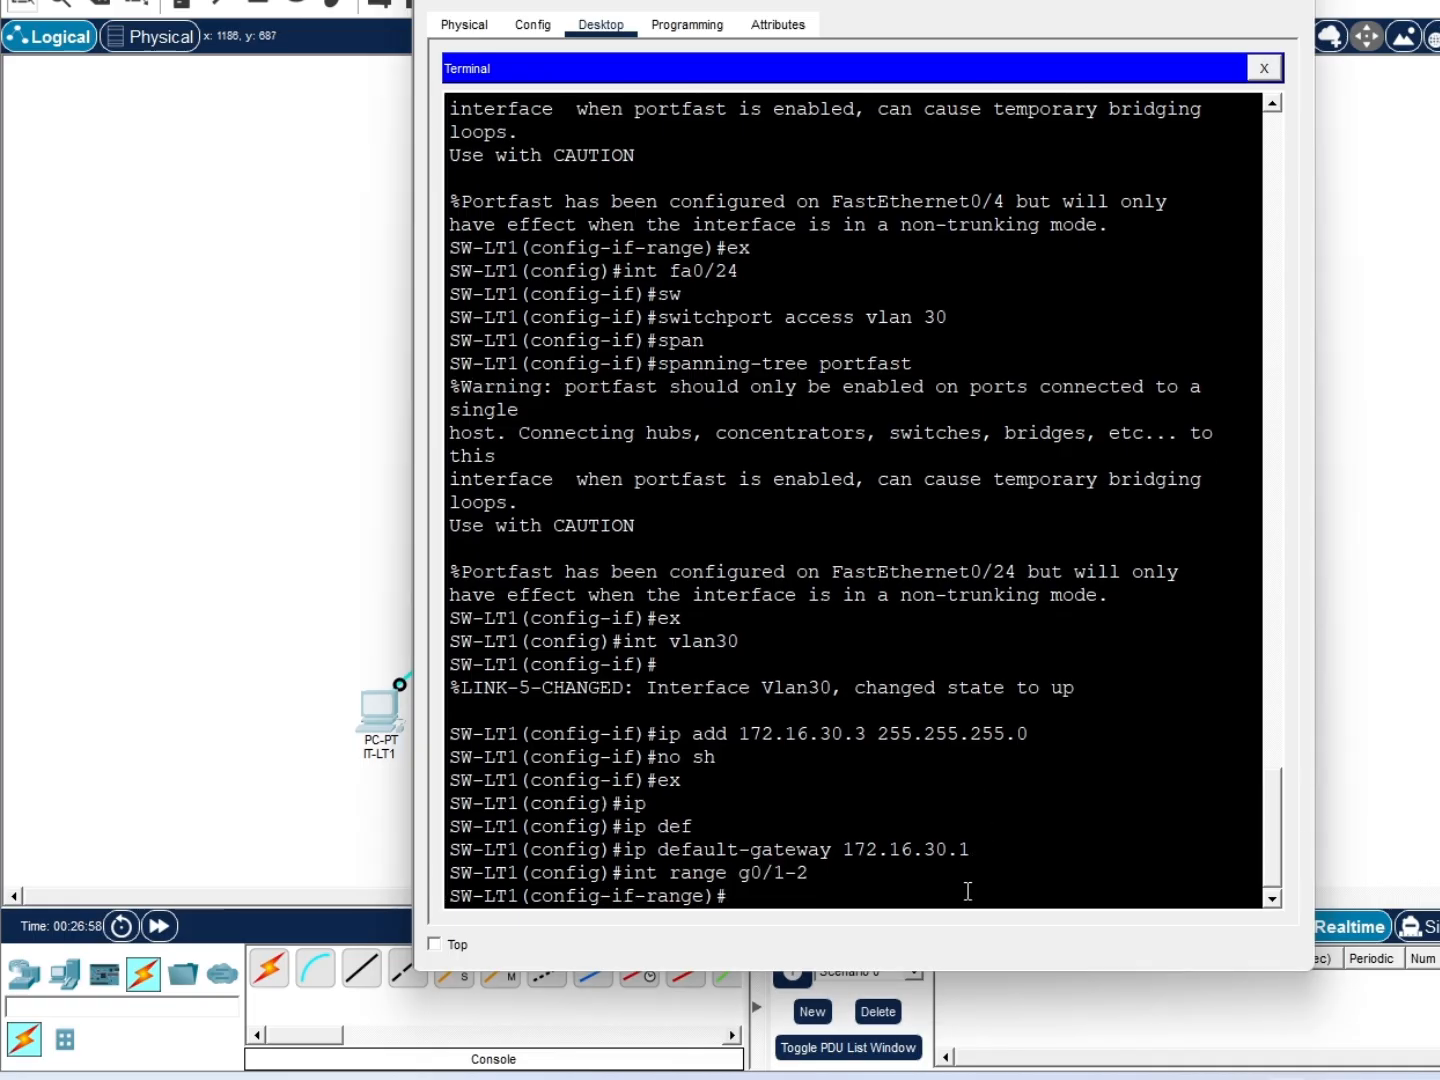
{"action": "type", "text": "chane"}
{"action": "key", "text": "Tab"}
{"action": "key", "text": "BackSpace"}
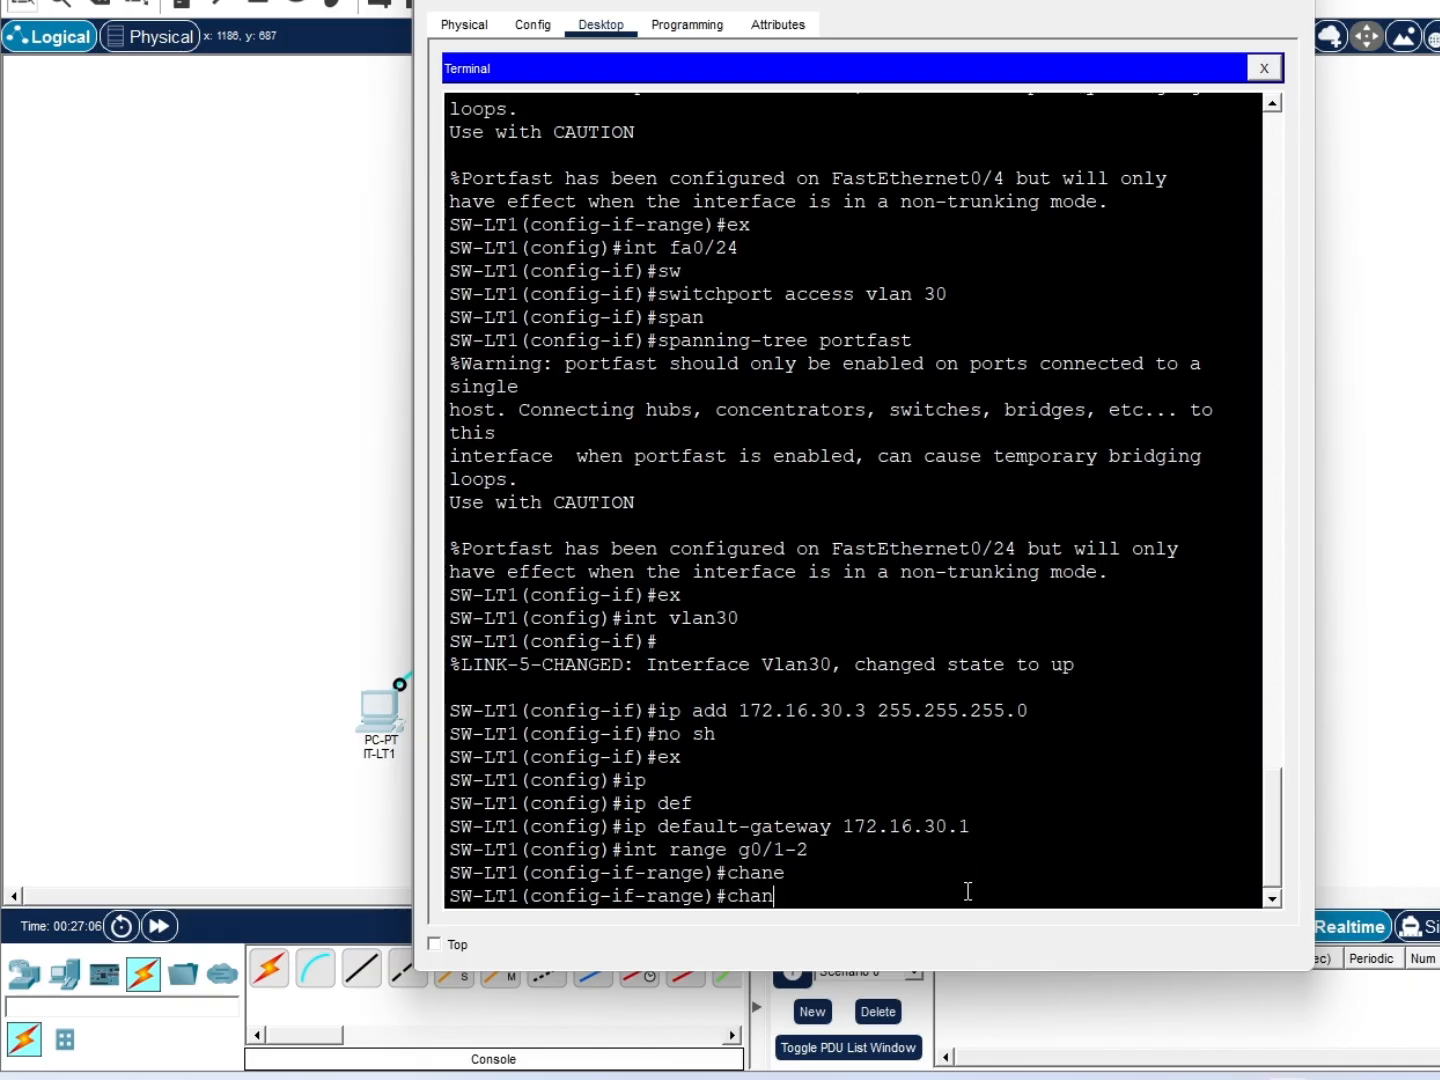
{"action": "type", "text": "n"}
{"action": "key", "text": "Tab"}
{"action": "type", "text": "el-"}
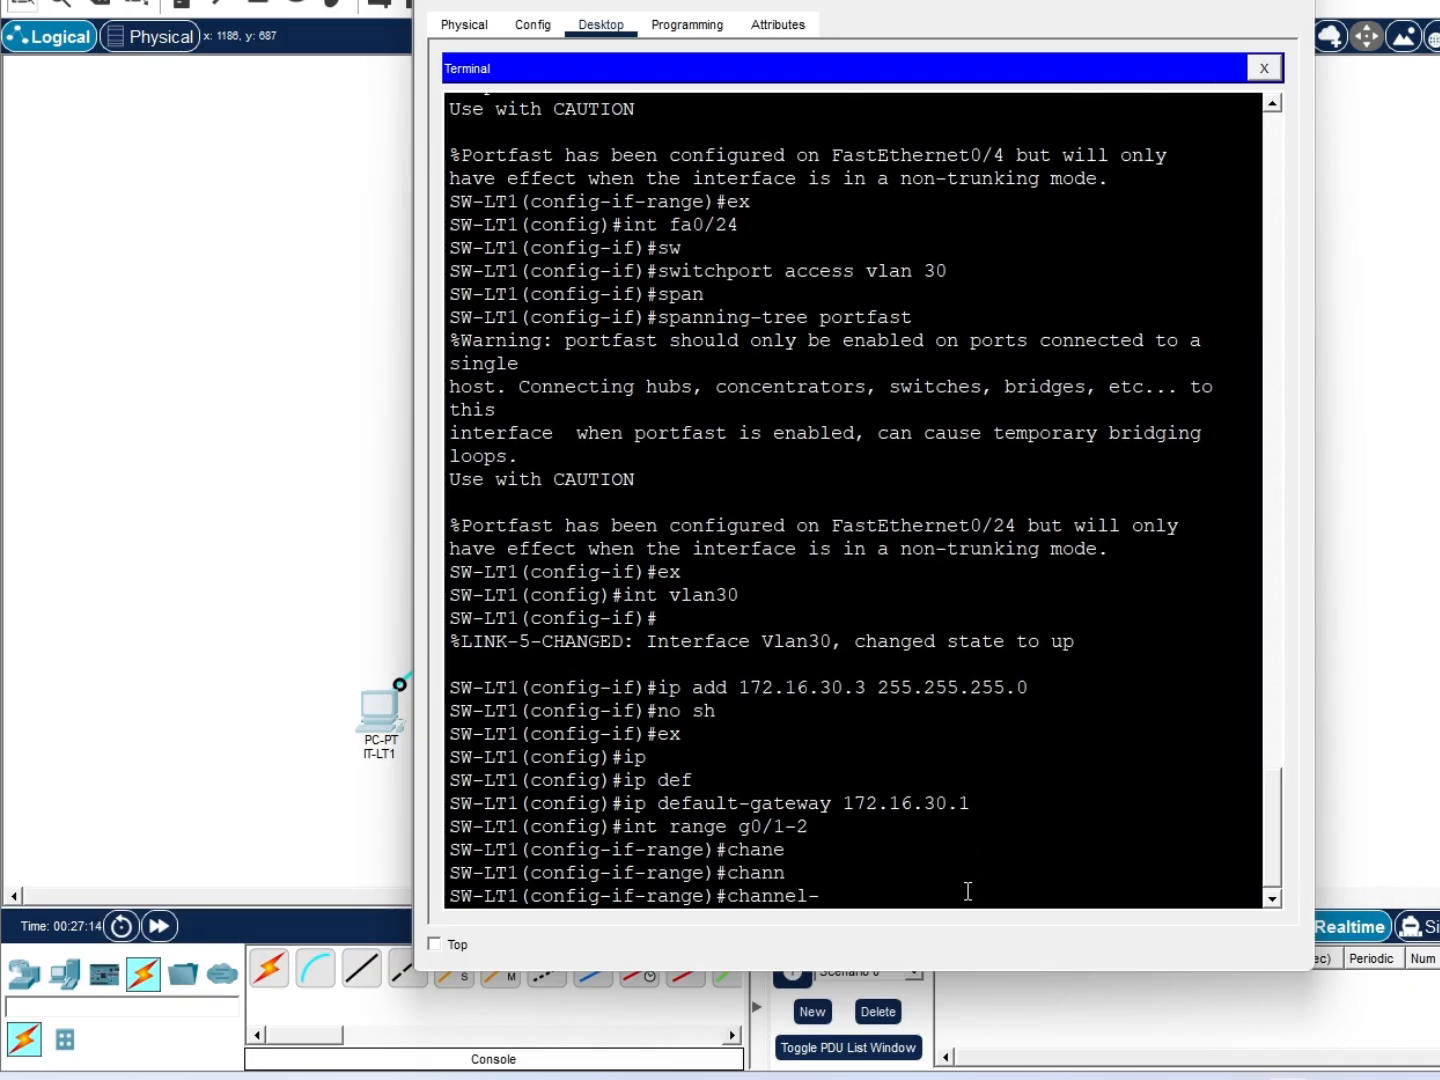
{"action": "type", "text": "group"}
{"action": "key", "text": "Tab"}
{"action": "type", "text": "mode active"}
{"action": "key", "text": "Tab"}
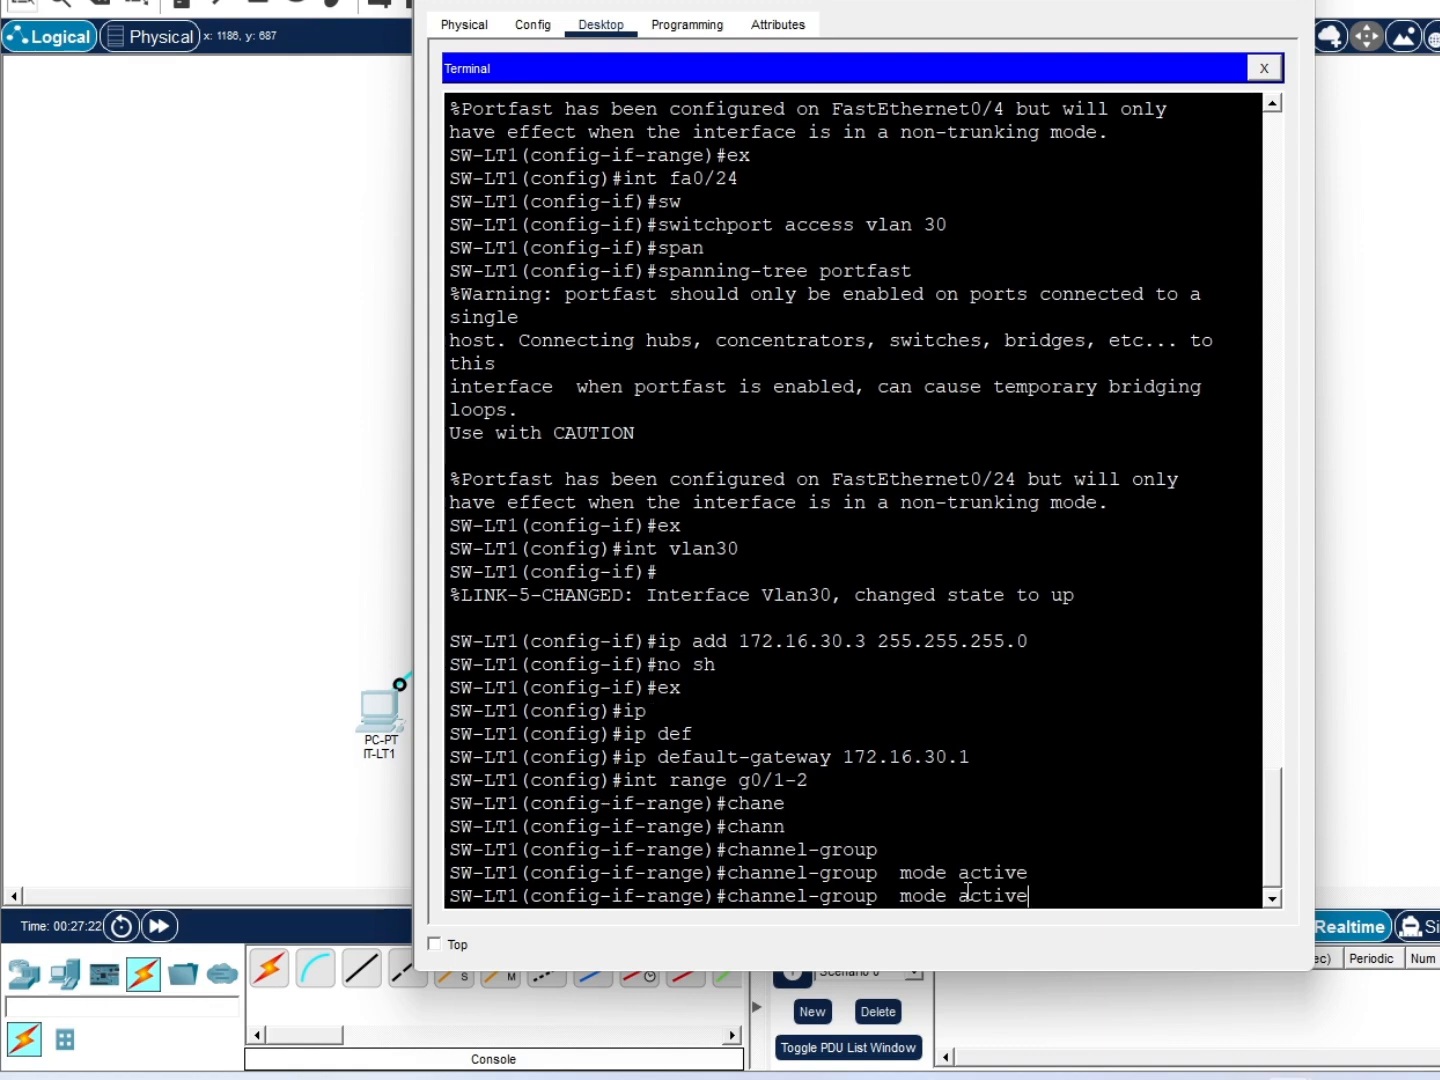
{"action": "key", "text": "Return"}
Fix the command to 'channel-group 1 mode active' so Gig0/1–2 join LACP group 1
{"action": "key", "text": "Up"}
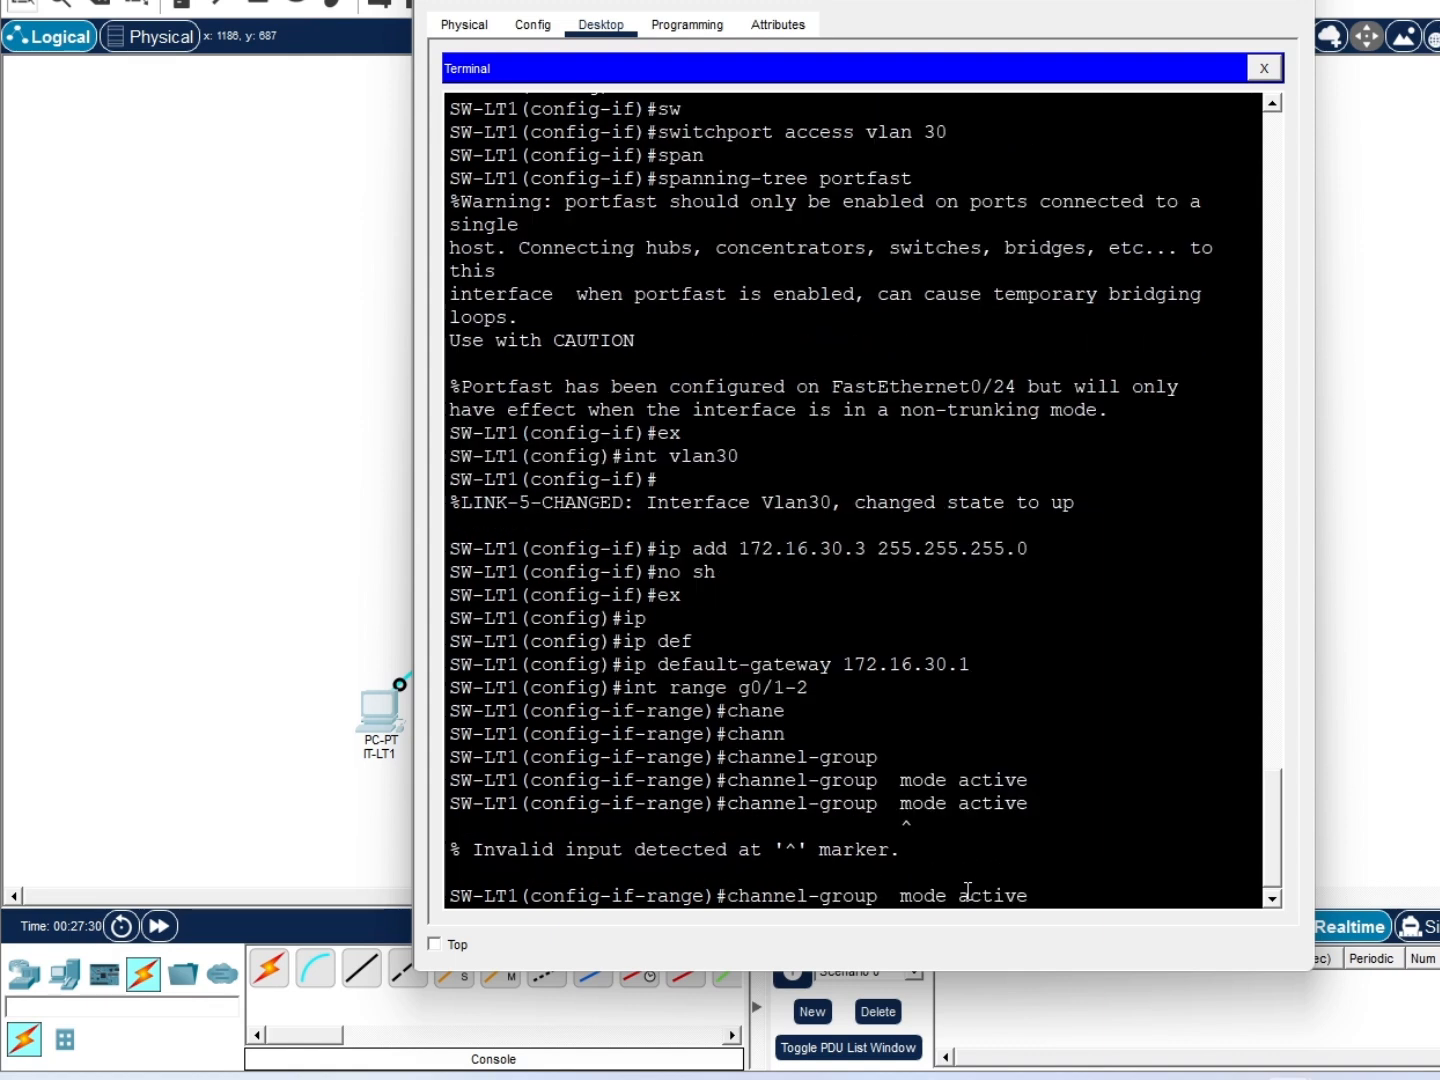
{"action": "key", "text": "Left"}
{"action": "key", "text": "Left"}
{"action": "key", "text": "Left"}
{"action": "key", "text": "Left"}
{"action": "key", "text": "Left"}
{"action": "key", "text": "Left"}
{"action": "key", "text": "Left"}
{"action": "key", "text": "Left"}
{"action": "key", "text": "Left"}
{"action": "key", "text": "Left"}
{"action": "key", "text": "Left"}
{"action": "key", "text": "Left"}
{"action": "type", "text": "1"}
{"action": "key", "text": "Return"}
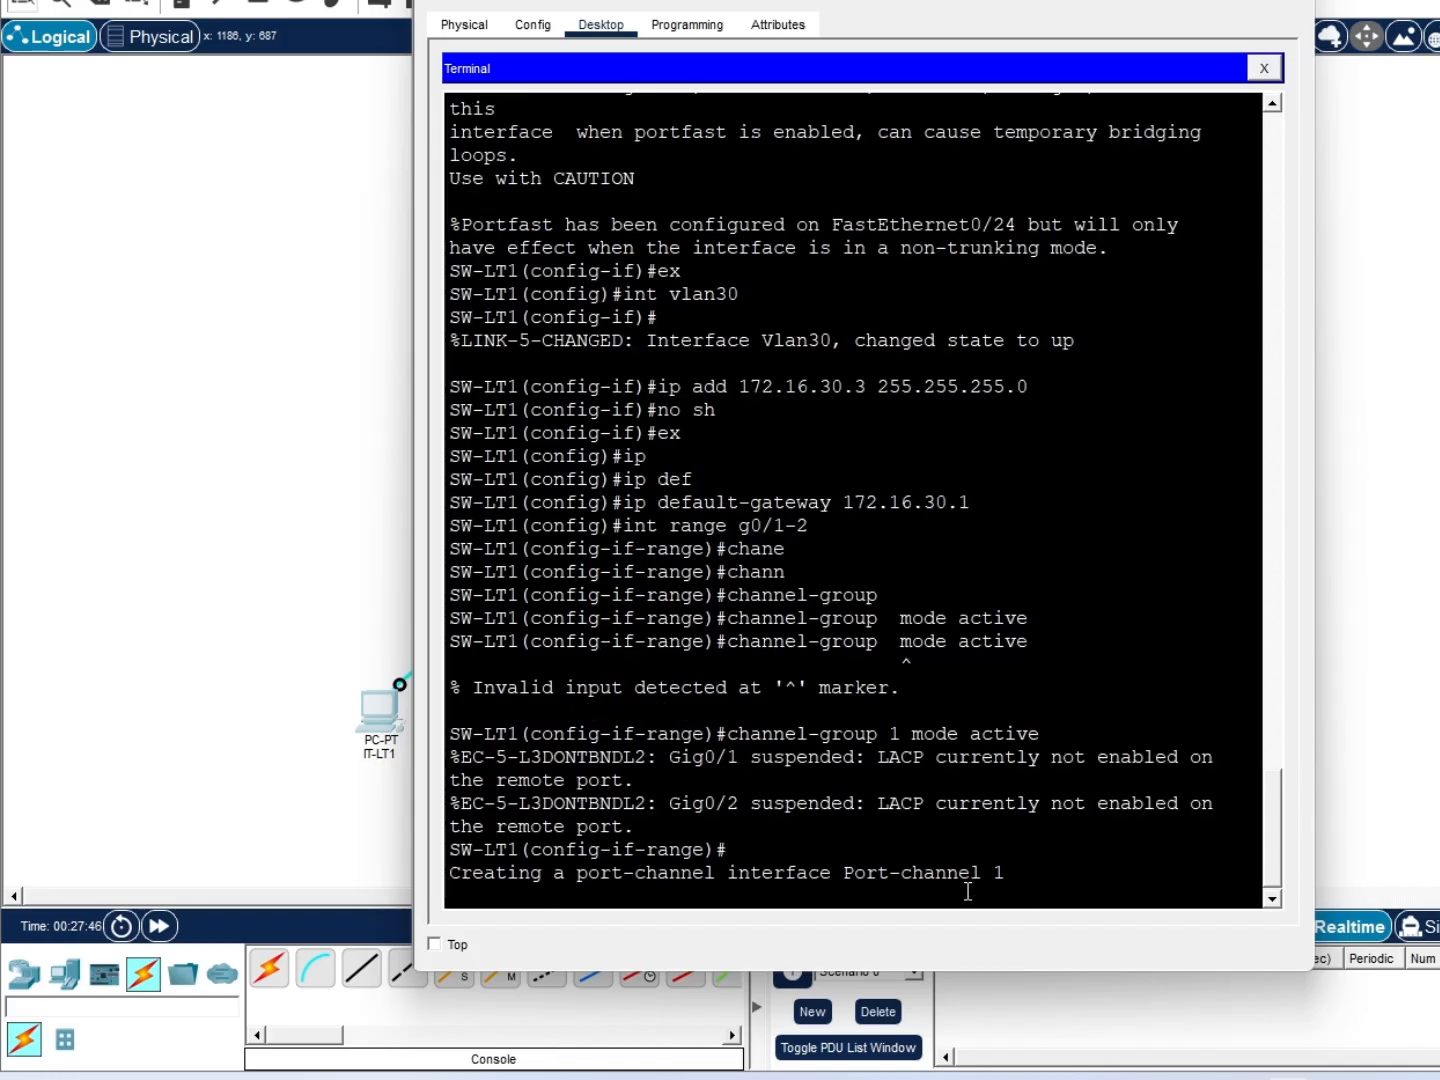
{"action": "key", "text": "Return"}
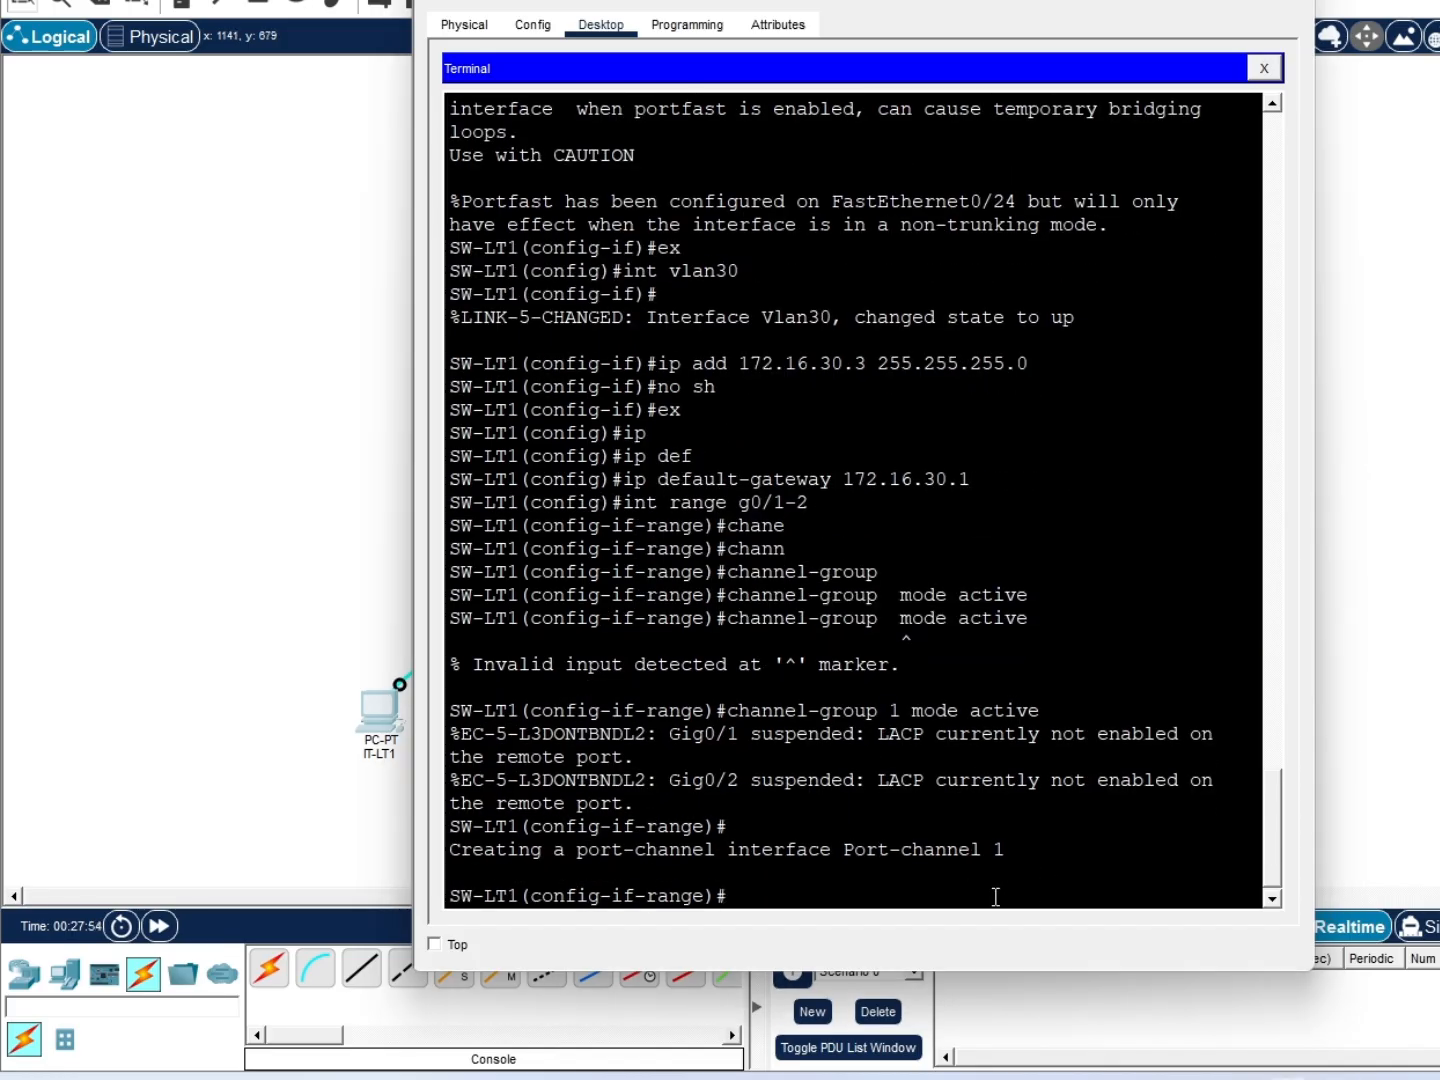
Set interface Port-channel 1 to switchport mode trunk and exit back to global configuration
{"action": "type", "text": "int port"}
{"action": "key", "text": "Tab"}
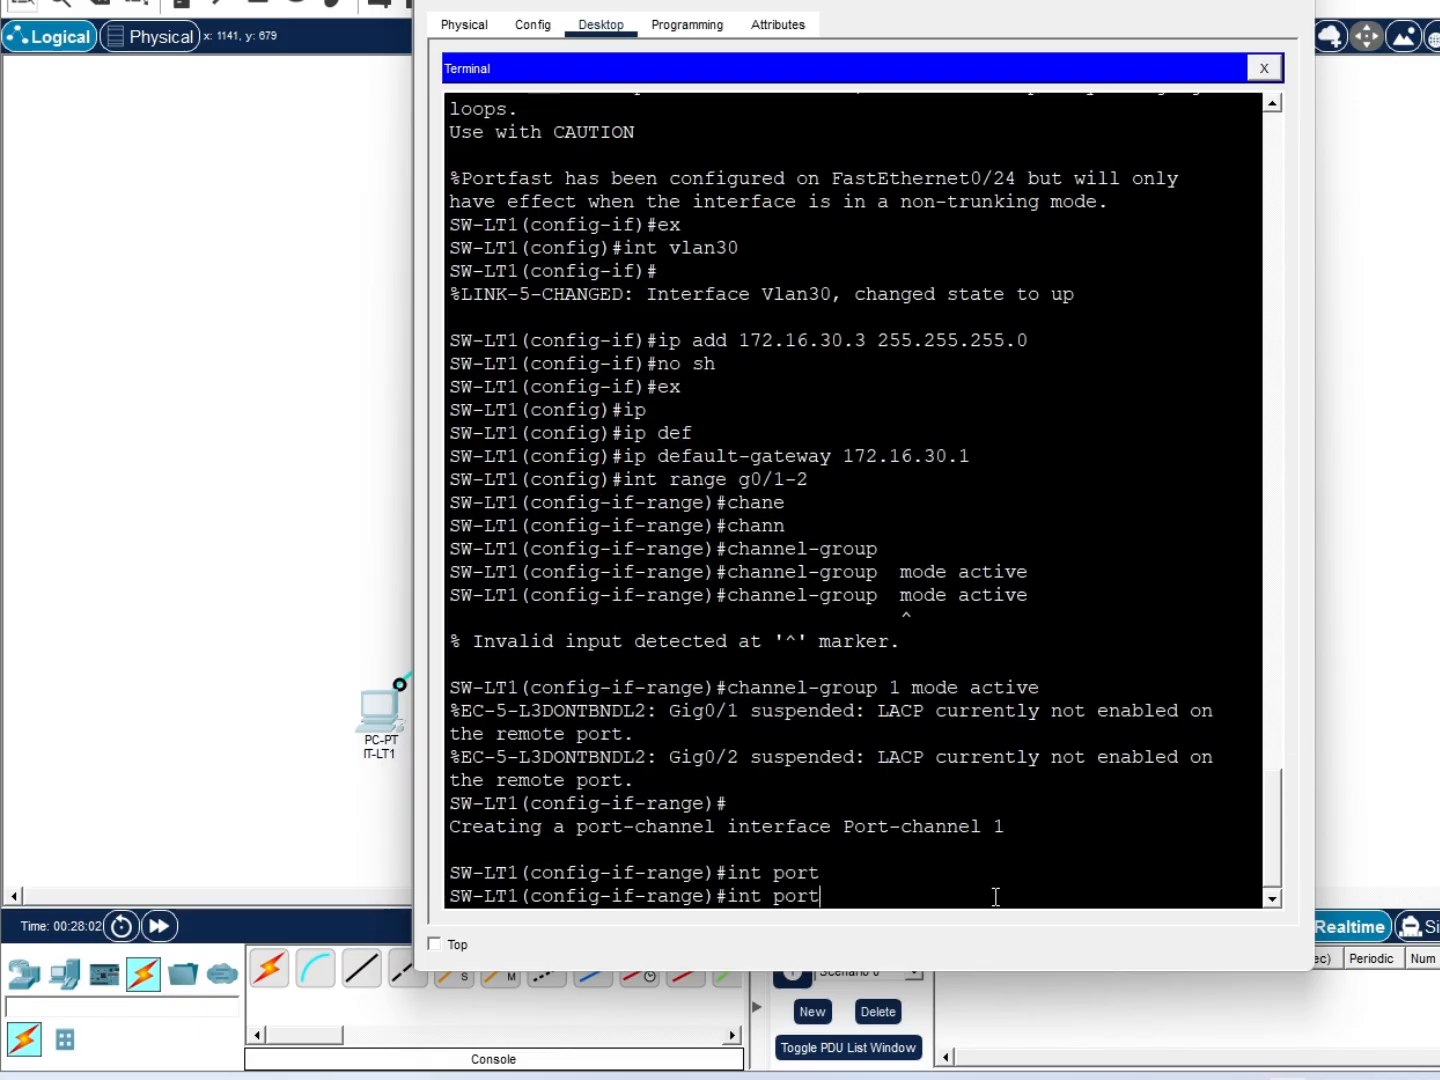
{"action": "type", "text": "-ch"}
{"action": "key", "text": "Tab"}
{"action": "type", "text": "annel 1"}
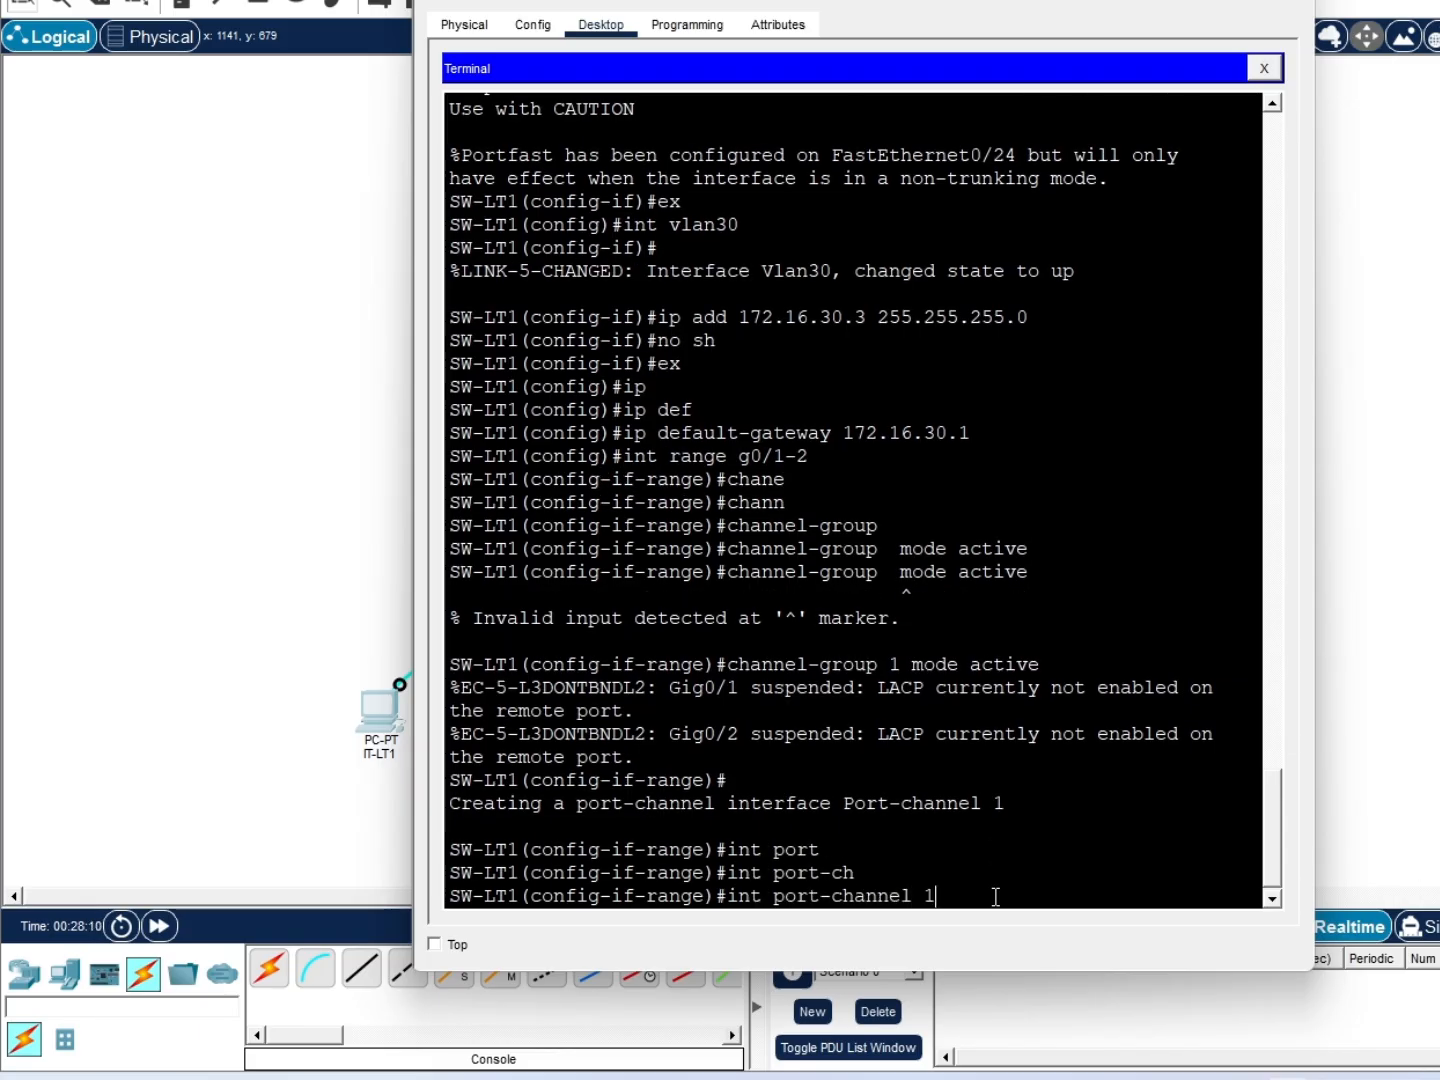
{"action": "key", "text": "Return"}
{"action": "type", "text": "sw"}
{"action": "key", "text": "Tab"}
{"action": "type", "text": "mode trunk"}
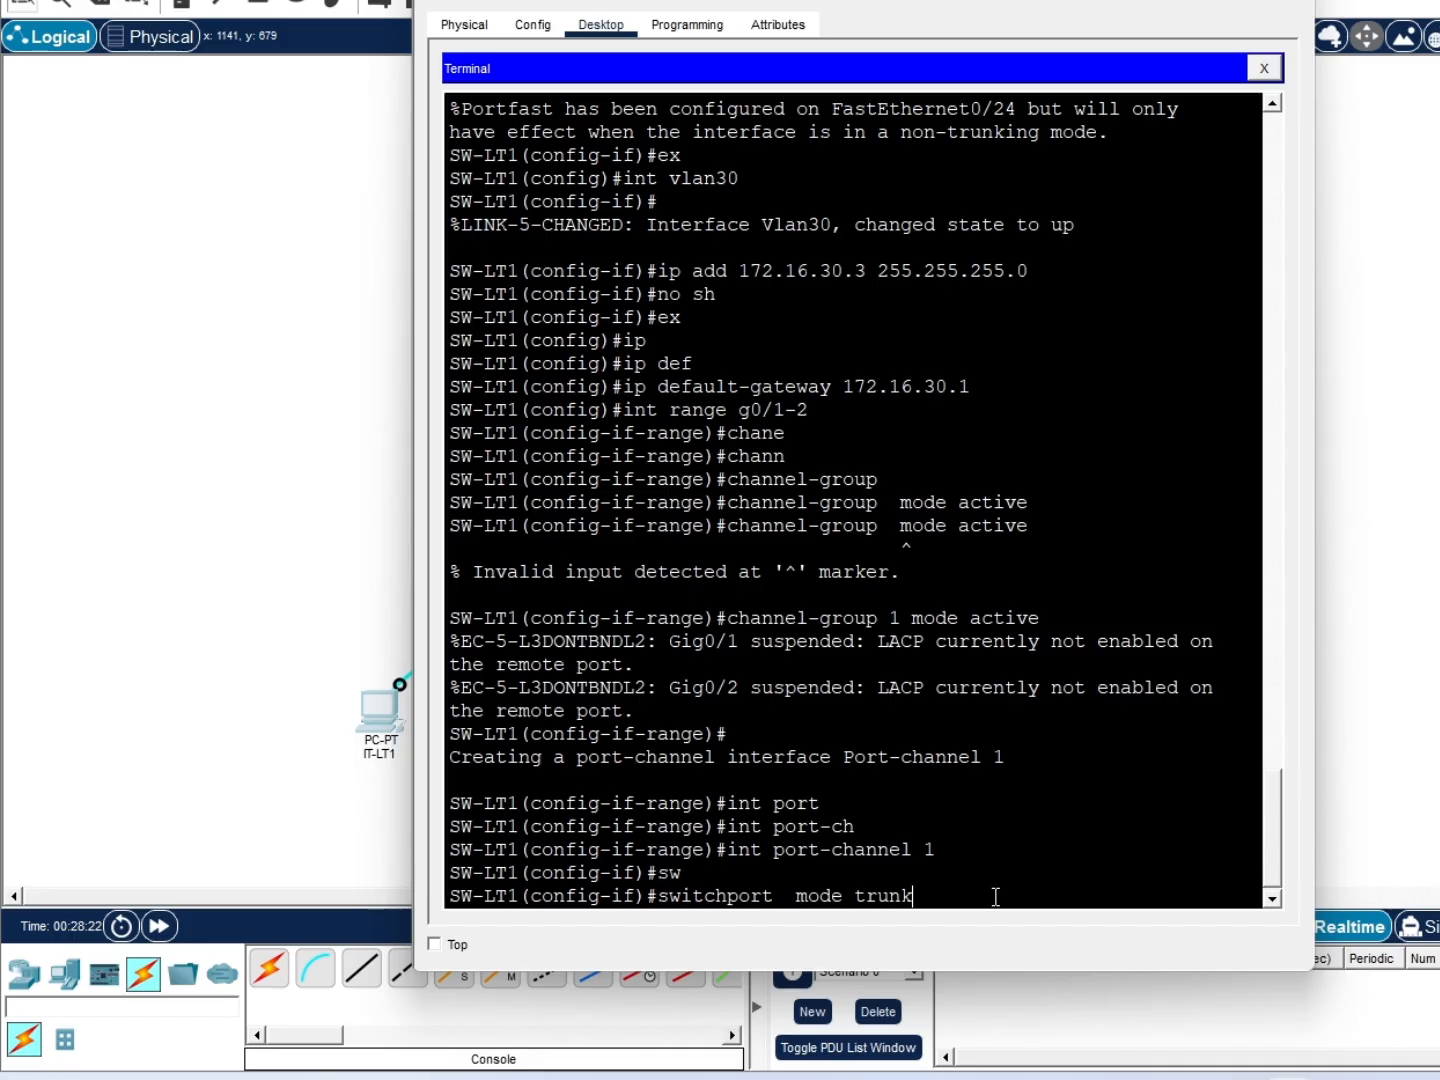
{"action": "key", "text": "Return"}
{"action": "type", "text": "e"}
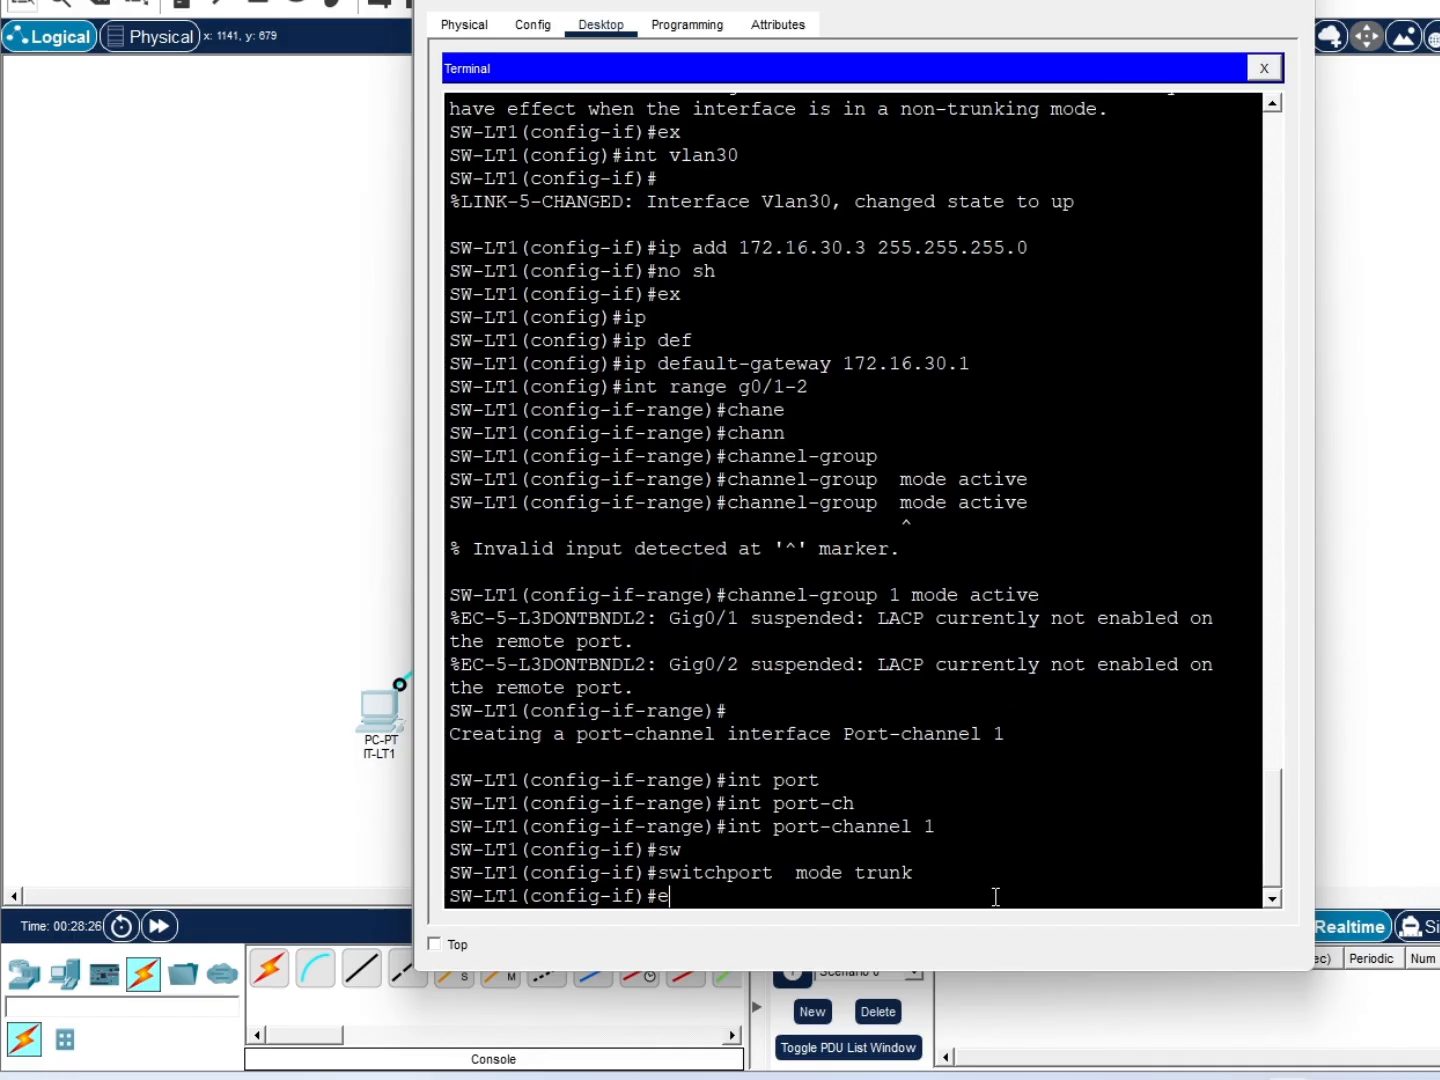
{"action": "type", "text": "x"}
{"action": "key", "text": "Return"}
{"action": "type", "text": "vtp mode"}
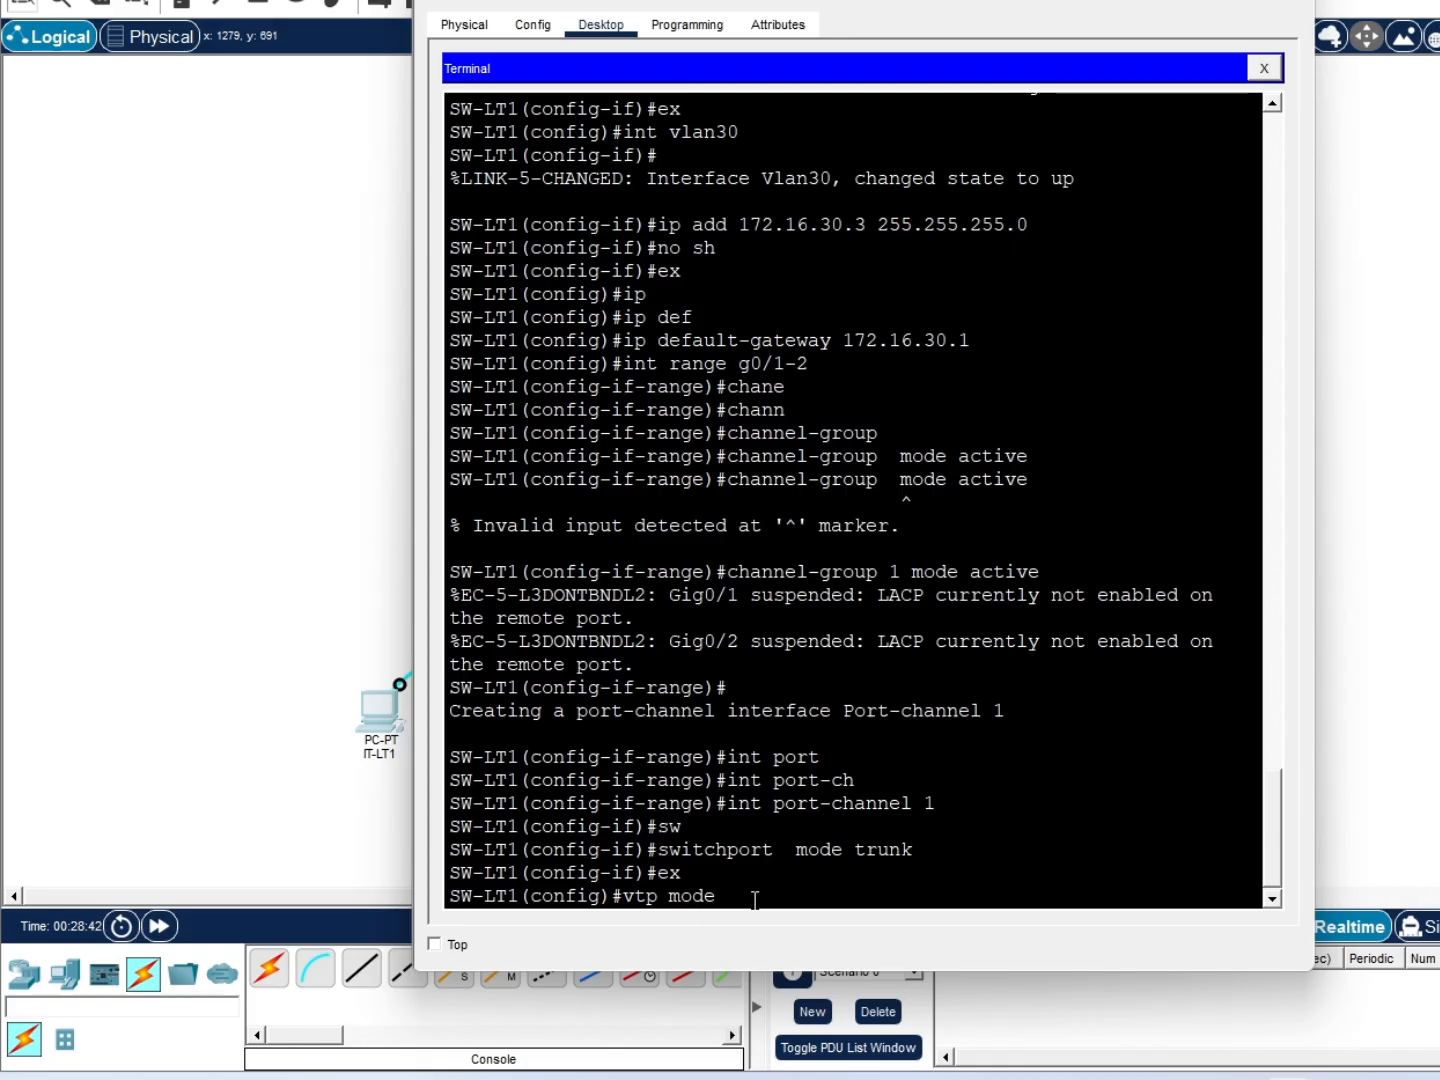
Set the VTP domain to ppkd.local, VTP mode server, and a VTP password
{"action": "key", "text": "BackSpace"}
{"action": "key", "text": "BackSpace"}
{"action": "key", "text": "BackSpace"}
{"action": "key", "text": "BackSpace"}
{"action": "key", "text": "BackSpace"}
{"action": "type", "text": "domain ppkd.local"}
{"action": "key", "text": "Return"}
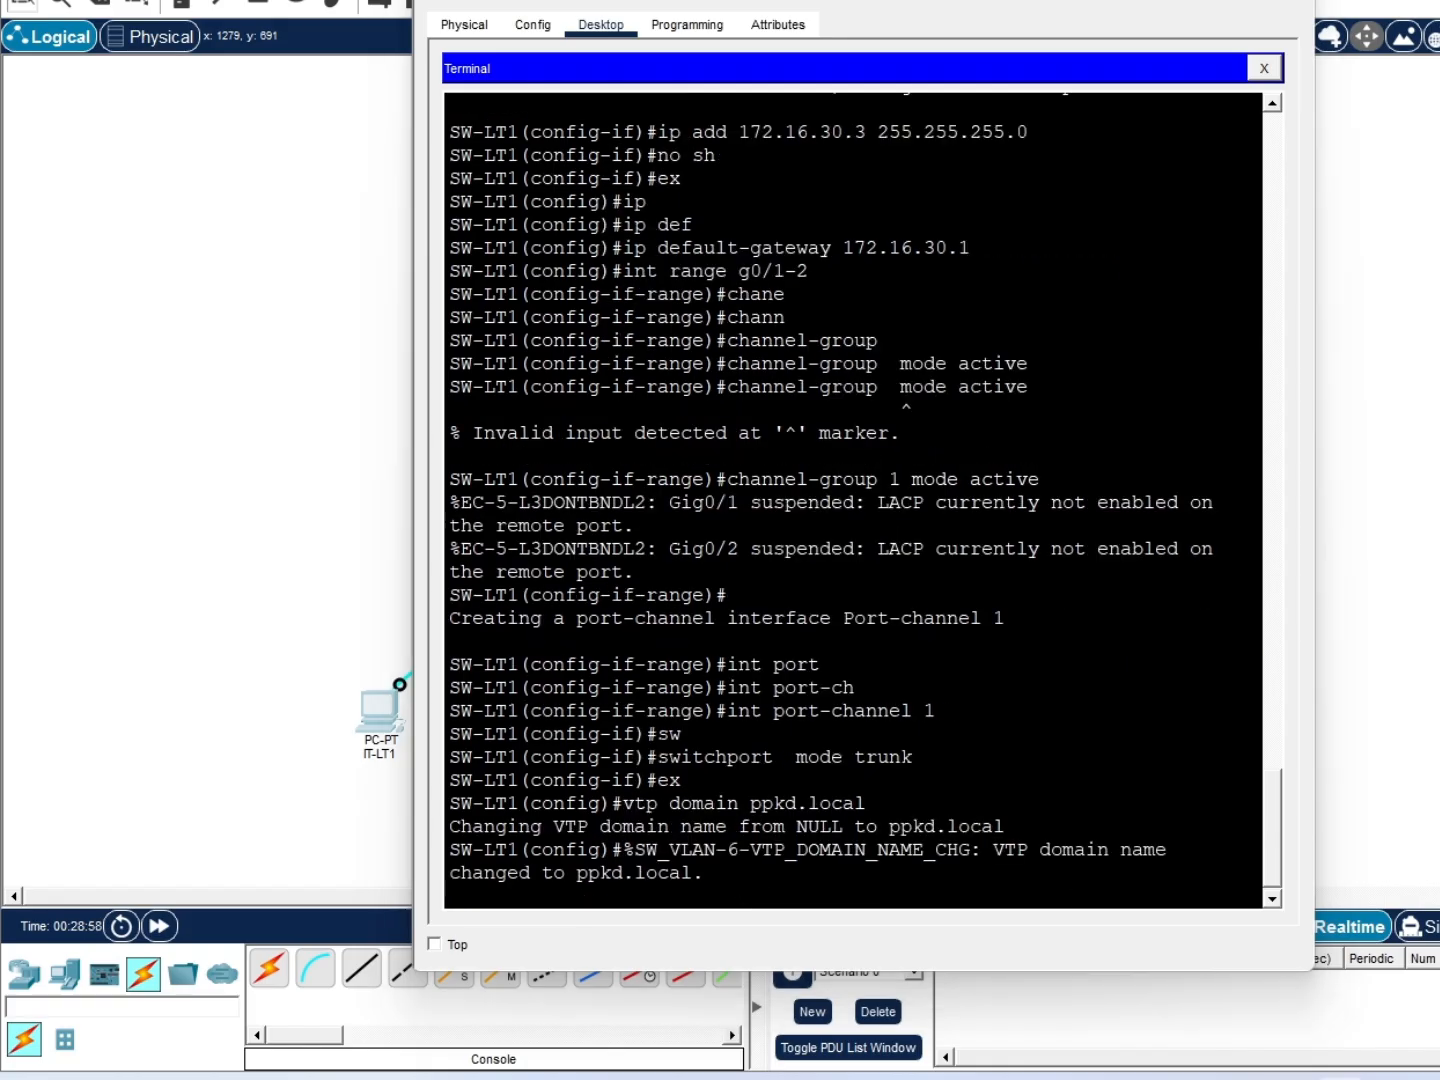
{"action": "left_click", "coordinate": [921, 862]}
{"action": "key", "text": "Return"}
{"action": "type", "text": "vtp mo"}
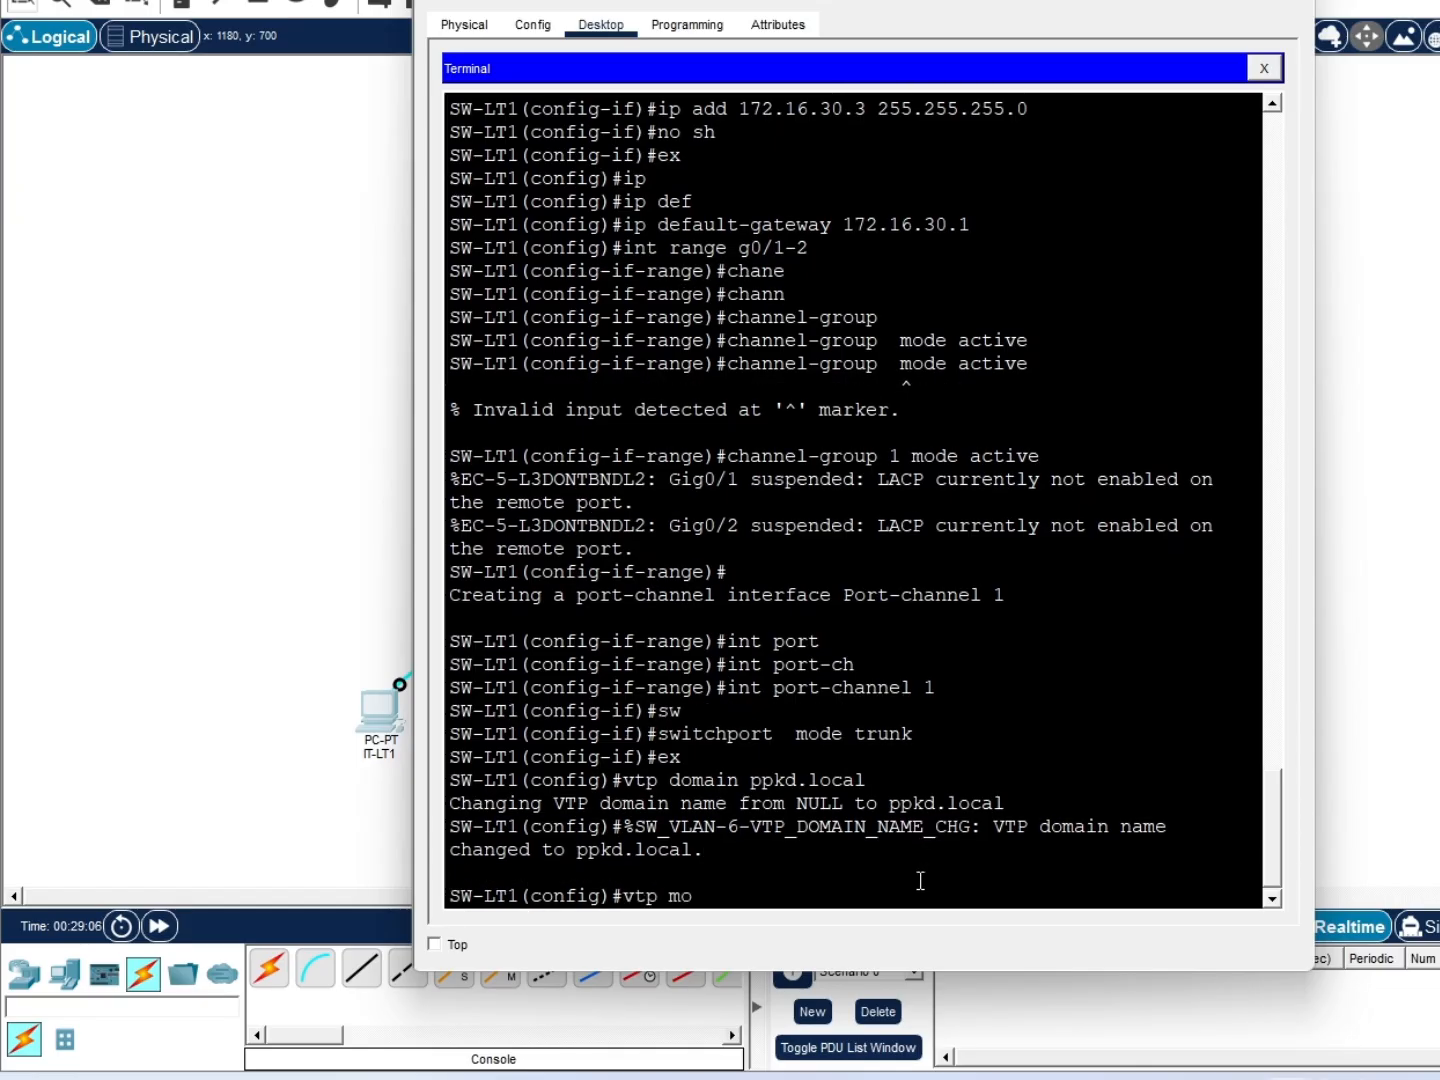
{"action": "type", "text": "de server"}
{"action": "key", "text": "Return"}
{"action": "type", "text": "vtp passwor"}
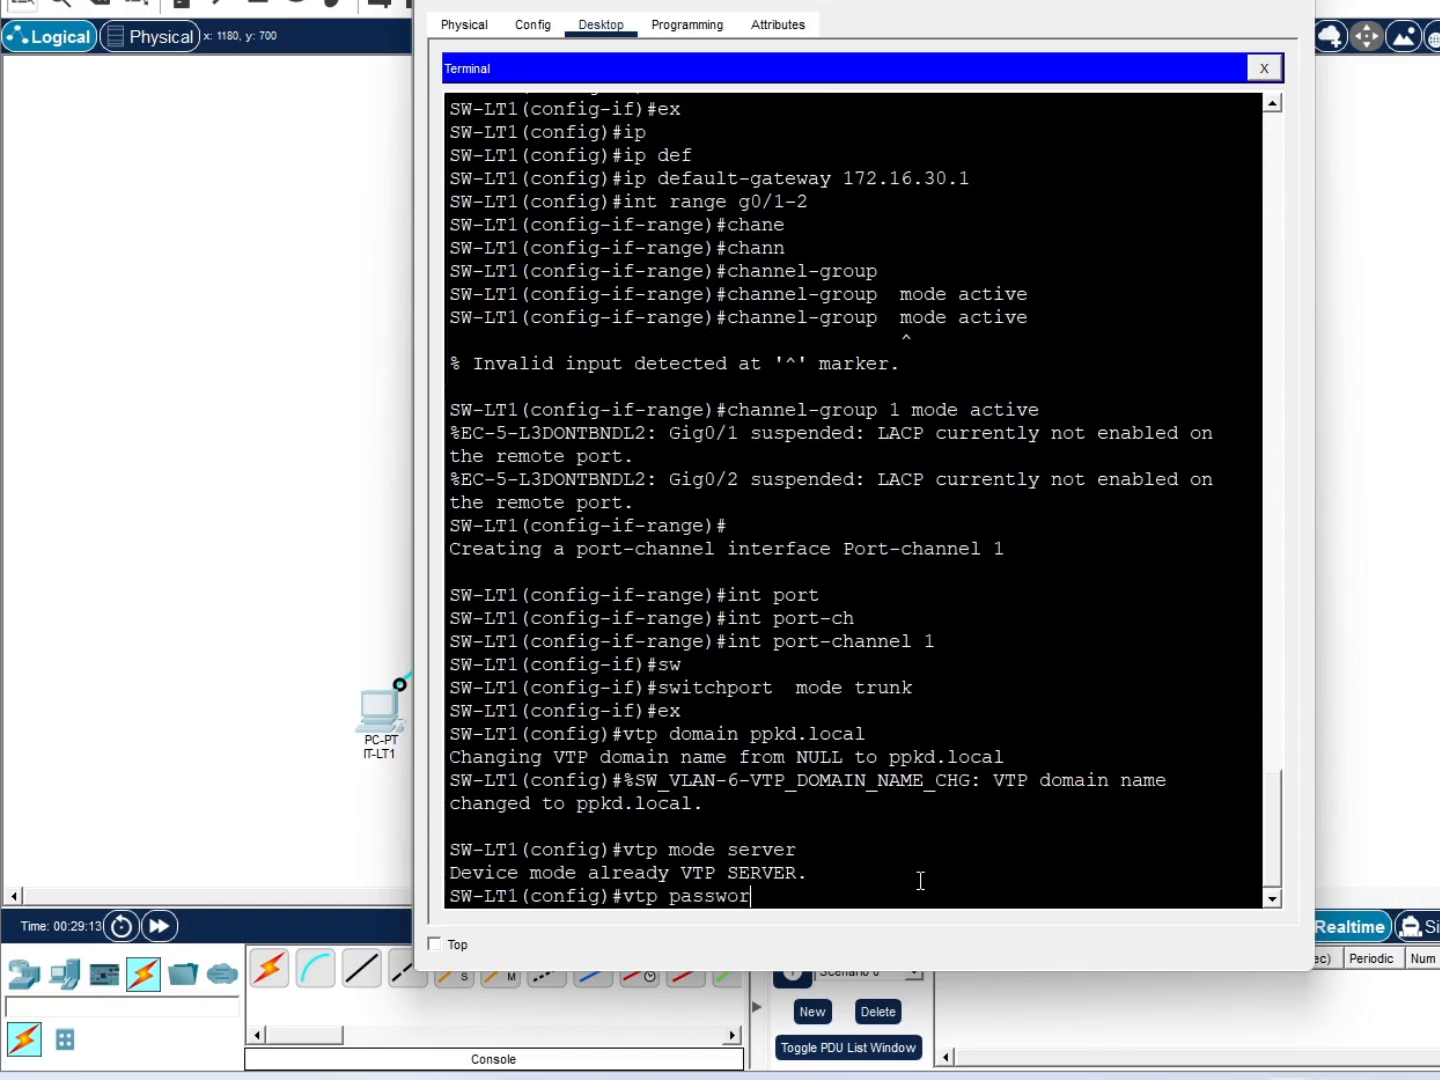
{"action": "type", "text": "d cisco123"}
{"action": "key", "text": "Return"}
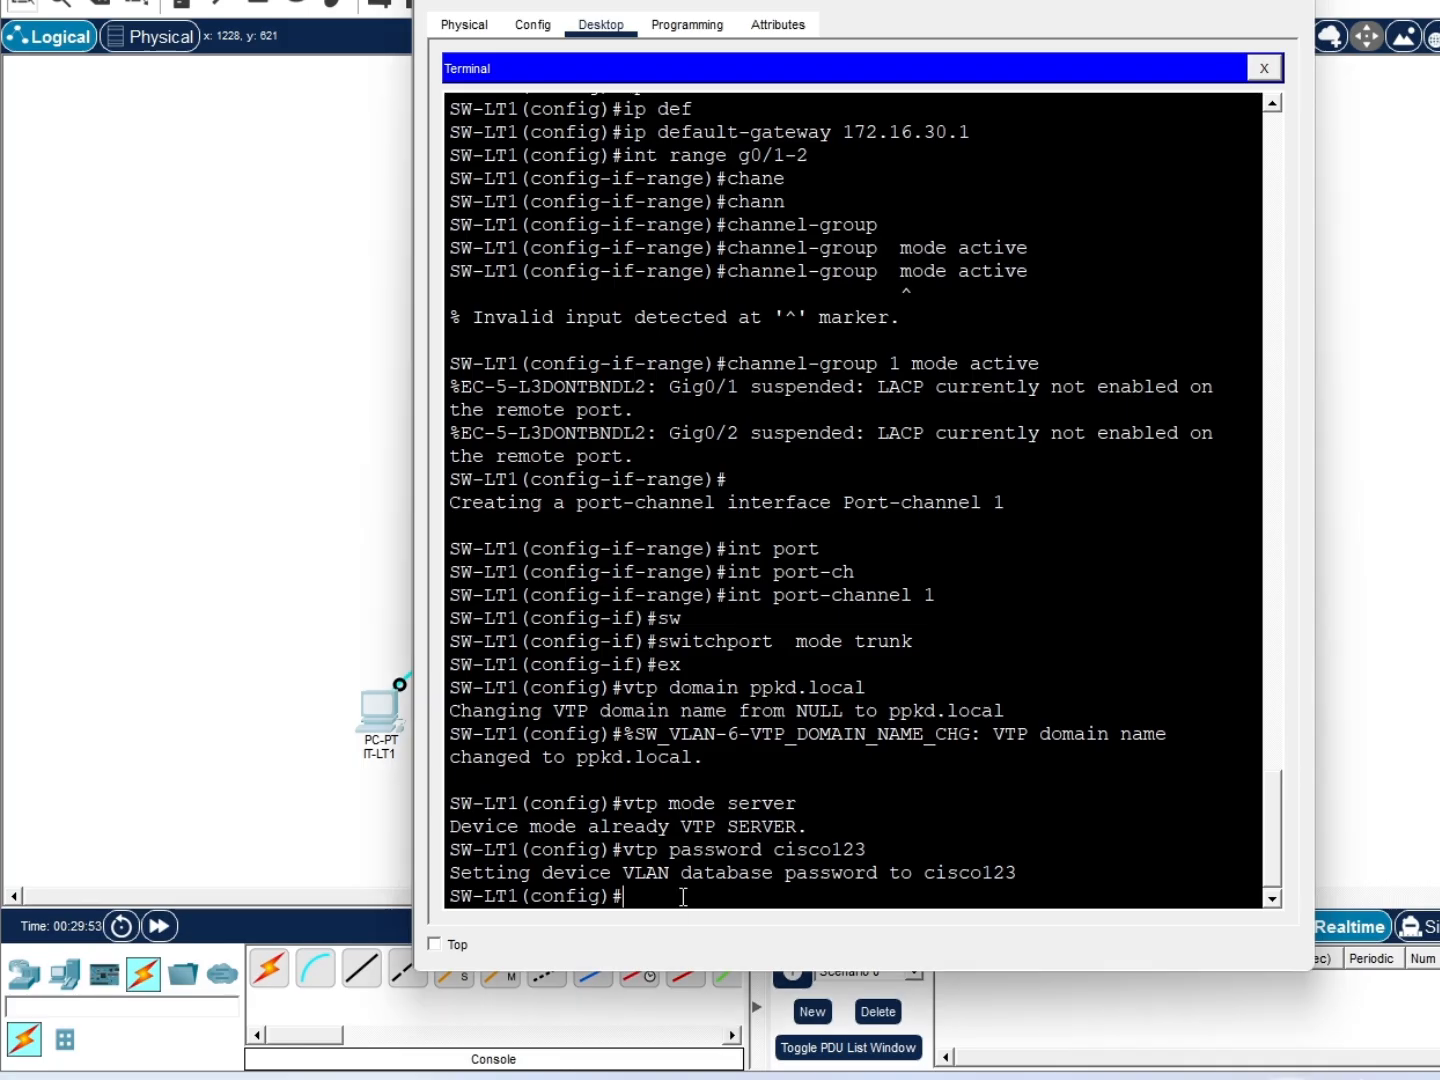
Save SW-LT1's running configuration with 'do wr' and close its terminal
{"action": "type", "text": "do wr"}
{"action": "key", "text": "Return"}
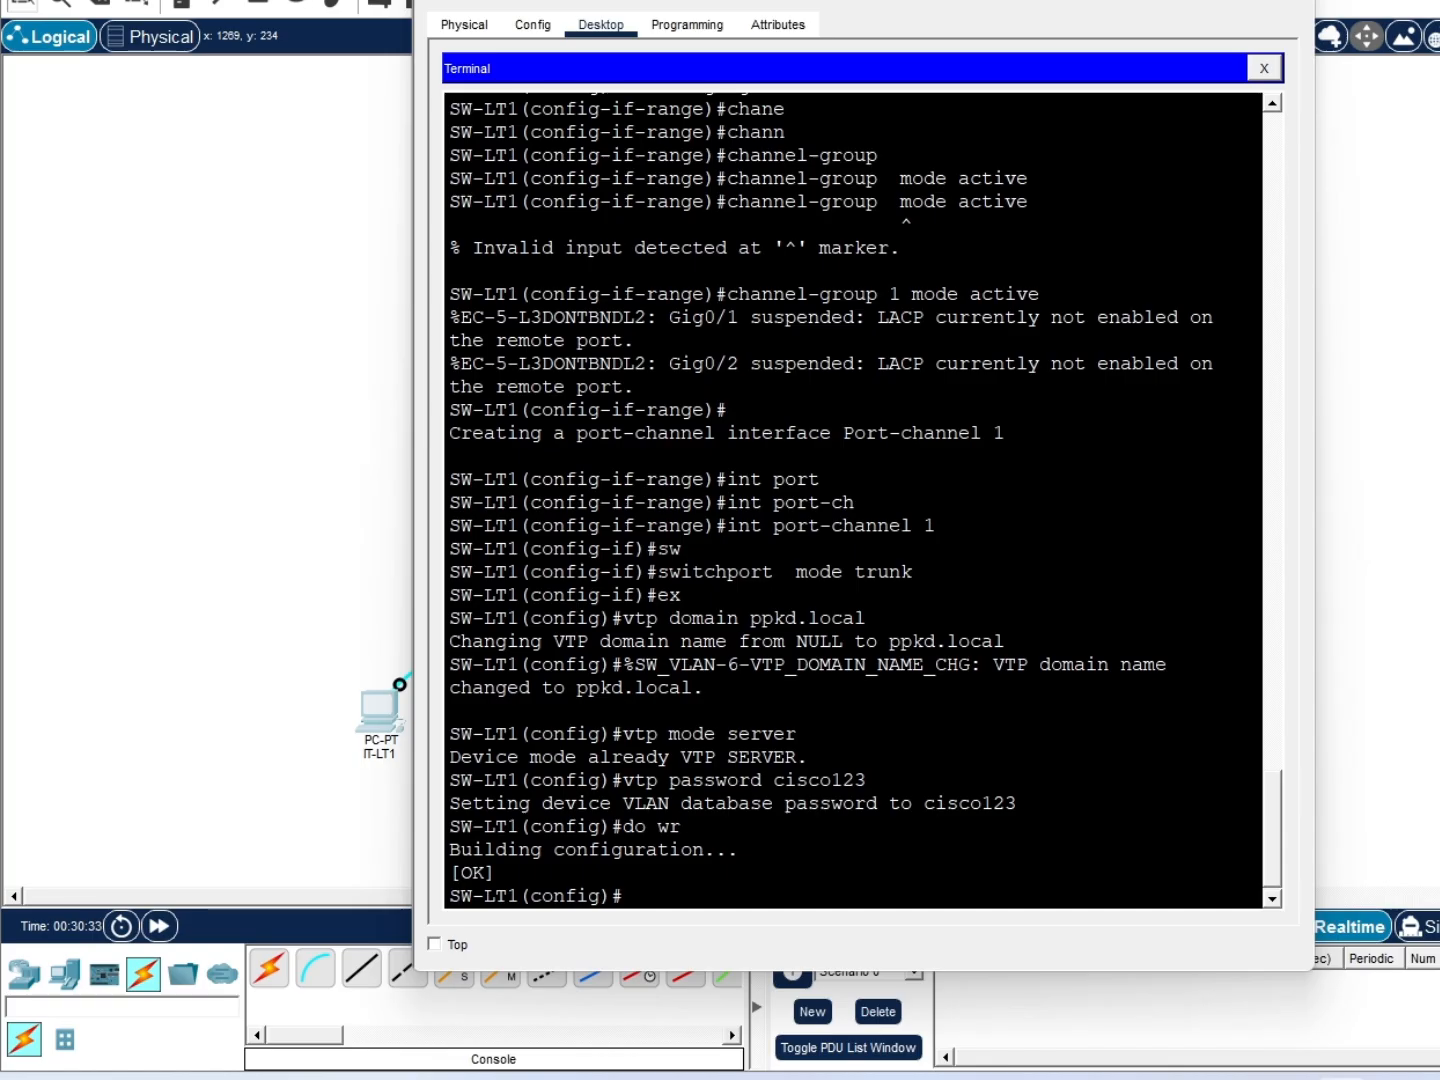
{"action": "left_click", "coordinate": [705, 871]}
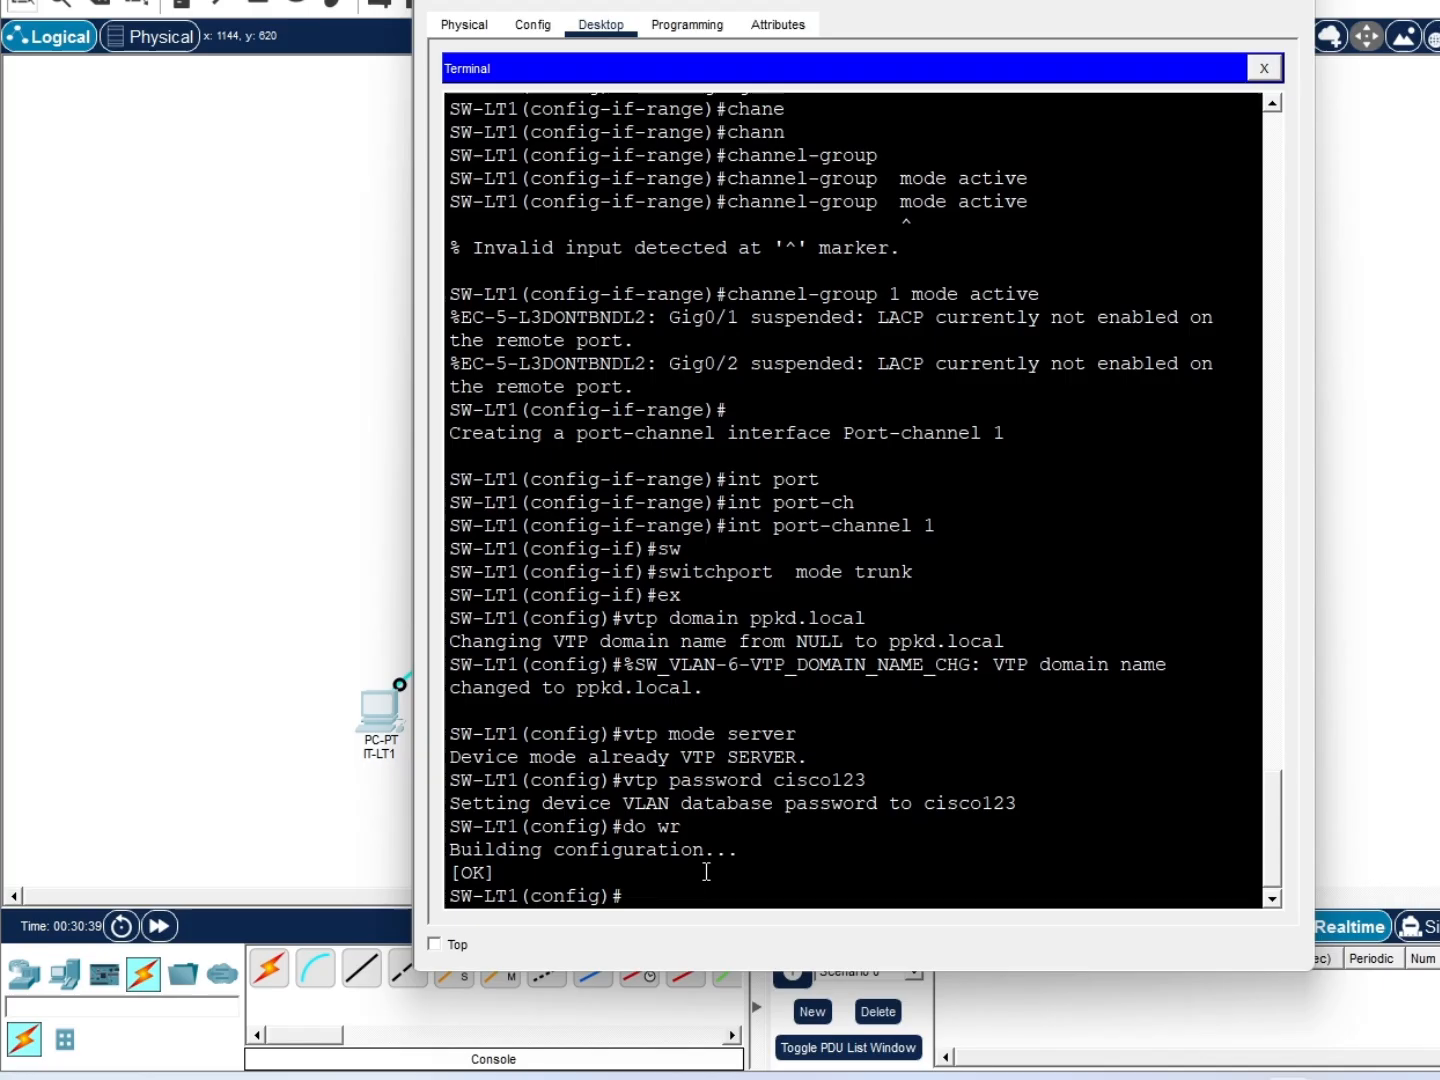
Give IT-LT1 IPv4 192.16.30.4, gateway 192.16.30.1 and DNS server 8.8.8.8
{"action": "left_click", "coordinate": [1264, 68]}
{"action": "left_click", "coordinate": [505, 112]}
{"action": "left_click", "coordinate": [786, 187]}
{"action": "type", "text": "192.16.3"}
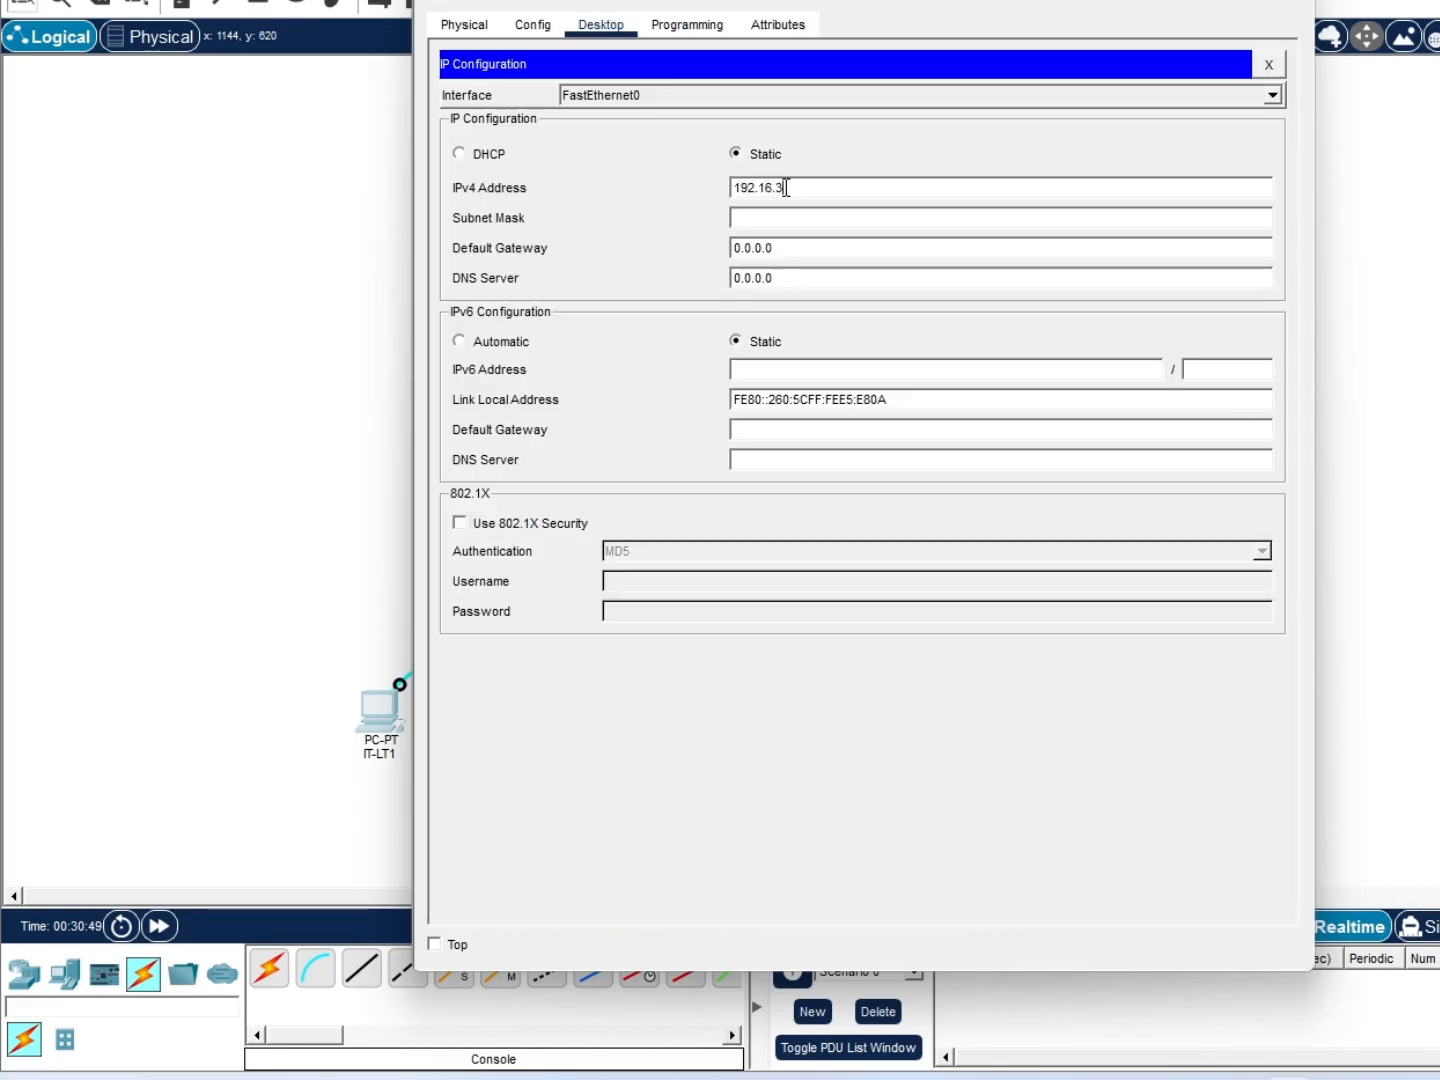
{"action": "type", "text": "0.4"}
{"action": "left_click", "coordinate": [842, 247]}
{"action": "type", "text": "192.16.30.1"}
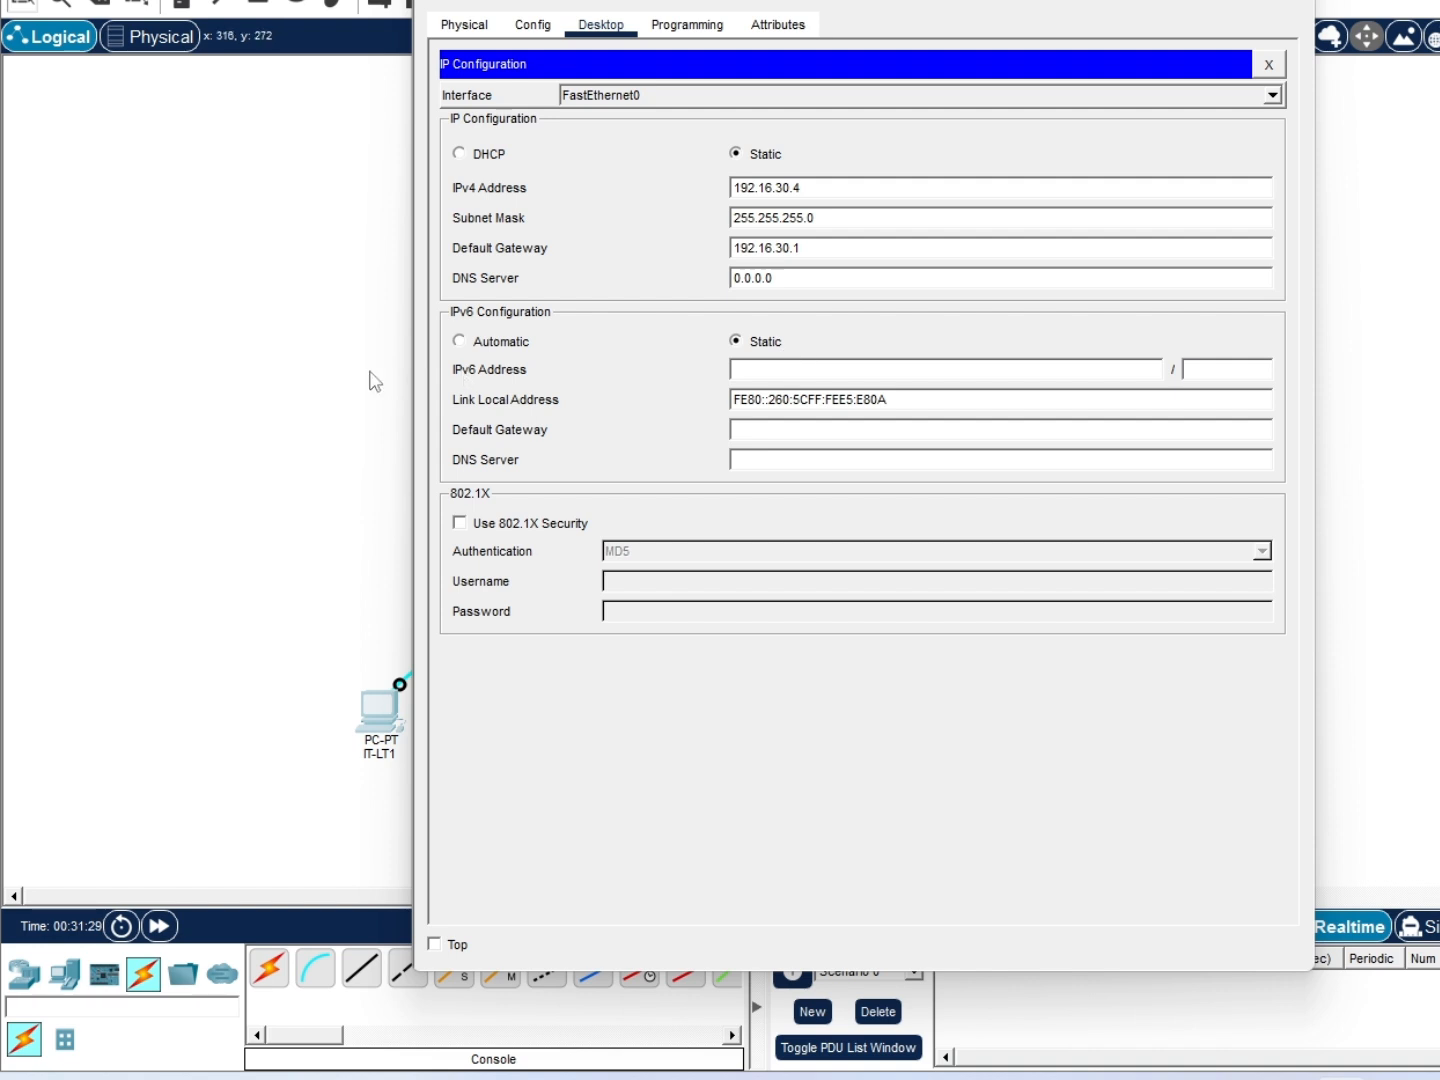
{"action": "left_click", "coordinate": [778, 286]}
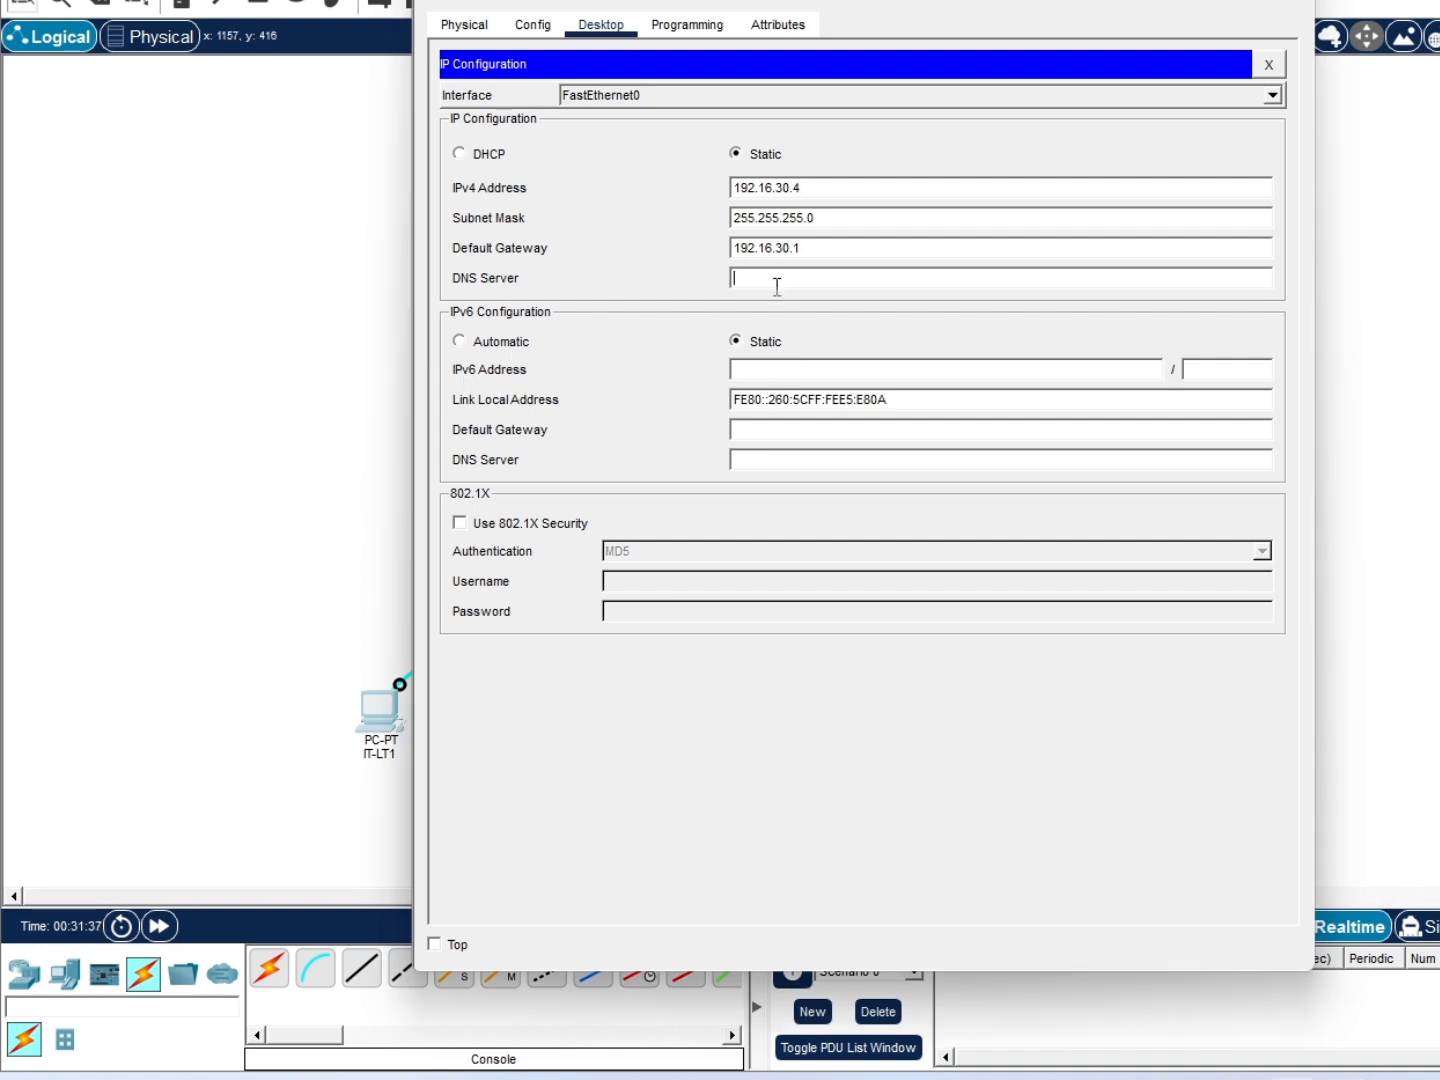
{"action": "type", "text": "8.8.8.8"}
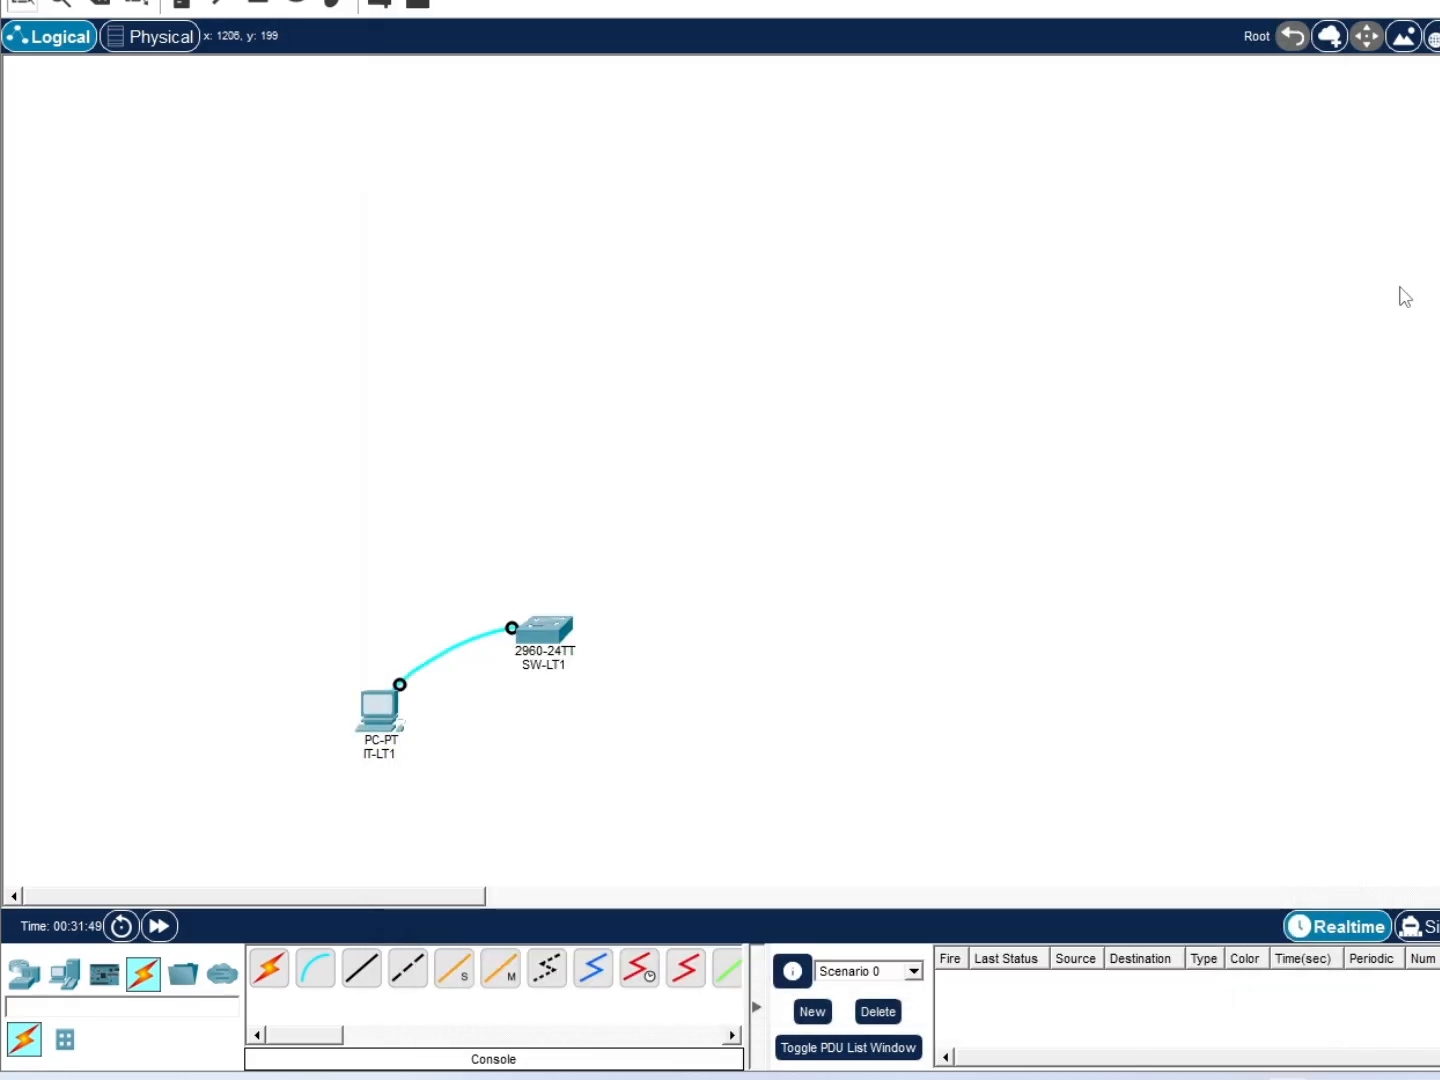
Connect a copper straight-through cable from the switch to IT-LT1's Fa0
{"action": "left_click", "coordinate": [1402, 296]}
{"action": "left_click", "coordinate": [361, 967]}
{"action": "left_click", "coordinate": [540, 630]}
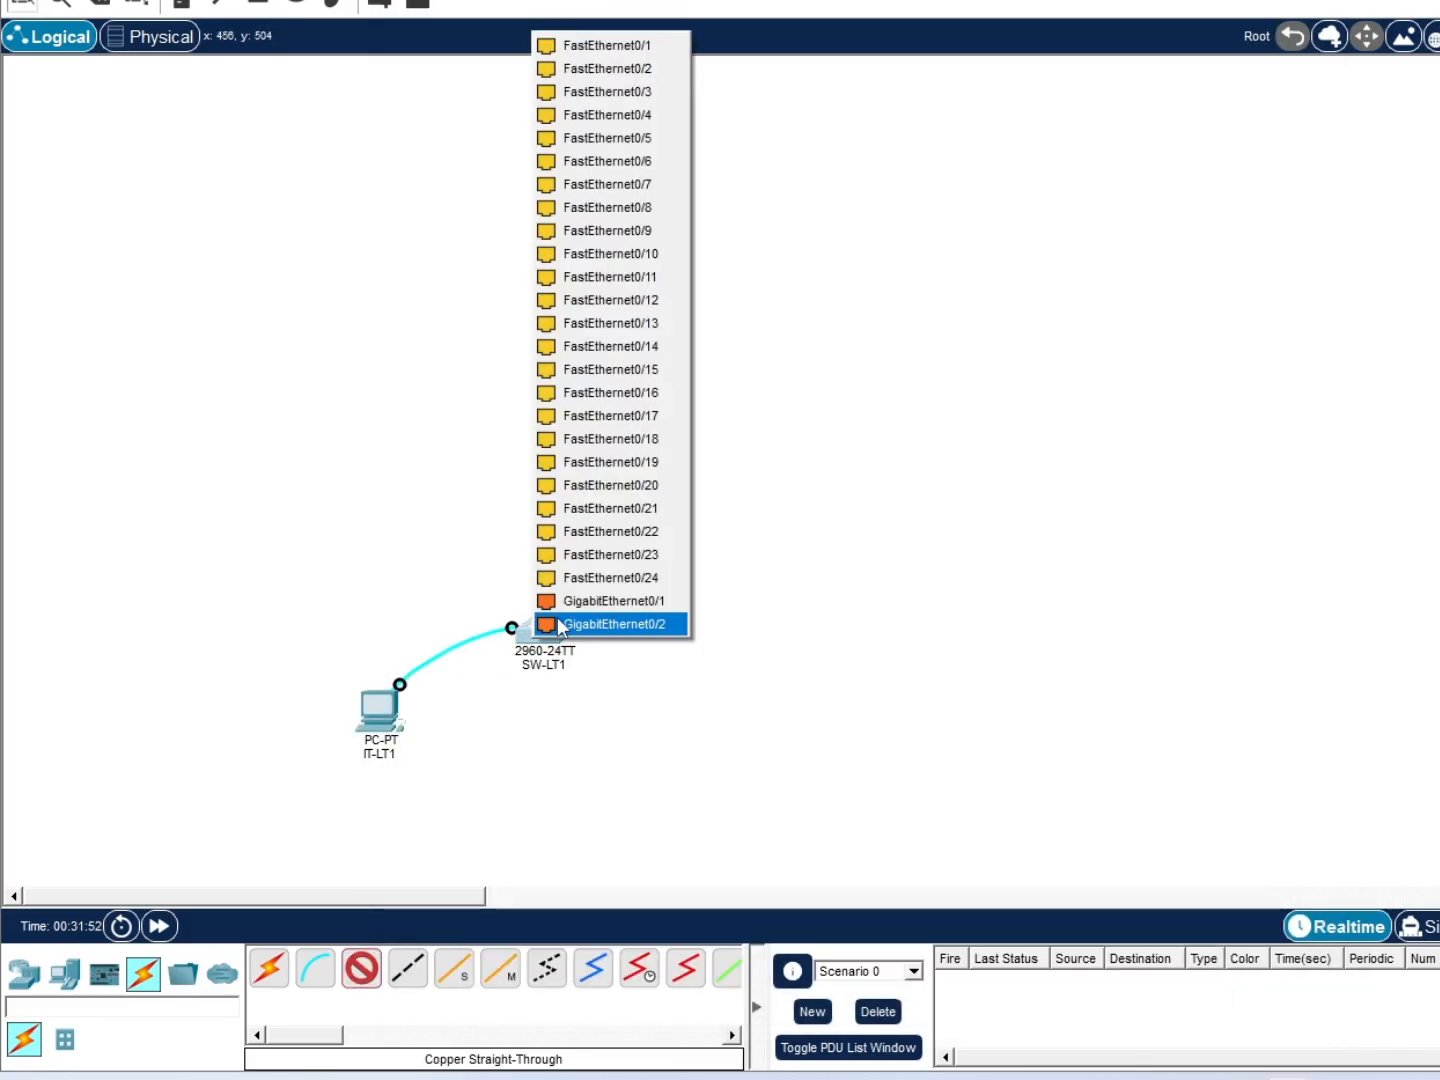
{"action": "left_click", "coordinate": [590, 542]}
{"action": "left_click", "coordinate": [401, 705]}
Reopen IT-LT1's window and return to its Desktop apps
{"action": "left_click", "coordinate": [442, 774]}
{"action": "left_click", "coordinate": [360, 713]}
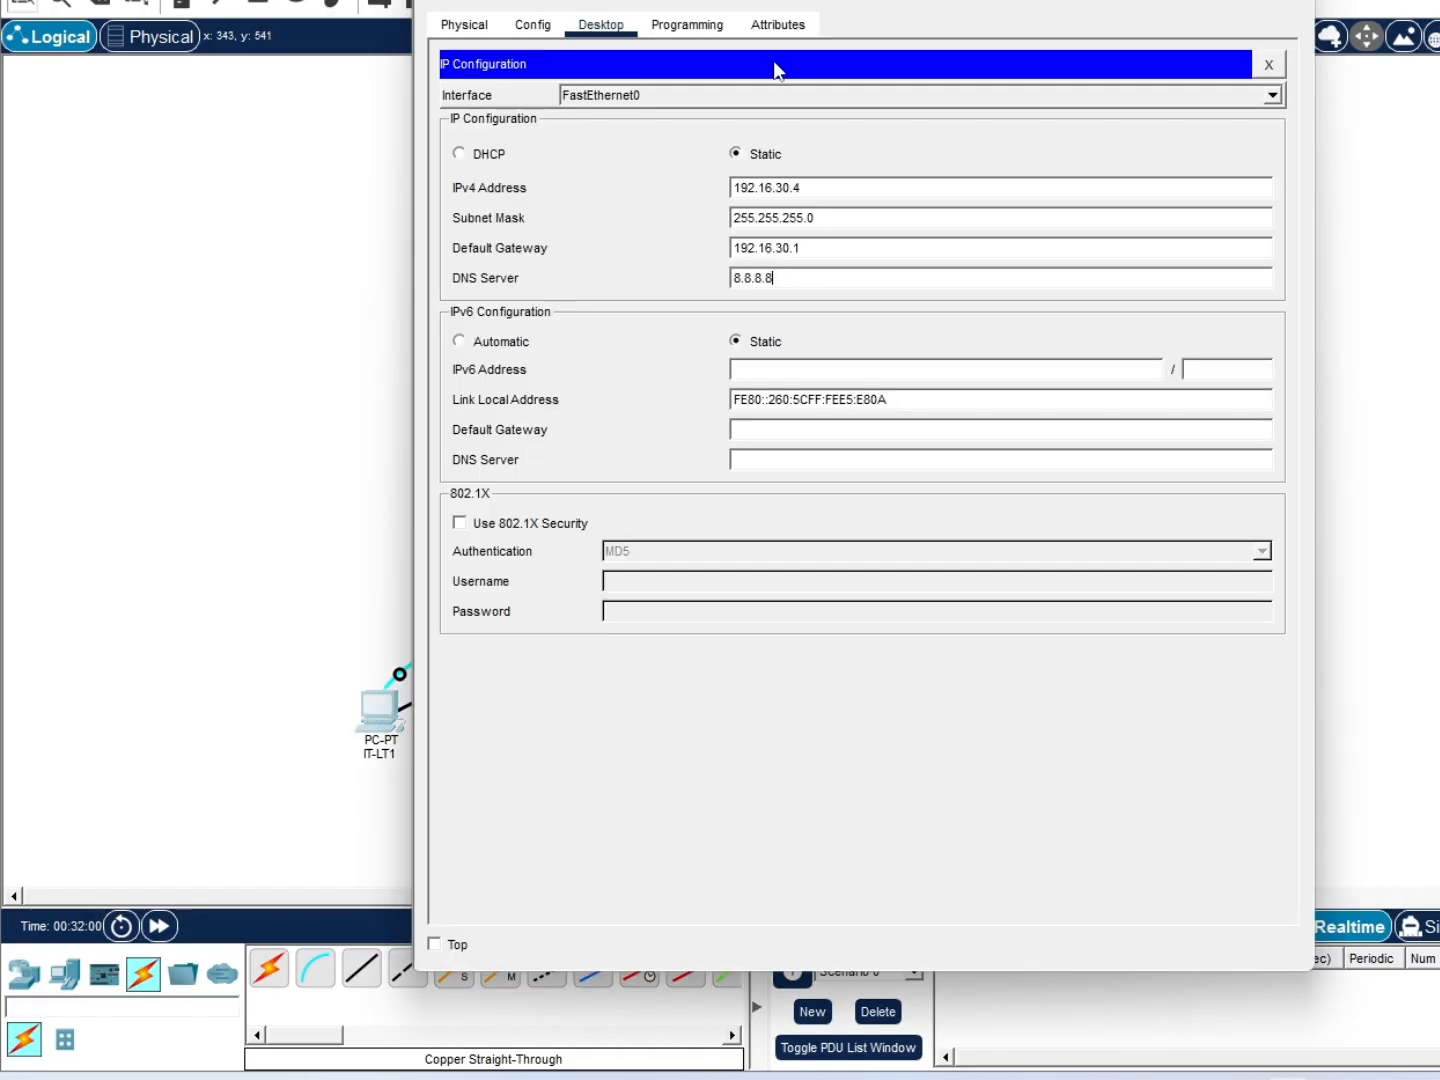
{"action": "left_click", "coordinate": [777, 25]}
{"action": "left_click", "coordinate": [603, 26]}
Ping 172.16.30.3 twice from IT-LT1's Command Prompt
{"action": "left_click", "coordinate": [994, 122]}
{"action": "type", "text": "pin"}
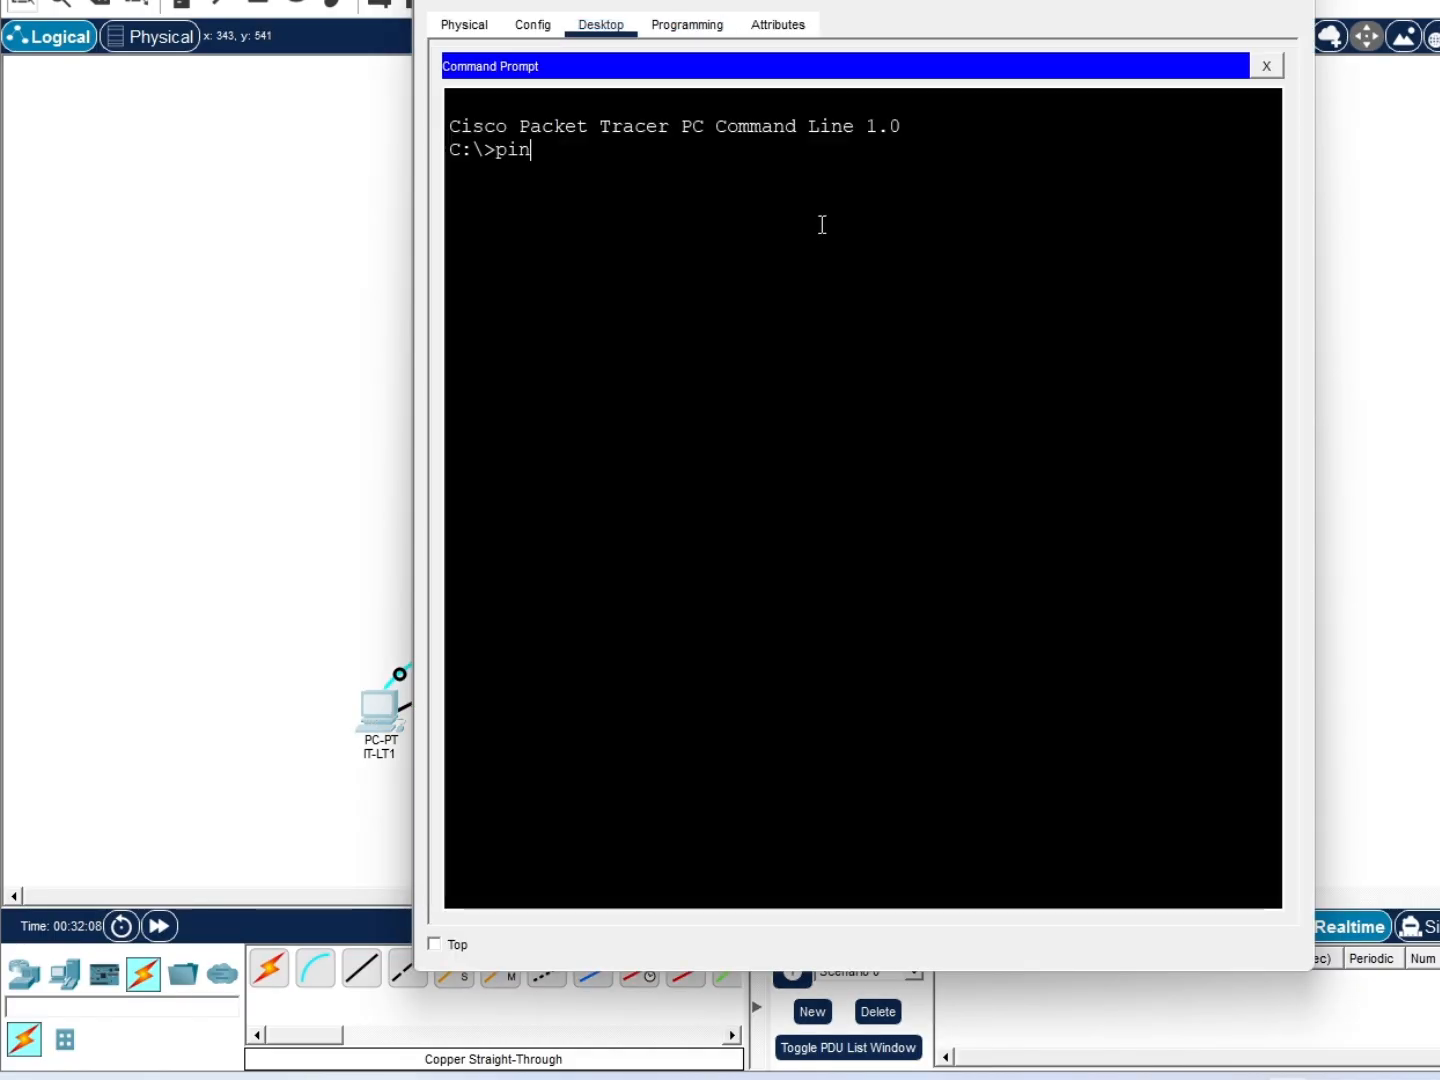
{"action": "type", "text": "g 172.16.30.3"}
{"action": "key", "text": "Return"}
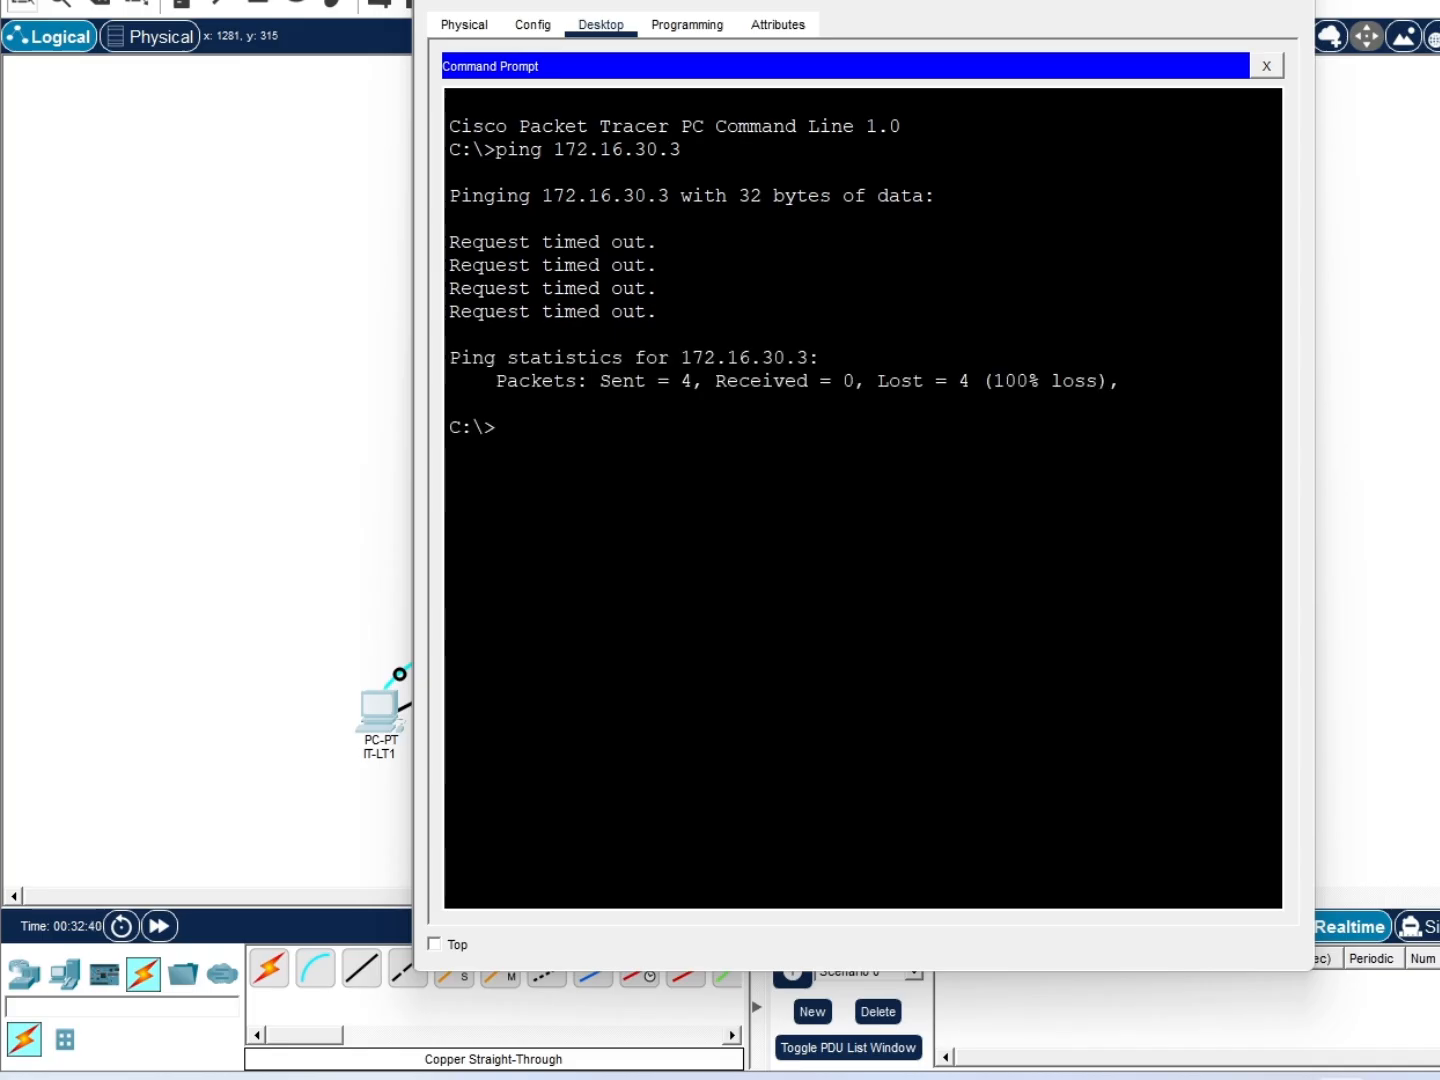
{"action": "key", "text": "Up"}
{"action": "key", "text": "Return"}
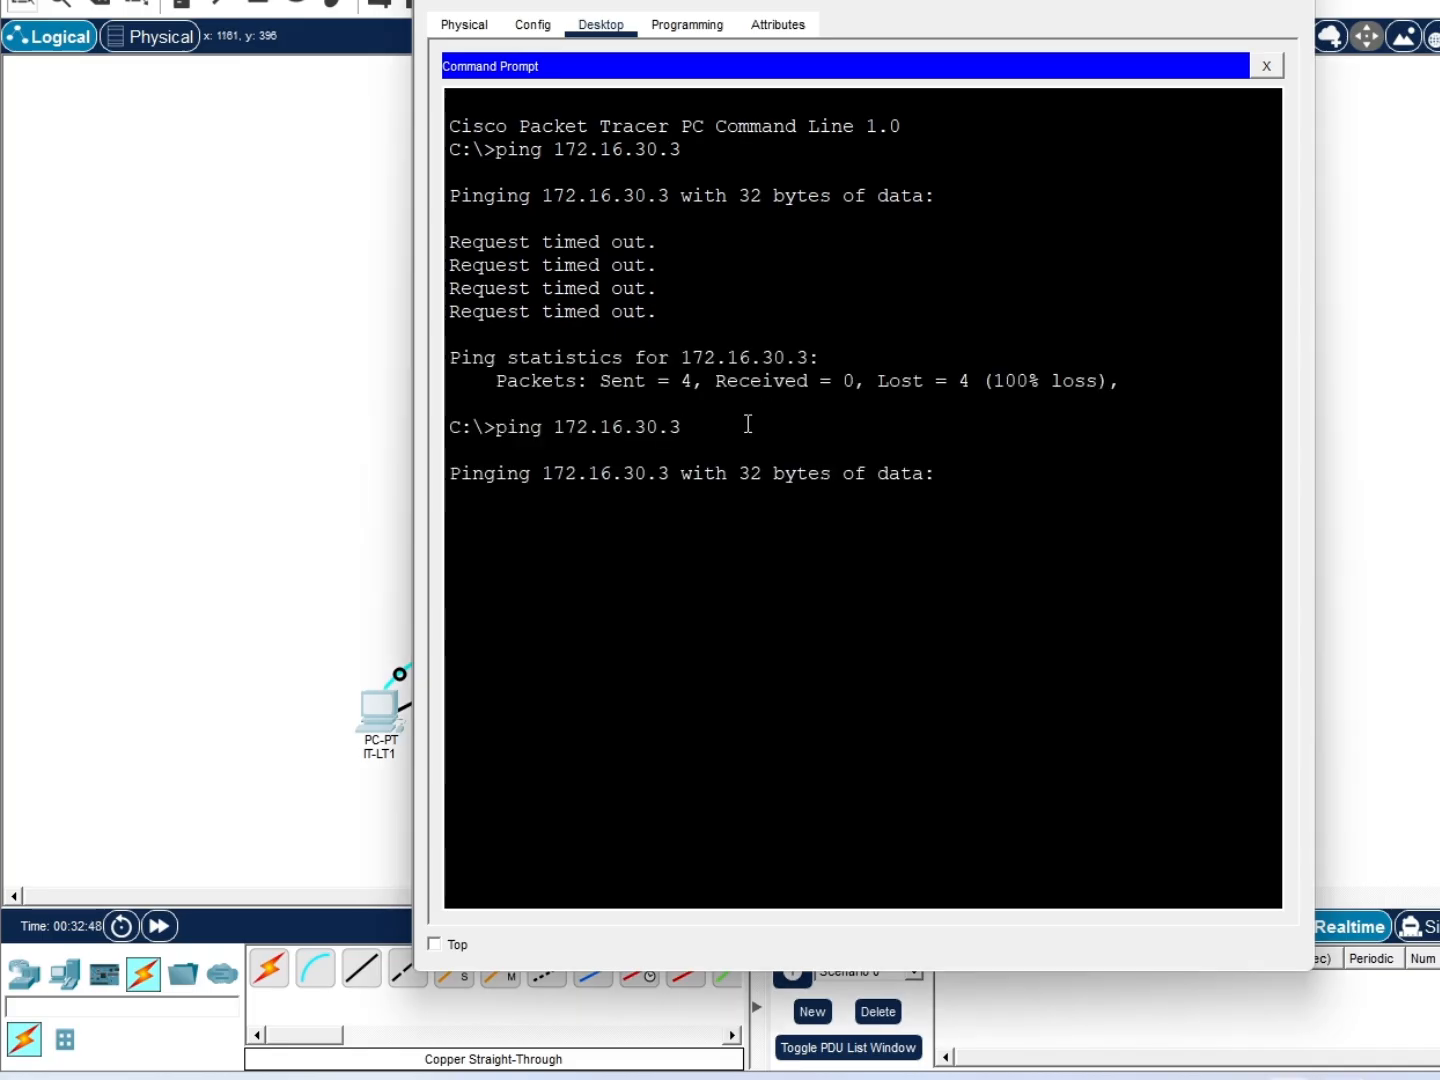
{"action": "left_click", "coordinate": [1266, 66]}
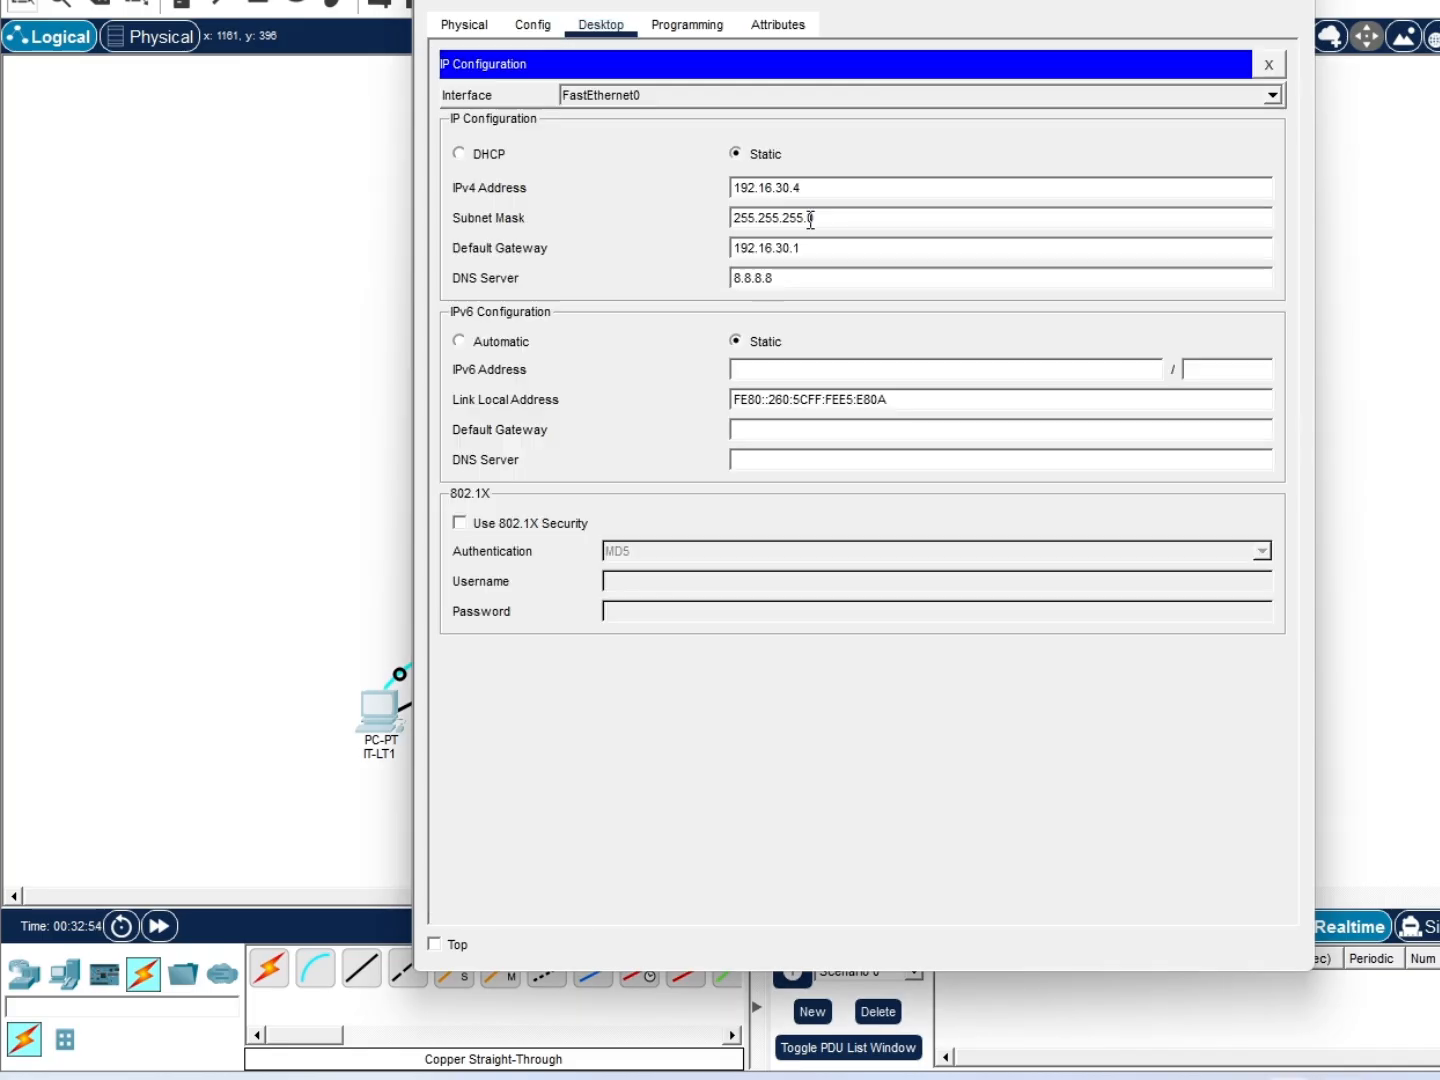
Correct IT-LT1 to 172.16.30.4 with gateway 172.16.30.1, then re-ping 172.16.30.3
{"action": "left_click", "coordinate": [750, 188]}
{"action": "key", "text": "BackSpace"}
{"action": "type", "text": "7"}
{"action": "left_click", "coordinate": [750, 248]}
{"action": "key", "text": "BackSpace"}
{"action": "type", "text": "7"}
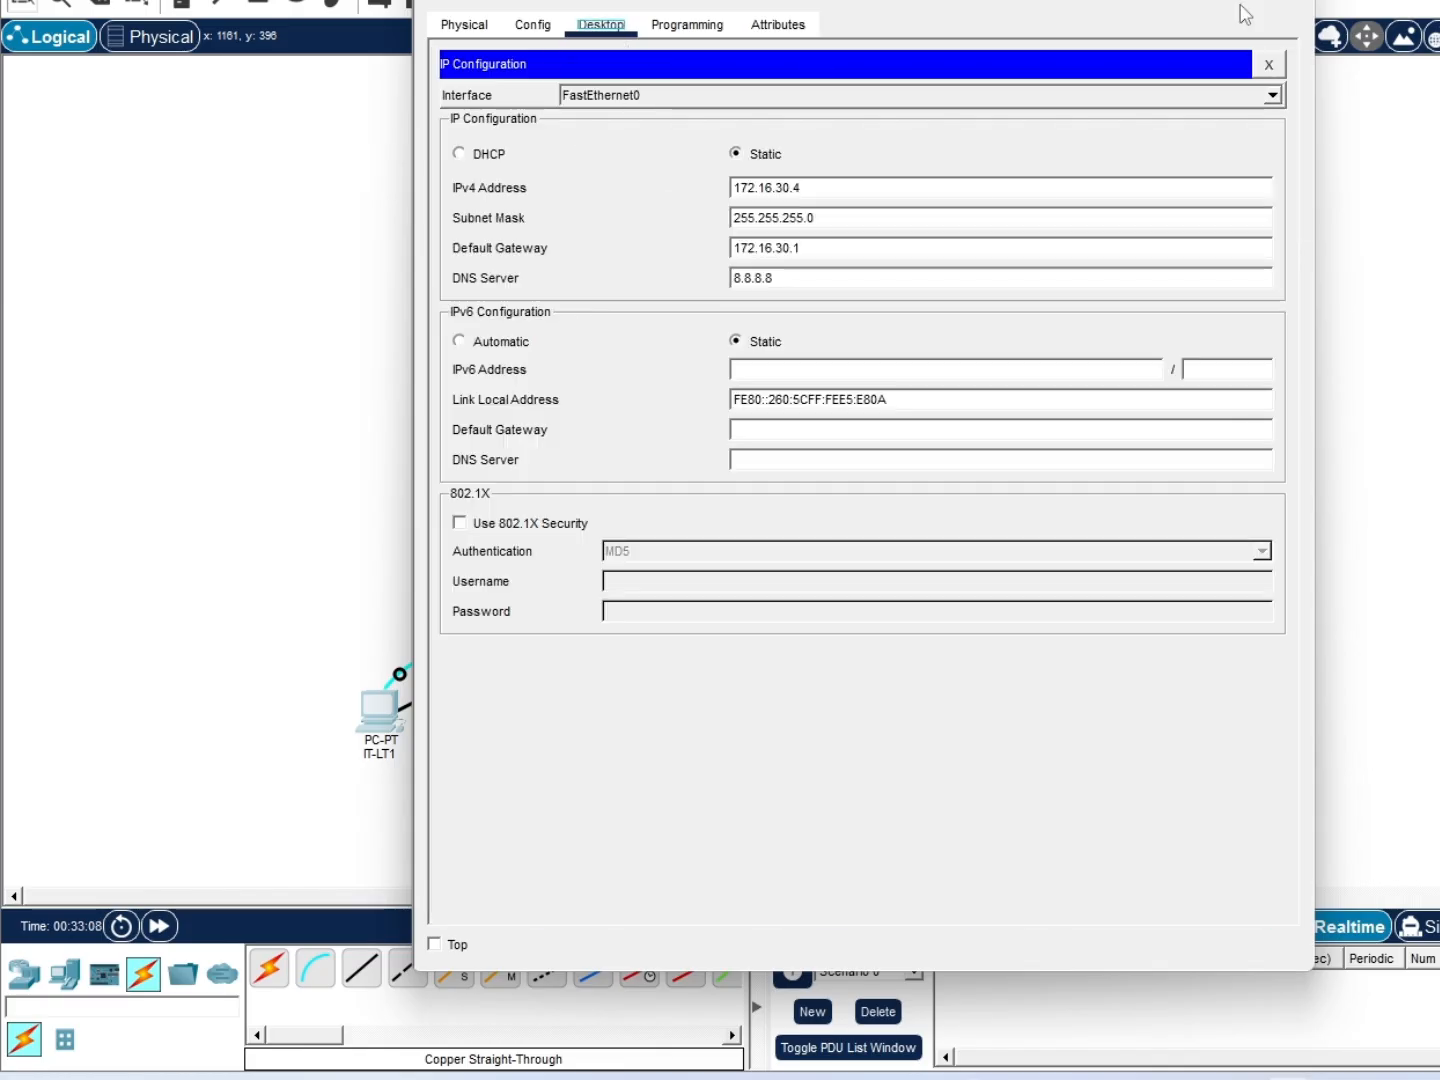
{"action": "left_click", "coordinate": [1268, 64]}
{"action": "left_click", "coordinate": [1015, 120]}
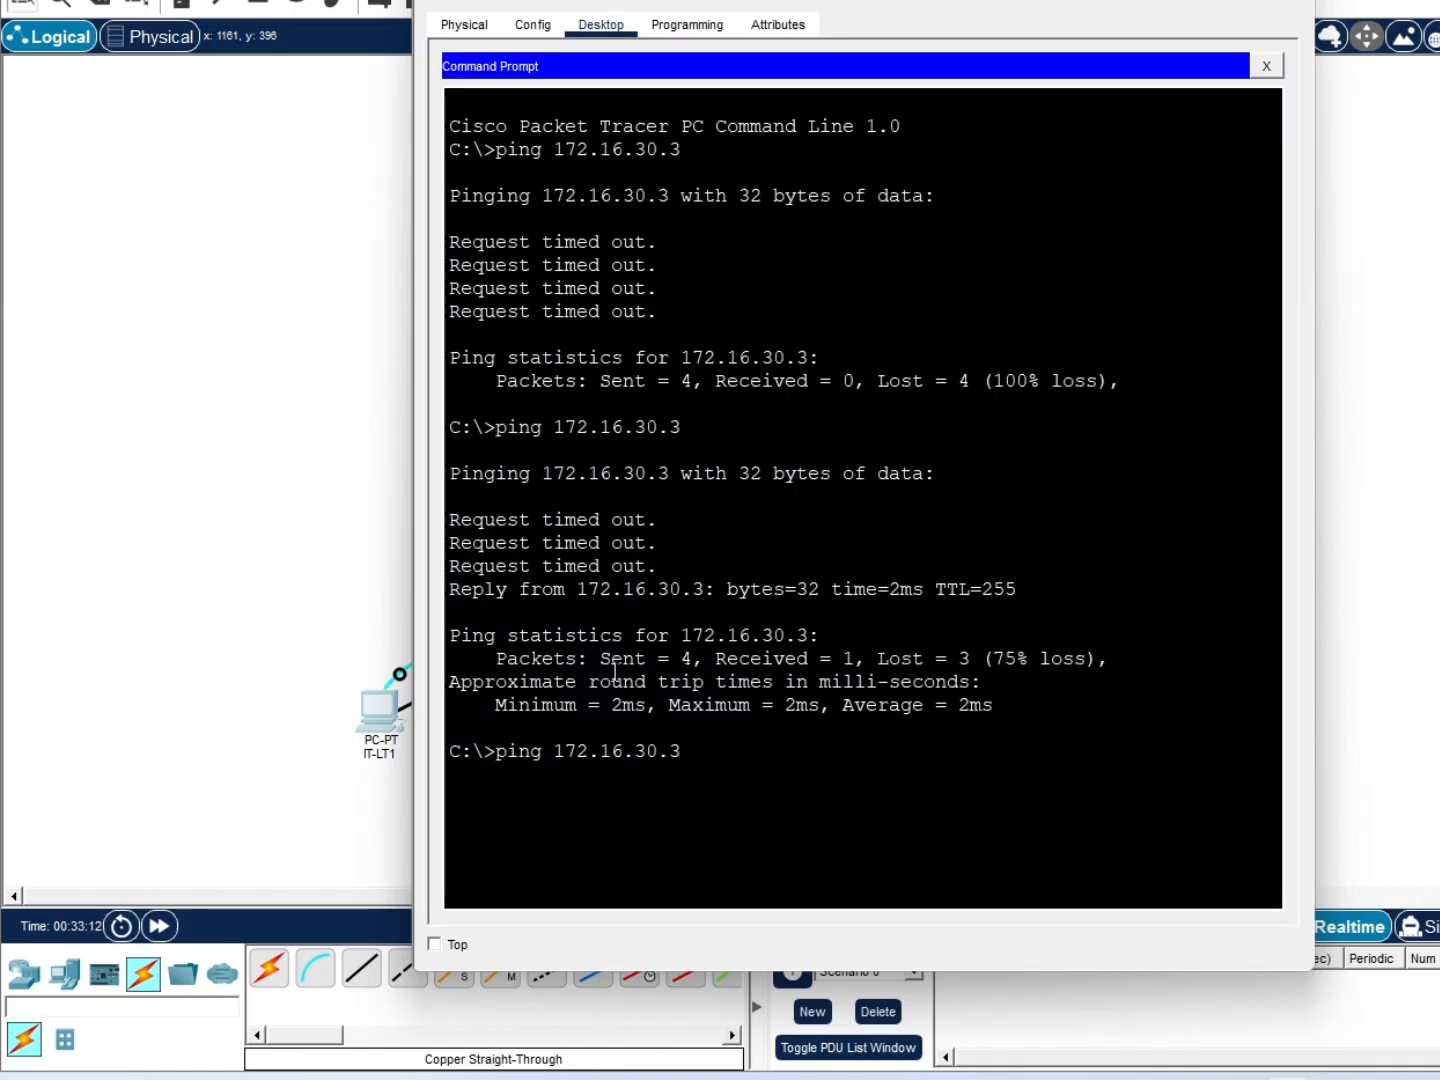
{"action": "key", "text": "Return"}
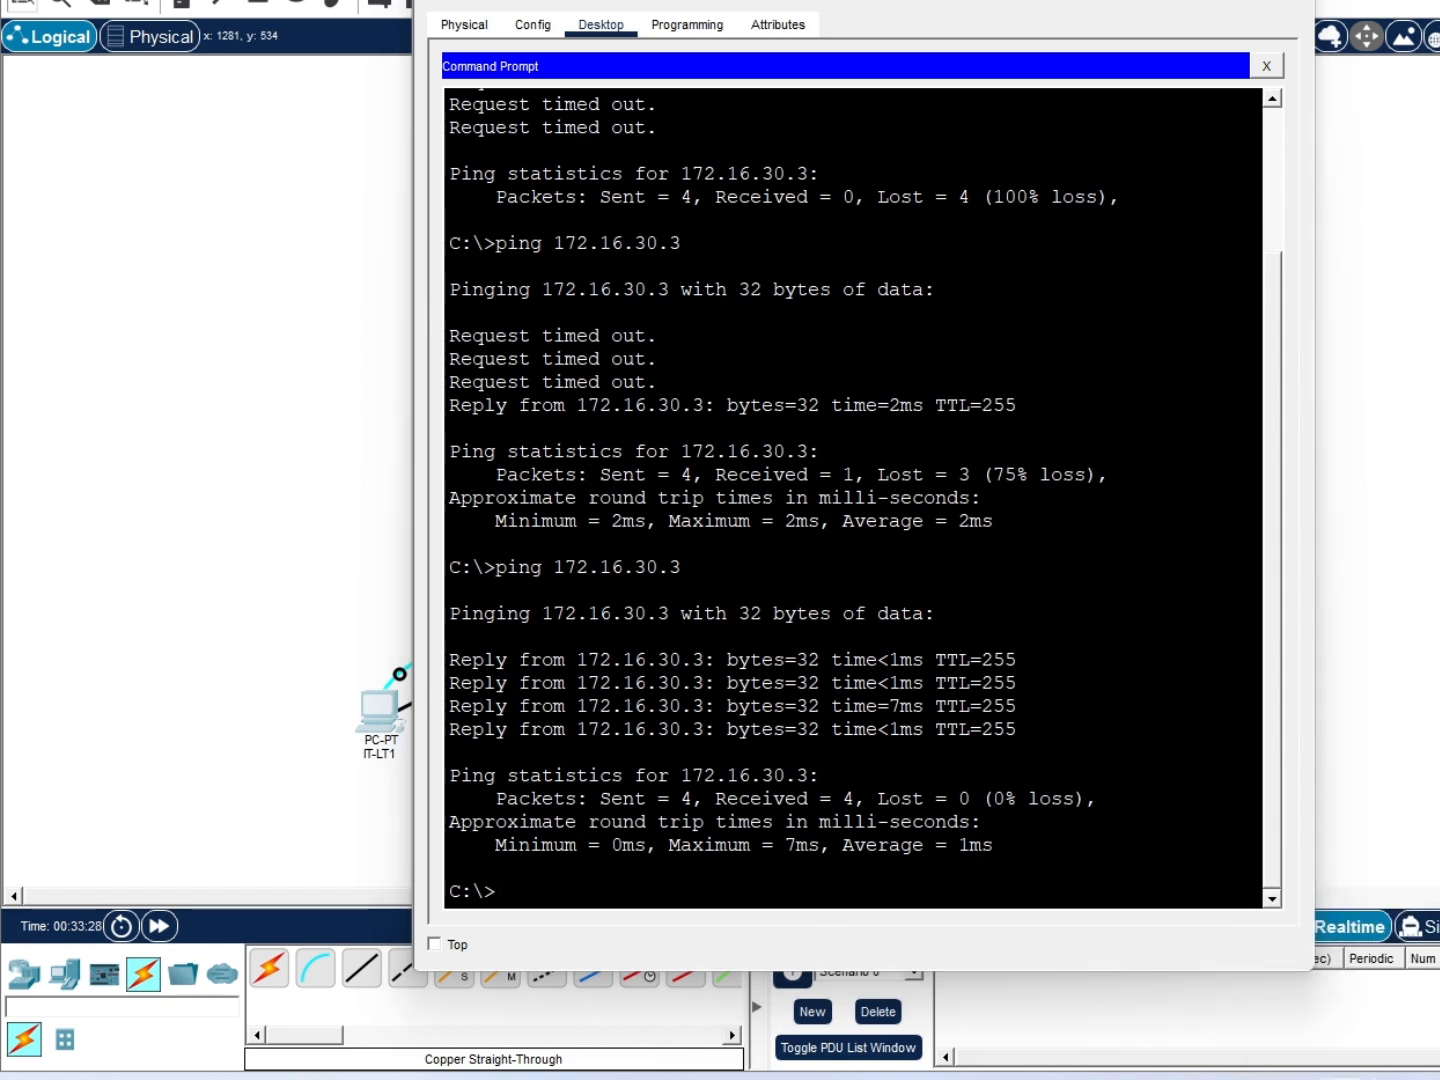
Open an SSH session to 172.16.30.3 with 'ssh -l' and the switch's local username
{"action": "left_click", "coordinate": [671, 890]}
{"action": "type", "text": "ssh -l adi"}
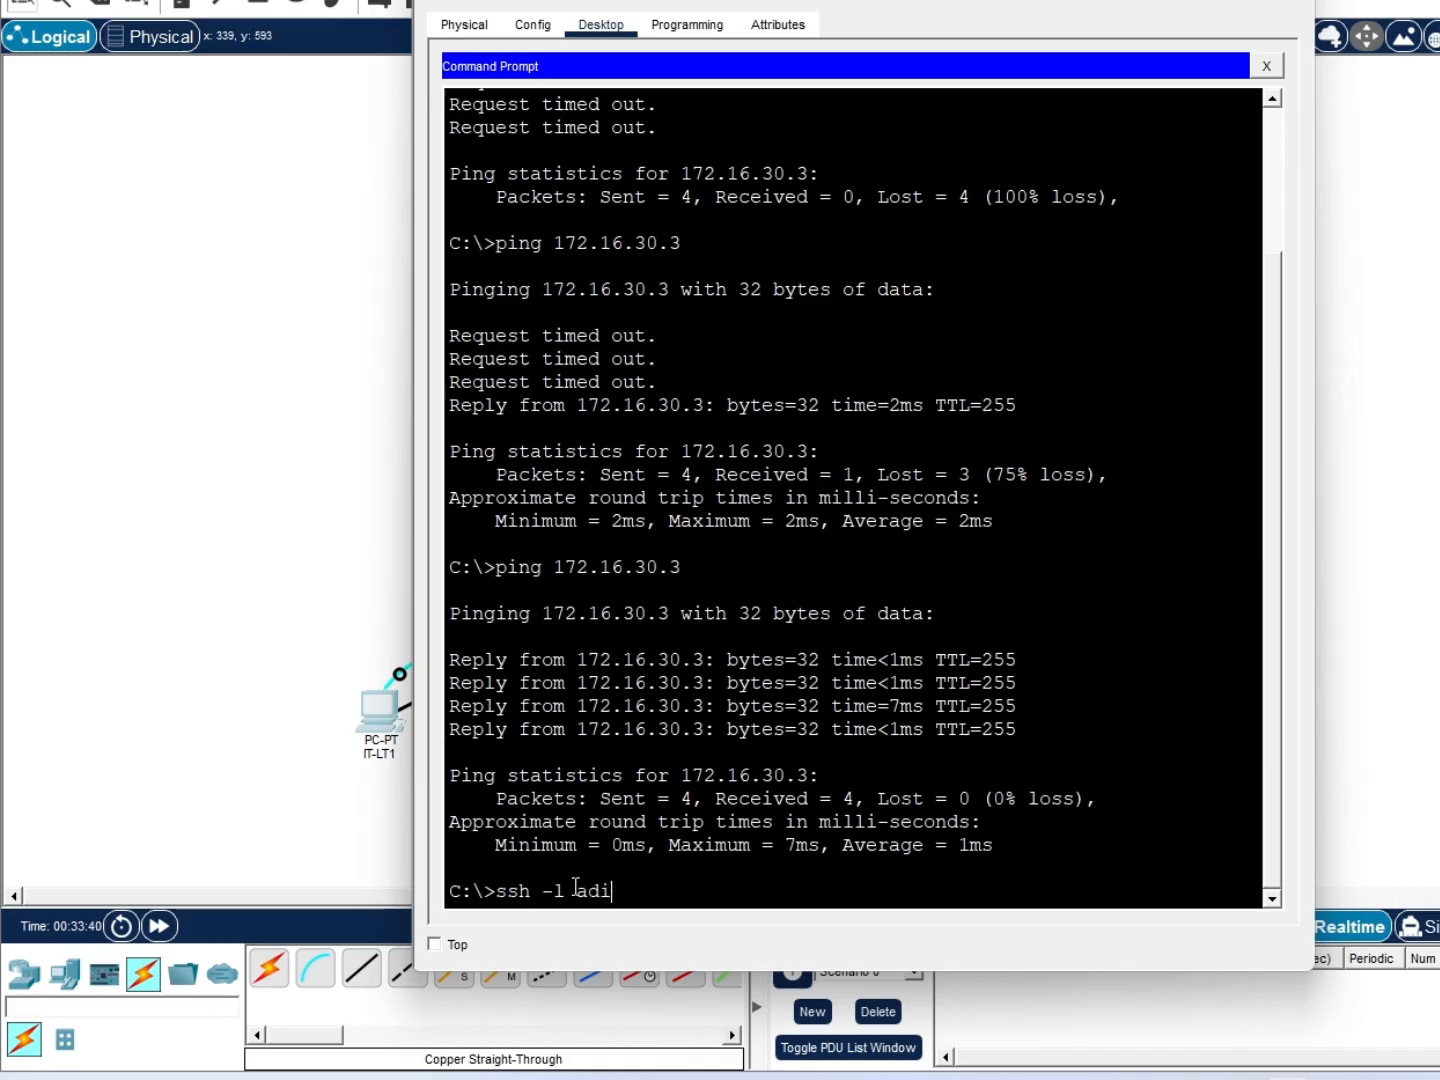
{"action": "key", "text": "BackSpace"}
{"action": "type", "text": "min 172.16.30.3"}
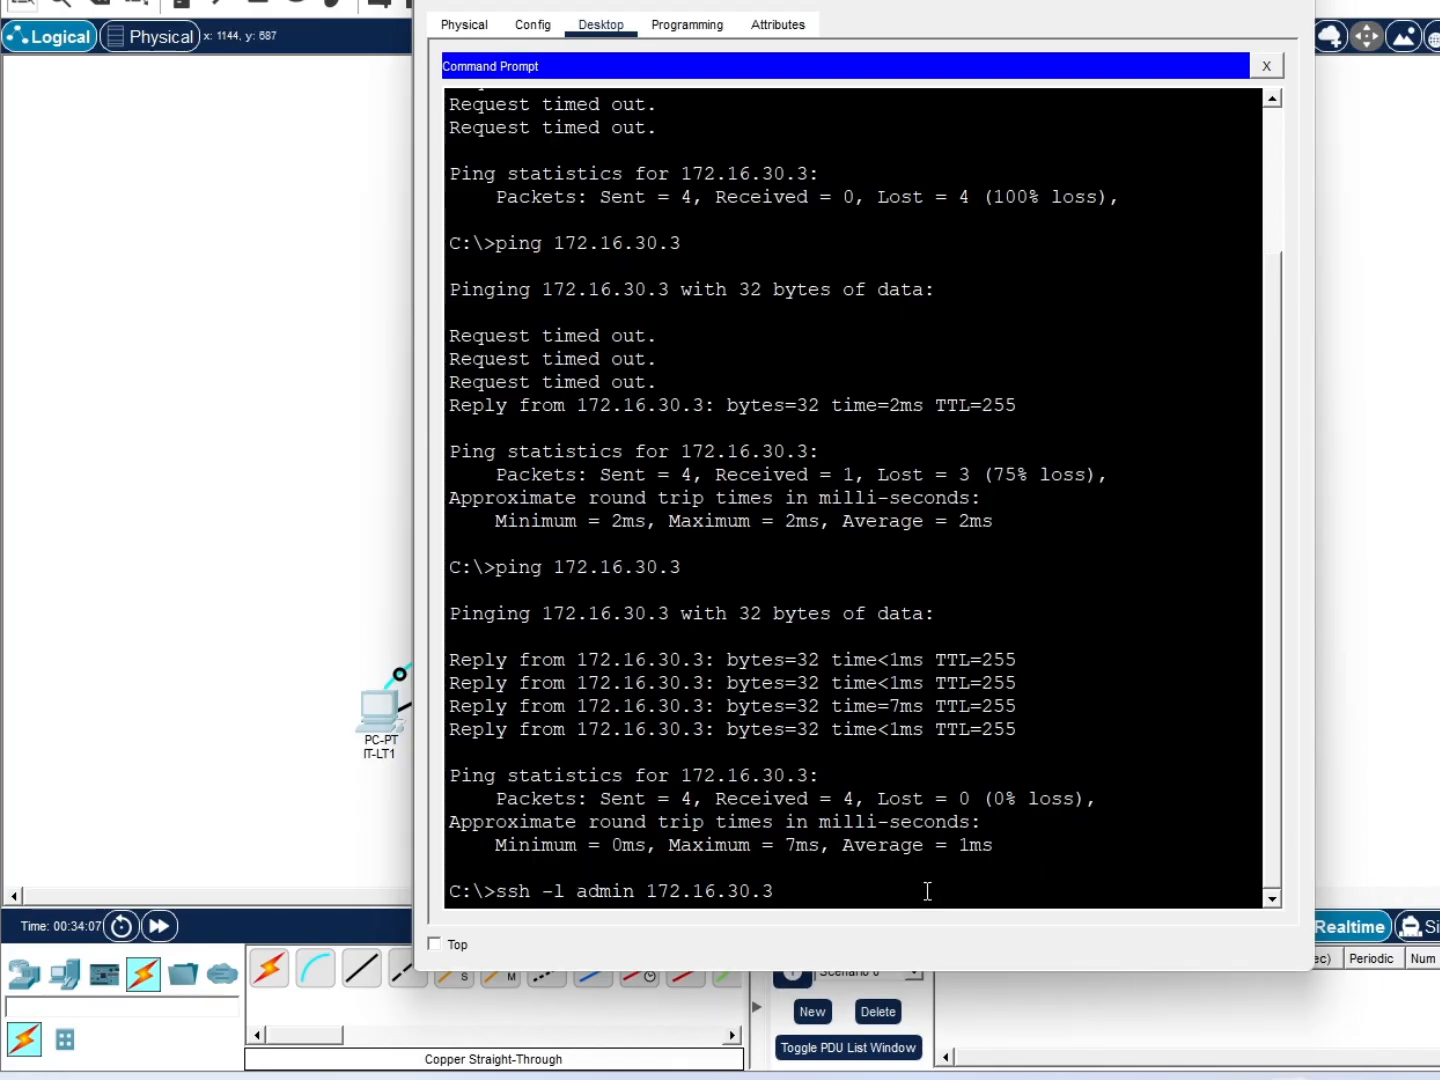
{"action": "key", "text": "Return"}
{"action": "key", "text": "Return"}
{"action": "key", "text": "Return"}
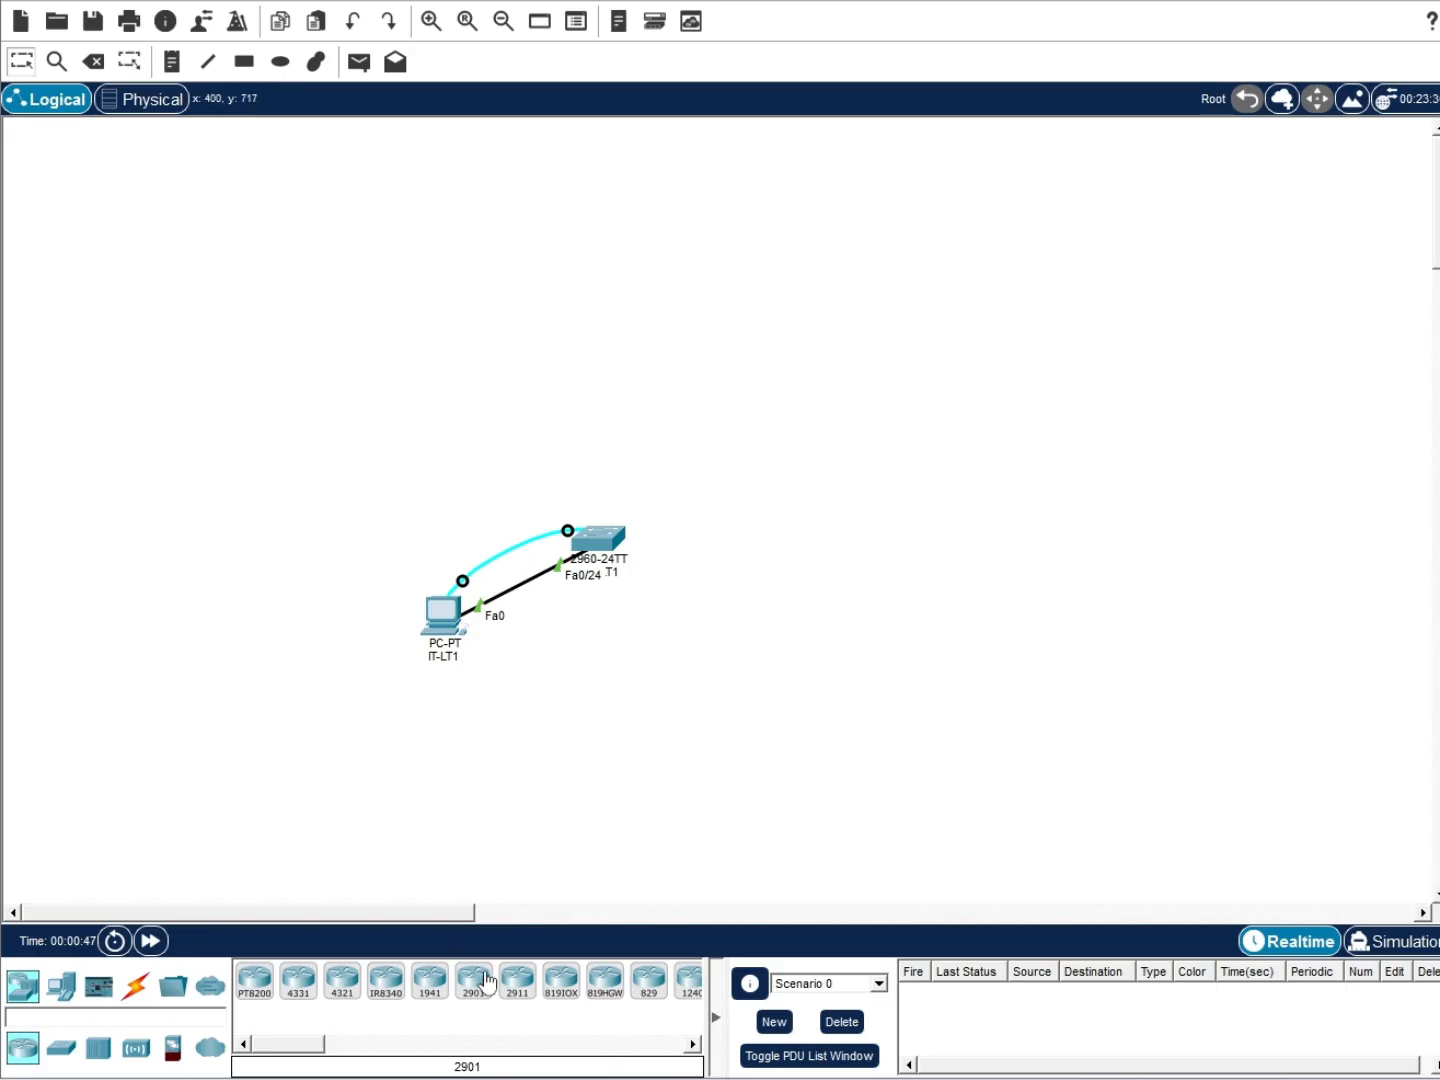
Place a 2960 switch above SW-LT1, rearrange the devices, and name it SW-LT2
{"action": "left_click_drag", "start_coordinate": [60, 1047], "coordinate": [613, 365]}
{"action": "left_click_drag", "start_coordinate": [600, 546], "coordinate": [618, 675]}
{"action": "left_click_drag", "start_coordinate": [456, 632], "coordinate": [809, 791]}
{"action": "left_click", "coordinate": [612, 397]}
{"action": "key", "text": "BackSpace"}
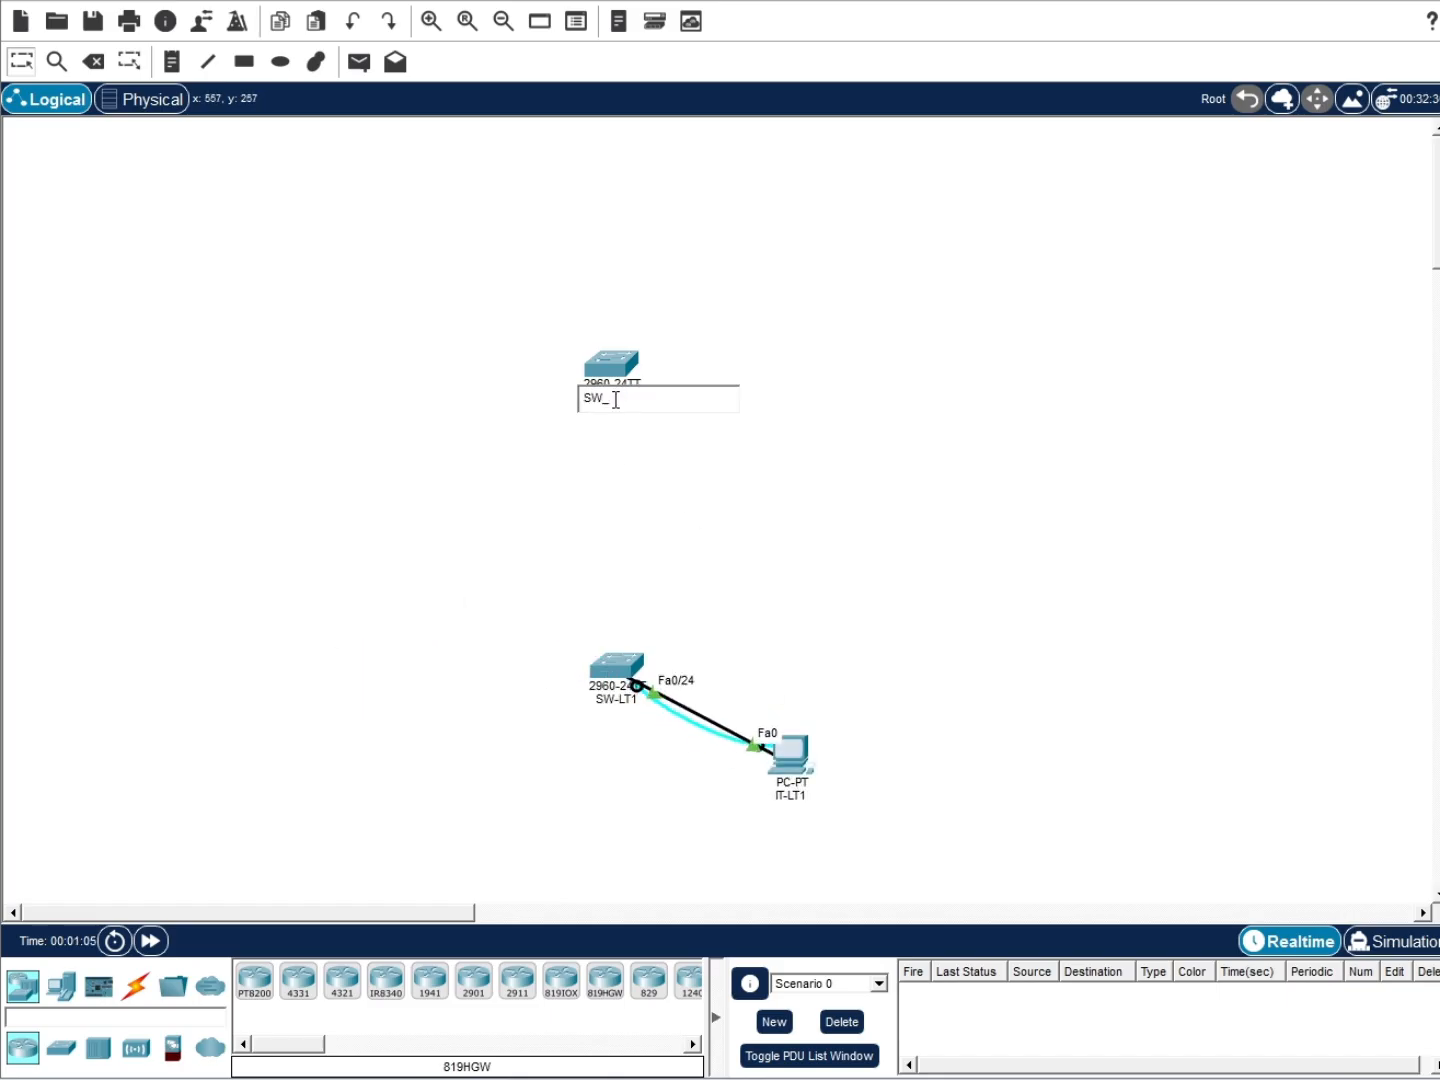
{"action": "type", "text": "SW-LT2"}
{"action": "key", "text": "Return"}
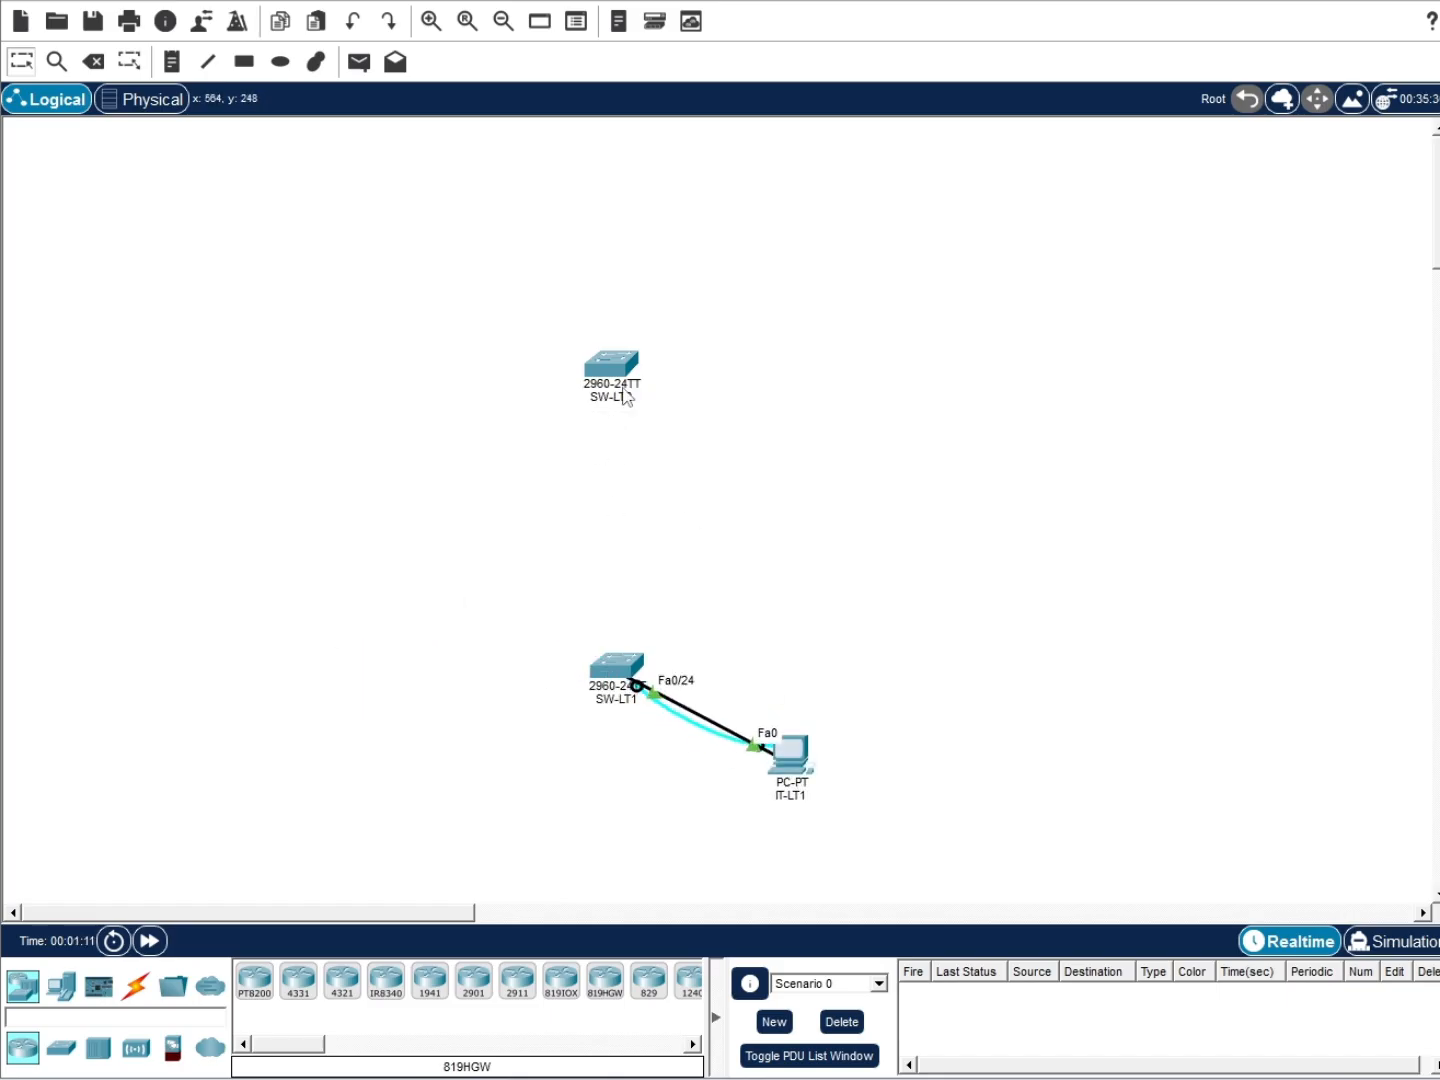
{"action": "left_click_drag", "start_coordinate": [625, 397], "coordinate": [638, 410]}
Add a 2911 router at the top of the topology and adjust the layout
{"action": "left_click_drag", "start_coordinate": [521, 983], "coordinate": [638, 215]}
{"action": "left_click_drag", "start_coordinate": [622, 368], "coordinate": [623, 418]}
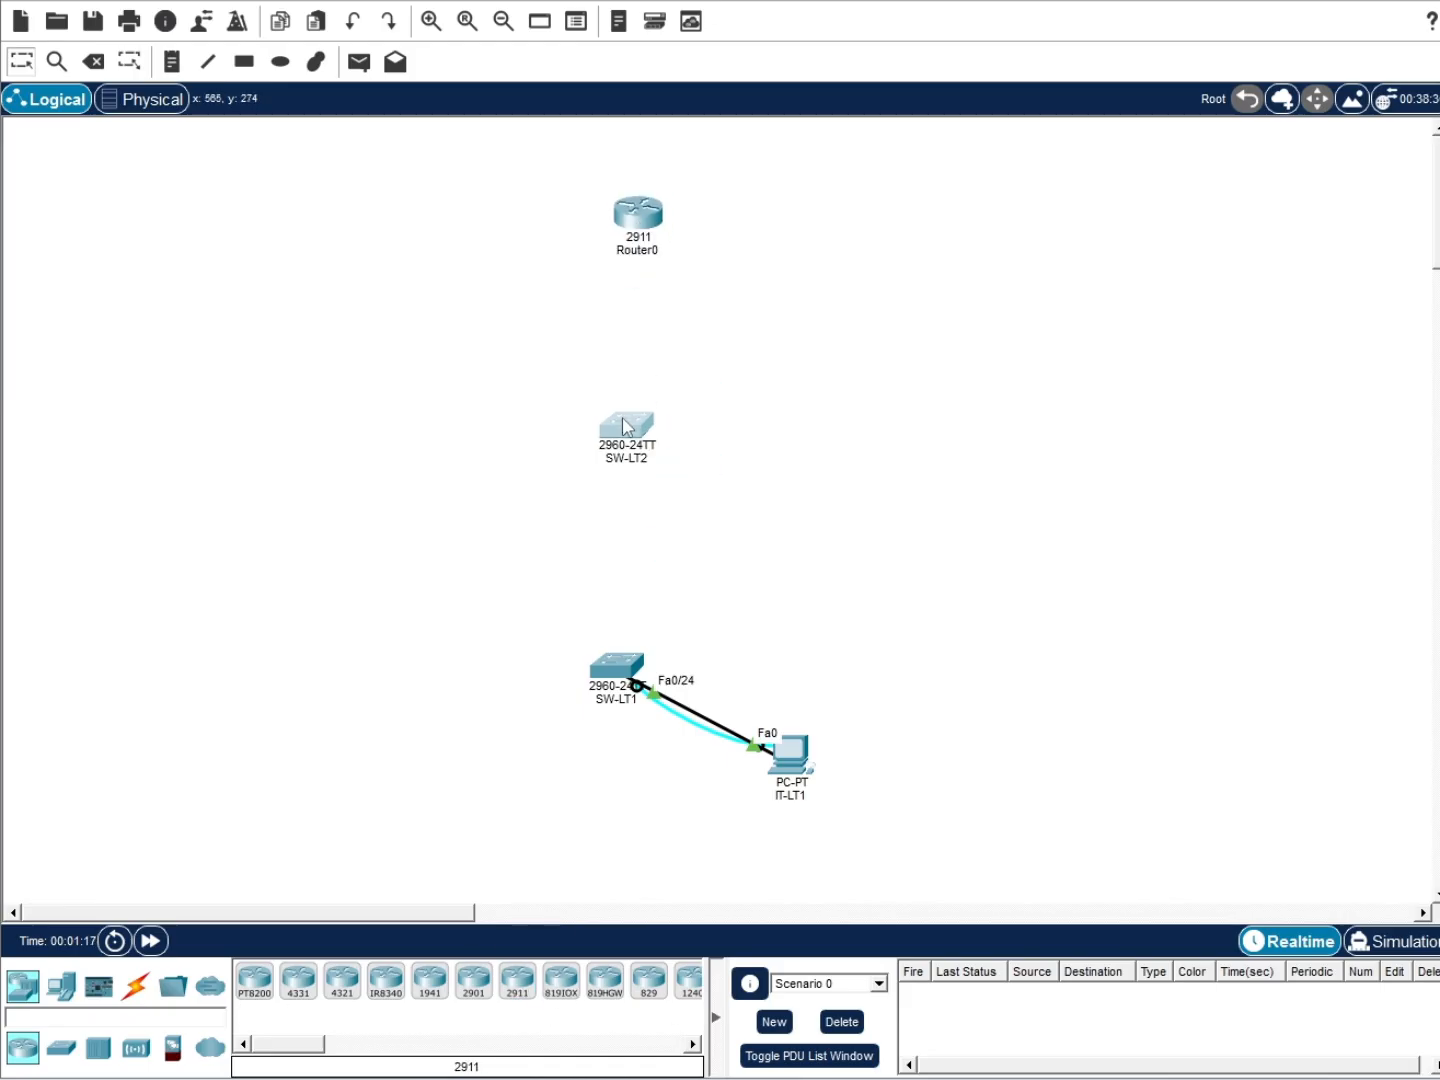
{"action": "left_click_drag", "start_coordinate": [648, 225], "coordinate": [652, 245]}
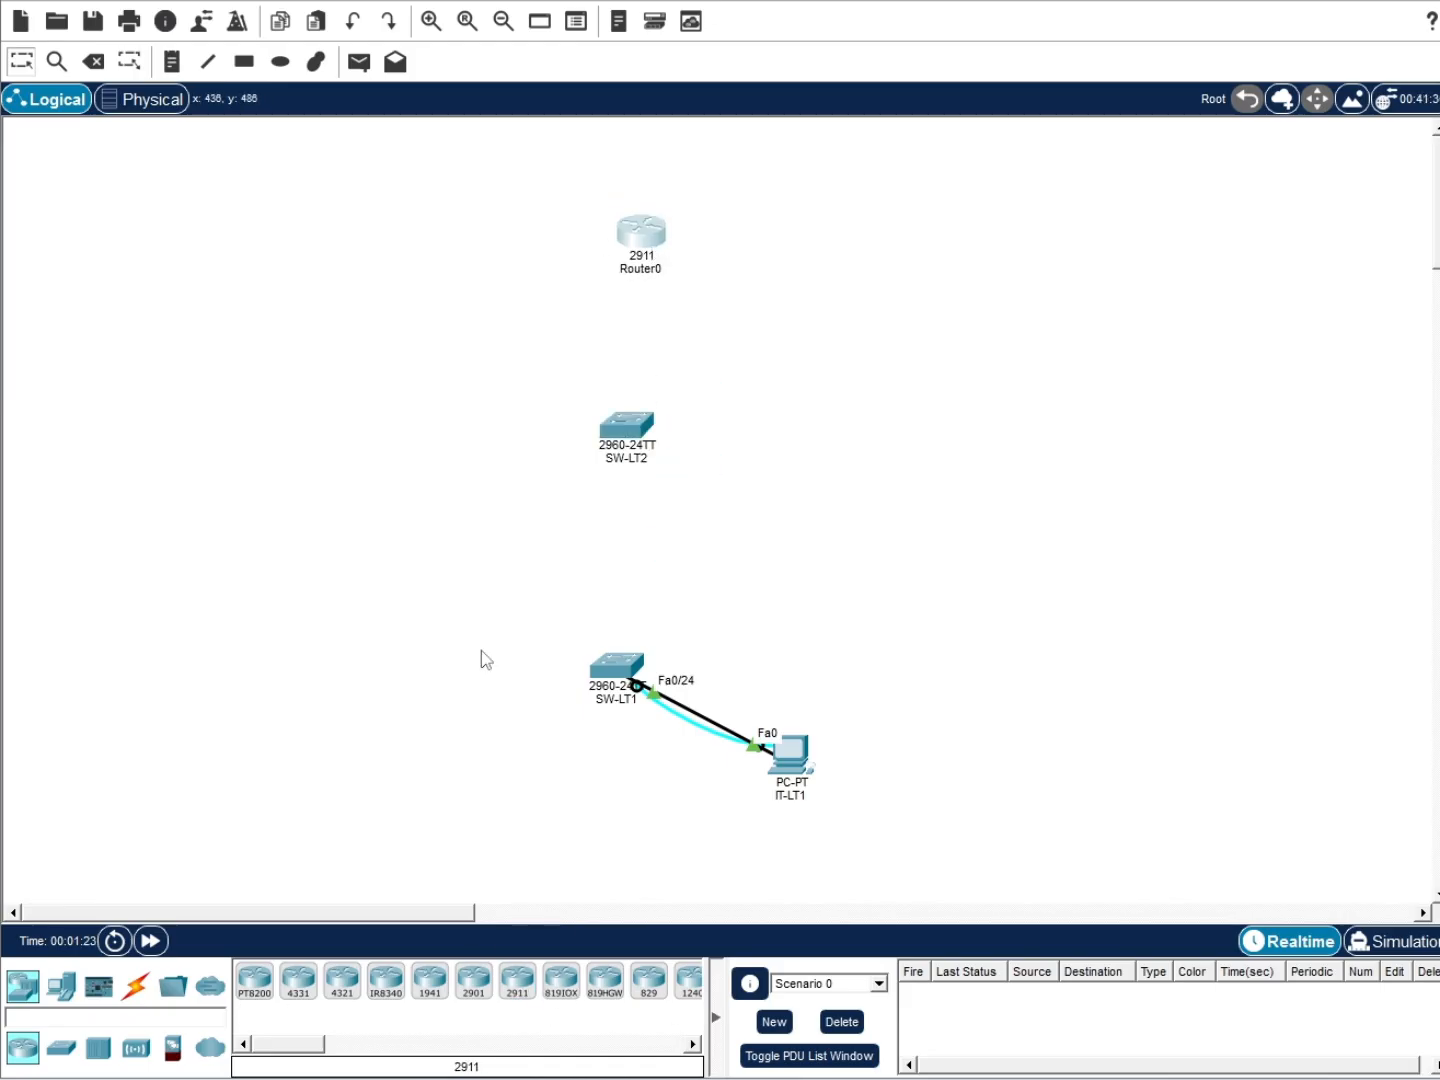
{"action": "left_click", "coordinate": [641, 277]}
{"action": "mouse_move", "coordinate": [1338, 1079]}
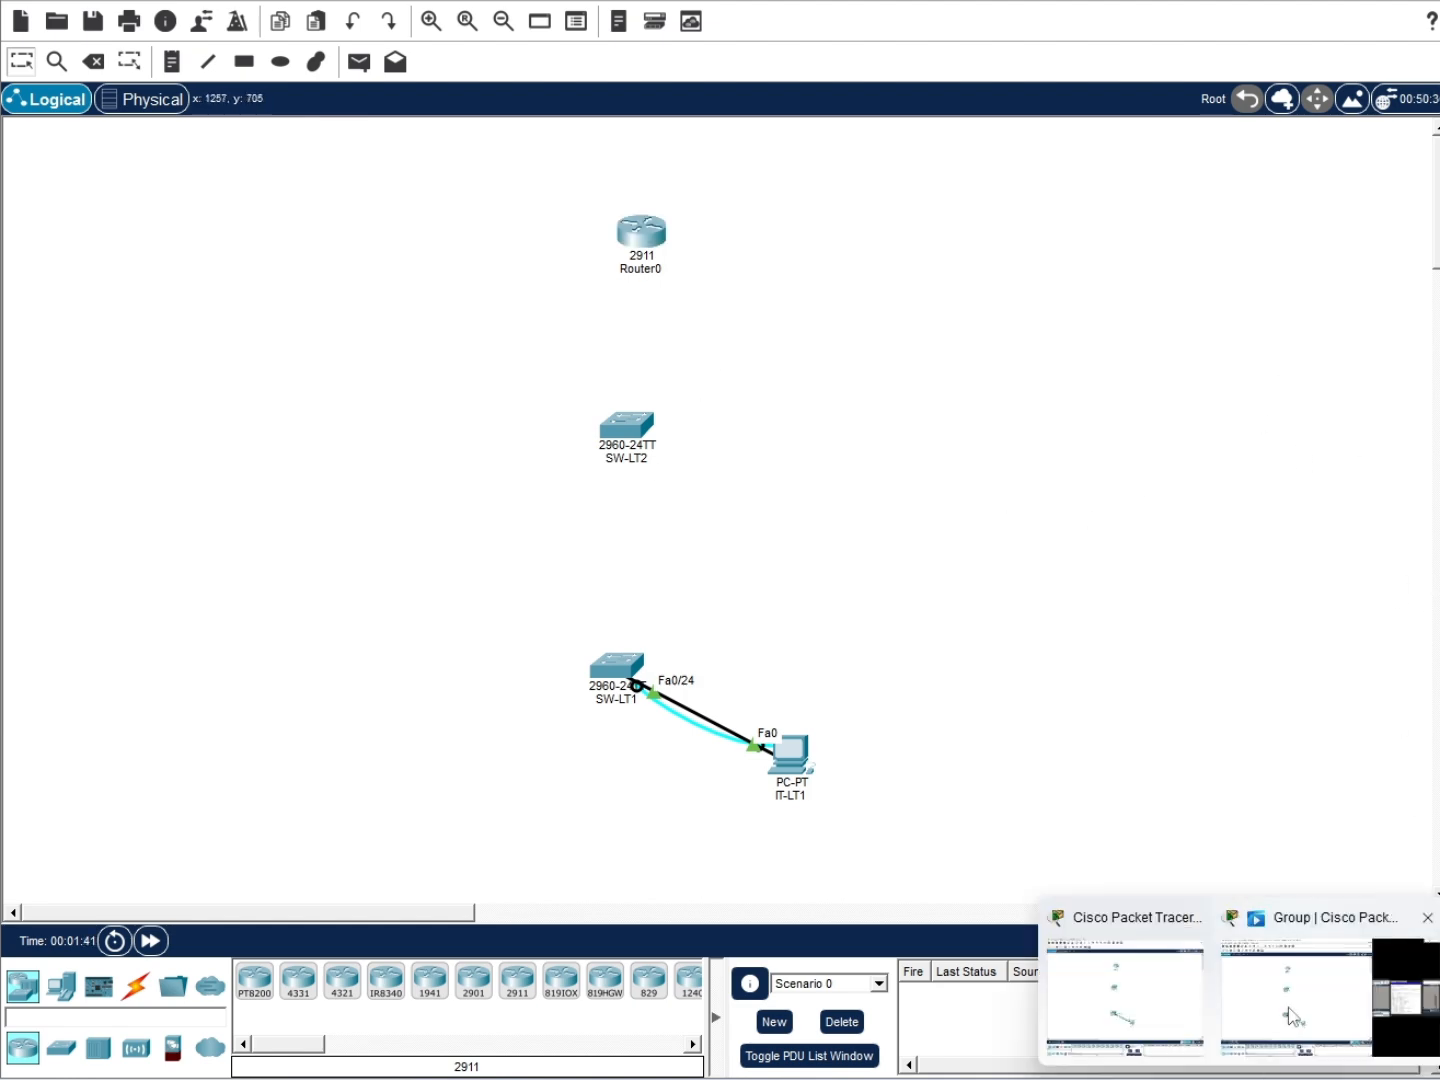
{"action": "left_click", "coordinate": [1291, 1012]}
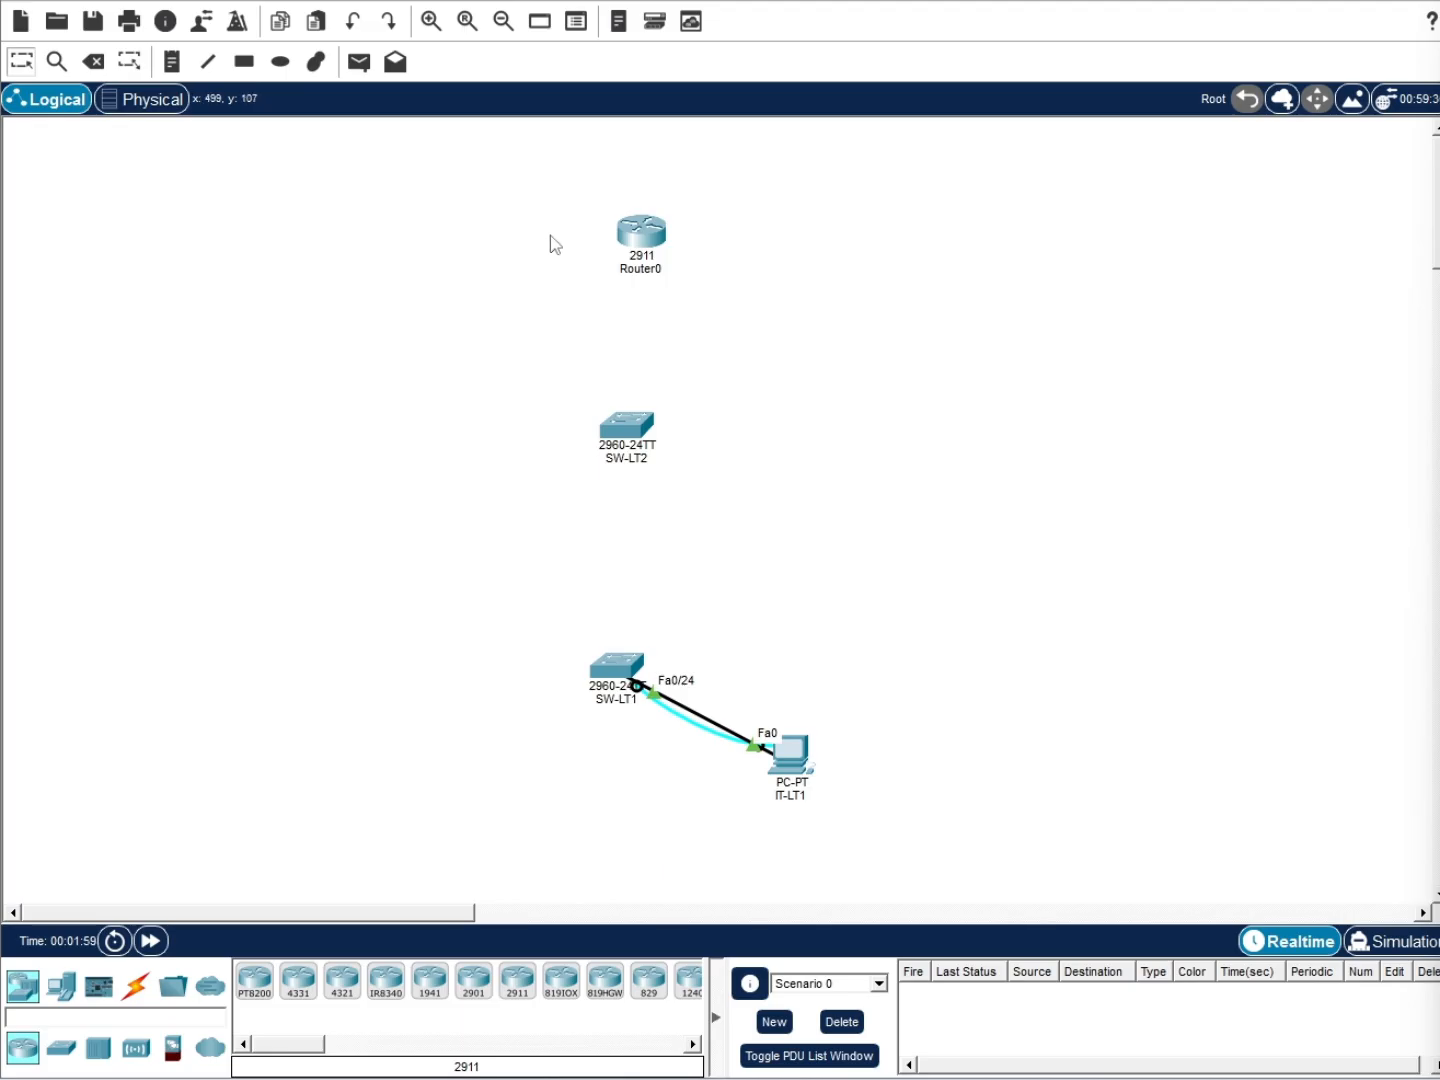
Link SW-LT2 to SW-LT1 with straight-through cables on Gig0/1–Gig0/1 and Gig0/2–Gig0/2
{"action": "left_click", "coordinate": [135, 985]}
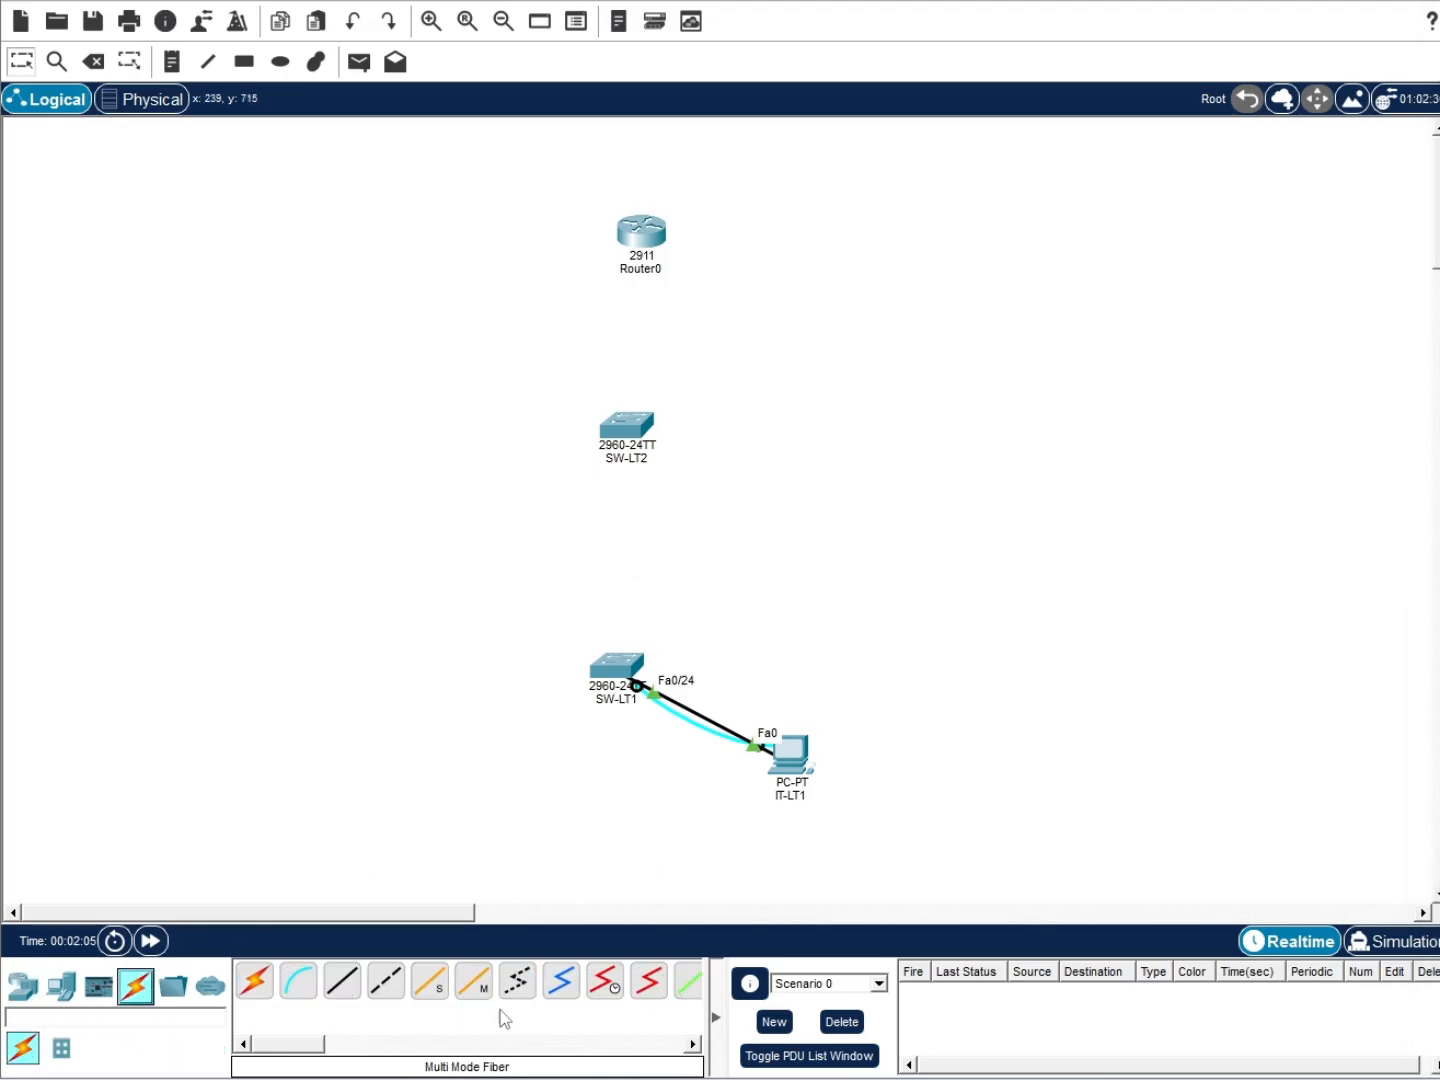
{"action": "left_click", "coordinate": [344, 983]}
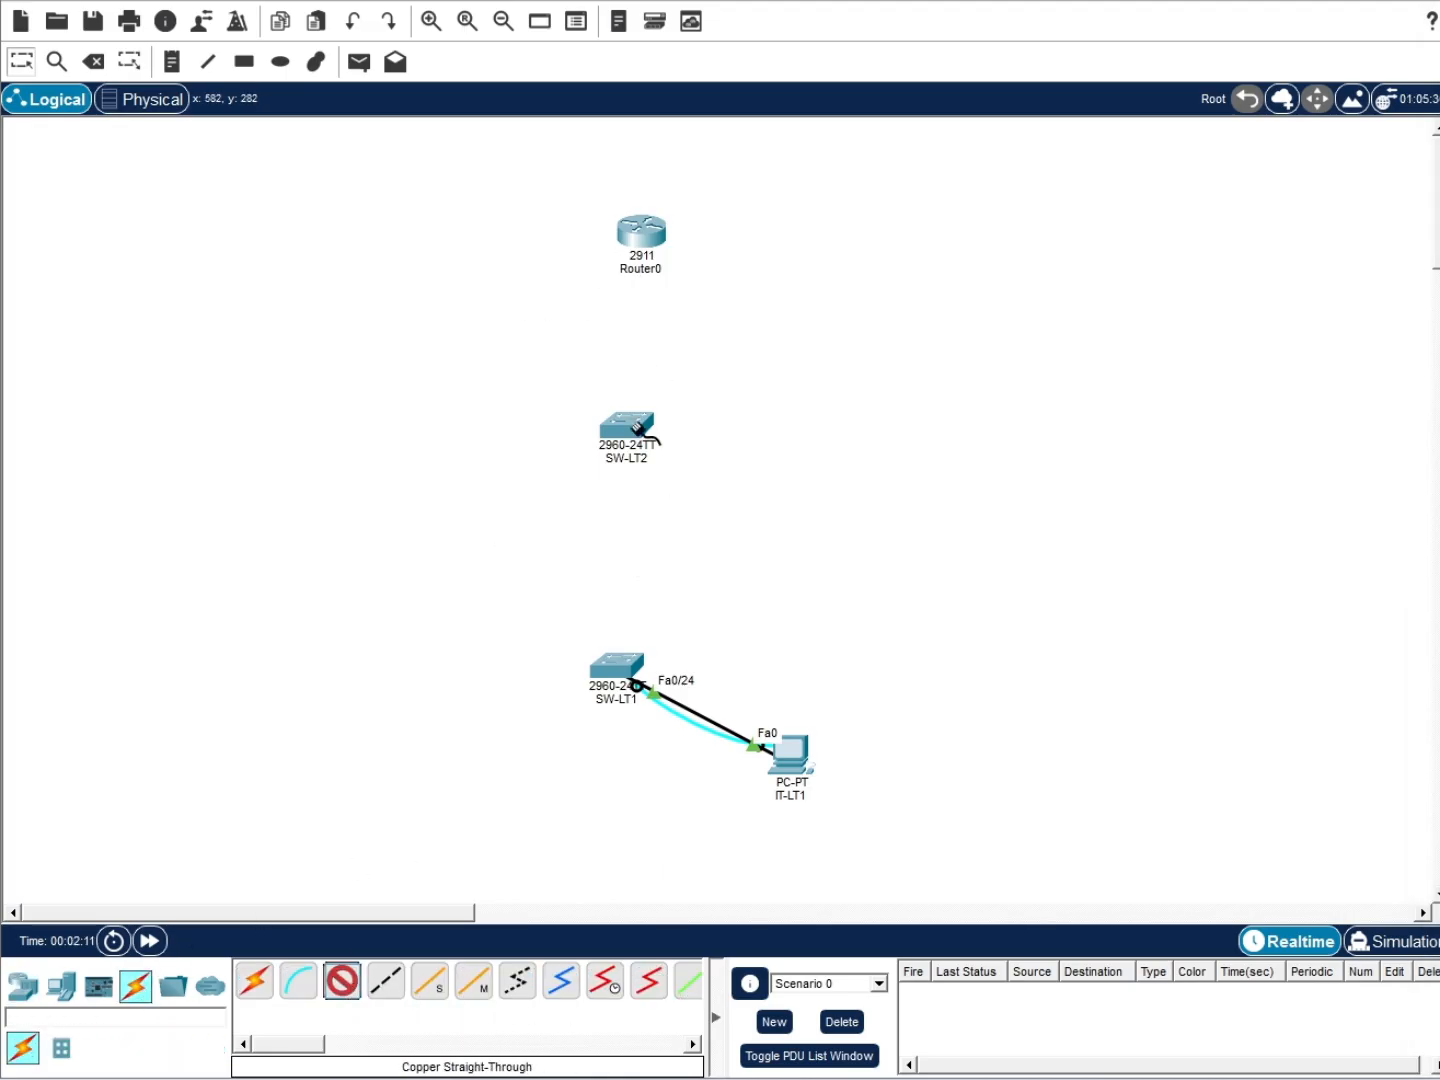
{"action": "left_click", "coordinate": [627, 430]}
{"action": "left_click", "coordinate": [660, 1001]}
{"action": "left_click", "coordinate": [626, 667]}
{"action": "left_click", "coordinate": [700, 645]}
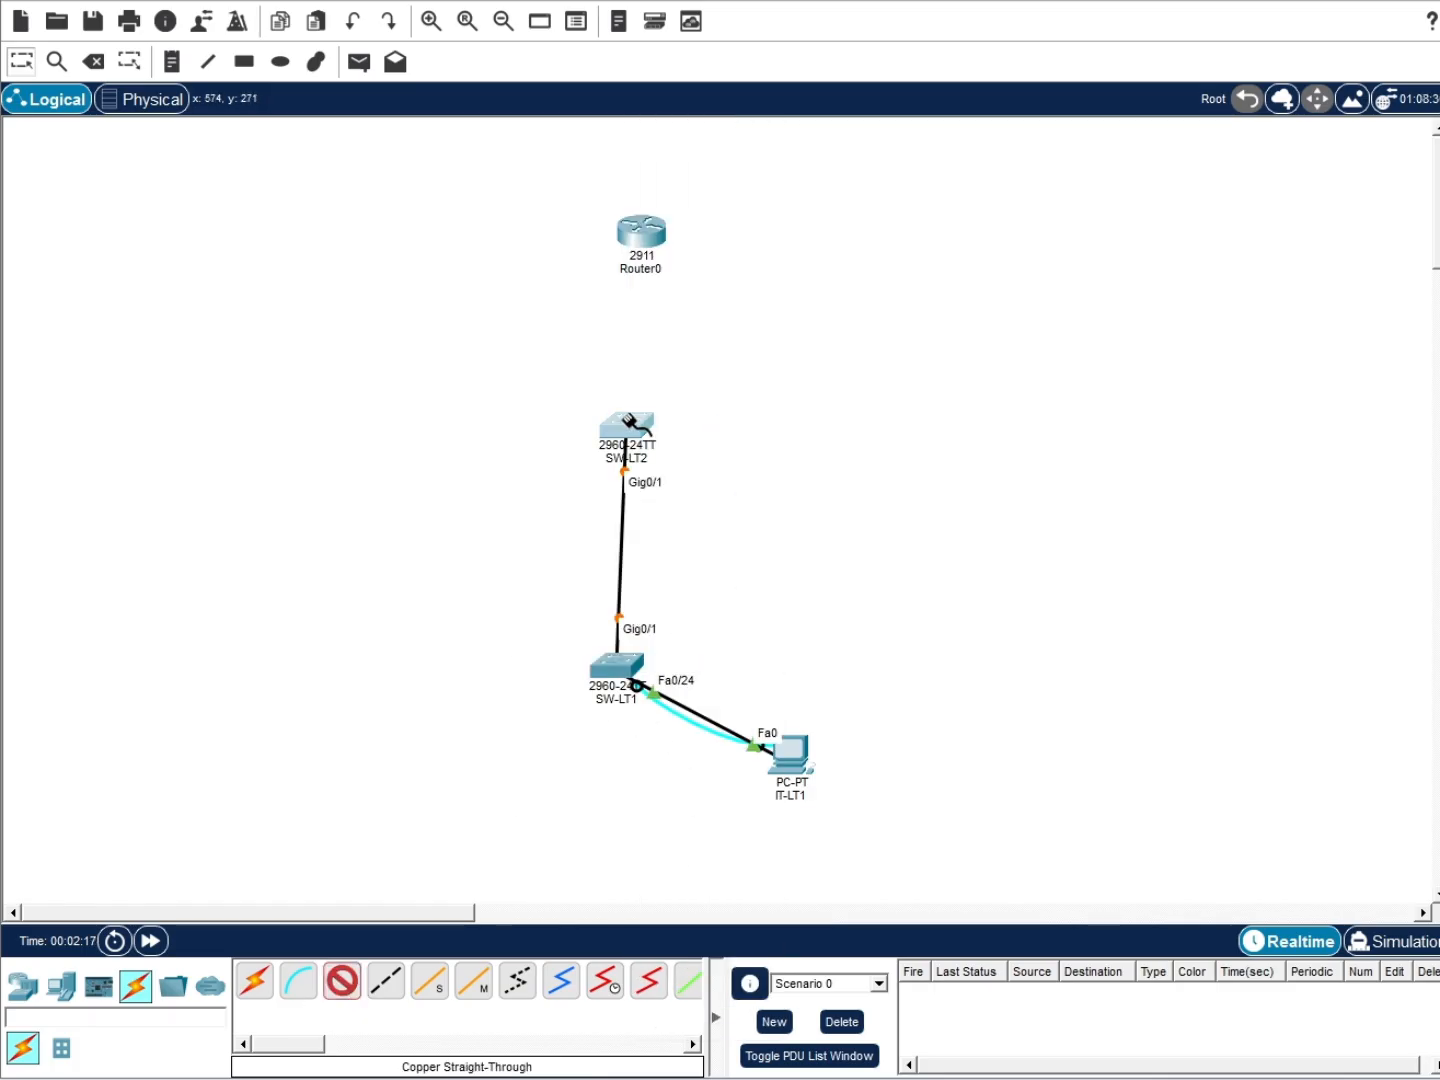
{"action": "left_click", "coordinate": [635, 668]}
{"action": "left_click", "coordinate": [665, 650]}
{"action": "left_click_drag", "start_coordinate": [630, 428], "coordinate": [623, 479]}
Add Laptop0 and run a console cable from its RS 232 port to SW-LT2's Console
{"action": "left_click", "coordinate": [60, 987]}
{"action": "left_click_drag", "start_coordinate": [299, 980], "coordinate": [416, 550]}
{"action": "left_click", "coordinate": [132, 988]}
{"action": "left_click", "coordinate": [301, 985]}
{"action": "left_click", "coordinate": [413, 582]}
{"action": "left_click", "coordinate": [457, 597]}
{"action": "left_click", "coordinate": [608, 480]}
{"action": "left_click", "coordinate": [644, 492]}
Open Laptop0's Terminal with the default settings to reach the switch console
{"action": "left_click", "coordinate": [419, 552]}
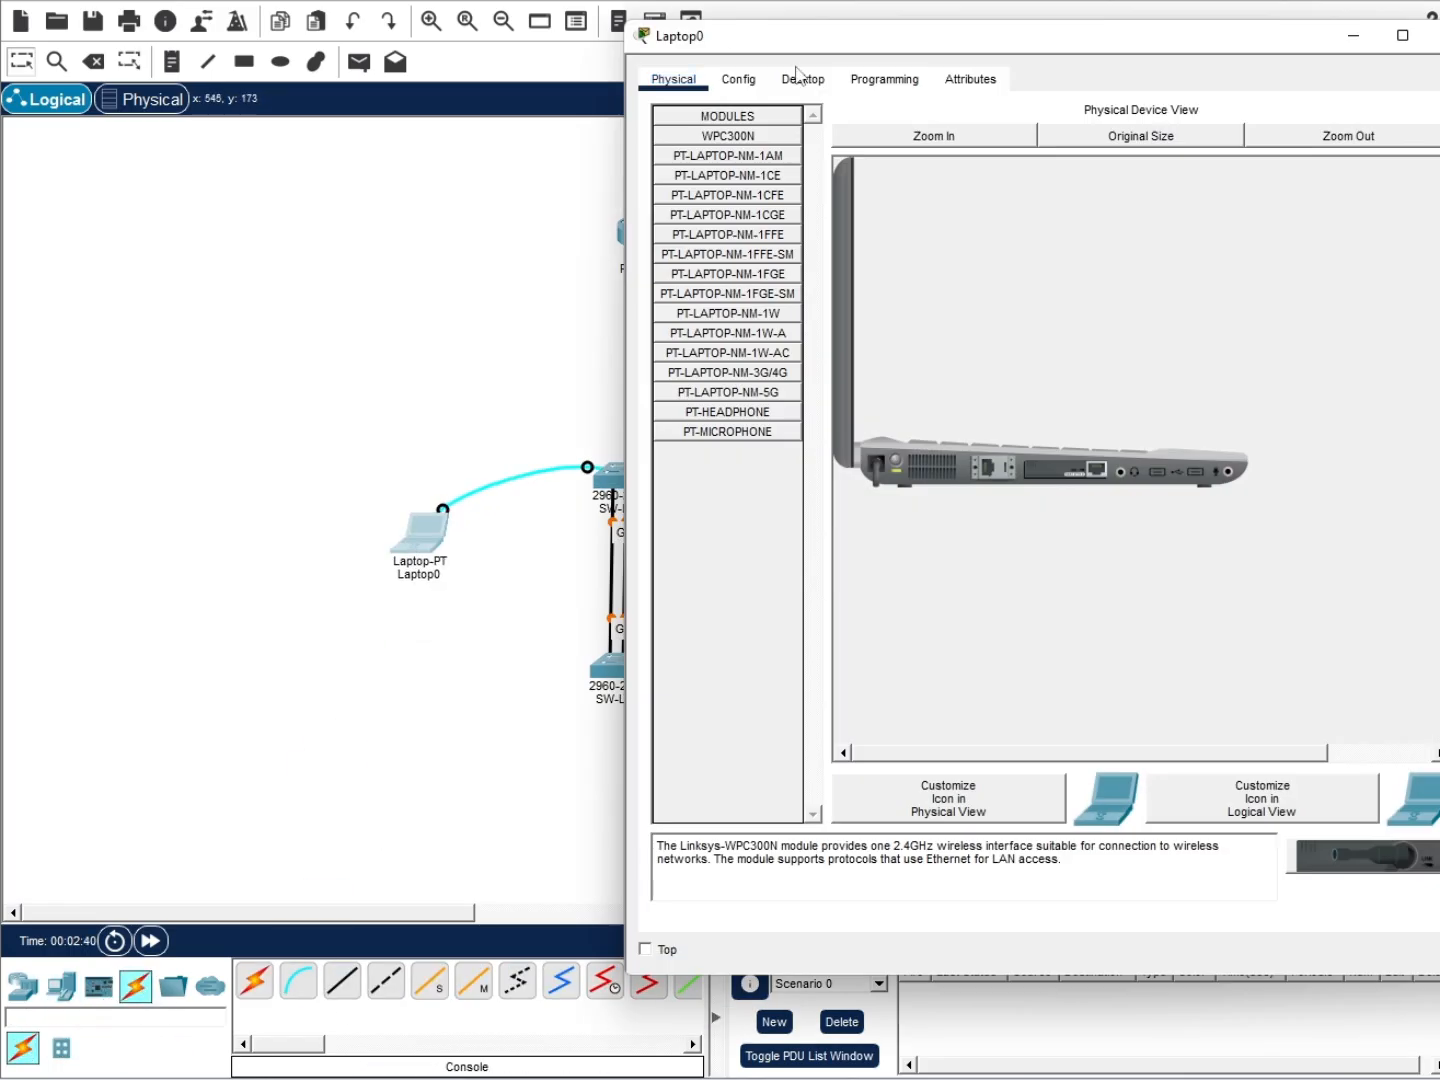
{"action": "left_click", "coordinate": [802, 79]}
{"action": "left_click", "coordinate": [1017, 166]}
{"action": "left_click", "coordinate": [1395, 321]}
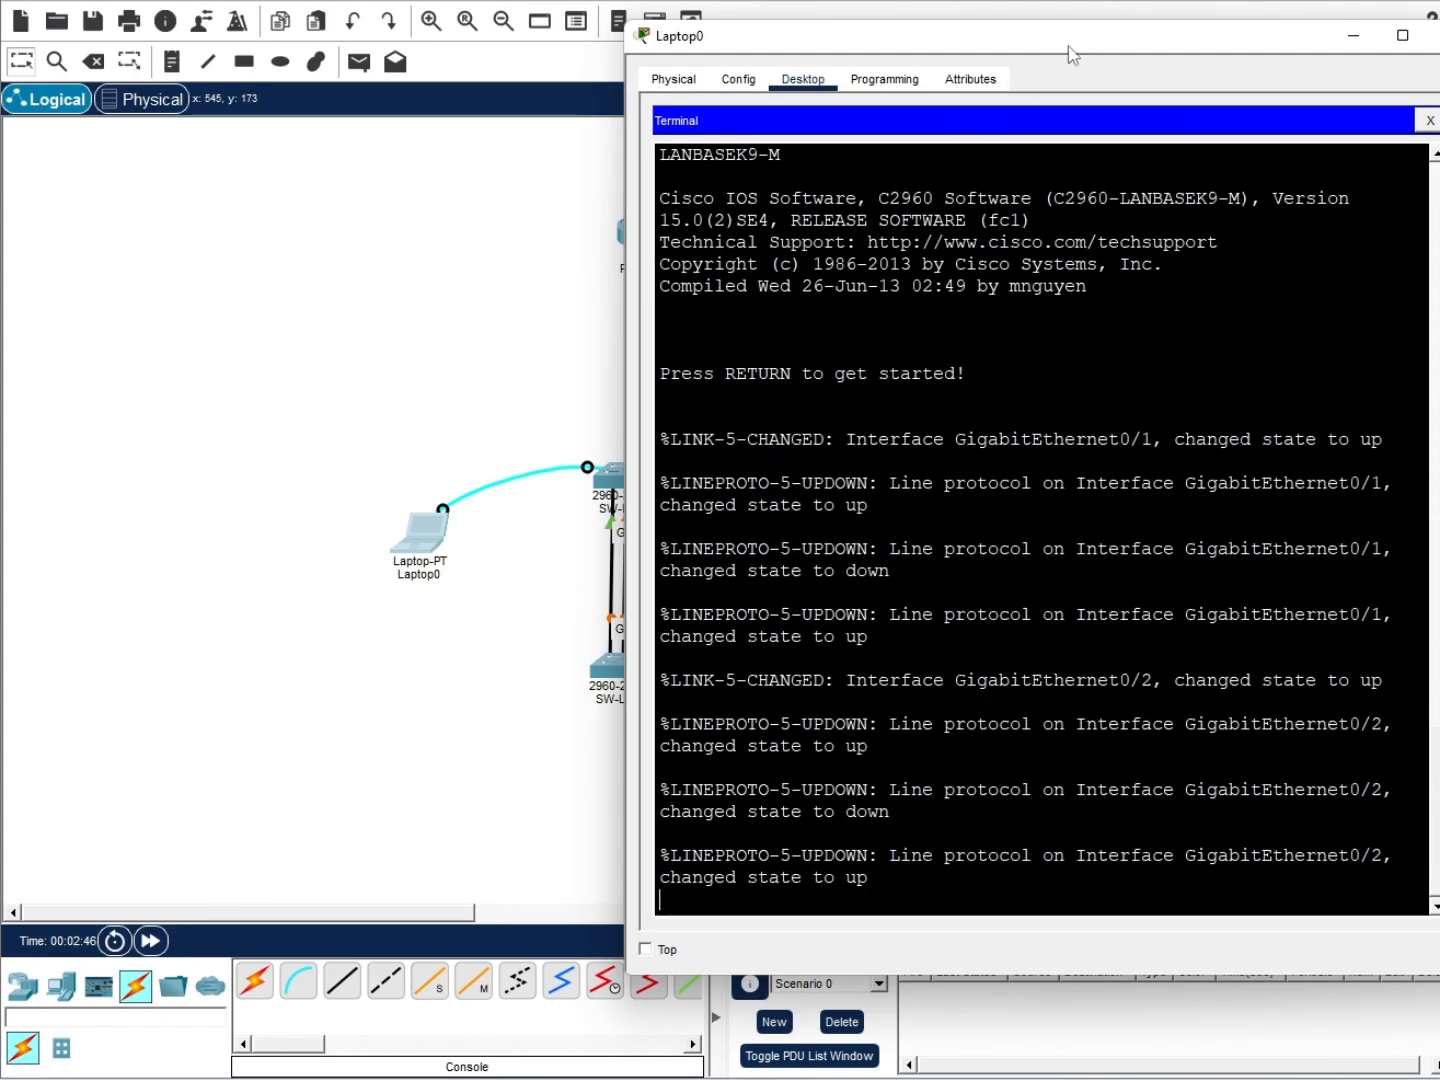
{"action": "left_click_drag", "start_coordinate": [1070, 45], "coordinate": [870, 92]}
{"action": "key", "text": "Return"}
{"action": "key", "text": "Return"}
Enter privileged EXEC mode, then global configuration mode, on the switch
{"action": "type", "text": "en"}
{"action": "key", "text": "Return"}
{"action": "type", "text": "enable"}
{"action": "key", "text": "Return"}
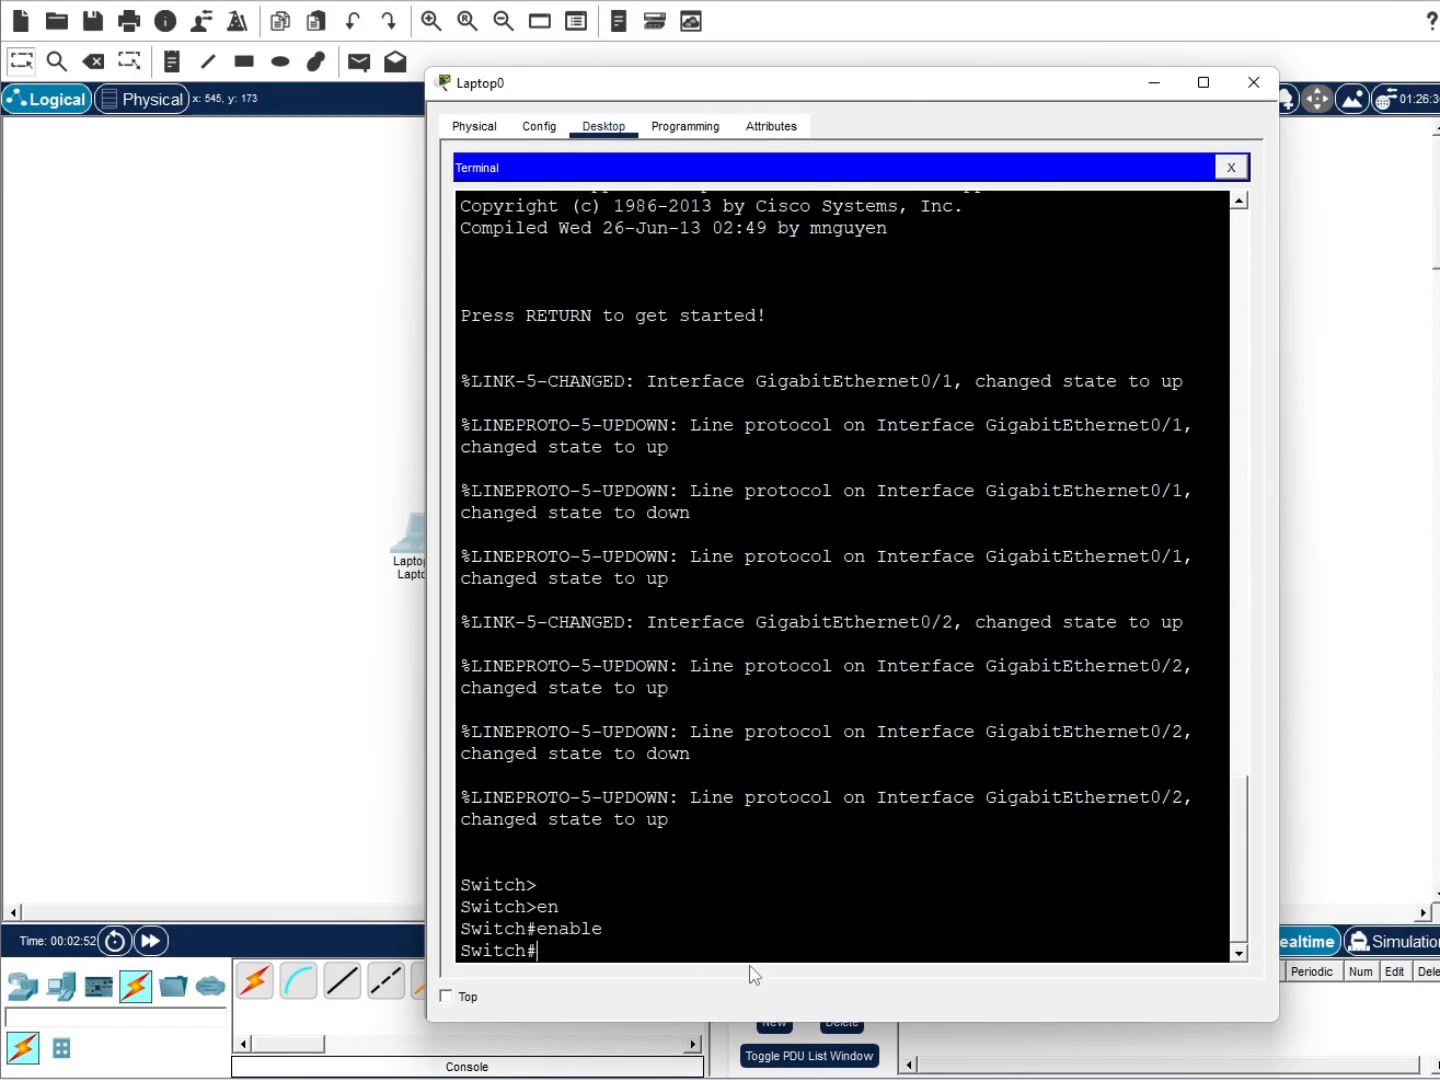
{"action": "type", "text": "conf t"}
{"action": "key", "text": "Return"}
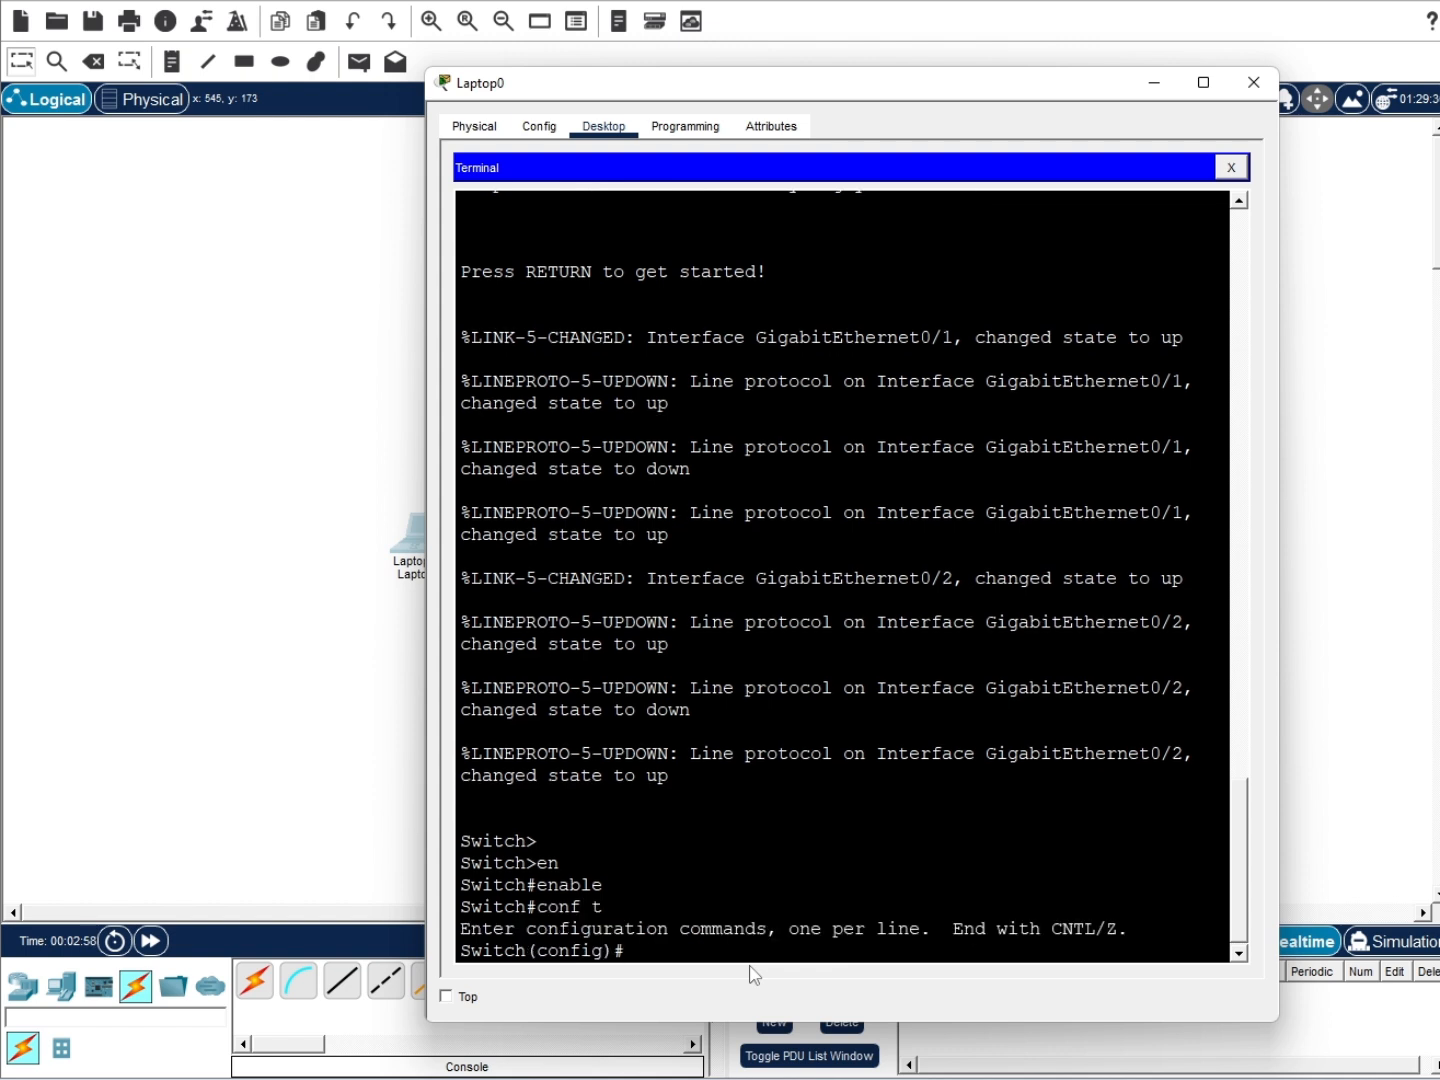
Rename the switch to SW-LT2 and set its enable secret password
{"action": "type", "text": "hostname SW-LT2"}
{"action": "key", "text": "Return"}
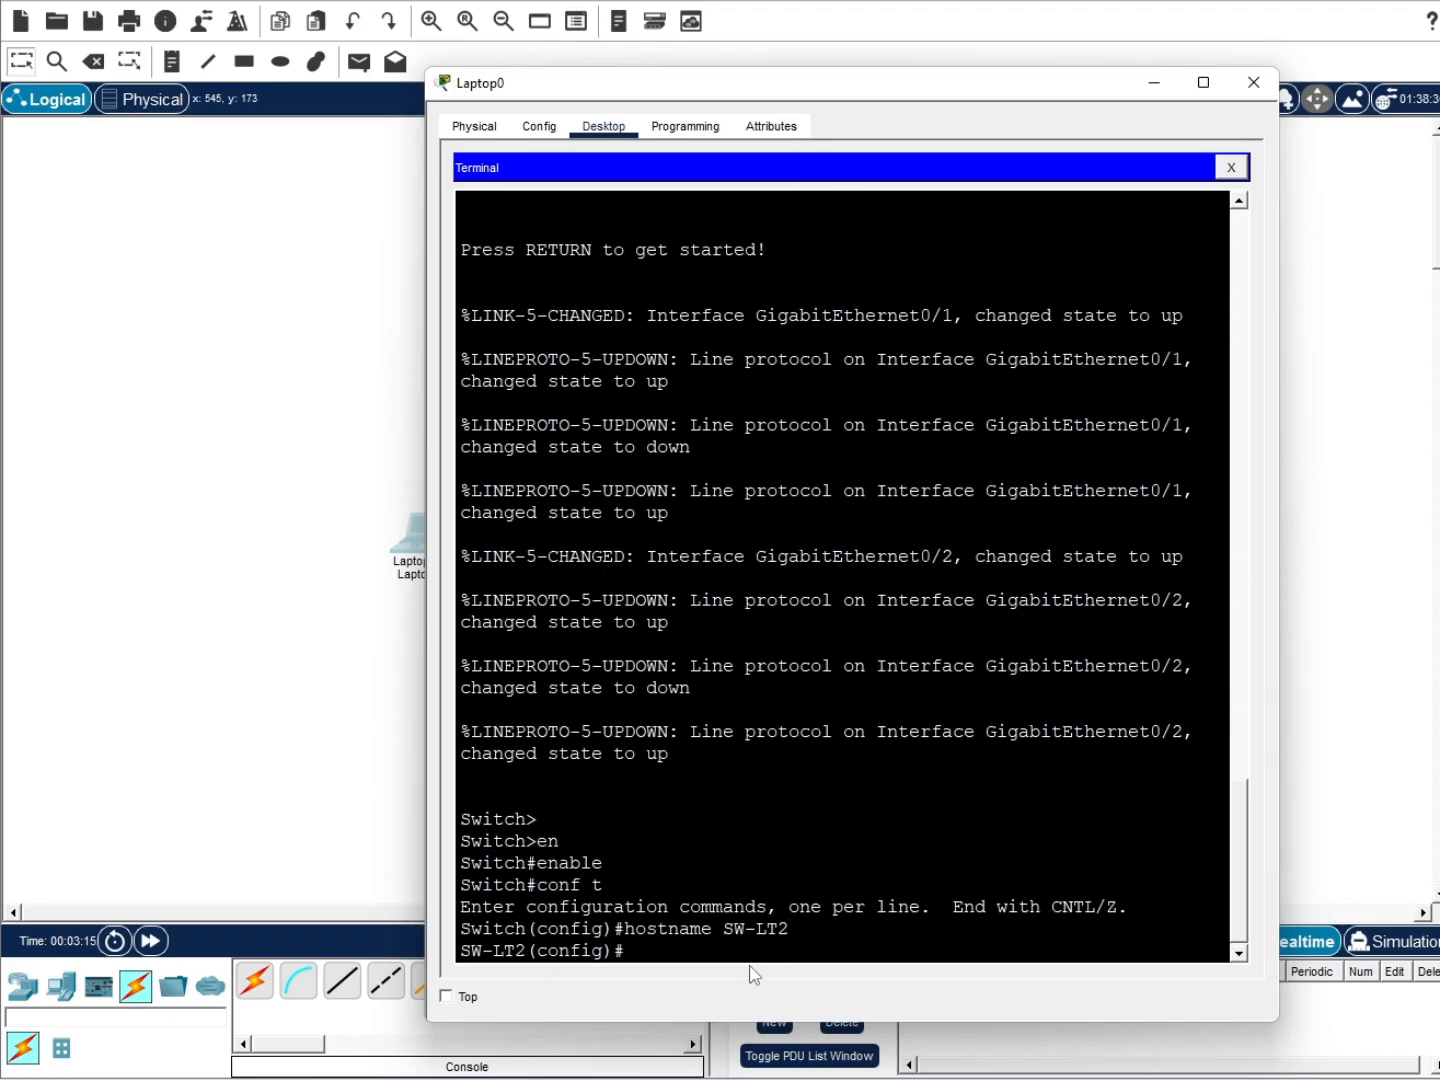
{"action": "type", "text": "enable sec"}
{"action": "key", "text": "Tab"}
{"action": "type", "text": "cisco123"}
{"action": "key", "text": "Return"}
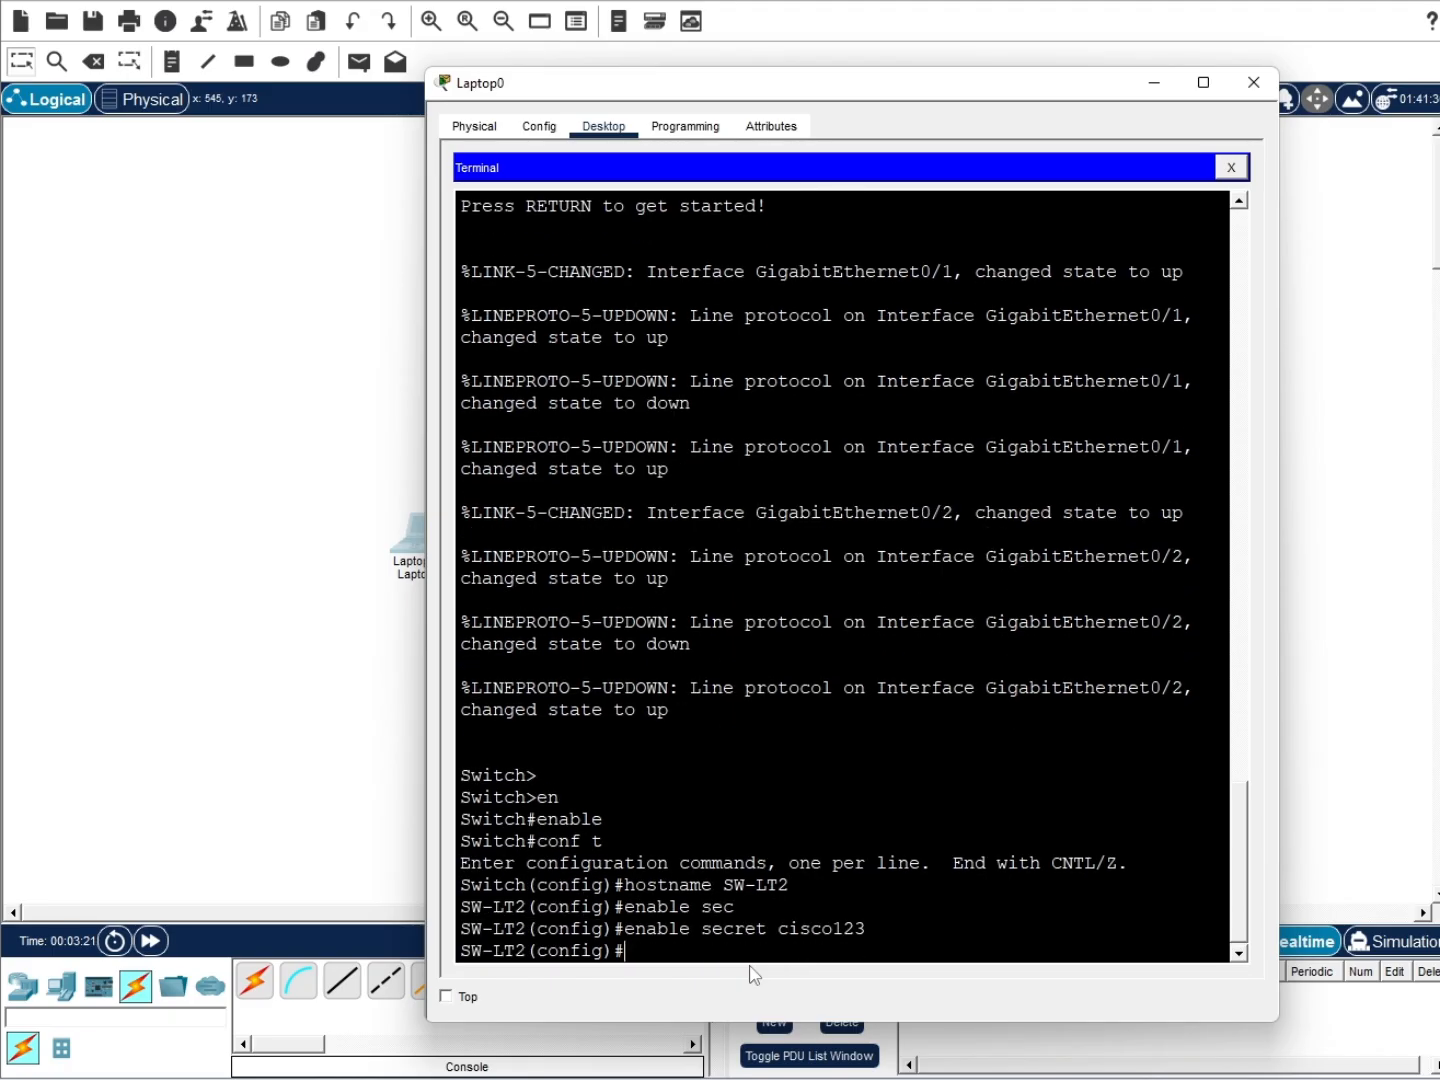
Turn on service password-encryption
{"action": "type", "text": "ser"}
{"action": "key", "text": "Tab"}
{"action": "type", "text": "pas"}
{"action": "key", "text": "Tab"}
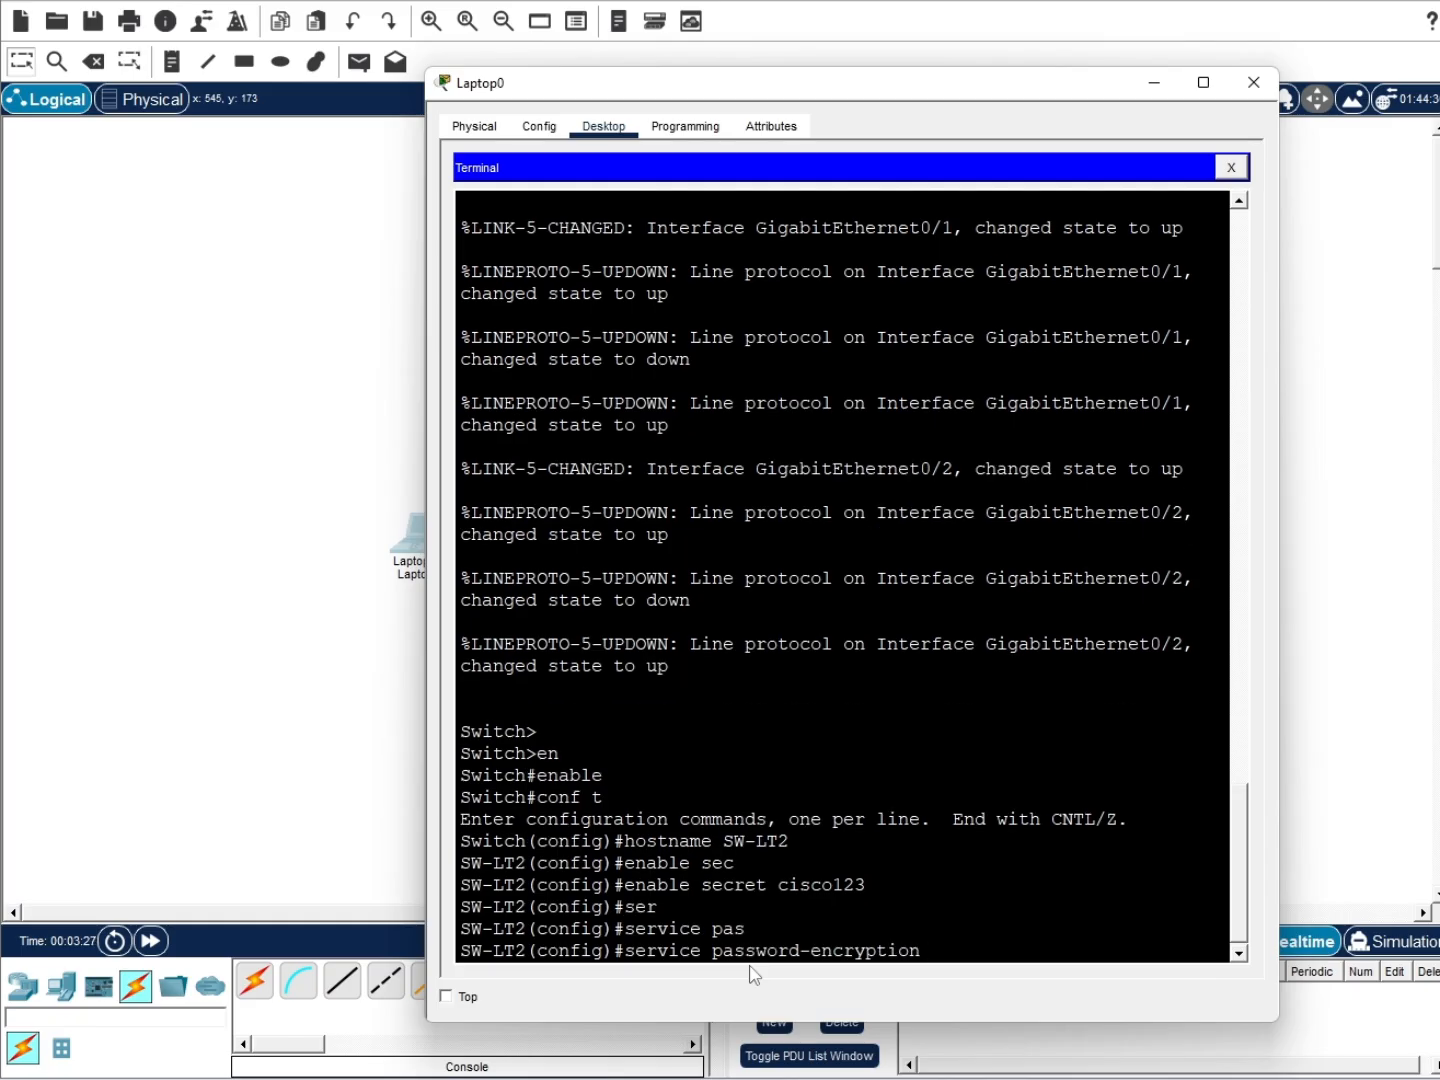
{"action": "key", "text": "Return"}
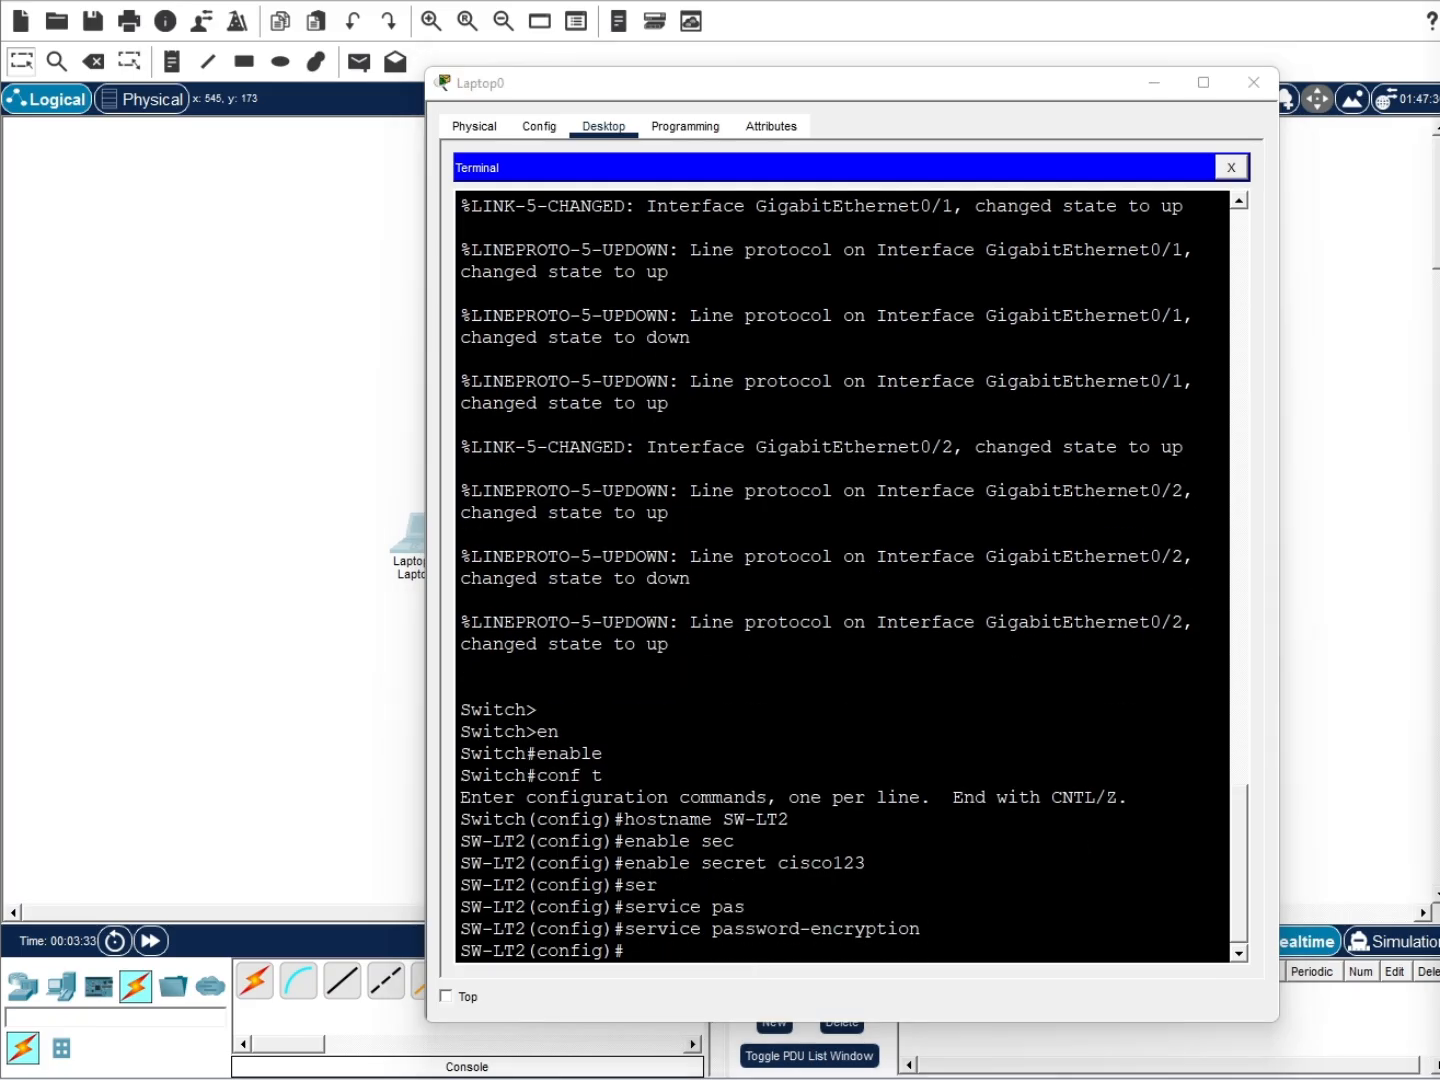
Select the interface range Gi0/1–2 for configuration
{"action": "left_click", "coordinate": [842, 945]}
{"action": "type", "text": "int "}
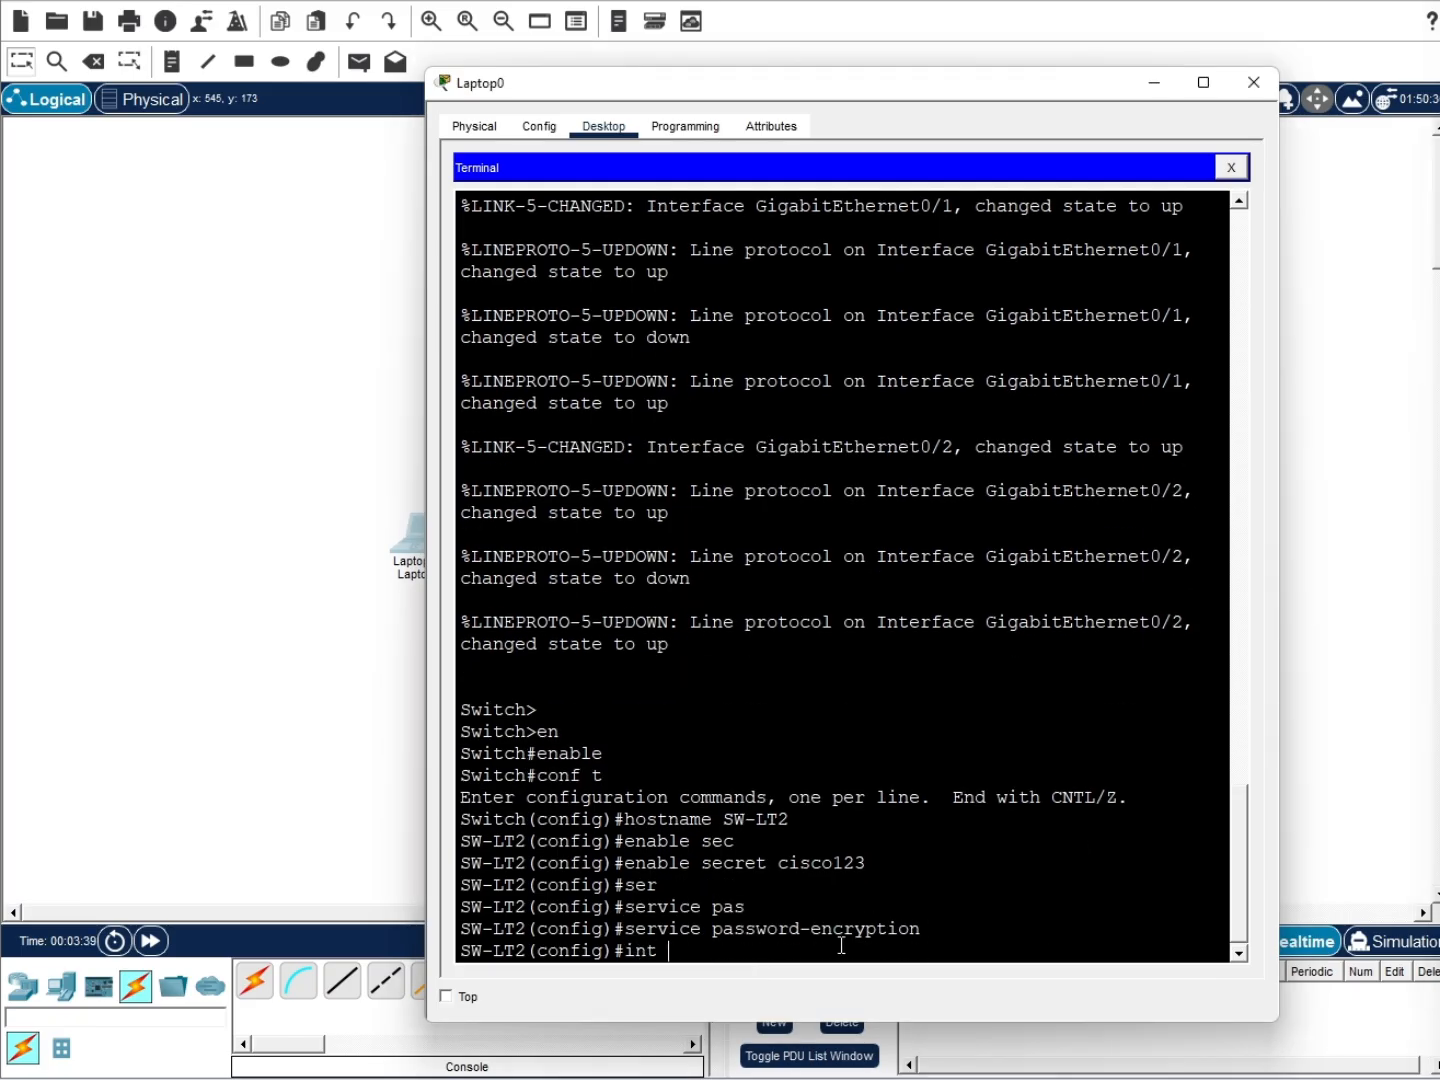
{"action": "type", "text": "gi0/1-2"}
{"action": "key", "text": "Left"}
{"action": "type", "text": "range"}
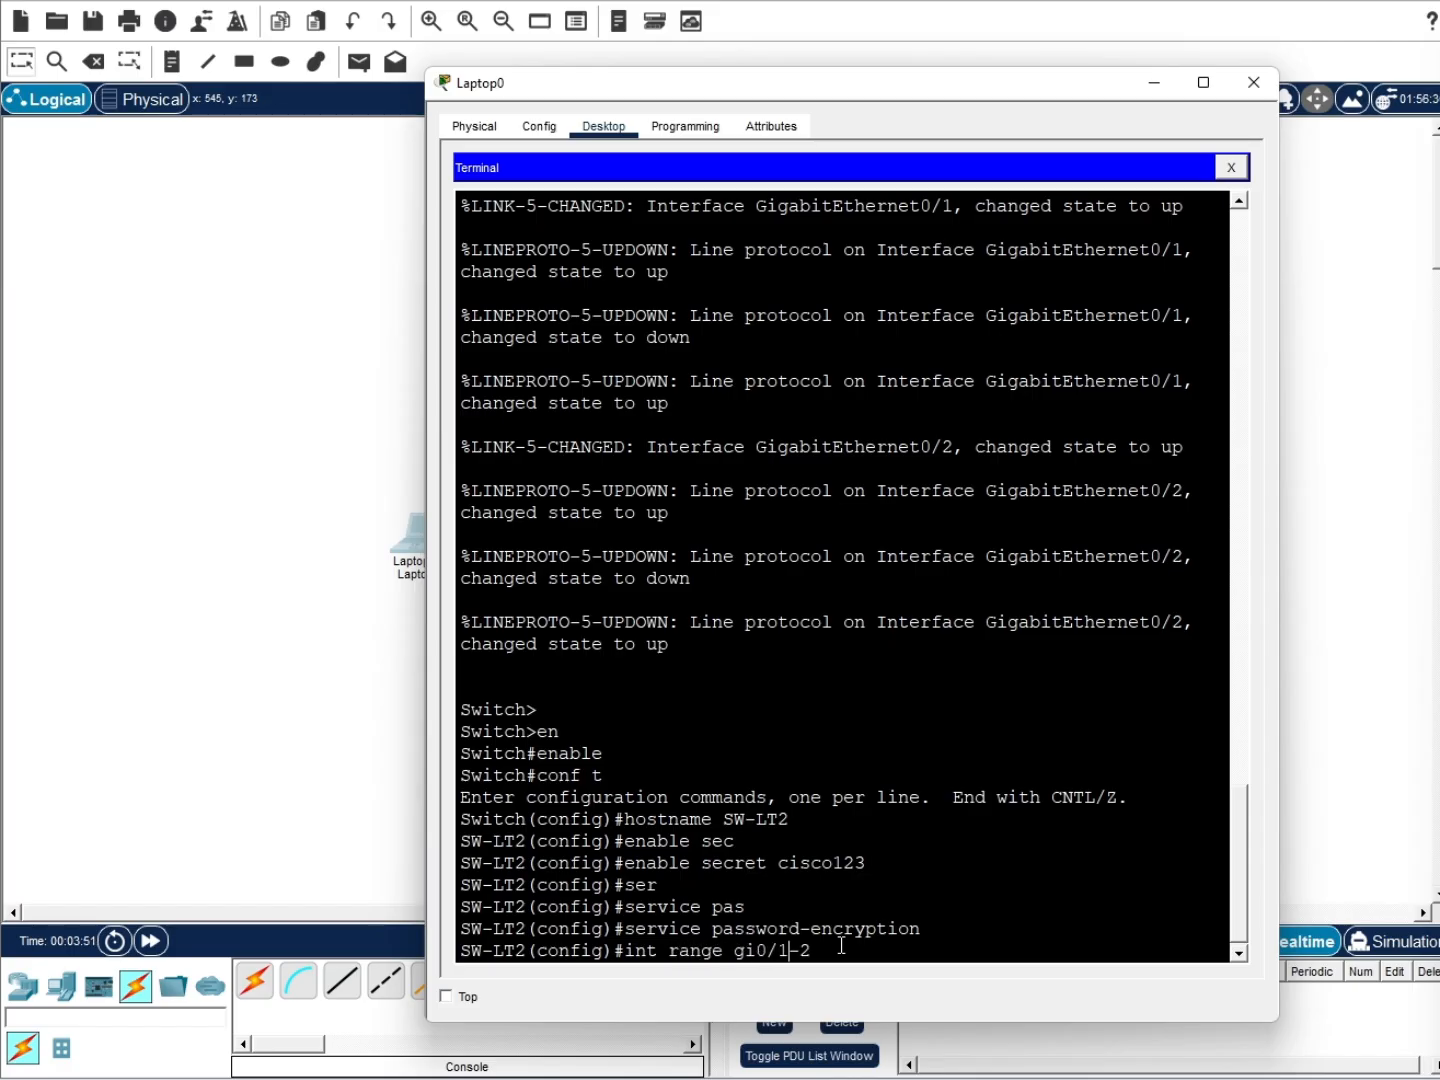
{"action": "key", "text": "Return"}
{"action": "type", "text": "channel-"}
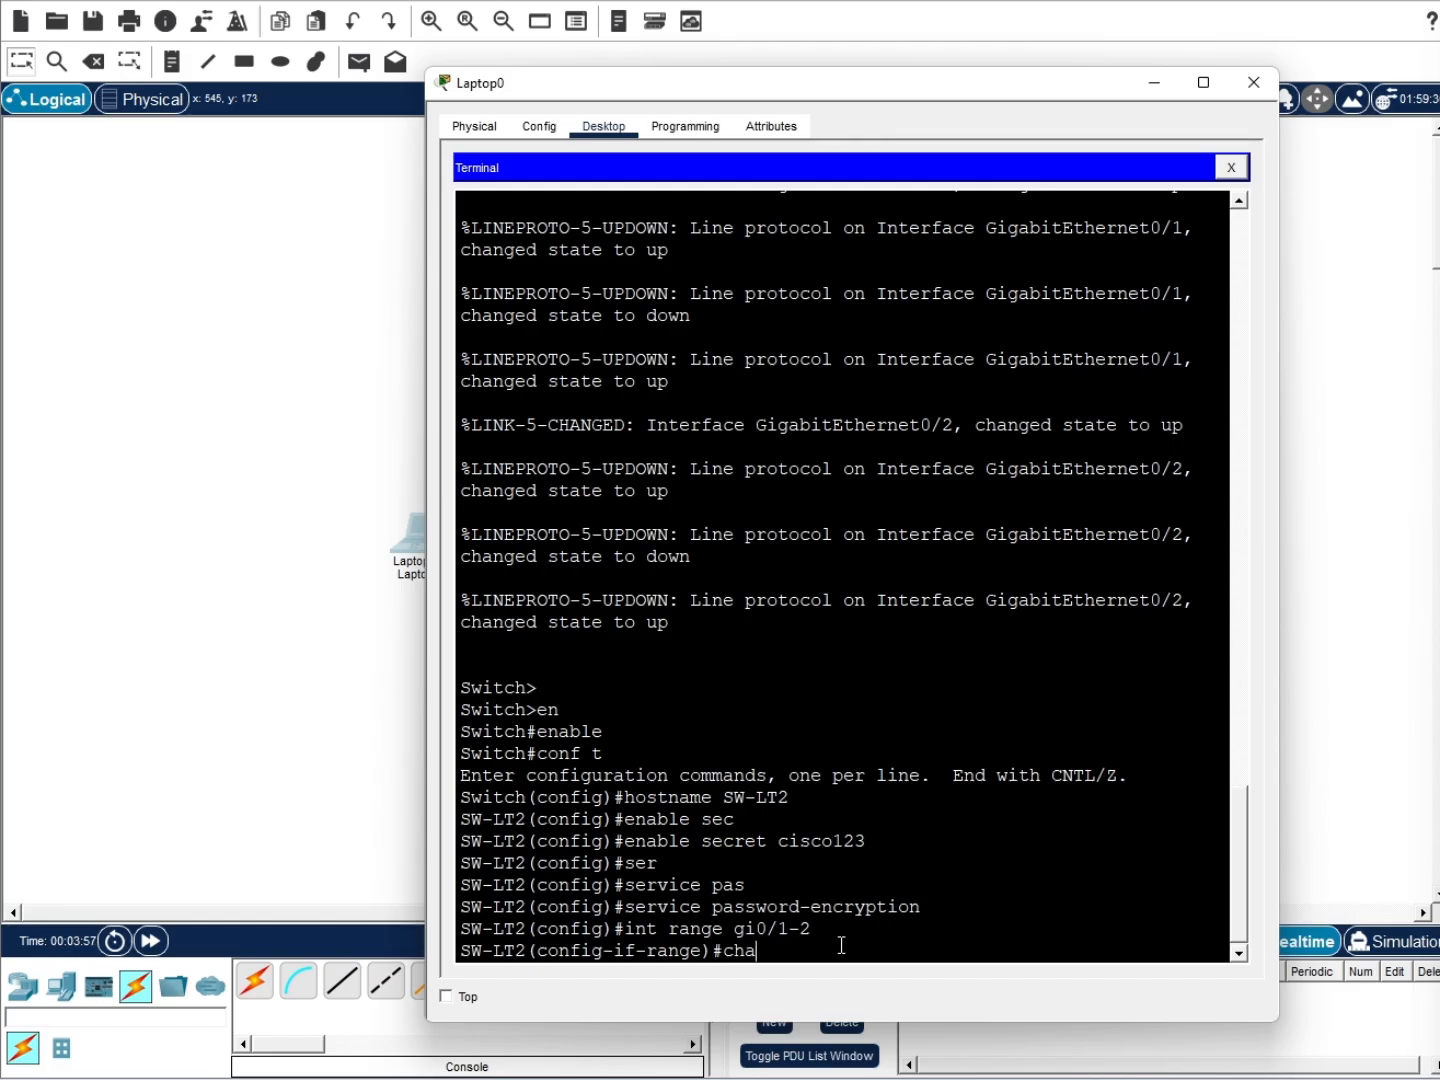
{"action": "key", "text": "BackSpace"}
{"action": "key", "text": "BackSpace"}
{"action": "key", "text": "BackSpace"}
Bundle Gi0/1–2 into Port-channel 1 with LACP mode active, then set VTP domain ppkd.local
{"action": "type", "text": "el-group 1 mode active"}
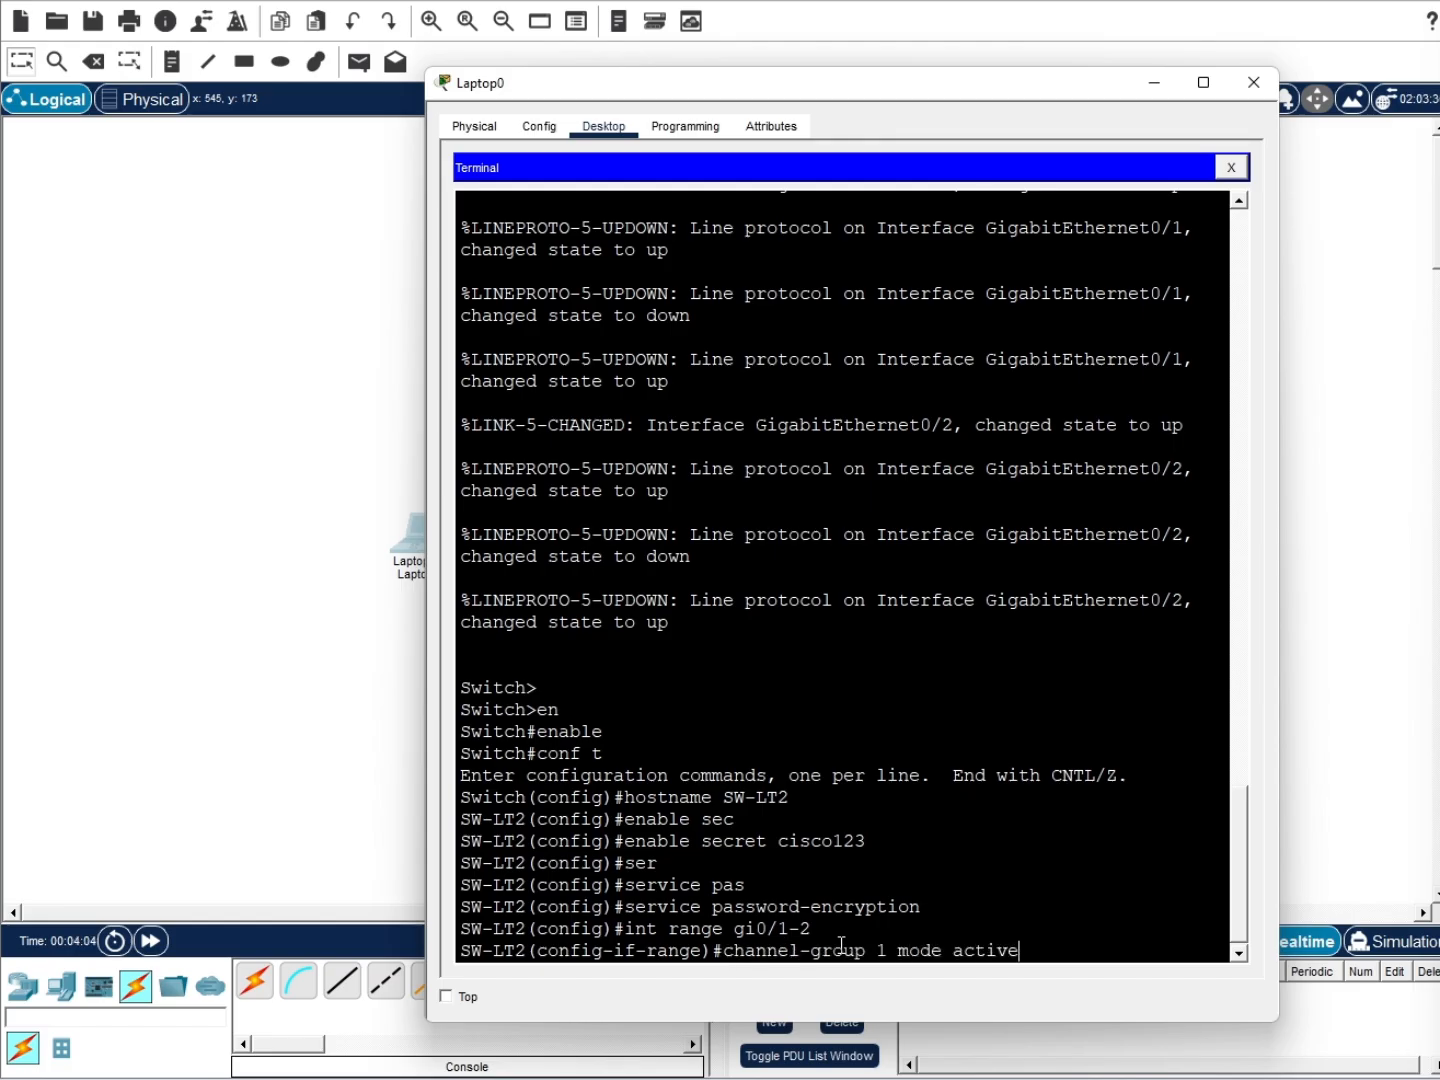
{"action": "key", "text": "Return"}
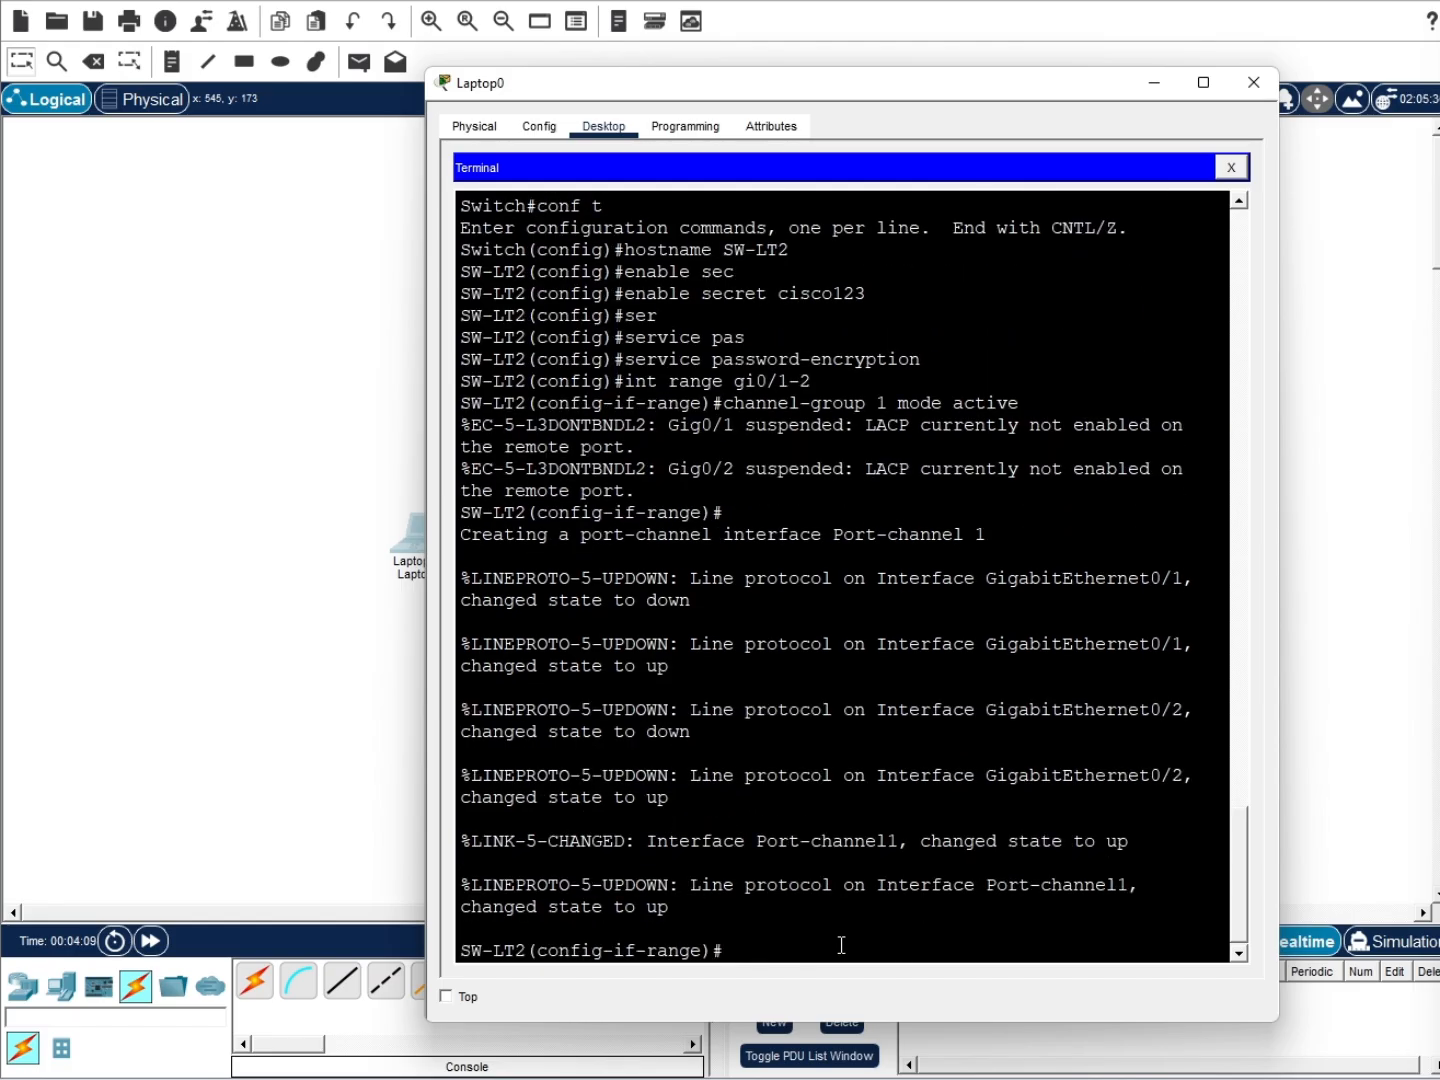
{"action": "type", "text": "vtp domain ppkd"}
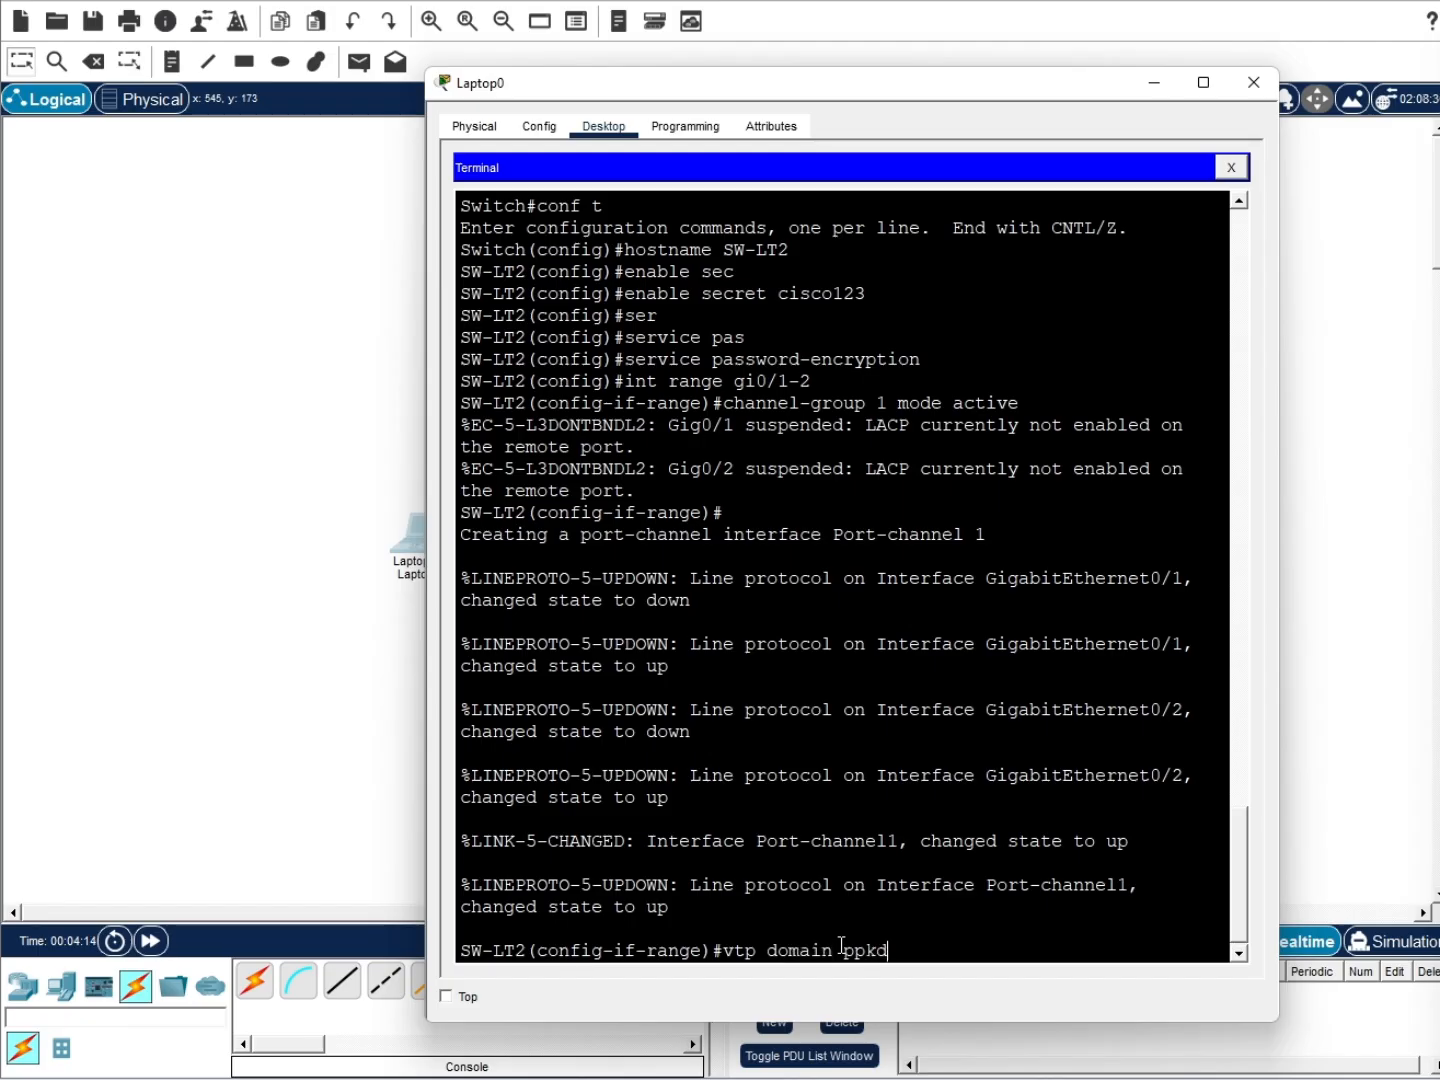
{"action": "type", "text": ".local"}
{"action": "key", "text": "Return"}
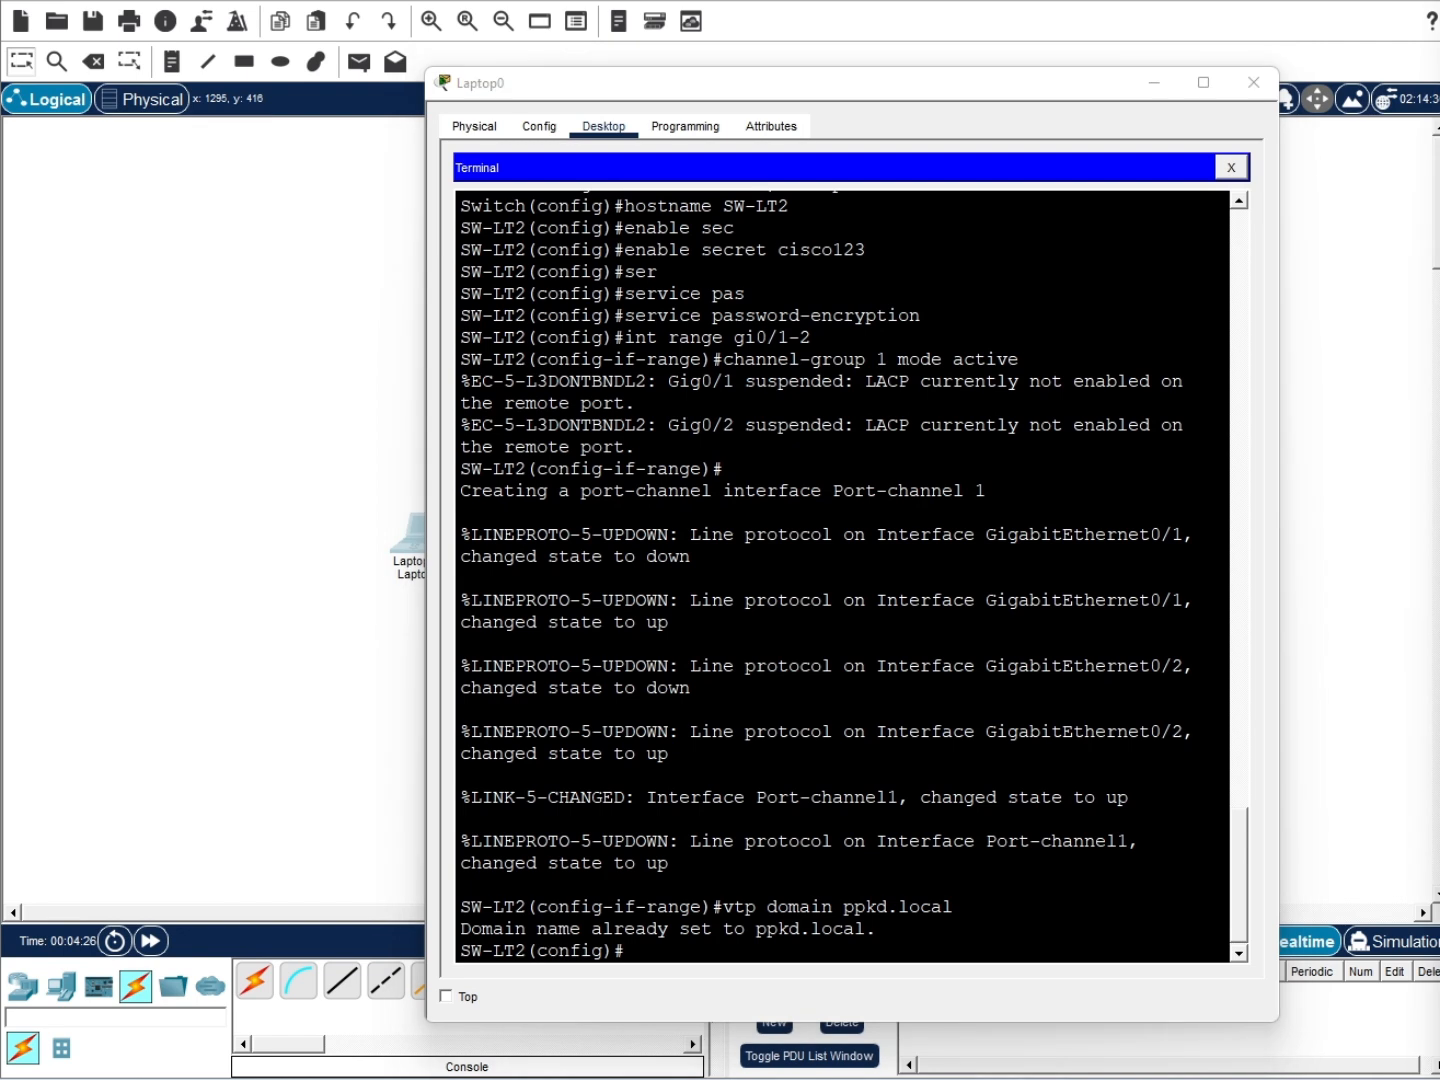
{"action": "left_click", "coordinate": [831, 940]}
{"action": "left_click", "coordinate": [831, 944]}
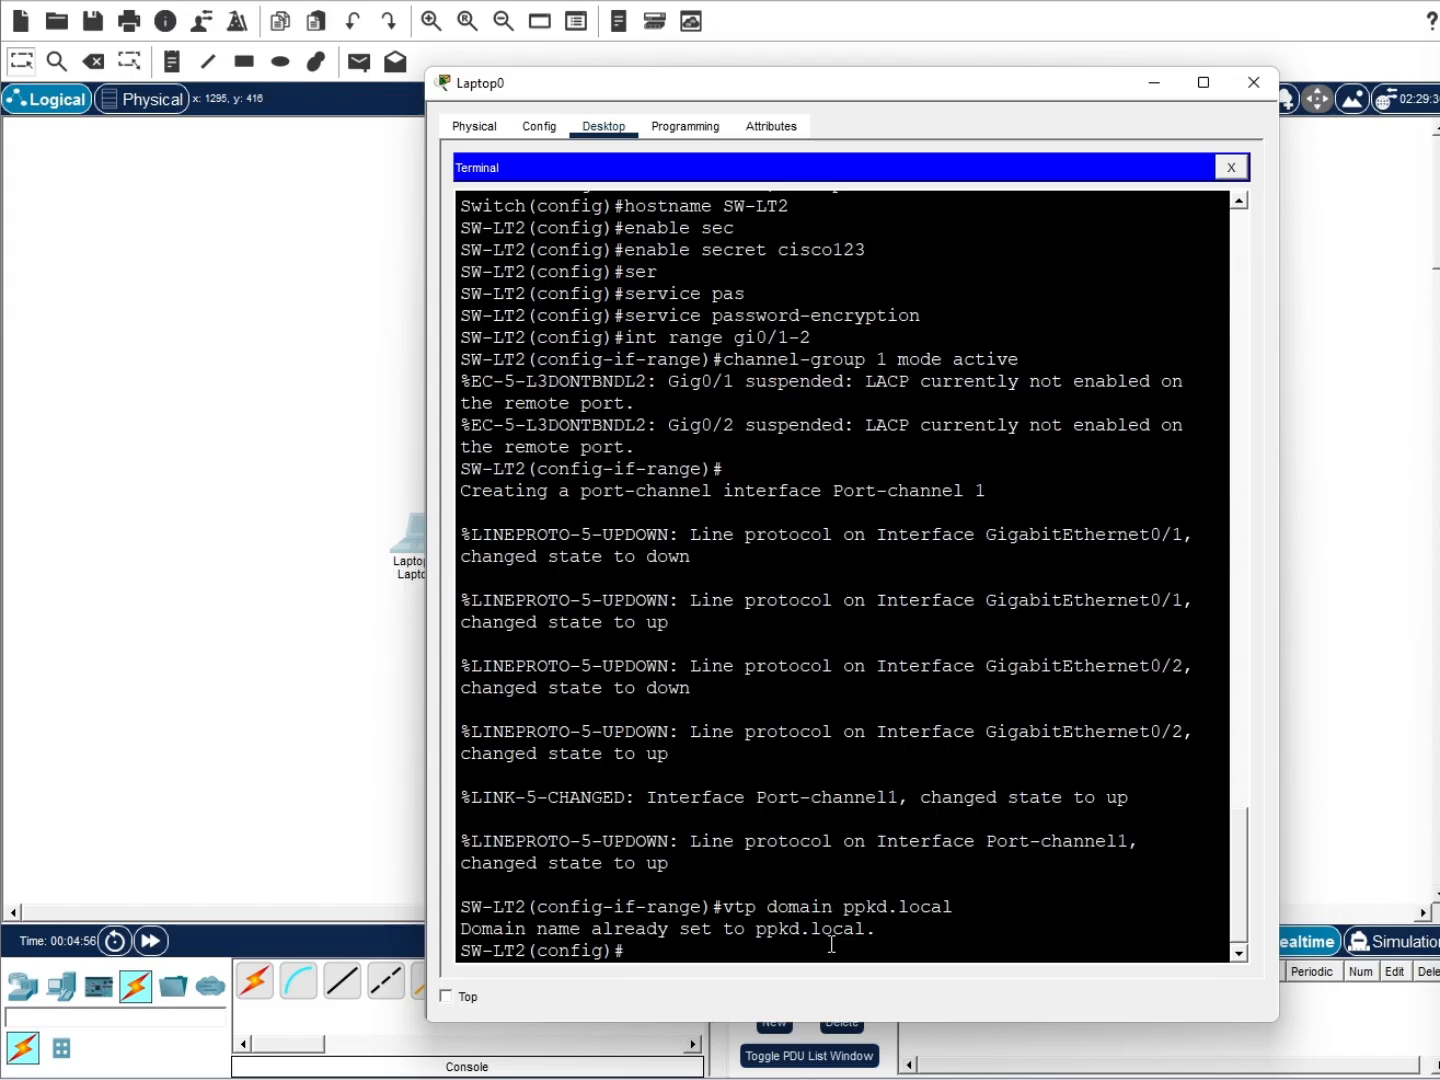
{"action": "key", "text": "alt+Tab"}
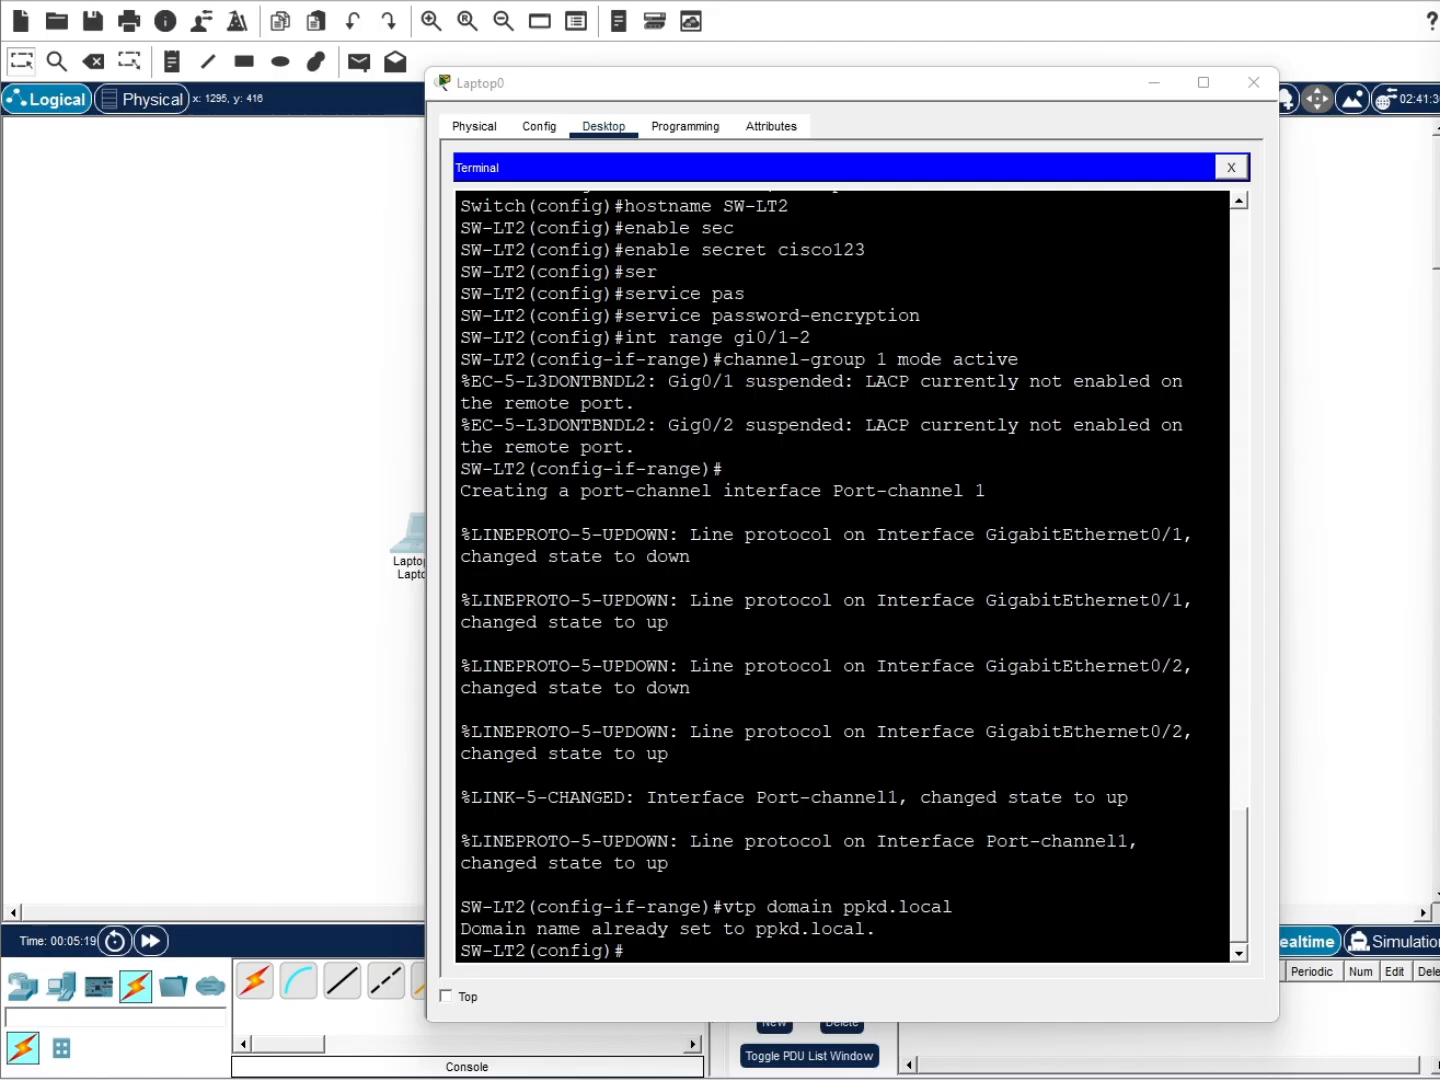
{"action": "left_click", "coordinate": [675, 944]}
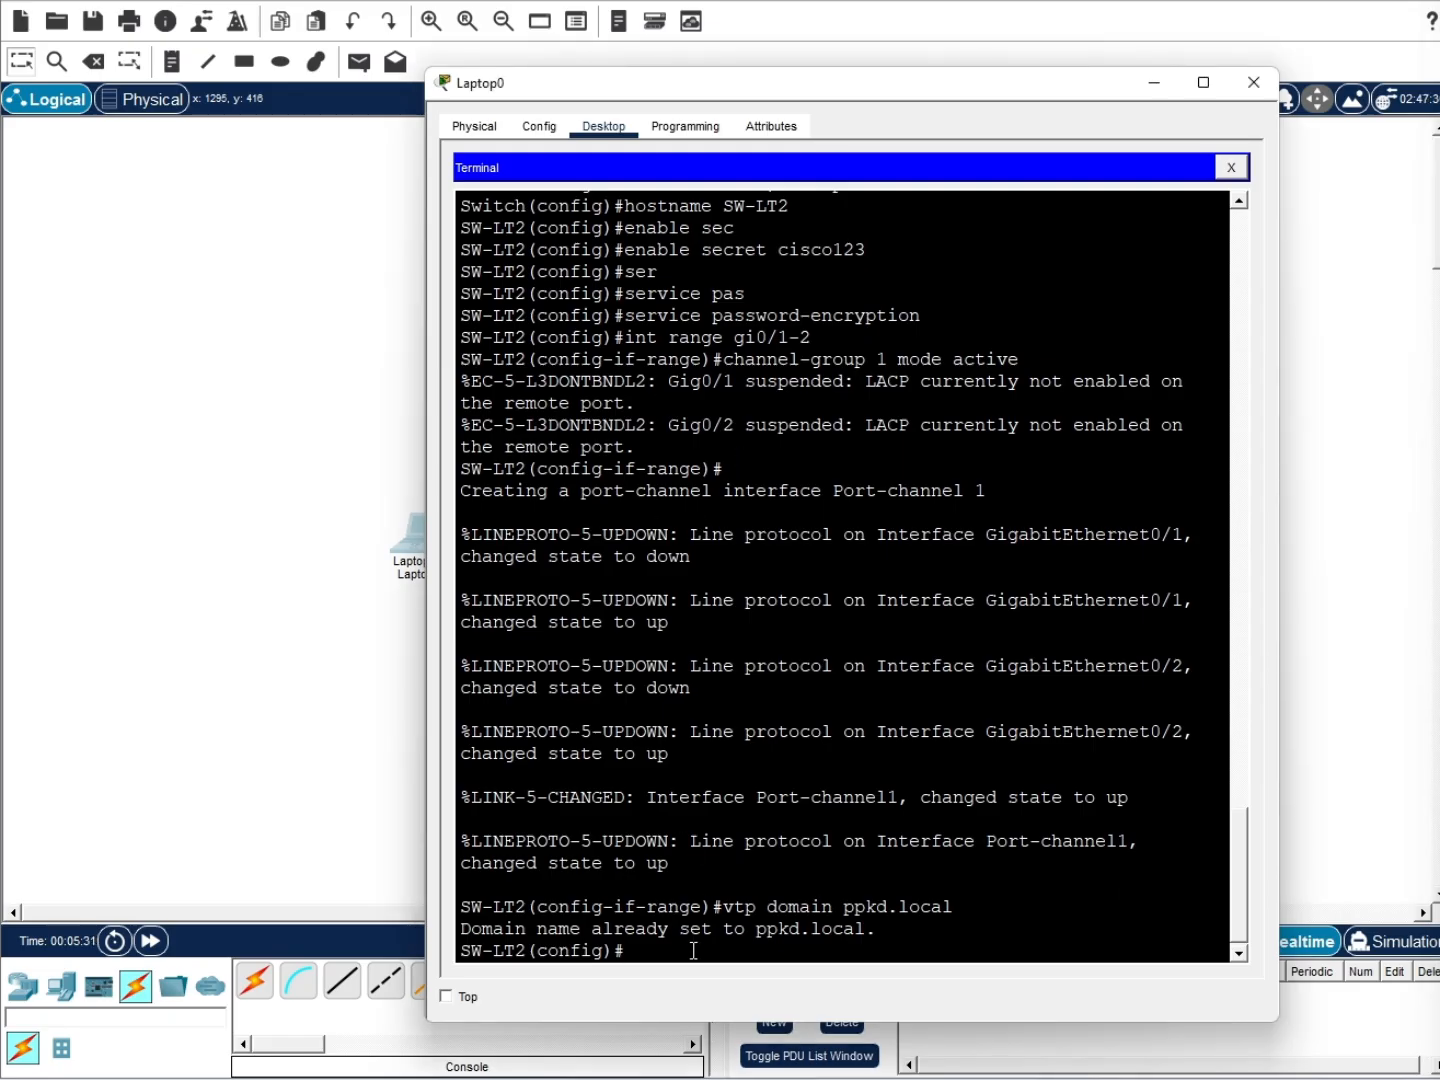
Set interface Port-channel 1 to switchport mode trunk
{"action": "type", "text": "int port channel"}
{"action": "key", "text": "BackSpace"}
{"action": "key", "text": "BackSpace"}
{"action": "key", "text": "BackSpace"}
{"action": "key", "text": "BackSpace"}
{"action": "key", "text": "BackSpace"}
{"action": "key", "text": "BackSpace"}
{"action": "key", "text": "BackSpace"}
{"action": "key", "text": "BackSpace"}
{"action": "key", "text": "Tab"}
{"action": "type", "text": "1"}
{"action": "key", "text": "Return"}
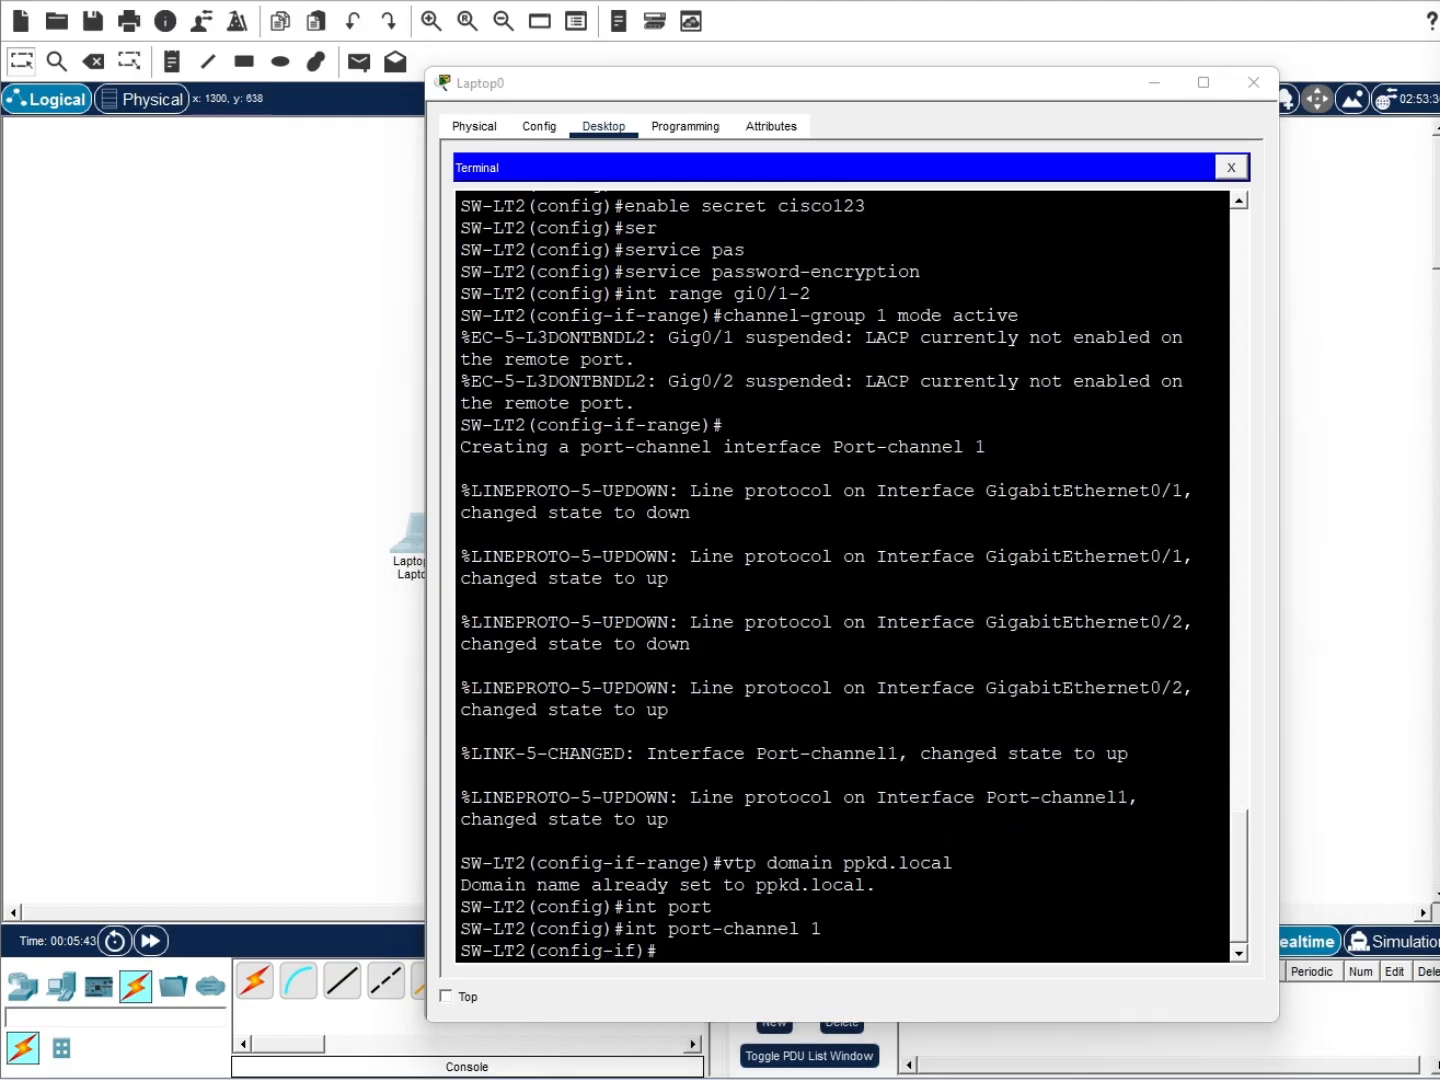
{"action": "type", "text": "sw"}
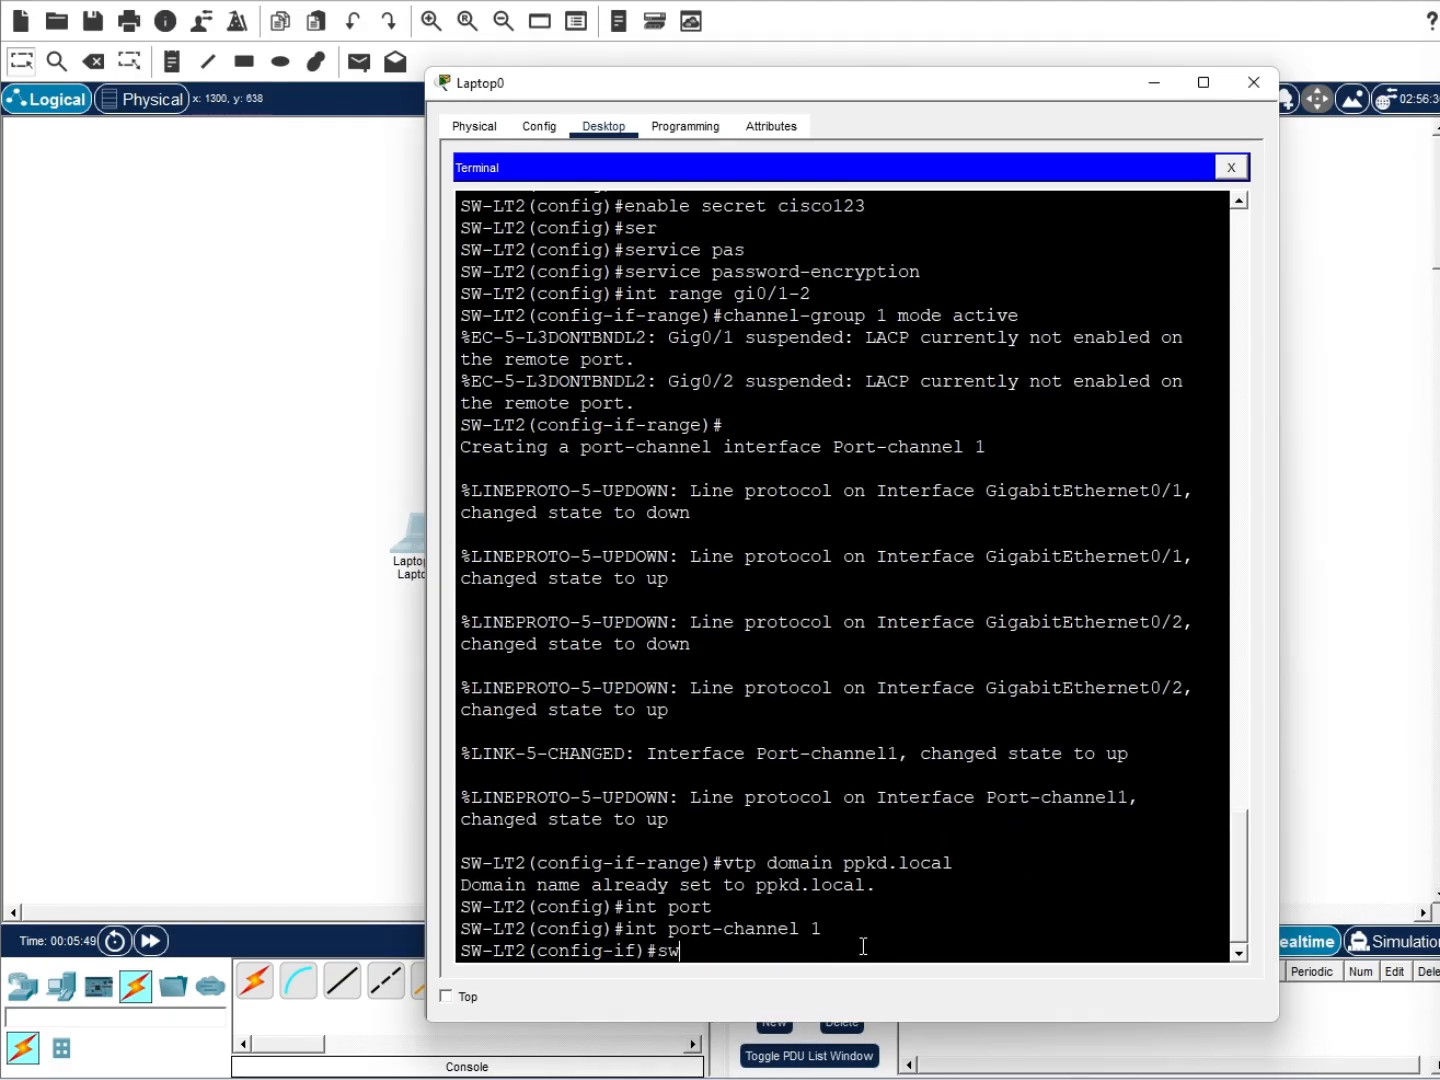
{"action": "key", "text": "Tab"}
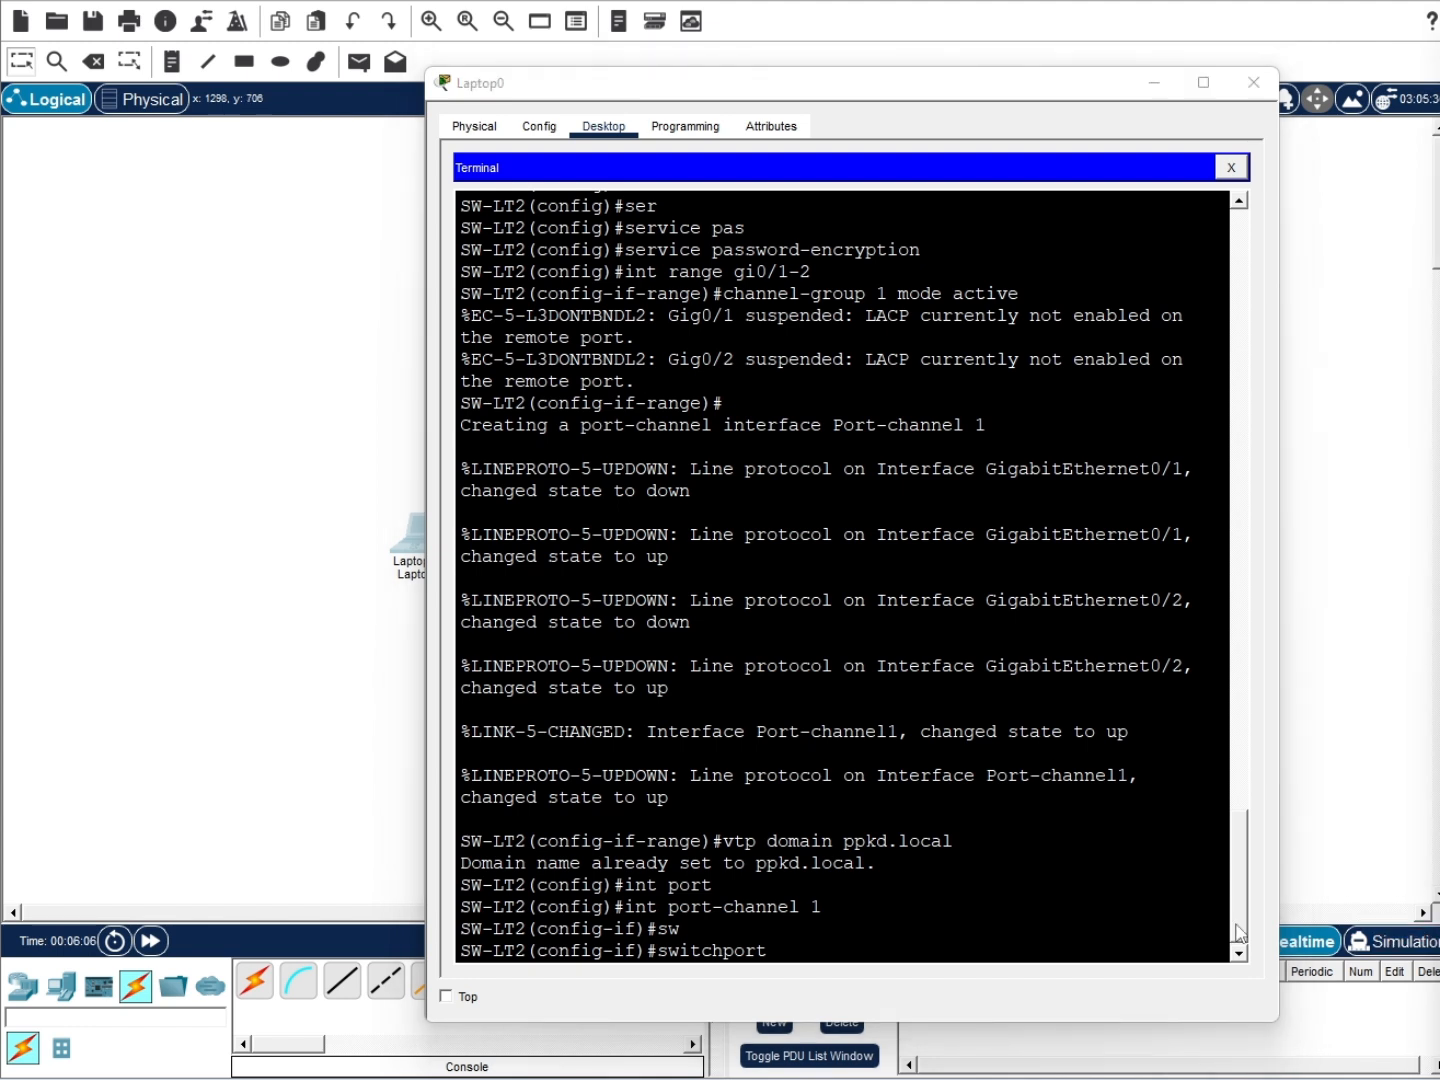
{"action": "left_click", "coordinate": [840, 945]}
{"action": "type", "text": "mode access"}
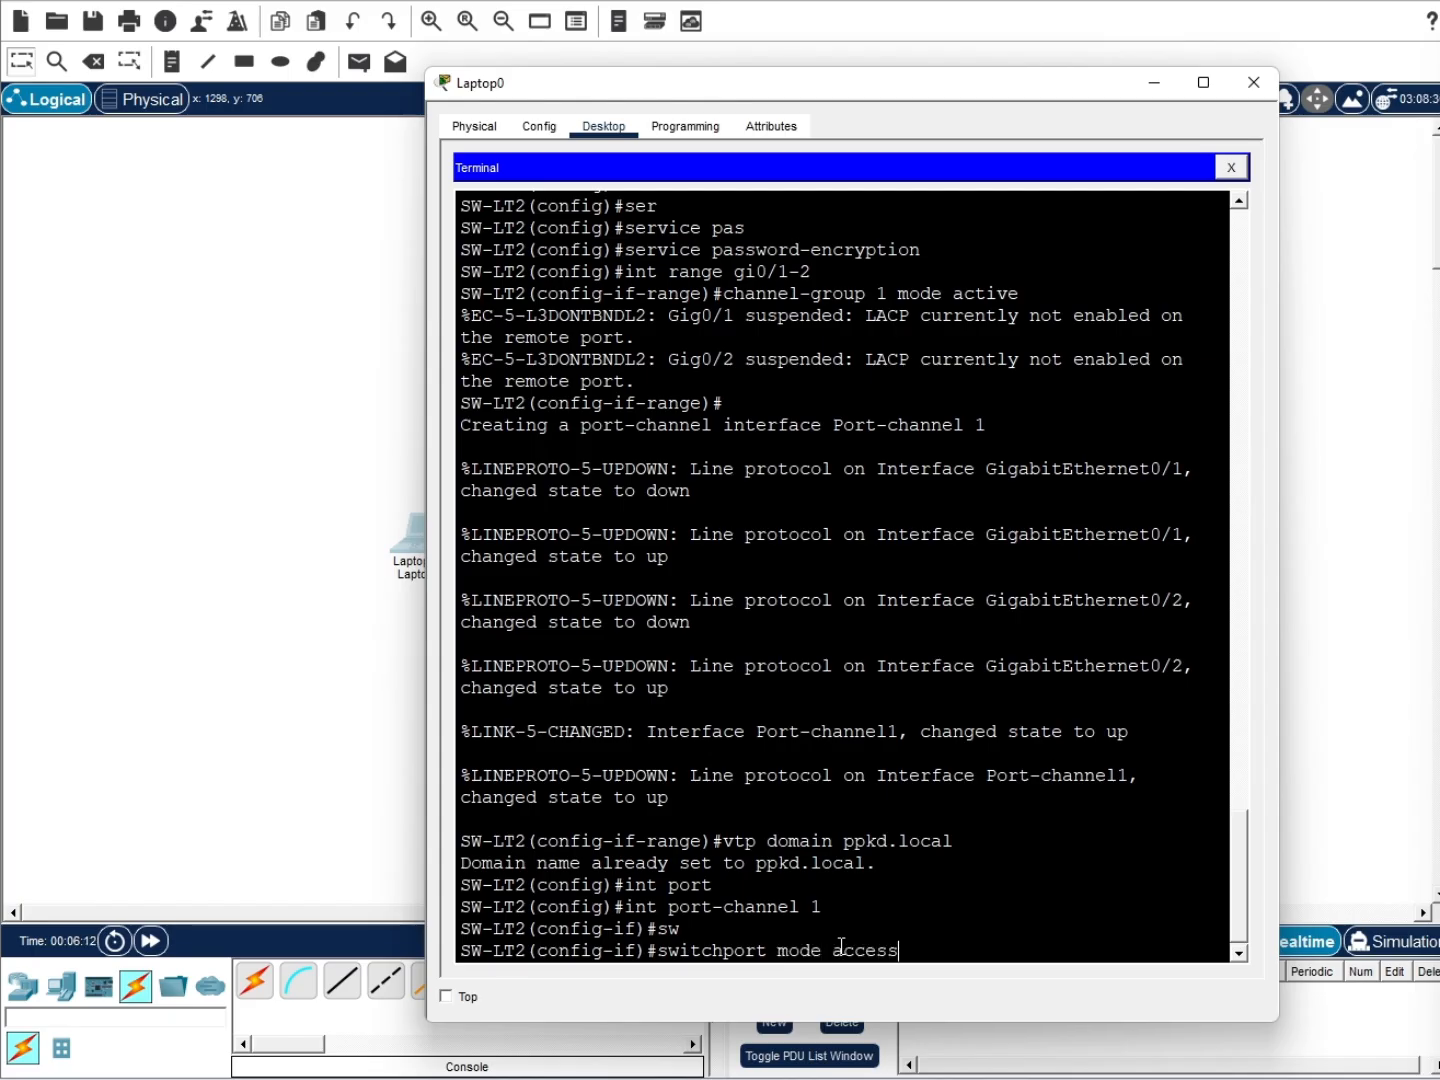
{"action": "key", "text": "BackSpace"}
{"action": "key", "text": "BackSpace"}
{"action": "key", "text": "BackSpace"}
{"action": "key", "text": "BackSpace"}
{"action": "key", "text": "BackSpace"}
{"action": "key", "text": "BackSpace"}
{"action": "type", "text": "trunk"}
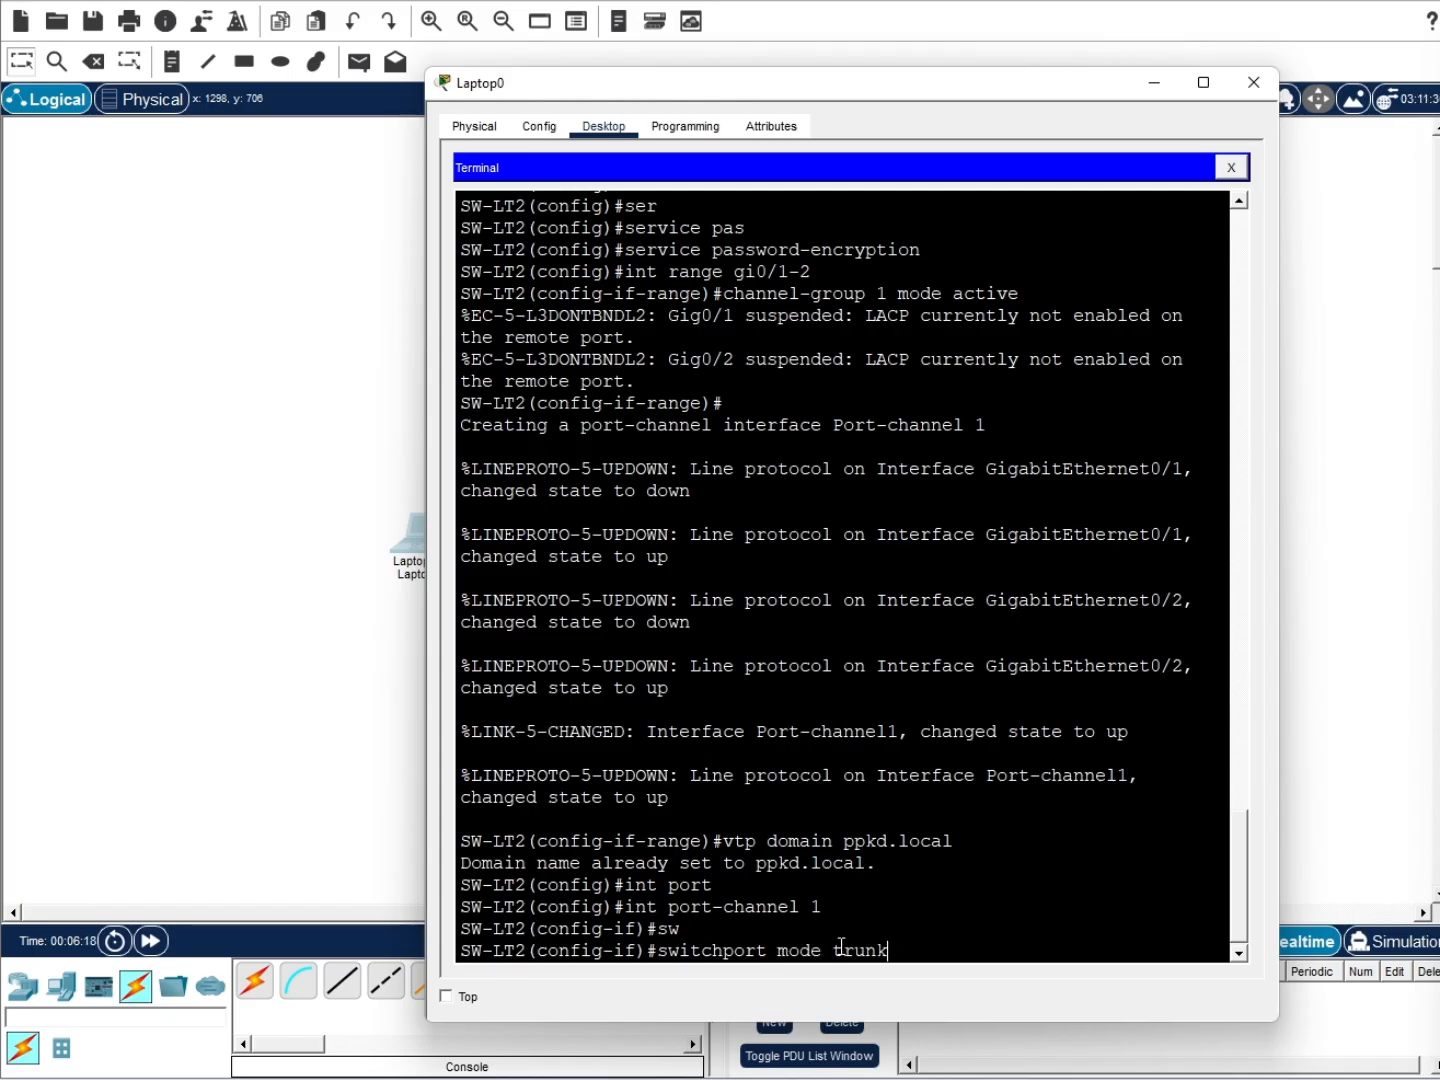
{"action": "key", "text": "Return"}
Set VTP domain ppkd.local, VTP client mode, and a VTP password
{"action": "type", "text": "vtp domain"}
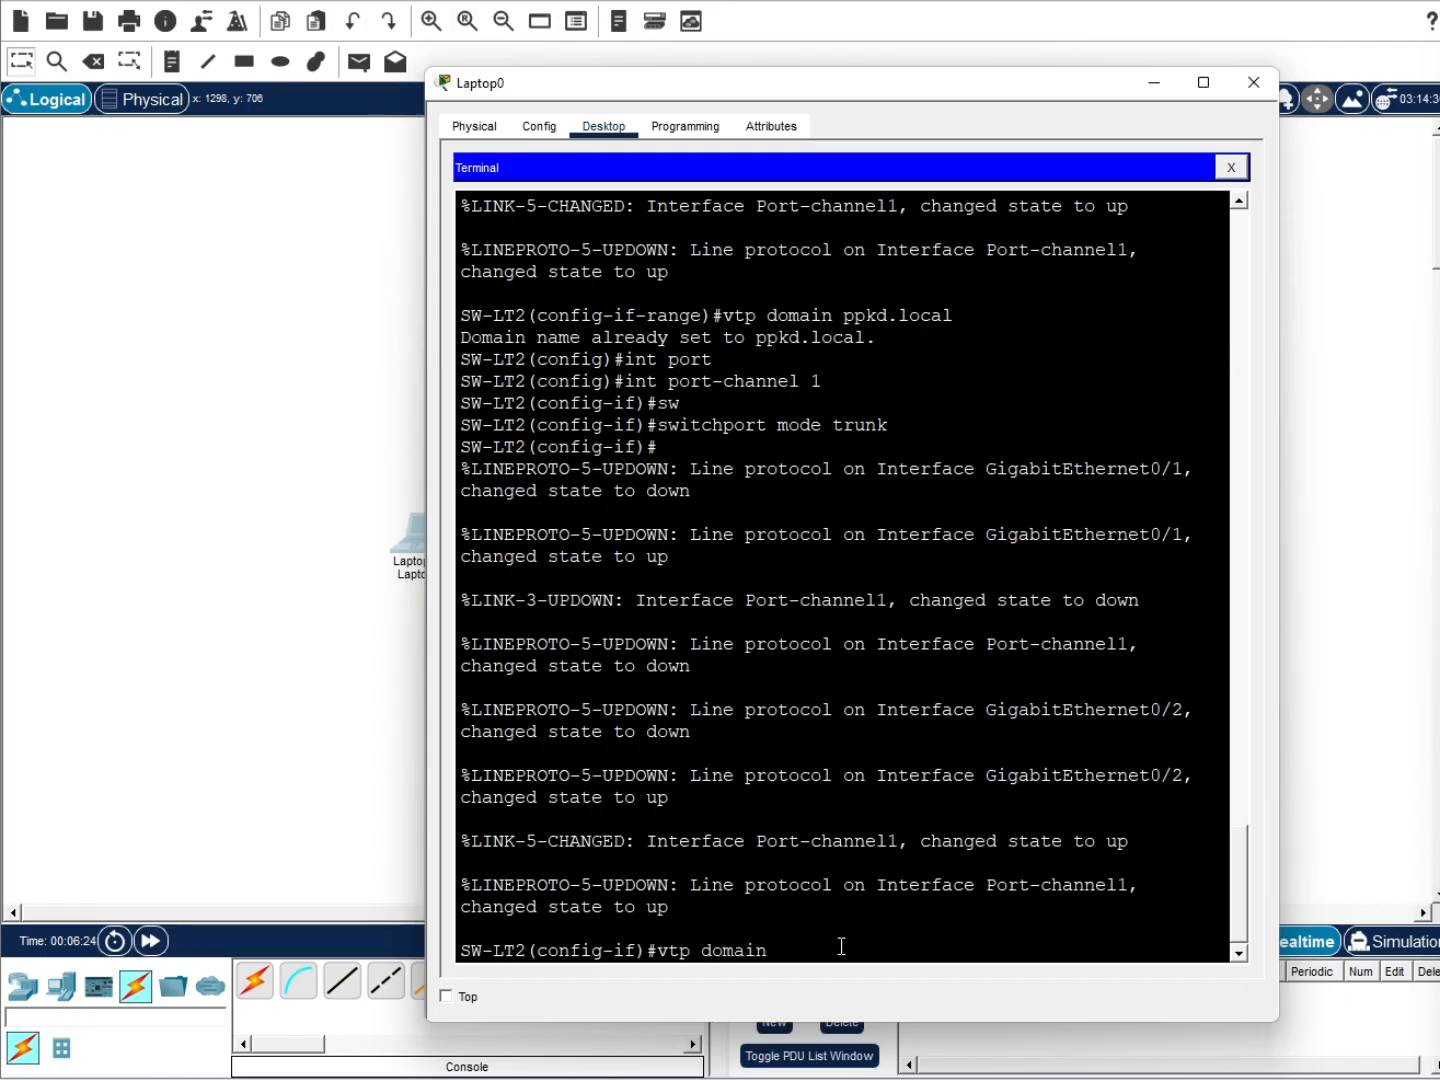
{"action": "type", "text": " ppkd.locl"}
{"action": "key", "text": "Return"}
{"action": "type", "text": "vtp mode cline"}
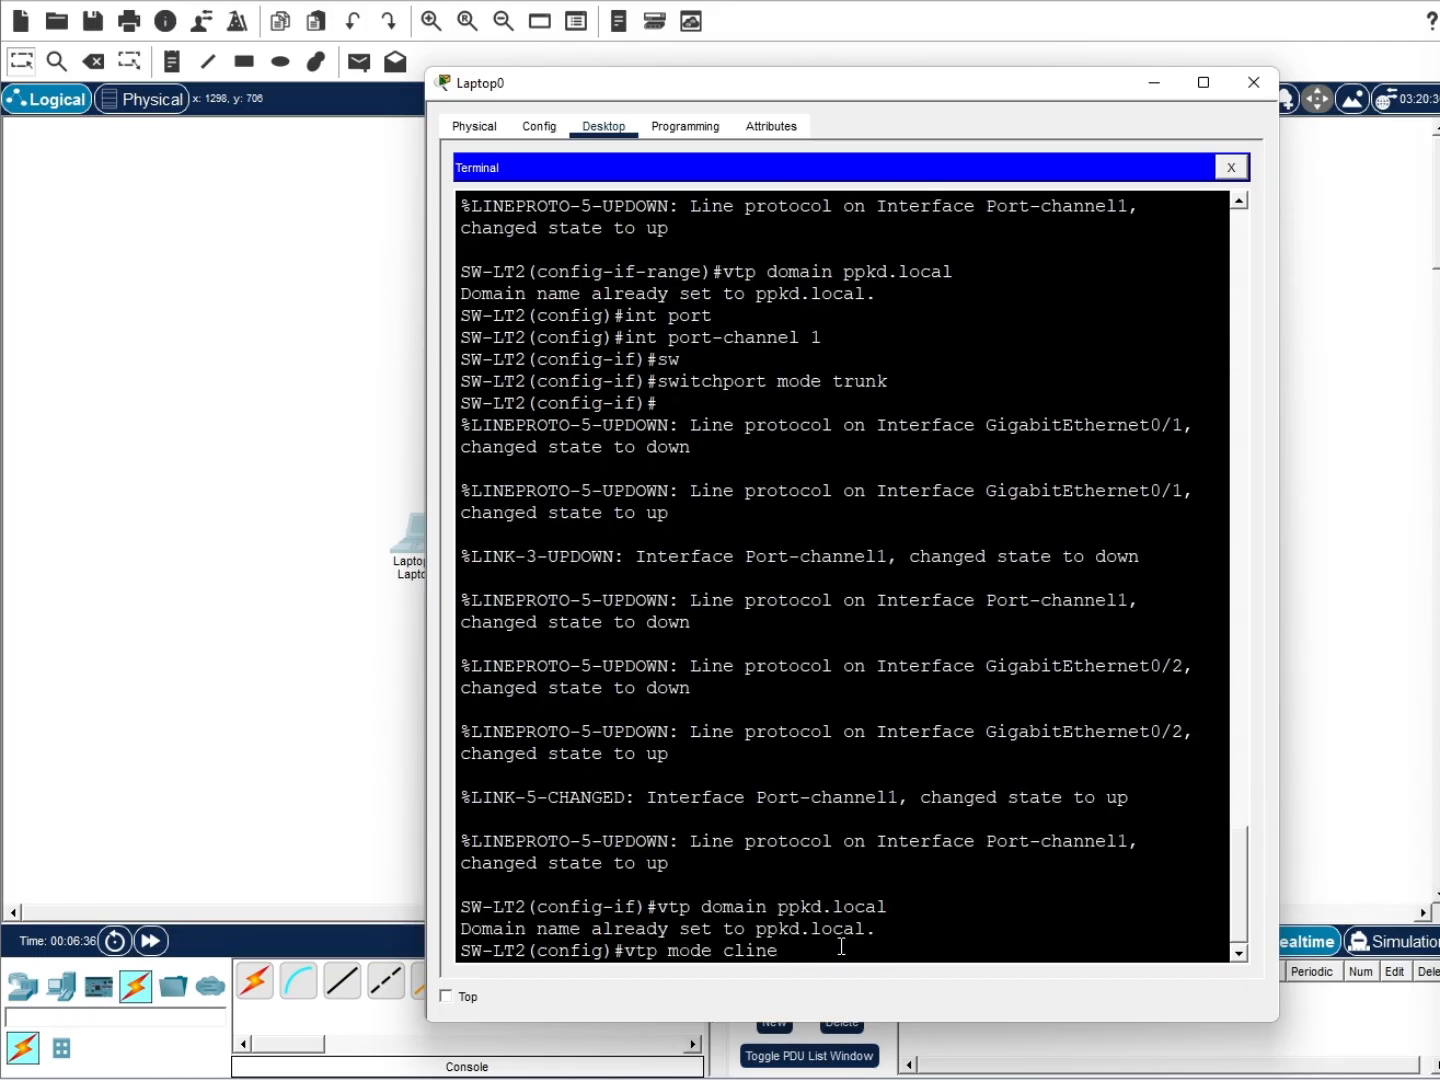
{"action": "key", "text": "BackSpace"}
{"action": "key", "text": "BackSpace"}
{"action": "type", "text": "ient"}
{"action": "key", "text": "Return"}
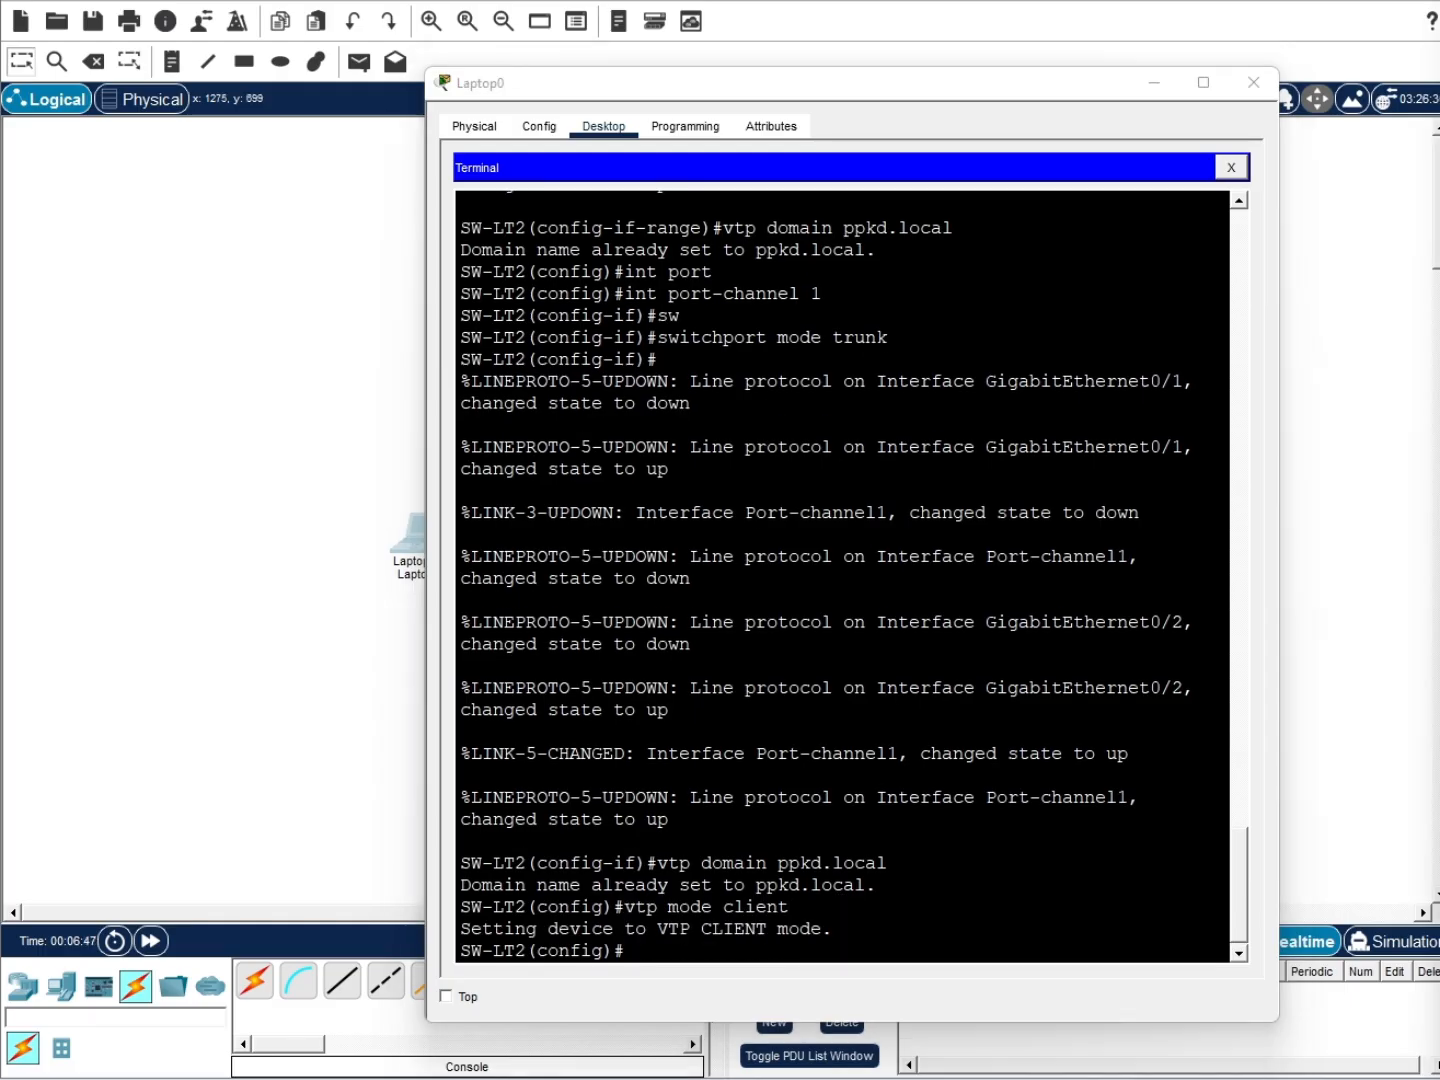
{"action": "left_click", "coordinate": [751, 949]}
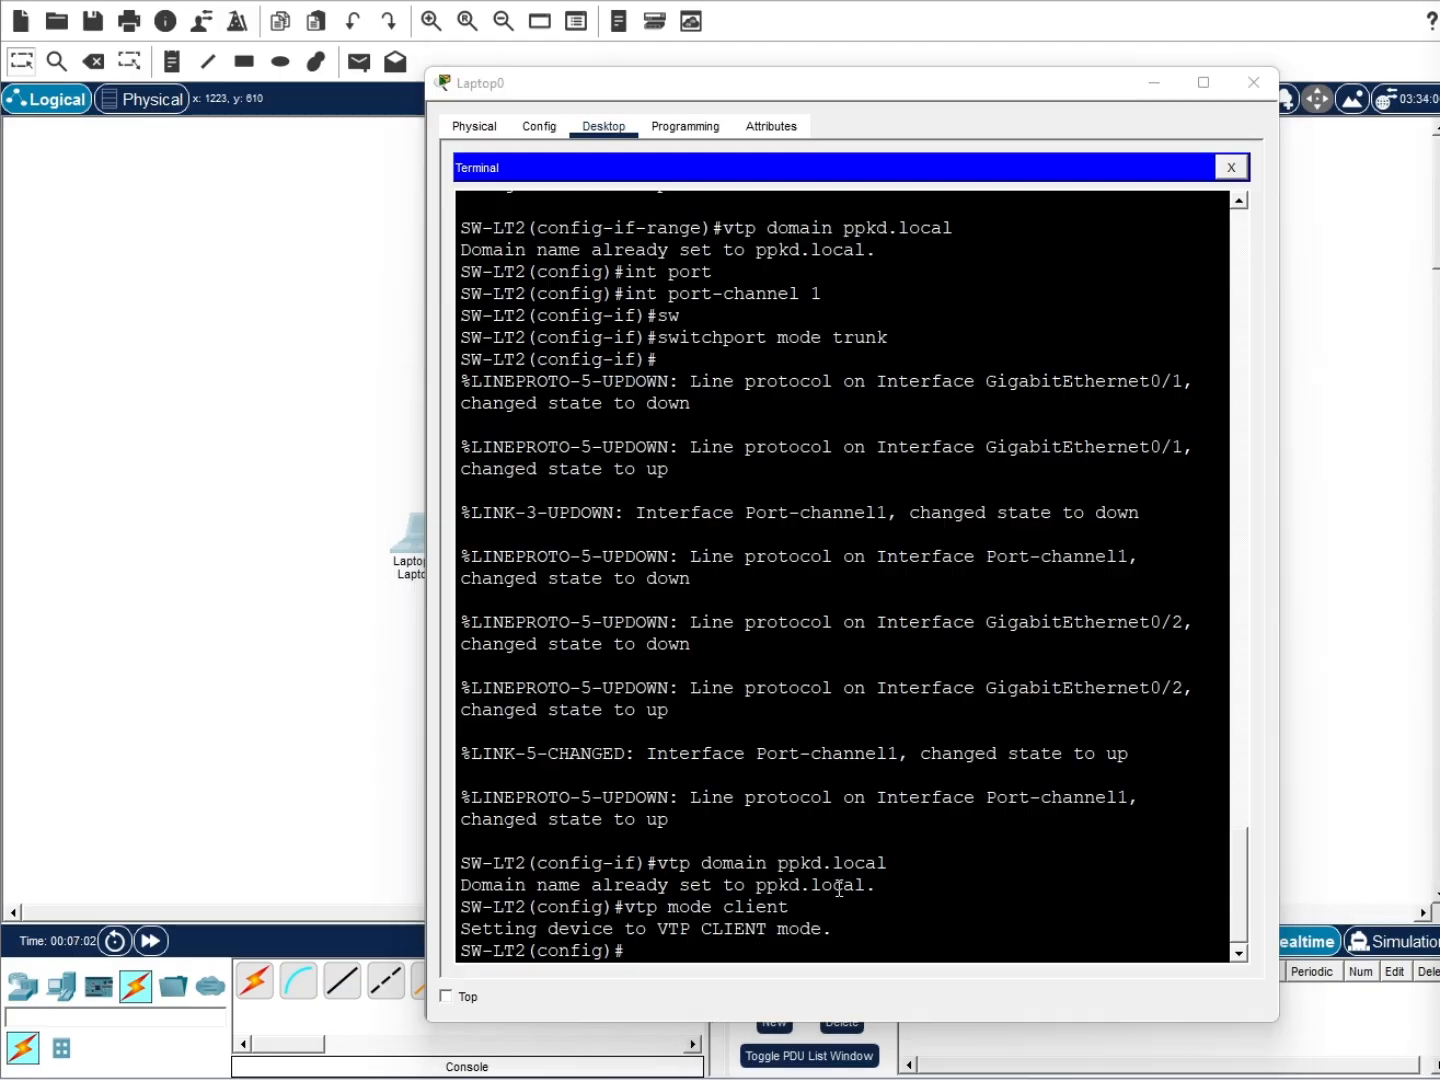
{"action": "left_click", "coordinate": [840, 886]}
{"action": "type", "text": "vtp passwor"}
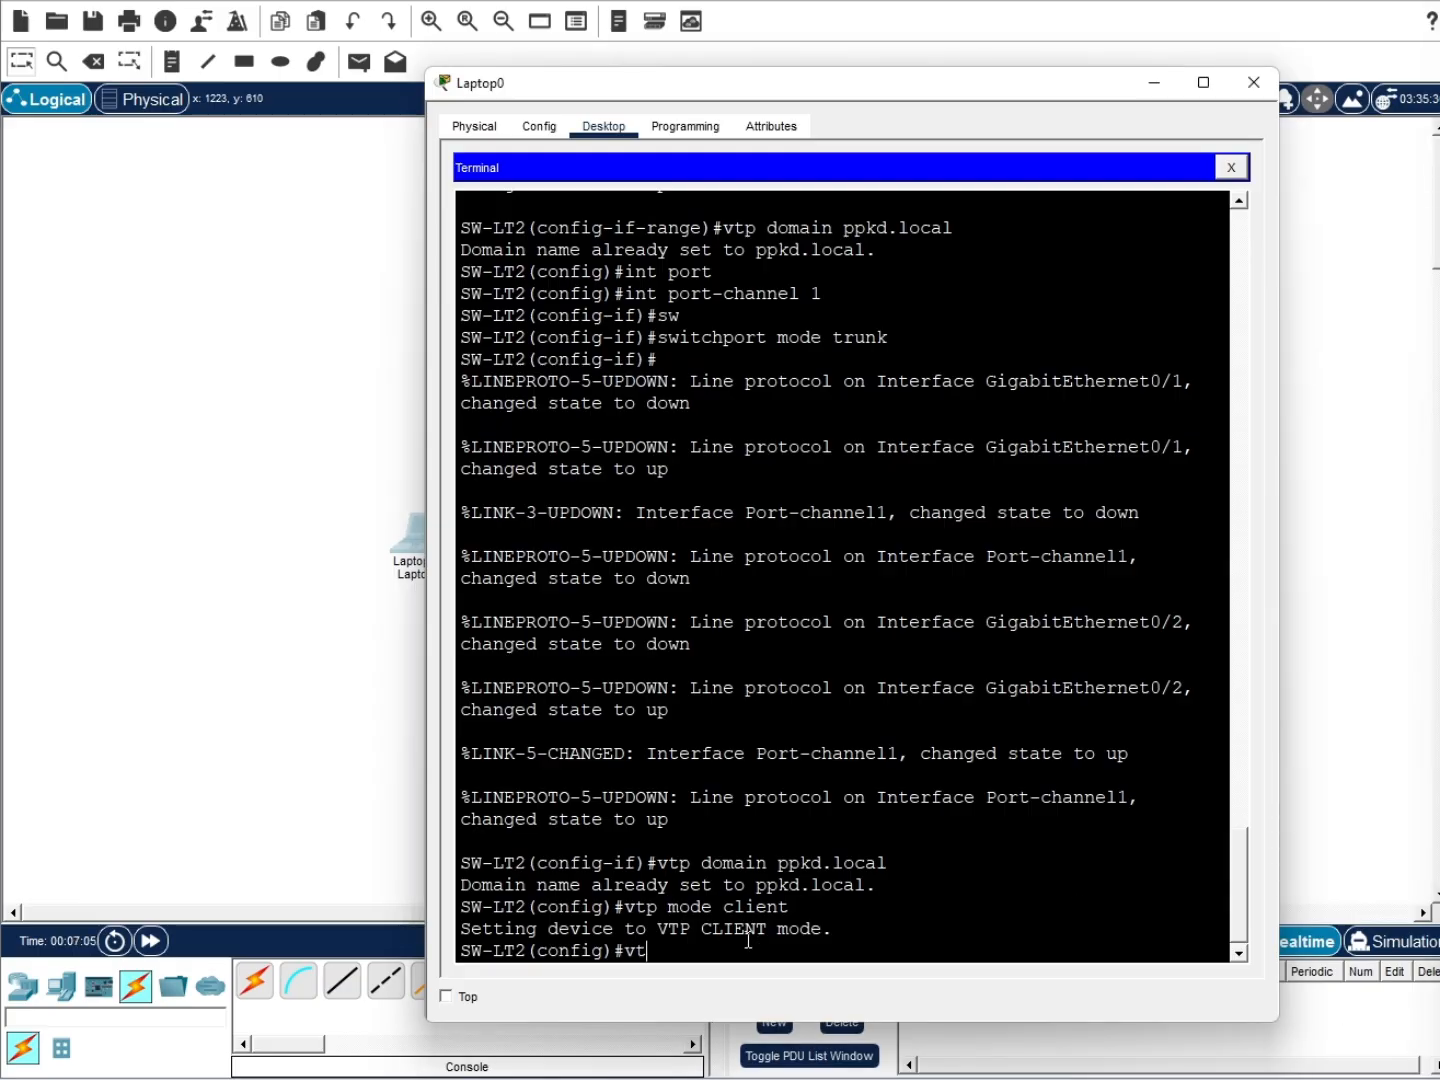
{"action": "type", "text": "d"}
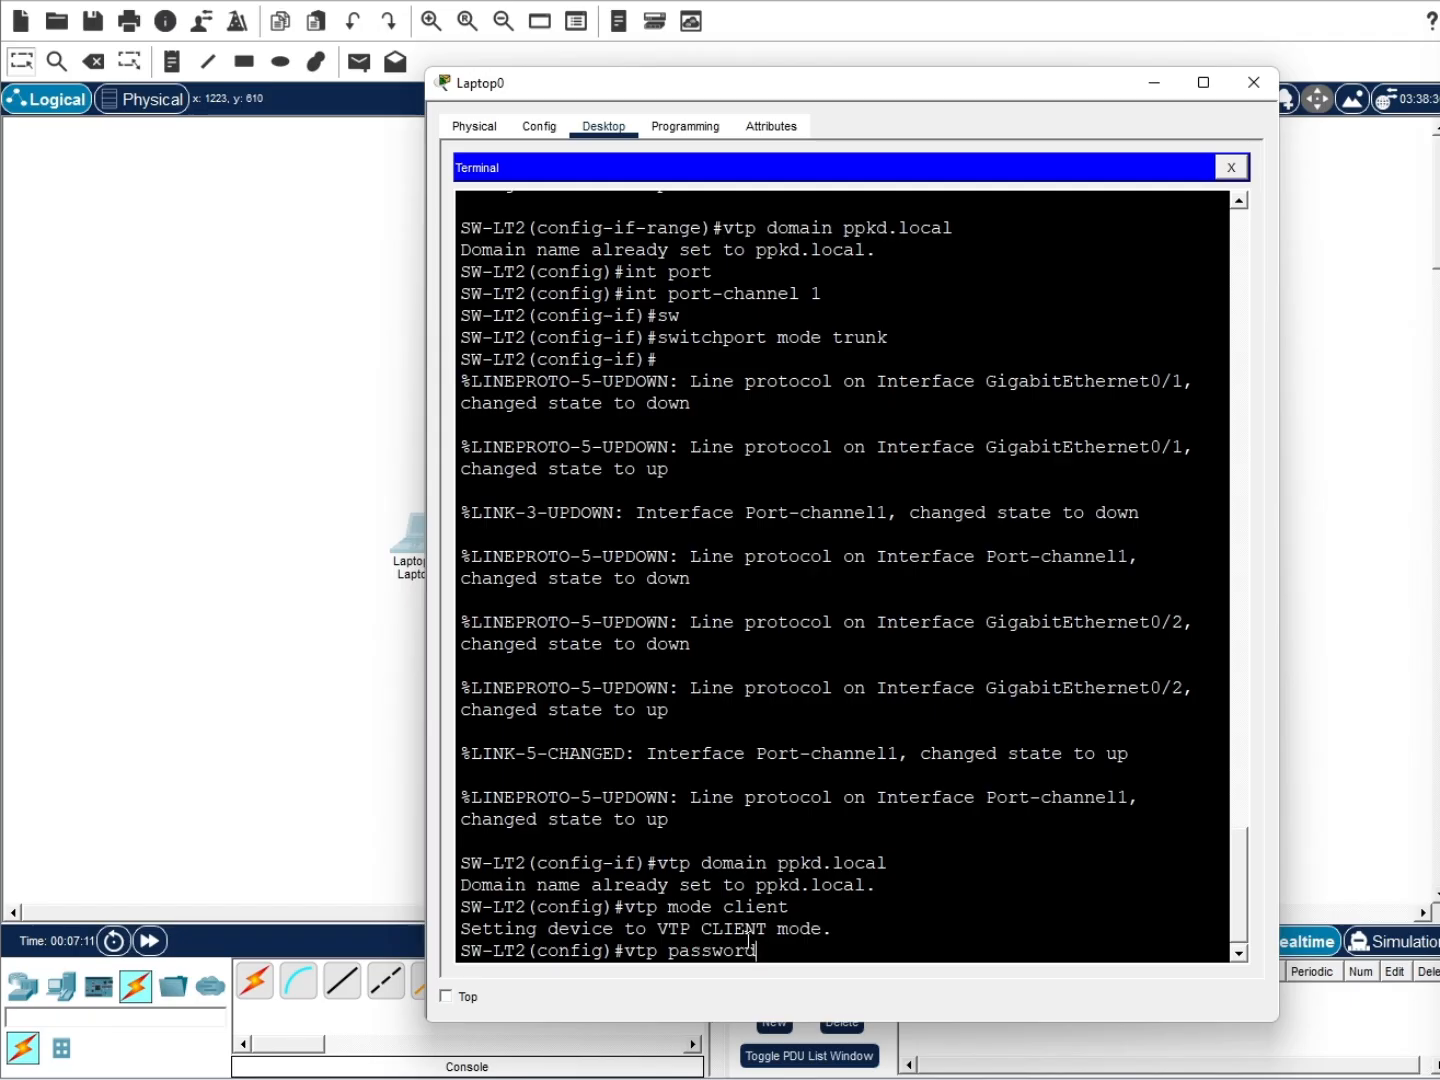
{"action": "type", "text": " cisco123"}
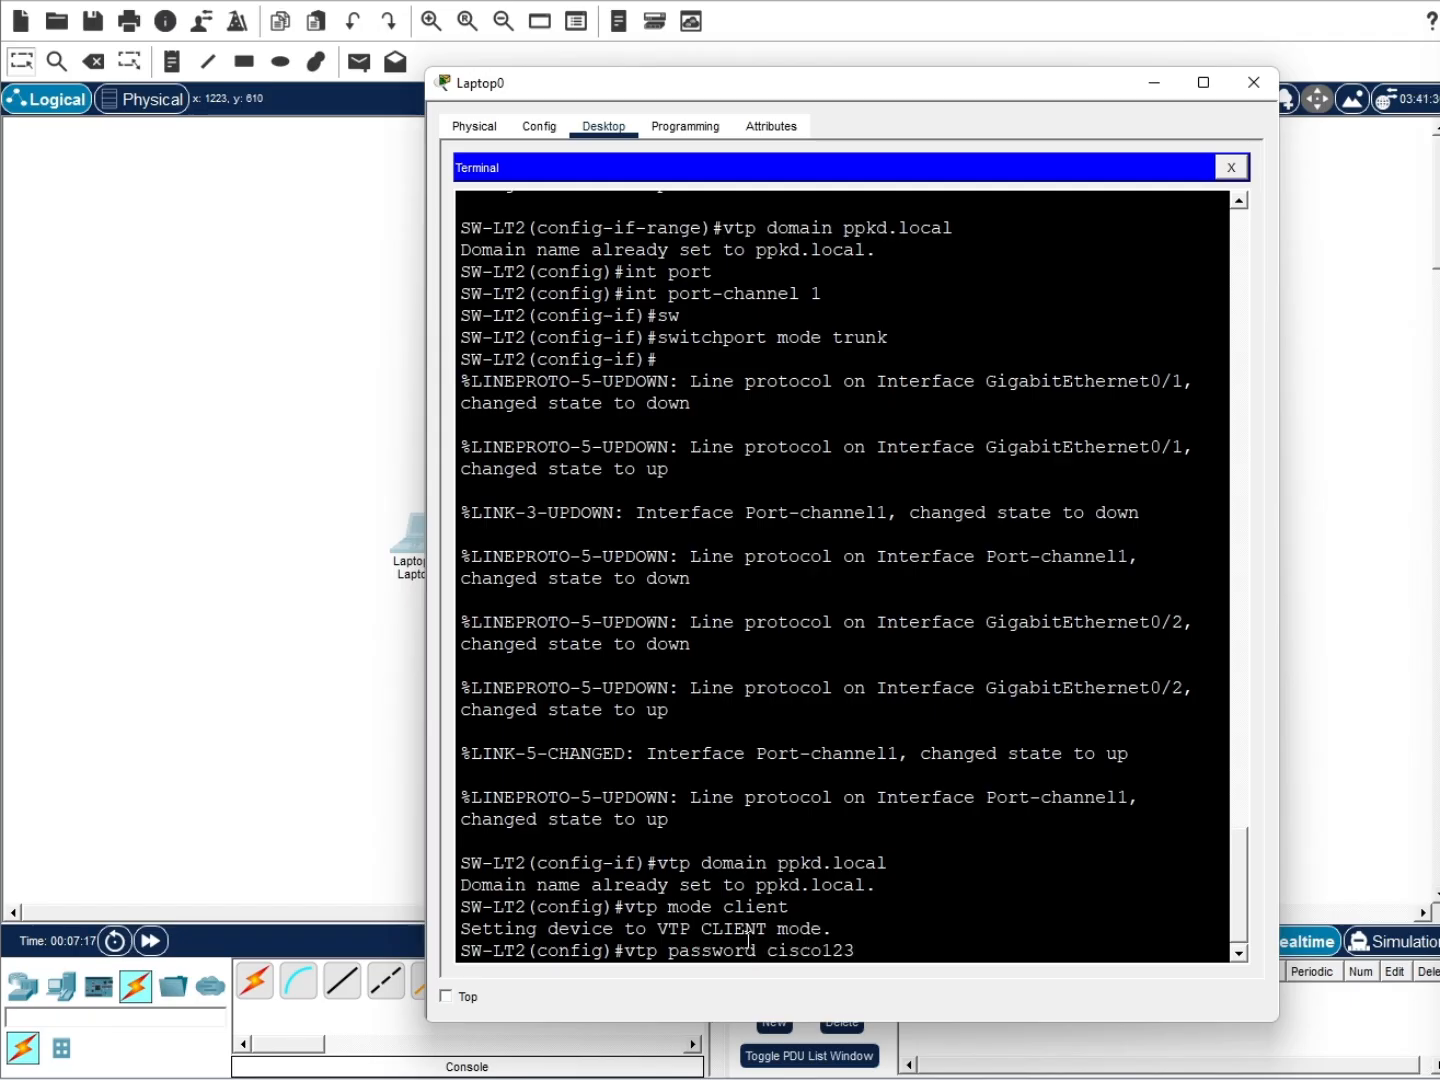
{"action": "key", "text": "Return"}
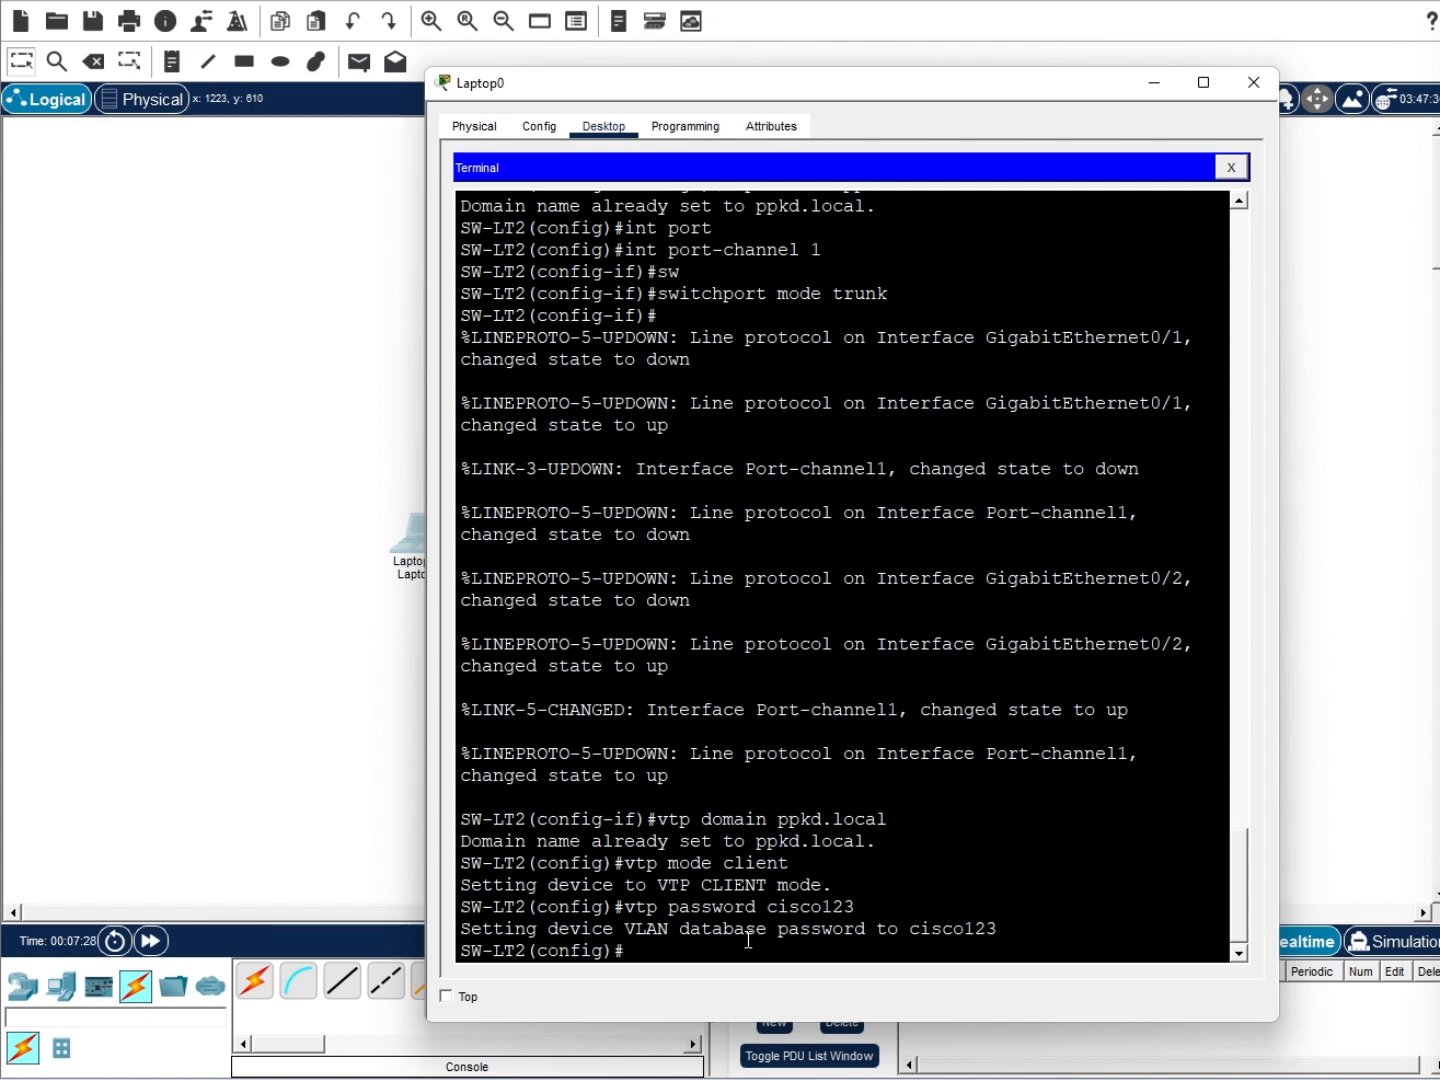
List the switch's VLANs, then select interface range Fa0/1–2
{"action": "type", "text": "do sh vlan"}
{"action": "key", "text": "Return"}
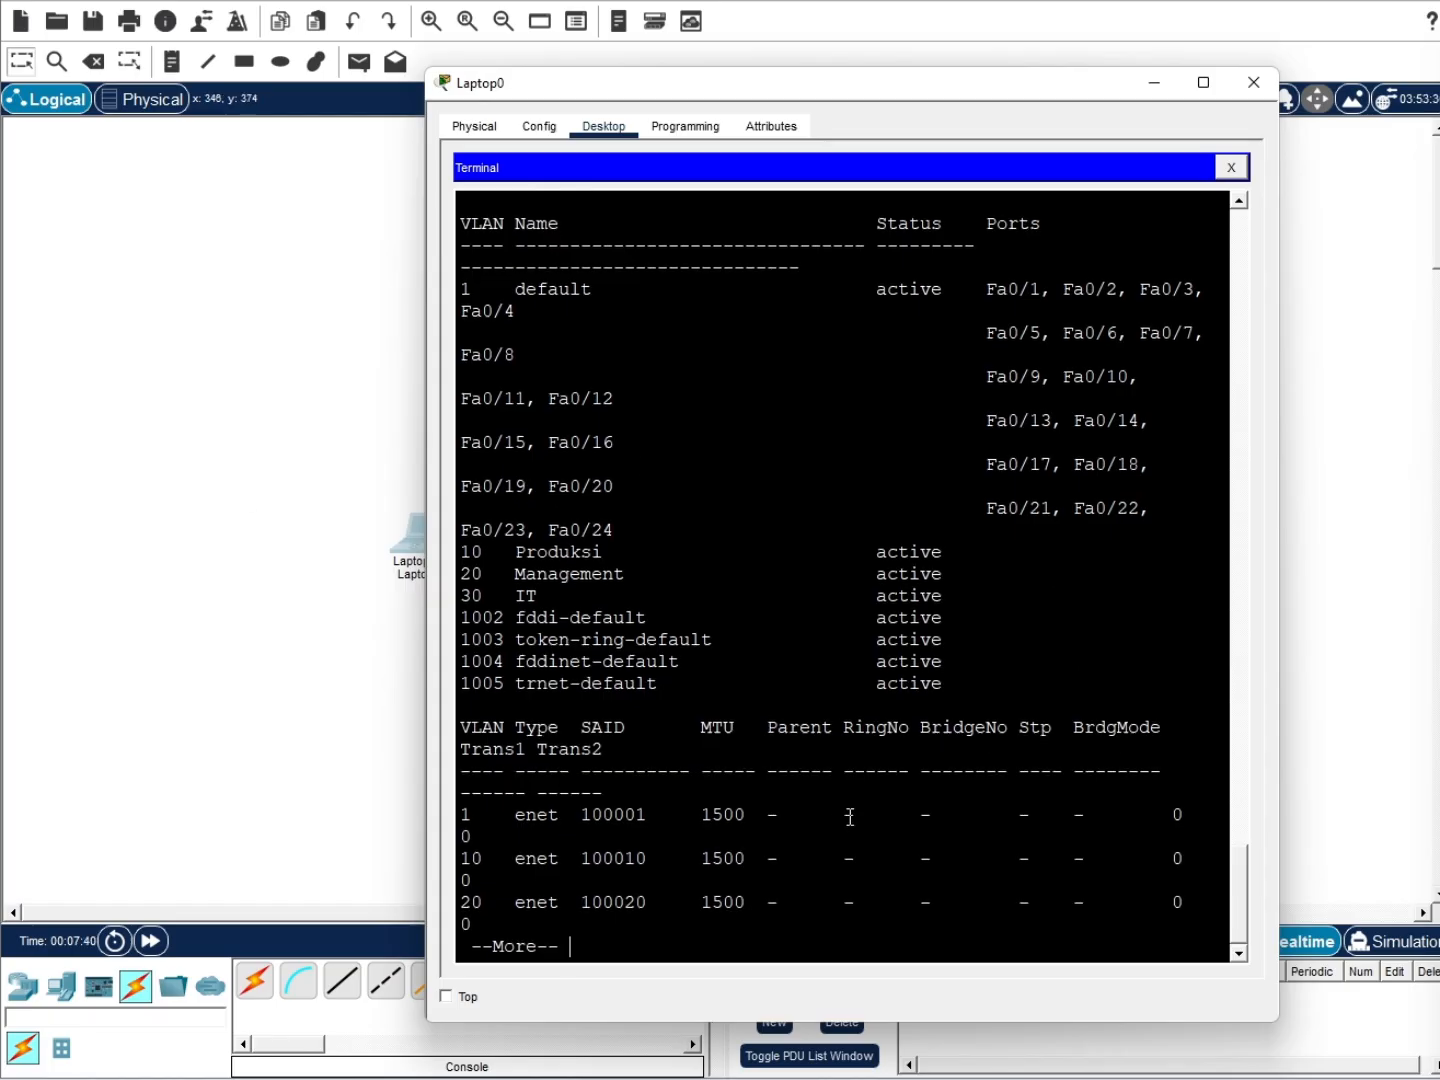
{"action": "type", "text": "ig)#nt fa0/1"}
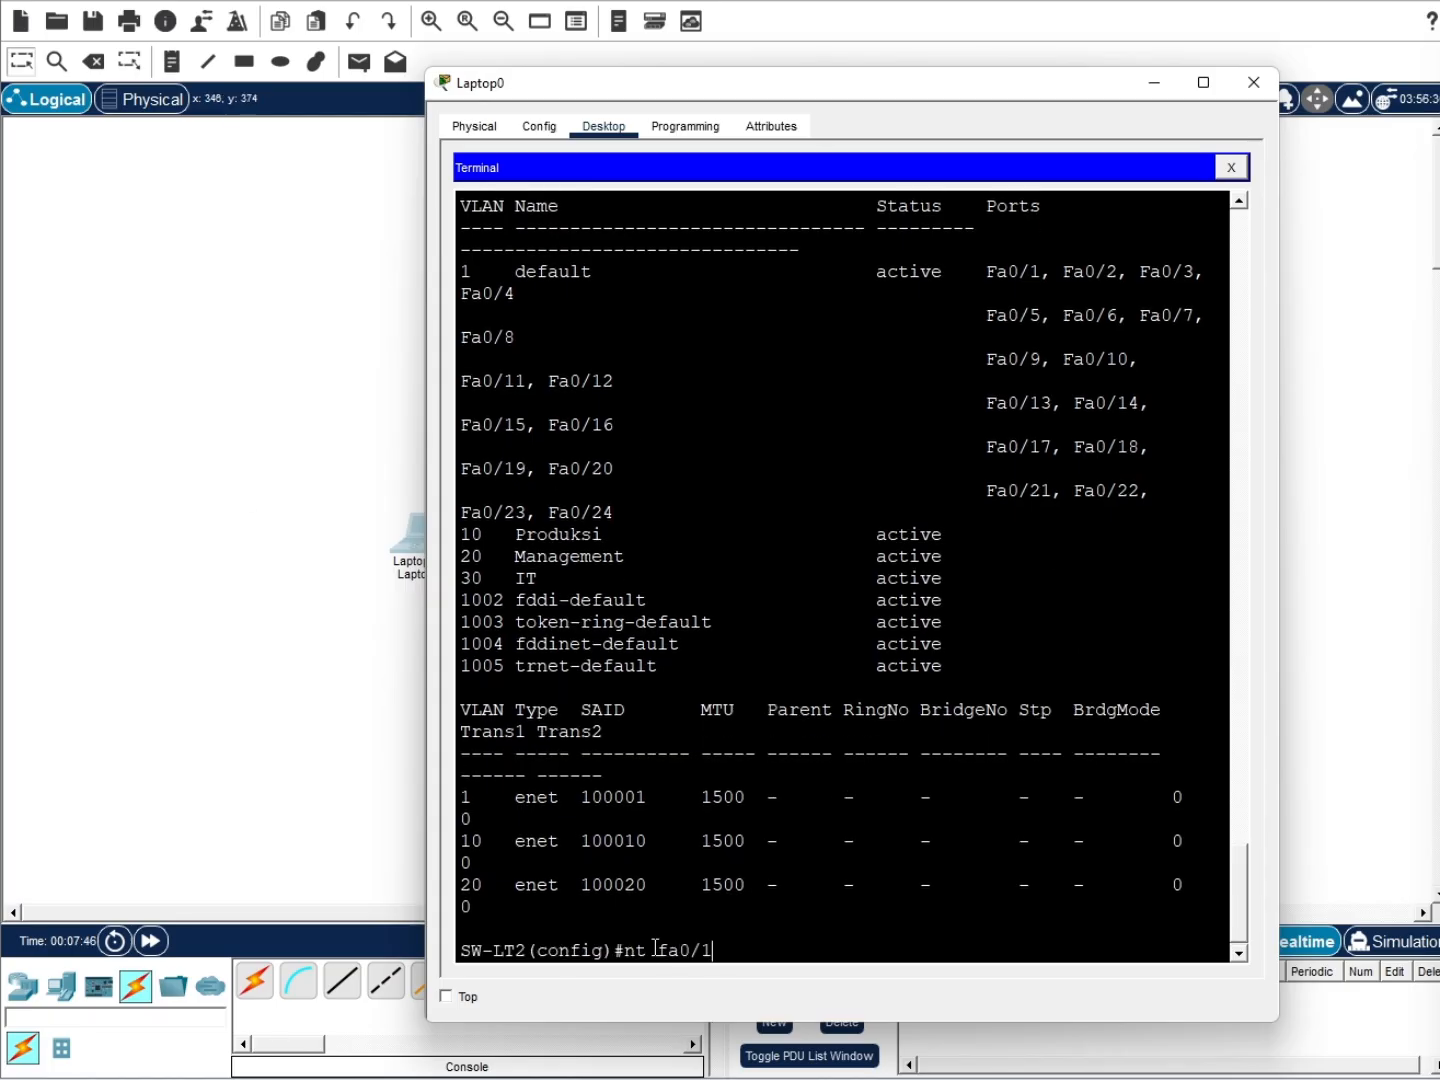
{"action": "key", "text": "Left"}
{"action": "key", "text": "Left"}
{"action": "key", "text": "Left"}
{"action": "key", "text": "Left"}
{"action": "key", "text": "Left"}
{"action": "key", "text": "Left"}
{"action": "type", "text": "range"}
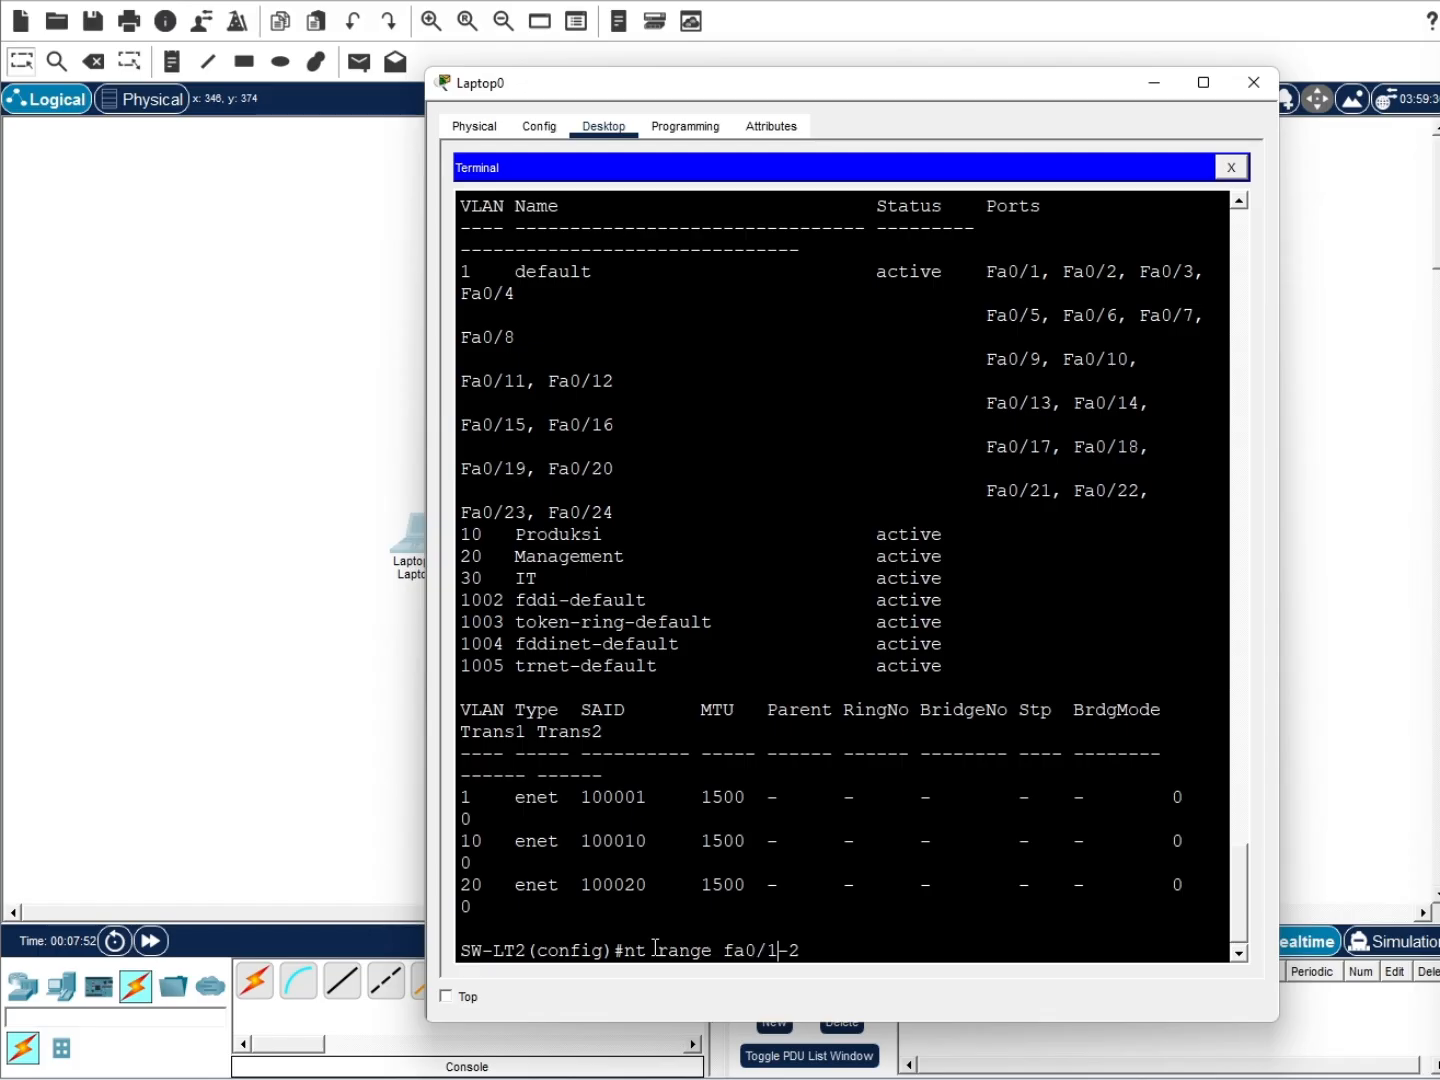
{"action": "key", "text": "ctrl+a"}
{"action": "type", "text": "i"}
{"action": "key", "text": "Return"}
Make Fa0/1–2 access ports in VLAN 10
{"action": "type", "text": "sw"}
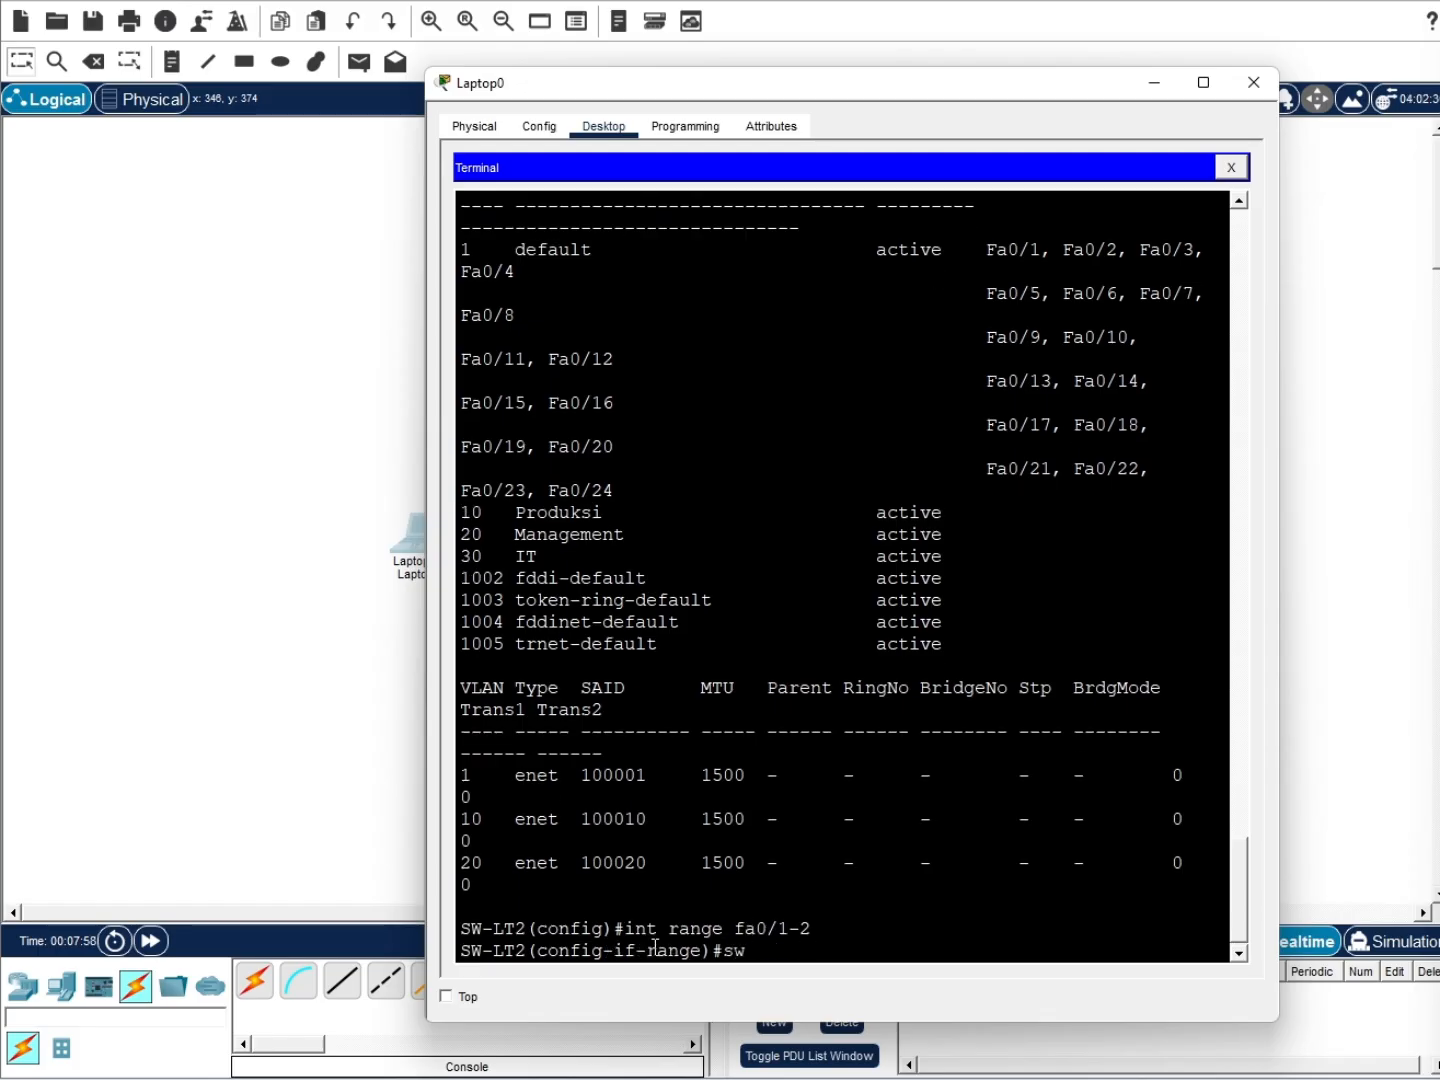
{"action": "key", "text": "Tab"}
{"action": "type", "text": "mode ac"}
{"action": "key", "text": "Tab"}
{"action": "type", "text": "vlan 10"}
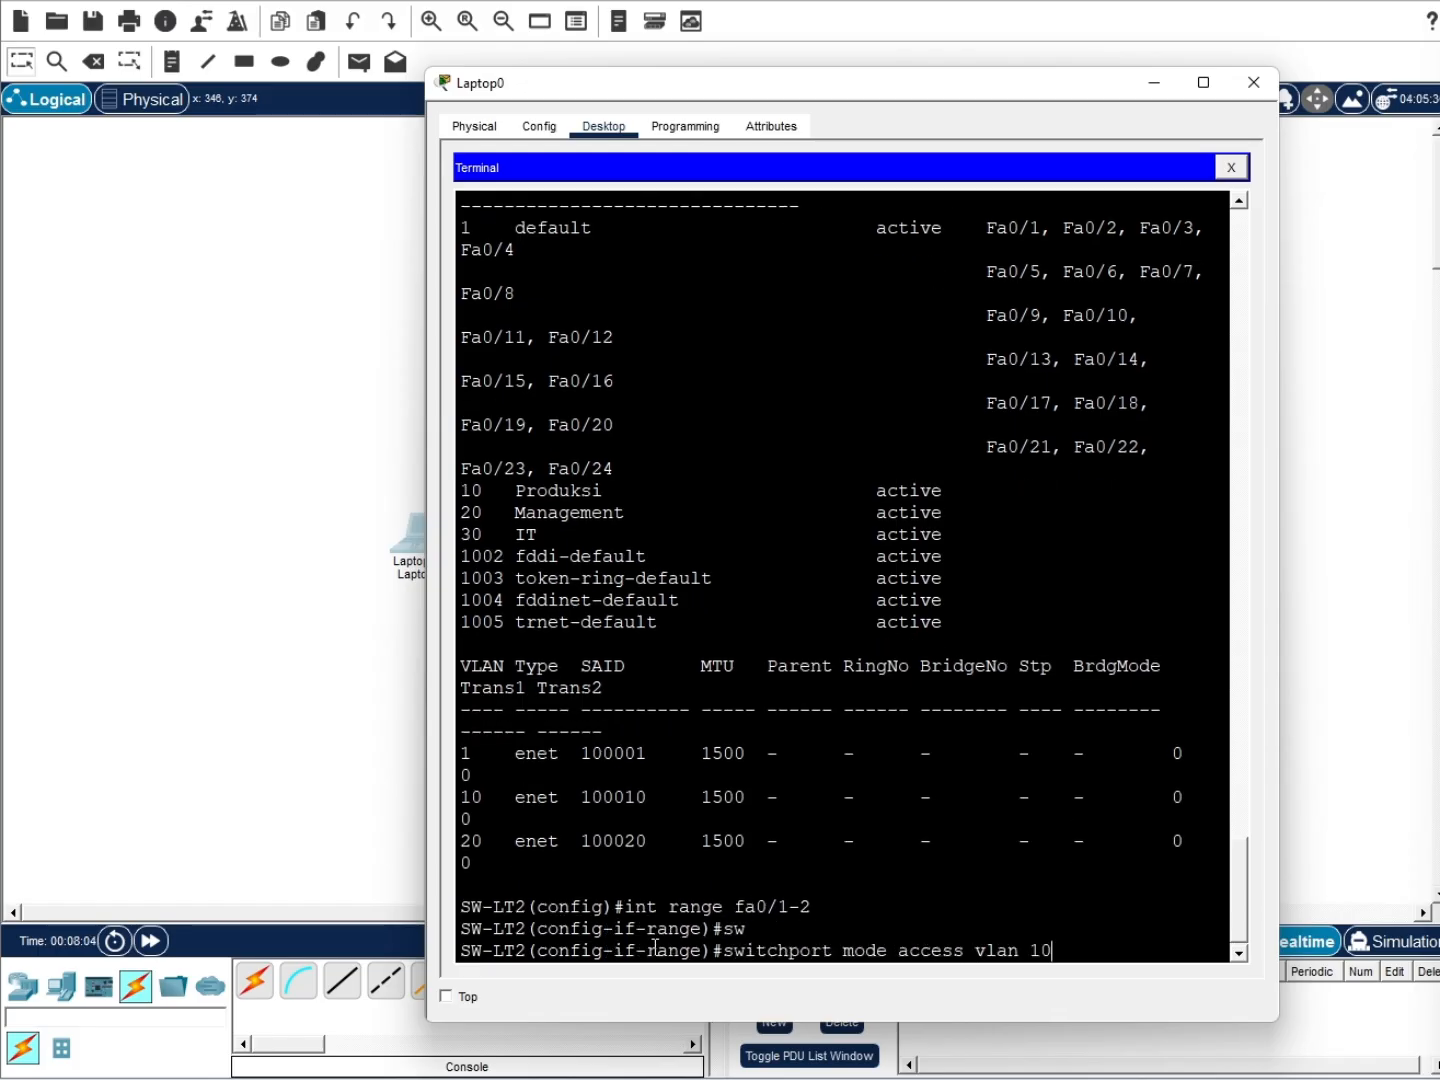
{"action": "key", "text": "Return"}
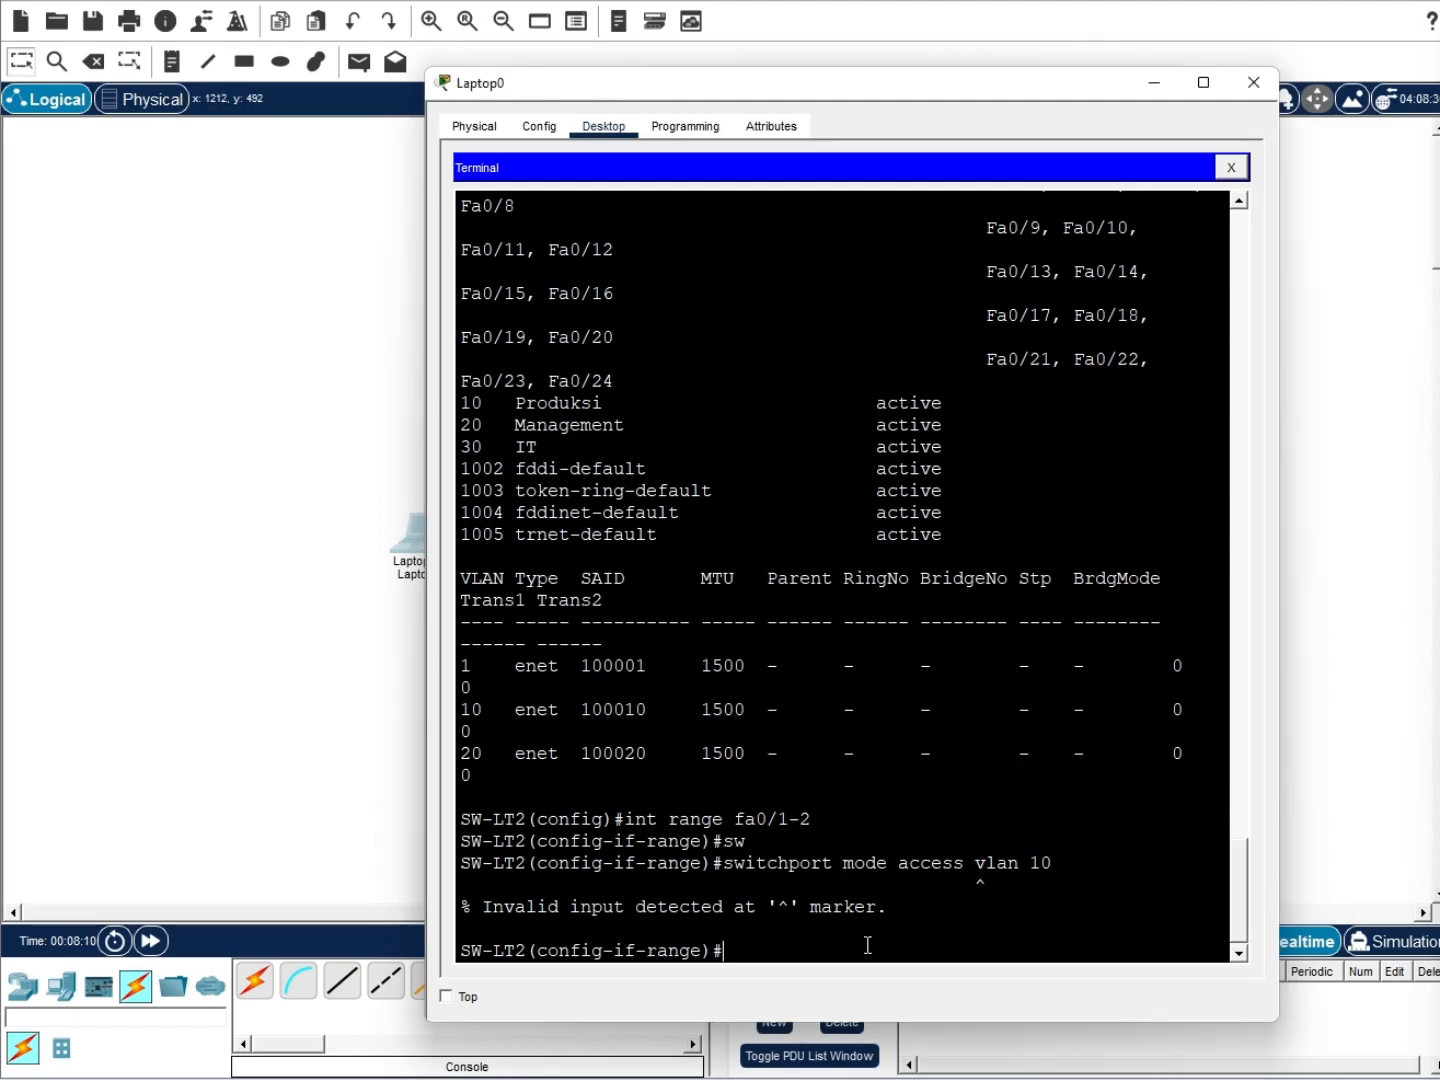
{"action": "key", "text": "Up"}
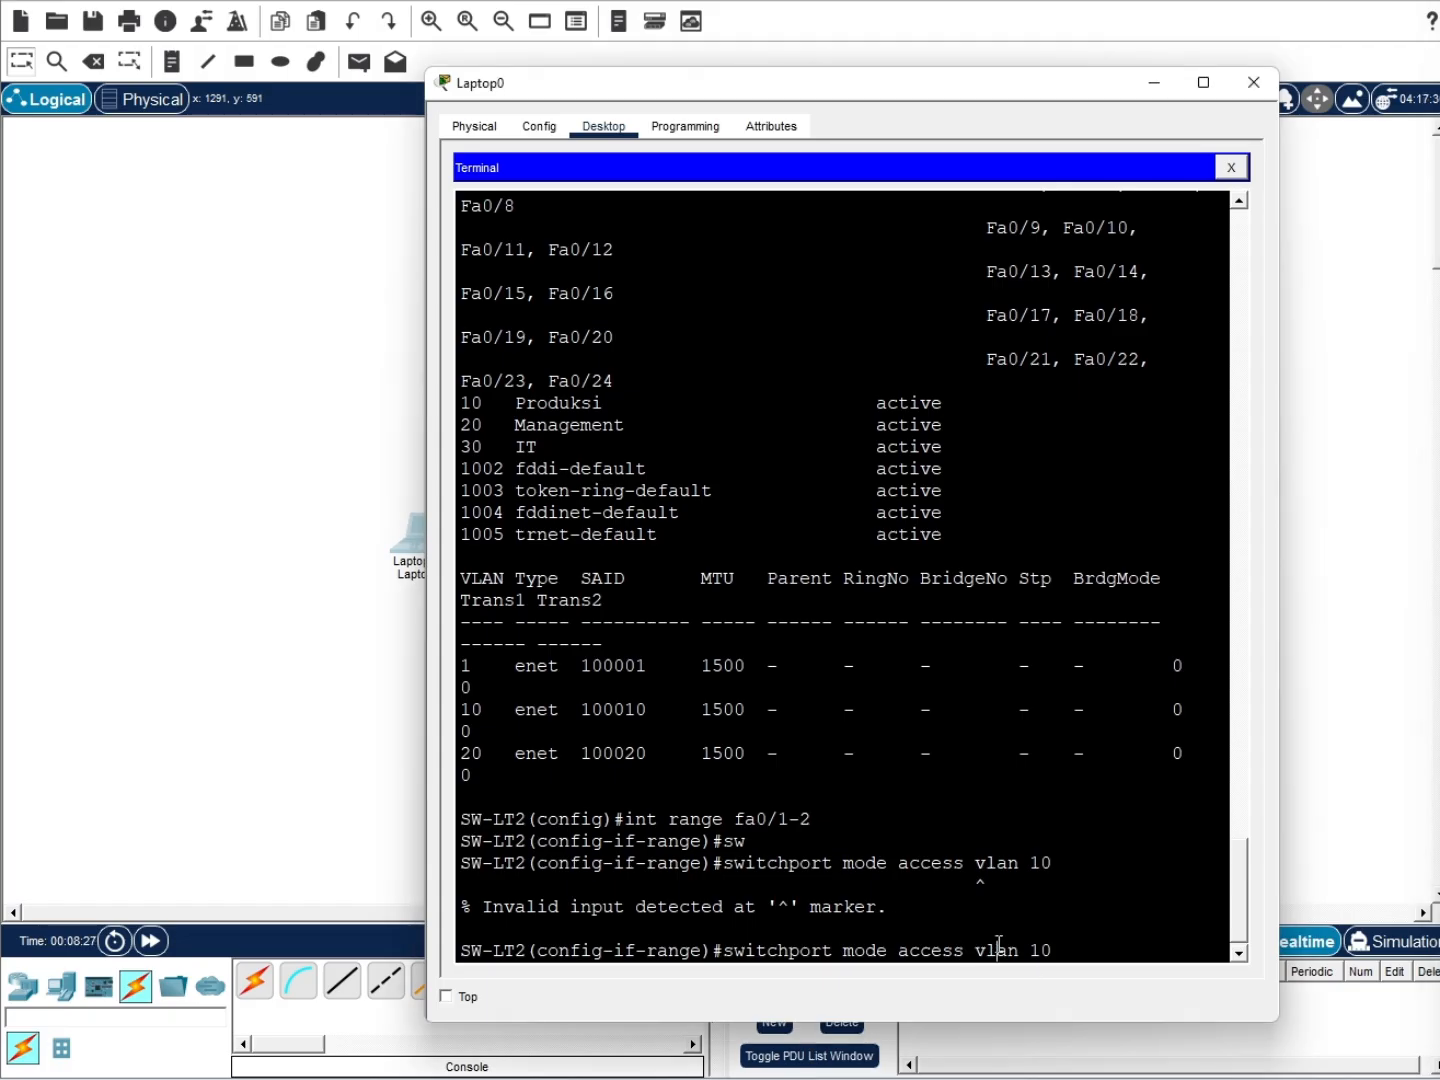
{"action": "key", "text": "BackSpace"}
{"action": "key", "text": "BackSpace"}
{"action": "key", "text": "BackSpace"}
{"action": "key", "text": "BackSpace"}
{"action": "key", "text": "BackSpace"}
{"action": "key", "text": "Return"}
Enable spanning-tree portfast on Fa0/1–2
{"action": "type", "text": "span"}
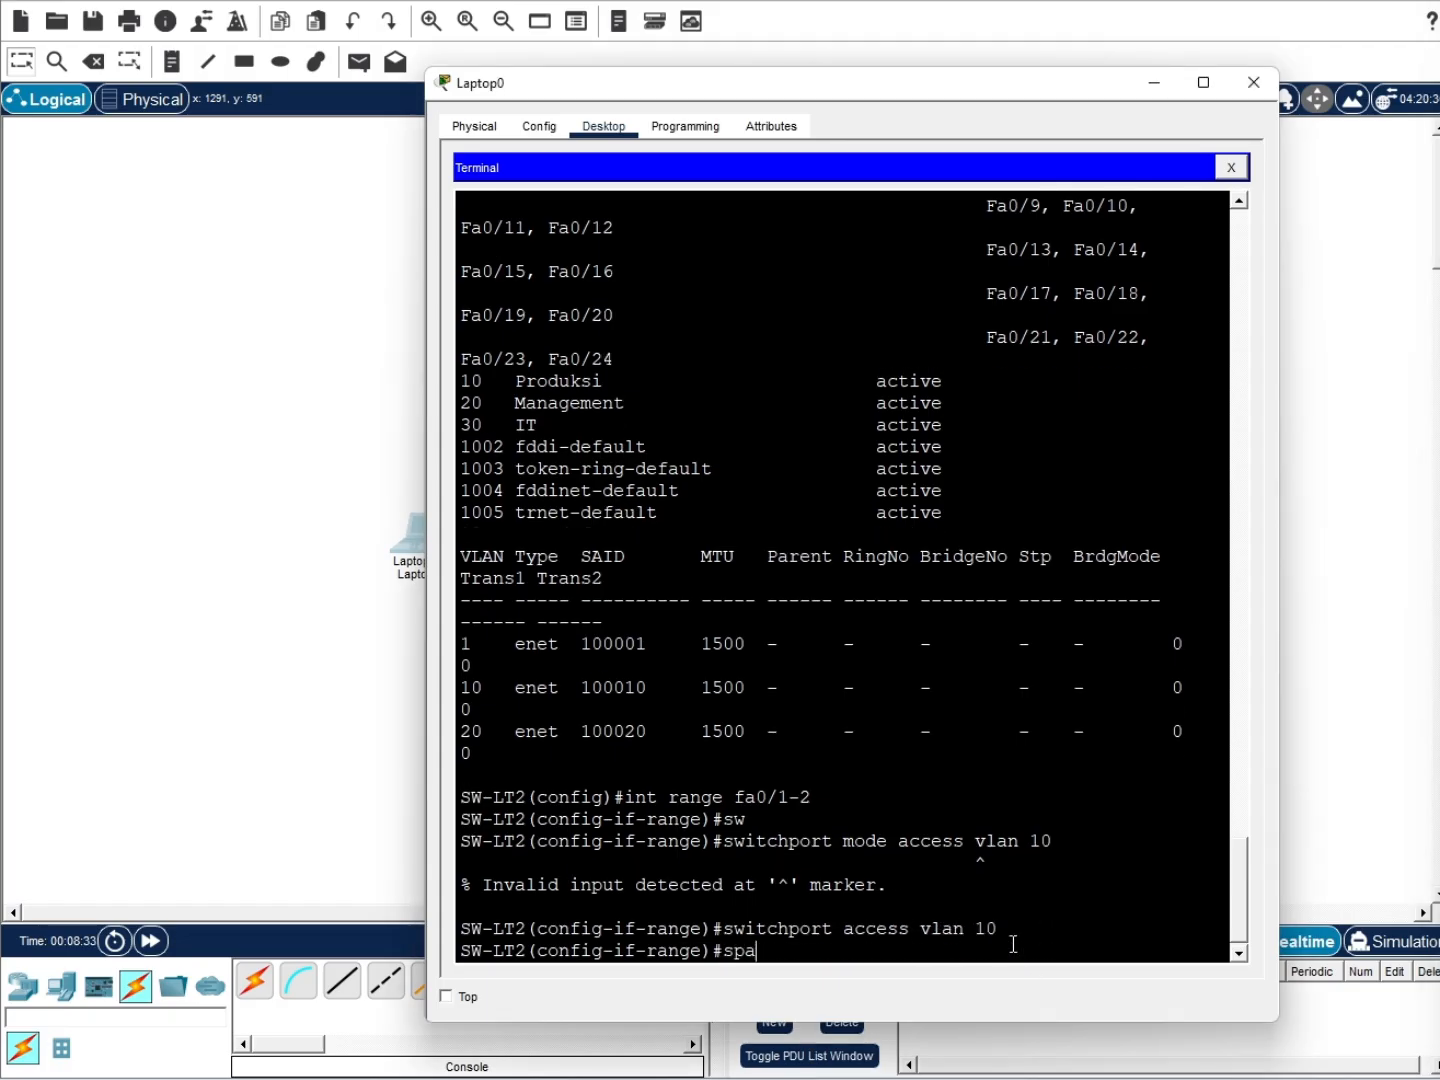
{"action": "key", "text": "Tab"}
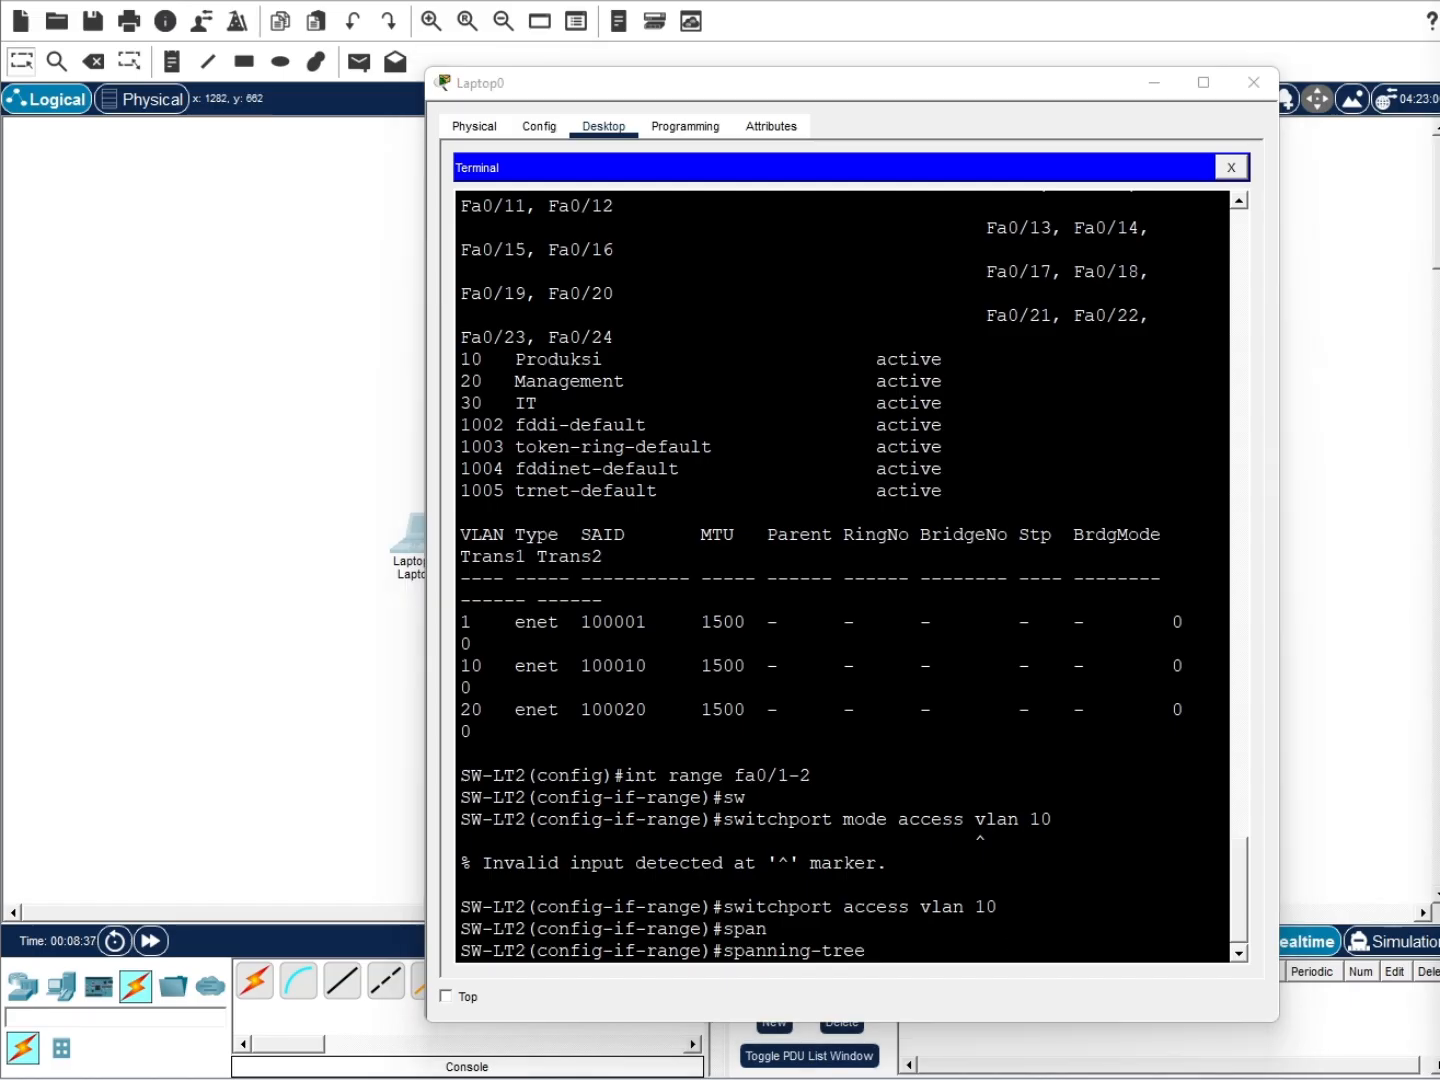
{"action": "left_click", "coordinate": [935, 945]}
{"action": "type", "text": "portfast"}
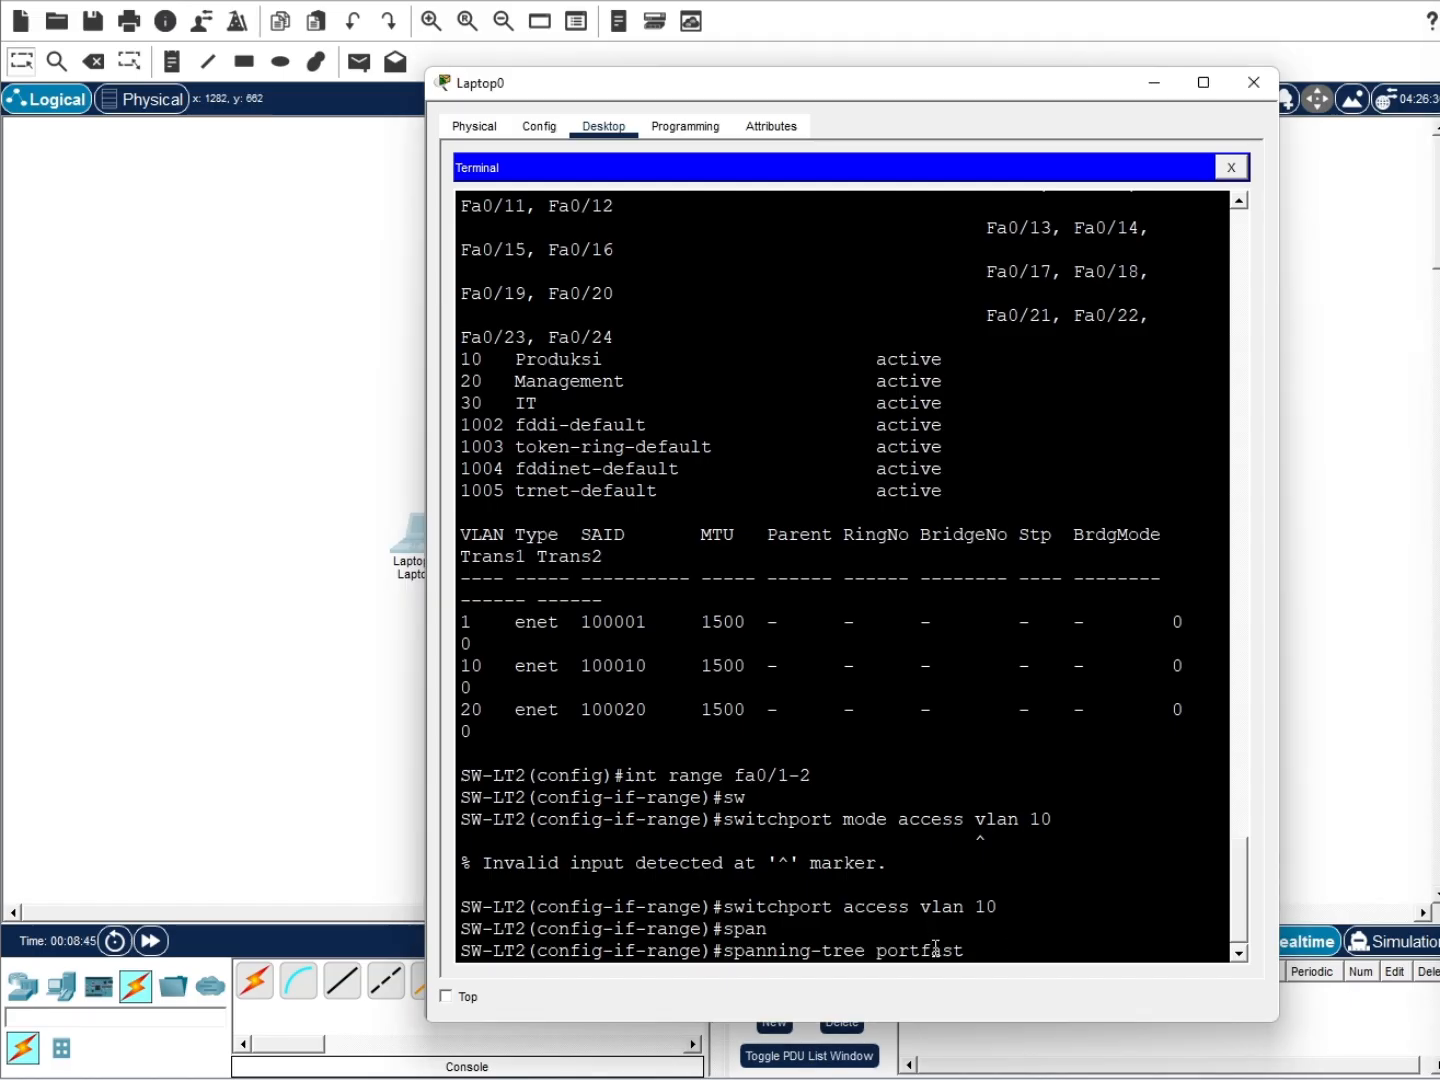
{"action": "key", "text": "Return"}
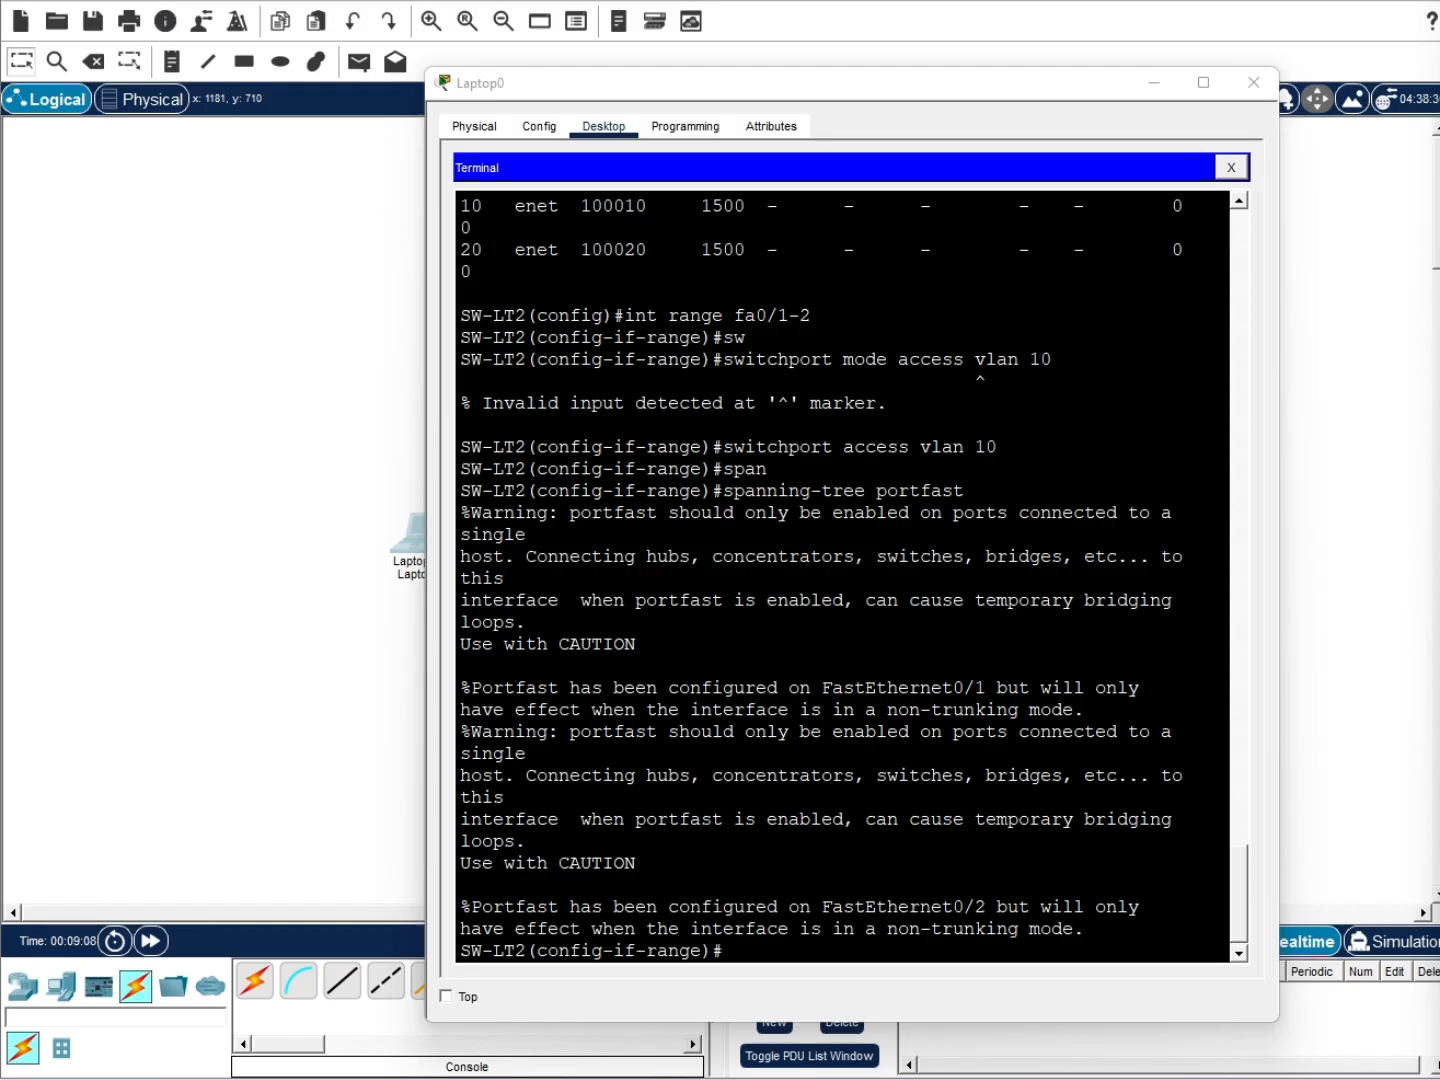
Exit the range and select interface range Fa0/3–4
{"action": "left_click", "coordinate": [893, 951]}
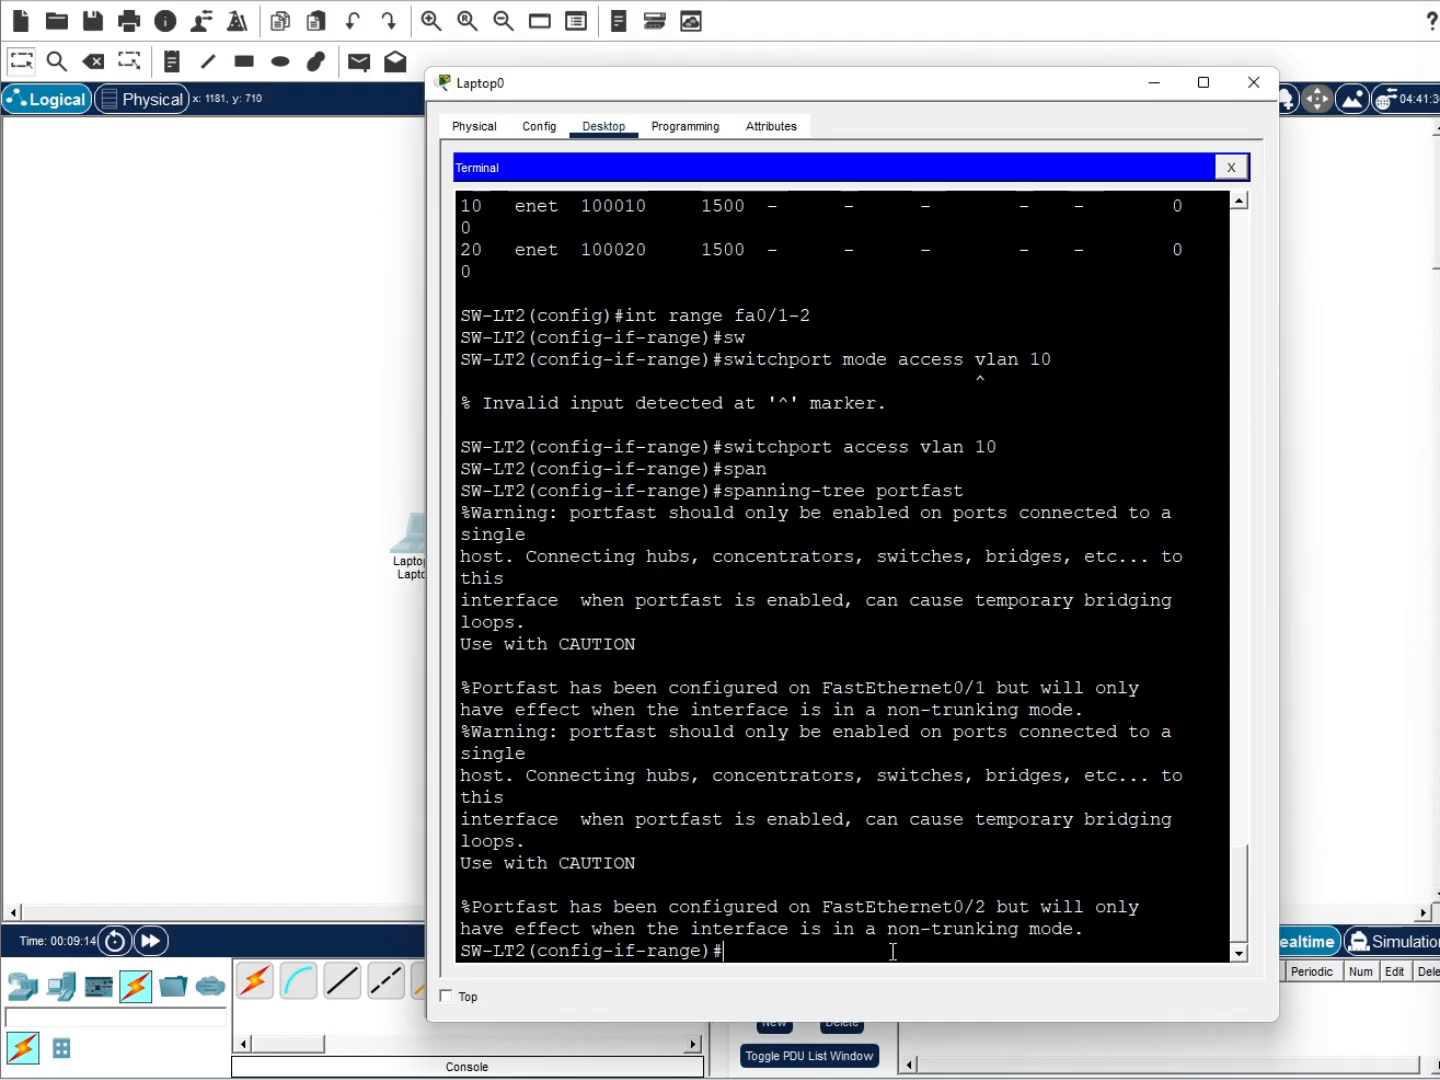
{"action": "type", "text": "ex"}
{"action": "key", "text": "Return"}
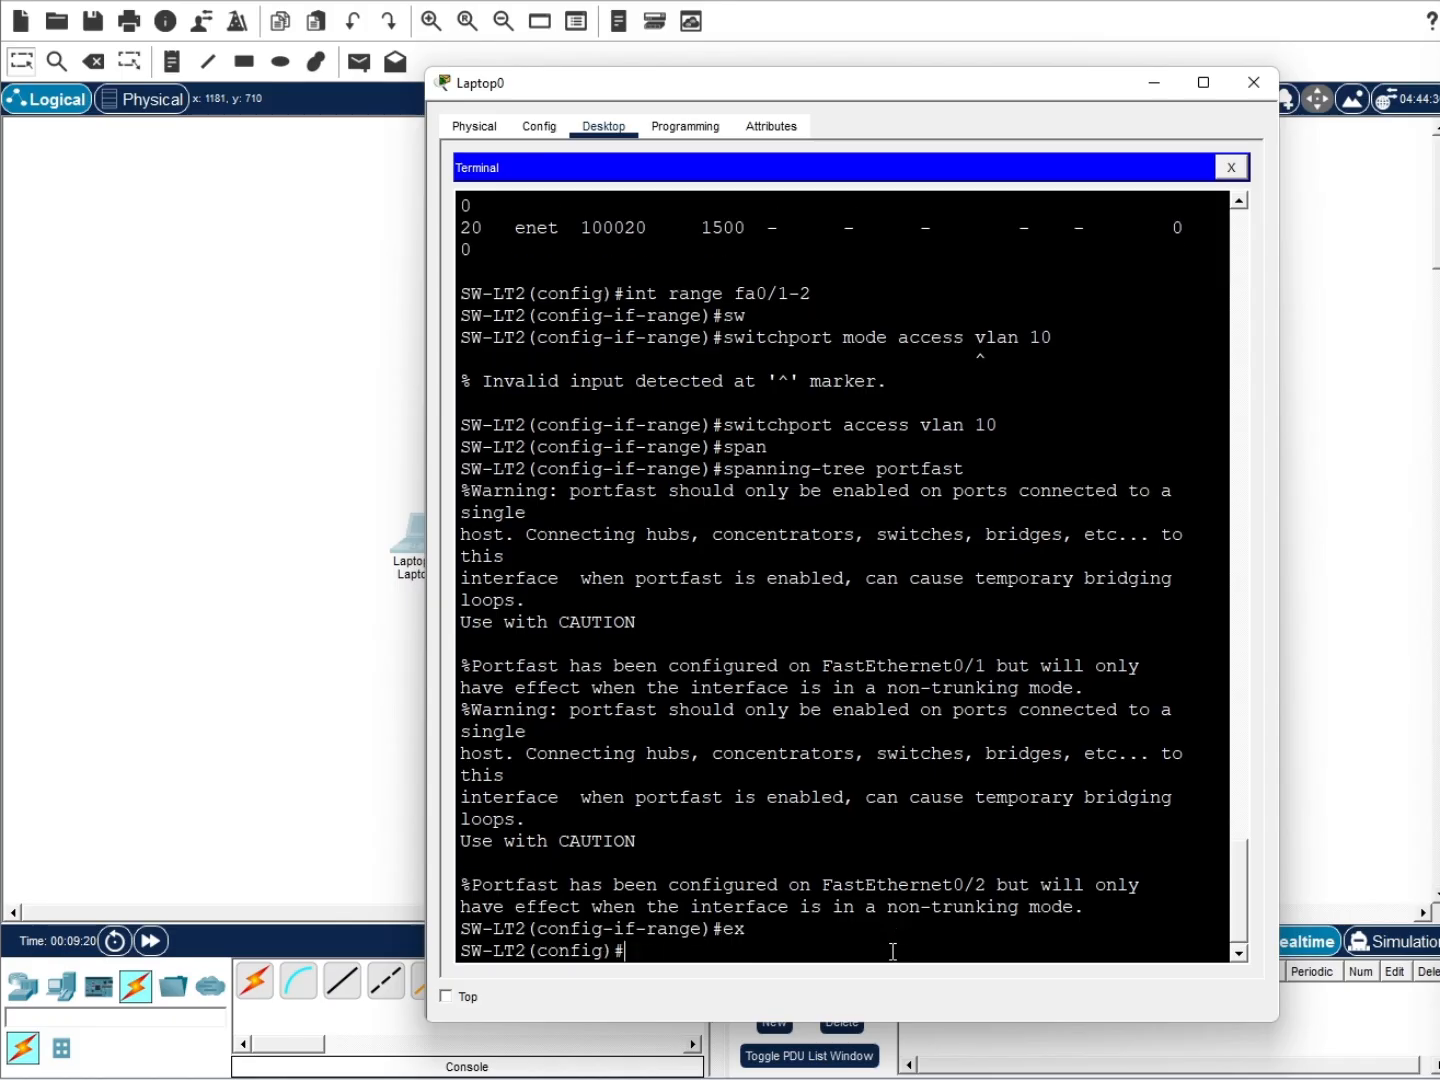
{"action": "type", "text": "int range fa0/3-4"}
{"action": "key", "text": "Return"}
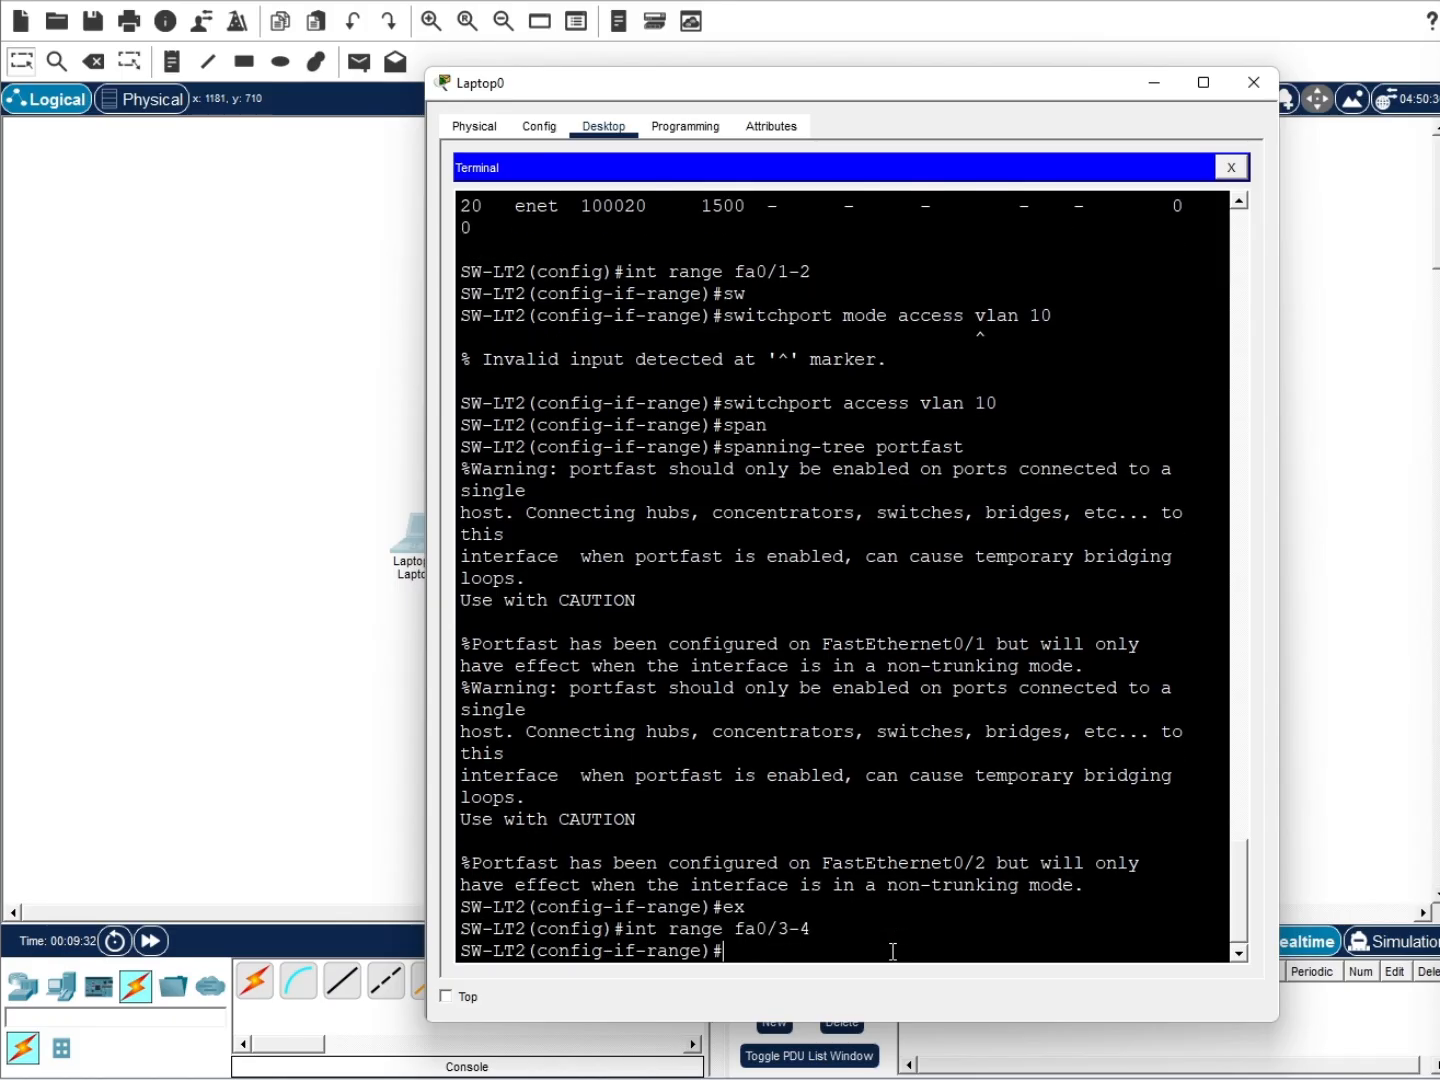
Review the terminal history, then assign Fa0/3–4 to access VLAN 20
{"action": "scroll", "coordinate": [791, 457], "scroll_direction": "up", "scroll_amount": 15}
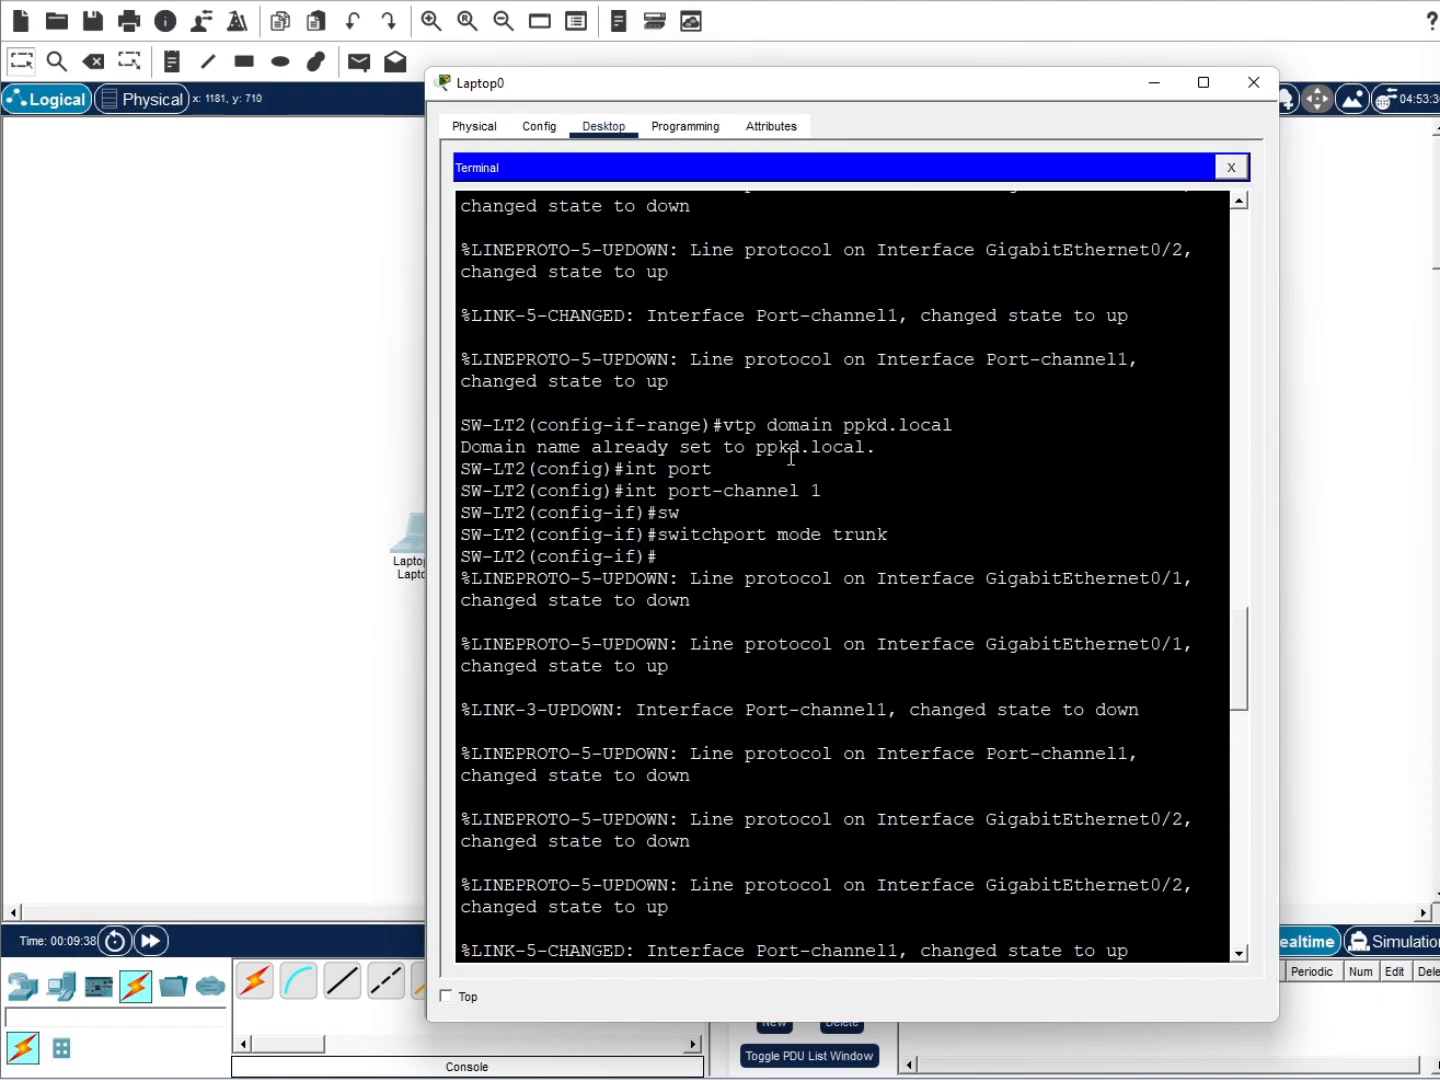
{"action": "scroll", "coordinate": [791, 455], "scroll_direction": "up", "scroll_amount": 10}
{"action": "scroll", "coordinate": [869, 492], "scroll_direction": "down", "scroll_amount": 20}
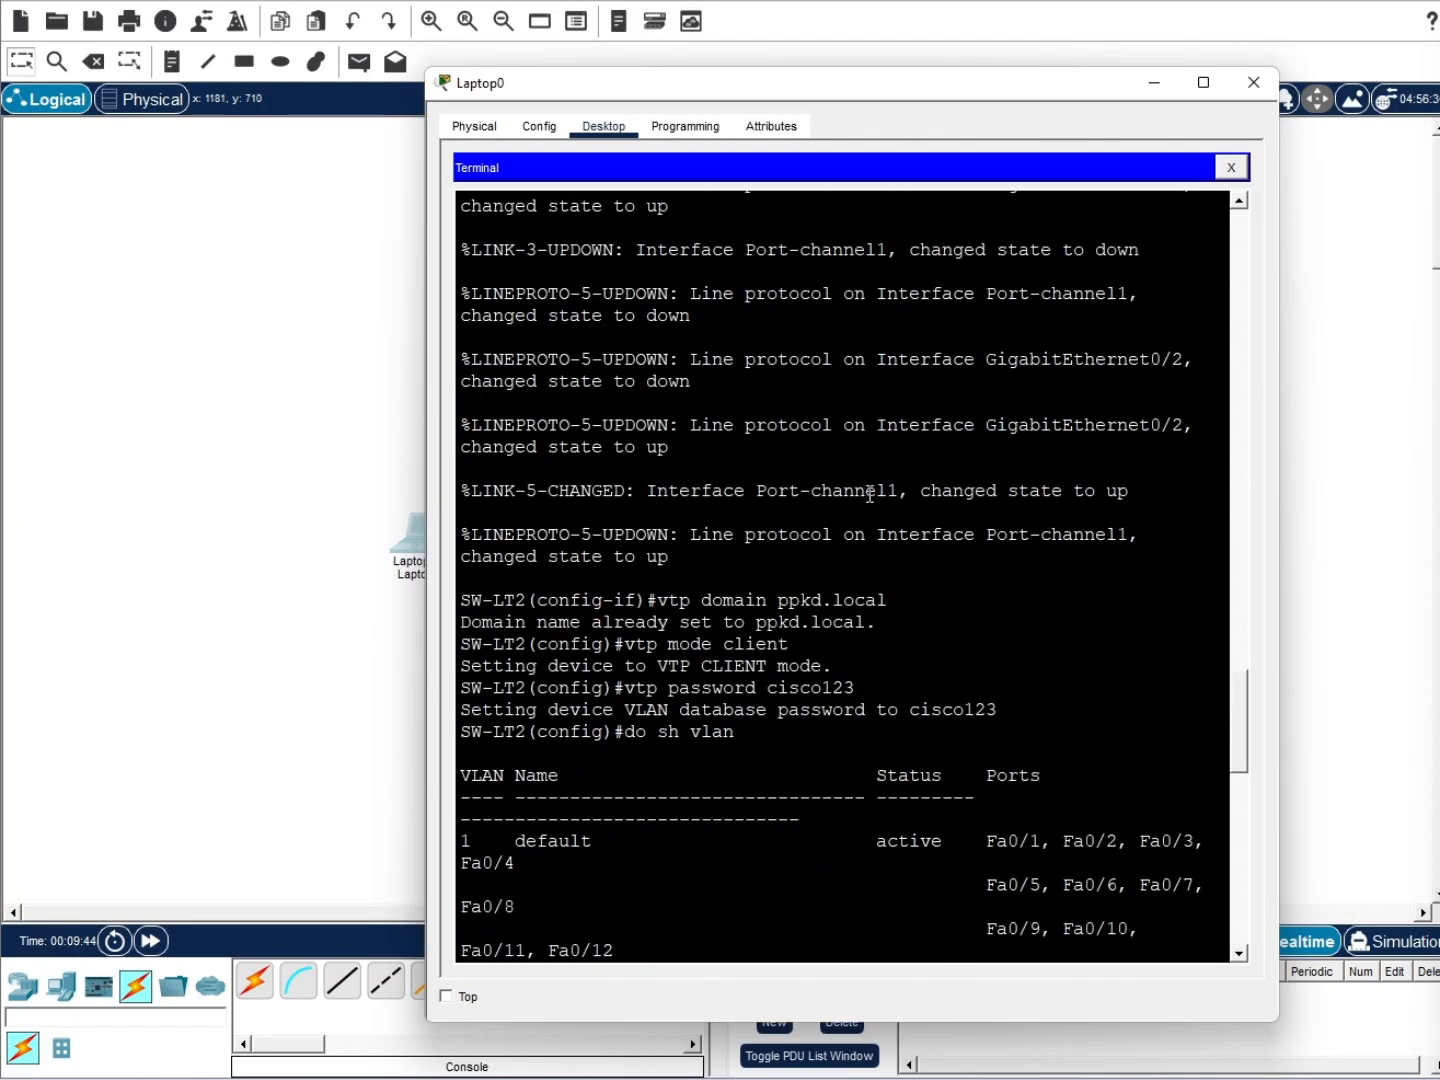
{"action": "scroll", "coordinate": [870, 493], "scroll_direction": "up", "scroll_amount": 4}
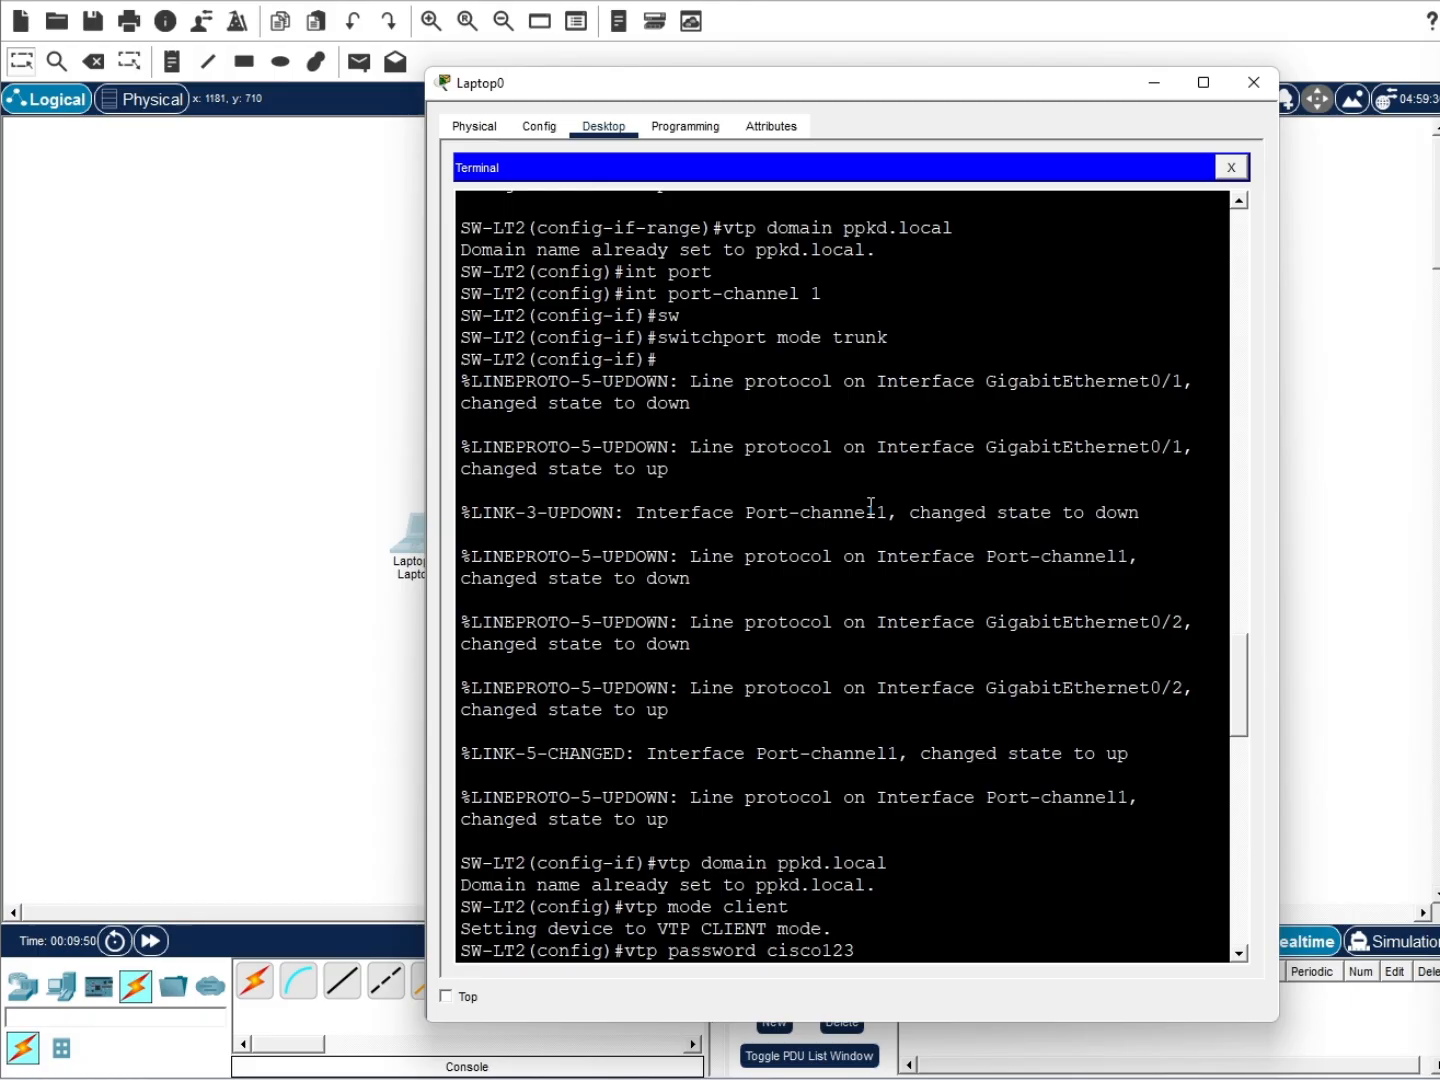
{"action": "scroll", "coordinate": [870, 505], "scroll_direction": "down", "scroll_amount": 1}
{"action": "scroll", "coordinate": [871, 505], "scroll_direction": "up", "scroll_amount": 8}
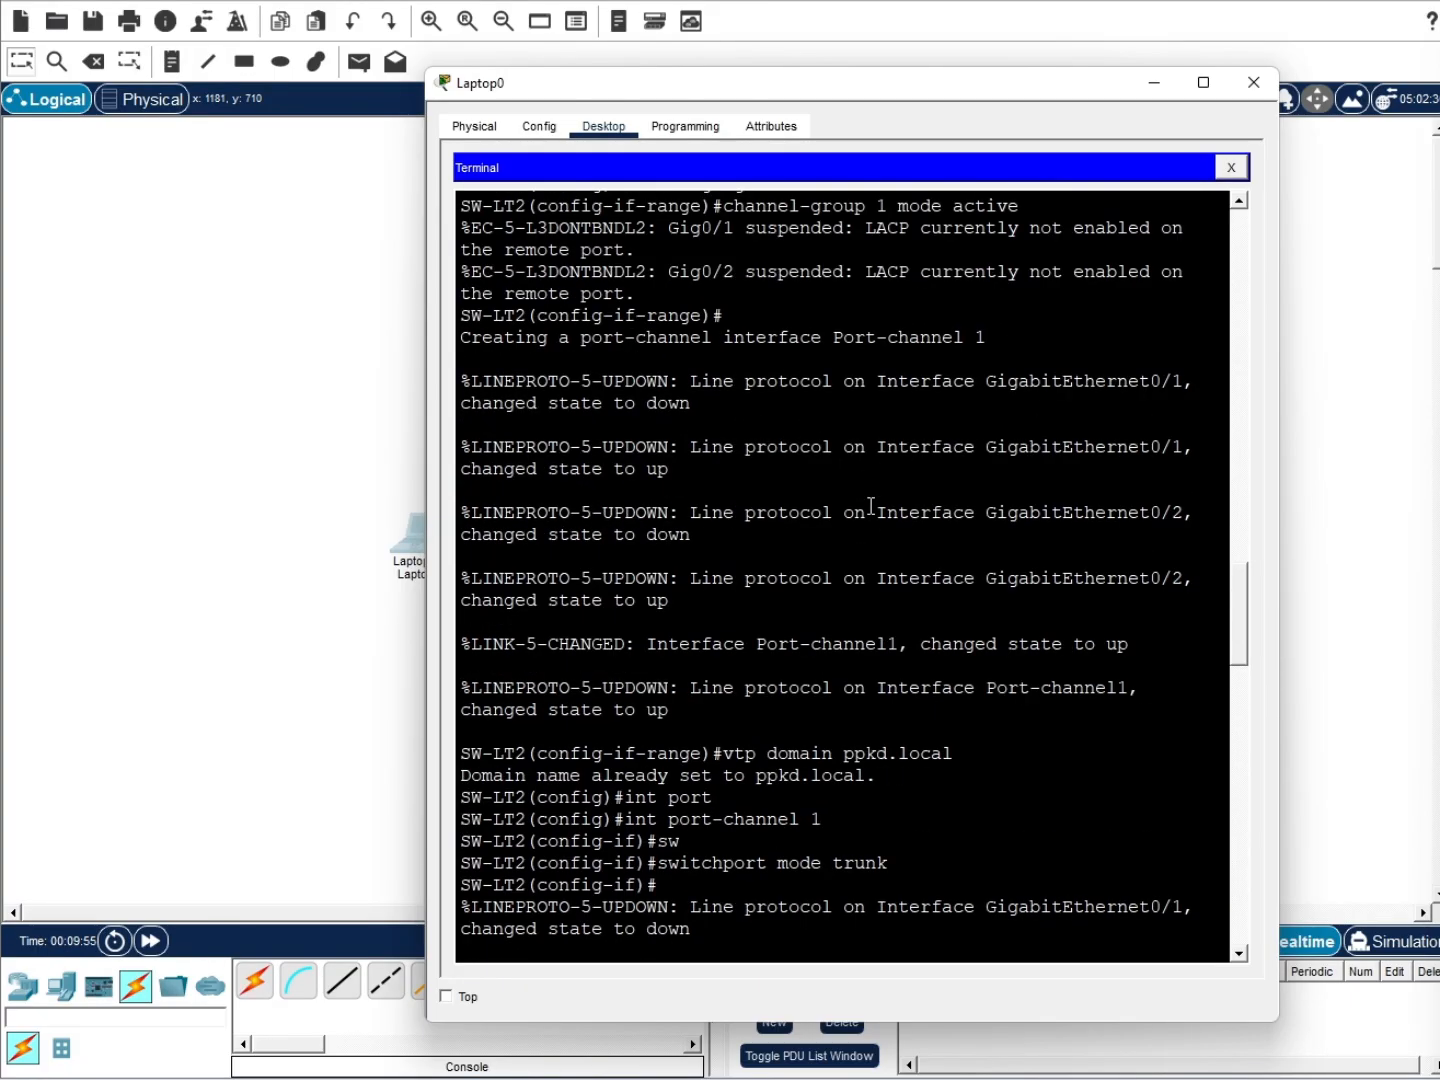
{"action": "scroll", "coordinate": [871, 508], "scroll_direction": "up", "scroll_amount": 1}
{"action": "scroll", "coordinate": [871, 510], "scroll_direction": "down", "scroll_amount": 16}
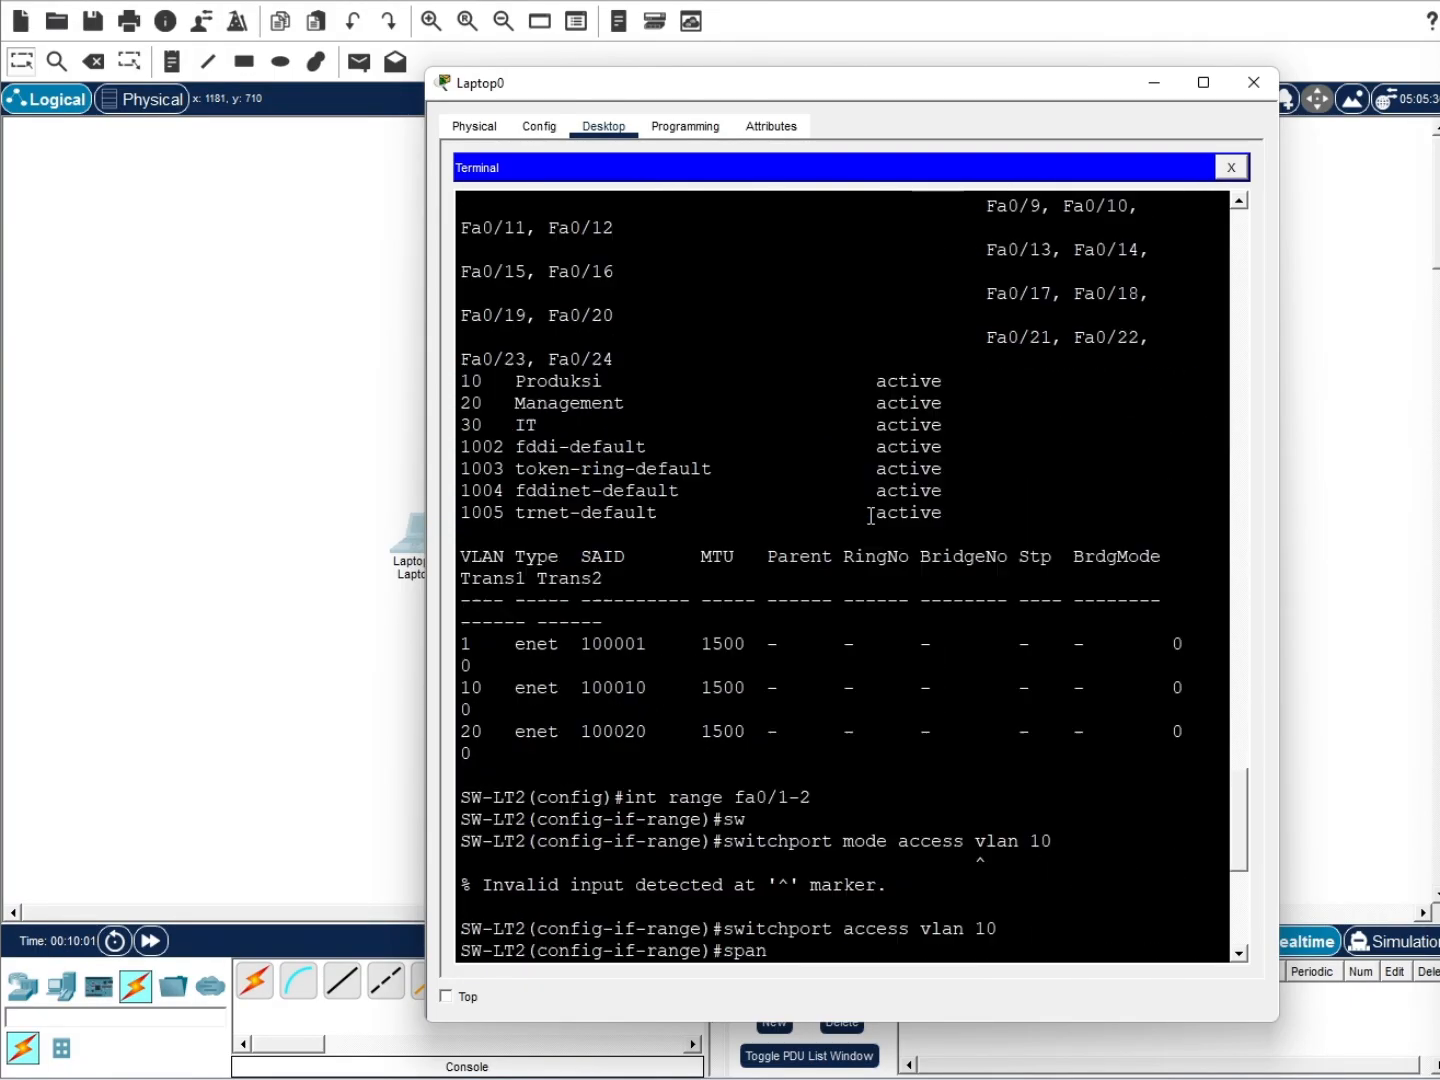
{"action": "scroll", "coordinate": [871, 515], "scroll_direction": "down", "scroll_amount": 8}
{"action": "type", "text": "switchport "}
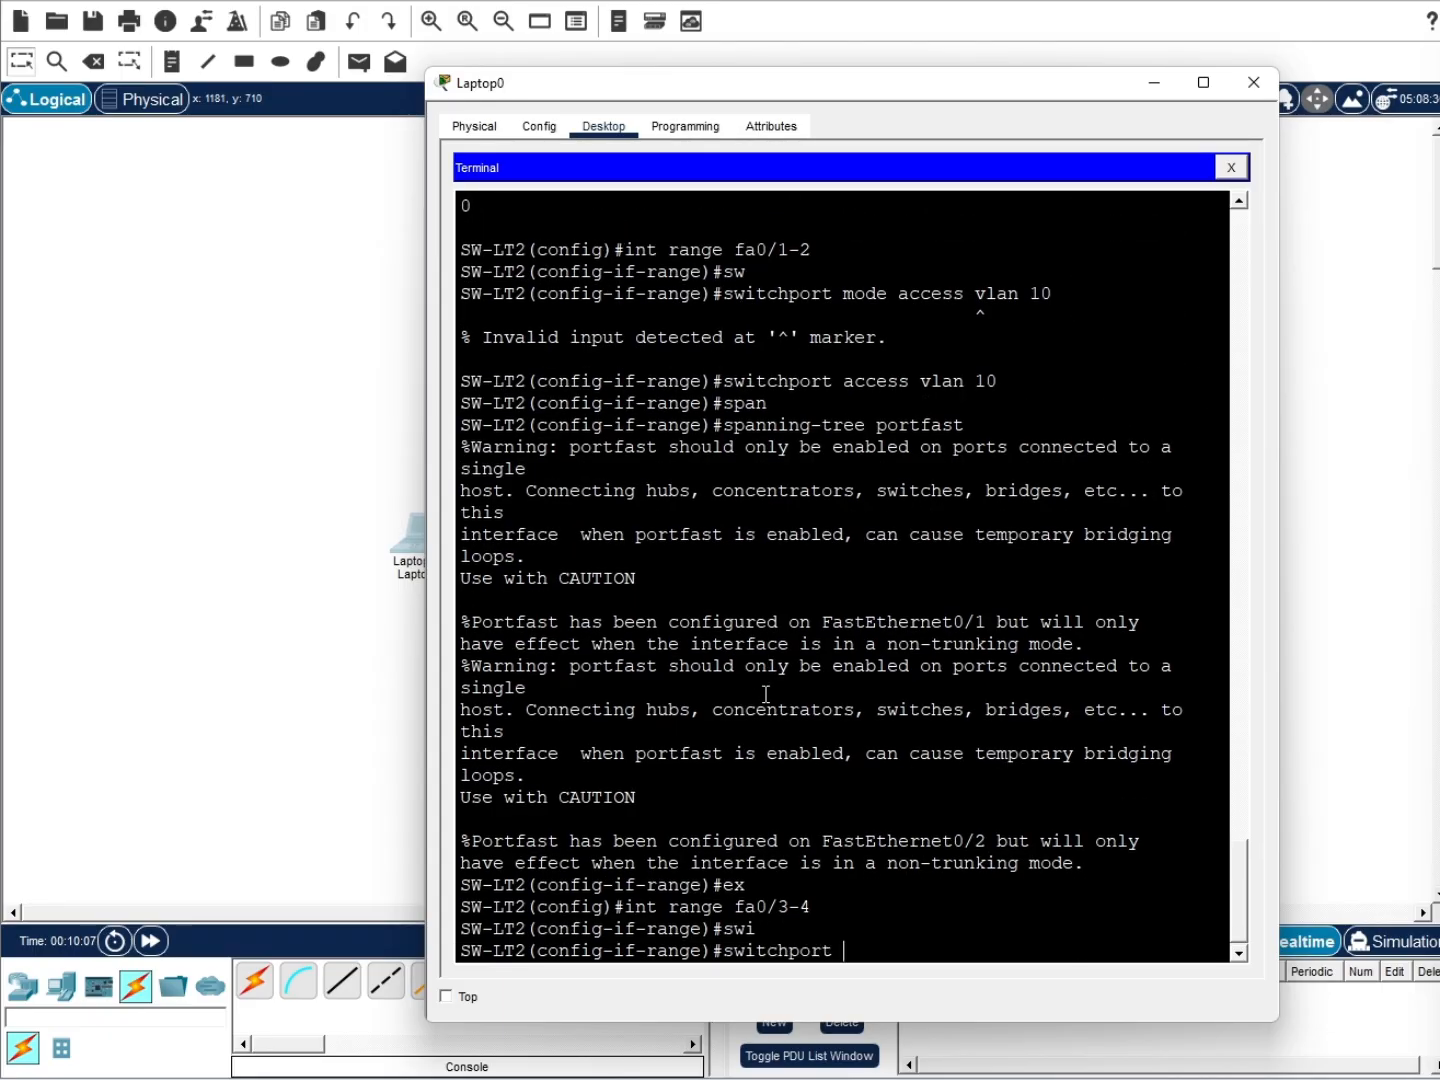
{"action": "type", "text": "access vlan 20"}
{"action": "key", "text": "Return"}
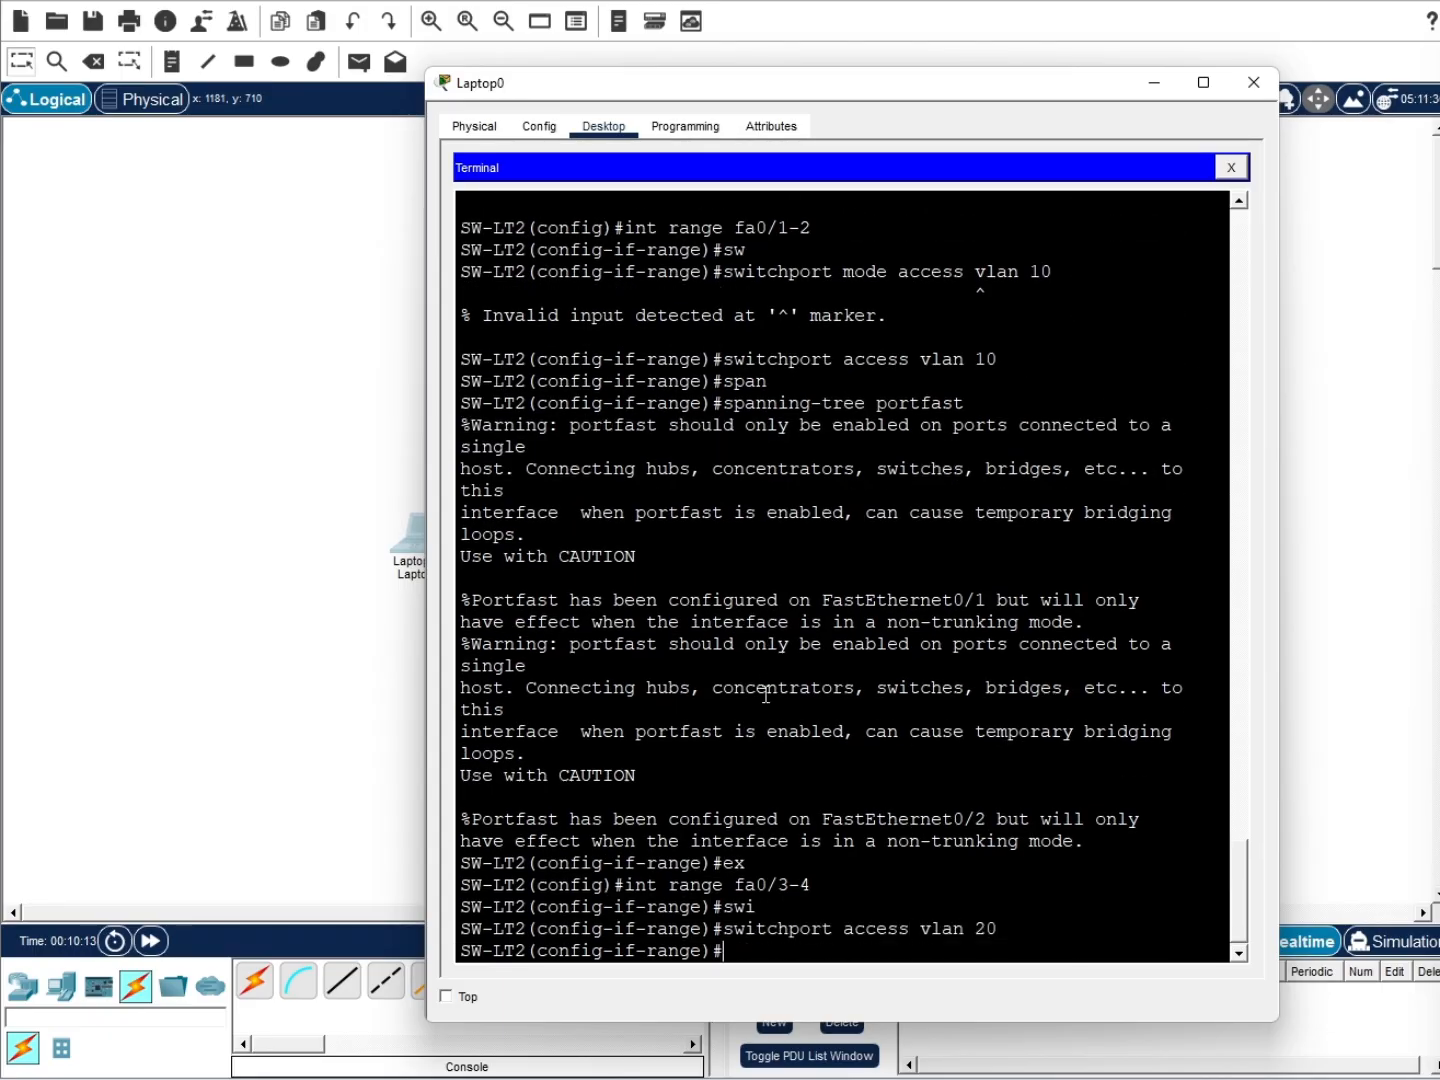
Enter the spanning-tree portfast command for Fa0/3–4
{"action": "type", "text": "spanning tree"}
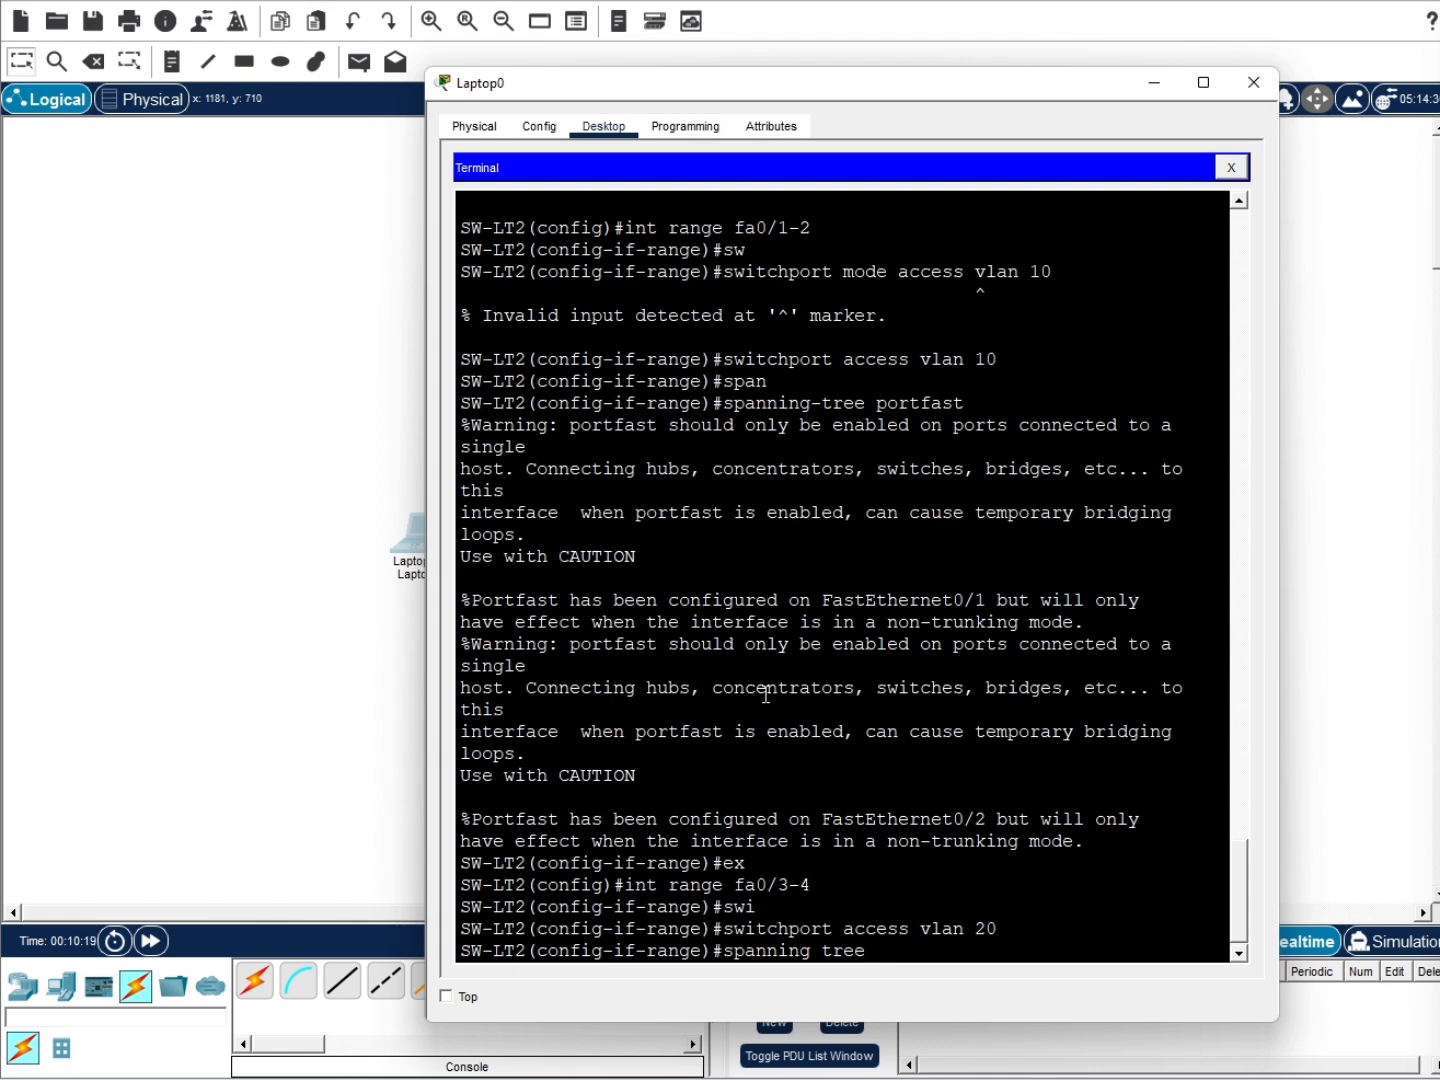
{"action": "key", "text": "BackSpace"}
{"action": "key", "text": "BackSpace"}
{"action": "key", "text": "BackSpace"}
{"action": "key", "text": "BackSpace"}
{"action": "key", "text": "BackSpace"}
{"action": "key", "text": "BackSpace"}
{"action": "key", "text": "BackSpace"}
{"action": "key", "text": "Tab"}
{"action": "type", "text": "portfast"}
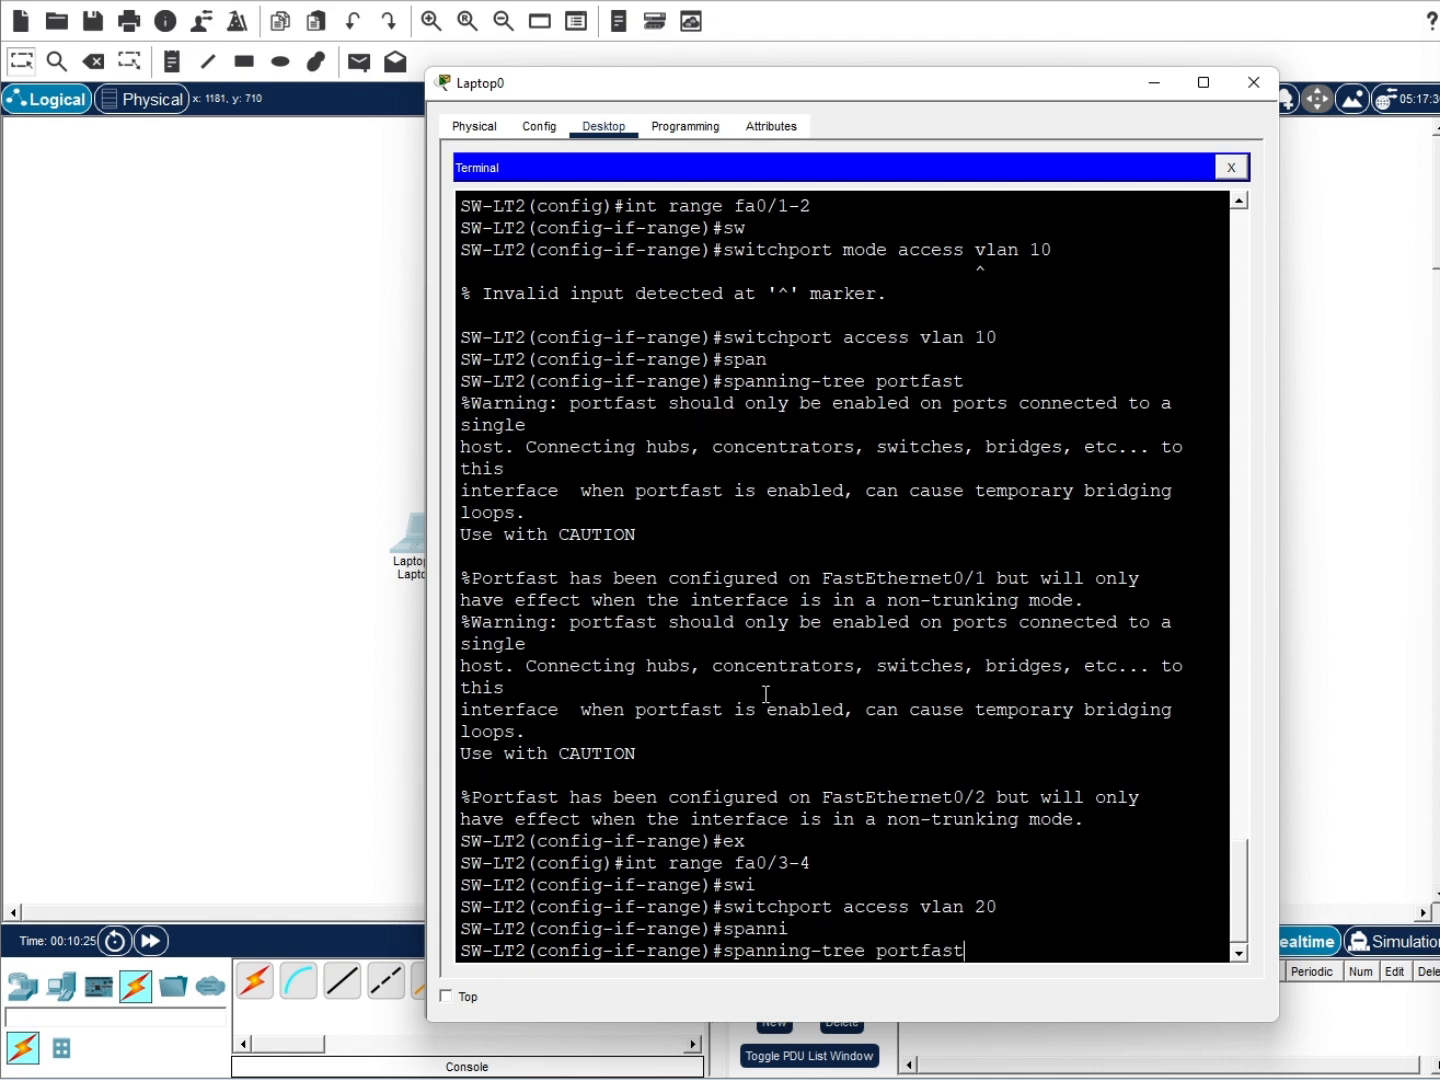
{"action": "left_click", "coordinate": [978, 950]}
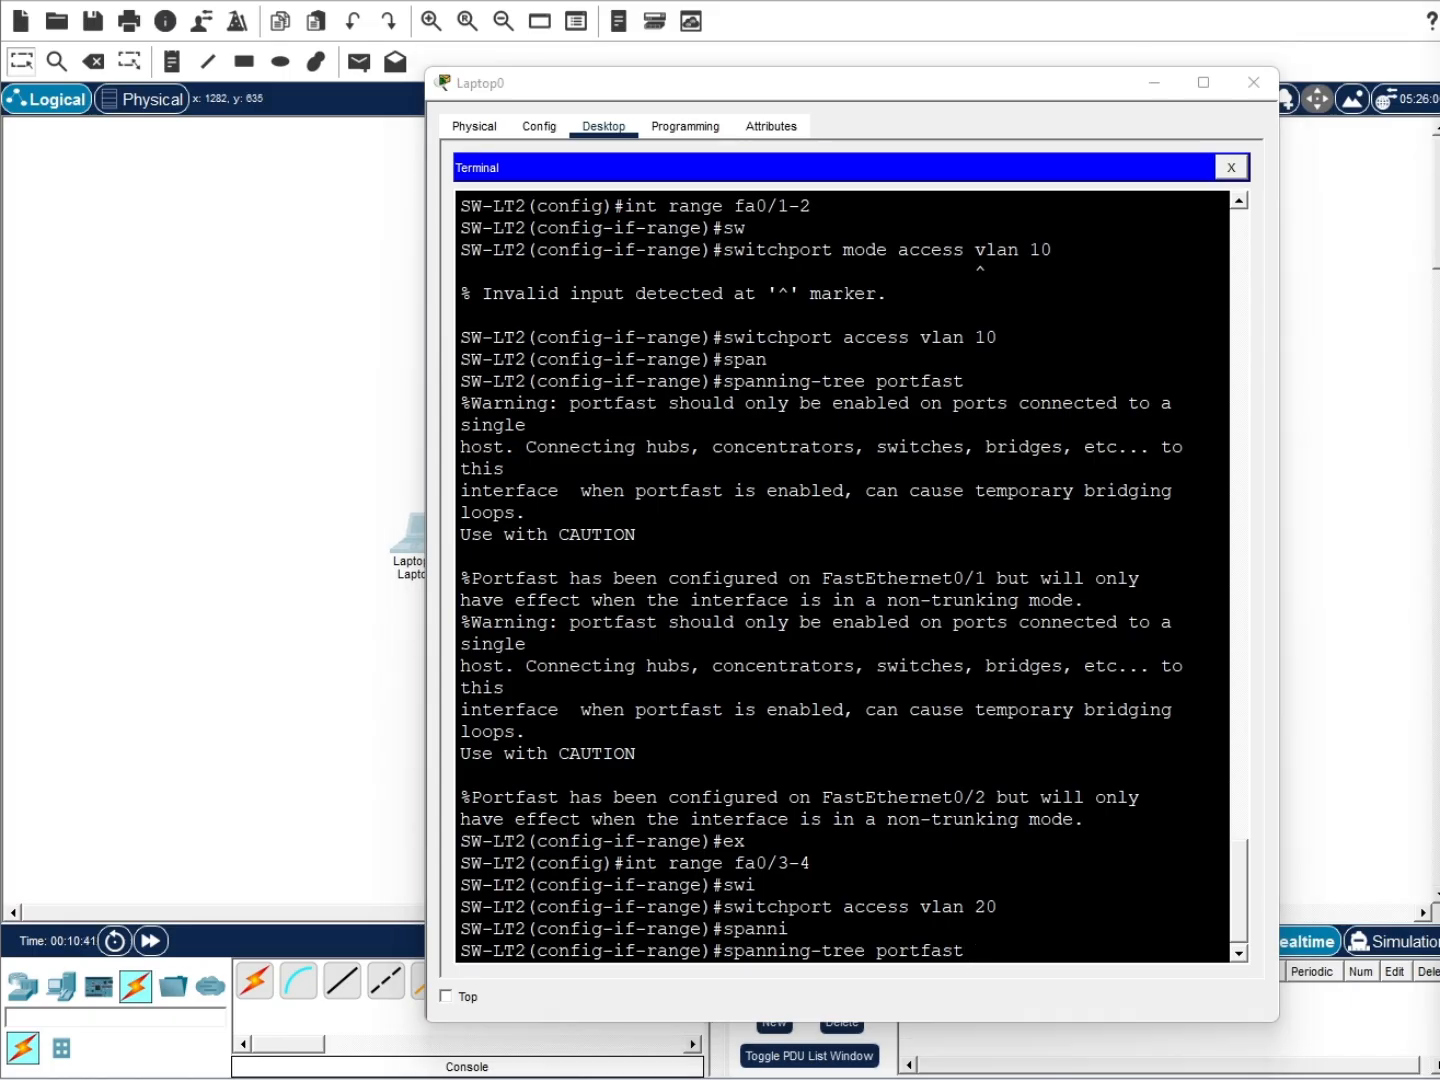
Switch SW-LT2's interface selection from range Fa0/3-4 to port Fa0/23
{"action": "left_click", "coordinate": [1118, 946]}
{"action": "key", "text": "Return"}
{"action": "type", "text": "int range fa0/3-4"}
{"action": "key", "text": "BackSpace"}
{"action": "key", "text": "BackSpace"}
{"action": "key", "text": "BackSpace"}
{"action": "key", "text": "BackSpace"}
{"action": "key", "text": "BackSpace"}
{"action": "key", "text": "BackSpace"}
{"action": "key", "text": "BackSpace"}
{"action": "key", "text": "BackSpace"}
{"action": "key", "text": "BackSpace"}
{"action": "key", "text": "BackSpace"}
{"action": "key", "text": "BackSpace"}
{"action": "key", "text": "BackSpace"}
{"action": "key", "text": "BackSpace"}
{"action": "type", "text": "fa0/23"}
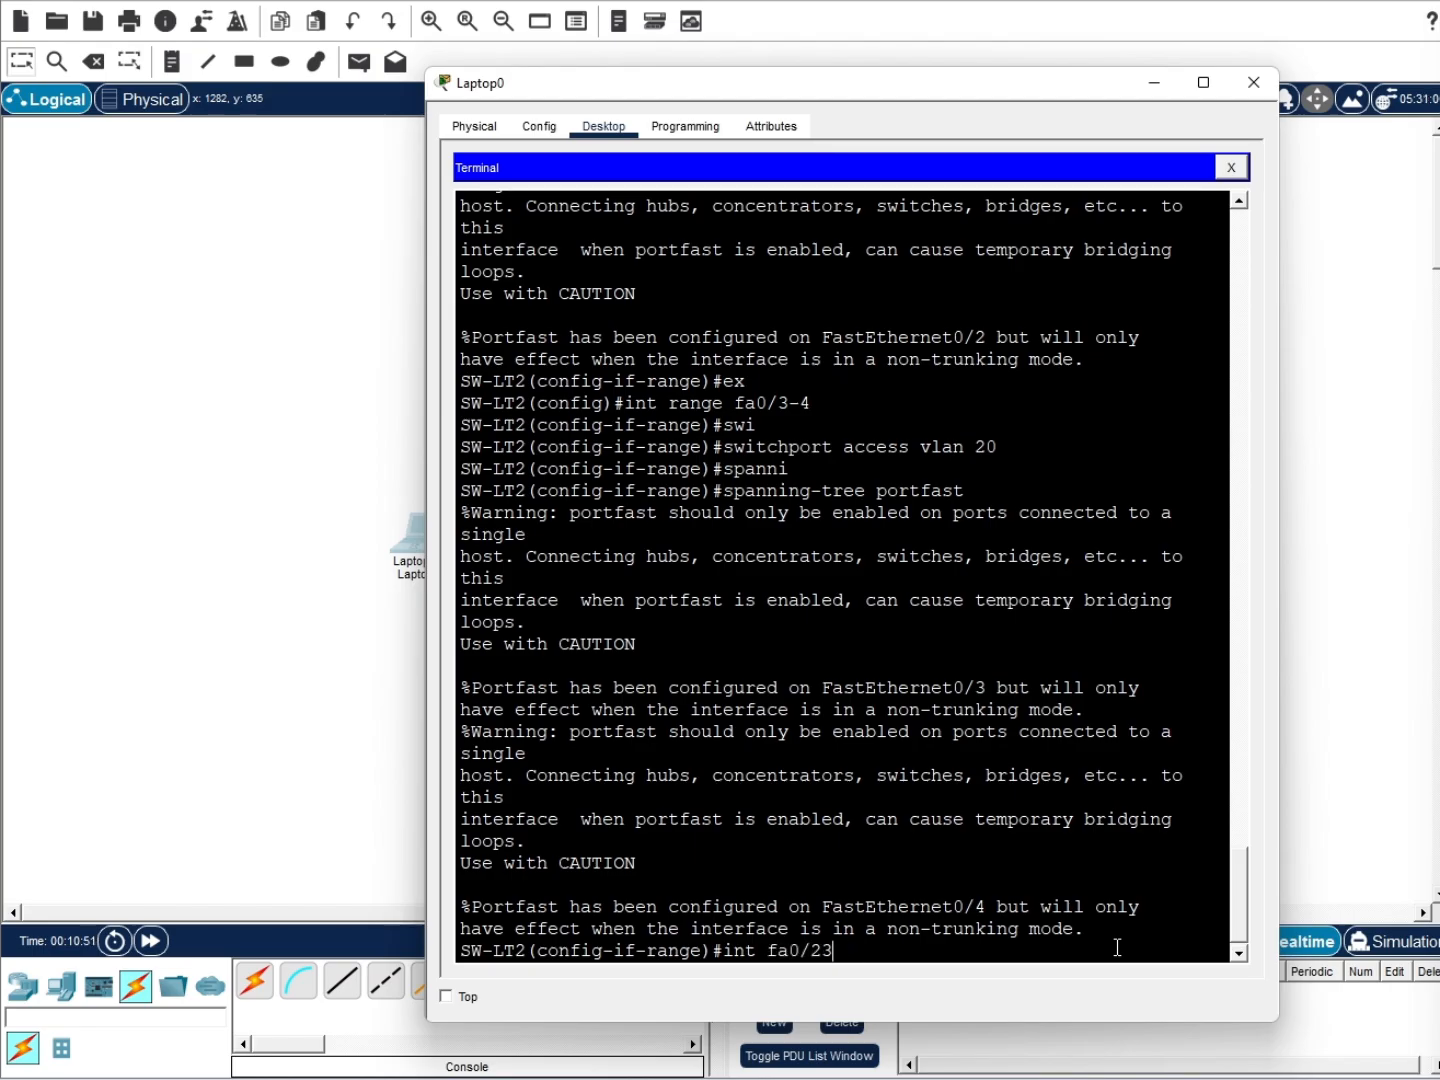
{"action": "key", "text": "Return"}
Assign Fa0/23 to access VLAN 30 and enable spanning-tree PortFast on it
{"action": "type", "text": "sw"}
{"action": "key", "text": "Tab"}
{"action": "type", "text": "access v;"}
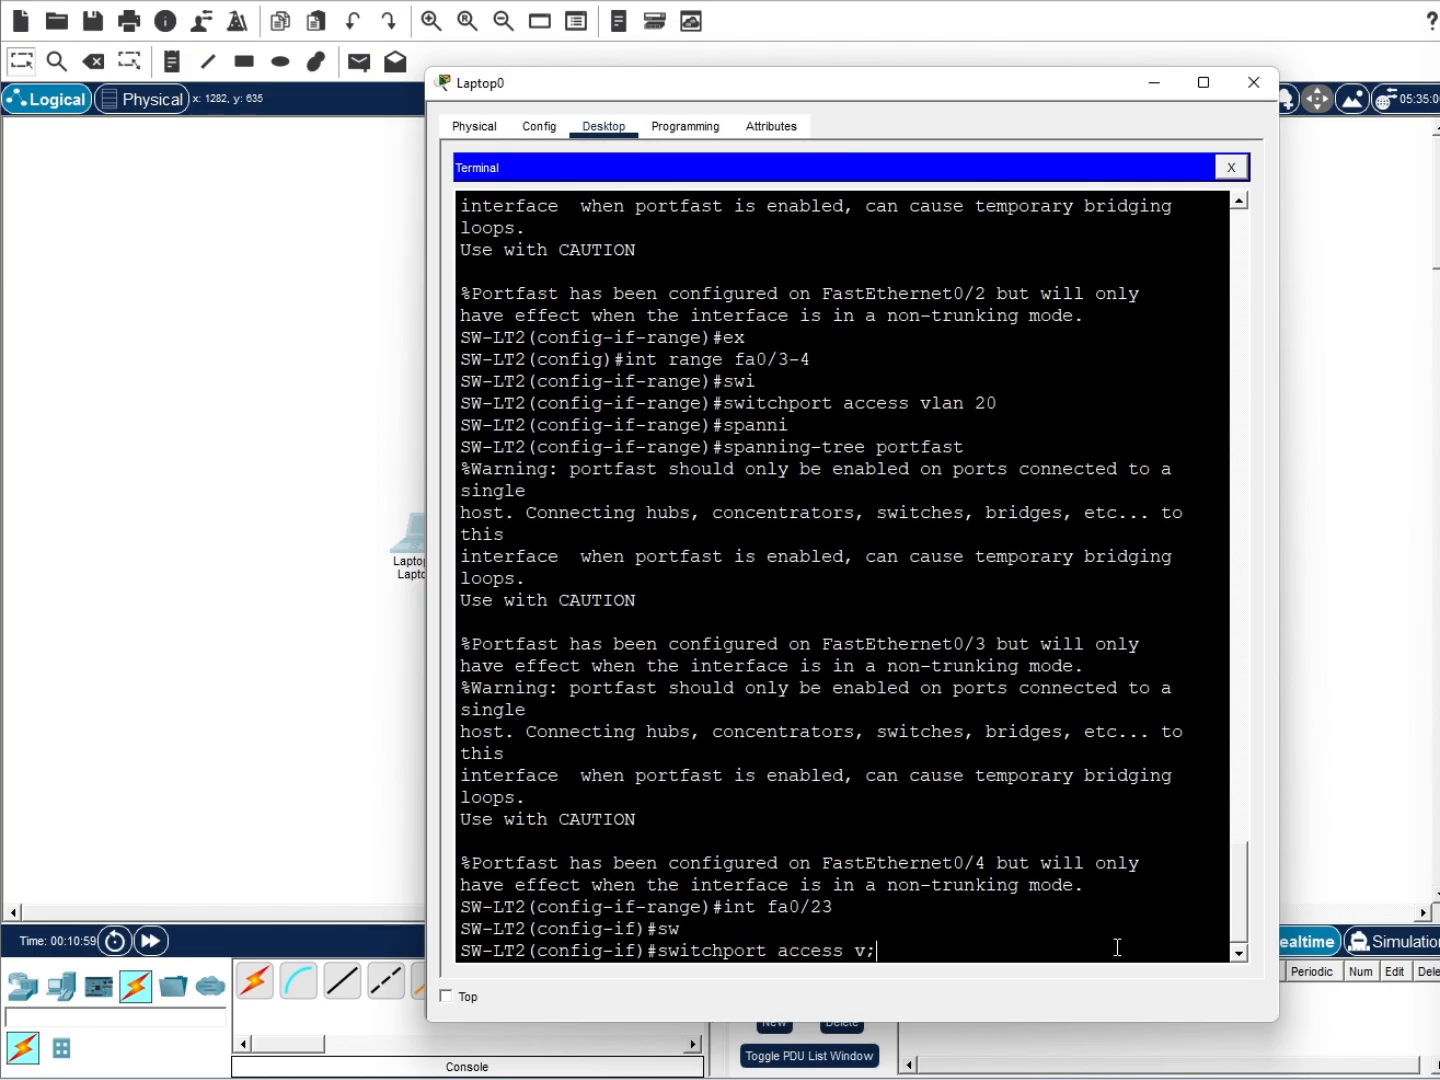
{"action": "key", "text": "BackSpace"}
{"action": "type", "text": "lan30"}
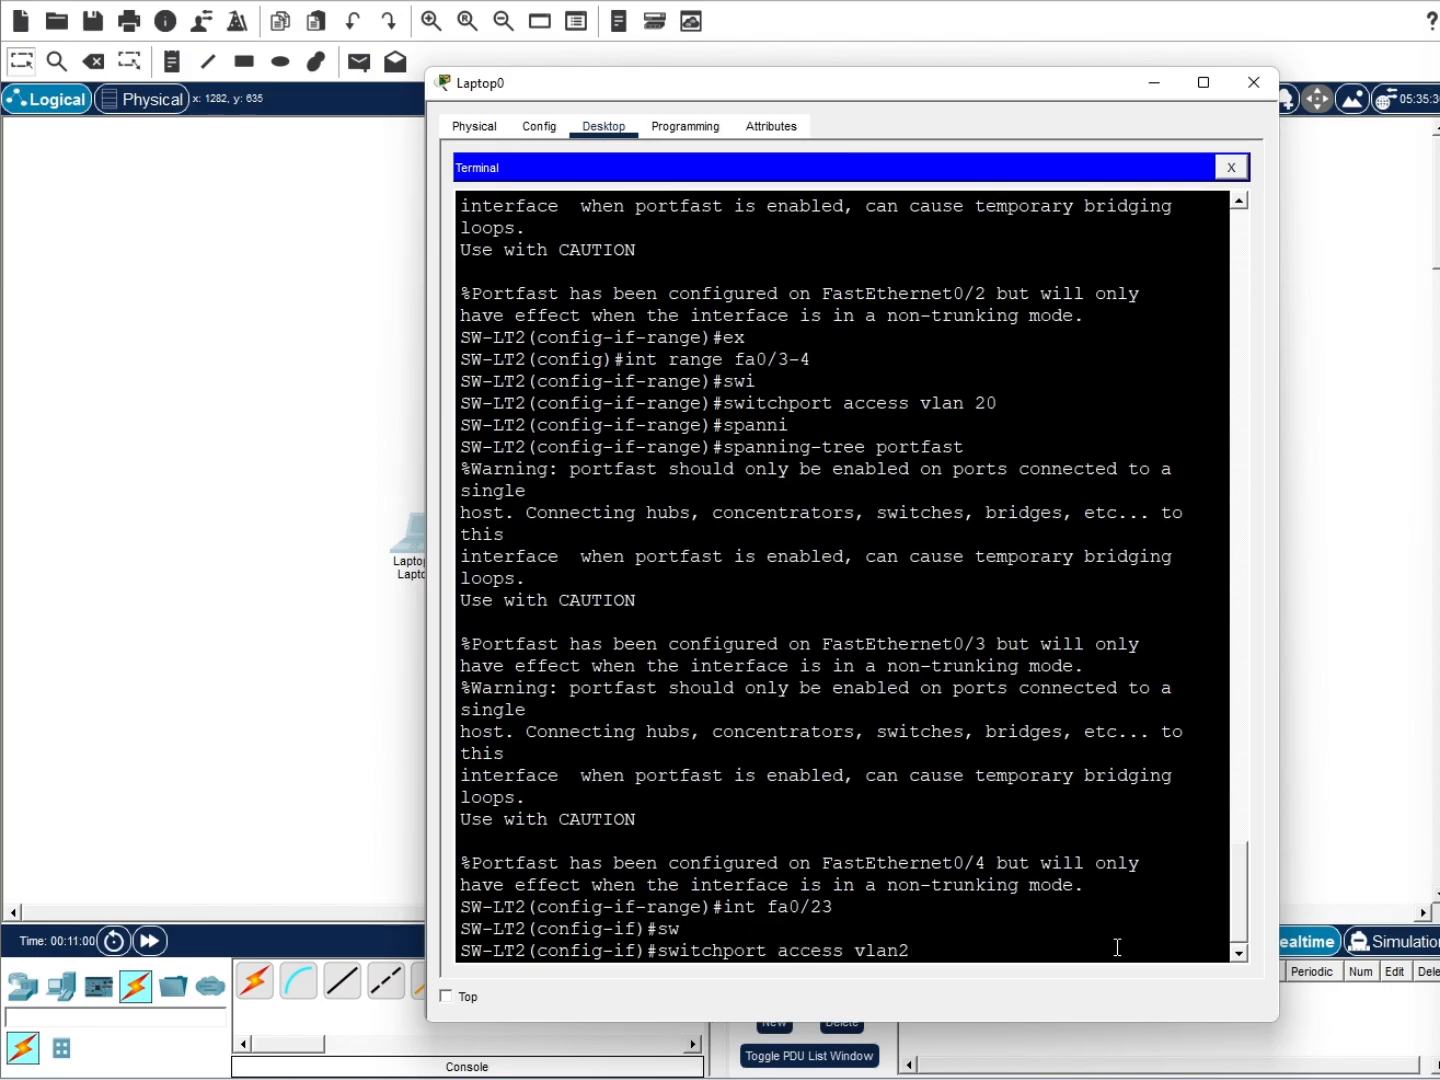
{"action": "key", "text": "Return"}
{"action": "type", "text": "span"}
{"action": "key", "text": "Tab"}
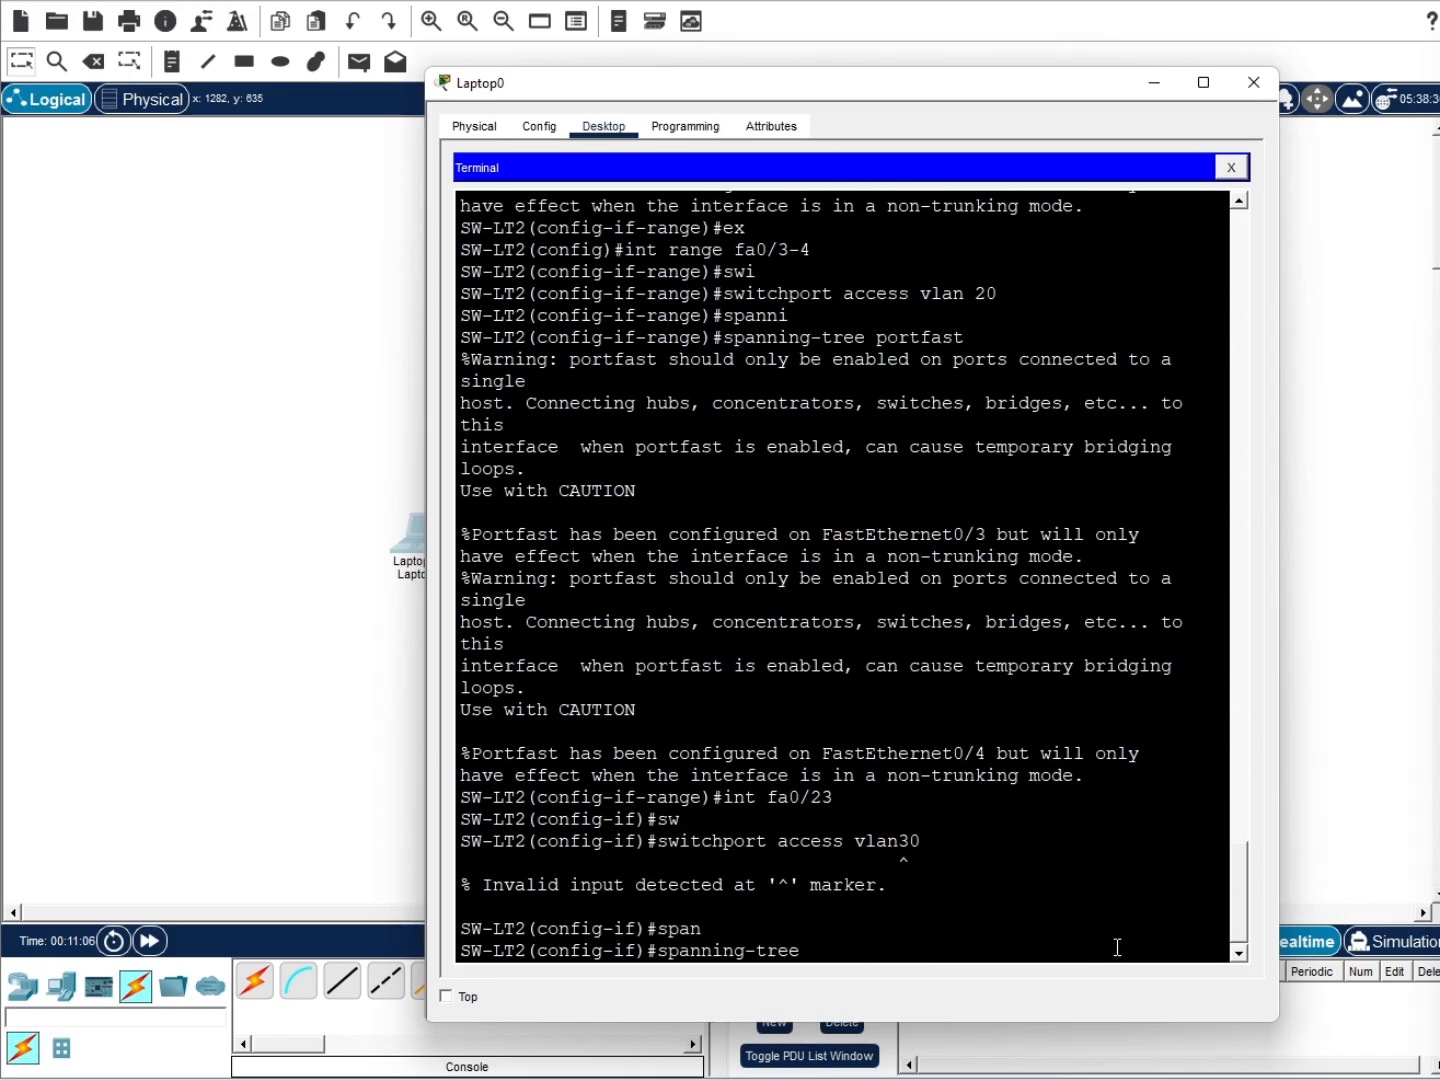
{"action": "type", "text": "portfas"}
{"action": "key", "text": "Tab"}
{"action": "key", "text": "Return"}
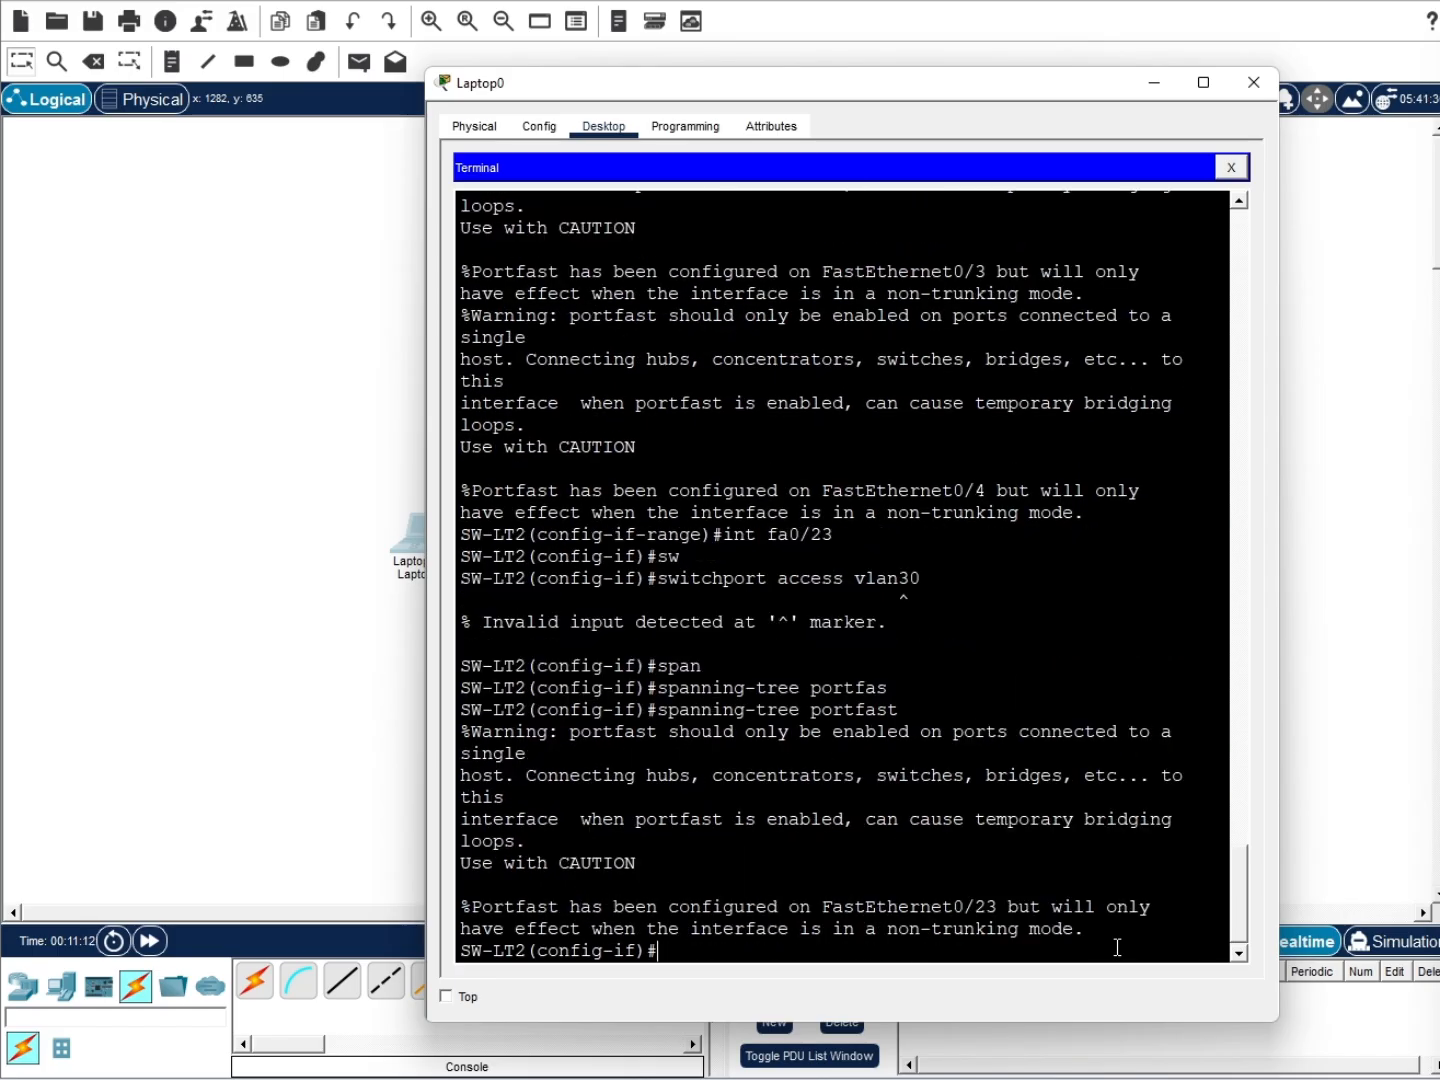
{"action": "key", "text": "Return"}
Try IP 172.16.30.2 255.255.255.0 and no shutdown on Fa0/23, then abandon a default-gateway entry
{"action": "type", "text": "ip add 172.16"}
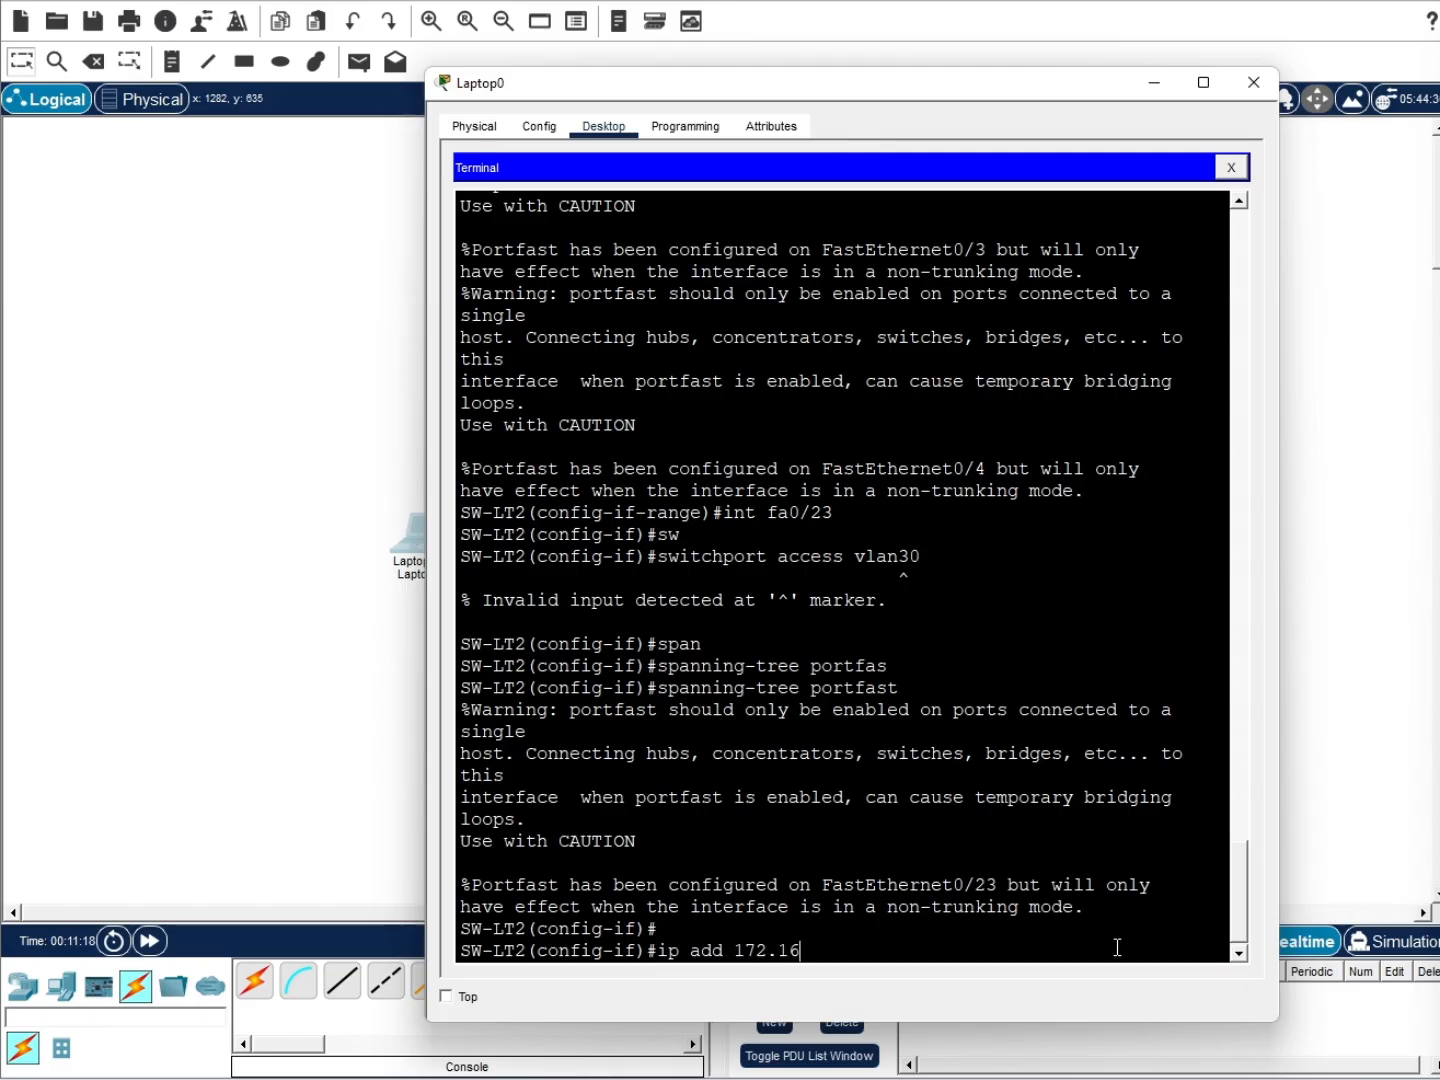
{"action": "type", "text": ".30.2 255.255.255.0"}
{"action": "key", "text": "Return"}
{"action": "type", "text": "no sh"}
{"action": "key", "text": "Return"}
{"action": "type", "text": "ex"}
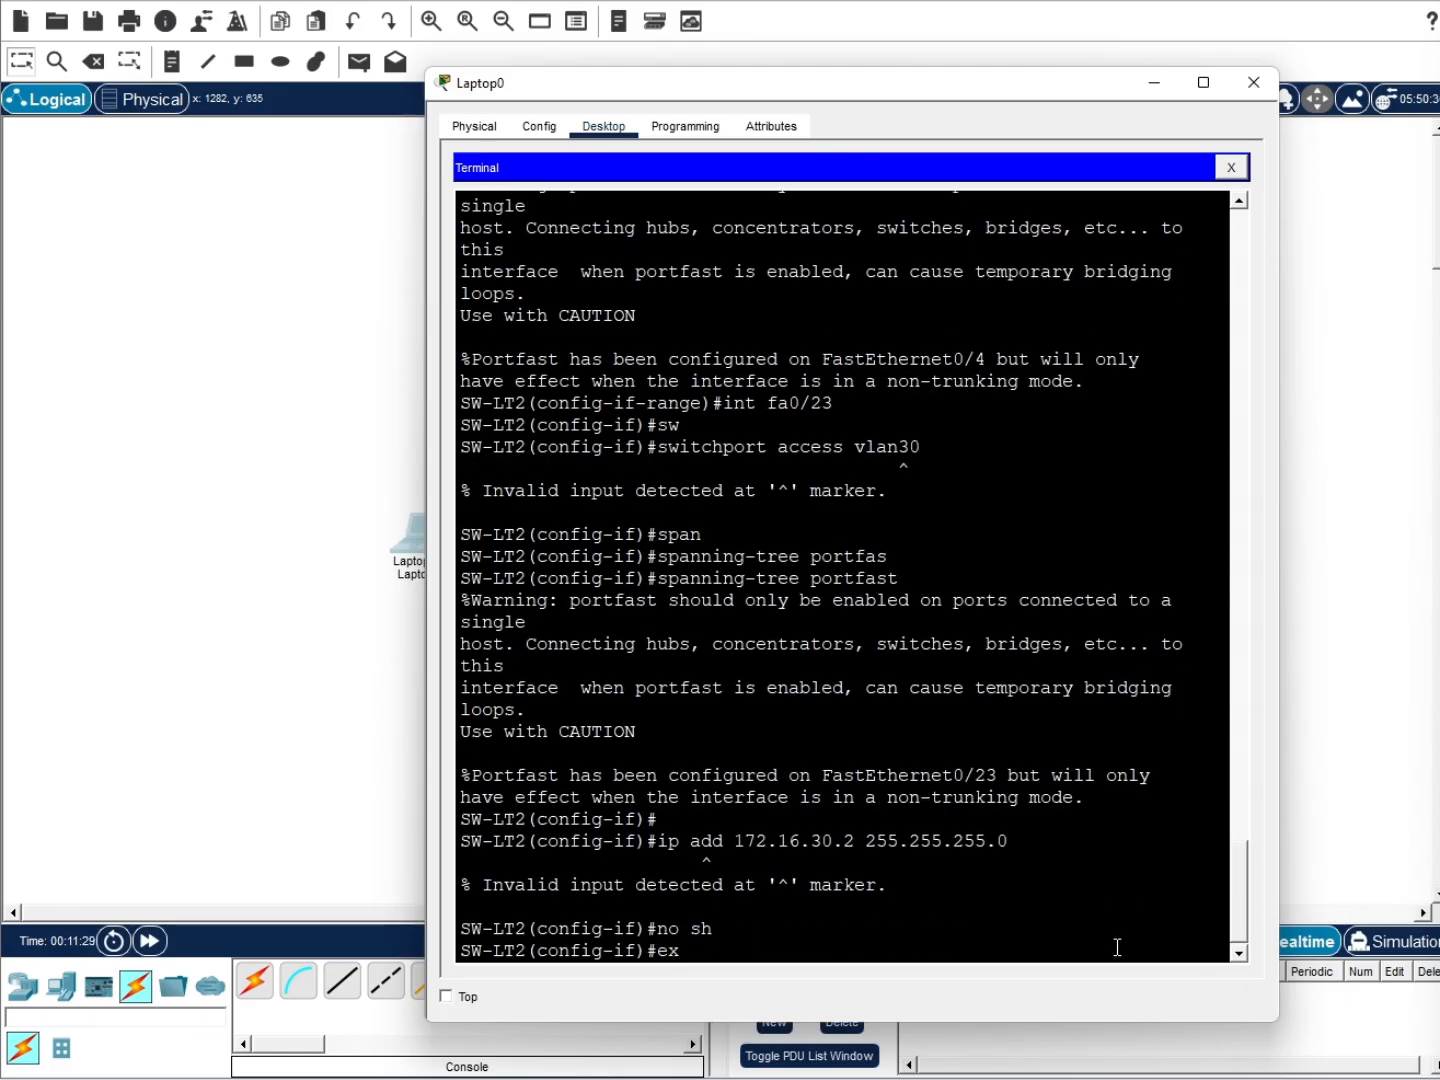
{"action": "key", "text": "Return"}
{"action": "type", "text": "ip defa"}
{"action": "key", "text": "Tab"}
{"action": "type", "text": "172"}
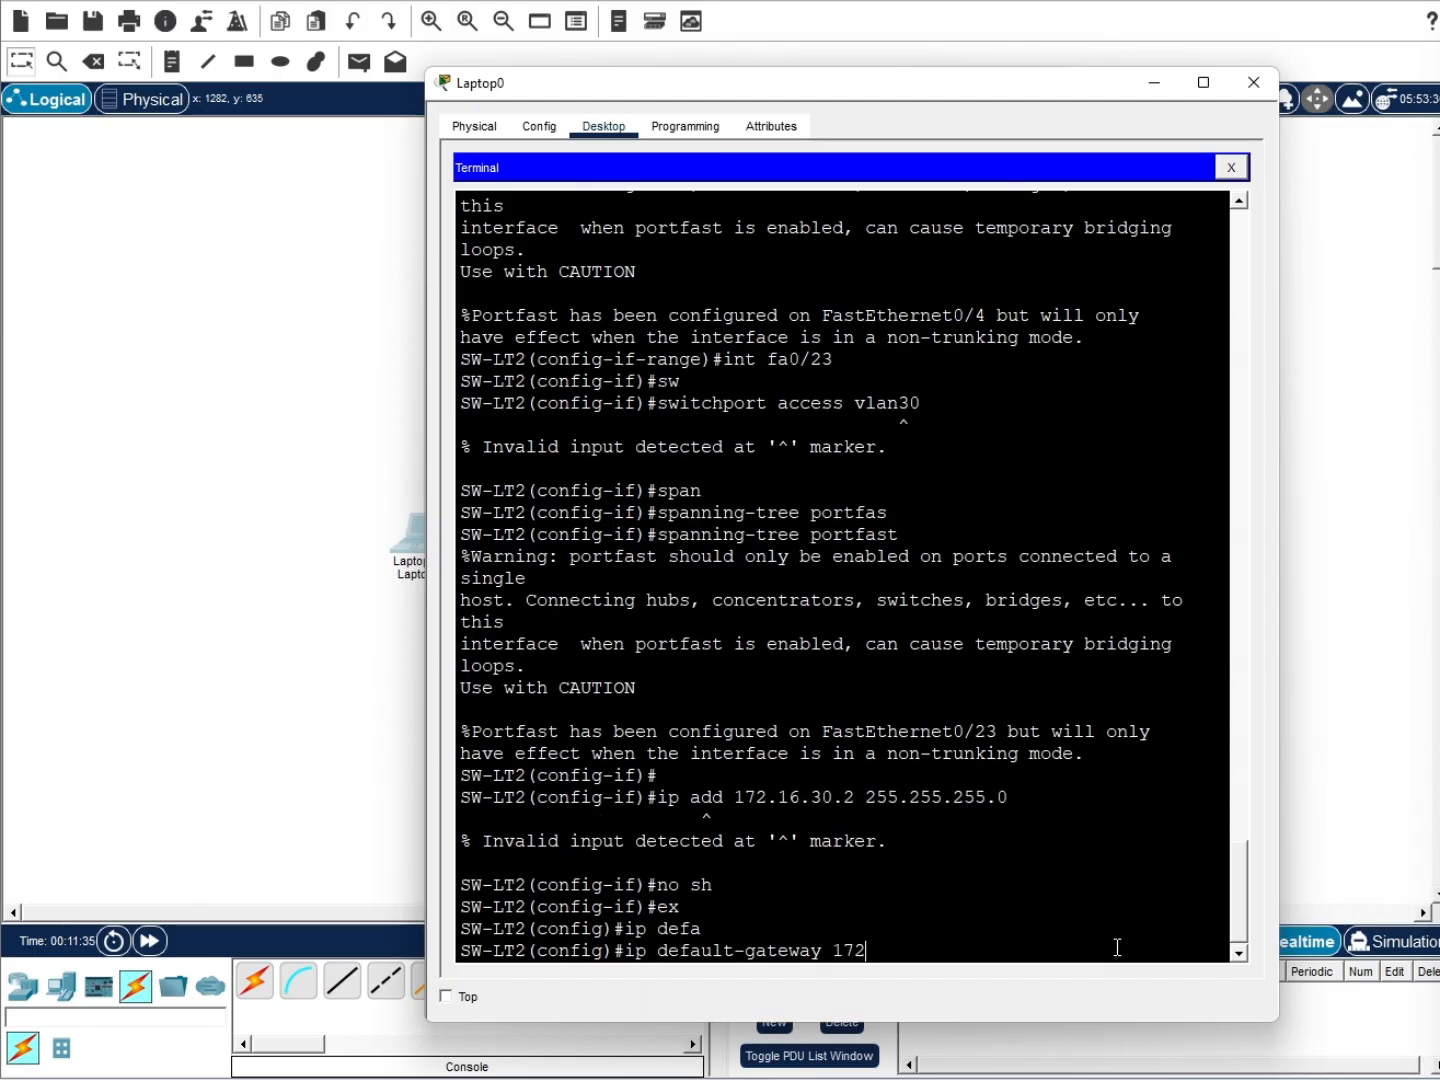
{"action": "type", "text": ".16.30"}
{"action": "key", "text": "BackSpace"}
{"action": "key", "text": "BackSpace"}
{"action": "key", "text": "BackSpace"}
{"action": "key", "text": "BackSpace"}
{"action": "key", "text": "BackSpace"}
{"action": "key", "text": "BackSpace"}
{"action": "key", "text": "BackSpace"}
{"action": "key", "text": "BackSpace"}
{"action": "key", "text": "BackSpace"}
{"action": "key", "text": "BackSpace"}
{"action": "key", "text": "BackSpace"}
{"action": "key", "text": "BackSpace"}
{"action": "key", "text": "BackSpace"}
{"action": "key", "text": "BackSpace"}
{"action": "key", "text": "BackSpace"}
{"action": "key", "text": "BackSpace"}
{"action": "key", "text": "BackSpace"}
{"action": "key", "text": "BackSpace"}
{"action": "key", "text": "BackSpace"}
{"action": "key", "text": "BackSpace"}
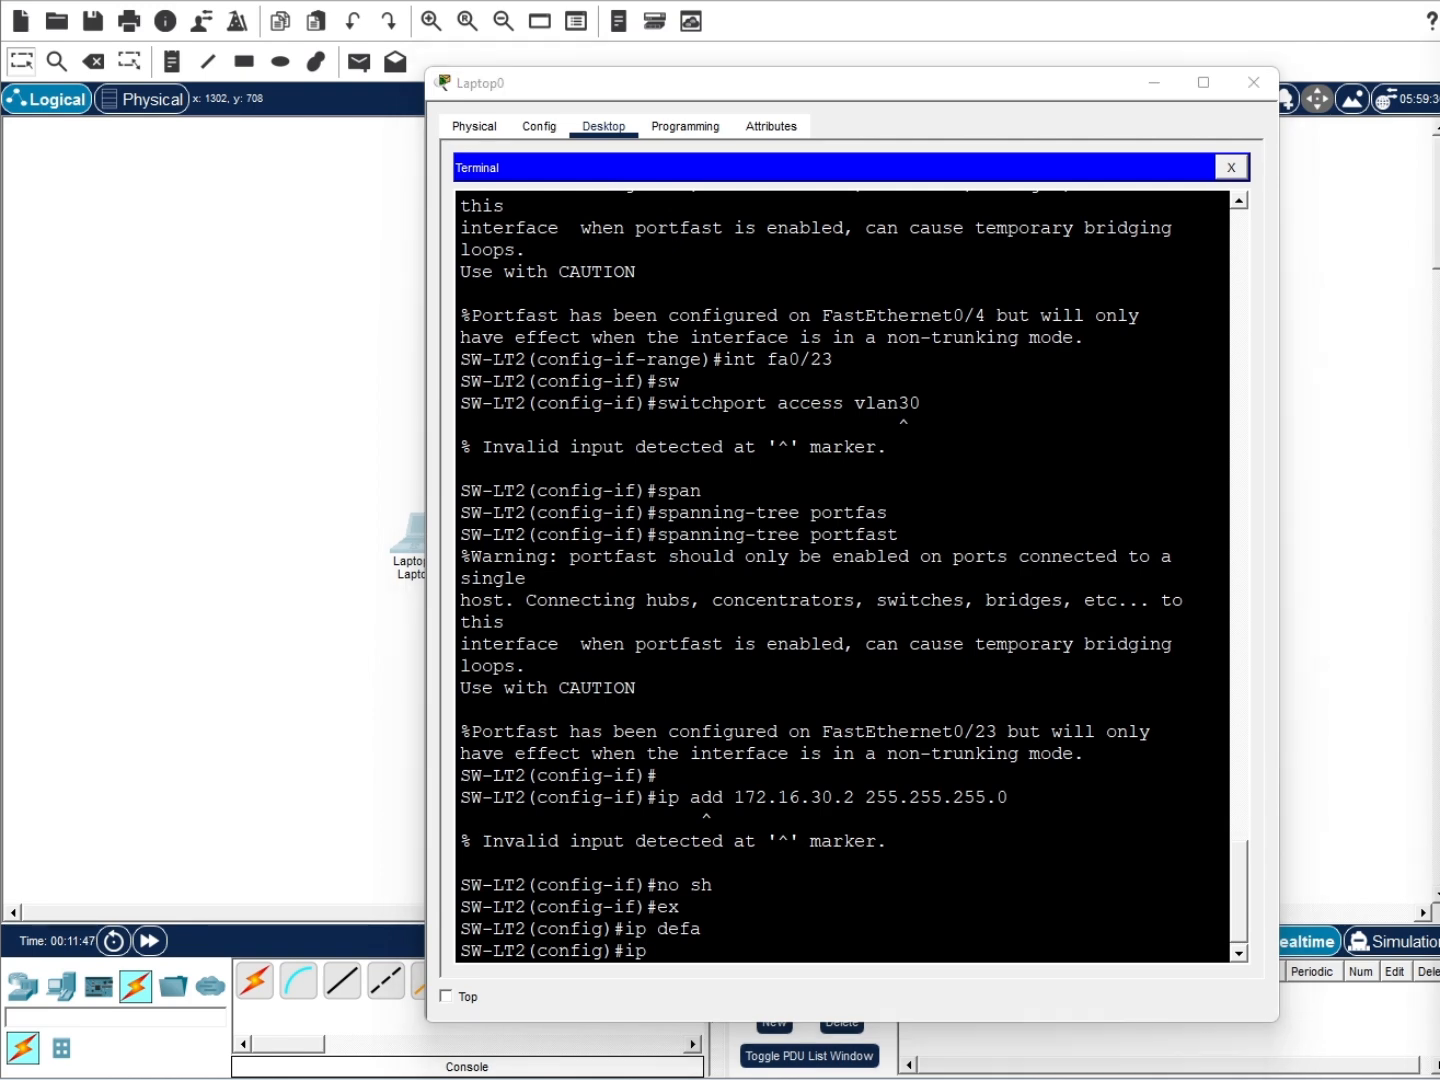
Re-enter interface configuration for port Fa0/23
{"action": "left_click", "coordinate": [946, 915]}
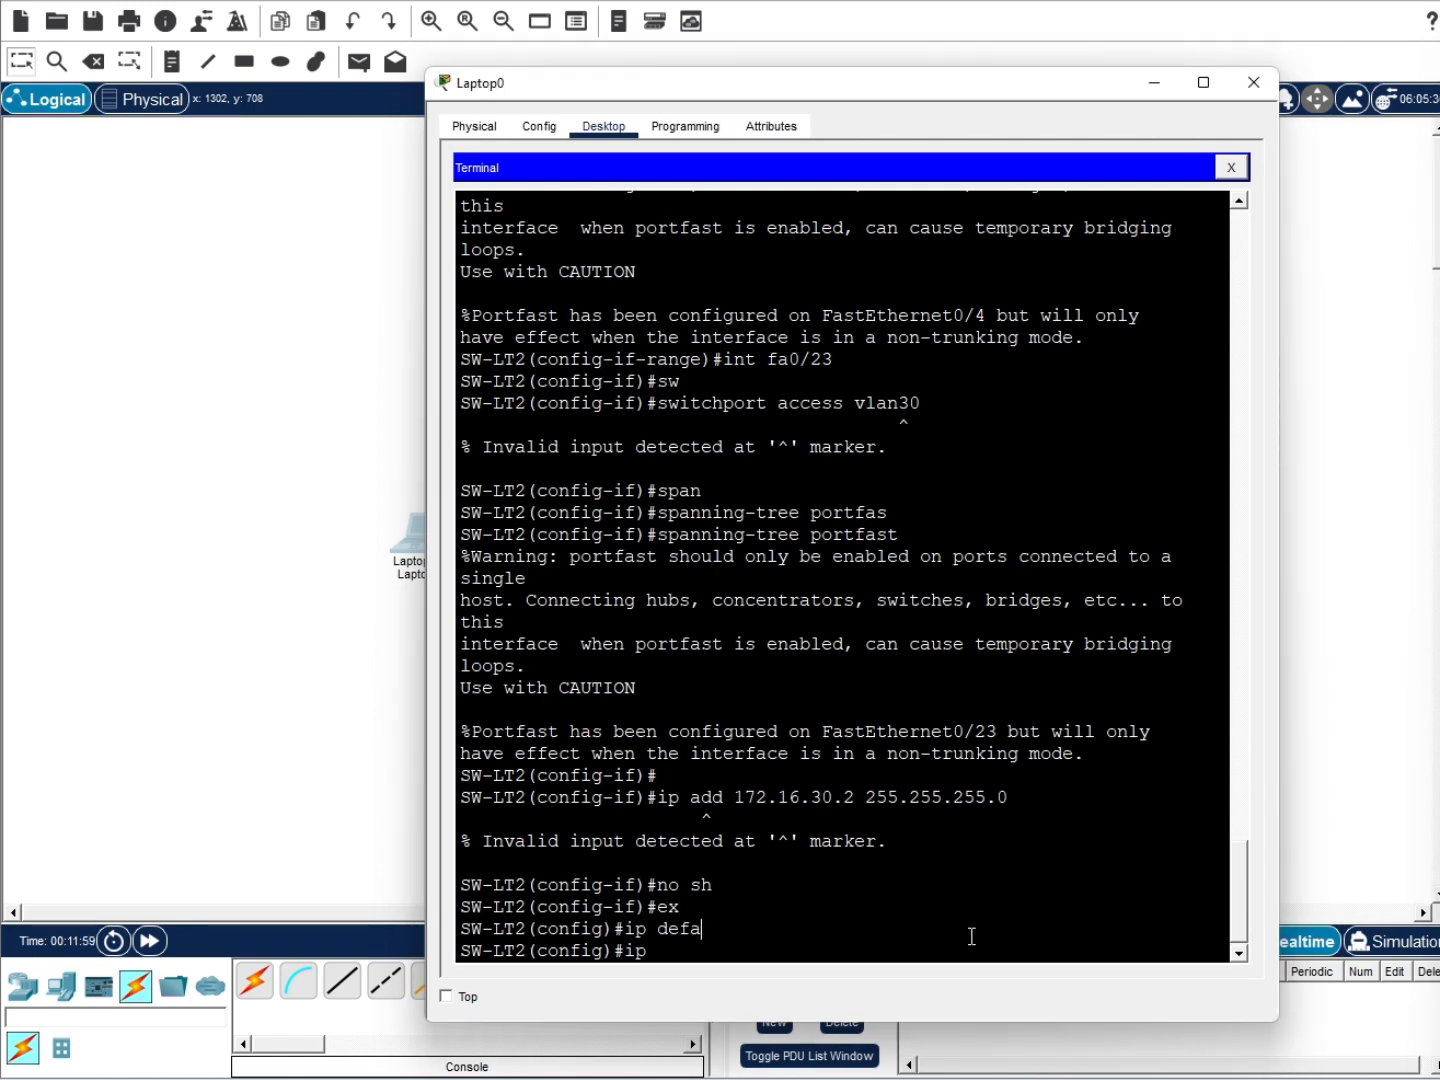
{"action": "type", "text": "int fa"}
{"action": "key", "text": "BackSpace"}
{"action": "key", "text": "BackSpace"}
{"action": "key", "text": "BackSpace"}
{"action": "key", "text": "BackSpace"}
{"action": "key", "text": "BackSpace"}
{"action": "key", "text": "BackSpace"}
{"action": "key", "text": "BackSpace"}
{"action": "key", "text": "BackSpace"}
{"action": "type", "text": "int"}
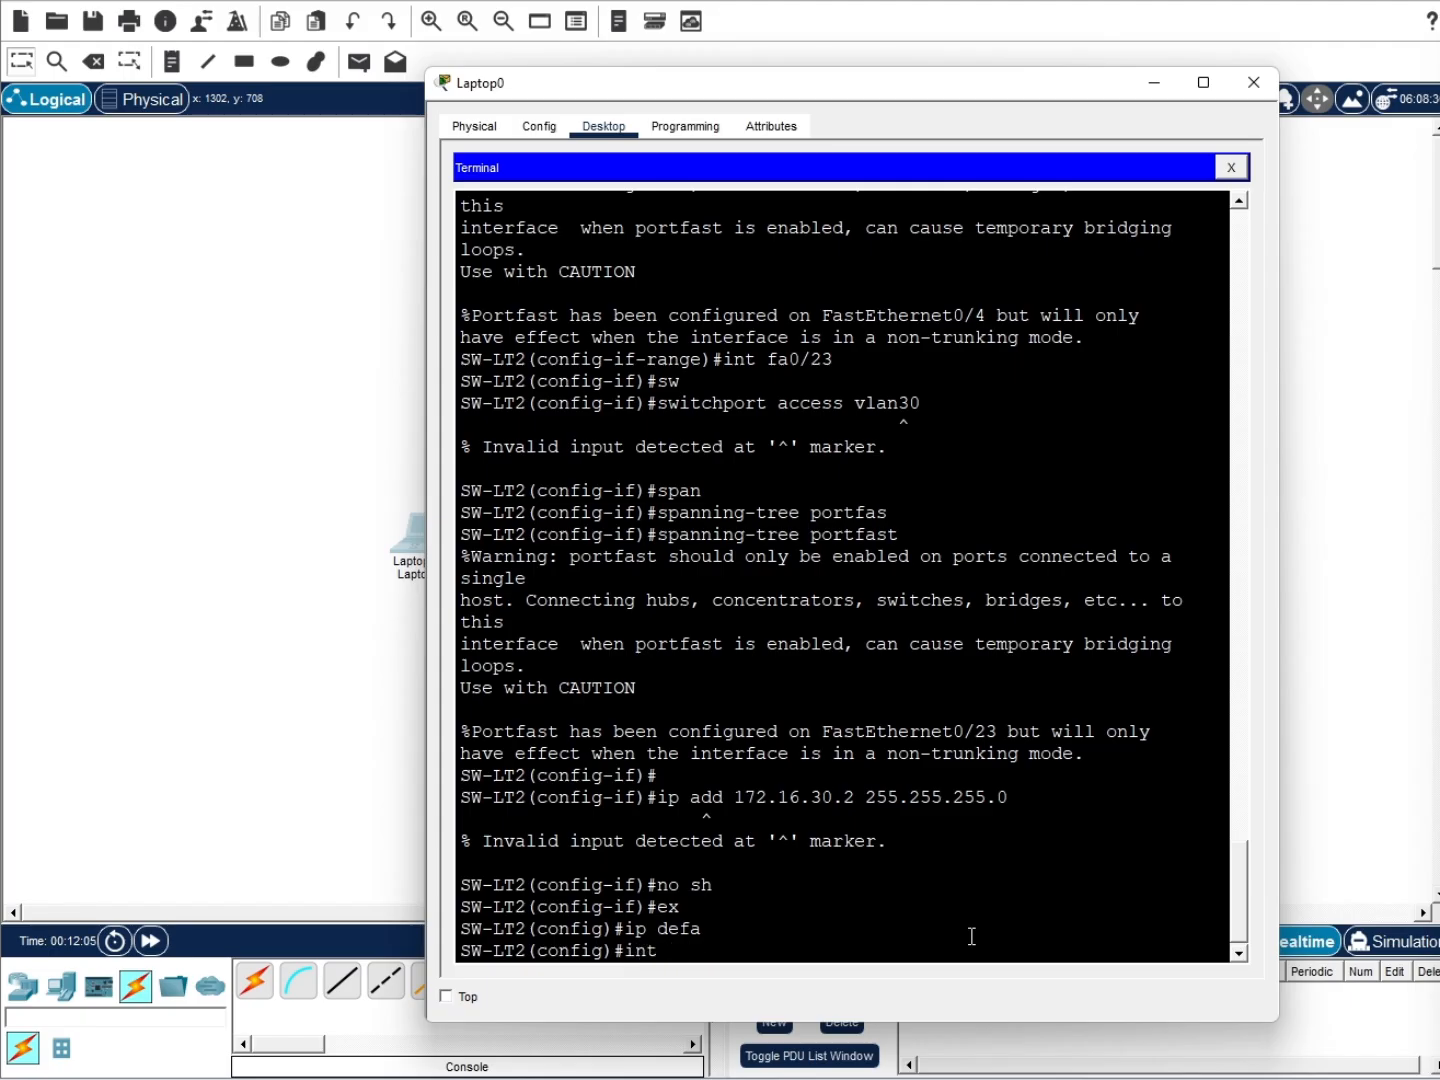
{"action": "type", "text": " fa0/23"}
{"action": "key", "text": "Return"}
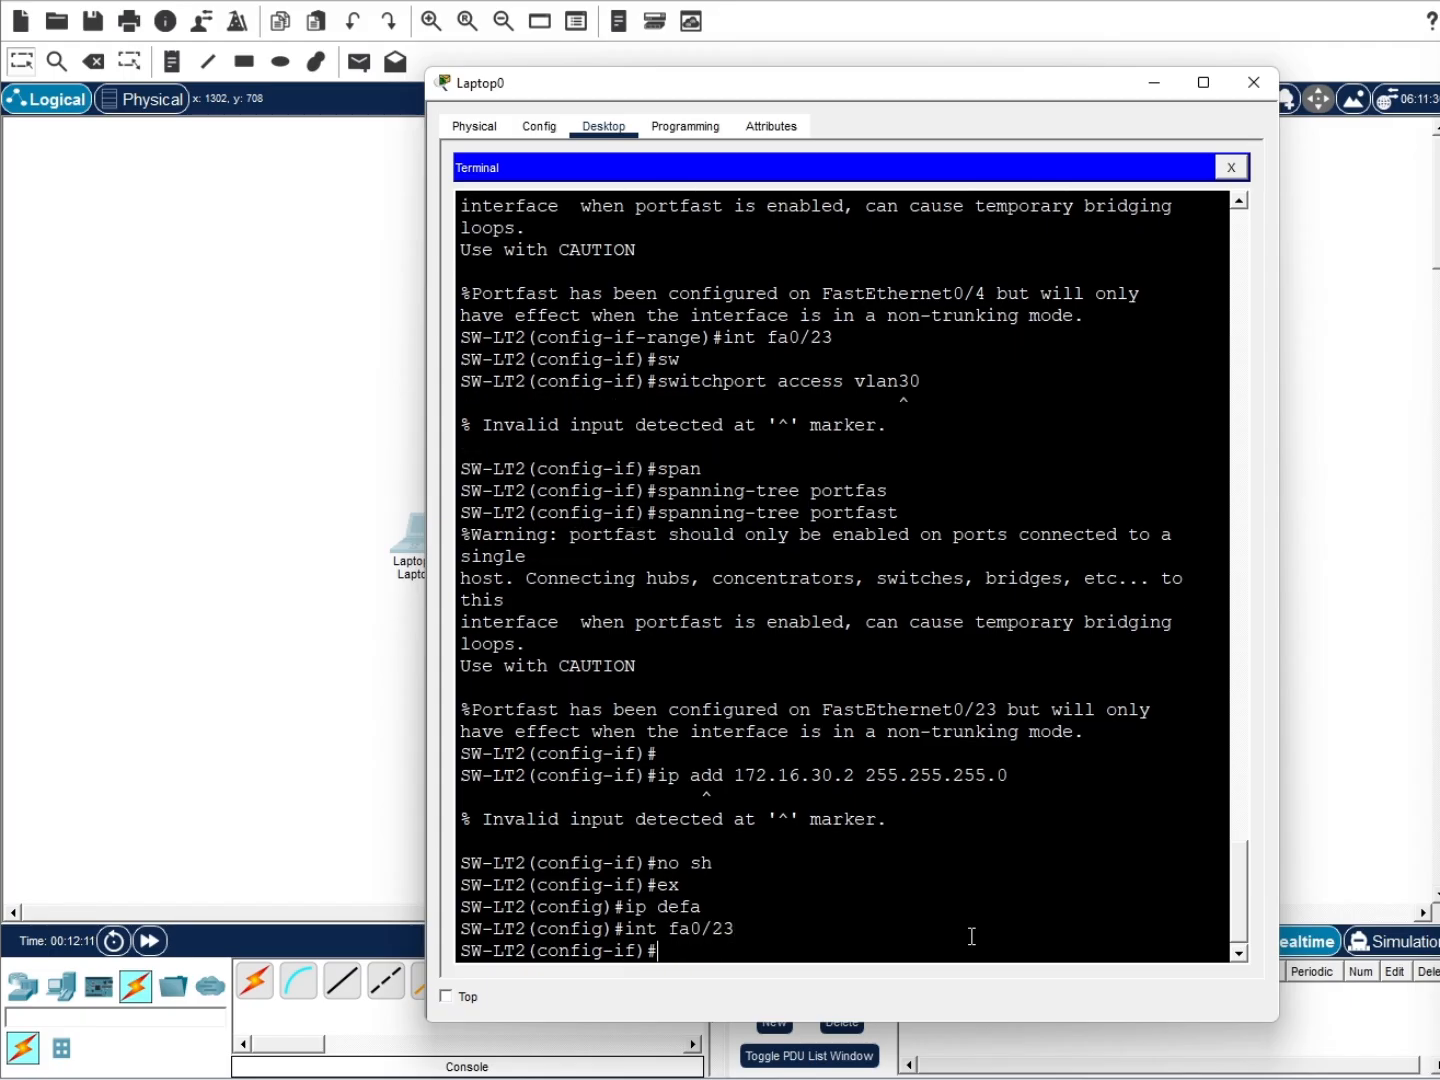
Reapply access VLAN 30 and PortFast on Fa0/23; the 172.16.30.2/24 address is rejected
{"action": "type", "text": "sw"}
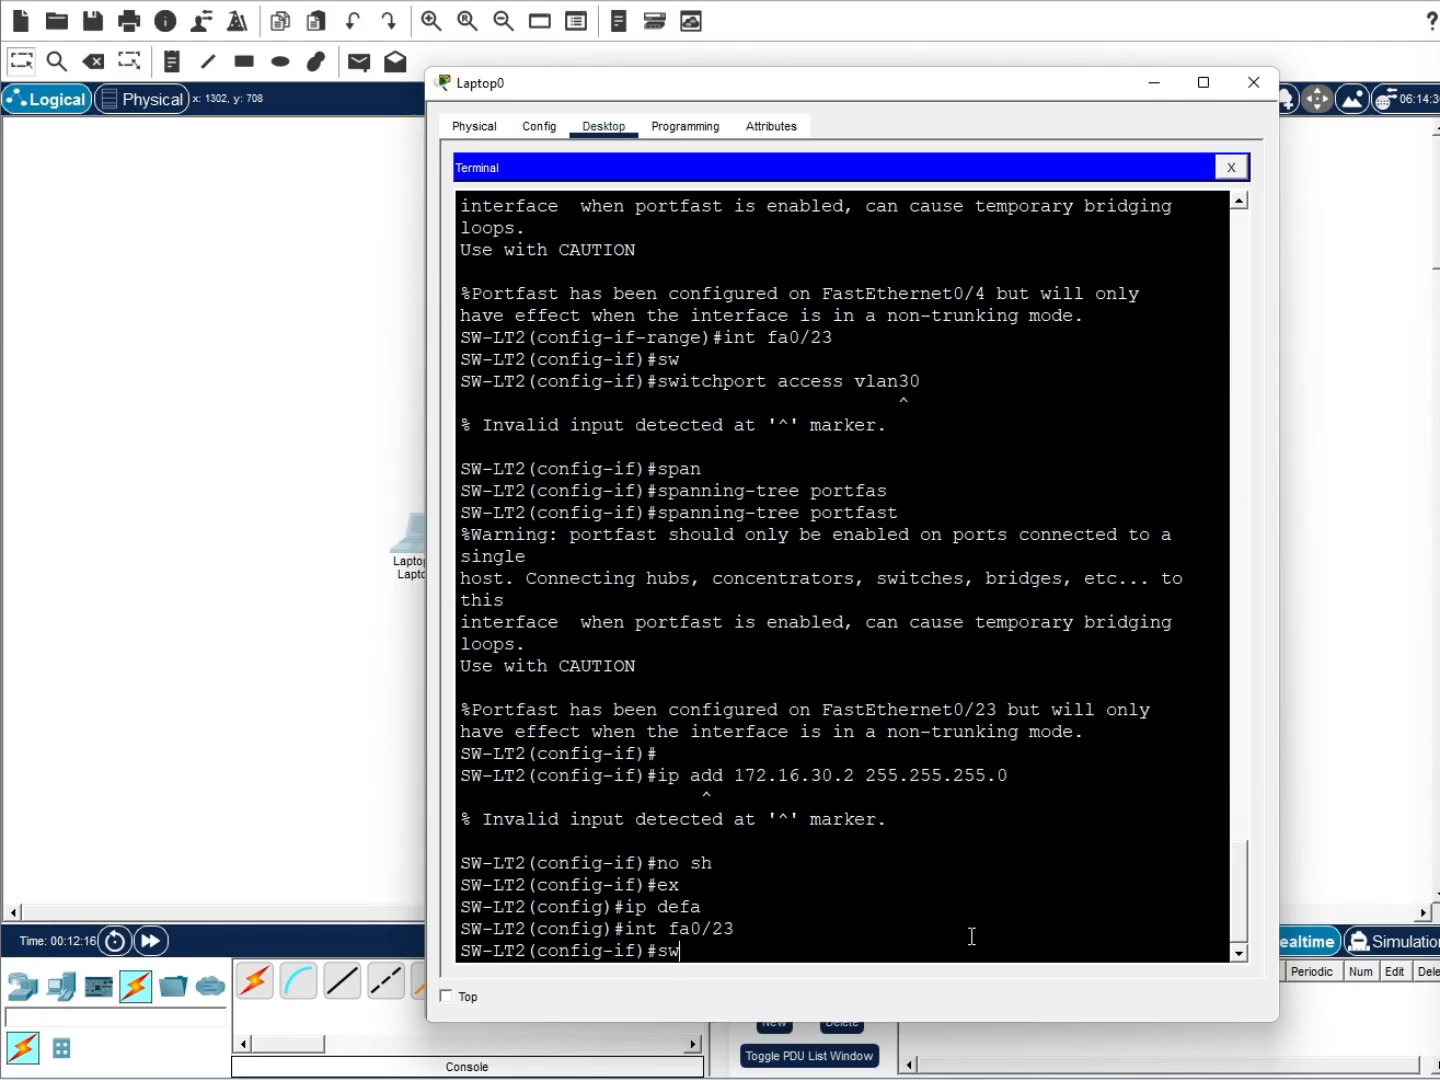
{"action": "key", "text": "Tab"}
{"action": "type", "text": "access vlan 30"}
{"action": "key", "text": "Return"}
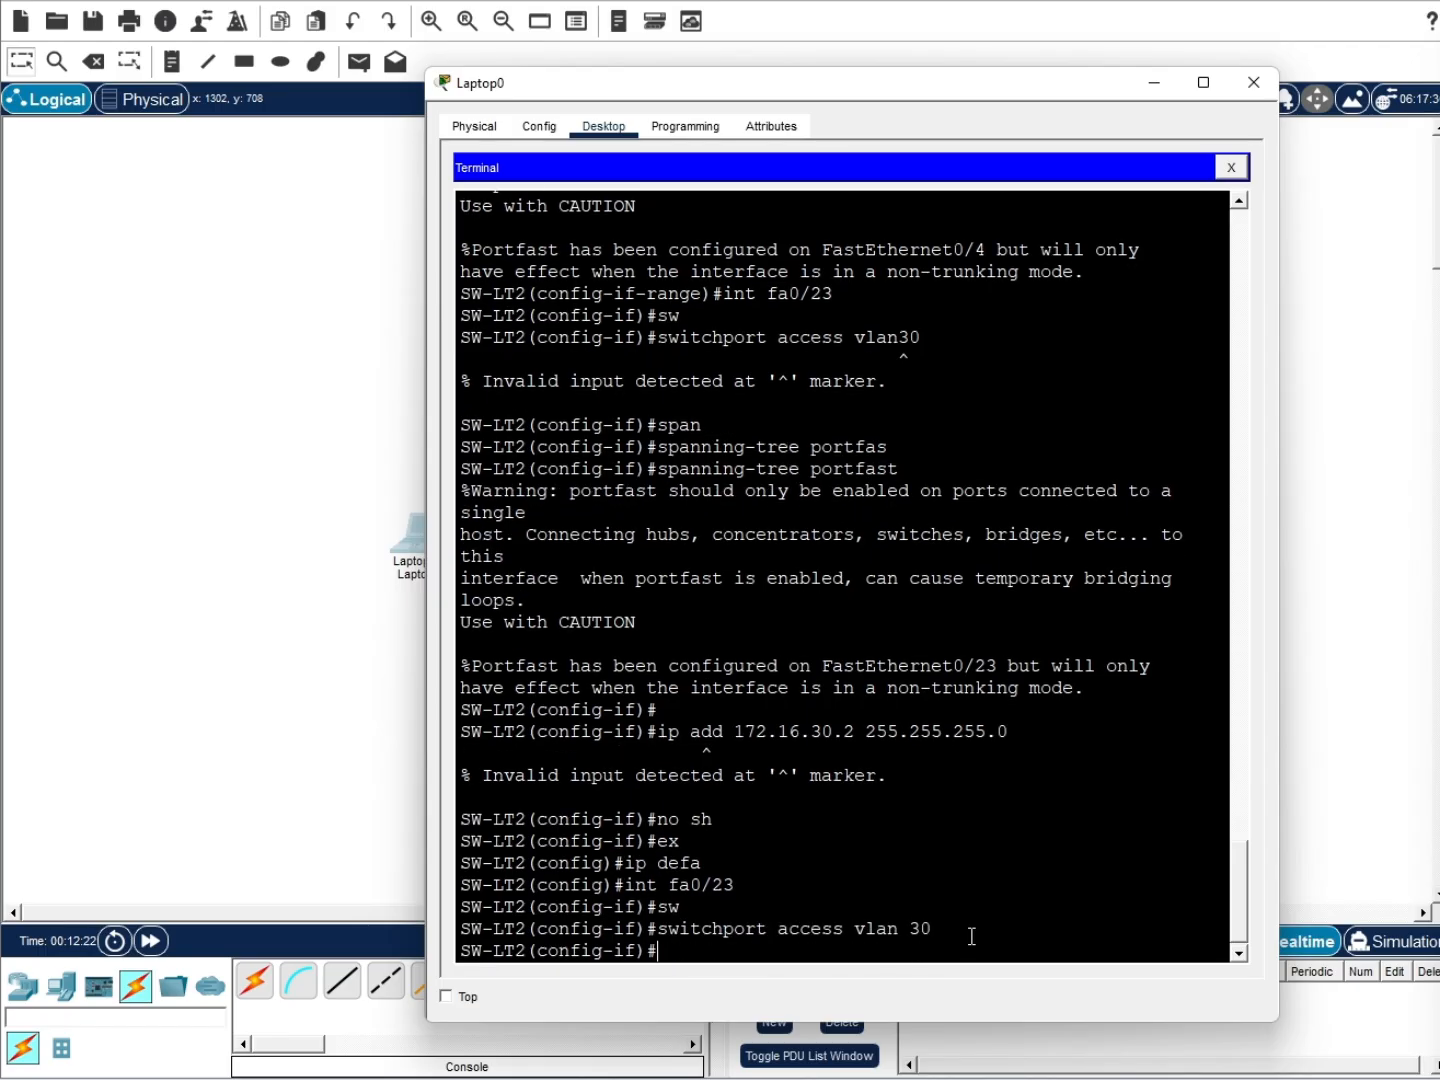
{"action": "type", "text": "span"}
{"action": "key", "text": "Tab"}
{"action": "type", "text": "portfast"}
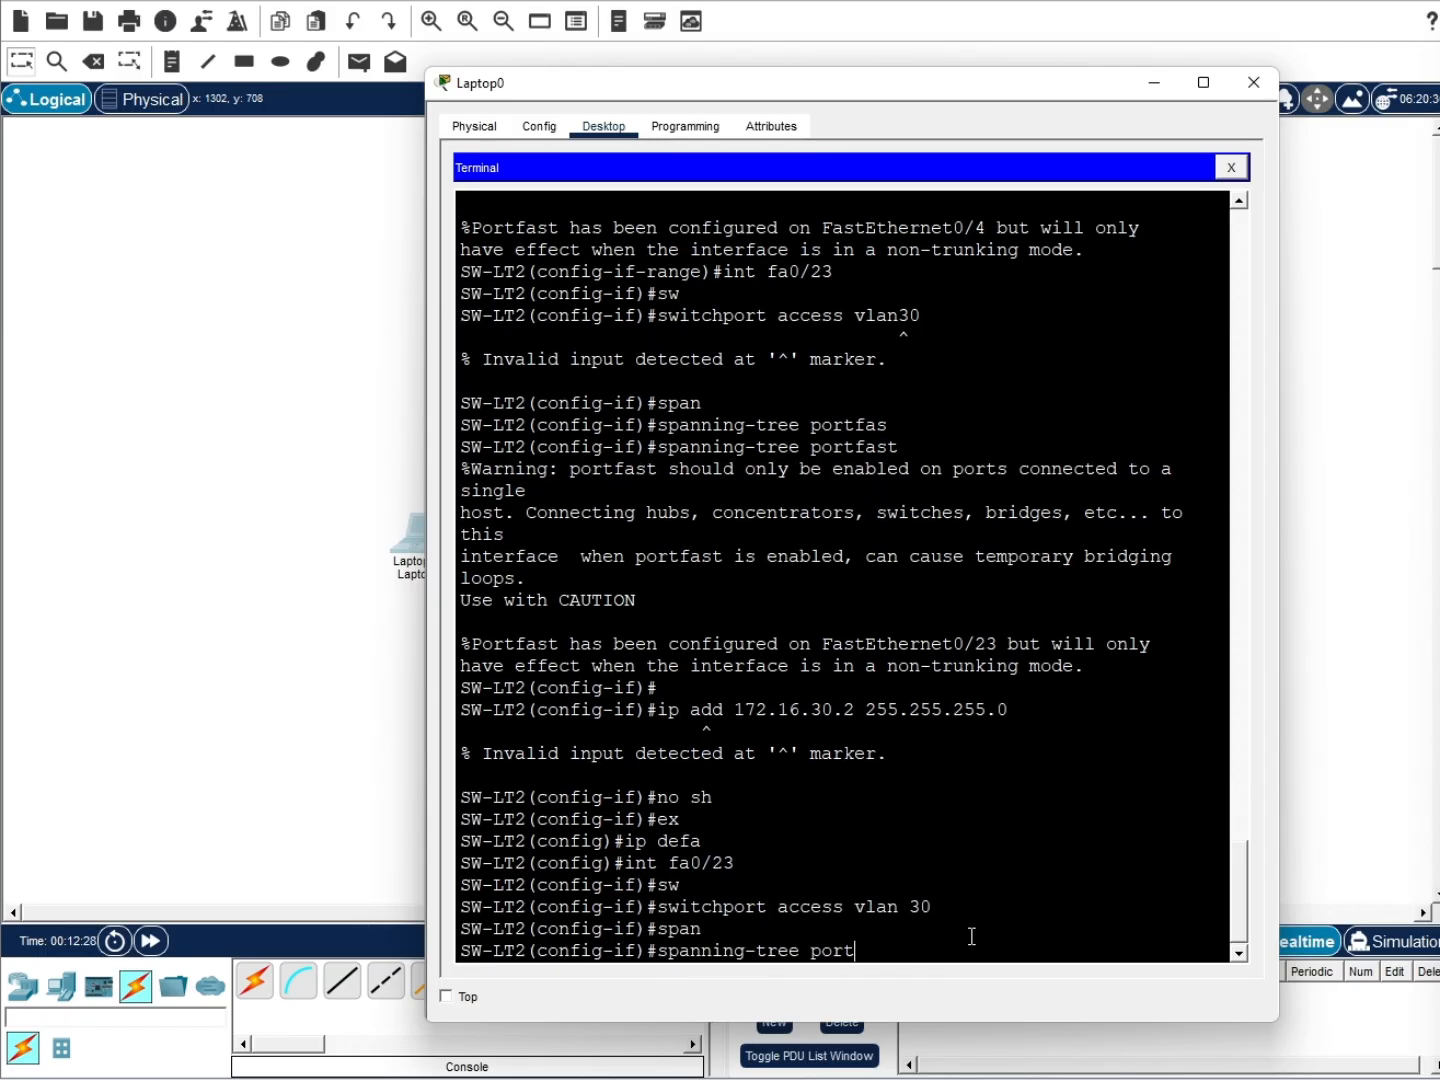
{"action": "key", "text": "Return"}
{"action": "type", "text": "ip"}
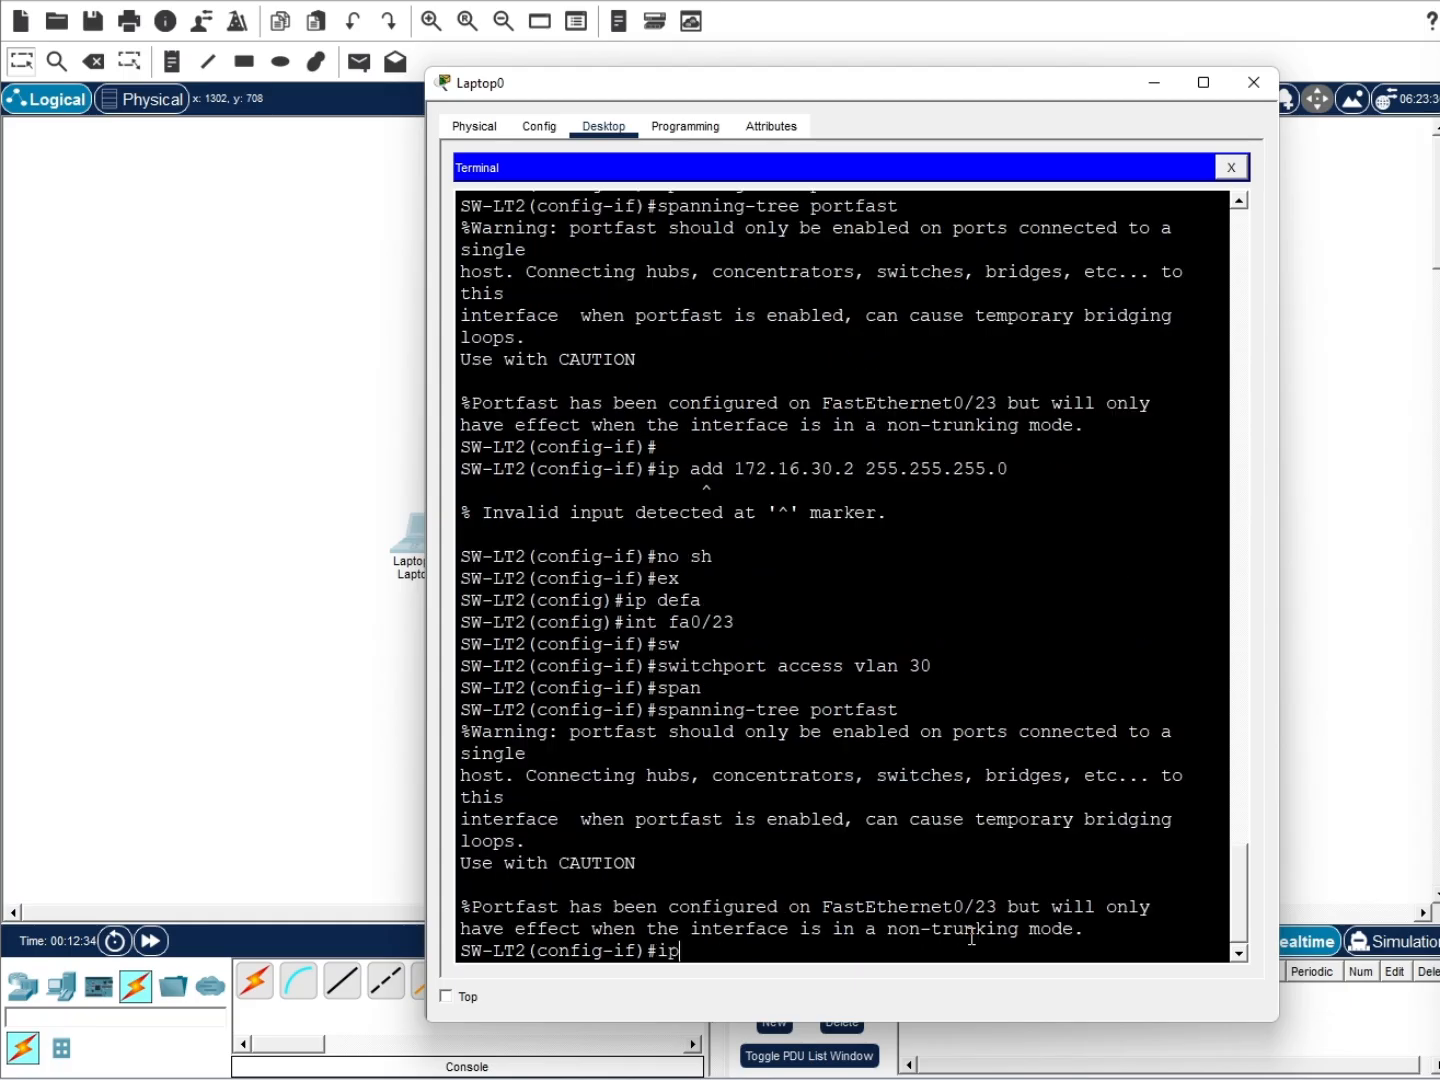
{"action": "type", "text": " add 172.16.30.2 255.255.255.0"}
{"action": "key", "text": "Return"}
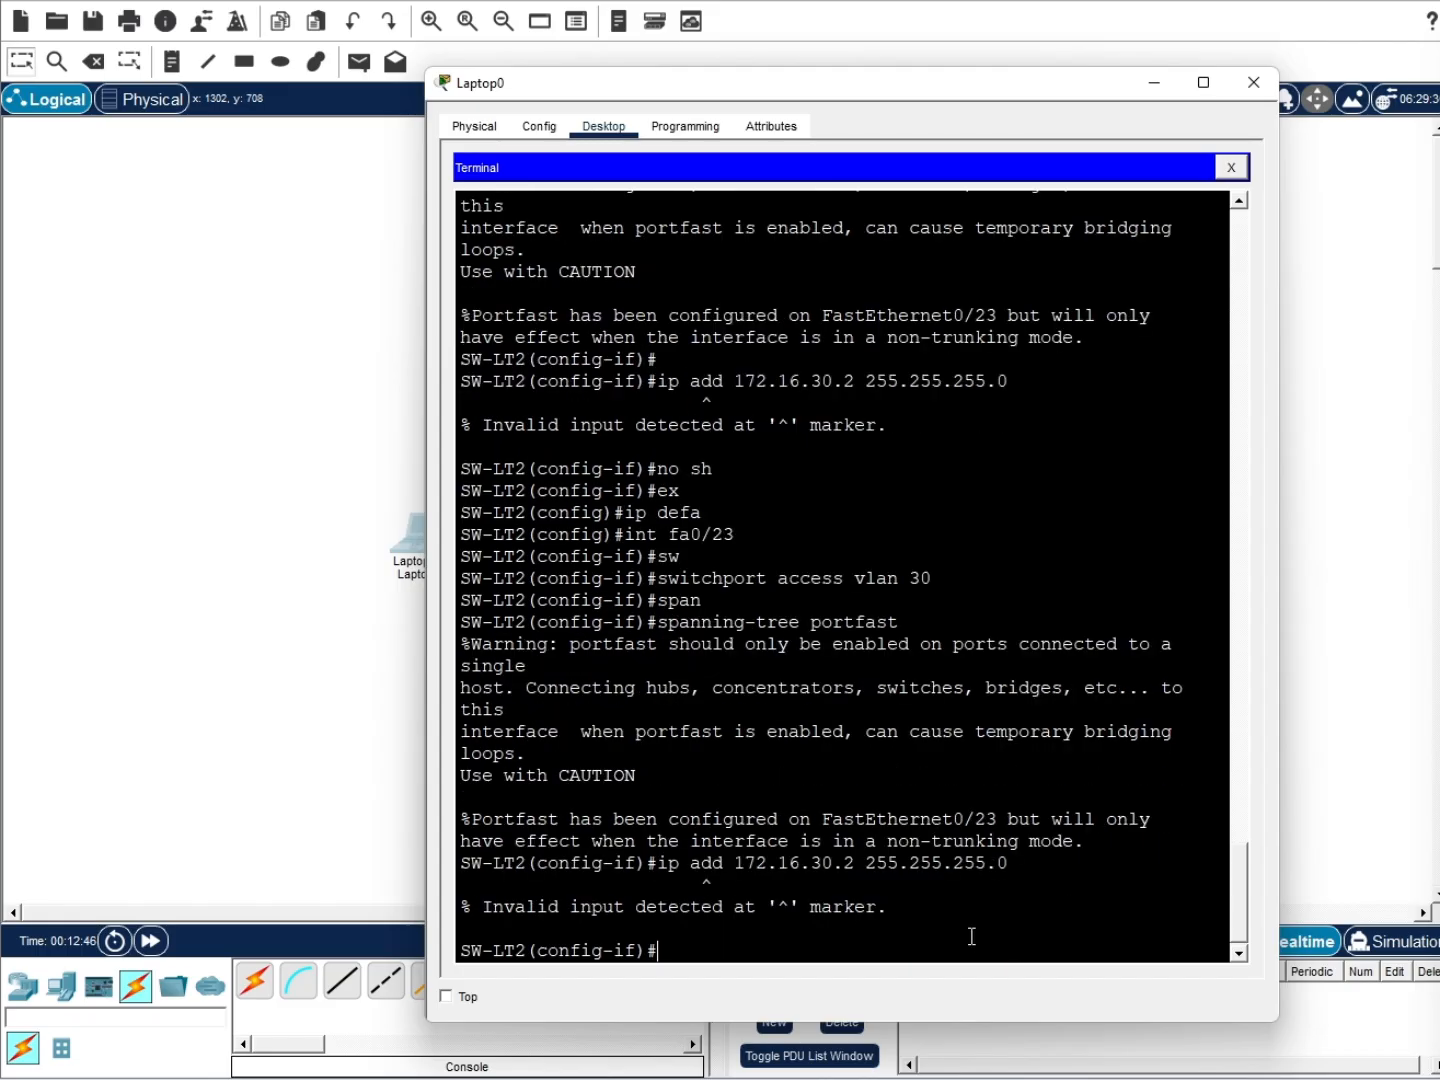
Issue 'no shutdown' on Fa0/23 so the port comes up
{"action": "type", "text": "no sh"}
{"action": "key", "text": "Return"}
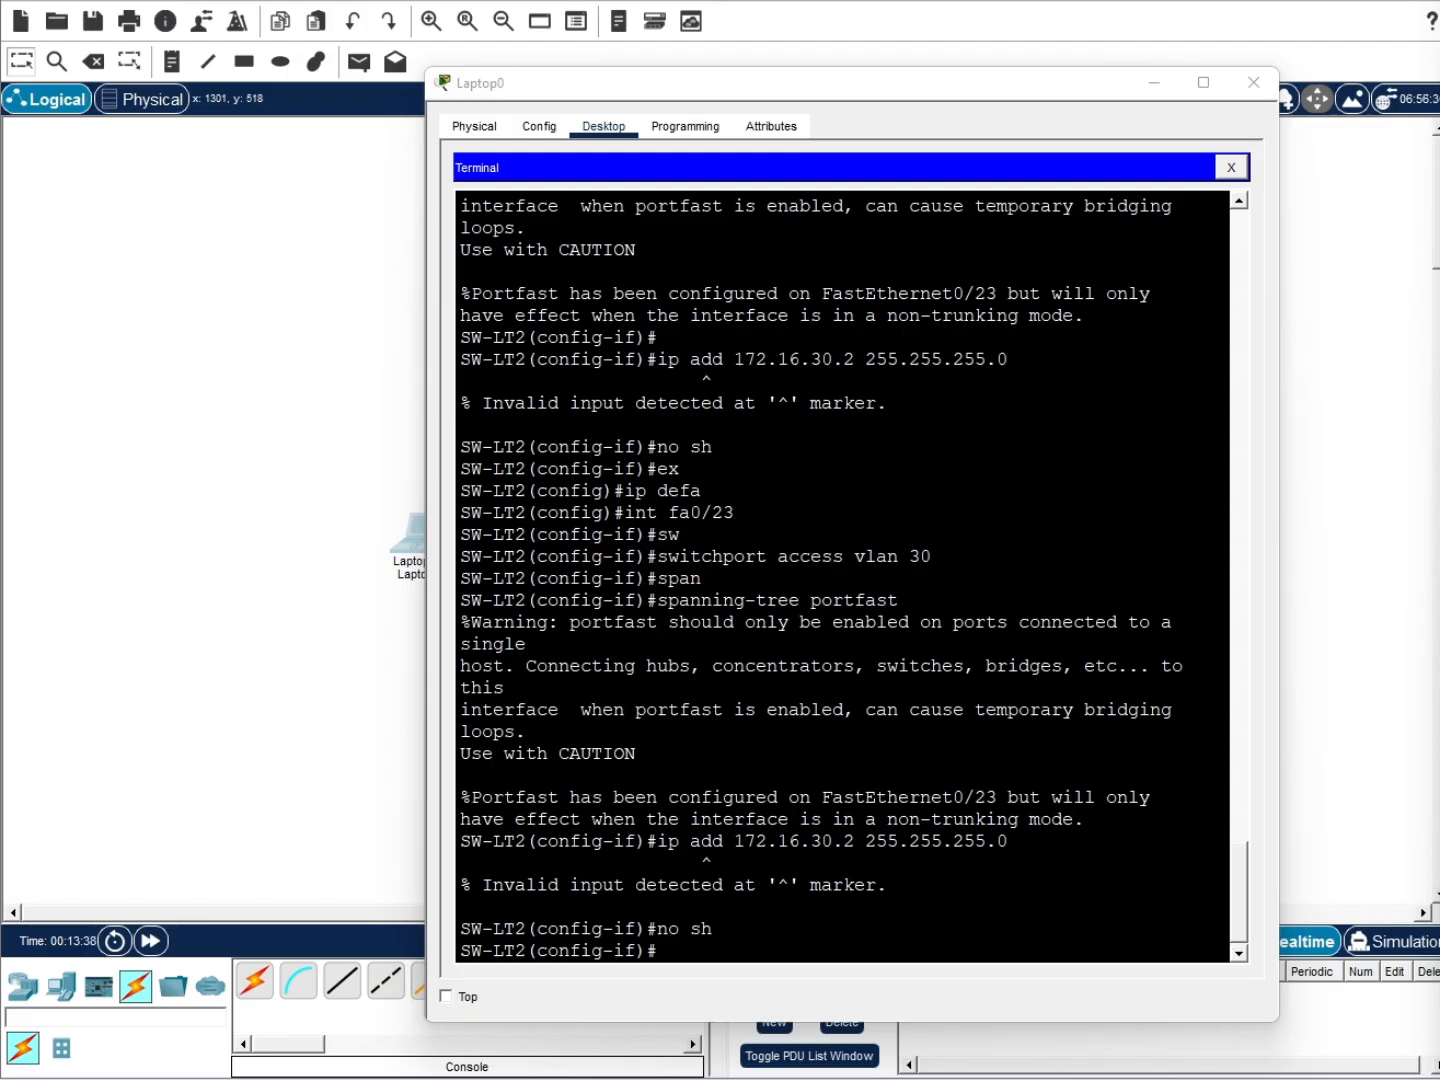
{"action": "left_click", "coordinate": [781, 946]}
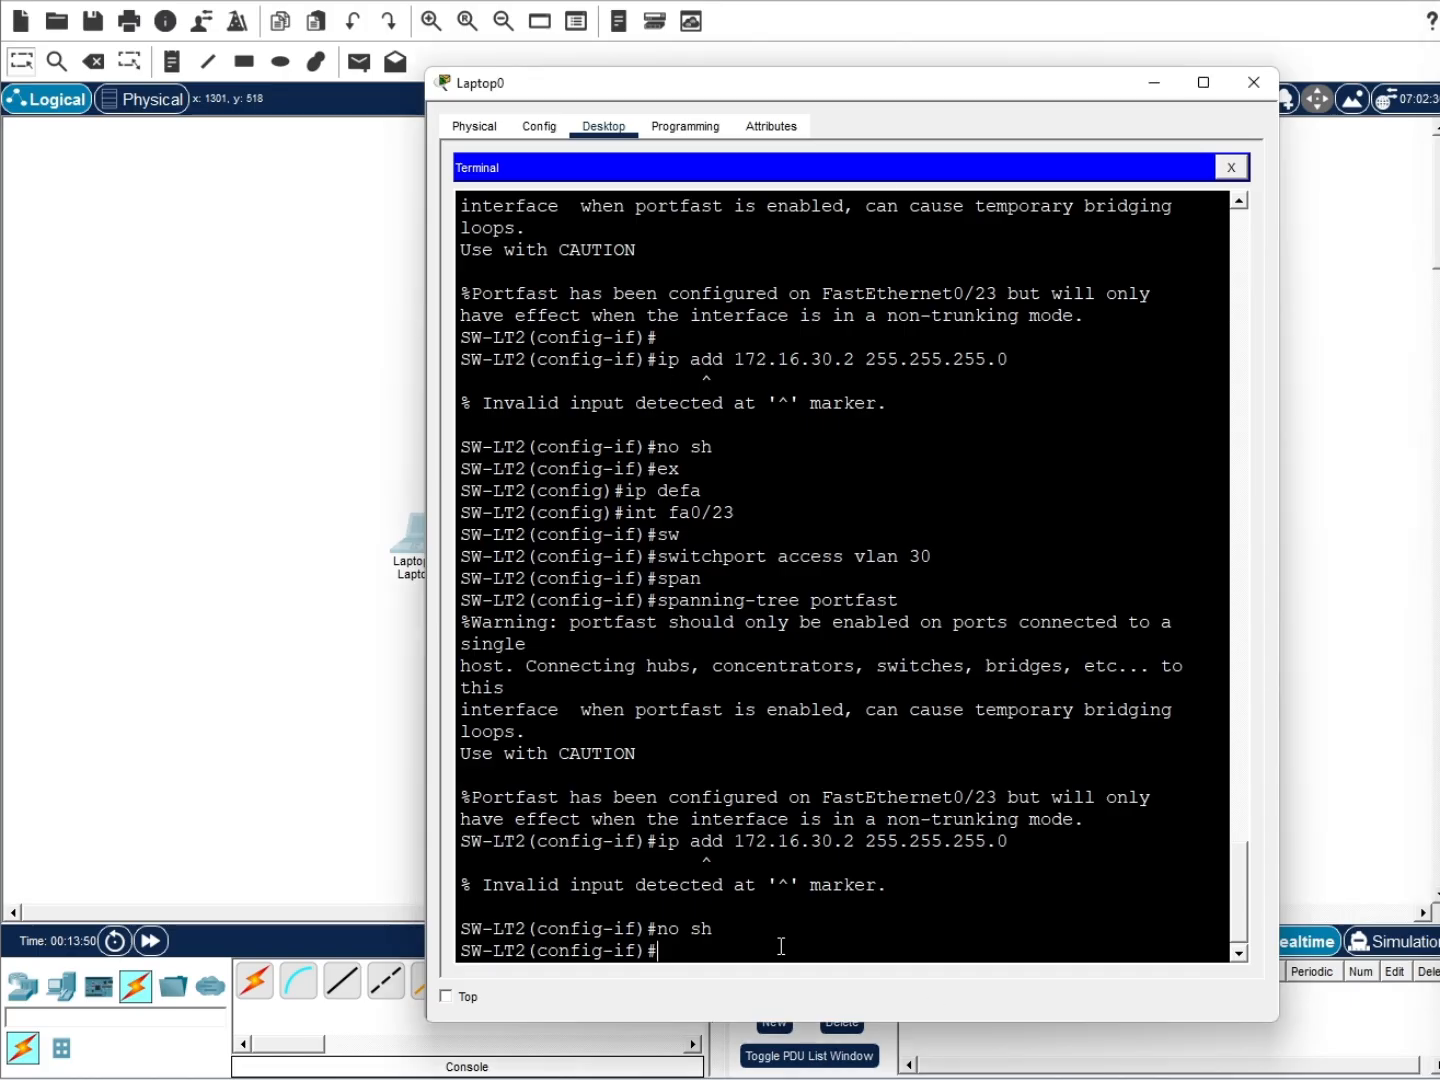
Exit the port configuration and try creating VLAN 30
{"action": "type", "text": "ex"}
{"action": "key", "text": "Return"}
{"action": "type", "text": "vlan 30"}
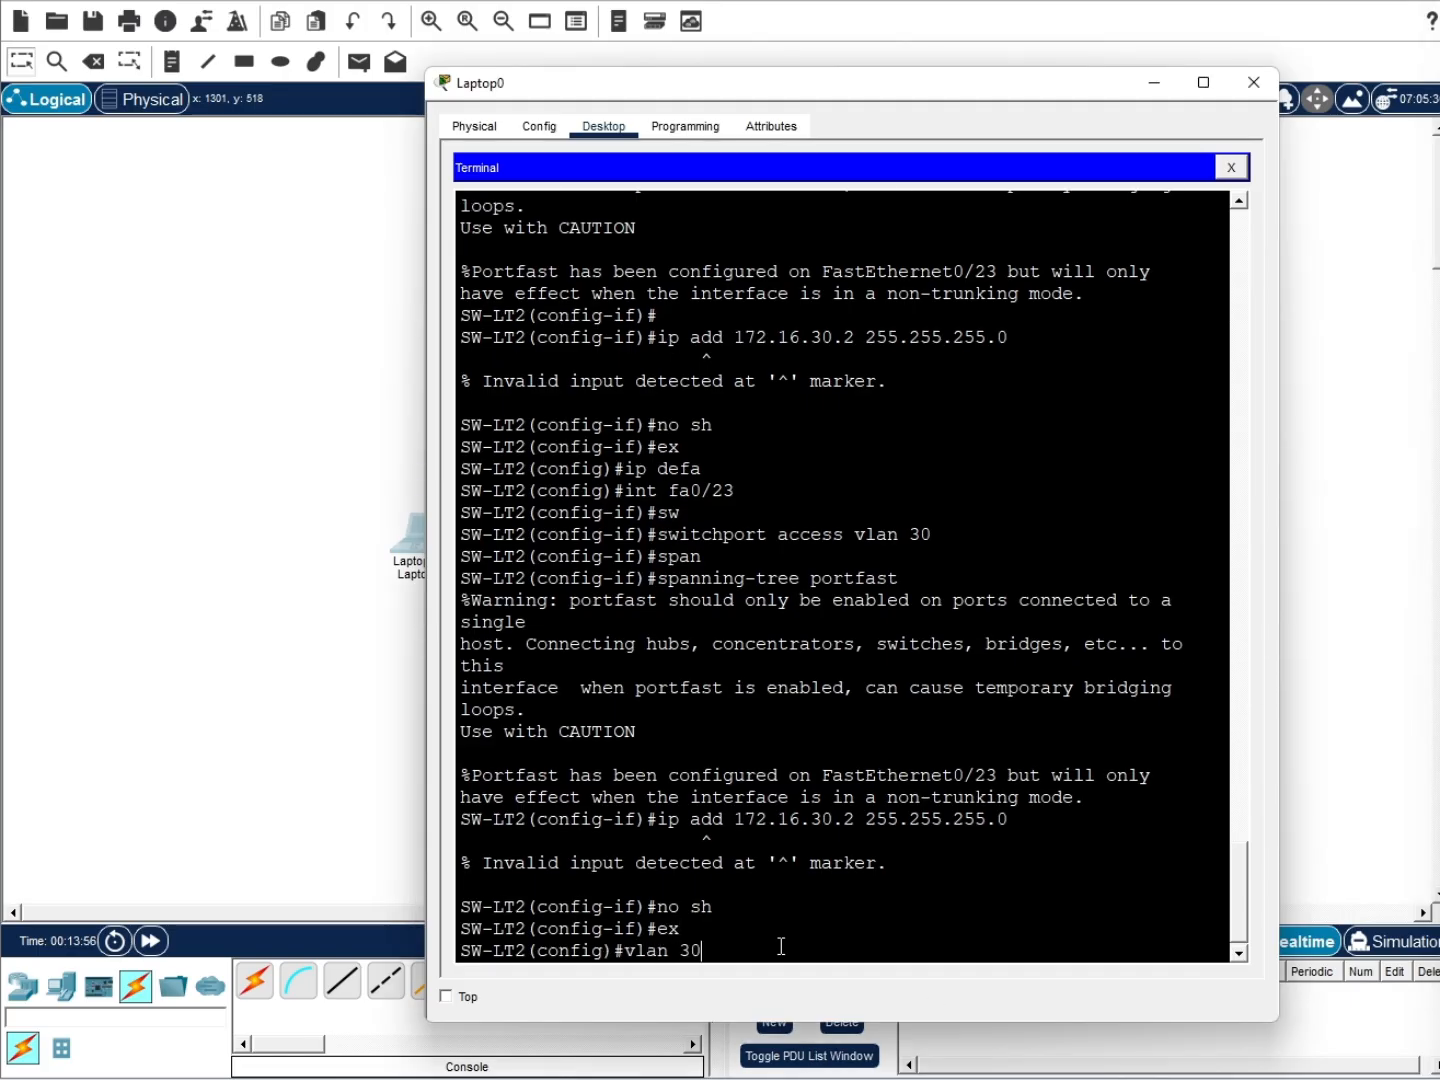
{"action": "key", "text": "Return"}
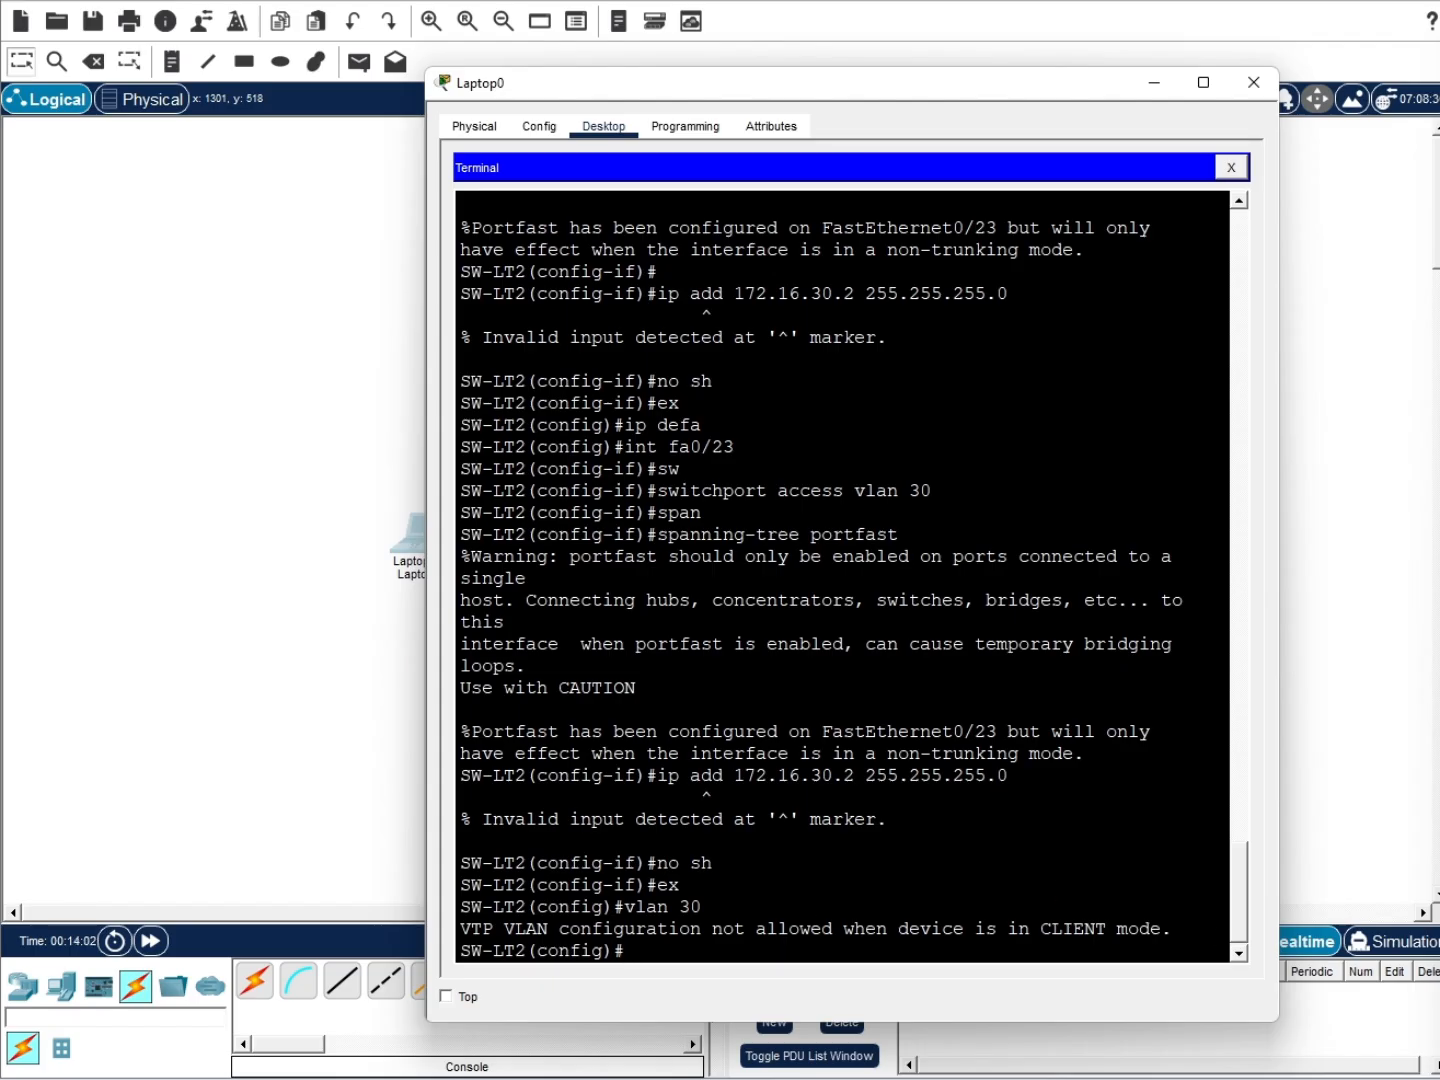
{"action": "key", "text": "alt+Tab"}
{"action": "left_click", "coordinate": [769, 933]}
Create interface Vlan30 and assign it 172.16.30.2 255.255.255.0
{"action": "type", "text": "int vlan 30"}
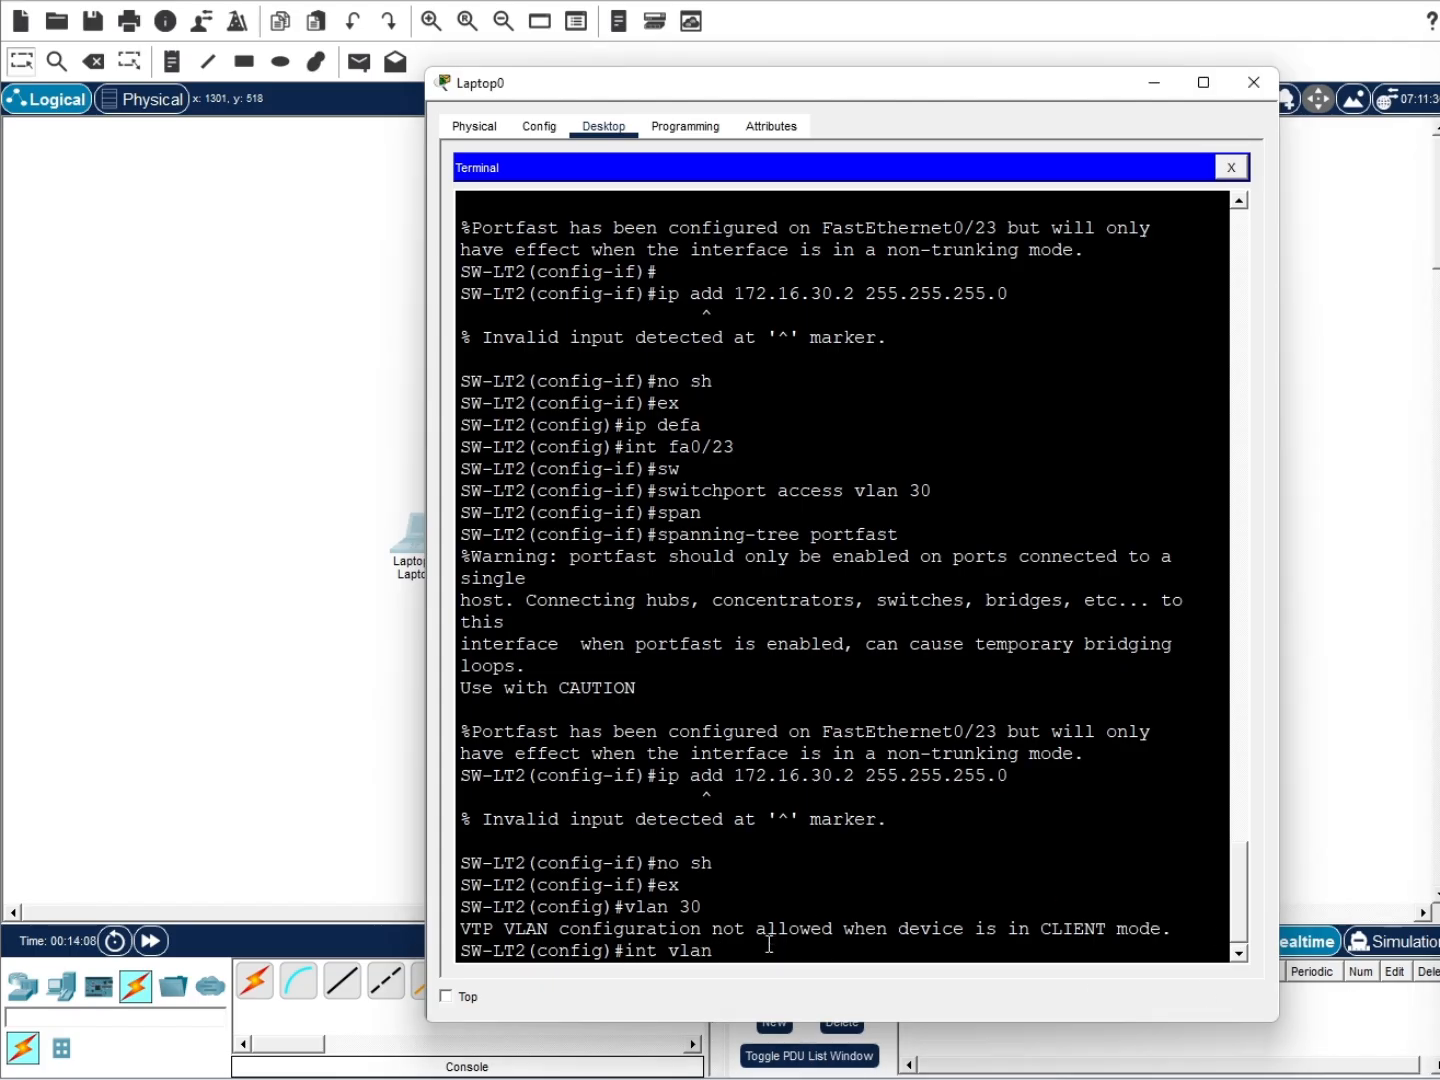
{"action": "key", "text": "Return"}
{"action": "type", "text": "i"}
{"action": "key", "text": "Up"}
{"action": "key", "text": "Up"}
{"action": "key", "text": "Up"}
{"action": "key", "text": "Up"}
{"action": "key", "text": "Up"}
{"action": "key", "text": "Up"}
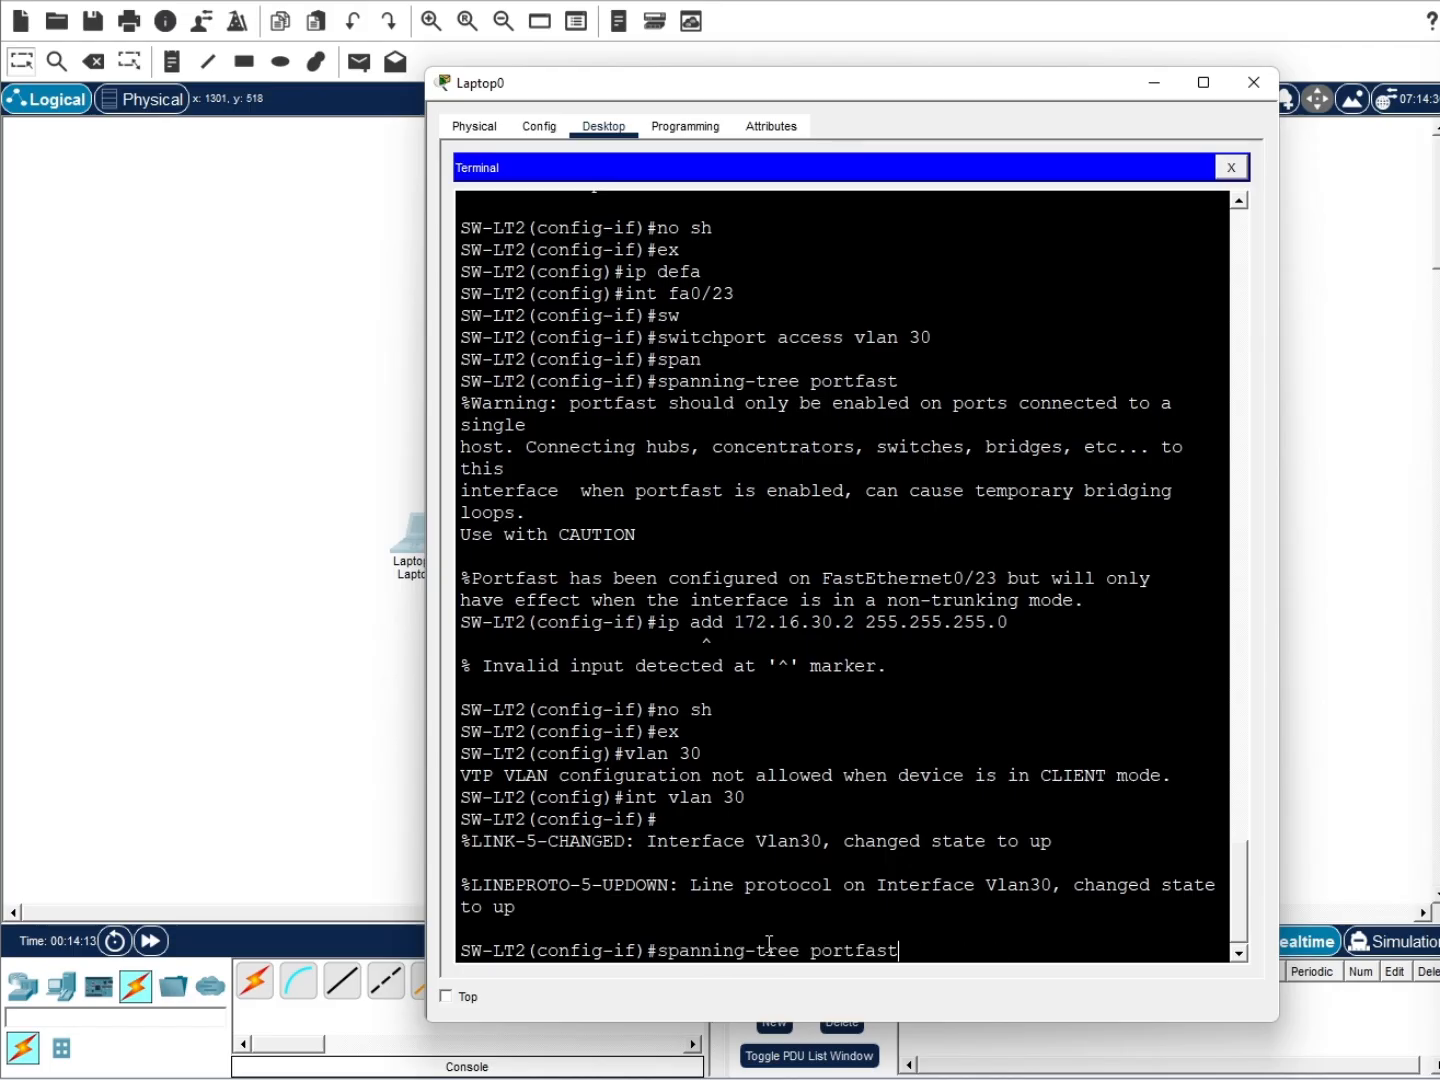
{"action": "key", "text": "Down"}
{"action": "key", "text": "Return"}
Bring interface Vlan30 up with no shutdown and return to global configuration
{"action": "type", "text": "ip def"}
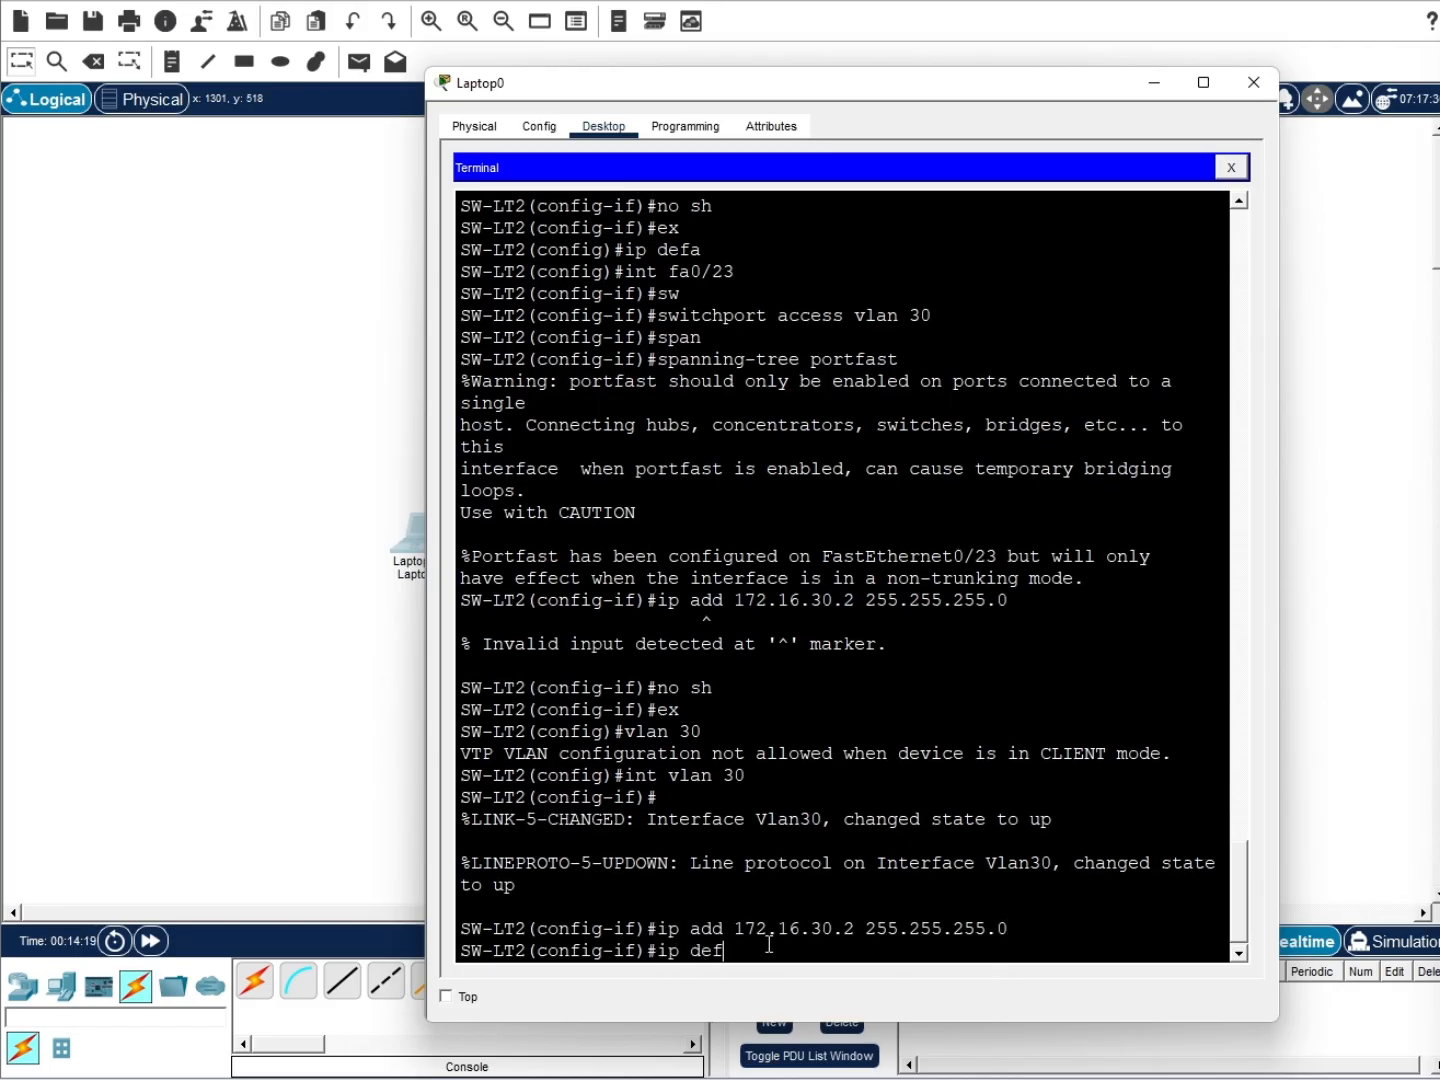
{"action": "key", "text": "Tab"}
{"action": "type", "text": "aul"}
{"action": "key", "text": "Tab"}
{"action": "key", "text": "BackSpace"}
{"action": "key", "text": "BackSpace"}
{"action": "key", "text": "BackSpace"}
{"action": "key", "text": "BackSpace"}
{"action": "key", "text": "BackSpace"}
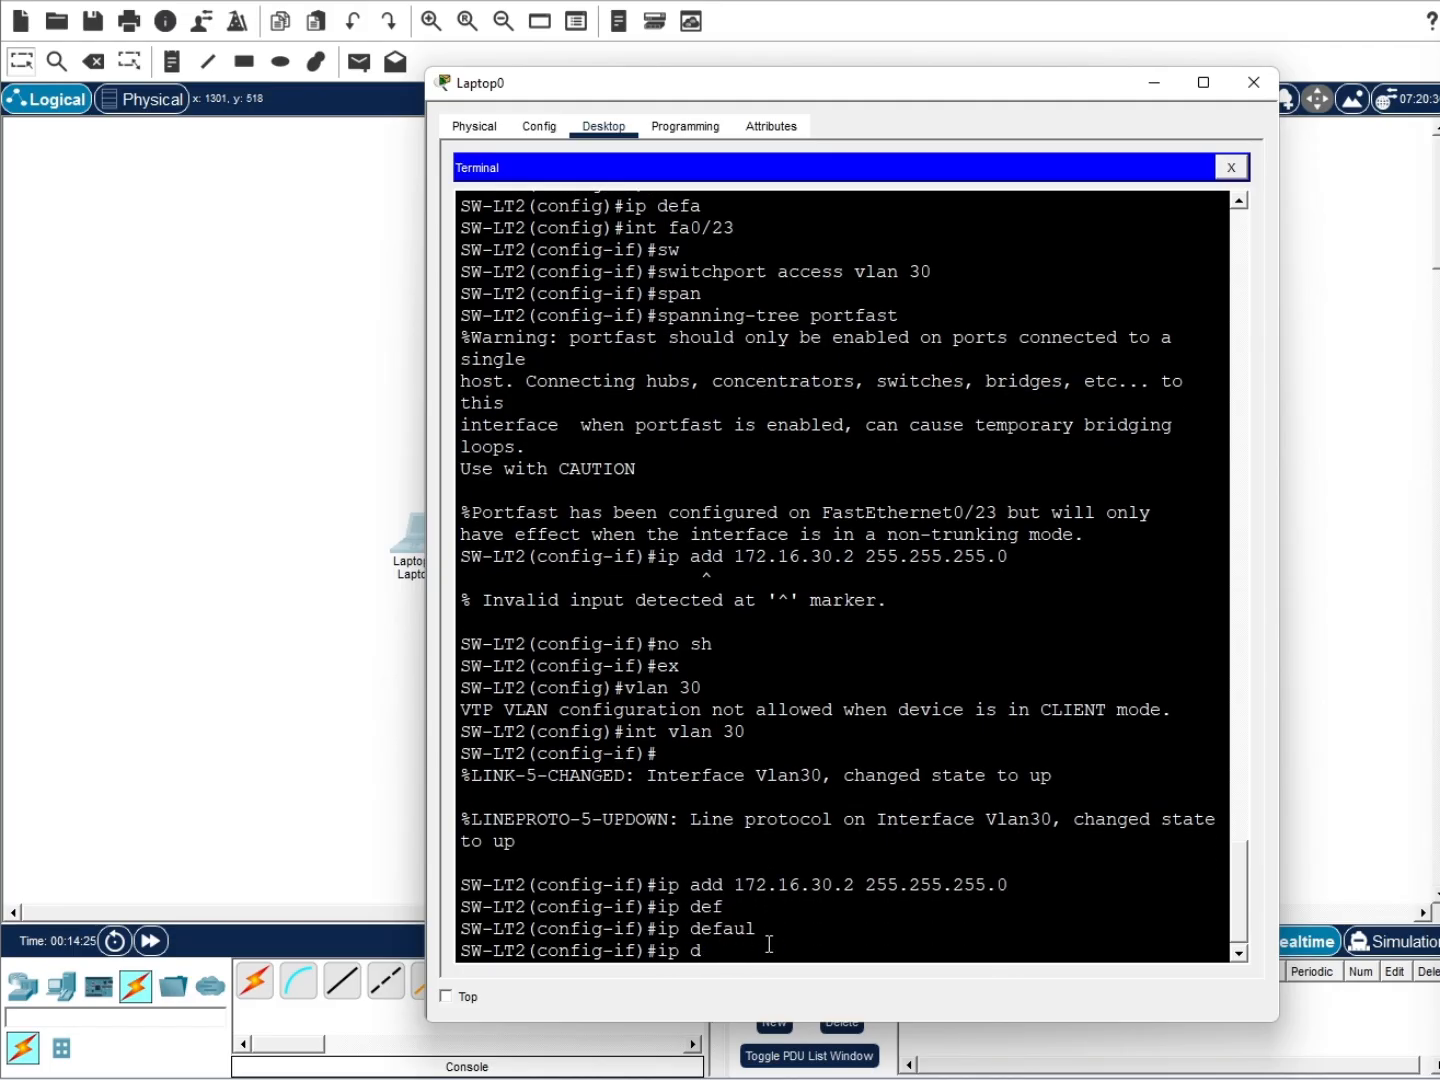
{"action": "key", "text": "BackSpace"}
{"action": "key", "text": "BackSpace"}
{"action": "key", "text": "BackSpace"}
{"action": "key", "text": "BackSpace"}
{"action": "type", "text": "no sh"}
{"action": "key", "text": "Return"}
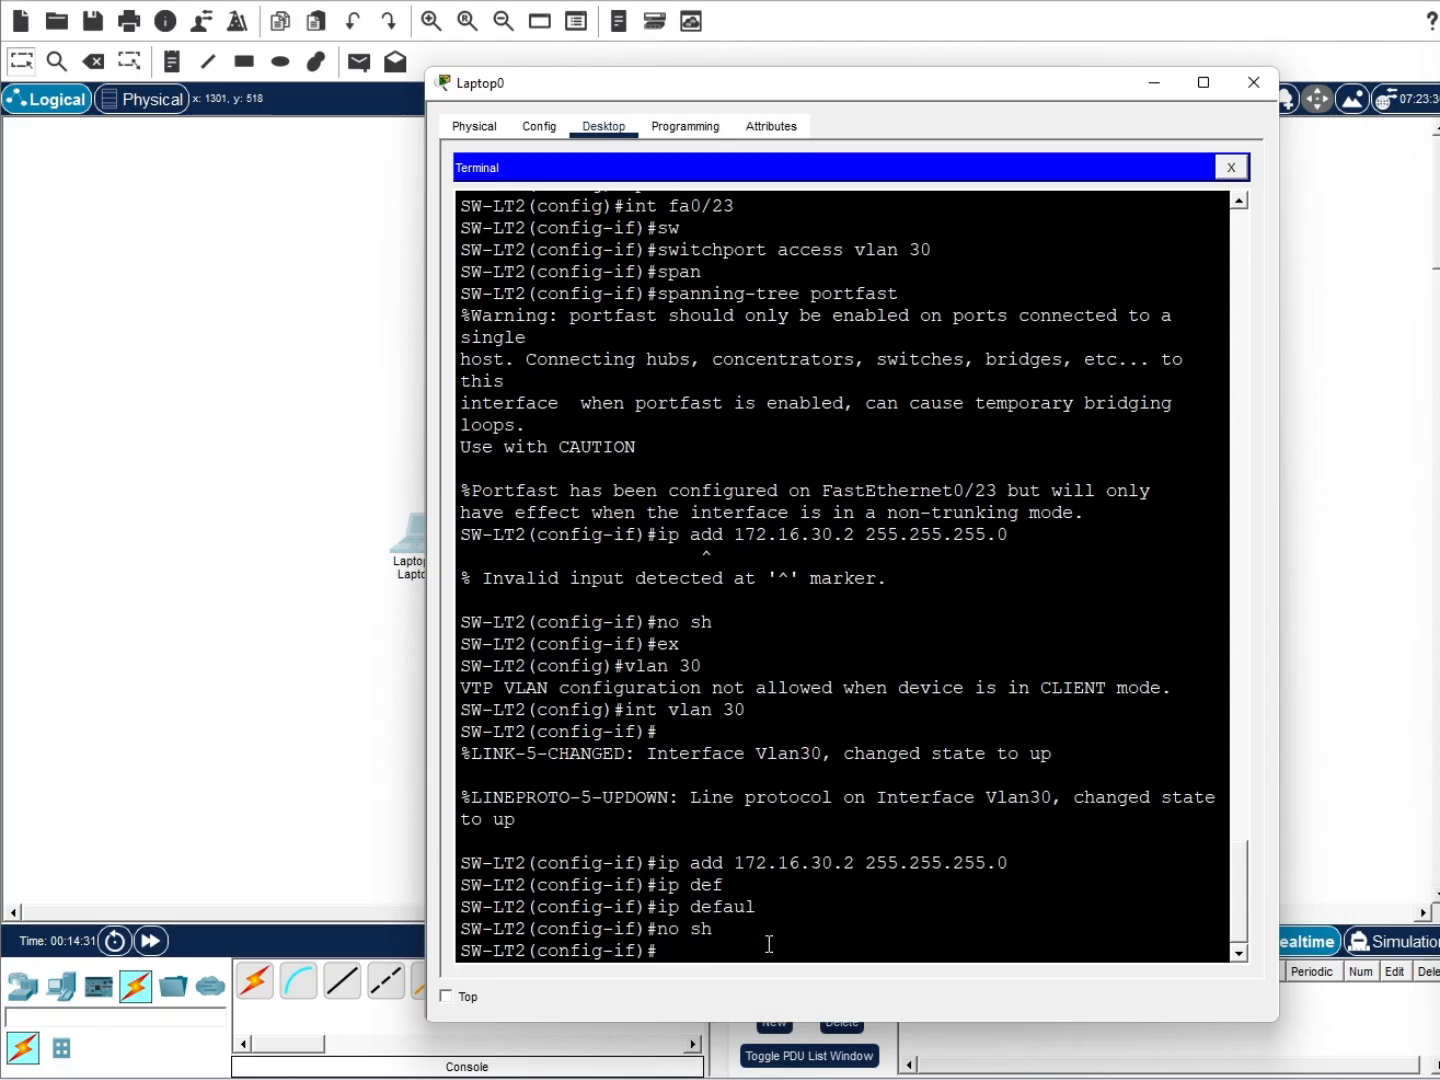
{"action": "type", "text": "ex"}
{"action": "key", "text": "Return"}
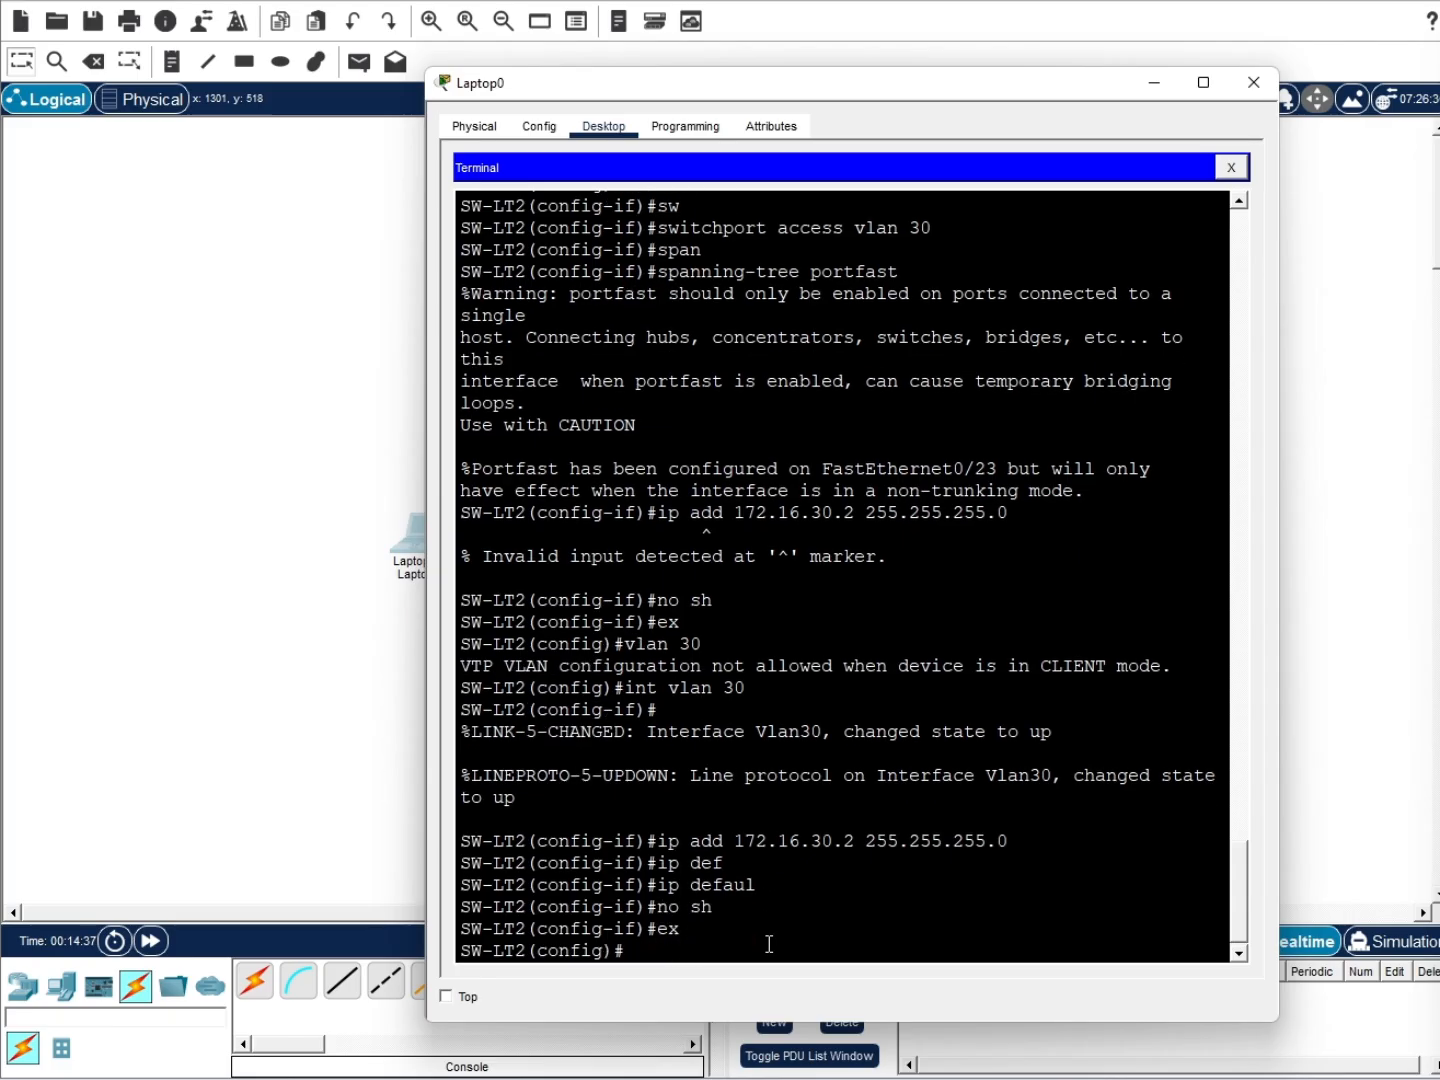
Set the switch default gateway to 172.16.30.1
{"action": "type", "text": "ip de"}
{"action": "key", "text": "Tab"}
{"action": "type", "text": "172.16.30.1"}
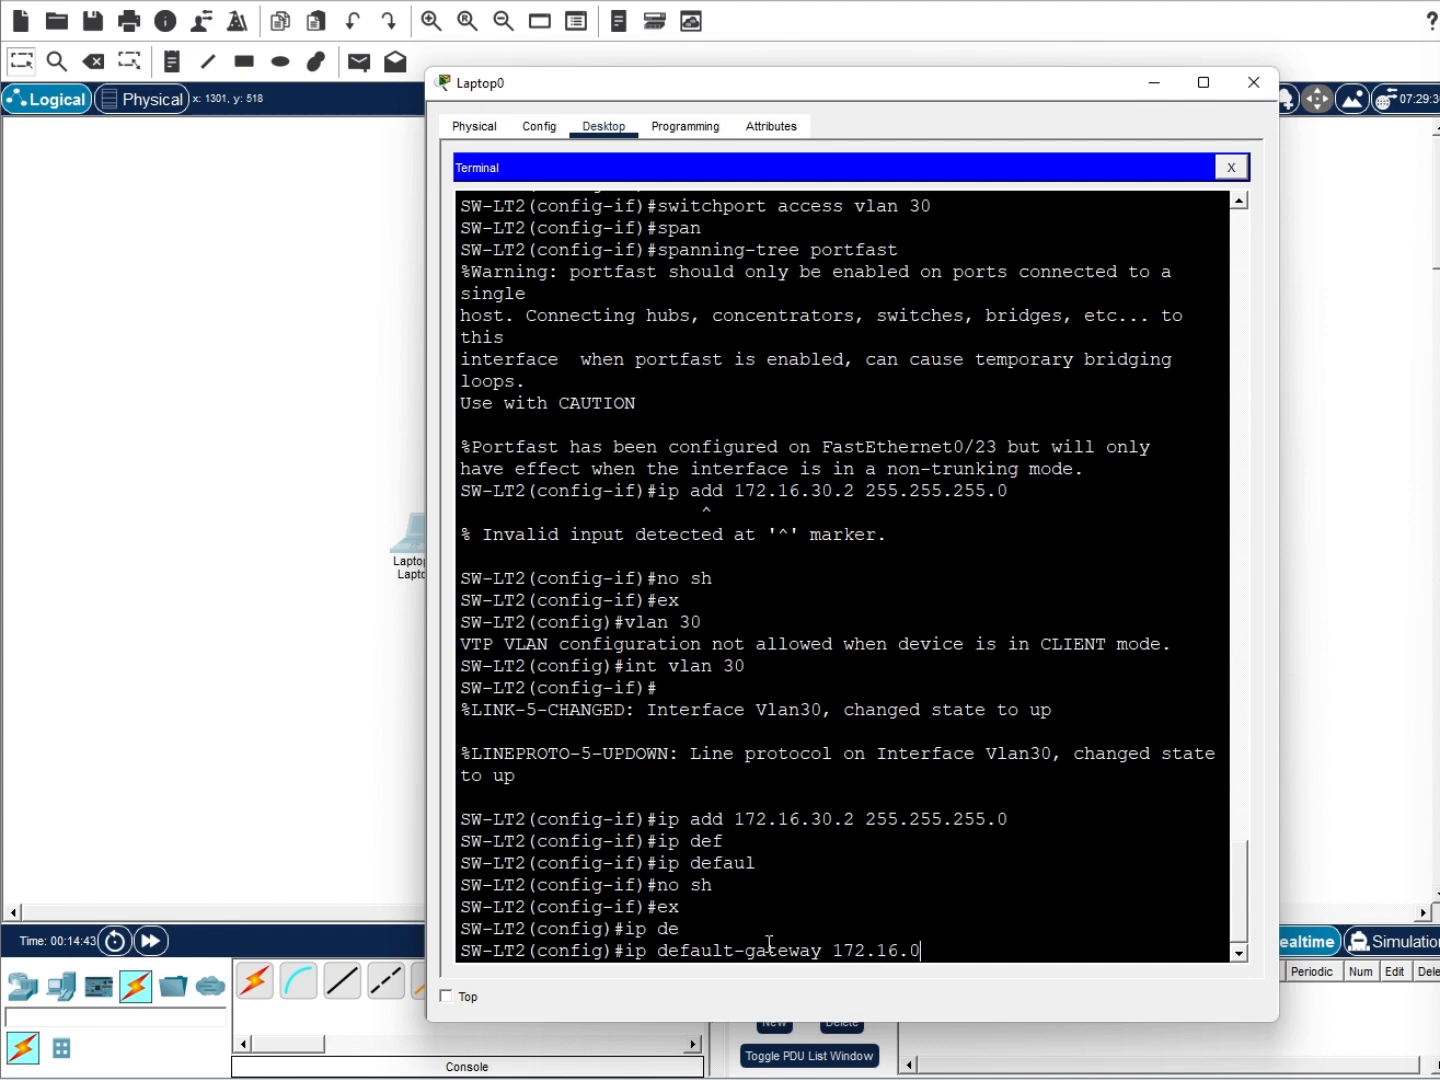
{"action": "key", "text": "Return"}
{"action": "type", "text": "int"}
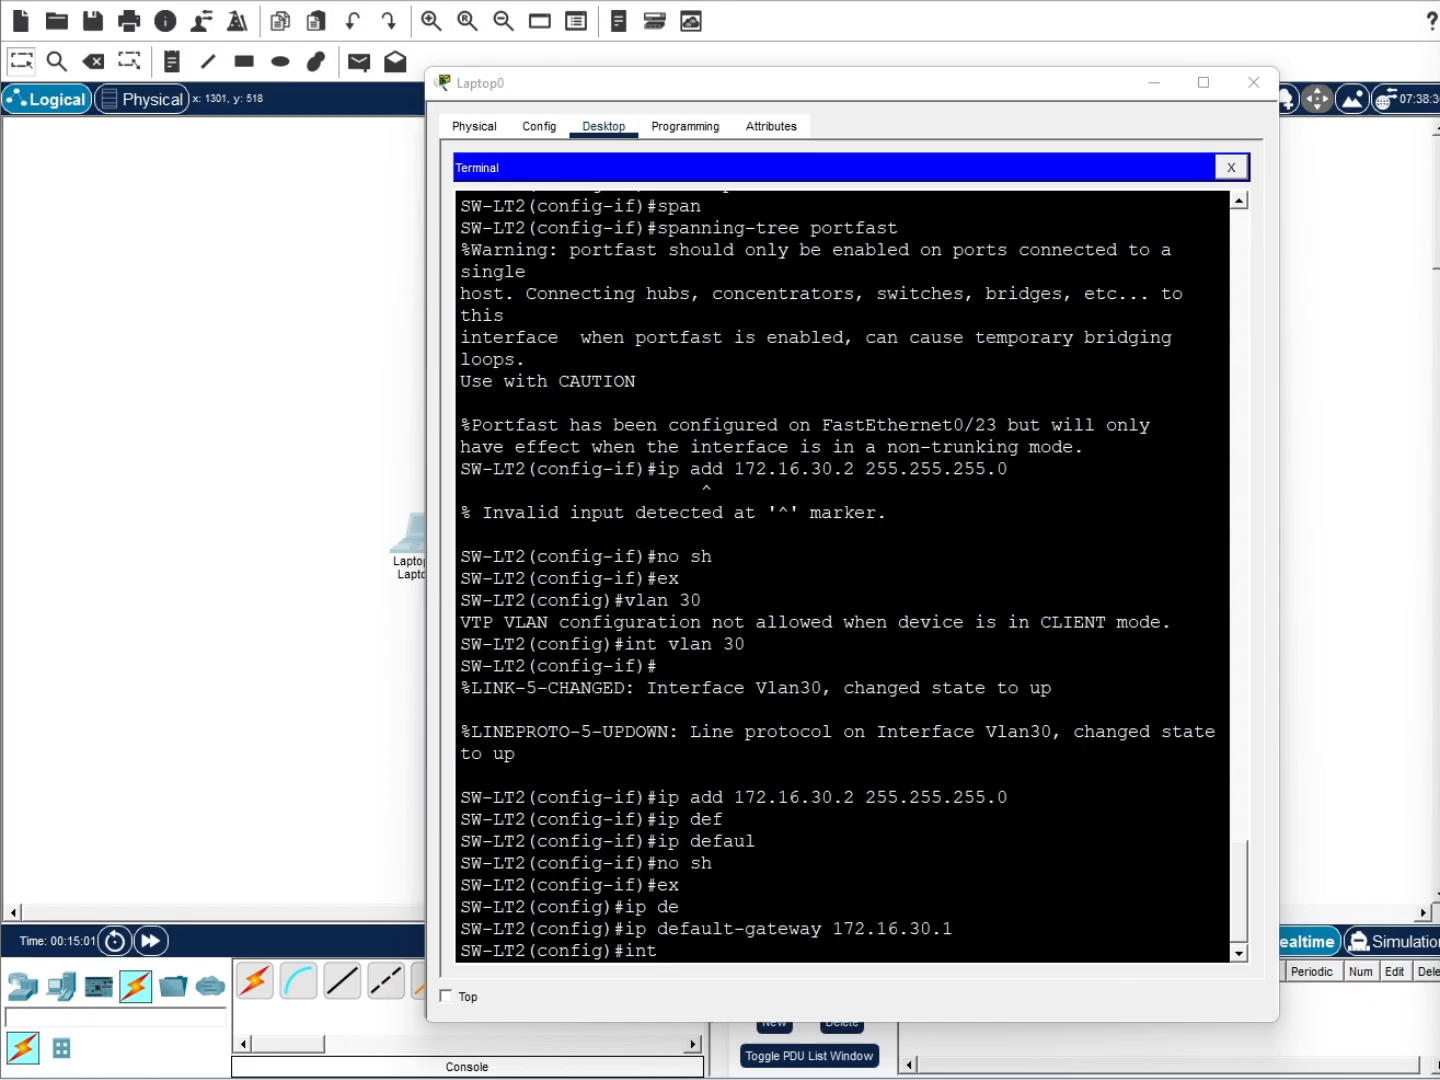
{"action": "left_click", "coordinate": [710, 950]}
{"action": "type", "text": "fa"}
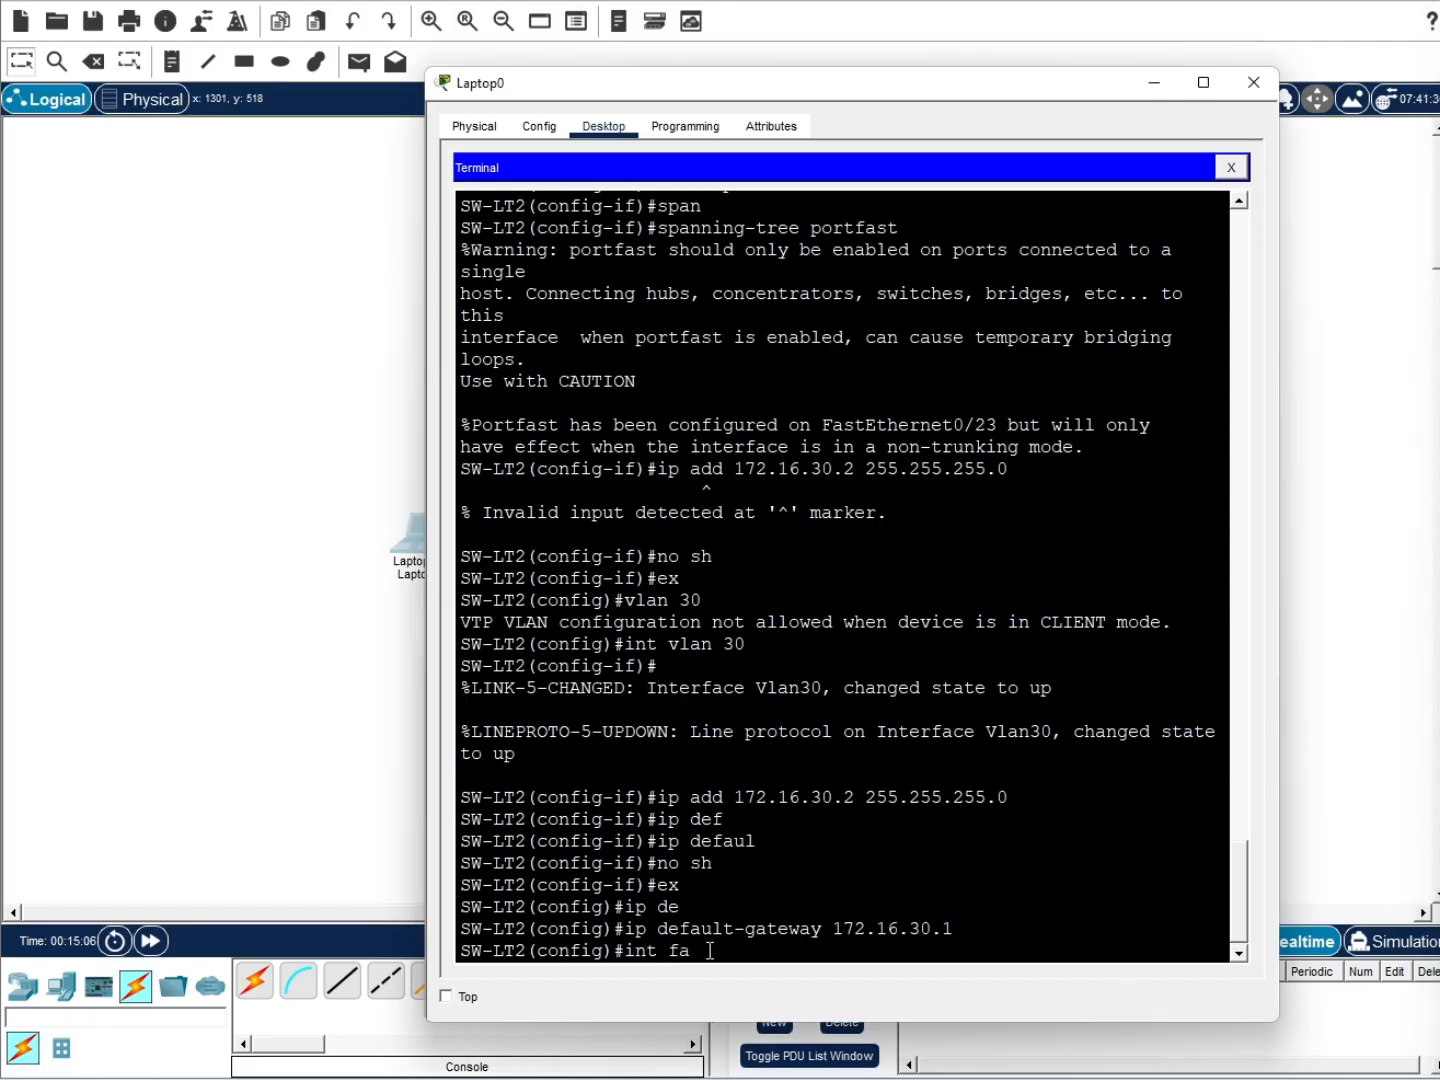
{"action": "type", "text": "0/24"}
Make port Fa0/24 a trunk with 'switchport mode trunk' and bring it up
{"action": "key", "text": "Return"}
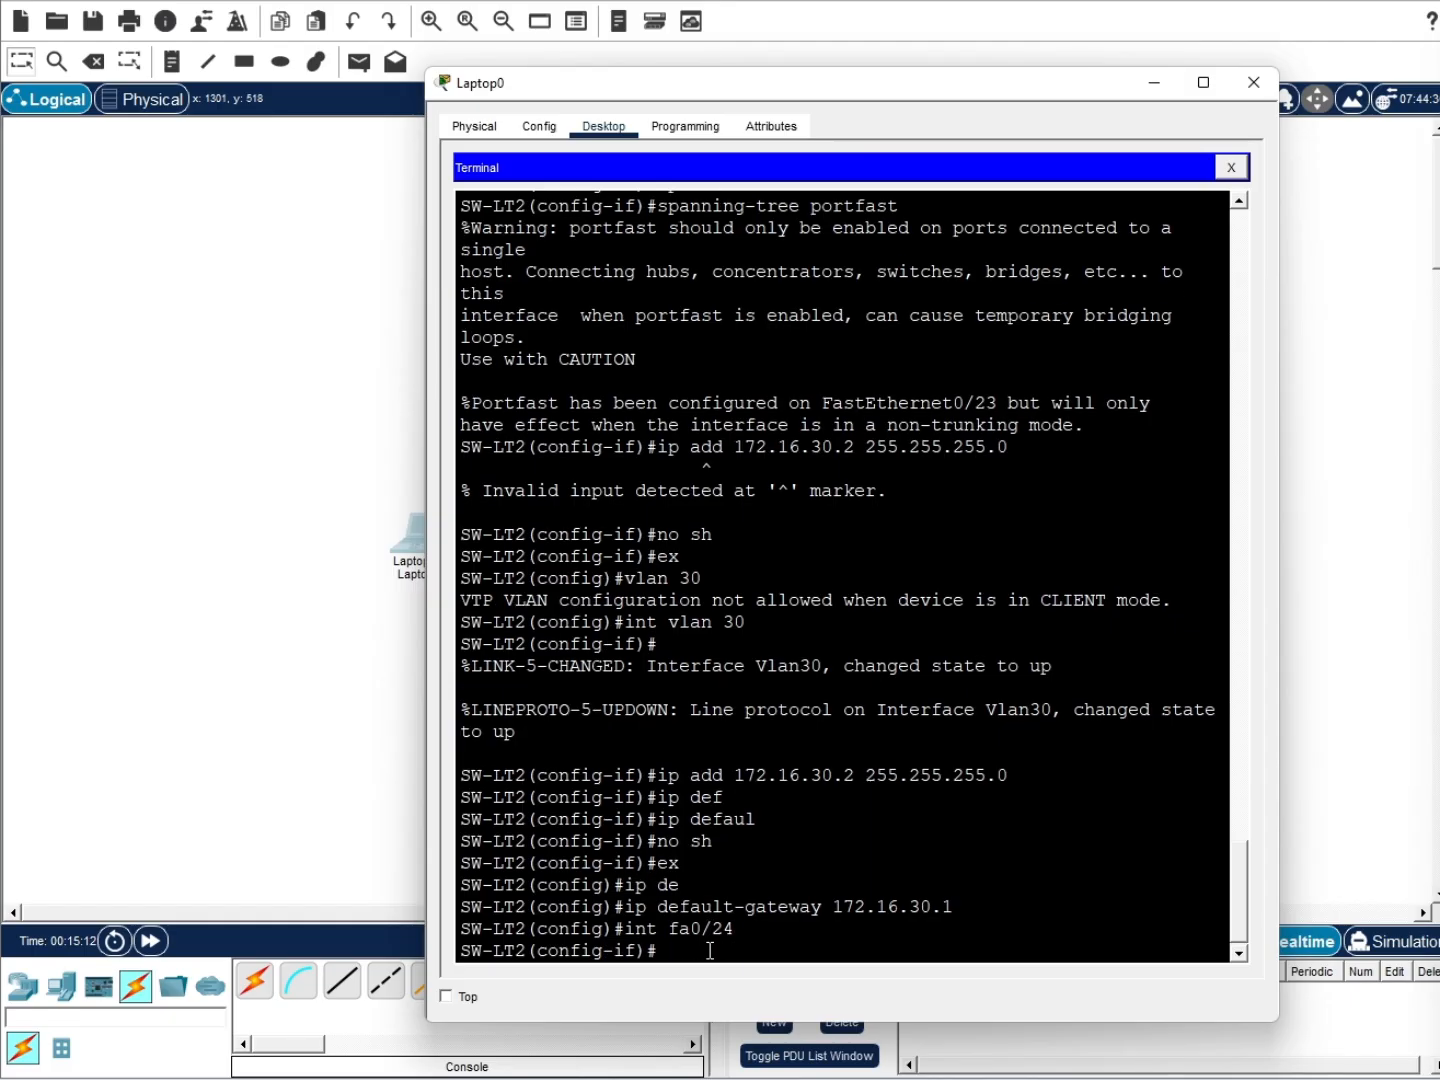
{"action": "type", "text": "sw"}
{"action": "key", "text": "Return"}
{"action": "type", "text": "sw"}
{"action": "key", "text": "Tab"}
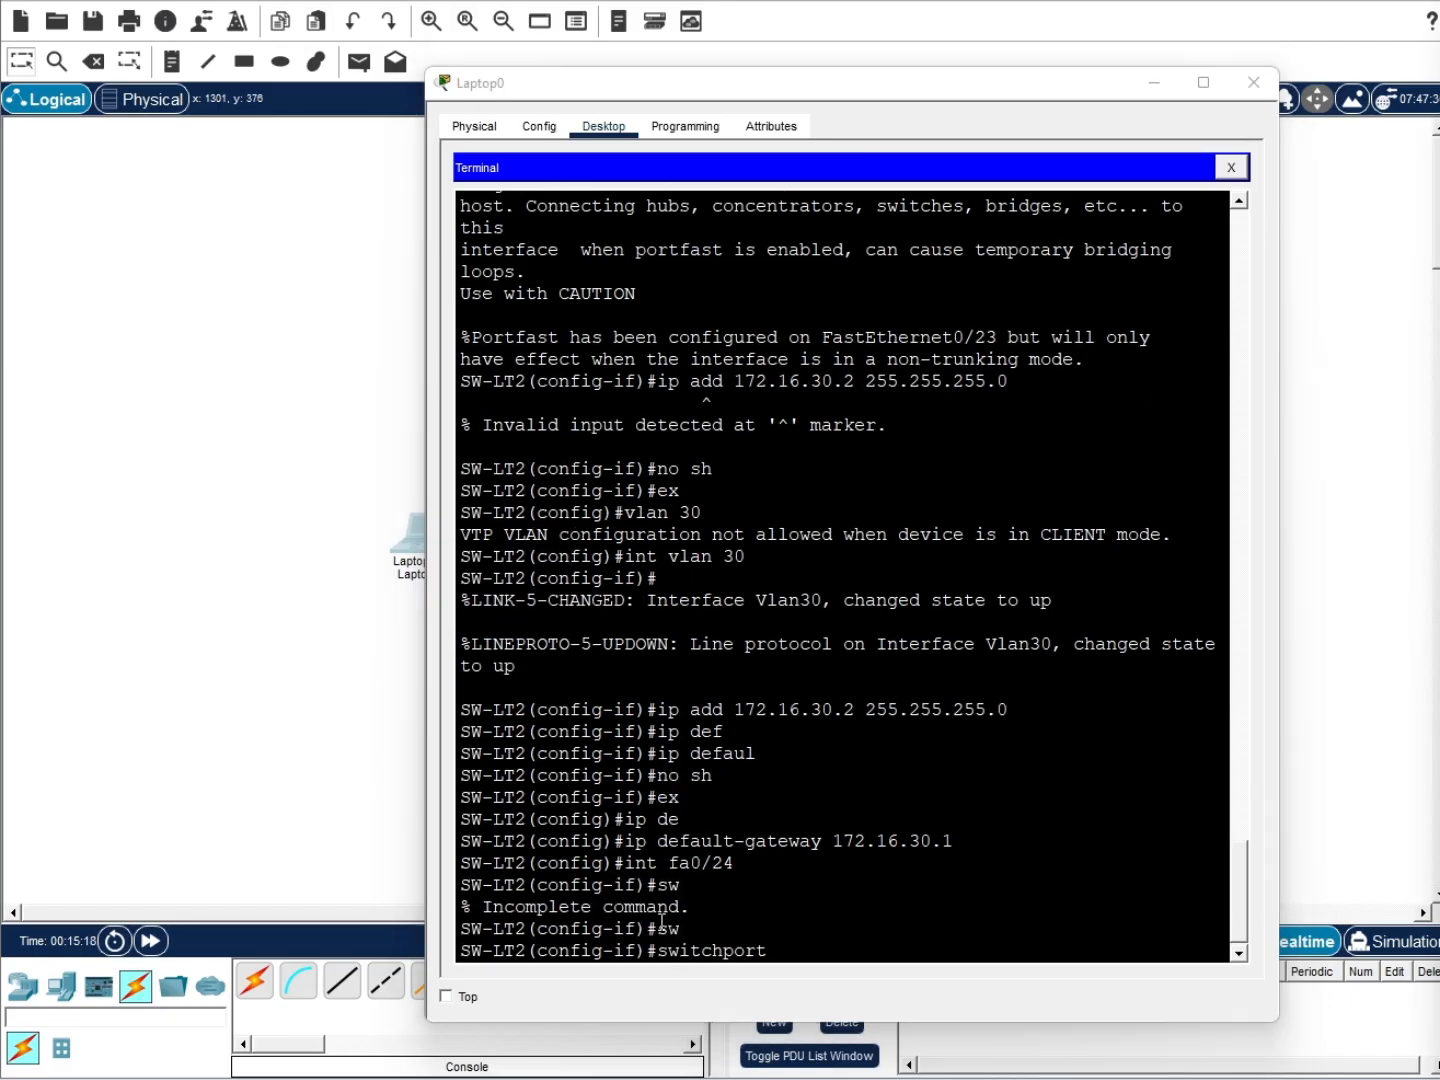
{"action": "type", "text": "mode trunk"}
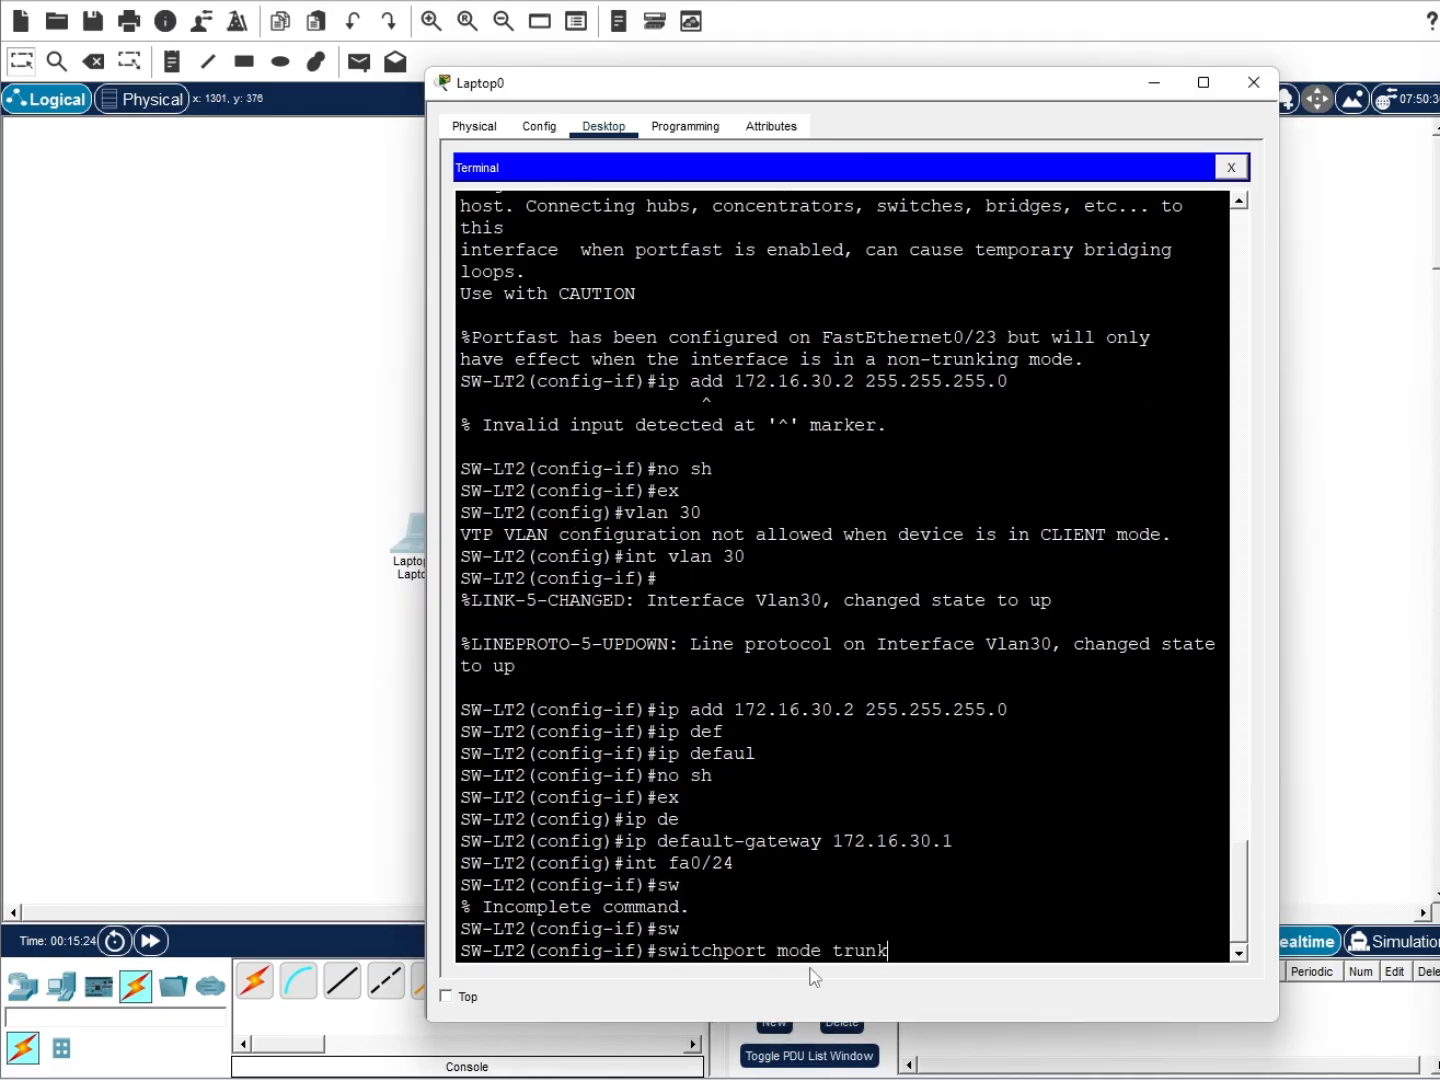
{"action": "key", "text": "Return"}
{"action": "type", "text": "no sh"}
{"action": "key", "text": "Return"}
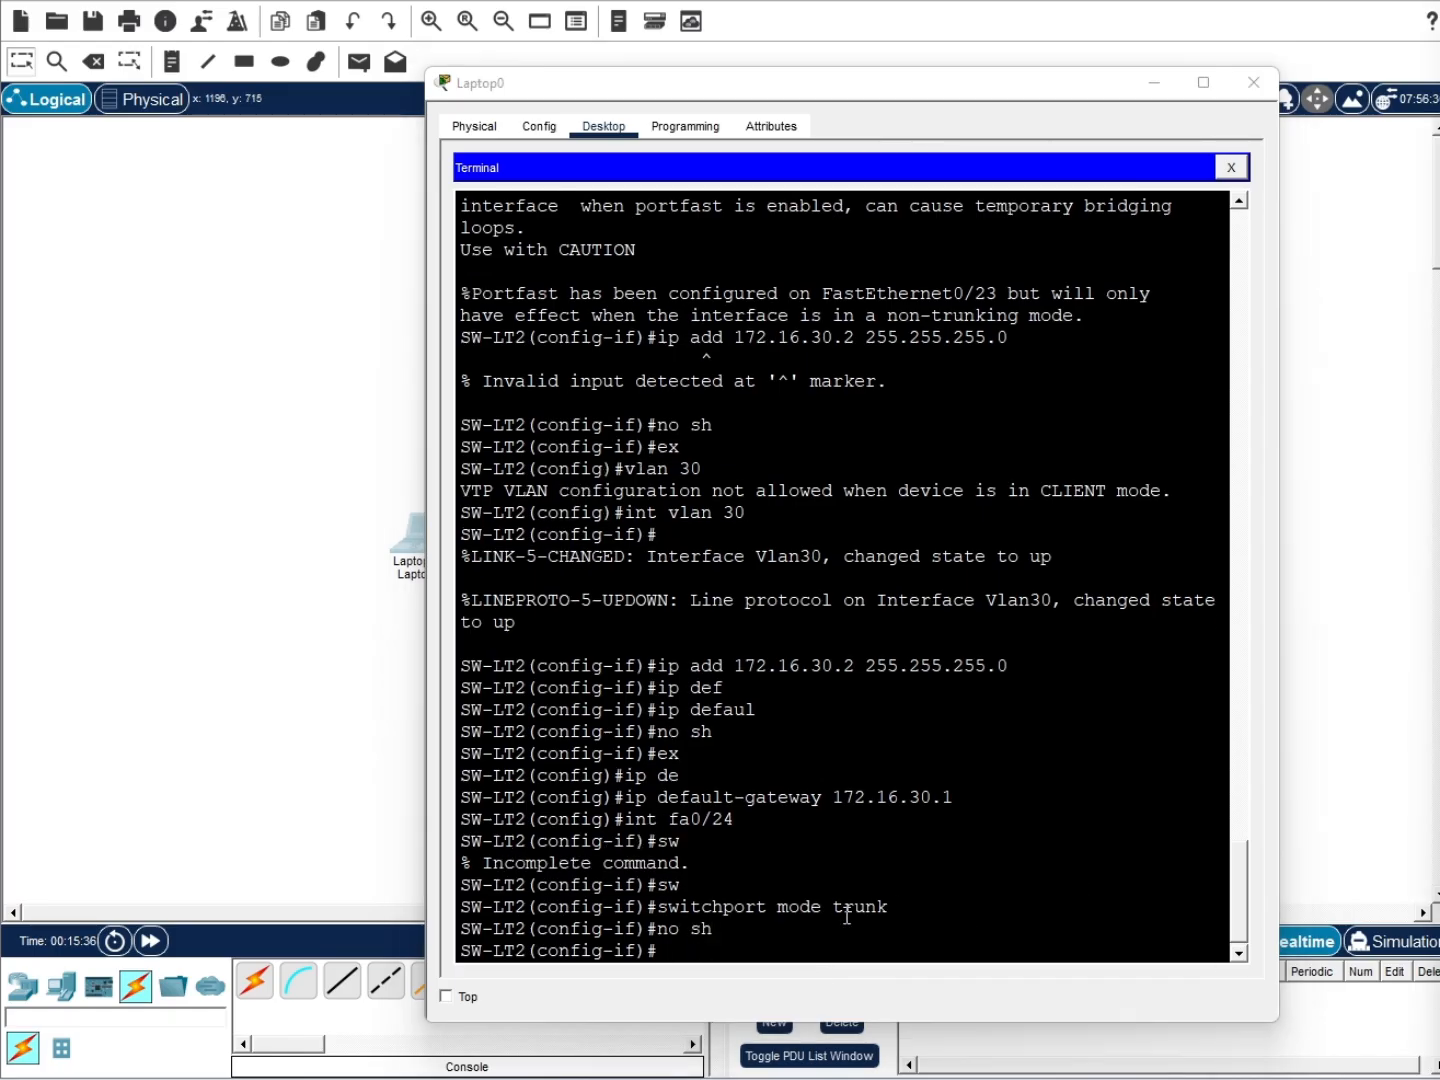
Save the switch configuration with 'do wr'
{"action": "left_click", "coordinate": [804, 944]}
{"action": "type", "text": "do sr"}
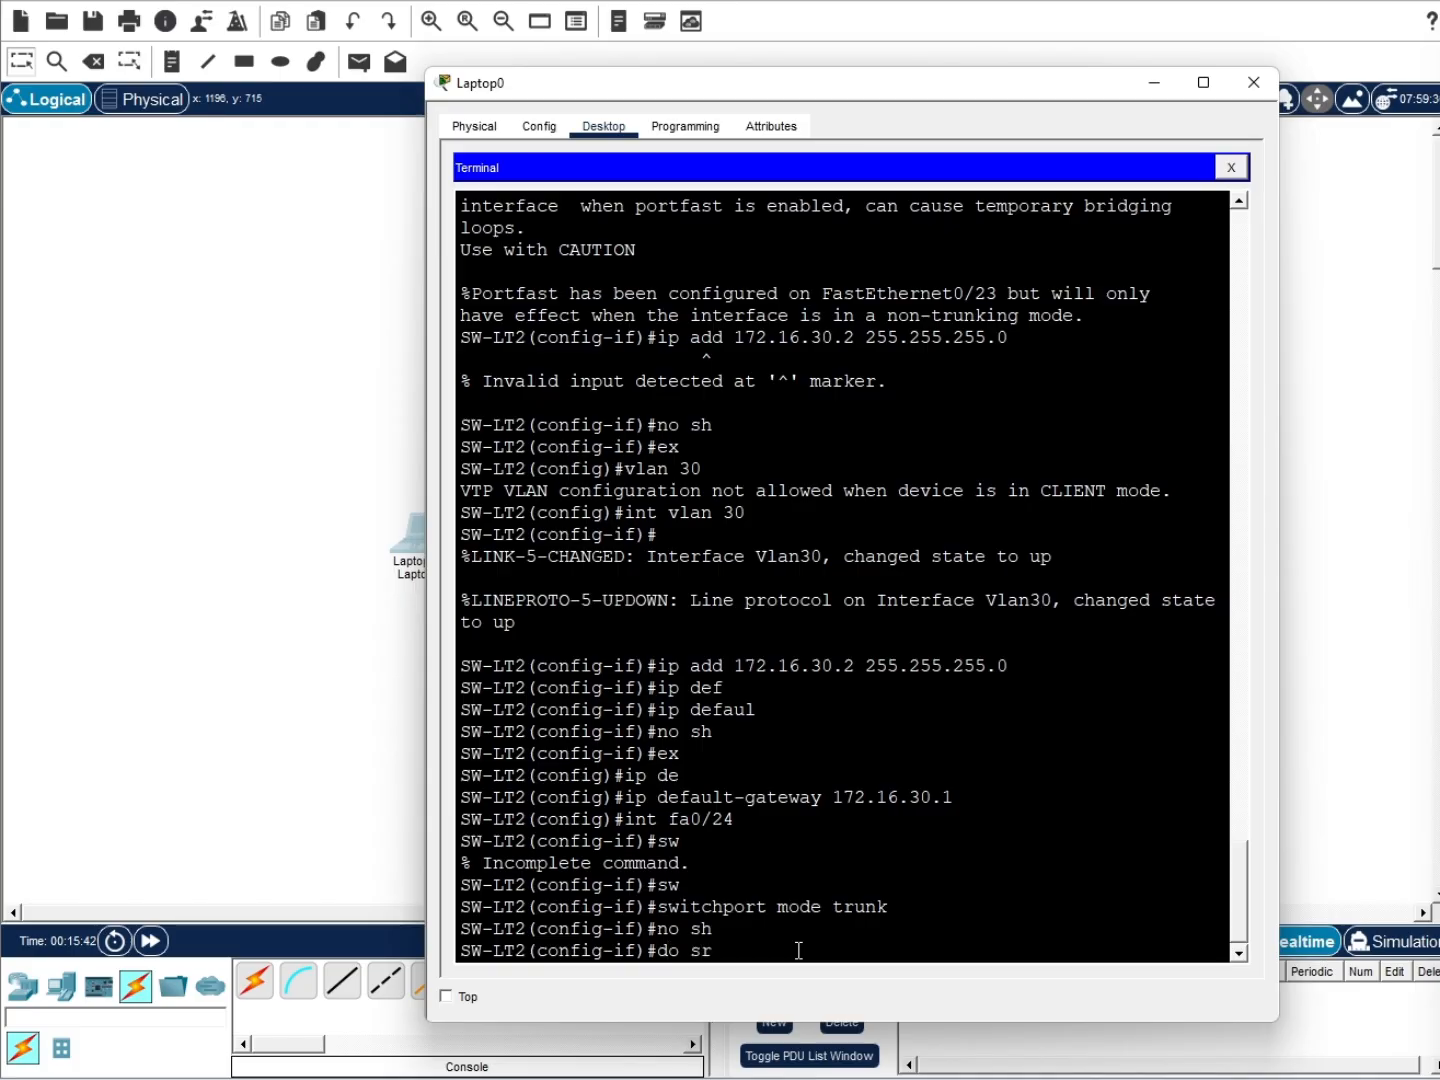
{"action": "key", "text": "BackSpace"}
{"action": "key", "text": "BackSpace"}
{"action": "type", "text": "wr"}
{"action": "key", "text": "Return"}
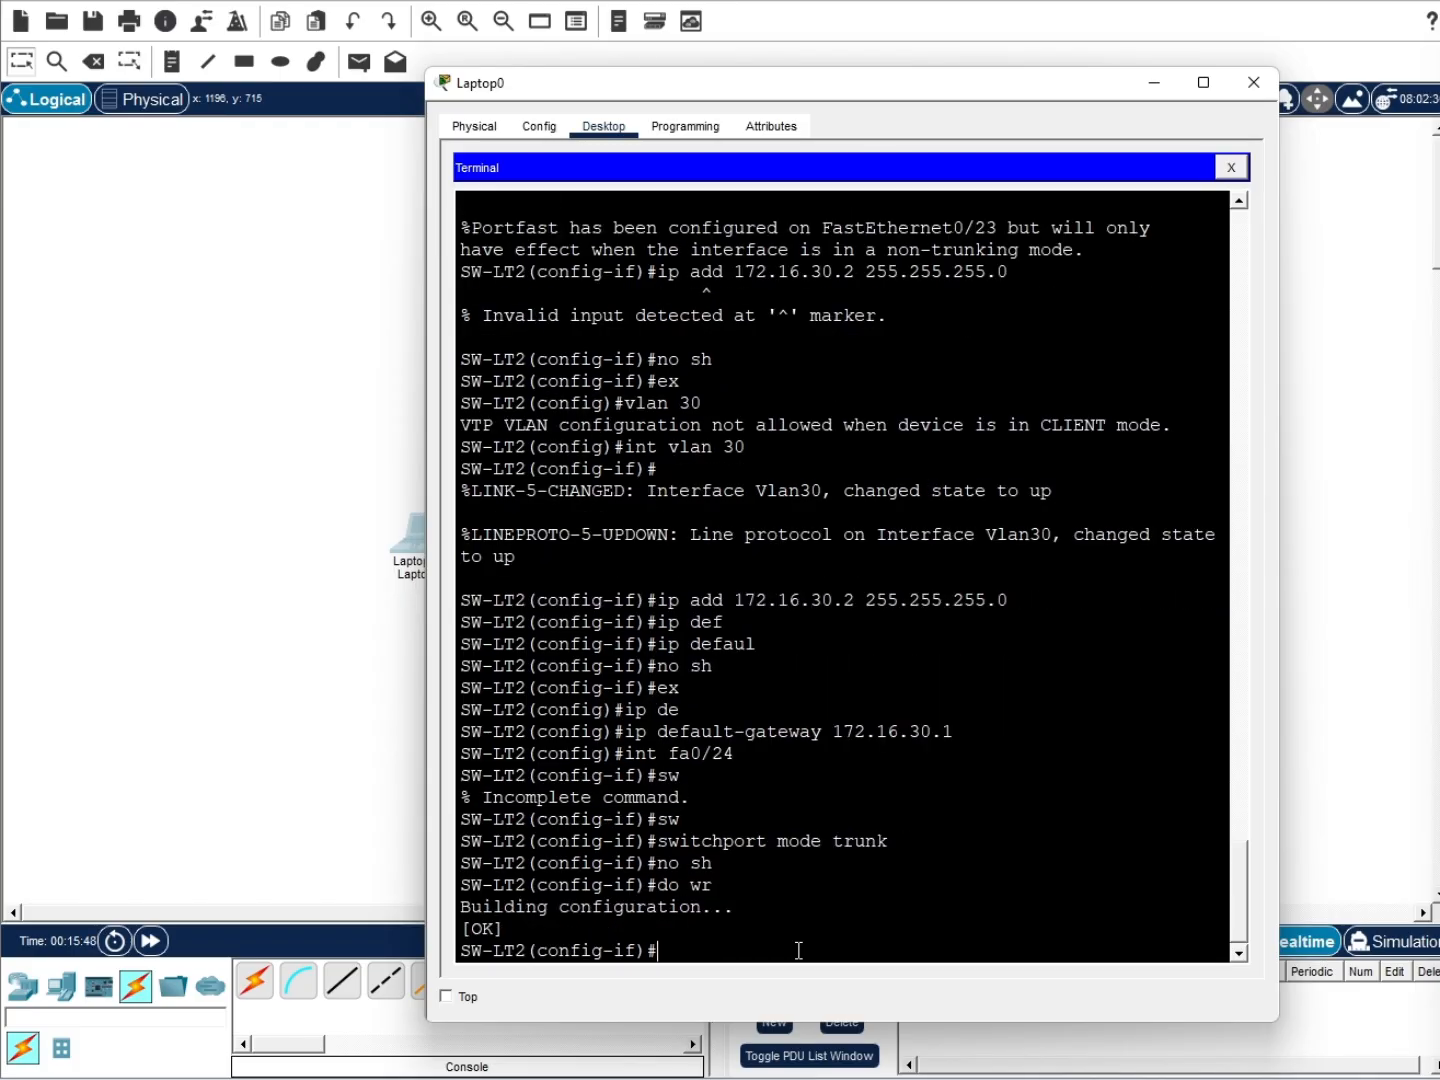
Connect a copper straight-through cable from Laptop0 FastEthernet0 to SW-LT2 Fa0/23
{"action": "left_click", "coordinate": [364, 692]}
{"action": "left_click", "coordinate": [342, 981]}
{"action": "left_click", "coordinate": [409, 554]}
{"action": "left_click", "coordinate": [454, 627]}
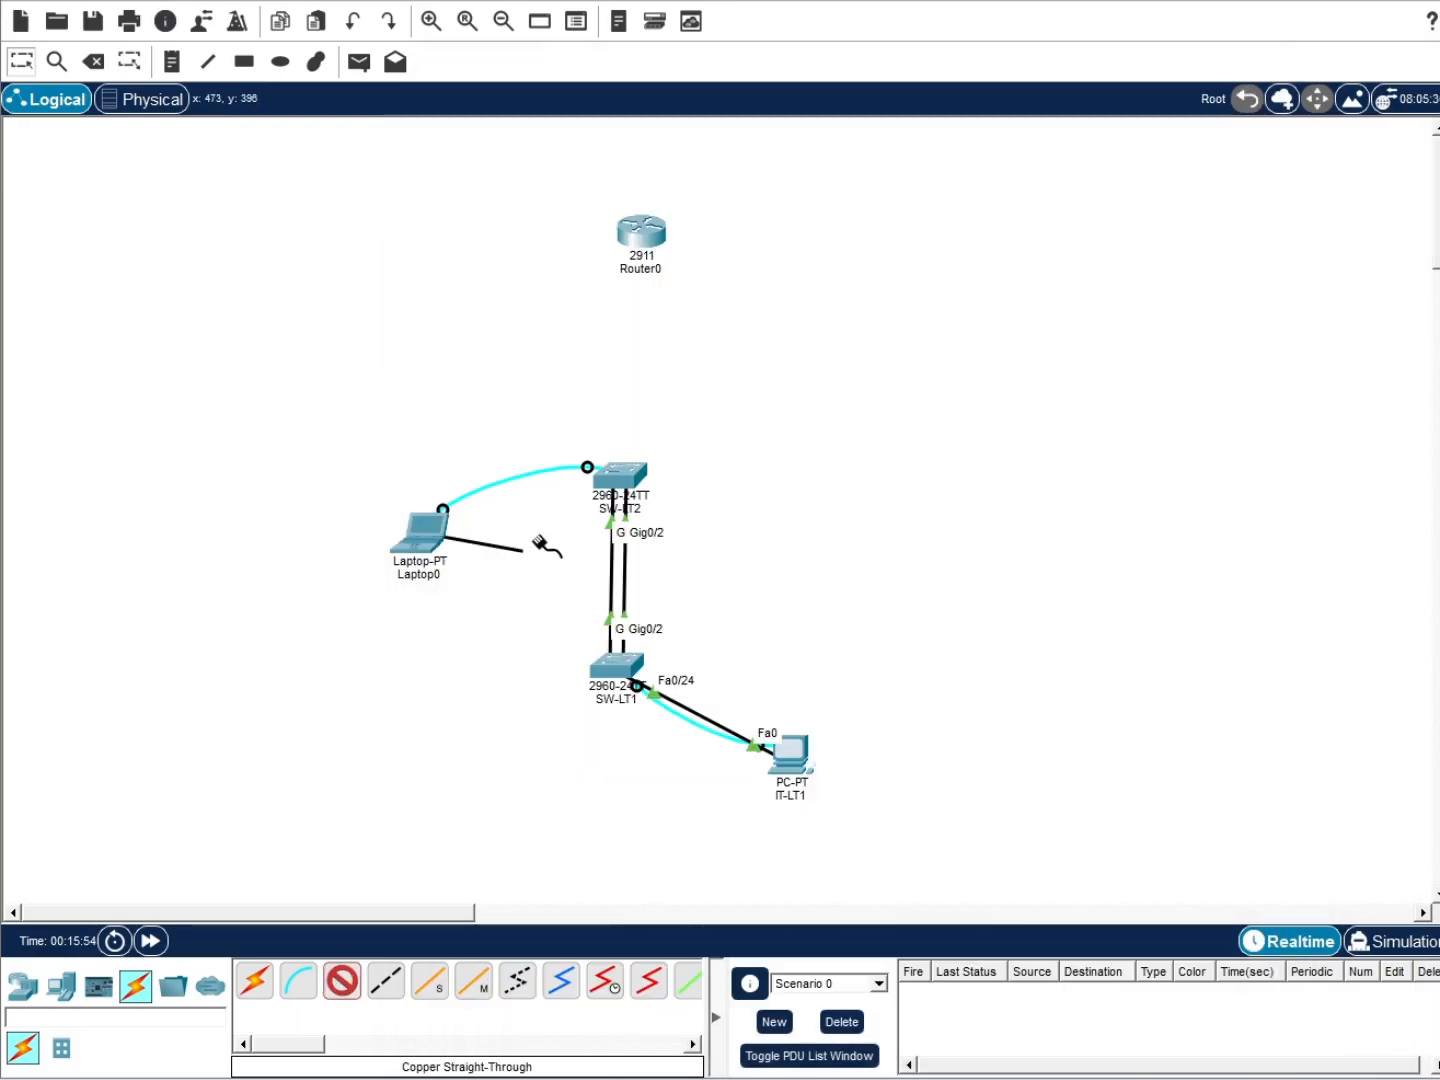
{"action": "left_click", "coordinate": [622, 473]}
{"action": "left_click", "coordinate": [701, 964]}
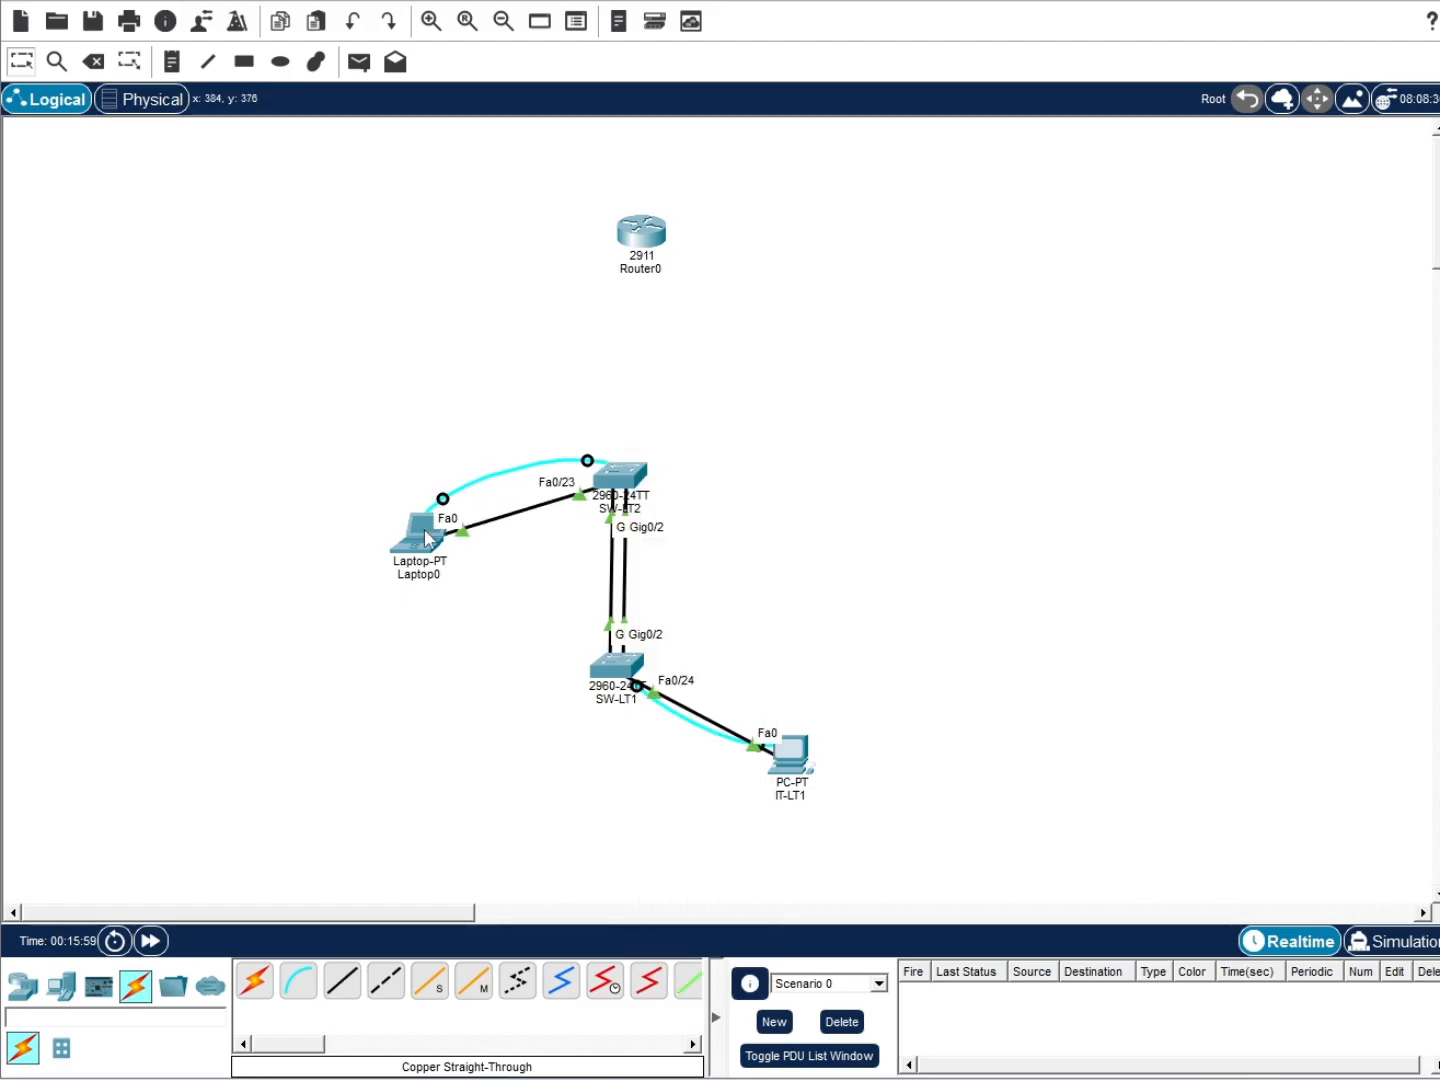
{"action": "left_click", "coordinate": [427, 537]}
{"action": "key", "text": "Return"}
{"action": "key", "text": "Return"}
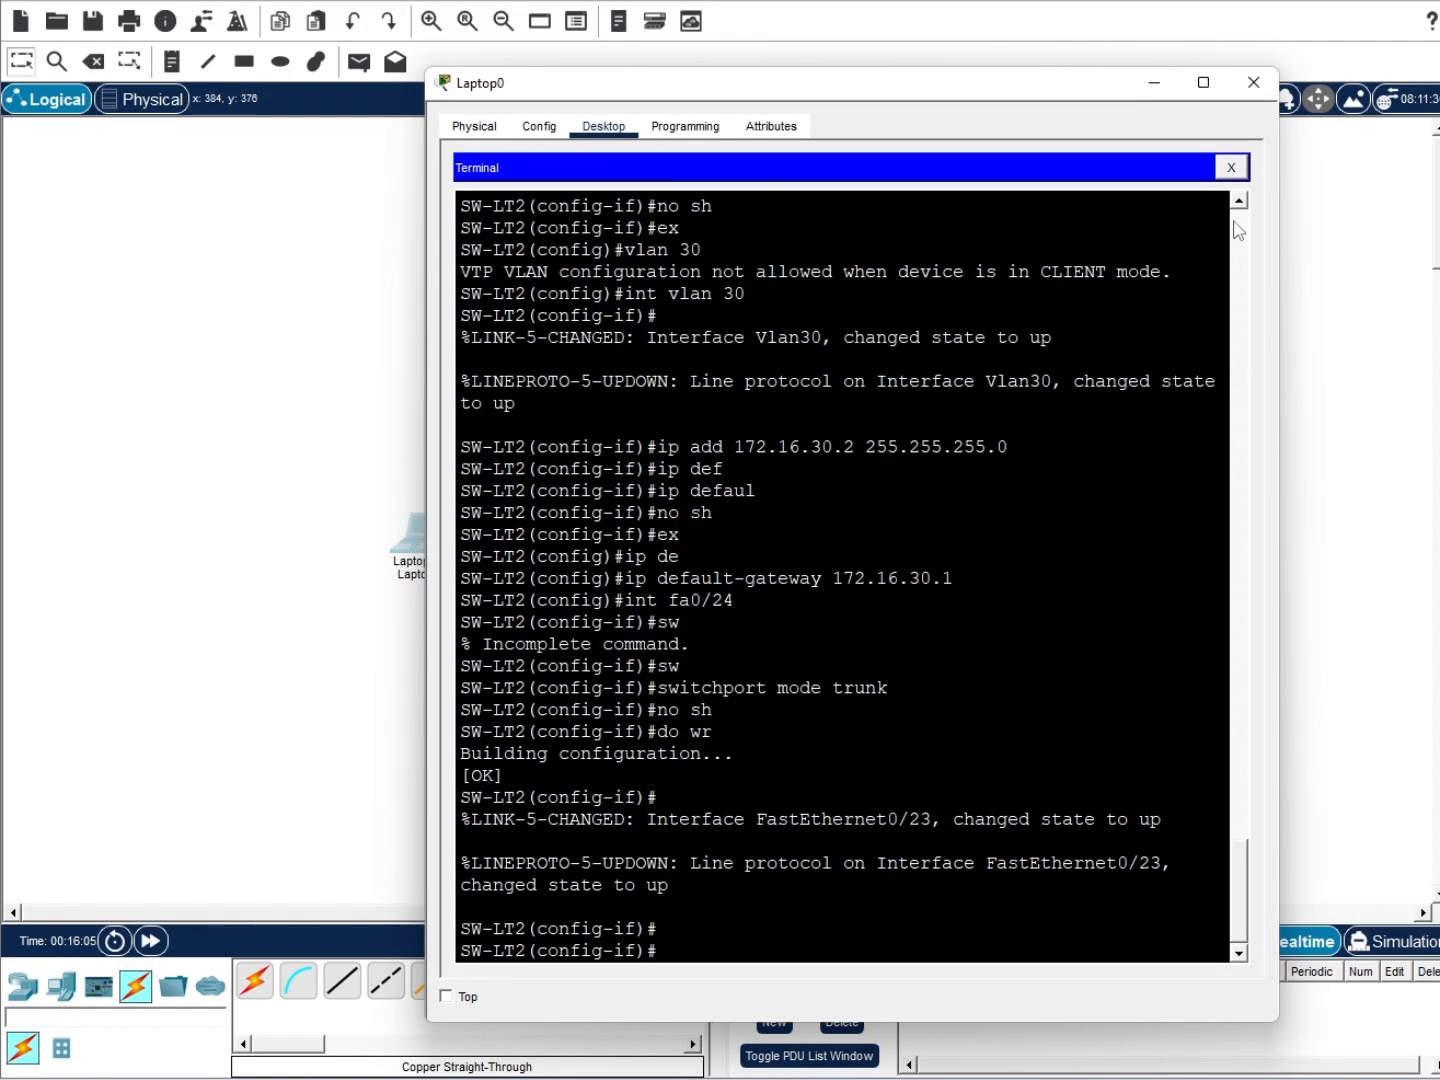
{"action": "left_click", "coordinate": [1231, 167]}
Give Laptop0 IP 172.16.30.5, default mask, gateway 172.16.30.1 and DNS 8.8.8.8
{"action": "left_click", "coordinate": [561, 255]}
{"action": "left_click", "coordinate": [786, 283]}
{"action": "type", "text": "172.16.30.5"}
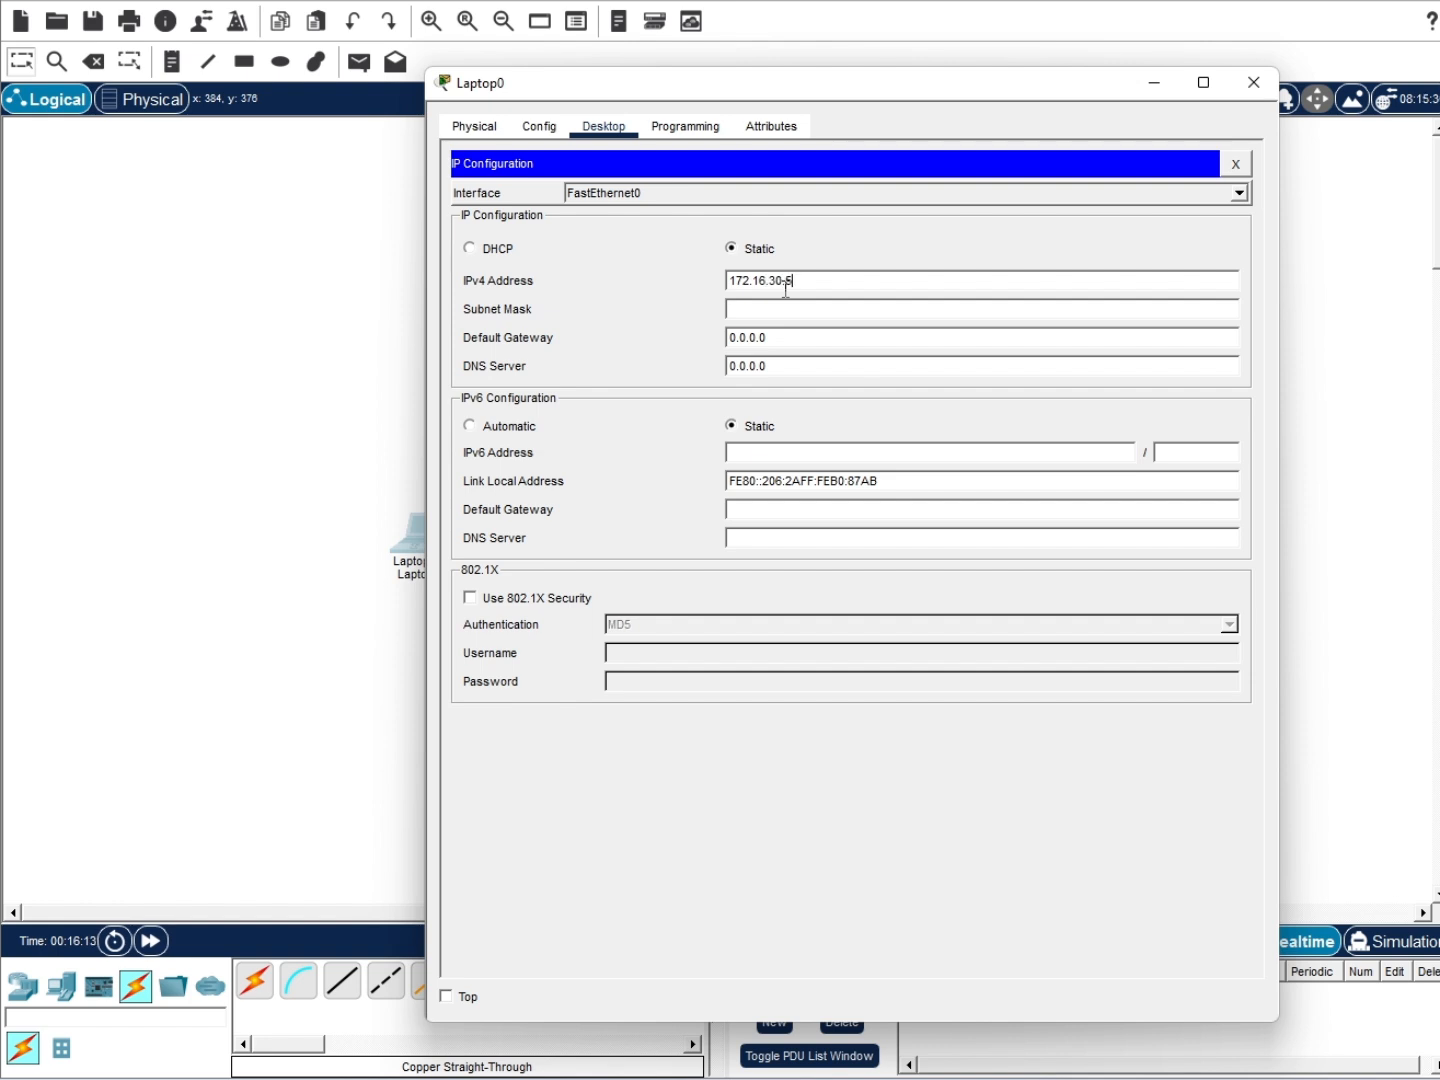
{"action": "double_click", "coordinate": [787, 284]}
{"action": "left_click", "coordinate": [757, 309]}
{"action": "double_click", "coordinate": [764, 337]}
{"action": "type", "text": "172.16.30.1"}
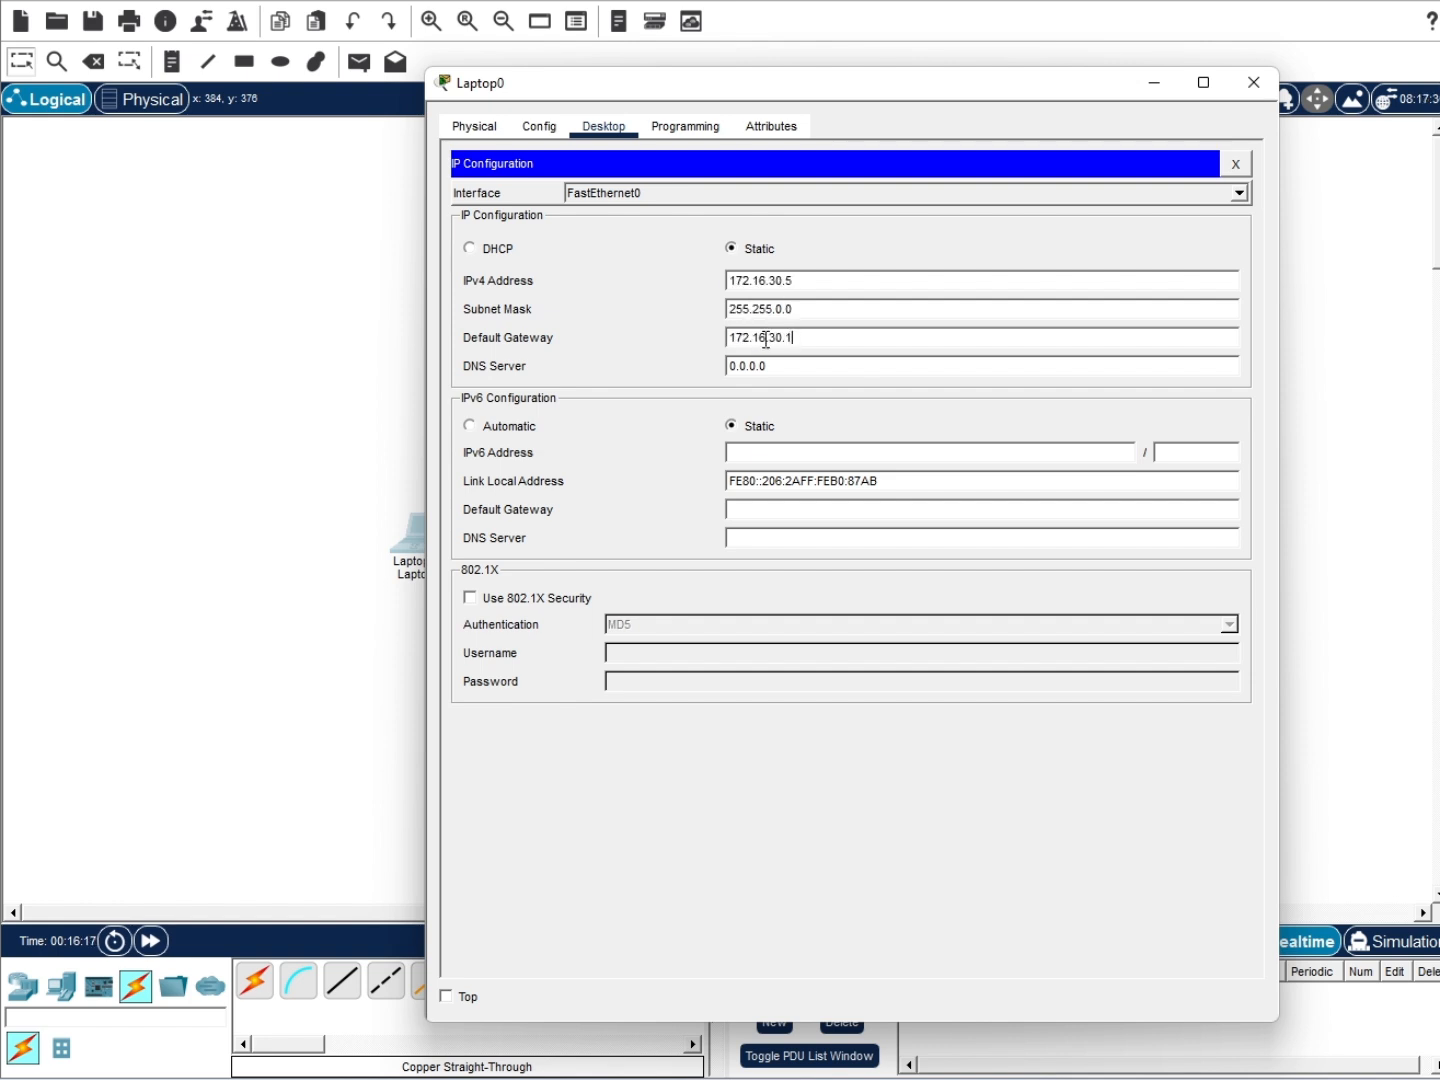
{"action": "double_click", "coordinate": [794, 364]}
{"action": "type", "text": "8.8.8.8"}
{"action": "key", "text": "Return"}
Ping the switch at 172.16.30.2 twice from Laptop0's Command Prompt
{"action": "left_click", "coordinate": [1236, 167]}
{"action": "left_click", "coordinate": [884, 277]}
{"action": "type", "text": "ping 172.16.30.2"}
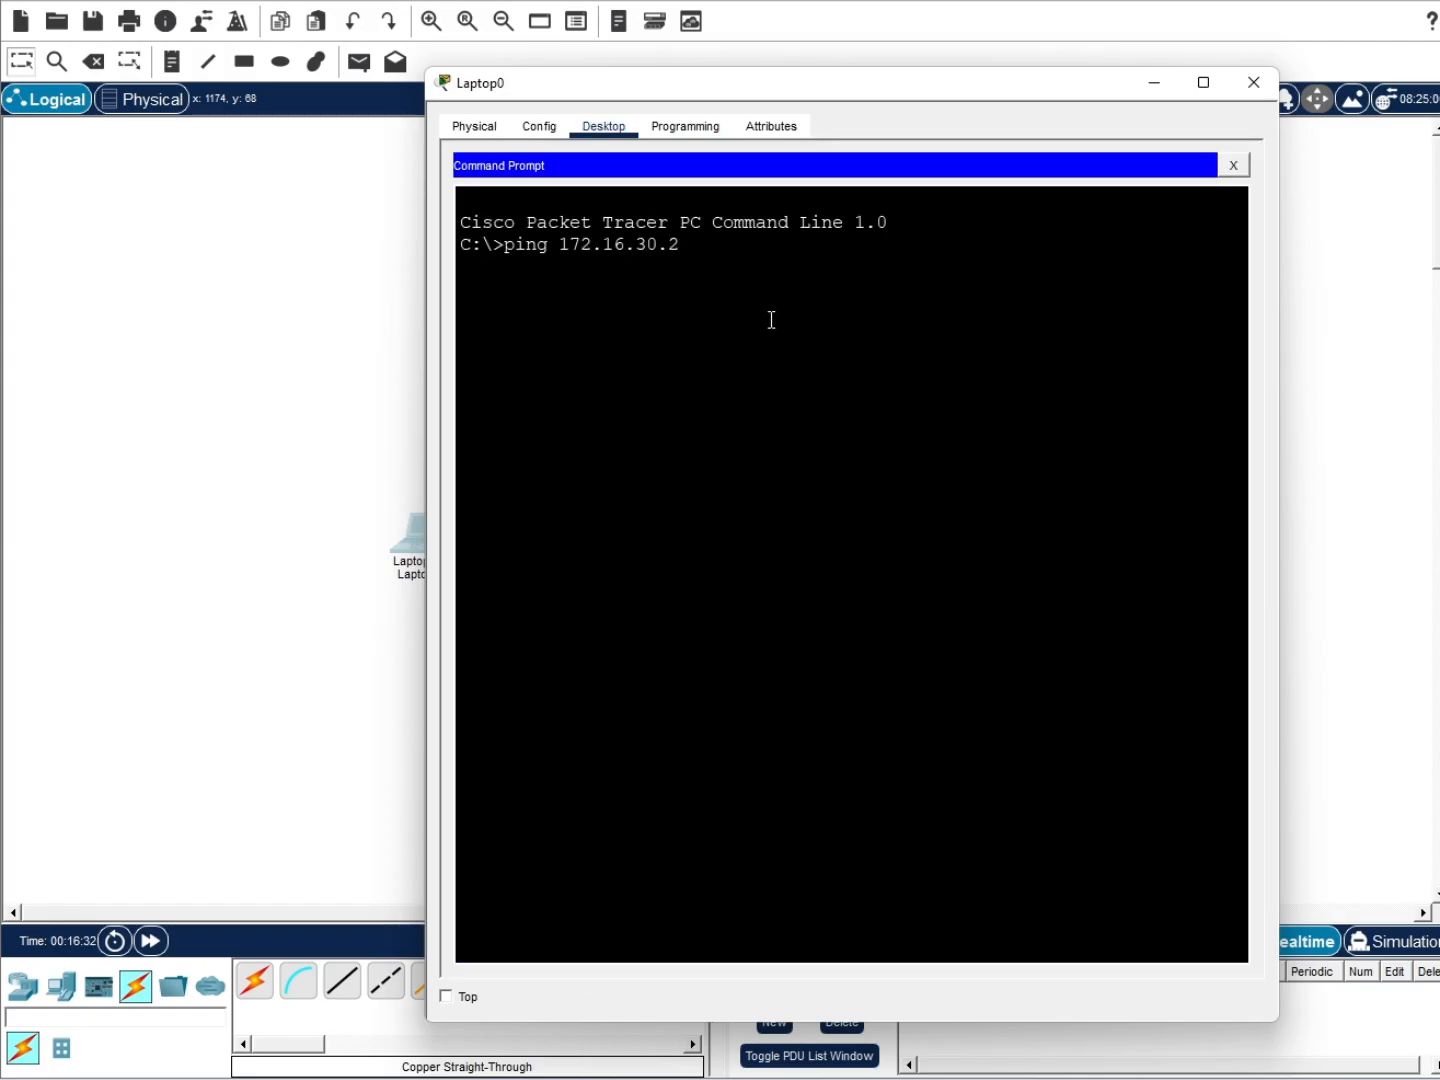
{"action": "key", "text": "Return"}
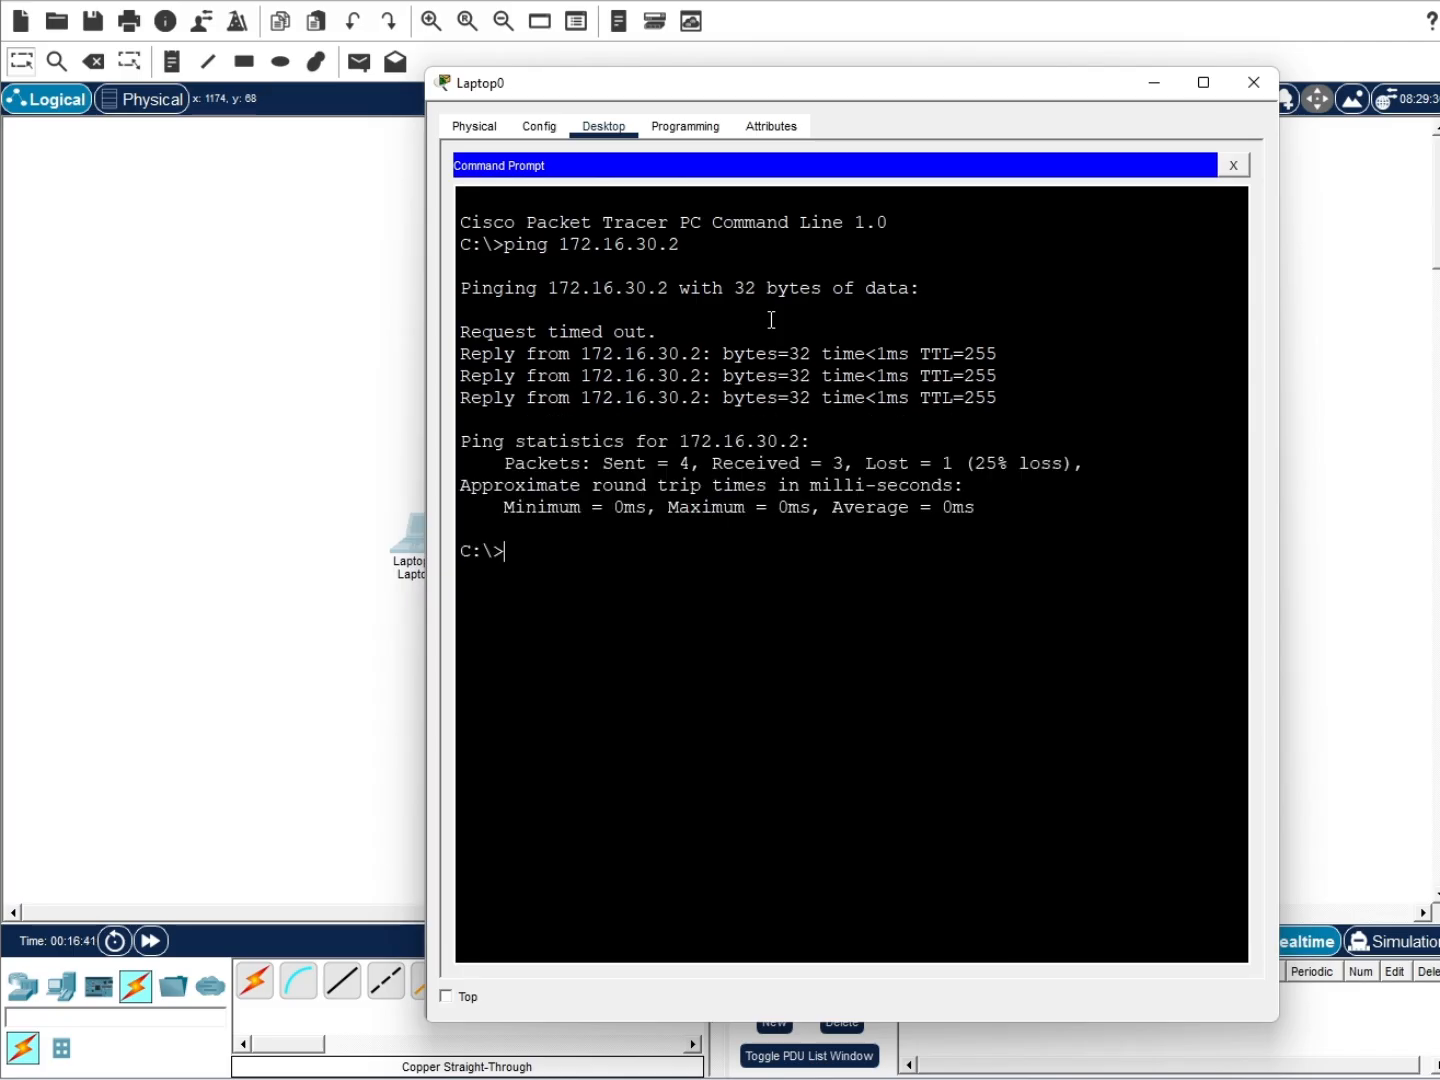
{"action": "key", "text": "Up"}
{"action": "key", "text": "Return"}
Turn the recalled ping into 'ssh -l admin 172.16.30.2' and run it
{"action": "key", "text": "Up"}
{"action": "key", "text": "Left"}
{"action": "key", "text": "Left"}
{"action": "key", "text": "Left"}
{"action": "key", "text": "Left"}
{"action": "key", "text": "Left"}
{"action": "key", "text": "Left"}
{"action": "key", "text": "Left"}
{"action": "key", "text": "Left"}
{"action": "key", "text": "Left"}
{"action": "key", "text": "Left"}
{"action": "key", "text": "Left"}
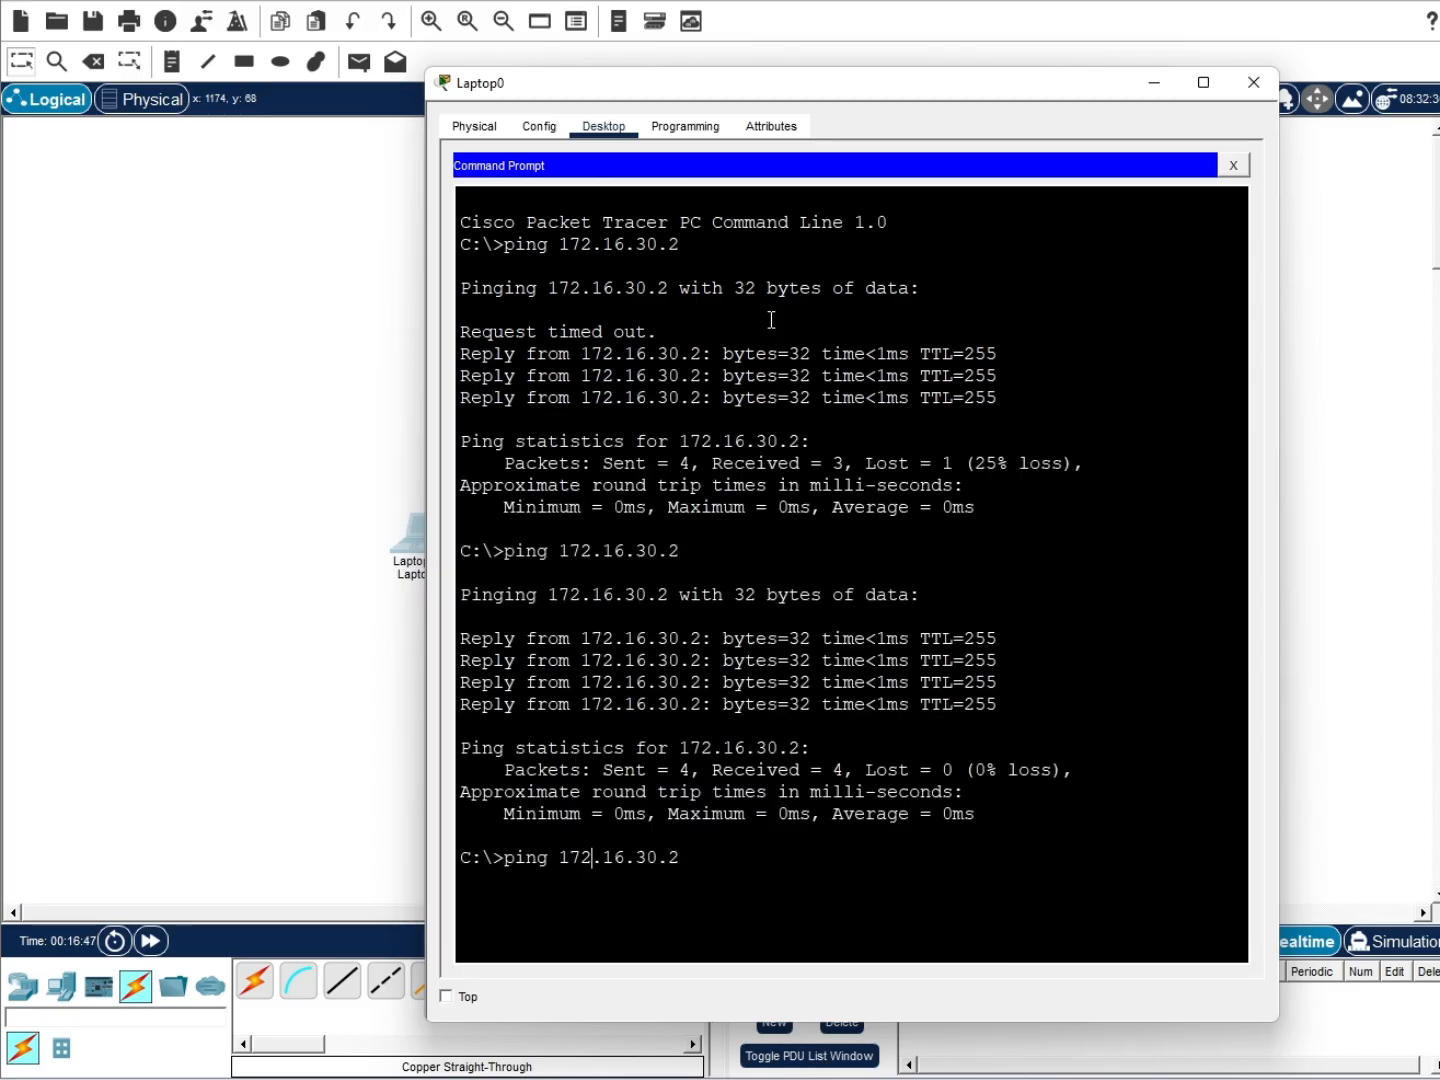
{"action": "key", "text": "BackSpace"}
{"action": "key", "text": "BackSpace"}
{"action": "key", "text": "BackSpace"}
{"action": "key", "text": "BackSpace"}
{"action": "key", "text": "BackSpace"}
{"action": "type", "text": "ssh -l admin"}
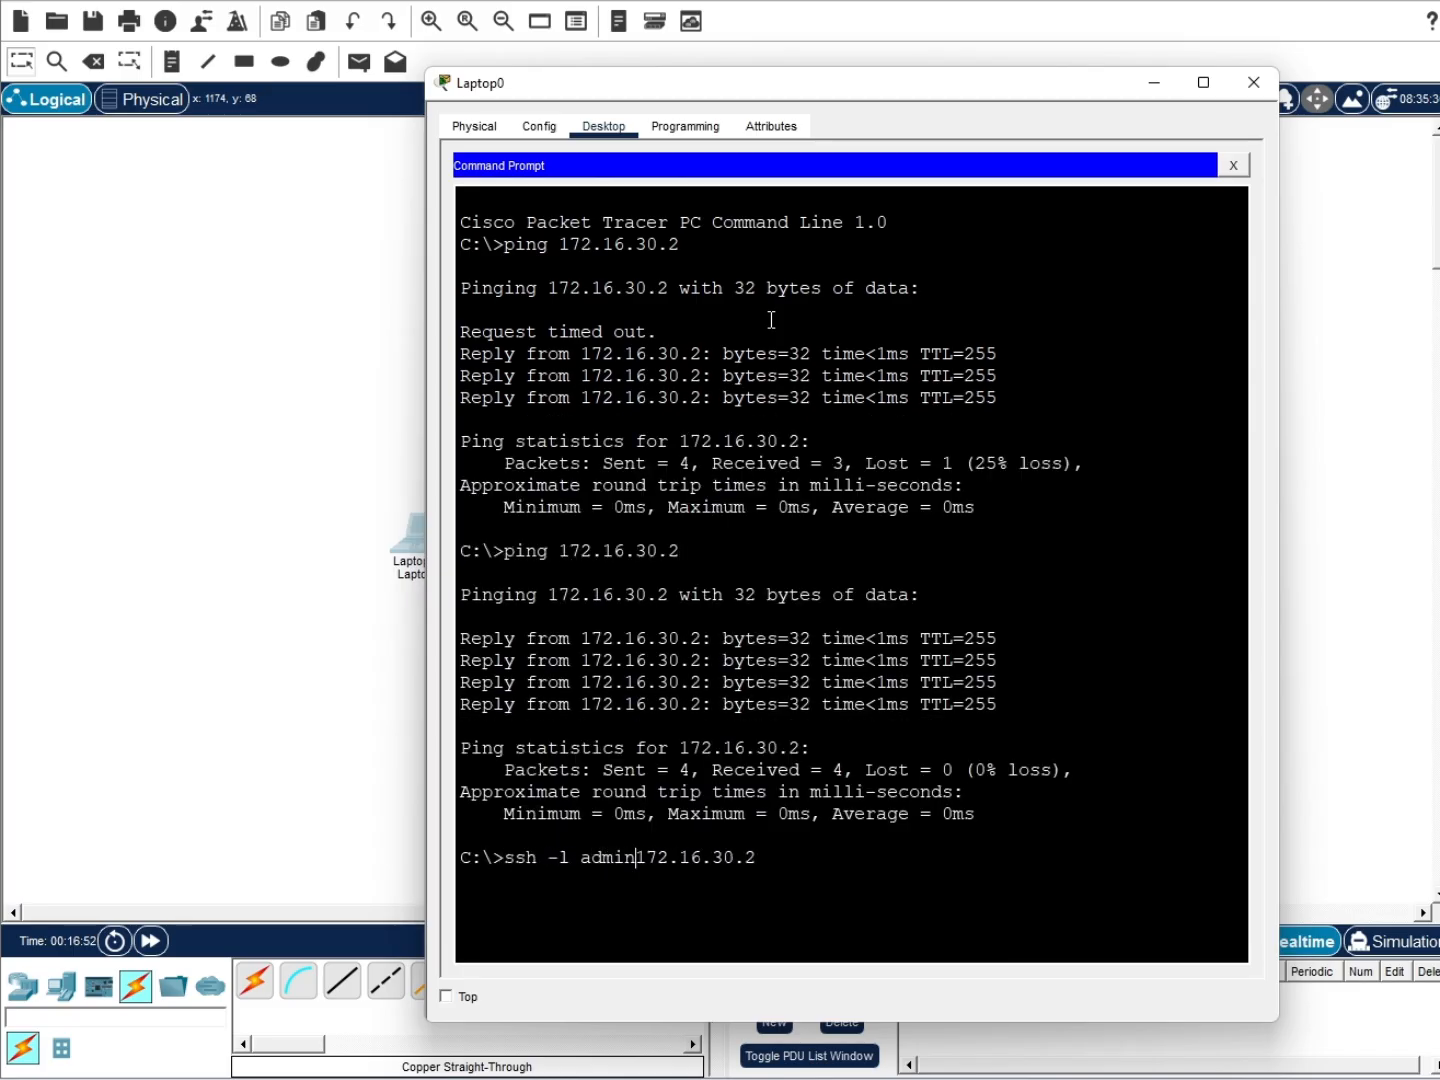
{"action": "key", "text": "End"}
{"action": "key", "text": "Return"}
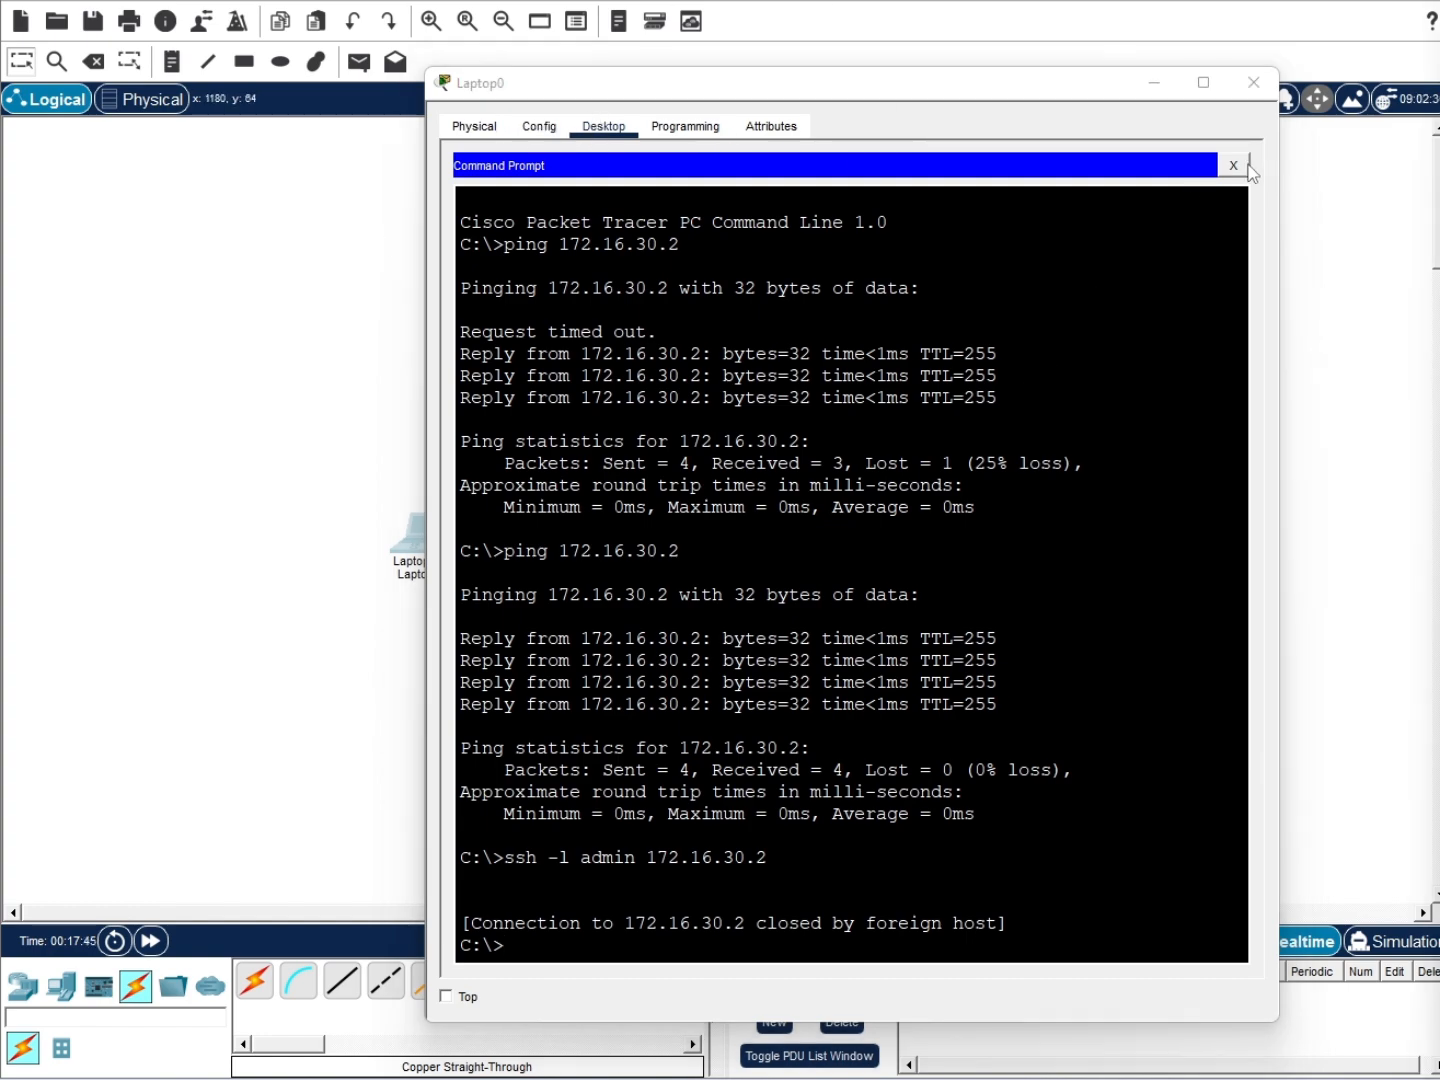
On the switch console, set VTY lines 0–4 to local login and SSH-only transport input
{"action": "left_click", "coordinate": [600, 134]}
{"action": "left_click", "coordinate": [878, 229]}
{"action": "scroll", "coordinate": [1202, 381], "scroll_direction": "down", "scroll_amount": 20}
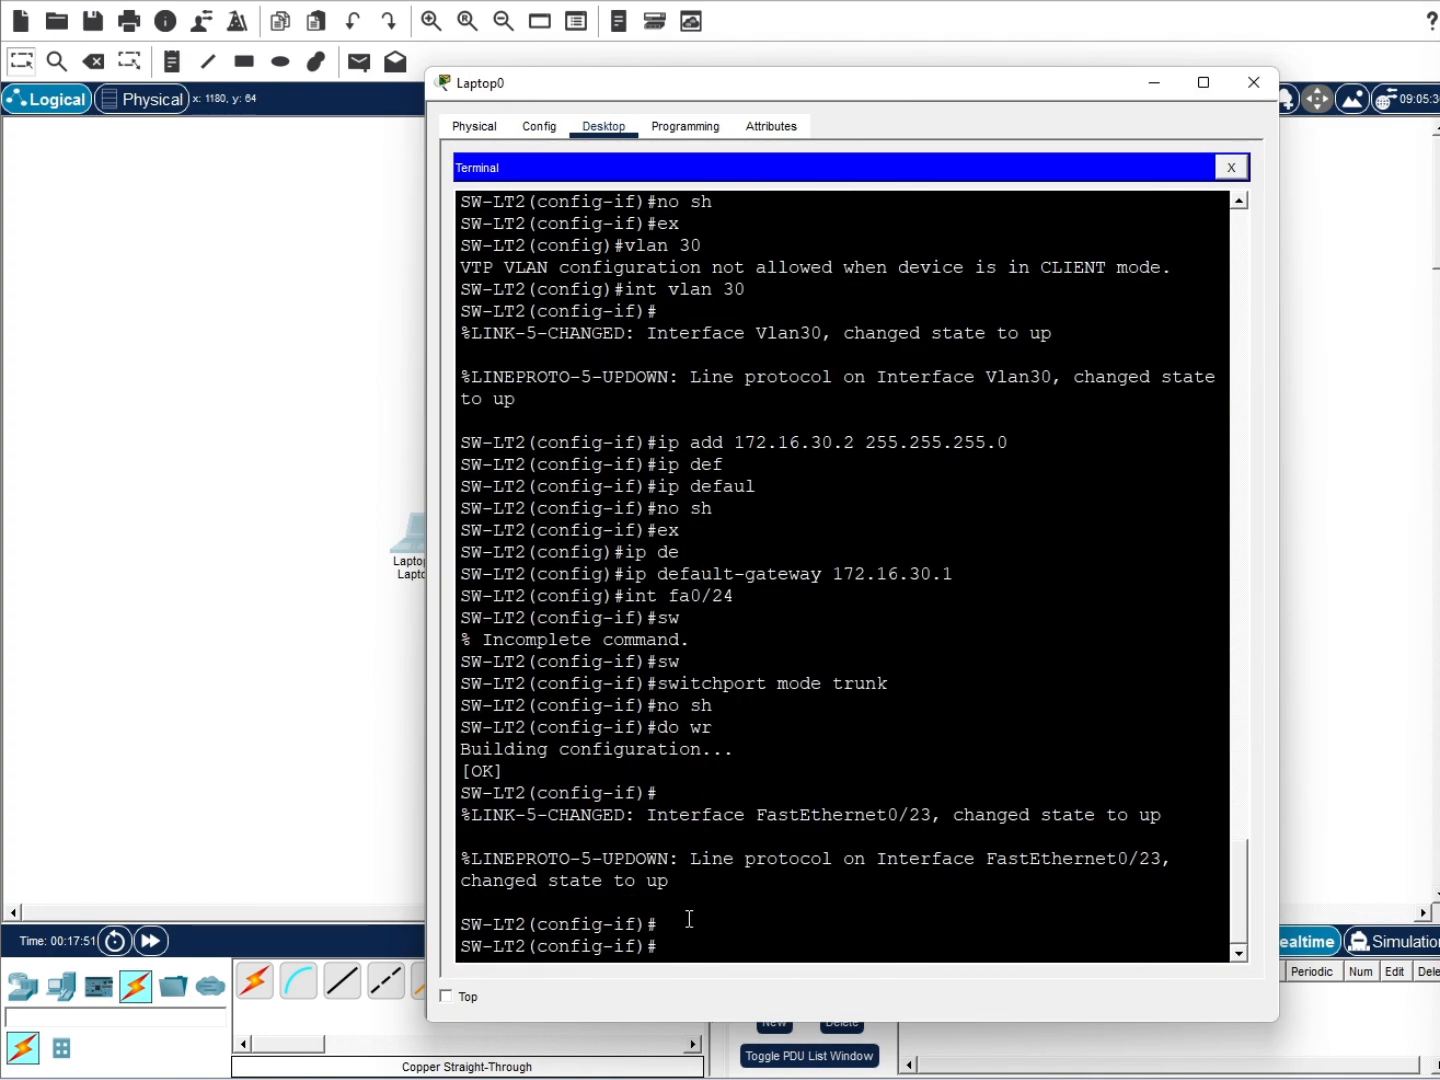
{"action": "type", "text": "libe vty 0"}
{"action": "type", "text": " 4"}
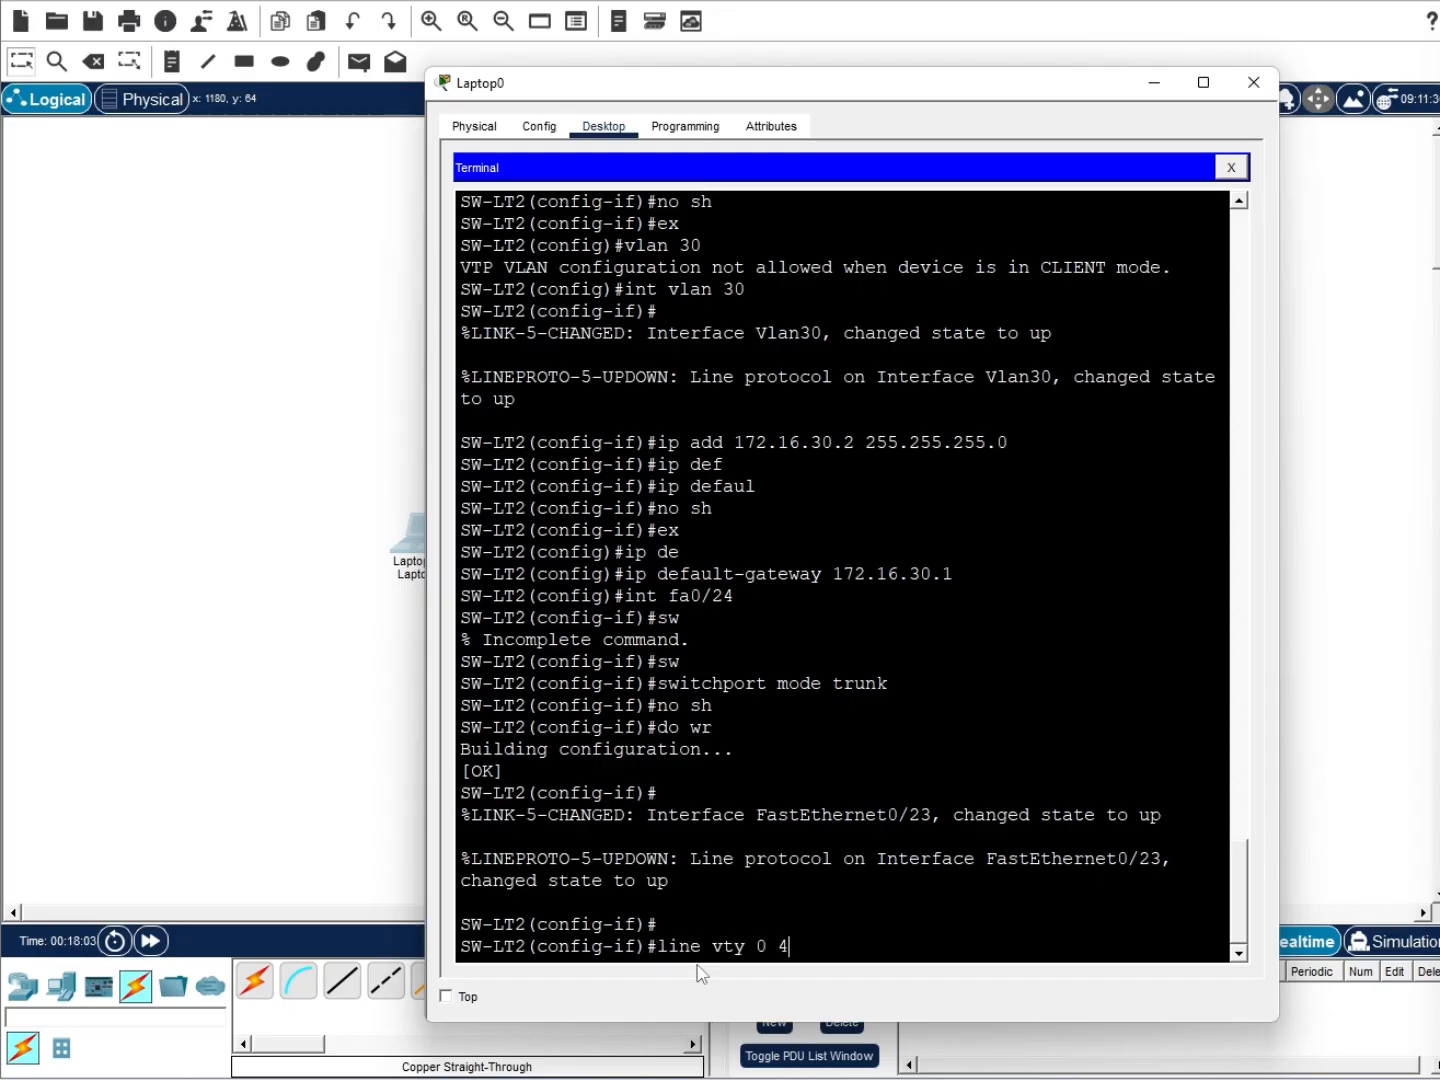
{"action": "key", "text": "Return"}
{"action": "type", "text": "line)#login local"}
{"action": "key", "text": "Return"}
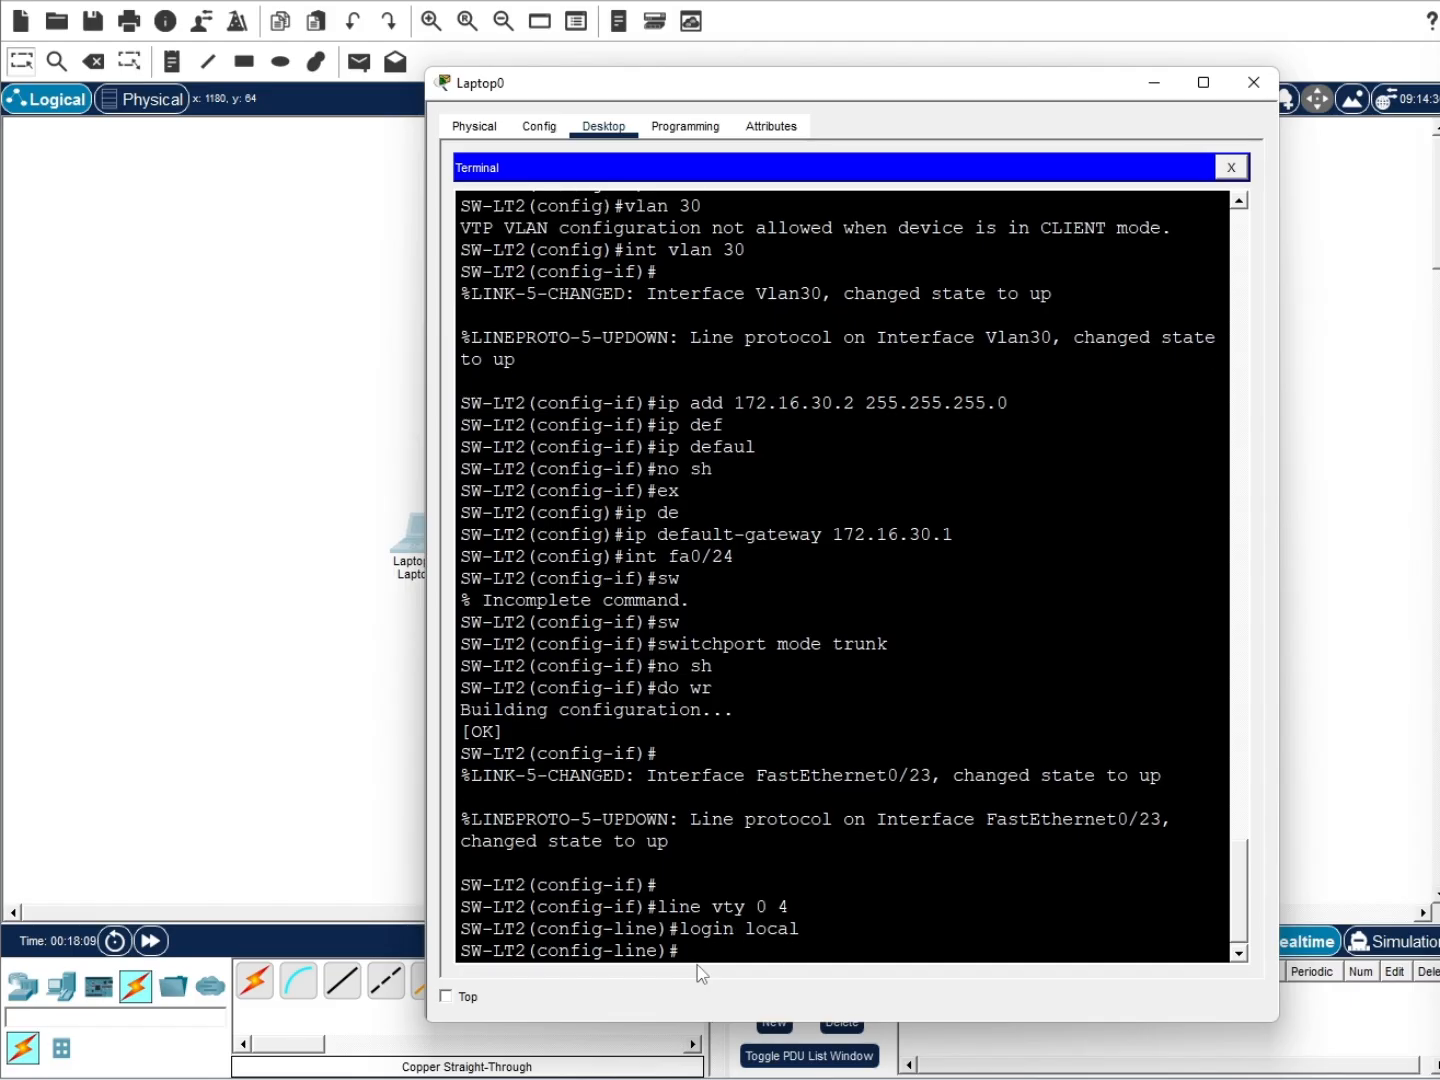
{"action": "type", "text": "tra"}
{"action": "key", "text": "Tab"}
{"action": "key", "text": "Tab"}
{"action": "type", "text": "input ssh"}
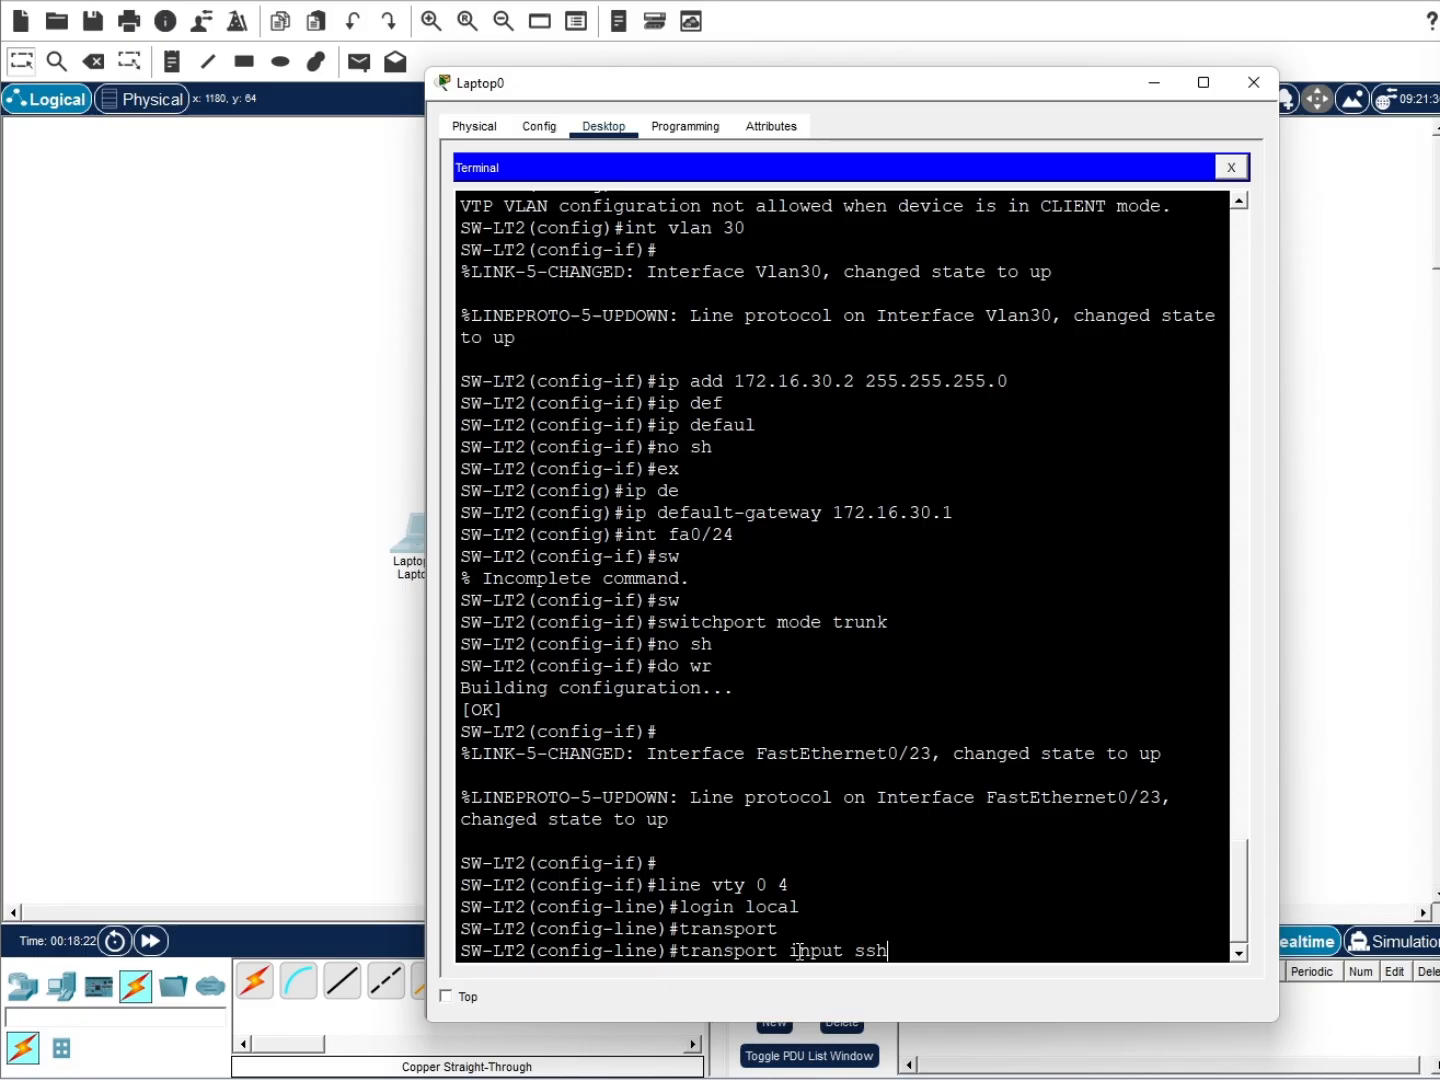
{"action": "key", "text": "Return"}
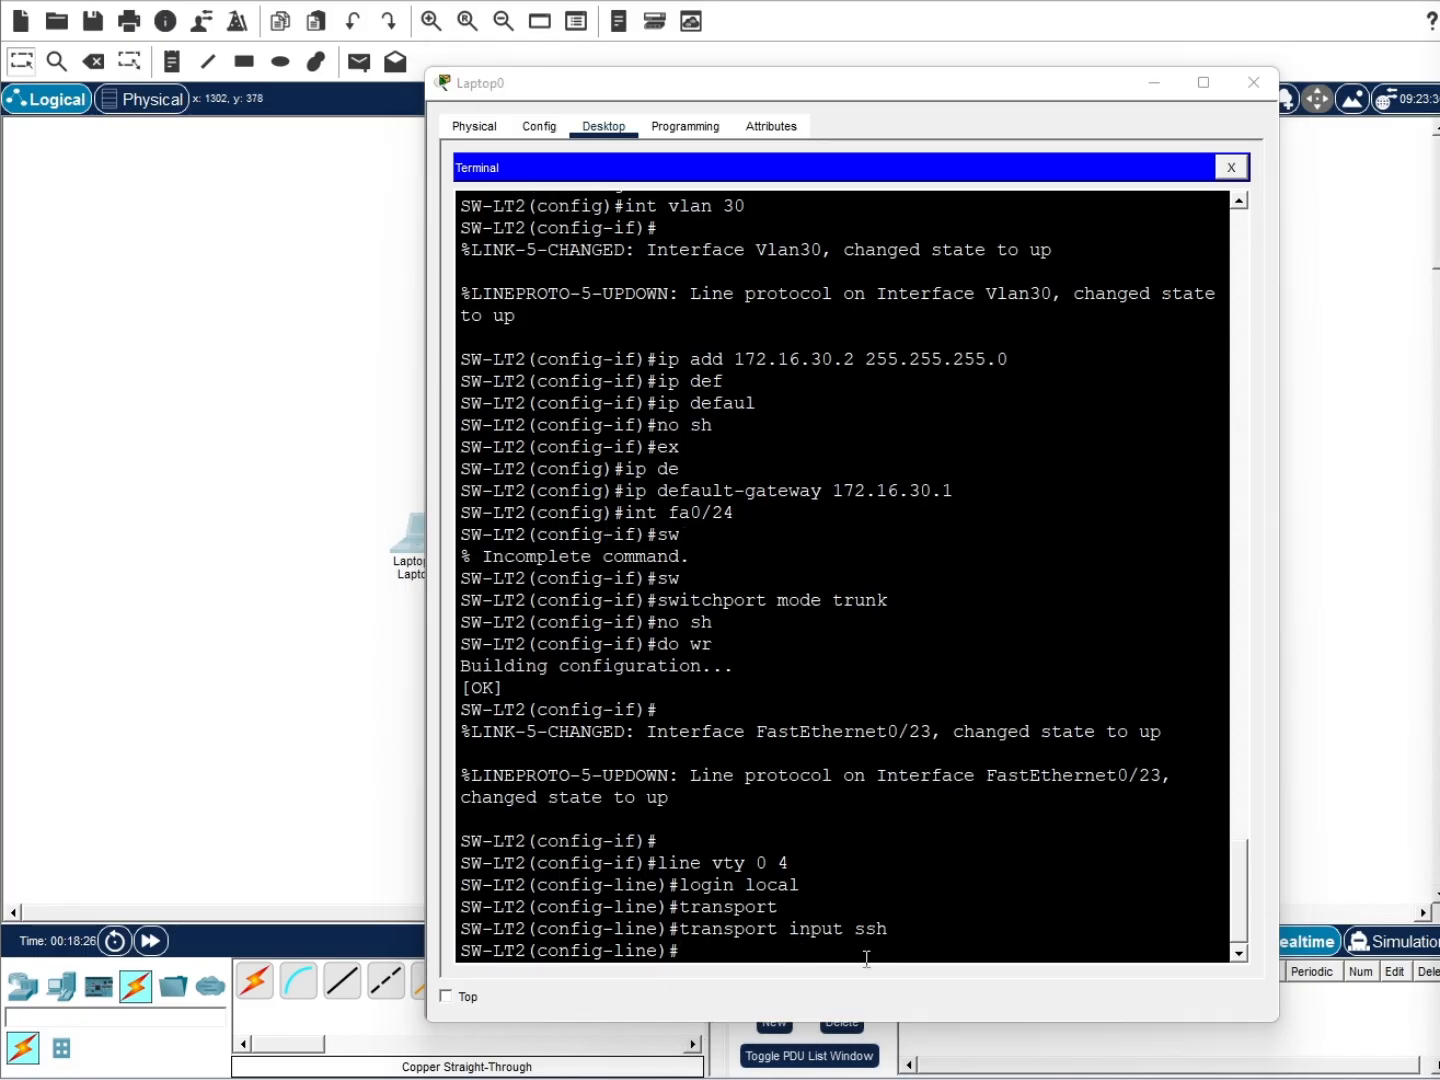
Leave line configuration and save the running configuration with do wr
{"action": "type", "text": "ex"}
{"action": "key", "text": "Return"}
{"action": "type", "text": "do wr"}
{"action": "key", "text": "Return"}
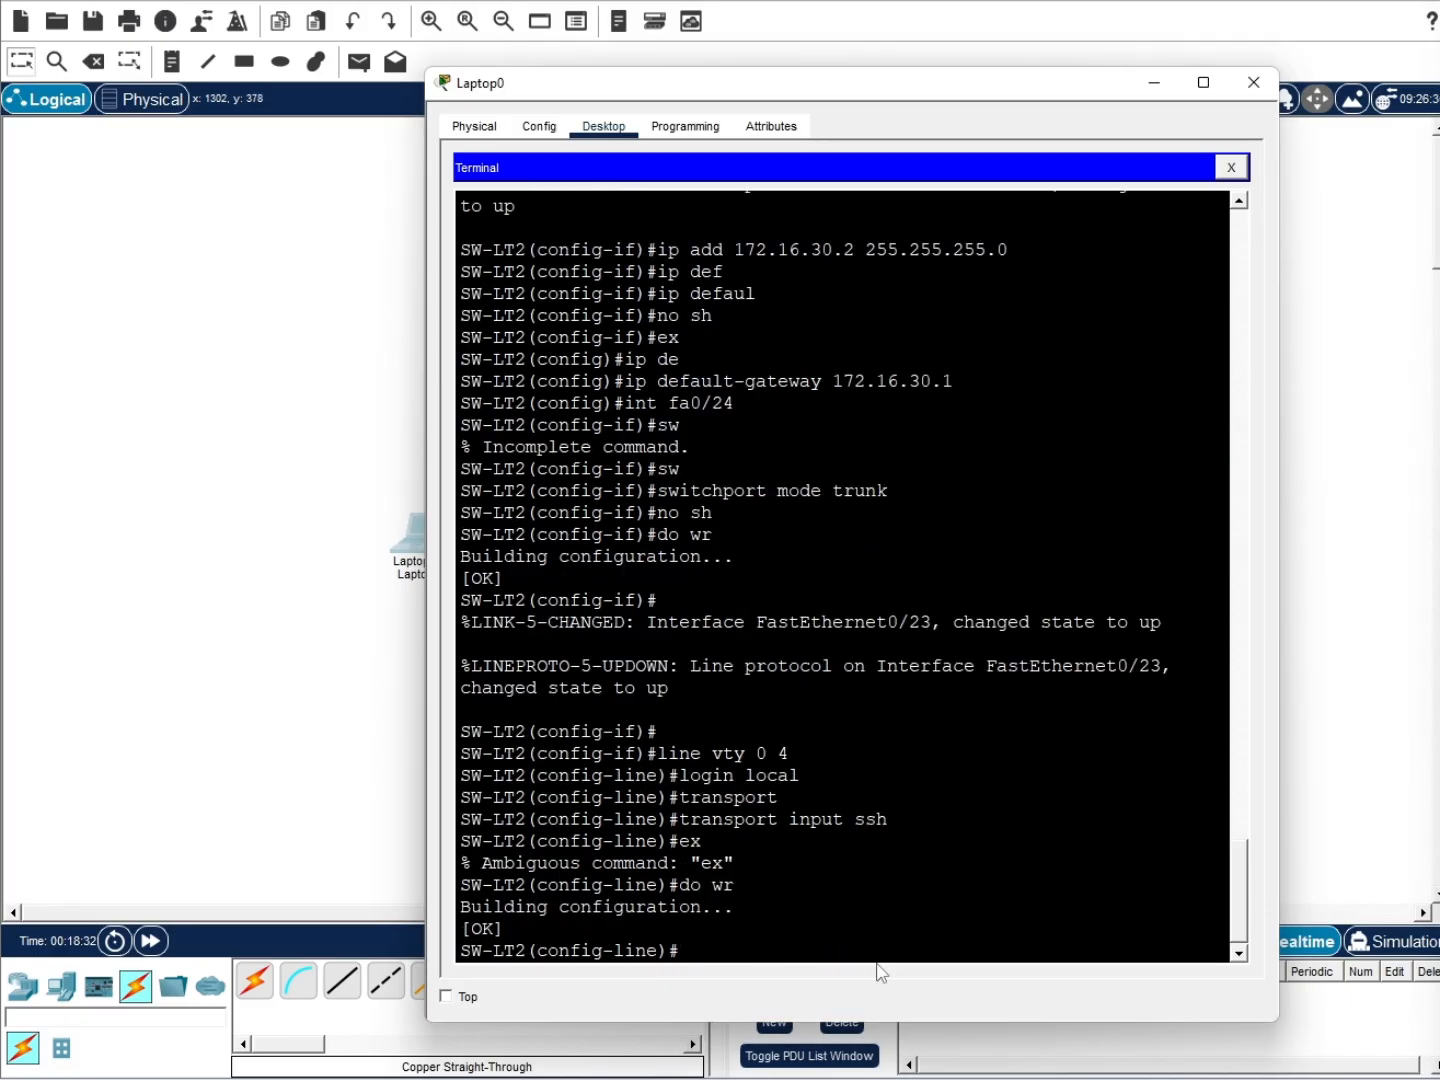
Retry the previous SSH connection to the switch from the laptop's Command Prompt
{"action": "left_click", "coordinate": [1231, 169]}
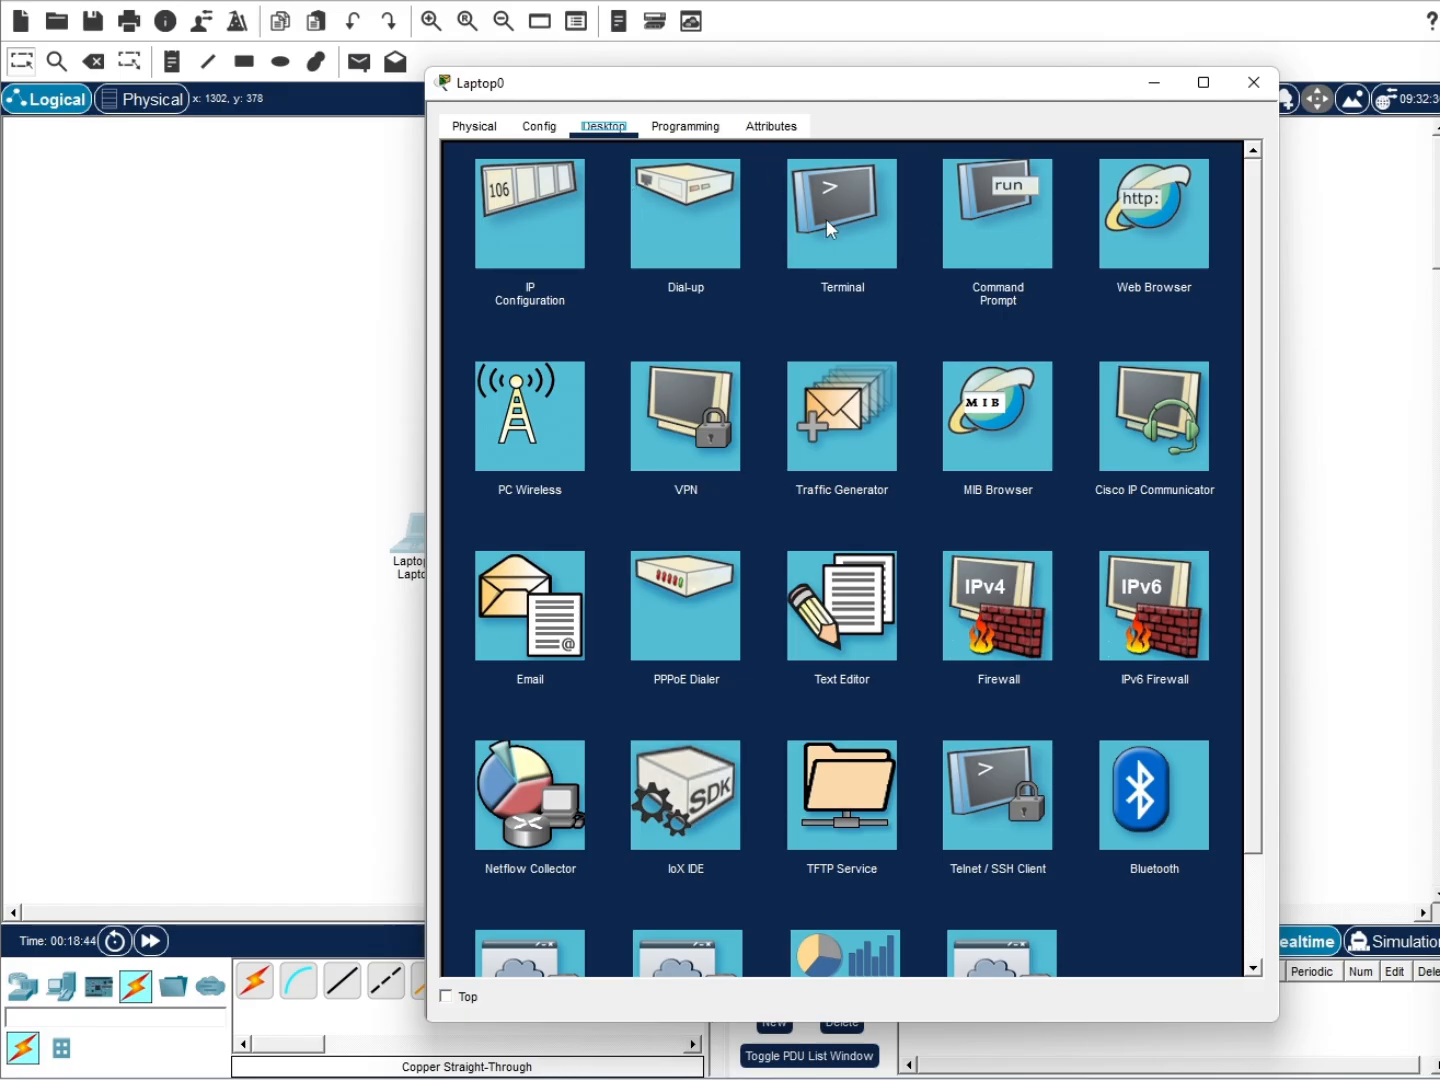
{"action": "left_click", "coordinate": [997, 213]}
{"action": "key", "text": "Up"}
{"action": "key", "text": "Return"}
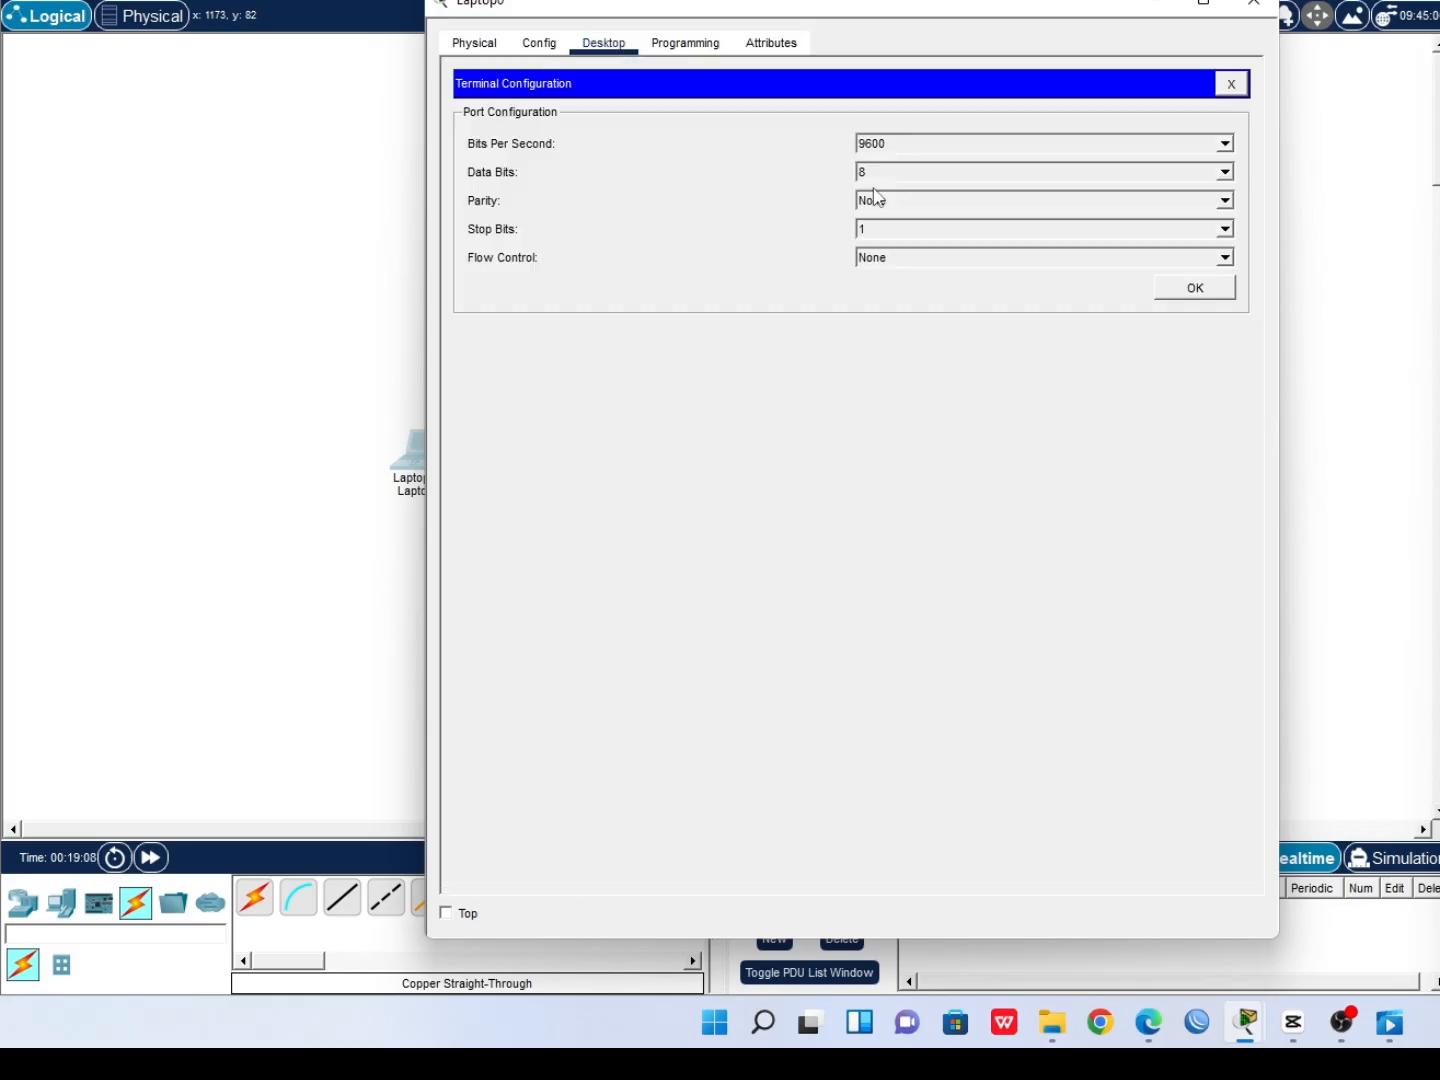
Reconnect to the switch console and begin creating local user admin with a secret password
{"action": "left_click", "coordinate": [1192, 286]}
{"action": "scroll", "coordinate": [1068, 729], "scroll_direction": "down", "scroll_amount": 10}
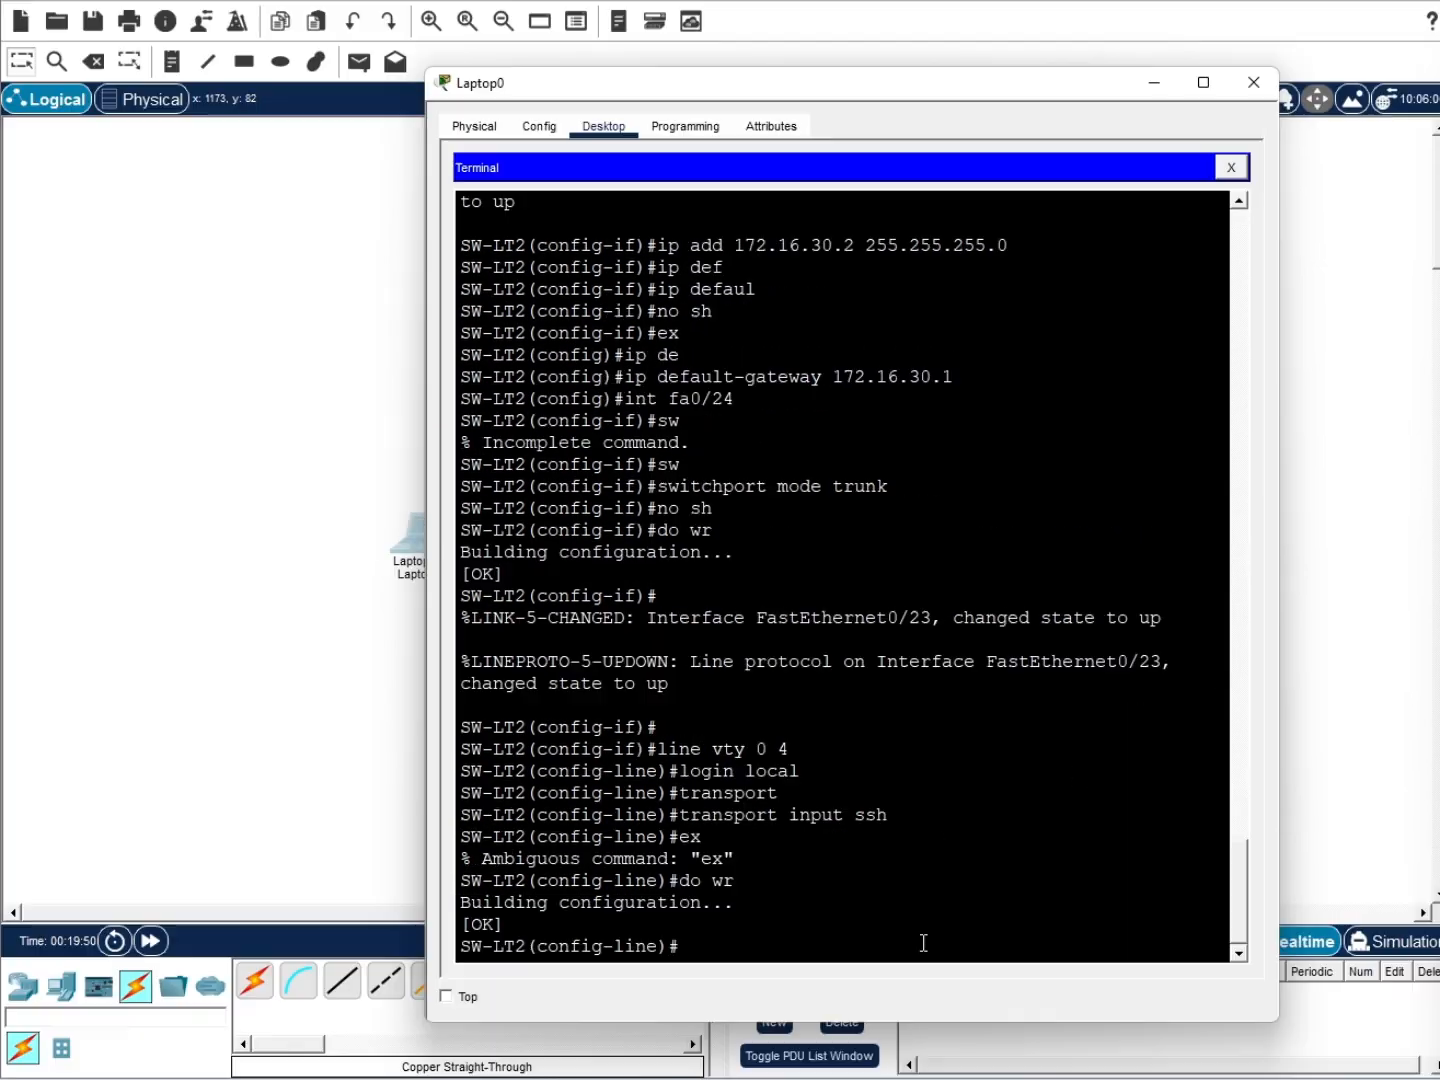
{"action": "type", "text": "username admin secret cisco123"}
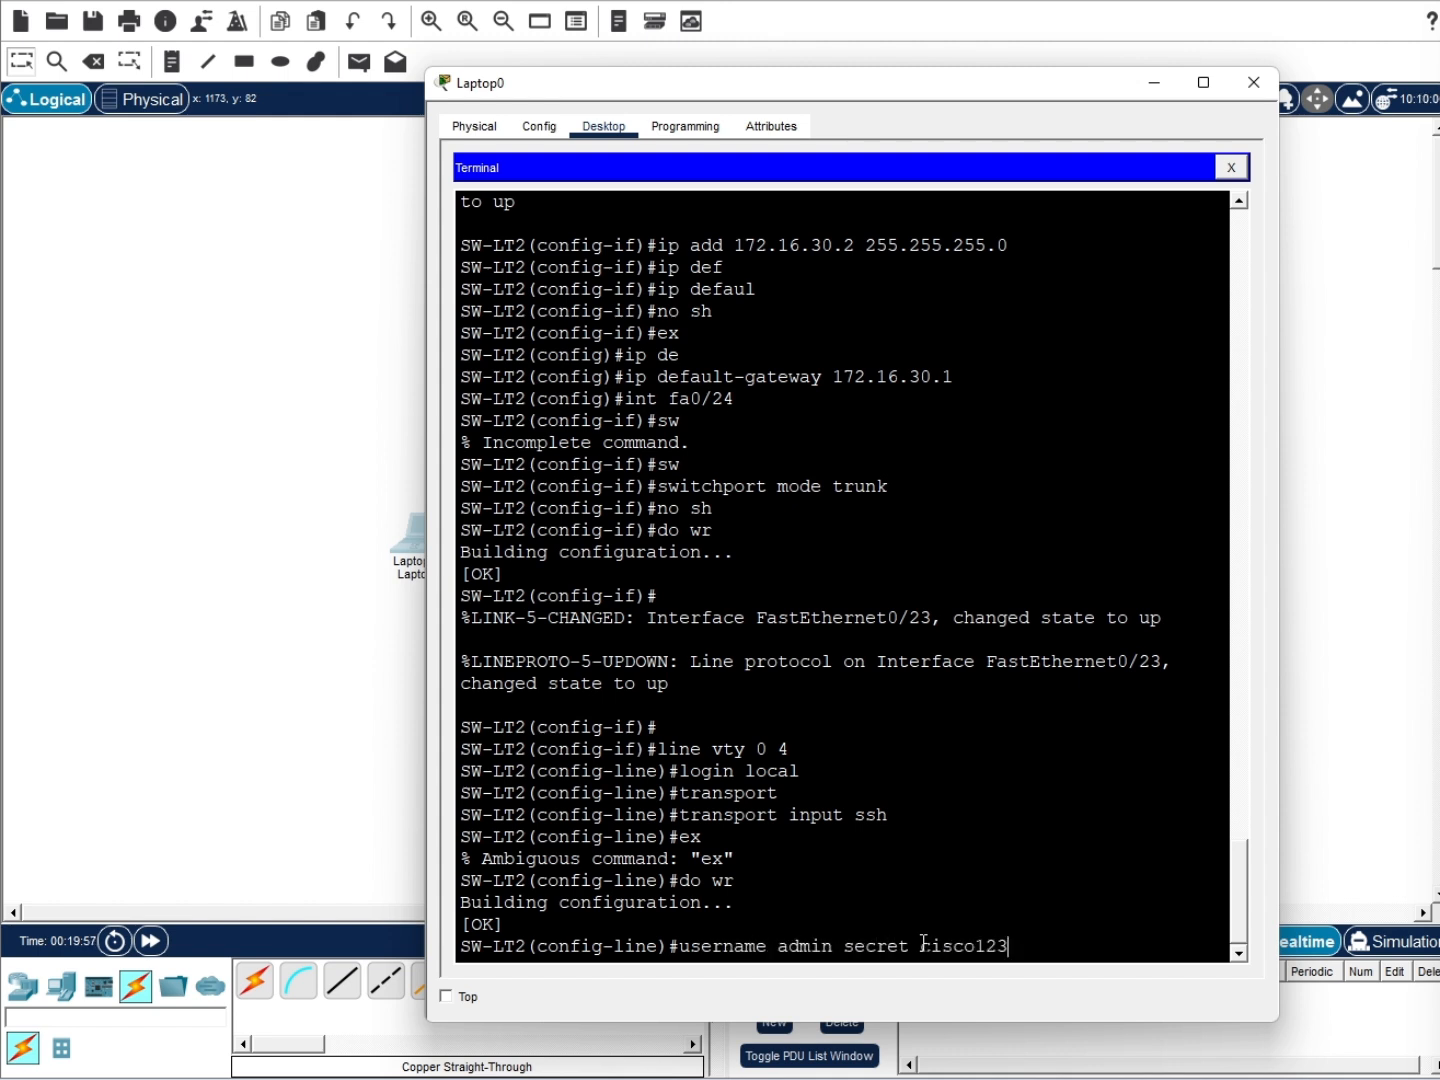
Create the local admin user with its secret and set the domain name to ppkd.local
{"action": "key", "text": "Return"}
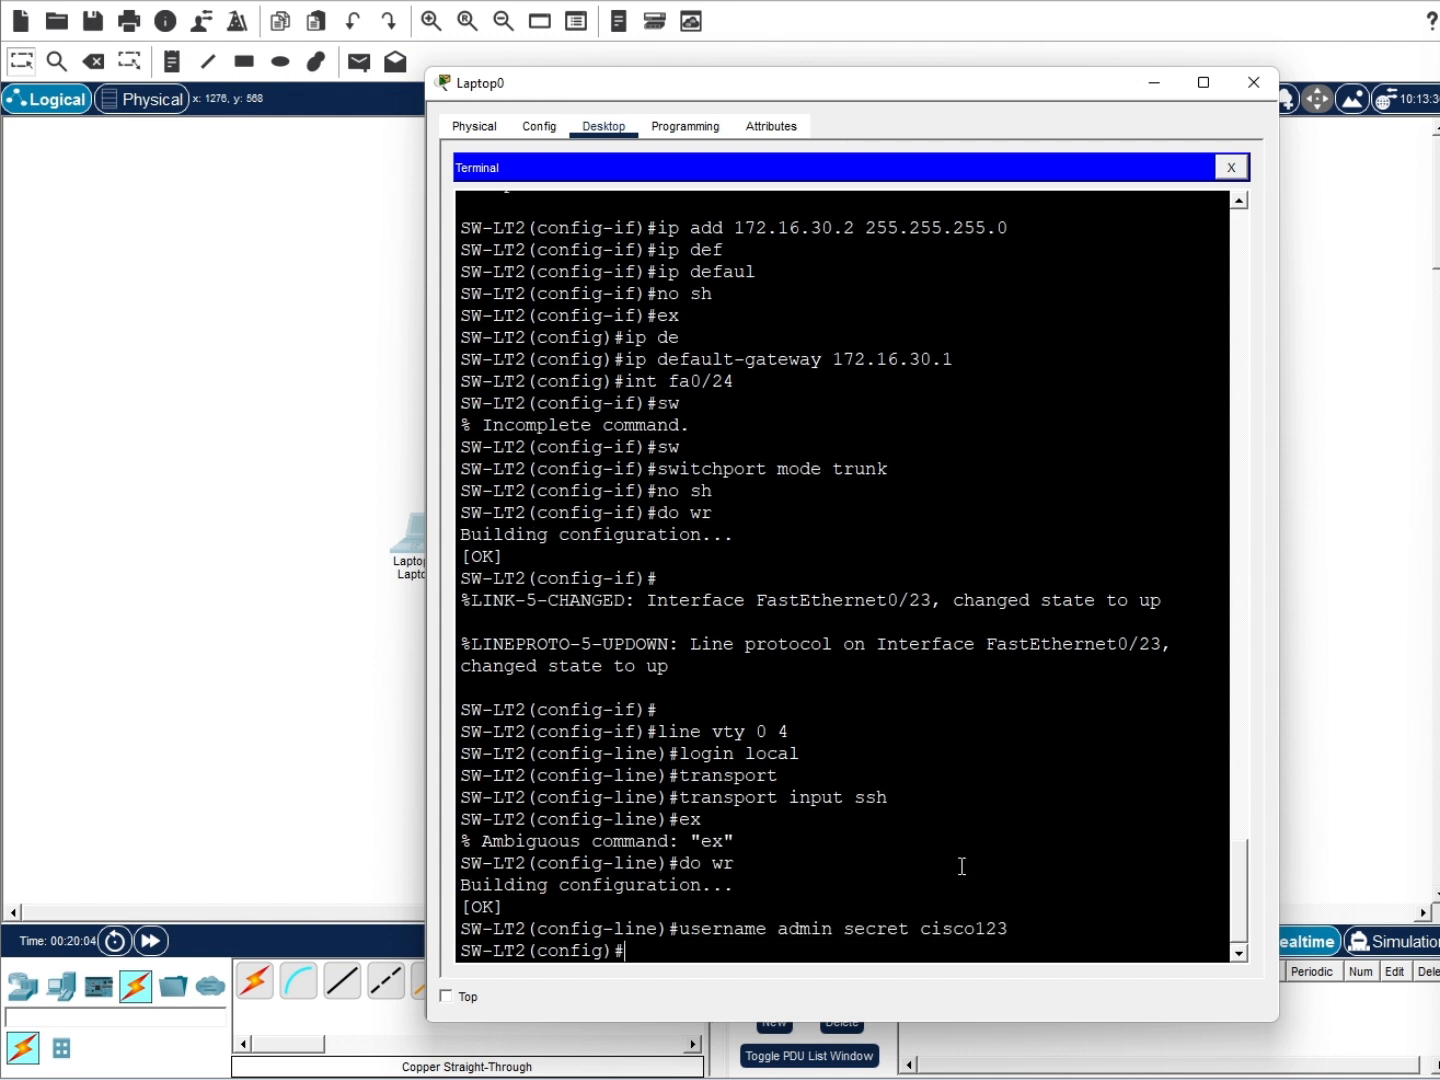
{"action": "type", "text": "ip domain local"}
{"action": "key", "text": "BackSpace"}
{"action": "key", "text": "BackSpace"}
{"action": "key", "text": "BackSpace"}
{"action": "type", "text": "ppkd.locl"}
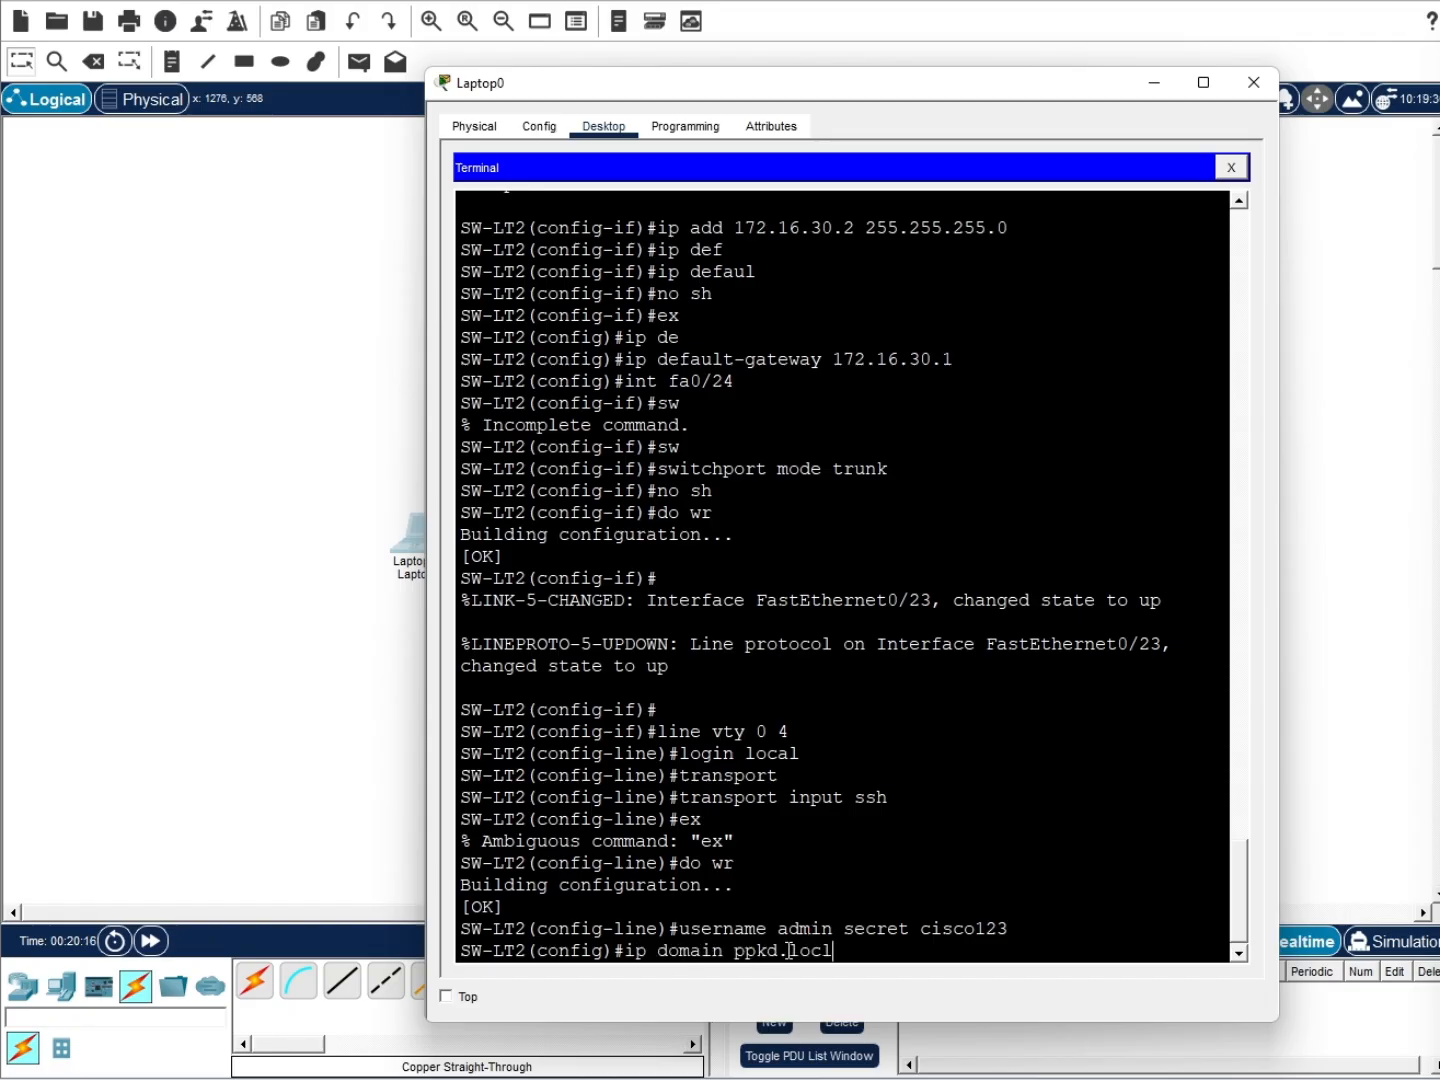
{"action": "key", "text": "BackSpace"}
{"action": "key", "text": "BackSpace"}
{"action": "key", "text": "BackSpace"}
{"action": "key", "text": "BackSpace"}
{"action": "key", "text": "BackSpace"}
{"action": "key", "text": "BackSpace"}
{"action": "key", "text": "BackSpace"}
{"action": "key", "text": "BackSpace"}
{"action": "key", "text": "BackSpace"}
{"action": "key", "text": "BackSpace"}
{"action": "key", "text": "BackSpace"}
{"action": "key", "text": "BackSpace"}
{"action": "type", "text": "n-name ppkd.local"}
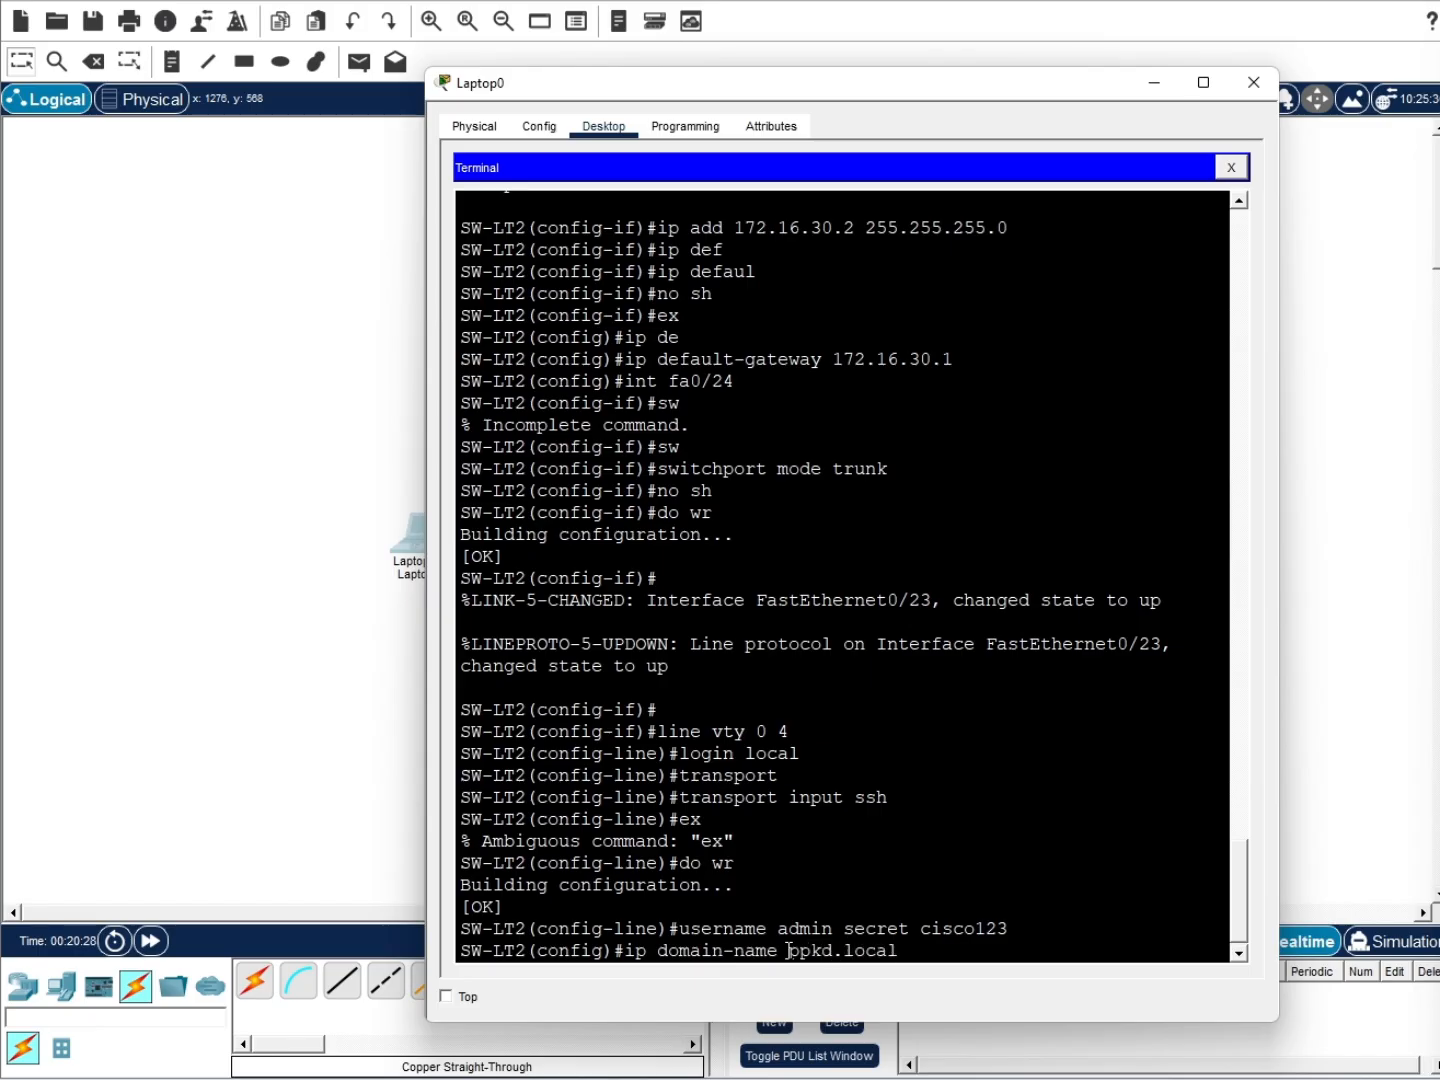
{"action": "key", "text": "Return"}
Generate 1024-bit RSA keys and enable SSH version 2 on the switch
{"action": "type", "text": "crypto"}
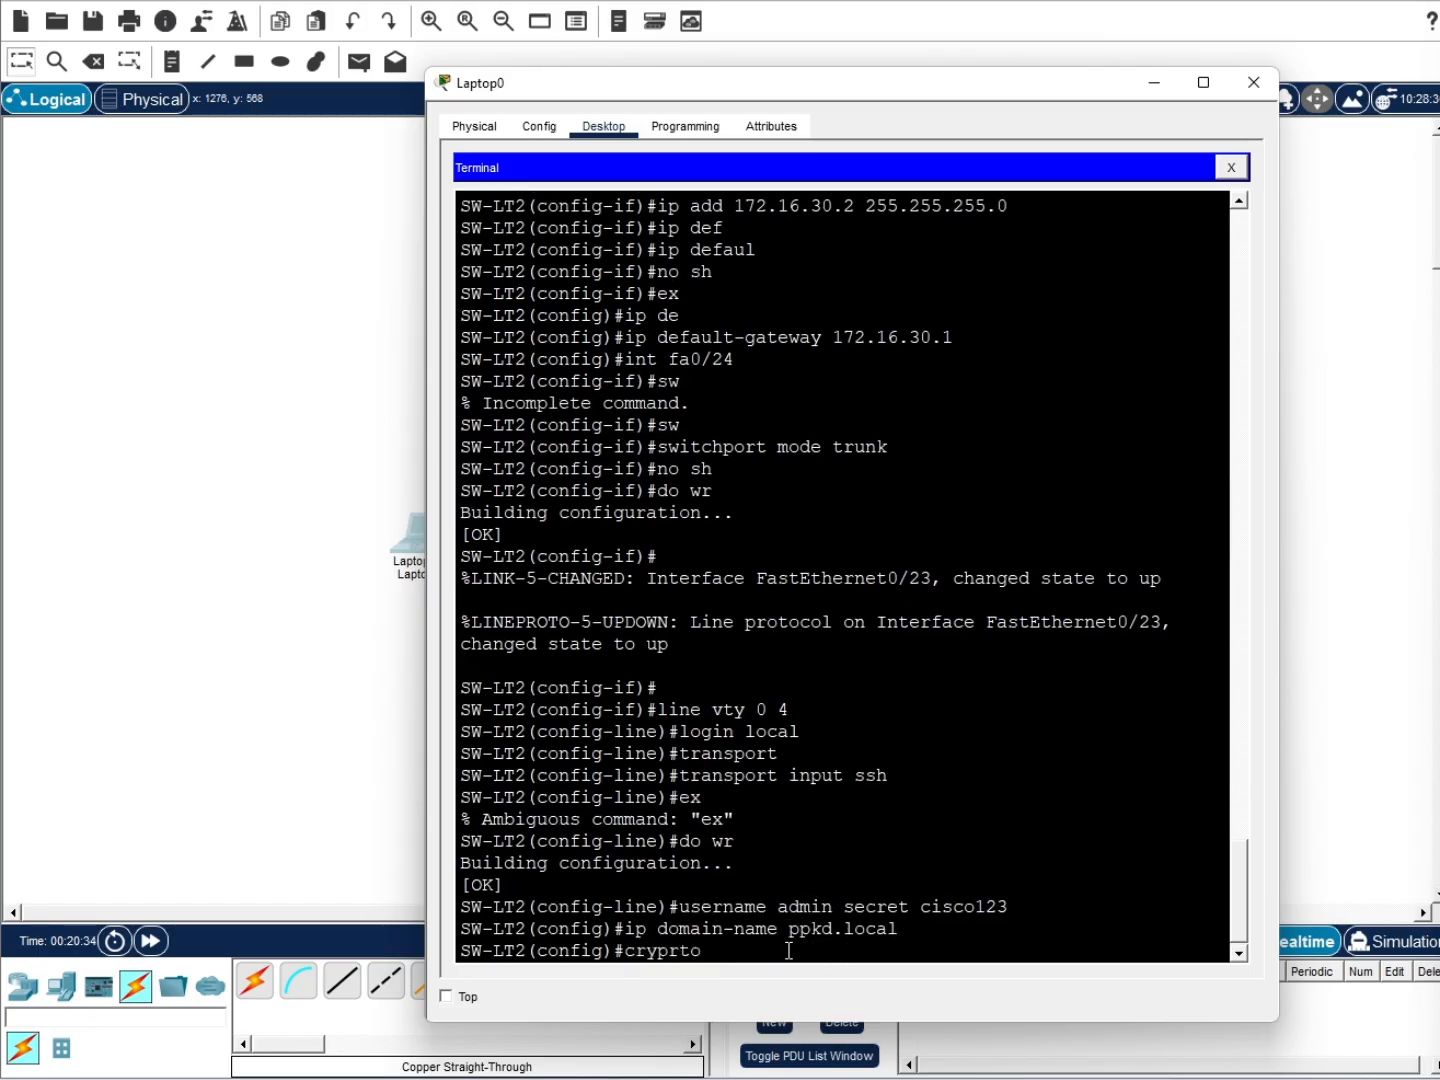
{"action": "key", "text": "BackSpace"}
{"action": "key", "text": "BackSpace"}
{"action": "type", "text": "to key generate rsa"}
{"action": "key", "text": "Return"}
{"action": "type", "text": "1024"}
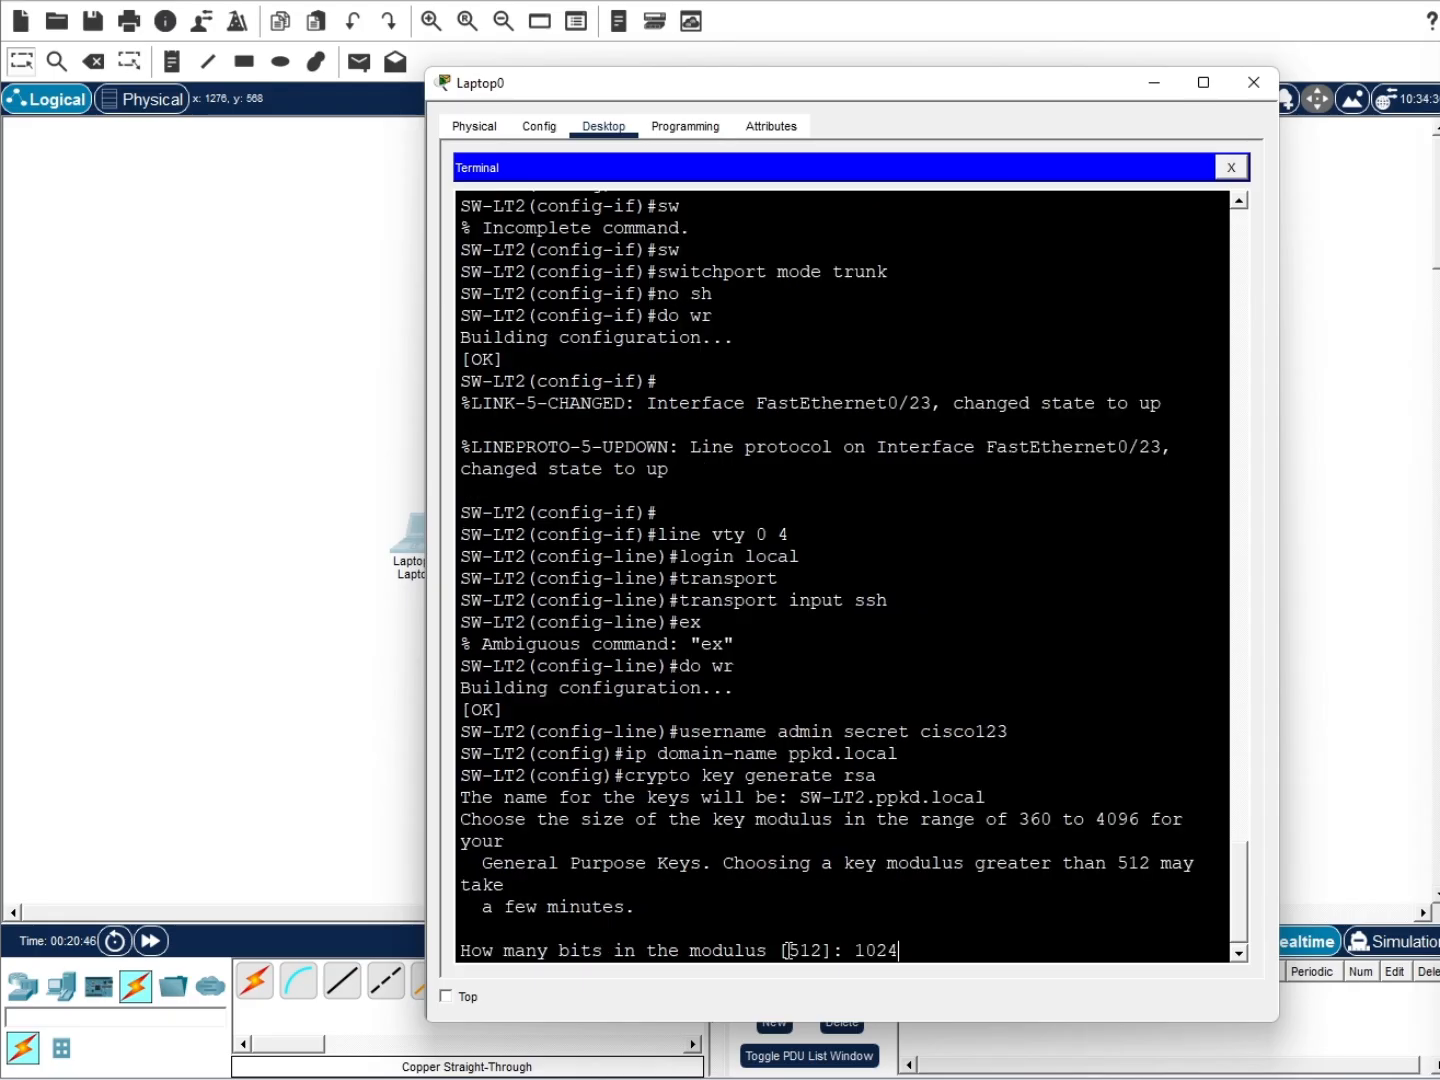
{"action": "key", "text": "Return"}
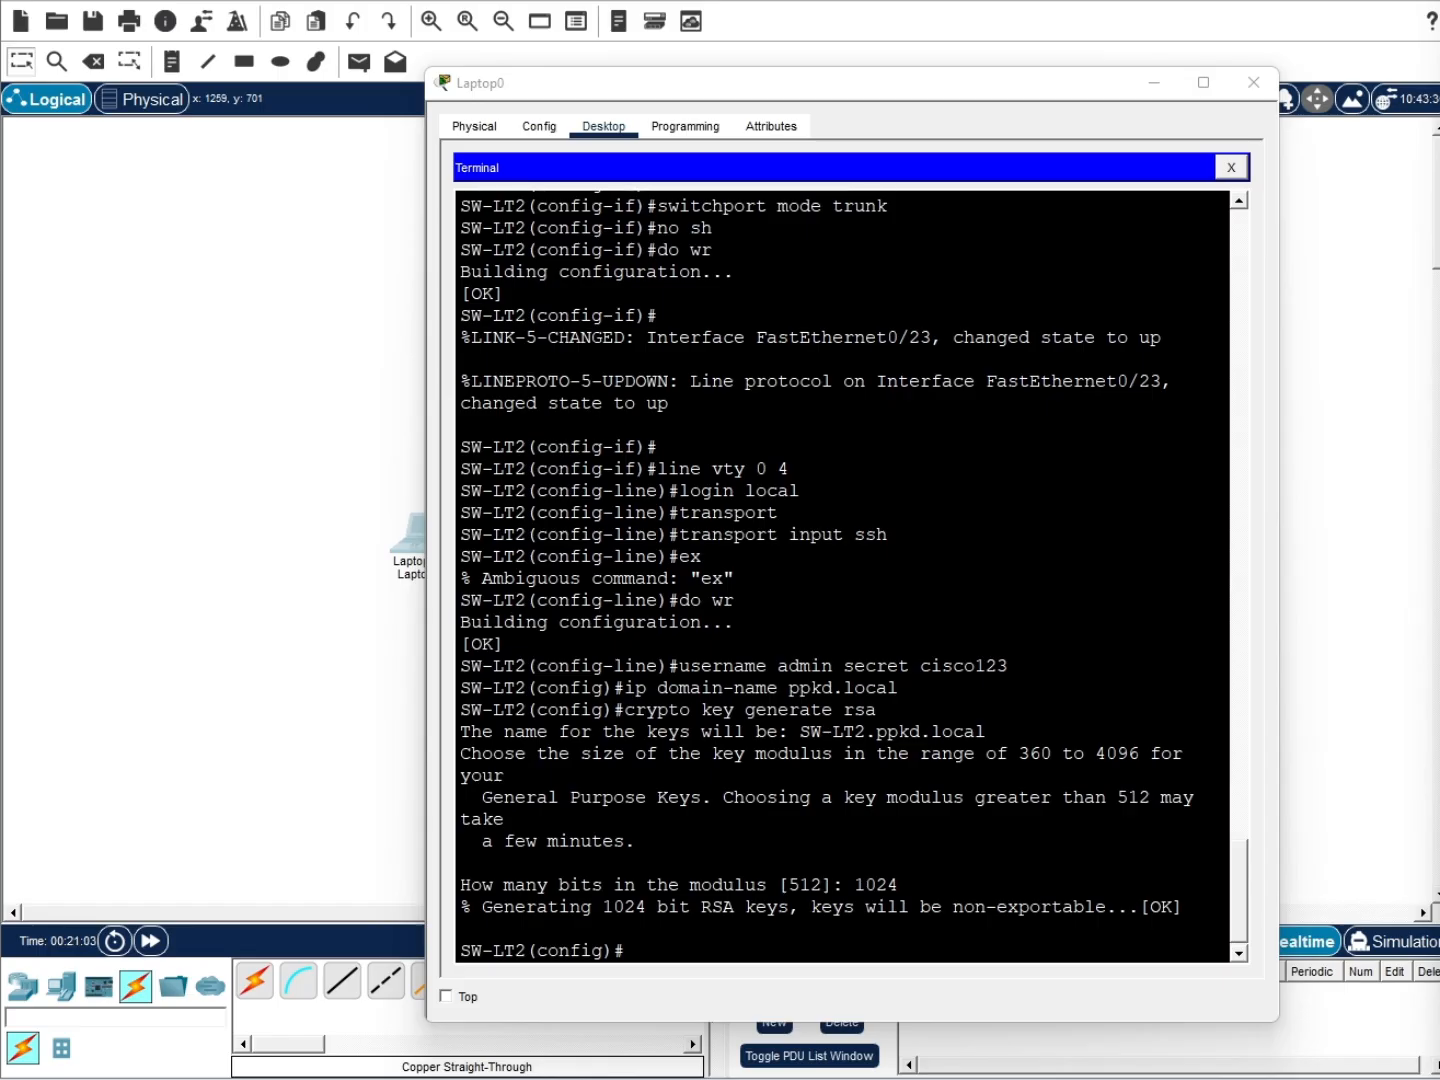
{"action": "left_click", "coordinate": [727, 945]}
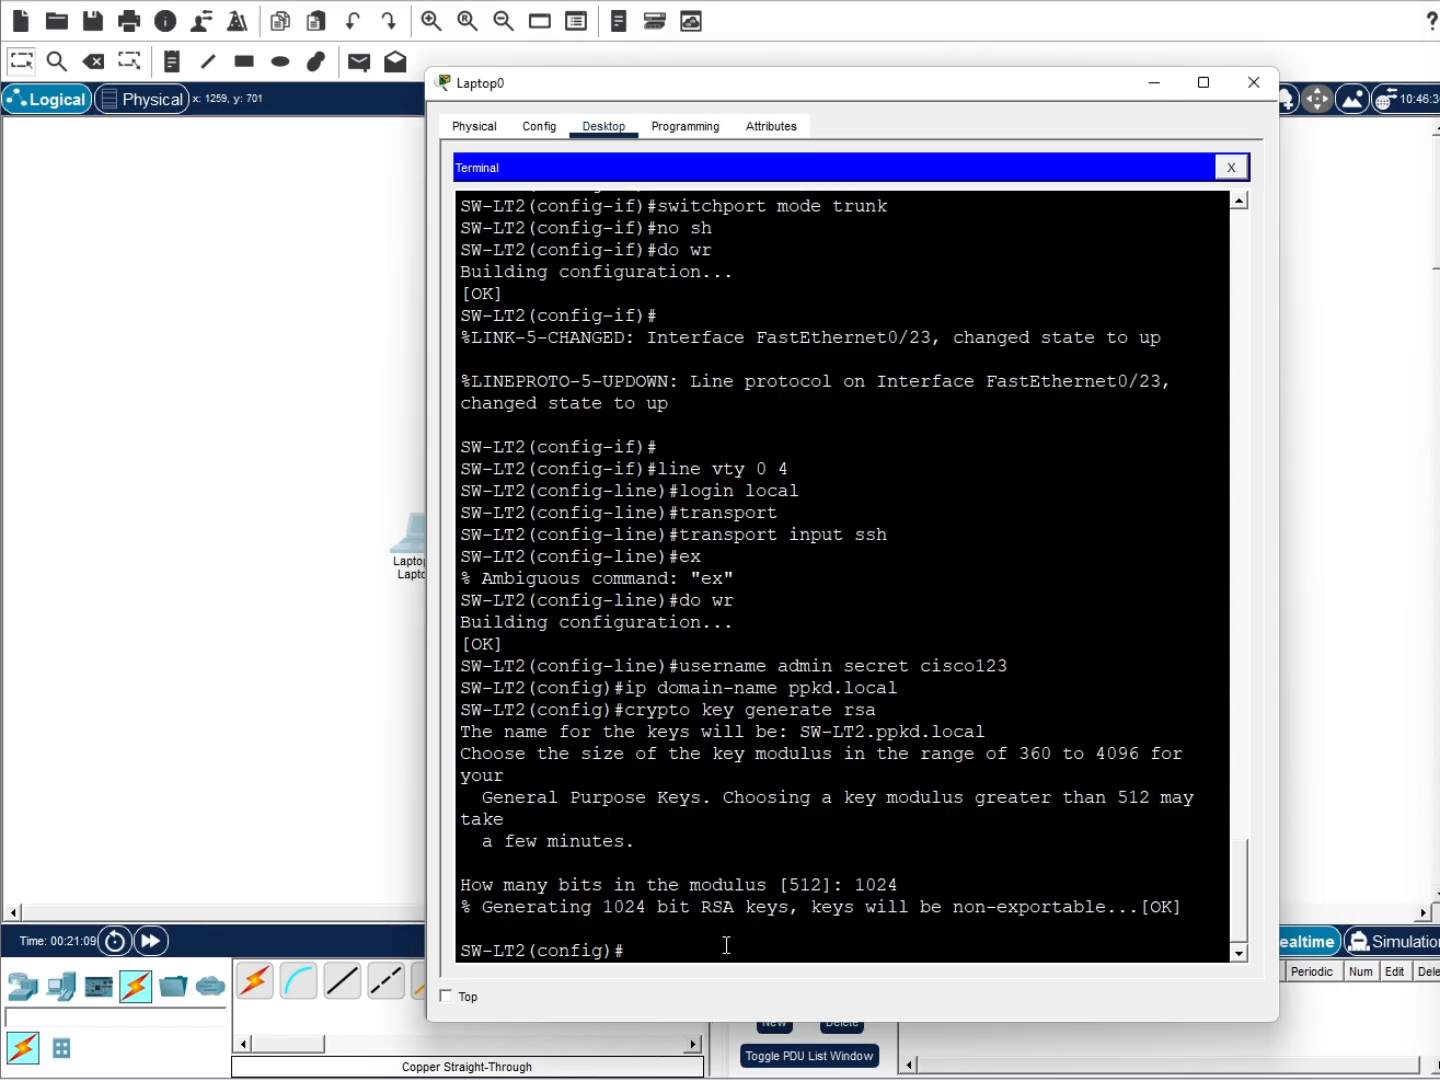
{"action": "type", "text": "ip ssh ver 2"}
{"action": "key", "text": "Return"}
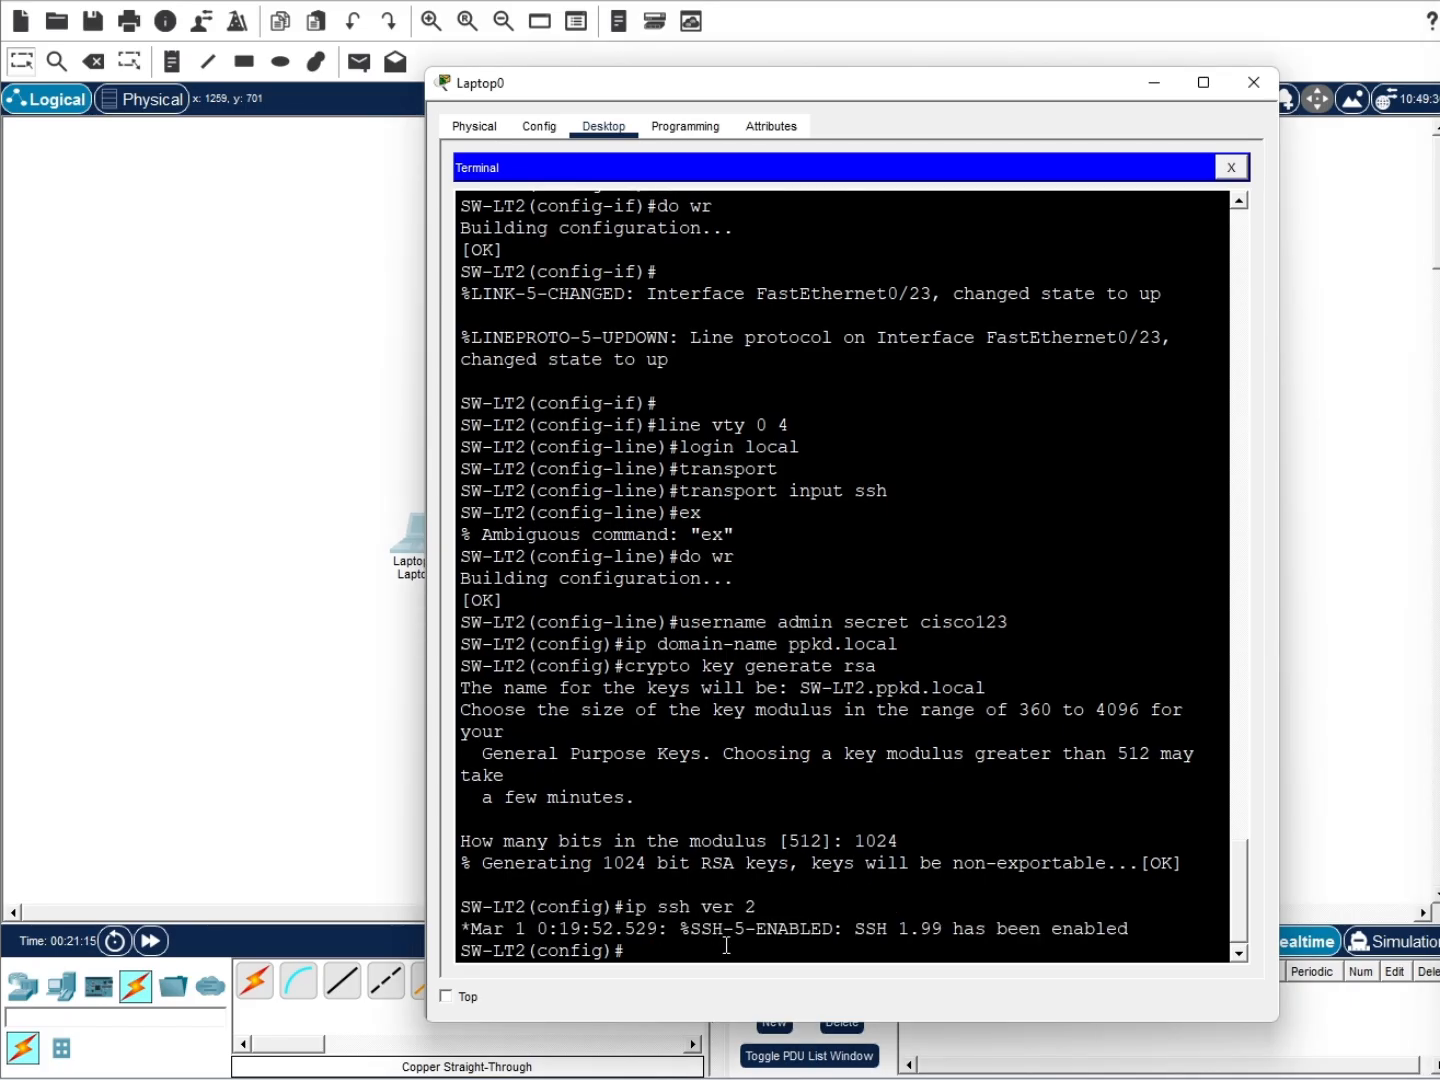
Save the switch configuration with do wr
{"action": "type", "text": "do wr"}
{"action": "key", "text": "Return"}
{"action": "left_click", "coordinate": [604, 126]}
Log in to SW-LT2 over SSH from the laptop's Command Prompt, then close the Laptop0 window
{"action": "left_click", "coordinate": [958, 242]}
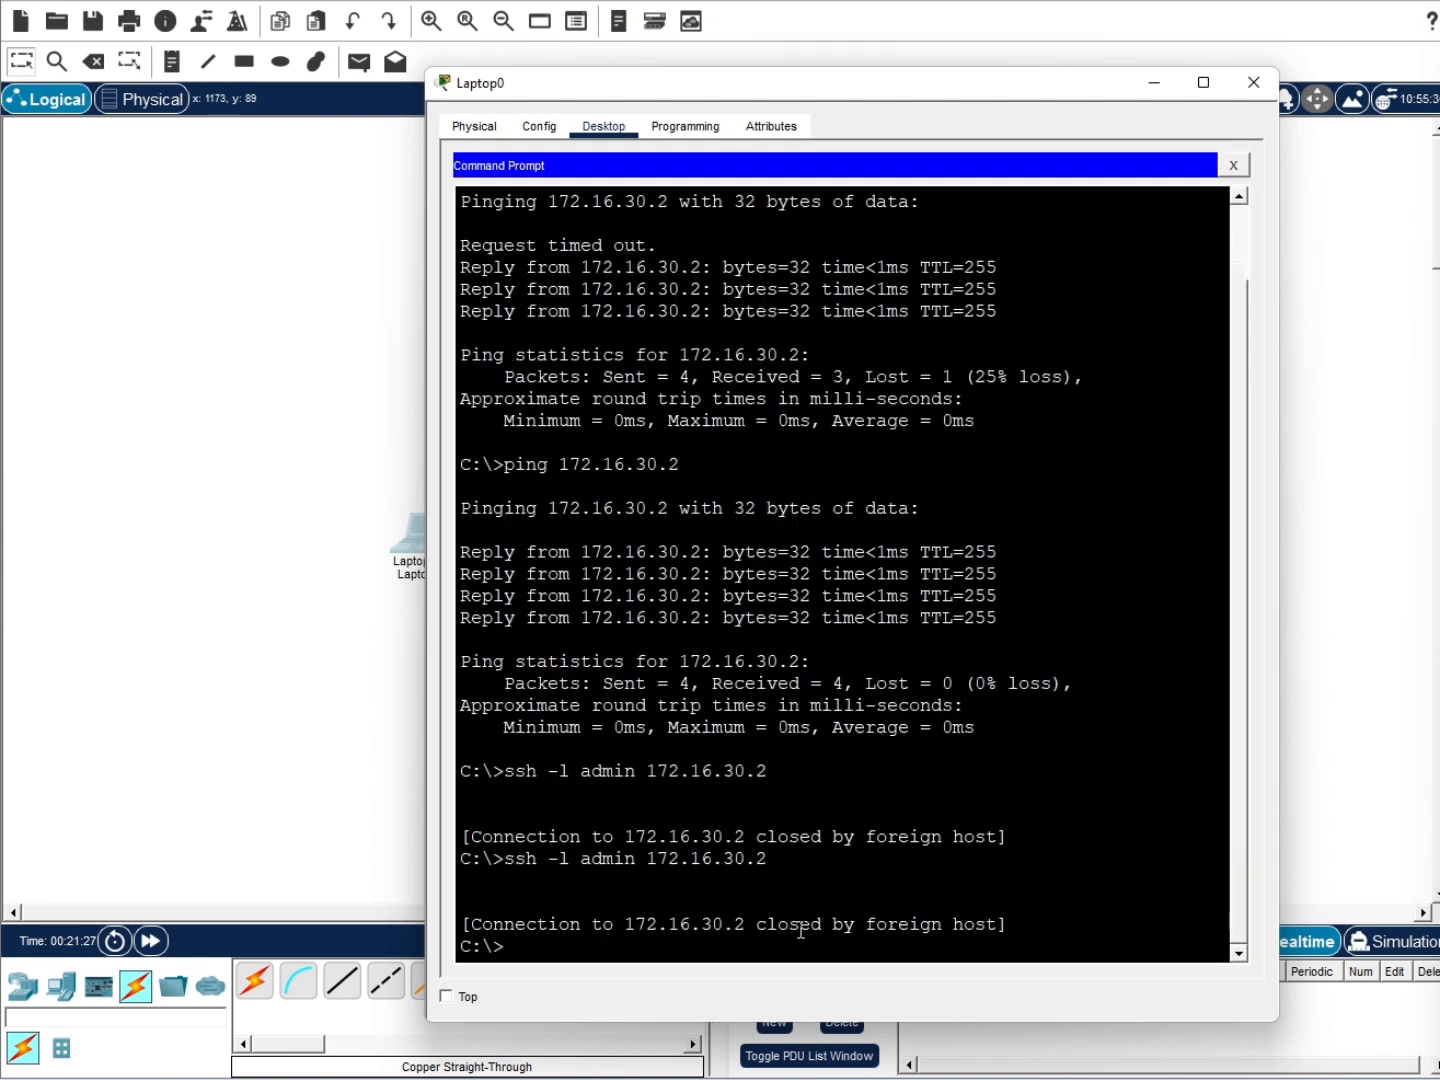
{"action": "key", "text": "Up"}
{"action": "key", "text": "Return"}
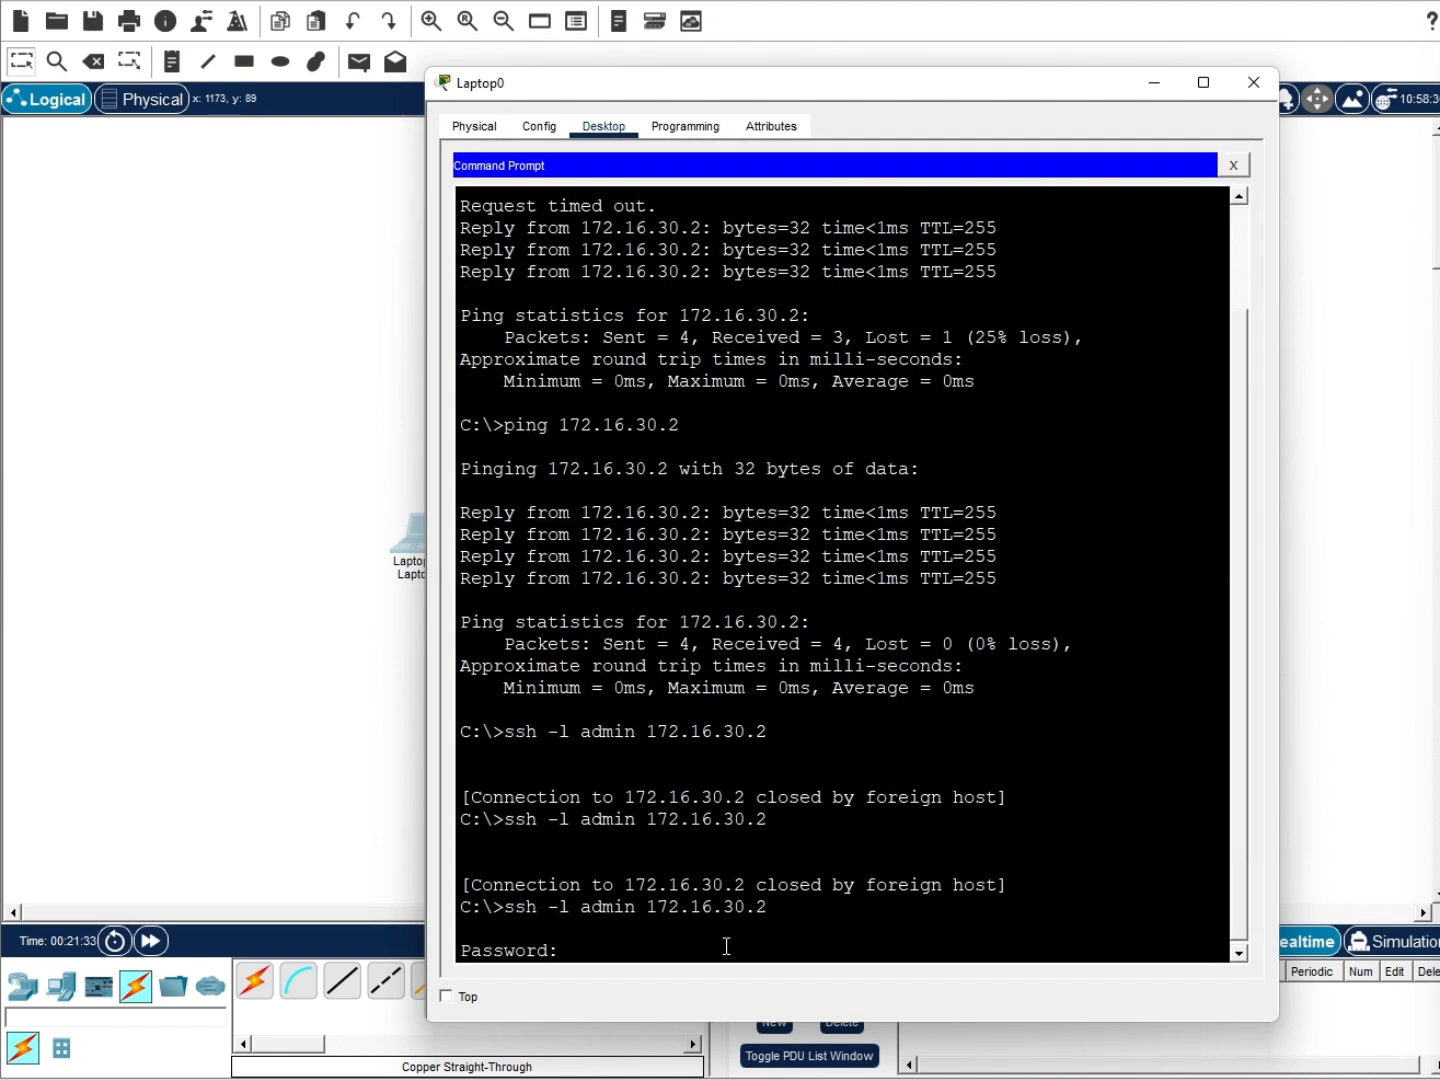
{"action": "key", "text": "Return"}
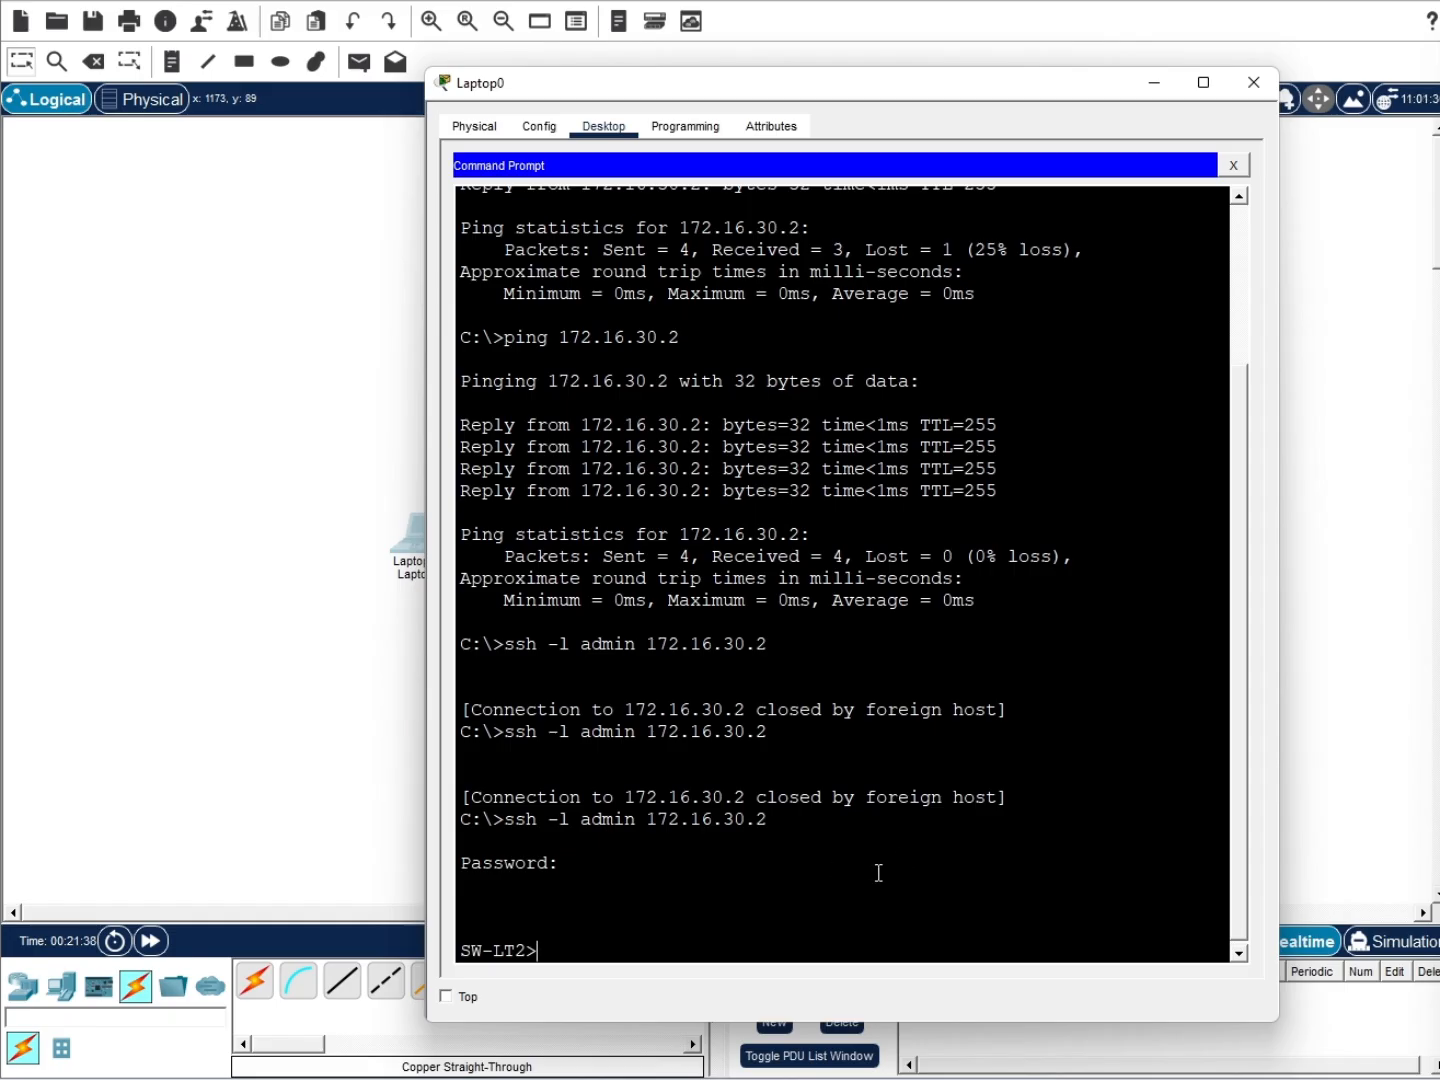
{"action": "scroll", "coordinate": [634, 535], "scroll_direction": "up", "scroll_amount": 1}
{"action": "scroll", "coordinate": [644, 533], "scroll_direction": "down", "scroll_amount": 1}
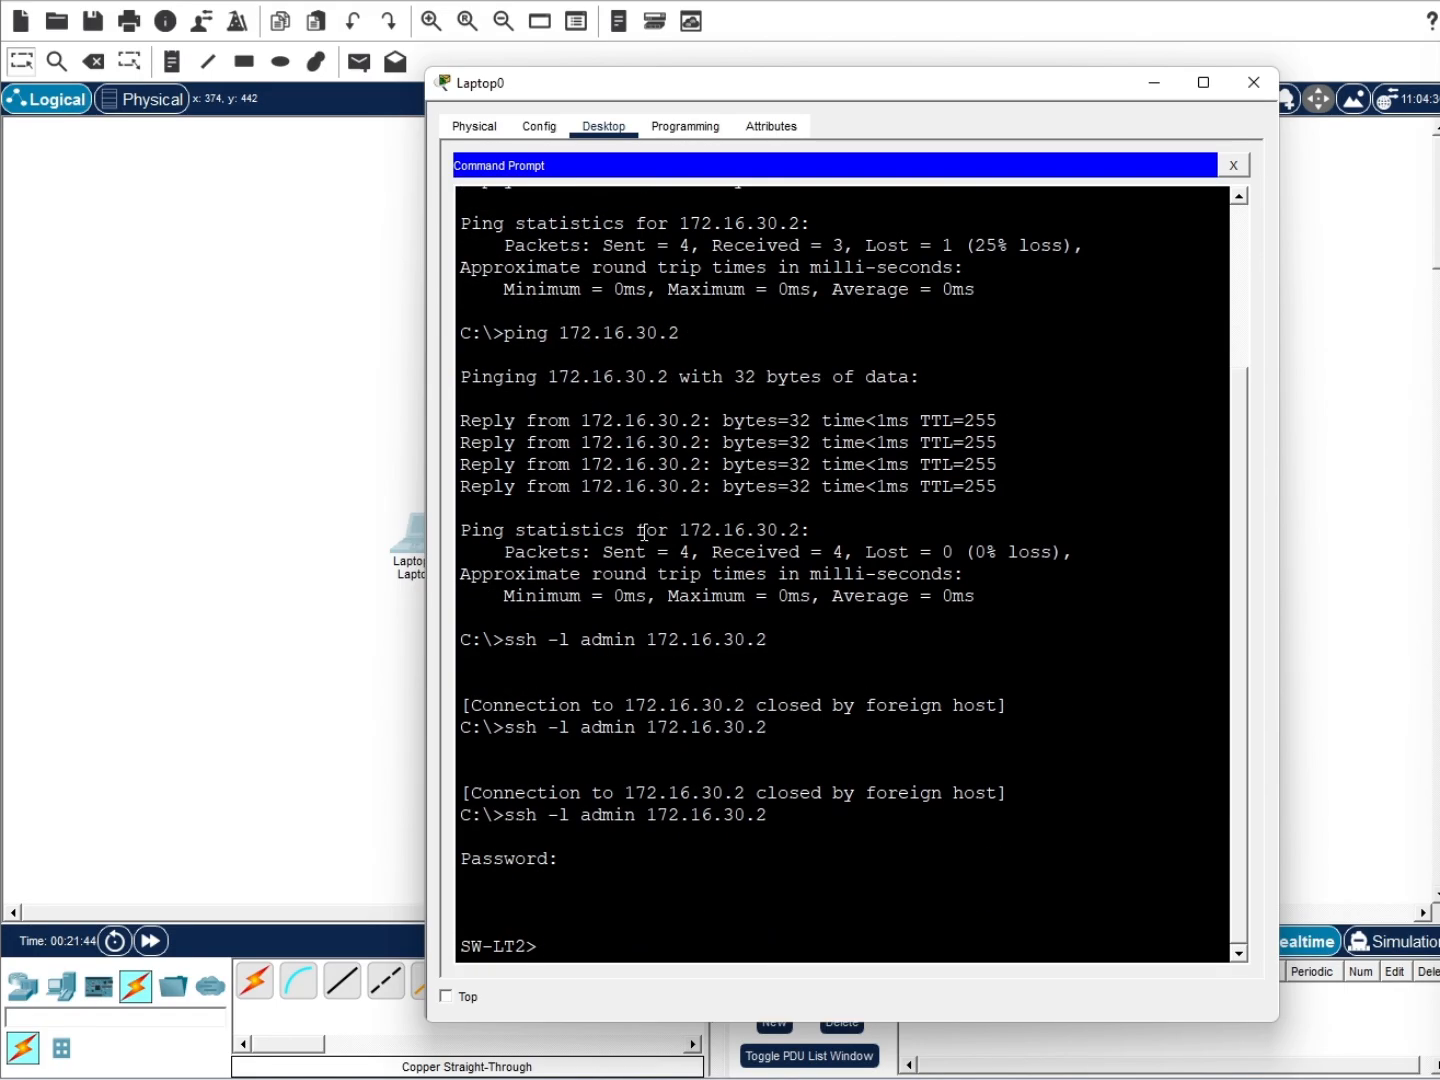
{"action": "left_click", "coordinate": [1254, 82]}
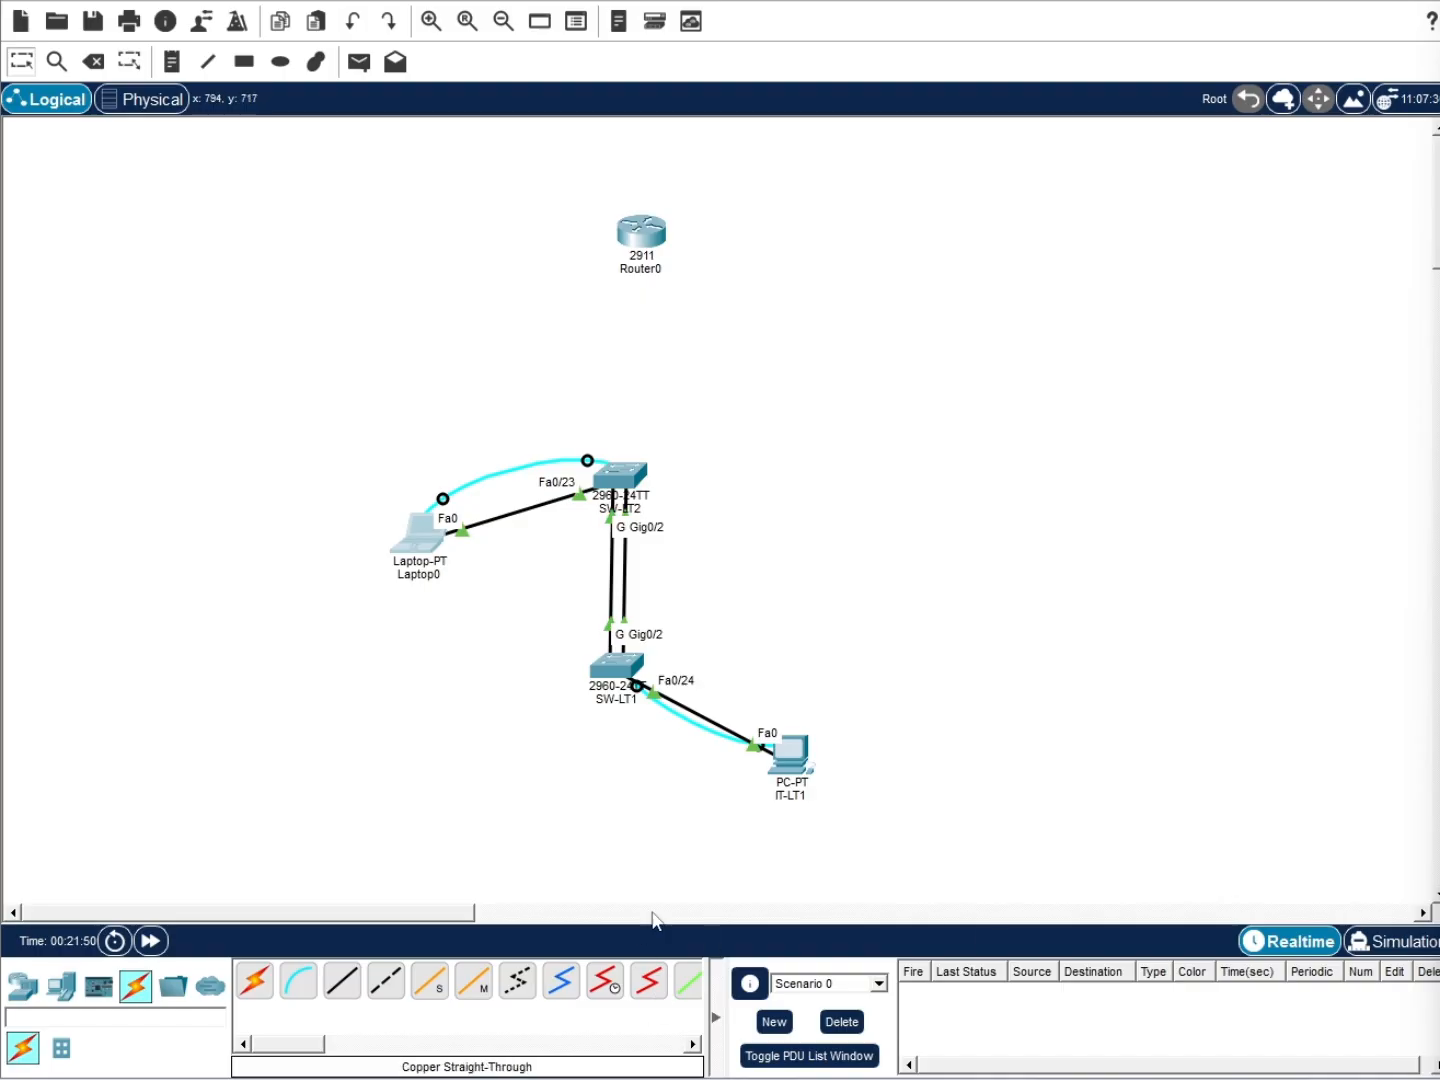
Keep Laptop0 but delete both cyan console cables with the Delete tool
{"action": "left_click", "coordinate": [95, 62]}
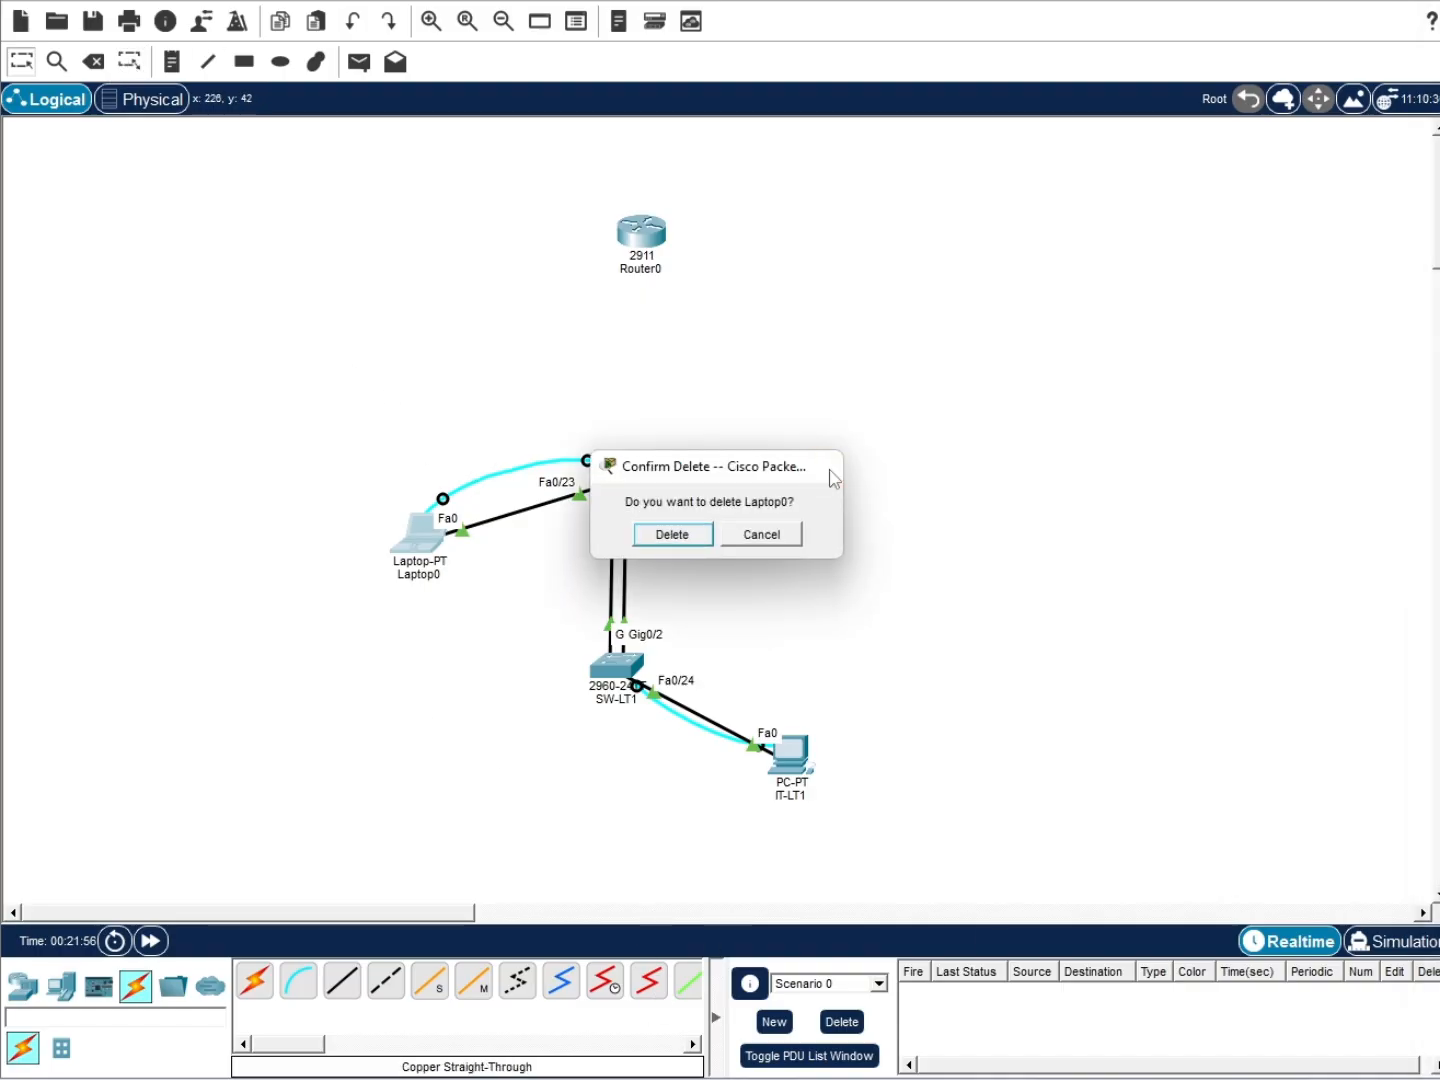
{"action": "left_click", "coordinate": [832, 469]}
{"action": "left_click", "coordinate": [94, 62]}
{"action": "left_click", "coordinate": [509, 464]}
{"action": "left_click", "coordinate": [680, 716]}
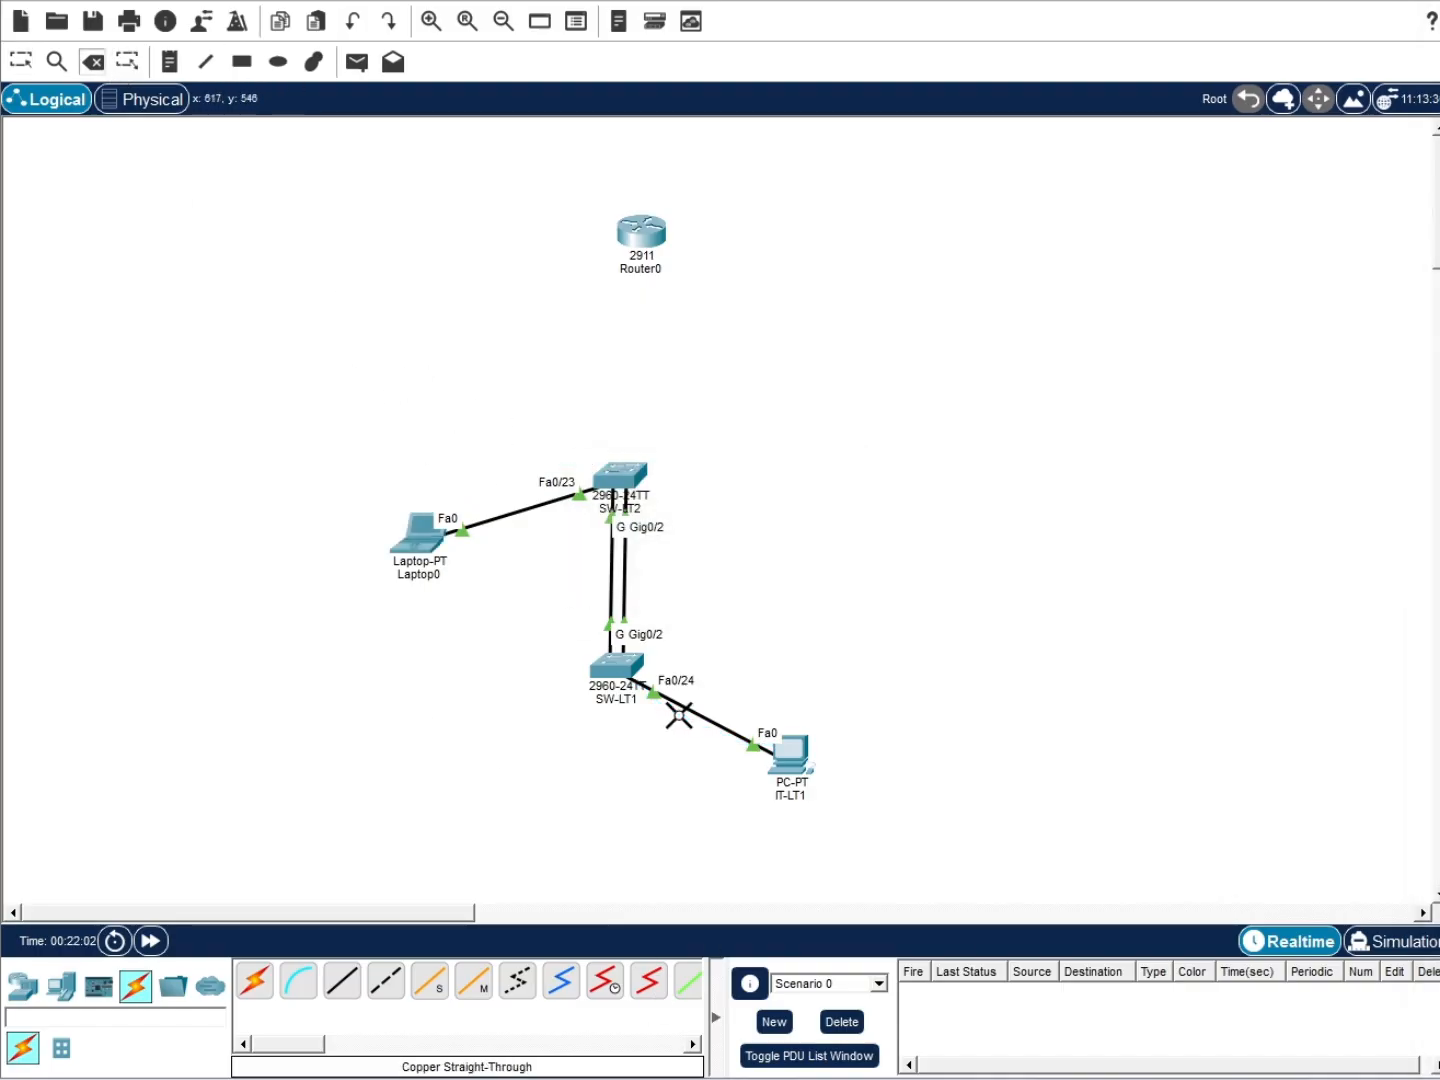
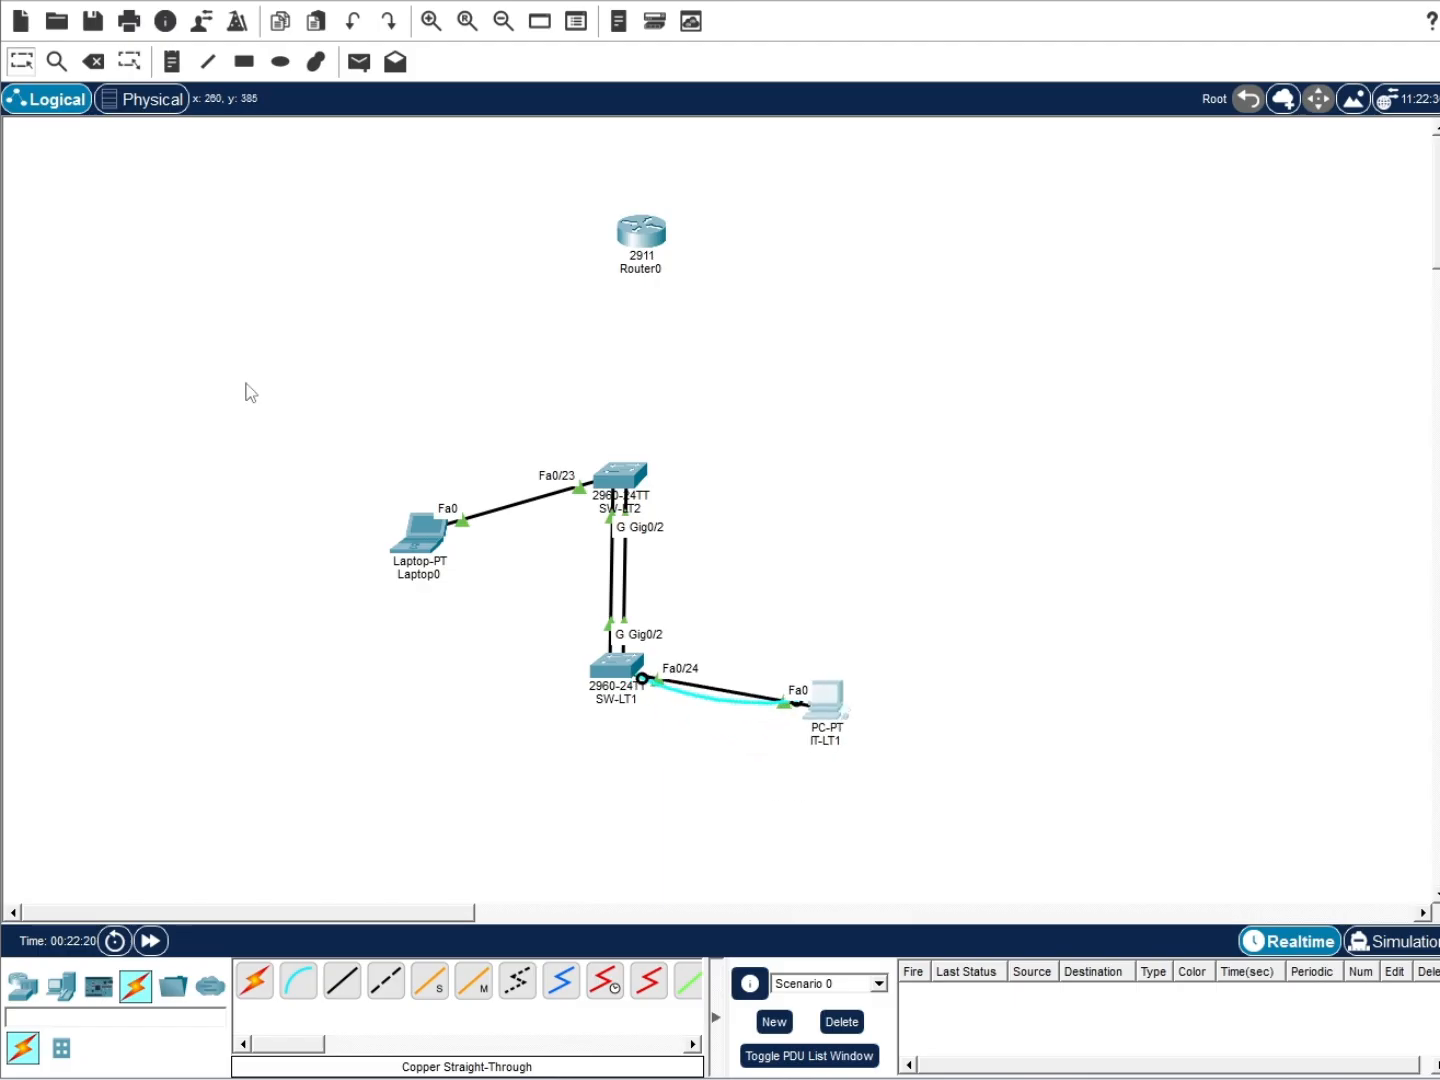
Run a console cable from Laptop0's serial port to SW-LT2's console port
{"action": "left_click", "coordinate": [300, 985]}
{"action": "left_click", "coordinate": [432, 535]}
{"action": "left_click", "coordinate": [483, 543]}
{"action": "left_click", "coordinate": [617, 480]}
{"action": "left_click", "coordinate": [662, 488]}
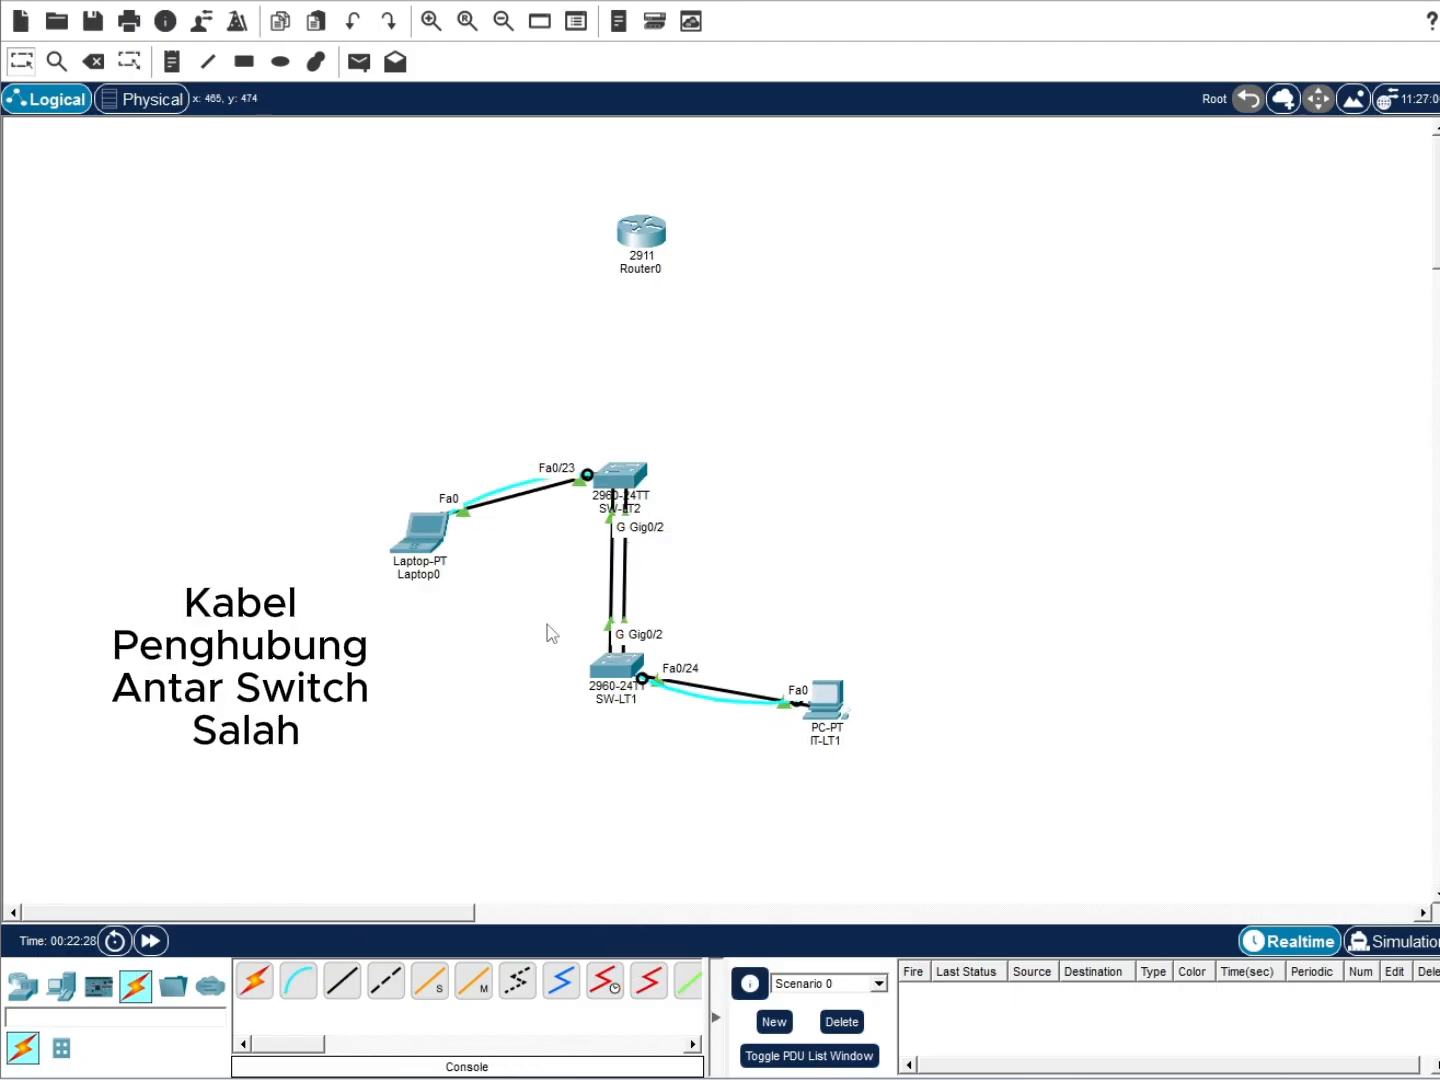
Delete the two existing cables between SW-LT2 and SW-LT1
{"action": "key", "text": "Delete"}
{"action": "left_click", "coordinate": [620, 556]}
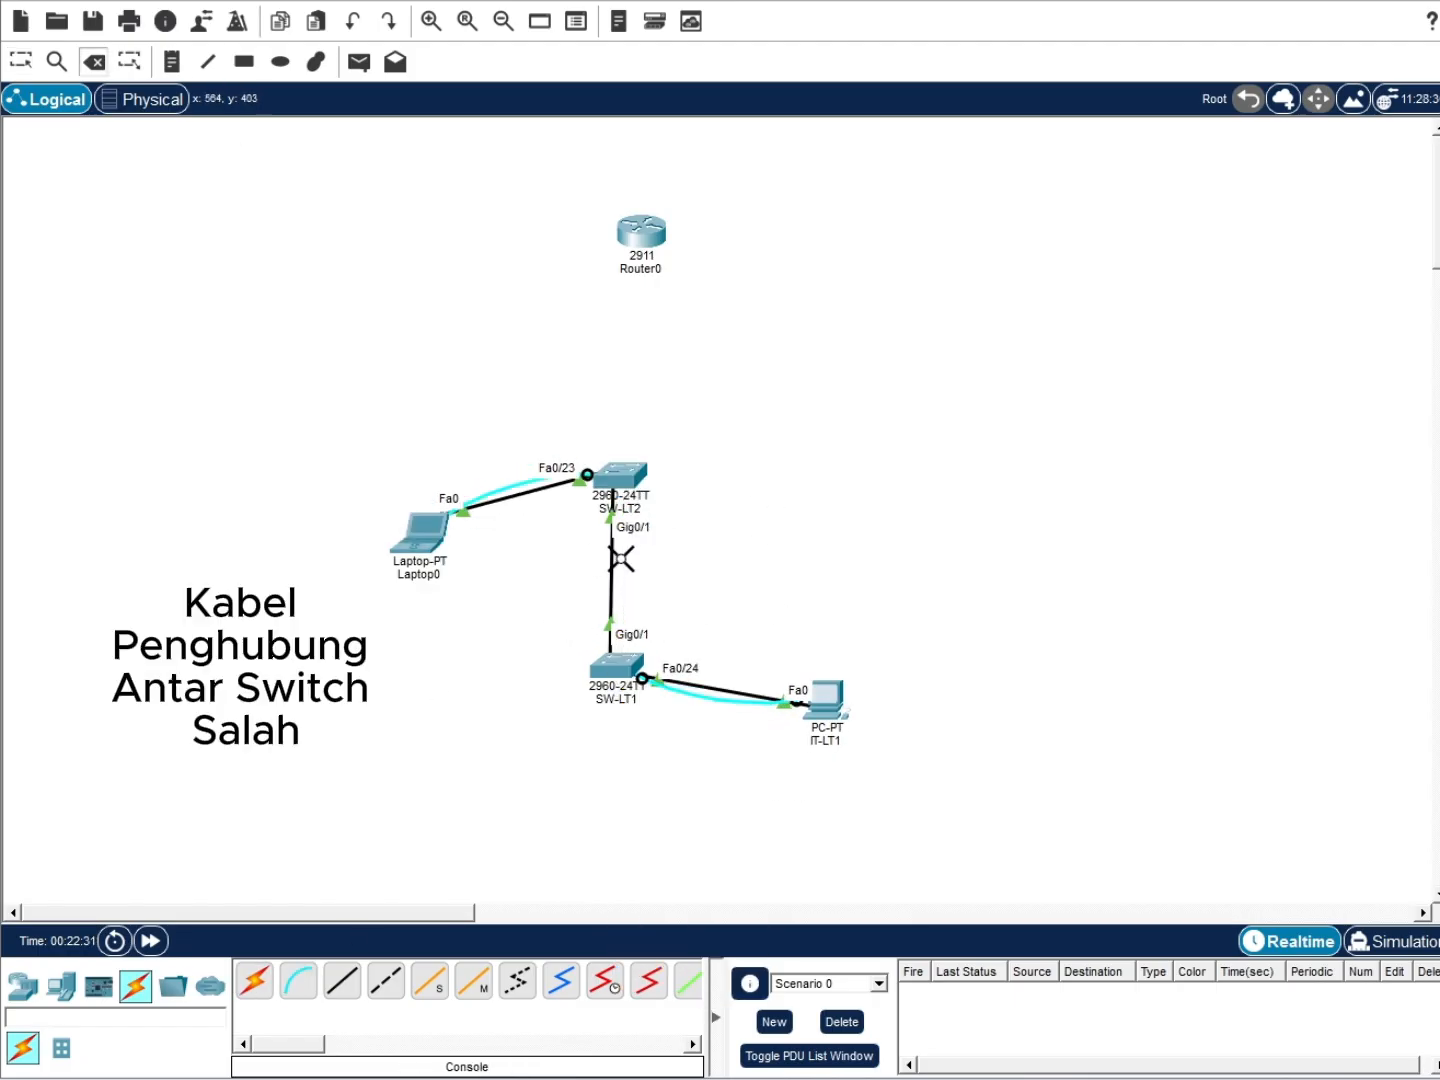
{"action": "left_click", "coordinate": [610, 560]}
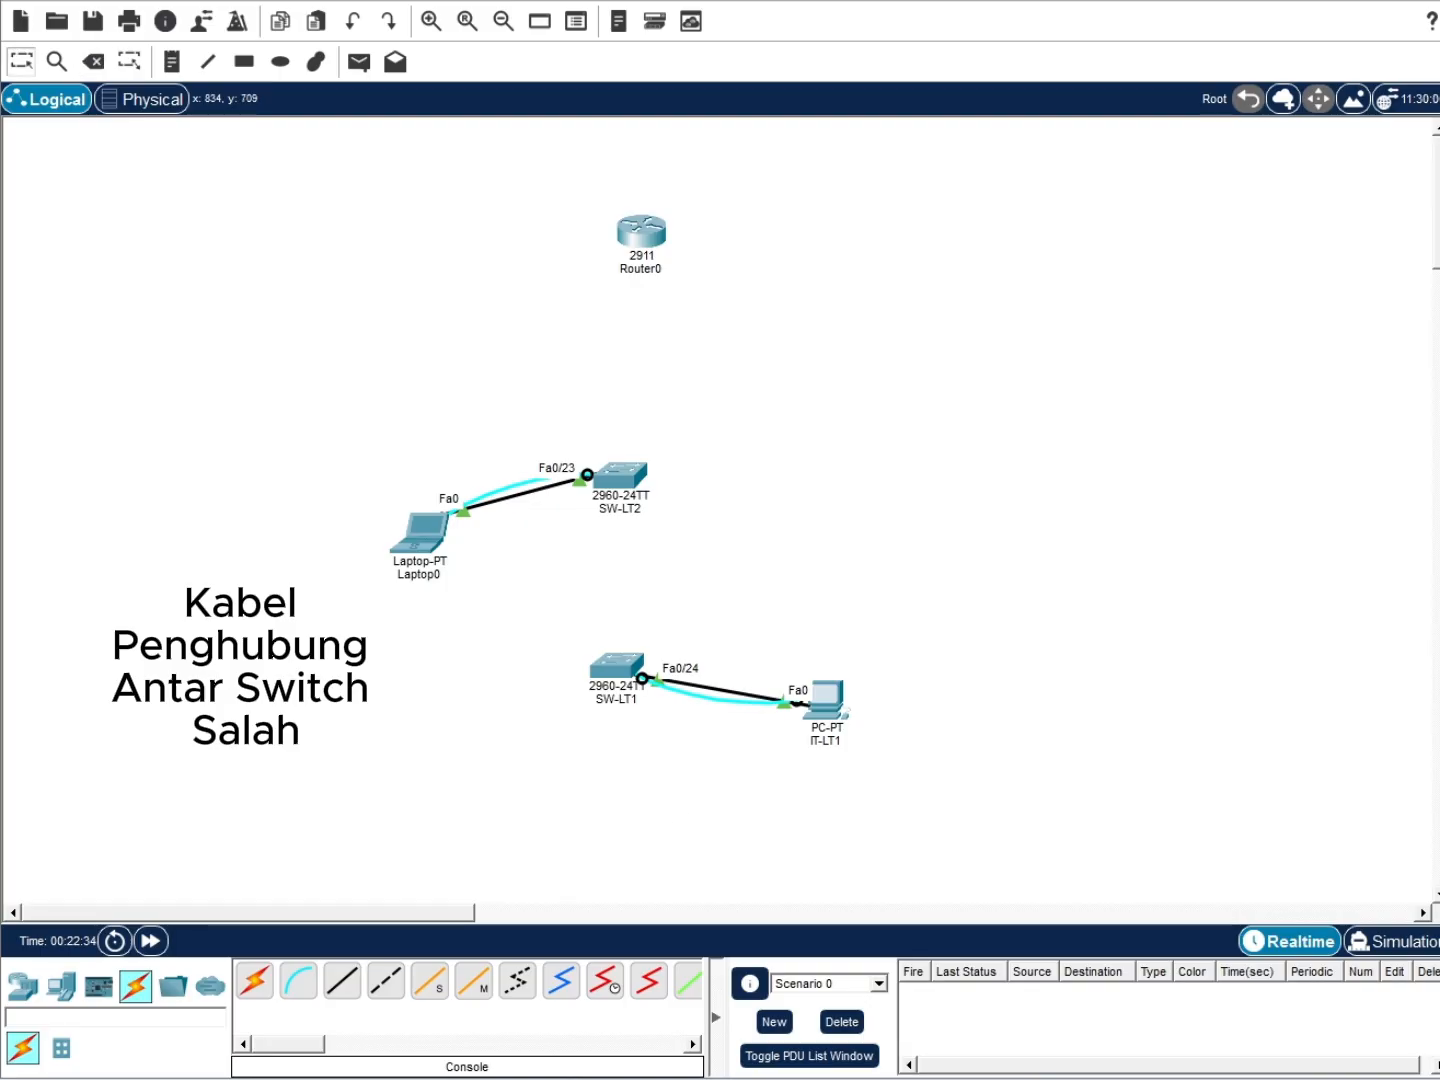
Link SW-LT2 to SW-LT1 with Copper Cross-Over cables on Gig0/1–Gig0/1 and Gig0/2–Gig0/2
{"action": "left_click", "coordinate": [386, 981]}
{"action": "left_click", "coordinate": [615, 479]}
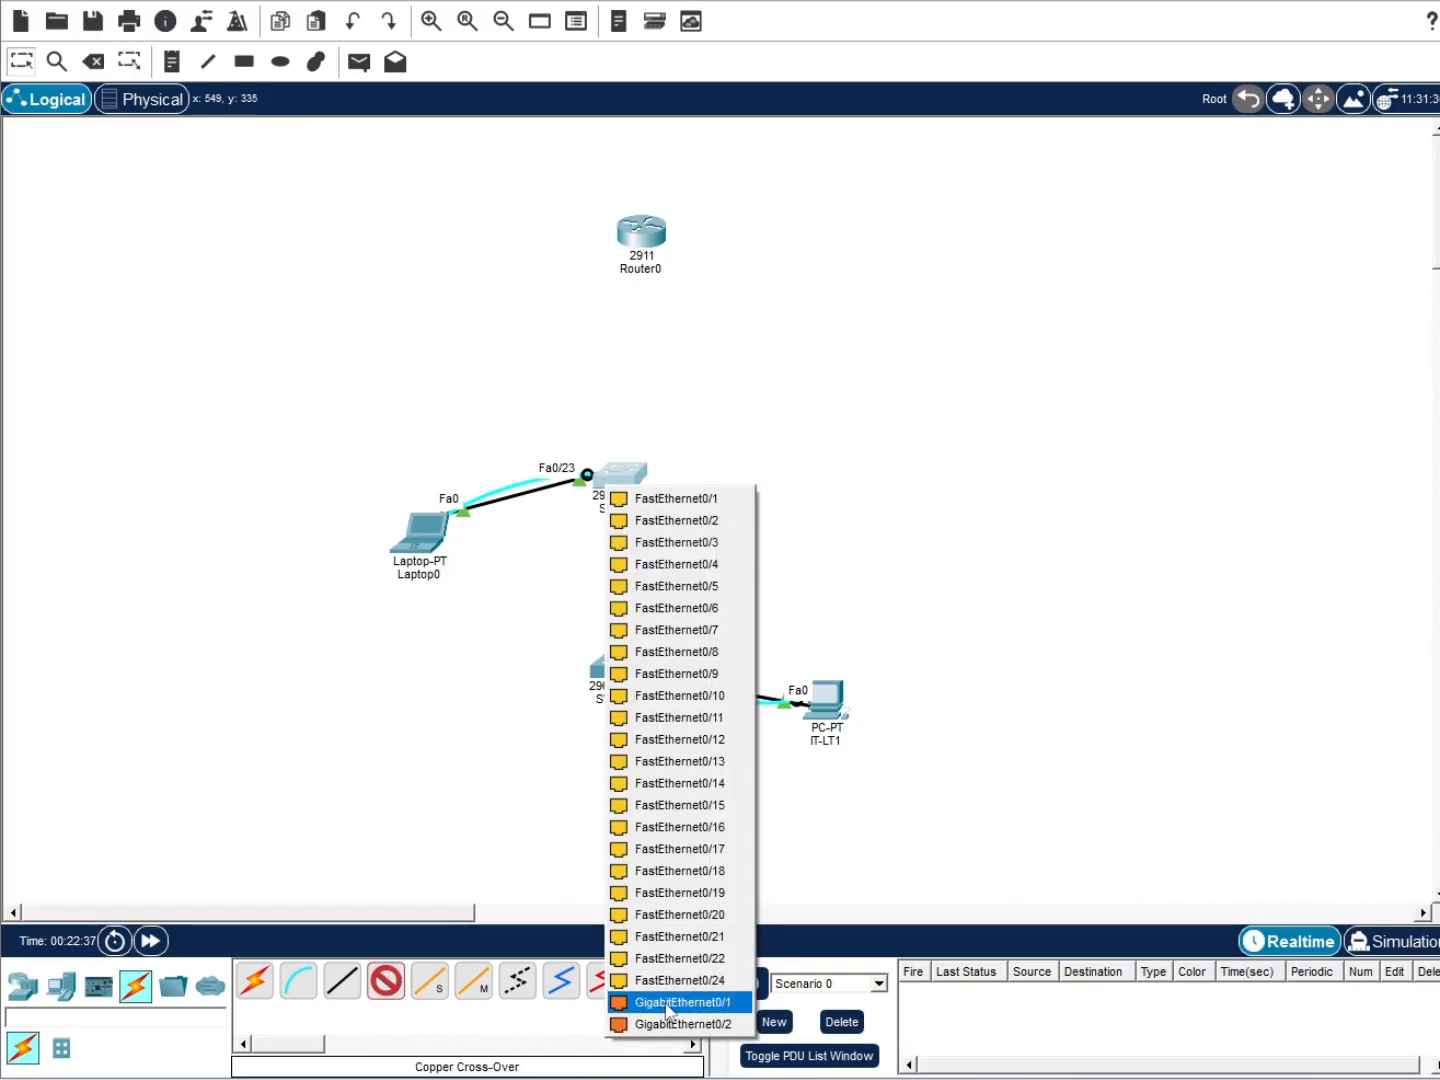
{"action": "left_click", "coordinate": [661, 1000]}
{"action": "left_click", "coordinate": [630, 689]}
{"action": "left_click", "coordinate": [697, 625]}
{"action": "left_click", "coordinate": [386, 981]}
{"action": "left_click", "coordinate": [620, 478]}
{"action": "left_click", "coordinate": [700, 1000]}
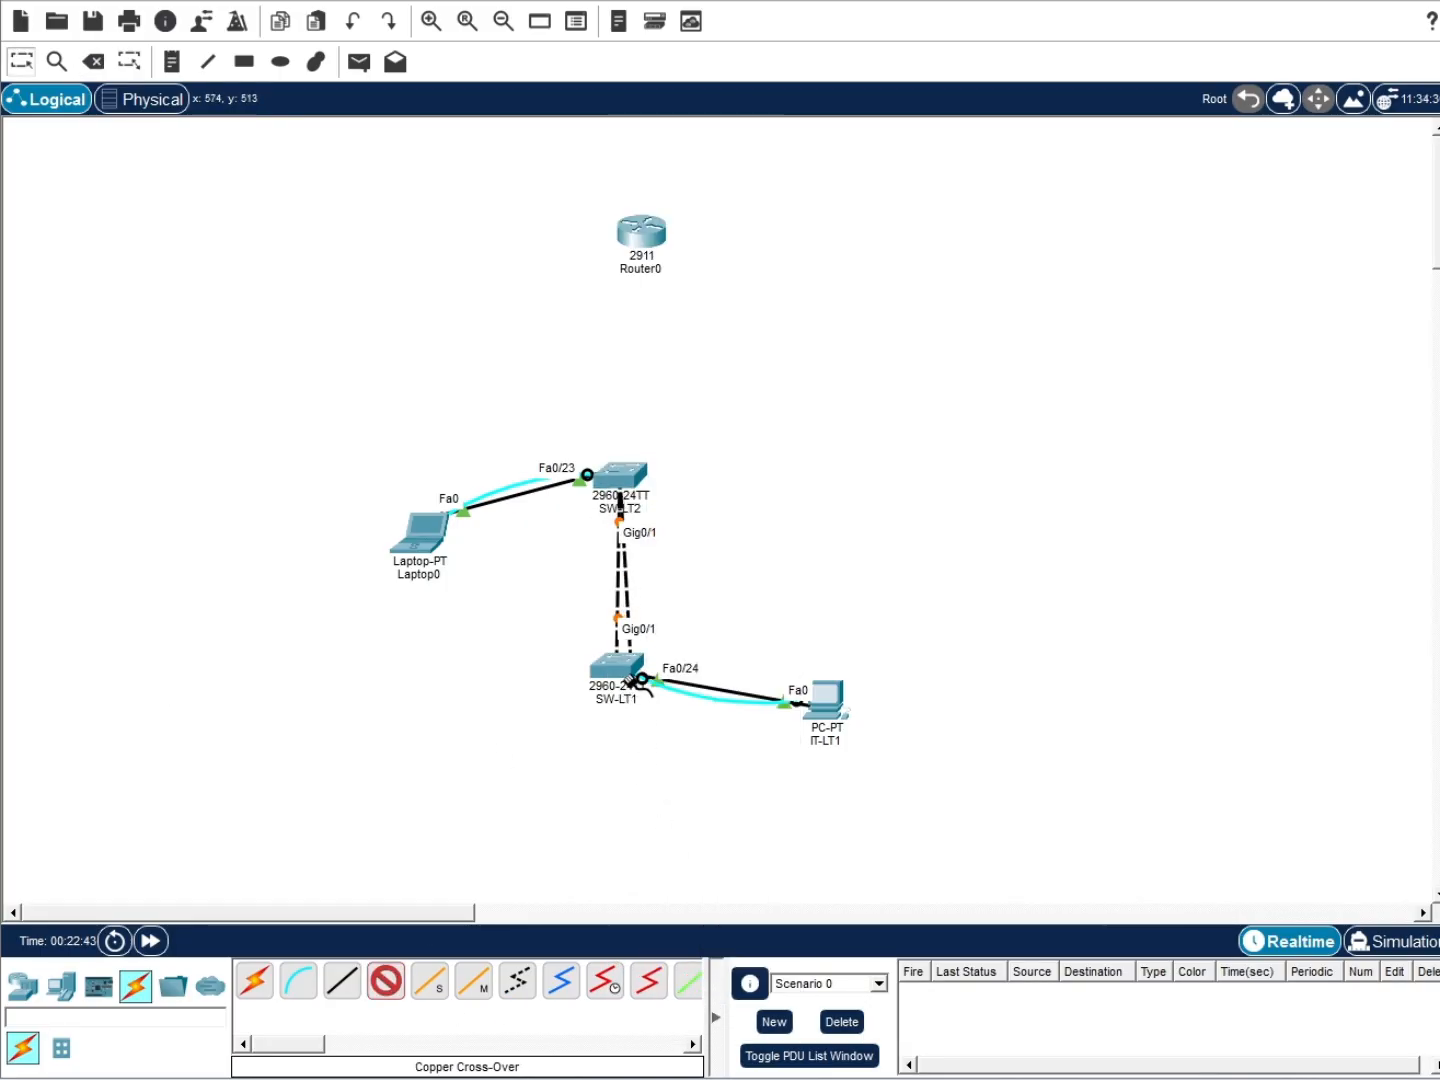
{"action": "left_click", "coordinate": [618, 668]}
{"action": "left_click", "coordinate": [698, 646]}
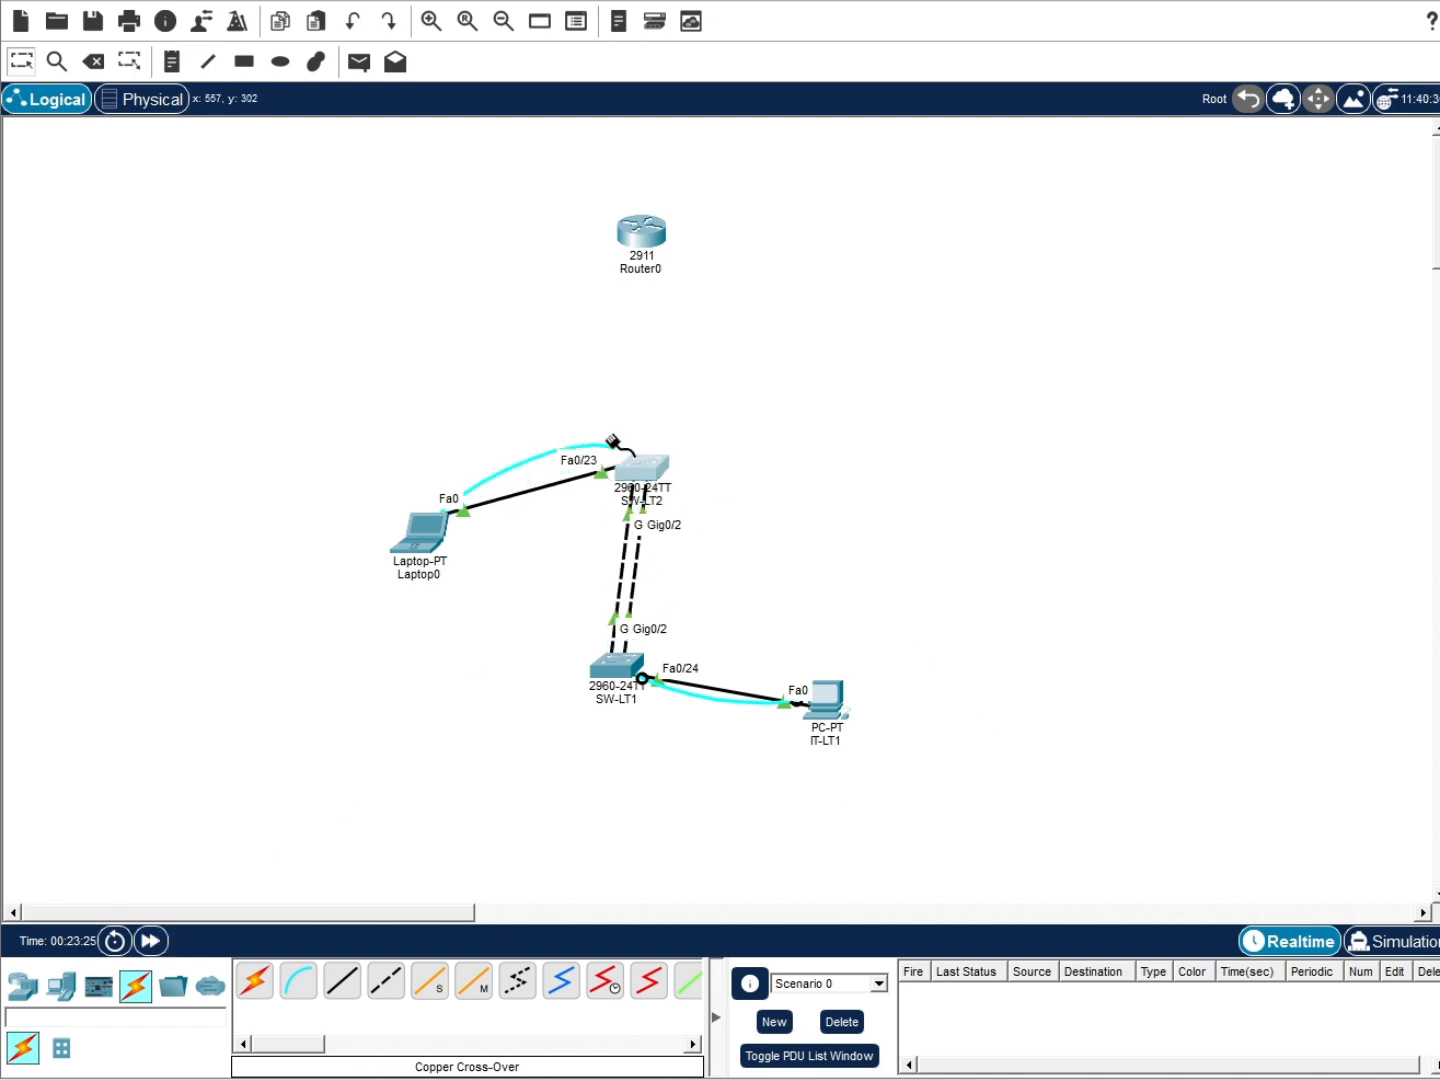
Move the console cable to Router0's Console port and cable Router0 Gig0/1 to SW-LT2 Fa0/24 straight-through
{"action": "left_click", "coordinate": [645, 232]}
{"action": "left_click", "coordinate": [700, 259]}
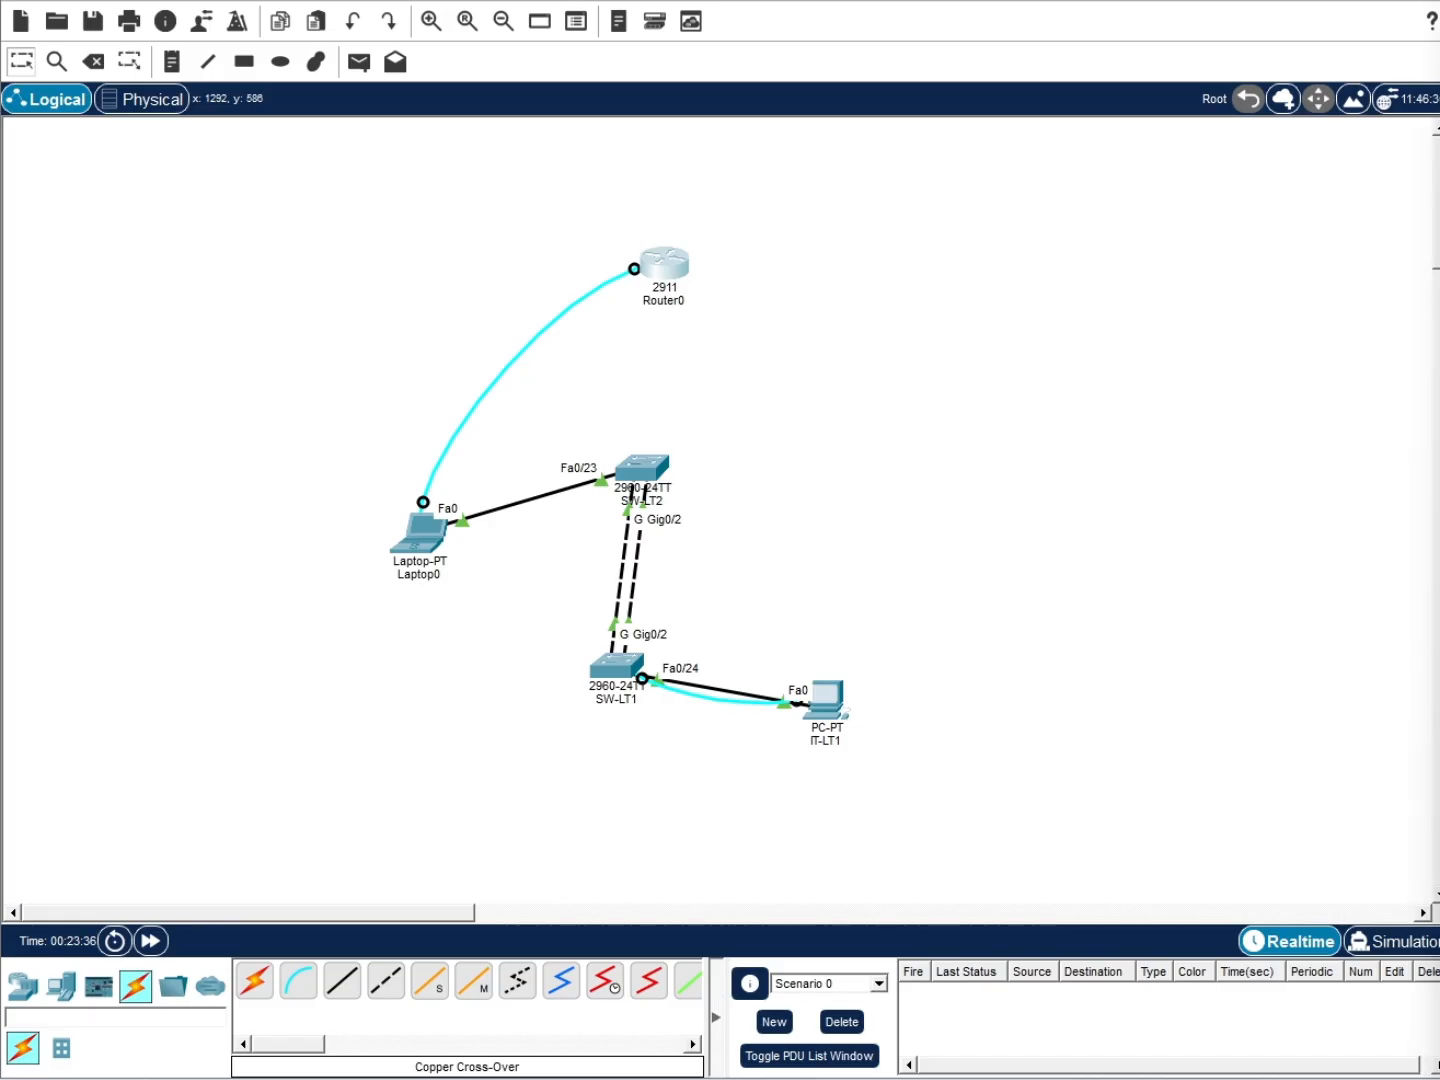
{"action": "left_click", "coordinate": [342, 980]}
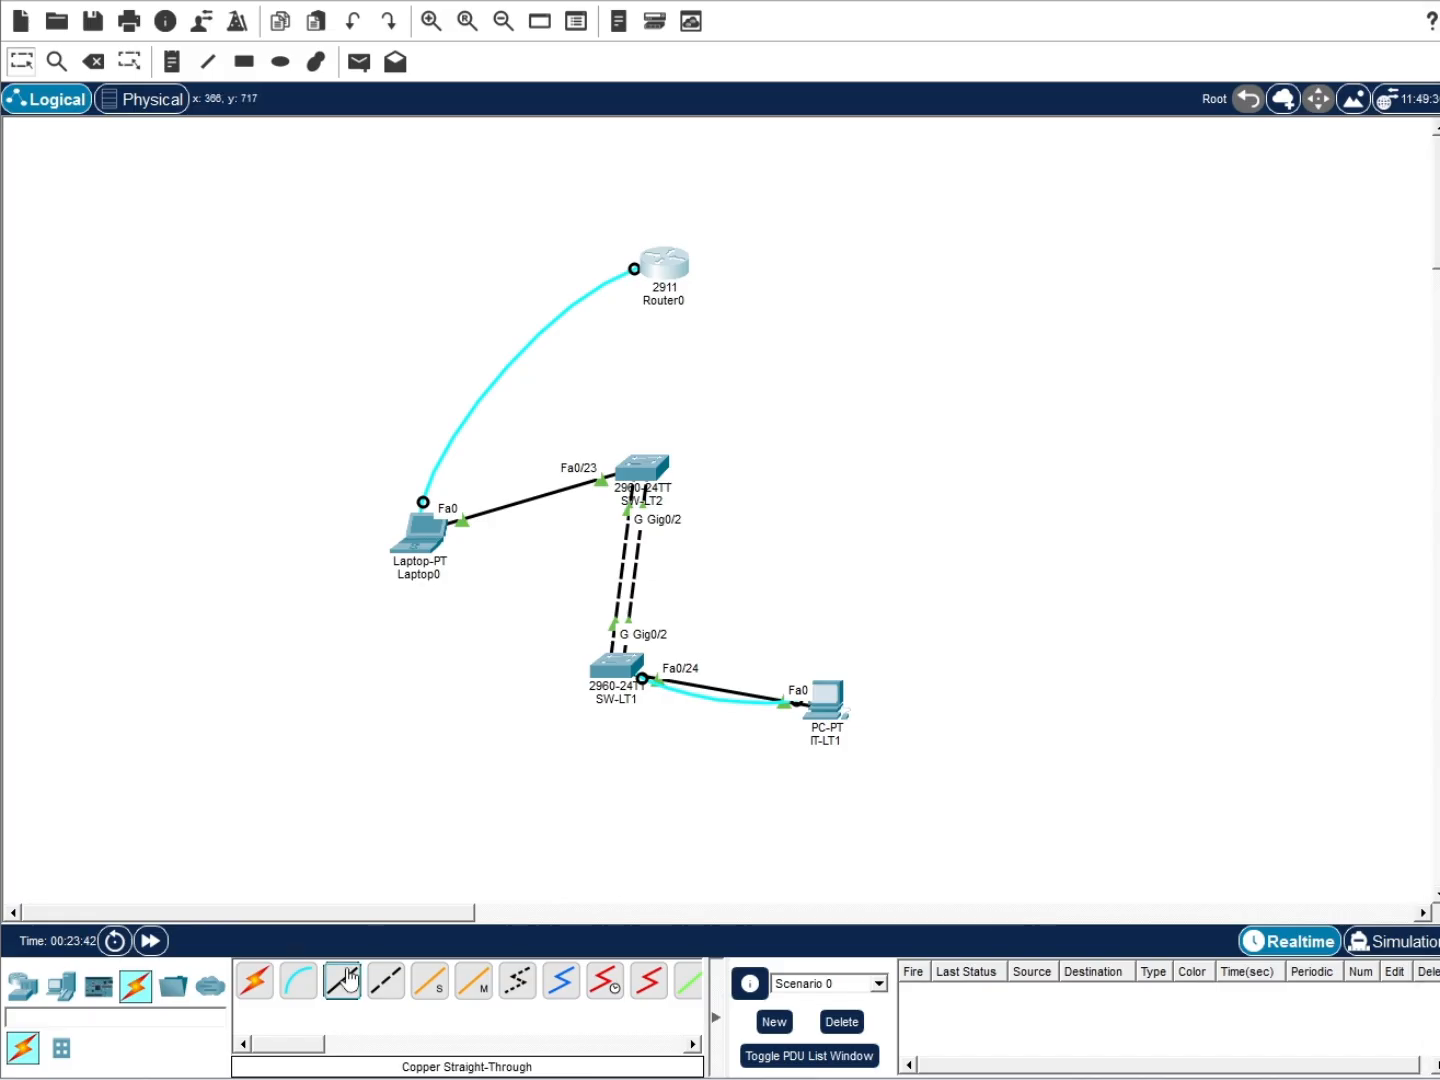
{"action": "left_click", "coordinate": [684, 258]}
{"action": "left_click", "coordinate": [700, 313]}
{"action": "left_click", "coordinate": [645, 466]}
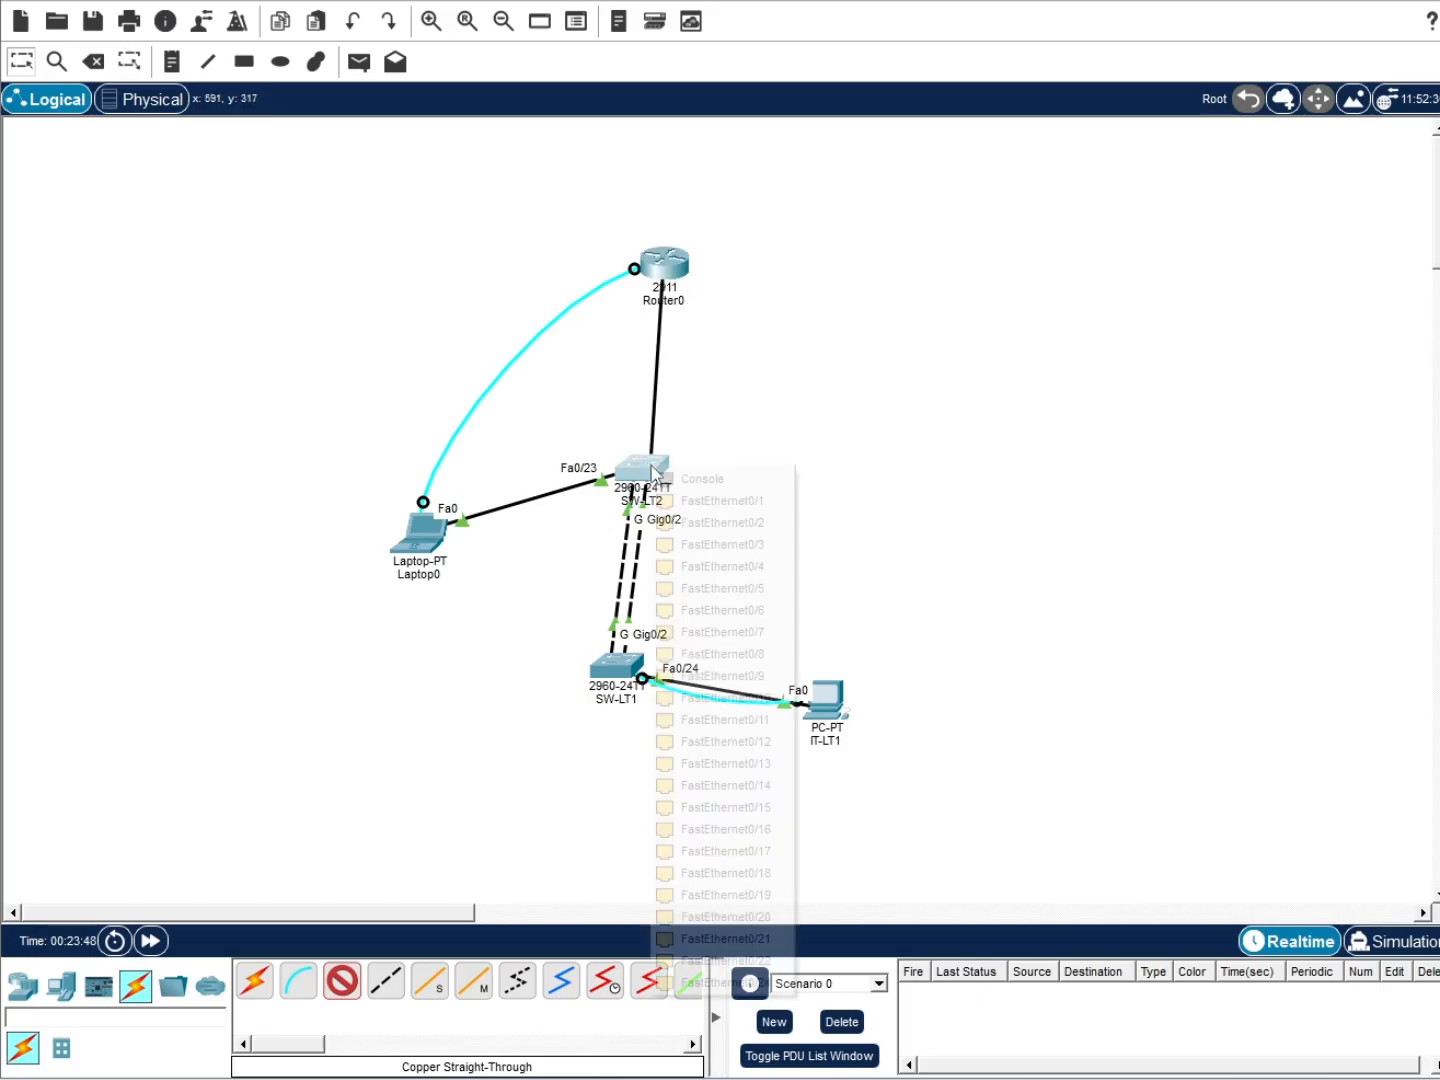
{"action": "left_click", "coordinate": [723, 964]}
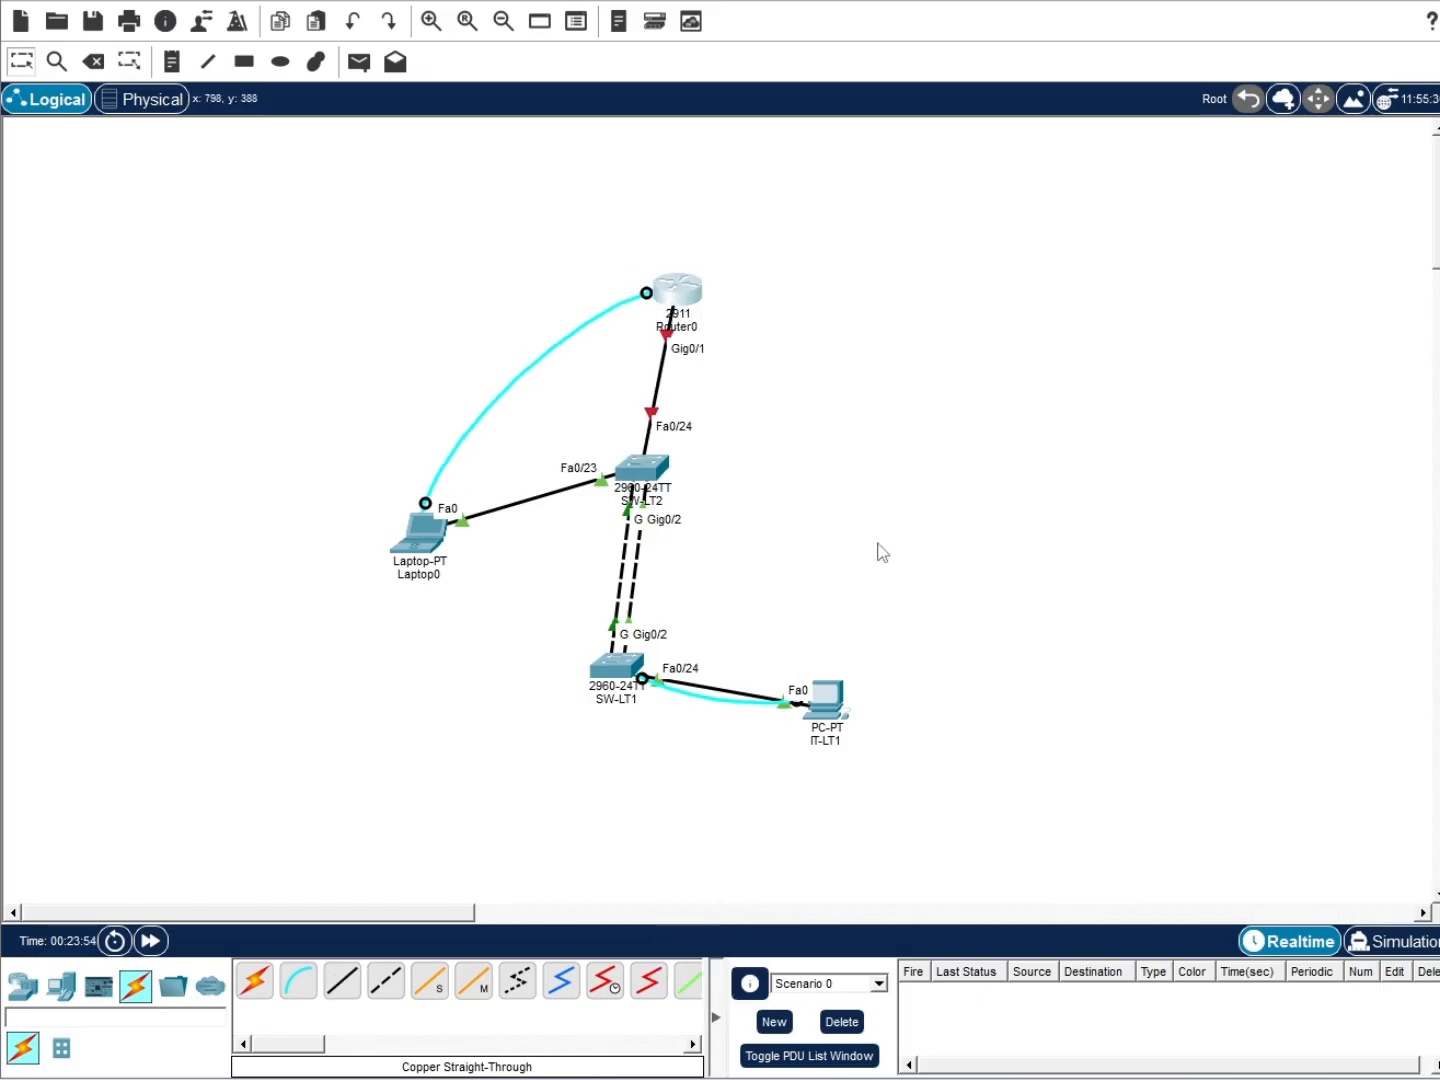
Bring up Laptop0's window showing its desktop apps
{"action": "left_click", "coordinate": [425, 515]}
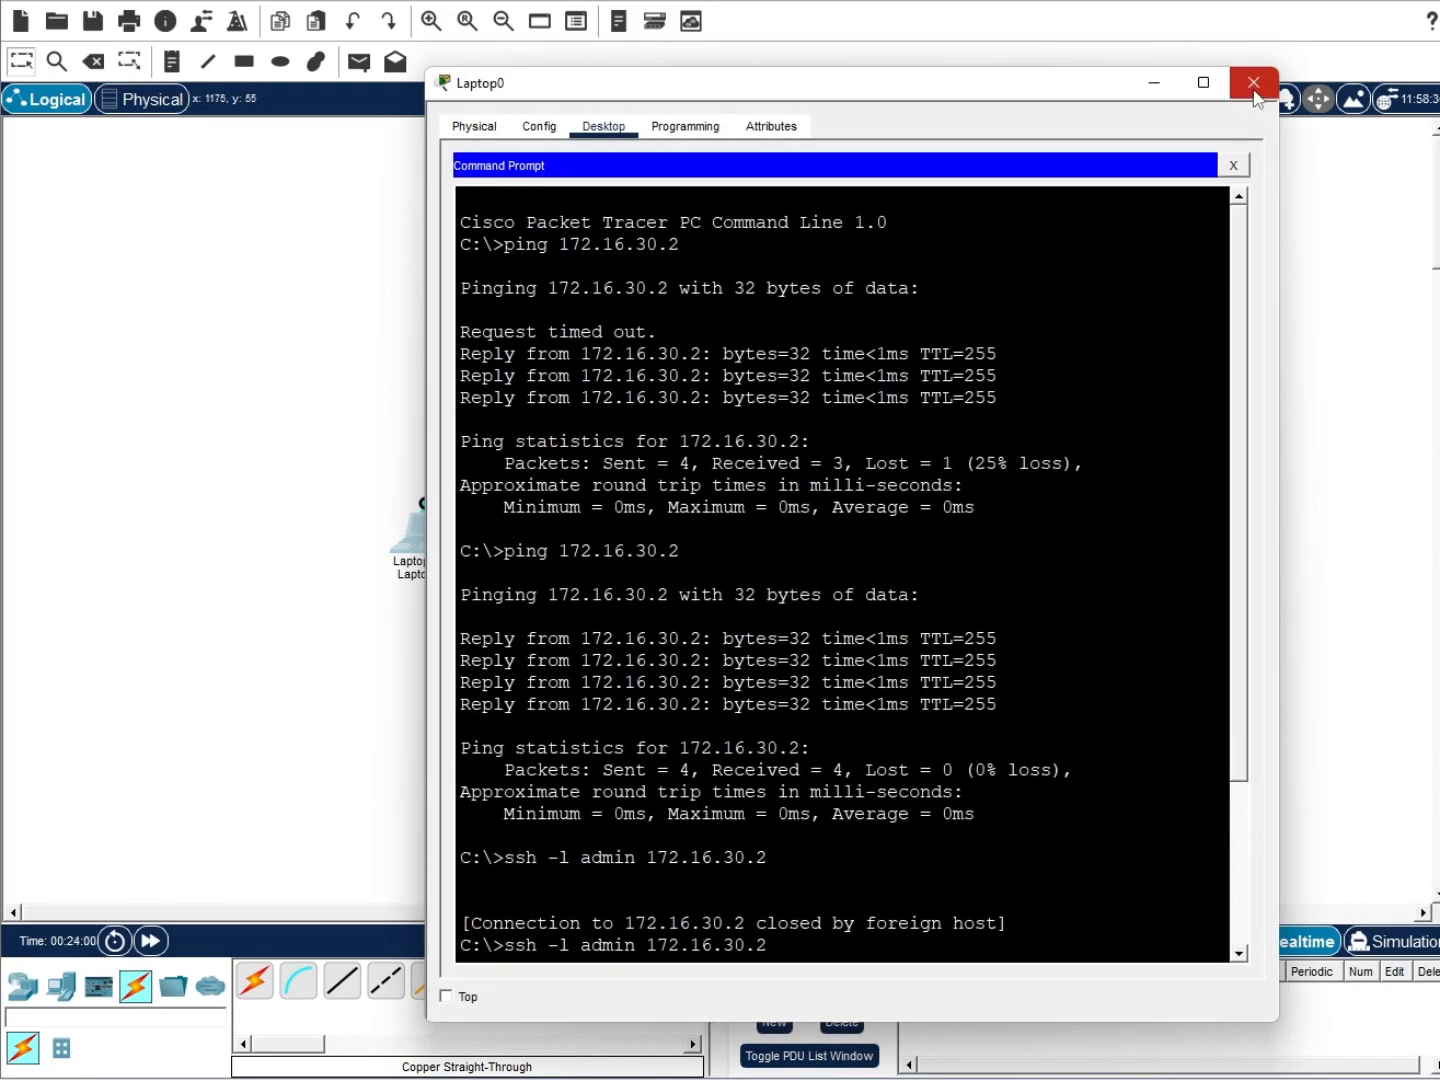
{"action": "left_click", "coordinate": [1253, 82]}
{"action": "left_click", "coordinate": [418, 526]}
Start a Terminal session to the router with default settings and decline the initial configuration dialog
{"action": "left_click", "coordinate": [1041, 166]}
{"action": "left_click", "coordinate": [1399, 321]}
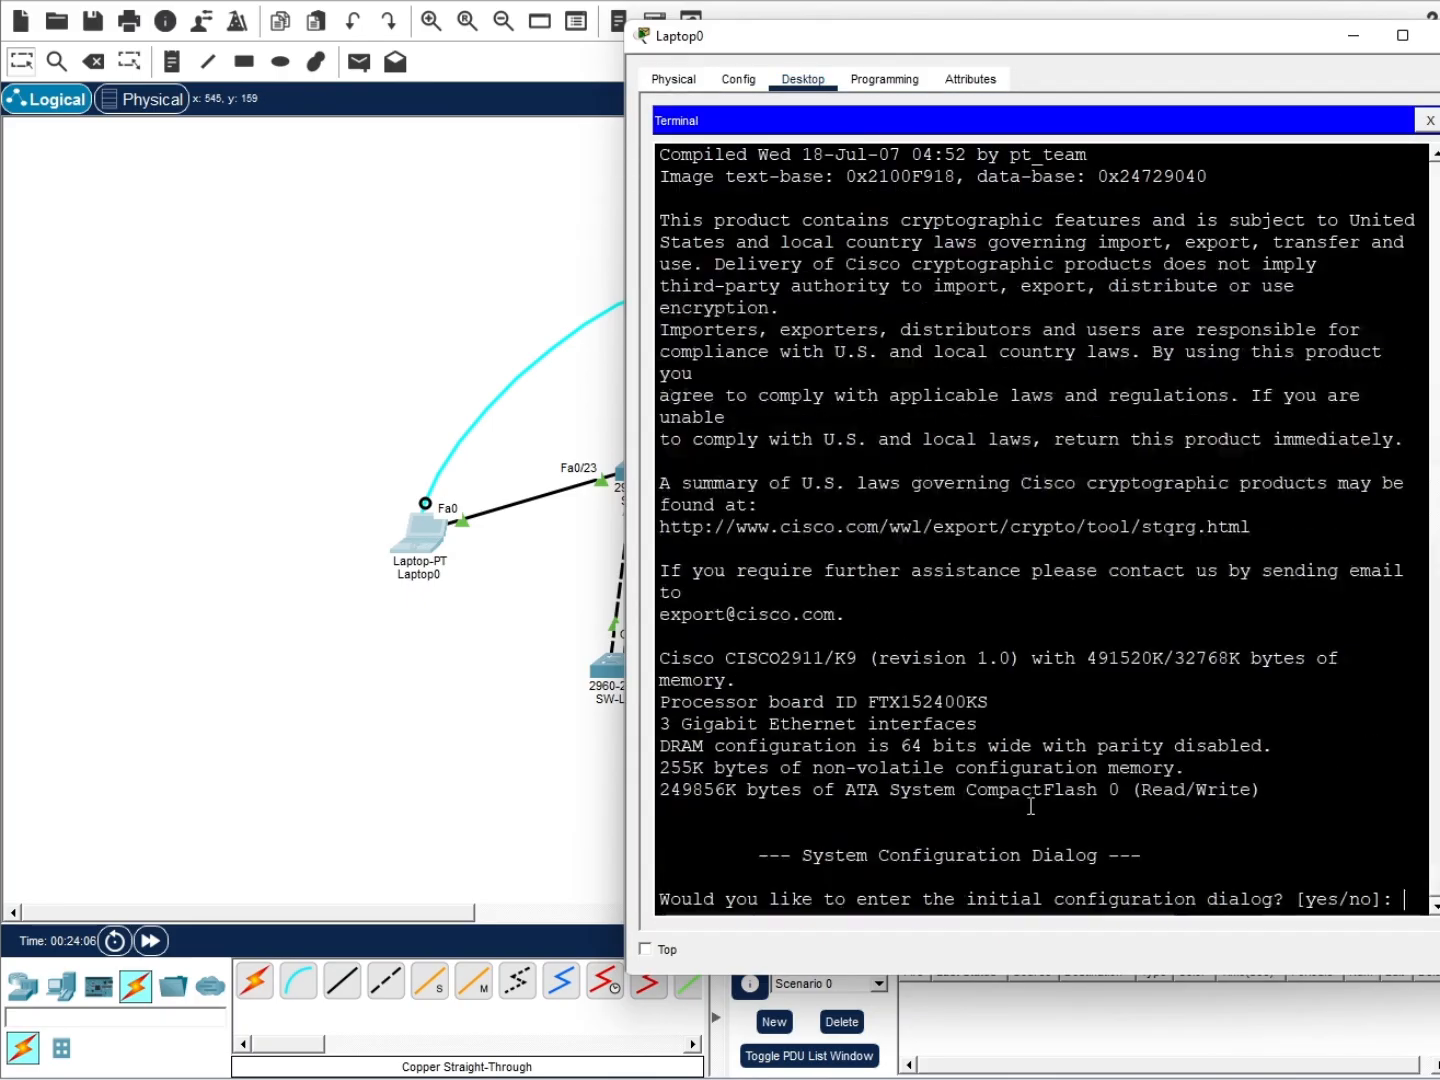
{"action": "type", "text": "no"}
{"action": "key", "text": "Return"}
{"action": "key", "text": "Return"}
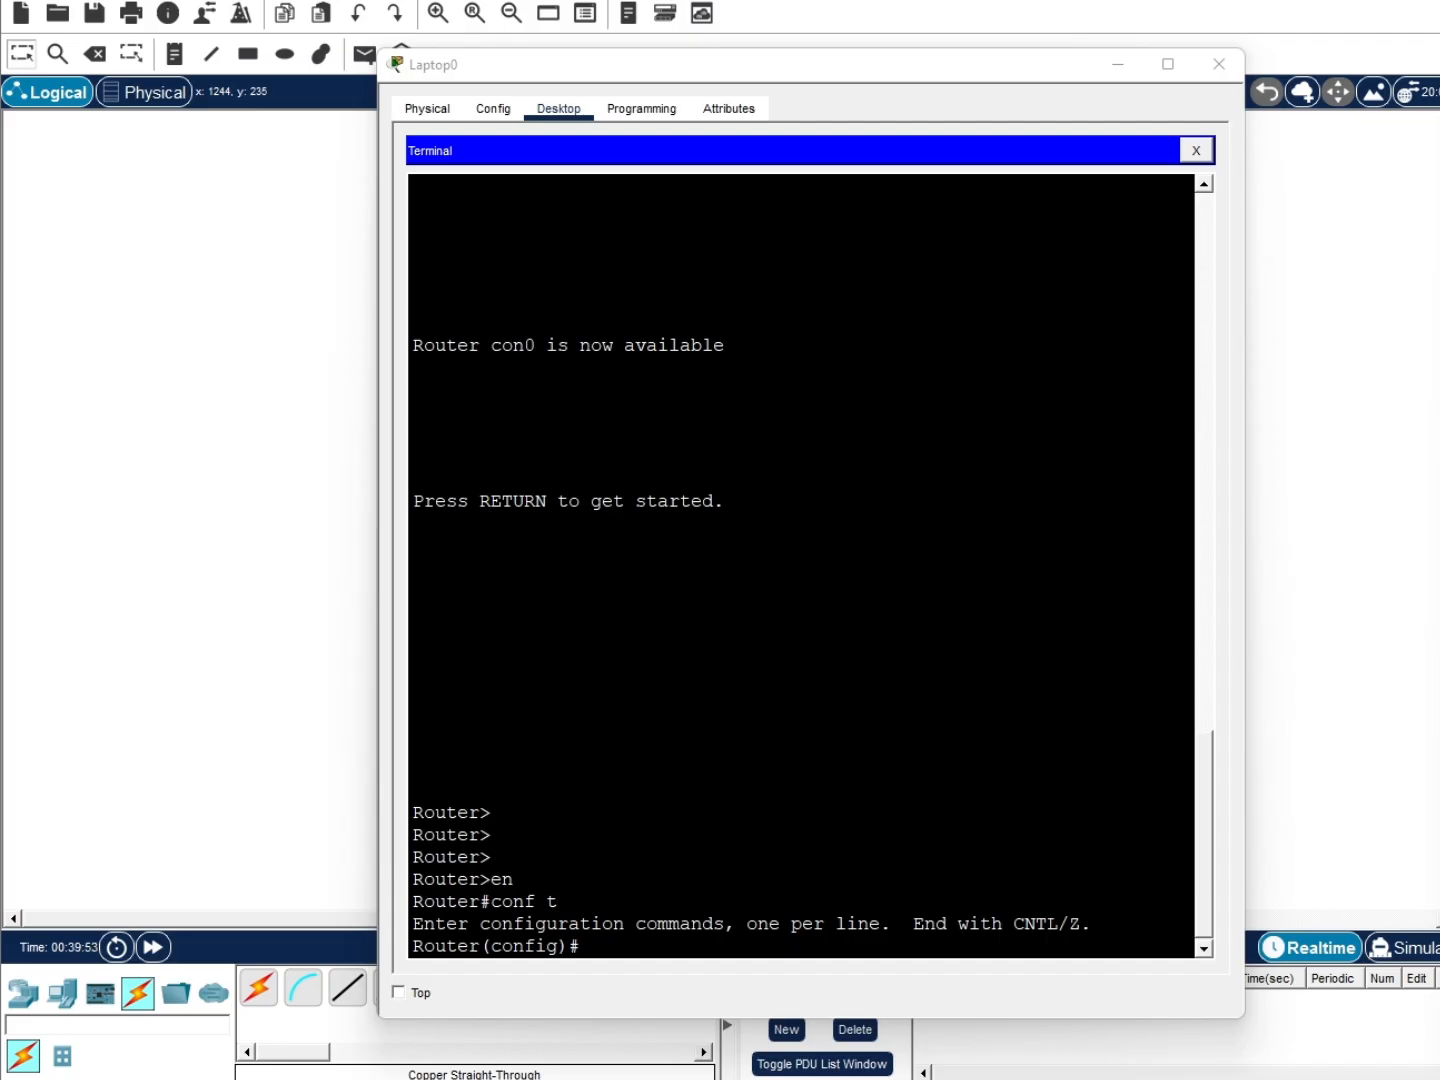
Rename the router R-GATEWAY and set an enable secret password
{"action": "left_click", "coordinate": [678, 955]}
{"action": "type", "text": "ho"}
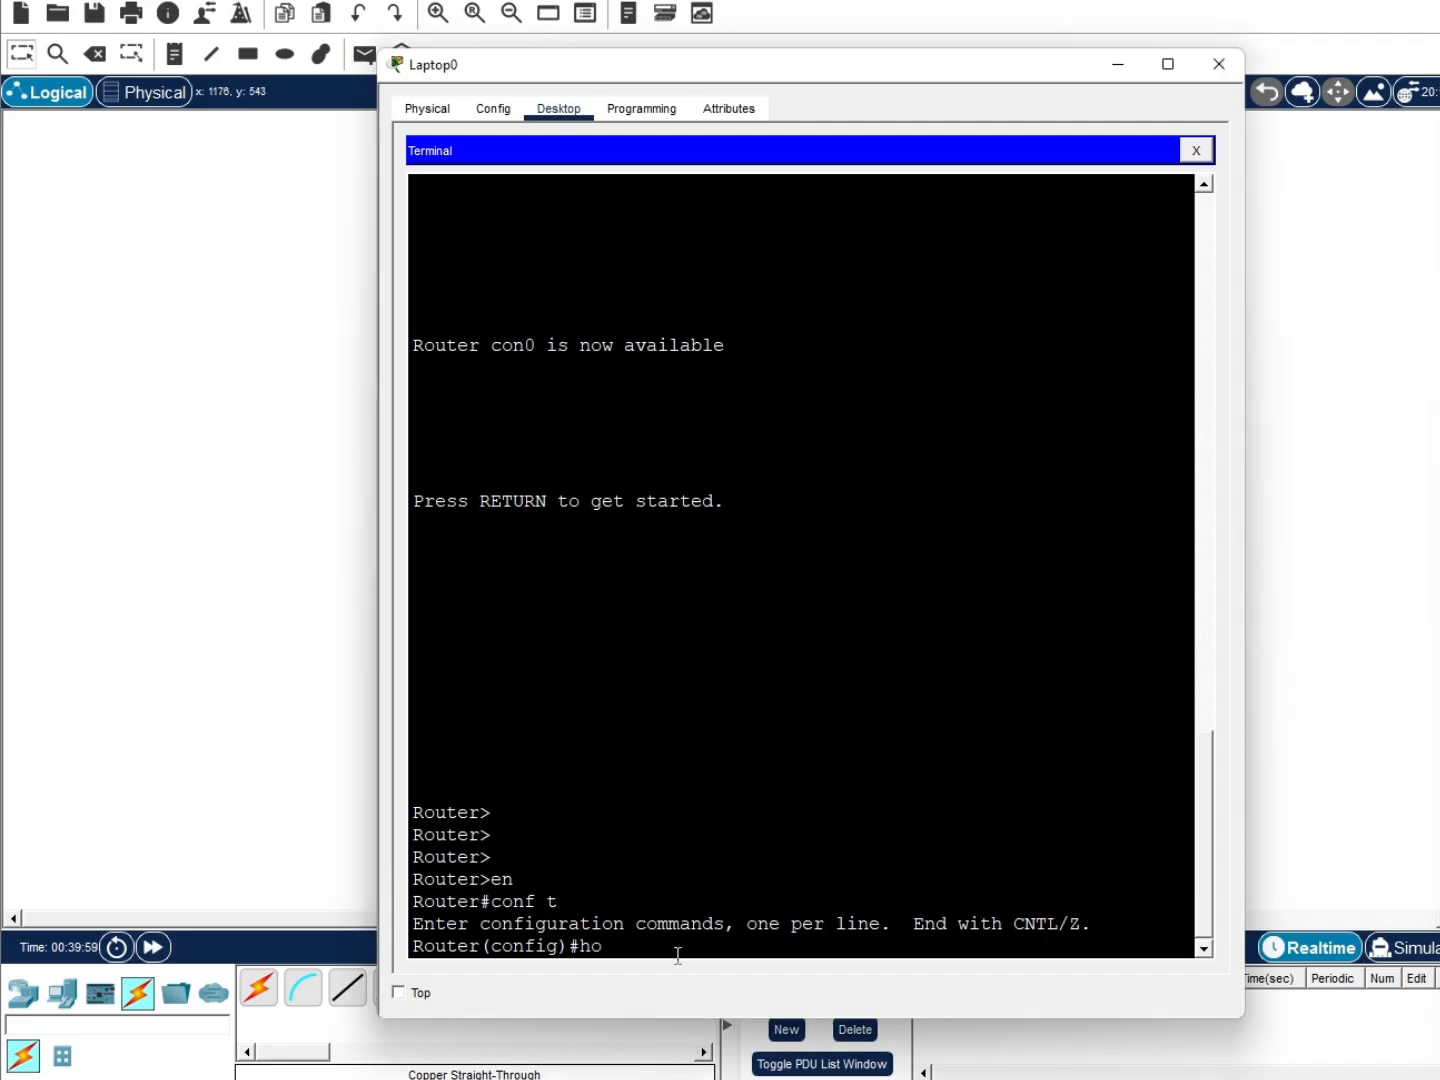
{"action": "type", "text": "stname R-GATEWAY"}
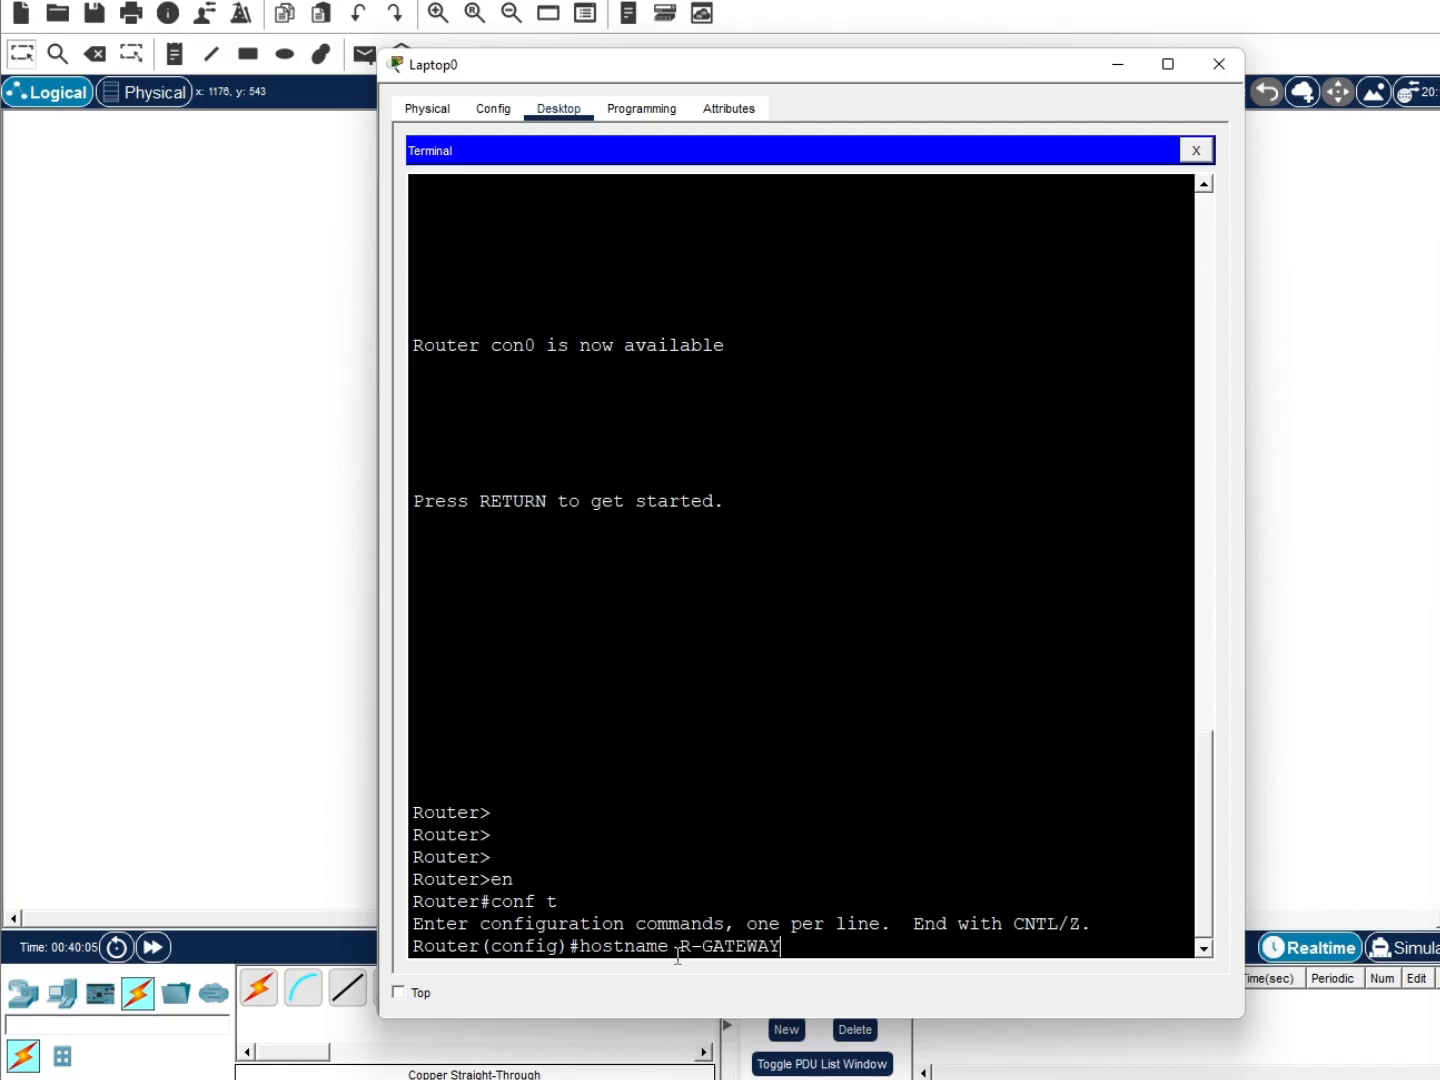
{"action": "key", "text": "Return"}
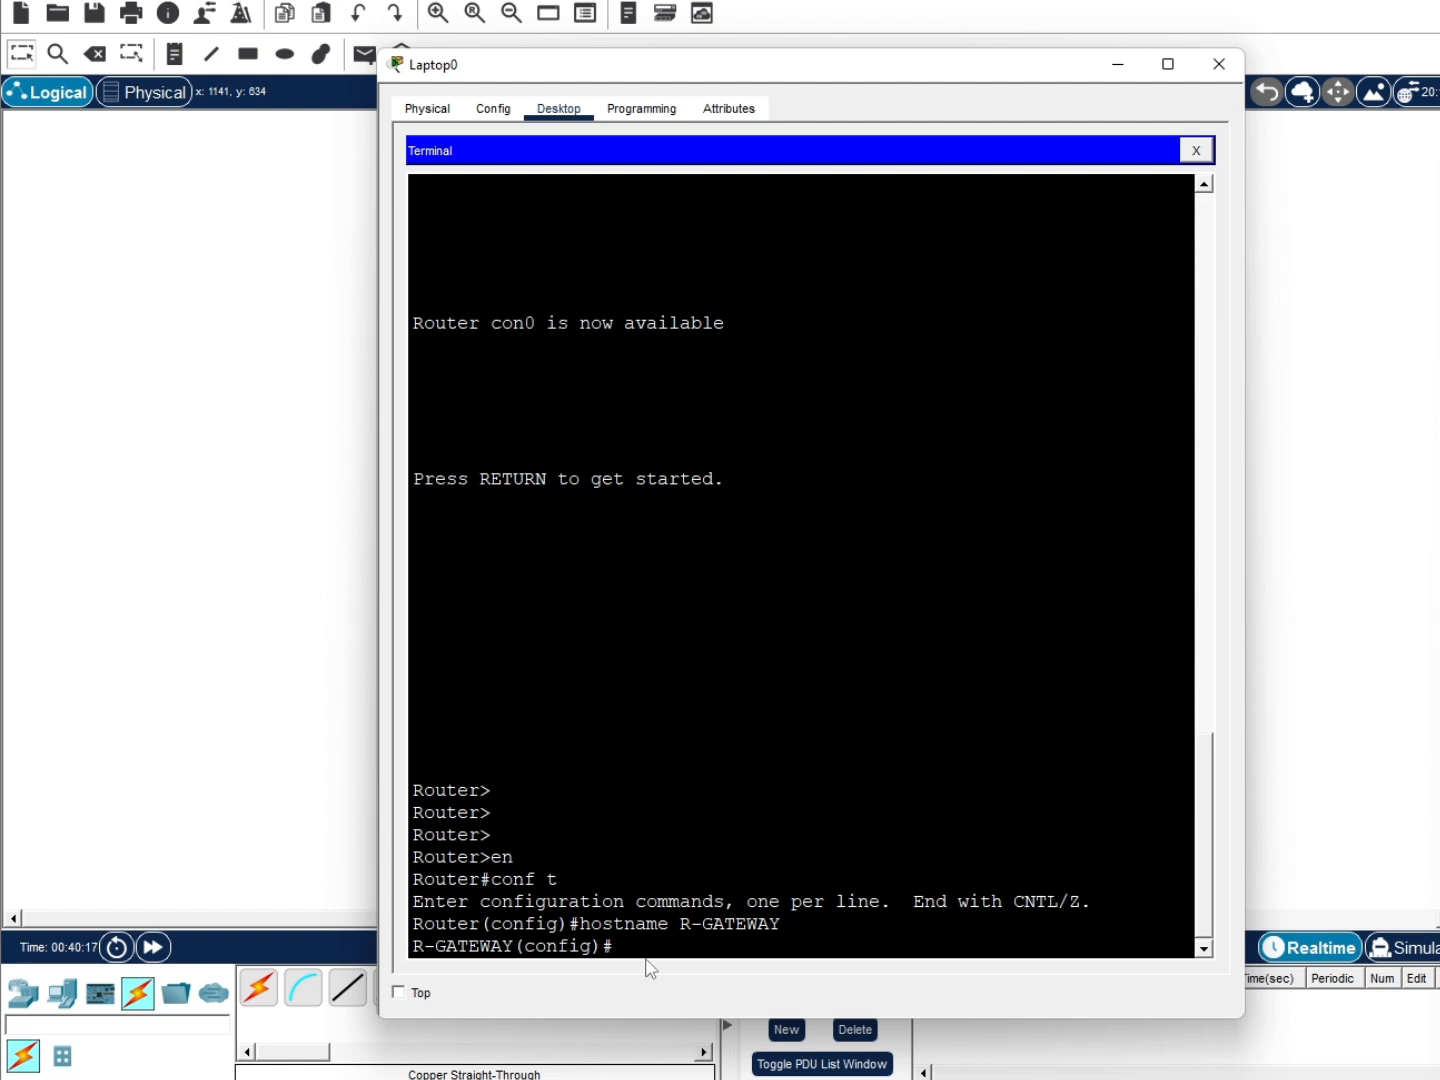
{"action": "type", "text": "enable sec"}
{"action": "key", "text": "Tab"}
{"action": "type", "text": "cisco123"}
{"action": "key", "text": "Return"}
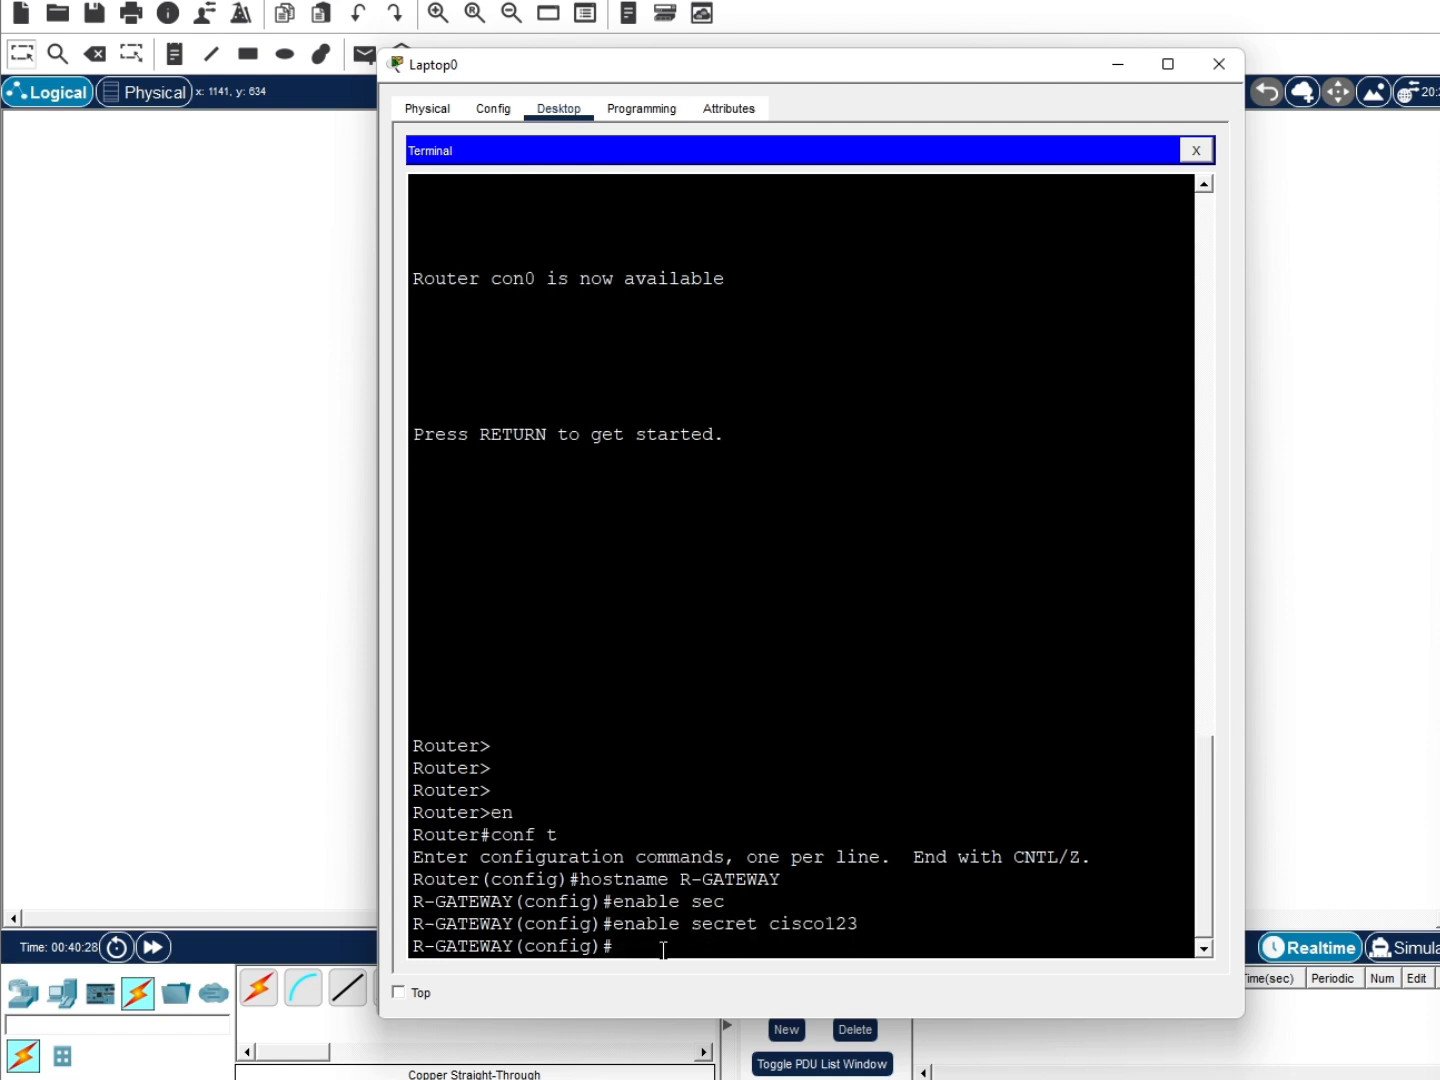
Enable service password-encryption, set domain ppkd.local, and create local user admin with a secret password
{"action": "type", "text": "service"}
{"action": "key", "text": "Tab"}
{"action": "type", "text": "pass"}
{"action": "key", "text": "Tab"}
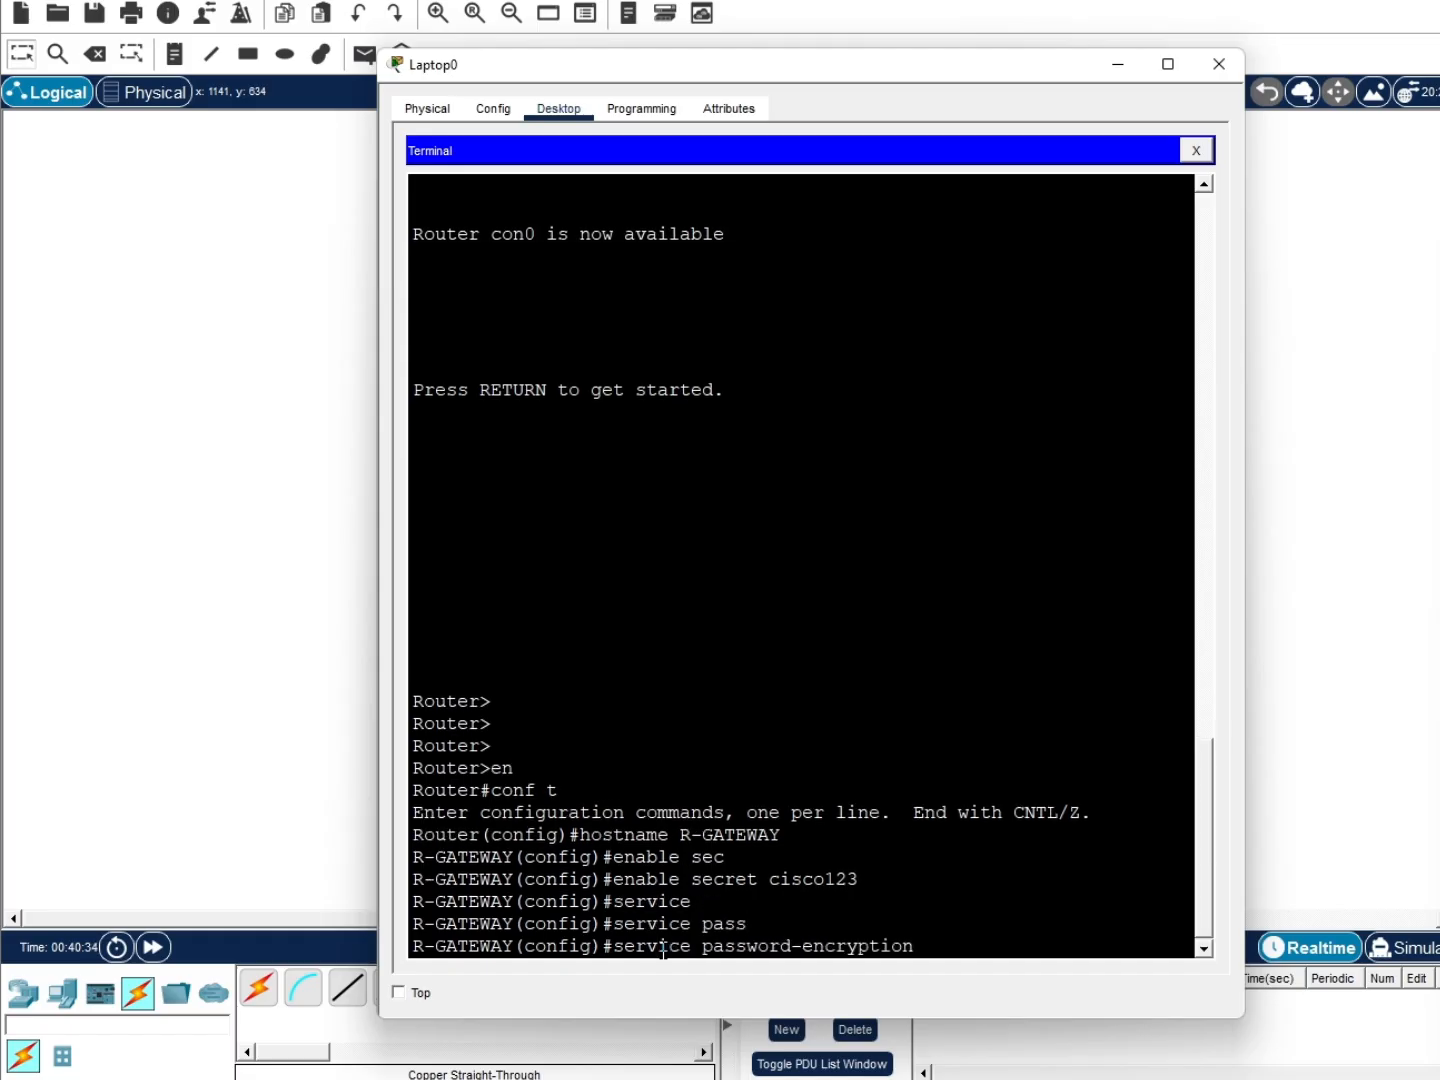
{"action": "key", "text": "Return"}
{"action": "type", "text": "ip domain-name ppkd.local"}
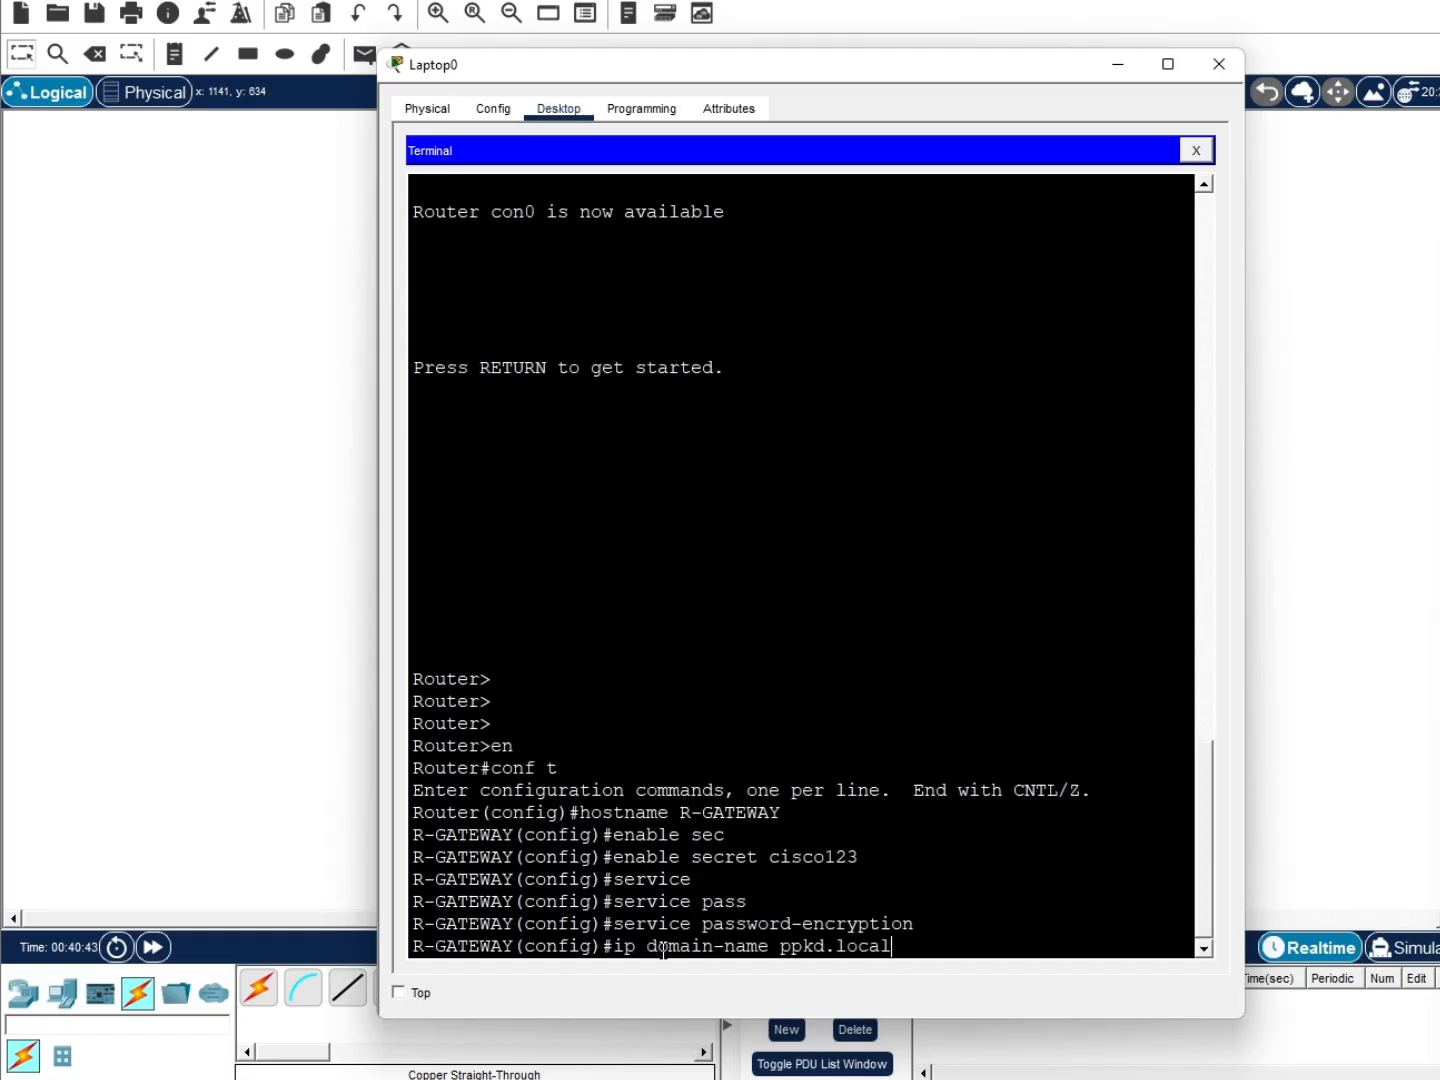
{"action": "key", "text": "Return"}
{"action": "type", "text": "usern"}
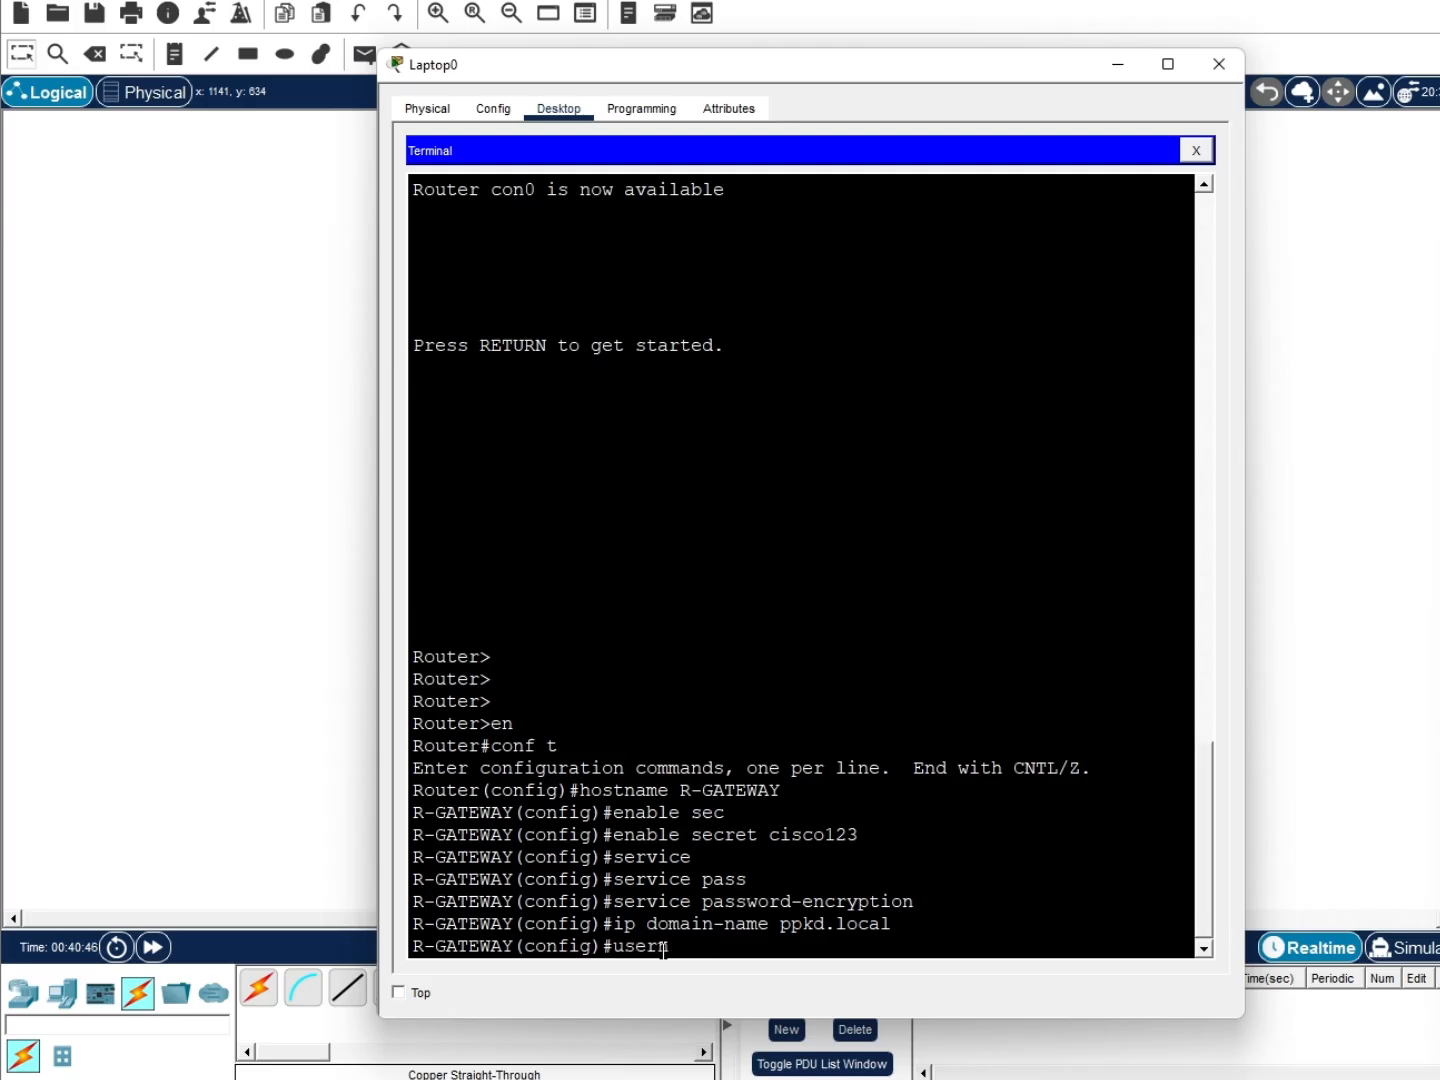
{"action": "type", "text": "ame admin sec"}
{"action": "key", "text": "Tab"}
{"action": "type", "text": "ci"}
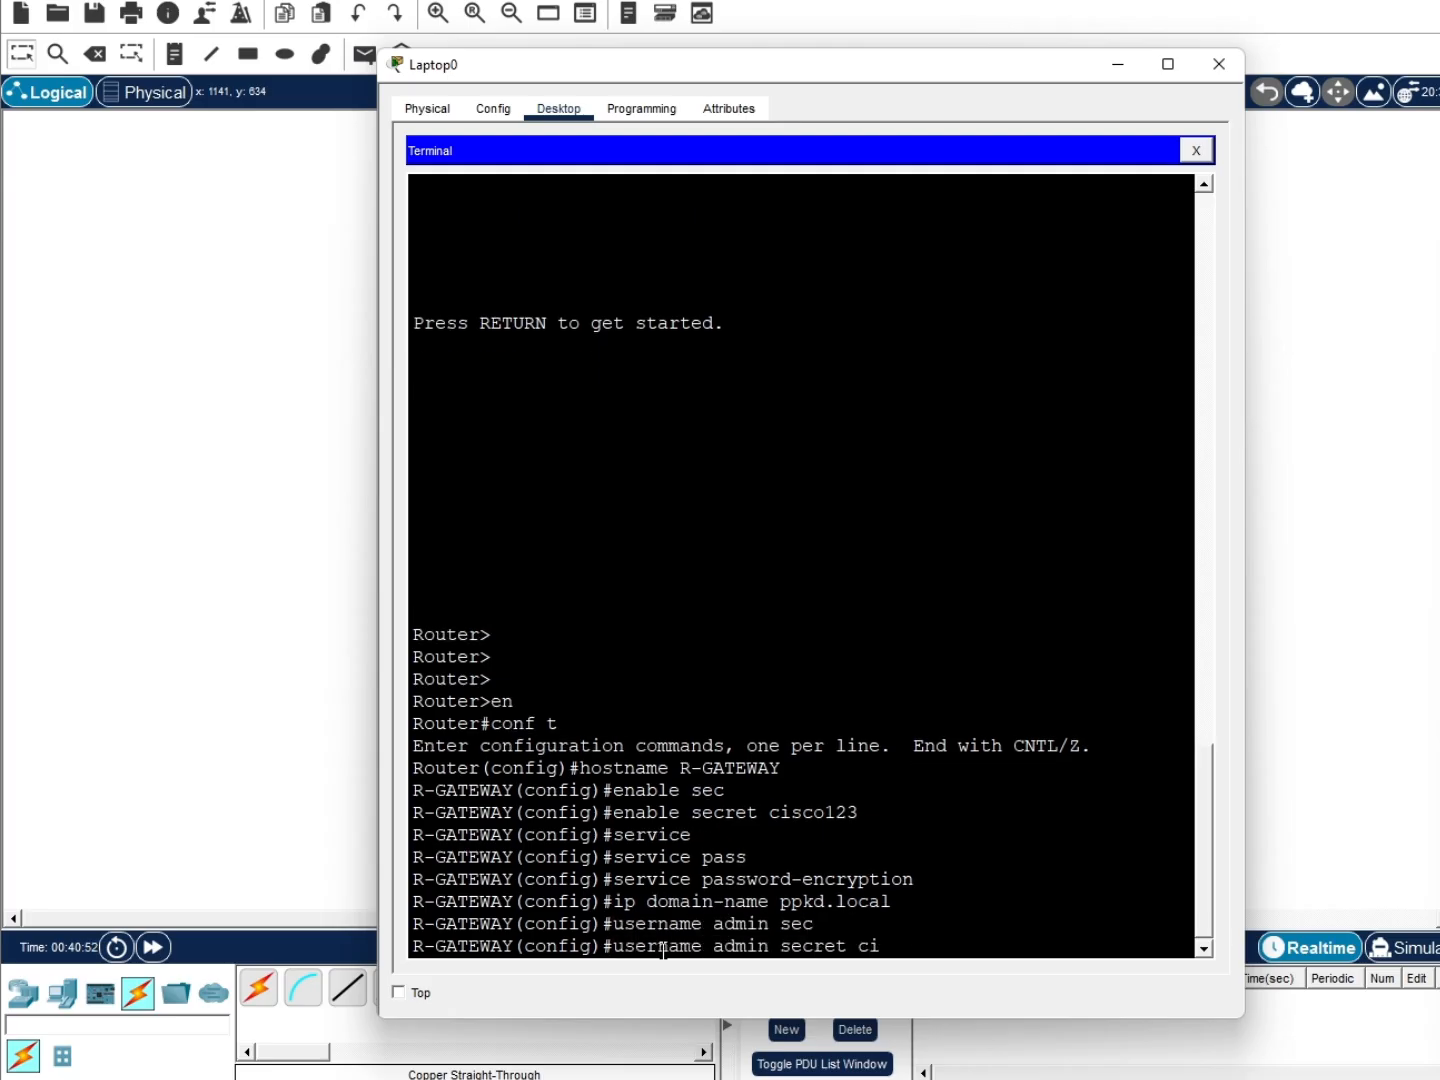
{"action": "type", "text": "sco123"}
{"action": "key", "text": "Return"}
Generate RSA crypto keys with a 1024-bit modulus
{"action": "type", "text": "crypto key generate "}
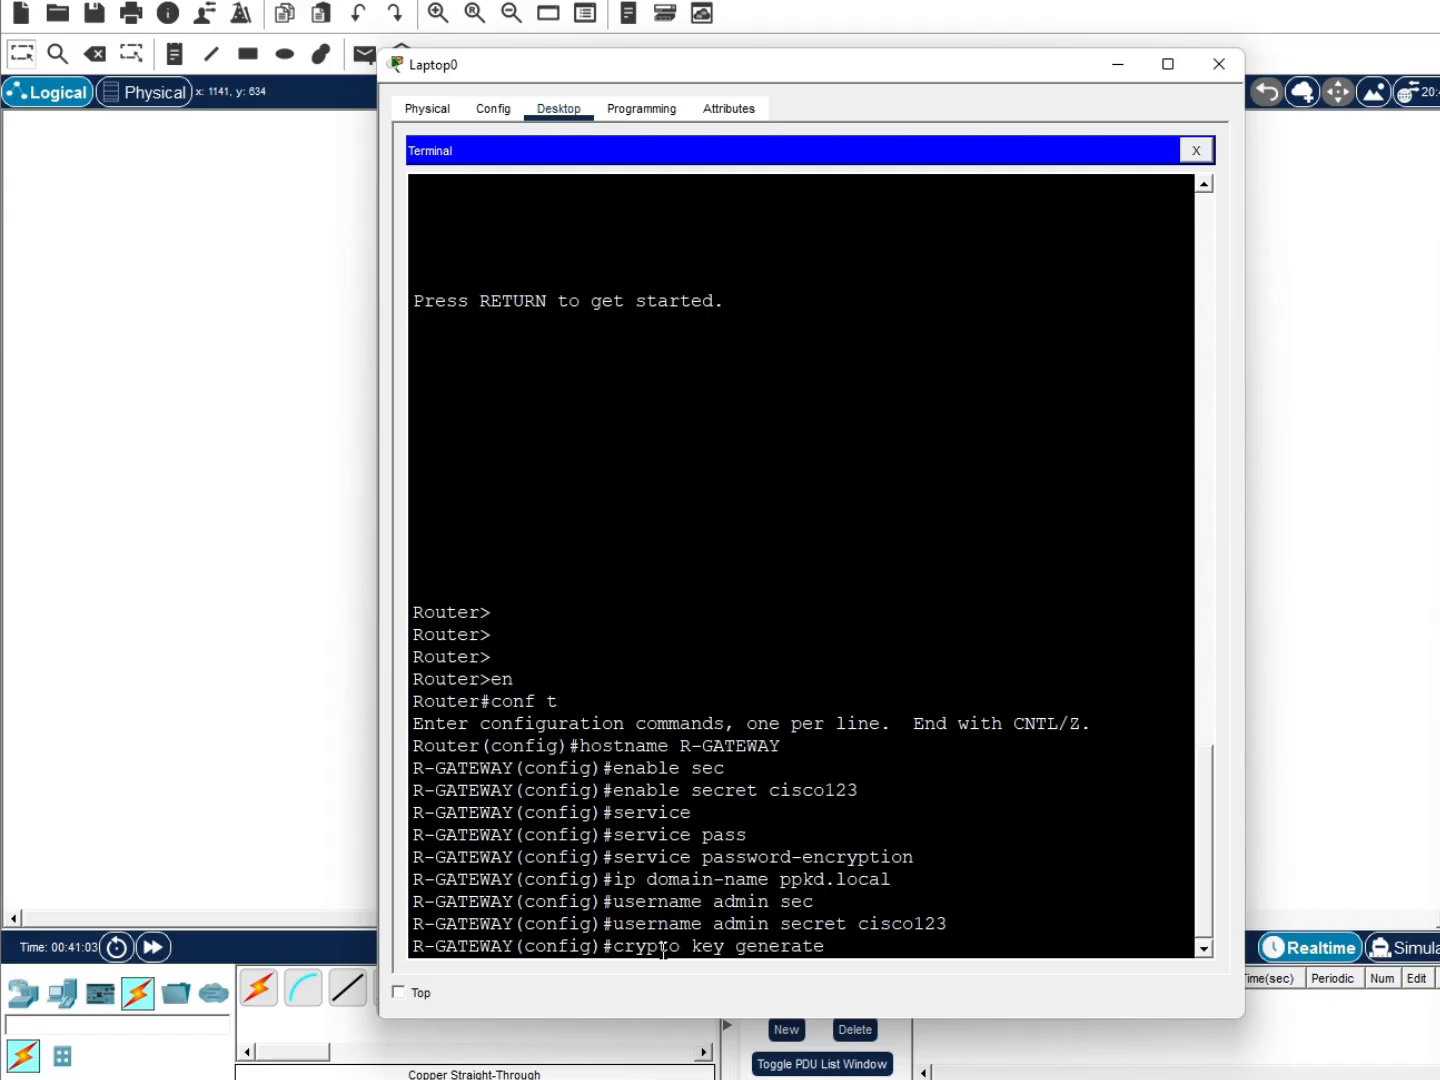
{"action": "type", "text": "rsa"}
{"action": "key", "text": "Return"}
{"action": "type", "text": "1024"}
{"action": "key", "text": "Return"}
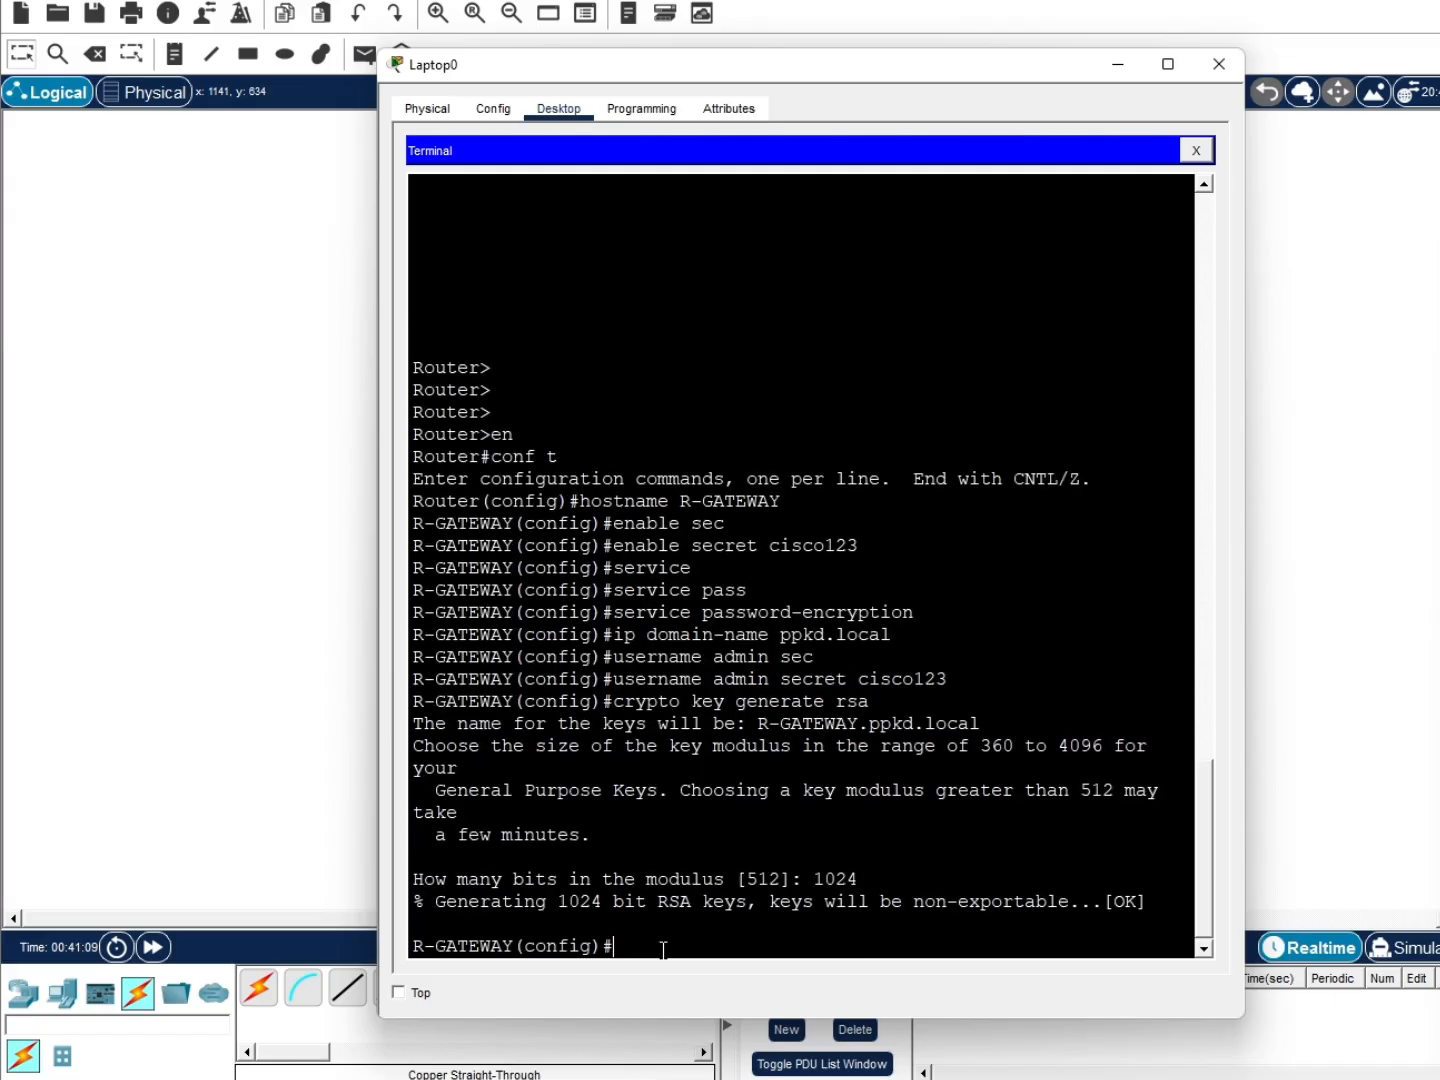
Configure vty lines 0 4 for local login and SSH-only transport input
{"action": "type", "text": "line vty 0 4"}
{"action": "key", "text": "Return"}
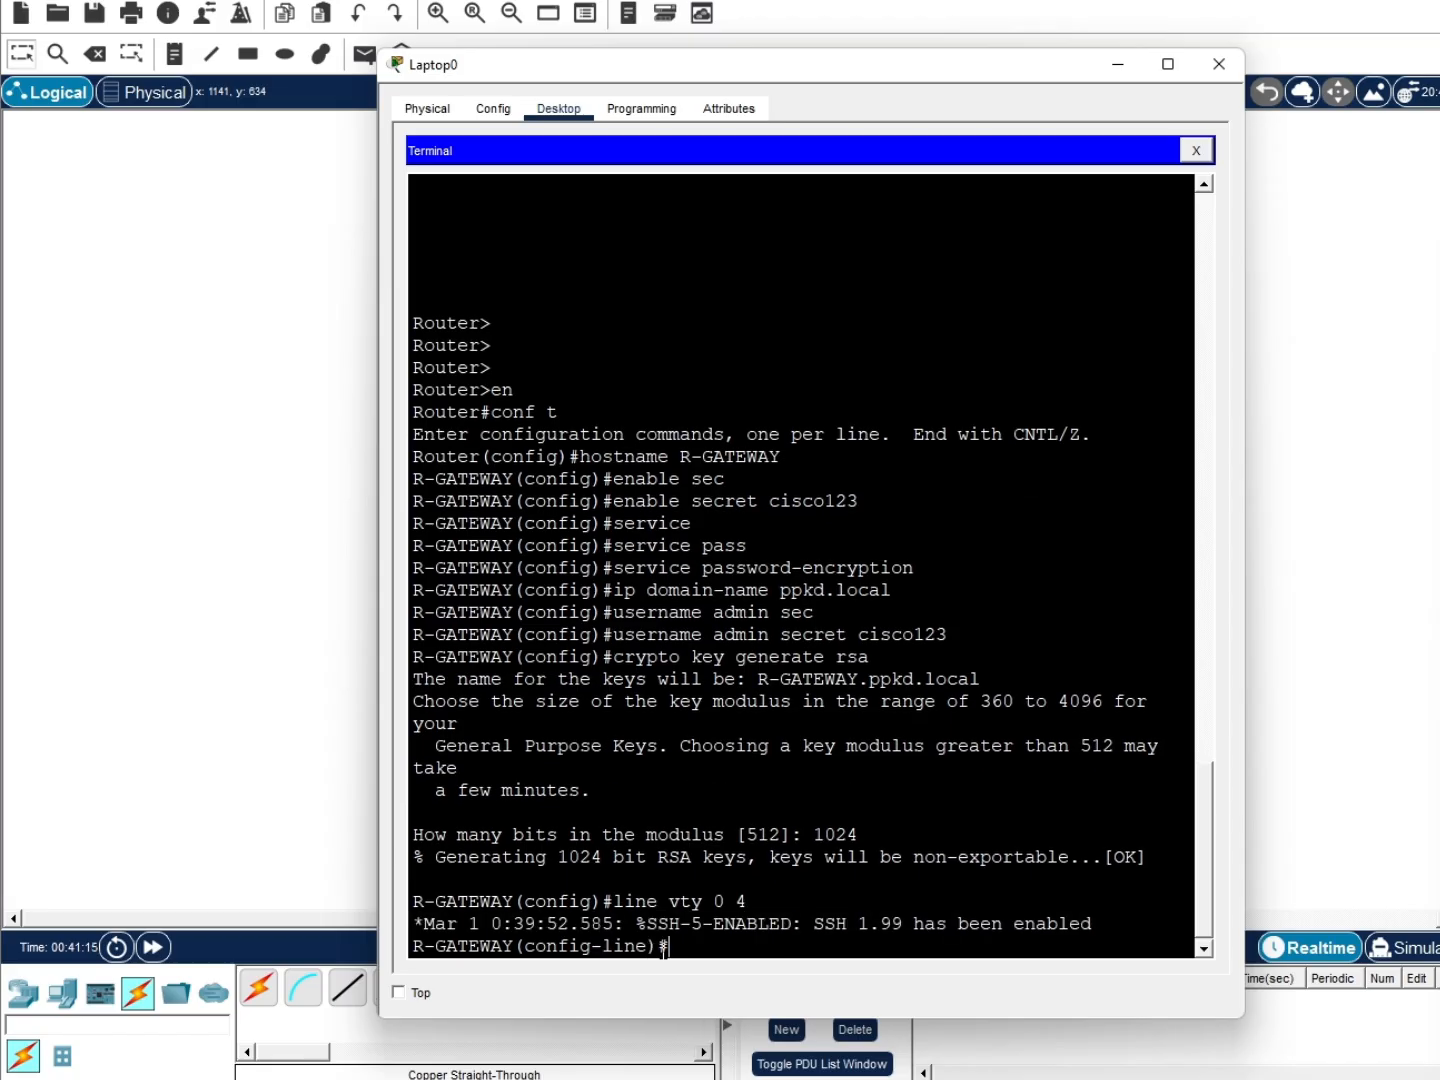
{"action": "type", "text": "login local"}
{"action": "key", "text": "Return"}
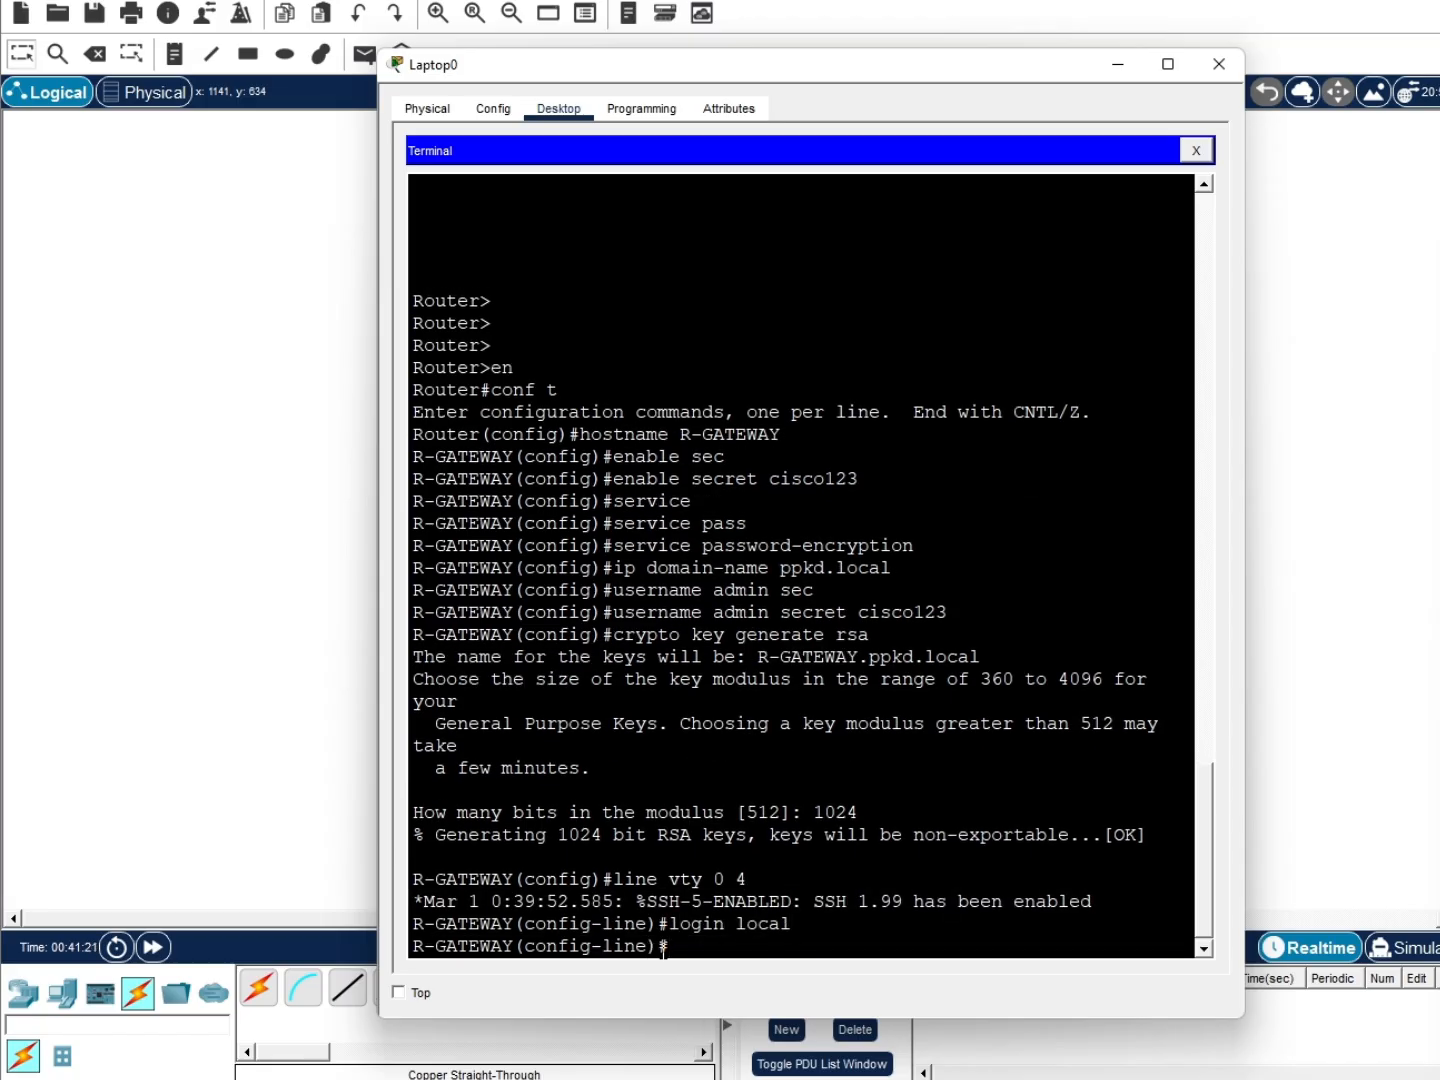
{"action": "type", "text": "tr in ssh"}
{"action": "key", "text": "Return"}
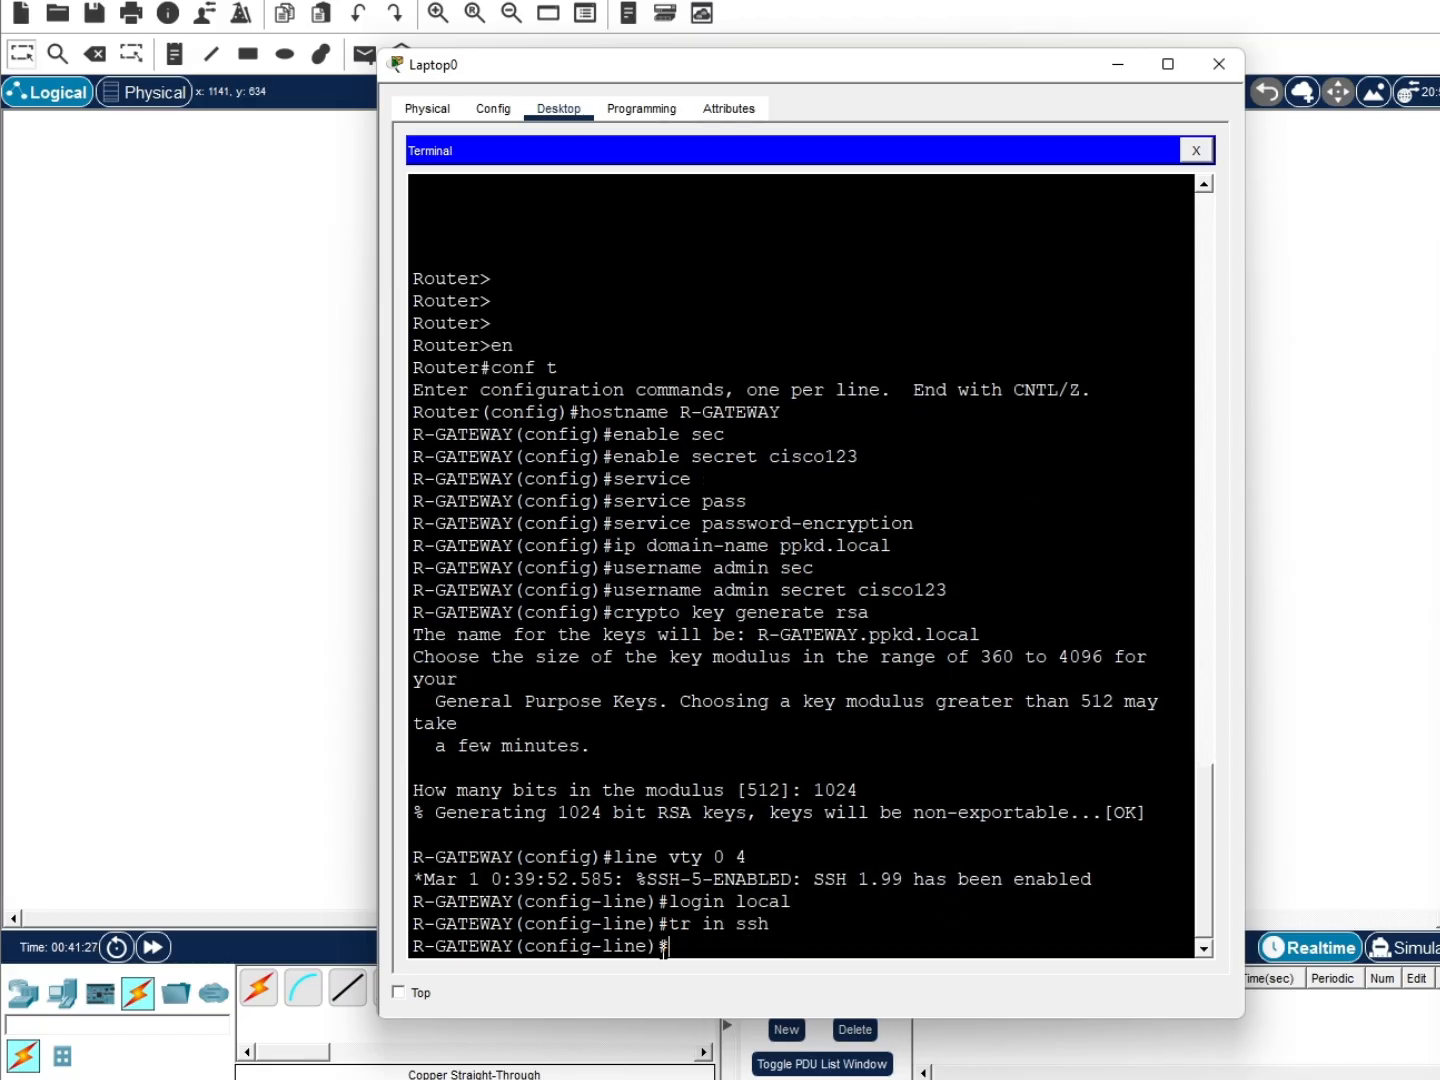
{"action": "key", "text": "alt+Tab"}
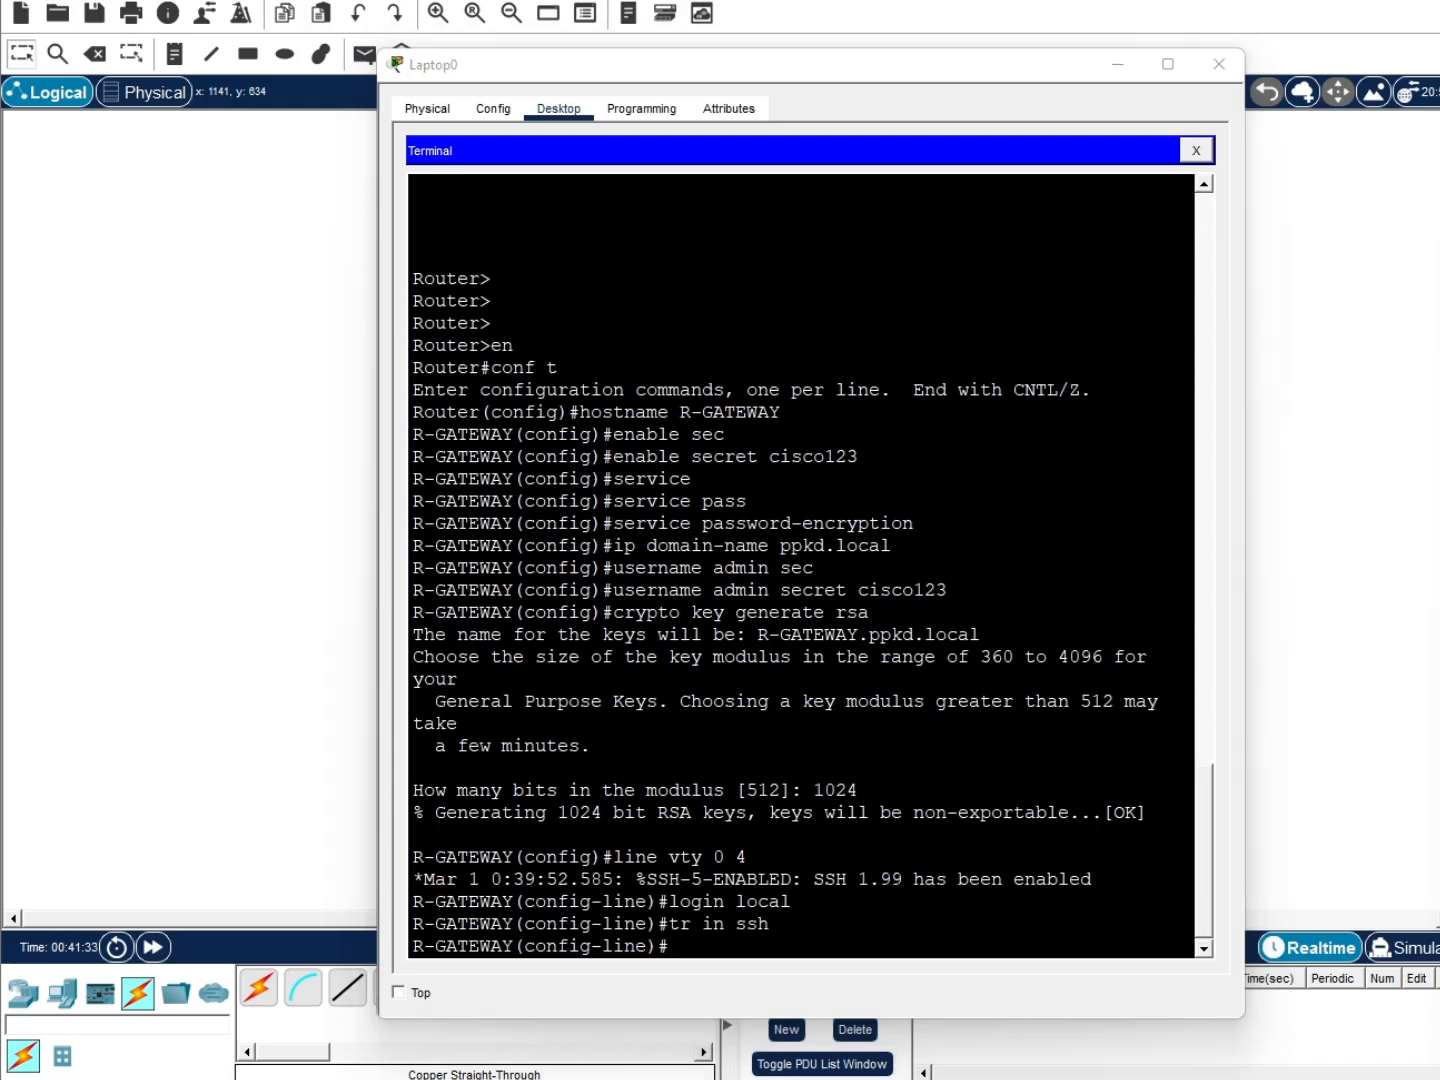
Apply 'ip ssh ver 2' at R-GATEWAY's global configuration prompt in Laptop0's terminal
{"action": "scroll", "coordinate": [1130, 899], "scroll_direction": "up", "scroll_amount": 1}
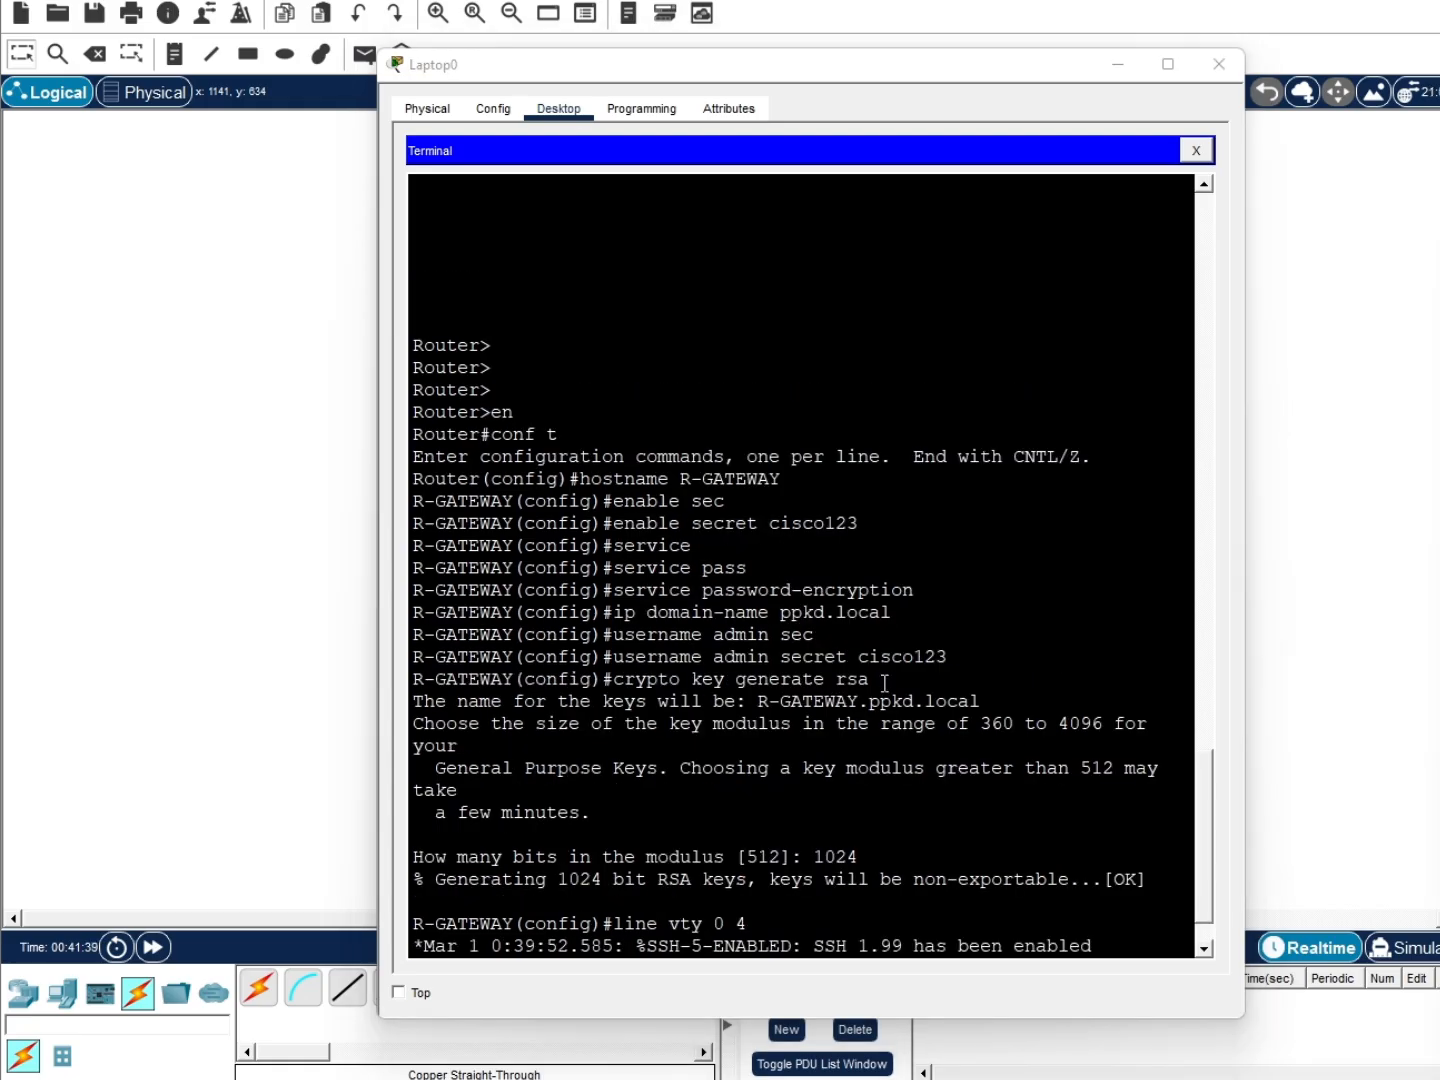
{"action": "scroll", "coordinate": [893, 730], "scroll_direction": "down", "scroll_amount": 1}
{"action": "left_click", "coordinate": [807, 935]}
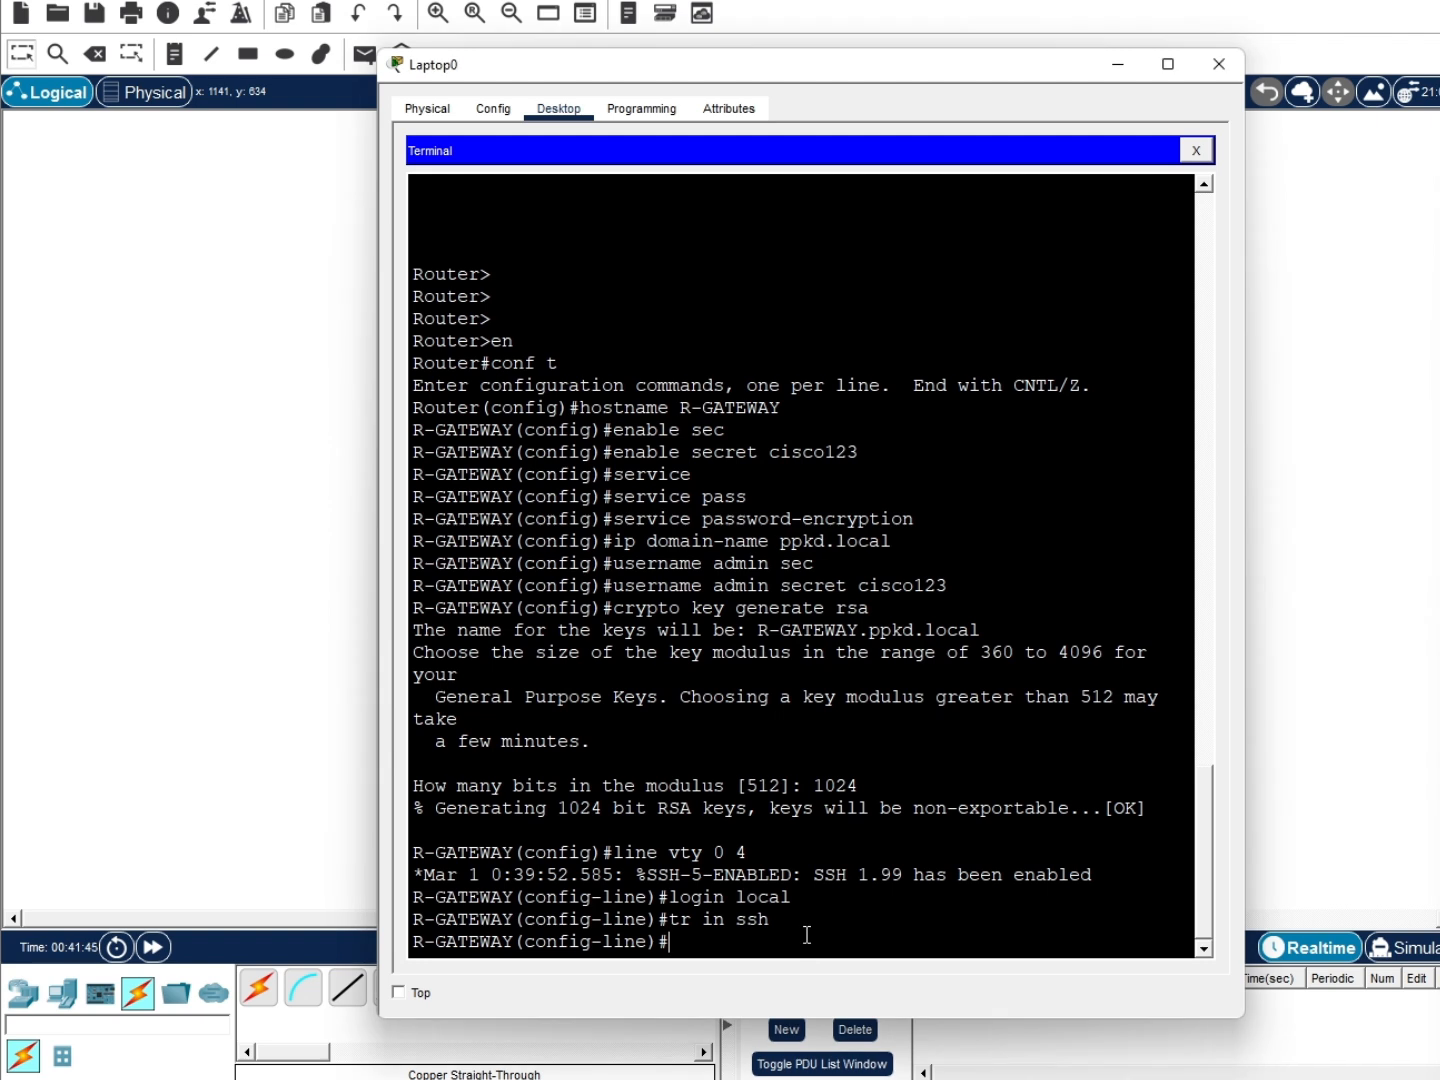
{"action": "key", "text": "alt+Tab"}
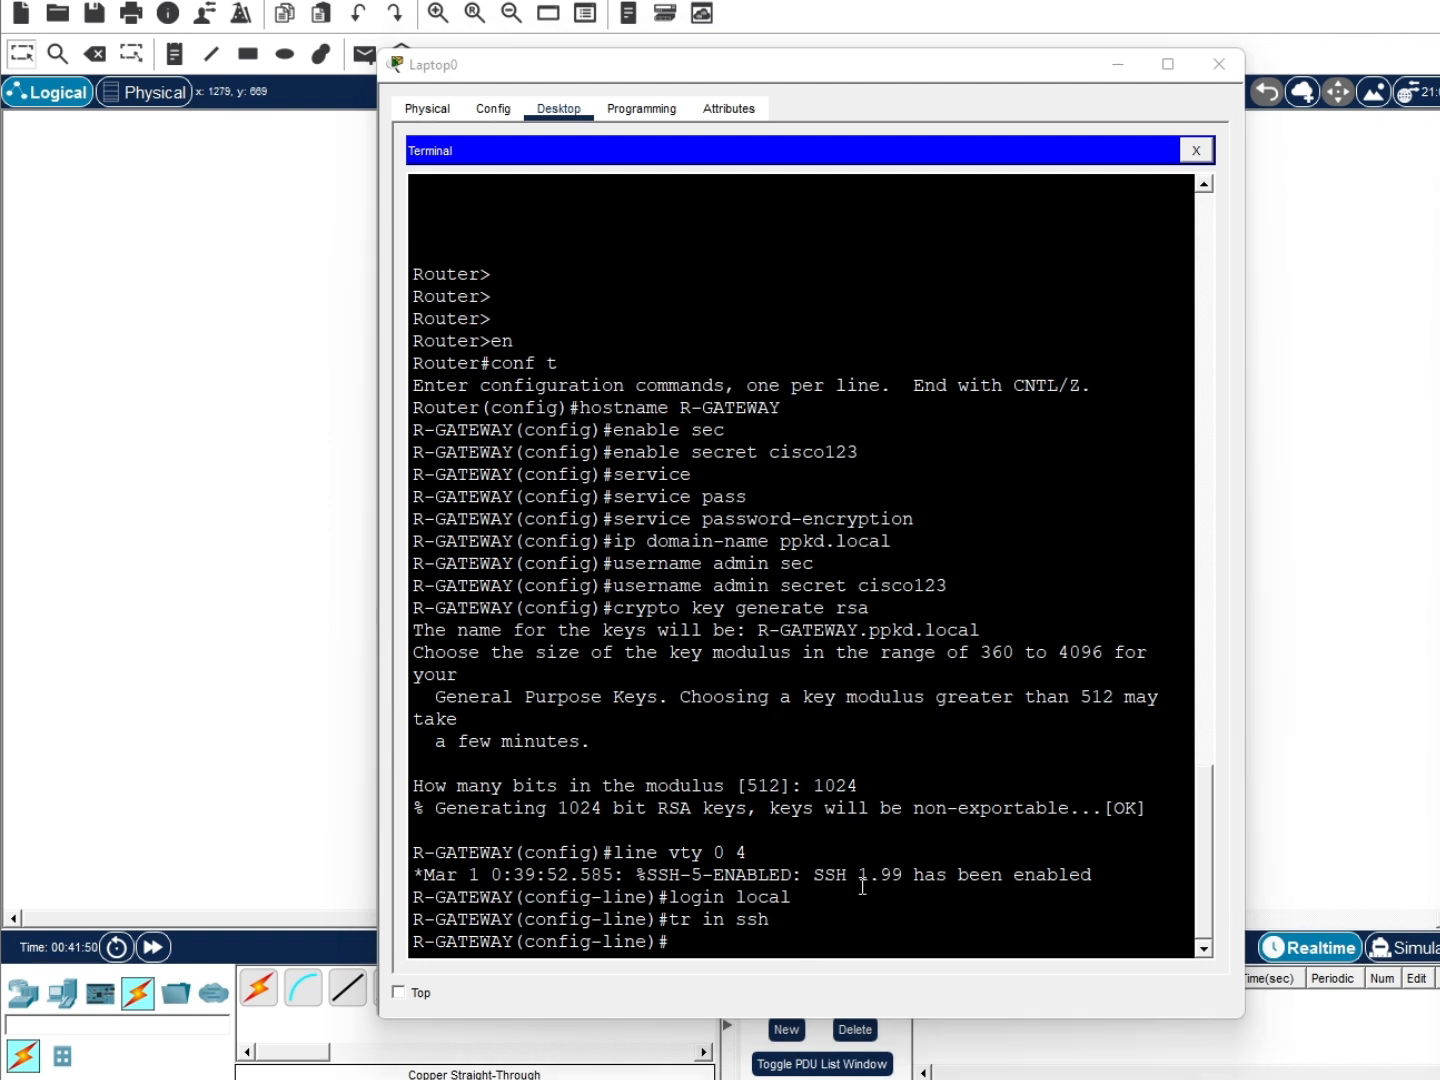
{"action": "left_click", "coordinate": [794, 931]}
{"action": "type", "text": "ip ssh ver 2"}
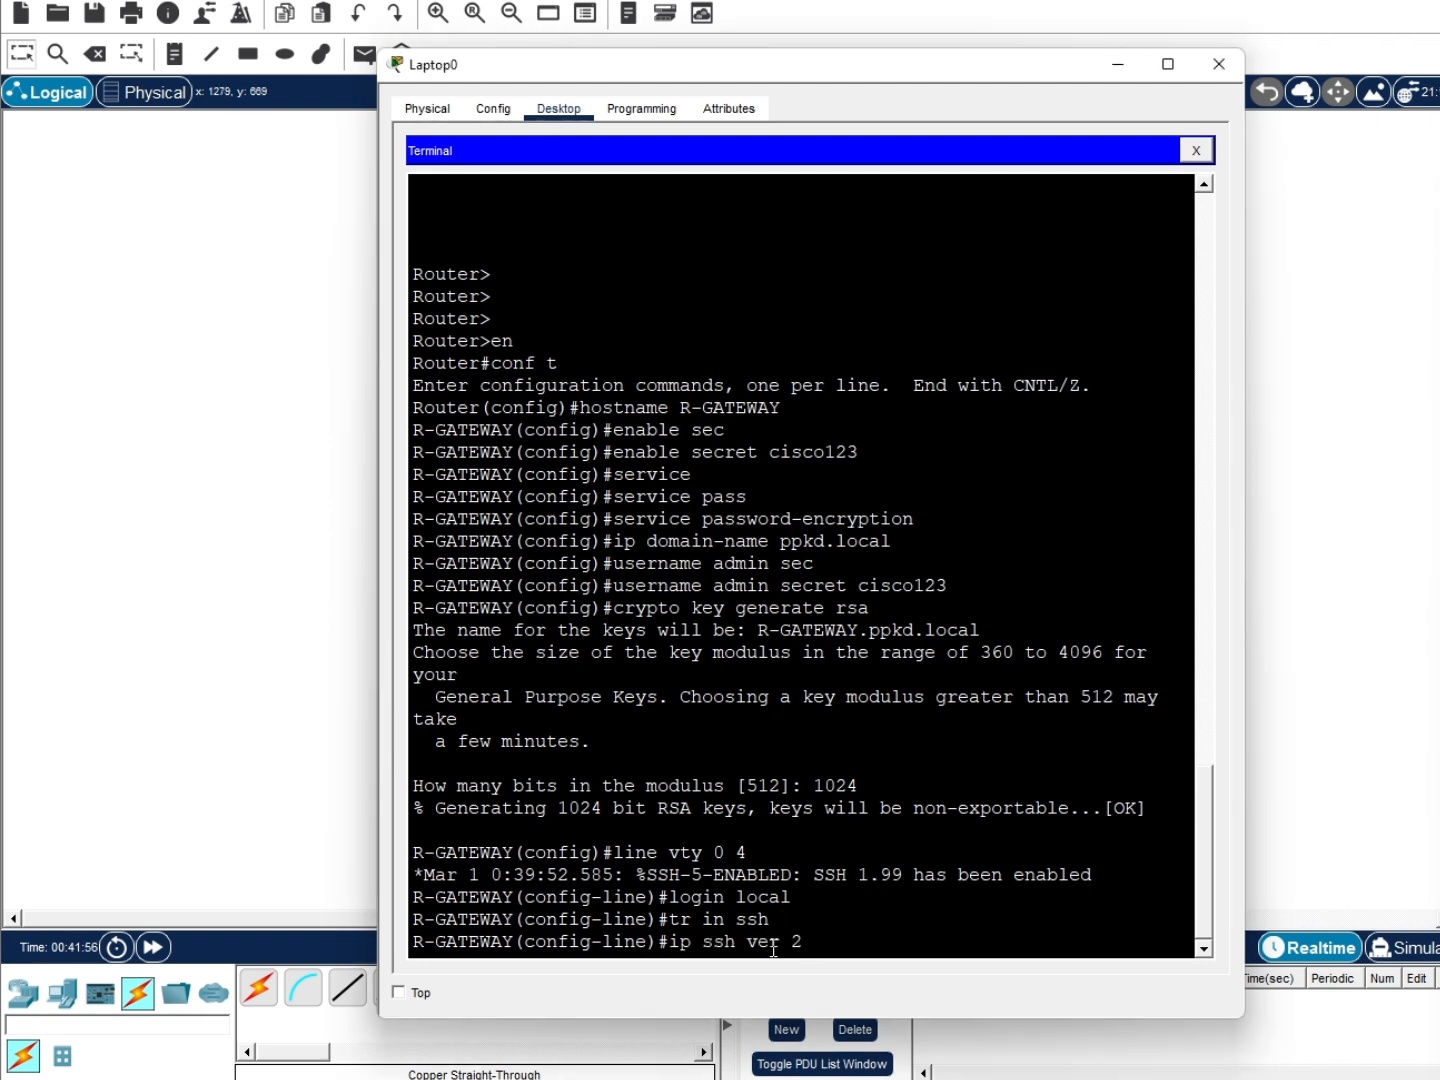
{"action": "key", "text": "Return"}
{"action": "key", "text": "Up"}
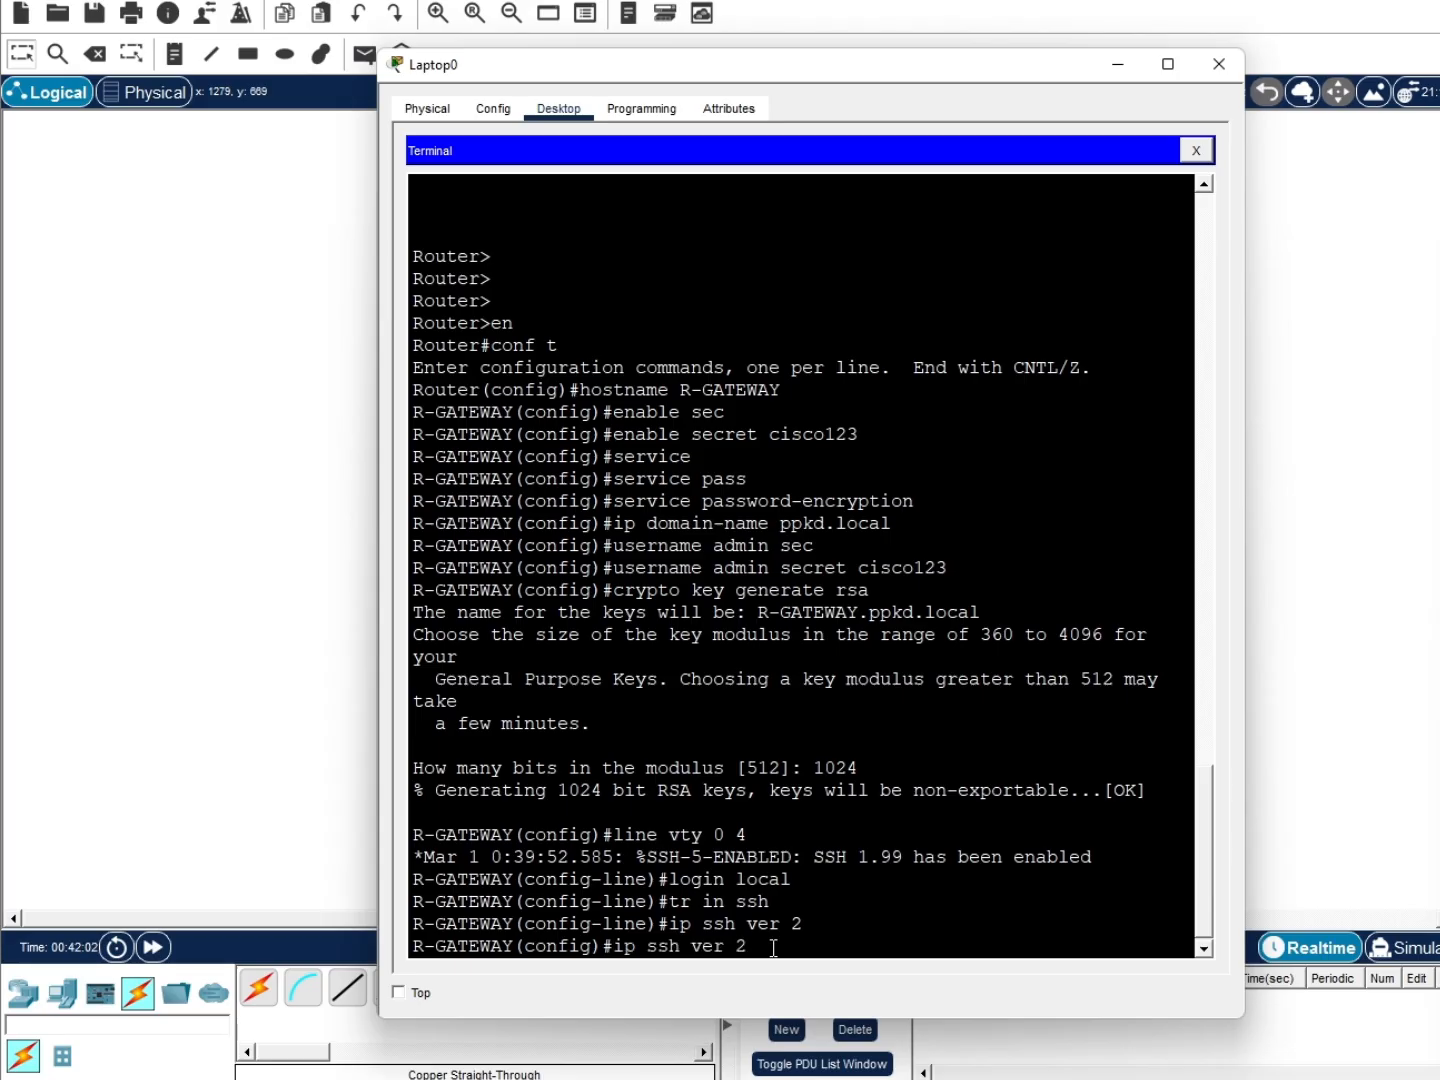
{"action": "key", "text": "Return"}
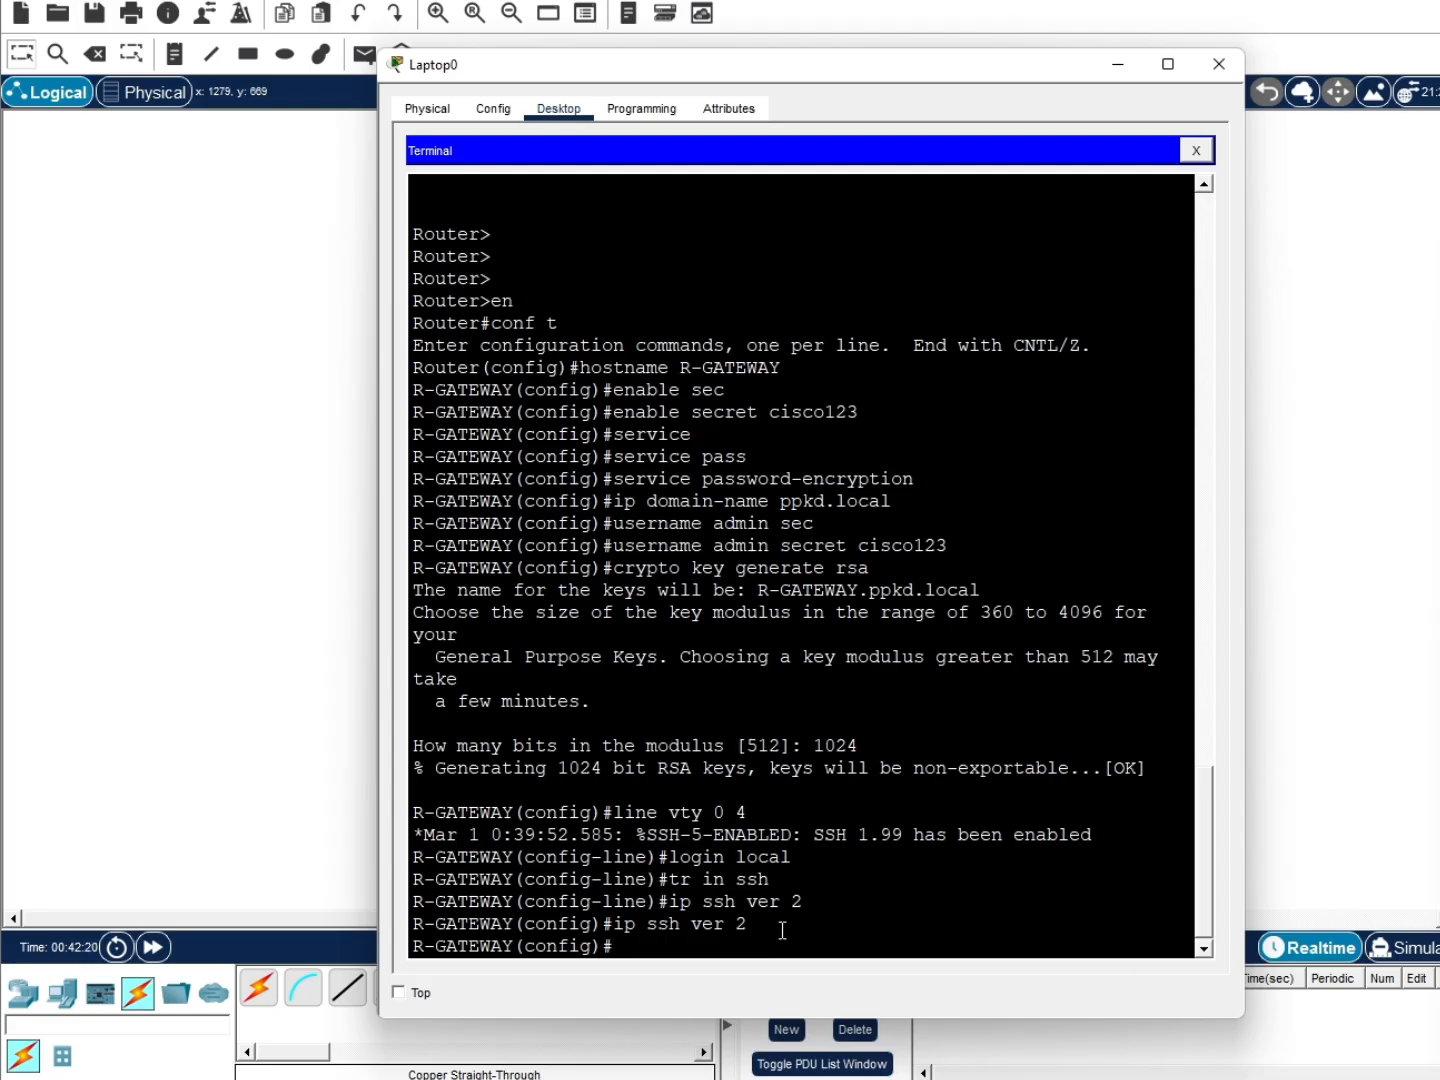
{"action": "key", "text": "alt+Tab"}
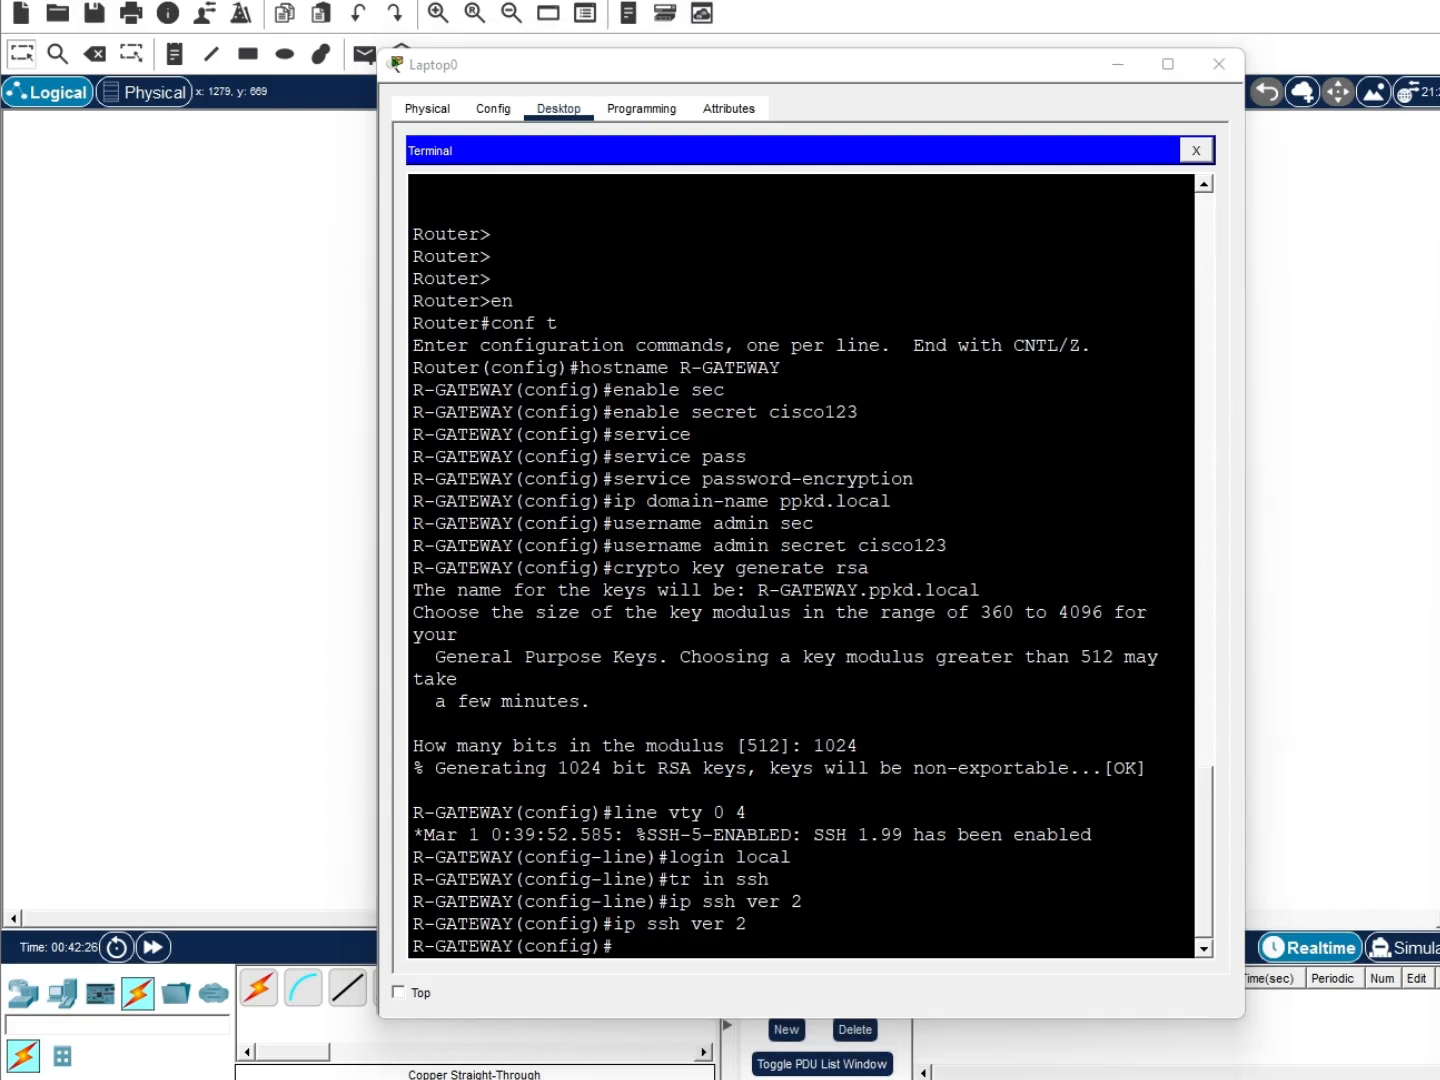
{"action": "left_click", "coordinate": [796, 941]}
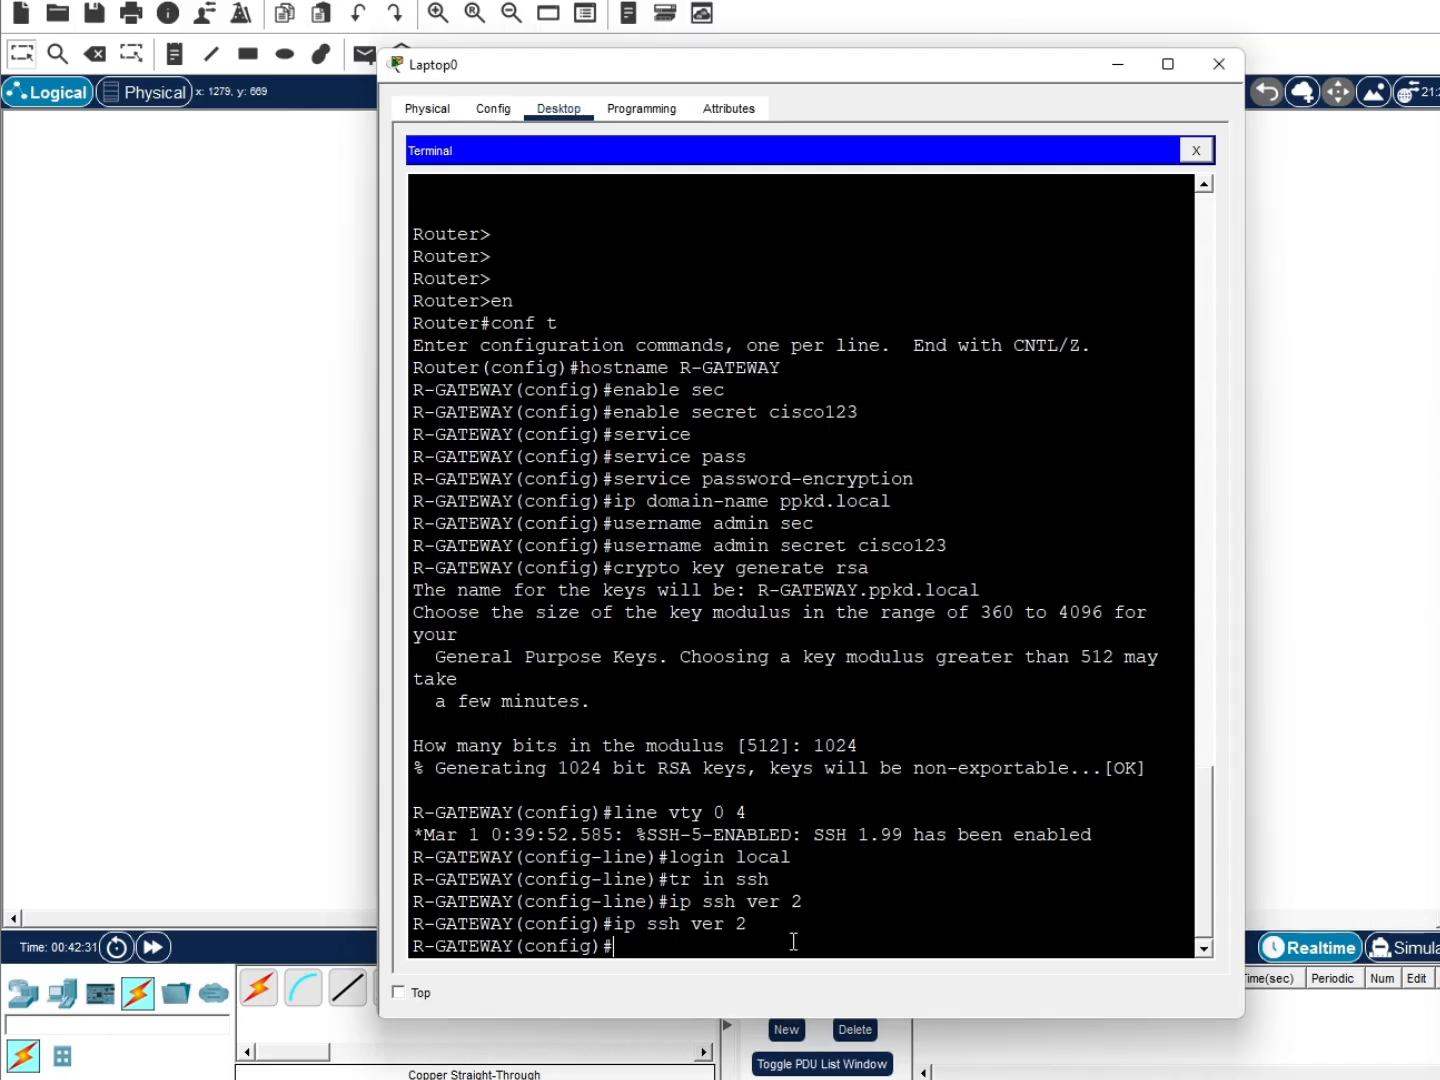
Bring interface g0/1 up with no shutdown
{"action": "type", "text": "ds"}
{"action": "type", "text": "nt g0/1"}
{"action": "key", "text": "Return"}
{"action": "type", "text": "no "}
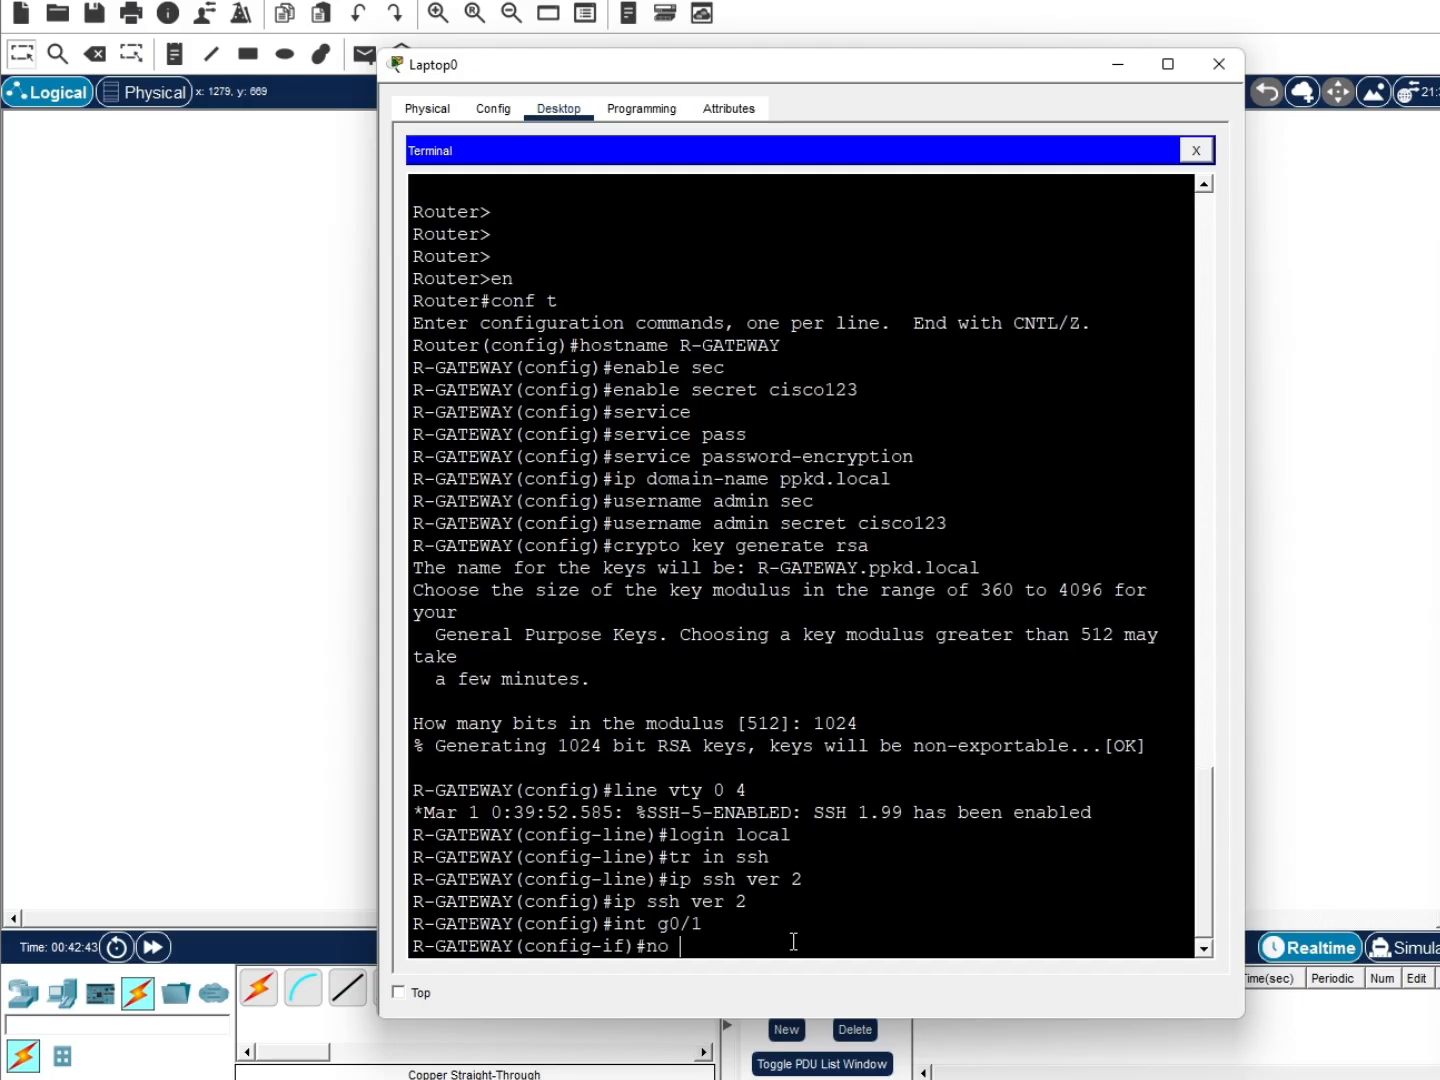
{"action": "type", "text": "sh"}
{"action": "key", "text": "Return"}
{"action": "type", "text": "int"}
{"action": "key", "text": "BackSpace"}
{"action": "key", "text": "BackSpace"}
{"action": "key", "text": "BackSpace"}
{"action": "key", "text": "Return"}
{"action": "key", "text": "Return"}
Create subinterface g0/1.10 with dot1Q VLAN 10 and address 192.168.10.1 255.255.255.0
{"action": "type", "text": "int "}
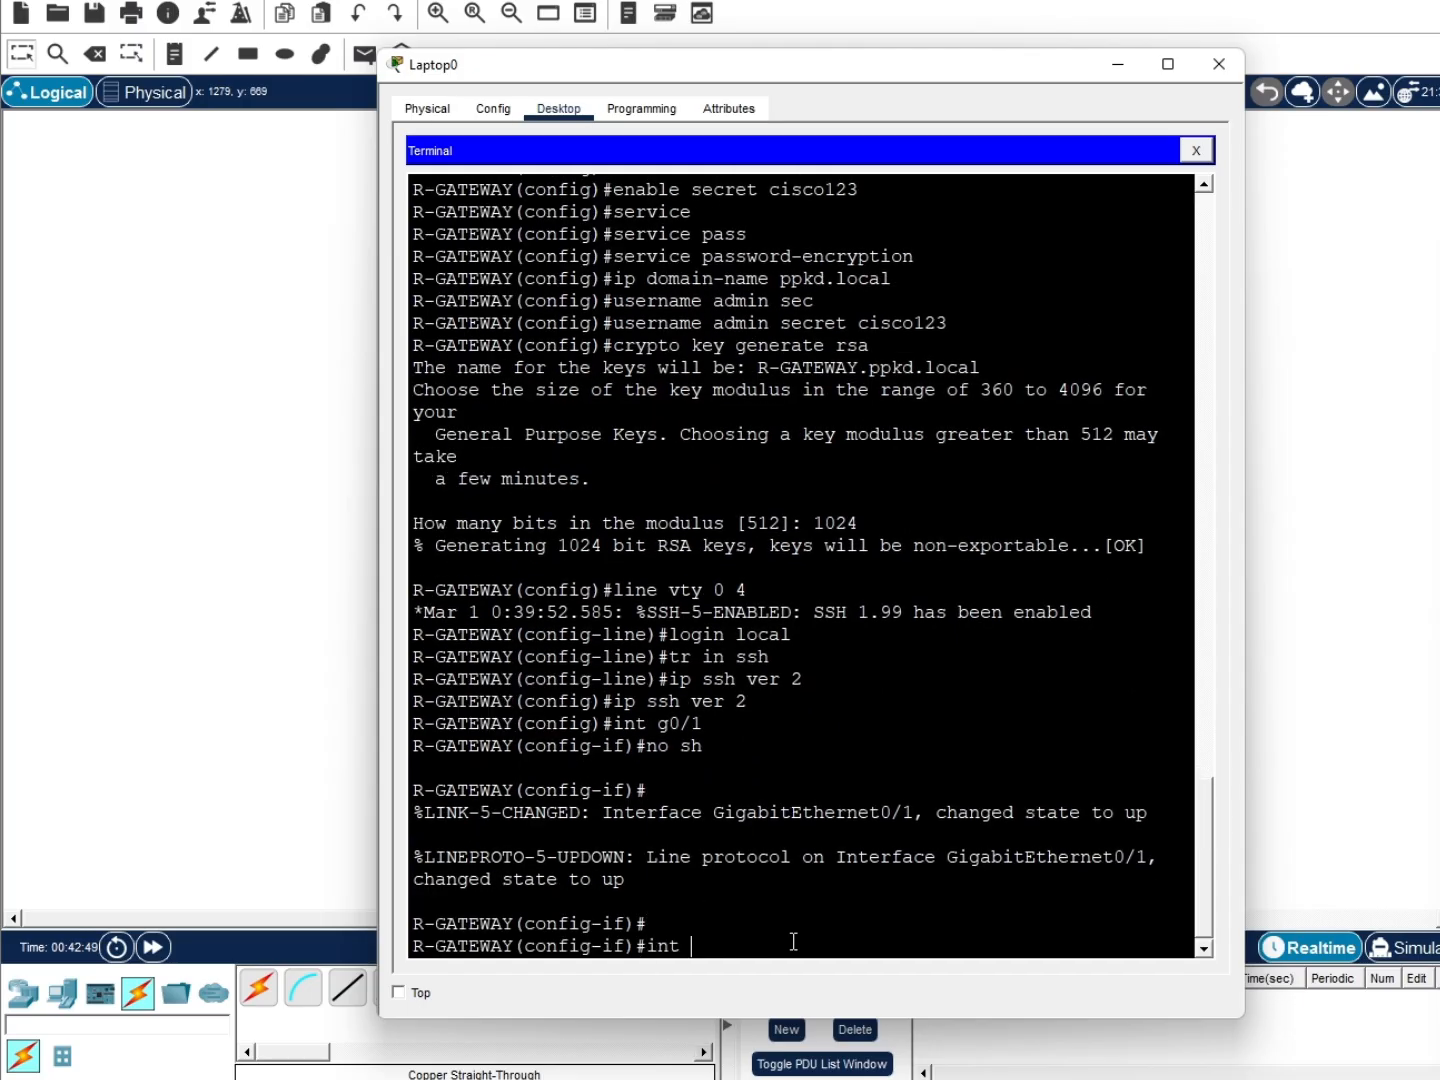
{"action": "type", "text": "g0/1.10"}
{"action": "key", "text": "Return"}
{"action": "type", "text": "enca"}
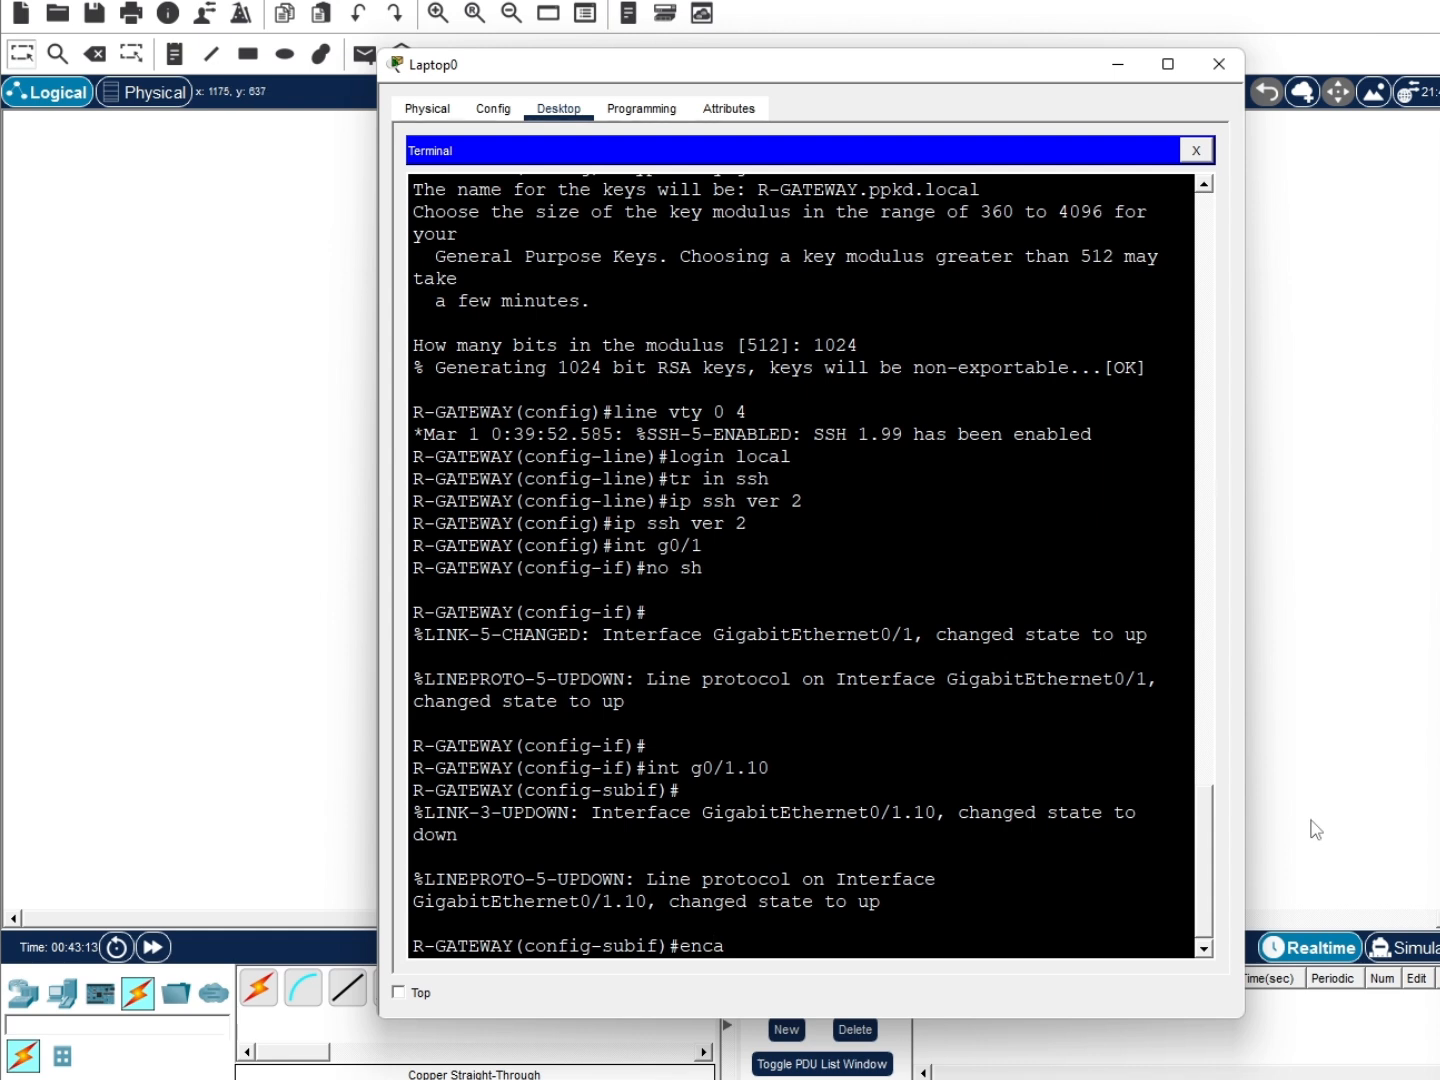
{"action": "key", "text": "Tab"}
{"action": "type", "text": "do"}
{"action": "key", "text": "Tab"}
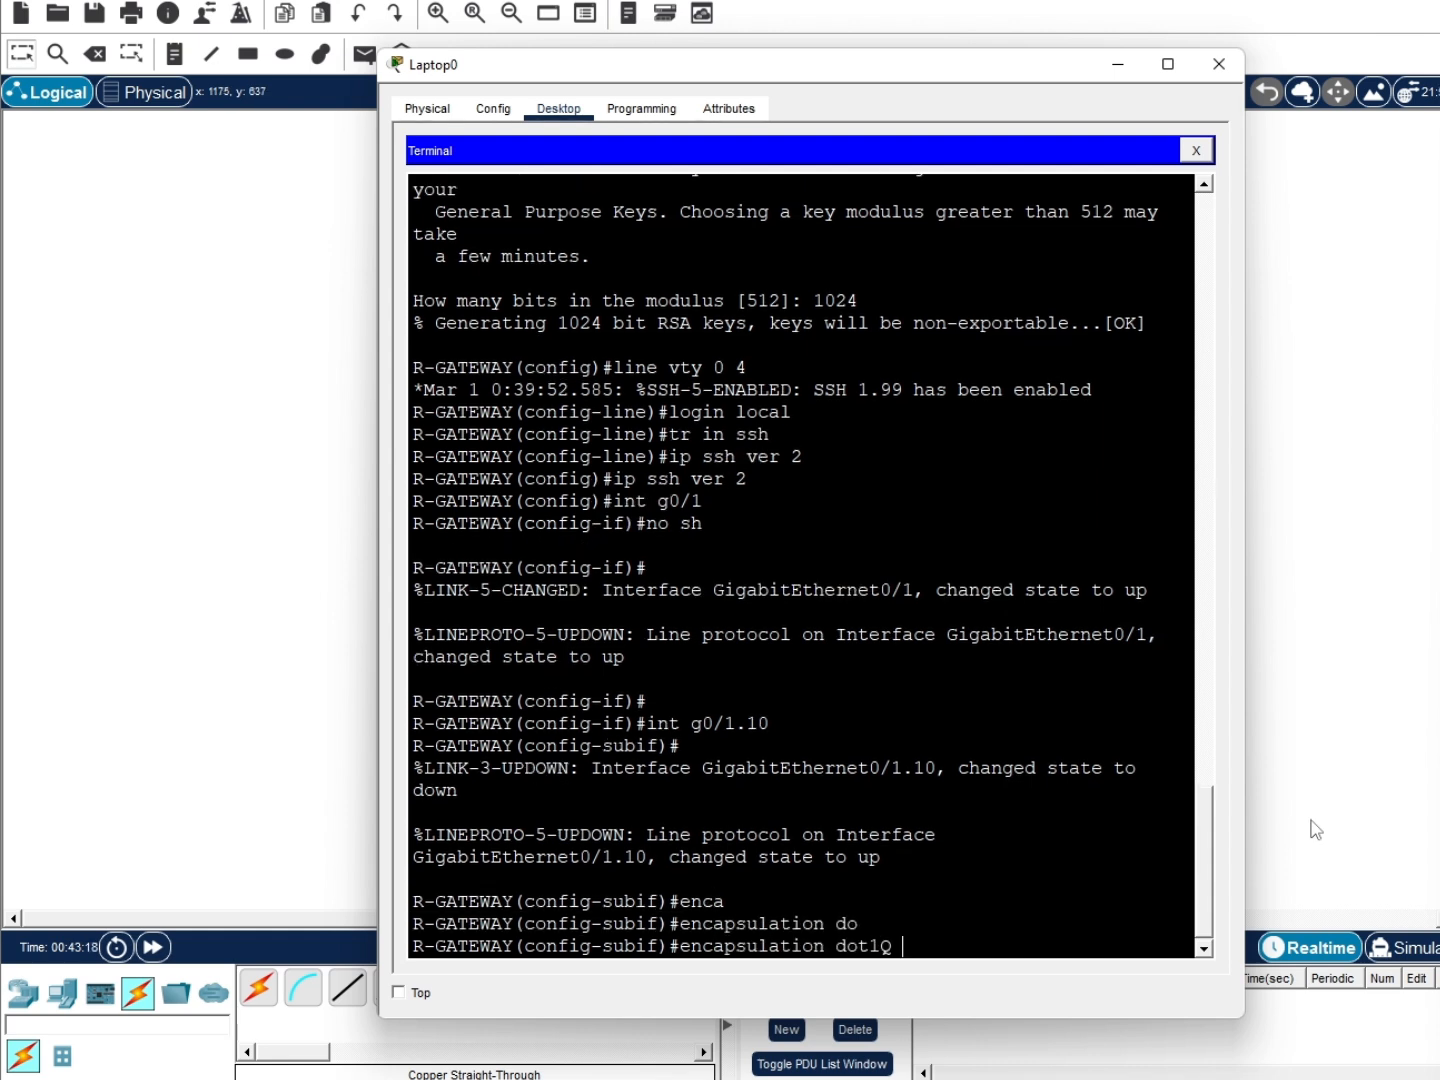
{"action": "type", "text": "10"}
{"action": "key", "text": "Return"}
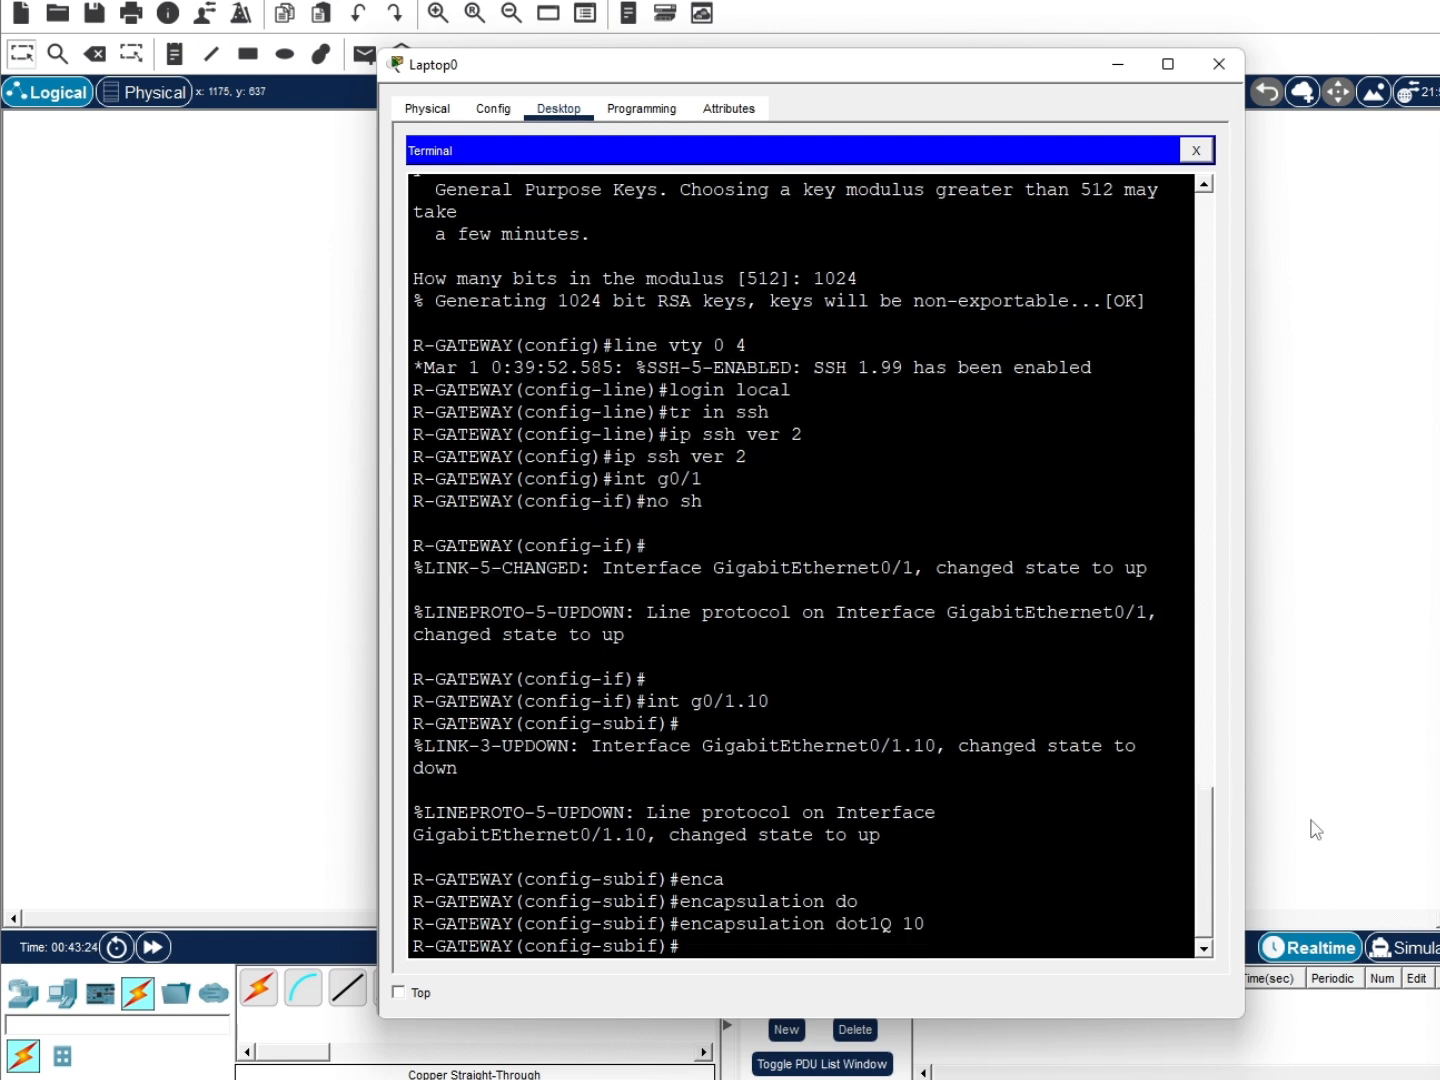
{"action": "left_click", "coordinate": [832, 897]}
{"action": "type", "text": "ip add 192"}
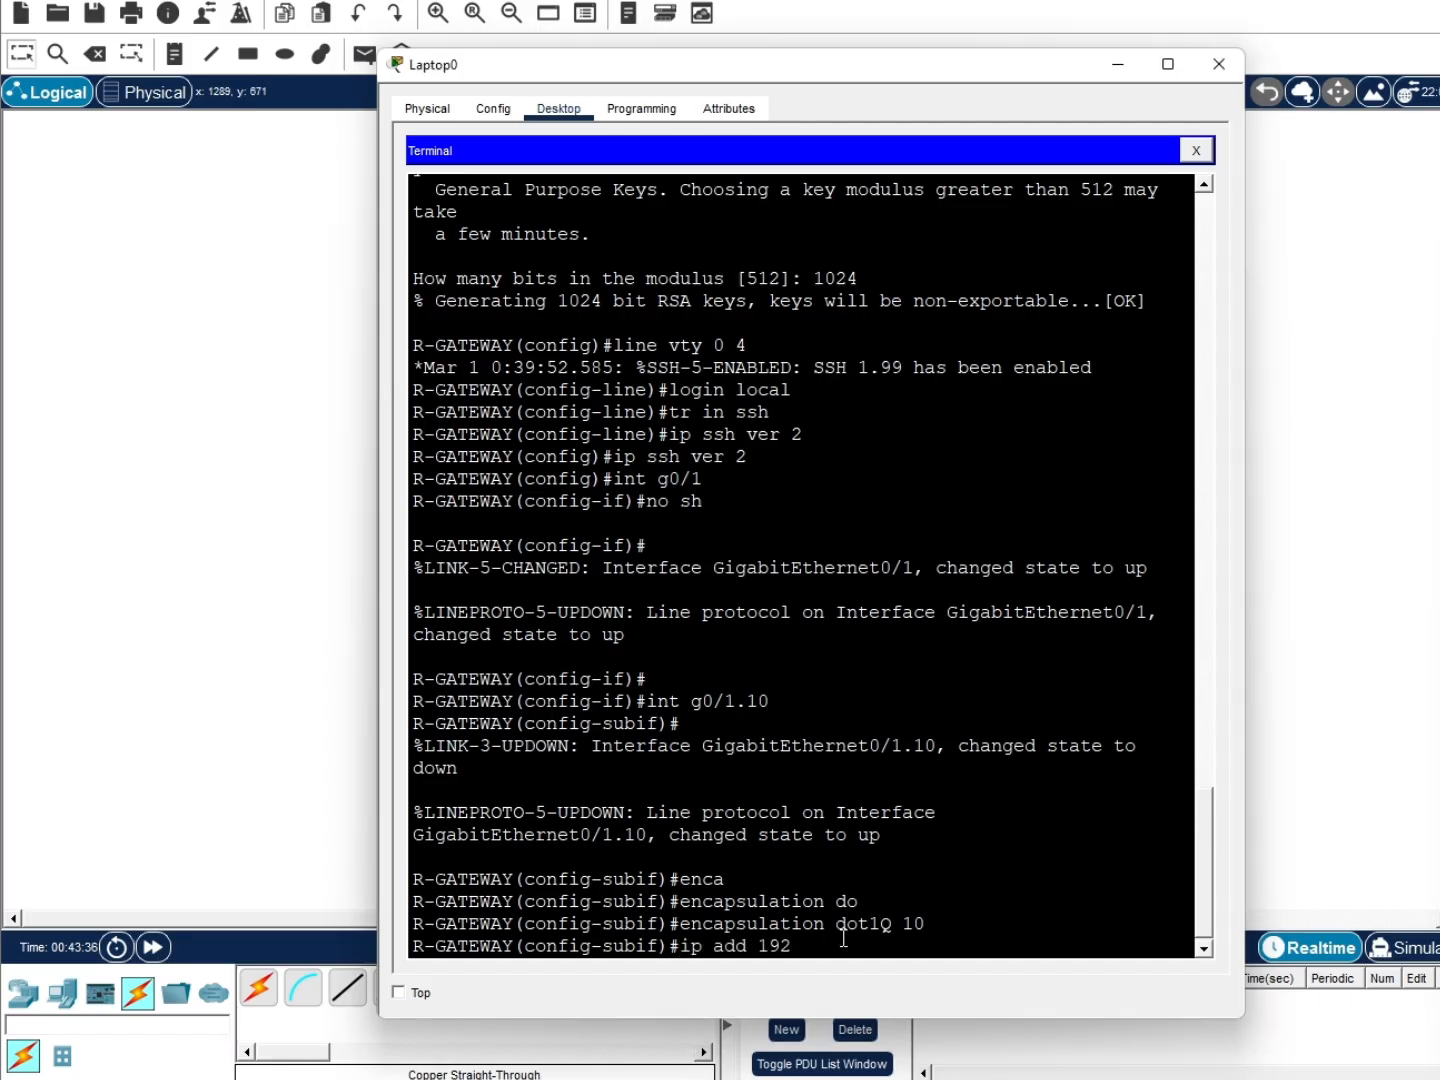
{"action": "type", "text": ".168.10.1 255.255.255.0"}
{"action": "key", "text": "Return"}
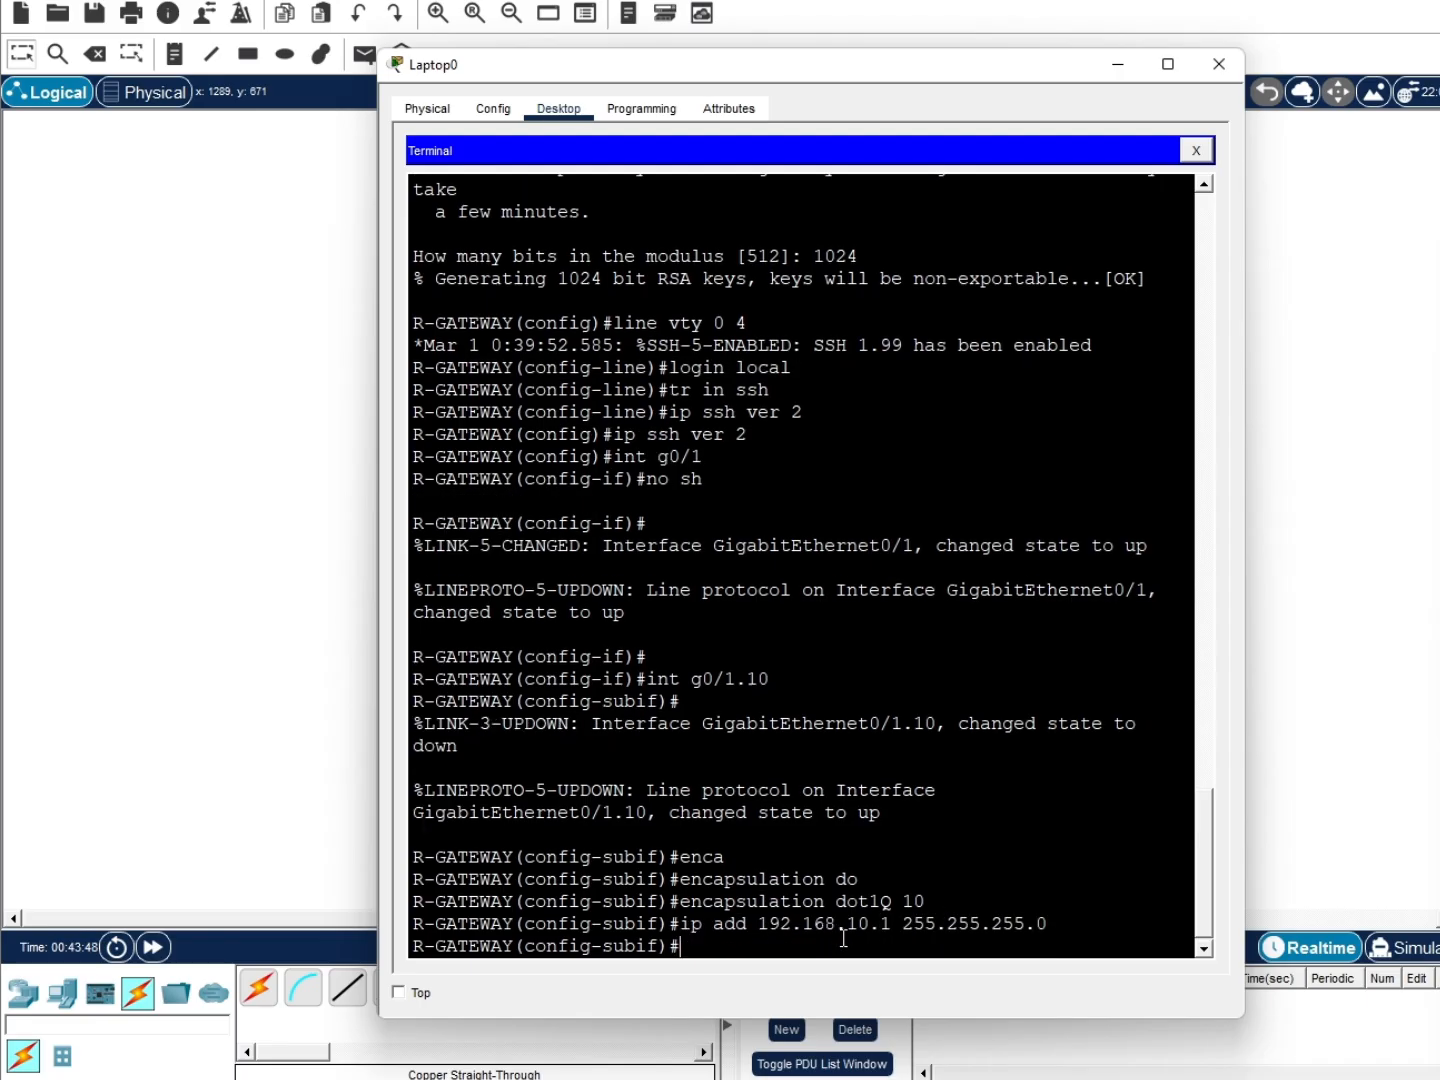
{"action": "type", "text": "ex"}
{"action": "key", "text": "Return"}
Create subinterface g0/1.20 with dot1Q VLAN 20 and address 192.168.20.1 255.255.255.0
{"action": "type", "text": "int g0/1.20"}
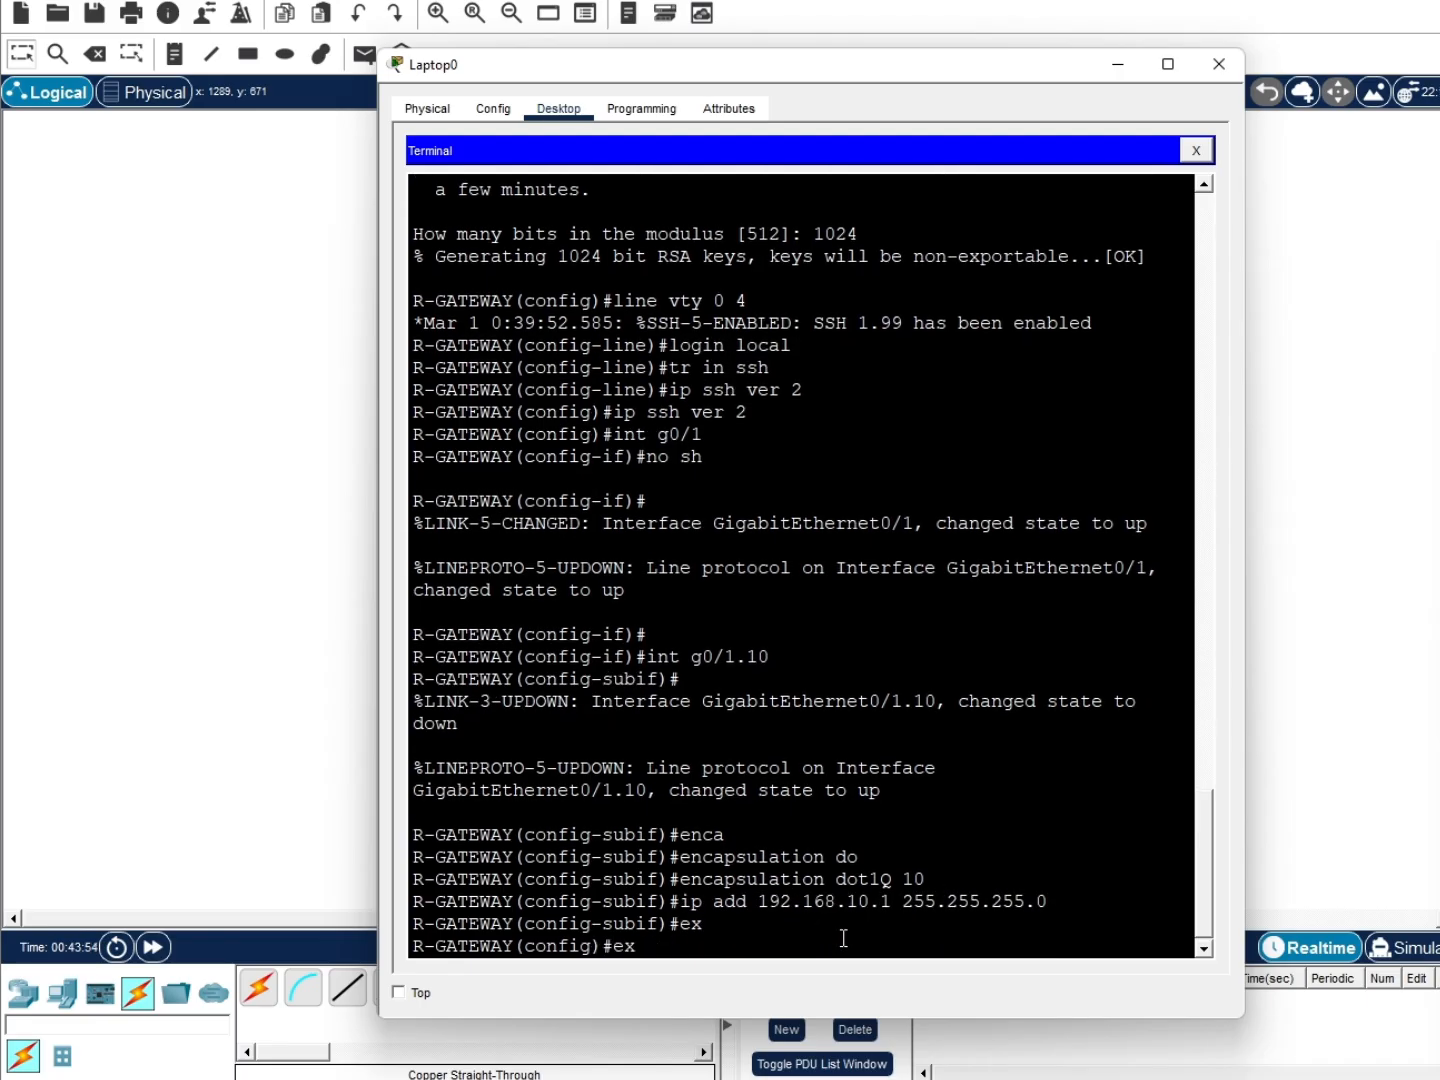
{"action": "key", "text": "Return"}
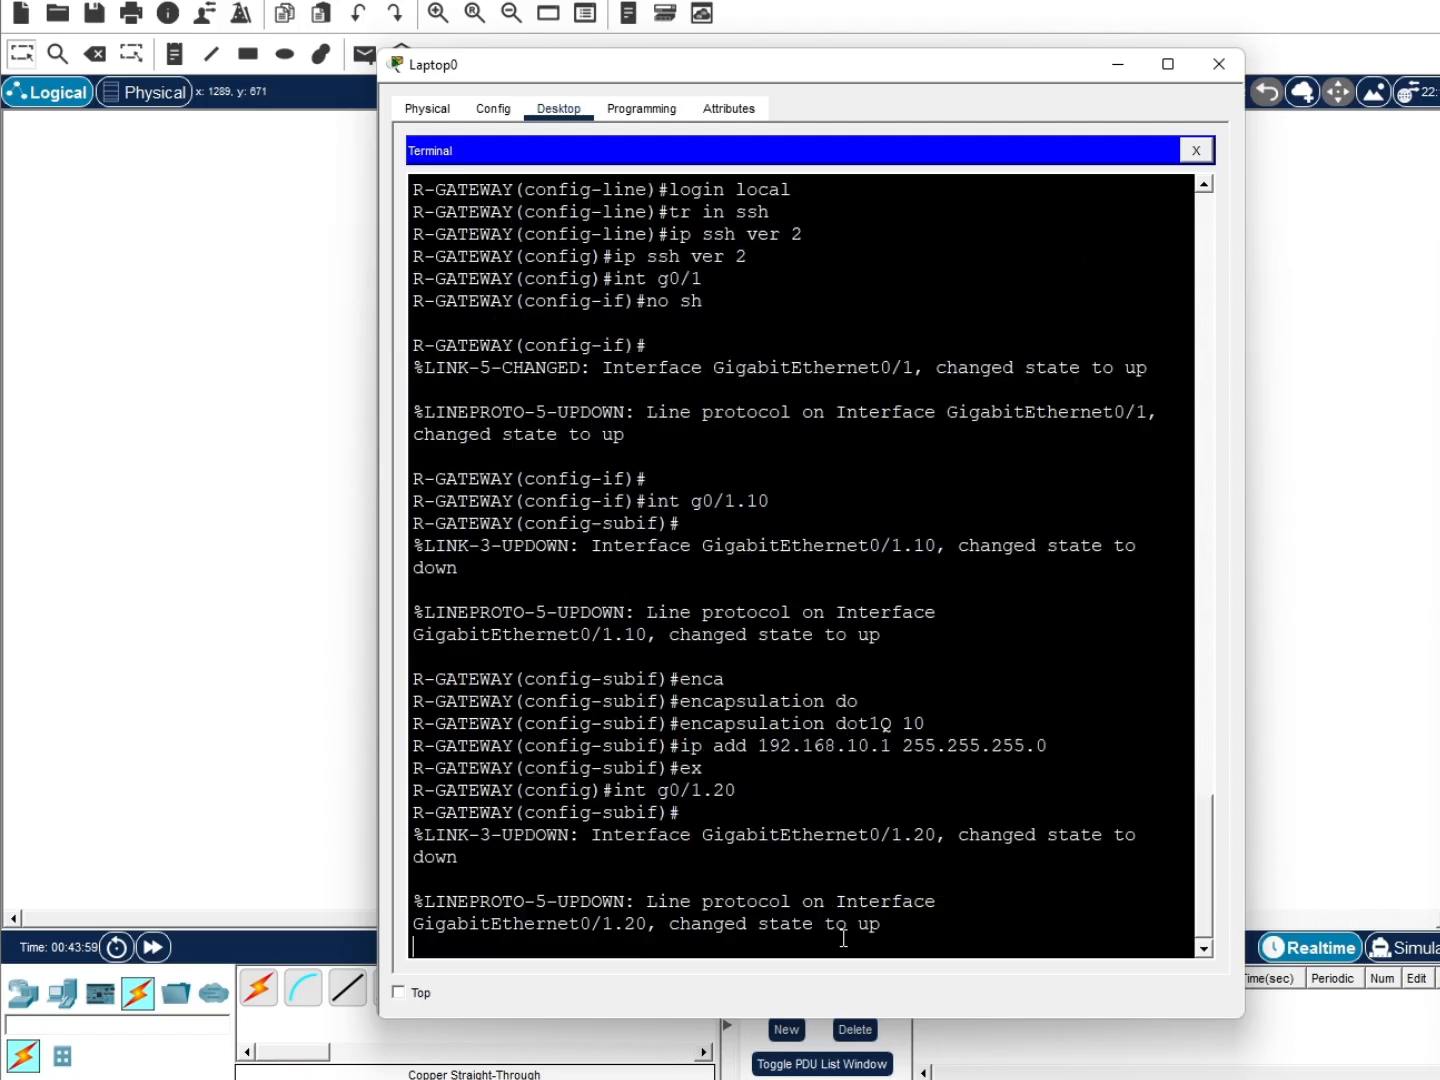
{"action": "key", "text": "Up"}
{"action": "key", "text": "Up"}
{"action": "key", "text": "Up"}
{"action": "key", "text": "Up"}
{"action": "key", "text": "Up"}
{"action": "key", "text": "Up"}
{"action": "key", "text": "Up"}
{"action": "key", "text": "Up"}
{"action": "key", "text": "Up"}
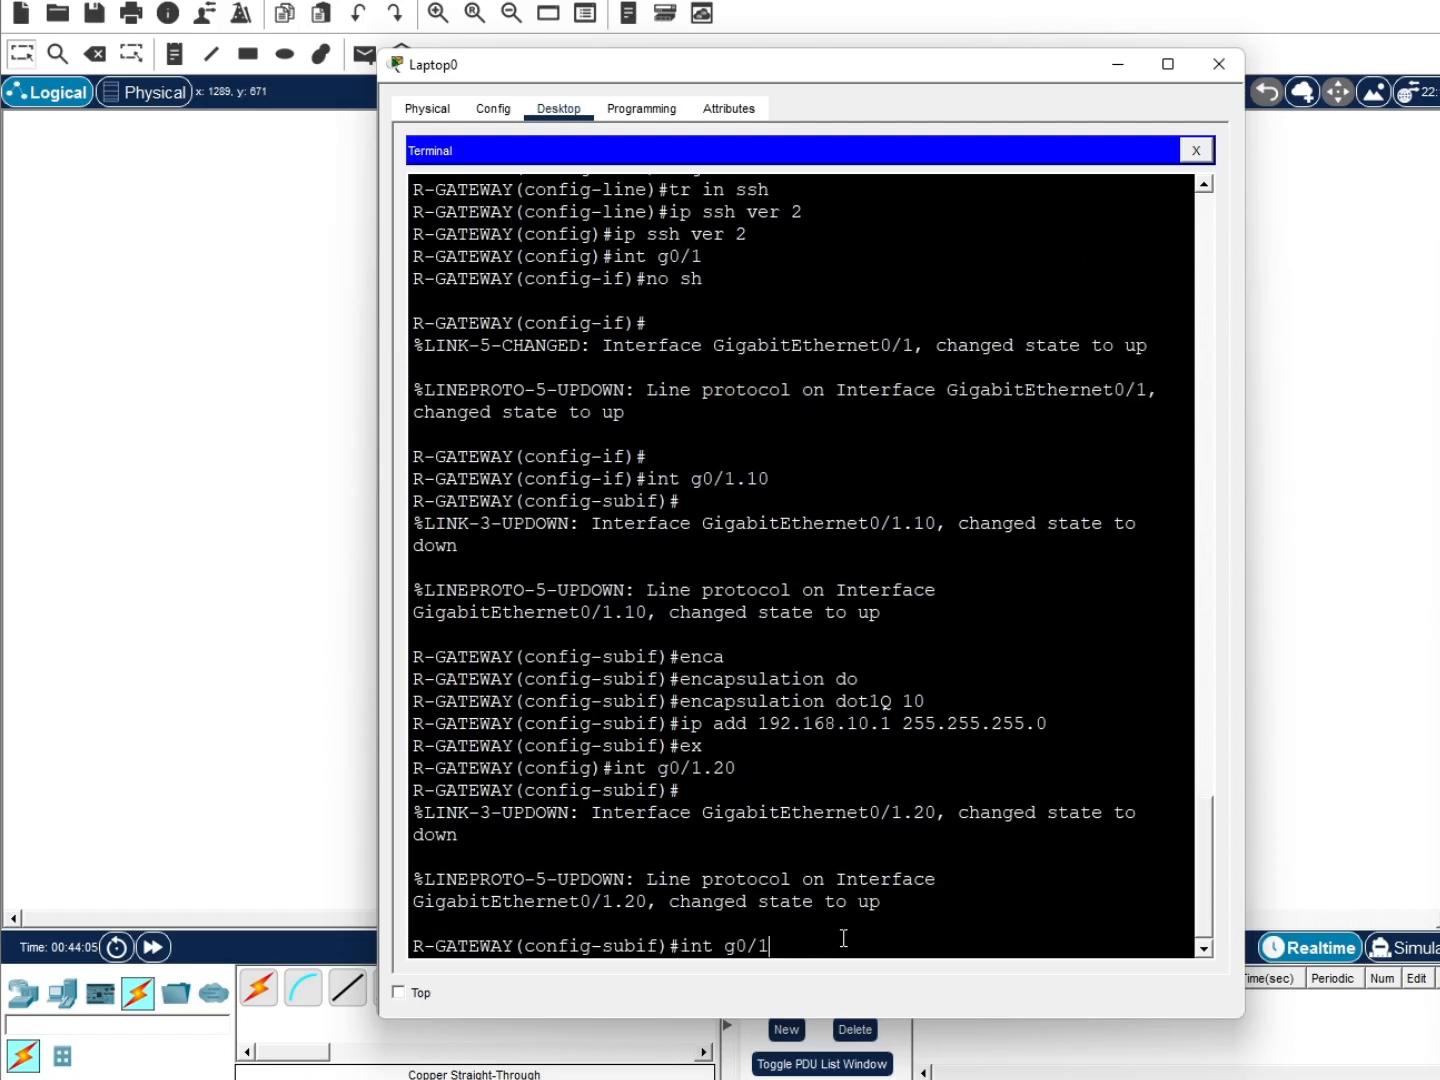
{"action": "key", "text": "Down"}
{"action": "key", "text": "Down"}
{"action": "key", "text": "Down"}
{"action": "key", "text": "Down"}
{"action": "key", "text": "Down"}
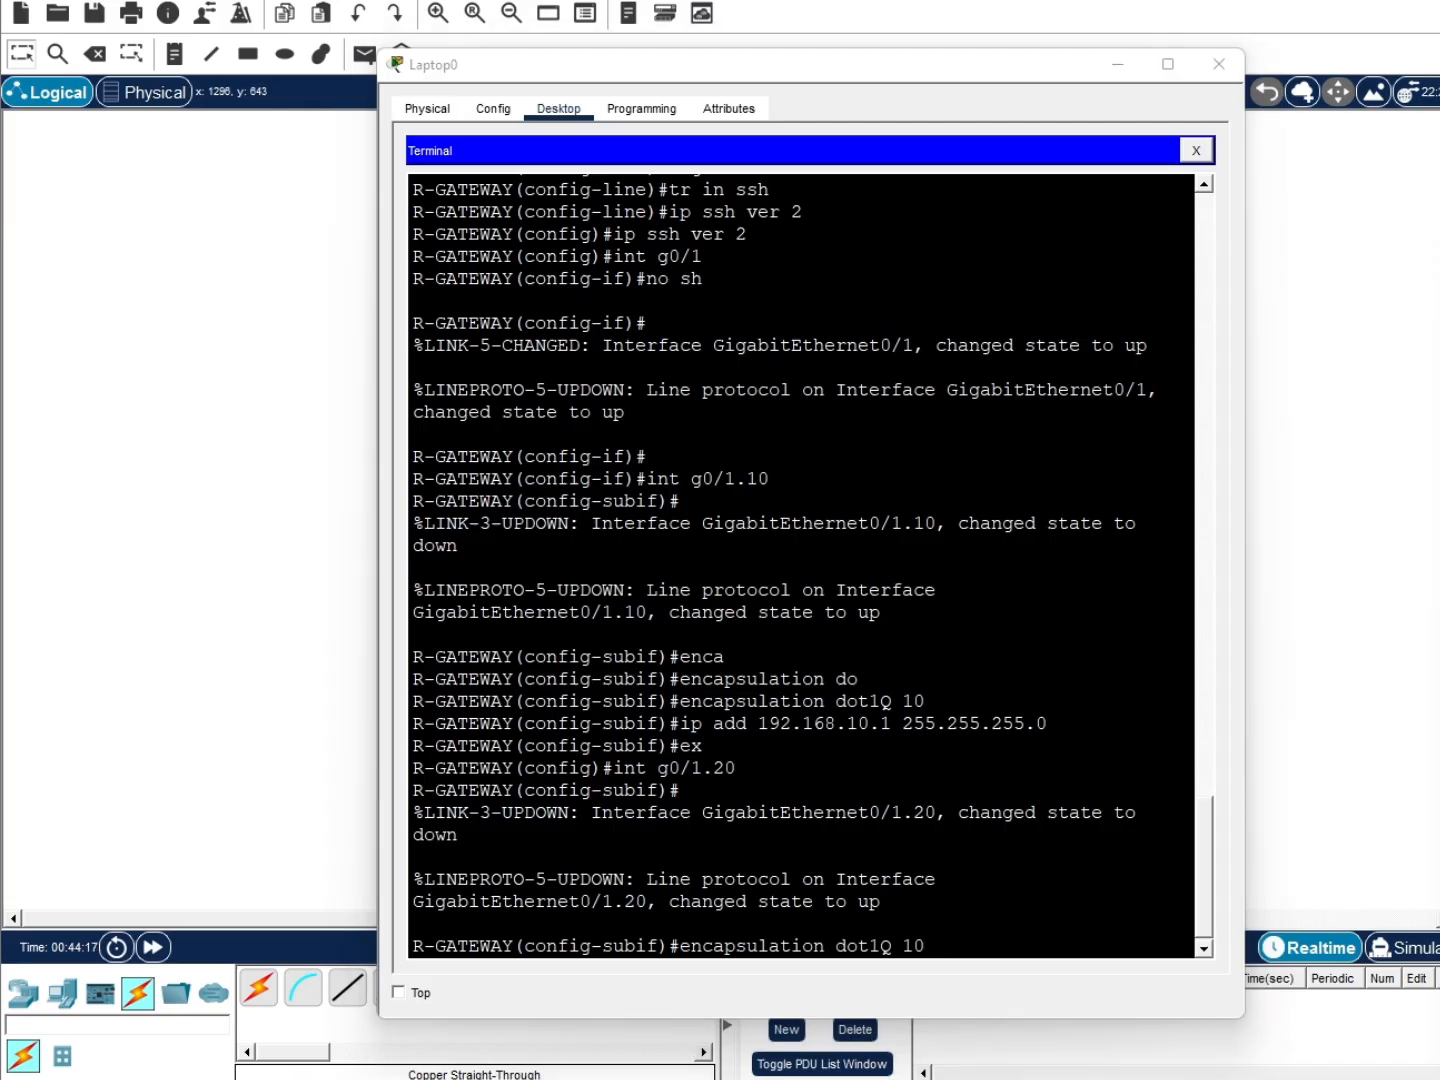
{"action": "left_click", "coordinate": [965, 949]}
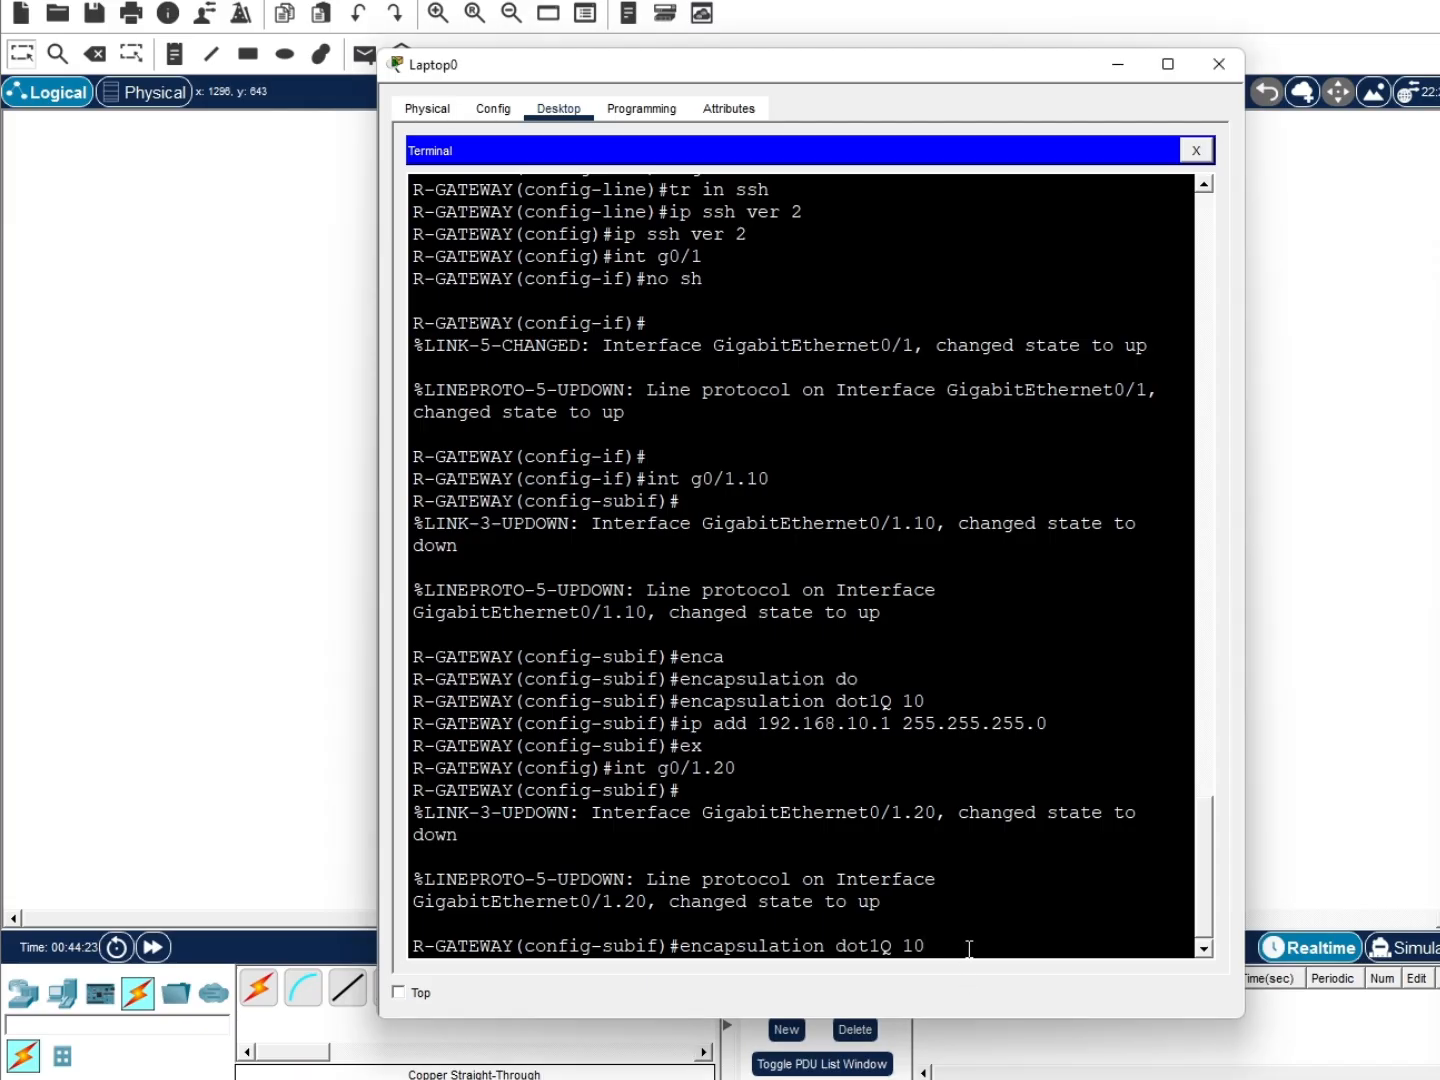
{"action": "key", "text": "BackSpace"}
{"action": "key", "text": "BackSpace"}
{"action": "type", "text": "20"}
{"action": "key", "text": "Return"}
{"action": "type", "text": "ip add 192.168"}
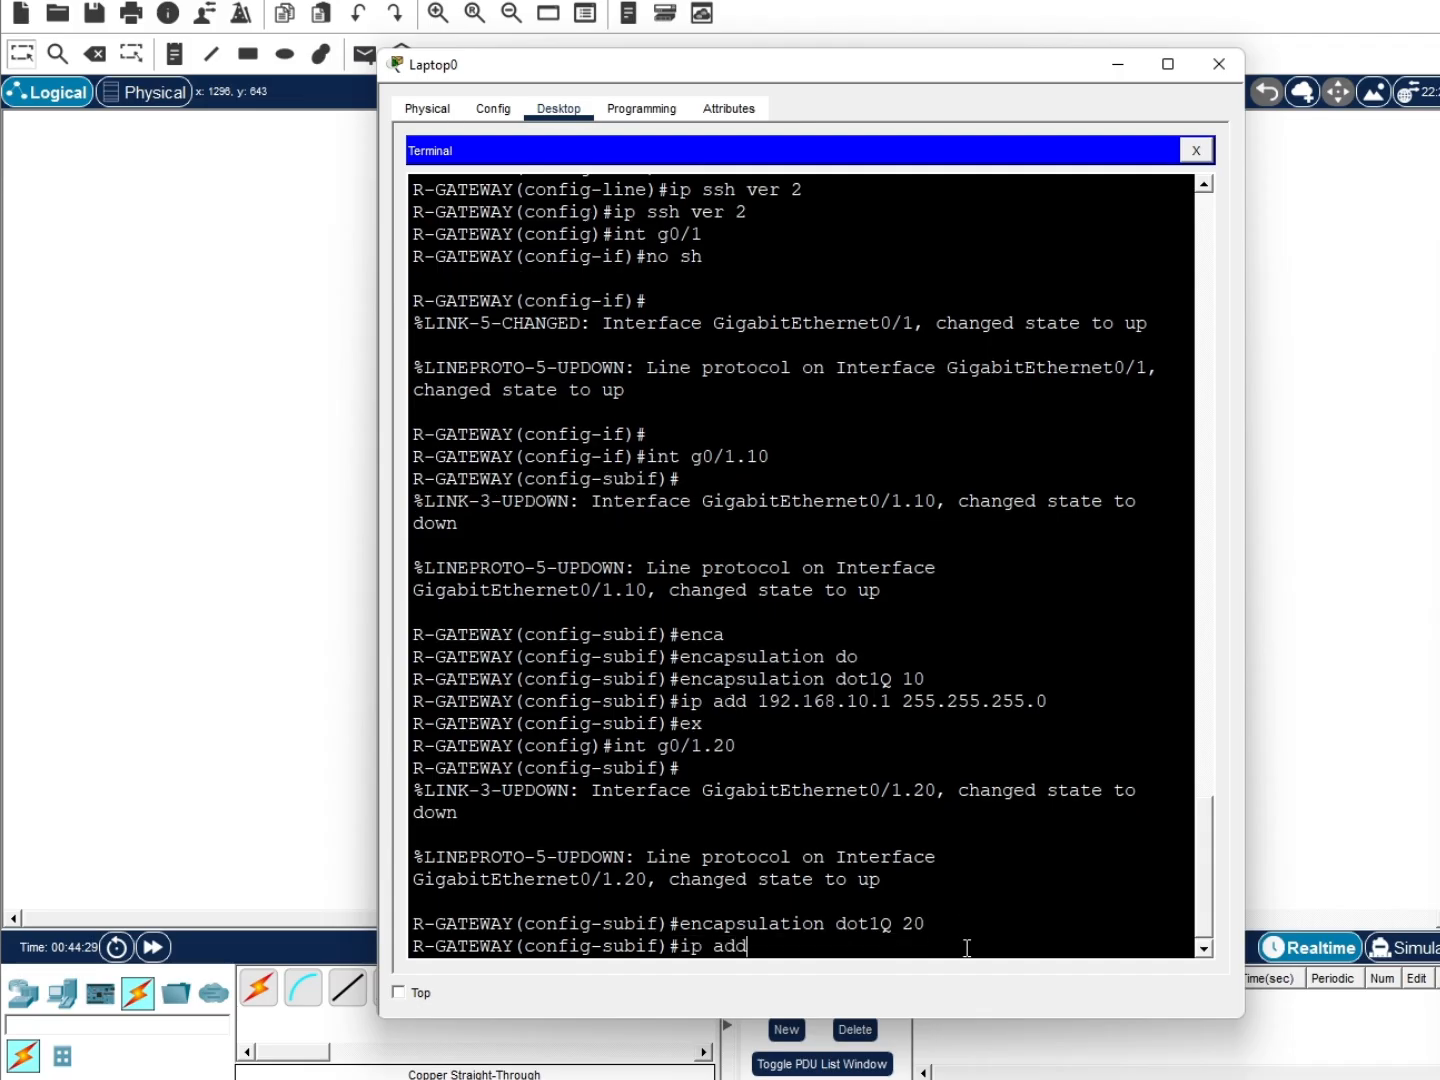
{"action": "type", "text": ".20.1 255.255.255.0"}
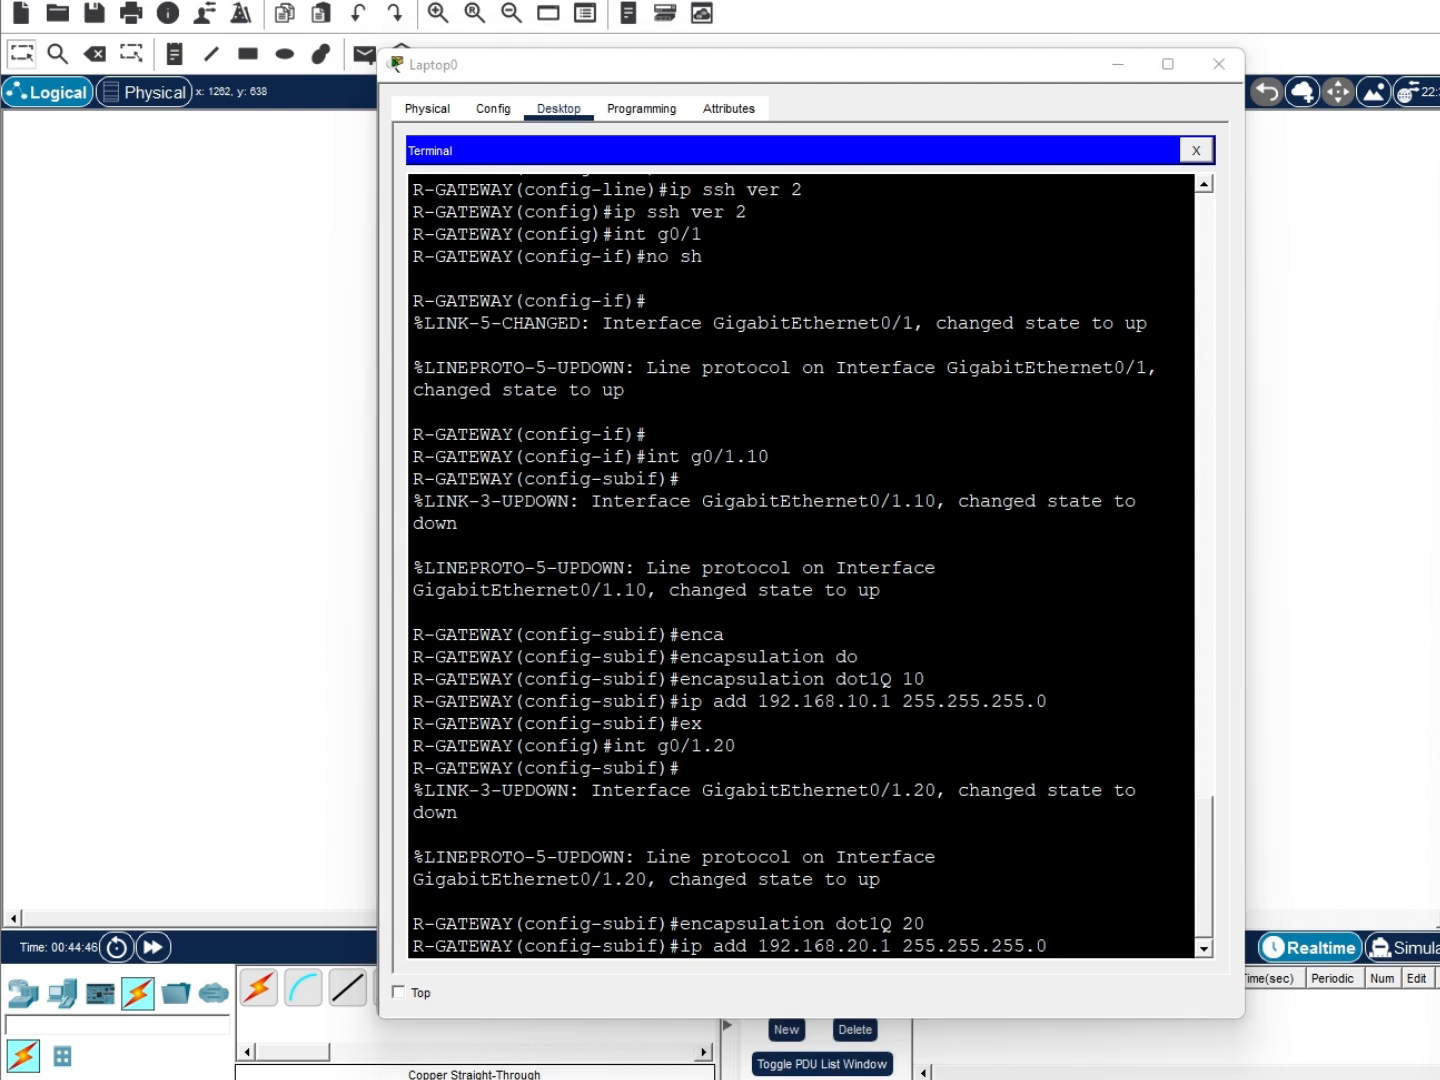
{"action": "left_click", "coordinate": [1068, 944]}
{"action": "key", "text": "Return"}
{"action": "type", "text": "ex"}
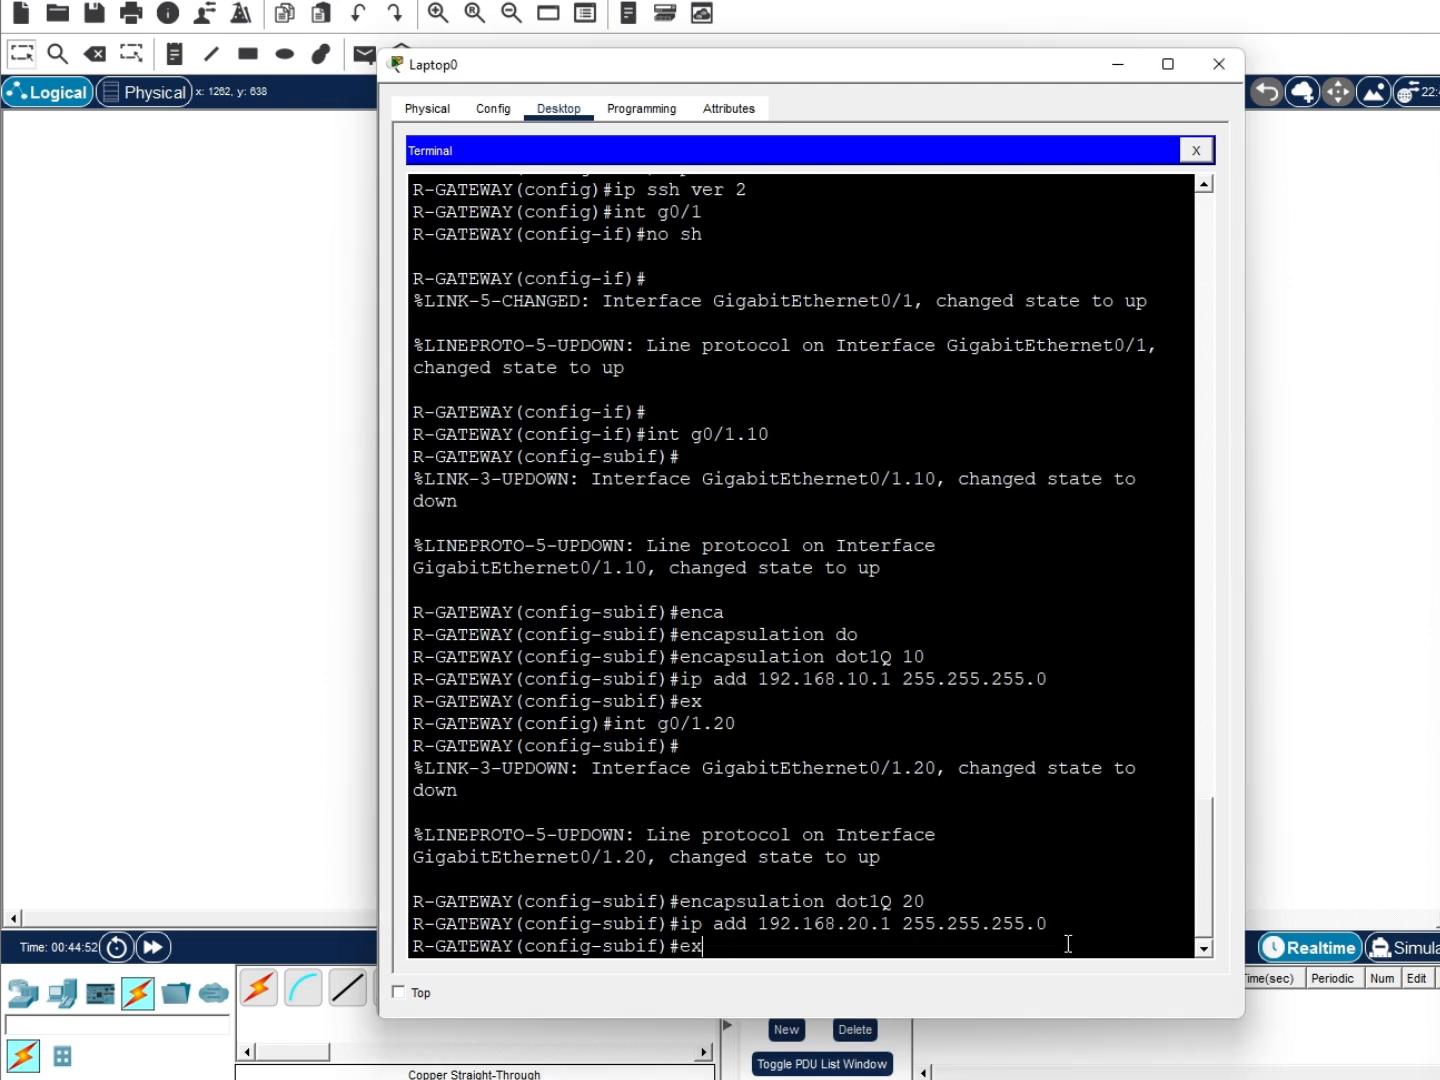
{"action": "key", "text": "Return"}
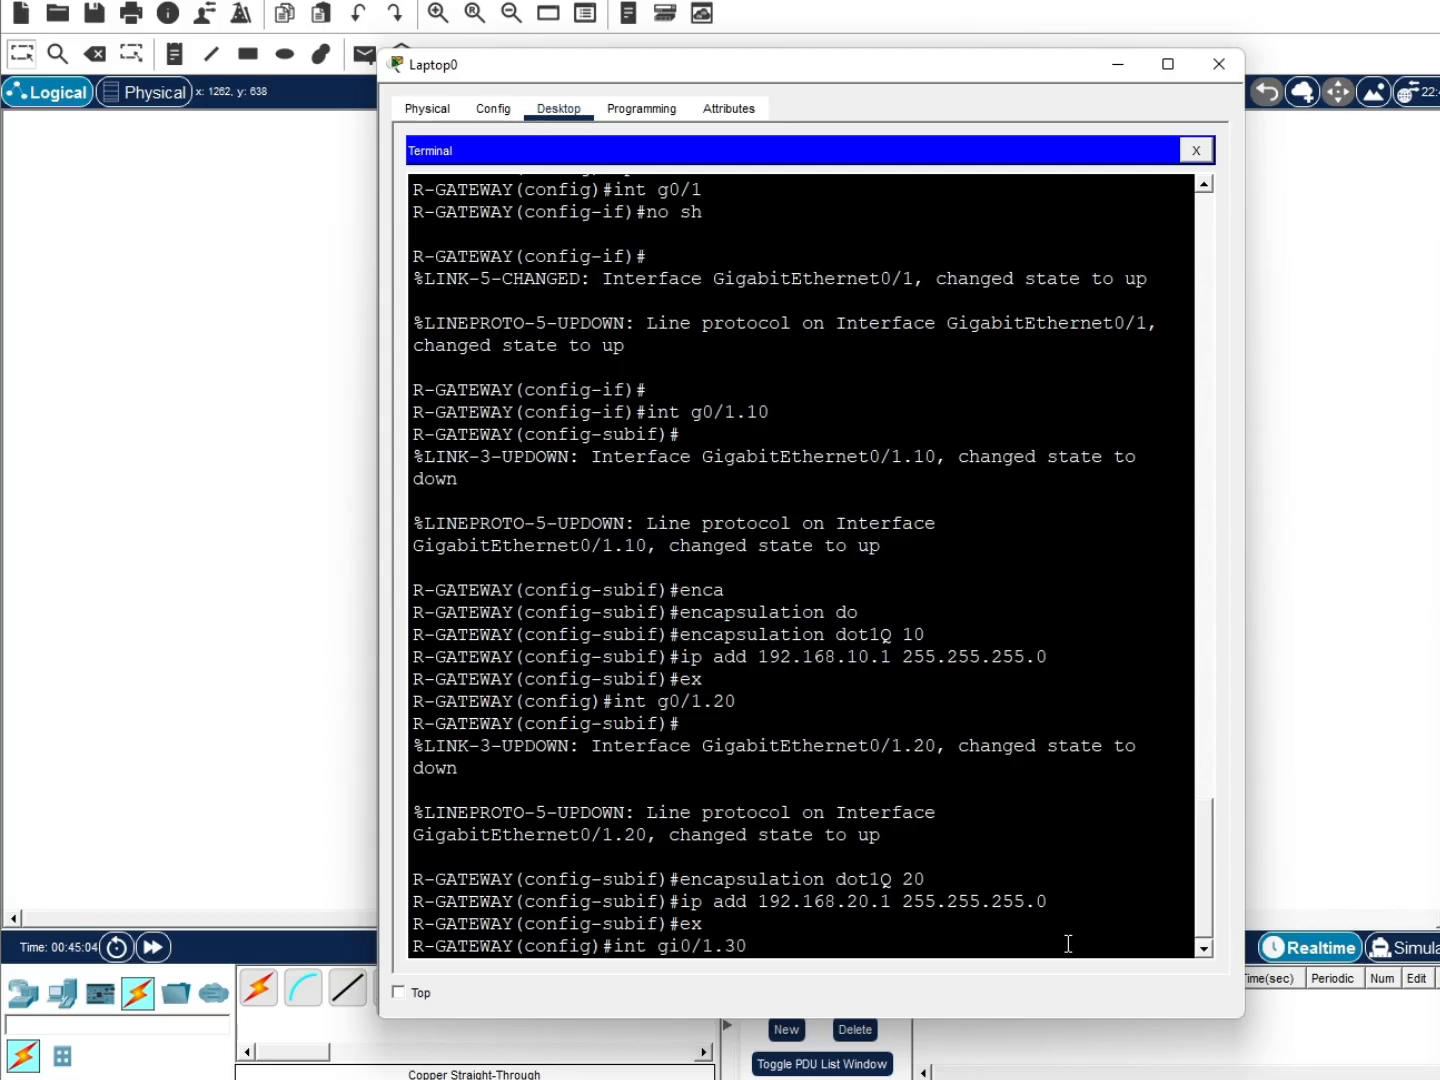
Create subinterface g0/1.30 with dot1Q VLAN 30 and address 172.16.30.1 255.255.255.0
{"action": "key", "text": "Return"}
{"action": "type", "text": "e"}
{"action": "key", "text": "BackSpace"}
{"action": "key", "text": "Return"}
{"action": "type", "text": "e"}
{"action": "key", "text": "Tab"}
{"action": "type", "text": "n"}
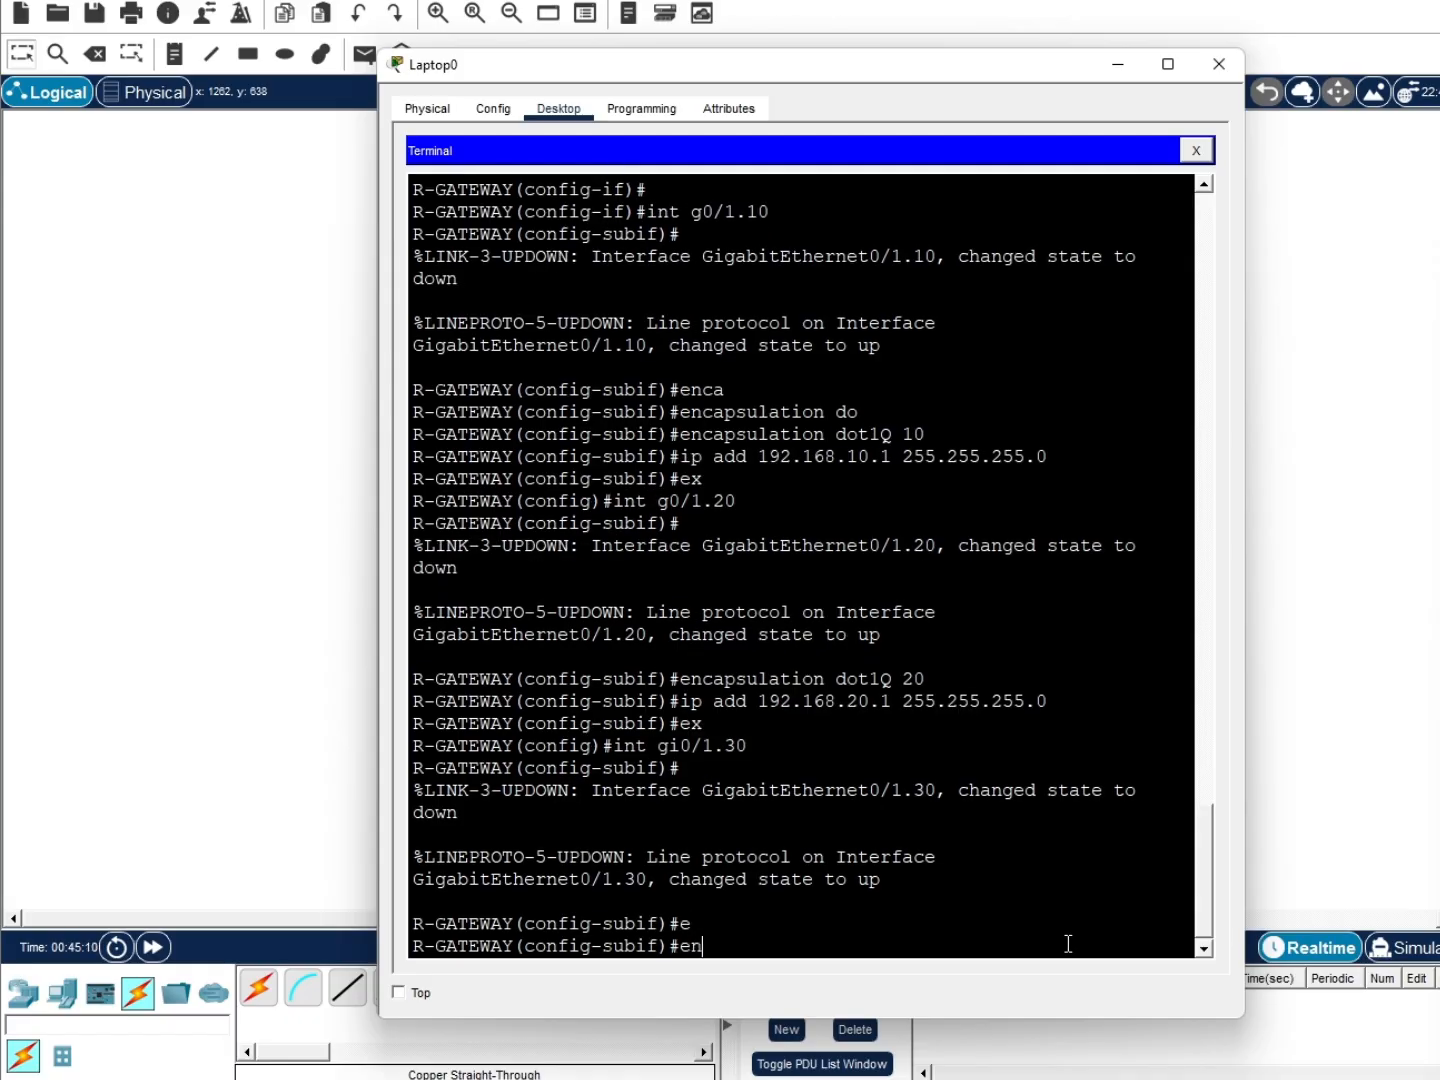
{"action": "key", "text": "Tab"}
{"action": "type", "text": "dot"}
{"action": "key", "text": "Tab"}
{"action": "type", "text": "3"}
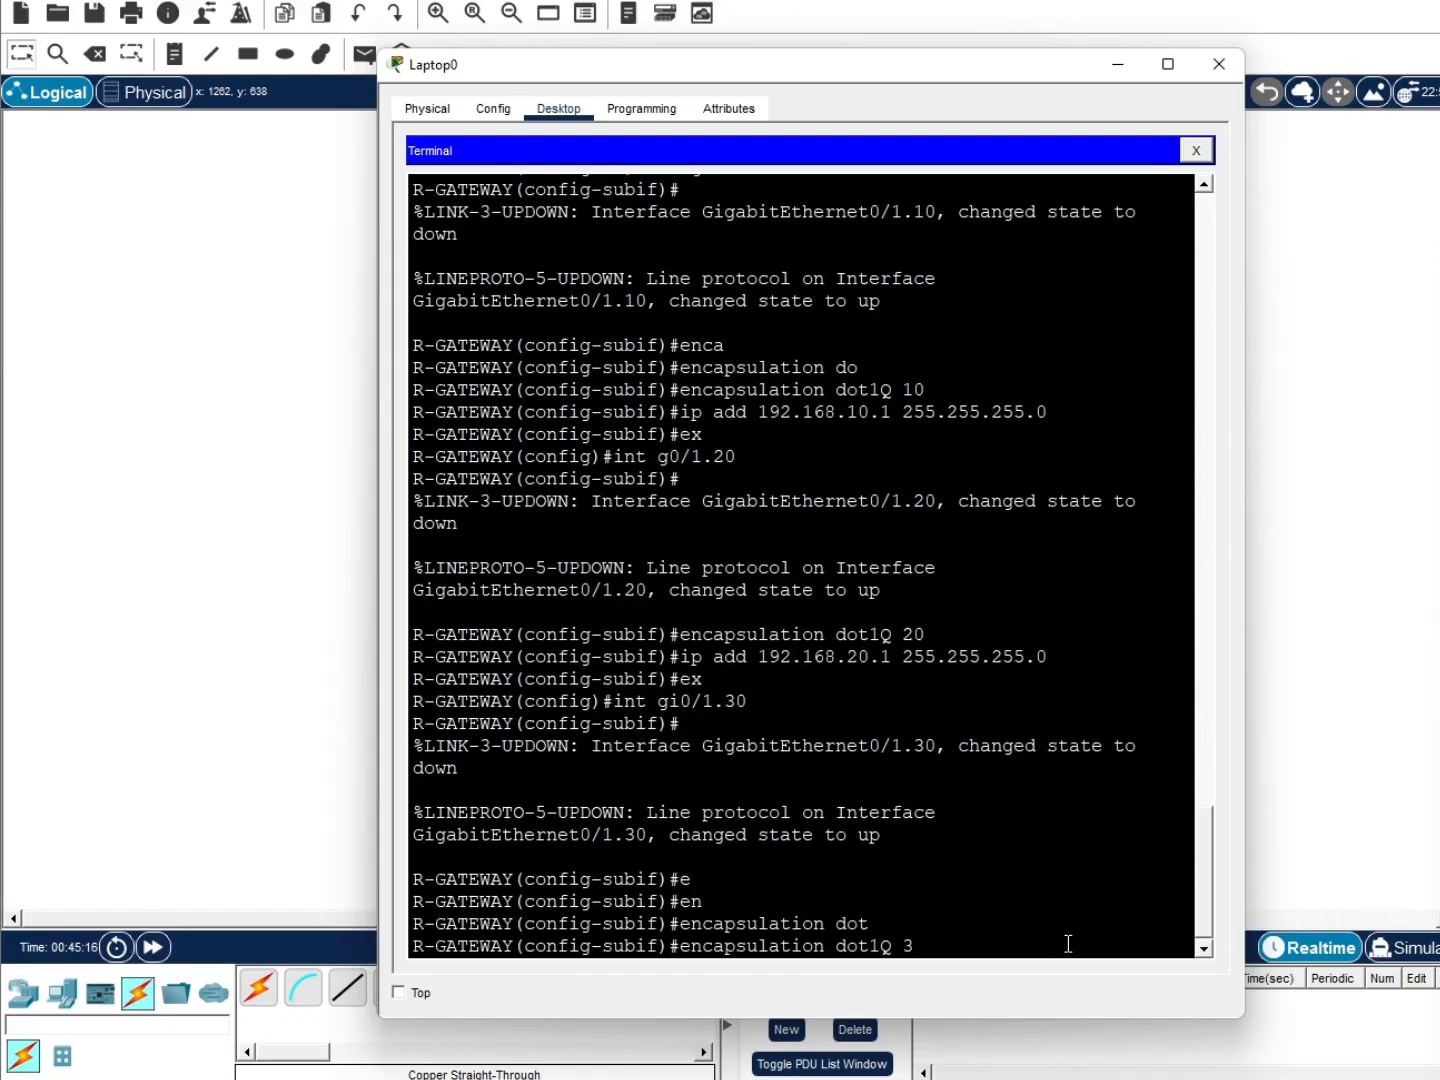
{"action": "type", "text": "0"}
{"action": "key", "text": "Return"}
{"action": "type", "text": "ip add 172.1"}
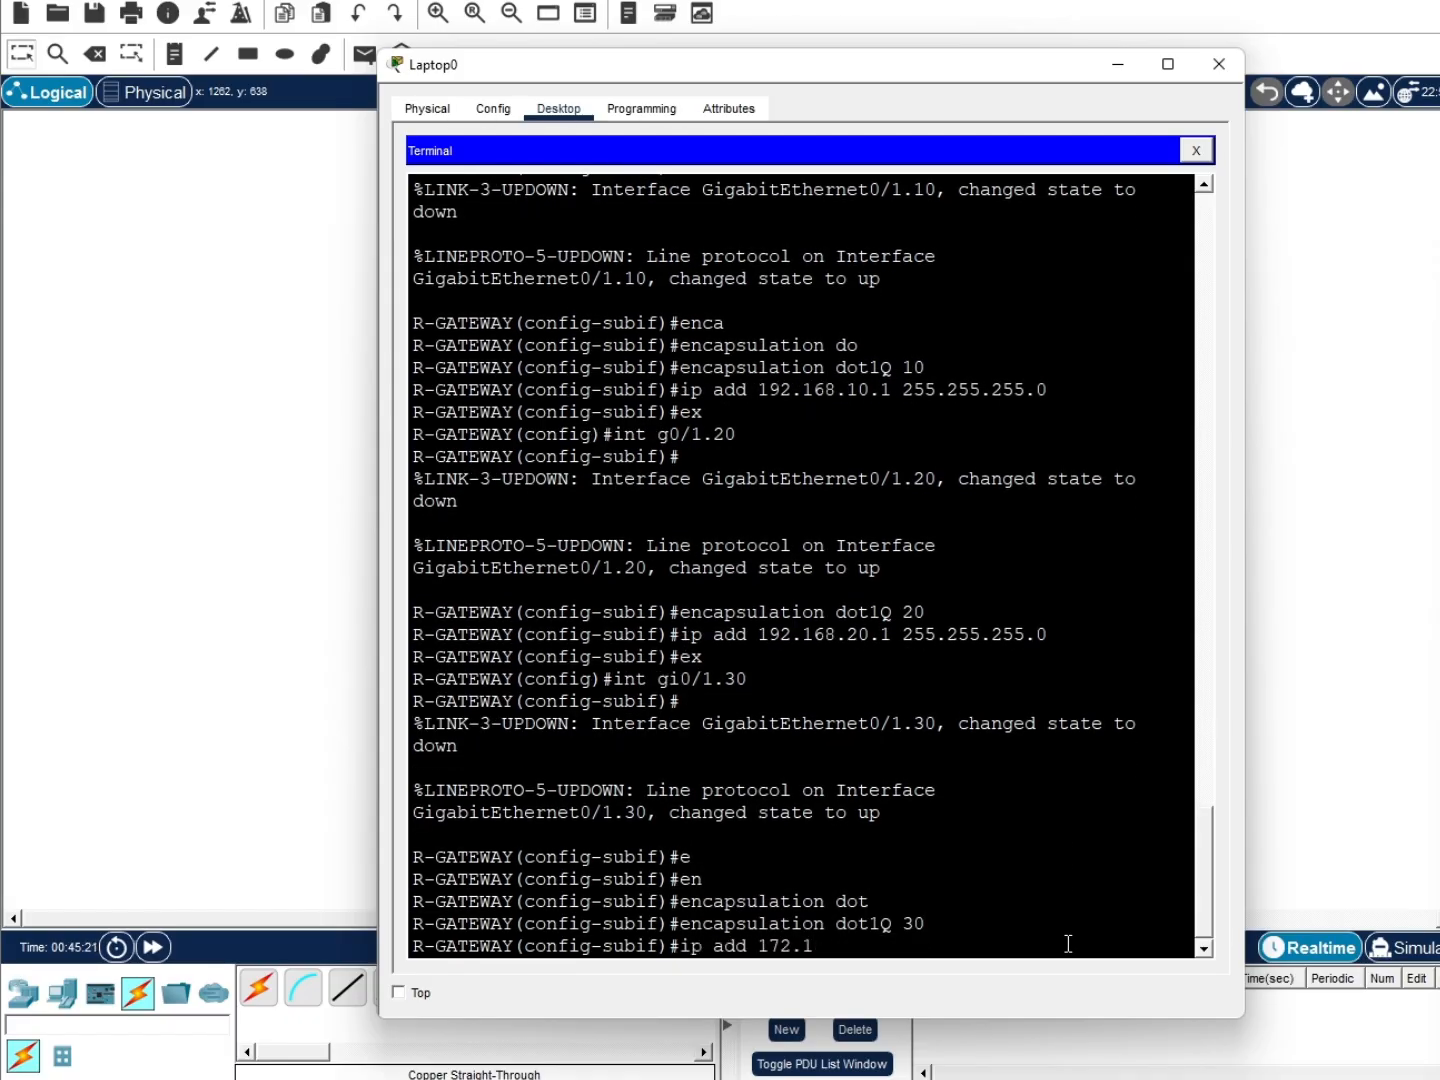
{"action": "type", "text": "6.30.1 255.255.255"}
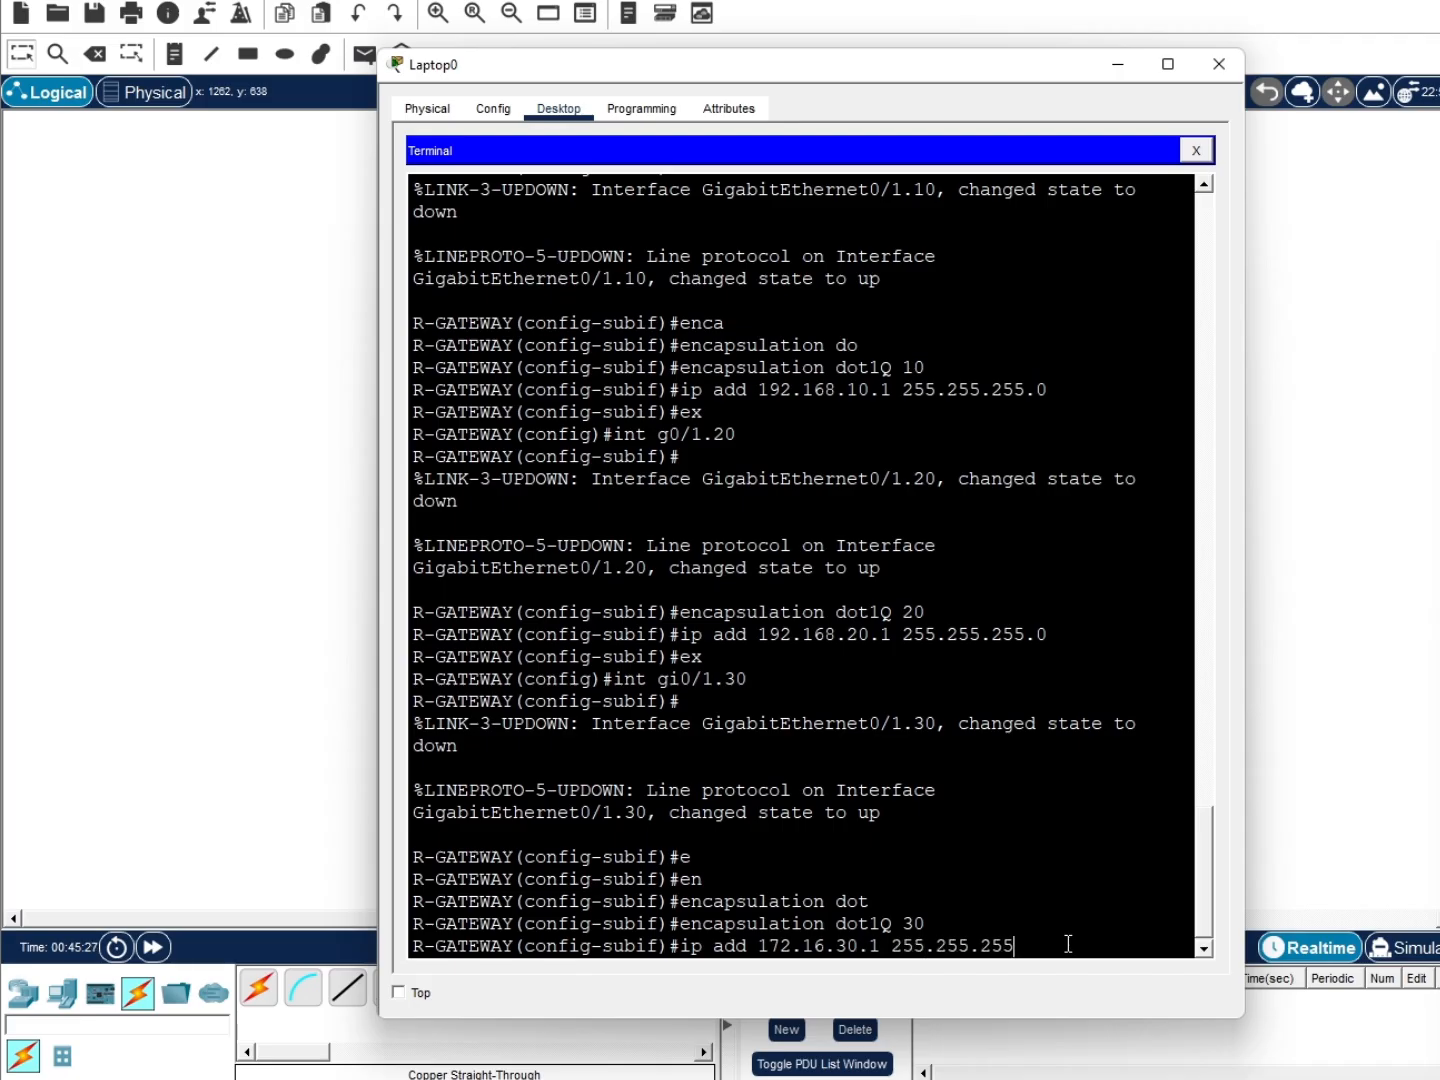
{"action": "type", "text": ".0"}
{"action": "key", "text": "Return"}
{"action": "type", "text": "ex"}
{"action": "key", "text": "Return"}
Create DHCP pool vlan10 with network 192.168.10.0/24, default router 192.168.10.1 and DNS 8.8.8.8
{"action": "type", "text": "dhcp"}
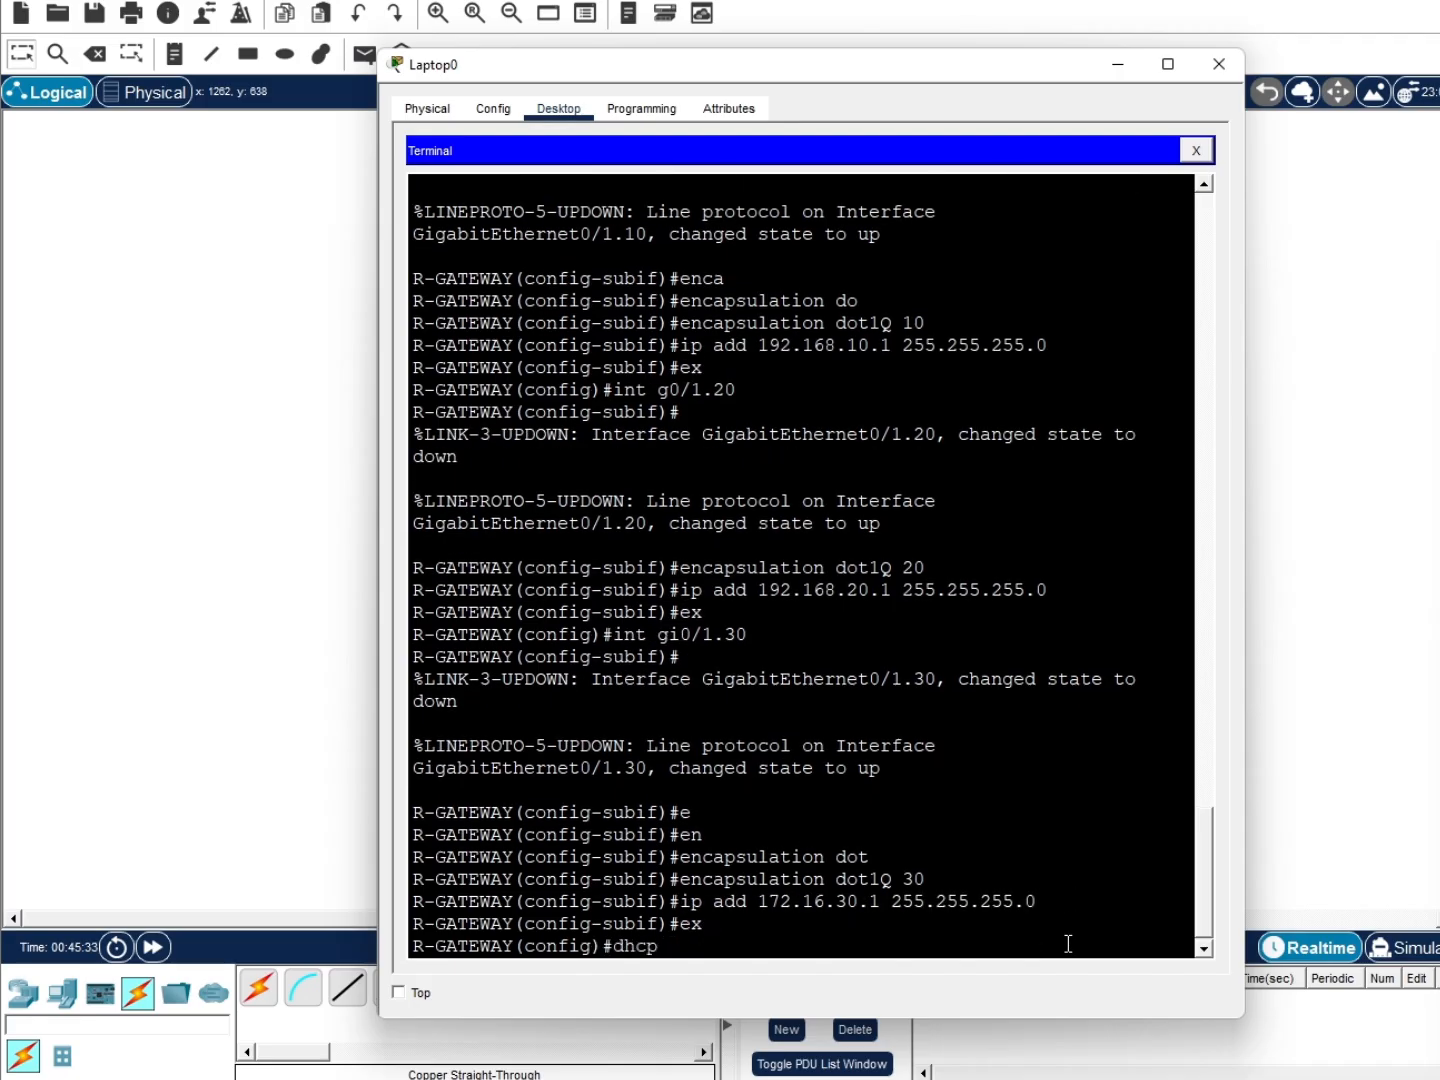
{"action": "type", "text": " pool"}
{"action": "key", "text": "BackSpace"}
{"action": "key", "text": "BackSpace"}
{"action": "key", "text": "BackSpace"}
{"action": "key", "text": "BackSpace"}
{"action": "key", "text": "BackSpace"}
{"action": "key", "text": "BackSpace"}
{"action": "key", "text": "BackSpace"}
{"action": "key", "text": "BackSpace"}
{"action": "type", "text": "ip dhcp pool vlan 10"}
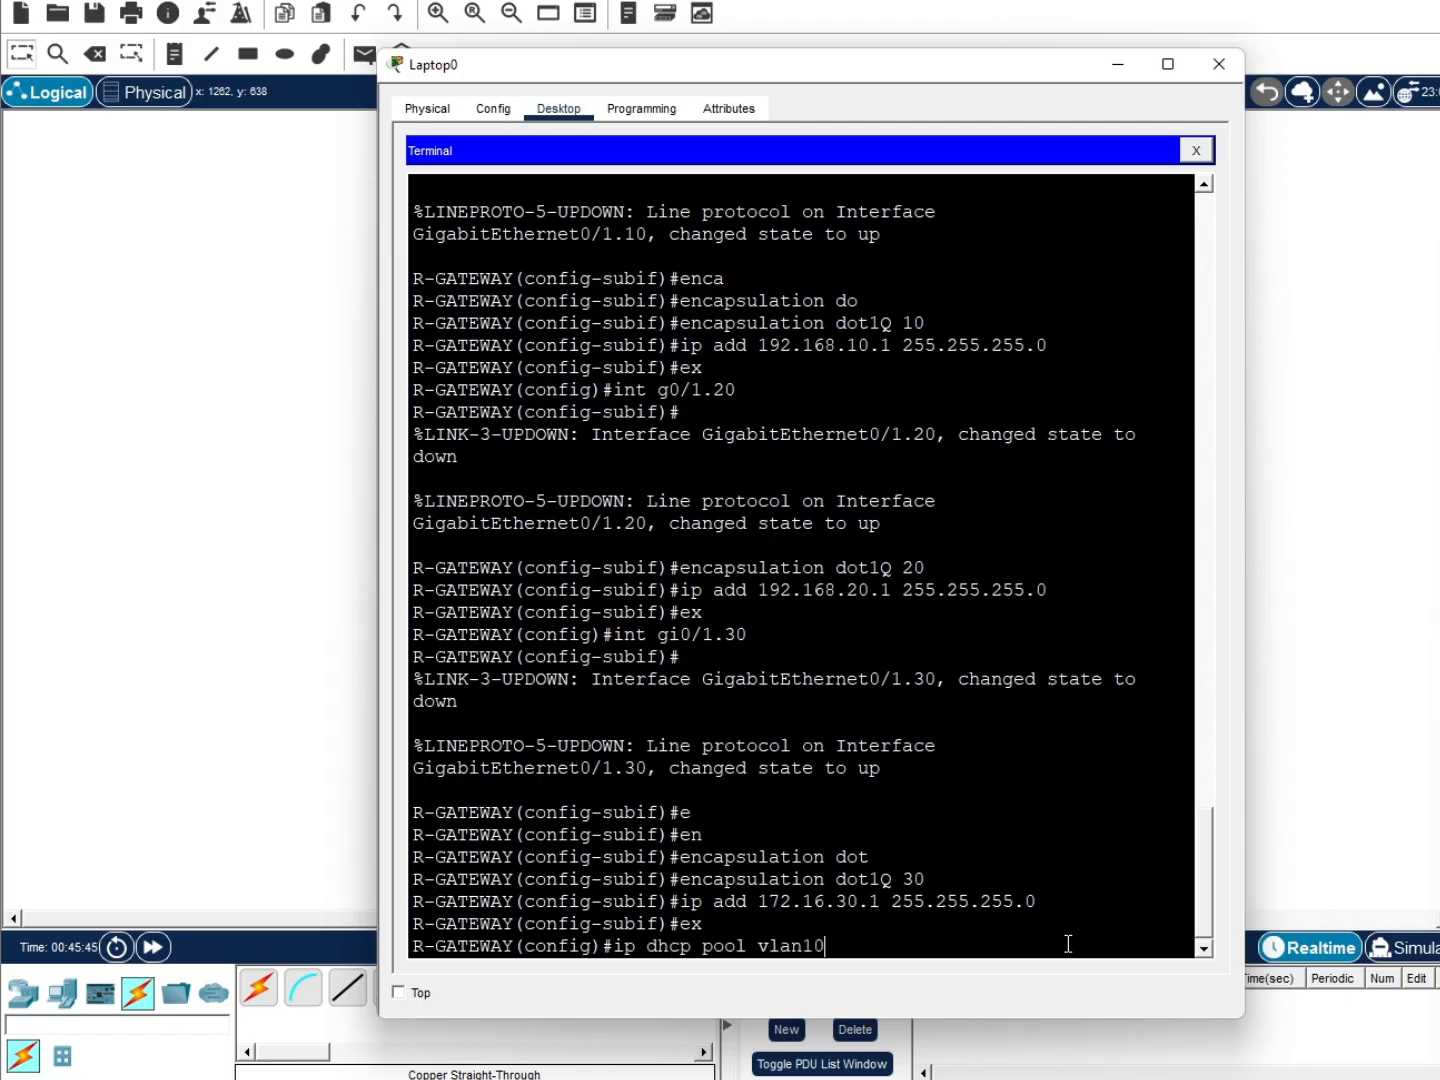
{"action": "key", "text": "Return"}
{"action": "type", "text": "network"}
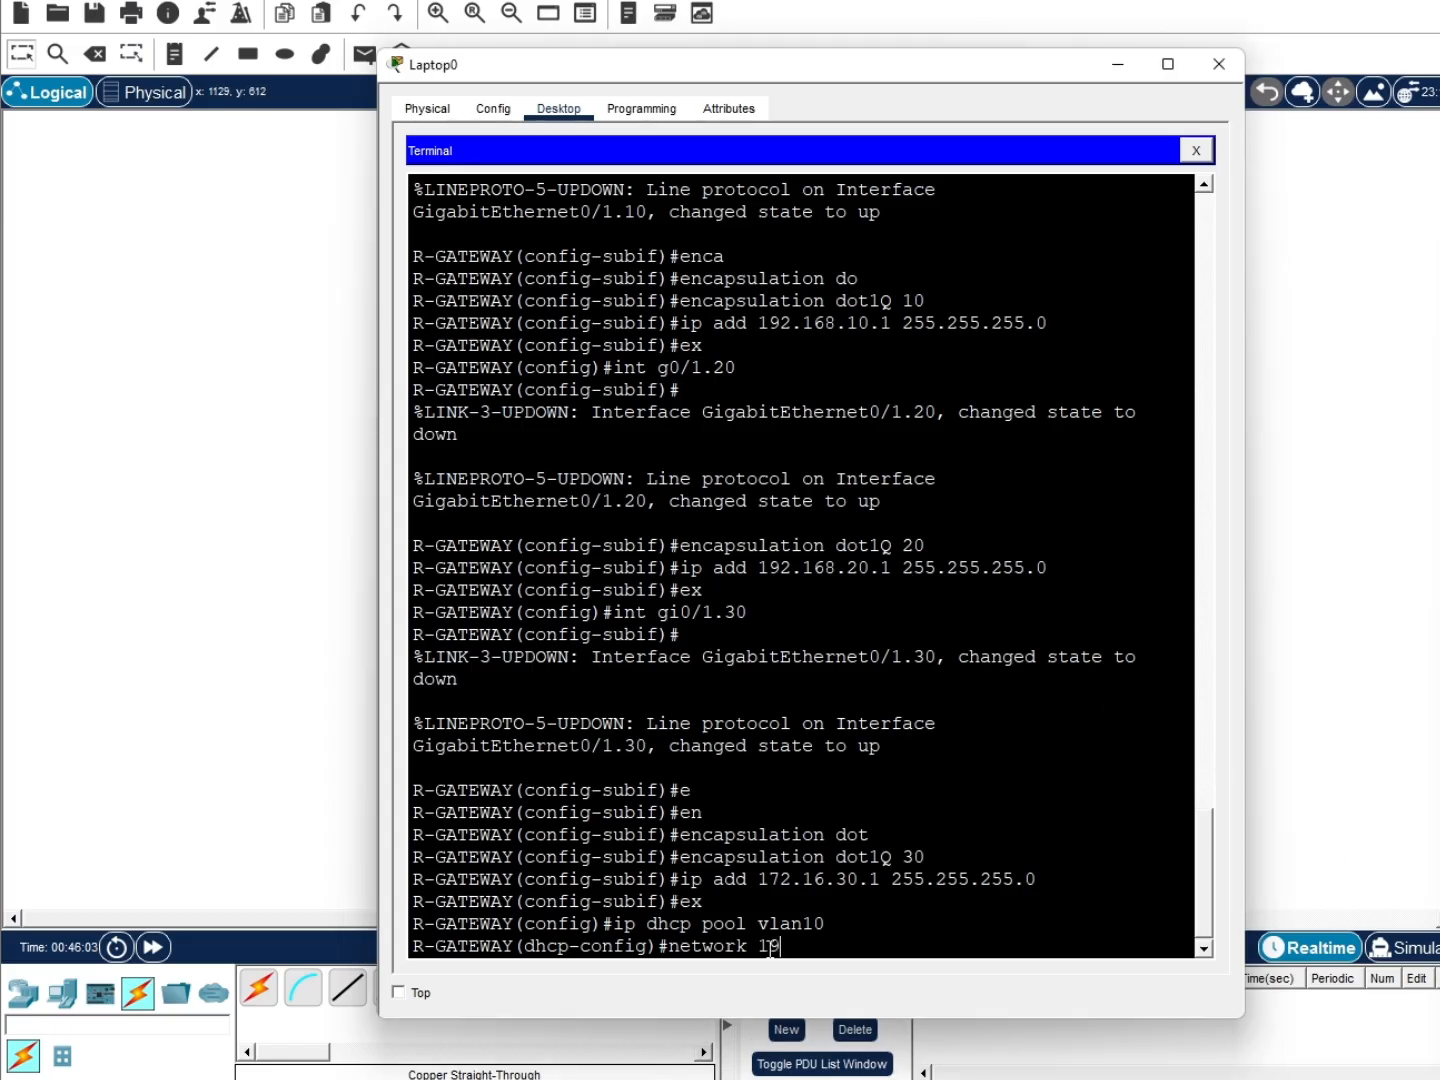
{"action": "type", "text": "192.168.10.0 255.255.255.0"}
{"action": "key", "text": "Return"}
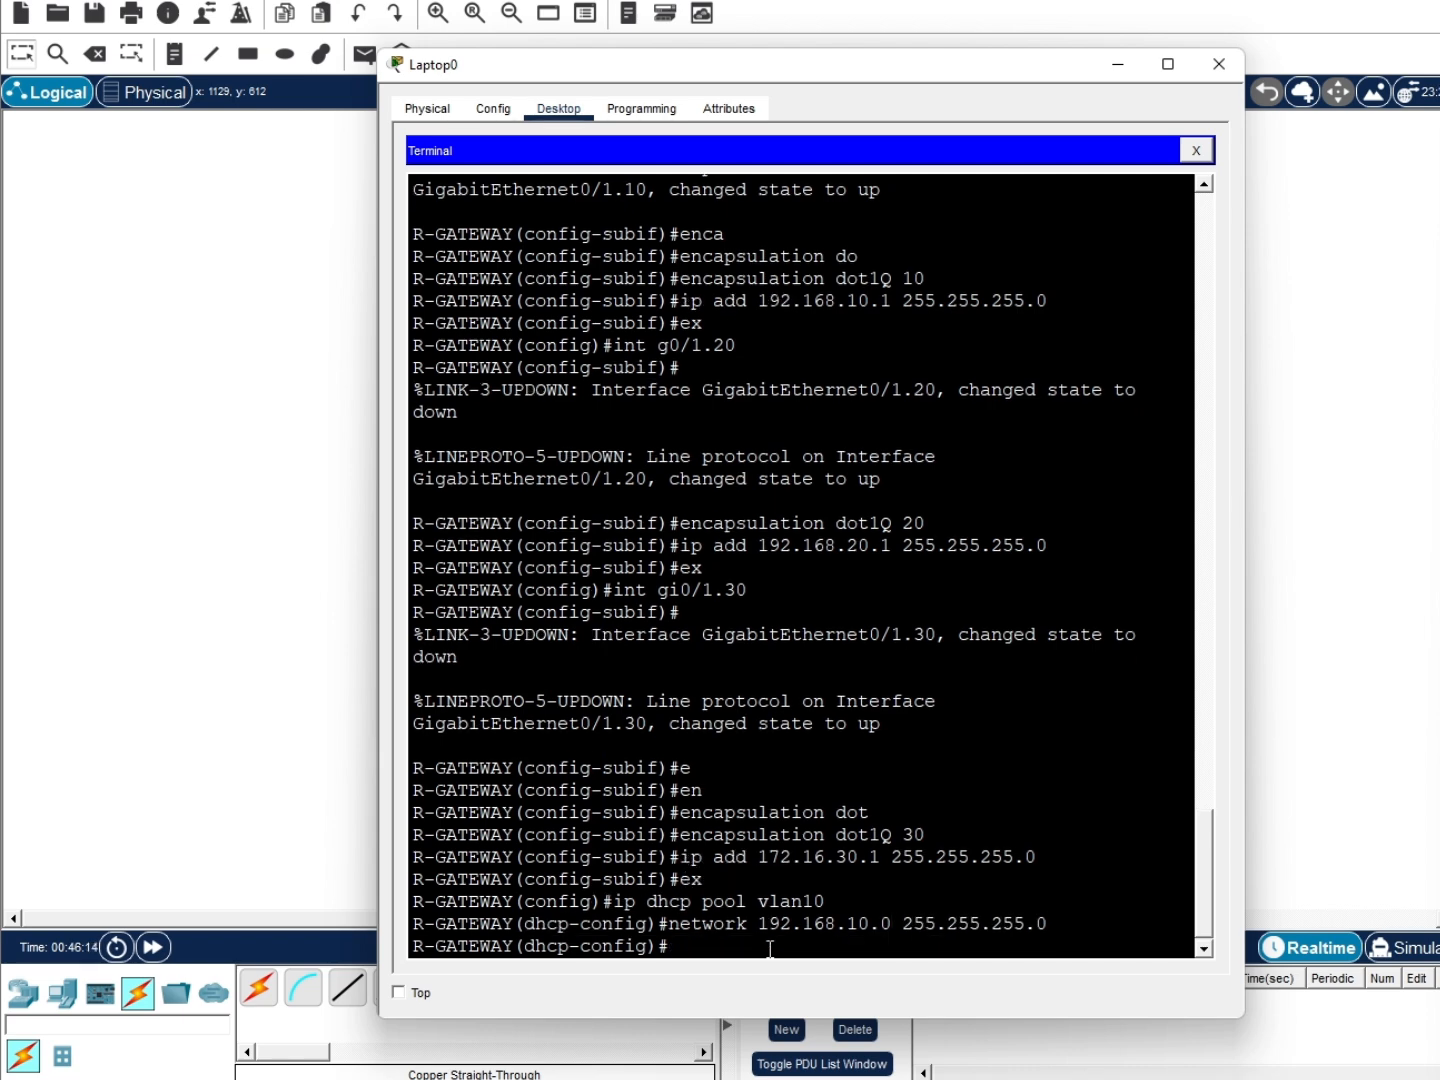
{"action": "type", "text": "def"}
{"action": "key", "text": "Tab"}
{"action": "type", "text": "192.168."}
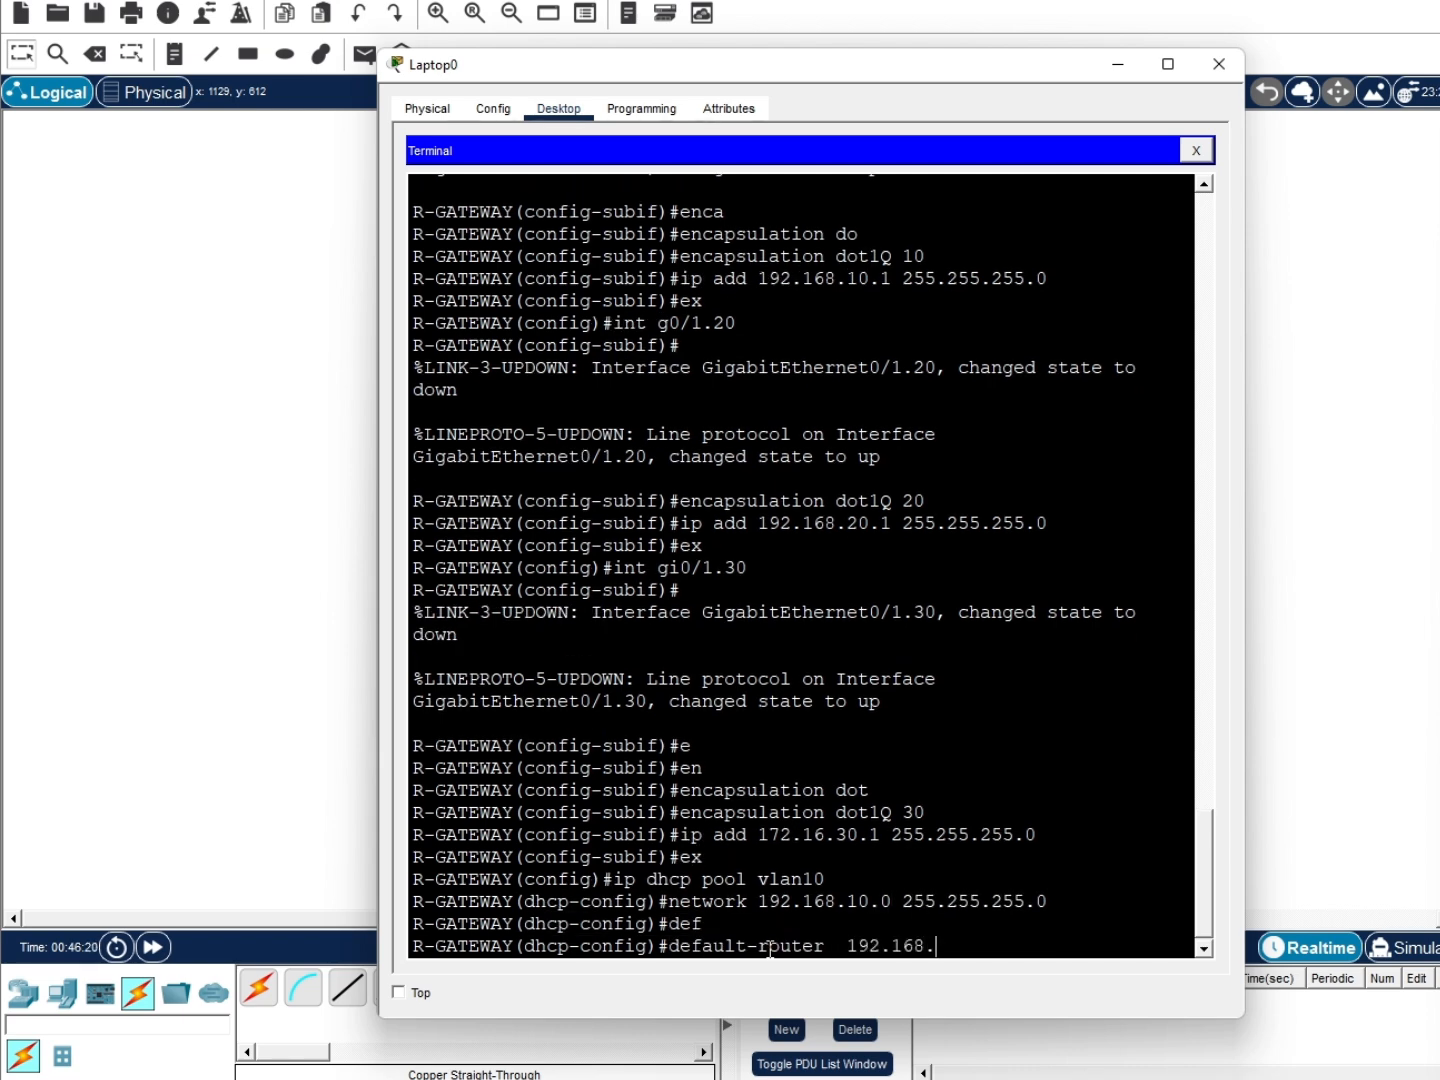
{"action": "type", "text": "10.1"}
{"action": "key", "text": "Return"}
{"action": "type", "text": "dns"}
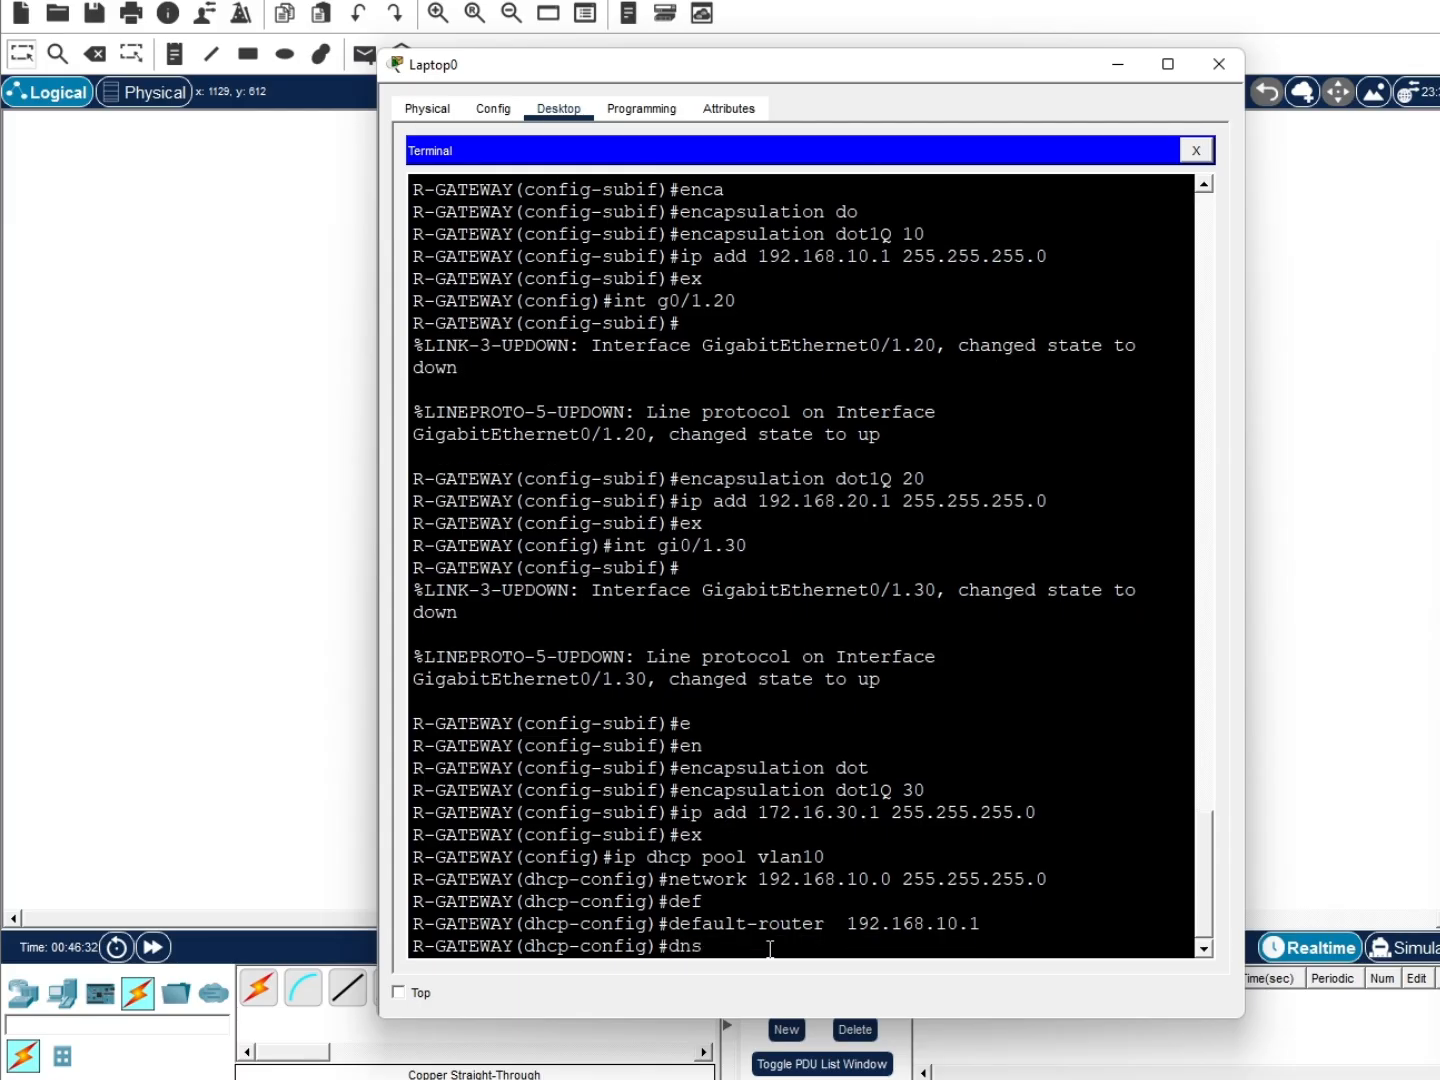
{"action": "type", "text": "-server 8.8.8.8"}
{"action": "key", "text": "Return"}
{"action": "type", "text": "ex"}
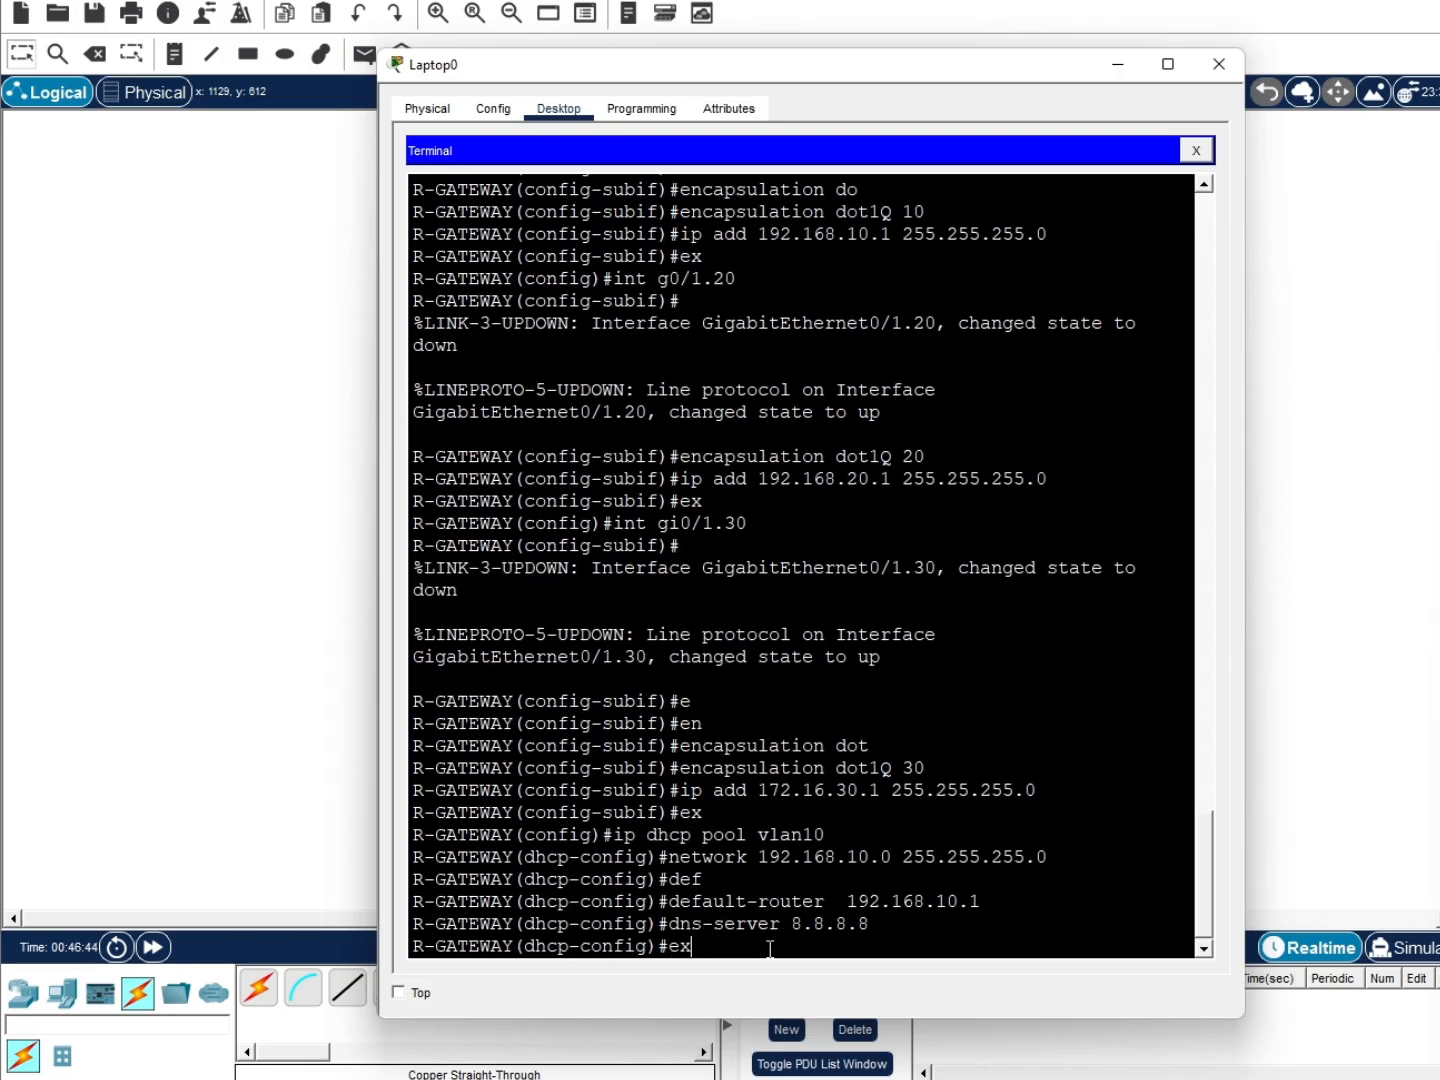
{"action": "key", "text": "Return"}
Create DHCP pool vlan20 with network 192.168.20.0, default router 192.168.20.1 and DNS 8.8.8.8
{"action": "type", "text": "ip dhcp pool vlan20"}
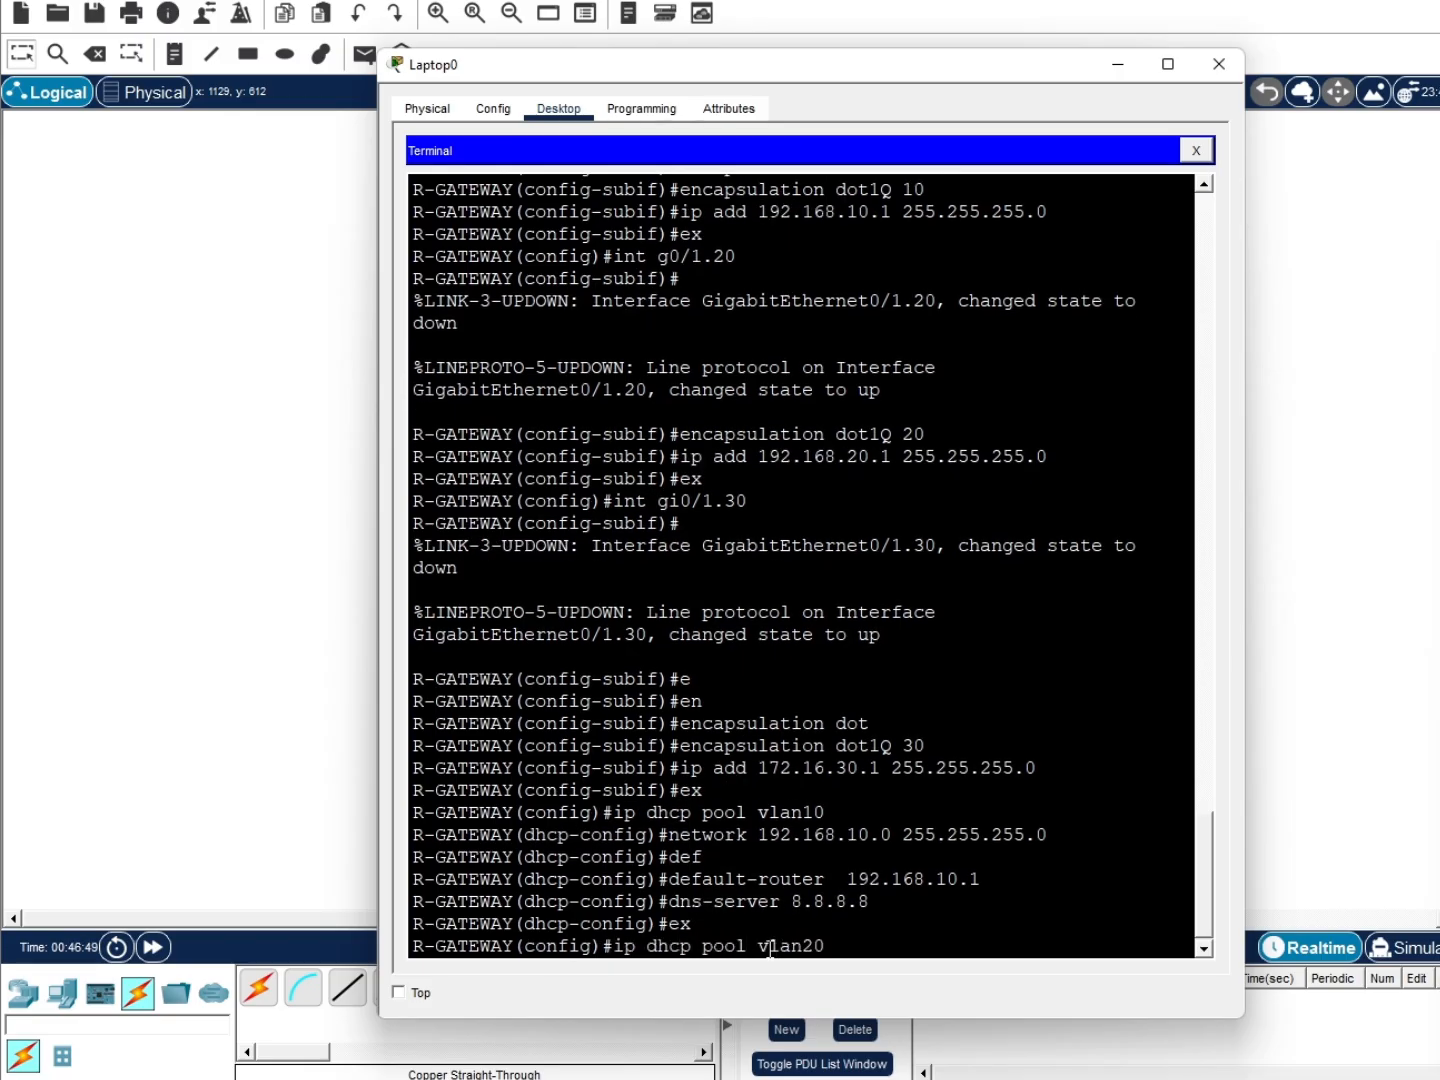
{"action": "key", "text": "Return"}
{"action": "type", "text": "netwoek "}
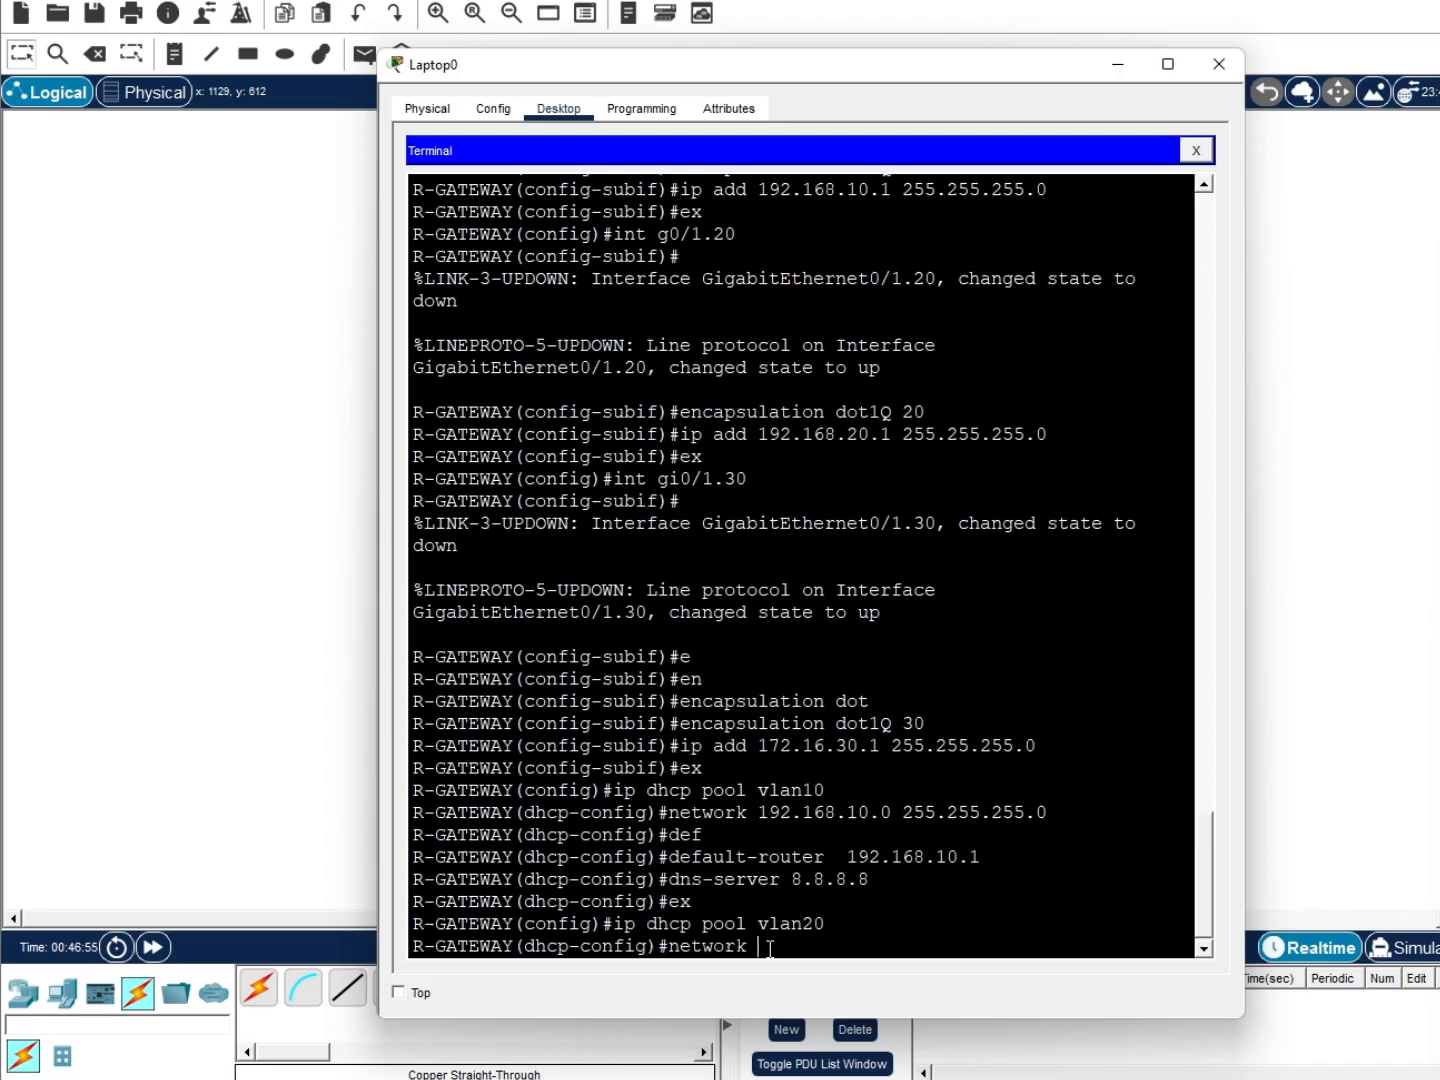
{"action": "type", "text": "192.168.20.0 255.255.255.0"}
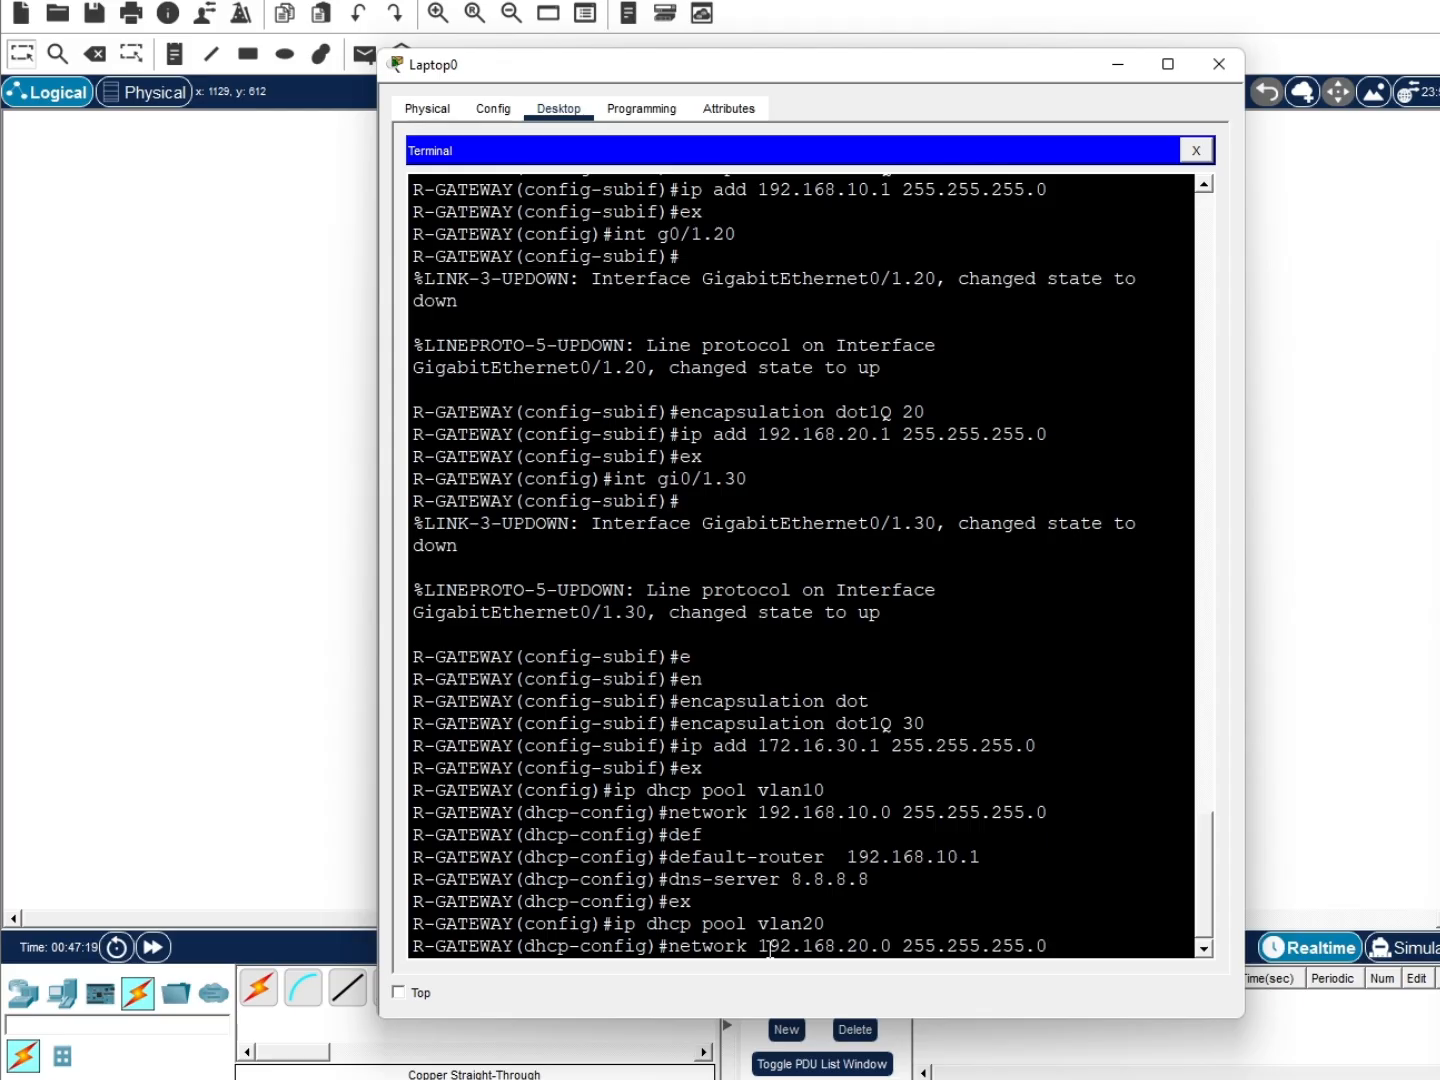
{"action": "key", "text": "Return"}
{"action": "type", "text": "def"}
{"action": "key", "text": "Return"}
{"action": "type", "text": "default-router"}
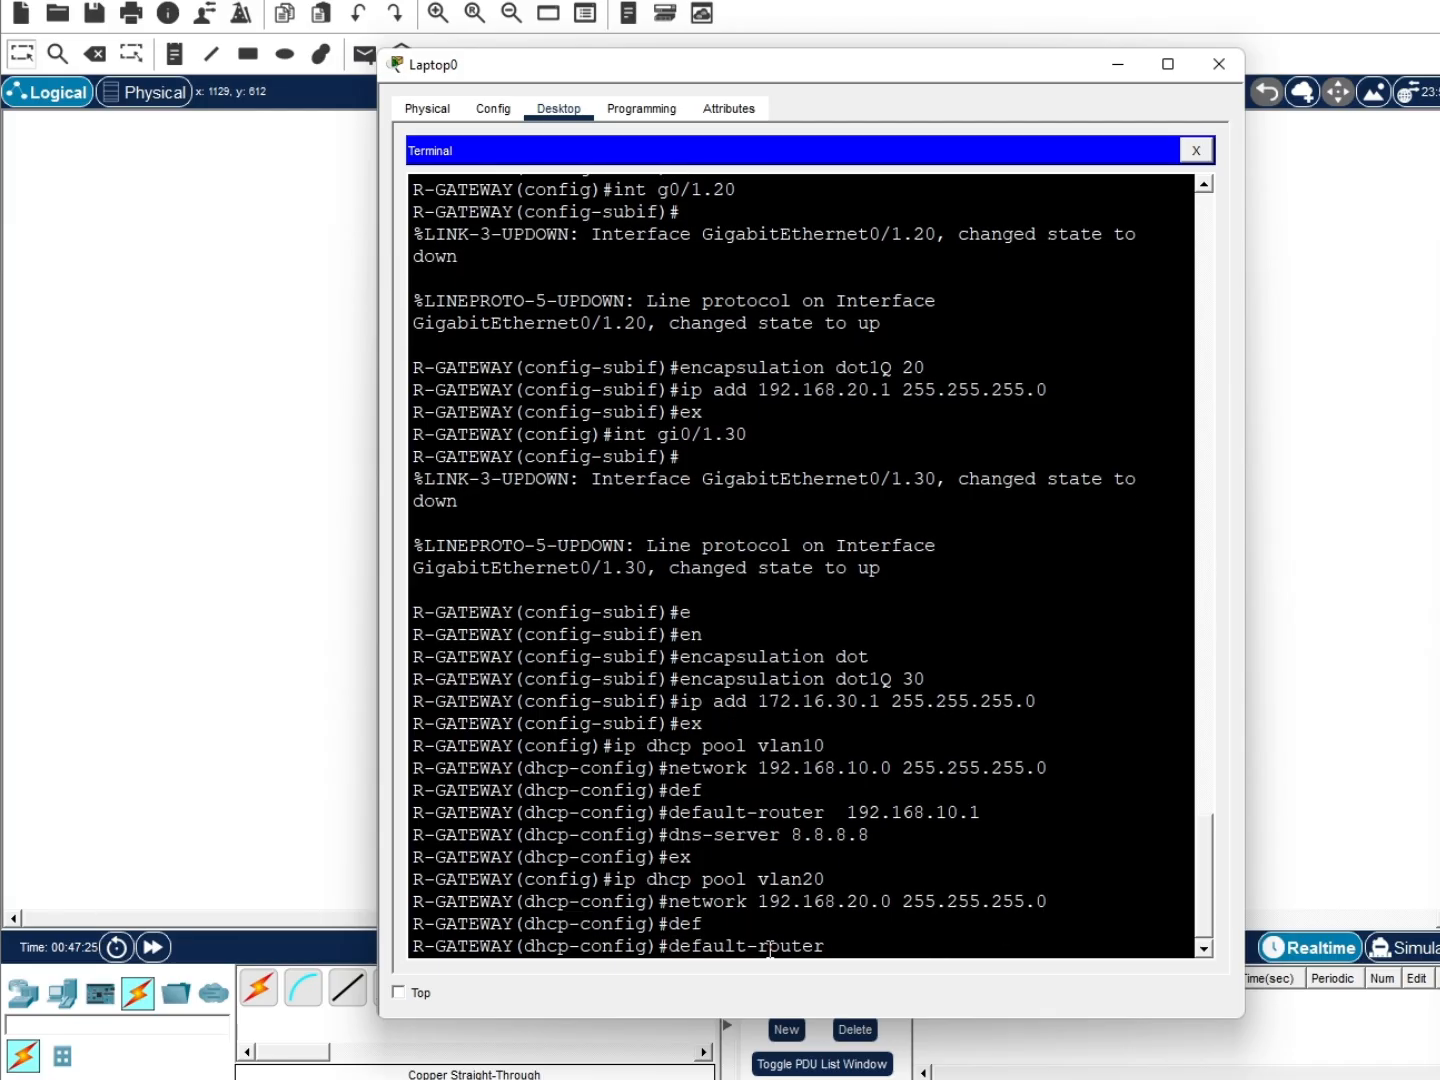
{"action": "type", "text": " 192.168.10.1"}
{"action": "key", "text": "Return"}
{"action": "type", "text": "dns-server 8.8.8"}
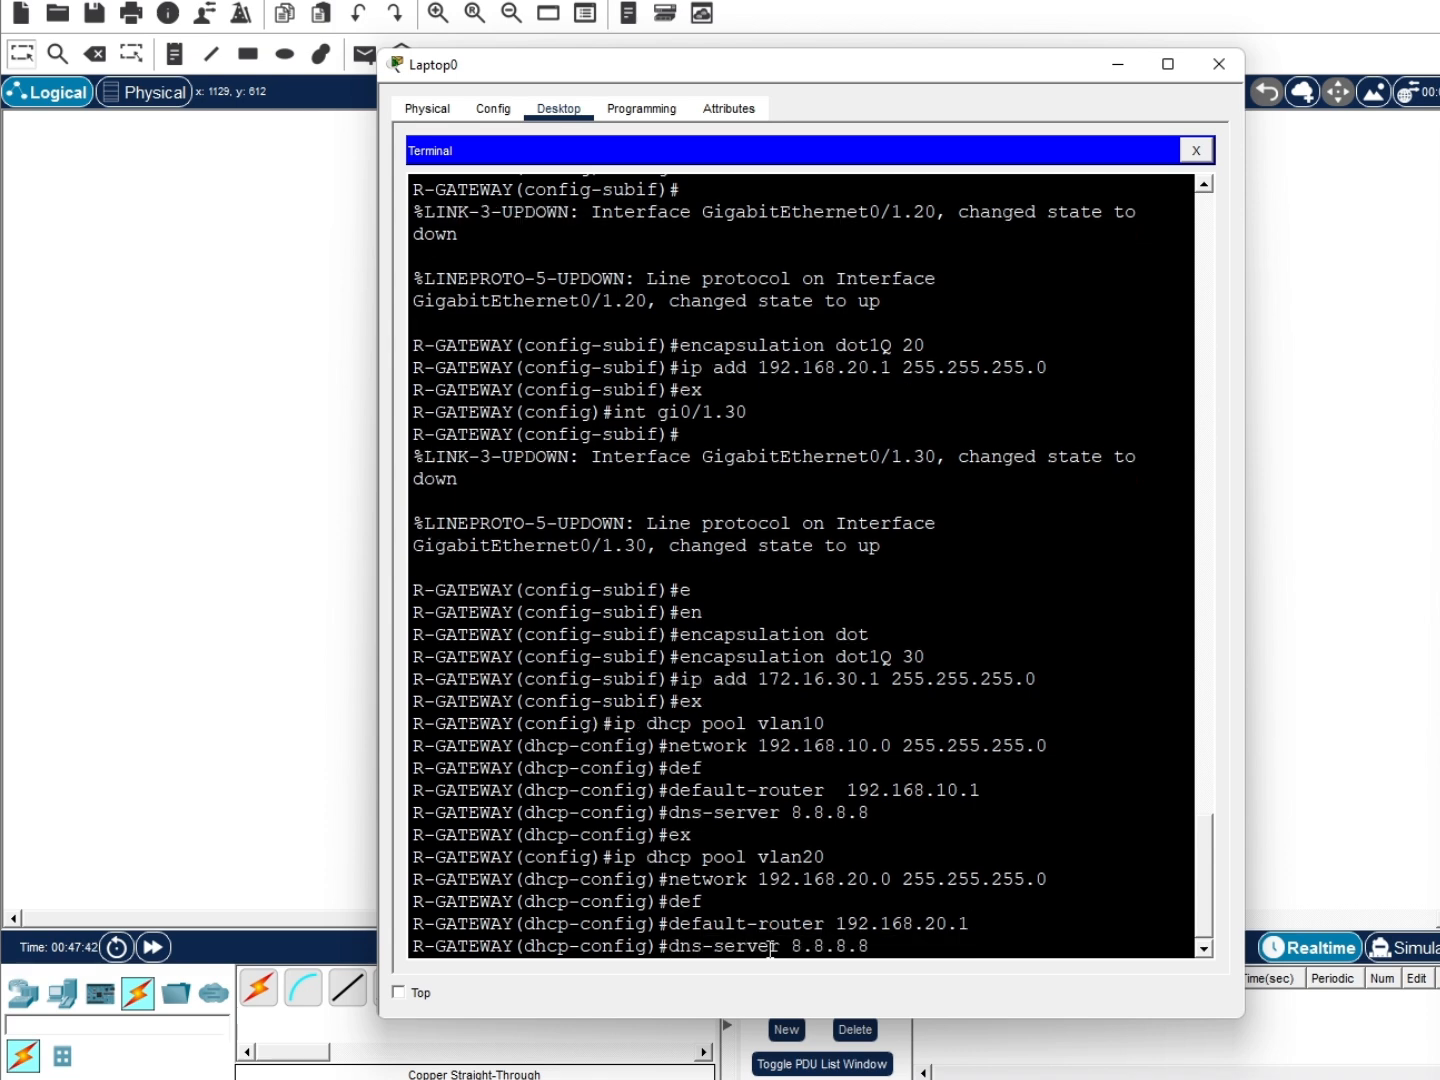
{"action": "type", "text": ".8"}
{"action": "key", "text": "Return"}
{"action": "type", "text": "ex"}
{"action": "key", "text": "Return"}
Save R-GATEWAY's running configuration with do wr and minimize the Laptop0 window
{"action": "type", "text": "ip dh"}
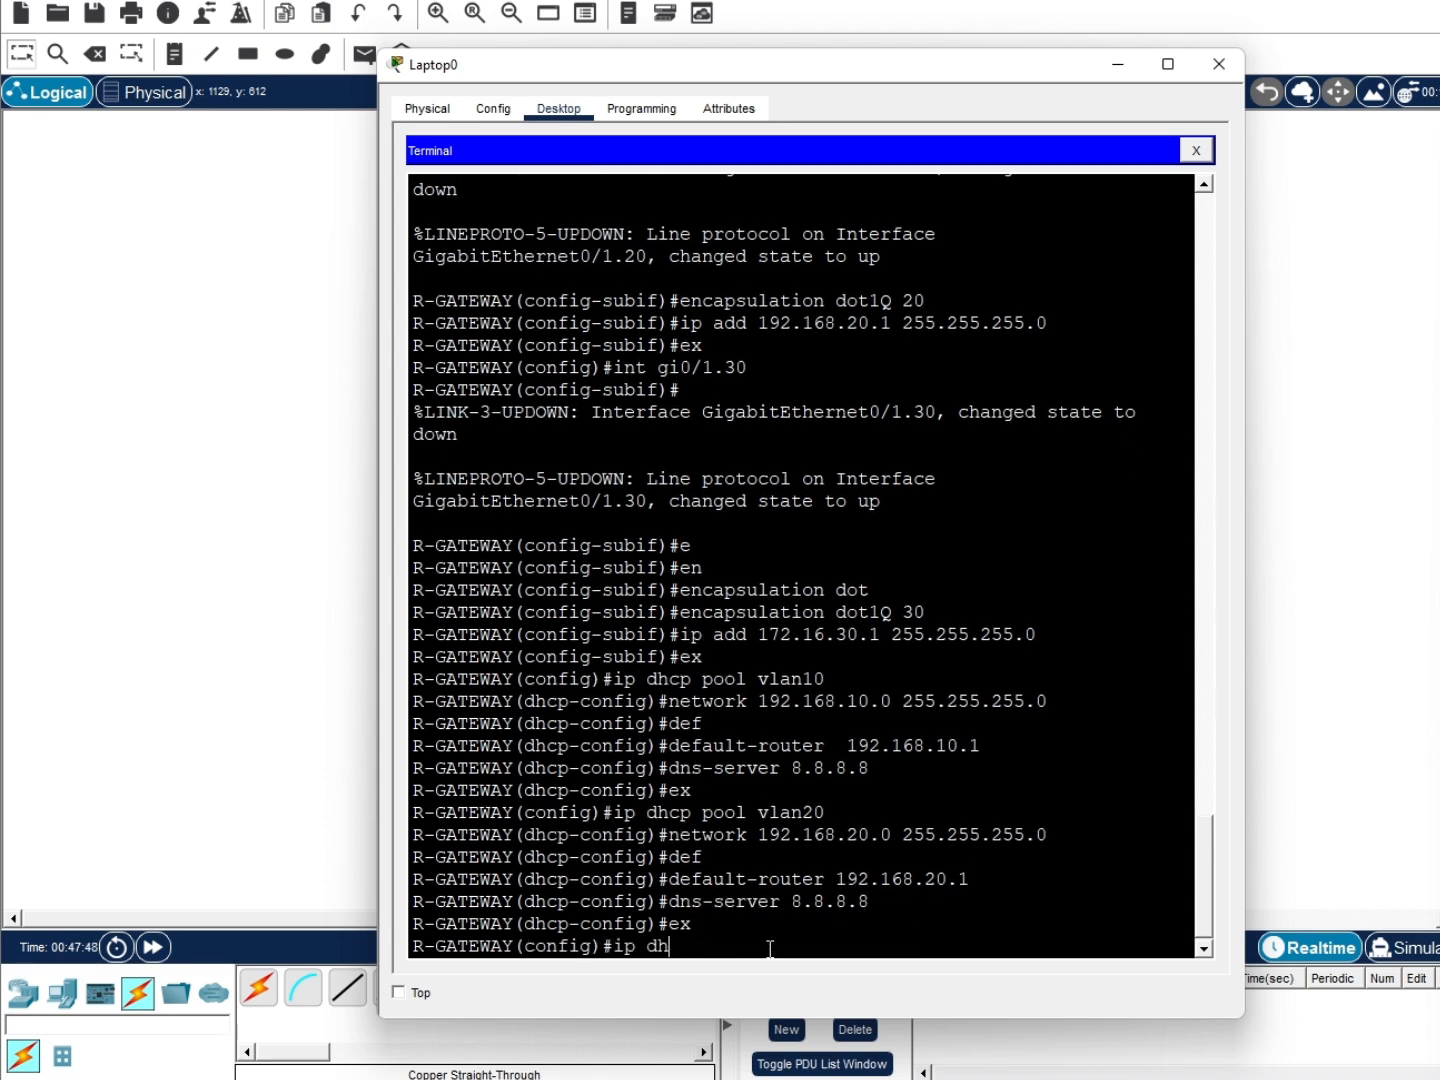
{"action": "type", "text": "cp"}
{"action": "type", "text": " poo; "}
{"action": "type", "text": "vlan"}
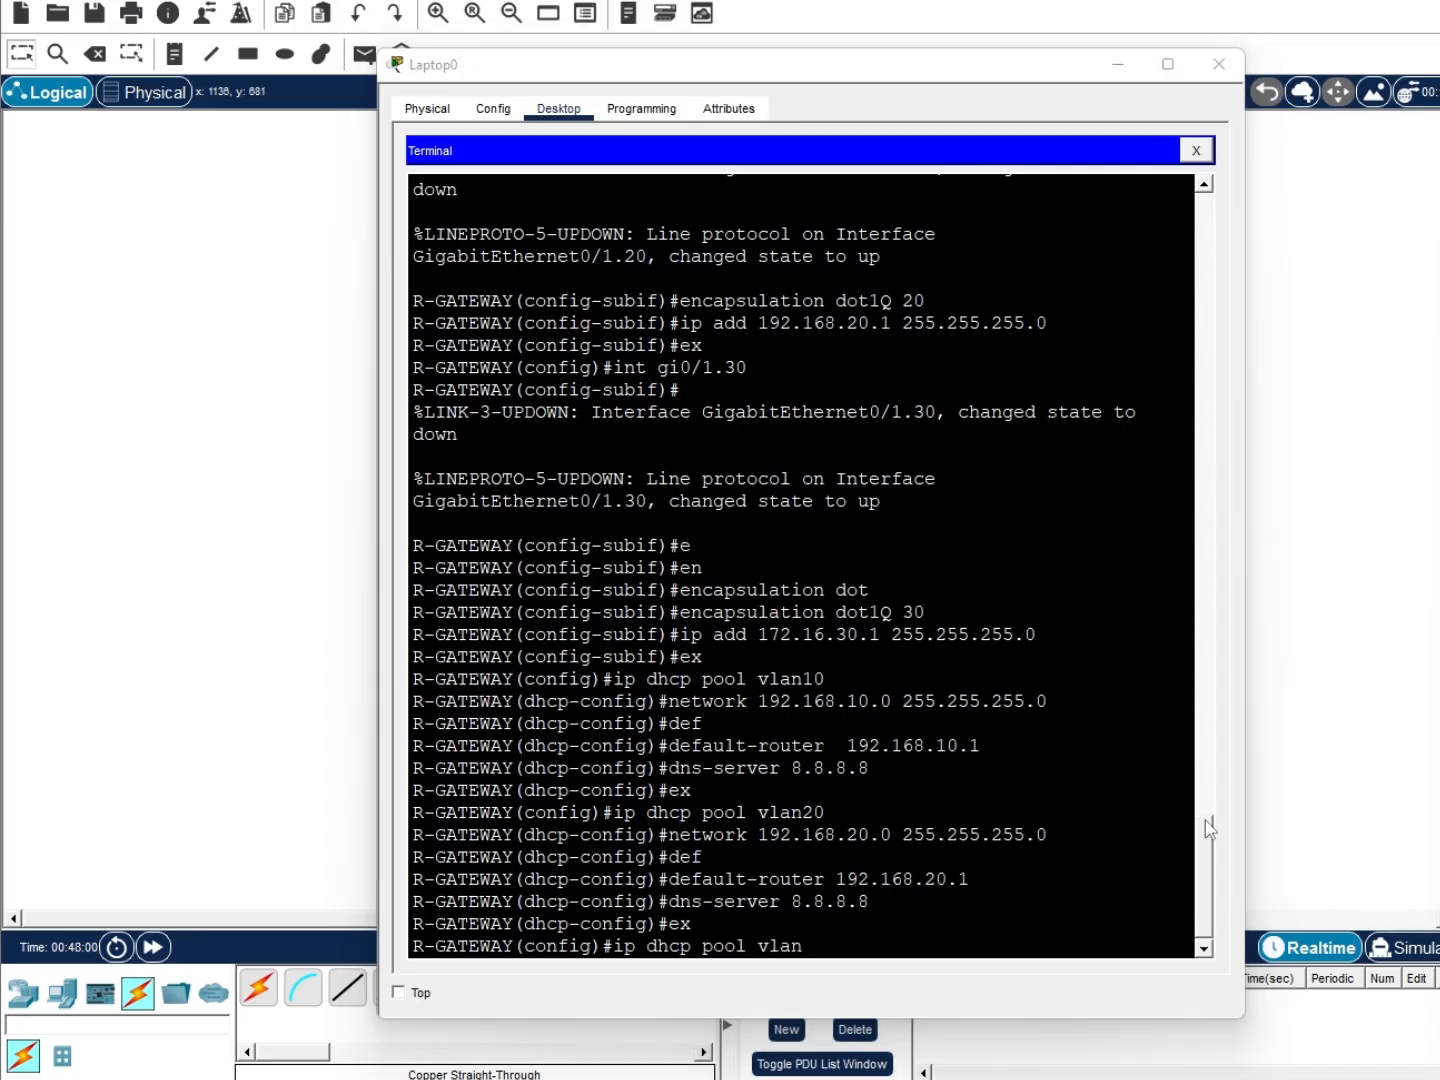
{"action": "left_click", "coordinate": [903, 921]}
{"action": "left_click", "coordinate": [1166, 904]}
{"action": "key", "text": "BackSpace"}
{"action": "key", "text": "BackSpace"}
{"action": "key", "text": "BackSpace"}
{"action": "key", "text": "BackSpace"}
{"action": "key", "text": "BackSpace"}
{"action": "key", "text": "BackSpace"}
{"action": "key", "text": "BackSpace"}
{"action": "key", "text": "BackSpace"}
{"action": "key", "text": "BackSpace"}
{"action": "key", "text": "BackSpace"}
{"action": "key", "text": "BackSpace"}
{"action": "key", "text": "BackSpace"}
{"action": "key", "text": "BackSpace"}
{"action": "key", "text": "BackSpace"}
{"action": "key", "text": "BackSpace"}
{"action": "key", "text": "BackSpace"}
{"action": "key", "text": "BackSpace"}
{"action": "key", "text": "BackSpace"}
{"action": "key", "text": "BackSpace"}
{"action": "type", "text": "do wr"}
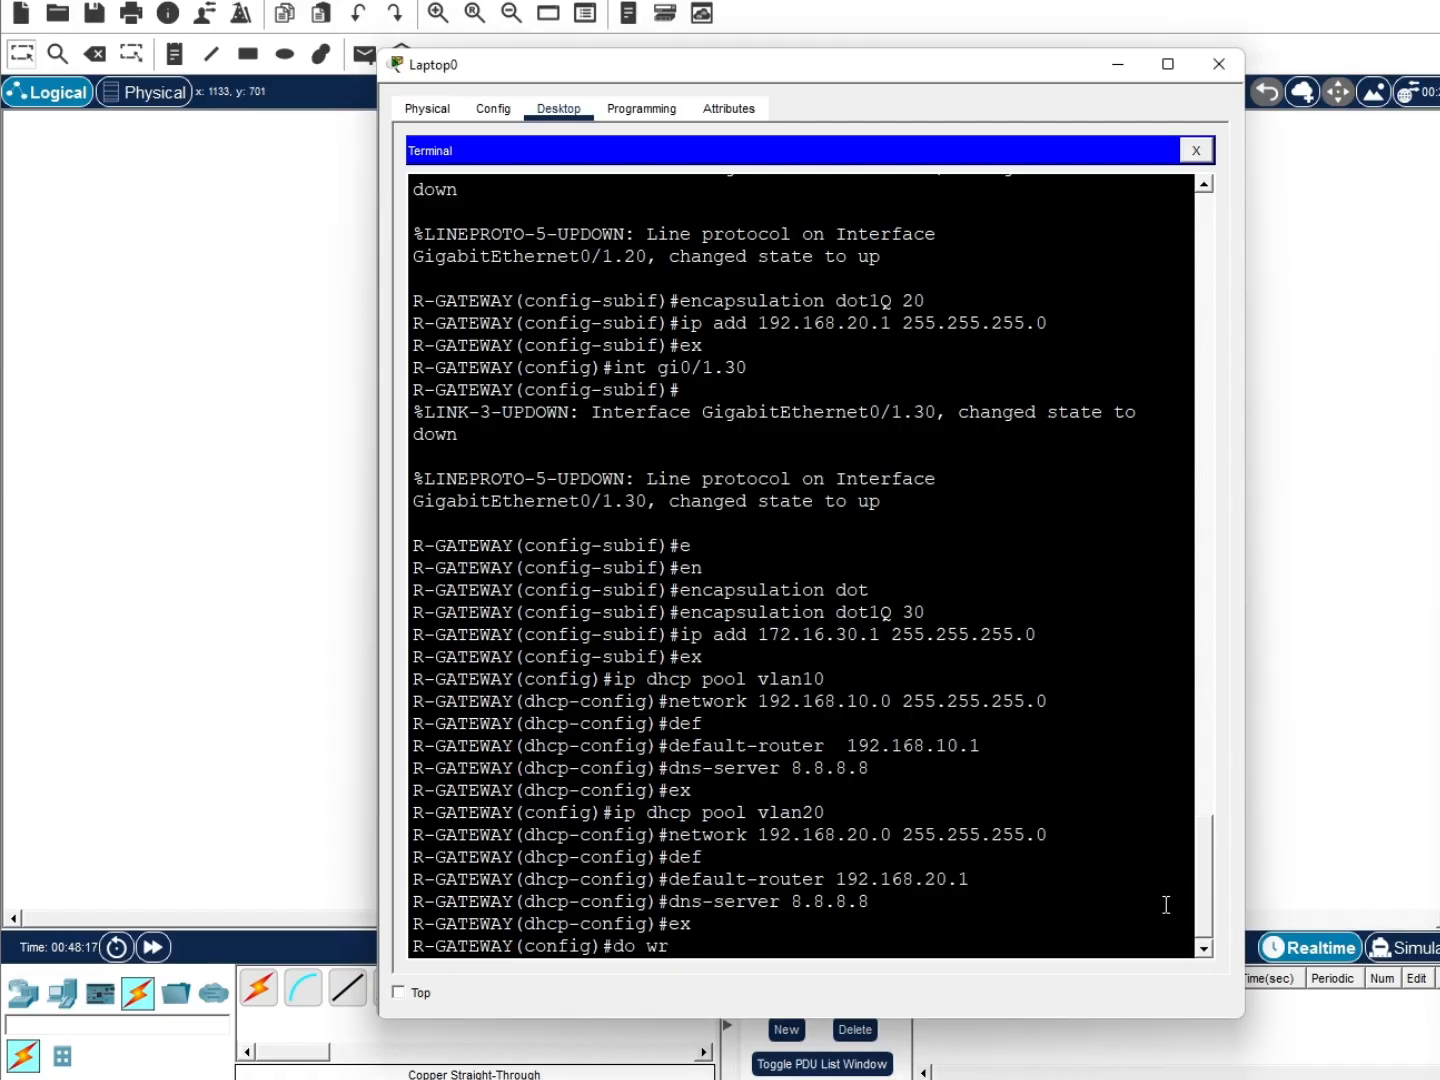
{"action": "key", "text": "Return"}
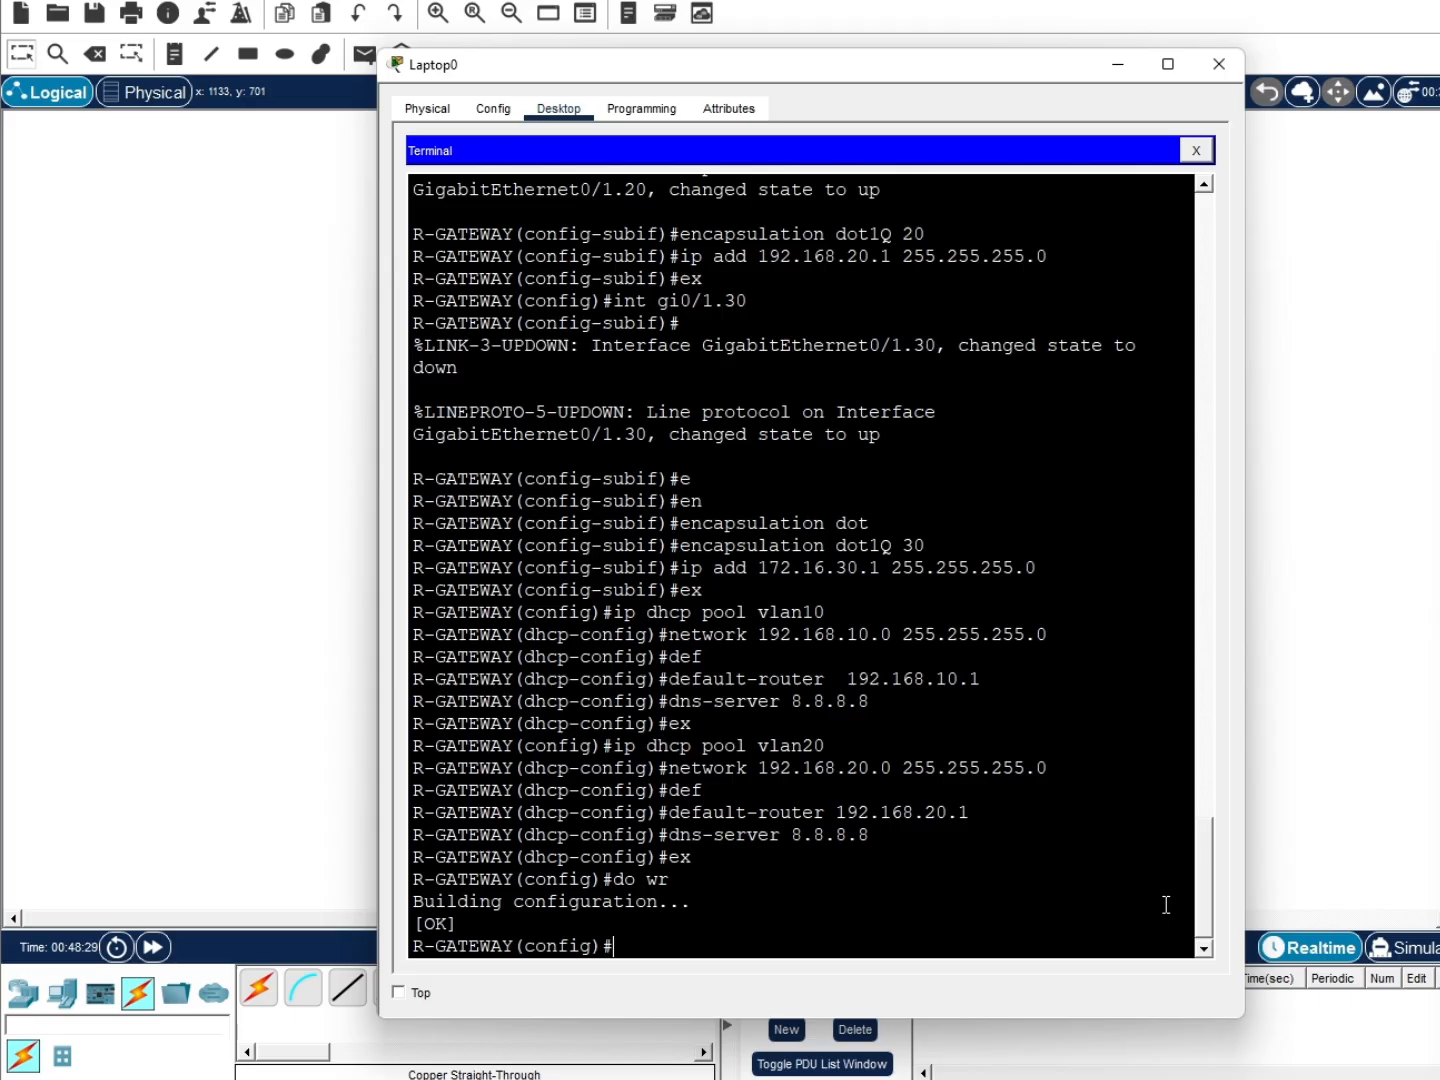
{"action": "left_click", "coordinate": [1118, 66]}
Place several PCs around SW-LT2 and rearrange Laptop0 and IT-LT1 on the canvas
{"action": "left_click", "coordinate": [75, 996]}
{"action": "left_click_drag", "start_coordinate": [257, 988], "coordinate": [292, 805]}
{"action": "left_click_drag", "start_coordinate": [251, 709], "coordinate": [316, 591]}
{"action": "left_click_drag", "start_coordinate": [347, 473], "coordinate": [315, 345]}
{"action": "left_click_drag", "start_coordinate": [323, 589], "coordinate": [344, 481]}
{"action": "left_click_drag", "start_coordinate": [292, 805], "coordinate": [333, 553]}
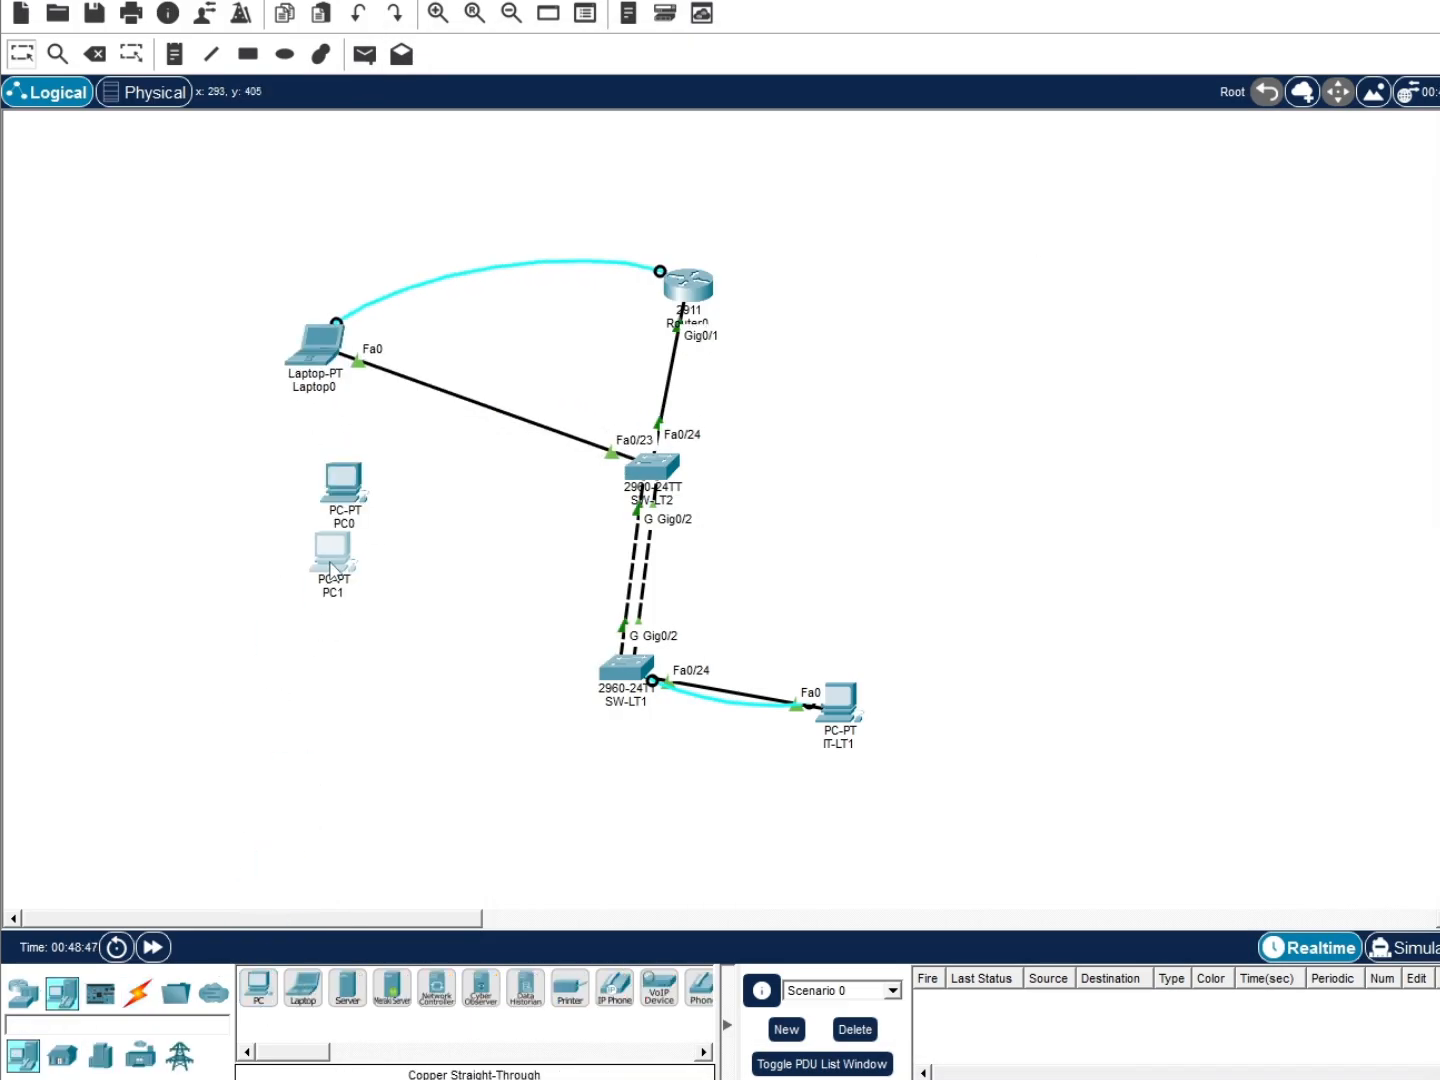
{"action": "left_click_drag", "start_coordinate": [258, 988], "coordinate": [310, 892]}
{"action": "left_click_drag", "start_coordinate": [258, 988], "coordinate": [871, 845]}
{"action": "left_click_drag", "start_coordinate": [856, 738], "coordinate": [615, 857]}
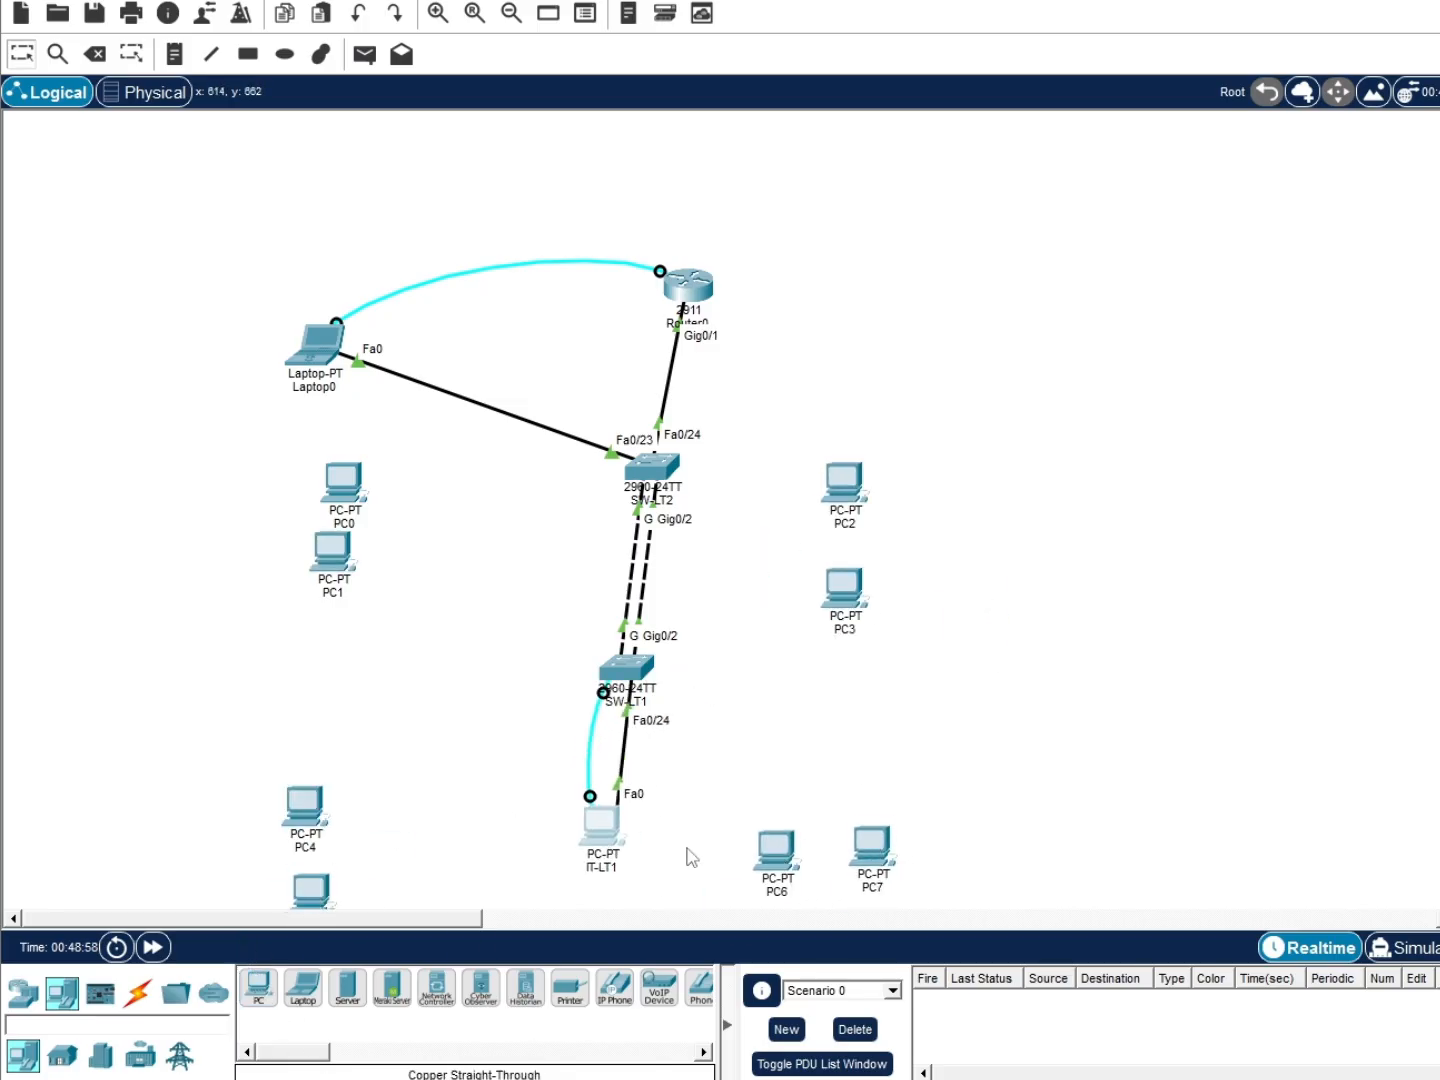
{"action": "left_click_drag", "start_coordinate": [346, 485], "coordinate": [375, 510]}
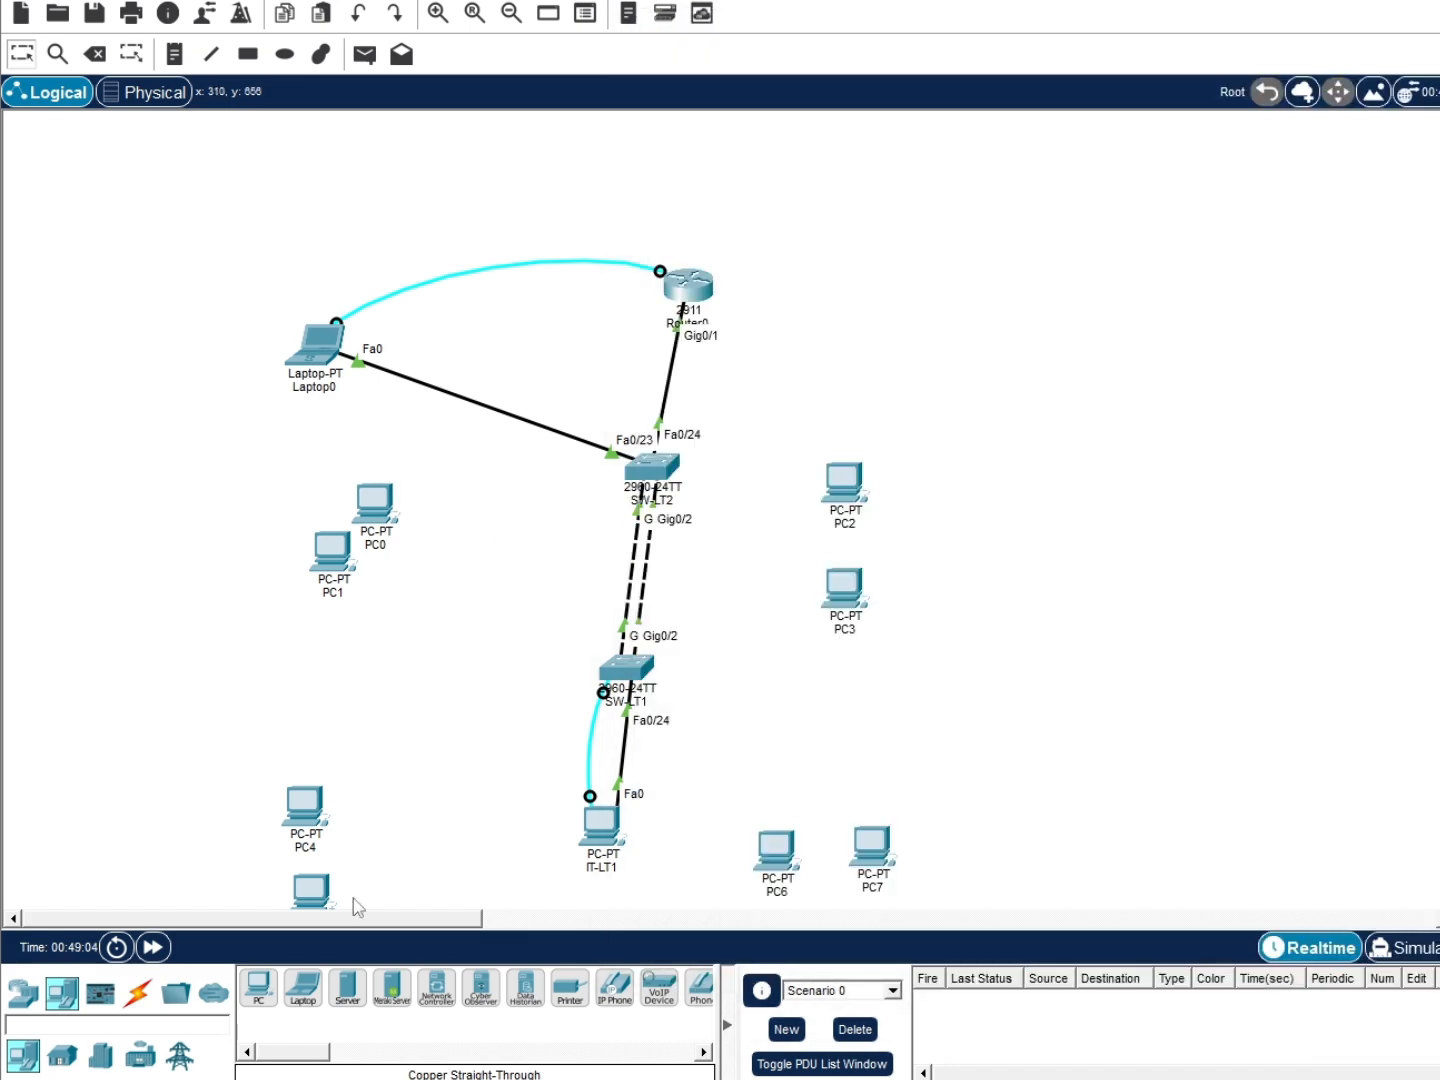
Connect PC0's FastEthernet0 to SW-LT2 Fa0/1 with a copper straight-through cable
{"action": "left_click", "coordinate": [138, 993]}
{"action": "left_click", "coordinate": [346, 988]}
{"action": "left_click", "coordinate": [374, 508]}
{"action": "left_click", "coordinate": [436, 584]}
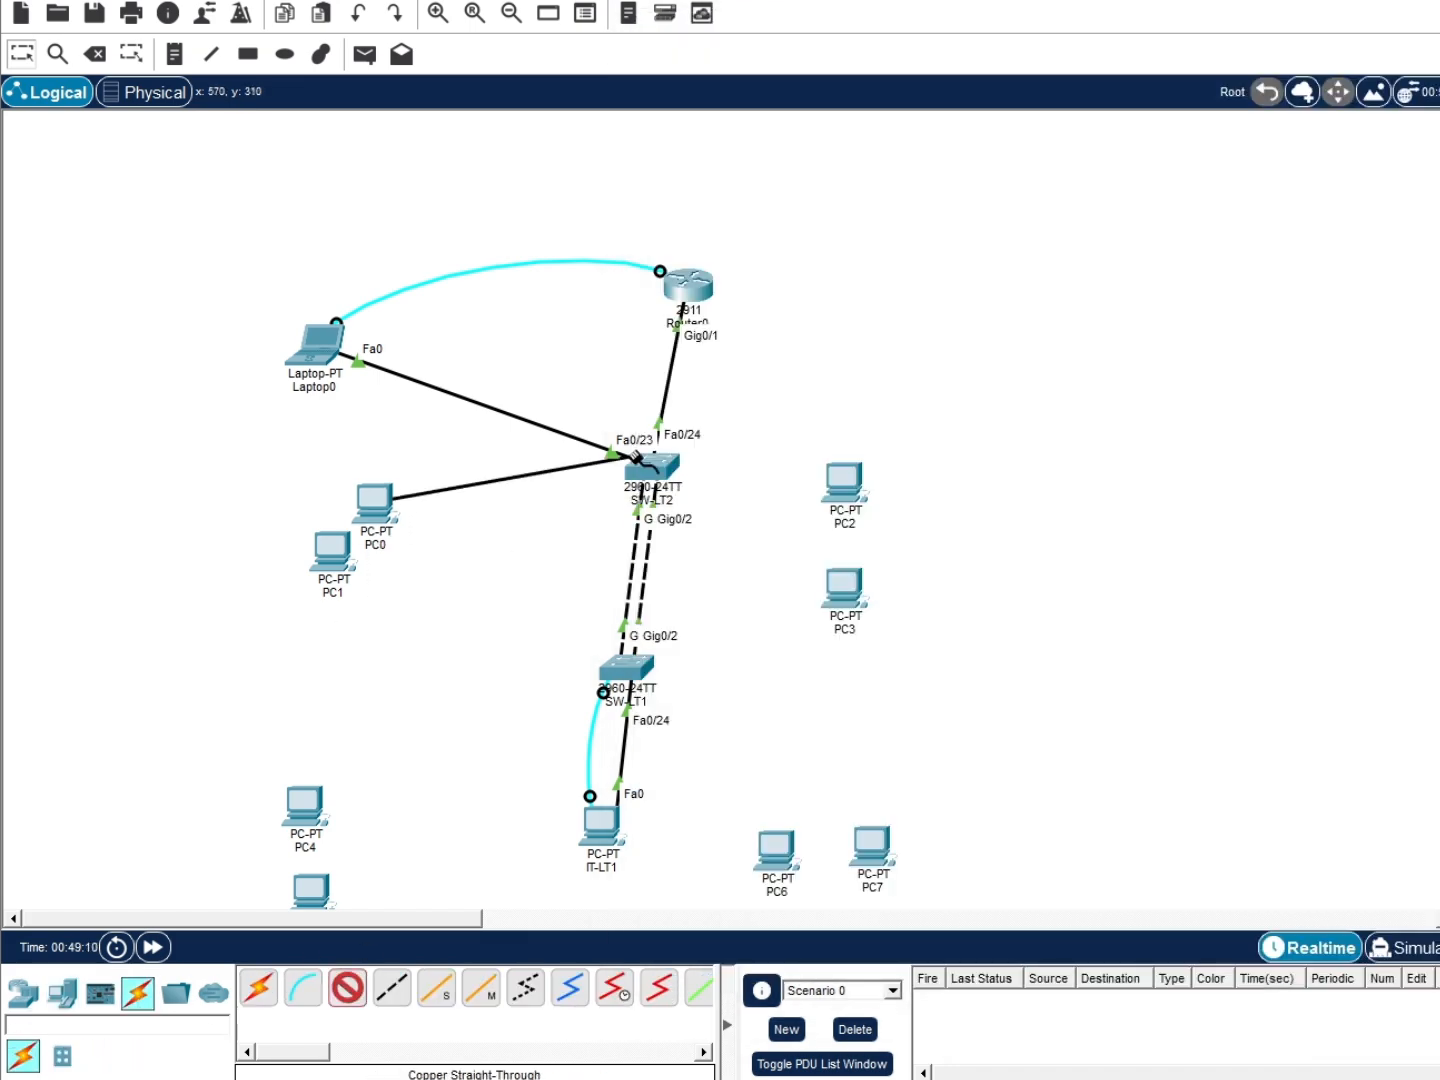
{"action": "left_click", "coordinate": [648, 468]}
{"action": "left_click", "coordinate": [705, 499]}
{"action": "left_click_drag", "start_coordinate": [378, 544], "coordinate": [369, 529]}
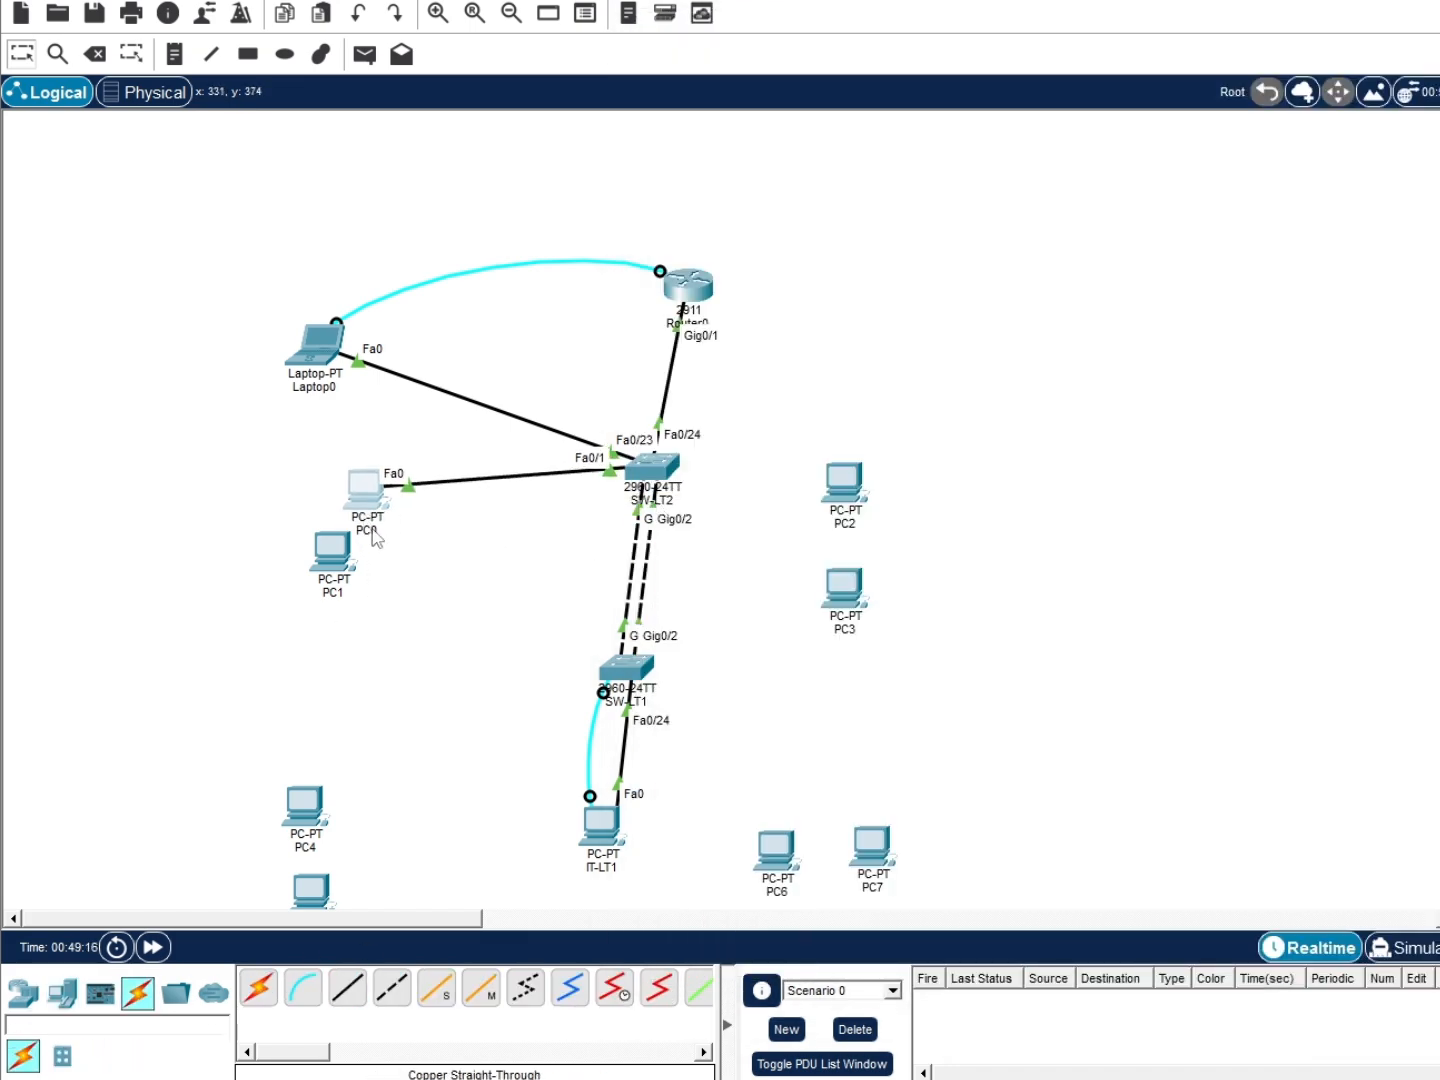
{"action": "left_click", "coordinate": [650, 468]}
{"action": "left_click", "coordinate": [527, 507]}
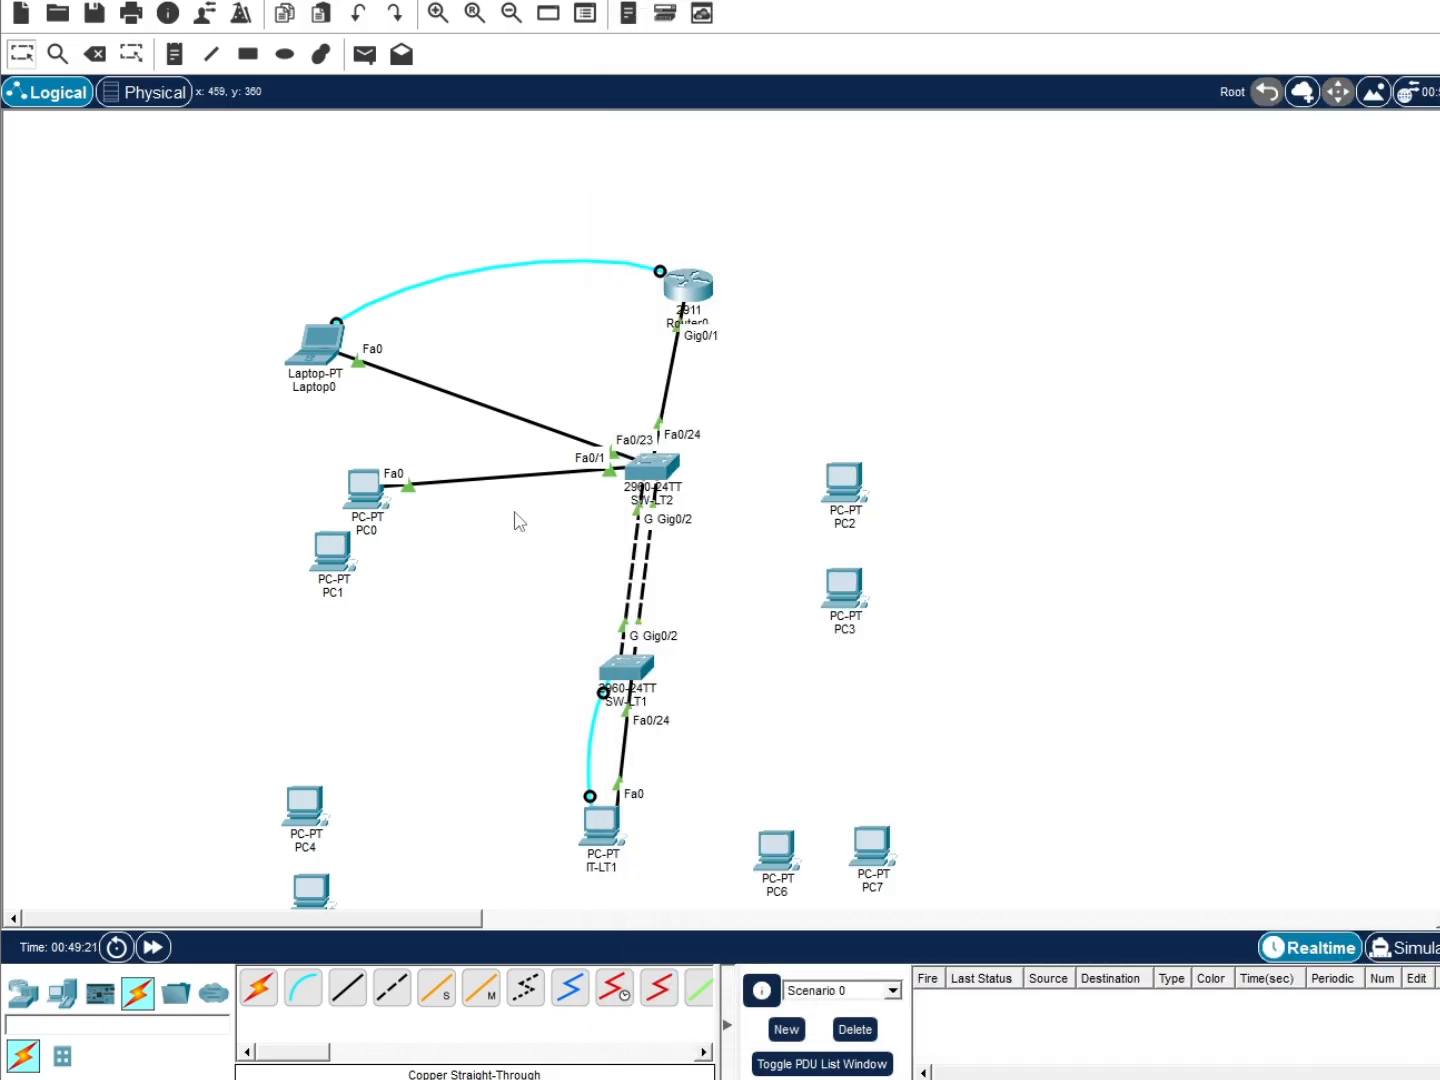
Rename PC0 to PRODUKSI-1-LT2
{"action": "left_click", "coordinate": [372, 527]}
{"action": "double_click", "coordinate": [371, 526]}
{"action": "type", "text": "PRODUKSI-LT2"}
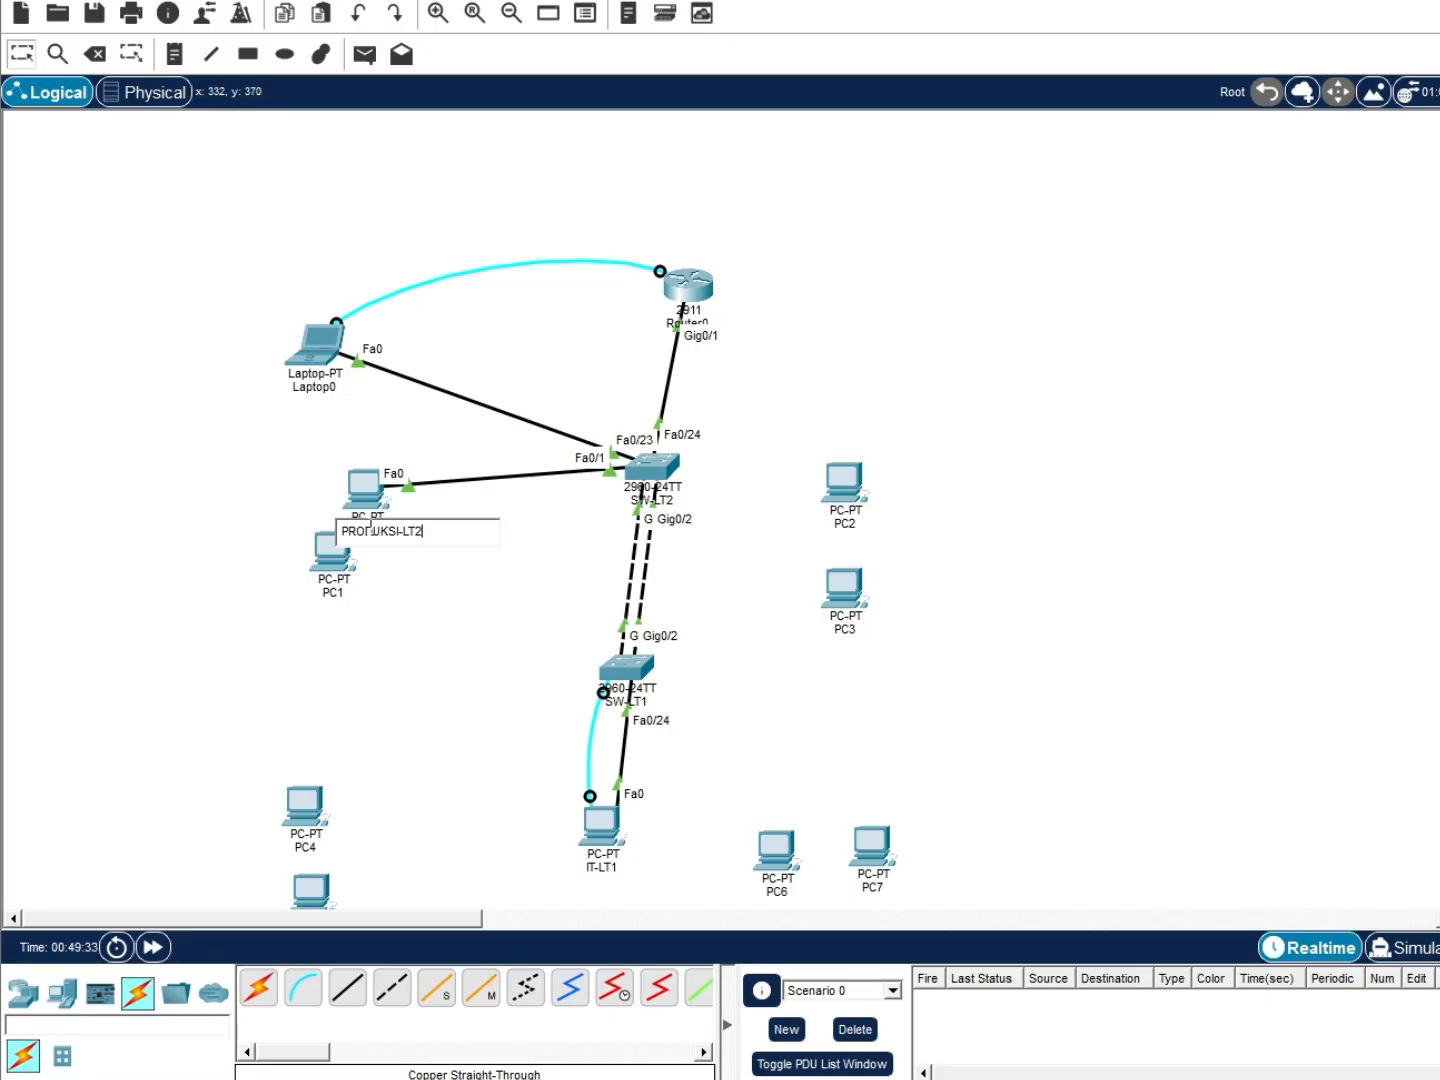
{"action": "left_click", "coordinate": [380, 555]}
{"action": "left_click_drag", "start_coordinate": [361, 490], "coordinate": [322, 492]}
{"action": "left_click_drag", "start_coordinate": [320, 534], "coordinate": [326, 561]}
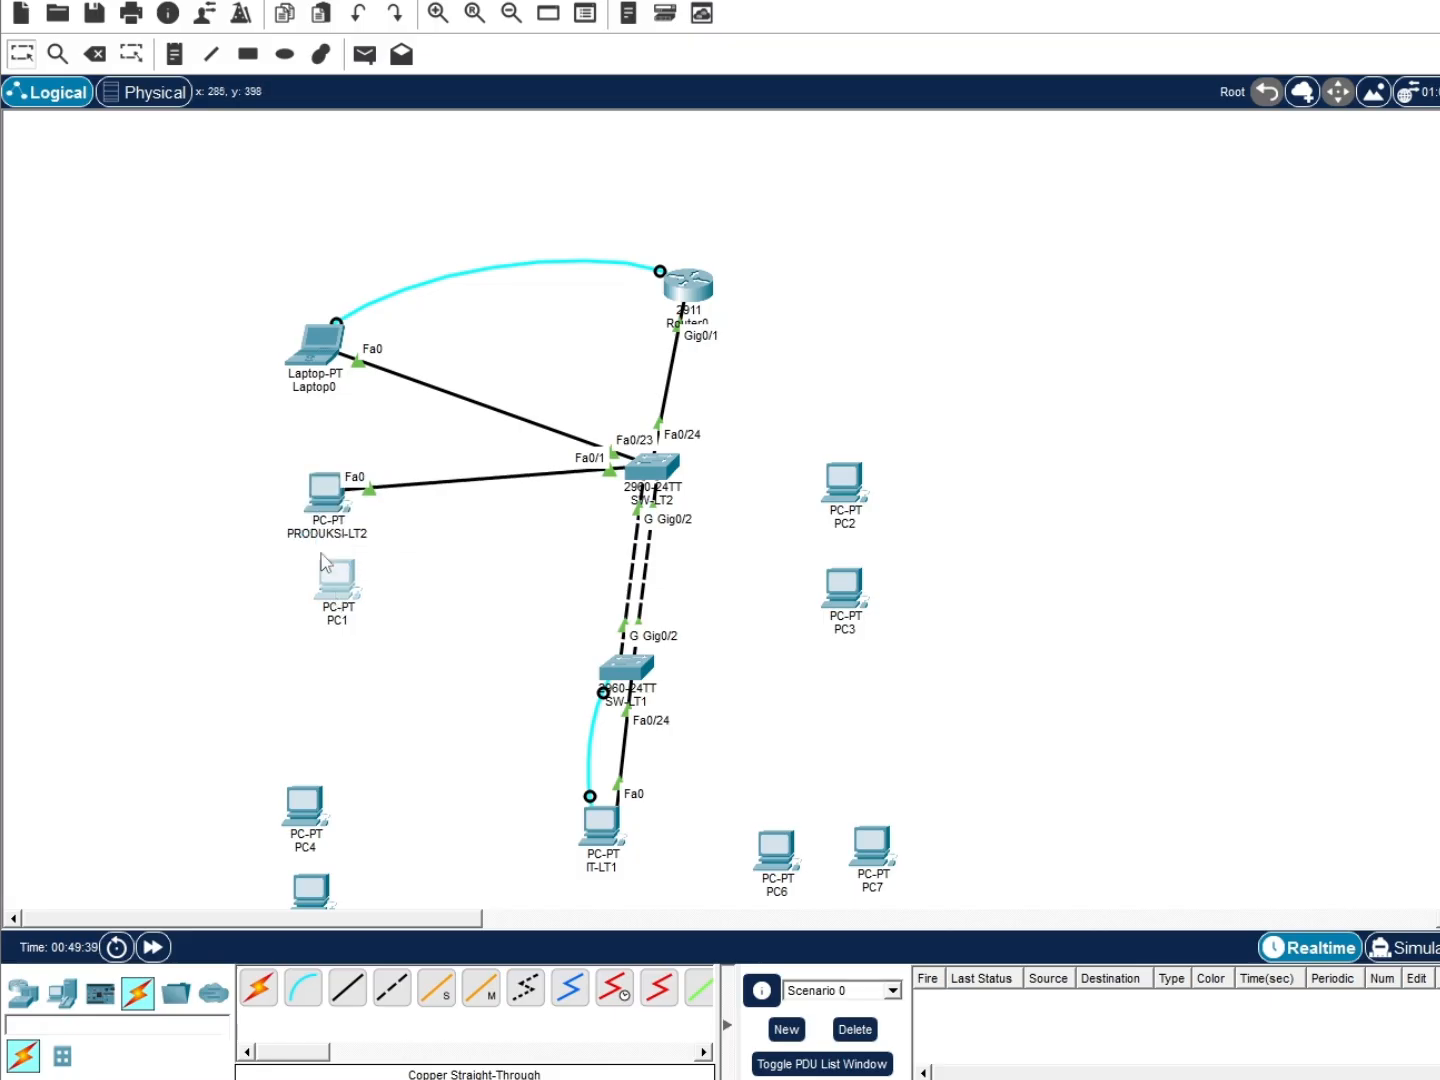
{"action": "left_click", "coordinate": [329, 535]}
{"action": "double_click", "coordinate": [335, 535]}
{"action": "left_click", "coordinate": [357, 536]}
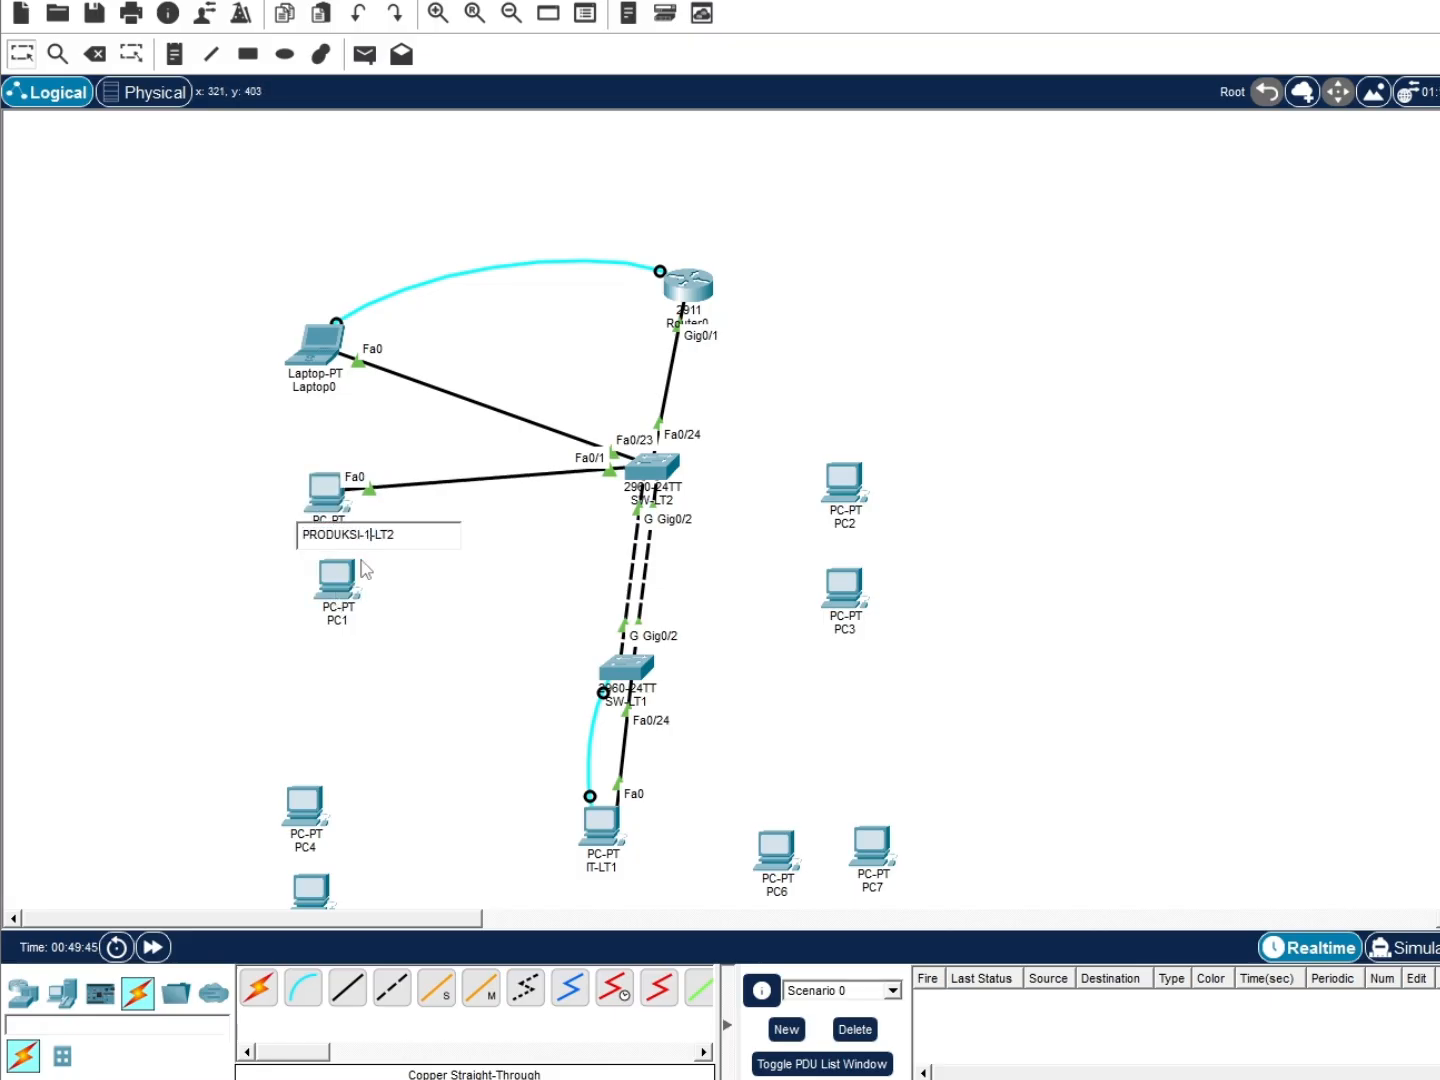
{"action": "key", "text": "ctrl+a"}
{"action": "key", "text": "ctrl+c"}
{"action": "left_click", "coordinate": [343, 616]}
Rename PC1 to PRODUKSI-2-LT2
{"action": "double_click", "coordinate": [343, 617]}
{"action": "key", "text": "ctrl+v"}
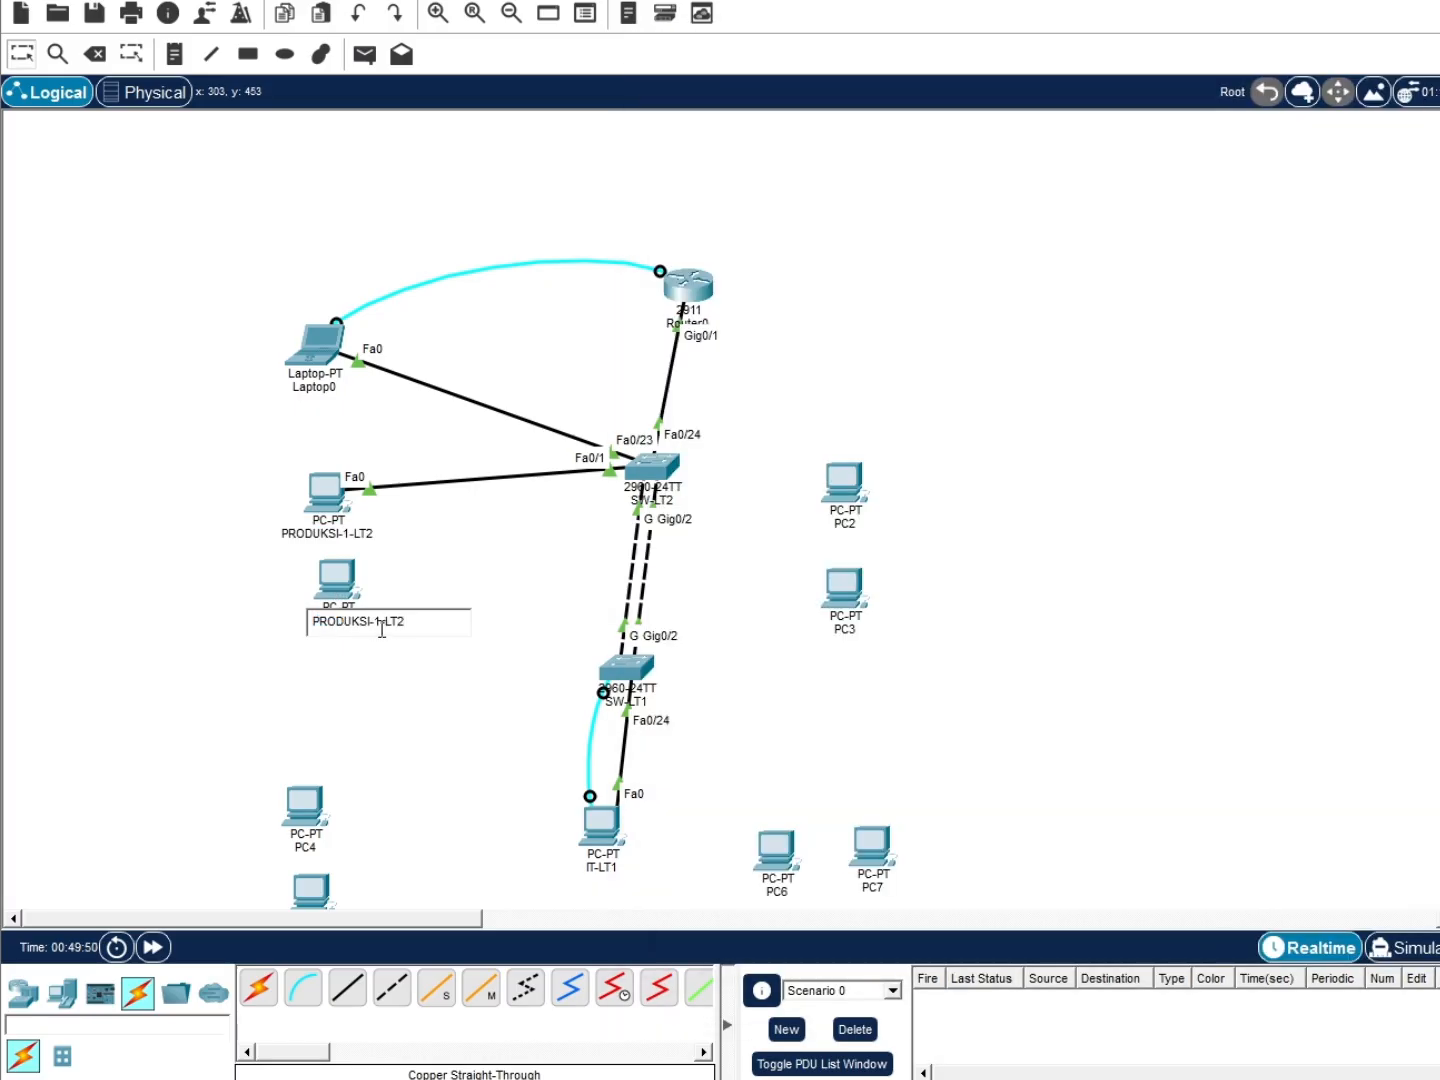
{"action": "left_click", "coordinate": [383, 629]}
{"action": "key", "text": "BackSpace"}
{"action": "type", "text": "2"}
{"action": "left_click", "coordinate": [395, 603]}
{"action": "left_click", "coordinate": [347, 987]}
Cable PRODUKSI-2-LT2, PC2 and PC3 to SW-LT2 ports Fa0/2, Fa0/3 and Fa0/4
{"action": "left_click", "coordinate": [352, 580]}
{"action": "left_click", "coordinate": [417, 662]}
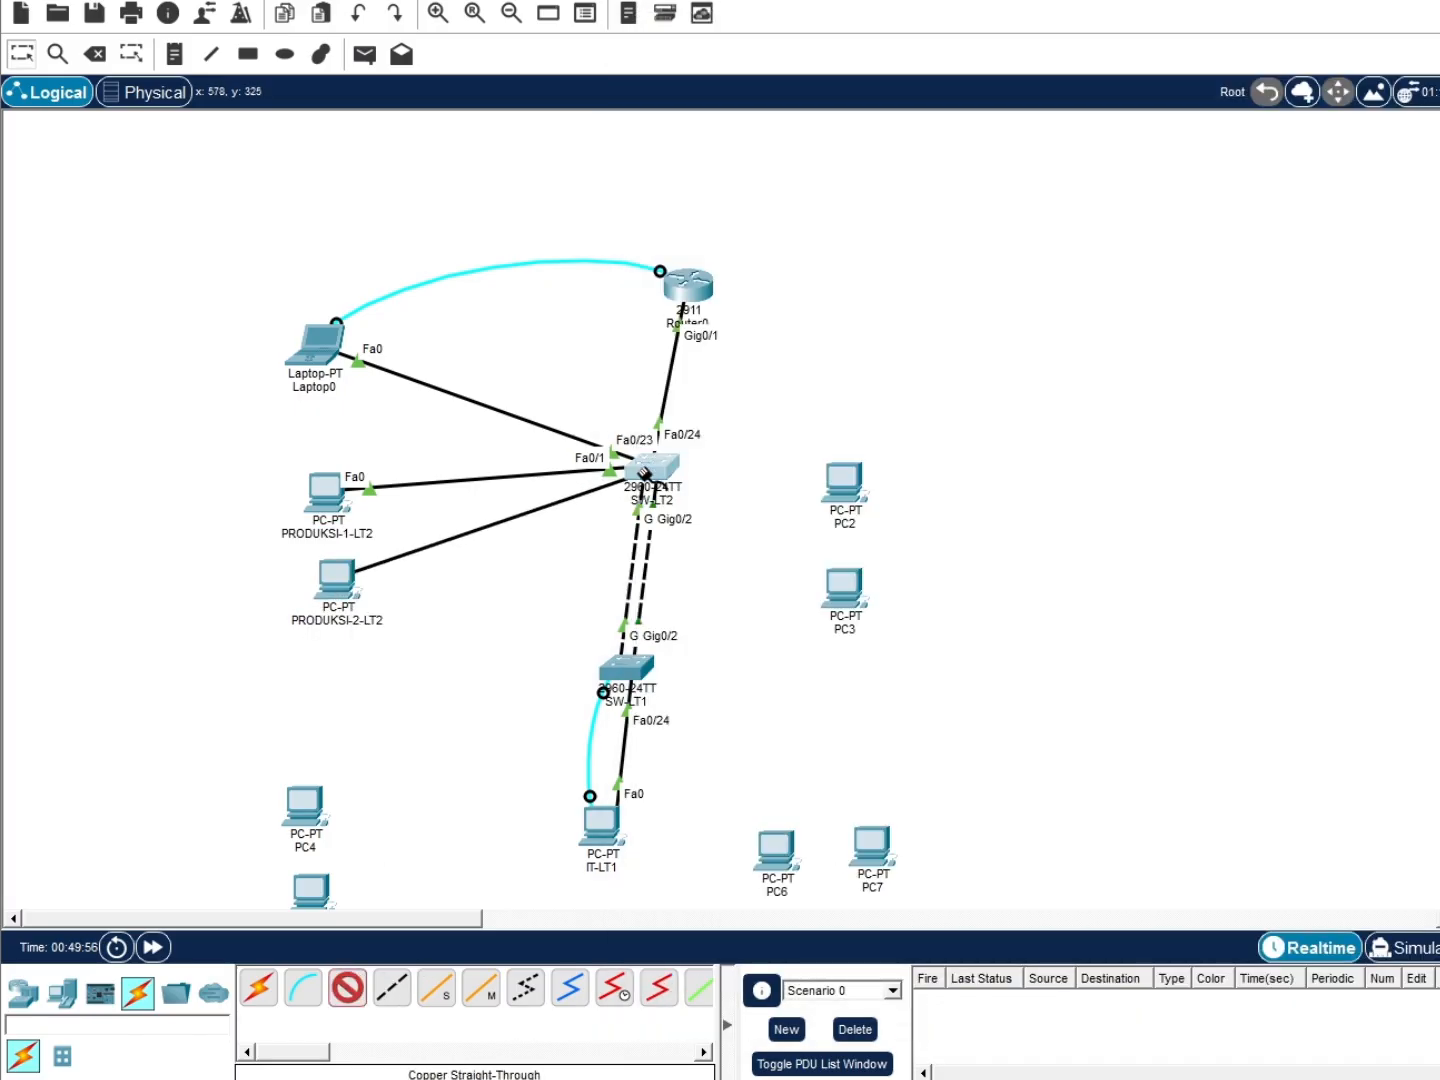
{"action": "left_click", "coordinate": [644, 475]}
{"action": "left_click", "coordinate": [679, 514]}
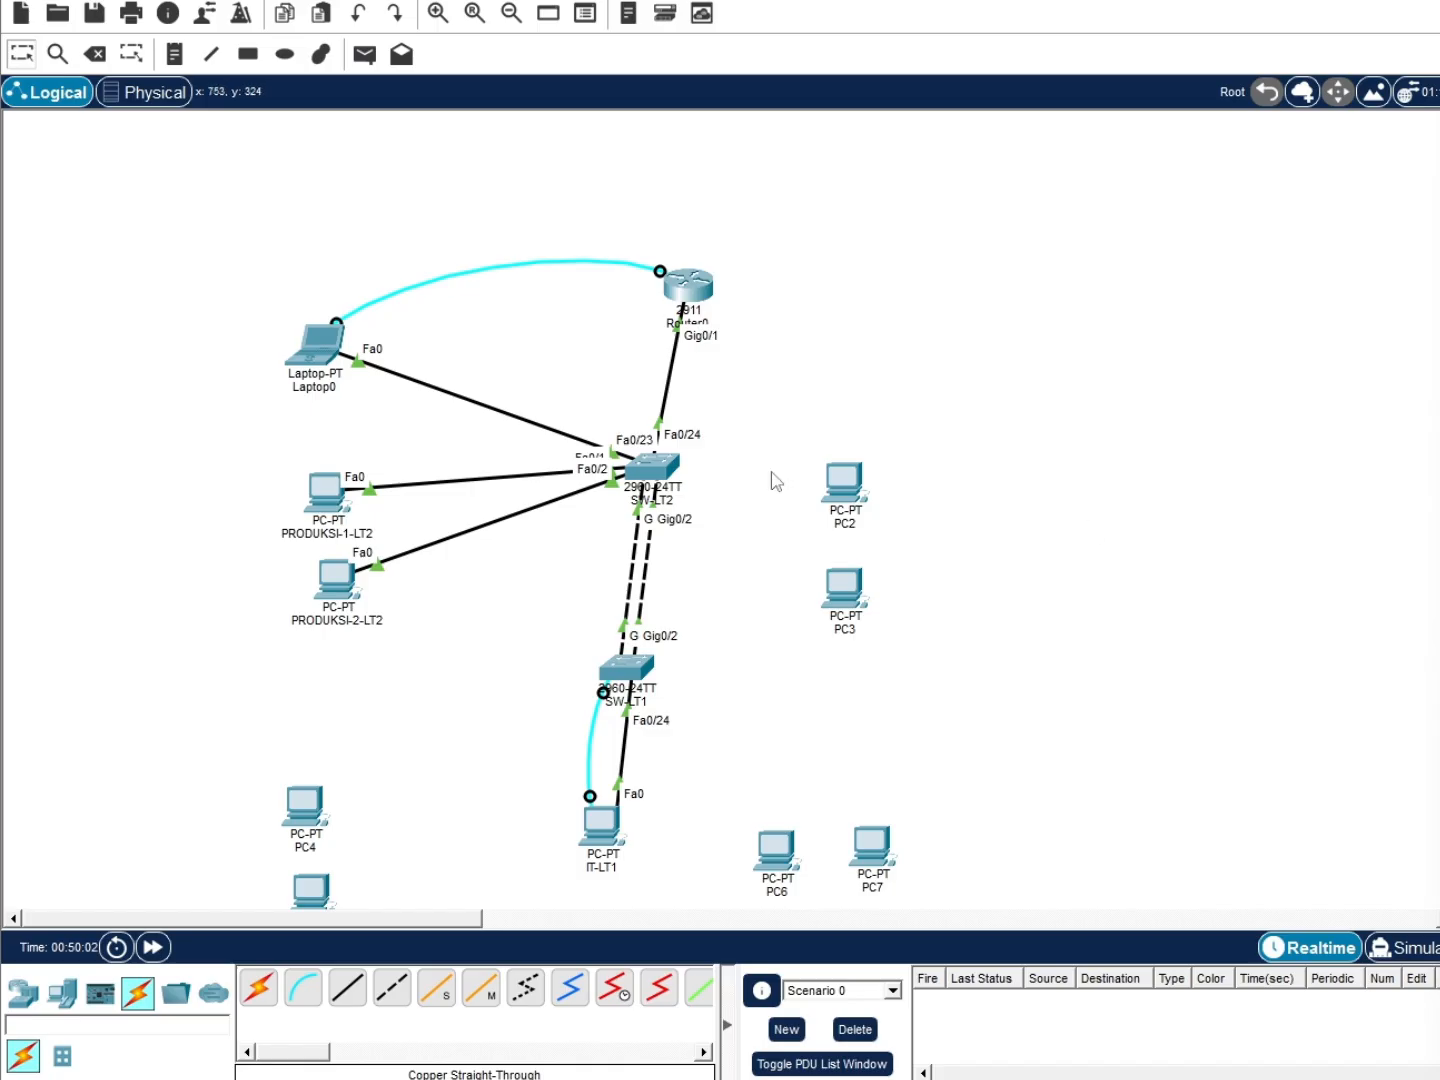
{"action": "left_click", "coordinate": [346, 988]}
{"action": "left_click", "coordinate": [672, 471]}
{"action": "left_click", "coordinate": [736, 503]}
{"action": "left_click", "coordinate": [845, 485]}
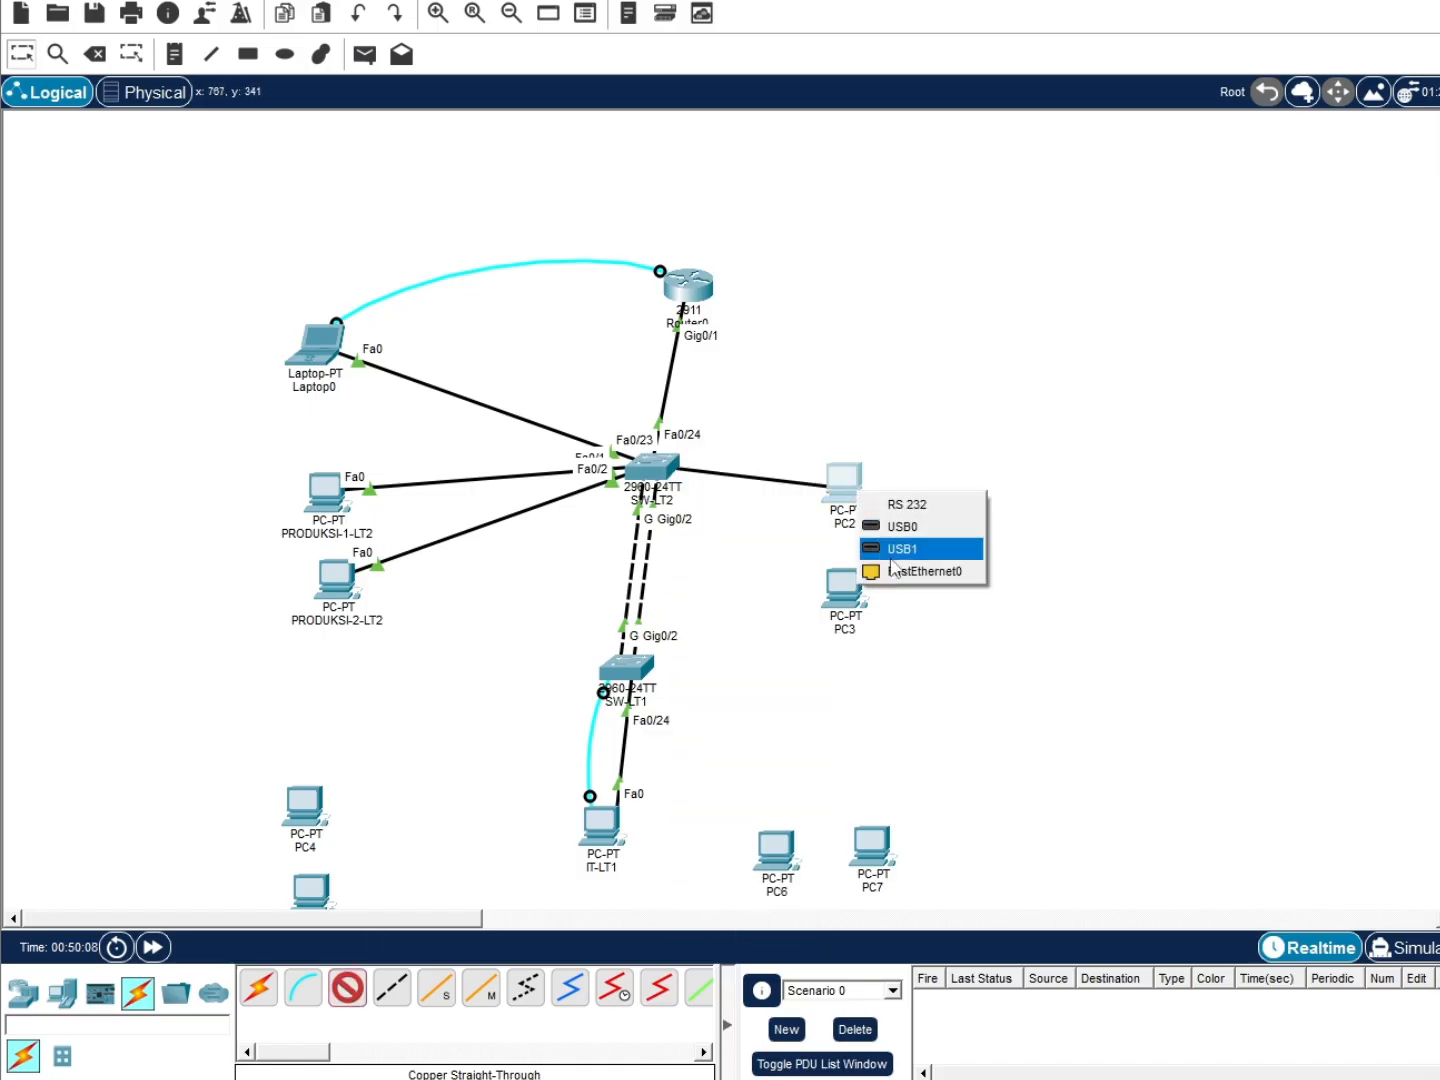
{"action": "left_click", "coordinate": [932, 550]}
{"action": "left_click", "coordinate": [347, 987]}
{"action": "left_click", "coordinate": [653, 468]}
{"action": "left_click", "coordinate": [728, 511]}
{"action": "left_click", "coordinate": [842, 585]}
{"action": "left_click", "coordinate": [887, 673]}
Rename PC2 to MANAGEMENT-1-LT2
{"action": "left_click_drag", "start_coordinate": [843, 486], "coordinate": [896, 468]}
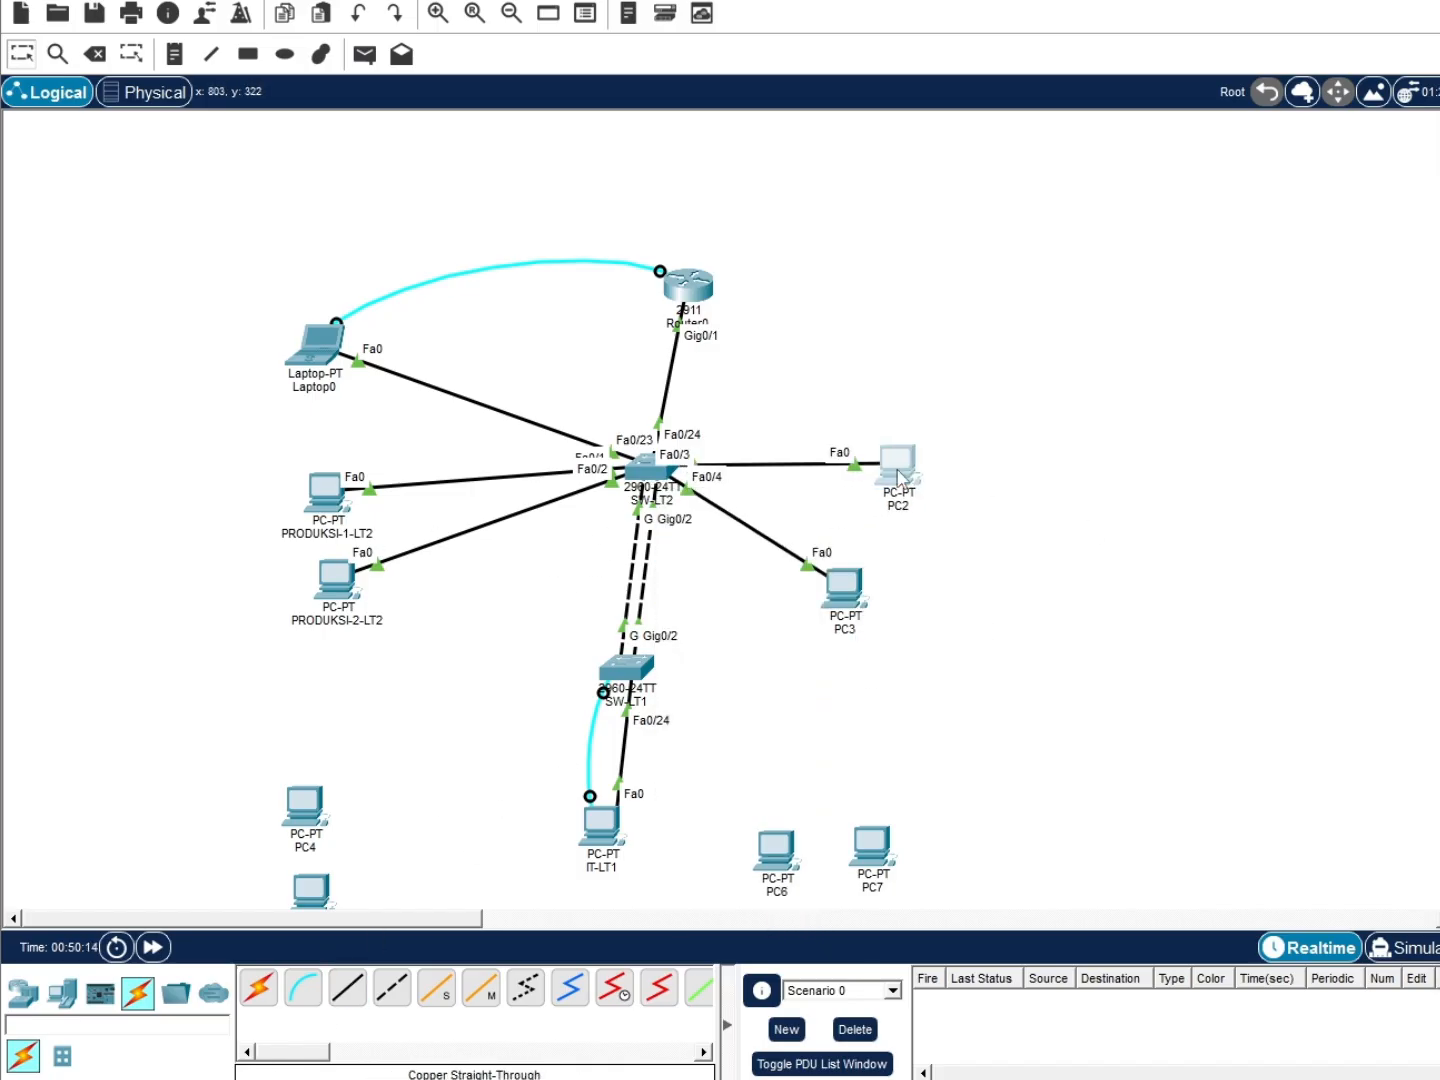
{"action": "left_click", "coordinate": [847, 585]}
{"action": "left_click", "coordinate": [541, 625]}
{"action": "left_click", "coordinate": [907, 507]}
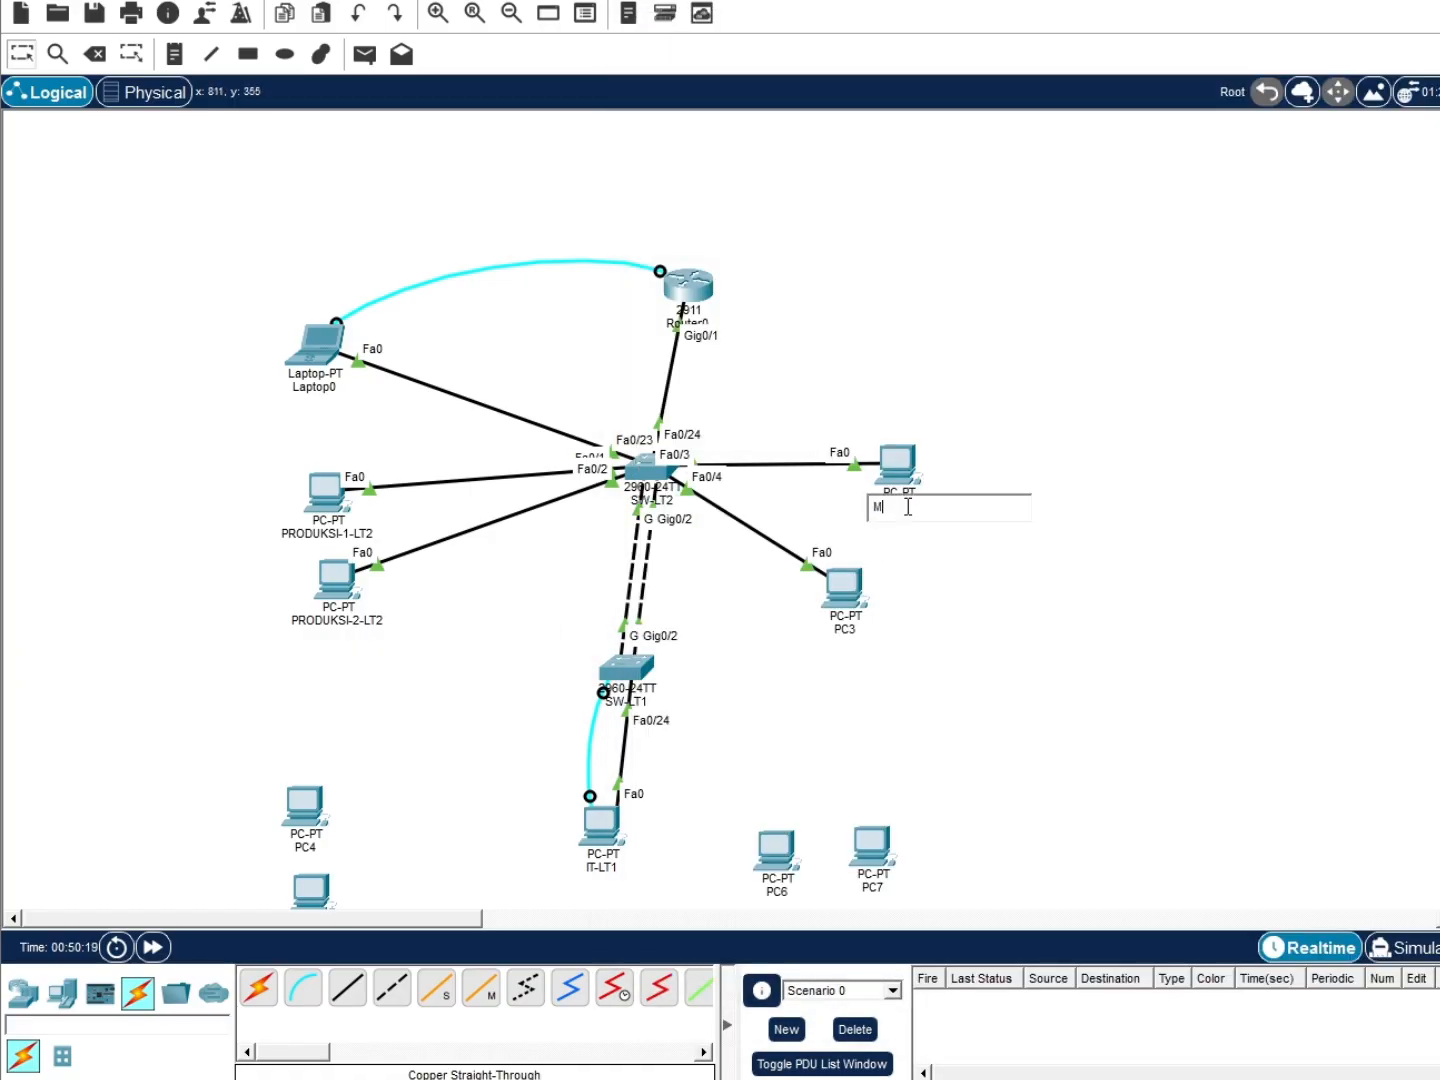
{"action": "key", "text": "BackSpace"}
{"action": "key", "text": "BackSpace"}
{"action": "type", "text": "NT"}
{"action": "key", "text": "BackSpace"}
{"action": "type", "text": "2"}
{"action": "key", "text": "ctrl+a"}
{"action": "key", "text": "ctrl+c"}
Rename PC3 to MANAGEMENT-2-LT2
{"action": "left_click", "coordinate": [845, 629]}
{"action": "key", "text": "ctrl+v"}
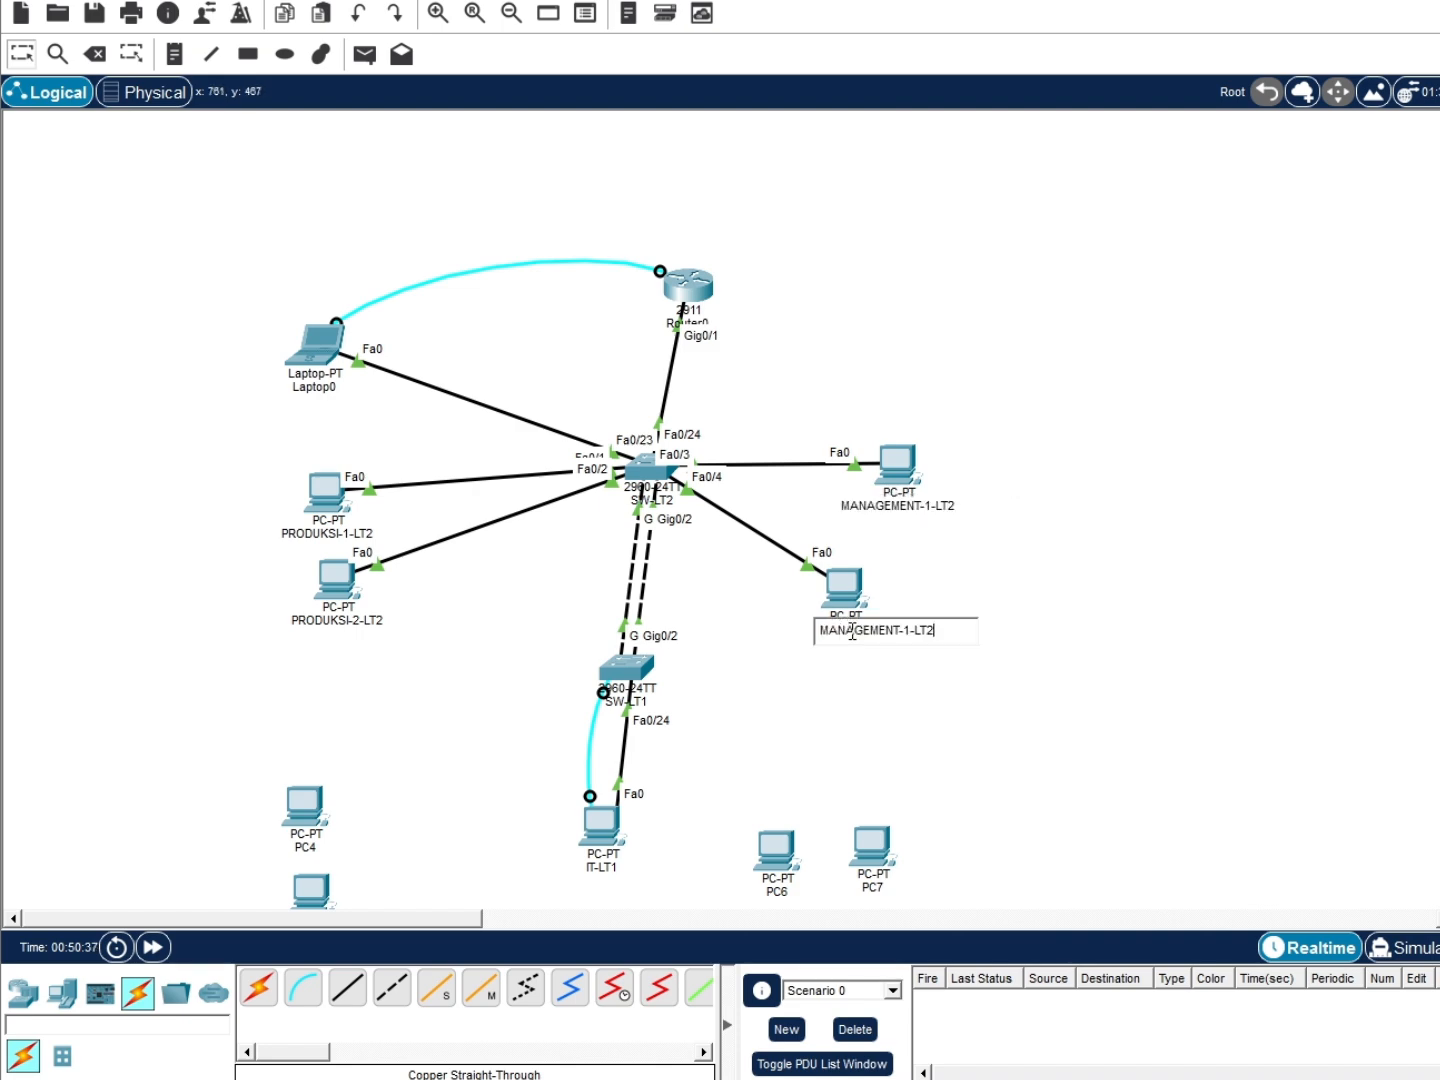
{"action": "left_click", "coordinate": [913, 638]}
{"action": "key", "text": "BackSpace"}
{"action": "type", "text": "2"}
{"action": "key", "text": "Return"}
Nudge the LT1 PCs into position below SW-LT1 and check one PC's device window
{"action": "left_click_drag", "start_coordinate": [311, 805], "coordinate": [313, 785]}
{"action": "scroll", "coordinate": [313, 785], "scroll_direction": "down", "scroll_amount": 3}
{"action": "left_click_drag", "start_coordinate": [779, 616], "coordinate": [772, 594]}
{"action": "left_click_drag", "start_coordinate": [872, 612], "coordinate": [770, 675]}
{"action": "left_click_drag", "start_coordinate": [772, 595], "coordinate": [779, 589]}
{"action": "left_click", "coordinate": [825, 582]}
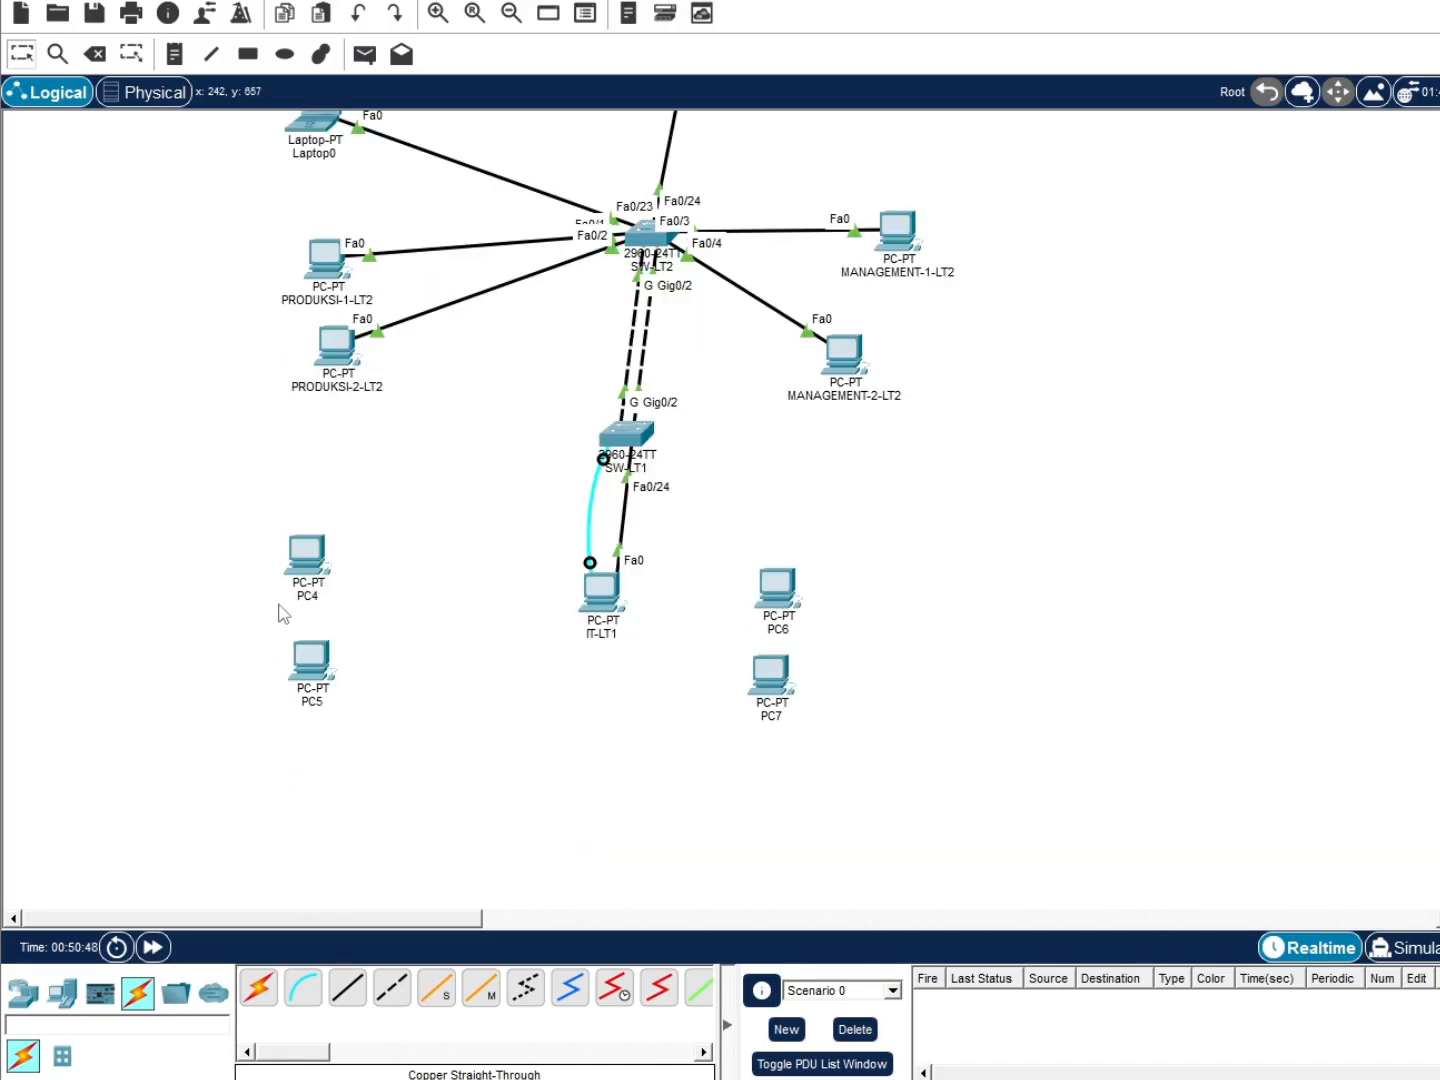
{"action": "left_click", "coordinate": [304, 574]}
Rename PC4 to PRODUKSI-1-LT1, reusing the copied PRODUKSI-1-LT2 name
{"action": "left_click", "coordinate": [304, 595]}
{"action": "key", "text": "ctrl+a"}
{"action": "double_click", "coordinate": [331, 387]}
{"action": "left_click", "coordinate": [344, 299]}
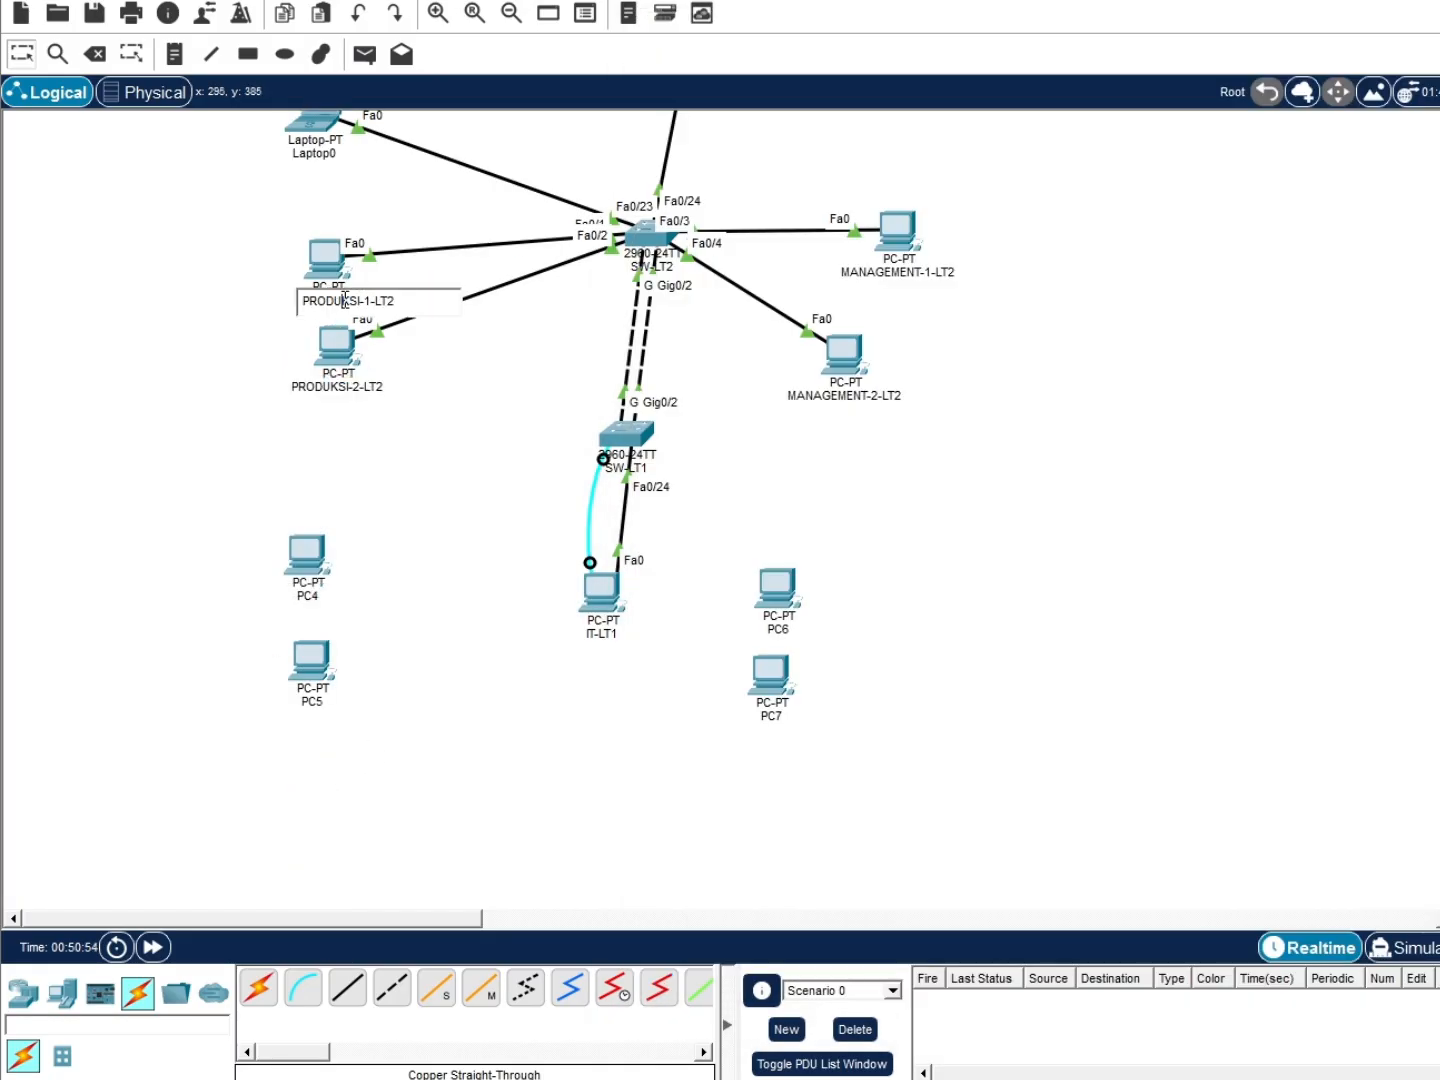
{"action": "key", "text": "ctrl+a"}
{"action": "left_click", "coordinate": [313, 598]}
{"action": "key", "text": "ctrl+a"}
{"action": "key", "text": "ctrl+v"}
{"action": "key", "text": "BackSpace"}
{"action": "type", "text": "1"}
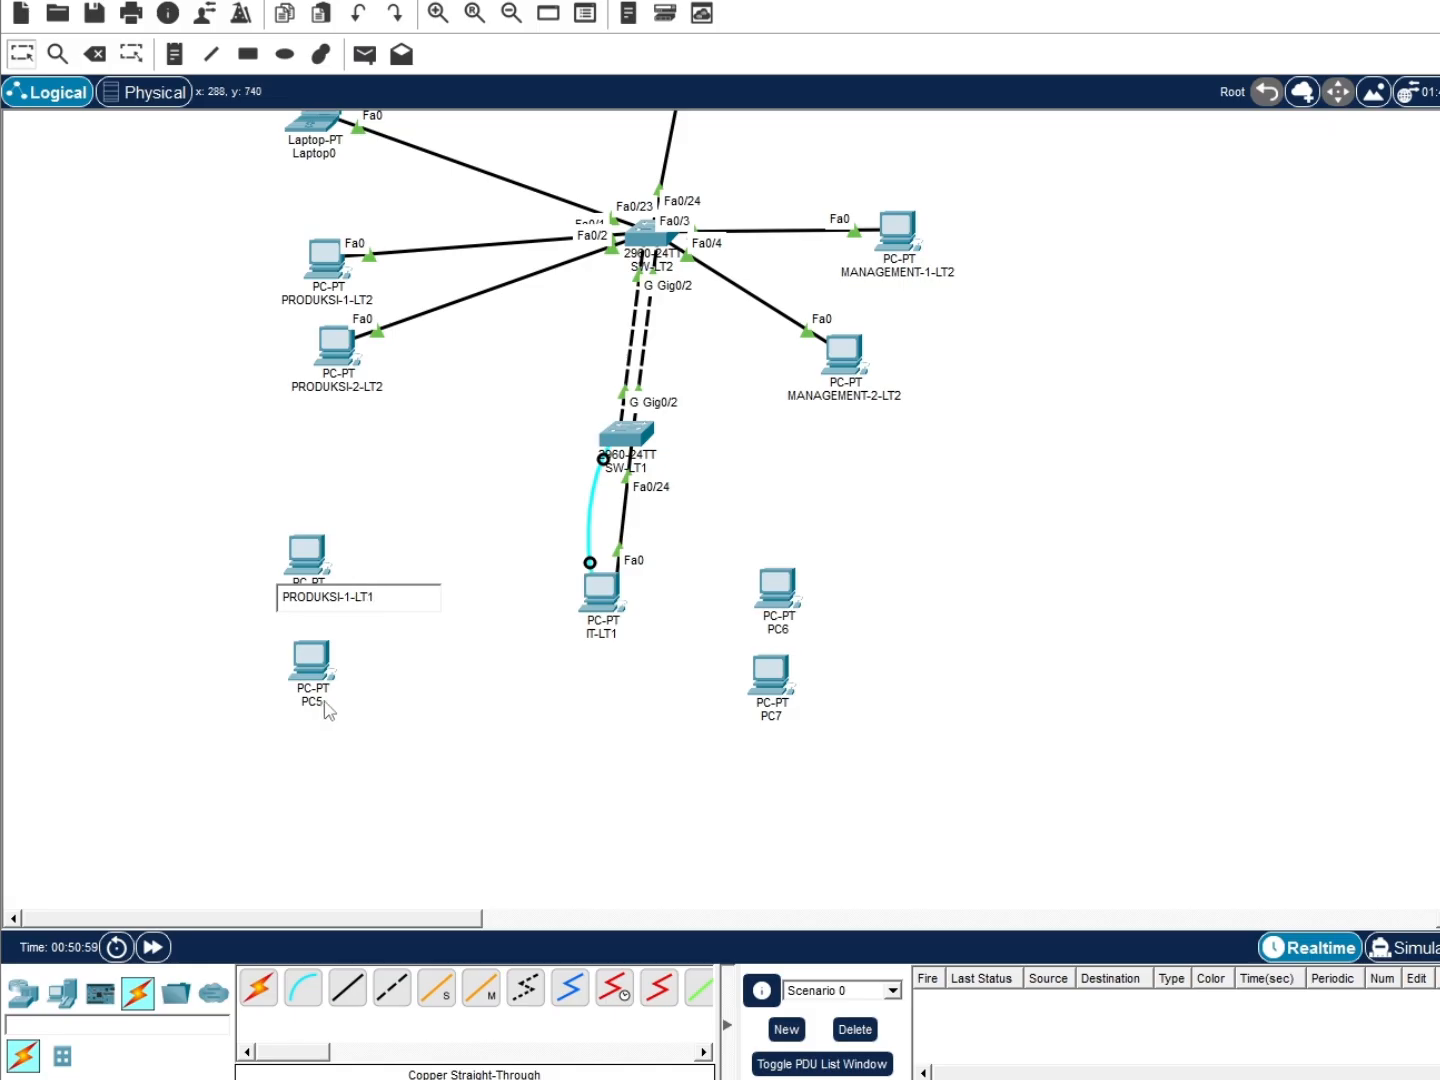
{"action": "left_click", "coordinate": [320, 702]}
Rename PC5 to PRODUKSI-2-LT1
{"action": "key", "text": "ctrl+a"}
{"action": "key", "text": "ctrl+v"}
{"action": "key", "text": "BackSpace"}
{"action": "type", "text": "2"}
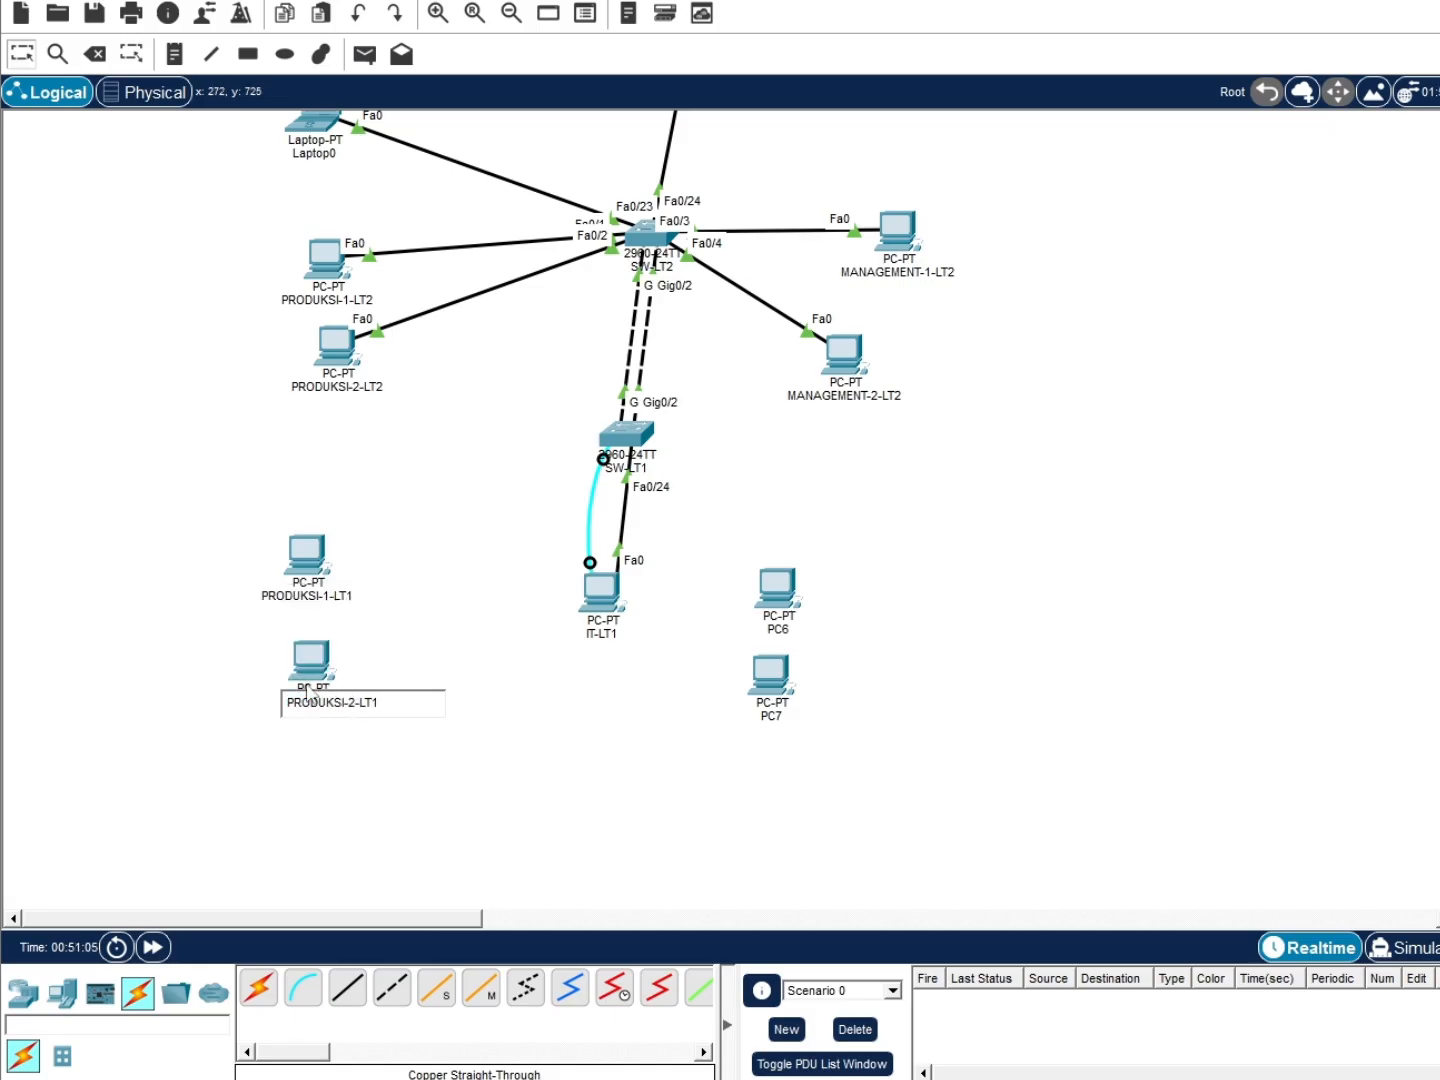
{"action": "left_click", "coordinate": [399, 604]}
Cable PRODUKSI-1-LT1 and PRODUKSI-2-LT1 FastEthernet0 to SW-LT1 Fa0/1 and Fa0/2 with straight-through copper
{"action": "left_click", "coordinate": [346, 988]}
{"action": "left_click", "coordinate": [306, 554]}
{"action": "left_click", "coordinate": [365, 659]}
{"action": "left_click", "coordinate": [625, 447]}
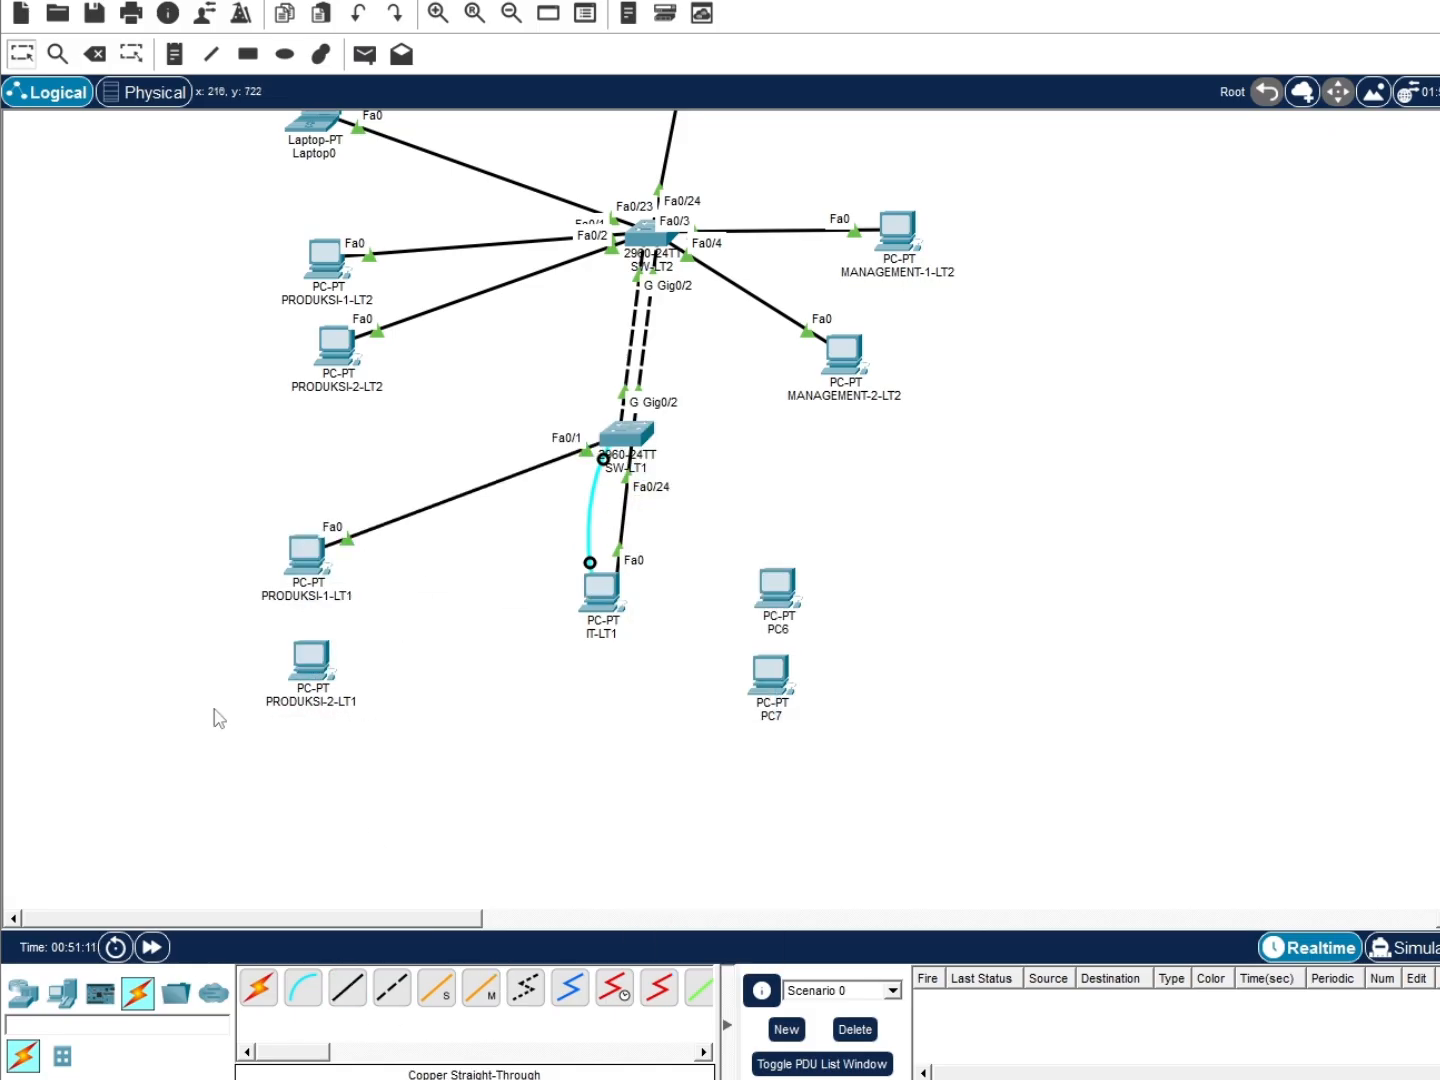
{"action": "left_click", "coordinate": [306, 664]}
{"action": "key", "text": "Return"}
{"action": "left_click", "coordinate": [312, 660]}
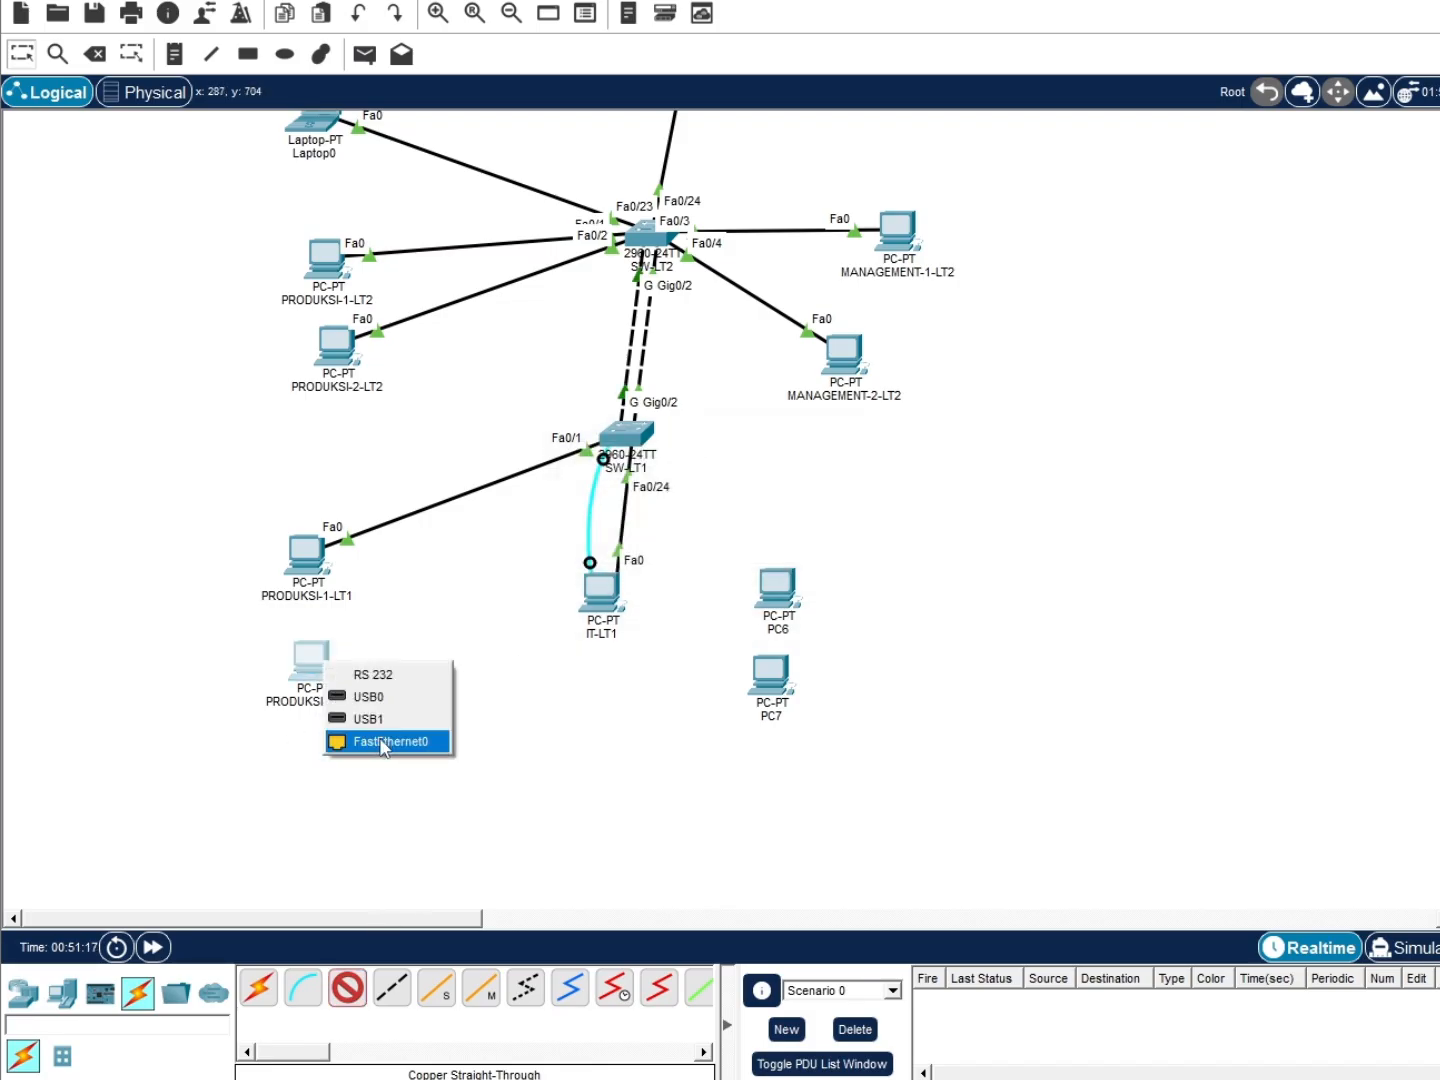
{"action": "left_click", "coordinate": [402, 743]}
{"action": "left_click", "coordinate": [625, 436]}
{"action": "left_click", "coordinate": [661, 470]}
Move PC6 and PC7 to the right and rename PC6 to MANAGEMENT-1-LT1
{"action": "left_click_drag", "start_coordinate": [788, 599], "coordinate": [854, 544]}
{"action": "left_click_drag", "start_coordinate": [770, 675], "coordinate": [847, 667]}
{"action": "left_click", "coordinate": [845, 396]}
{"action": "left_click", "coordinate": [831, 570]}
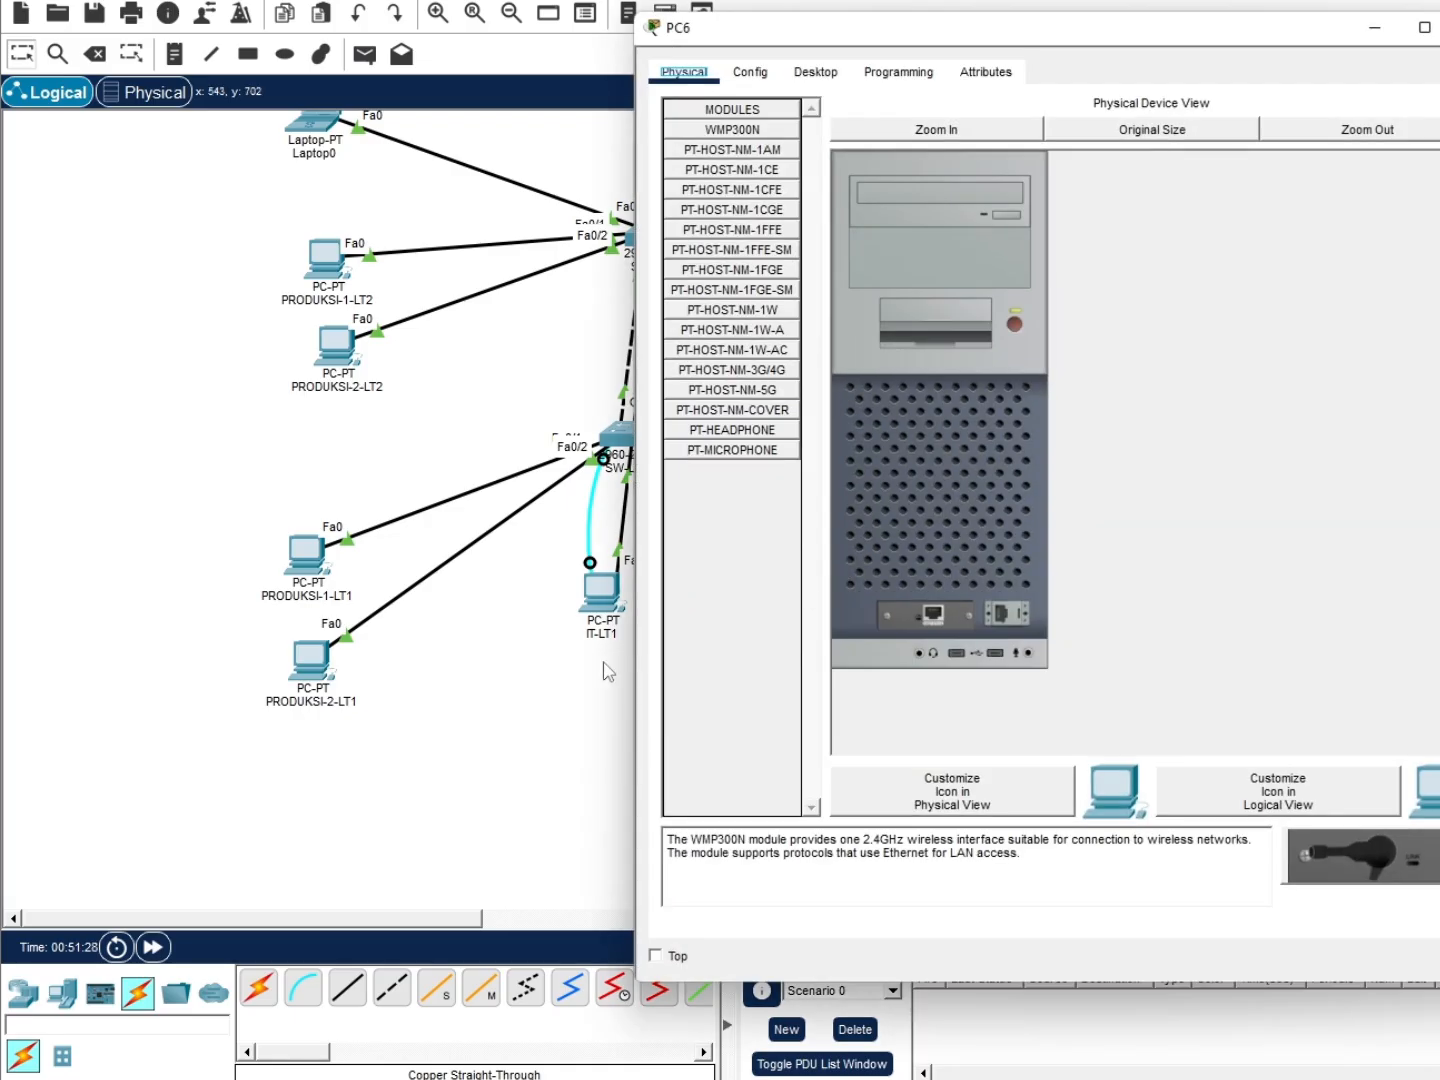
{"action": "left_click", "coordinate": [604, 665]}
{"action": "left_click", "coordinate": [837, 573]}
{"action": "key", "text": "ctrl+v"}
{"action": "left_click_drag", "start_coordinate": [908, 575], "coordinate": [900, 592]}
{"action": "type", "text": "1"}
{"action": "left_click", "coordinate": [958, 580]}
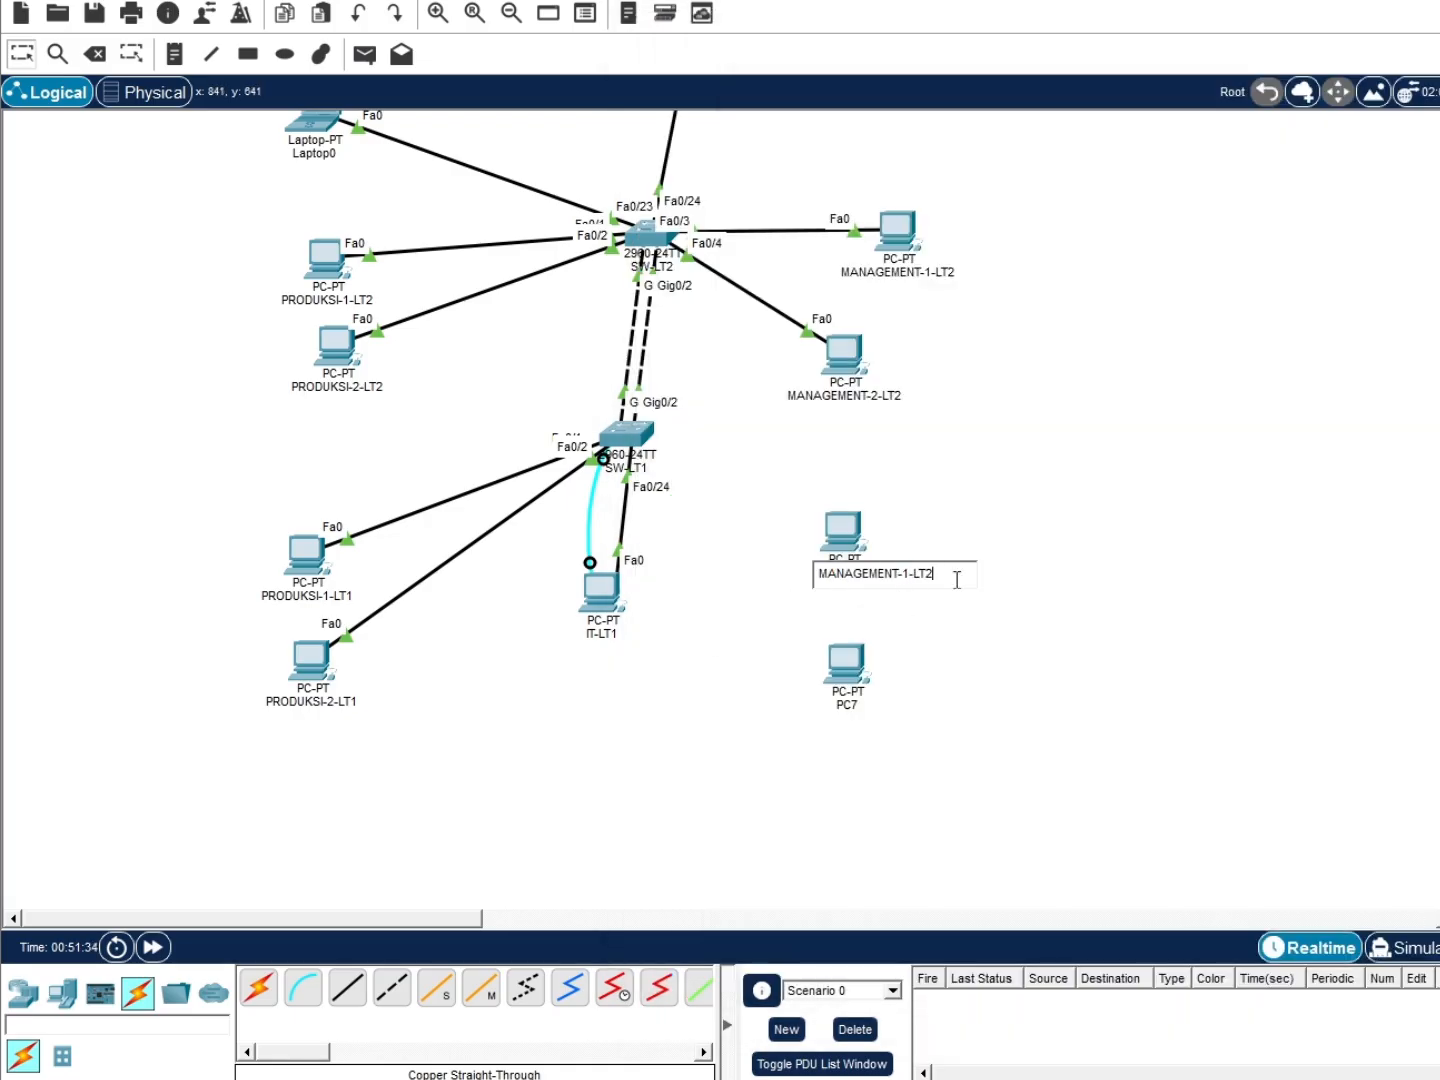
Rename PC7 to MANAGEMENT-2-LT1
{"action": "left_click", "coordinate": [848, 705]}
{"action": "key", "text": "ctrl+v"}
{"action": "key", "text": "BackSpace"}
{"action": "type", "text": "1"}
{"action": "key", "text": "Return"}
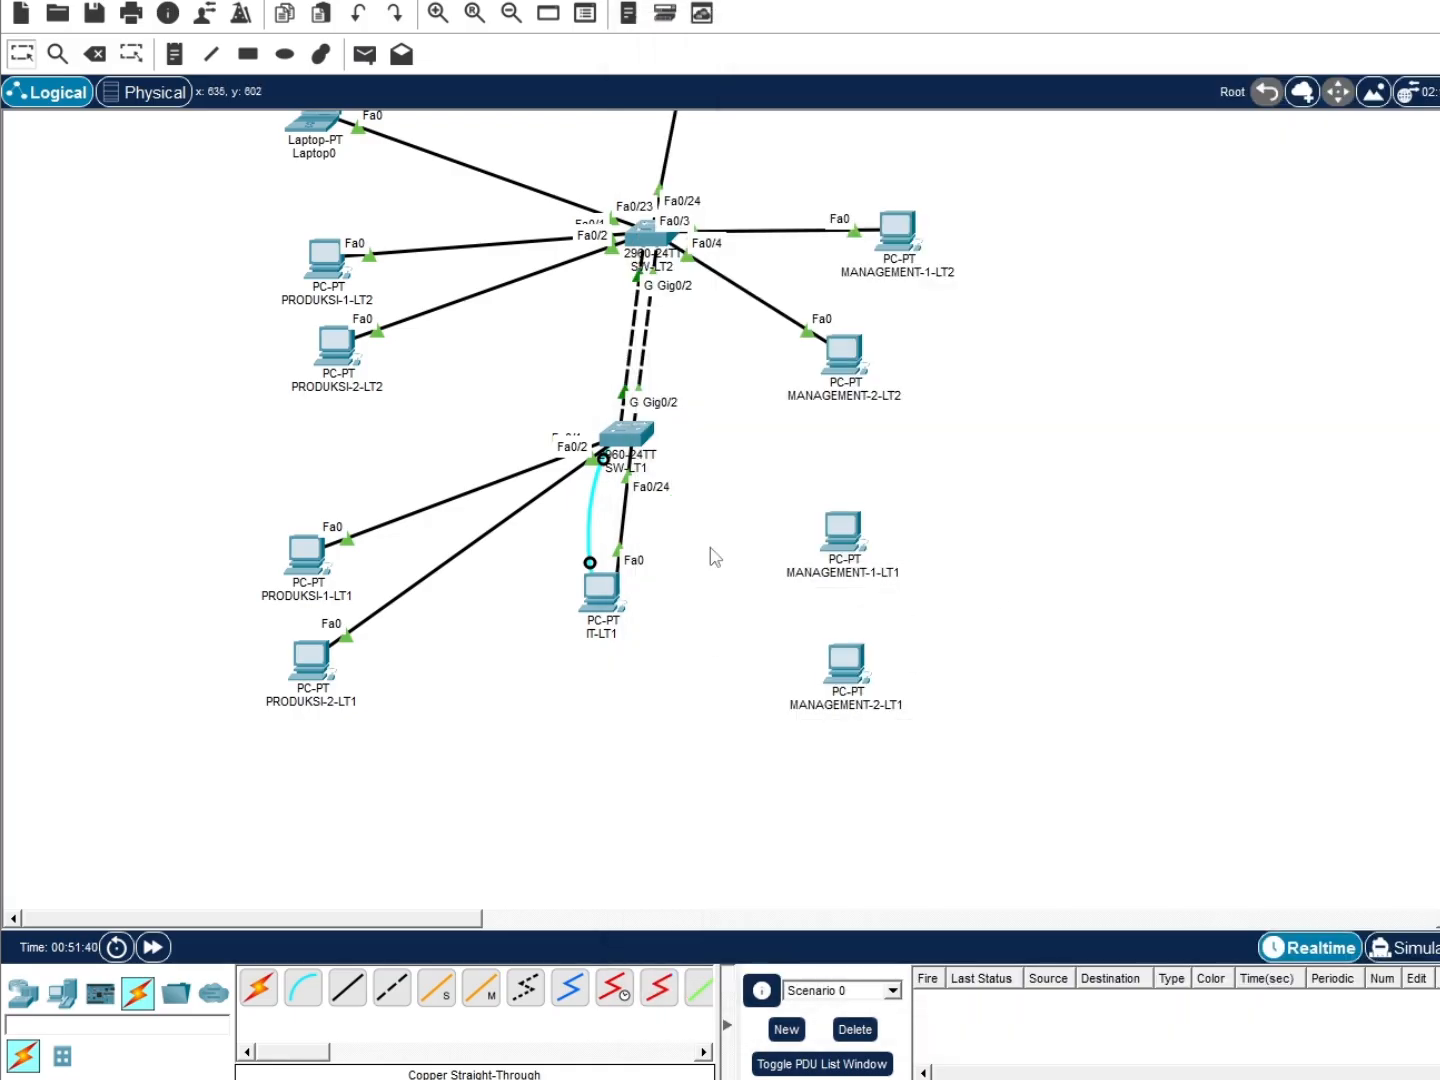
Cable SW-LT1 ports to MANAGEMENT-1-LT1 and MANAGEMENT-2-LT1, the latter on Fa0/4
{"action": "left_click", "coordinate": [346, 988]}
{"action": "left_click", "coordinate": [604, 436]}
{"action": "left_click", "coordinate": [660, 441]}
{"action": "left_click", "coordinate": [842, 530]}
{"action": "left_click", "coordinate": [880, 616]}
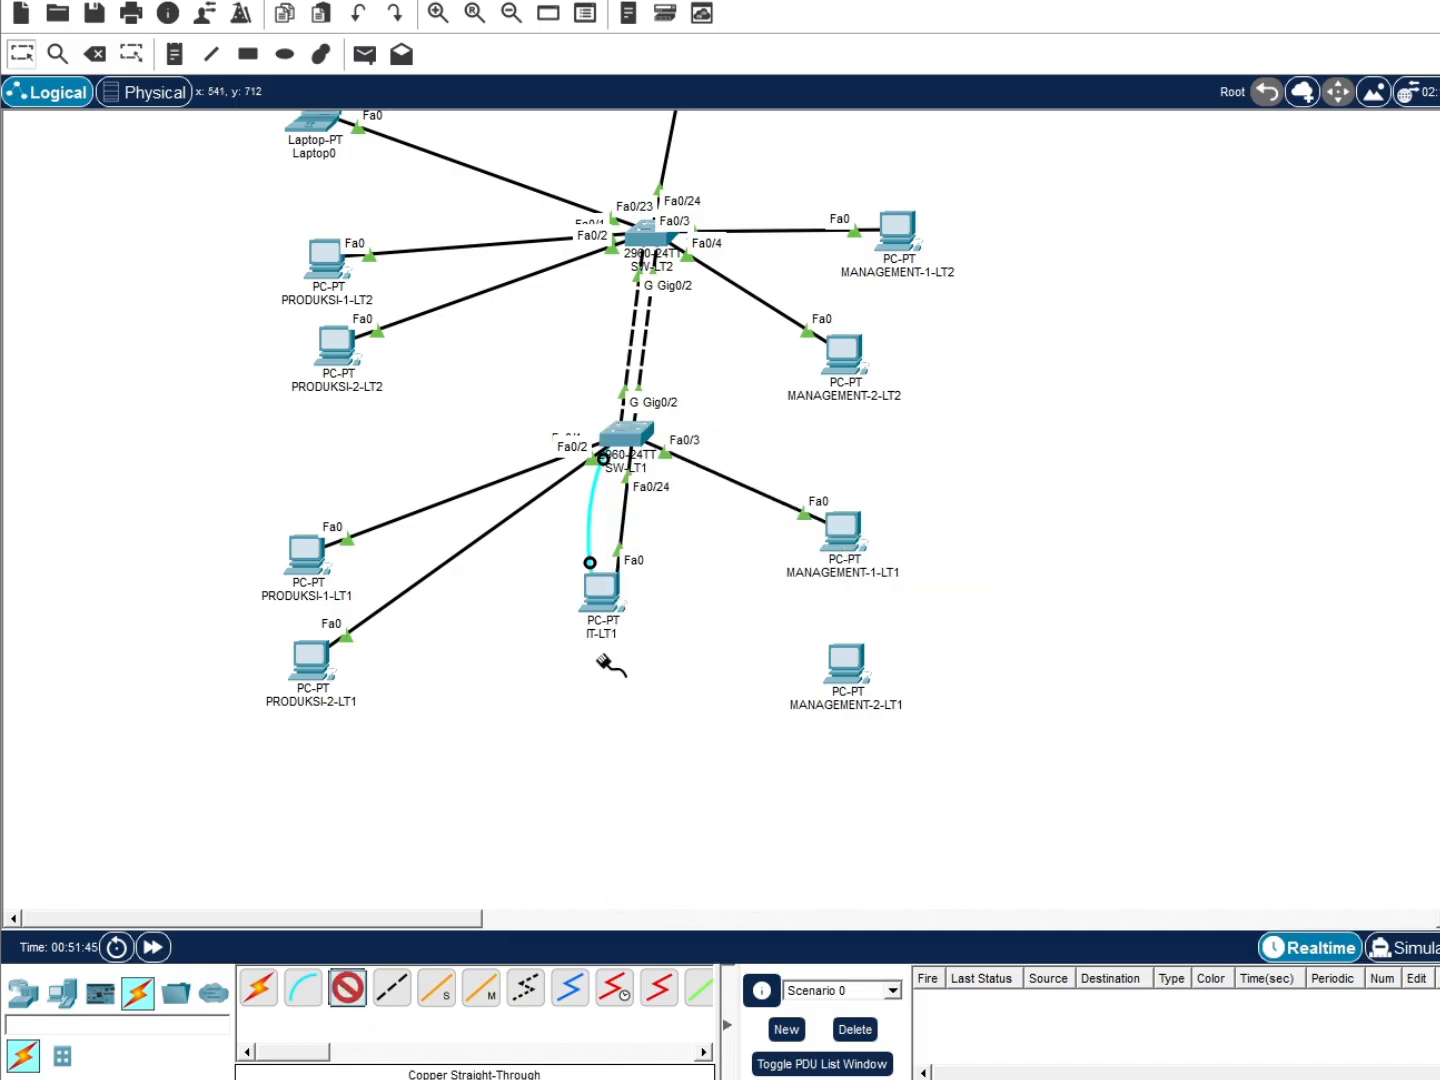
{"action": "left_click", "coordinate": [634, 427]}
{"action": "left_click", "coordinate": [689, 439]}
{"action": "left_click", "coordinate": [859, 668]}
{"action": "left_click", "coordinate": [896, 749]}
Drag the LT1 PCs and devices into a tidier layout
{"action": "left_click_drag", "start_coordinate": [843, 530], "coordinate": [928, 538]}
{"action": "left_click_drag", "start_coordinate": [847, 663], "coordinate": [908, 678]}
{"action": "scroll", "coordinate": [1035, 566], "scroll_direction": "up", "scroll_amount": 2}
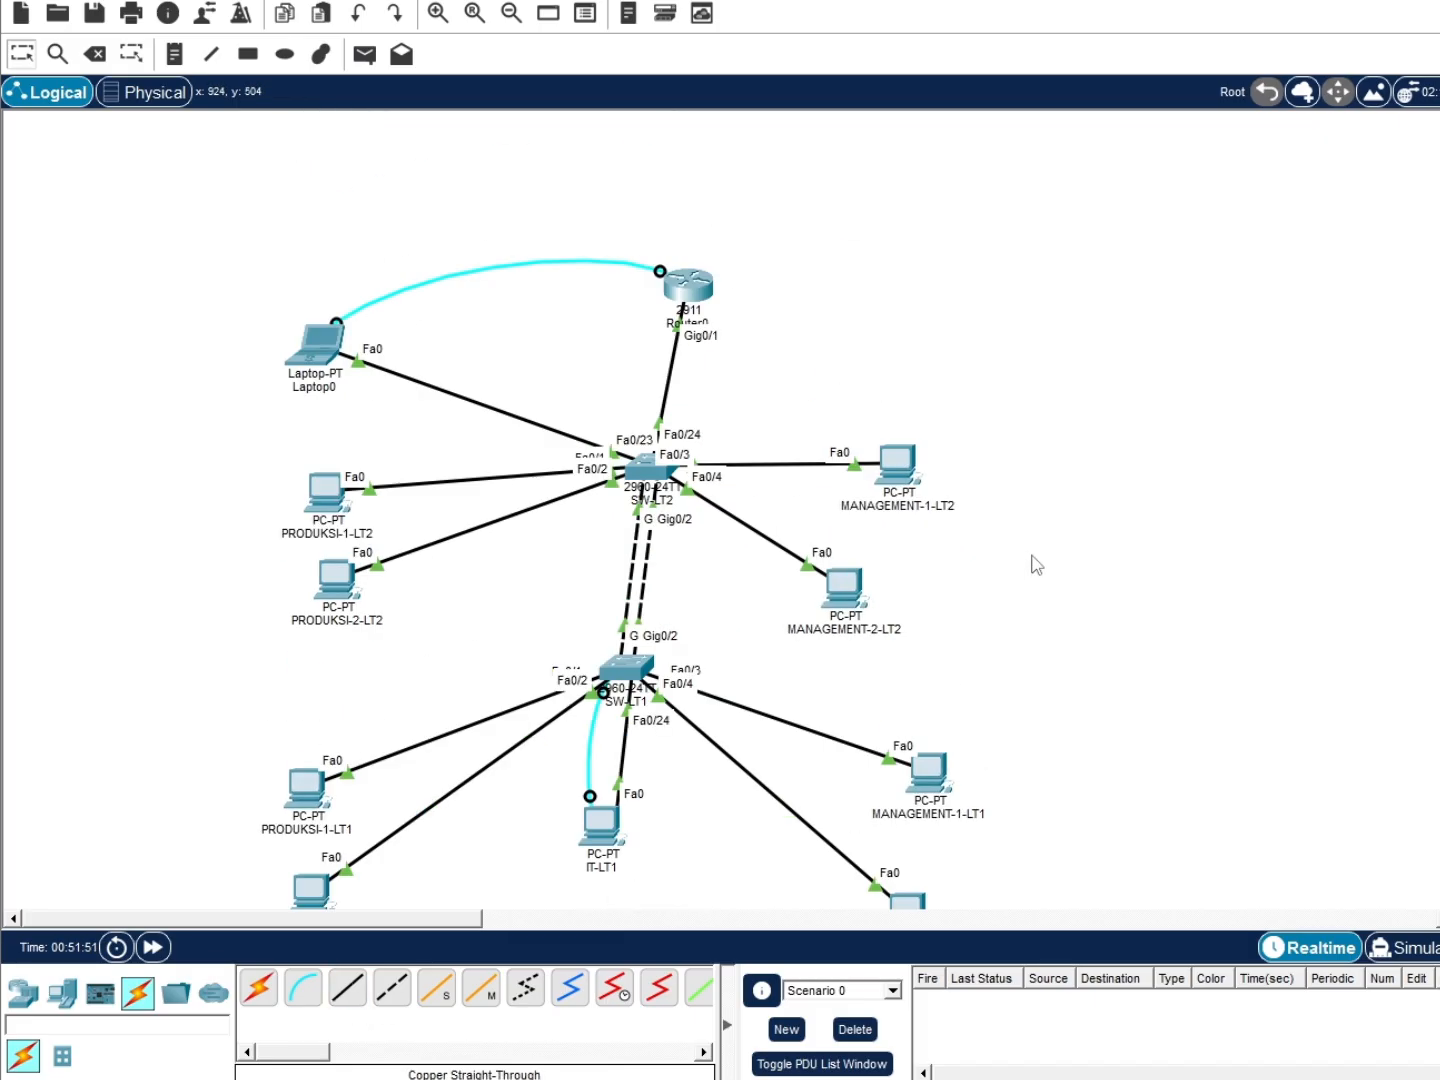
{"action": "left_click_drag", "start_coordinate": [845, 589], "coordinate": [873, 600]}
{"action": "left_click_drag", "start_coordinate": [907, 471], "coordinate": [923, 464]}
{"action": "scroll", "coordinate": [951, 366], "scroll_direction": "down", "scroll_amount": 2}
{"action": "left_click_drag", "start_coordinate": [599, 720], "coordinate": [617, 835]}
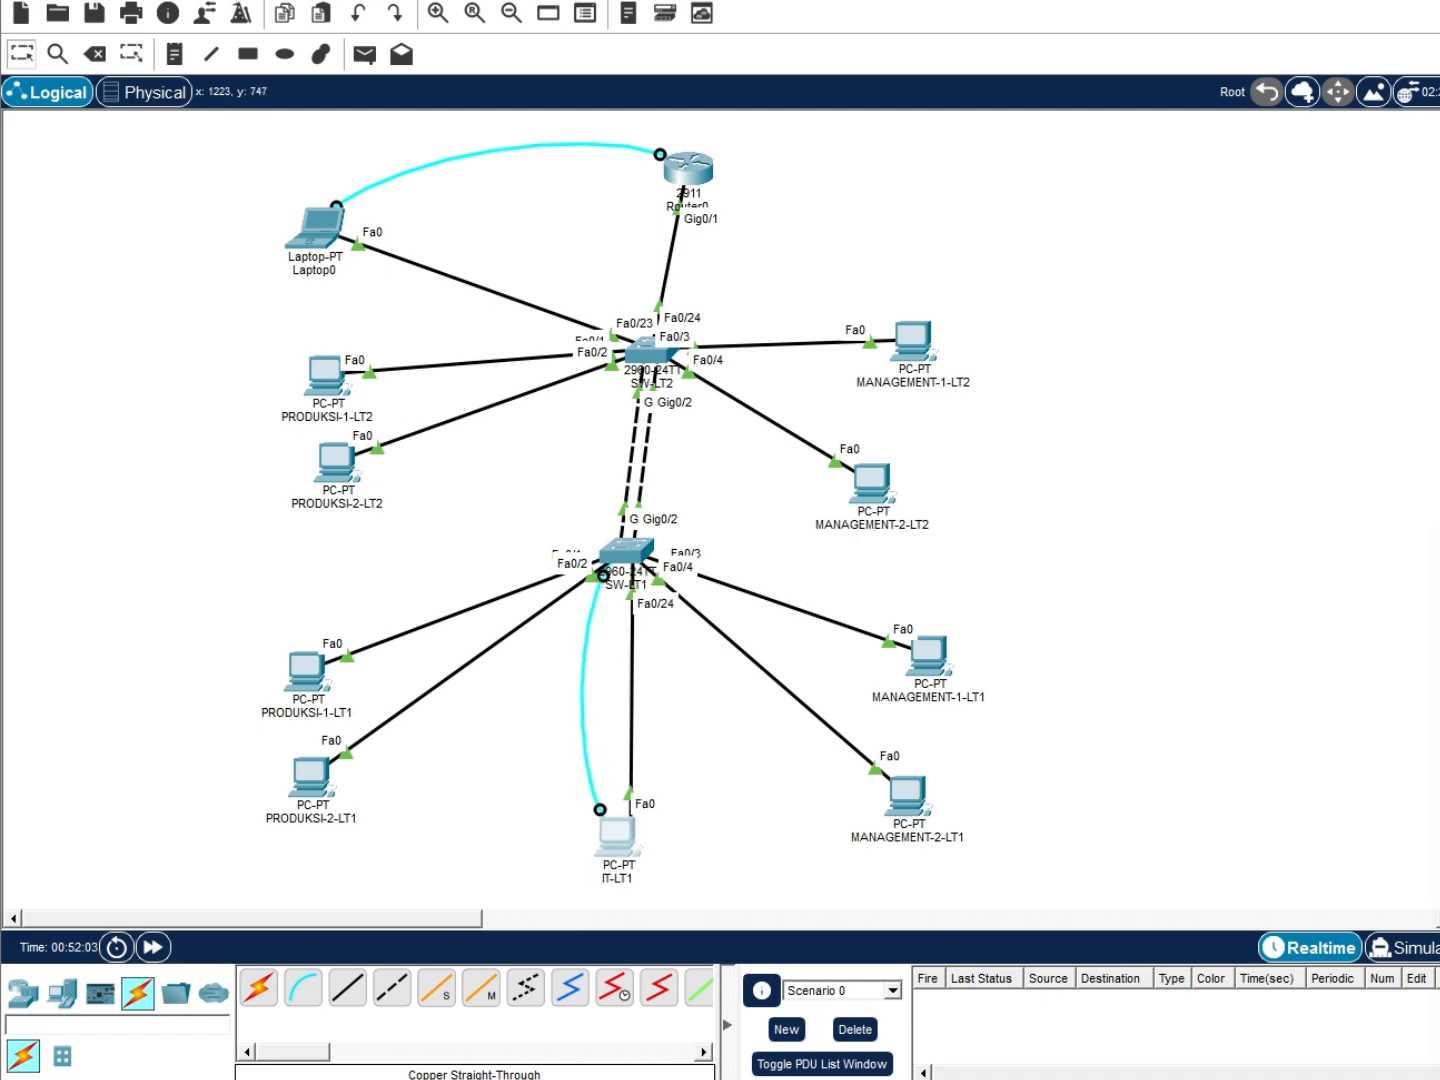
Switch PRODUKSI-1-LT2 and PRODUKSI-2-LT2 IP configuration to DHCP
{"action": "left_click", "coordinate": [325, 376]}
{"action": "left_click", "coordinate": [815, 72]}
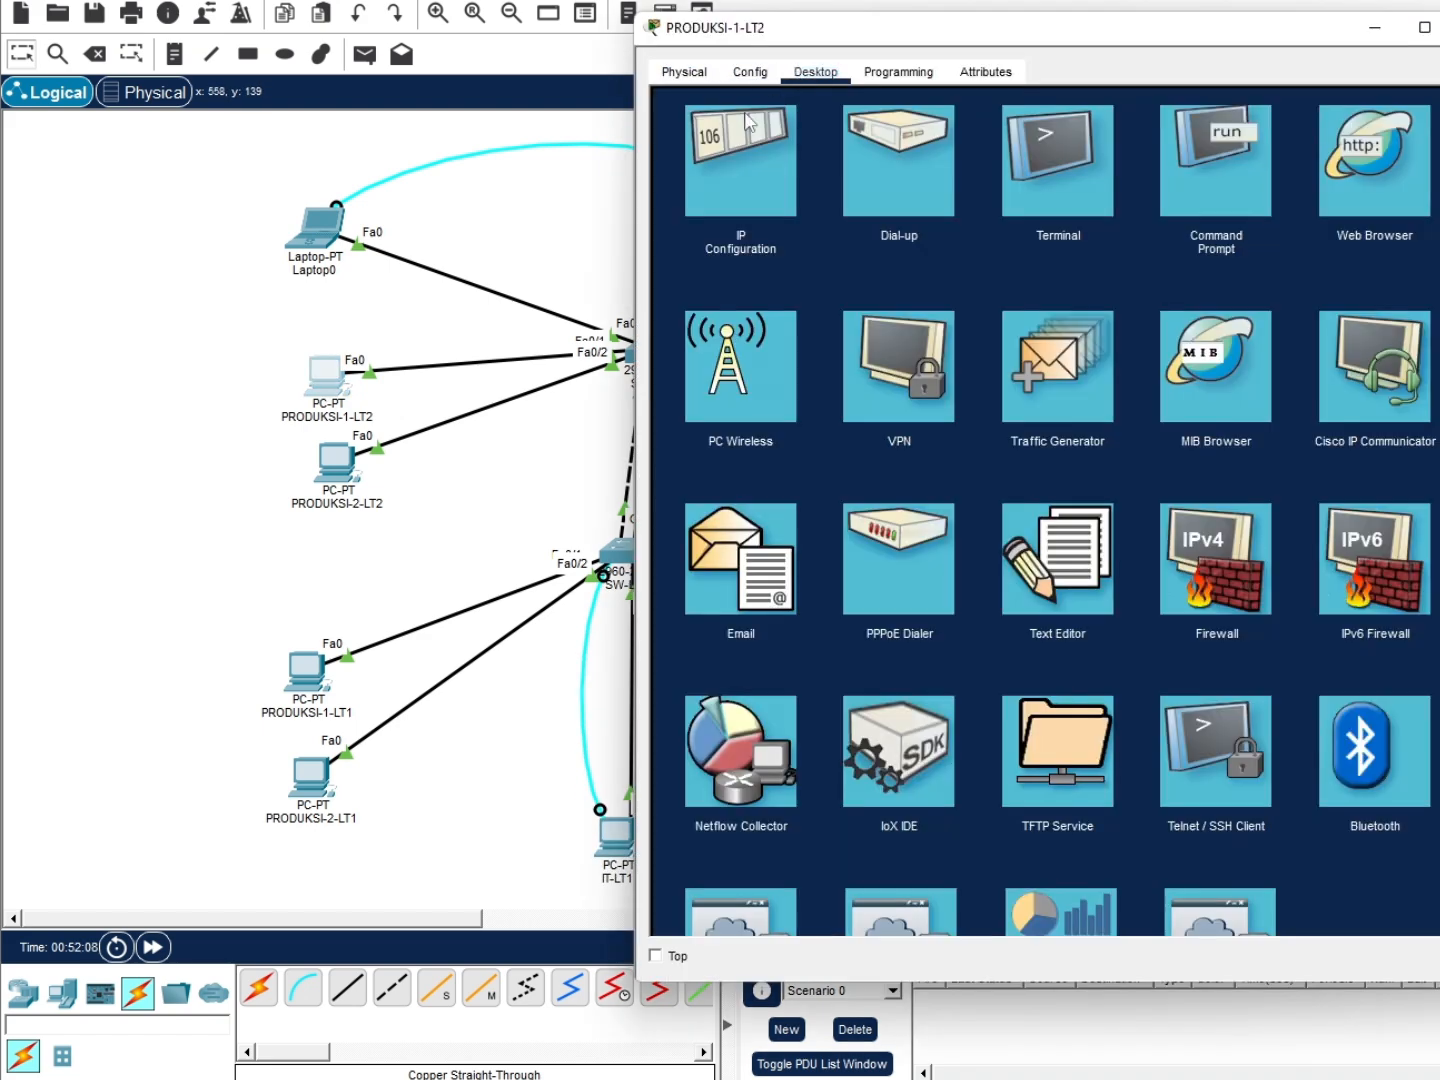
{"action": "left_click", "coordinate": [746, 225]}
{"action": "left_click", "coordinate": [680, 196]}
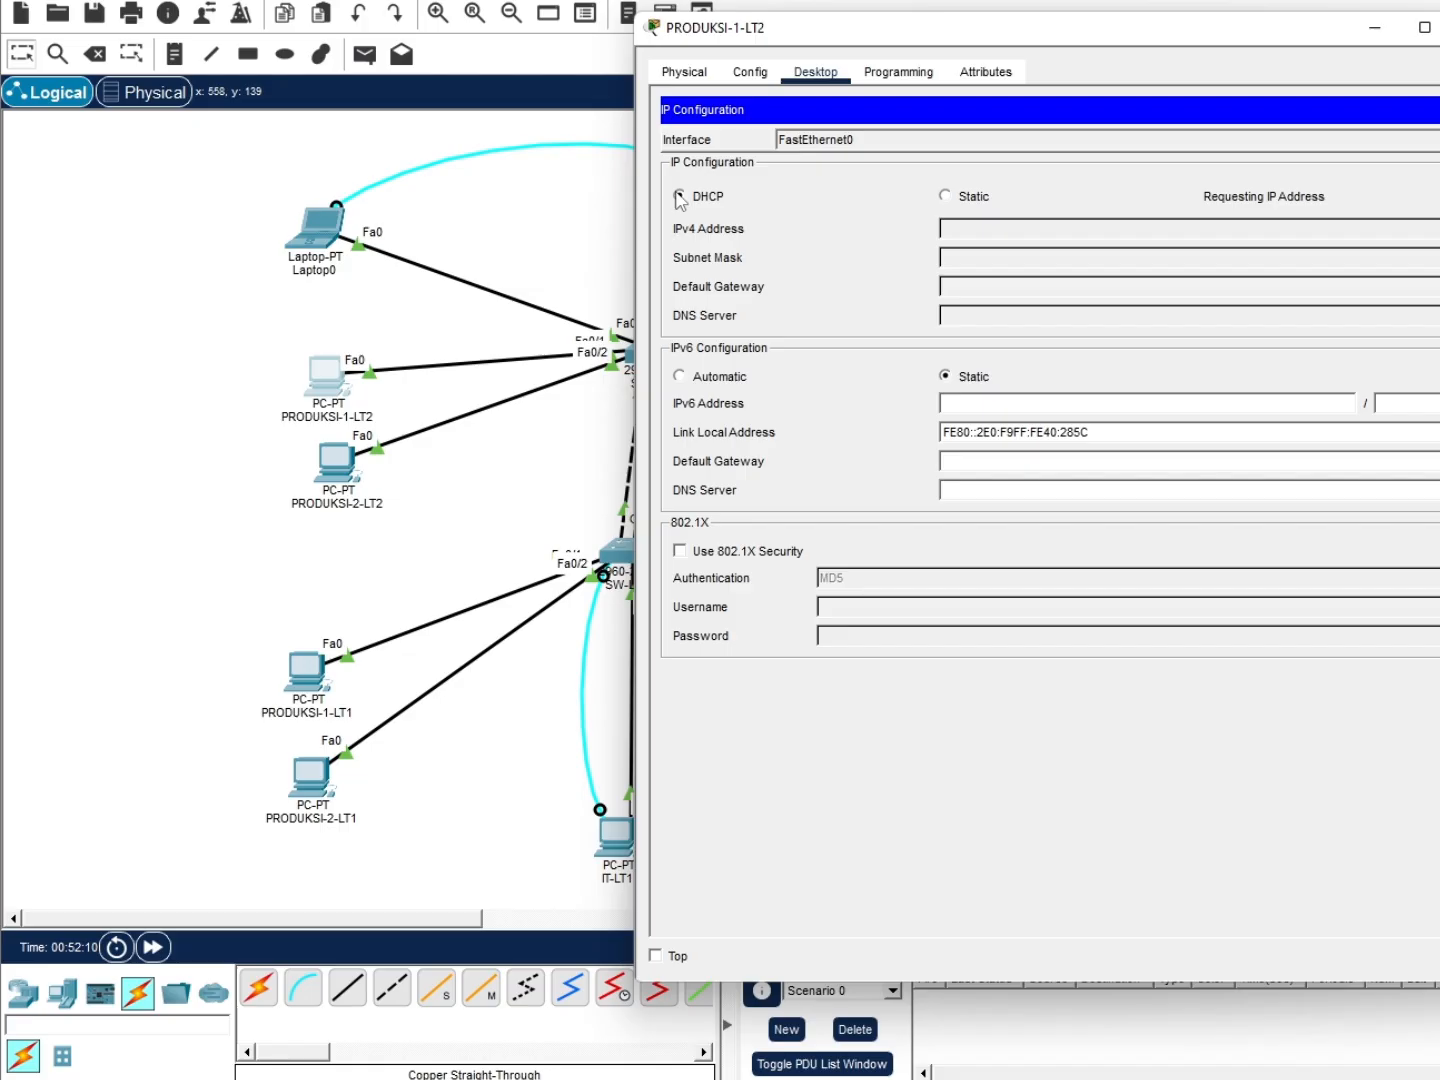
{"action": "left_click", "coordinate": [350, 465]}
{"action": "left_click", "coordinate": [816, 72]}
{"action": "left_click", "coordinate": [750, 225]}
{"action": "left_click", "coordinate": [715, 193]}
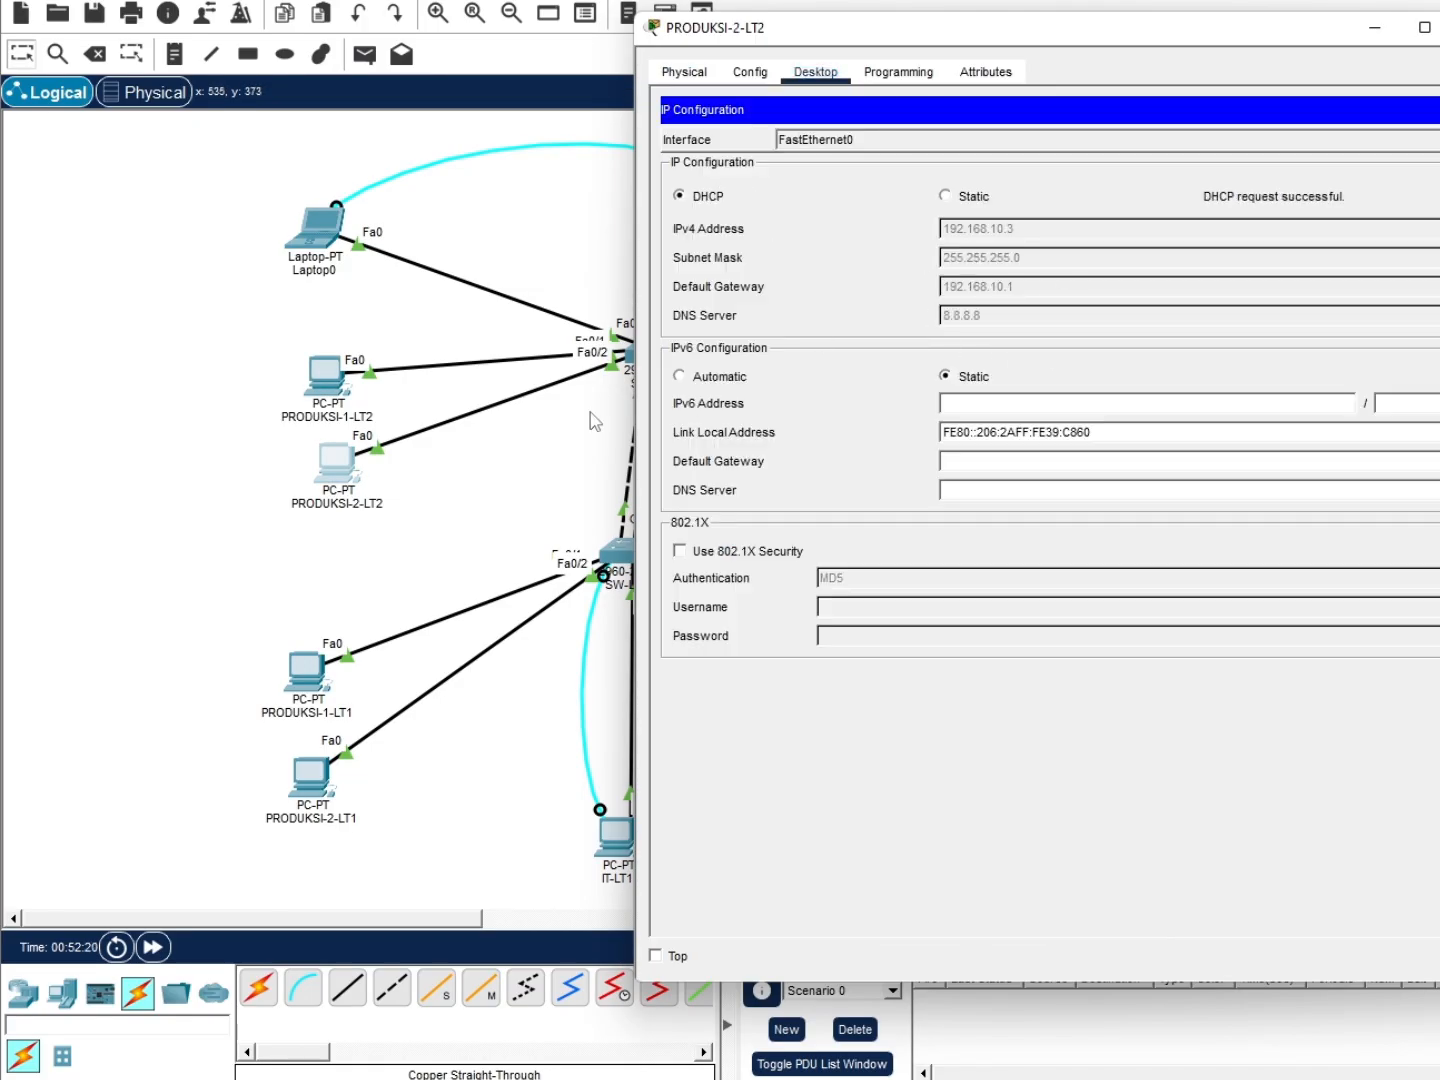
Switch MANAGEMENT-1-LT2 and MANAGEMENT-2-LT2 IP configuration to DHCP
{"action": "left_click", "coordinate": [907, 357]}
{"action": "left_click", "coordinate": [816, 72]}
{"action": "left_click", "coordinate": [746, 221]}
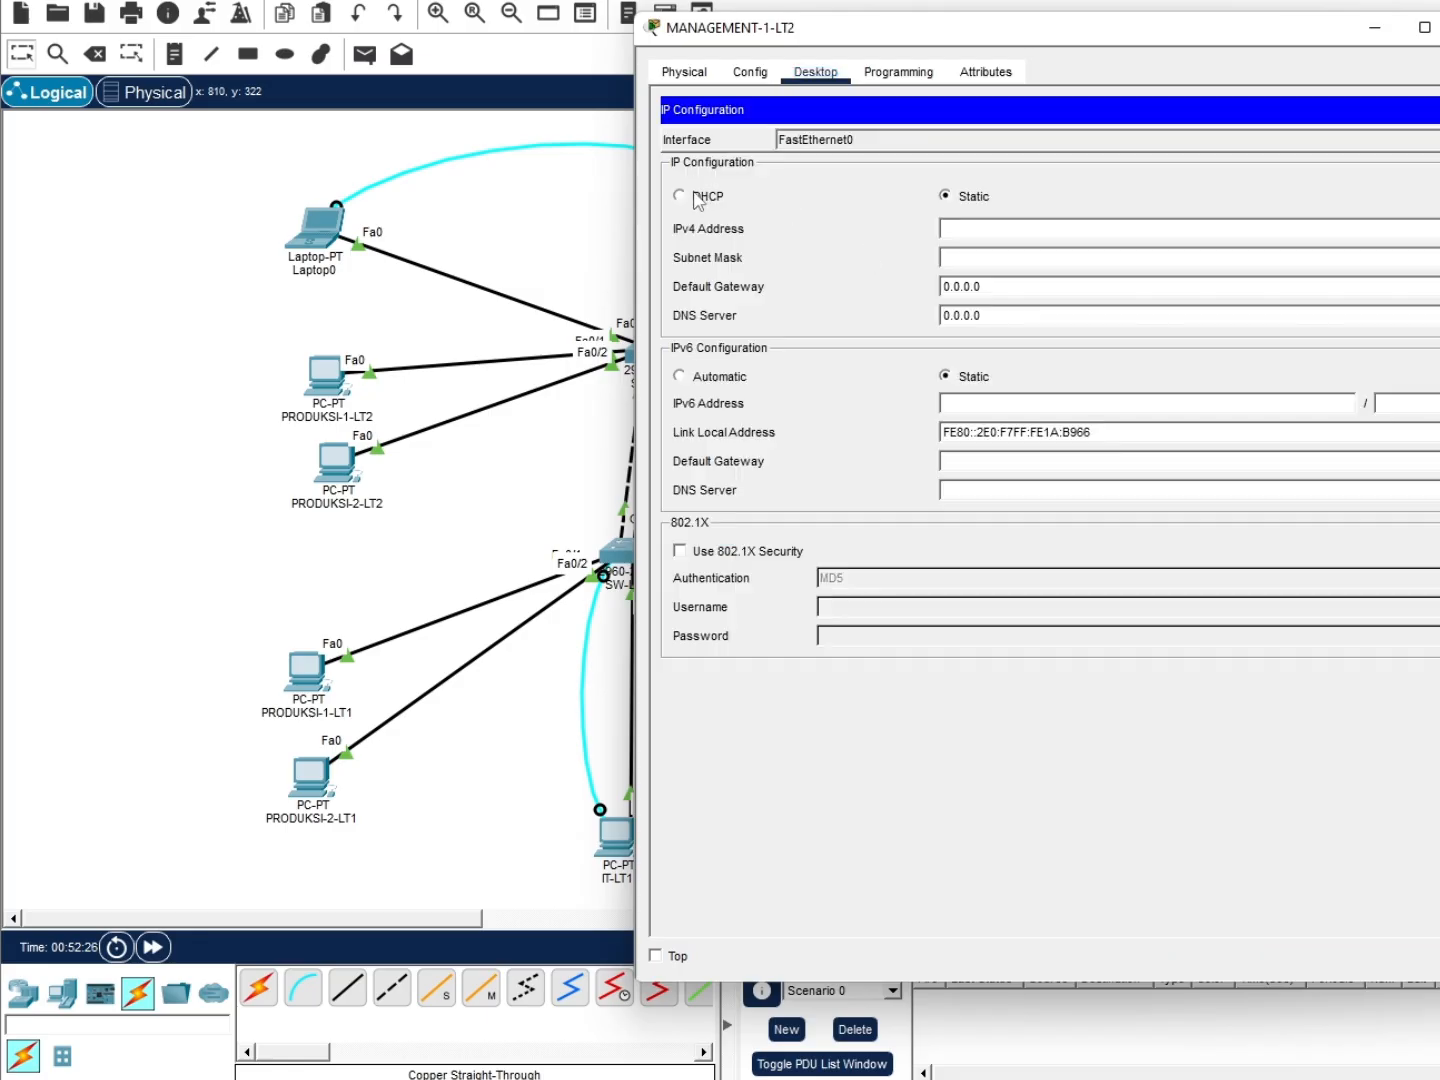
{"action": "left_click", "coordinate": [681, 196]}
{"action": "left_click", "coordinate": [622, 422]}
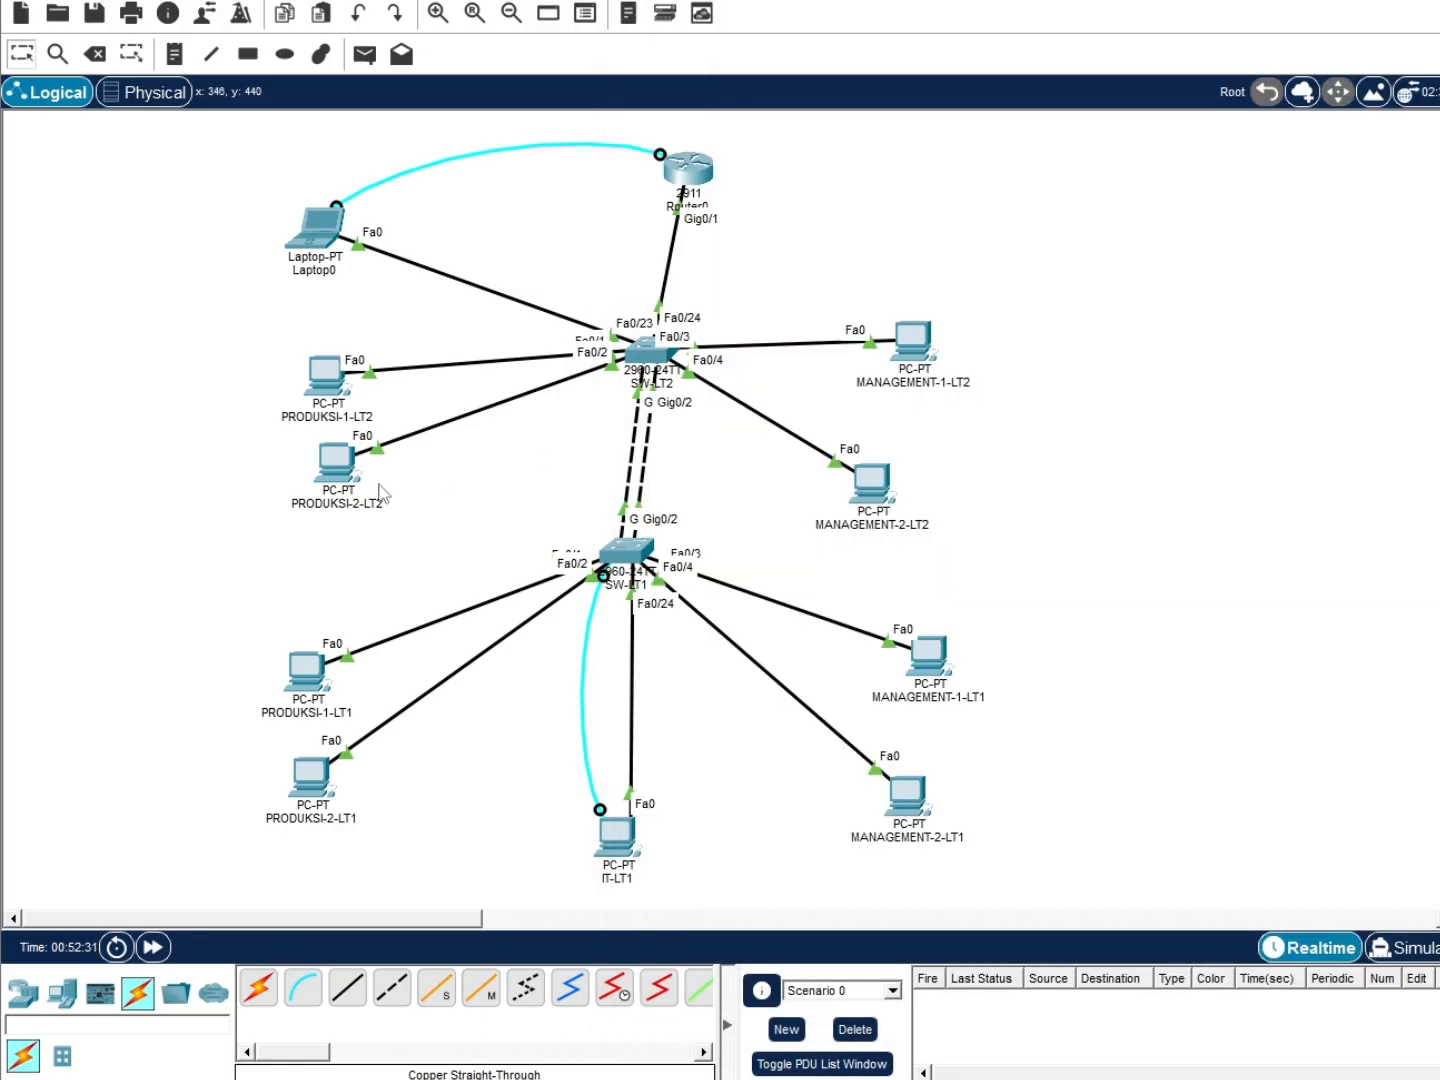
{"action": "left_click", "coordinate": [871, 481]}
{"action": "left_click", "coordinate": [750, 73]}
{"action": "left_click", "coordinate": [816, 72]}
{"action": "left_click", "coordinate": [751, 222]}
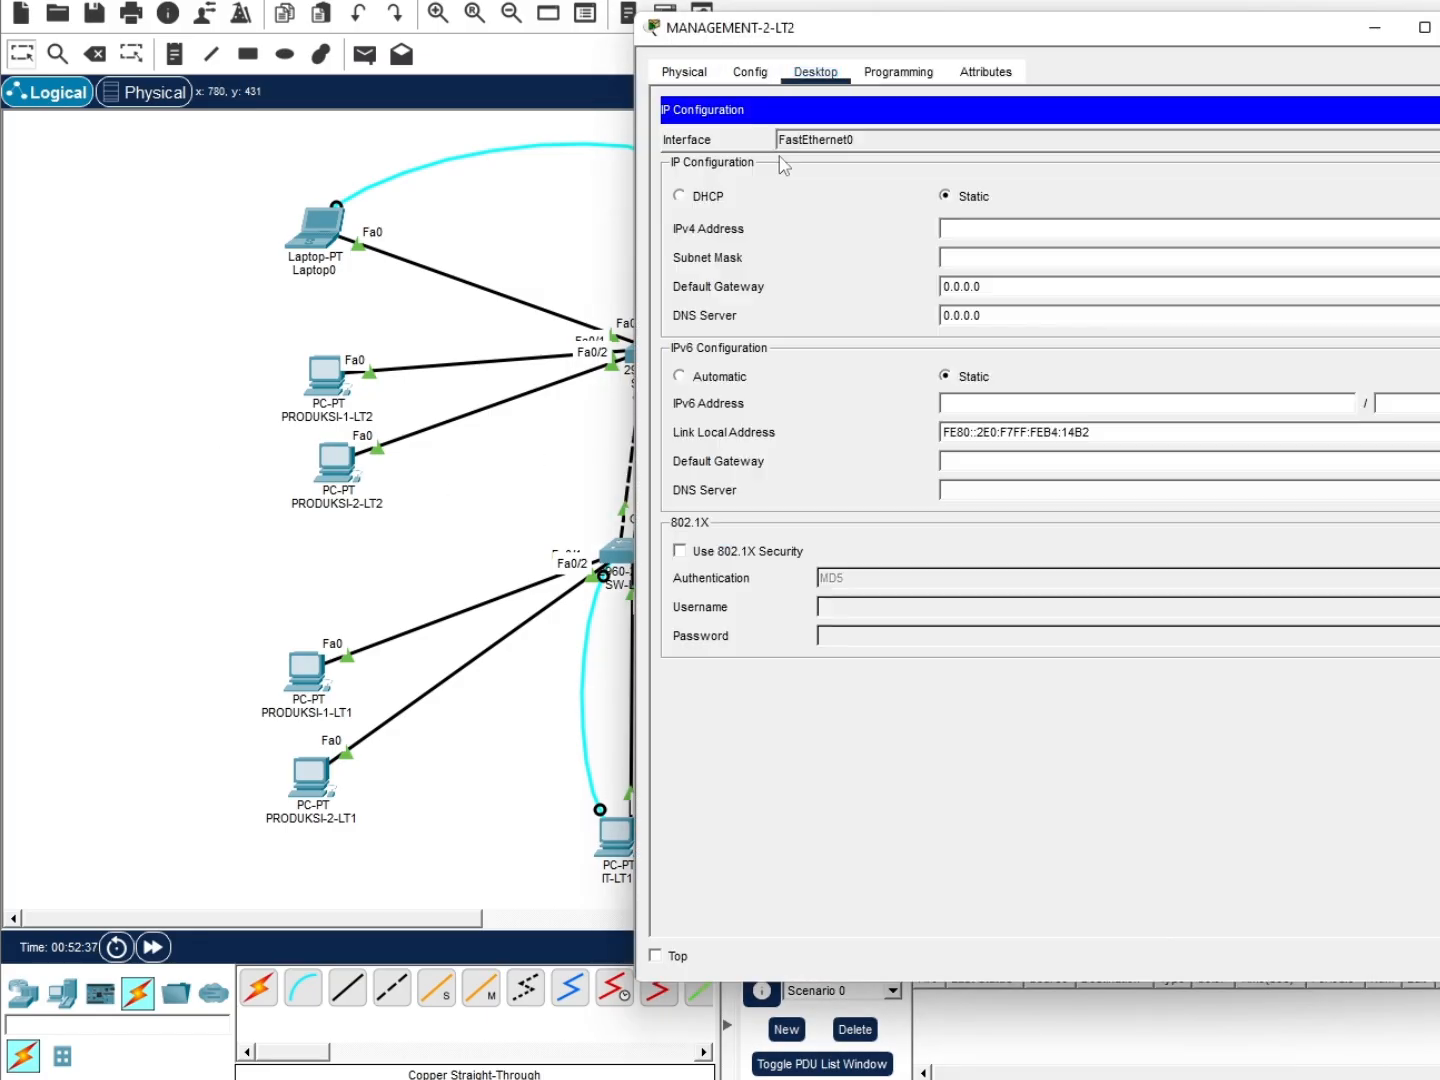
{"action": "left_click", "coordinate": [679, 195]}
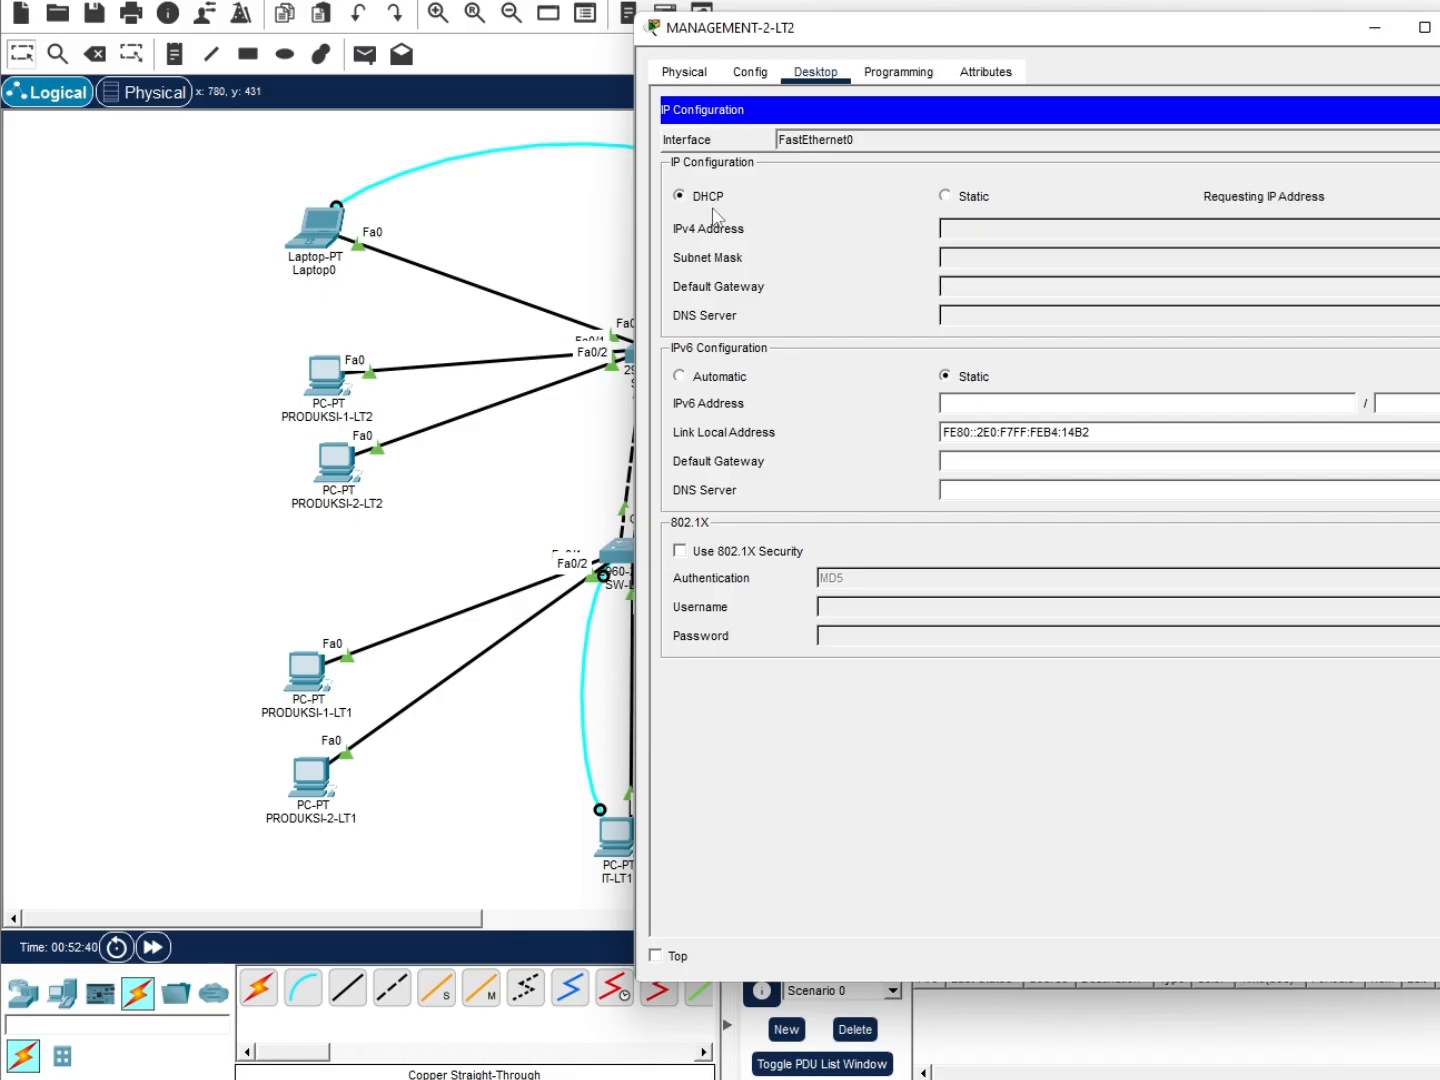
Switch PRODUKSI-1-LT1 and PRODUKSI-2-LT1 to DHCP, obtaining leases such as 192.168.10.4
{"action": "left_click", "coordinate": [280, 665]}
{"action": "left_click", "coordinate": [750, 73]}
{"action": "left_click", "coordinate": [815, 72]}
{"action": "left_click", "coordinate": [751, 221]}
{"action": "left_click", "coordinate": [679, 196]}
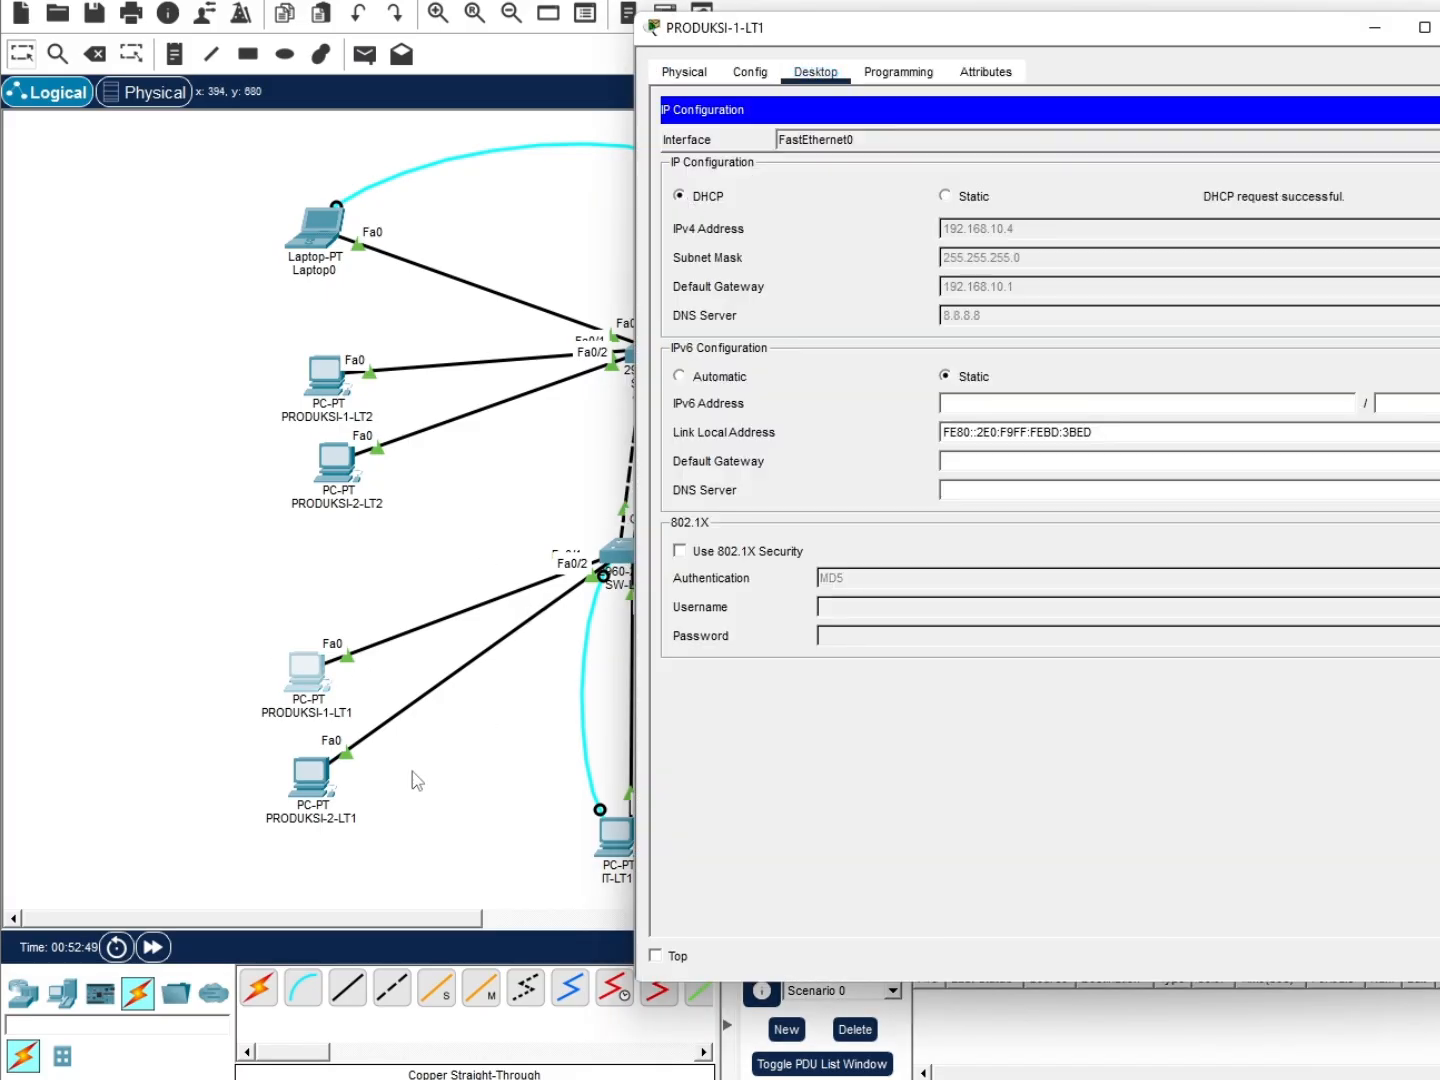
{"action": "left_click", "coordinate": [311, 778]}
{"action": "left_click", "coordinate": [816, 72]}
{"action": "left_click", "coordinate": [745, 212]}
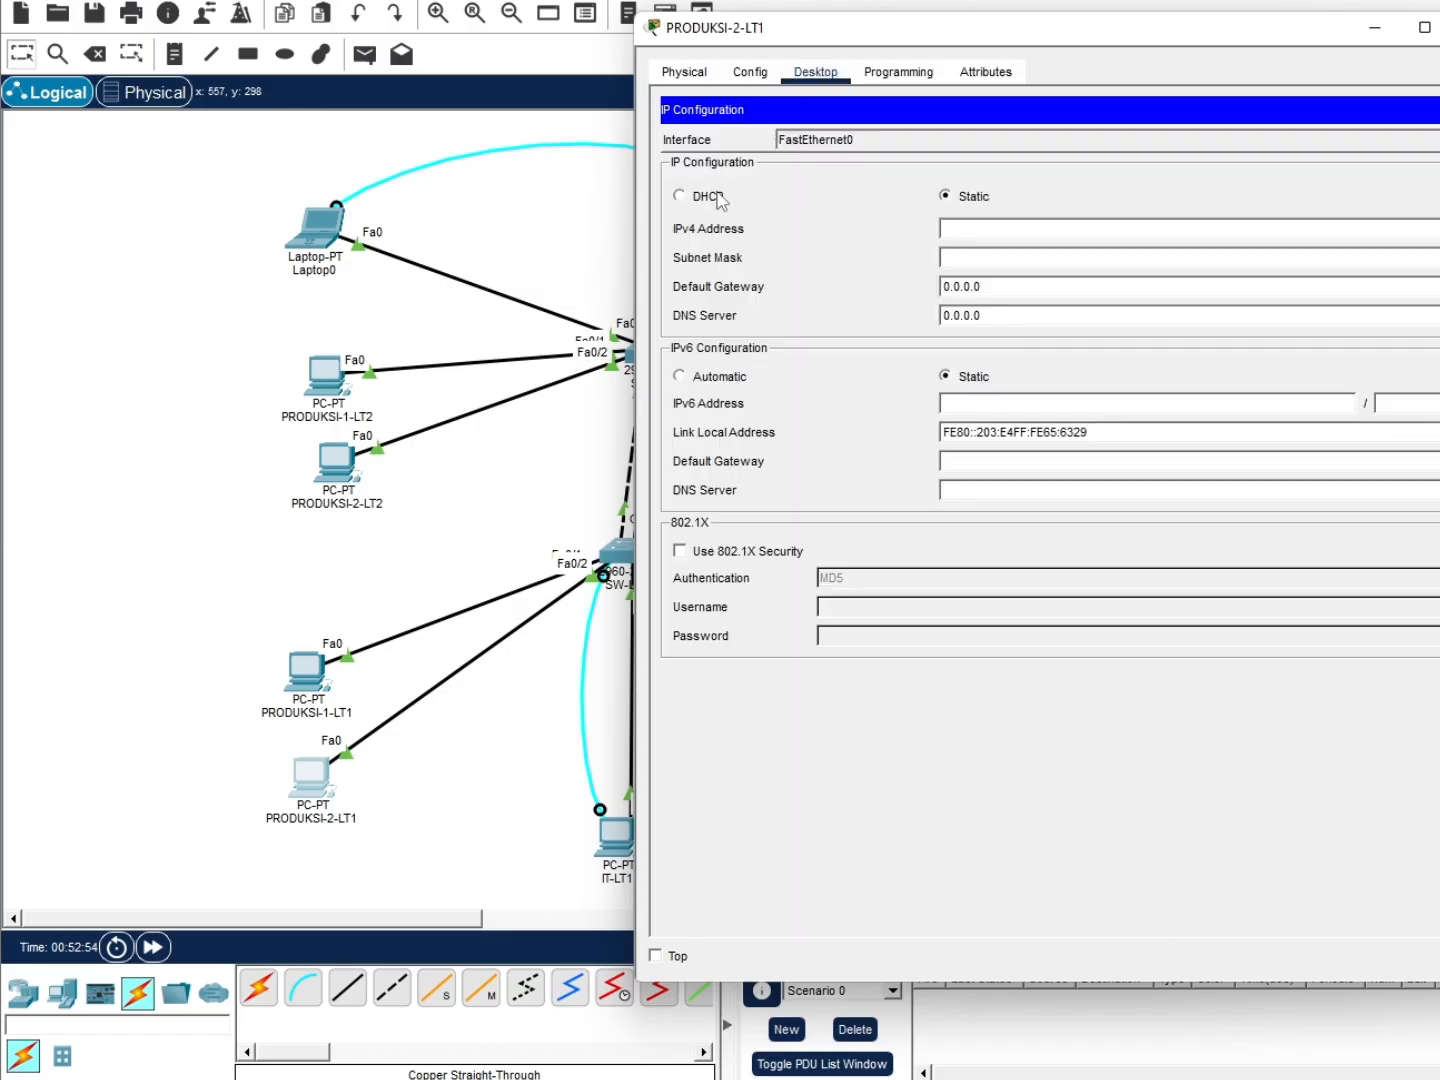
{"action": "left_click", "coordinate": [713, 196]}
Switch MANAGEMENT-1-LT1 and MANAGEMENT-2-LT1 to DHCP, MANAGEMENT-2-LT1 getting 192.168.20.5
{"action": "left_click", "coordinate": [489, 720]}
{"action": "left_click", "coordinate": [913, 662]}
{"action": "left_click", "coordinate": [815, 72]}
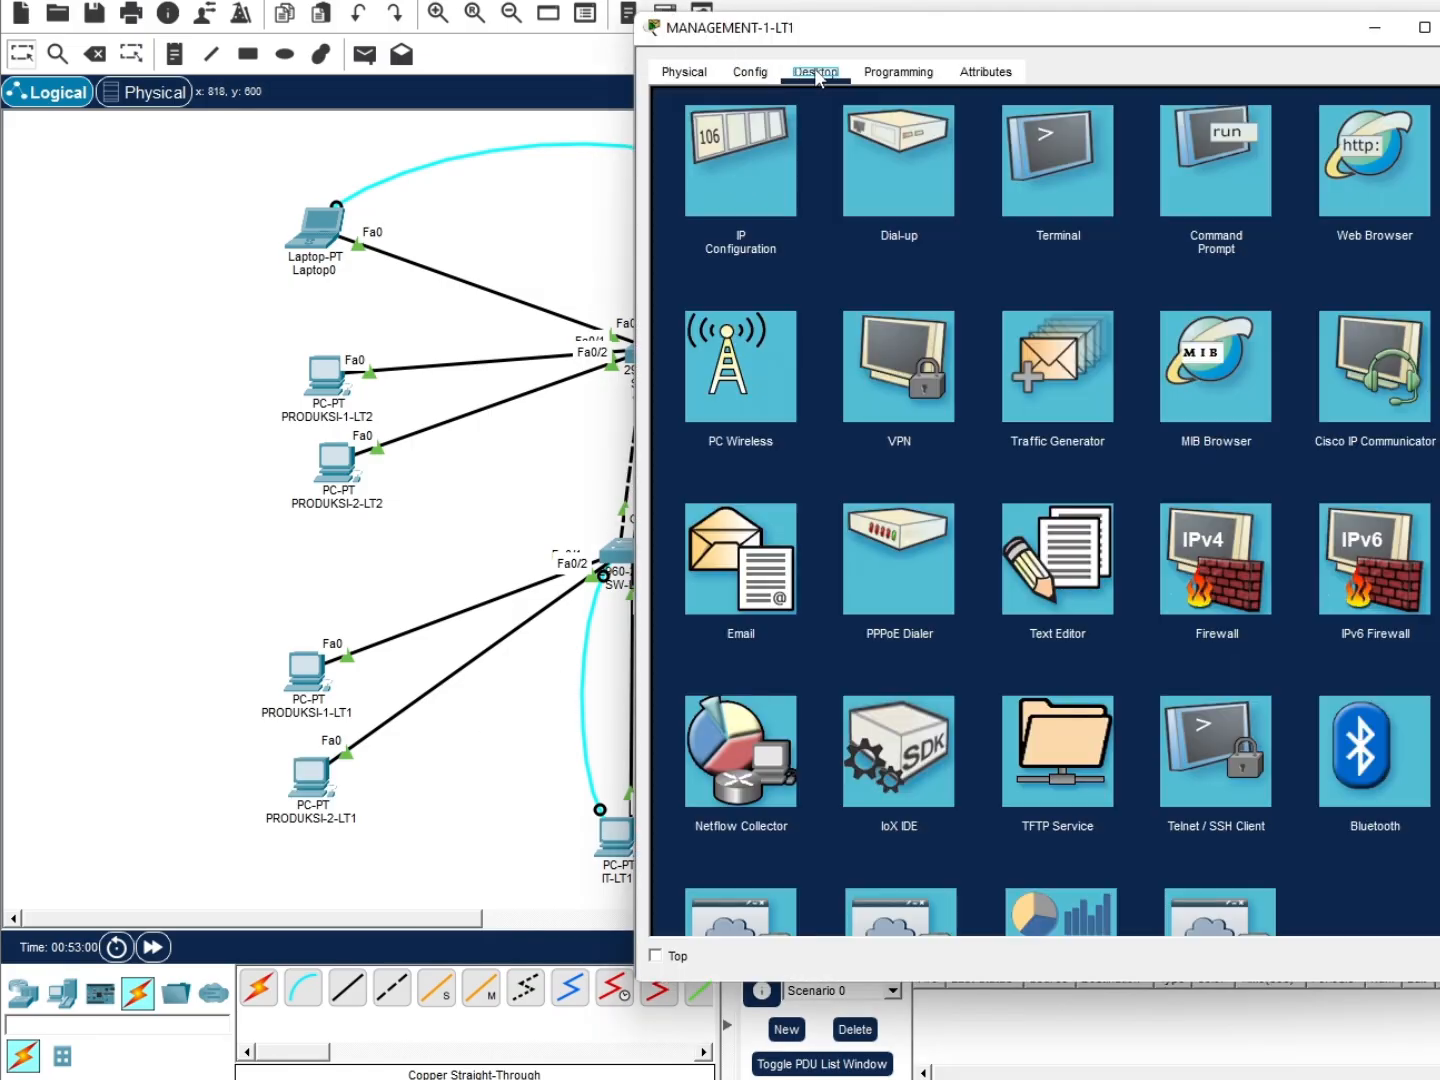
{"action": "left_click", "coordinate": [740, 195]}
{"action": "left_click", "coordinate": [710, 196]}
{"action": "left_click", "coordinate": [530, 700]}
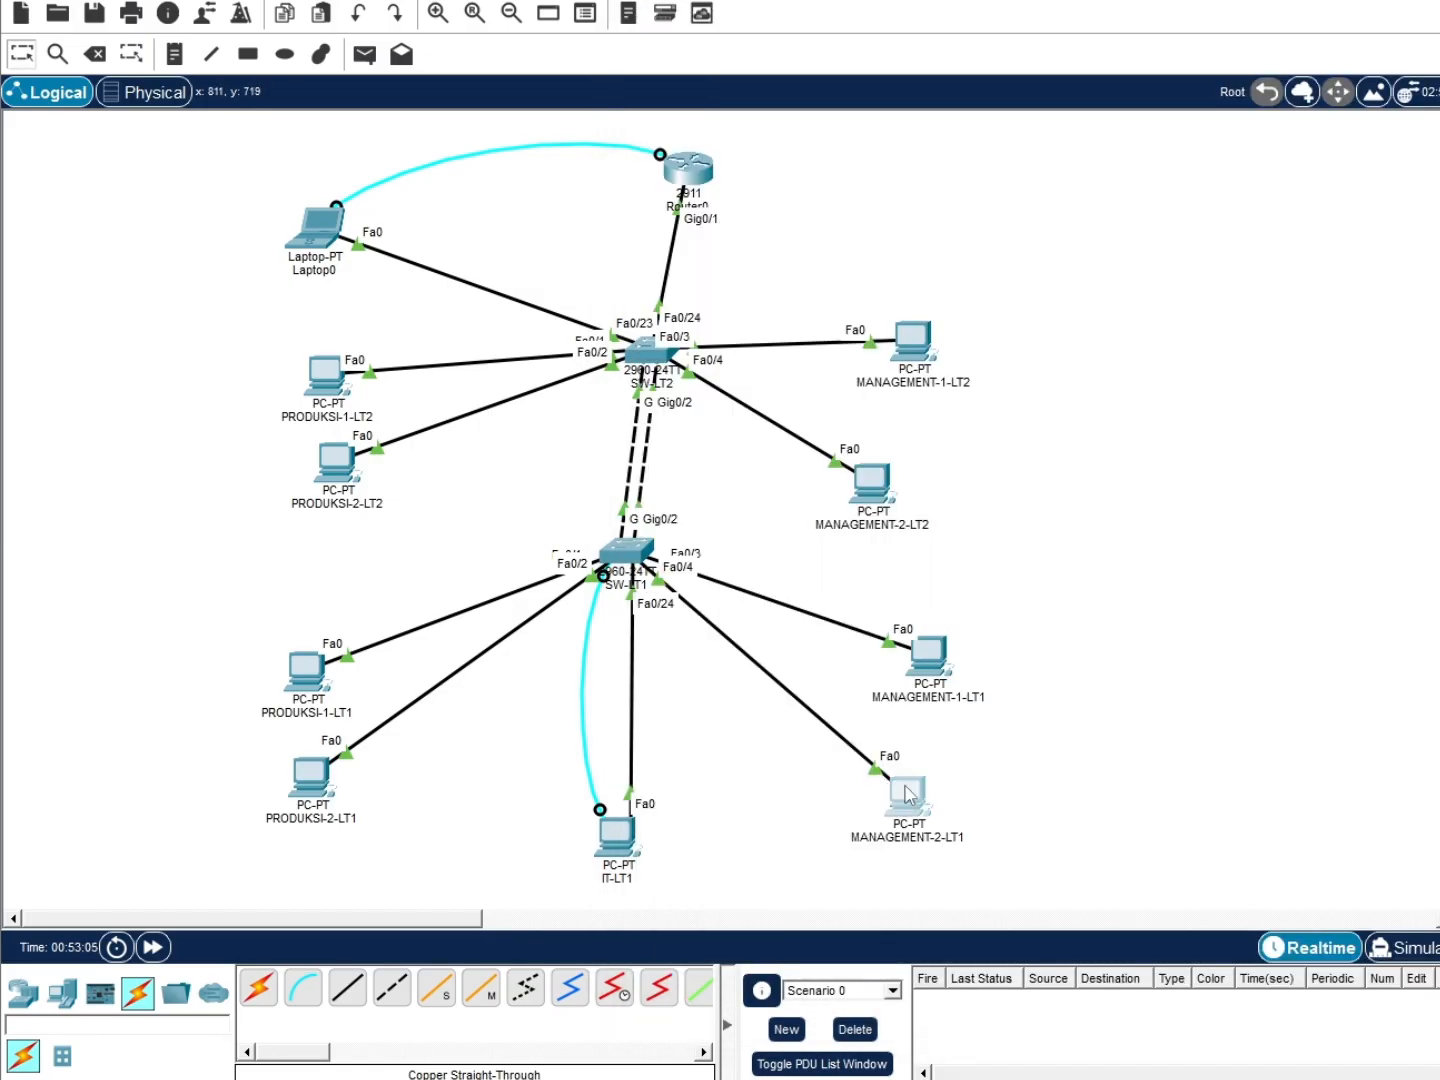
{"action": "left_click", "coordinate": [908, 795]}
{"action": "left_click", "coordinate": [751, 73]}
{"action": "left_click", "coordinate": [816, 72]}
{"action": "left_click", "coordinate": [745, 204]}
{"action": "left_click", "coordinate": [680, 196]}
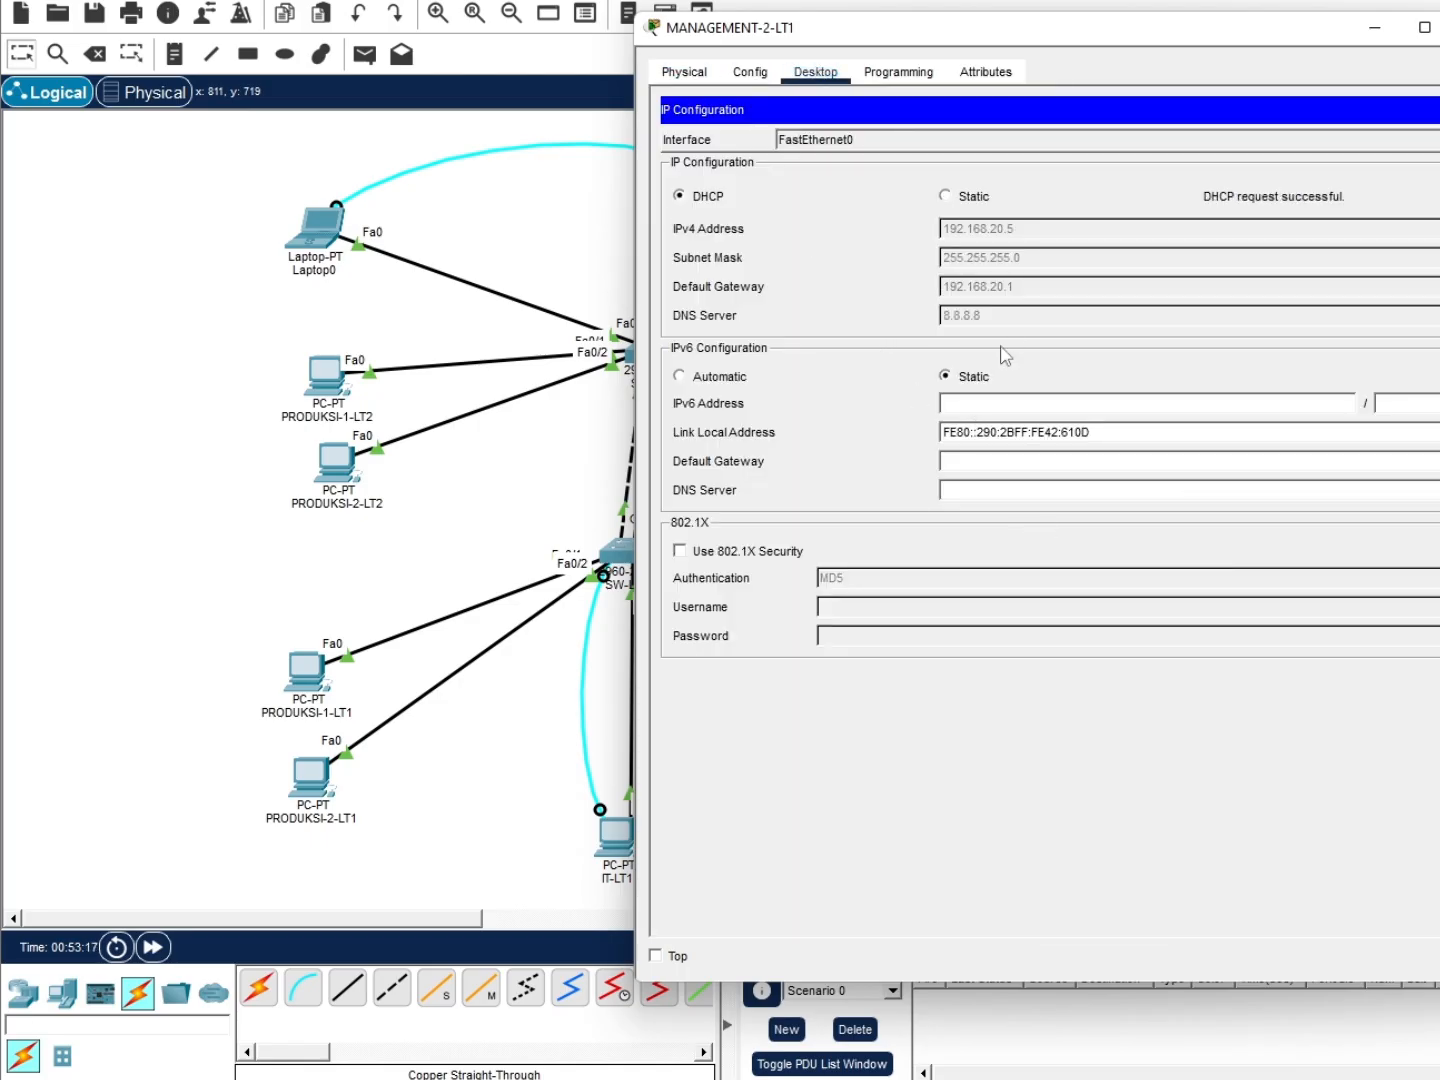
{"action": "left_click", "coordinate": [482, 501]}
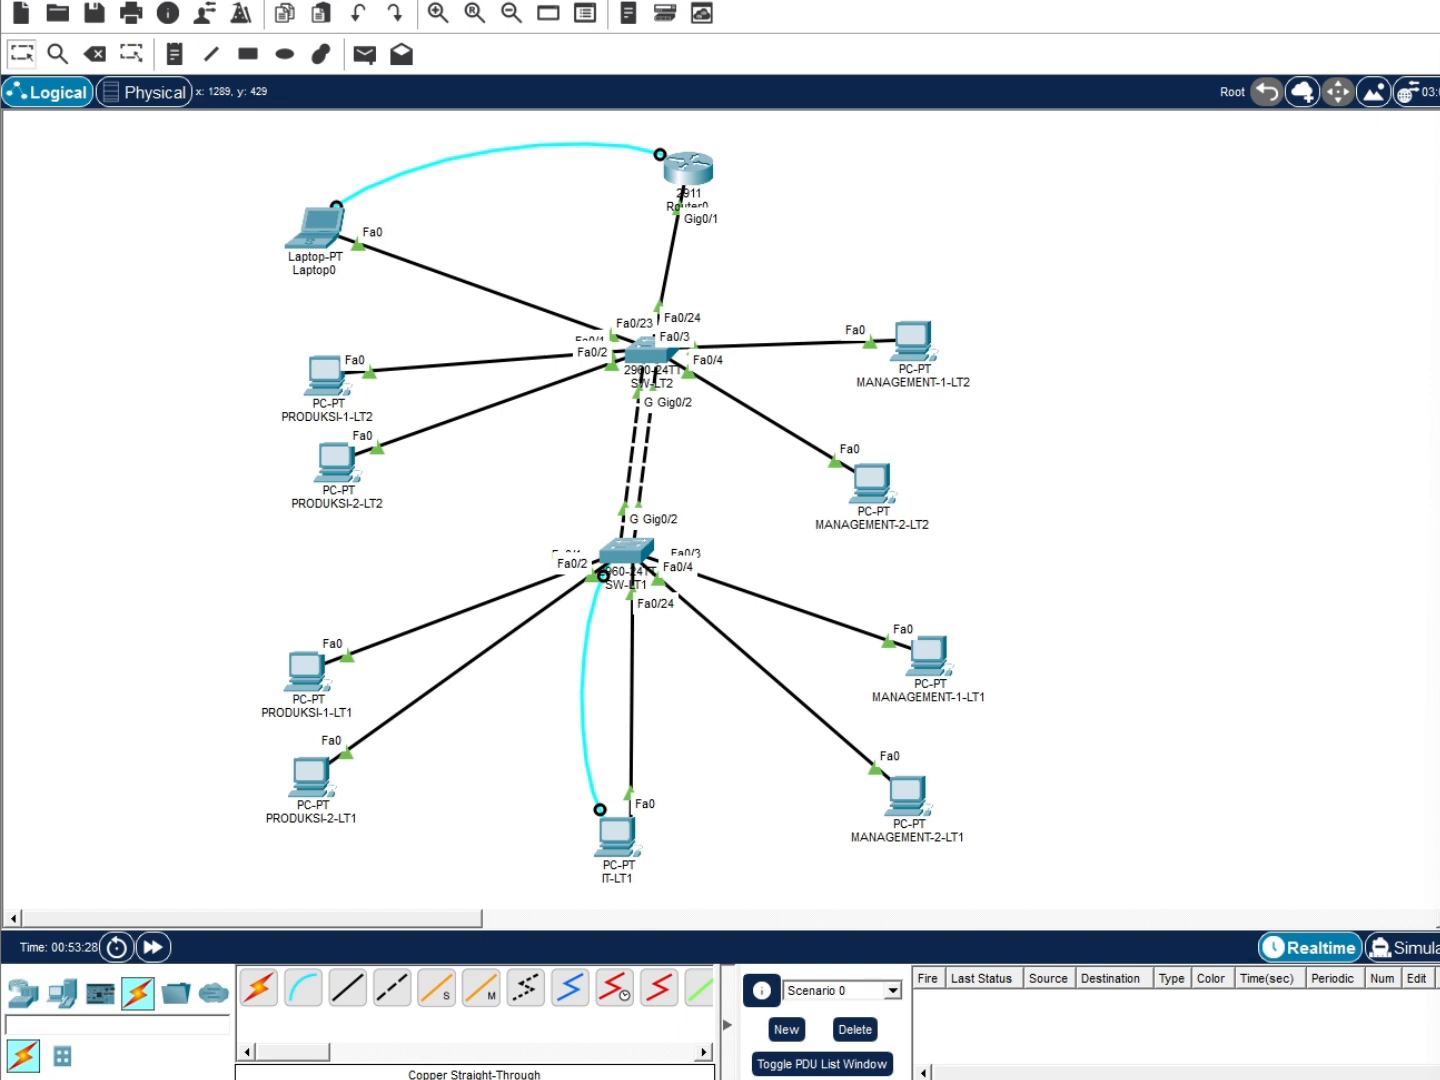
Ping MANAGEMENT-1-LT1, PRODUKSI-2-LT2 and MANAGEMENT-2-LT2 from PRODUKSI-1-LT2 with simple PDUs
{"action": "left_click", "coordinate": [365, 55]}
{"action": "left_click", "coordinate": [321, 372]}
{"action": "left_click", "coordinate": [929, 655]}
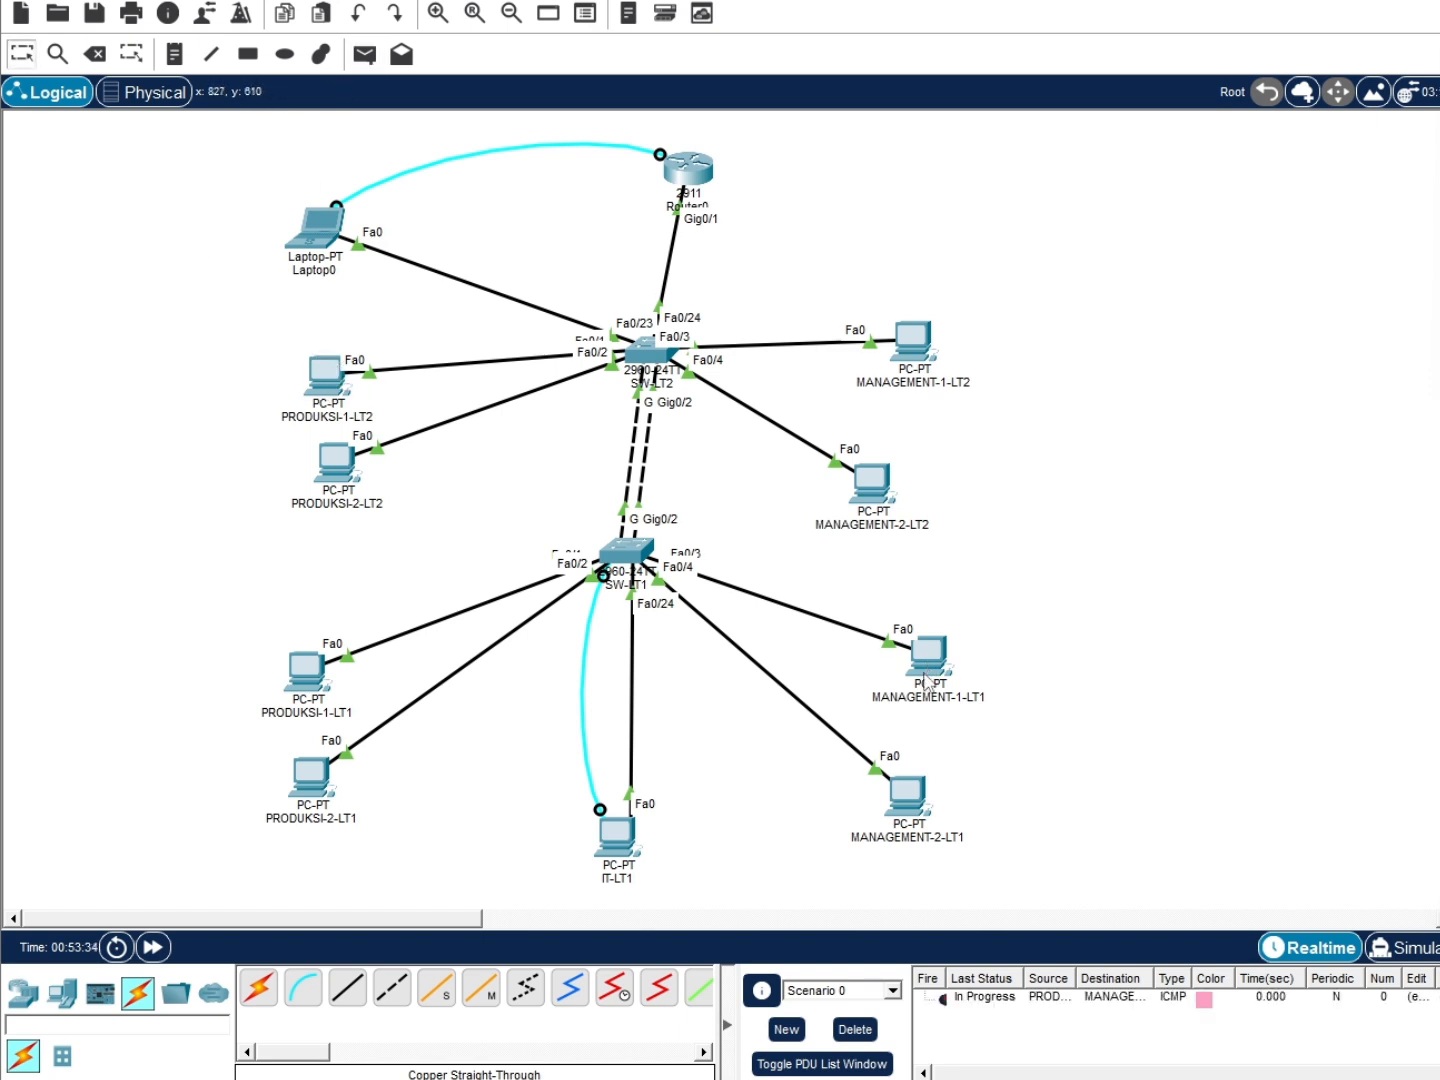
{"action": "left_click", "coordinate": [365, 54]}
{"action": "left_click", "coordinate": [325, 374]}
{"action": "left_click", "coordinate": [336, 475]}
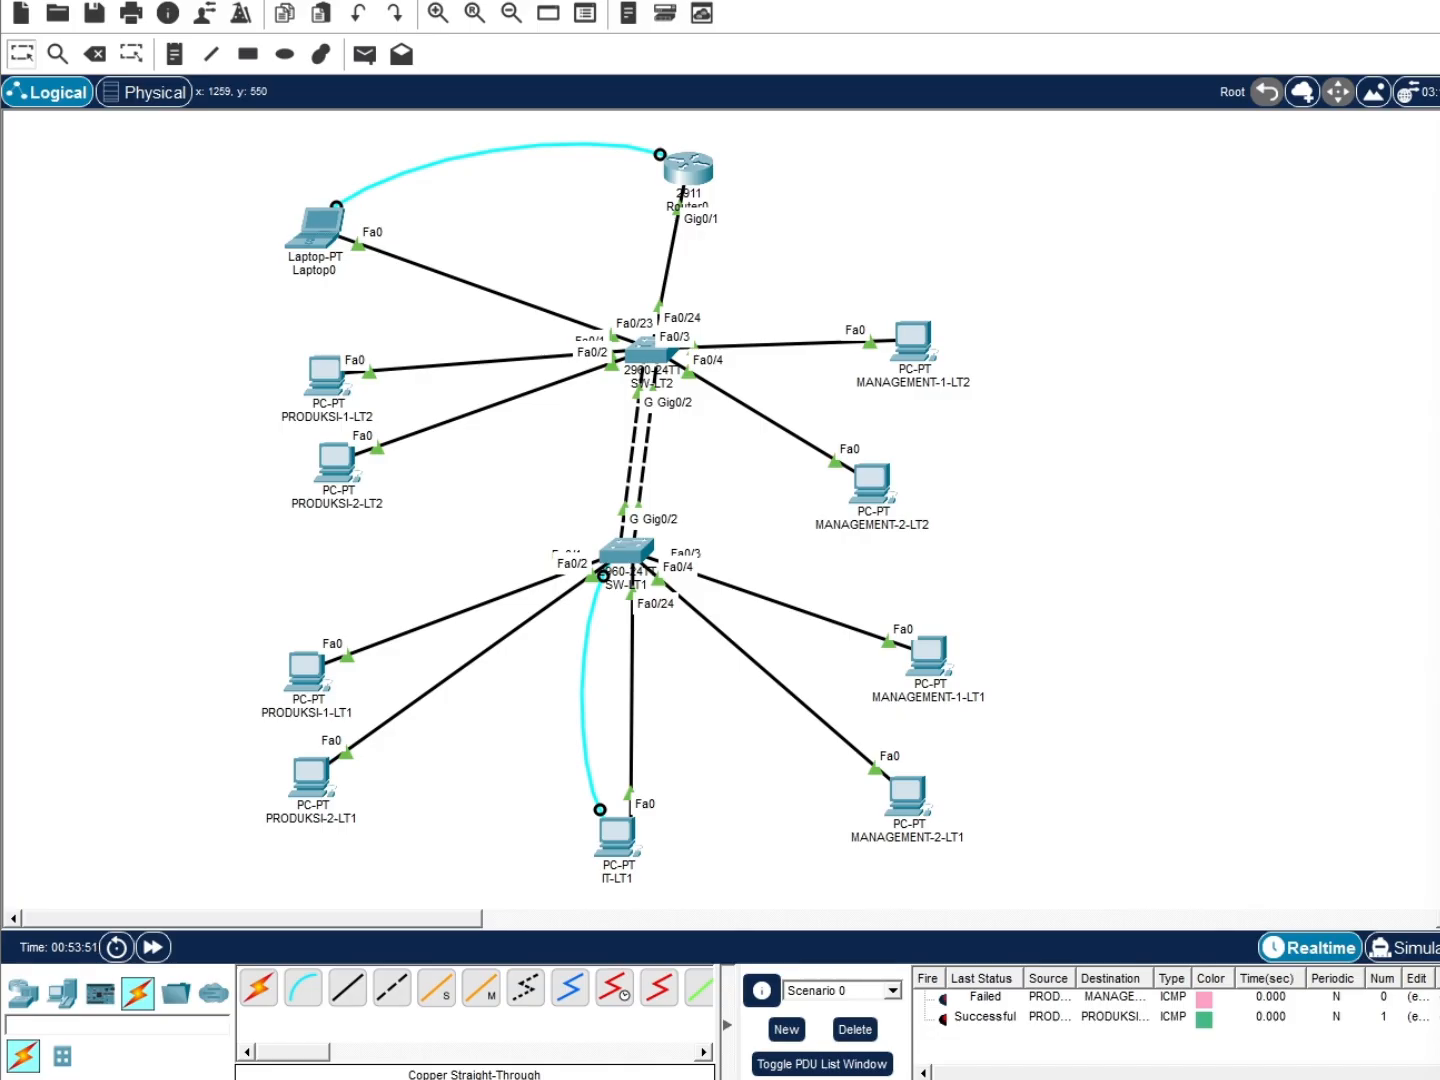
{"action": "left_click", "coordinate": [365, 55]}
{"action": "left_click", "coordinate": [322, 370]}
{"action": "left_click", "coordinate": [871, 498]}
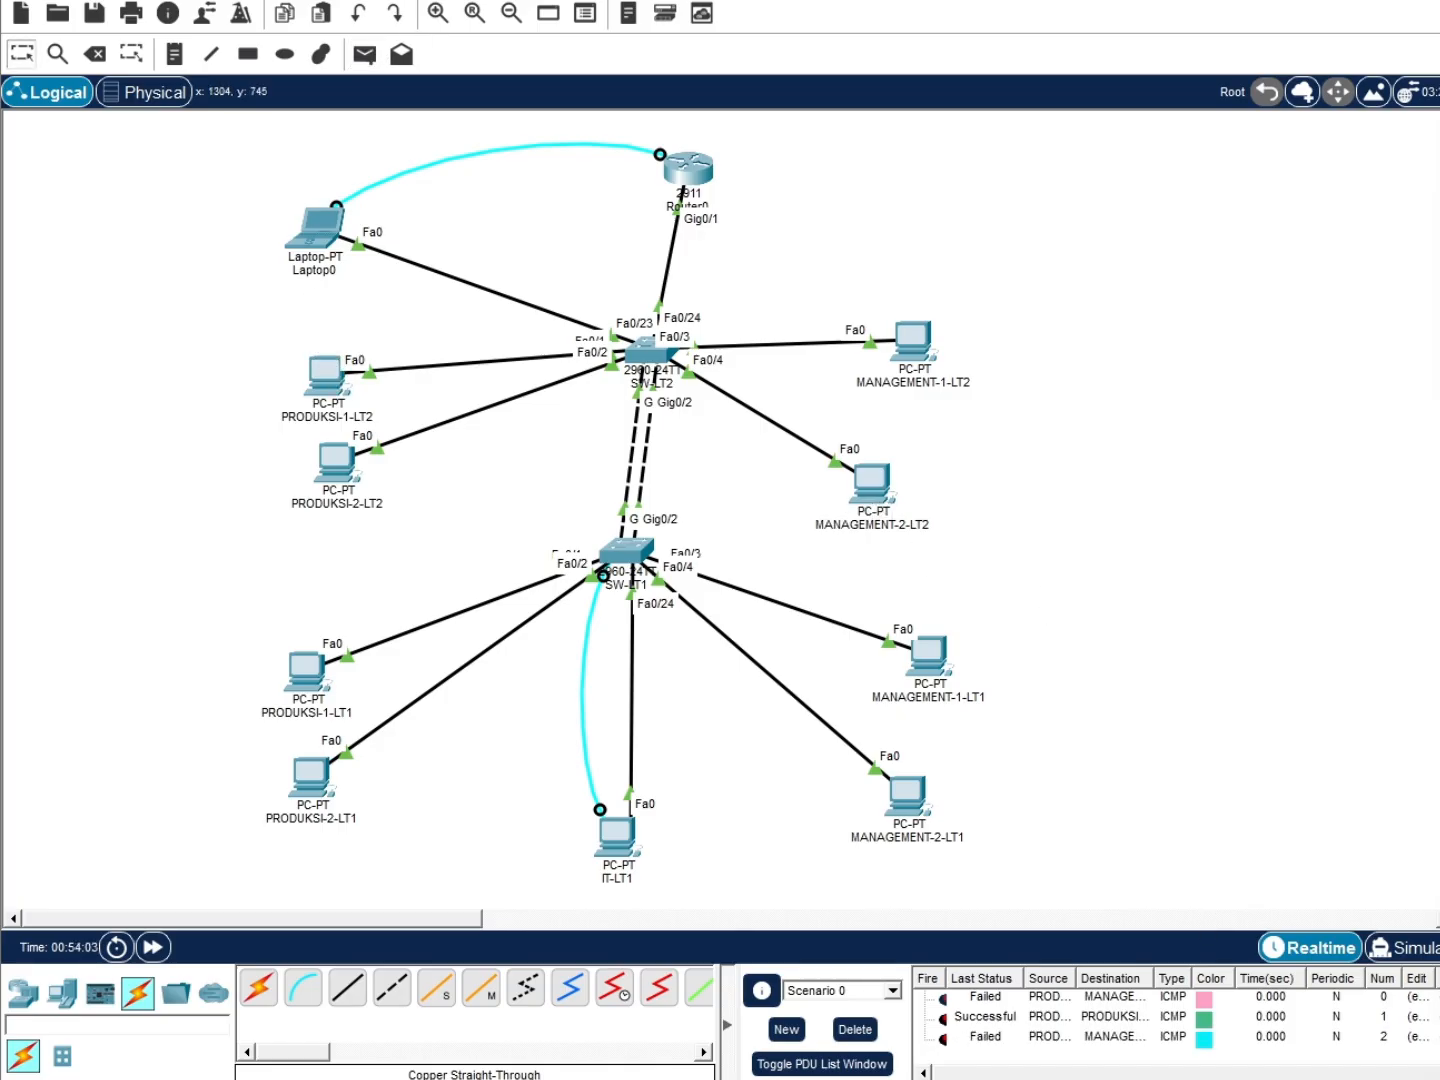
Ping MANAGEMENT-2-LT2 again and MANAGEMENT-1-LT2 from PRODUKSI-1-LT2, then clear the PDU list
{"action": "left_click", "coordinate": [364, 54]}
{"action": "left_click", "coordinate": [326, 379]}
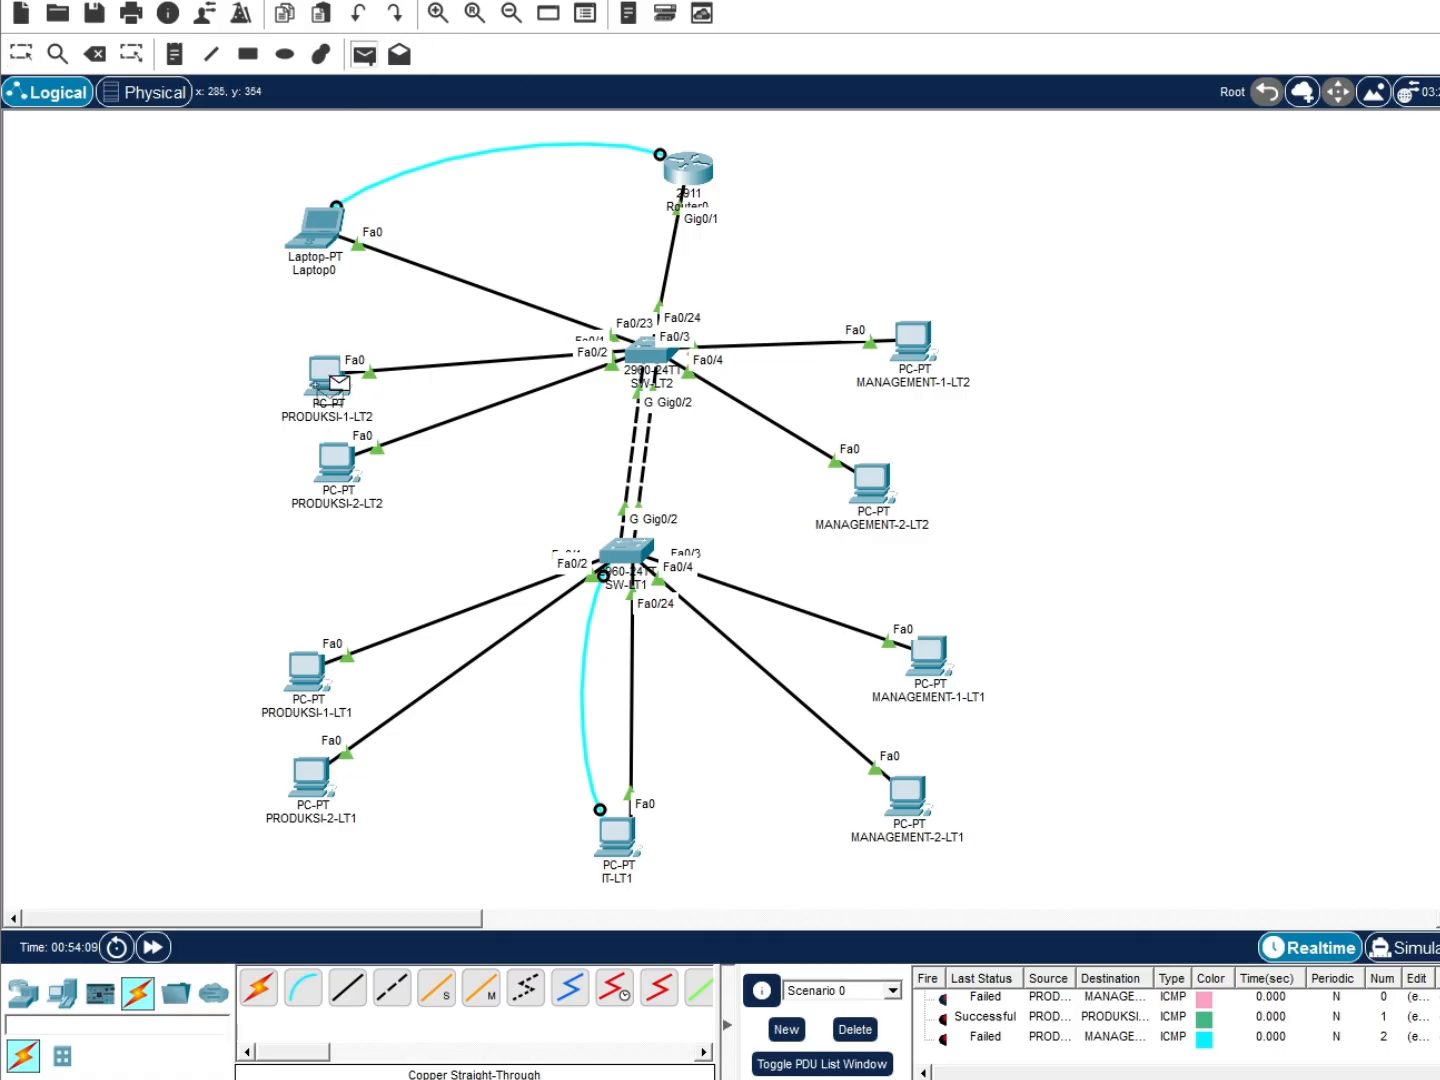
{"action": "left_click", "coordinate": [871, 485]}
{"action": "left_click", "coordinate": [365, 54]}
{"action": "left_click", "coordinate": [335, 371]}
{"action": "left_click", "coordinate": [923, 359]}
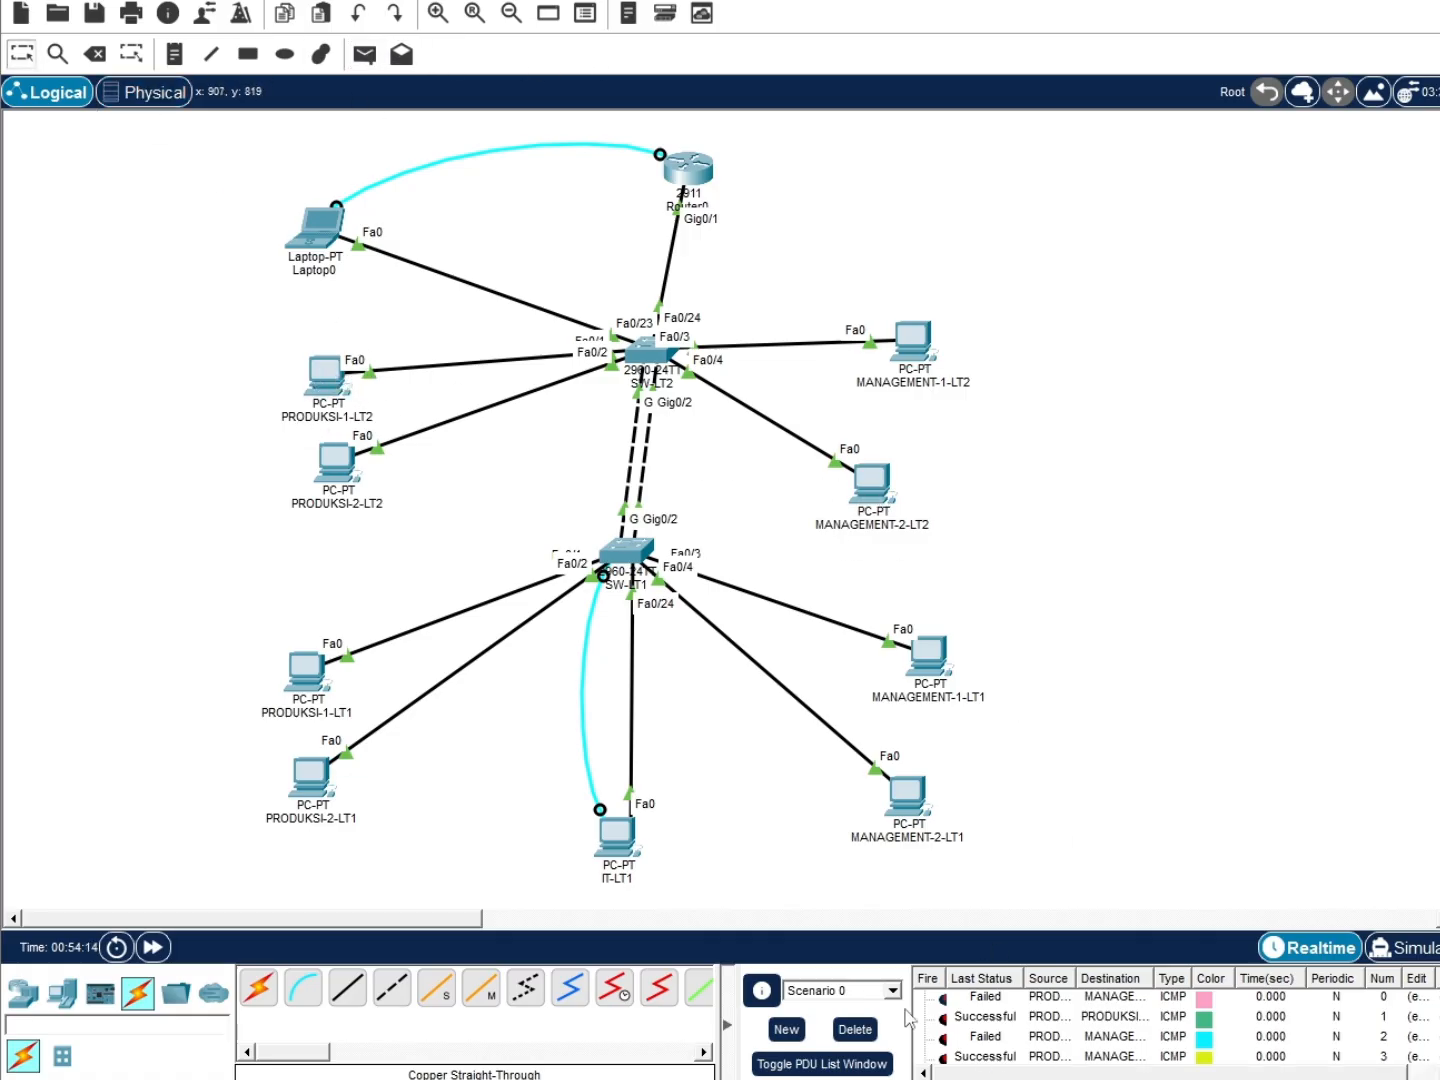
{"action": "left_click", "coordinate": [857, 1030]}
Re-ping MANAGEMENT-2-LT2 and MANAGEMENT-1-LT1 from PRODUKSI-1-LT2 with fresh simple PDUs
{"action": "left_click", "coordinate": [365, 54]}
{"action": "left_click", "coordinate": [334, 362]}
{"action": "left_click", "coordinate": [366, 56]}
{"action": "left_click", "coordinate": [333, 377]}
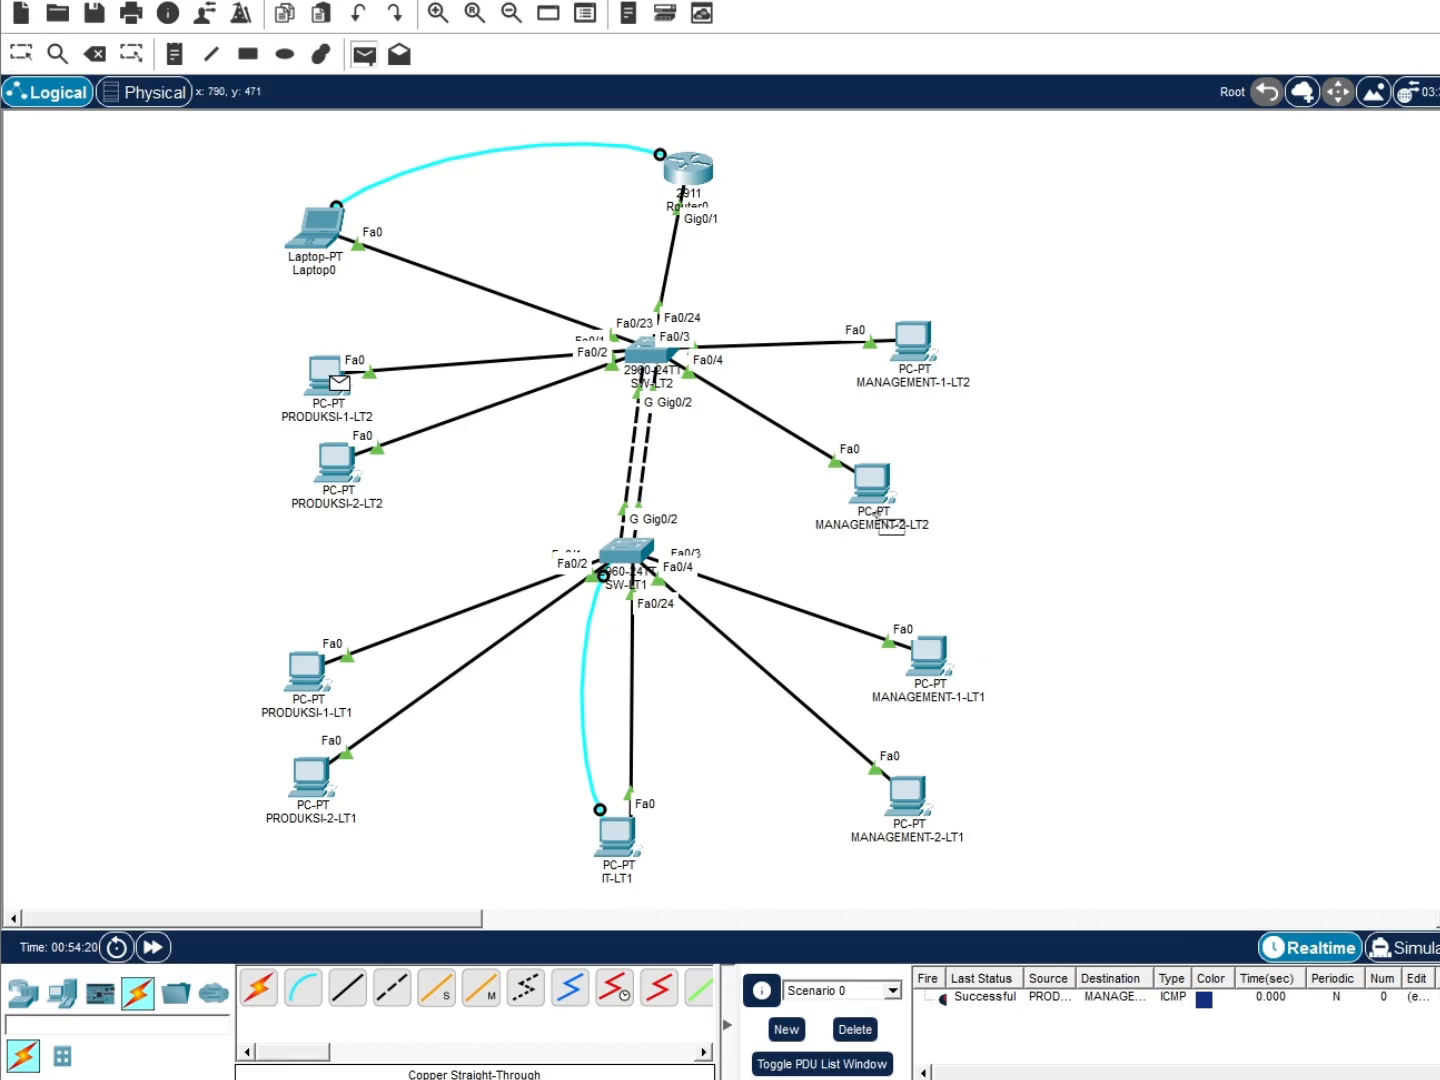
{"action": "left_click", "coordinate": [883, 515]}
{"action": "left_click", "coordinate": [371, 59]}
{"action": "left_click", "coordinate": [335, 380]}
{"action": "left_click", "coordinate": [904, 681]}
{"action": "left_click", "coordinate": [366, 56]}
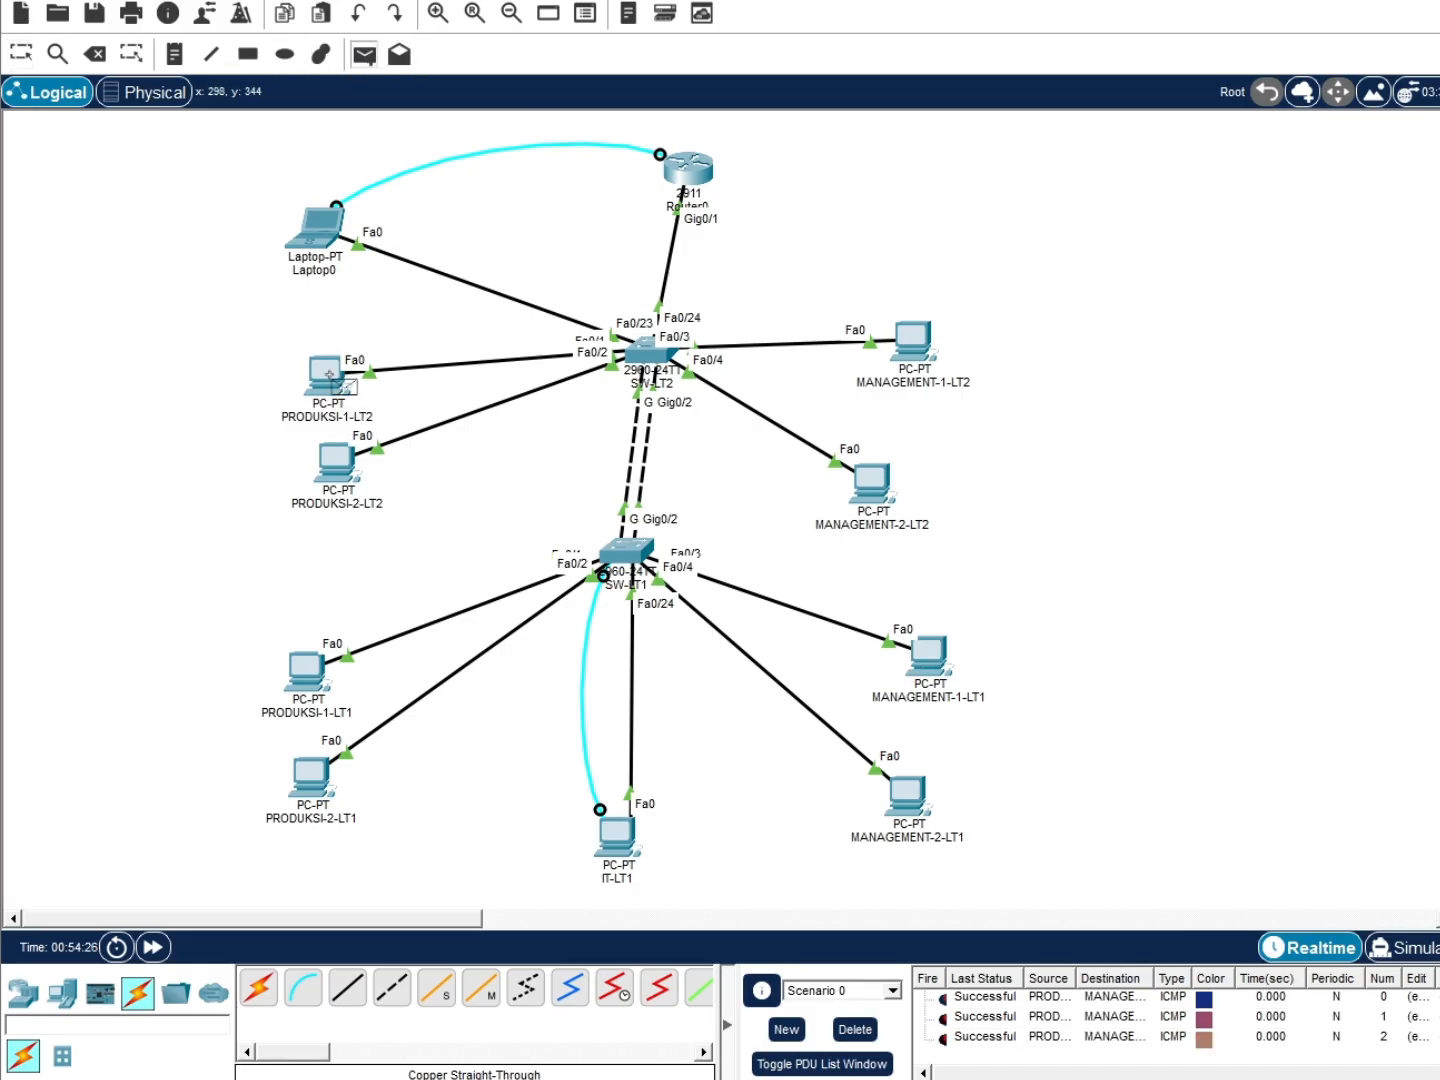
Ping MANAGEMENT-2-LT1 from PRODUKSI-1-LT2 with a simple PDU
{"action": "left_click", "coordinate": [338, 380]}
{"action": "left_click", "coordinate": [908, 796]}
{"action": "scroll", "coordinate": [1020, 1031], "scroll_direction": "down", "scroll_amount": 1}
{"action": "left_click", "coordinate": [367, 57]}
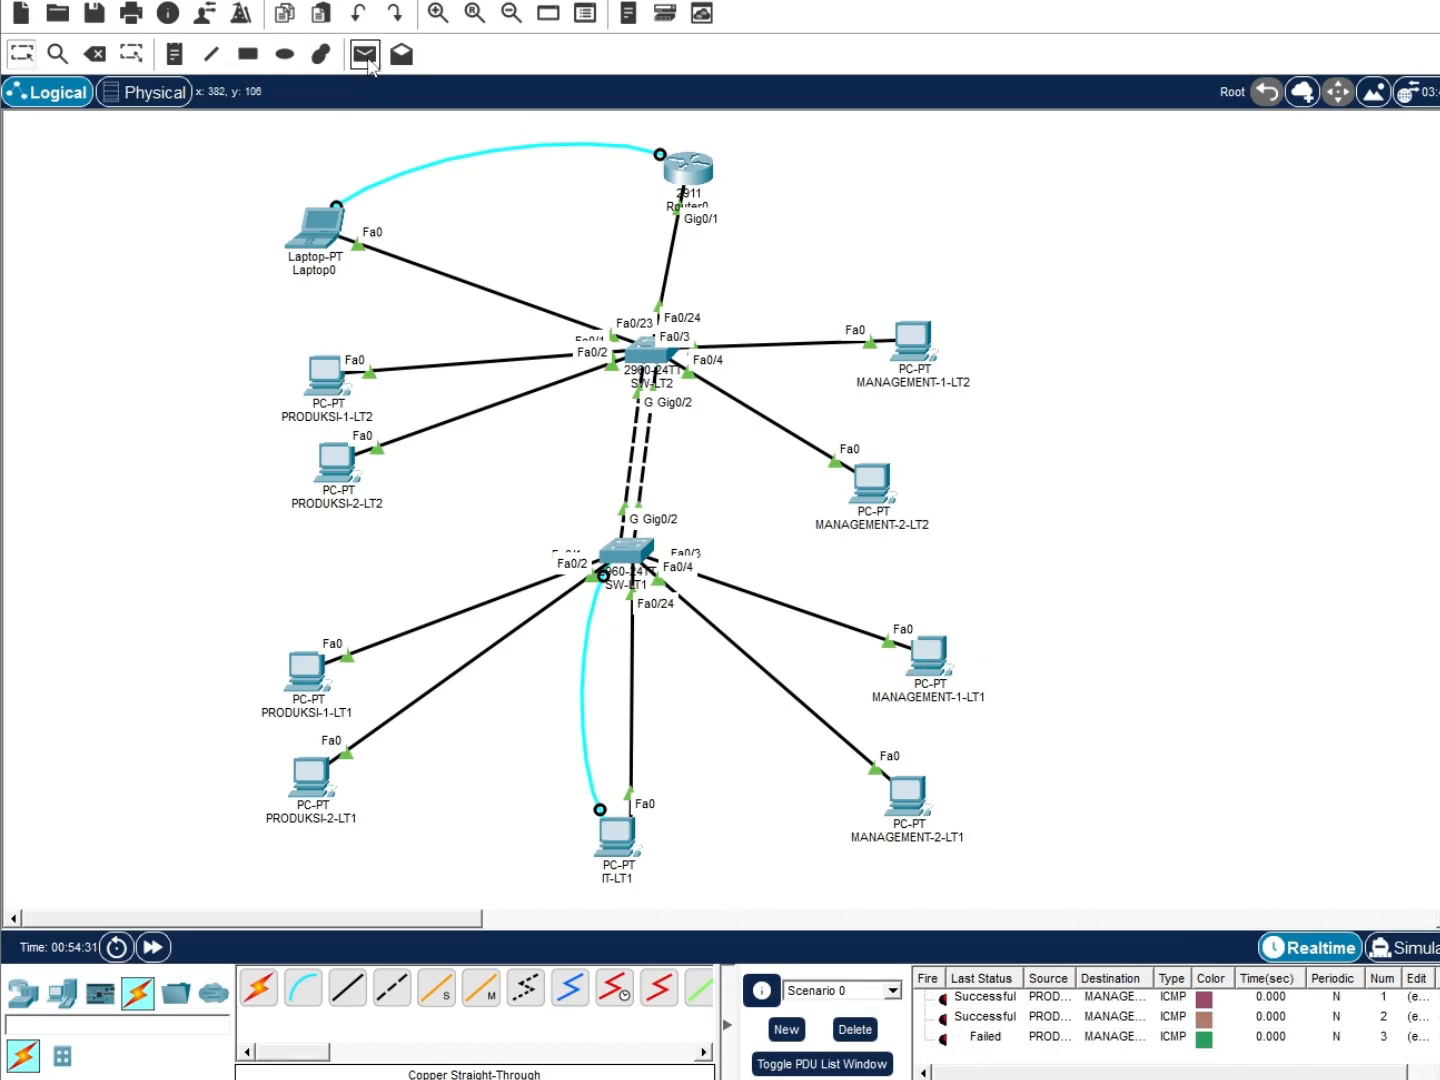
{"action": "left_click_drag", "start_coordinate": [328, 378], "coordinate": [336, 382]}
{"action": "left_click", "coordinate": [366, 57]}
{"action": "left_click", "coordinate": [334, 381]}
{"action": "left_click", "coordinate": [913, 796]}
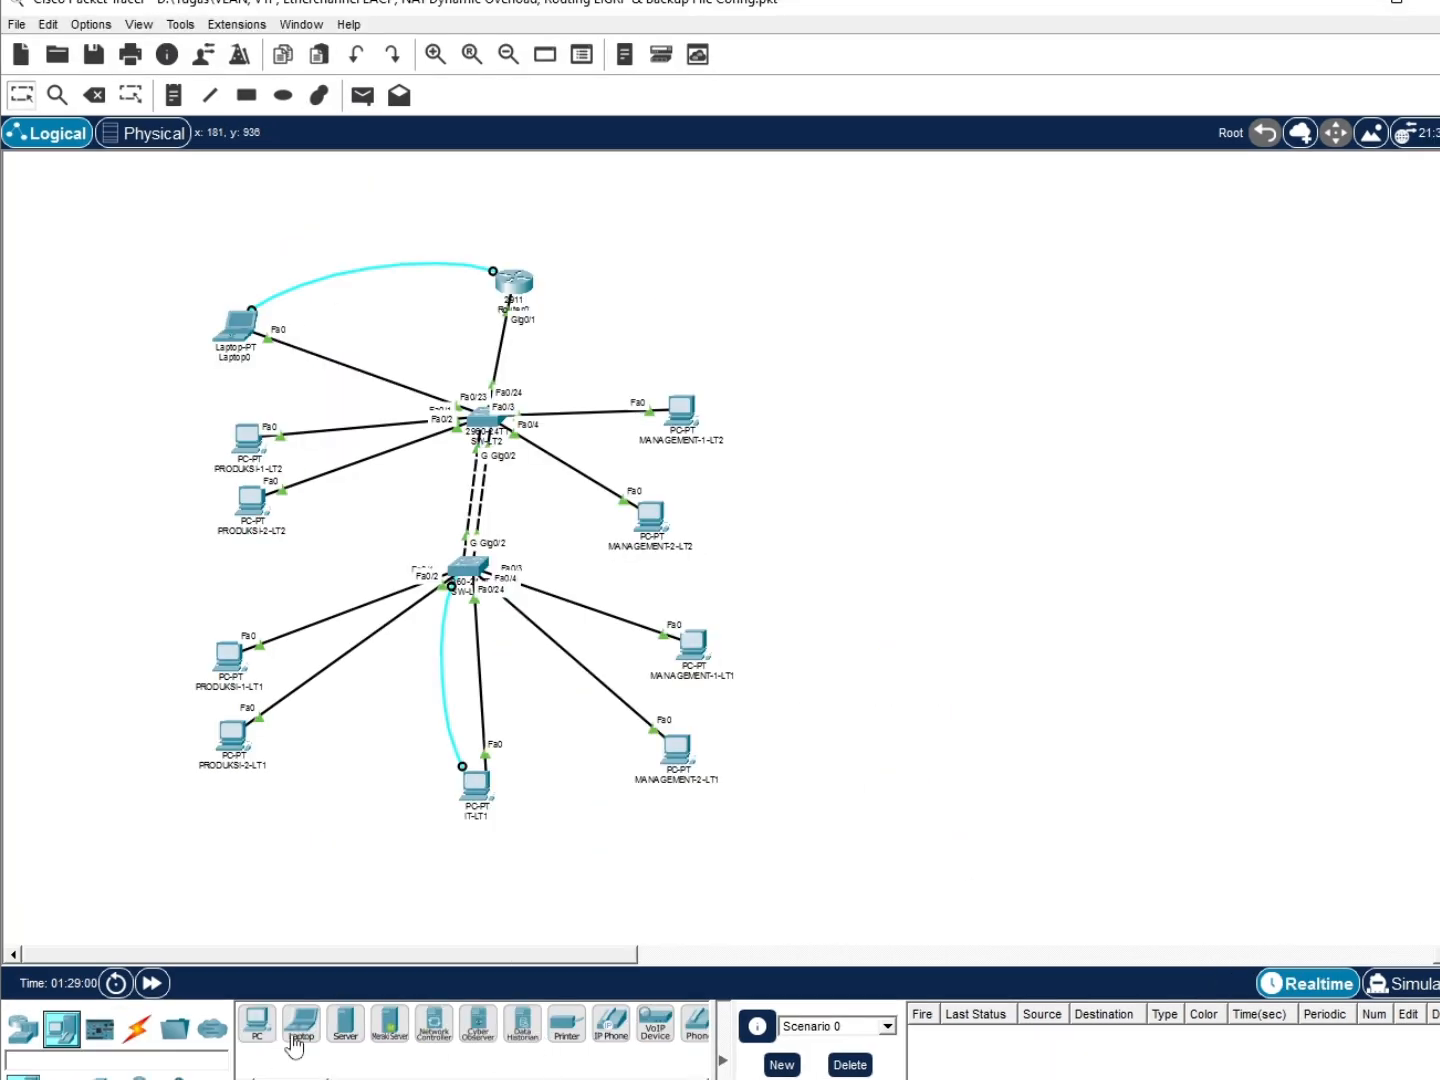
Place a Server-PT on the right of the workspace and a 2911 router above it
{"action": "left_click_drag", "start_coordinate": [345, 1024], "coordinate": [1180, 594]}
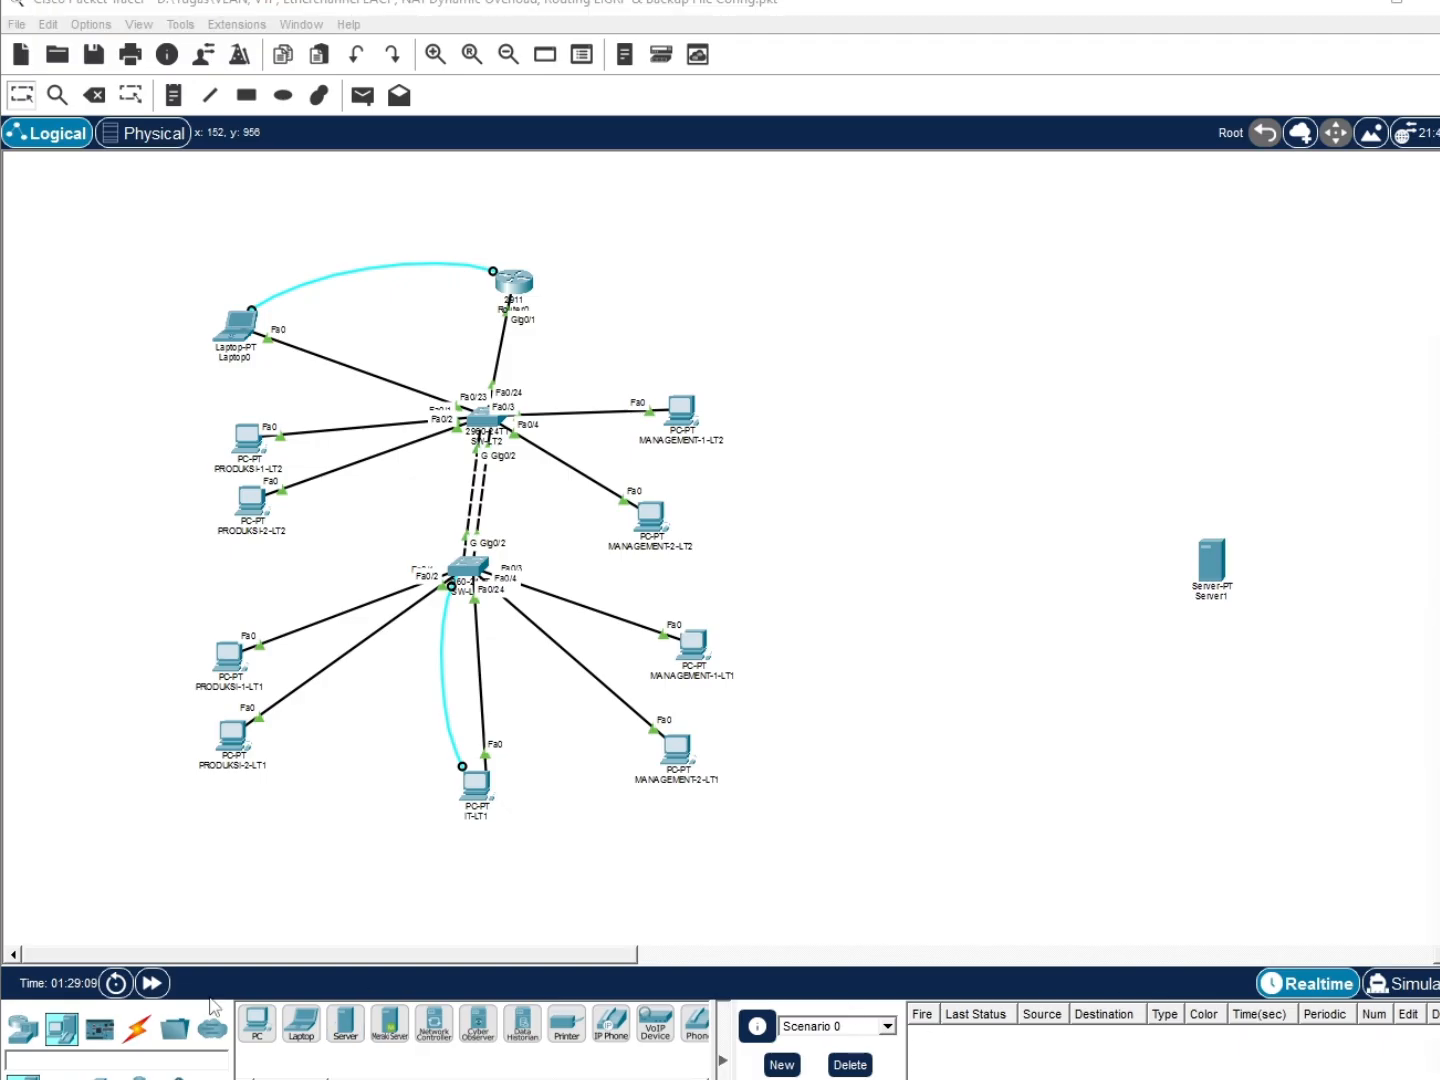
{"action": "left_click", "coordinate": [22, 1028]}
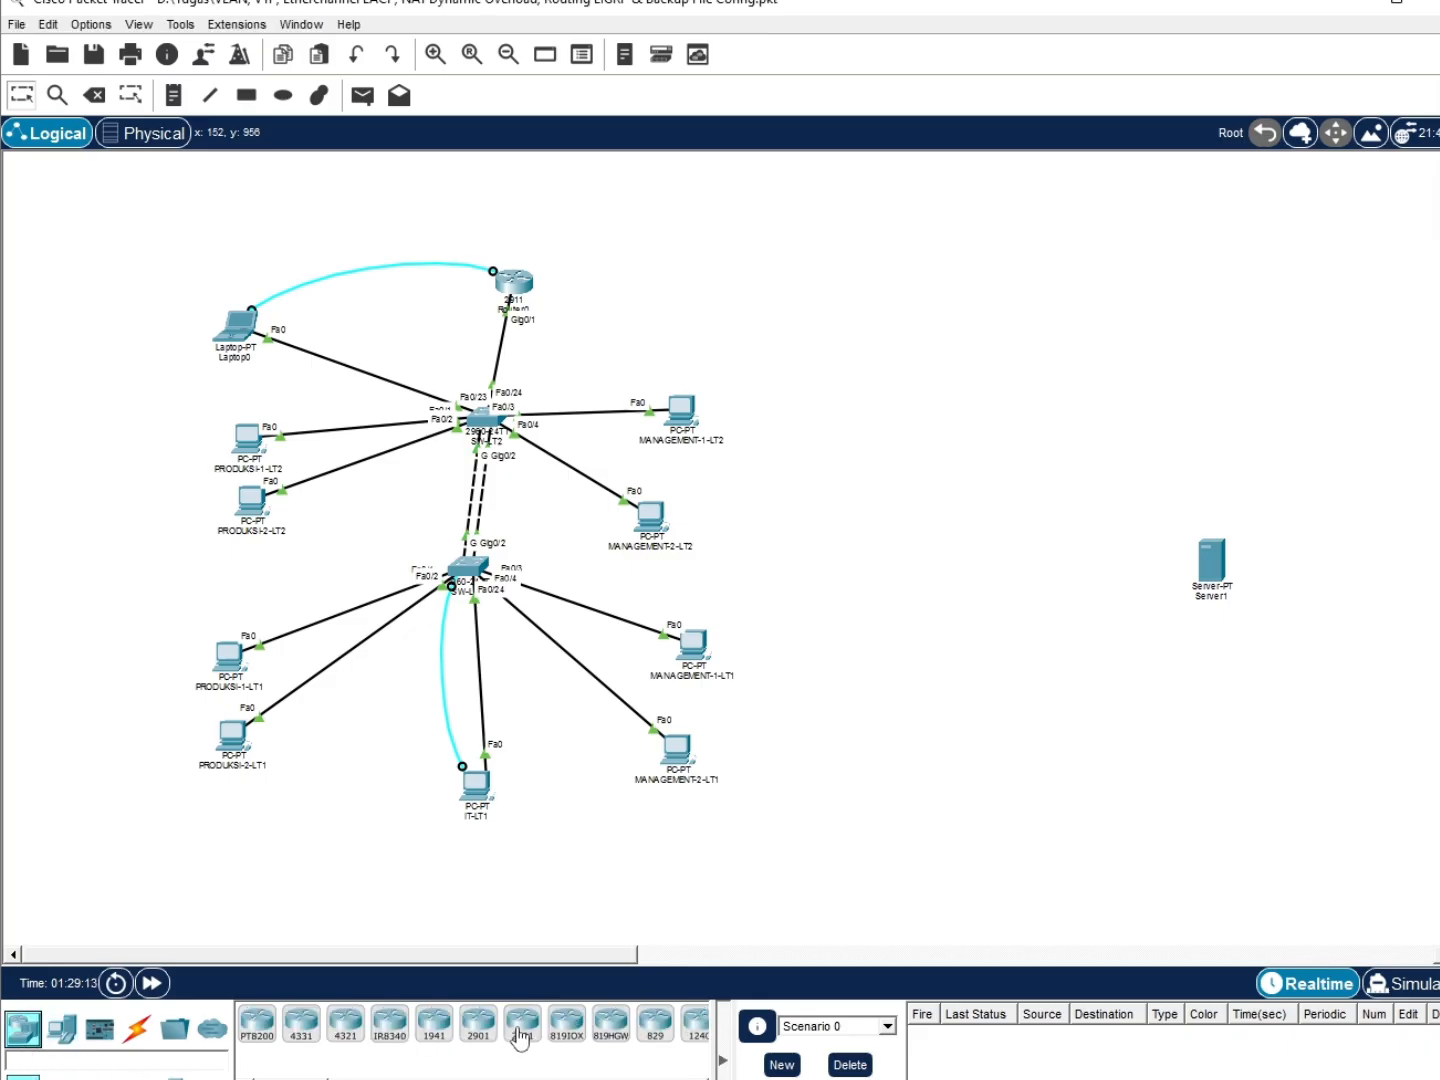
{"action": "left_click_drag", "start_coordinate": [516, 1032], "coordinate": [1181, 368]}
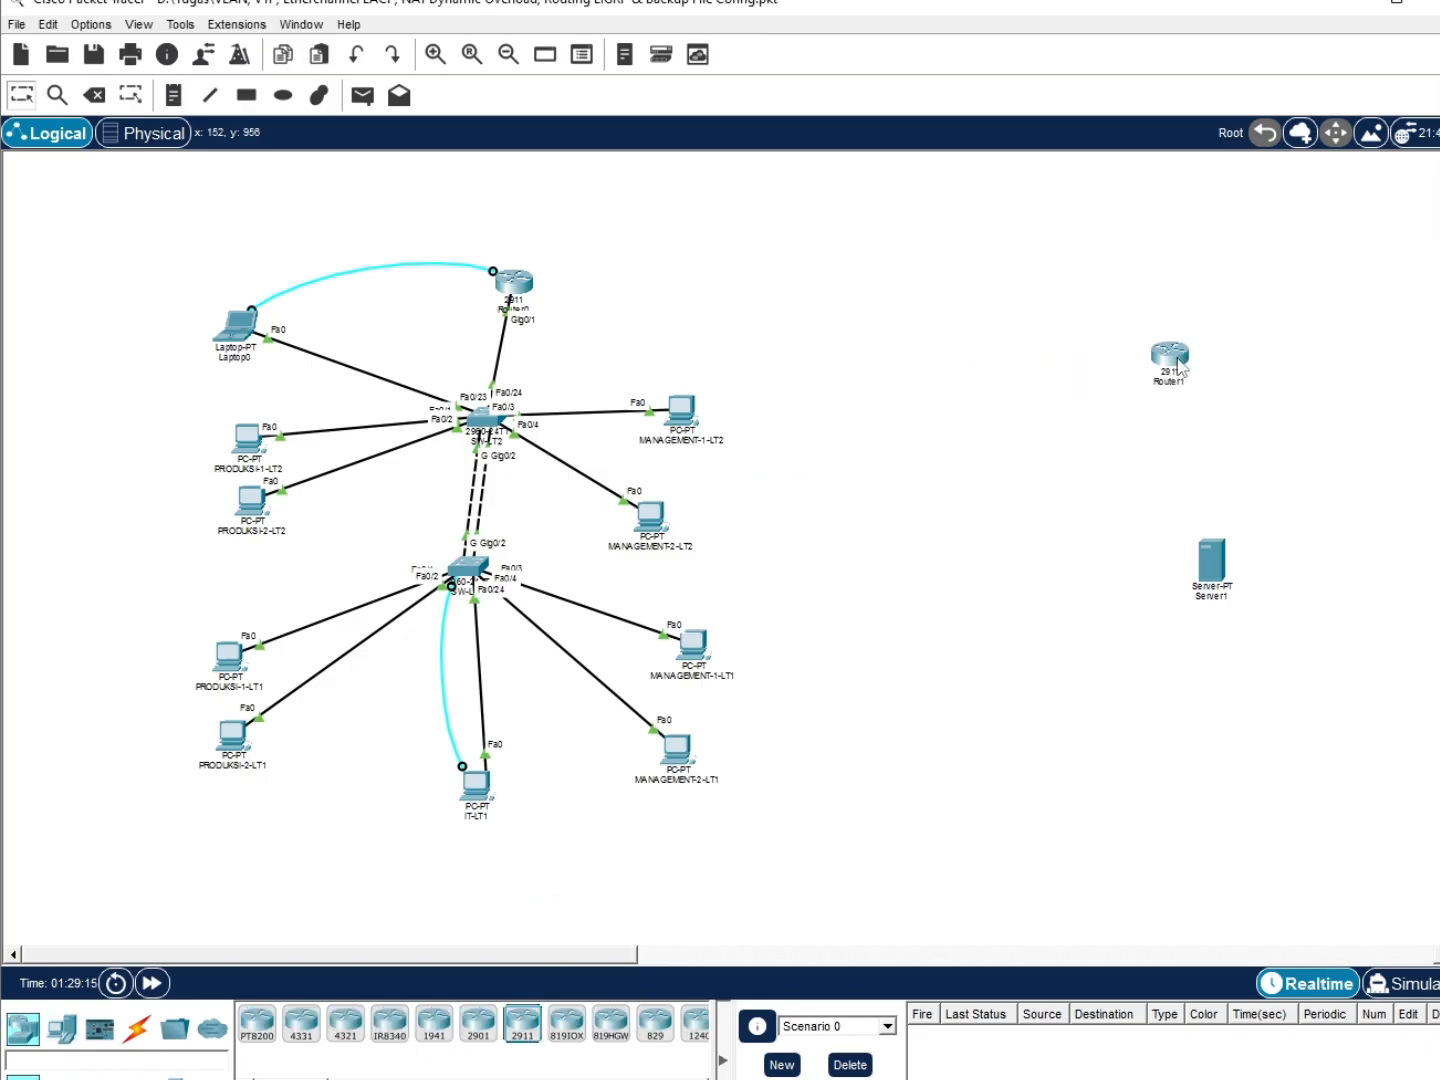
Rename the new server to Google and the new router to R-ISP
{"action": "left_click", "coordinate": [1199, 600]}
{"action": "double_click", "coordinate": [1200, 602]}
{"action": "key", "text": "BackSpace"}
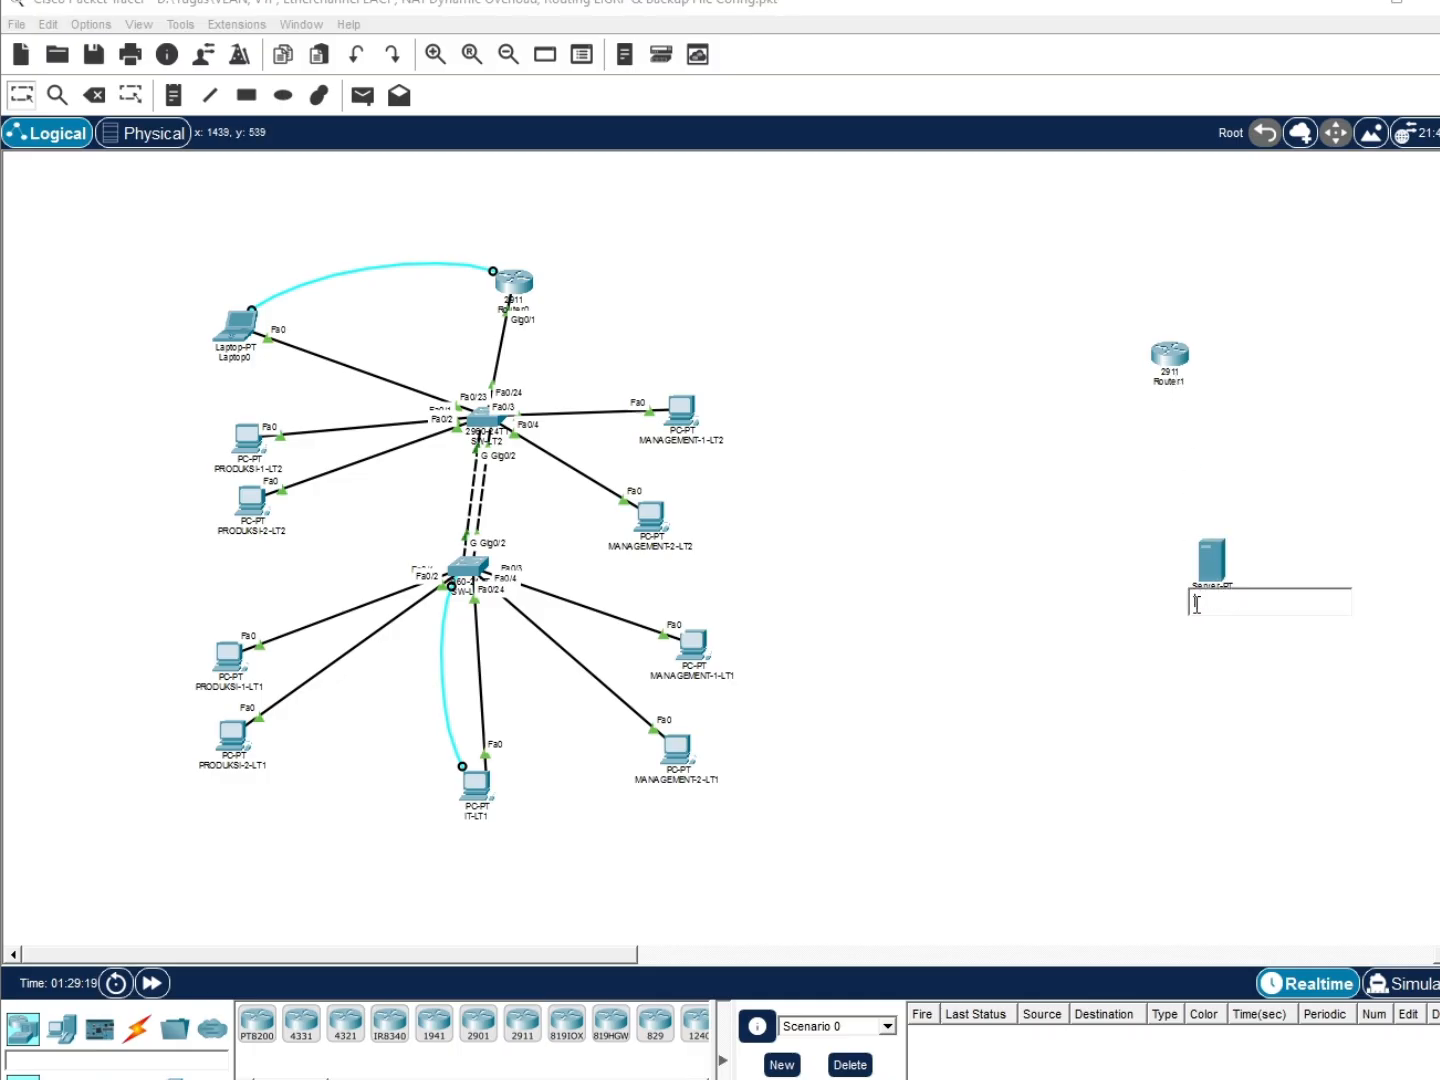
{"action": "type", "text": "ISO"}
{"action": "key", "text": "Return"}
{"action": "double_click", "coordinate": [1180, 382]}
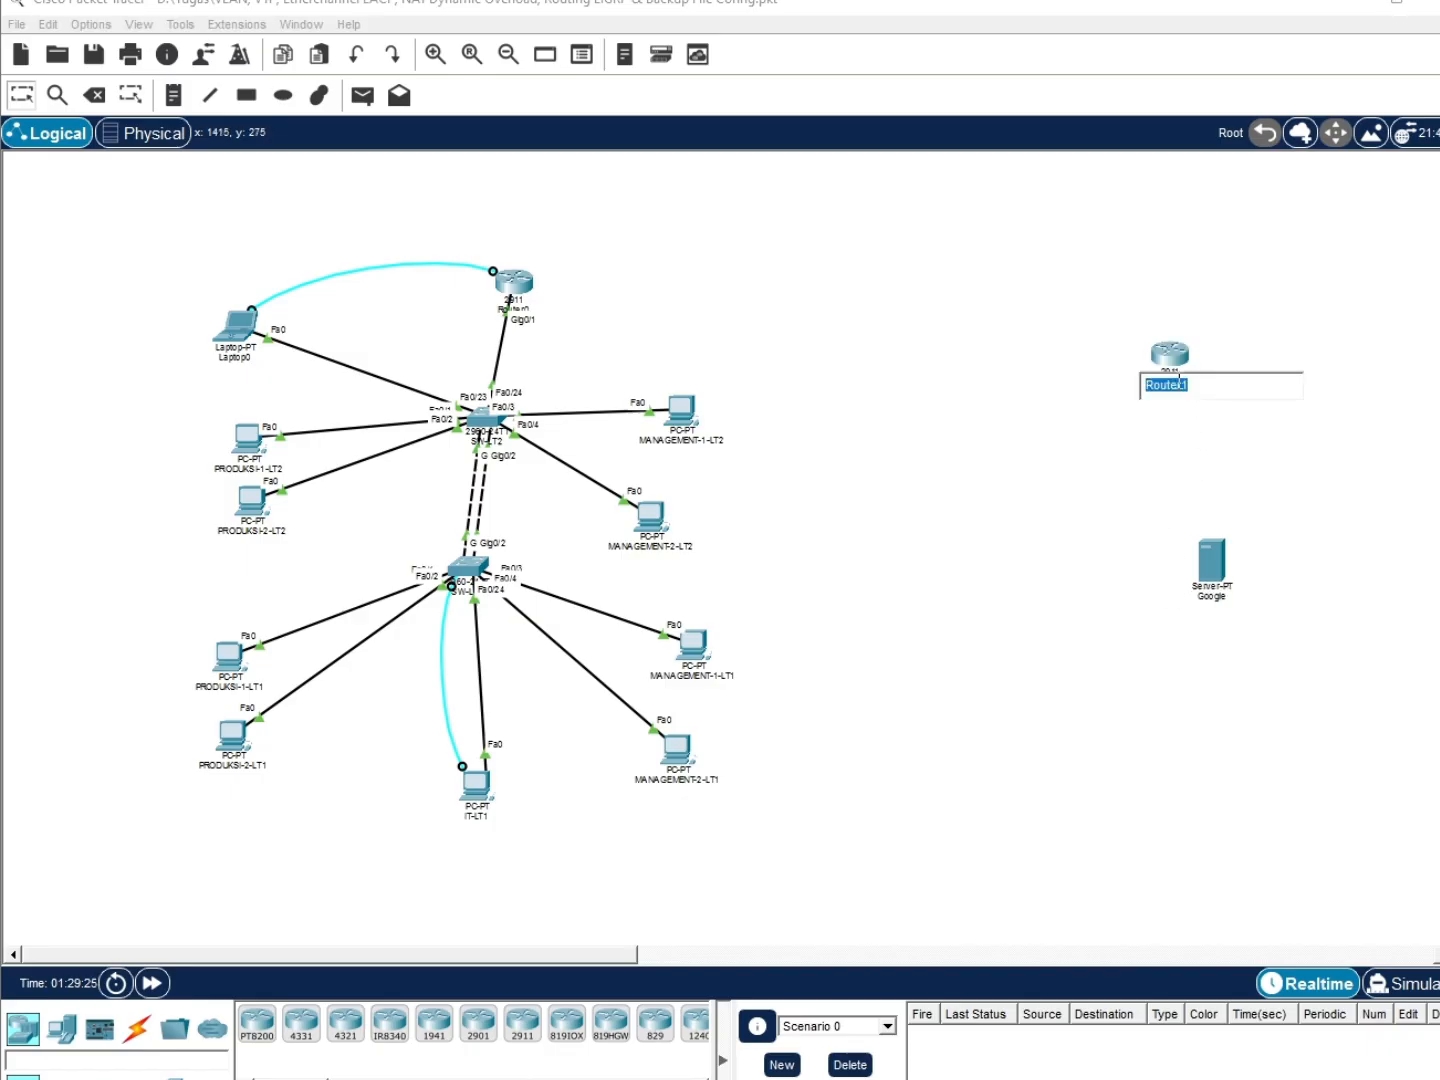
{"action": "type", "text": "R-ISP"}
{"action": "key", "text": "Return"}
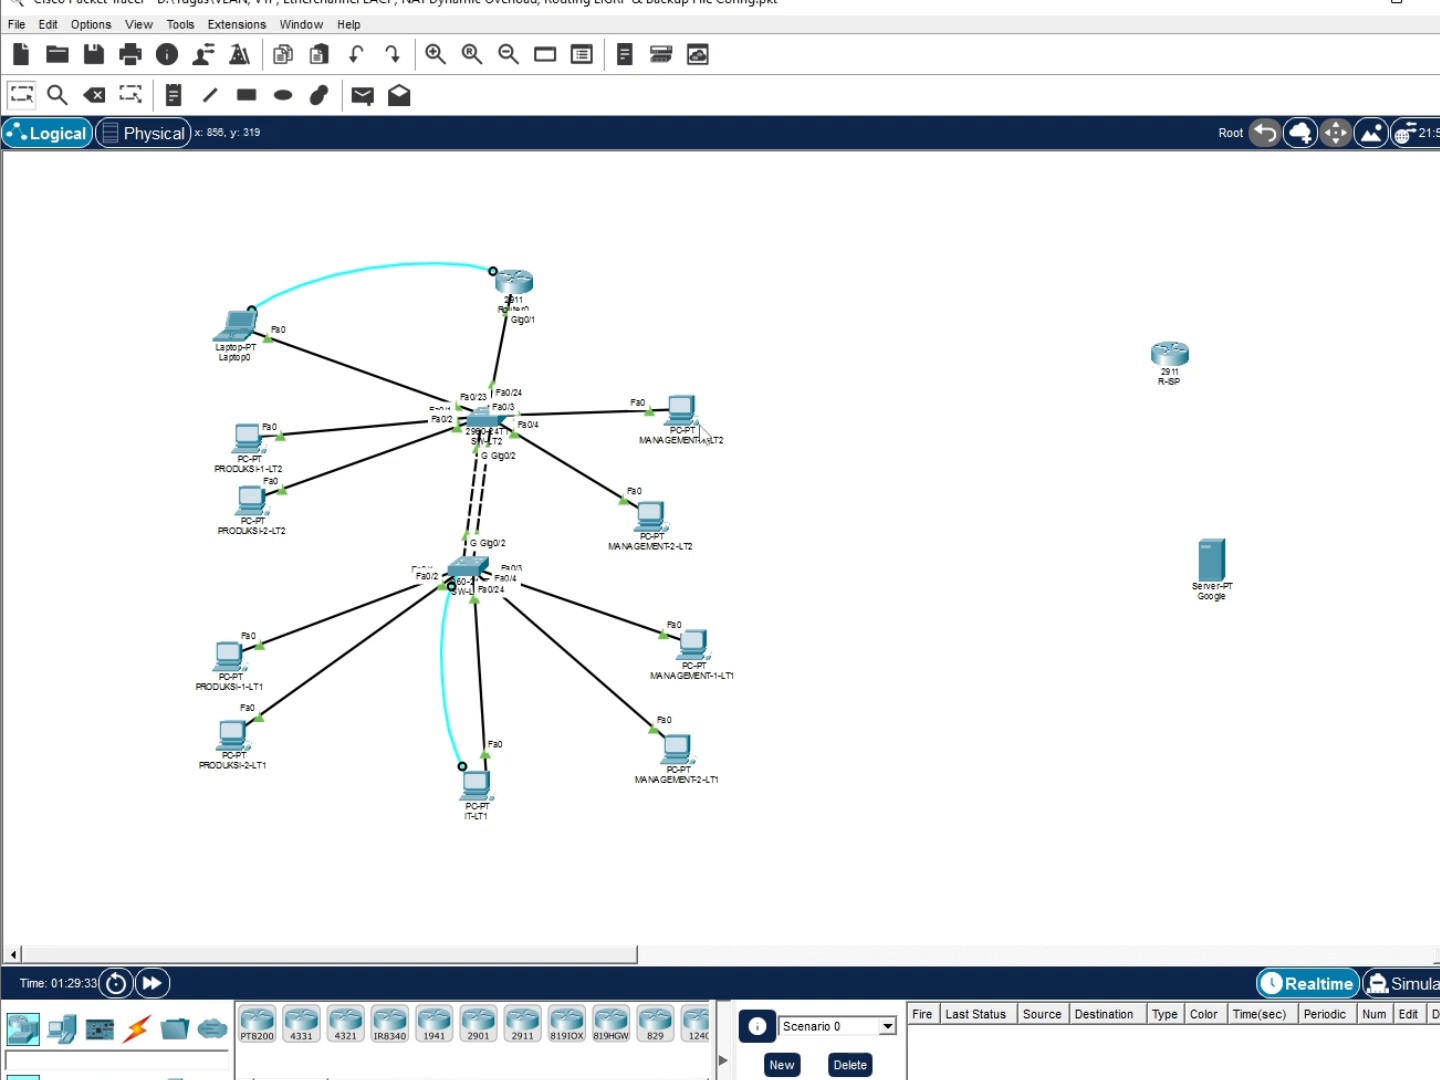
Rename the existing Router0 to R-GATEWAY and shift the Google server slightly left
{"action": "left_click", "coordinate": [522, 302]}
{"action": "left_click", "coordinate": [504, 311]}
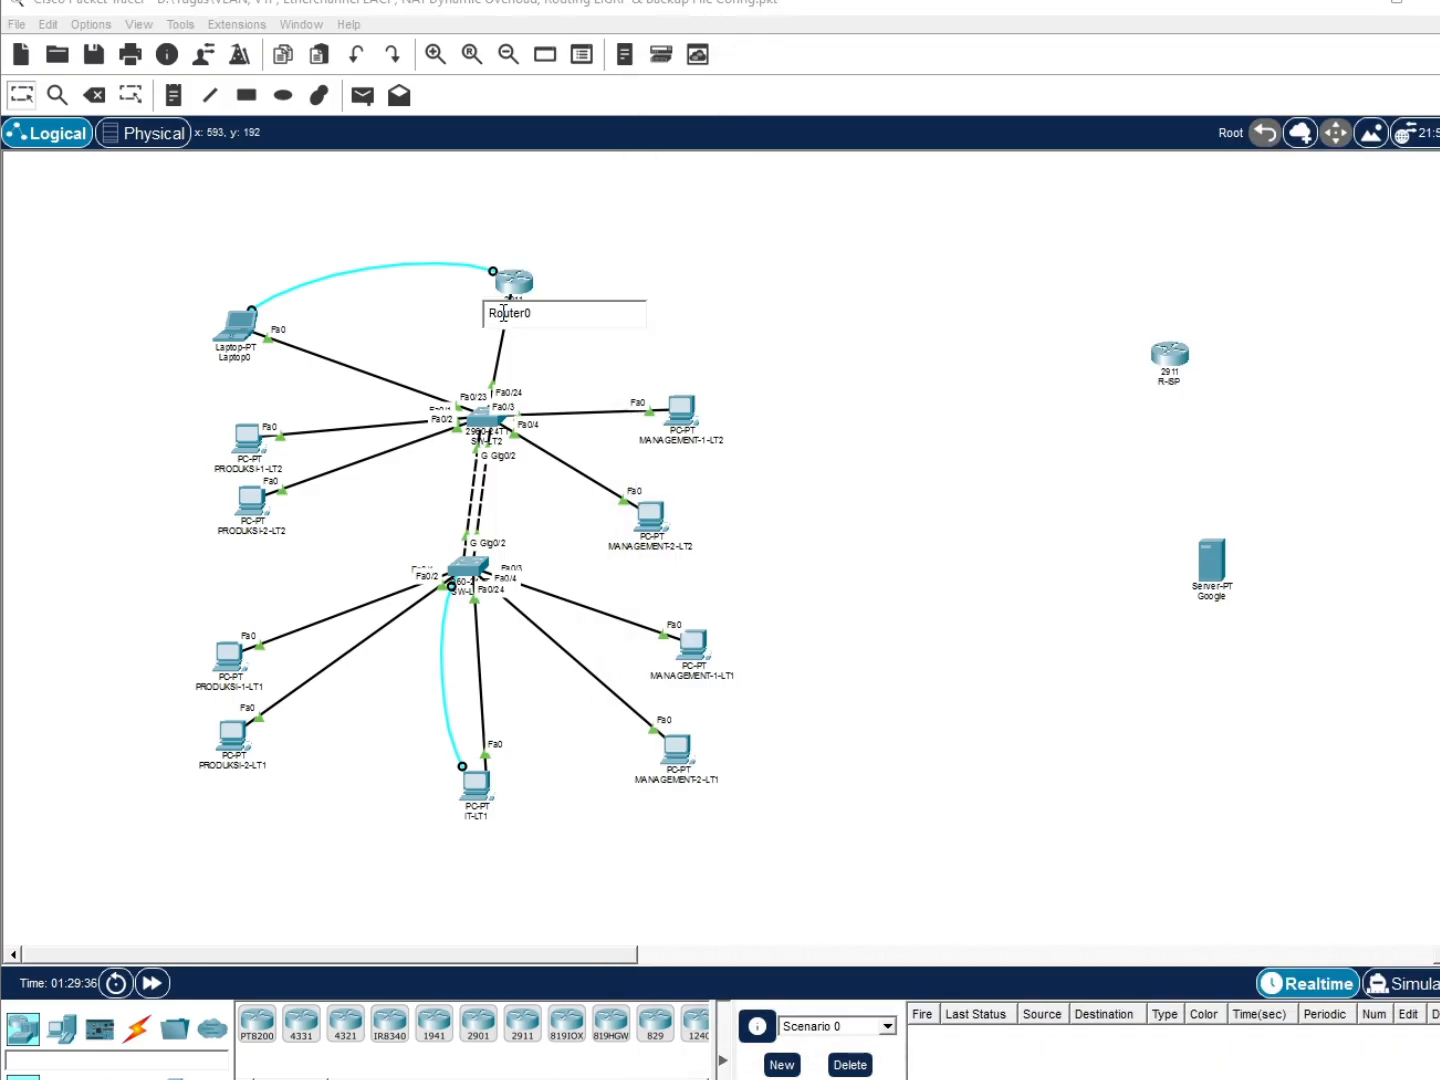
{"action": "double_click", "coordinate": [504, 312]}
{"action": "type", "text": "R-GATEWAY"}
{"action": "left_click", "coordinate": [858, 329]}
{"action": "left_click_drag", "start_coordinate": [1207, 553], "coordinate": [1175, 553]}
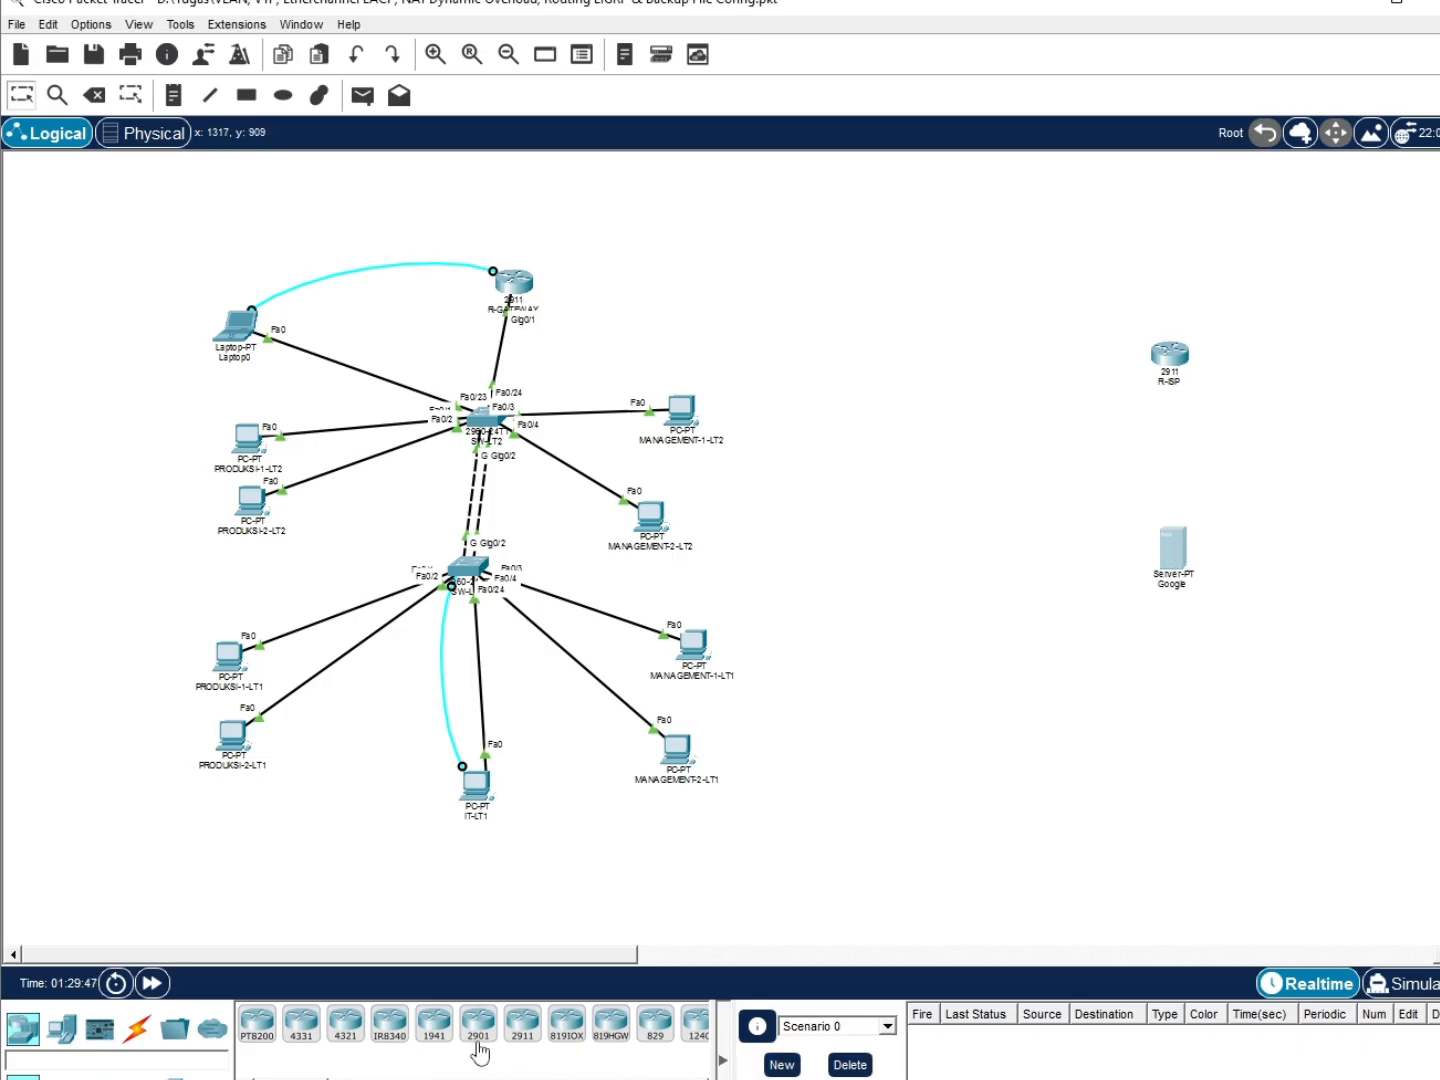
Link R-ISP's Gig0/1 to the Google server's Fa0 with a copper cross-over cable
{"action": "left_click", "coordinate": [136, 1043]}
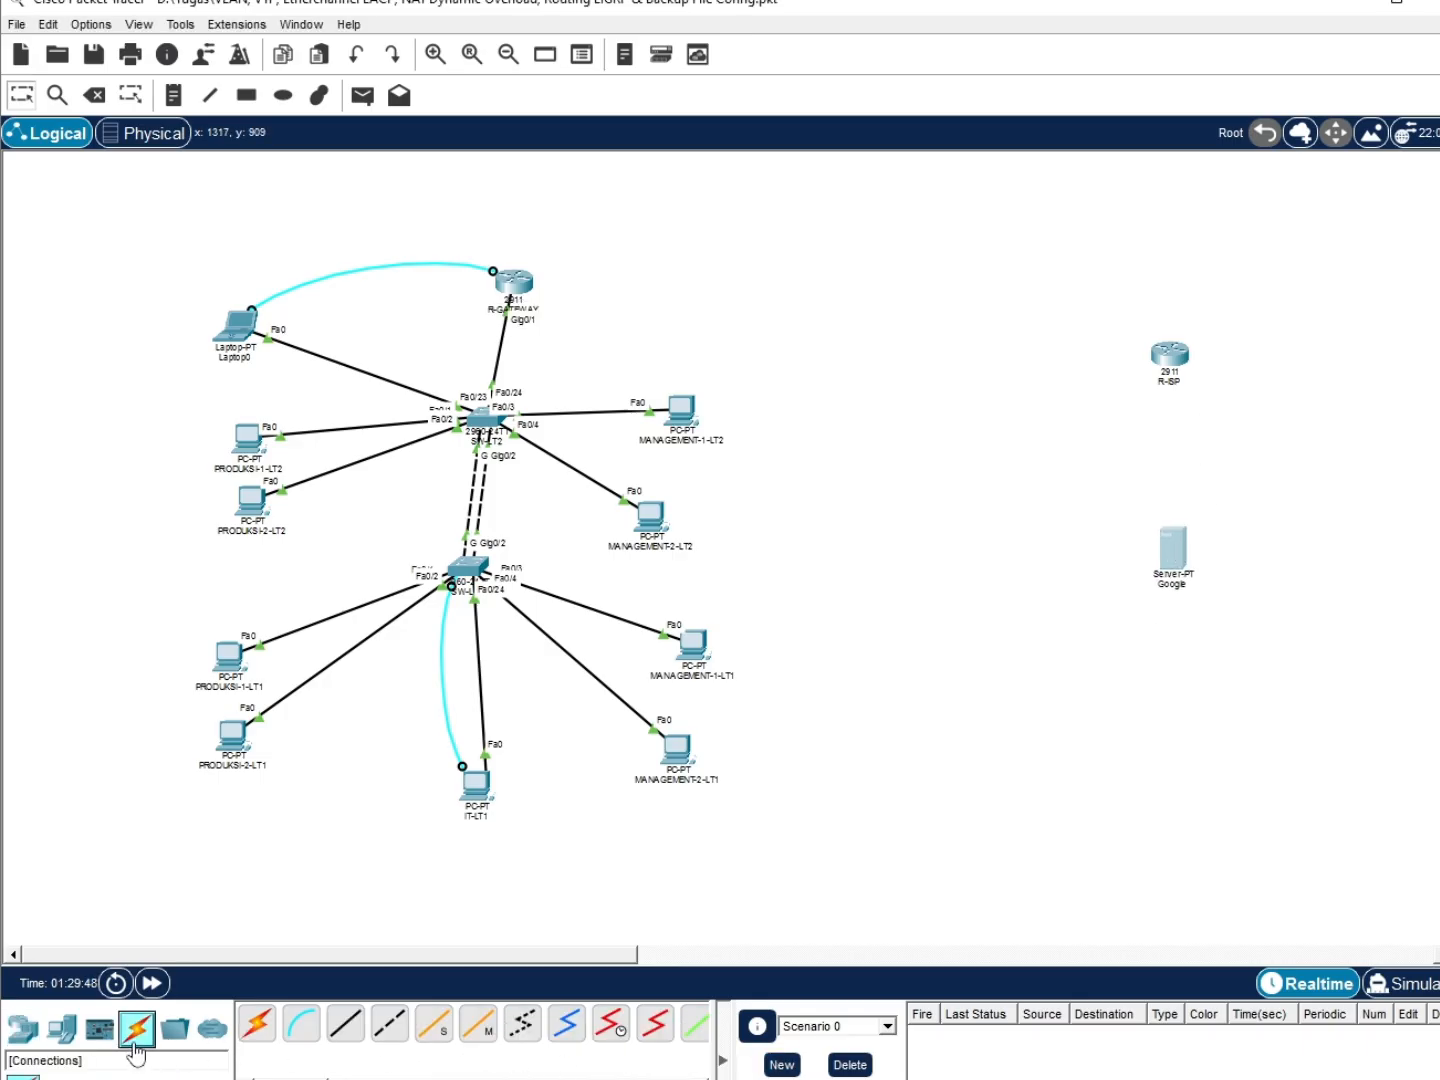
{"action": "left_click", "coordinate": [389, 1022]}
{"action": "left_click", "coordinate": [1178, 360]}
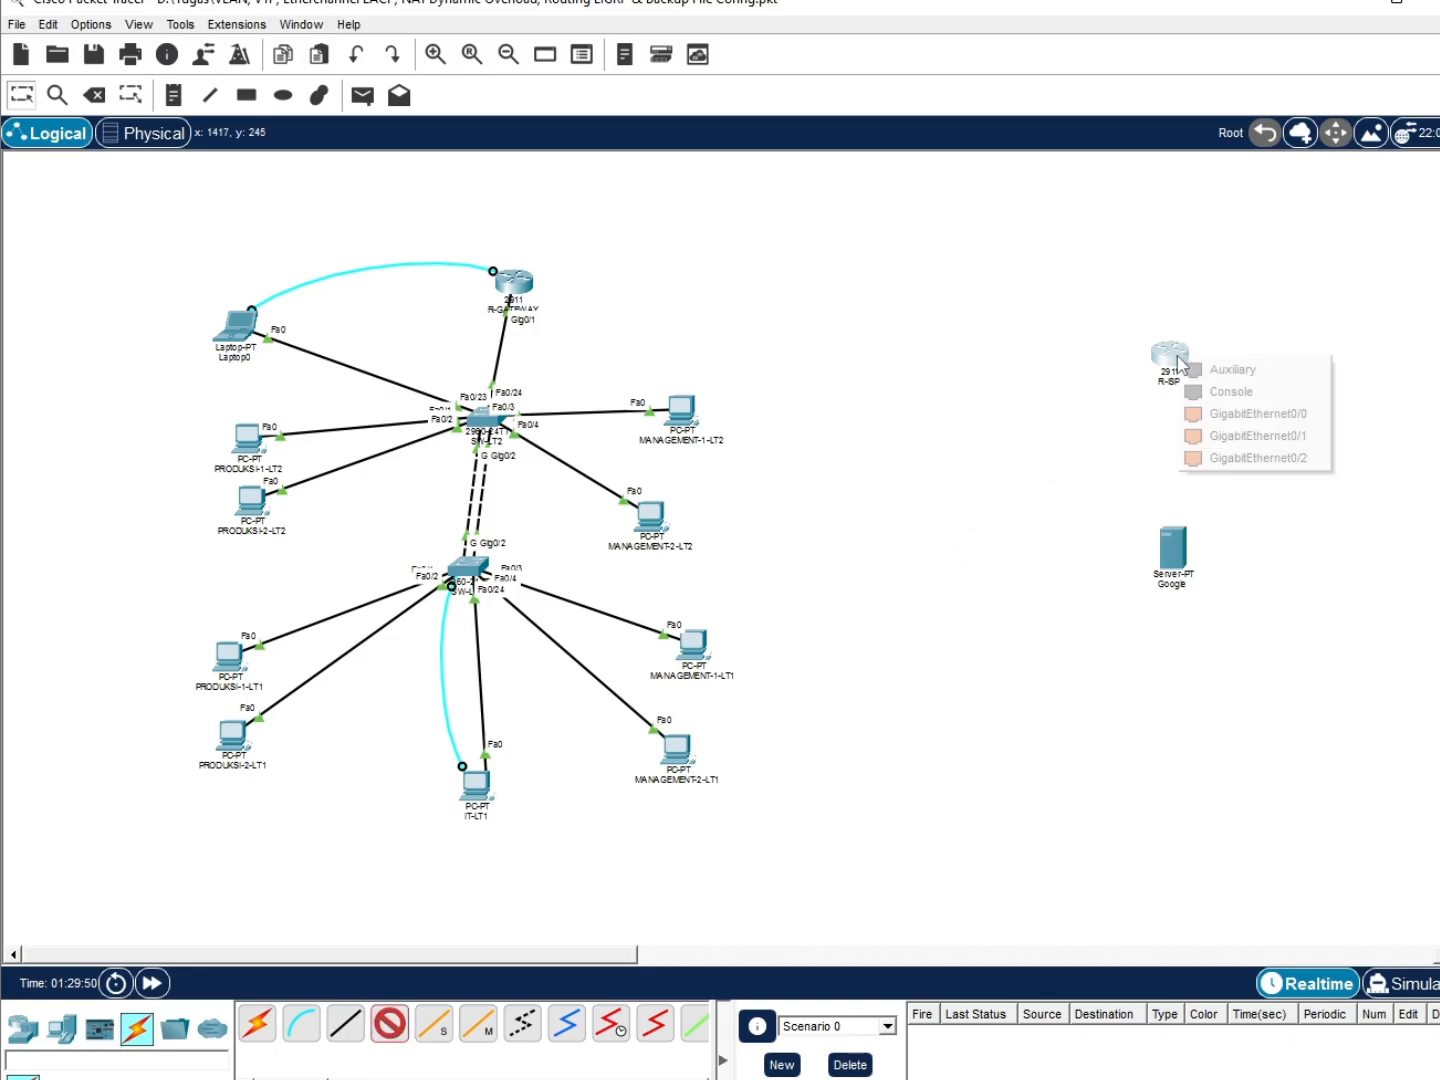
{"action": "left_click", "coordinate": [1205, 413]}
{"action": "left_click", "coordinate": [1174, 565]}
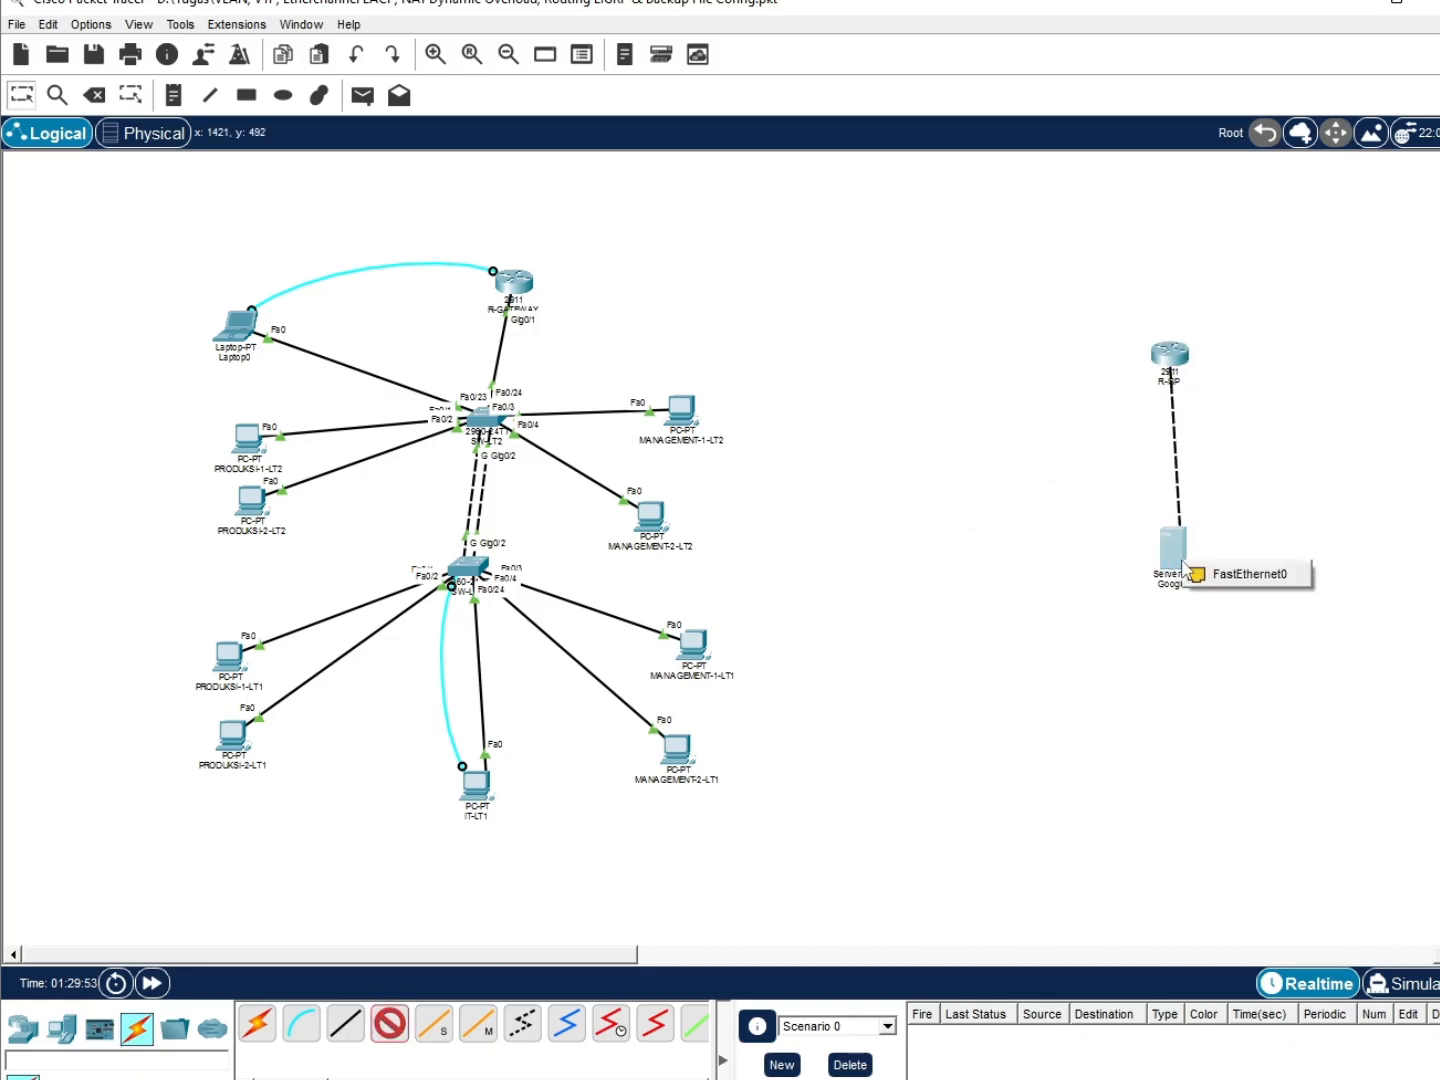
{"action": "left_click", "coordinate": [1186, 574]}
{"action": "left_click", "coordinate": [1178, 567]}
{"action": "left_click", "coordinate": [1203, 566]}
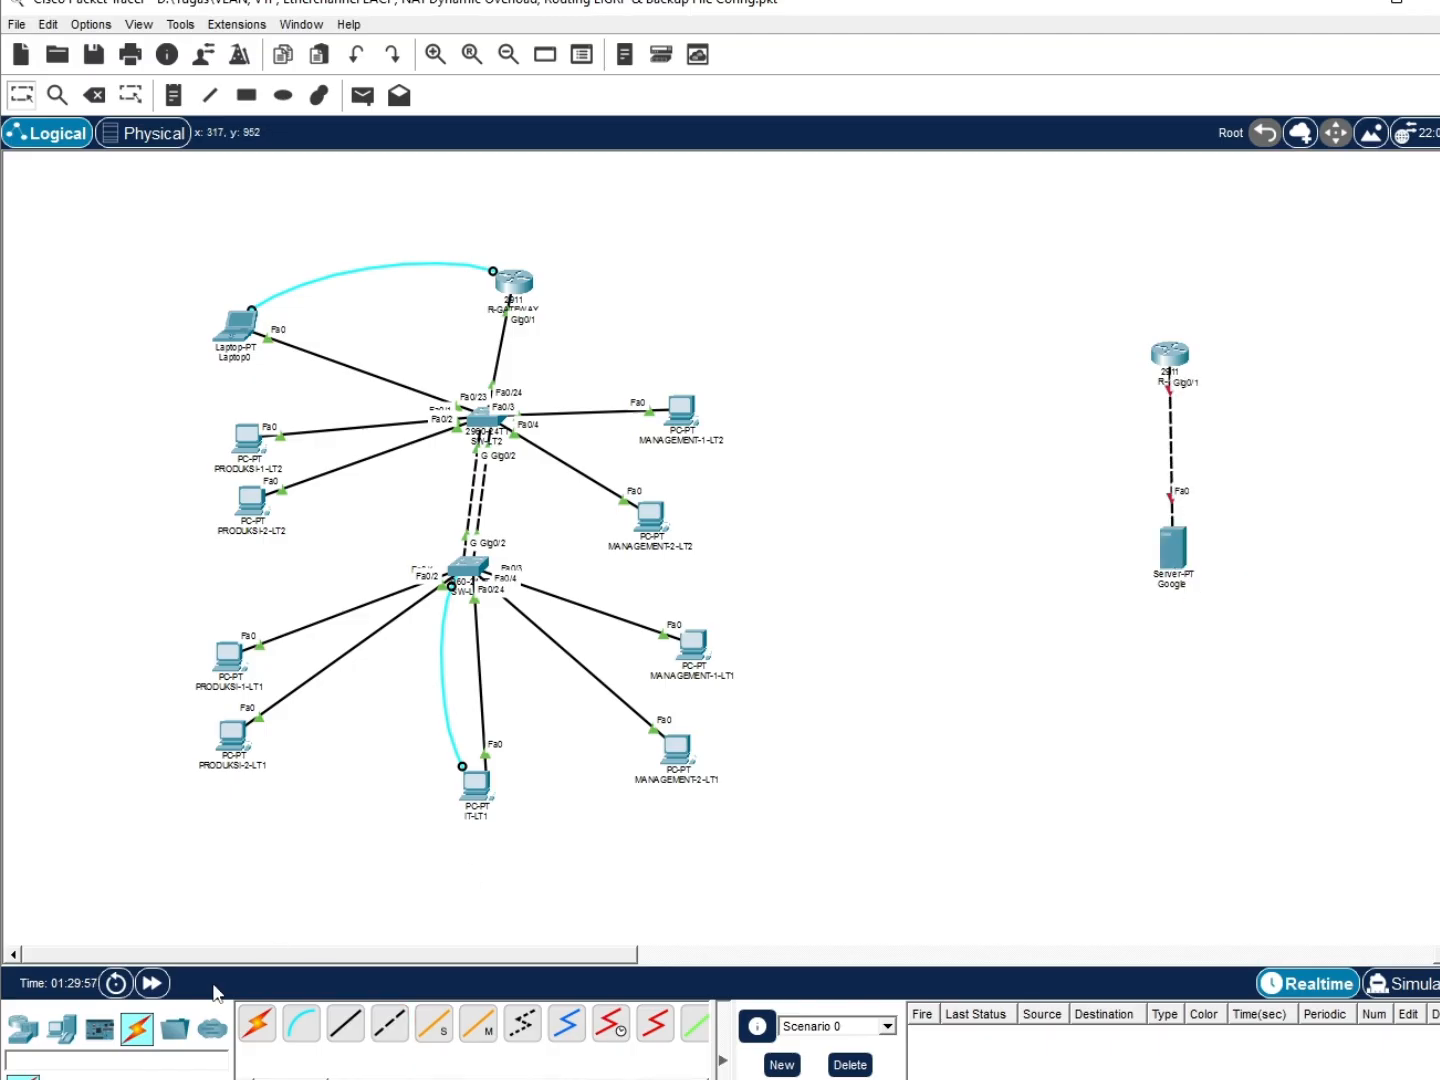
Add a Laptop-PT to the right of the R-ISP router
{"action": "left_click", "coordinate": [49, 1036]}
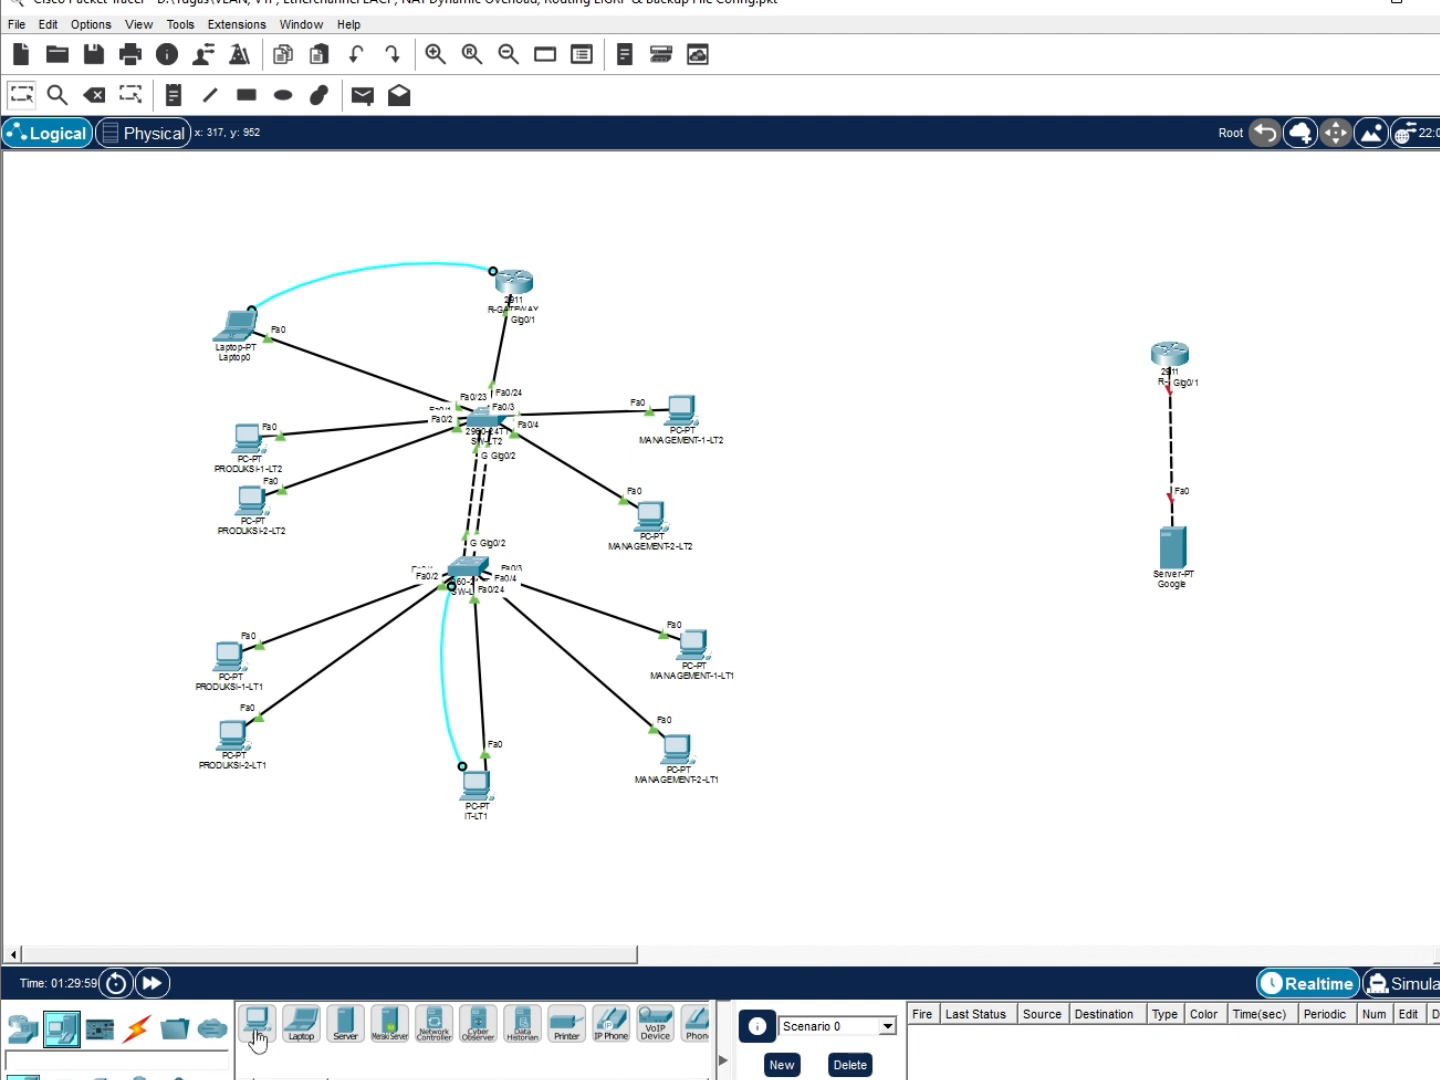
{"action": "left_click", "coordinate": [300, 1022]}
{"action": "left_click", "coordinate": [1323, 346]}
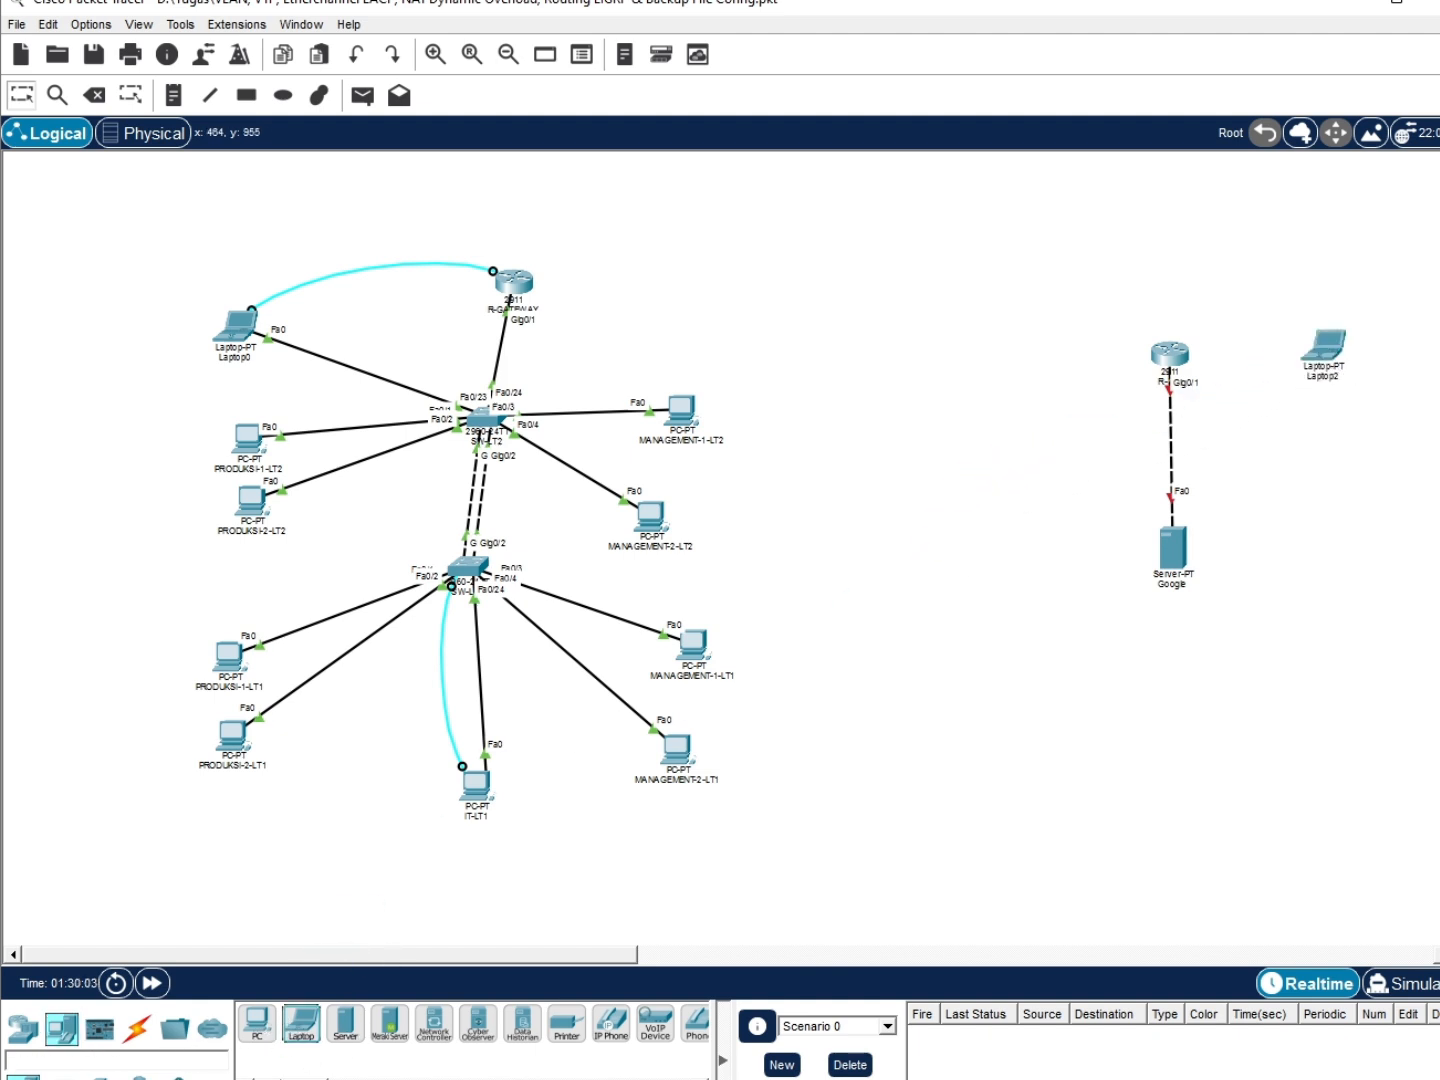
{"action": "scroll", "coordinate": [285, 1023], "scroll_direction": "down", "scroll_amount": 3}
{"action": "scroll", "coordinate": [270, 1028], "scroll_direction": "up", "scroll_amount": 3}
Connect Laptop2's RS 232 port to R-ISP's Console port with a console cable
{"action": "left_click", "coordinate": [138, 1029]}
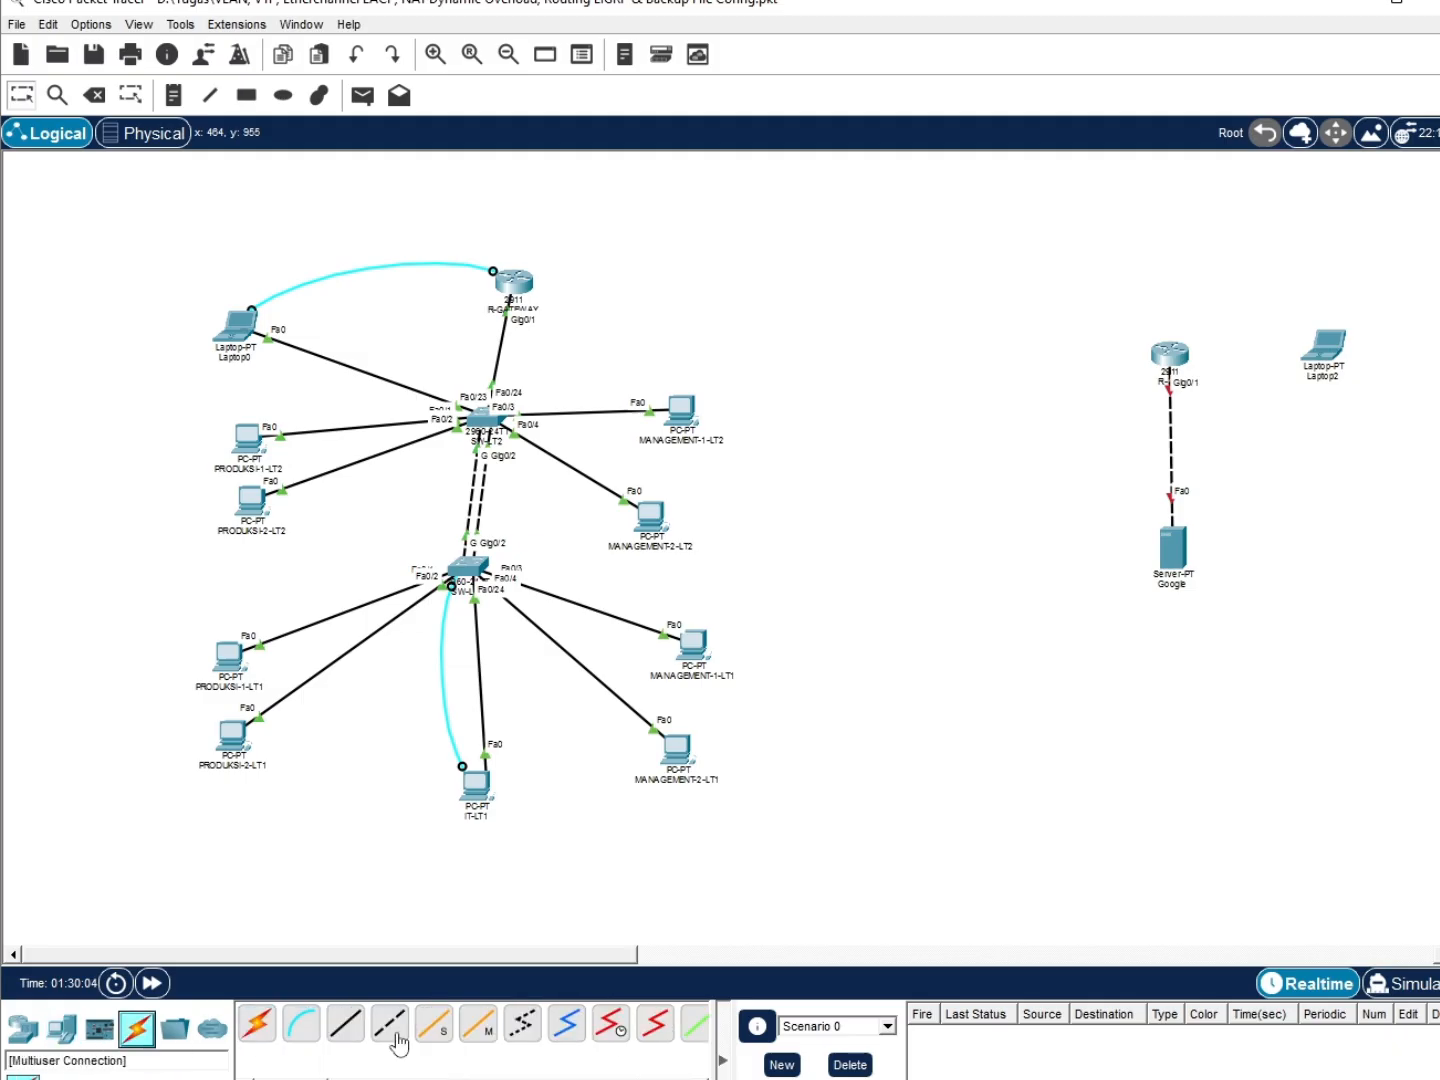
{"action": "left_click", "coordinate": [301, 1022]}
{"action": "left_click", "coordinate": [1332, 340]}
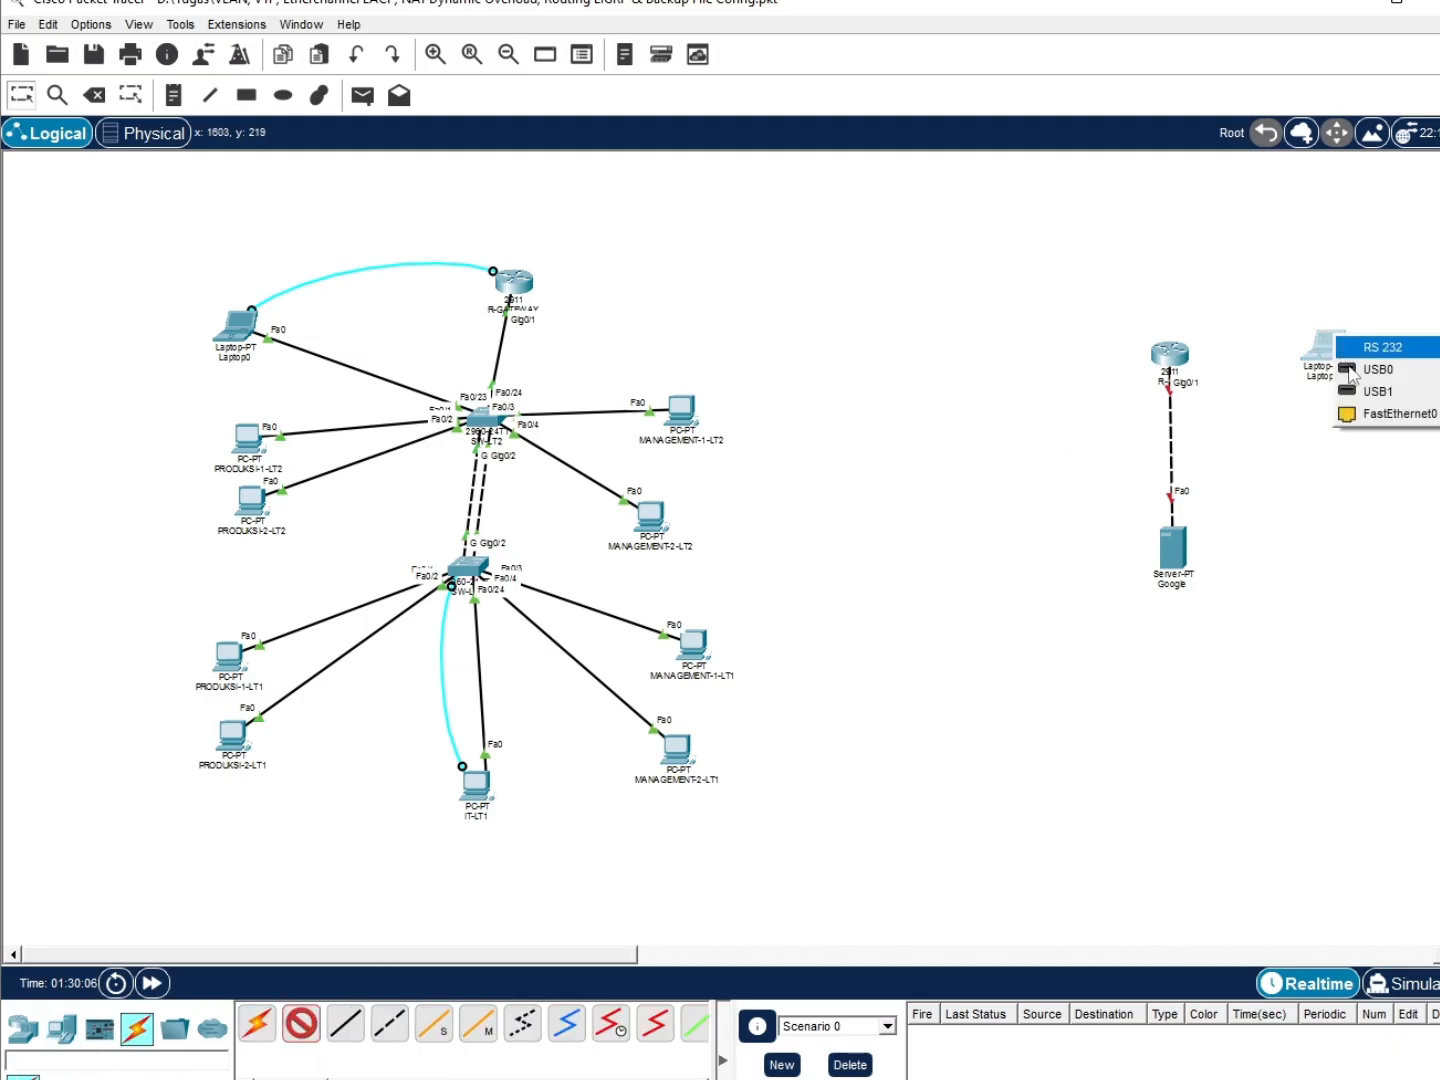
{"action": "left_click", "coordinate": [1372, 346]}
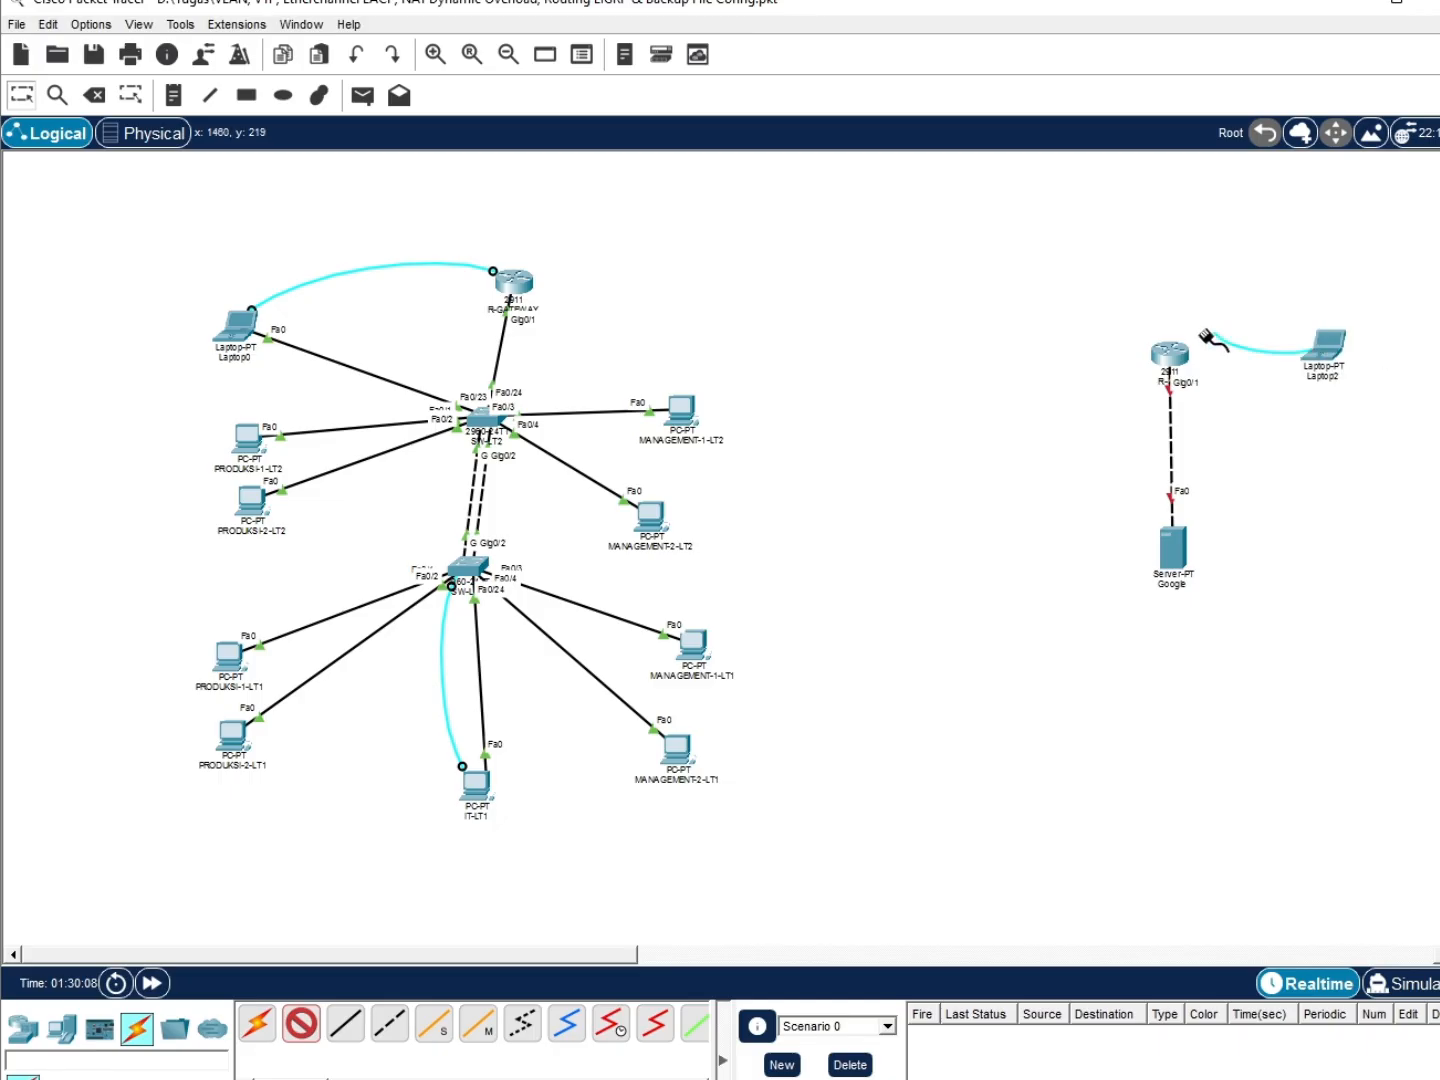
{"action": "left_click", "coordinate": [1172, 368]}
{"action": "left_click", "coordinate": [1228, 382]}
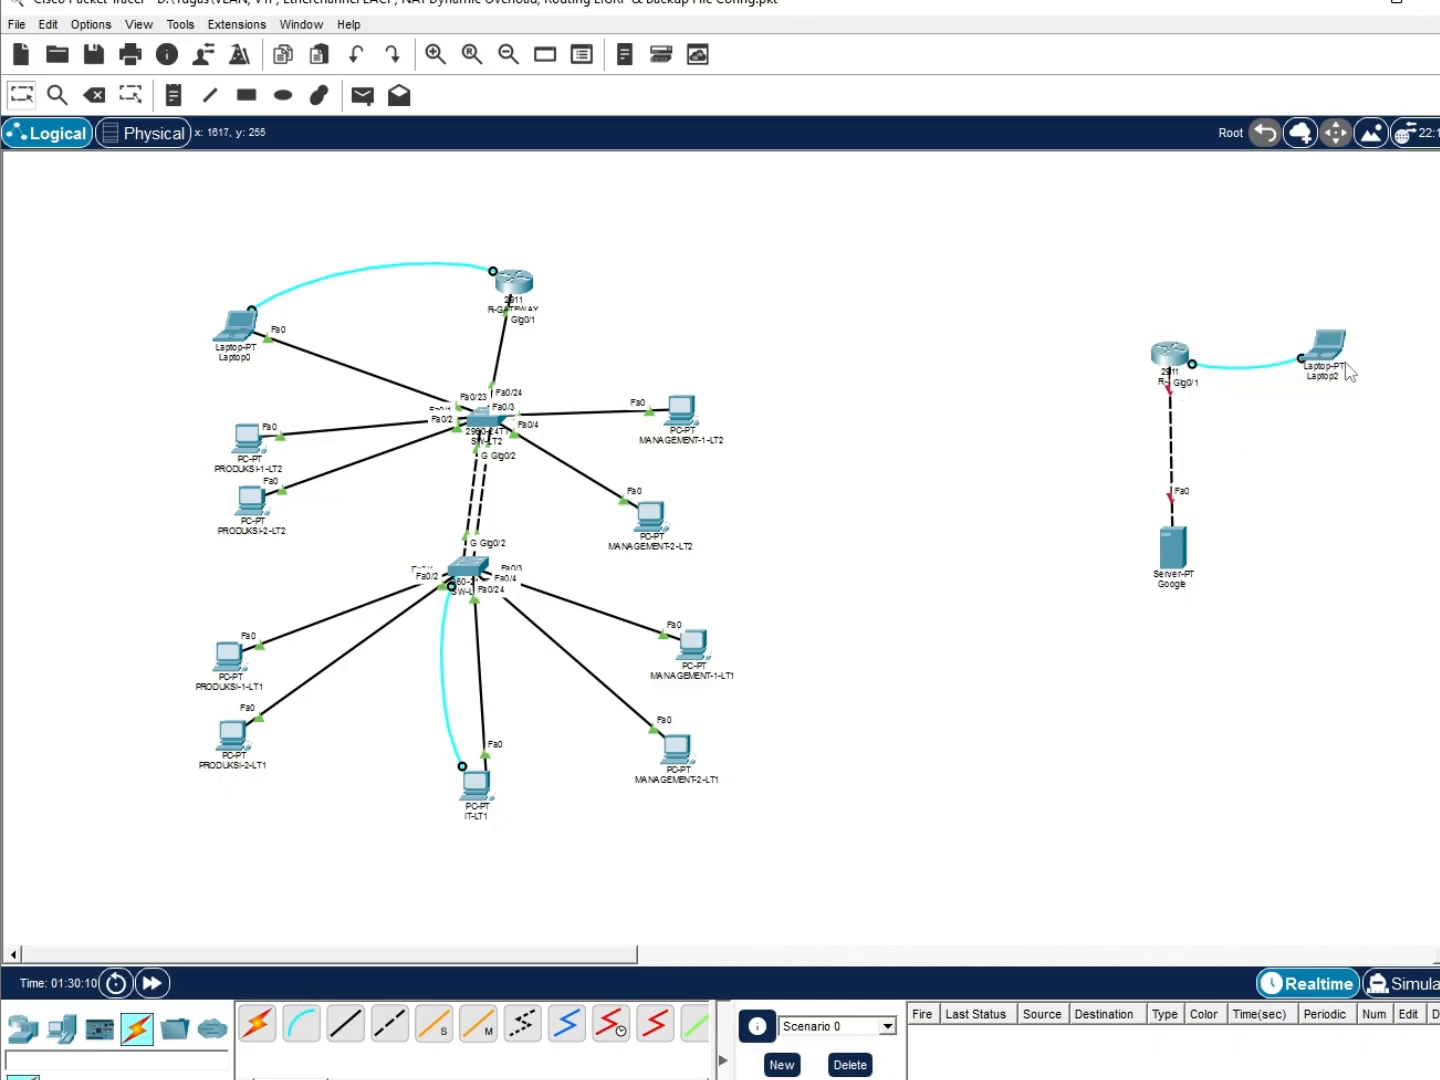
Reposition Laptop2, R-ISP and the Google server together, then open Laptop2
{"action": "left_click_drag", "start_coordinate": [1345, 363], "coordinate": [1032, 360]}
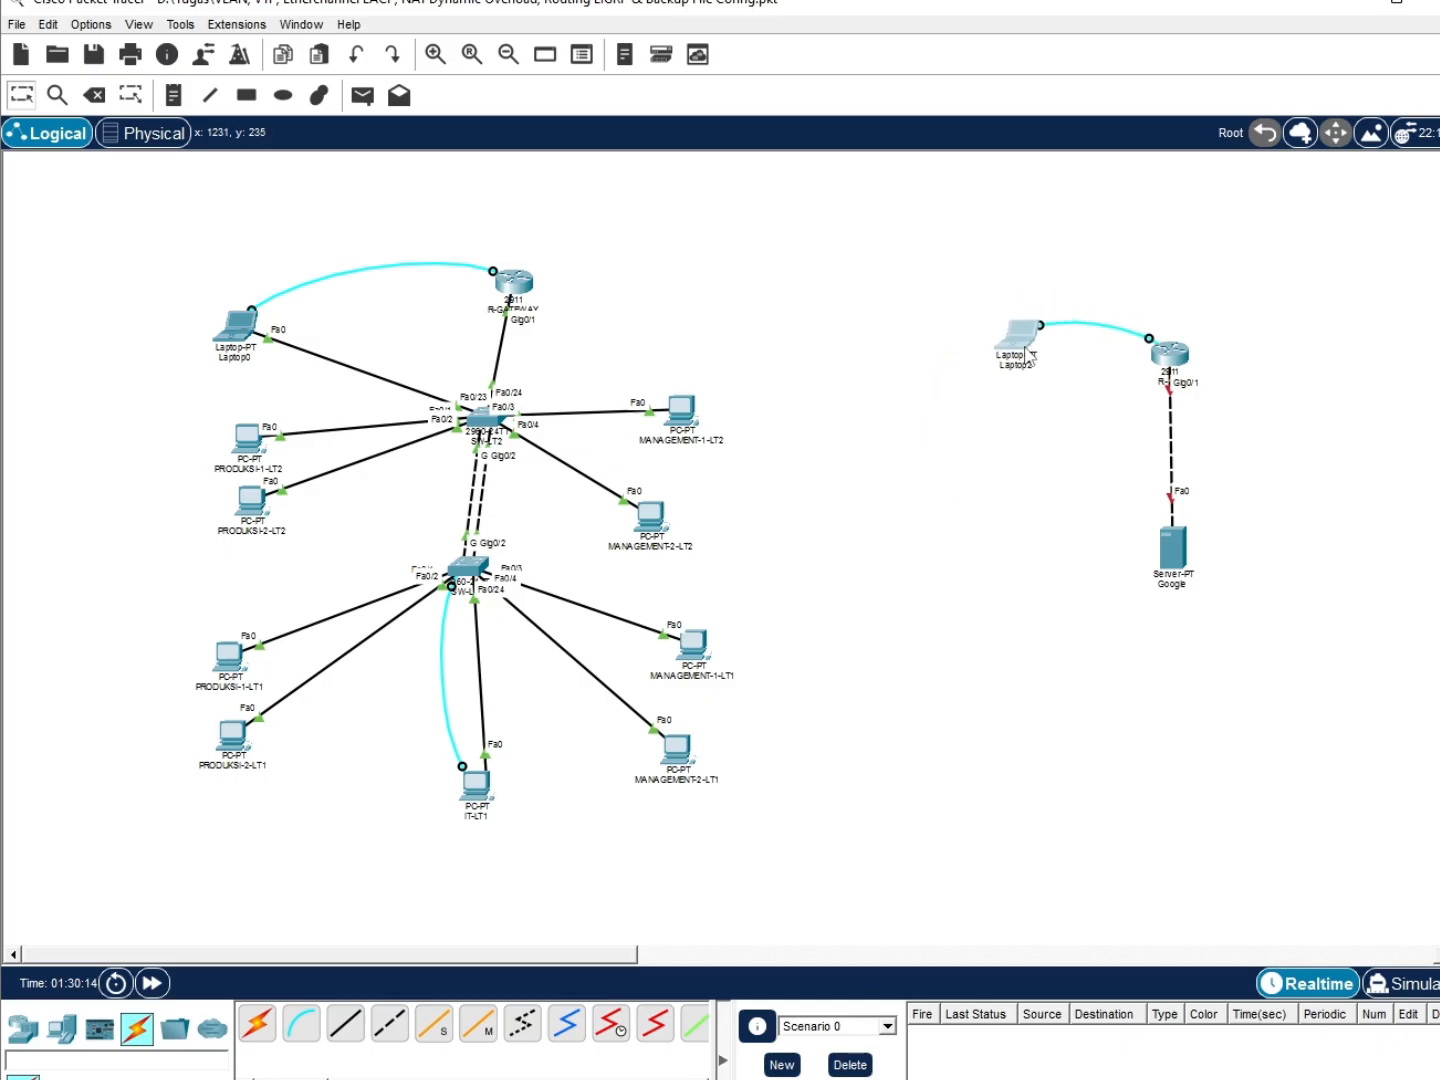
{"action": "mouse_move", "coordinate": [1015, 373]}
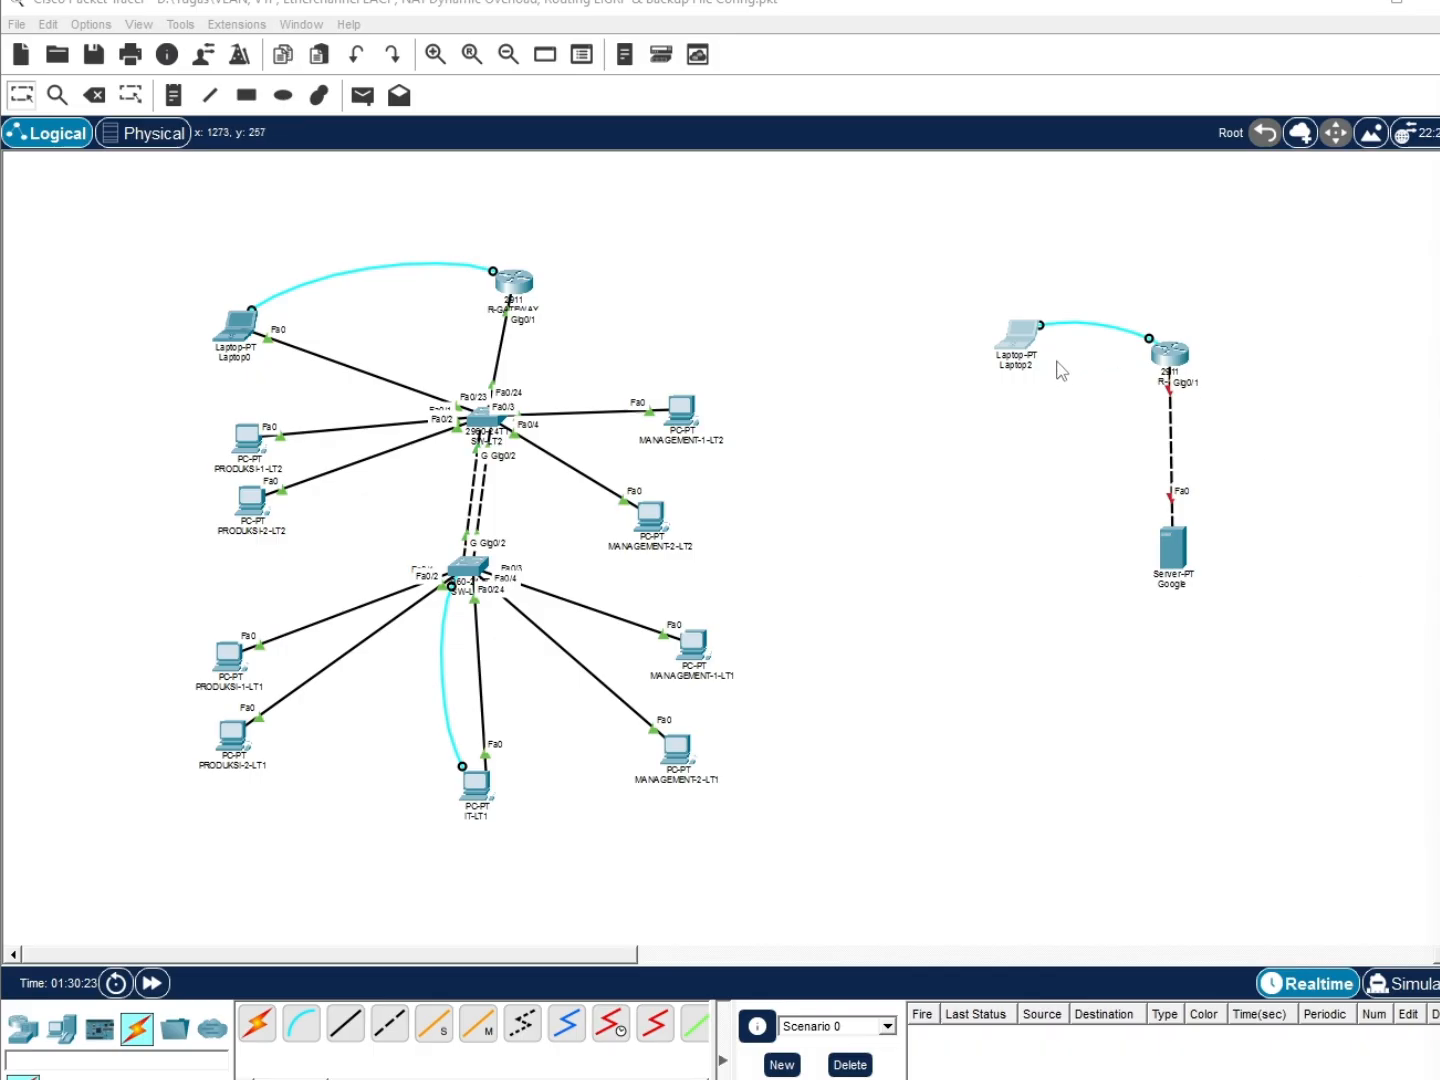
{"action": "left_click_drag", "start_coordinate": [1031, 355], "coordinate": [1368, 364]}
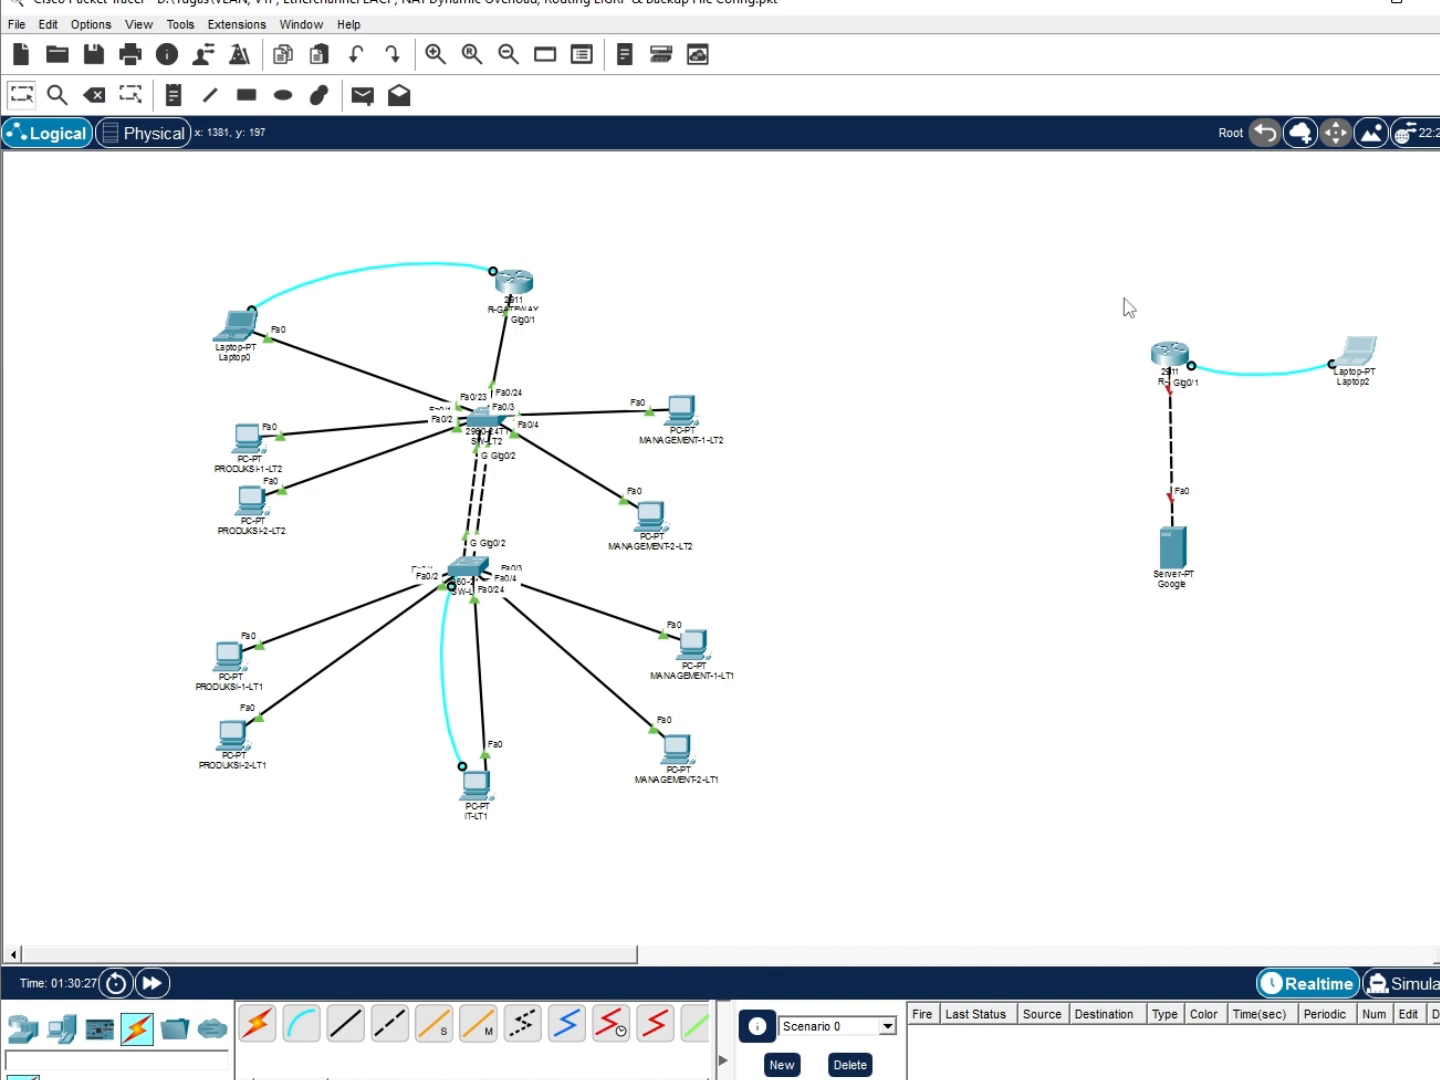
{"action": "left_click_drag", "start_coordinate": [1108, 286], "coordinate": [1396, 609]}
{"action": "left_click_drag", "start_coordinate": [1368, 370], "coordinate": [1285, 373]}
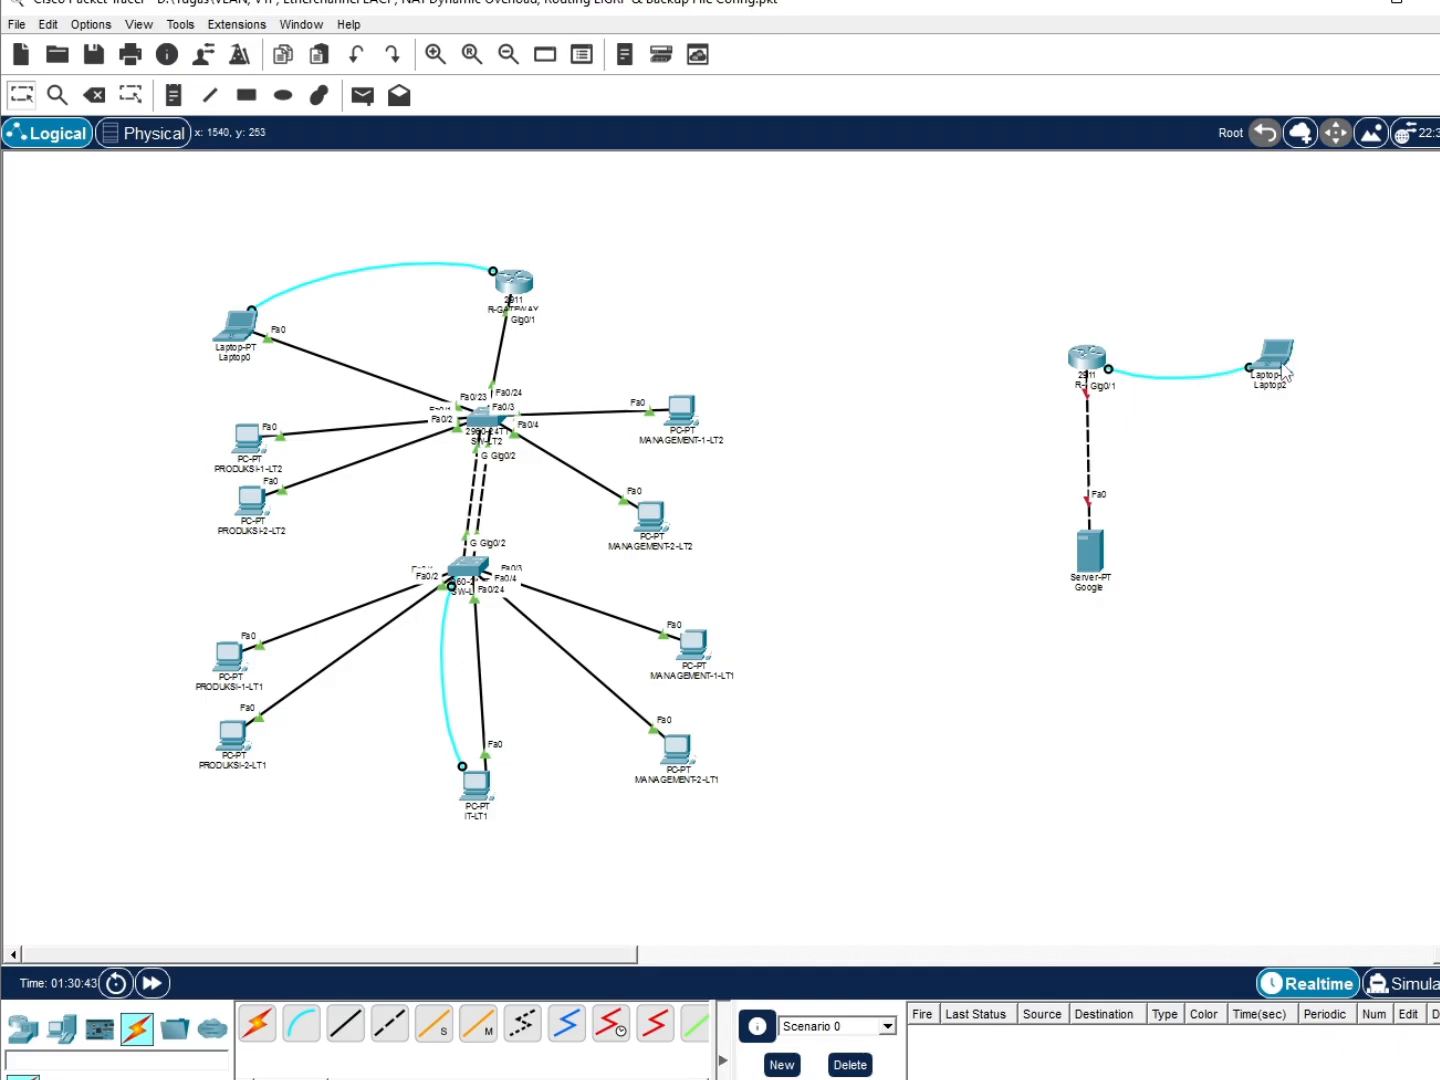
{"action": "left_click_drag", "start_coordinate": [1282, 373], "coordinate": [1300, 374]}
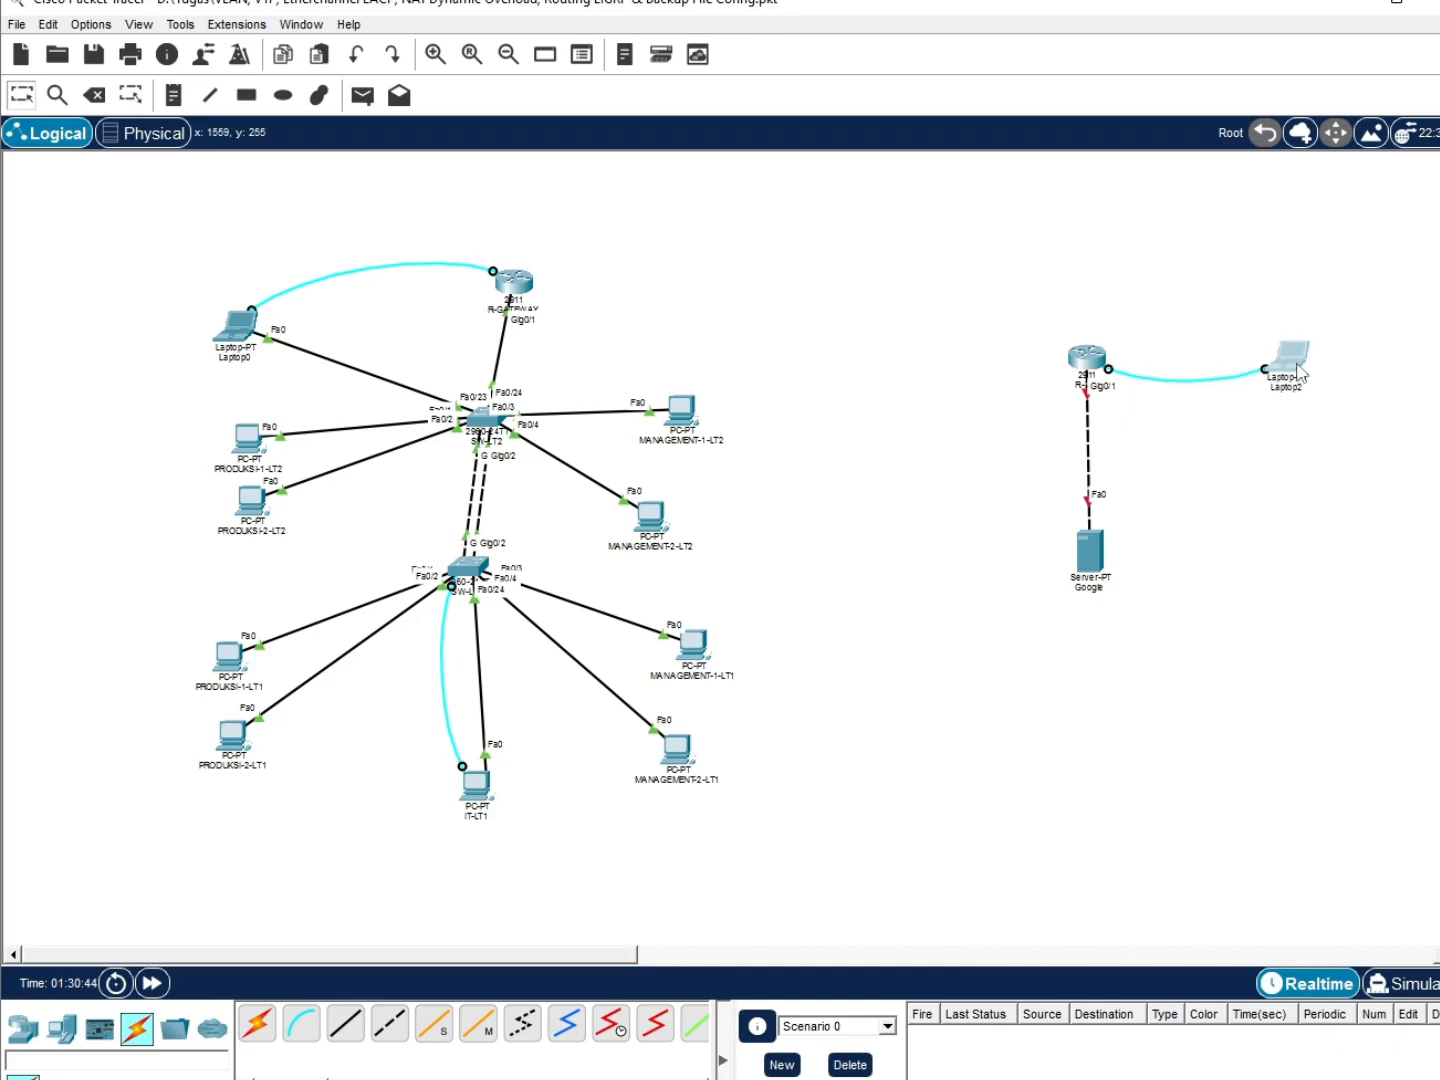
{"action": "left_click", "coordinate": [1300, 373]}
Start Laptop2's Terminal session to R-ISP and decline the initial configuration dialog
{"action": "left_click", "coordinate": [806, 113]}
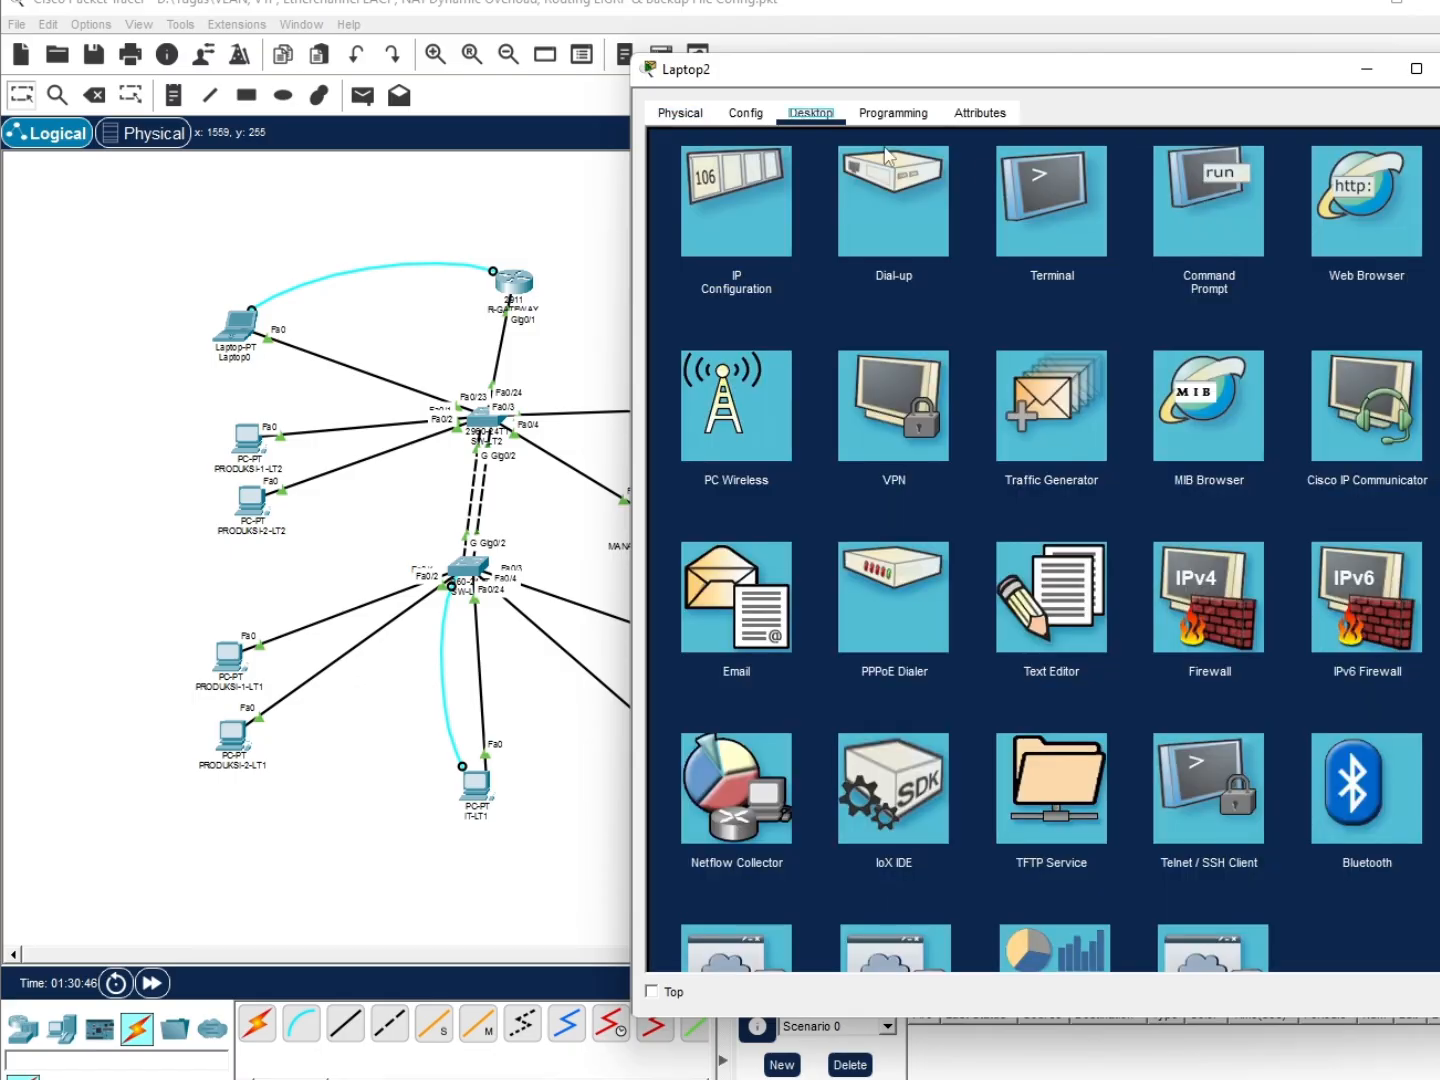
{"action": "left_click", "coordinate": [1057, 175]}
{"action": "left_click", "coordinate": [1380, 373]}
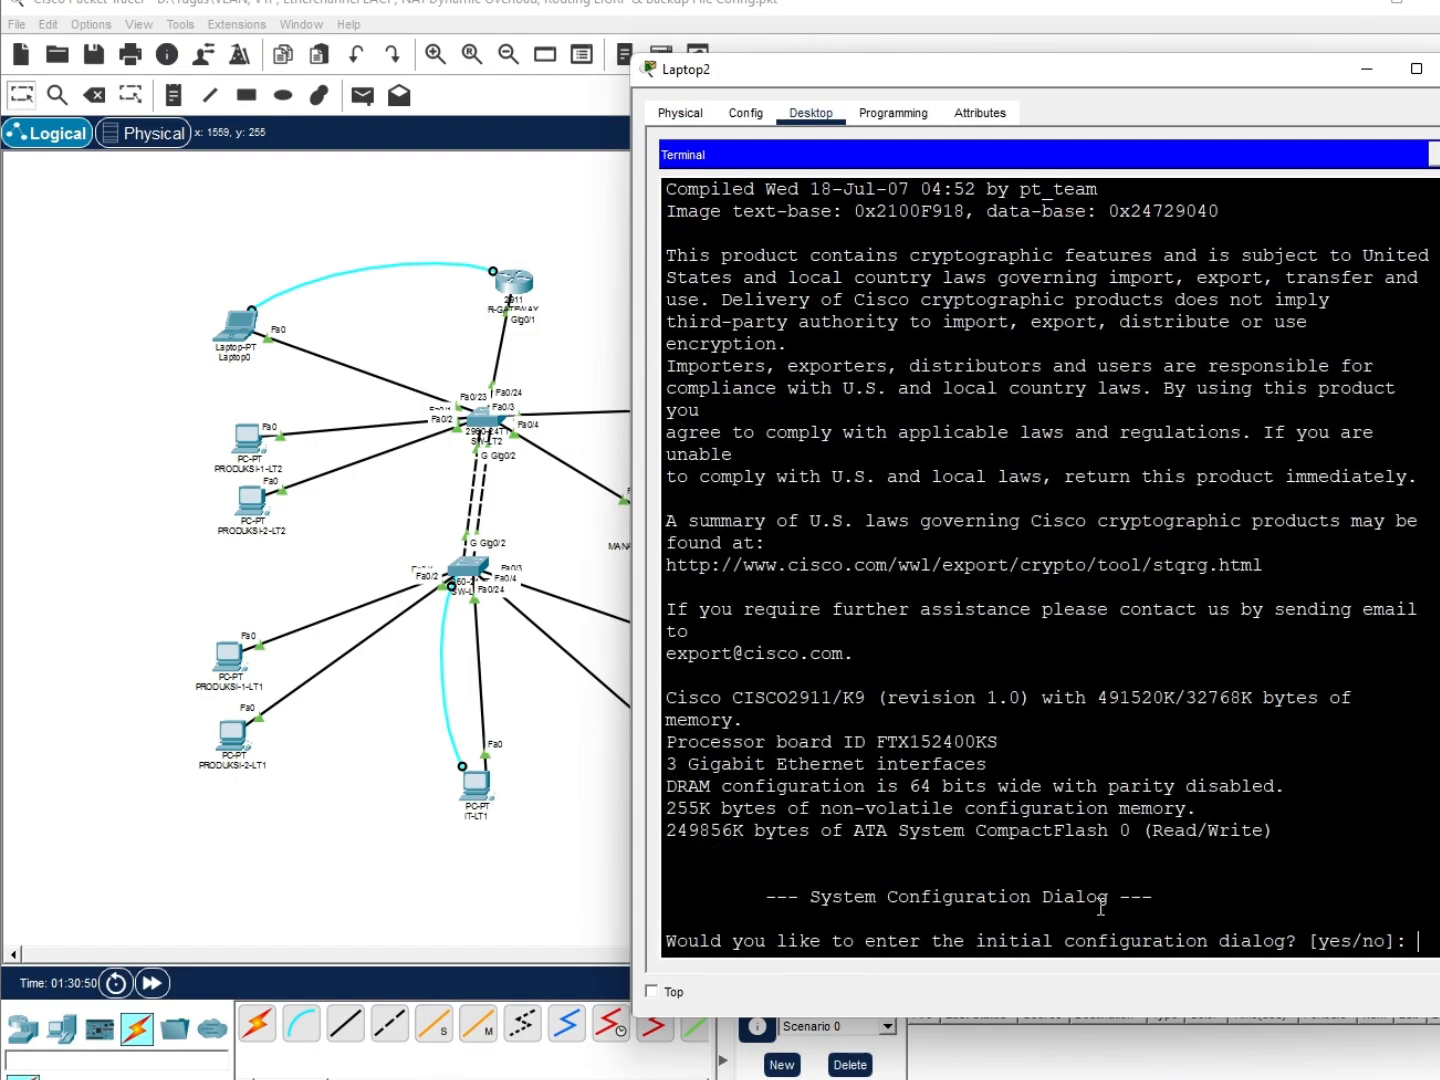
{"action": "type", "text": "no"}
{"action": "key", "text": "Return"}
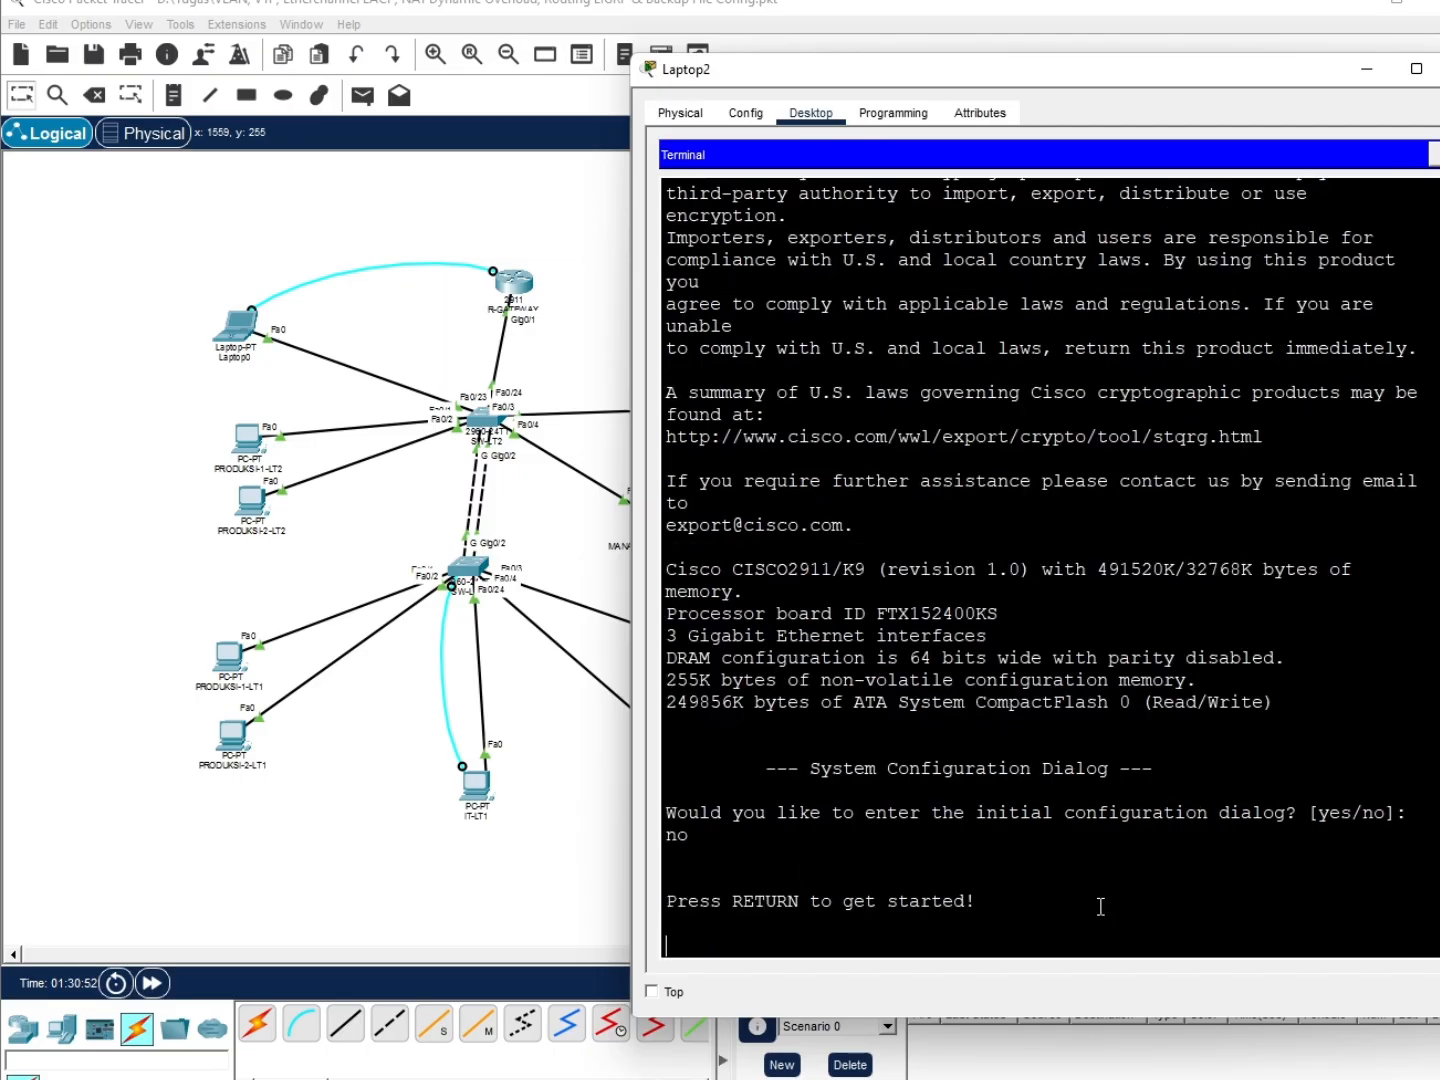
{"action": "key", "text": "Return"}
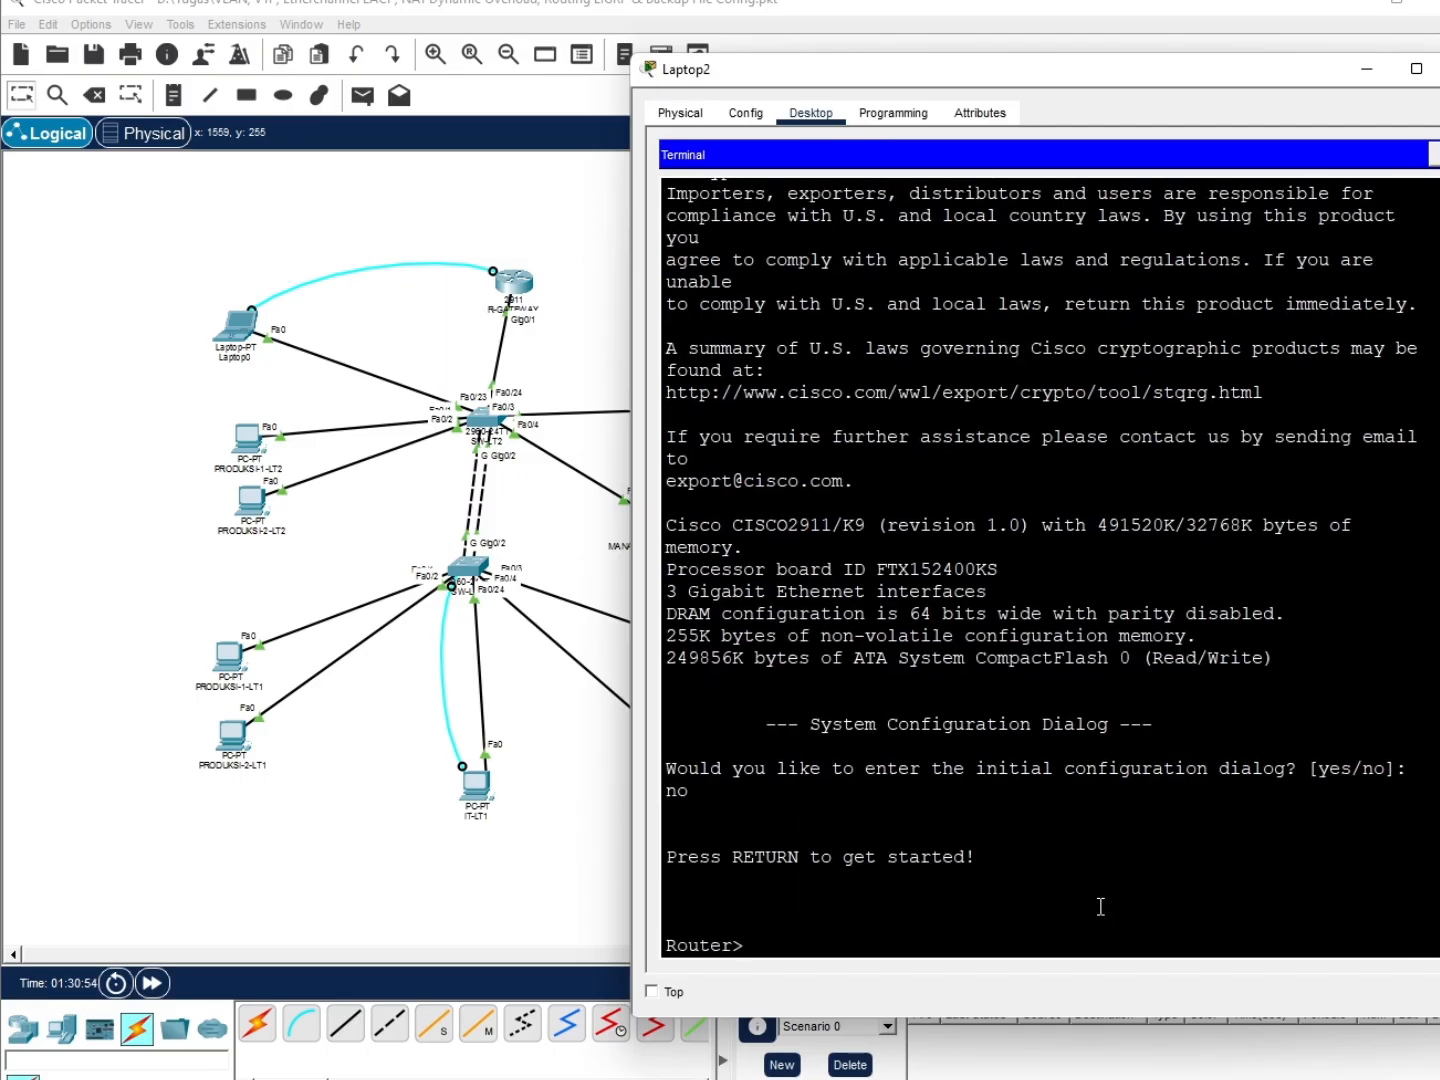
Enter global configuration mode and set the router hostname to R-ISP
{"action": "type", "text": "en"}
{"action": "key", "text": "Return"}
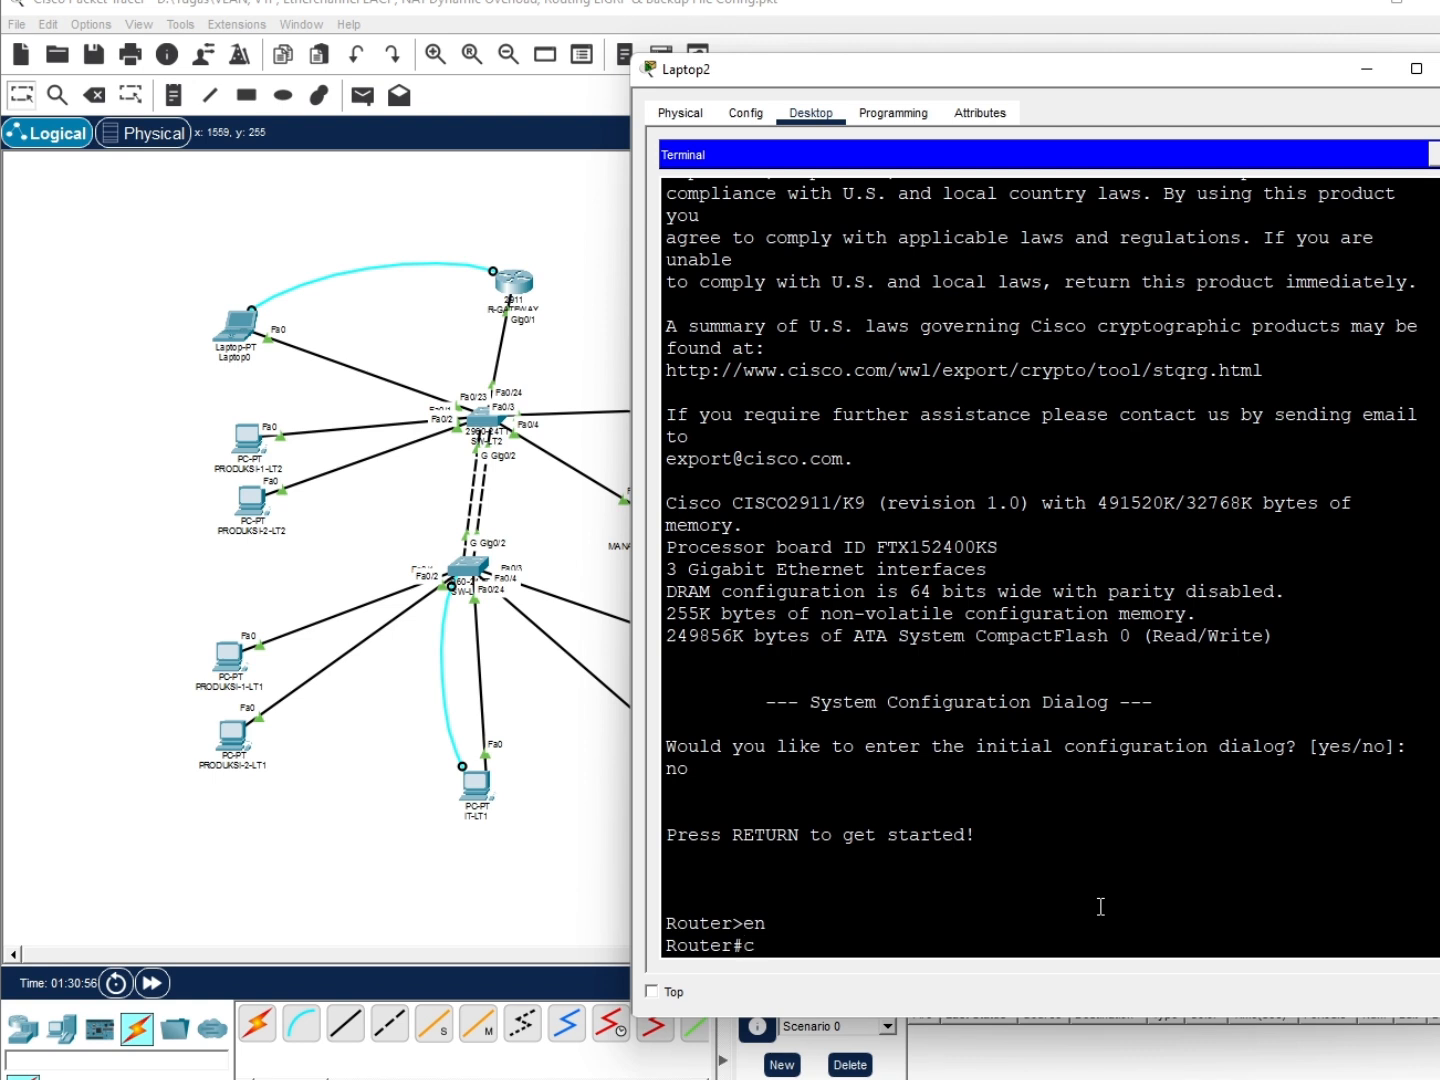
{"action": "type", "text": "conf t"}
{"action": "key", "text": "Return"}
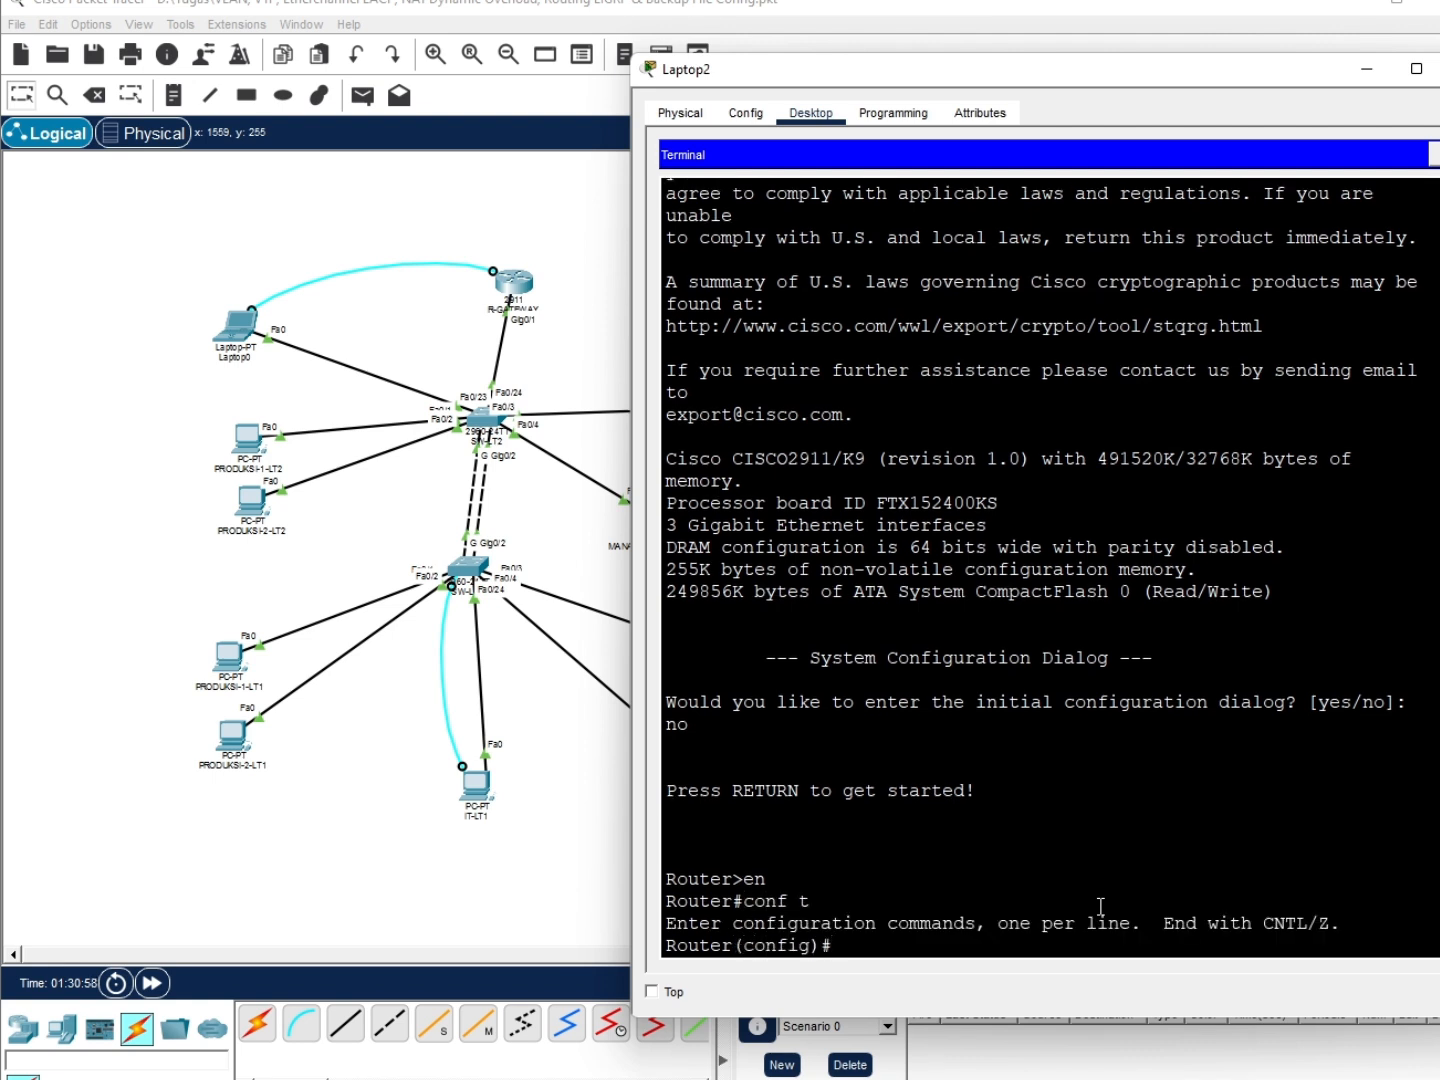
{"action": "type", "text": "hostname isp"}
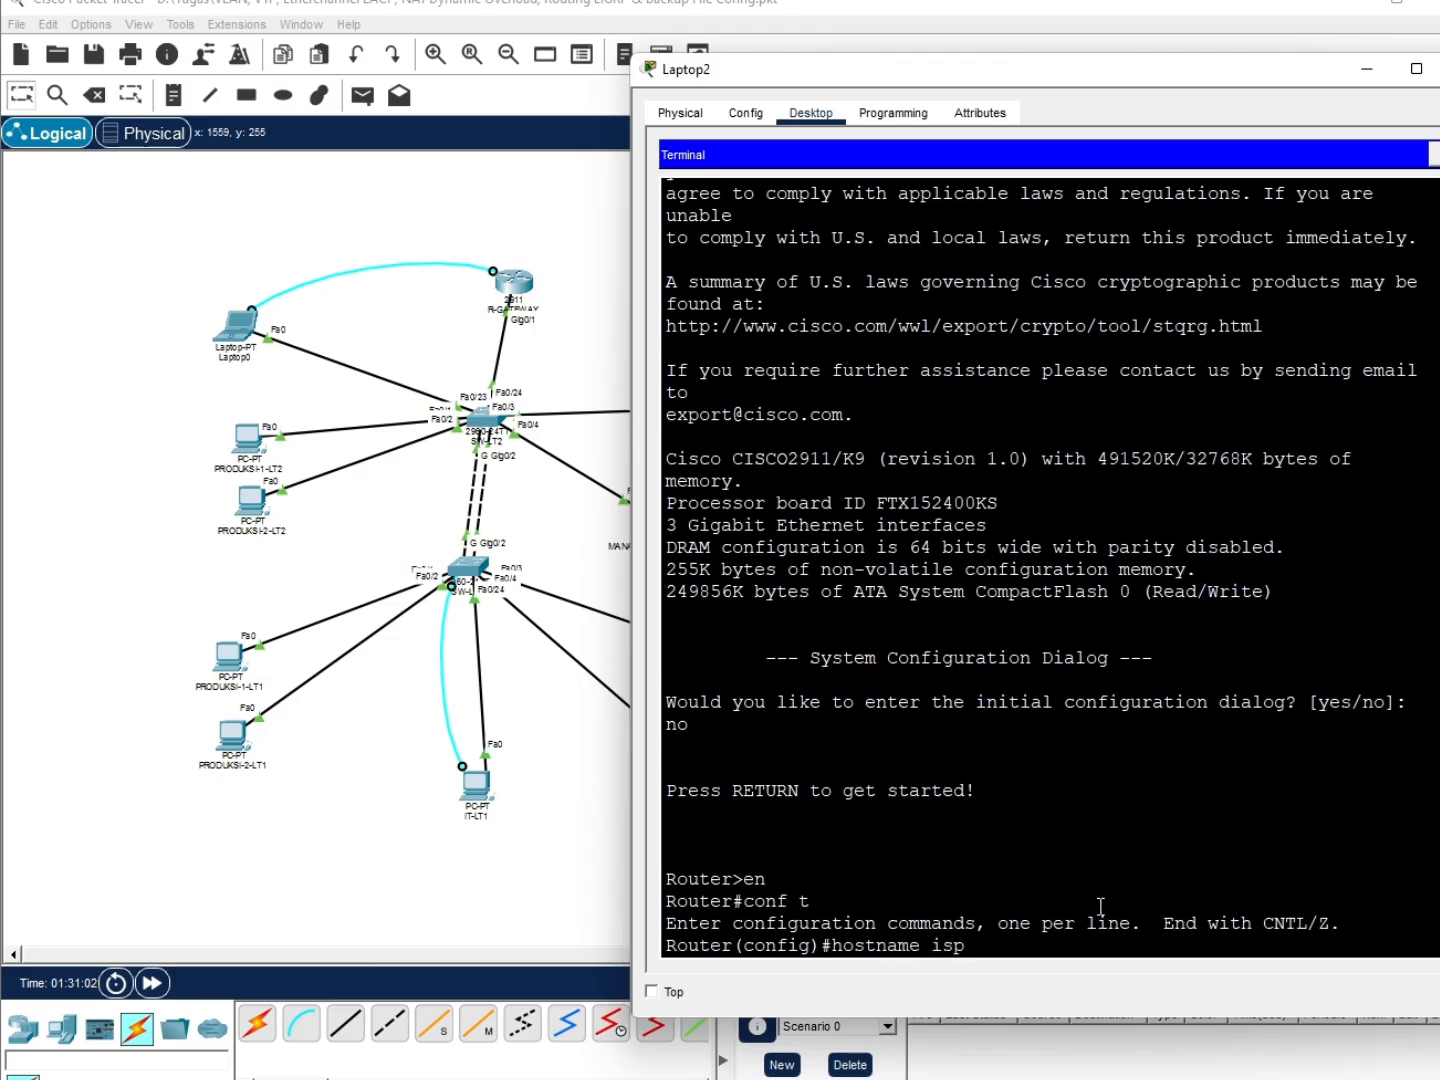
{"action": "key", "text": "BackSpace"}
{"action": "key", "text": "BackSpace"}
{"action": "type", "text": "R-ISP"}
{"action": "key", "text": "Return"}
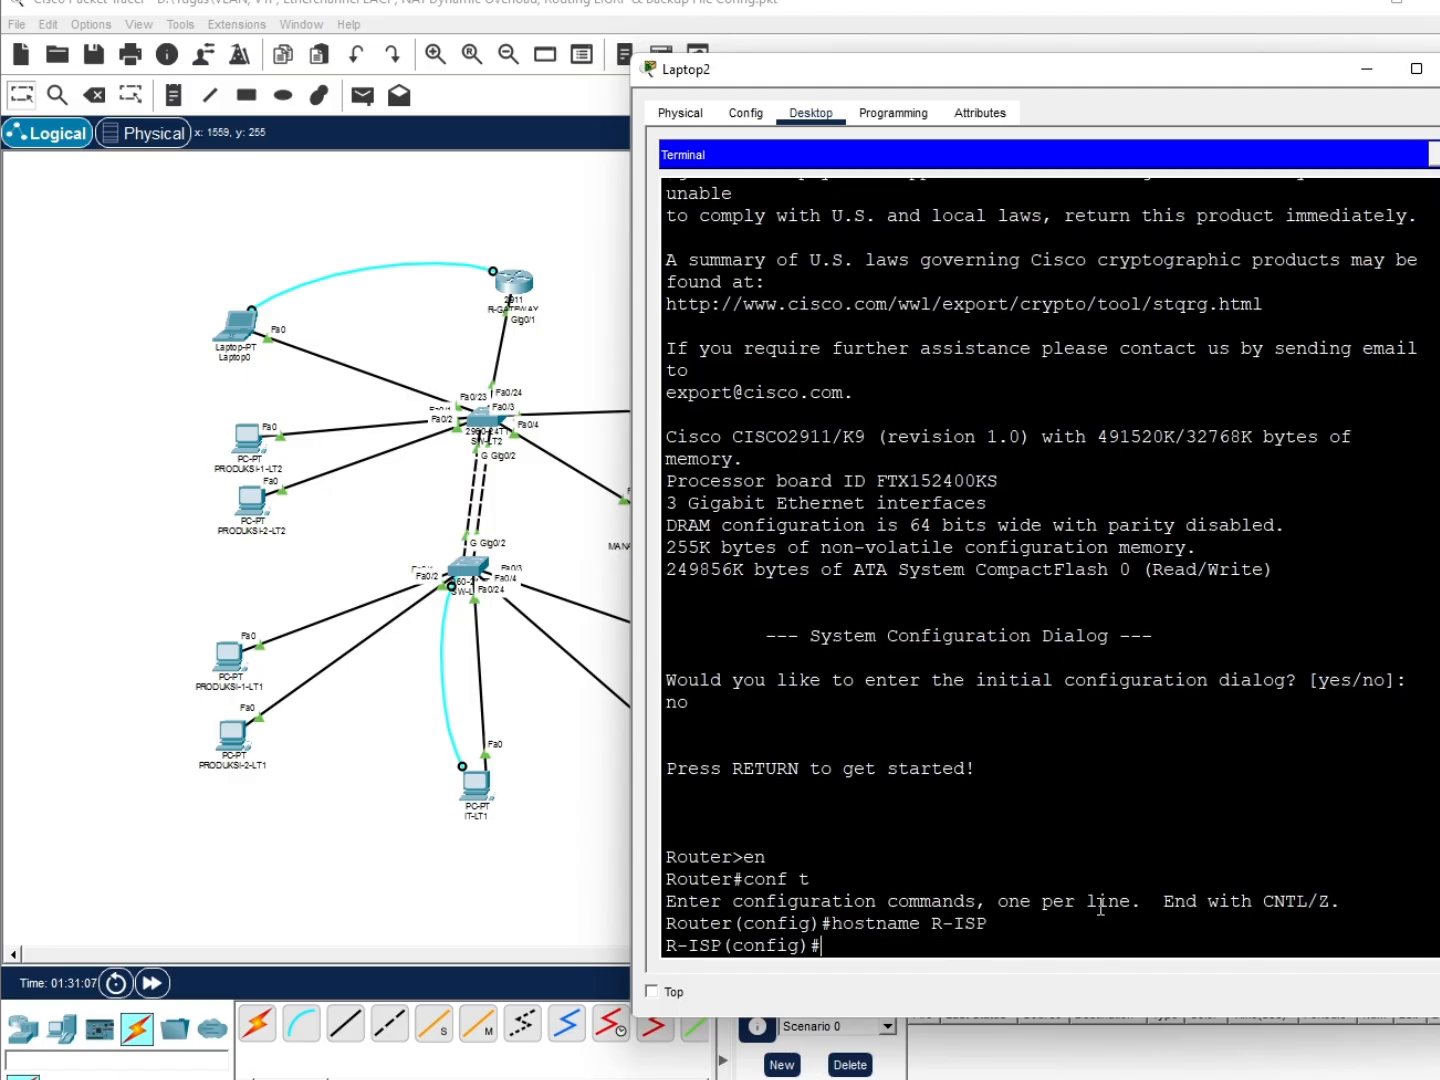
Give interface G0/1 the address 8.8.8.1 with mask 255.255.255.0
{"action": "type", "text": "int g0/1"}
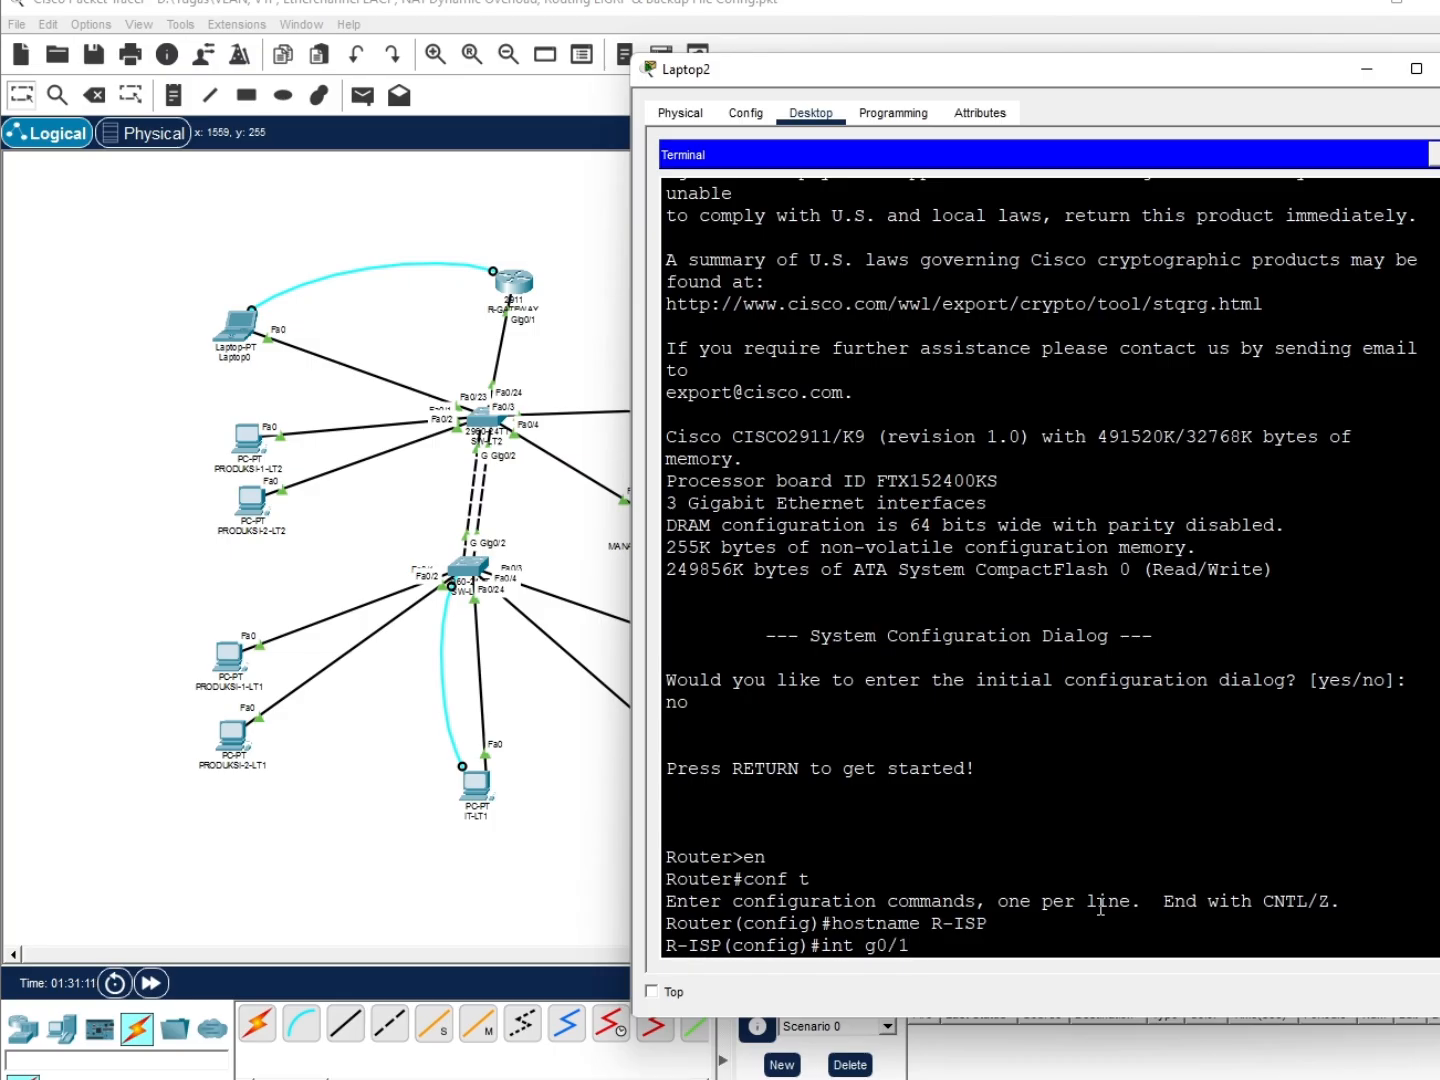
{"action": "key", "text": "Return"}
{"action": "type", "text": "ip add"}
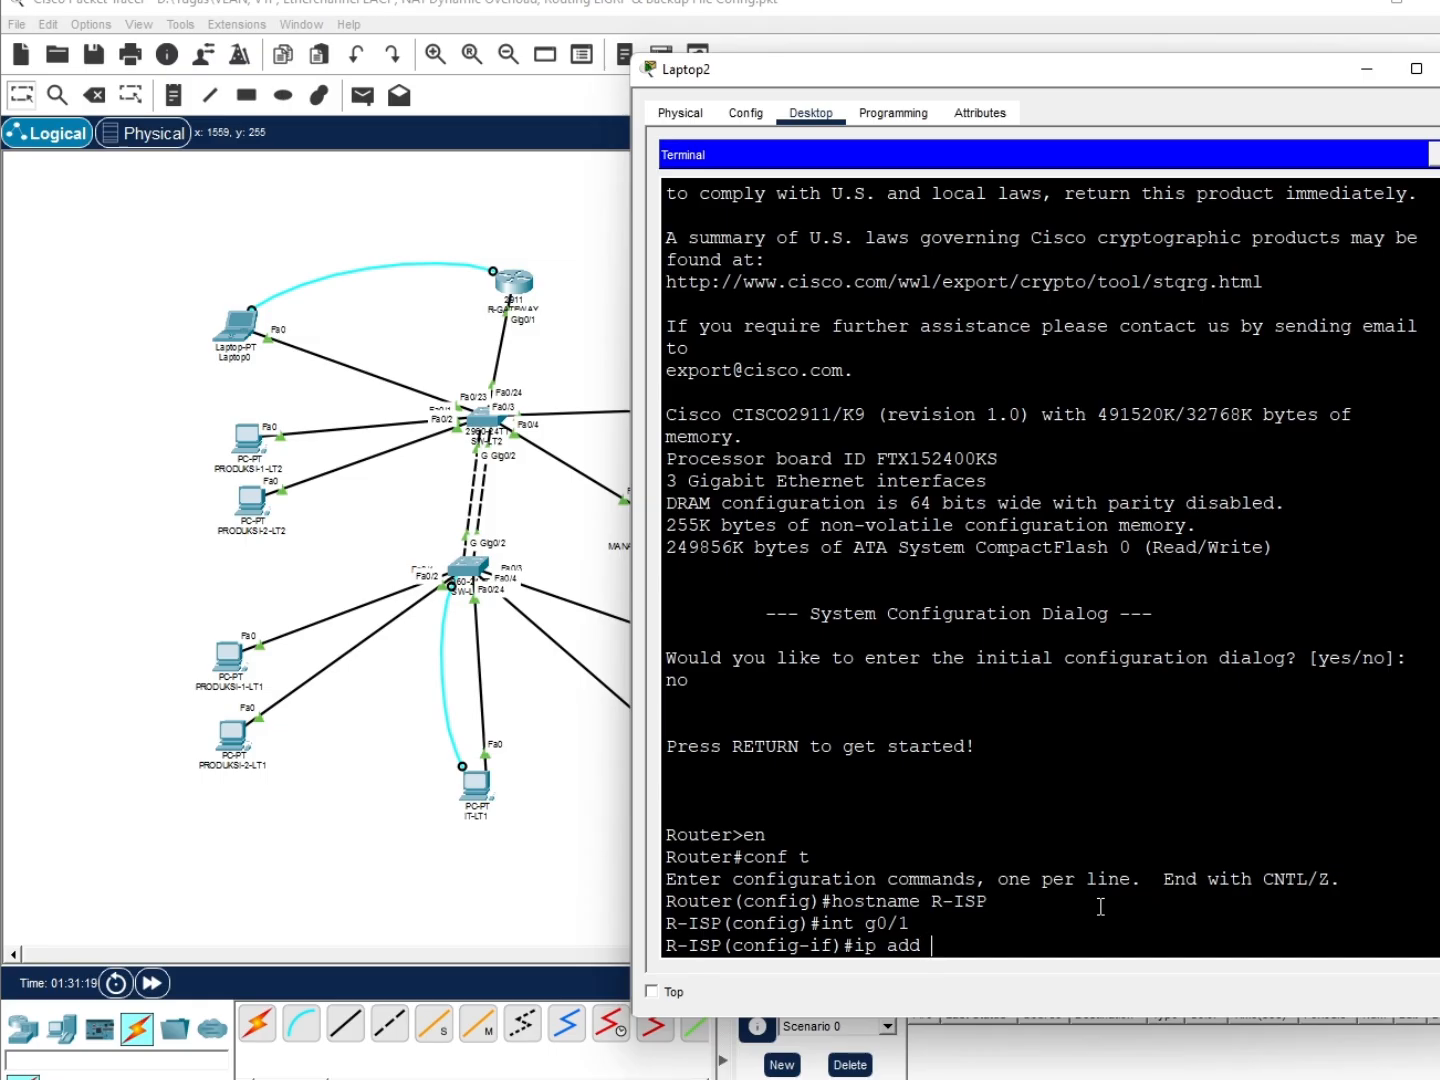
{"action": "type", "text": "8.8.8.1"}
{"action": "left_click_drag", "start_coordinate": [1213, 79], "coordinate": [897, 103]}
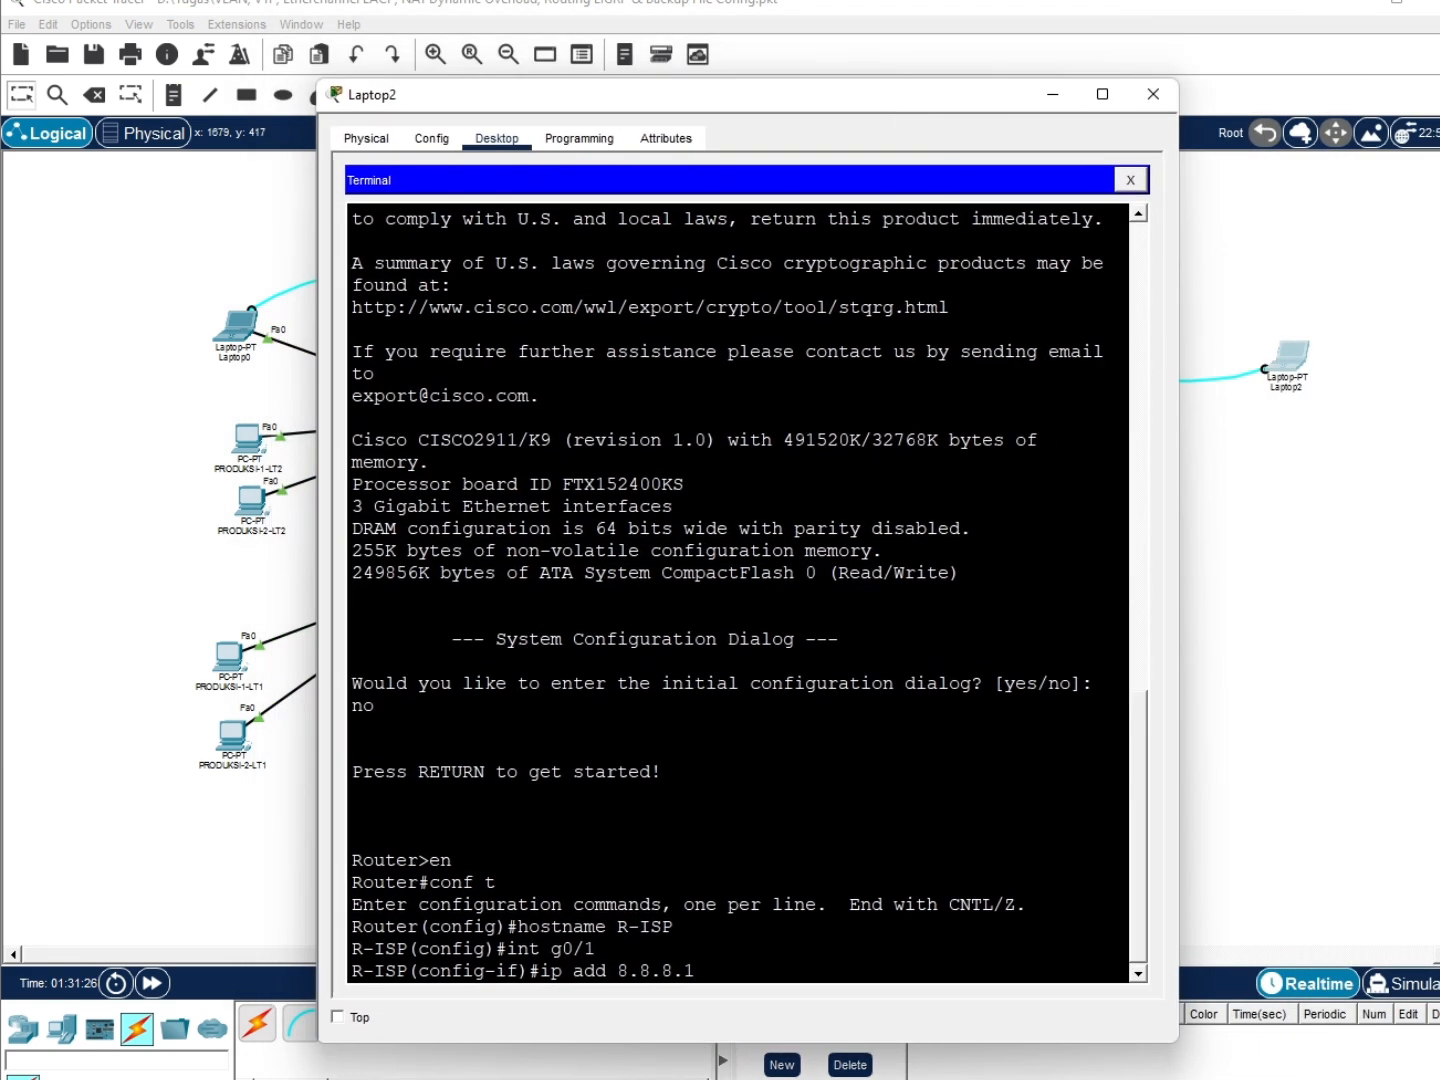
{"action": "key", "text": "alt+Tab"}
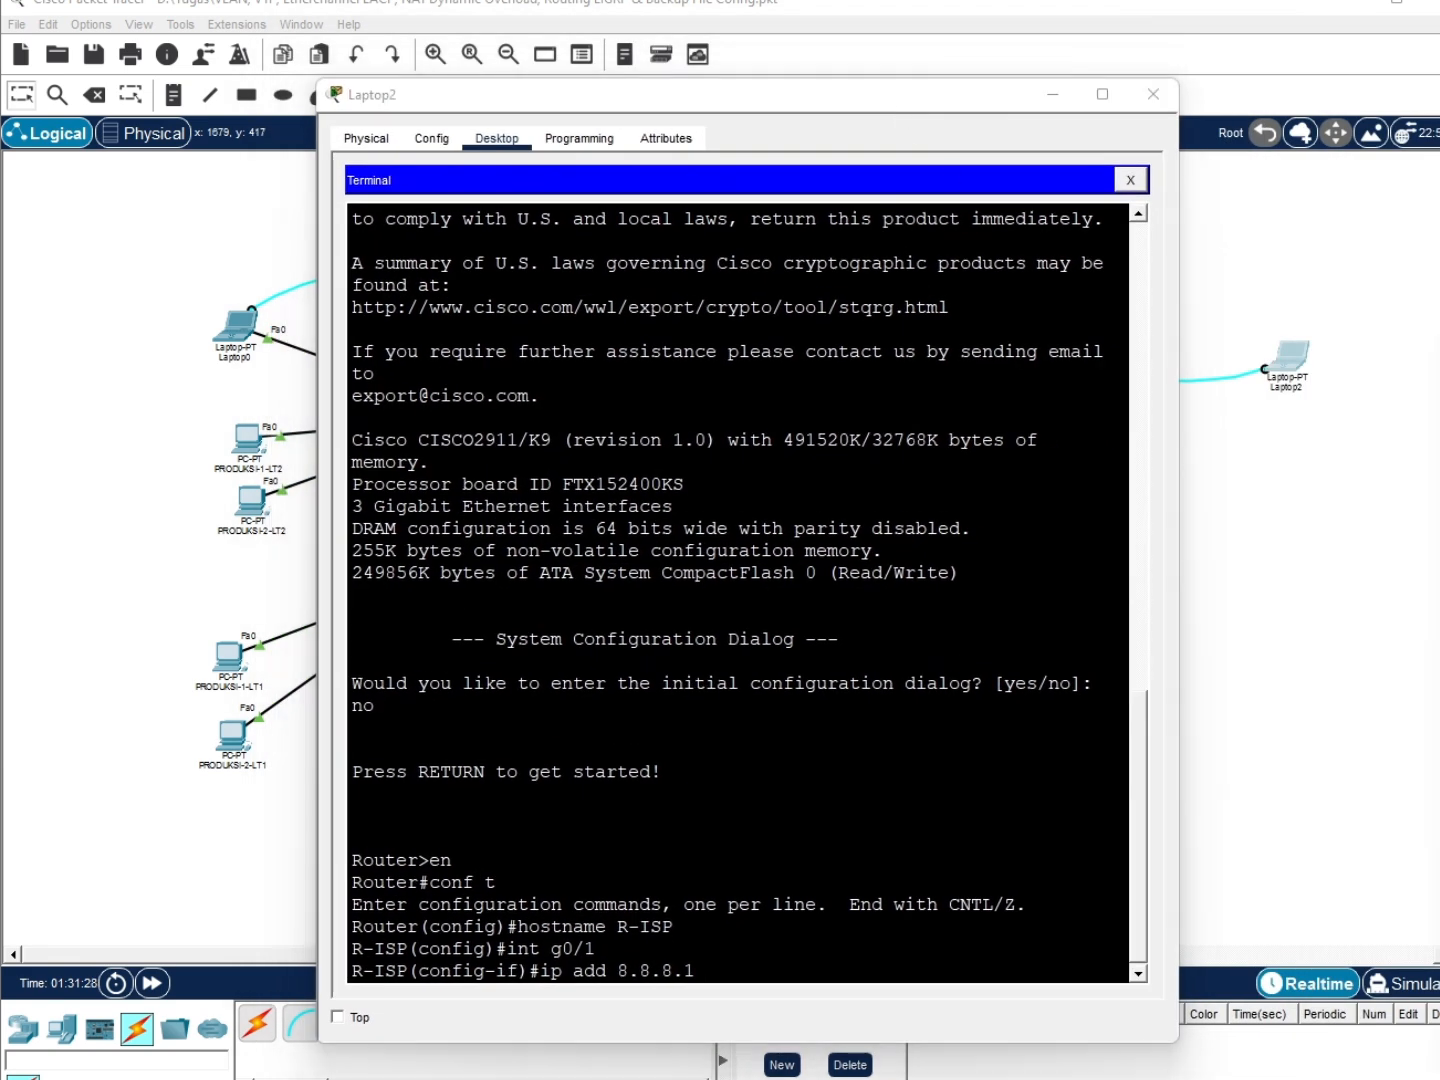
{"action": "left_click", "coordinate": [719, 983]}
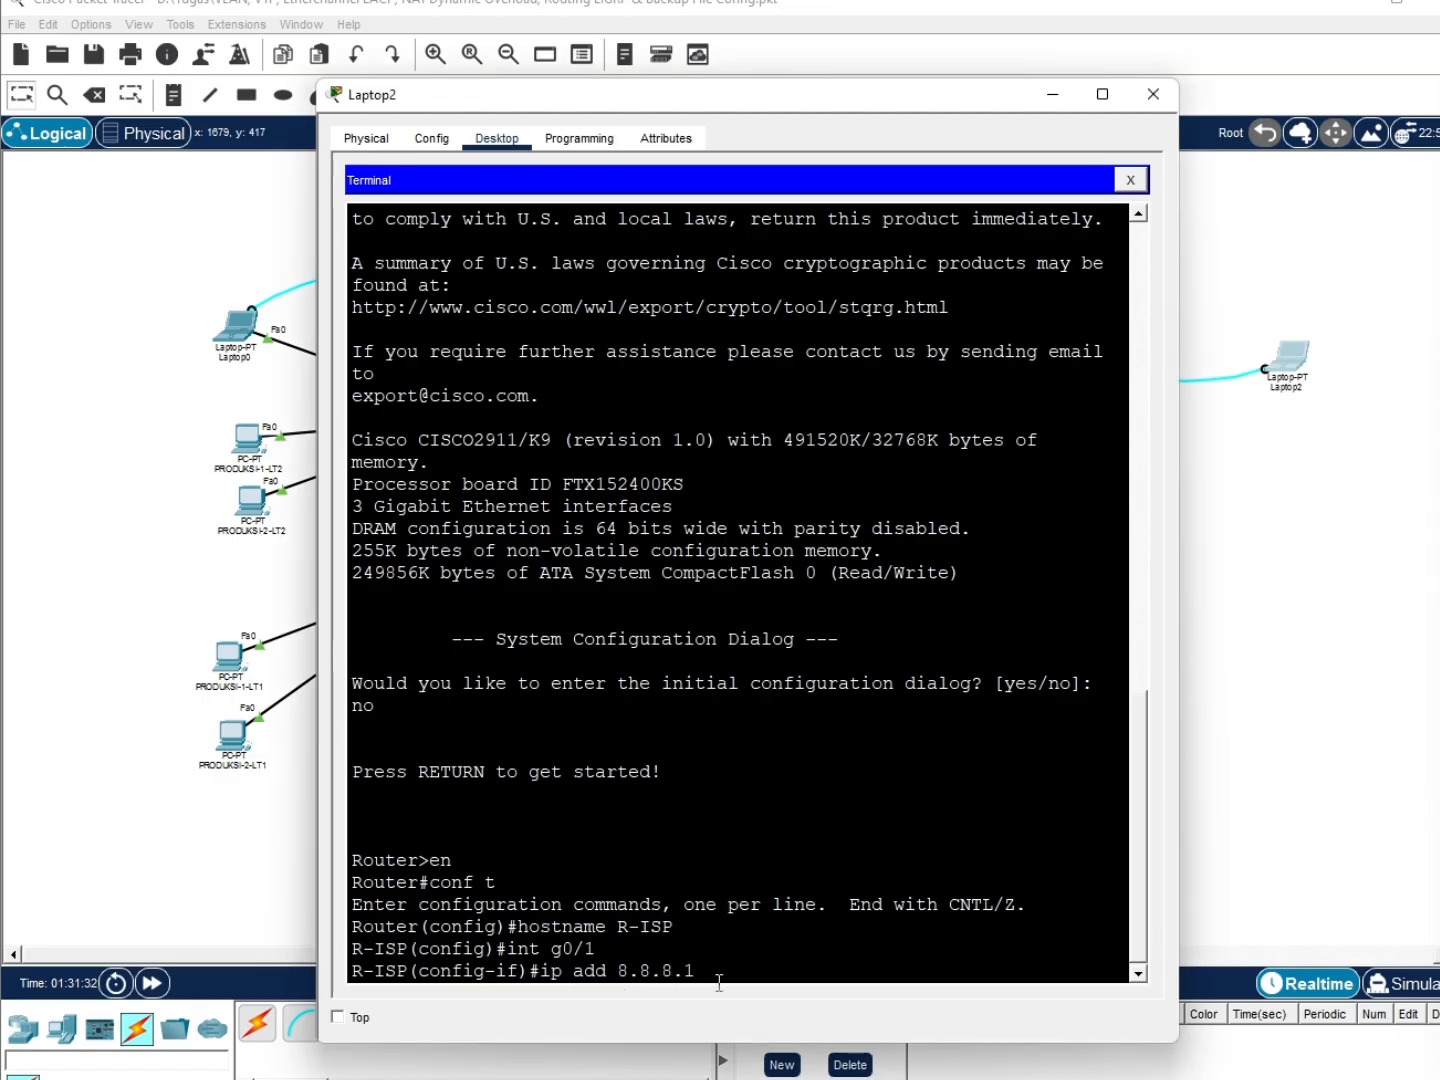
{"action": "type", "text": "255.255.255.0"}
{"action": "key", "text": "Return"}
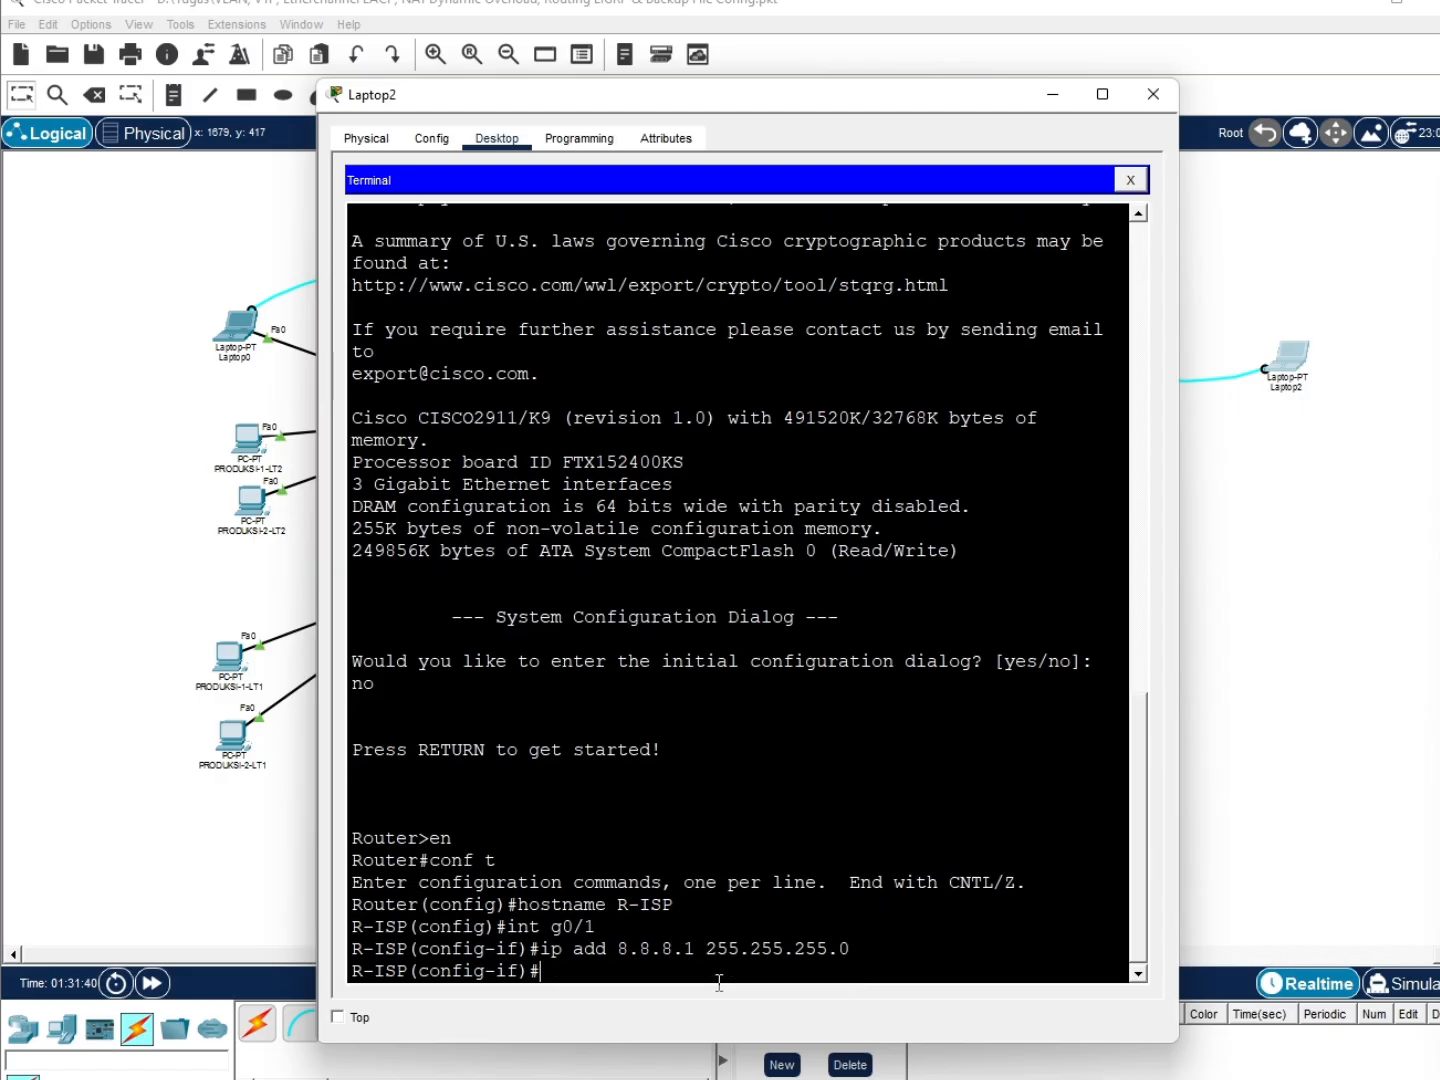
Bring G0/1 up with no shutdown and save the configuration using do wr
{"action": "type", "text": "no sh"}
{"action": "key", "text": "Return"}
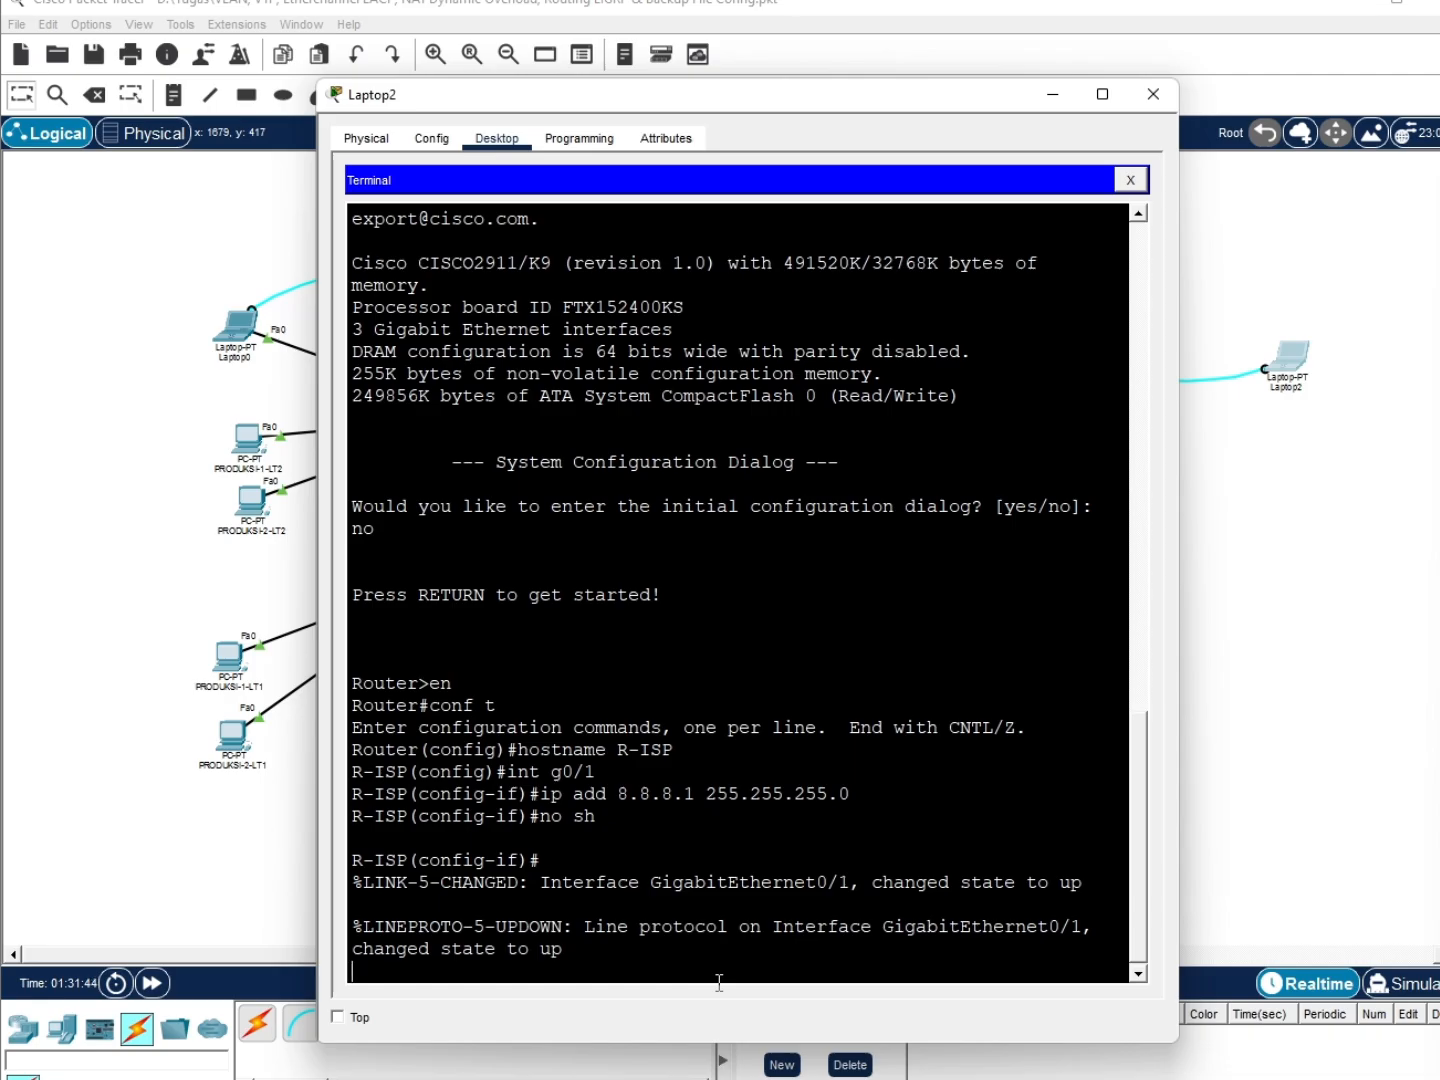
{"action": "key", "text": "Return"}
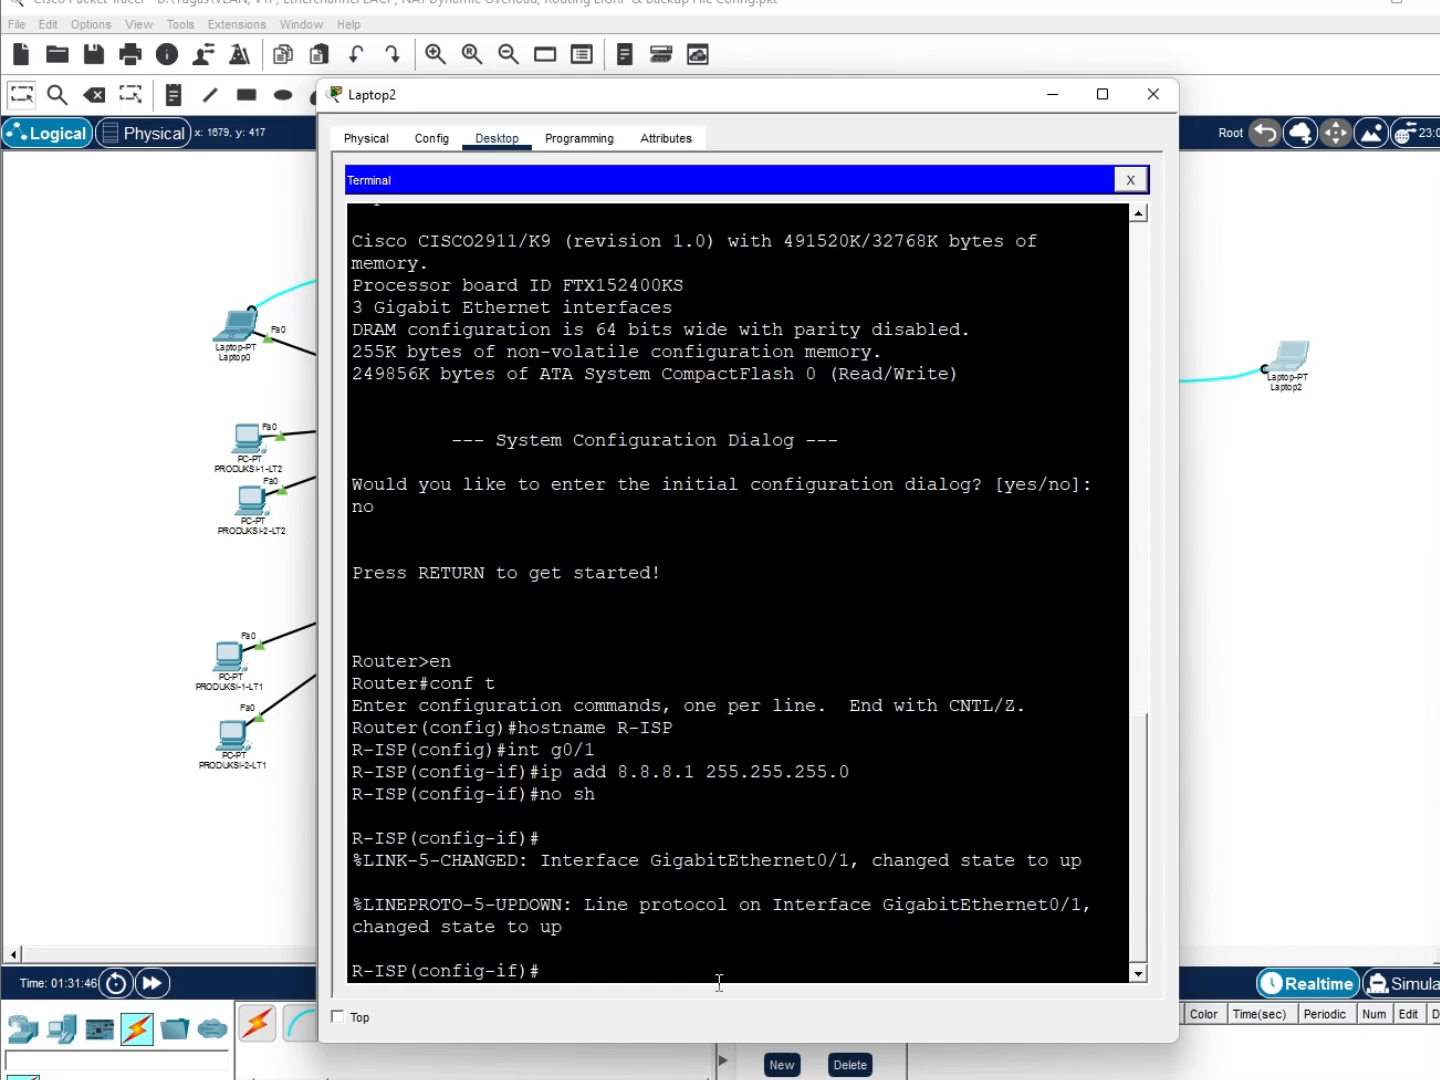
{"action": "type", "text": "do wr"}
{"action": "key", "text": "Return"}
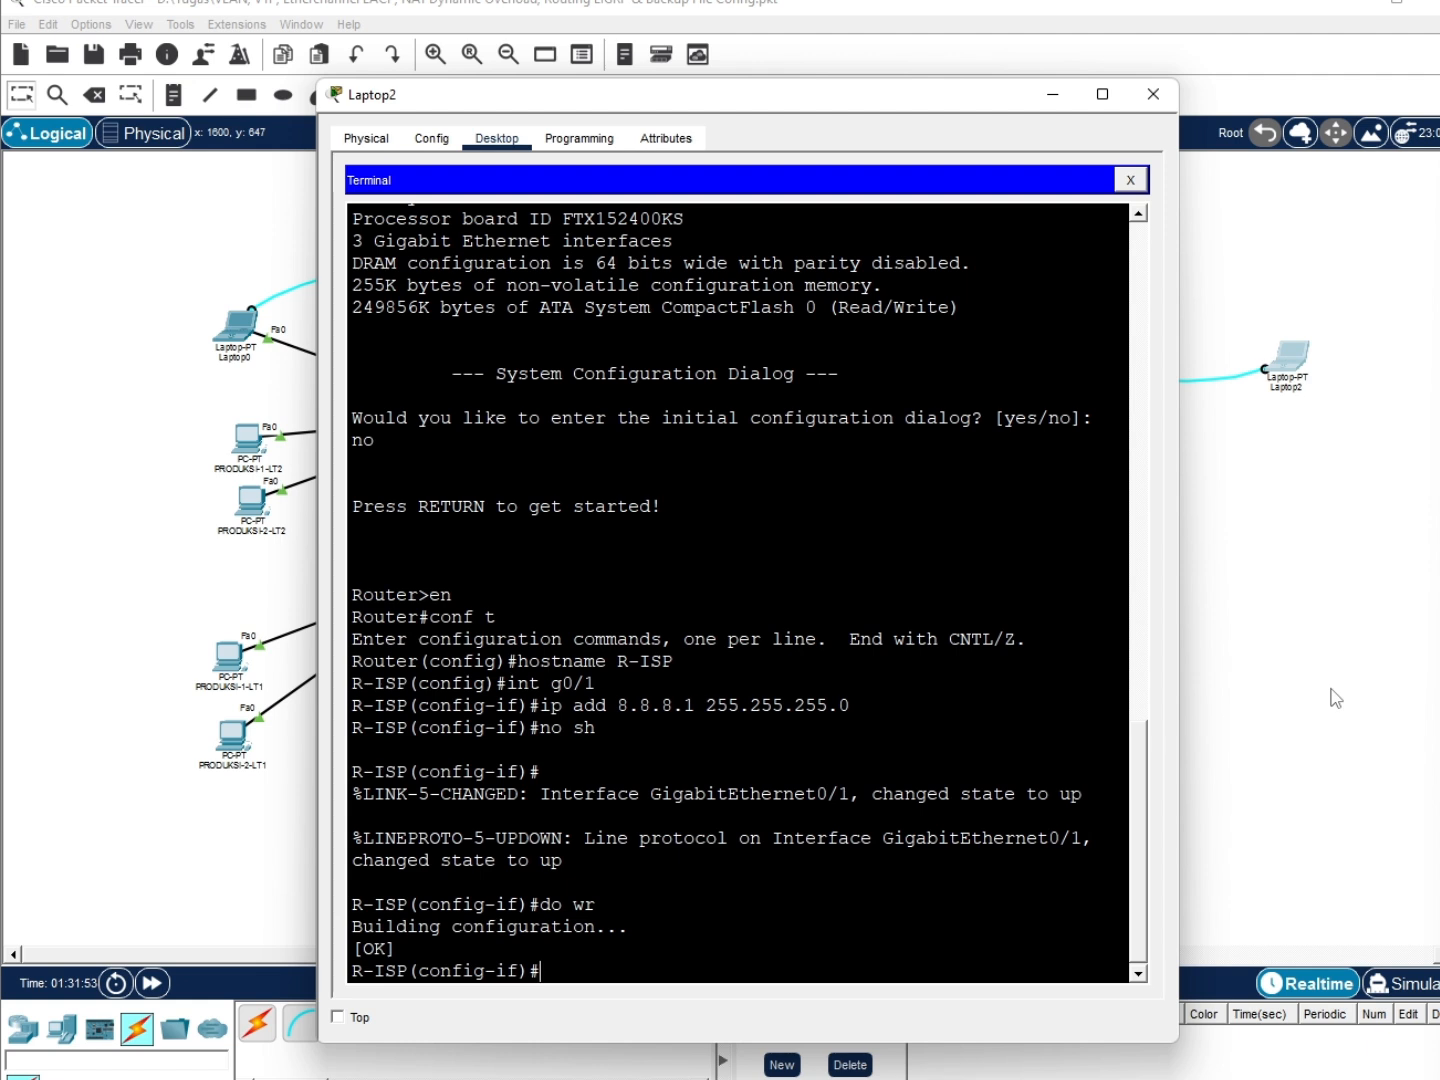
Switch on the DNS service in the Google server's settings
{"action": "left_click", "coordinate": [1317, 559]}
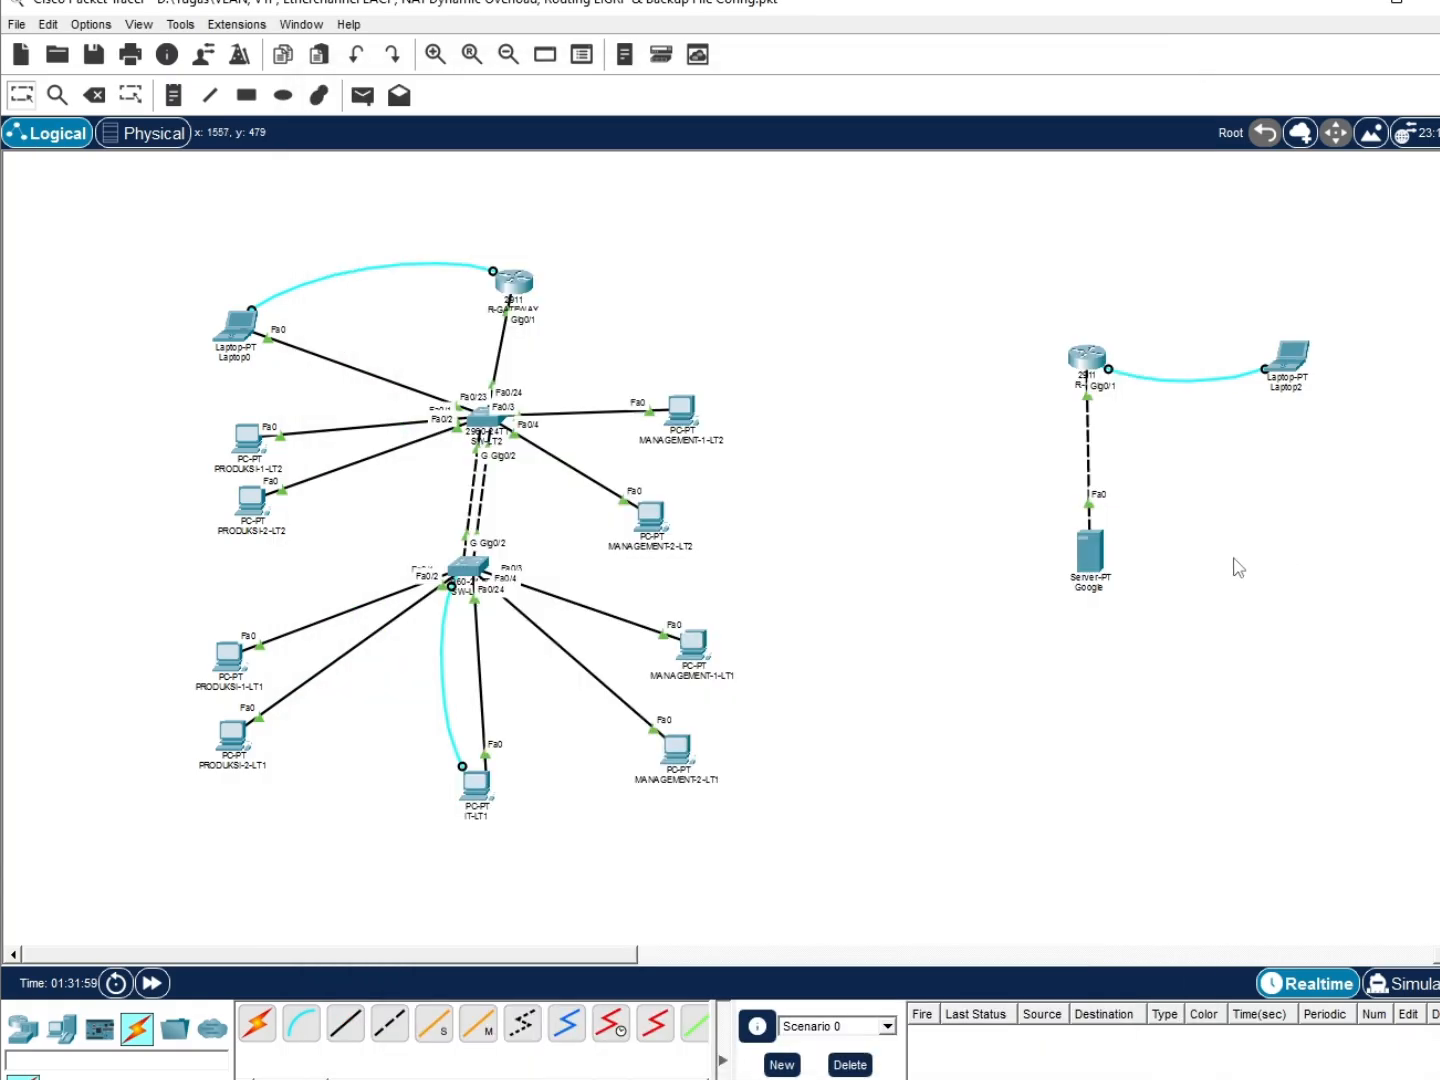
{"action": "left_click", "coordinate": [1106, 581]}
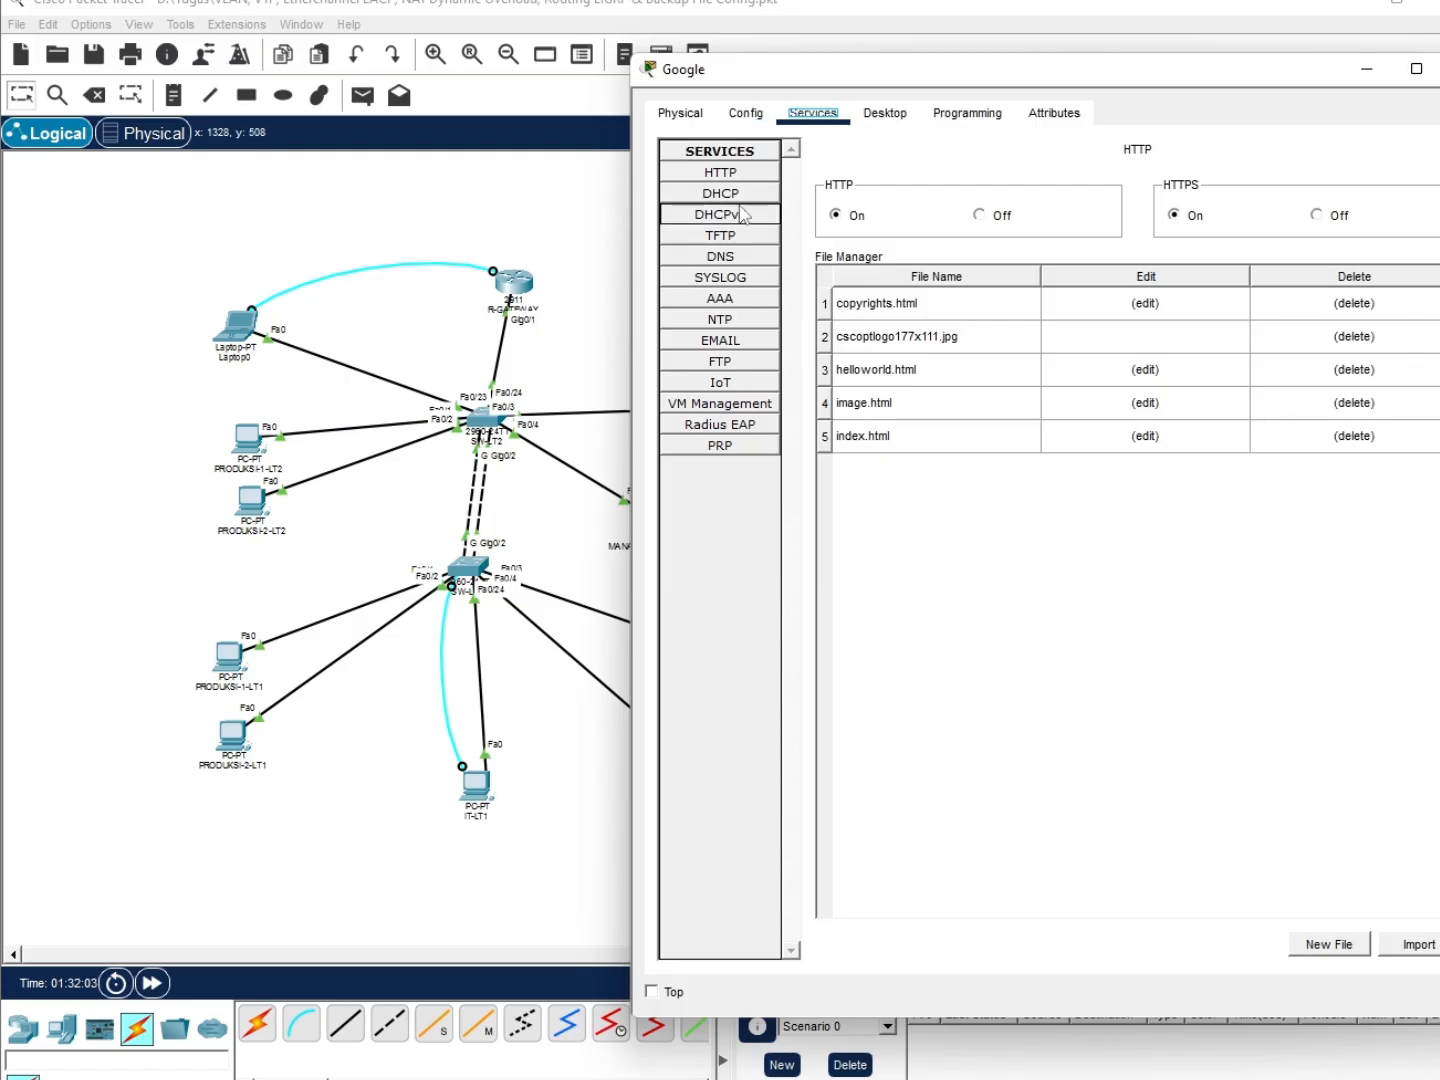
{"action": "left_click", "coordinate": [748, 256]}
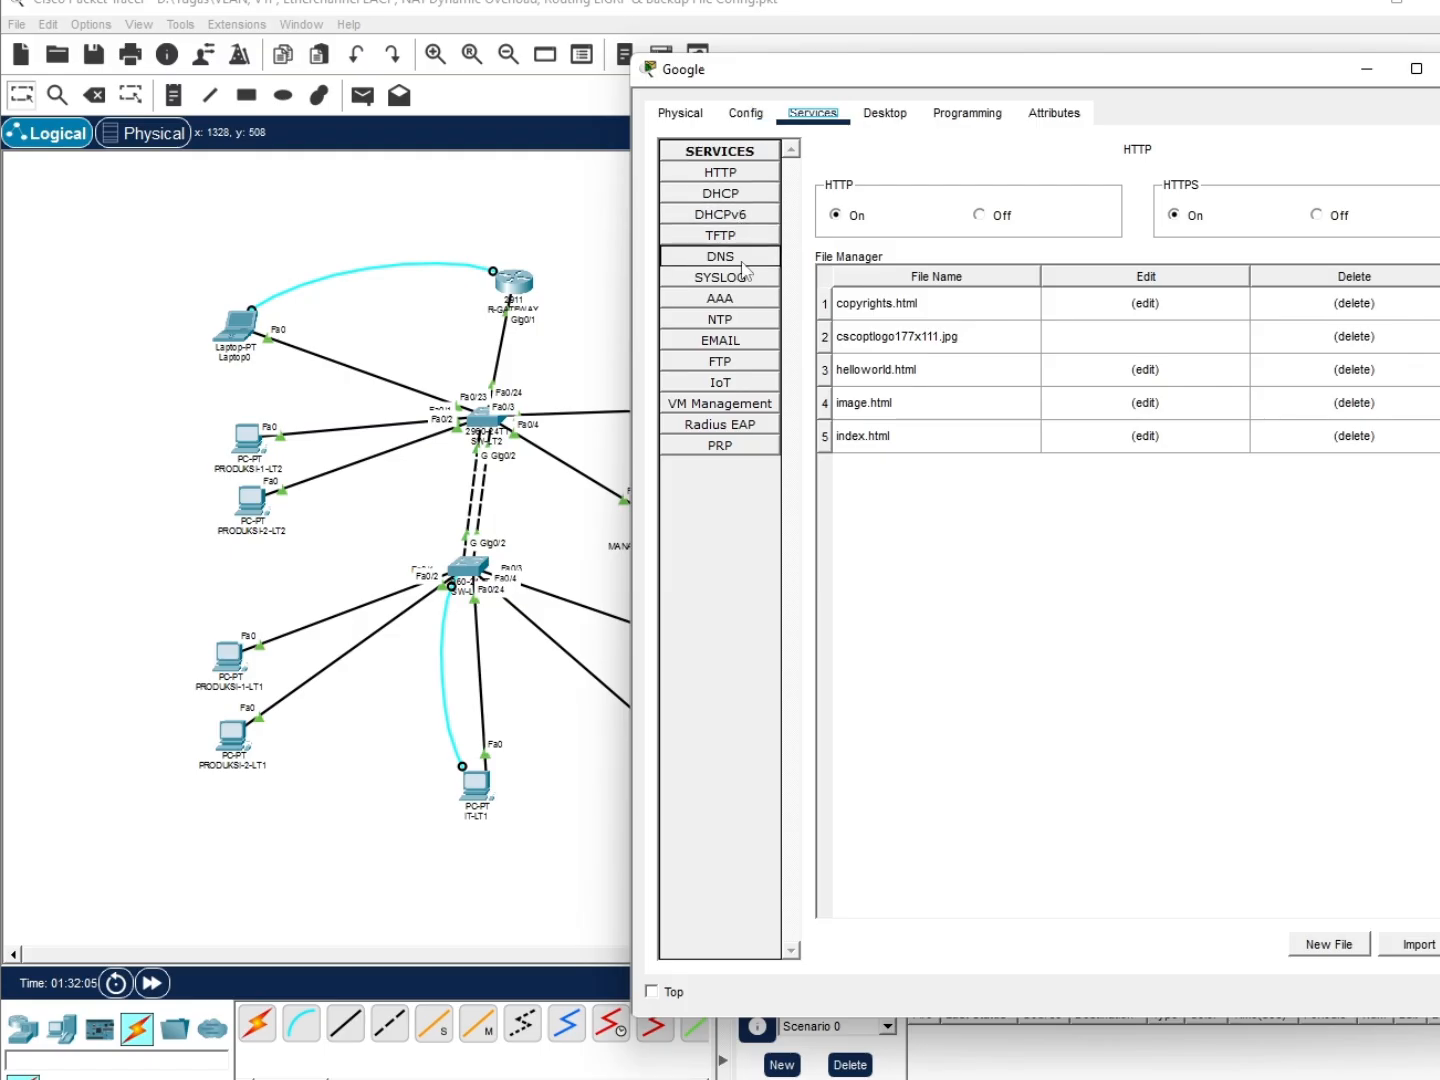
{"action": "left_click", "coordinate": [1052, 191]}
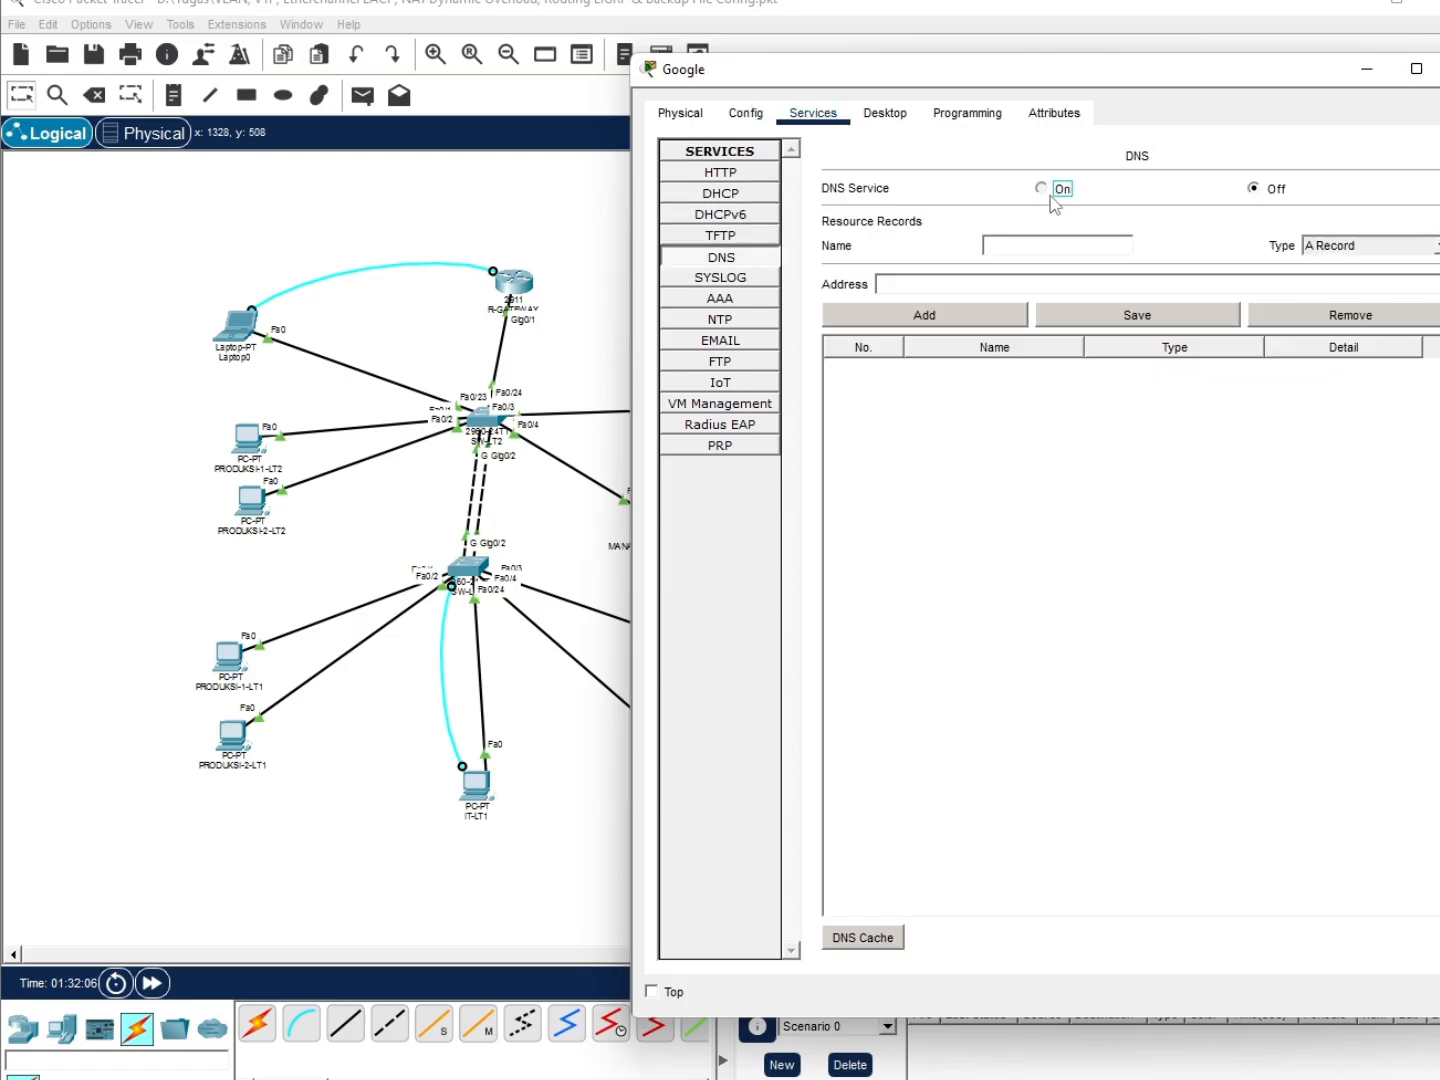
Add a google A record pointing to 8.8.8.8
{"action": "left_click", "coordinate": [1041, 245]}
{"action": "type", "text": "8.8.8.8"}
{"action": "triple_click", "coordinate": [1040, 246]}
{"action": "key", "text": "BackSpace"}
{"action": "left_click", "coordinate": [952, 285]}
{"action": "type", "text": "8.8.8."}
{"action": "left_click", "coordinate": [925, 314]}
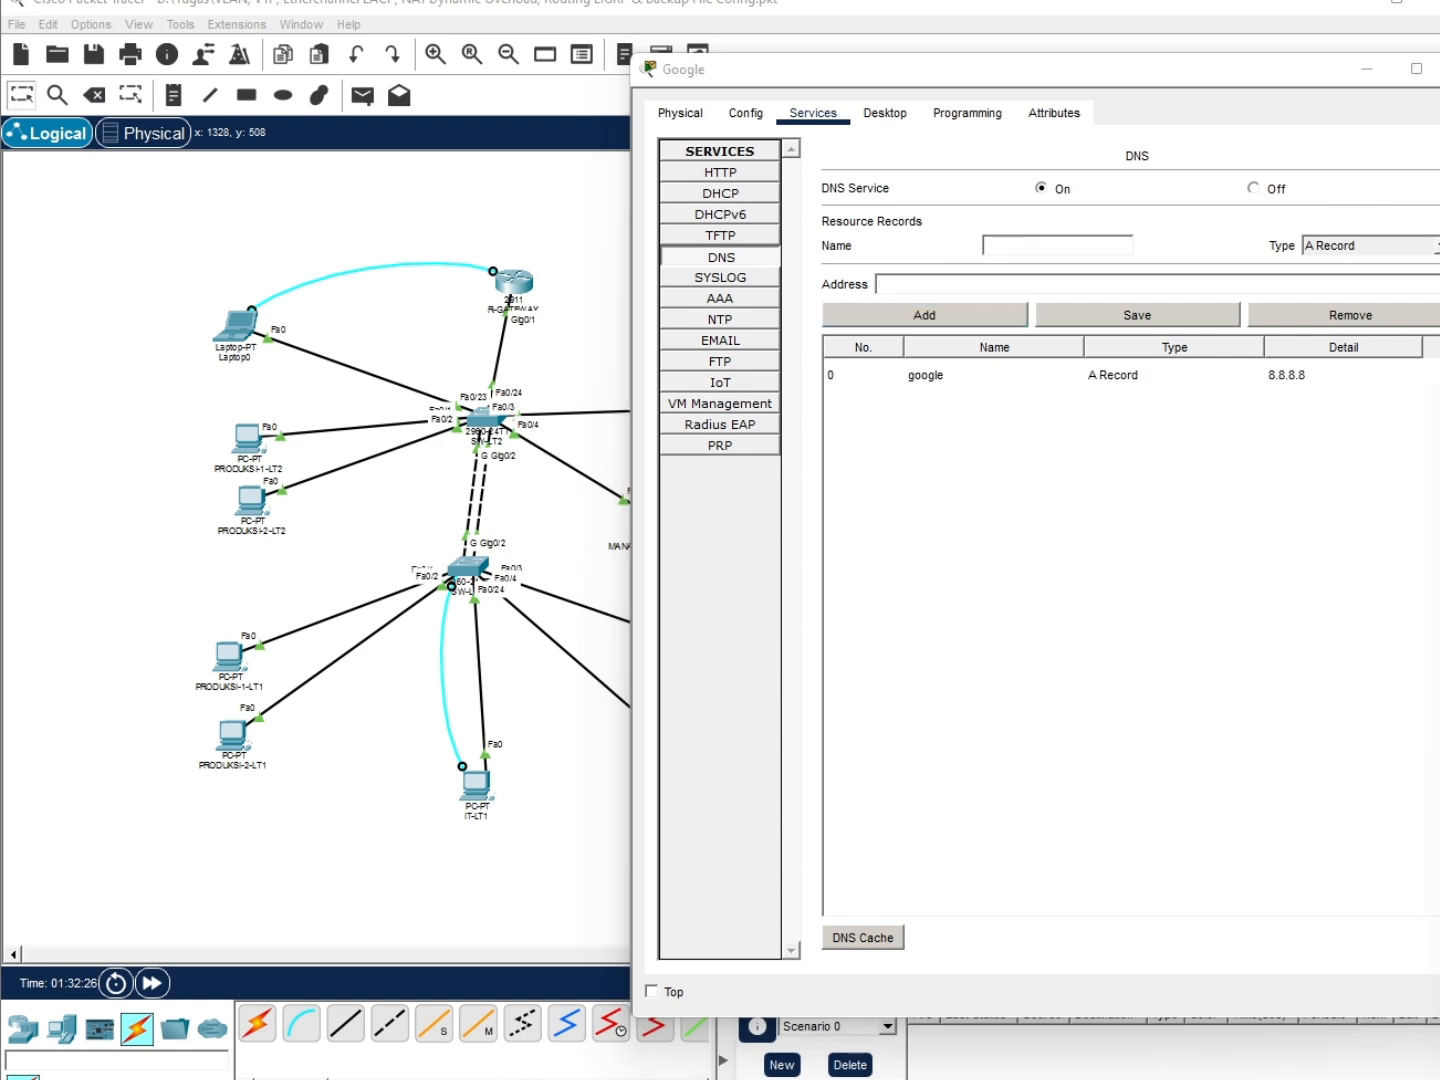
Add the google.com record for 8.8.8.8 and remove the old google entry
{"action": "left_click_drag", "start_coordinate": [1160, 70], "coordinate": [958, 77]}
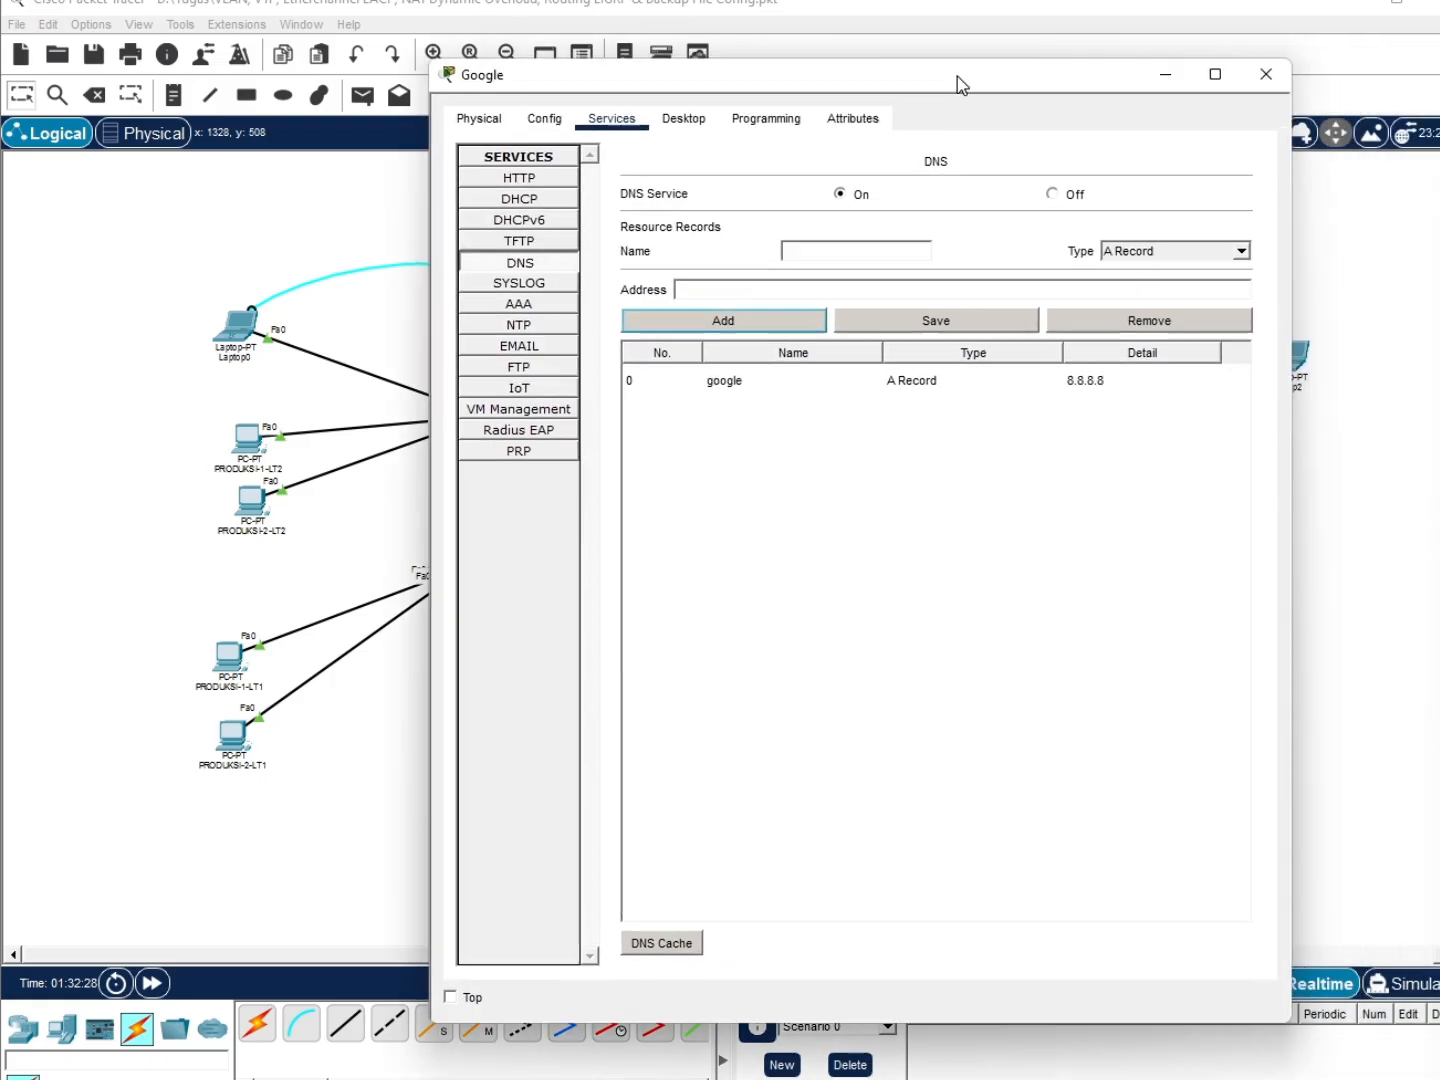
{"action": "left_click", "coordinate": [762, 391]}
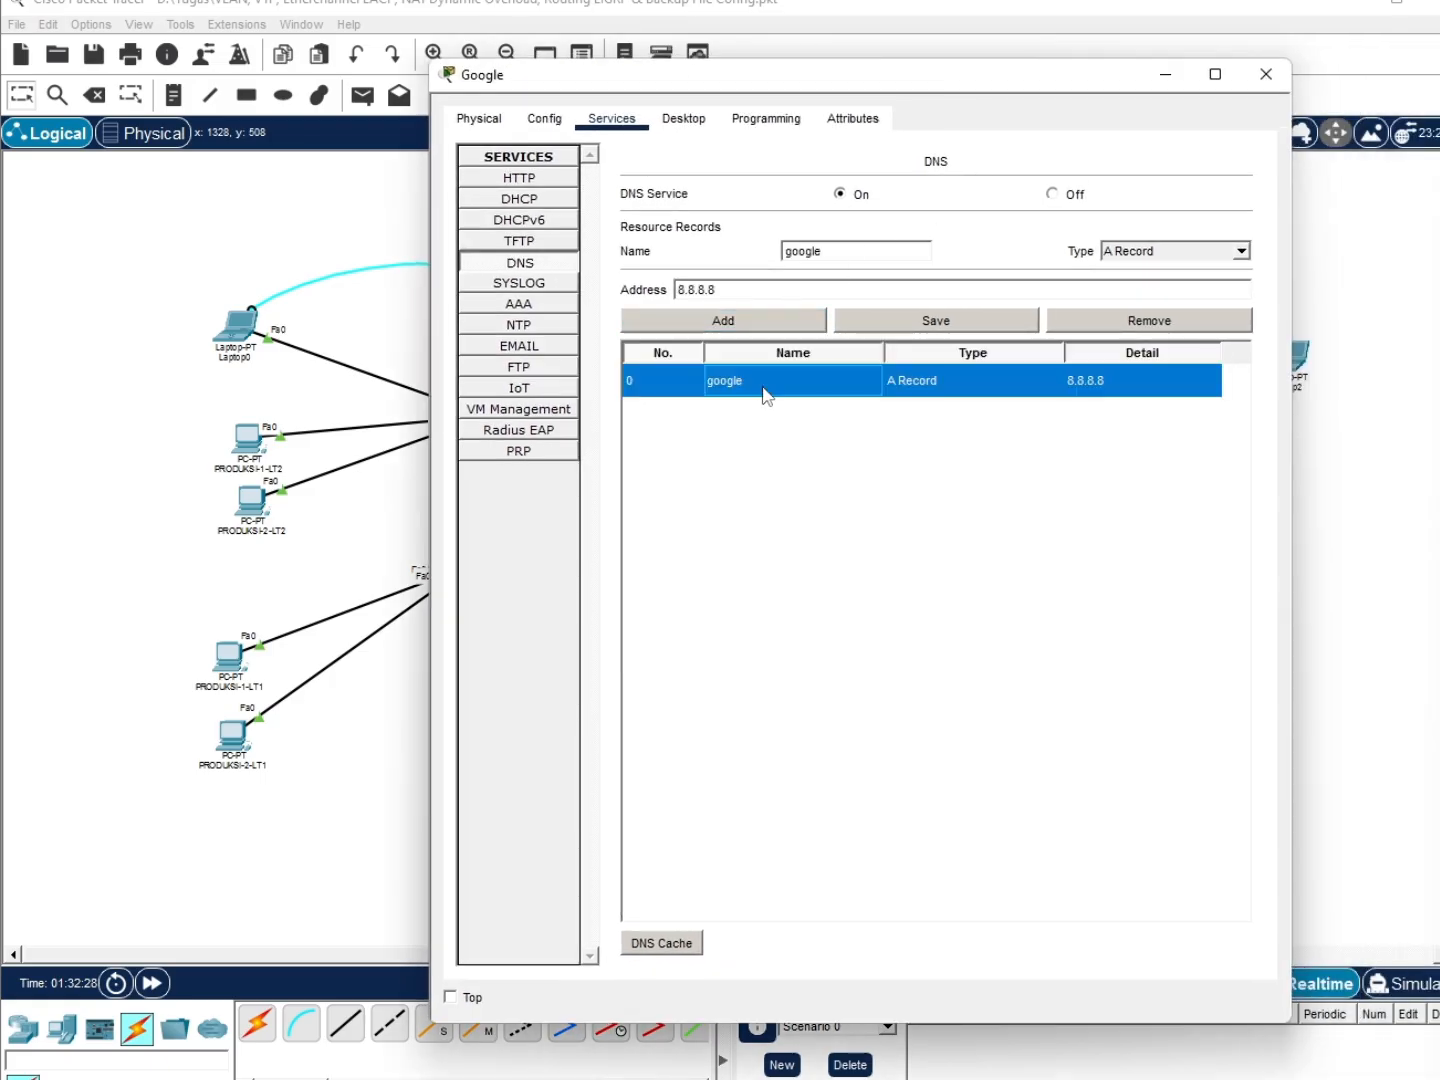
{"action": "left_click", "coordinate": [855, 250]}
{"action": "type", "text": ".com"}
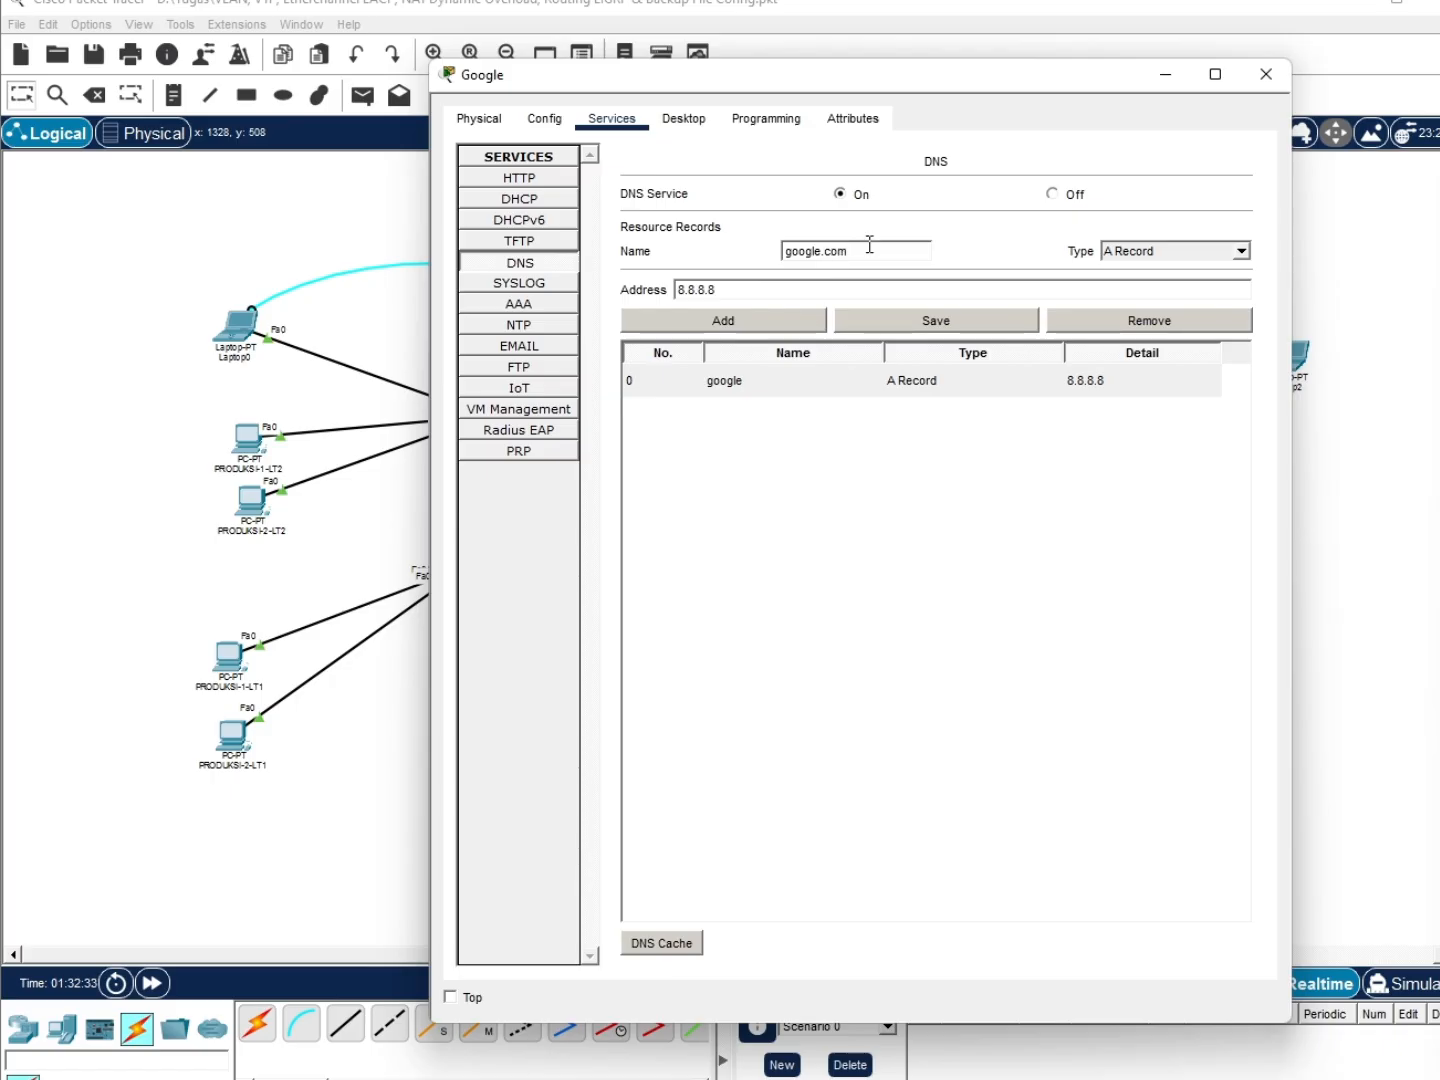
{"action": "left_click", "coordinate": [781, 322]}
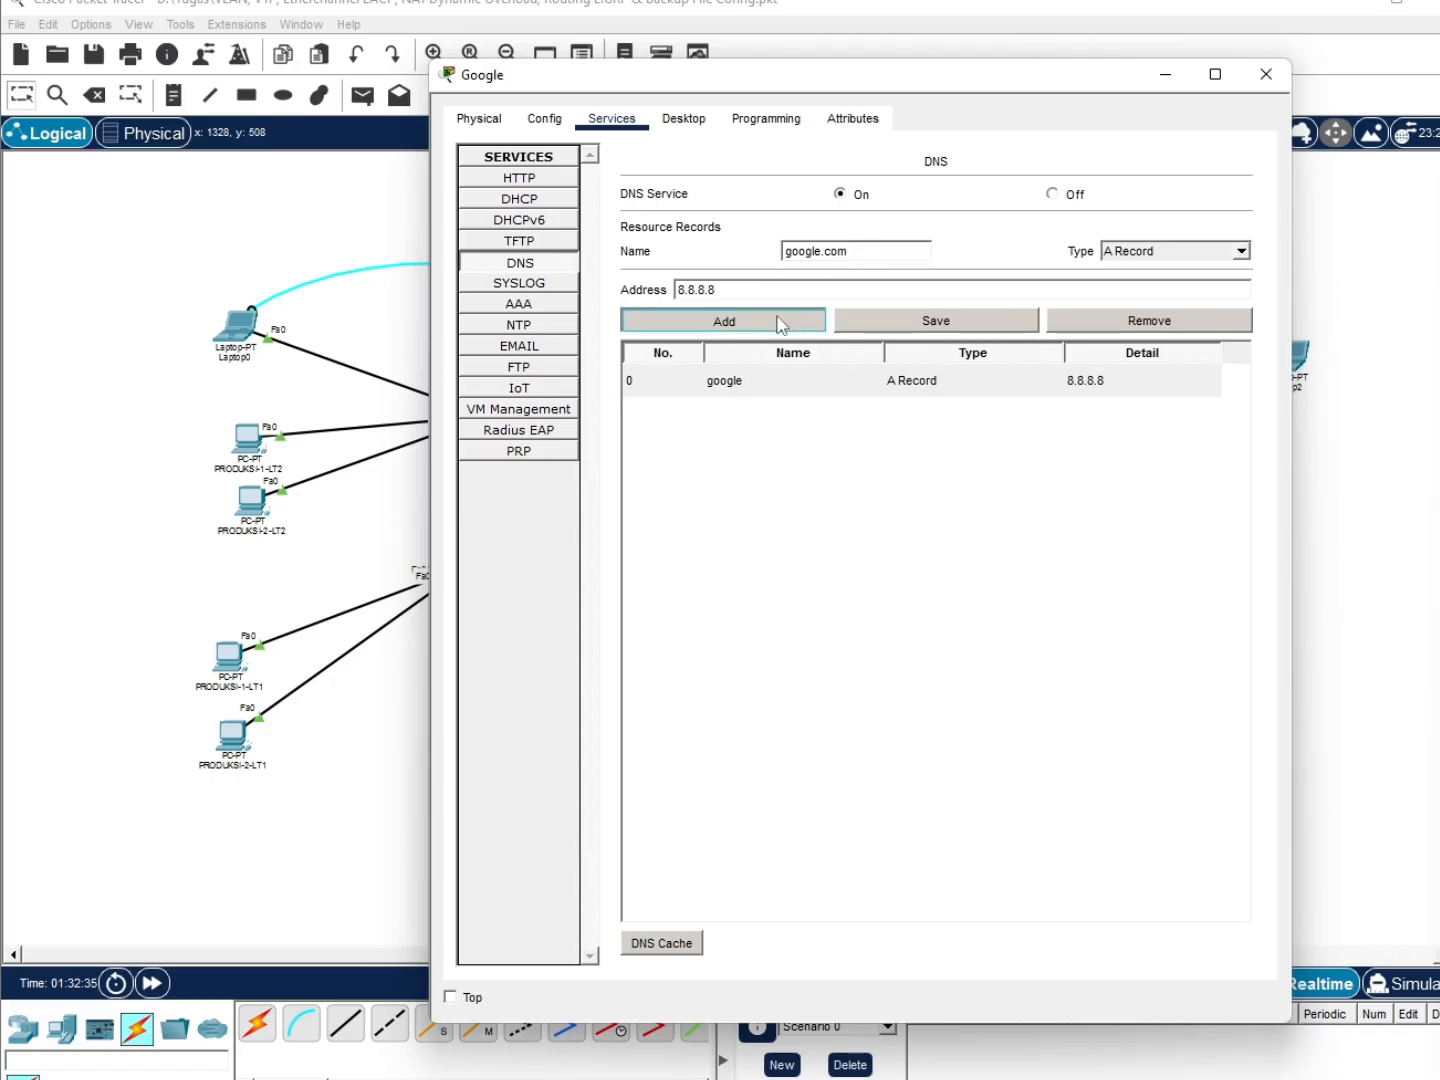
{"action": "left_click", "coordinate": [781, 382]}
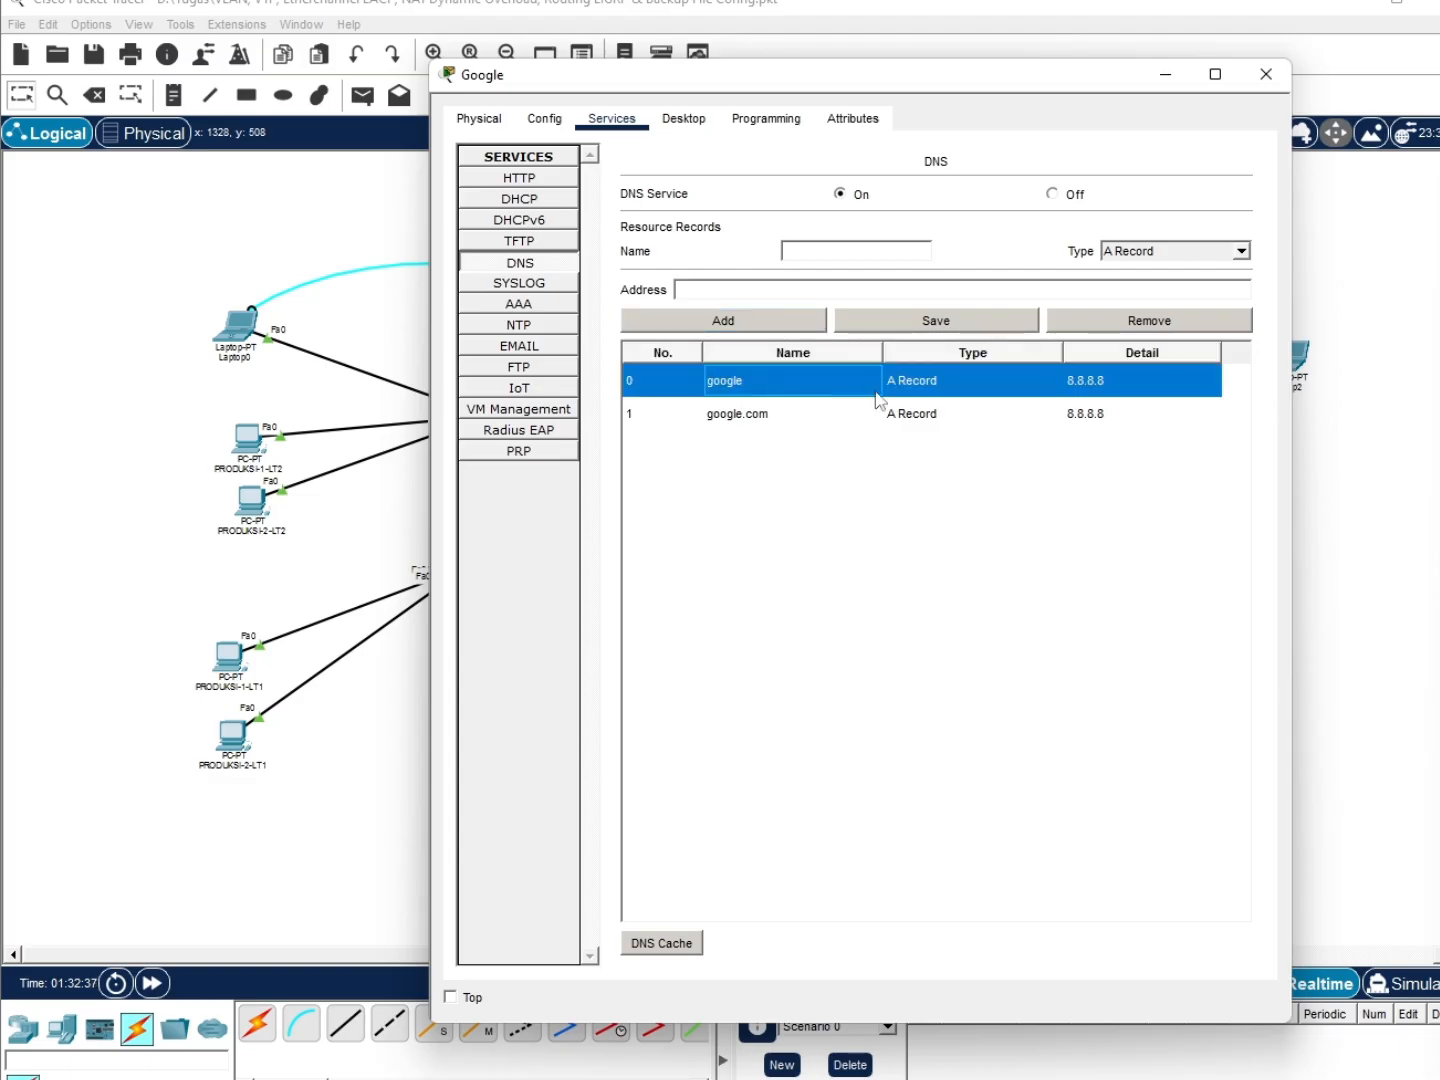
{"action": "left_click", "coordinate": [907, 392]}
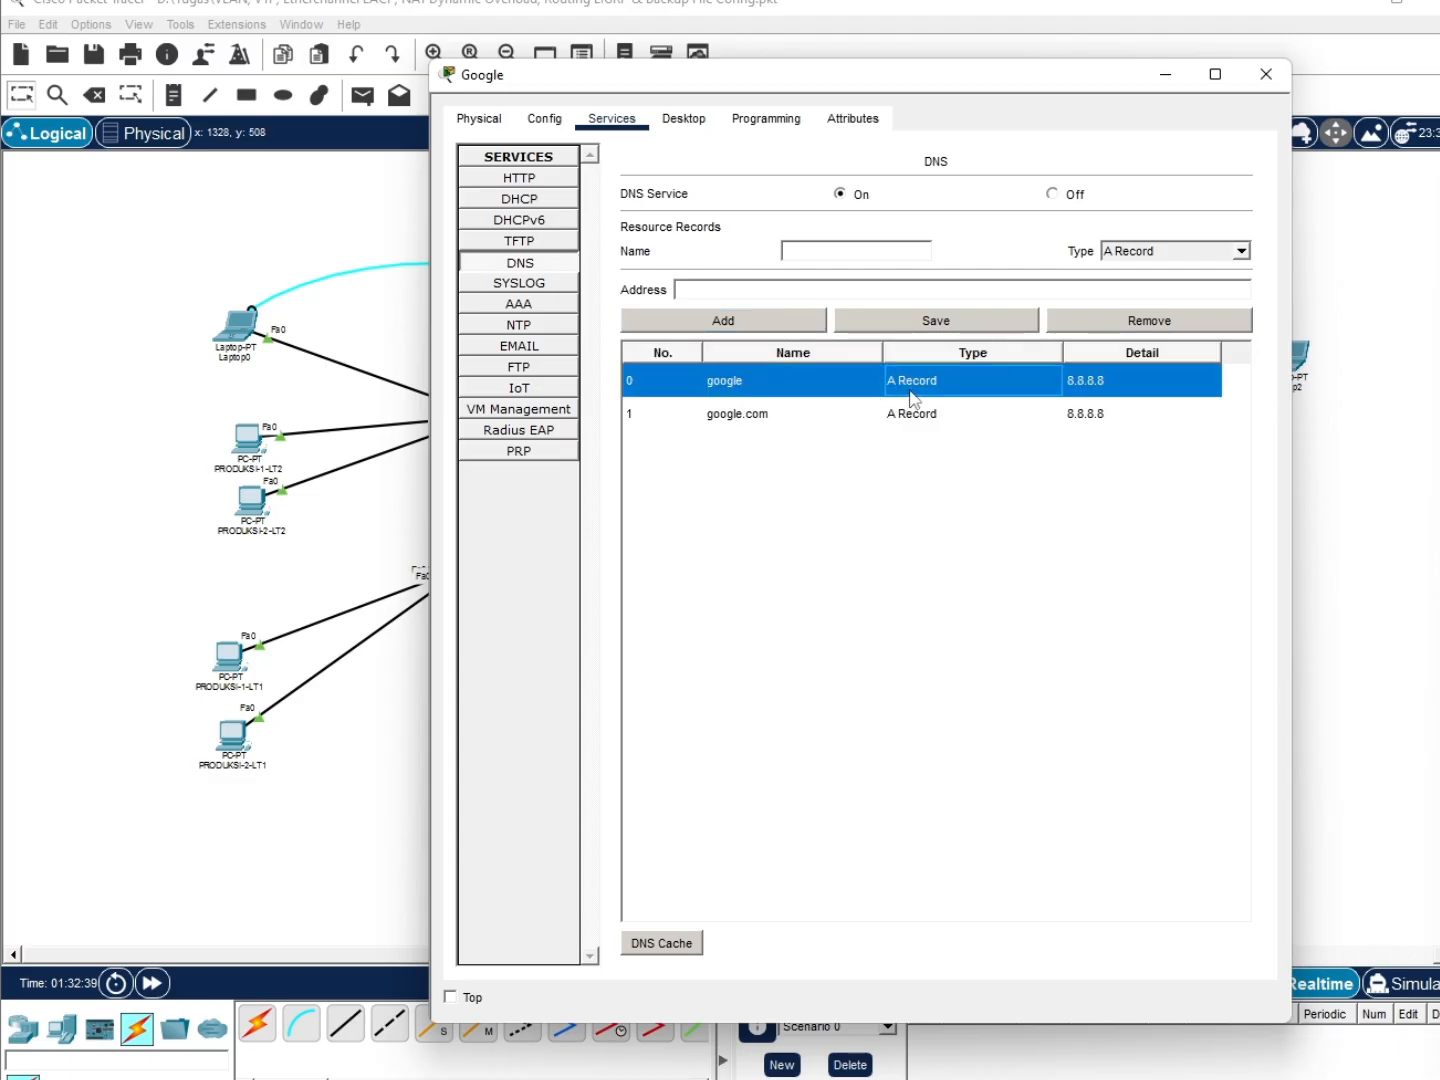
{"action": "left_click", "coordinate": [1165, 322]}
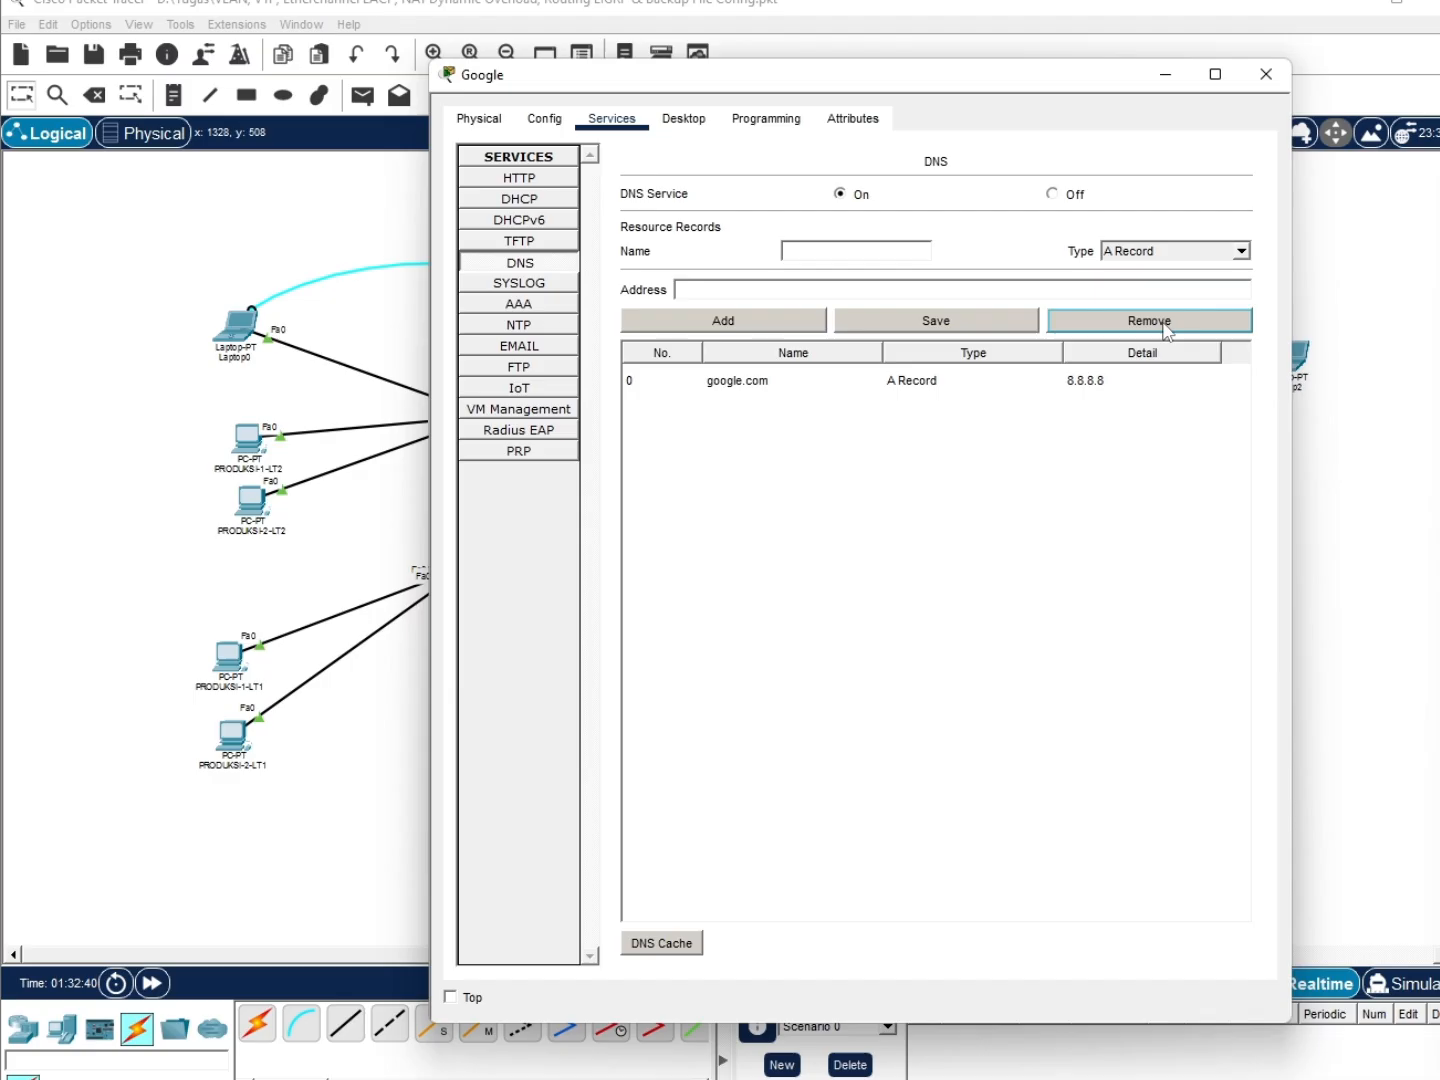
{"action": "left_click", "coordinate": [994, 391]}
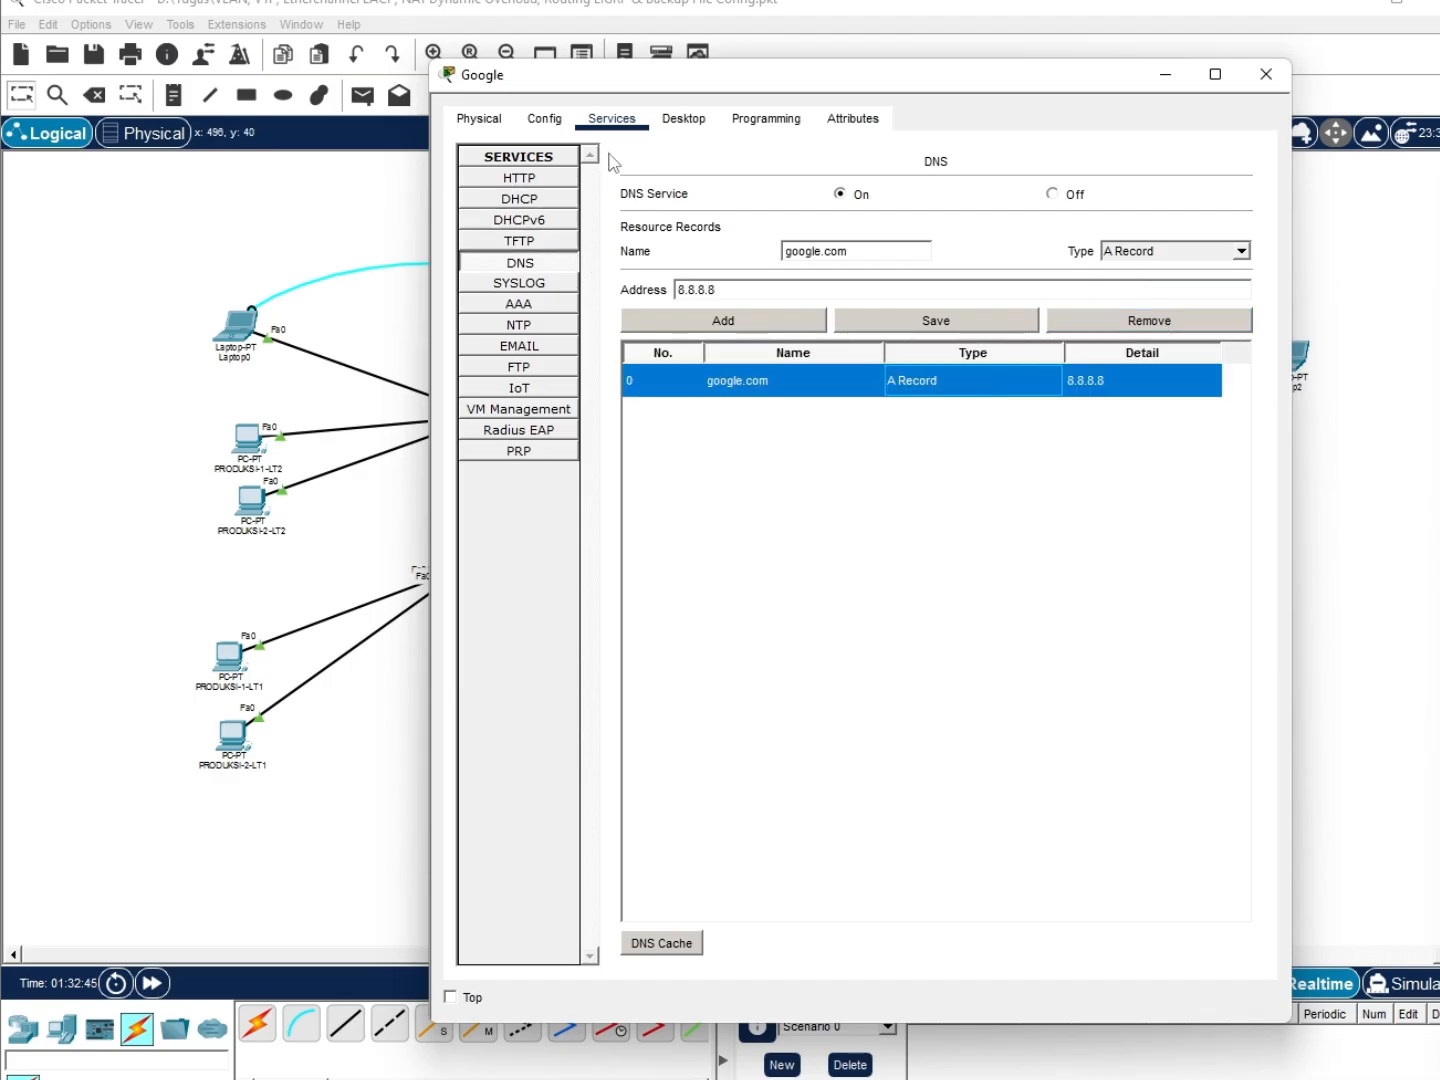
Replace index.html's 'Cisco Packet Tracer' heading with HALO GOOGLE, overwrite the file, and close the server
{"action": "left_click", "coordinate": [536, 180]}
{"action": "left_click", "coordinate": [855, 450]}
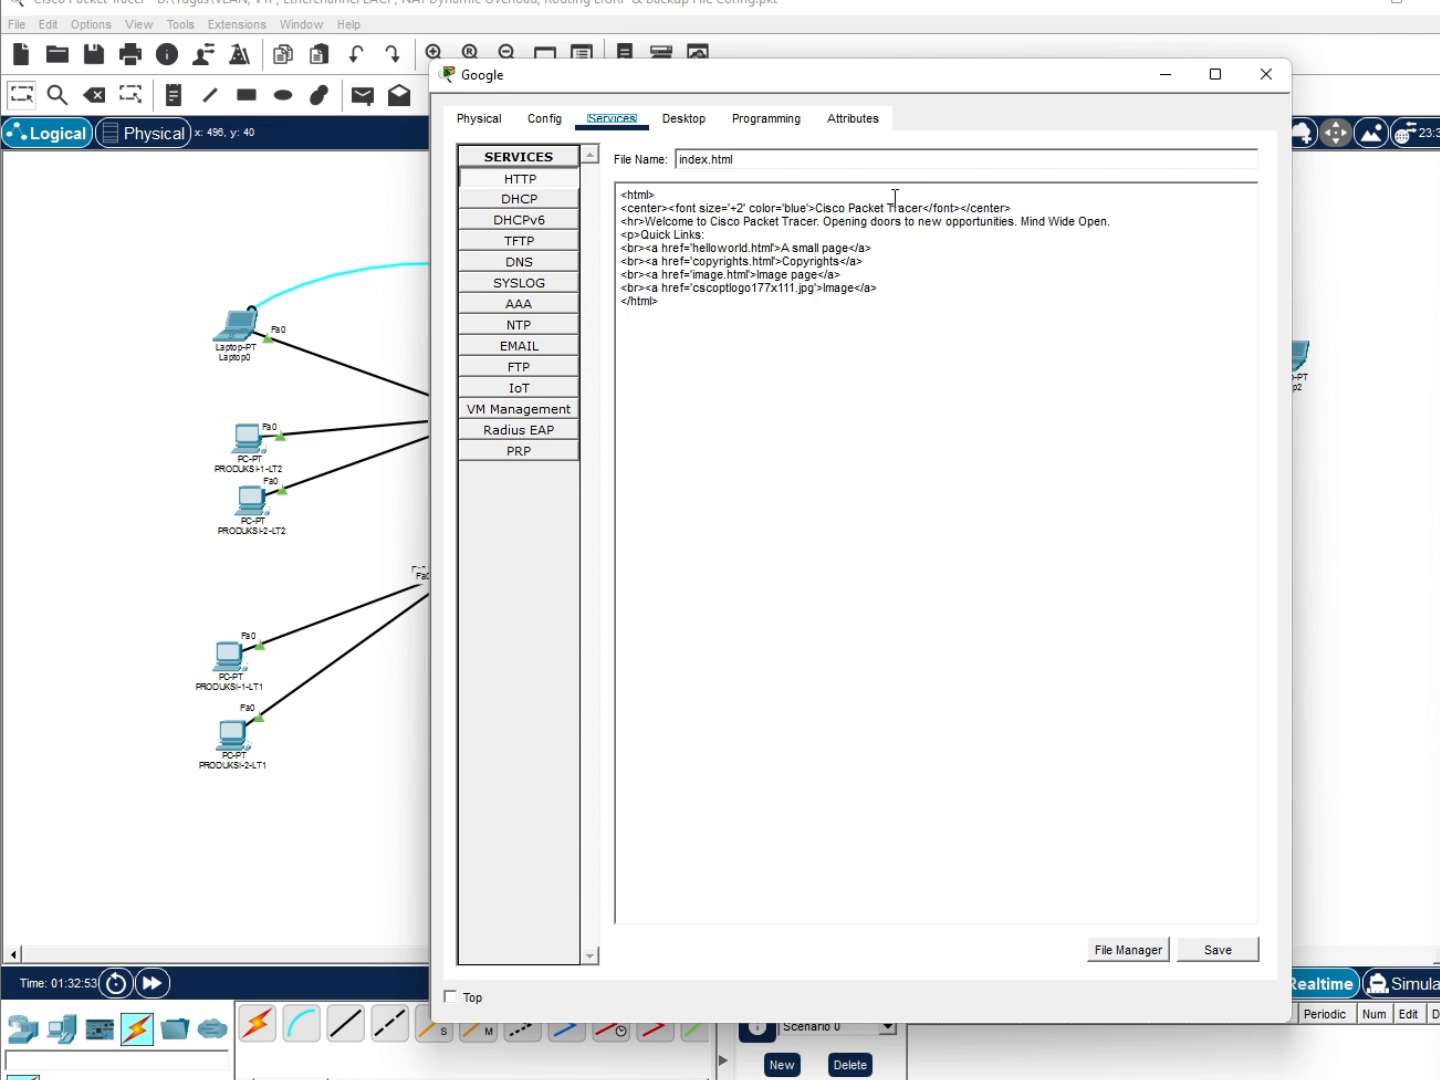
{"action": "left_click", "coordinate": [925, 211]}
{"action": "key", "text": "BackSpace"}
{"action": "key", "text": "BackSpace"}
{"action": "key", "text": "BackSpace"}
{"action": "key", "text": "BackSpace"}
{"action": "key", "text": "BackSpace"}
{"action": "key", "text": "BackSpace"}
{"action": "key", "text": "BackSpace"}
{"action": "key", "text": "BackSpace"}
{"action": "key", "text": "BackSpace"}
{"action": "key", "text": "BackSpace"}
{"action": "key", "text": "BackSpace"}
{"action": "key", "text": "BackSpace"}
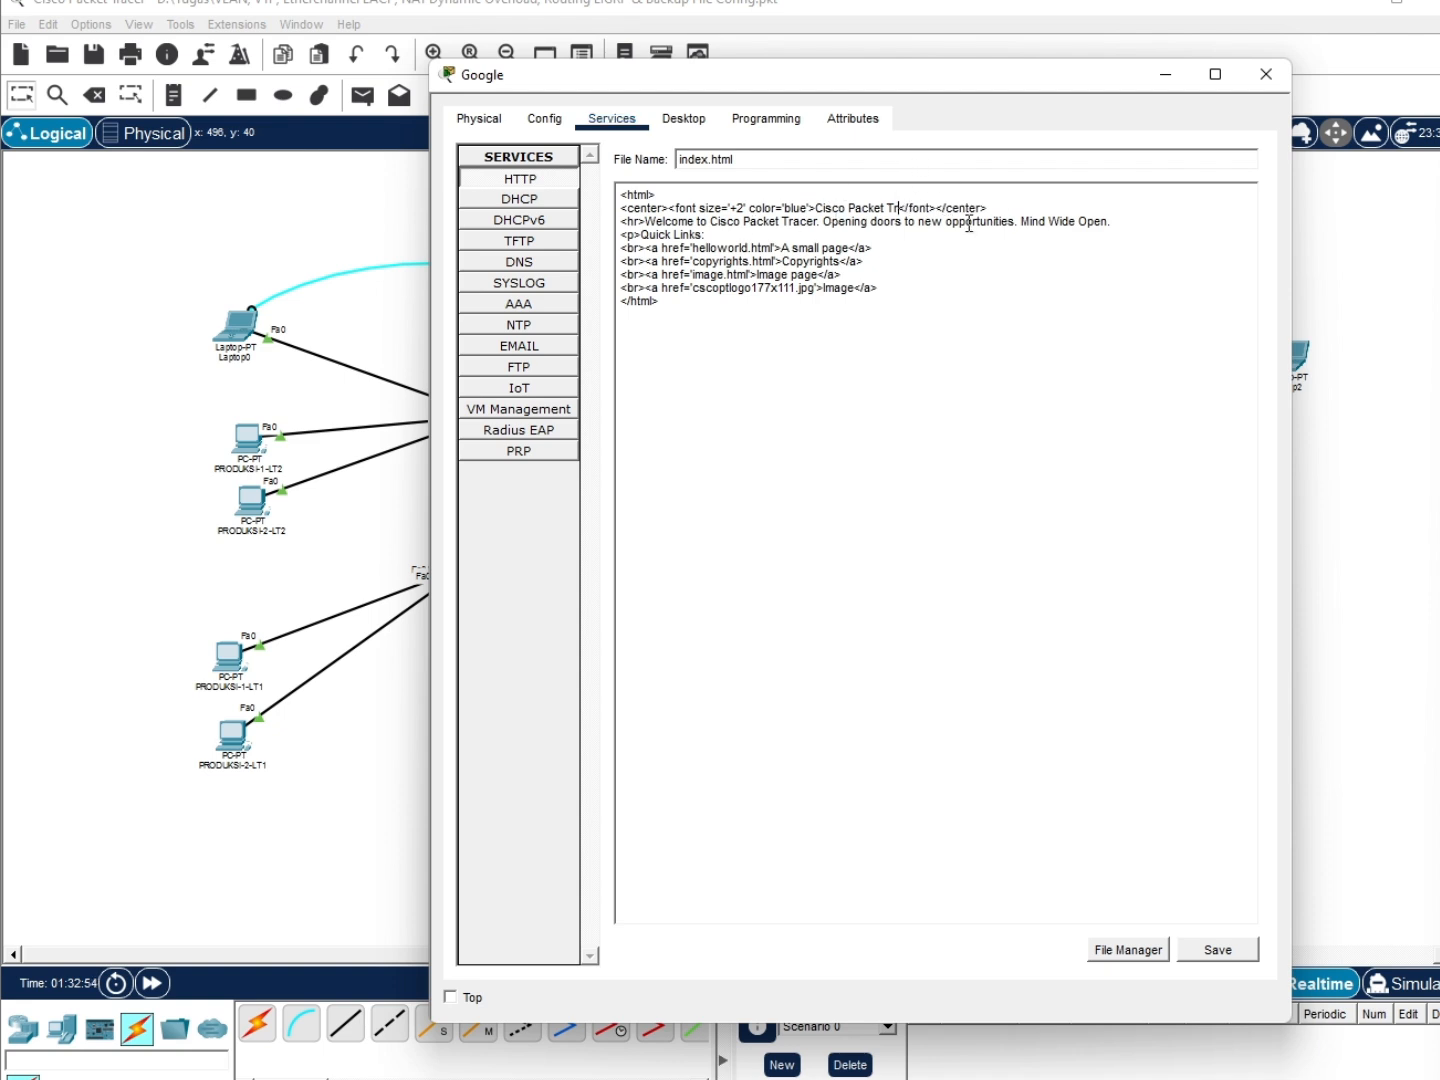
{"action": "key", "text": "BackSpace"}
{"action": "key", "text": "BackSpace"}
{"action": "key", "text": "BackSpace"}
{"action": "key", "text": "BackSpace"}
{"action": "key", "text": "BackSpace"}
{"action": "key", "text": "BackSpace"}
{"action": "key", "text": "BackSpace"}
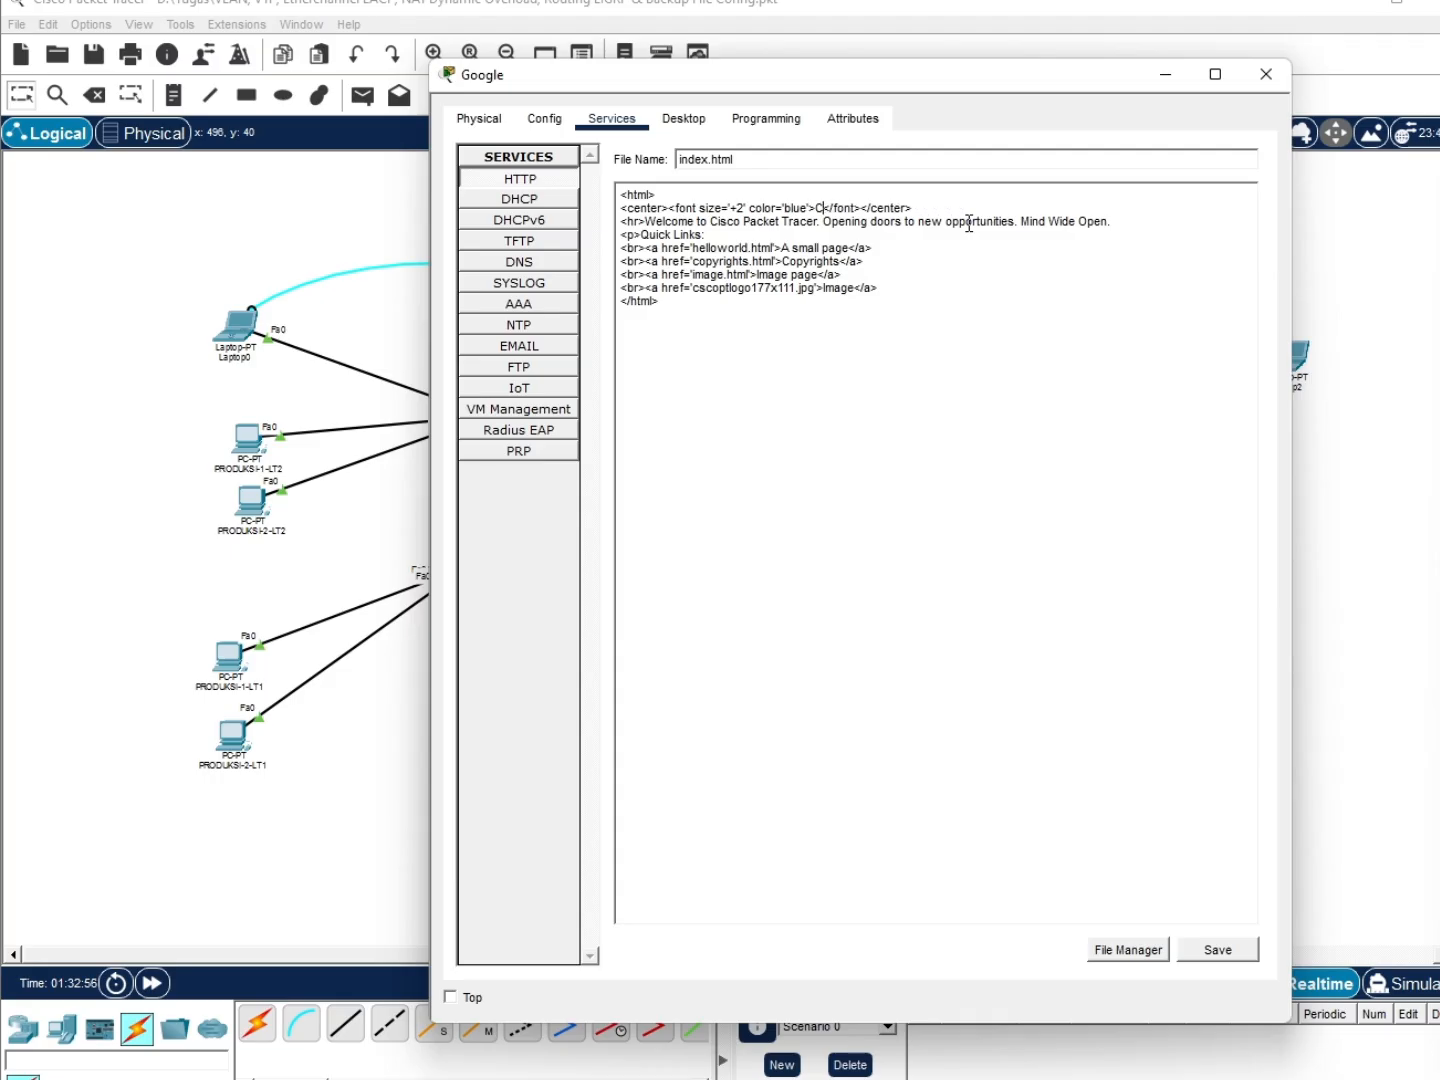
{"action": "type", "text": "HALO GOOGLE"}
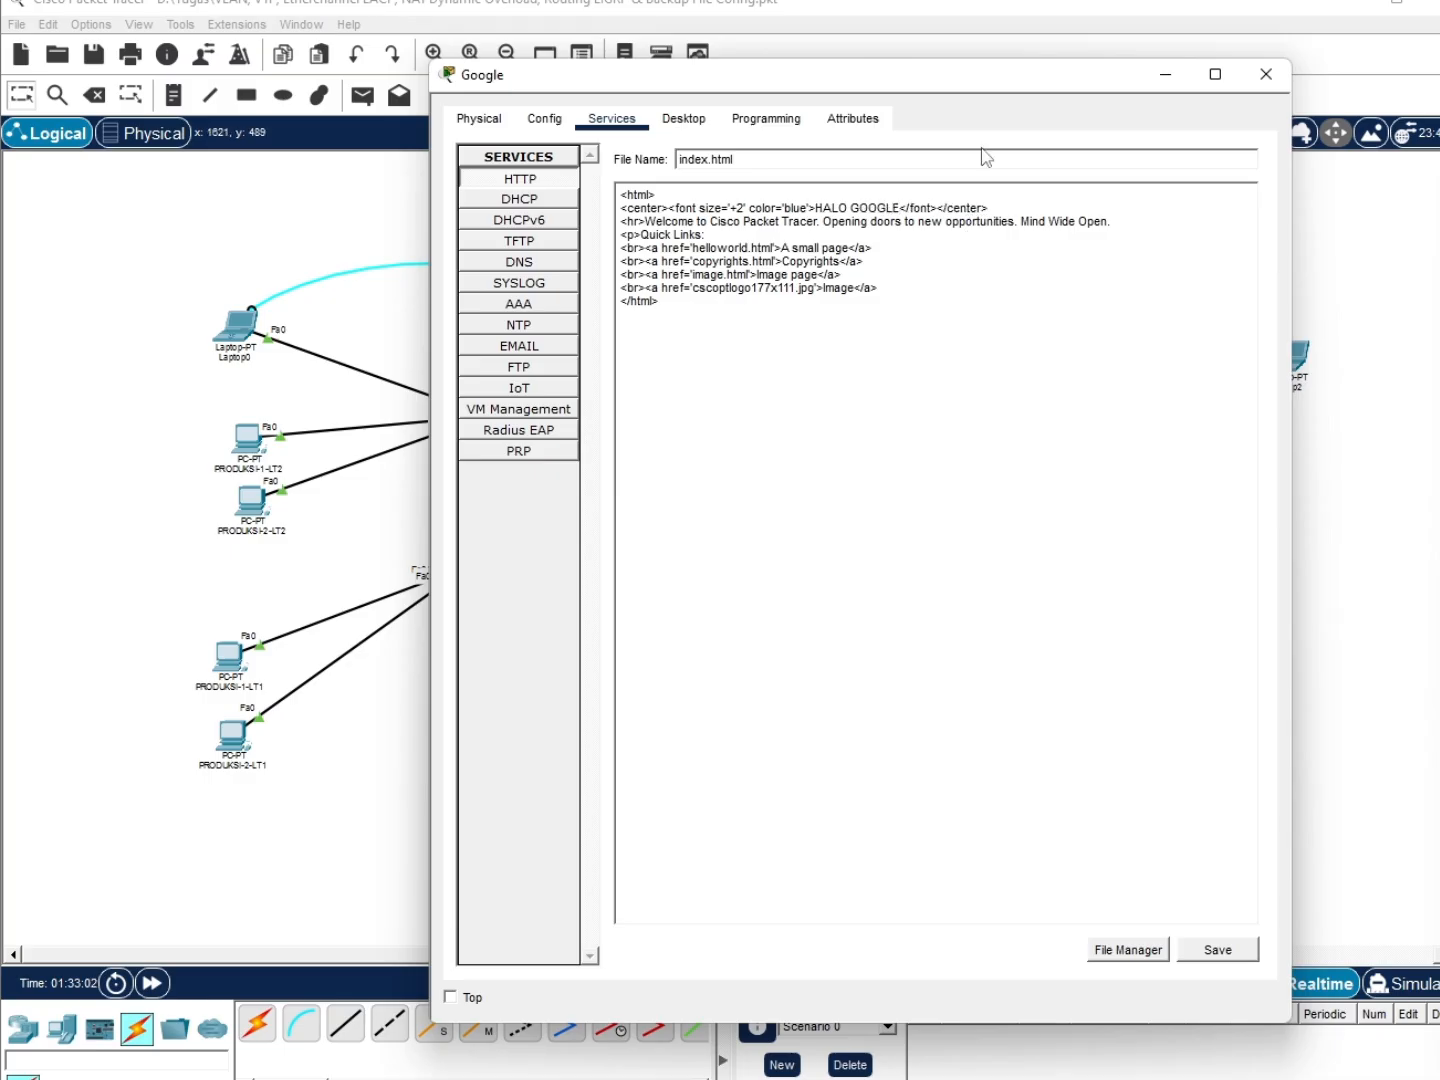
{"action": "left_click", "coordinate": [1217, 951]}
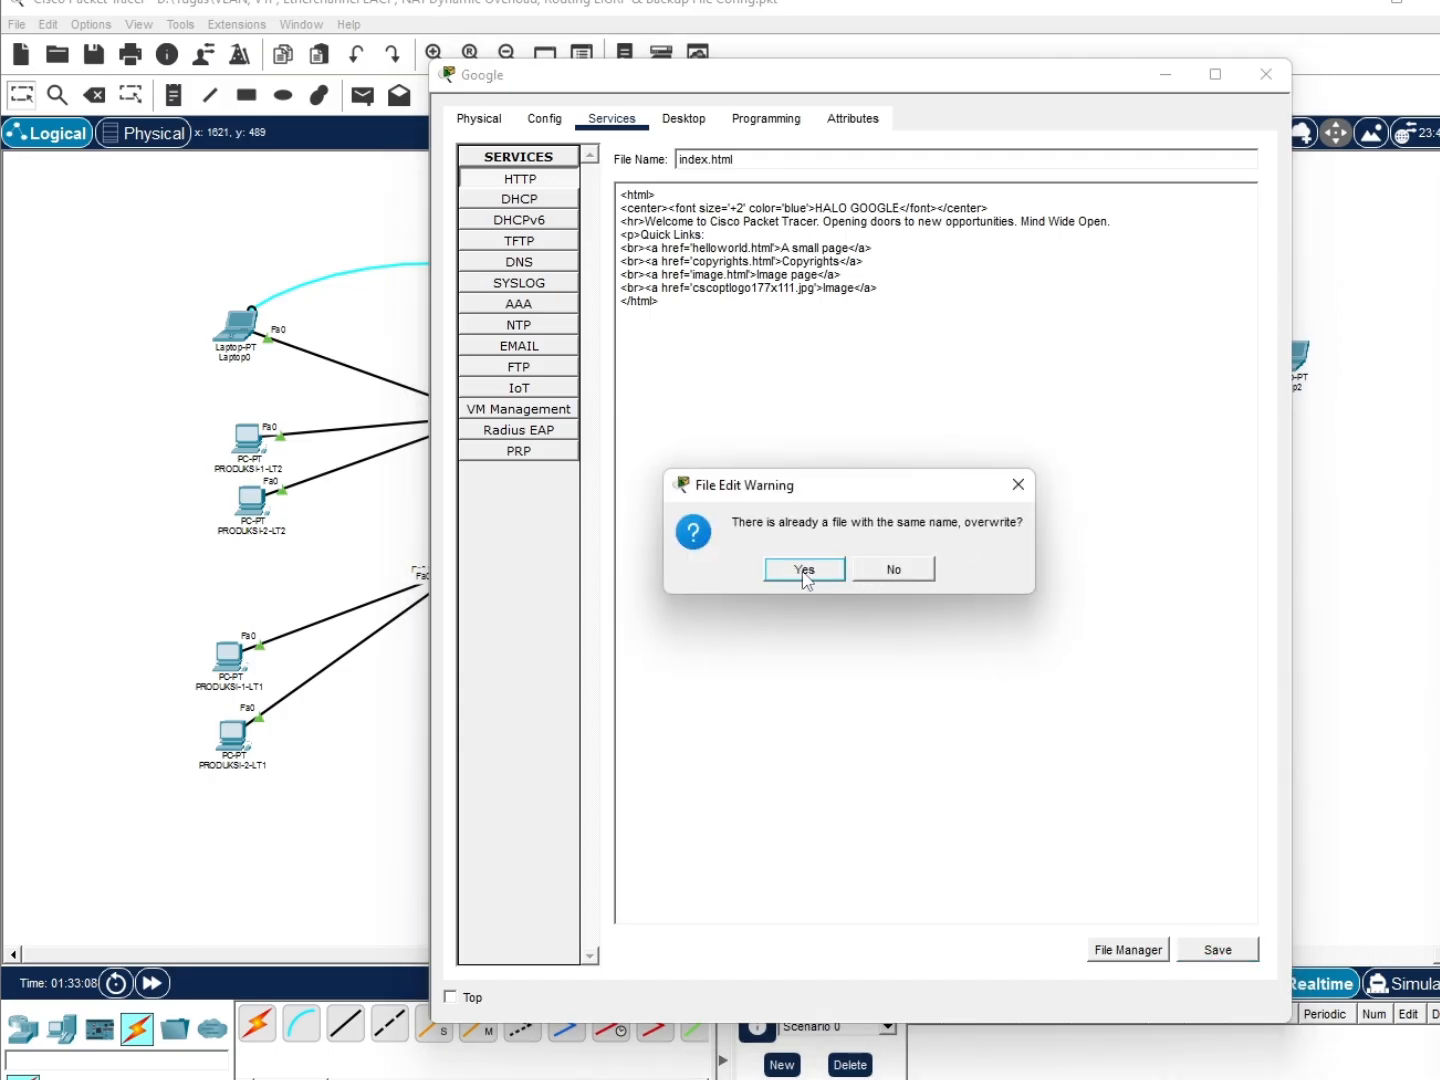
{"action": "left_click", "coordinate": [804, 570]}
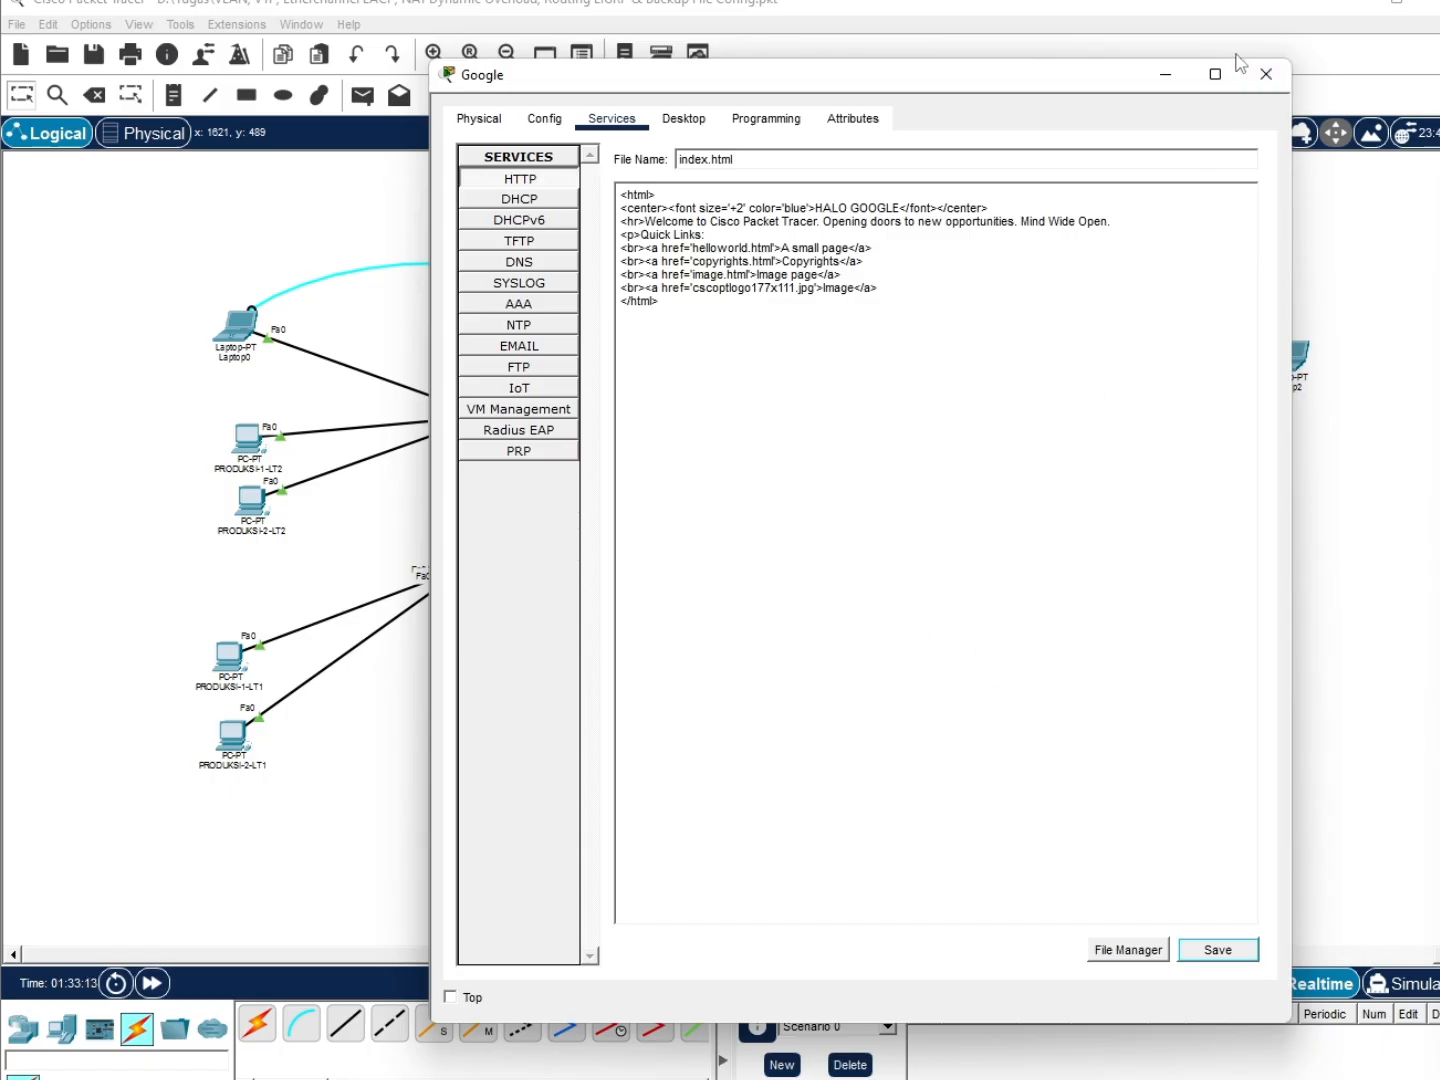
{"action": "left_click", "coordinate": [1264, 73]}
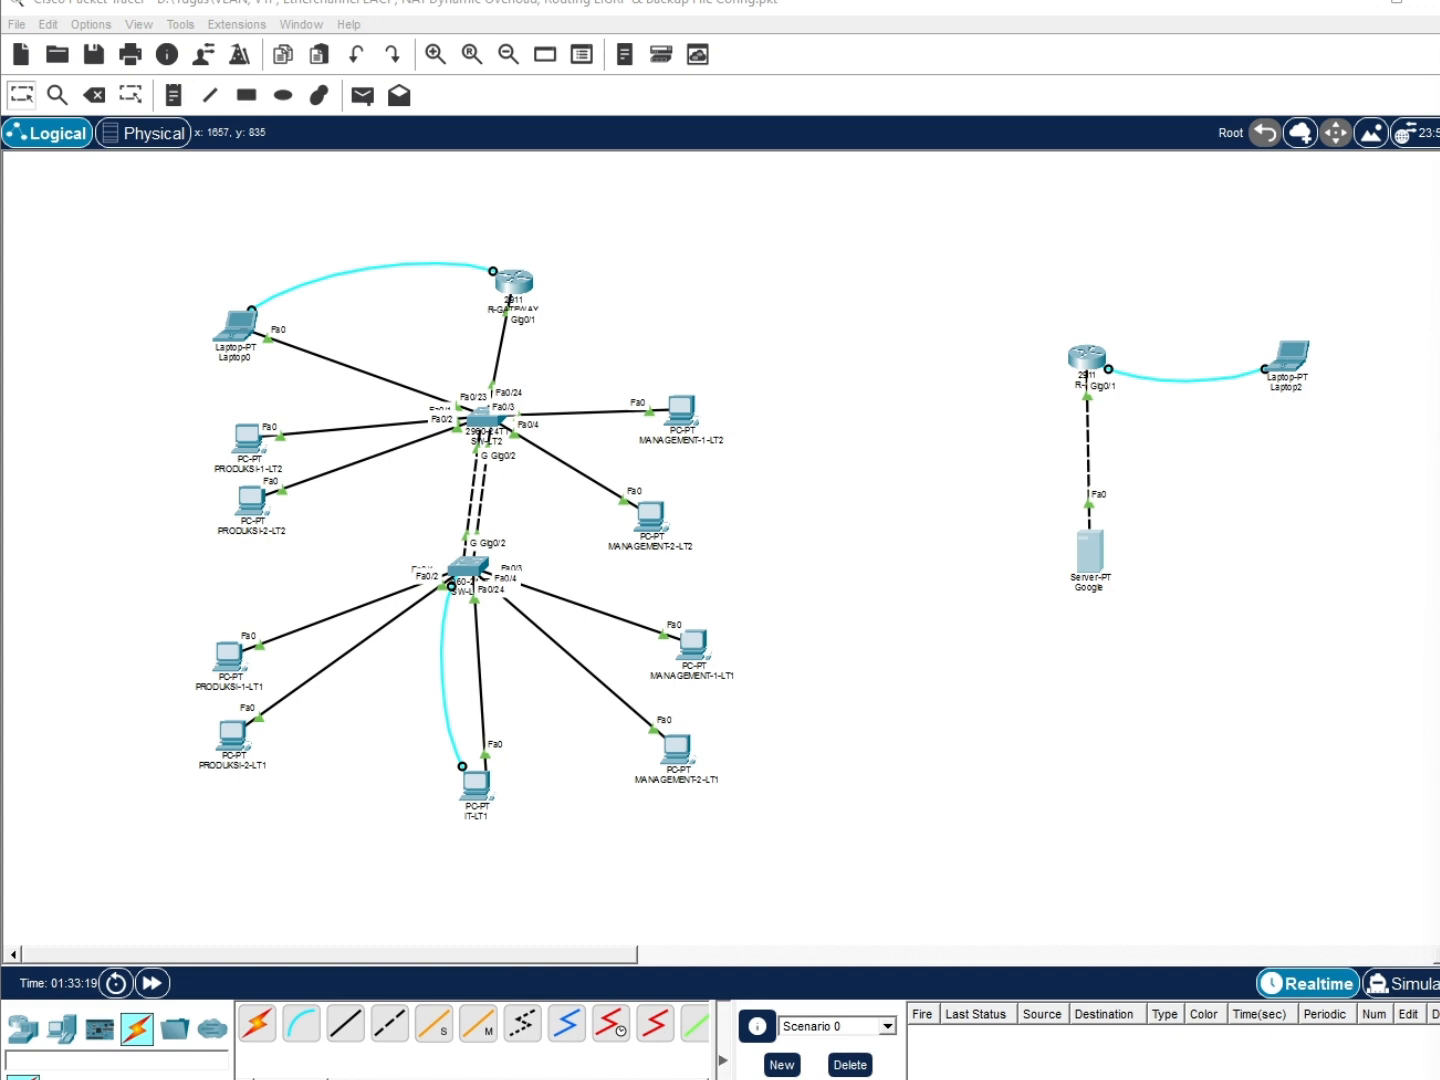
Install an HWIC-1GE-SFP card and GLC-LH-SMD module in R-ISP and power it back on
{"action": "left_click", "coordinate": [1090, 371]}
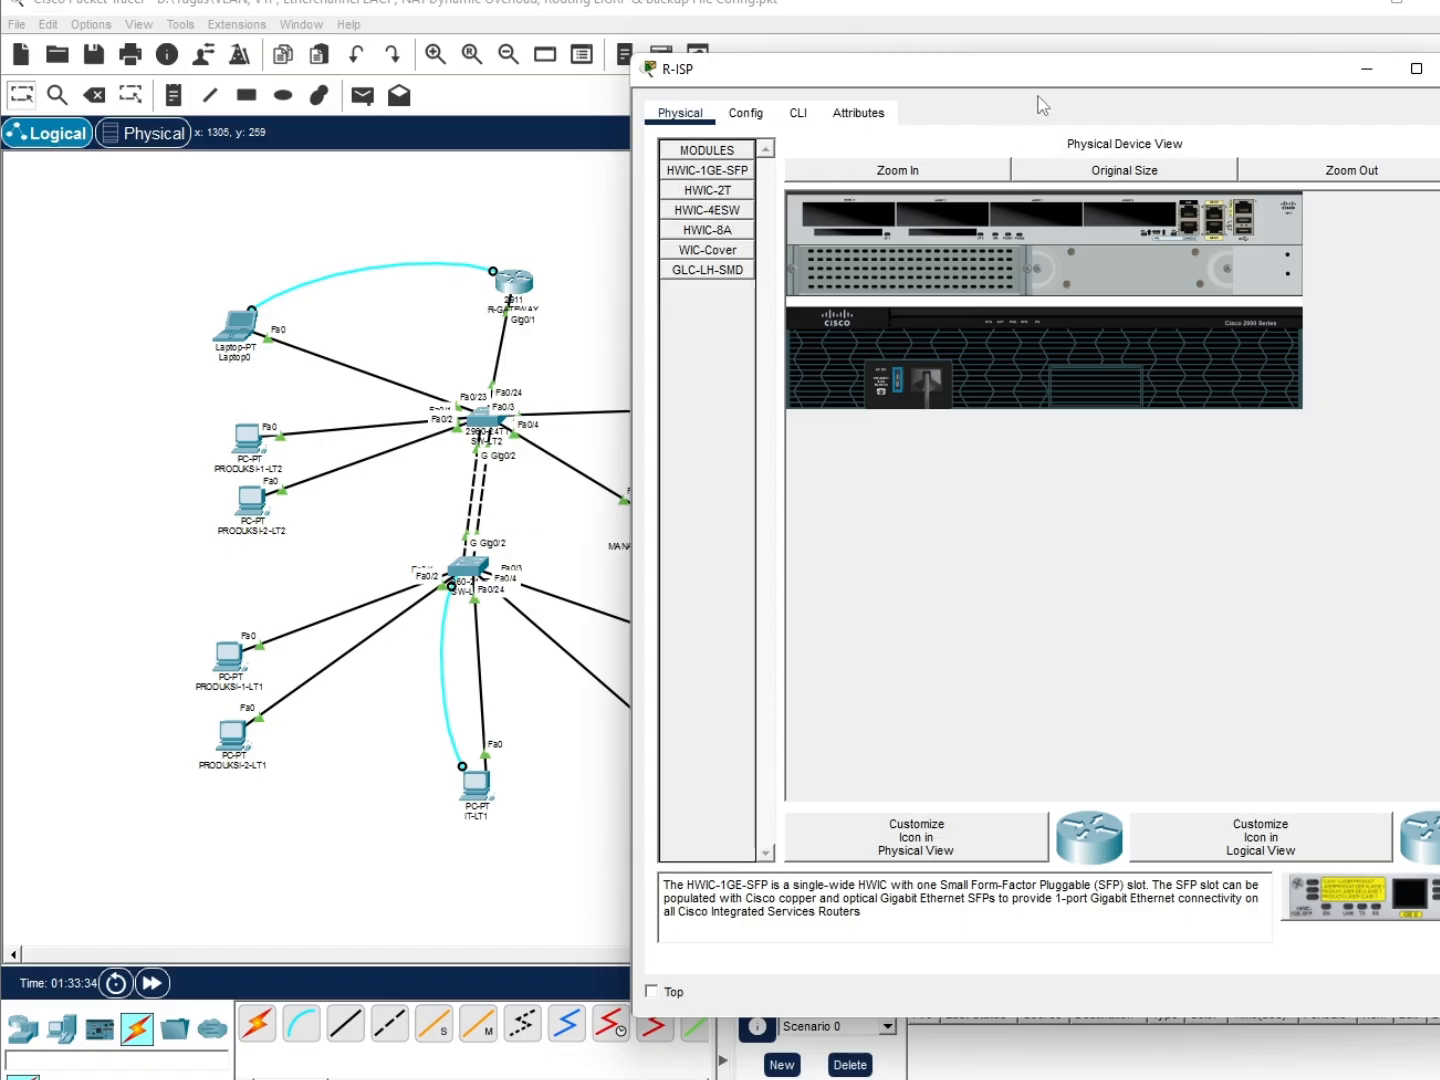
{"action": "left_click_drag", "start_coordinate": [1045, 70], "coordinate": [848, 87]}
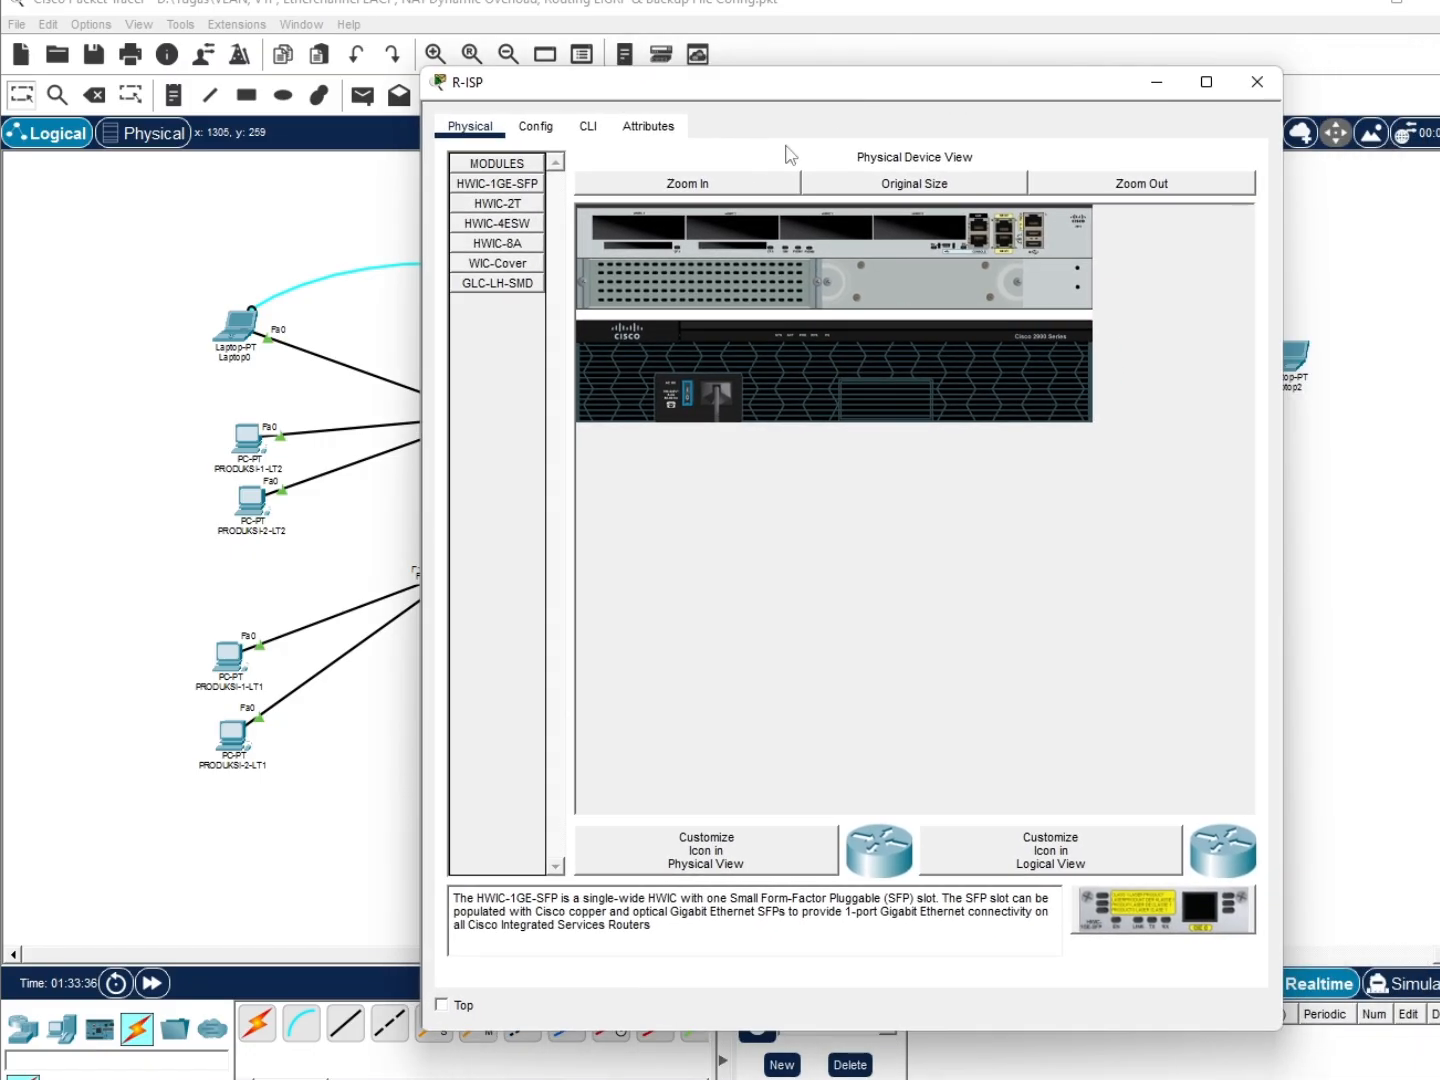
{"action": "left_click", "coordinate": [528, 281]}
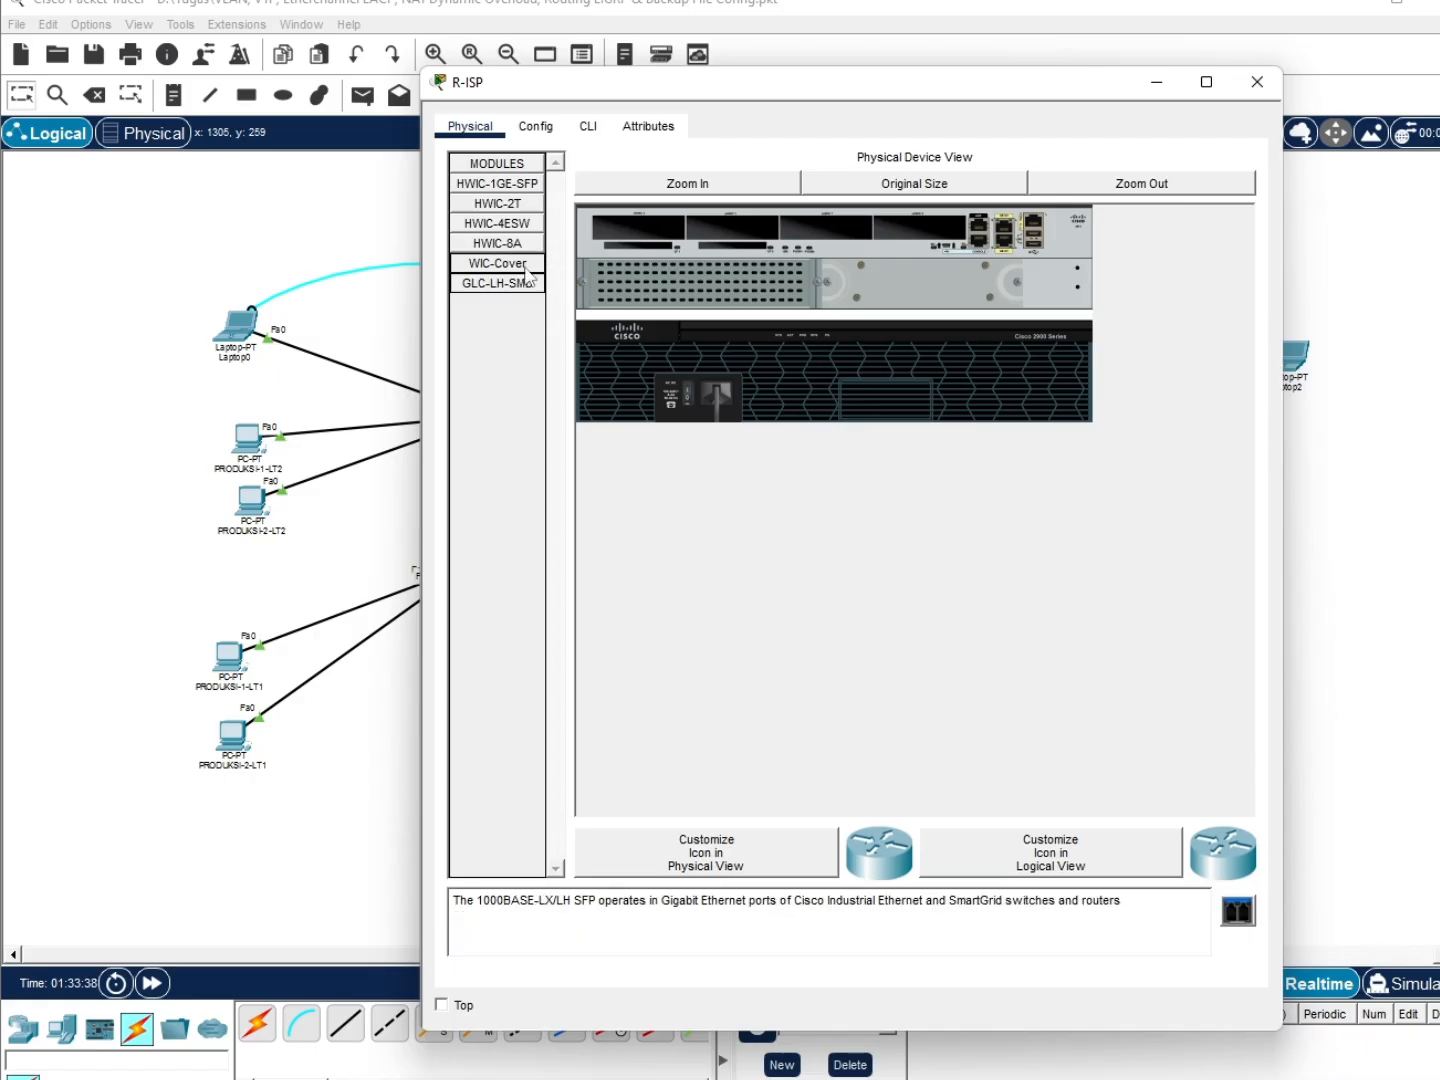
{"action": "left_click", "coordinate": [521, 202]}
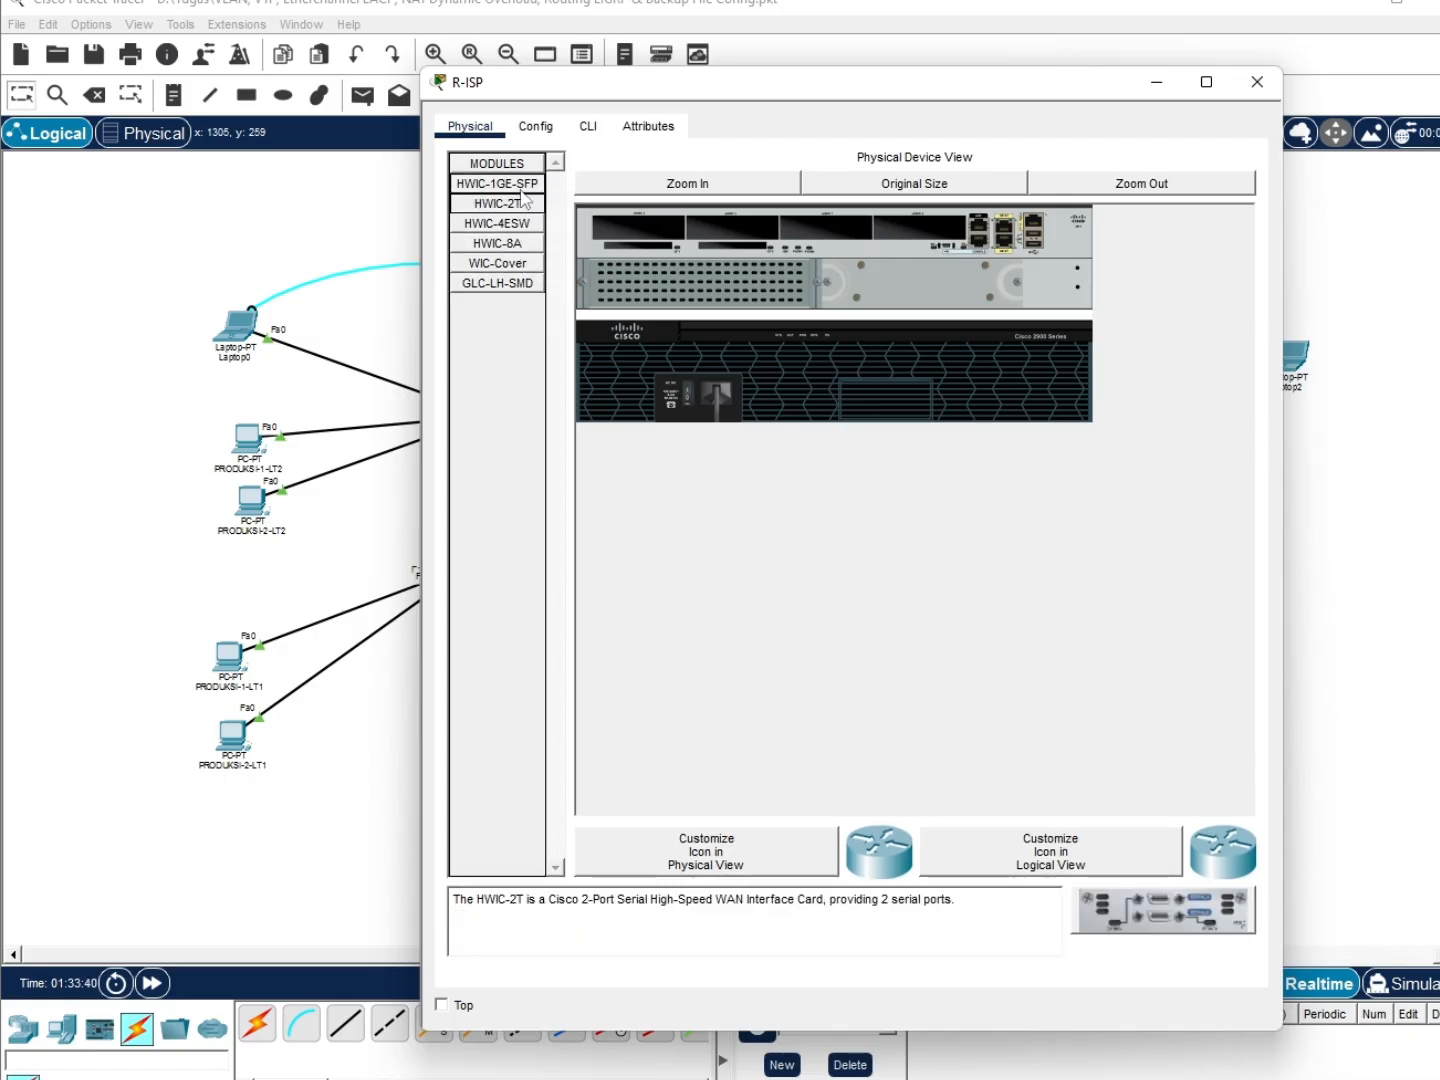
{"action": "left_click_drag", "start_coordinate": [522, 198], "coordinate": [941, 239]}
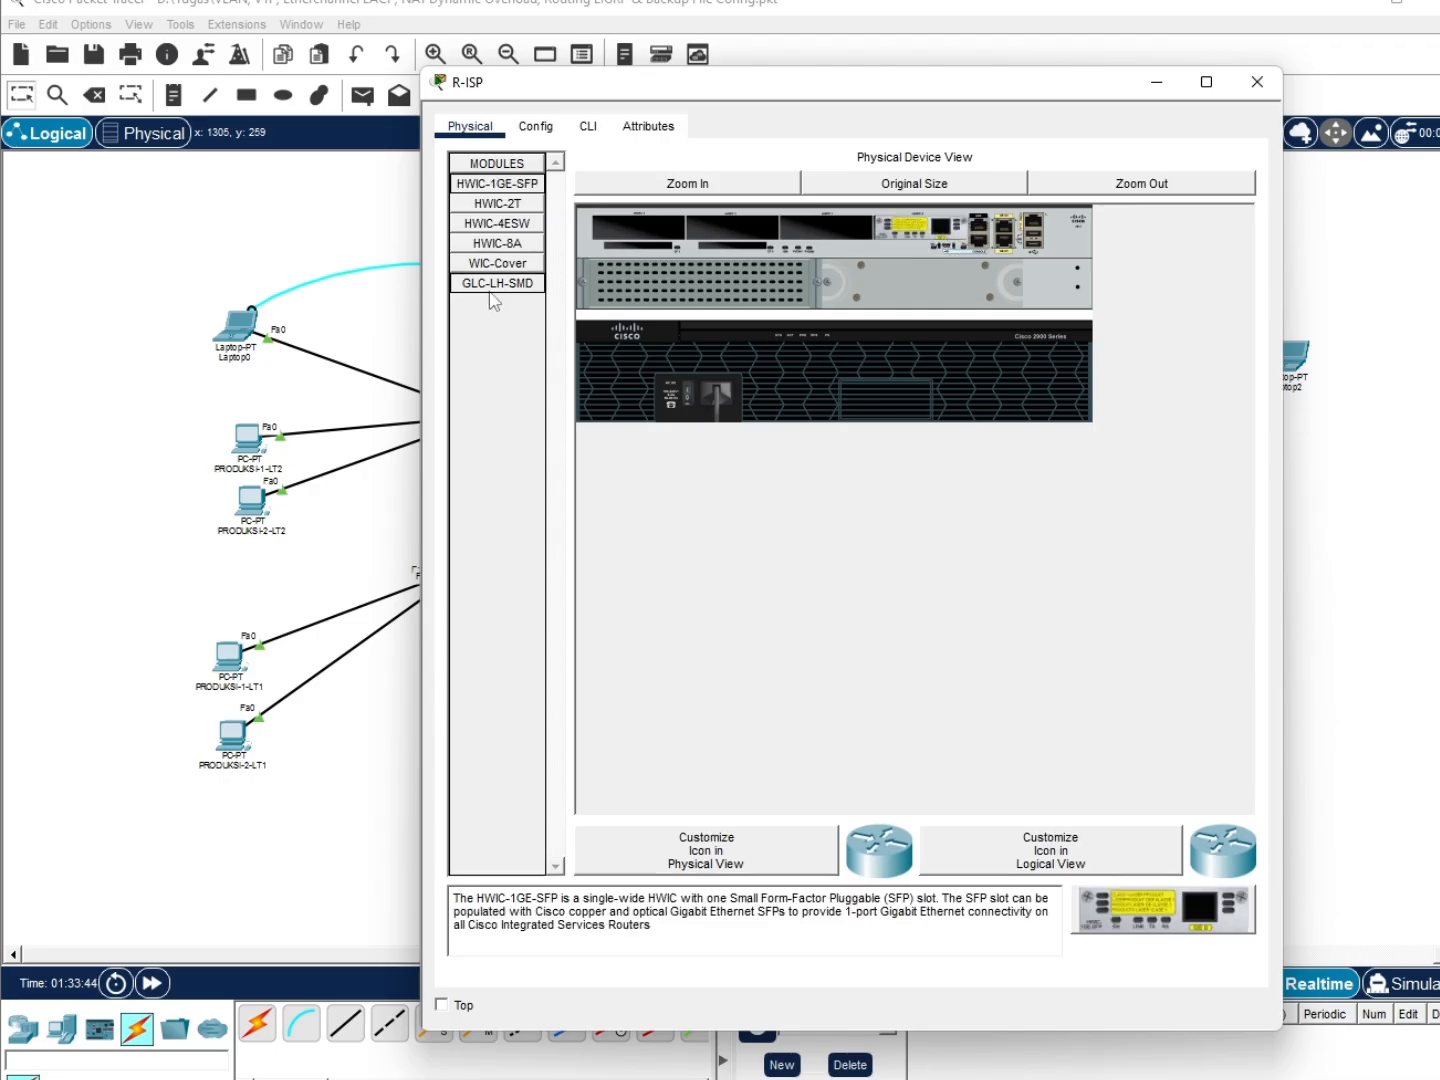
{"action": "left_click_drag", "start_coordinate": [498, 284], "coordinate": [962, 232]}
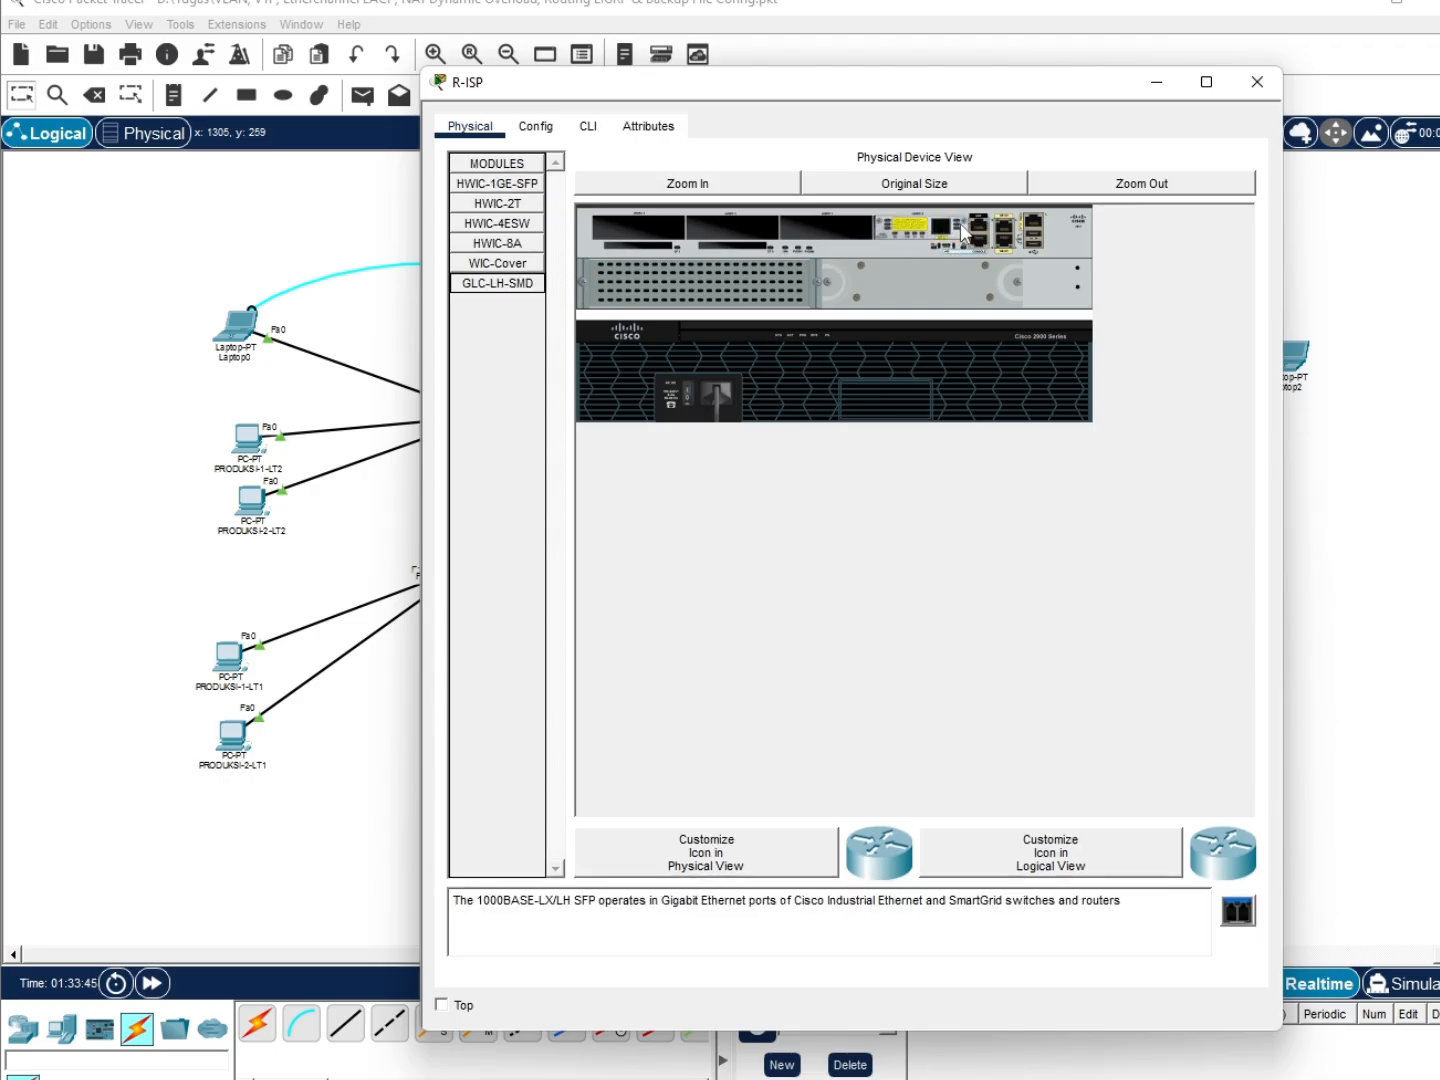
{"action": "left_click_drag", "start_coordinate": [499, 284], "coordinate": [943, 240]}
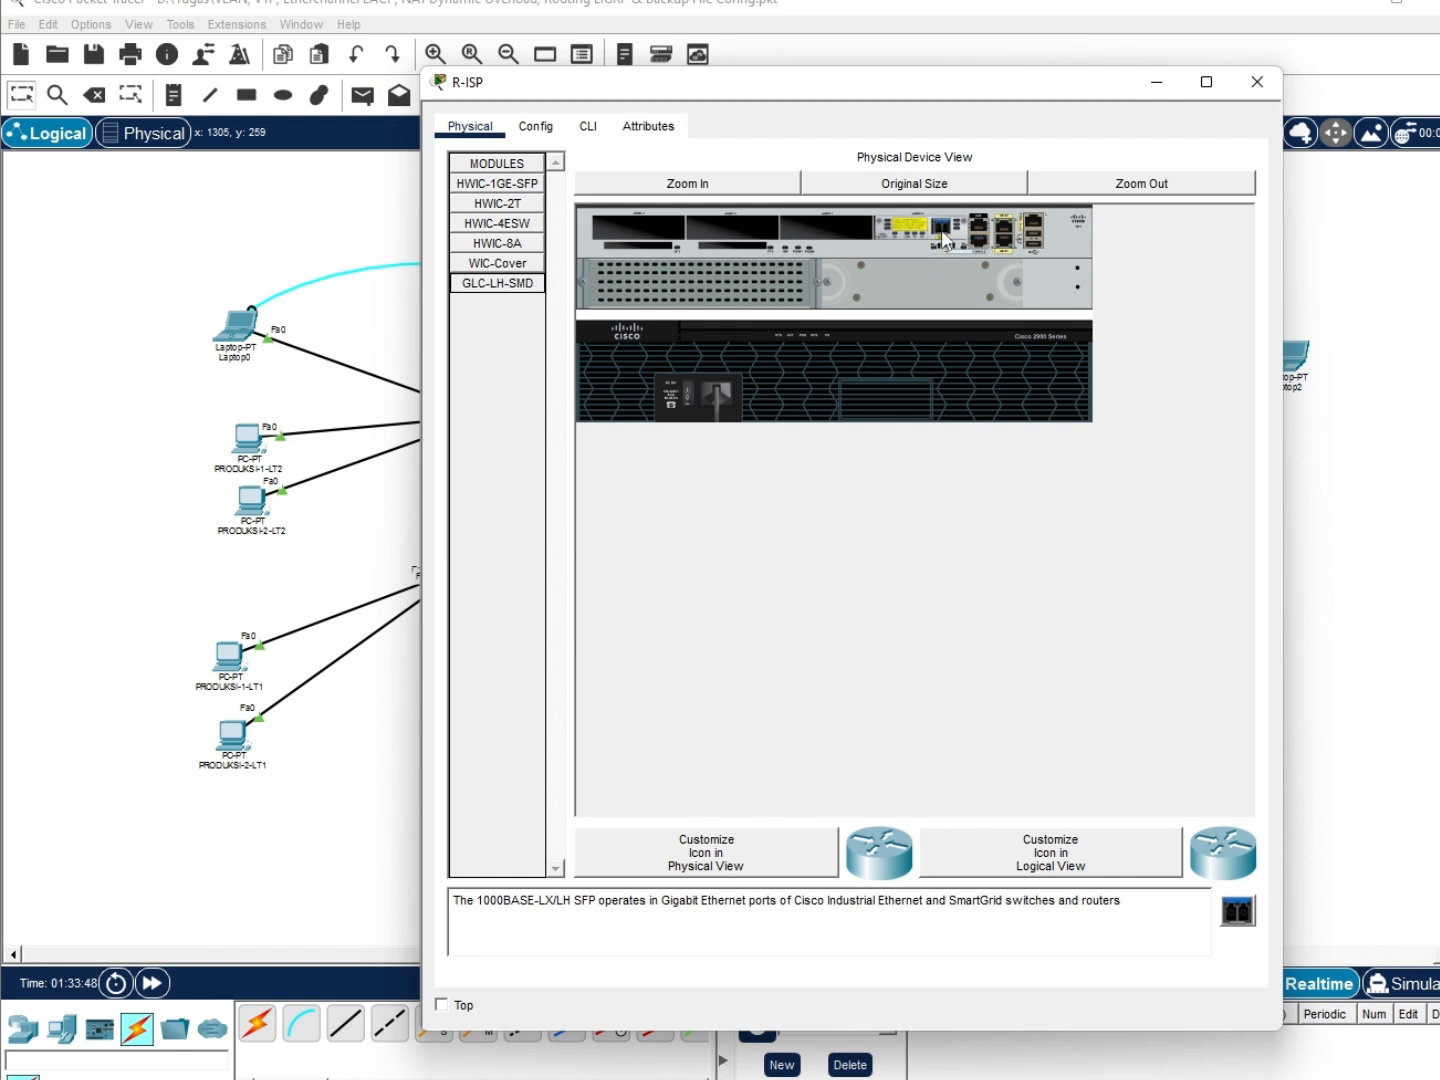
{"action": "left_click", "coordinate": [688, 393]}
{"action": "left_click", "coordinate": [1322, 414]}
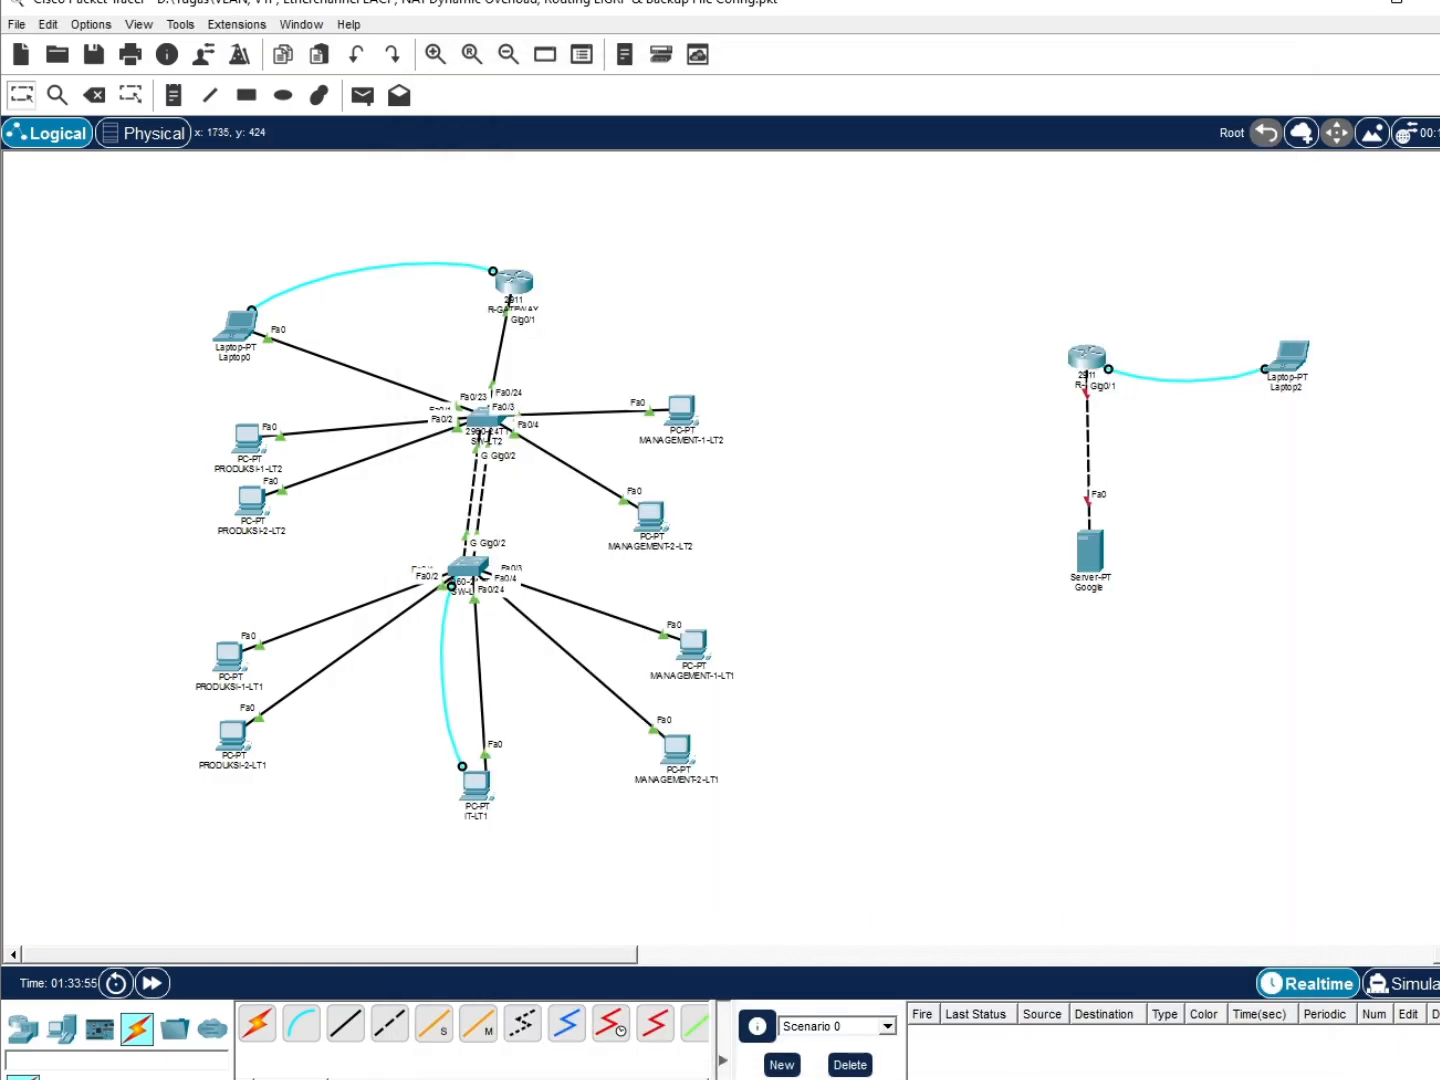
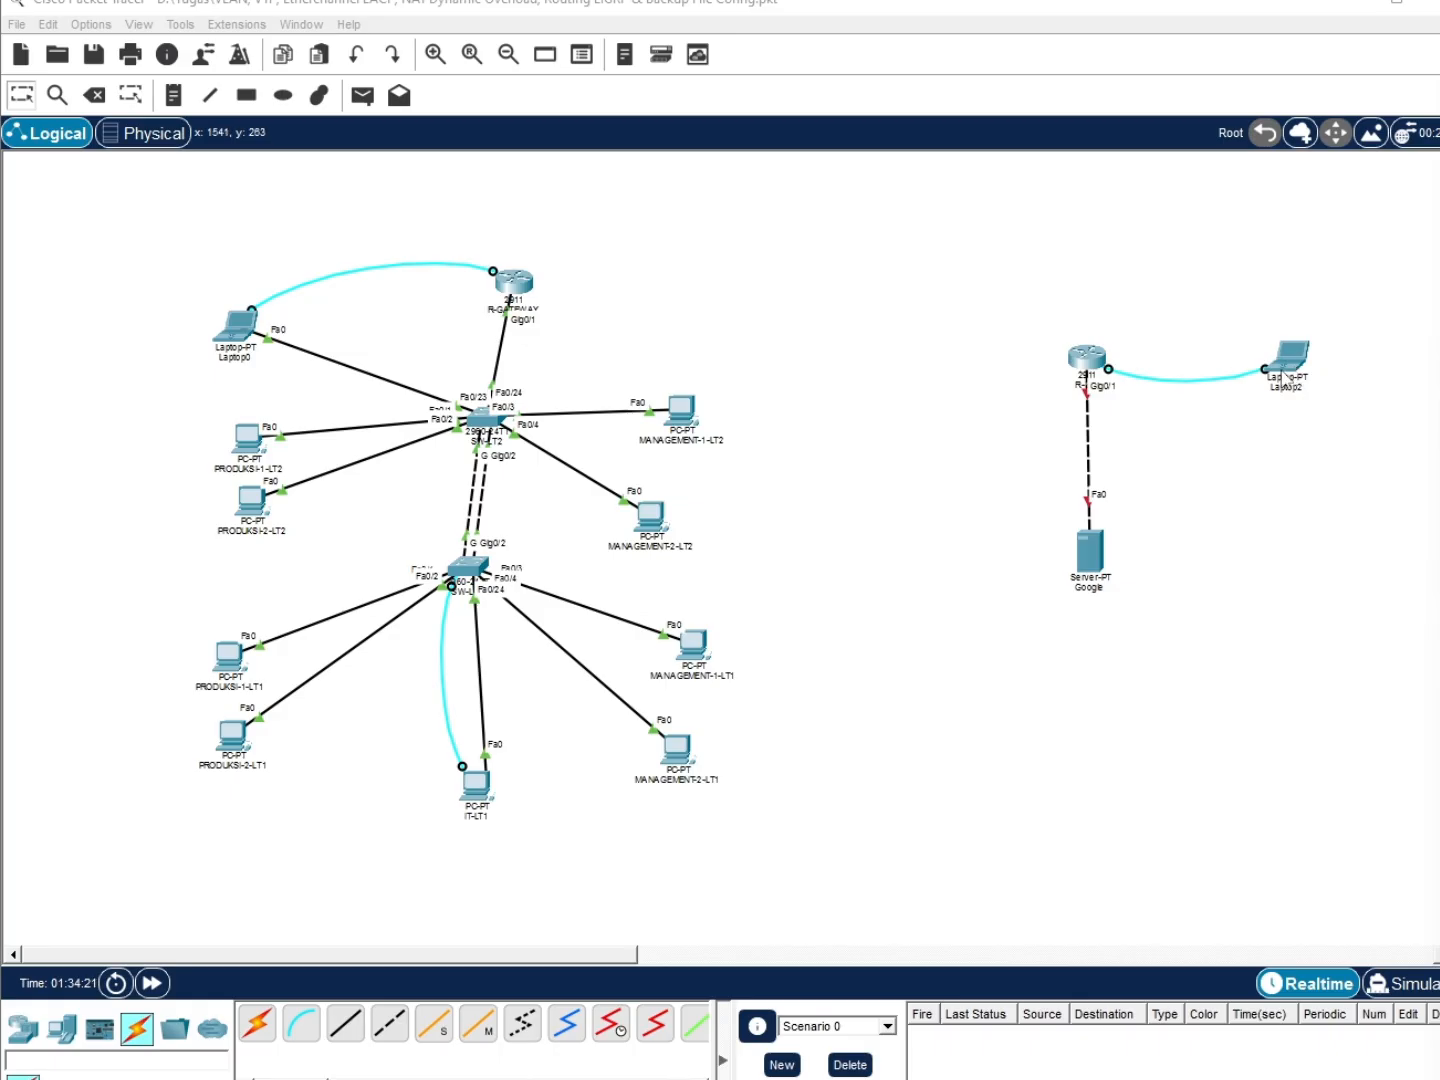
Cancel the half-drawn cable between the routers and open R-GATEWAY's device window
{"action": "left_click", "coordinate": [430, 1030]}
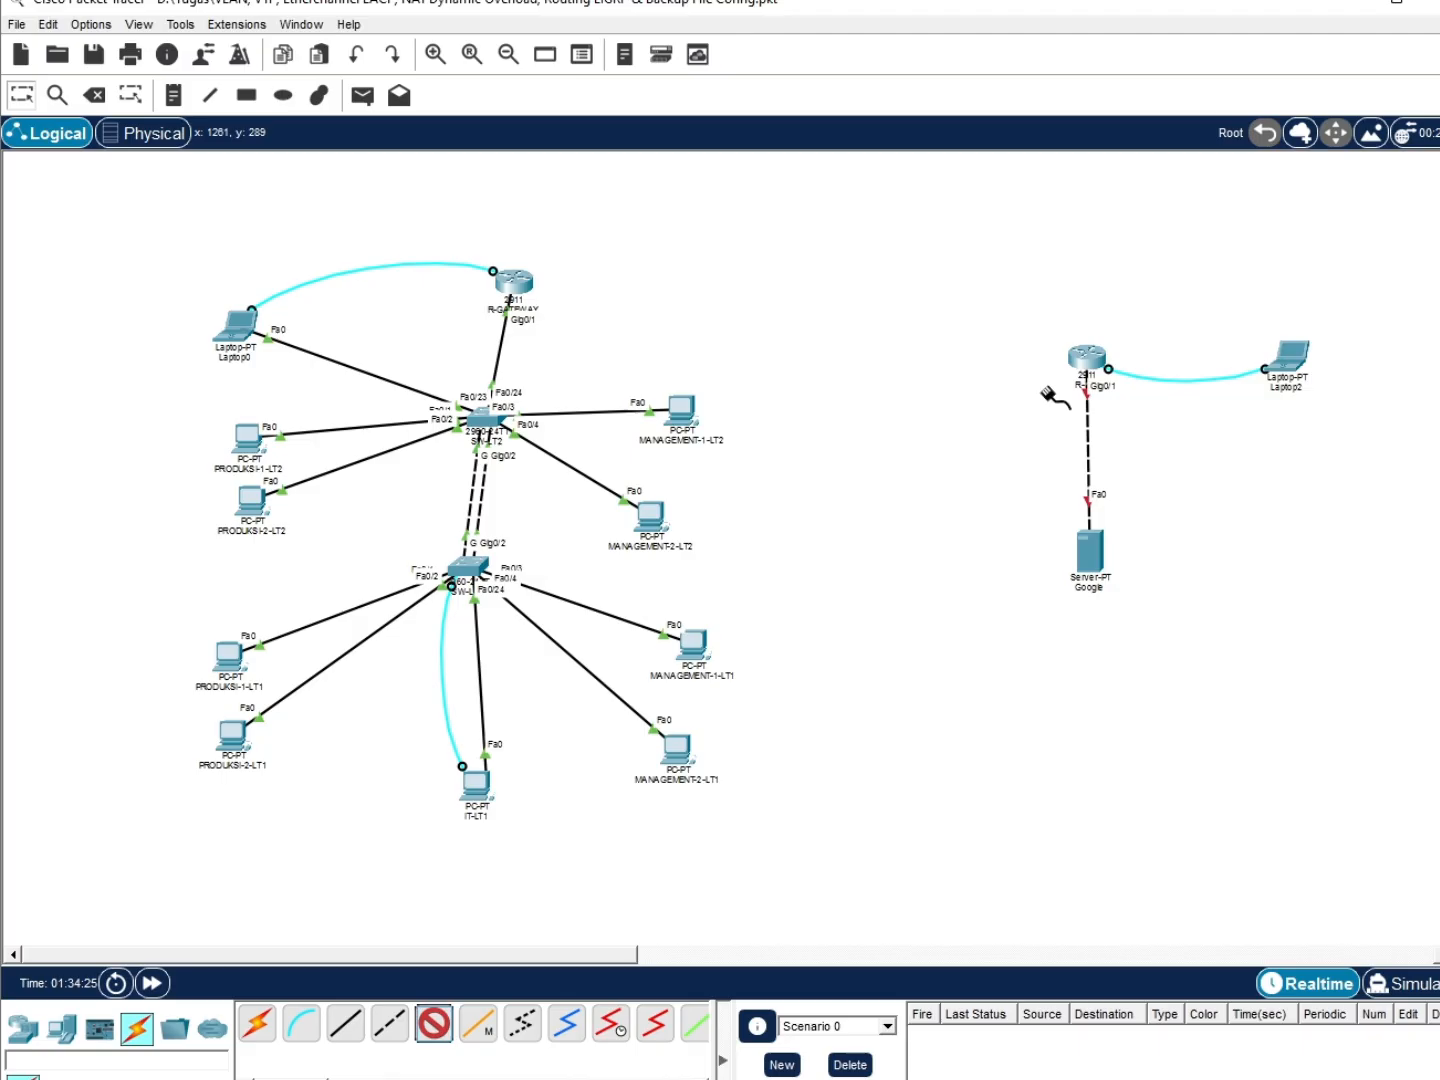
{"action": "left_click", "coordinate": [1088, 362]}
{"action": "left_click", "coordinate": [1140, 389]}
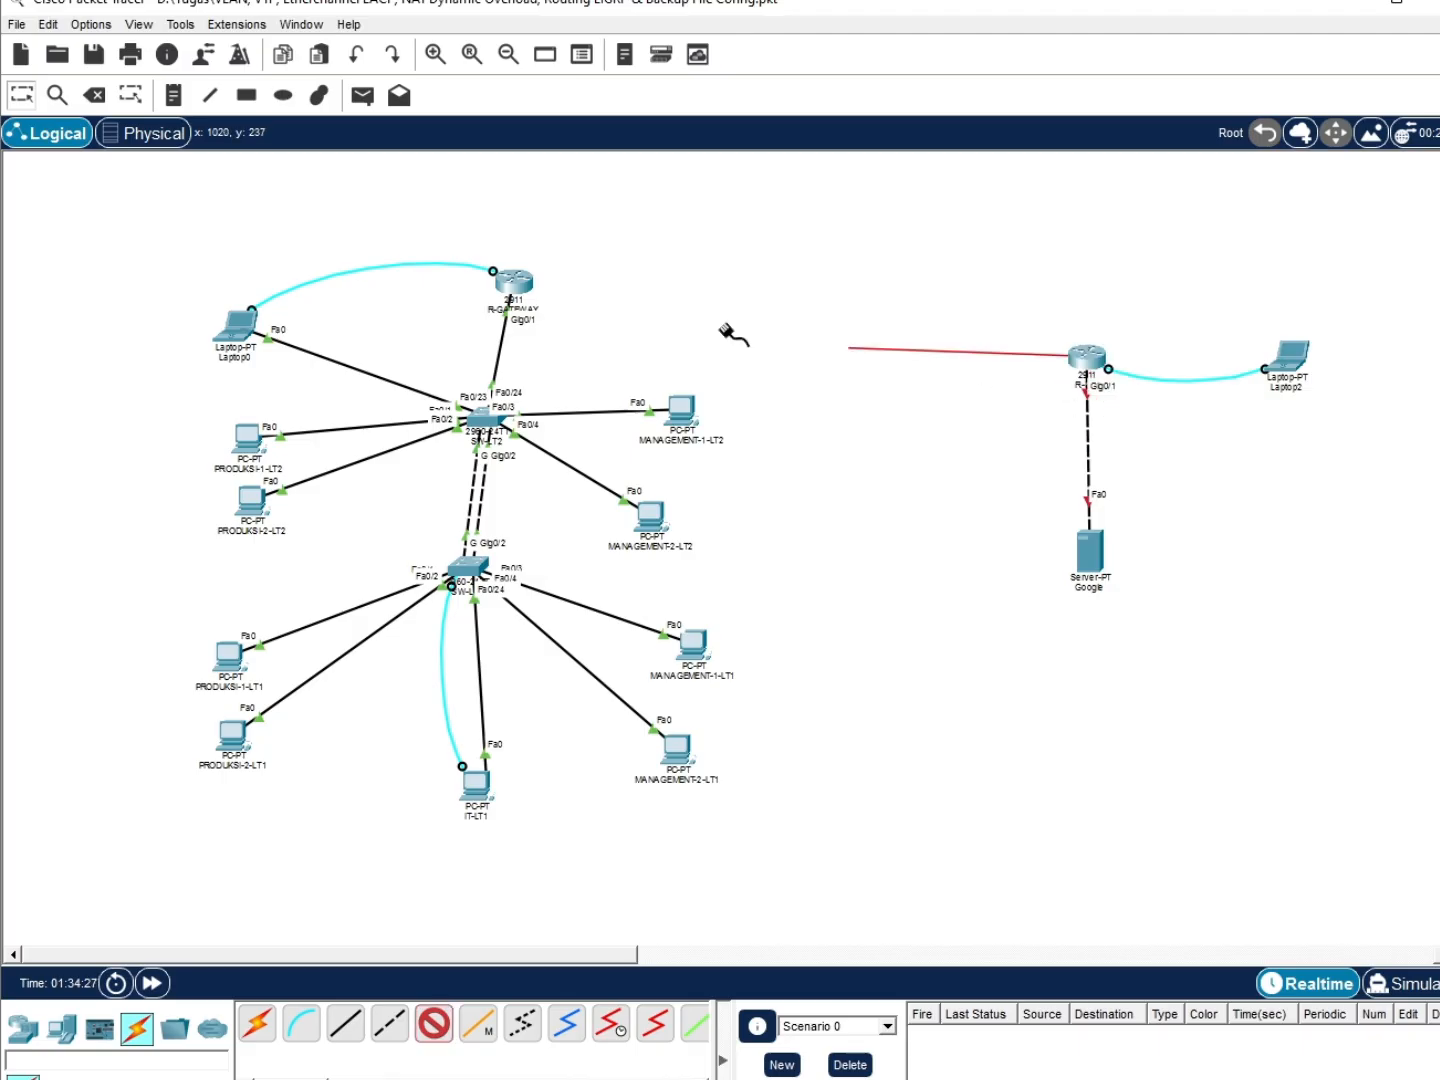
{"action": "left_click", "coordinate": [521, 282]}
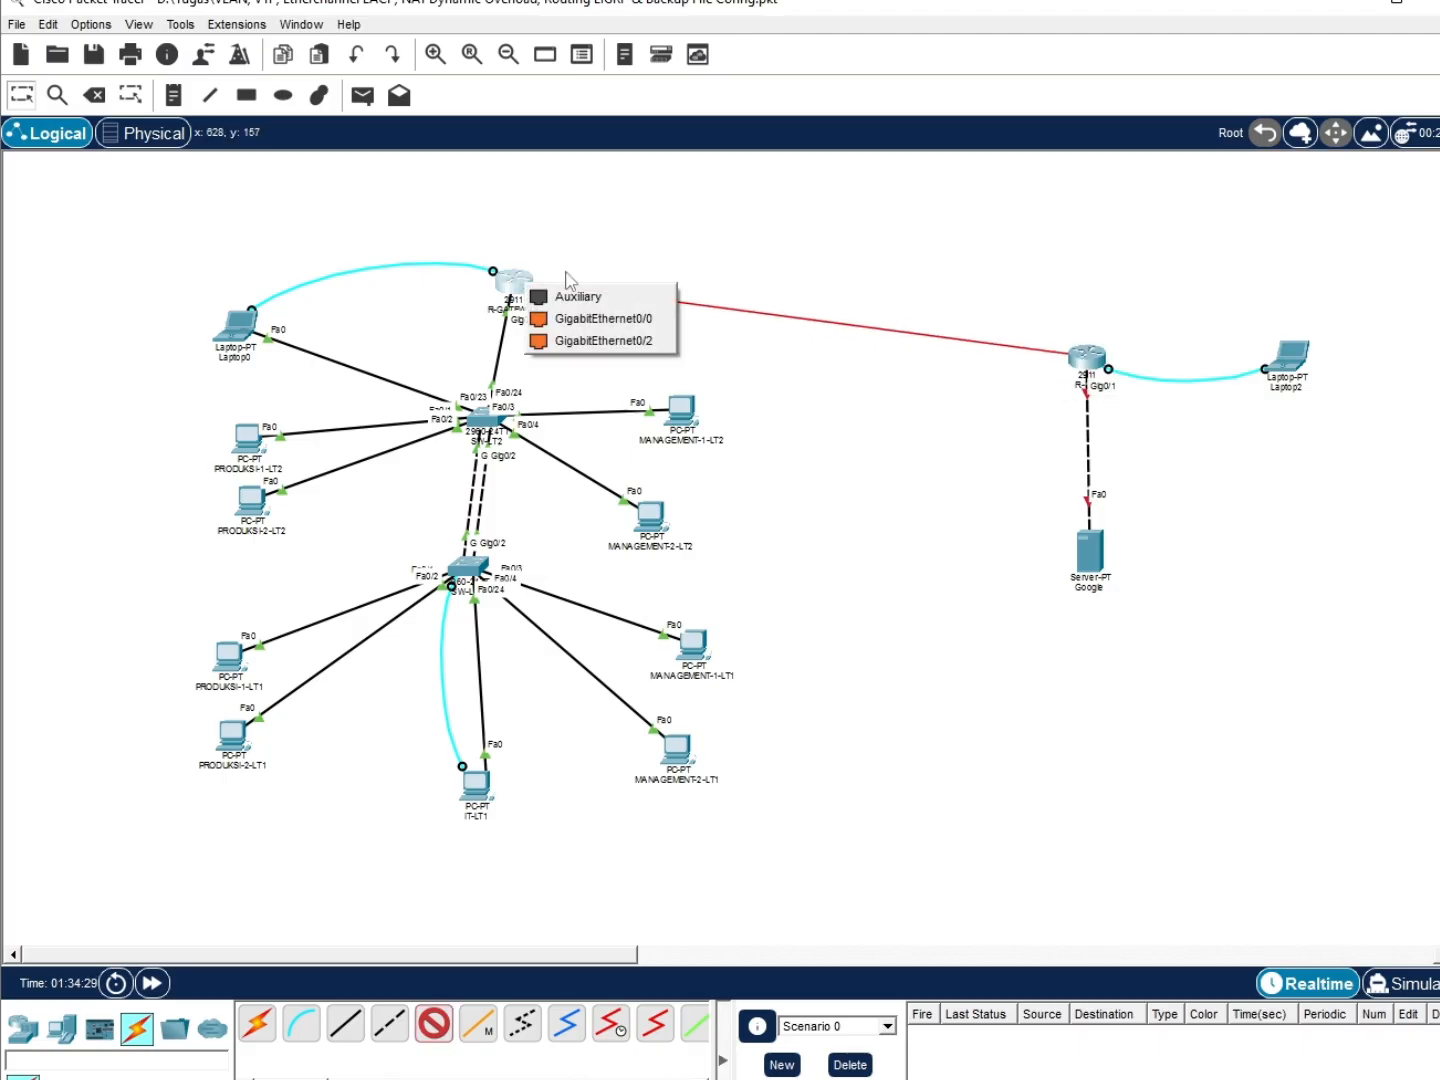
{"action": "left_click", "coordinate": [662, 275]}
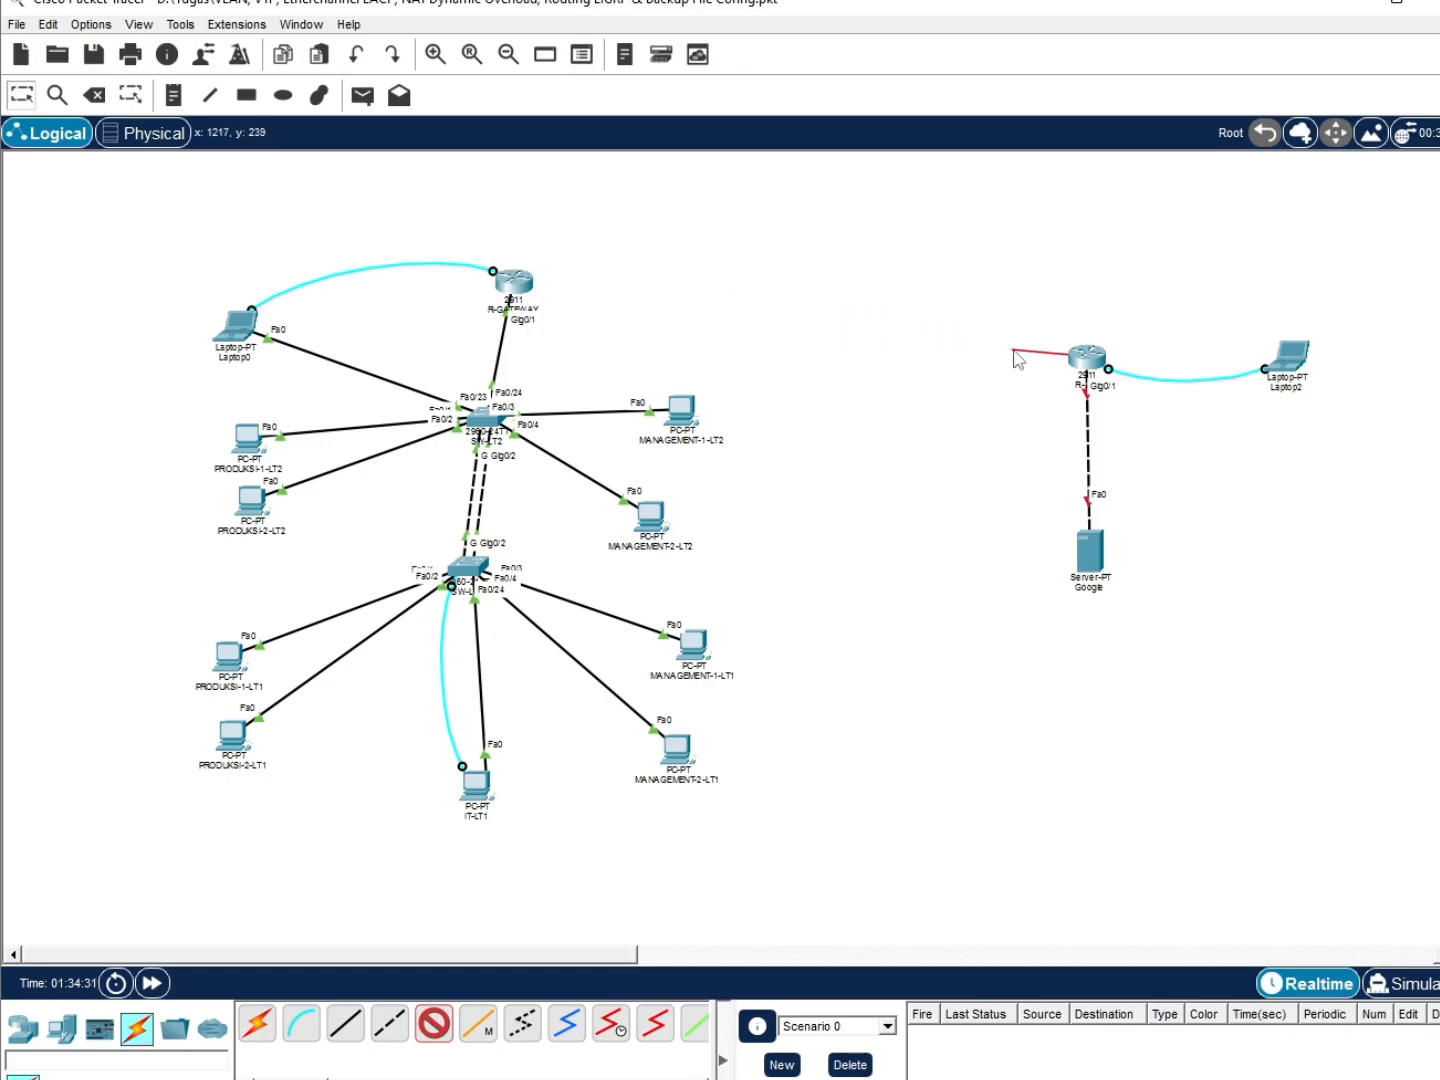
{"action": "key", "text": "Escape"}
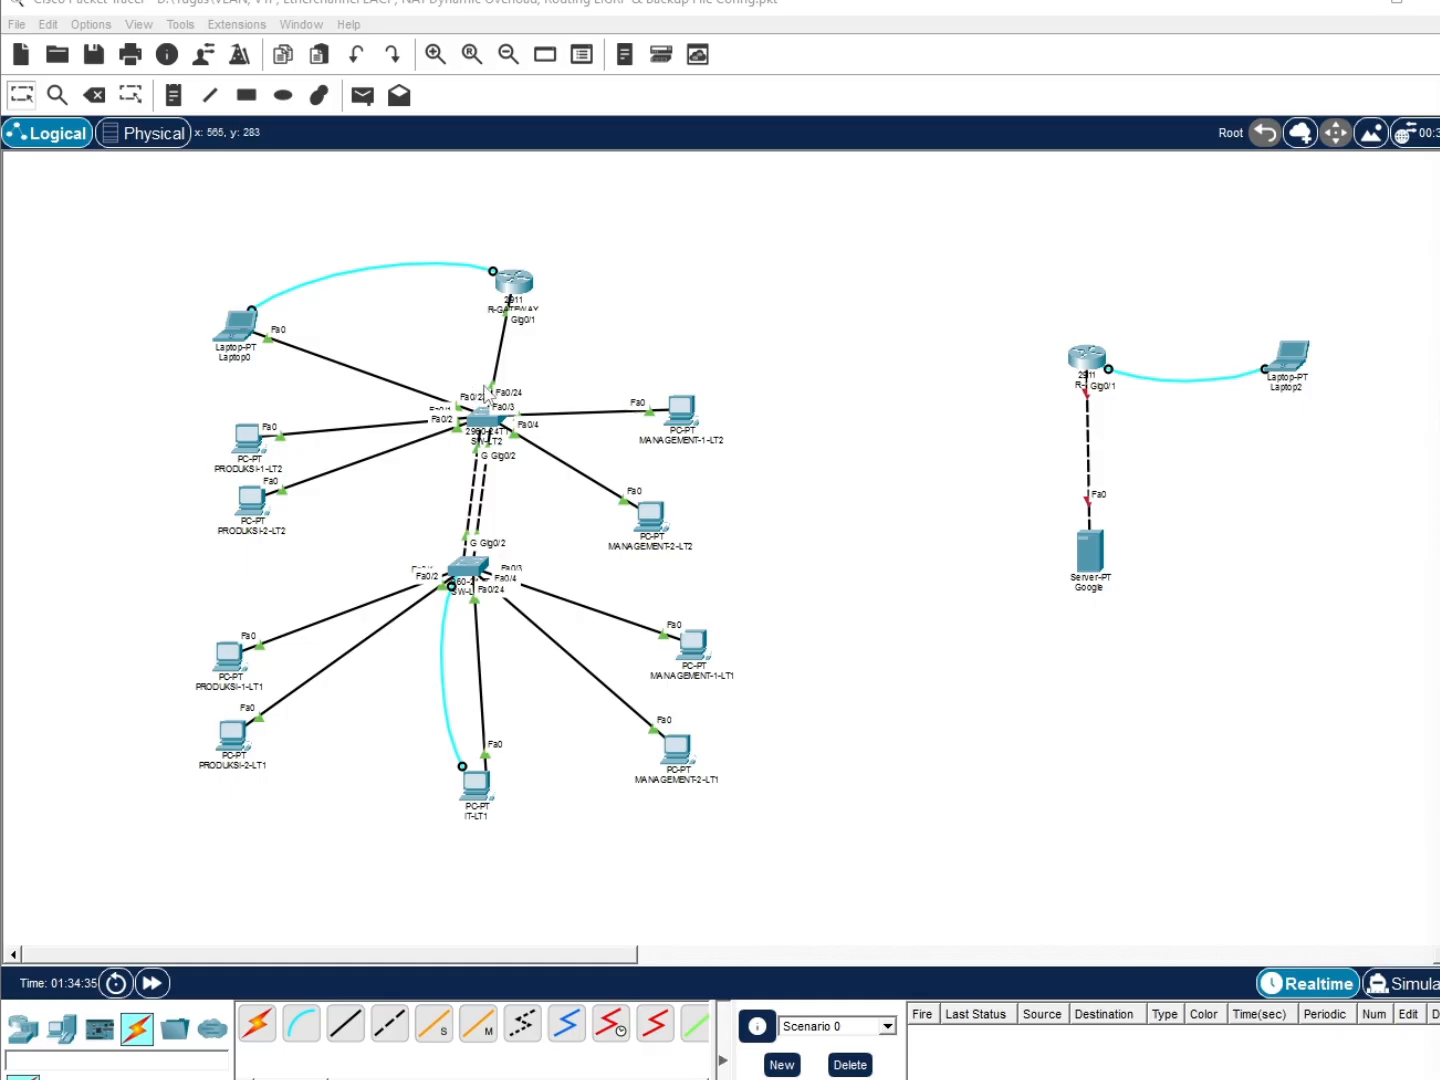
{"action": "left_click", "coordinate": [511, 282]}
Switch R-GATEWAY's power off, dismissing the power error that appears
{"action": "left_click", "coordinate": [898, 380]}
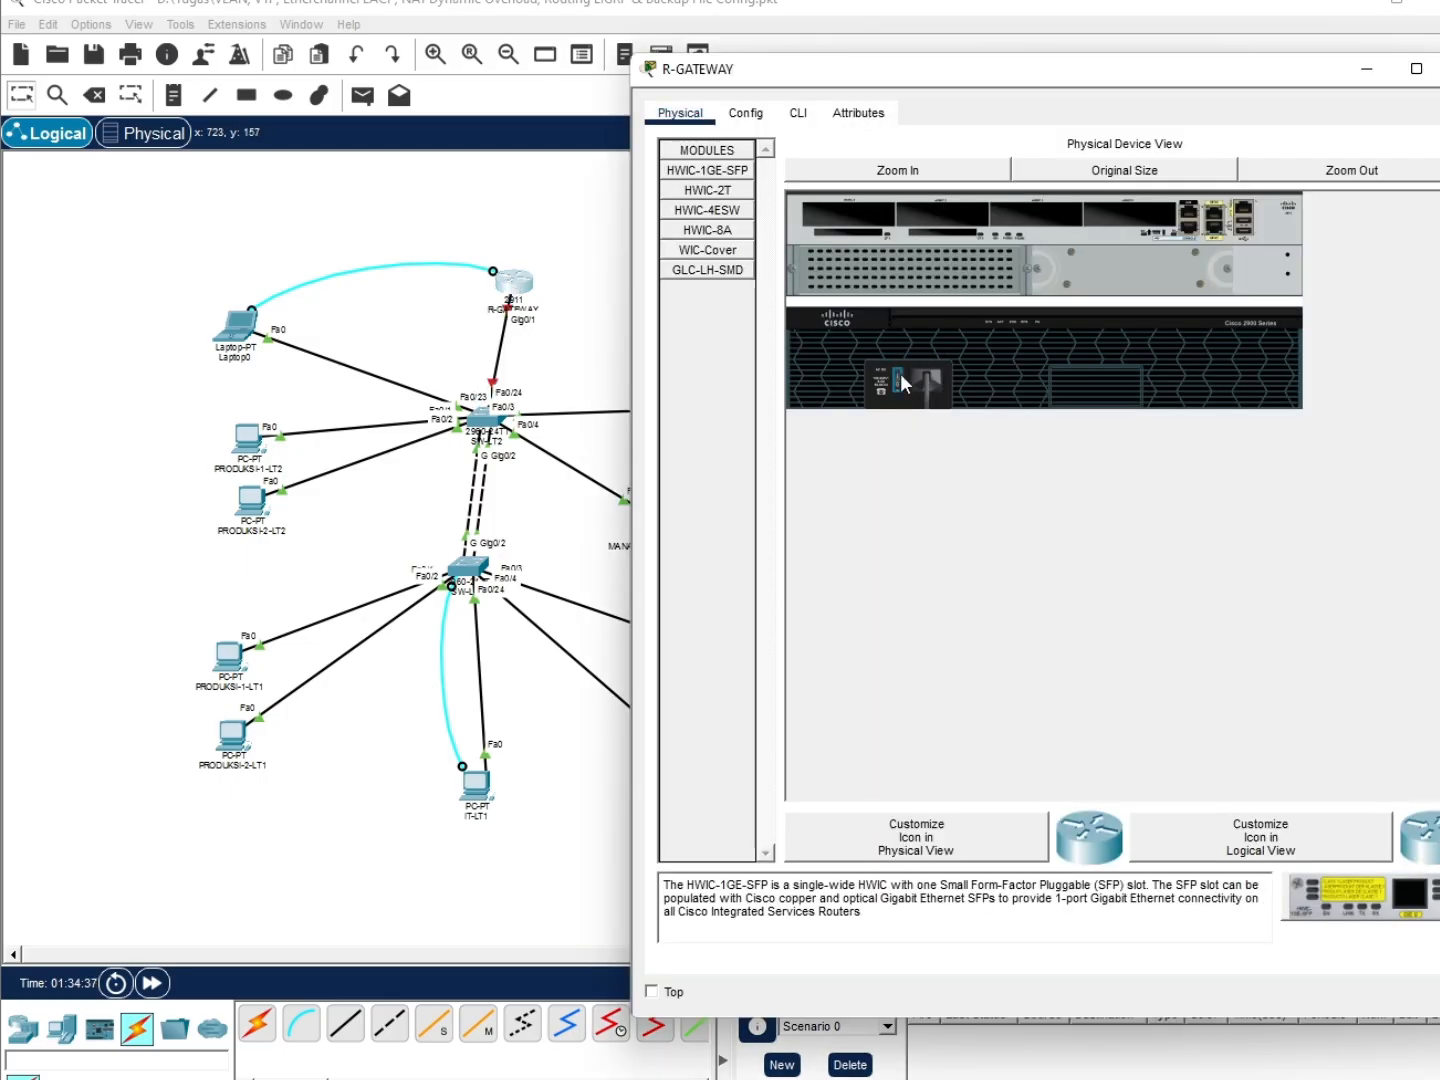
{"action": "left_click", "coordinate": [798, 118]}
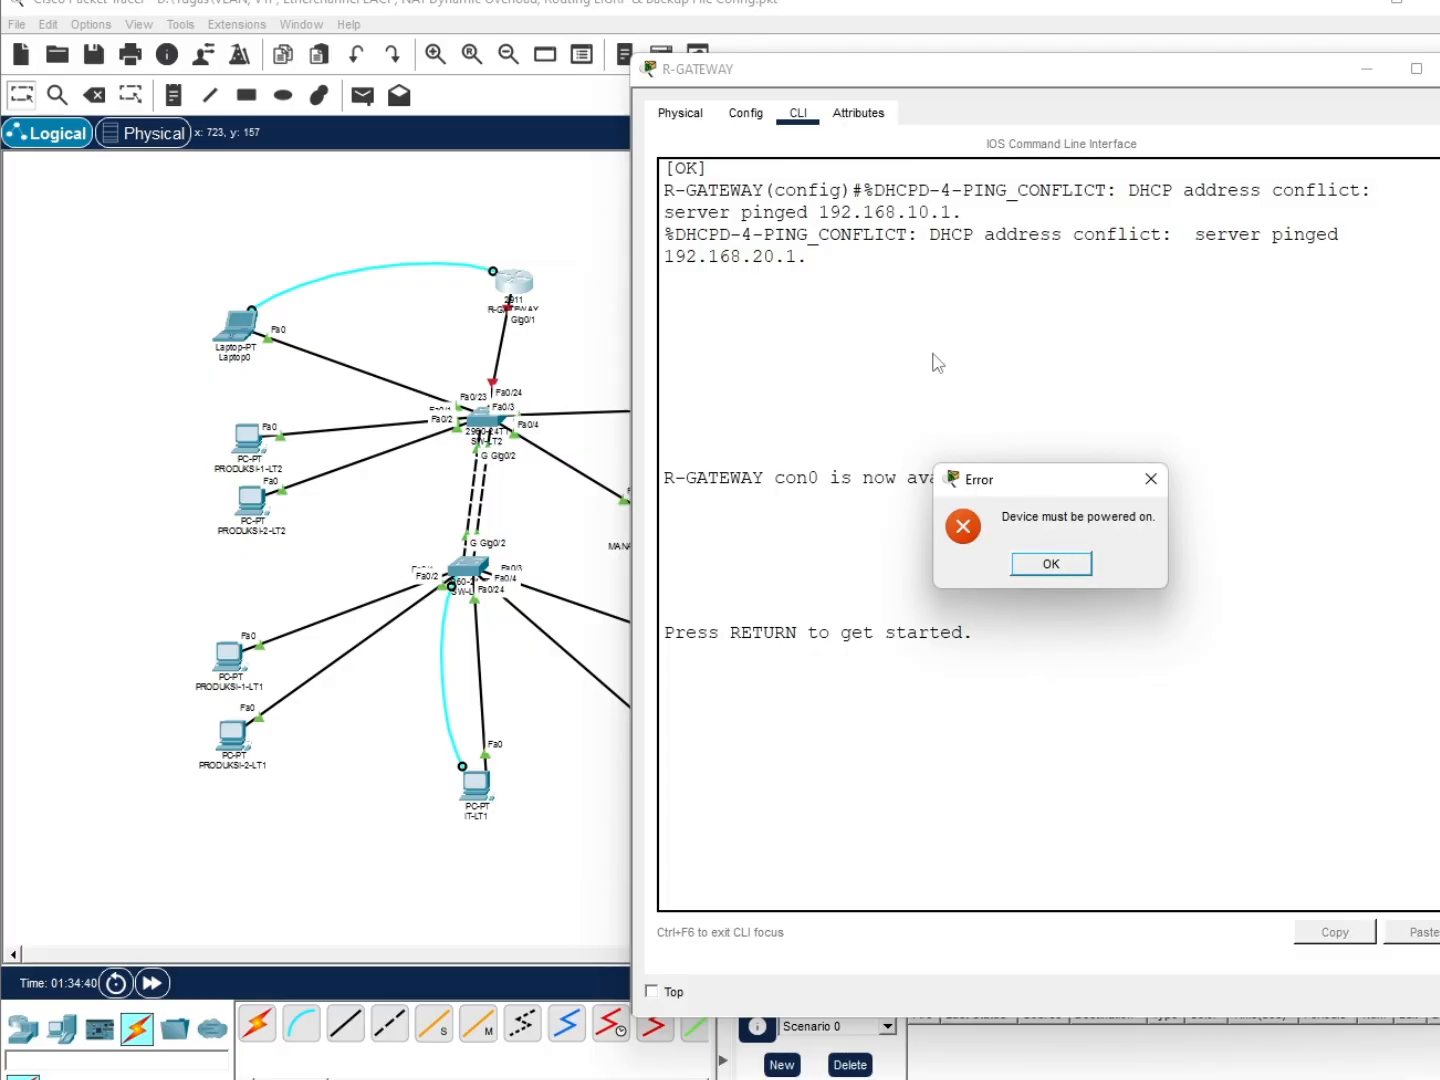
{"action": "left_click", "coordinate": [680, 113]}
Install an HWIC-1GE-SFP card with a GLC-LH-SMD transceiver in R-GATEWAY, then close its window
{"action": "left_click_drag", "start_coordinate": [707, 172], "coordinate": [1117, 223]}
{"action": "left_click_drag", "start_coordinate": [707, 270], "coordinate": [1158, 225]}
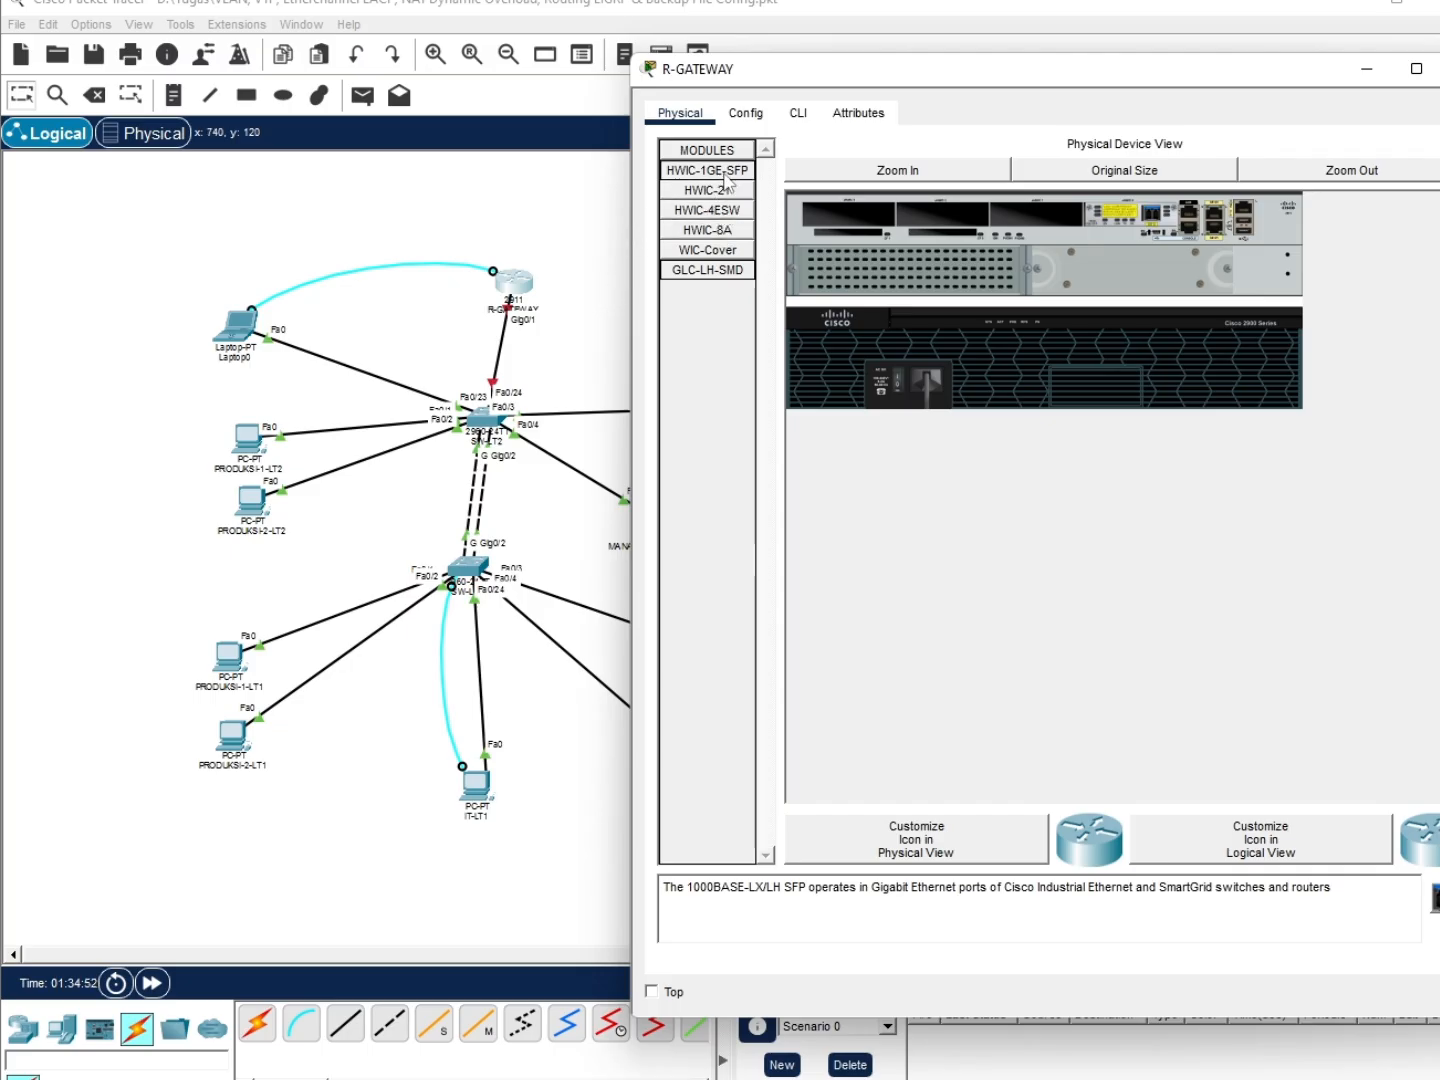
{"action": "left_click", "coordinate": [890, 384]}
{"action": "left_click", "coordinate": [645, 328]}
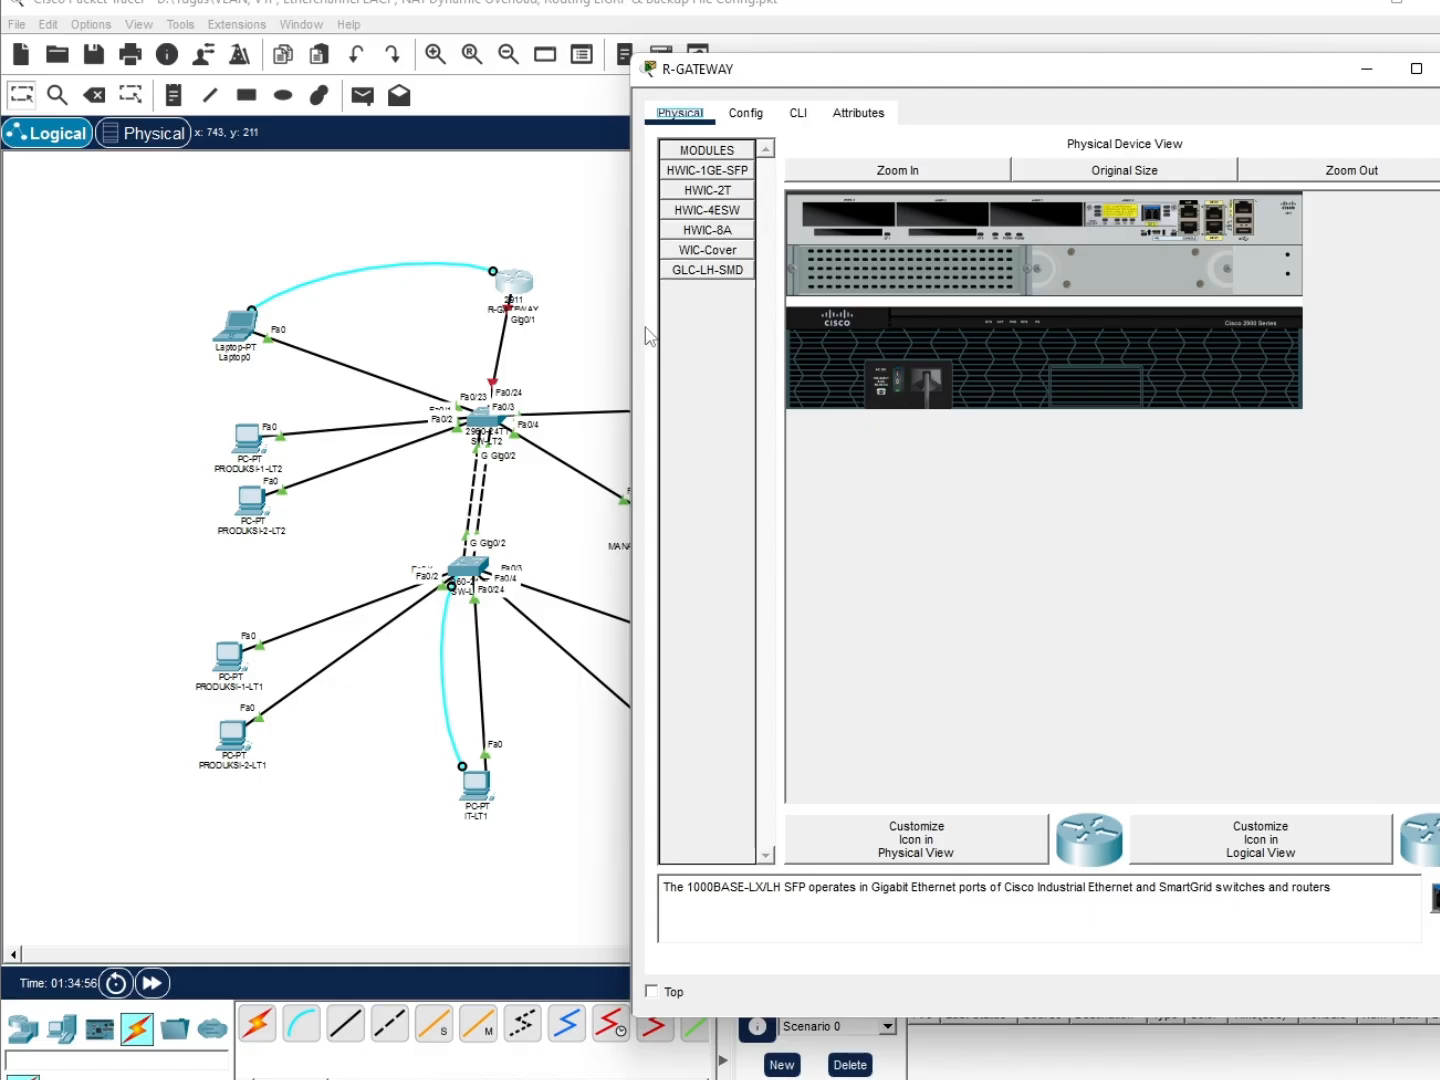
{"action": "left_click", "coordinate": [608, 342]}
Cable R-GATEWAY's GigabitEthernet0/0/0 to R-ISP's GigabitEthernet0/0/0
{"action": "left_click", "coordinate": [433, 1022]}
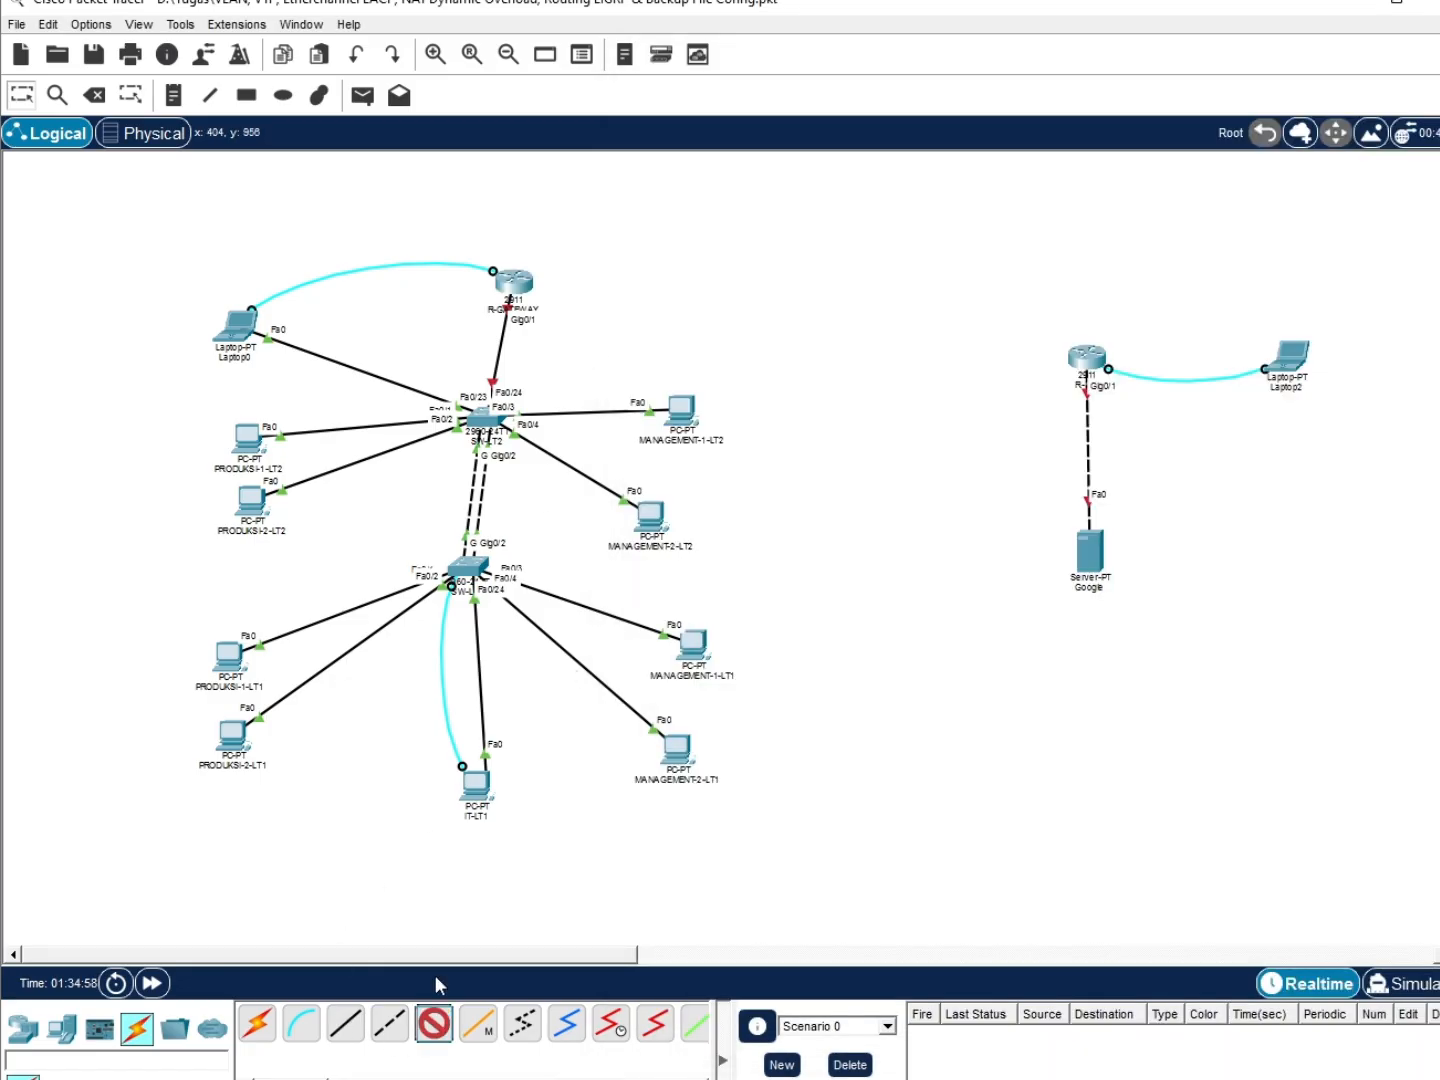
{"action": "left_click", "coordinate": [512, 290]}
{"action": "left_click", "coordinate": [588, 371]}
{"action": "left_click", "coordinate": [1087, 360]}
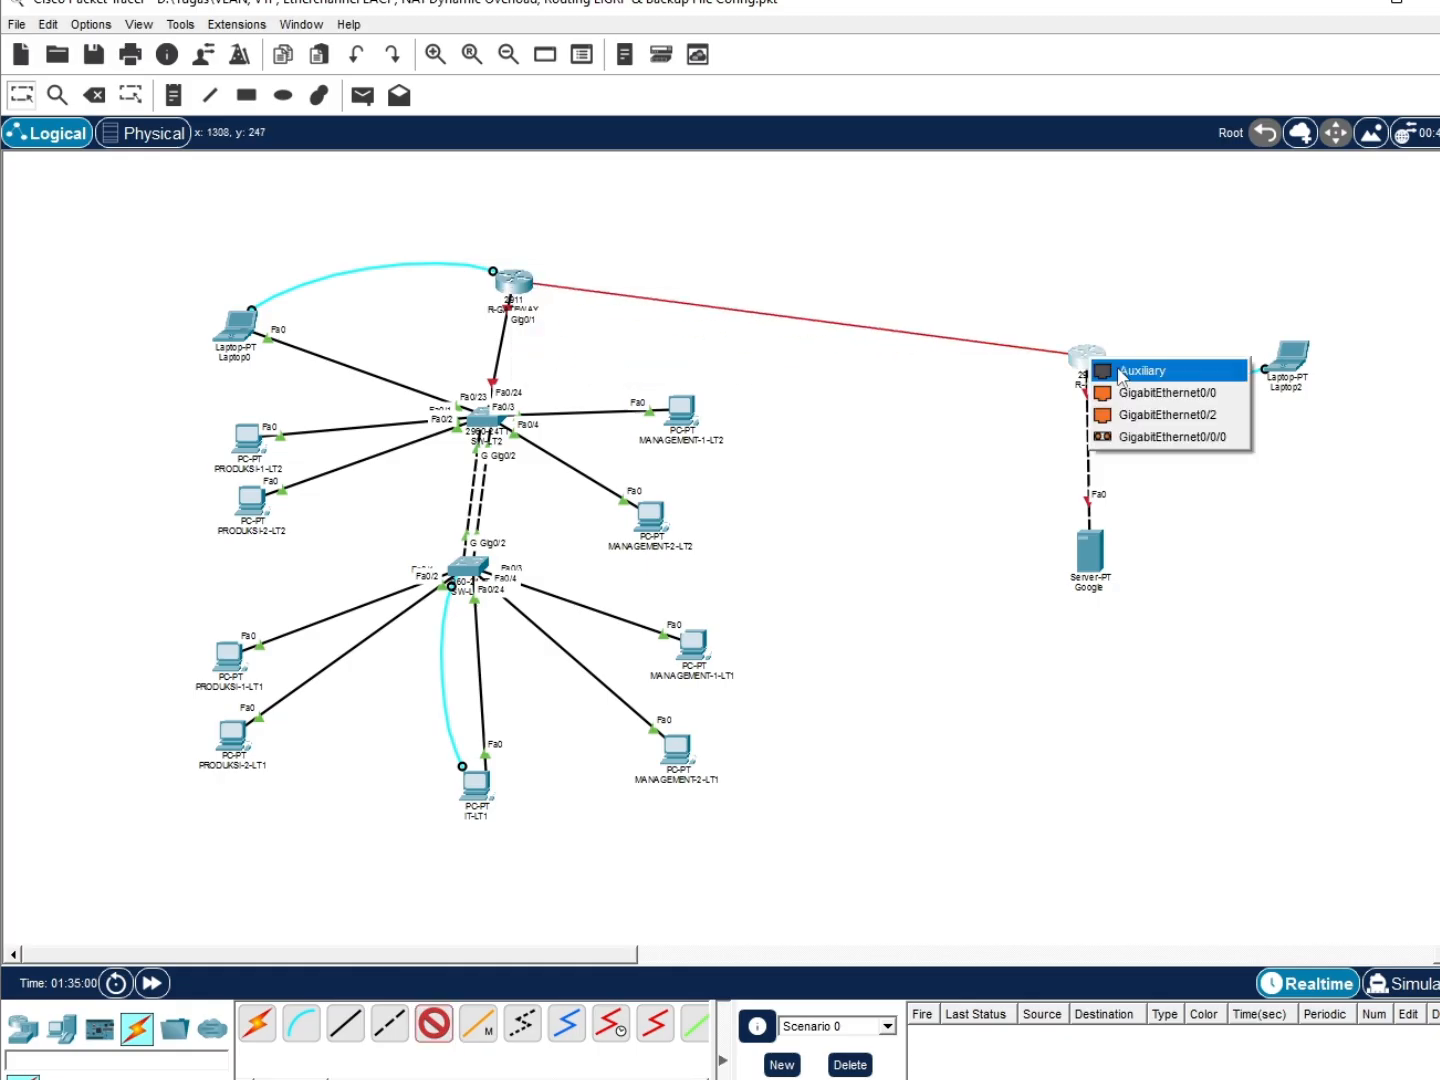
{"action": "left_click", "coordinate": [1137, 438]}
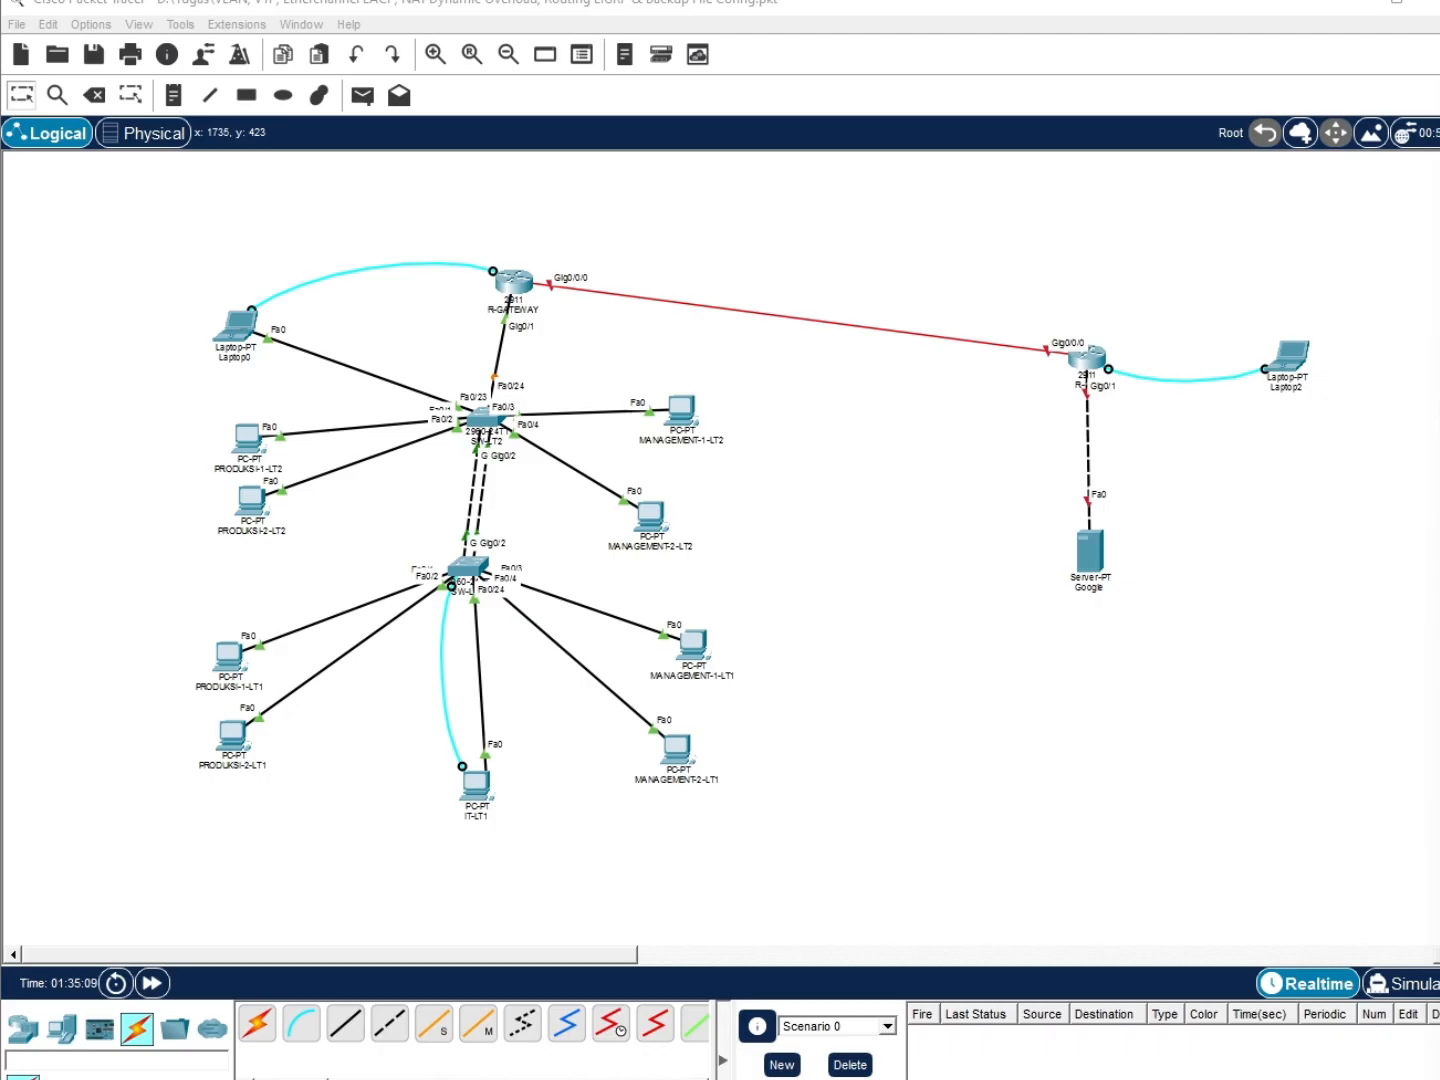
Check R-ISP, then fast-forward simulation time twice so the new link can come up
{"action": "left_click", "coordinate": [1092, 360]}
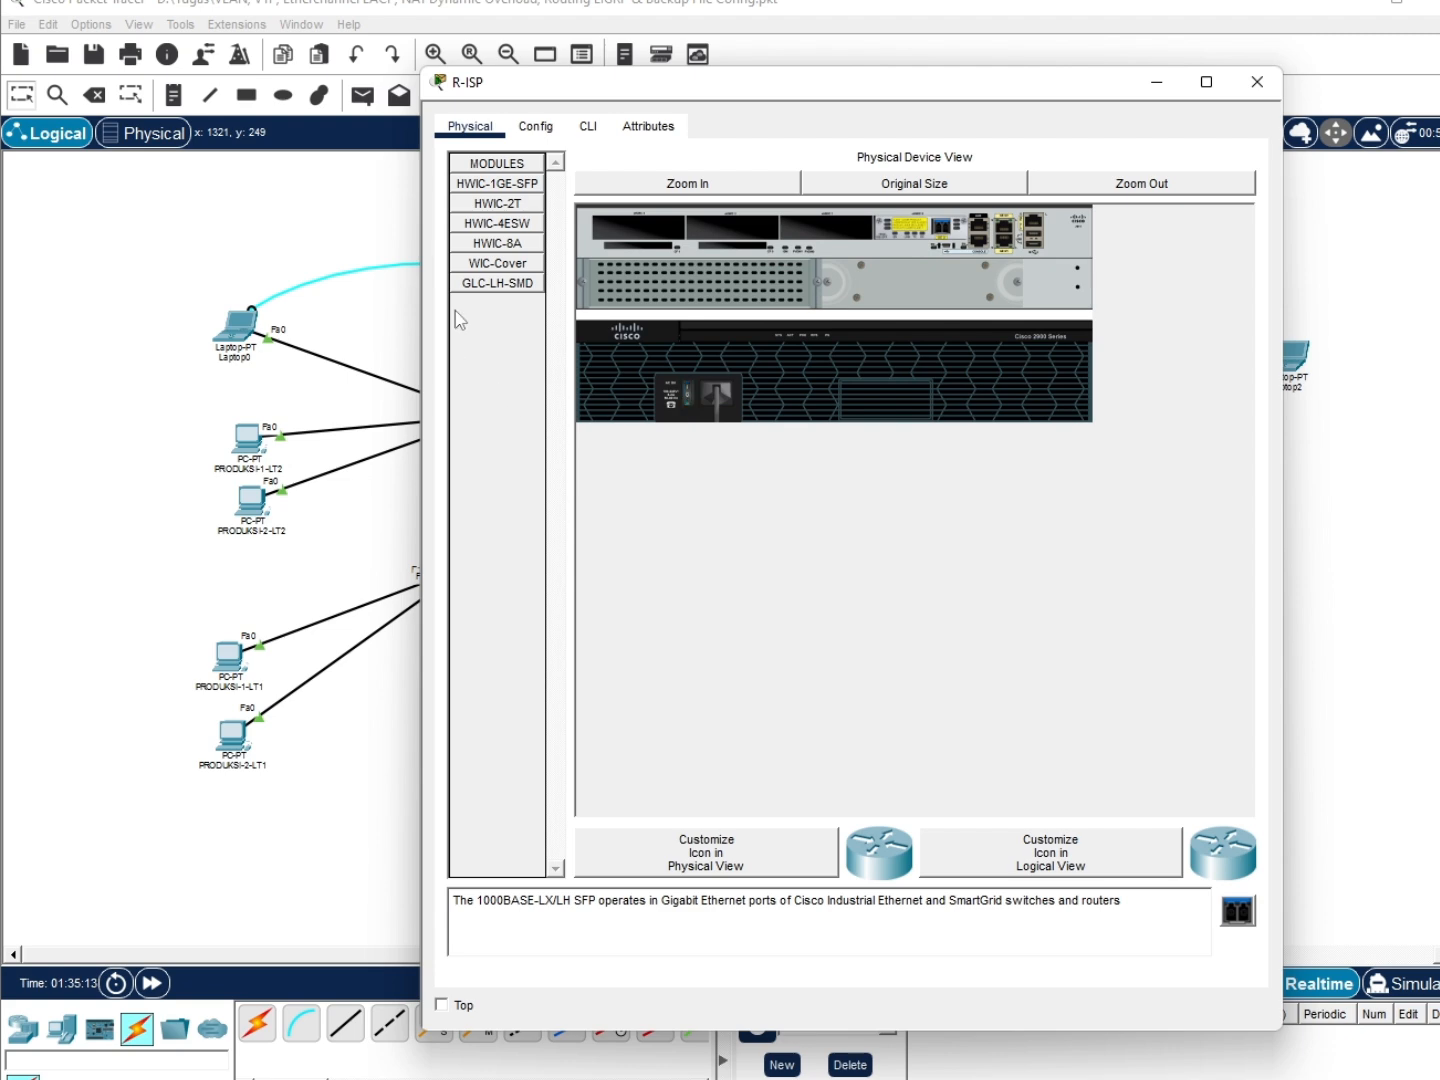
{"action": "left_click", "coordinate": [402, 291]}
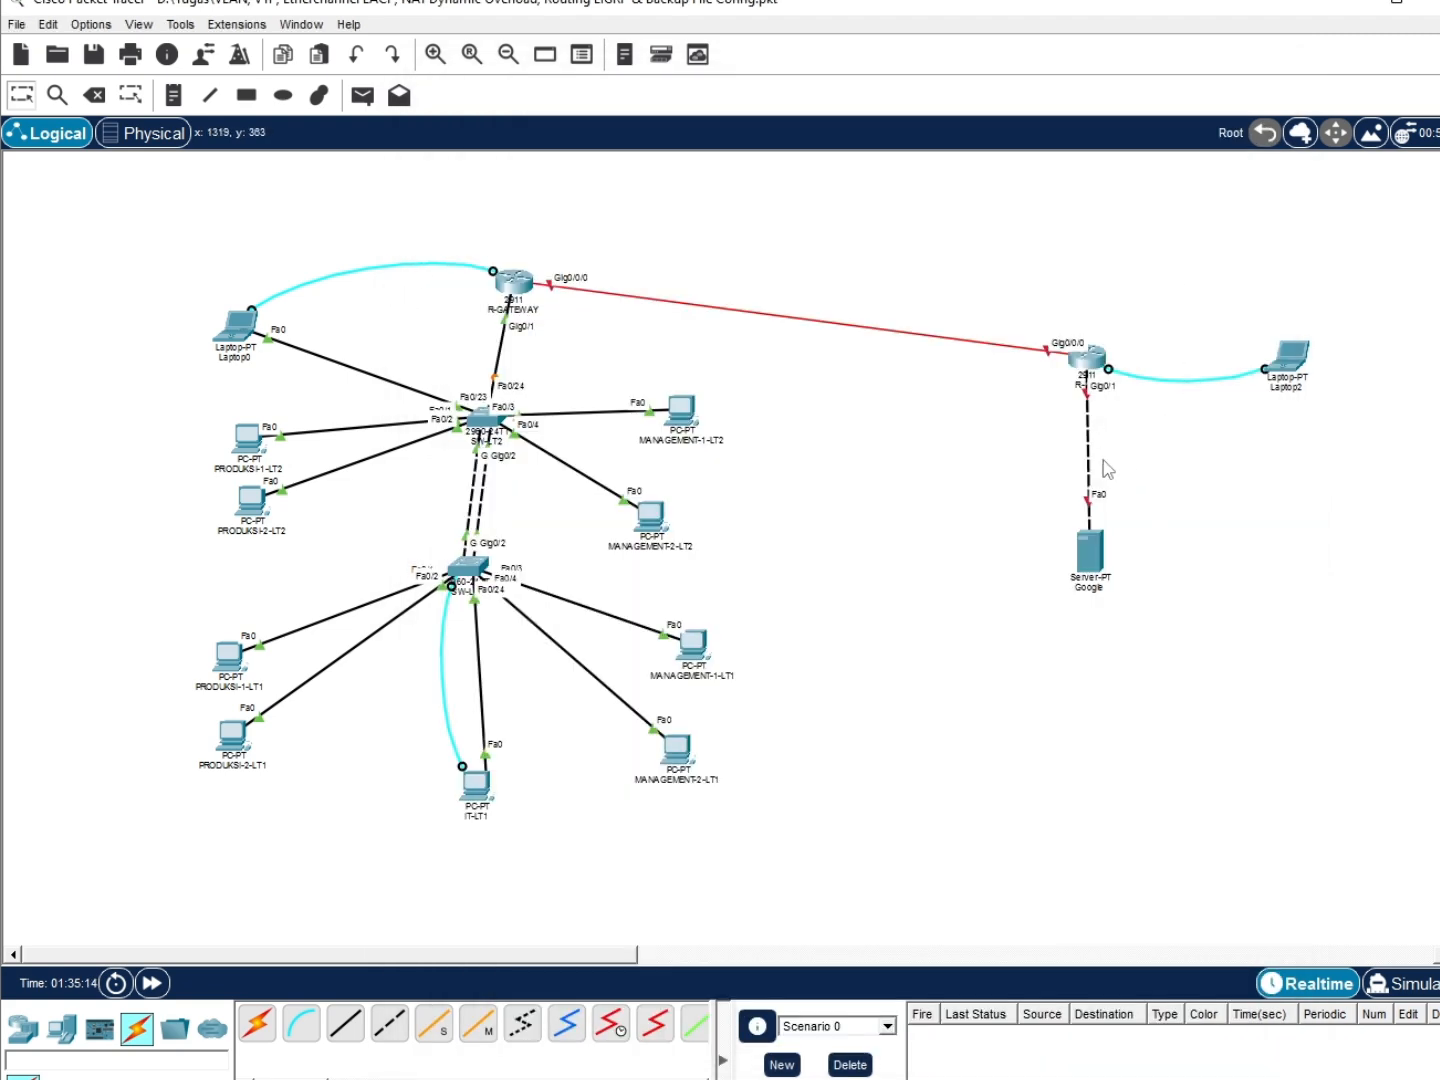
{"action": "left_click", "coordinate": [152, 983]}
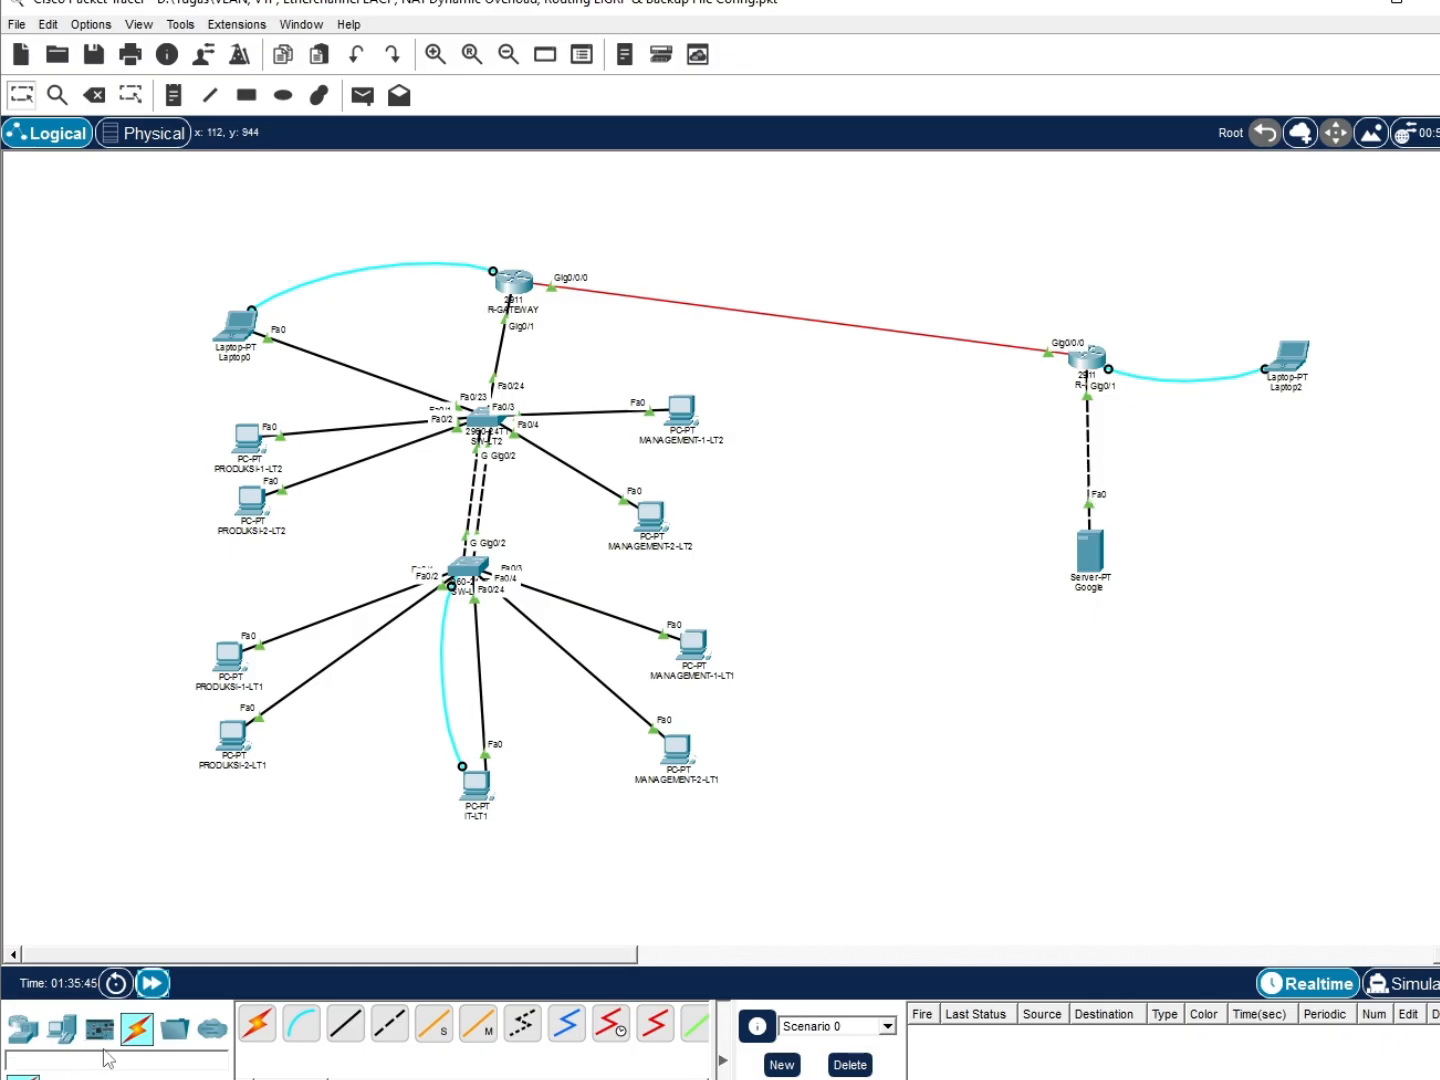
{"action": "left_click", "coordinate": [152, 983]}
Open Laptop2's terminal to R-ISP and get a console prompt
{"action": "left_click", "coordinate": [1288, 356]}
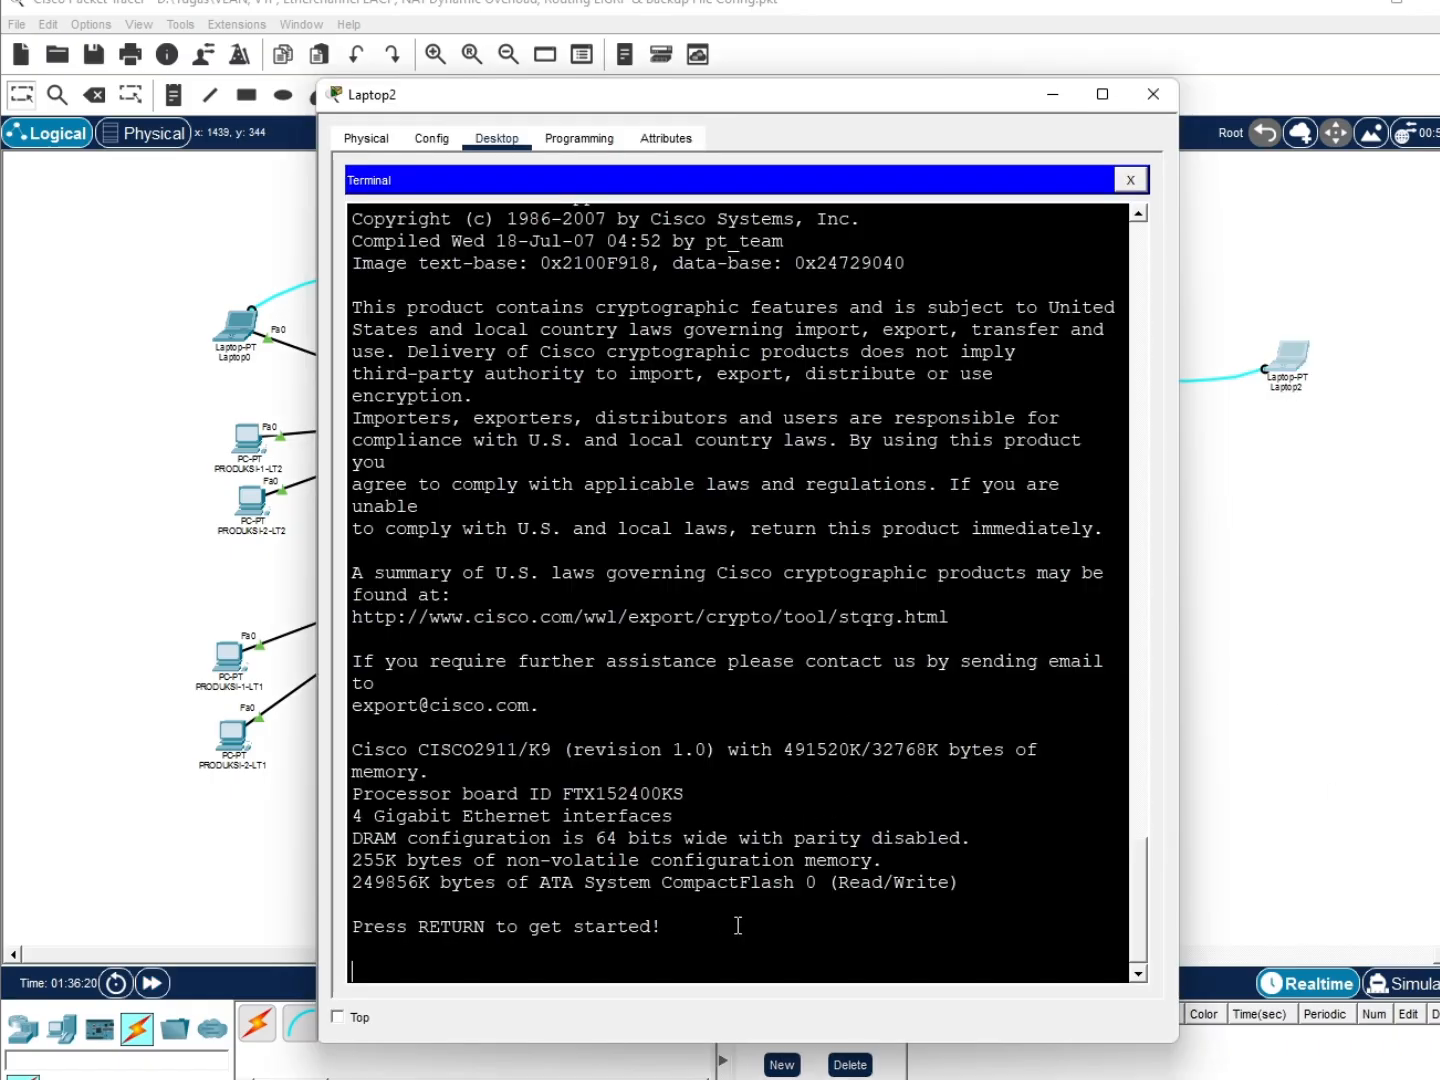
{"action": "left_click", "coordinate": [774, 912]}
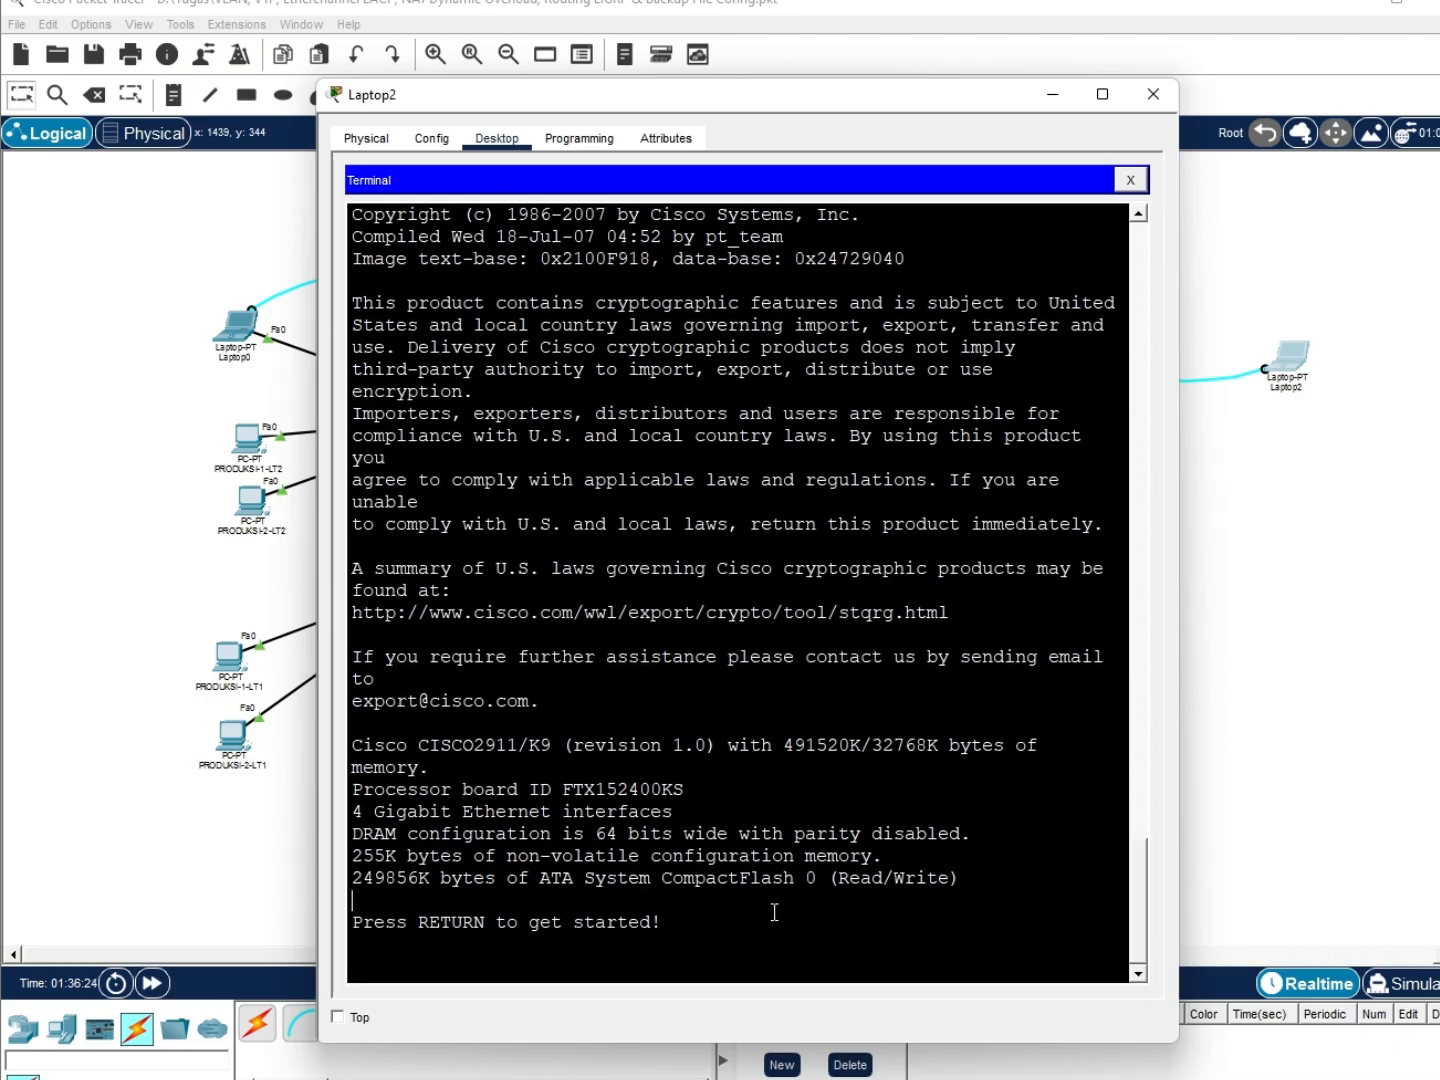
{"action": "key", "text": "Return"}
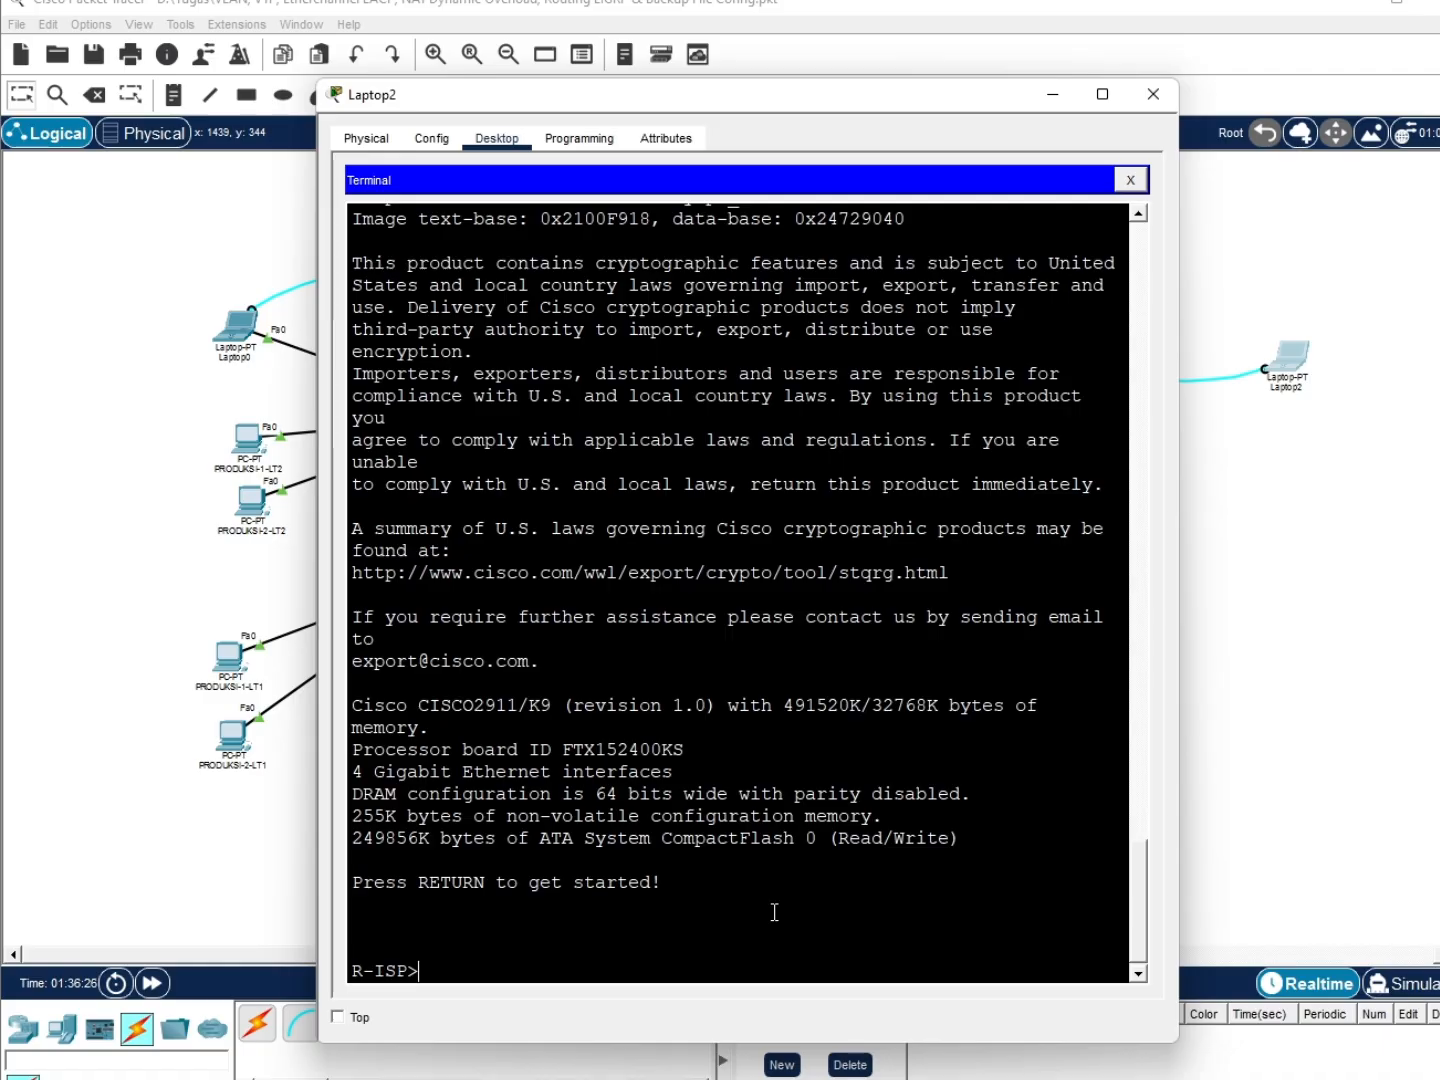
{"action": "key", "text": "Return"}
Enter configuration for interface g0/0/0 and type ip address 12.12.12.1 255.255.255.252
{"action": "type", "text": "nn"}
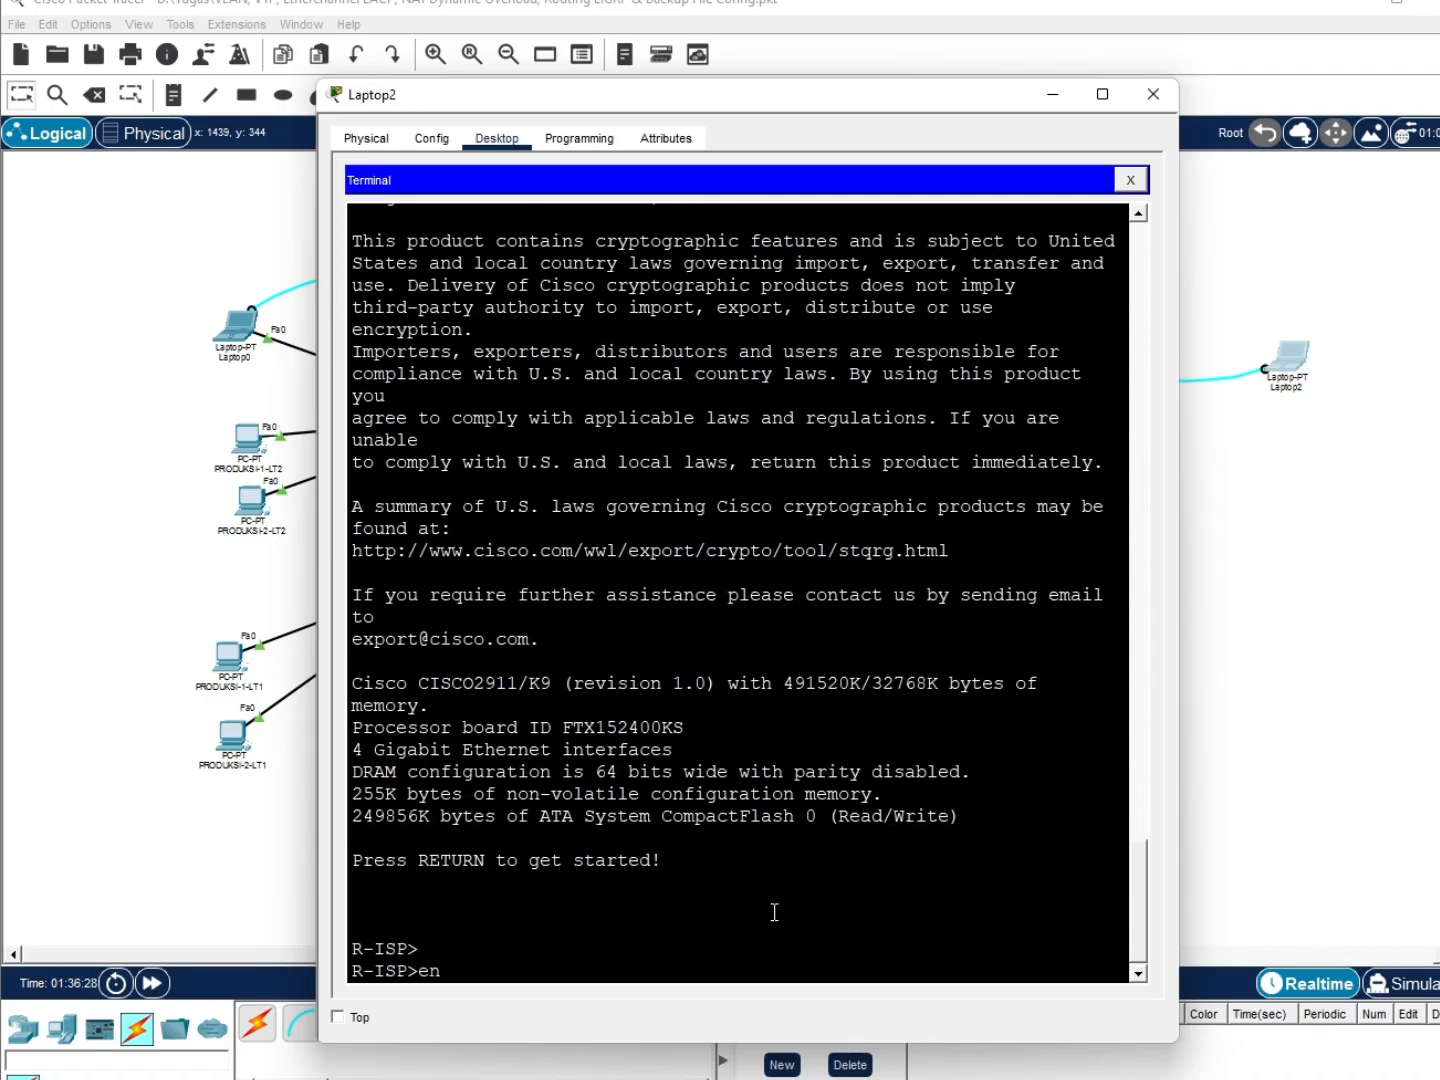
{"action": "key", "text": "Return"}
{"action": "type", "text": "conf t"}
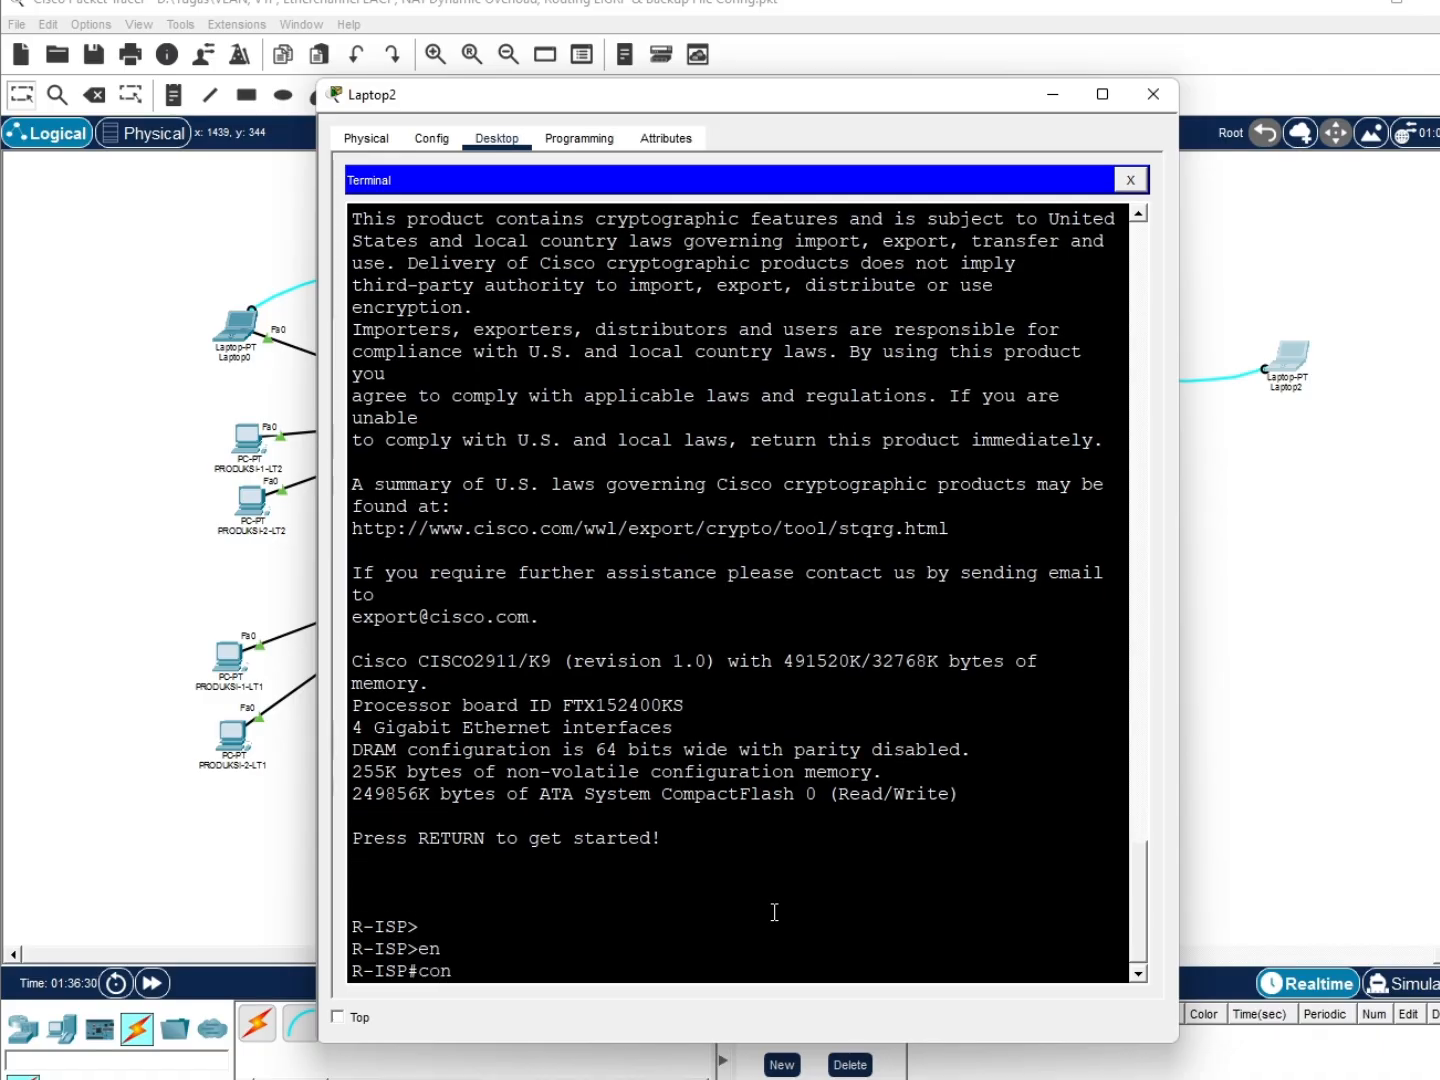
{"action": "key", "text": "Return"}
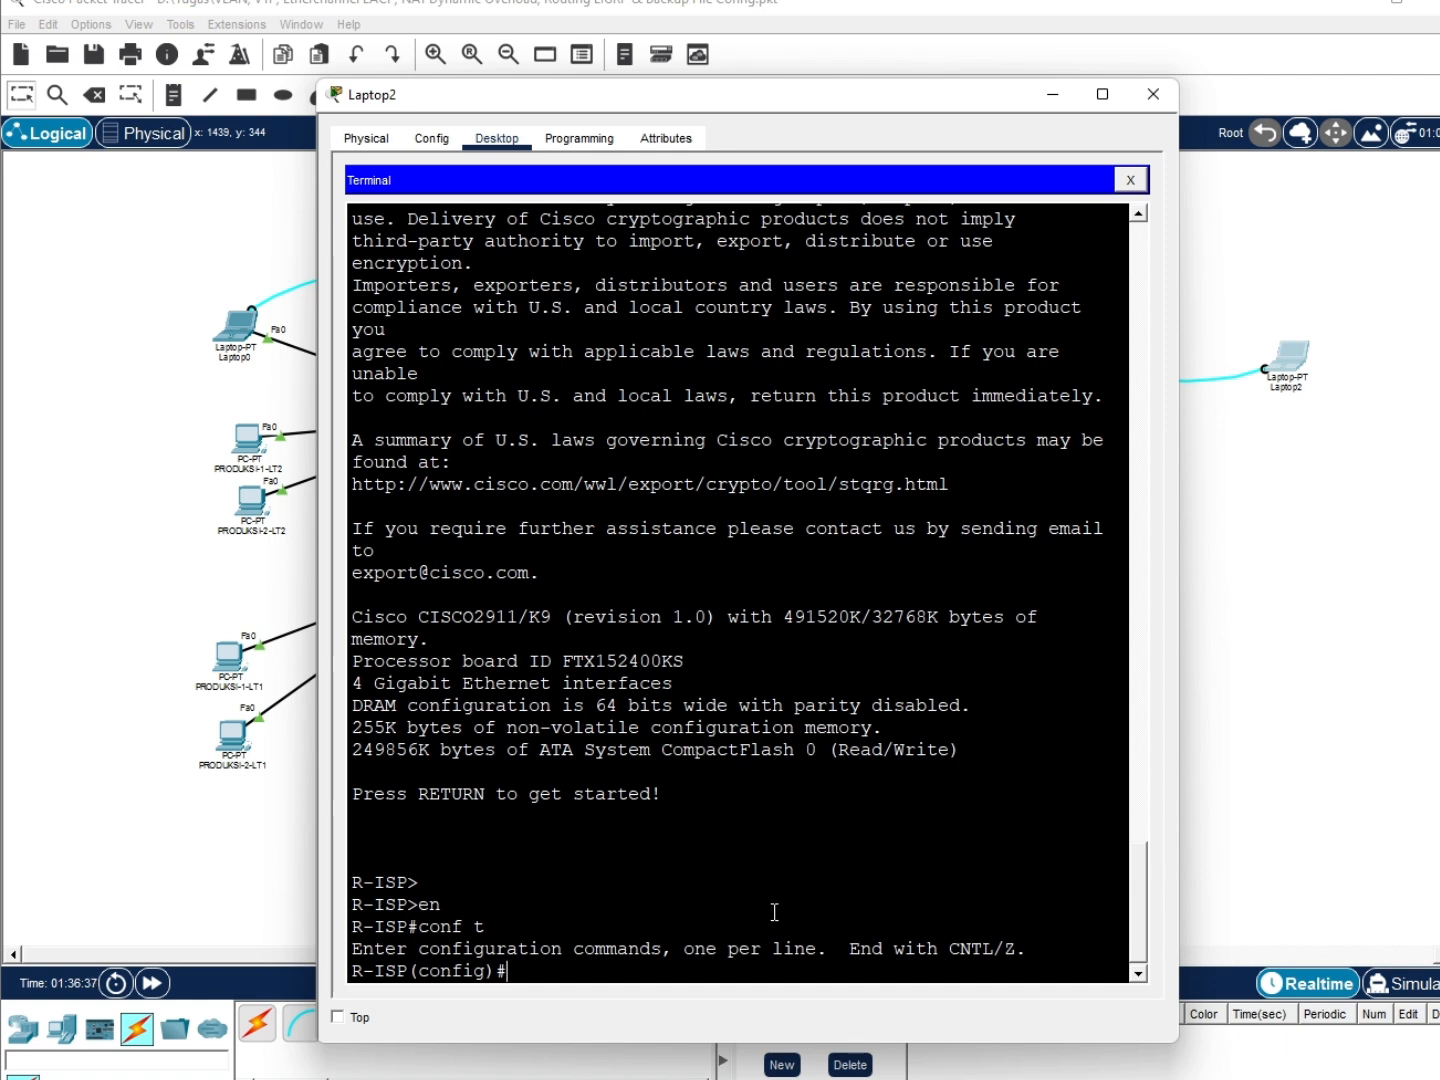
{"action": "type", "text": "int g0/0/0"}
{"action": "key", "text": "Return"}
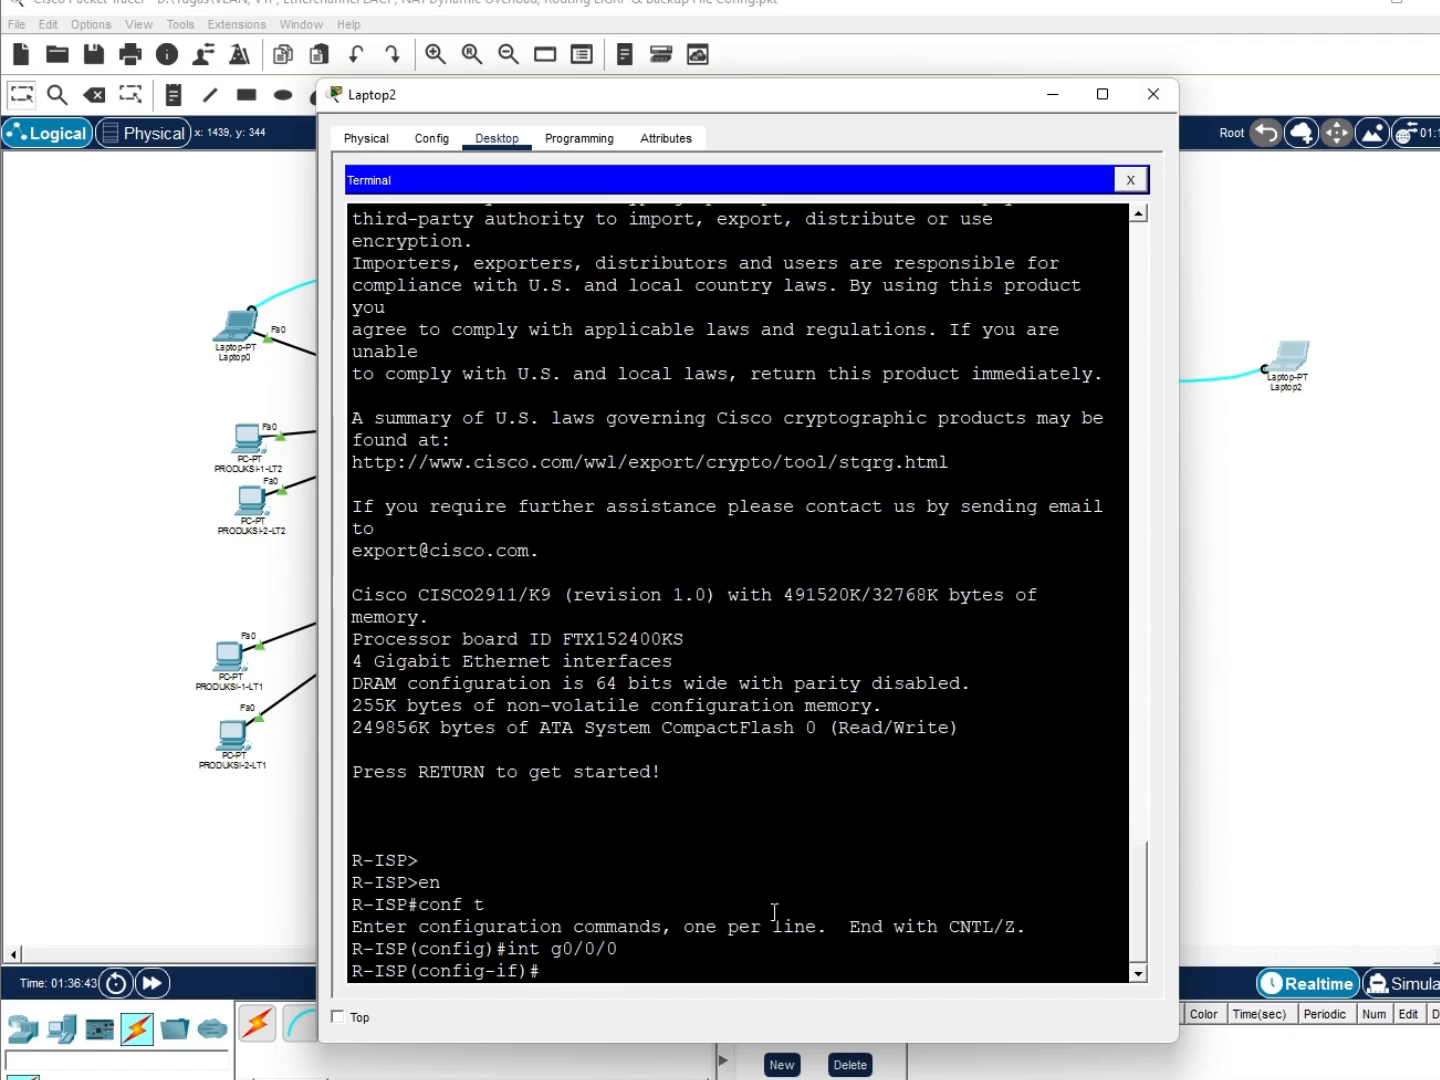
{"action": "type", "text": "ip add"}
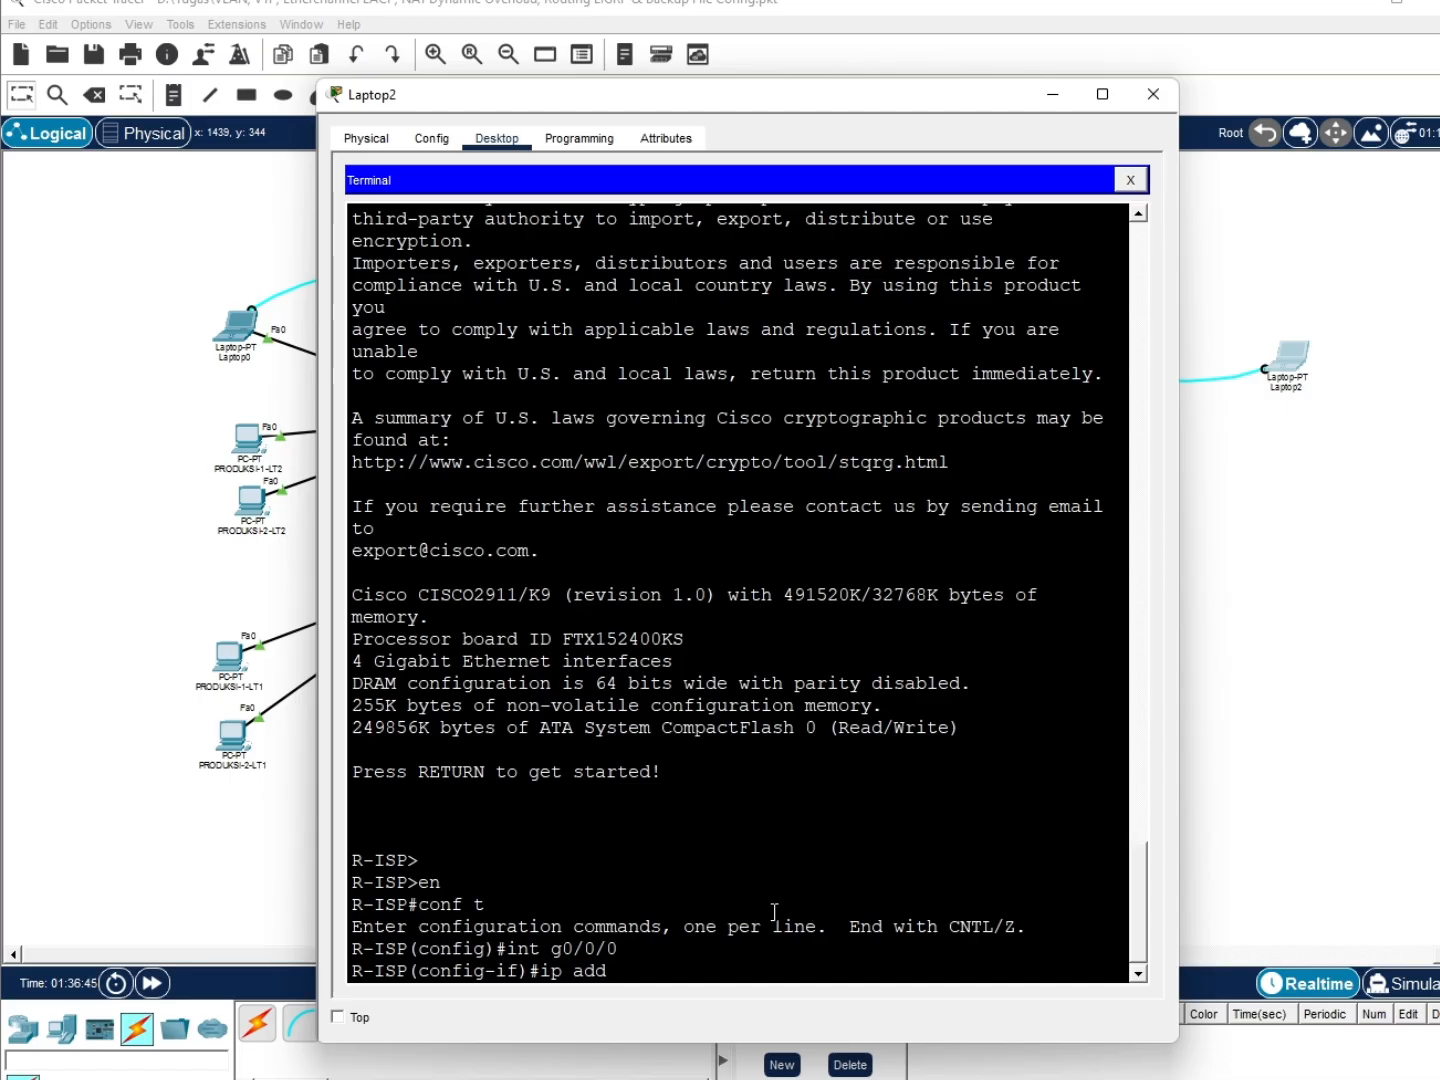
{"action": "type", "text": " 12.12.12.1 255.255.255."}
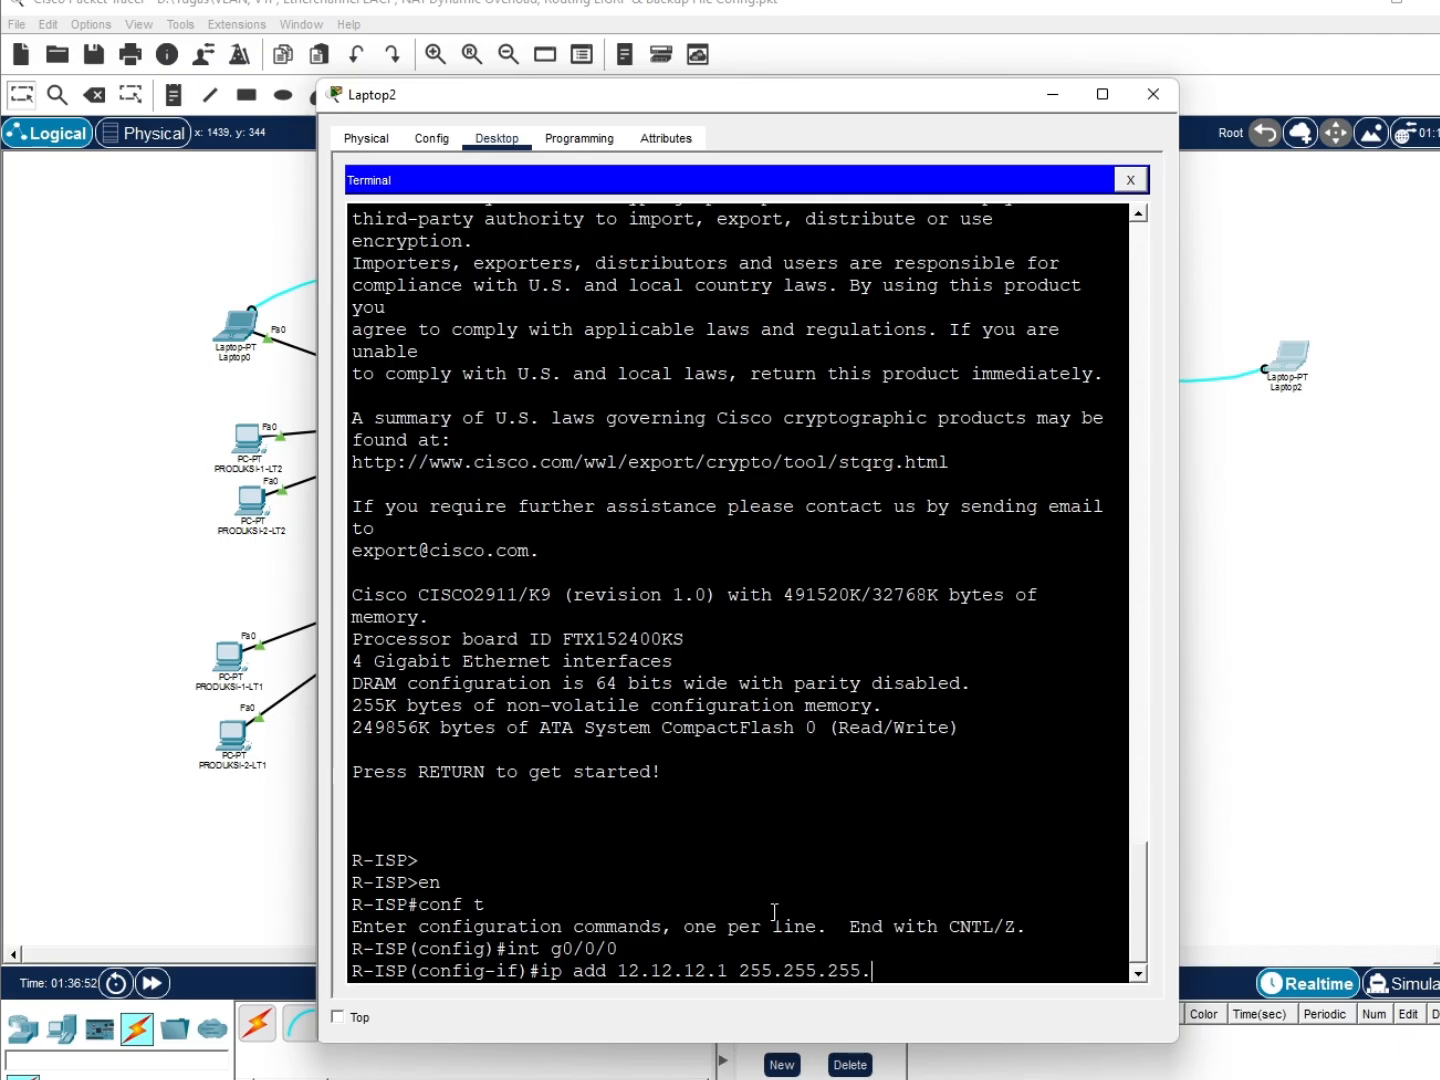
{"action": "type", "text": "252"}
Apply the 12.12.12.1 address and exit interface configuration
{"action": "key", "text": "Return"}
{"action": "type", "text": "ex"}
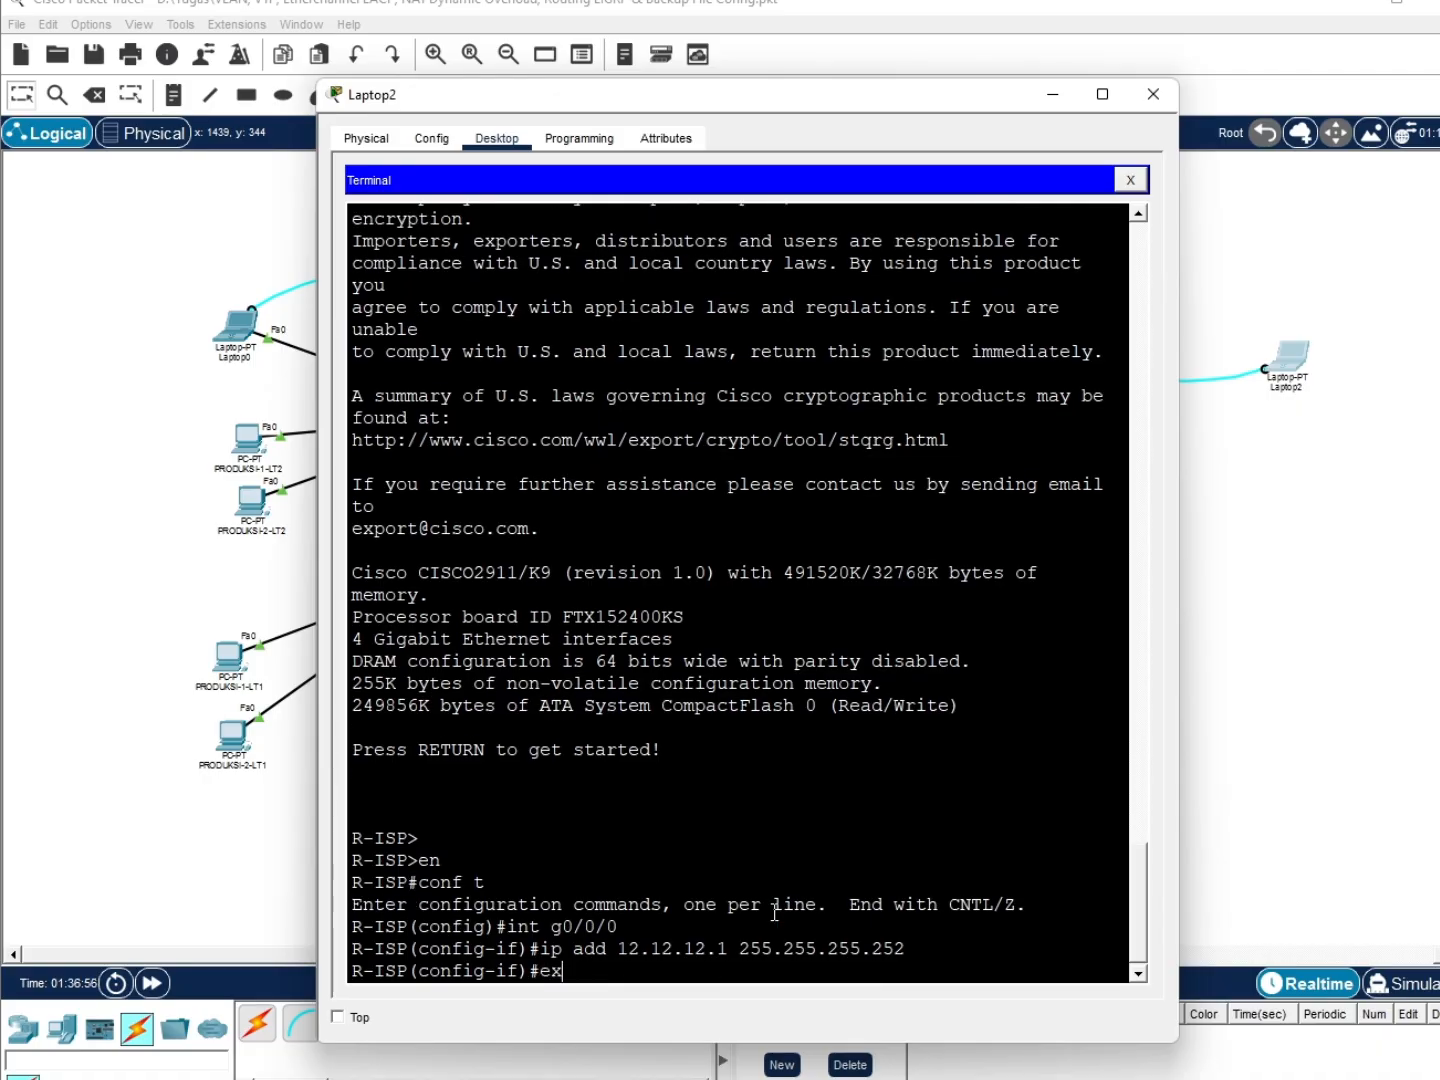
{"action": "key", "text": "Return"}
Create EIGRP process 10 and advertise network 12.12.12.0 0.0.0.3
{"action": "type", "text": "r"}
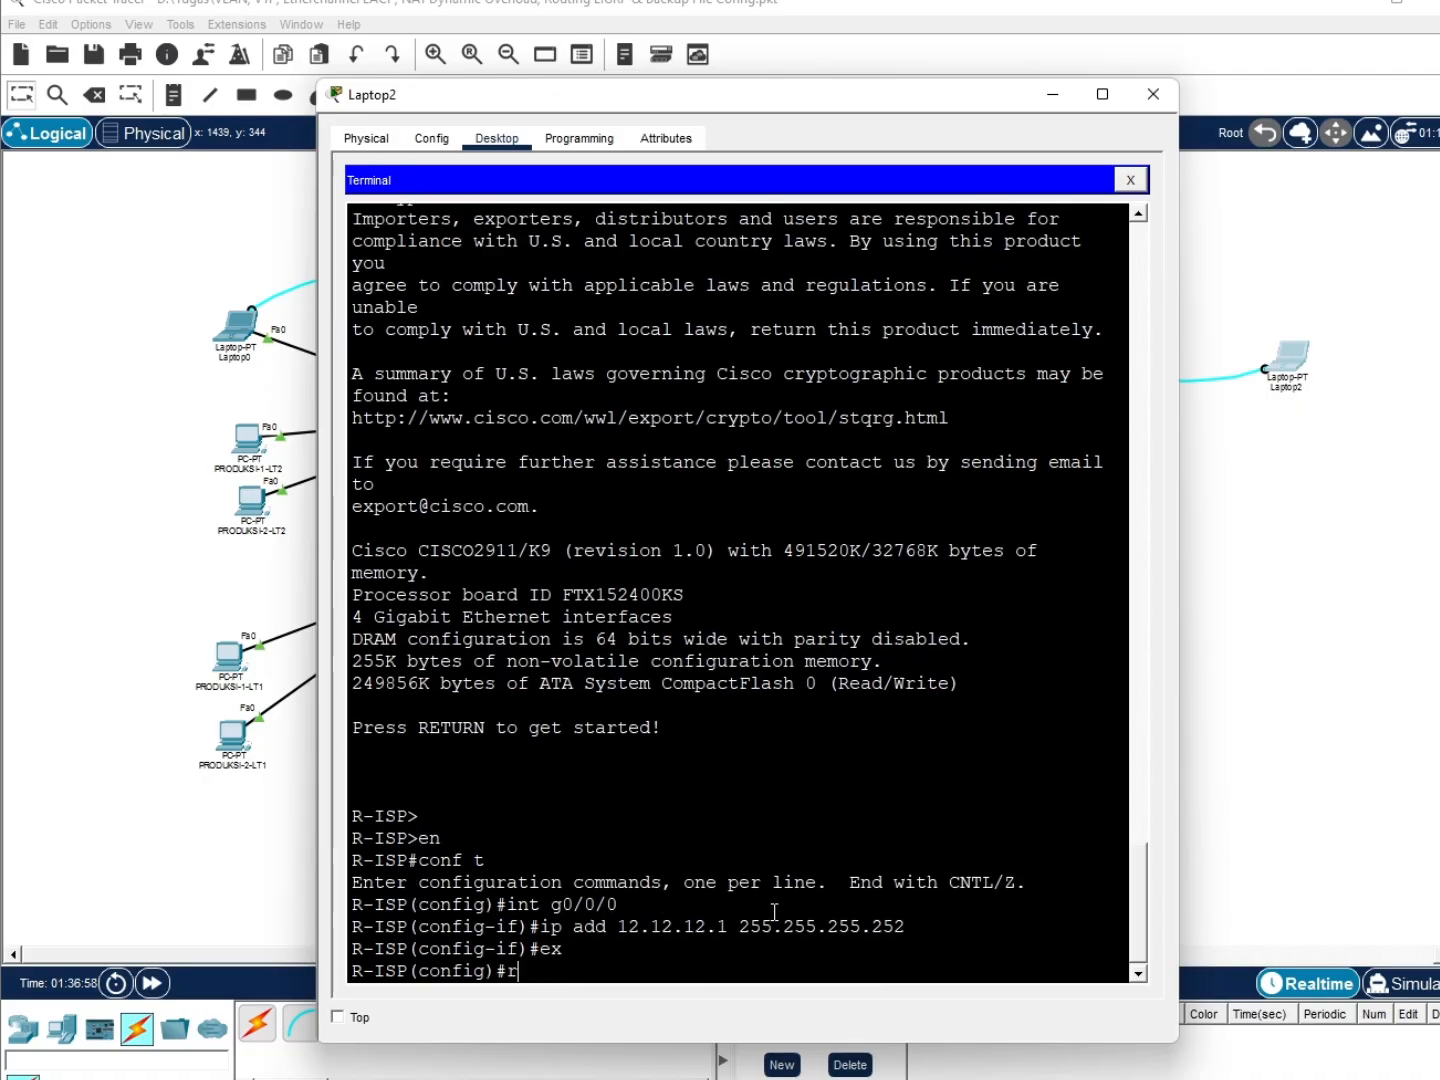
{"action": "type", "text": "outer eigrp"}
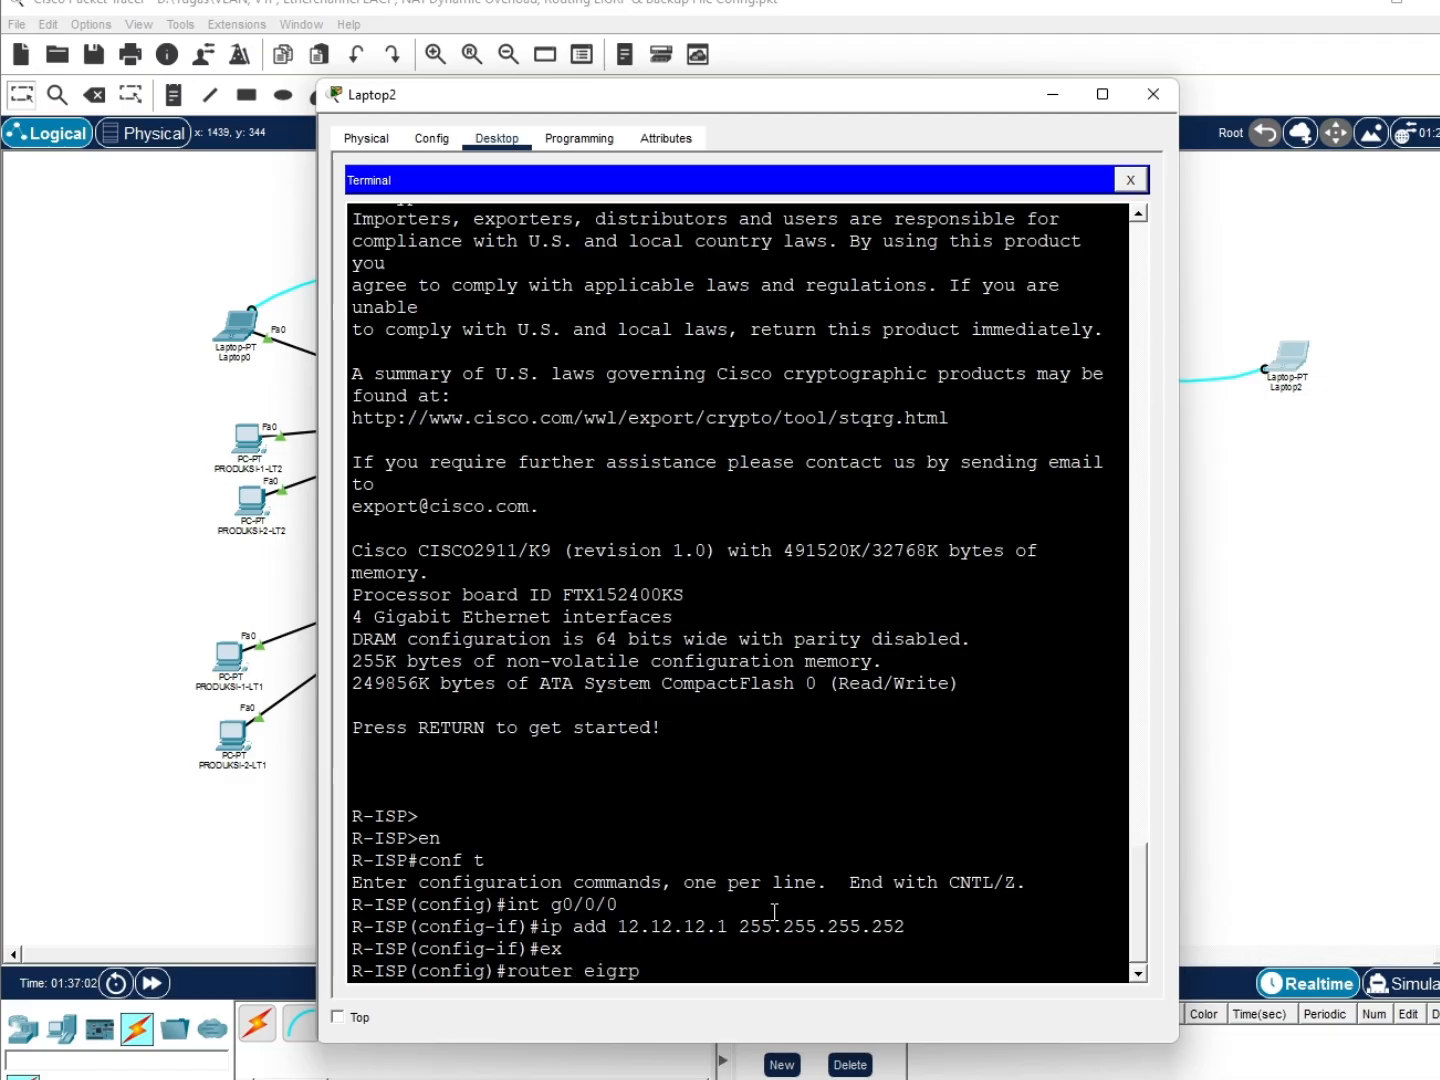
{"action": "type", "text": " 10"}
{"action": "key", "text": "Return"}
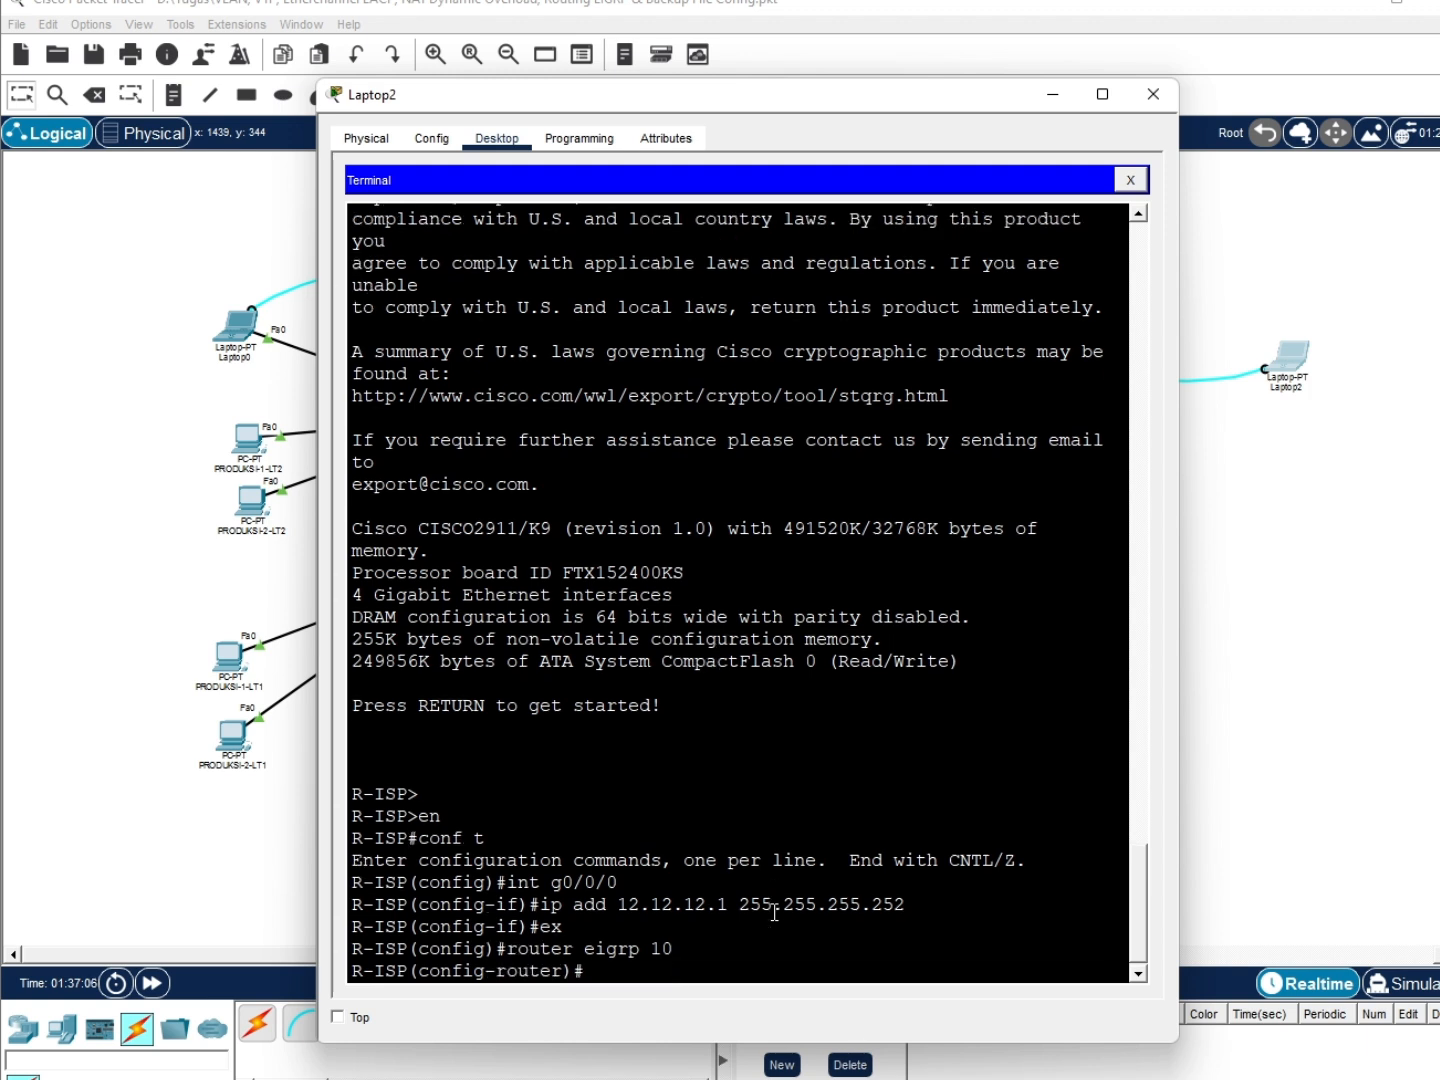
{"action": "type", "text": "net"}
{"action": "key", "text": "Tab"}
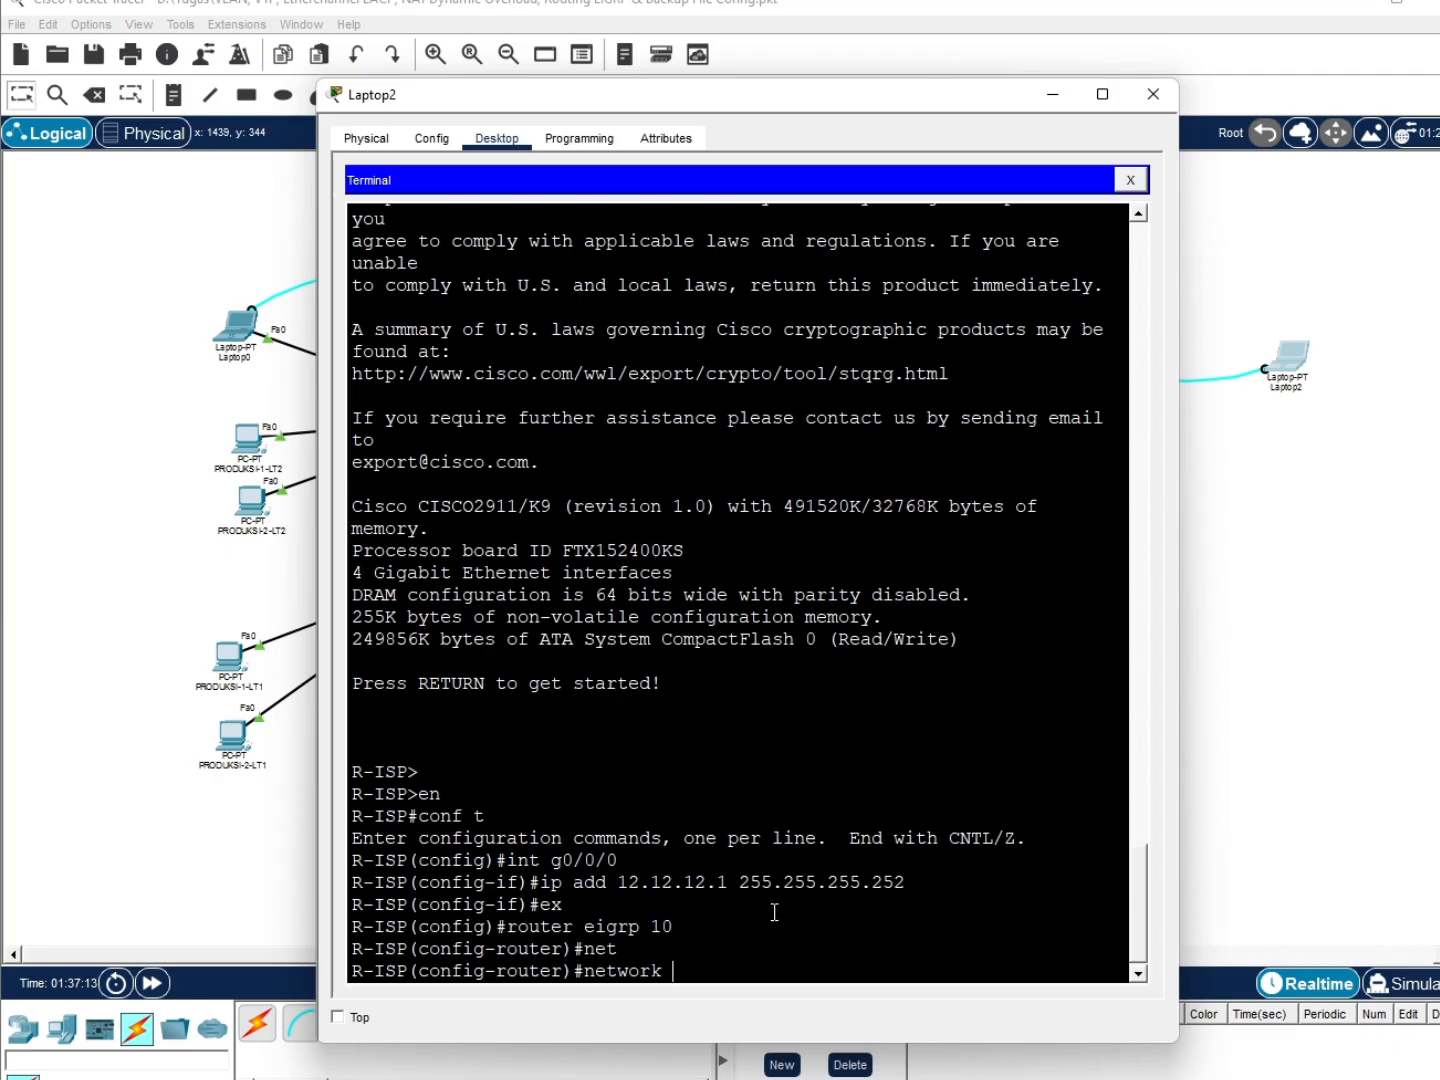
{"action": "type", "text": "12.12.12.0."}
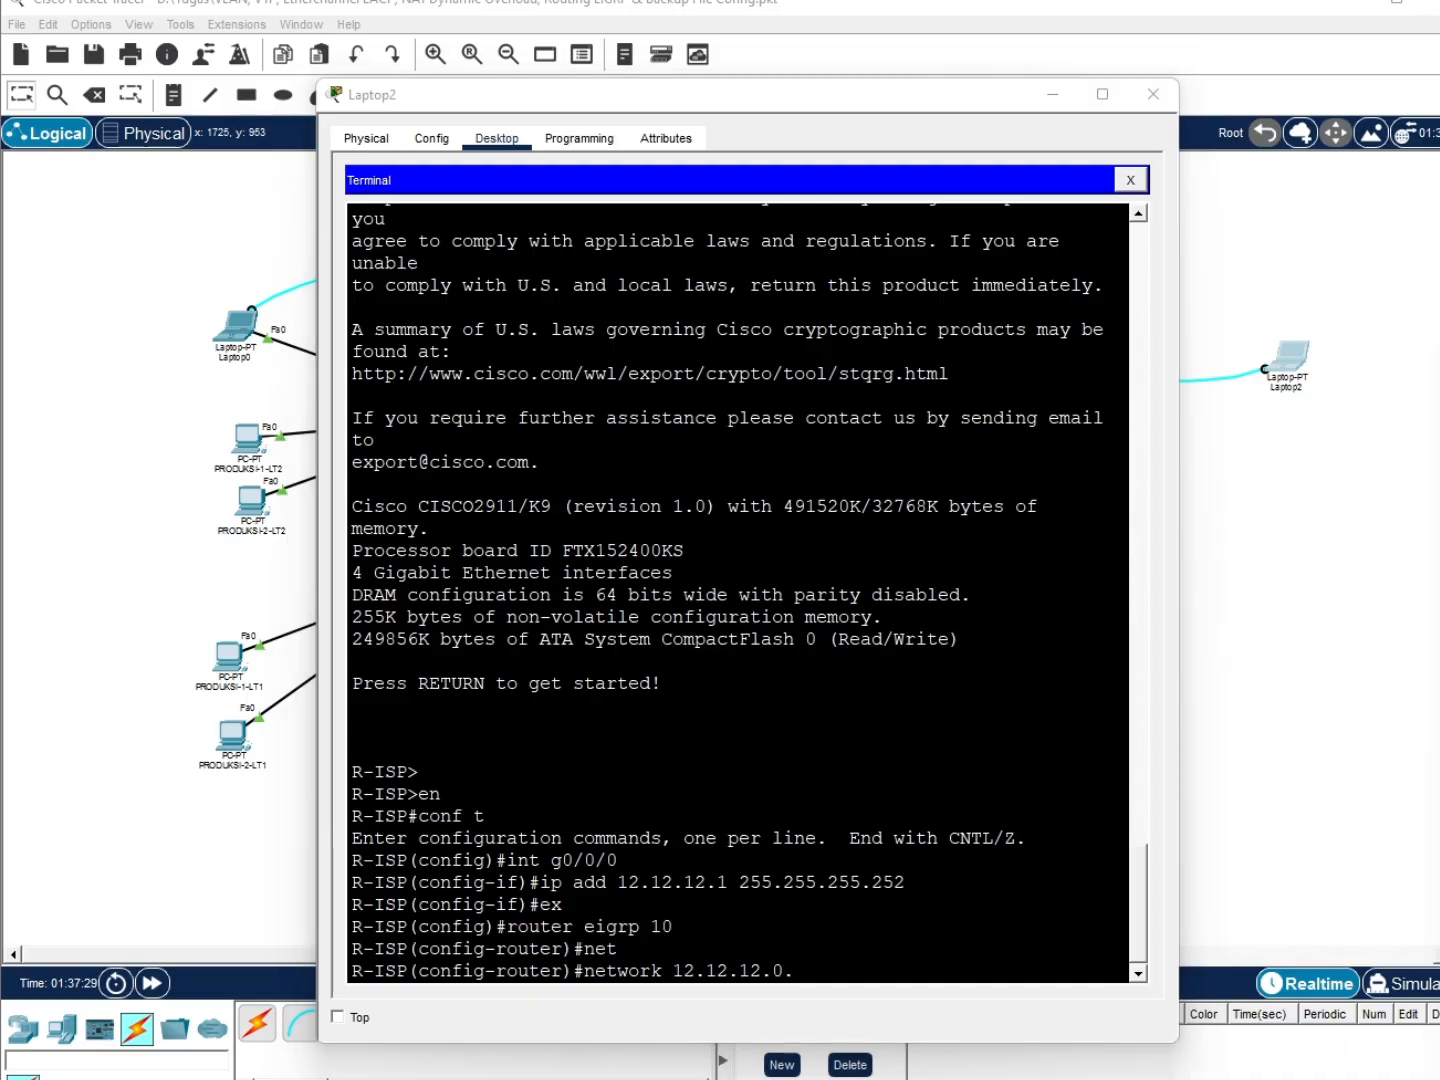
{"action": "left_click", "coordinate": [940, 972]}
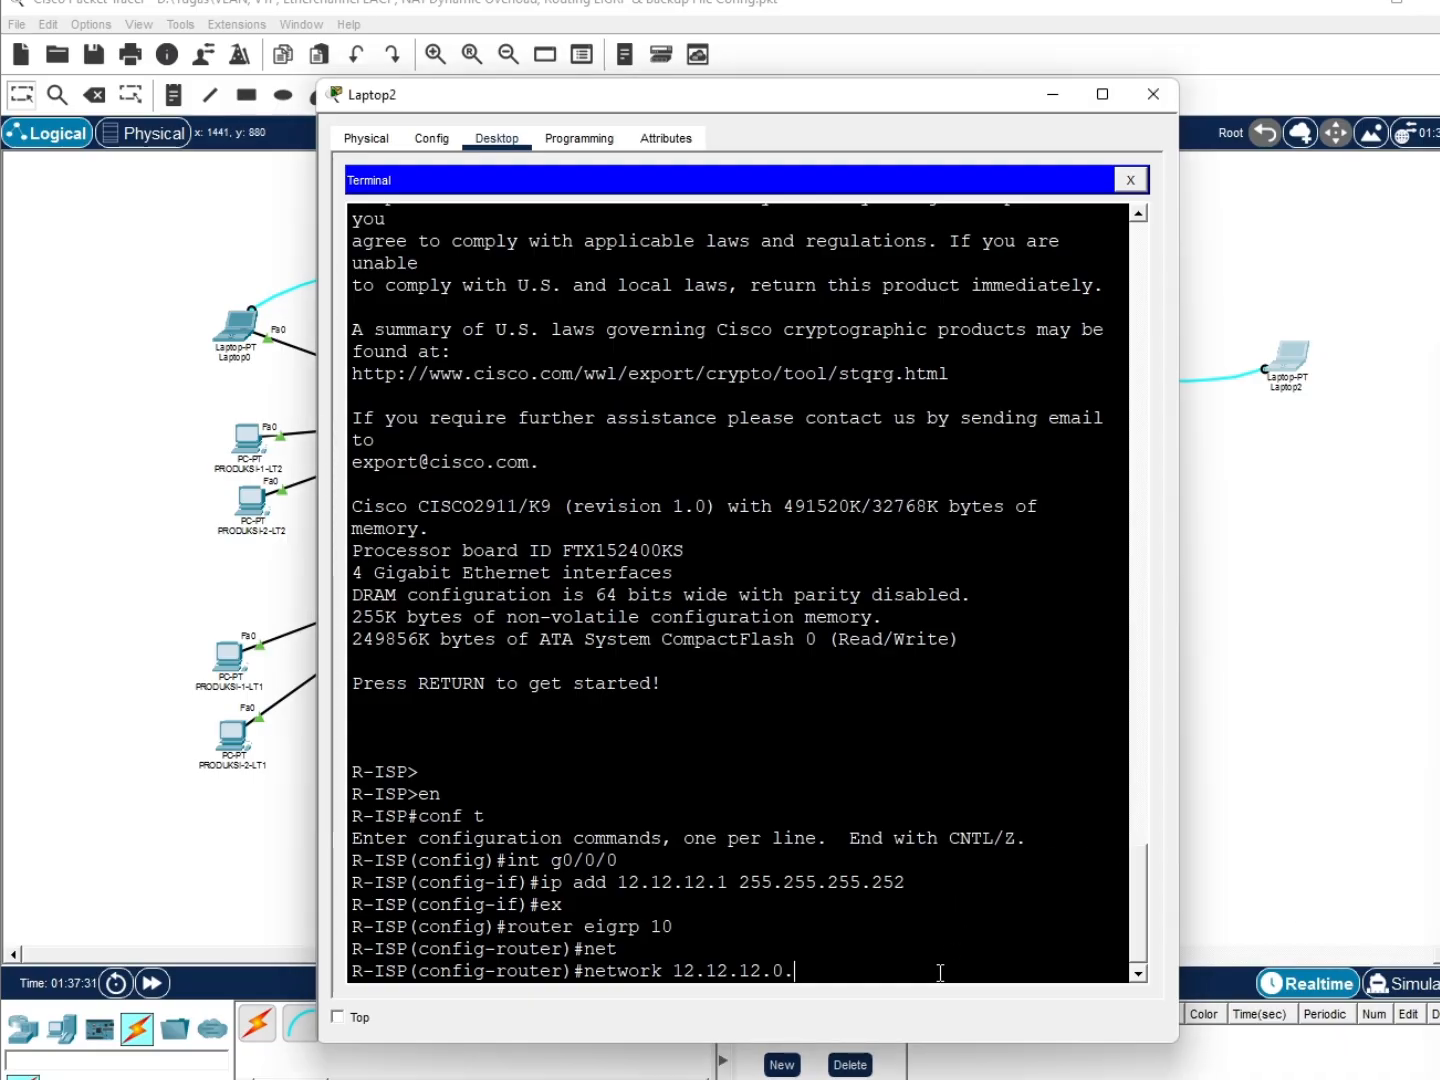
{"action": "key", "text": "BackSpace"}
{"action": "type", "text": "0.0.0."}
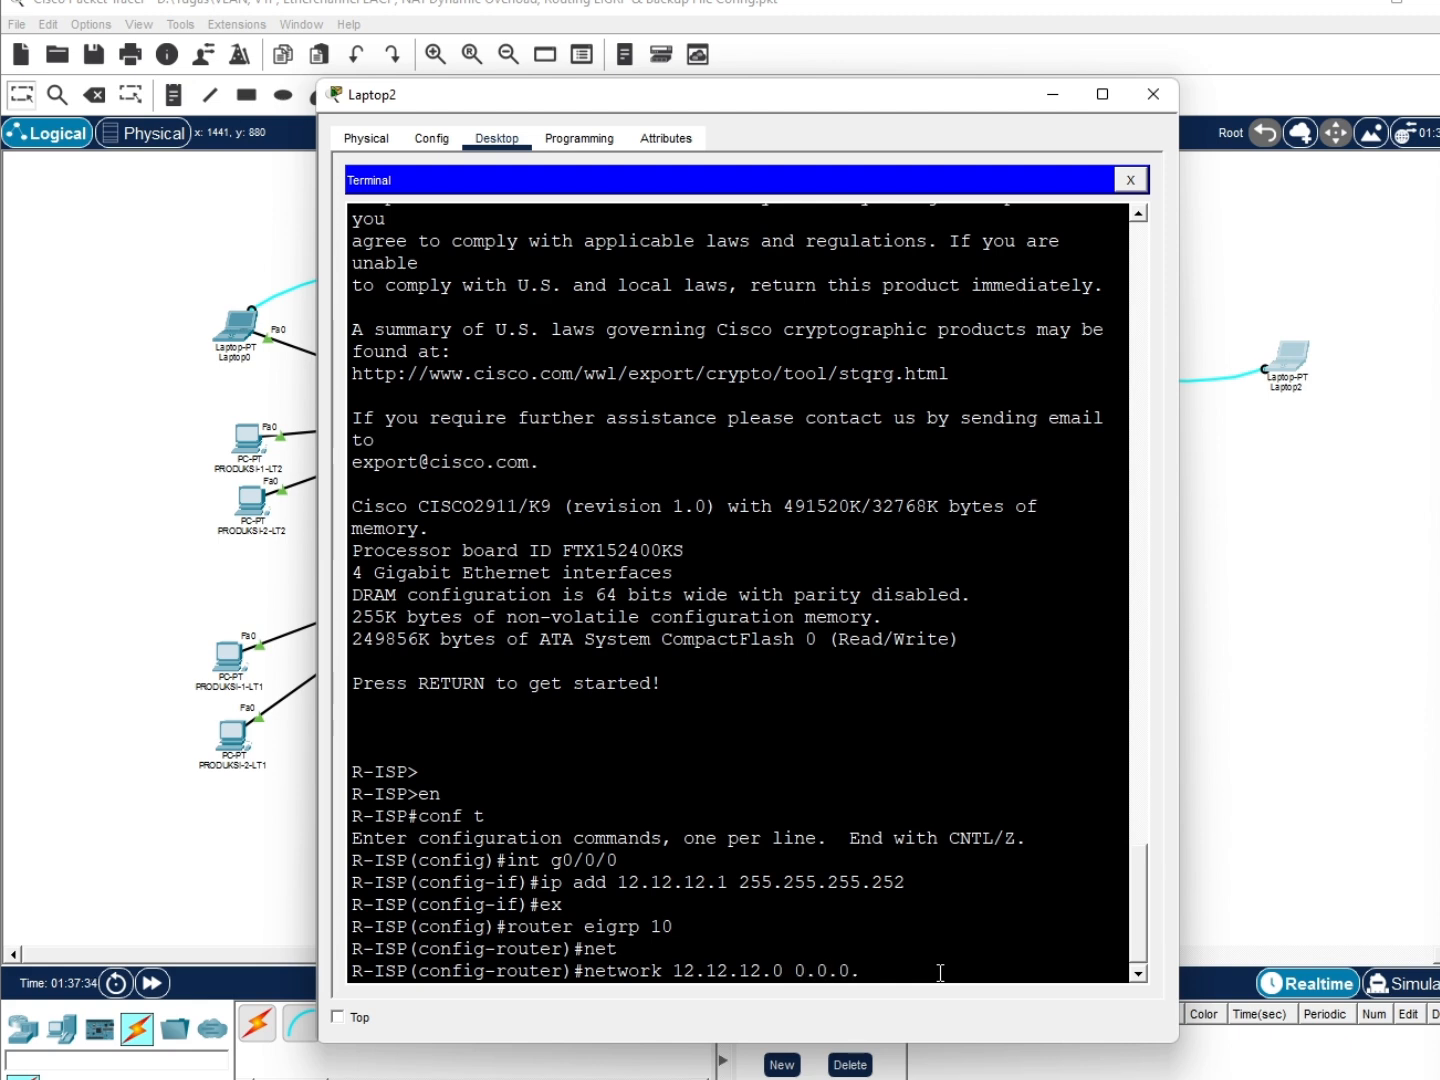
{"action": "type", "text": "3"}
{"action": "key", "text": "Return"}
Attempt a network 8.8.8.0 statement with a malformed wildcard, which is rejected, then type ex
{"action": "type", "text": "ne"}
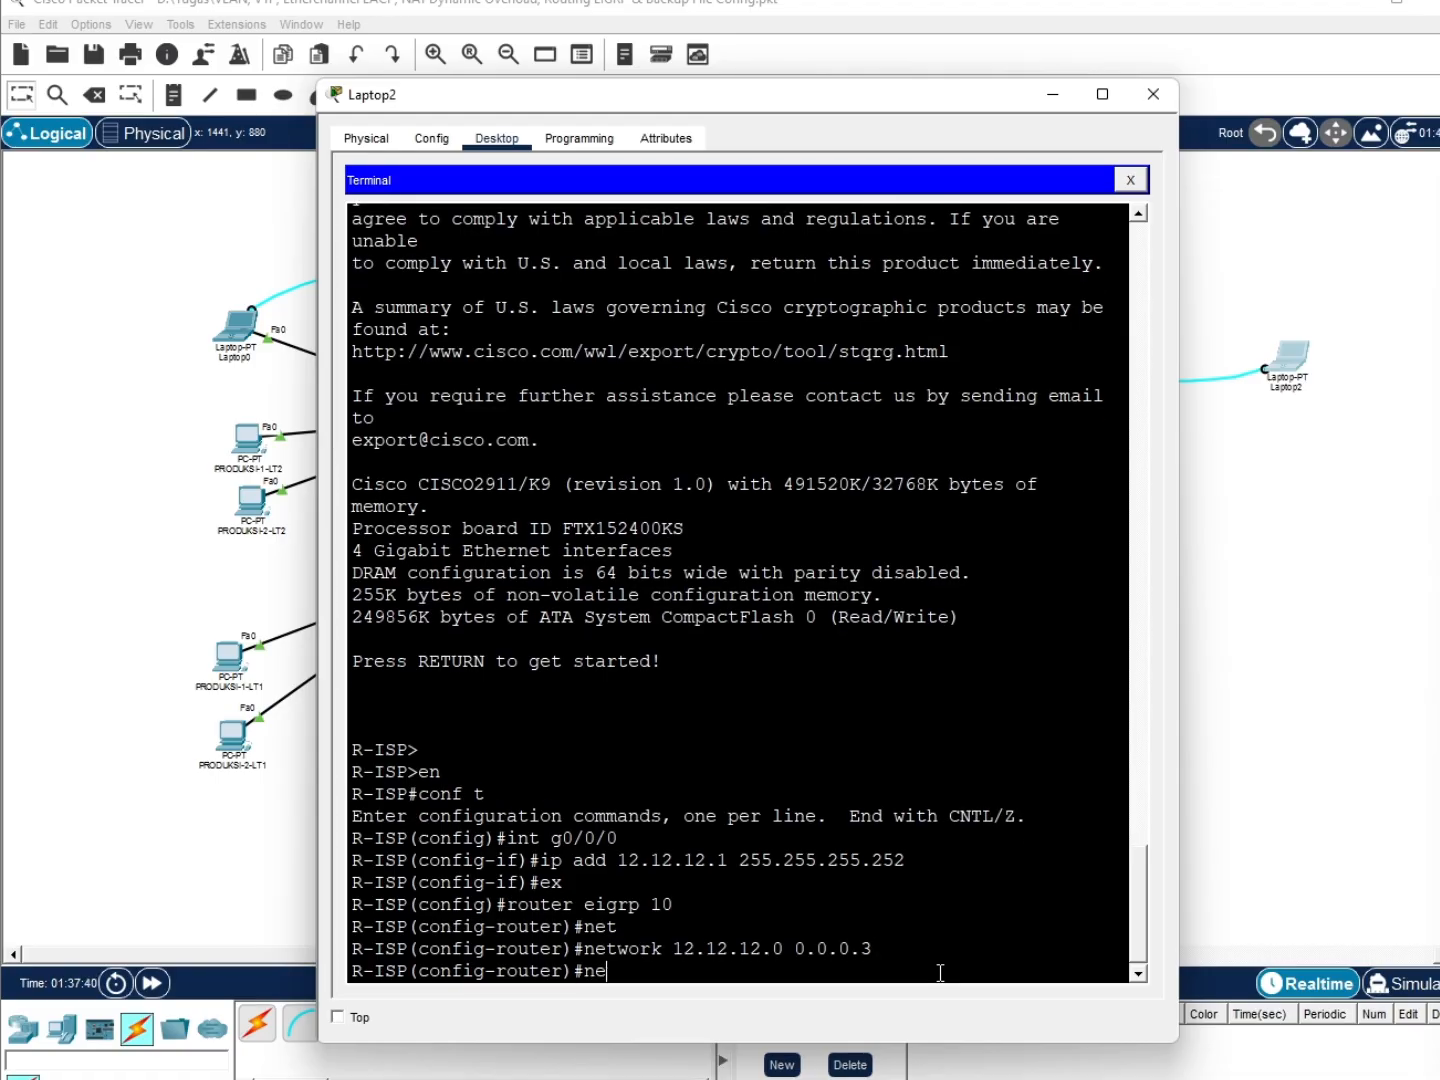
{"action": "type", "text": "twoek"}
{"action": "key", "text": "BackSpace"}
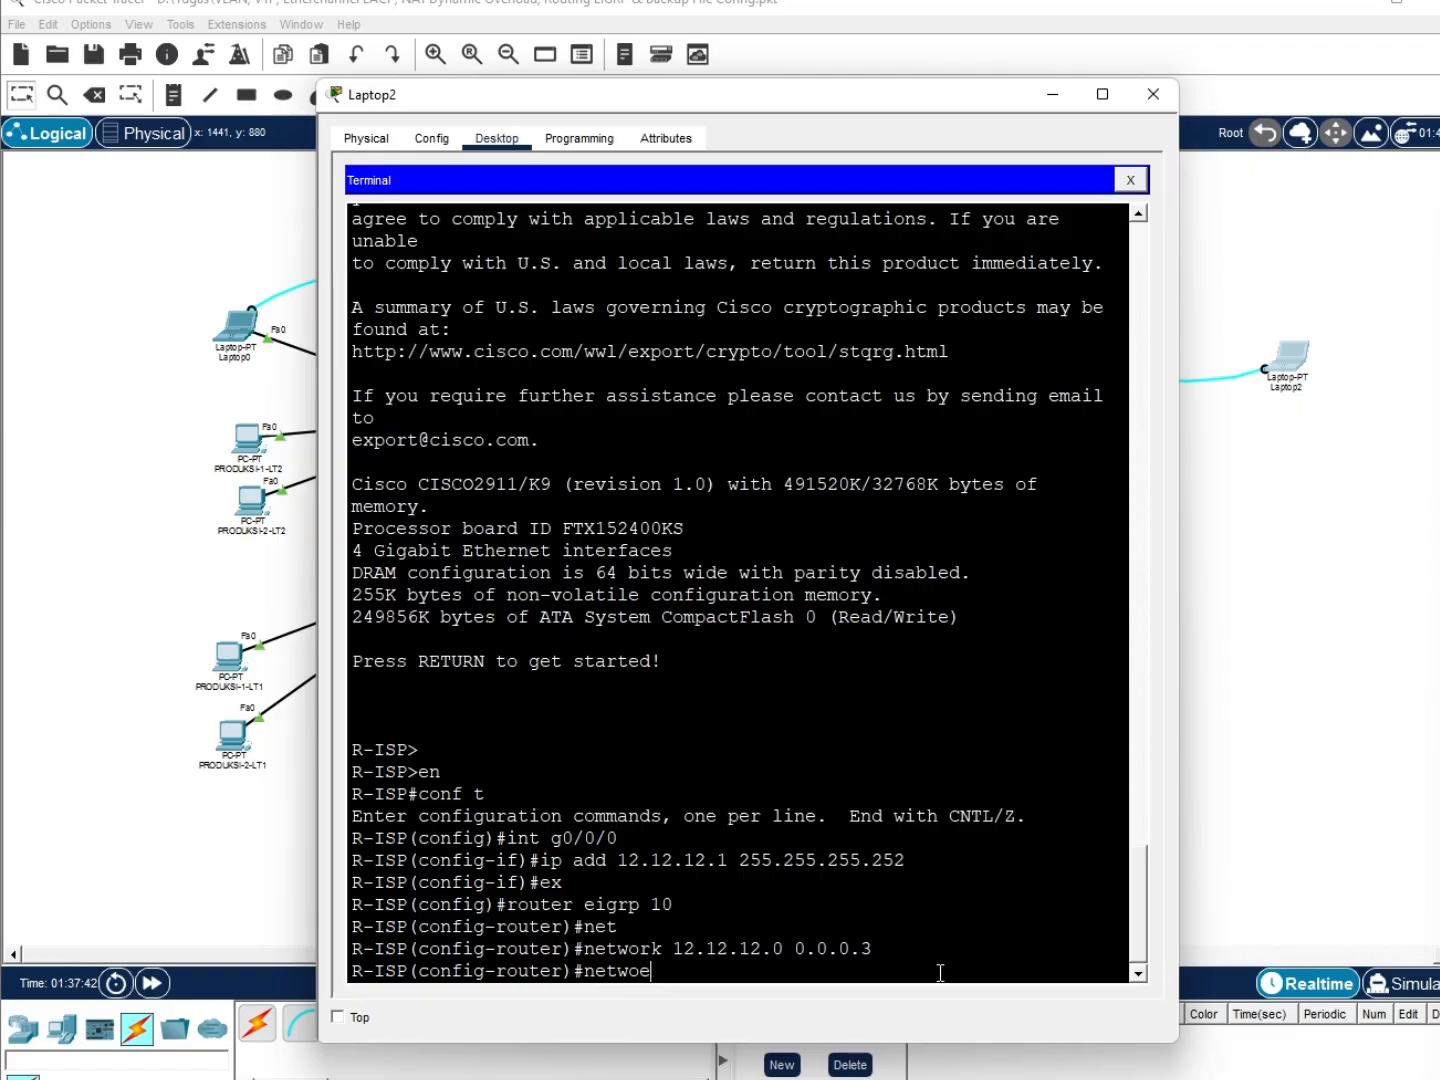
{"action": "key", "text": "BackSpace"}
{"action": "type", "text": "rk"}
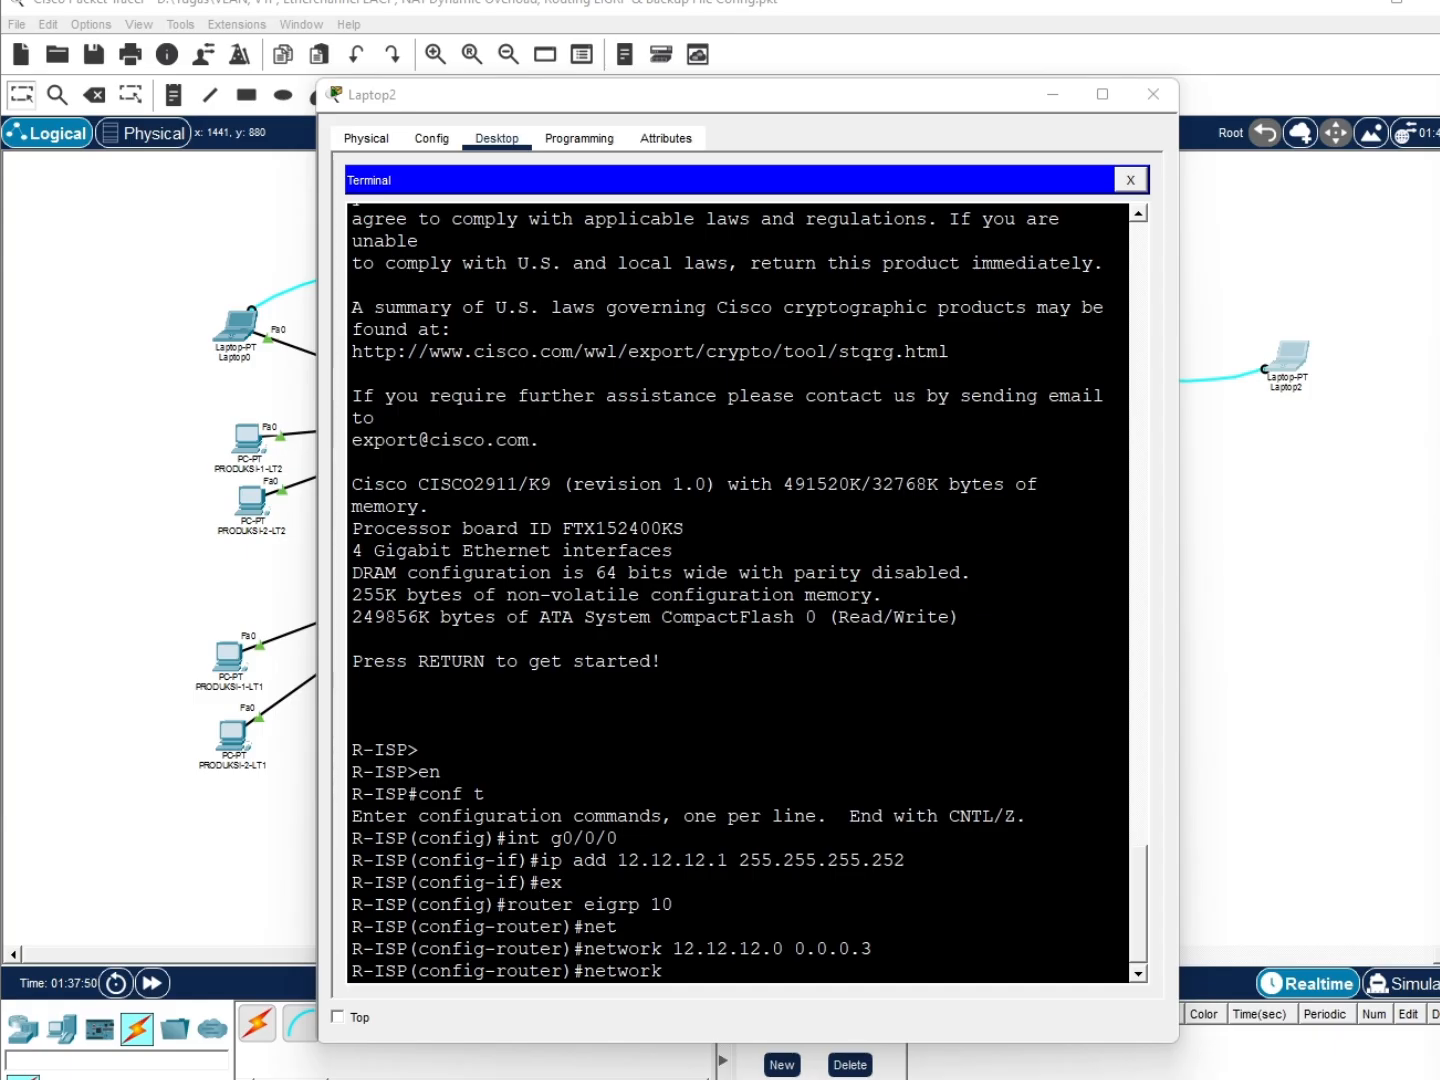
{"action": "left_click", "coordinate": [831, 979]}
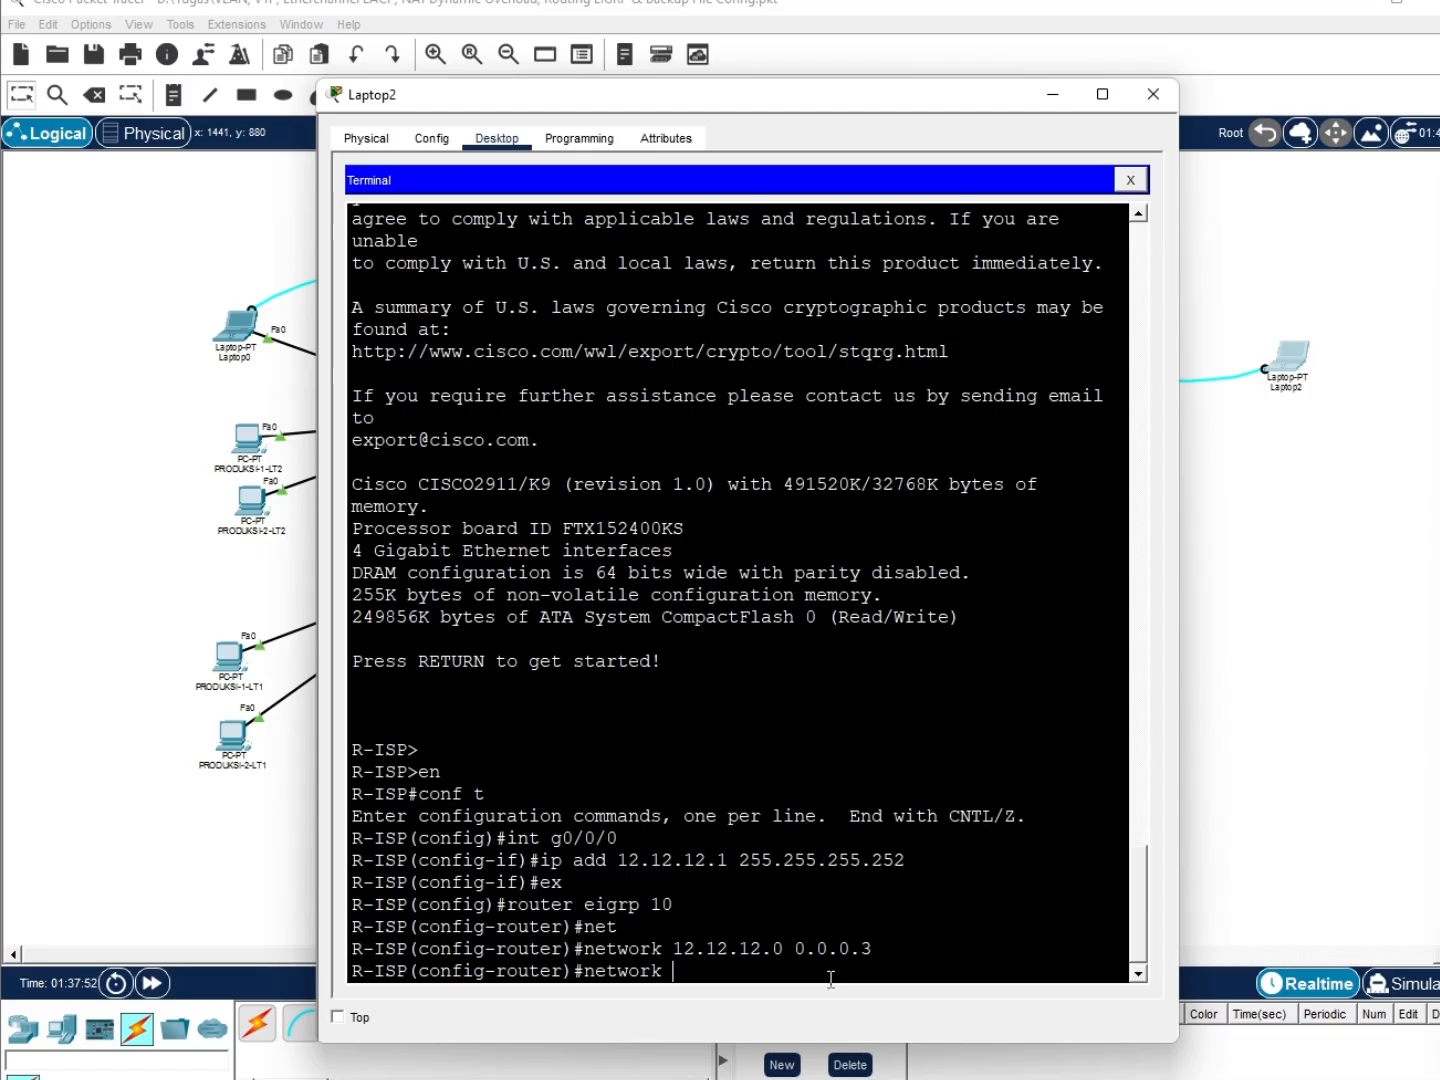
{"action": "type", "text": "8.8.8.0 0.0.0.0.22"}
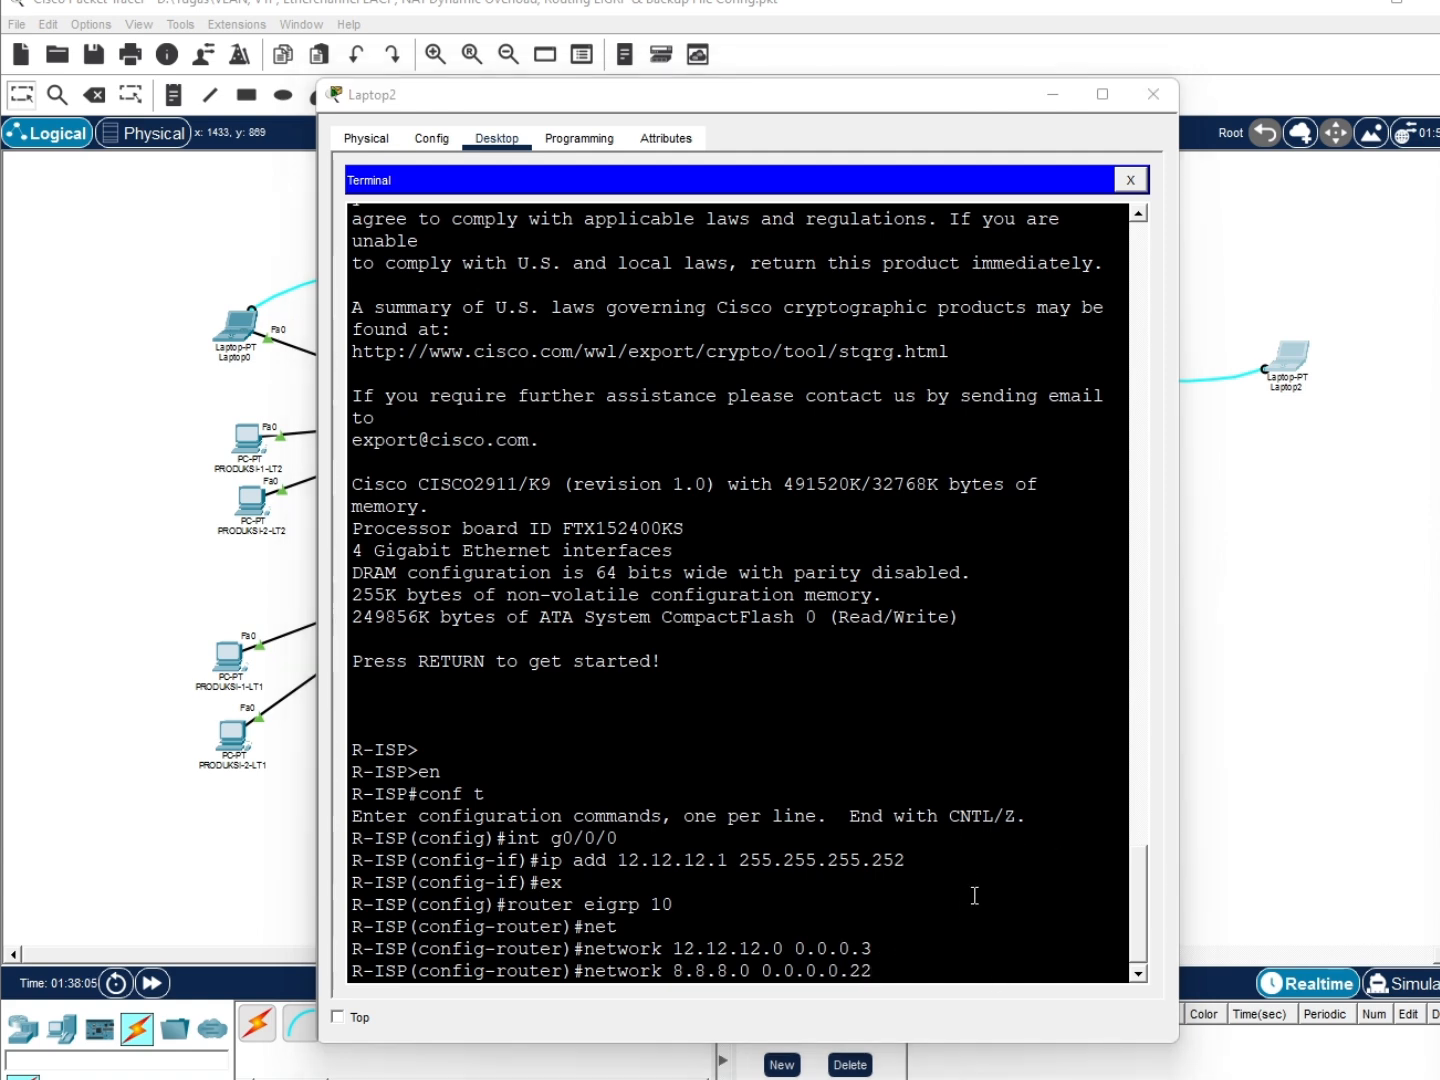
{"action": "left_click", "coordinate": [951, 968]}
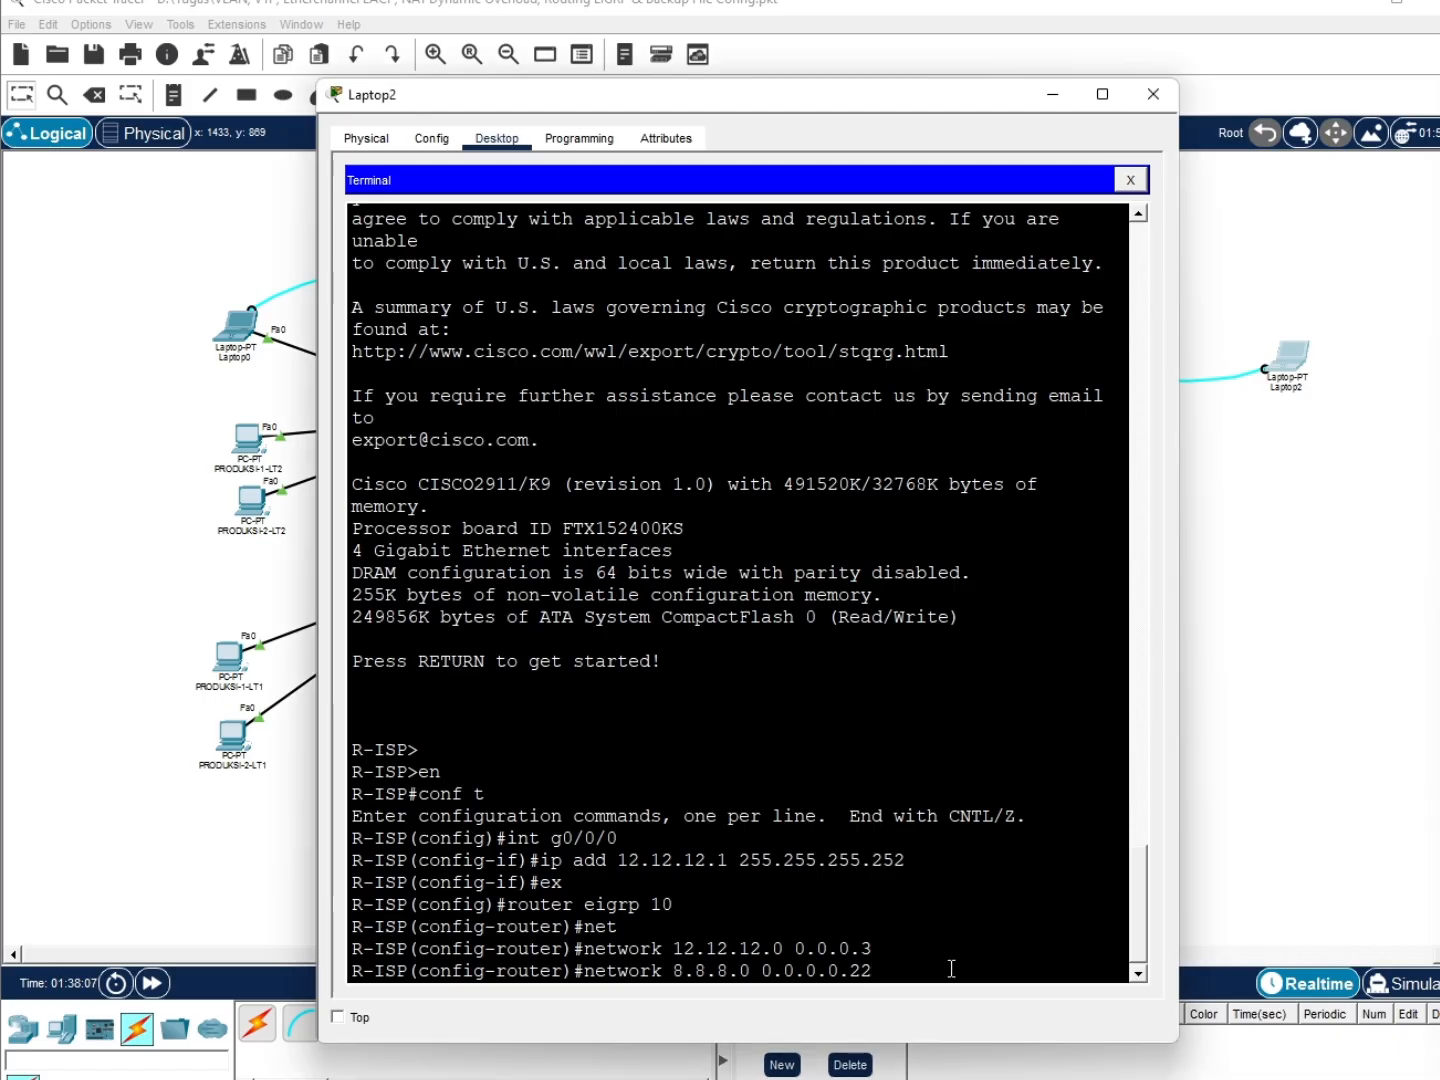
{"action": "key", "text": "BackSpace"}
{"action": "type", "text": "55"}
{"action": "key", "text": "Return"}
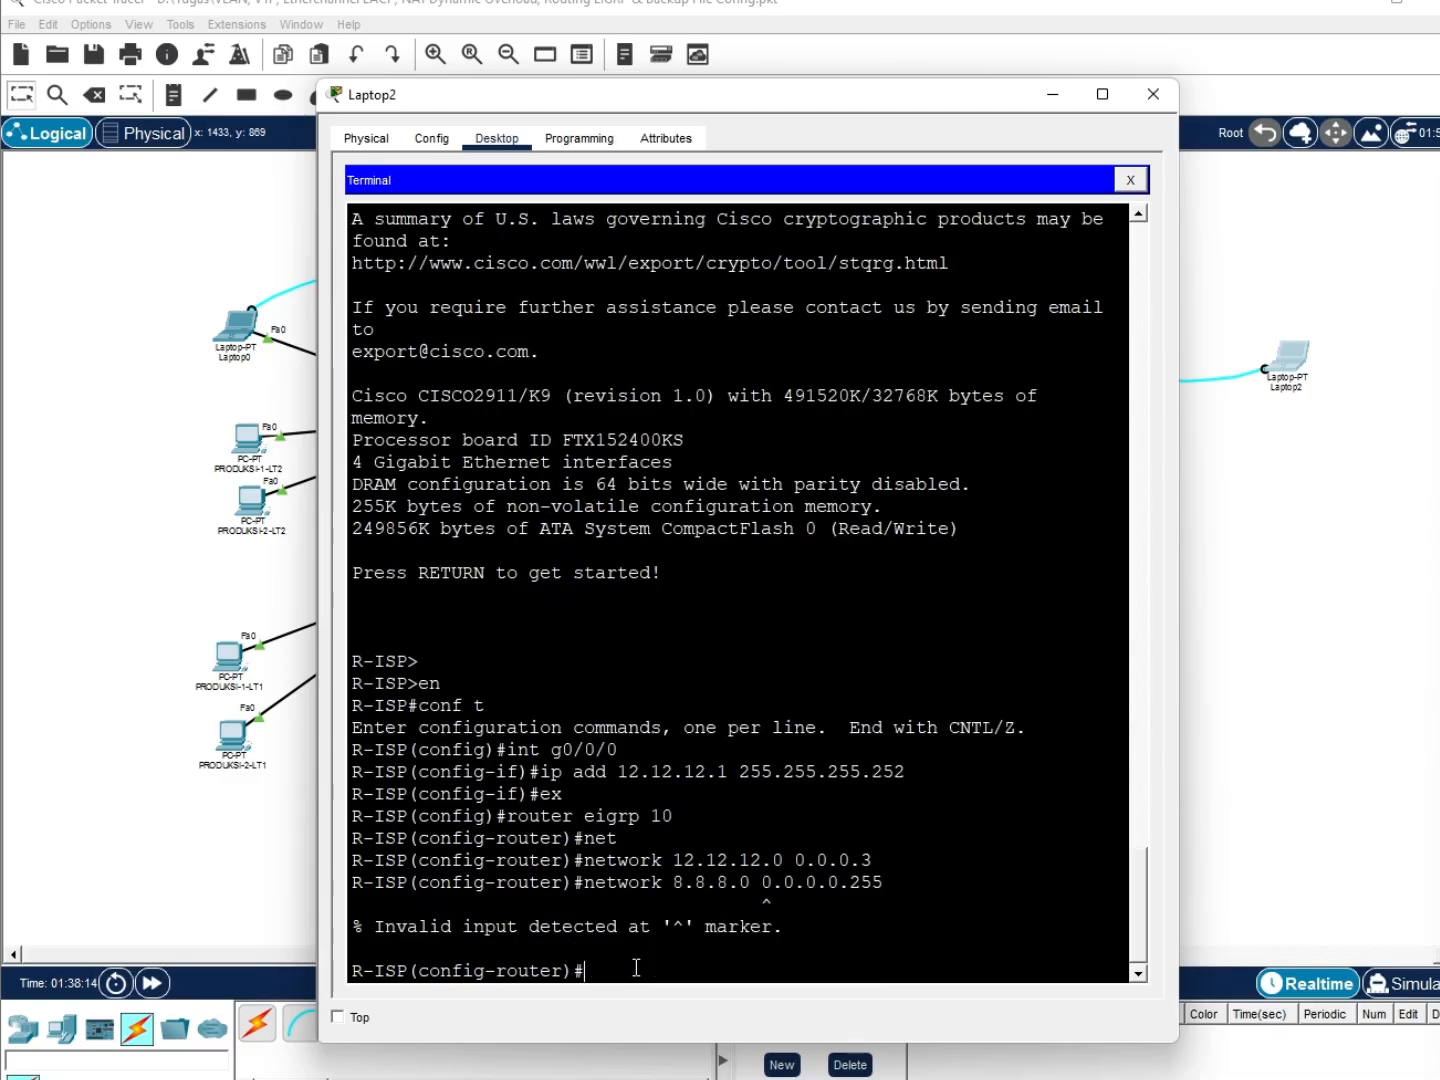
{"action": "type", "text": "ex"}
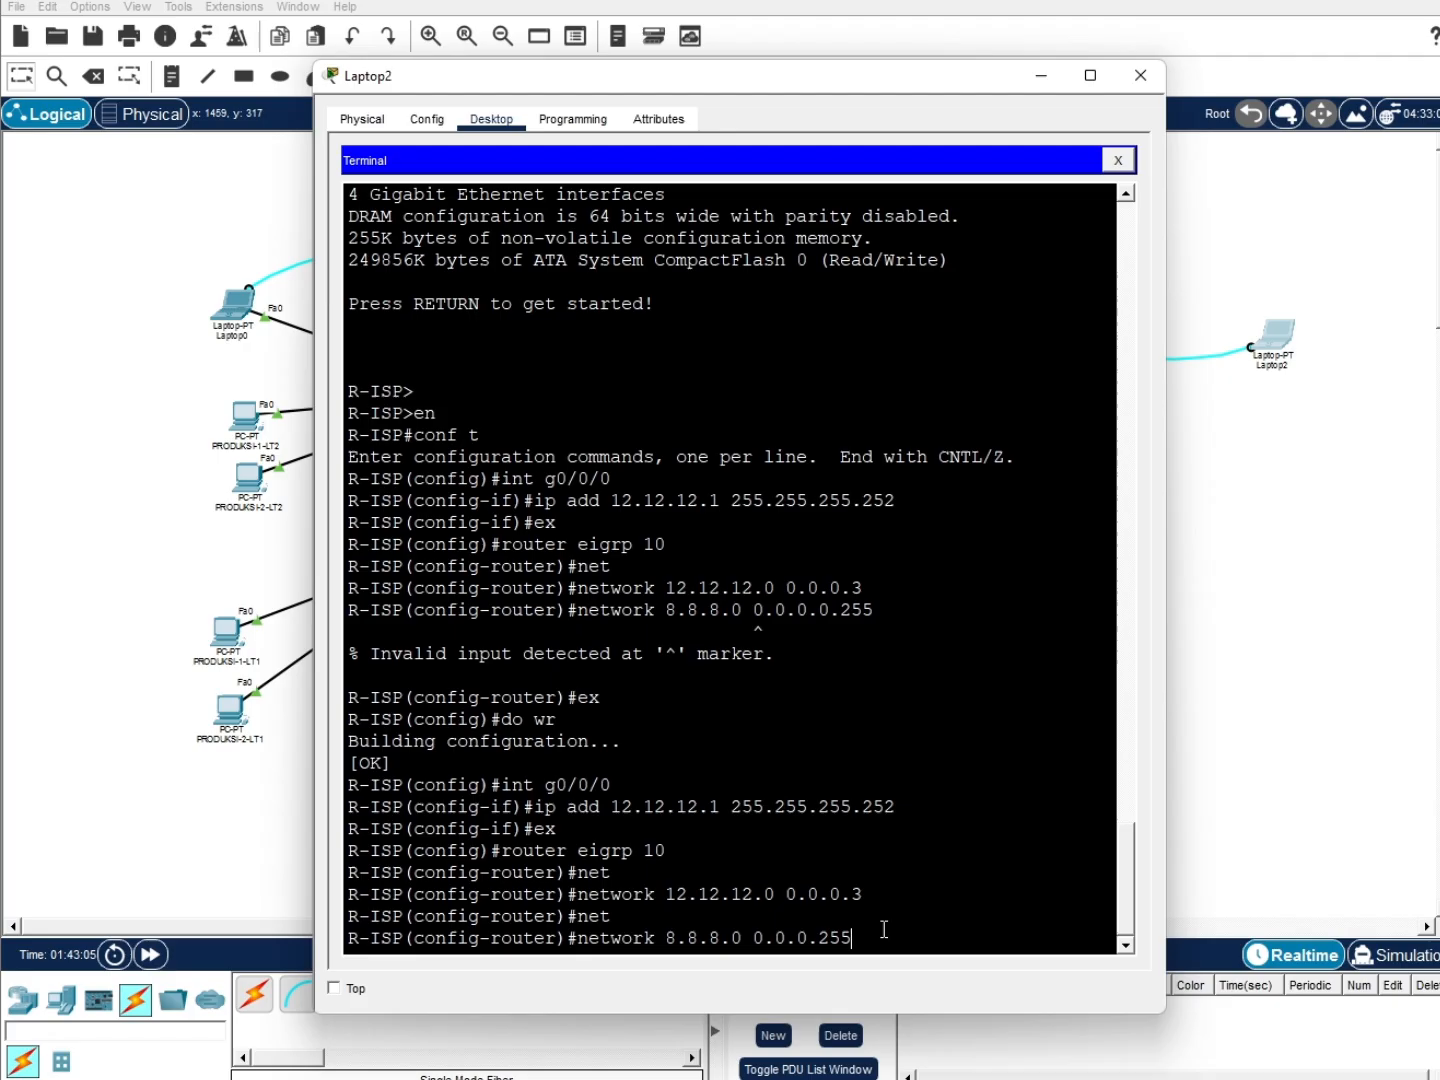
Add network 8.8.8.0 0.0.0.255 to EIGRP 10, exit, and save R-ISP with do wr
{"action": "key", "text": "Return"}
{"action": "type", "text": "ex"}
{"action": "key", "text": "Return"}
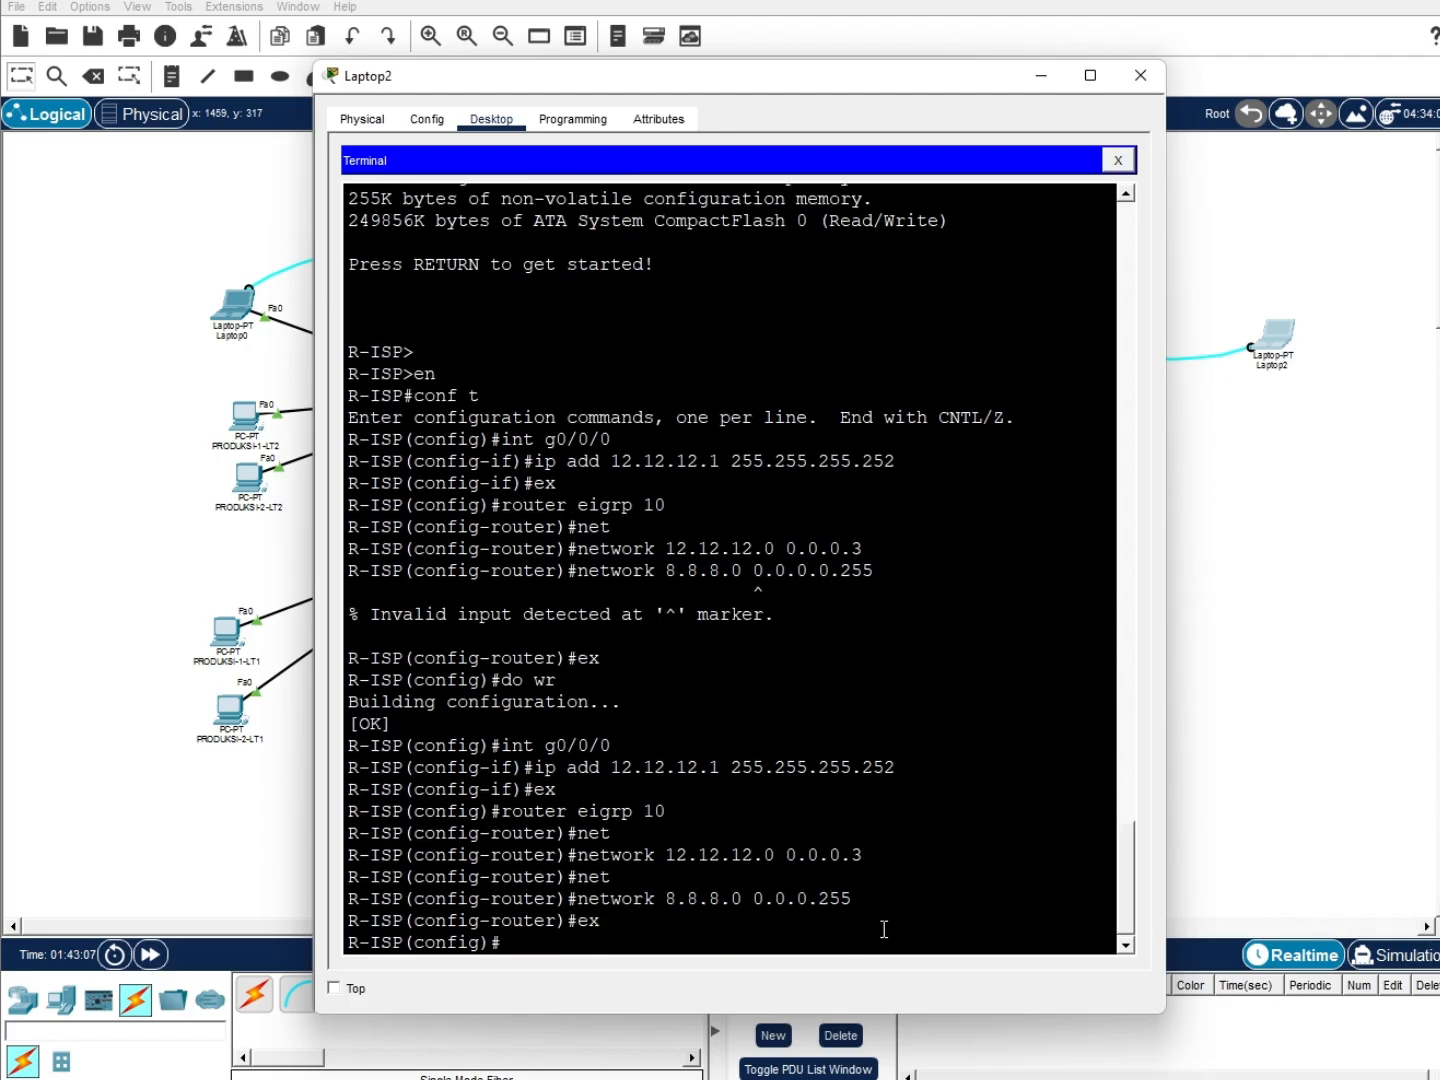
{"action": "type", "text": "do wr"}
{"action": "key", "text": "Return"}
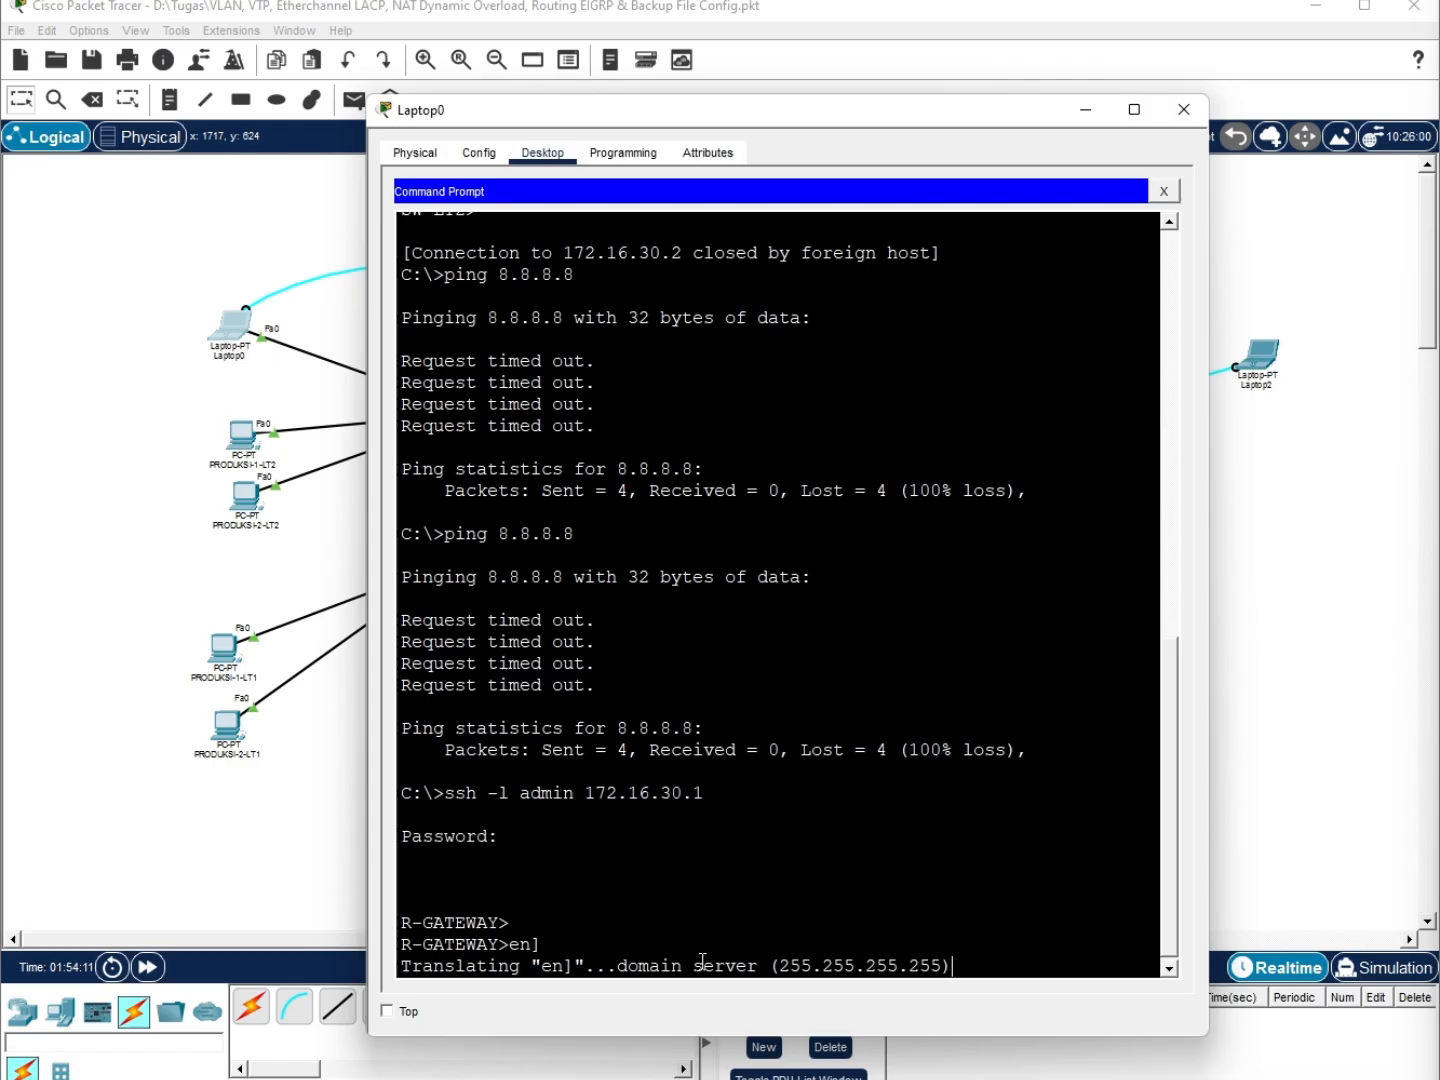
Abort the stray name lookup and enter privileged mode on R-GATEWAY with the enable password
{"action": "key", "text": "ctrl+shift+6"}
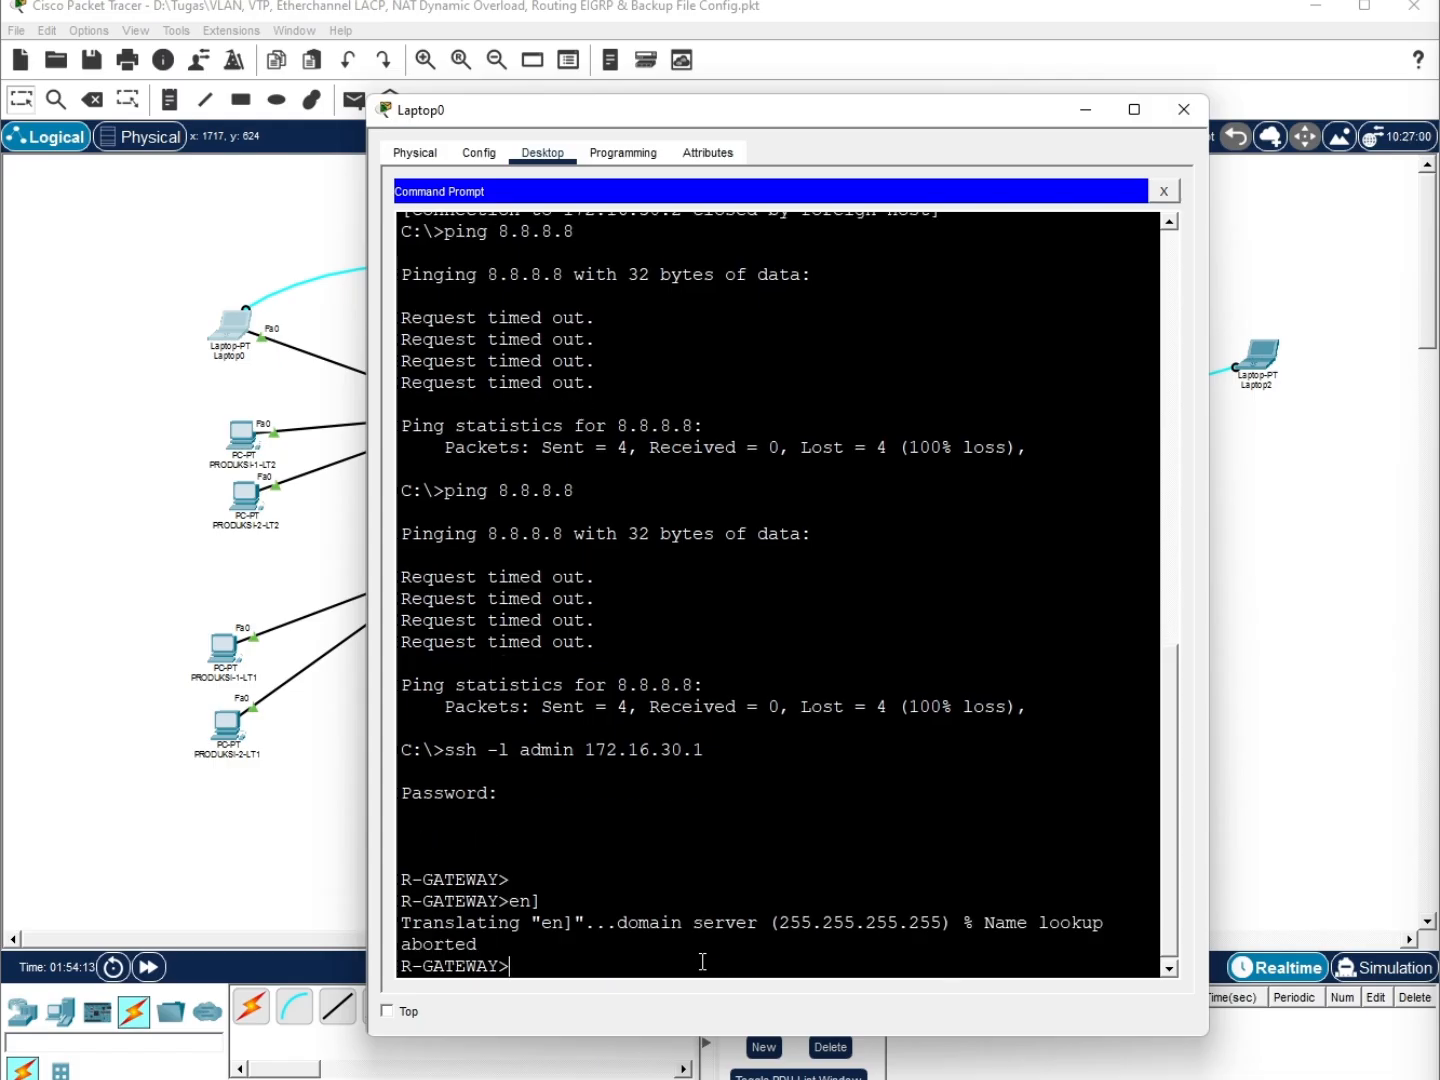
{"action": "type", "text": "conf t"}
{"action": "key", "text": "Return"}
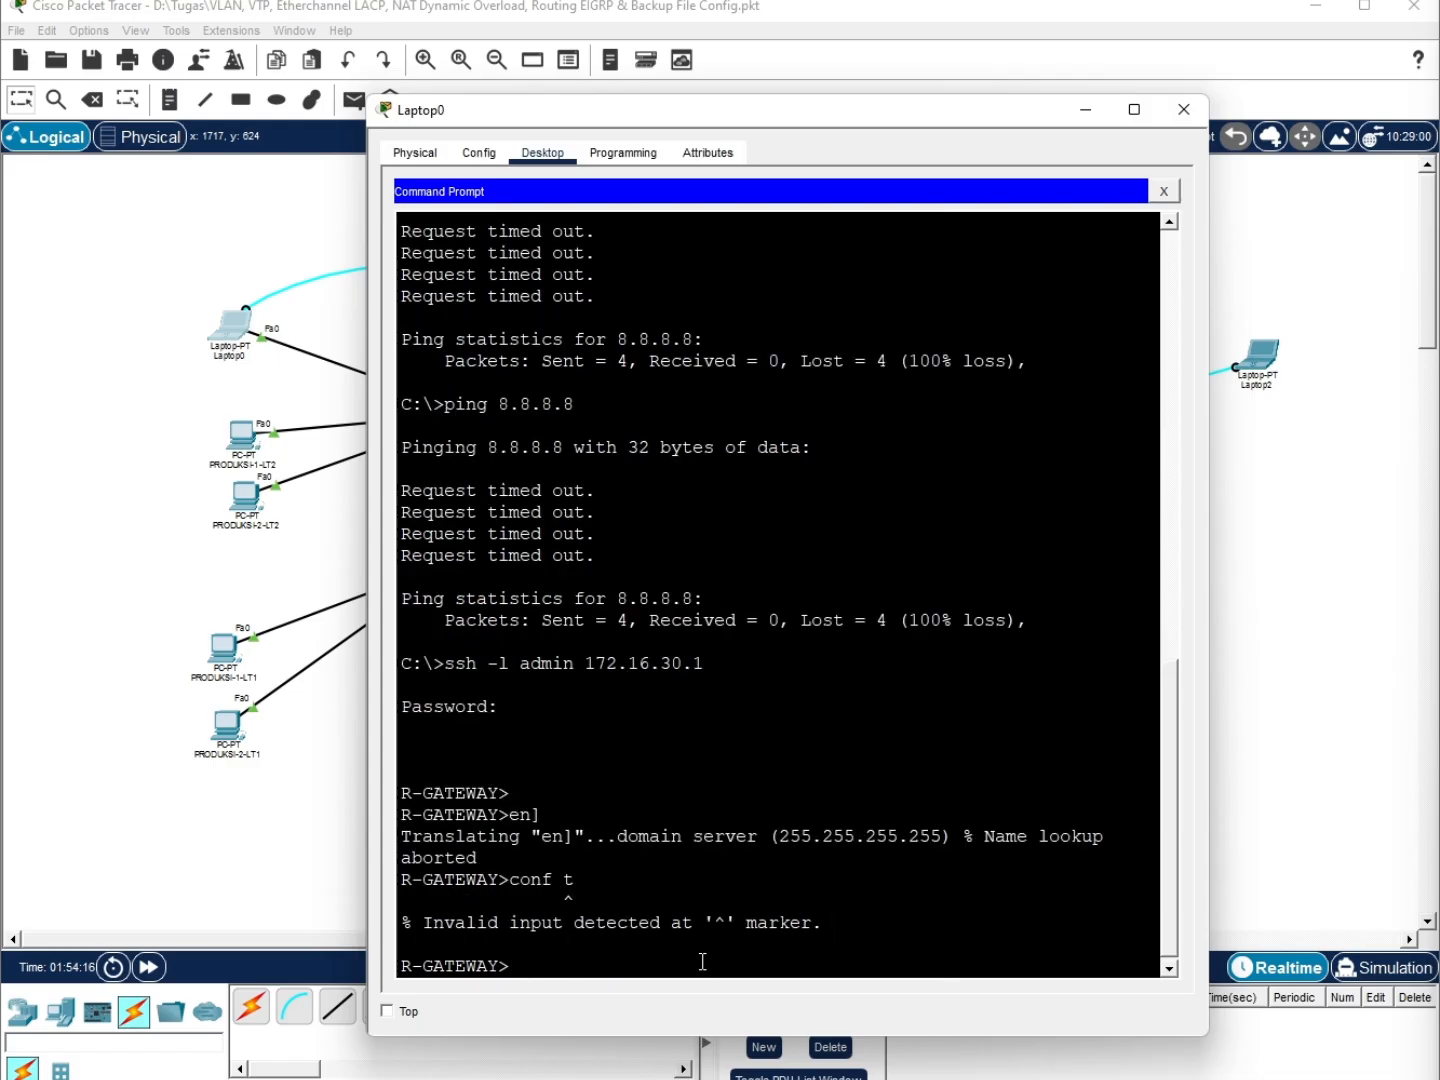
{"action": "type", "text": "en"}
{"action": "key", "text": "Return"}
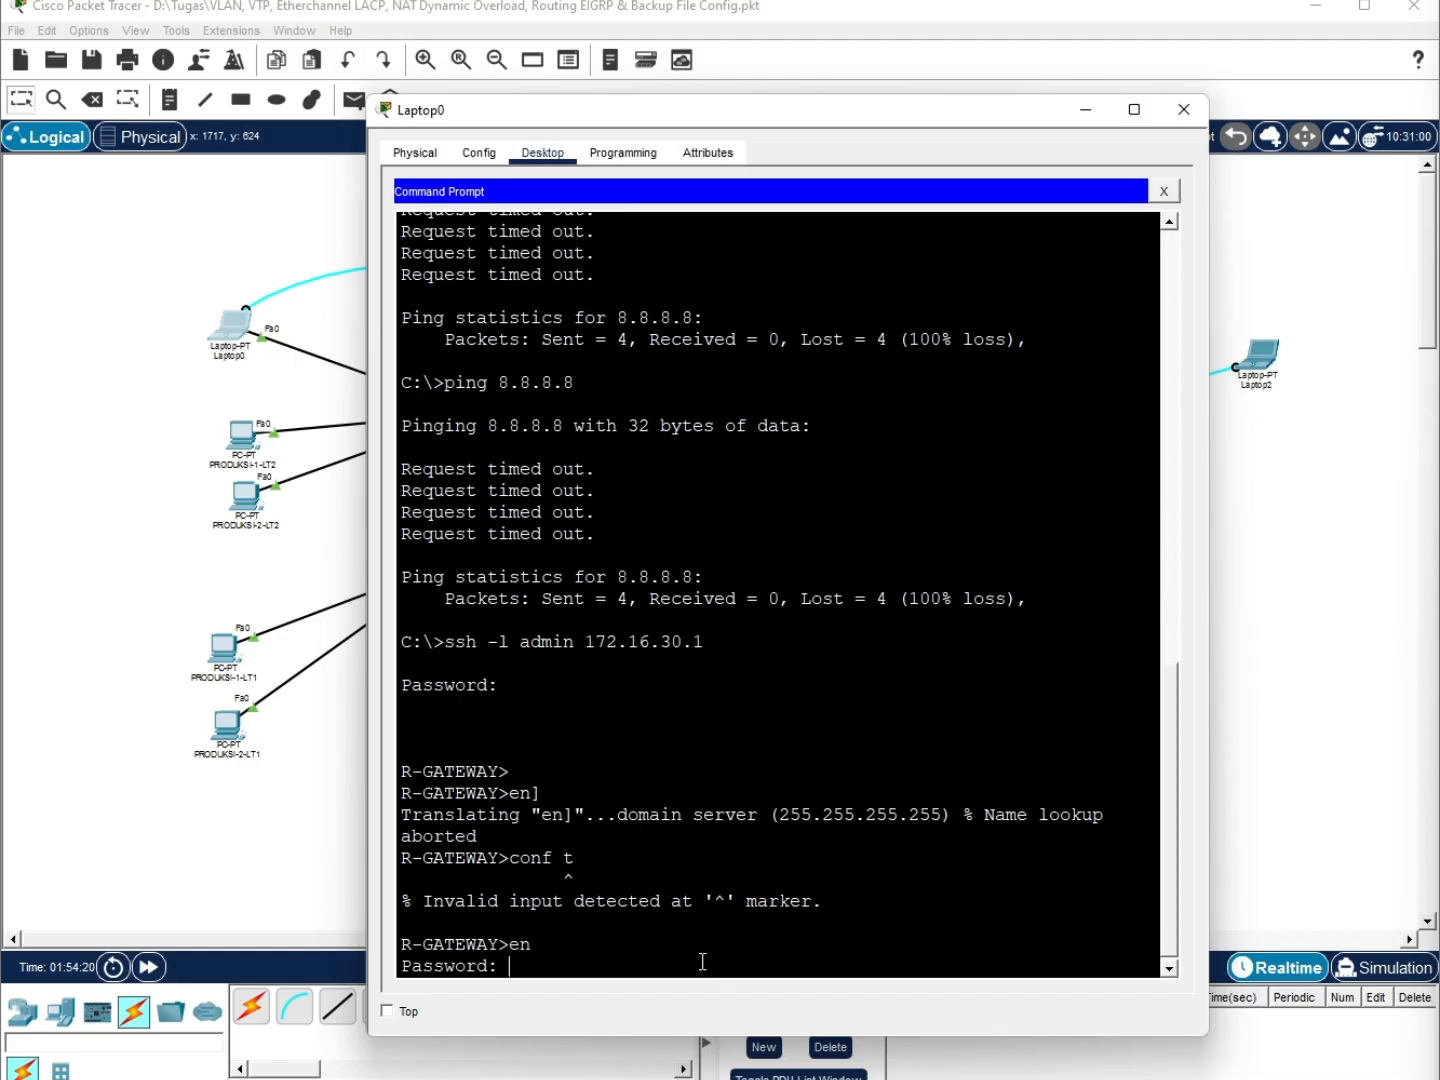
{"action": "key", "text": "Return"}
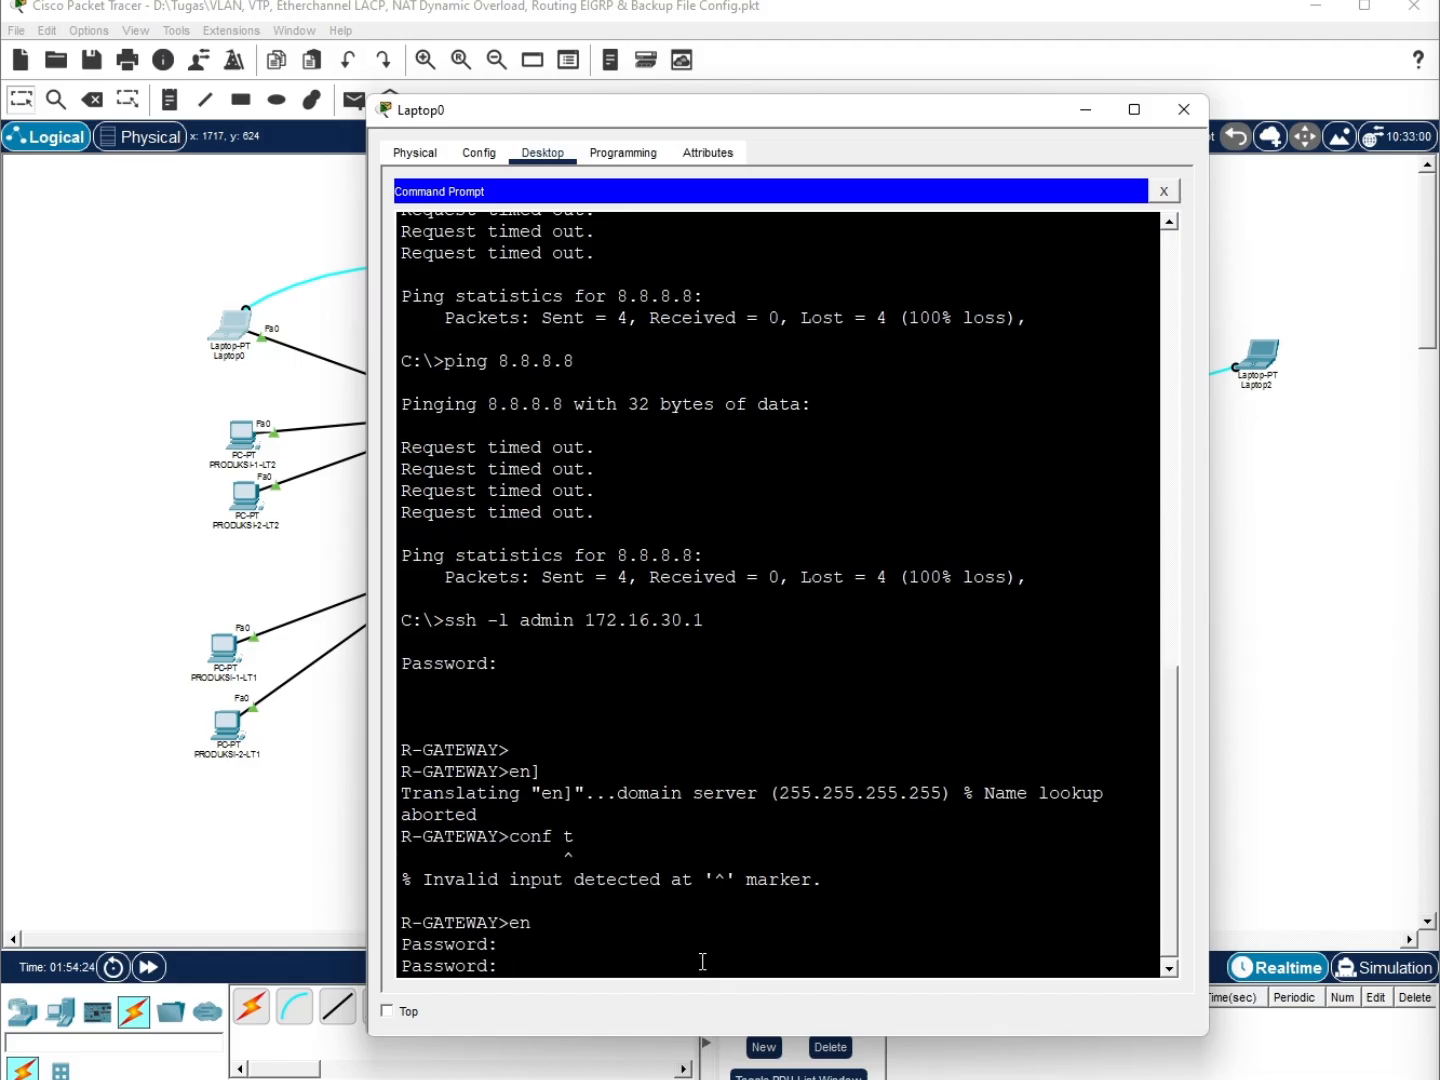
{"action": "key", "text": "Return"}
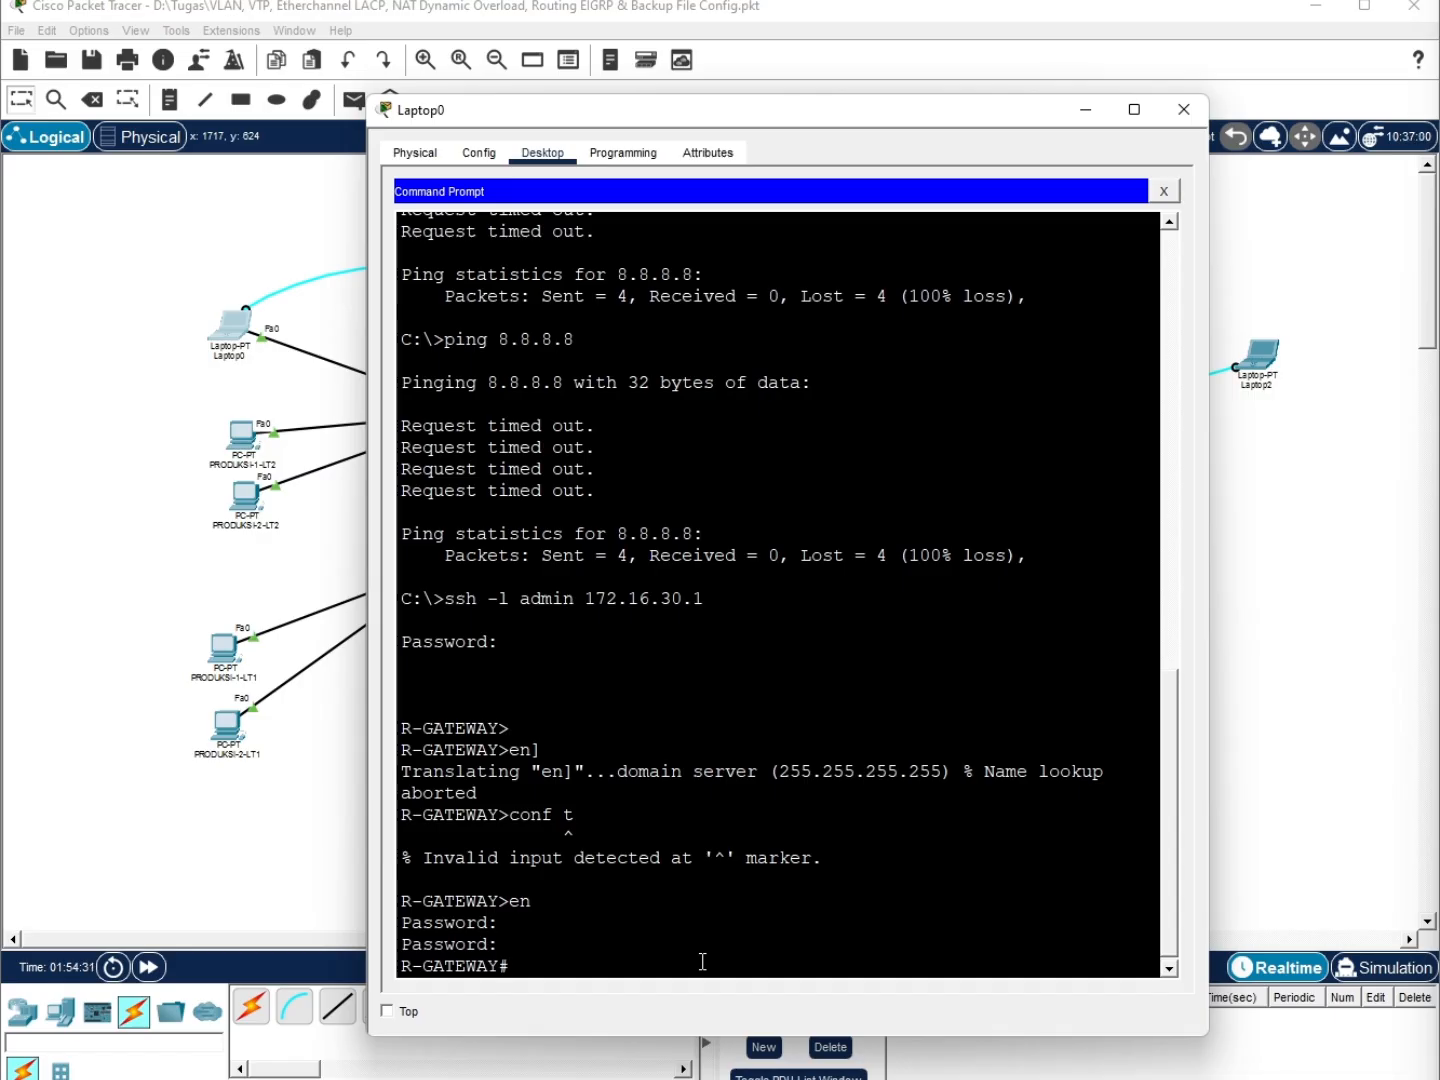
Enter global configuration and select interface g0/0/0
{"action": "type", "text": "int g0/0/0"}
{"action": "key", "text": "Return"}
{"action": "type", "text": "ip ad"}
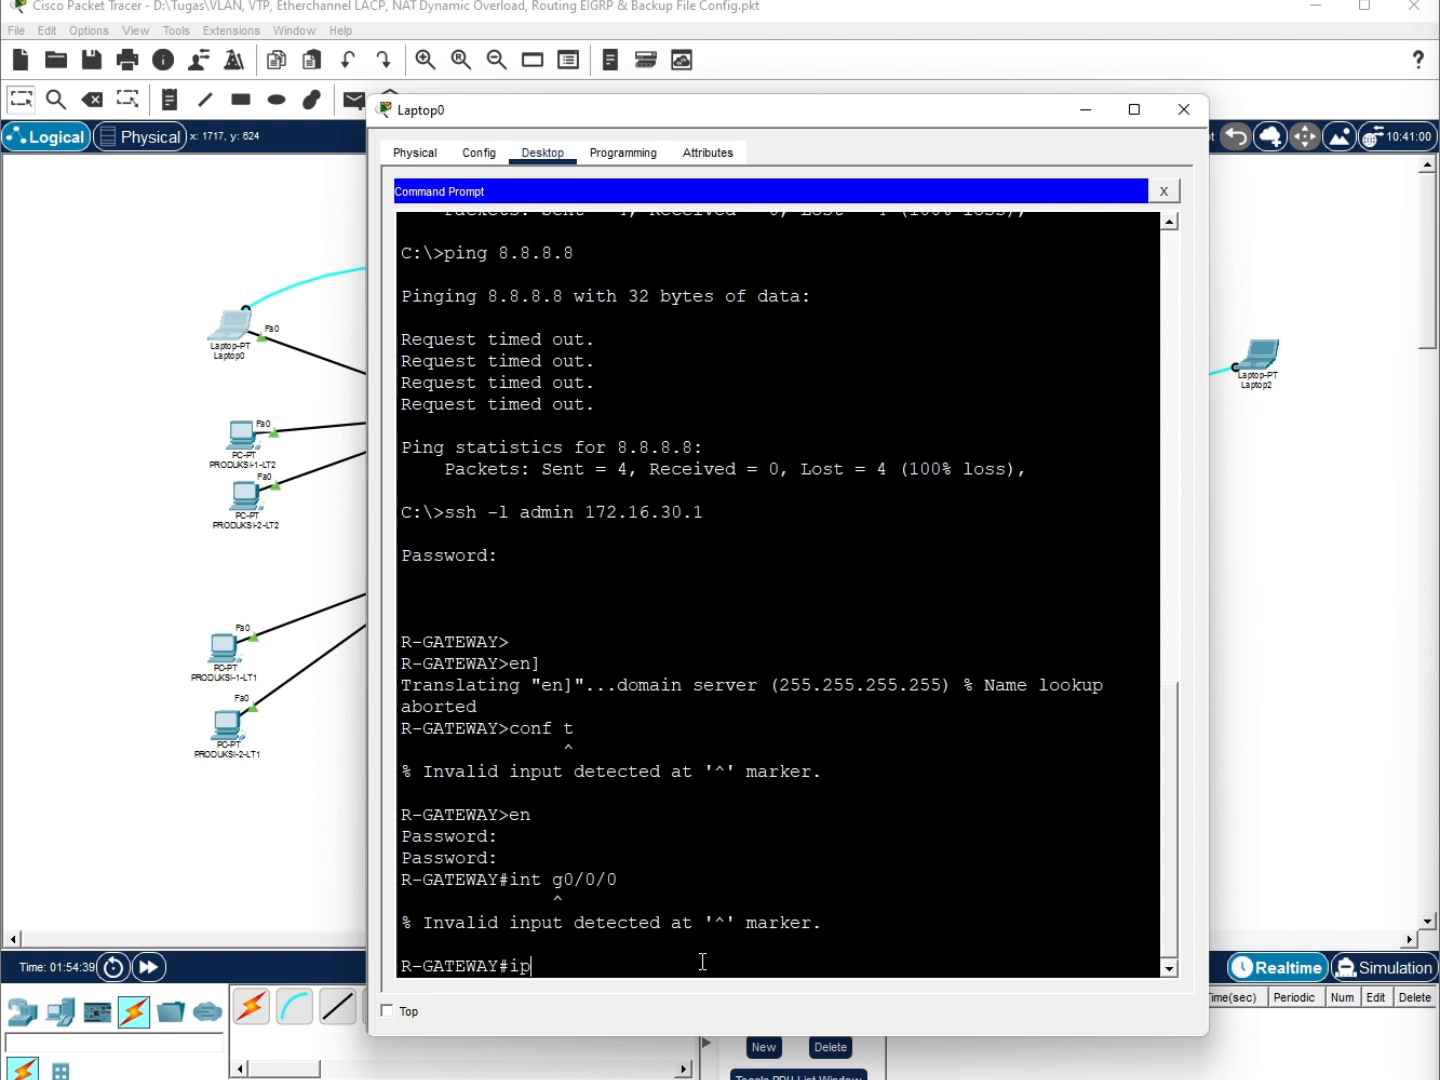
{"action": "key", "text": "BackSpace"}
{"action": "key", "text": "BackSpace"}
{"action": "key", "text": "BackSpace"}
{"action": "key", "text": "BackSpace"}
{"action": "key", "text": "BackSpace"}
{"action": "key", "text": "Up"}
{"action": "key", "text": "End"}
{"action": "key", "text": "BackSpace"}
{"action": "key", "text": "BackSpace"}
{"action": "key", "text": "BackSpace"}
{"action": "key", "text": "BackSpace"}
{"action": "key", "text": "BackSpace"}
{"action": "key", "text": "BackSpace"}
{"action": "key", "text": "BackSpace"}
{"action": "key", "text": "BackSpace"}
{"action": "key", "text": "BackSpace"}
{"action": "key", "text": "BackSpace"}
{"action": "type", "text": "conf t"}
{"action": "key", "text": "Return"}
{"action": "type", "text": "int g0/0/0"}
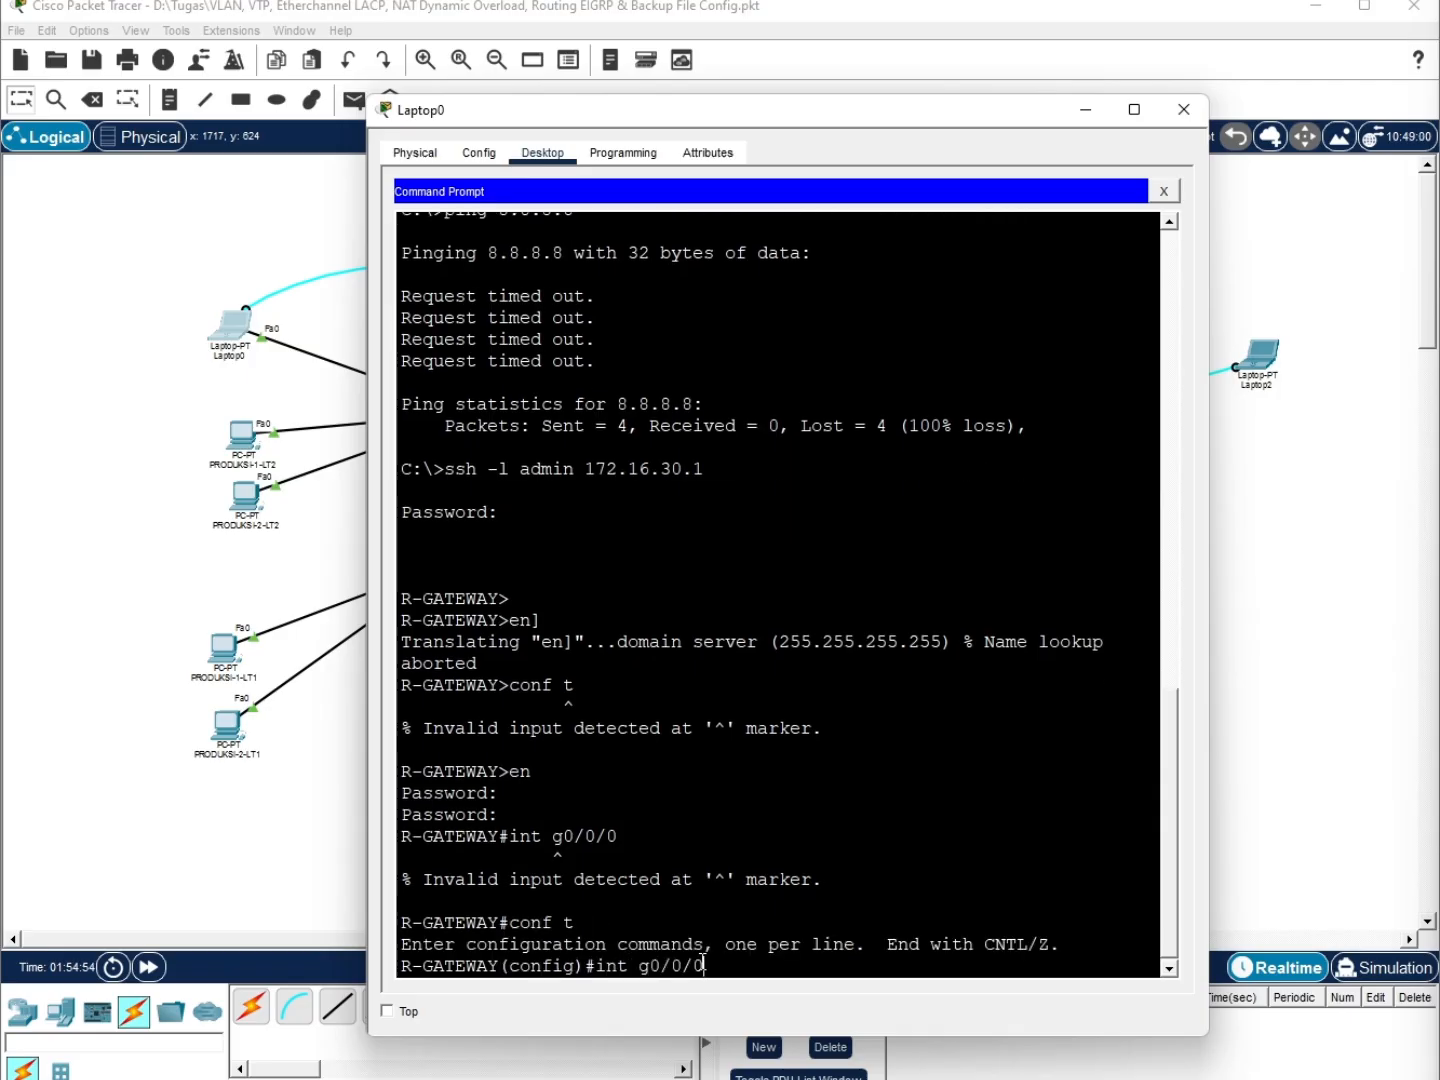
{"action": "key", "text": "Return"}
Assign 12.12.12.2 255.255.255.252 to g0/0/0 and exit the interface
{"action": "type", "text": "ip add 12.12.12"}
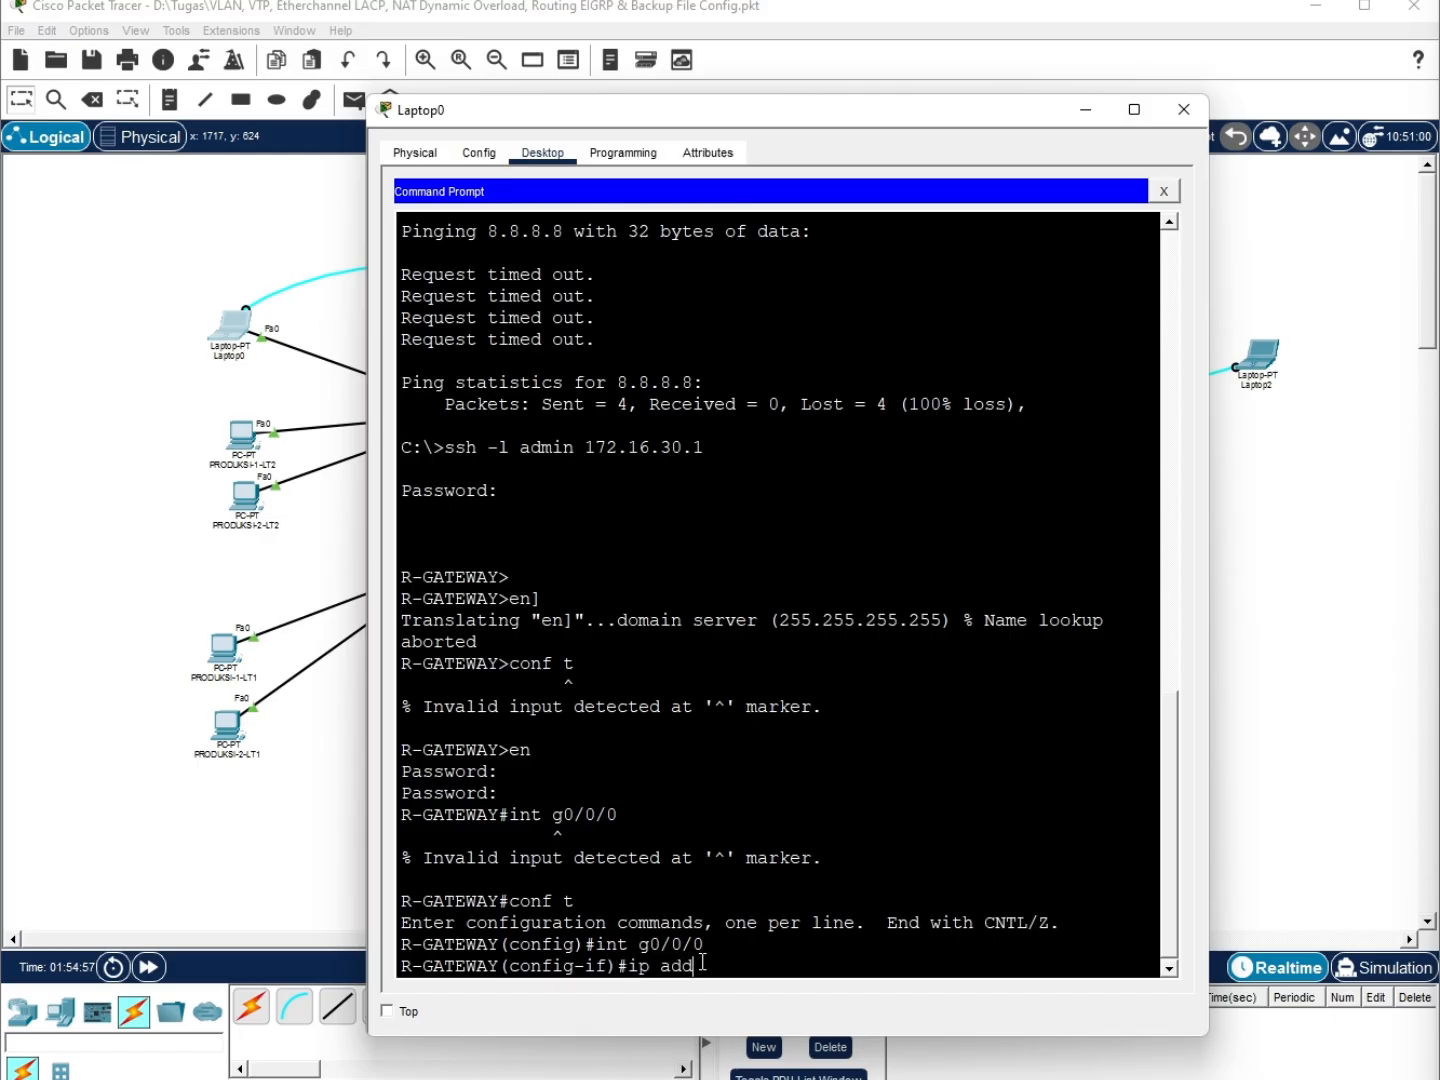
{"action": "type", "text": ".2"}
{"action": "left_click", "coordinate": [870, 1019]}
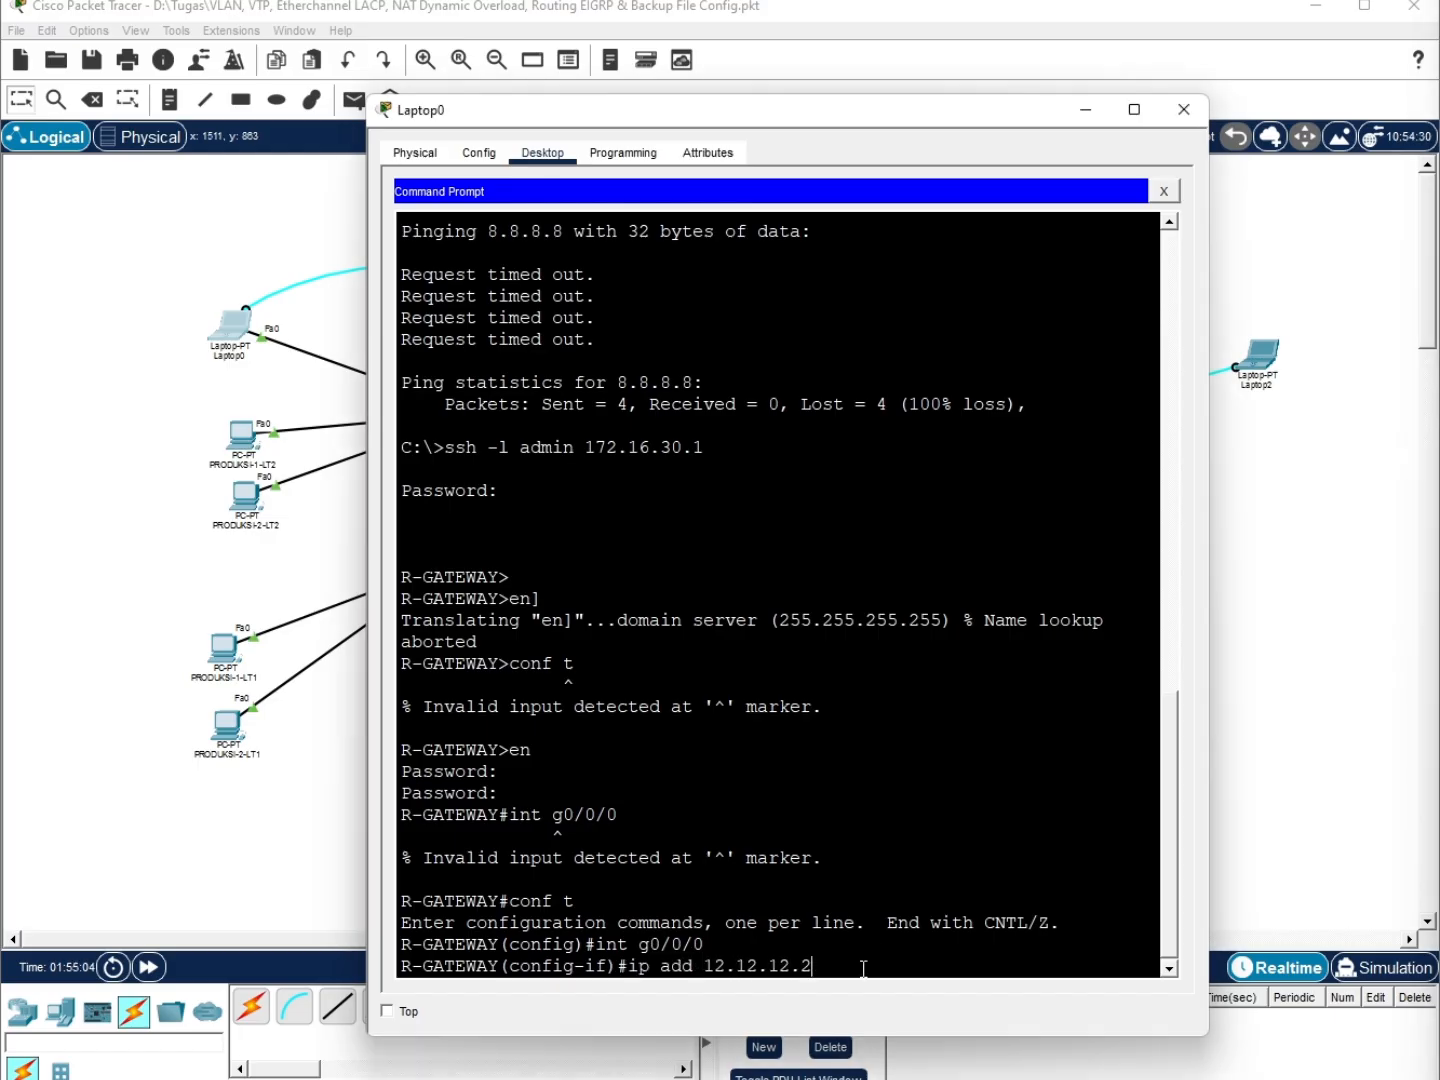
{"action": "type", "text": "255.255.255.0"}
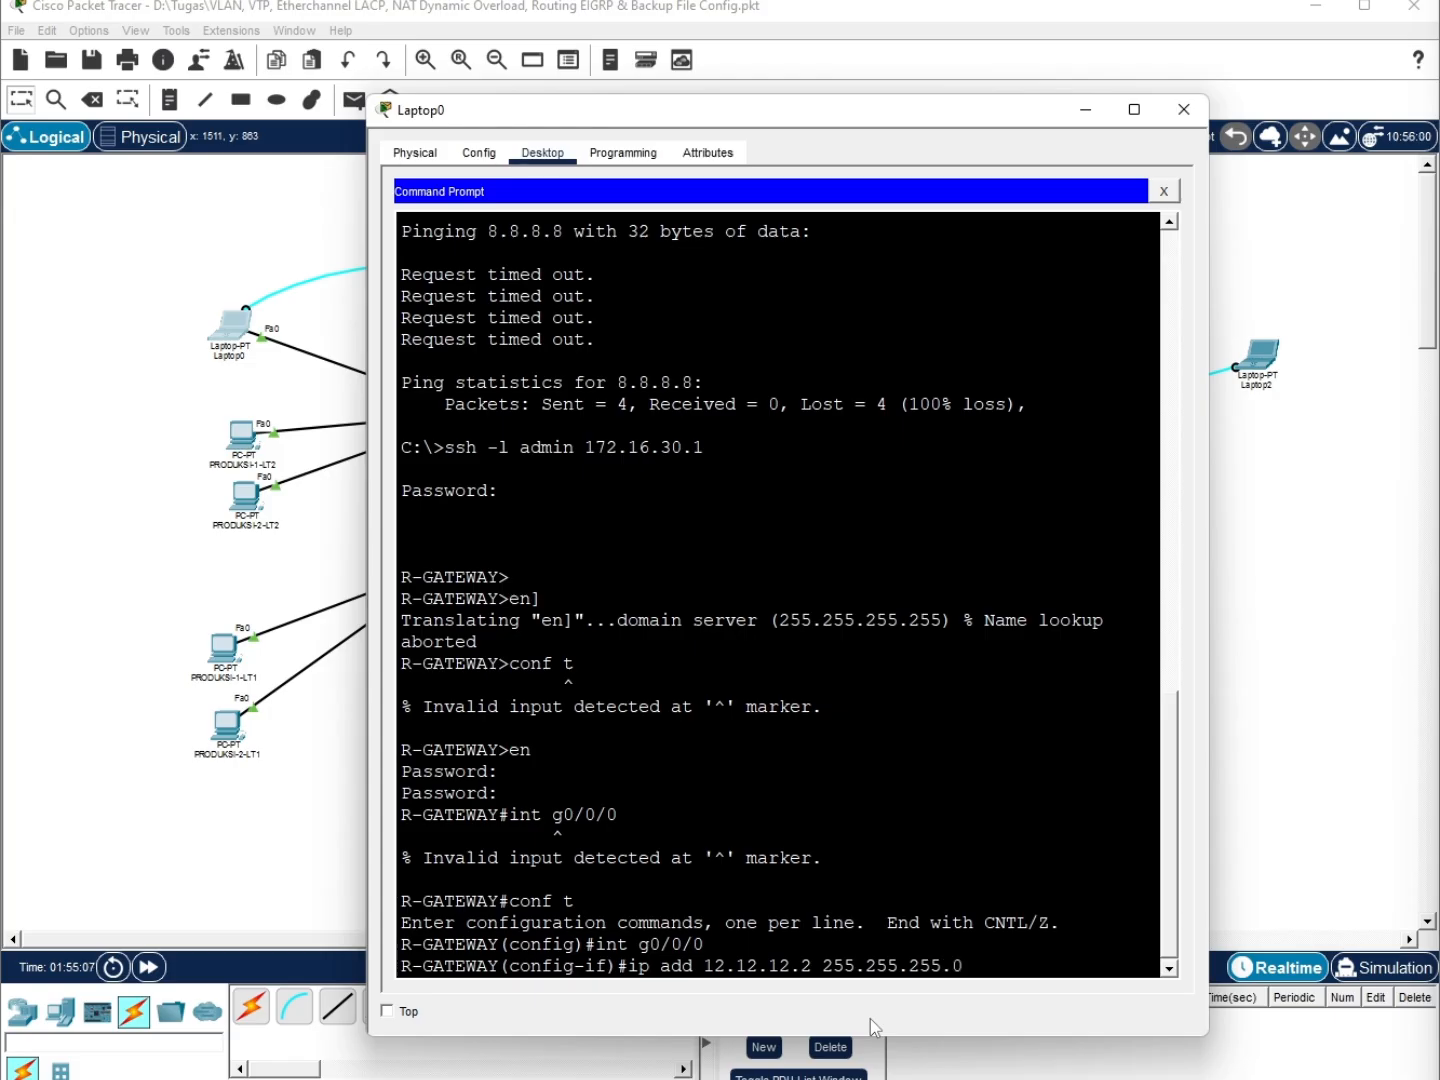
{"action": "key", "text": "BackSpace"}
{"action": "type", "text": "252"}
{"action": "key", "text": "Return"}
{"action": "type", "text": "ex"}
{"action": "key", "text": "Return"}
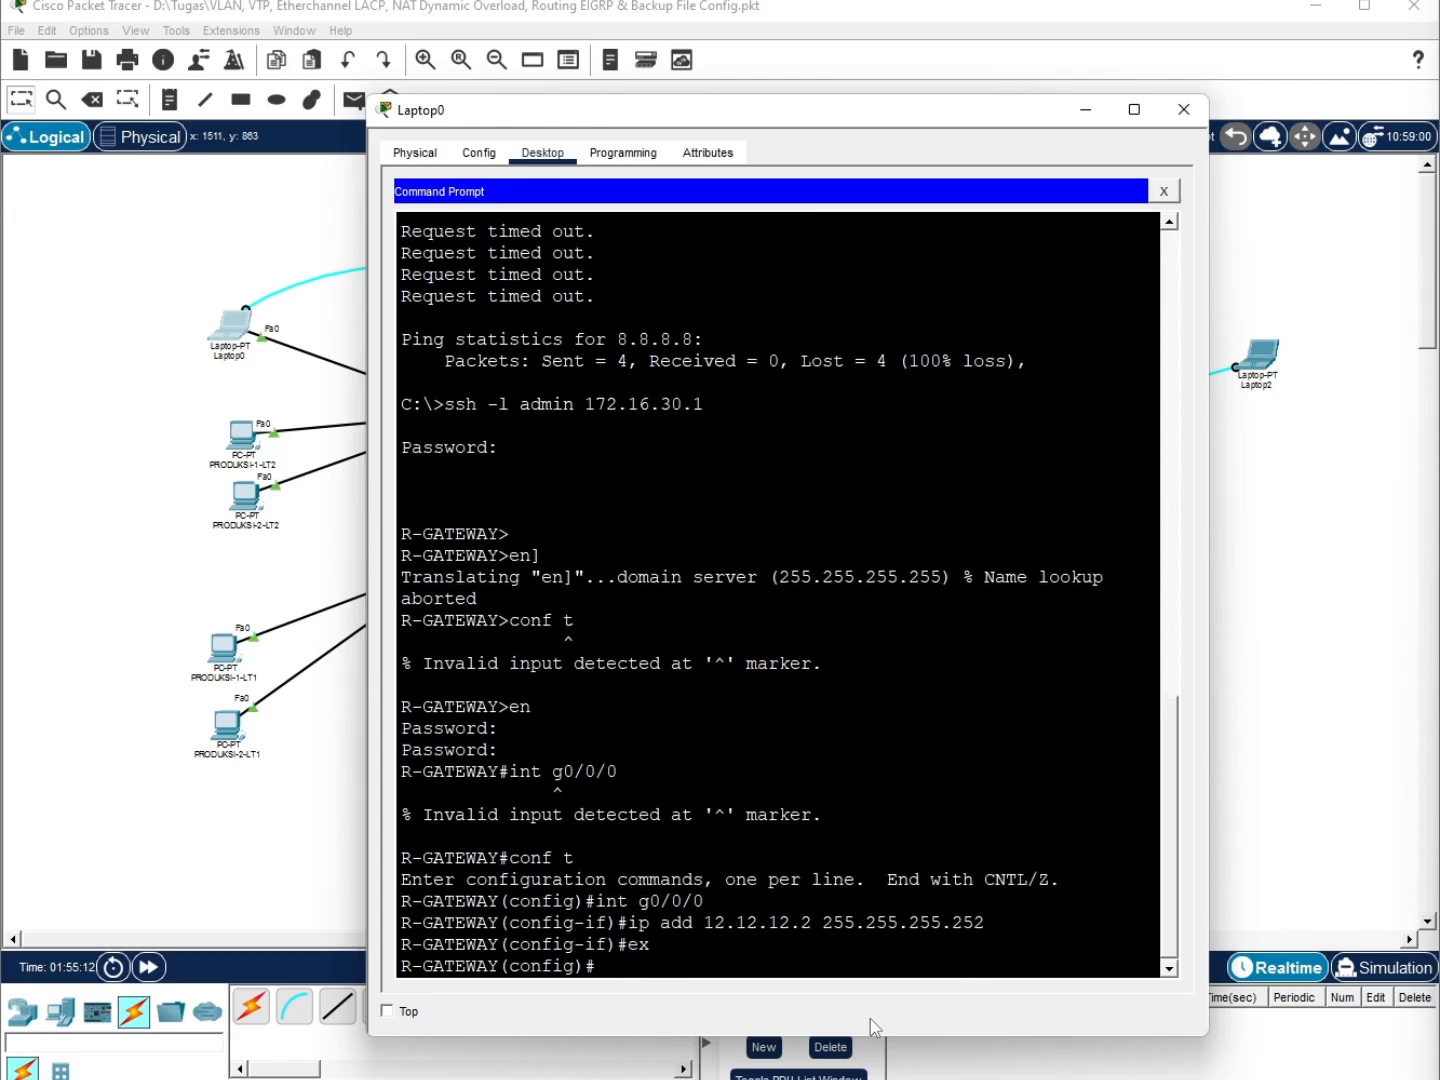
Start EIGRP 10 on R-GATEWAY and advertise 192.168.10.0 0.0.0.255
{"action": "key", "text": "Tab"}
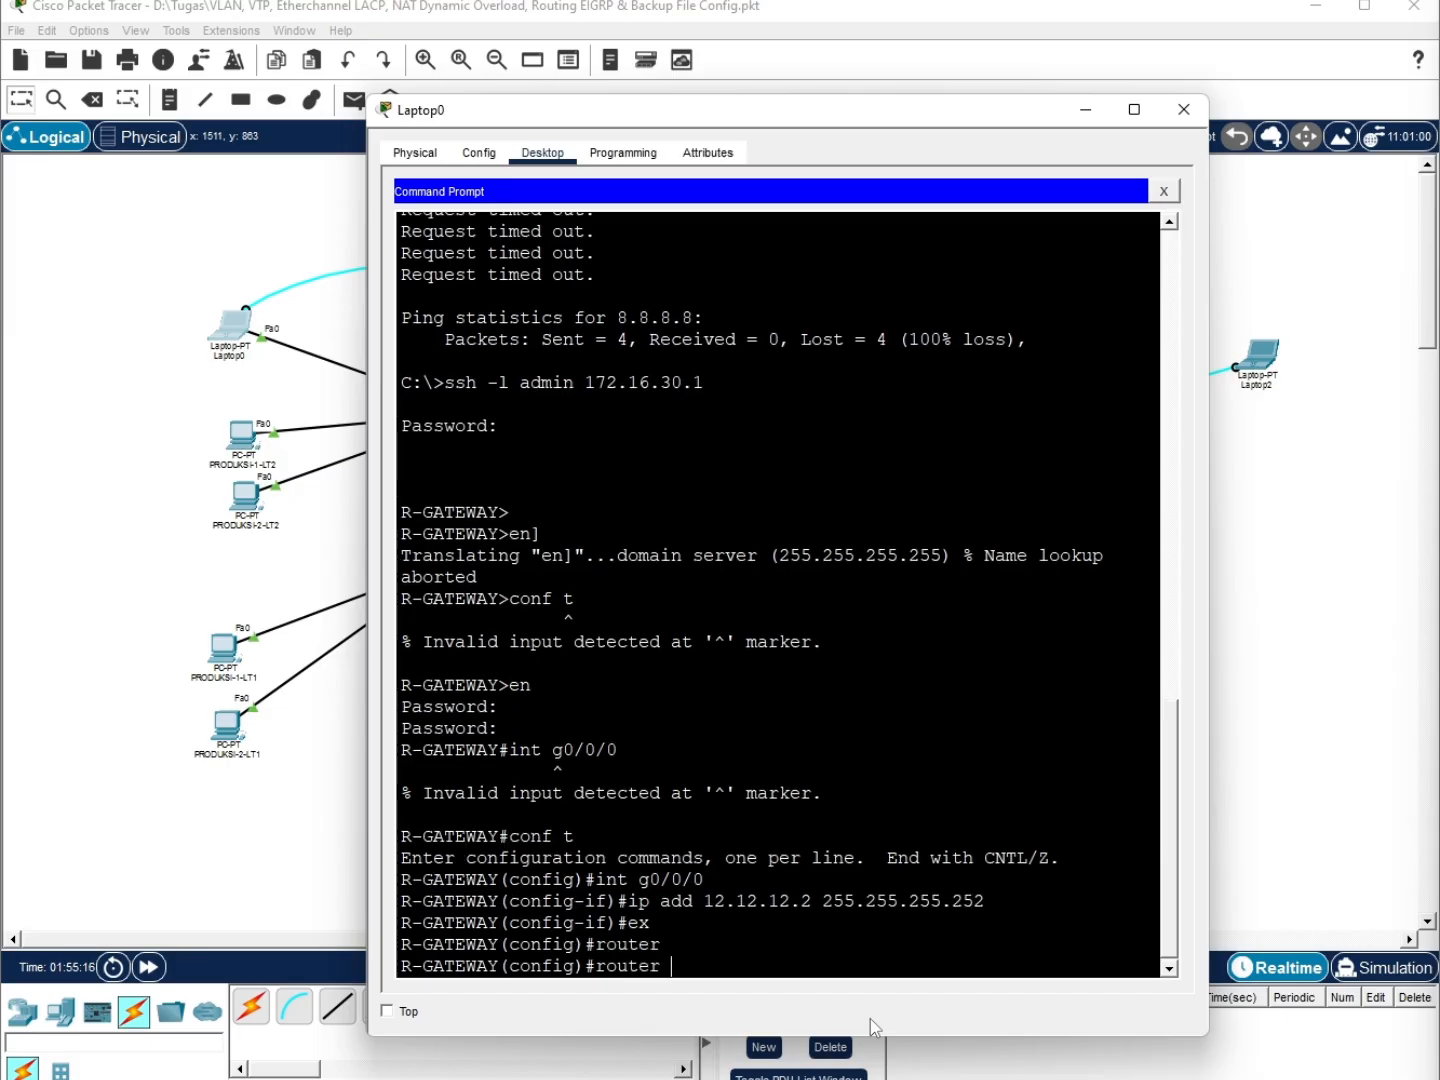
{"action": "type", "text": "ei"}
{"action": "key", "text": "Tab"}
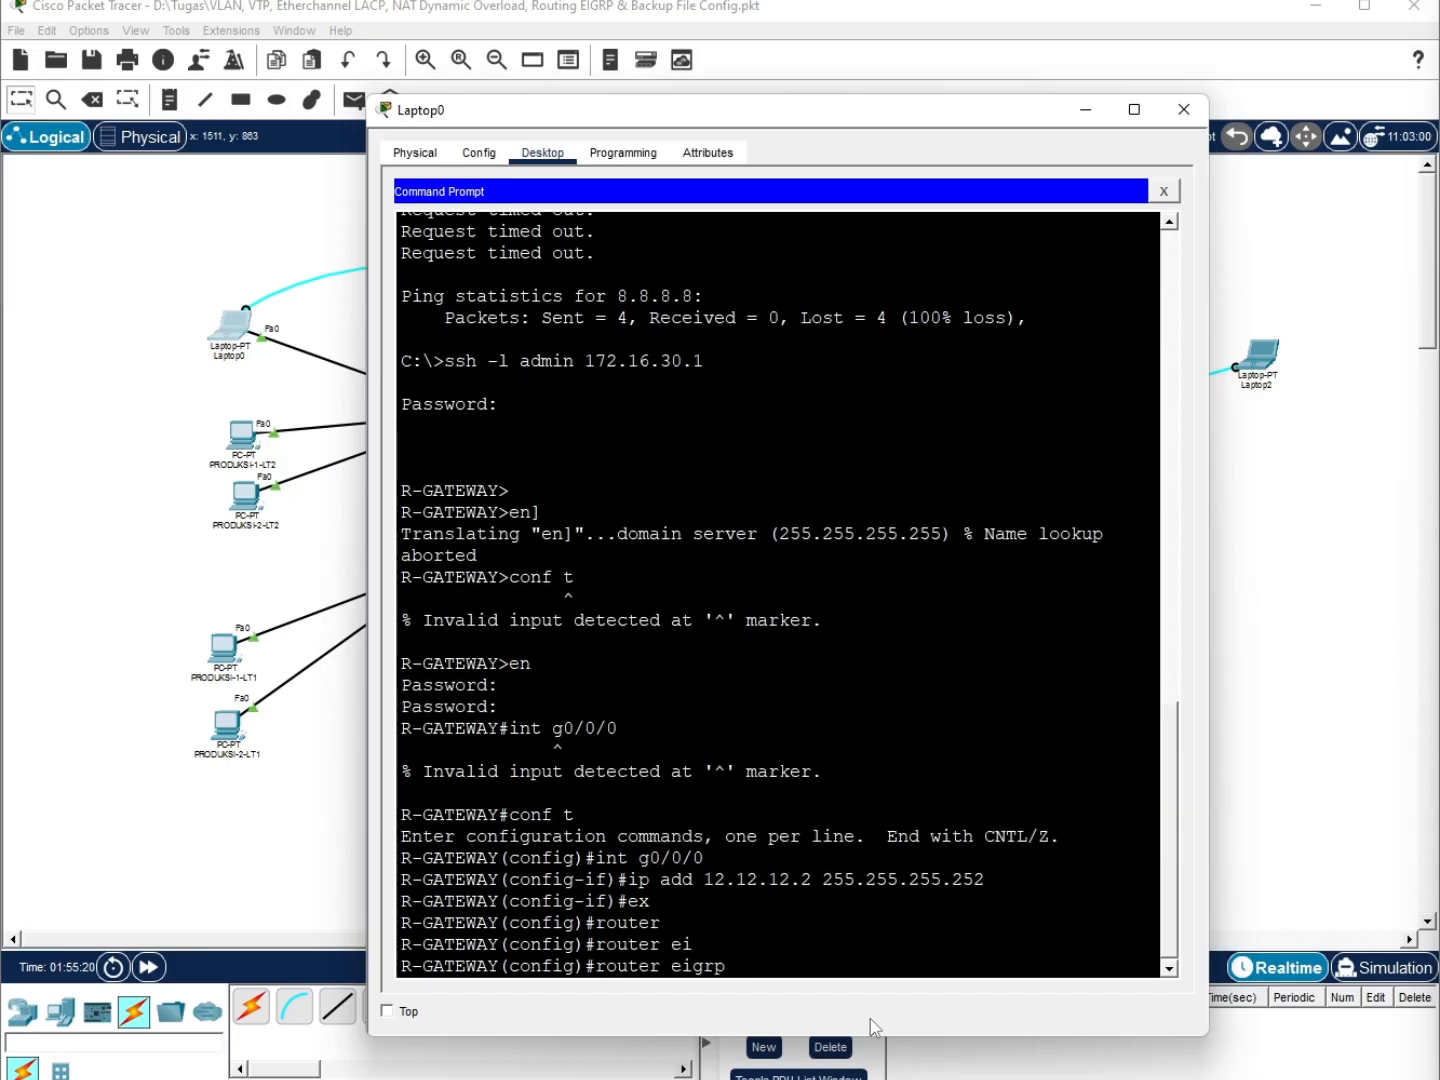
{"action": "type", "text": "10"}
{"action": "key", "text": "Return"}
{"action": "type", "text": "net"}
{"action": "key", "text": "Tab"}
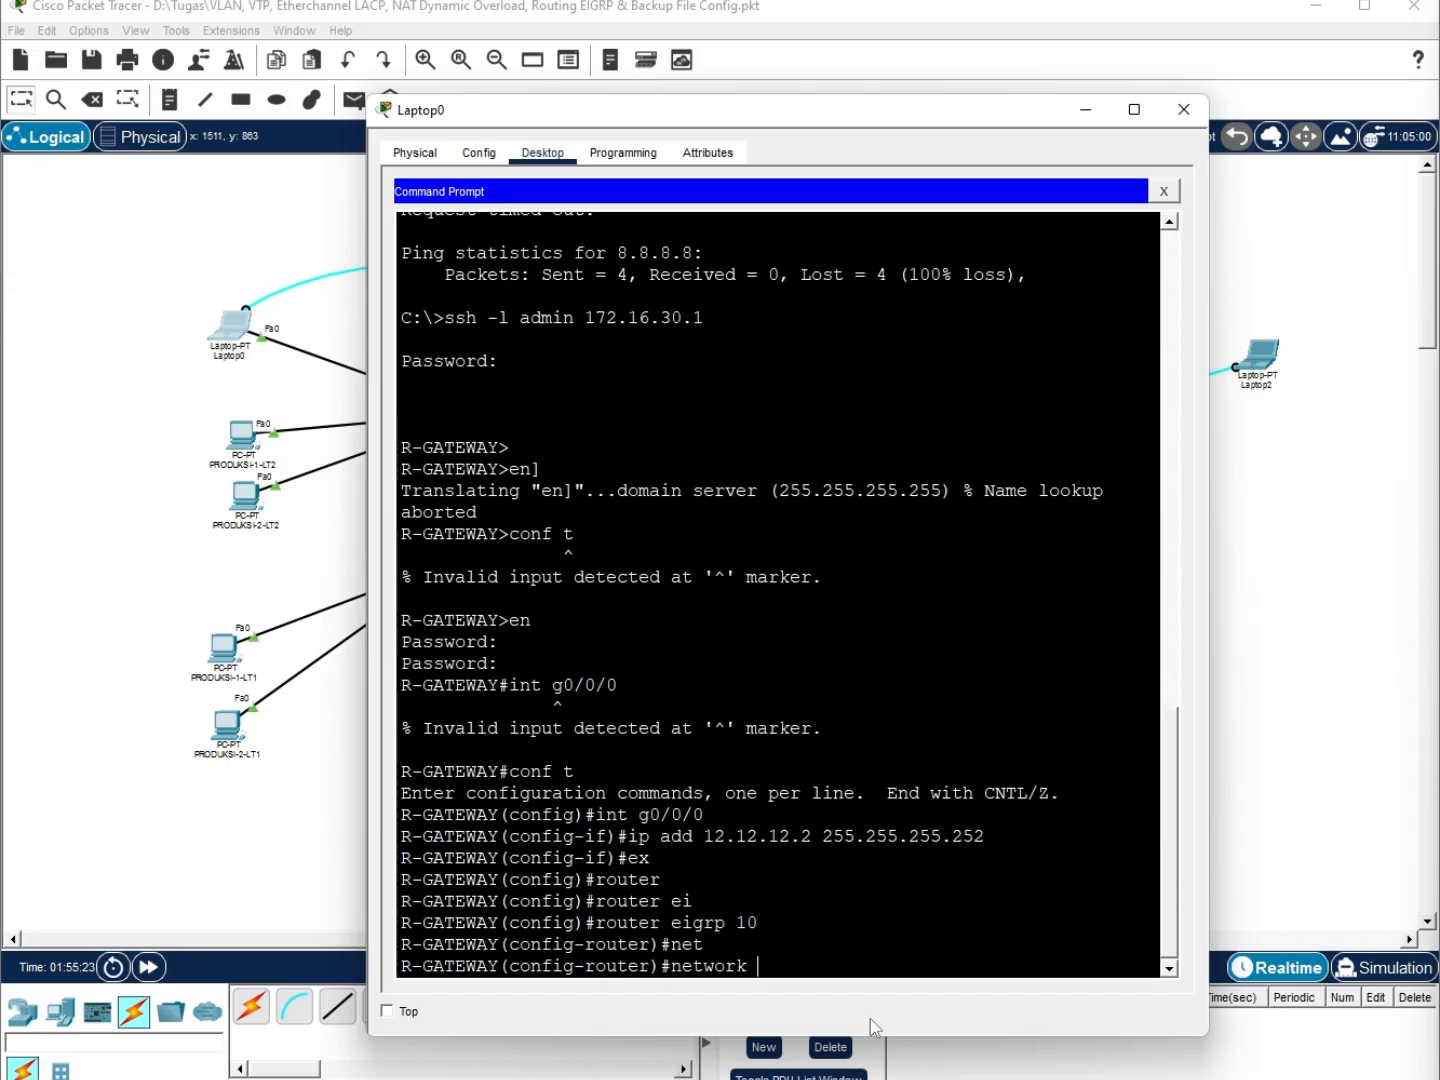
{"action": "type", "text": "192.168.10.0 0.0.0.255"}
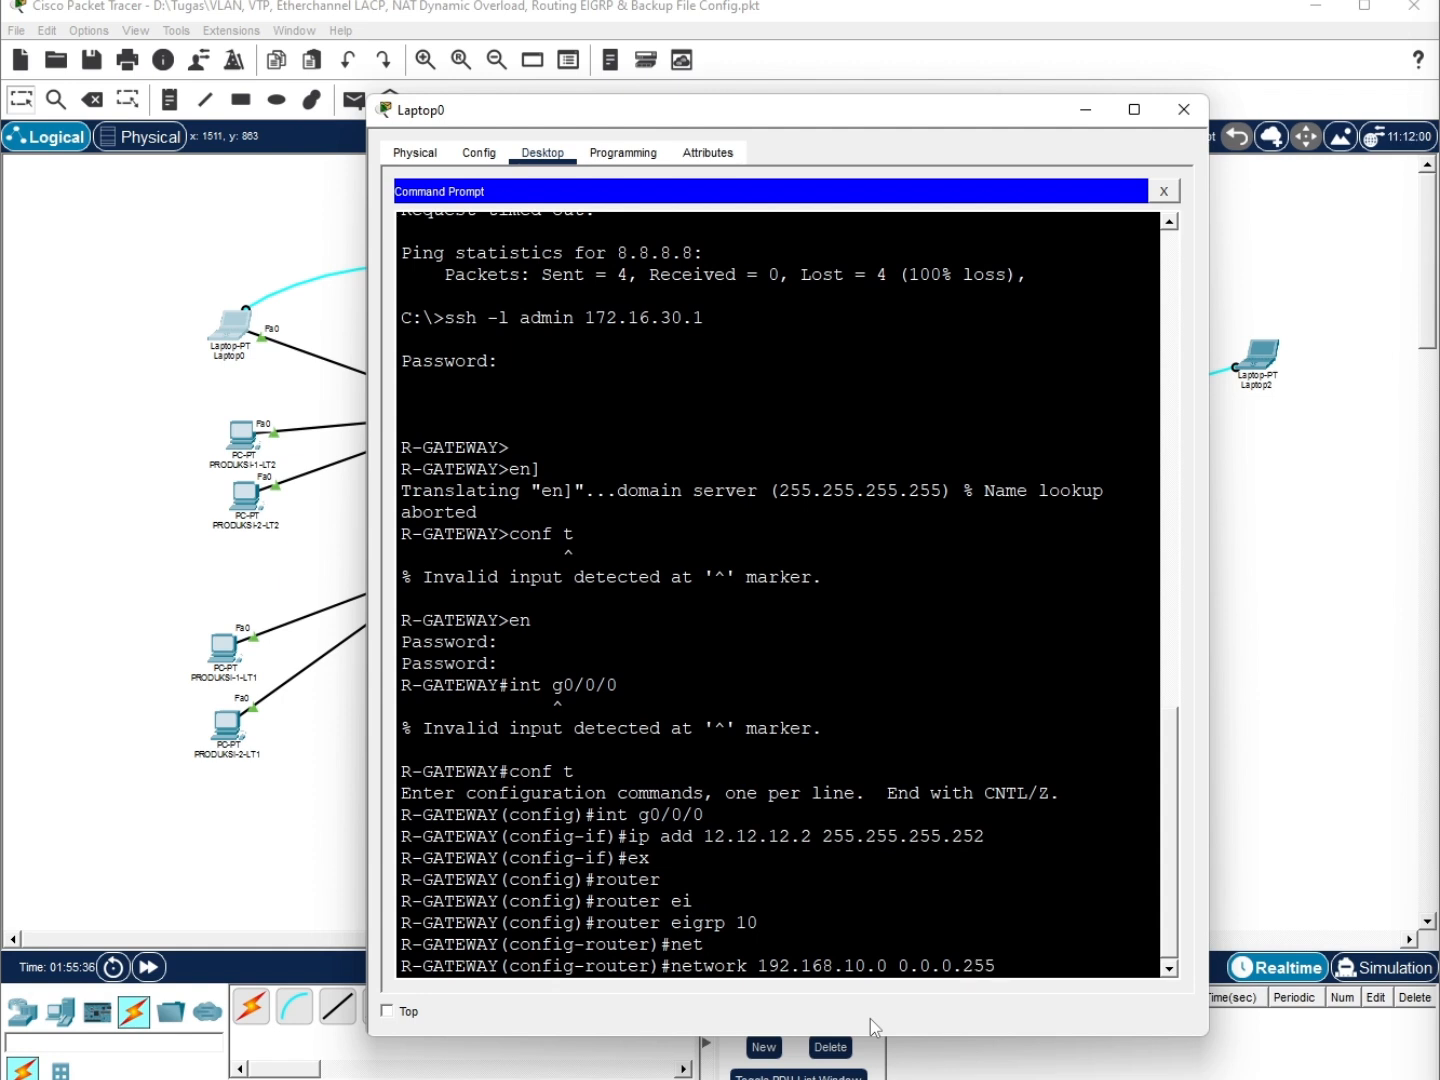
{"action": "key", "text": "Return"}
Add EIGRP networks 192.168.20.0 and 172.16.30.0, both with wildcard 0.0.0.255
{"action": "key", "text": "Up"}
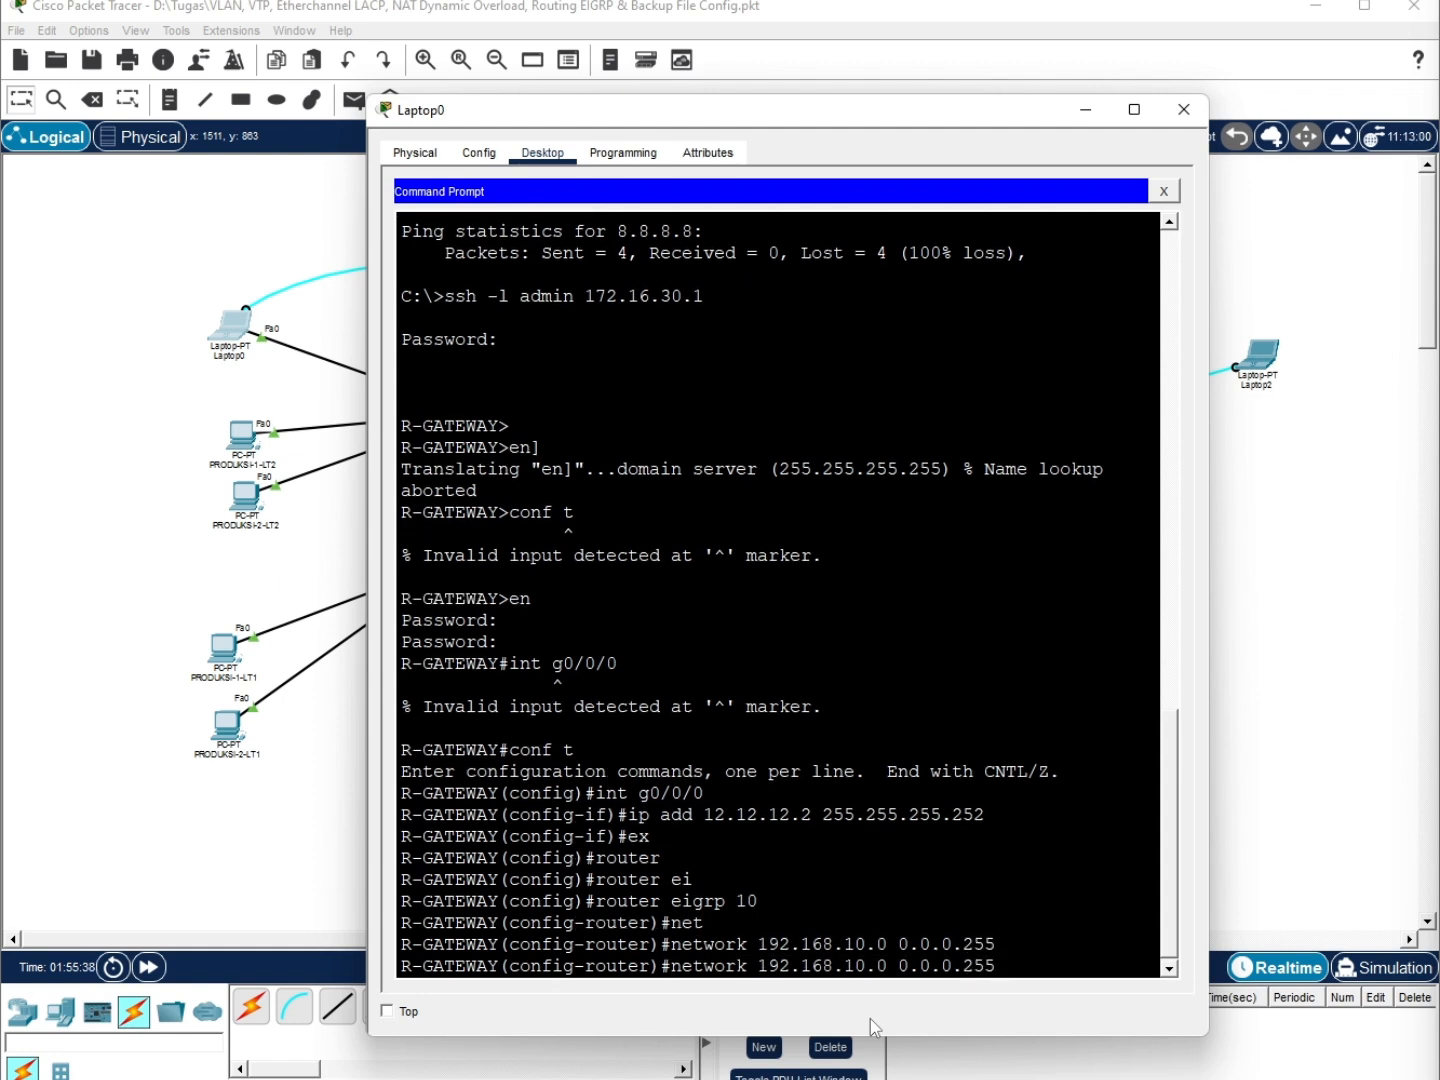
{"action": "key", "text": "BackSpace"}
{"action": "key", "text": "BackSpace"}
{"action": "key", "text": "BackSpace"}
{"action": "key", "text": "BackSpace"}
{"action": "key", "text": "BackSpace"}
{"action": "key", "text": "BackSpace"}
{"action": "key", "text": "BackSpace"}
{"action": "key", "text": "BackSpace"}
{"action": "key", "text": "BackSpace"}
{"action": "key", "text": "BackSpace"}
{"action": "key", "text": "BackSpace"}
{"action": "key", "text": "BackSpace"}
{"action": "key", "text": "BackSpace"}
{"action": "key", "text": "BackSpace"}
{"action": "type", "text": "20.0 0.0.0.255"}
{"action": "key", "text": "Return"}
{"action": "key", "text": "Up"}
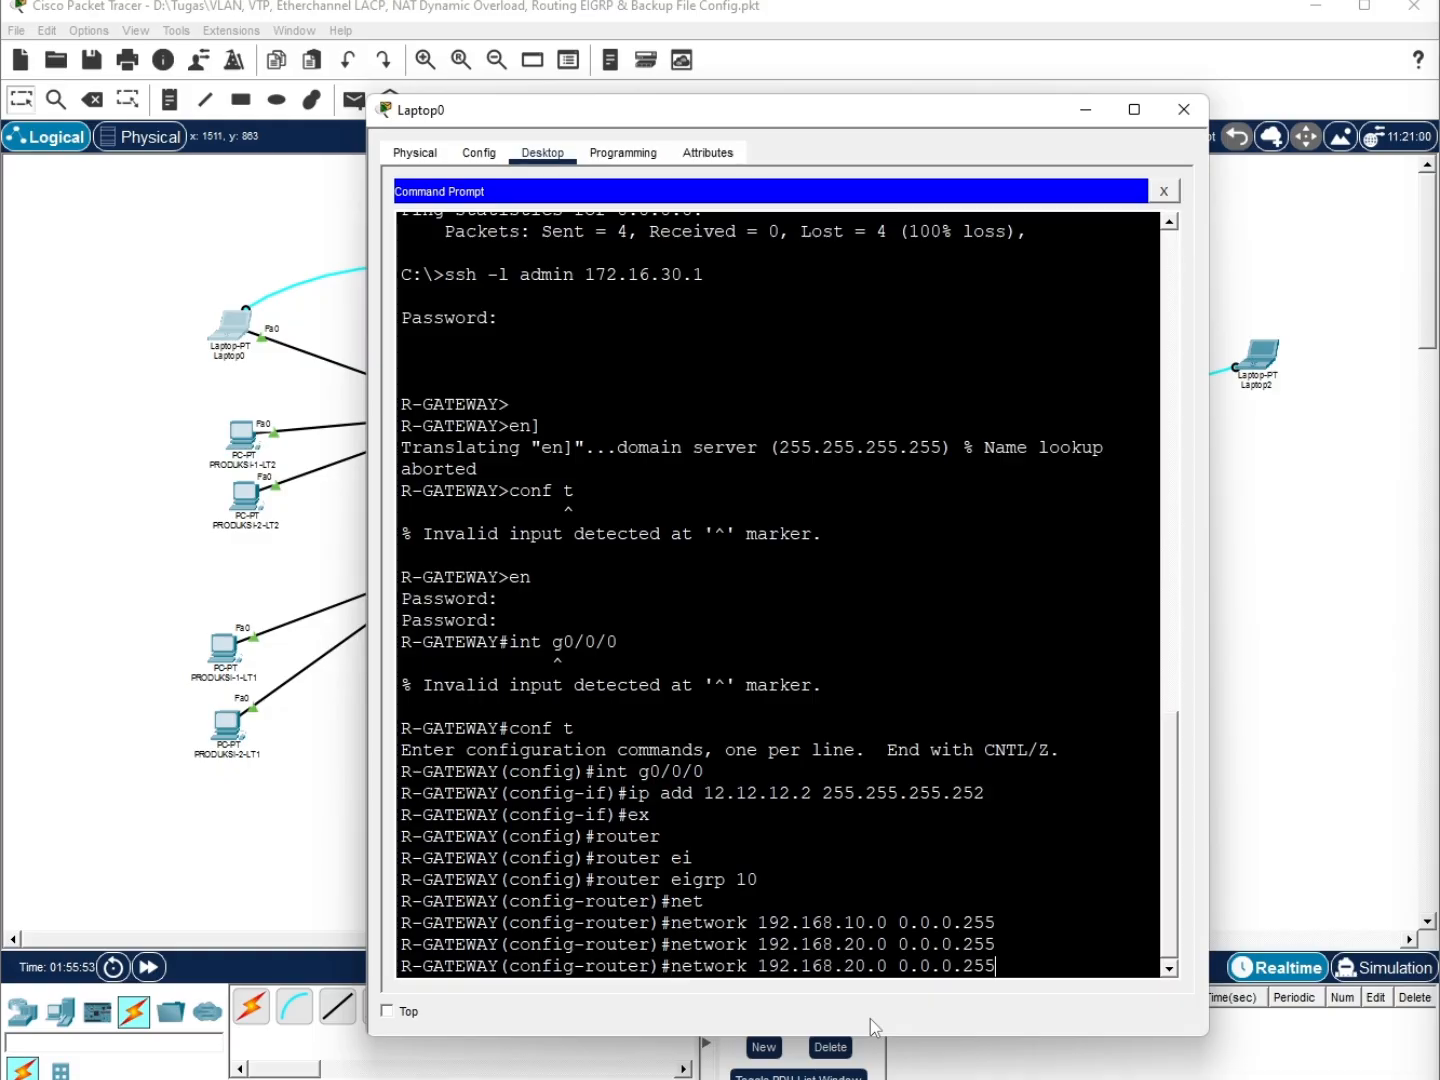
{"action": "key", "text": "BackSpace"}
{"action": "key", "text": "BackSpace"}
{"action": "key", "text": "BackSpace"}
{"action": "key", "text": "BackSpace"}
{"action": "key", "text": "BackSpace"}
{"action": "key", "text": "BackSpace"}
{"action": "key", "text": "BackSpace"}
{"action": "key", "text": "BackSpace"}
{"action": "key", "text": "BackSpace"}
{"action": "key", "text": "BackSpace"}
{"action": "key", "text": "BackSpace"}
{"action": "key", "text": "BackSpace"}
{"action": "key", "text": "BackSpace"}
{"action": "key", "text": "BackSpace"}
{"action": "key", "text": "BackSpace"}
{"action": "key", "text": "BackSpace"}
{"action": "key", "text": "BackSpace"}
{"action": "key", "text": "BackSpace"}
{"action": "key", "text": "BackSpace"}
{"action": "key", "text": "BackSpace"}
{"action": "type", "text": "72.16."}
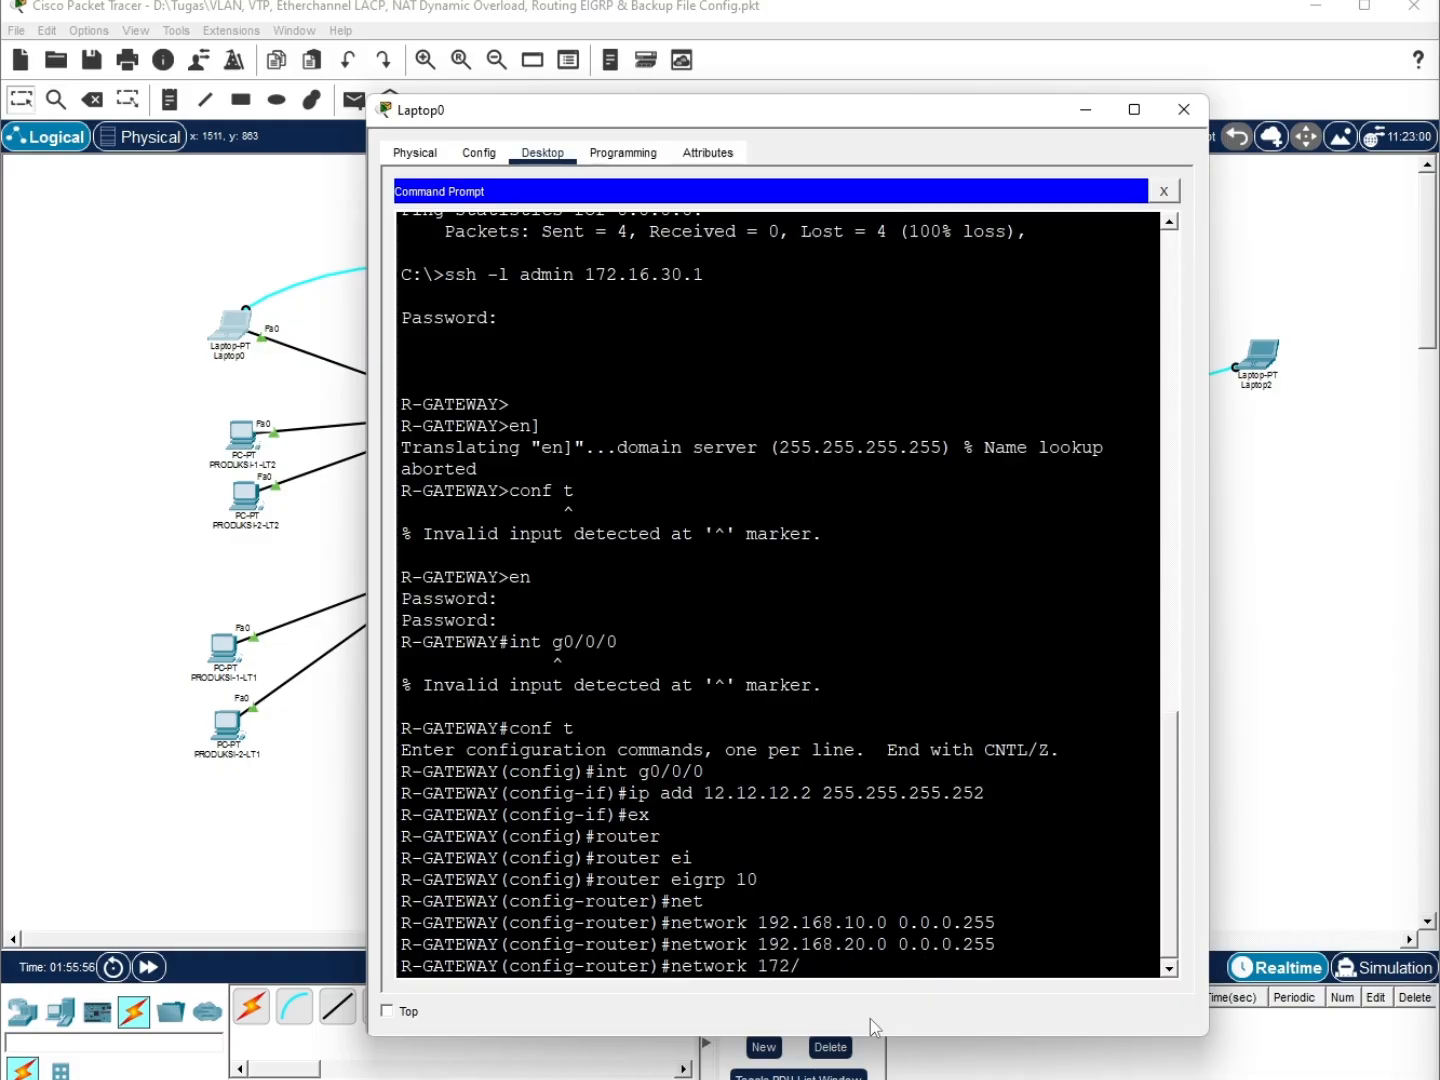
{"action": "type", "text": "30.0 0.0.0.255"}
{"action": "key", "text": "Return"}
Add EIGRP network 12.12.12.0 0.0.0.3 for the link to R-ISP
{"action": "key", "text": "Up"}
{"action": "key", "text": "BackSpace"}
{"action": "key", "text": "BackSpace"}
{"action": "key", "text": "BackSpace"}
{"action": "key", "text": "BackSpace"}
{"action": "key", "text": "BackSpace"}
{"action": "key", "text": "BackSpace"}
{"action": "key", "text": "BackSpace"}
{"action": "key", "text": "BackSpace"}
{"action": "key", "text": "BackSpace"}
{"action": "key", "text": "BackSpace"}
{"action": "key", "text": "BackSpace"}
{"action": "key", "text": "BackSpace"}
{"action": "key", "text": "BackSpace"}
{"action": "key", "text": "BackSpace"}
{"action": "key", "text": "BackSpace"}
{"action": "key", "text": "BackSpace"}
{"action": "key", "text": "BackSpace"}
{"action": "key", "text": "BackSpace"}
{"action": "key", "text": "BackSpace"}
{"action": "key", "text": "BackSpace"}
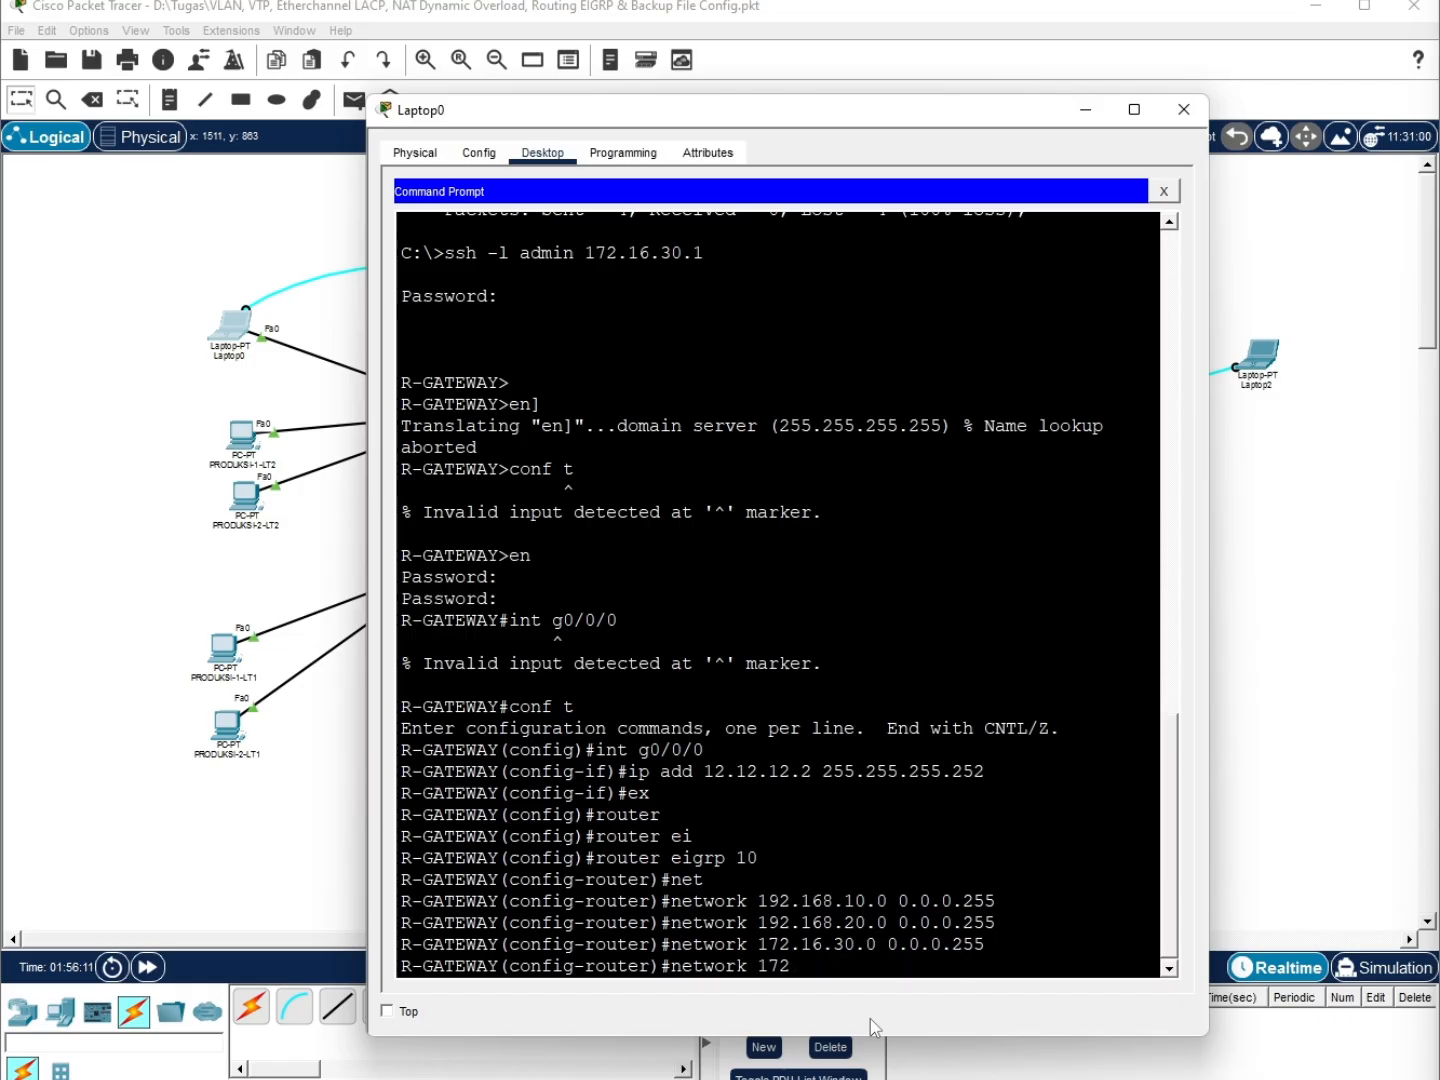
{"action": "type", "text": "2.12.12.12."}
{"action": "key", "text": "BackSpace"}
{"action": "key", "text": "BackSpace"}
{"action": "key", "text": "BackSpace"}
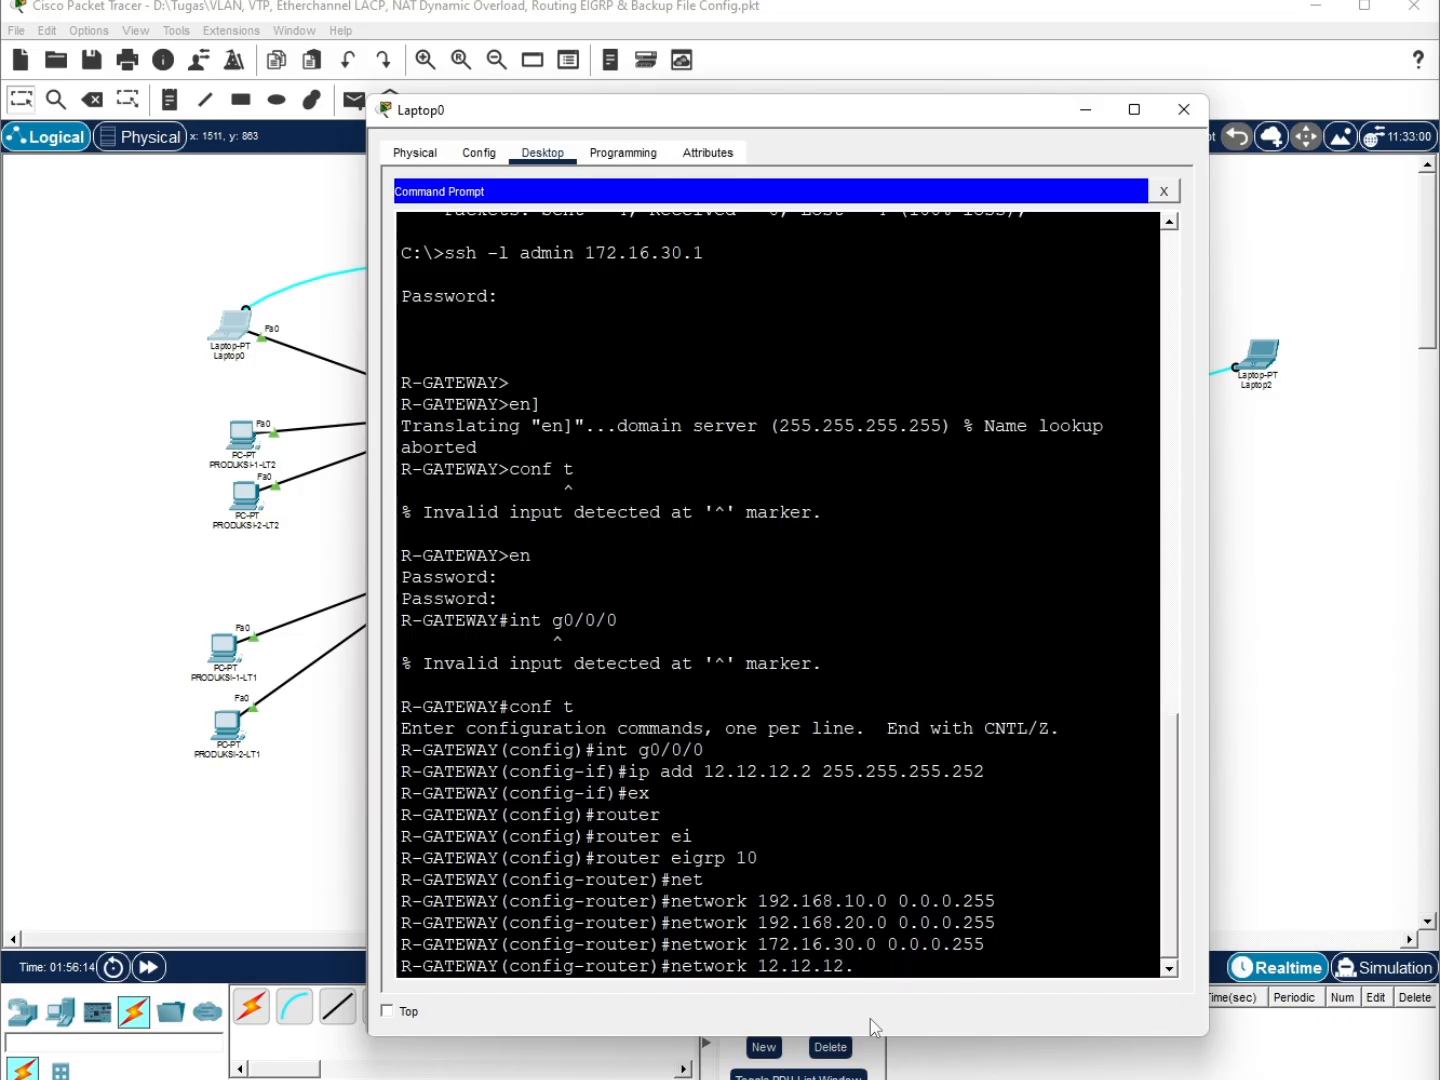
{"action": "type", "text": "0 0.0.0"}
{"action": "type", "text": ".252"}
{"action": "key", "text": "BackSpace"}
{"action": "key", "text": "BackSpace"}
{"action": "key", "text": "BackSpace"}
{"action": "type", "text": "3"}
{"action": "key", "text": "Return"}
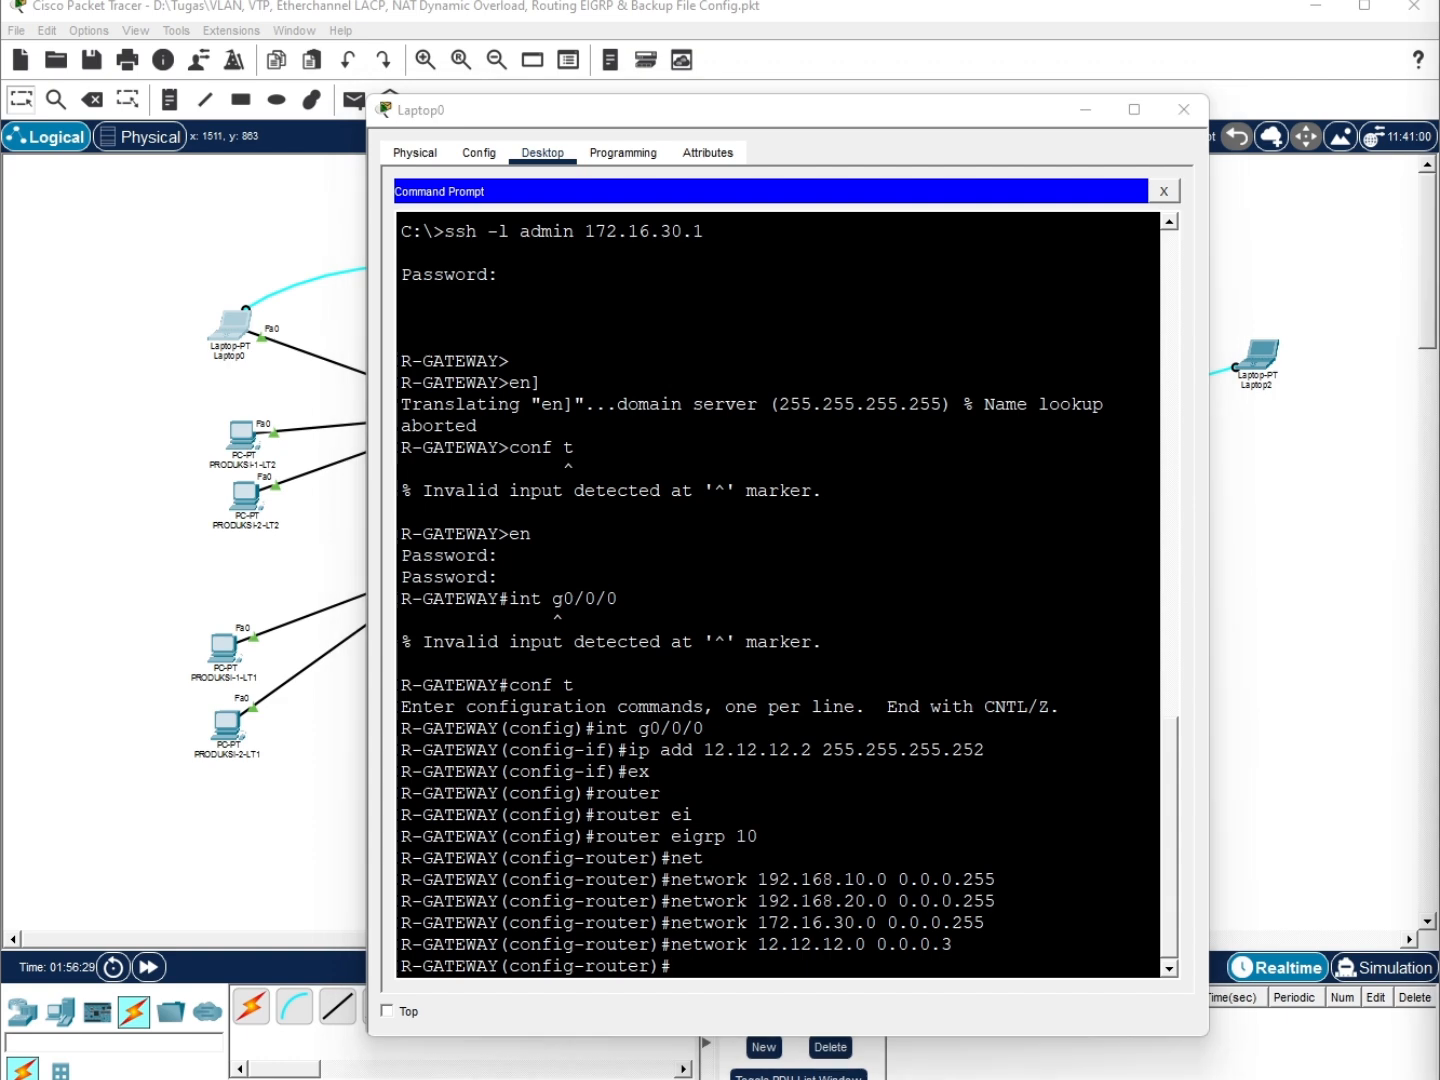
Exit router configuration and save the configuration with do wr
{"action": "type", "text": "ex"}
{"action": "key", "text": "Return"}
{"action": "type", "text": "do wr"}
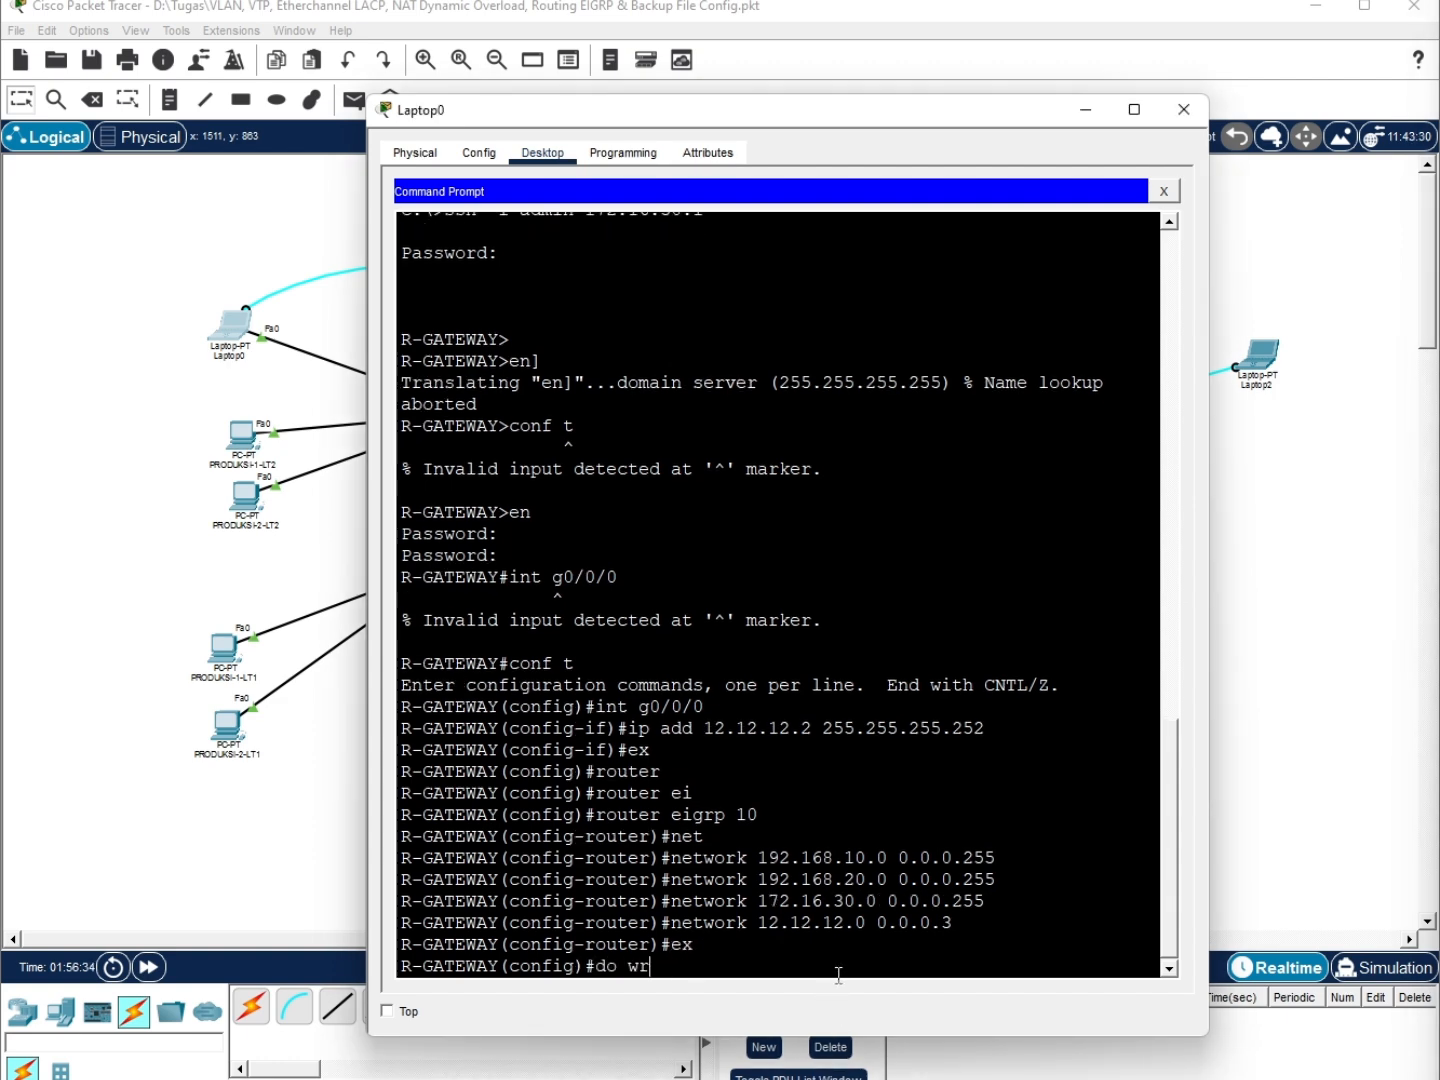
{"action": "key", "text": "Return"}
{"action": "type", "text": "s"}
{"action": "key", "text": "BackSpace"}
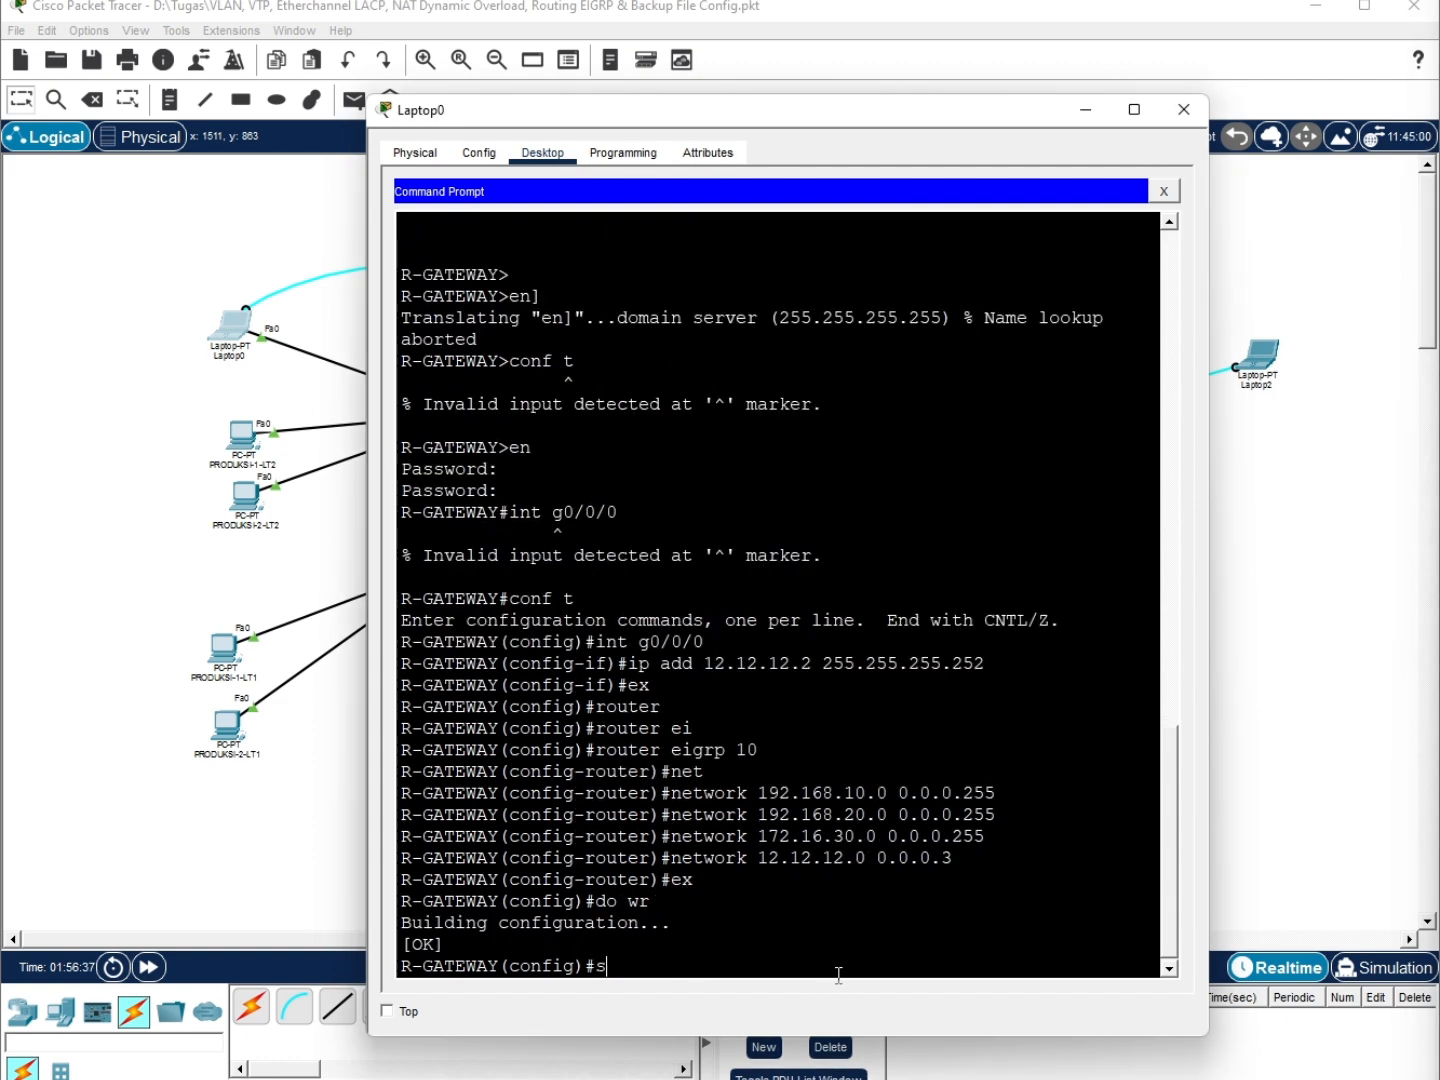
Review the interface summary with do sh ip int br, then end the SSH session
{"action": "type", "text": "do sh ip int br"}
{"action": "key", "text": "Return"}
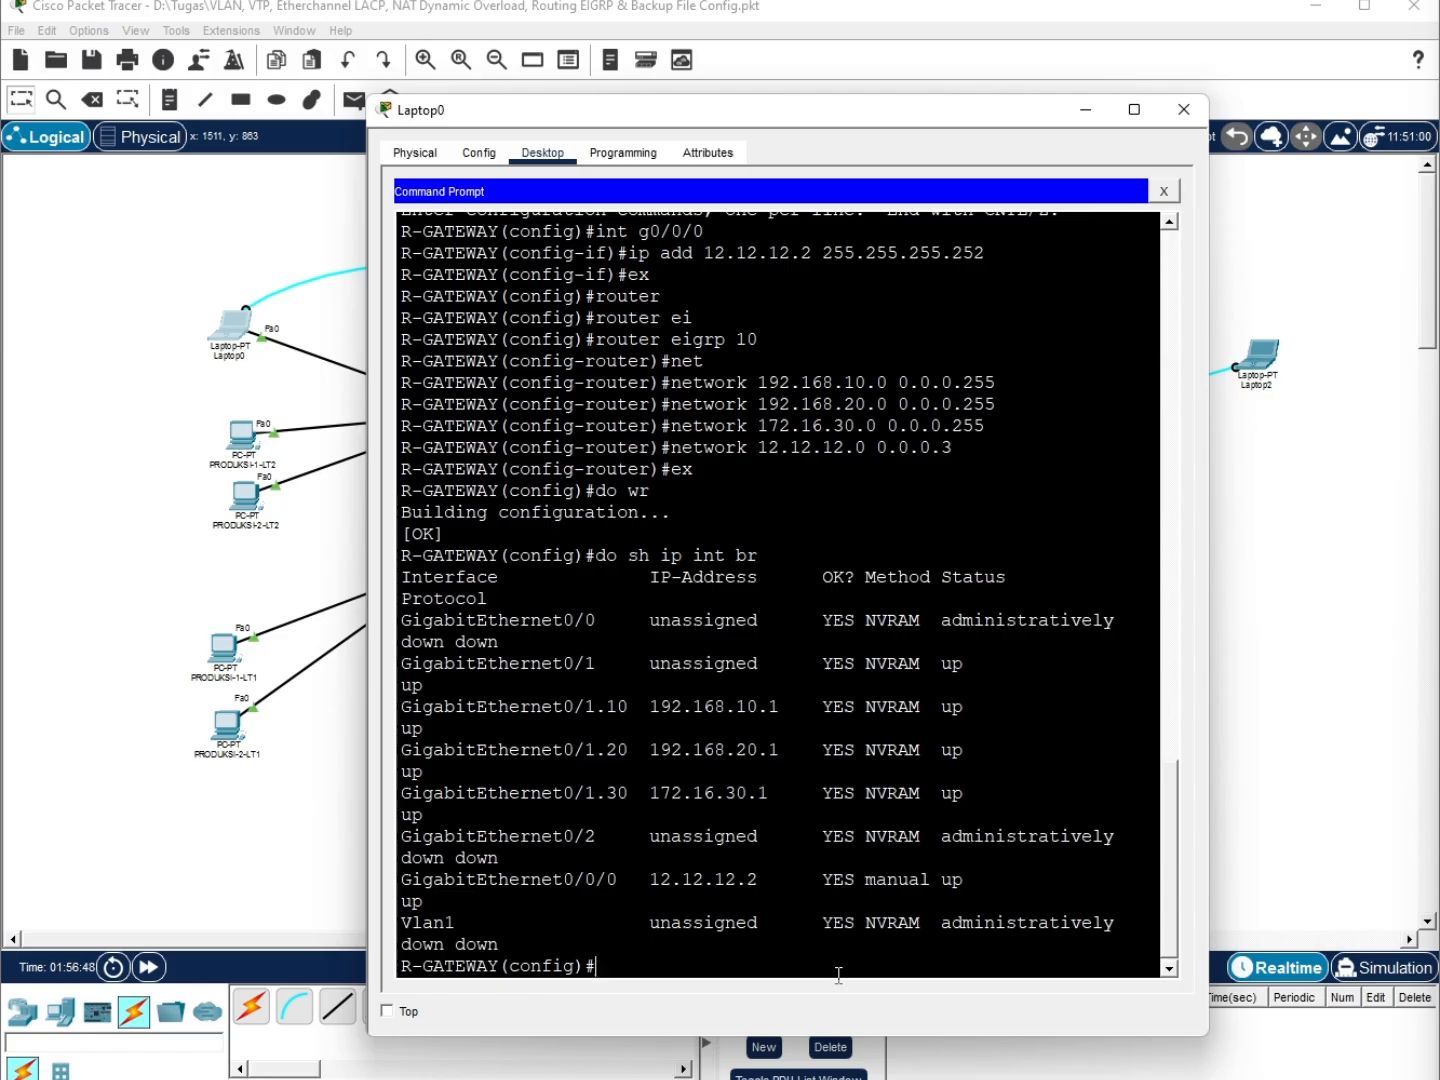
{"action": "type", "text": "ex"}
{"action": "key", "text": "Return"}
{"action": "type", "text": "ex"}
{"action": "key", "text": "Return"}
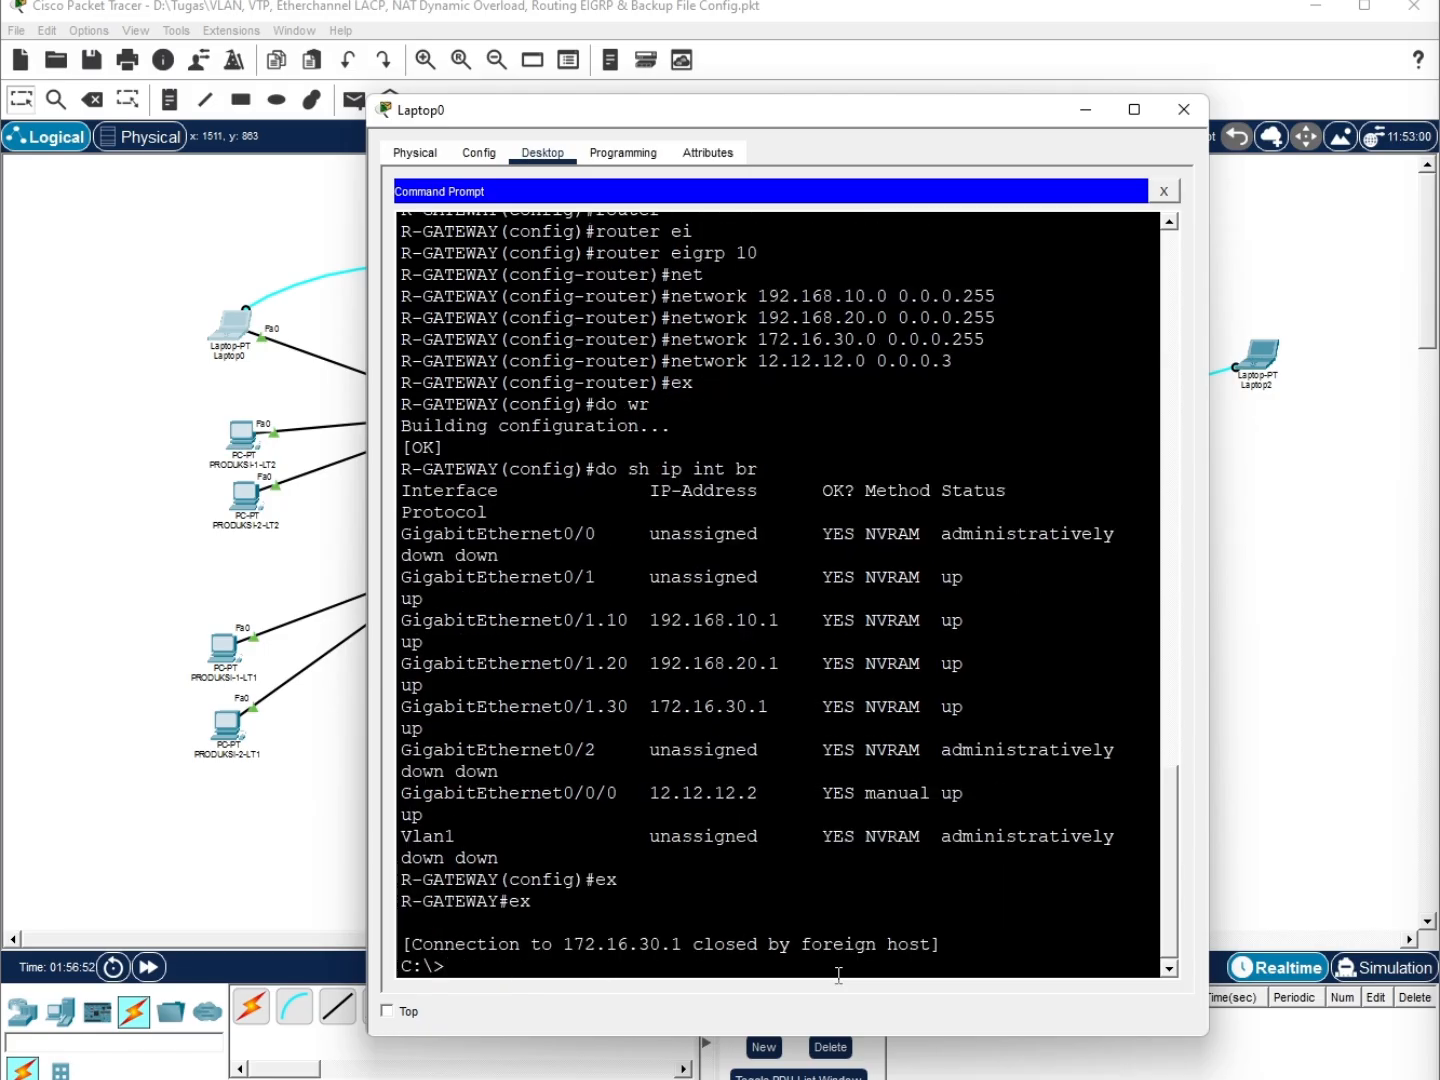
Ping 8.8.8.8 from R-GATEWAY's console, which fails with 0/5 replies
{"action": "type", "text": "ssh -l admin 172.16.30.1"}
{"action": "key", "text": "BackSpace"}
{"action": "key", "text": "BackSpace"}
{"action": "key", "text": "BackSpace"}
{"action": "key", "text": "BackSpace"}
{"action": "key", "text": "BackSpace"}
{"action": "key", "text": "BackSpace"}
{"action": "key", "text": "BackSpace"}
{"action": "key", "text": "BackSpace"}
{"action": "key", "text": "BackSpace"}
{"action": "key", "text": "BackSpace"}
{"action": "key", "text": "BackSpace"}
{"action": "key", "text": "BackSpace"}
{"action": "key", "text": "BackSpace"}
{"action": "key", "text": "BackSpace"}
{"action": "key", "text": "BackSpace"}
{"action": "key", "text": "BackSpace"}
{"action": "key", "text": "BackSpace"}
{"action": "key", "text": "BackSpace"}
{"action": "key", "text": "BackSpace"}
{"action": "key", "text": "BackSpace"}
{"action": "type", "text": "ping 8.8.8.8"}
{"action": "key", "text": "Return"}
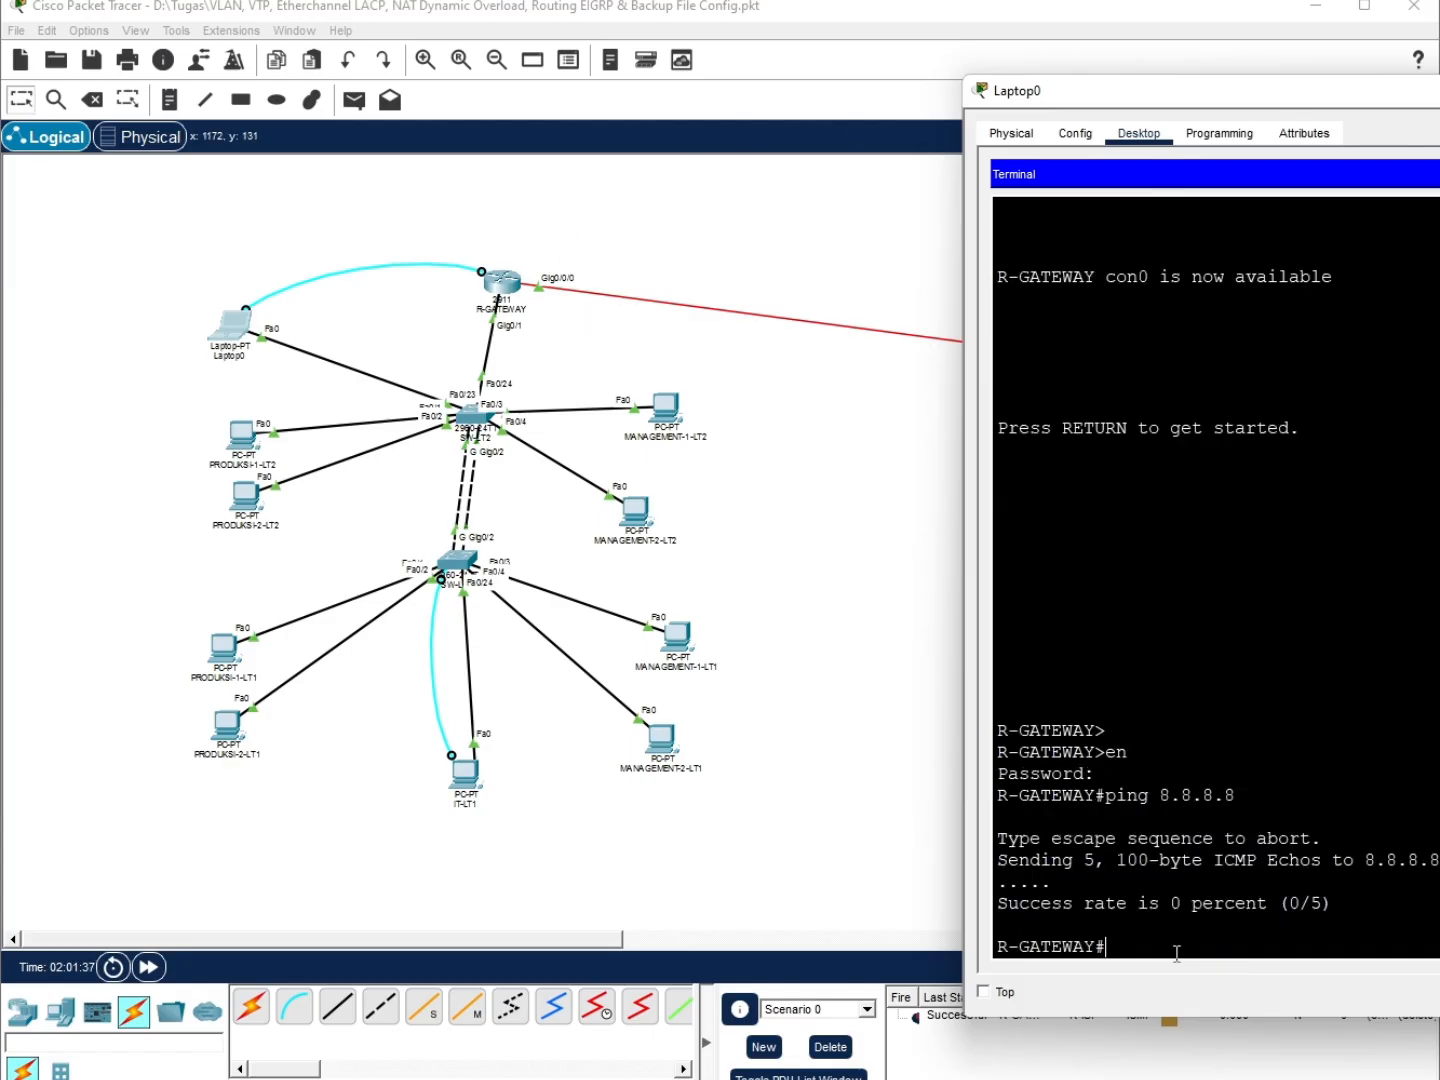
Run 'sh ip route' on R-GATEWAY and locate the EIGRP route to 8.8.8.0/24 via Gig0/0/0
{"action": "type", "text": "sh ip route"}
{"action": "key", "text": "Return"}
{"action": "key", "text": "space"}
{"action": "key", "text": "Return"}
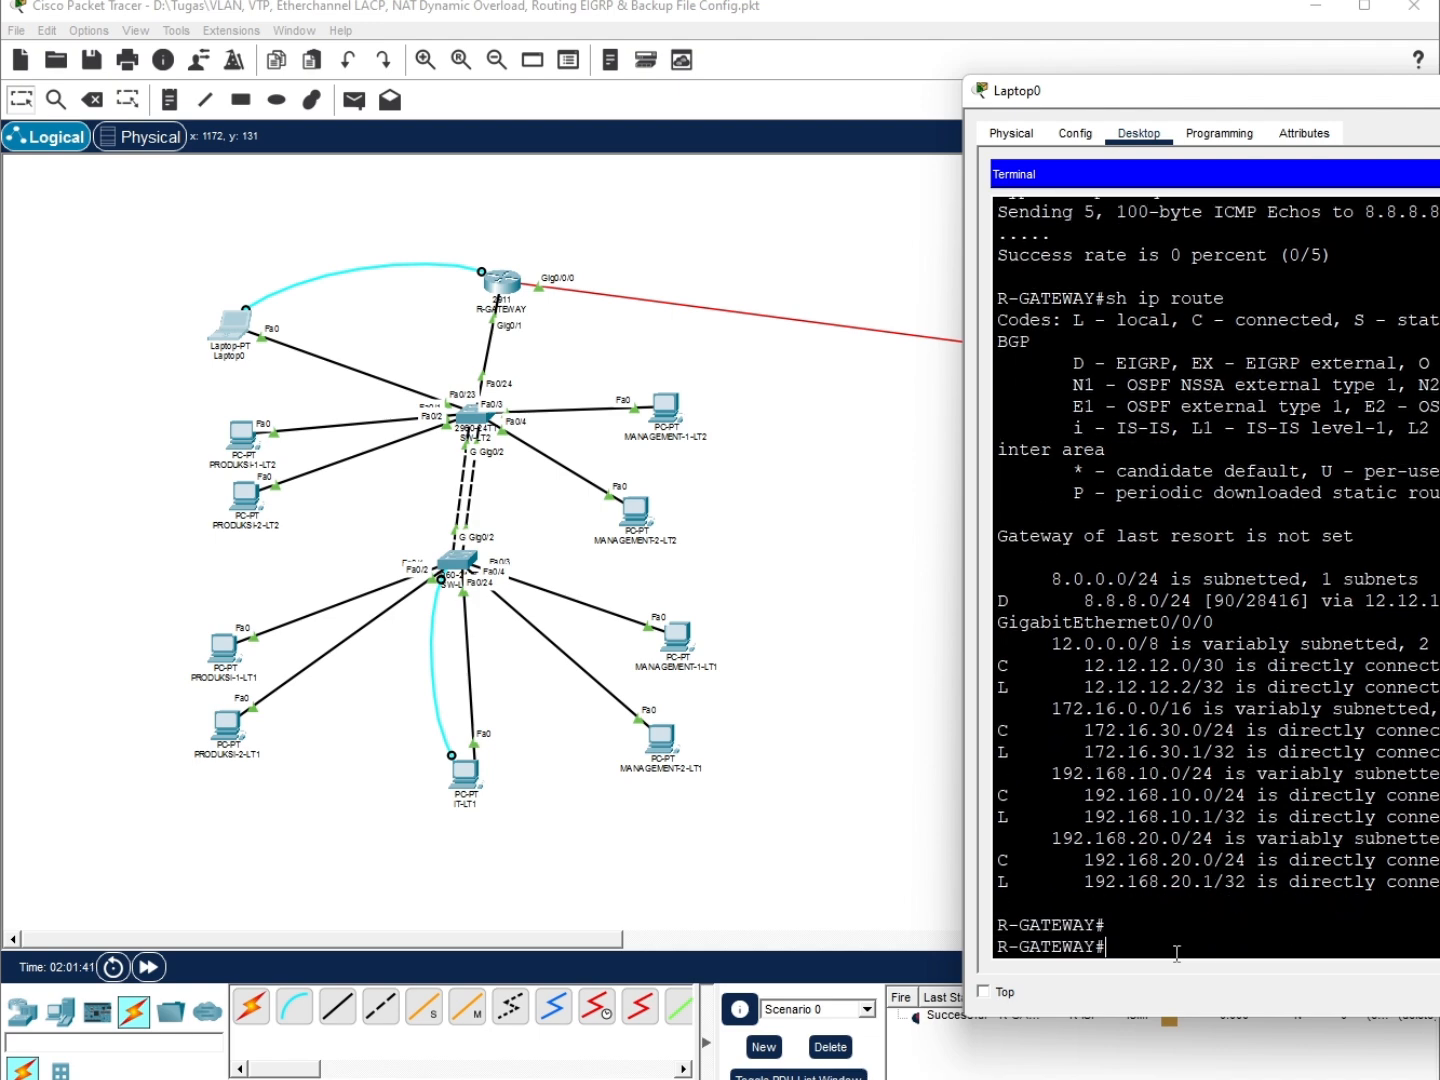
{"action": "left_click_drag", "start_coordinate": [1268, 602], "coordinate": [1422, 602]}
{"action": "left_click", "coordinate": [1422, 602]}
Give the Google server static IP 8.8.8.8, mask 255.255.255.0, gateway 8.8.8.1 and DNS 8.8.8.8
{"action": "left_click_drag", "start_coordinate": [1362, 88], "coordinate": [1439, 84]}
{"action": "left_click", "coordinate": [1048, 531]}
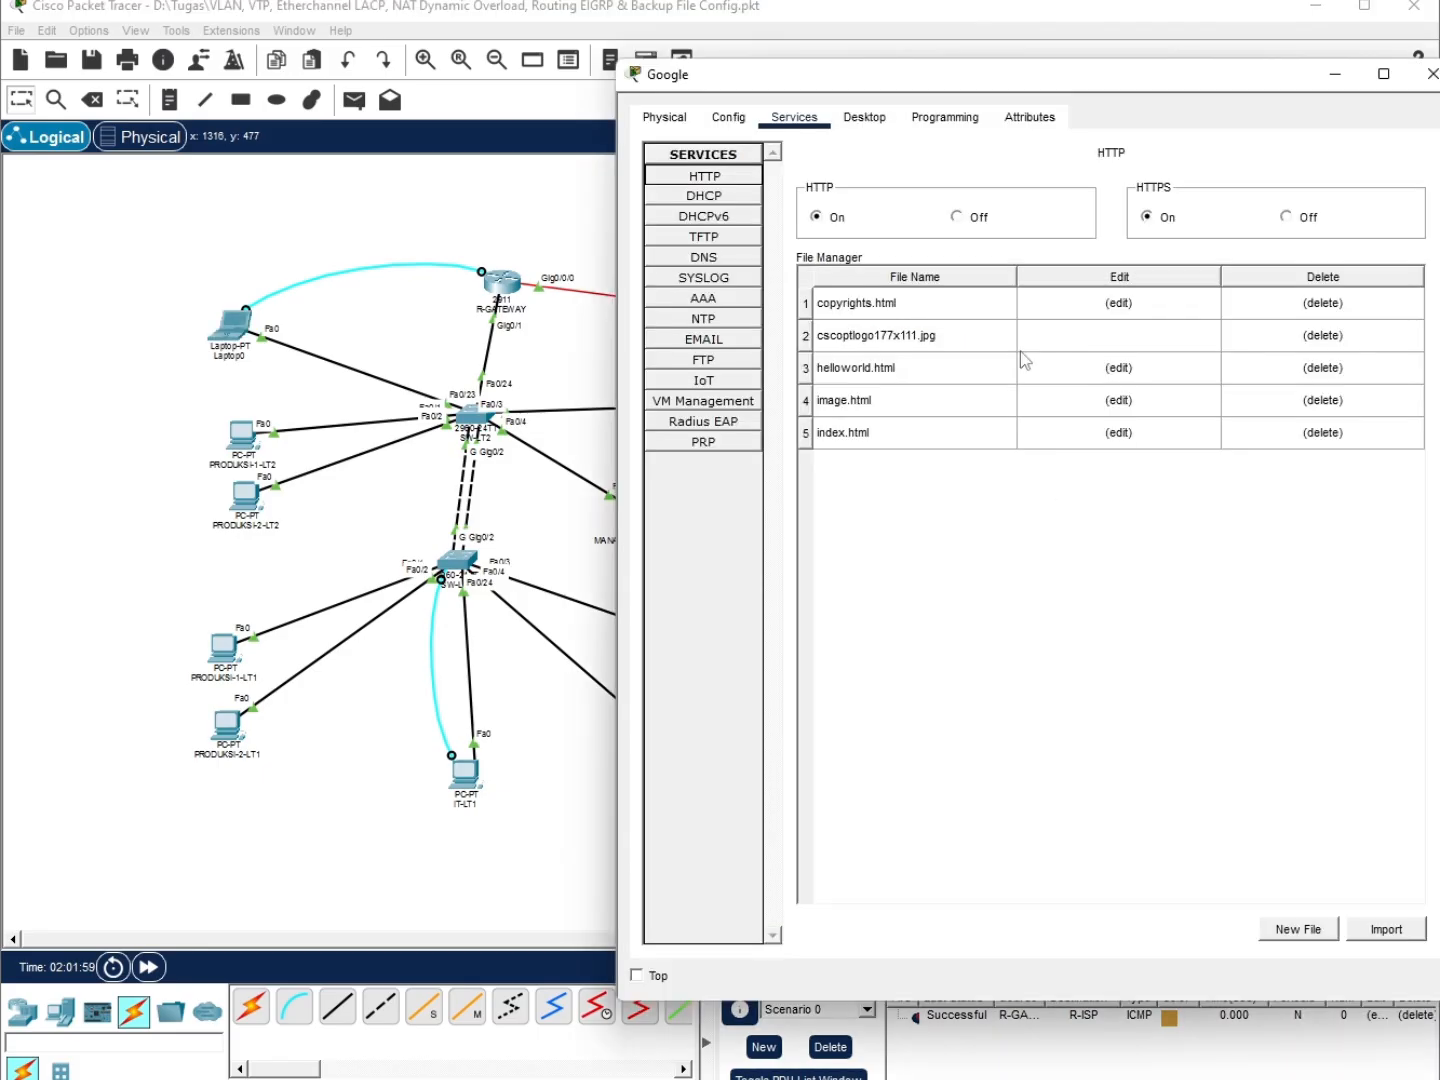
{"action": "left_click", "coordinate": [862, 118]}
{"action": "left_click", "coordinate": [714, 205]}
{"action": "left_click", "coordinate": [950, 244]}
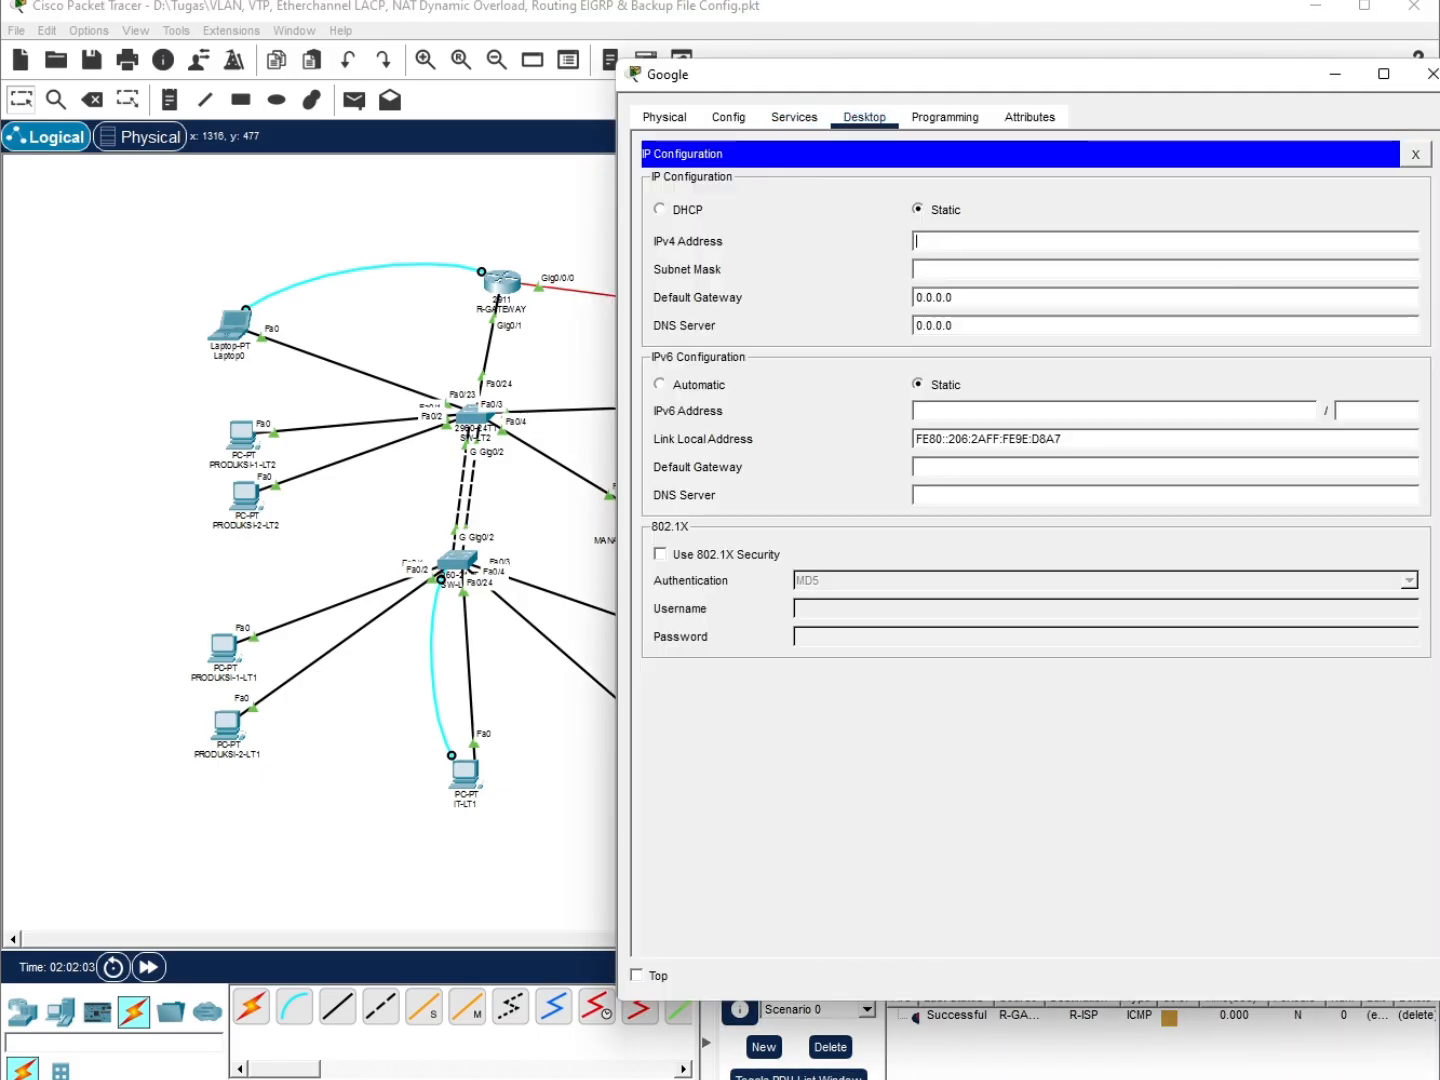
{"action": "type", "text": "8.8.8.8"}
{"action": "left_click", "coordinate": [957, 270]}
{"action": "triple_click", "coordinate": [1016, 270]}
{"action": "type", "text": "255.255.255.0"}
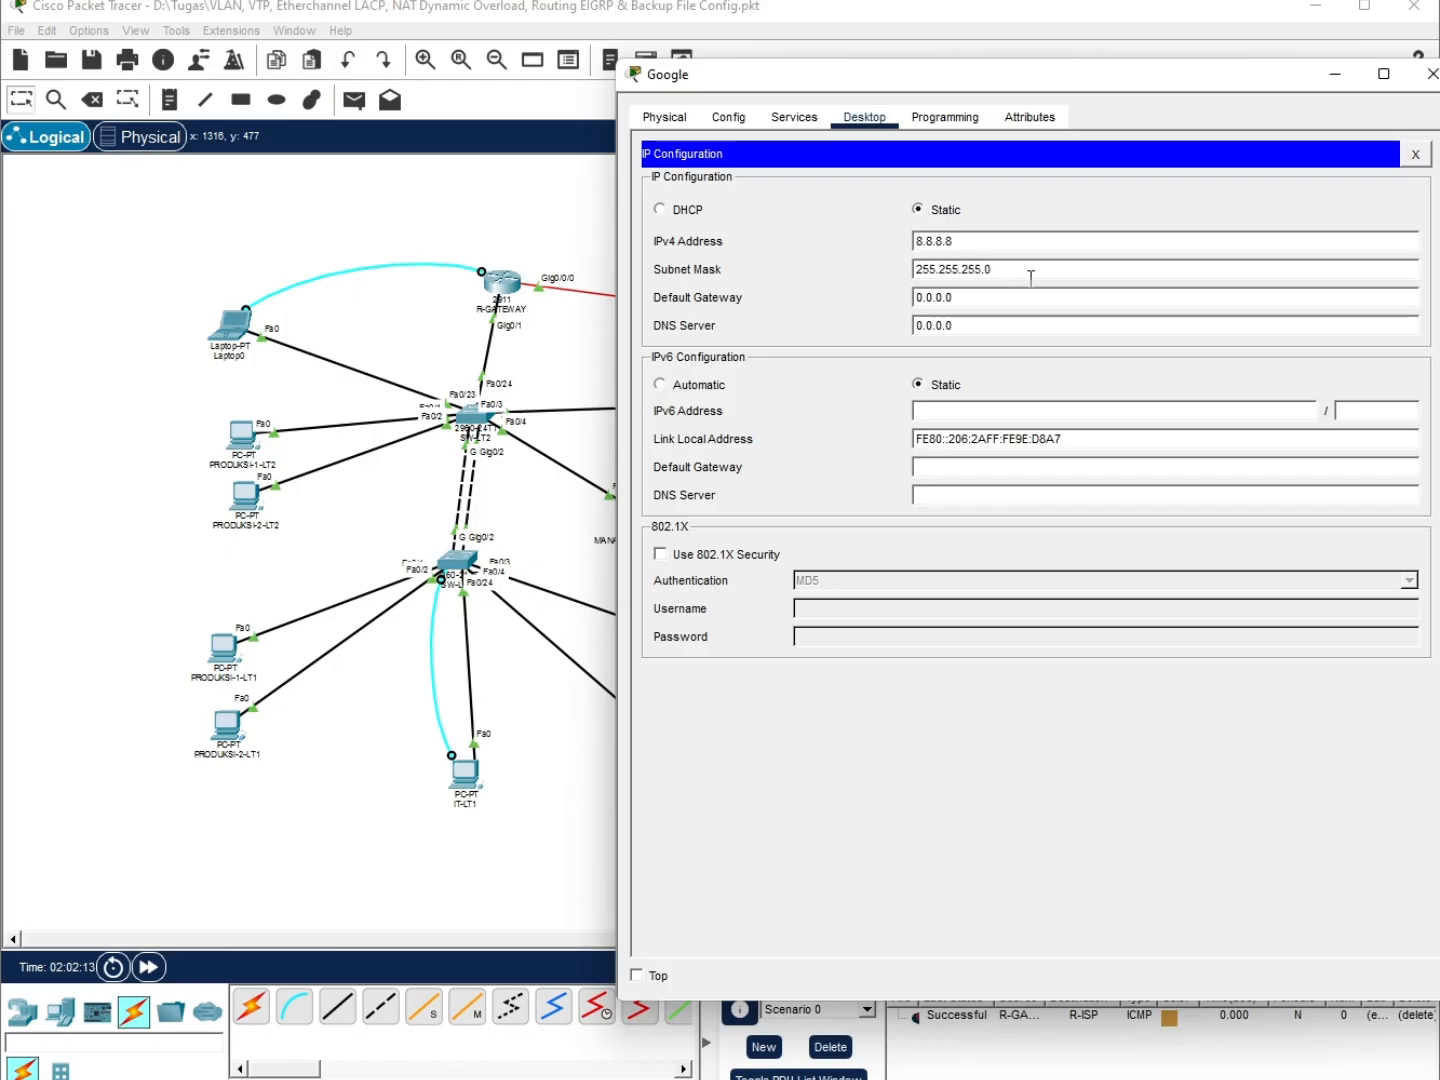
{"action": "key", "text": "Tab"}
{"action": "type", "text": "8.8.8.1"}
{"action": "key", "text": "Tab"}
{"action": "type", "text": "8.8.8.8"}
Check the server's google.com DNS record, then type ping 8.8.8.8 in R-GATEWAY's console
{"action": "left_click", "coordinate": [794, 117]}
{"action": "left_click", "coordinate": [704, 257]}
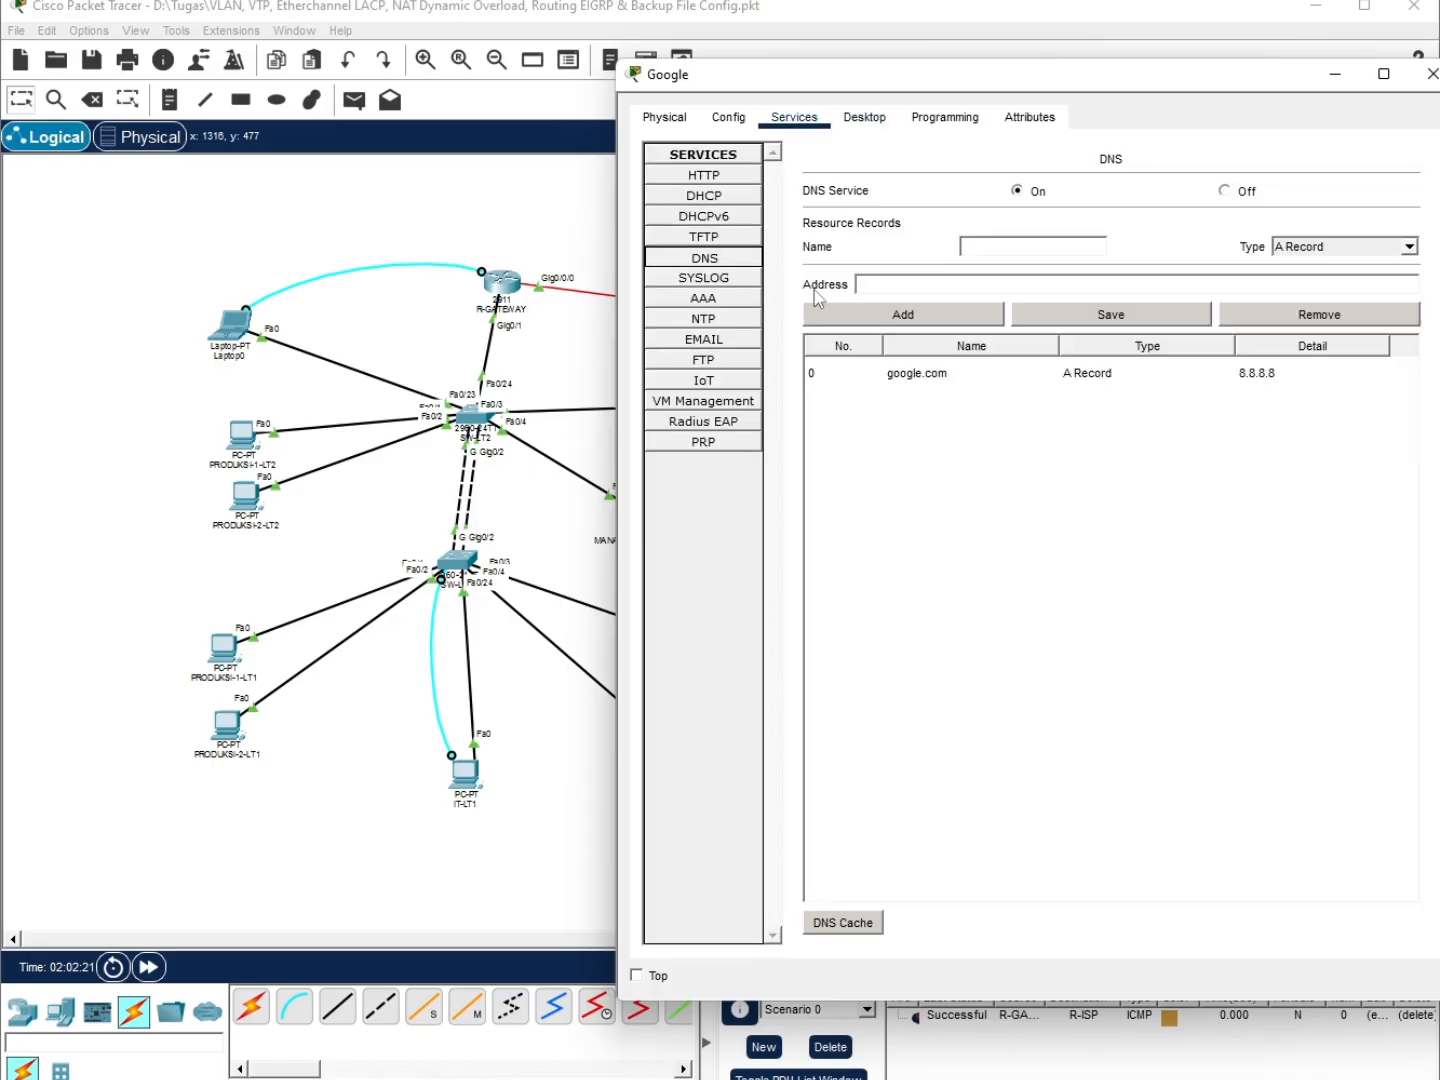
{"action": "left_click", "coordinate": [1430, 74]}
{"action": "left_click_drag", "start_coordinate": [1350, 85], "coordinate": [481, 49]}
{"action": "type", "text": "p"}
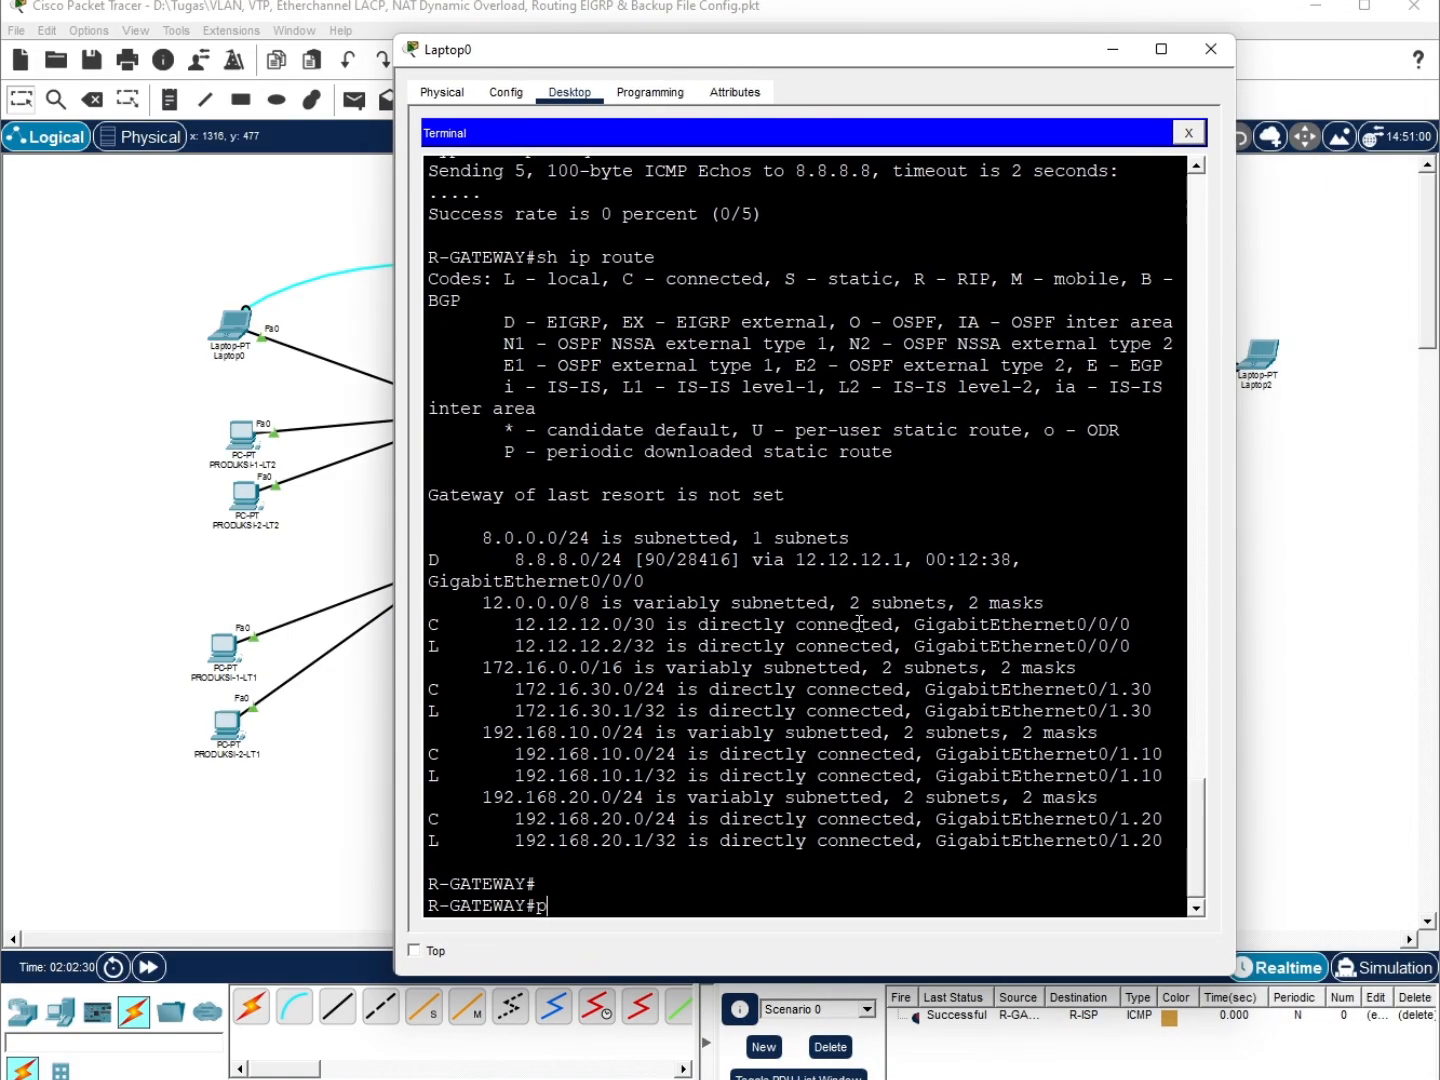
{"action": "type", "text": "ing 8.8.8.8"}
Ping 8.8.8.8 from R-GATEWAY, reaching 80 percent success, then exit and close the console
{"action": "key", "text": "Return"}
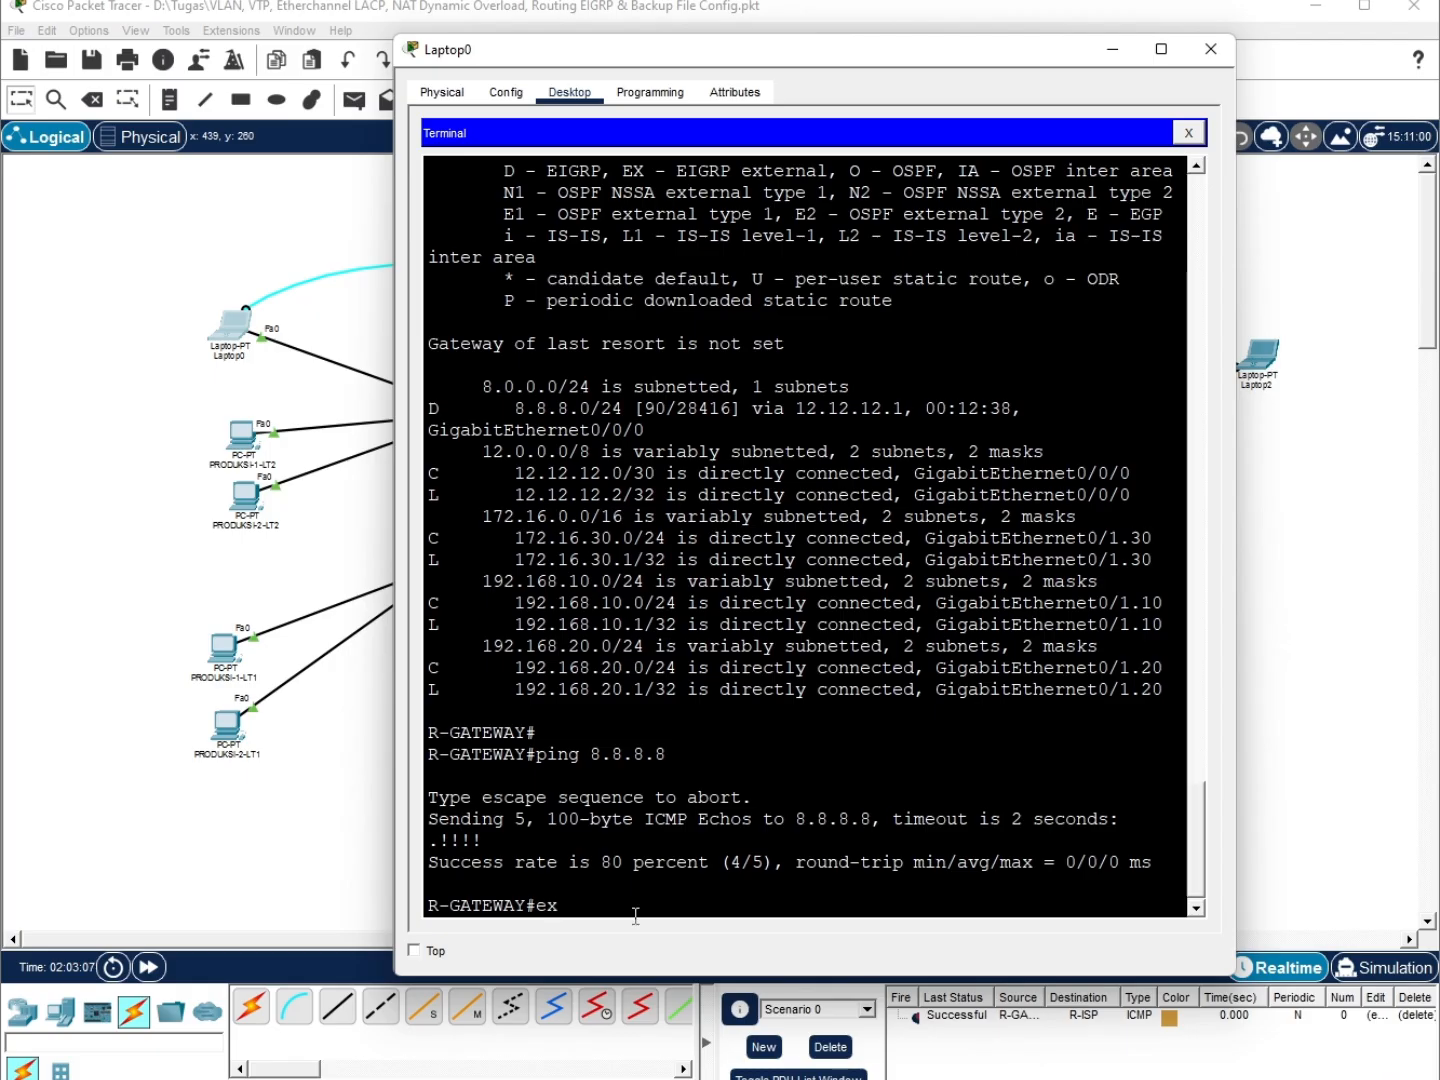
{"action": "key", "text": "Return"}
{"action": "key", "text": "Return"}
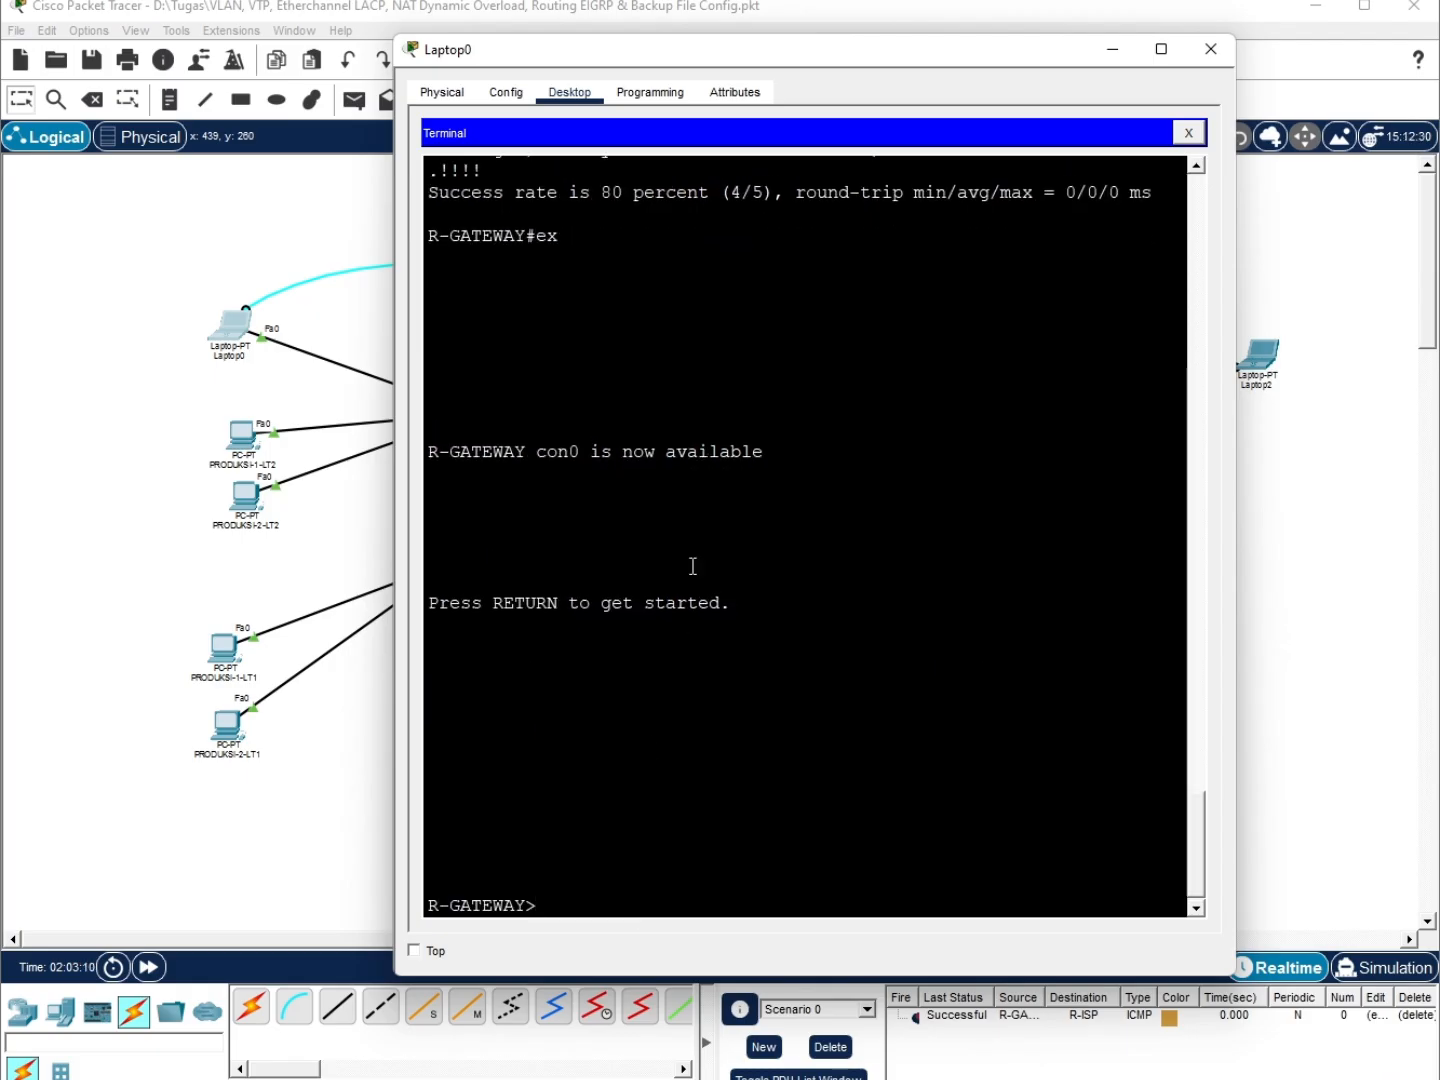
{"action": "left_click", "coordinate": [1189, 133]}
Ping 8.8.8.8 again from Laptop0's Command Prompt, now getting replies with TTL=126
{"action": "left_click", "coordinate": [925, 200]}
{"action": "scroll", "coordinate": [772, 763], "scroll_direction": "down", "scroll_amount": 9}
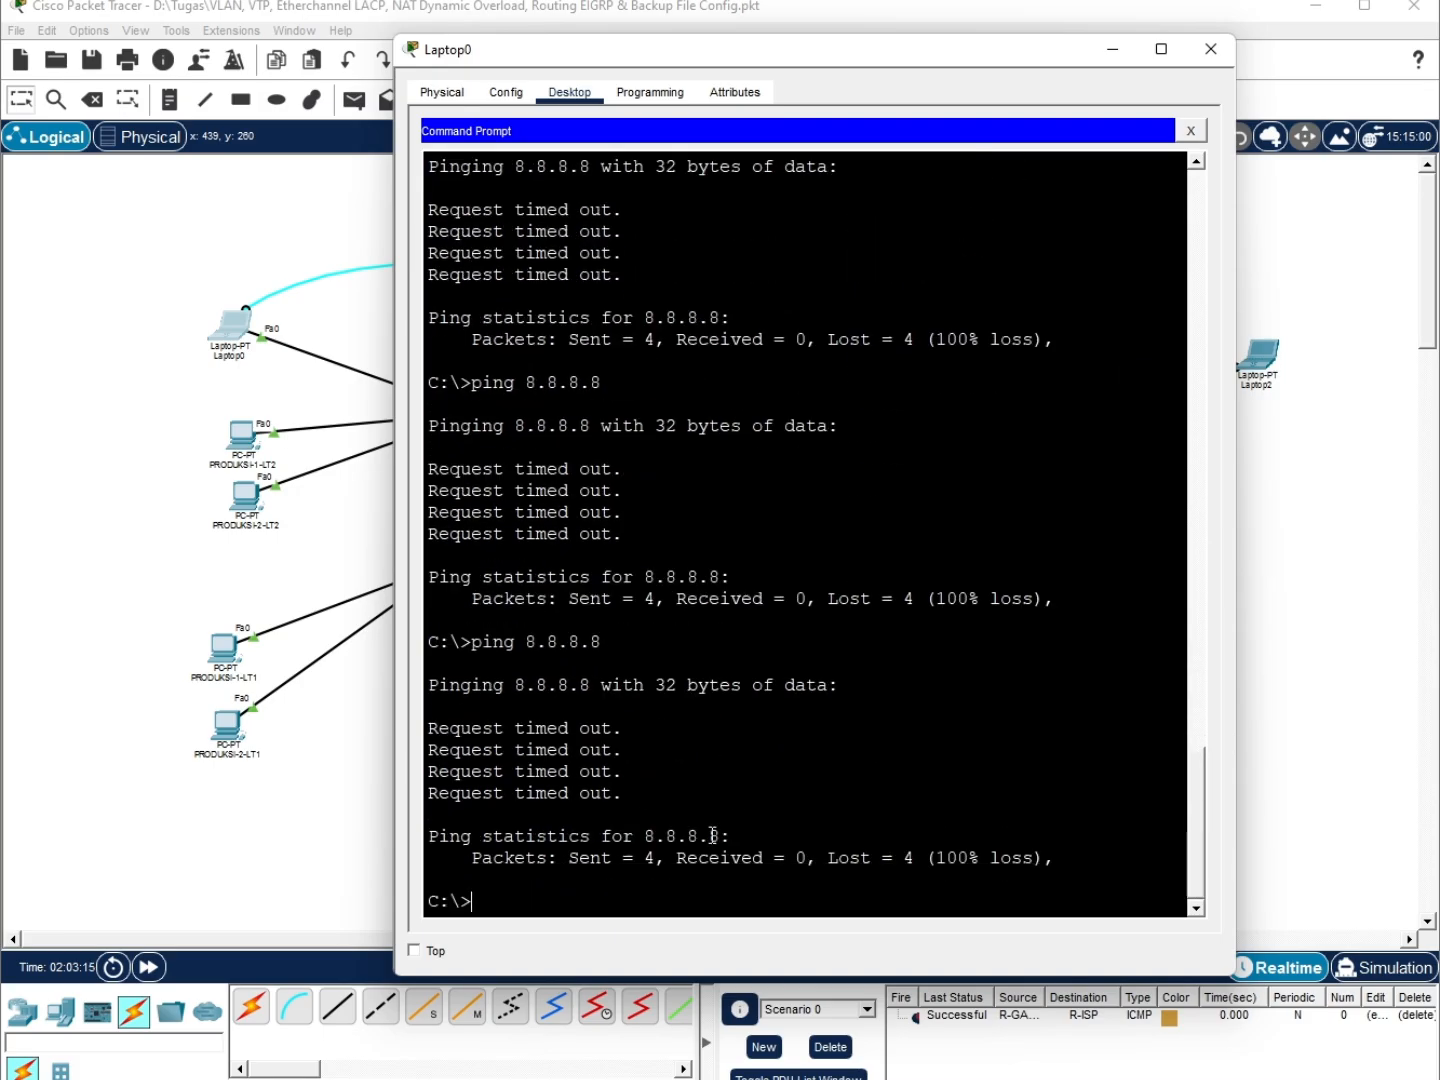
{"action": "key", "text": "Up"}
{"action": "key", "text": "Return"}
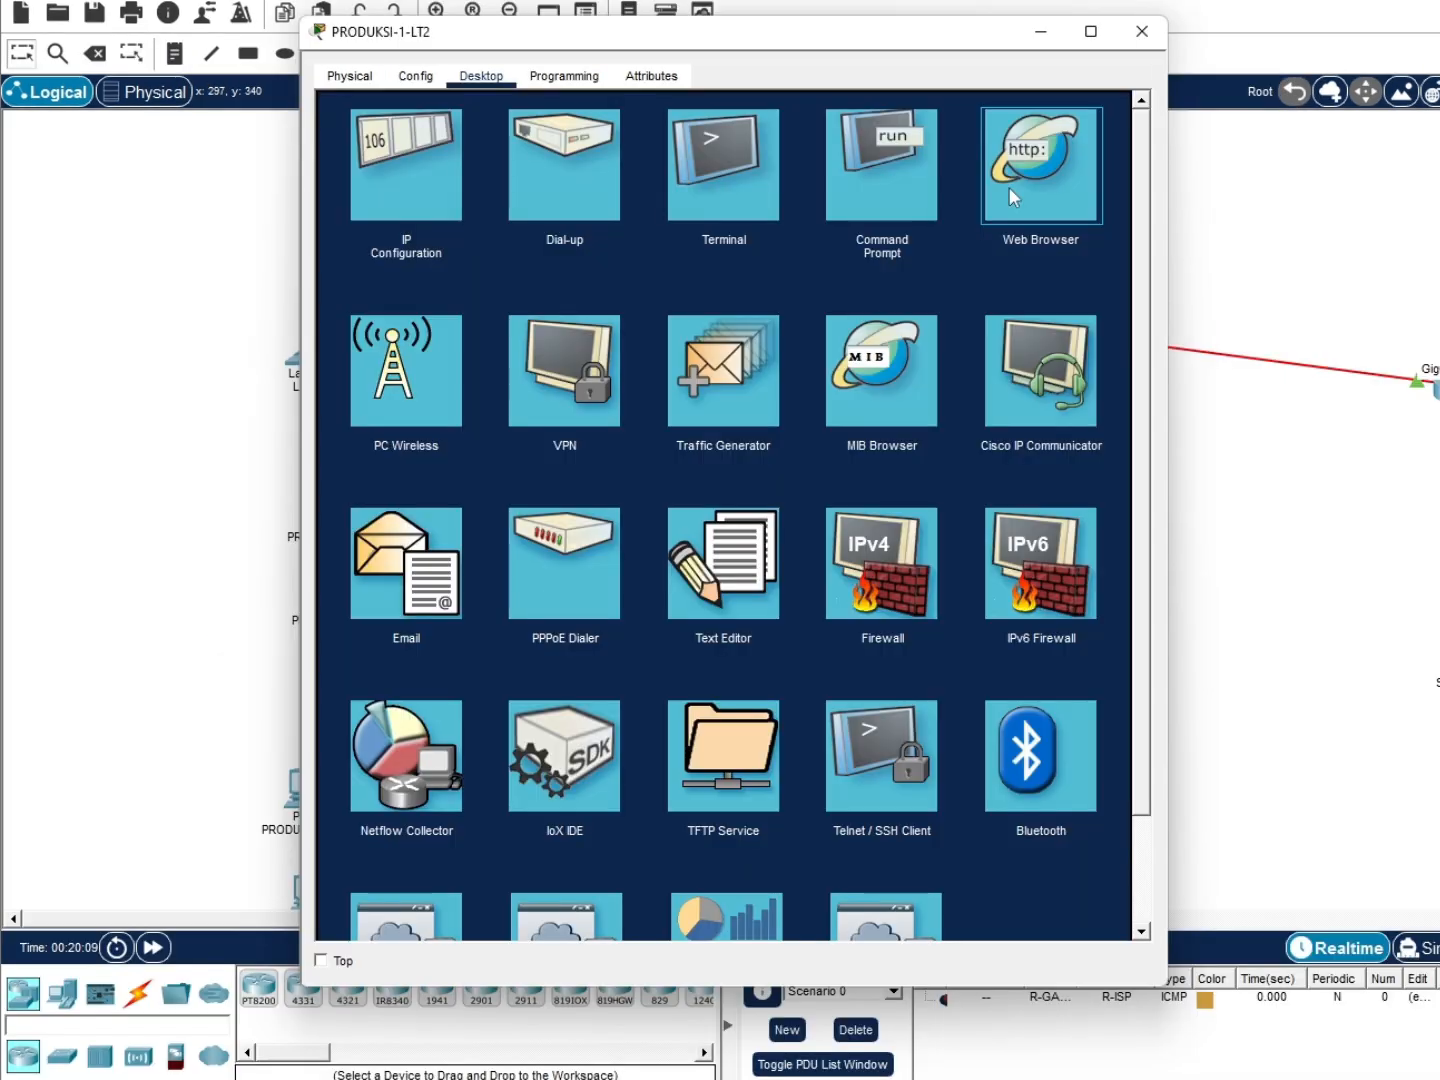
Browse to google.com on PRODUKSI-1-LT2, confirm the HALO GOOGLE page, and close the PC's window
{"action": "left_click", "coordinate": [1009, 187]}
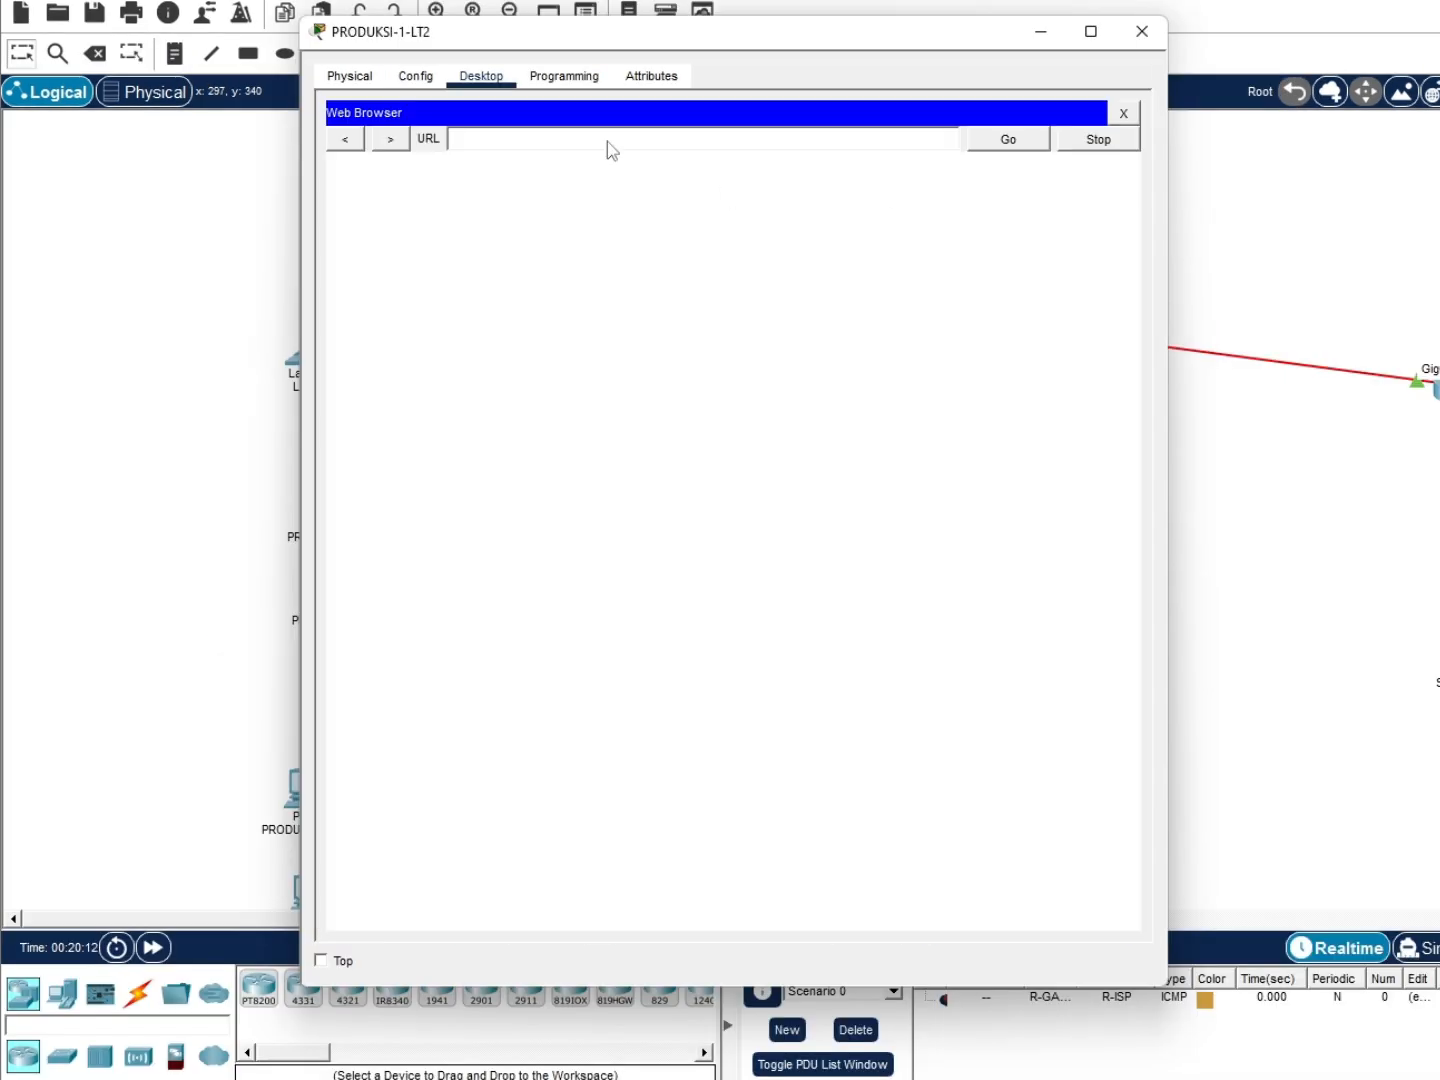
{"action": "left_click", "coordinate": [608, 141]}
{"action": "type", "text": "google.com"}
{"action": "key", "text": "Return"}
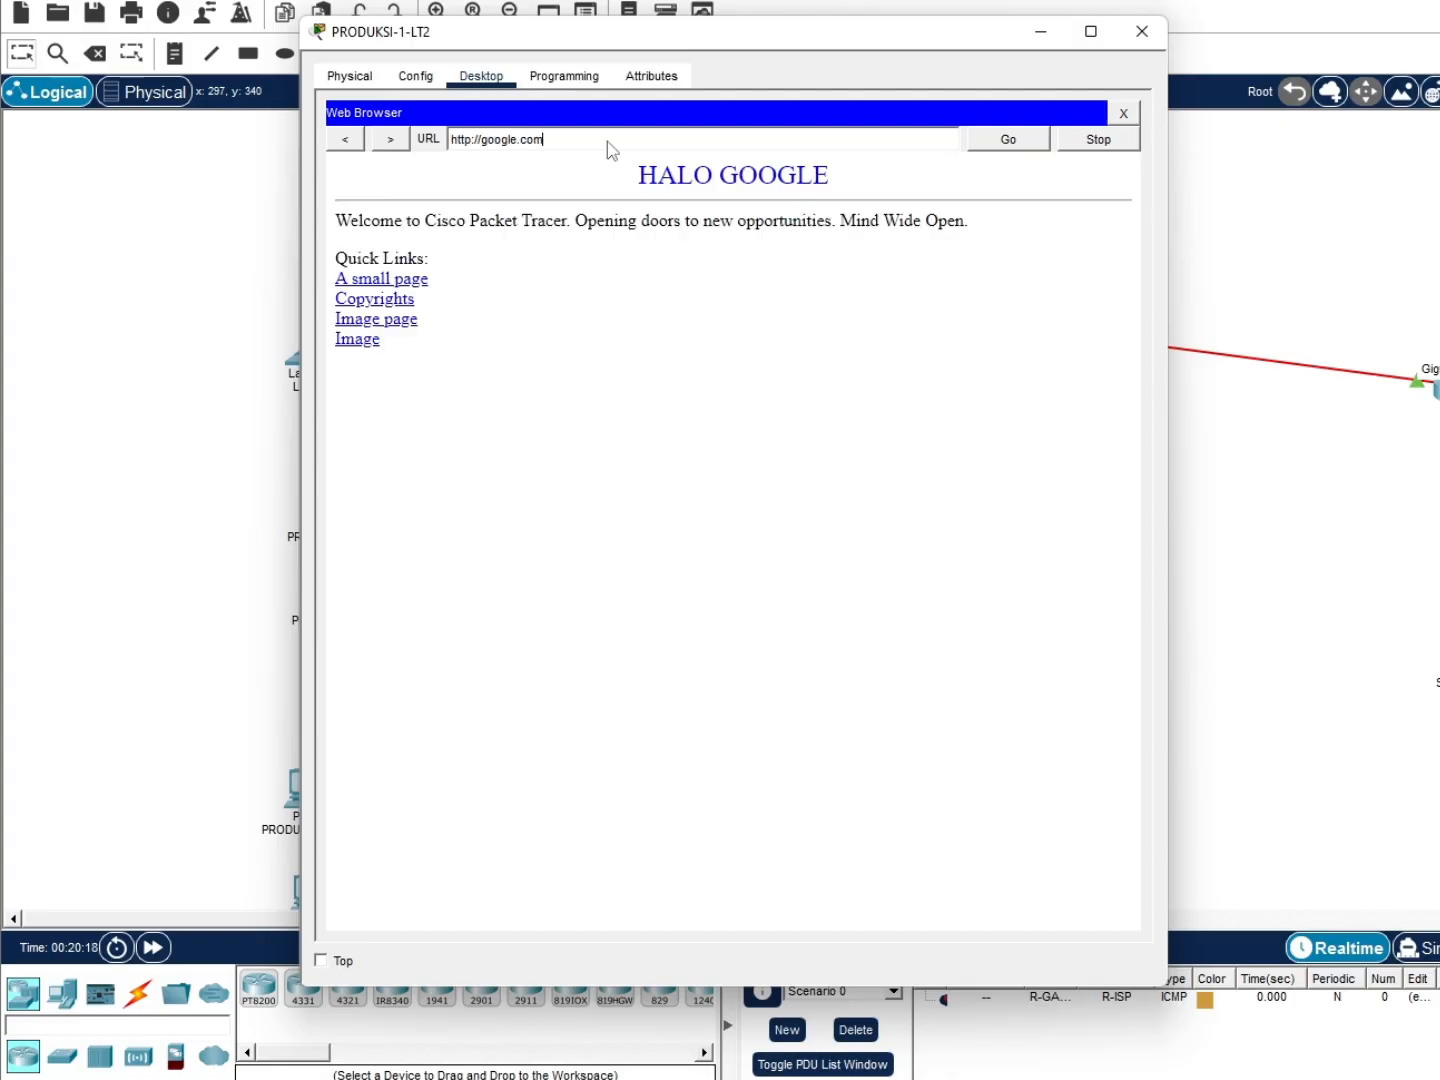
{"action": "left_click_drag", "start_coordinate": [640, 176], "coordinate": [781, 176]}
{"action": "left_click", "coordinate": [851, 196]}
{"action": "left_click", "coordinate": [1122, 113]}
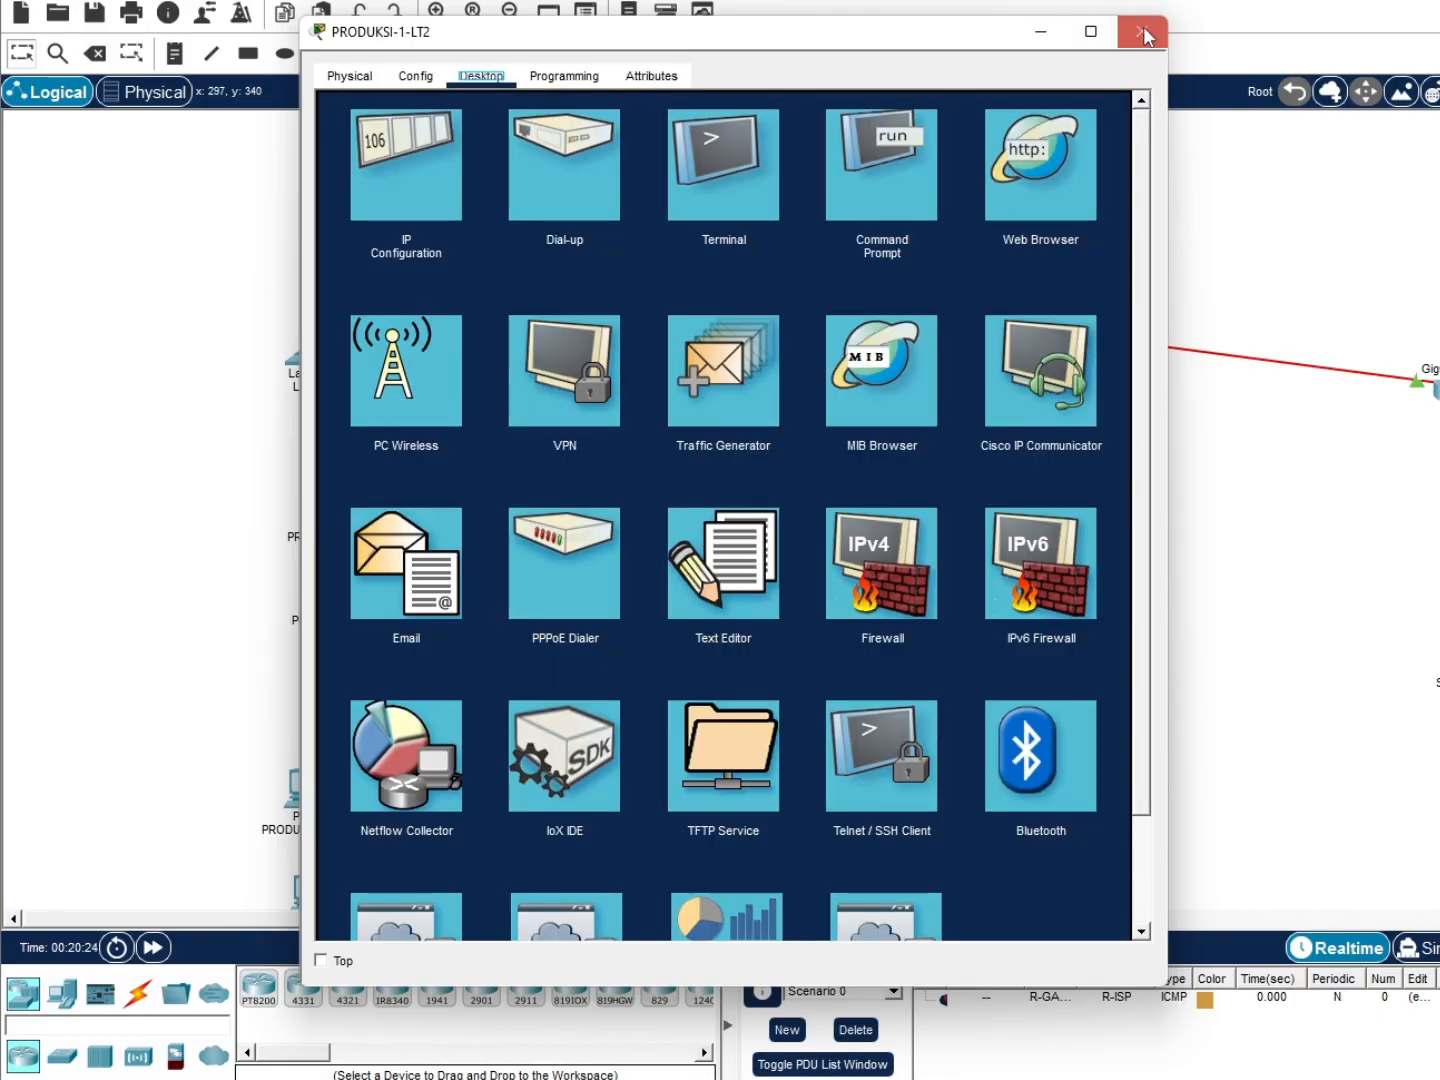
{"action": "left_click", "coordinate": [1141, 31]}
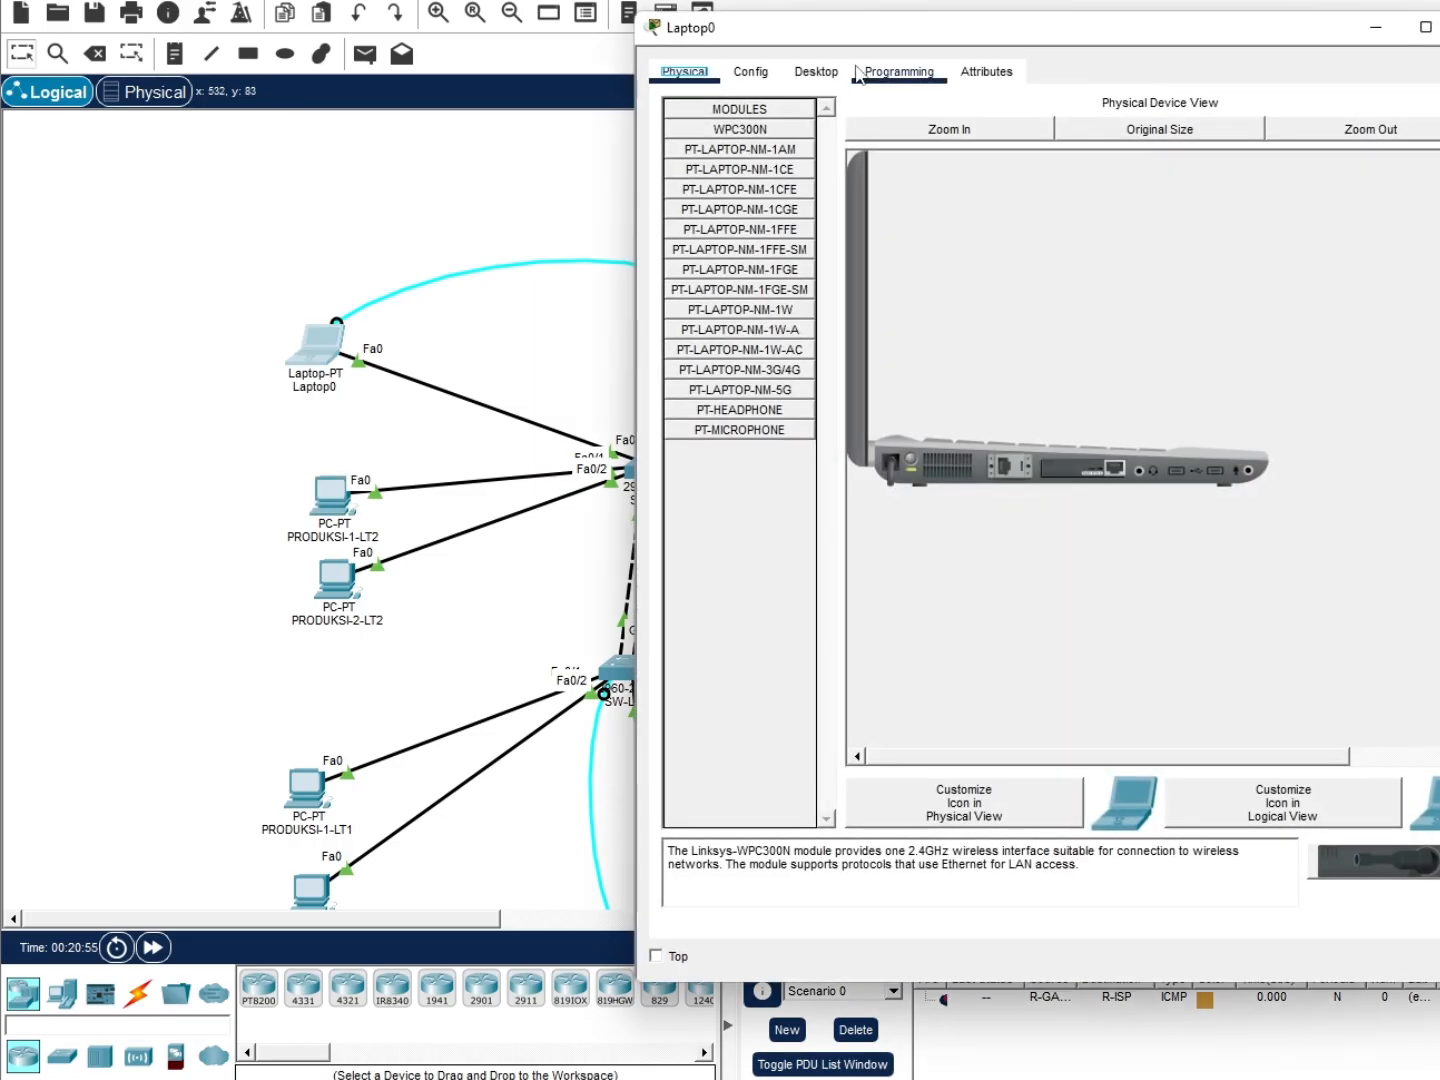
SSH from Laptop0's Command Prompt into R-GATEWAY at 172.16.30.1 as user admin
{"action": "left_click", "coordinate": [330, 347]}
{"action": "left_click", "coordinate": [816, 71]}
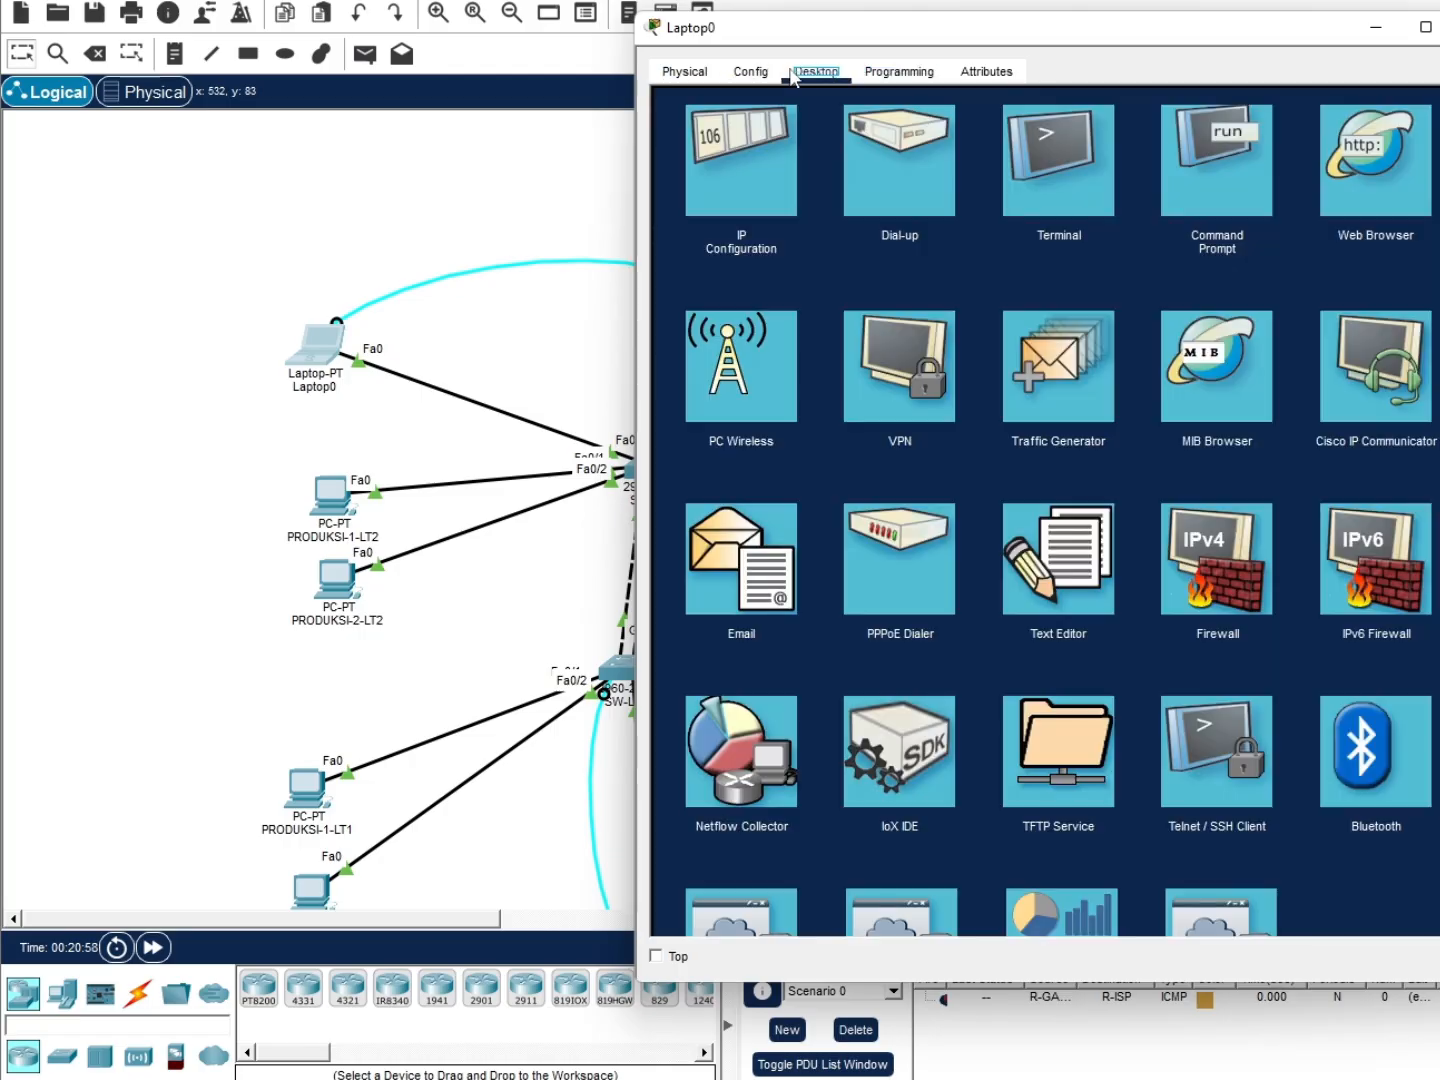
{"action": "left_click", "coordinate": [1173, 167]}
{"action": "type", "text": "ssh"}
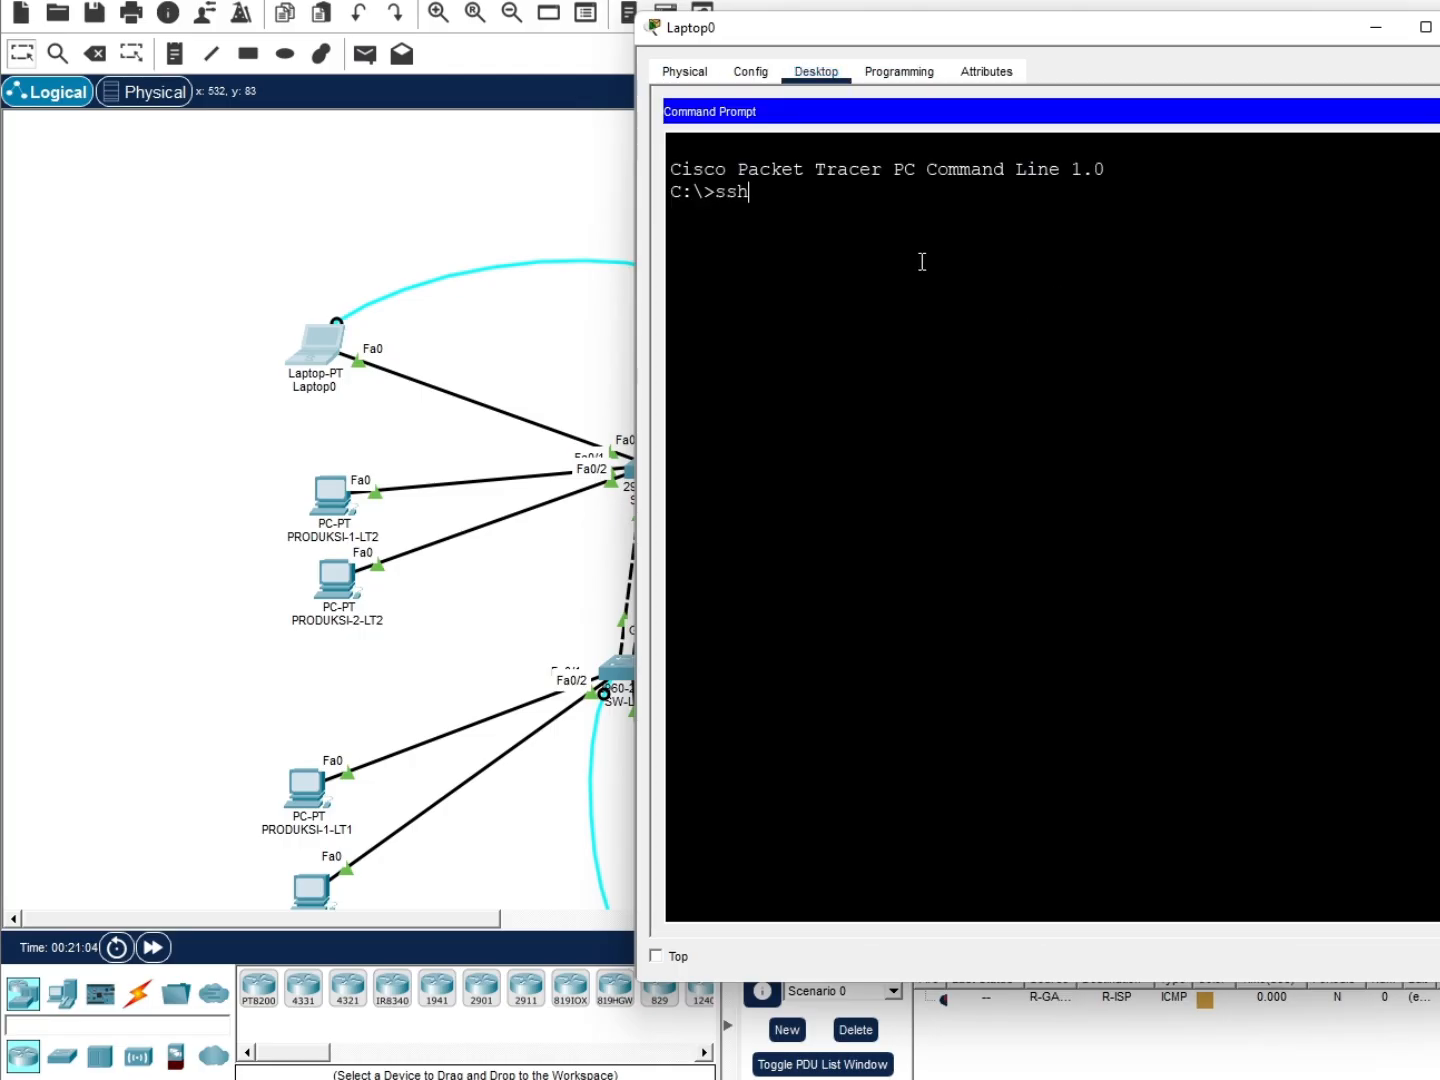
{"action": "type", "text": " -l admin 172.16.30"}
{"action": "key", "text": "BackSpace"}
{"action": "type", "text": "30.1"}
{"action": "key", "text": "Return"}
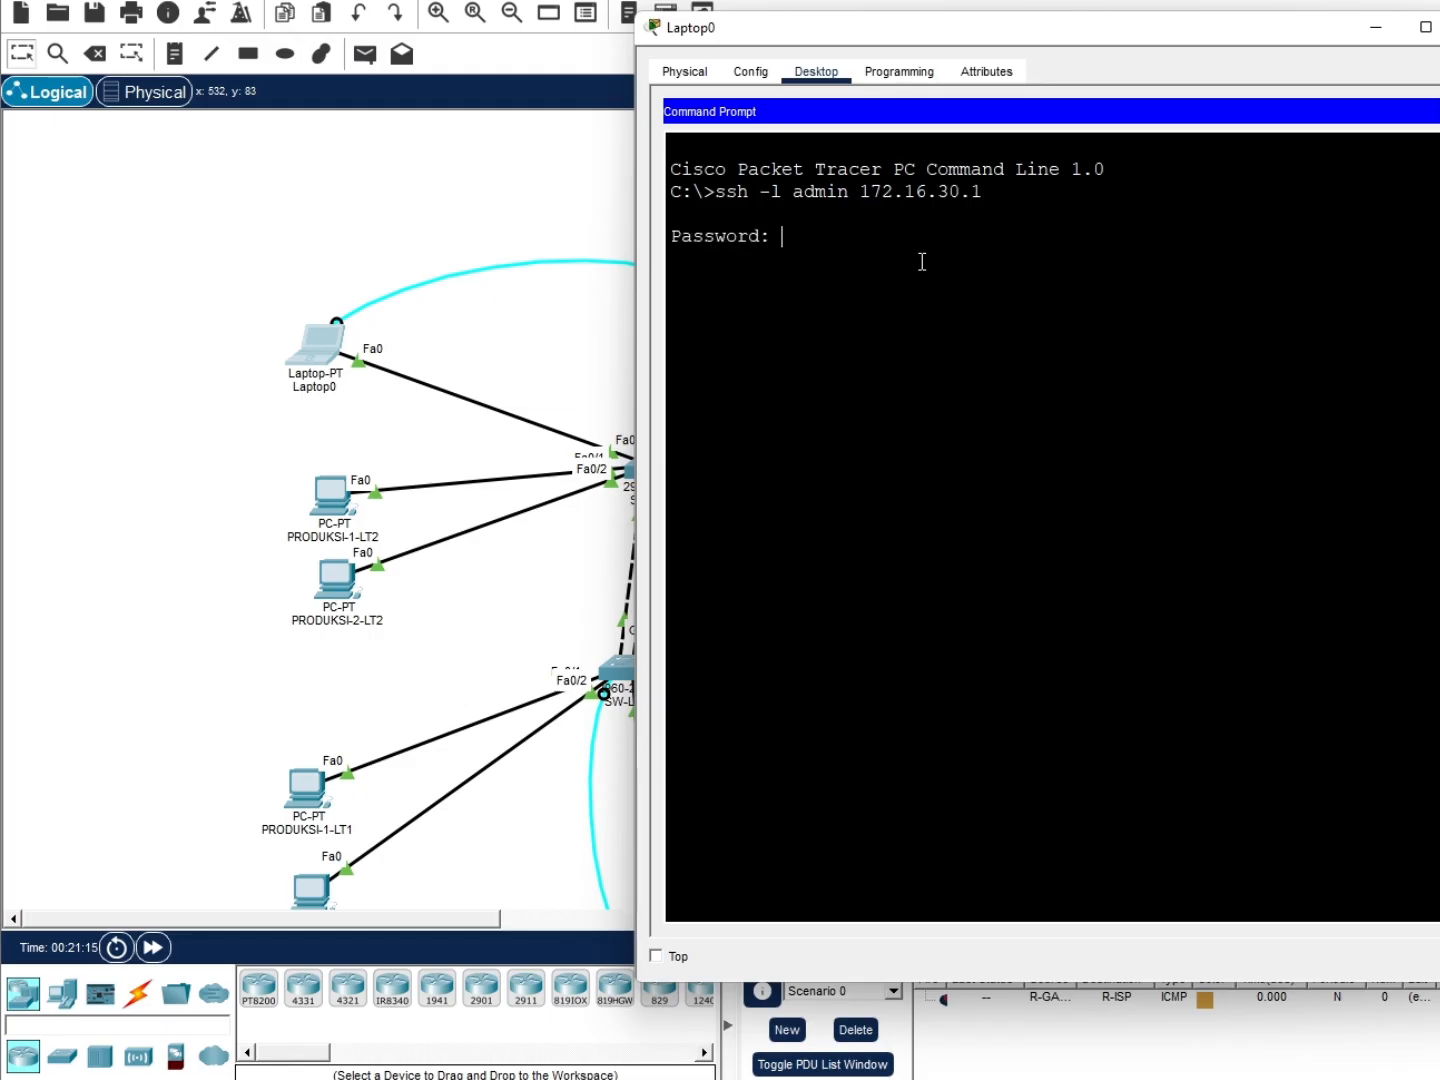
{"action": "key", "text": "Return"}
{"action": "left_click_drag", "start_coordinate": [1124, 28], "coordinate": [855, 47]}
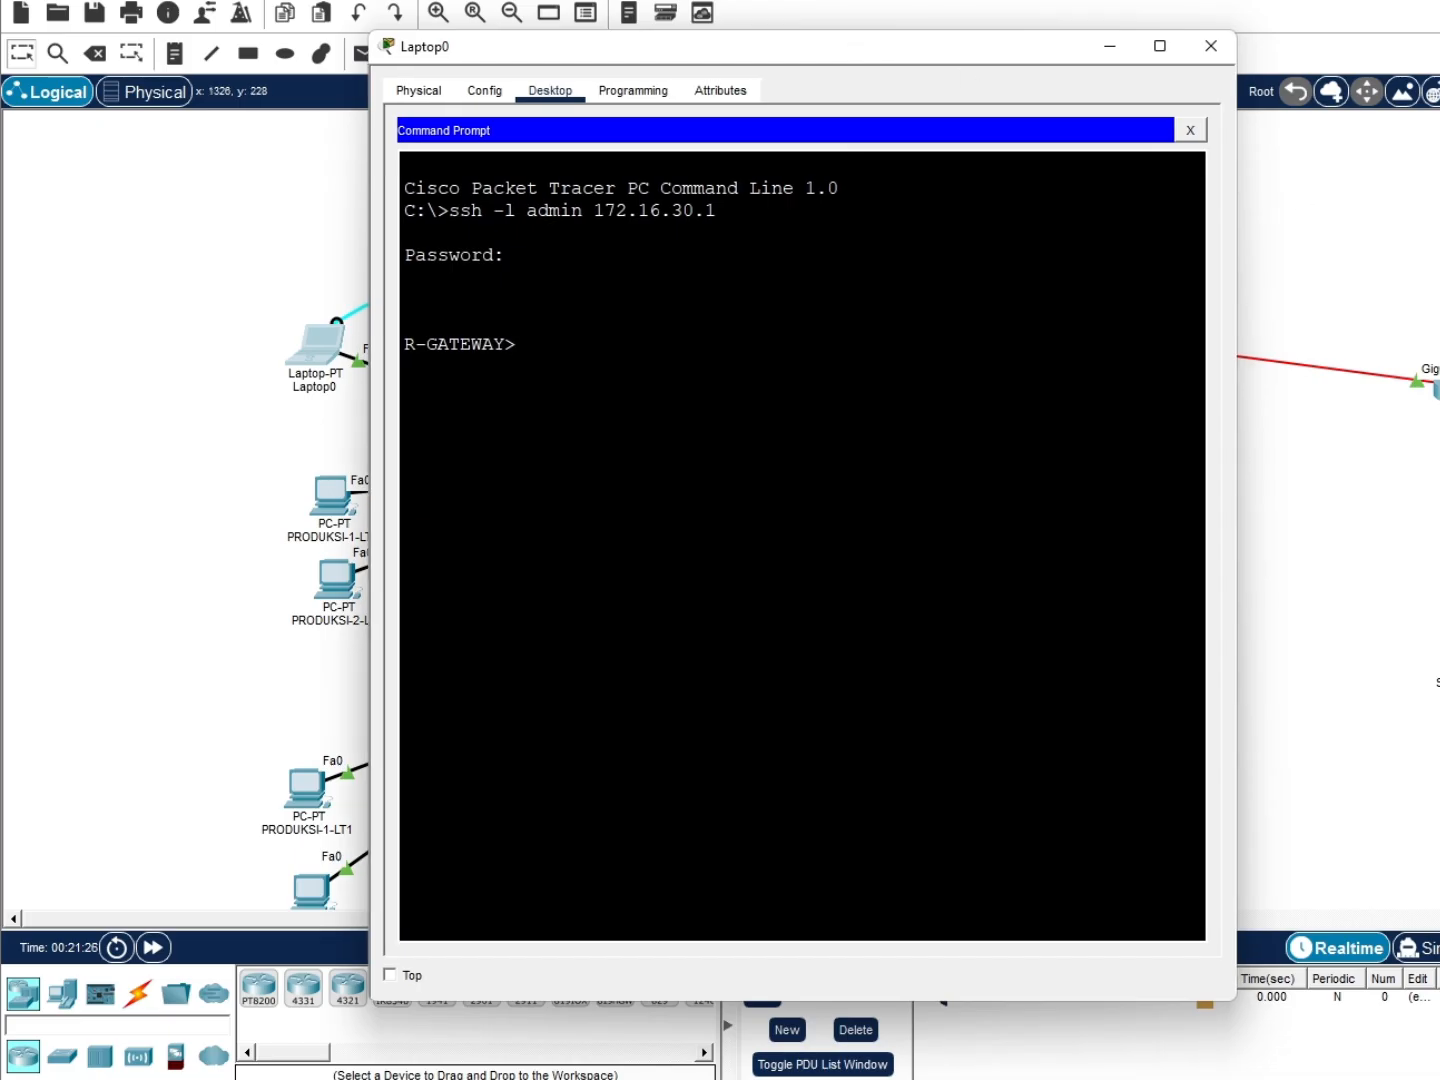
{"action": "left_click", "coordinate": [546, 360]}
Enter privileged mode with 'en' and global configuration with 'conf t' on R-GATEWAY
{"action": "type", "text": "en"}
{"action": "key", "text": "Return"}
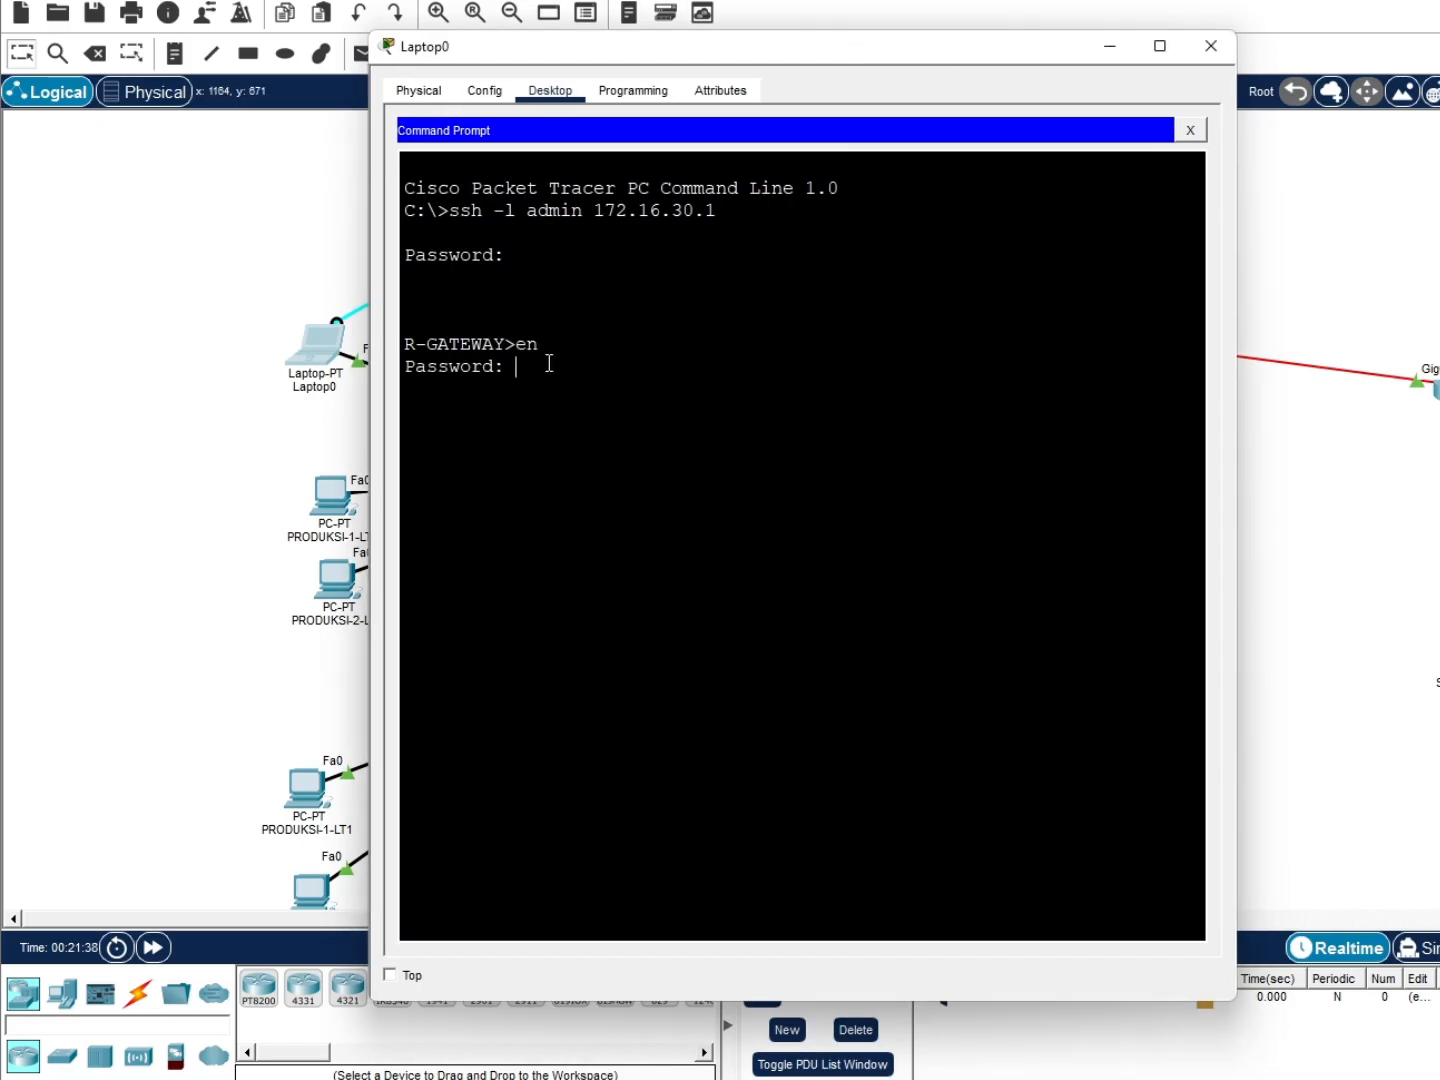
{"action": "key", "text": "Return"}
{"action": "type", "text": "conf t"}
{"action": "key", "text": "Return"}
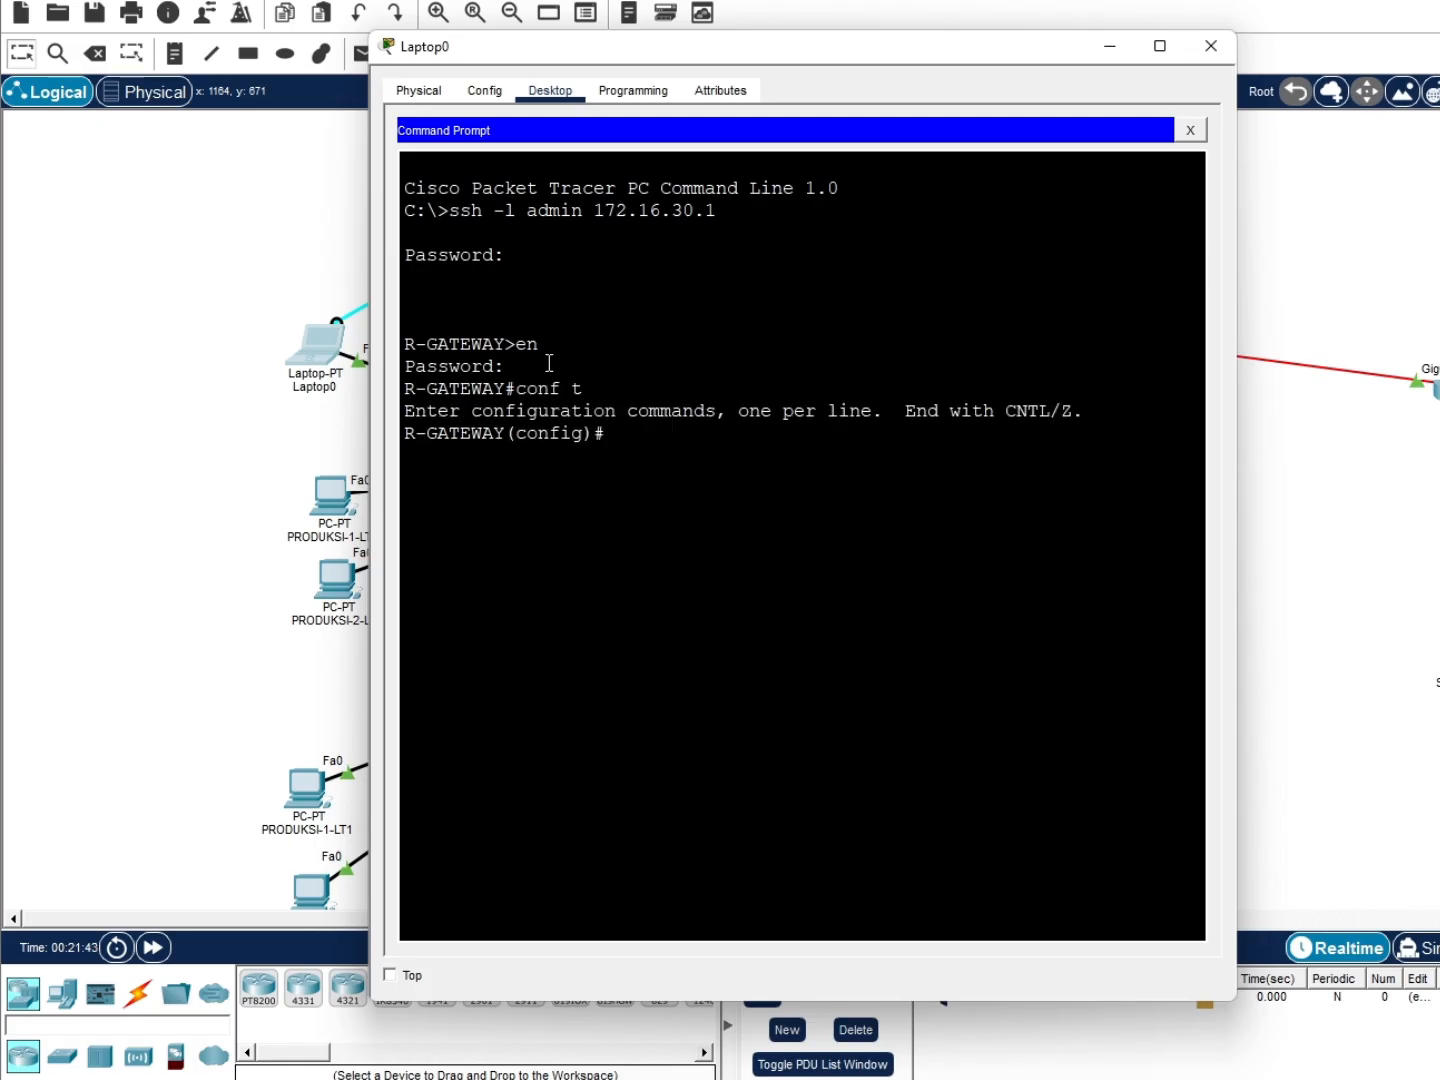
{"action": "key", "text": "Return"}
Make interface g0/1 the NAT inside interface with 'ip nat inside'
{"action": "type", "text": "int g0/1"}
{"action": "key", "text": "Return"}
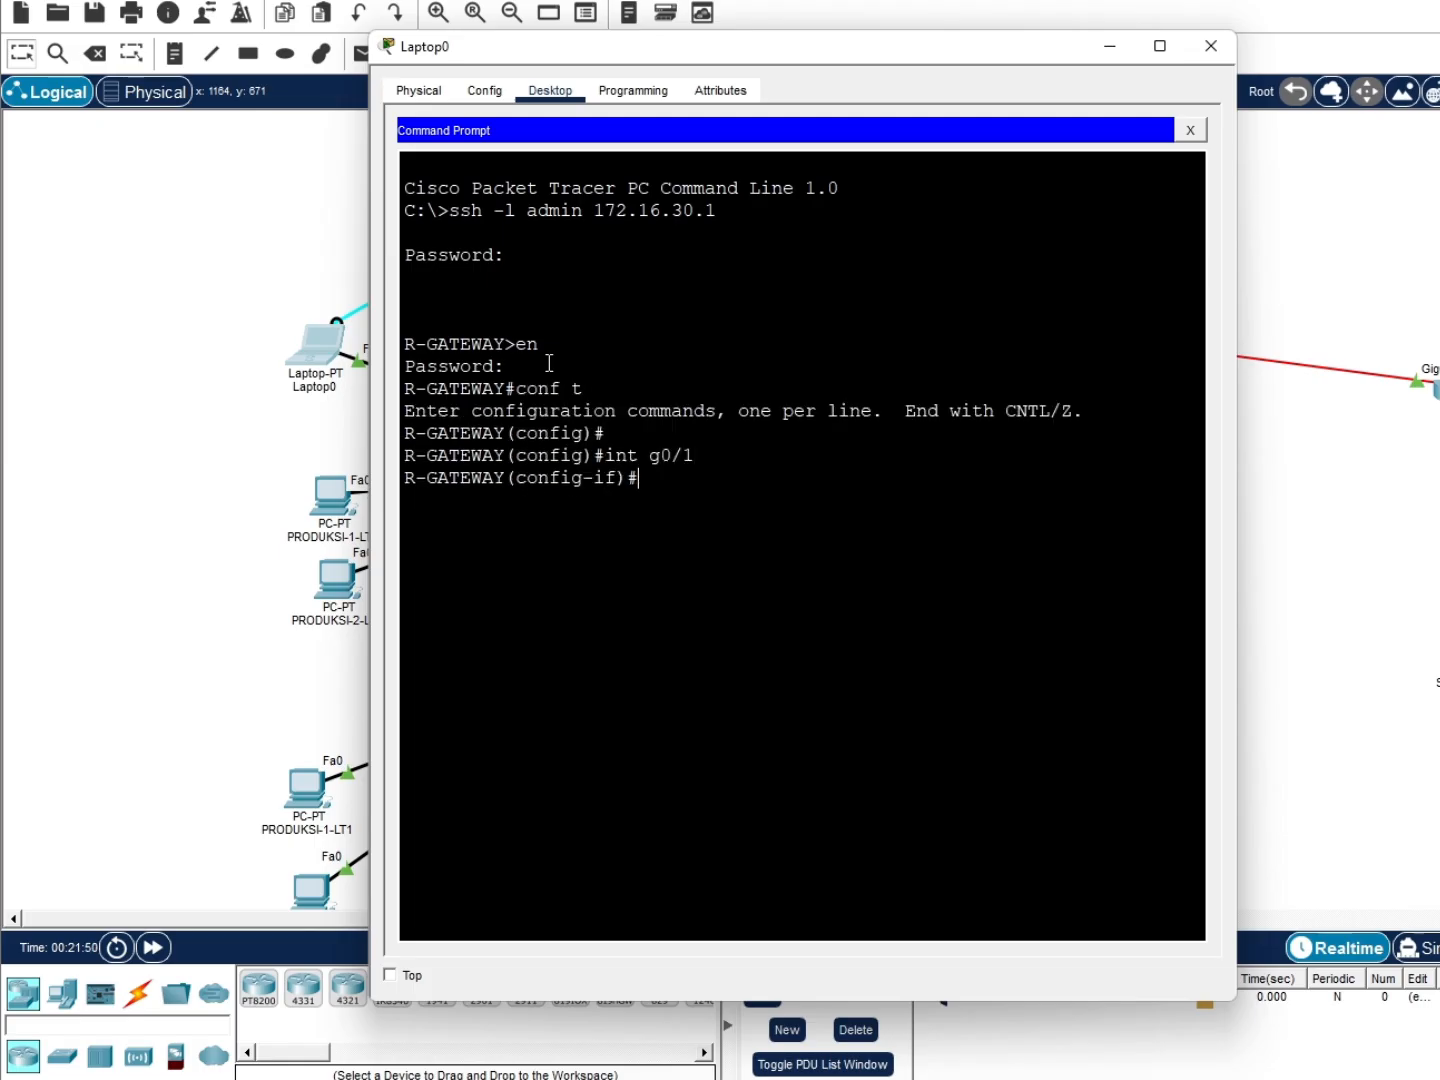
{"action": "type", "text": "ip nay inside"}
{"action": "key", "text": "BackSpace"}
{"action": "key", "text": "BackSpace"}
{"action": "key", "text": "BackSpace"}
{"action": "key", "text": "BackSpace"}
{"action": "key", "text": "BackSpace"}
{"action": "key", "text": "BackSpace"}
{"action": "key", "text": "BackSpace"}
{"action": "key", "text": "BackSpace"}
{"action": "key", "text": "BackSpace"}
{"action": "type", "text": "at inside"}
{"action": "key", "text": "Return"}
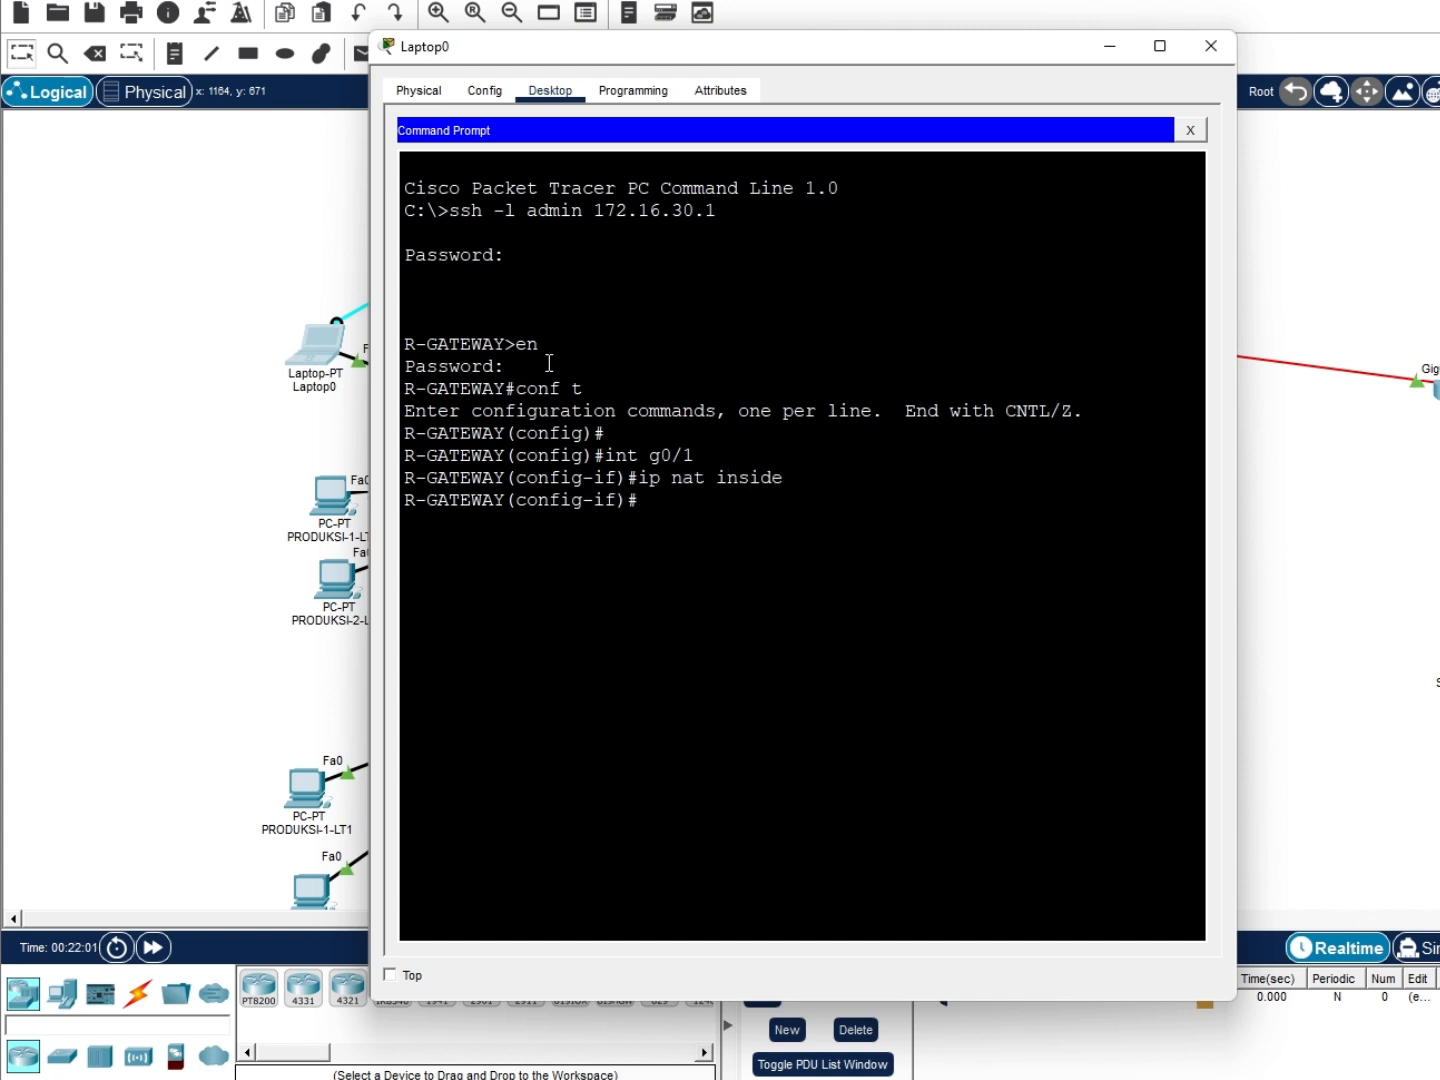
{"action": "type", "text": "ex"}
{"action": "key", "text": "Return"}
Make g0/0/0 the NAT outside interface, then begin typing access-list 1 for 192.168.30.0
{"action": "type", "text": "int g"}
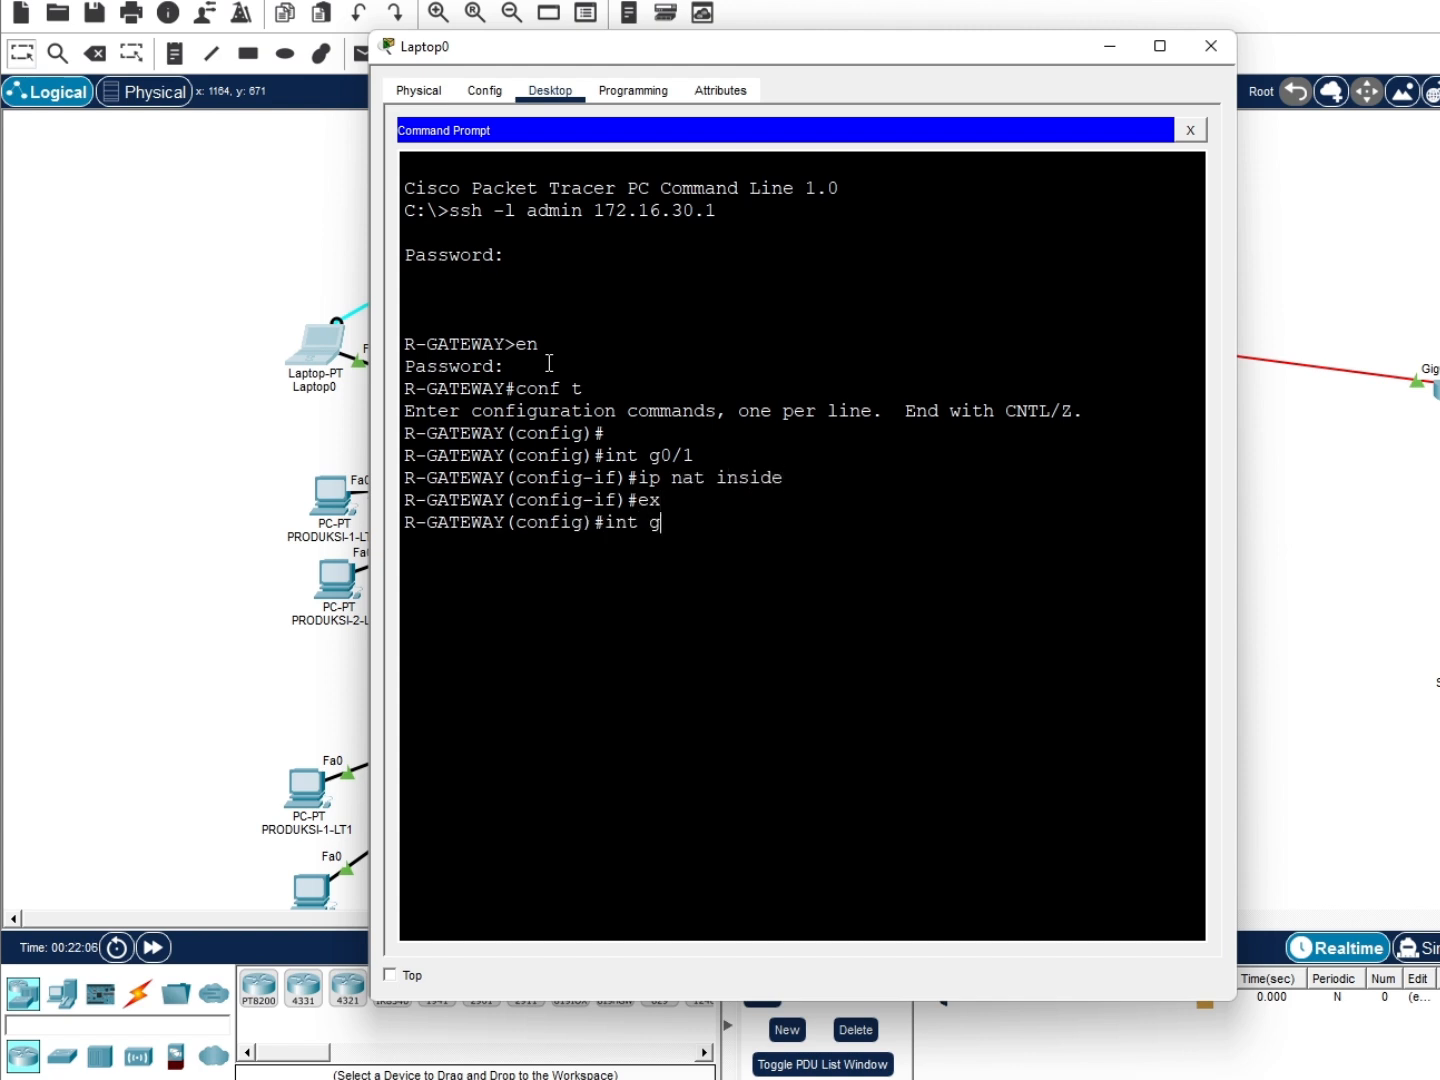
{"action": "type", "text": "0/0/0"}
{"action": "key", "text": "Return"}
{"action": "type", "text": "ip"}
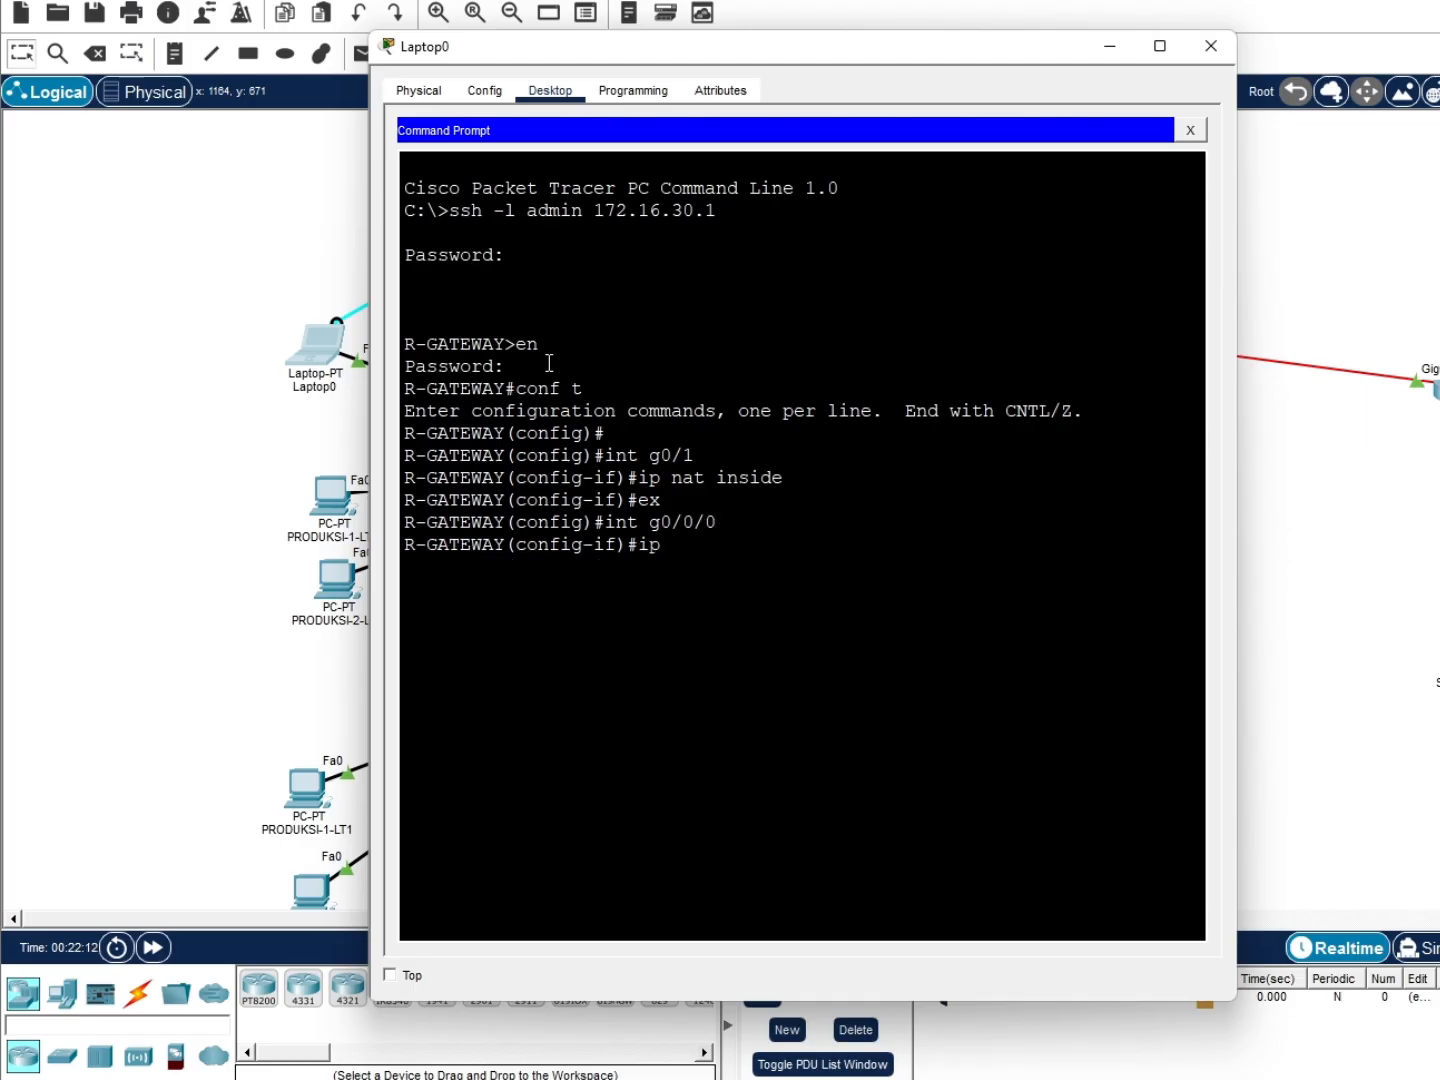
{"action": "type", "text": " outsid"}
{"action": "key", "text": "BackSpace"}
{"action": "key", "text": "BackSpace"}
{"action": "key", "text": "BackSpace"}
{"action": "key", "text": "BackSpace"}
{"action": "key", "text": "BackSpace"}
{"action": "key", "text": "BackSpace"}
{"action": "type", "text": "nat iutside"}
{"action": "key", "text": "Return"}
{"action": "type", "text": "ex"}
{"action": "key", "text": "Return"}
{"action": "type", "text": "a"}
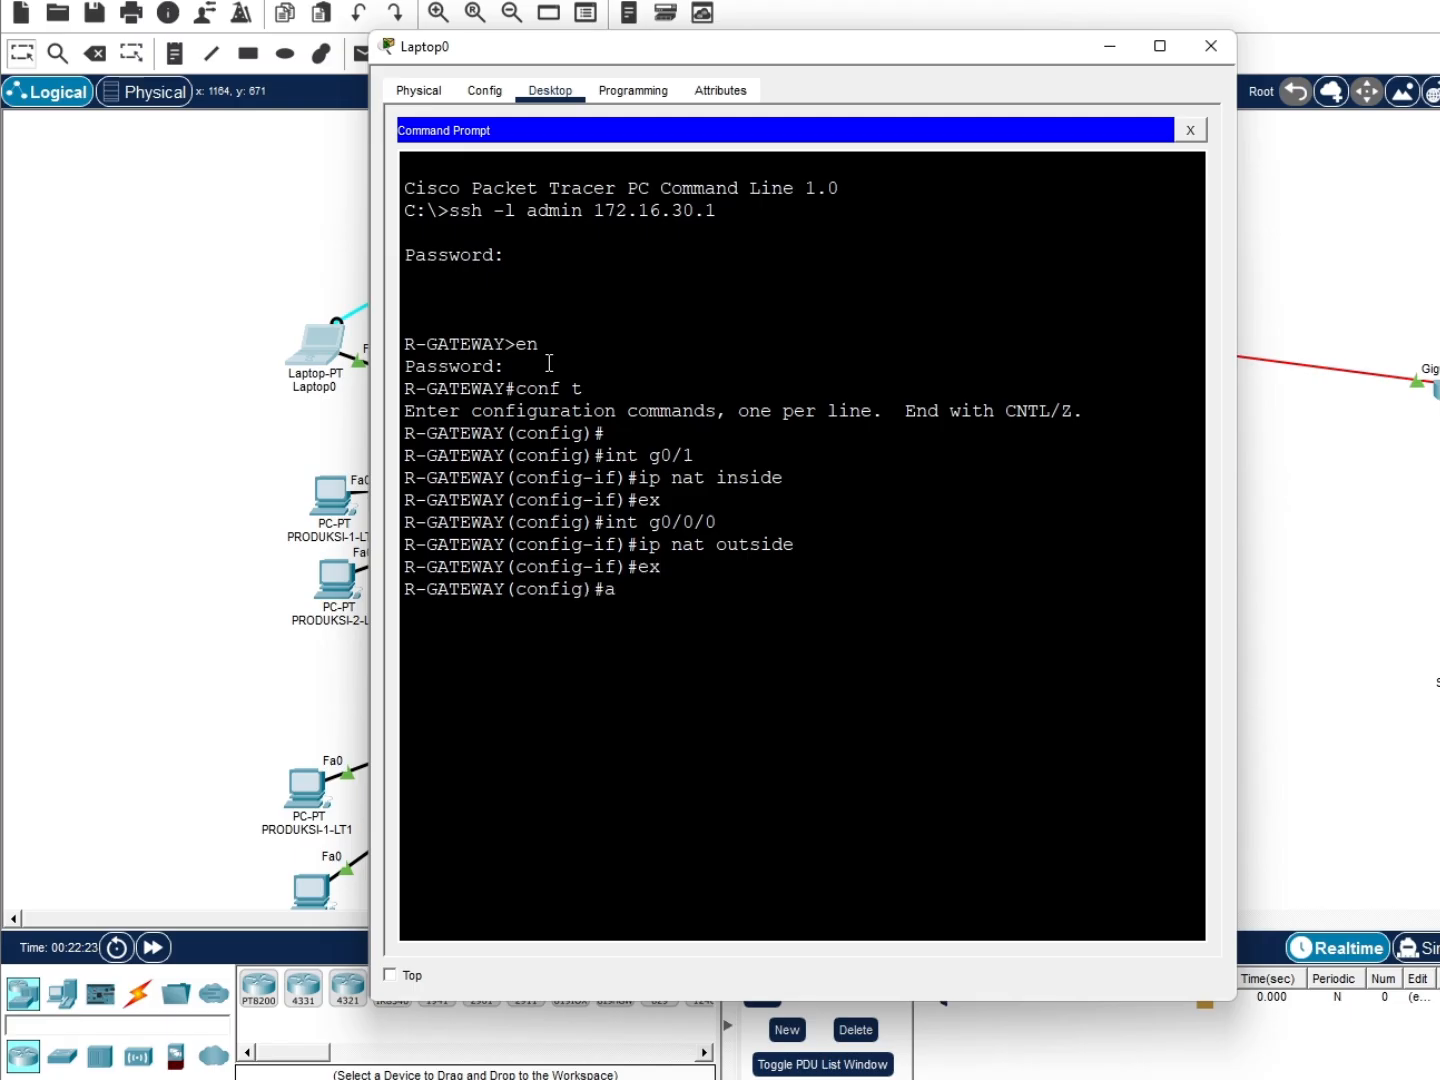
{"action": "type", "text": "ccess-list 1 permit 1"}
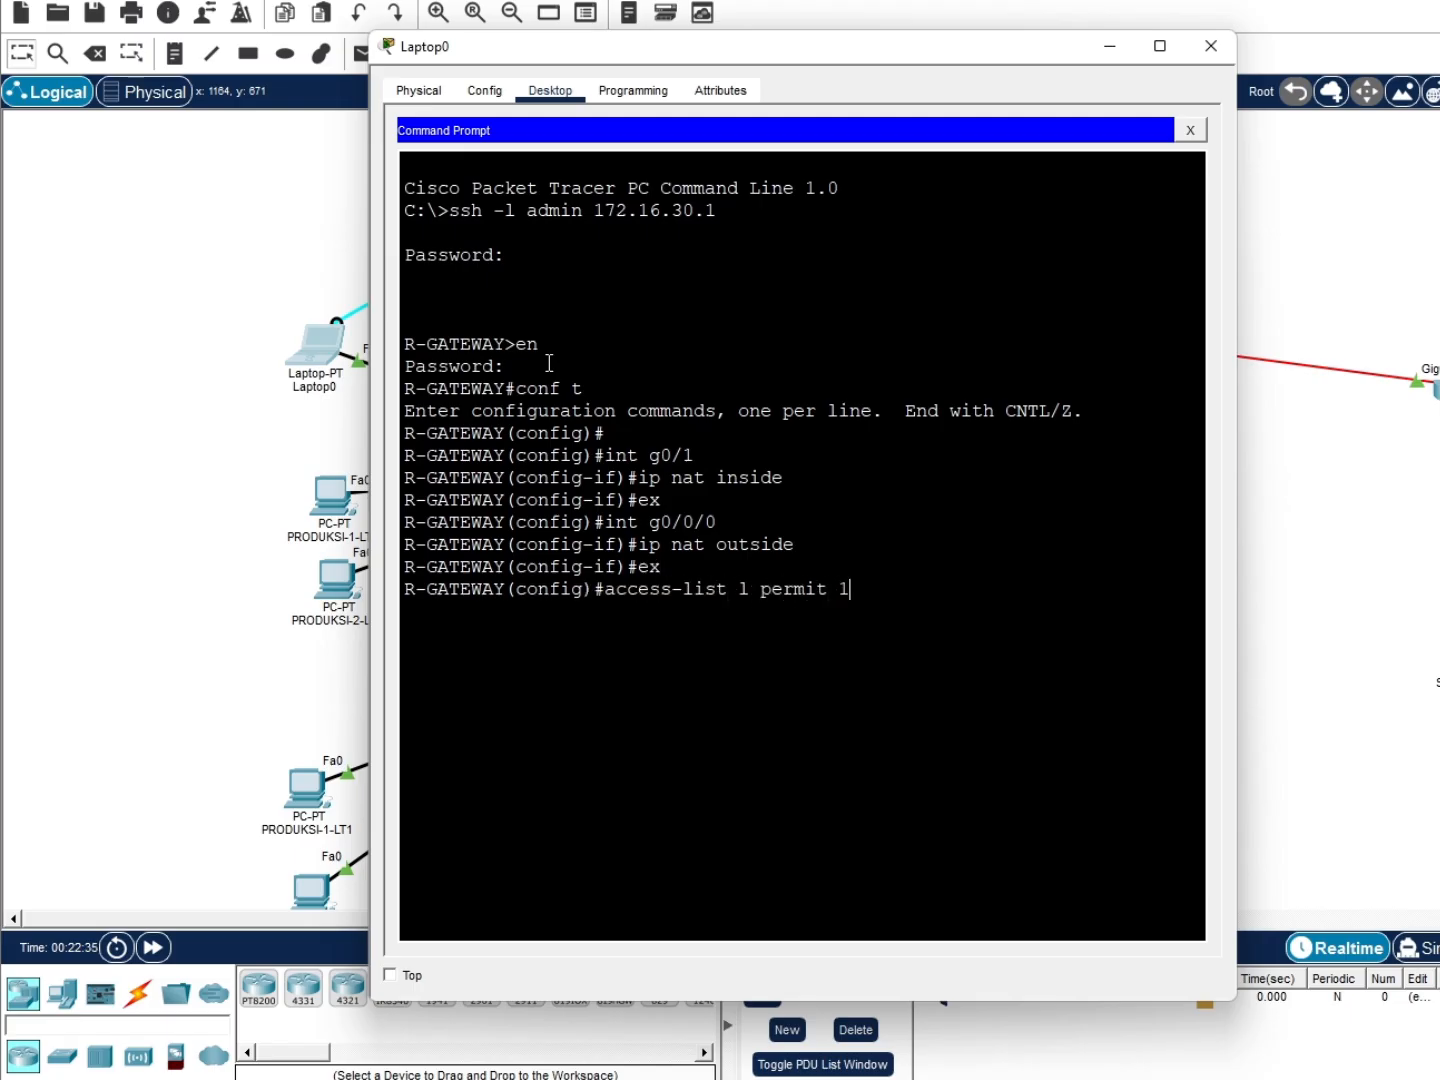
{"action": "type", "text": "92.168.30.0 0.0.0.25"}
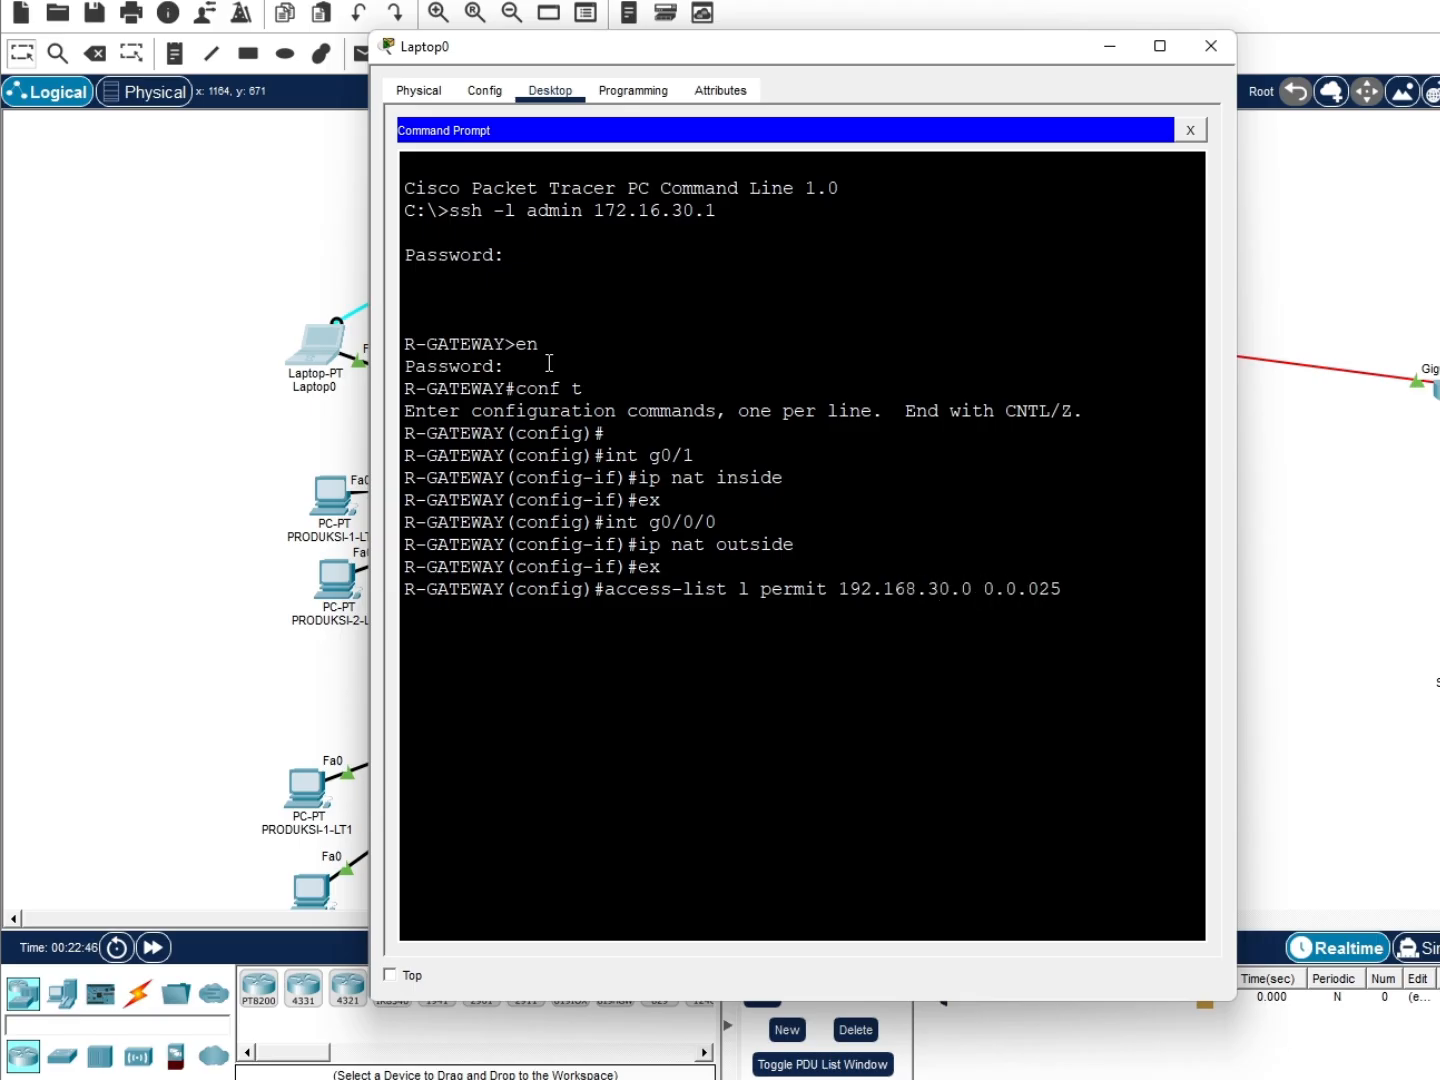
Add access-list 1 permit 192.168.30.0 0.0.0.255, fixing the wildcard and list-number typos
{"action": "key", "text": "BackSpace"}
{"action": "key", "text": "BackSpace"}
{"action": "type", "text": ".255"}
{"action": "key", "text": "Return"}
{"action": "key", "text": "Up"}
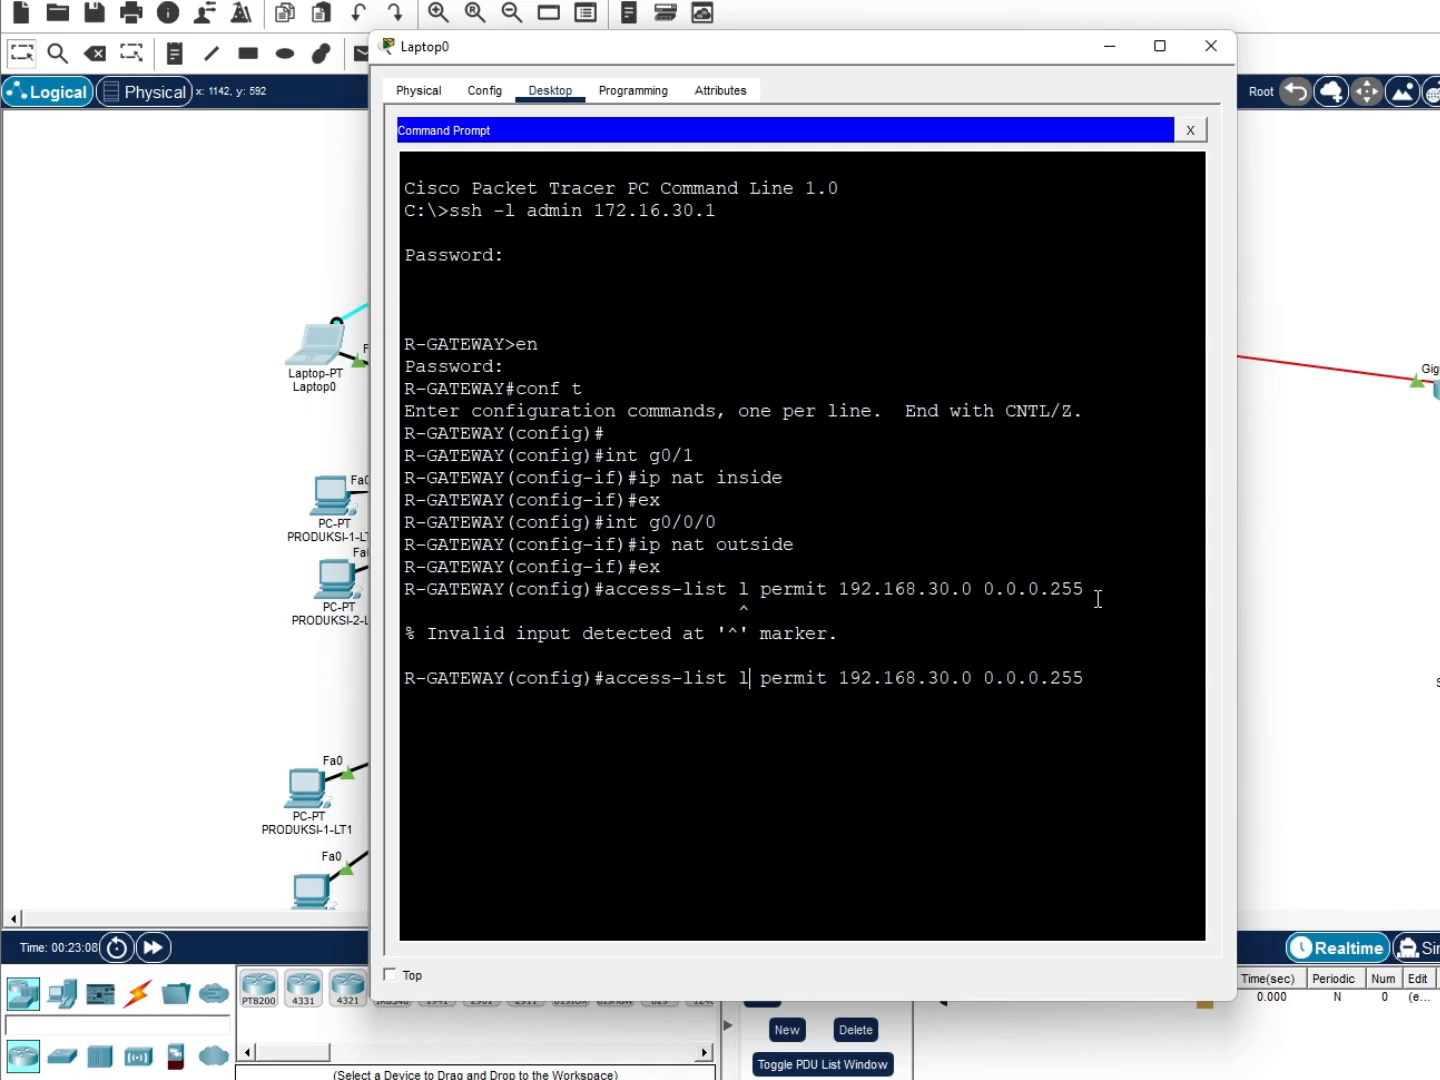
{"action": "key", "text": "BackSpace"}
{"action": "type", "text": "1"}
{"action": "key", "text": "Right"}
{"action": "key", "text": "Right"}
{"action": "key", "text": "Right"}
{"action": "key", "text": "Right"}
{"action": "key", "text": "Right"}
{"action": "key", "text": "Right"}
{"action": "key", "text": "Return"}
Add the access-list 1 entry permitting 192.168.10.0 0.0.0.255
{"action": "key", "text": "Up"}
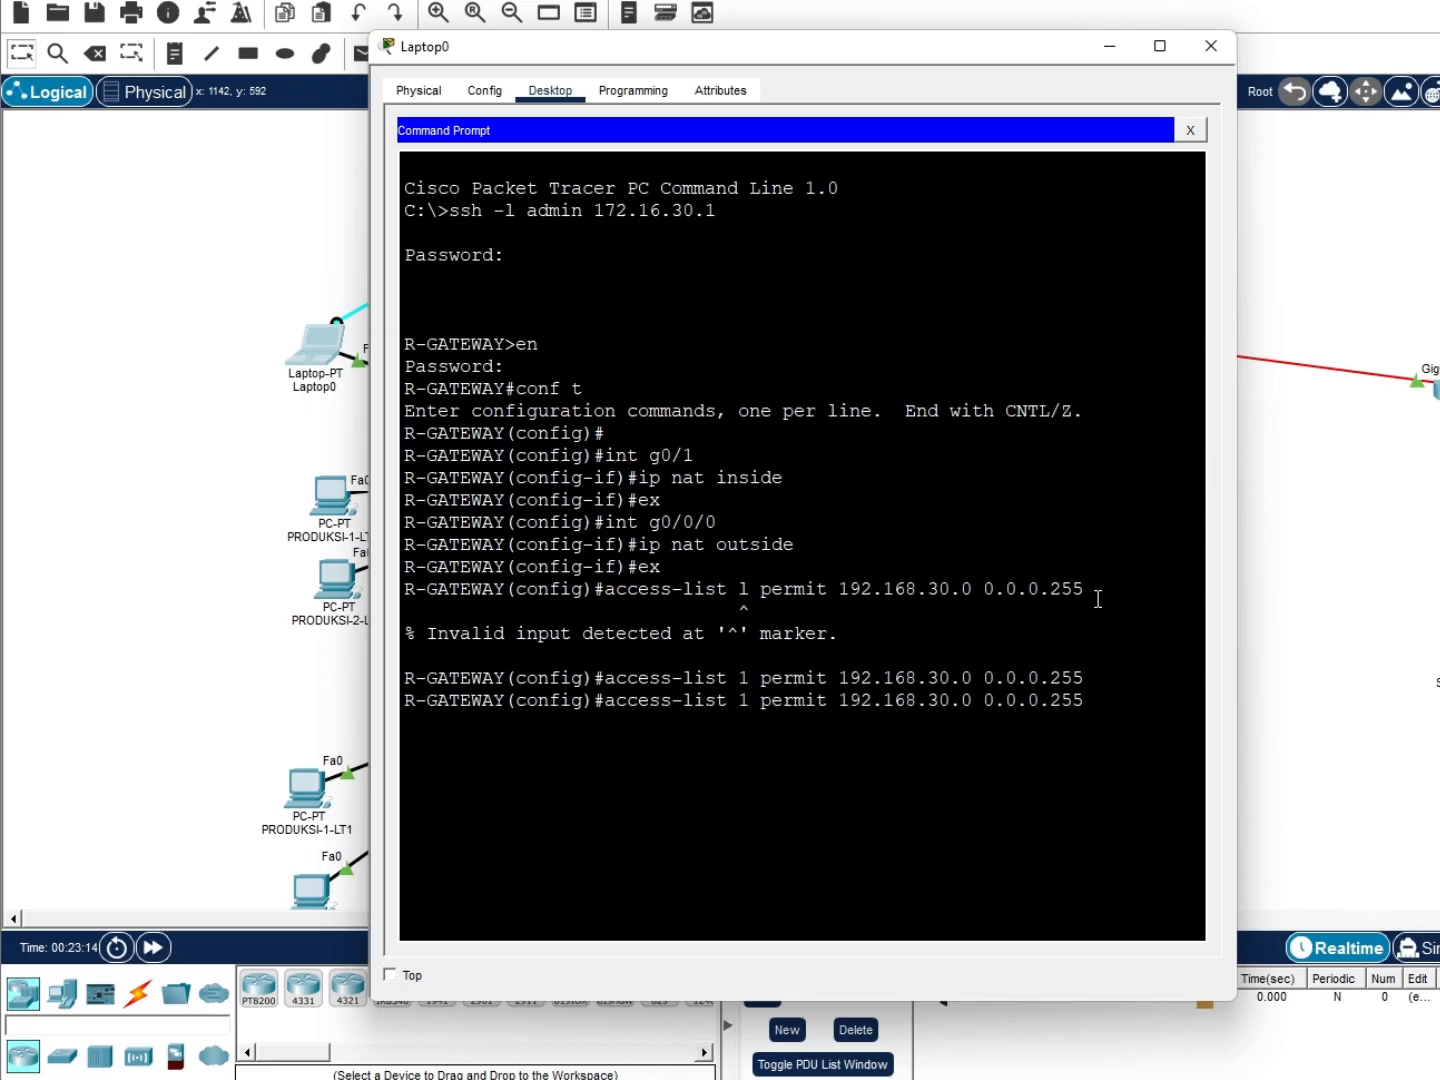
{"action": "key", "text": "Left"}
{"action": "key", "text": "Left"}
{"action": "key", "text": "Left"}
{"action": "key", "text": "Left"}
{"action": "key", "text": "Left"}
{"action": "key", "text": "Left"}
Add the access-list 1 entry permitting 192.168.20.0 0.0.0.255
{"action": "key", "text": "Left"}
{"action": "key", "text": "BackSpace"}
{"action": "type", "text": "1"}
{"action": "key", "text": "Return"}
{"action": "key", "text": "Up"}
Add the entry permitting 172.16.30.0 0.0.0.255, then start typing the ip nat inside source rule
{"action": "key", "text": "Left"}
{"action": "key", "text": "Left"}
{"action": "key", "text": "Left"}
{"action": "key", "text": "Left"}
{"action": "key", "text": "Left"}
{"action": "key", "text": "Left"}
{"action": "key", "text": "Left"}
{"action": "key", "text": "Left"}
{"action": "key", "text": "Left"}
{"action": "key", "text": "Left"}
{"action": "key", "text": "Left"}
{"action": "key", "text": "Left"}
{"action": "key", "text": "Left"}
{"action": "key", "text": "BackSpace"}
{"action": "type", "text": "2"}
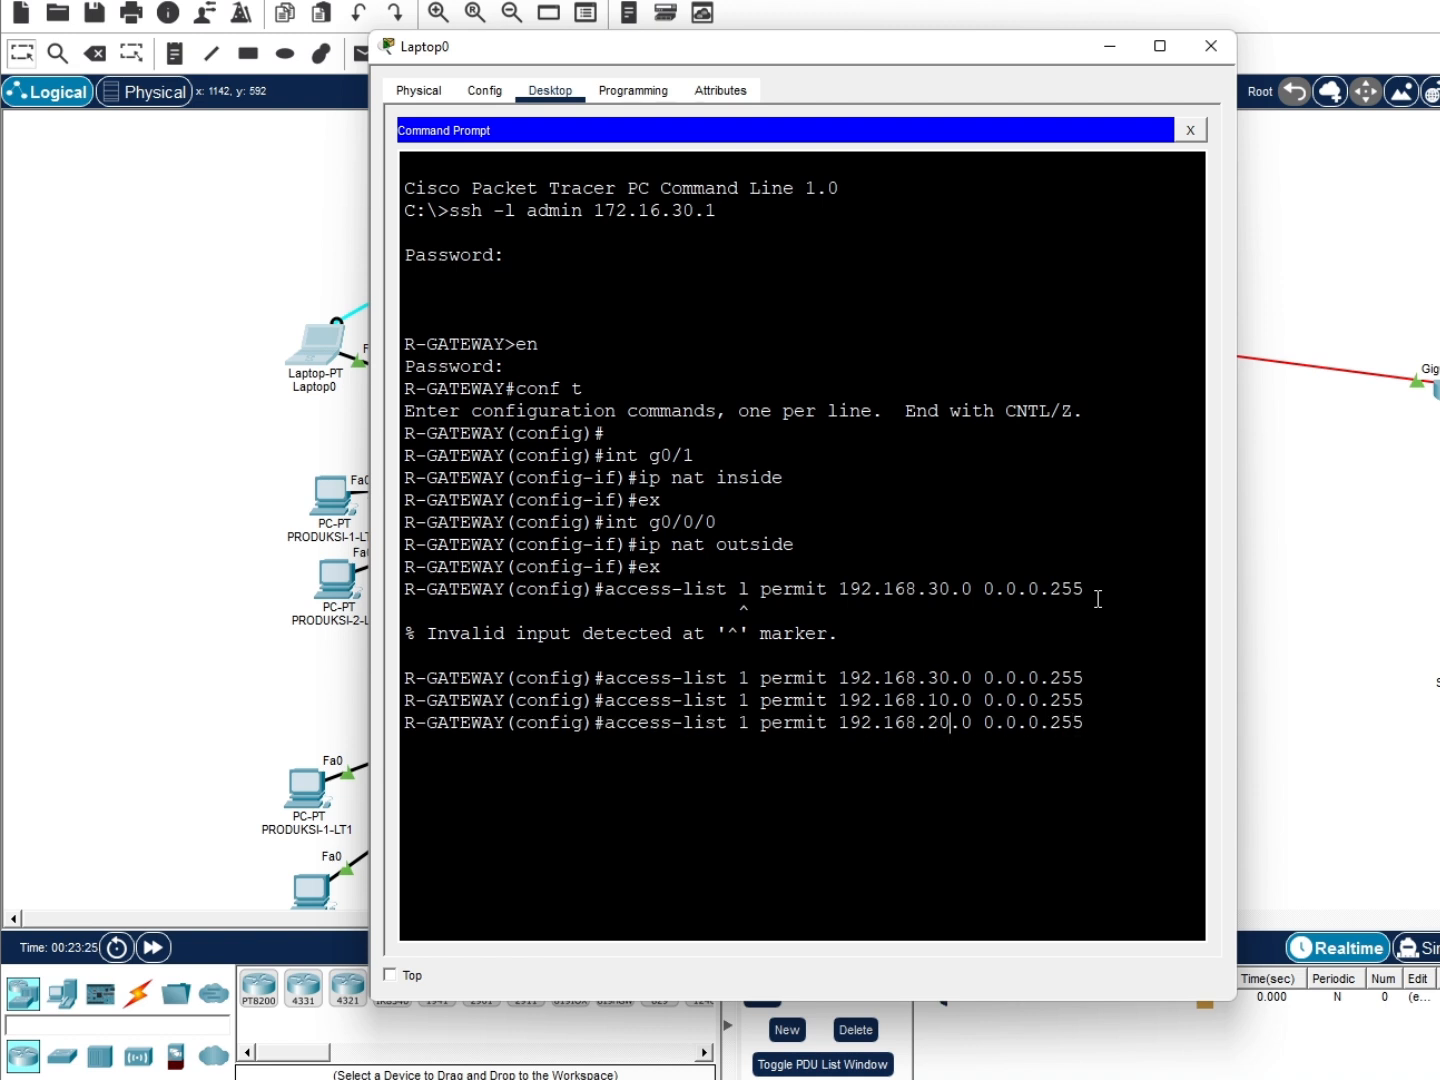
{"action": "key", "text": "Return"}
{"action": "key", "text": "Up"}
{"action": "key", "text": "Left"}
{"action": "key", "text": "Left"}
{"action": "key", "text": "Left"}
{"action": "key", "text": "Left"}
{"action": "key", "text": "Left"}
{"action": "key", "text": "Left"}
{"action": "key", "text": "Left"}
{"action": "key", "text": "Left"}
{"action": "key", "text": "Left"}
{"action": "key", "text": "Left"}
{"action": "key", "text": "Left"}
{"action": "key", "text": "Left"}
{"action": "key", "text": "Left"}
{"action": "key", "text": "Left"}
{"action": "key", "text": "Left"}
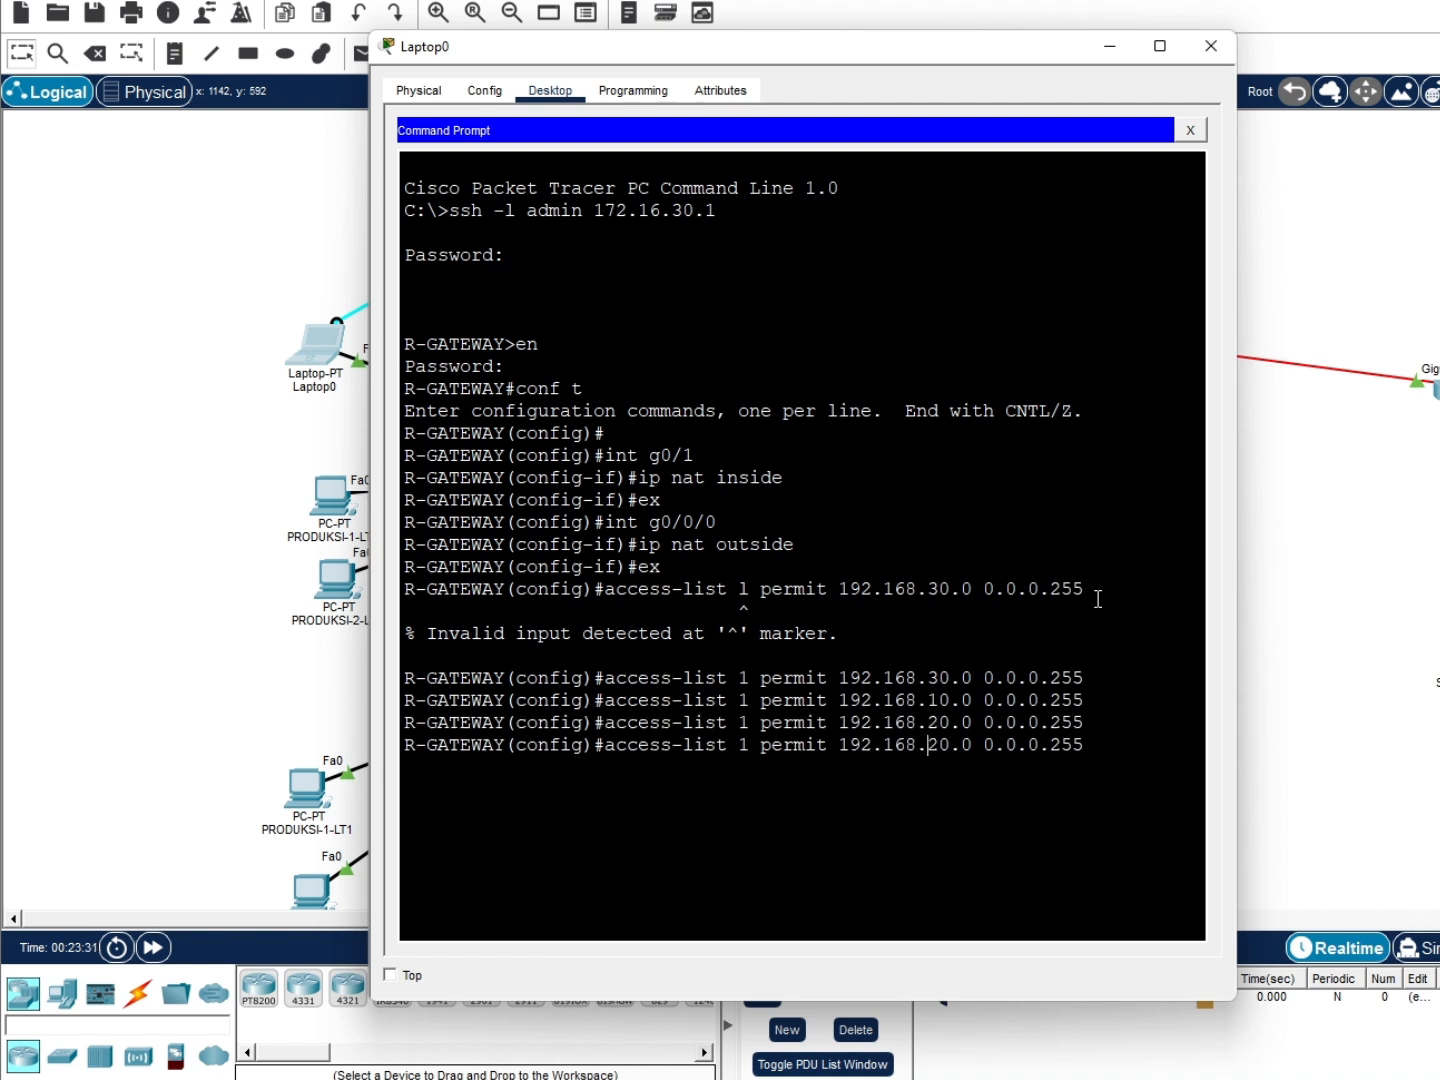
{"action": "key", "text": "Left"}
{"action": "key", "text": "Left"}
{"action": "key", "text": "Left"}
{"action": "key", "text": "Left"}
{"action": "key", "text": "Left"}
{"action": "key", "text": "BackSpace"}
{"action": "type", "text": "7"}
{"action": "key", "text": "Down"}
{"action": "key", "text": "Up"}
{"action": "key", "text": "Left"}
{"action": "key", "text": "Left"}
{"action": "key", "text": "Left"}
{"action": "key", "text": "Left"}
{"action": "key", "text": "Left"}
{"action": "key", "text": "Left"}
{"action": "key", "text": "Left"}
{"action": "key", "text": "Left"}
{"action": "key", "text": "Left"}
{"action": "key", "text": "Left"}
{"action": "key", "text": "Left"}
{"action": "key", "text": "Left"}
{"action": "key", "text": "Left"}
{"action": "key", "text": "Left"}
{"action": "key", "text": "Left"}
{"action": "key", "text": "Left"}
{"action": "key", "text": "Left"}
{"action": "key", "text": "Left"}
{"action": "key", "text": "Left"}
{"action": "key", "text": "Left"}
{"action": "key", "text": "BackSpace"}
{"action": "type", "text": "7"}
{"action": "key", "text": "BackSpace"}
{"action": "key", "text": "Right"}
{"action": "key", "text": "Right"}
{"action": "type", "text": "3"}
{"action": "key", "text": "BackSpace"}
{"action": "key", "text": "BackSpace"}
{"action": "type", "text": "3"}
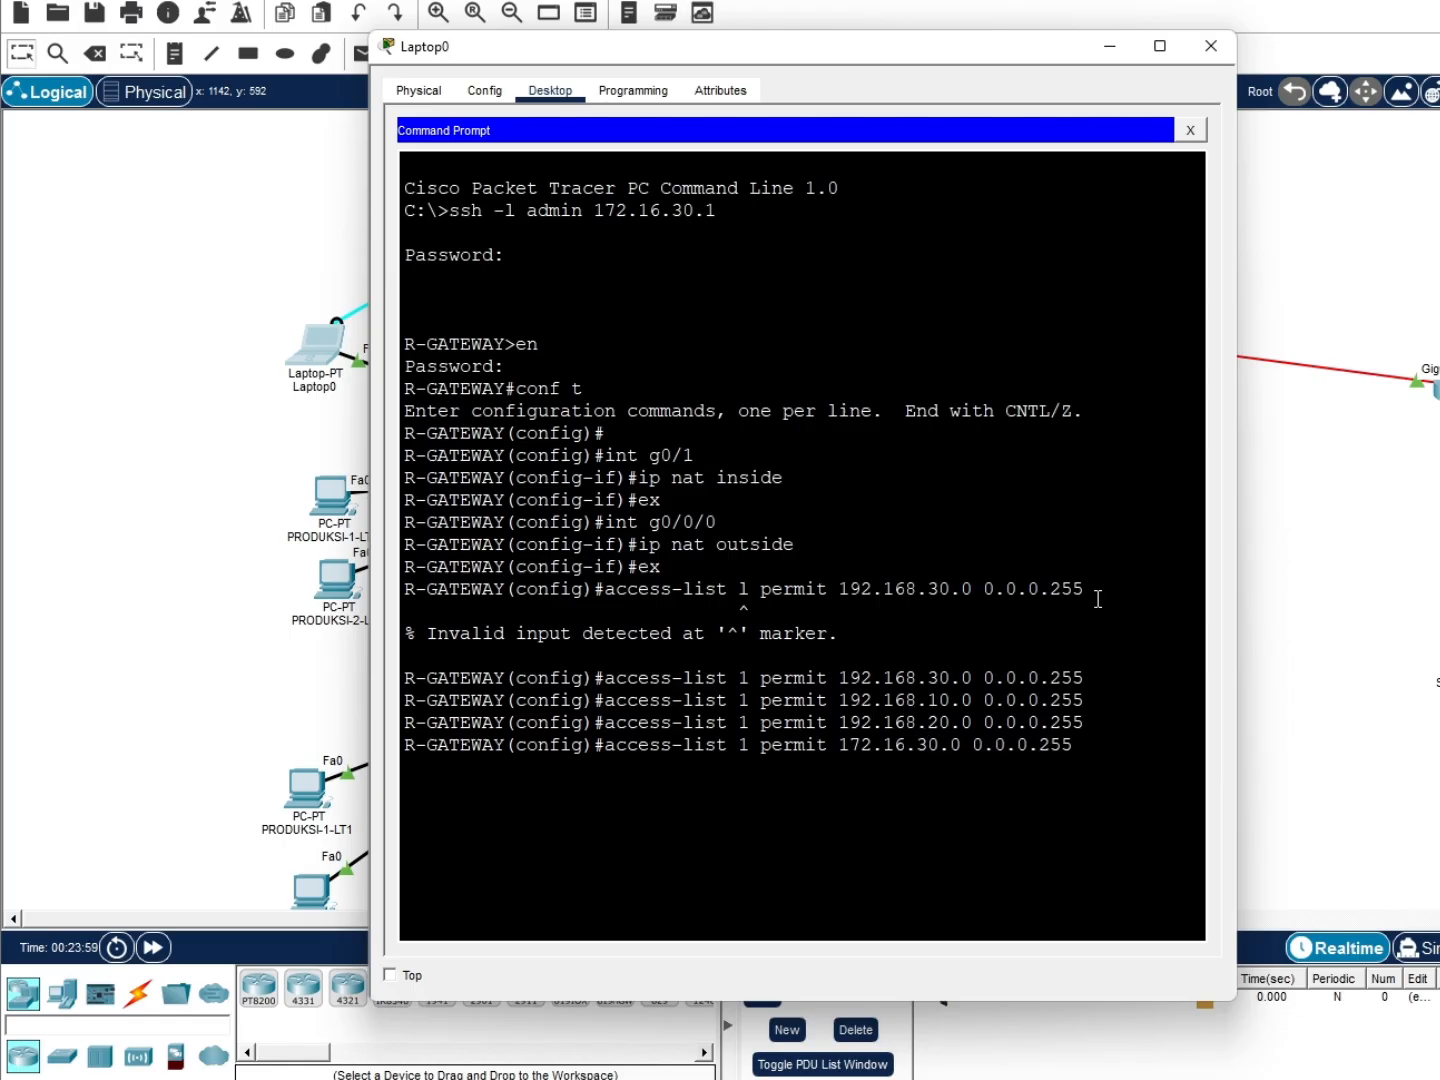
{"action": "key", "text": "Return"}
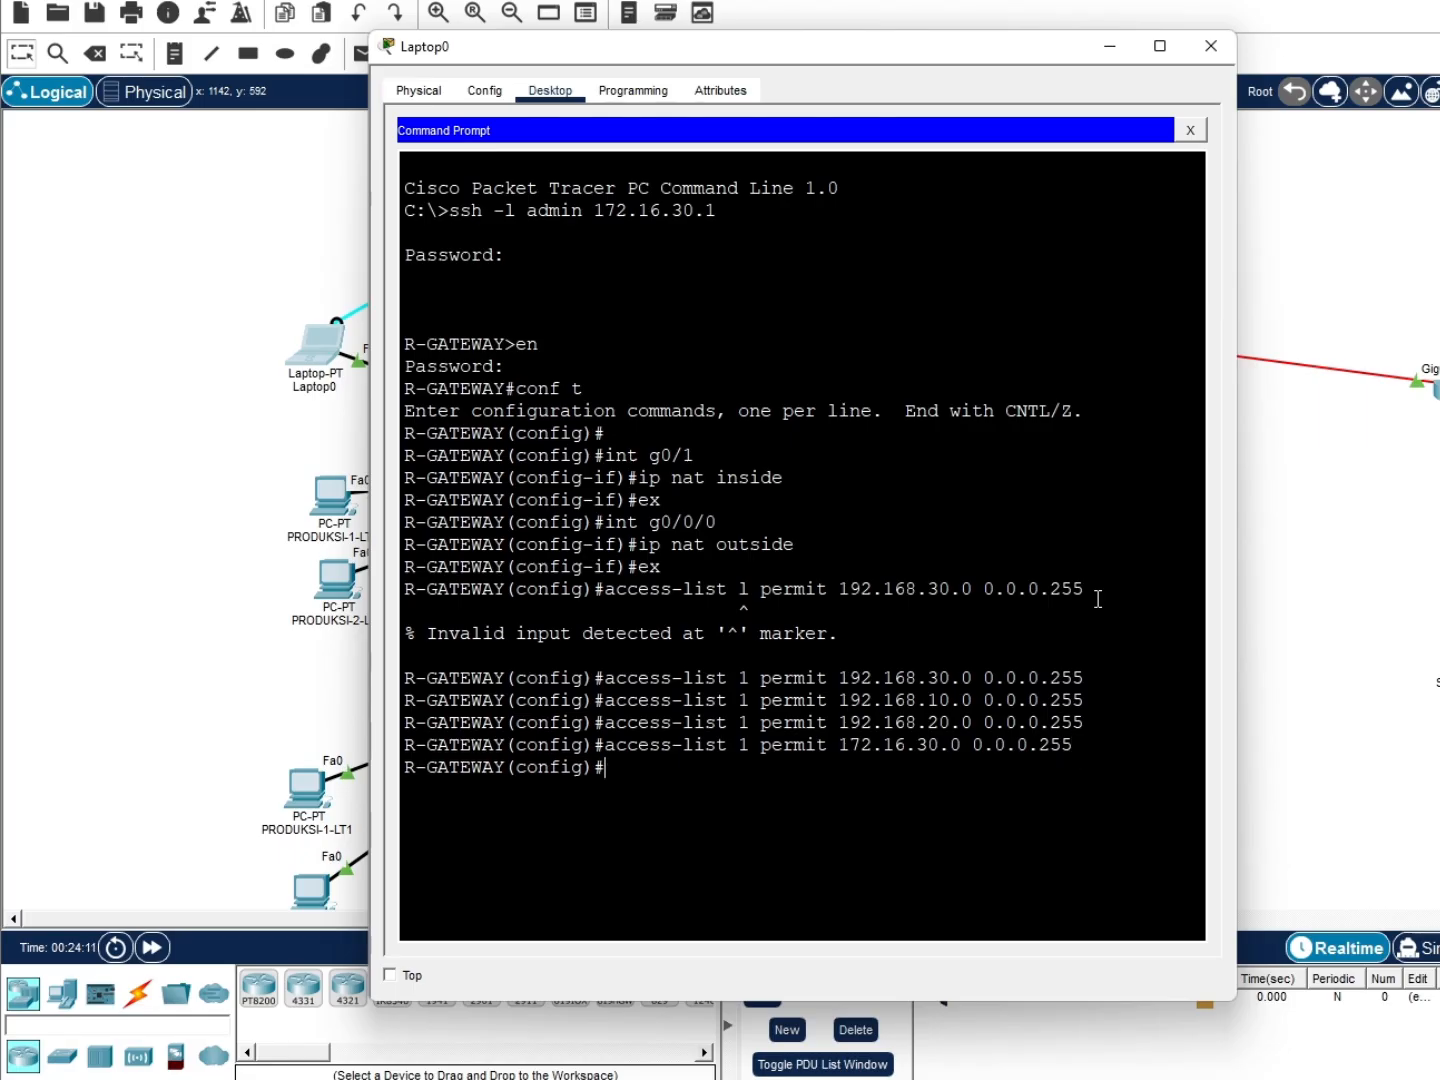
{"action": "type", "text": "ip"}
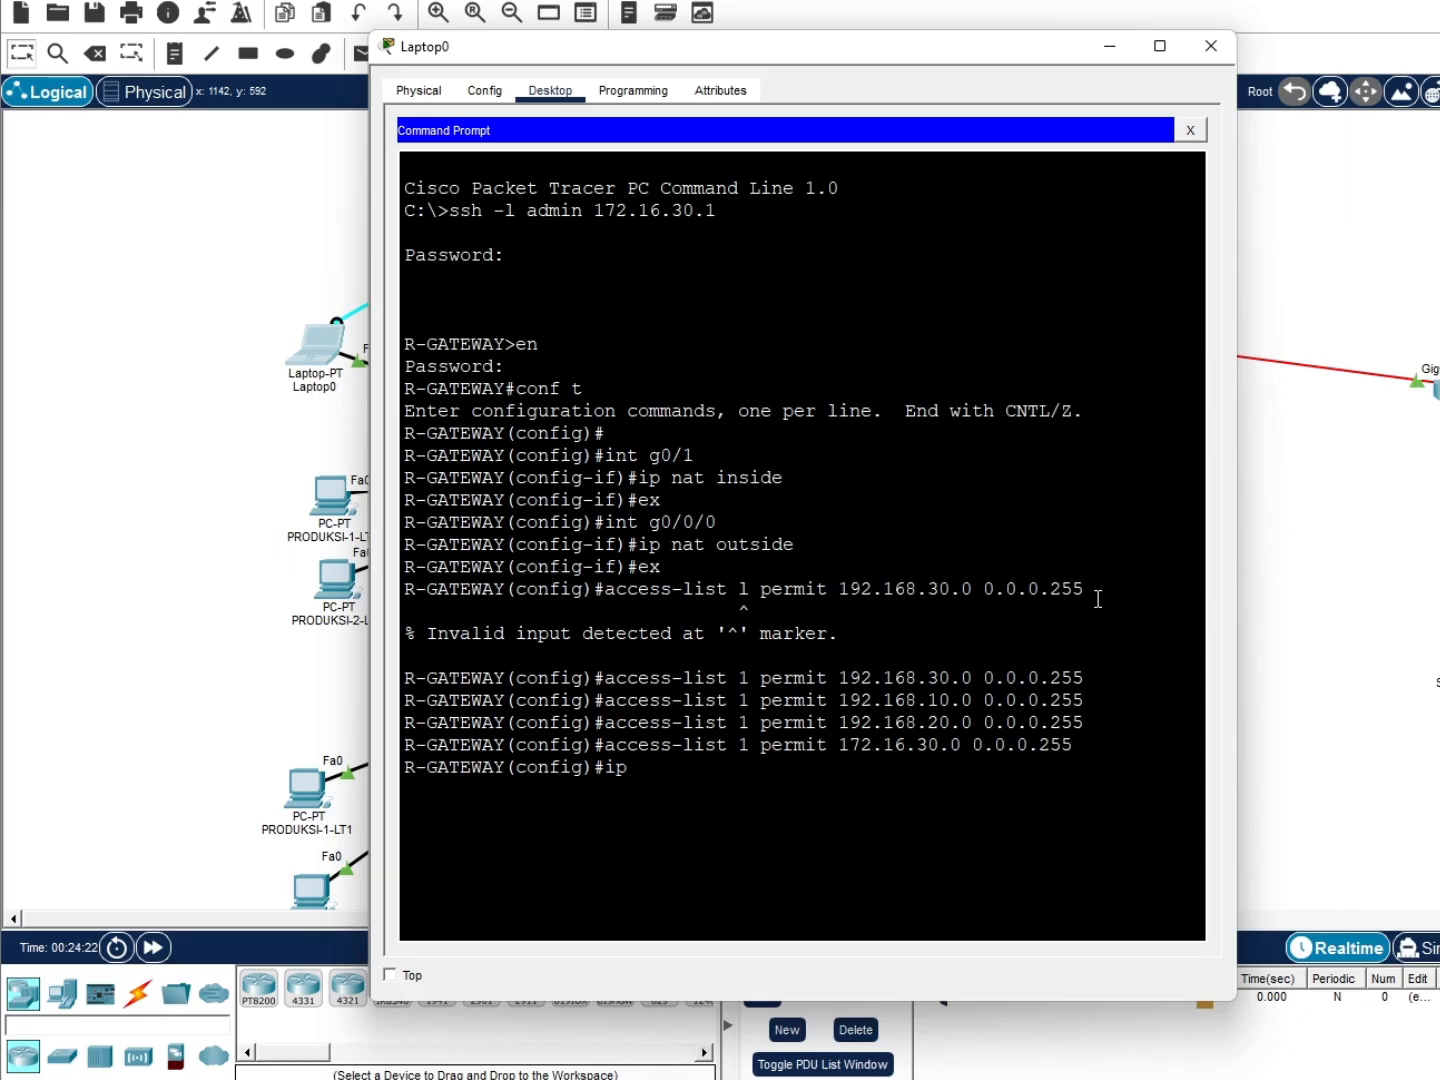
{"action": "type", "text": " nat inside sour"}
Enter 'ip nat inside source list 1 interface g0/0/0 overload' on R-GATEWAY
{"action": "key", "text": "Tab"}
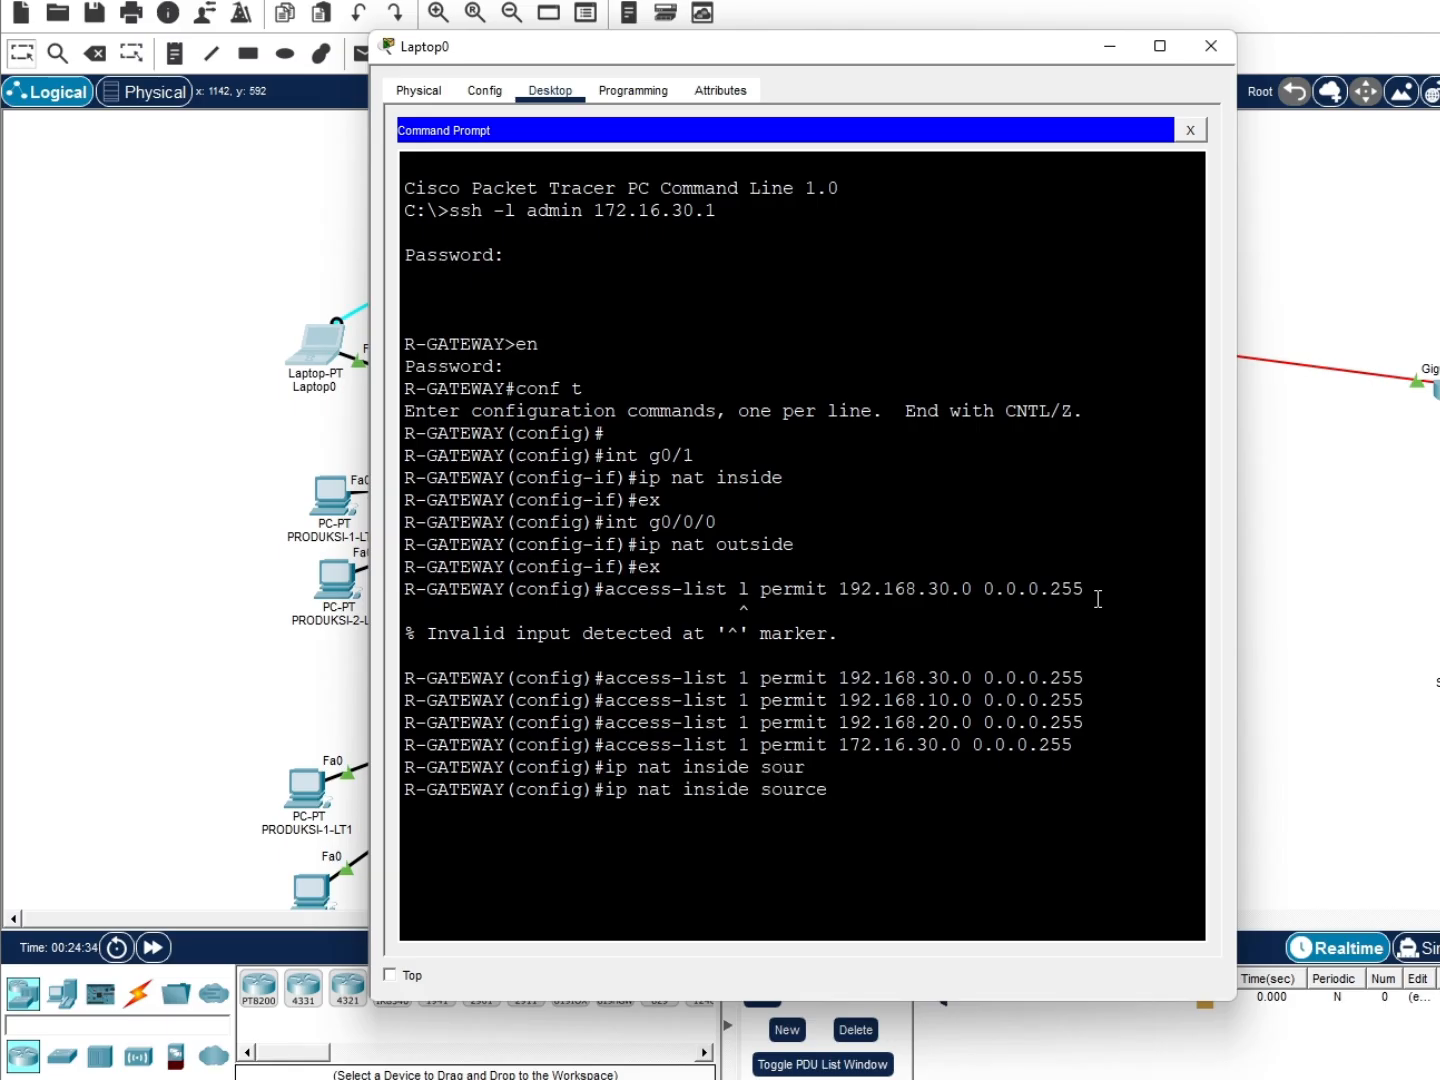
{"action": "type", "text": "LIST"}
{"action": "key", "text": "Tab"}
{"action": "key", "text": "BackSpace"}
{"action": "key", "text": "BackSpace"}
{"action": "key", "text": "BackSpace"}
{"action": "key", "text": "BackSpace"}
{"action": "type", "text": "list"}
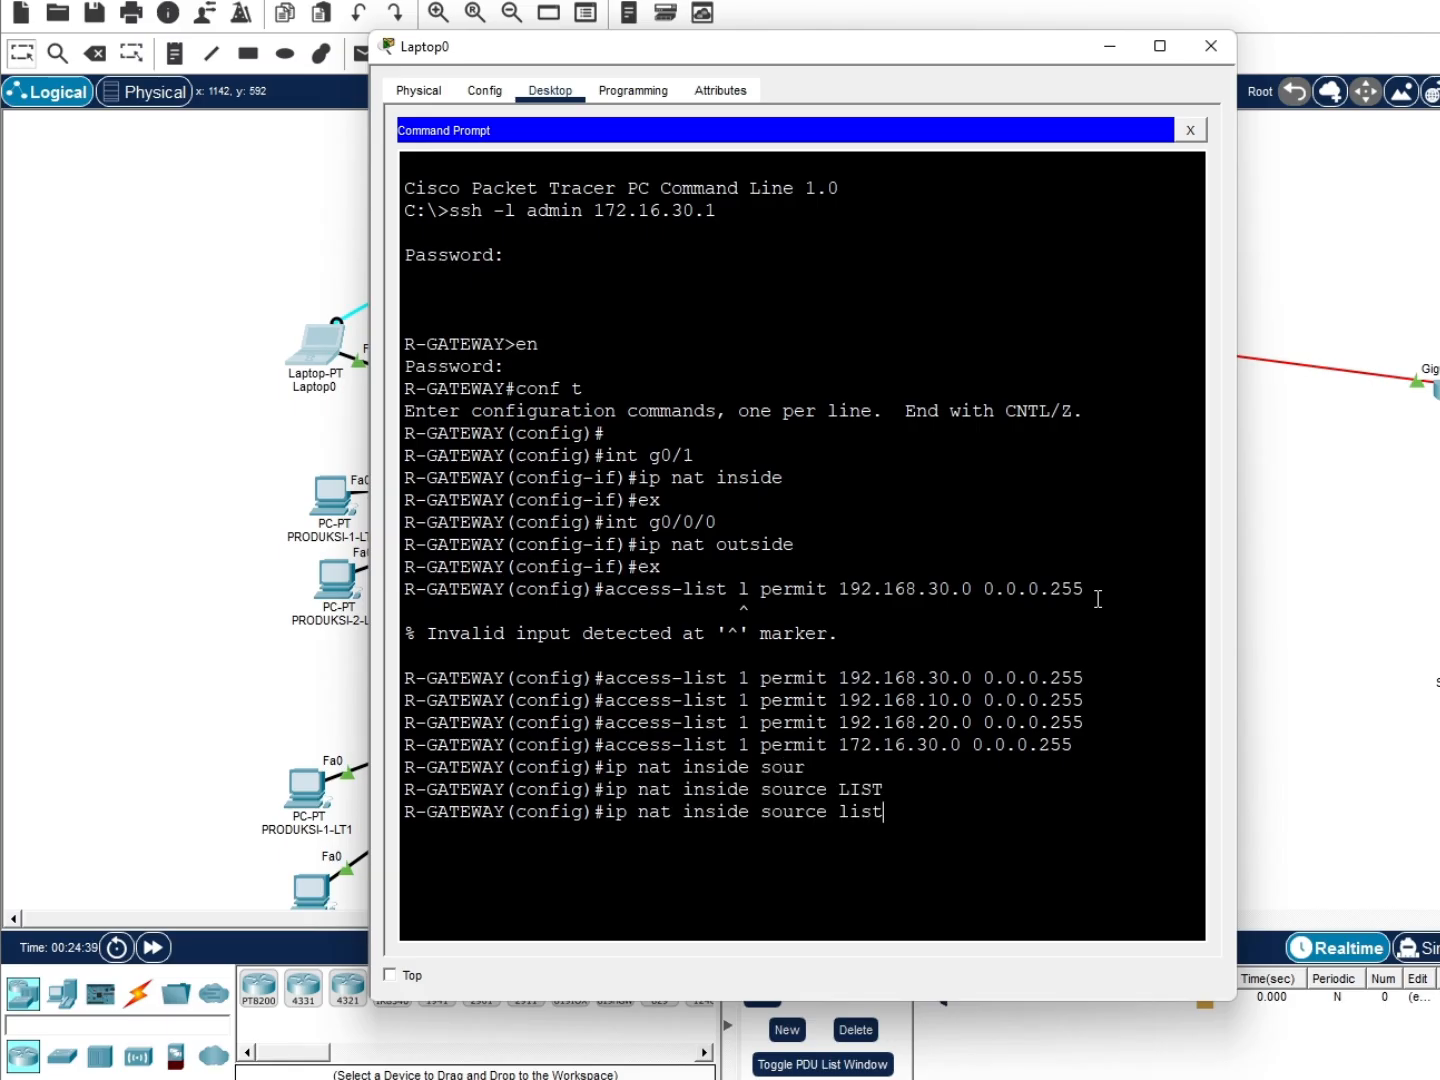
{"action": "type", "text": " 1 int"}
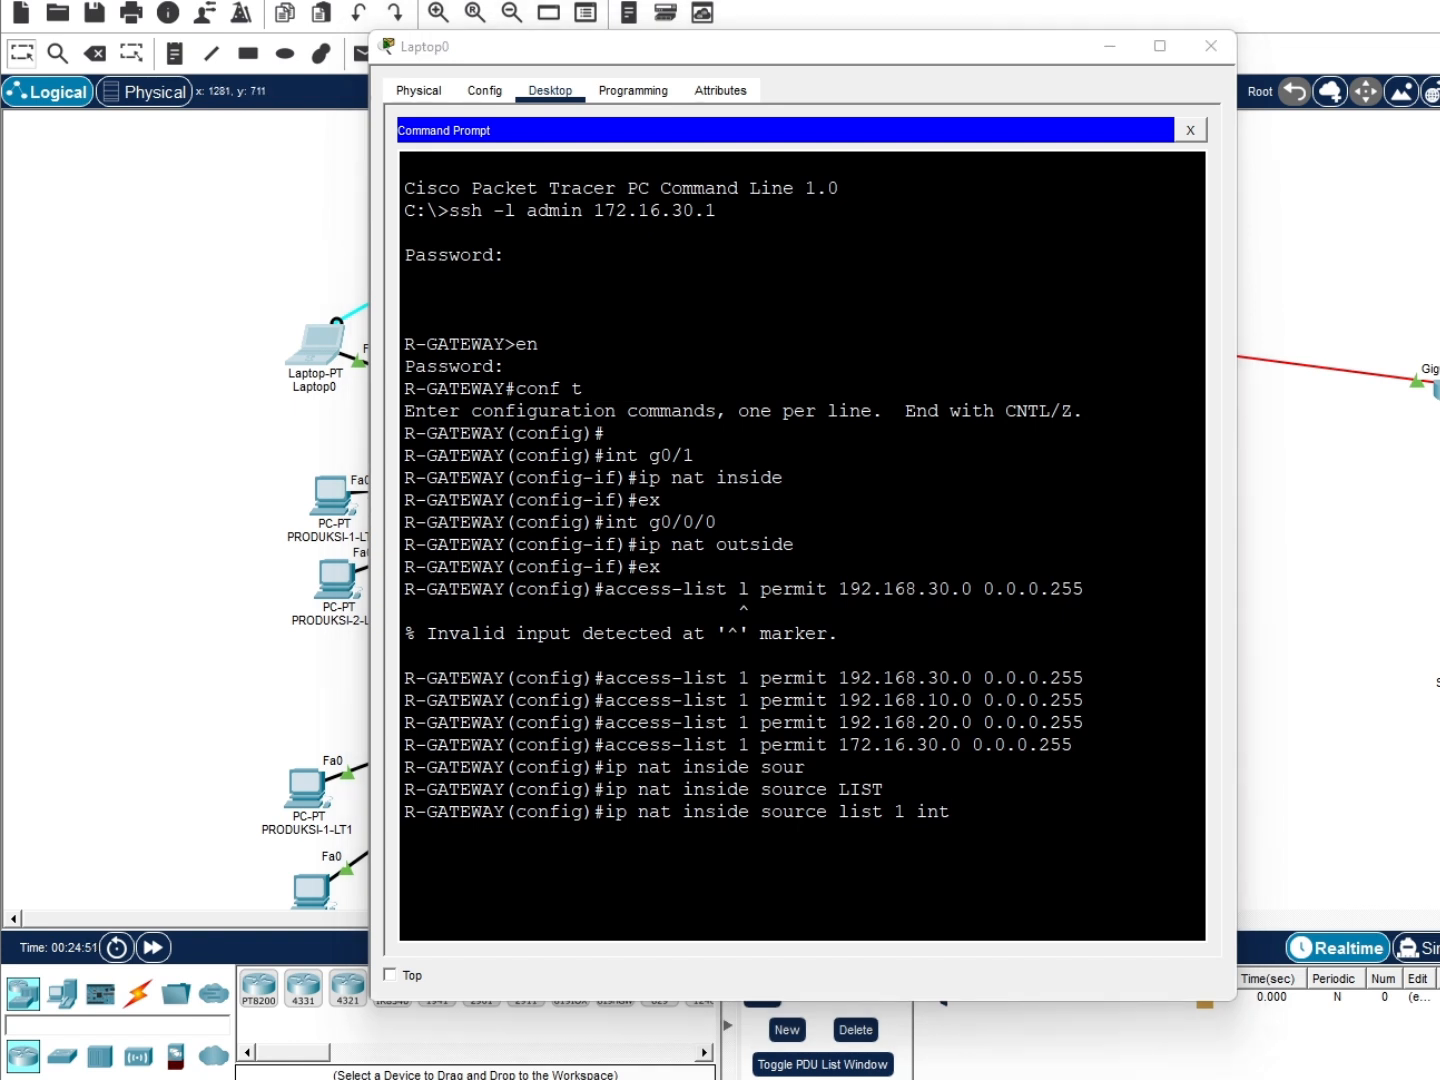
{"action": "left_click", "coordinate": [1008, 832]}
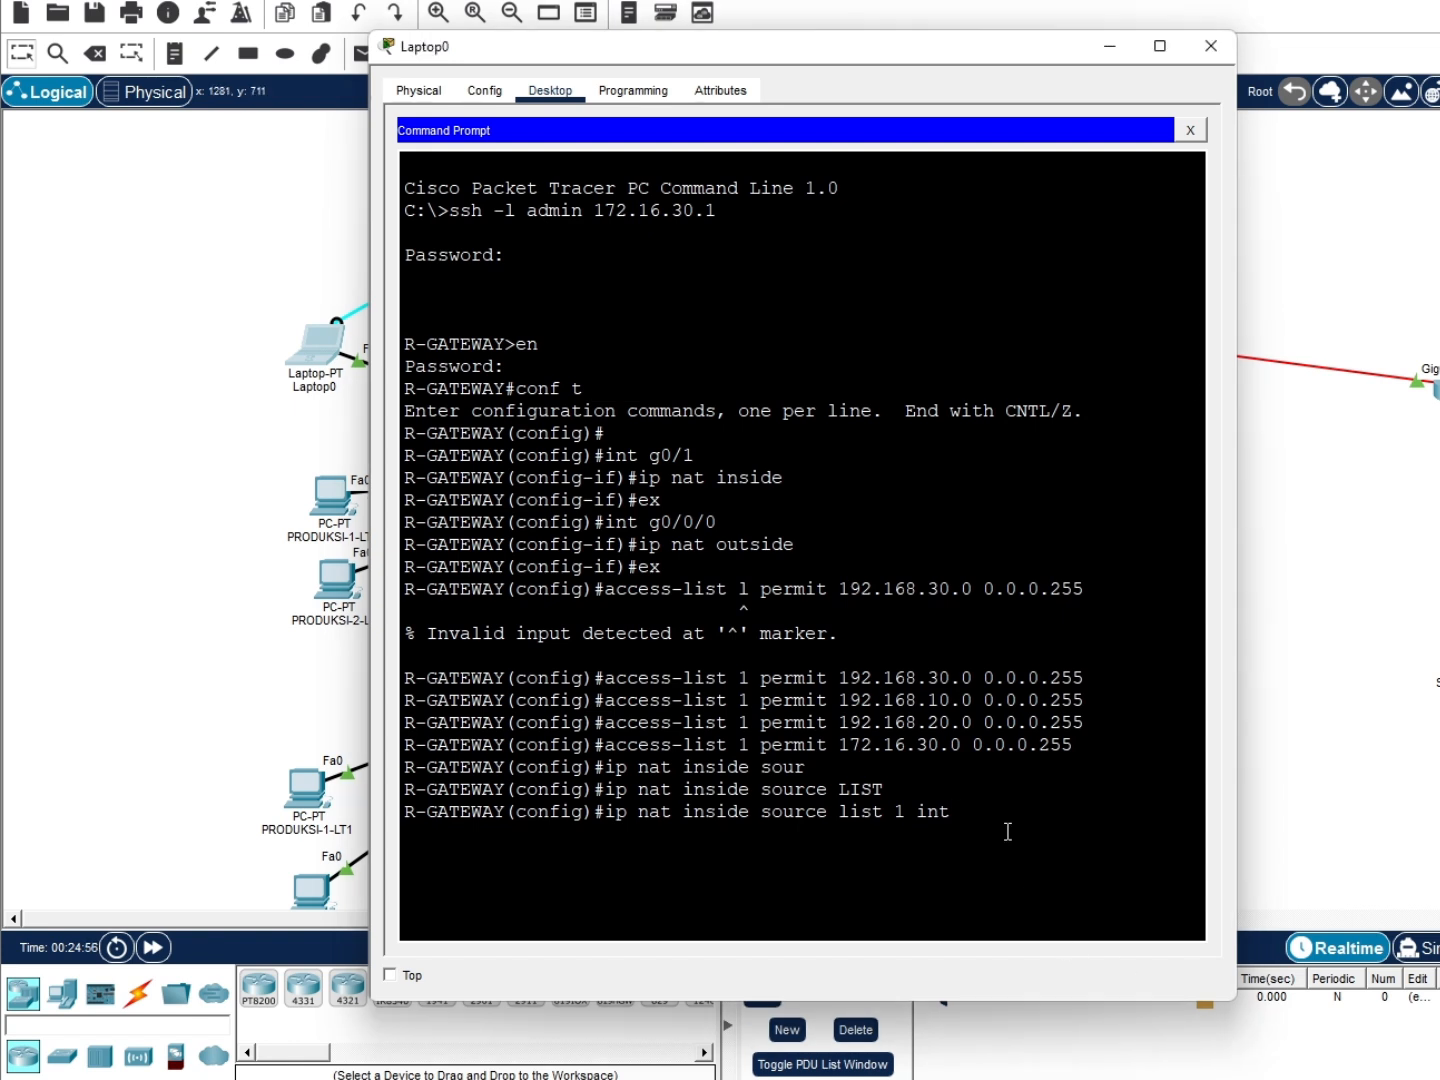
{"action": "type", "text": "g0/0/0"}
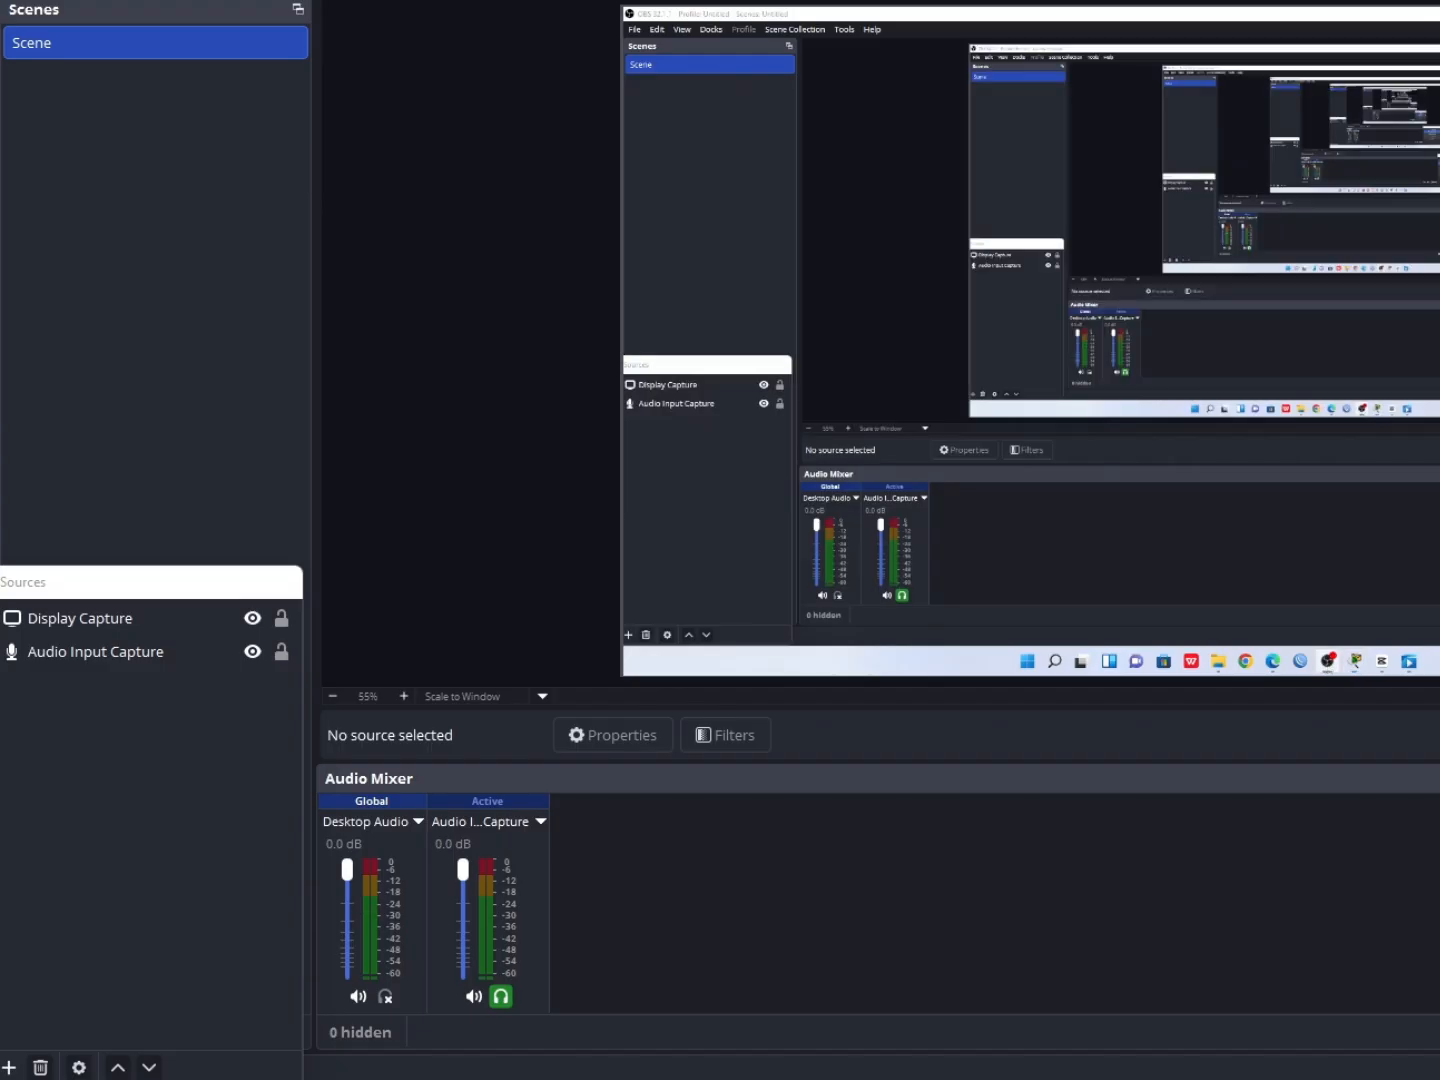
{"action": "left_click", "coordinate": [1320, 1079]}
{"action": "left_click", "coordinate": [1130, 1003]}
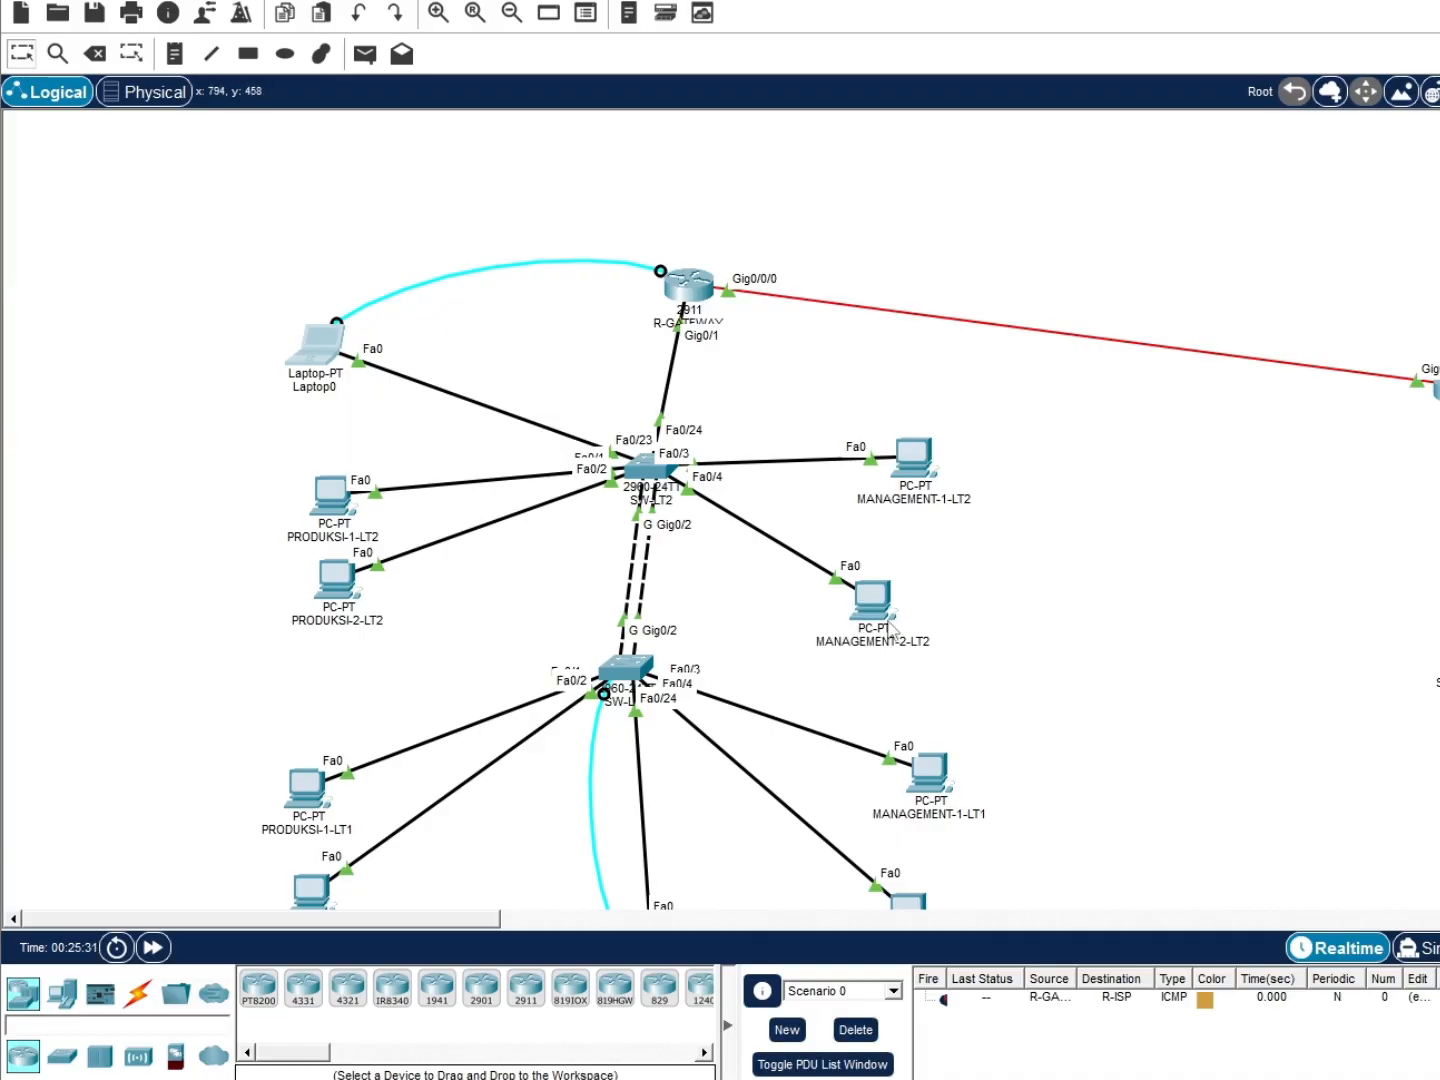
{"action": "left_click", "coordinate": [336, 356]}
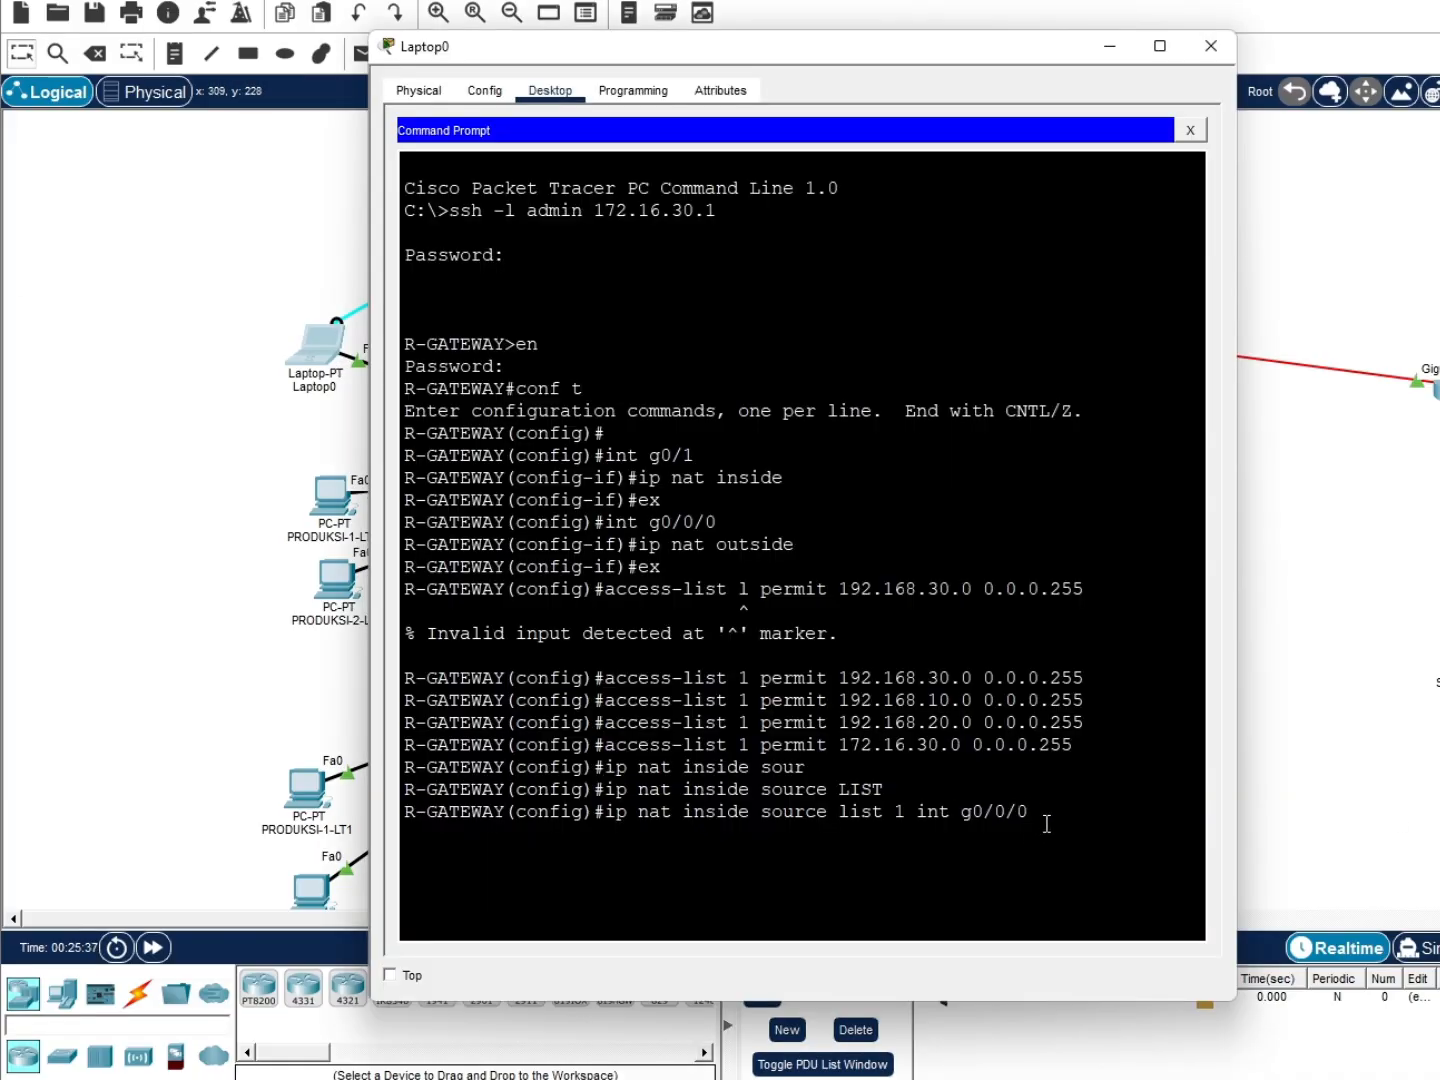
{"action": "type", "text": "overload"}
{"action": "key", "text": "Return"}
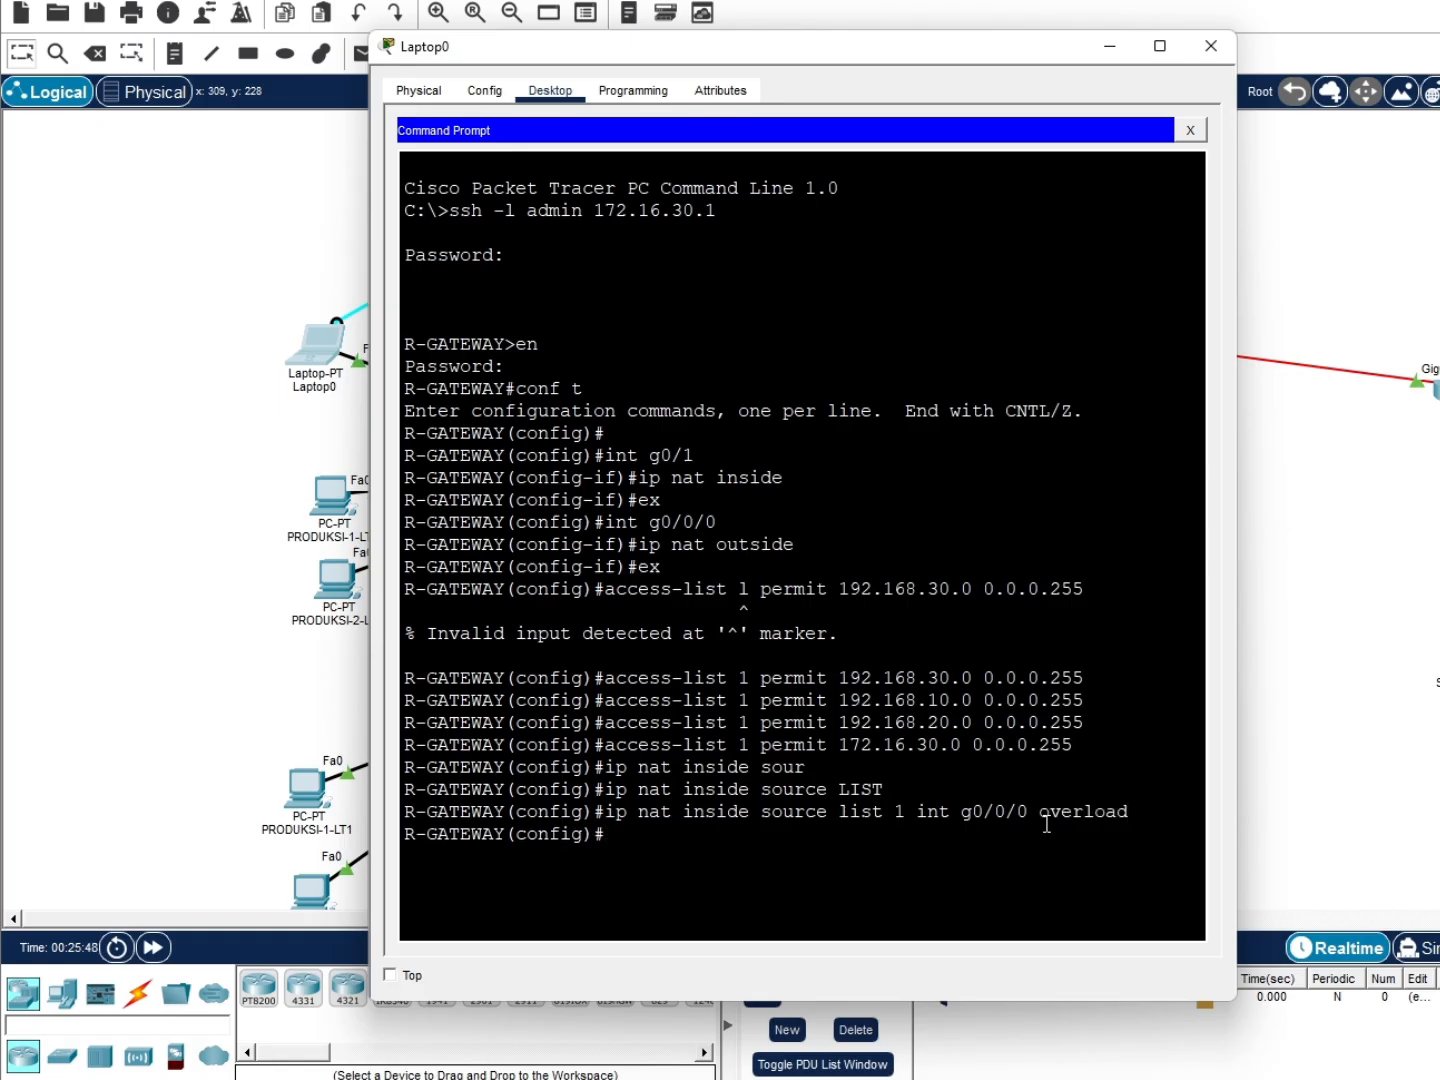
Save the router configuration with 'do wr' and start configuring interface g0/1
{"action": "type", "text": "do wr"}
{"action": "key", "text": "Return"}
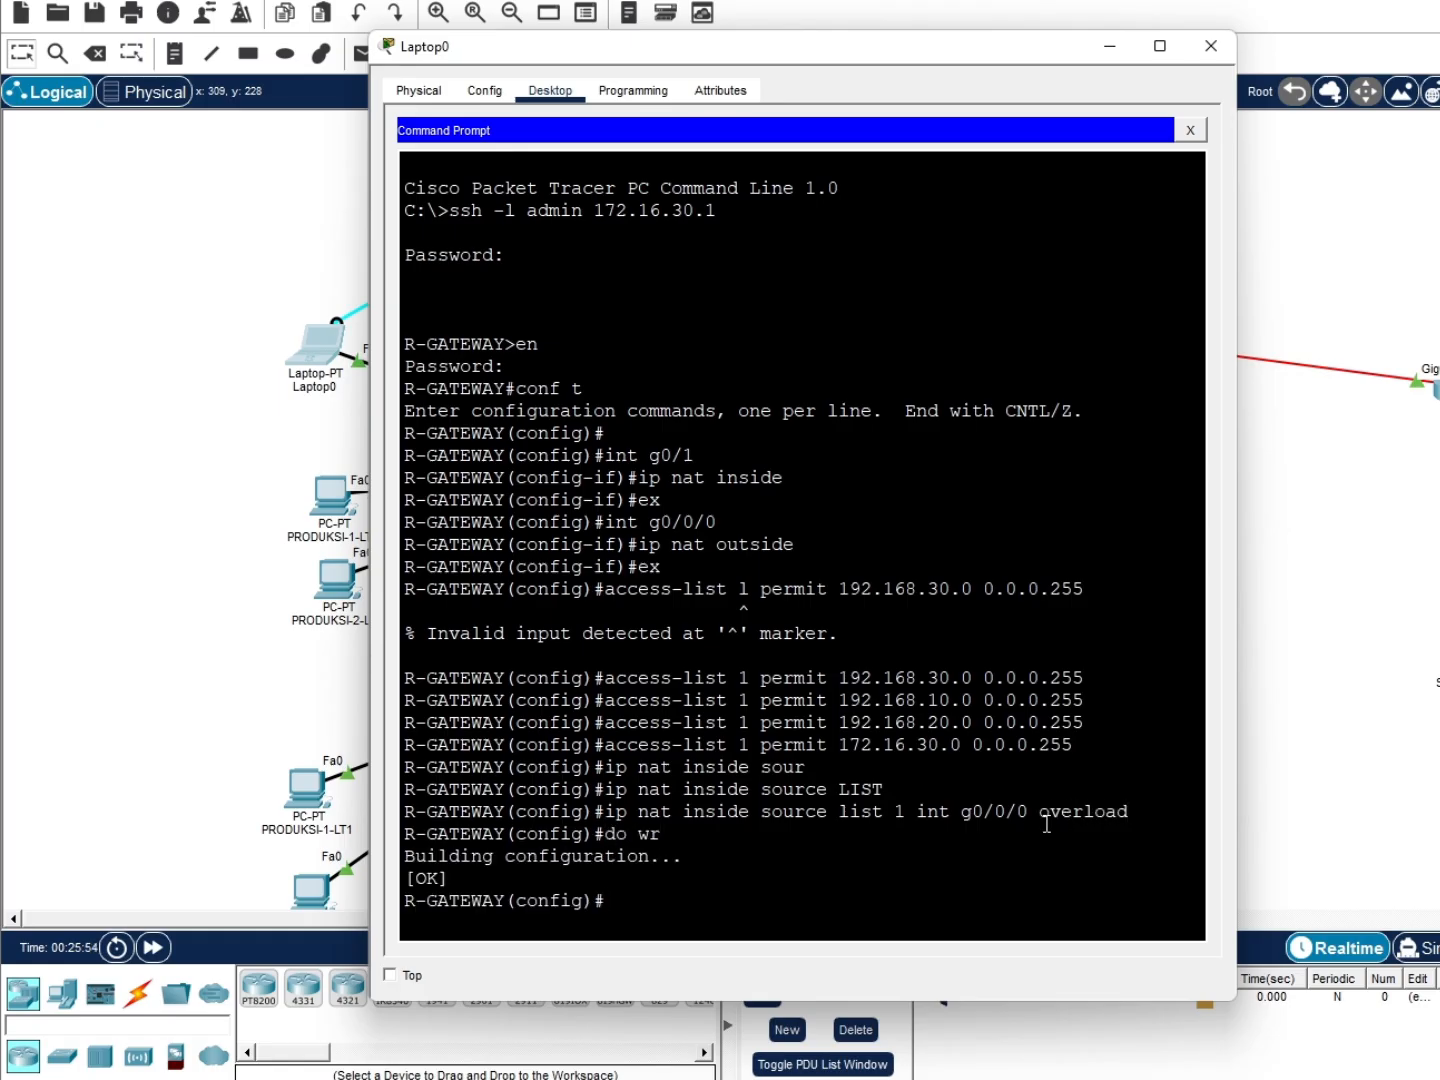
{"action": "type", "text": "int g0/1"}
Remove the NAT inside role from R-GATEWAY's interface g0/1
{"action": "key", "text": "Return"}
{"action": "left_click", "coordinate": [750, 925]}
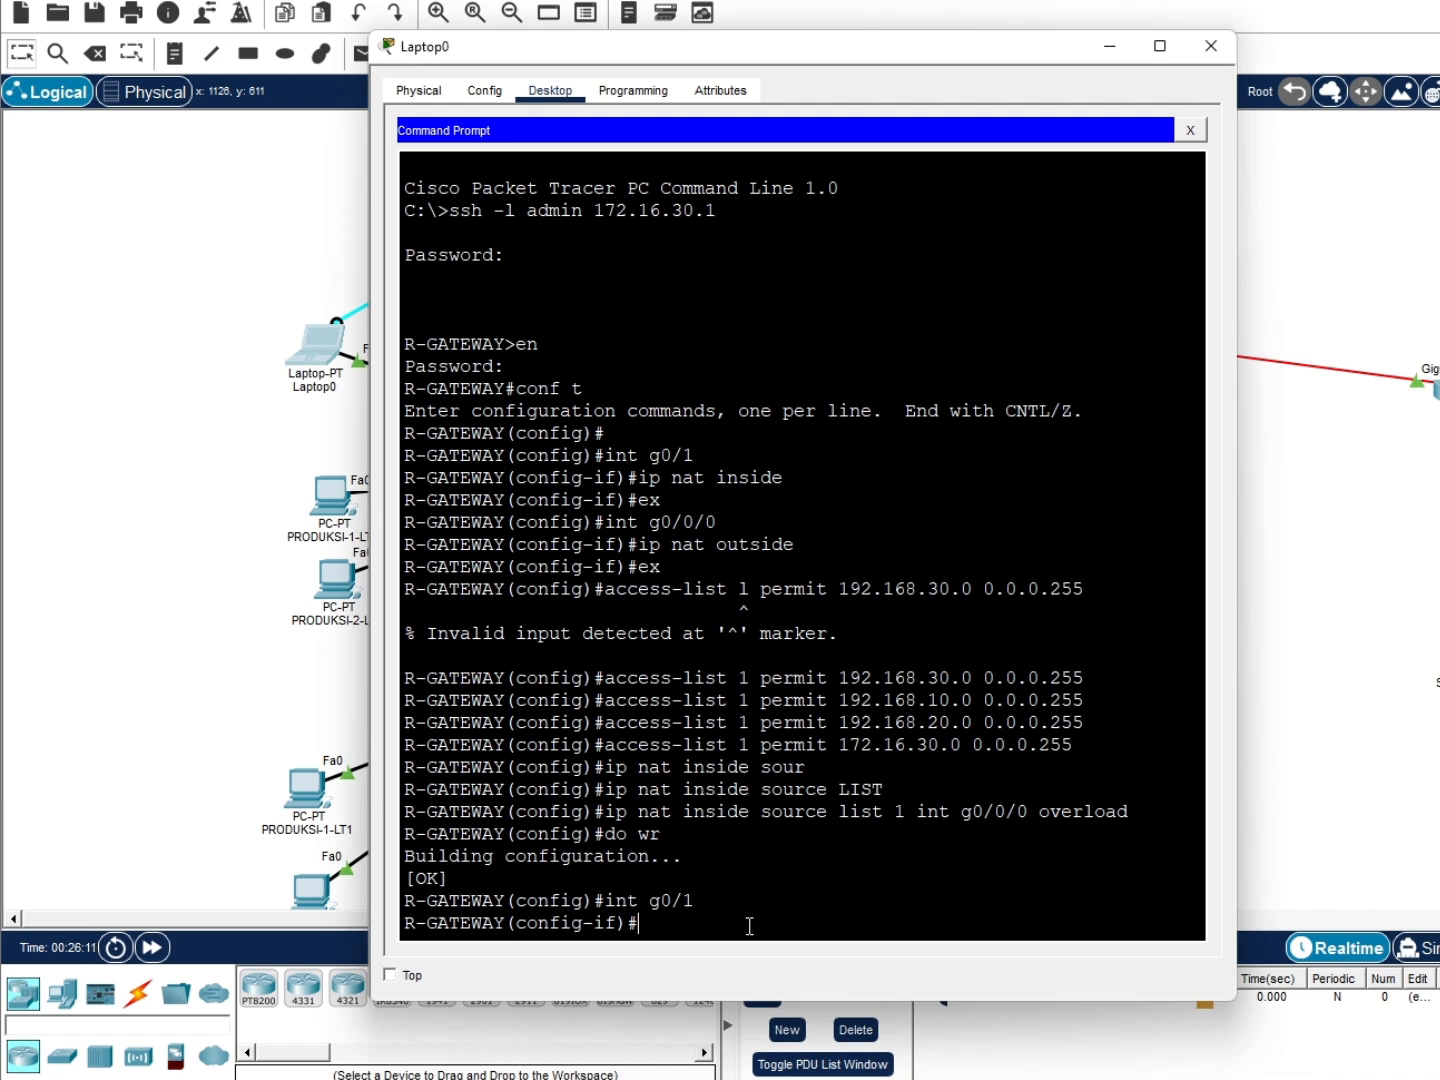
{"action": "type", "text": "no ip nat inside"}
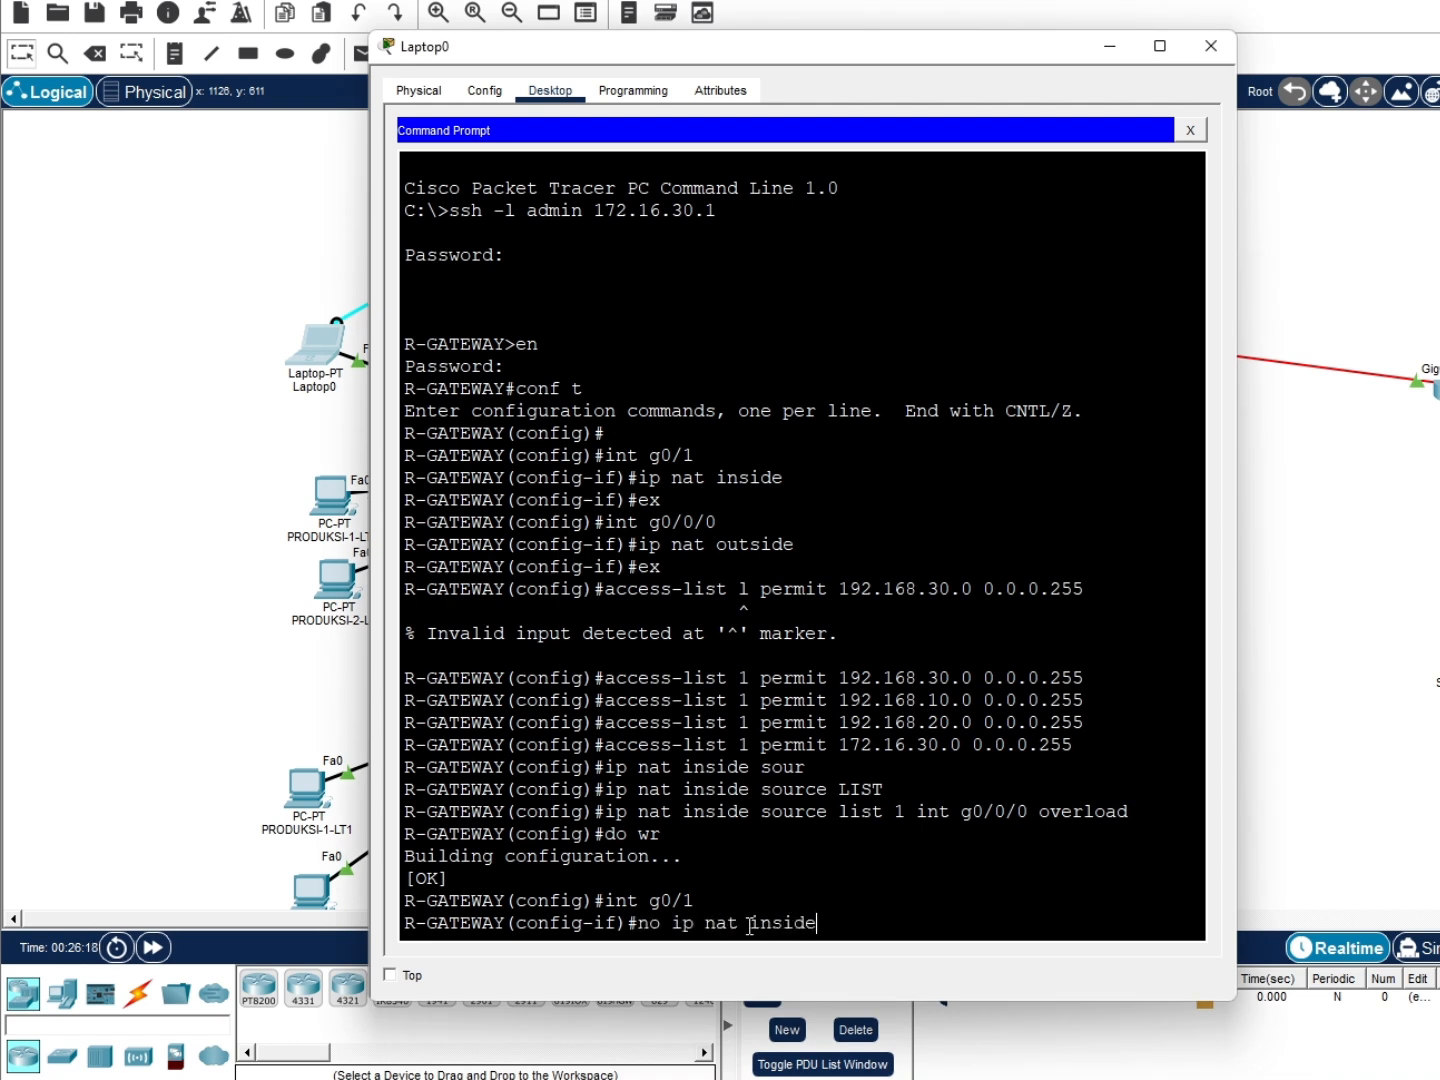
{"action": "key", "text": "Return"}
{"action": "type", "text": "ex"}
{"action": "key", "text": "Return"}
Mark subinterfaces g0/1.10 and g0/1.20 as NAT inside
{"action": "type", "text": "ig)#i"}
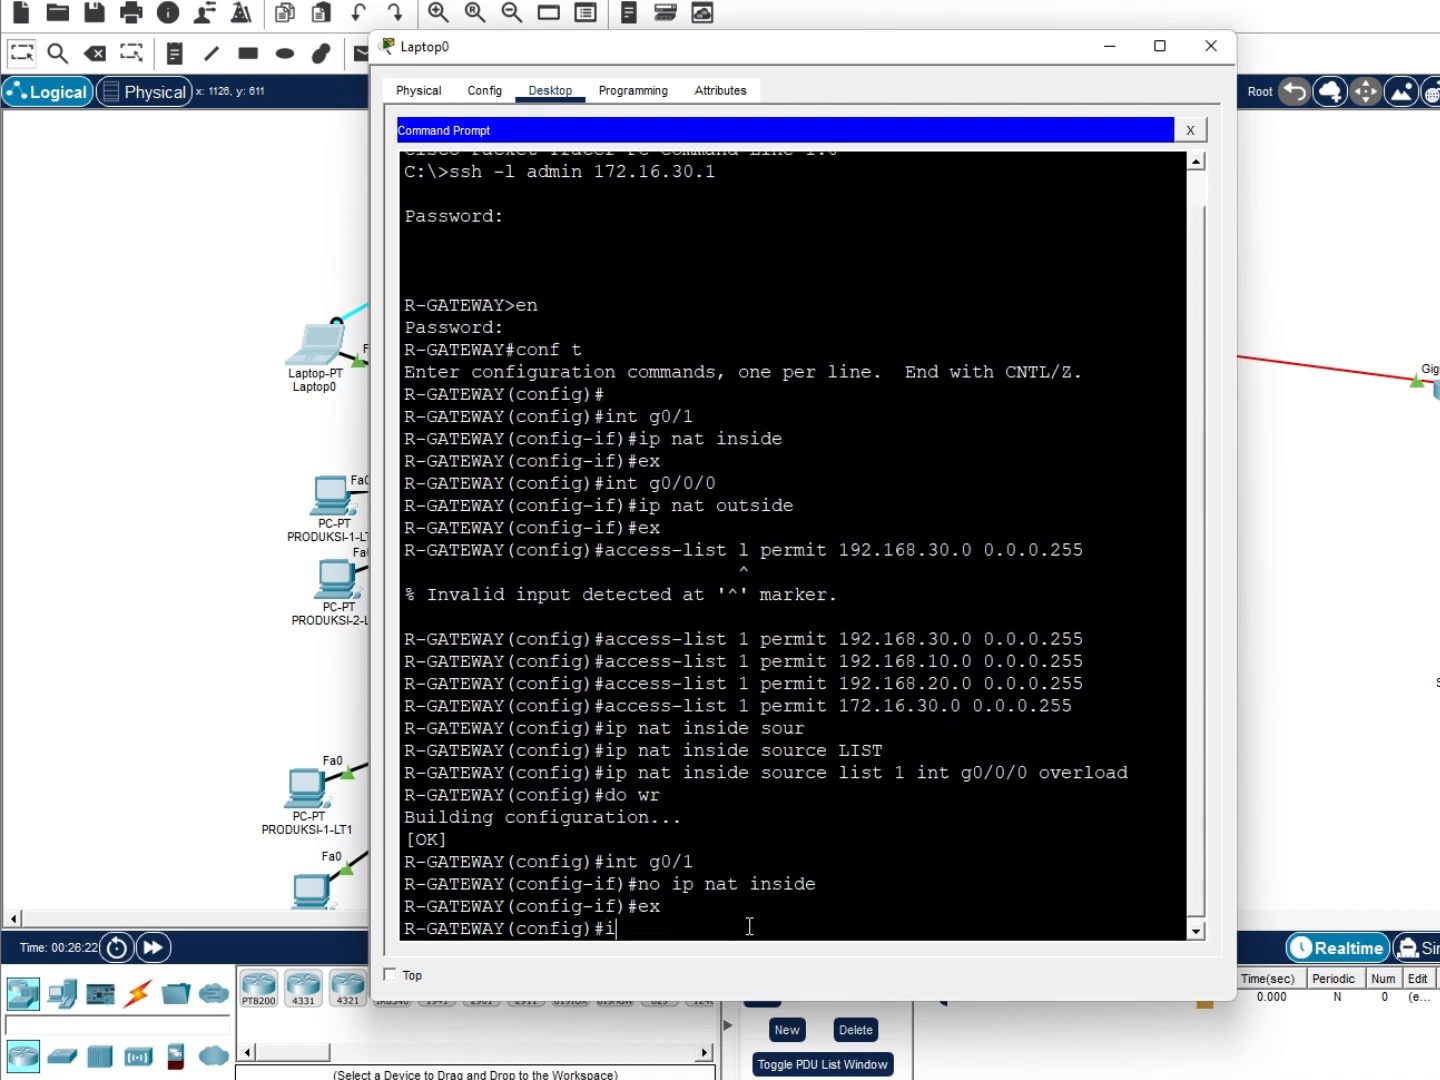
{"action": "type", "text": "nt g0/1.10"}
{"action": "key", "text": "Return"}
{"action": "type", "text": "ip nat inside"}
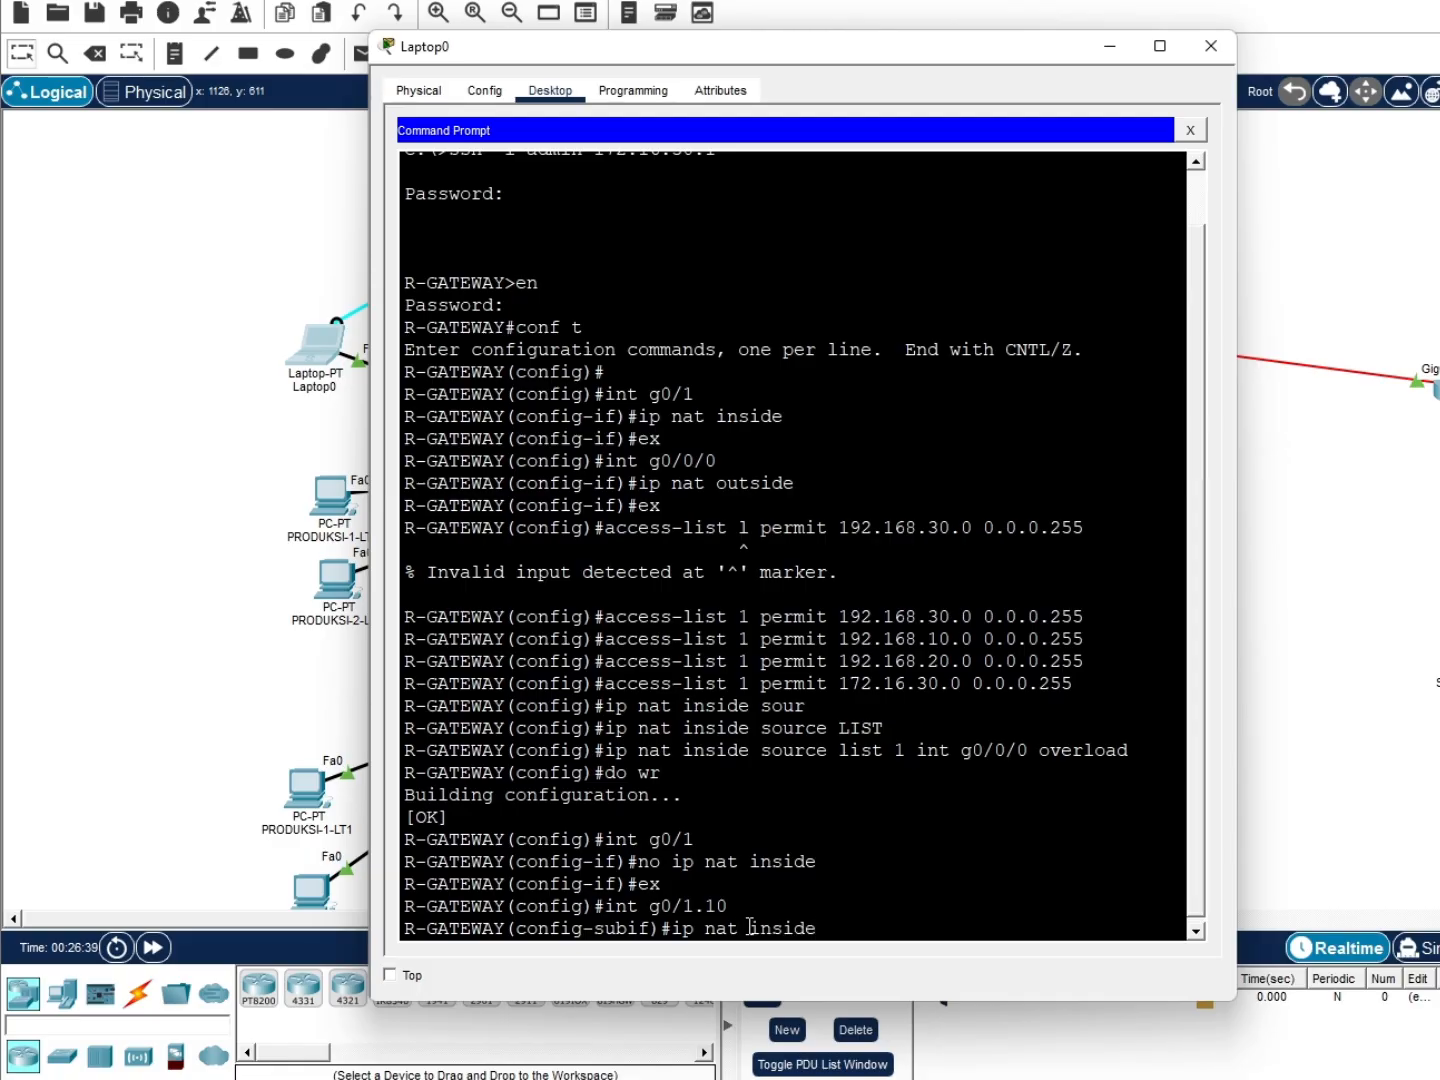
{"action": "key", "text": "Return"}
{"action": "type", "text": "ex"}
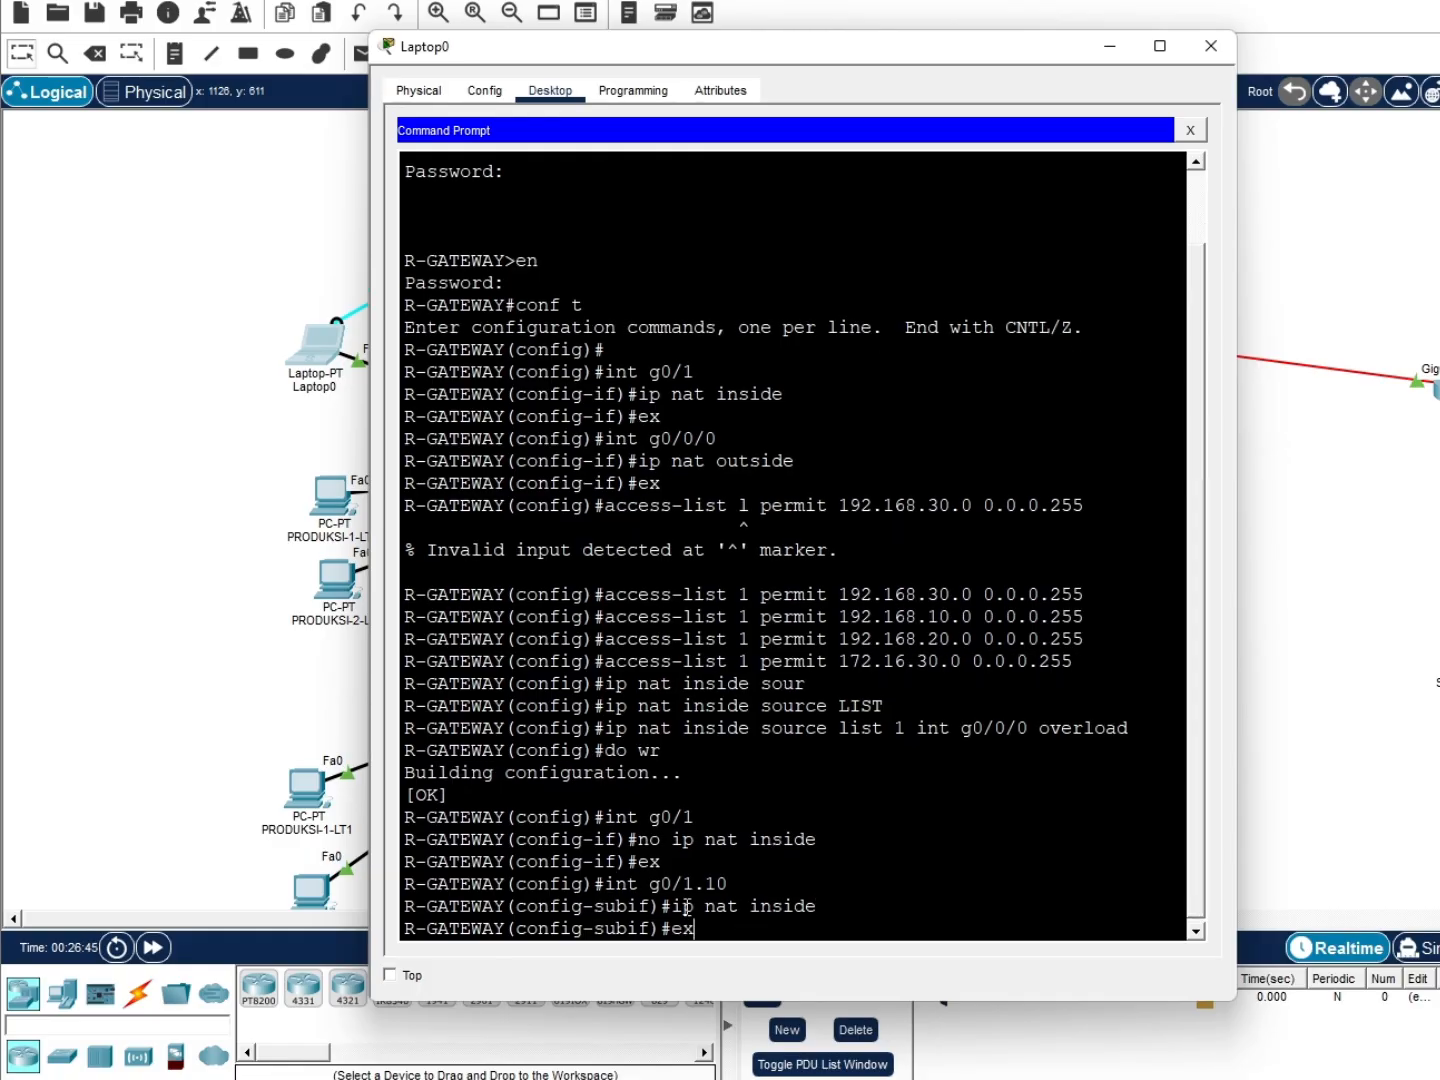
{"action": "key", "text": "Return"}
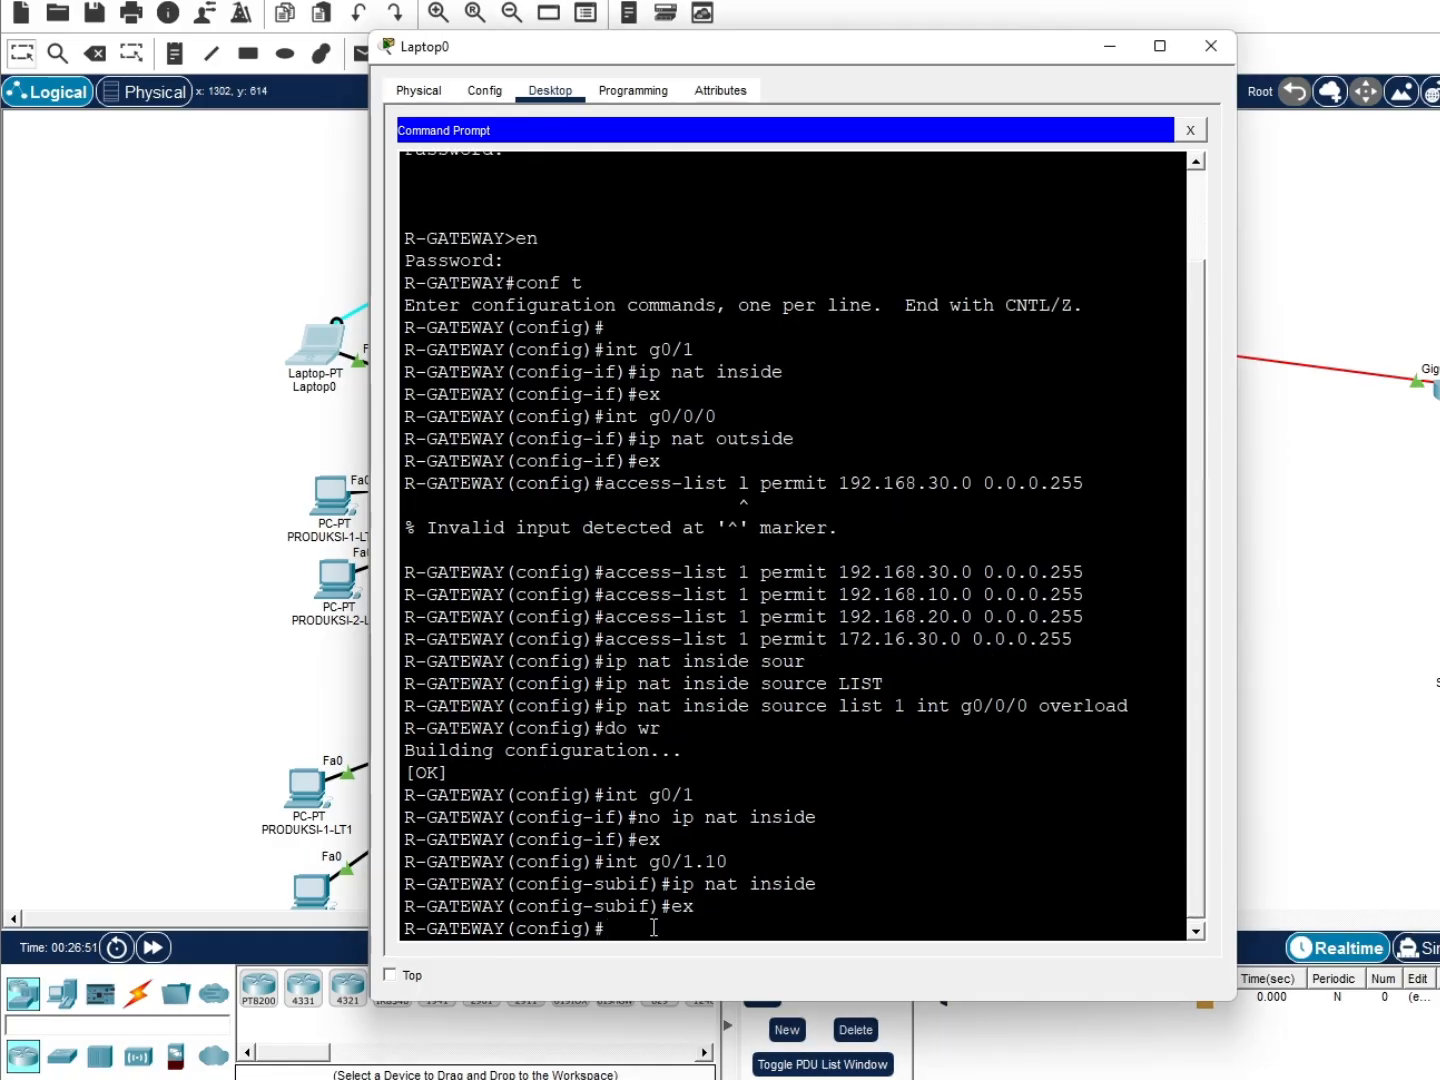
{"action": "type", "text": "int g0/1.20"}
{"action": "key", "text": "Return"}
{"action": "type", "text": "ip nat inside"}
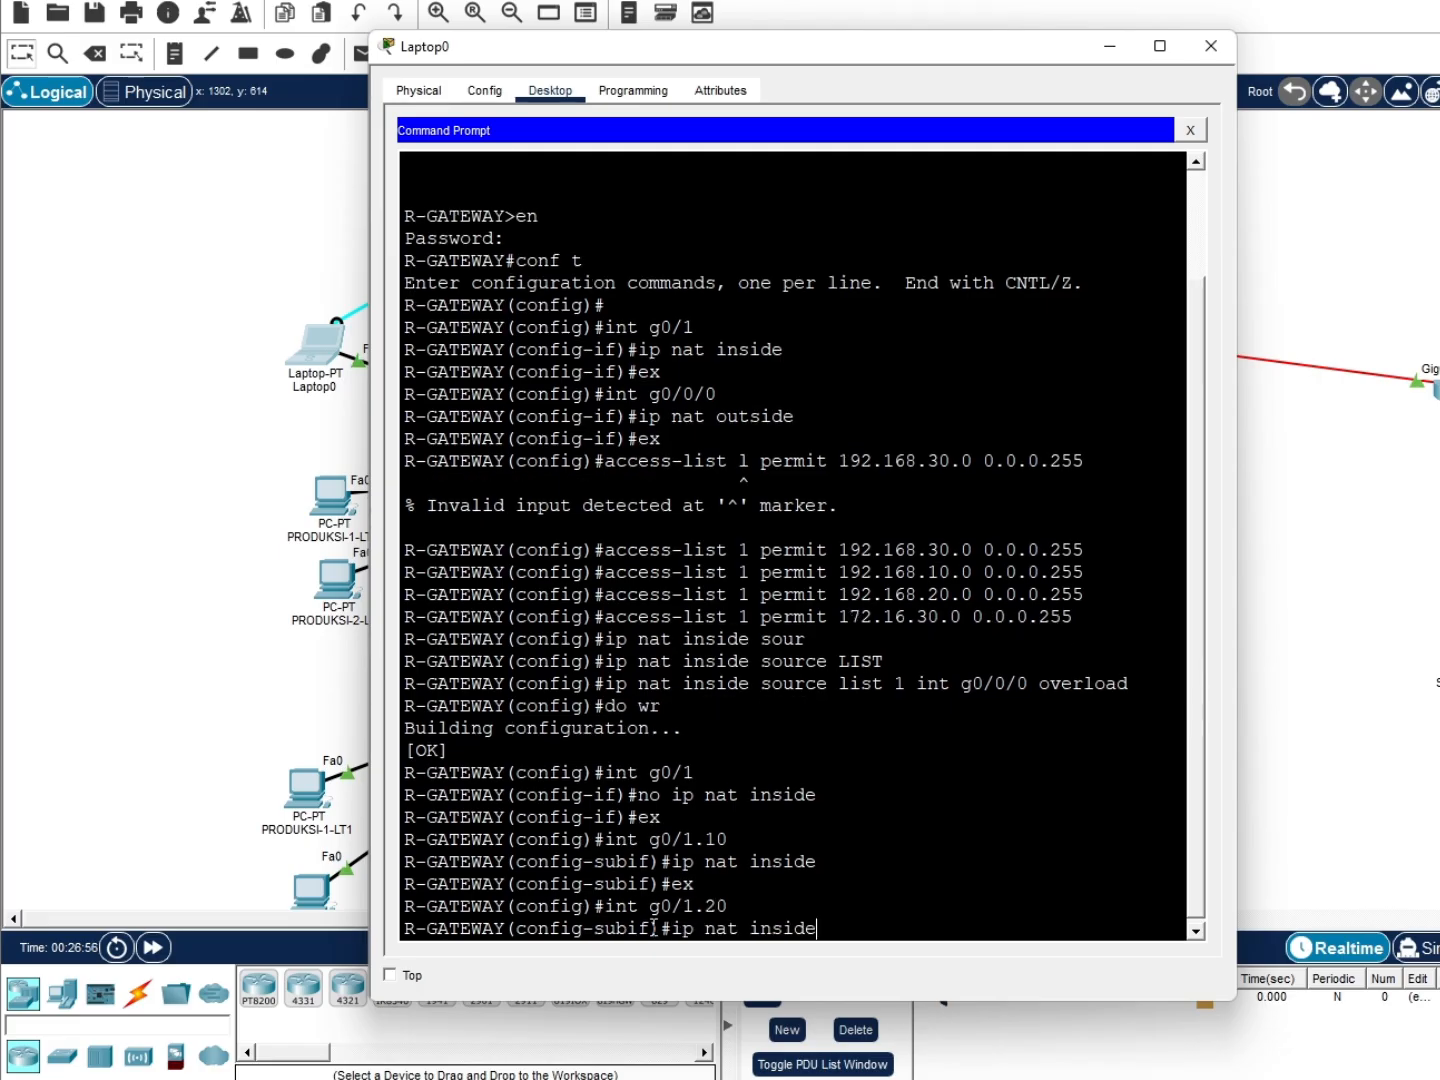
{"action": "key", "text": "Return"}
{"action": "type", "text": "ex"}
{"action": "key", "text": "Return"}
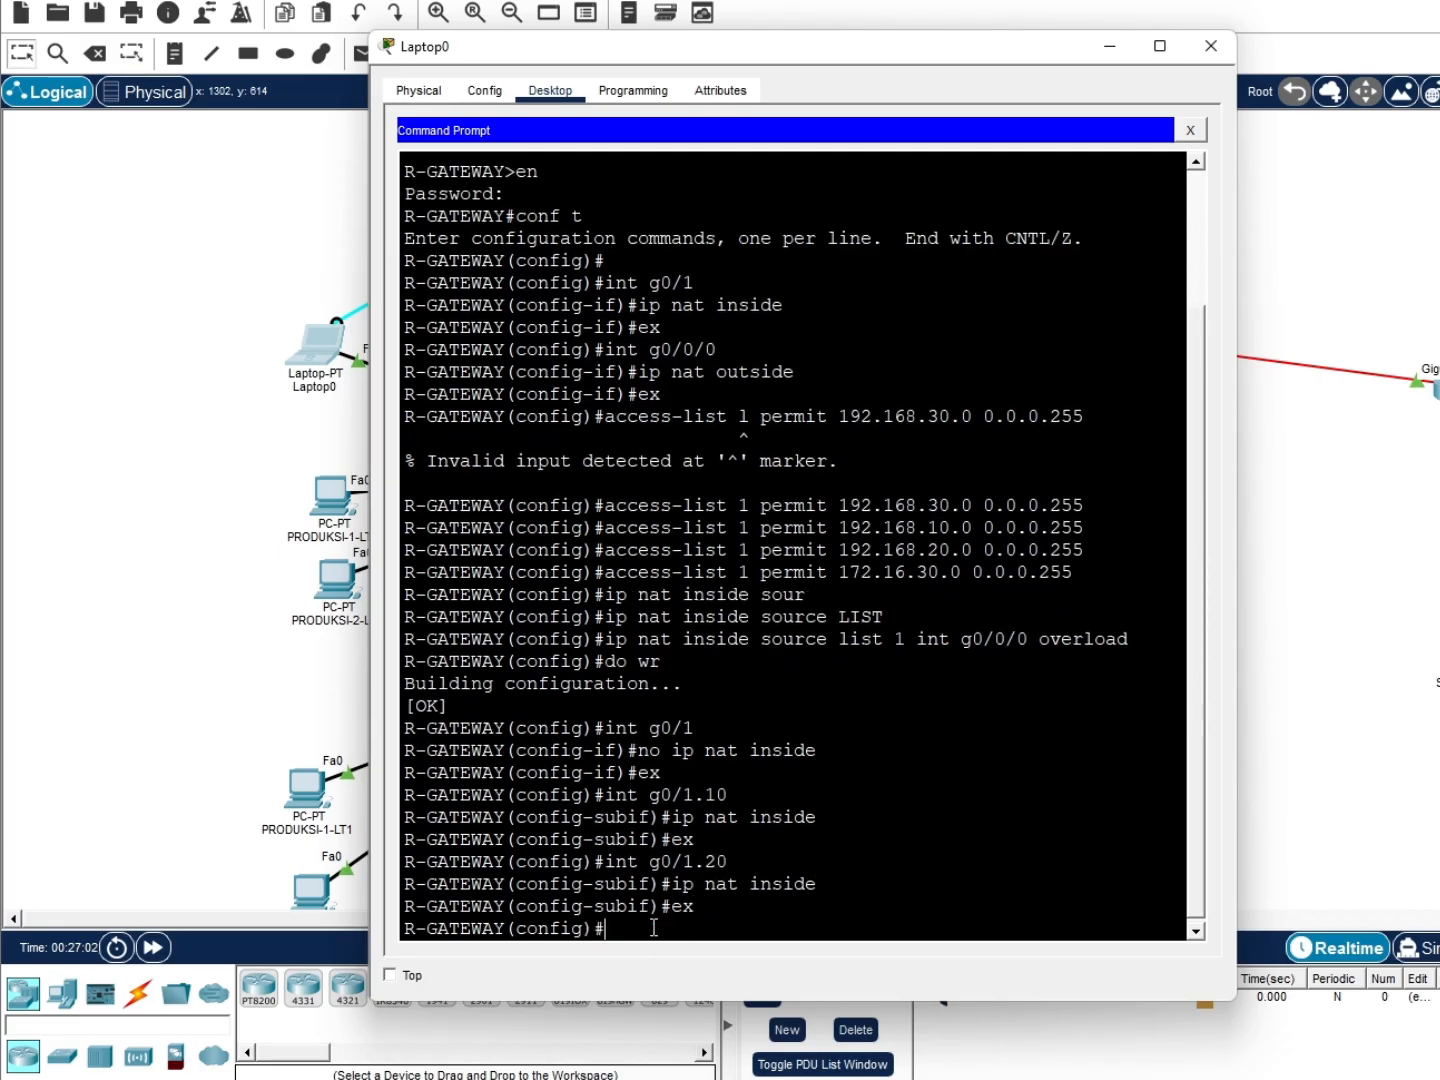
Mark subinterface g0/1.30 as NAT inside as well
{"action": "key", "text": "Up"}
{"action": "key", "text": "Up"}
{"action": "key", "text": "Up"}
{"action": "key", "text": "BackSpace"}
{"action": "key", "text": "BackSpace"}
{"action": "type", "text": "30"}
{"action": "key", "text": "Return"}
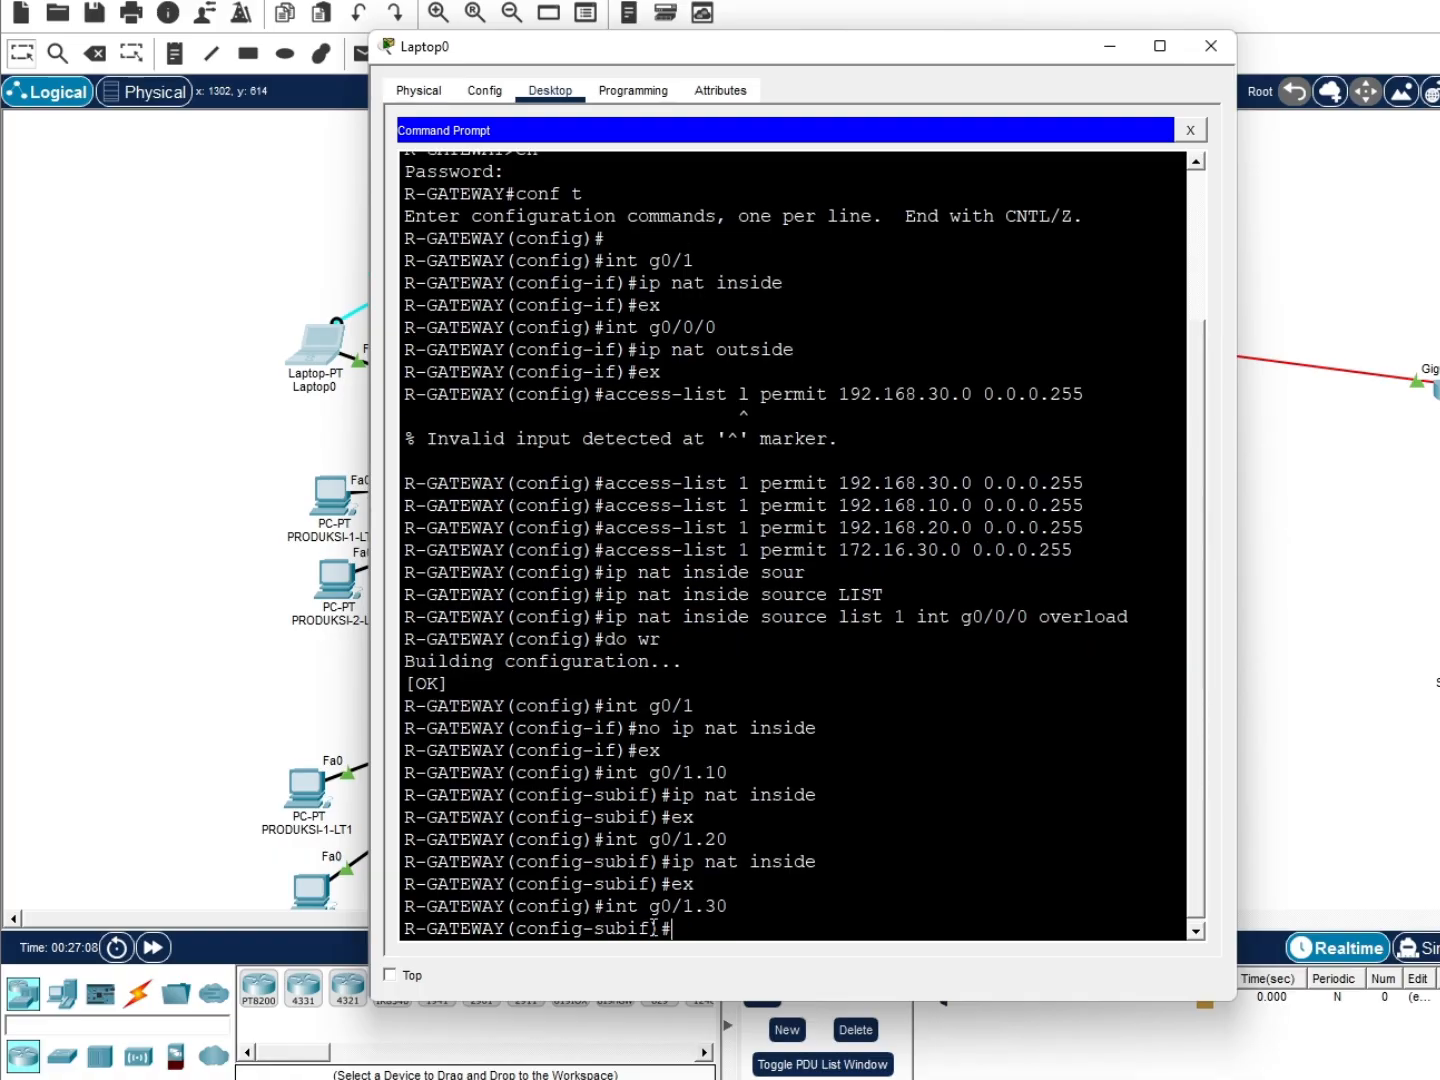
{"action": "key", "text": "Up"}
{"action": "key", "text": "Up"}
{"action": "key", "text": "Up"}
{"action": "key", "text": "Return"}
{"action": "key", "text": "Up"}
{"action": "key", "text": "Up"}
{"action": "key", "text": "Up"}
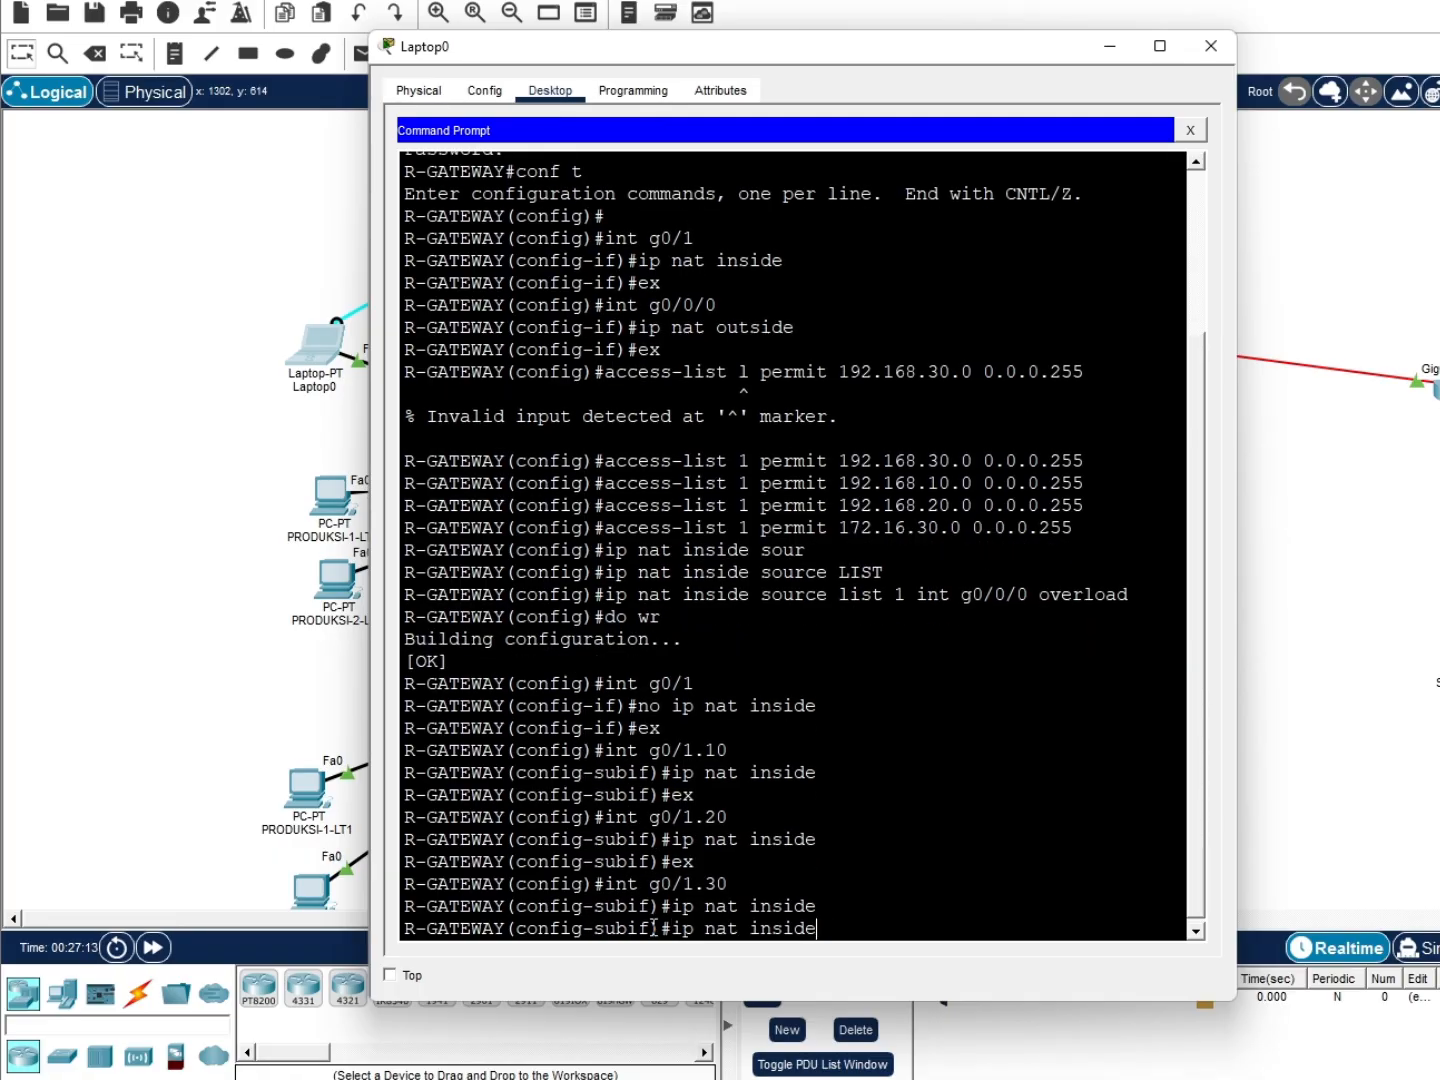
{"action": "key", "text": "Return"}
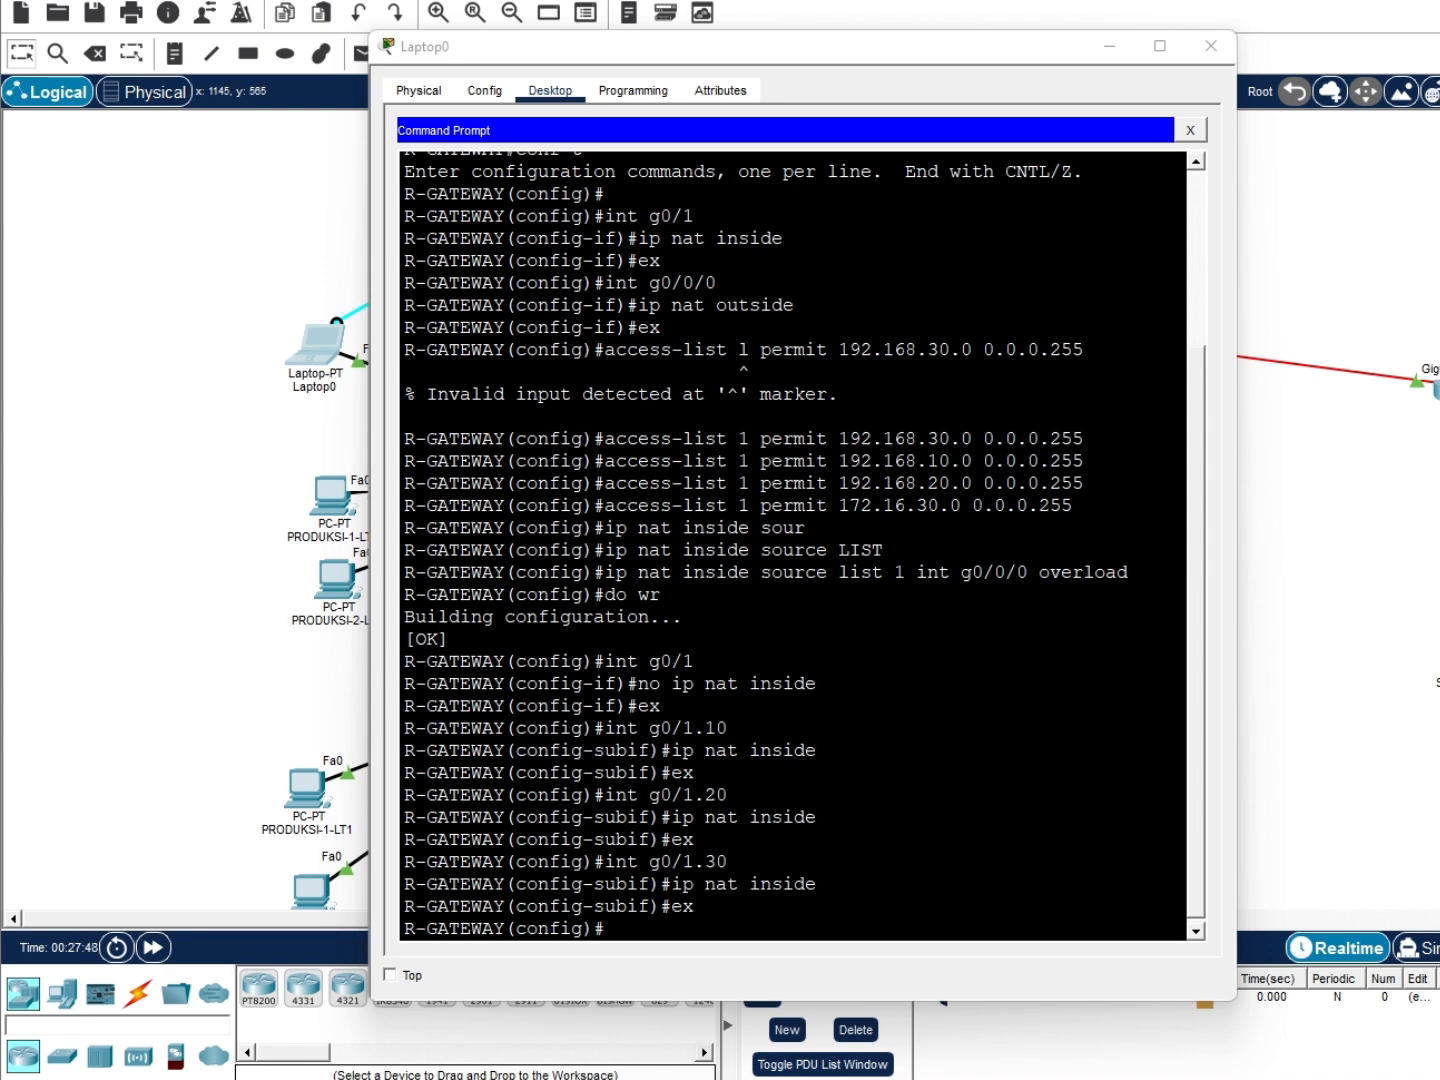
Ping 8.8.8.8 from PRODUKSI-1-LT2's Command Prompt
{"action": "left_click", "coordinate": [1272, 665]}
{"action": "left_click", "coordinate": [330, 505]}
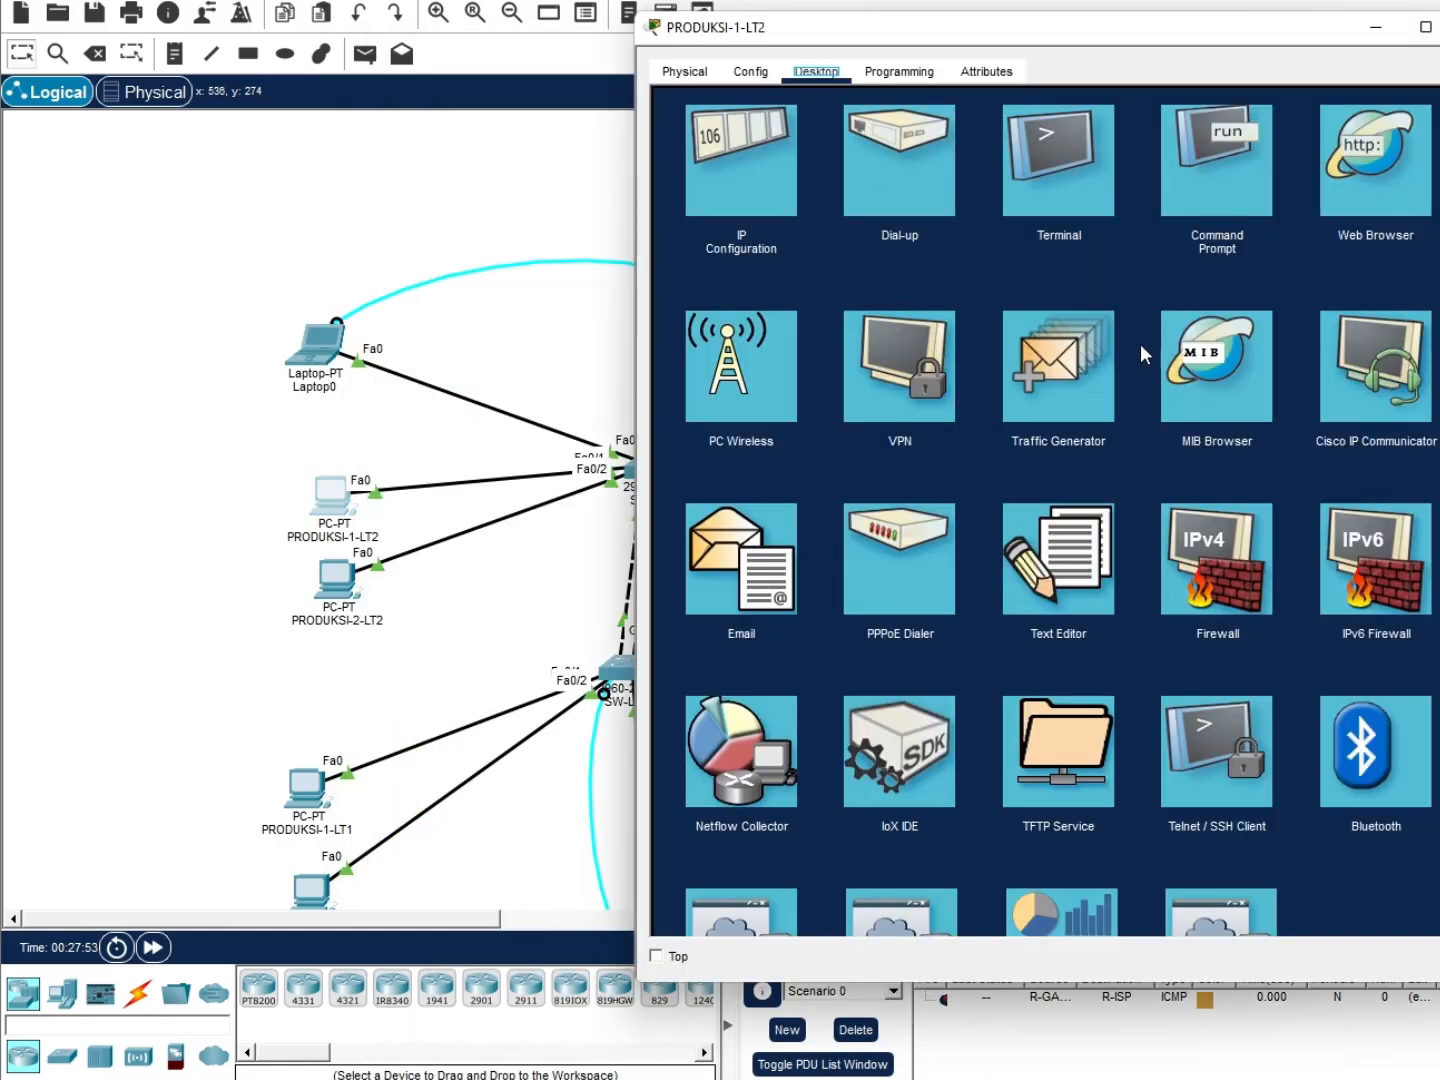
{"action": "left_click", "coordinate": [1190, 238]}
{"action": "type", "text": "ping 8.8.8."}
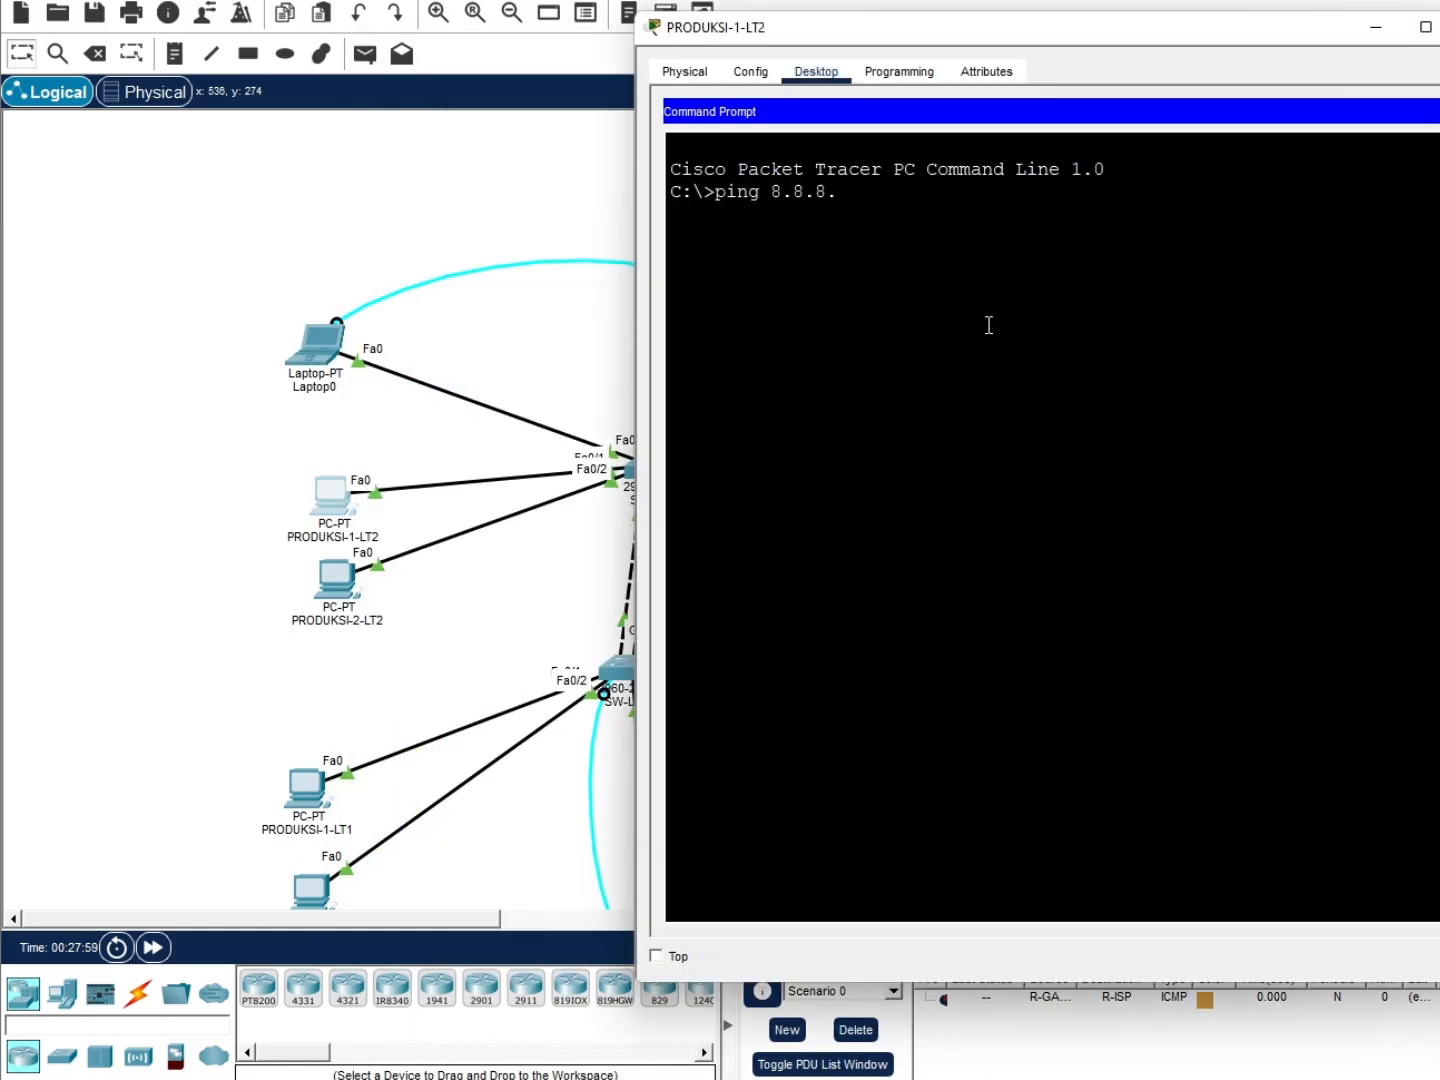
{"action": "type", "text": "8"}
{"action": "key", "text": "Return"}
{"action": "left_click_drag", "start_coordinate": [1150, 38], "coordinate": [1005, 55]}
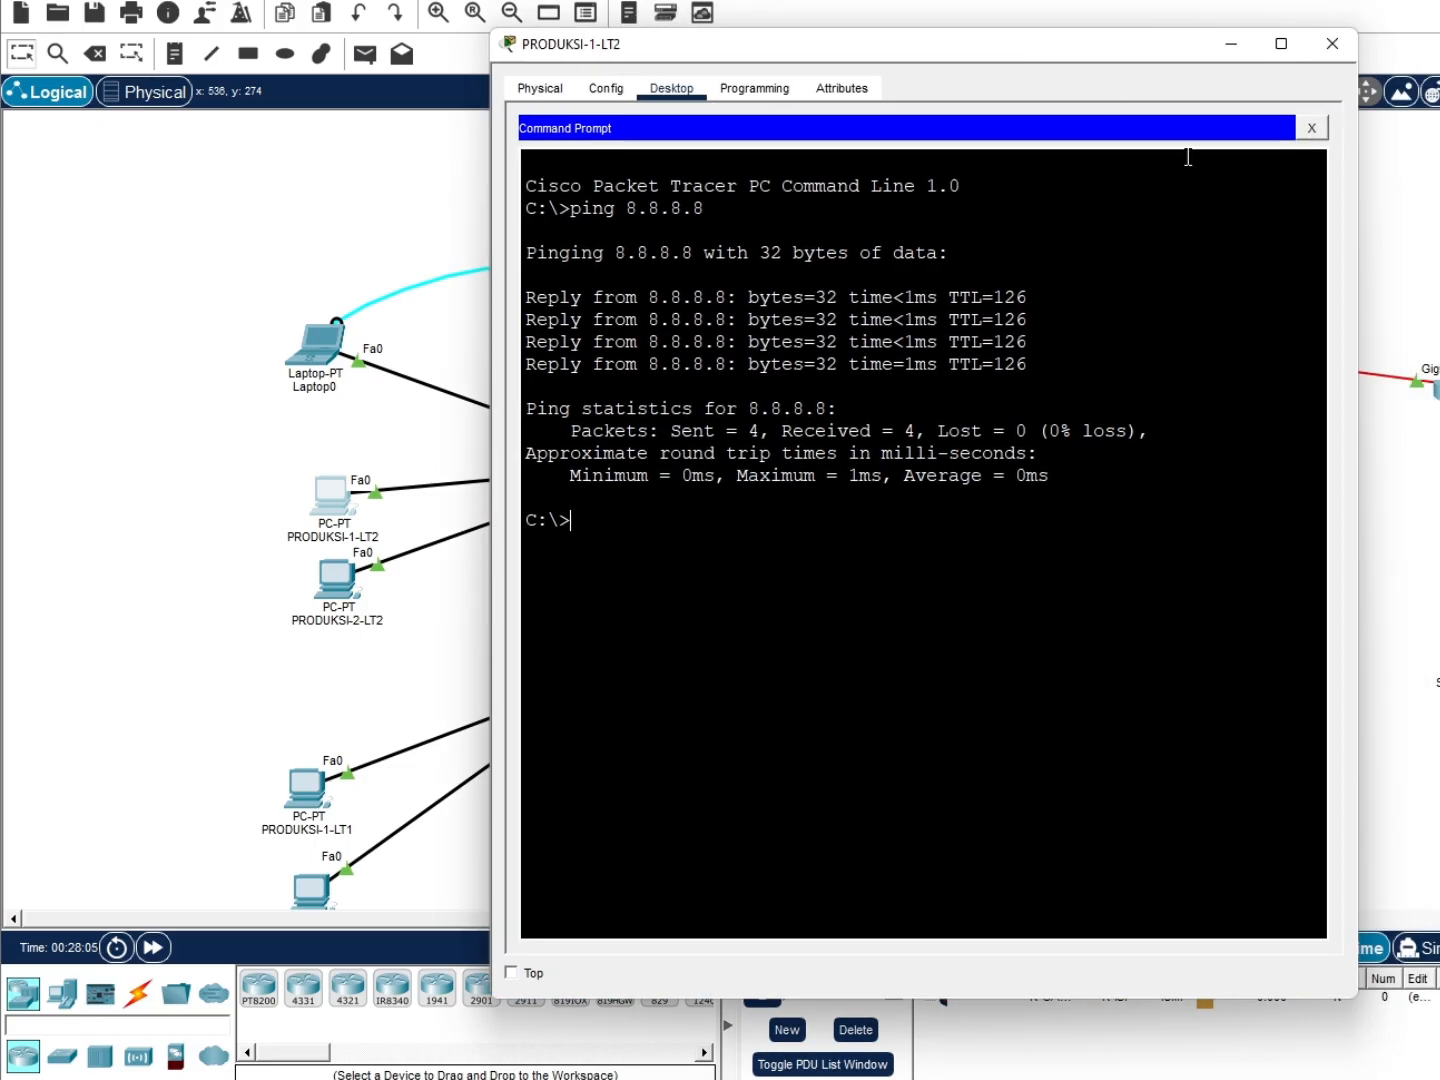
Show R-GATEWAY's NAT translations with 'do sh ip nat translations' on Laptop0's console
{"action": "left_click", "coordinate": [314, 333]}
{"action": "left_click", "coordinate": [688, 925]}
{"action": "type", "text": "do sh"}
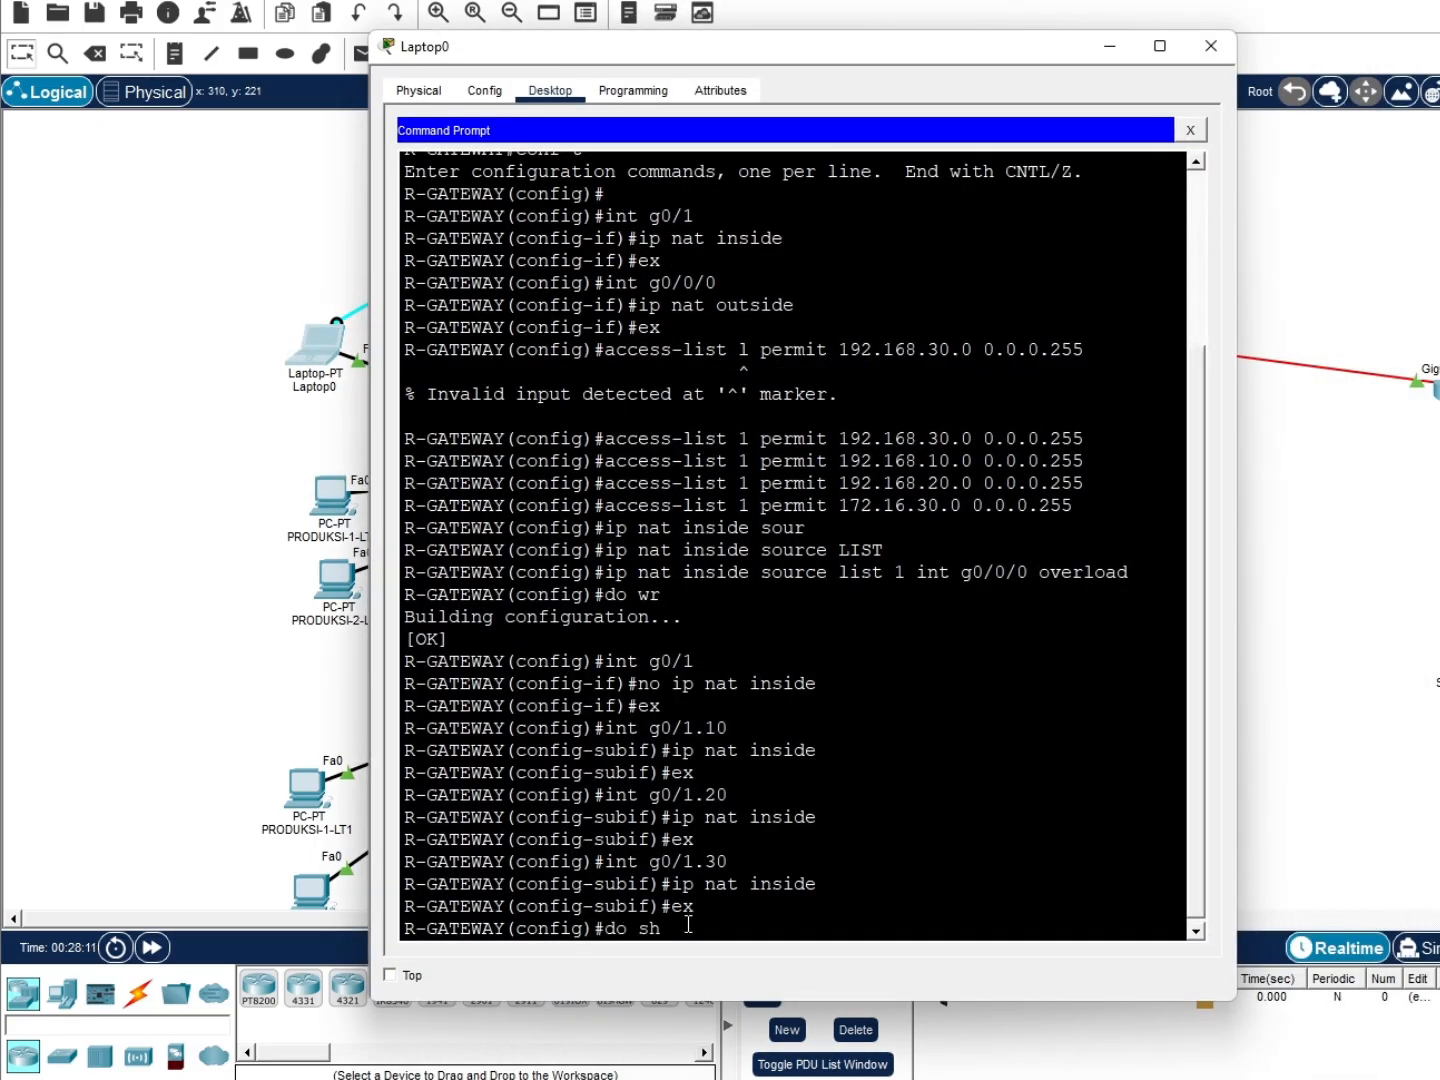
{"action": "type", "text": " ip nat"}
{"action": "key", "text": "Return"}
{"action": "type", "text": "do sh ip nat tr"}
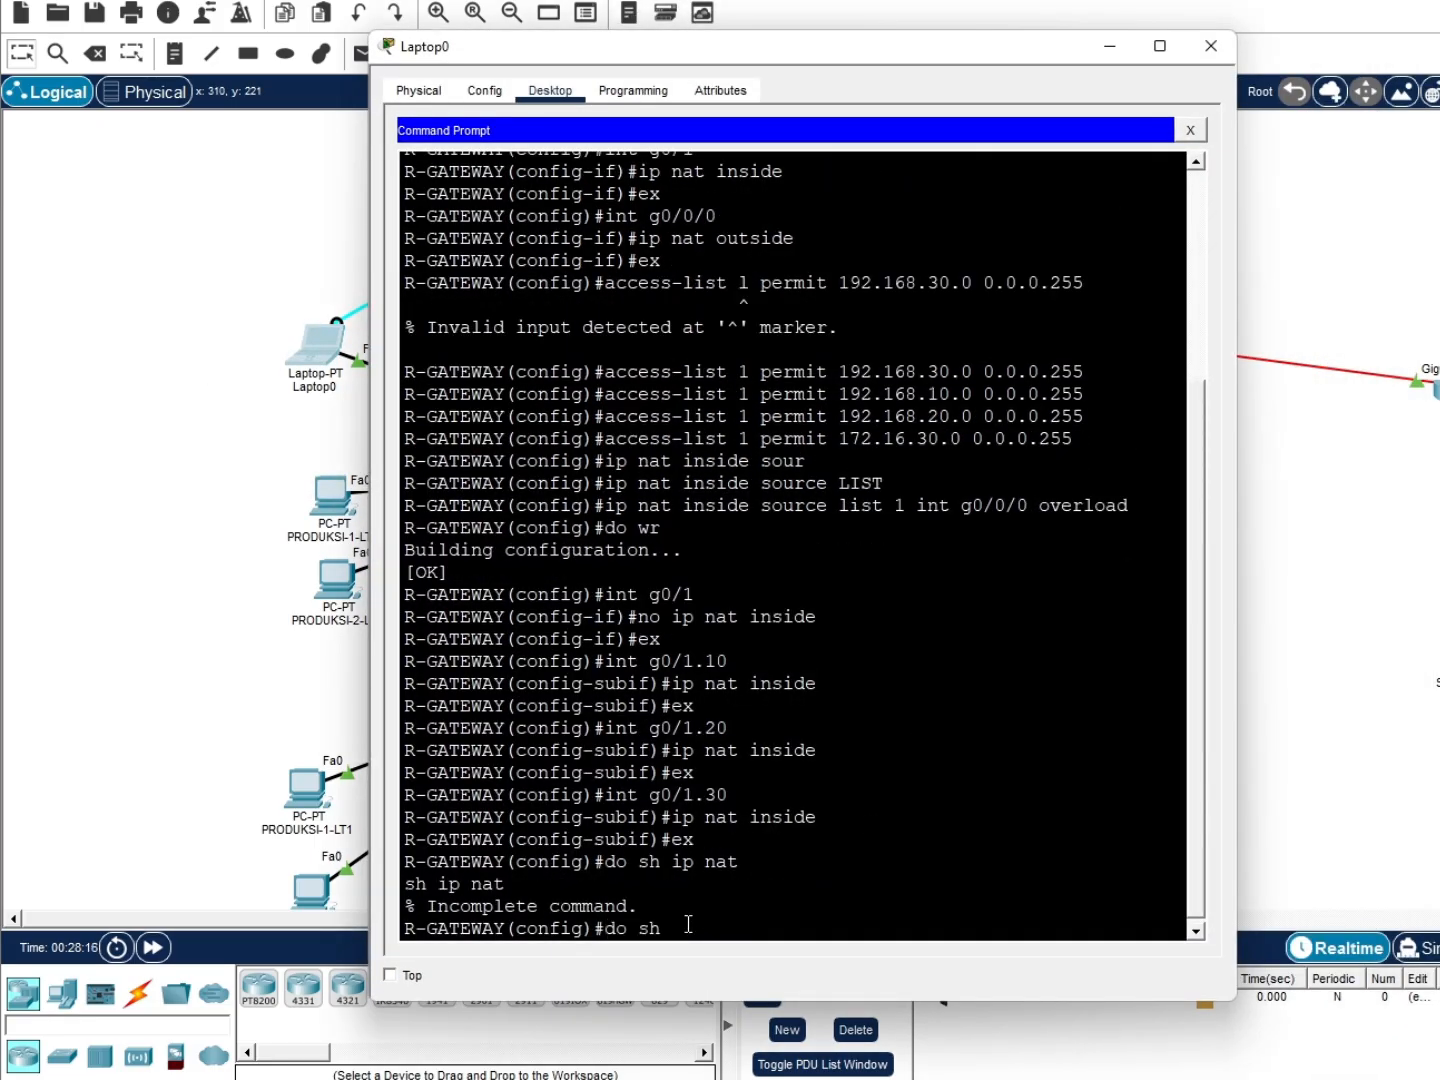
{"action": "key", "text": "Tab"}
{"action": "type", "text": "ans"}
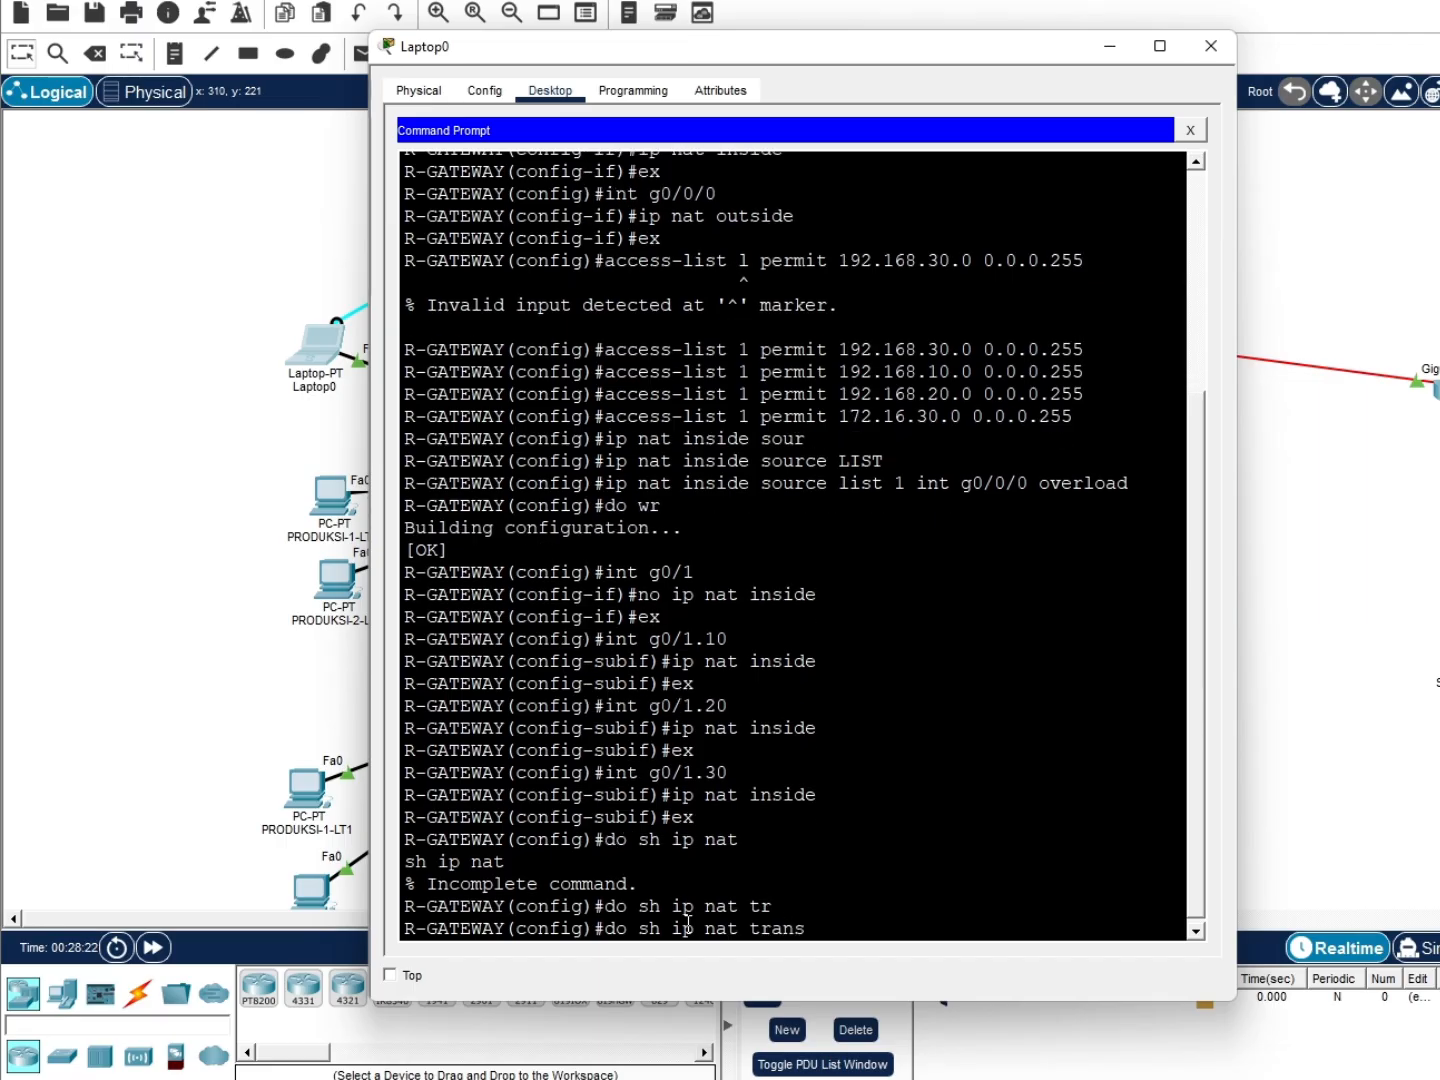
{"action": "key", "text": "Tab"}
{"action": "type", "text": "layo"}
{"action": "key", "text": "BackSpace"}
{"action": "key", "text": "BackSpace"}
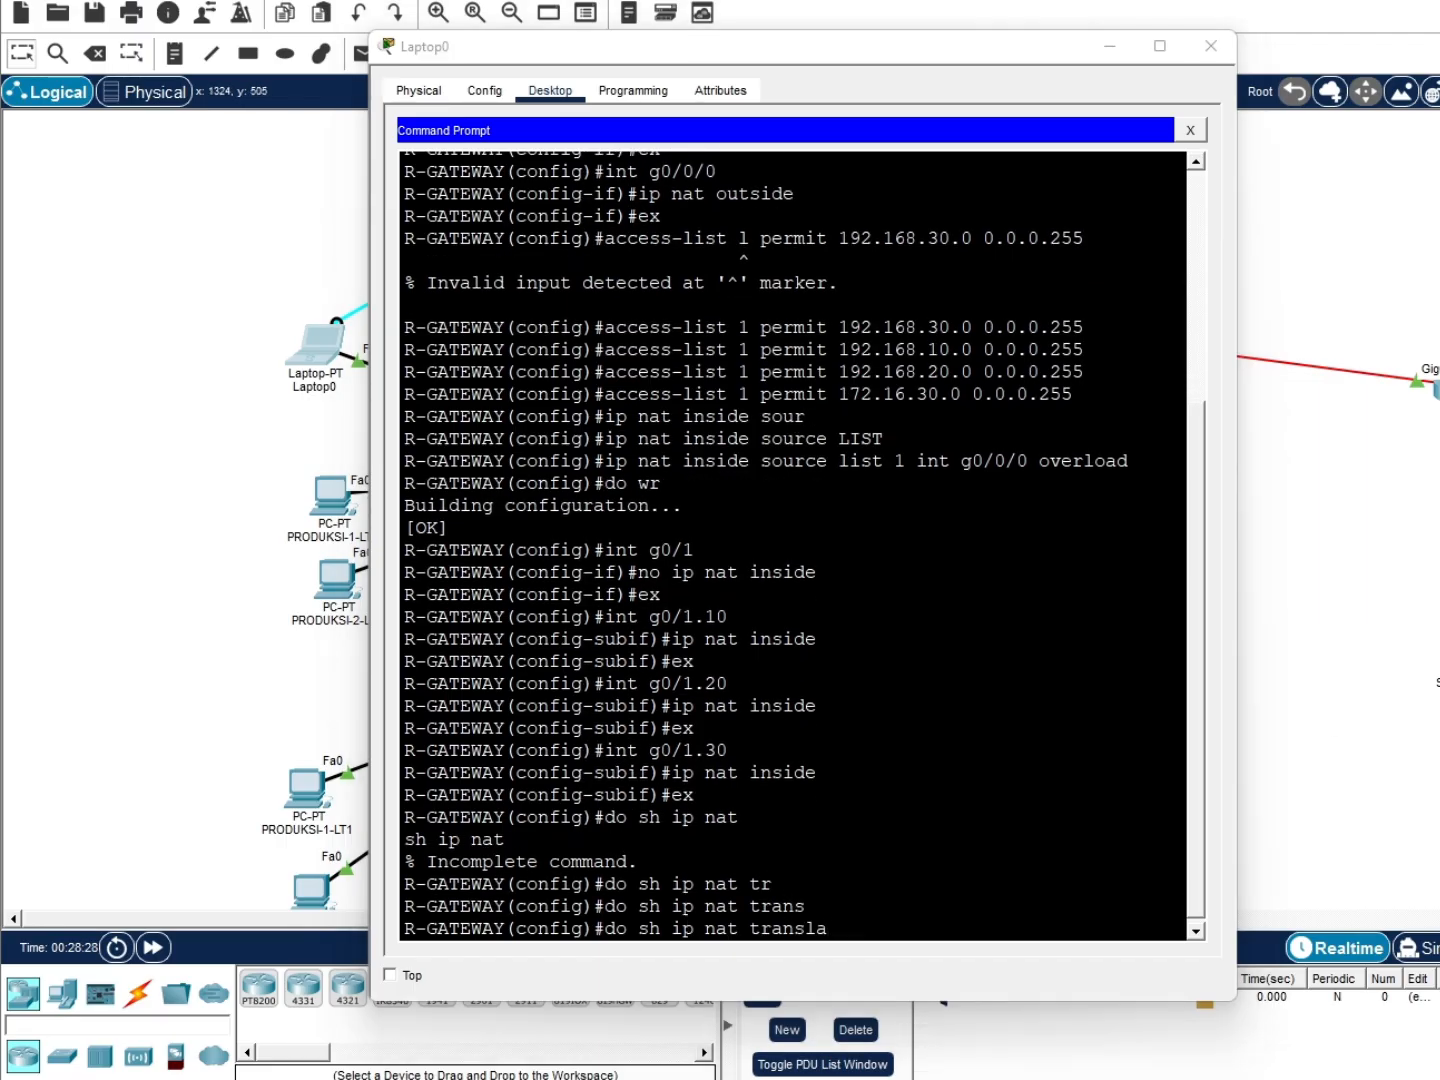
{"action": "left_click", "coordinate": [880, 915]}
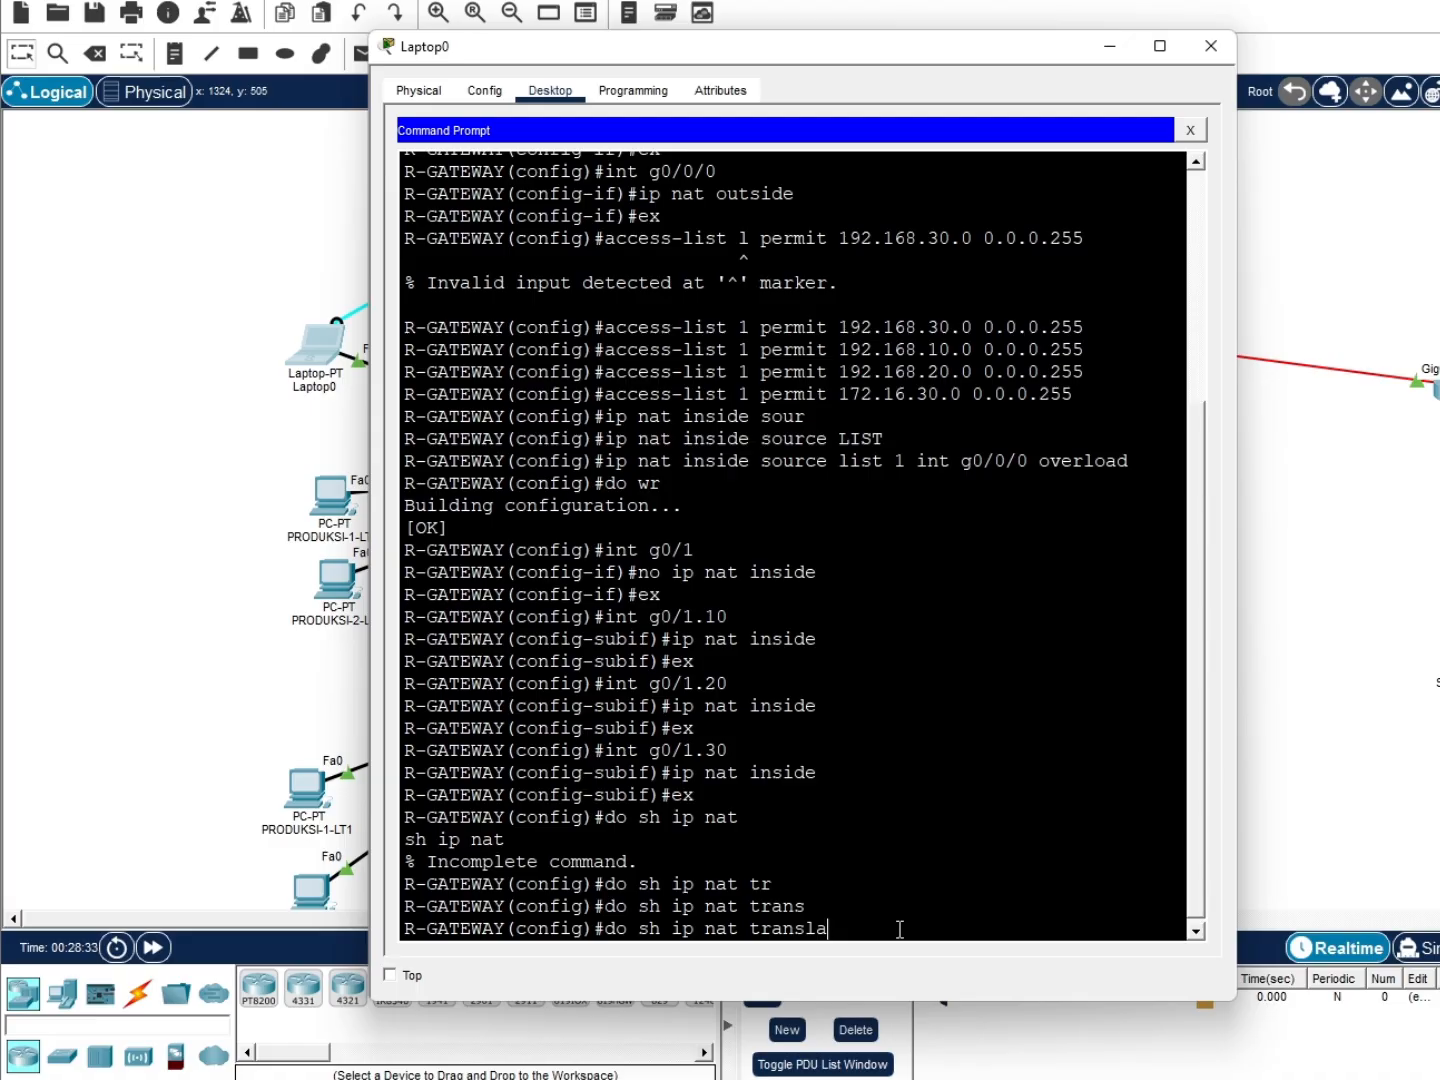
{"action": "type", "text": "tions"}
{"action": "key", "text": "Return"}
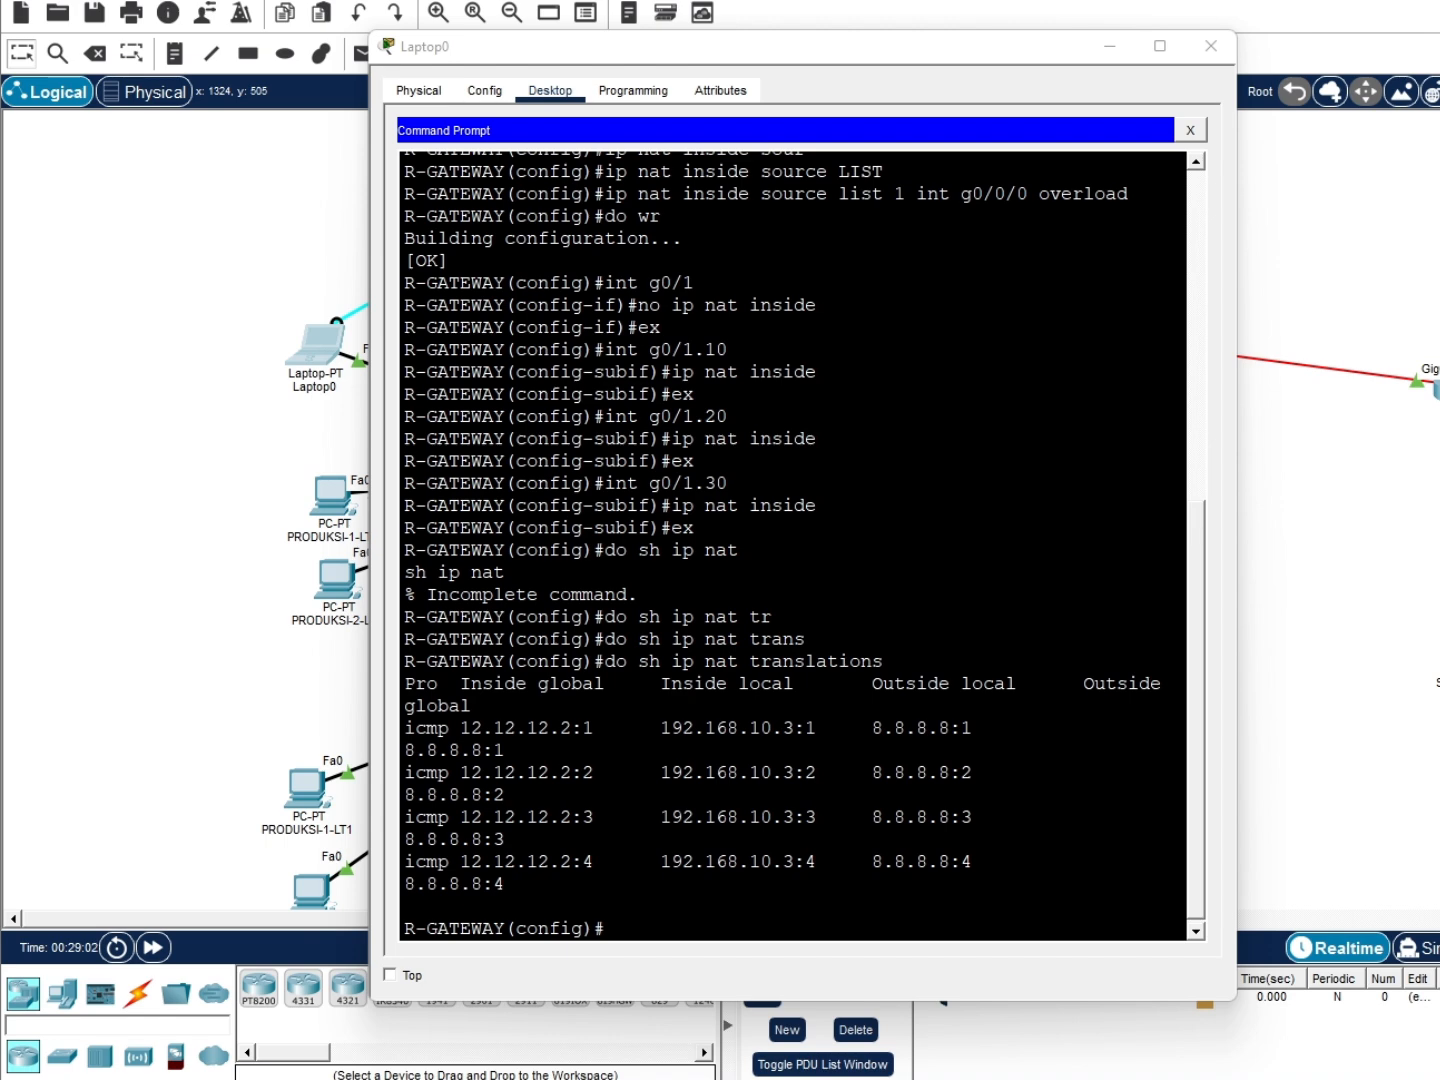
Place a server, a switch and a laptop at the left of the workspace
{"action": "left_click", "coordinate": [812, 921]}
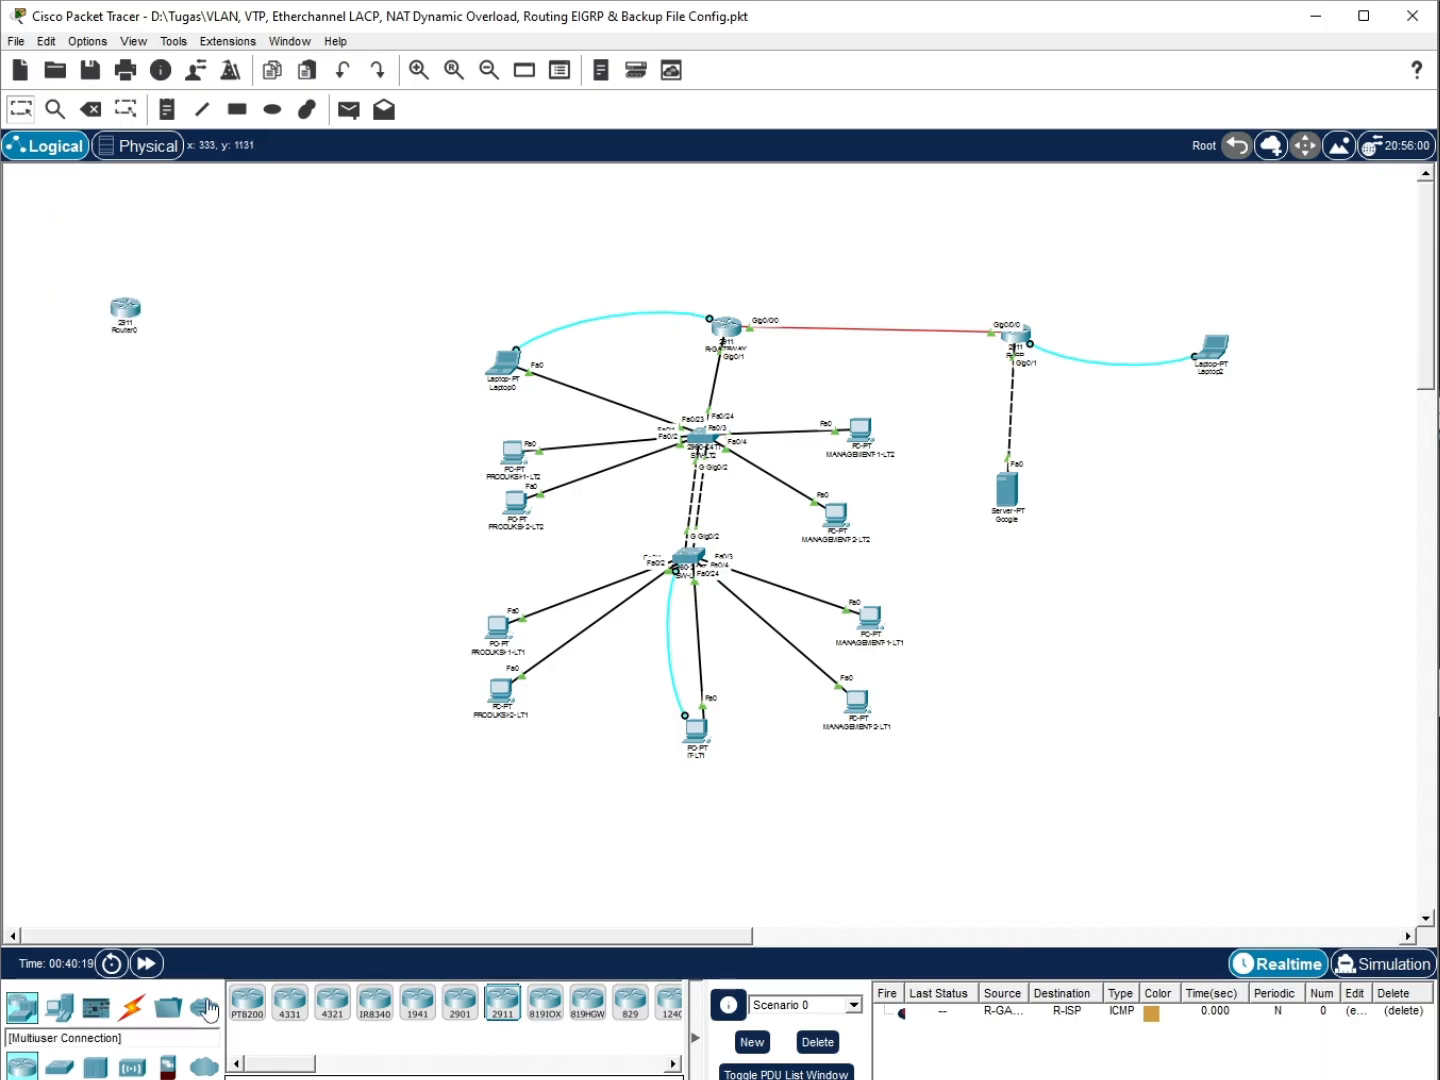
{"action": "left_click", "coordinate": [59, 1007]}
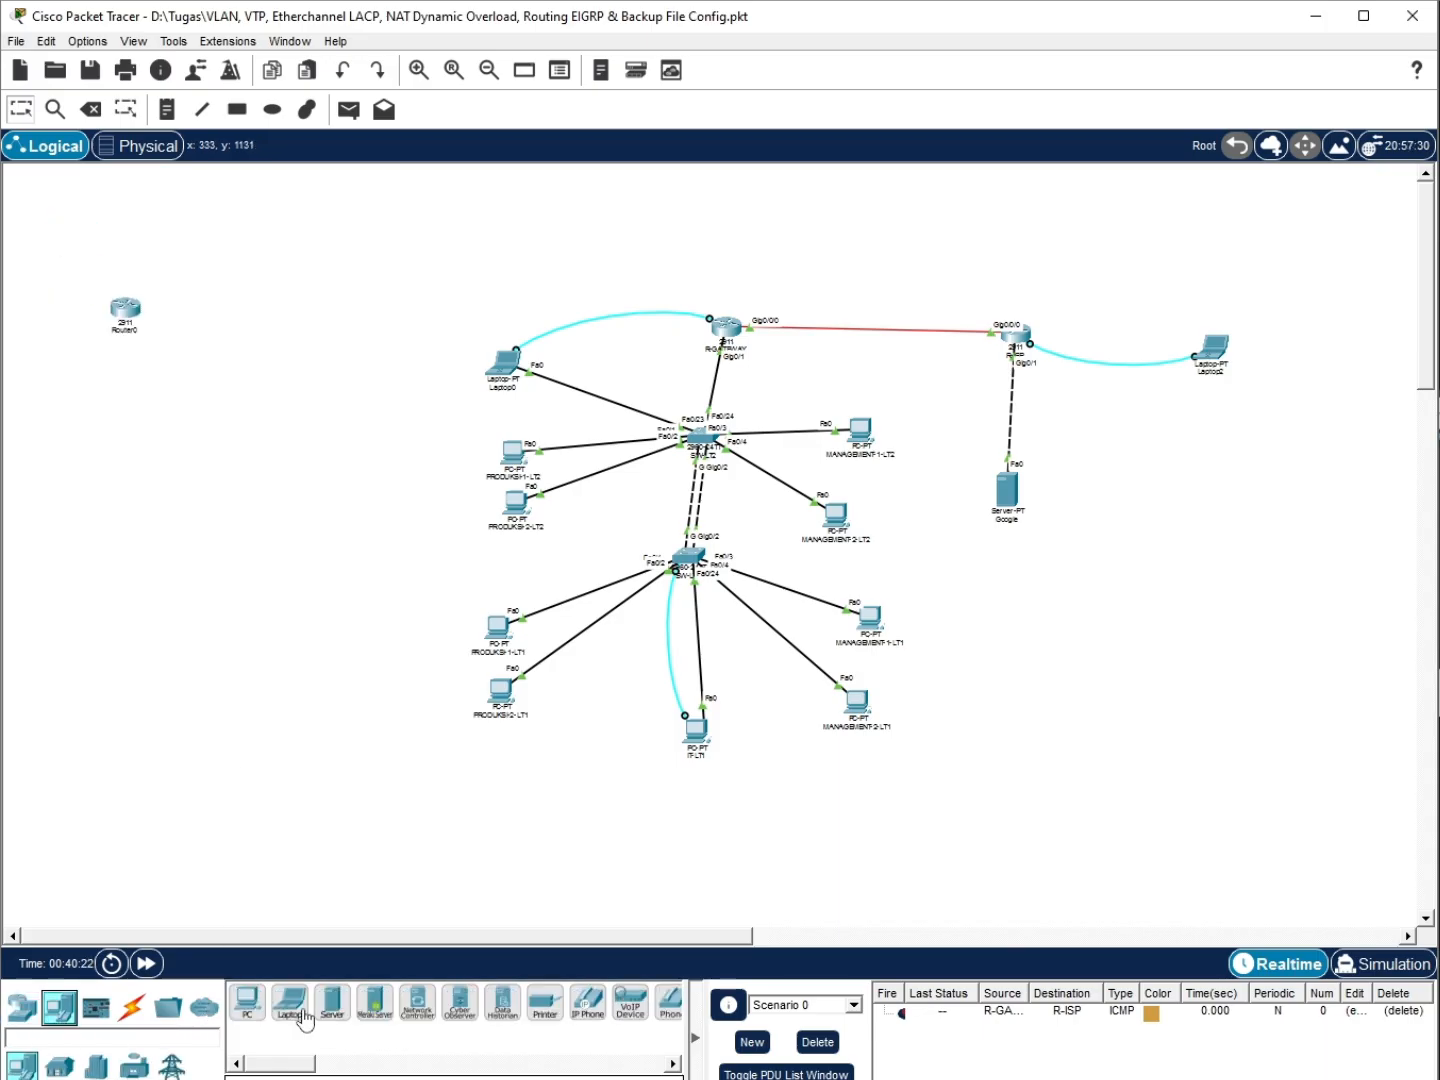
{"action": "left_click_drag", "start_coordinate": [332, 1002], "coordinate": [97, 572]}
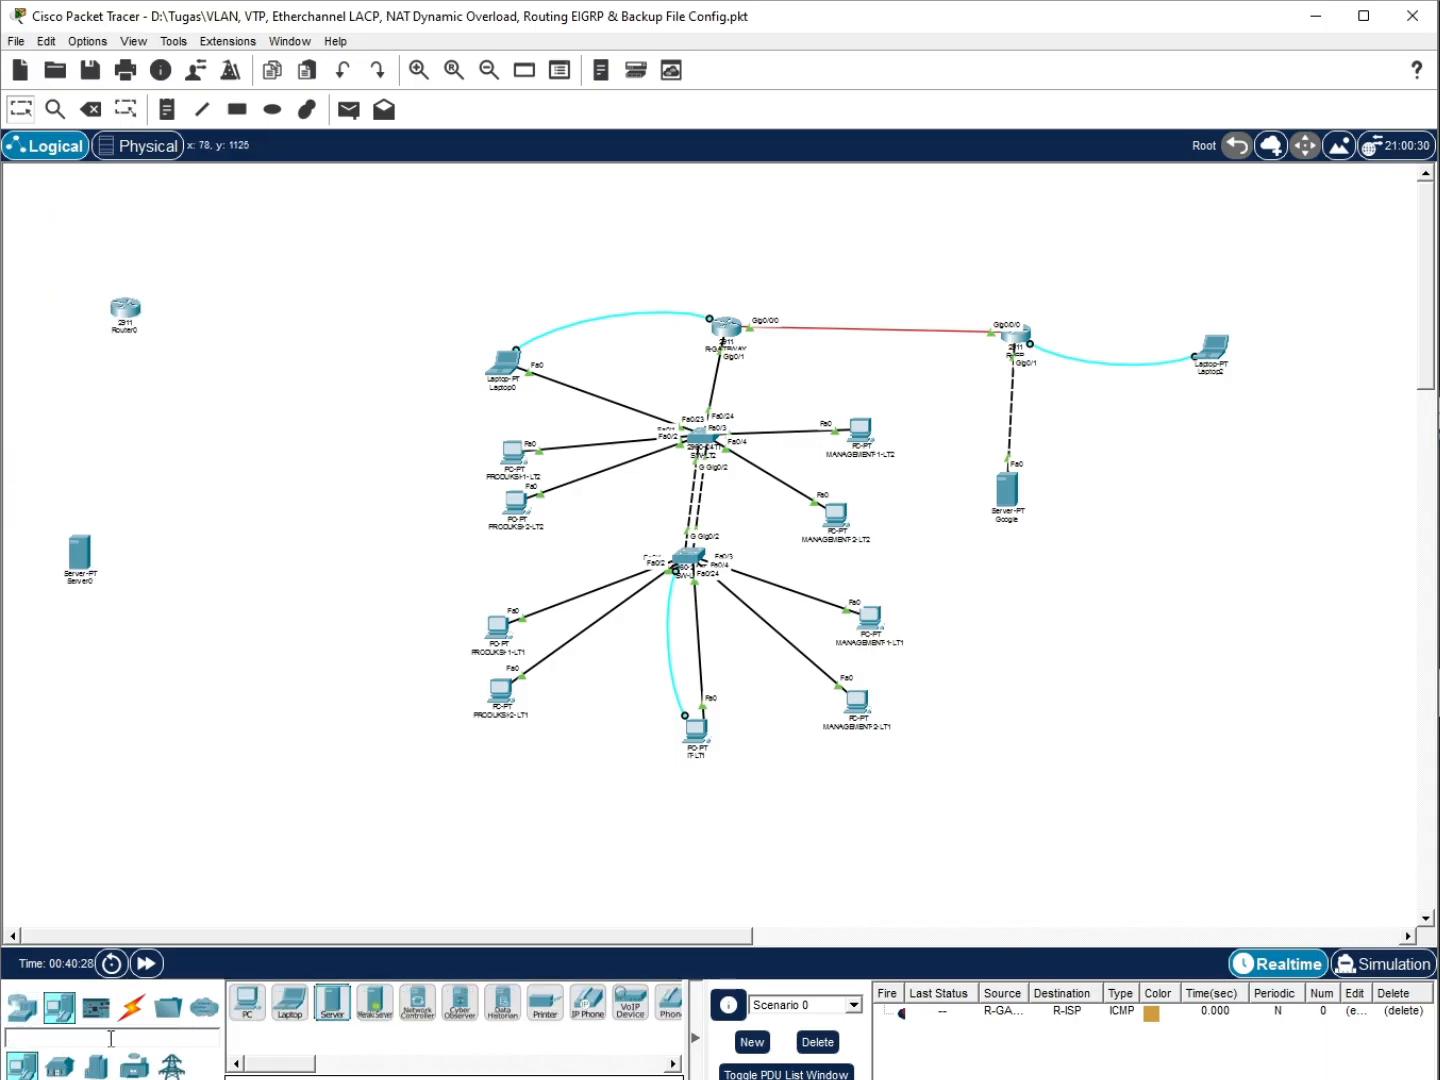
{"action": "left_click", "coordinate": [22, 1009]}
{"action": "left_click_drag", "start_coordinate": [59, 1066], "coordinate": [137, 438]}
{"action": "left_click", "coordinate": [59, 1007]}
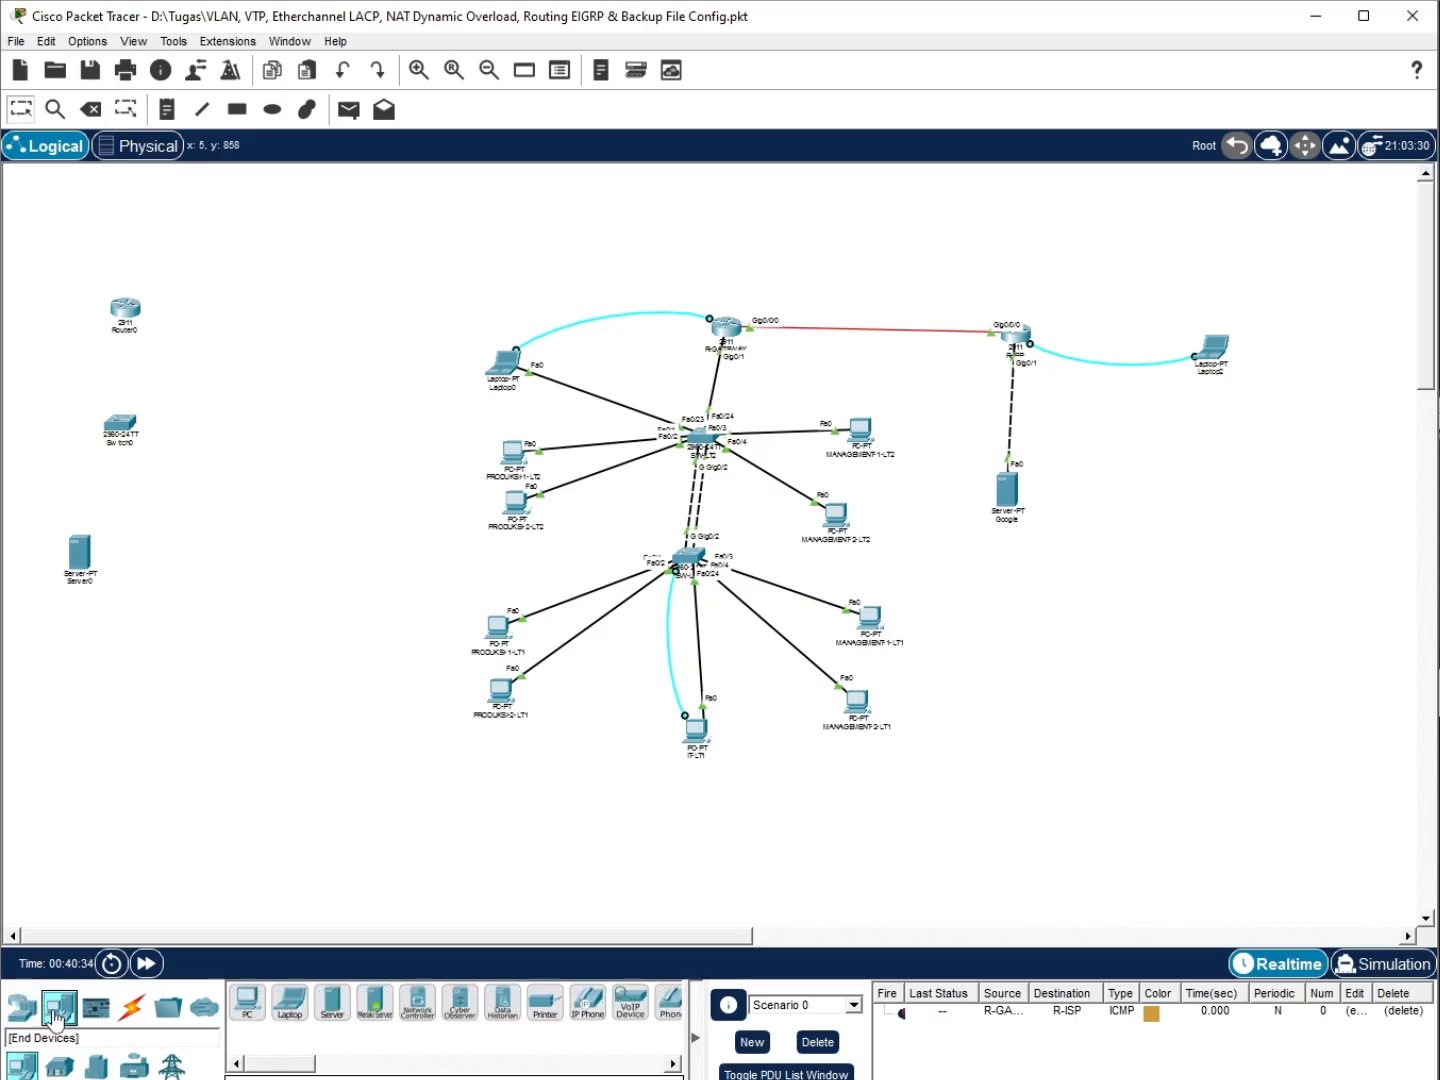
{"action": "left_click_drag", "start_coordinate": [290, 1002], "coordinate": [245, 455]}
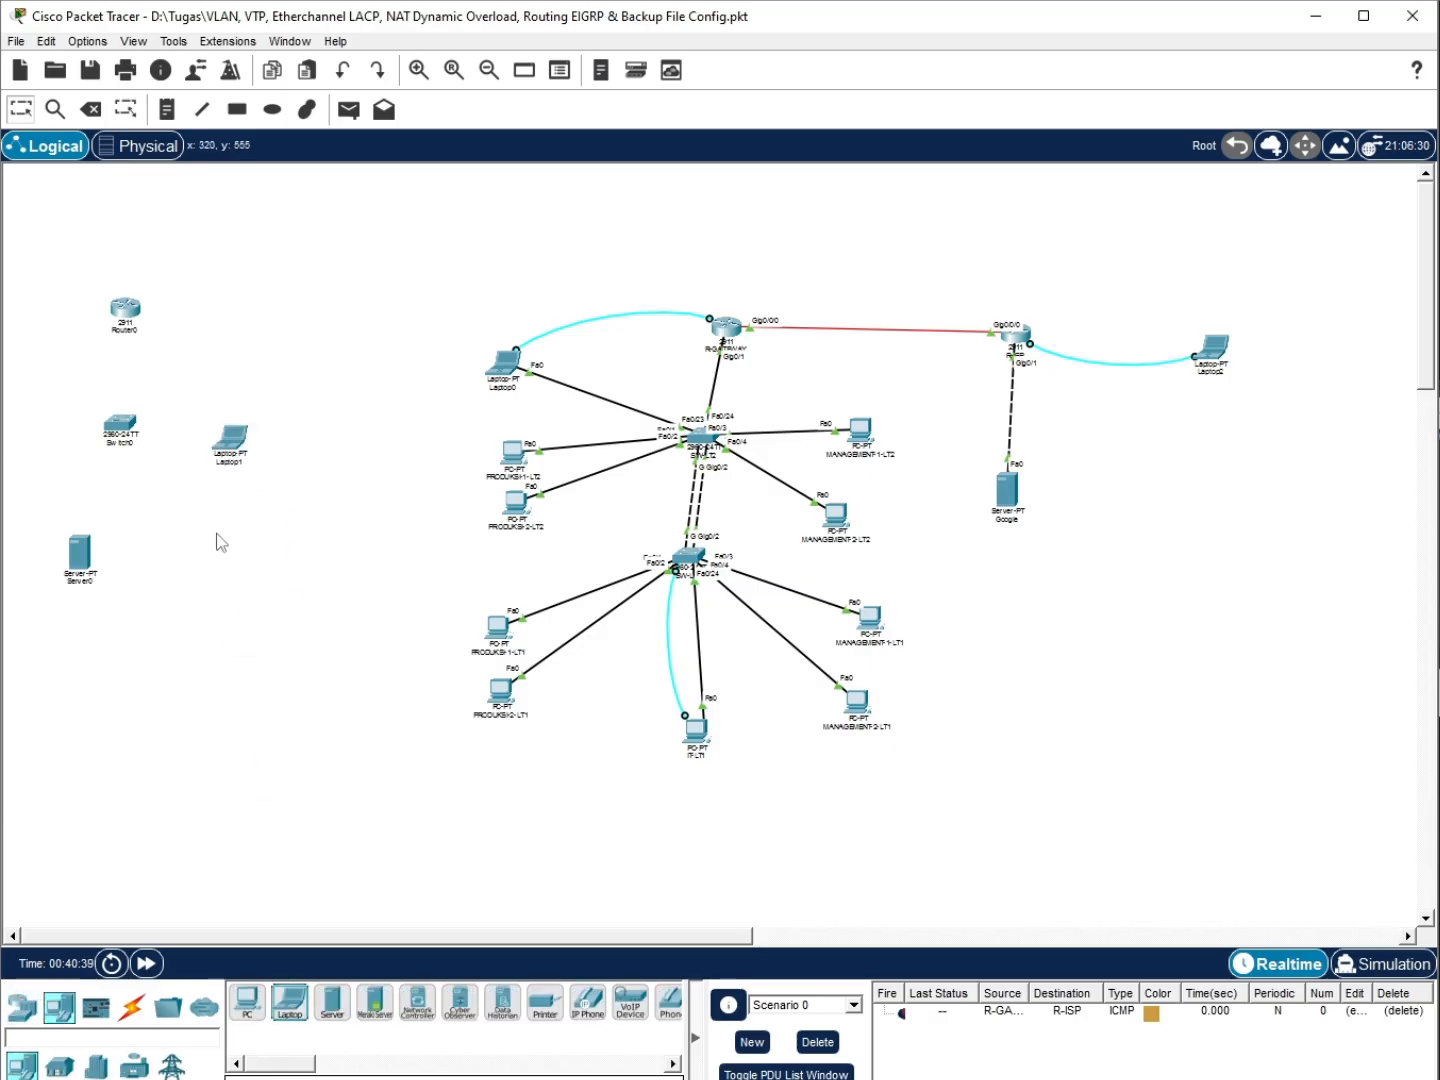
Install an HWIC-1GE-SFP module with a GLC-LH-SMD transceiver in R-GATEWAY
{"action": "left_click", "coordinate": [726, 329]}
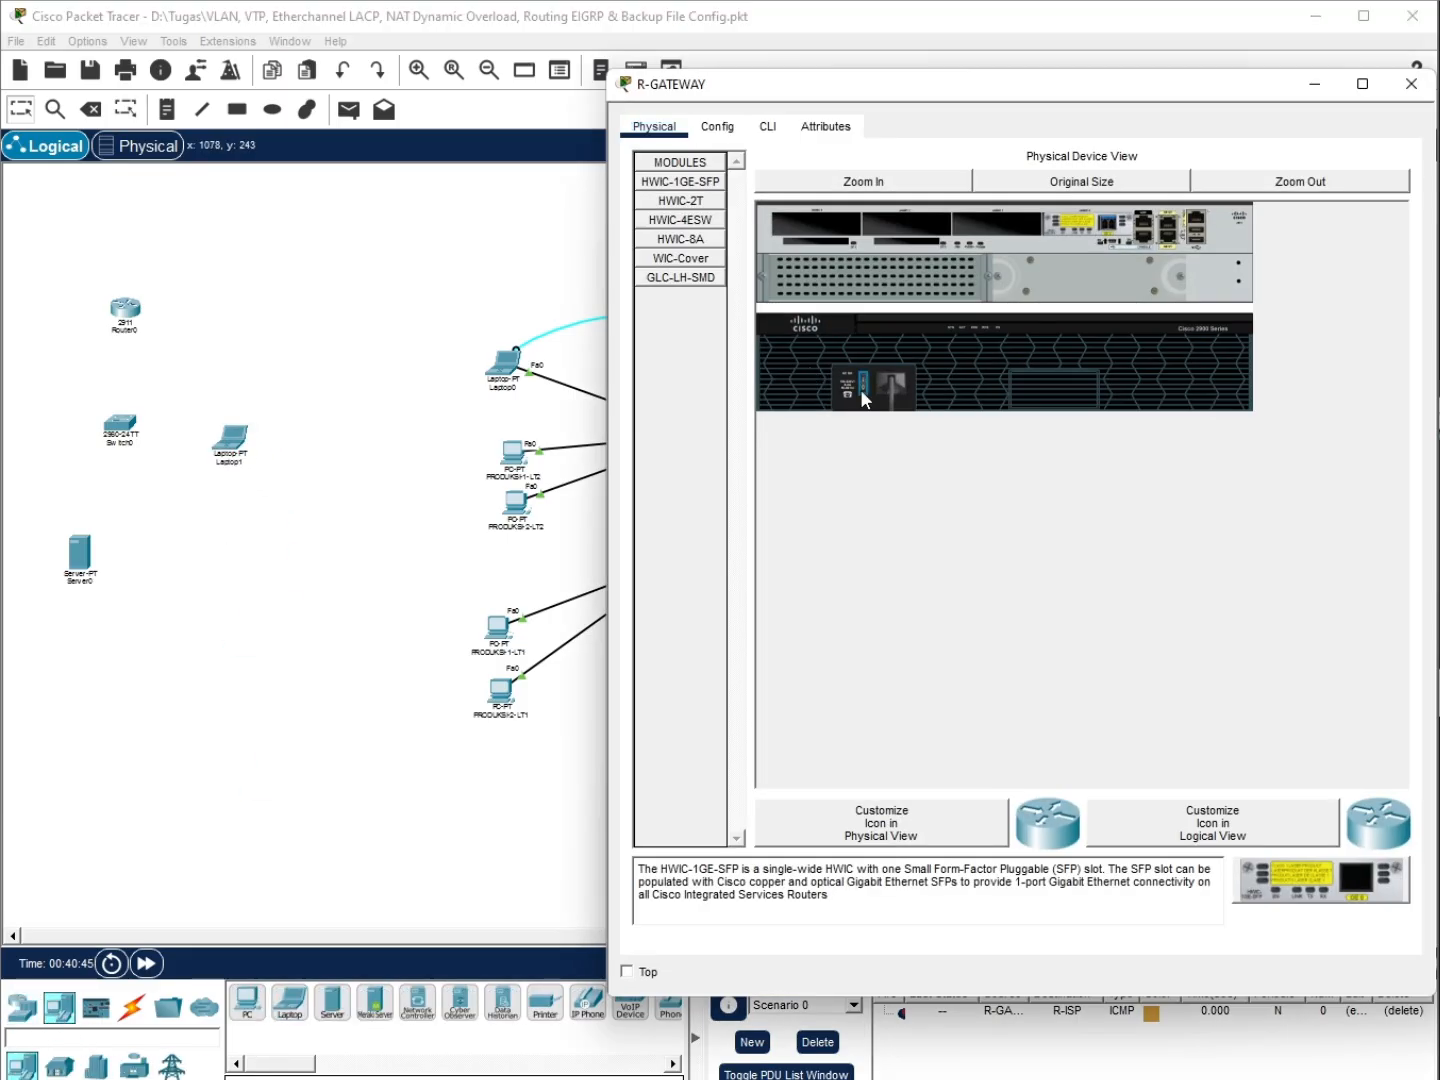
{"action": "left_click_drag", "start_coordinate": [689, 184], "coordinate": [998, 233]}
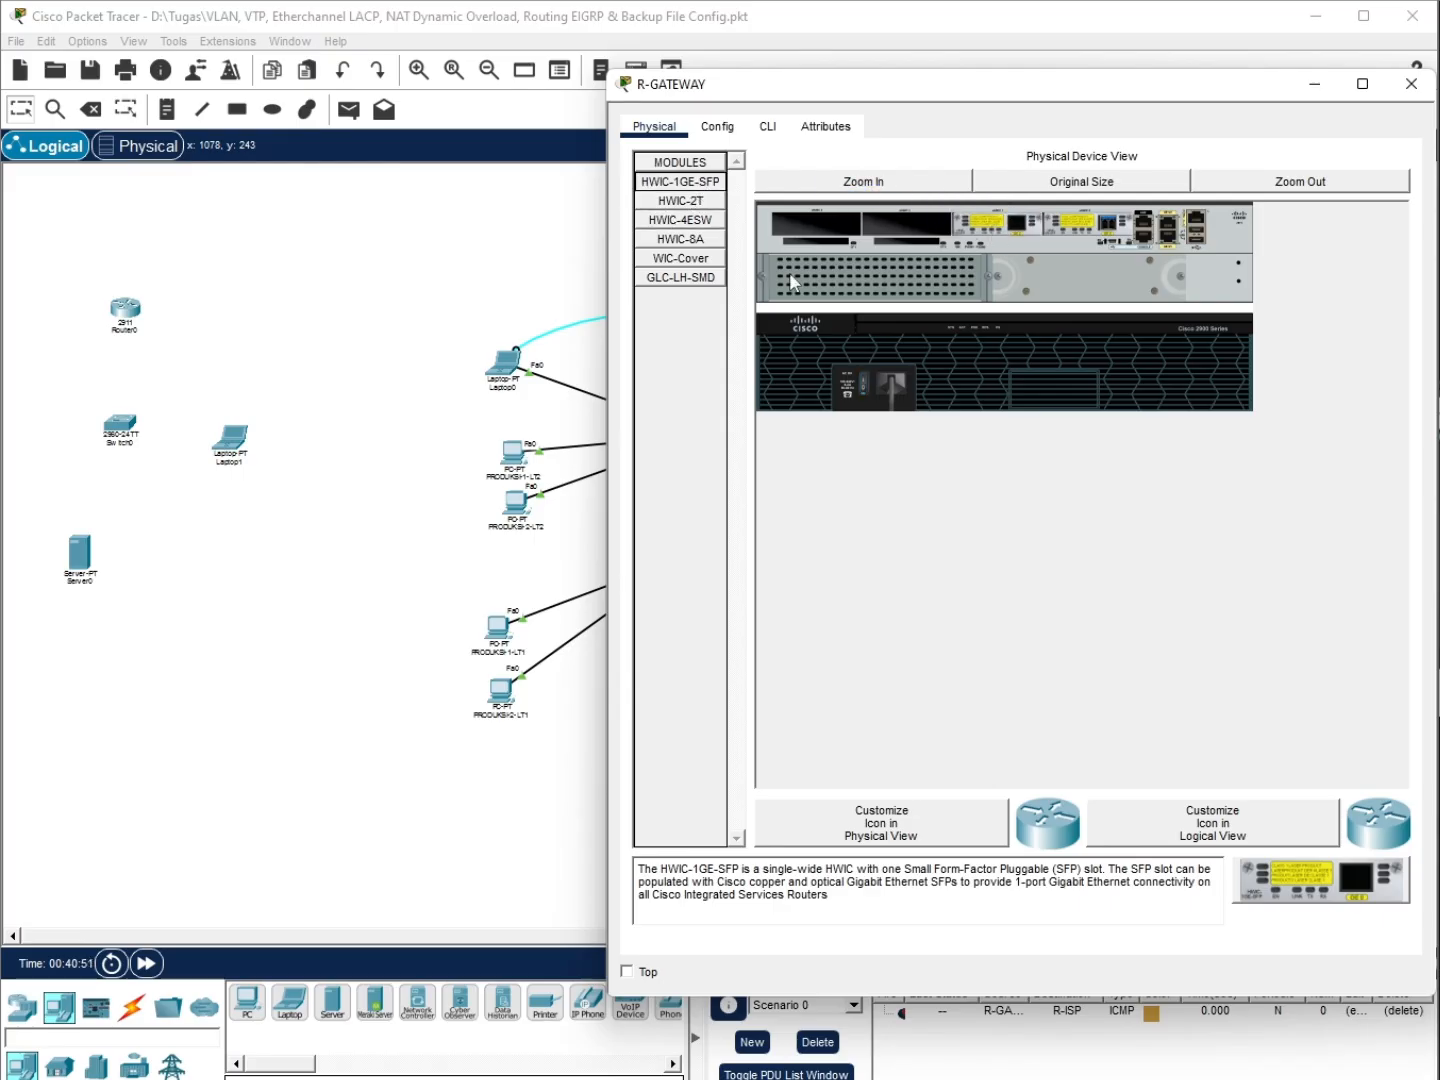
{"action": "left_click_drag", "start_coordinate": [680, 280], "coordinate": [1024, 240]}
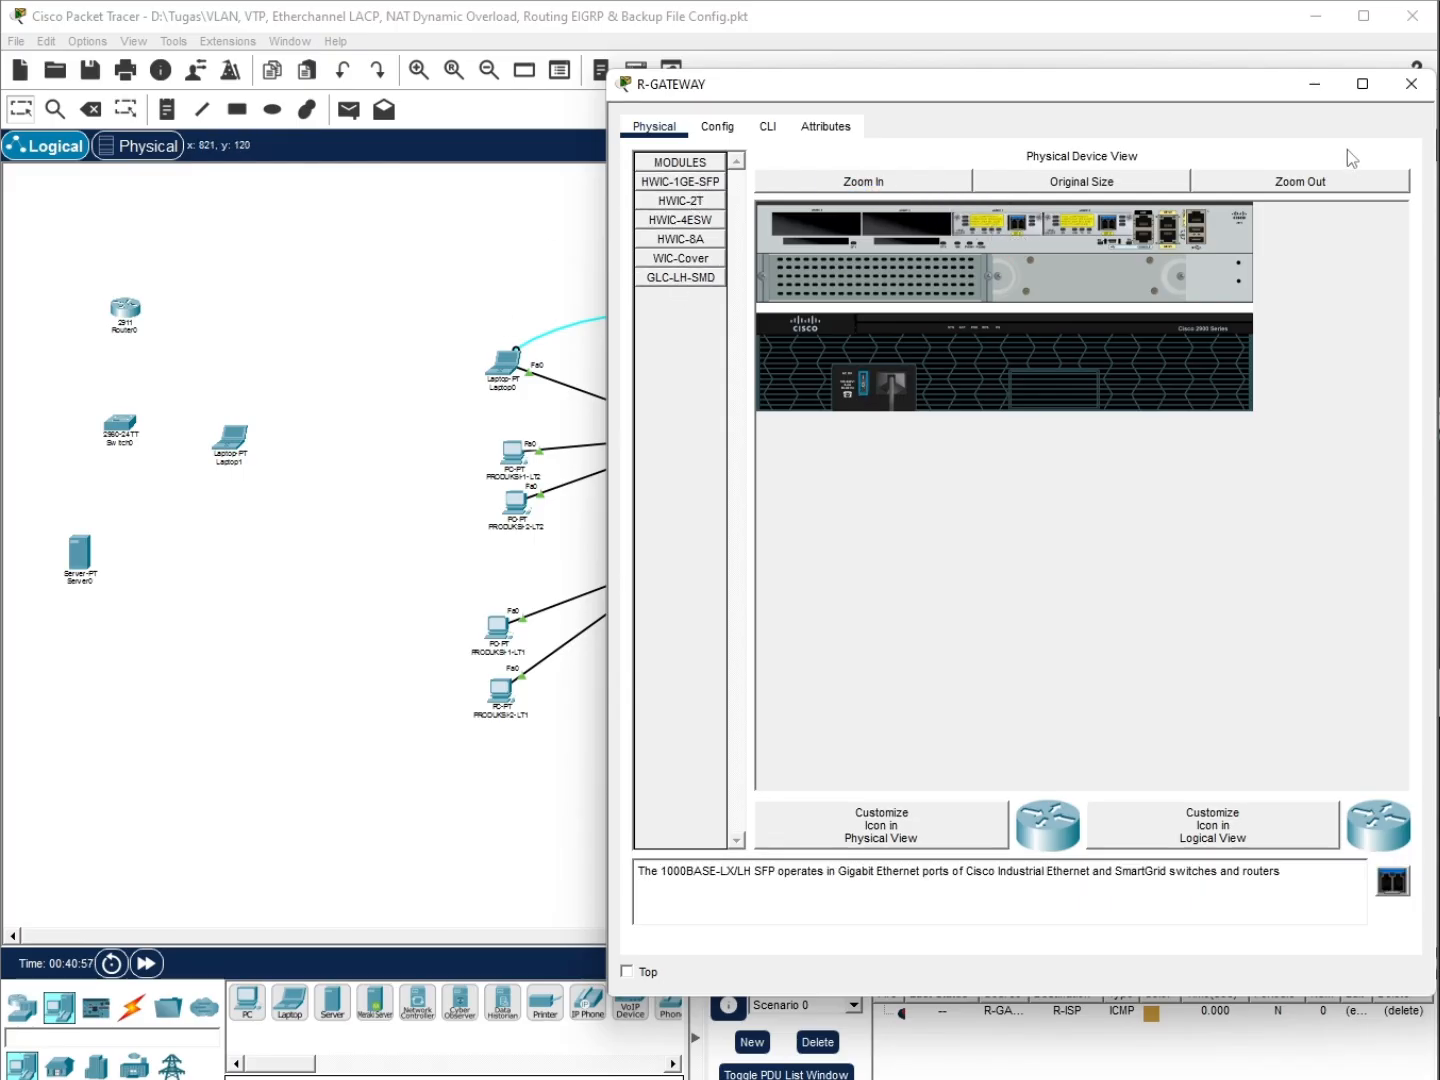
{"action": "left_click", "coordinate": [1328, 91]}
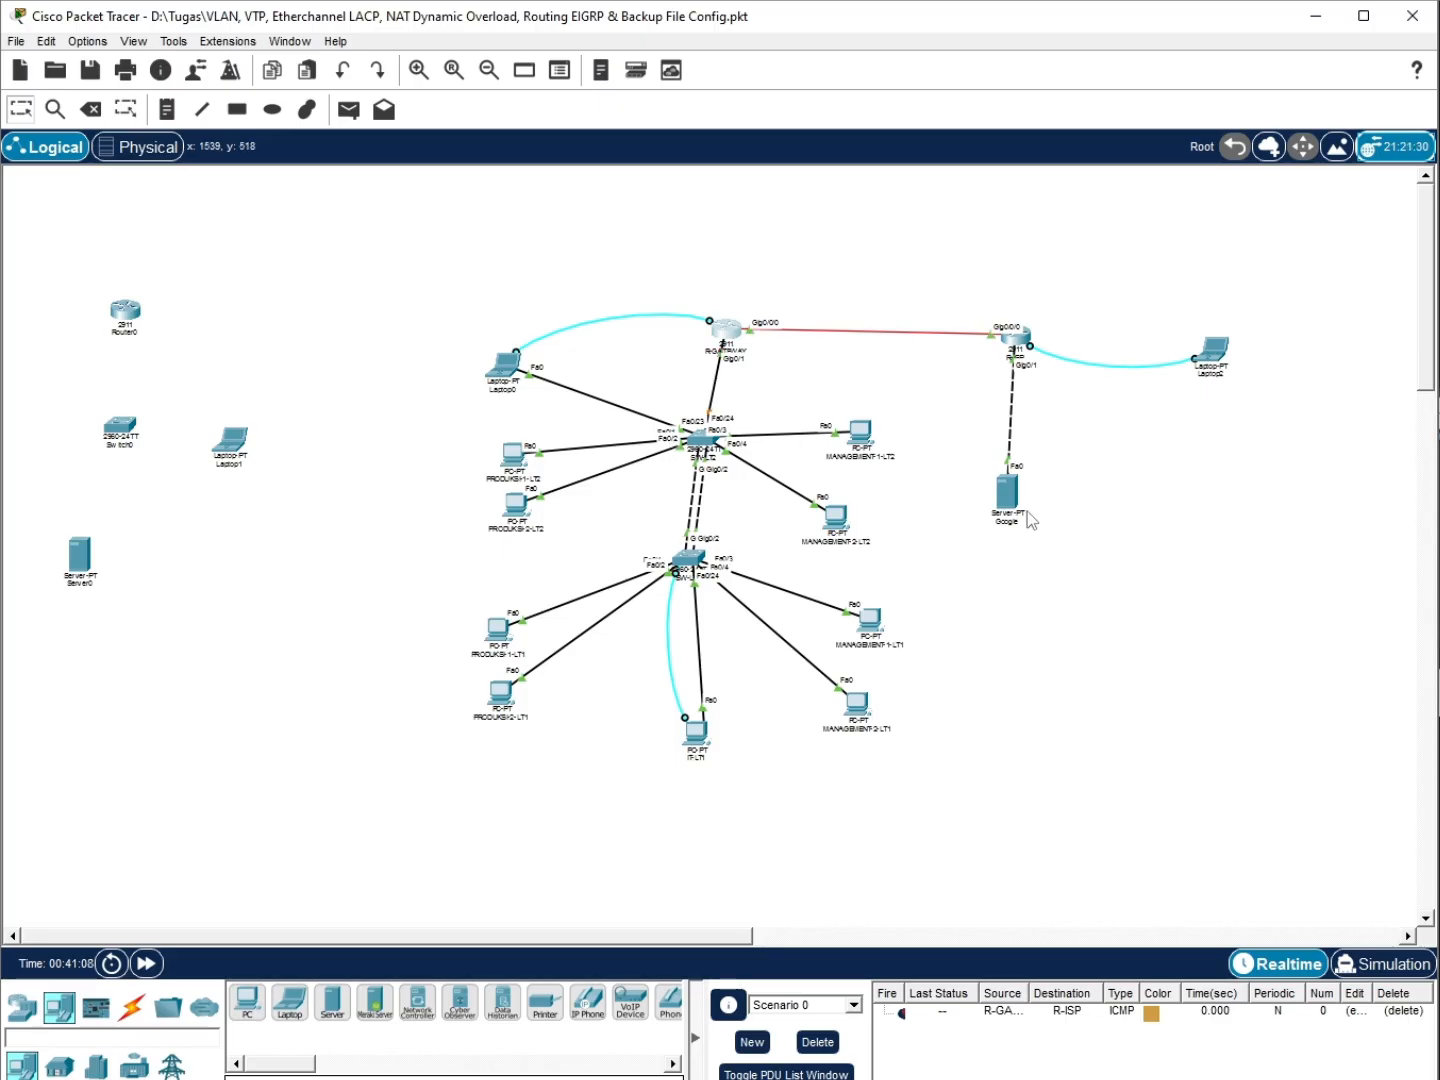
Rename Router0 to R-DC and Switch0 to SW-DC
{"action": "left_click", "coordinate": [134, 333]}
{"action": "key", "text": "BackSpace"}
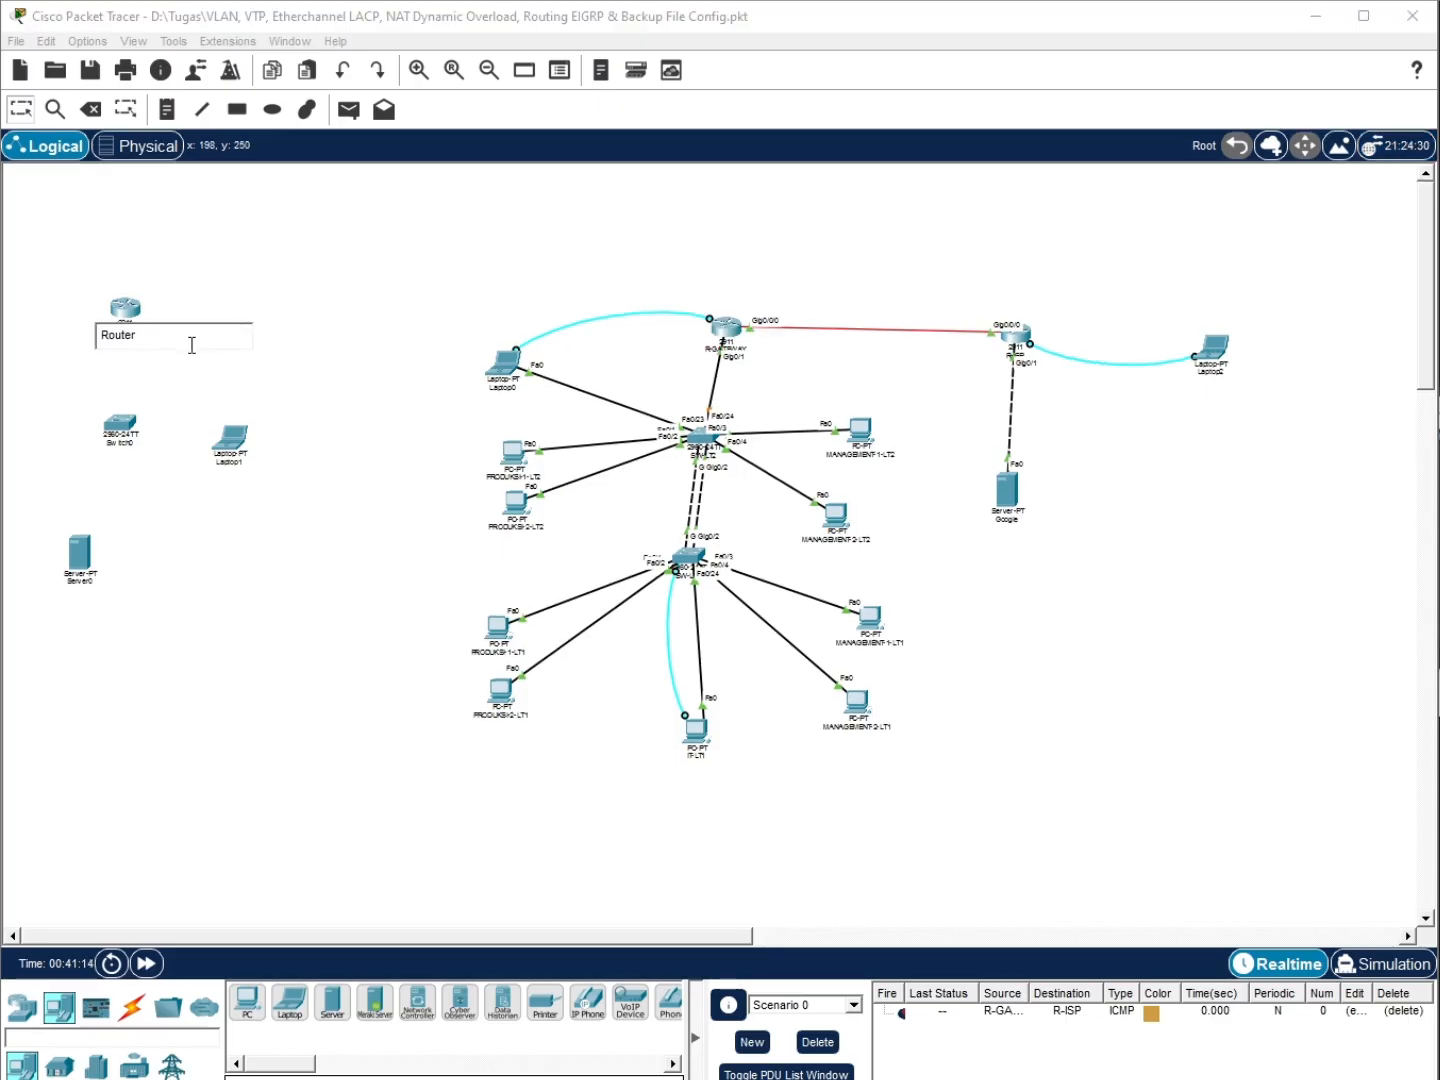
{"action": "key", "text": "Return"}
{"action": "left_click", "coordinate": [124, 445]}
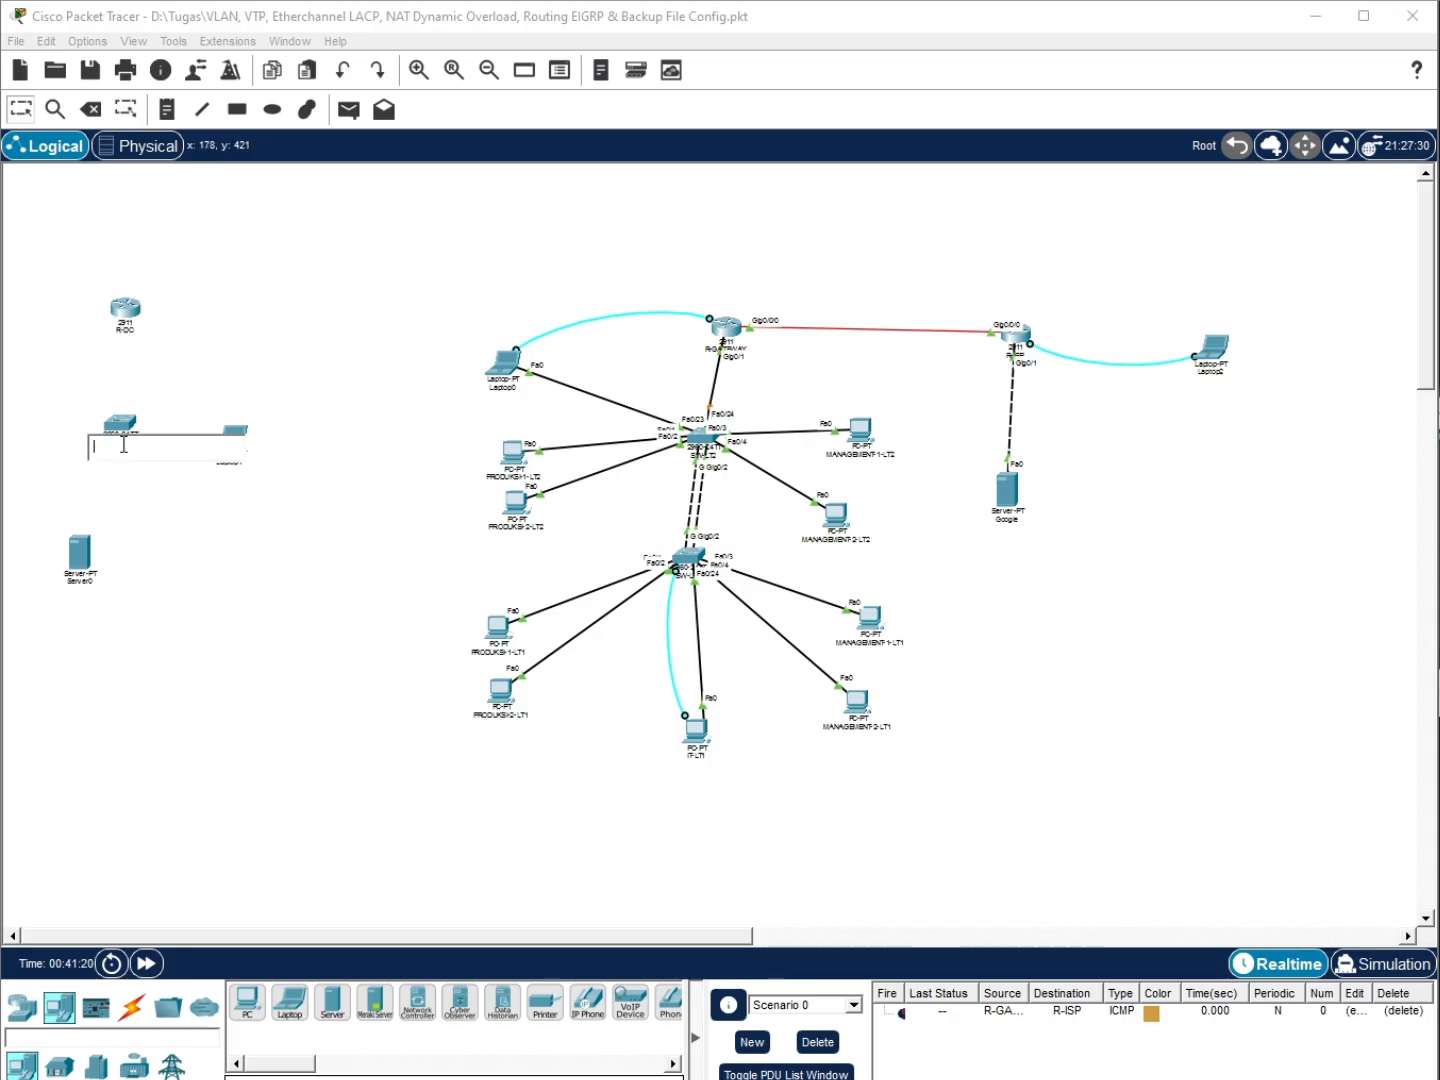
{"action": "type", "text": "R-DC"}
{"action": "left_click", "coordinate": [217, 637]}
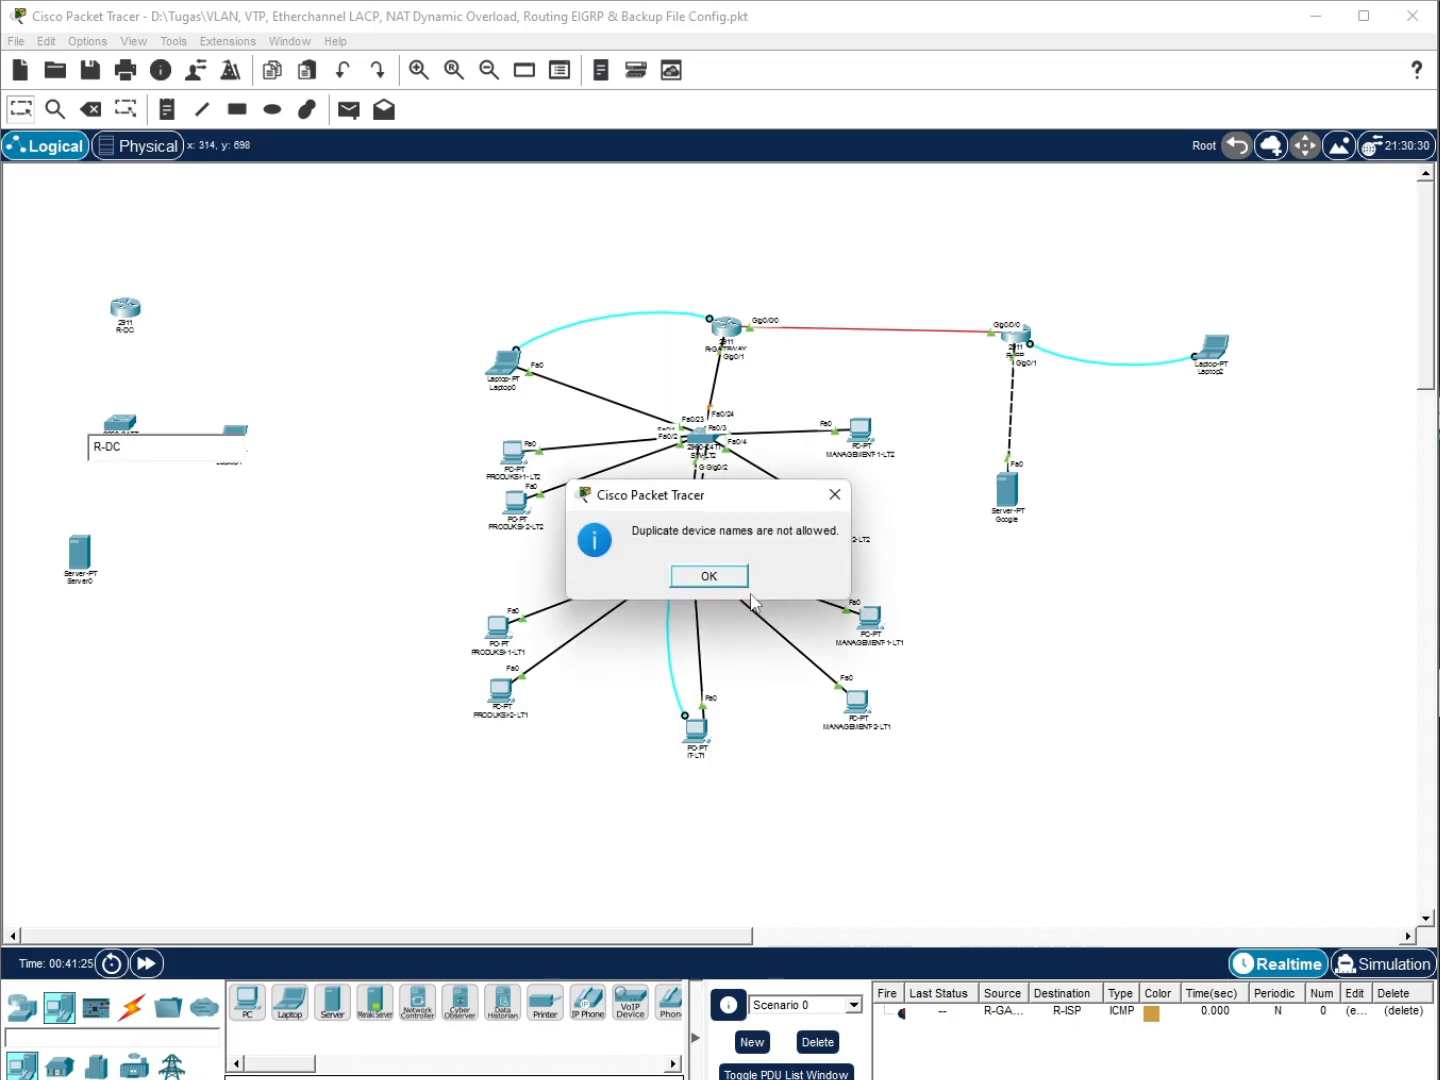
{"action": "left_click", "coordinate": [733, 578]}
{"action": "left_click", "coordinate": [114, 444]}
{"action": "key", "text": "BackSpace"}
{"action": "key", "text": "BackSpace"}
{"action": "key", "text": "BackSpace"}
{"action": "key", "text": "BackSpace"}
{"action": "key", "text": "BackSpace"}
{"action": "key", "text": "BackSpace"}
{"action": "key", "text": "BackSpace"}
{"action": "type", "text": "SW-DC"}
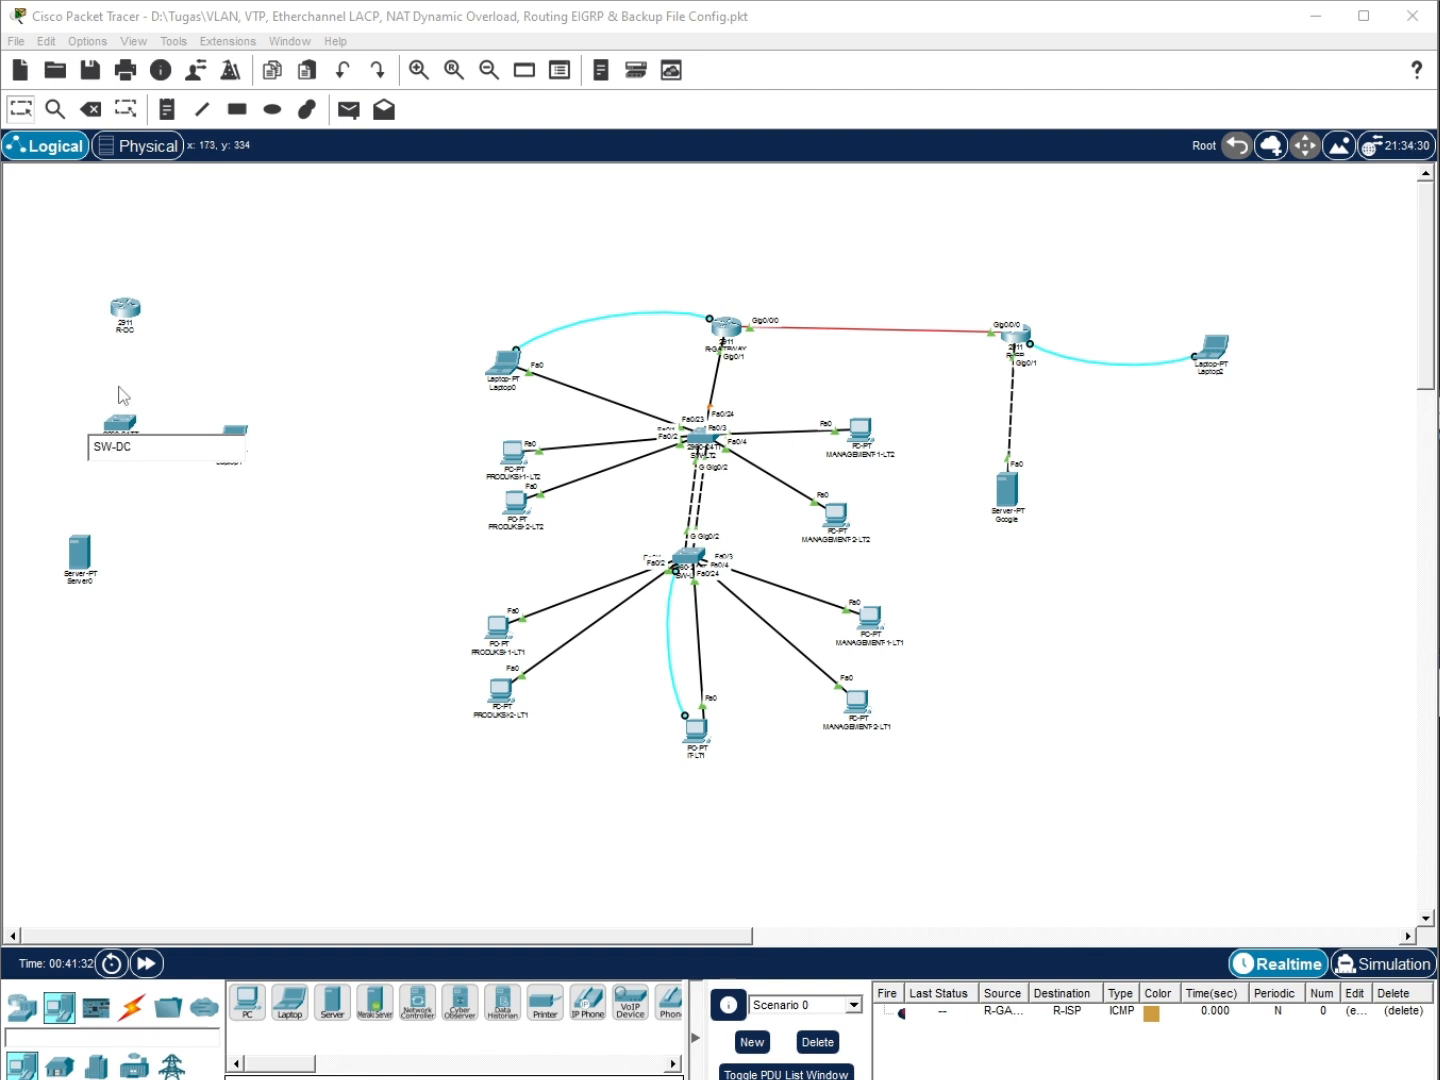
{"action": "key", "text": "Return"}
Rename Laptop1 to IT-DC and Server0 to Server
{"action": "left_click", "coordinate": [235, 471]}
{"action": "key", "text": "BackSpace"}
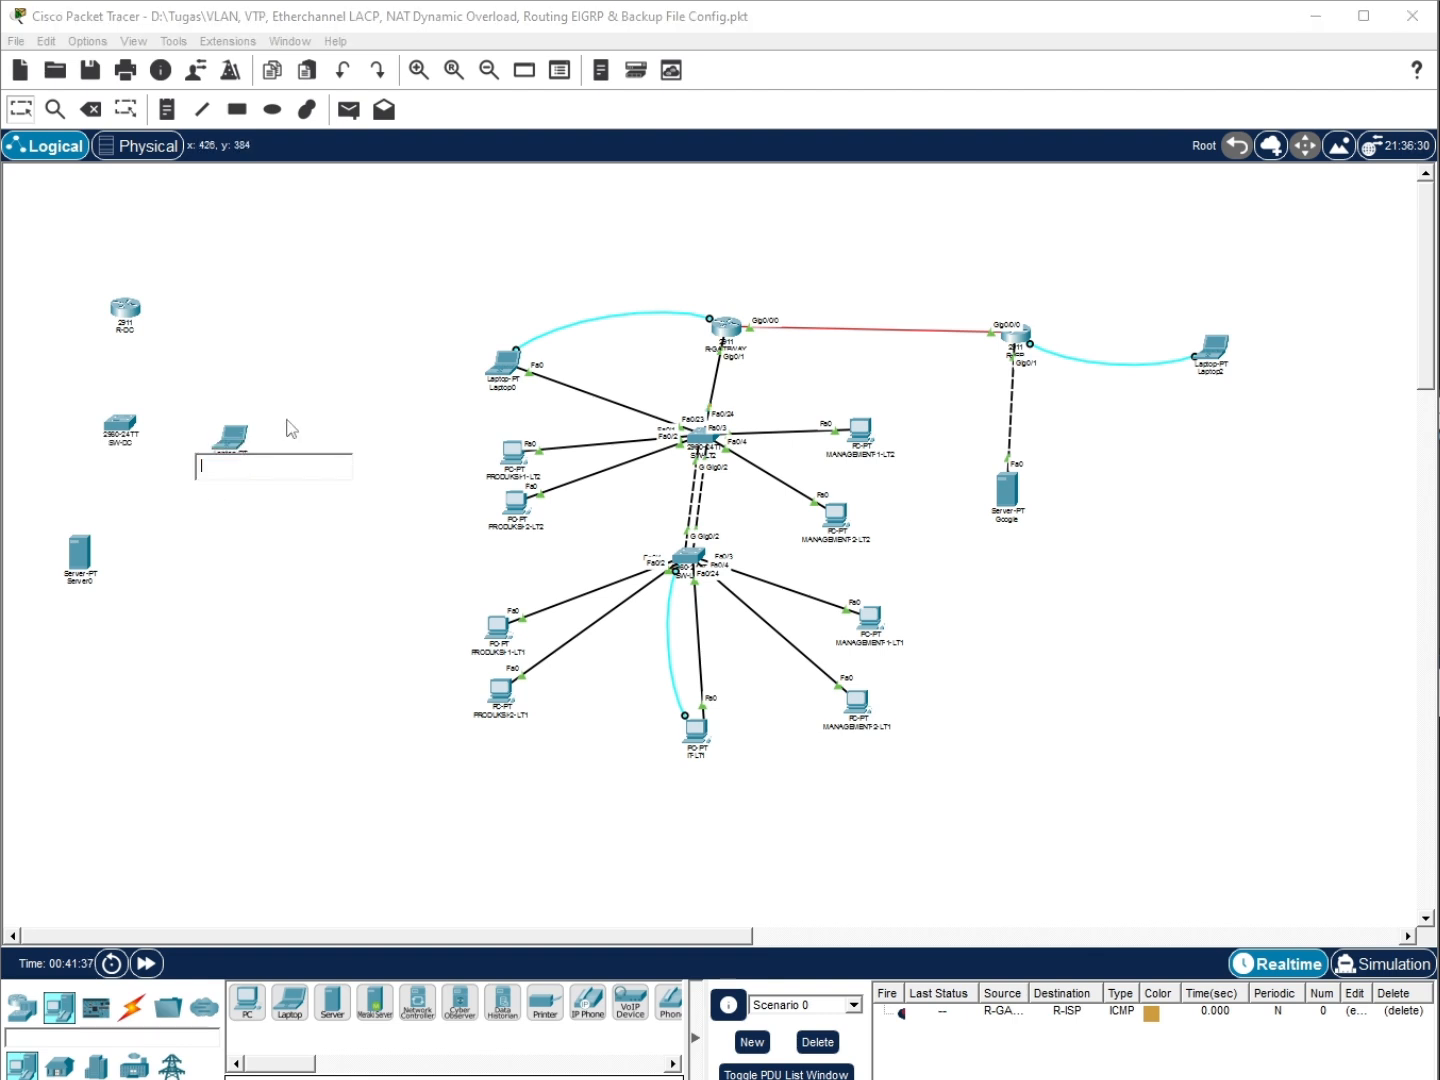
{"action": "type", "text": "IT-DC"}
{"action": "left_click", "coordinate": [272, 517]}
{"action": "left_click_drag", "start_coordinate": [80, 552], "coordinate": [112, 529]}
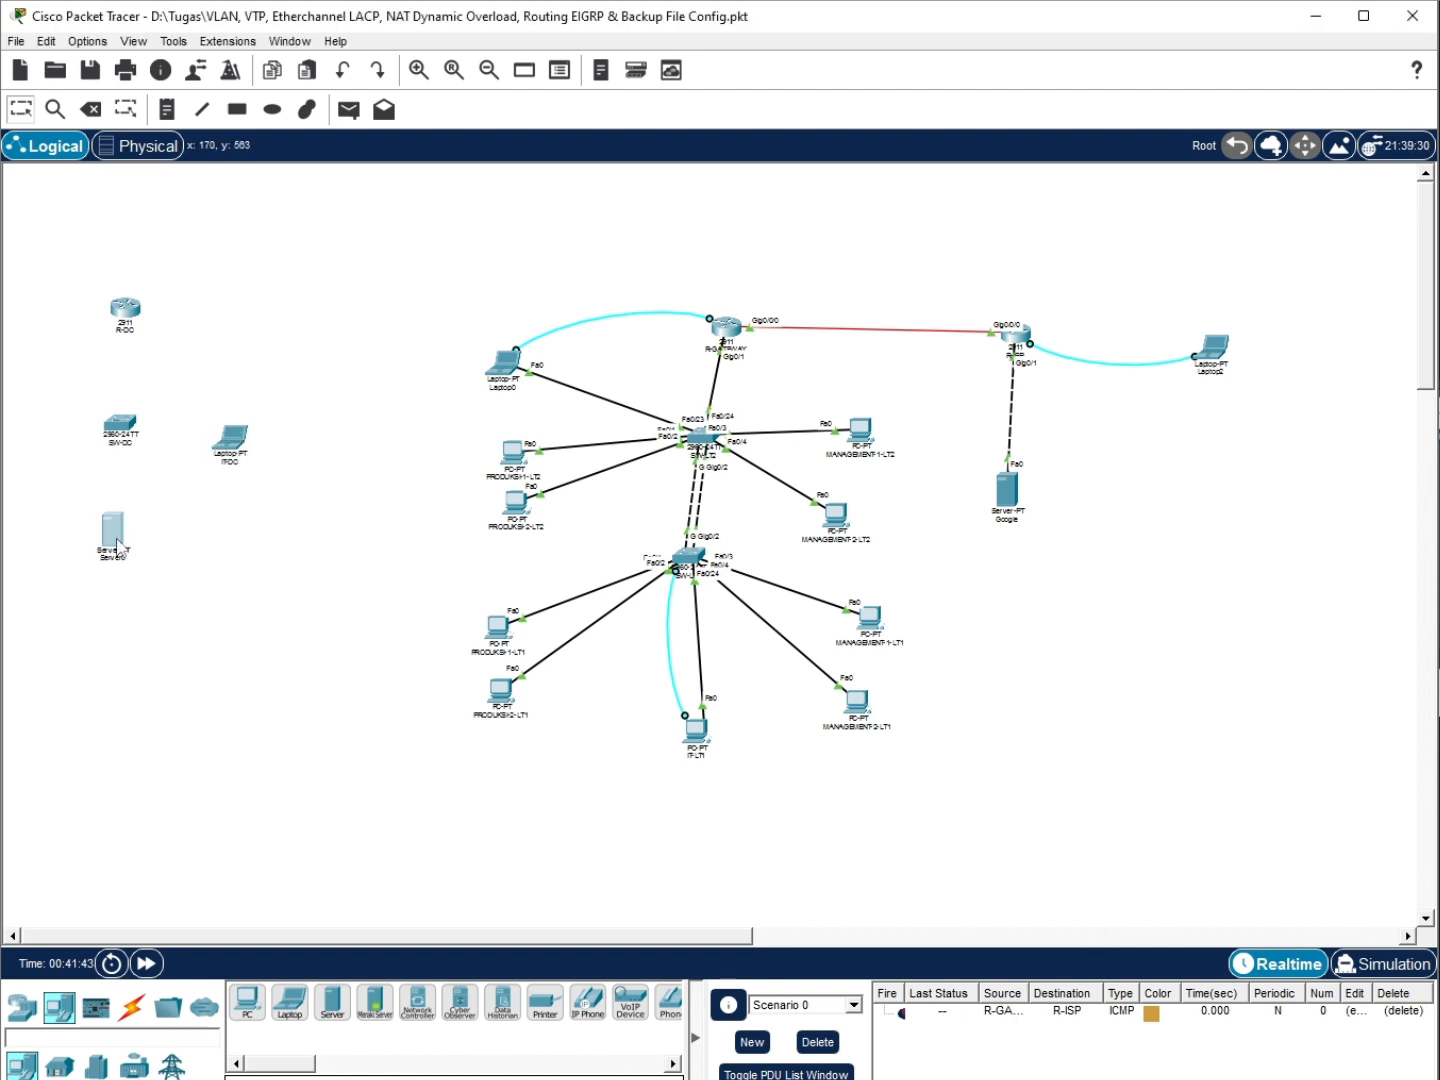
{"action": "left_click", "coordinate": [115, 557]}
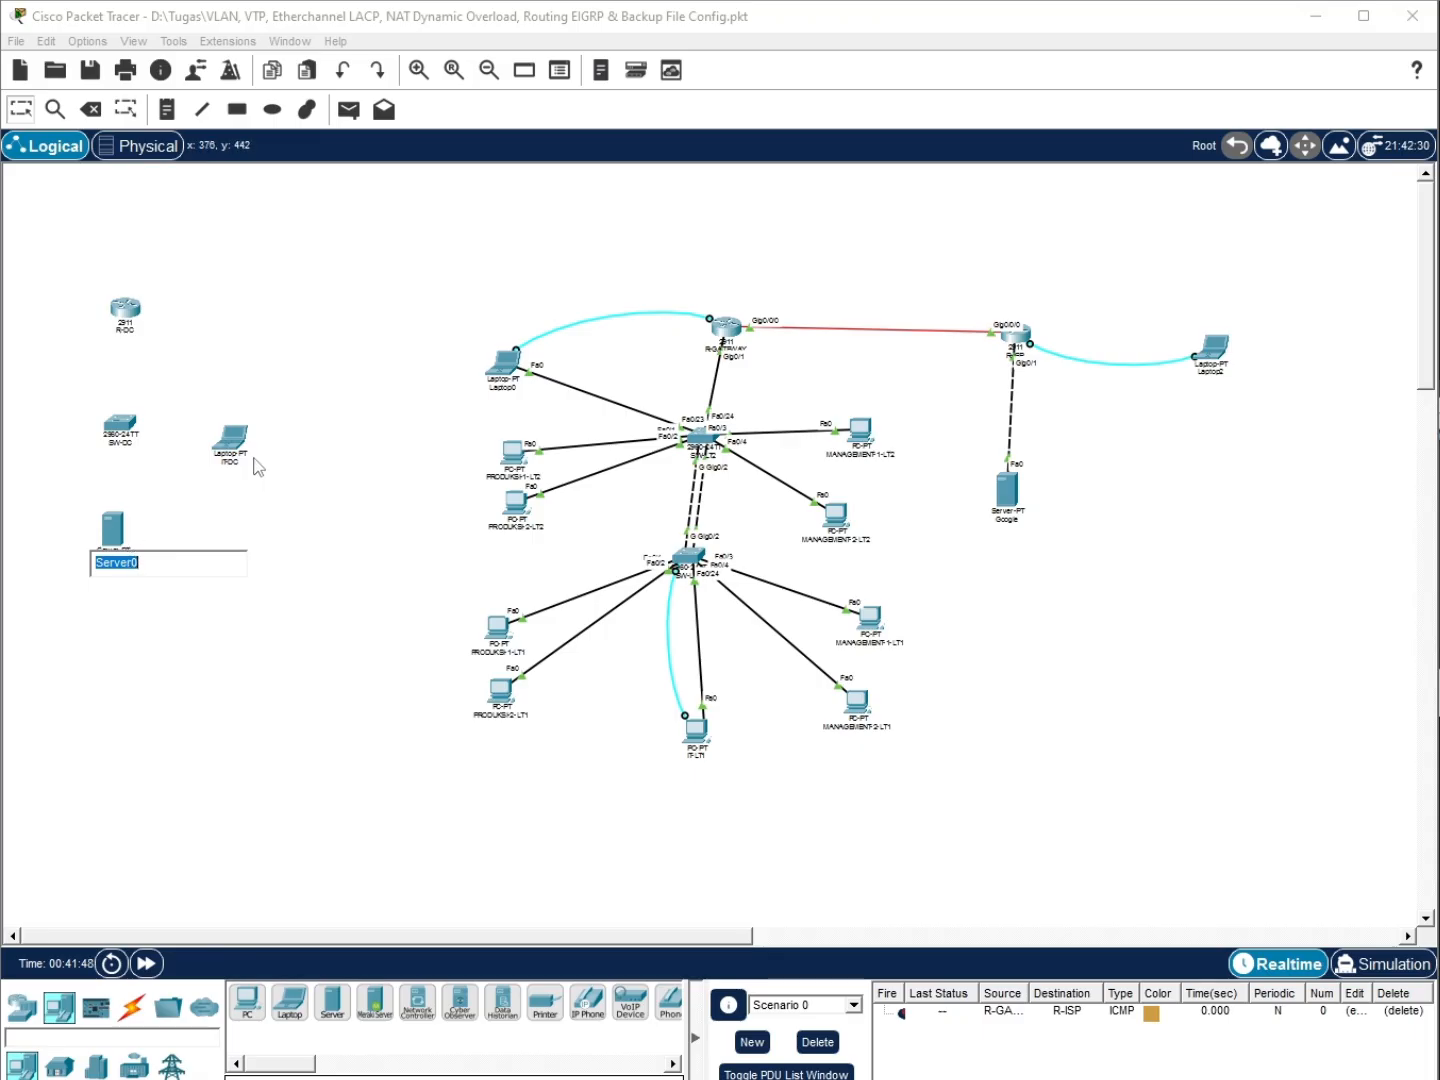
{"action": "key", "text": "BackSpace"}
{"action": "type", "text": "Server"}
{"action": "left_click", "coordinate": [270, 505]}
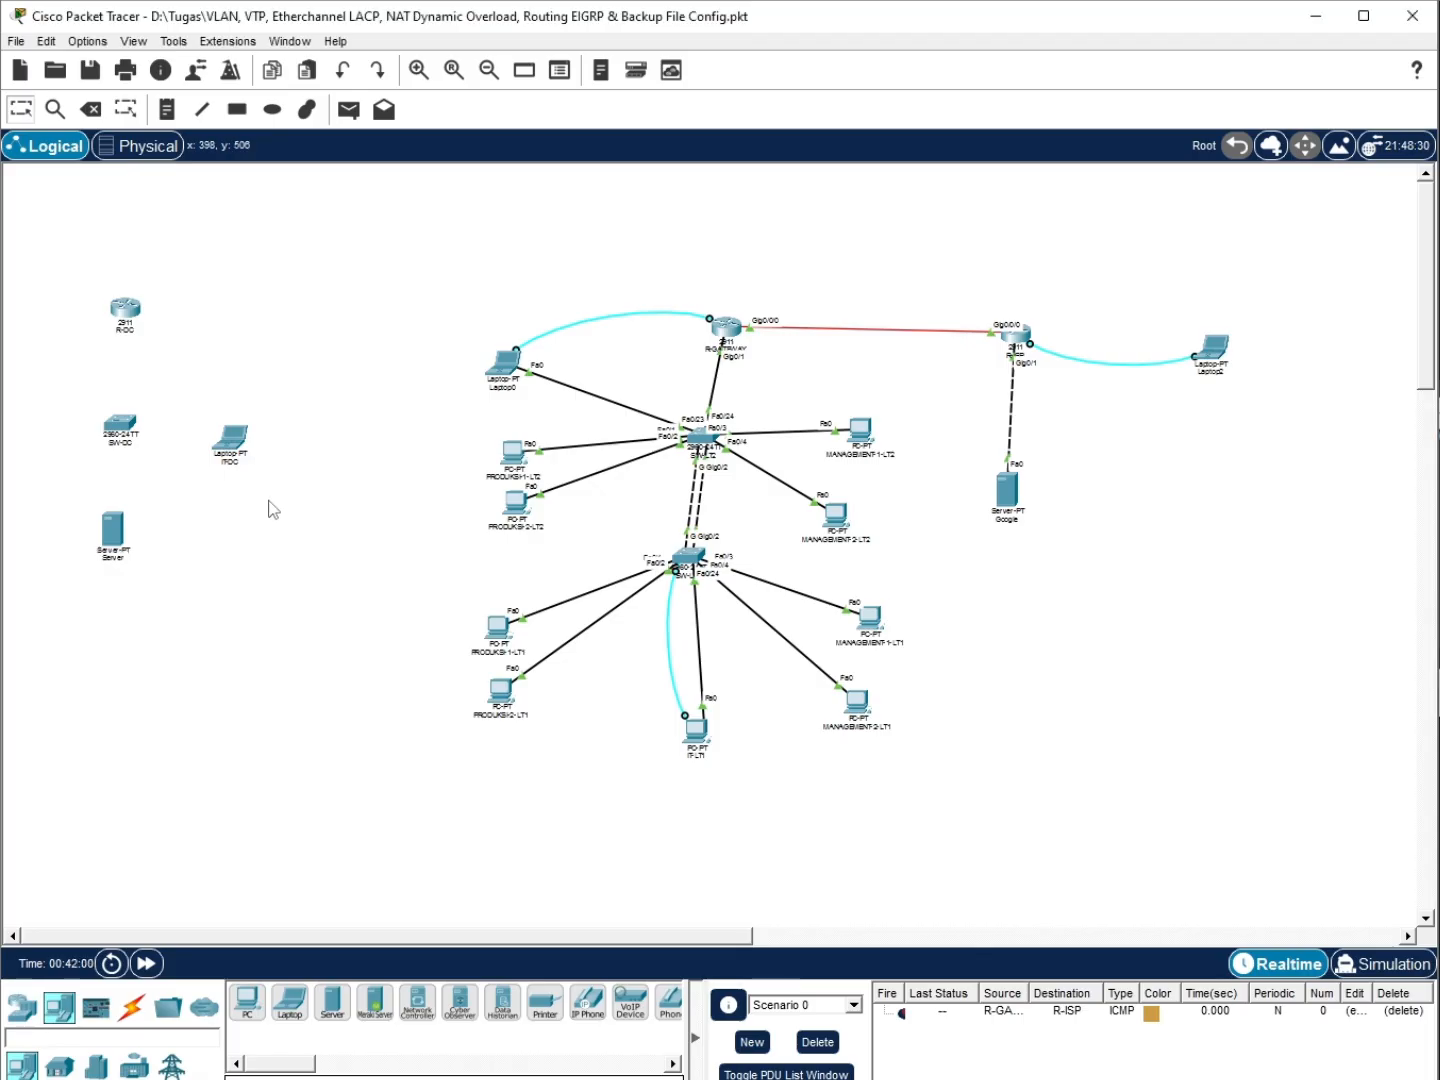
Connect SW-DC's Fa0/10 to the Server with a straight-through cable
{"action": "left_click_drag", "start_coordinate": [223, 459], "coordinate": [243, 449]}
{"action": "left_click", "coordinate": [132, 1007]}
{"action": "left_click", "coordinate": [332, 1003]}
{"action": "left_click", "coordinate": [127, 426]}
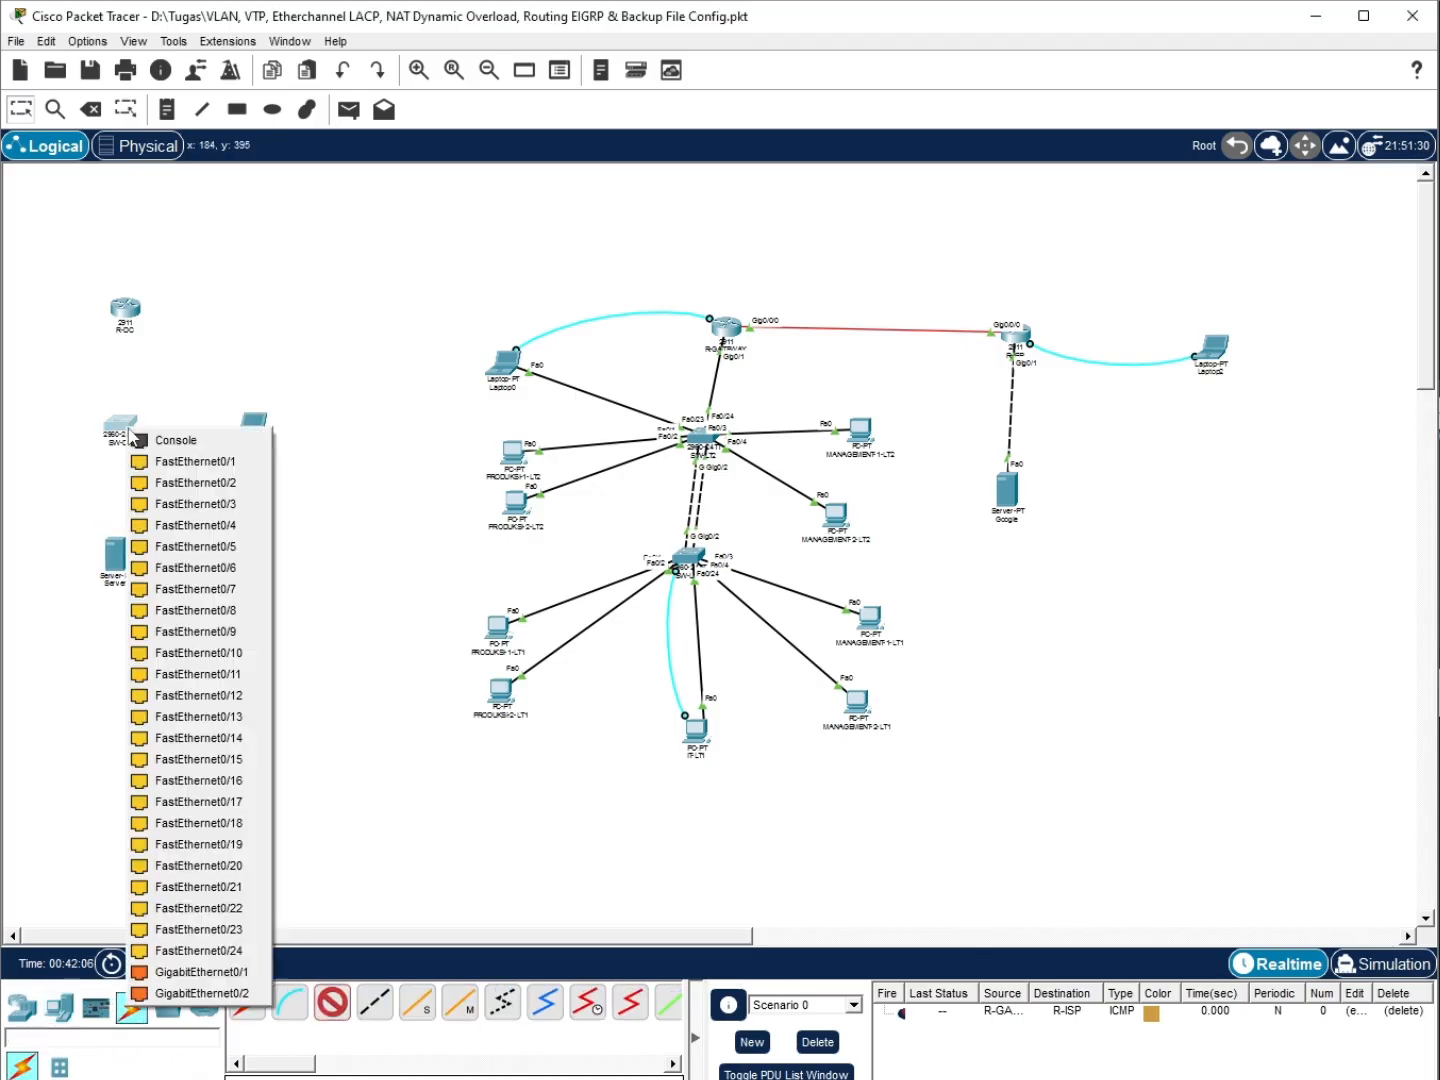
{"action": "left_click", "coordinate": [207, 347]}
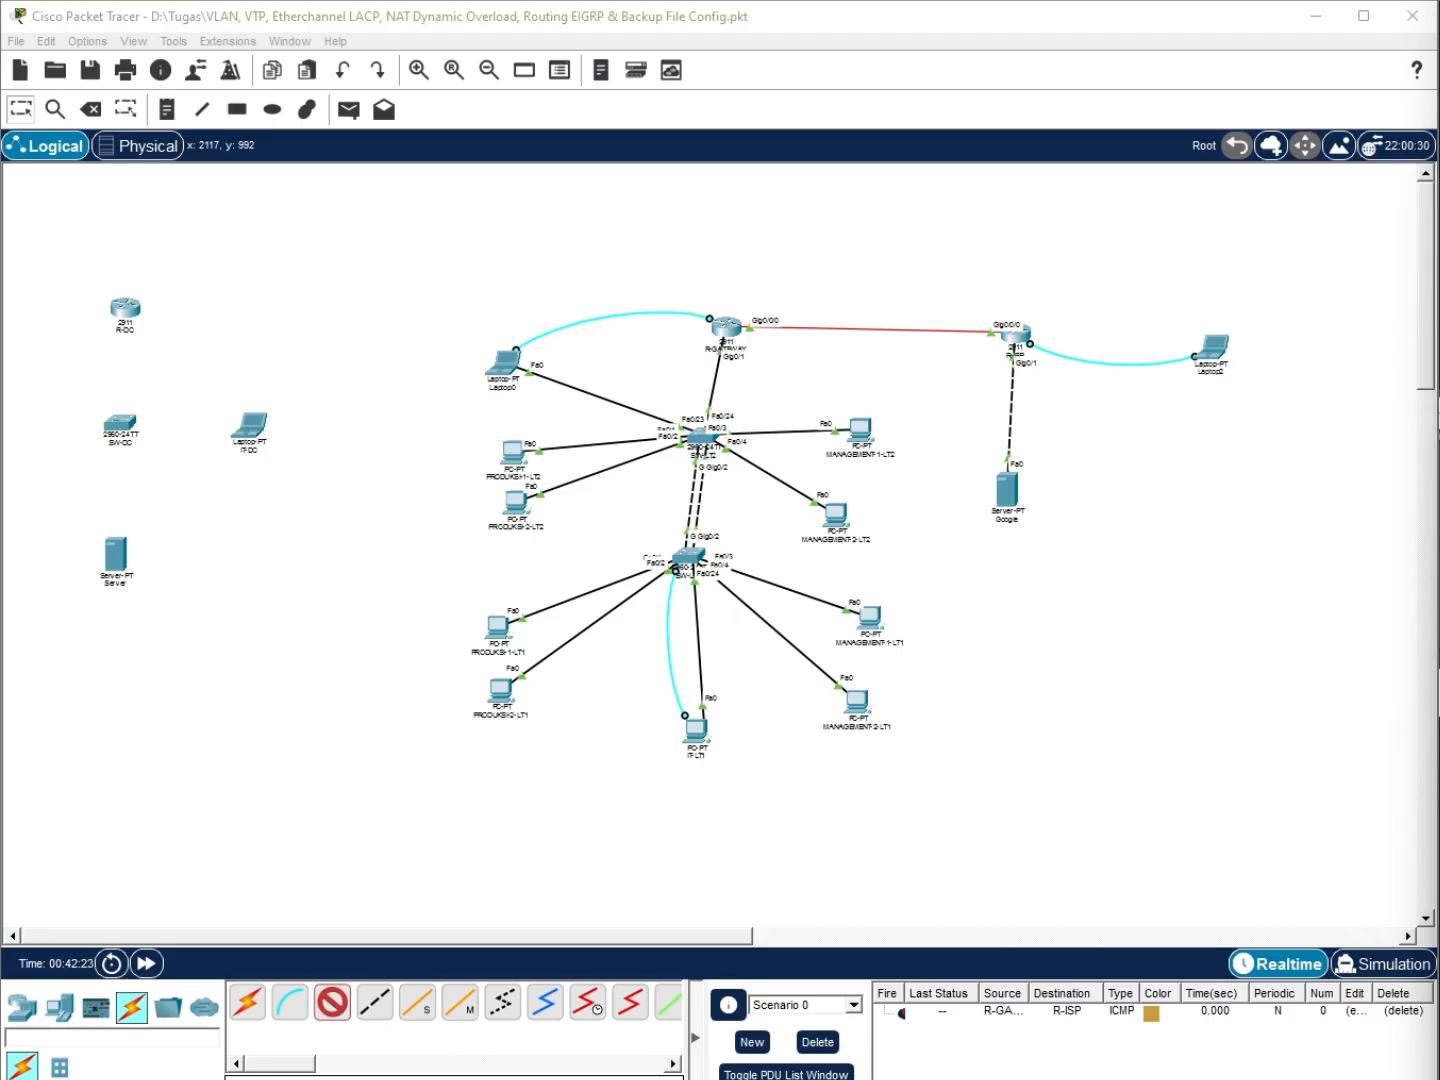
{"action": "left_click", "coordinate": [122, 424]}
{"action": "left_click", "coordinate": [190, 649]}
{"action": "left_click", "coordinate": [113, 558]}
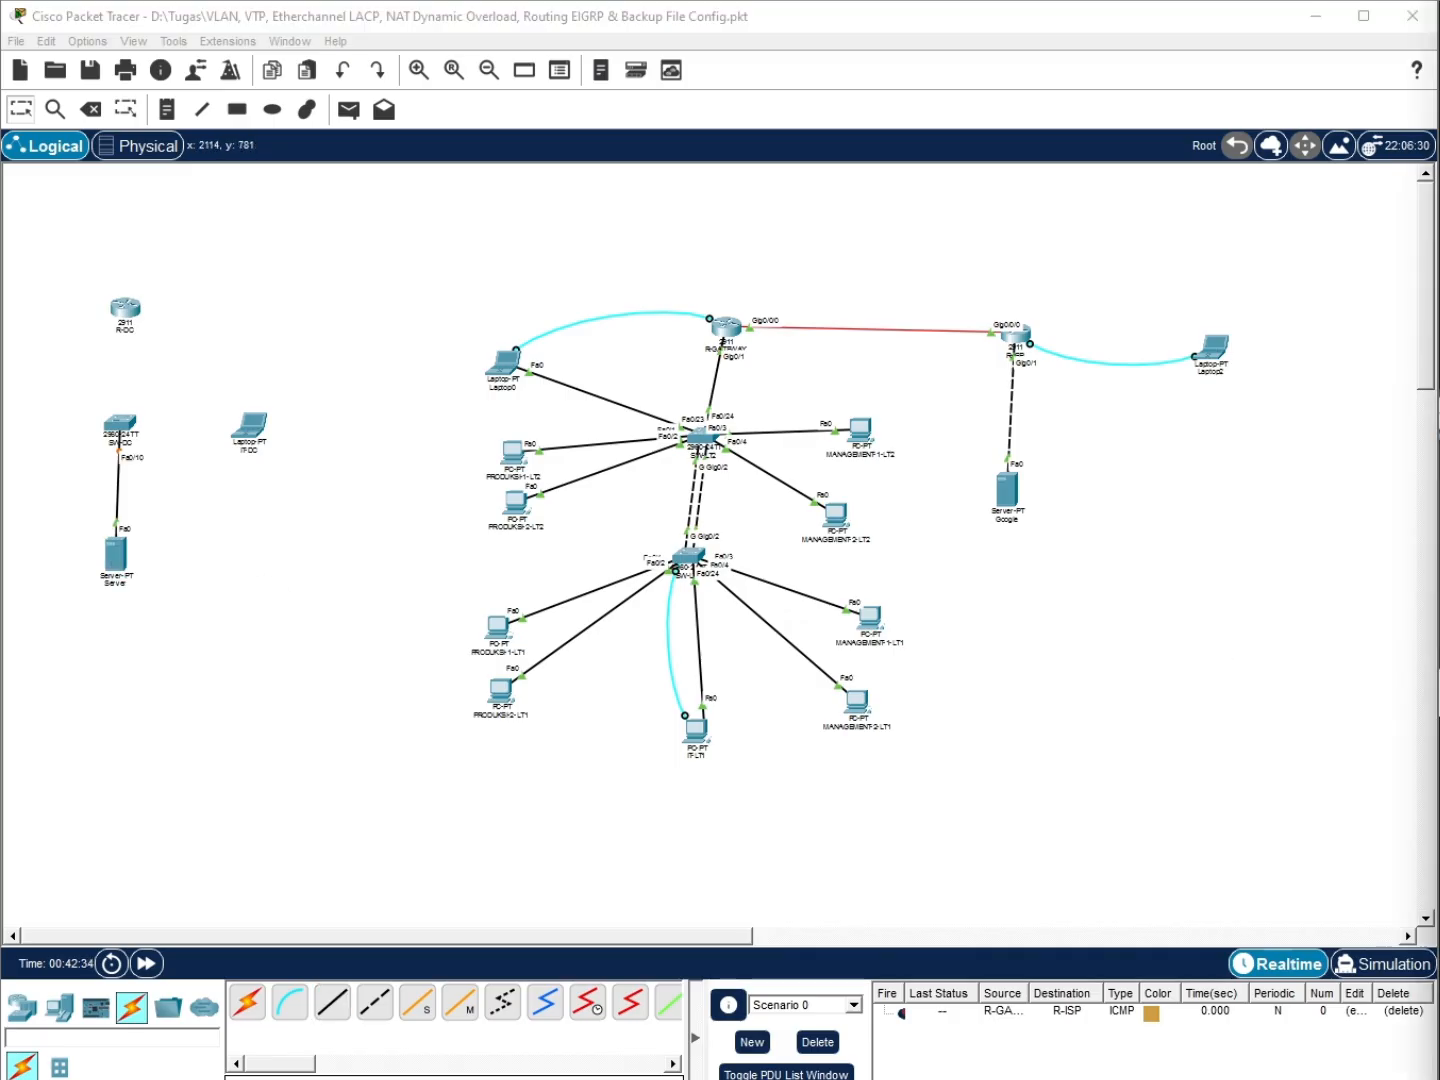
Run a console cable from IT-DC's RS 232 port to SW-DC's Console port
{"action": "left_click", "coordinate": [290, 1003]}
{"action": "left_click", "coordinate": [249, 428]}
{"action": "left_click", "coordinate": [297, 443]}
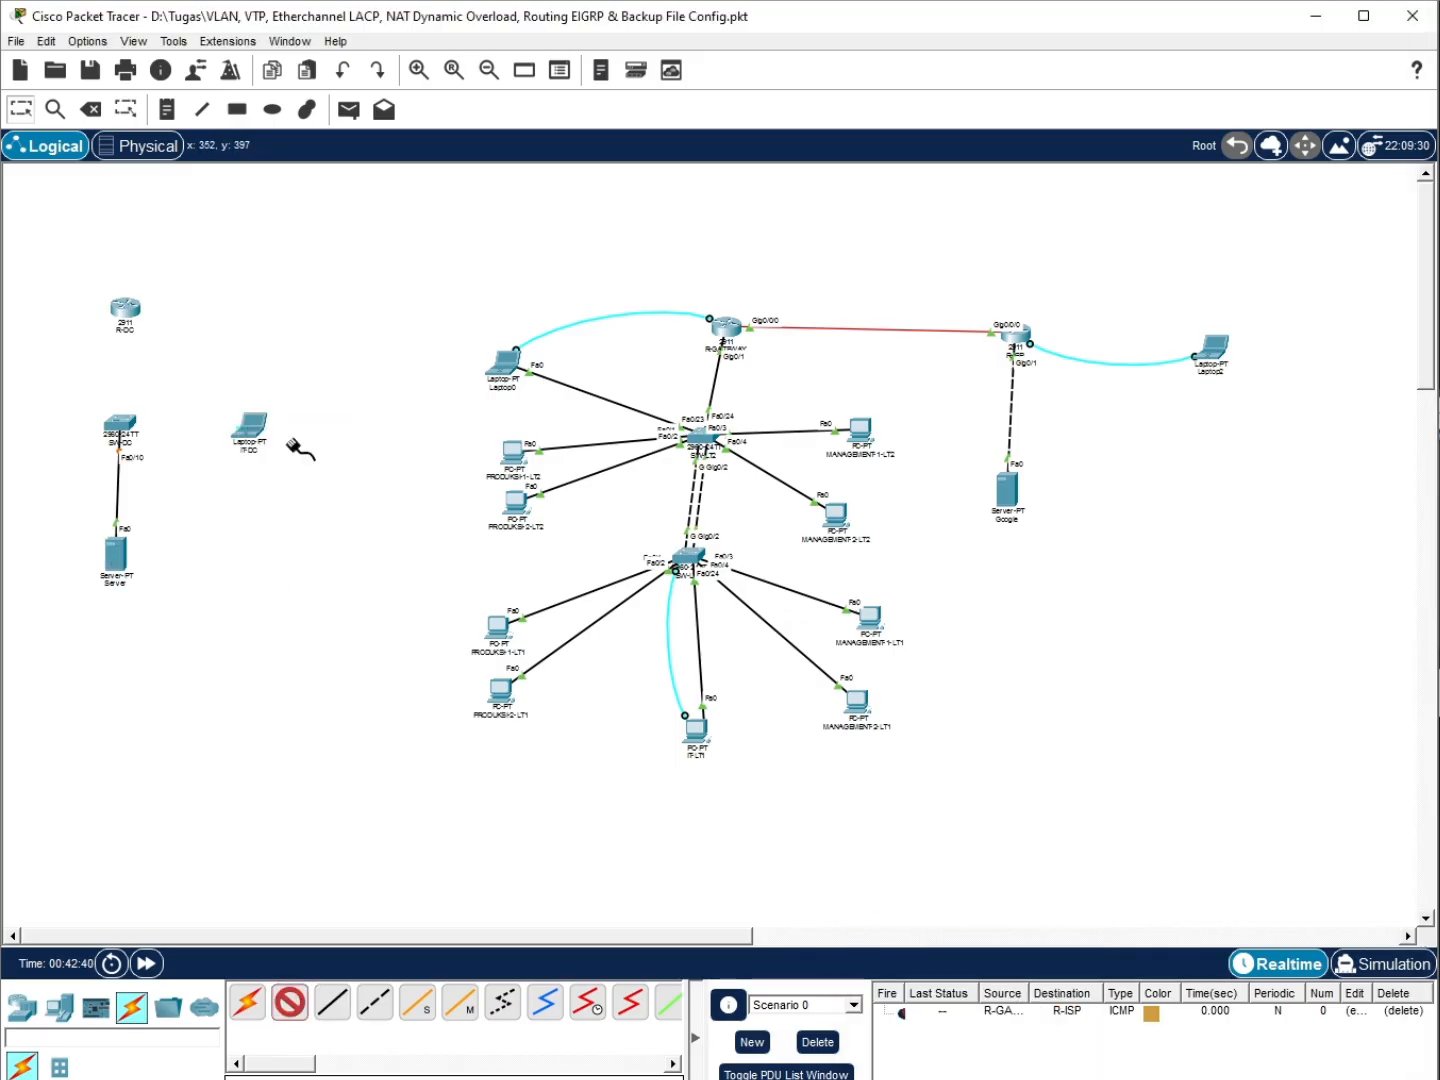
{"action": "left_click", "coordinate": [128, 428]}
{"action": "left_click", "coordinate": [133, 434]}
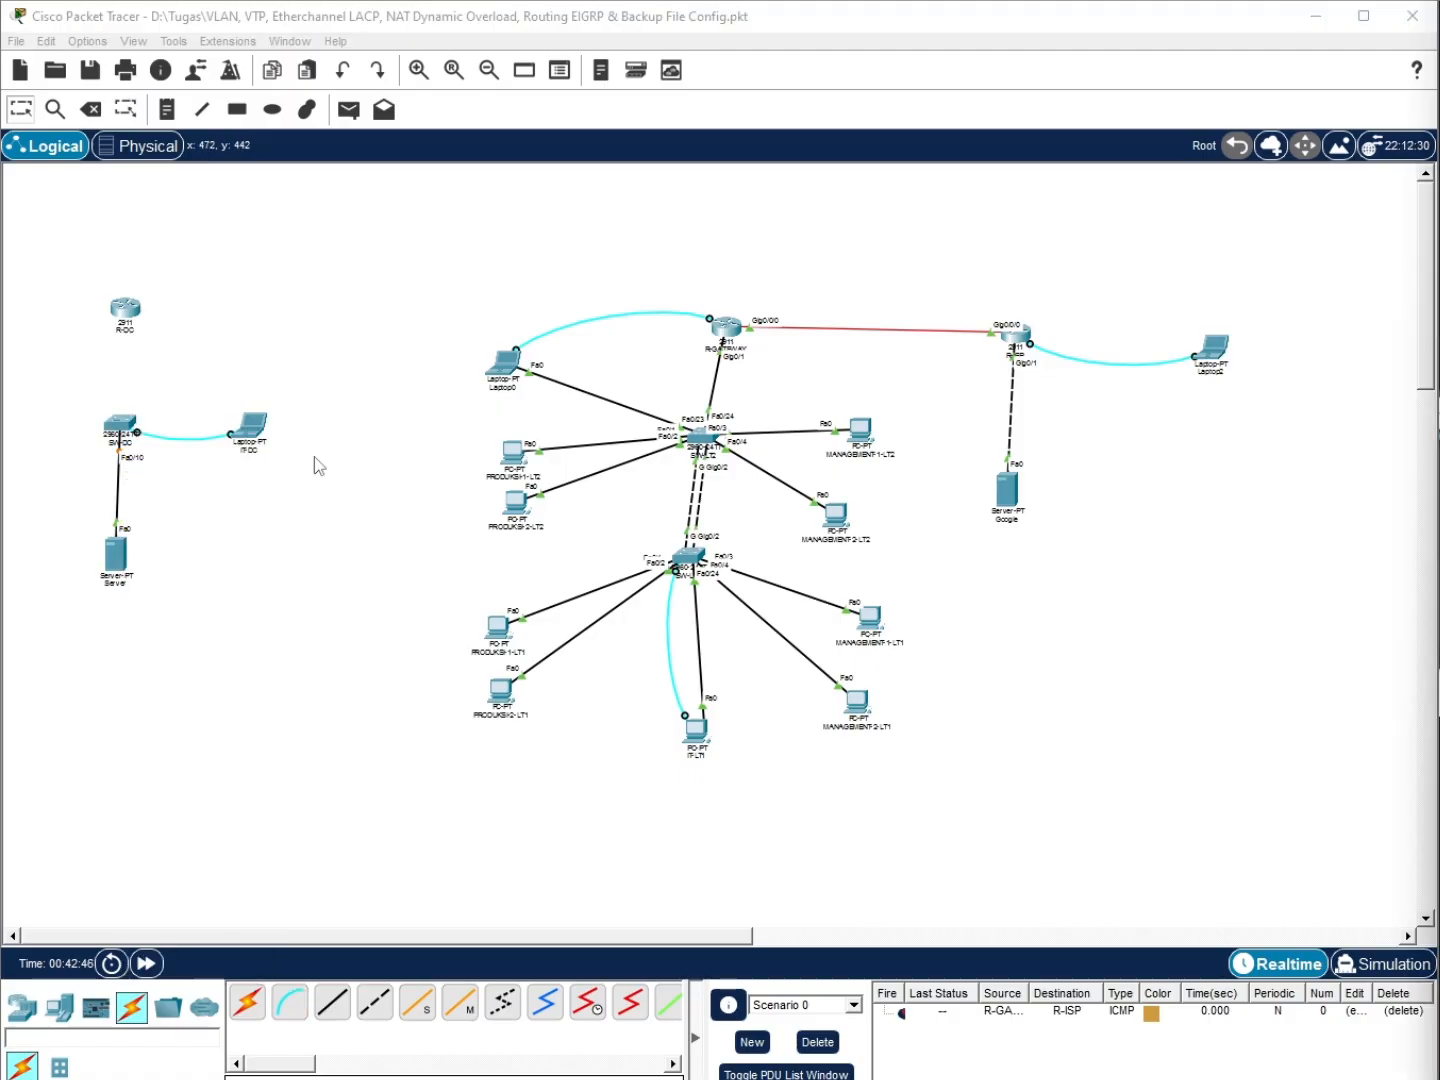
Open IT-DC's Desktop applications
{"action": "left_click", "coordinate": [250, 425]}
{"action": "left_click", "coordinate": [717, 126]}
{"action": "left_click", "coordinate": [780, 126]}
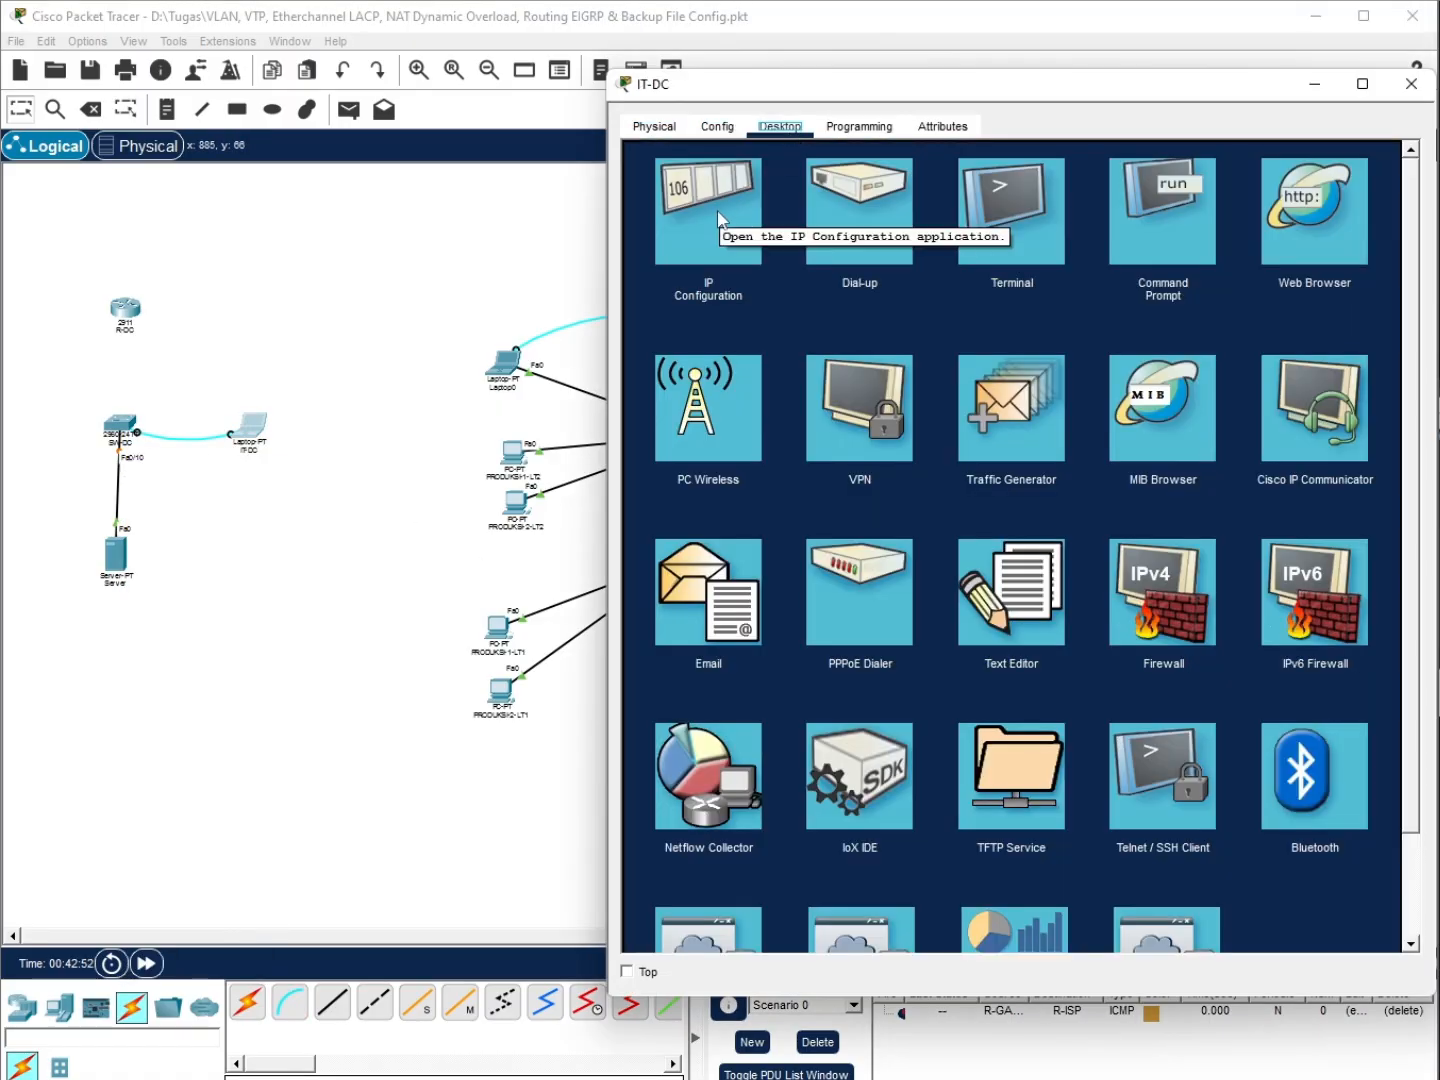
Open a console terminal from the IT-DC laptop to the switch and enter global configuration mode
{"action": "left_click", "coordinate": [1141, 219]}
{"action": "left_click", "coordinate": [1391, 164]}
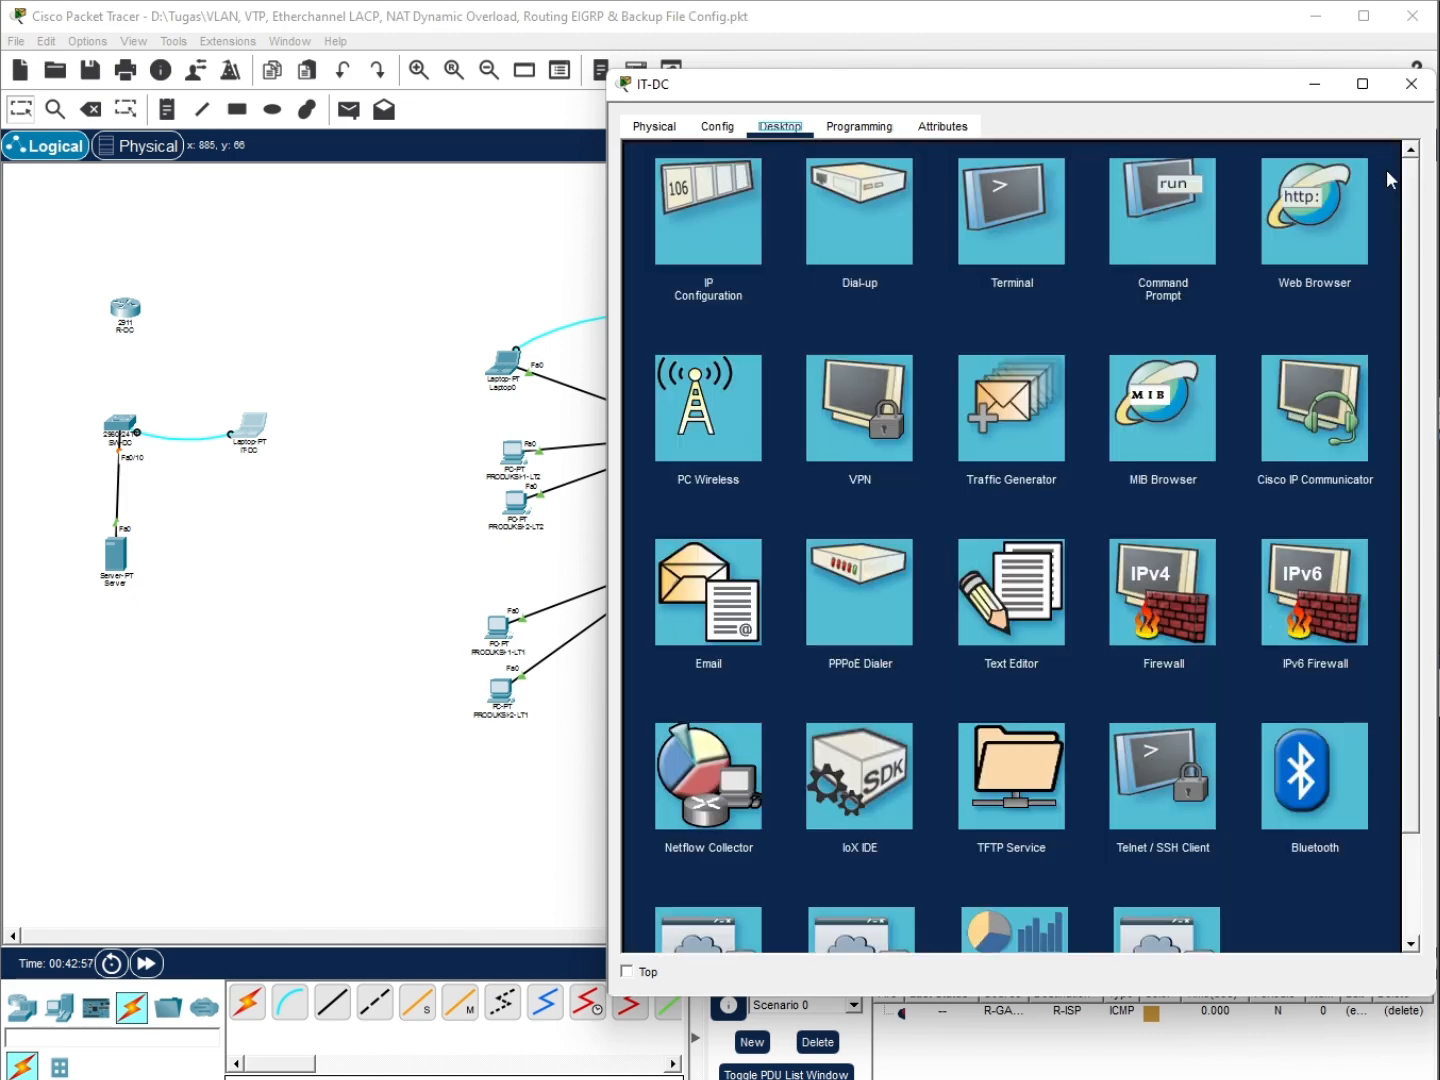
{"action": "left_click", "coordinate": [1012, 210]}
{"action": "left_click", "coordinate": [1354, 364]}
{"action": "left_click_drag", "start_coordinate": [1254, 84], "coordinate": [911, 66]}
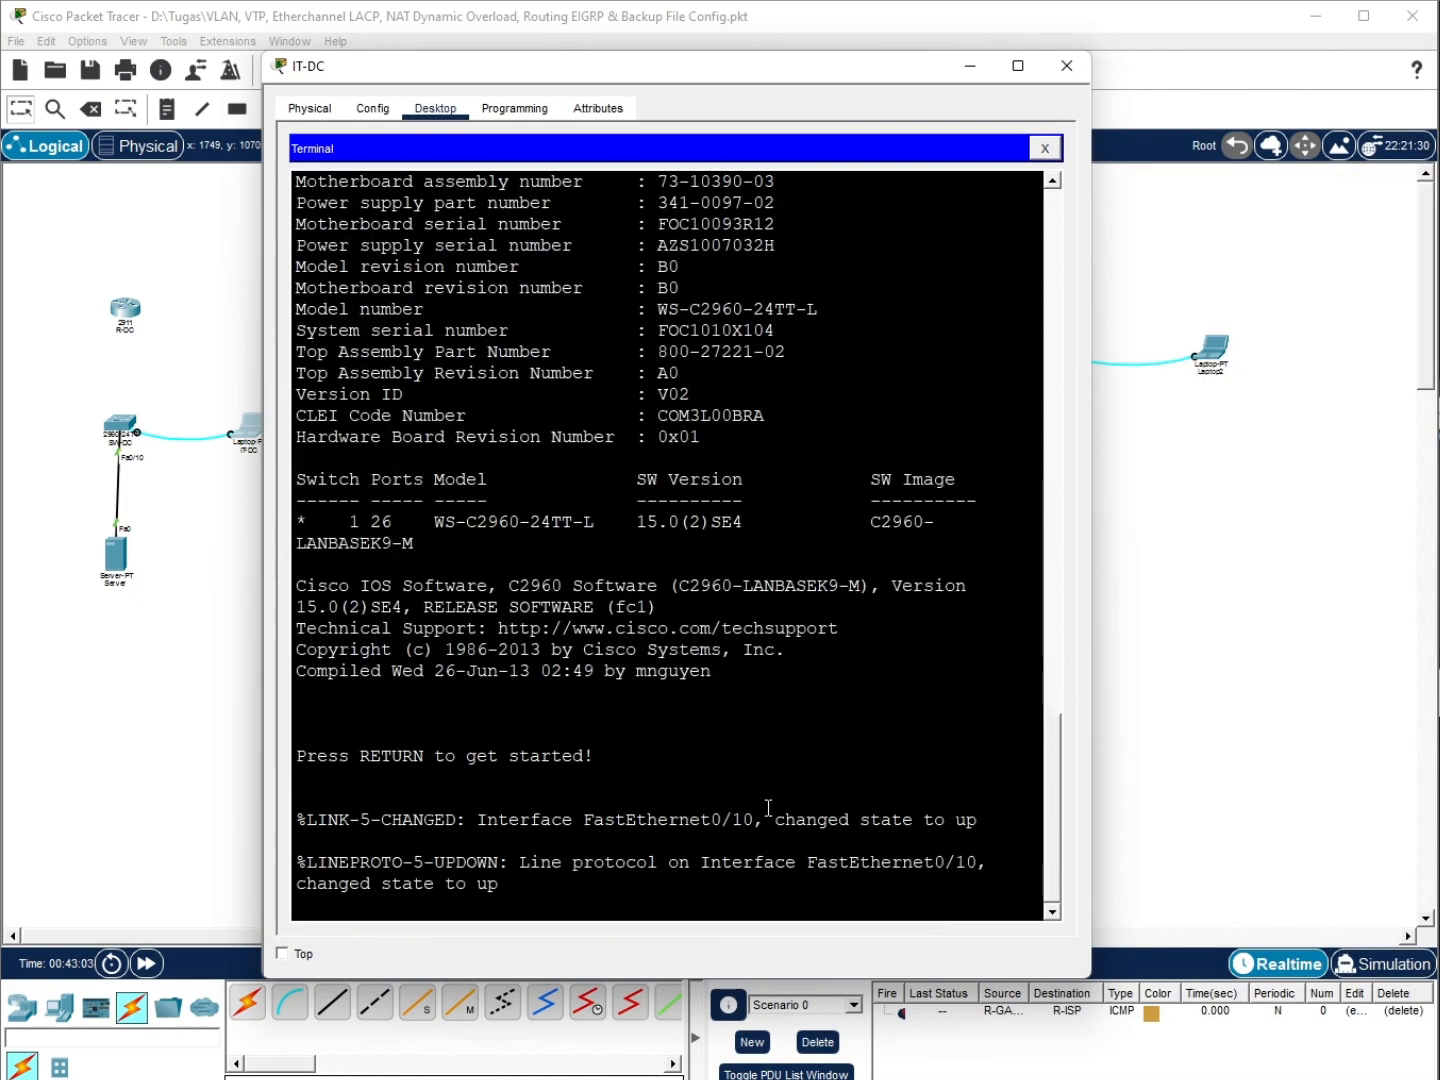
{"action": "key", "text": "Return"}
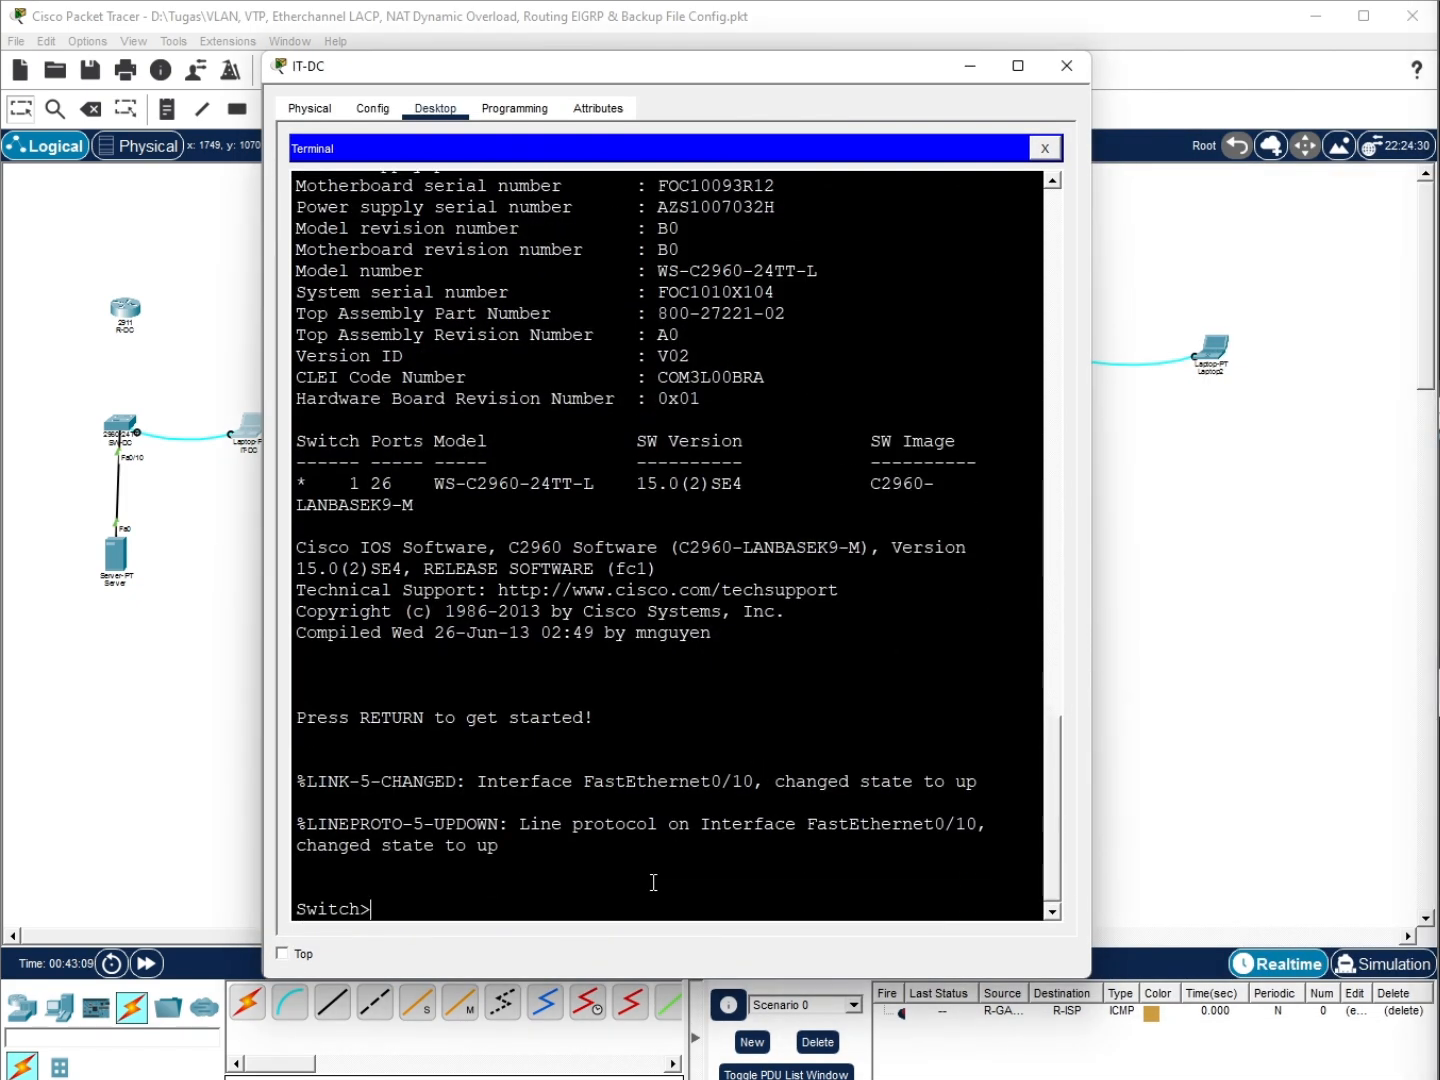
{"action": "type", "text": "en"}
{"action": "key", "text": "Return"}
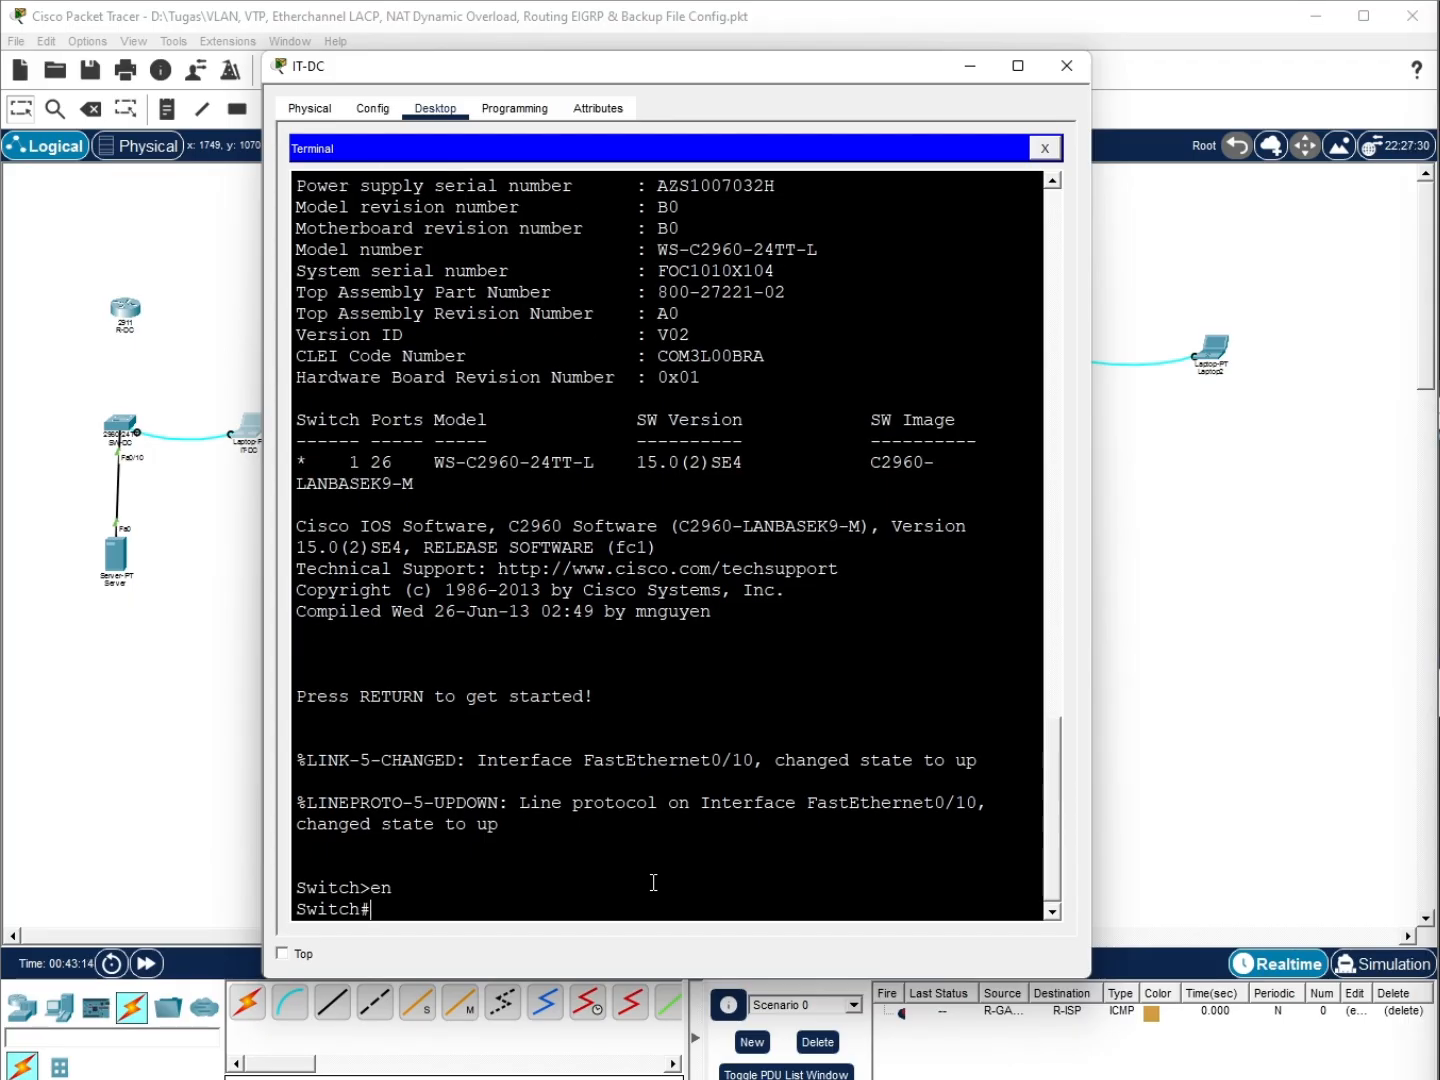
{"action": "type", "text": "conf t"}
{"action": "key", "text": "Return"}
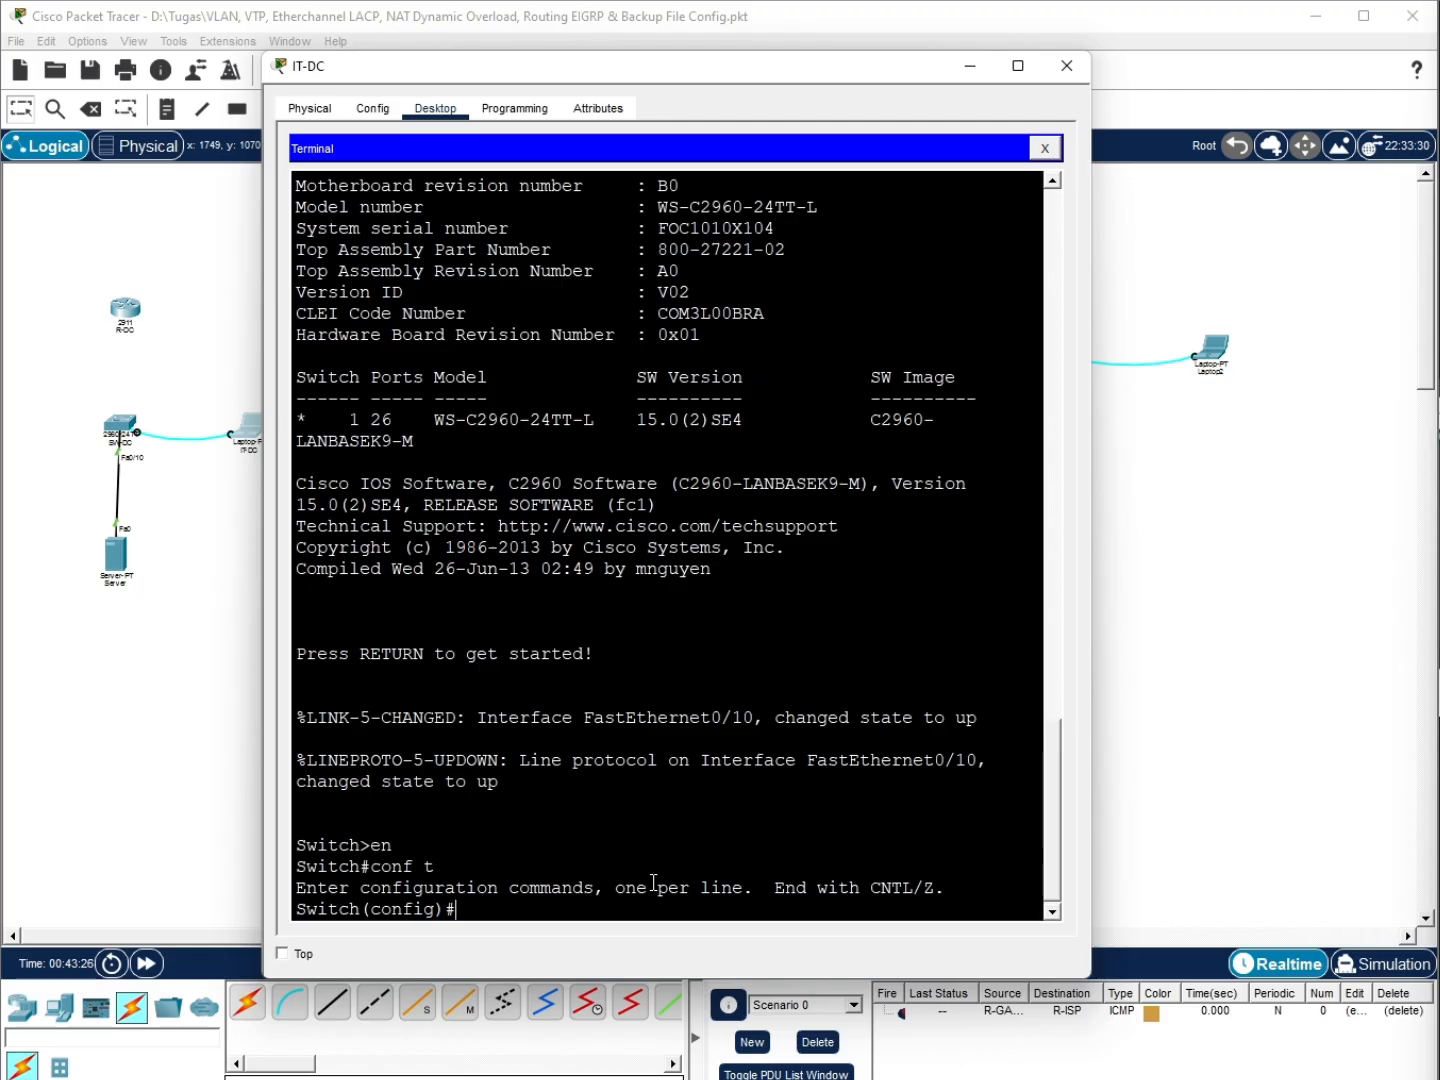
Set an enable secret, turn on password encryption, and set domain name ppkd.local
{"action": "type", "text": "enable sec"}
{"action": "key", "text": "Tab"}
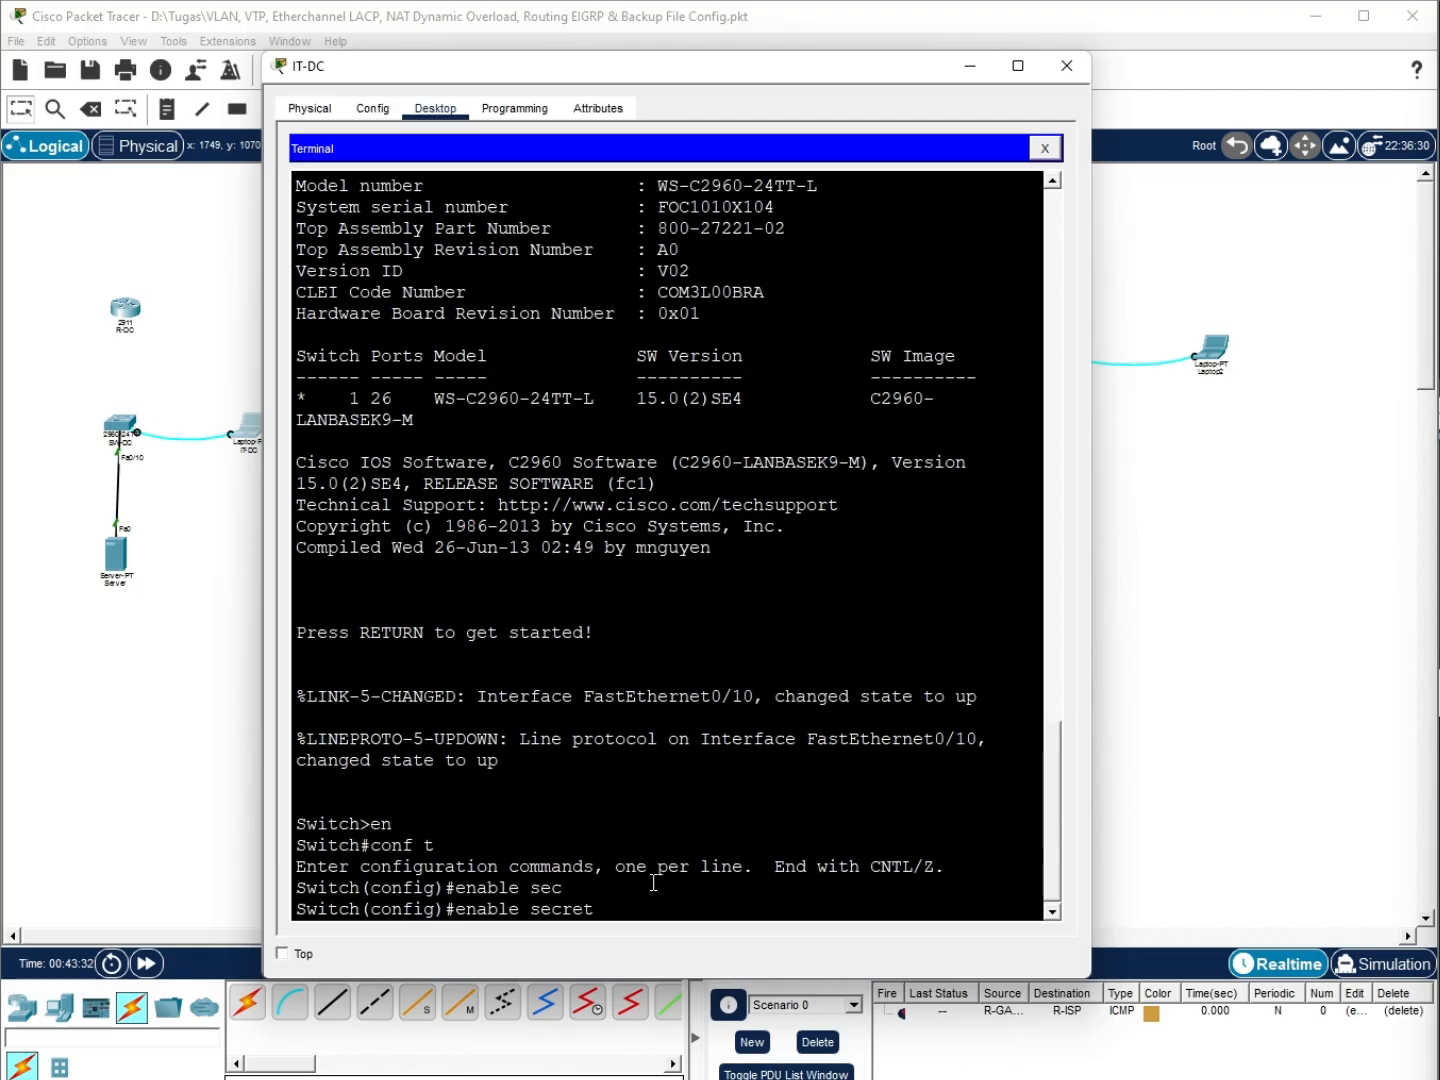
{"action": "type", "text": "cisco123"}
{"action": "key", "text": "Return"}
{"action": "type", "text": "ser"}
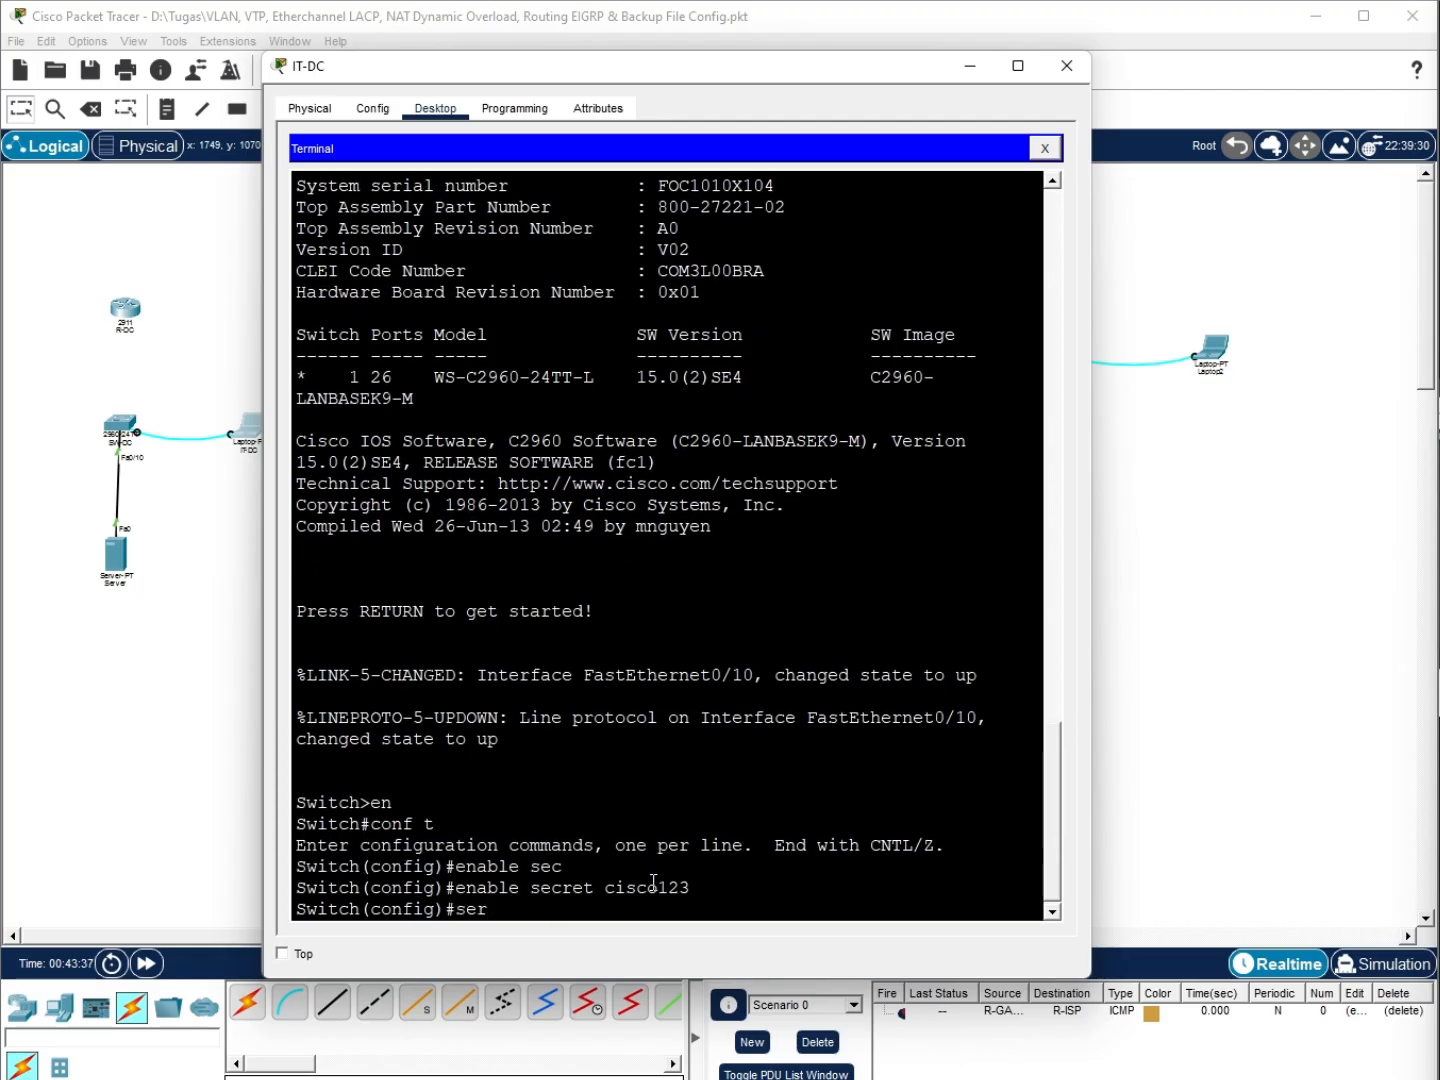
{"action": "type", "text": "vice pass"}
{"action": "key", "text": "Tab"}
{"action": "key", "text": "Return"}
{"action": "type", "text": "ip d"}
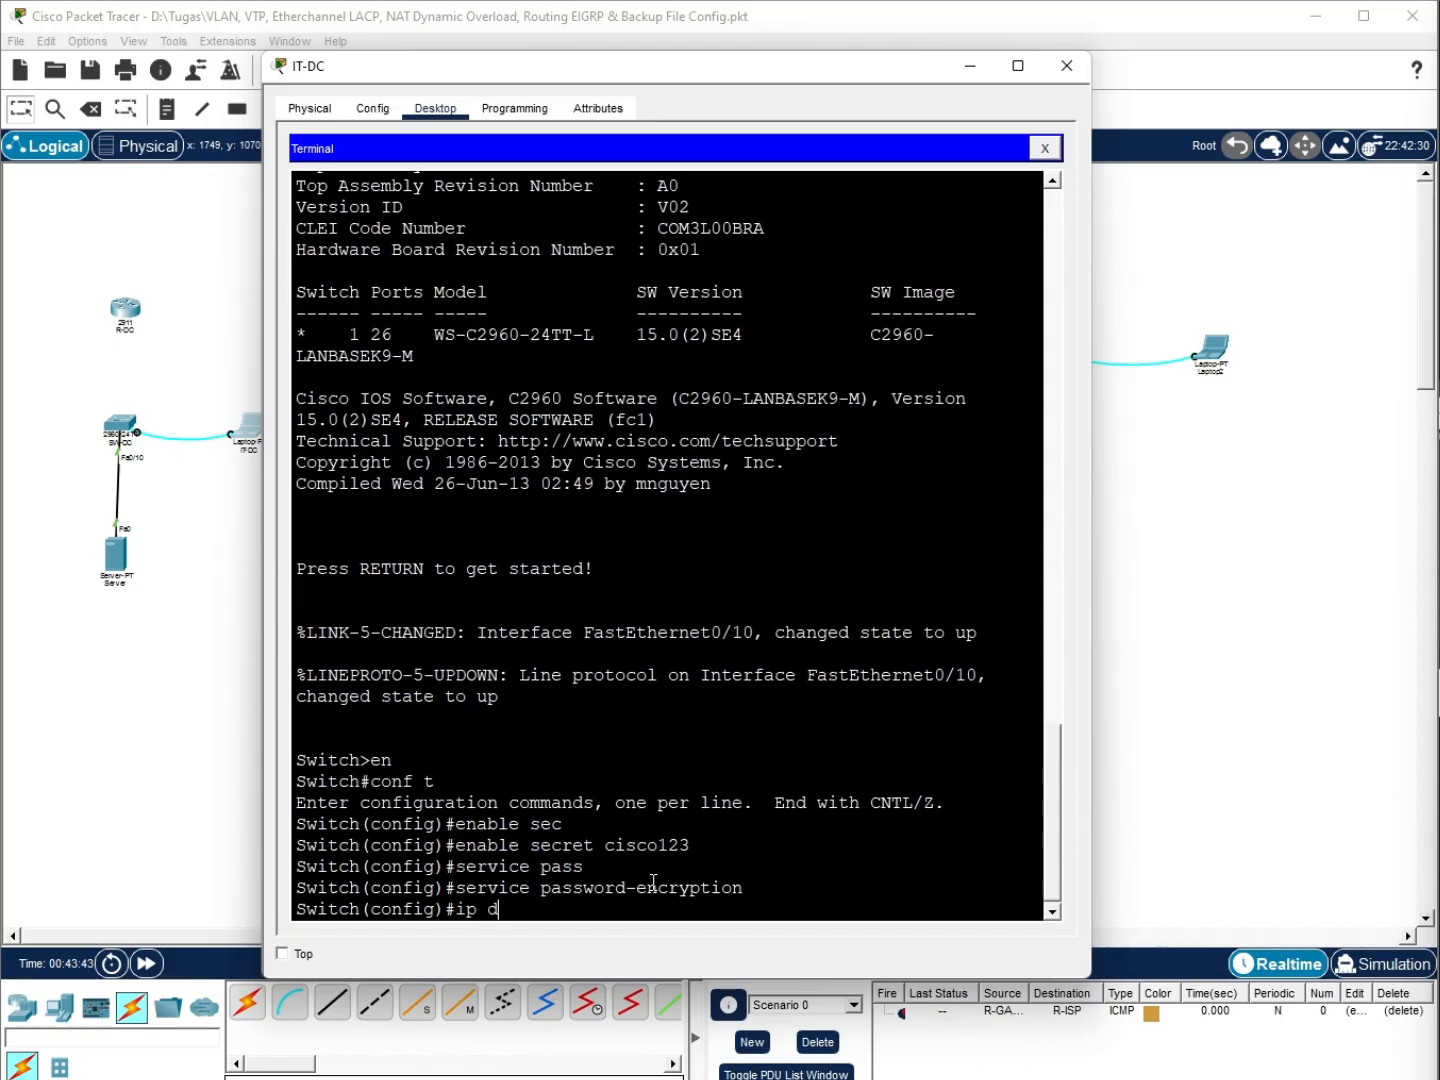
{"action": "type", "text": "omai"}
{"action": "key", "text": "Tab"}
{"action": "type", "text": "n-name ppkd."}
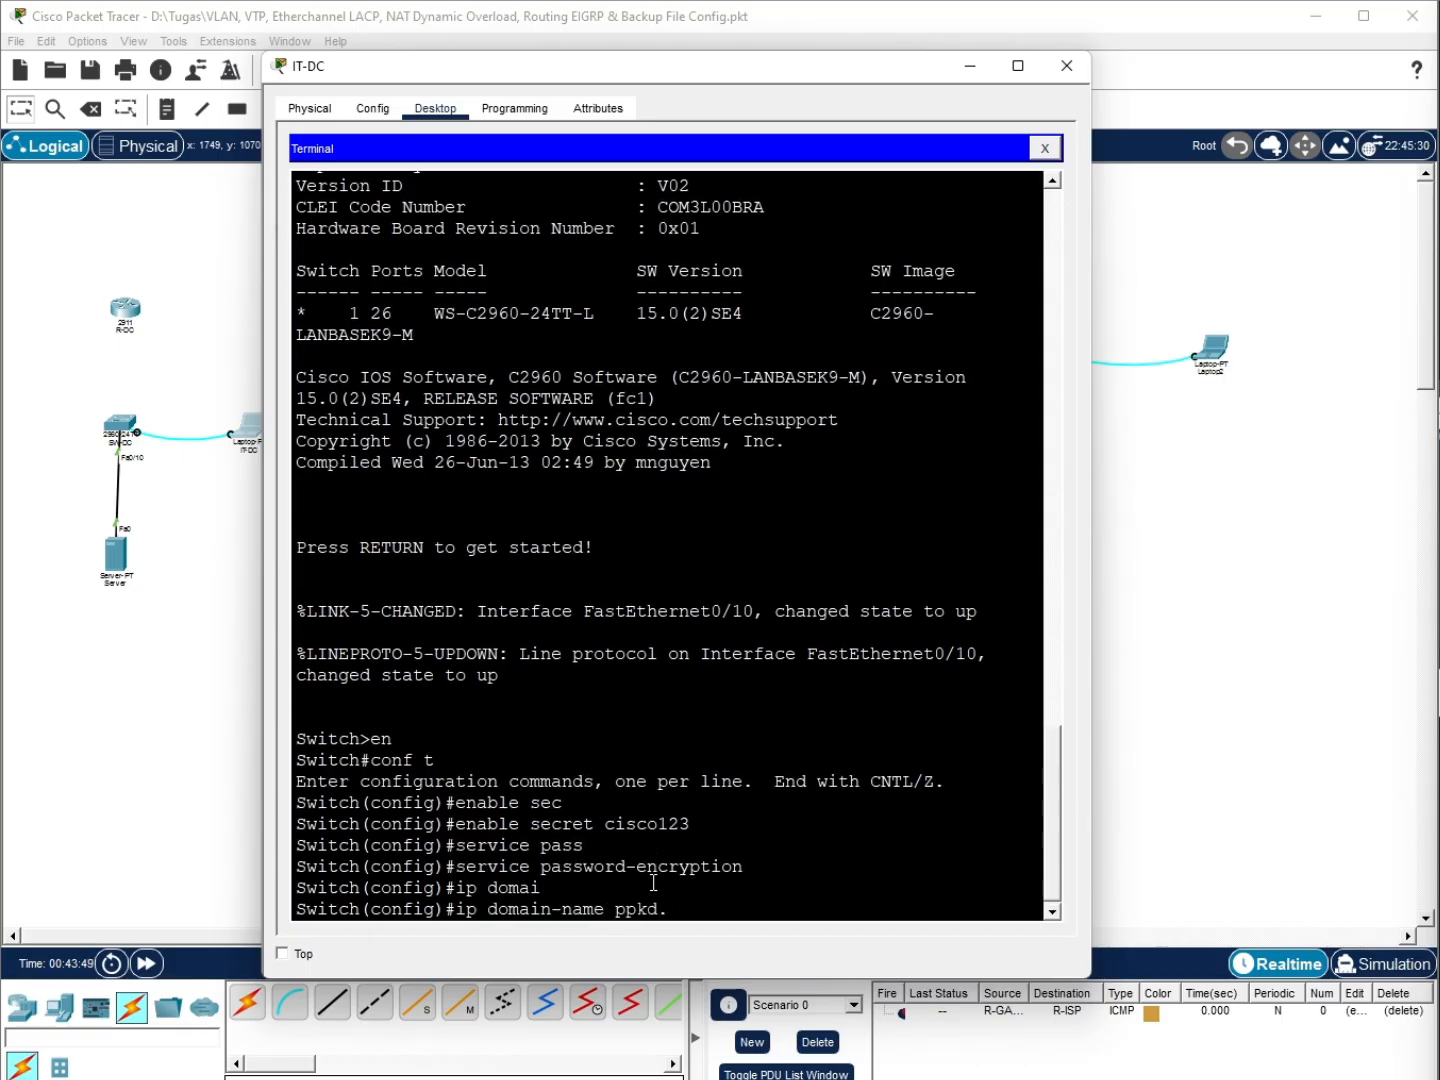
{"action": "type", "text": "local"}
{"action": "key", "text": "Return"}
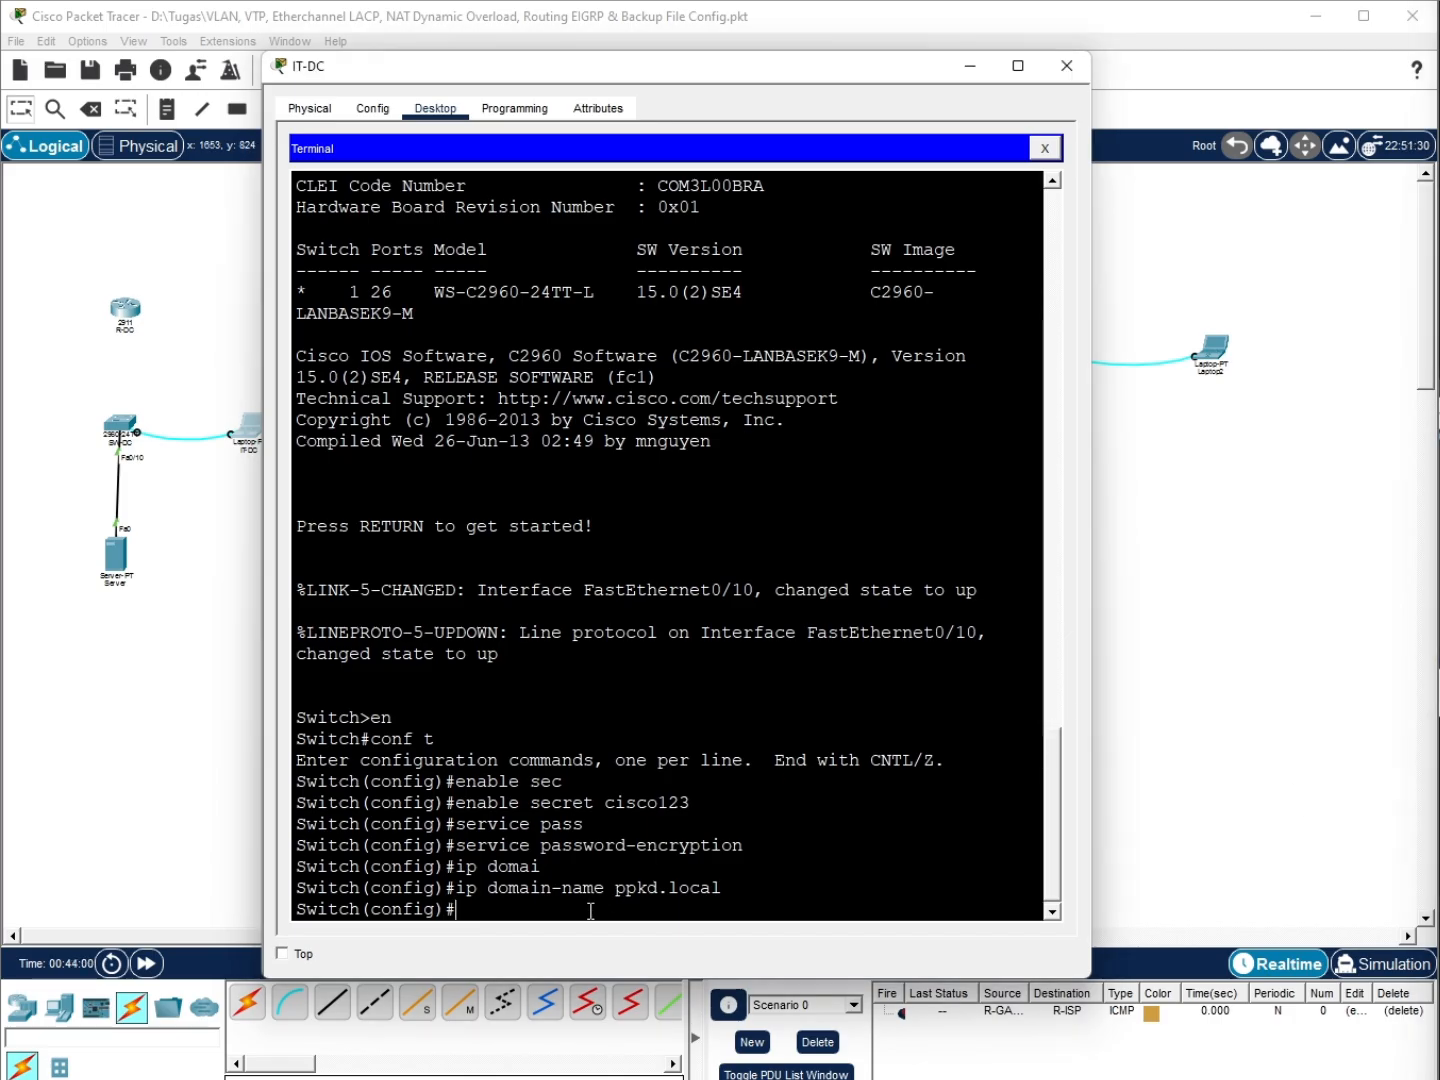
Create a local user with a secret password and rename the switch to SW-DC
{"action": "type", "text": "username admin secret cicso"}
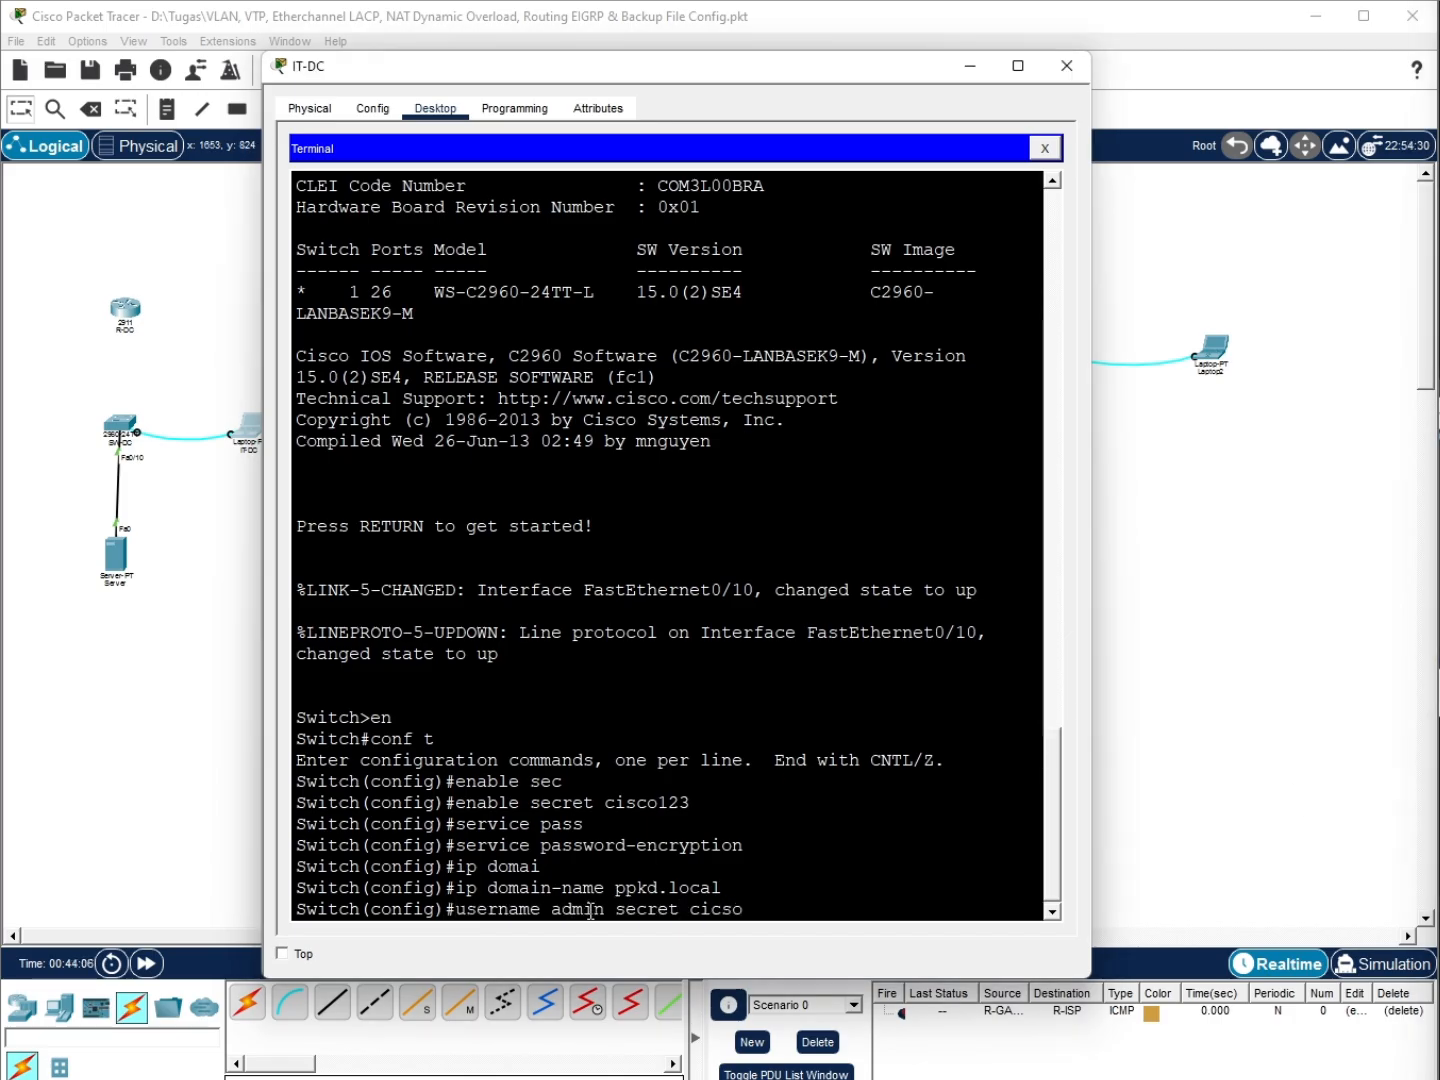
{"action": "key", "text": "BackSpace"}
{"action": "key", "text": "BackSpace"}
{"action": "key", "text": "BackSpace"}
{"action": "type", "text": "sco123"}
{"action": "key", "text": "Return"}
{"action": "type", "text": "cry"}
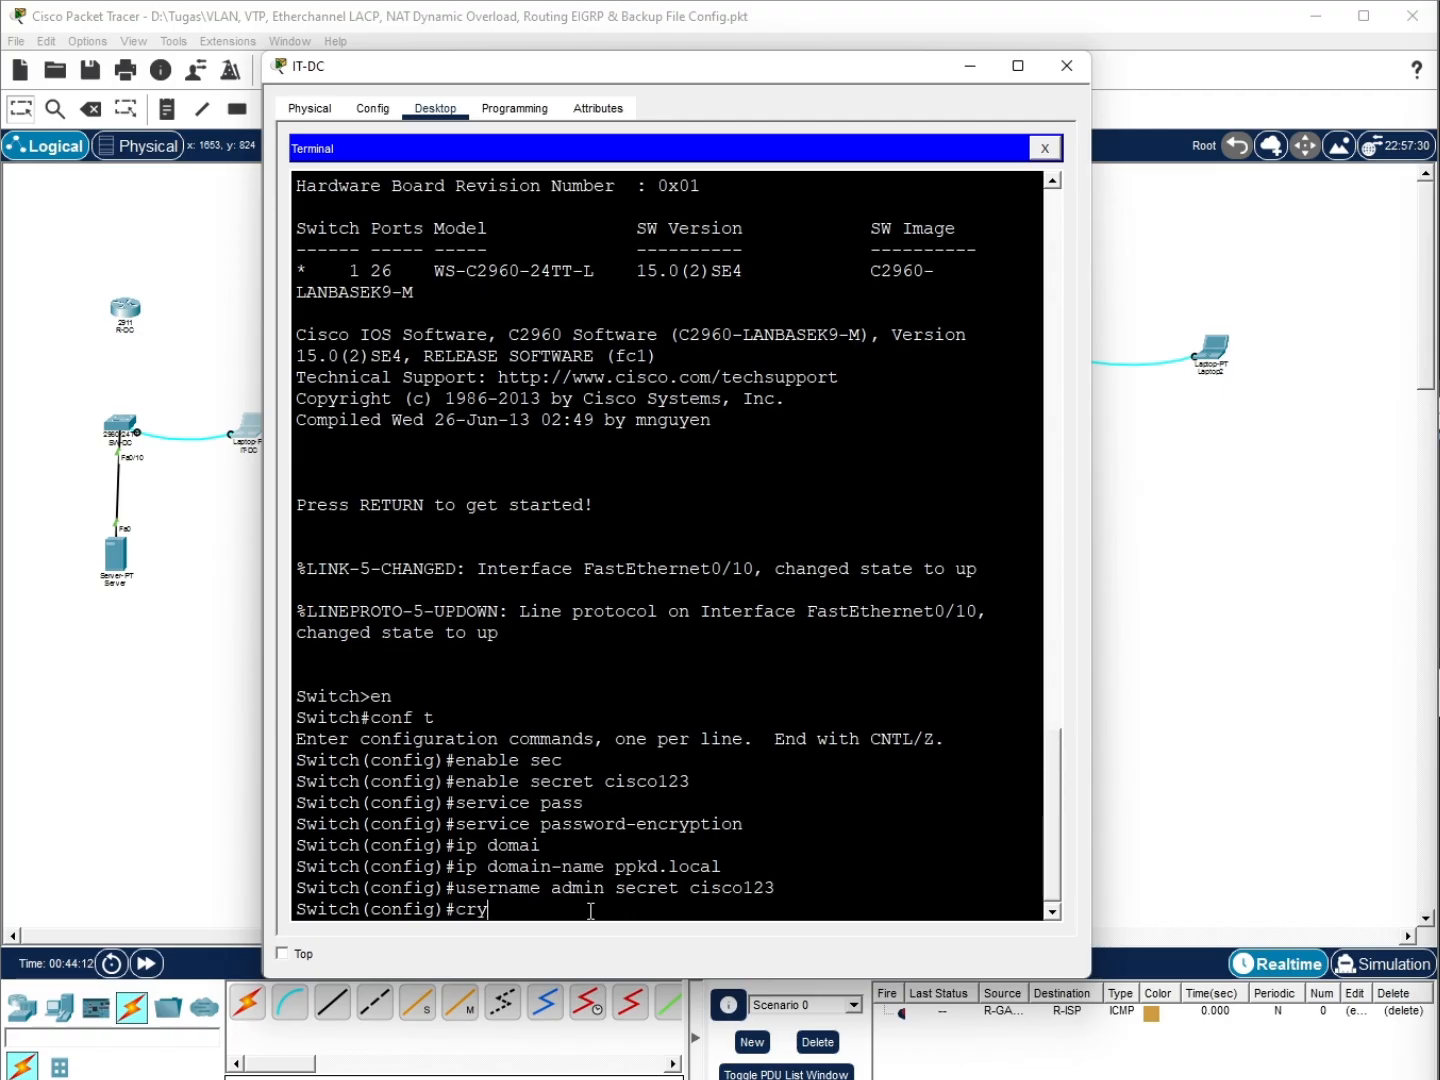
{"action": "type", "text": "pto key gen rsa"}
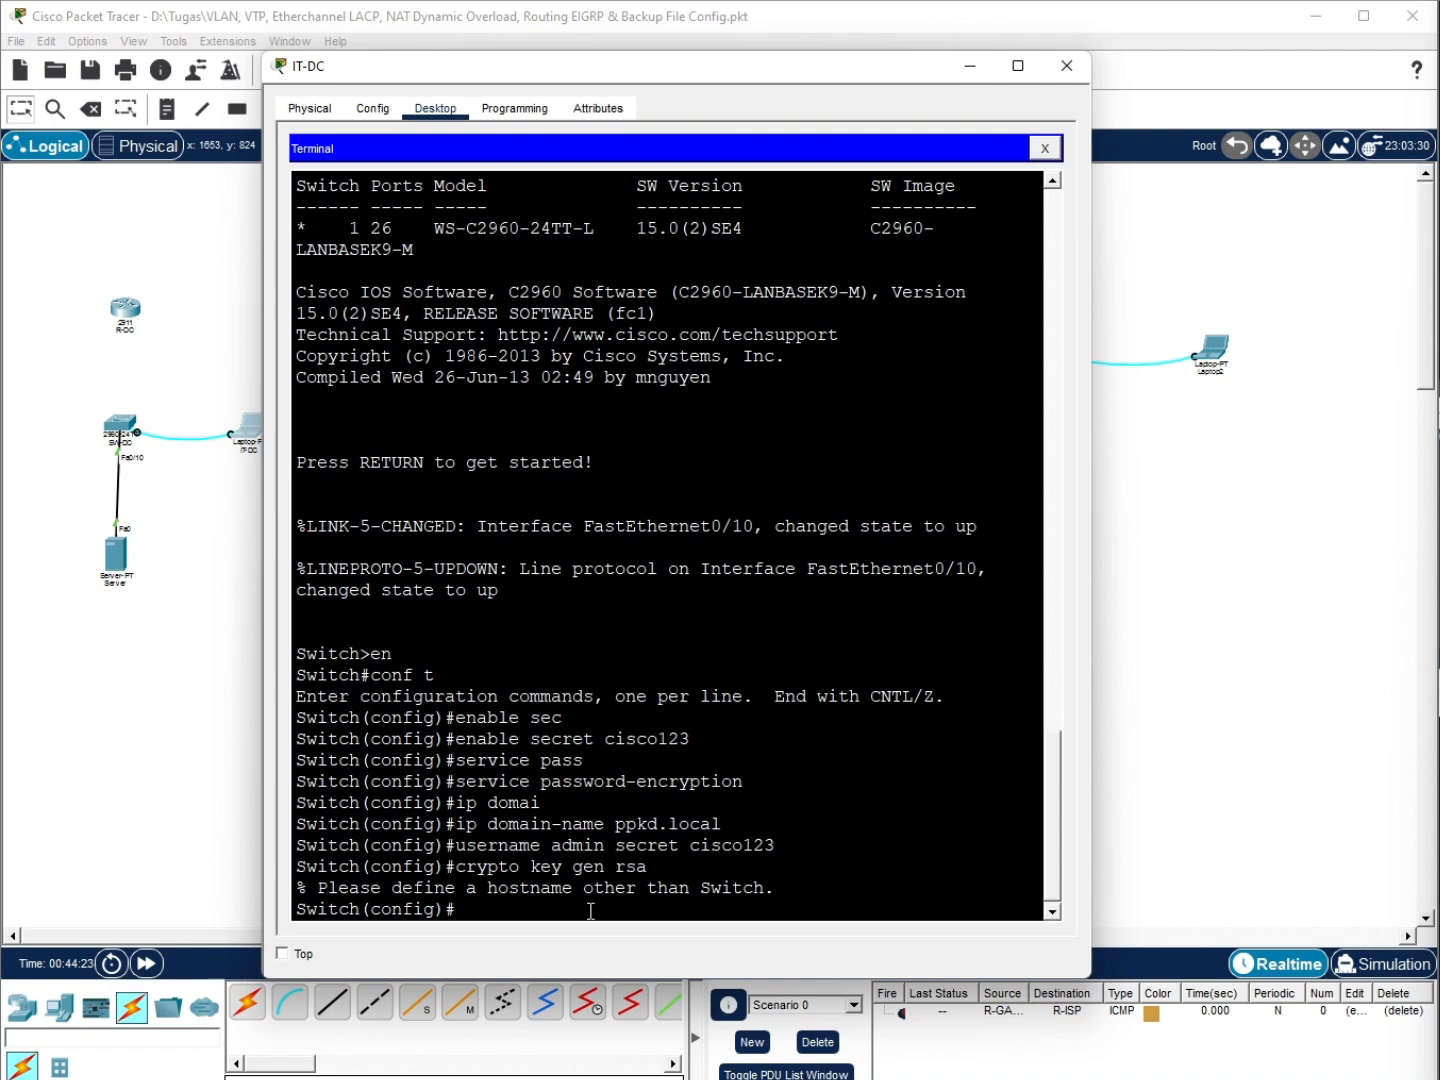
{"action": "type", "text": "hostname SW-DC"}
{"action": "key", "text": "Return"}
Generate 1024-bit RSA keys and enable SSH version 2
{"action": "key", "text": "Up"}
{"action": "key", "text": "Up"}
{"action": "key", "text": "Return"}
{"action": "type", "text": "1"}
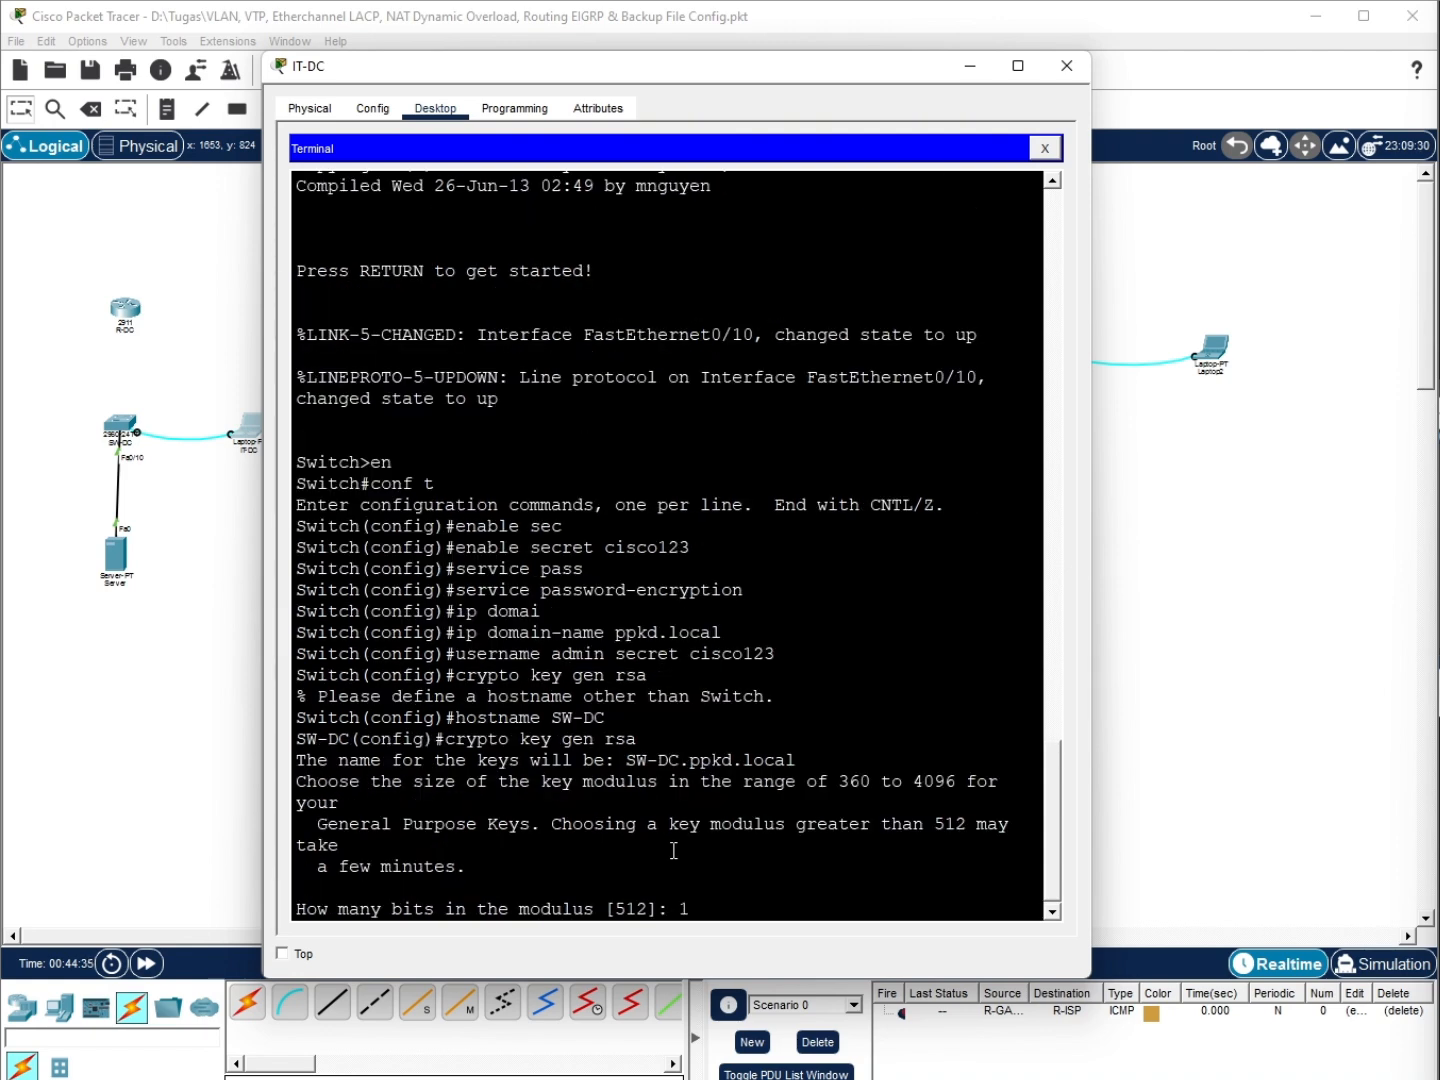
{"action": "type", "text": "024"}
{"action": "key", "text": "Return"}
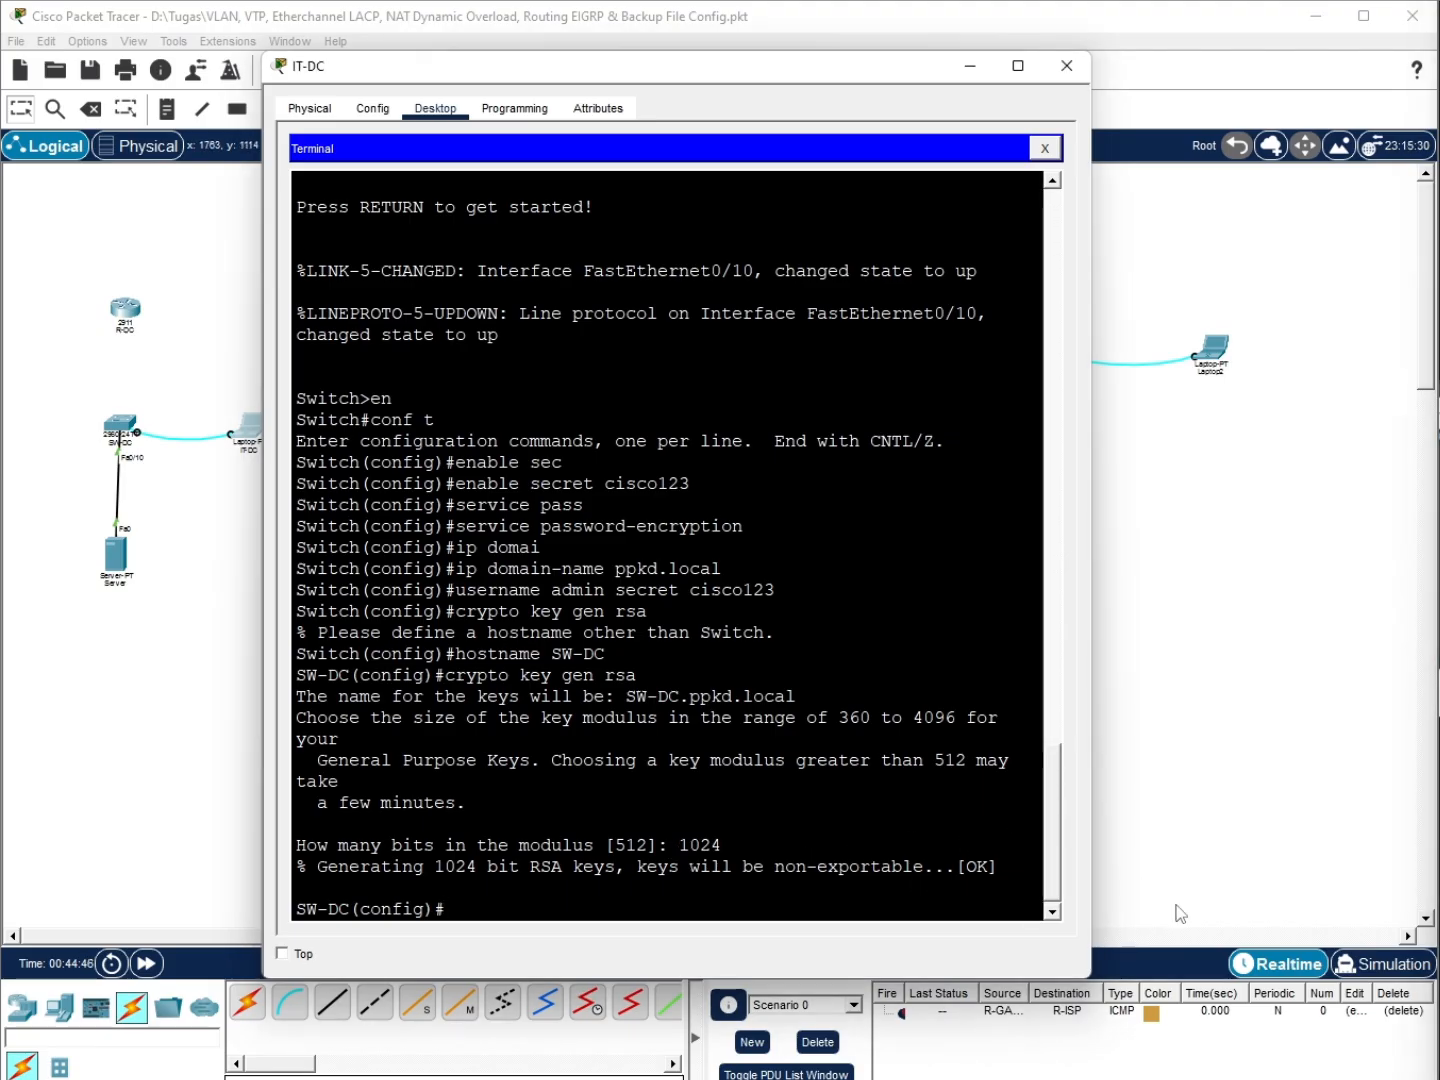
{"action": "type", "text": "line"}
{"action": "key", "text": "BackSpace"}
{"action": "key", "text": "BackSpace"}
{"action": "key", "text": "BackSpace"}
{"action": "key", "text": "BackSpace"}
{"action": "type", "text": "ip shh v"}
{"action": "key", "text": "BackSpace"}
{"action": "key", "text": "BackSpace"}
{"action": "key", "text": "BackSpace"}
{"action": "key", "text": "BackSpace"}
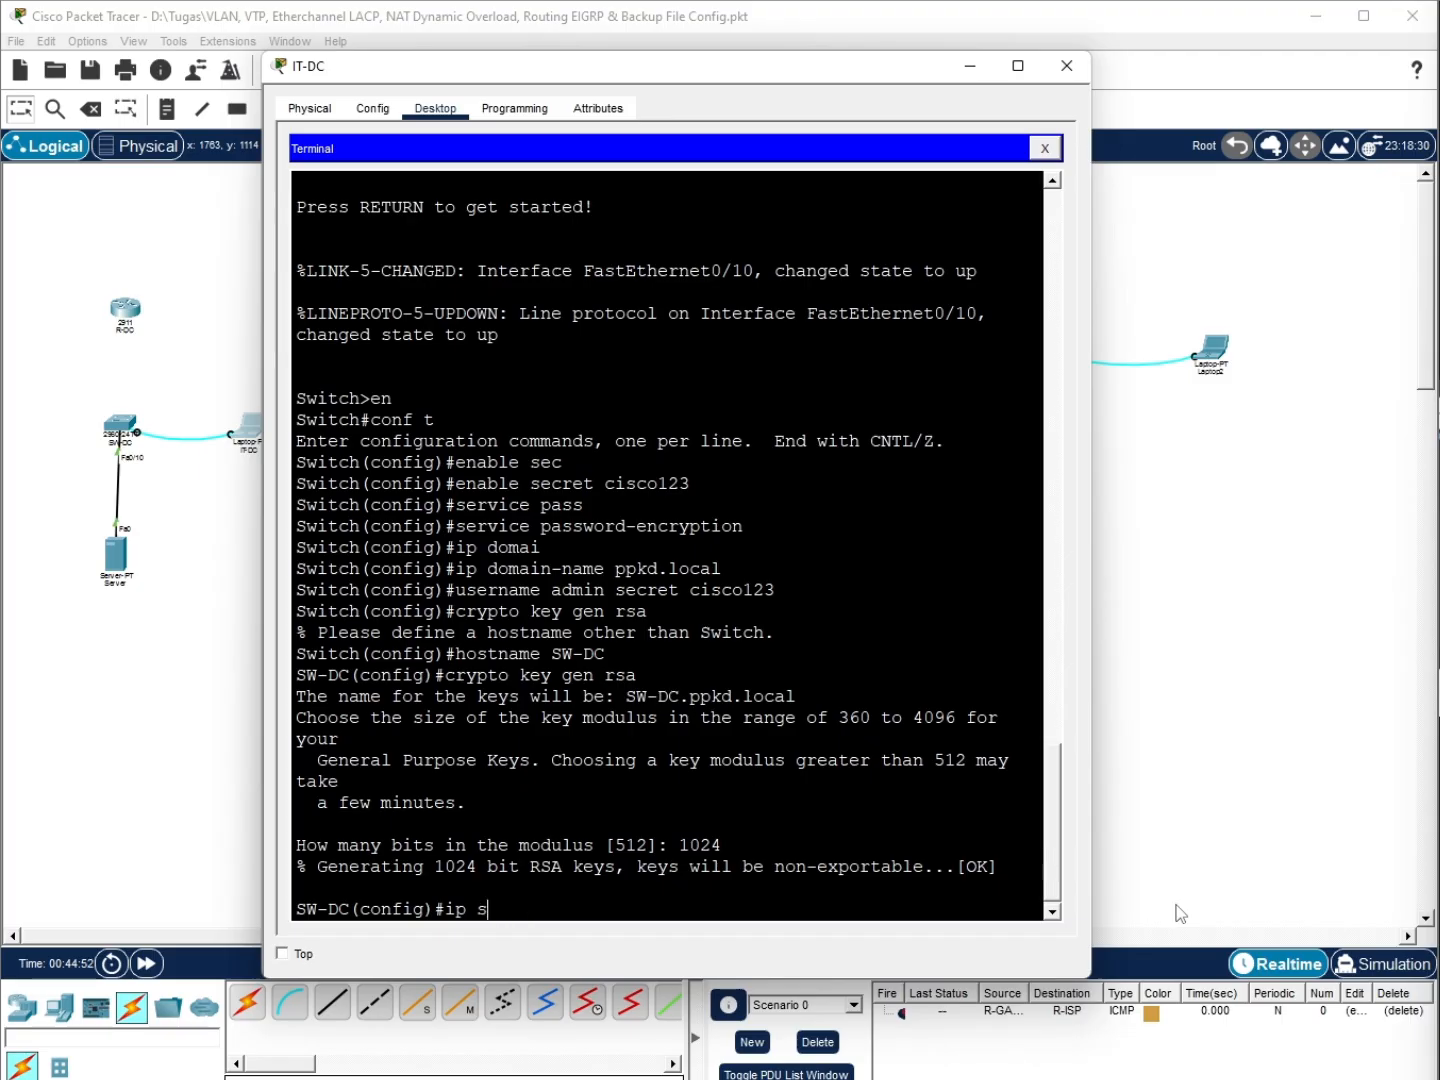
{"action": "type", "text": "sh ver 2"}
{"action": "key", "text": "Return"}
Set vty lines 0 4 to local login with SSH-only transport, then return to global configuration
{"action": "type", "text": "l"}
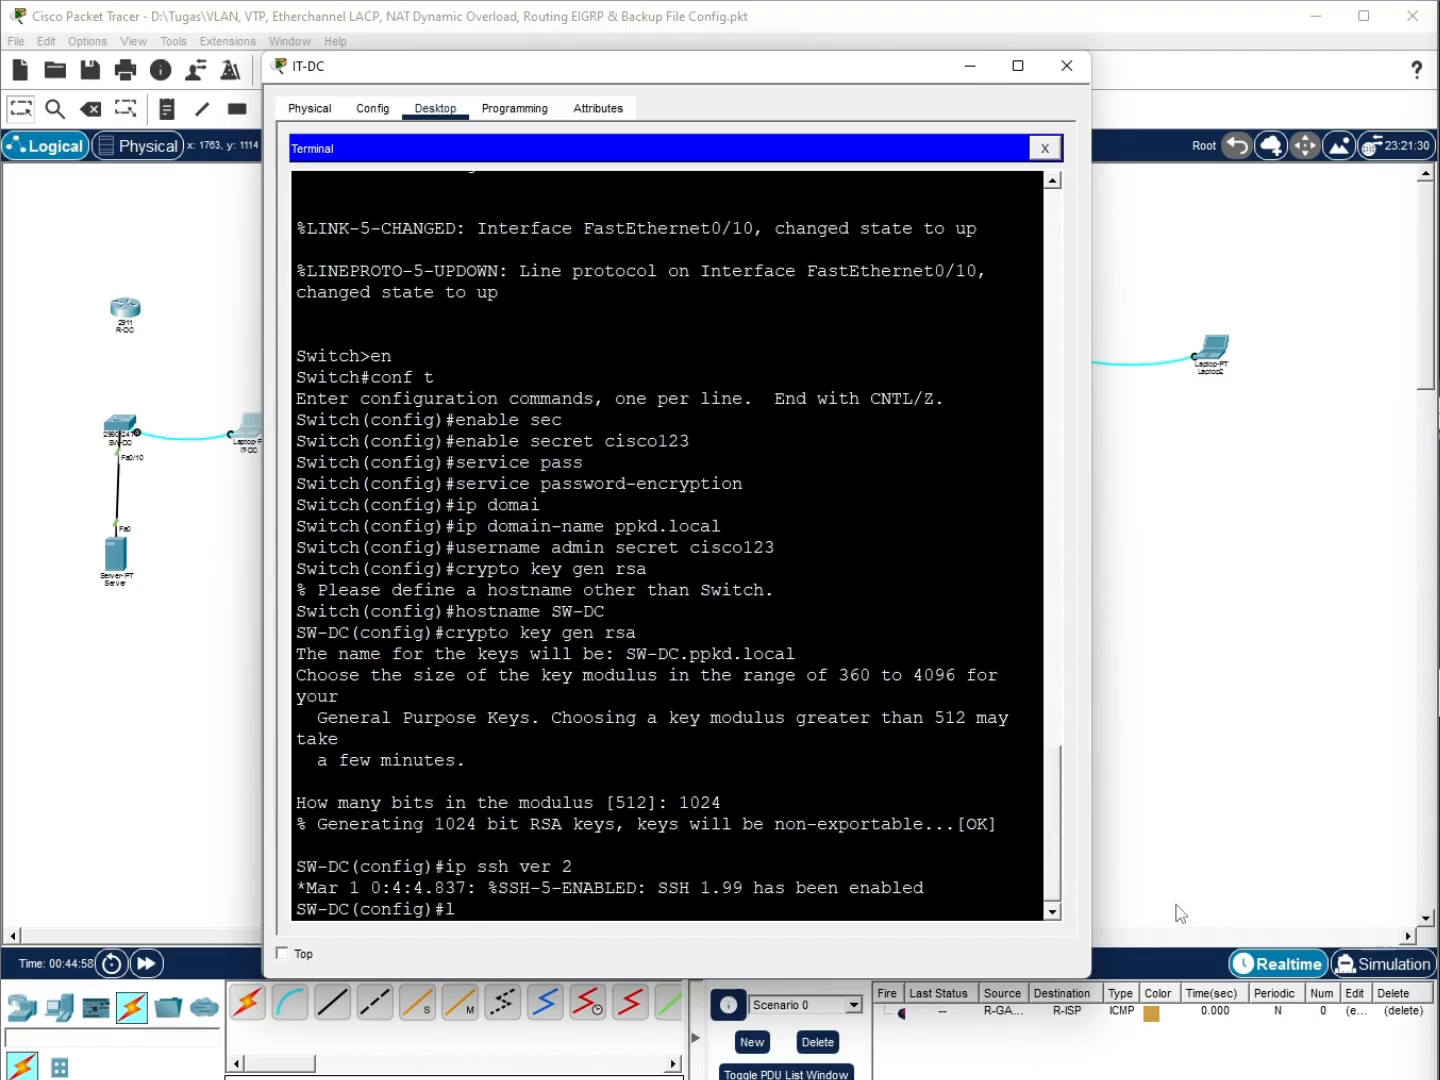
{"action": "type", "text": "ine vty 0 4"}
{"action": "key", "text": "Return"}
{"action": "type", "text": "login l"}
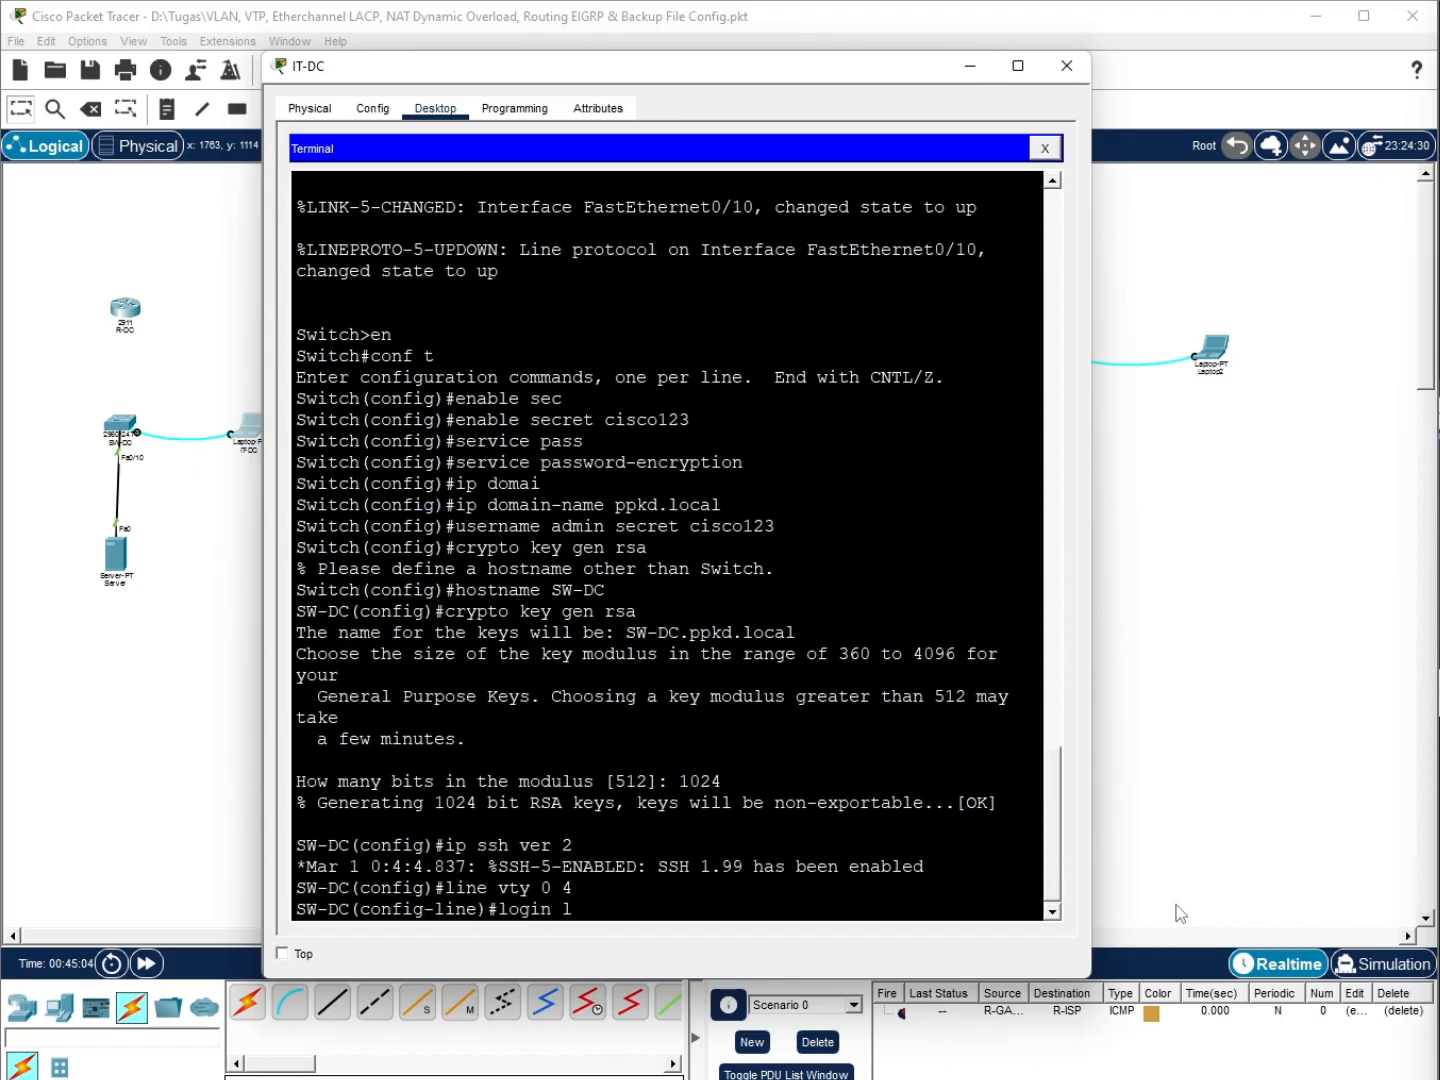
{"action": "type", "text": "ocal"}
{"action": "key", "text": "Return"}
{"action": "type", "text": "trans"}
{"action": "key", "text": "Tab"}
{"action": "type", "text": "in"}
{"action": "key", "text": "Tab"}
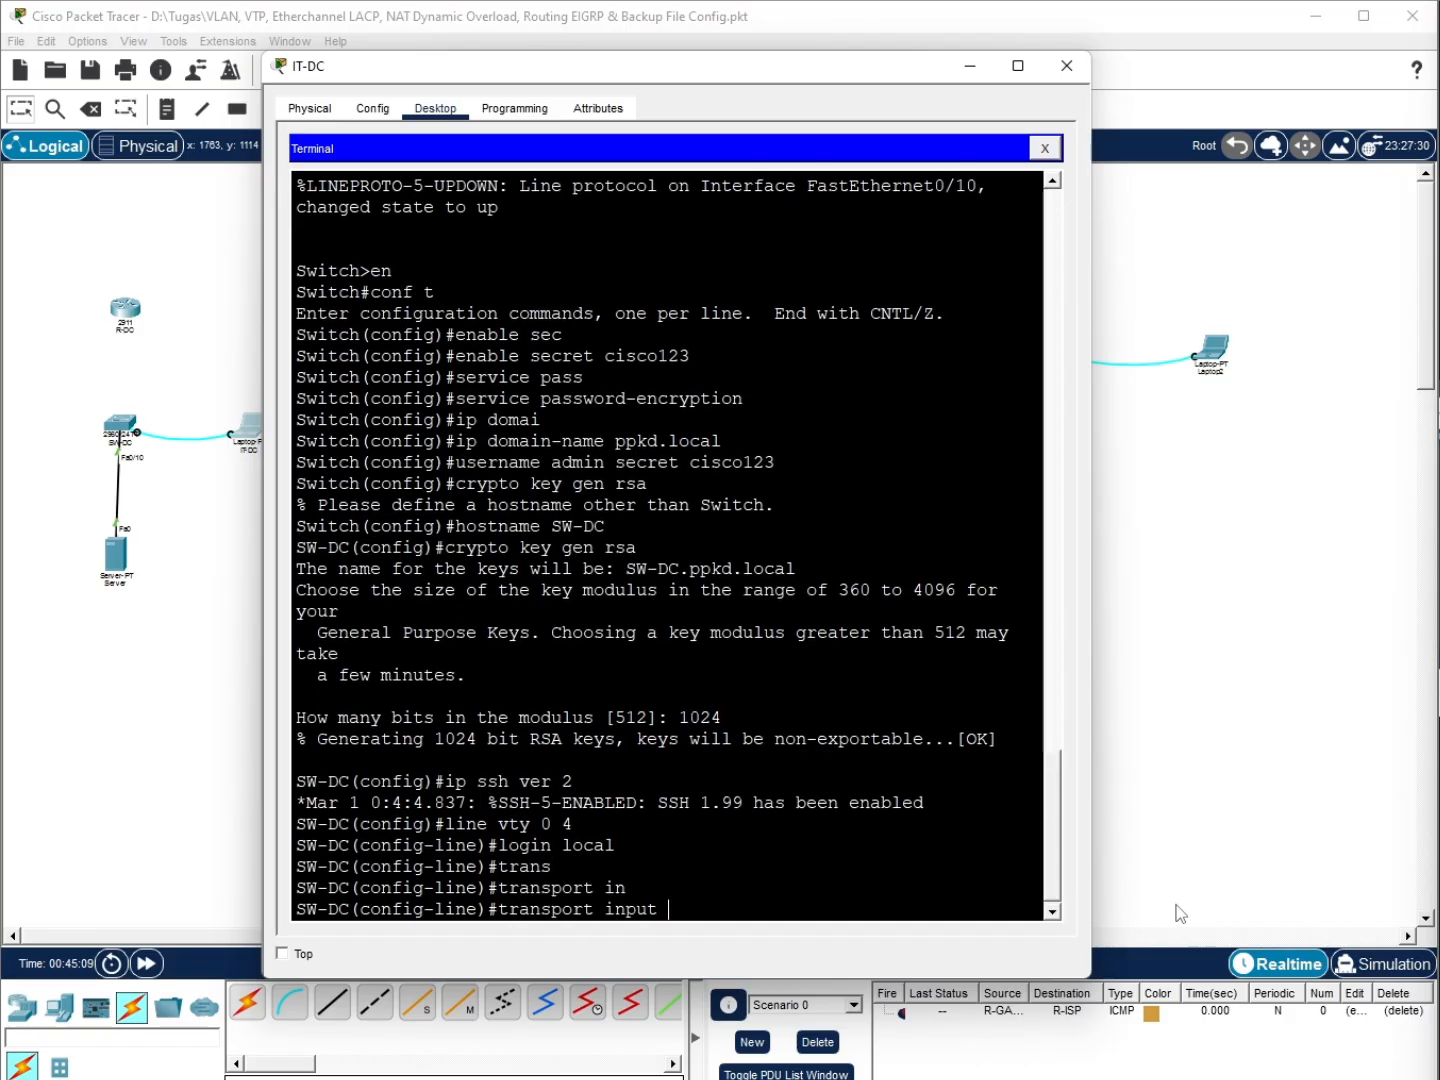
{"action": "type", "text": "ssh"}
{"action": "key", "text": "Return"}
{"action": "type", "text": "ex"}
{"action": "key", "text": "Return"}
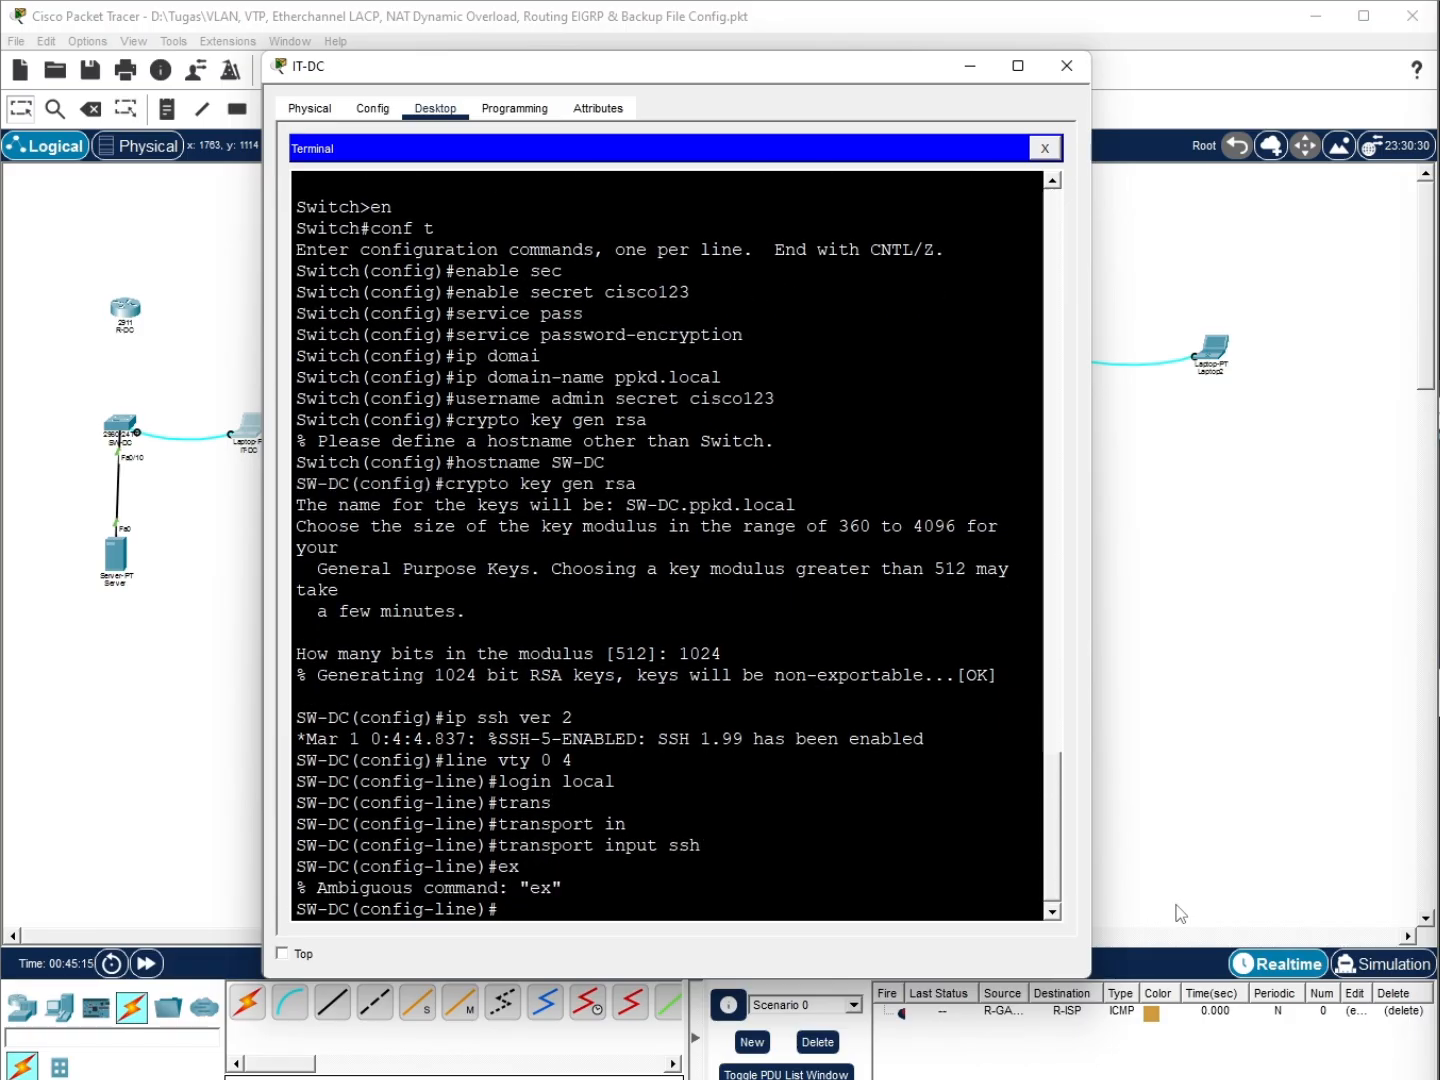
{"action": "type", "text": "exit"}
{"action": "key", "text": "Return"}
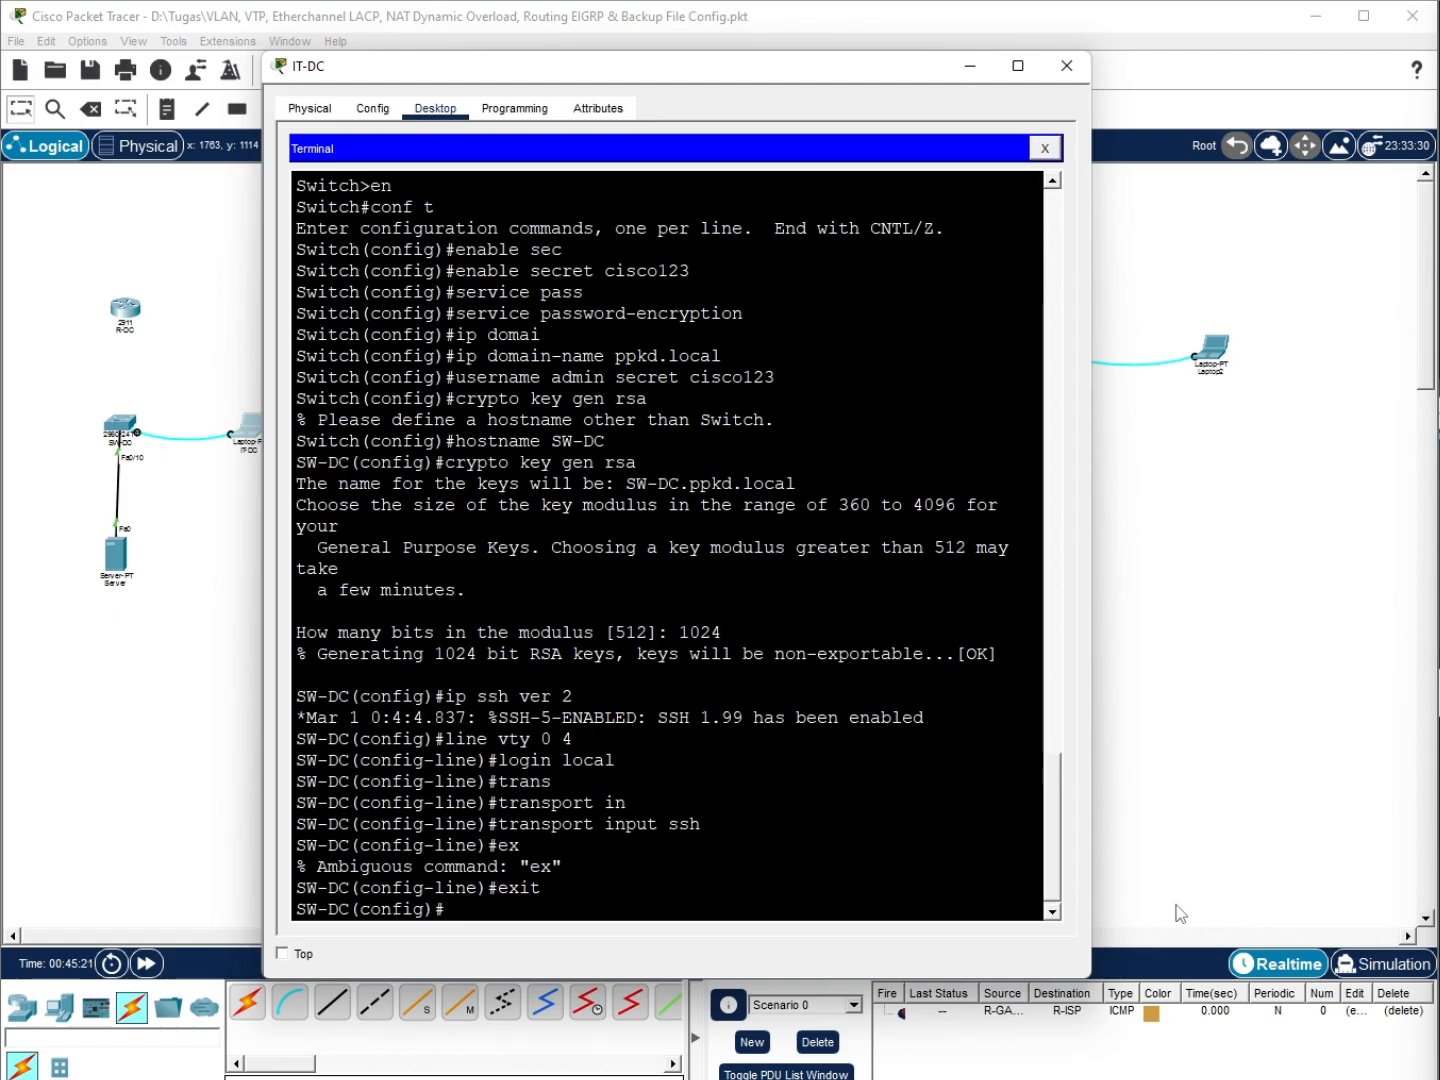
Create VLAN 40 named IT-DC and VLAN 50 named Backup
{"action": "type", "text": "vlan 40"}
{"action": "key", "text": "Return"}
{"action": "type", "text": "name IT-DC"}
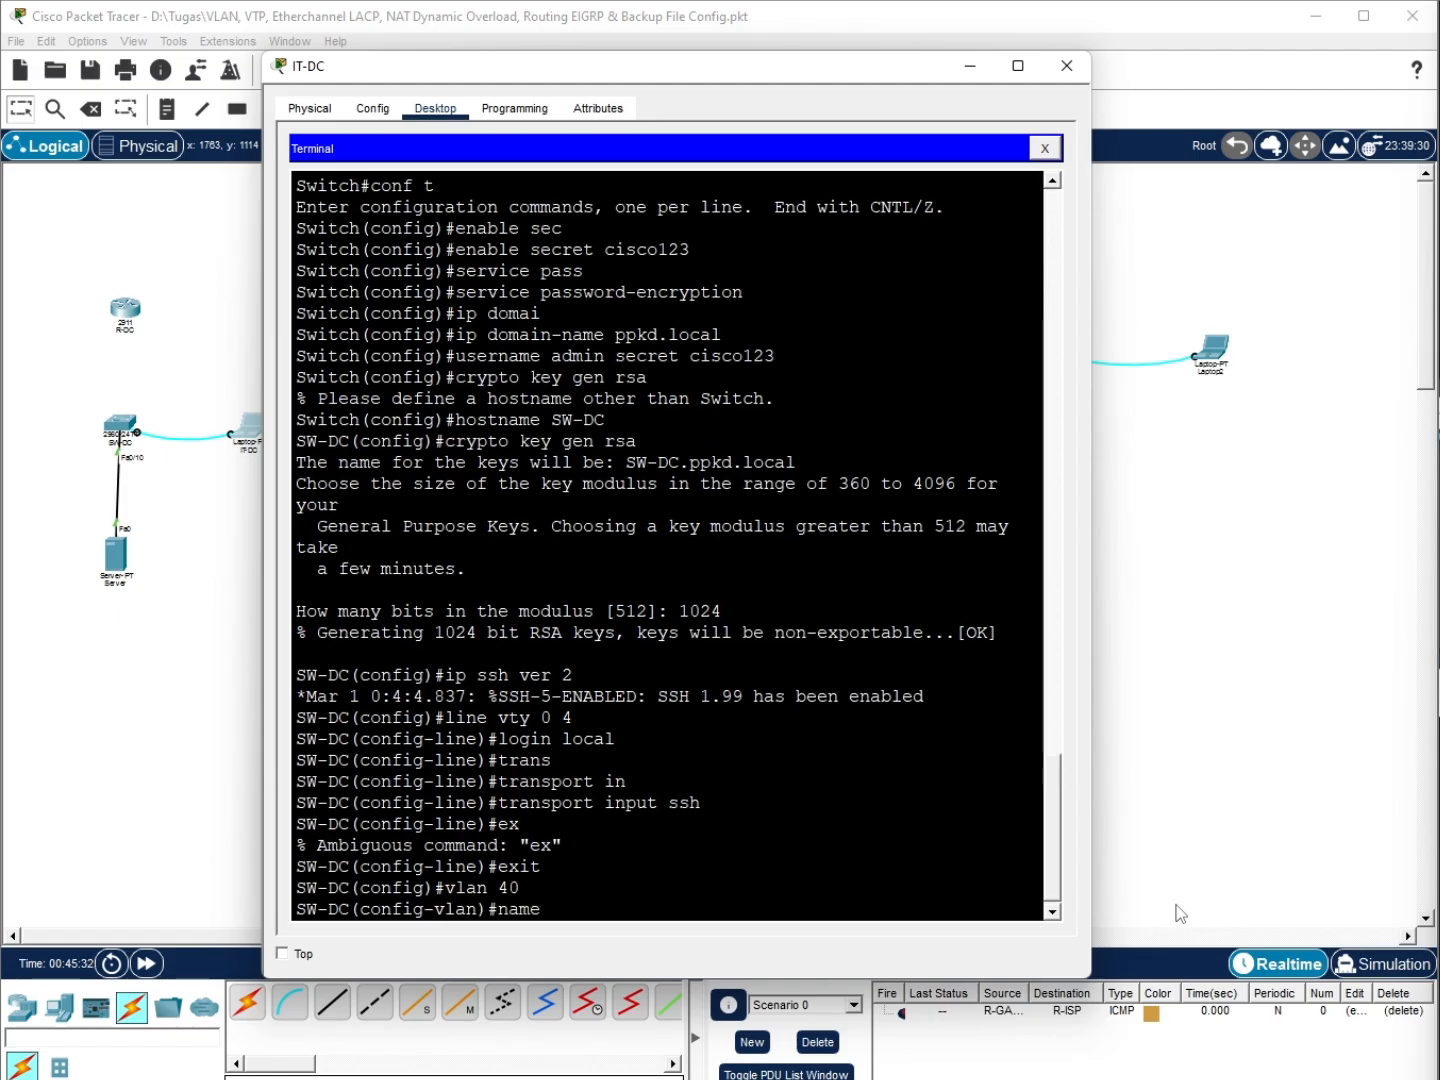
{"action": "key", "text": "Return"}
{"action": "type", "text": "ex"}
{"action": "key", "text": "Return"}
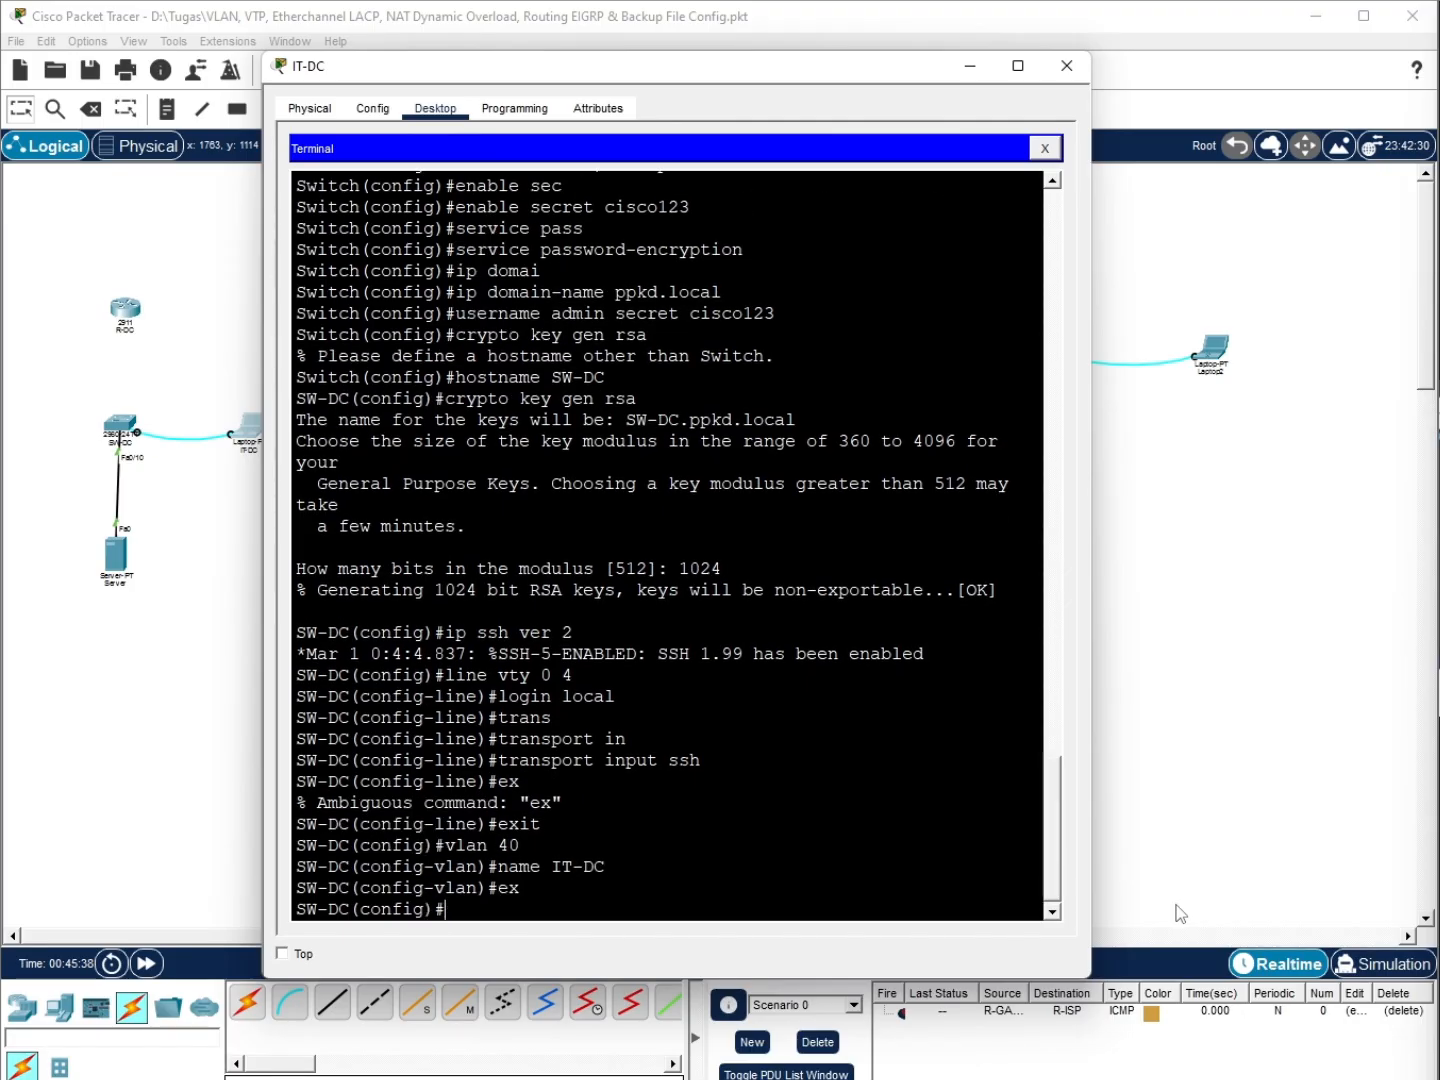
{"action": "type", "text": "vlan 50"}
{"action": "key", "text": "Return"}
{"action": "type", "text": "name "}
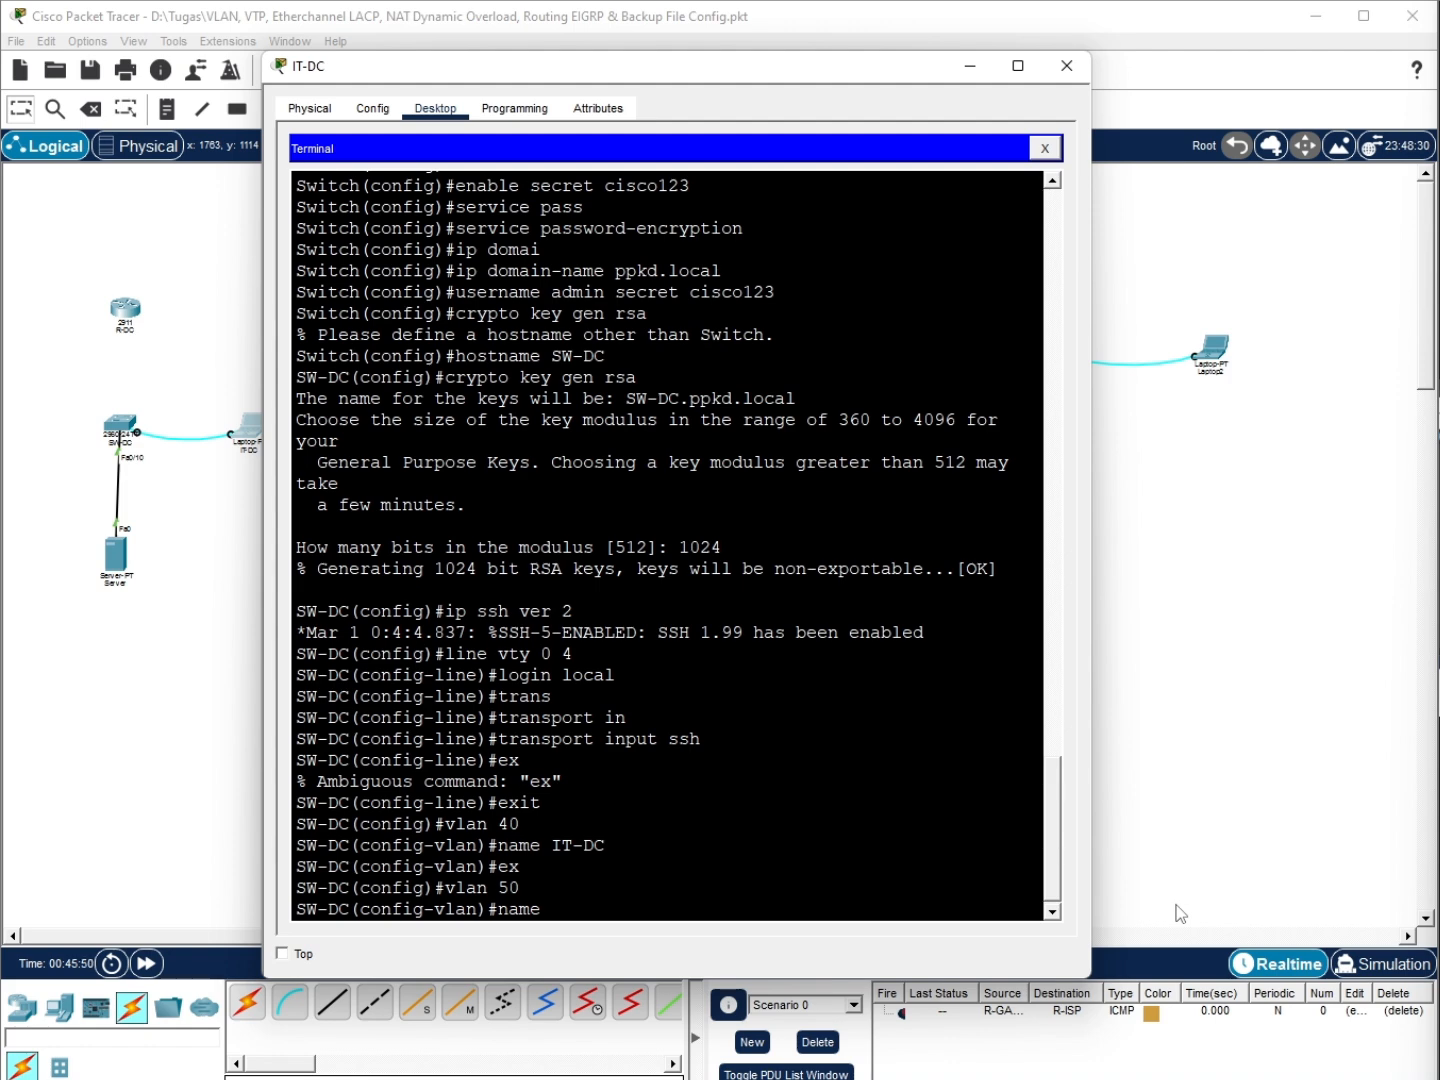
{"action": "type", "text": "Backup"}
{"action": "key", "text": "Return"}
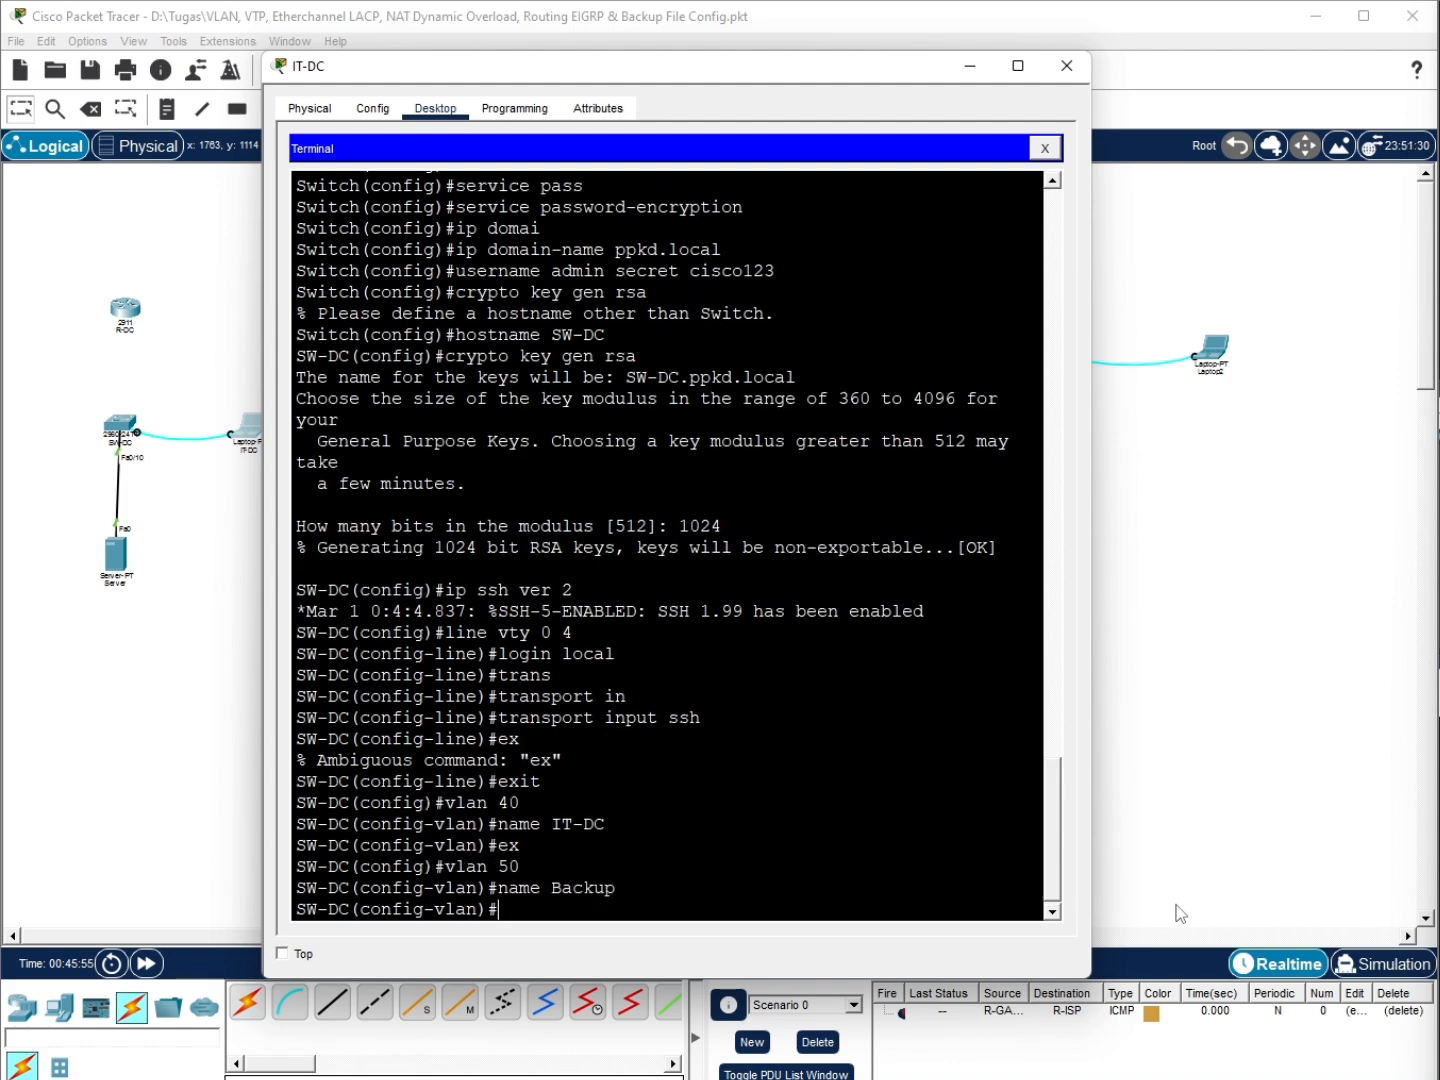
{"action": "type", "text": "ex"}
{"action": "key", "text": "Return"}
Make Fa0/10 an access port in VLAN 50
{"action": "type", "text": "int fa01"}
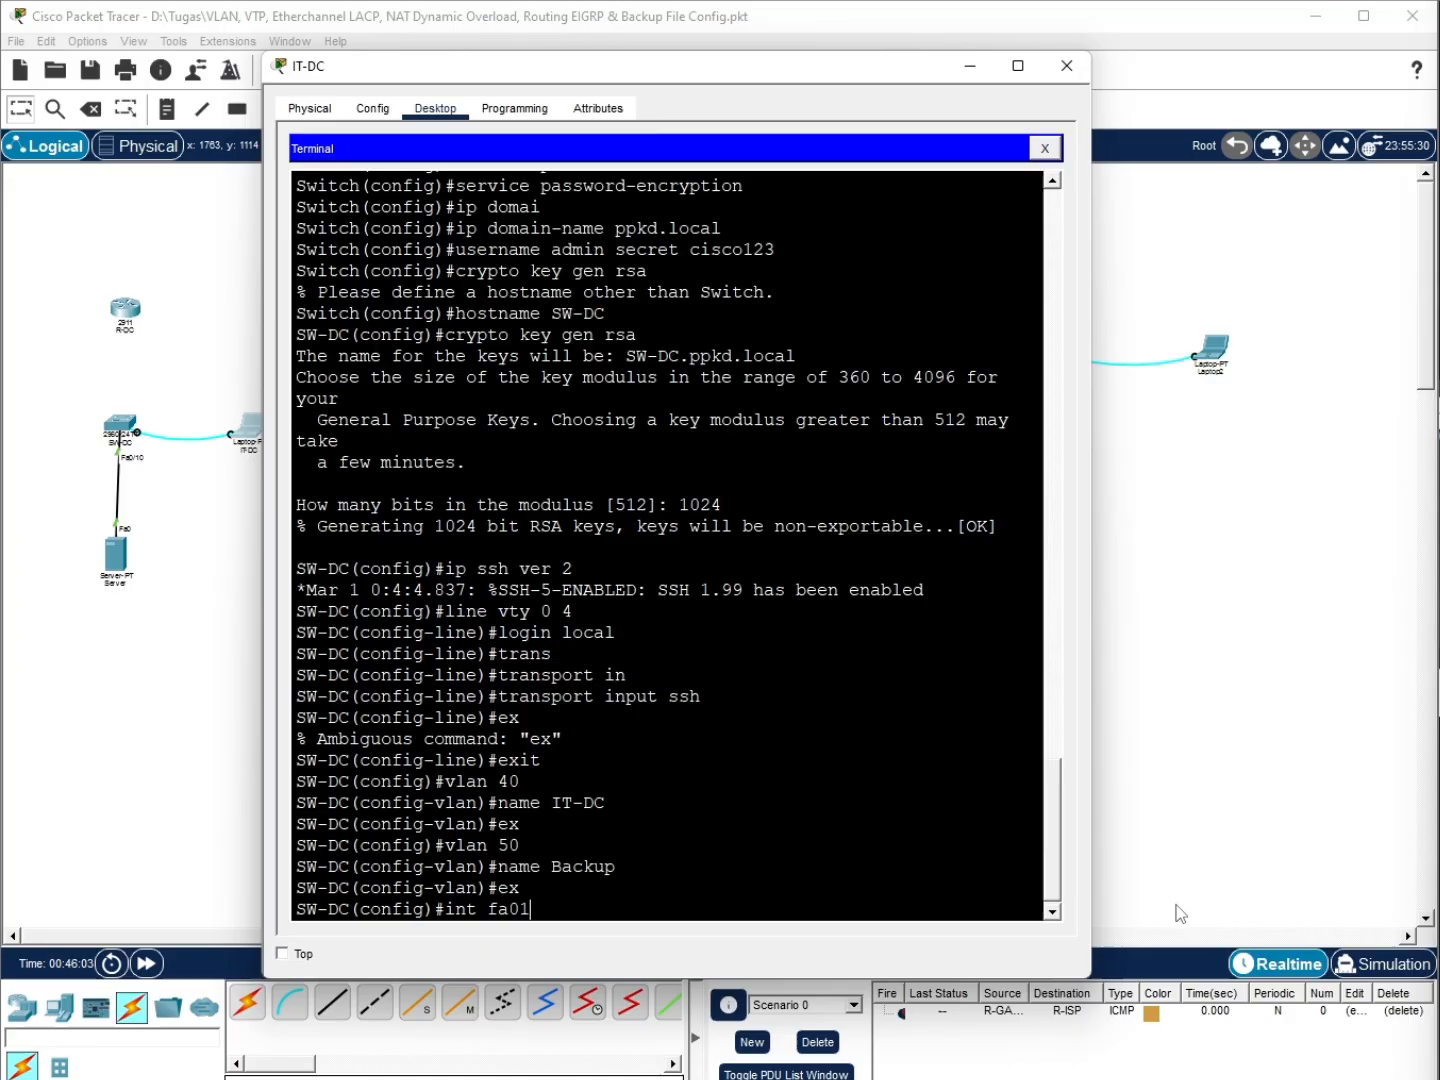
{"action": "key", "text": "BackSpace"}
{"action": "type", "text": "/10"}
{"action": "key", "text": "Return"}
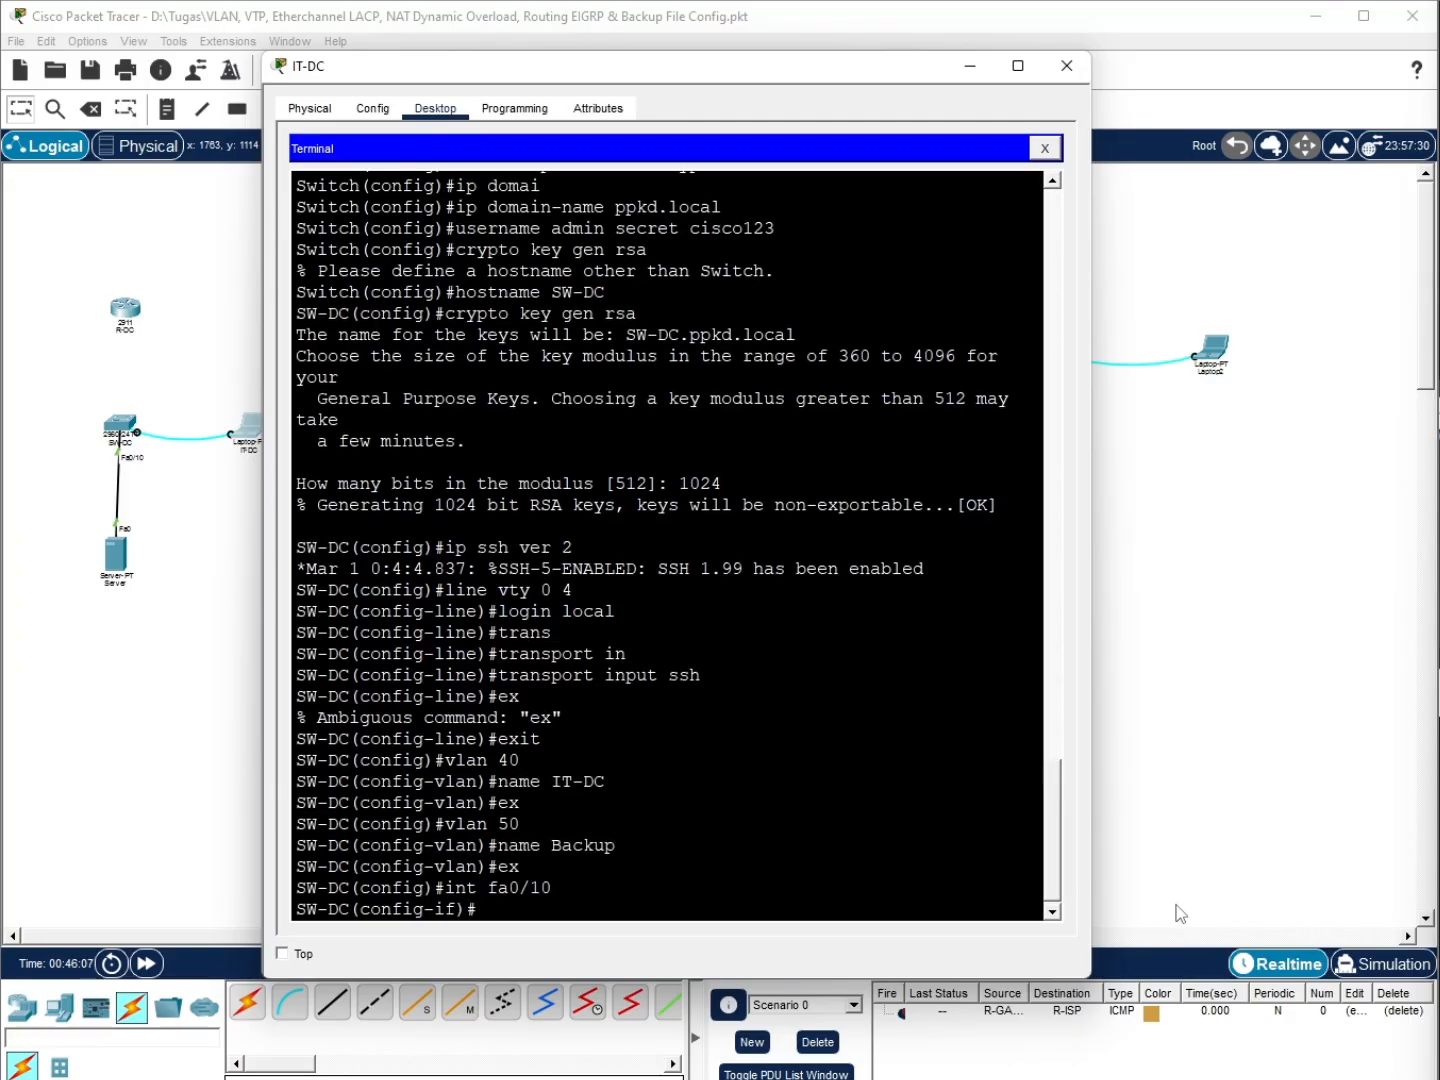
{"action": "type", "text": "sw"}
{"action": "key", "text": "Tab"}
{"action": "type", "text": "acc"}
{"action": "key", "text": "Tab"}
{"action": "type", "text": "vlan 50"}
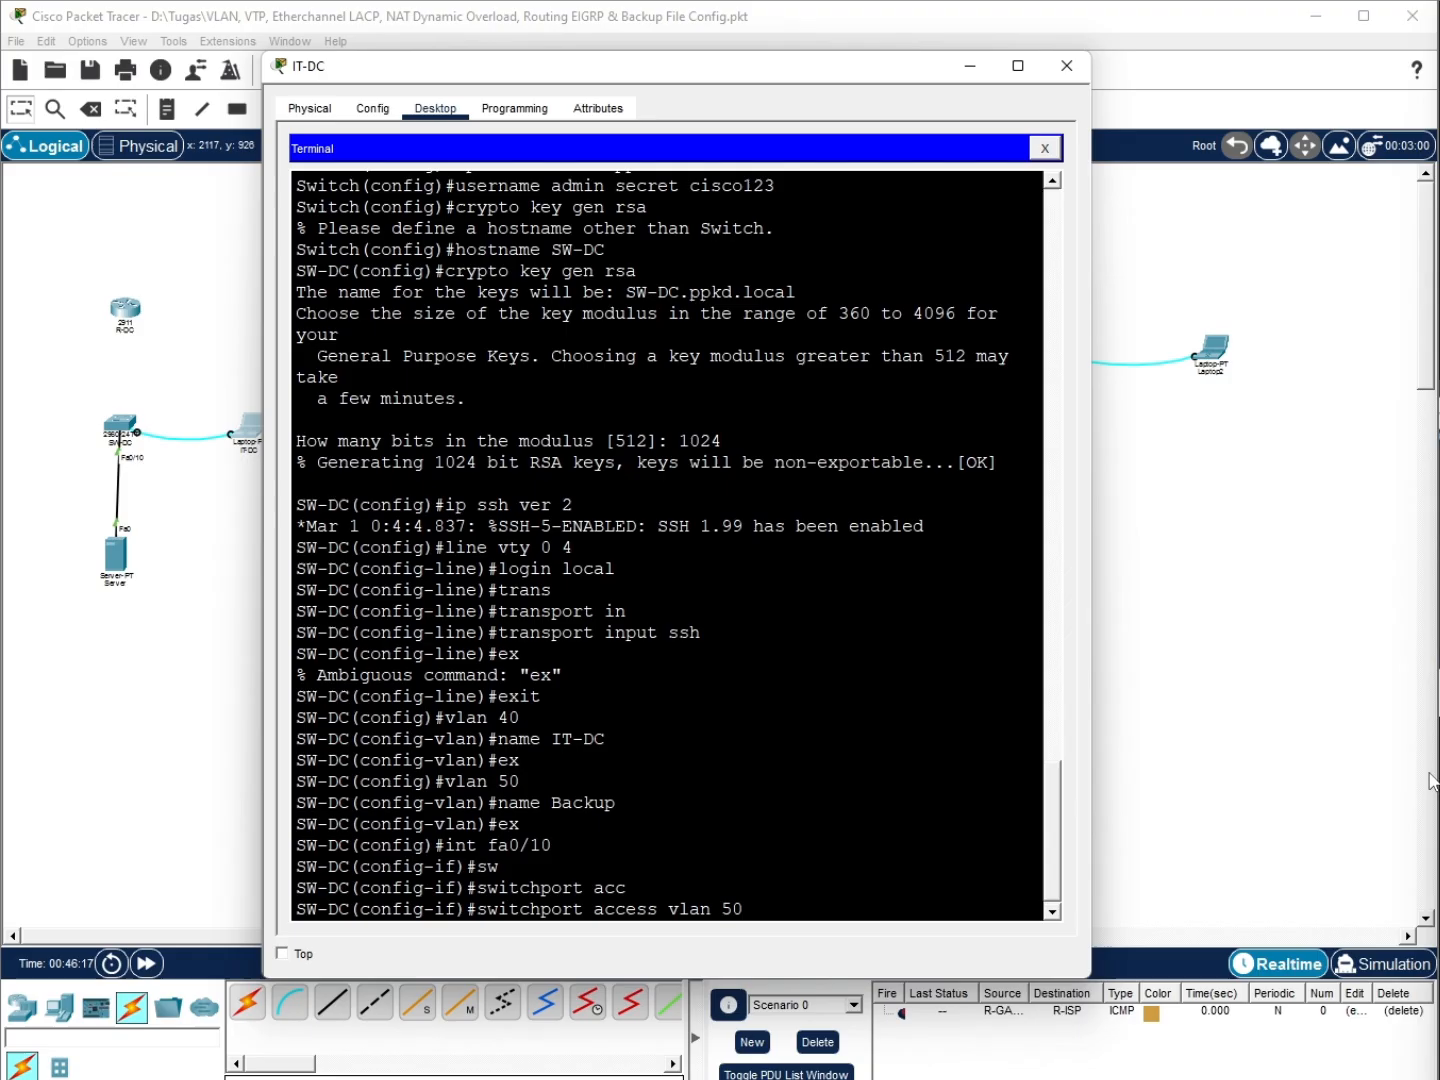
{"action": "key", "text": "Return"}
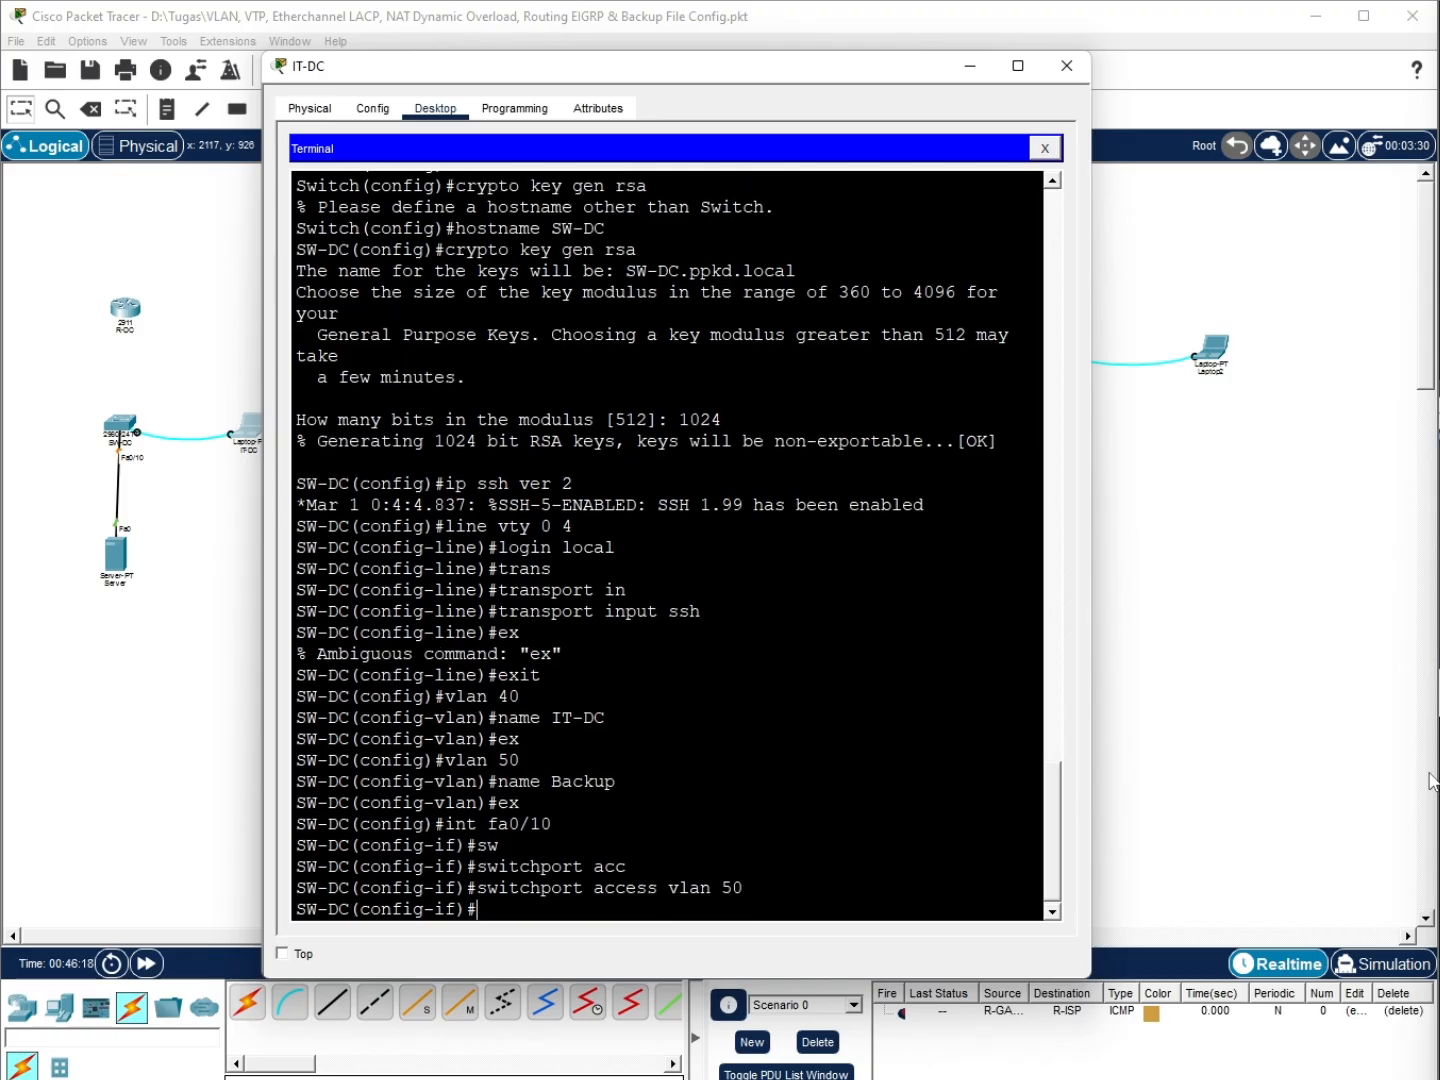
{"action": "type", "text": "ex"}
{"action": "key", "text": "Return"}
Make Fa0/23 an access port in VLAN 40, fixing the missing space in 'vlan40'
{"action": "type", "text": "int fa0/23"}
{"action": "key", "text": "Return"}
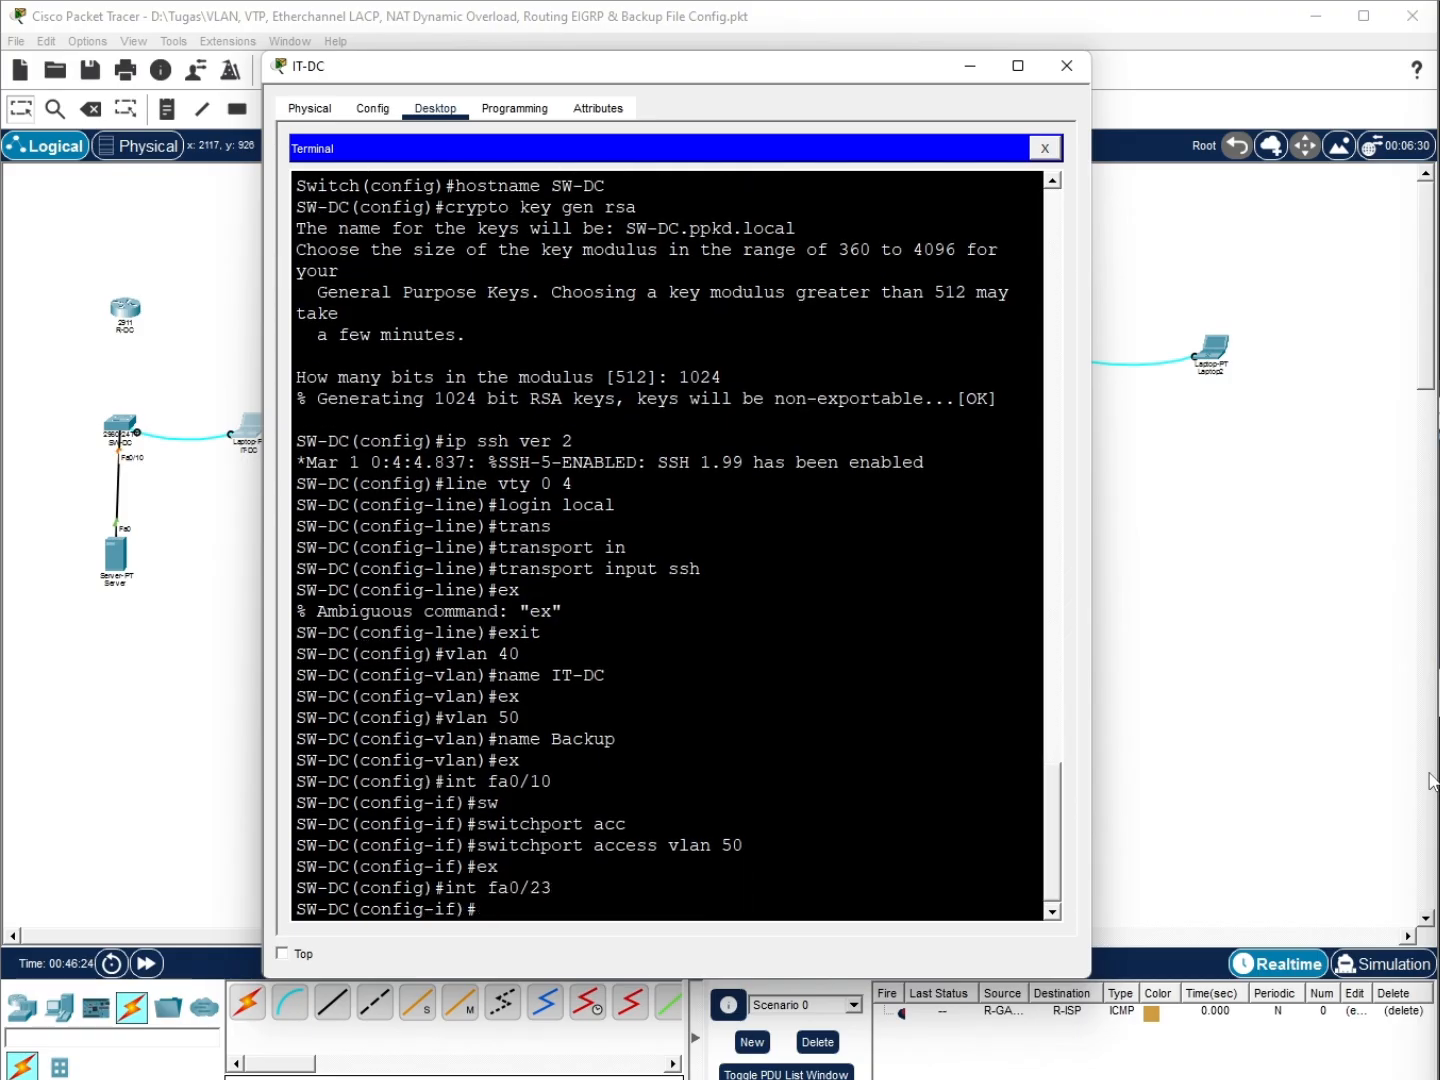
{"action": "type", "text": "sw"}
{"action": "key", "text": "Tab"}
{"action": "type", "text": "acc"}
{"action": "key", "text": "Tab"}
{"action": "type", "text": "vlan40"}
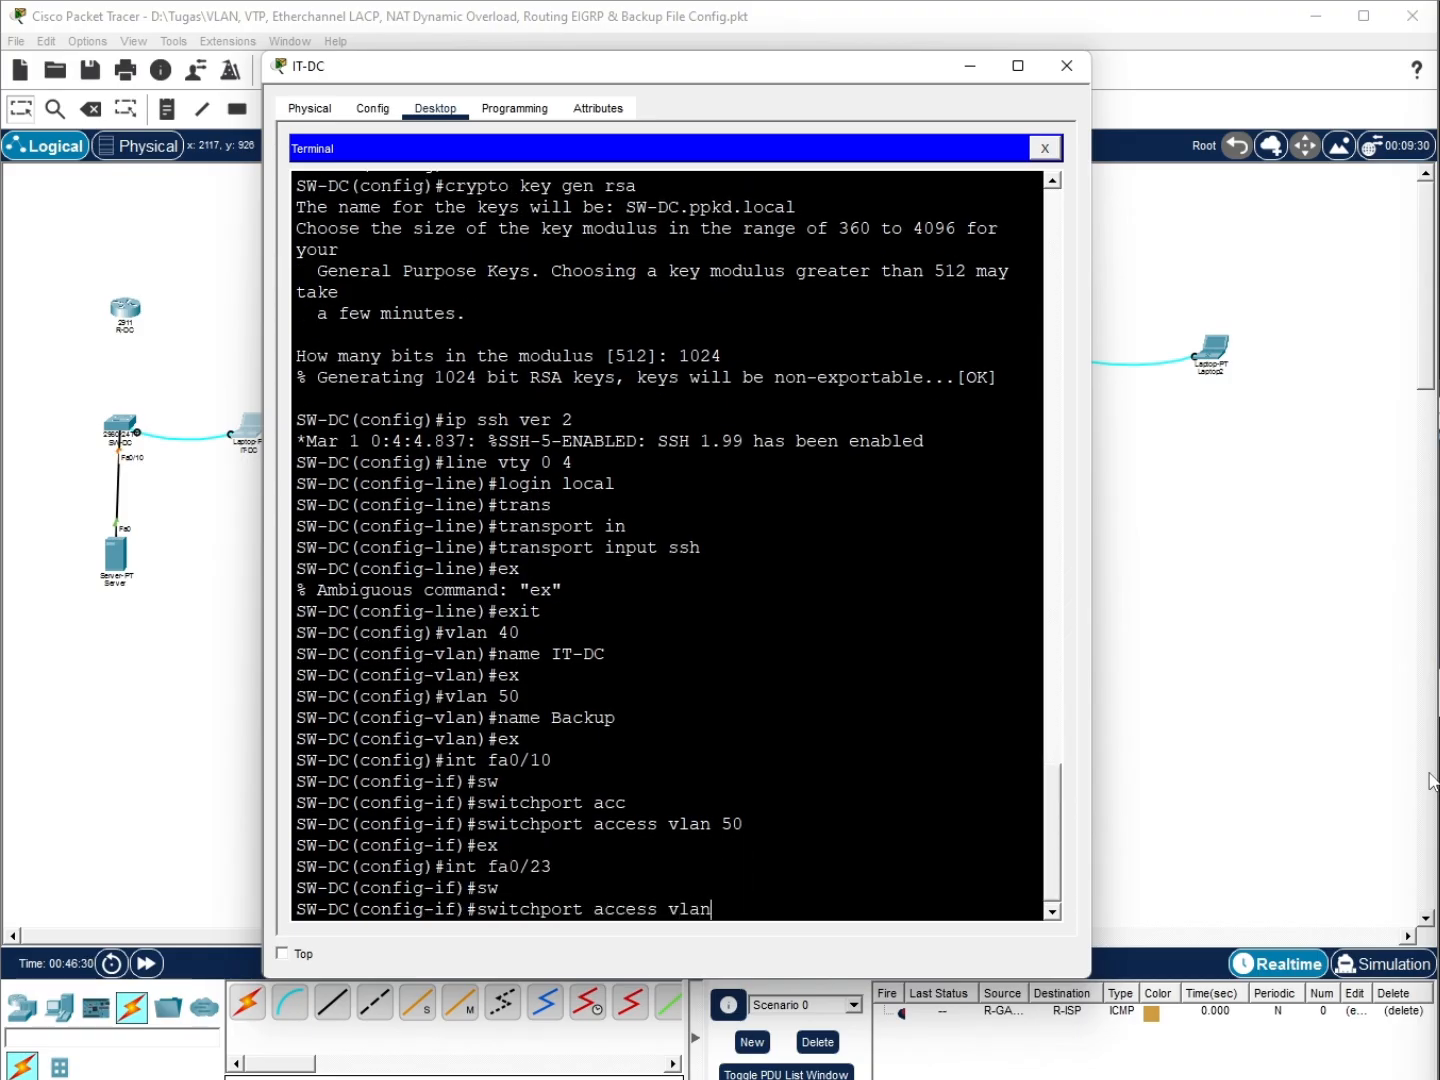
{"action": "key", "text": "Return"}
{"action": "key", "text": "Up"}
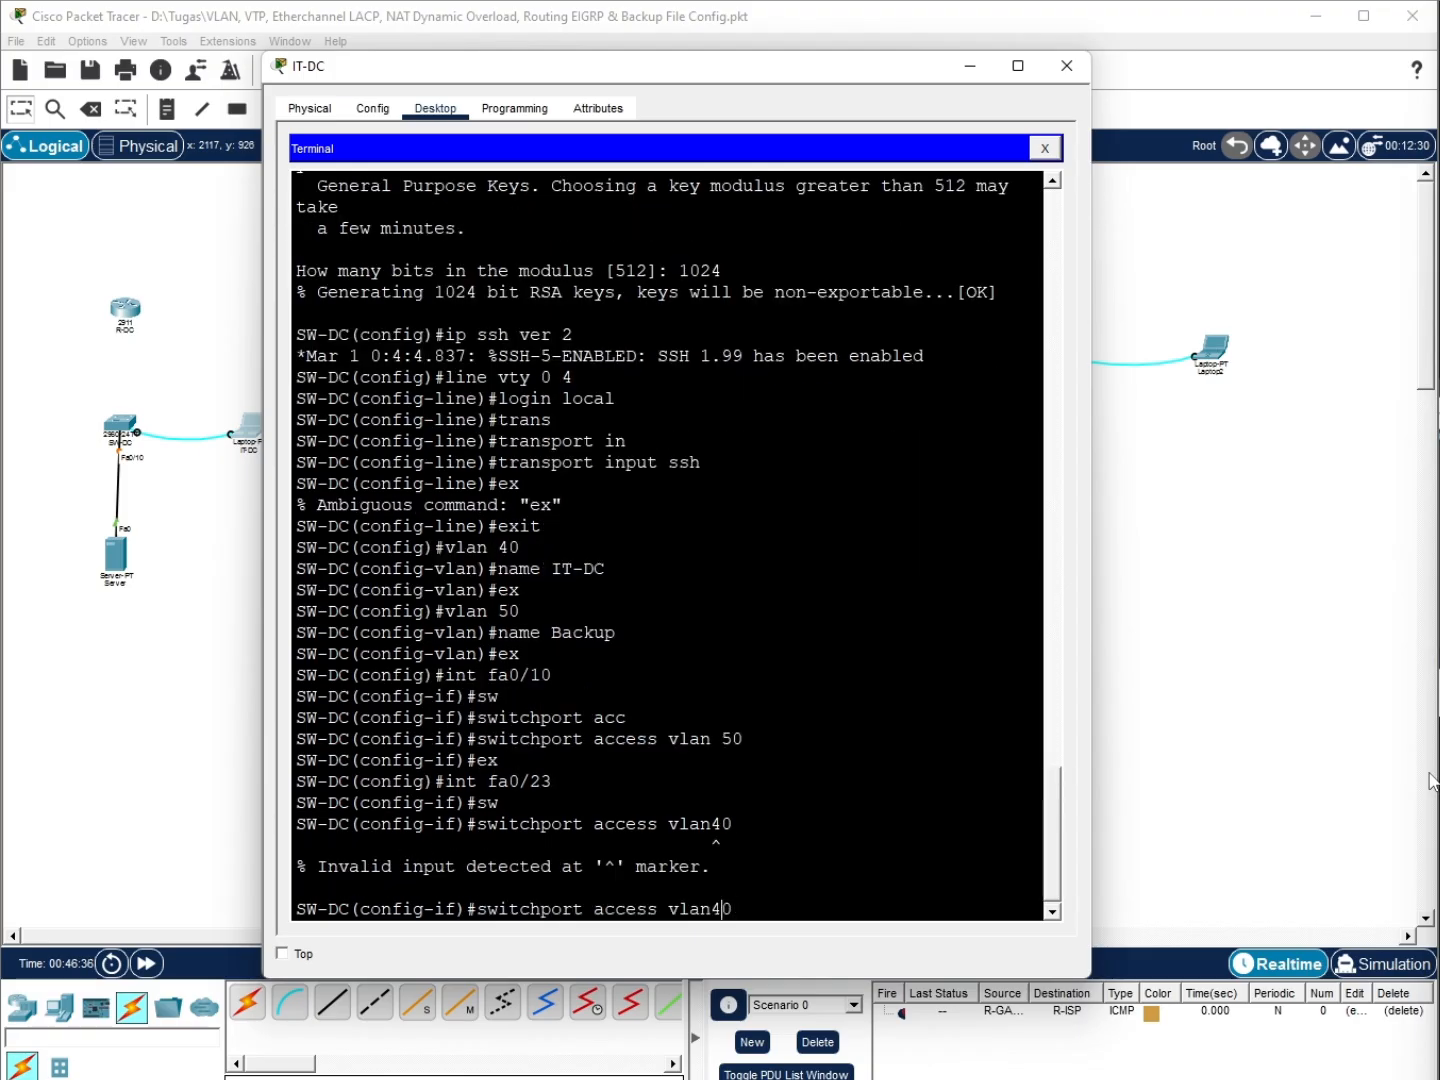
{"action": "key", "text": "Left"}
{"action": "key", "text": "Left"}
{"action": "key", "text": "Return"}
{"action": "left_click", "coordinate": [820, 892]}
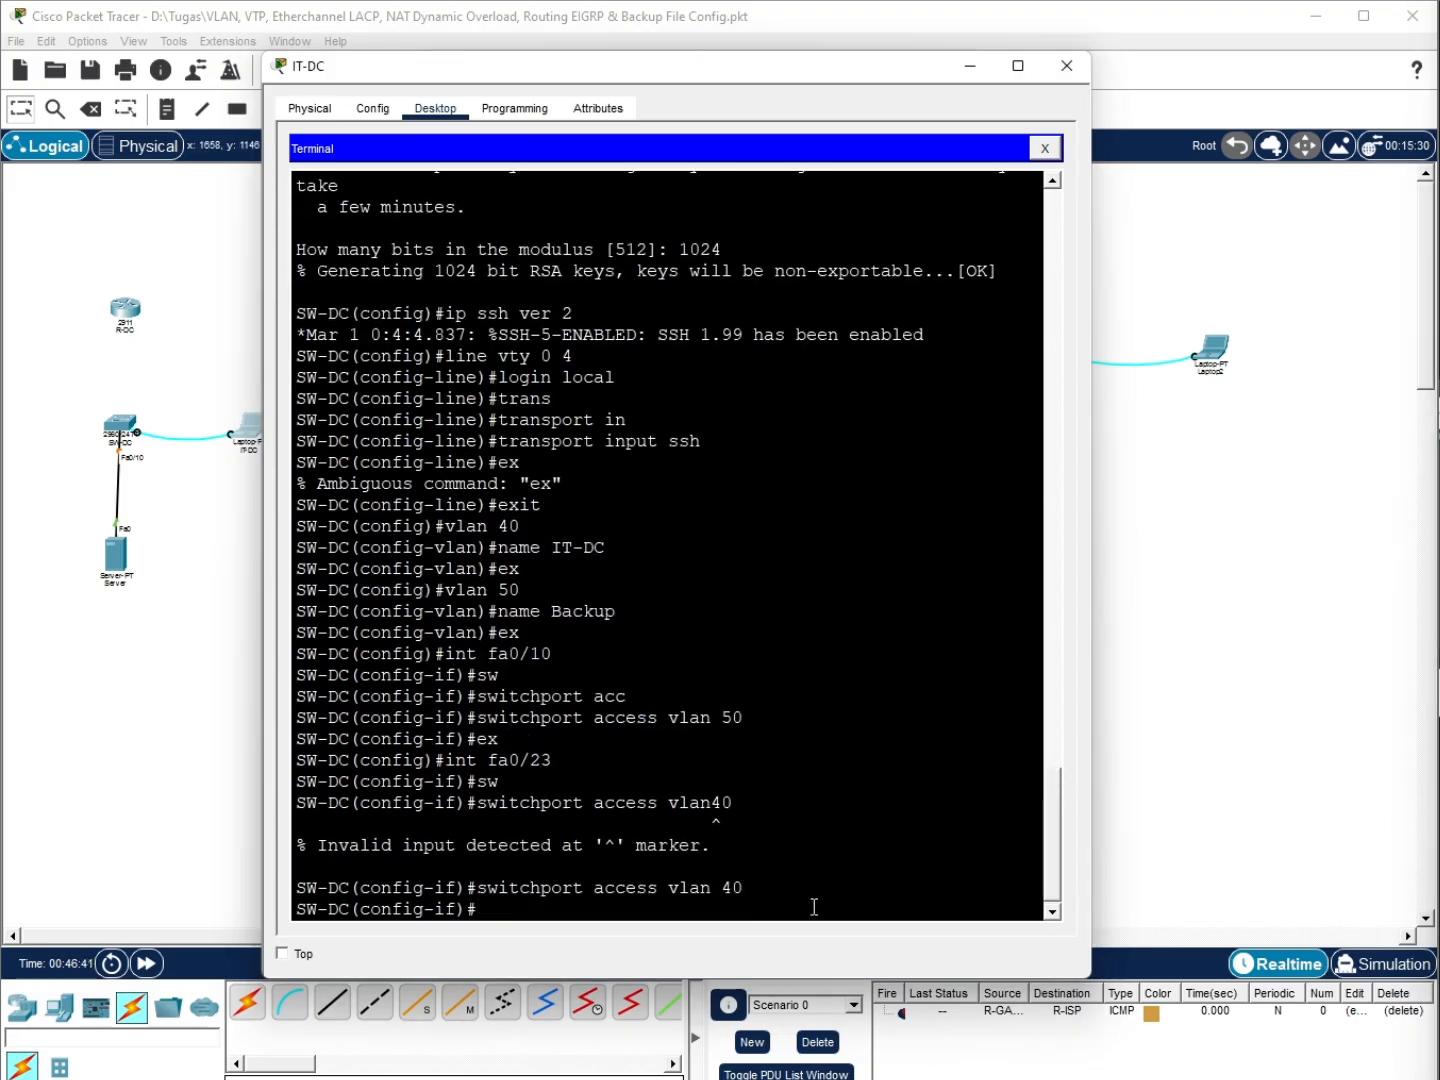
{"action": "type", "text": "ex"}
{"action": "key", "text": "Return"}
{"action": "type", "text": "int fa0/23"}
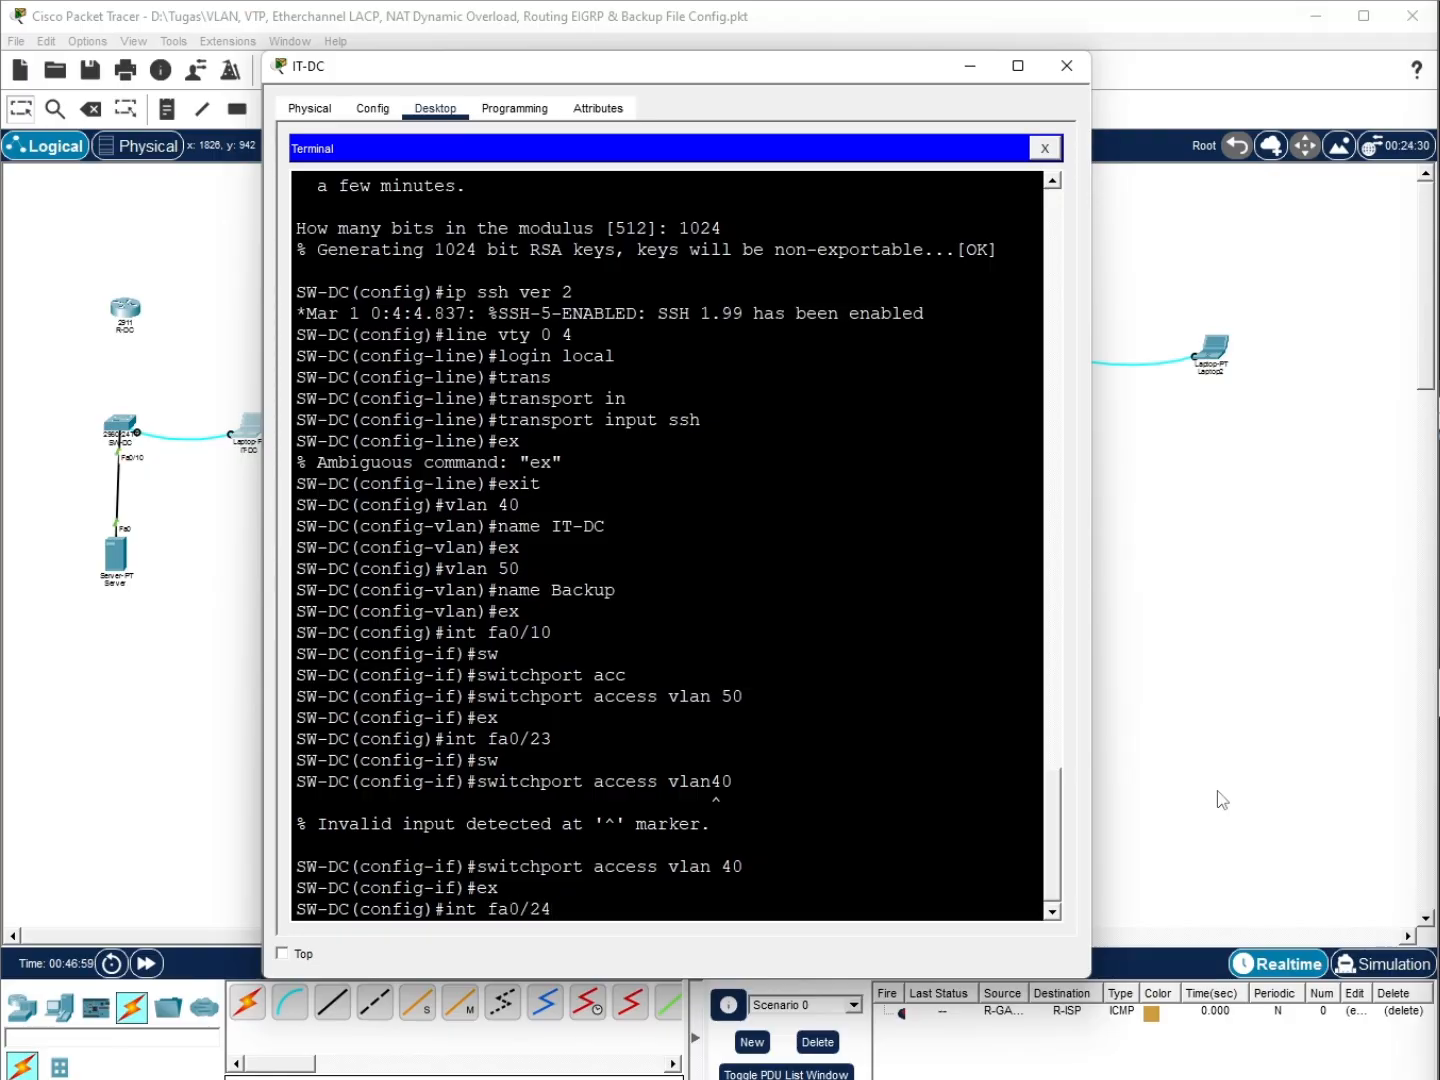
Give interface Vlan40 address 172.16.40.2 255.255.255.0 and bring it up
{"action": "key", "text": "BackSpace"}
{"action": "key", "text": "BackSpace"}
{"action": "key", "text": "BackSpace"}
{"action": "key", "text": "BackSpace"}
{"action": "key", "text": "BackSpace"}
{"action": "key", "text": "BackSpace"}
{"action": "type", "text": "vlan40"}
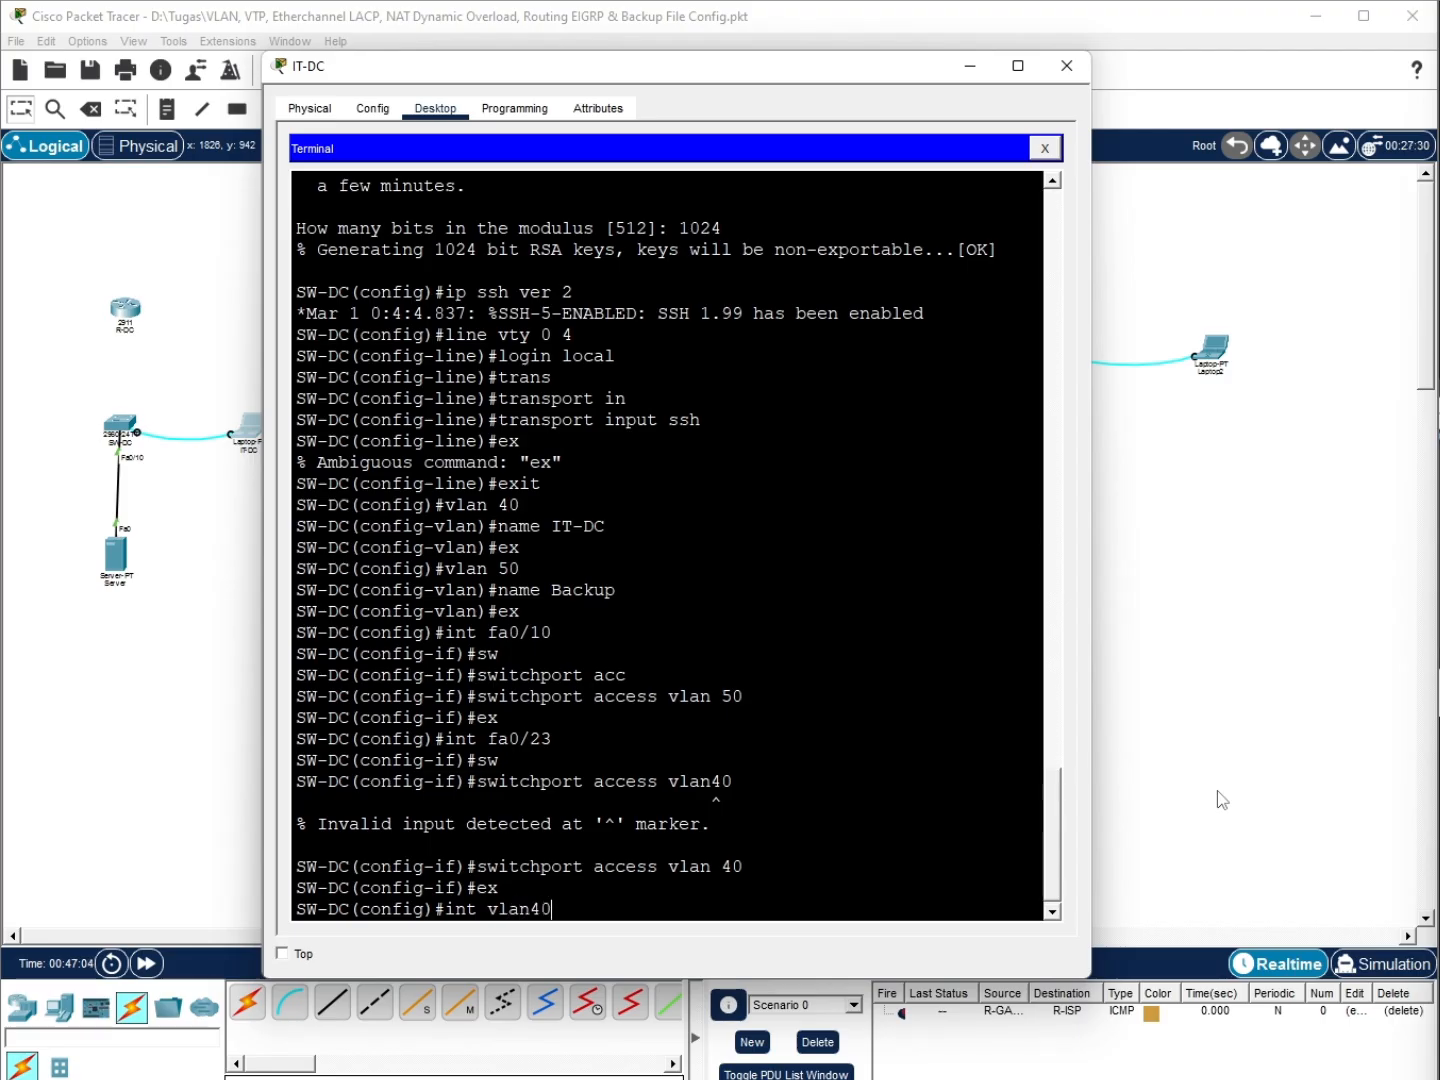
{"action": "key", "text": "Return"}
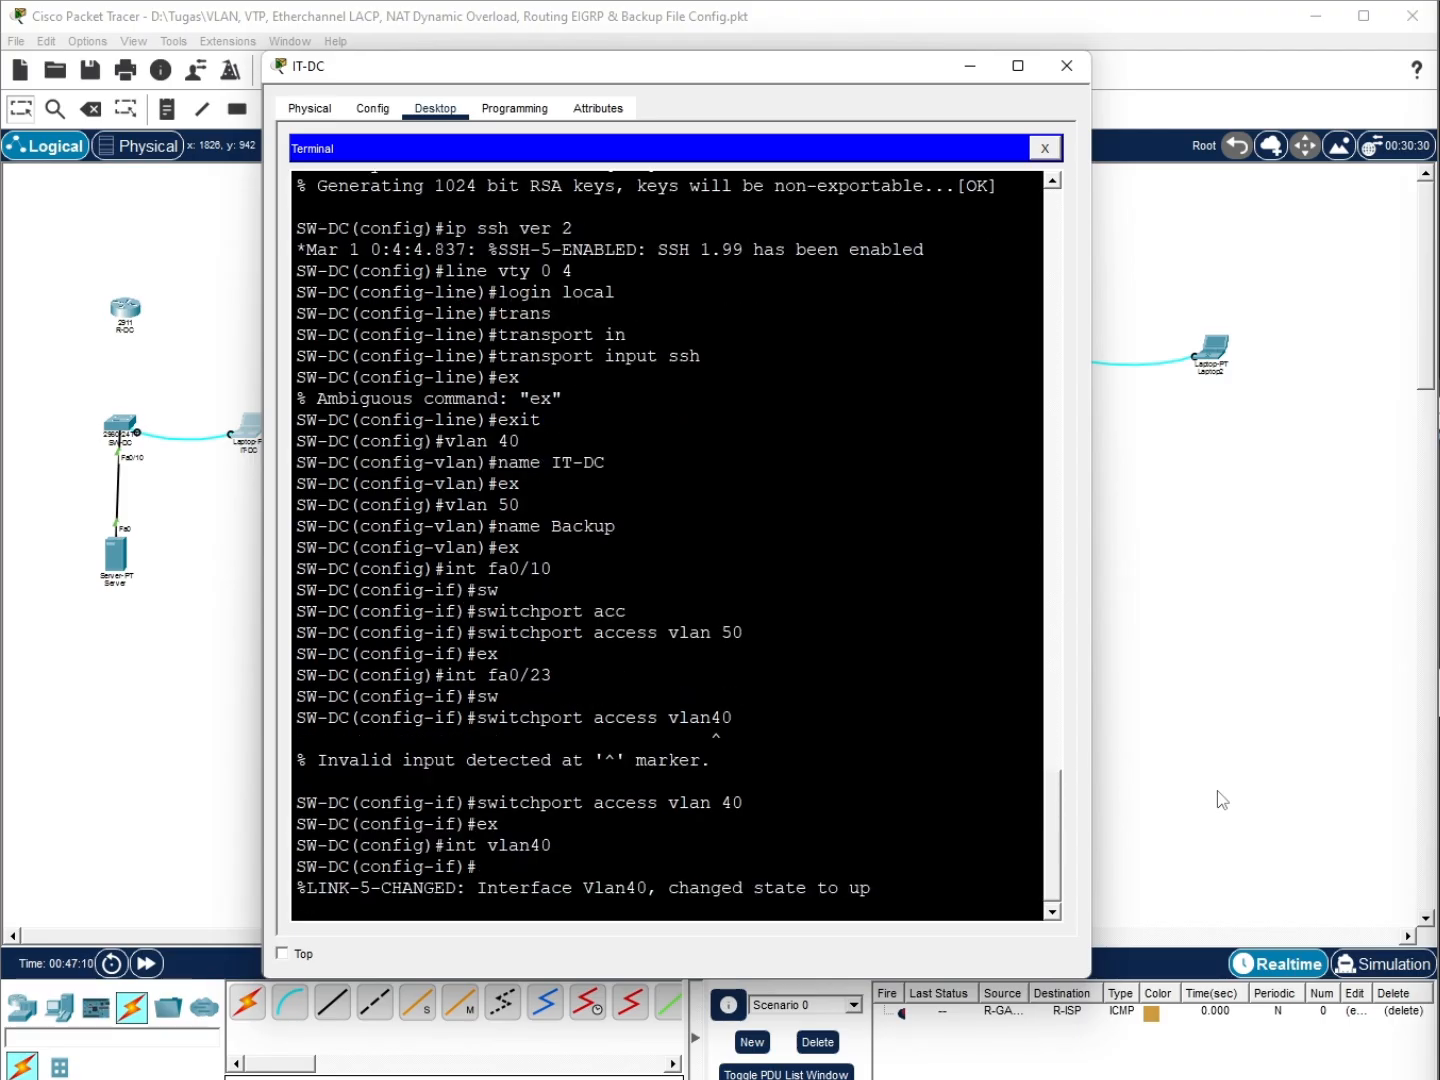
{"action": "type", "text": "ip add 172.16.40"}
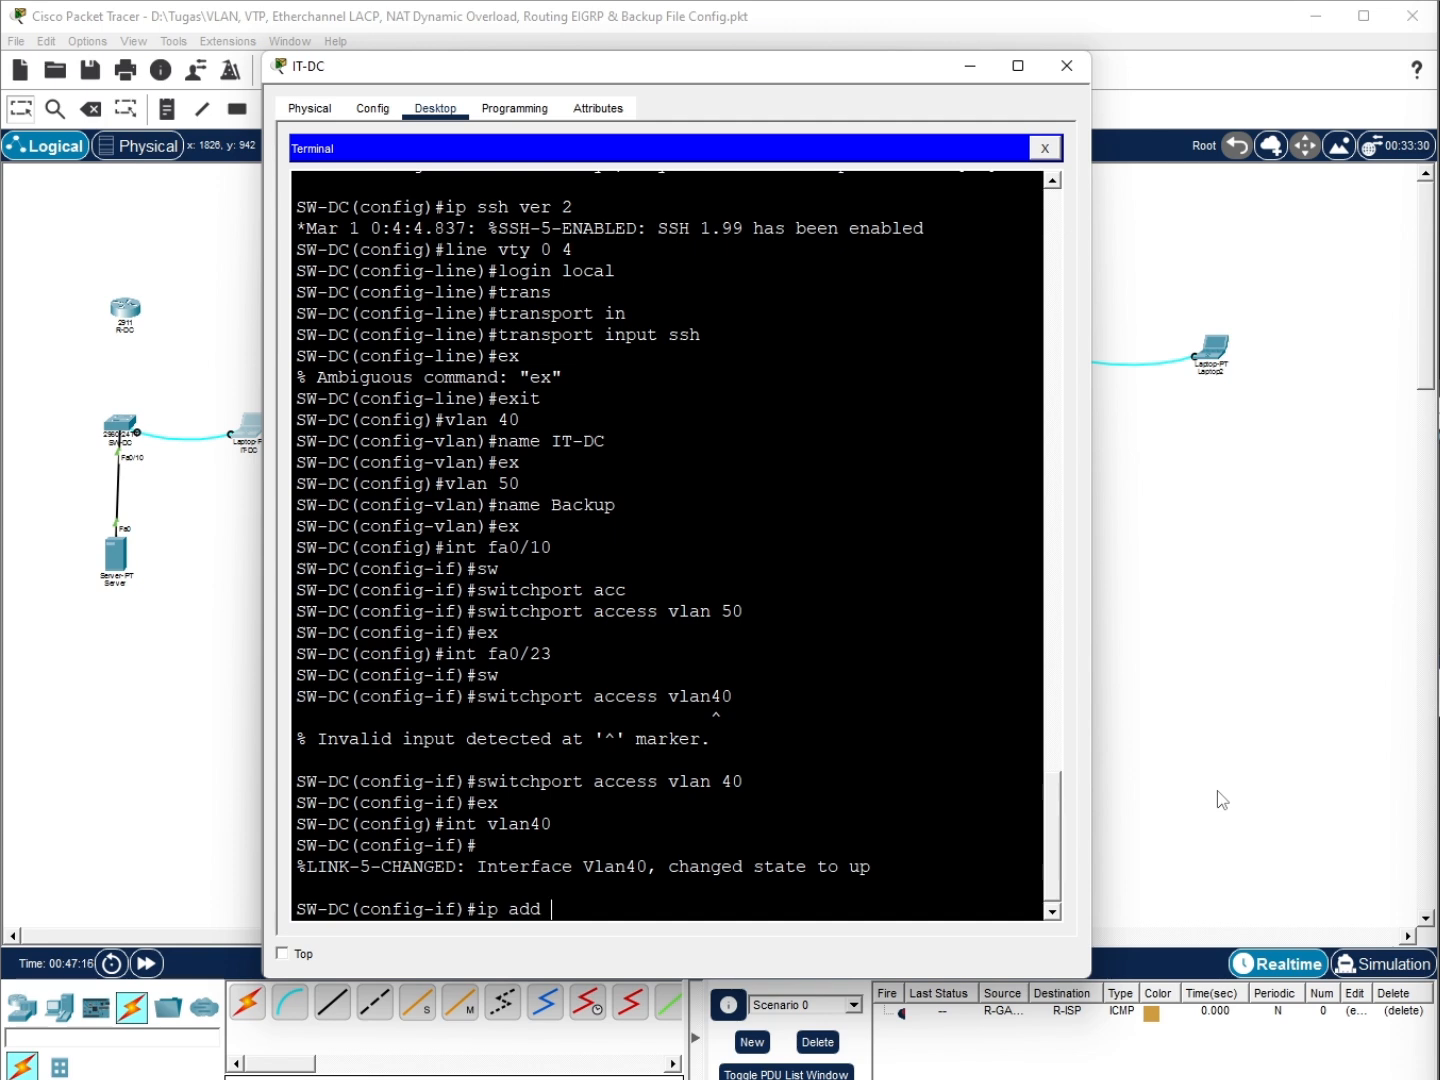
{"action": "type", "text": ".2 255.255.255.0"}
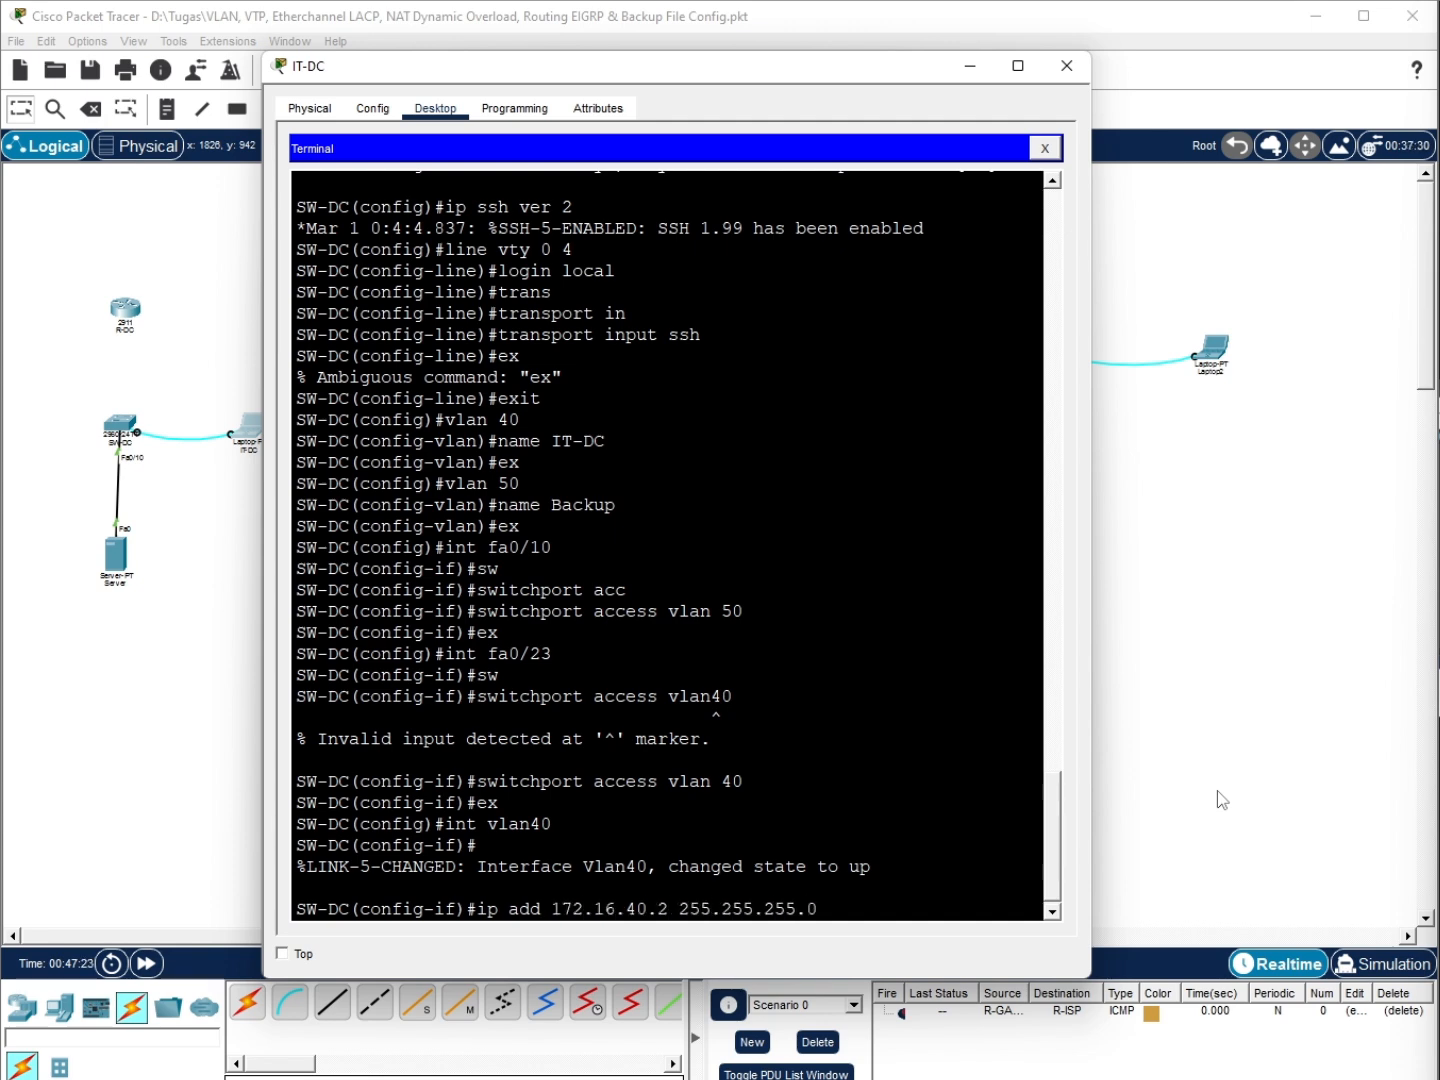
{"action": "key", "text": "Return"}
{"action": "type", "text": "no sh"}
{"action": "key", "text": "Return"}
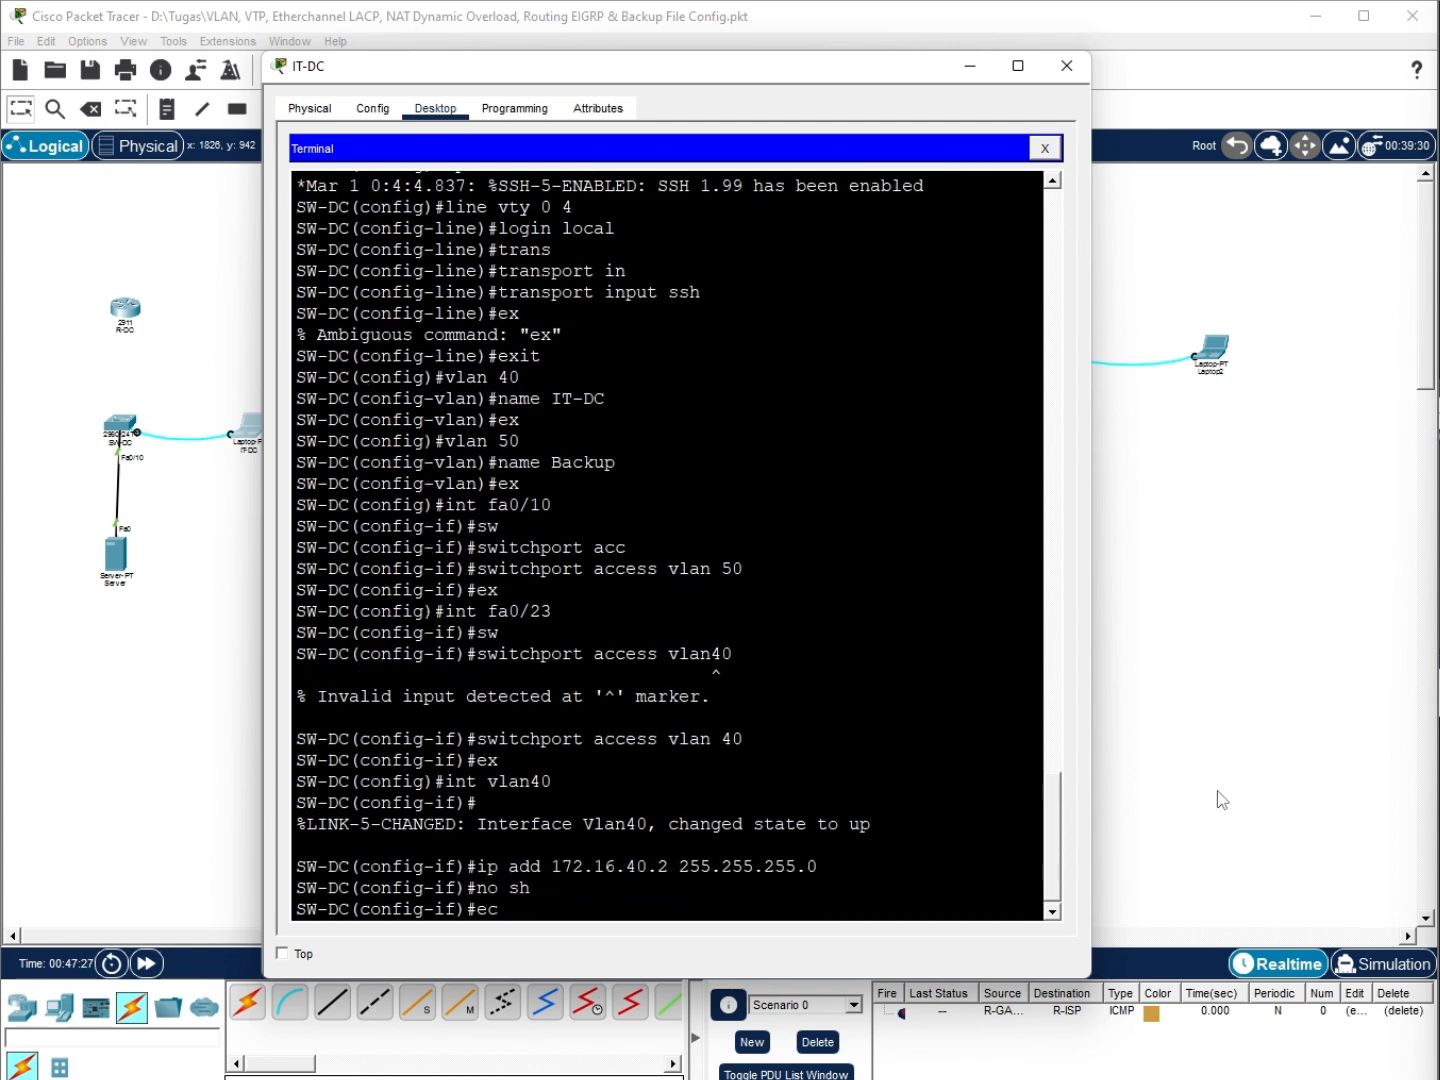
{"action": "type", "text": "ex"}
{"action": "key", "text": "Return"}
Set Fa0/24 to trunk mode and save the configuration with 'do wr'
{"action": "type", "text": "int fa0/24"}
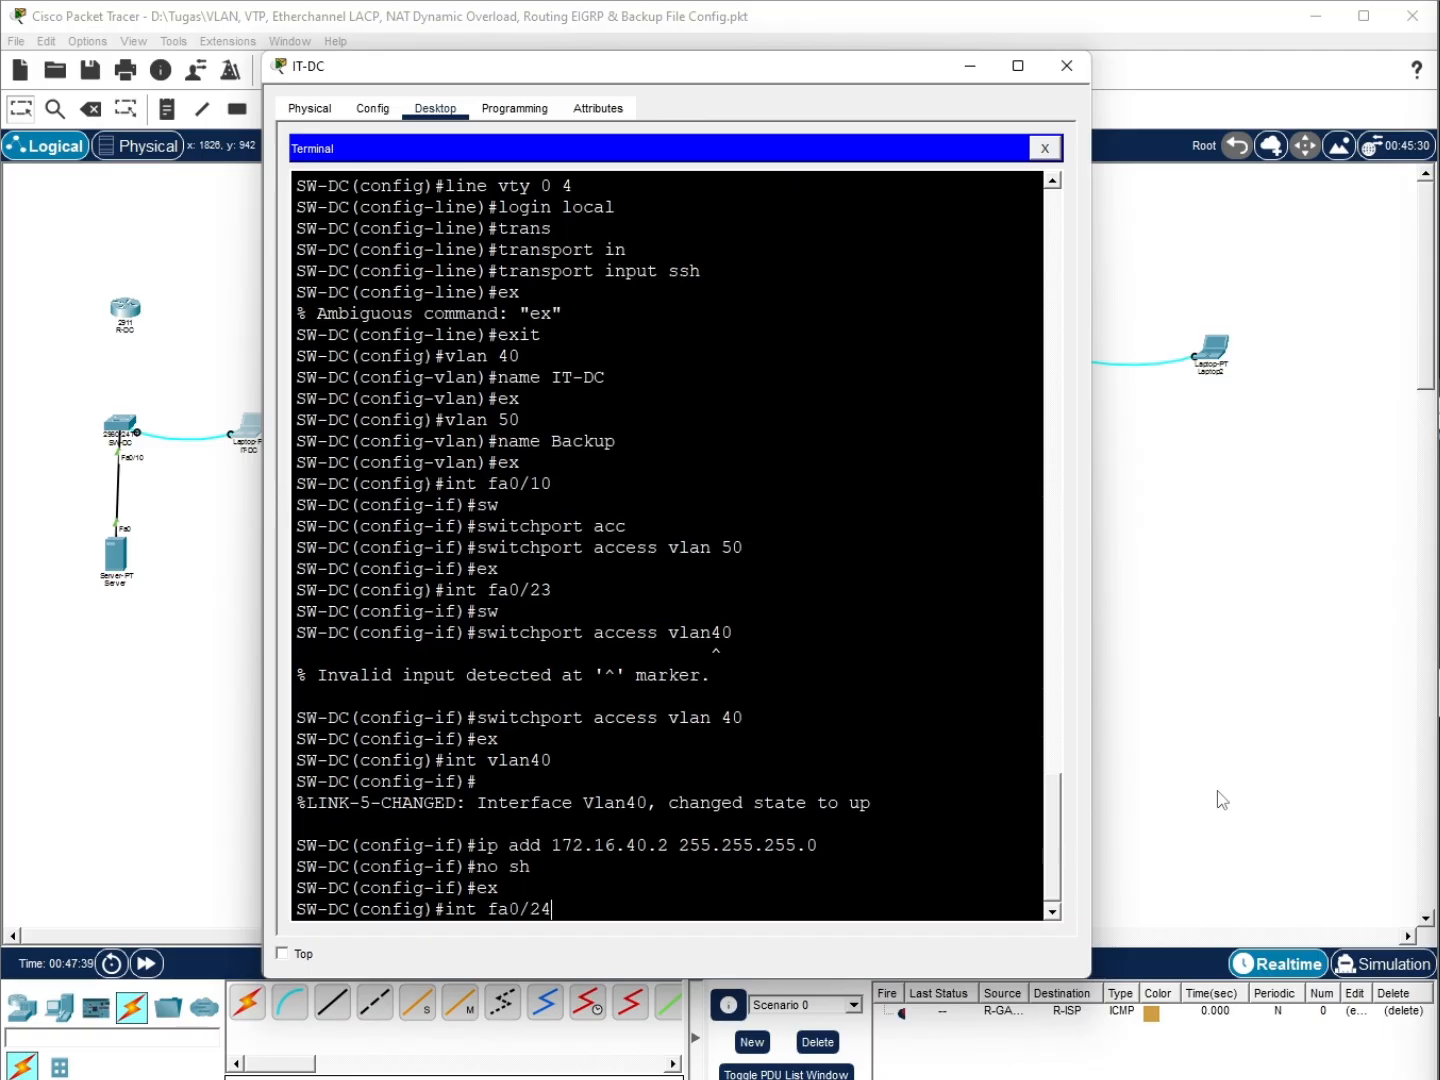
{"action": "key", "text": "Return"}
{"action": "type", "text": "sw"}
{"action": "key", "text": "Tab"}
{"action": "type", "text": "mode tr"}
{"action": "key", "text": "Tab"}
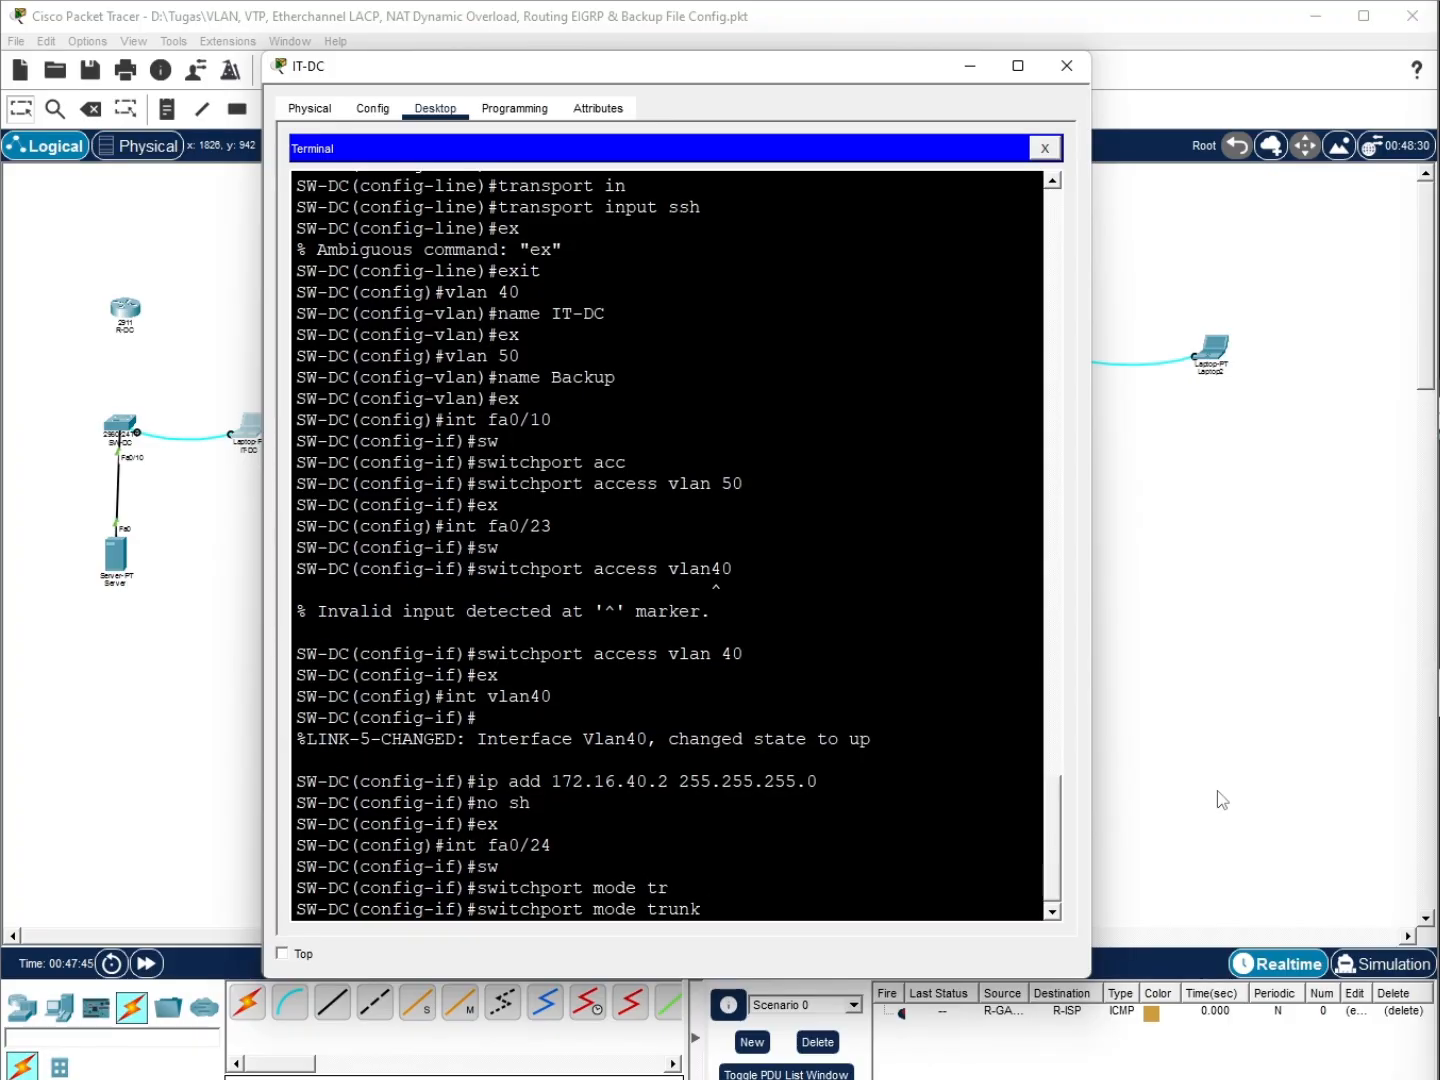
{"action": "key", "text": "Return"}
{"action": "type", "text": "ex"}
{"action": "key", "text": "Return"}
{"action": "type", "text": "do wr"}
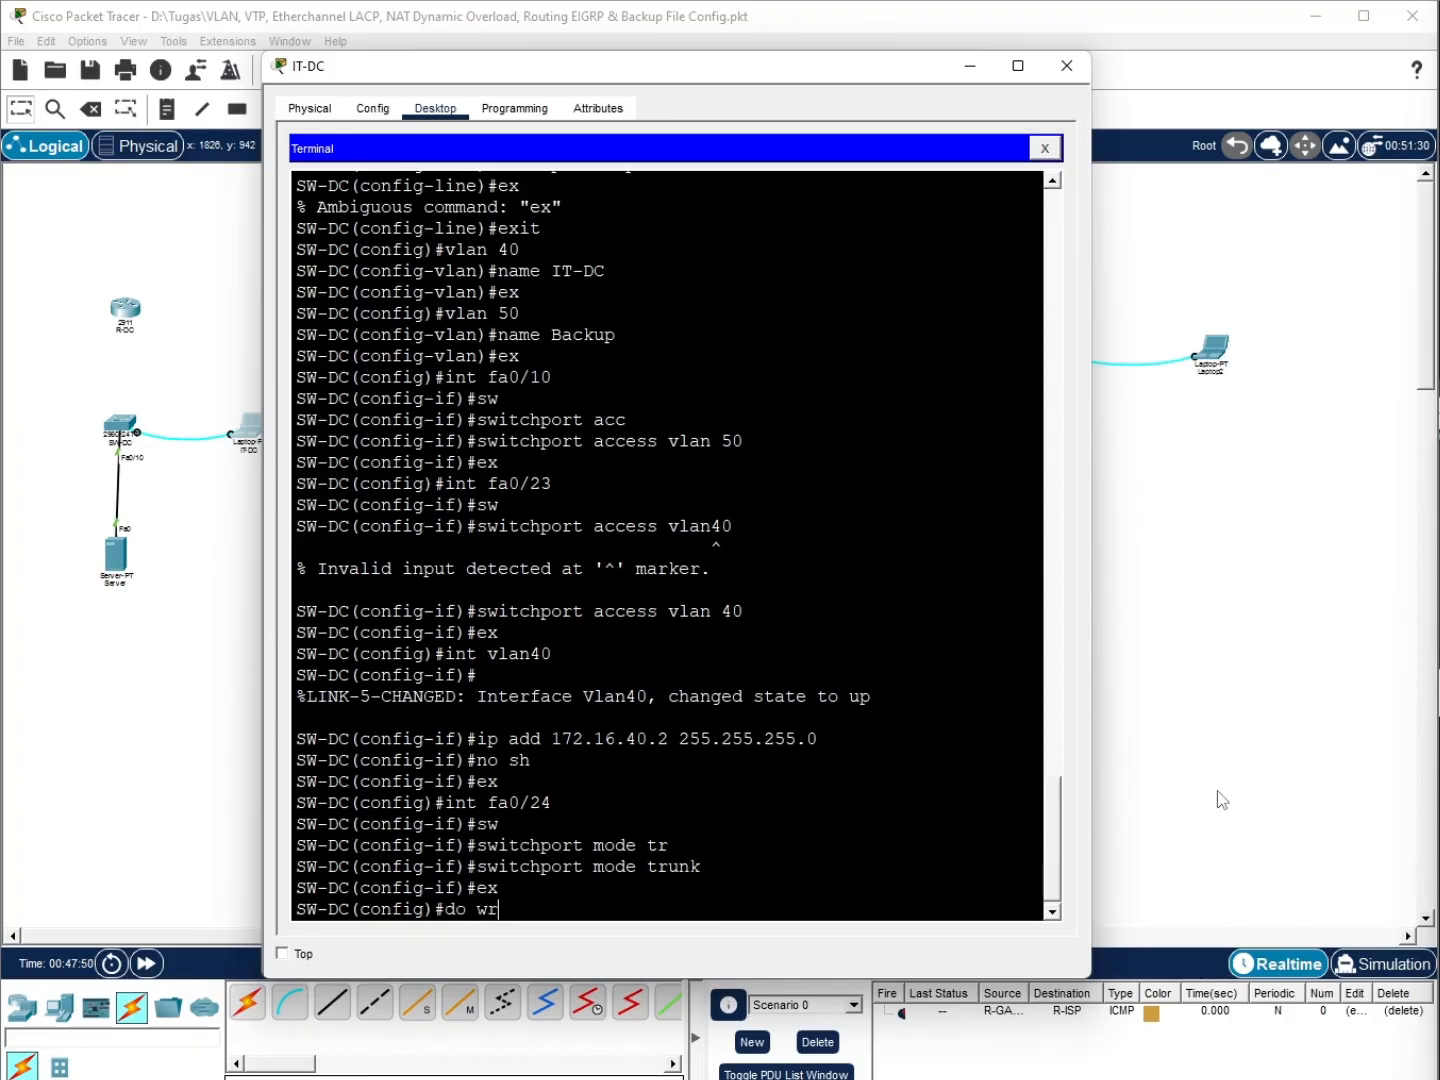
{"action": "key", "text": "Return"}
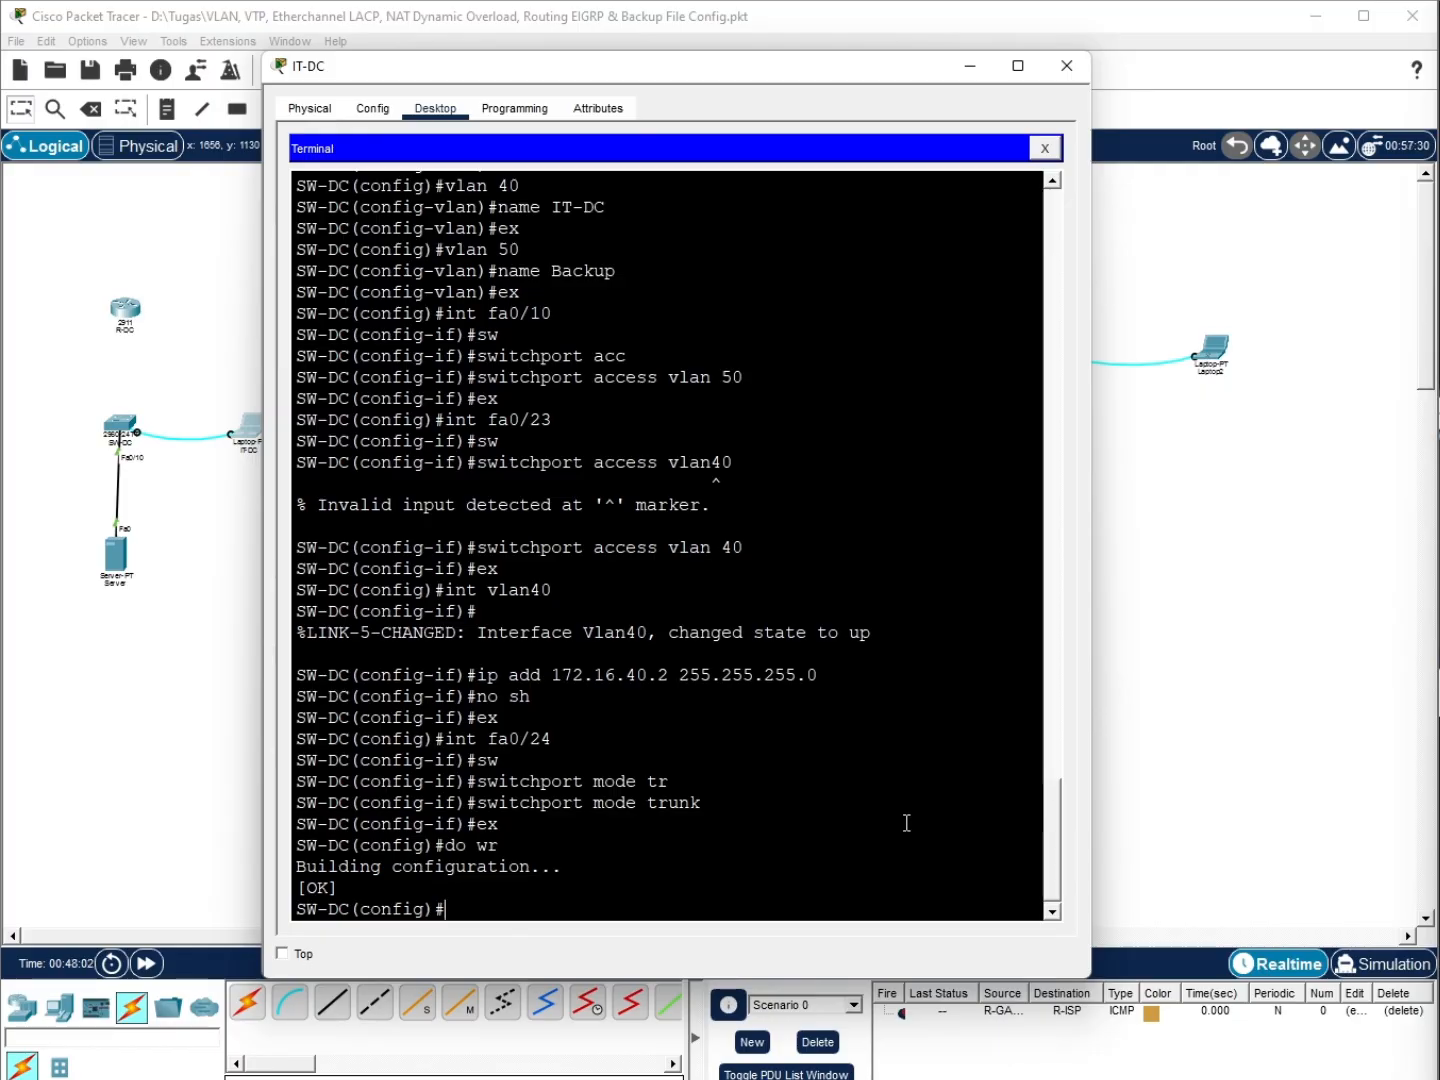
Connect R-DC's Gig0/1 to SW-DC's FastEthernet0/24 with a copper straight-through cable
{"action": "left_click", "coordinate": [44, 322]}
{"action": "left_click", "coordinate": [289, 1001]}
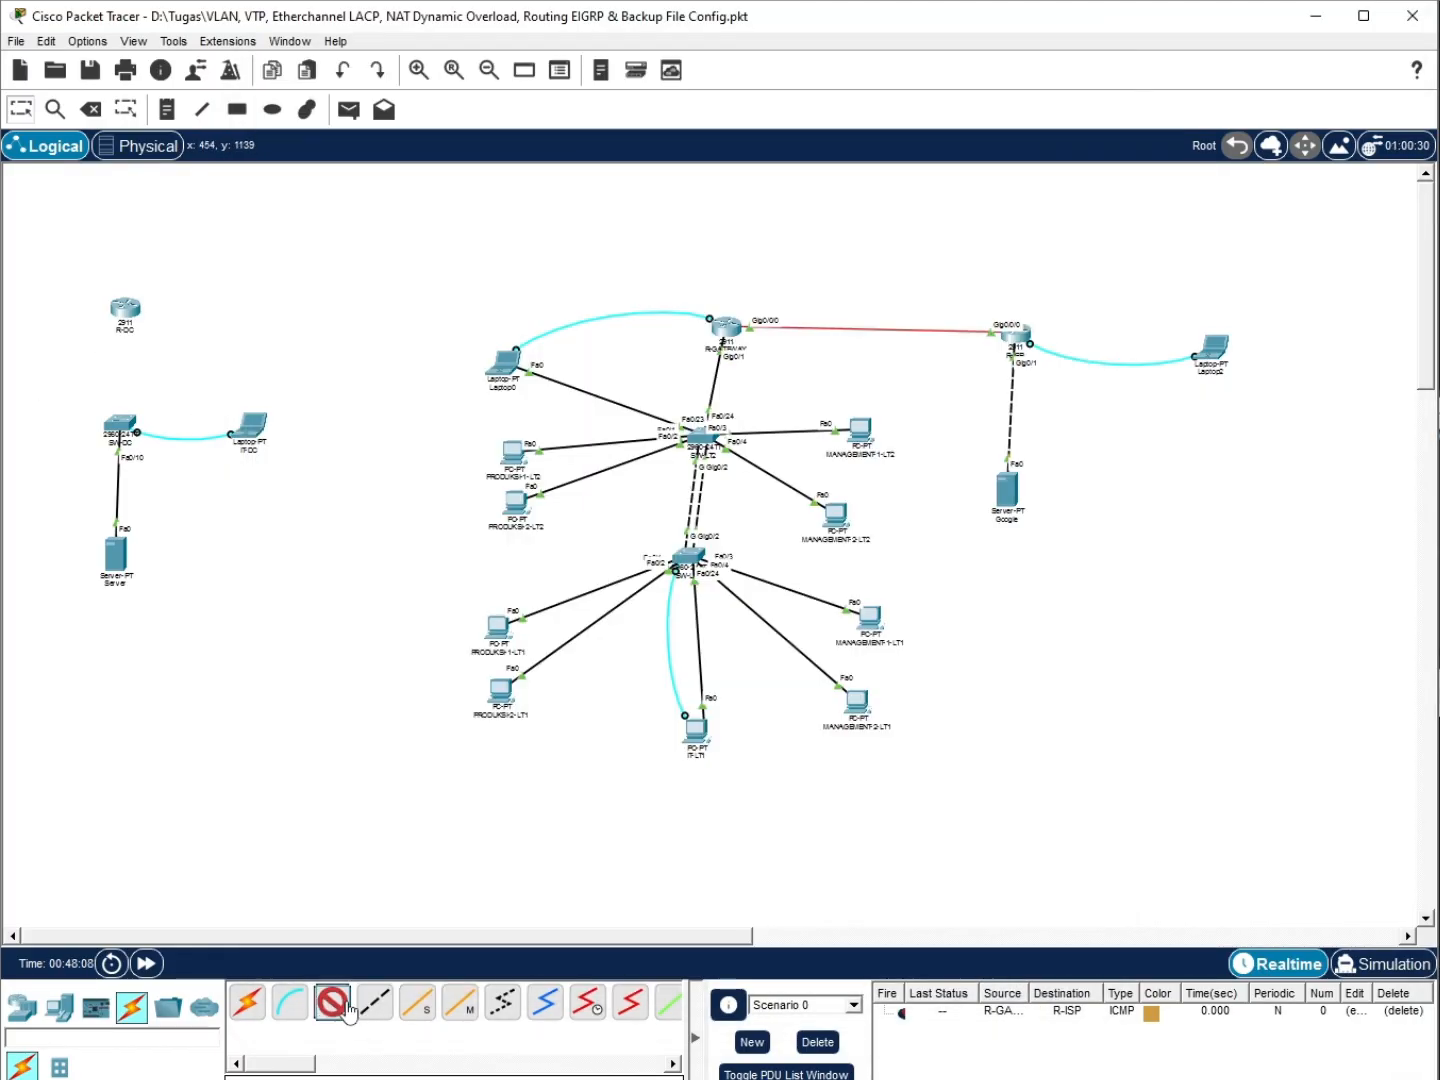
{"action": "left_click", "coordinate": [126, 312]}
{"action": "left_click", "coordinate": [150, 341]}
{"action": "left_click", "coordinate": [121, 427]}
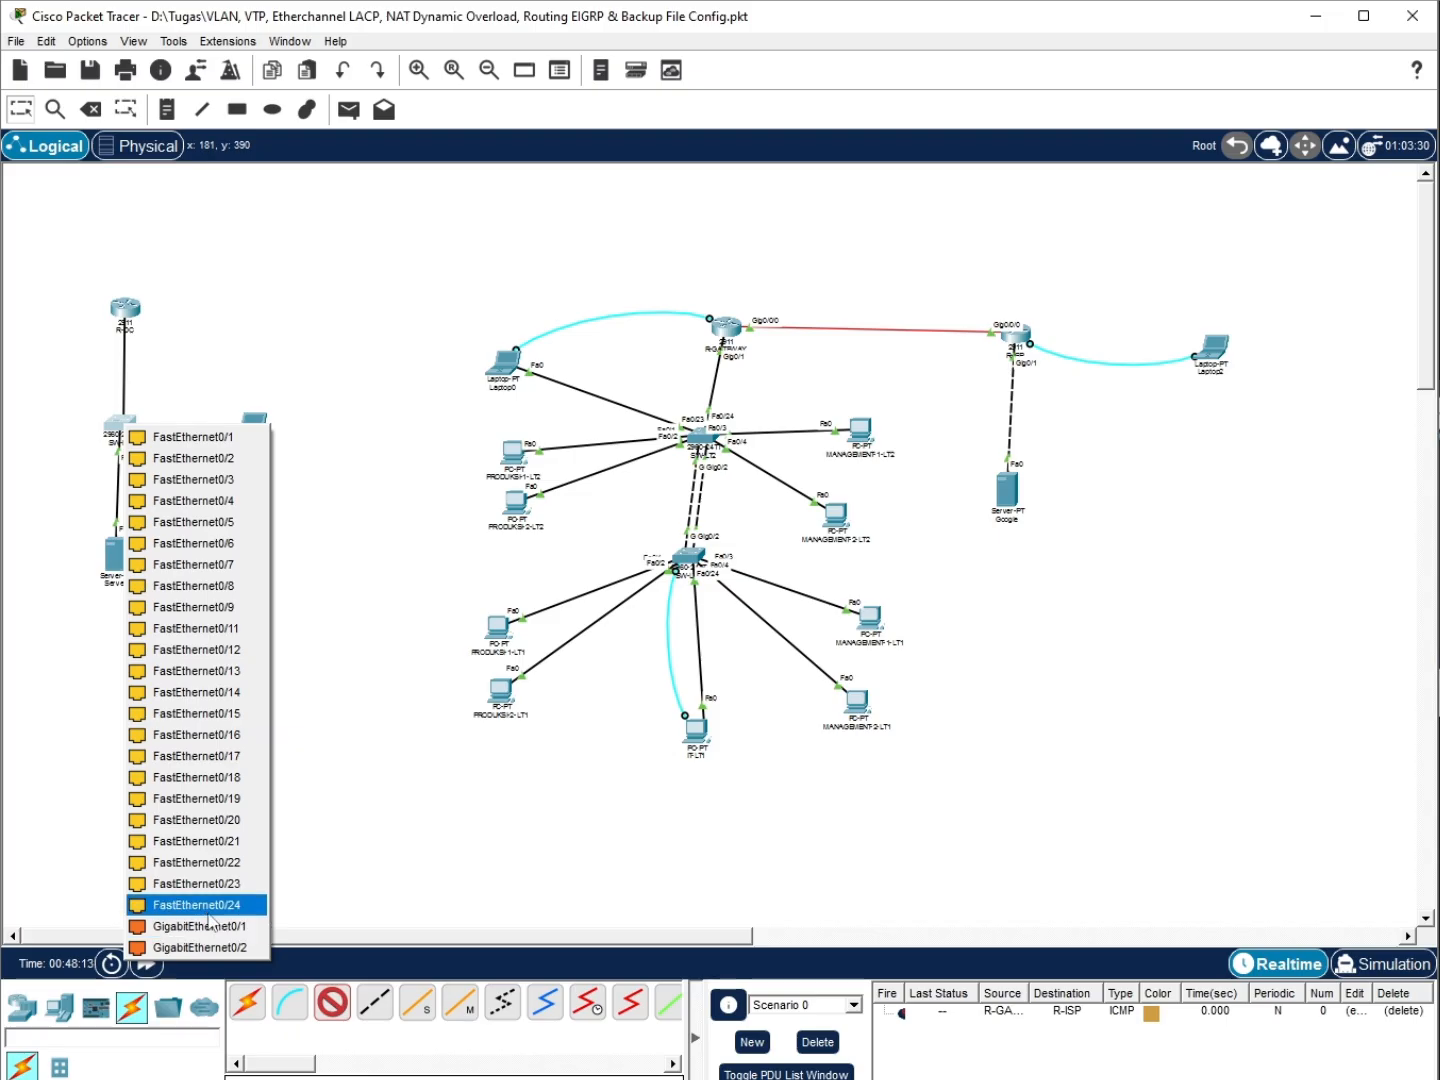
{"action": "left_click", "coordinate": [211, 905]}
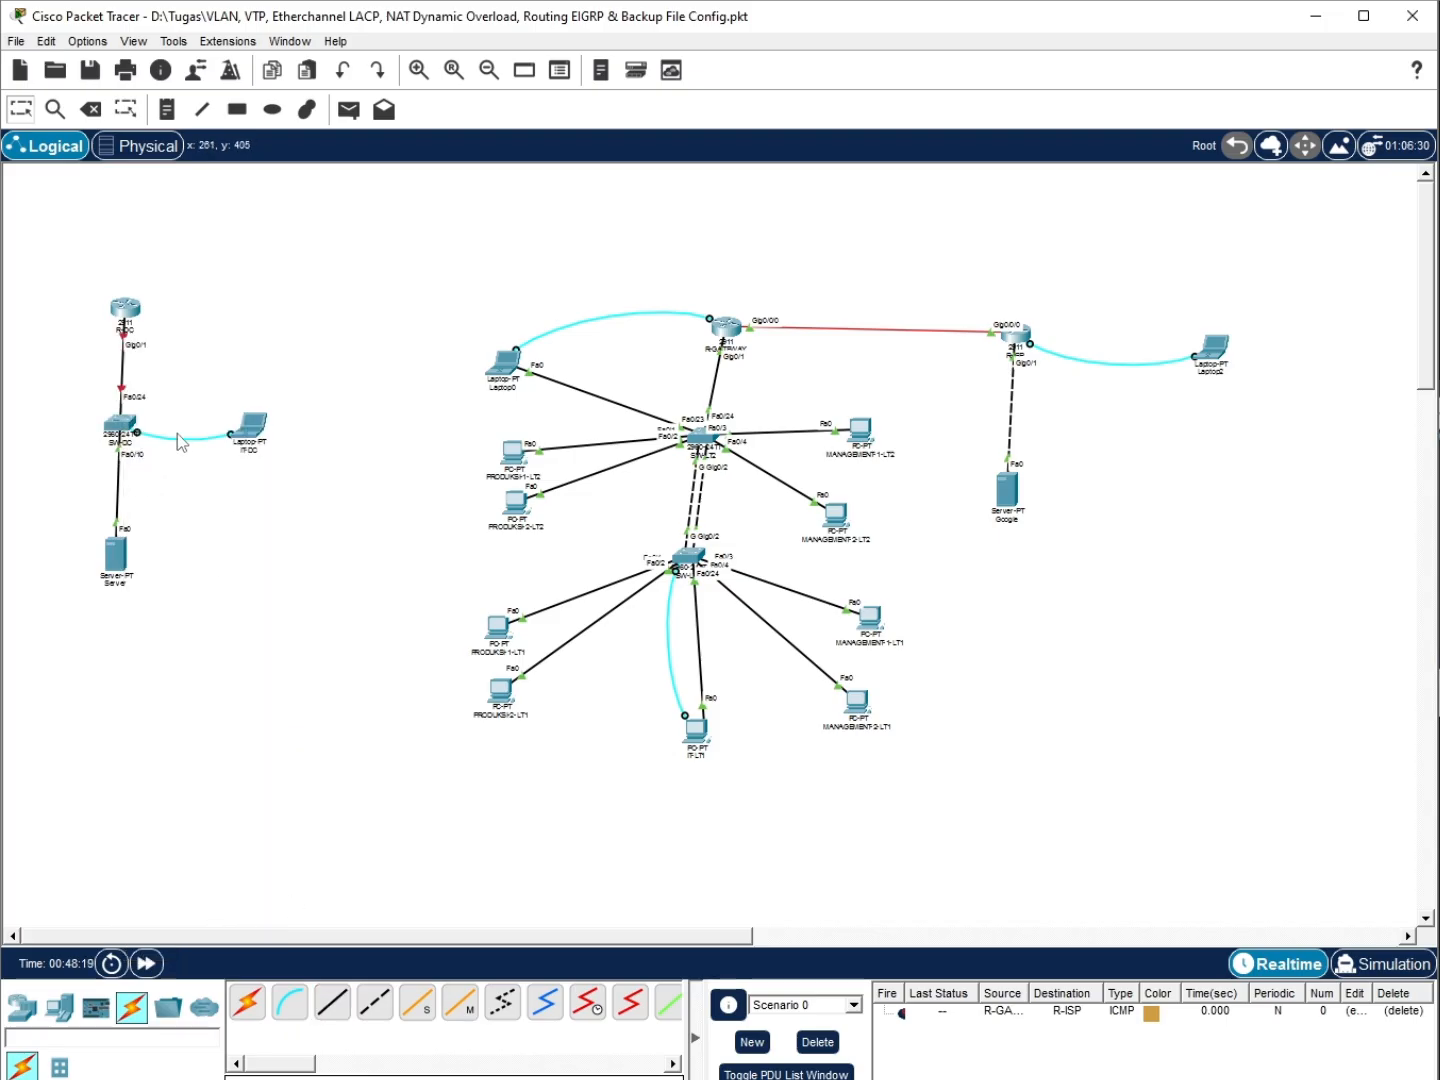
Run a console cable from R-DC's Console port to the IT-DC laptop
{"action": "left_click", "coordinate": [126, 312]}
{"action": "left_click", "coordinate": [170, 341]}
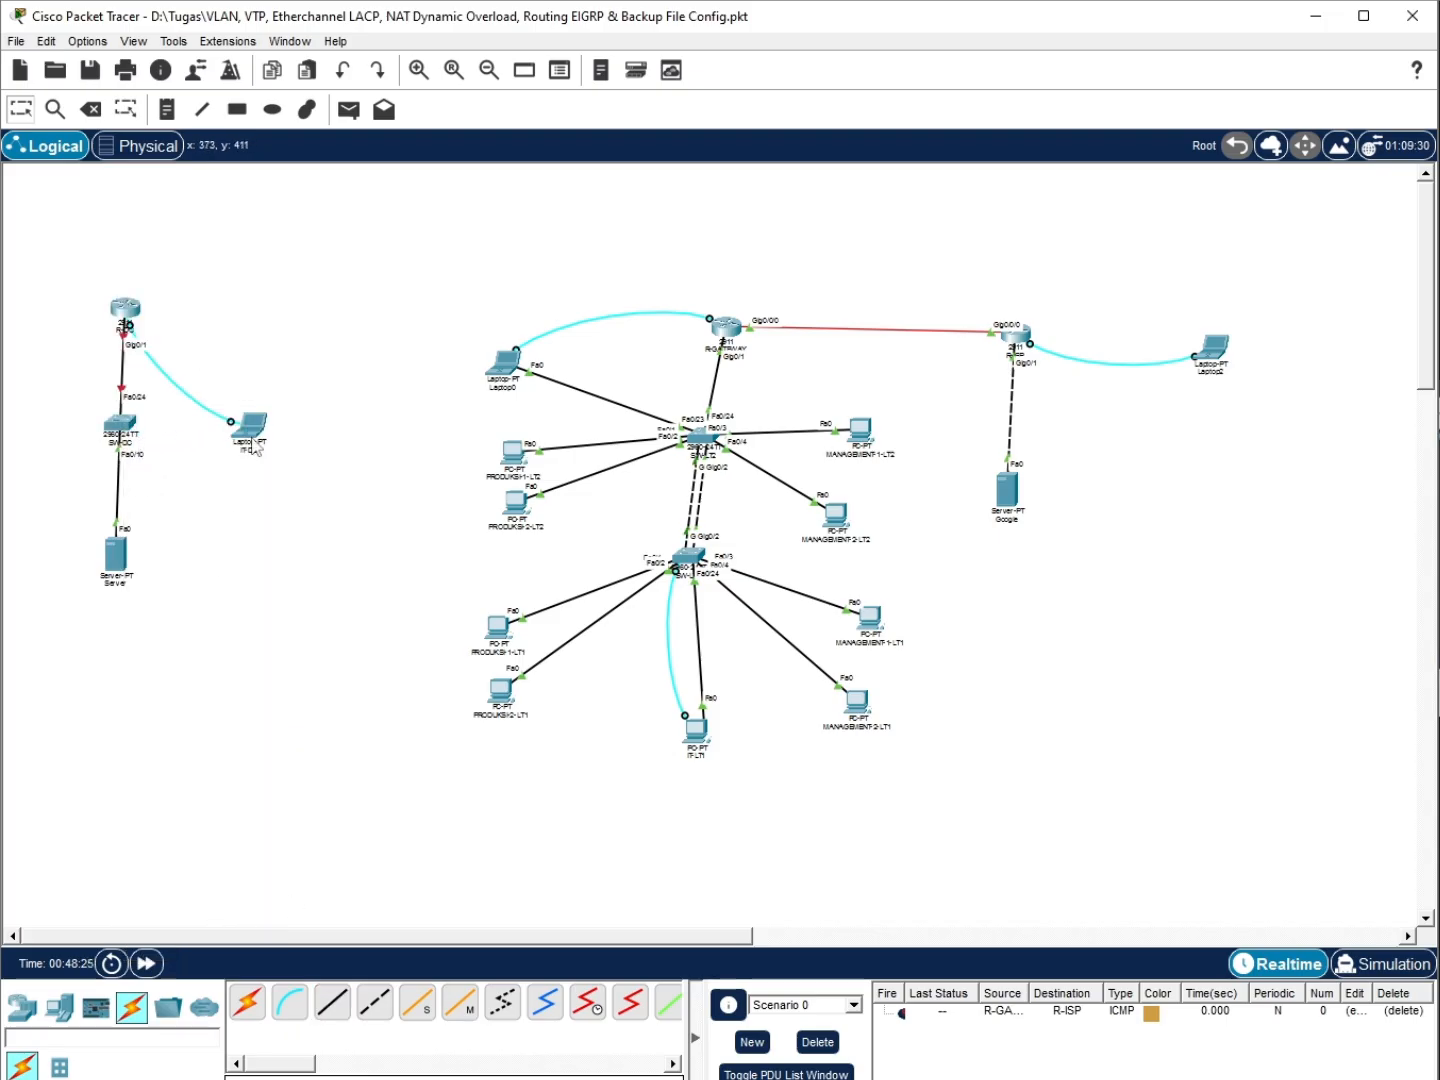
{"action": "left_click", "coordinate": [248, 425]}
{"action": "left_click", "coordinate": [235, 453]}
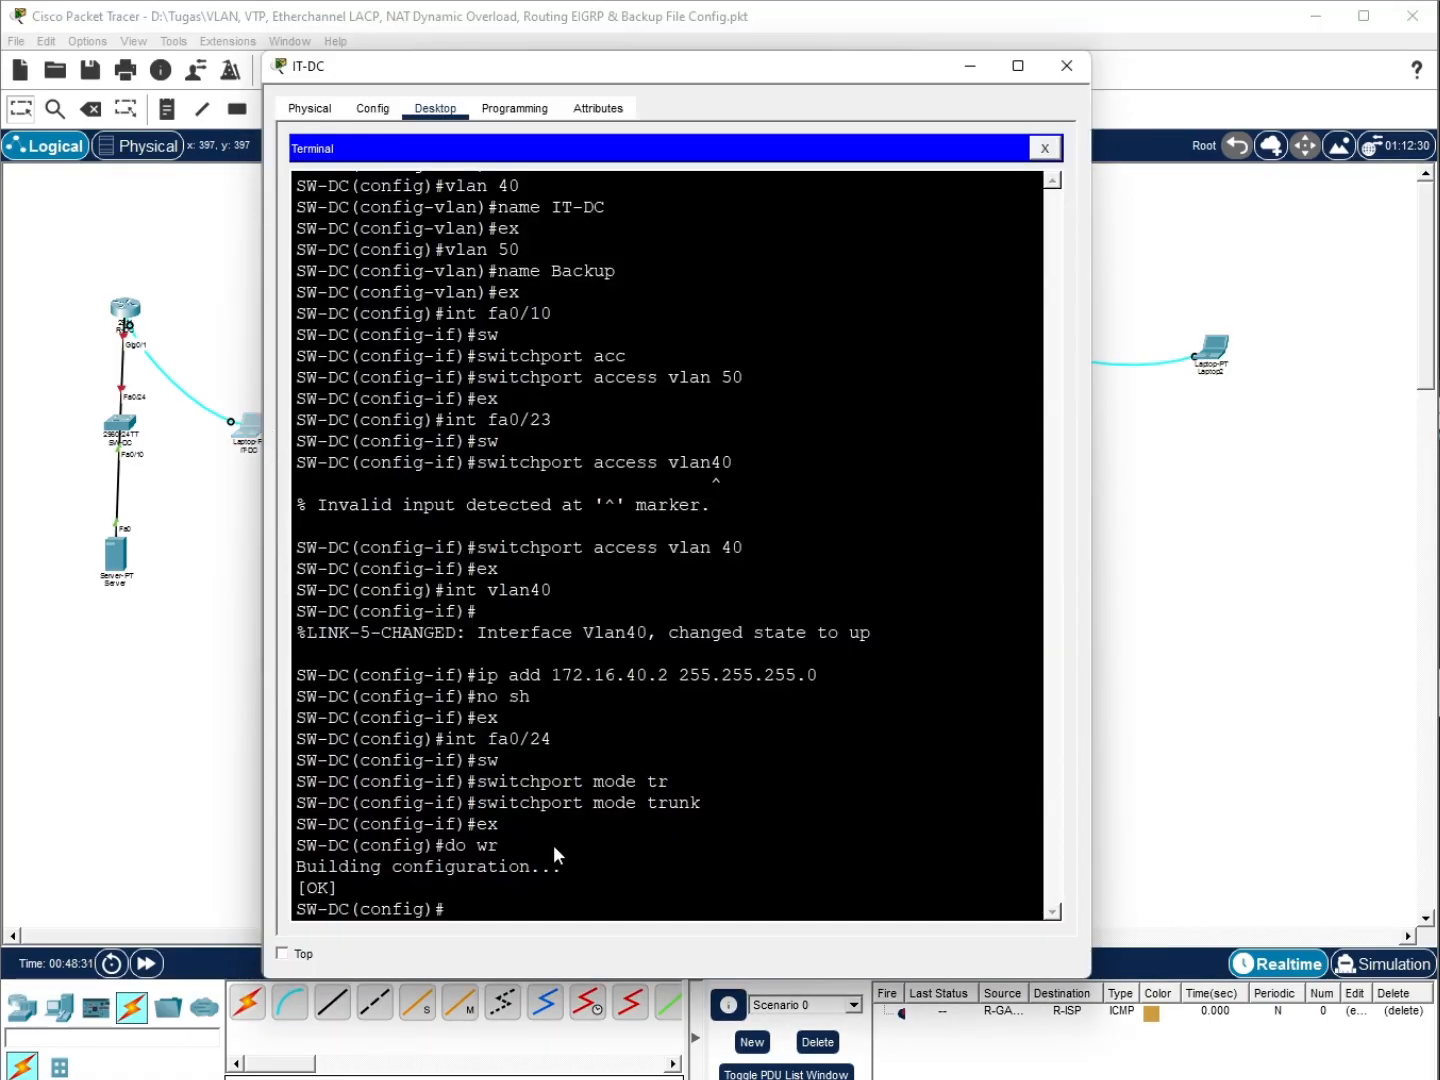
Reopen the IT-DC terminal on R-DC, skip the initial setup dialog, and enter global configuration
{"action": "left_click", "coordinate": [1044, 148]}
{"action": "left_click", "coordinate": [636, 218]}
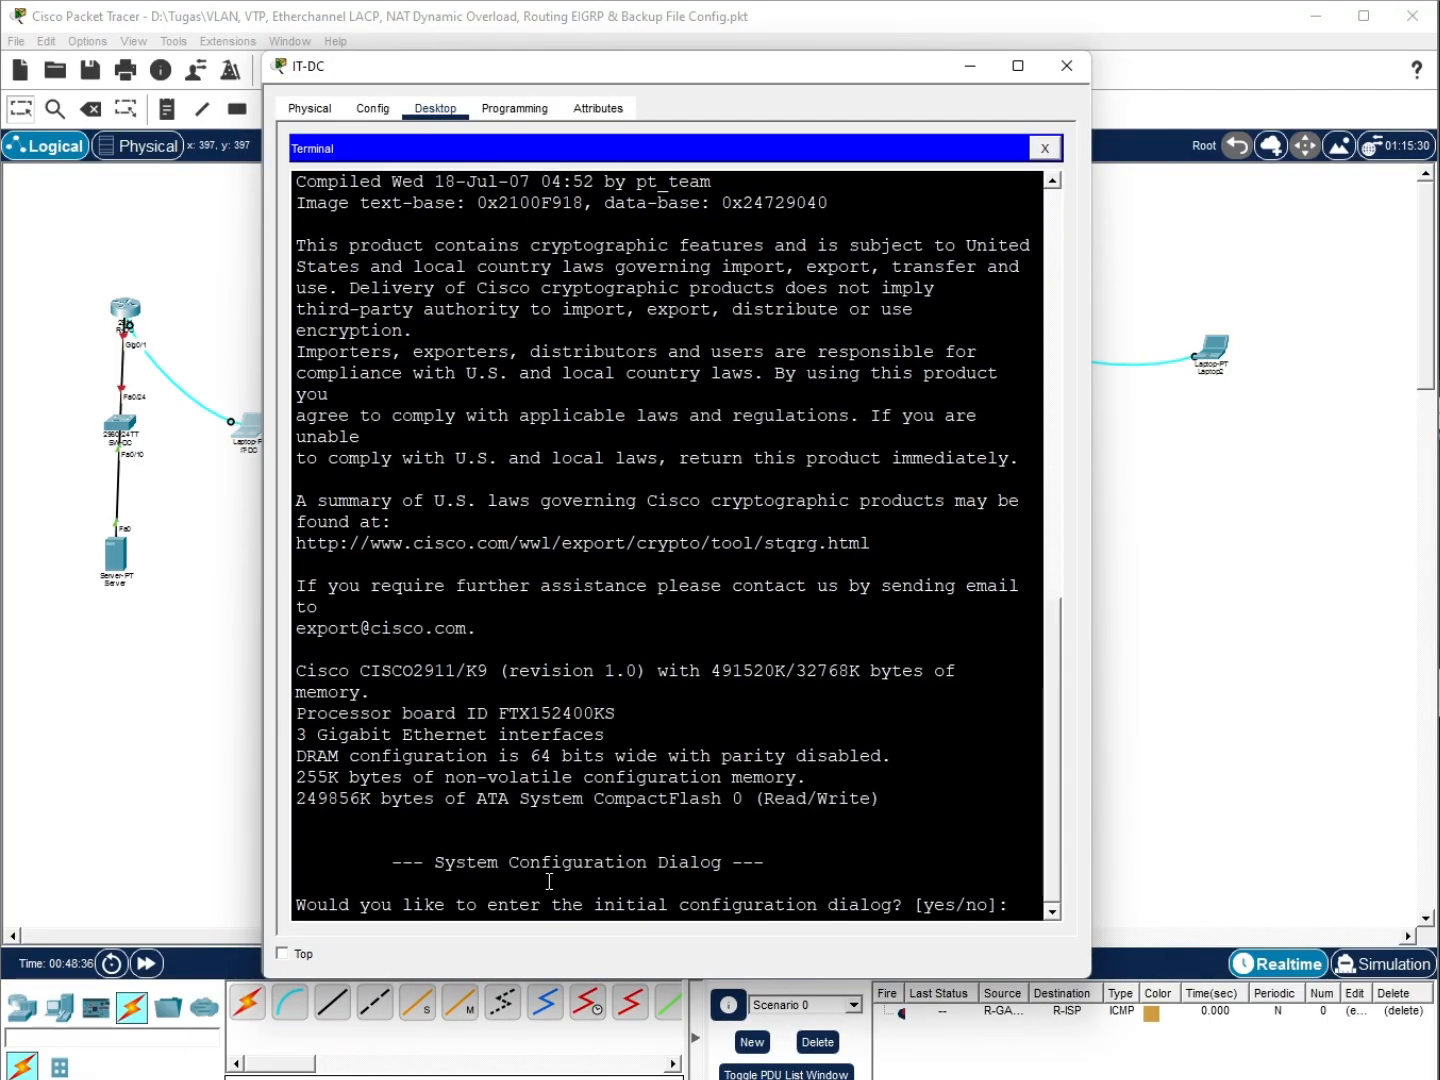
{"action": "type", "text": "no"}
{"action": "key", "text": "Return"}
{"action": "key", "text": "Return"}
{"action": "key", "text": "Return"}
{"action": "key", "text": "Return"}
{"action": "type", "text": "en"}
{"action": "key", "text": "Return"}
{"action": "type", "text": "conf t"}
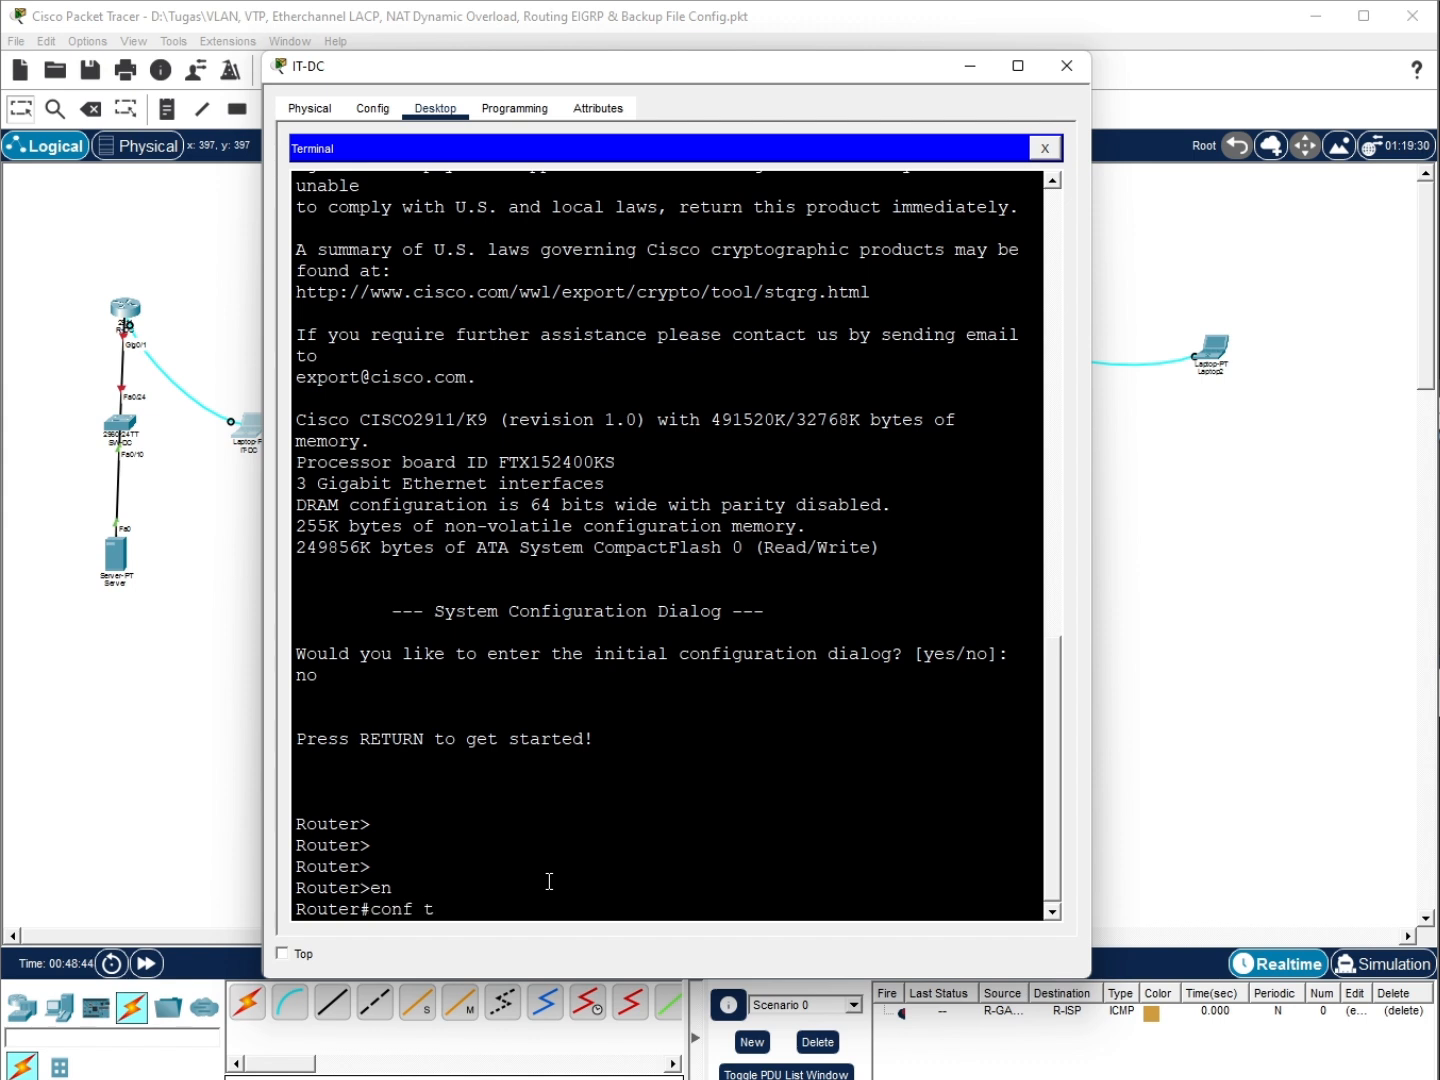
{"action": "key", "text": "Return"}
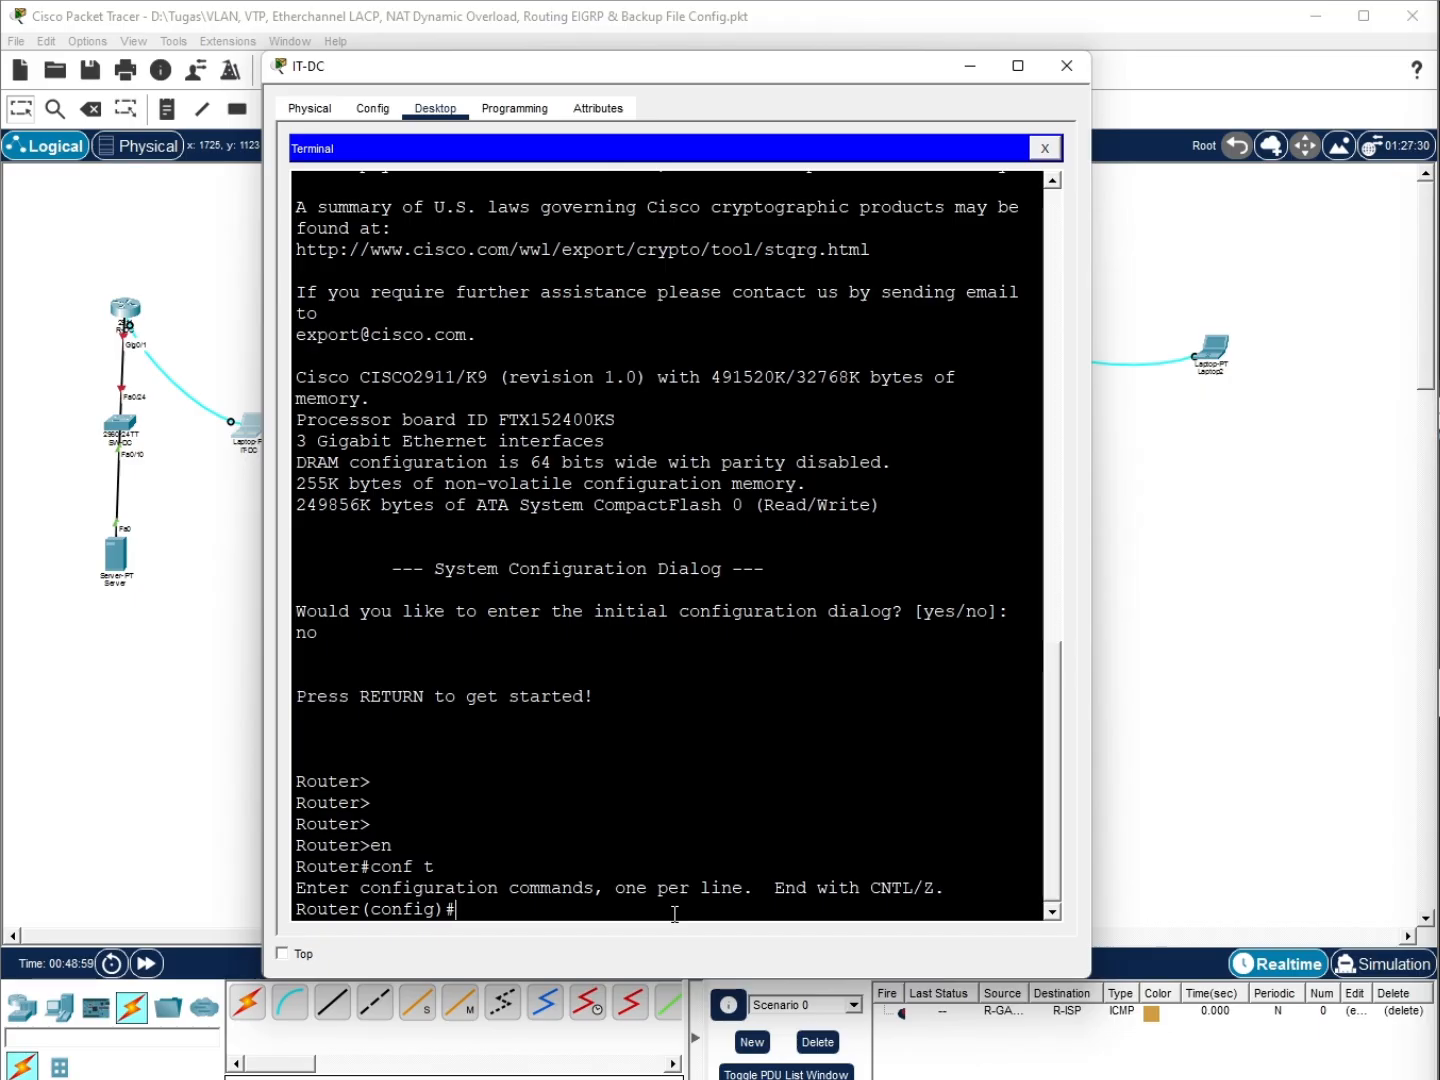
Set the enable secret, password encryption, domain ppkd.local, and a local user with secret
{"action": "type", "text": "enable secret"}
{"action": "key", "text": "Return"}
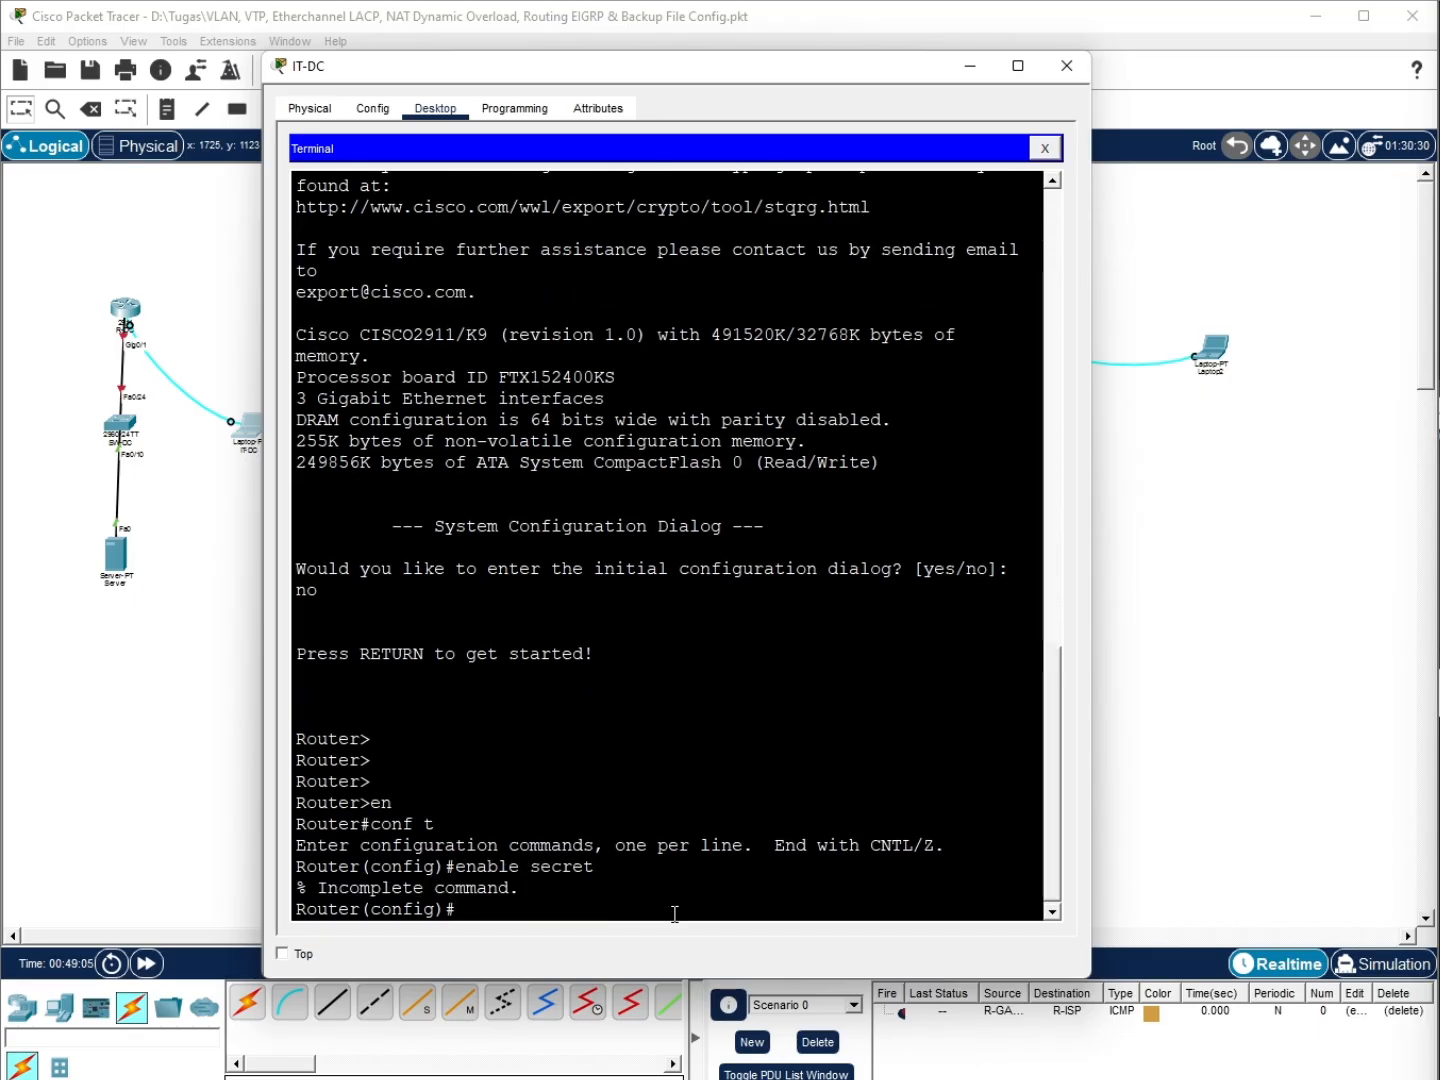
{"action": "type", "text": "enable"}
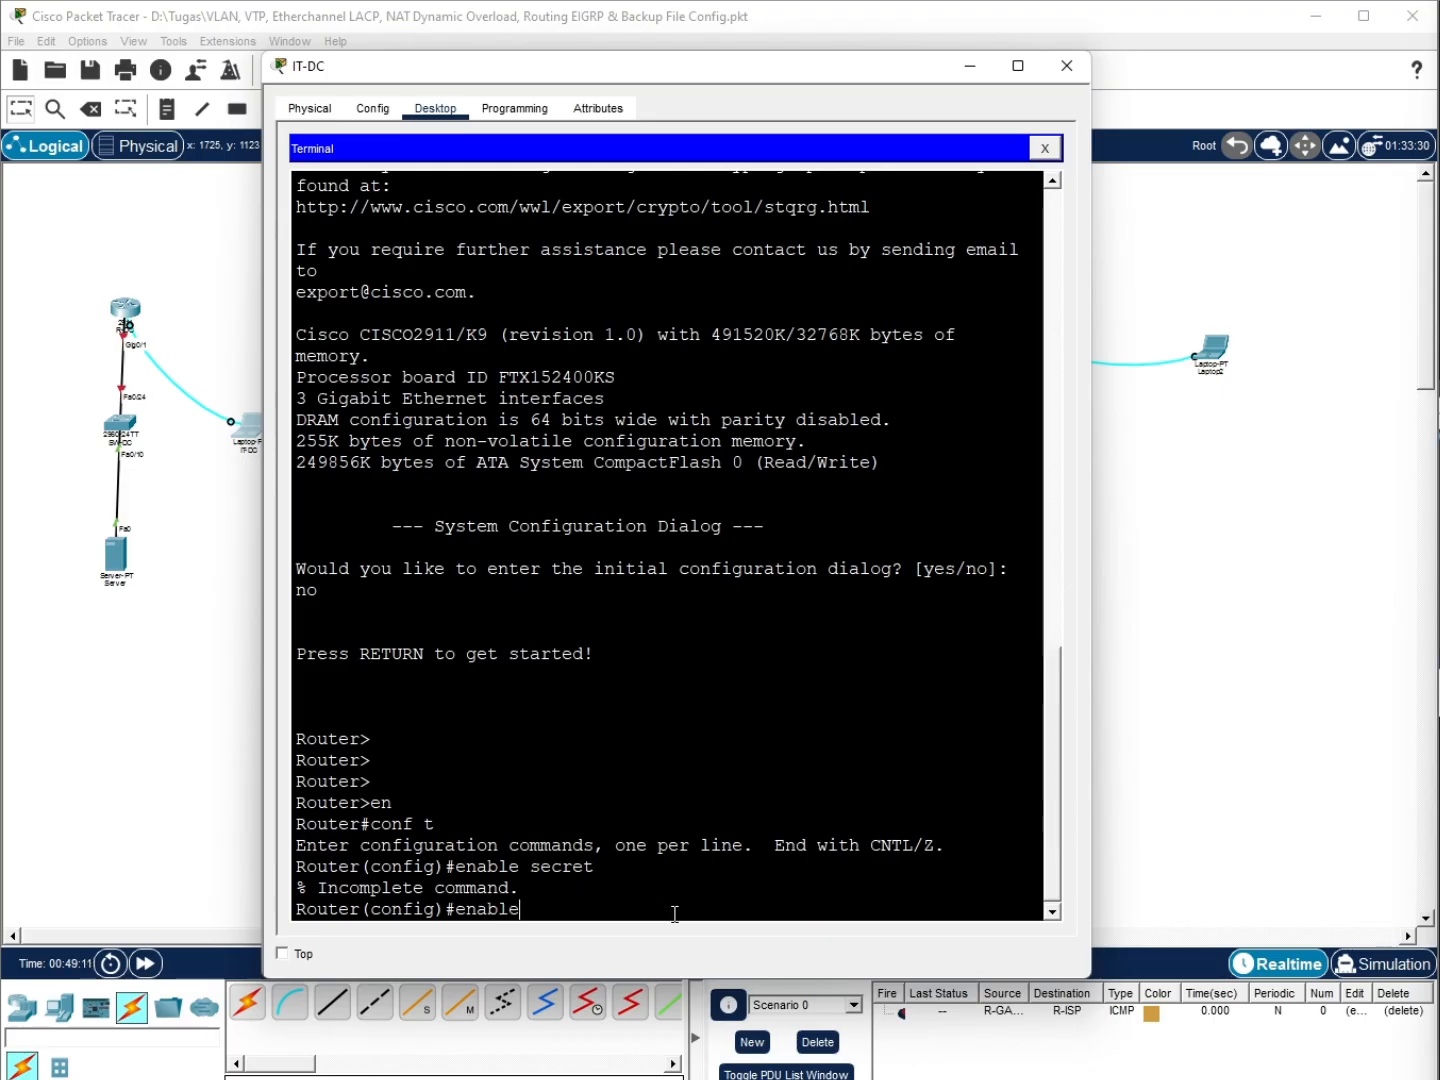
{"action": "type", "text": " secret cisco123"}
{"action": "key", "text": "Return"}
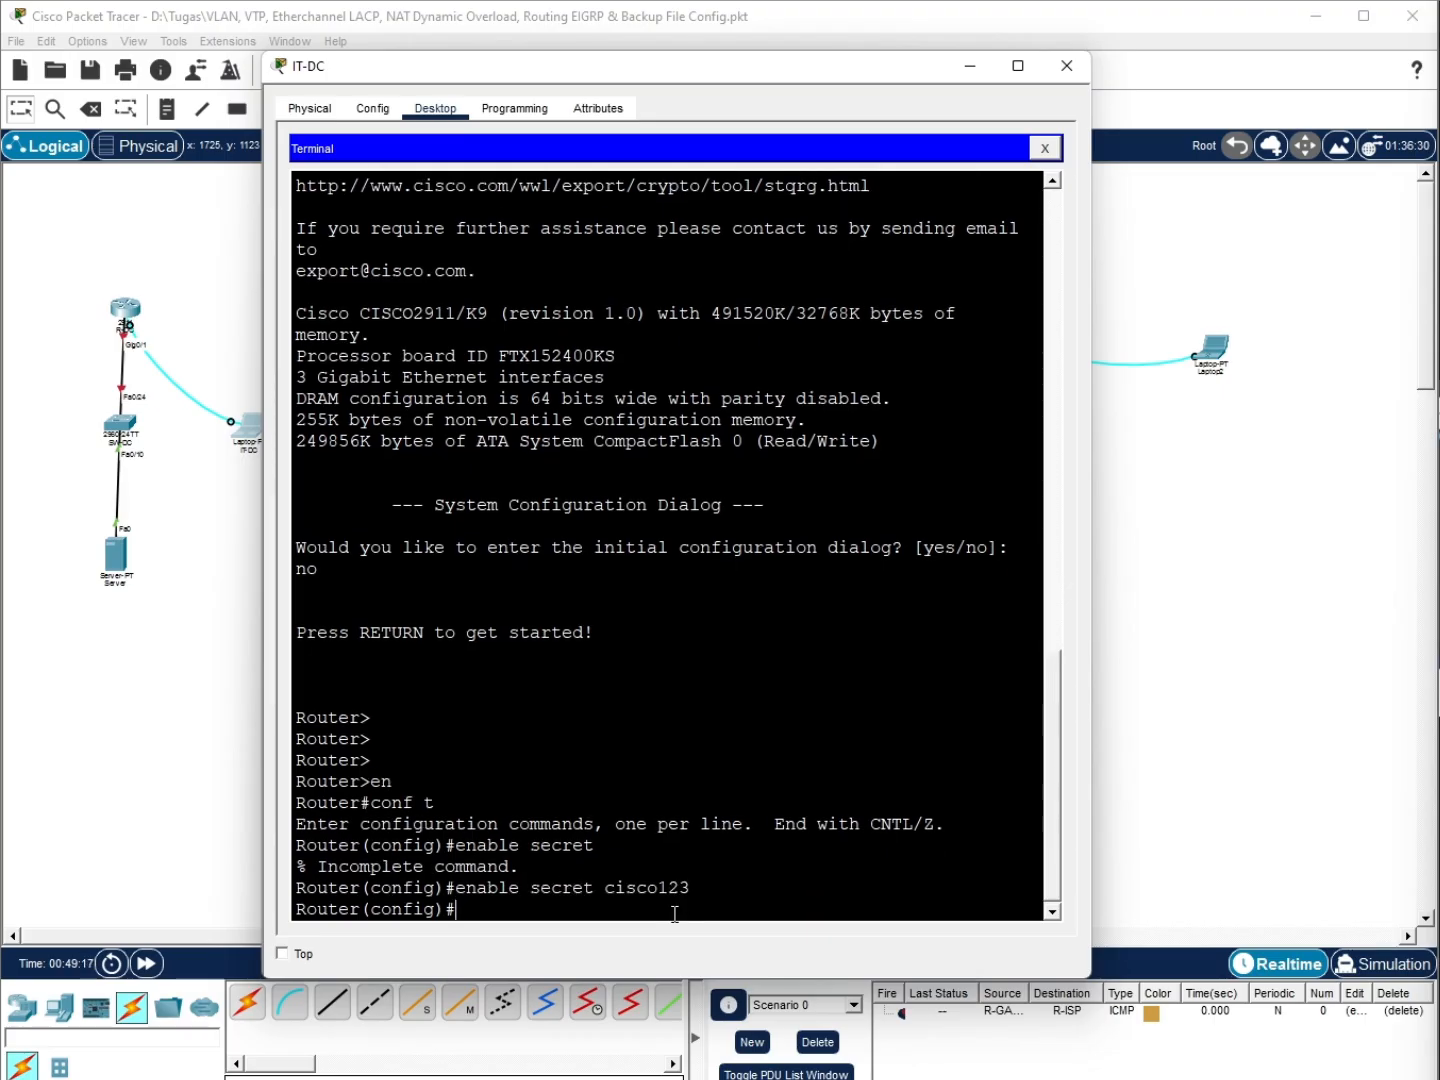
{"action": "type", "text": "service pass"}
{"action": "key", "text": "Tab"}
{"action": "key", "text": "Return"}
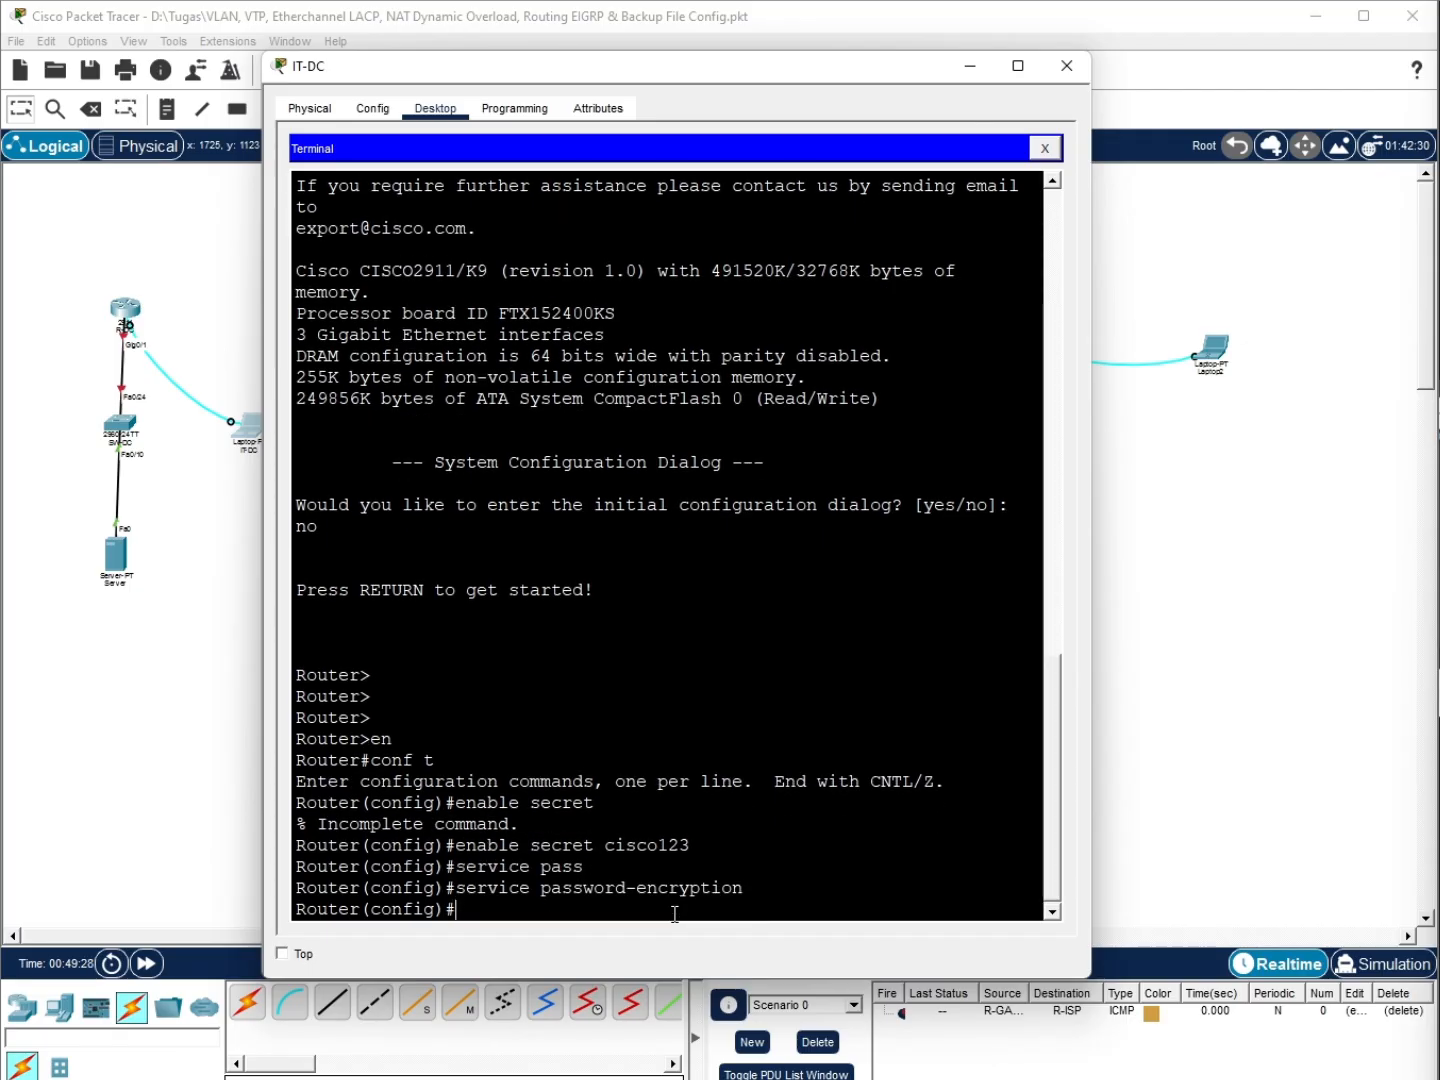
{"action": "type", "text": "ip domain-name ppkd.local"}
{"action": "key", "text": "Return"}
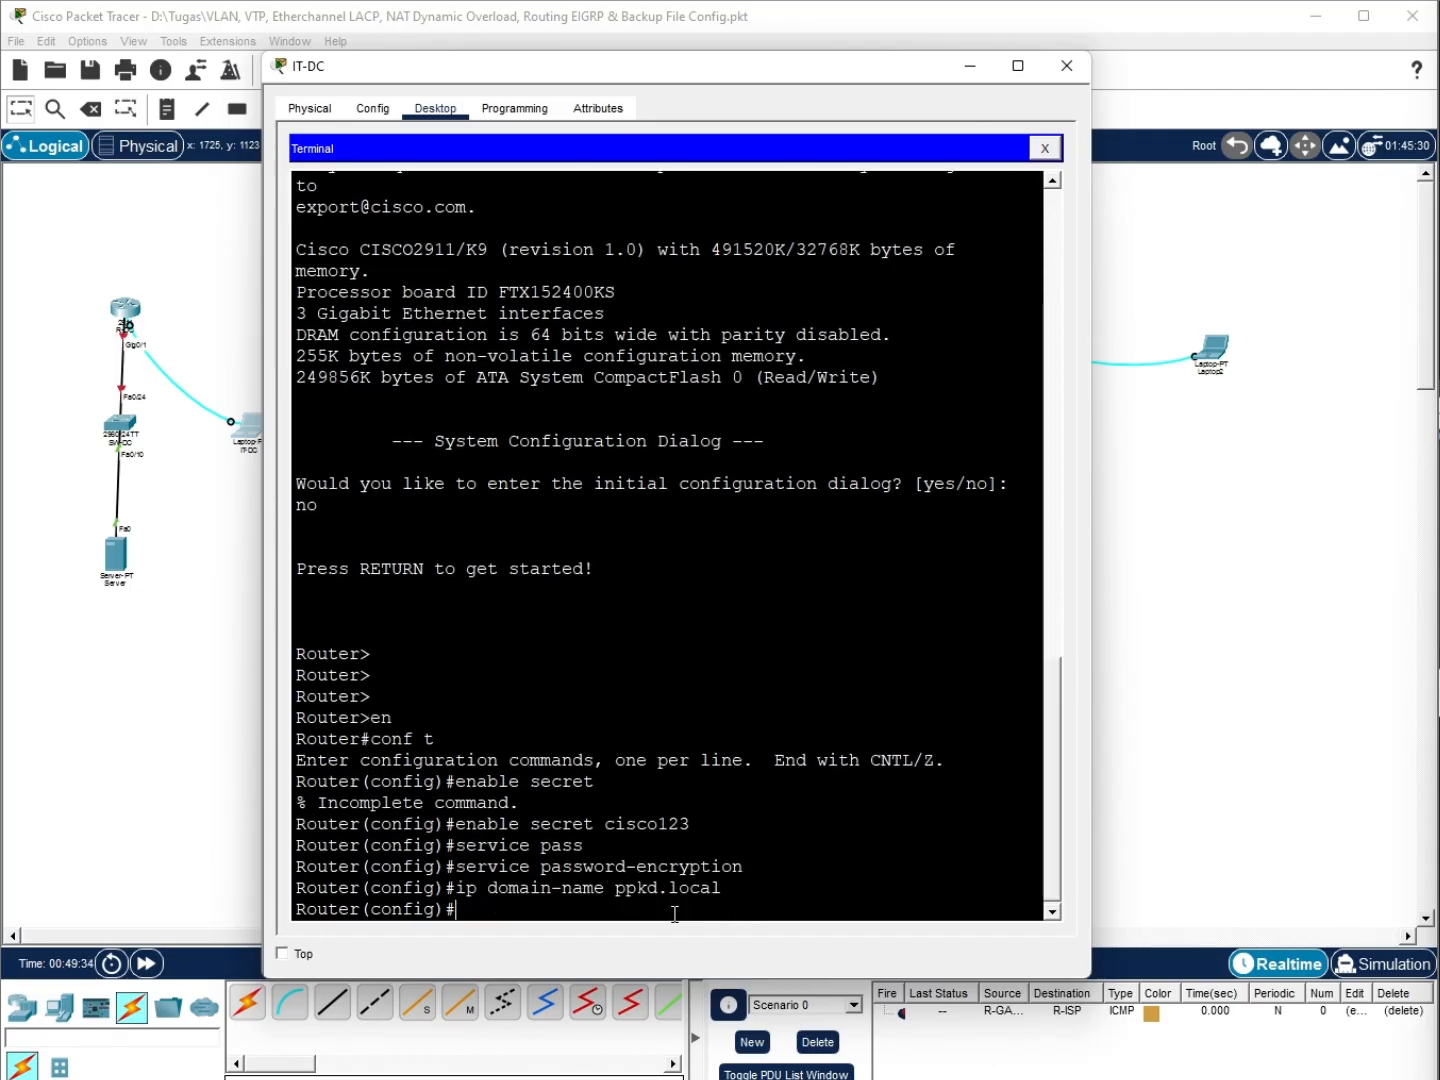
{"action": "type", "text": "username admin"}
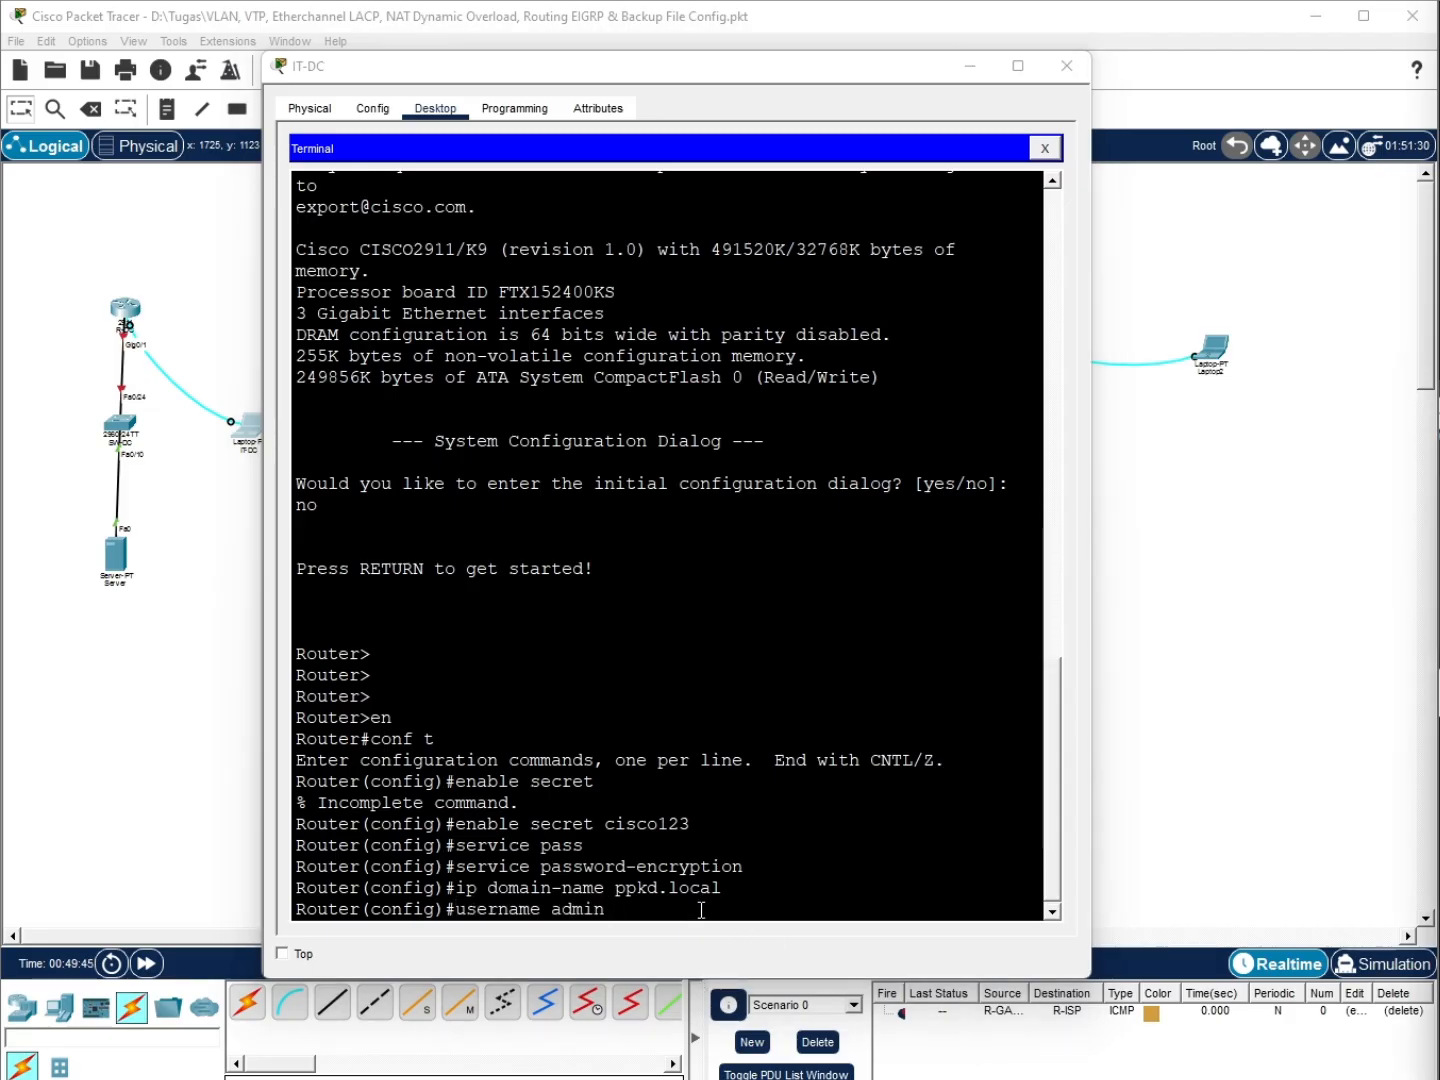
{"action": "type", "text": " secret c"}
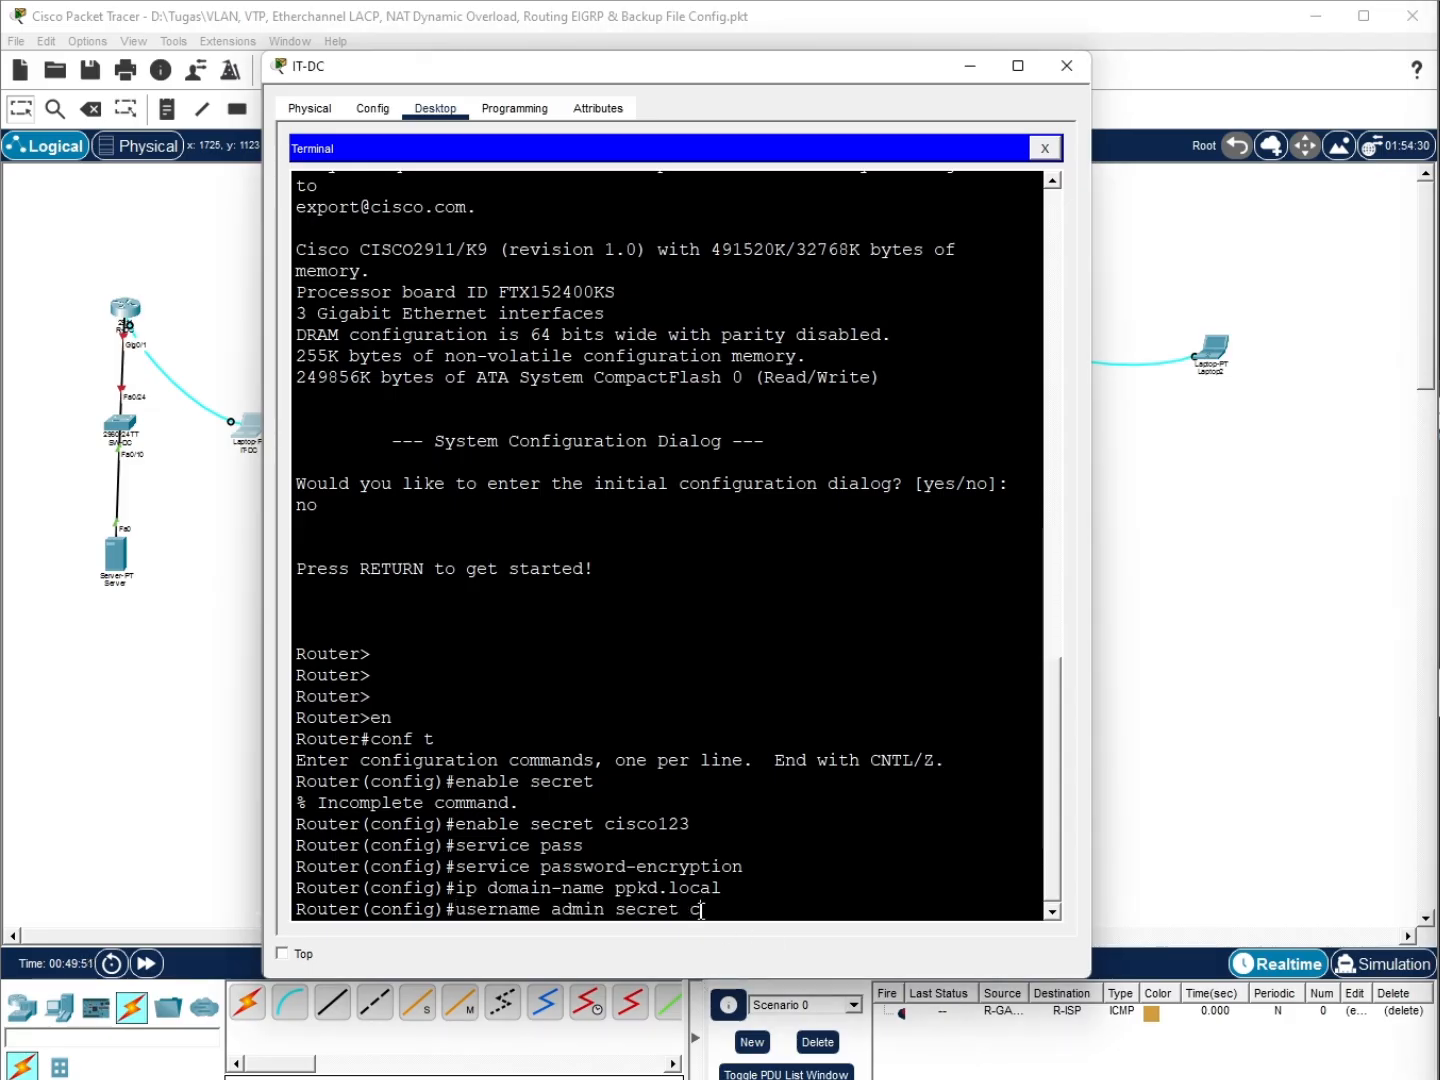
{"action": "type", "text": "isco123"}
{"action": "key", "text": "Return"}
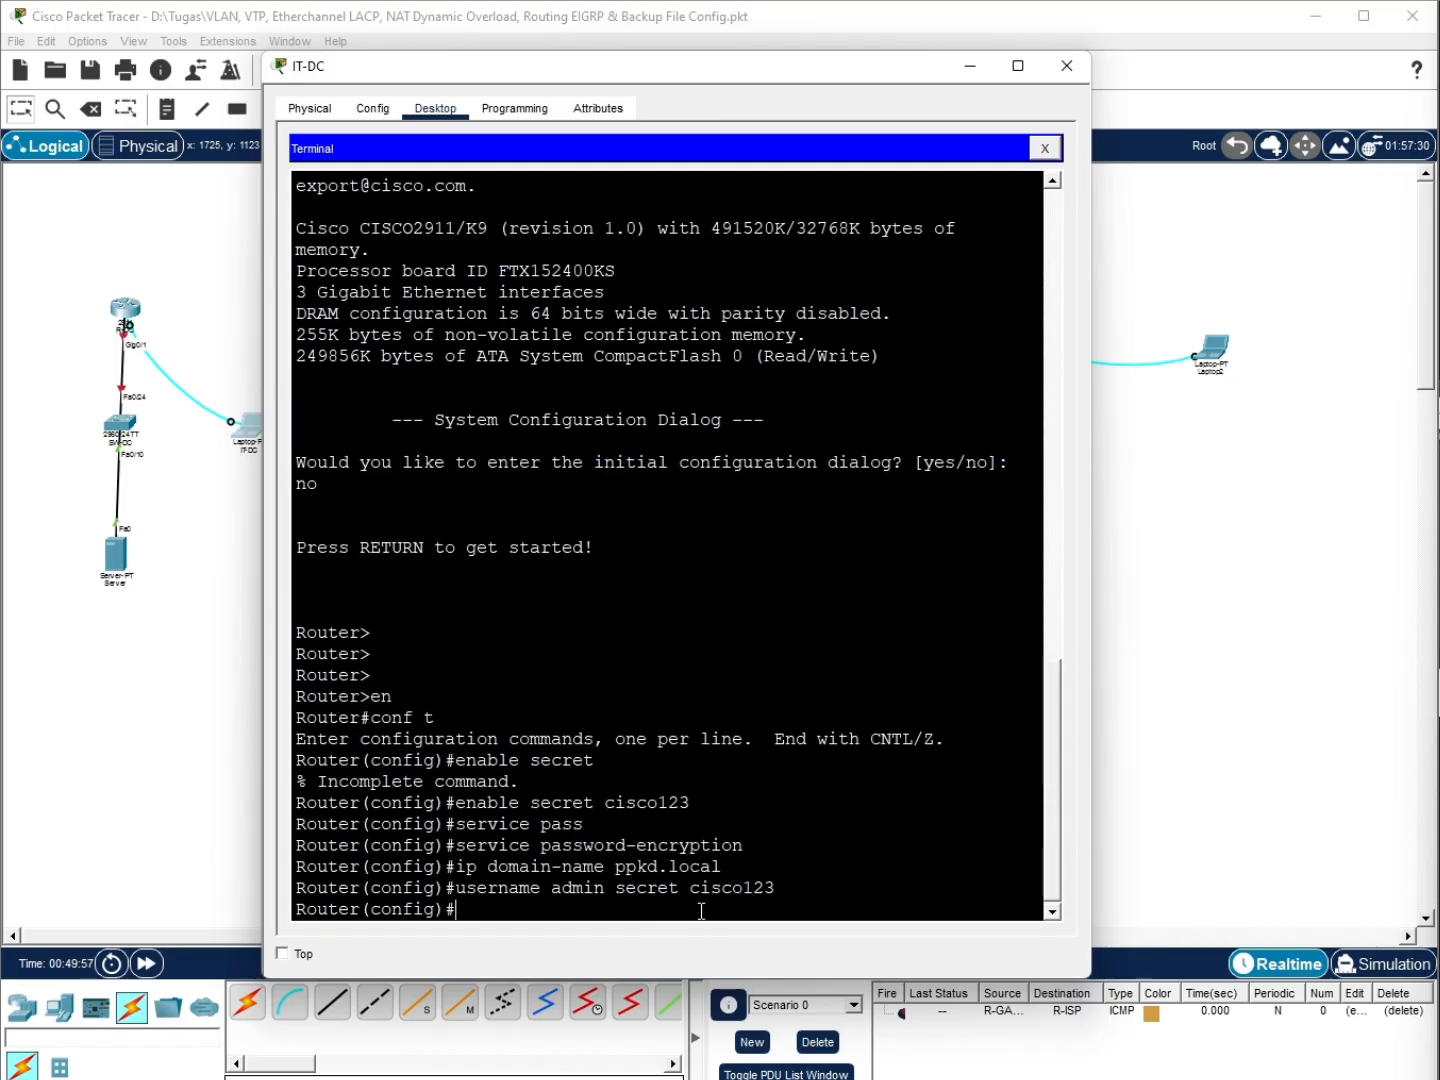
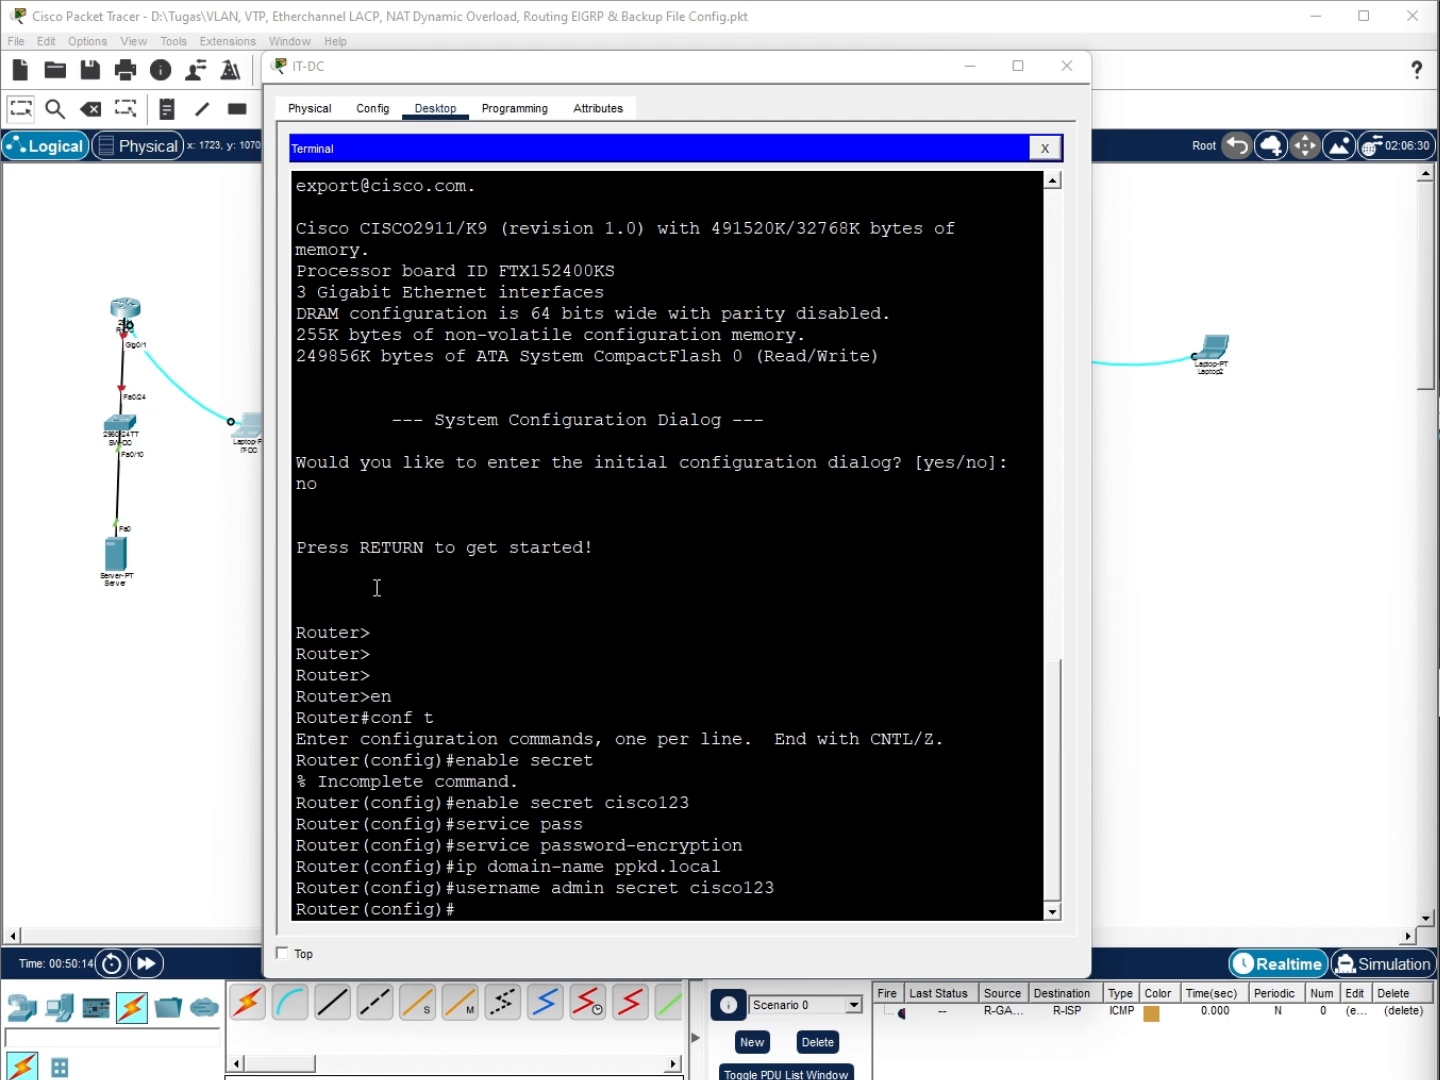
Set the router hostname to R-DC and generate 1024-bit RSA keys
{"action": "left_click", "coordinate": [567, 910]}
{"action": "type", "text": "hostname"}
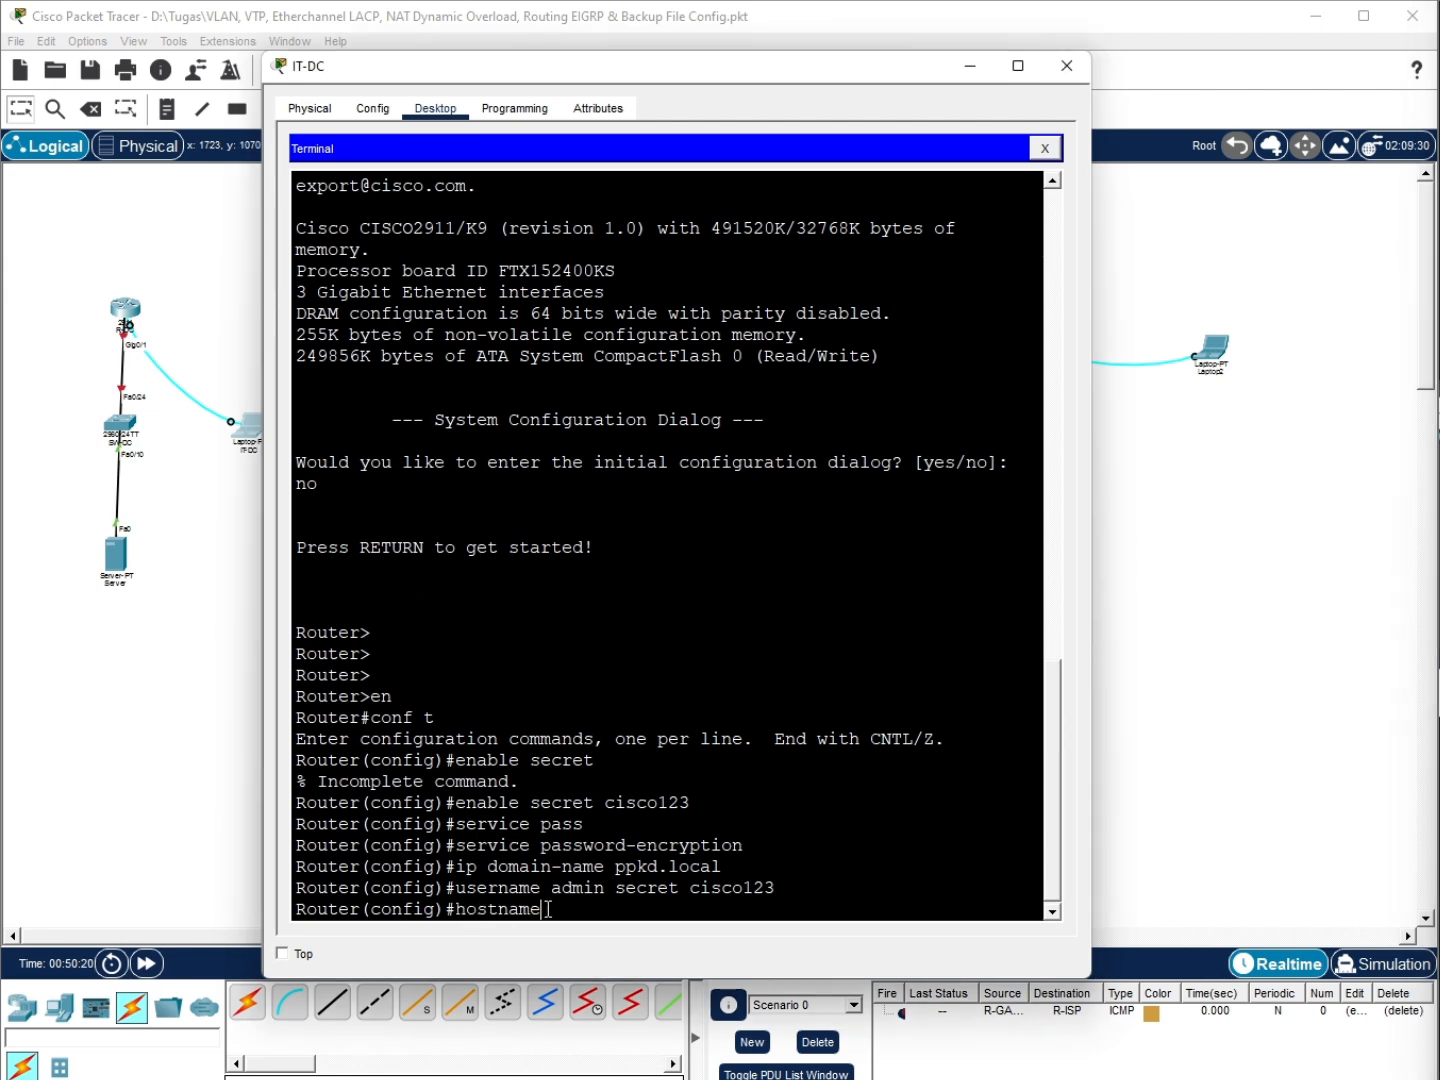
{"action": "type", "text": " R-DC"}
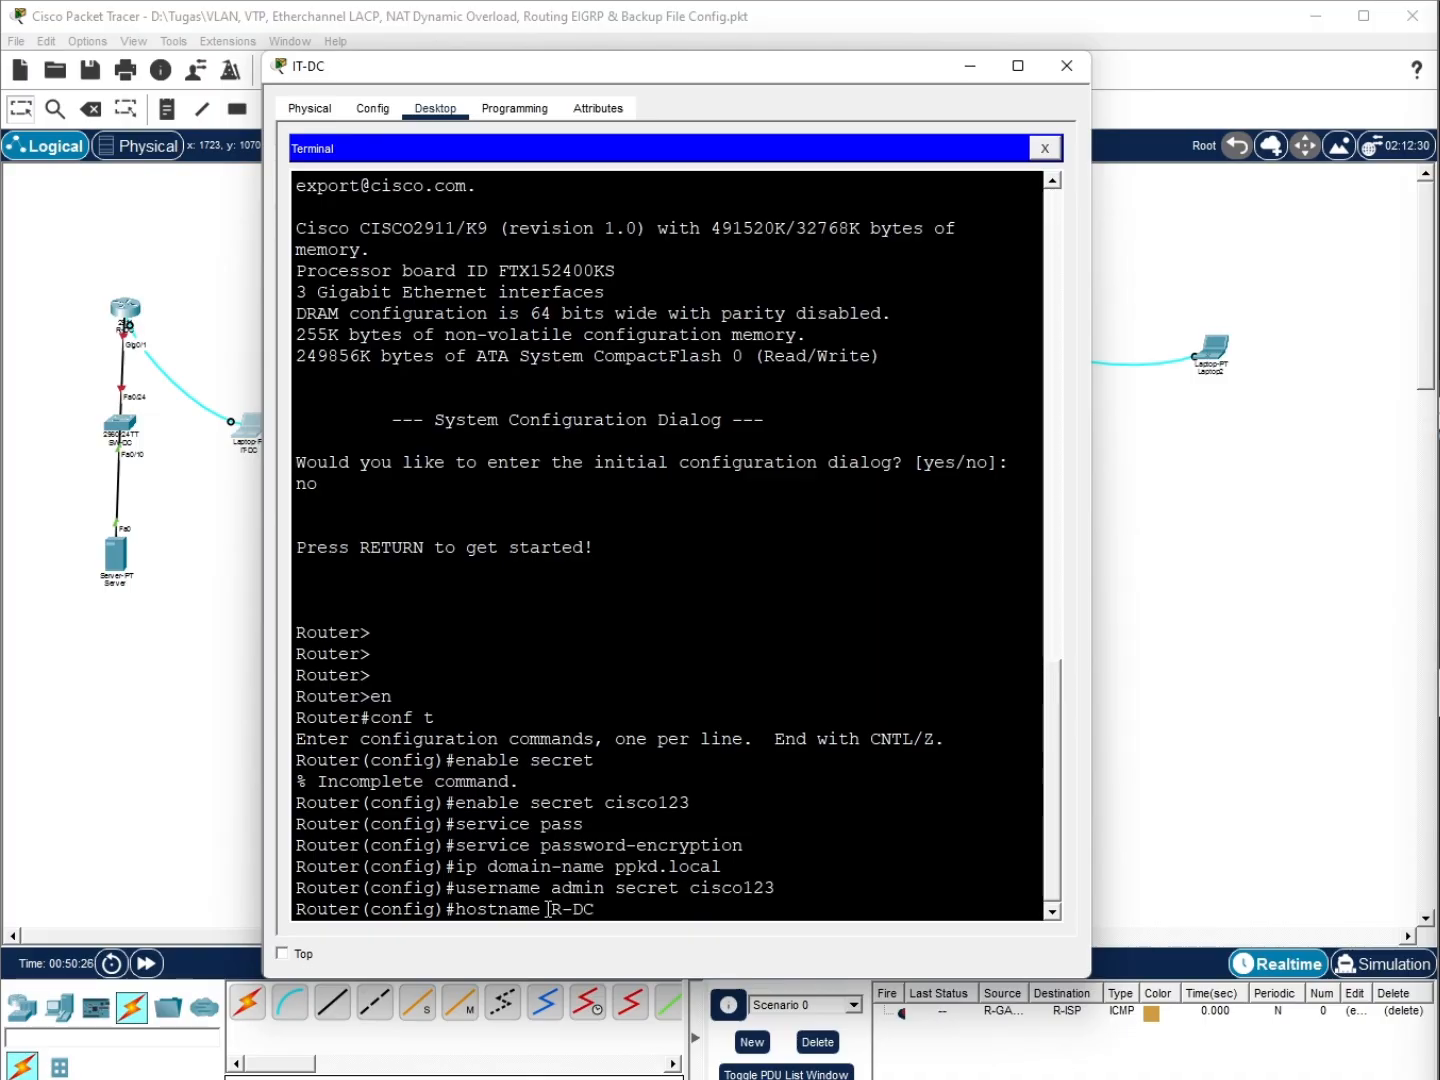
{"action": "key", "text": "Return"}
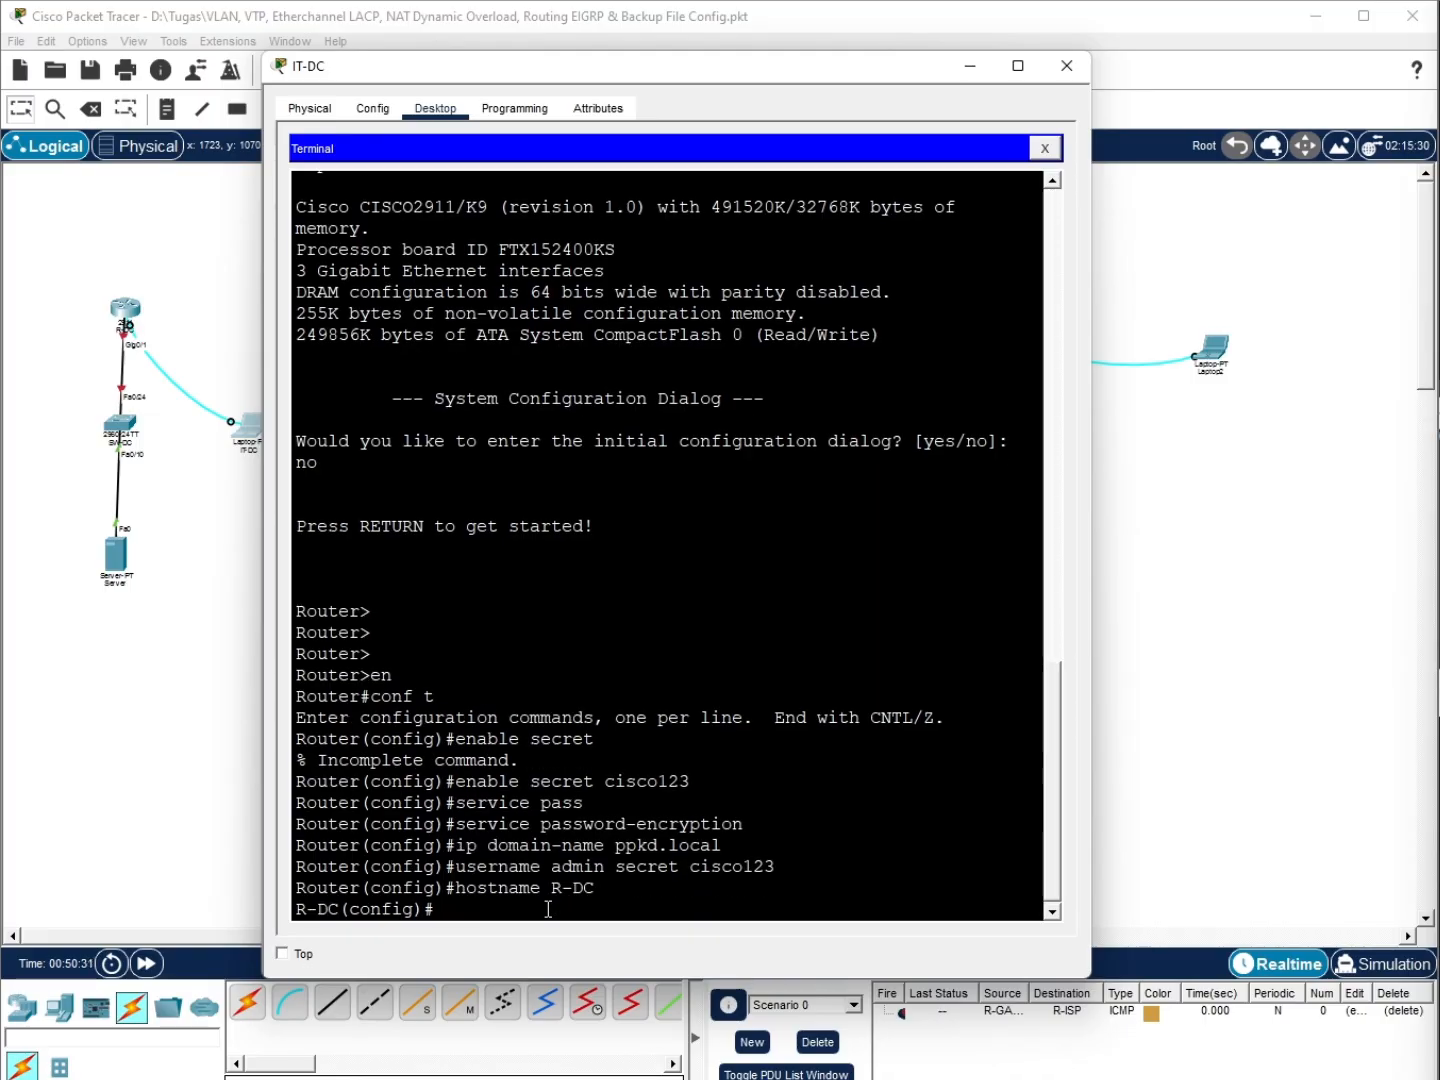
{"action": "type", "text": "crypto key gen"}
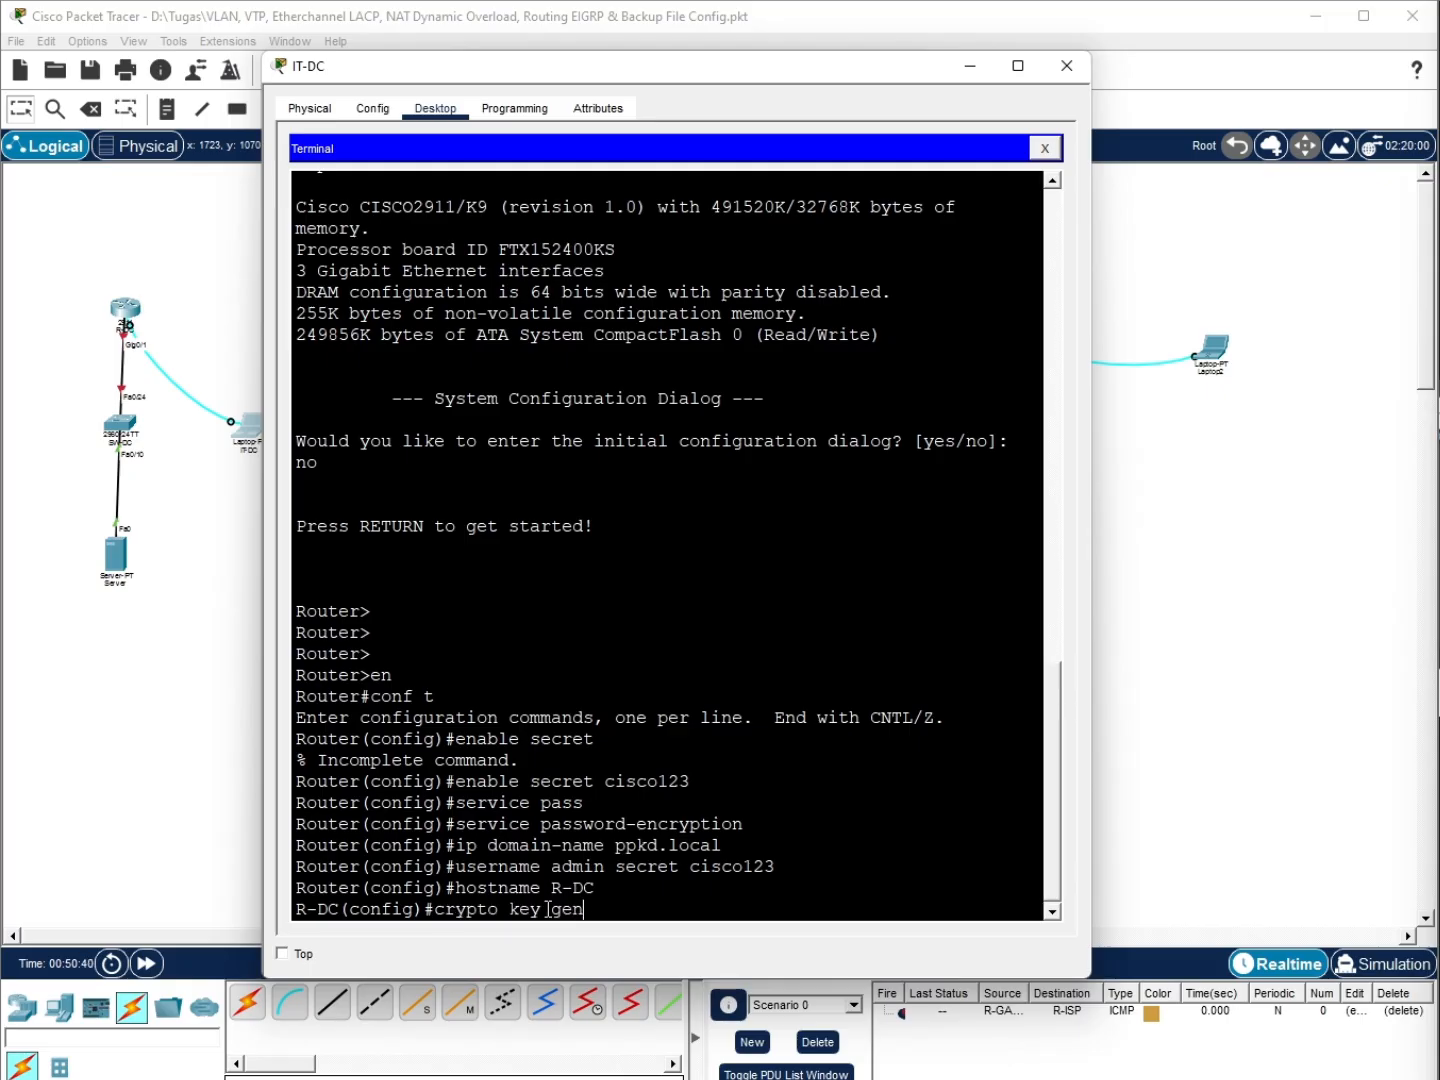
{"action": "key", "text": "Return"}
{"action": "key", "text": "Up"}
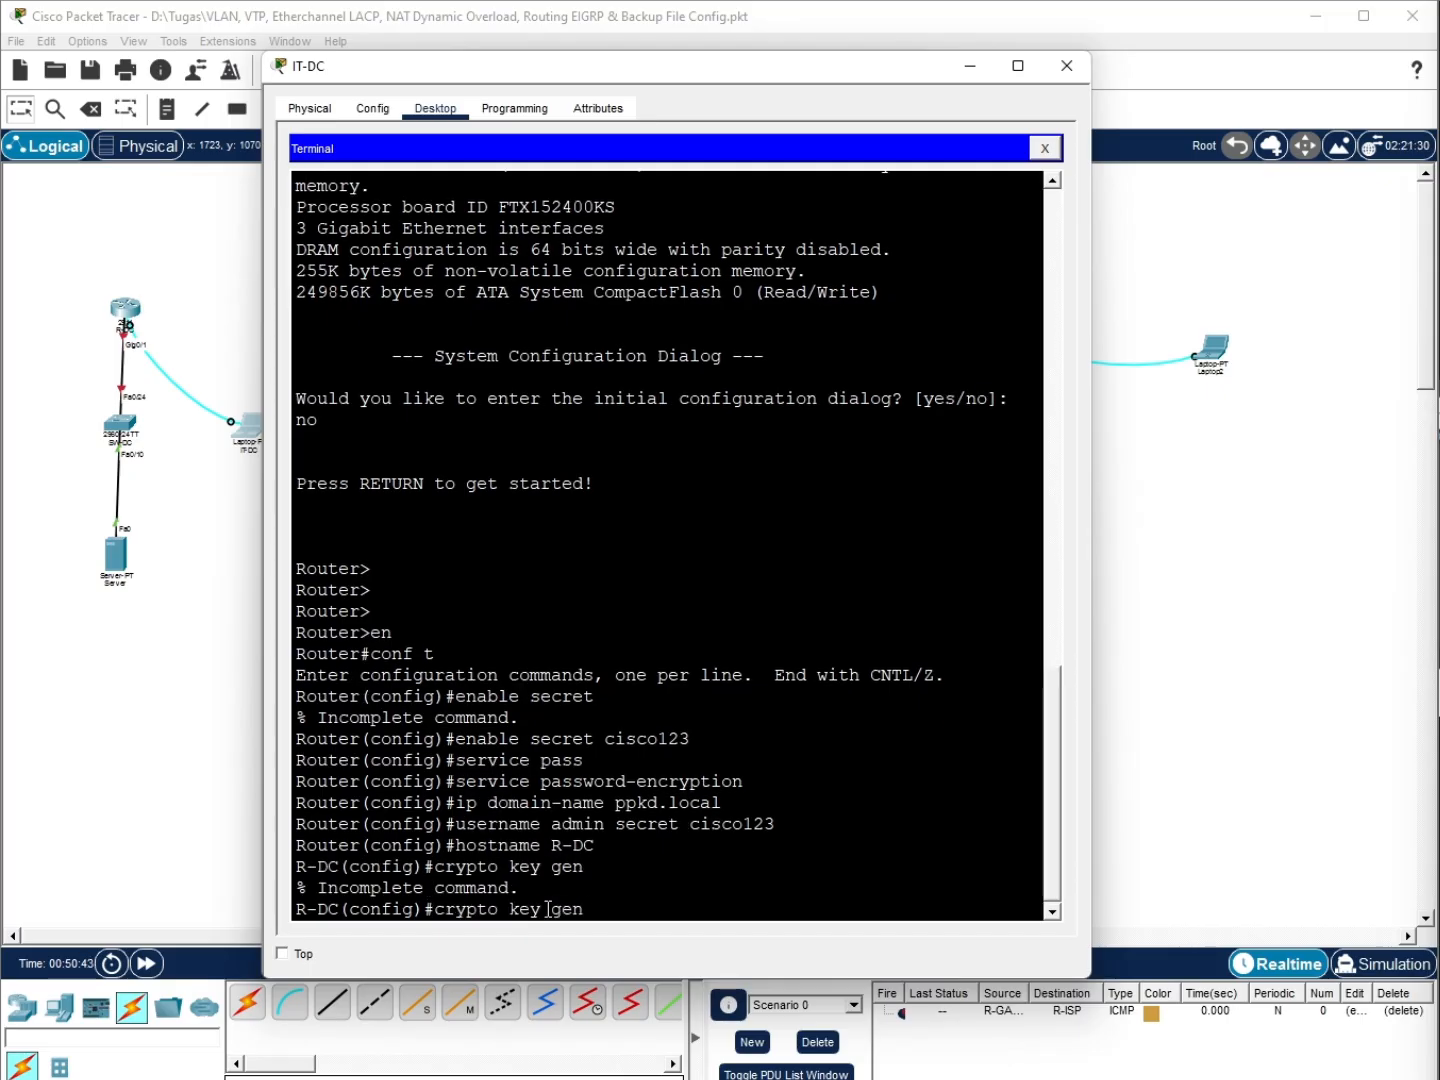
{"action": "type", "text": "rsa"}
{"action": "key", "text": "Return"}
{"action": "type", "text": "1024"}
{"action": "key", "text": "Return"}
Enable SSH version 2 and set VTY lines 0-4 to local login with SSH-only transport
{"action": "type", "text": "i"}
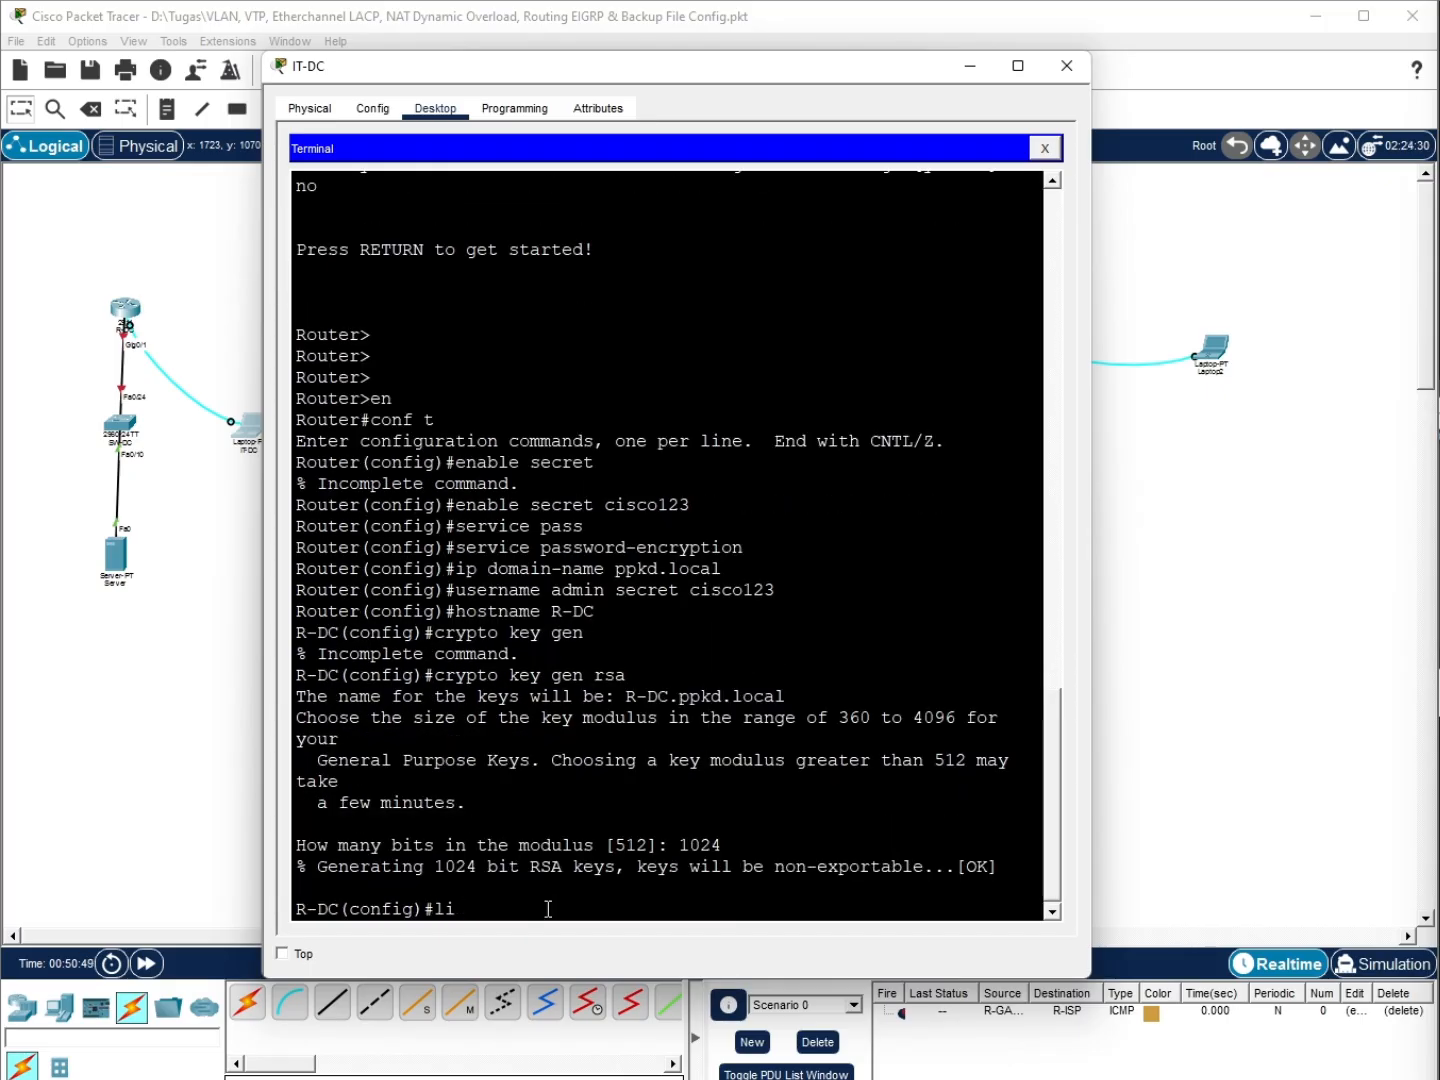
{"action": "type", "text": "p ssh ver 2"}
{"action": "key", "text": "Return"}
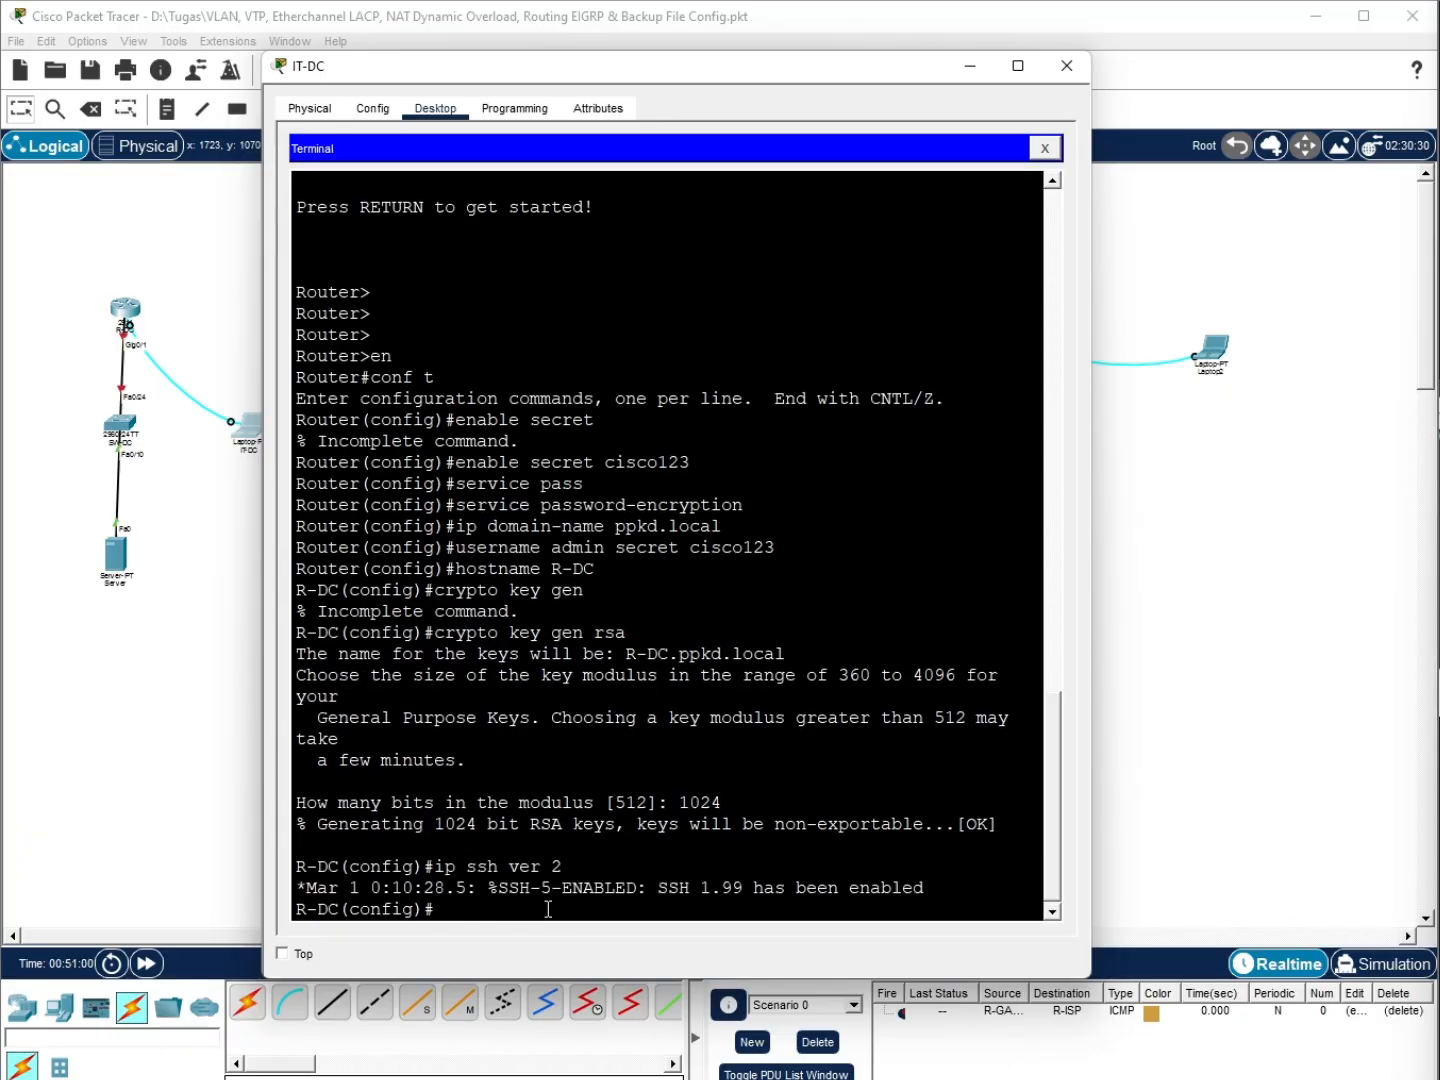
{"action": "type", "text": "line vty 0 4"}
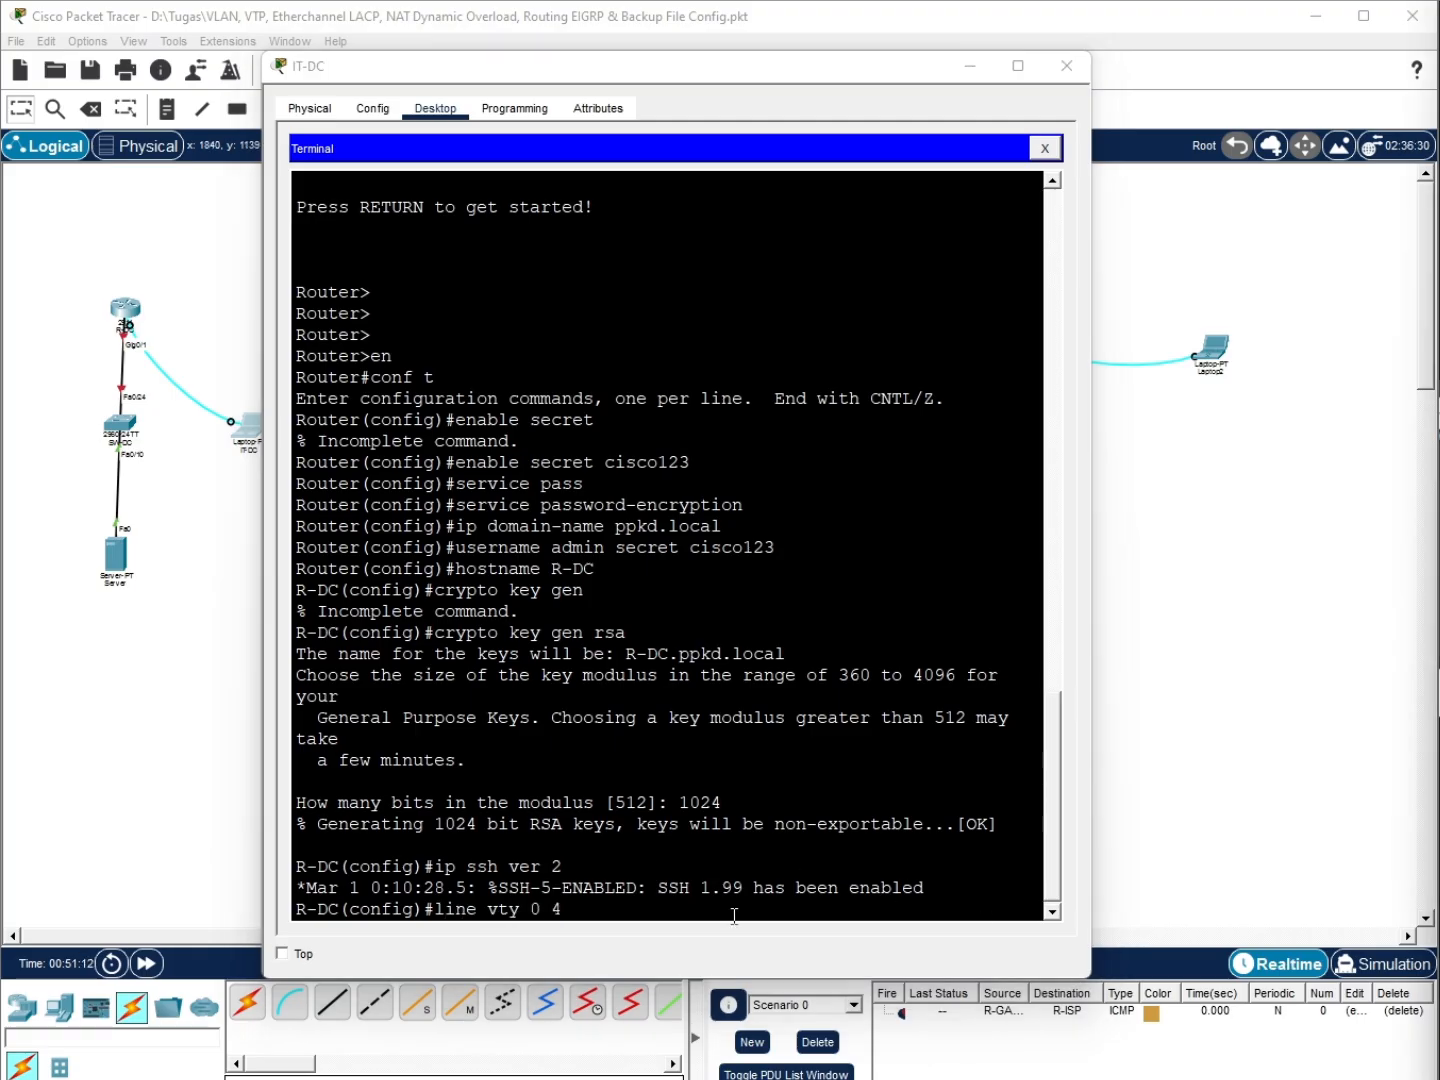
{"action": "key", "text": "Return"}
{"action": "type", "text": "login local"}
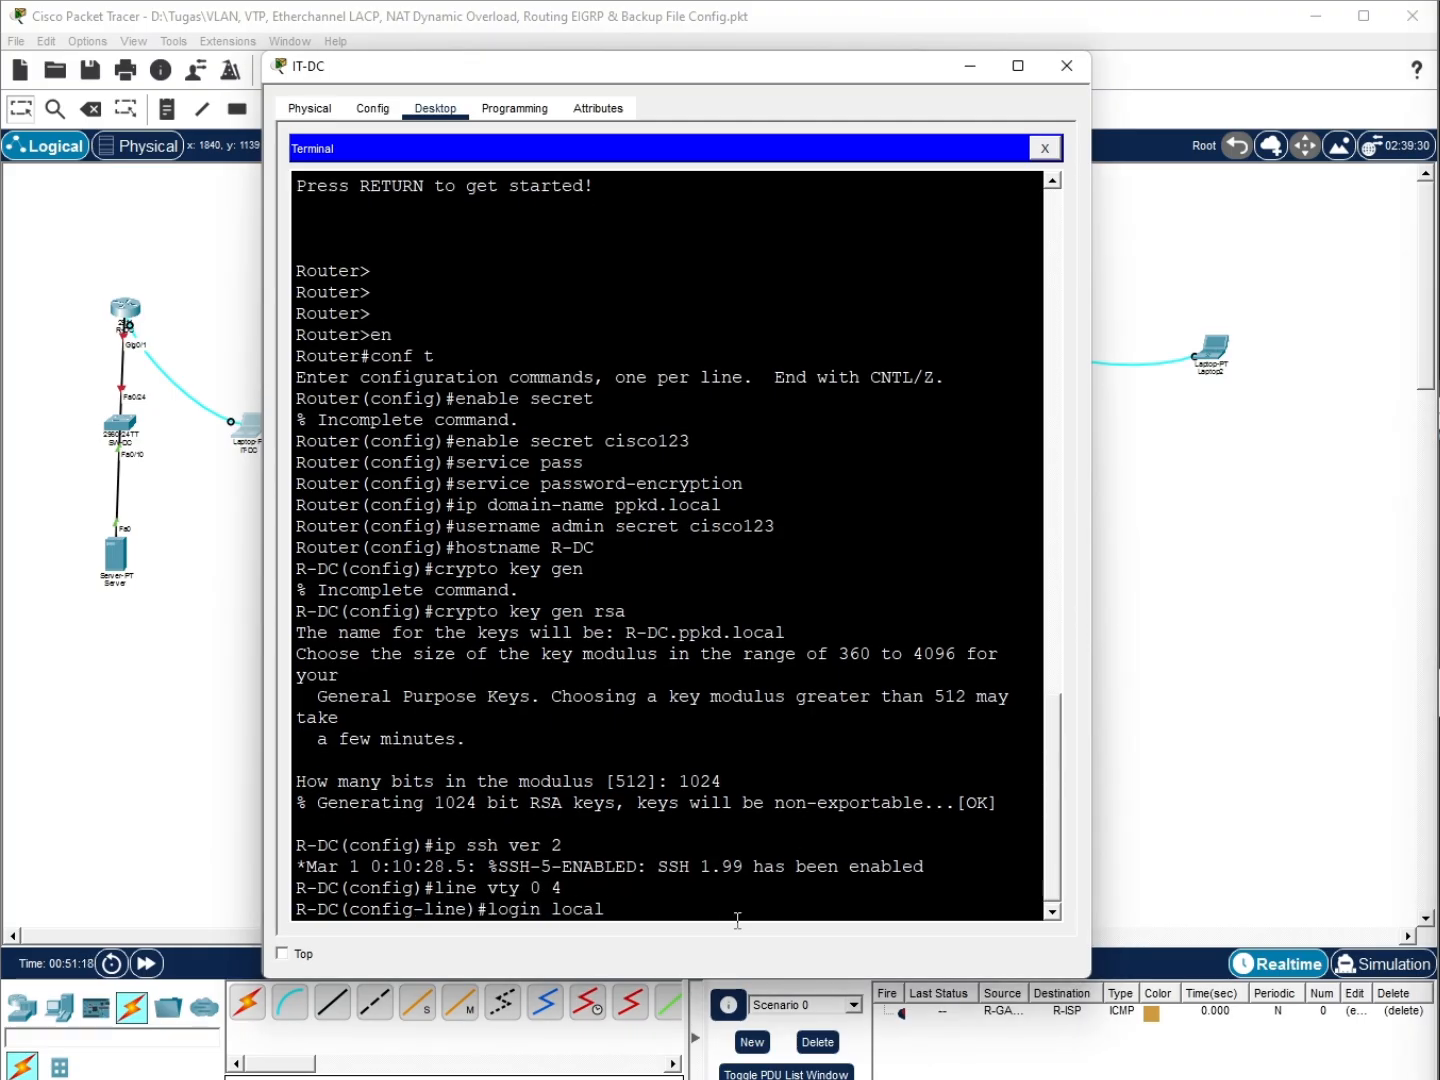
{"action": "key", "text": "Return"}
{"action": "type", "text": "transpor"}
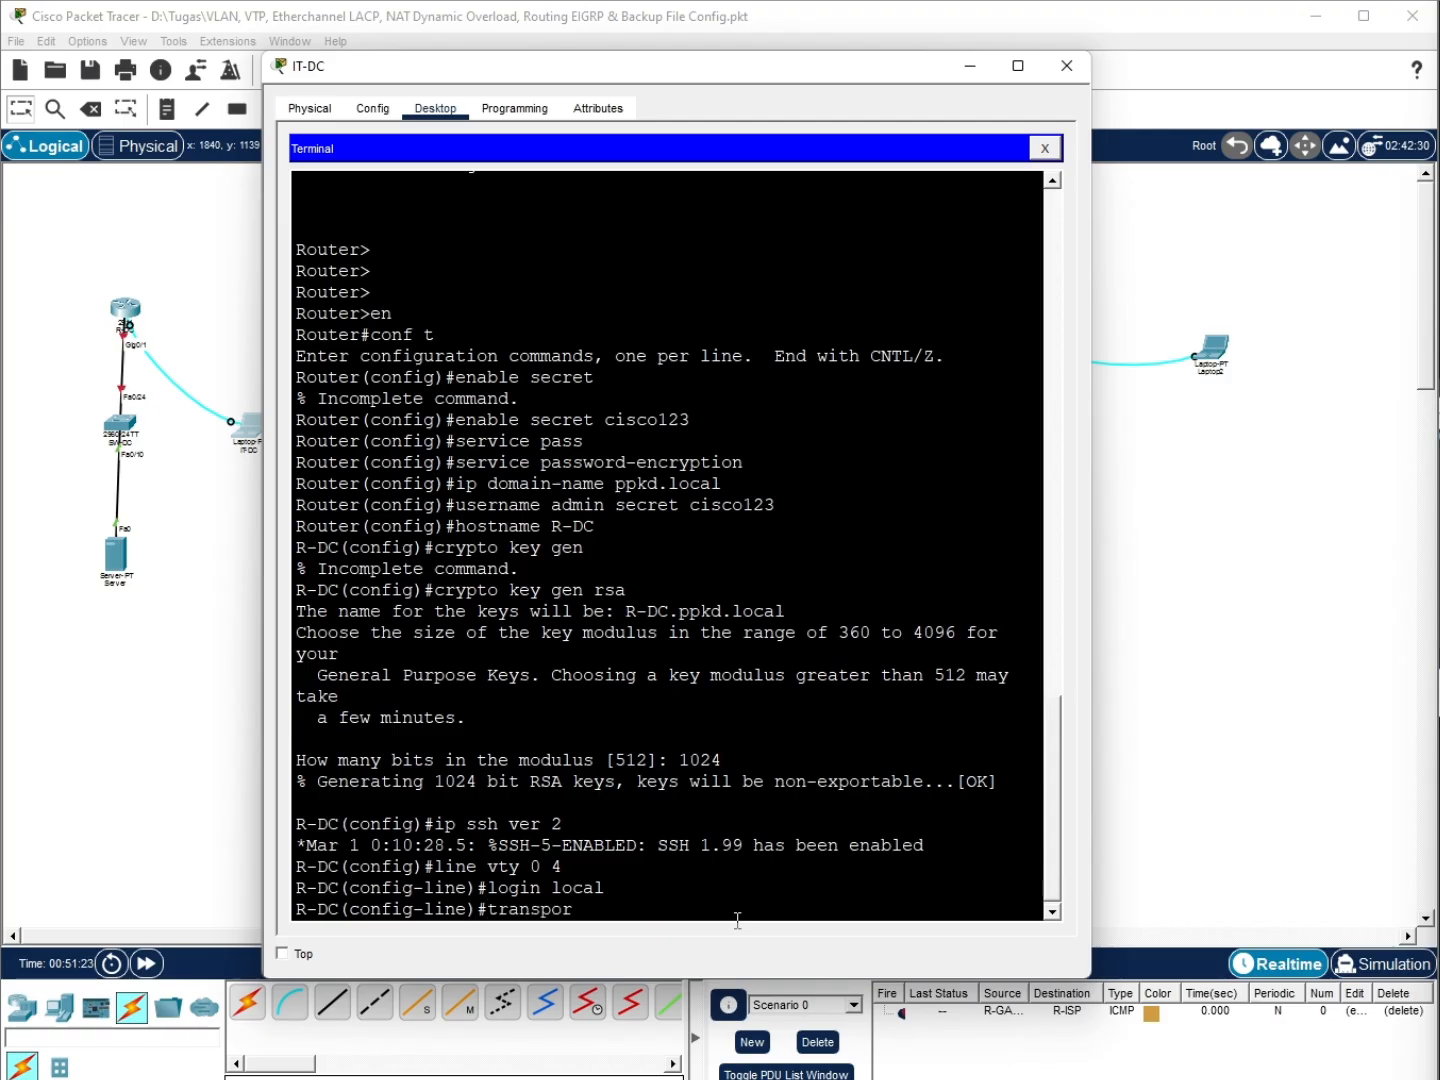
{"action": "type", "text": "t input ssh"}
{"action": "key", "text": "Return"}
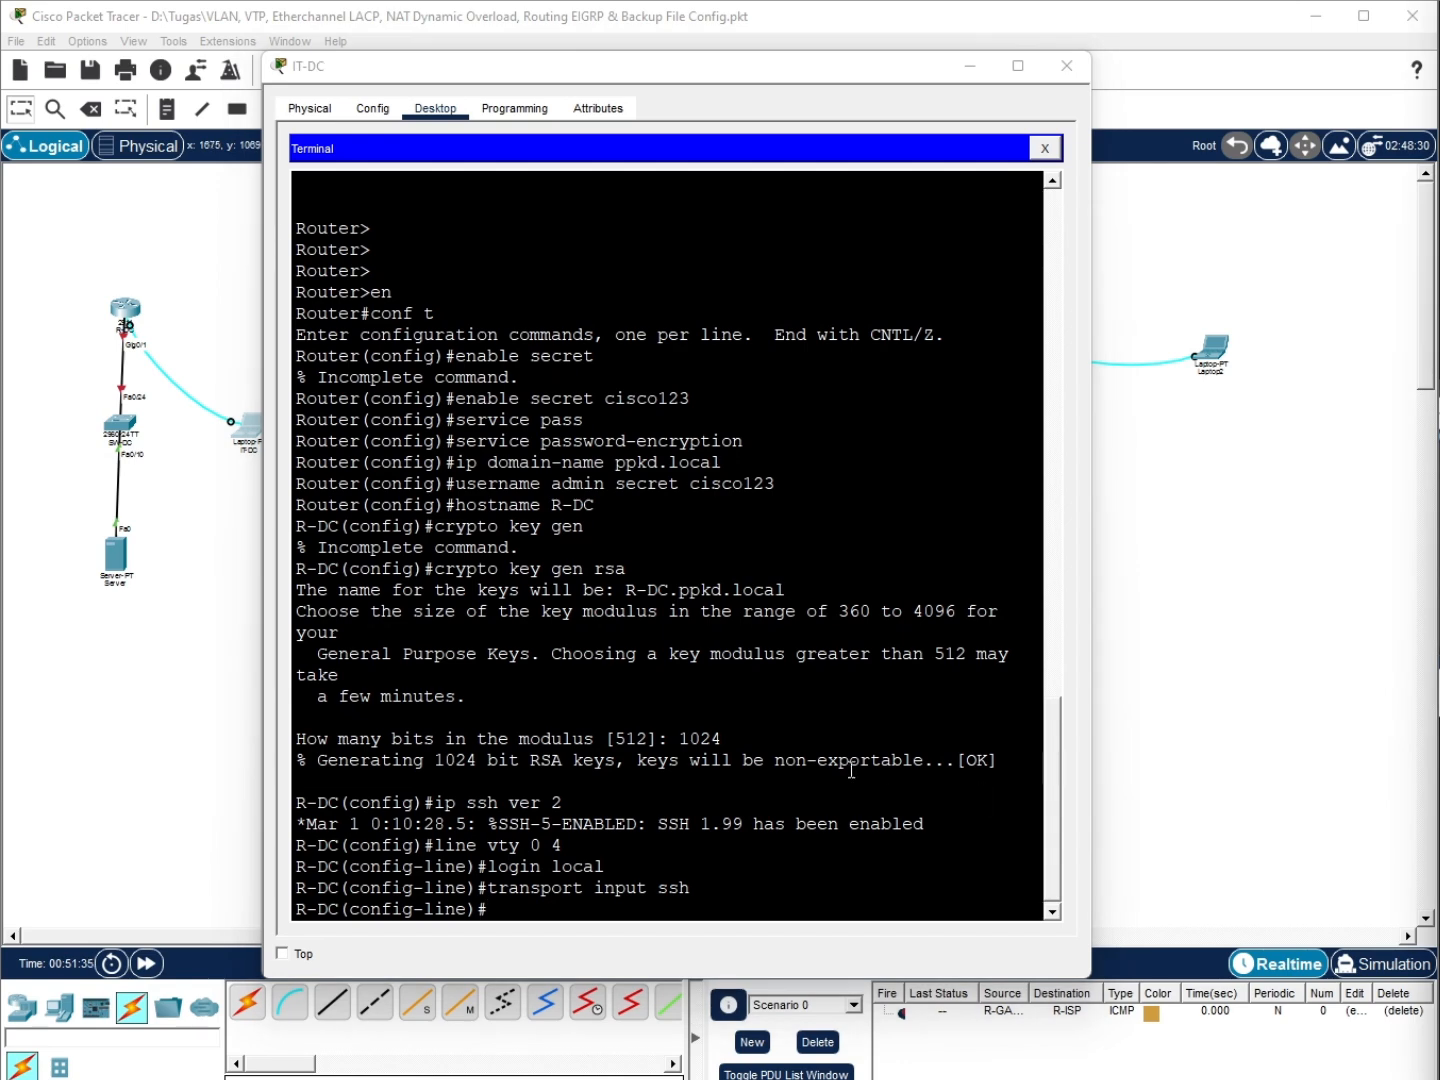
{"action": "type", "text": "ex"}
{"action": "key", "text": "Return"}
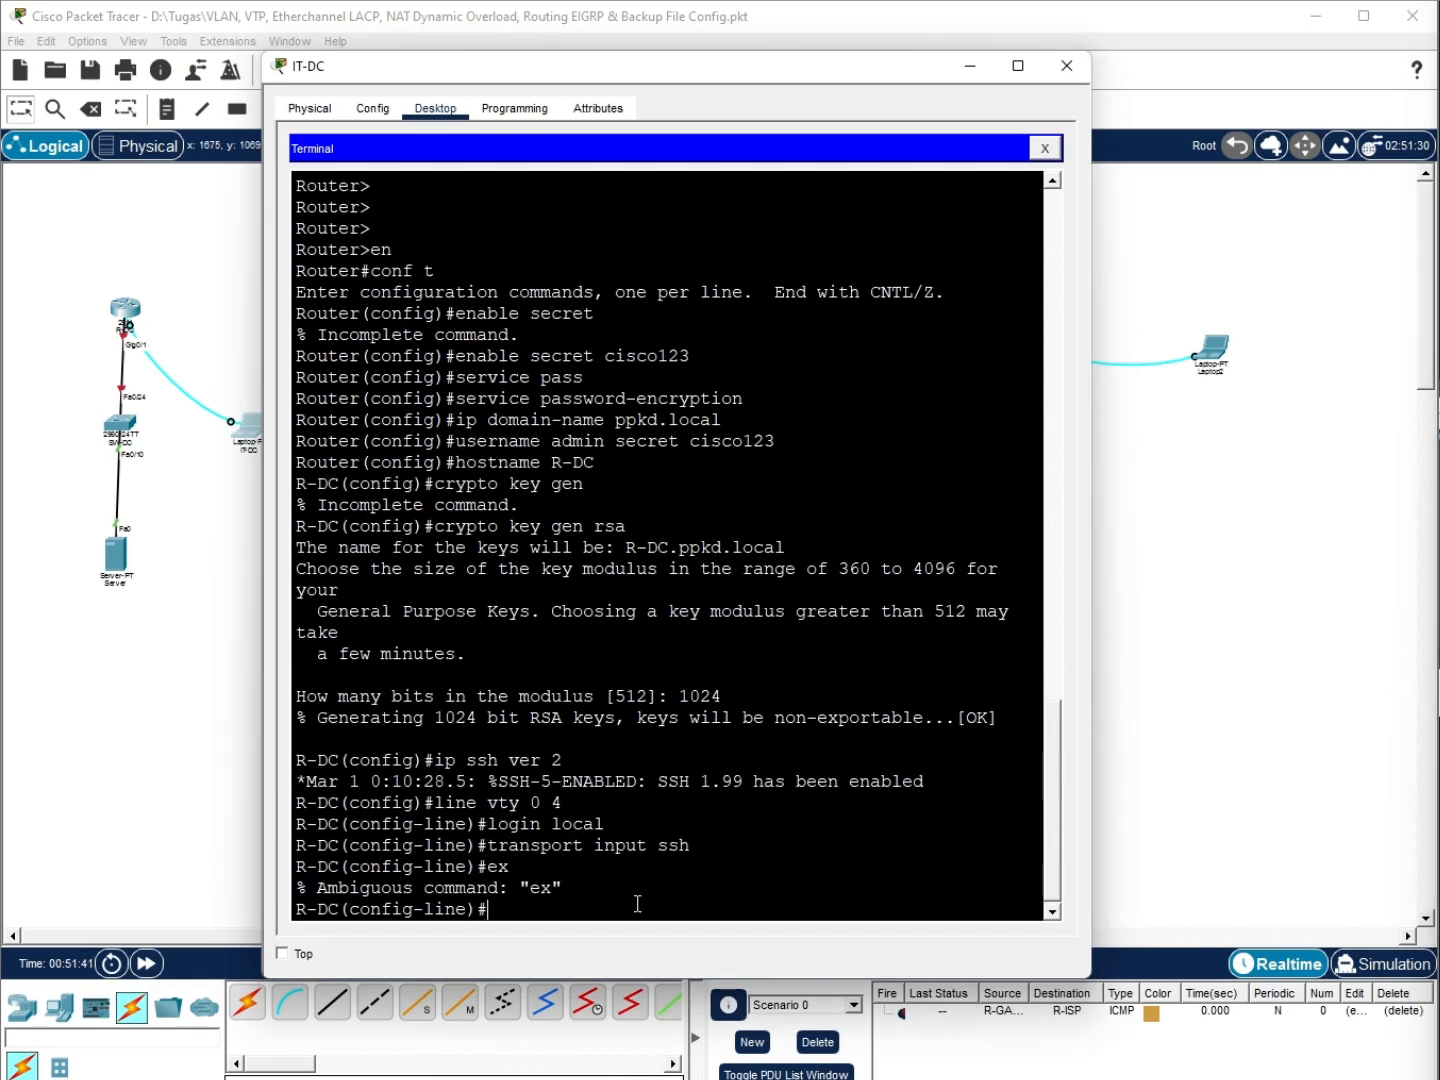
{"action": "type", "text": "exit"}
{"action": "key", "text": "Return"}
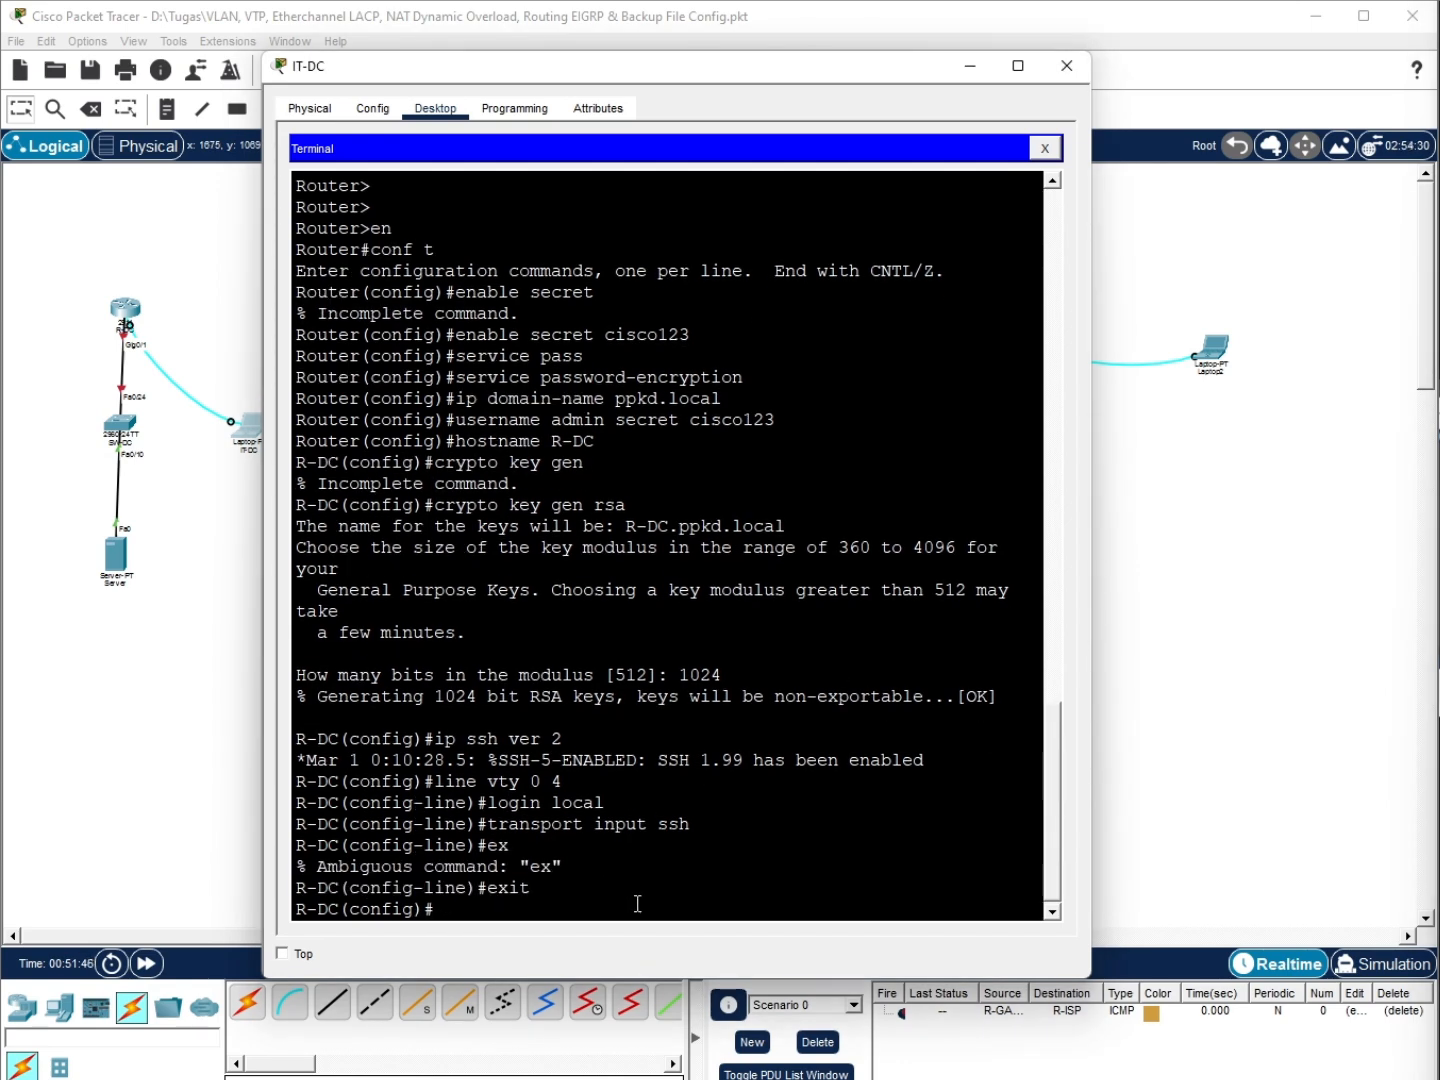
Bring interface g0/1 up with no shutdown
{"action": "type", "text": "int g0/1"}
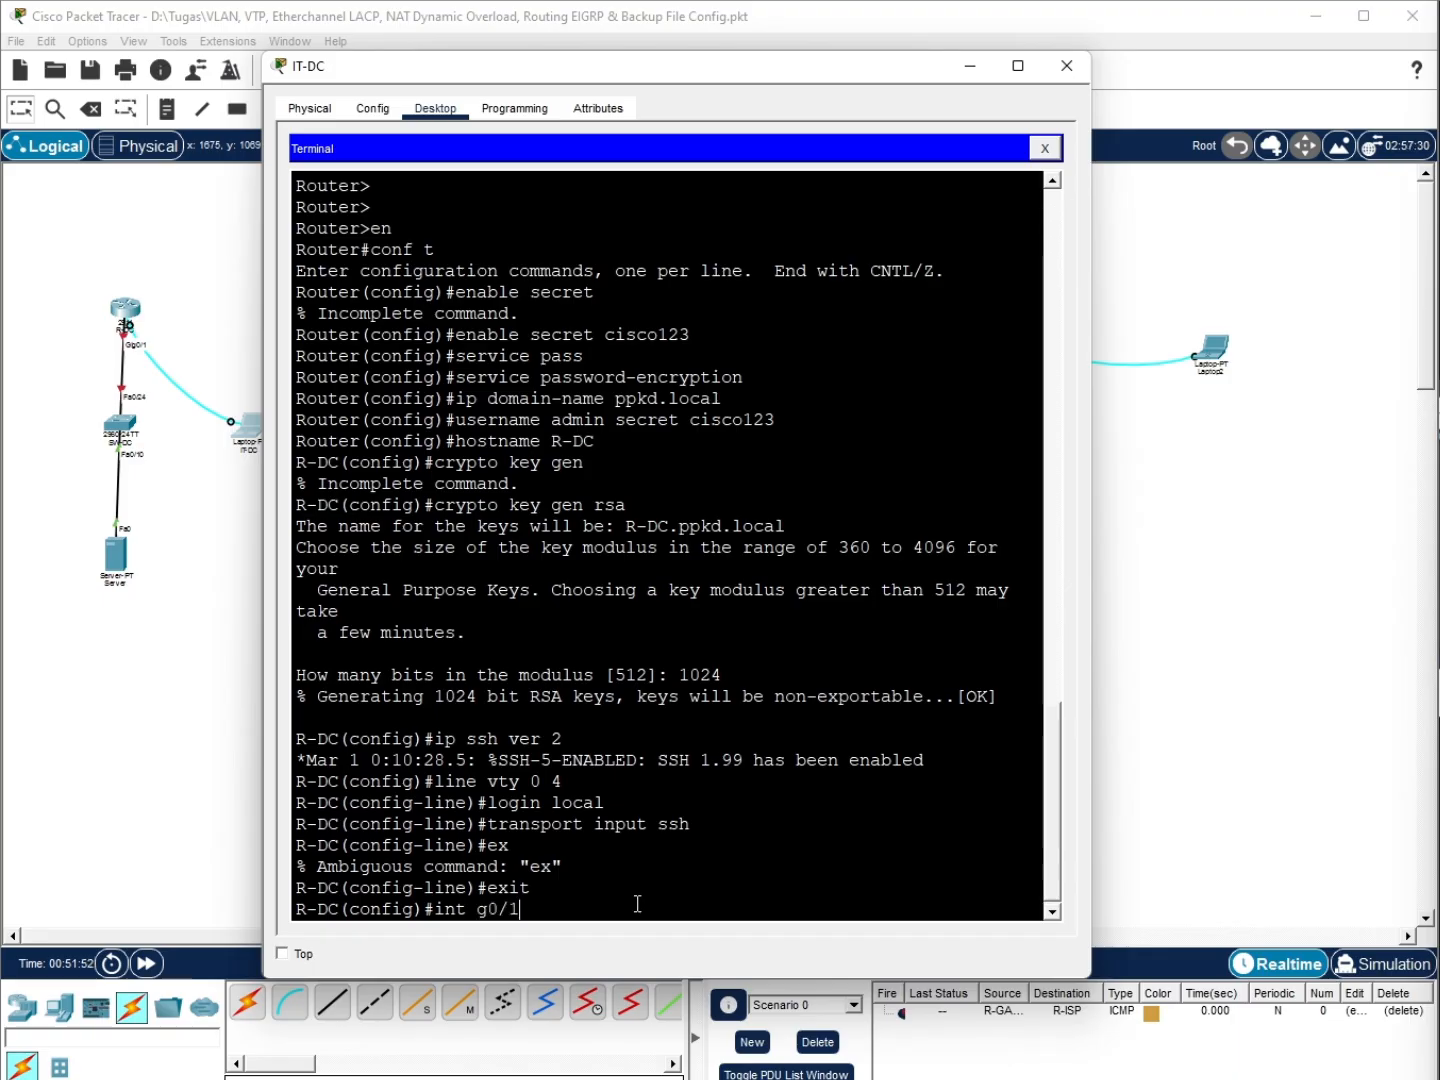
{"action": "key", "text": "Return"}
{"action": "type", "text": "no sh"}
{"action": "key", "text": "Return"}
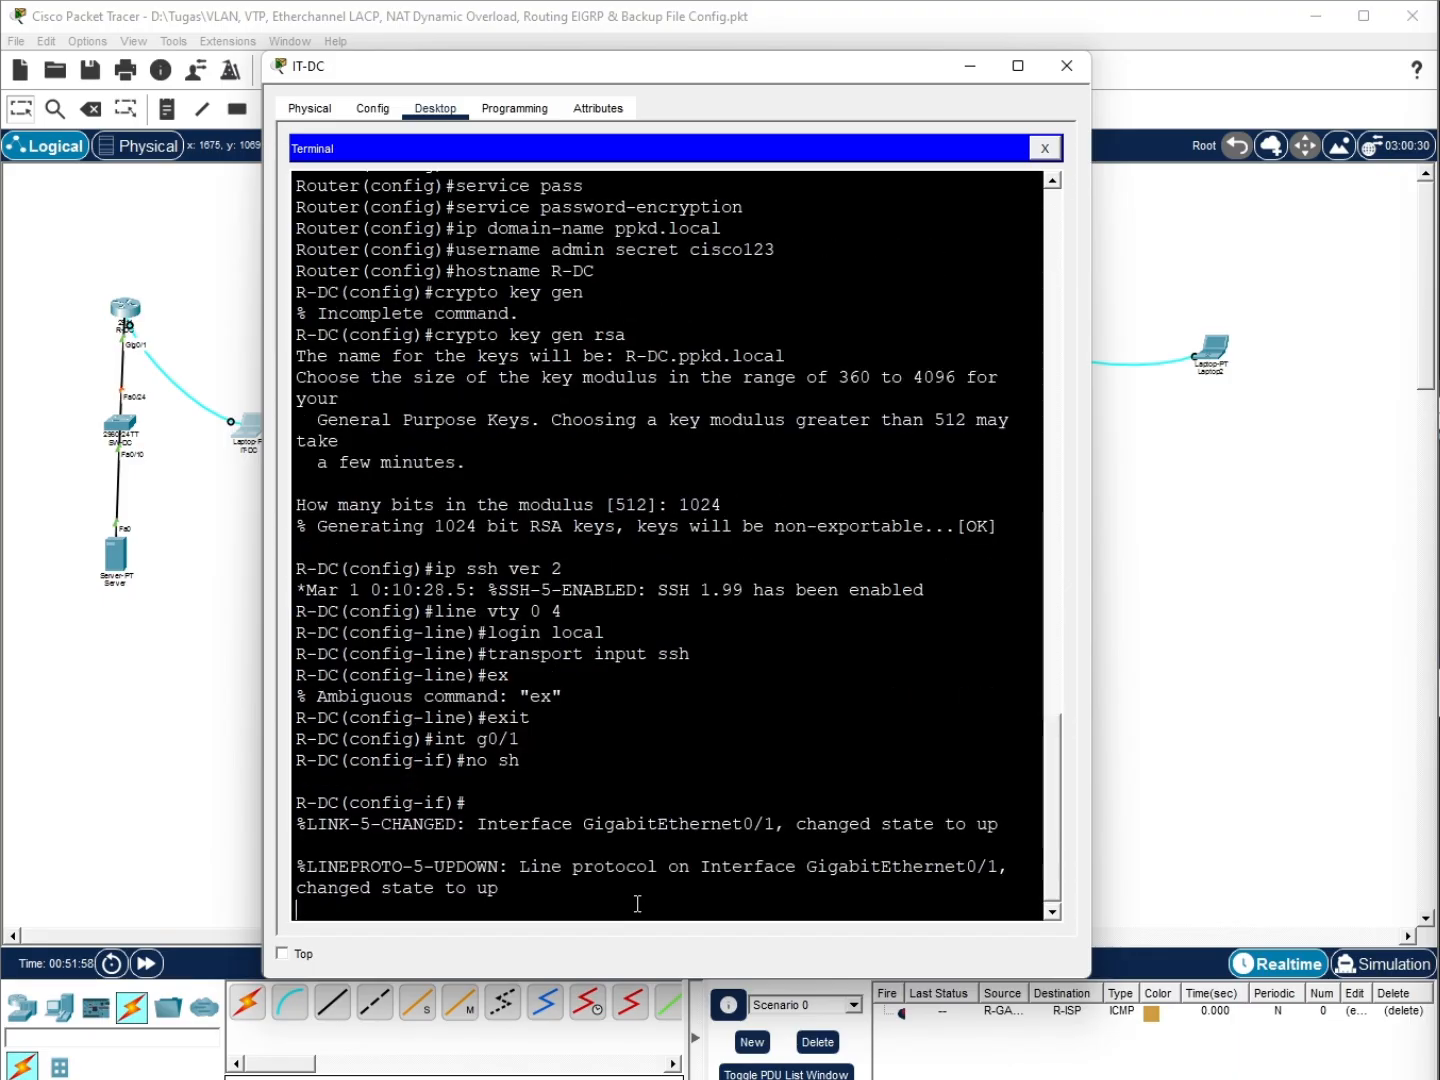
{"action": "key", "text": "Return"}
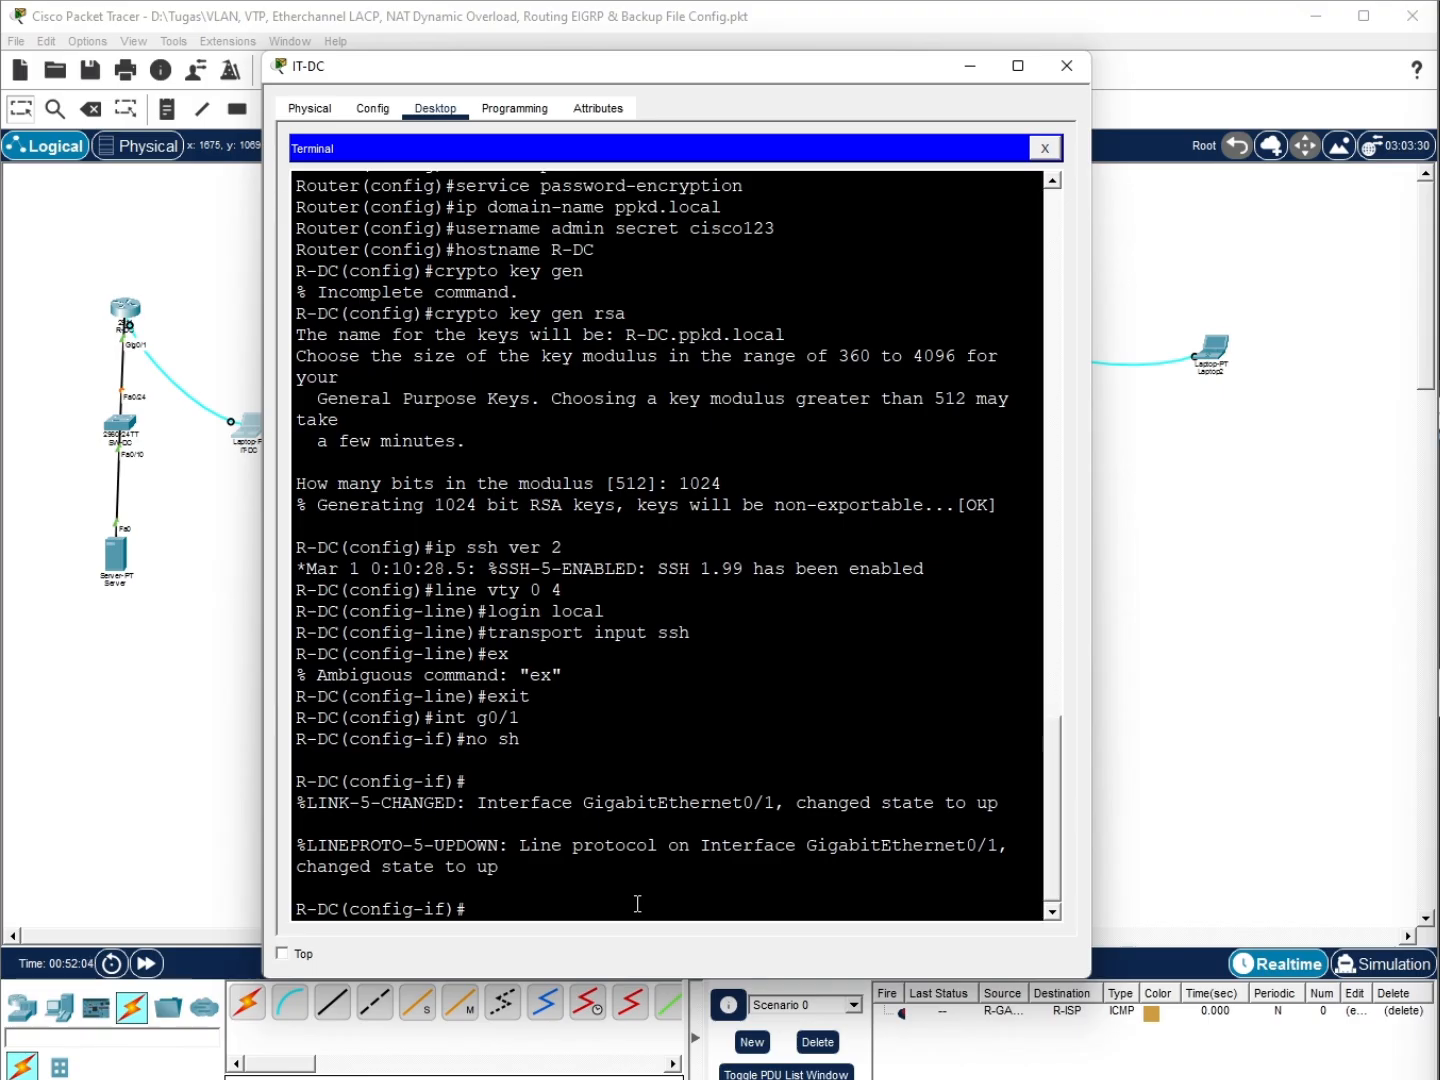
Create subinterface g0/1.40 with dot1Q VLAN 40 and address 172.16.40.1 255.255.255.0
{"action": "type", "text": "int g0/1.40"}
{"action": "key", "text": "Return"}
{"action": "type", "text": "en"}
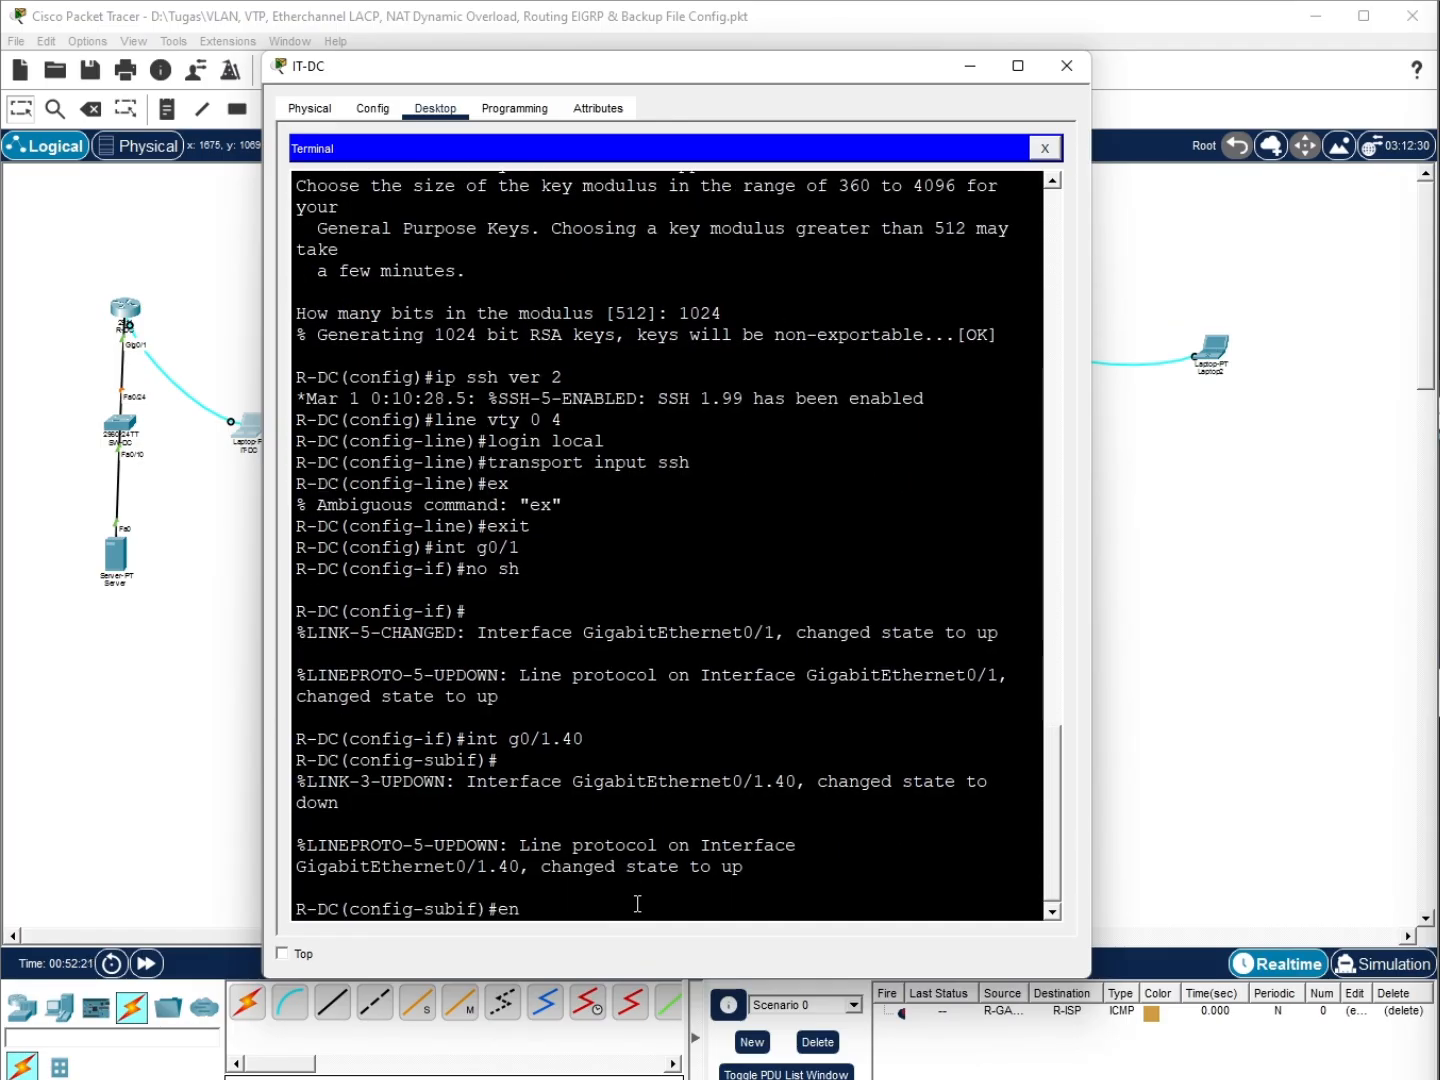
{"action": "key", "text": "Tab"}
{"action": "type", "text": "do"}
{"action": "key", "text": "Tab"}
{"action": "type", "text": "40"}
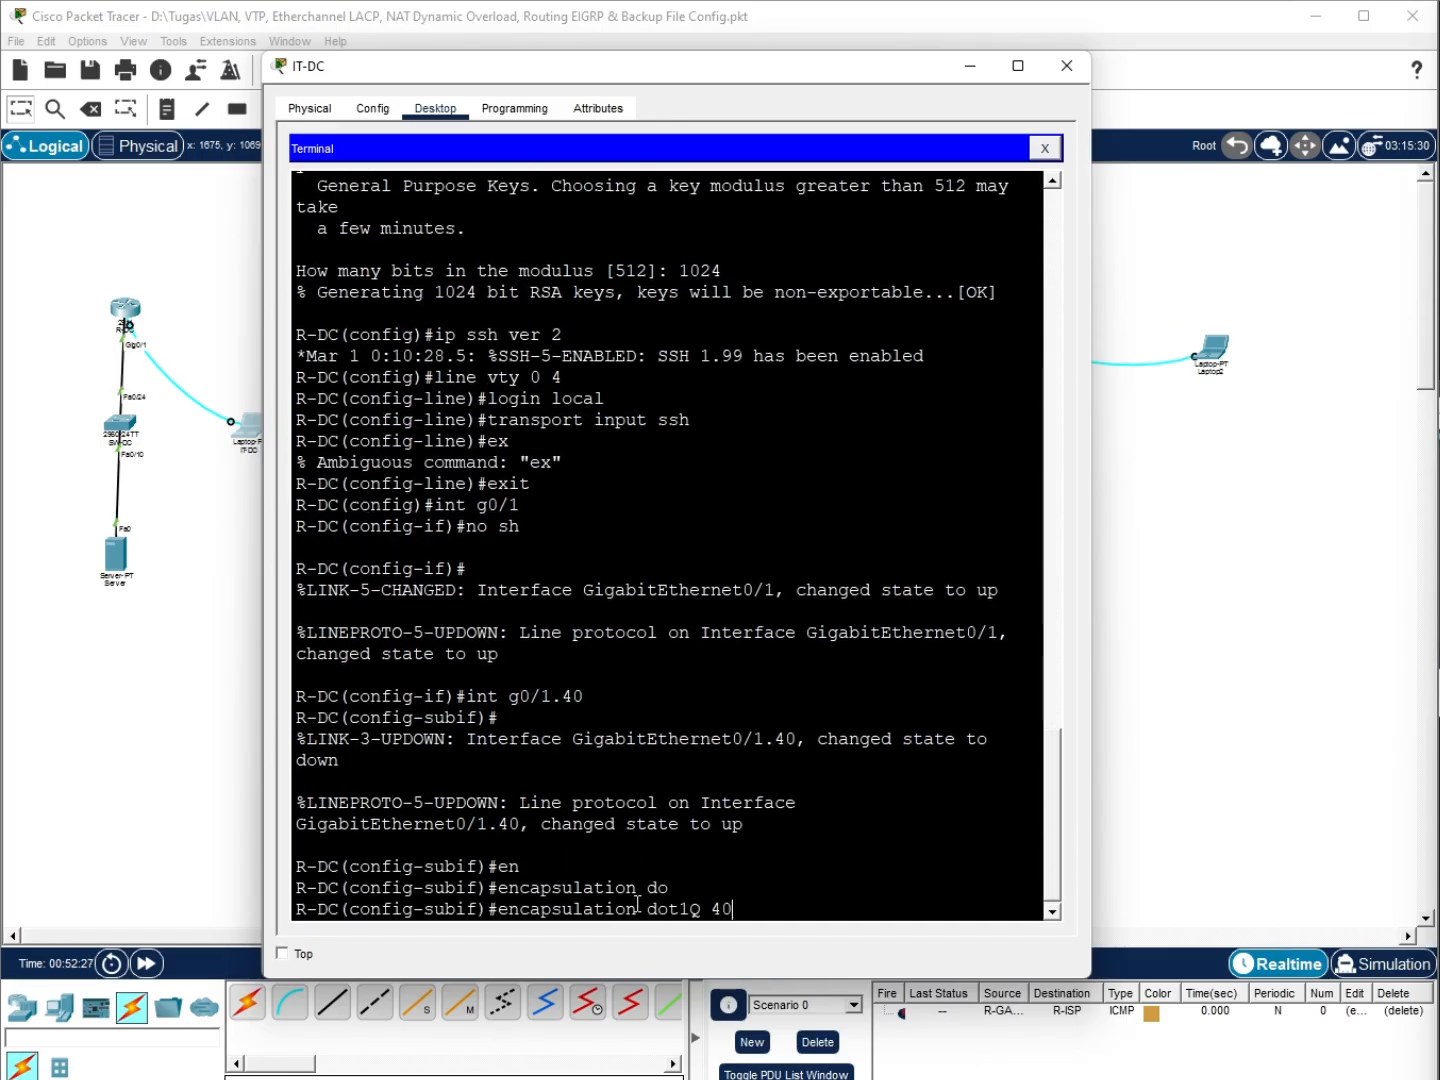
{"action": "key", "text": "Return"}
{"action": "type", "text": "ip add"}
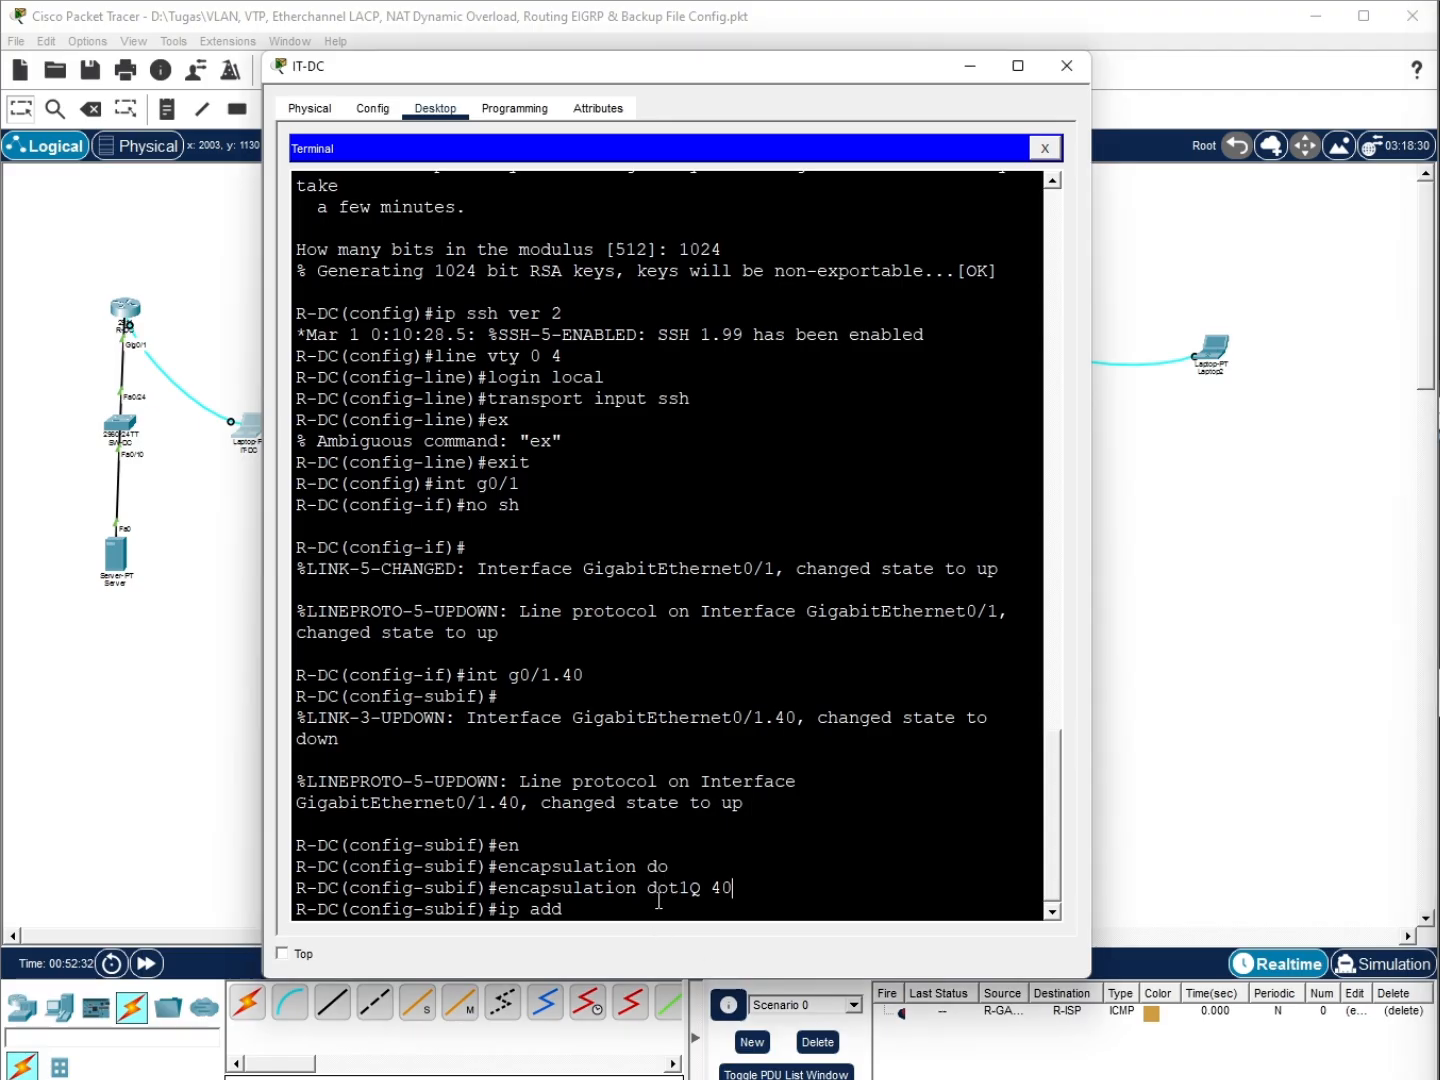
{"action": "type", "text": " 172.16.40.1 255.255.255.0"}
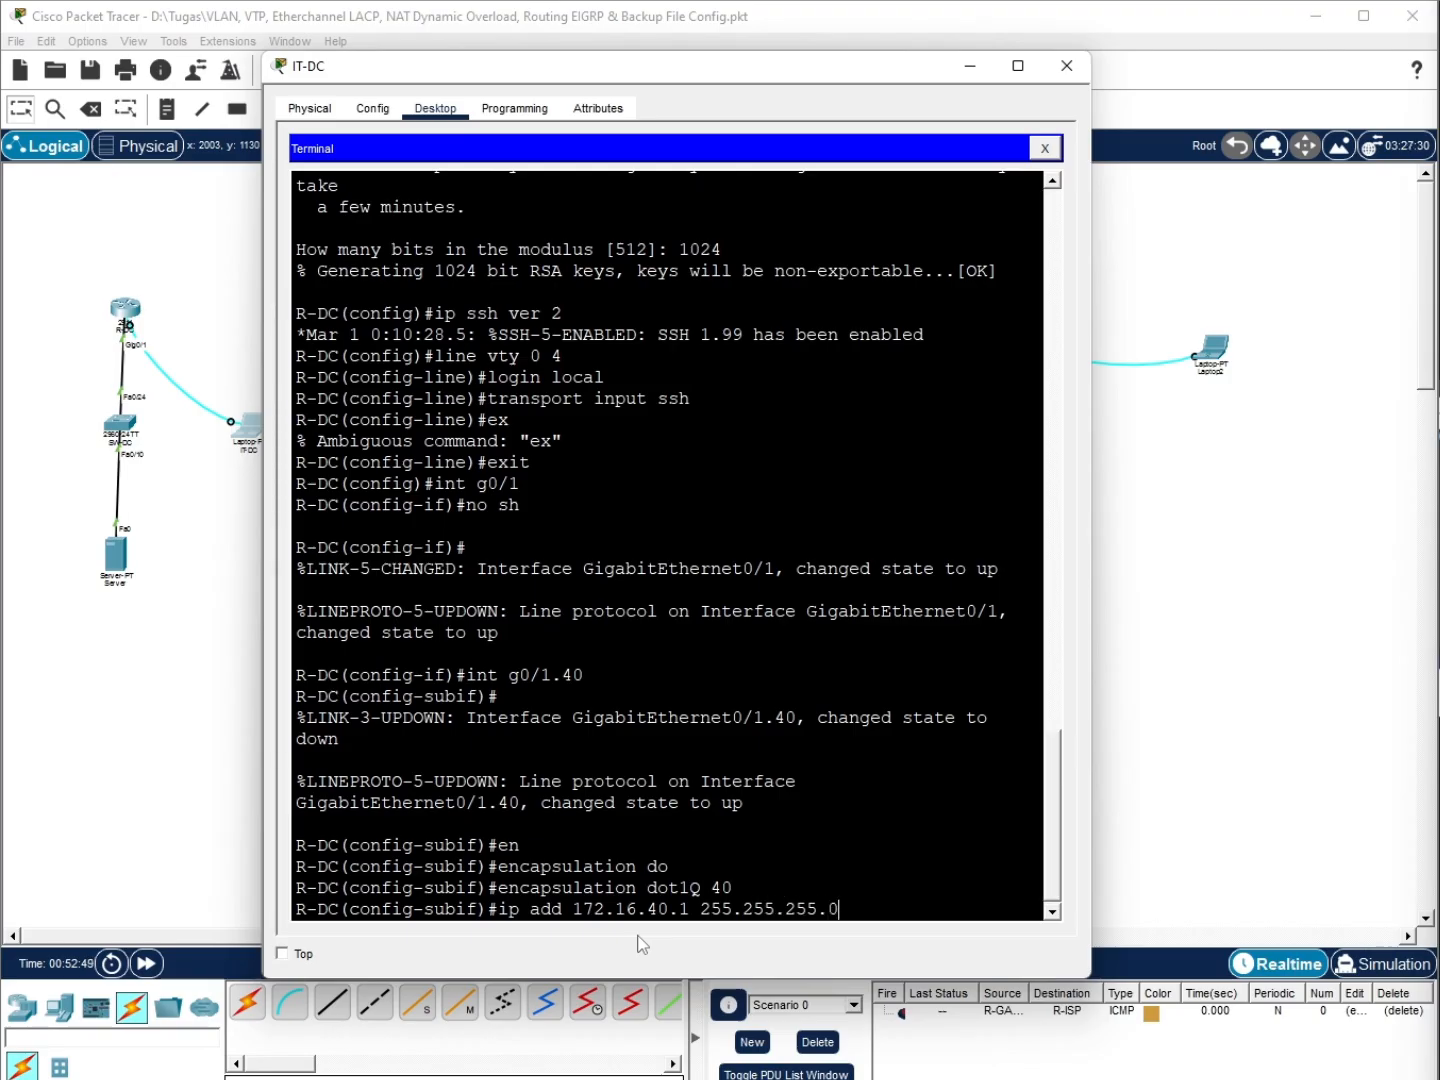
{"action": "key", "text": "Return"}
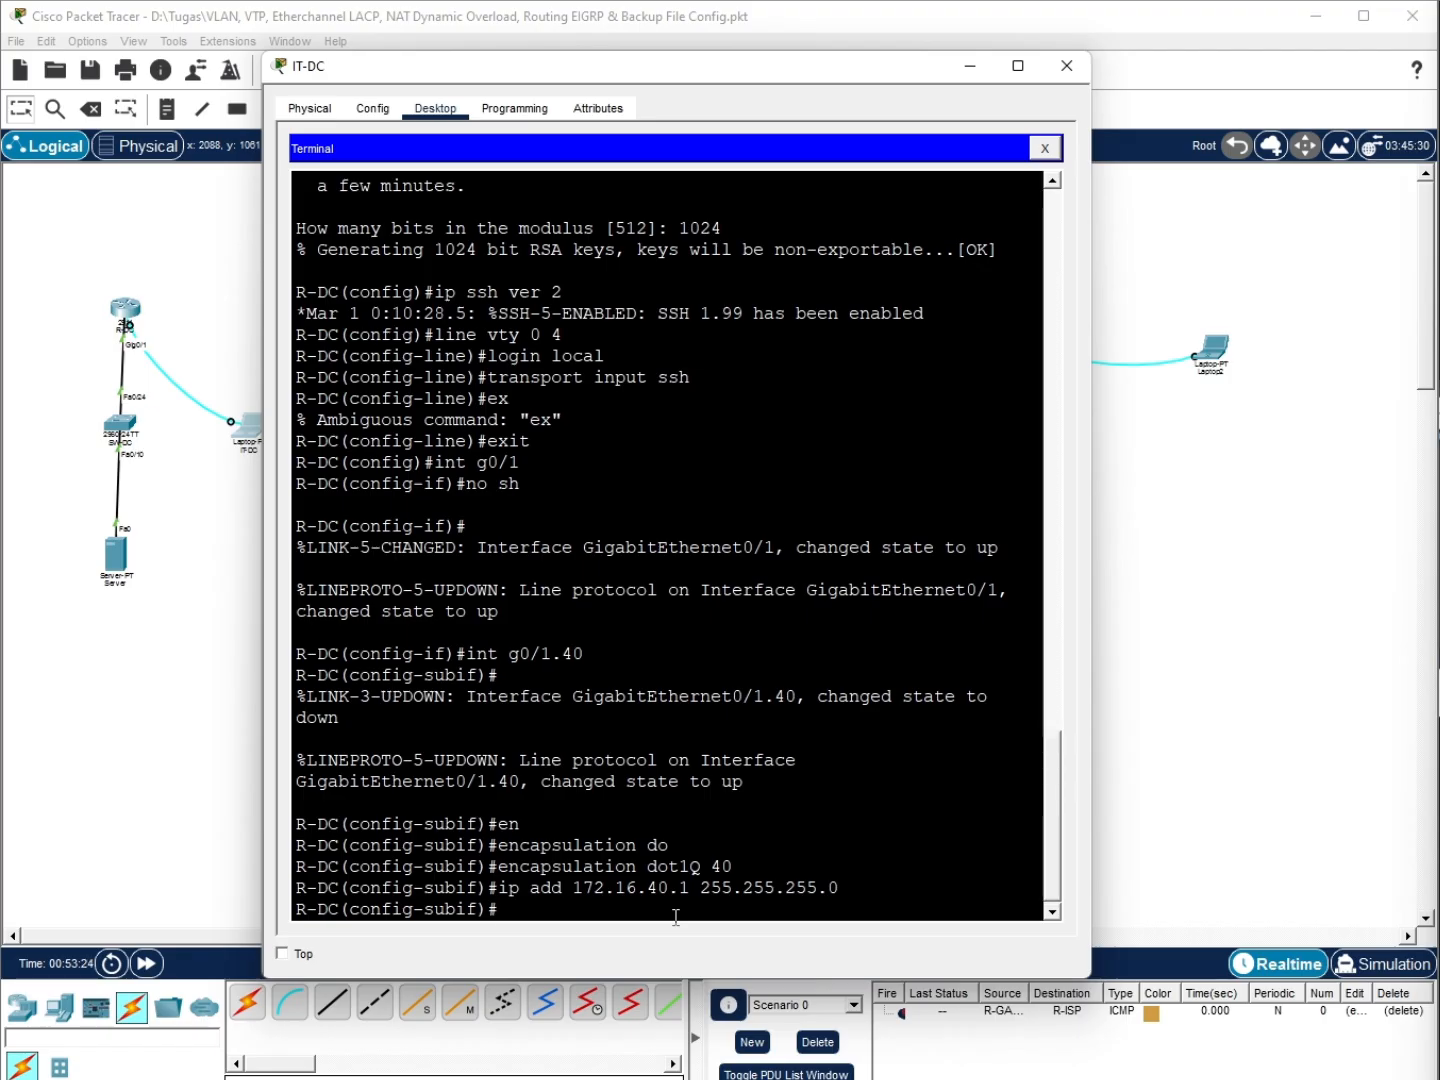
Leave the subinterface and create subinterface g0/1.50
{"action": "type", "text": "ex"}
{"action": "key", "text": "Return"}
{"action": "type", "text": "int "}
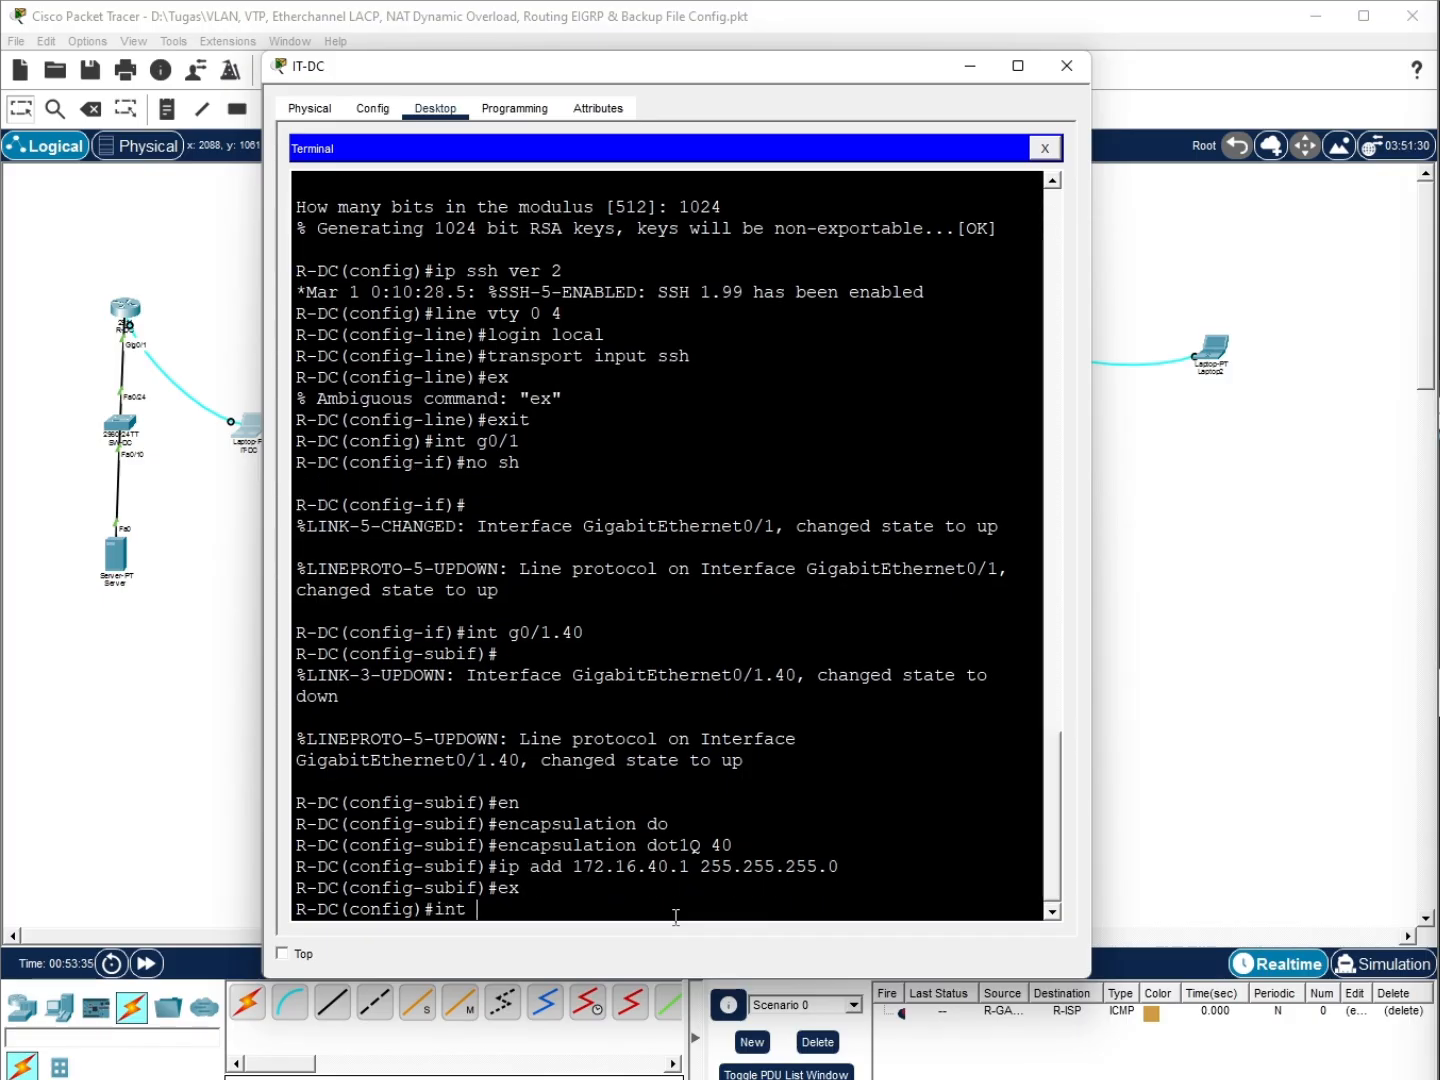
{"action": "type", "text": "g0/1.50"}
{"action": "key", "text": "Return"}
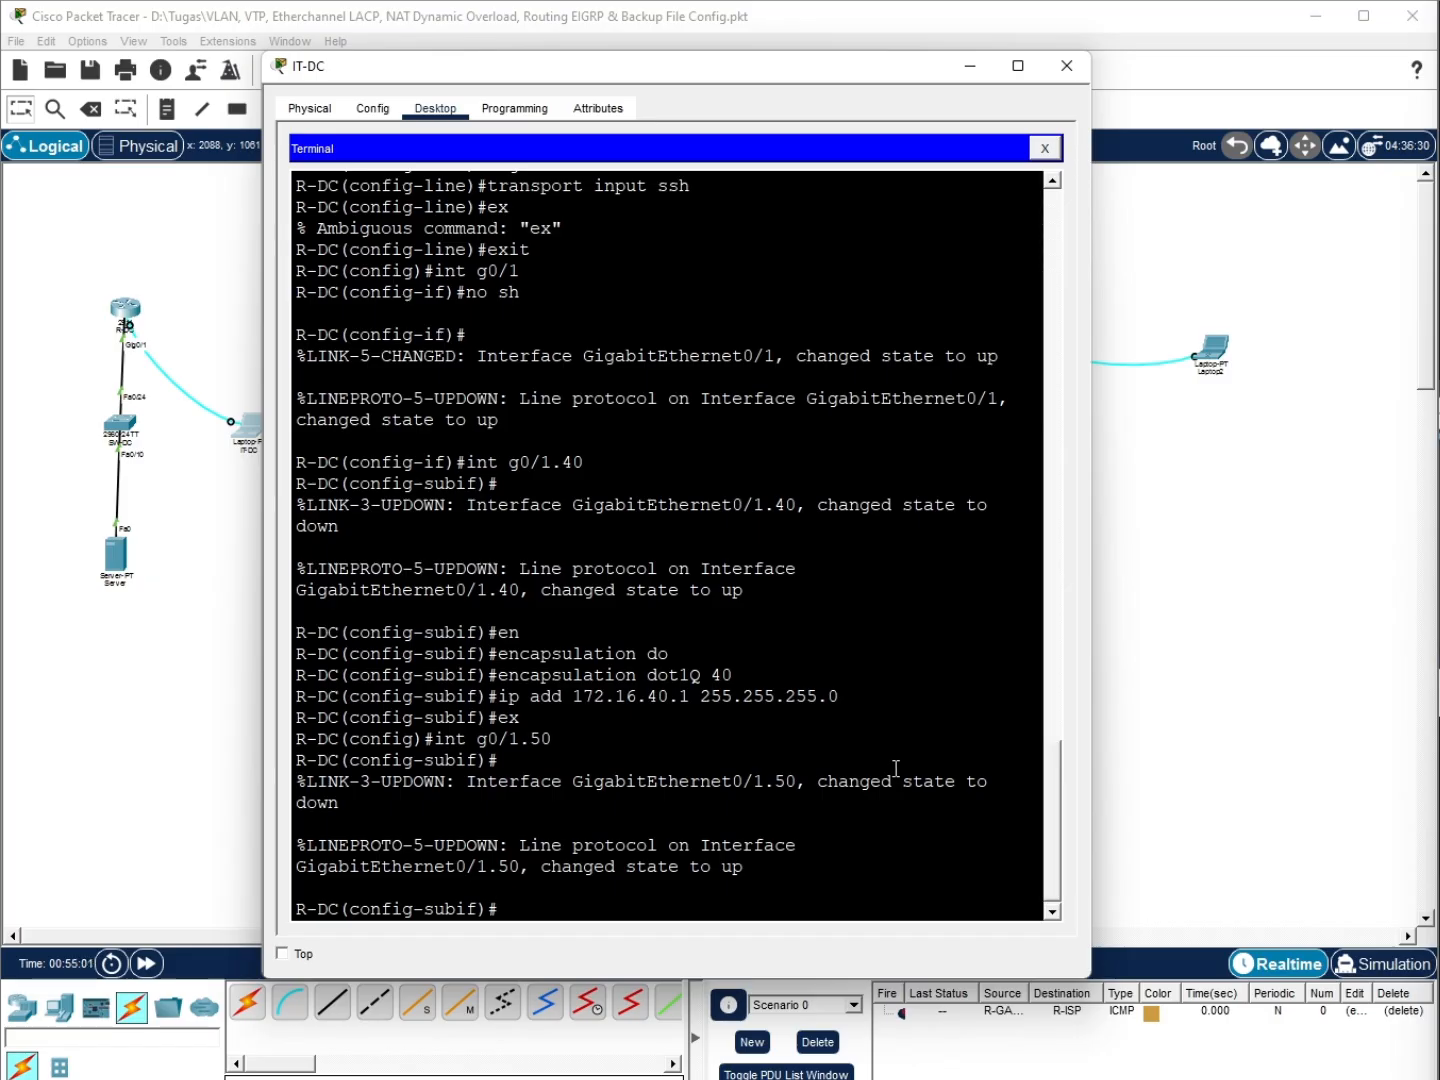
Tag g0/1.50 with dot1Q VLAN 50 and address it 172.16.50.1 255.255.255.0
{"action": "key", "text": "Return"}
{"action": "type", "text": "en"}
{"action": "key", "text": "Tab"}
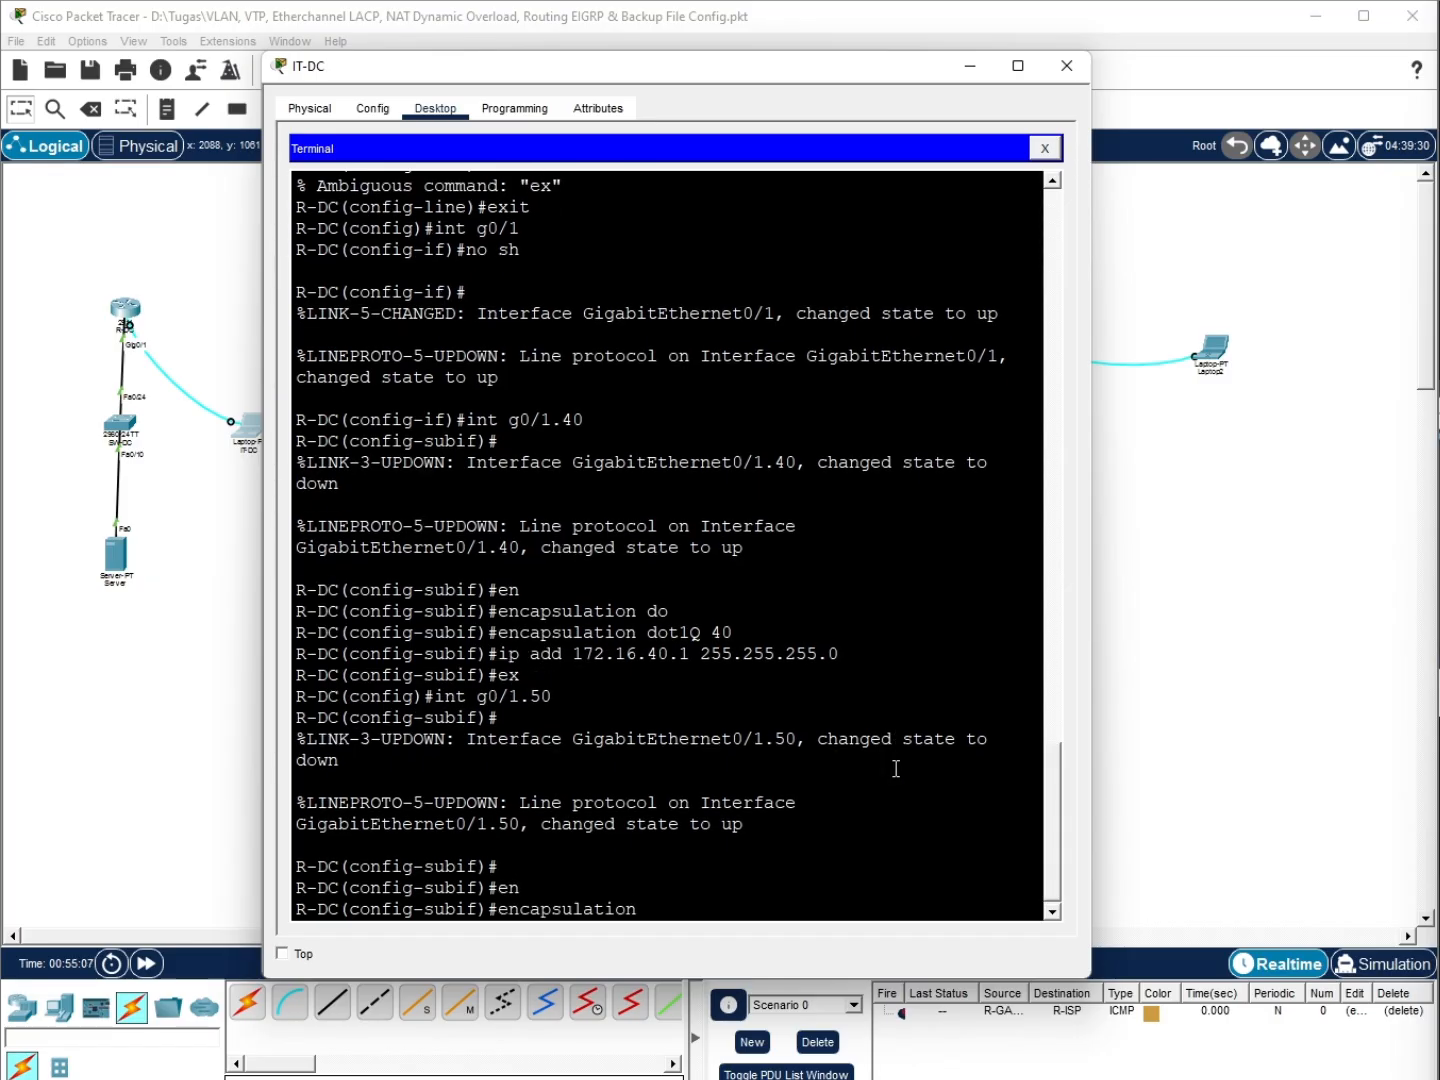
{"action": "type", "text": "dot"}
{"action": "key", "text": "Tab"}
{"action": "type", "text": "50"}
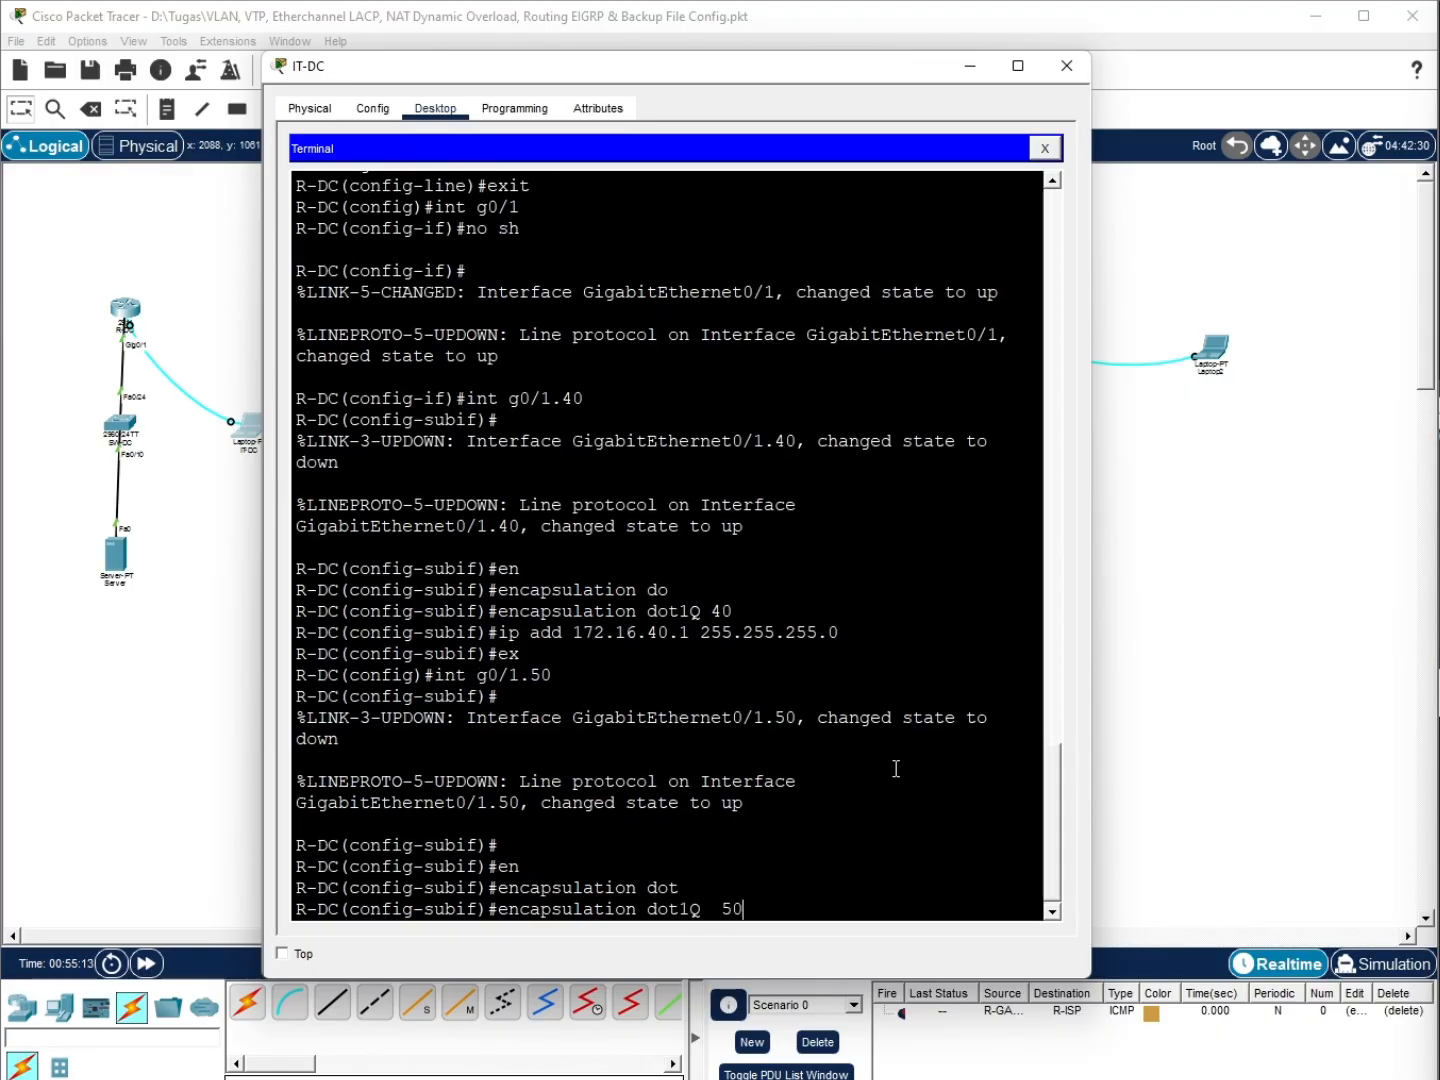
{"action": "key", "text": "Return"}
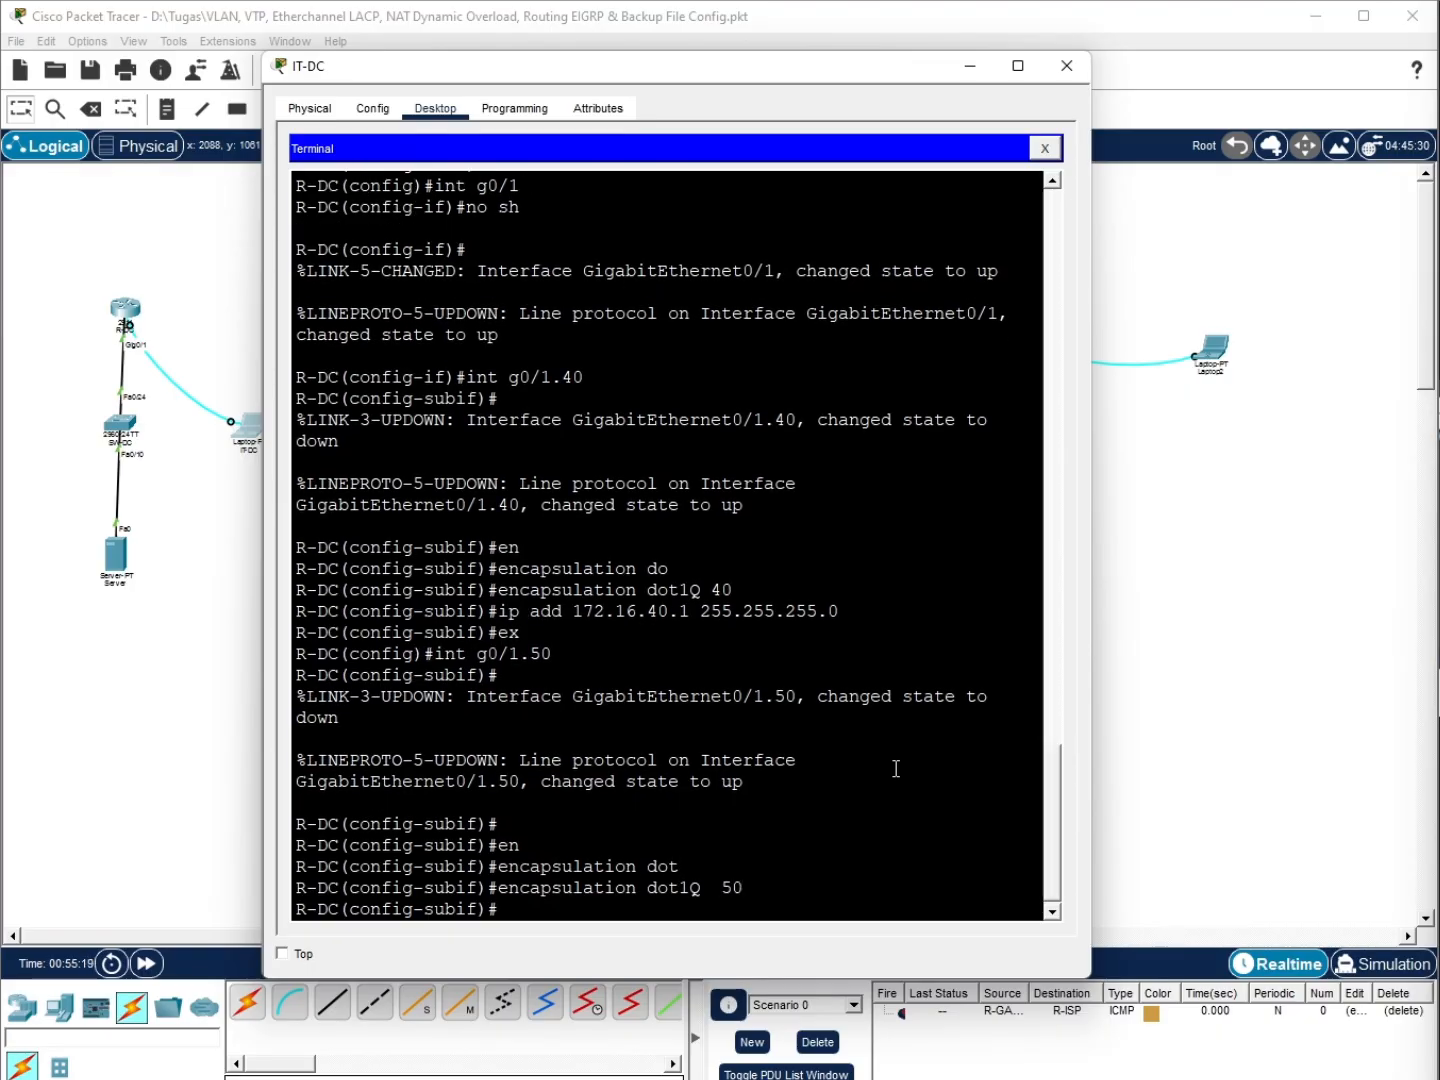
{"action": "type", "text": "ip add"}
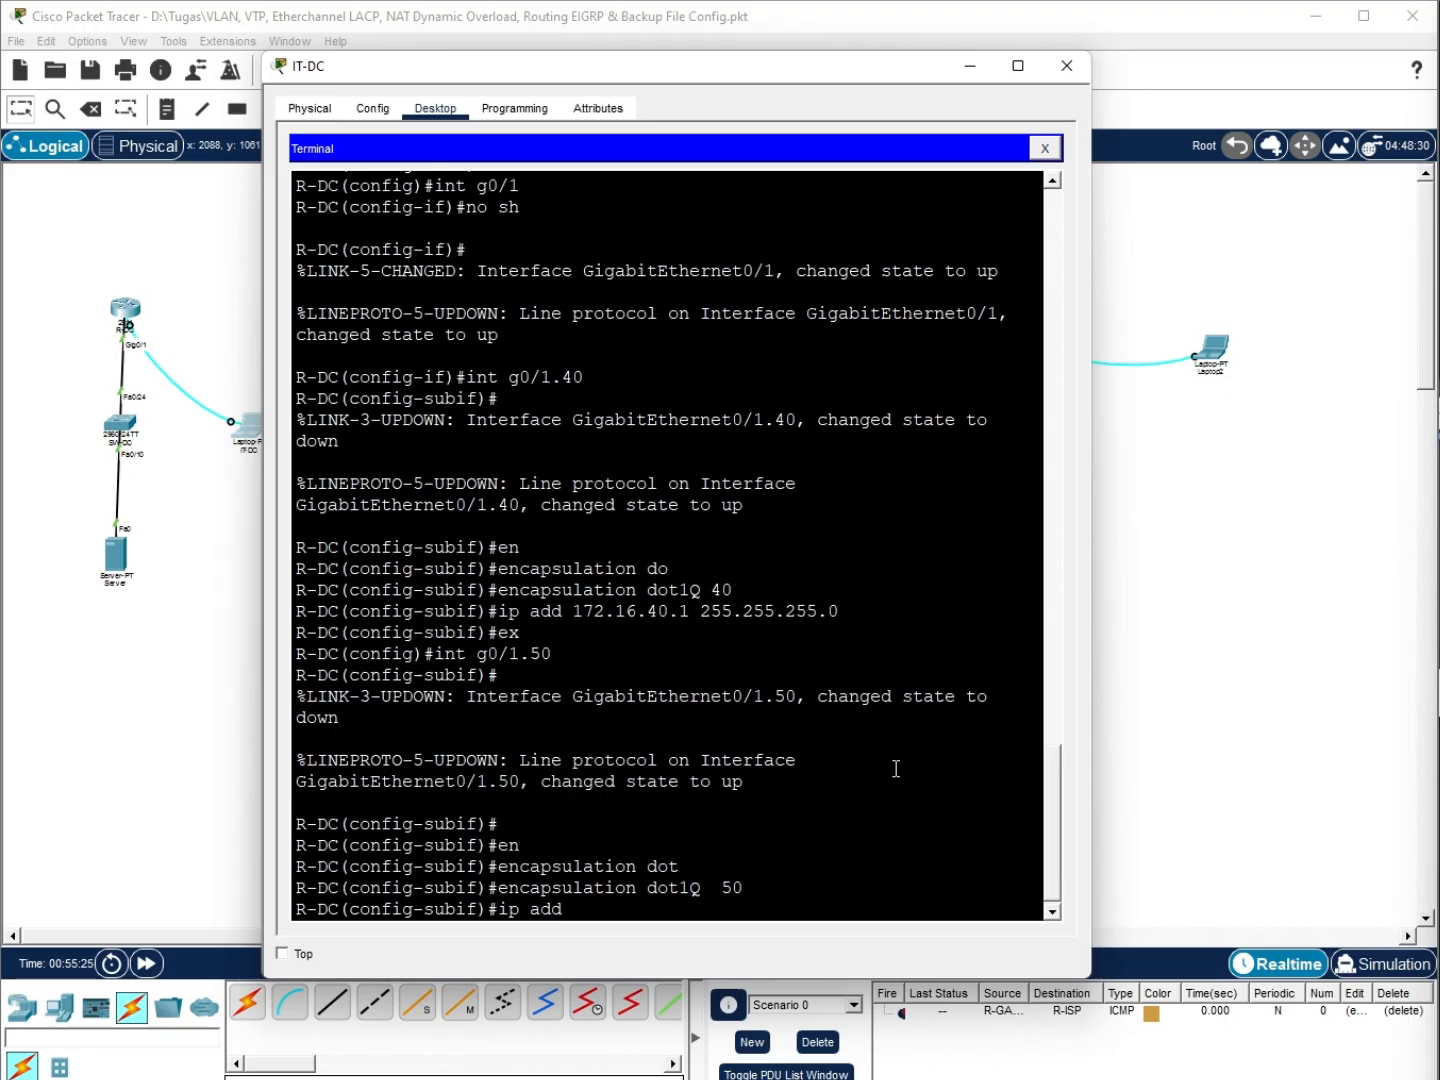
{"action": "type", "text": " 172.16.50.1 255.255.255.0"}
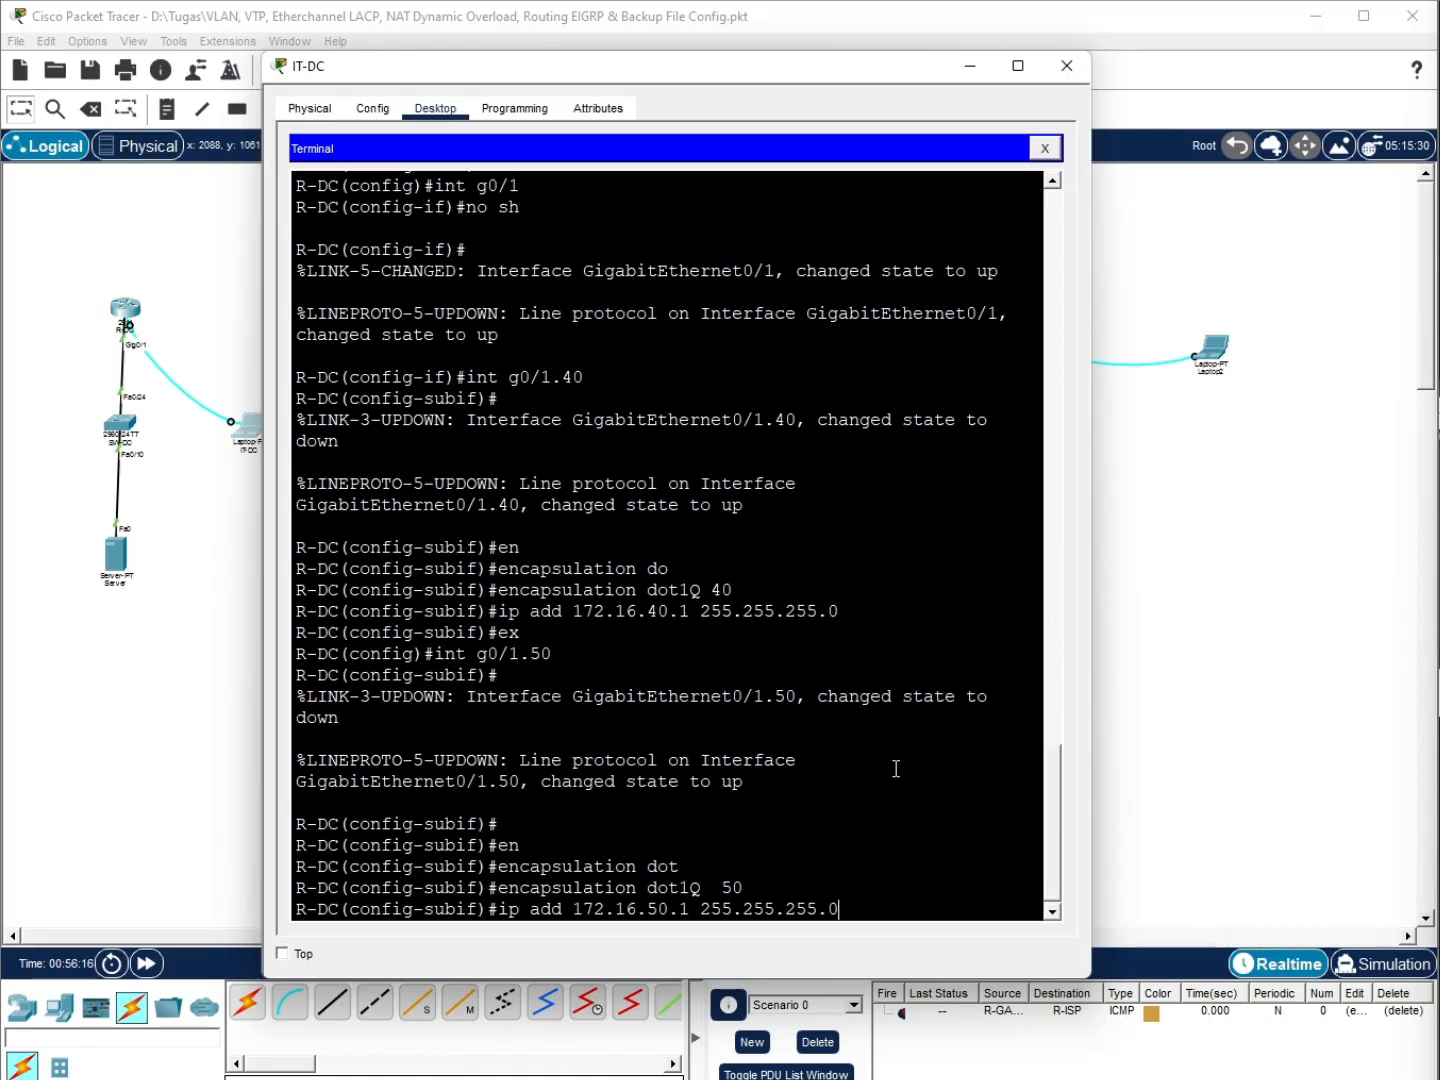
{"action": "key", "text": "Return"}
{"action": "type", "text": "ex"}
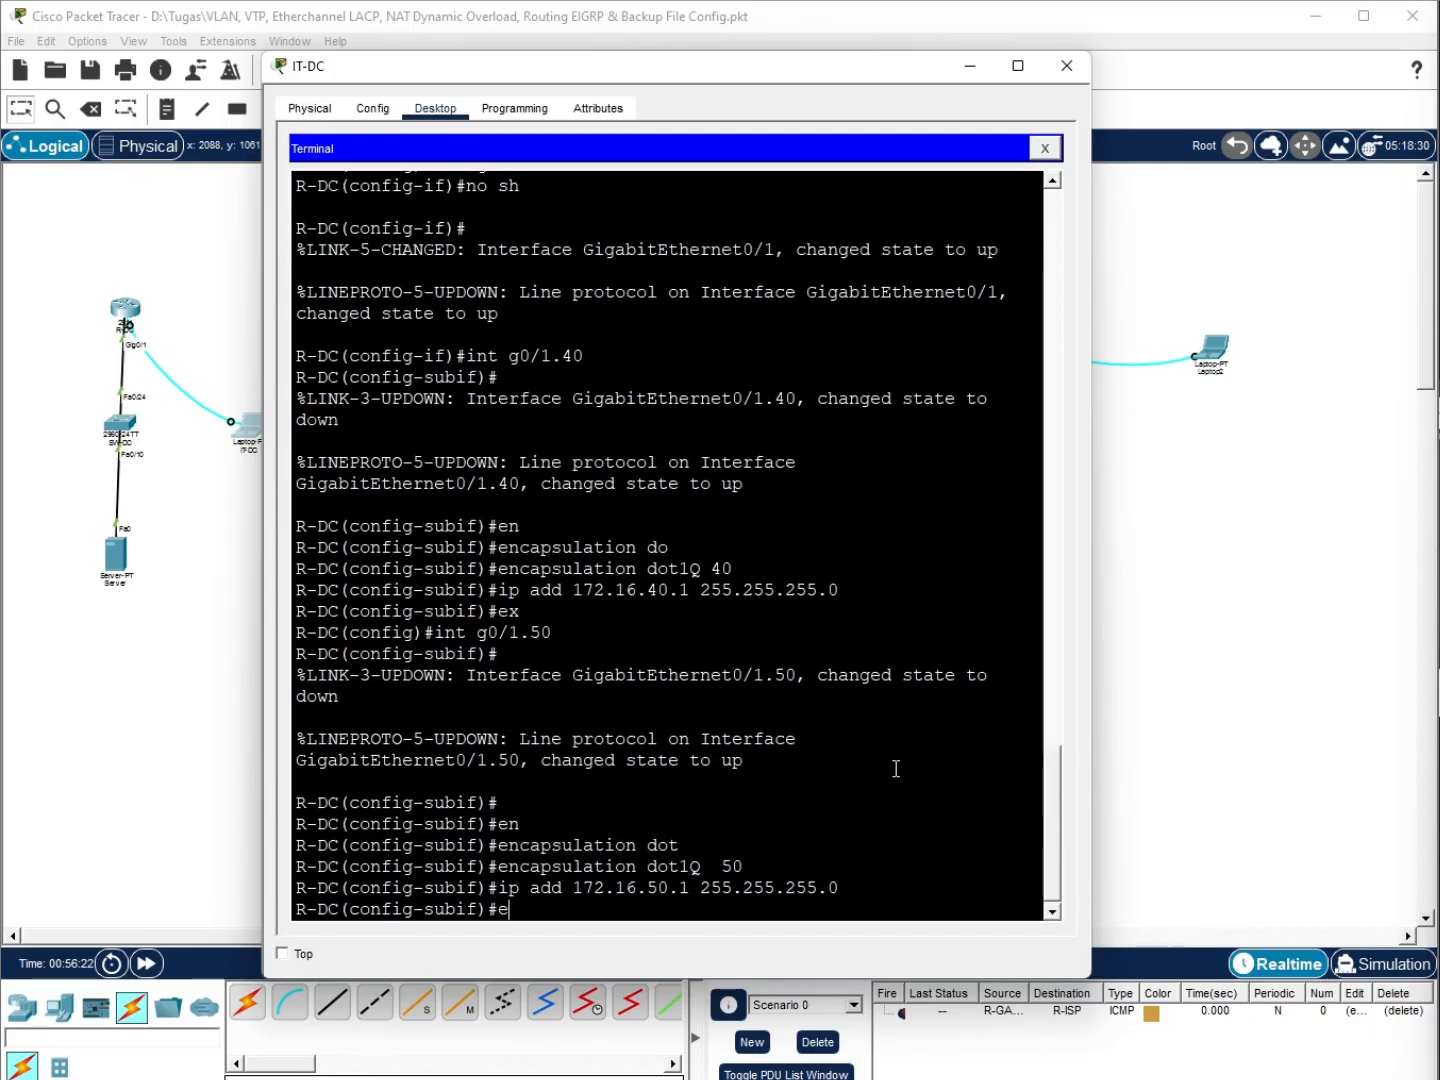
{"action": "key", "text": "Return"}
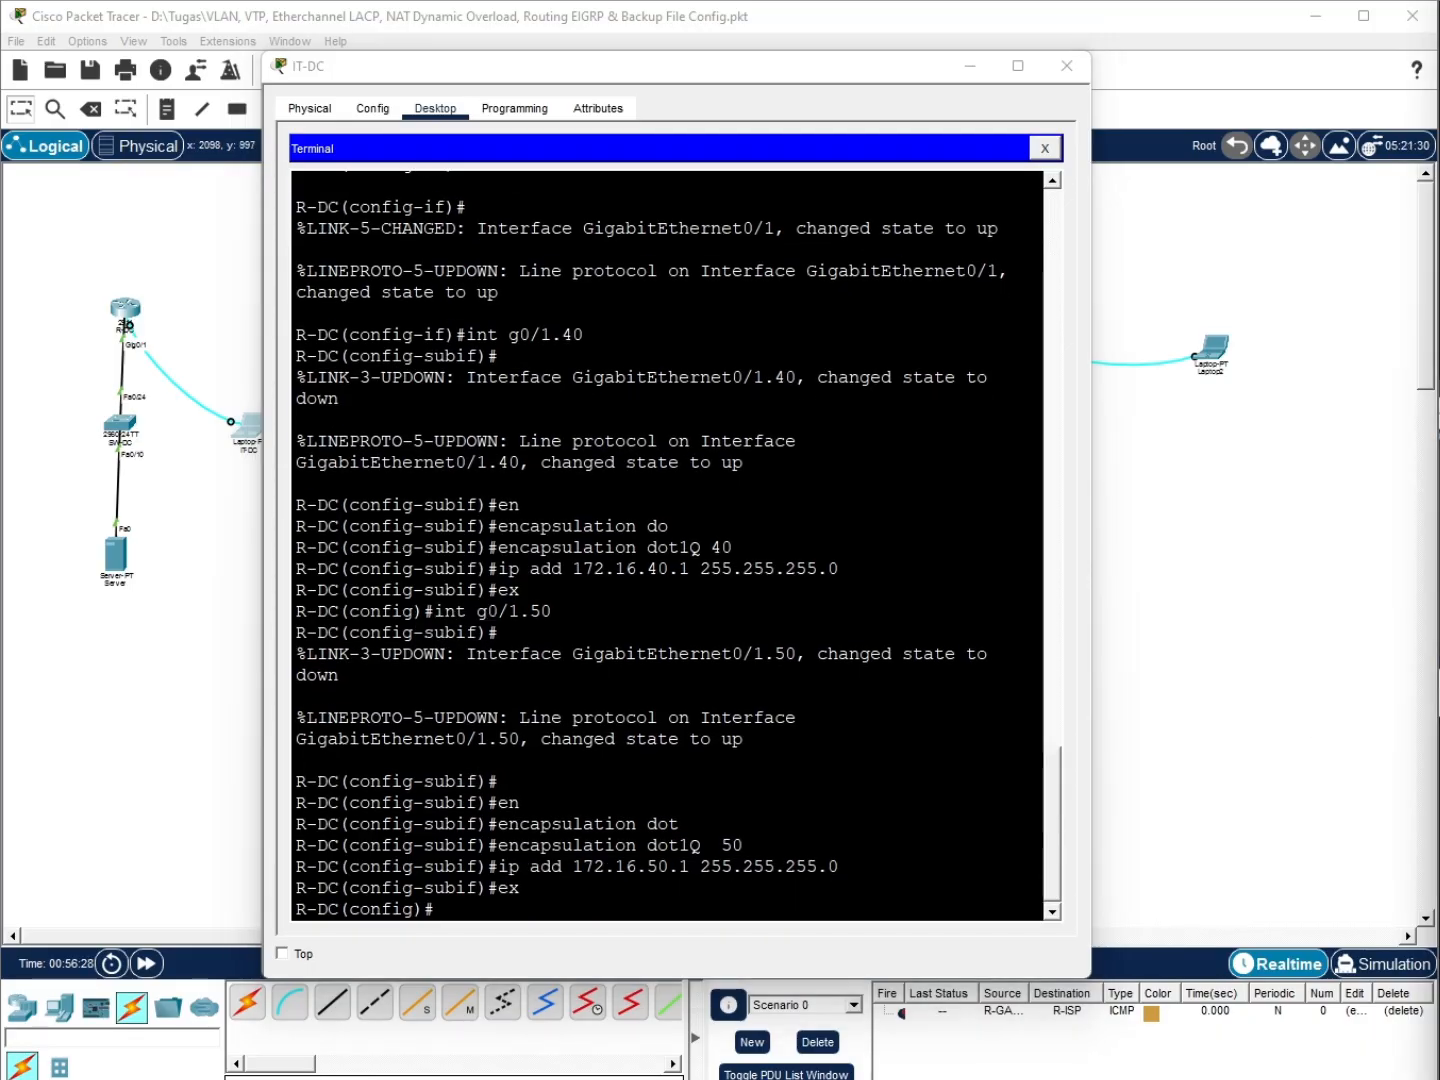
Save the R-DC configuration with do wr
{"action": "left_click", "coordinate": [700, 897]}
{"action": "type", "text": "do wr"}
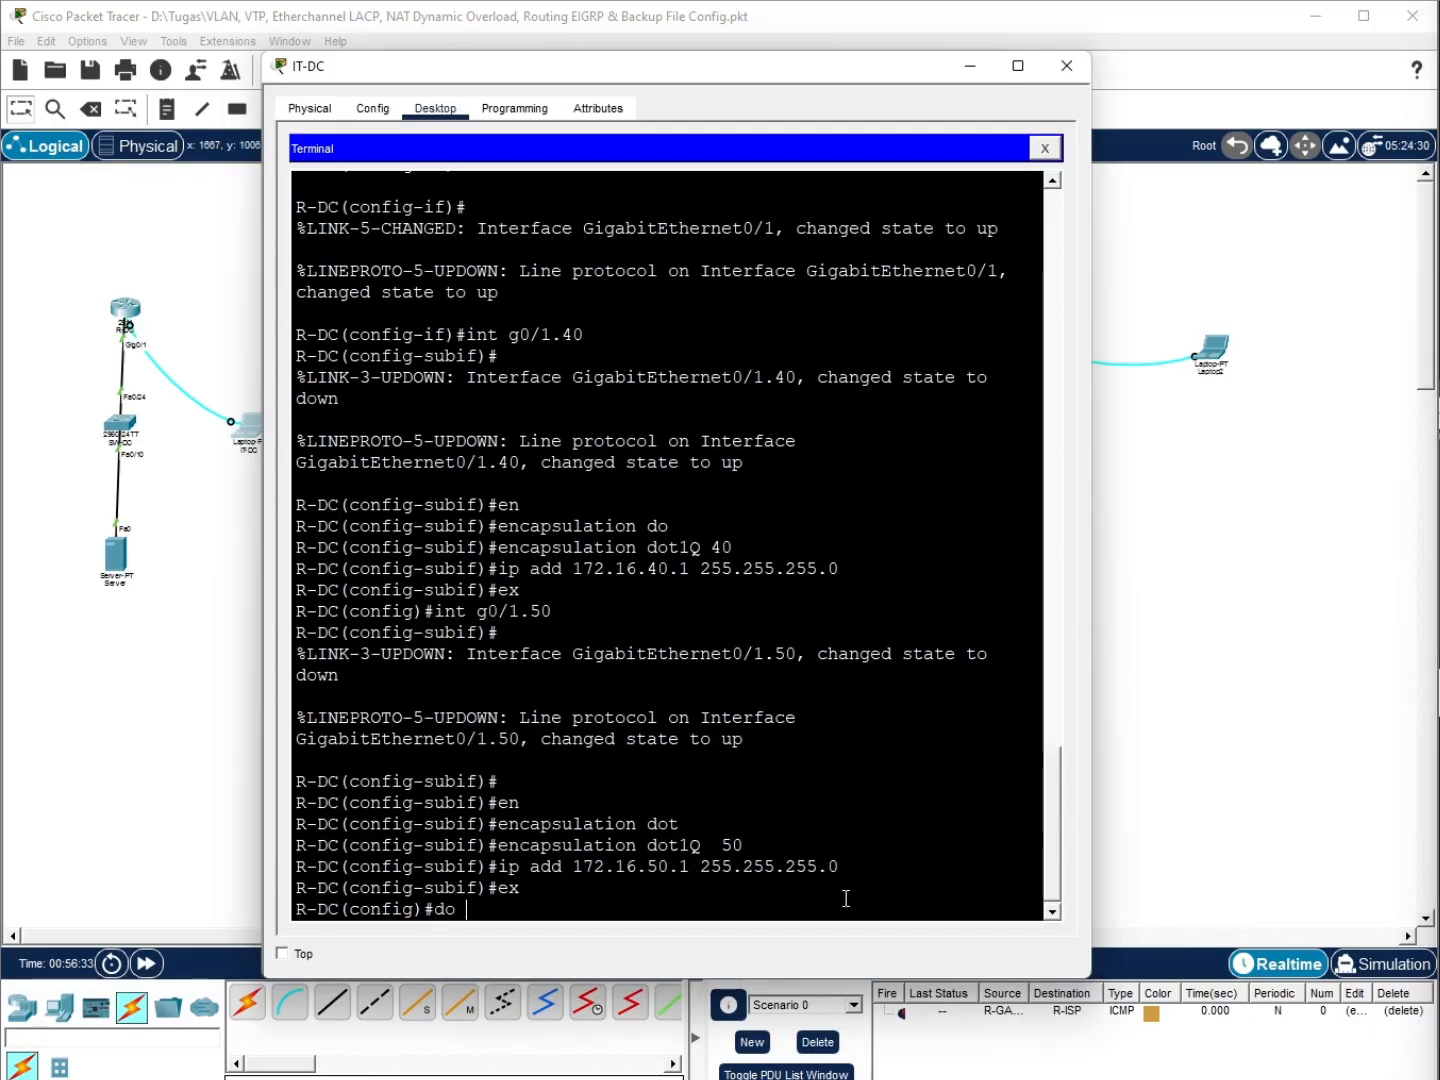
{"action": "key", "text": "Return"}
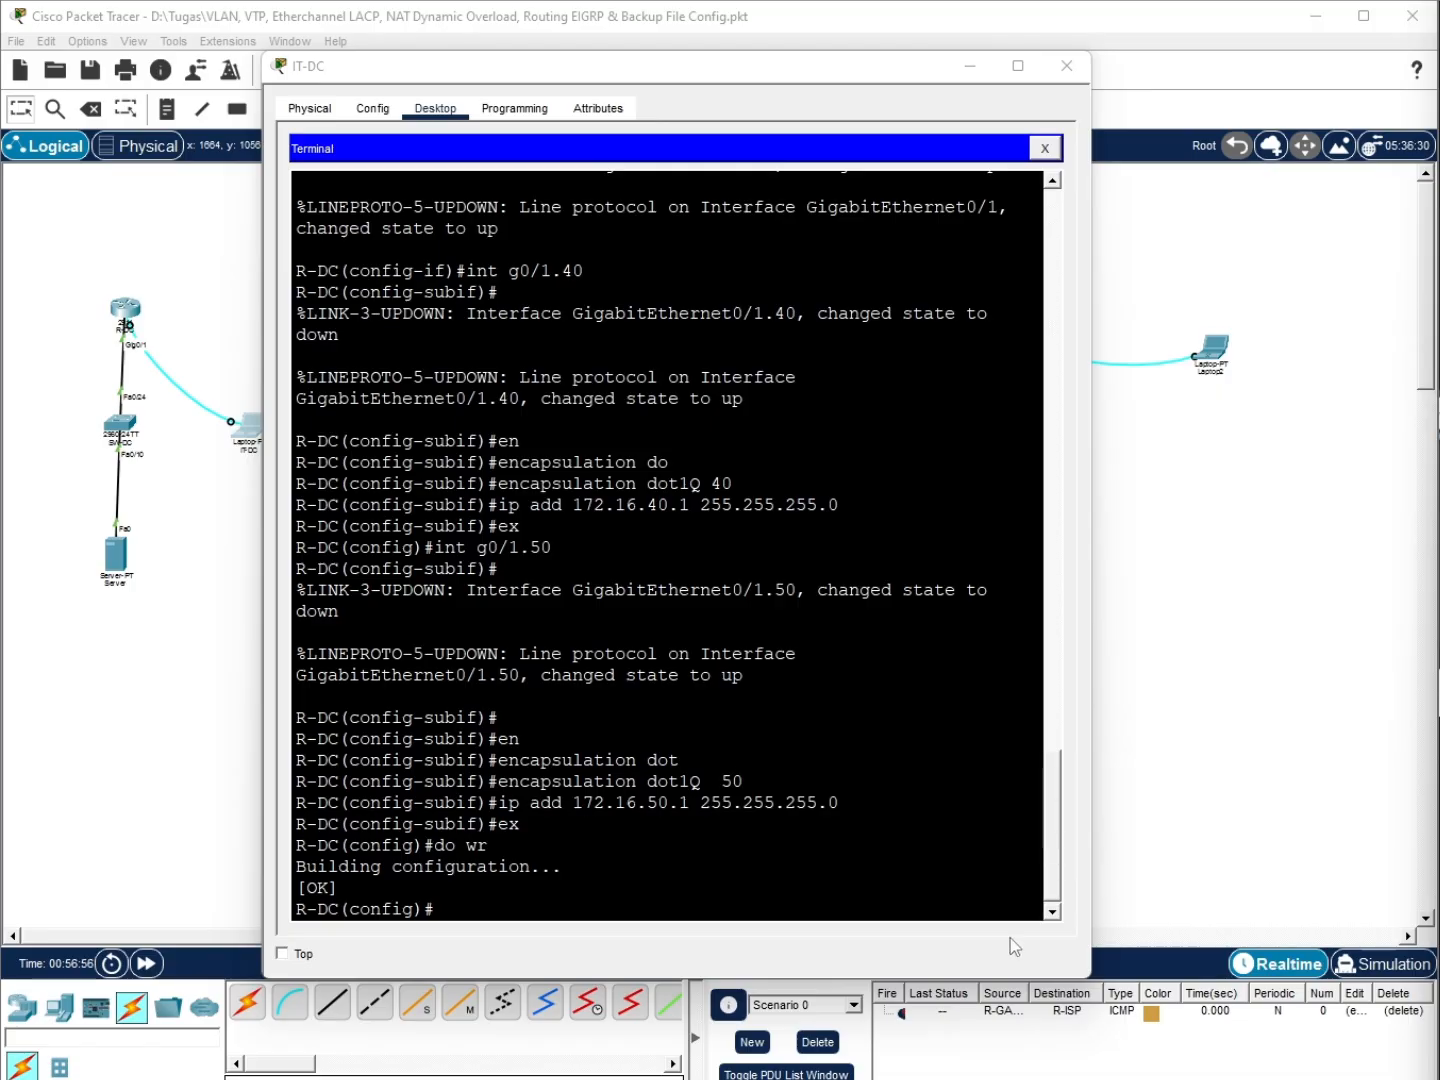
Cable SW-DC FastEthernet0/23 to the IT-DC laptop's FastEthernet0 with straight-through copper, then fast-forward time
{"action": "left_click", "coordinate": [97, 878]}
{"action": "left_click", "coordinate": [331, 1003]}
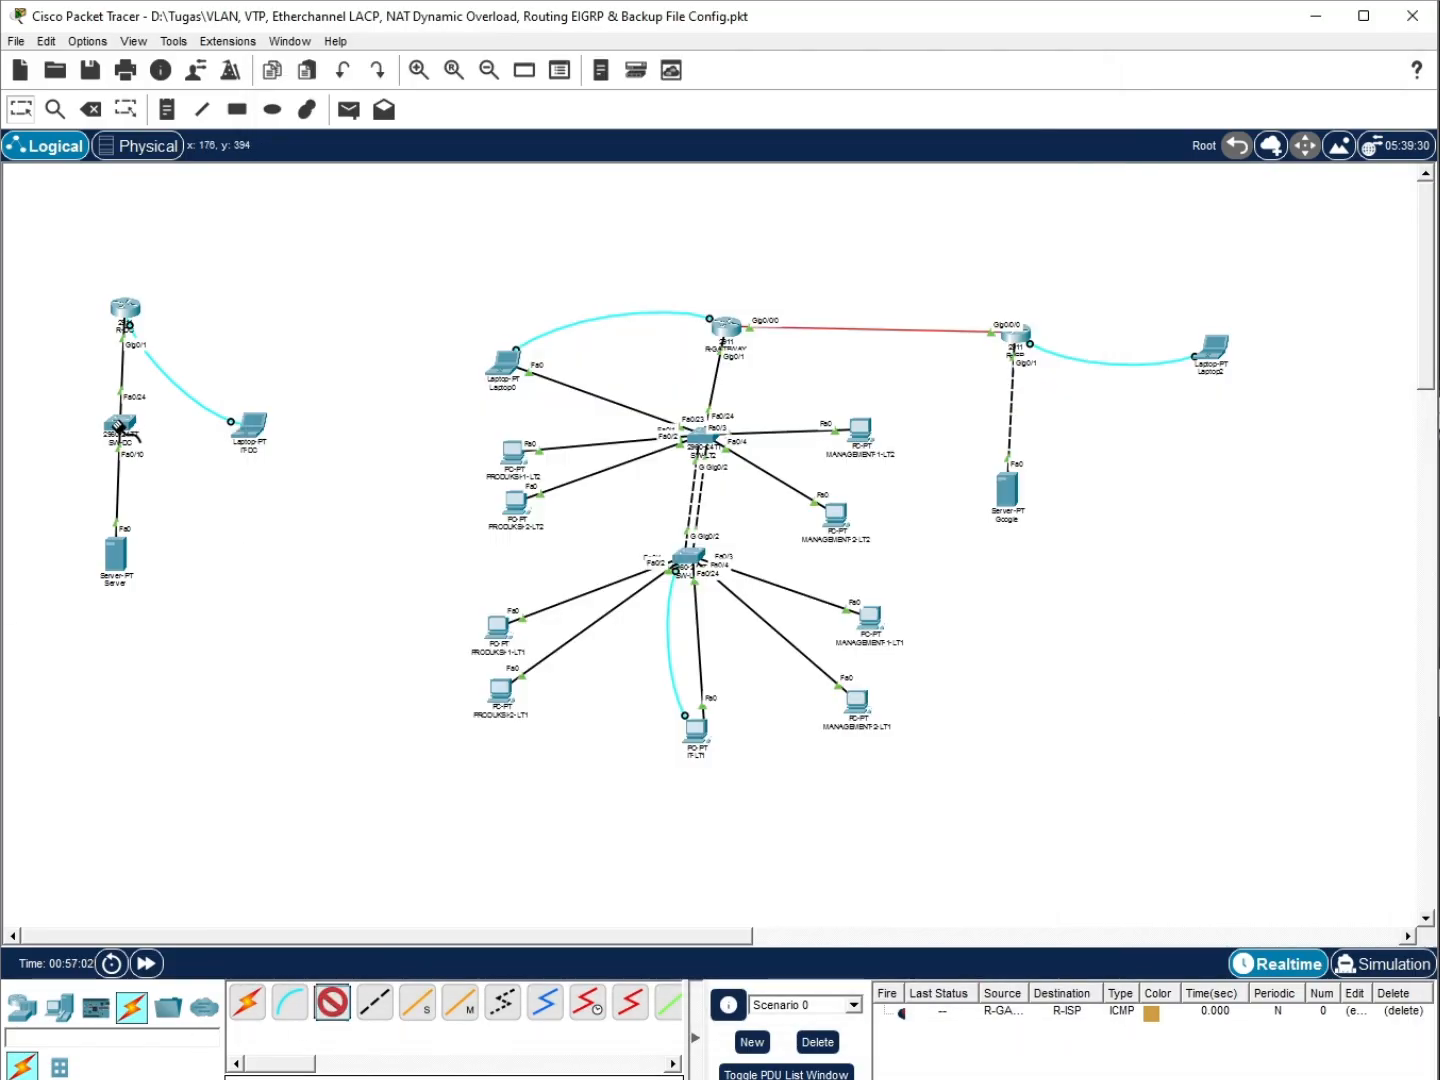
{"action": "left_click", "coordinate": [120, 427]}
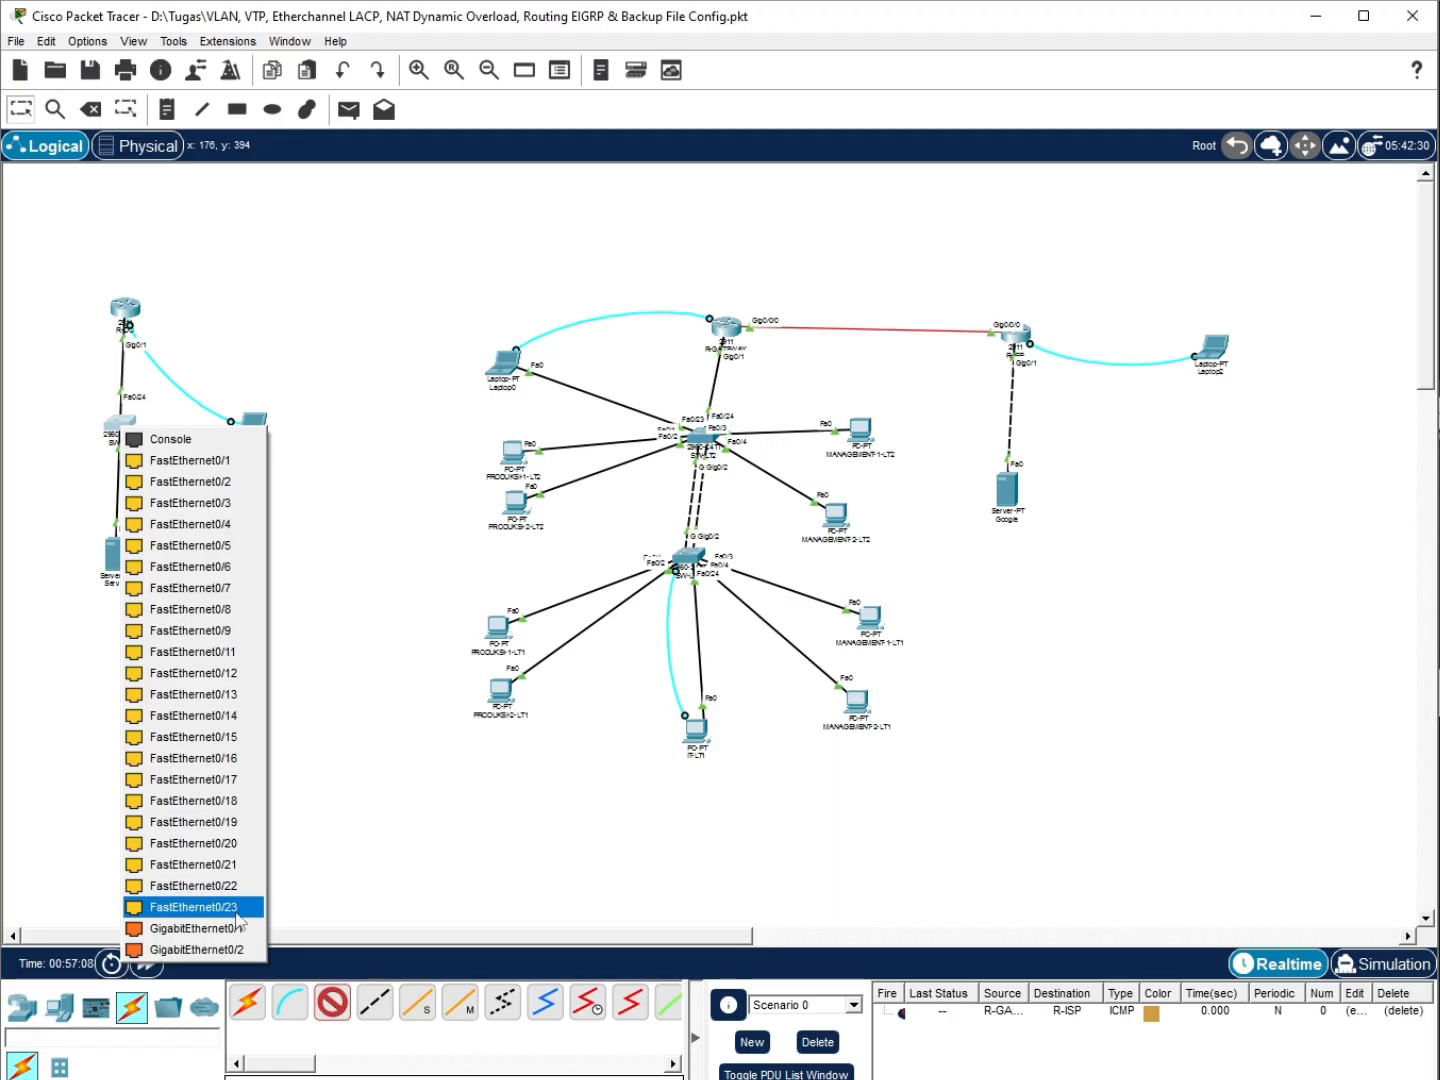
{"action": "left_click", "coordinate": [3, 480]}
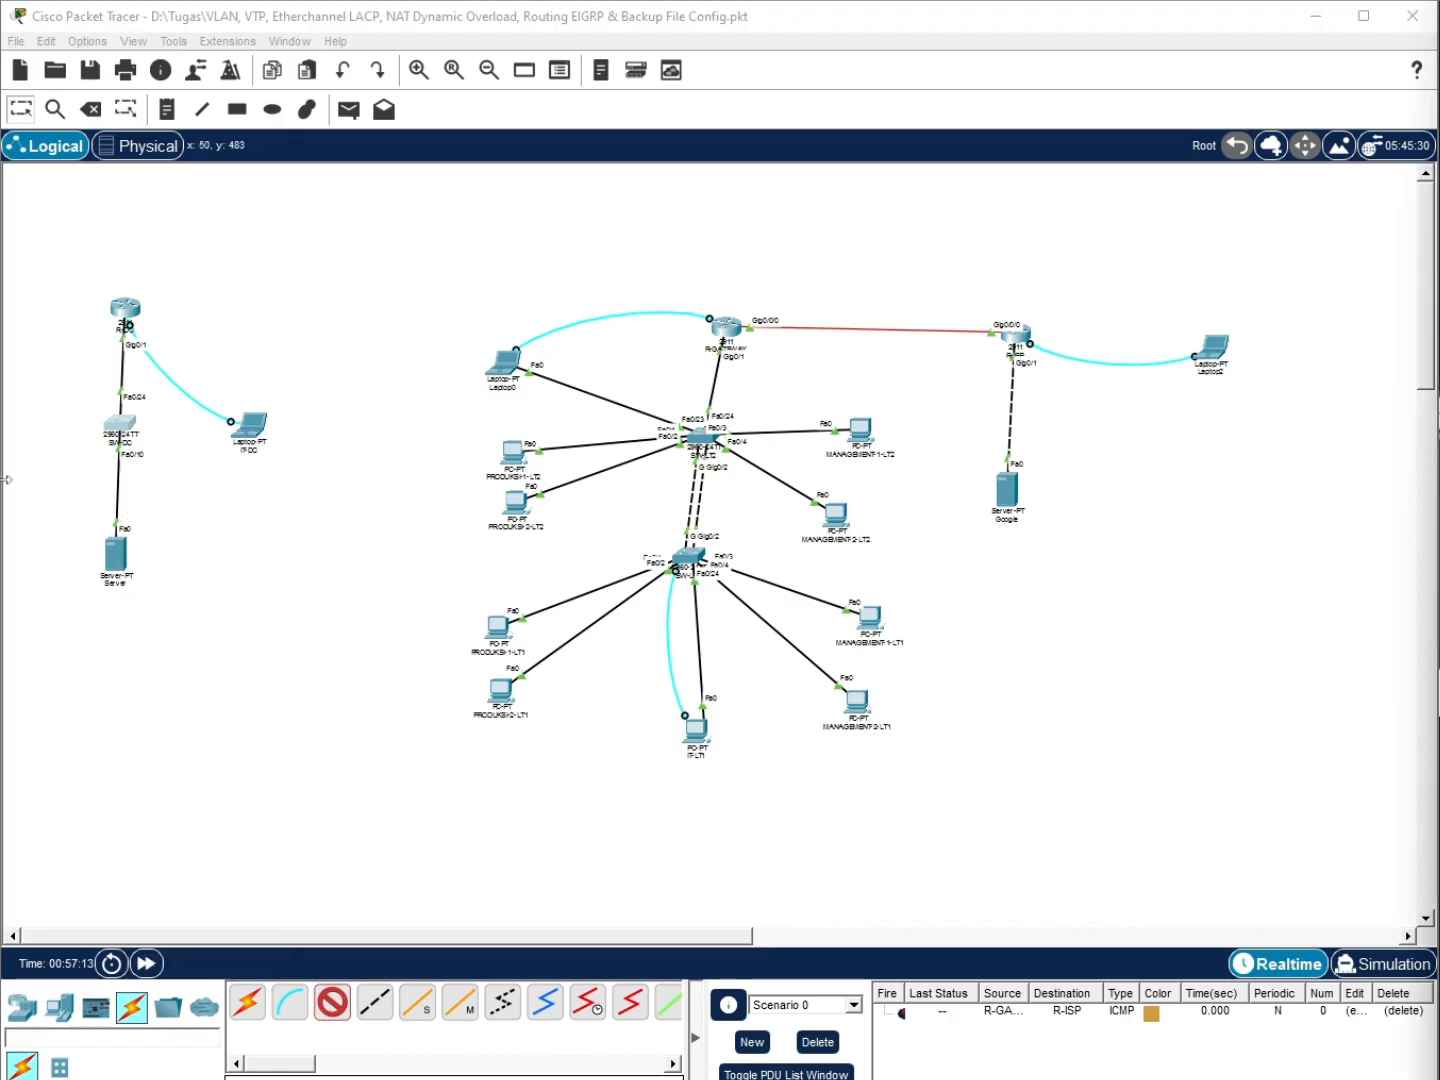
{"action": "left_click", "coordinate": [131, 433]}
{"action": "left_click", "coordinate": [200, 871]}
{"action": "left_click", "coordinate": [250, 422]}
{"action": "left_click", "coordinate": [279, 488]}
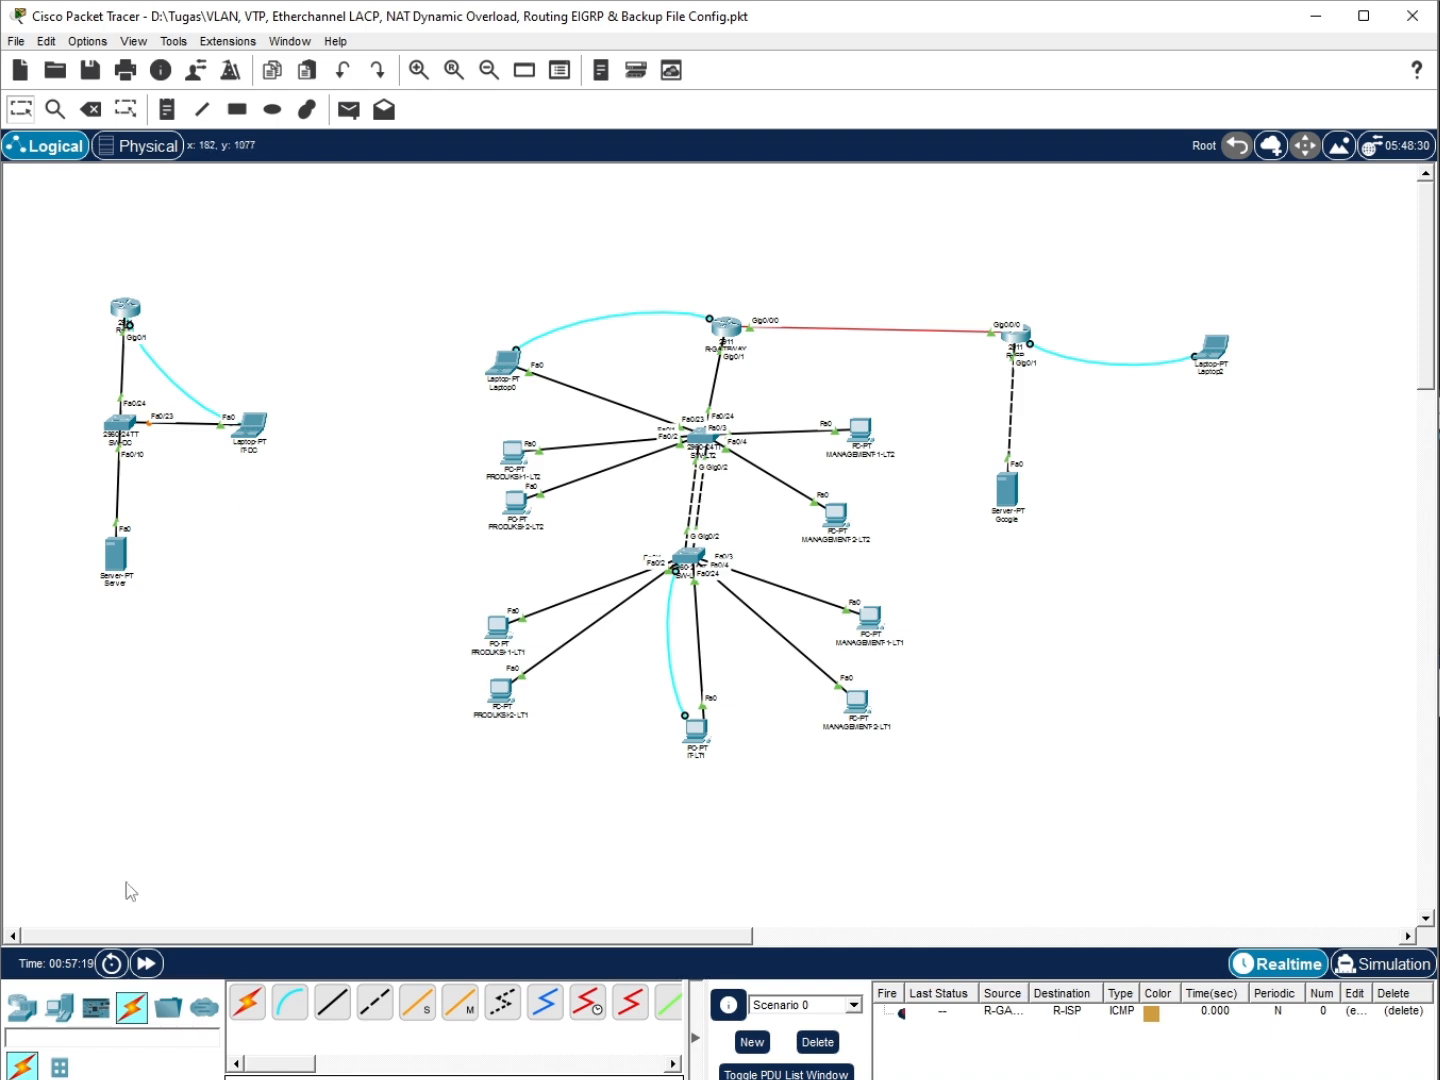
{"action": "left_click", "coordinate": [143, 963]}
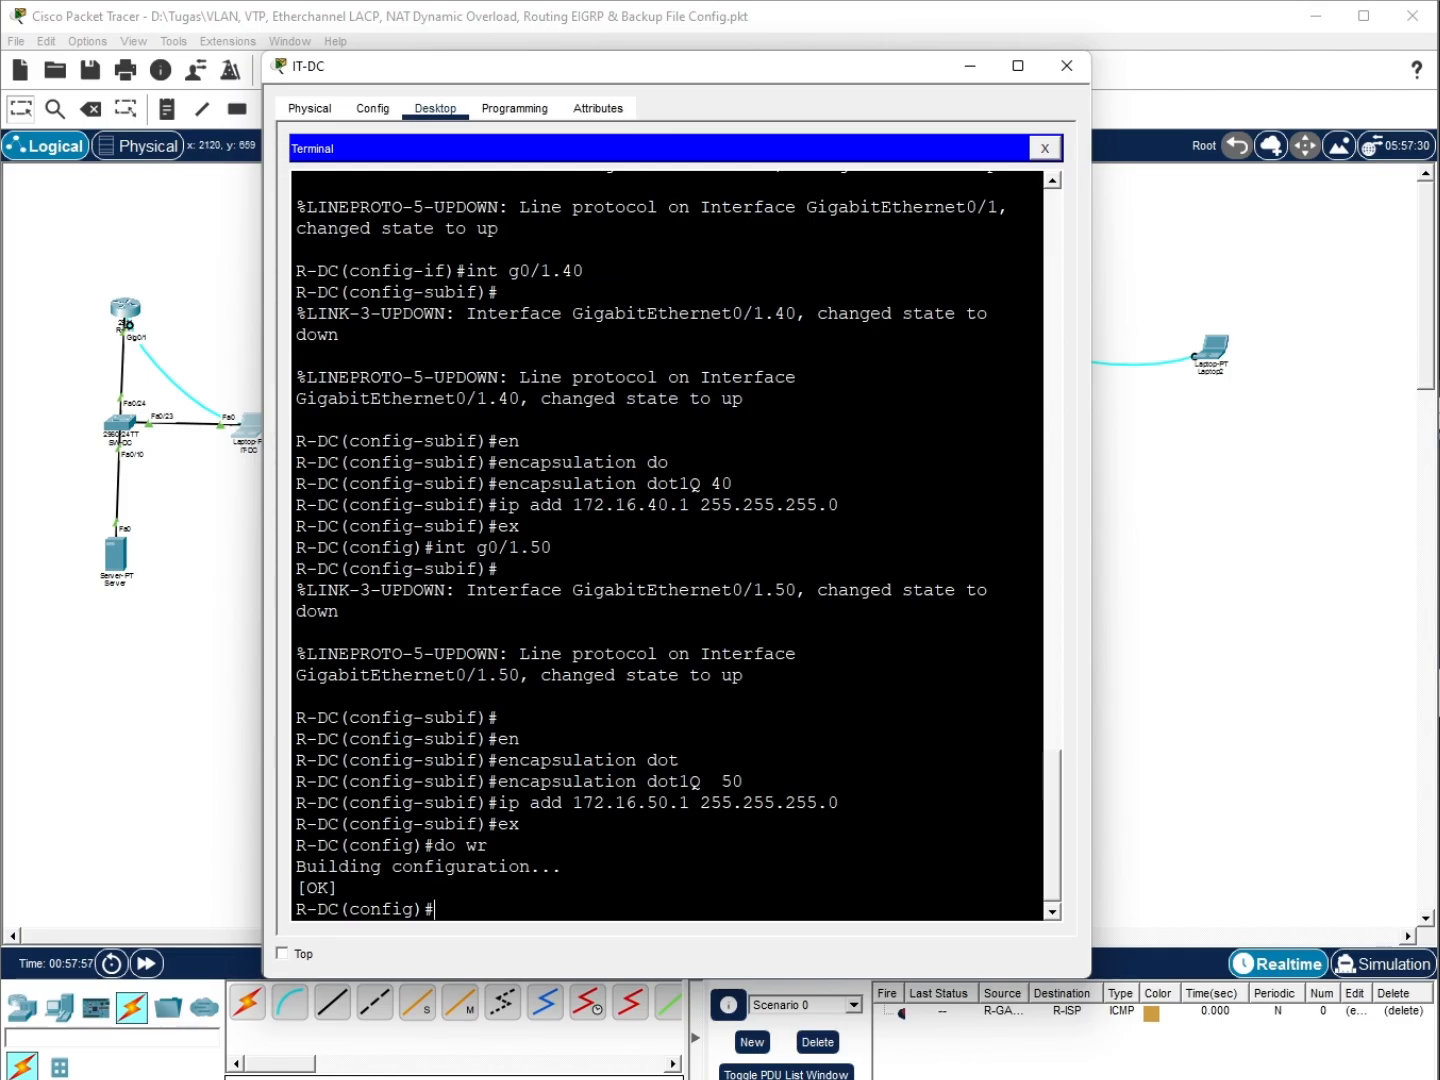
Give IT-DC static IP 172.16.40.3/255.255.255.0, gateway 172.16.40.1 and DNS 8.8.8.8, then start a ping
{"action": "left_click", "coordinate": [1045, 148]}
{"action": "left_click", "coordinate": [360, 216]}
{"action": "left_click", "coordinate": [756, 259]}
{"action": "type", "text": "172.1"}
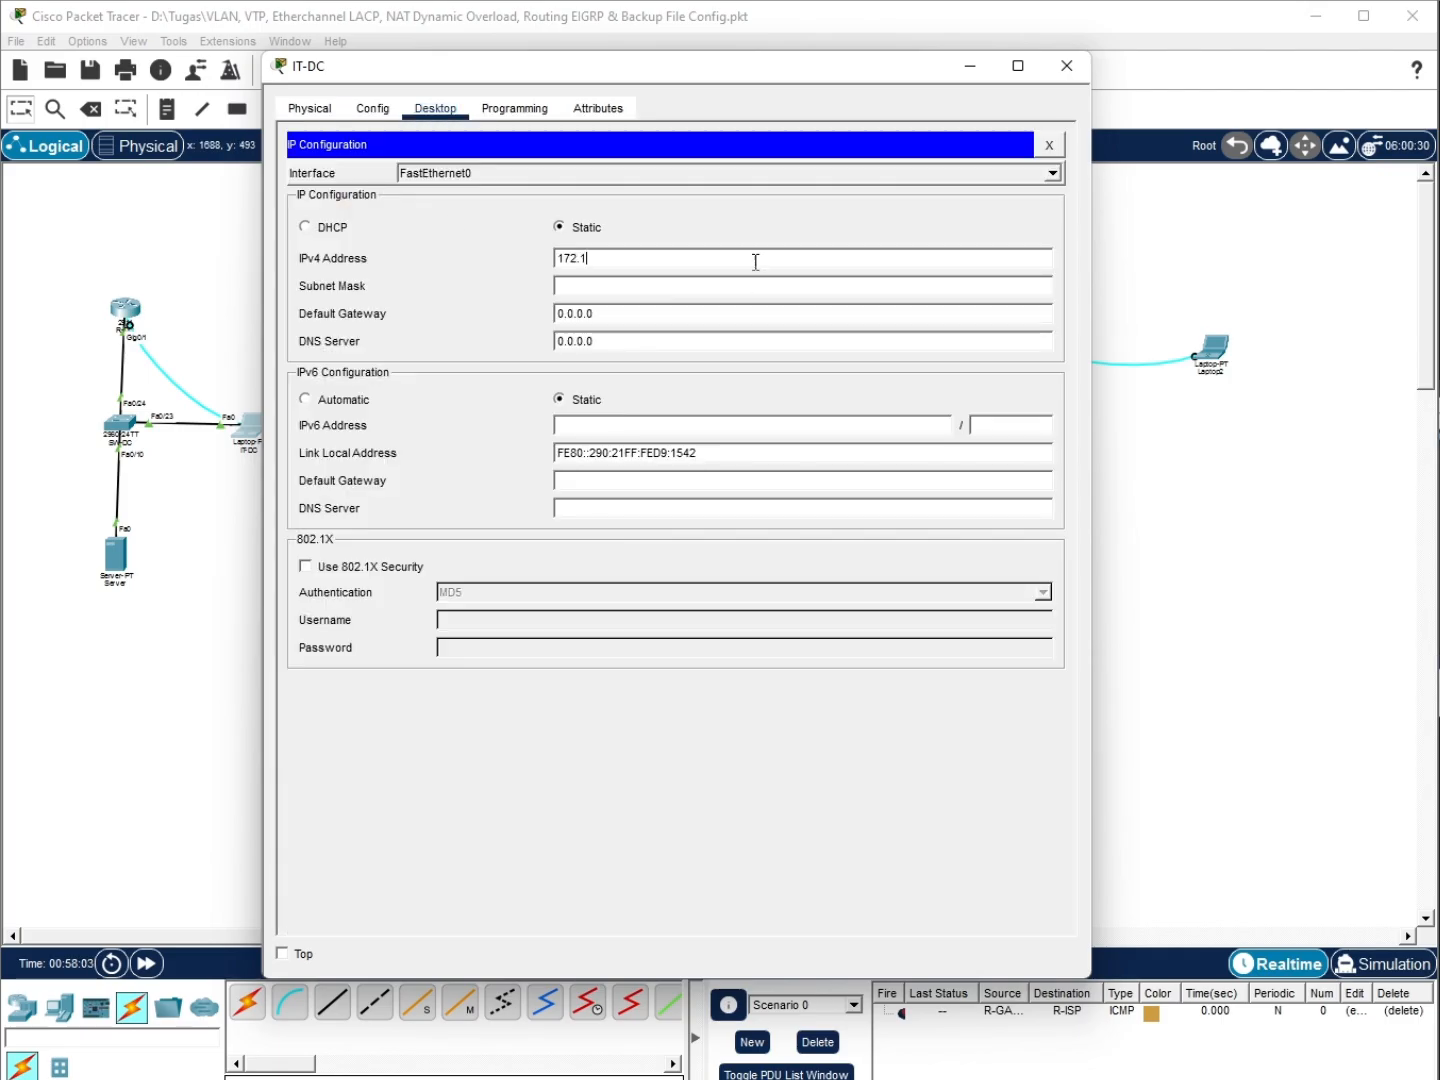
{"action": "type", "text": "6.40.3"}
{"action": "left_click", "coordinate": [598, 288]}
{"action": "key", "text": "BackSpace"}
{"action": "type", "text": "255.255.255.0"}
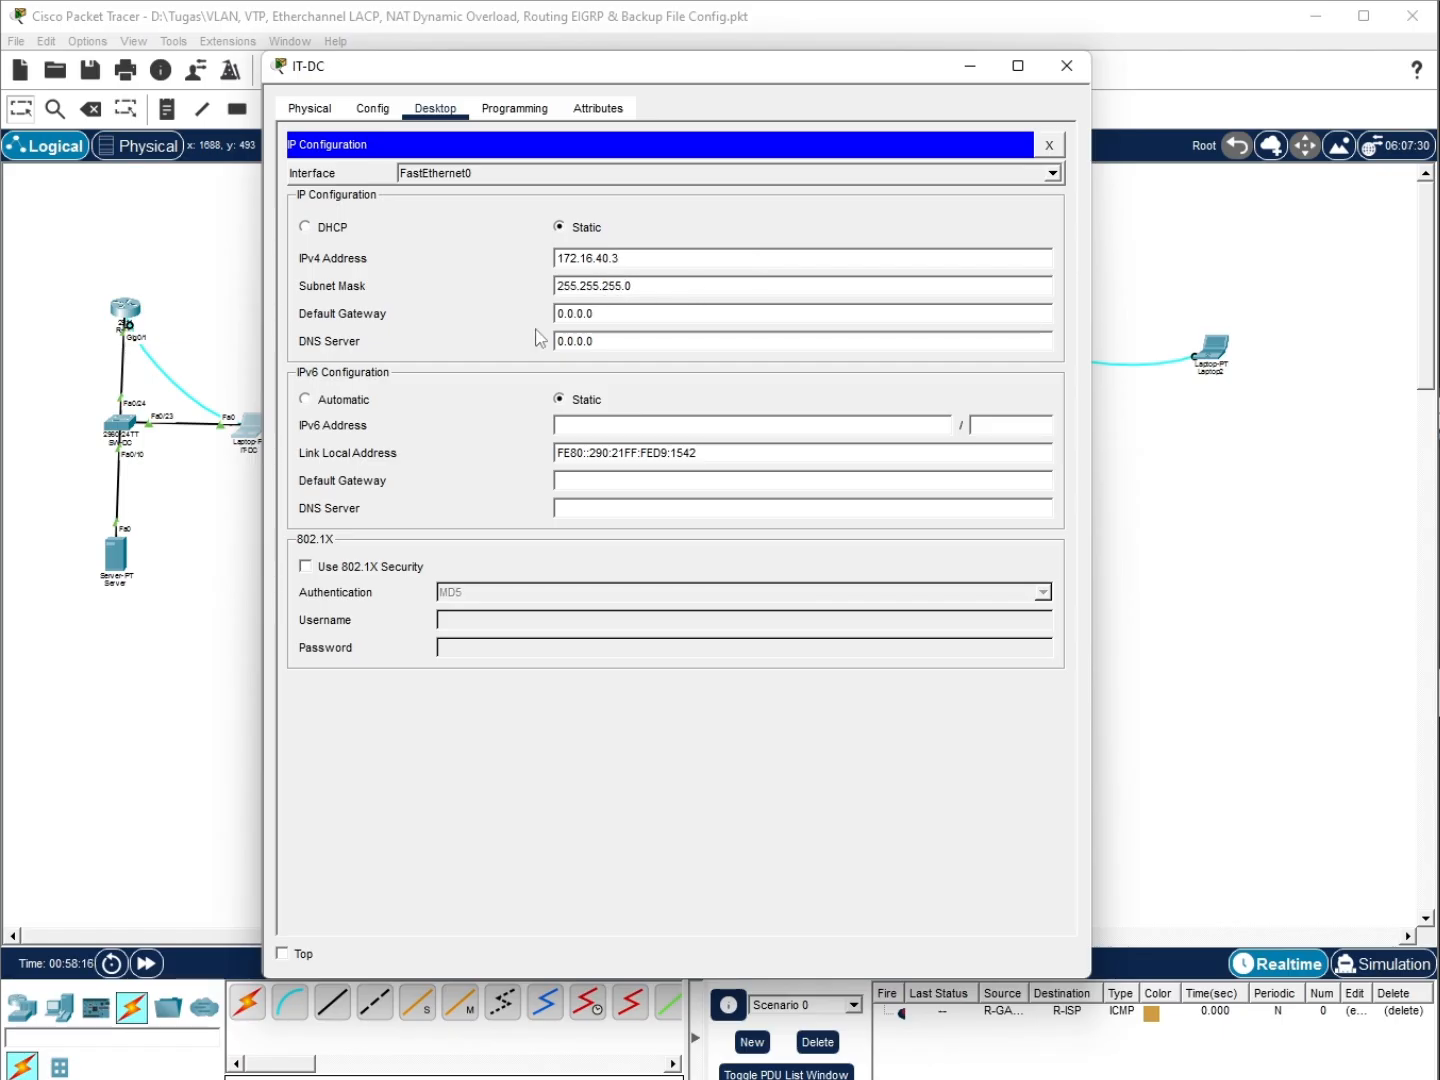
{"action": "double_click", "coordinate": [609, 265]}
{"action": "double_click", "coordinate": [612, 313]}
{"action": "type", "text": "172.16.40.1"}
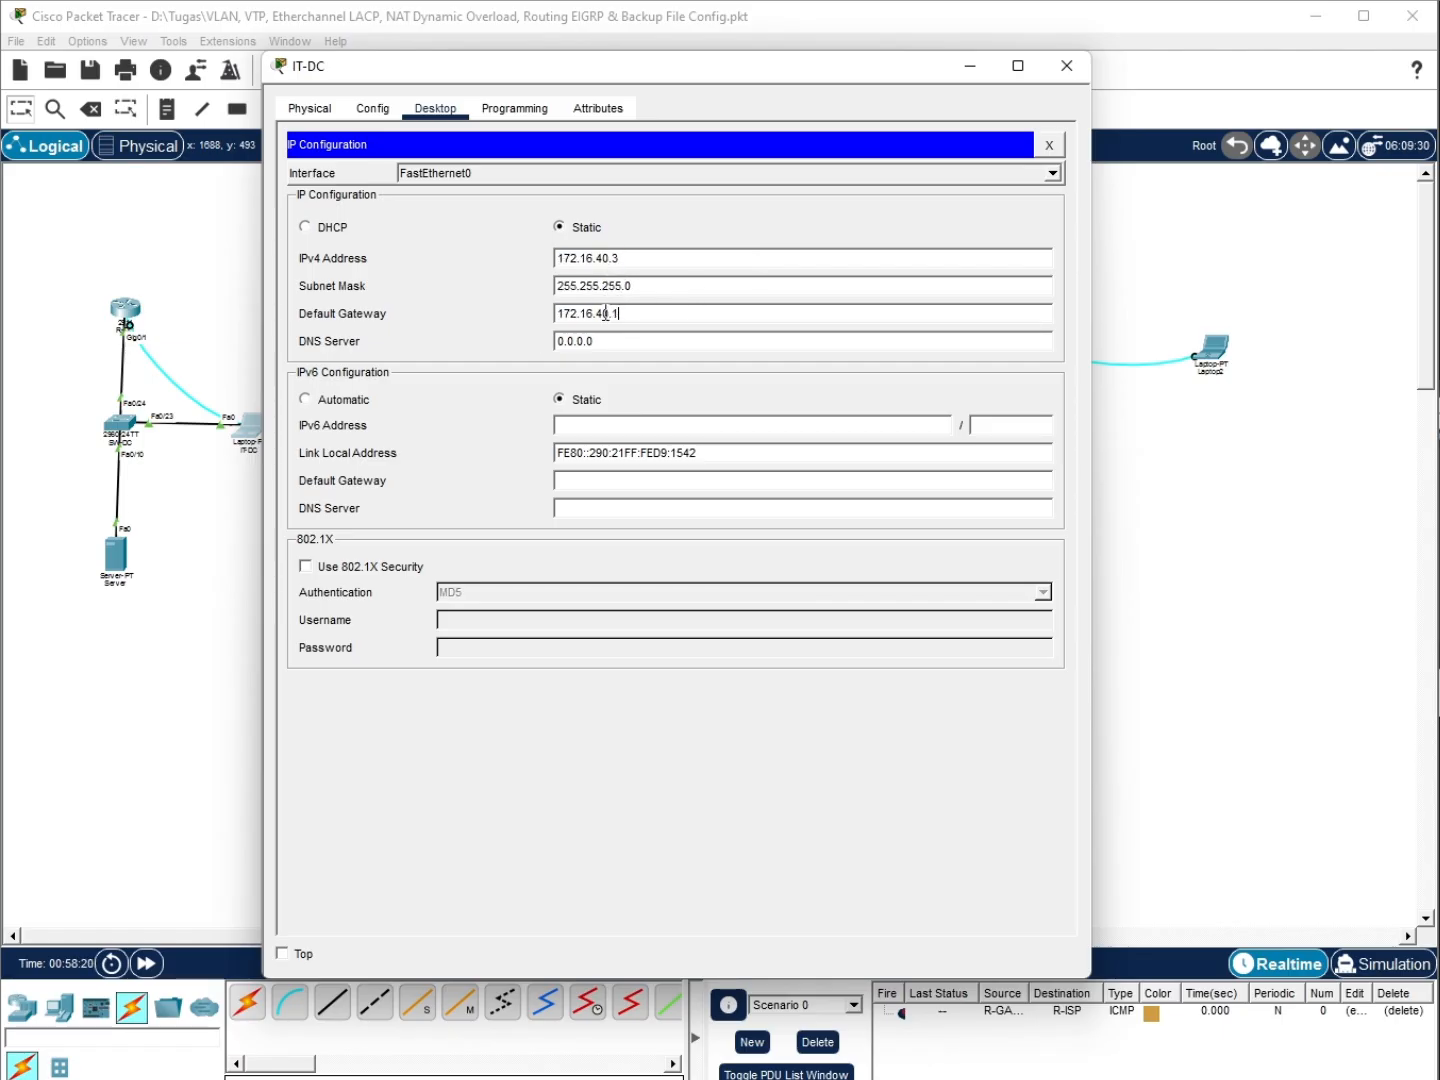
{"action": "double_click", "coordinate": [613, 342]}
{"action": "type", "text": "8.8.8.8"}
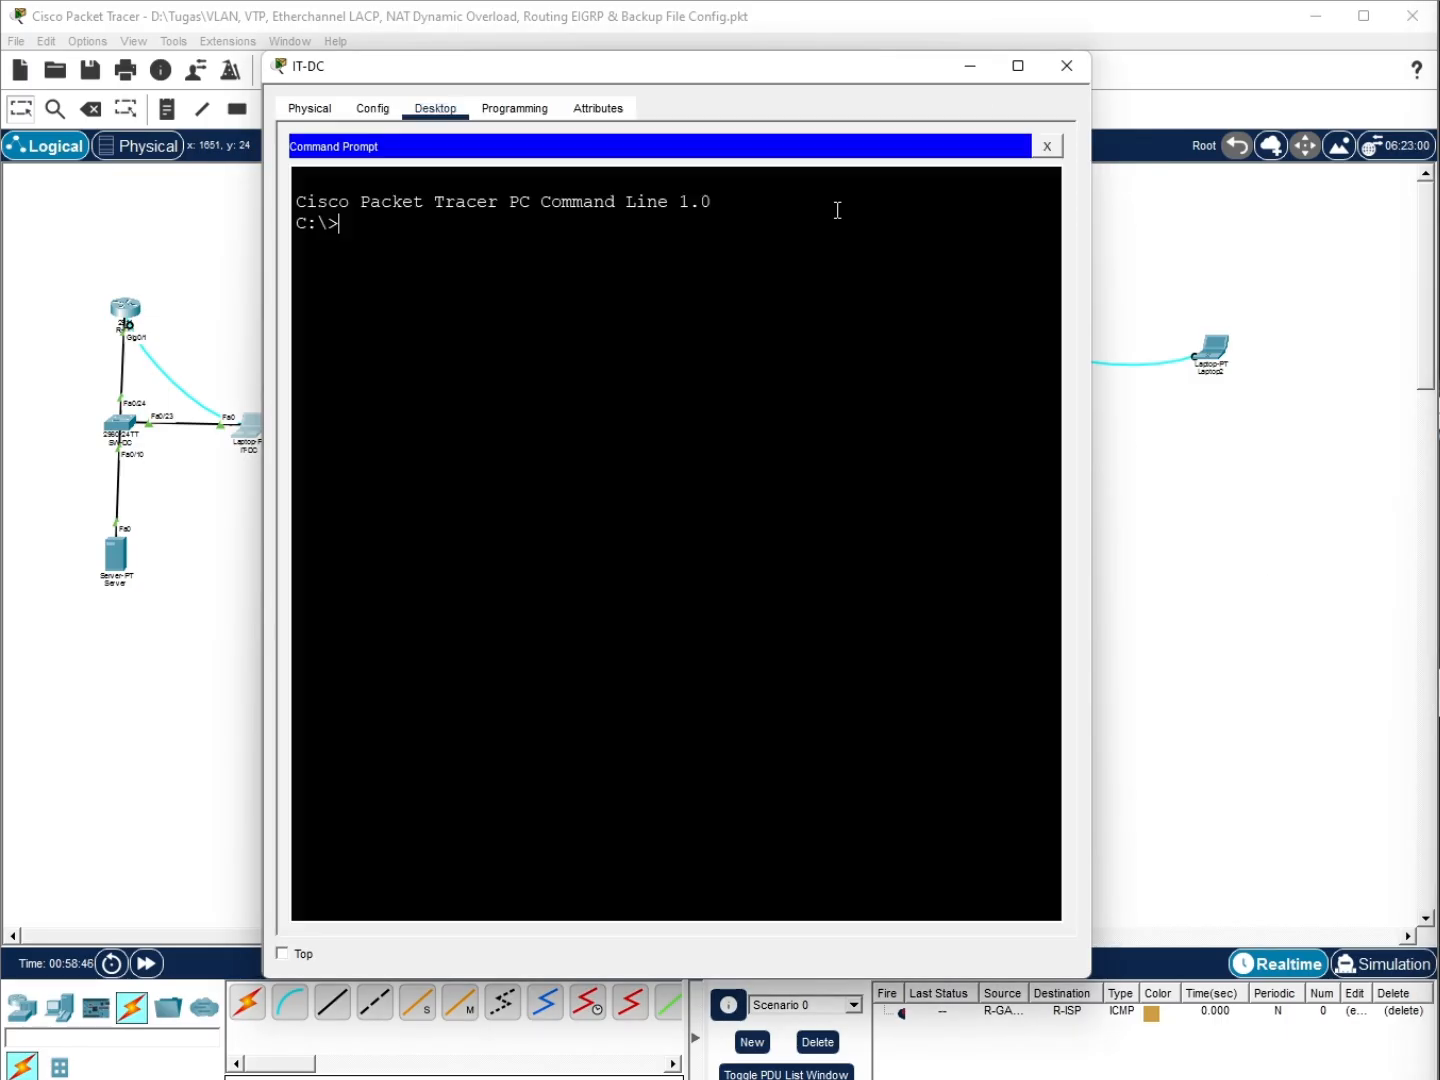
{"action": "type", "text": "ping 172.16.30"}
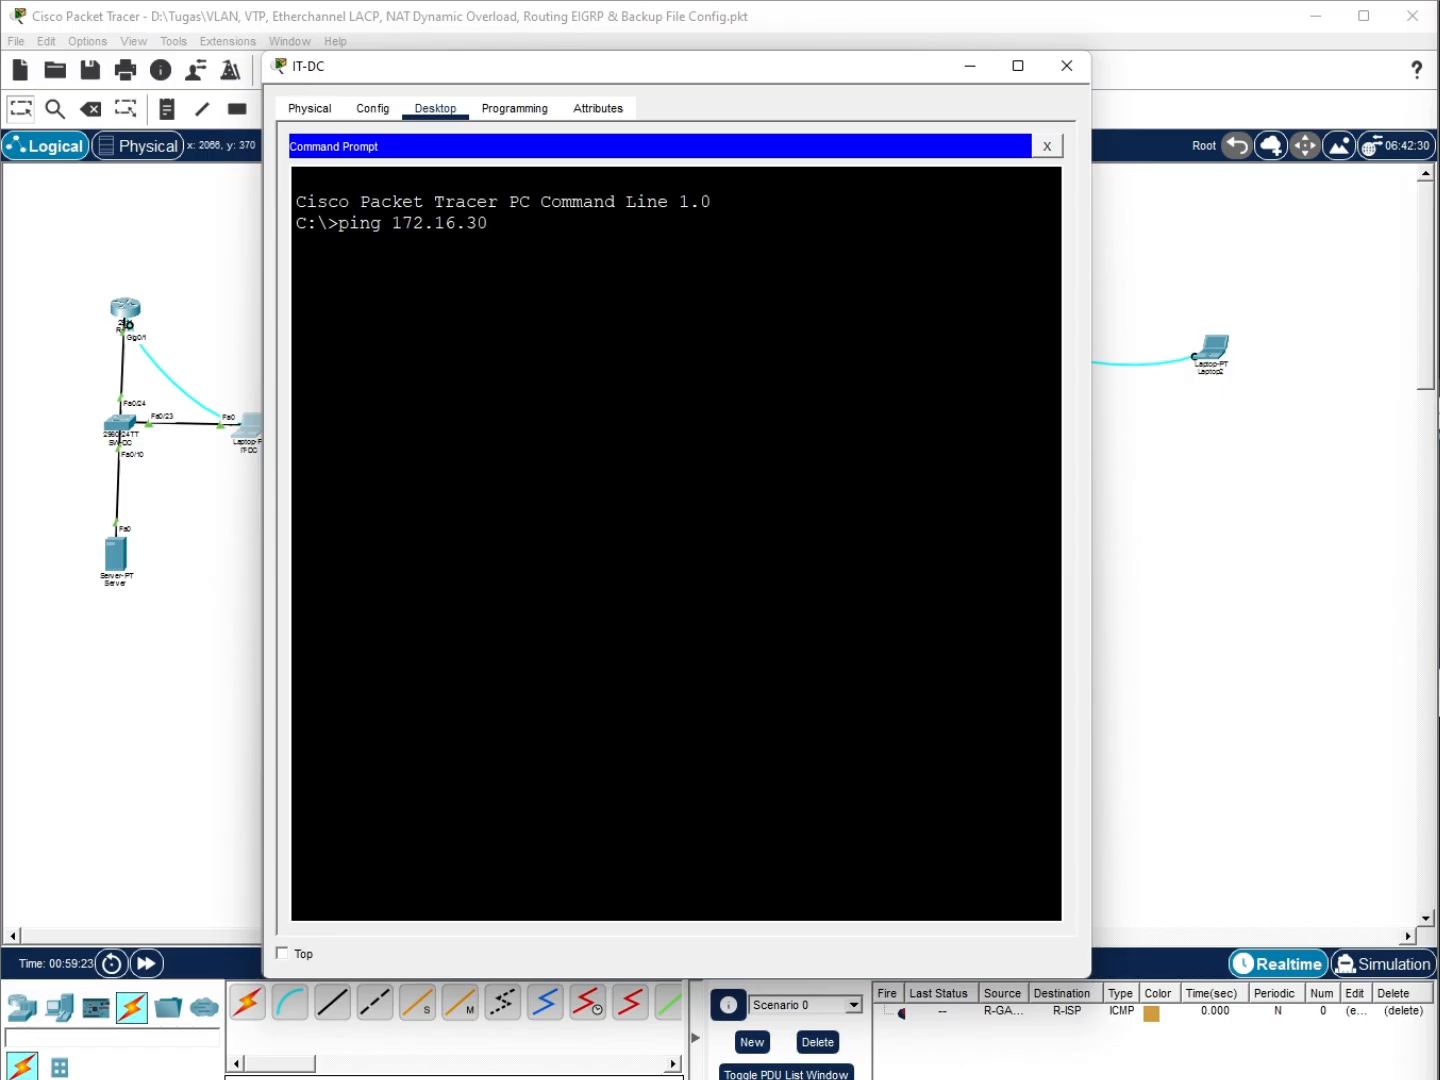
Close the IT-DC laptop and move its console cable from R-DC to SW-DC's port list
{"action": "key", "text": "alt+Tab"}
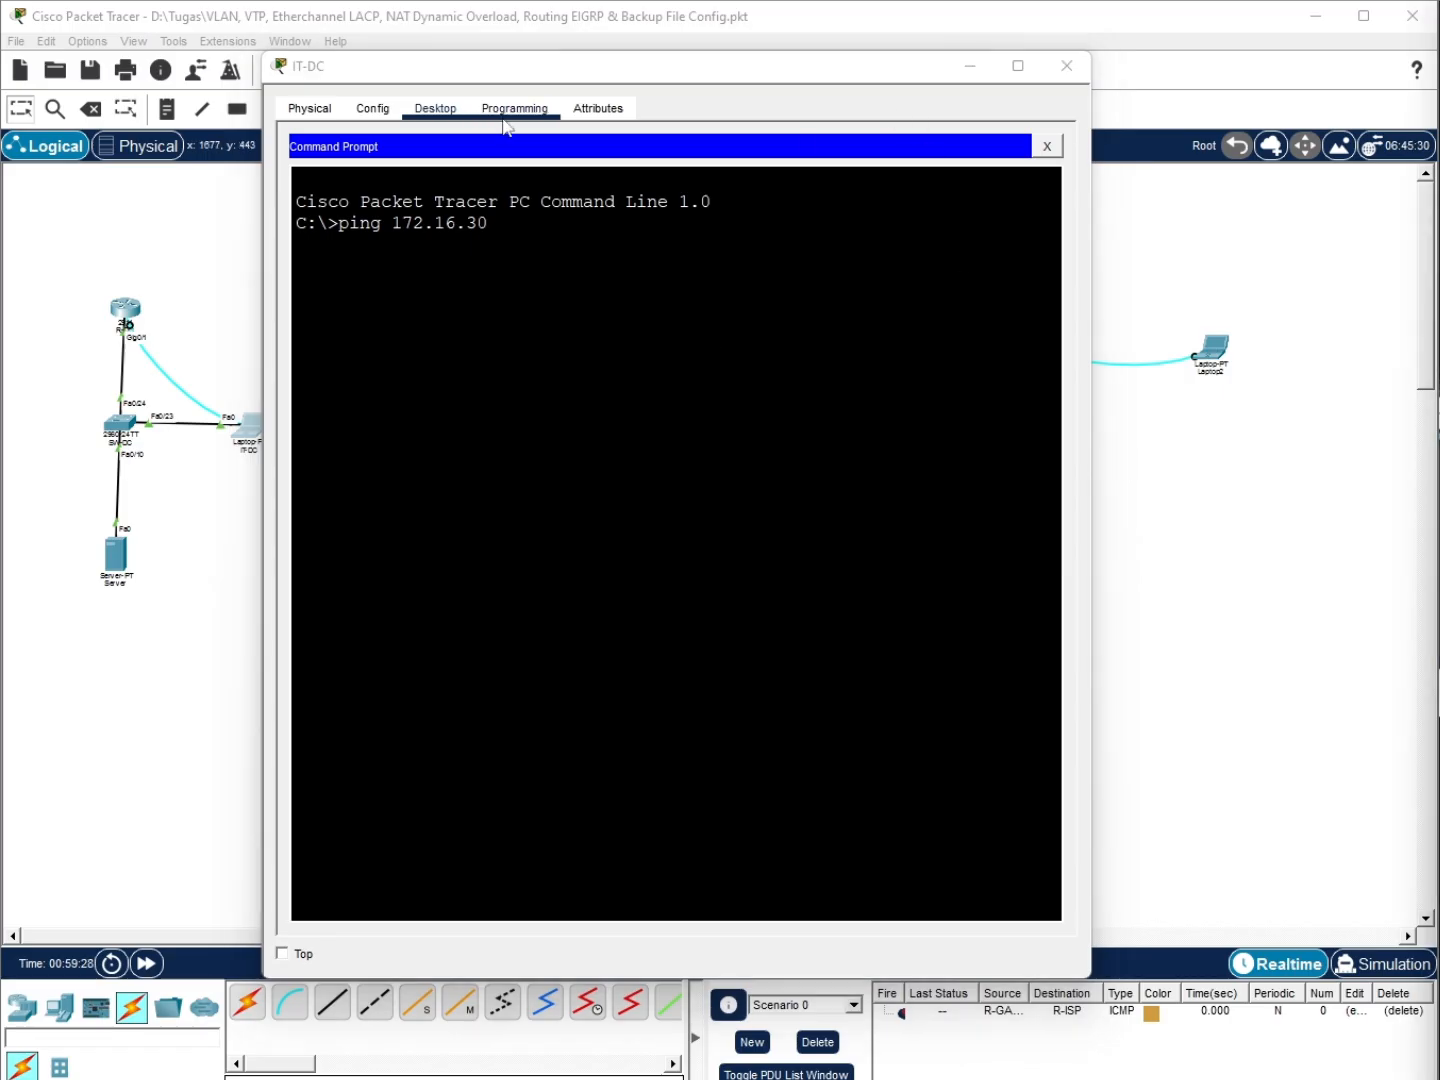
{"action": "left_click", "coordinate": [1047, 147]}
{"action": "left_click", "coordinate": [1067, 66]}
{"action": "left_click", "coordinate": [128, 325]}
{"action": "left_click", "coordinate": [128, 421]}
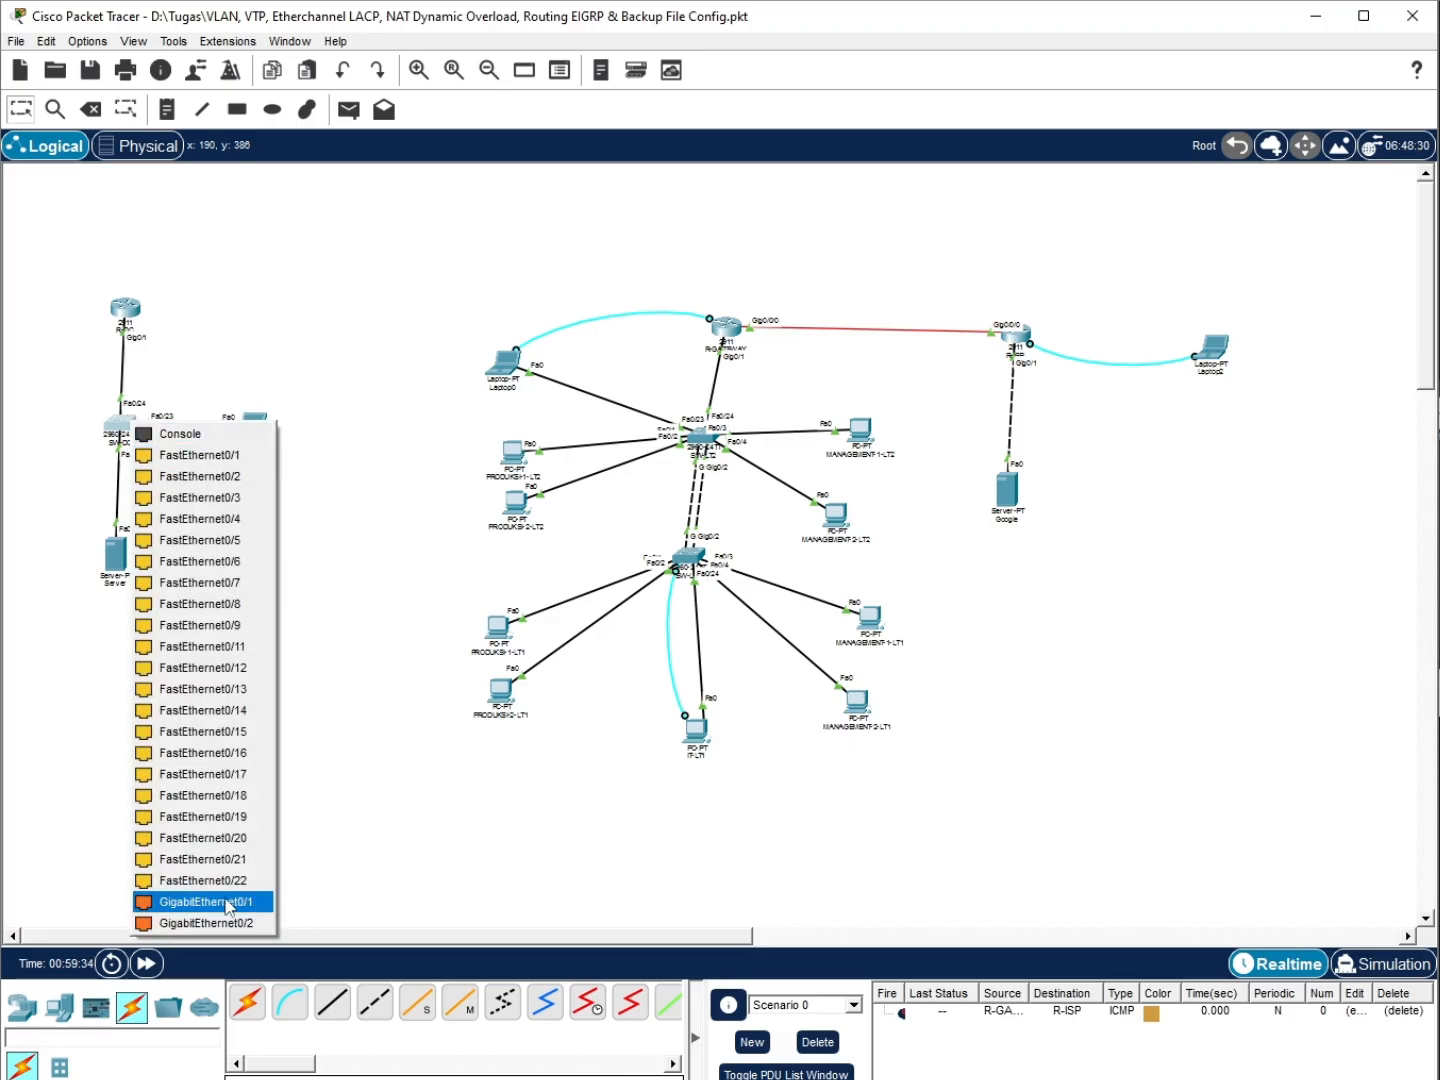
Plug the console cable into SW-DC's Console port and enter global configuration on the switch
{"action": "left_click", "coordinate": [180, 433]}
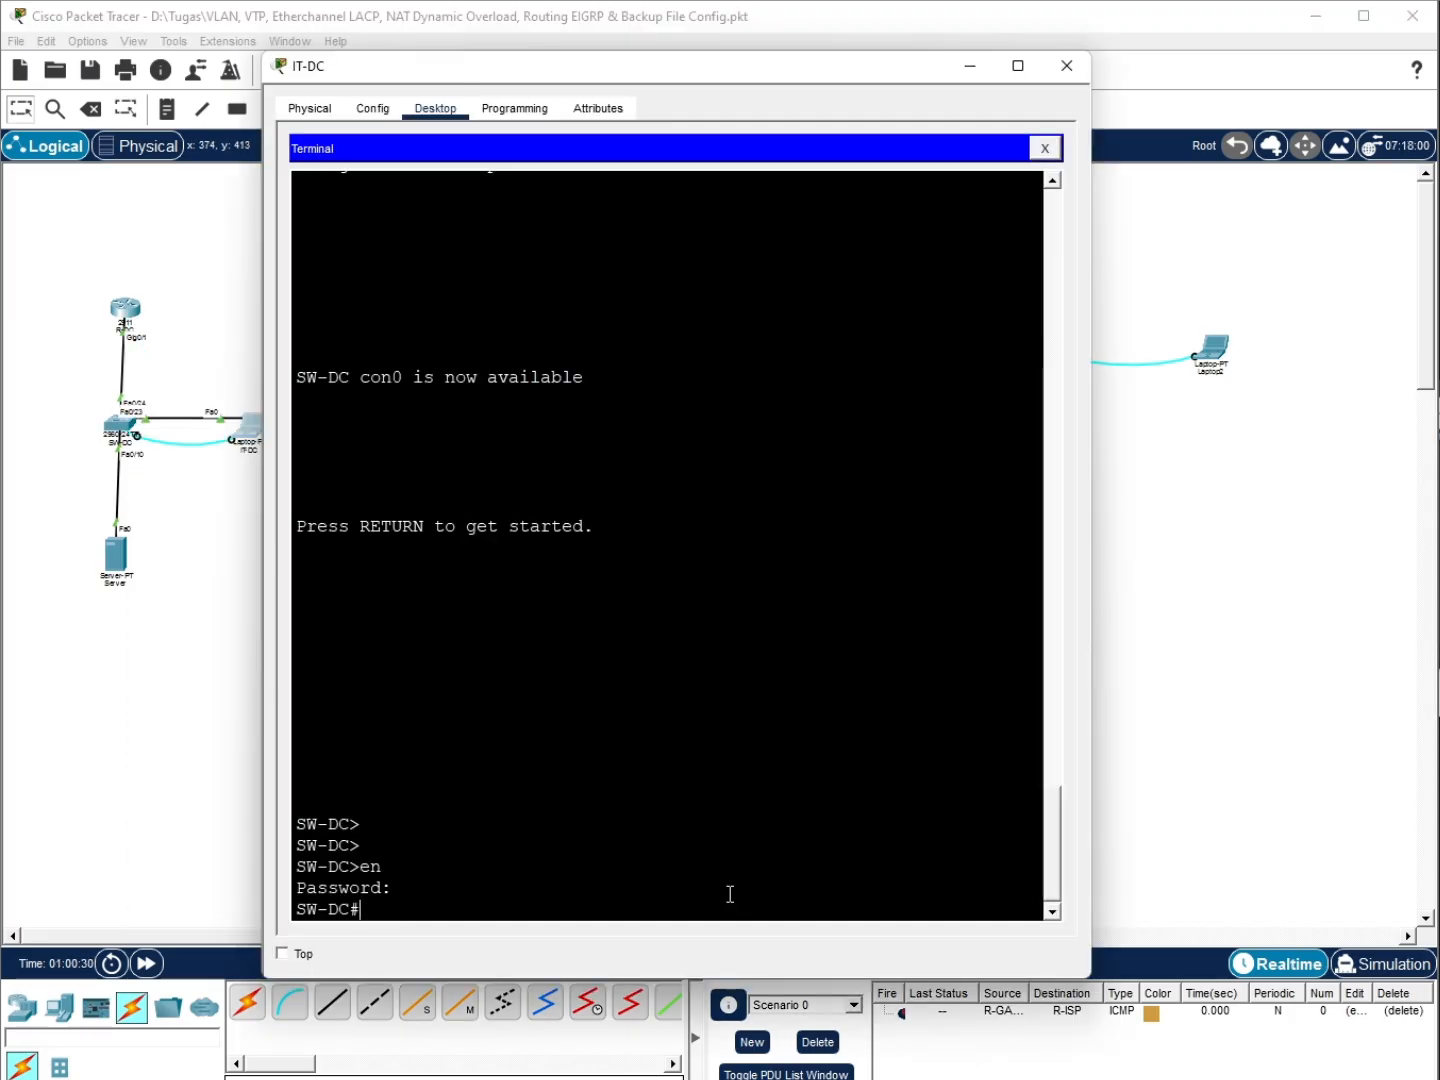
{"action": "type", "text": "in"}
{"action": "key", "text": "BackSpace"}
{"action": "key", "text": "BackSpace"}
{"action": "type", "text": "conf"}
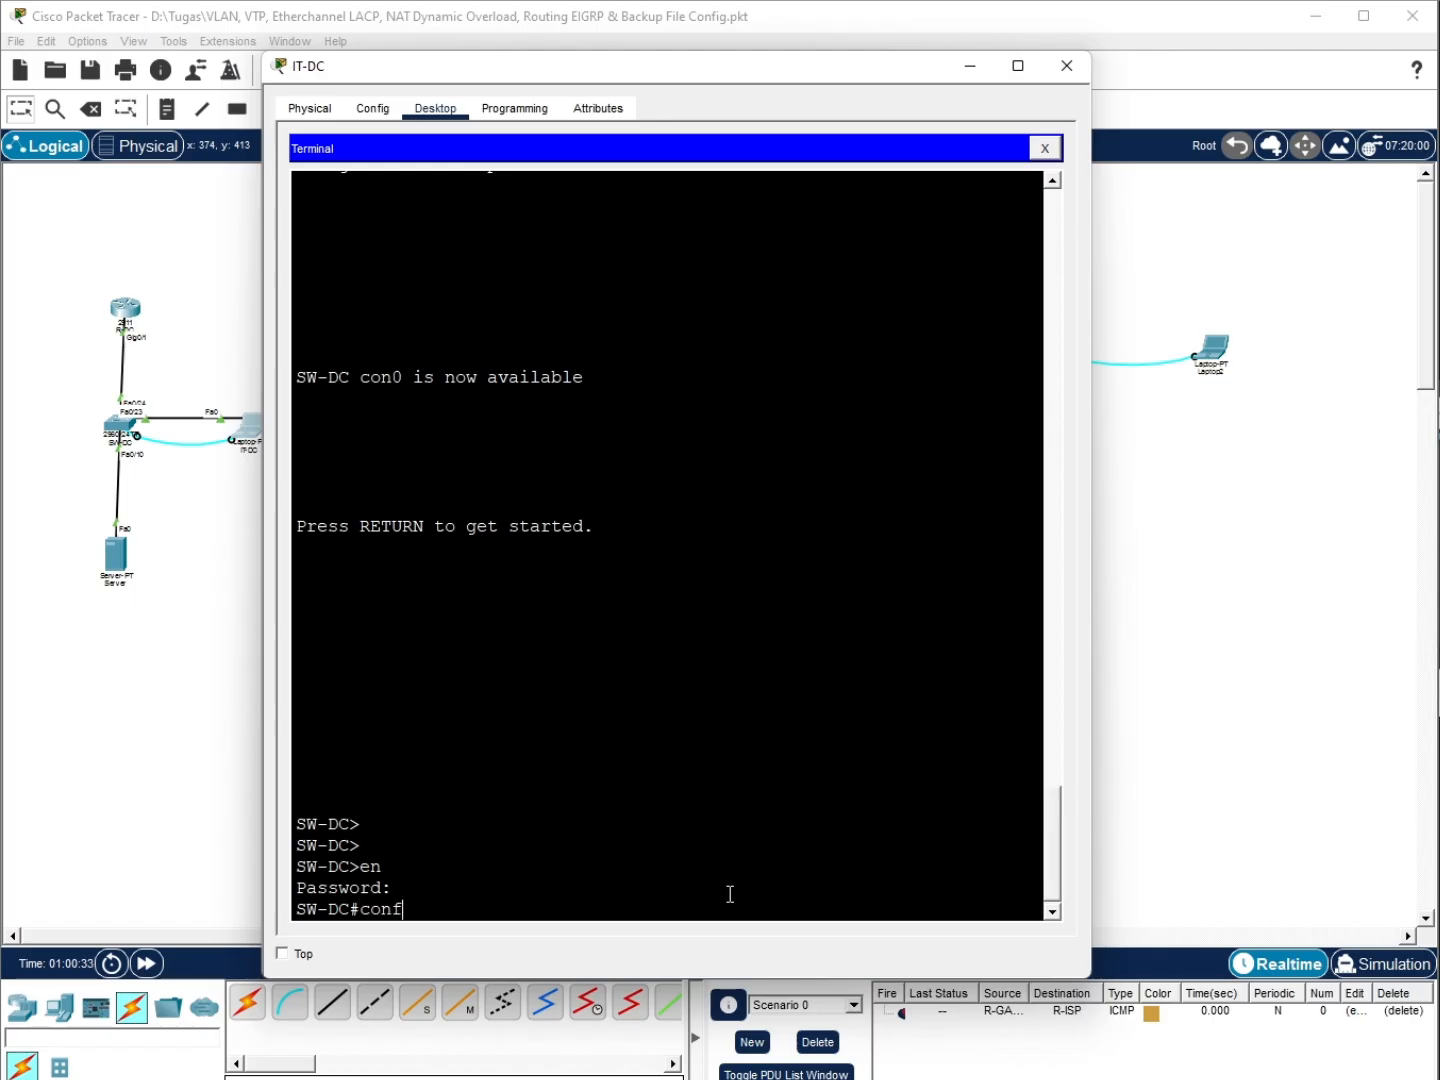
{"action": "type", "text": " t"}
{"action": "key", "text": "Return"}
{"action": "left_click", "coordinate": [1438, 800]}
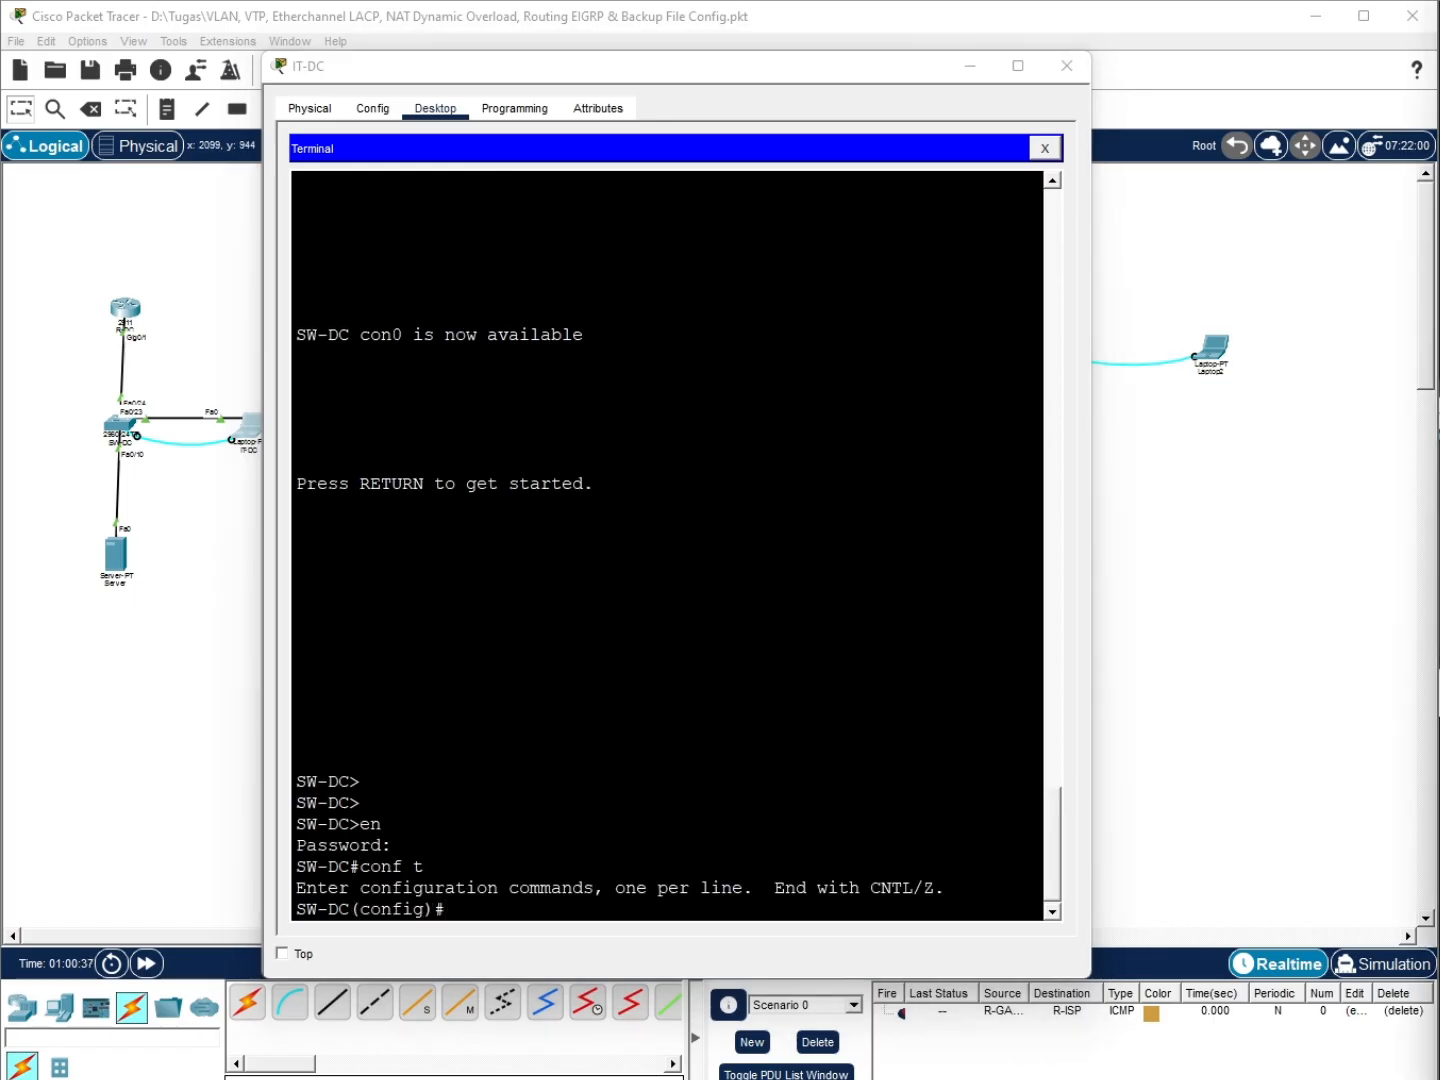
{"action": "left_click", "coordinate": [893, 915]}
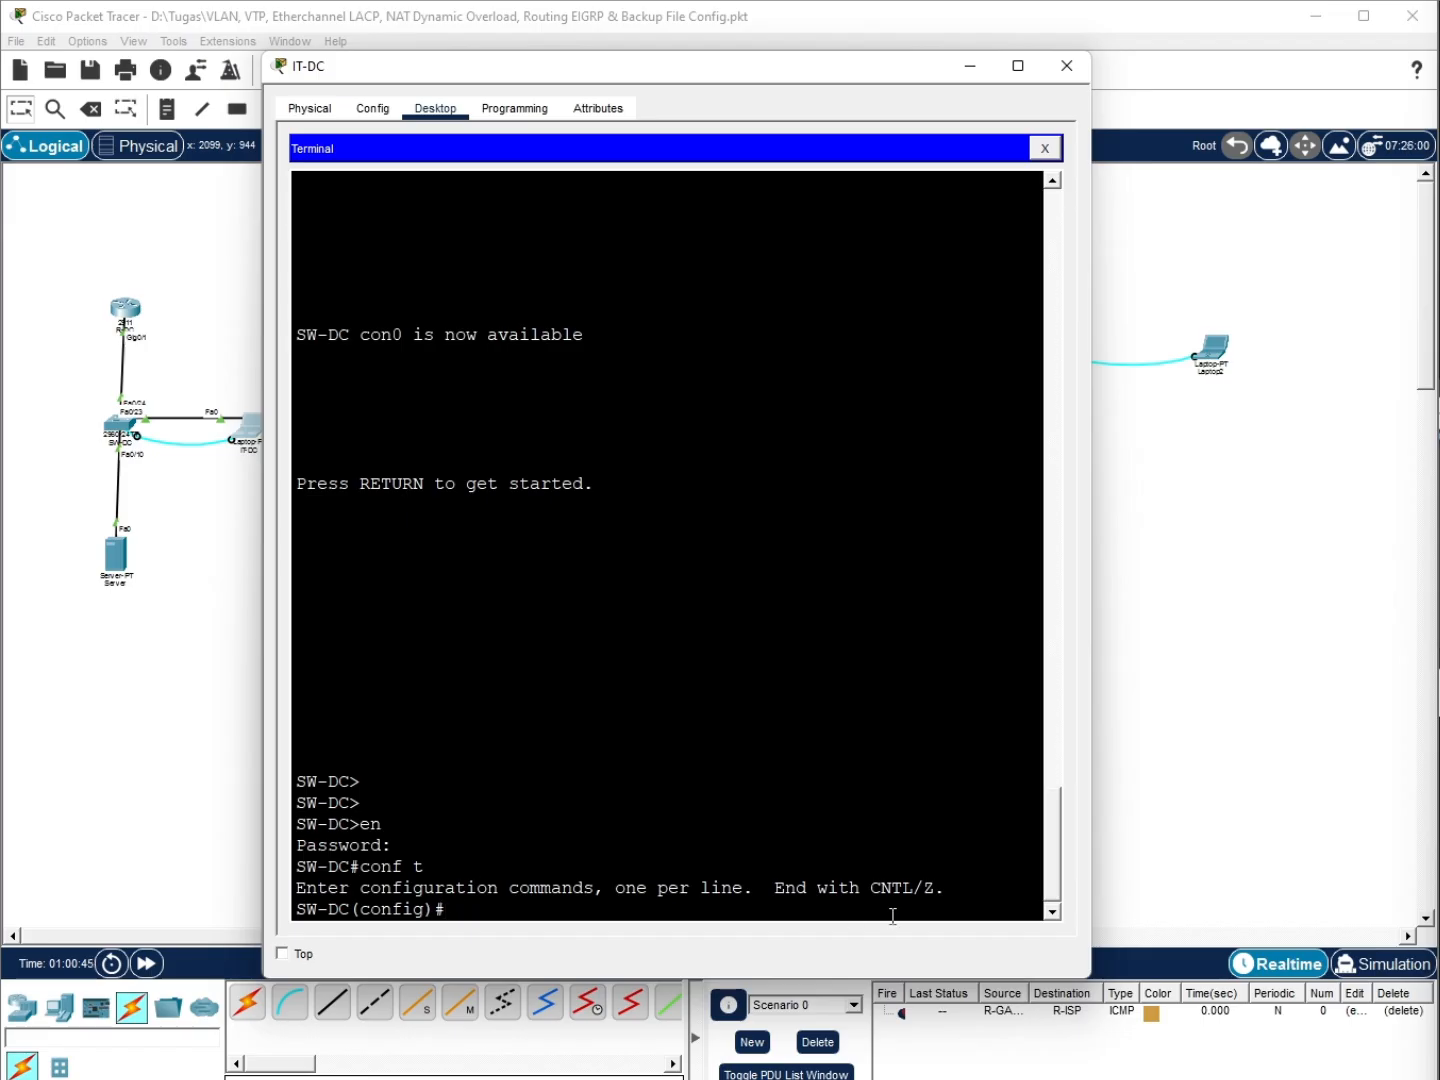
{"action": "left_click", "coordinate": [1438, 930]}
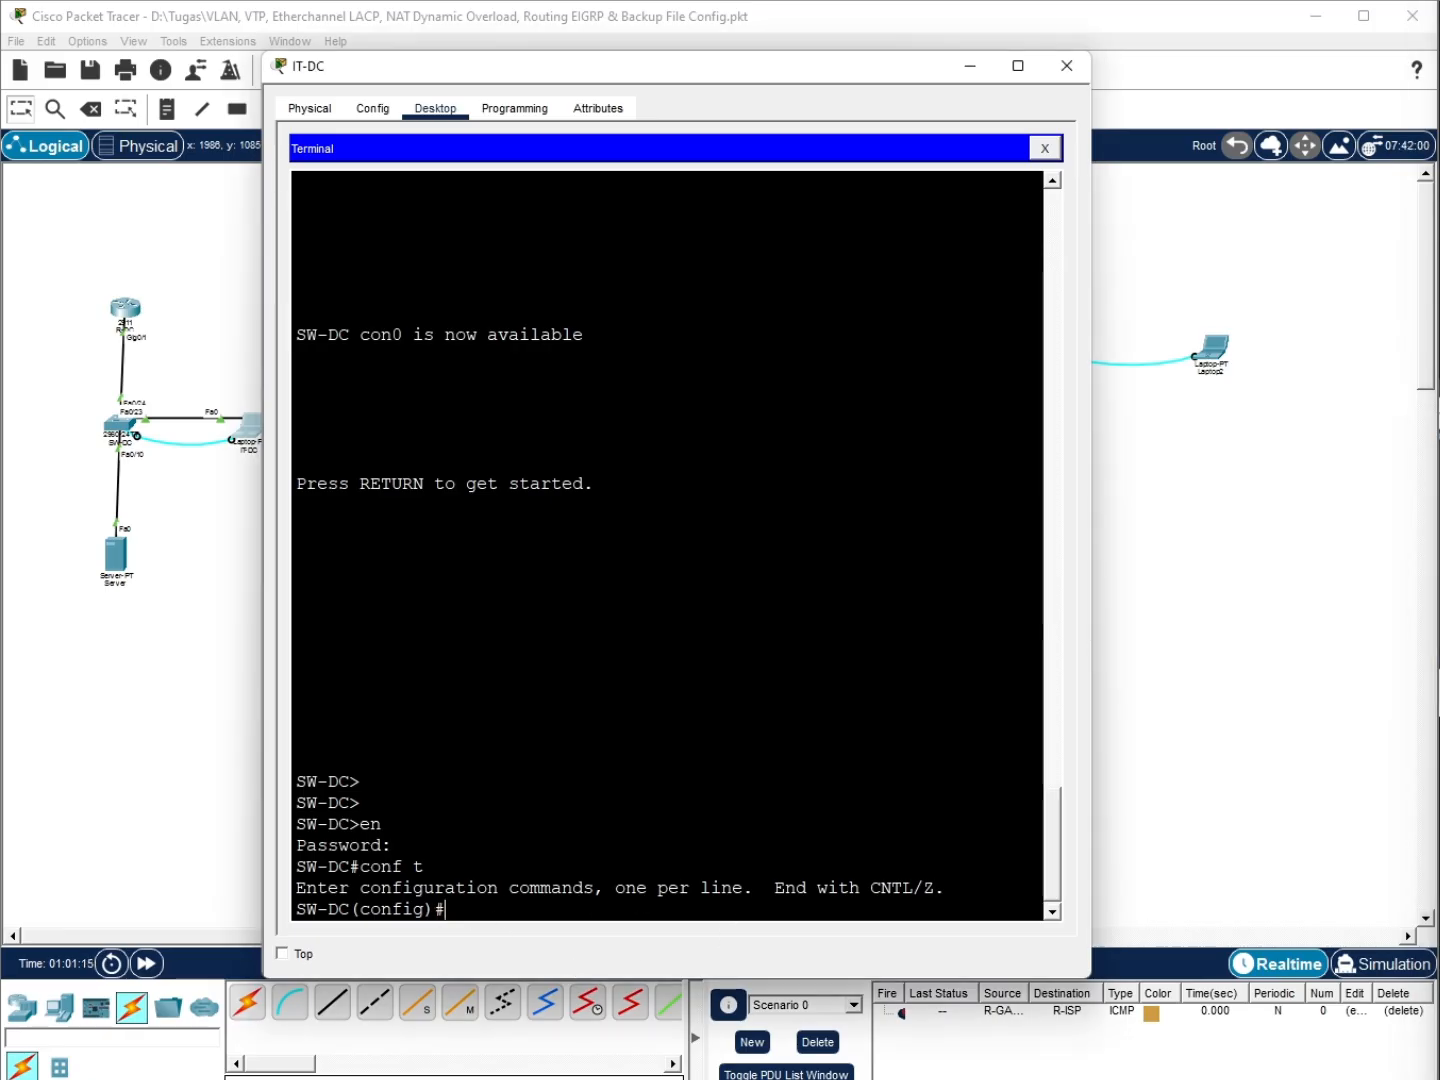
{"action": "key", "text": "alt+Tab"}
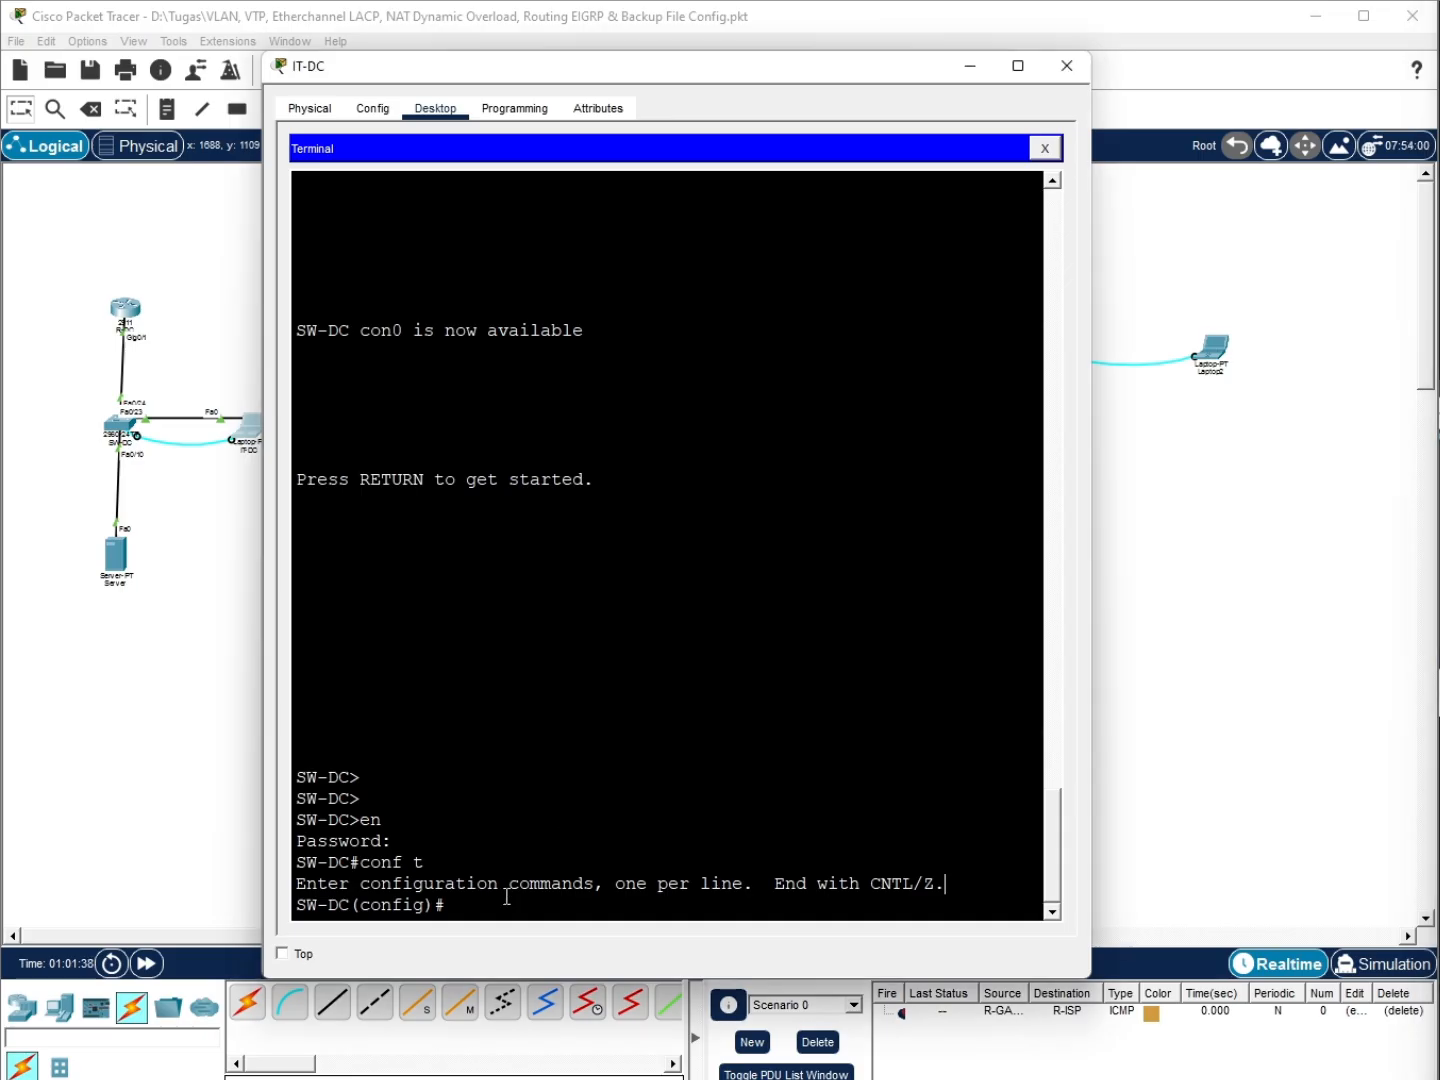
Set SW-DC's ip default-gateway to 172.16.40.1 and save with do wr
{"action": "type", "text": "ip-def"}
{"action": "key", "text": "Tab"}
{"action": "type", "text": "au"}
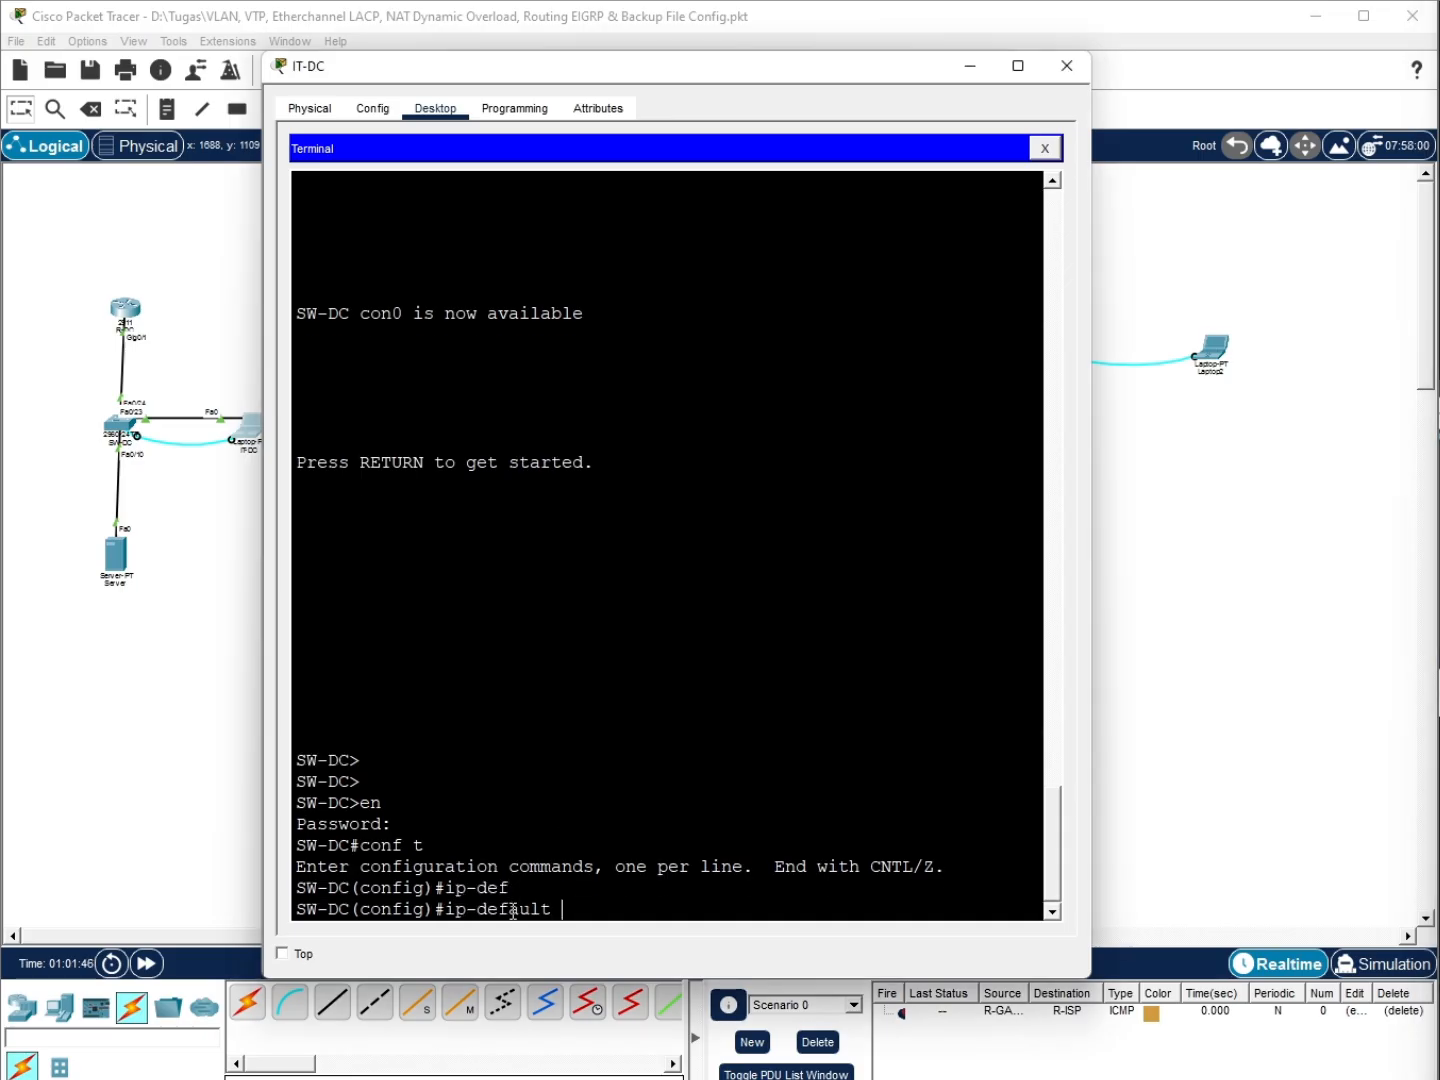
{"action": "key", "text": "BackSpace"}
{"action": "key", "text": "BackSpace"}
{"action": "key", "text": "BackSpace"}
{"action": "key", "text": "BackSpace"}
{"action": "key", "text": "BackSpace"}
{"action": "key", "text": "BackSpace"}
{"action": "type", "text": "def"}
{"action": "key", "text": "Tab"}
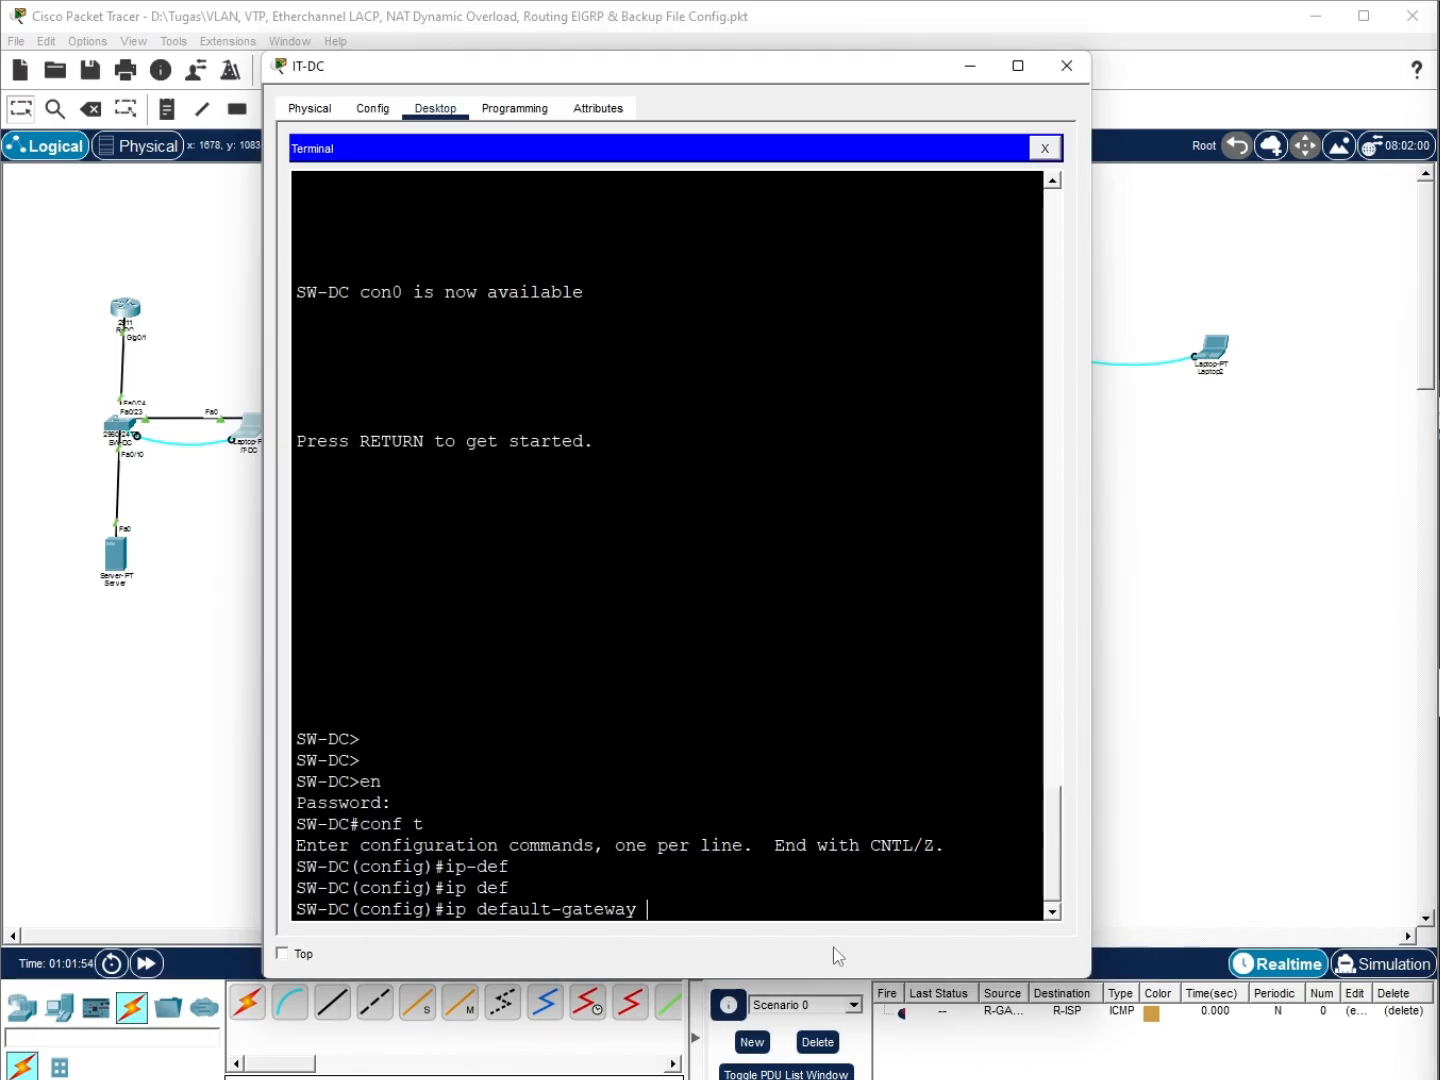
{"action": "type", "text": "172.16.40.1"}
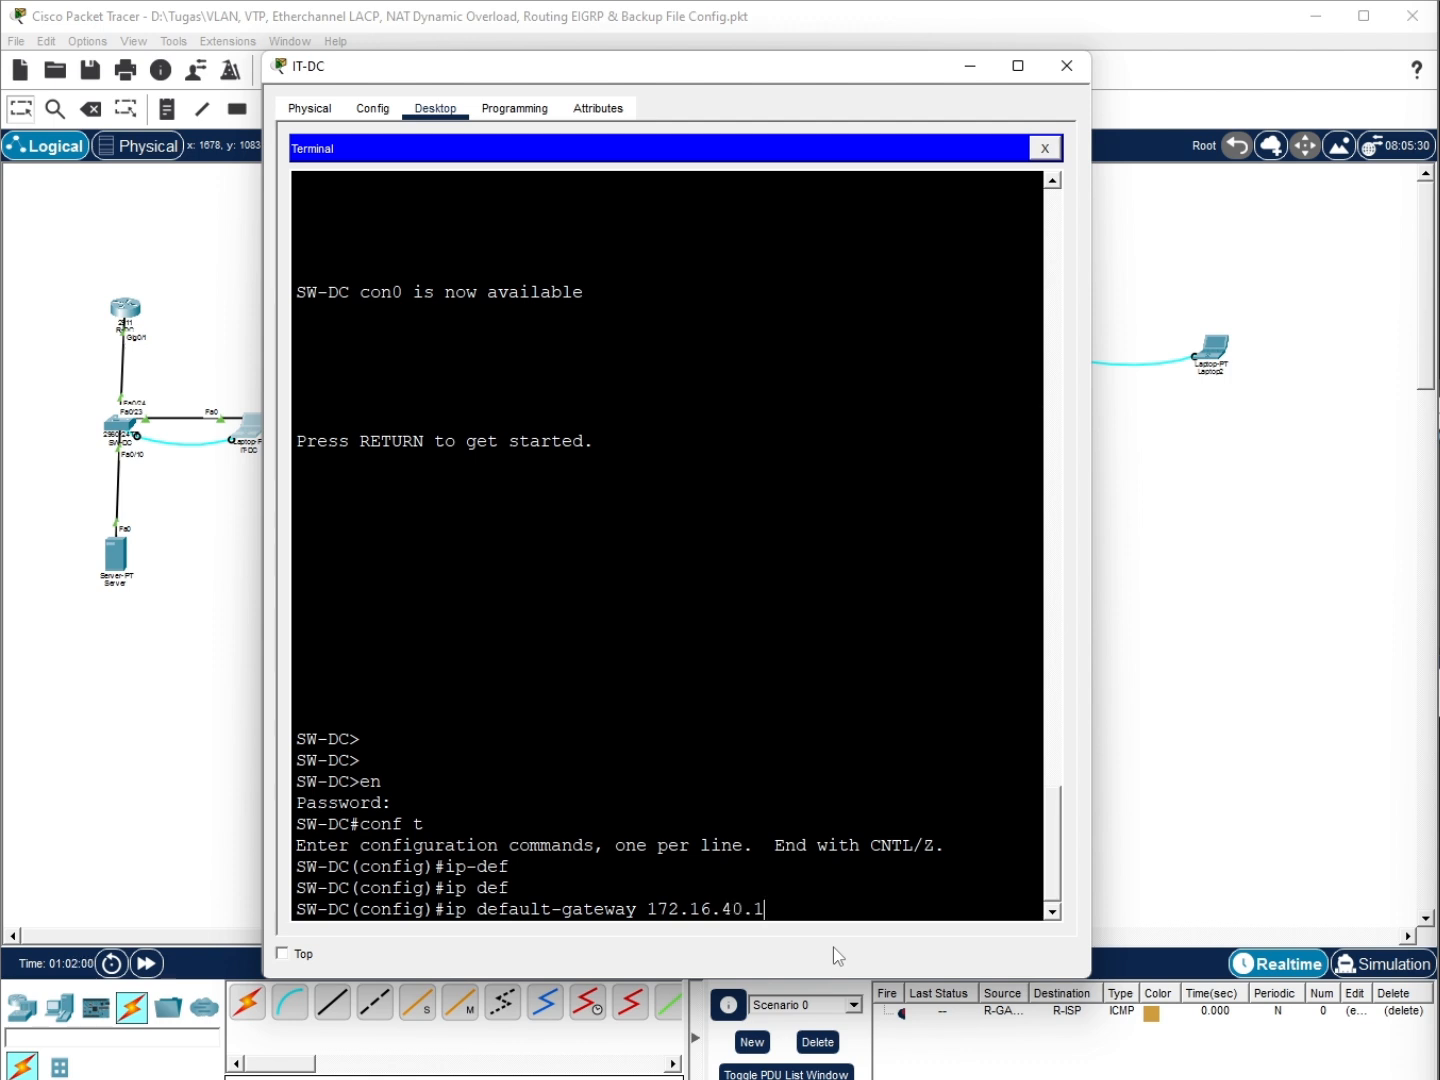
{"action": "key", "text": "Return"}
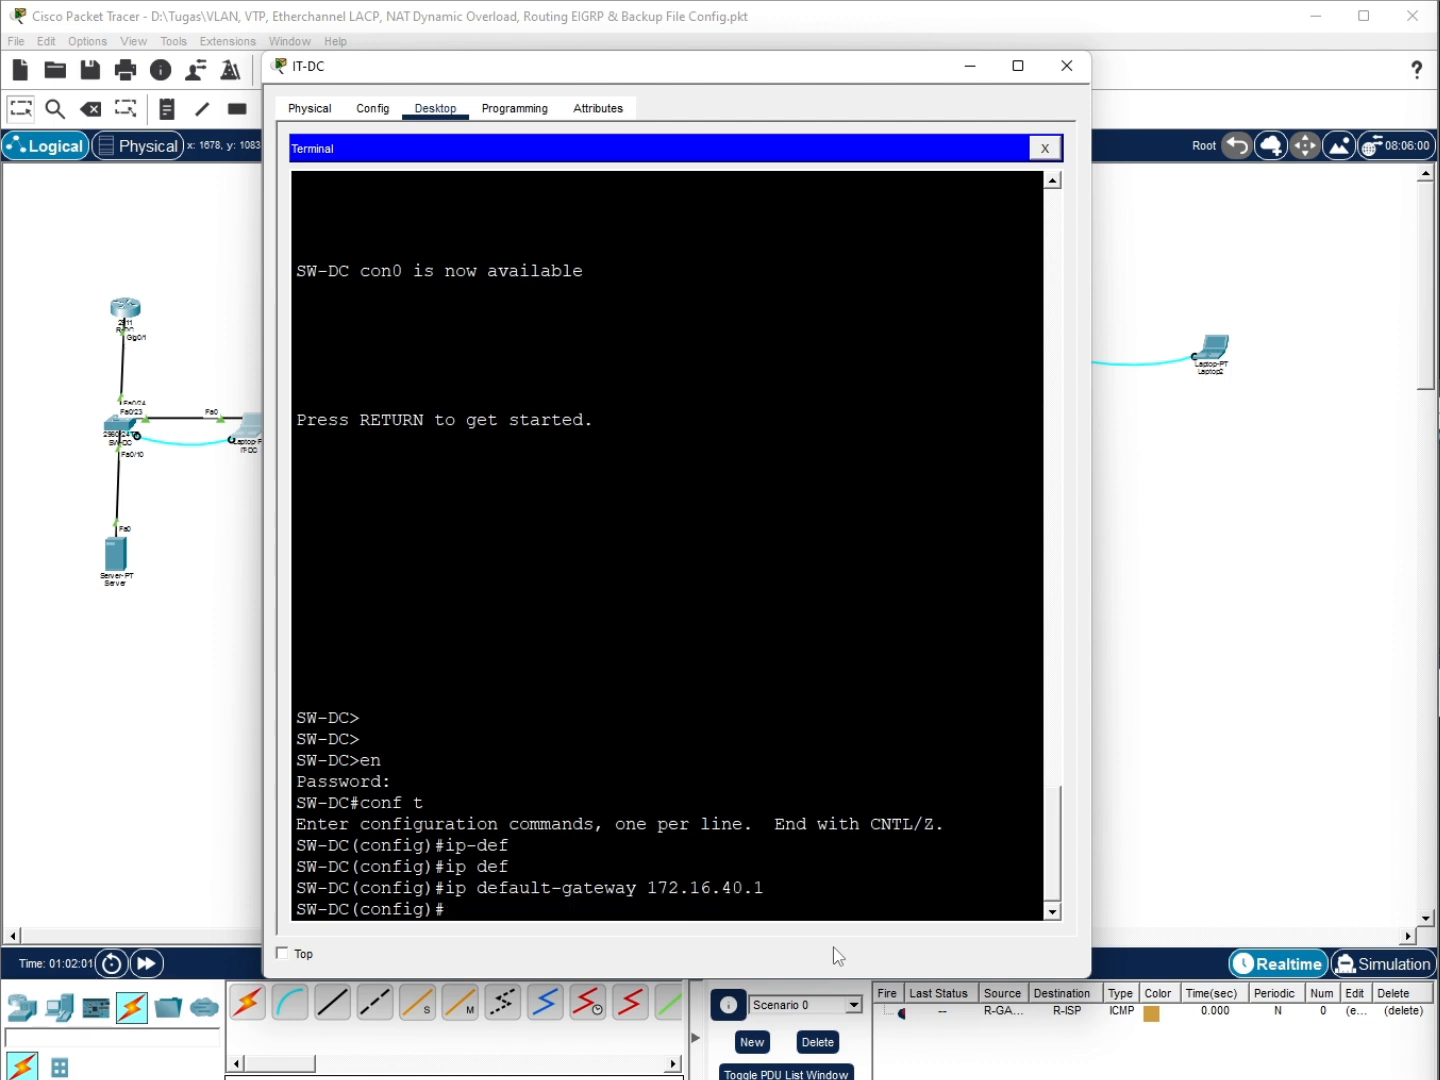
{"action": "type", "text": "ex"}
{"action": "key", "text": "Return"}
{"action": "key", "text": "Return"}
{"action": "key", "text": "Return"}
{"action": "type", "text": "do wr"}
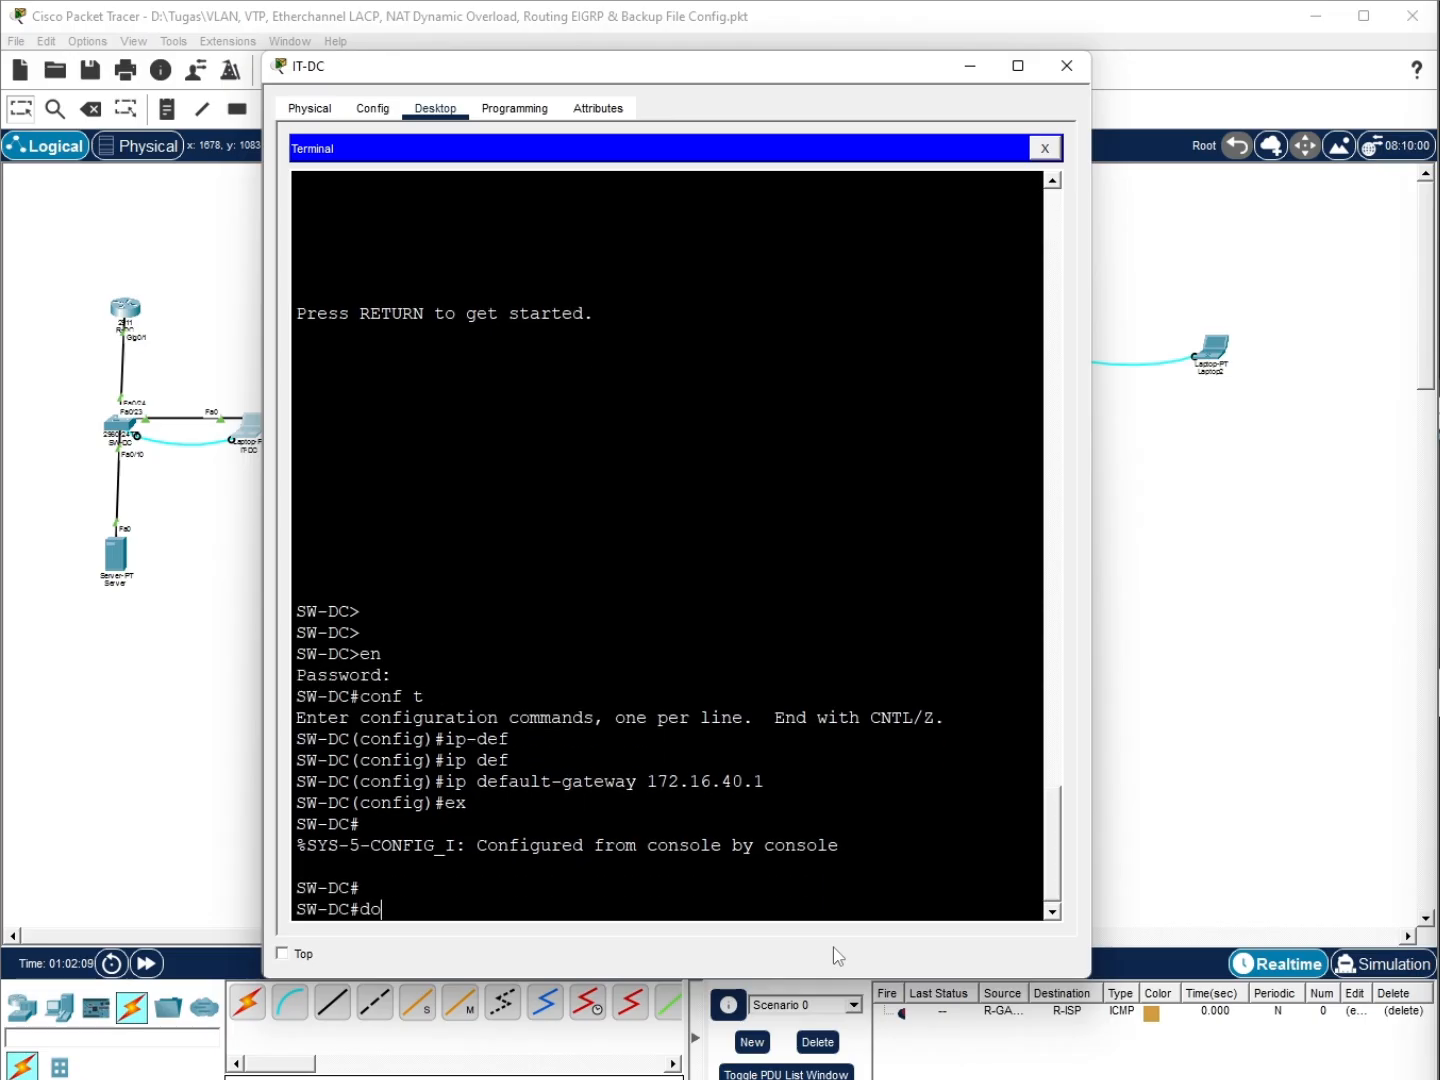
{"action": "key", "text": "Return"}
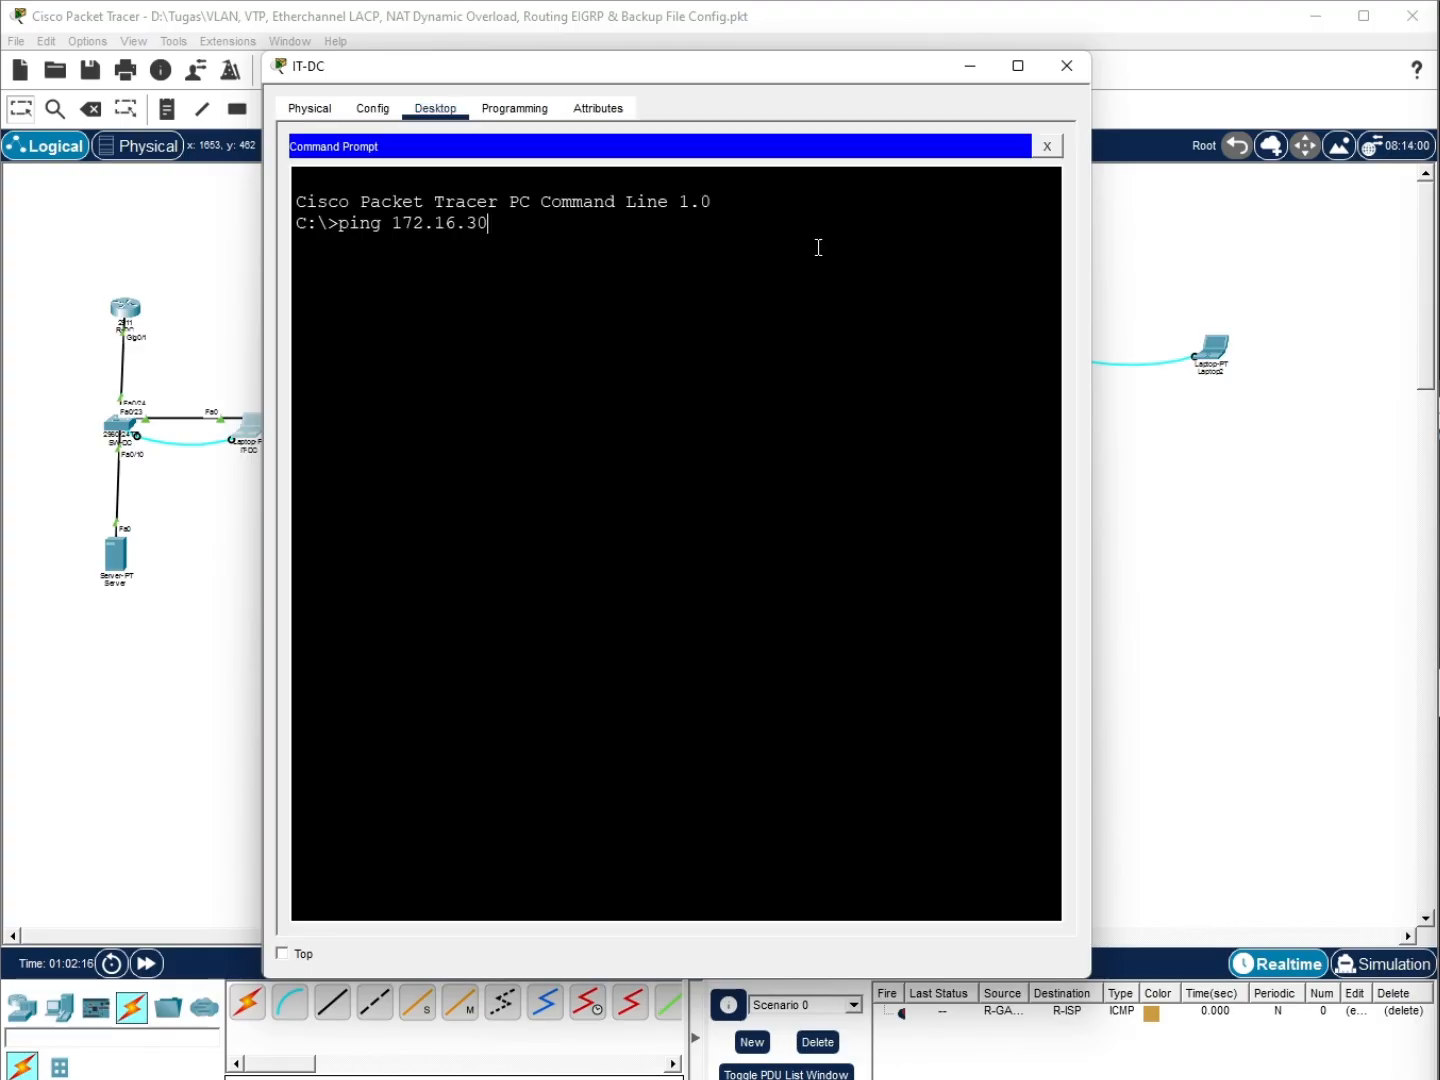
Ping 172.16.40.2 twice from IT-DC, then type ssh -l admin 172.16.40.2
{"action": "key", "text": "BackSpace"}
{"action": "key", "text": "BackSpace"}
{"action": "type", "text": "40.2"}
{"action": "key", "text": "Return"}
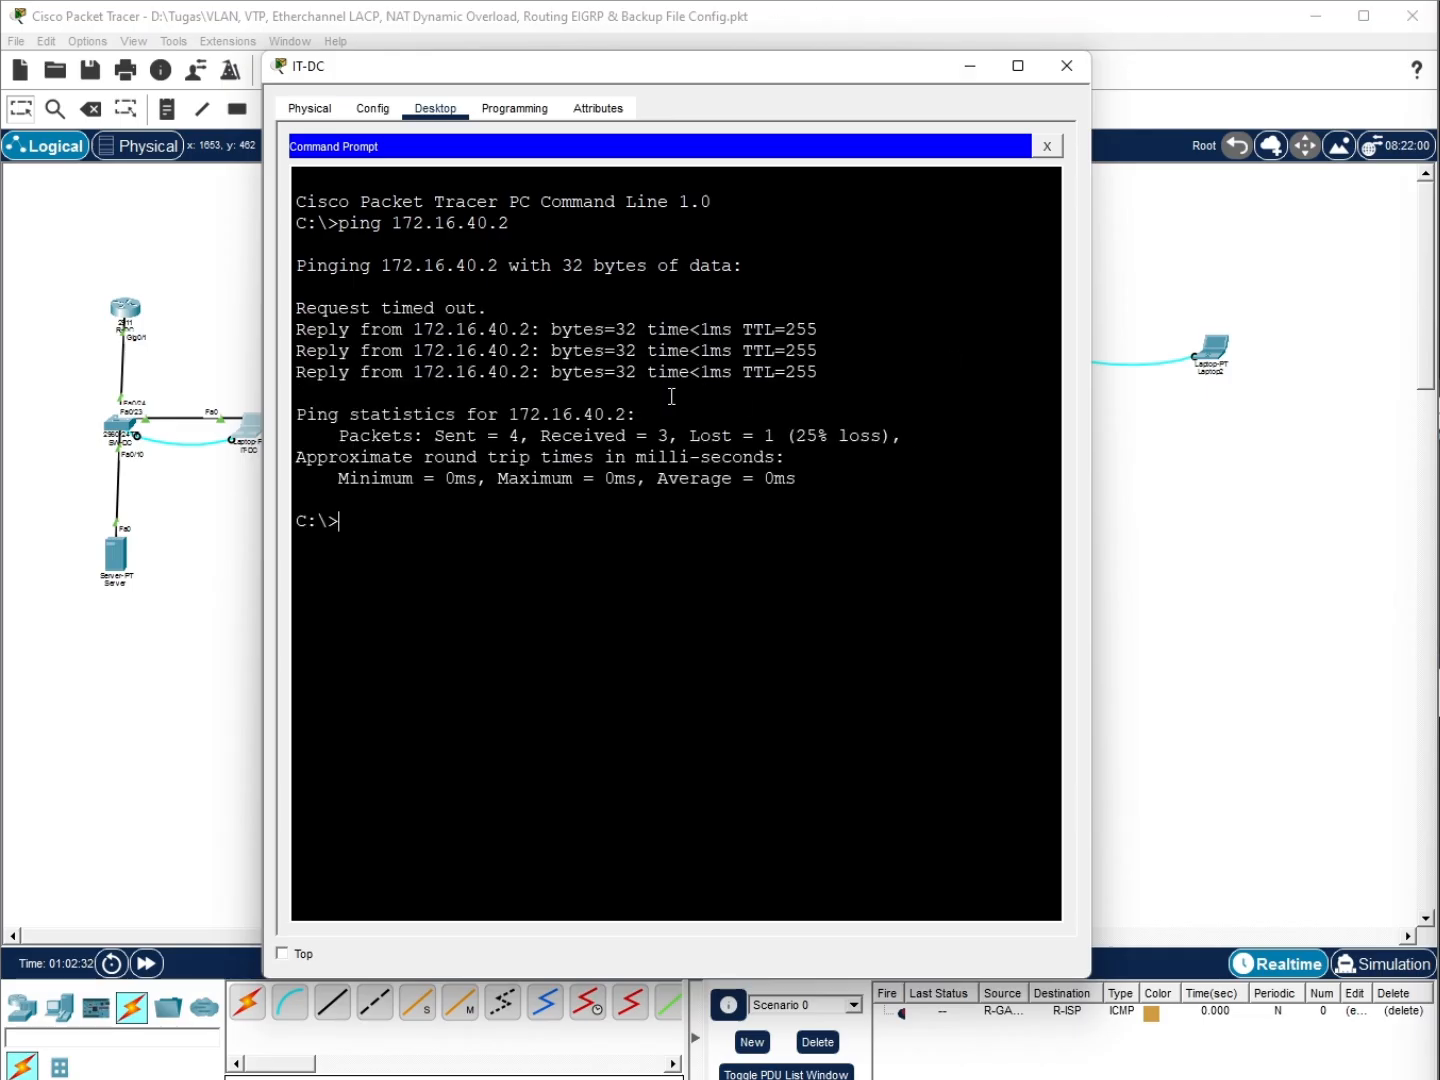
{"action": "key", "text": "Up"}
{"action": "key", "text": "Return"}
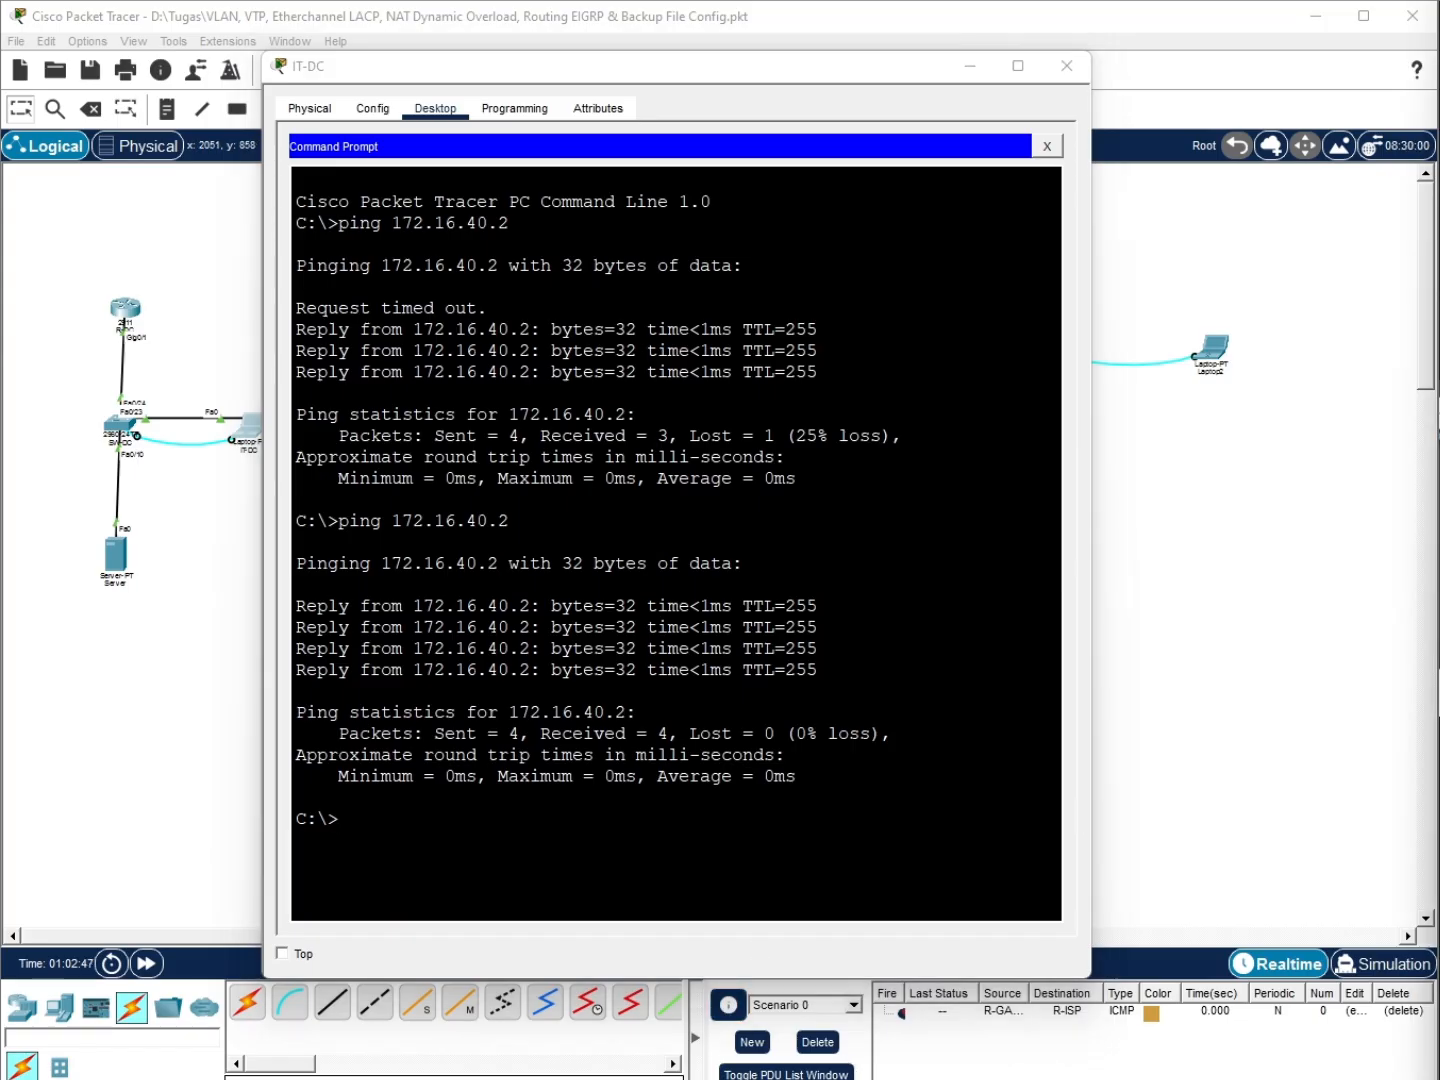
{"action": "left_click", "coordinate": [540, 850]}
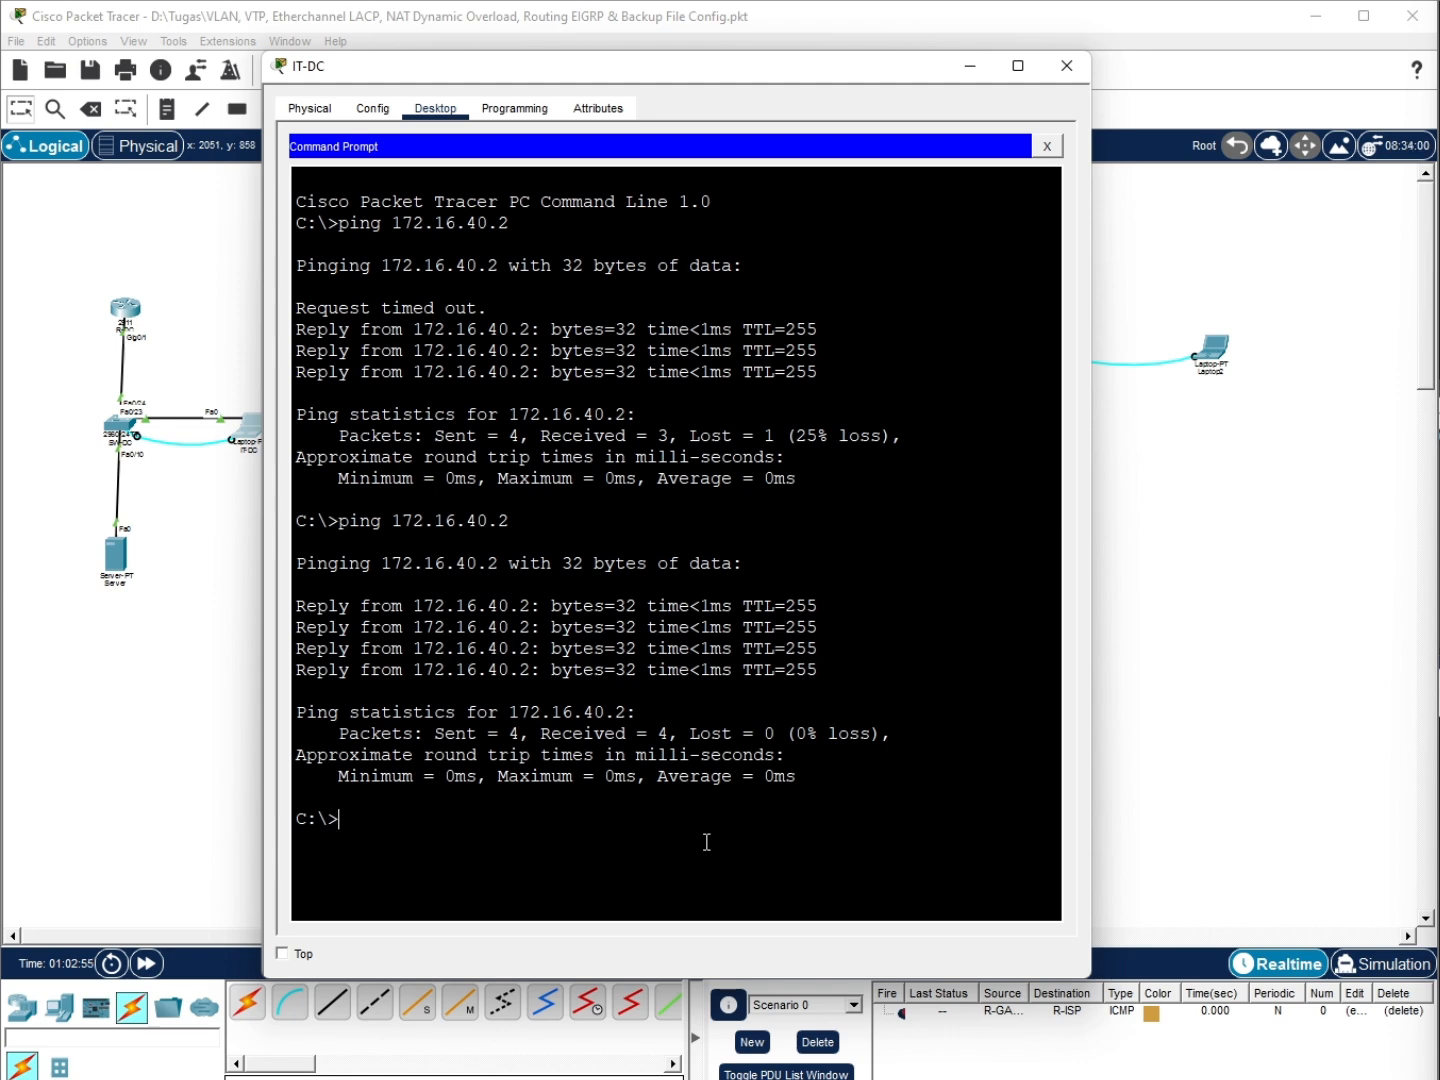
{"action": "type", "text": "ssh -l admin 172"}
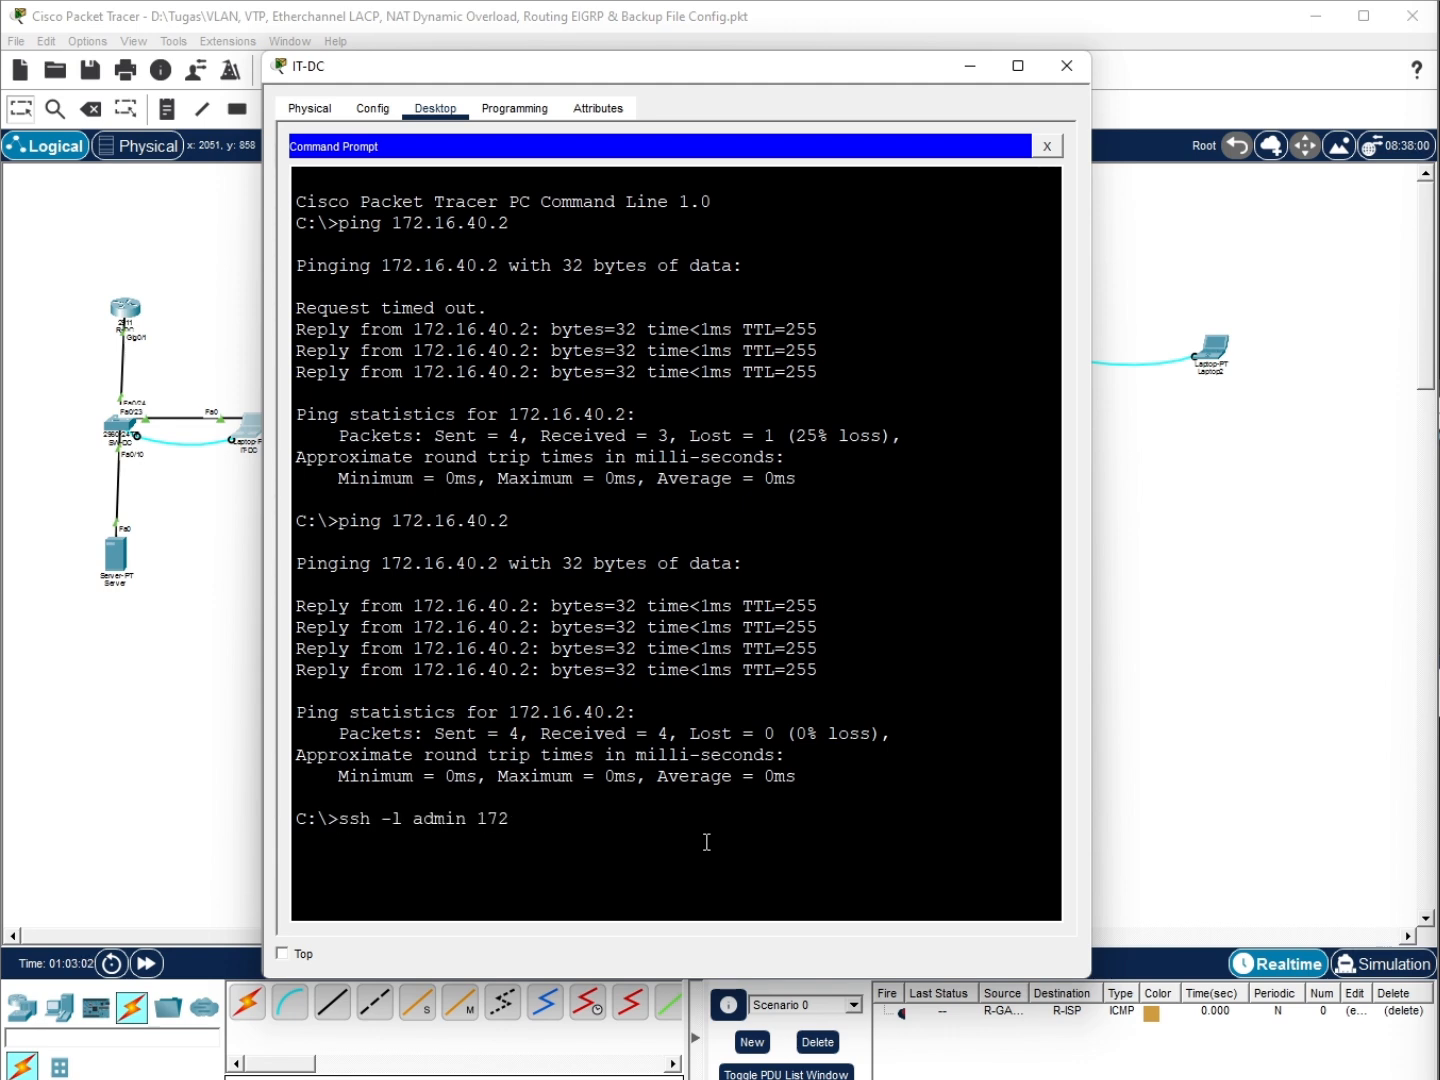
{"action": "type", "text": ".16.40.2"}
Log in to SW-DC over SSH as admin, then exit the session
{"action": "key", "text": "Return"}
{"action": "key", "text": "Return"}
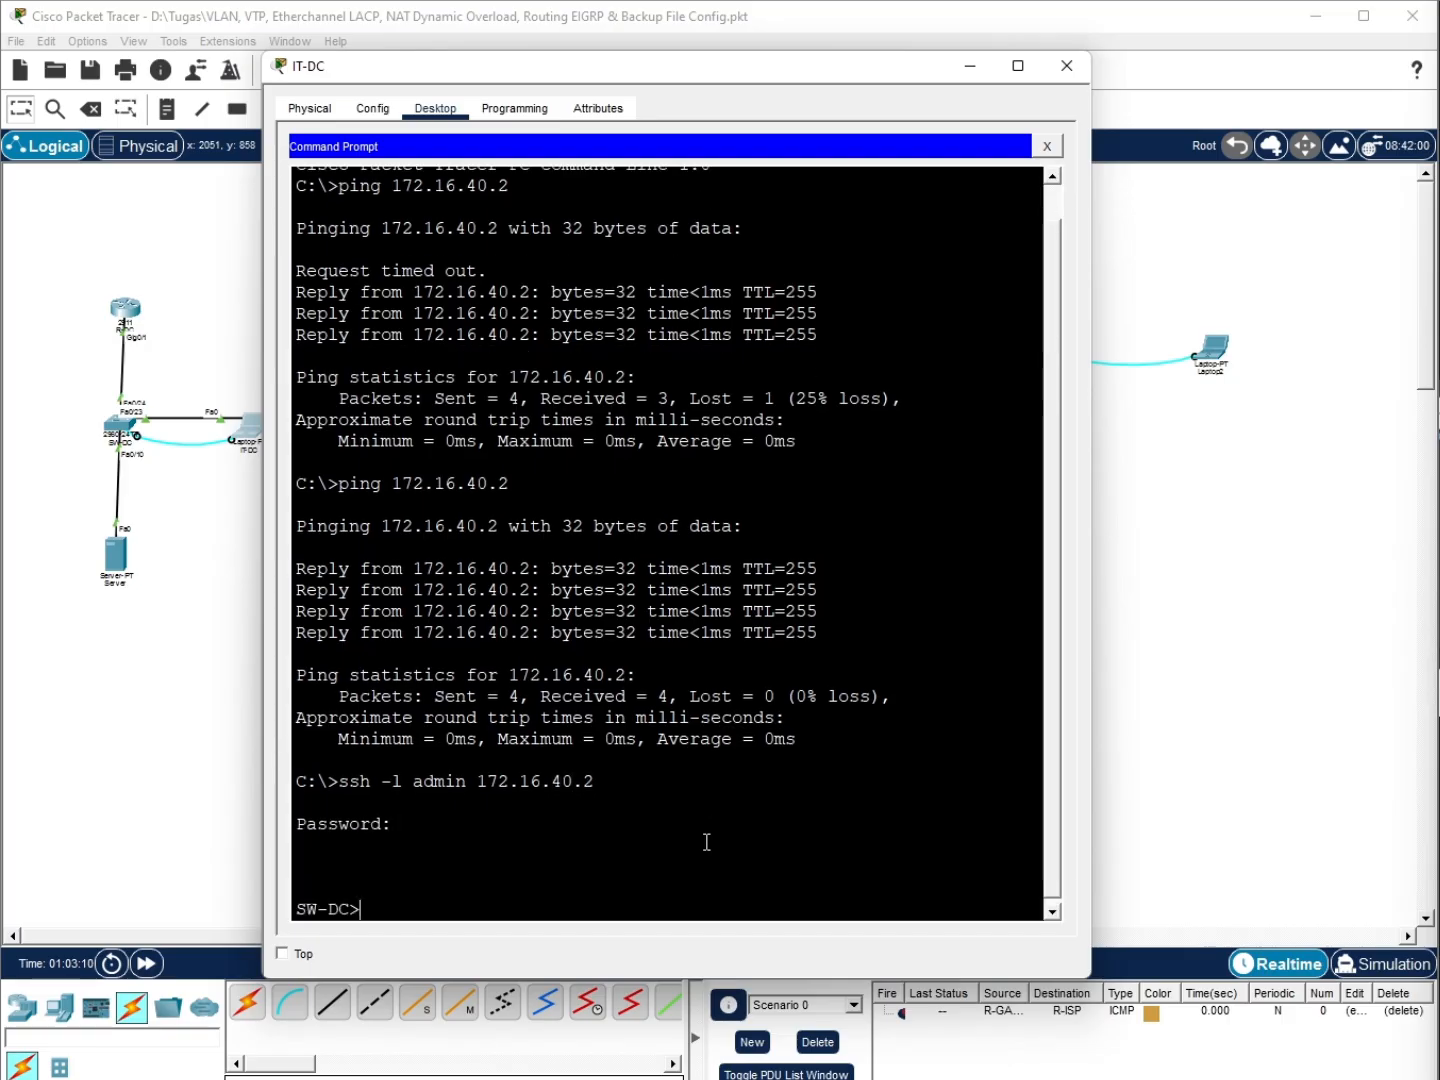
{"action": "key", "text": "Return"}
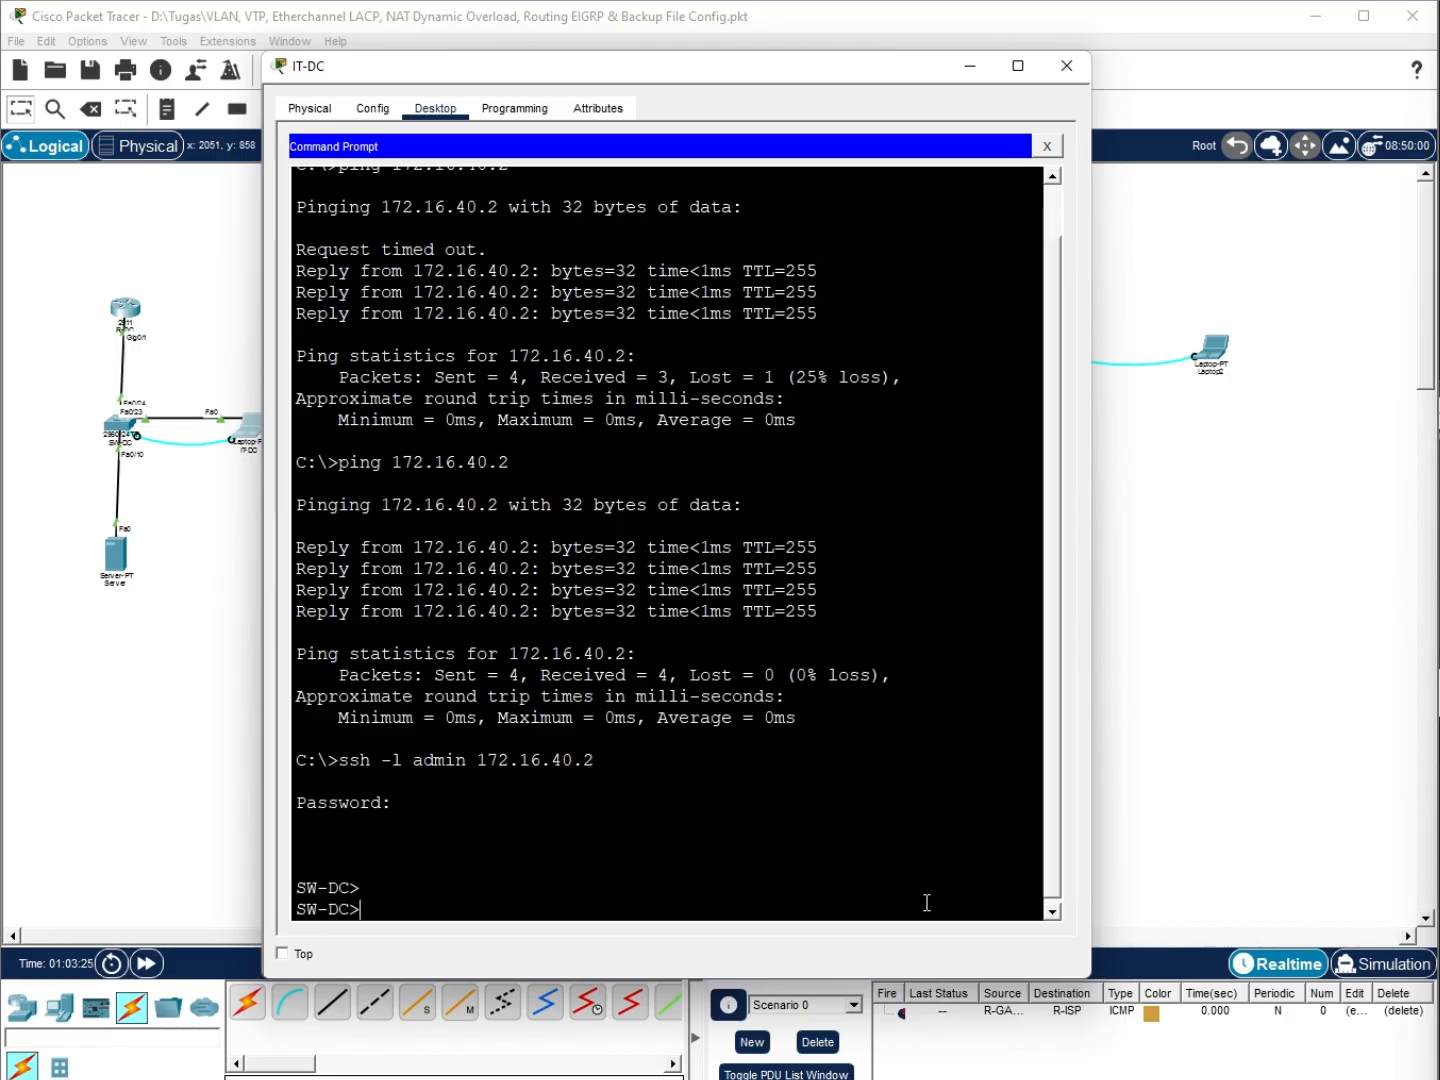
{"action": "type", "text": "exit"}
{"action": "key", "text": "Return"}
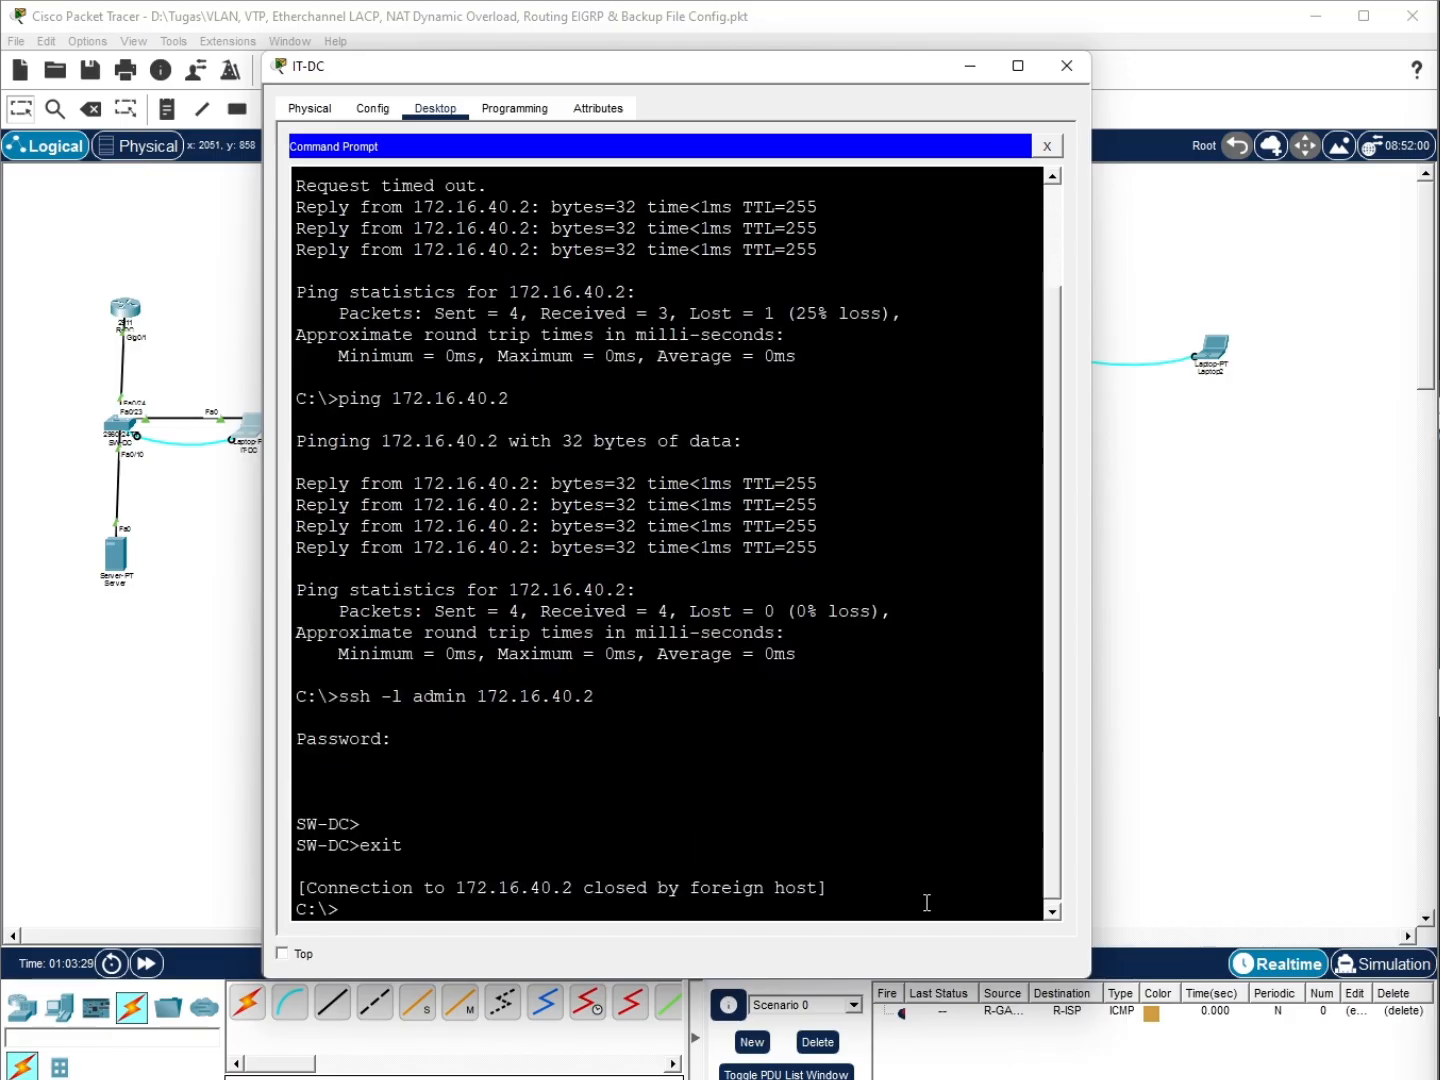
{"action": "key", "text": "Return"}
SSH as admin to R-DC at 172.16.40.1 and enter the password
{"action": "key", "text": "Up"}
{"action": "key", "text": "BackSpace"}
{"action": "type", "text": "172.16.40."}
{"action": "key", "text": "Return"}
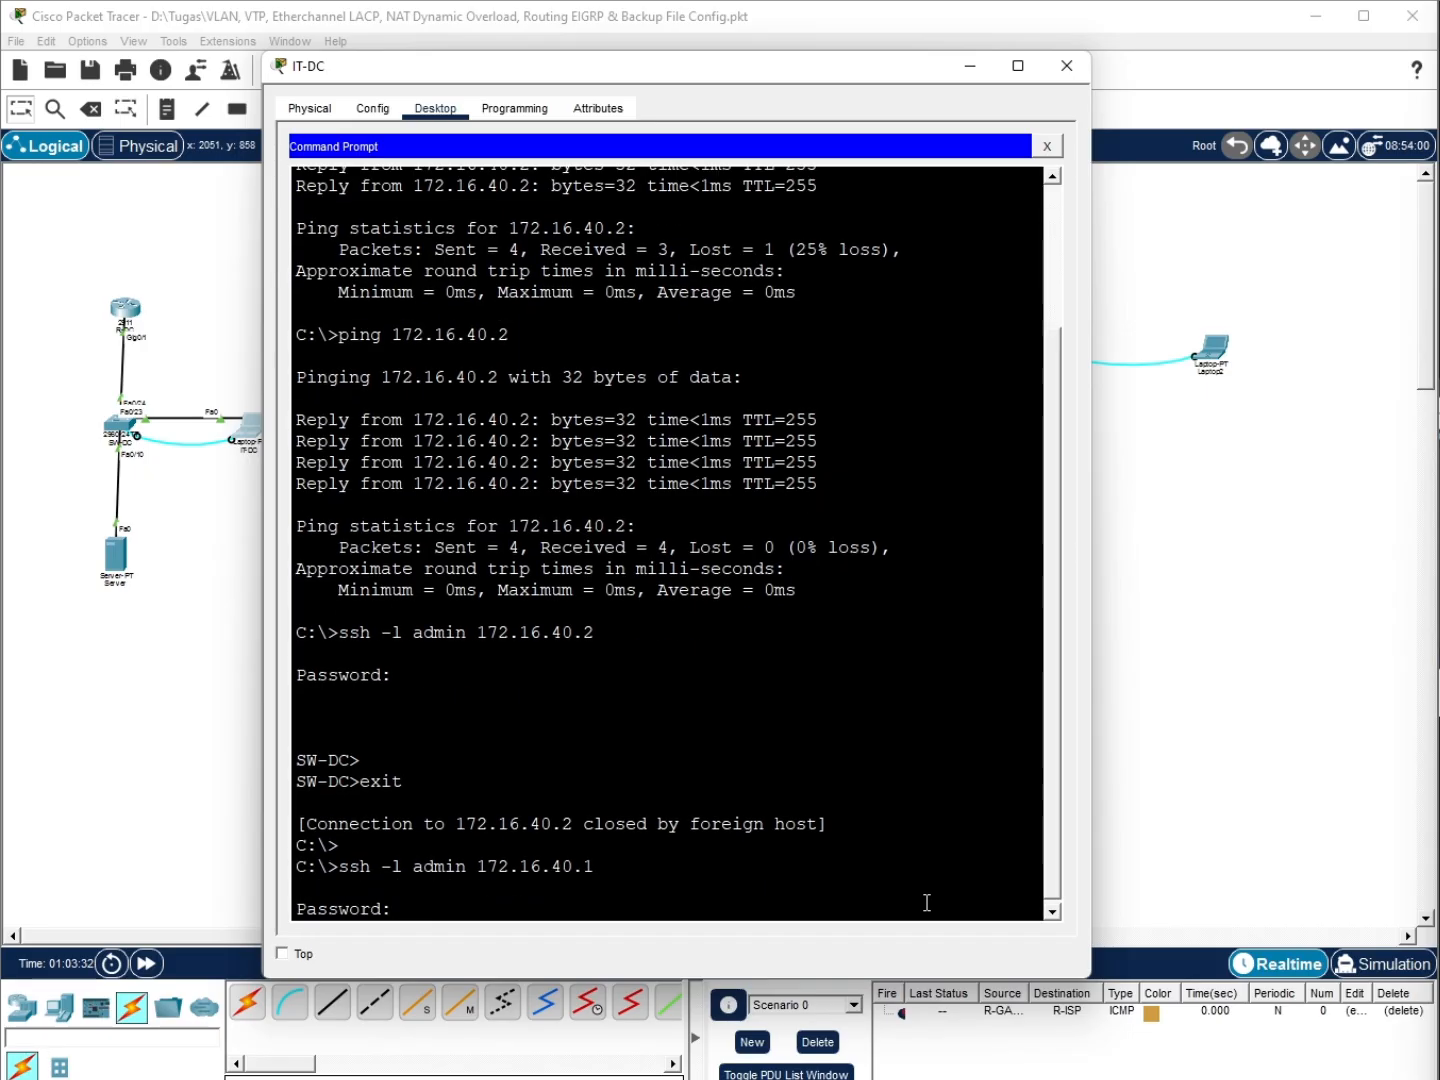
{"action": "key", "text": "Return"}
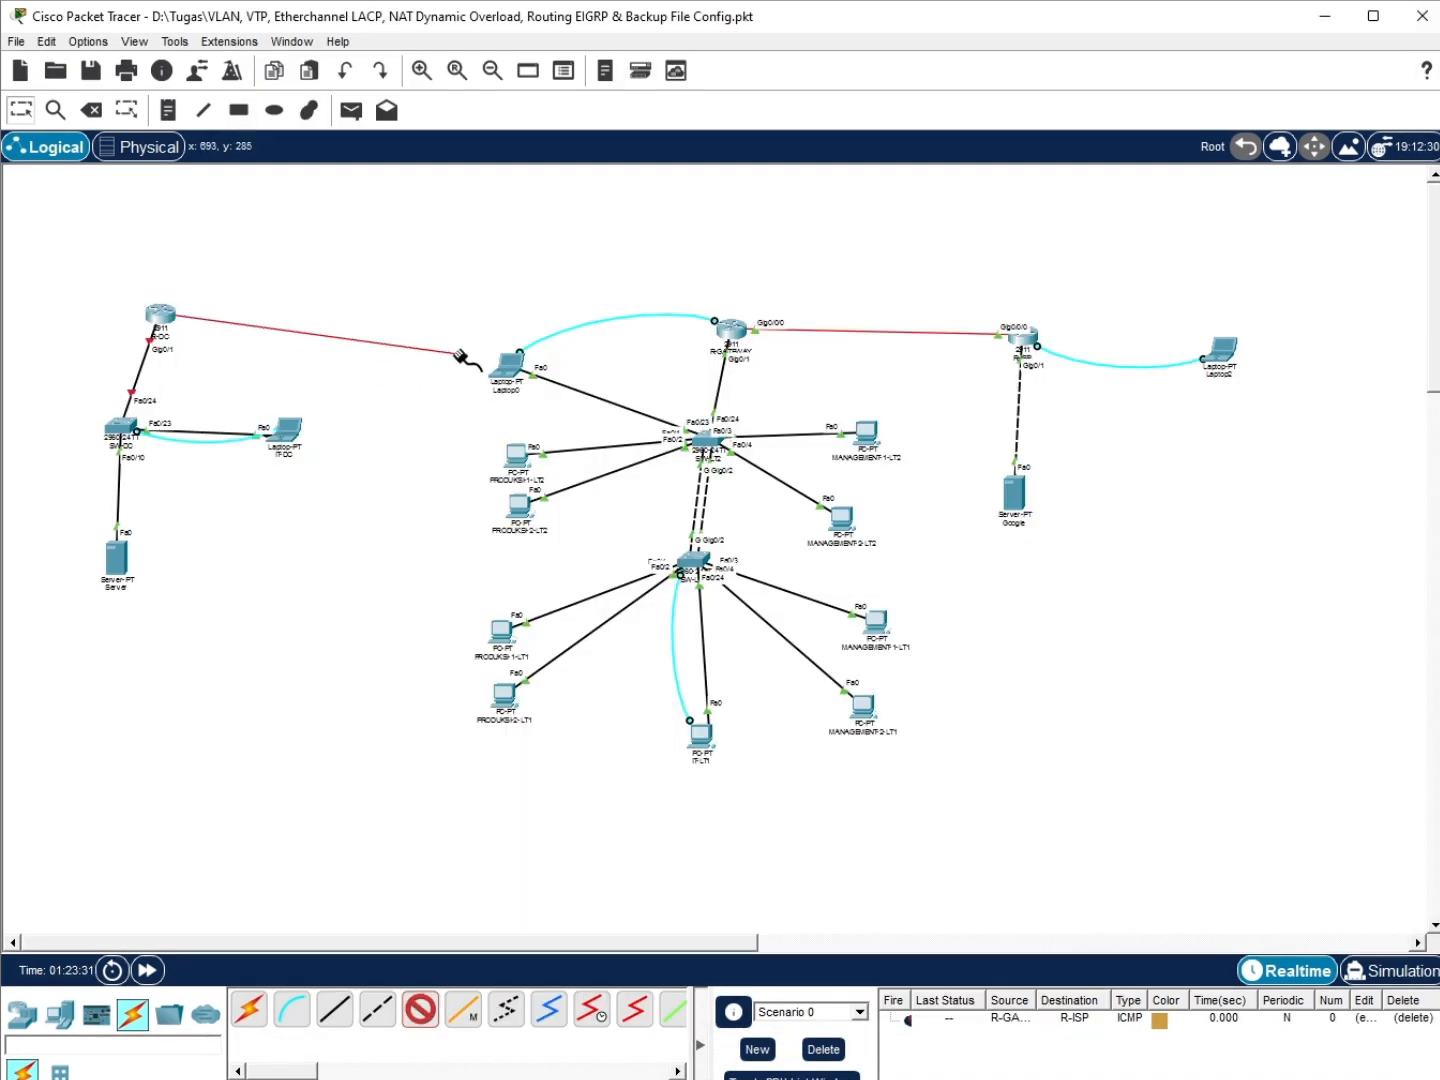
Cable R-DC GigabitEthernet0/0/0 to R-GATEWAY GigabitEthernet0/1/0 and fast-forward time
{"action": "left_click", "coordinate": [728, 326]}
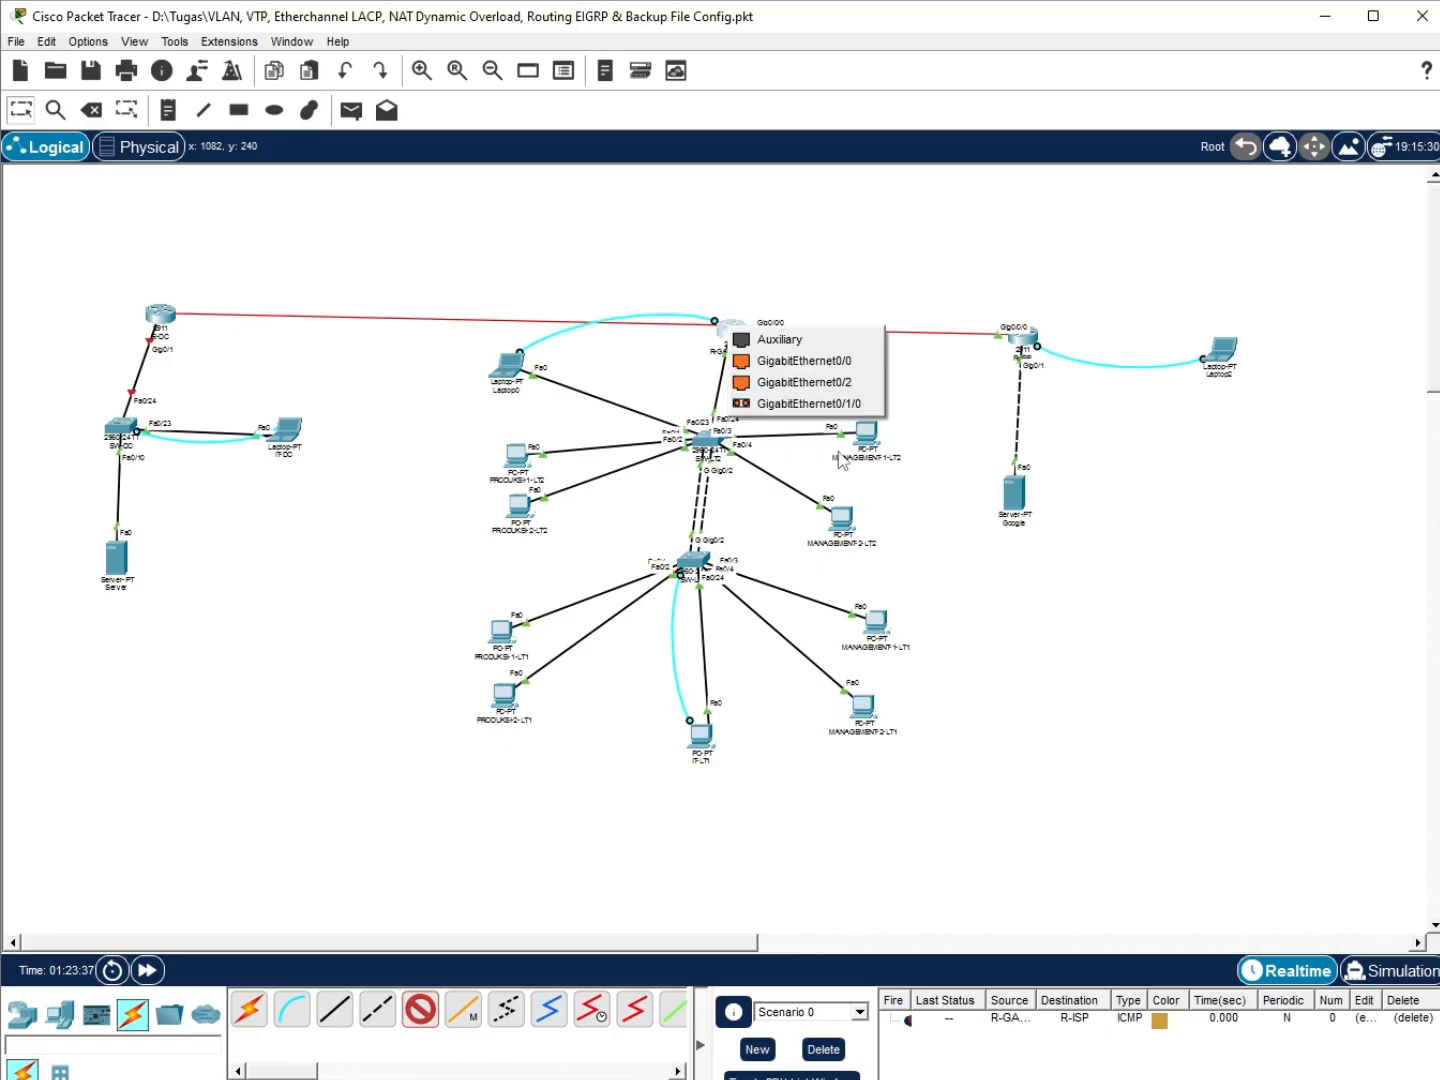
{"action": "left_click", "coordinate": [762, 405]}
{"action": "left_click", "coordinate": [435, 1022]}
{"action": "left_click", "coordinate": [160, 314]}
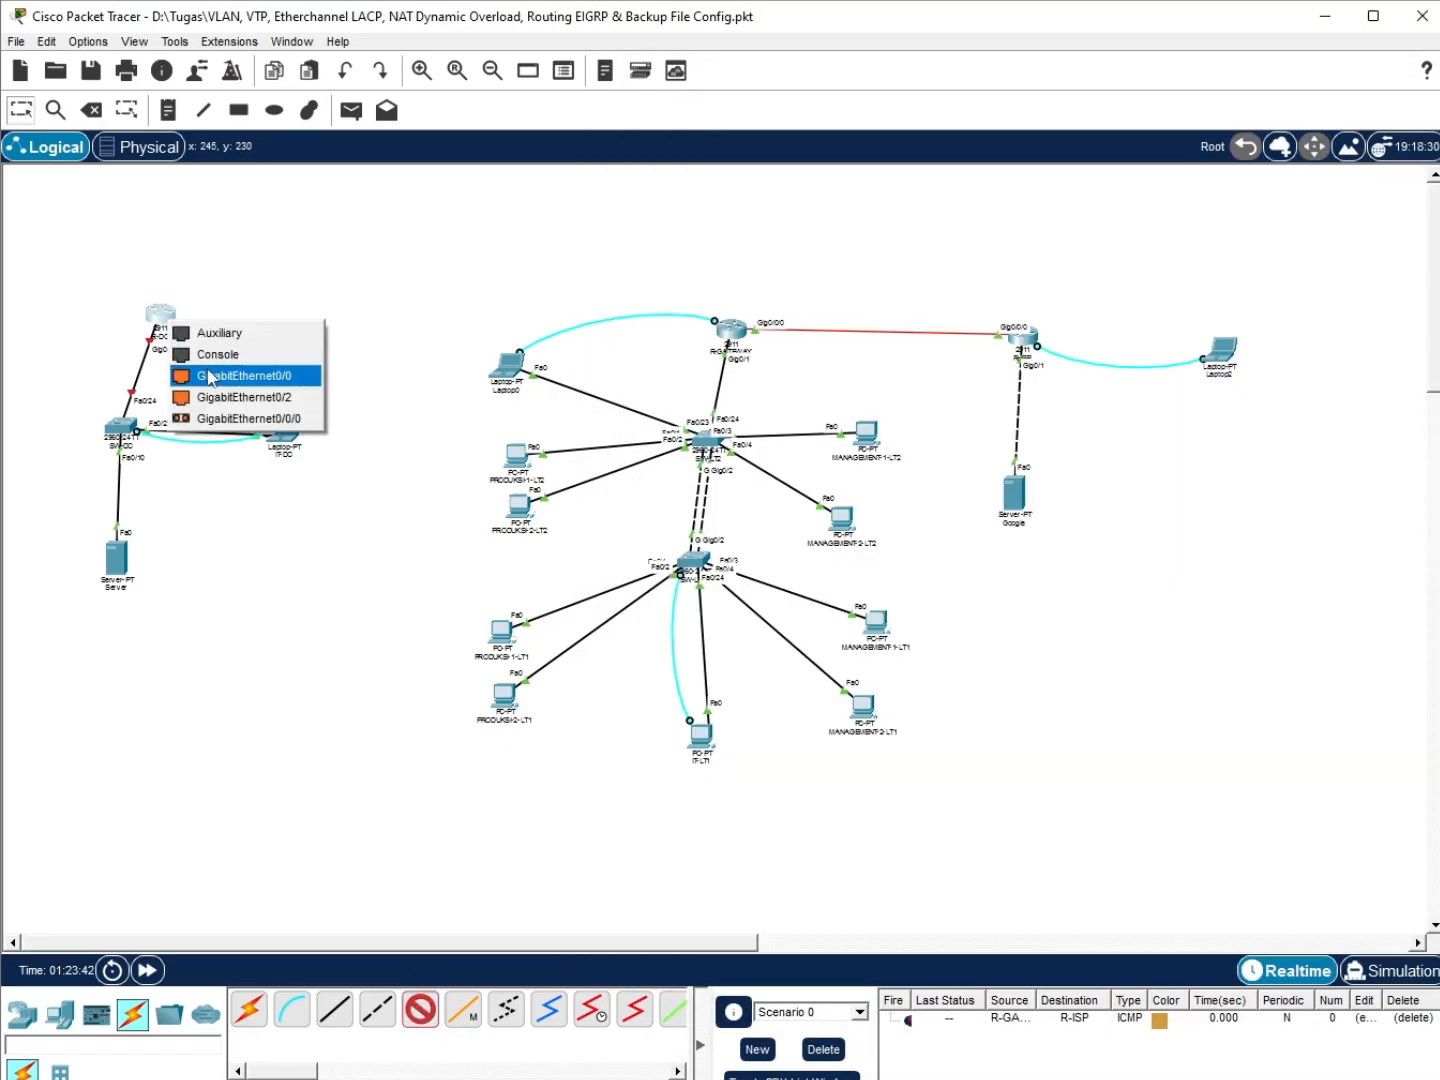
{"action": "left_click", "coordinate": [230, 423]}
{"action": "left_click", "coordinate": [700, 337]}
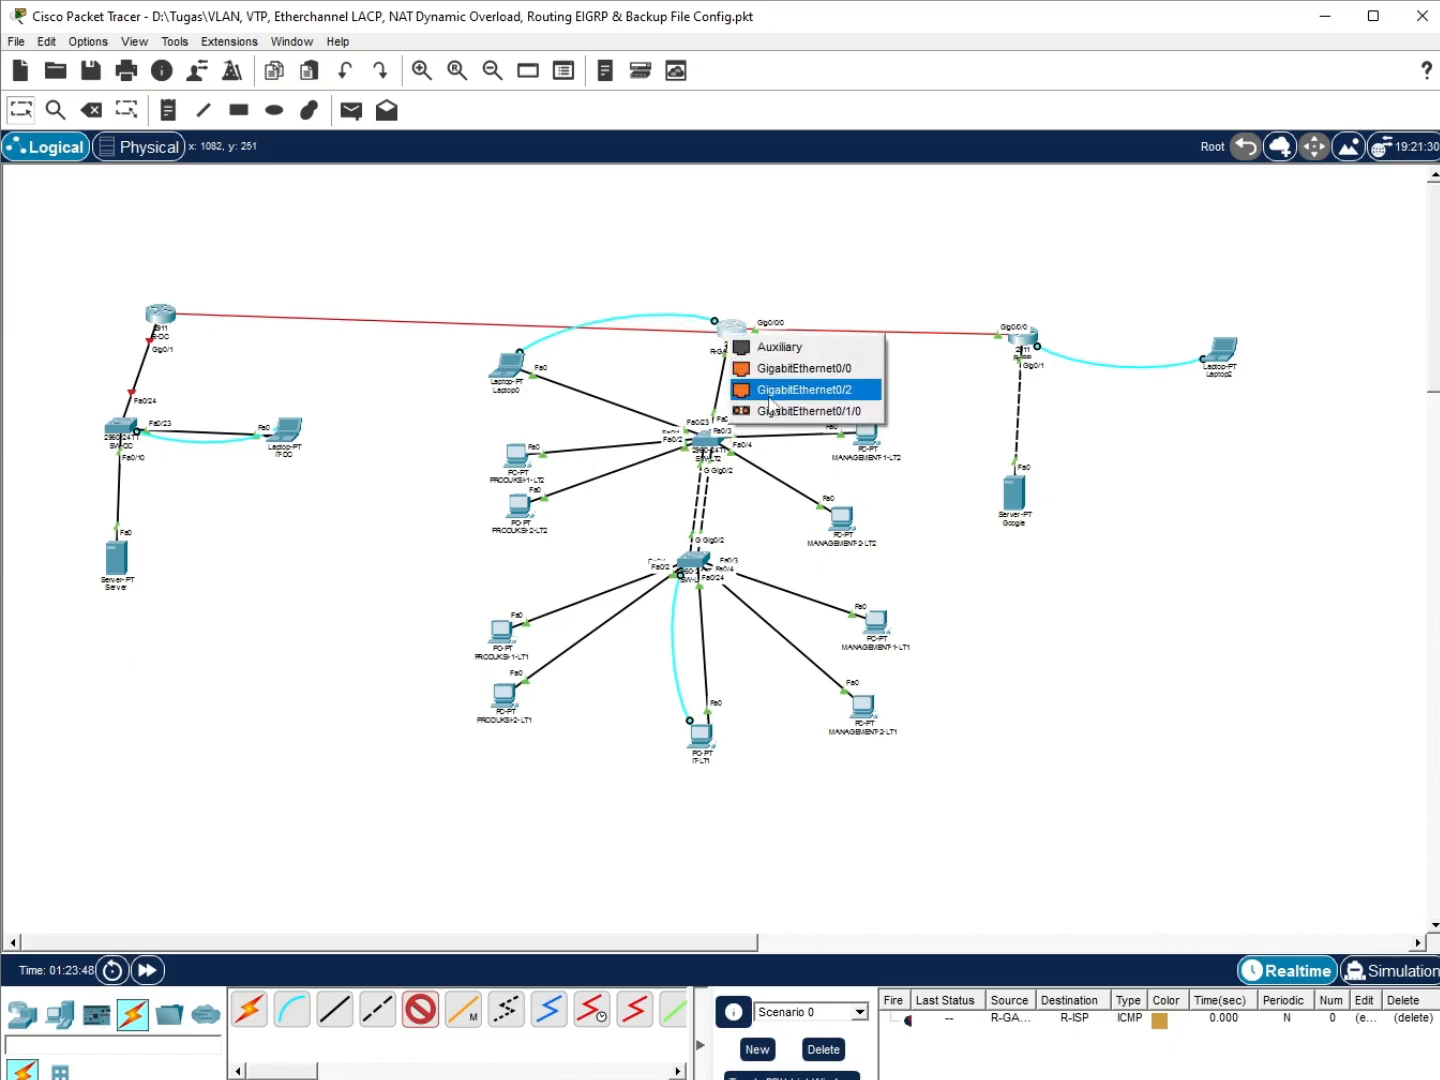
{"action": "left_click", "coordinate": [771, 405]}
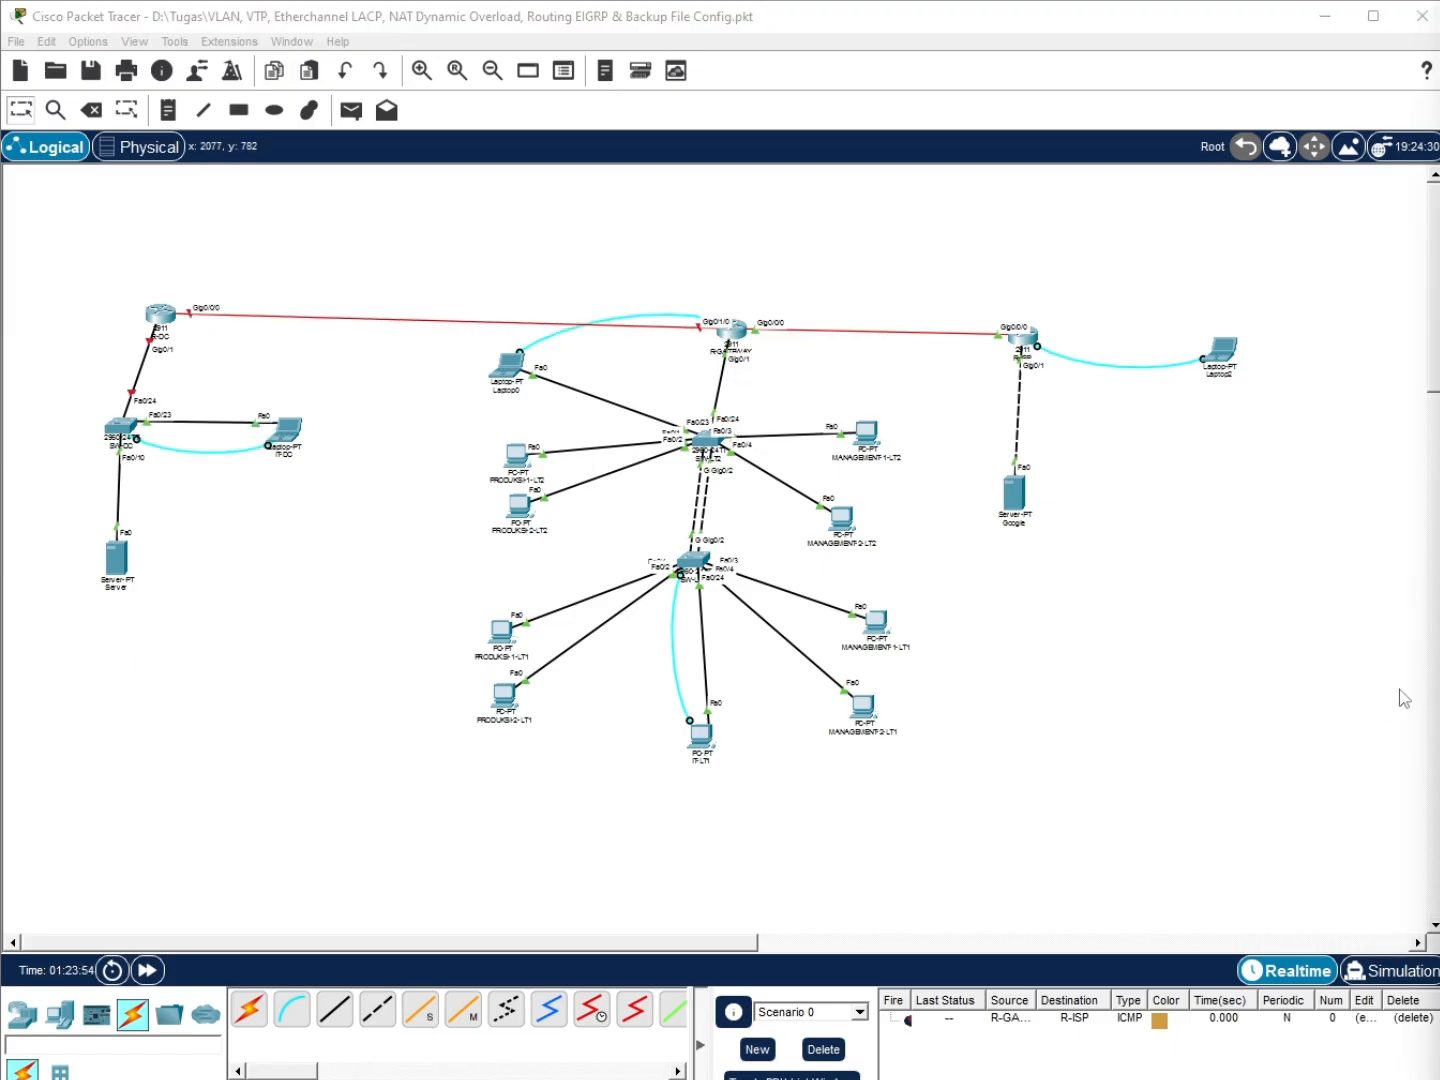
{"action": "left_click_drag", "start_coordinate": [155, 317], "coordinate": [183, 318]}
{"action": "left_click", "coordinate": [135, 979]}
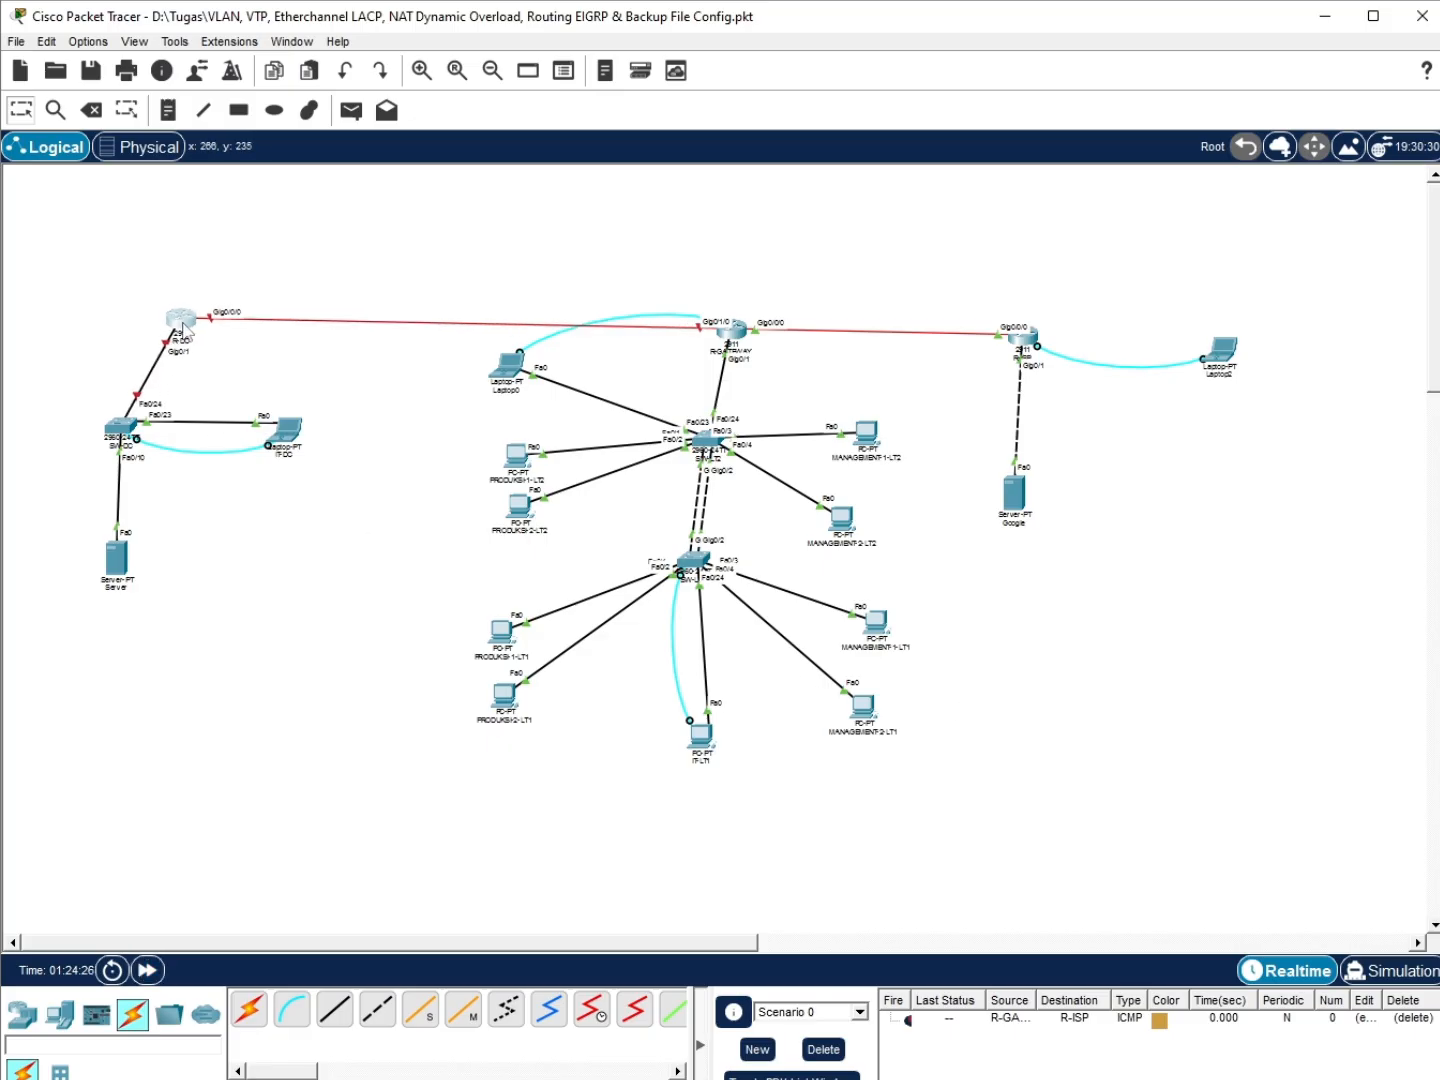
Toggle R-DC's power switch from its device window
{"action": "left_click", "coordinate": [185, 317]}
{"action": "left_click", "coordinate": [189, 294]}
{"action": "left_click", "coordinate": [184, 316]}
{"action": "left_click", "coordinate": [870, 385]}
{"action": "left_click", "coordinate": [293, 416]}
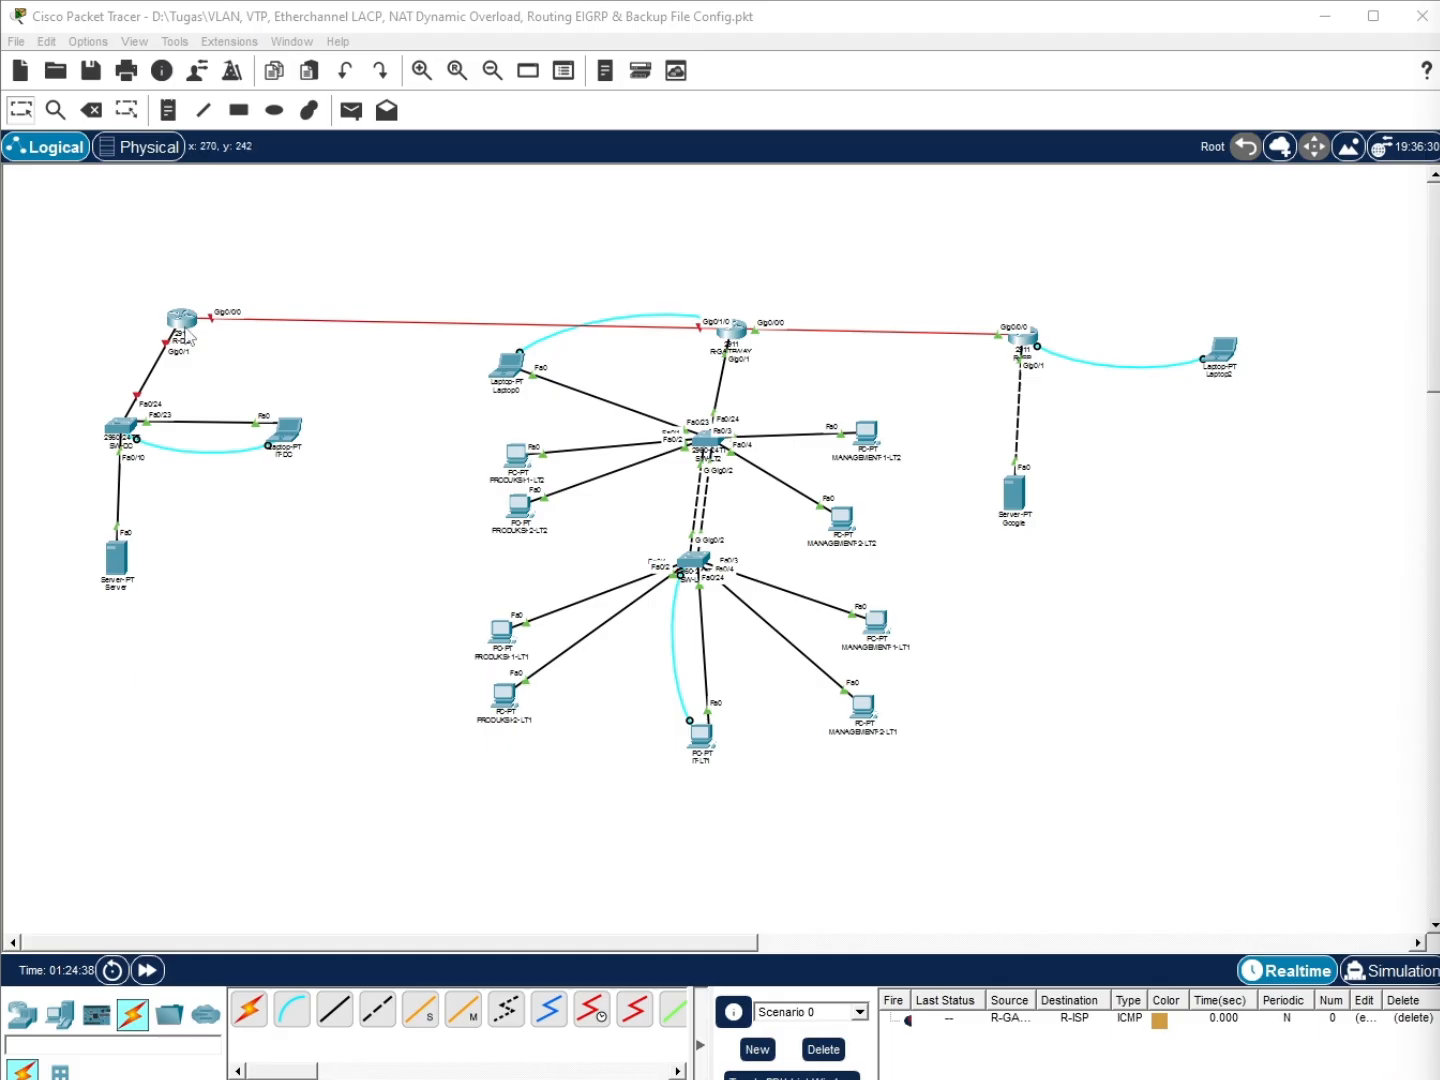
On IT-DC, exit the SW-DC session and SSH back into R-DC as admin
{"action": "left_click", "coordinate": [296, 445]}
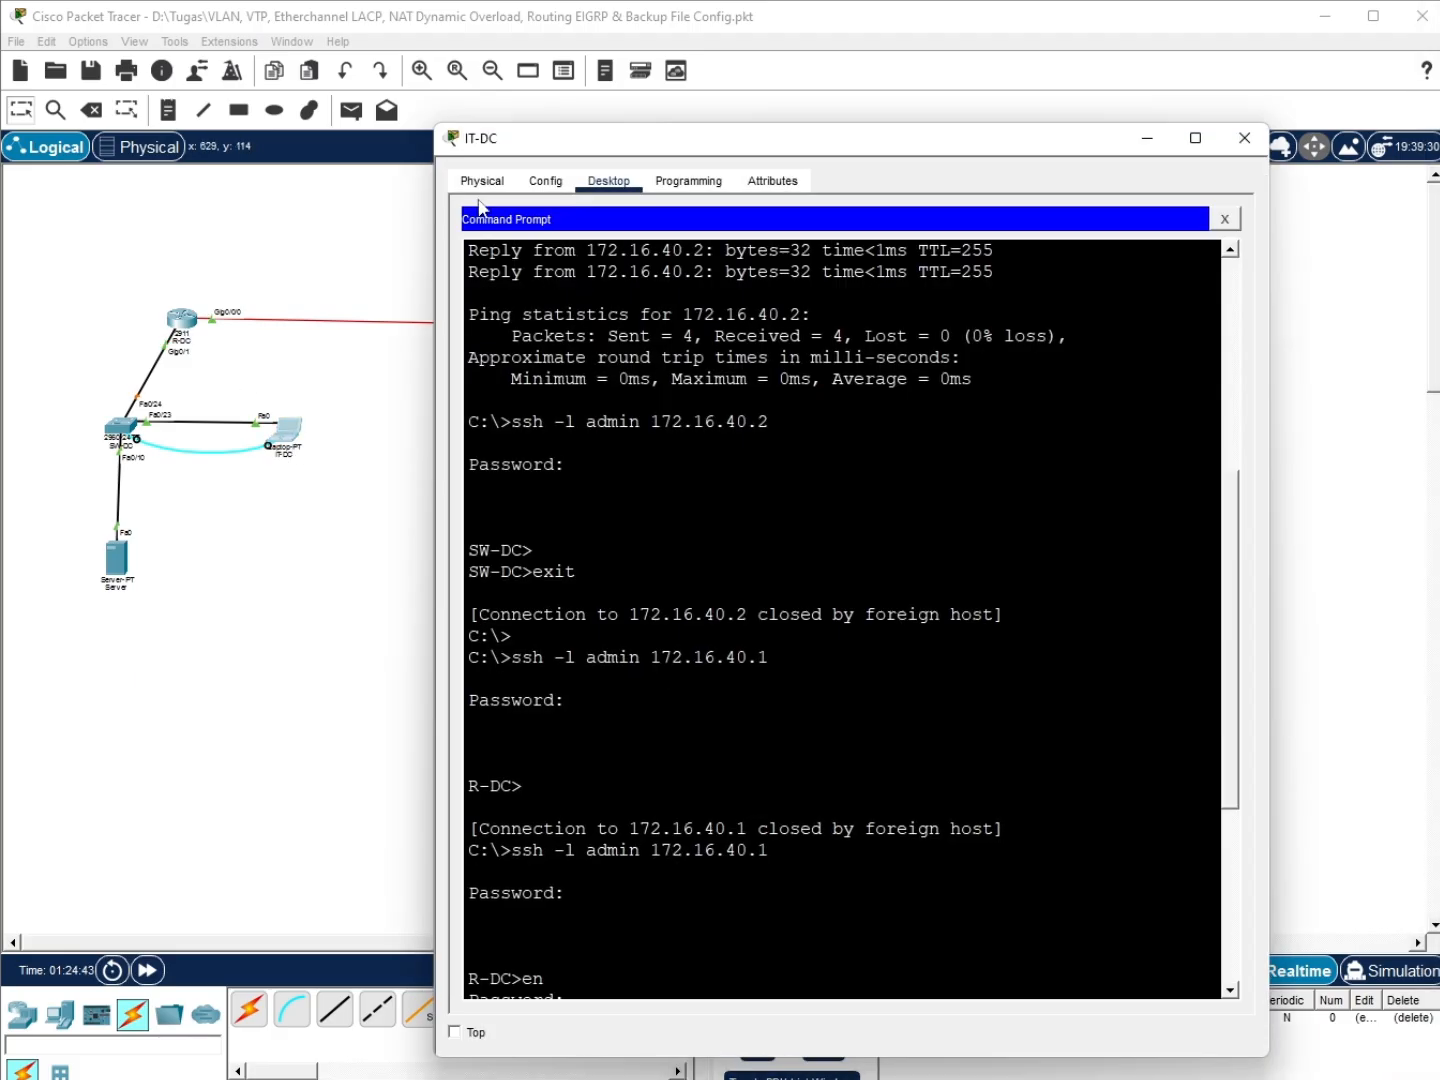
{"action": "scroll", "coordinate": [641, 887], "scroll_direction": "down", "scroll_amount": 5}
{"action": "type", "text": "ex"}
{"action": "key", "text": "Return"}
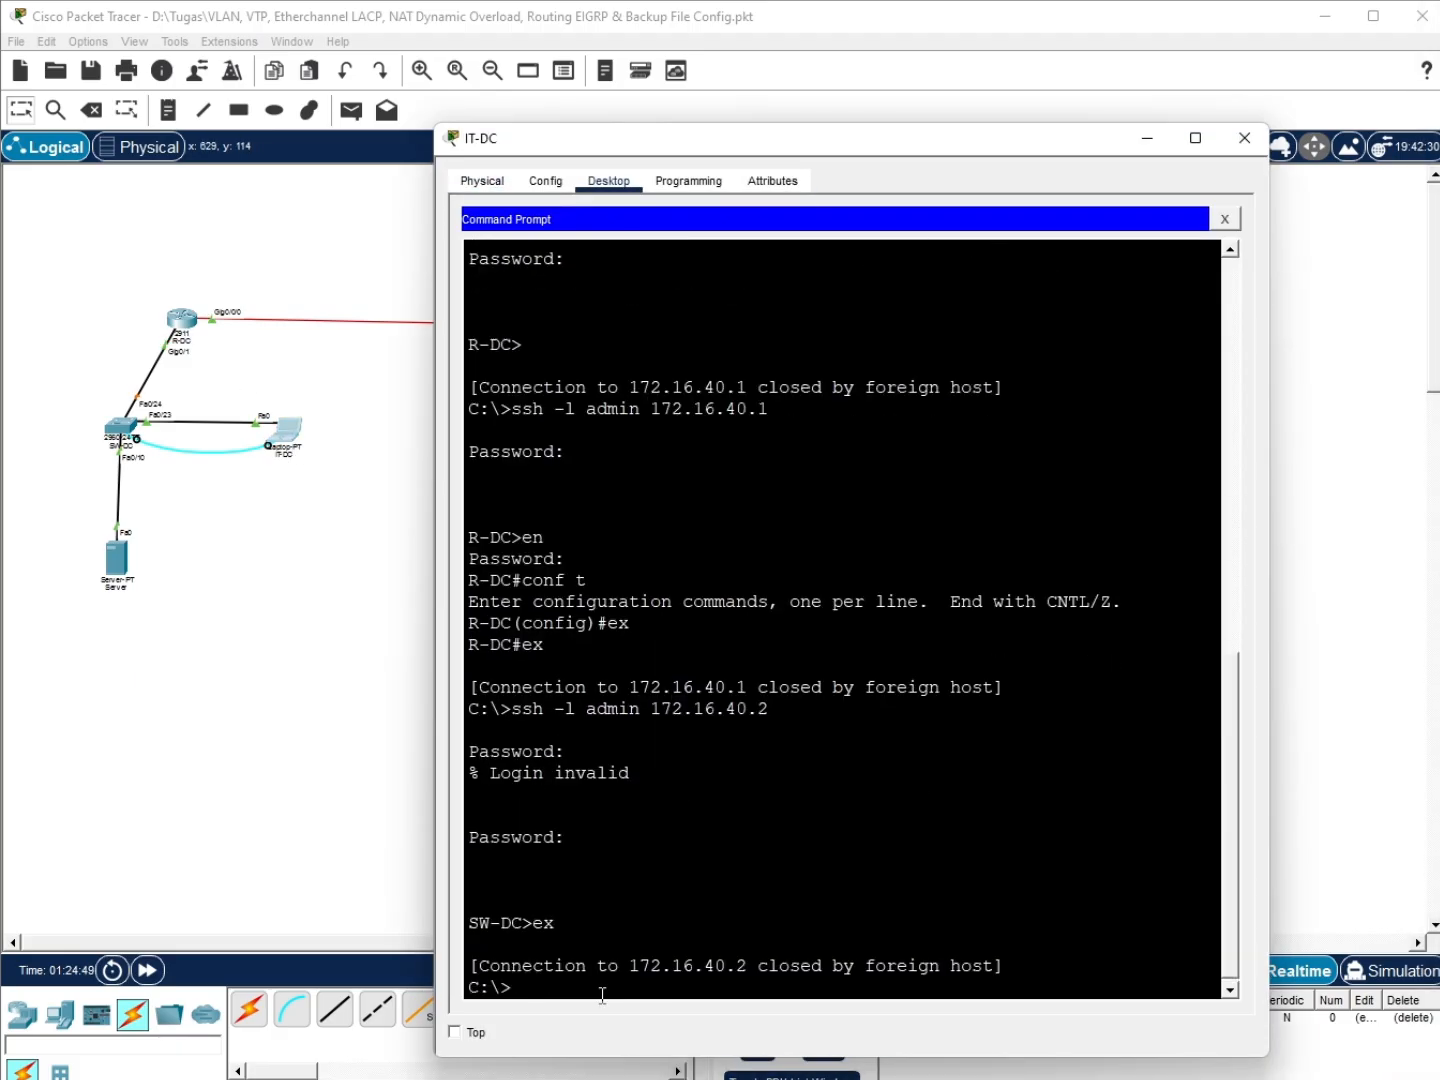
{"action": "key", "text": "Up"}
{"action": "key", "text": "Up"}
{"action": "key", "text": "Return"}
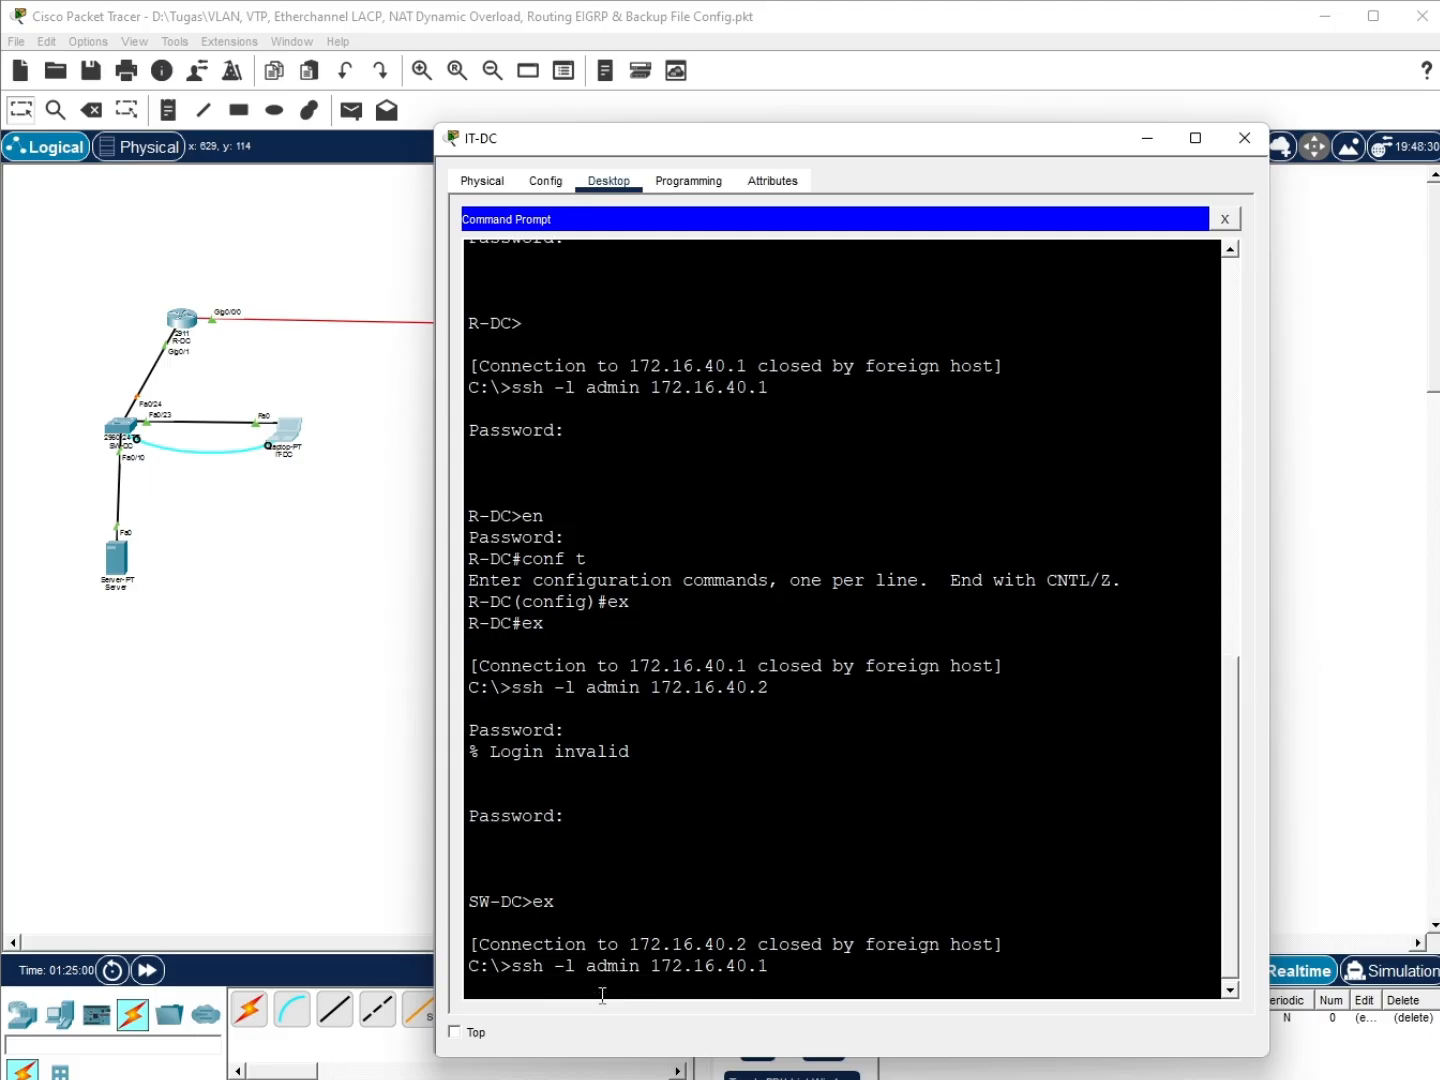
{"action": "key", "text": "Up"}
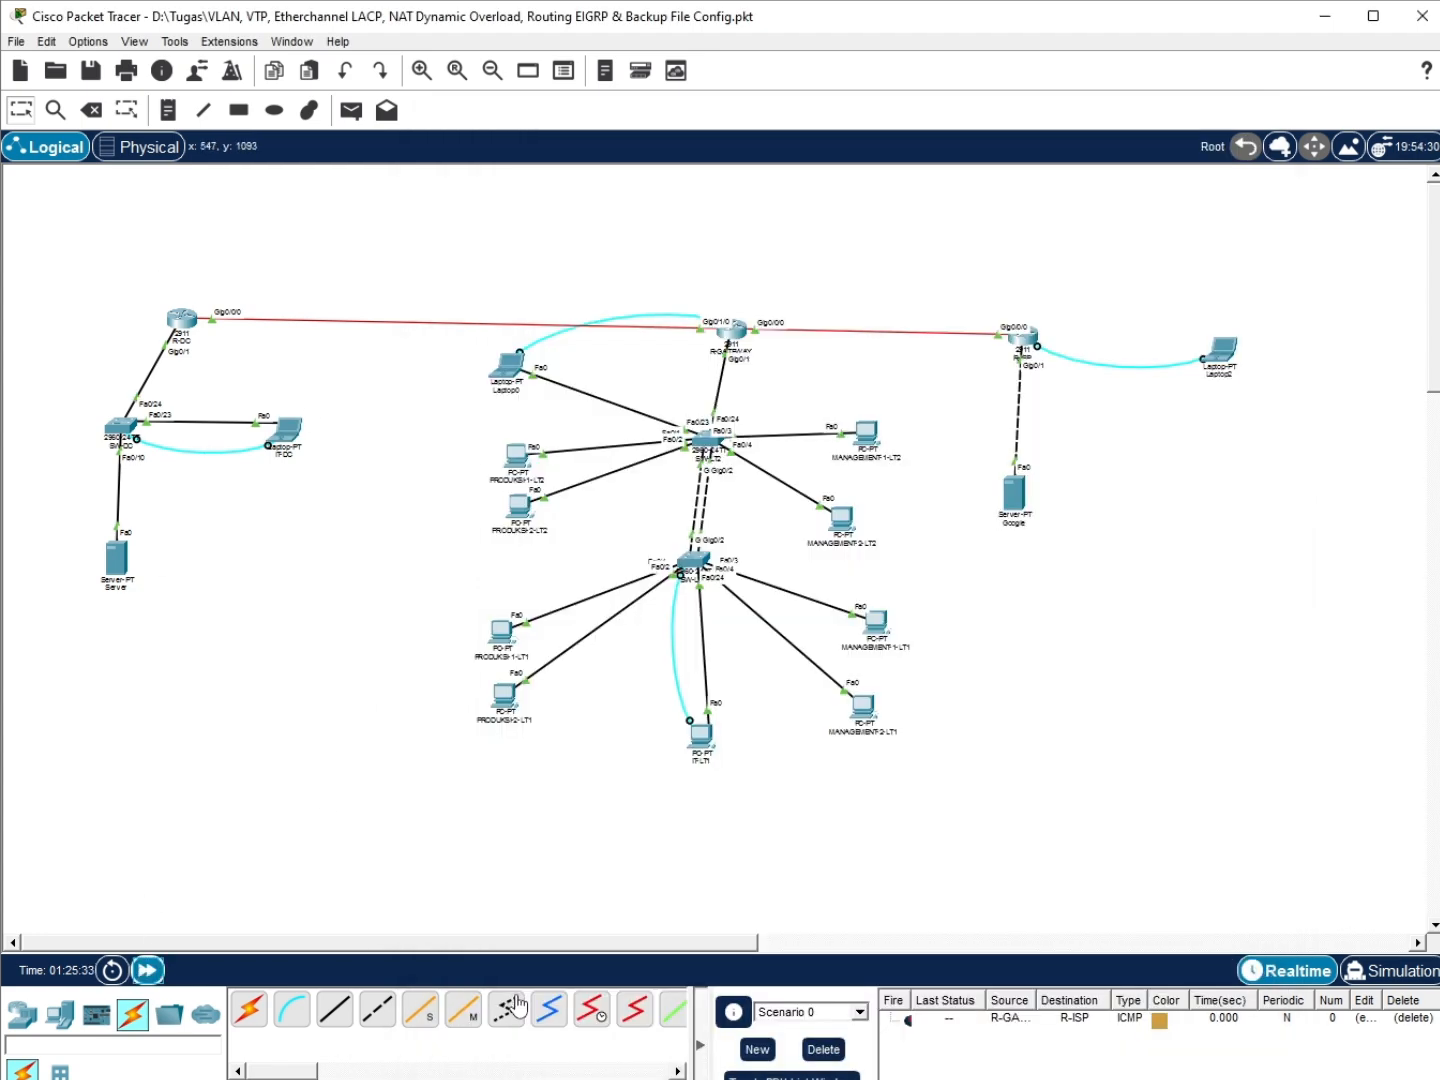
{"action": "left_click", "coordinate": [287, 432]}
{"action": "key", "text": "Return"}
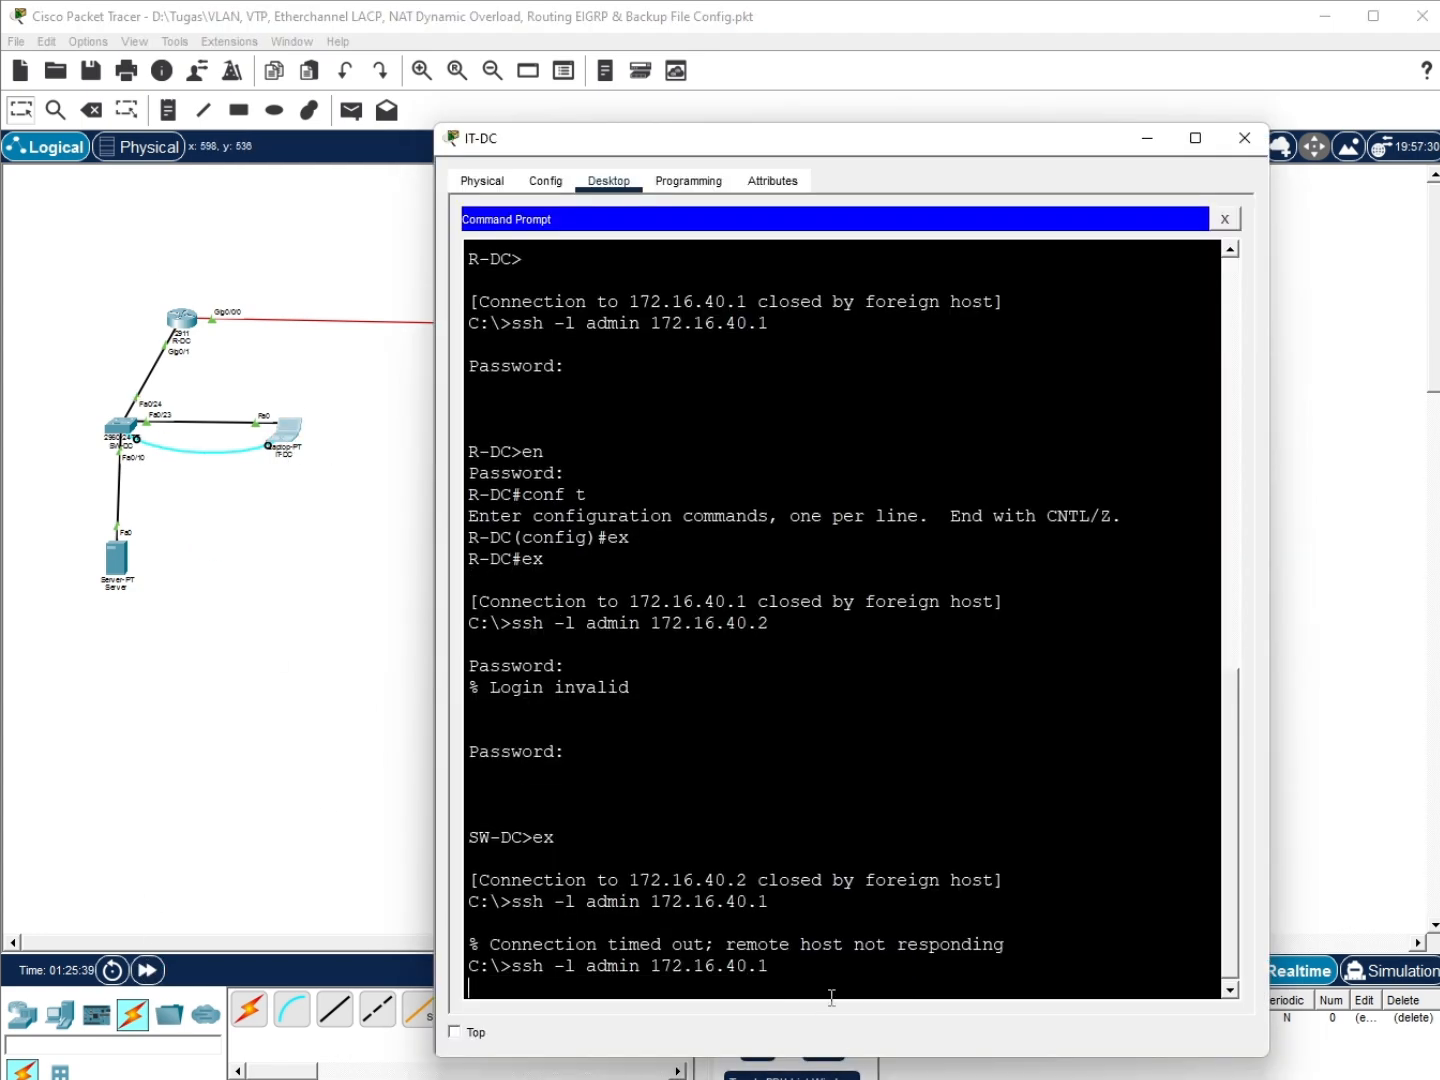
{"action": "key", "text": "Return"}
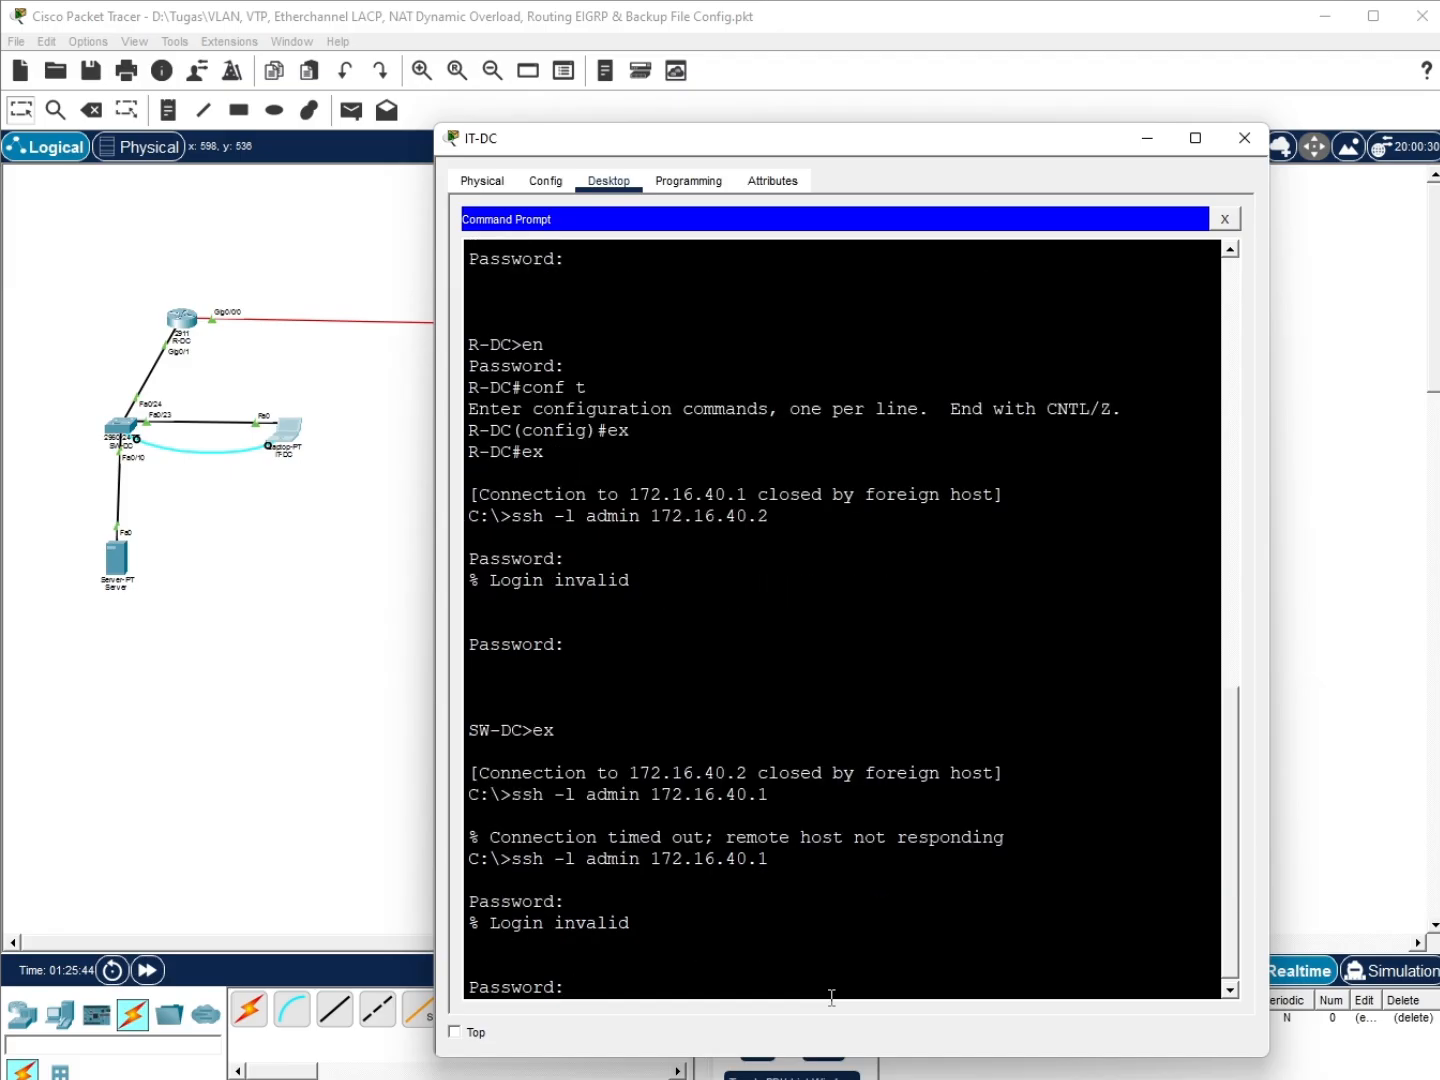
{"action": "key", "text": "Return"}
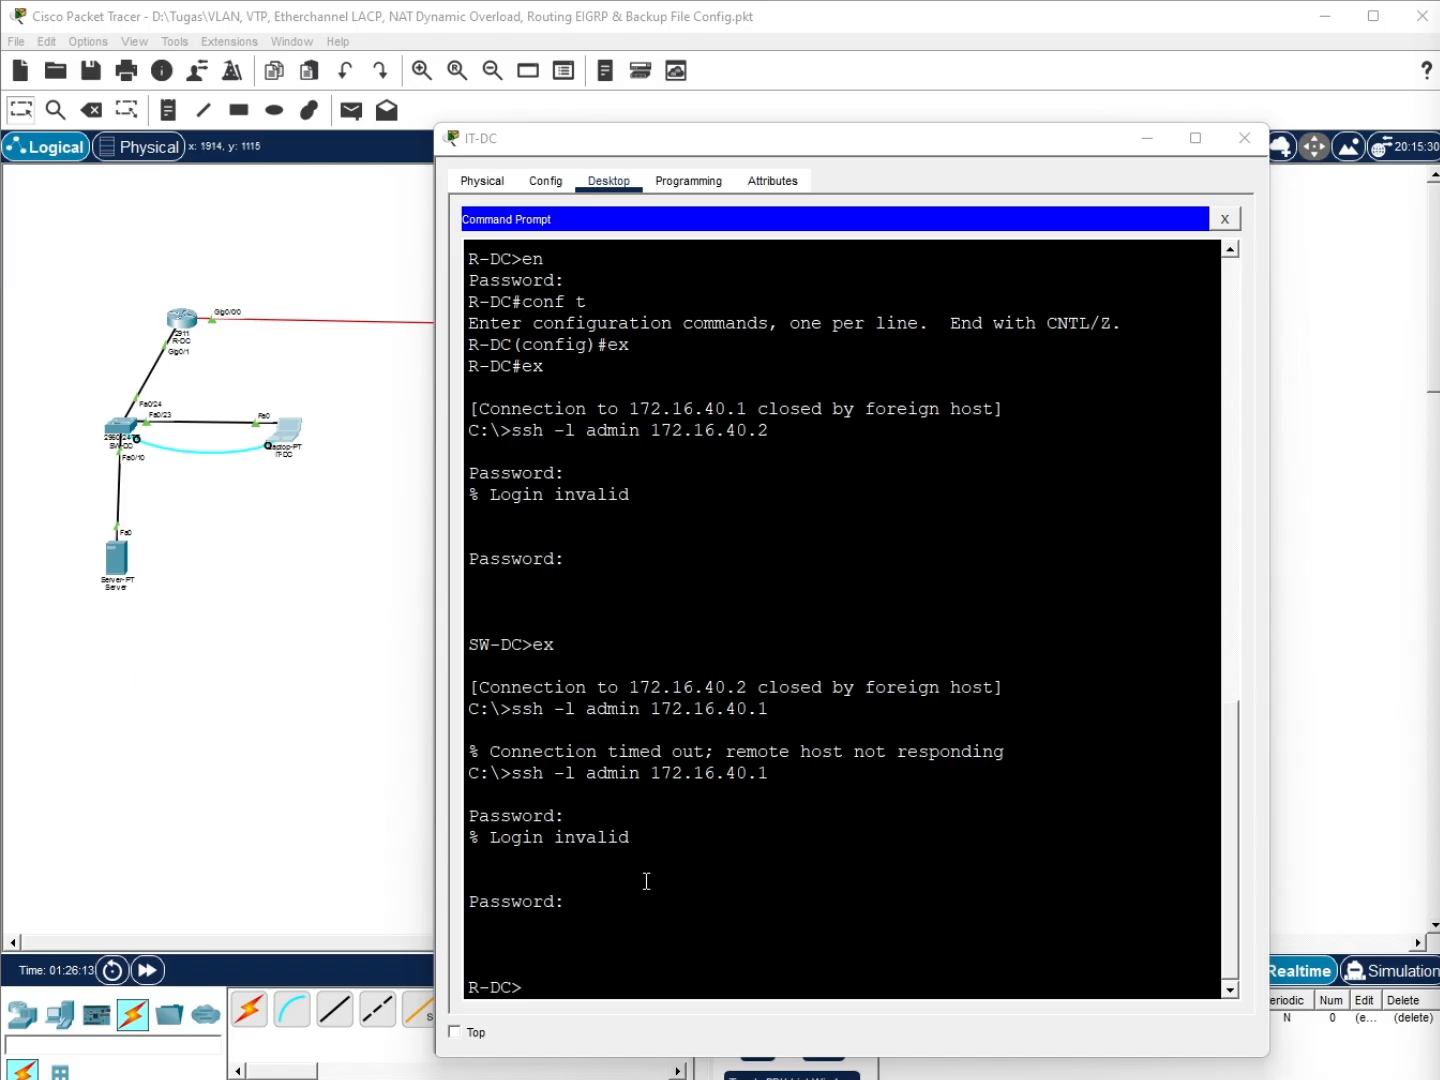
Enter privileged mode on R-DC and try entering address 23.23.23.2 255.255.255.252
{"action": "left_click", "coordinate": [595, 979]}
{"action": "type", "text": "en"}
{"action": "key", "text": "Return"}
{"action": "key", "text": "Return"}
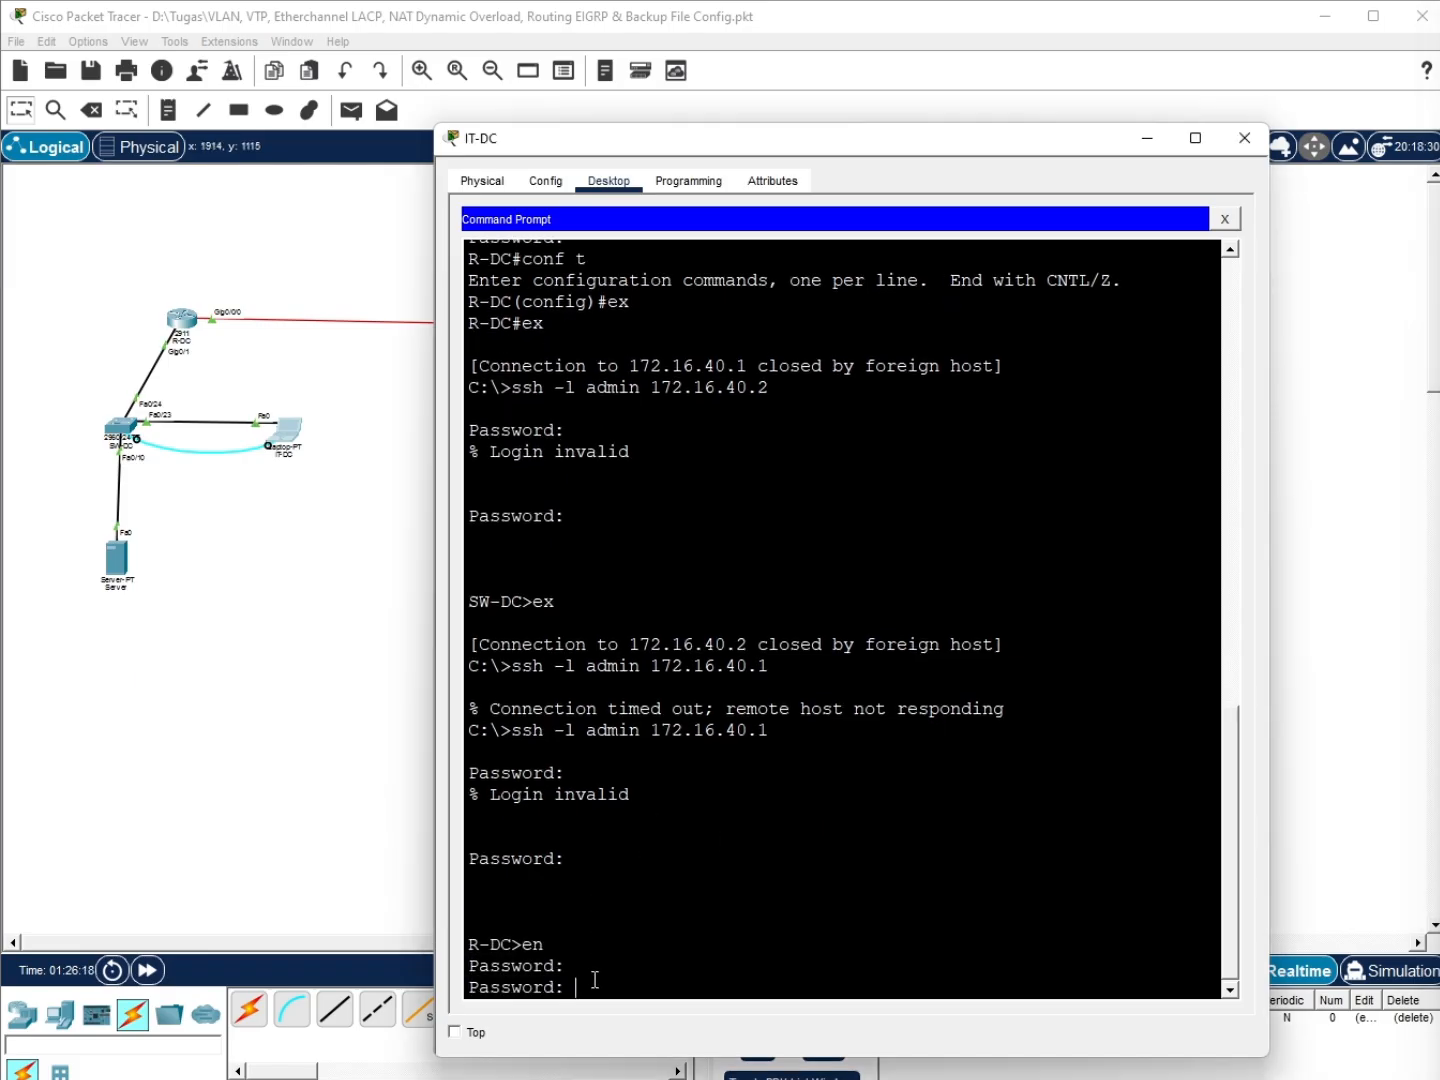
{"action": "key", "text": "Return"}
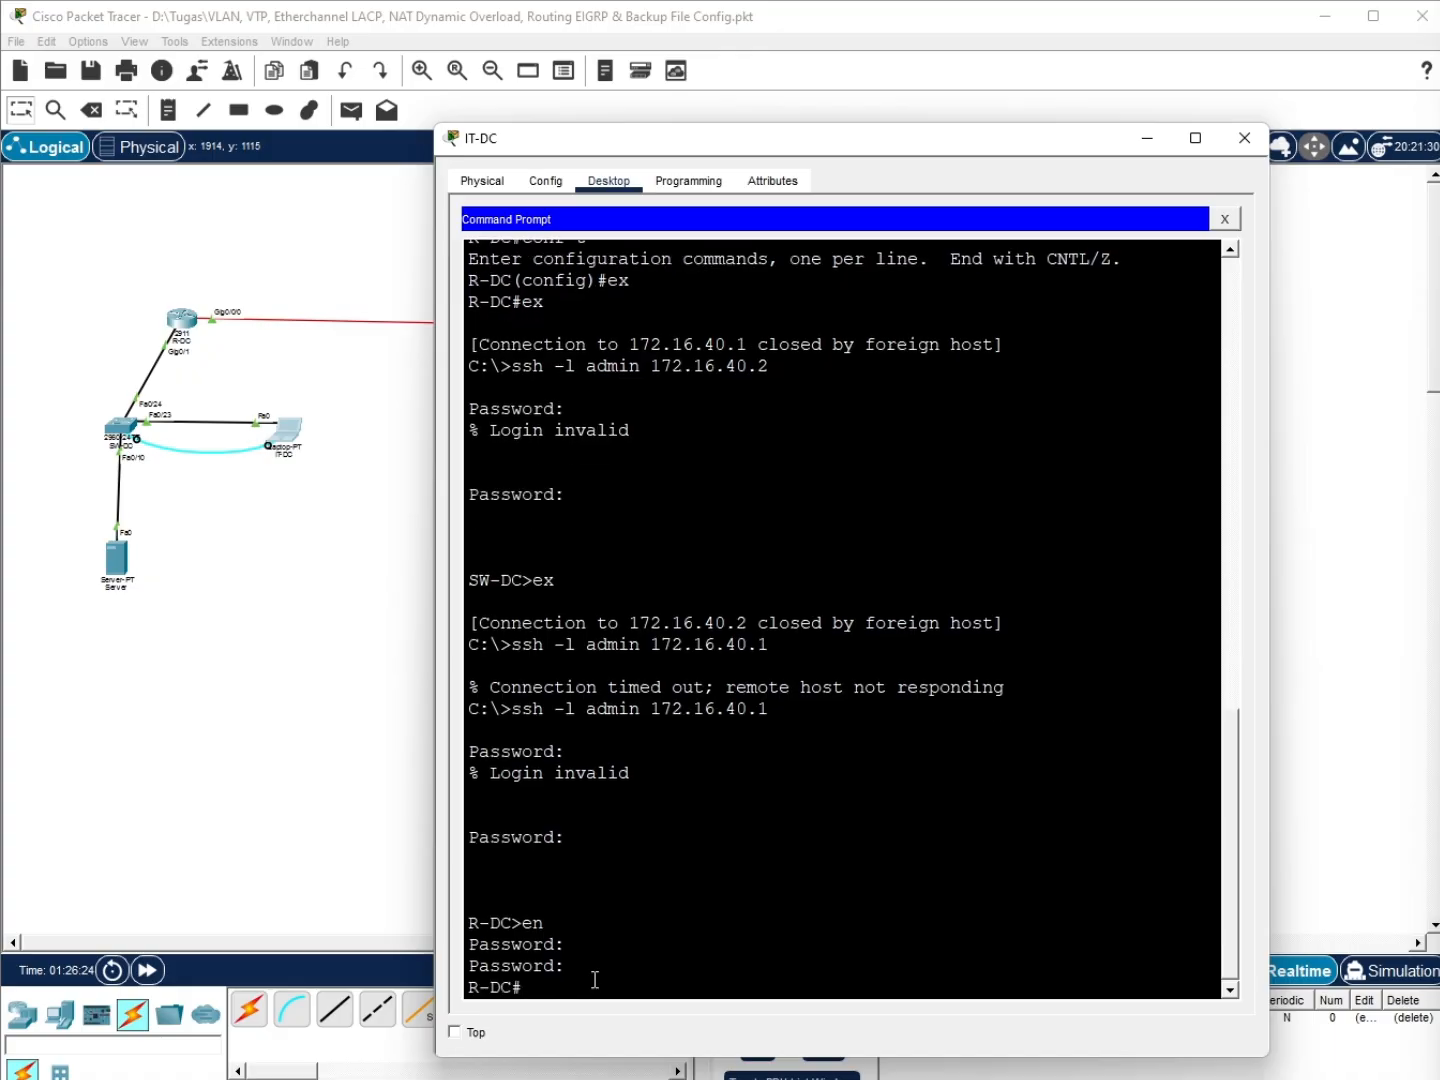
{"action": "type", "text": "int g0/0/0"}
{"action": "key", "text": "Return"}
{"action": "type", "text": "ip"}
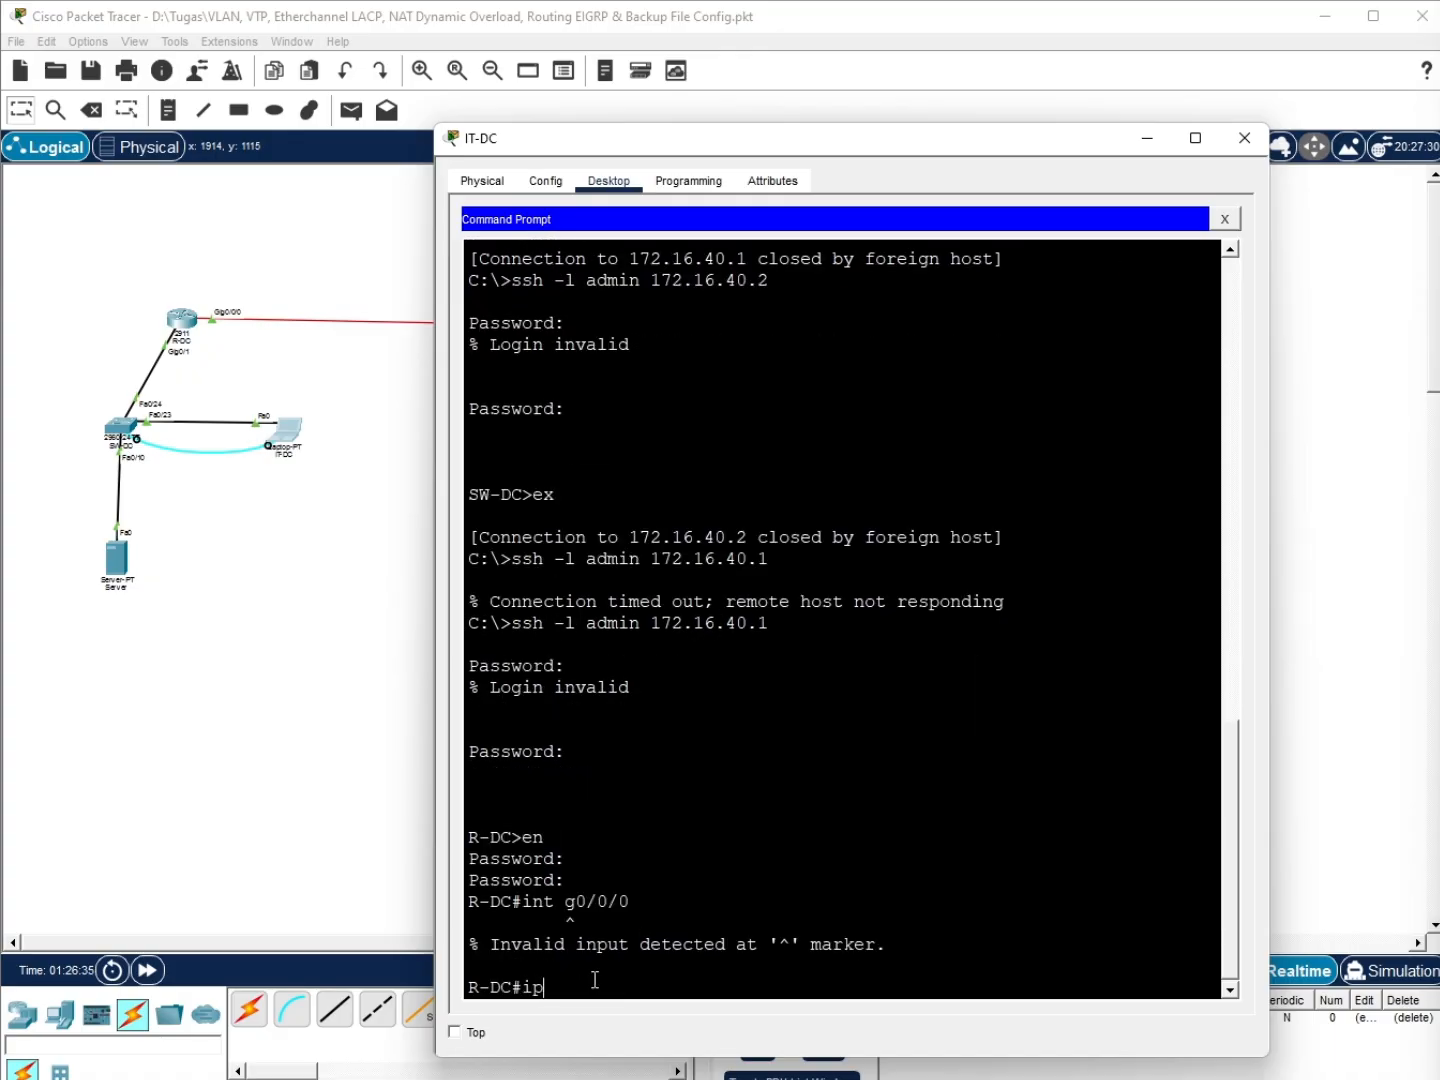
{"action": "type", "text": " add 23.23.23.2"}
{"action": "type", "text": " 255.255.2"}
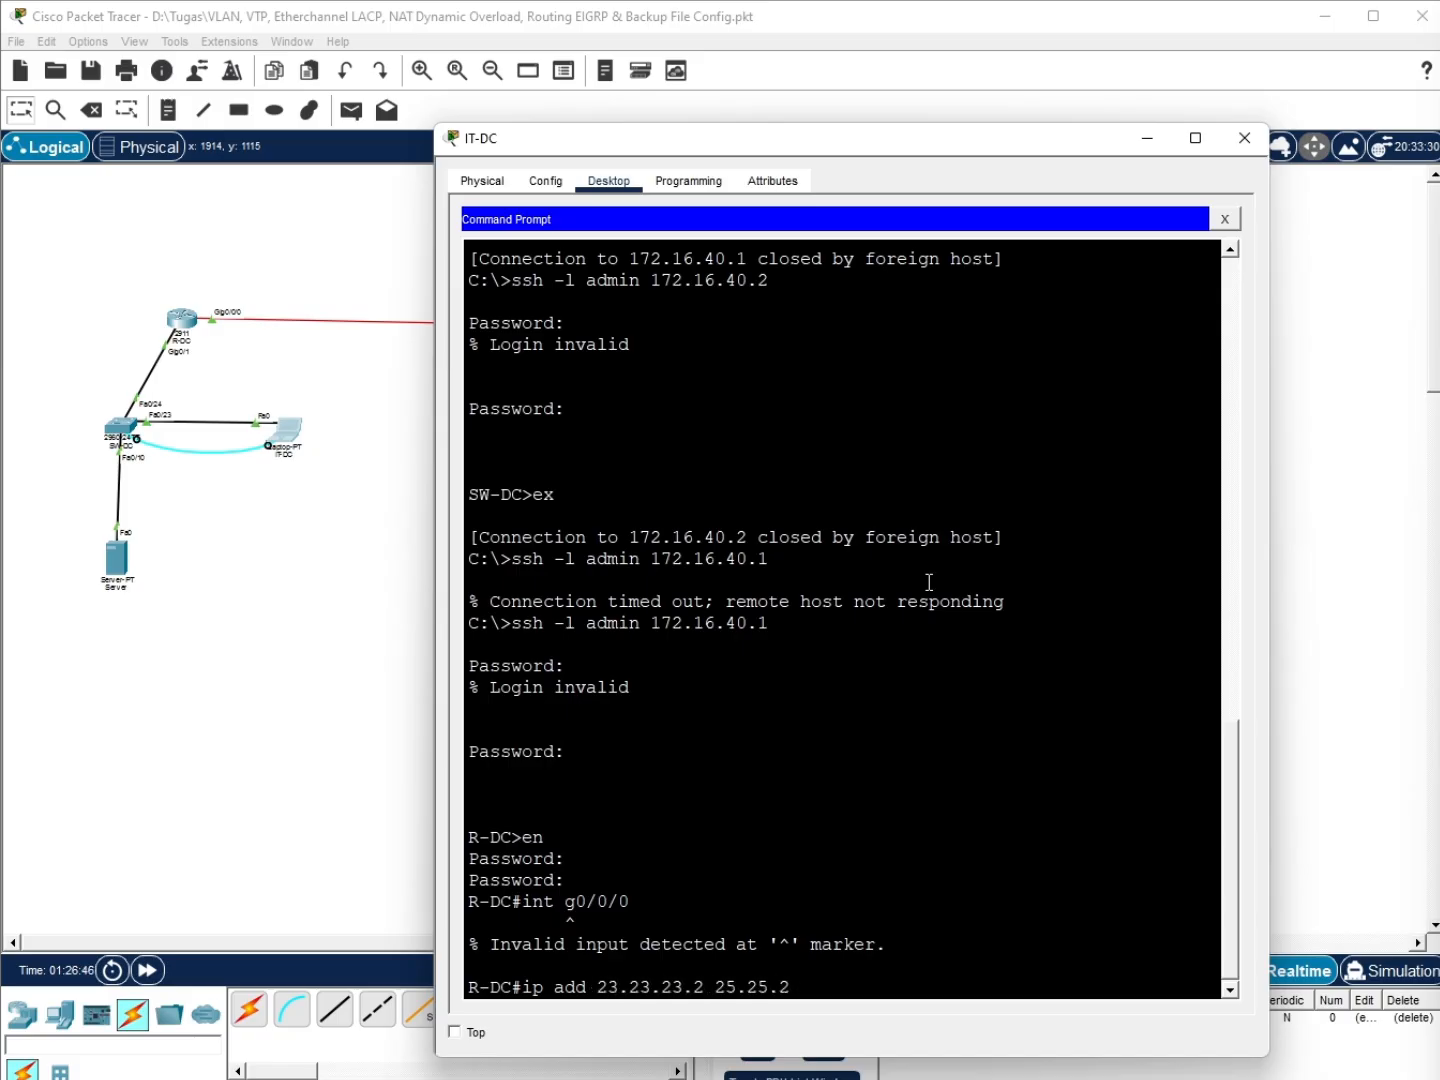
{"action": "key", "text": "BackSpace"}
{"action": "key", "text": "BackSpace"}
{"action": "key", "text": "BackSpace"}
{"action": "key", "text": "BackSpace"}
{"action": "key", "text": "BackSpace"}
{"action": "type", "text": "5.255.255."}
{"action": "type", "text": "0"}
{"action": "key", "text": "BackSpace"}
{"action": "type", "text": "252"}
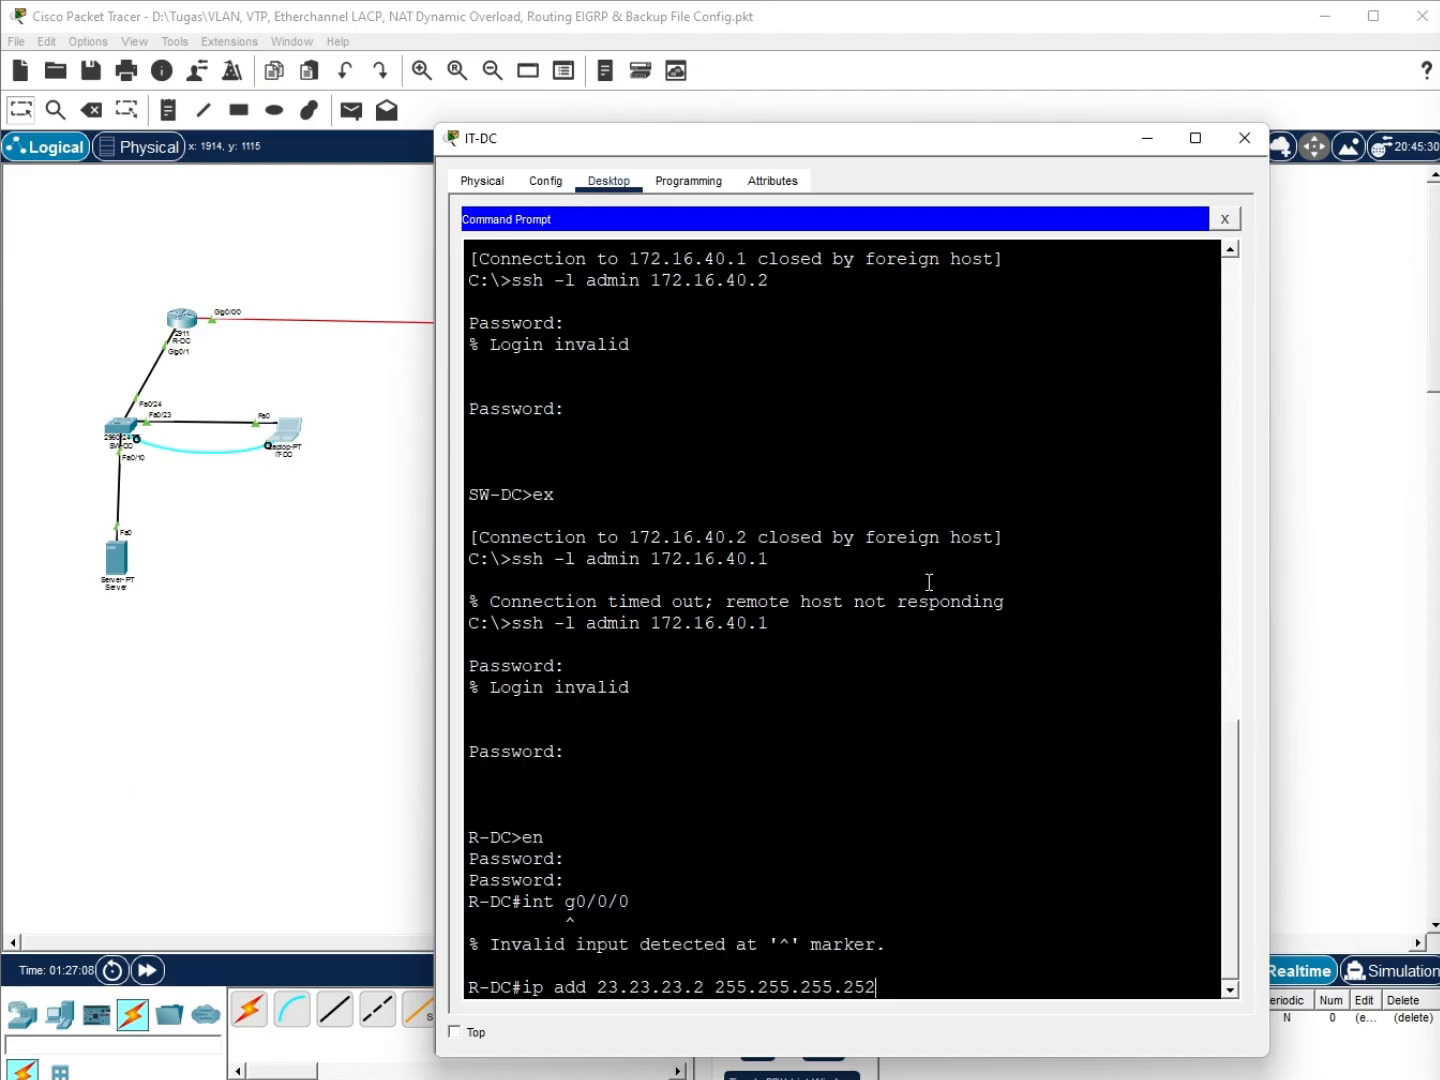
{"action": "key", "text": "Return"}
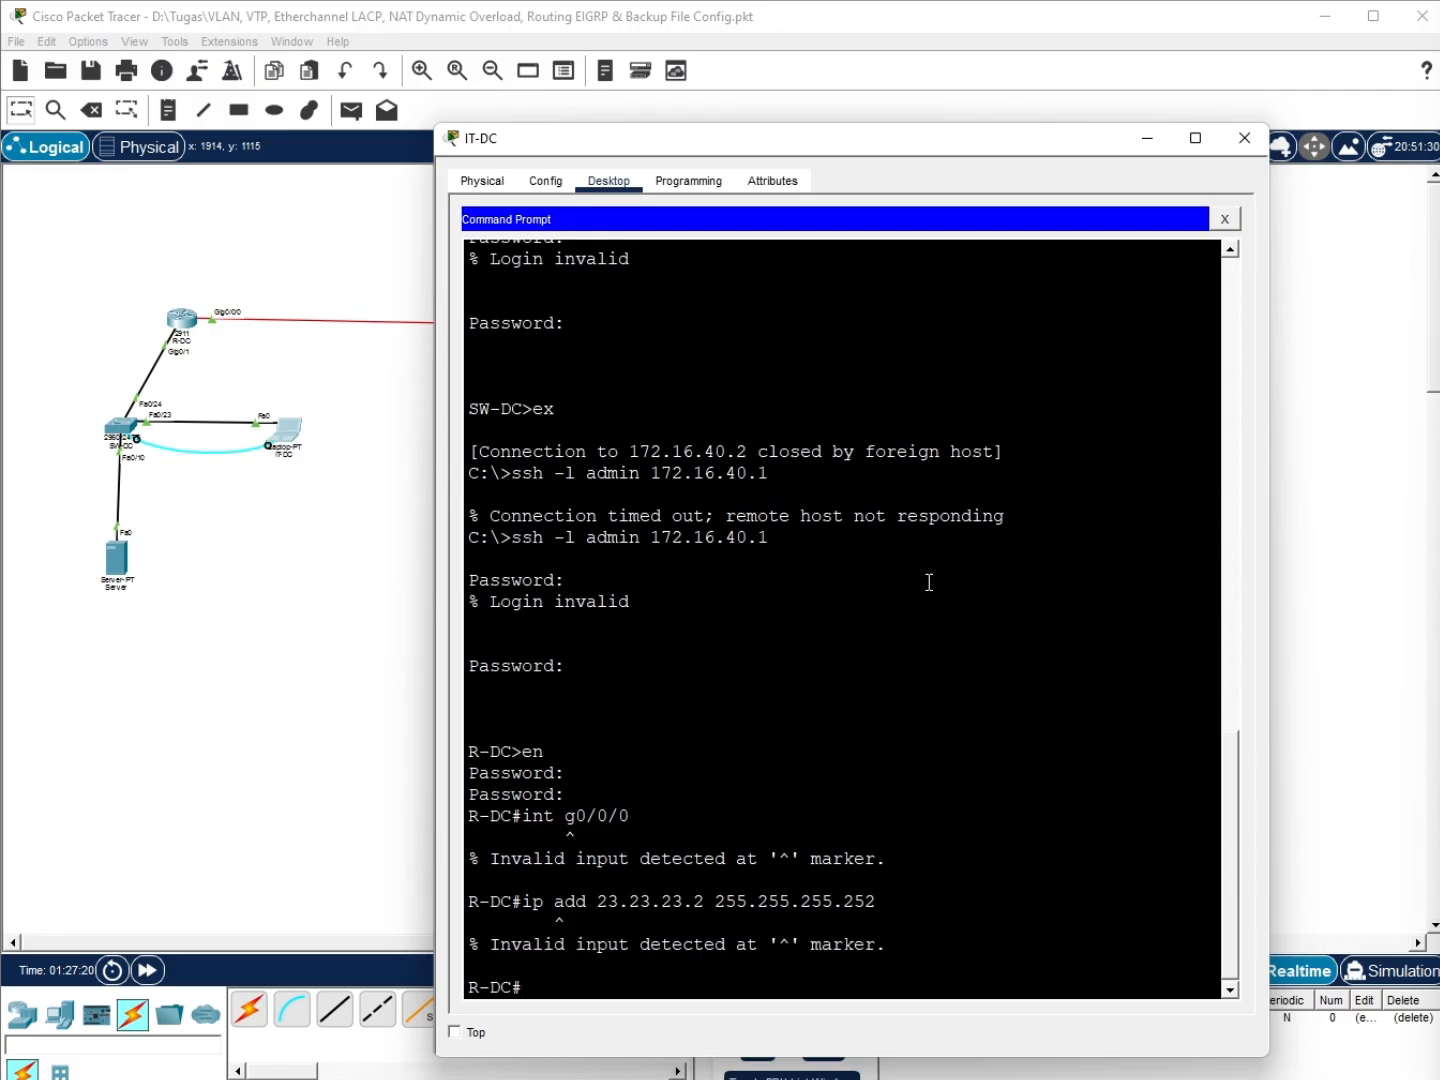
In global configuration, give GigabitEthernet0/0/0 the address 23.23.23.2 255.255.255.252
{"action": "type", "text": "conf t"}
{"action": "key", "text": "Return"}
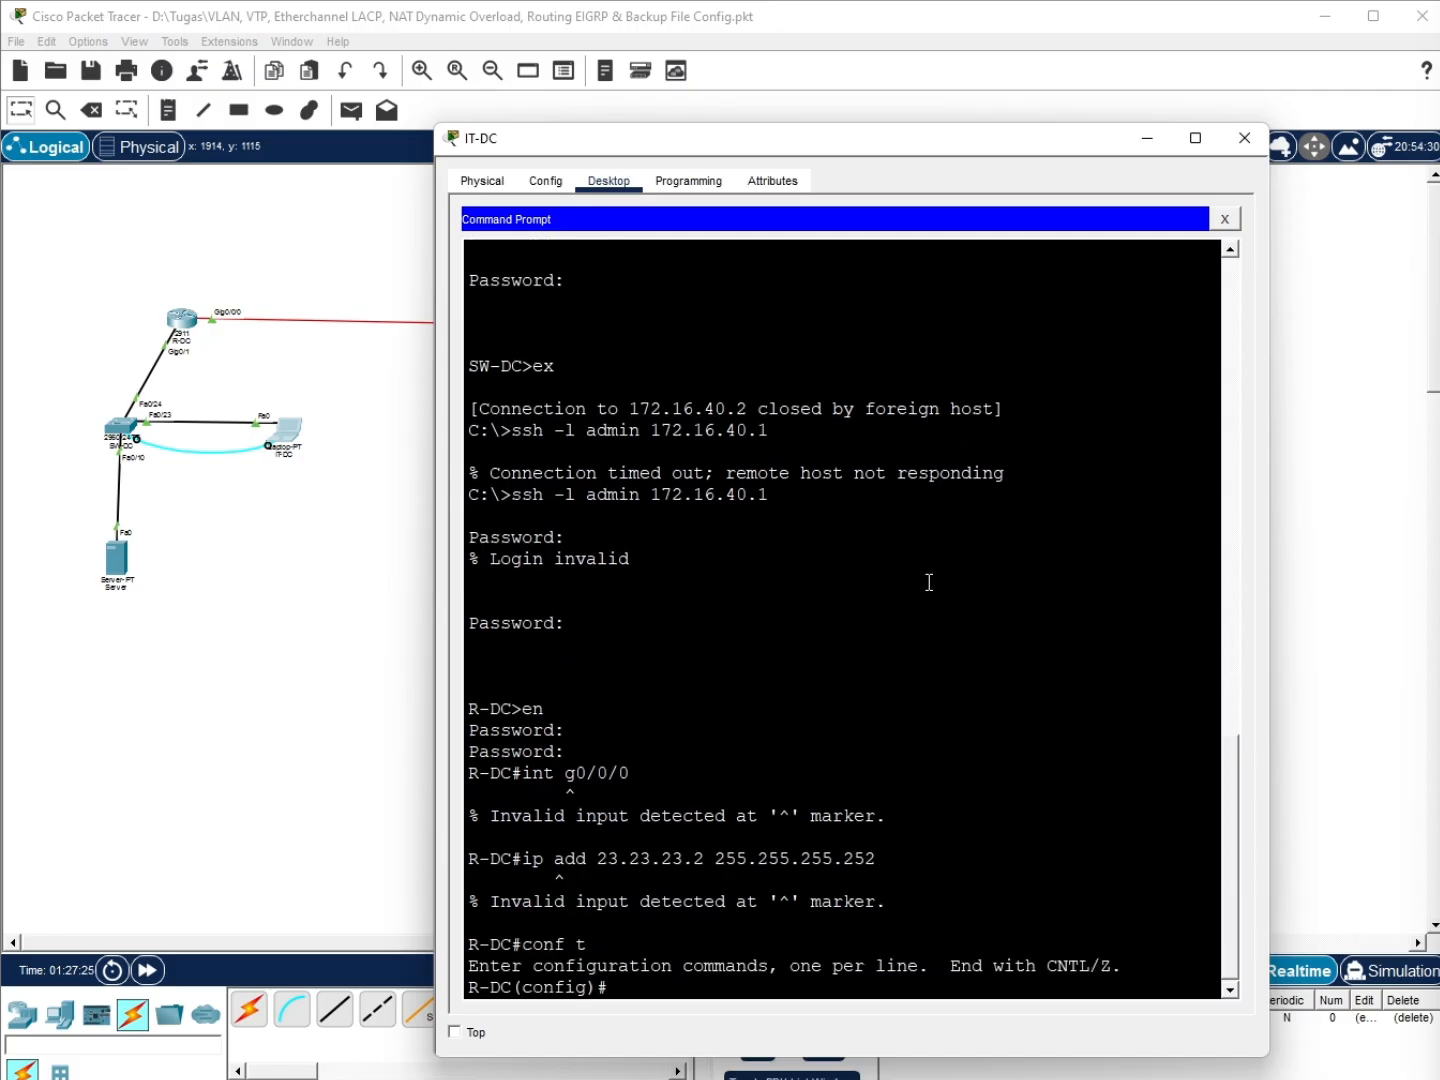
{"action": "type", "text": "int g0/0/0"}
{"action": "key", "text": "Return"}
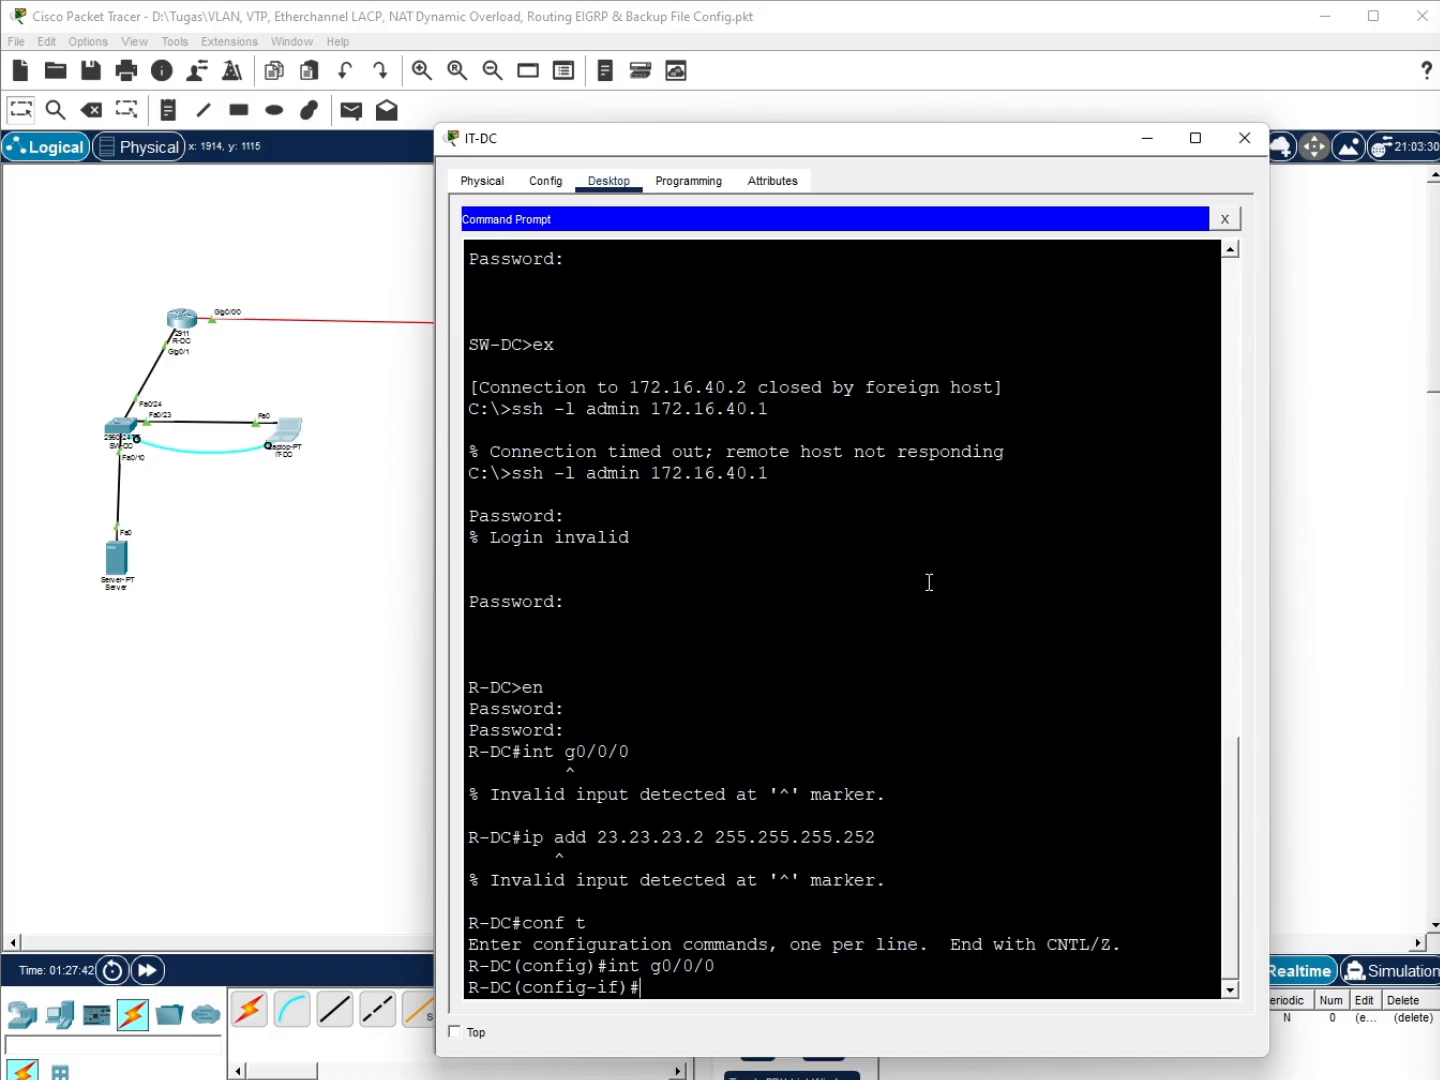
{"action": "type", "text": "ip add 23.23.23.2 255.255.255.252"}
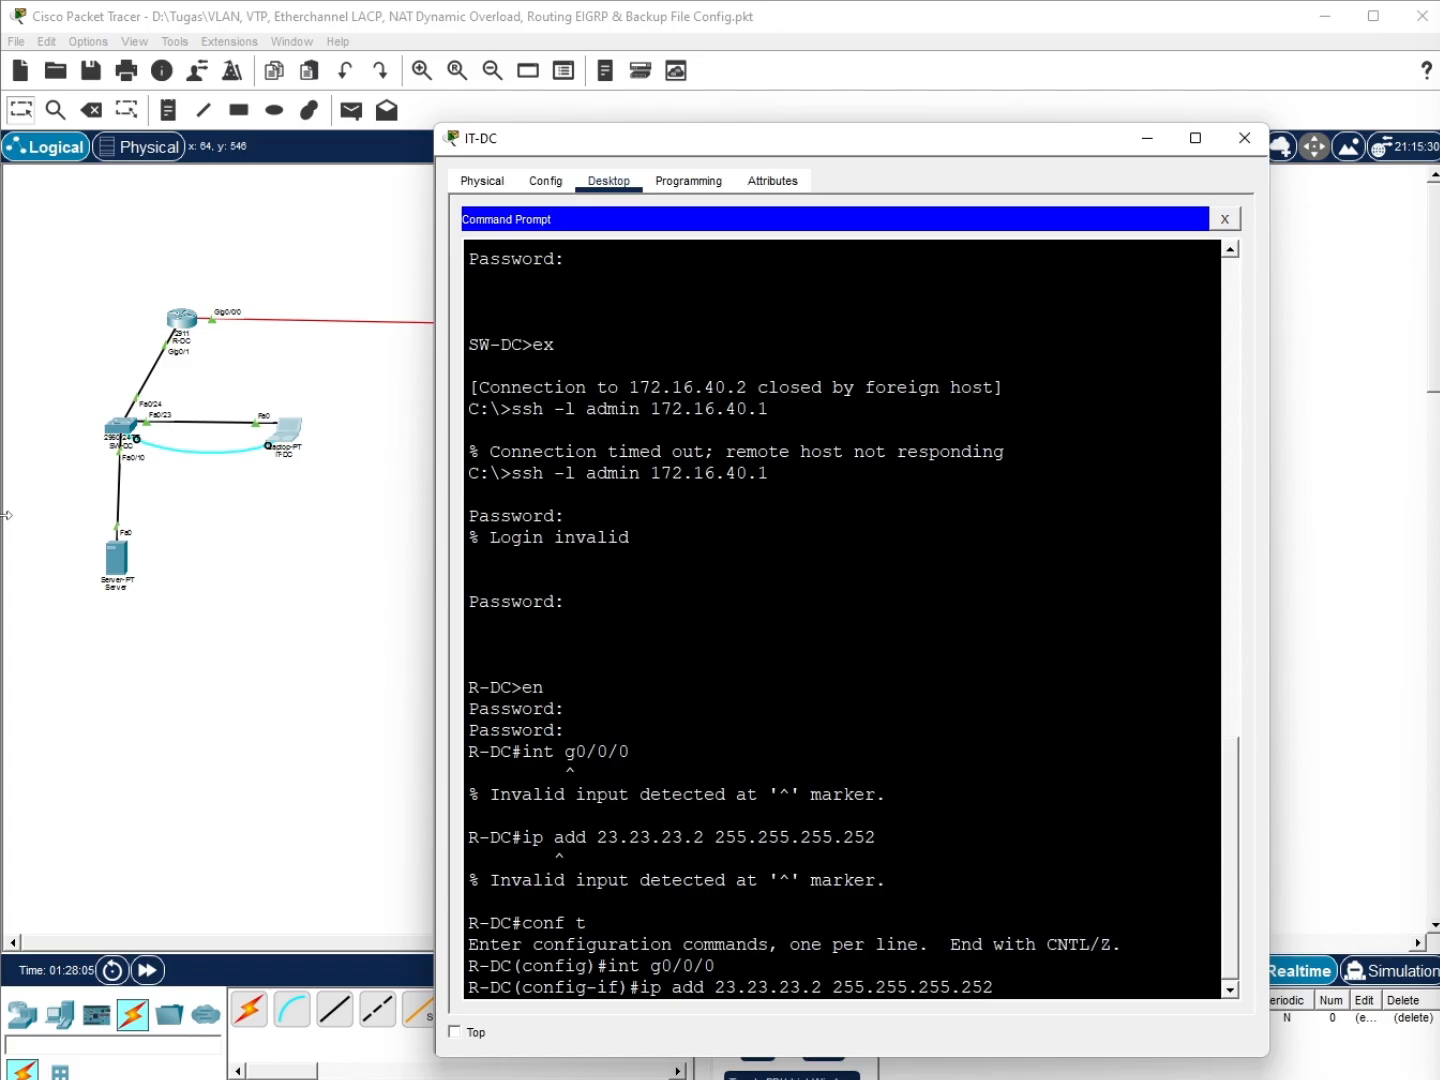
{"action": "key", "text": "Return"}
Leave interface configuration and begin the router EIGRP command
{"action": "type", "text": "ex"}
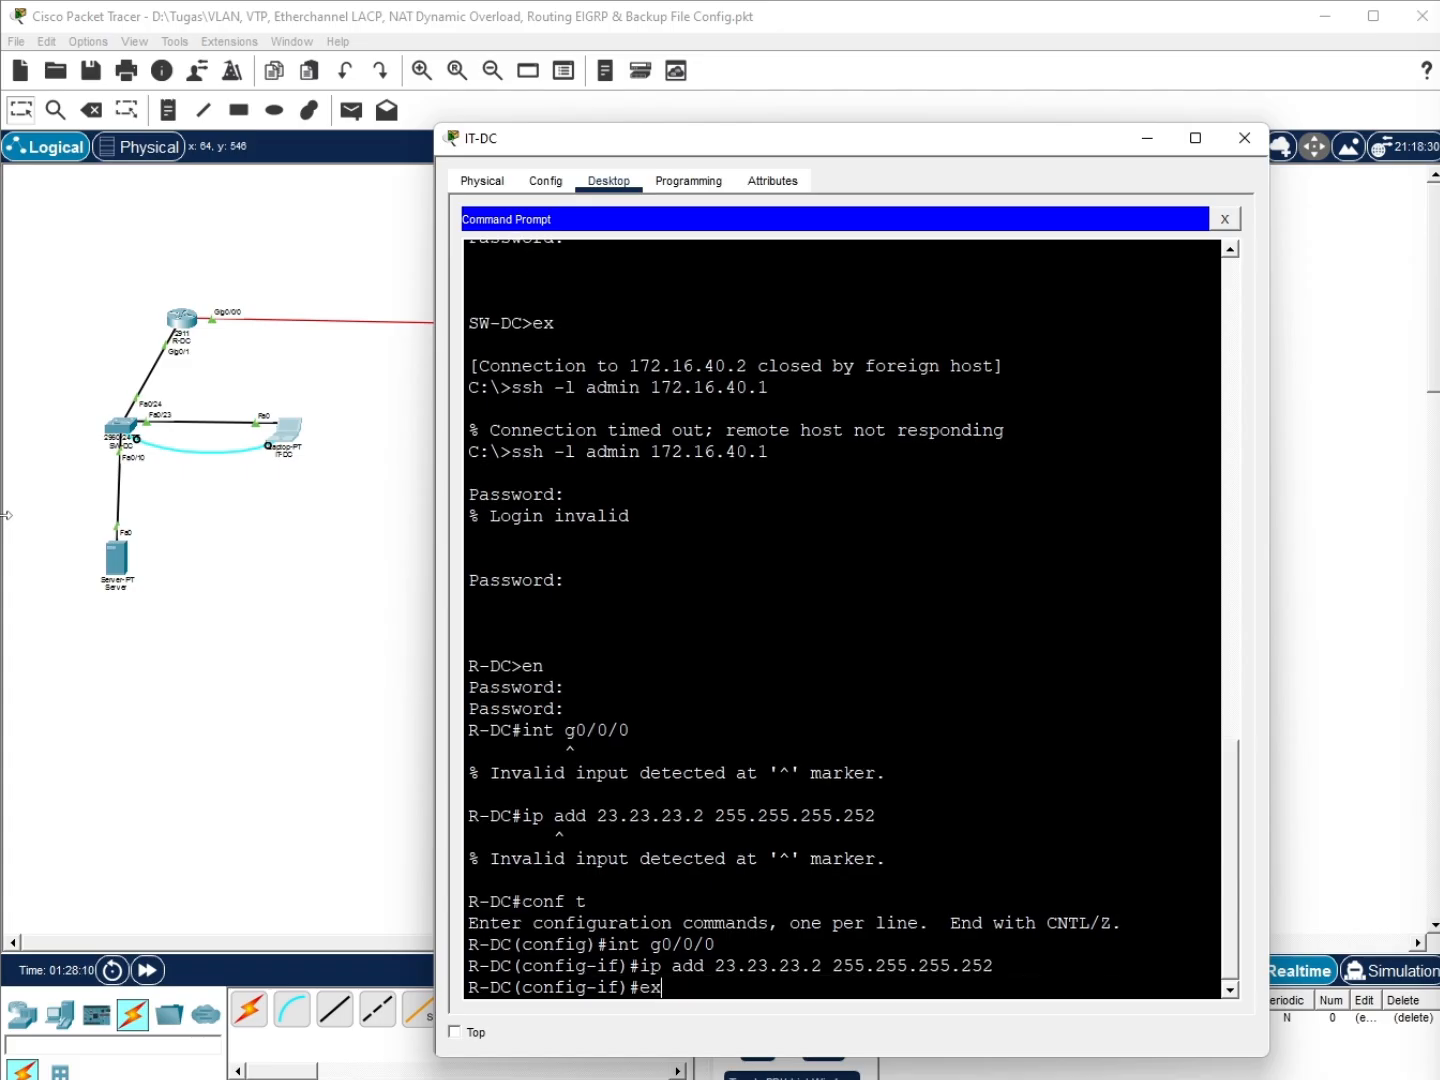
{"action": "key", "text": "Return"}
{"action": "type", "text": "router "}
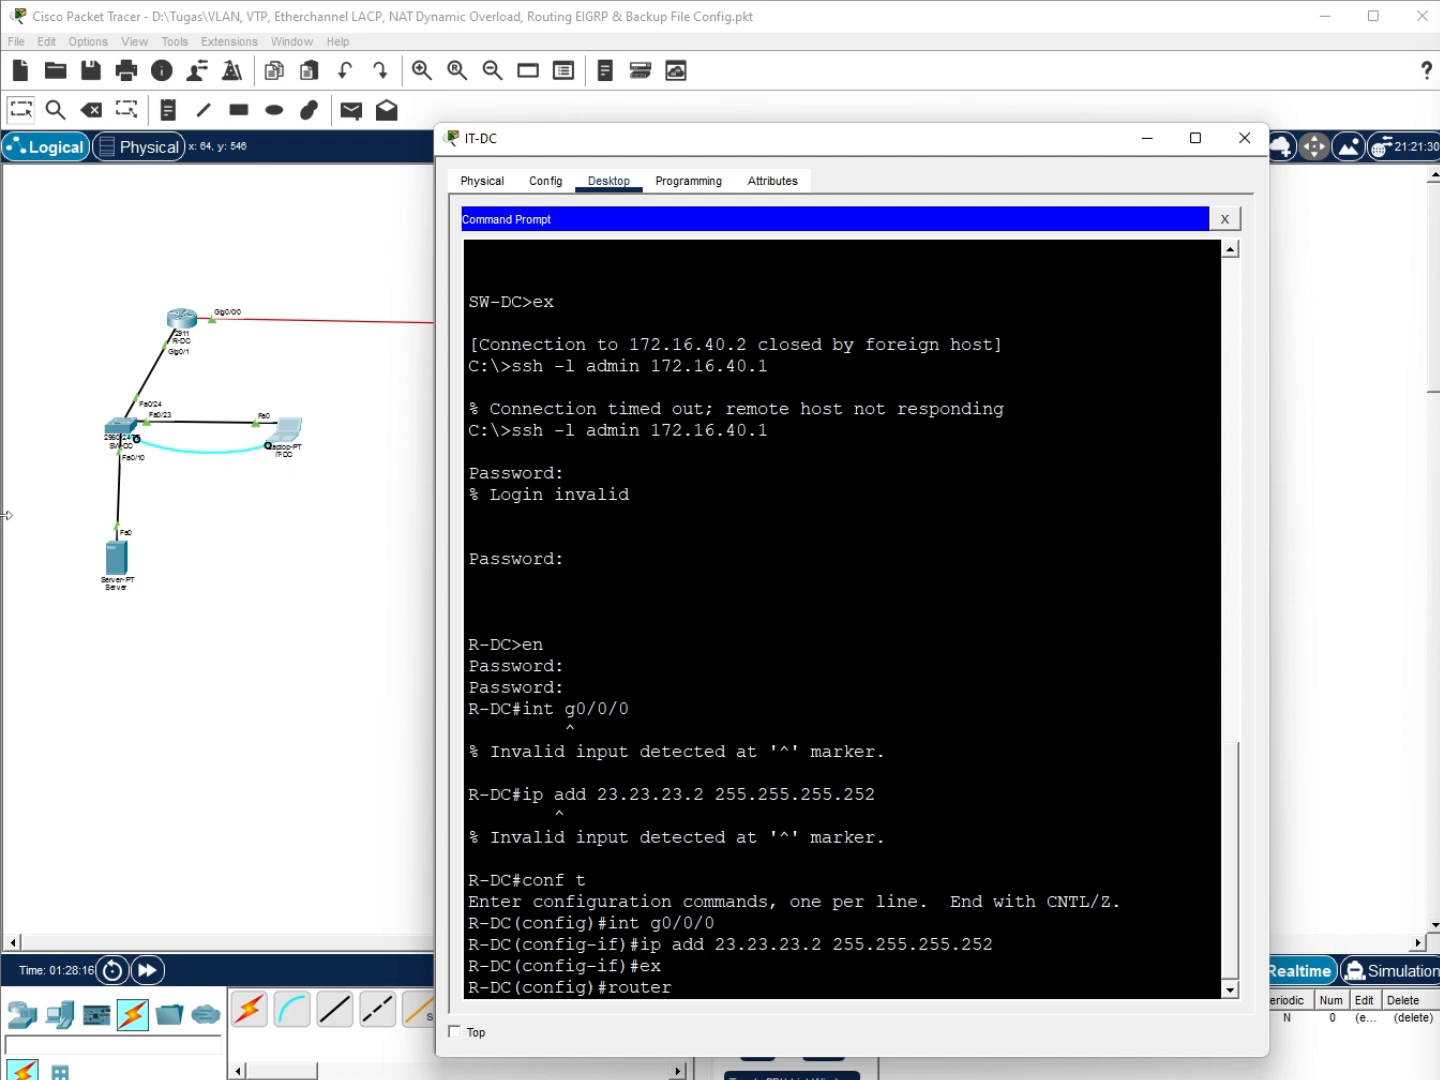
{"action": "type", "text": "eigrp 10"}
Start EIGRP 10 and advertise 172.16.40.0 and 172.16.50.0 with wildcard 0.0.0.255
{"action": "key", "text": "Return"}
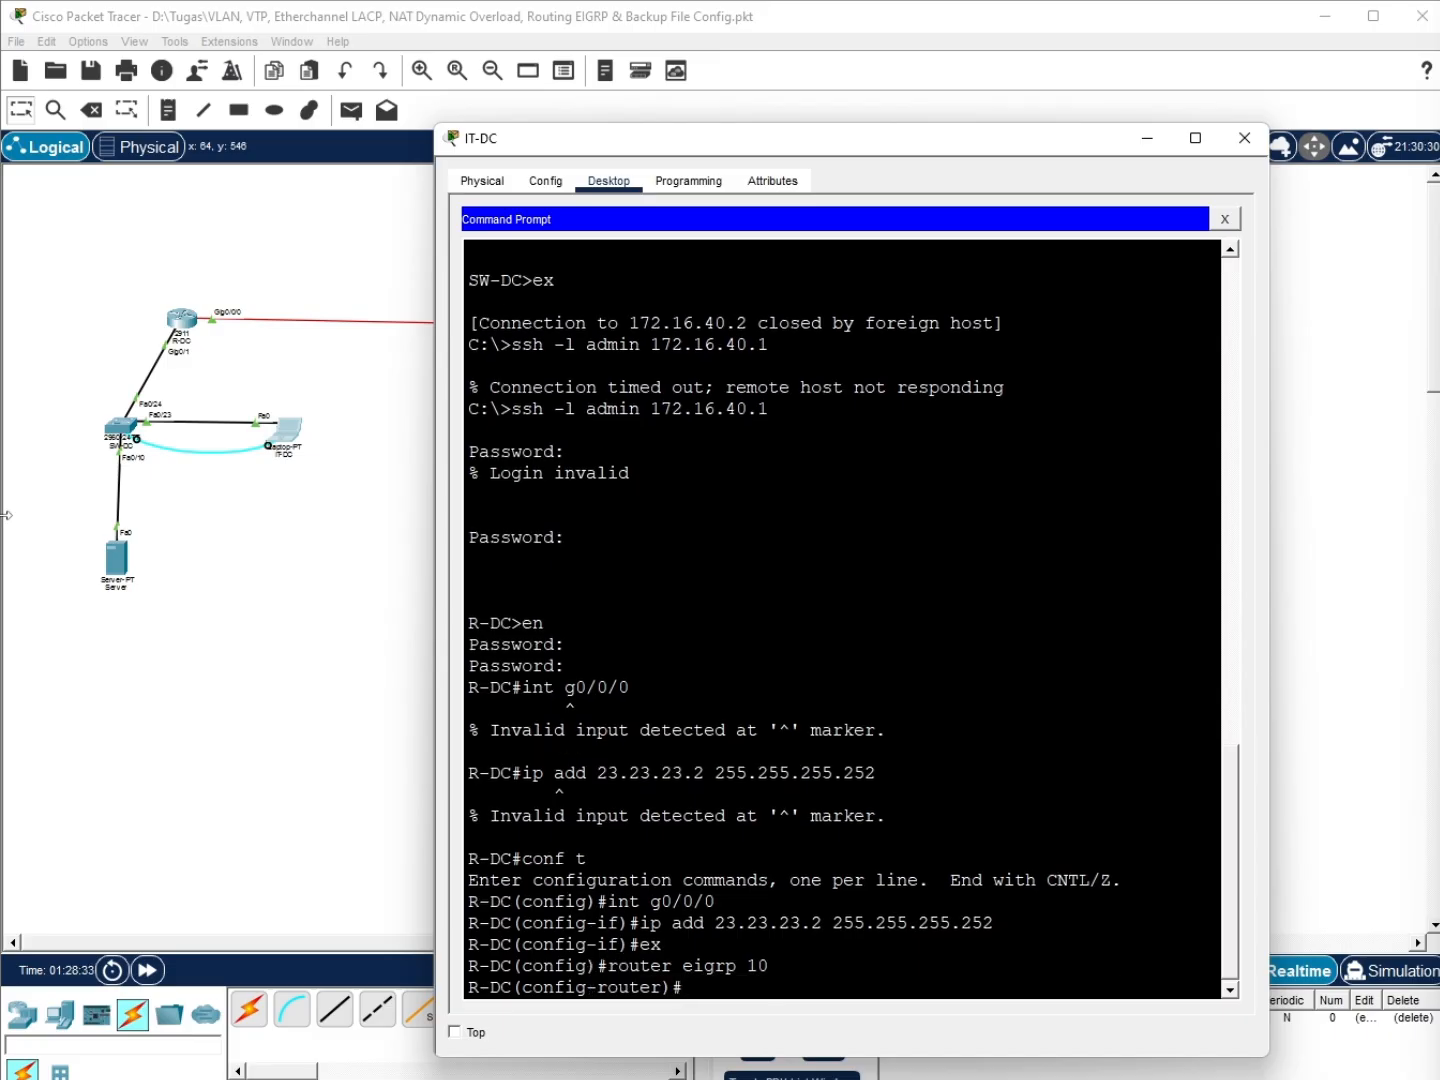
{"action": "type", "text": "net"}
{"action": "key", "text": "Tab"}
{"action": "type", "text": "172.16"}
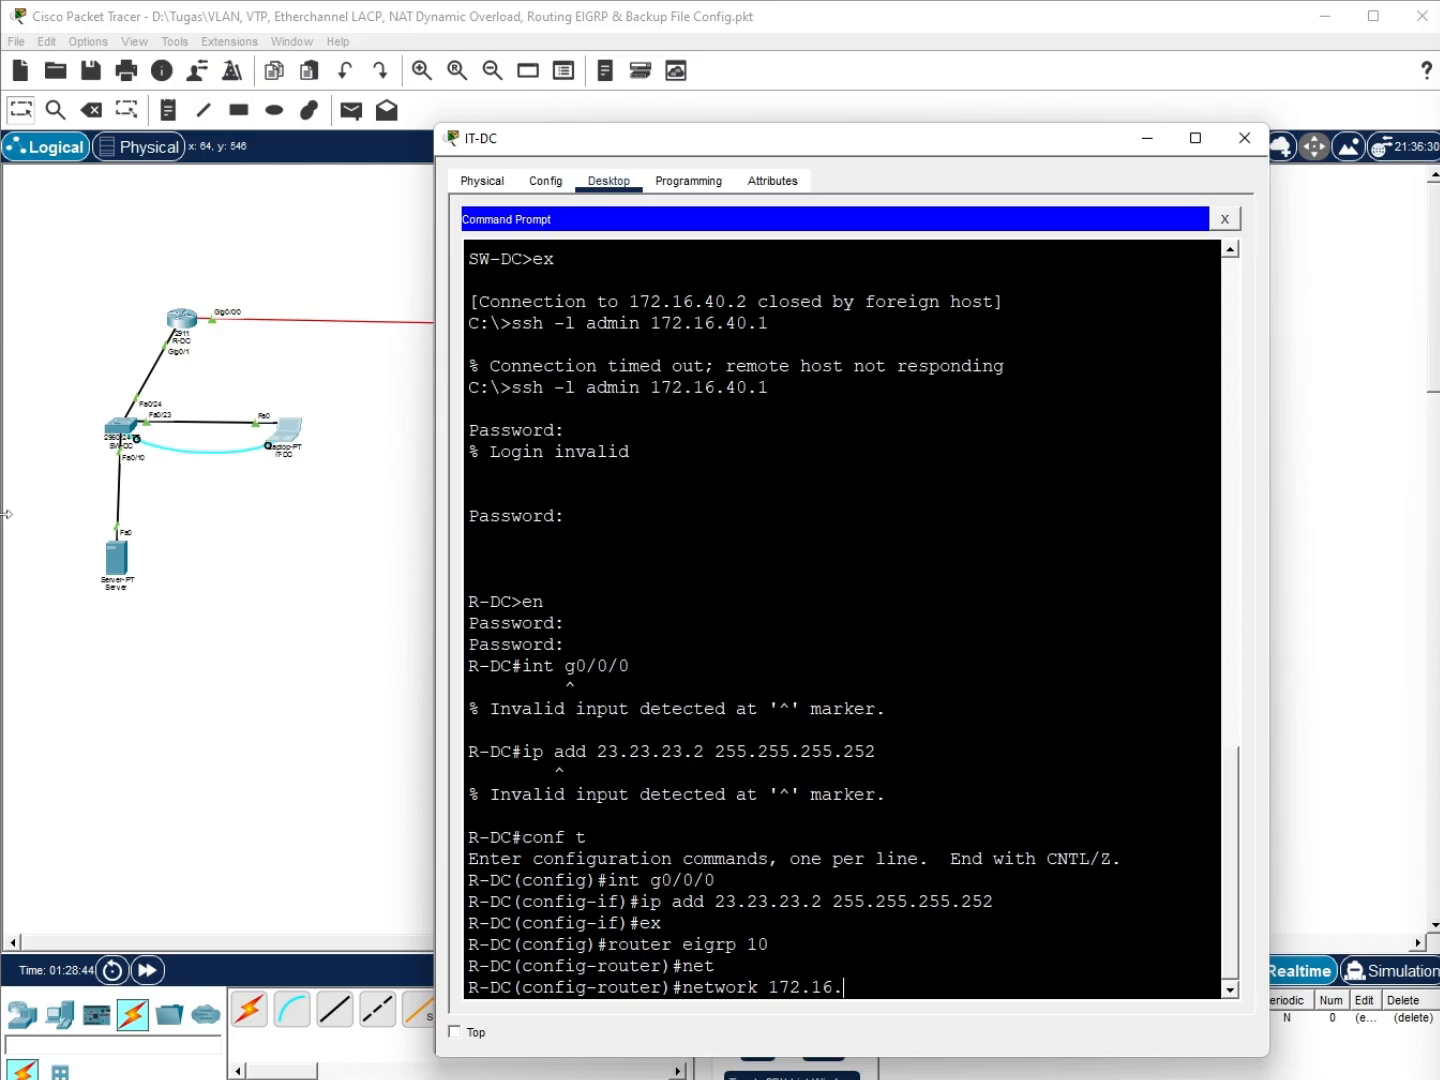
{"action": "type", "text": ".40.0 0.0.0.255"}
{"action": "key", "text": "Return"}
{"action": "key", "text": "Up"}
{"action": "key", "text": "Left"}
{"action": "key", "text": "Left"}
{"action": "key", "text": "Left"}
{"action": "key", "text": "Left"}
{"action": "key", "text": "Left"}
{"action": "key", "text": "Left"}
{"action": "key", "text": "Left"}
{"action": "key", "text": "Left"}
{"action": "key", "text": "Left"}
{"action": "key", "text": "Left"}
{"action": "key", "text": "Left"}
{"action": "key", "text": "Left"}
{"action": "key", "text": "Left"}
{"action": "key", "text": "BackSpace"}
{"action": "type", "text": "5"}
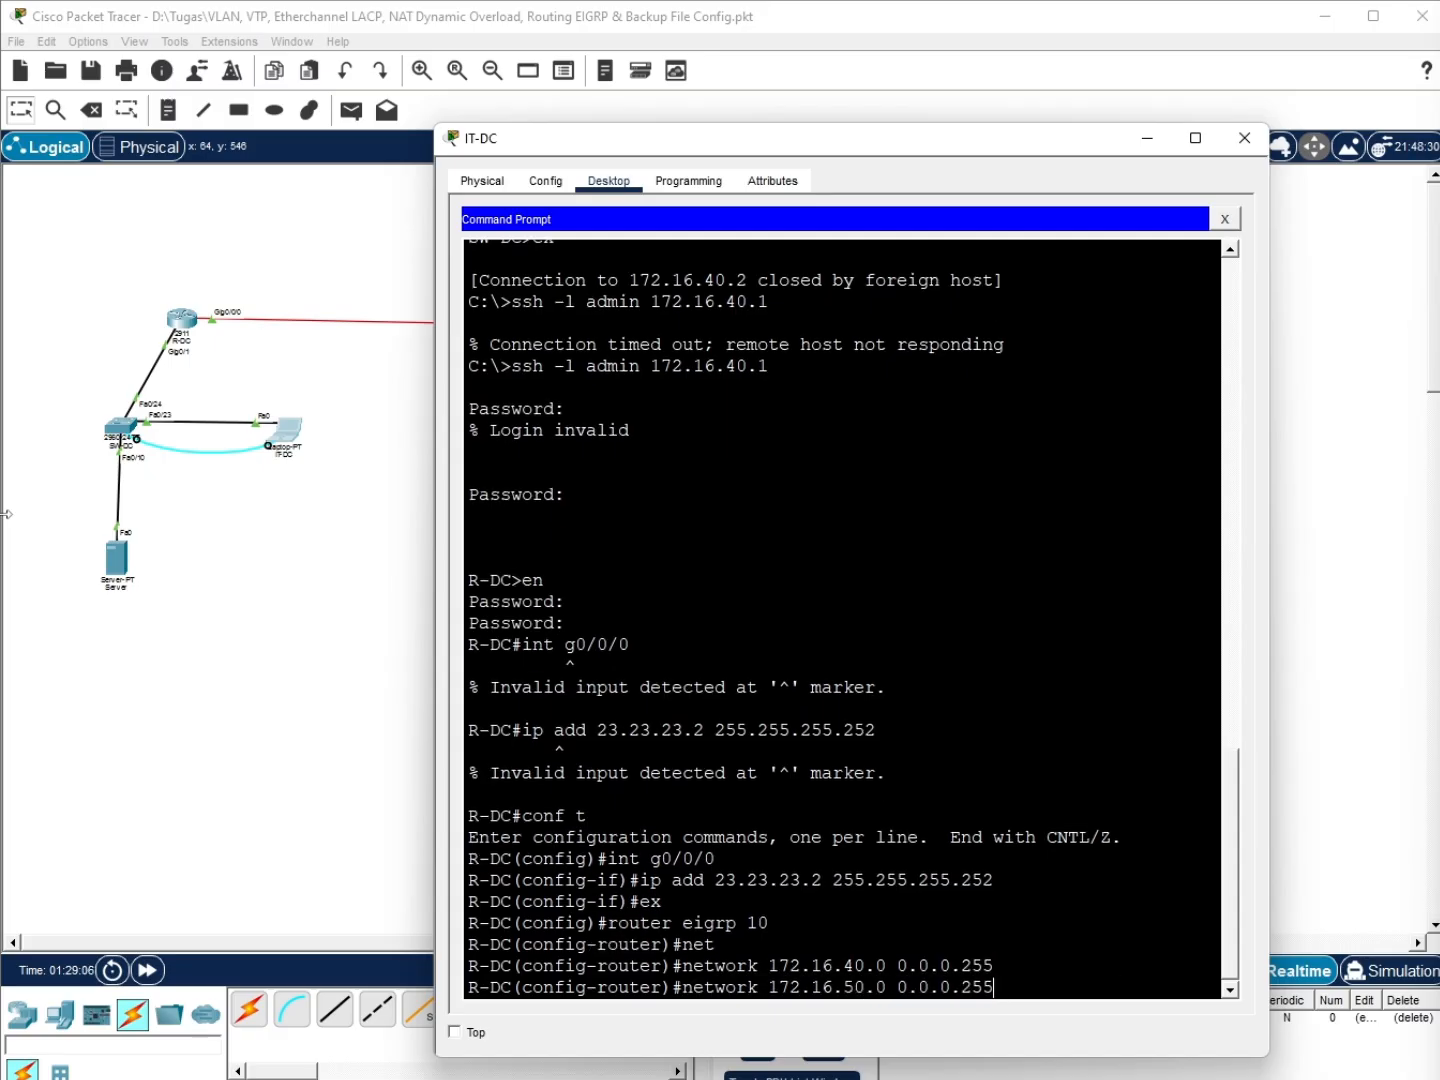
{"action": "key", "text": "Return"}
Add network 23.23.23.0 0.0.0.3 to EIGRP 10 and save R-DC's configuration
{"action": "key", "text": "Up"}
{"action": "key", "text": "BackSpace"}
{"action": "key", "text": "BackSpace"}
{"action": "key", "text": "BackSpace"}
{"action": "key", "text": "BackSpace"}
{"action": "key", "text": "BackSpace"}
{"action": "key", "text": "BackSpace"}
{"action": "key", "text": "BackSpace"}
{"action": "key", "text": "BackSpace"}
{"action": "key", "text": "BackSpace"}
{"action": "key", "text": "BackSpace"}
{"action": "key", "text": "BackSpace"}
{"action": "key", "text": "BackSpace"}
{"action": "key", "text": "BackSpace"}
{"action": "key", "text": "BackSpace"}
{"action": "key", "text": "BackSpace"}
{"action": "key", "text": "BackSpace"}
{"action": "key", "text": "BackSpace"}
{"action": "key", "text": "BackSpace"}
{"action": "key", "text": "BackSpace"}
{"action": "key", "text": "BackSpace"}
{"action": "type", "text": "23.23.23.2"}
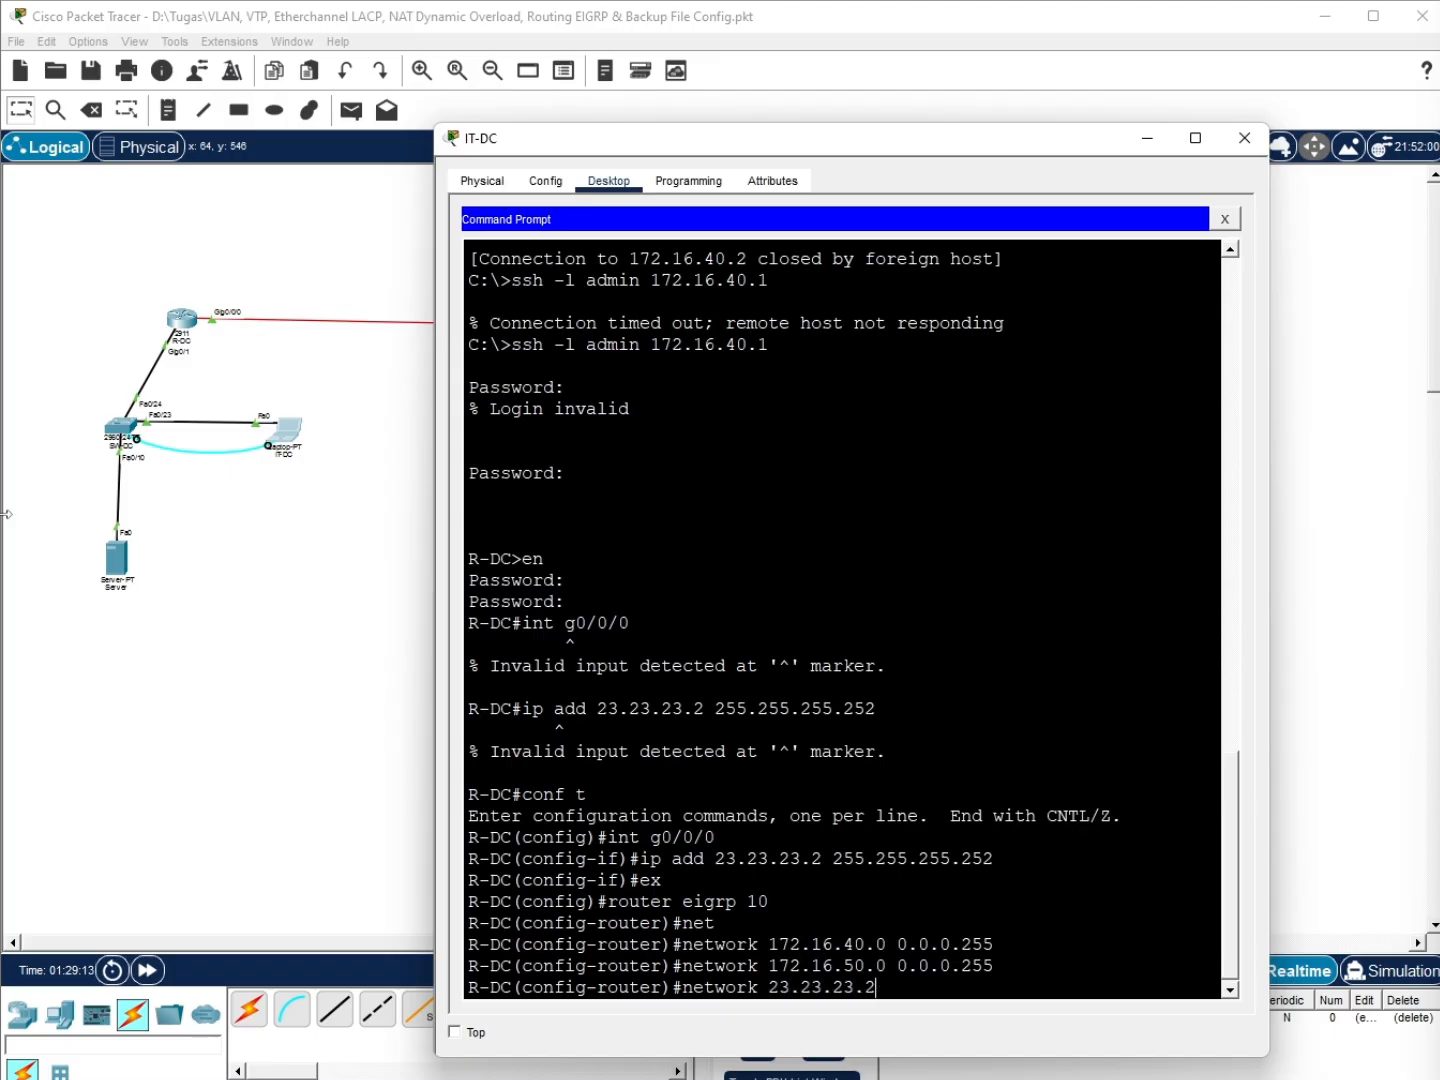
{"action": "key", "text": "BackSpace"}
{"action": "type", "text": "0 0.0.0.3"}
{"action": "key", "text": "Return"}
{"action": "type", "text": "ex"}
{"action": "key", "text": "Return"}
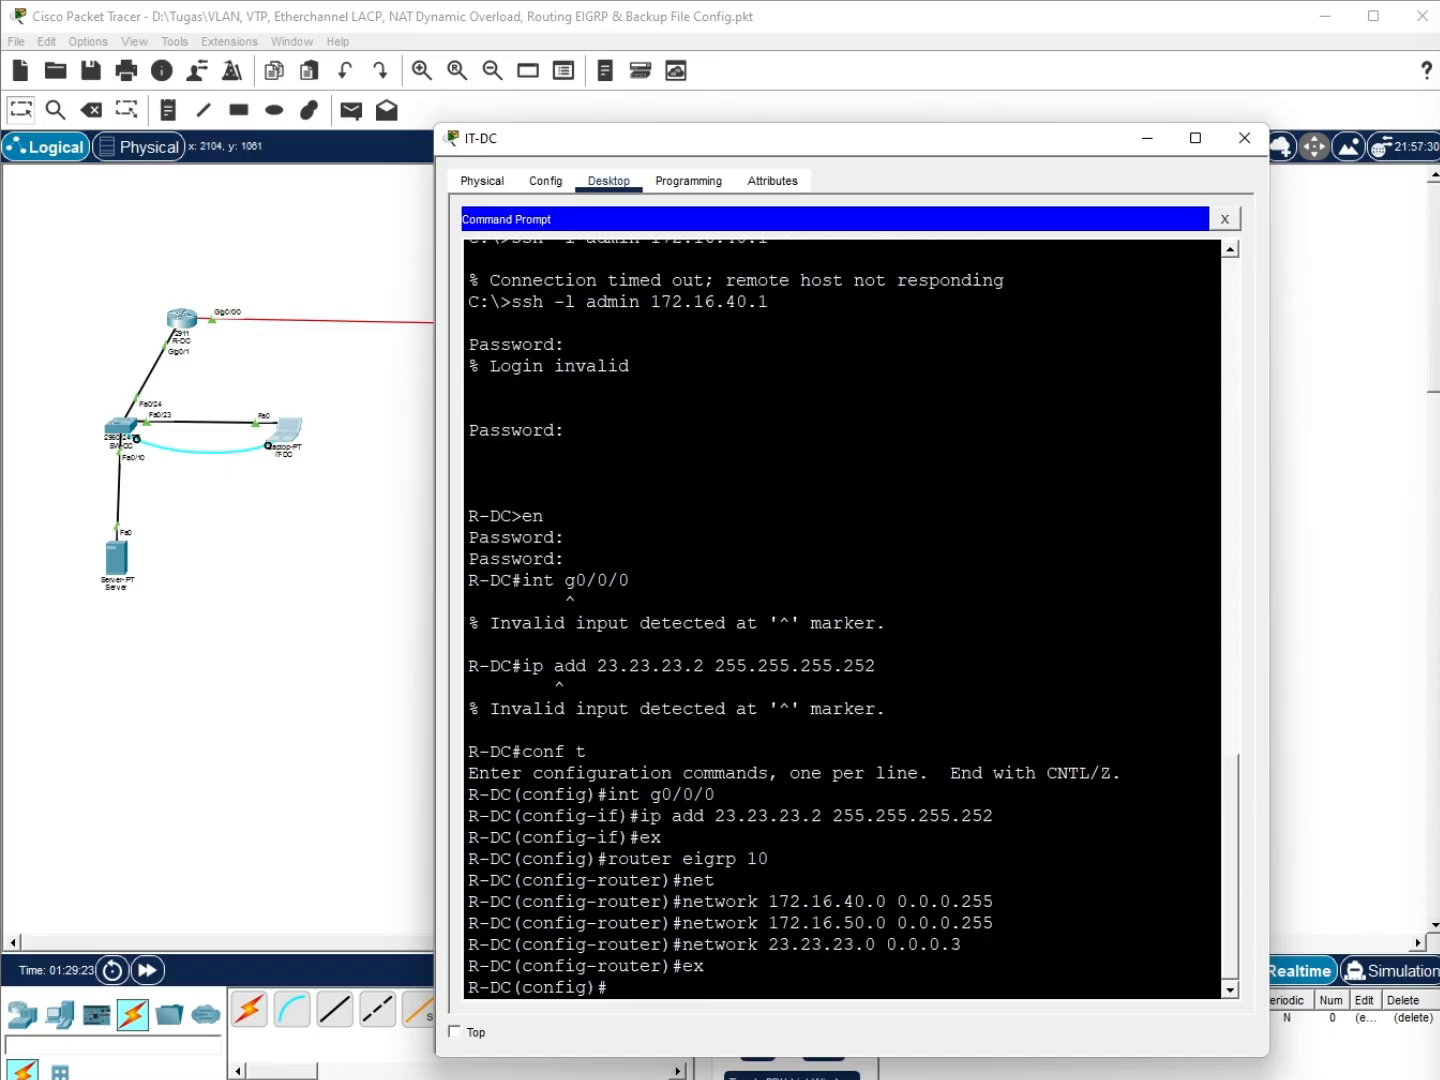
{"action": "left_click", "coordinate": [759, 984]}
{"action": "type", "text": "do wr"}
{"action": "key", "text": "Return"}
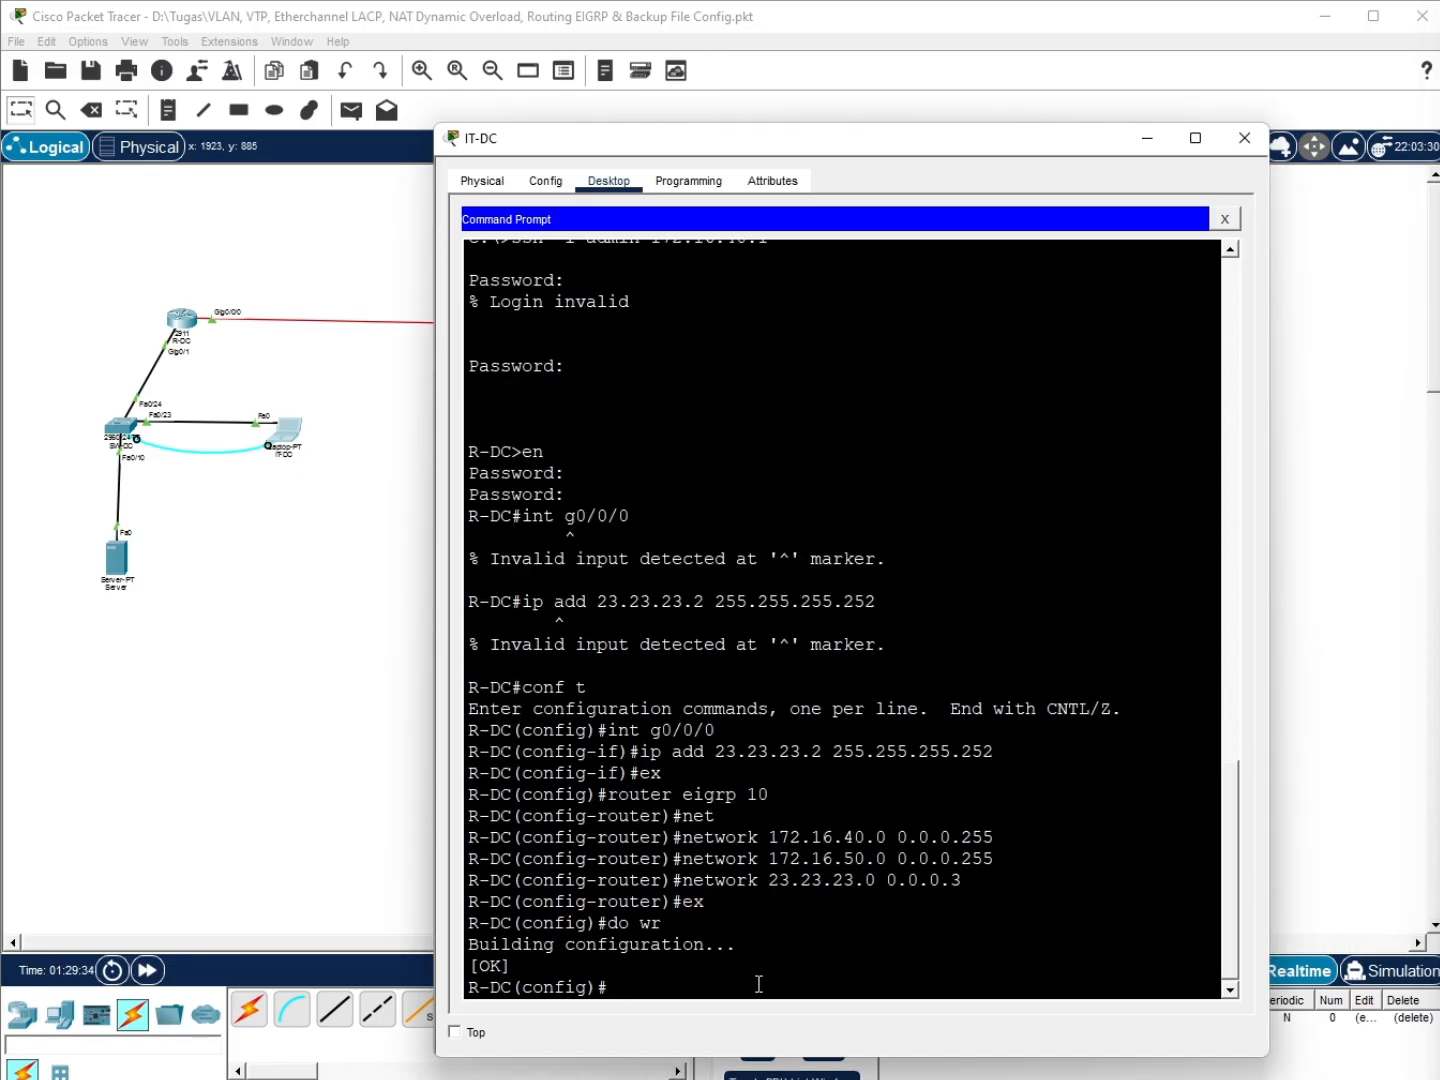
{"action": "key", "text": "Return"}
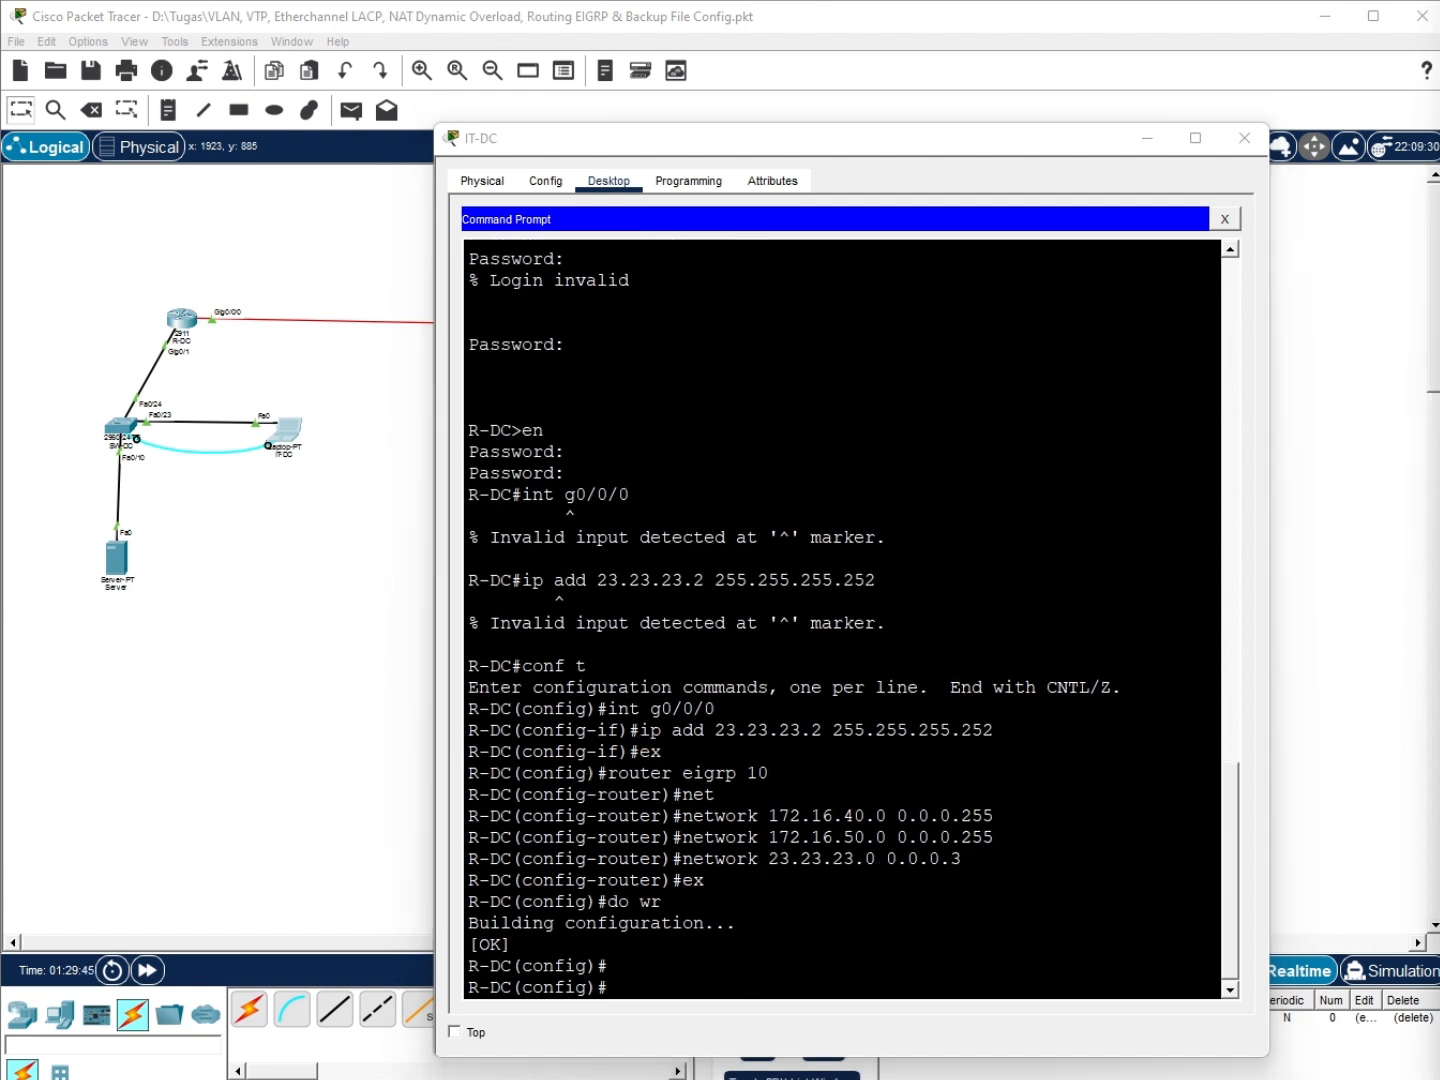
Bring up GigabitEthernet0/0/0 with no shutdown, save again, and switch to Laptop0
{"action": "left_click", "coordinate": [672, 985]}
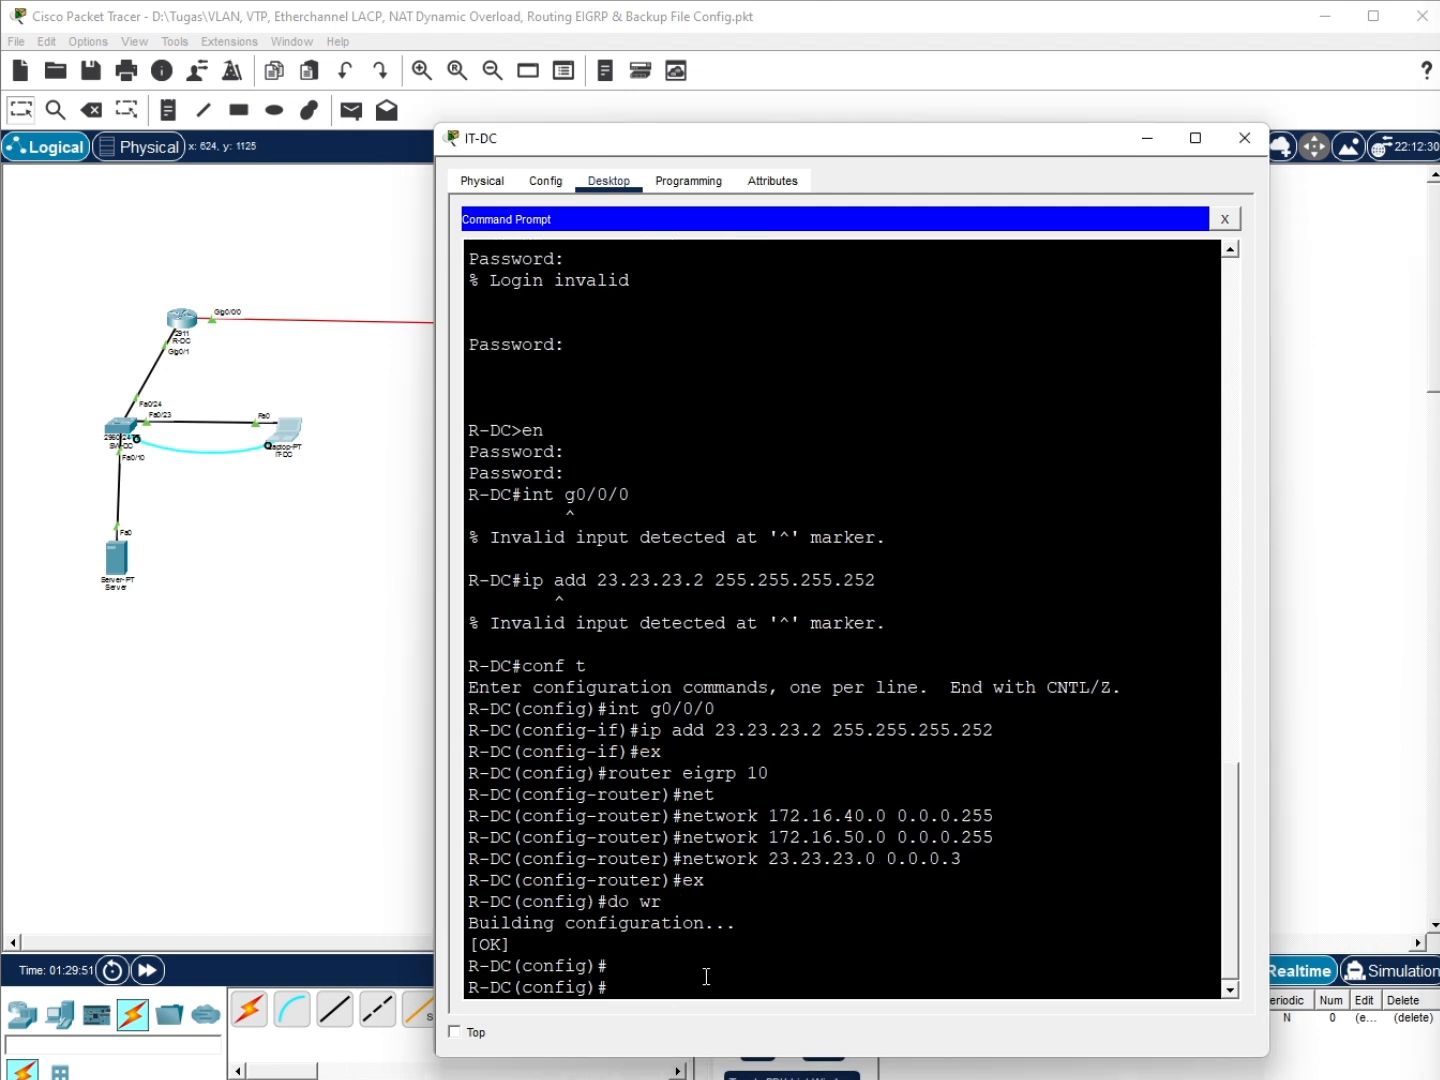
{"action": "type", "text": "int g0/0/0"}
{"action": "key", "text": "Return"}
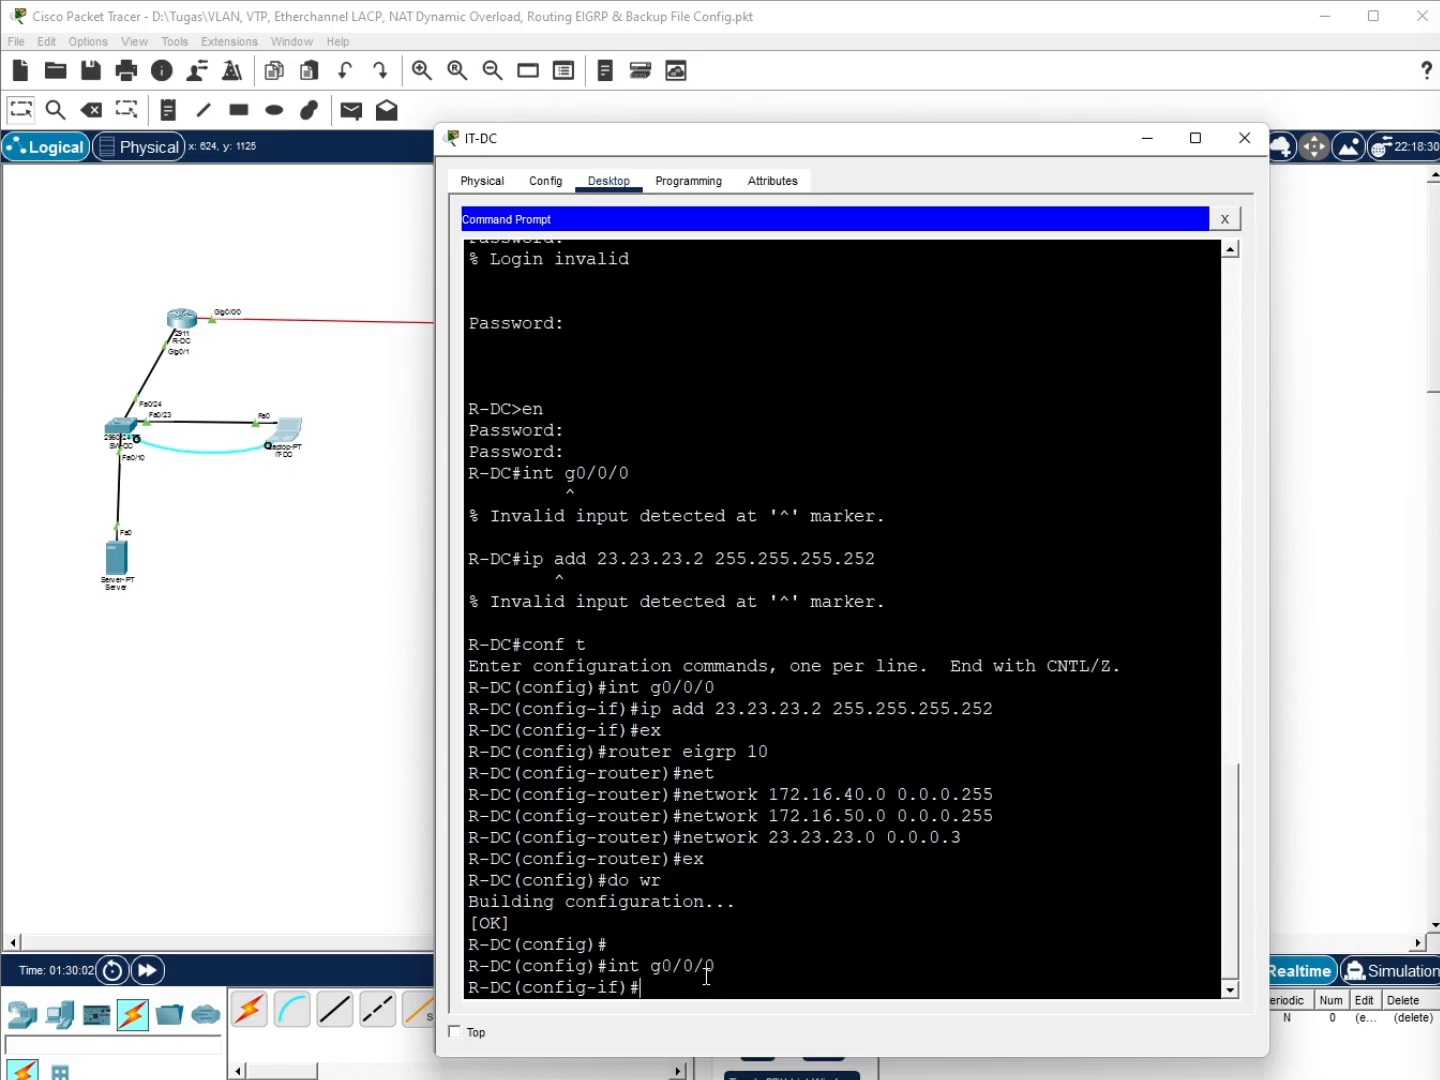
{"action": "type", "text": "no sh"}
{"action": "key", "text": "Return"}
{"action": "type", "text": "ex\\"}
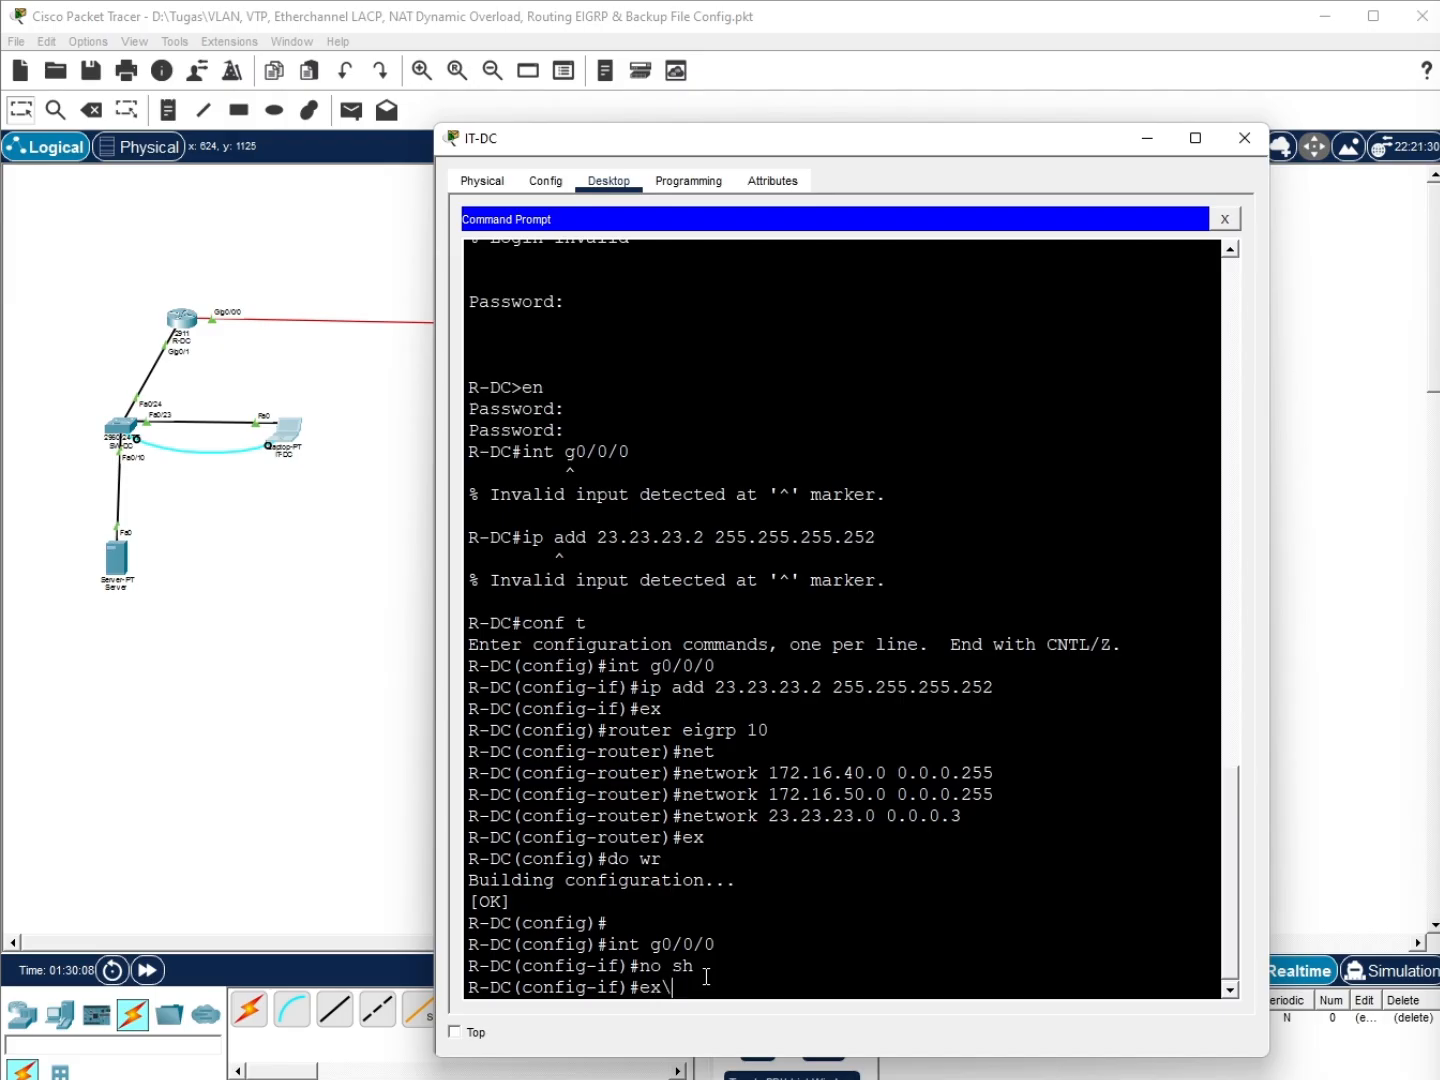
{"action": "key", "text": "Return"}
{"action": "type", "text": "do wr"}
{"action": "key", "text": "Return"}
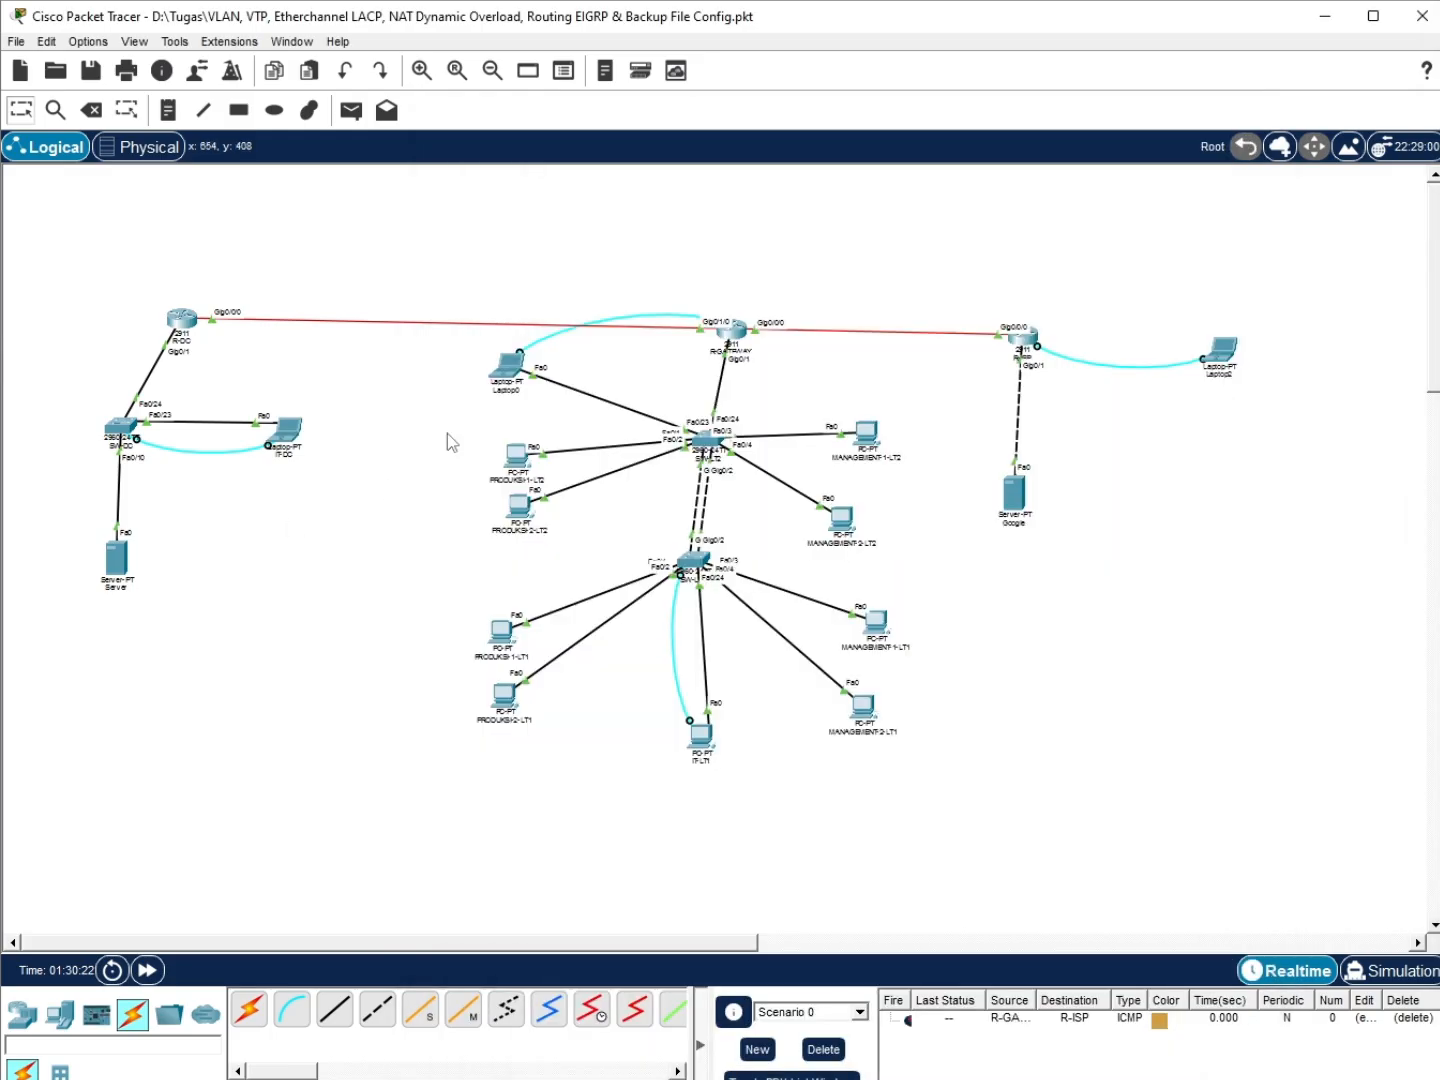
{"action": "left_click", "coordinate": [505, 368]}
From Laptop0, SSH into R-GATEWAY at 172.16.30.1 and enter privileged mode
{"action": "scroll", "coordinate": [845, 895], "scroll_direction": "down", "scroll_amount": 6}
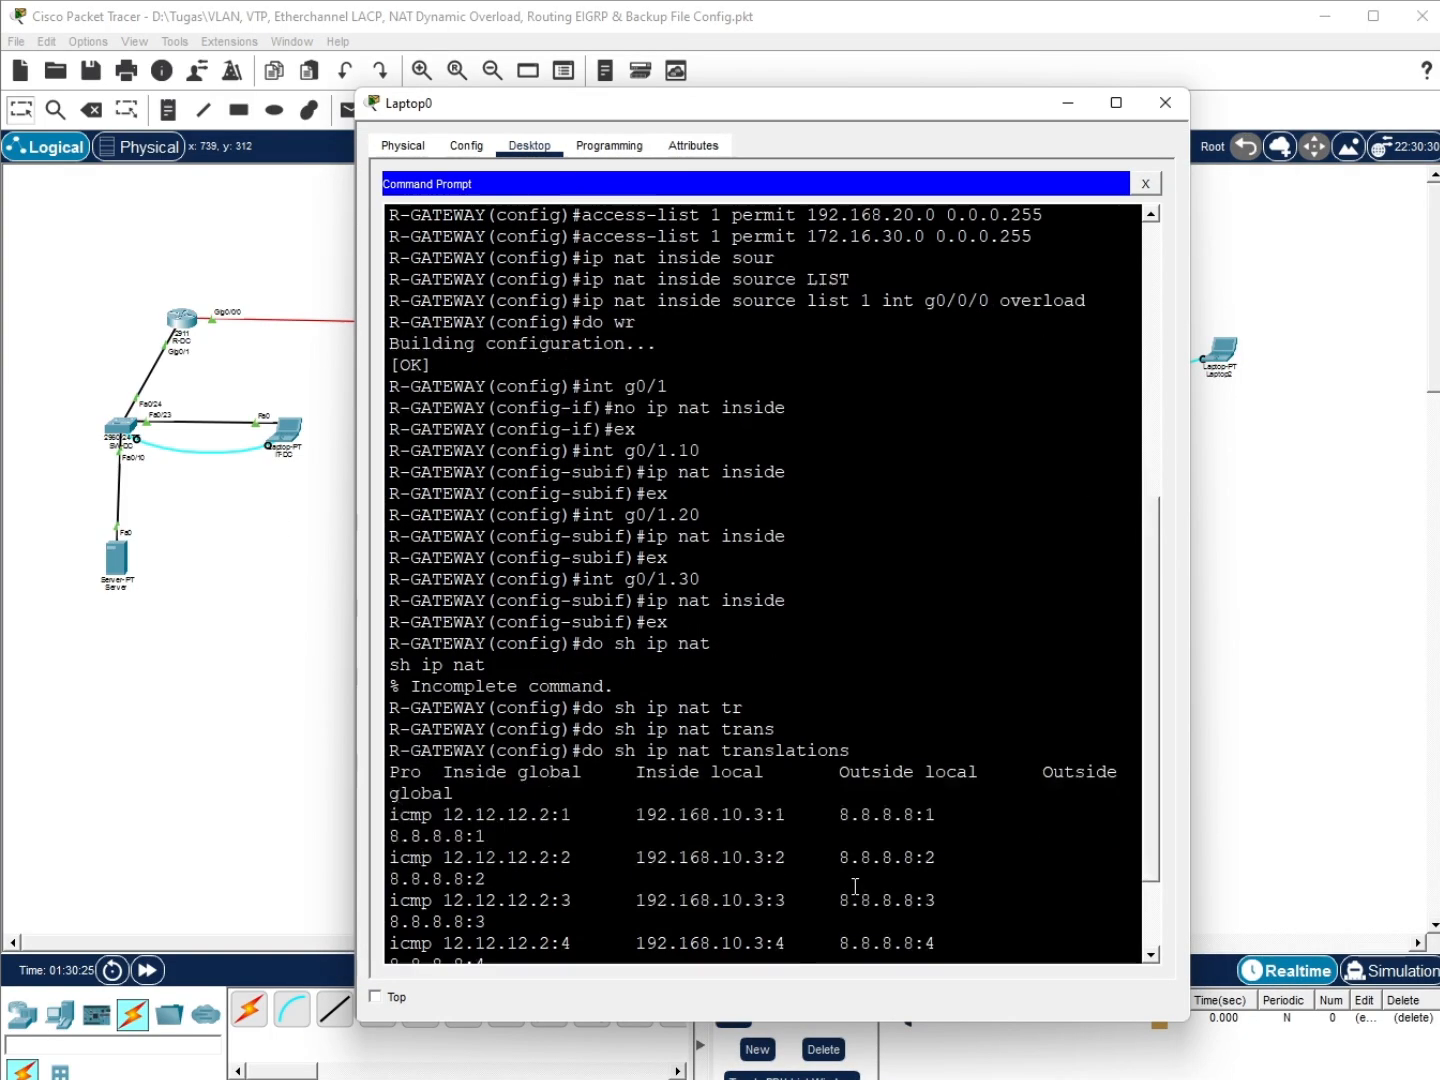
{"action": "left_click", "coordinate": [841, 953]}
{"action": "key", "text": "Return"}
{"action": "key", "text": "Up"}
{"action": "key", "text": "Return"}
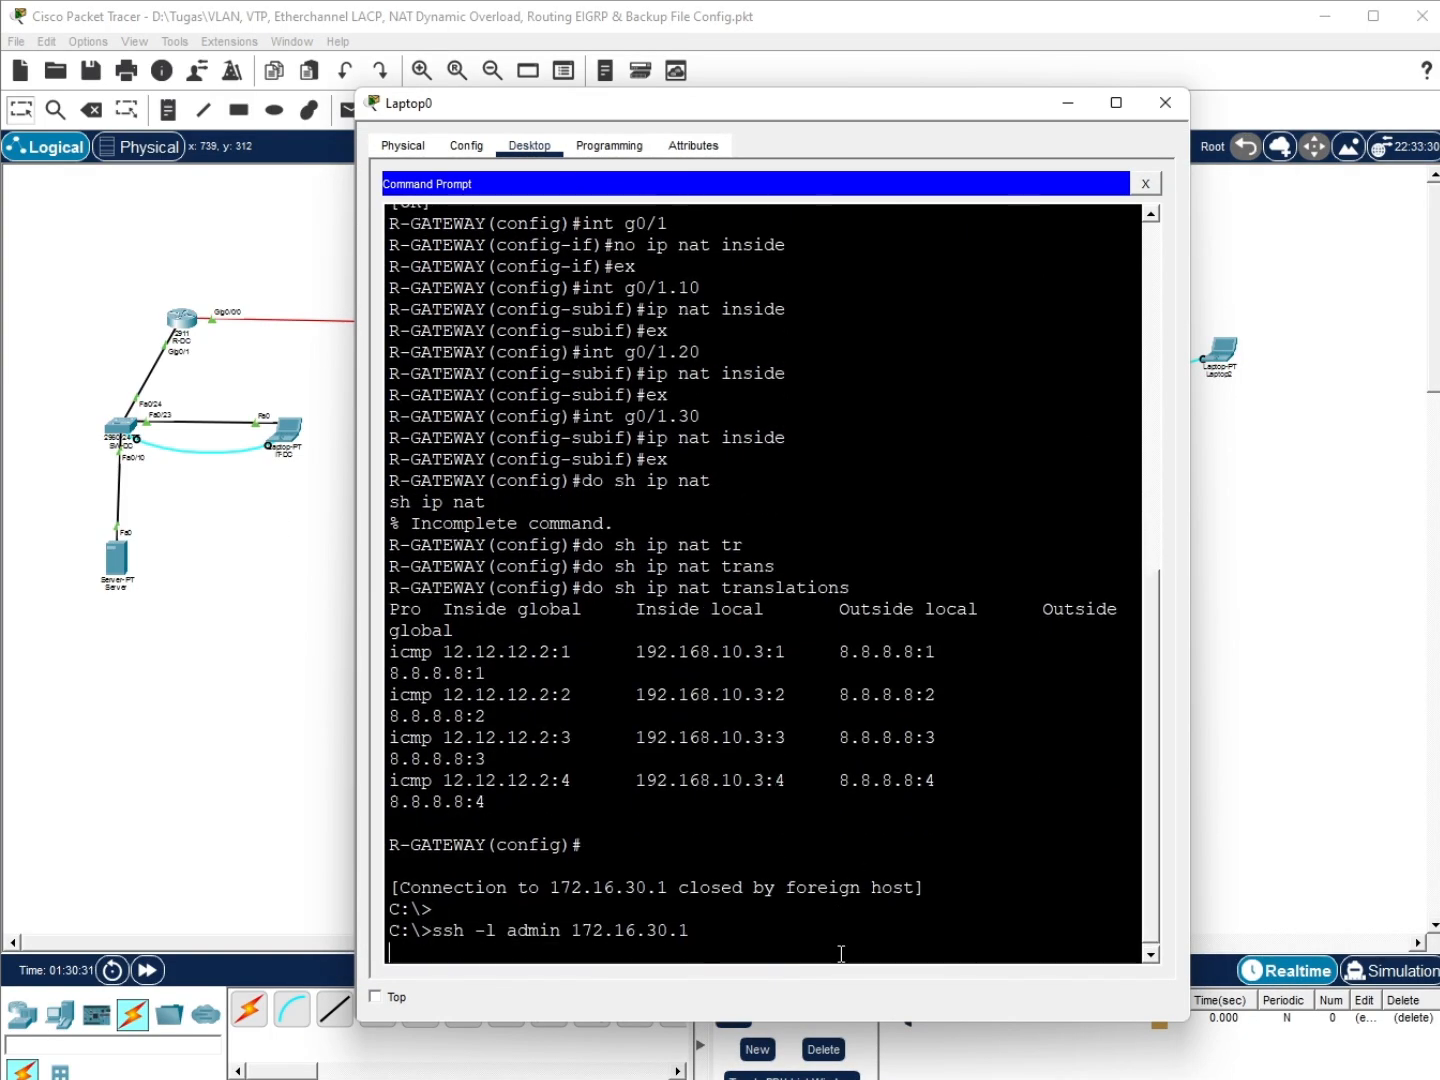
{"action": "key", "text": "Return"}
{"action": "type", "text": "en"}
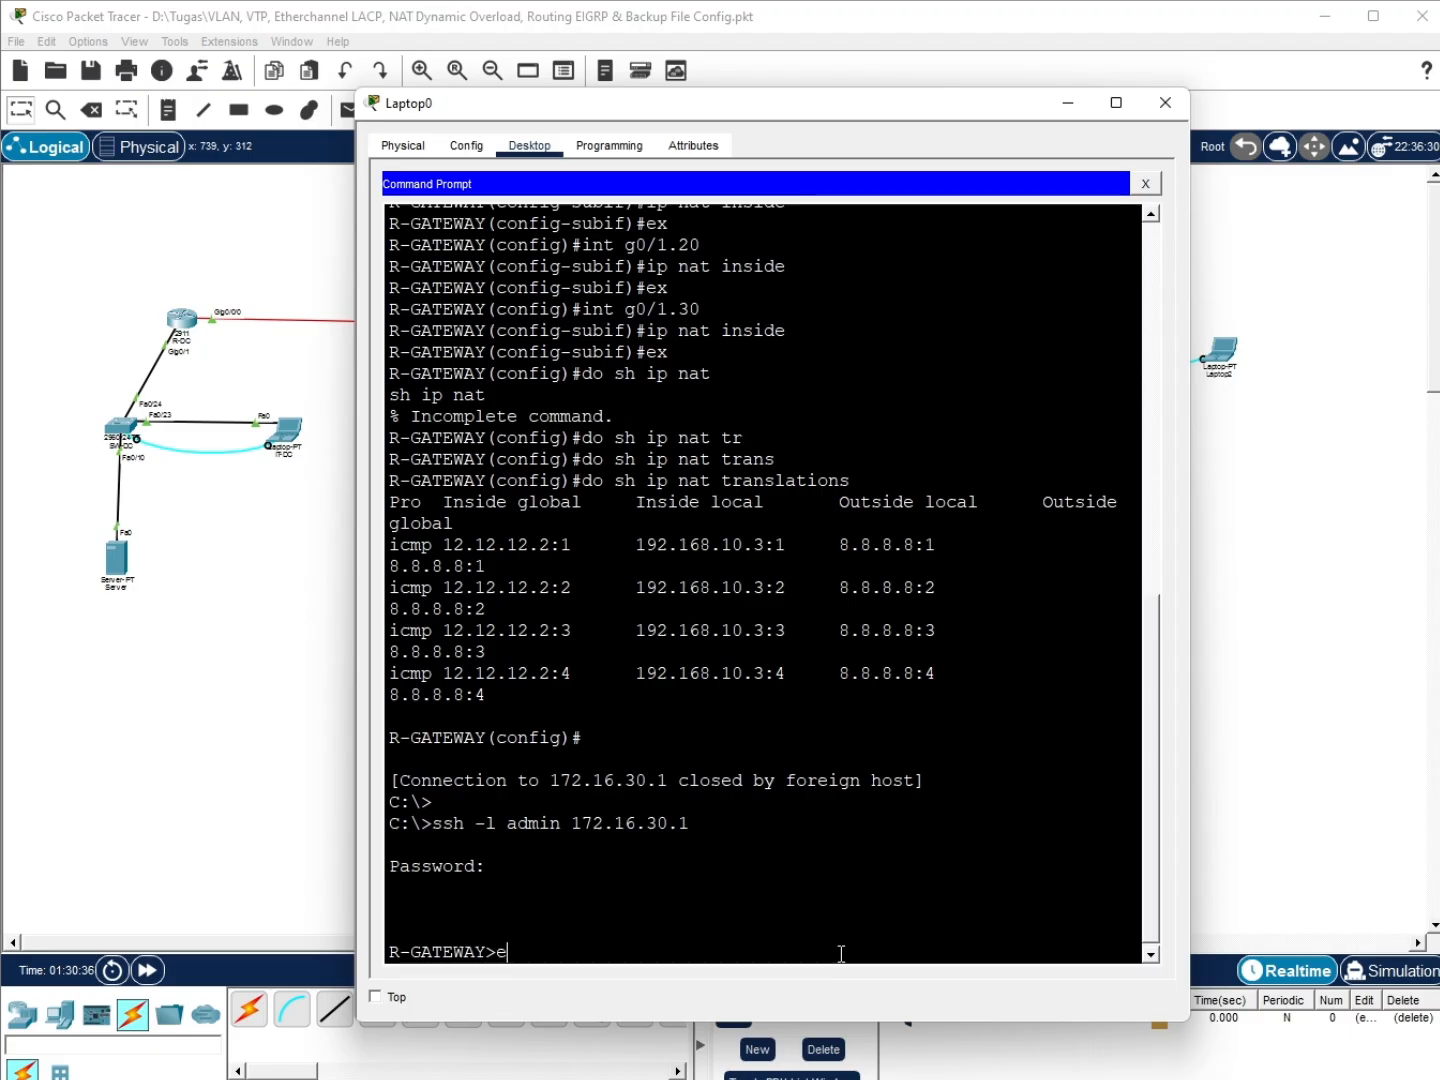
{"action": "key", "text": "Return"}
{"action": "key", "text": "Return"}
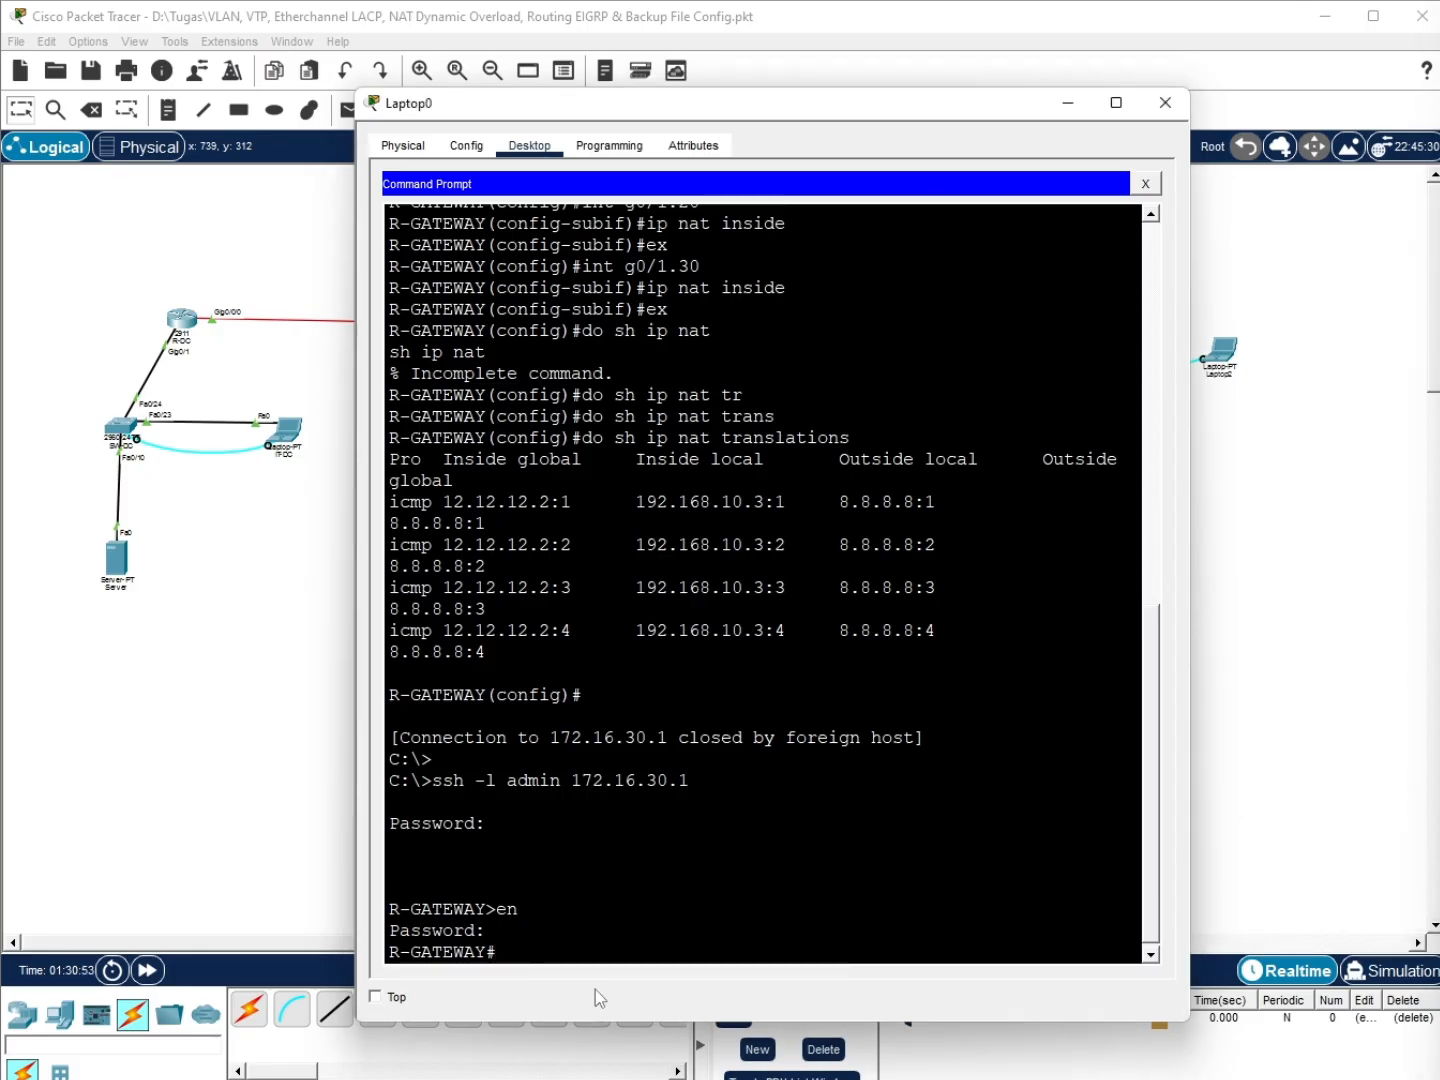
Give R-GATEWAY's GigabitEthernet0/1/0 the address 23.23.23.1 255.255.255.252
{"action": "type", "text": "int g0/1/0"}
{"action": "key", "text": "BackSpace"}
{"action": "key", "text": "BackSpace"}
{"action": "key", "text": "BackSpace"}
{"action": "key", "text": "BackSpace"}
{"action": "key", "text": "BackSpace"}
{"action": "key", "text": "BackSpace"}
{"action": "key", "text": "BackSpace"}
{"action": "key", "text": "BackSpace"}
{"action": "key", "text": "BackSpace"}
{"action": "key", "text": "BackSpace"}
{"action": "type", "text": "conf t"}
{"action": "key", "text": "Return"}
{"action": "type", "text": "int g0/101"}
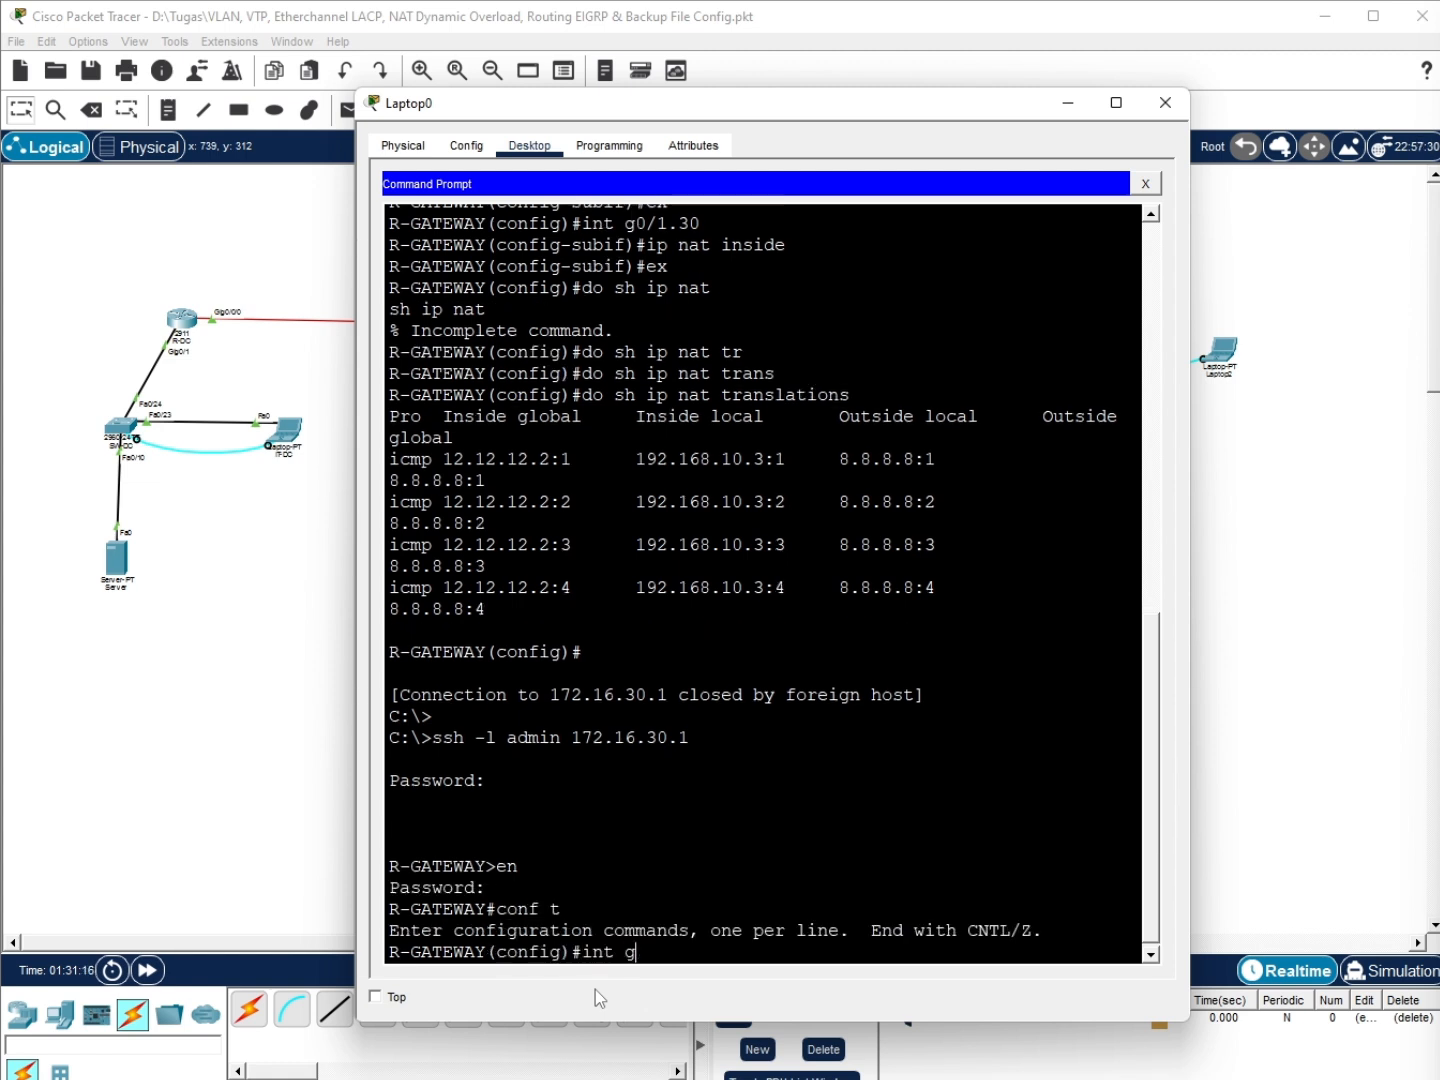
{"action": "key", "text": "BackSpace"}
{"action": "key", "text": "BackSpace"}
{"action": "type", "text": "01"}
{"action": "key", "text": "BackSpace"}
{"action": "key", "text": "BackSpace"}
{"action": "type", "text": "/0"}
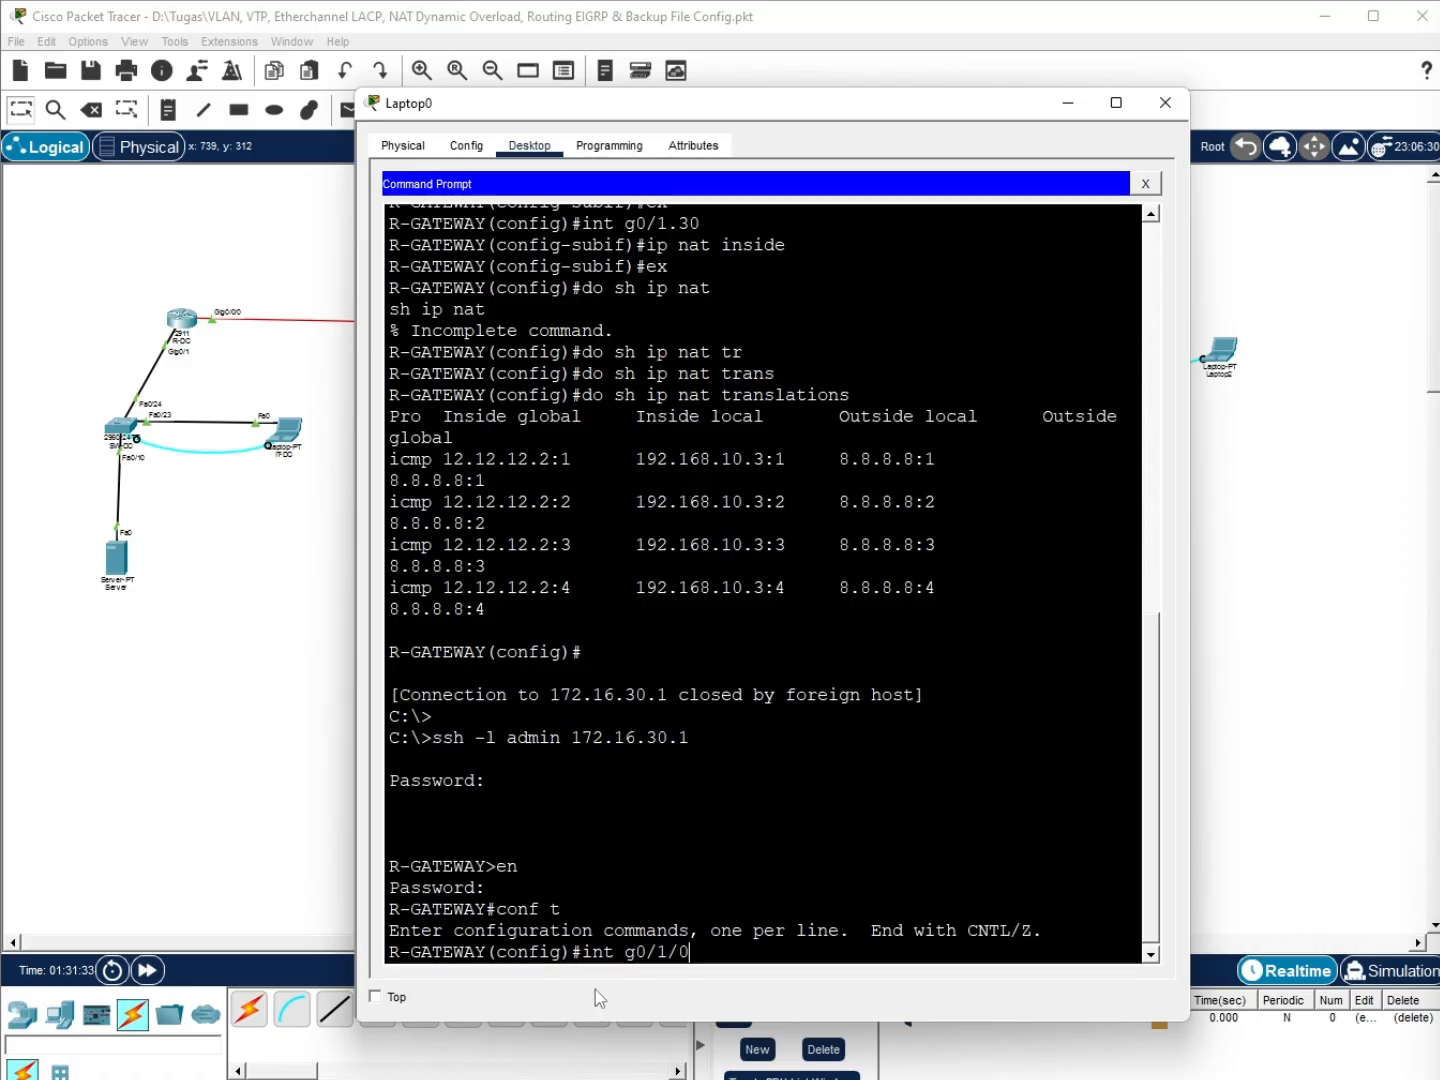
{"action": "key", "text": "Return"}
{"action": "type", "text": "ip add 23.23.23.1"}
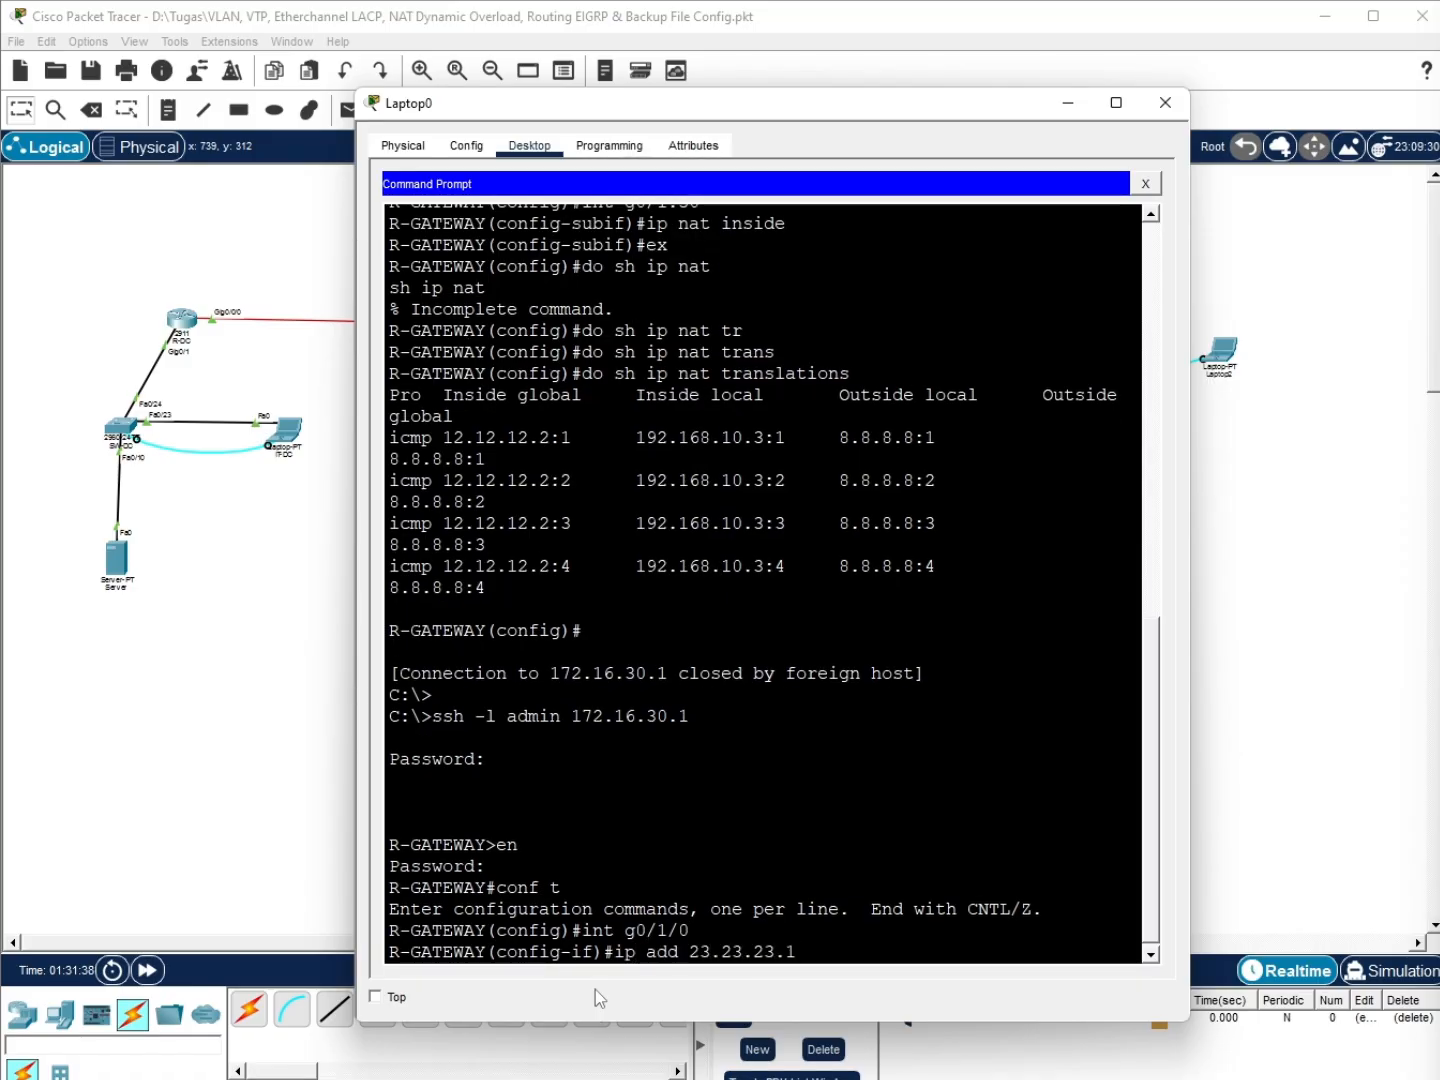
{"action": "type", "text": " 255.255.255.252"}
{"action": "key", "text": "Return"}
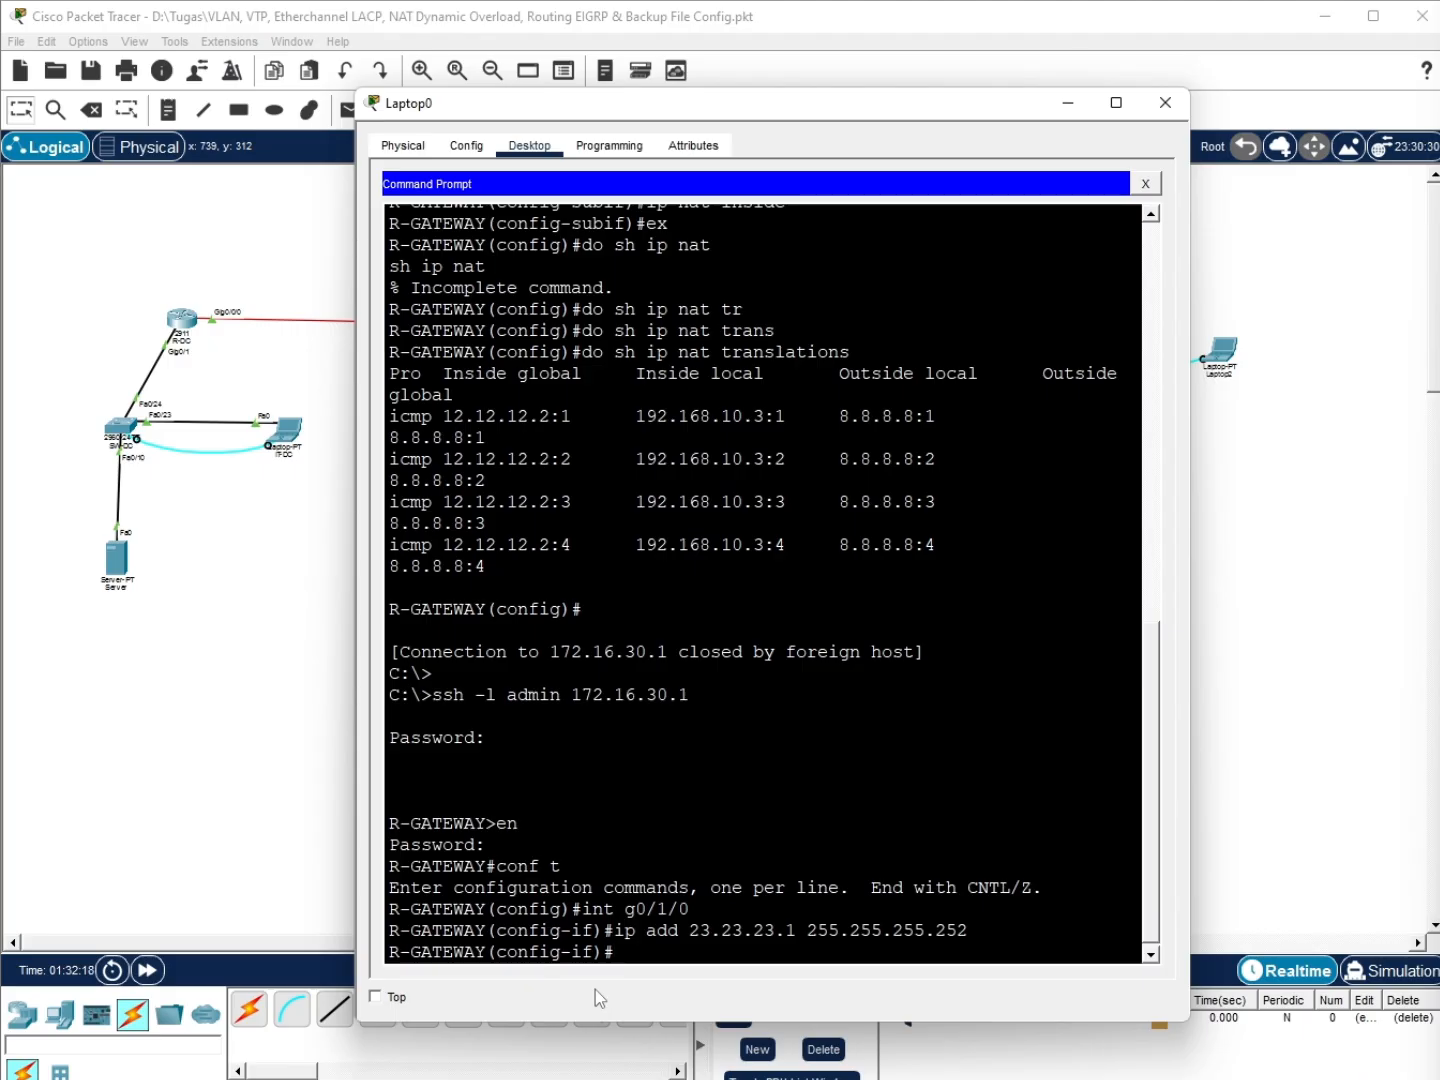
Add network 23.23.23.0 0.0.0.3 to R-GATEWAY's EIGRP process 10
{"action": "type", "text": "ex"}
{"action": "key", "text": "Return"}
{"action": "type", "text": "eig"}
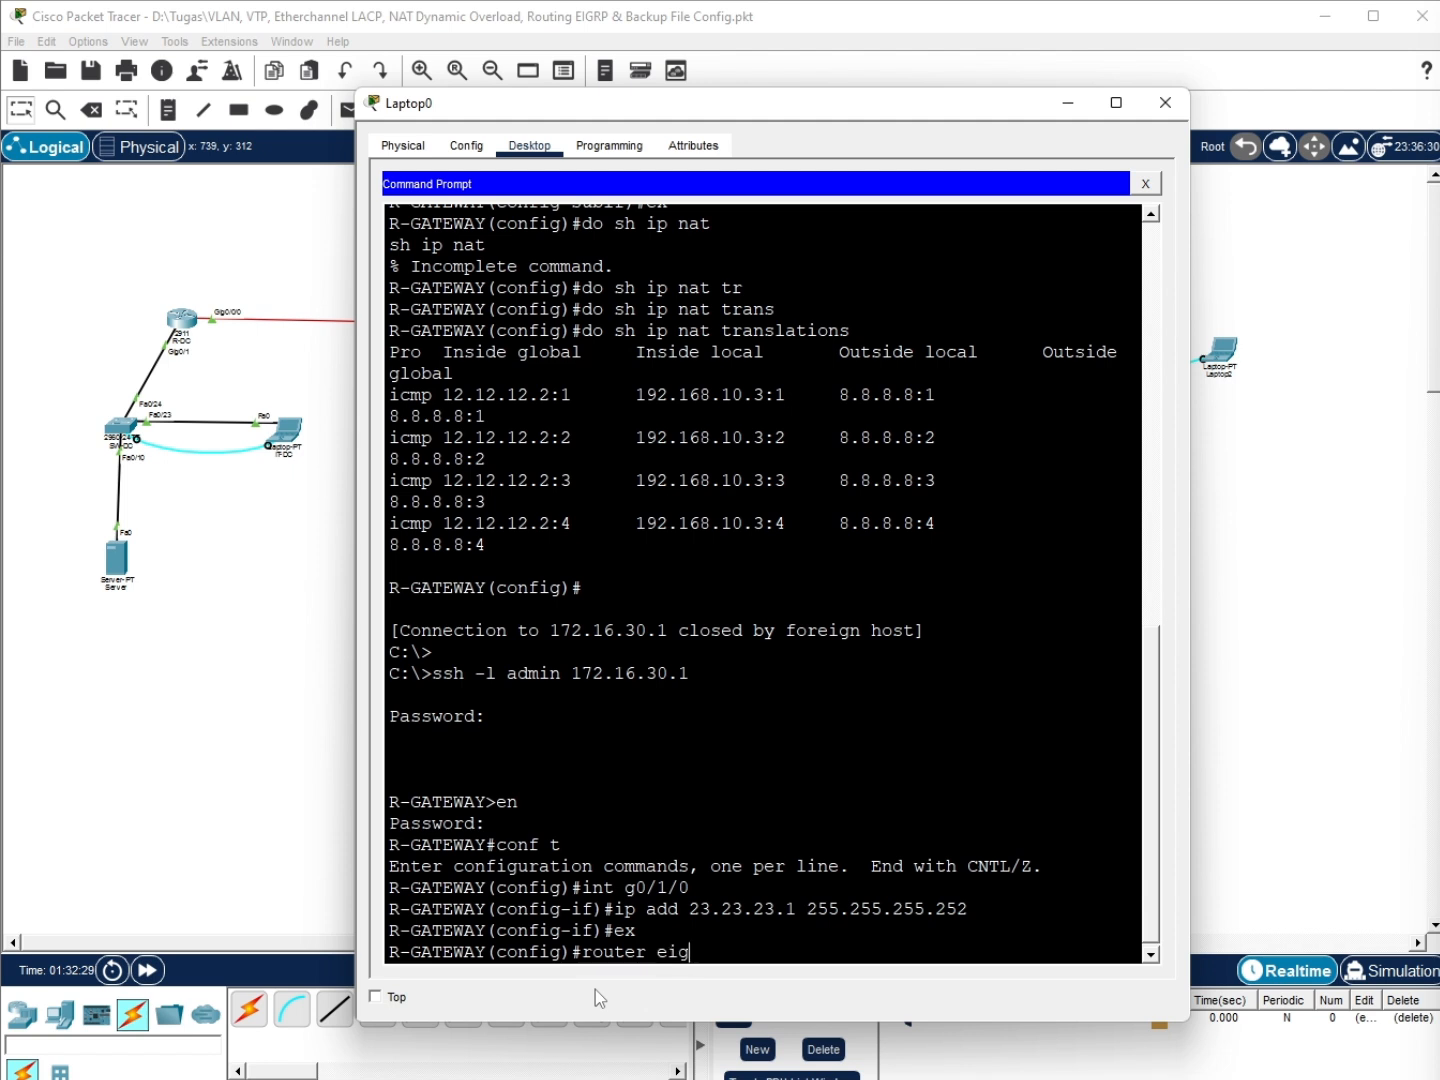
{"action": "key", "text": "Tab"}
{"action": "type", "text": "10"}
{"action": "key", "text": "Return"}
{"action": "key", "text": "alt+Tab"}
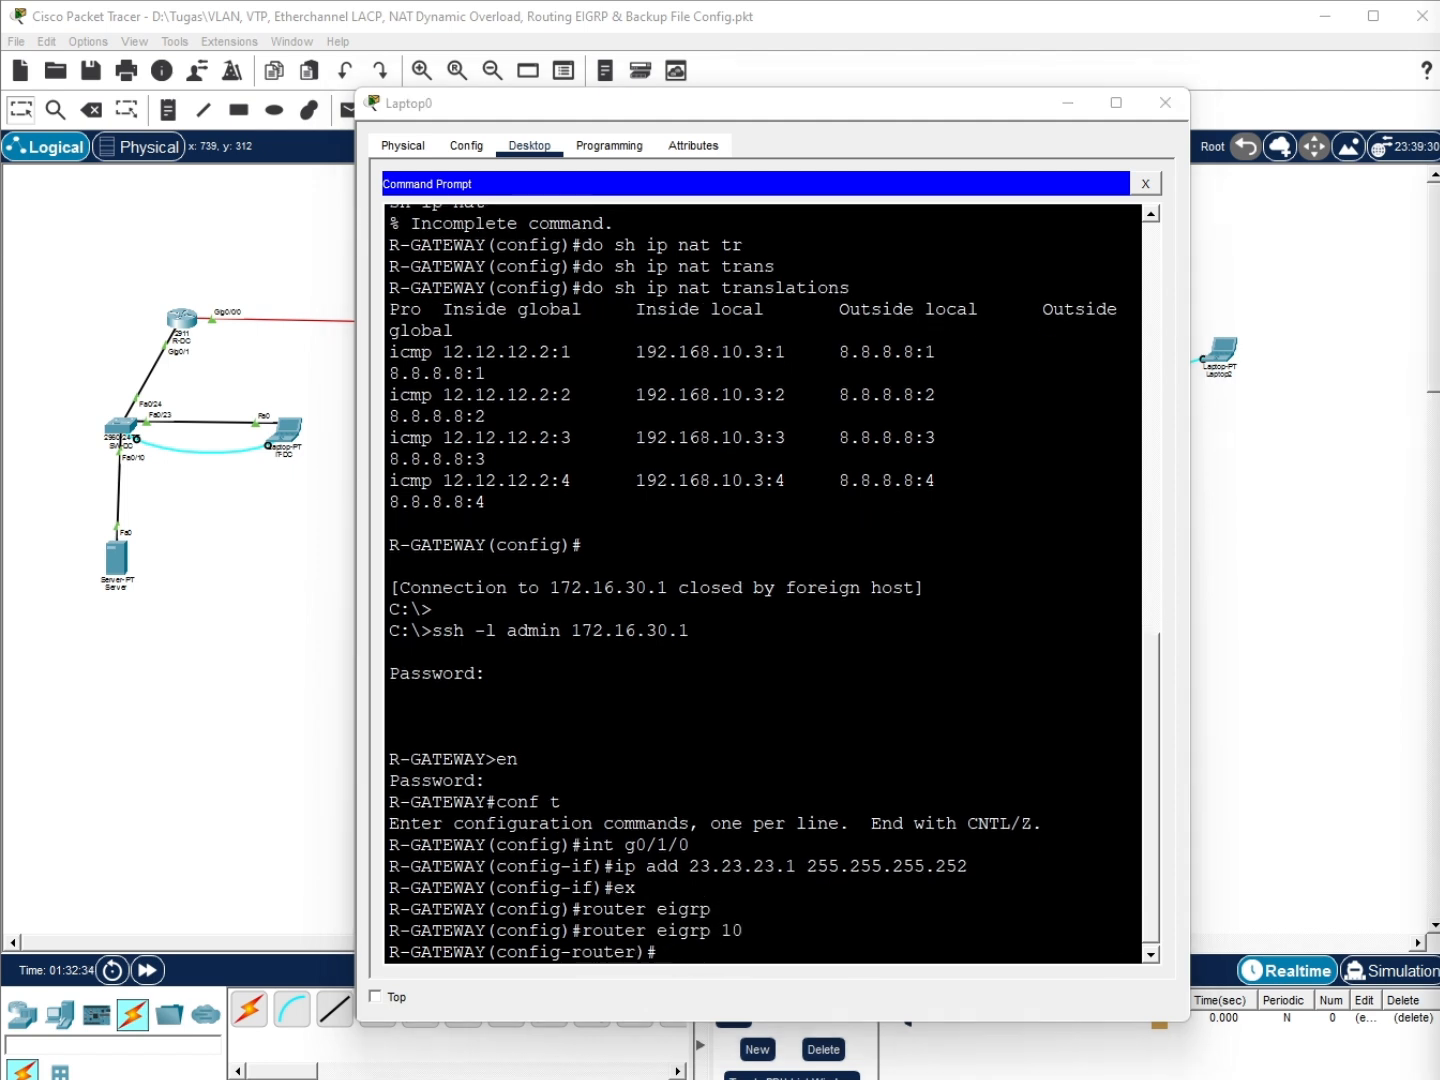
{"action": "left_click", "coordinate": [772, 966]}
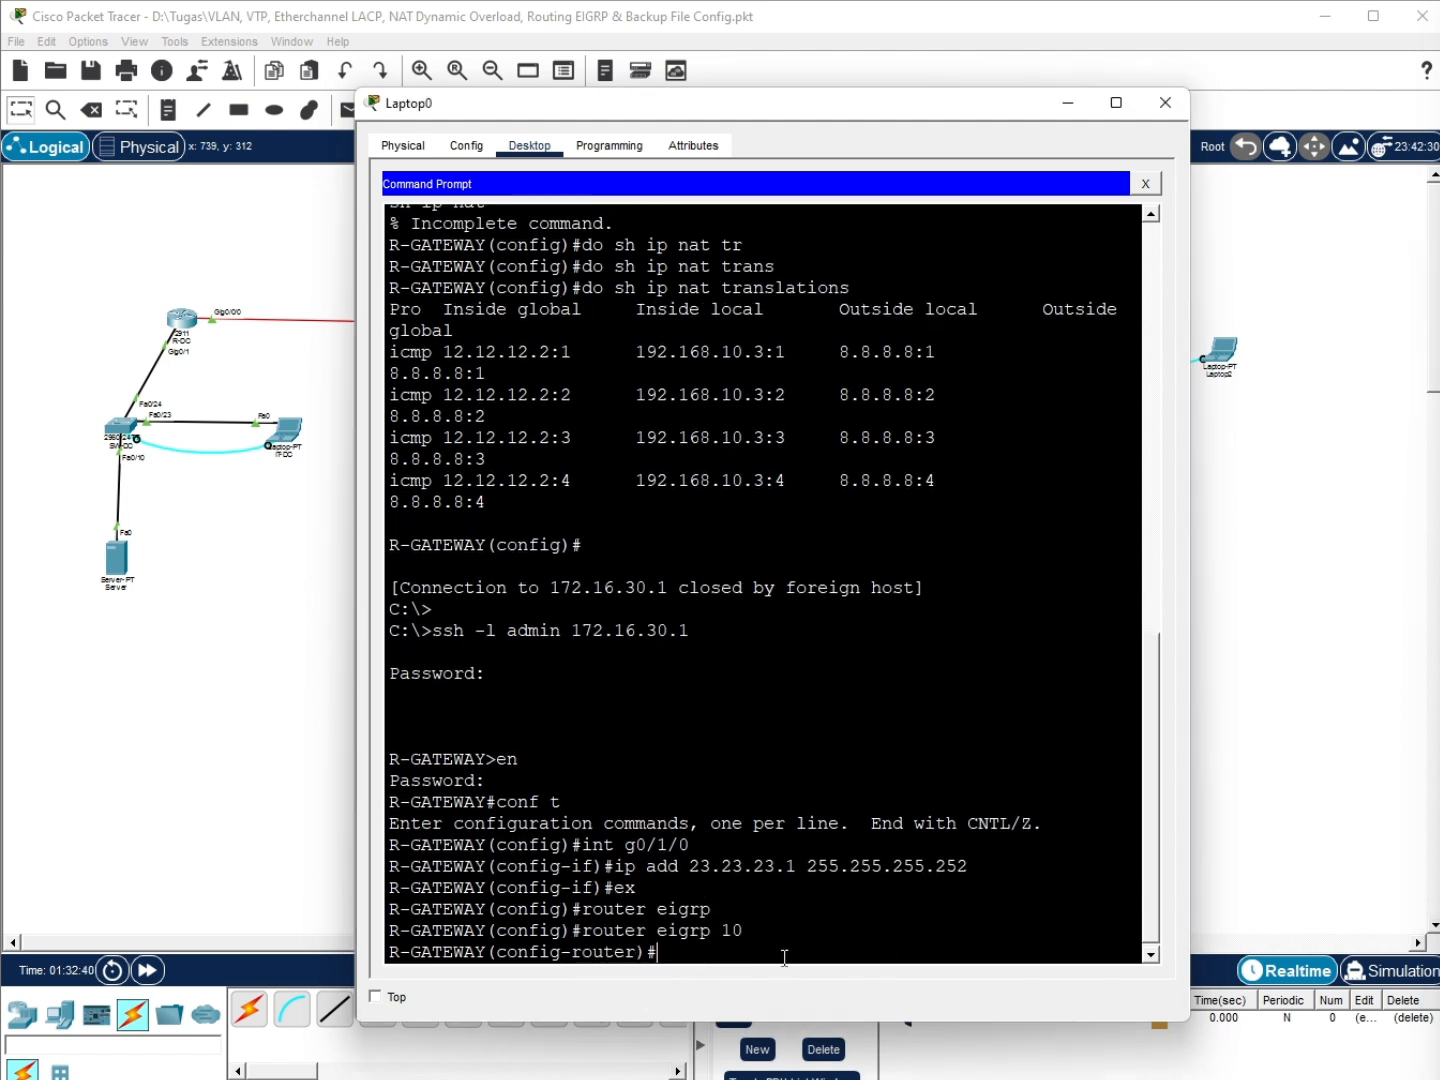
{"action": "type", "text": "network 23.23.23.0 0.0.0.3"}
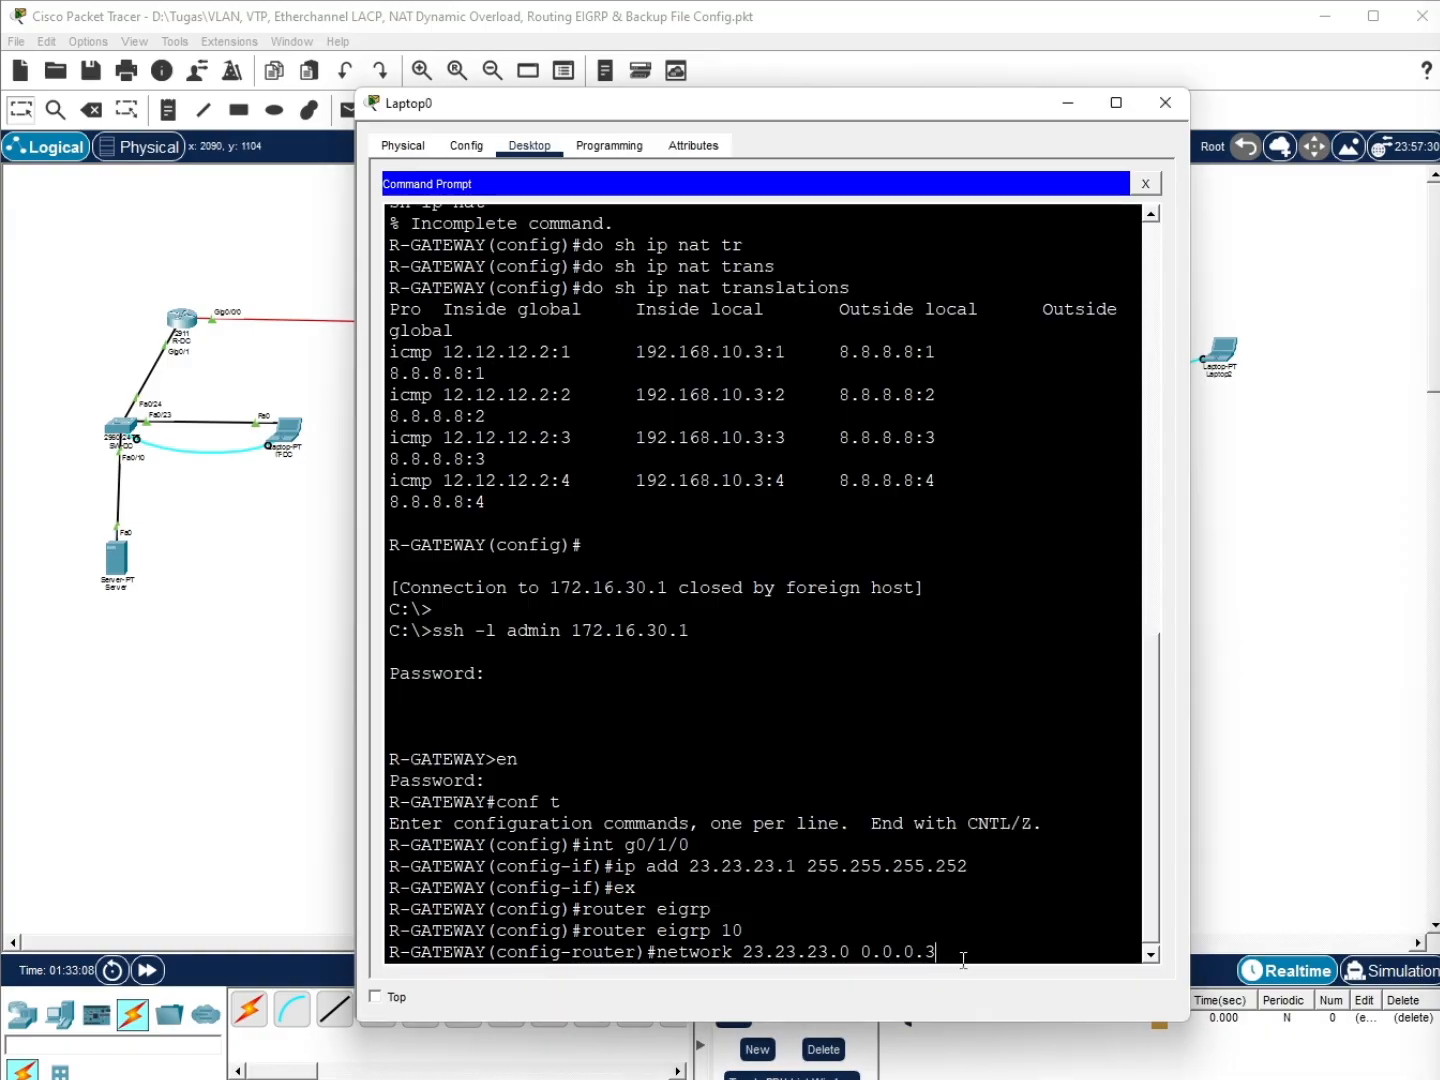
{"action": "key", "text": "Return"}
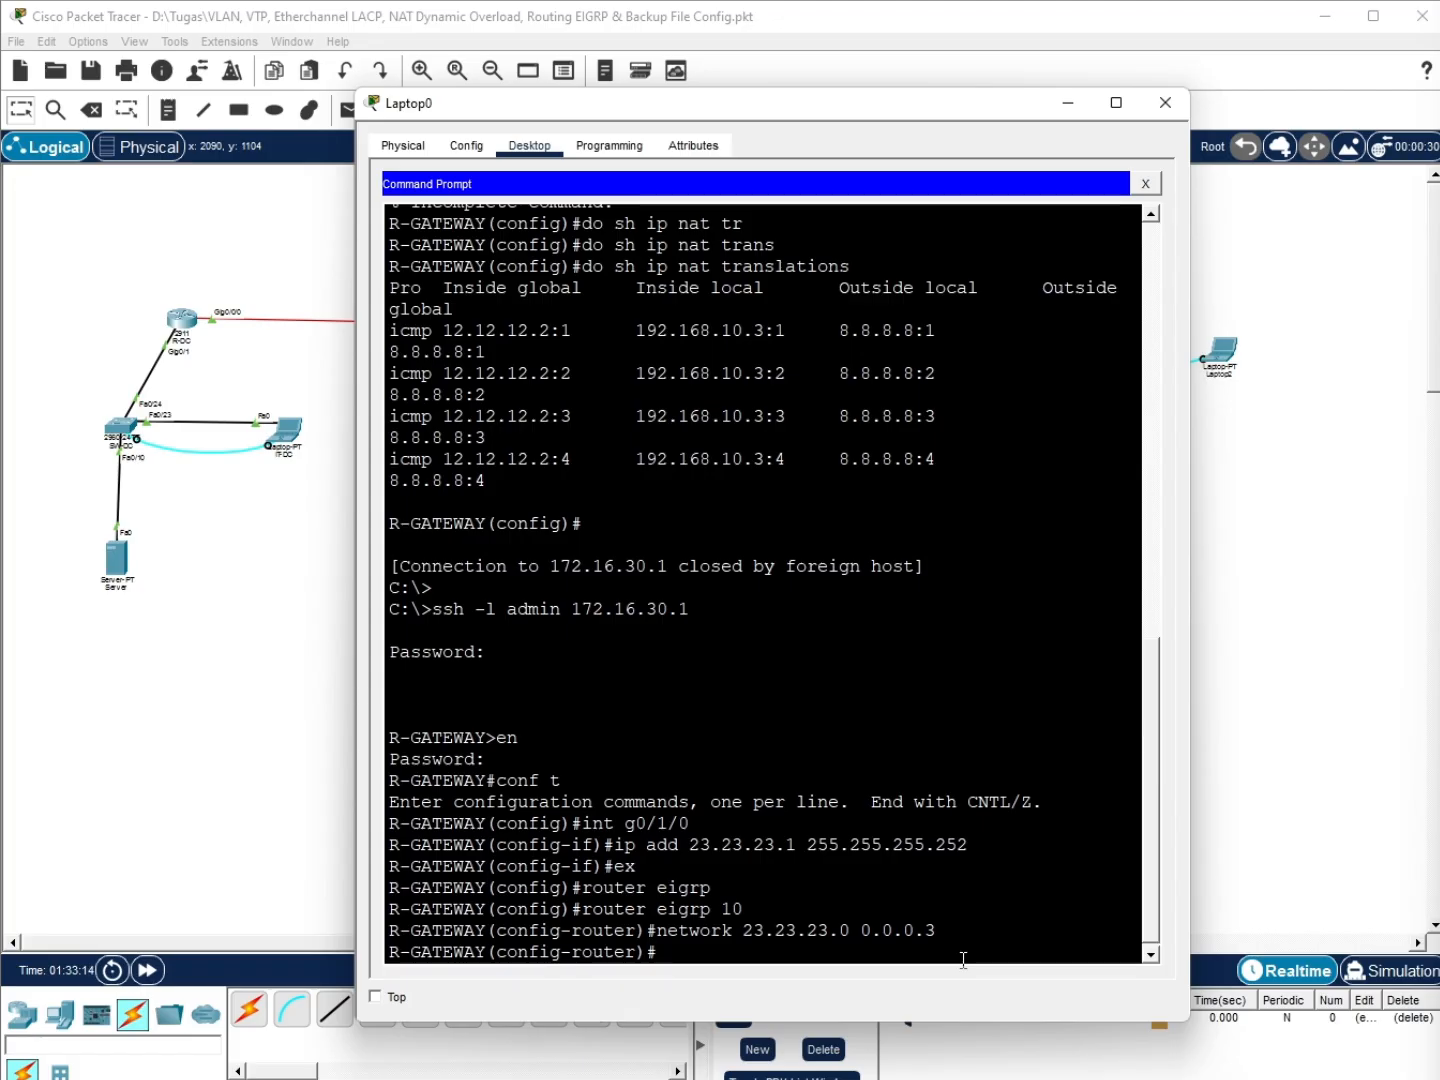
Exit router configuration and save R-GATEWAY's configuration with do wr
{"action": "type", "text": "ex"}
{"action": "key", "text": "Return"}
{"action": "type", "text": "do wr"}
{"action": "key", "text": "Return"}
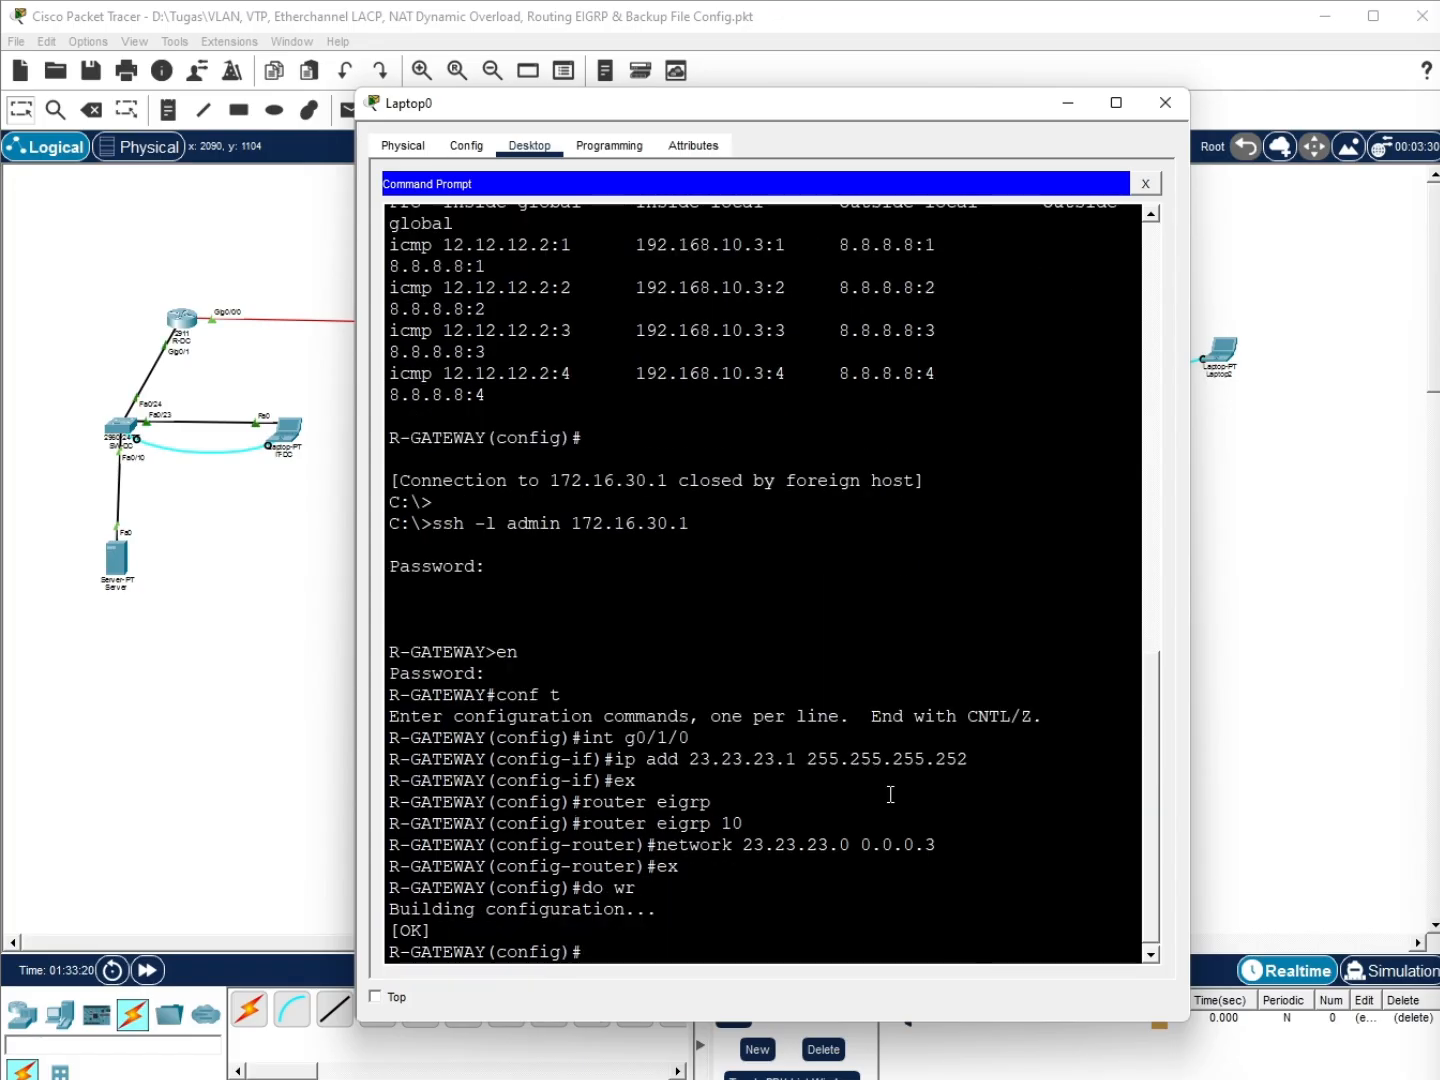
{"action": "left_click_drag", "start_coordinate": [895, 104], "coordinate": [926, 172]}
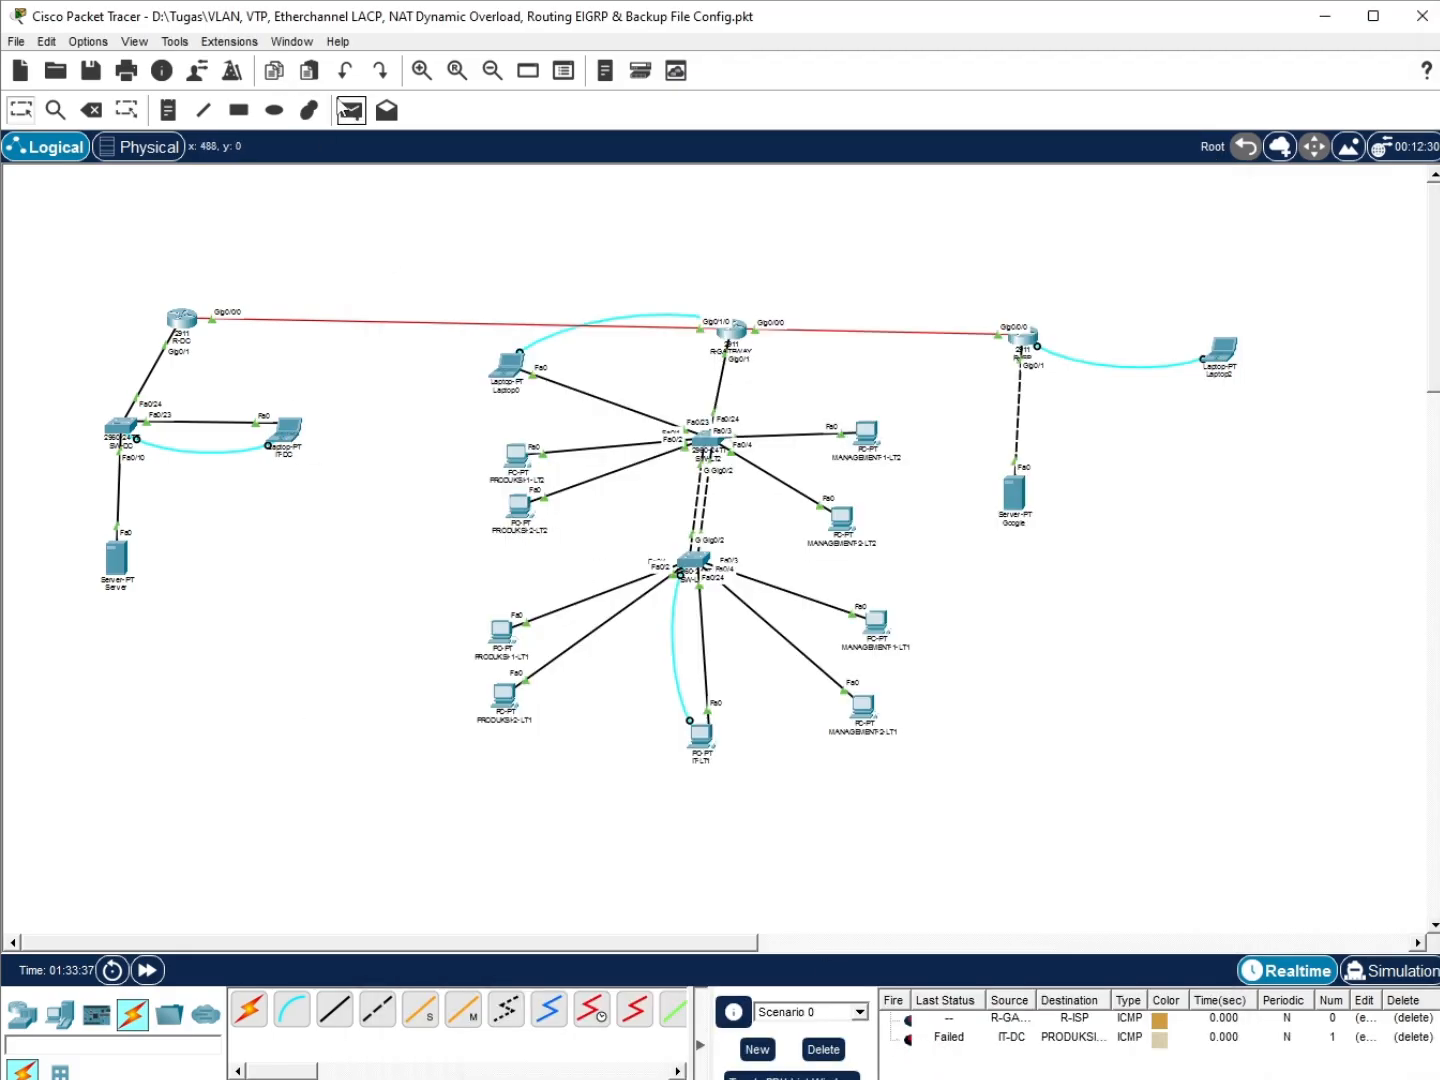
Send Simple PDU pings from IT-DC to PRODUKSI-2-LT2 and MANAGEMENT-1-LT2
{"action": "left_click", "coordinate": [351, 110]}
{"action": "left_click", "coordinate": [287, 431]}
{"action": "left_click", "coordinate": [528, 514]}
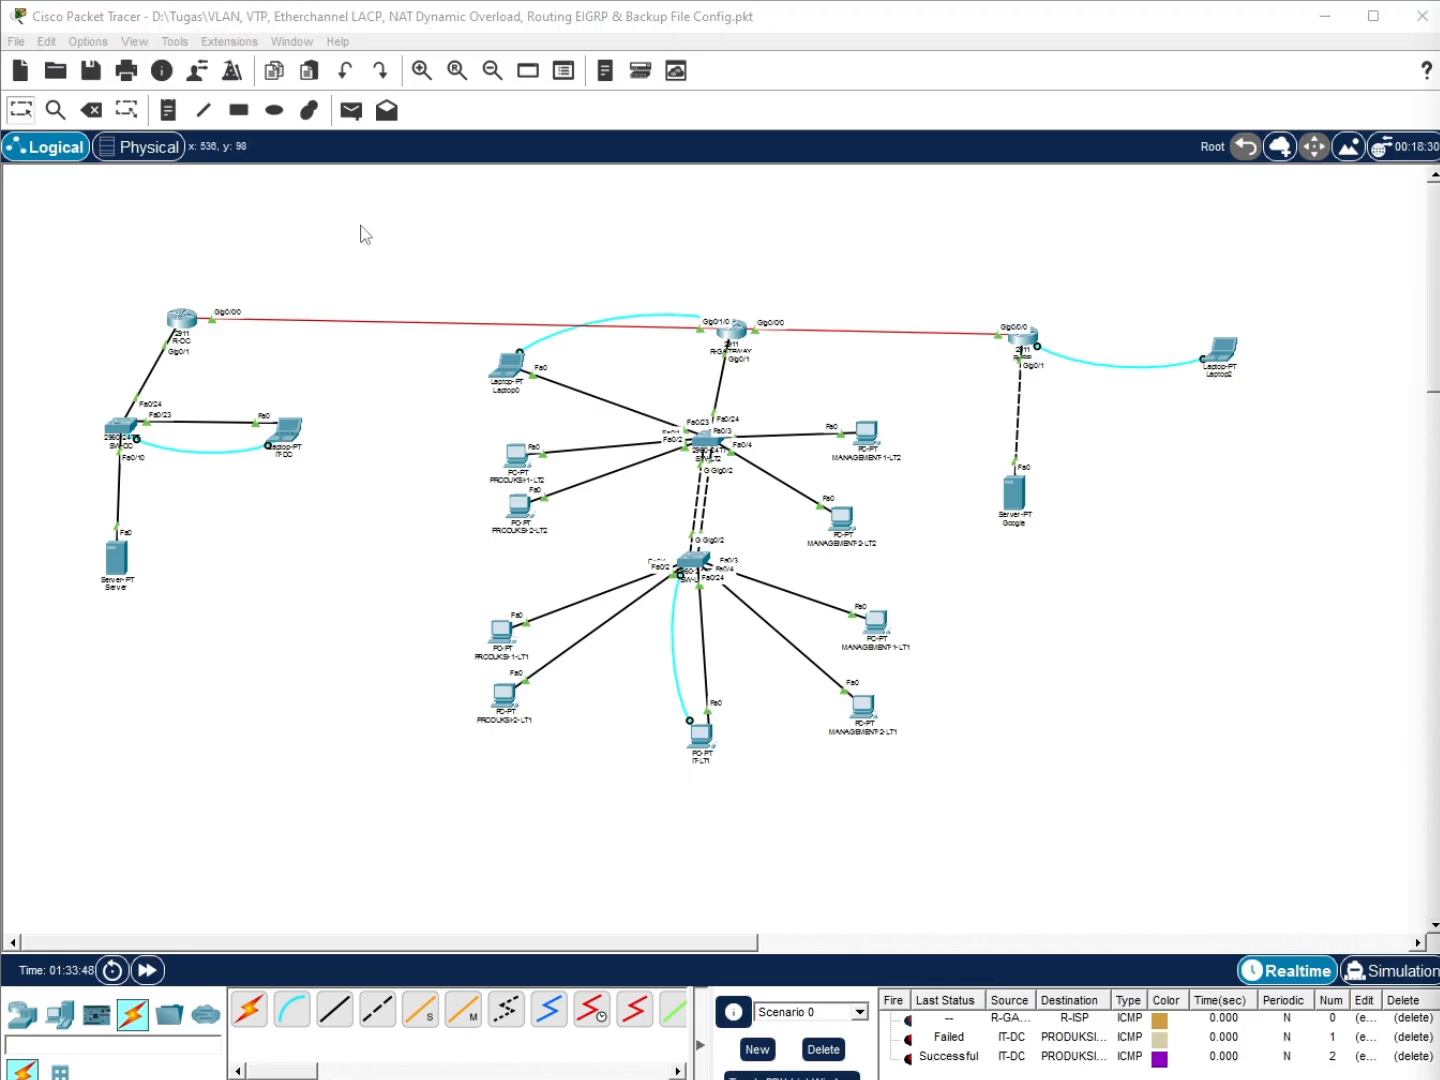
{"action": "left_click", "coordinate": [351, 110]}
{"action": "left_click", "coordinate": [288, 431]}
{"action": "left_click", "coordinate": [841, 462]}
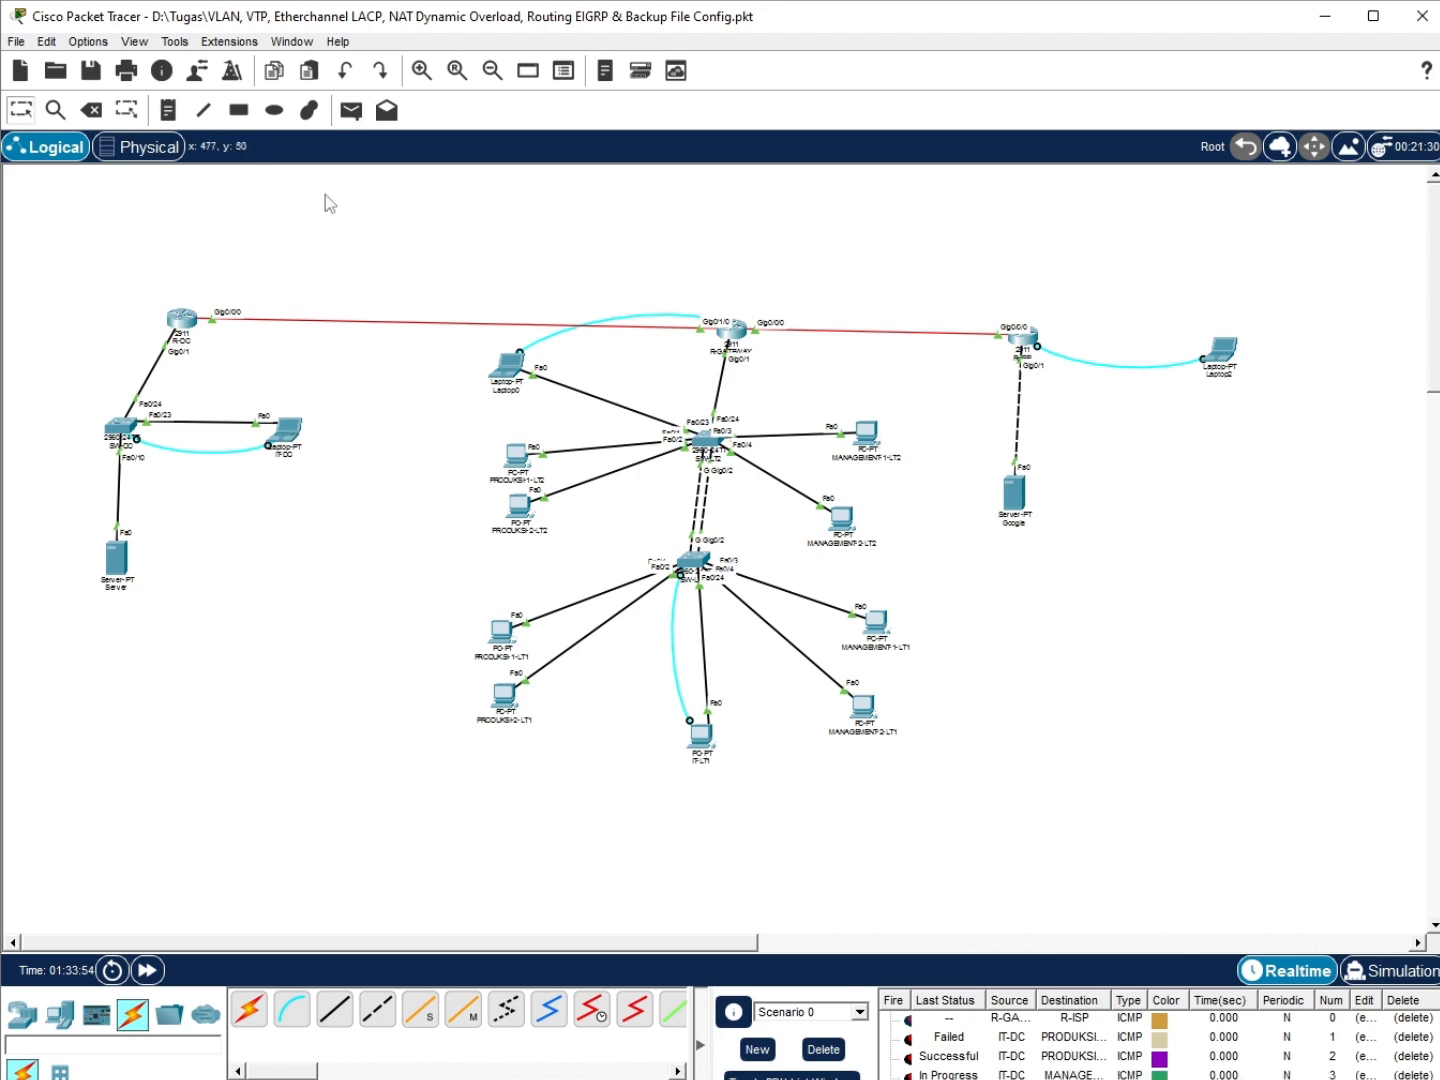
{"action": "scroll", "coordinate": [954, 1053], "scroll_direction": "down", "scroll_amount": 2}
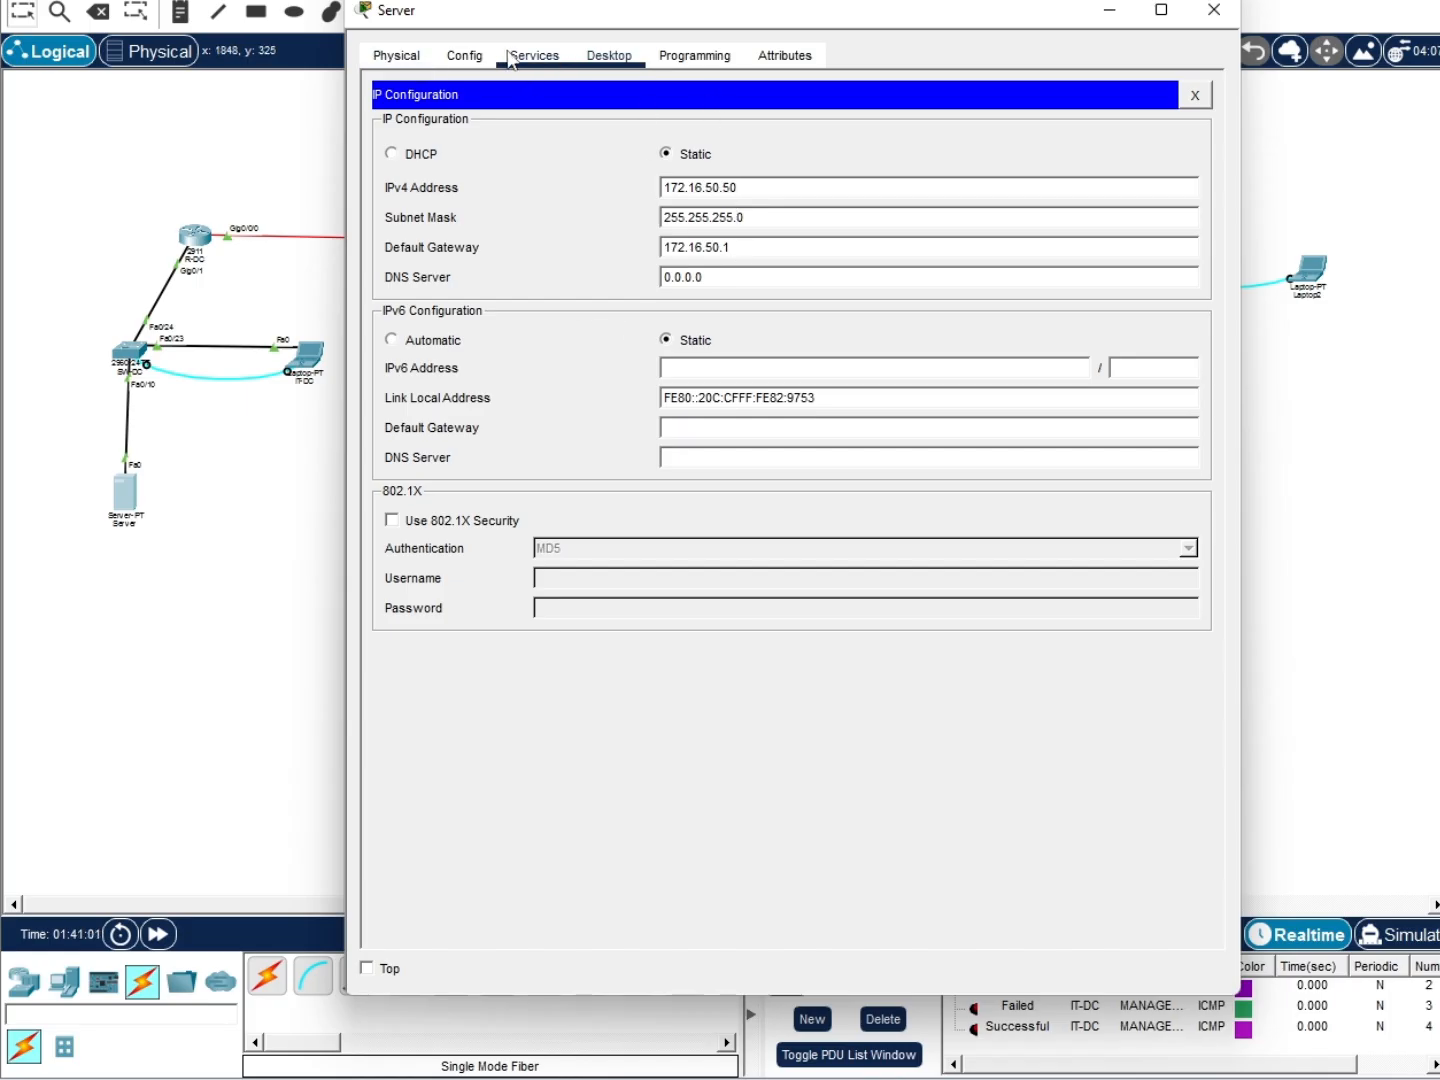
Enter a new FTP user 'backup' and its password on the Server; adding fails without permissions
{"action": "left_click", "coordinate": [510, 58]}
{"action": "left_click", "coordinate": [460, 314]}
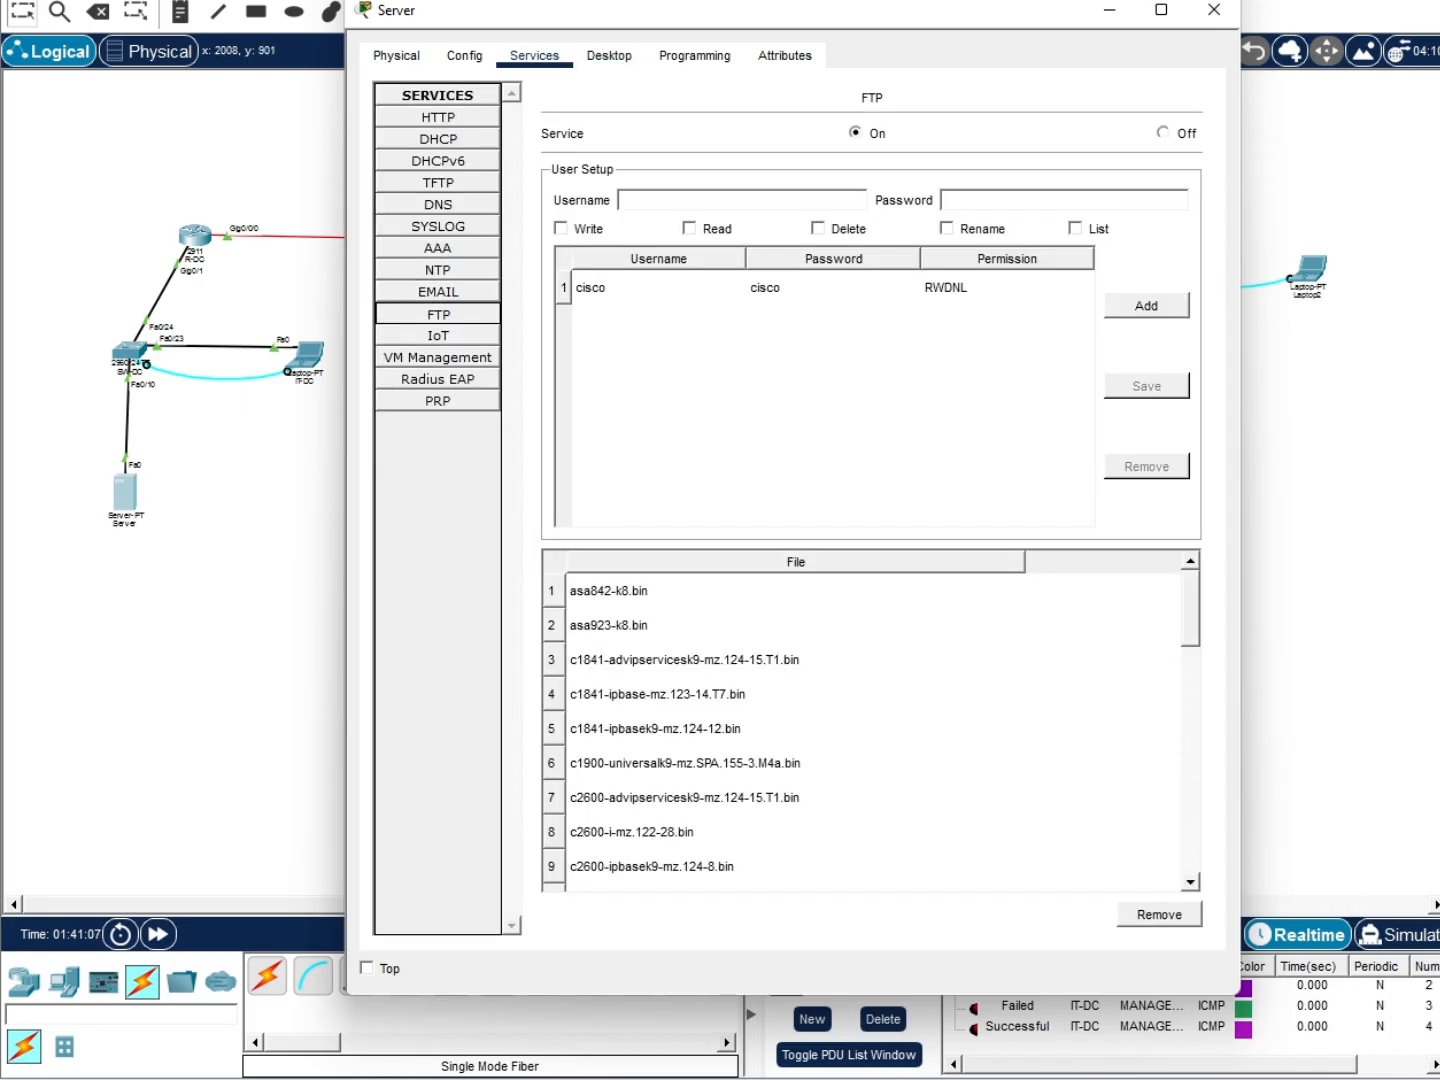
{"action": "left_click", "coordinate": [771, 204]}
{"action": "type", "text": "backup"}
{"action": "left_click", "coordinate": [992, 199]}
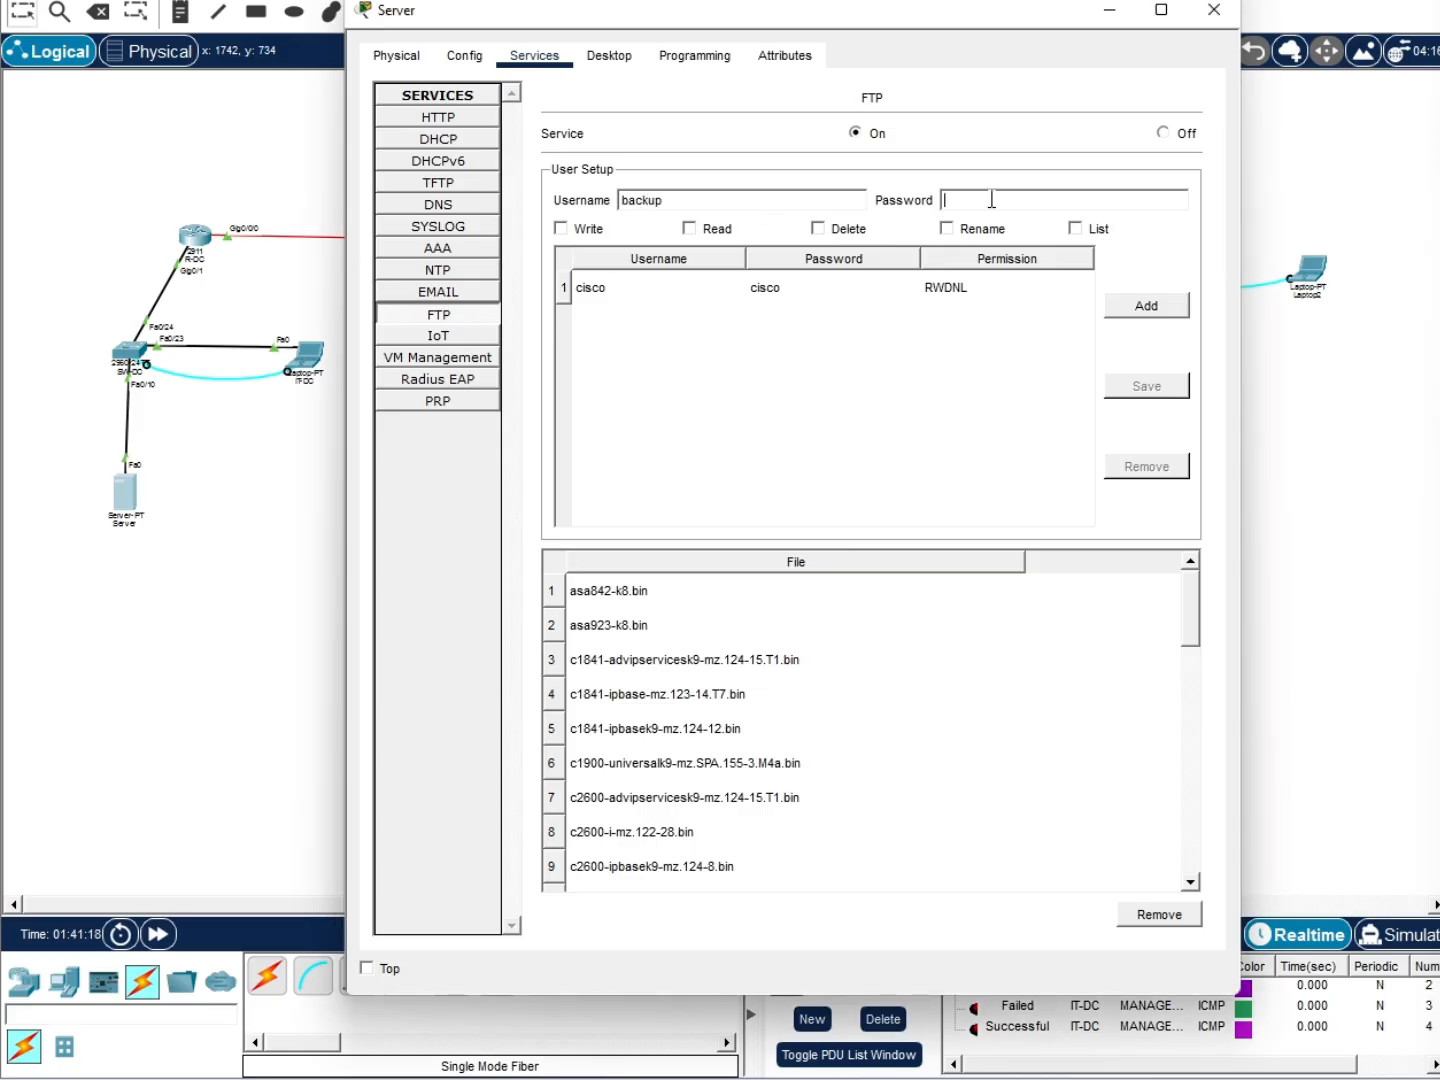
{"action": "type", "text": "cisco123"}
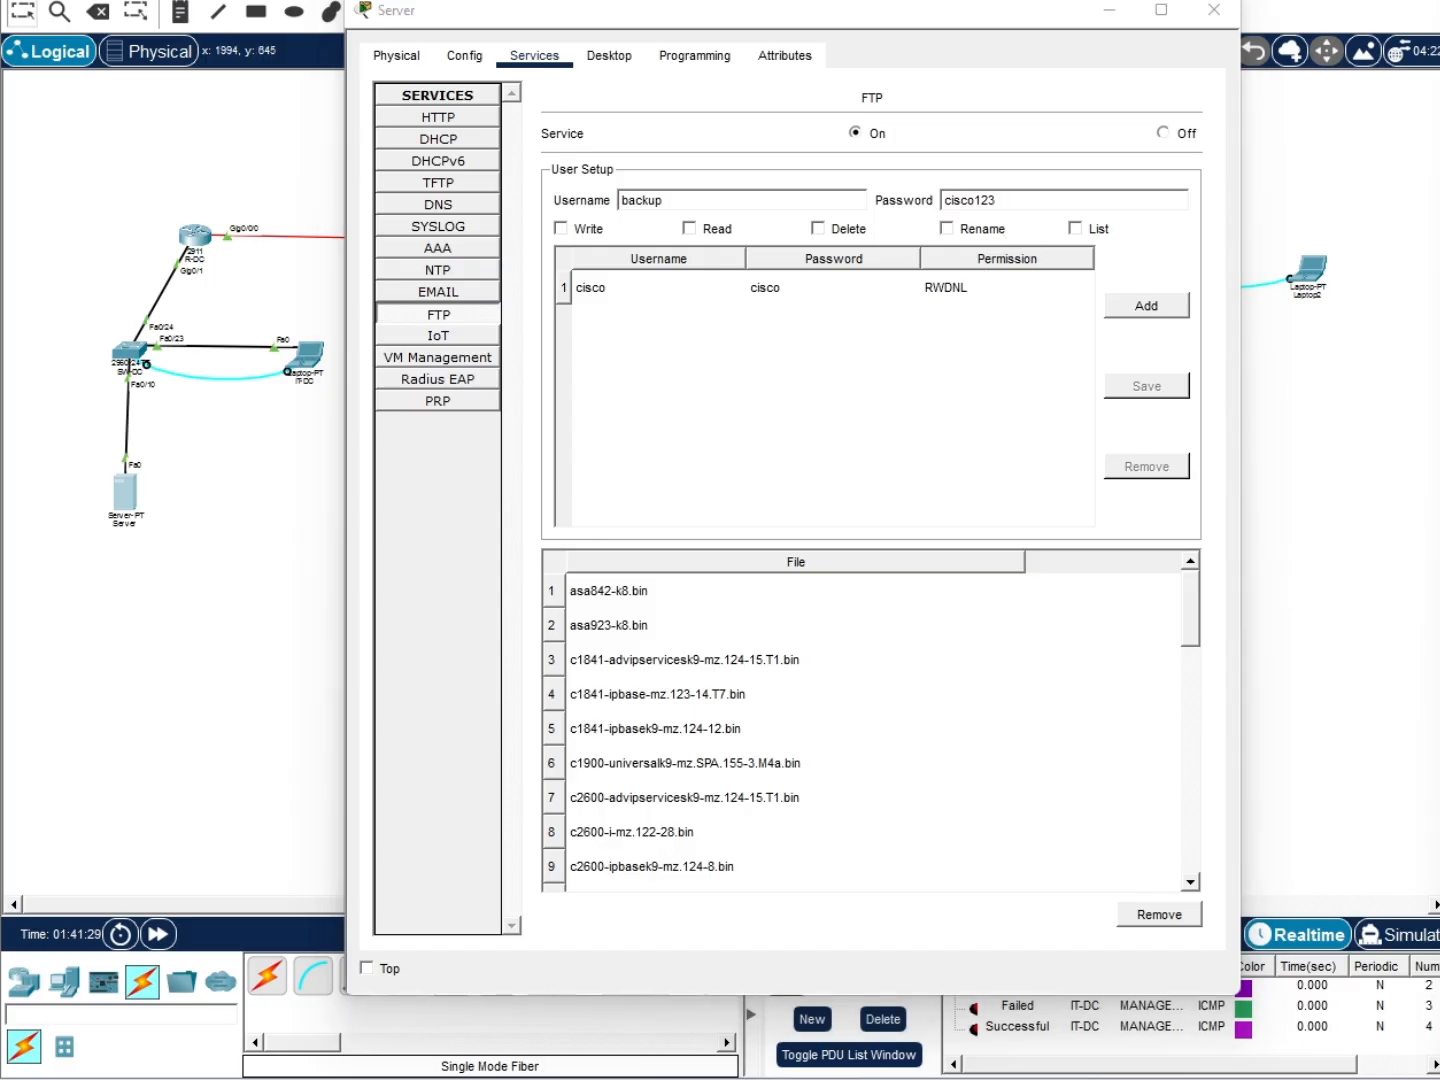
{"action": "left_click", "coordinate": [1173, 309]}
{"action": "left_click", "coordinate": [929, 434]}
Grant write, read, delete, rename and list permissions and add the 'backup' FTP user
{"action": "left_click", "coordinate": [561, 228]}
{"action": "left_click", "coordinate": [689, 228]}
{"action": "left_click", "coordinate": [818, 228]}
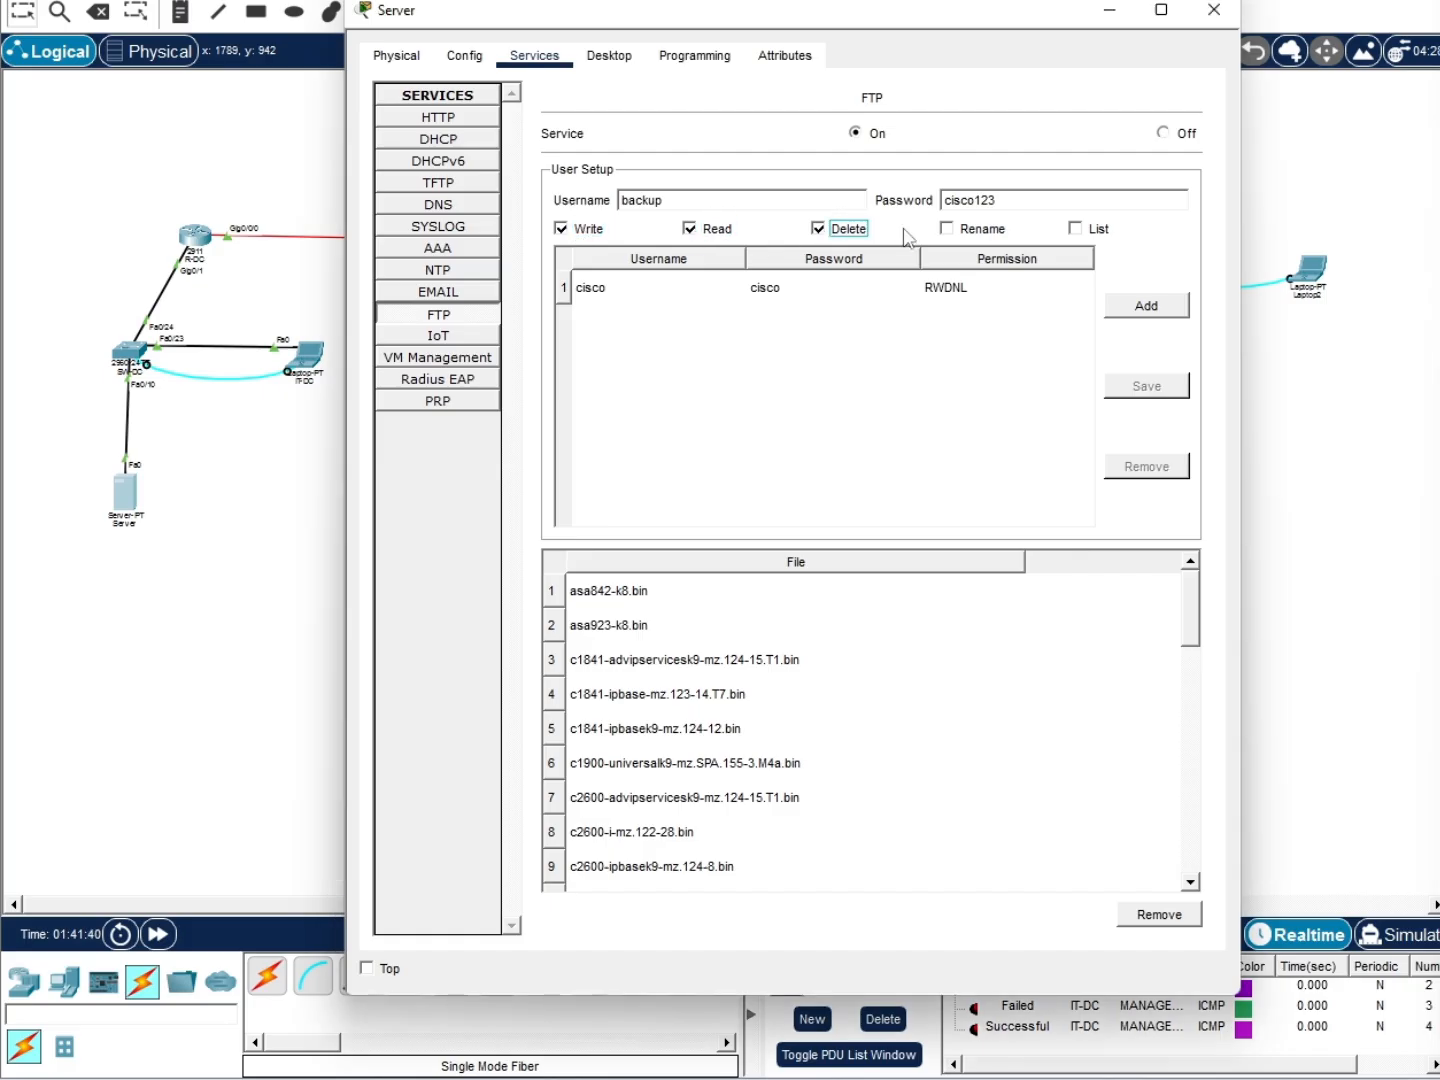
{"action": "left_click", "coordinate": [946, 228]}
{"action": "left_click", "coordinate": [1075, 228]}
{"action": "left_click", "coordinate": [1138, 306]}
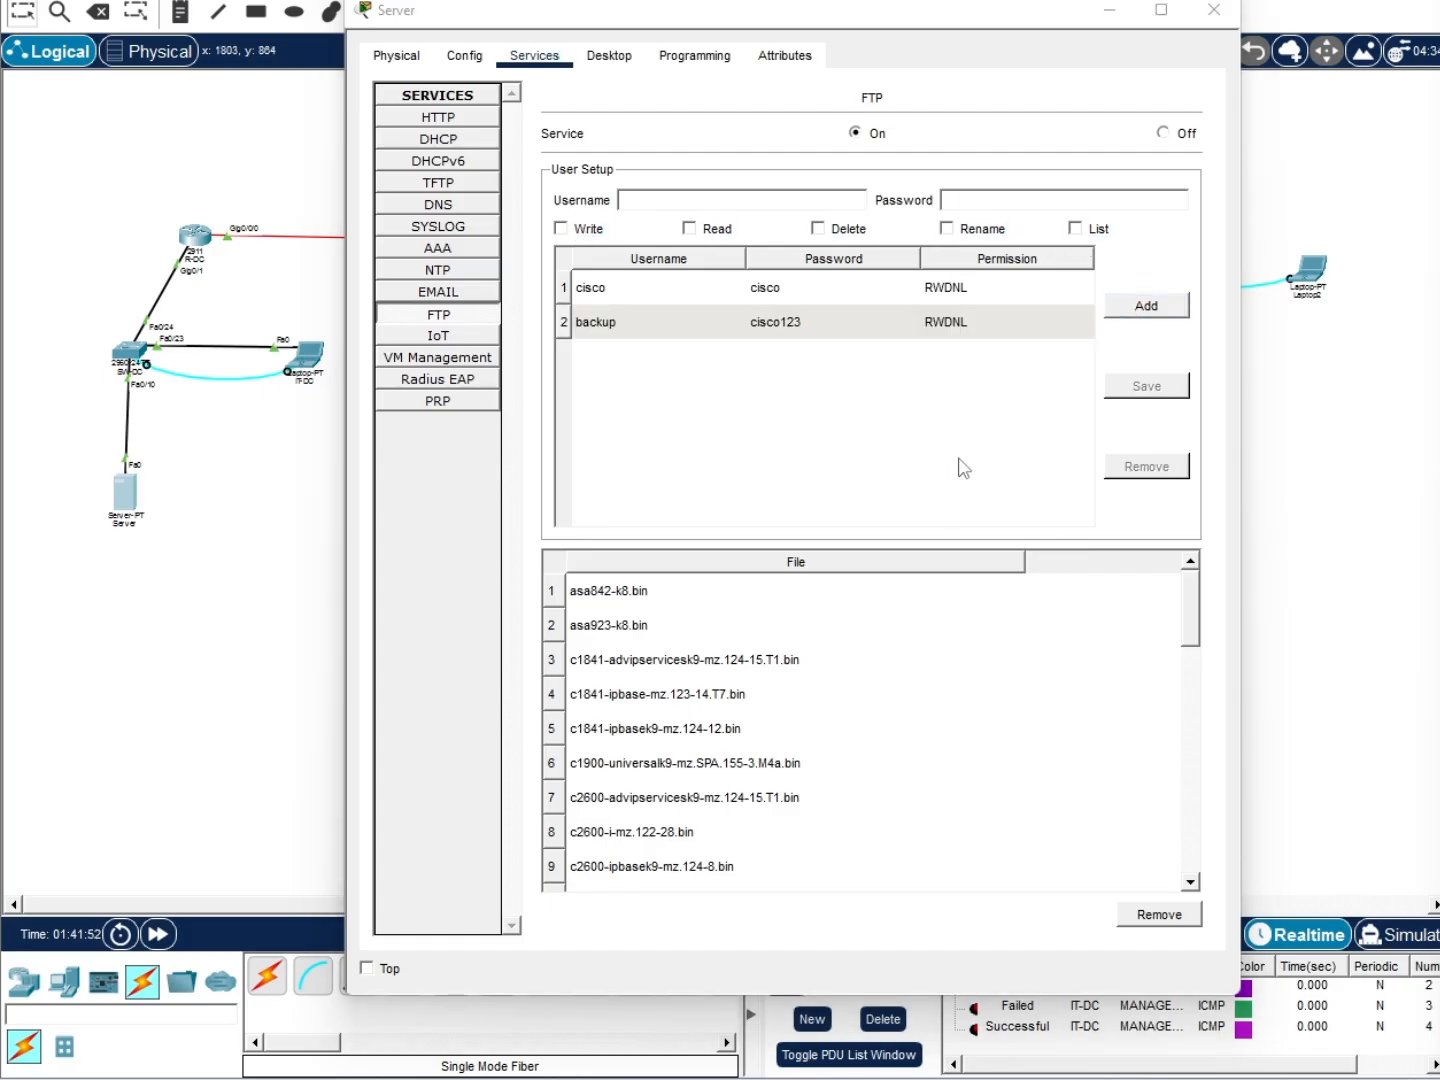
Close the Server window, delete old PDUs, and ping the Server twice from a PRODUKSI PC
{"action": "left_click", "coordinate": [1212, 18]}
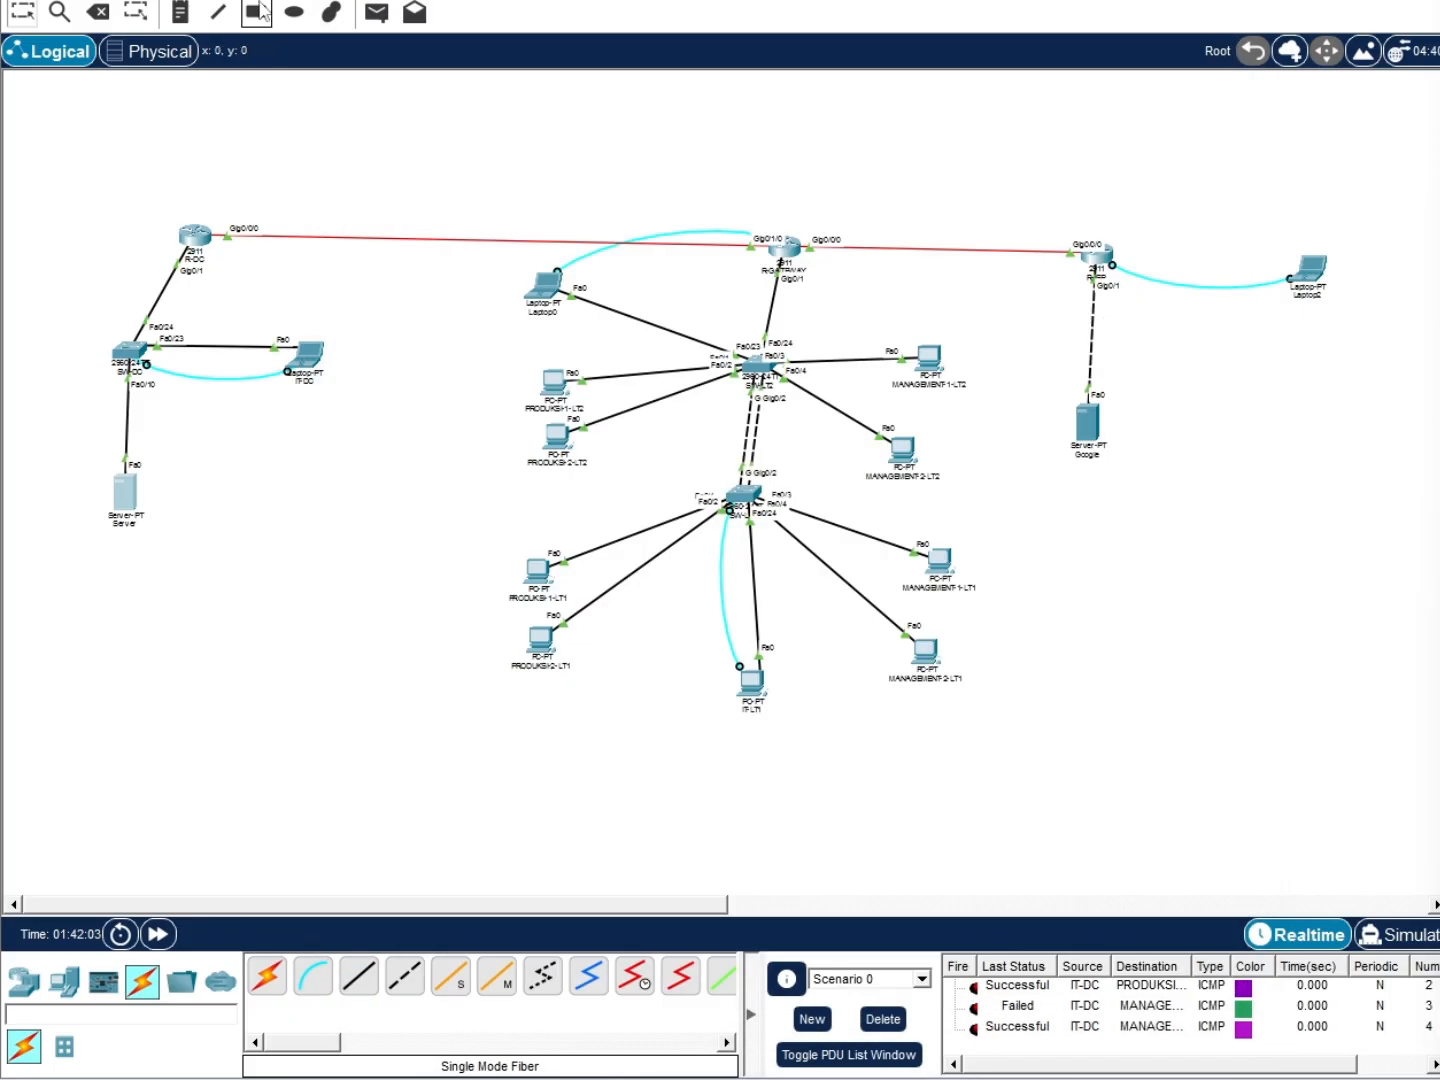
{"action": "left_click", "coordinate": [883, 1020]}
{"action": "left_click", "coordinate": [376, 13]}
{"action": "left_click", "coordinate": [555, 437]}
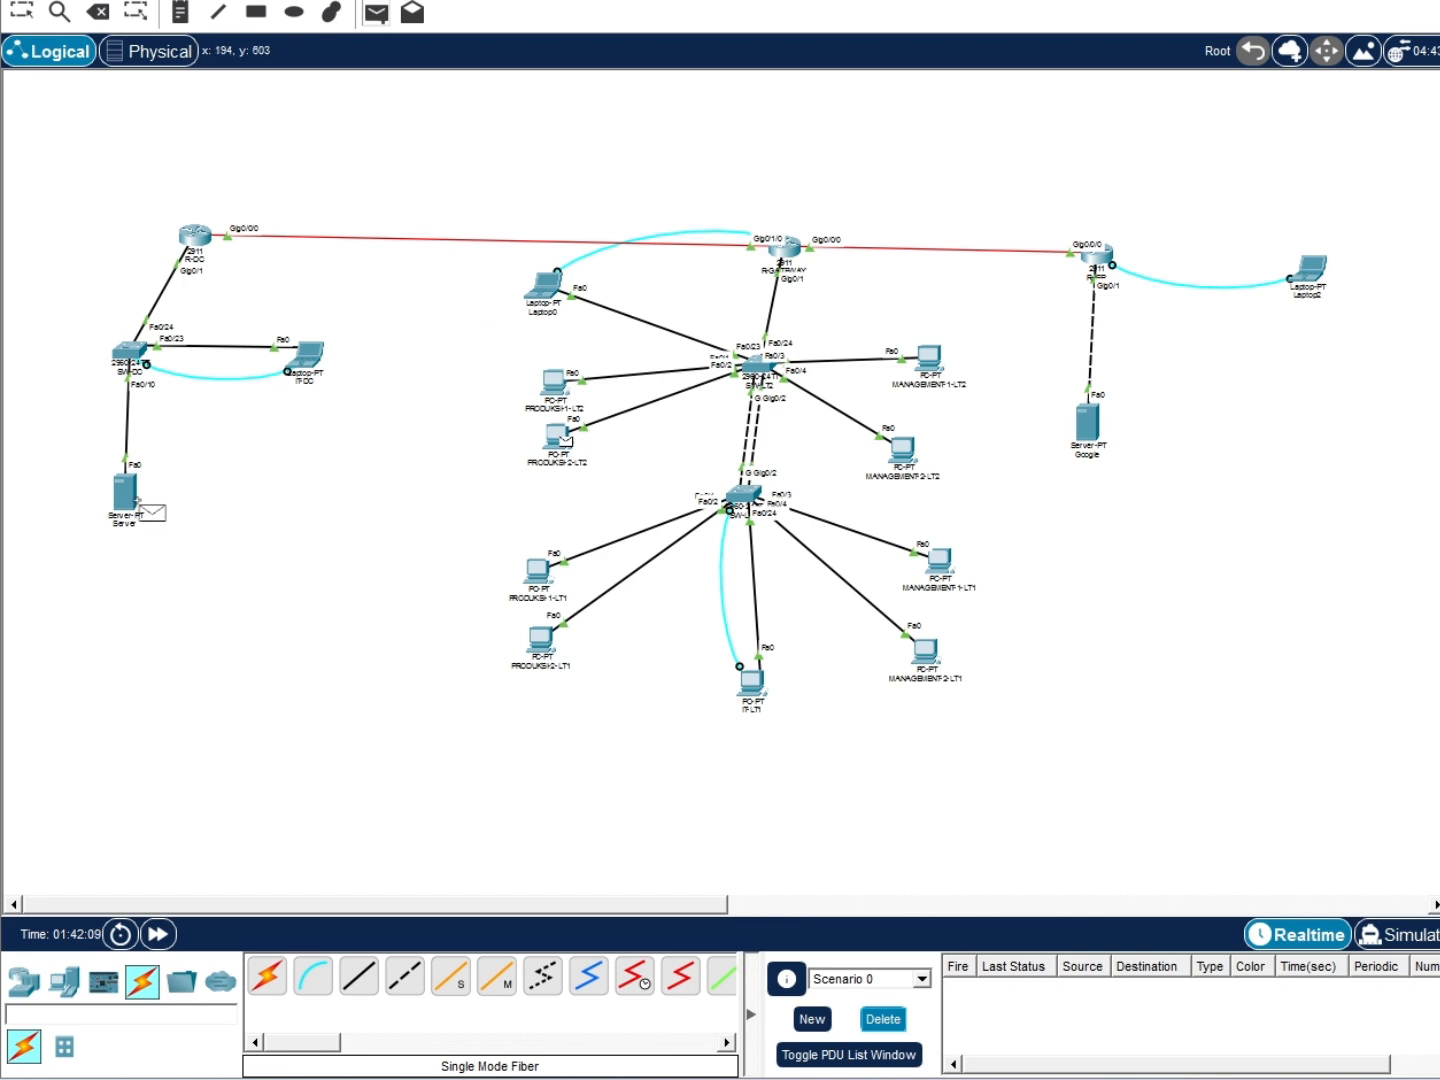
{"action": "left_click", "coordinate": [133, 498]}
{"action": "left_click", "coordinate": [374, 16]}
{"action": "left_click", "coordinate": [562, 386]}
From IT-LT1's command prompt, SSH into SW-LT1 at 172.16.30.3 as admin and enable
{"action": "left_click", "coordinate": [133, 499]}
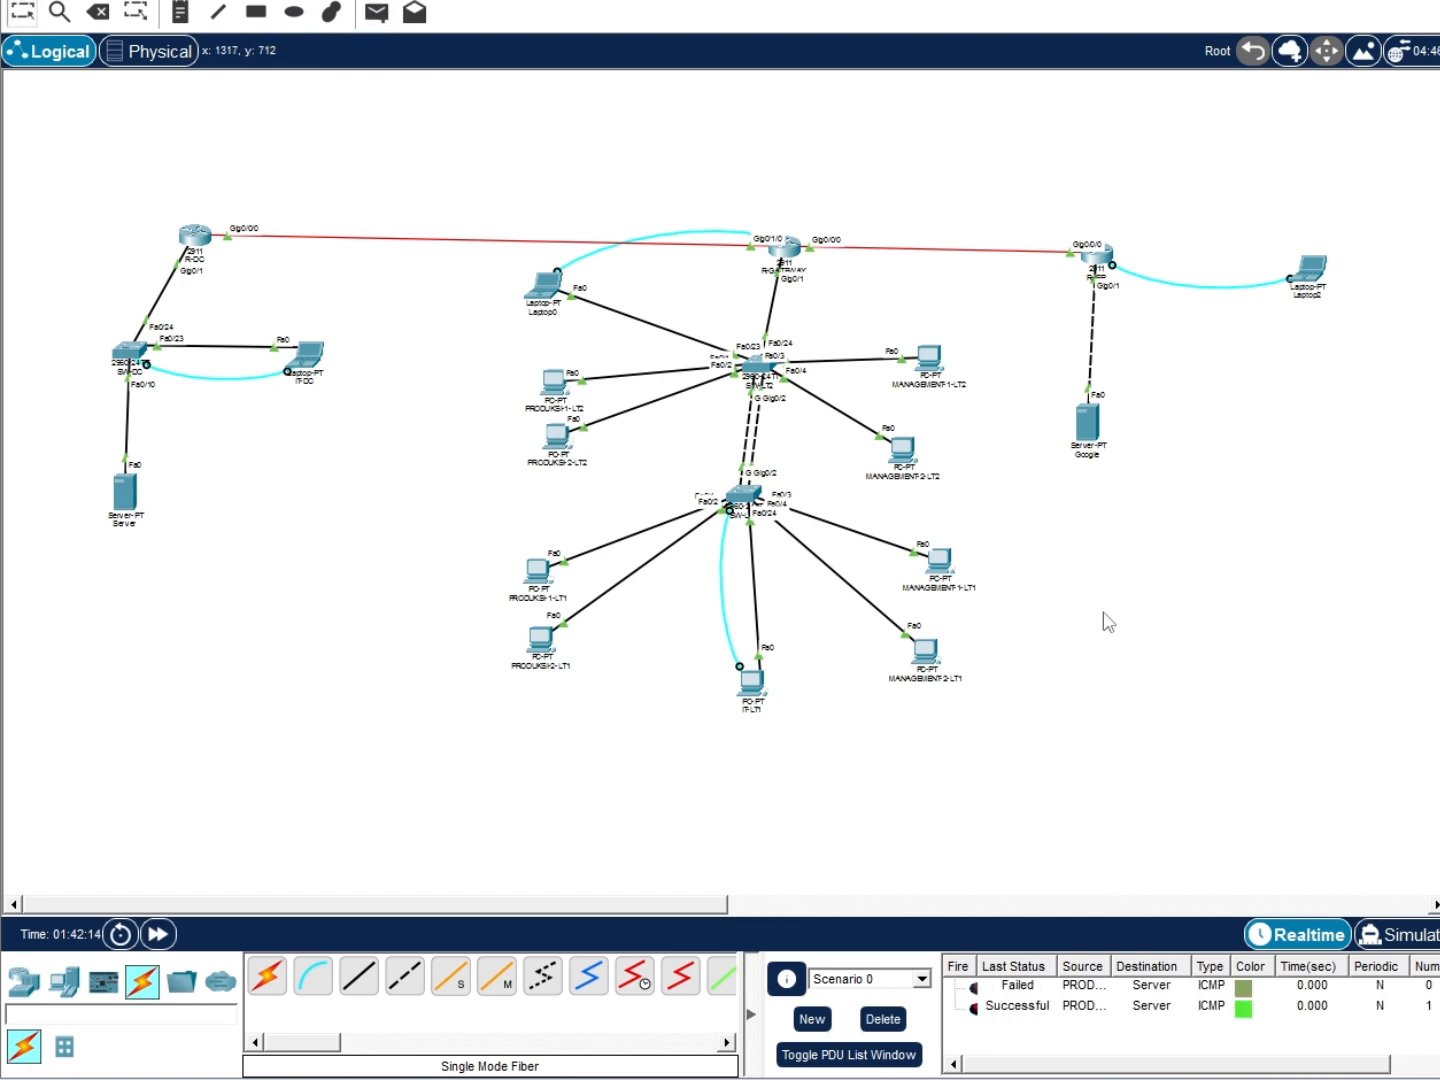
{"action": "left_click", "coordinate": [752, 683]}
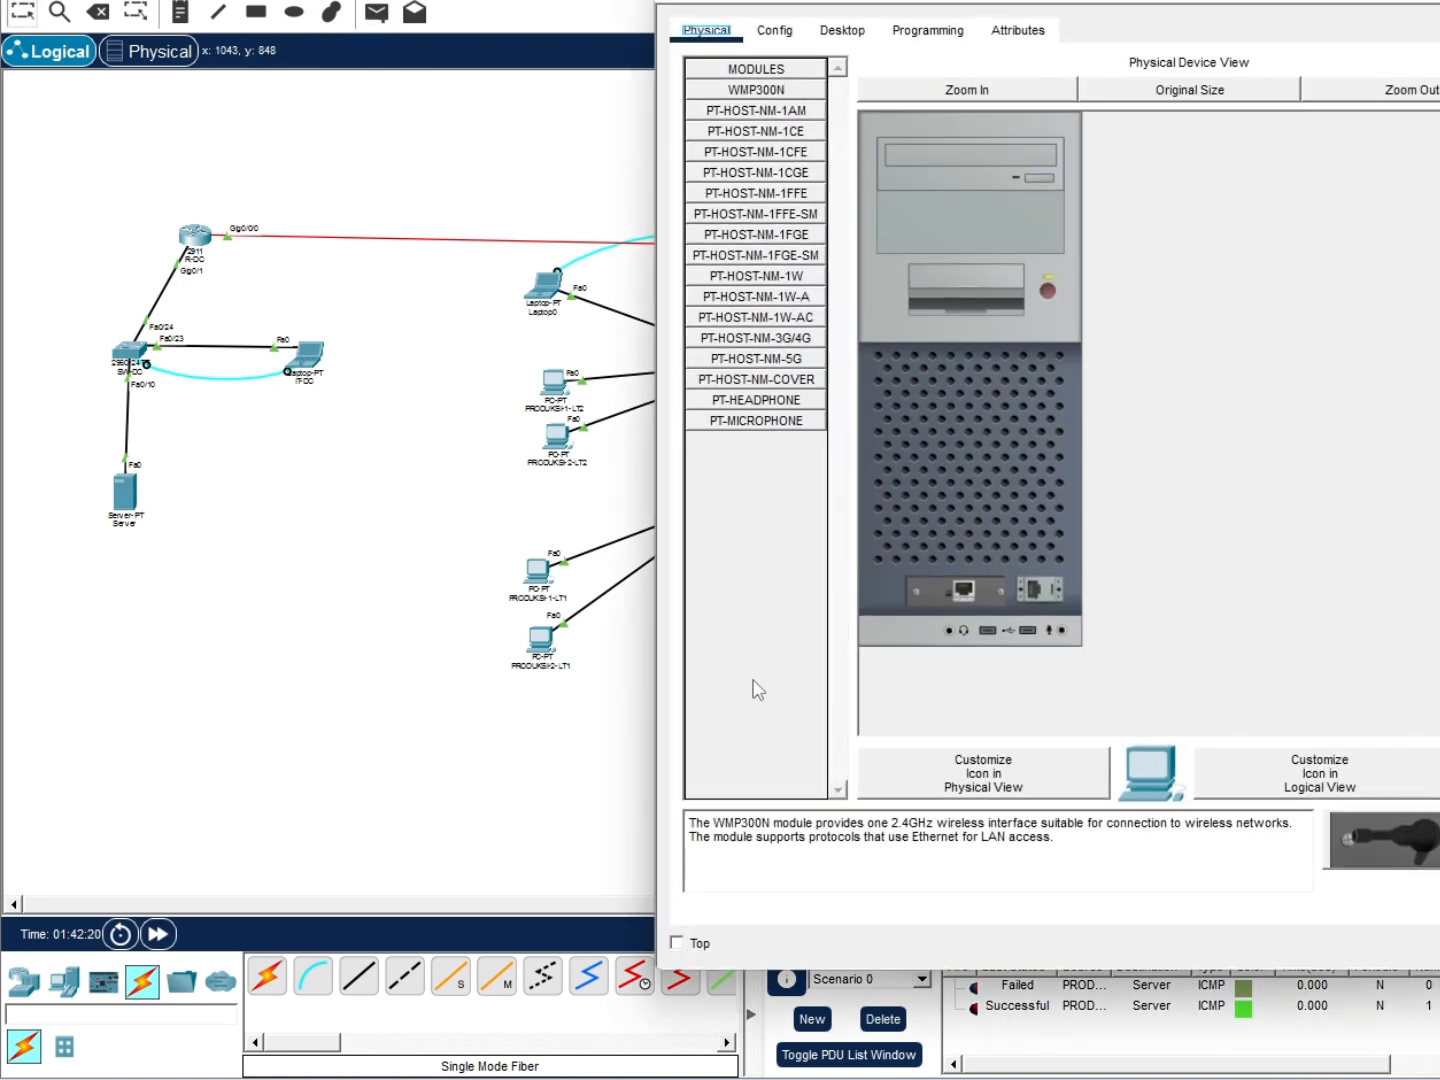
{"action": "left_click", "coordinate": [842, 30]}
{"action": "left_click", "coordinate": [1243, 138]}
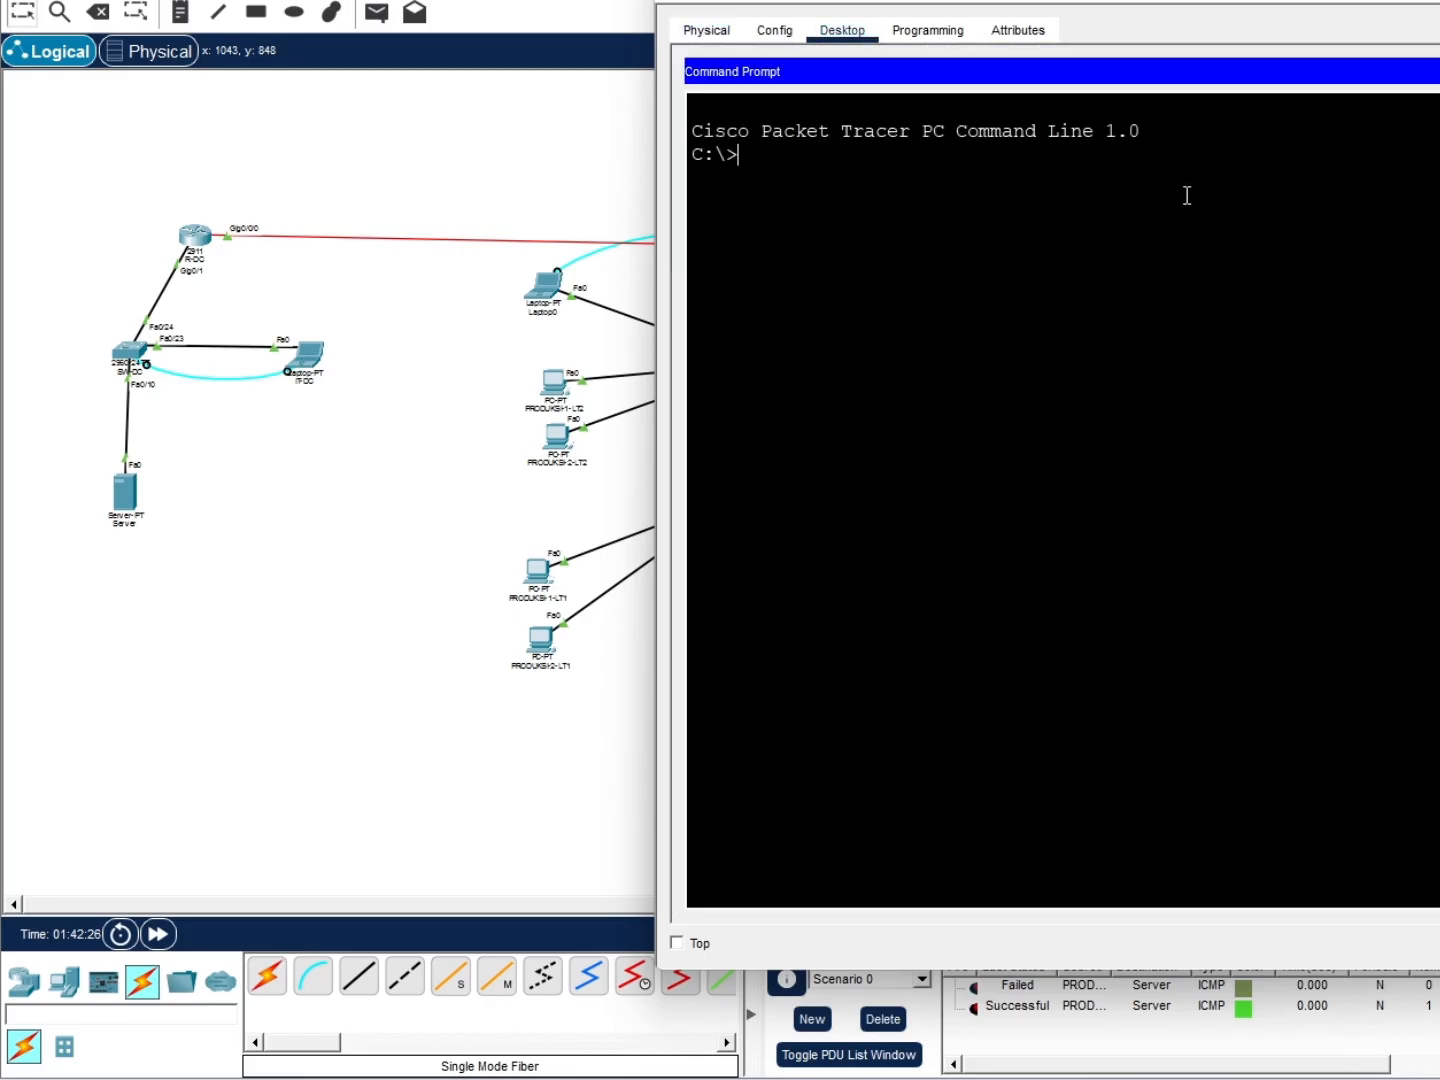
{"action": "type", "text": "ssh -l admin 172"}
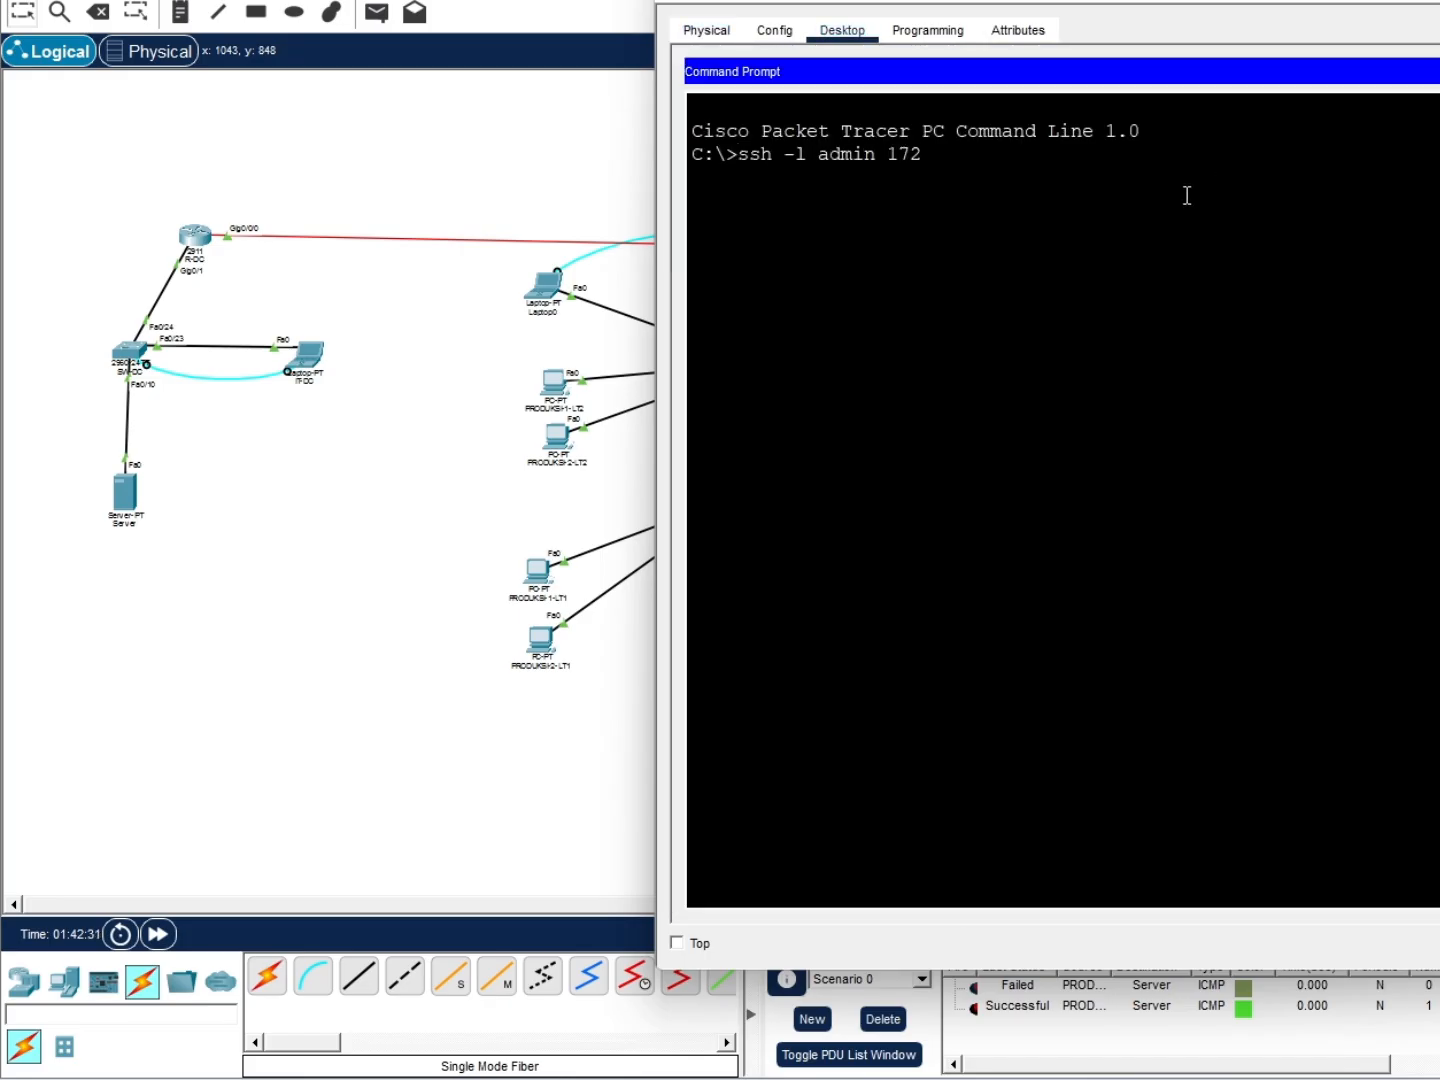
{"action": "type", "text": ".16.30.3"}
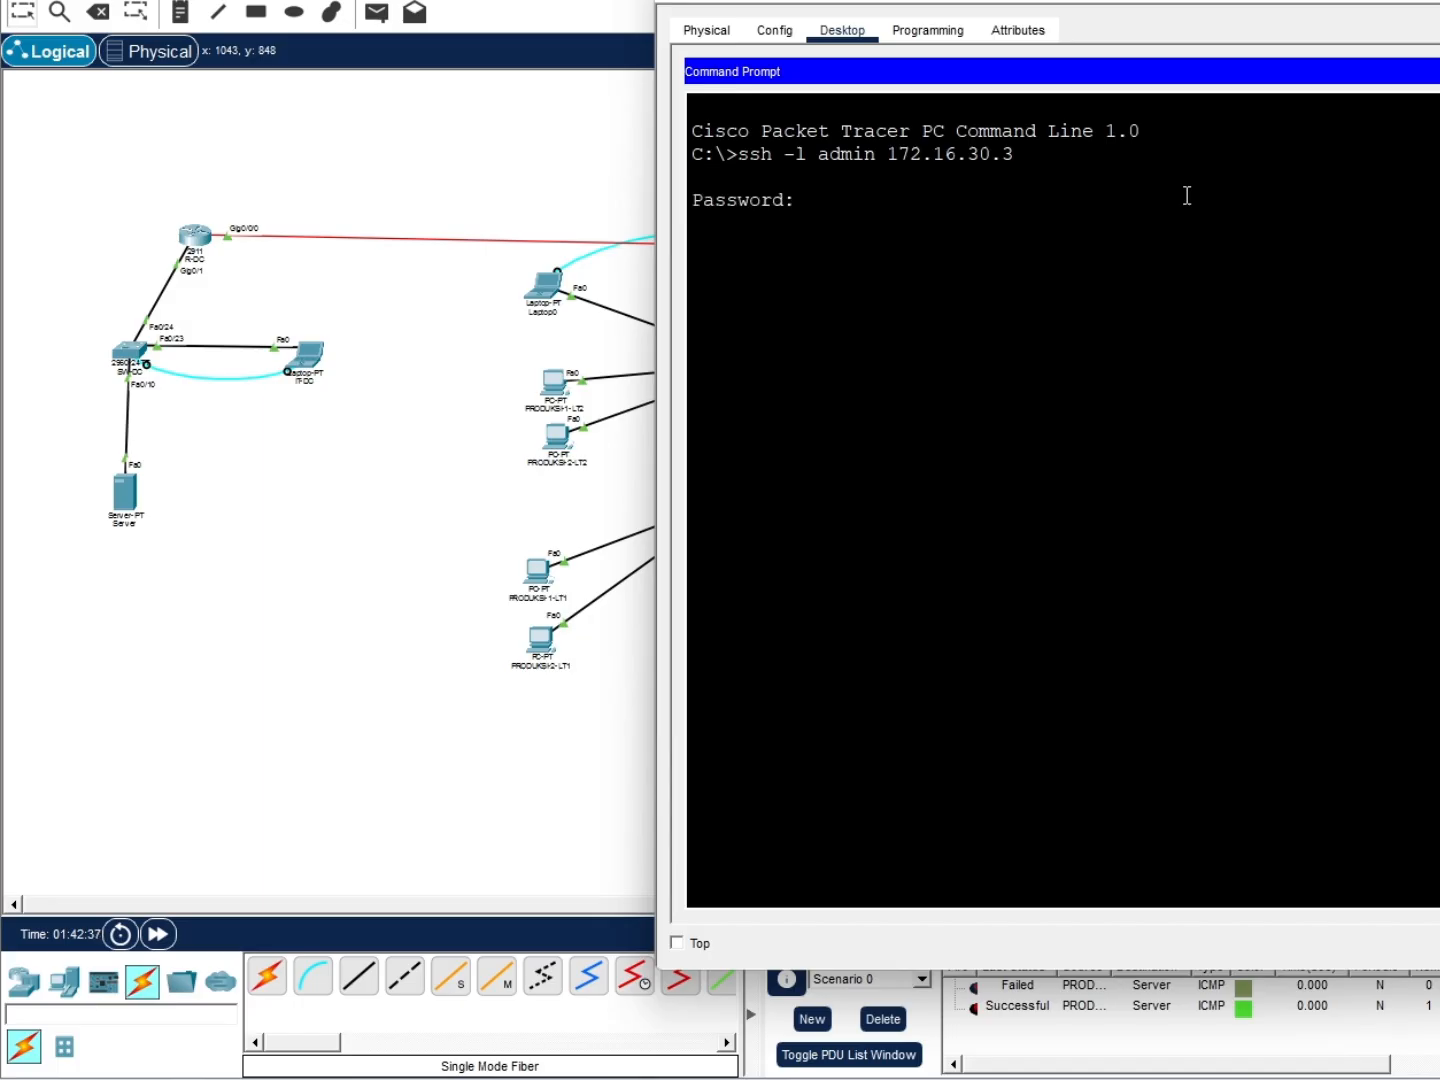
{"action": "key", "text": "Return"}
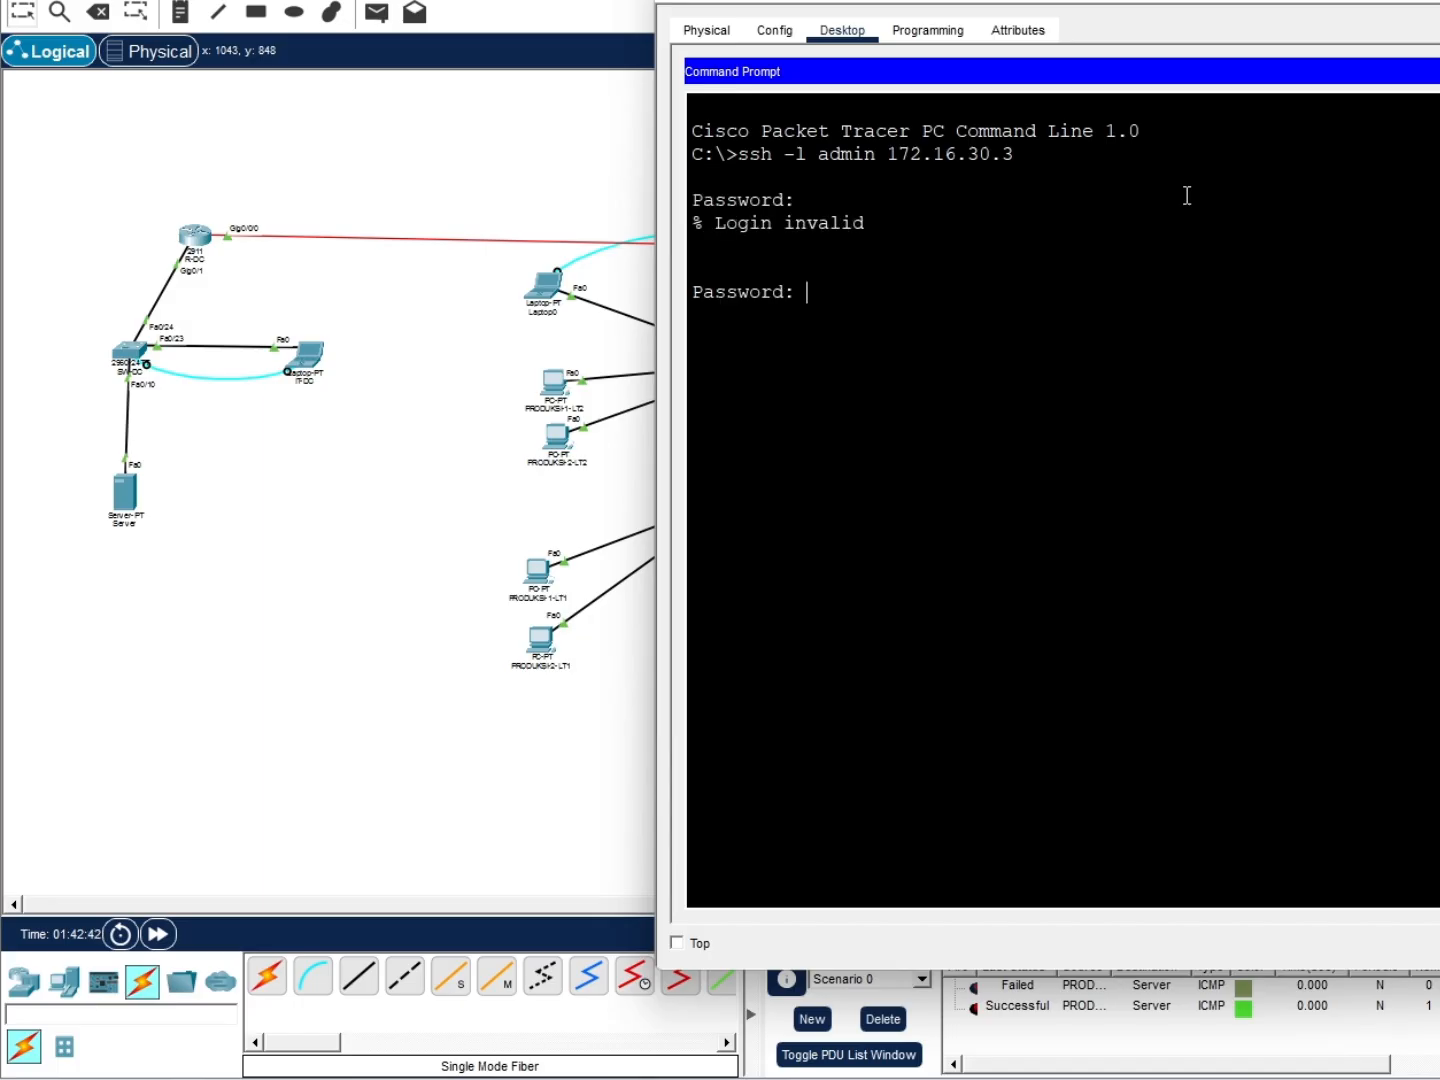
{"action": "key", "text": "Return"}
{"action": "type", "text": "en"}
{"action": "key", "text": "Return"}
Briefly enter and leave config mode, then start copy running-config ftp: on SW-LT1
{"action": "key", "text": "Return"}
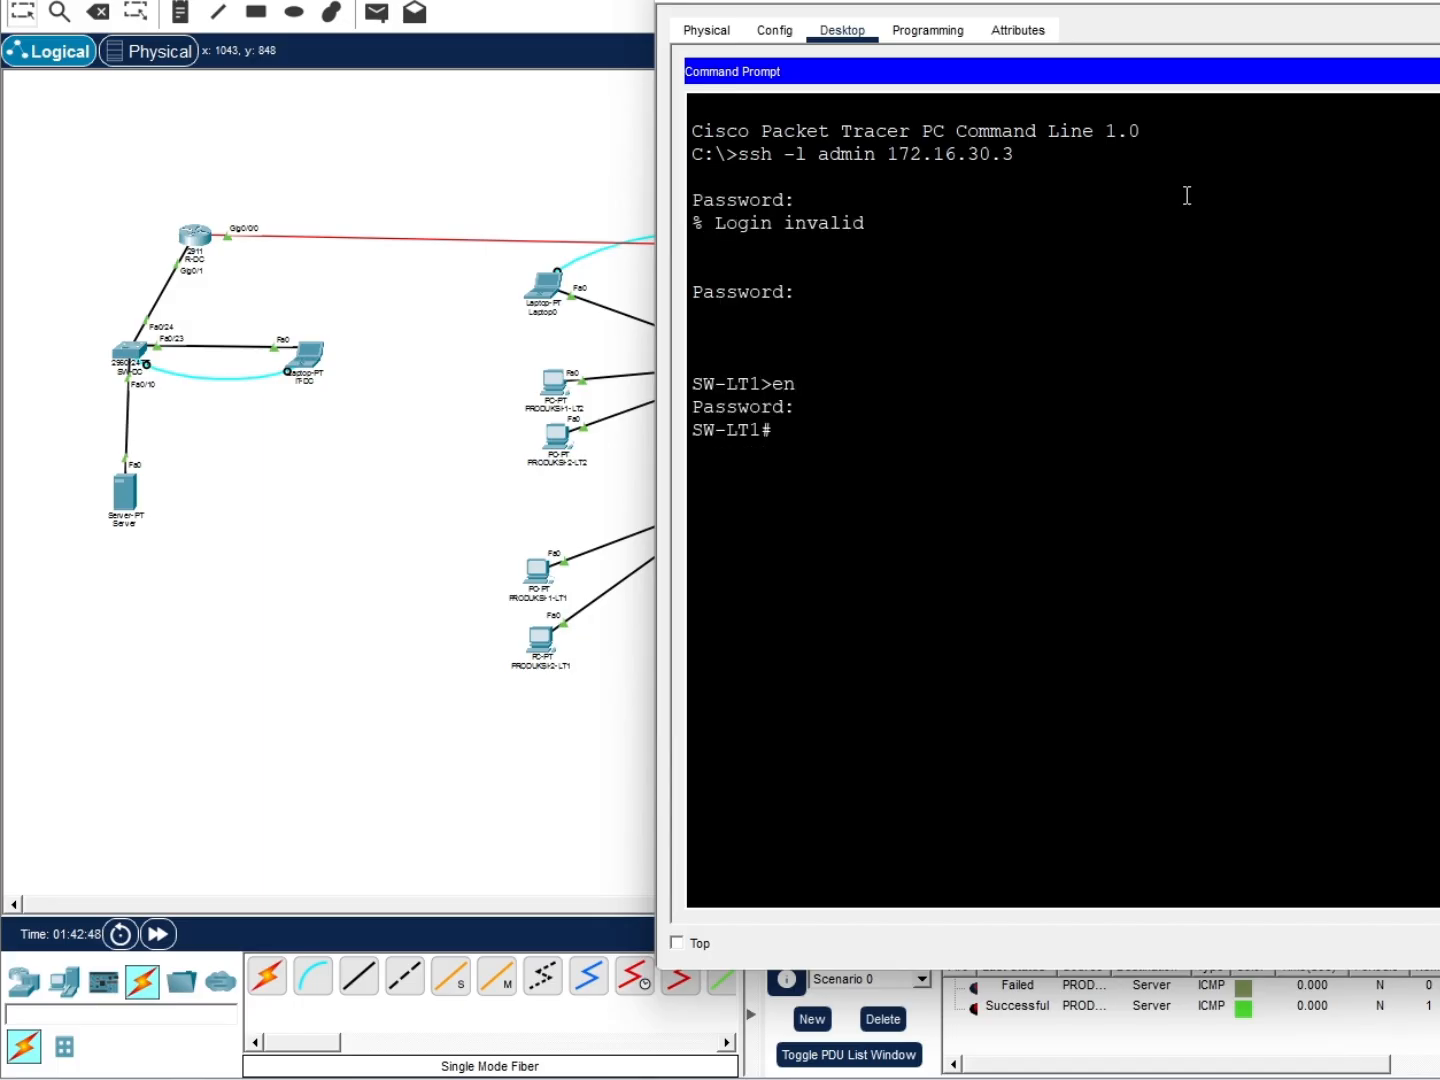
{"action": "type", "text": "conf t"}
{"action": "key", "text": "Return"}
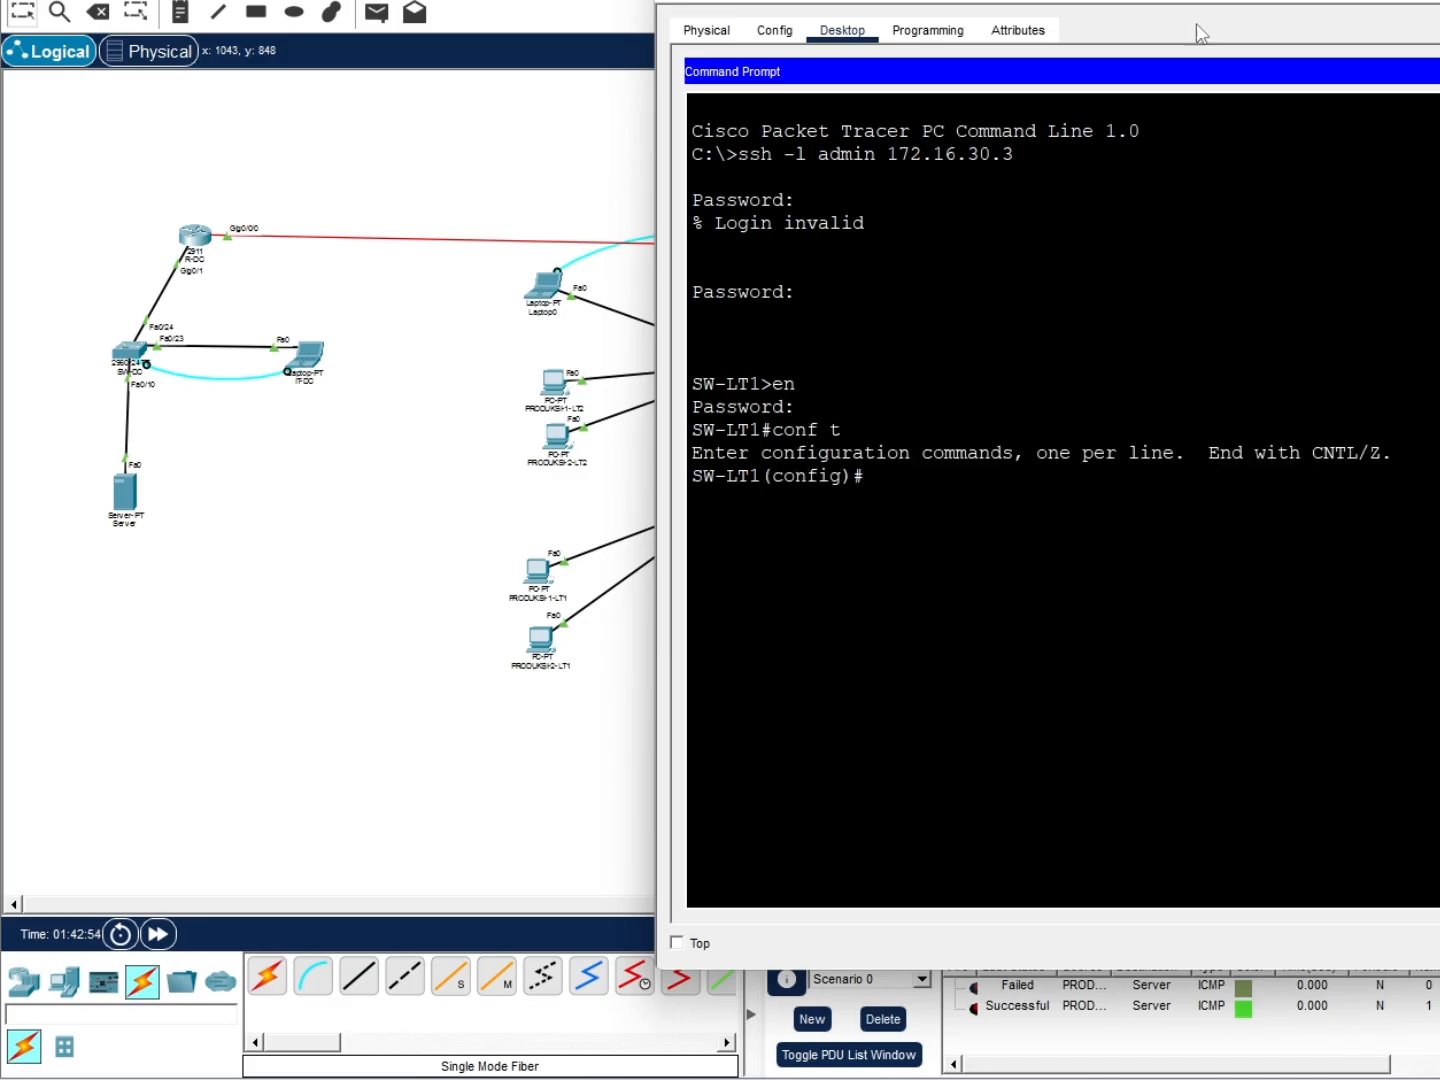
{"action": "left_click_drag", "start_coordinate": [1196, 33], "coordinate": [779, 58]}
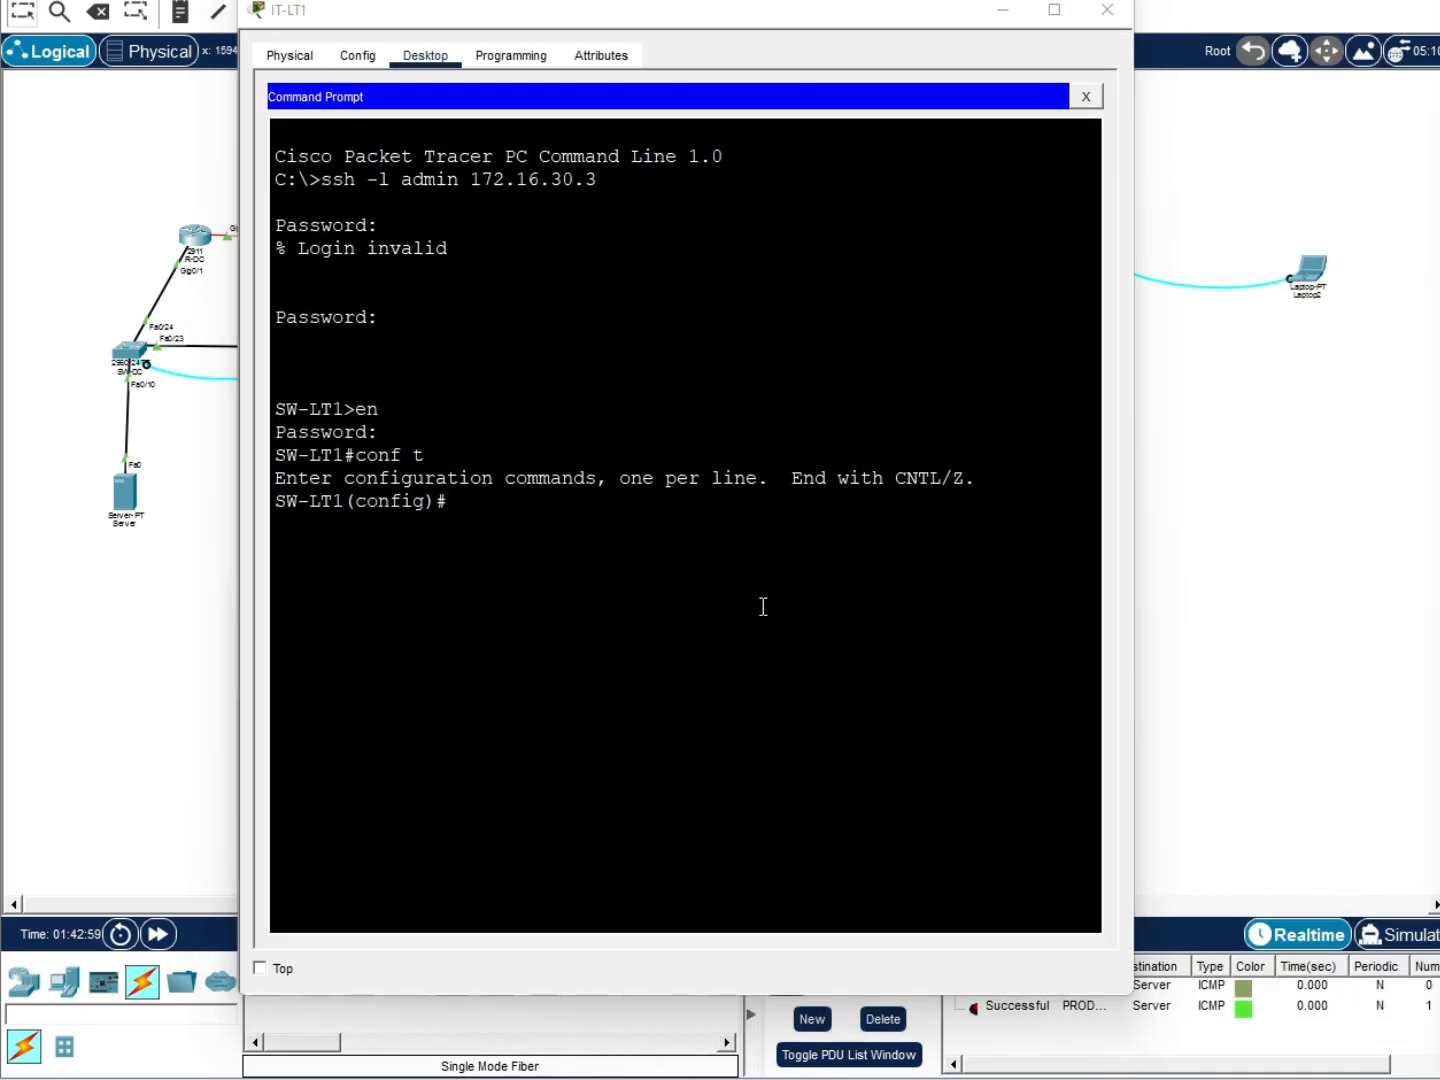
{"action": "type", "text": "ex"}
{"action": "key", "text": "Return"}
{"action": "type", "text": "copy"}
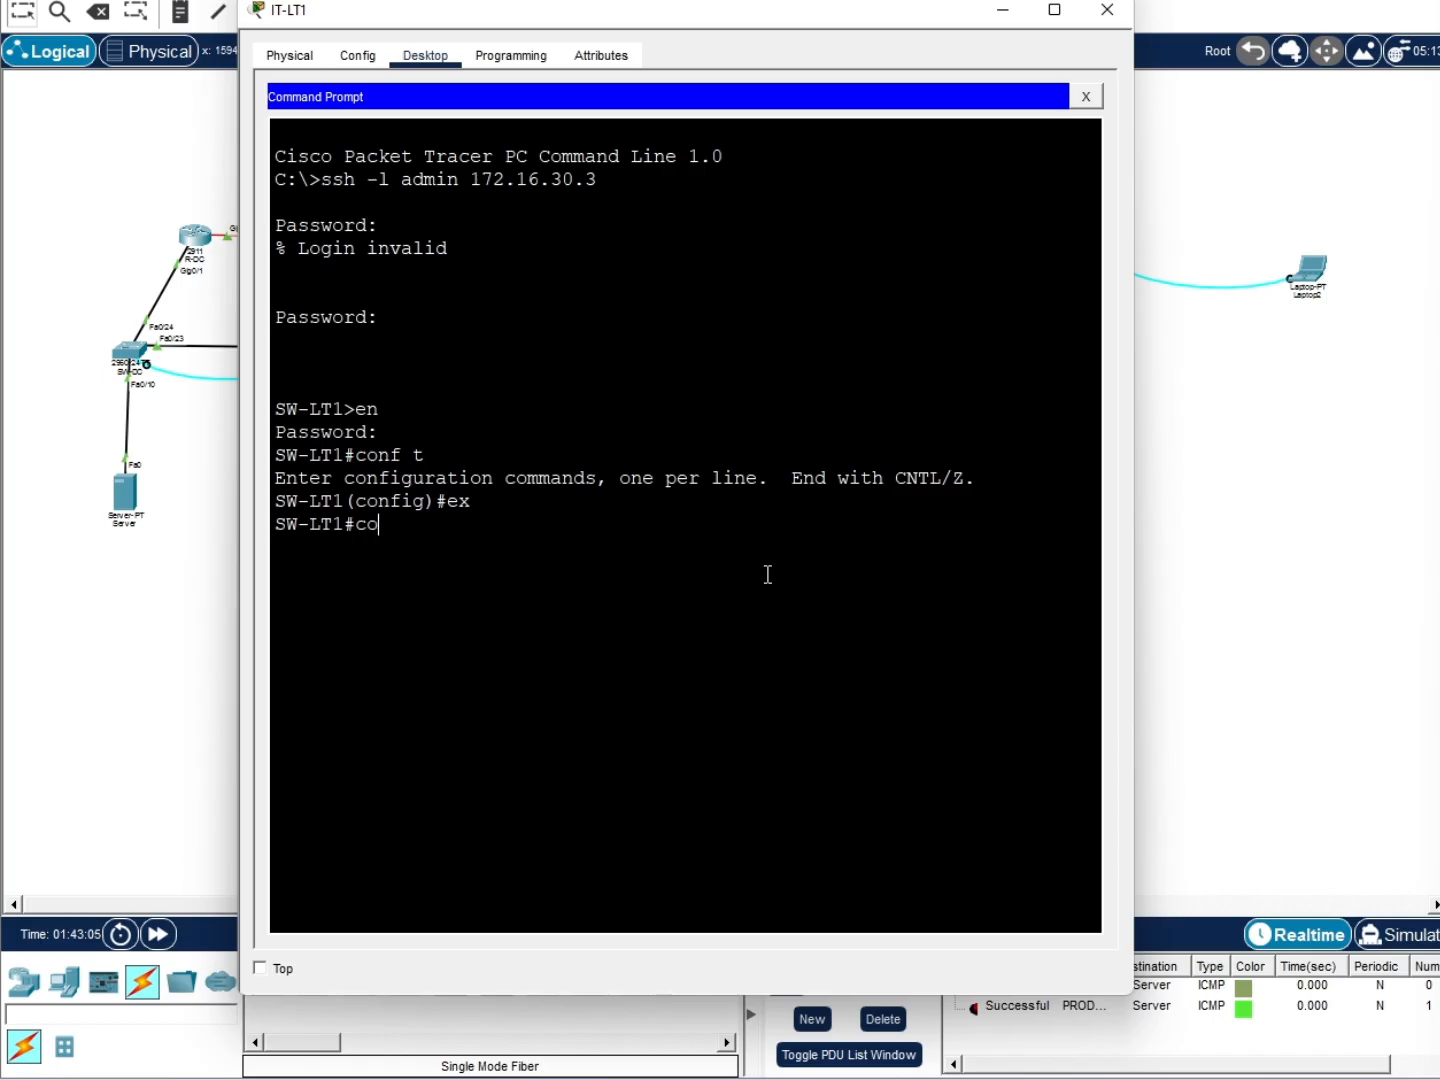
{"action": "key", "text": "Tab"}
{"action": "type", "text": "runn"}
{"action": "key", "text": "Tab"}
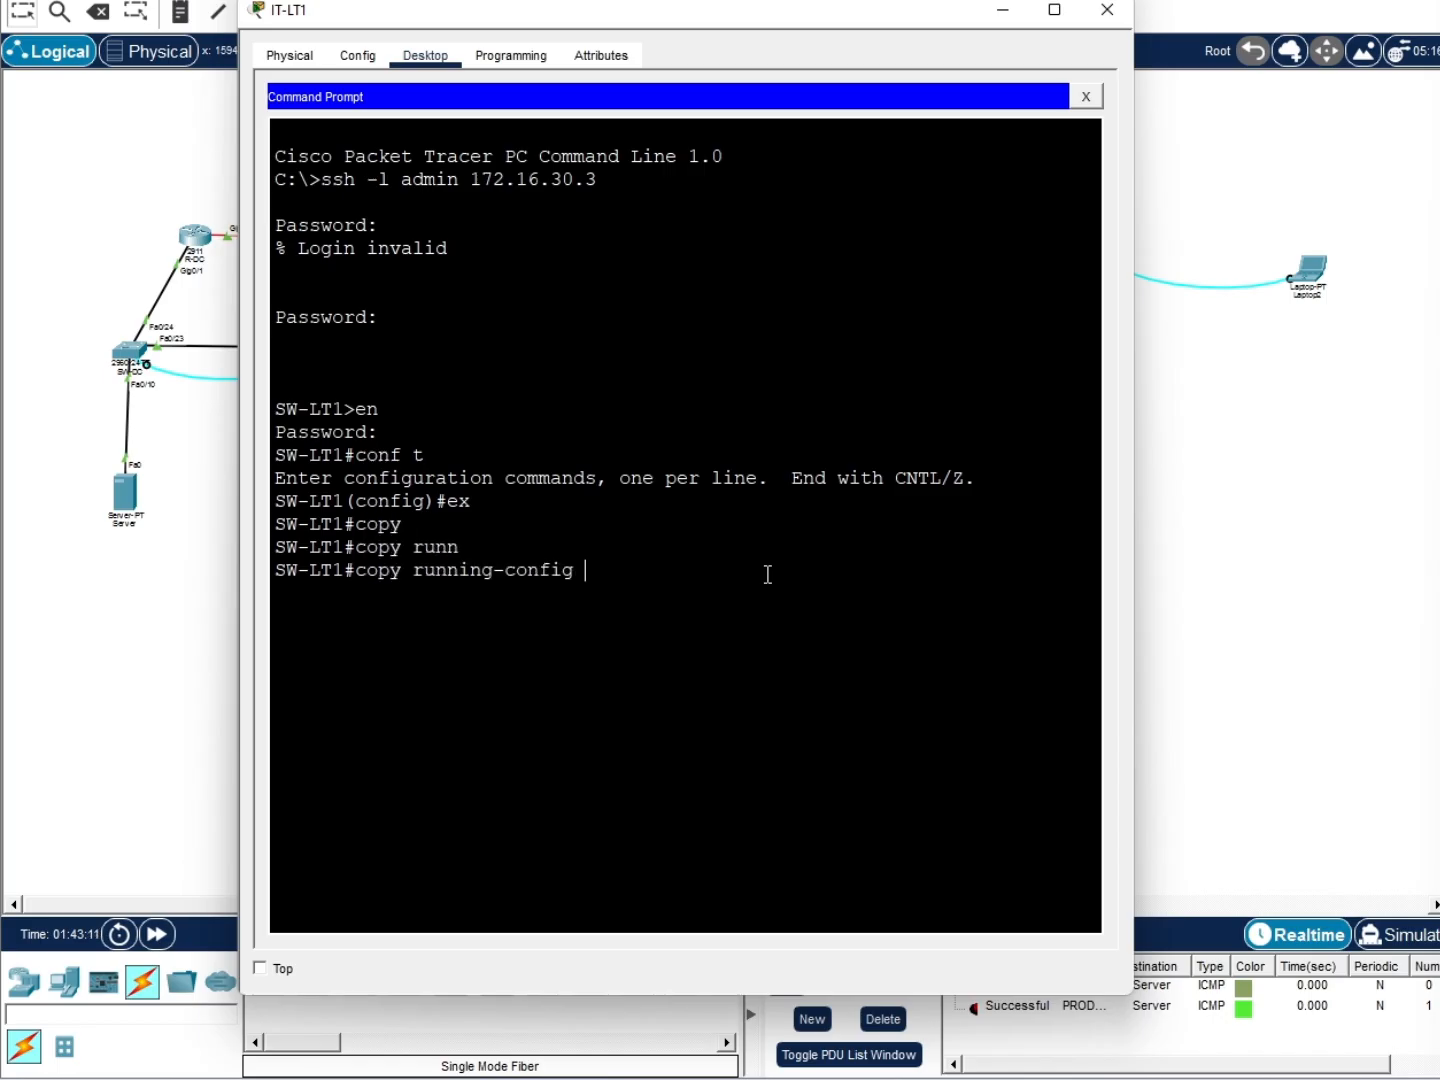
{"action": "type", "text": "ftp"}
{"action": "key", "text": "Tab"}
{"action": "key", "text": "Return"}
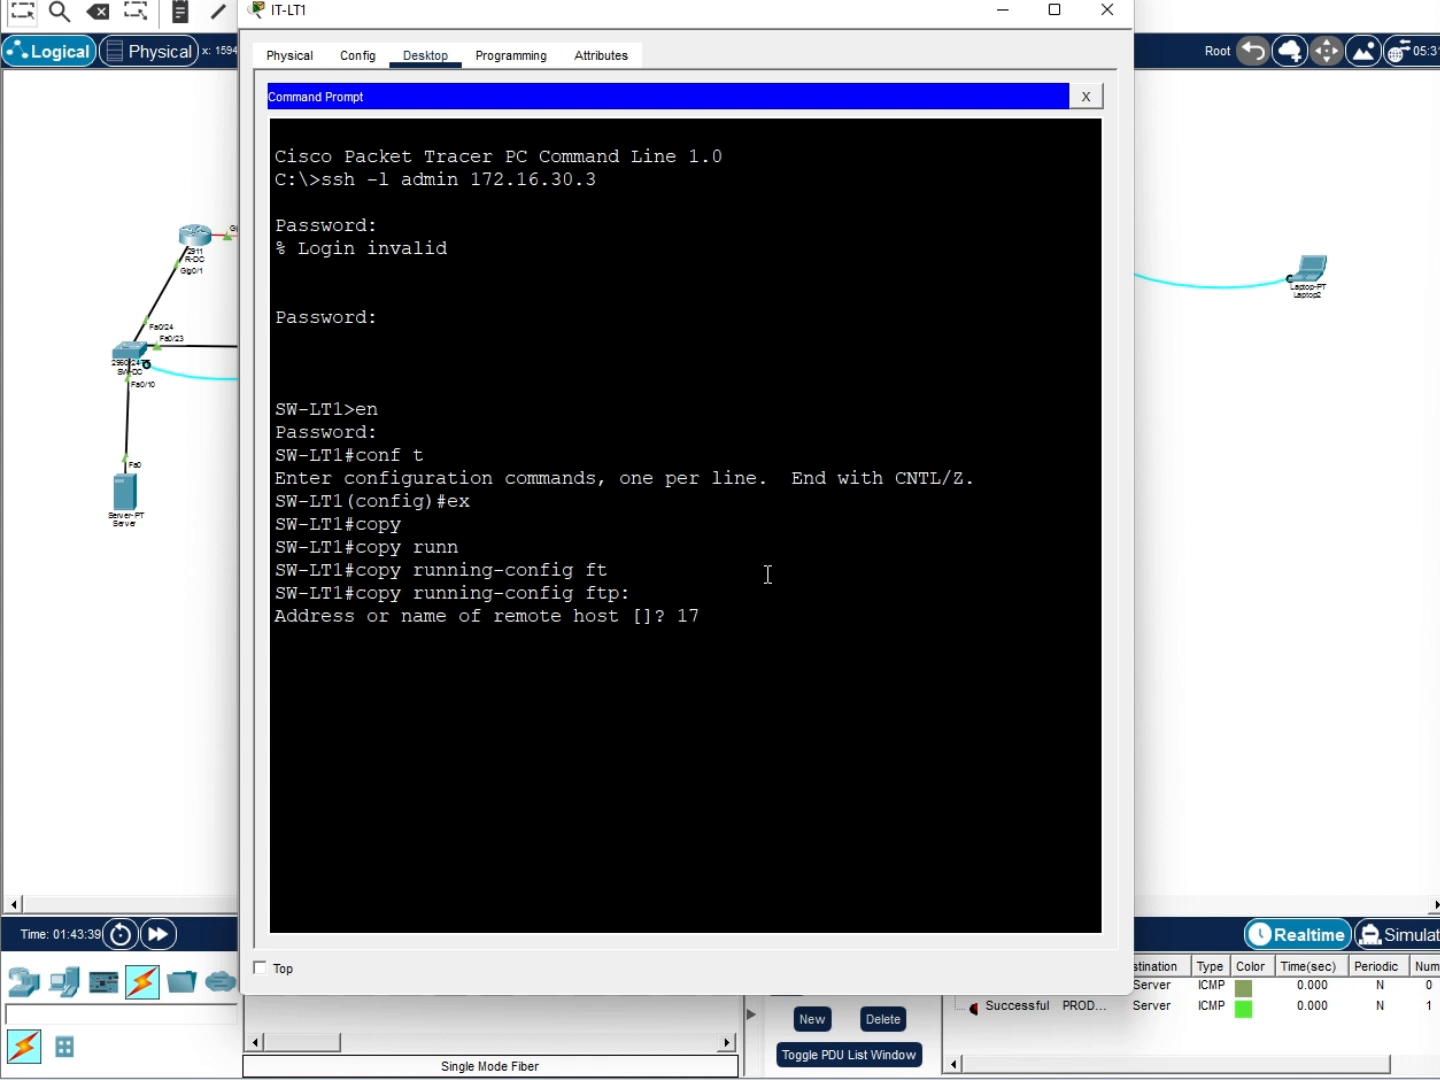
Send the backup to 172.16.50.50 with the default filename, then retry the failed copy
{"action": "type", "text": "172.16.50.50"}
{"action": "key", "text": "Return"}
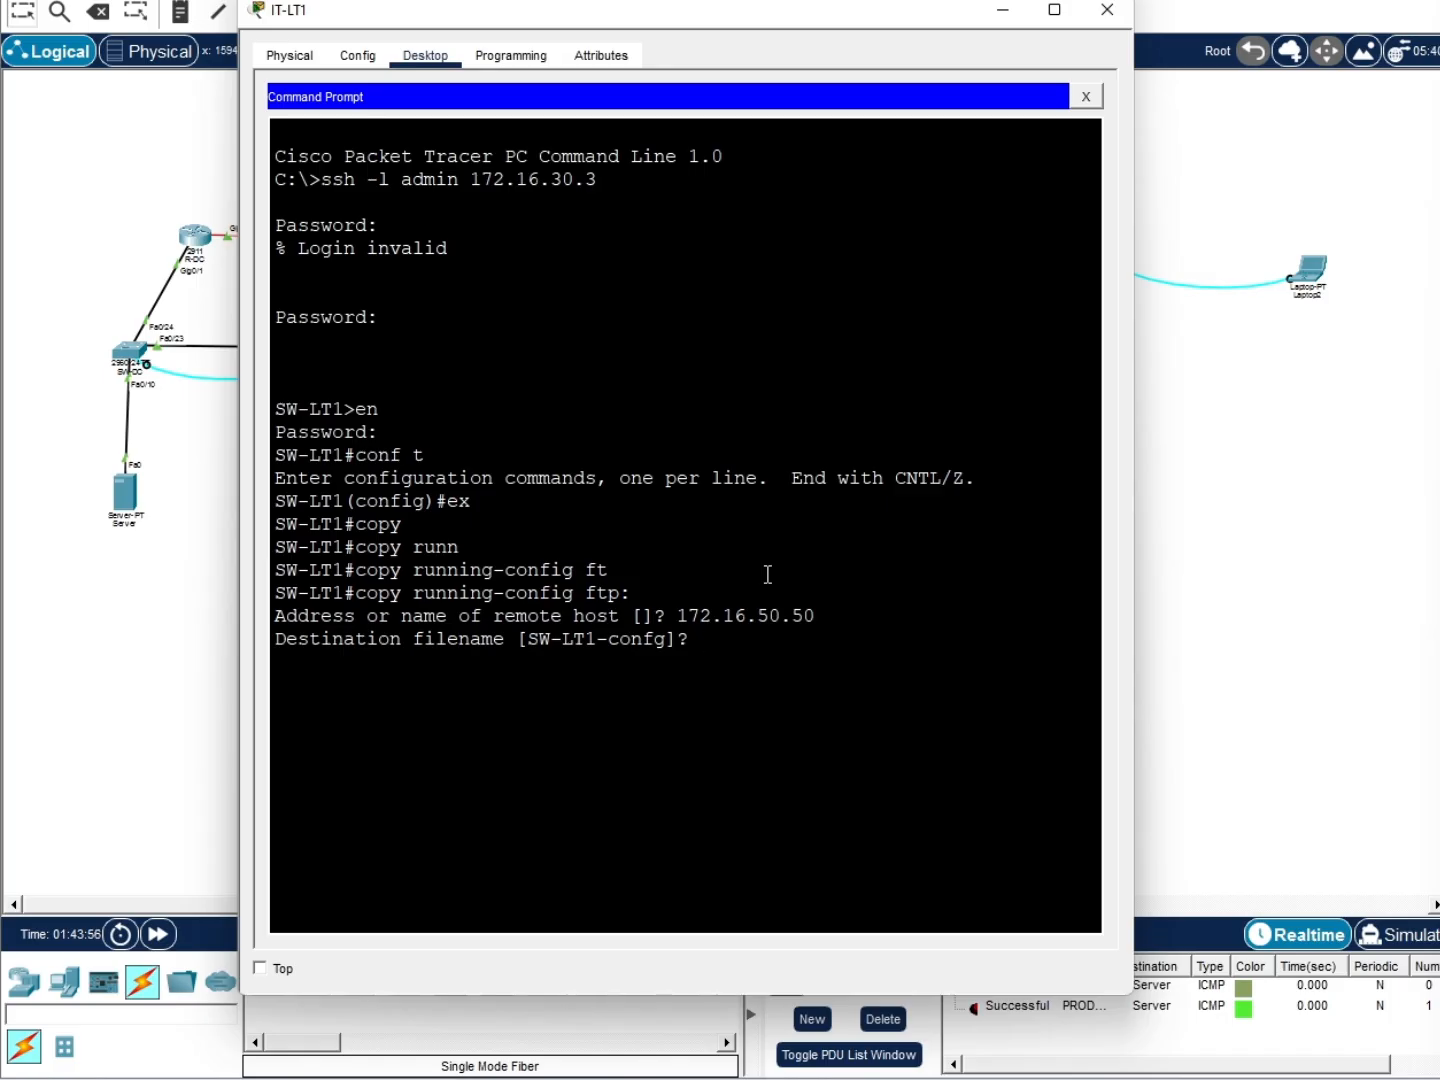
{"action": "key", "text": "Return"}
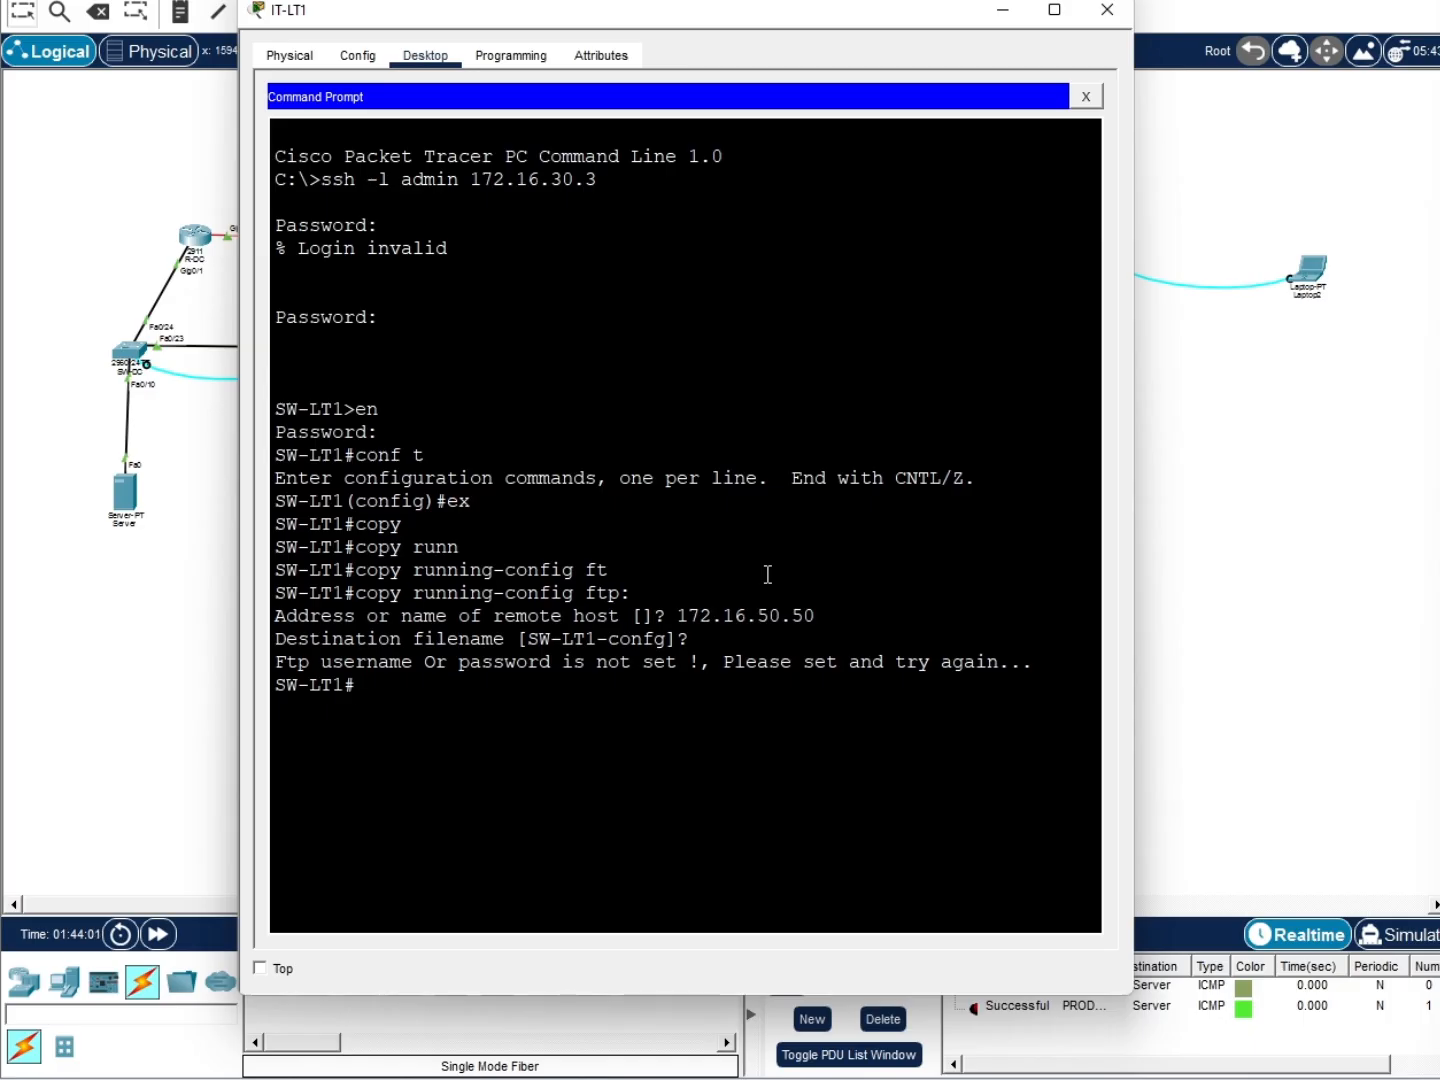
{"action": "key", "text": "Up"}
{"action": "key", "text": "Return"}
Retry the copy to 172.16.50.50, keeping the default destination filename
{"action": "type", "text": "172.16.50.50"}
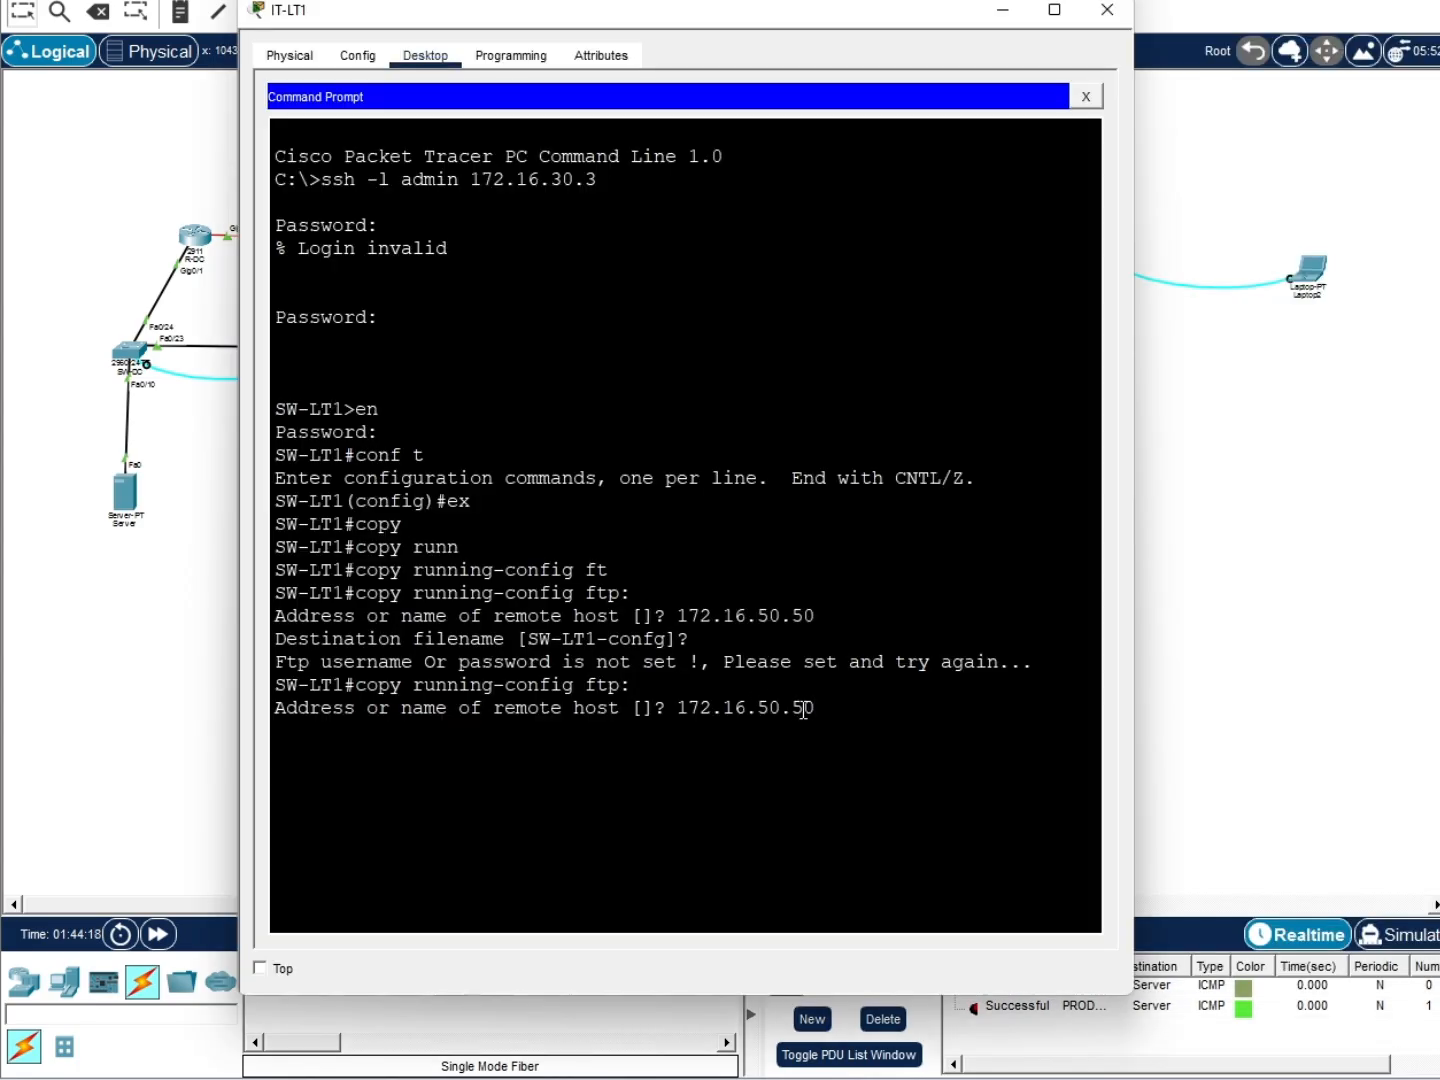
{"action": "key", "text": "Return"}
{"action": "type", "text": "back"}
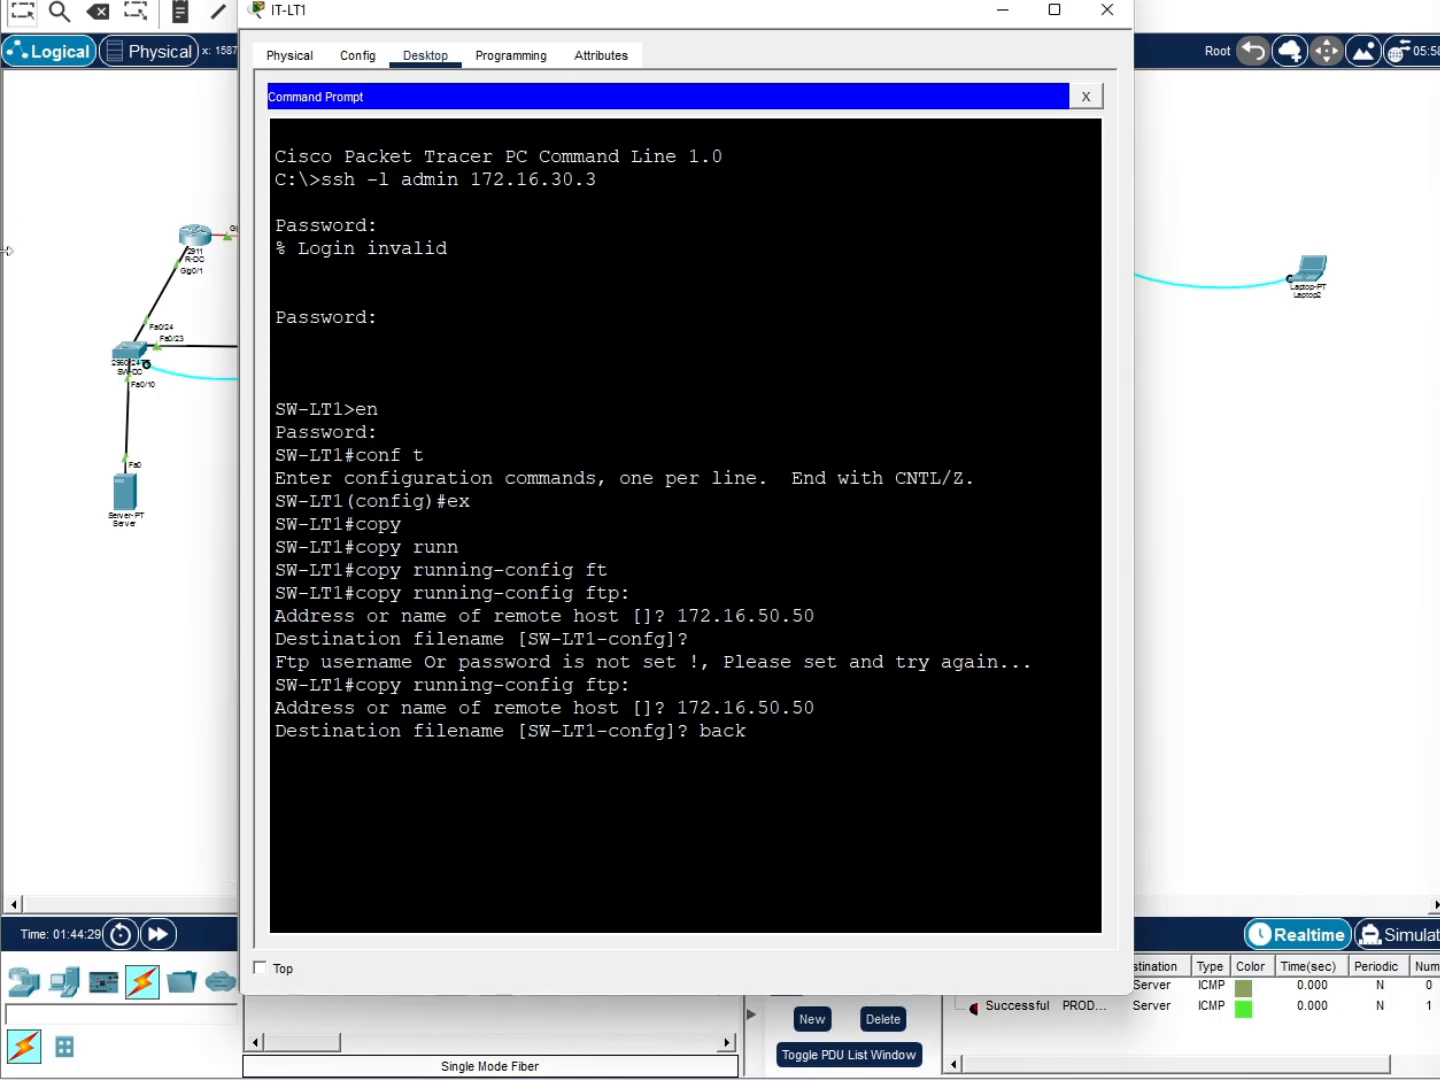
{"action": "key", "text": "BackSpace"}
{"action": "key", "text": "BackSpace"}
{"action": "key", "text": "BackSpace"}
{"action": "key", "text": "BackSpace"}
{"action": "key", "text": "Return"}
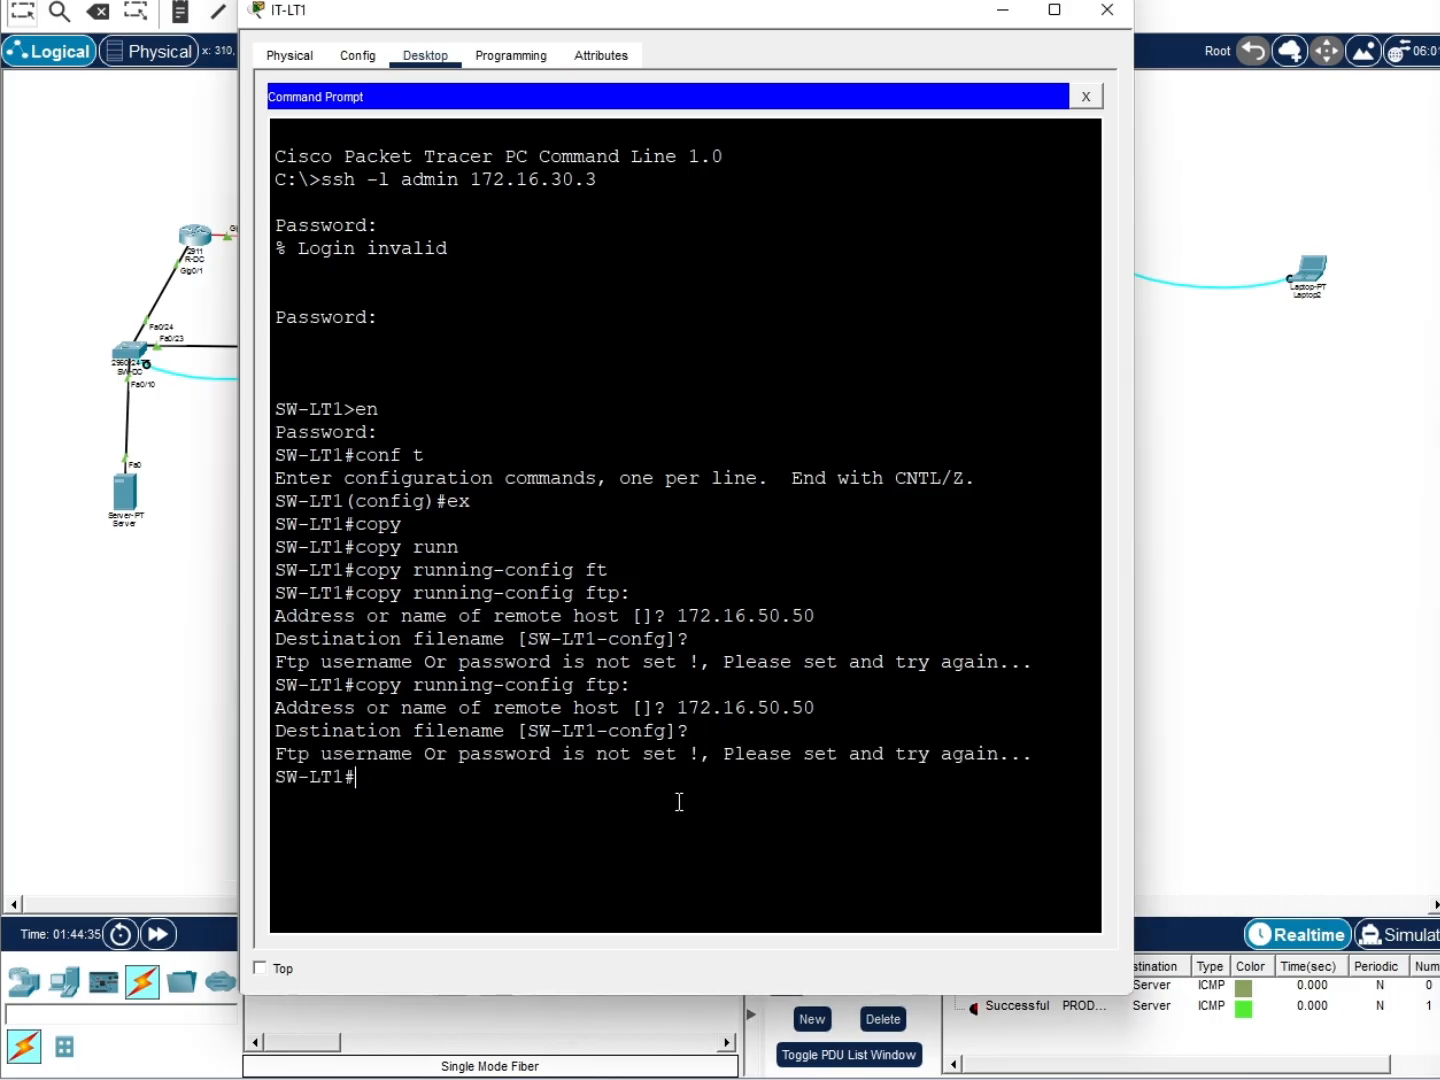
Set SW-LT1's FTP username to backup and its FTP password, then exit config mode
{"action": "type", "text": "conf t"}
{"action": "key", "text": "Return"}
{"action": "type", "text": "ip ftp username backup"}
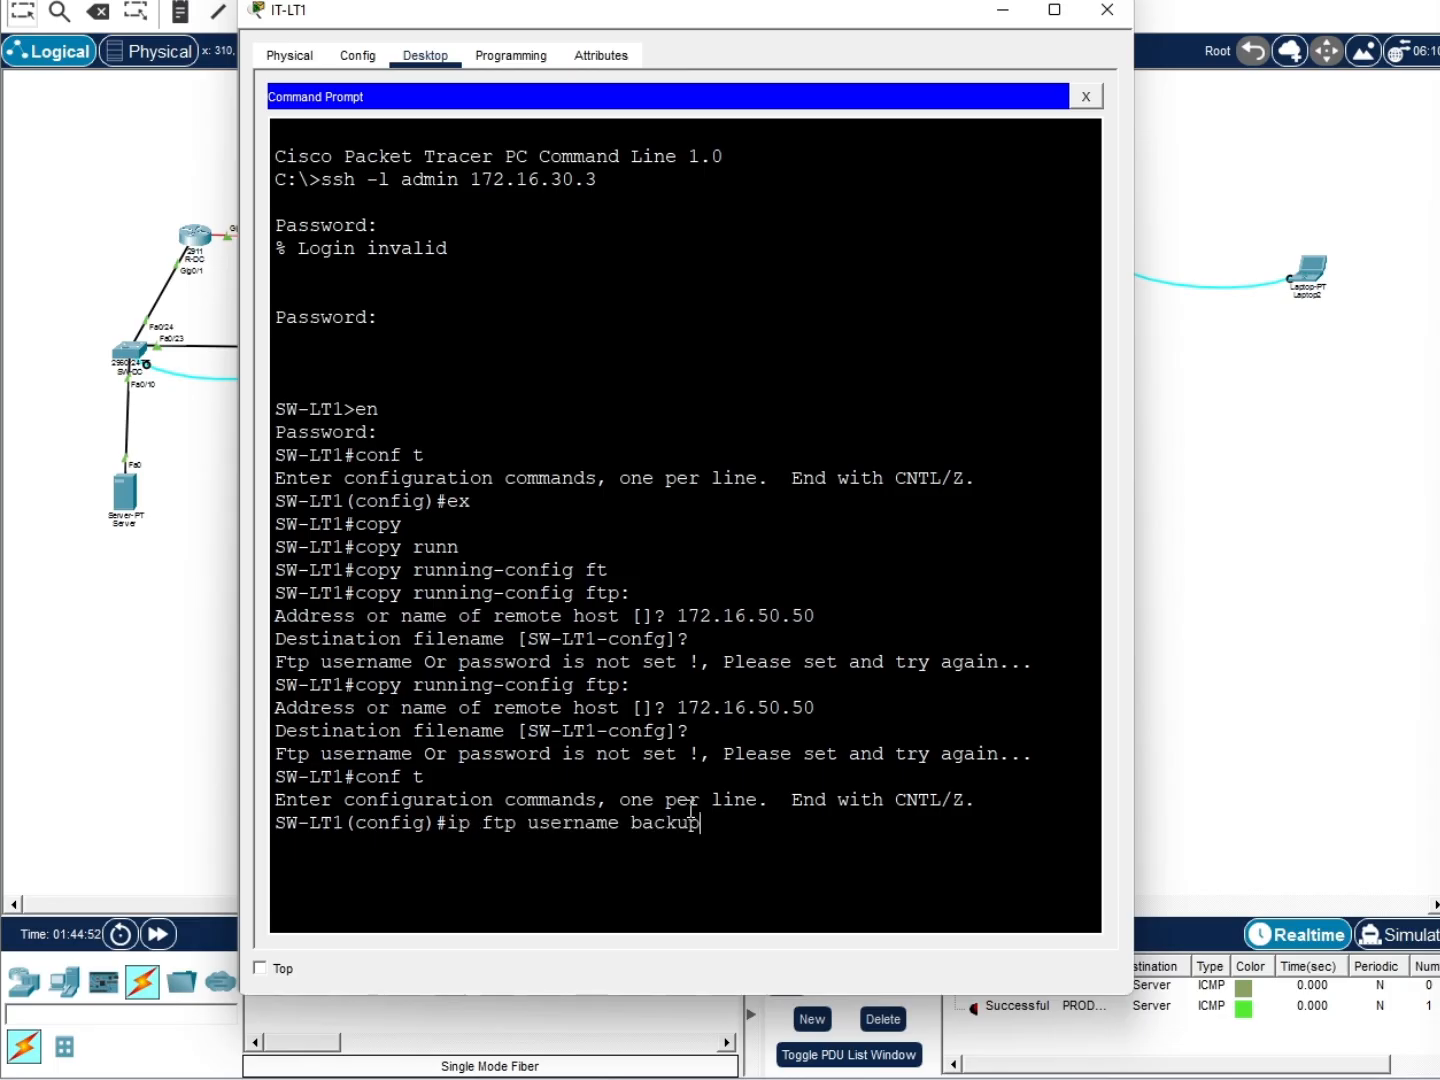
{"action": "key", "text": "Return"}
{"action": "type", "text": "ip ftp pass"}
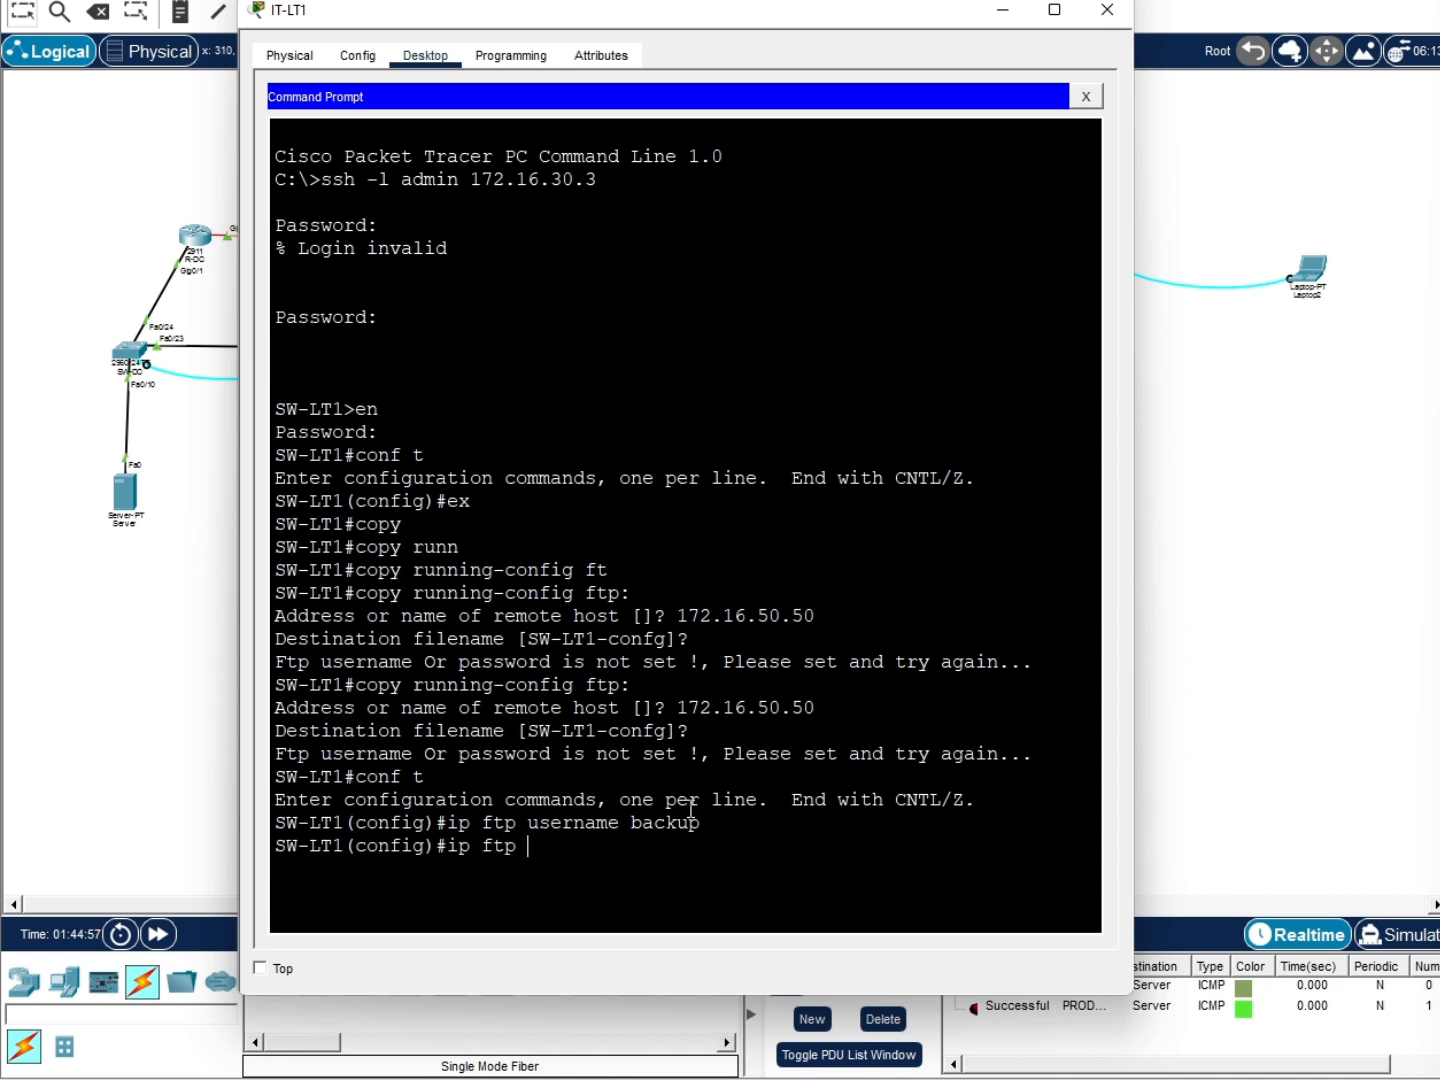
{"action": "key", "text": "Tab"}
{"action": "type", "text": "word cisco123"}
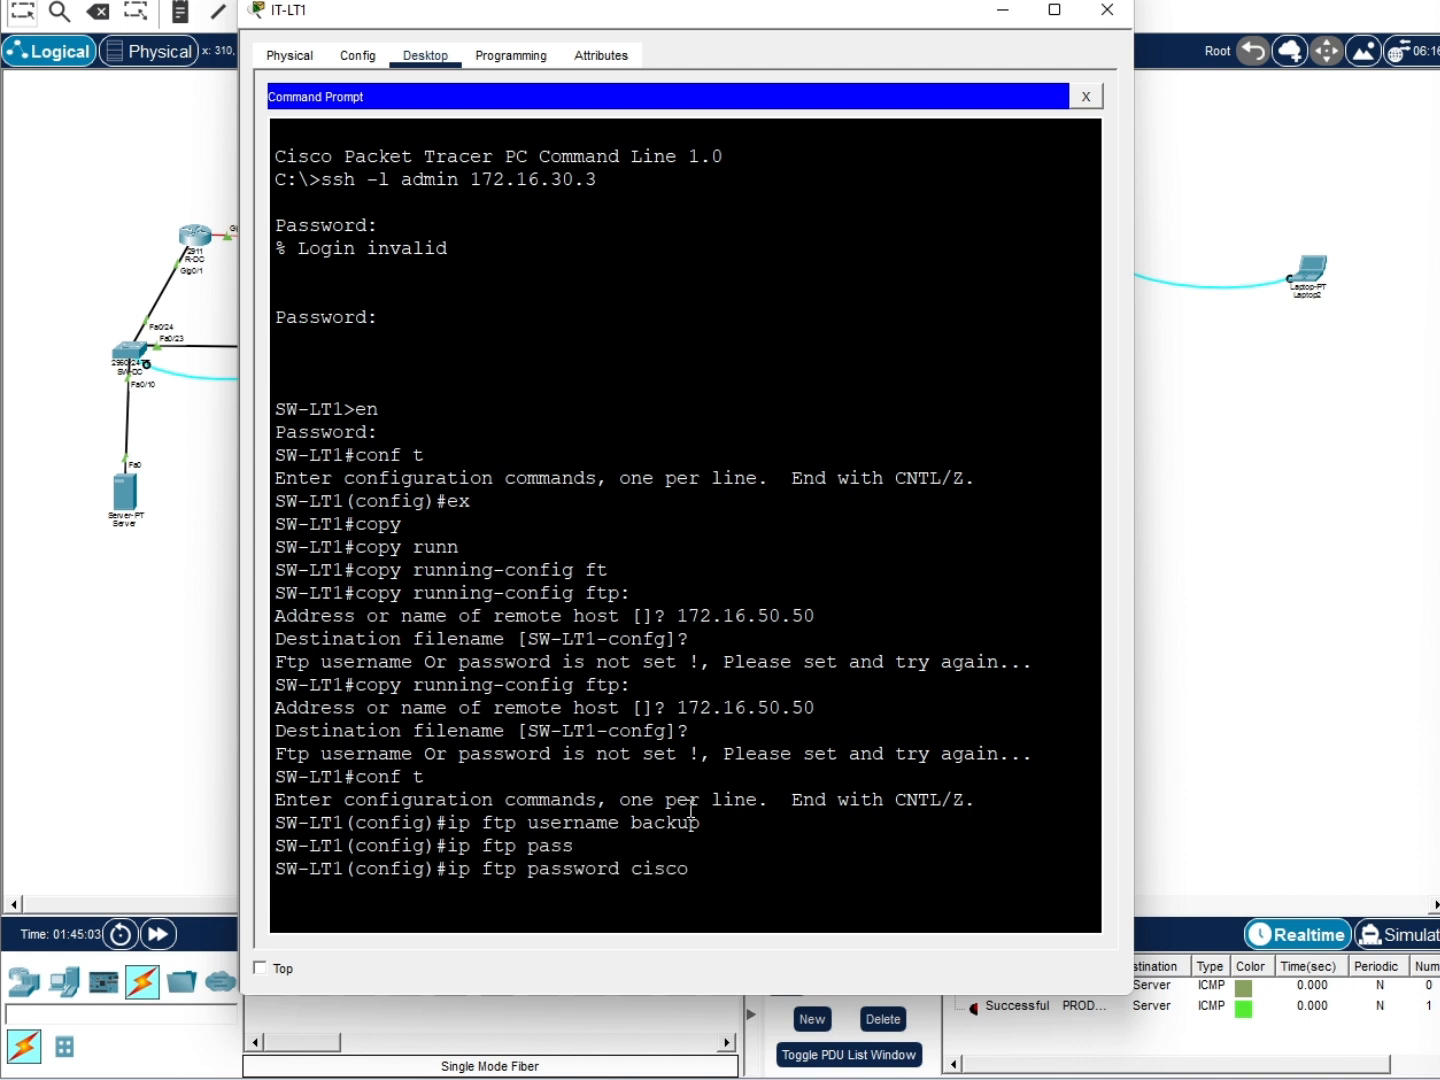
{"action": "key", "text": "Return"}
{"action": "type", "text": "ex"}
{"action": "key", "text": "Return"}
Rerun the running-config copy to 172.16.50.50, succeeding with 1782 bytes
{"action": "key", "text": "Up"}
{"action": "key", "text": "Up"}
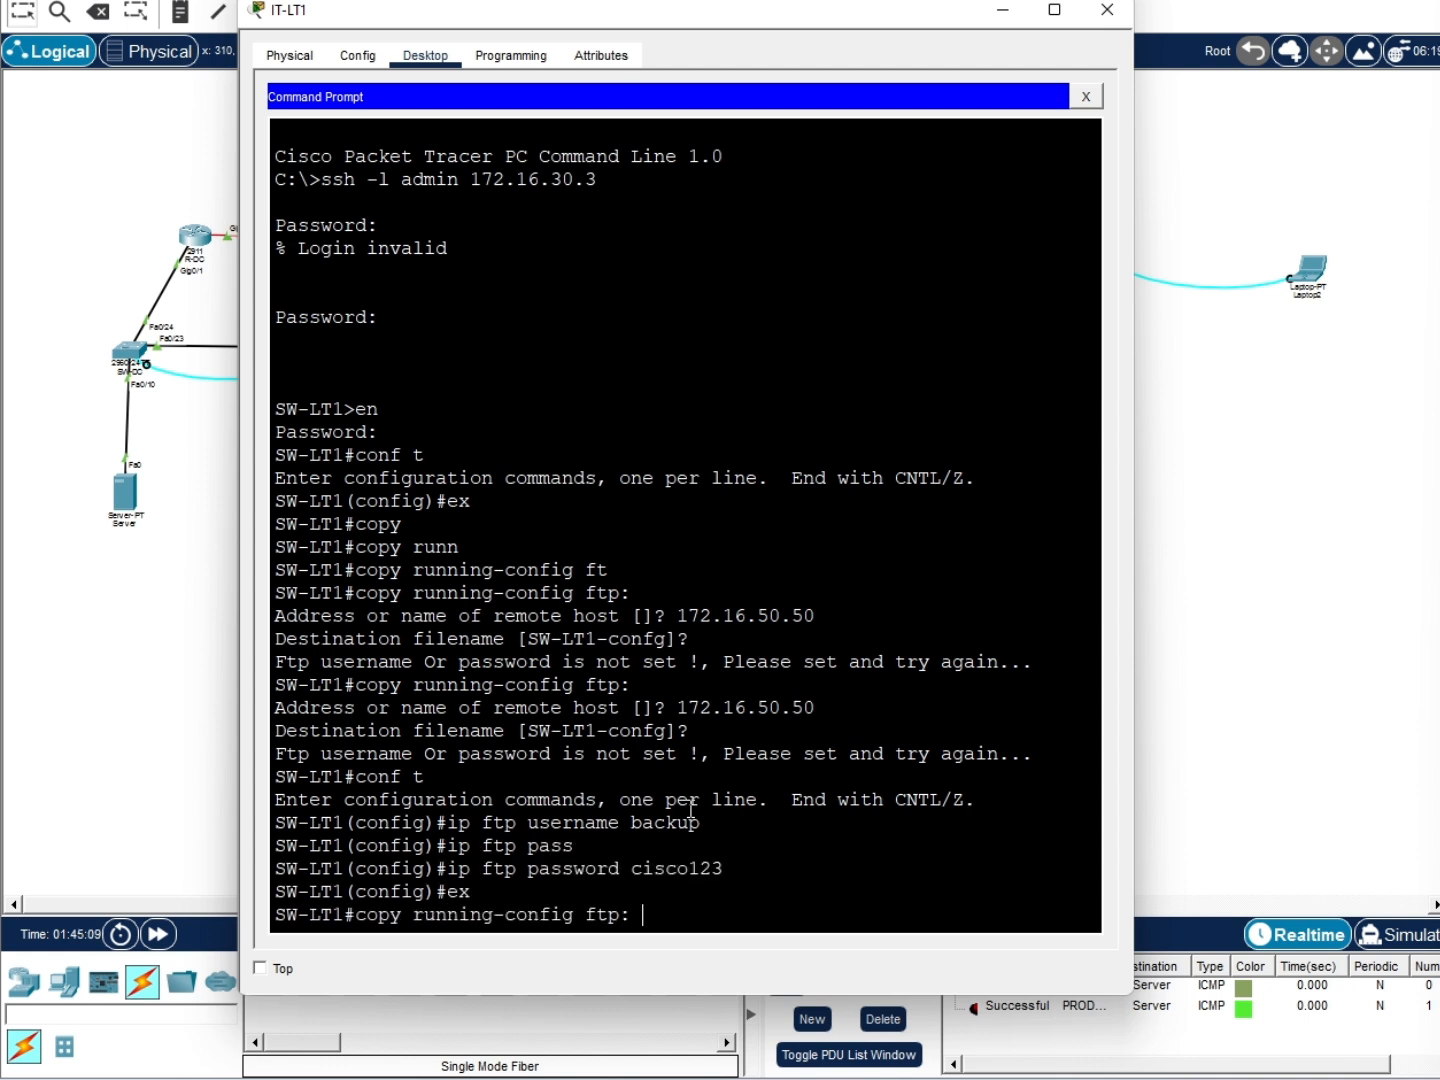
{"action": "key", "text": "Return"}
{"action": "type", "text": "172.16"}
{"action": "key", "text": "BackSpace"}
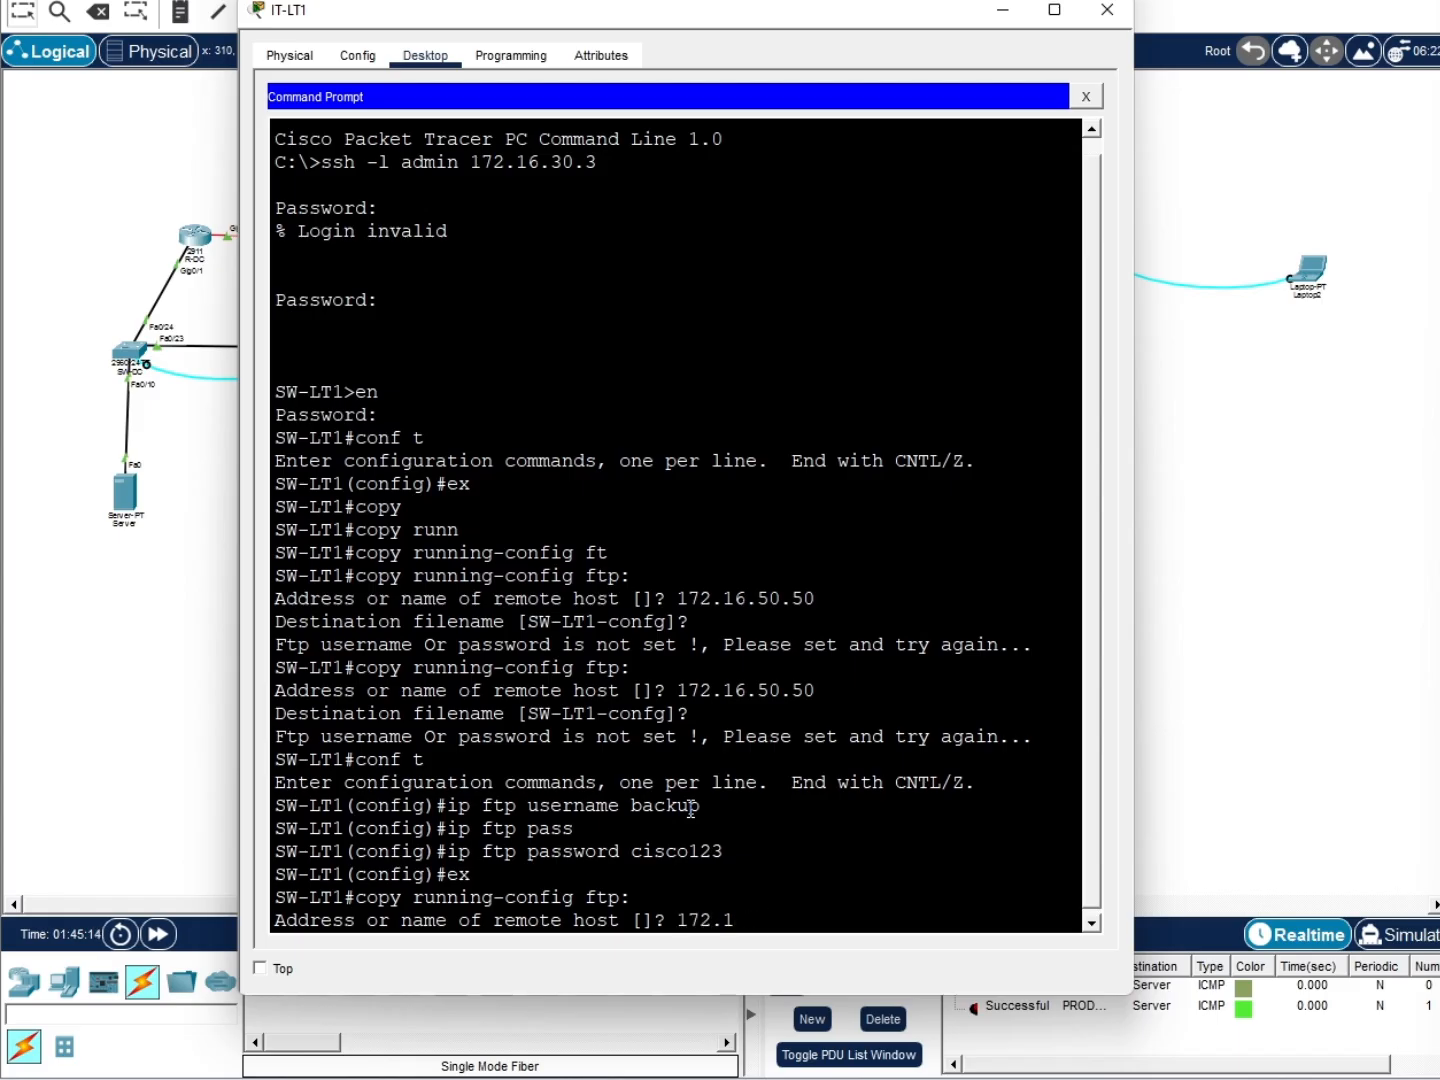
{"action": "type", "text": "6.50.50"}
{"action": "key", "text": "Return"}
{"action": "key", "text": "Return"}
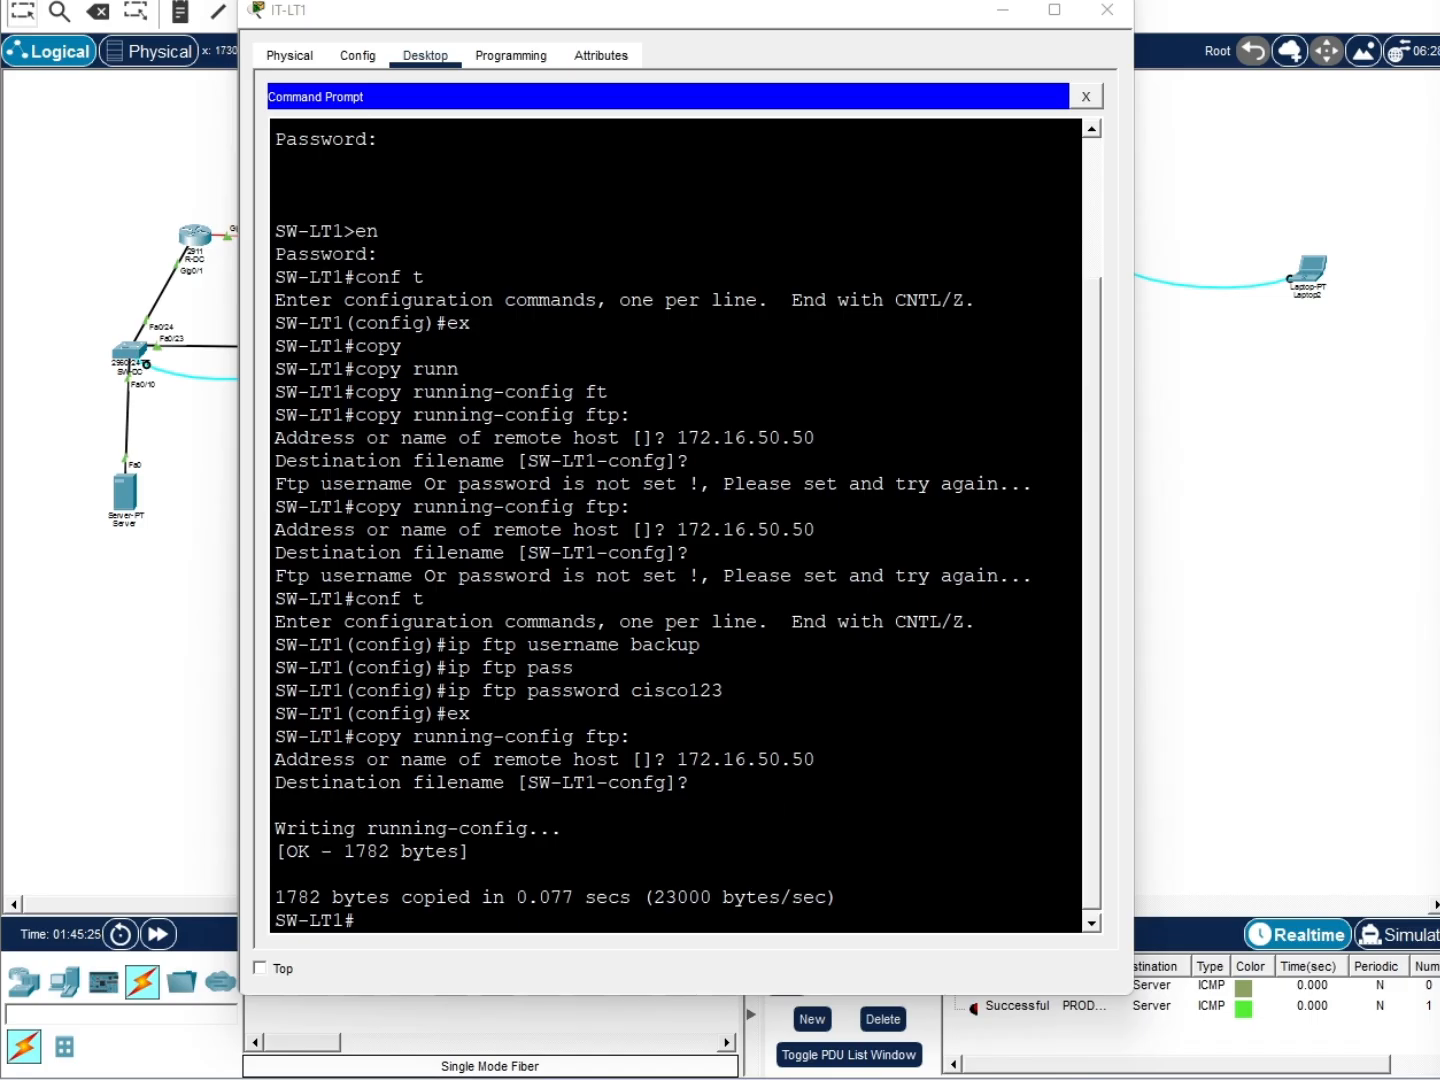
{"action": "left_click", "coordinate": [660, 988]}
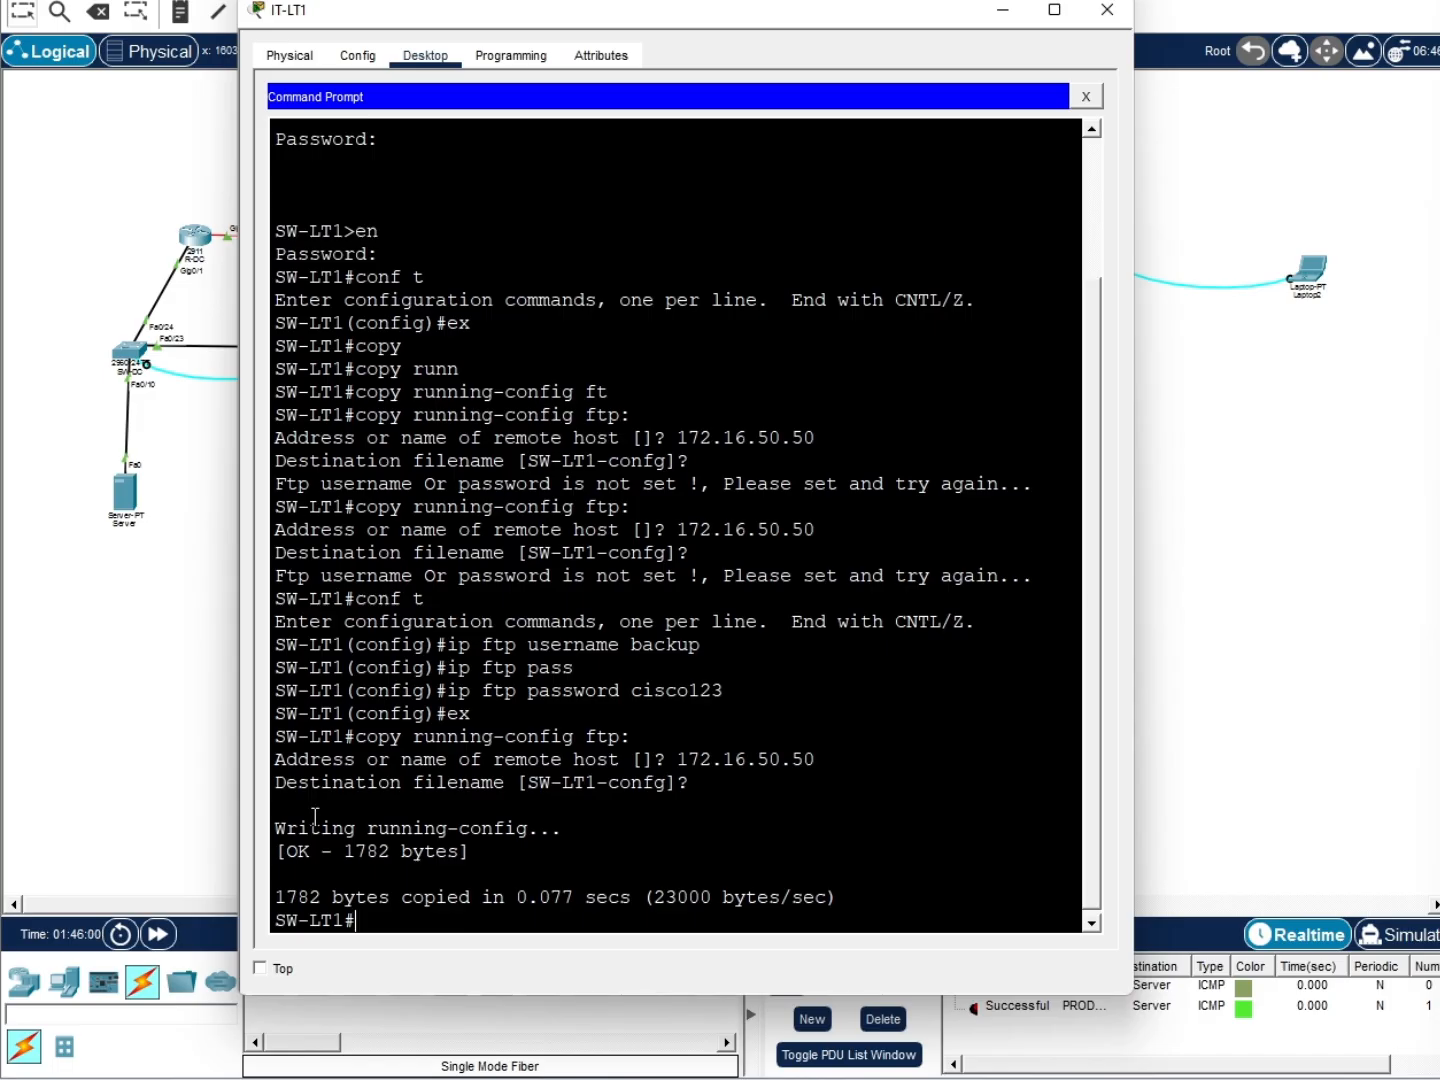
{"action": "left_click", "coordinate": [192, 147]}
{"action": "left_click", "coordinate": [143, 509]}
{"action": "left_click", "coordinate": [876, 33]}
{"action": "left_click", "coordinate": [748, 288]}
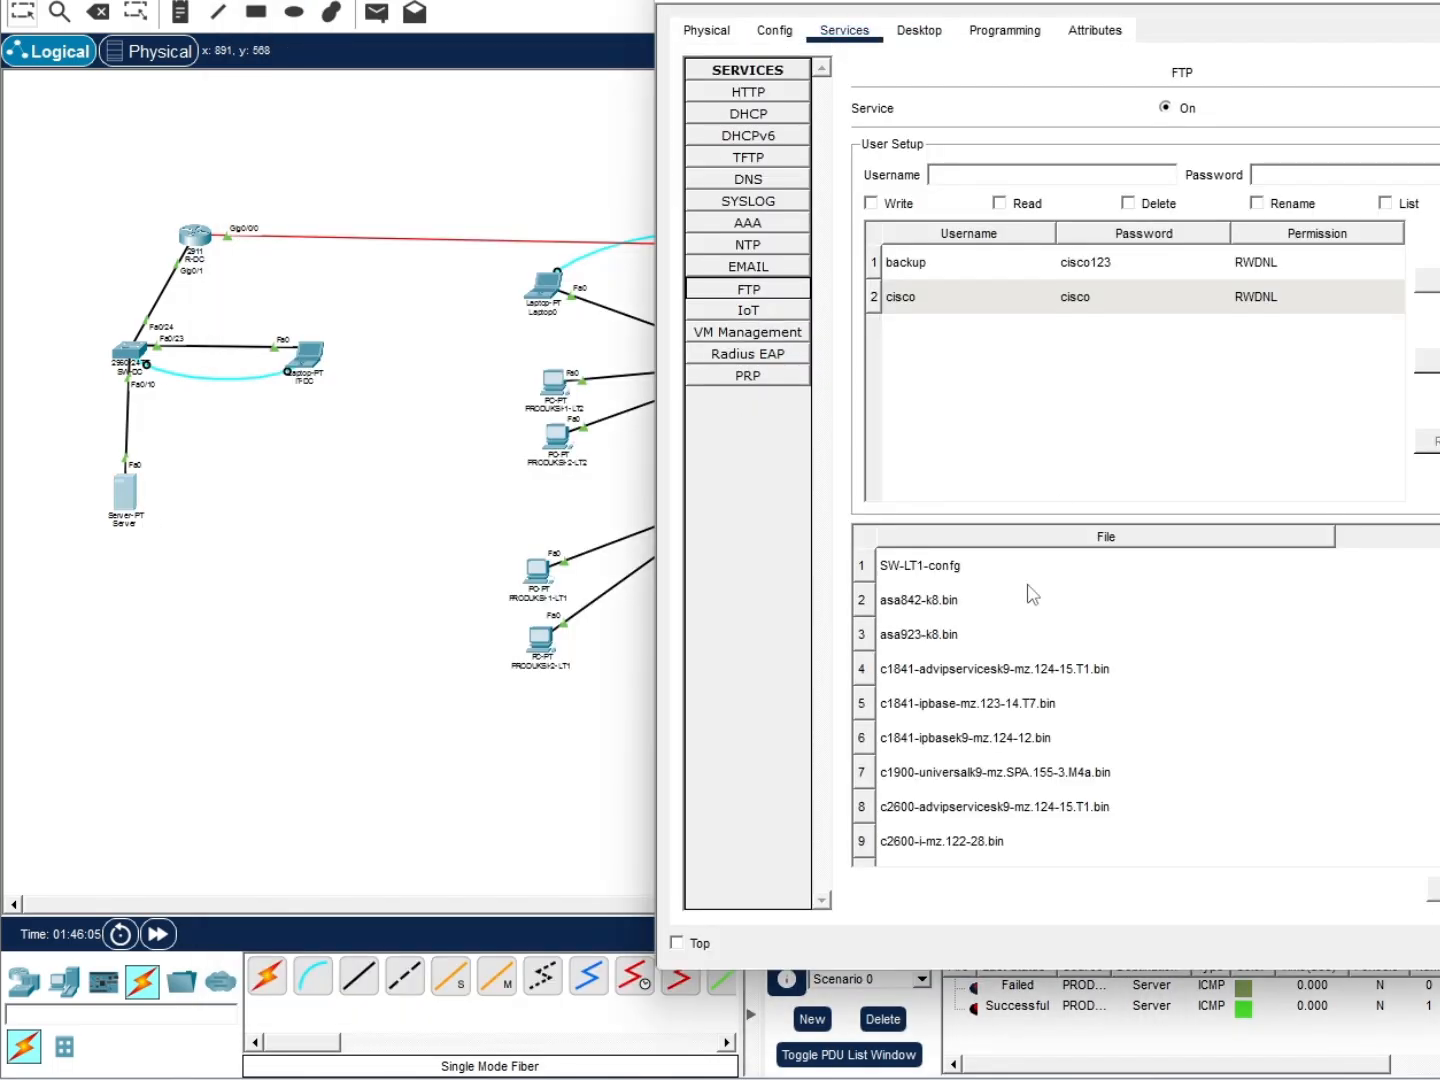
{"action": "left_click", "coordinate": [920, 559]}
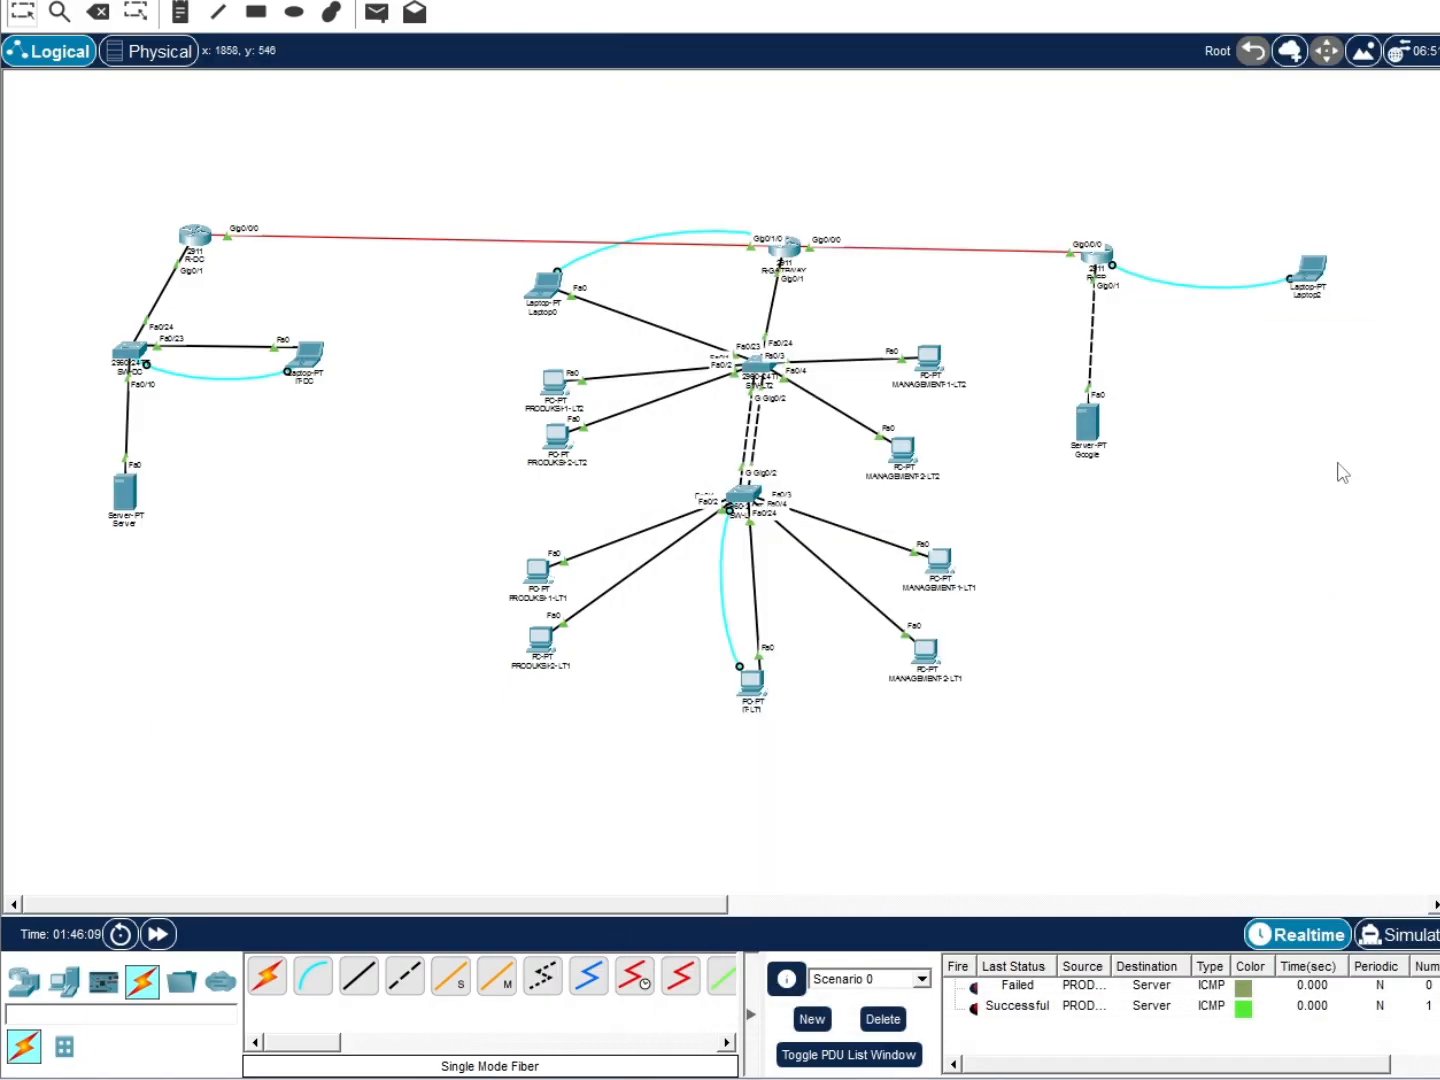
{"action": "left_click", "coordinate": [751, 683]}
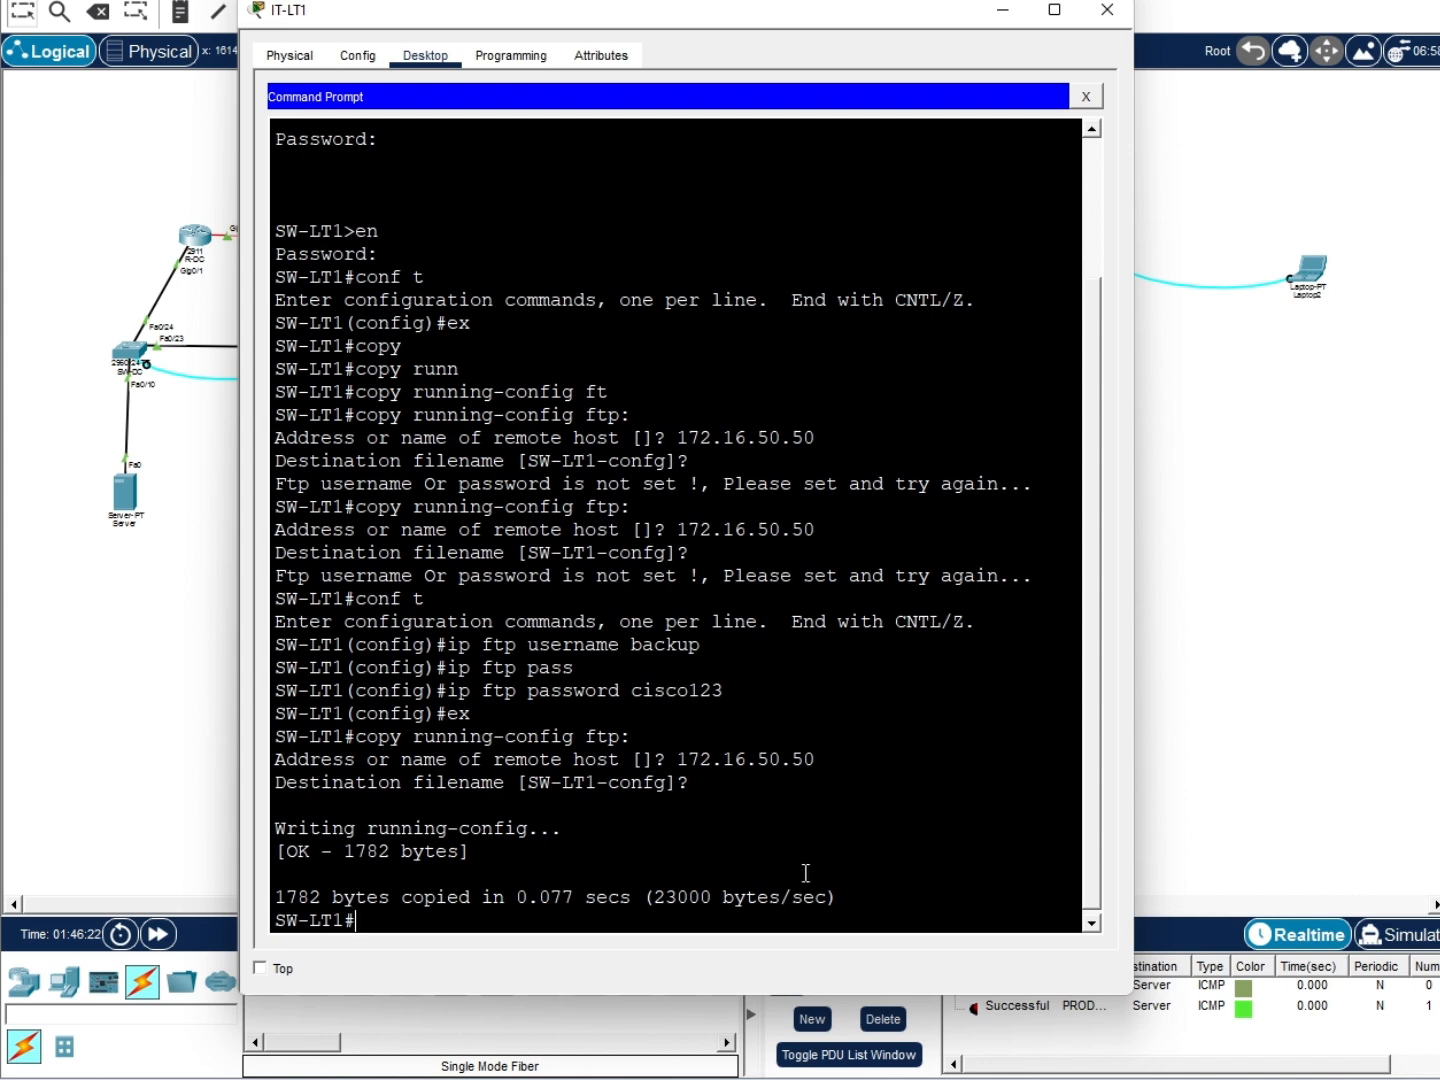
Change SW-LT1's hostname to testing-salah in configuration mode
{"action": "type", "text": "hostname testing-salah"}
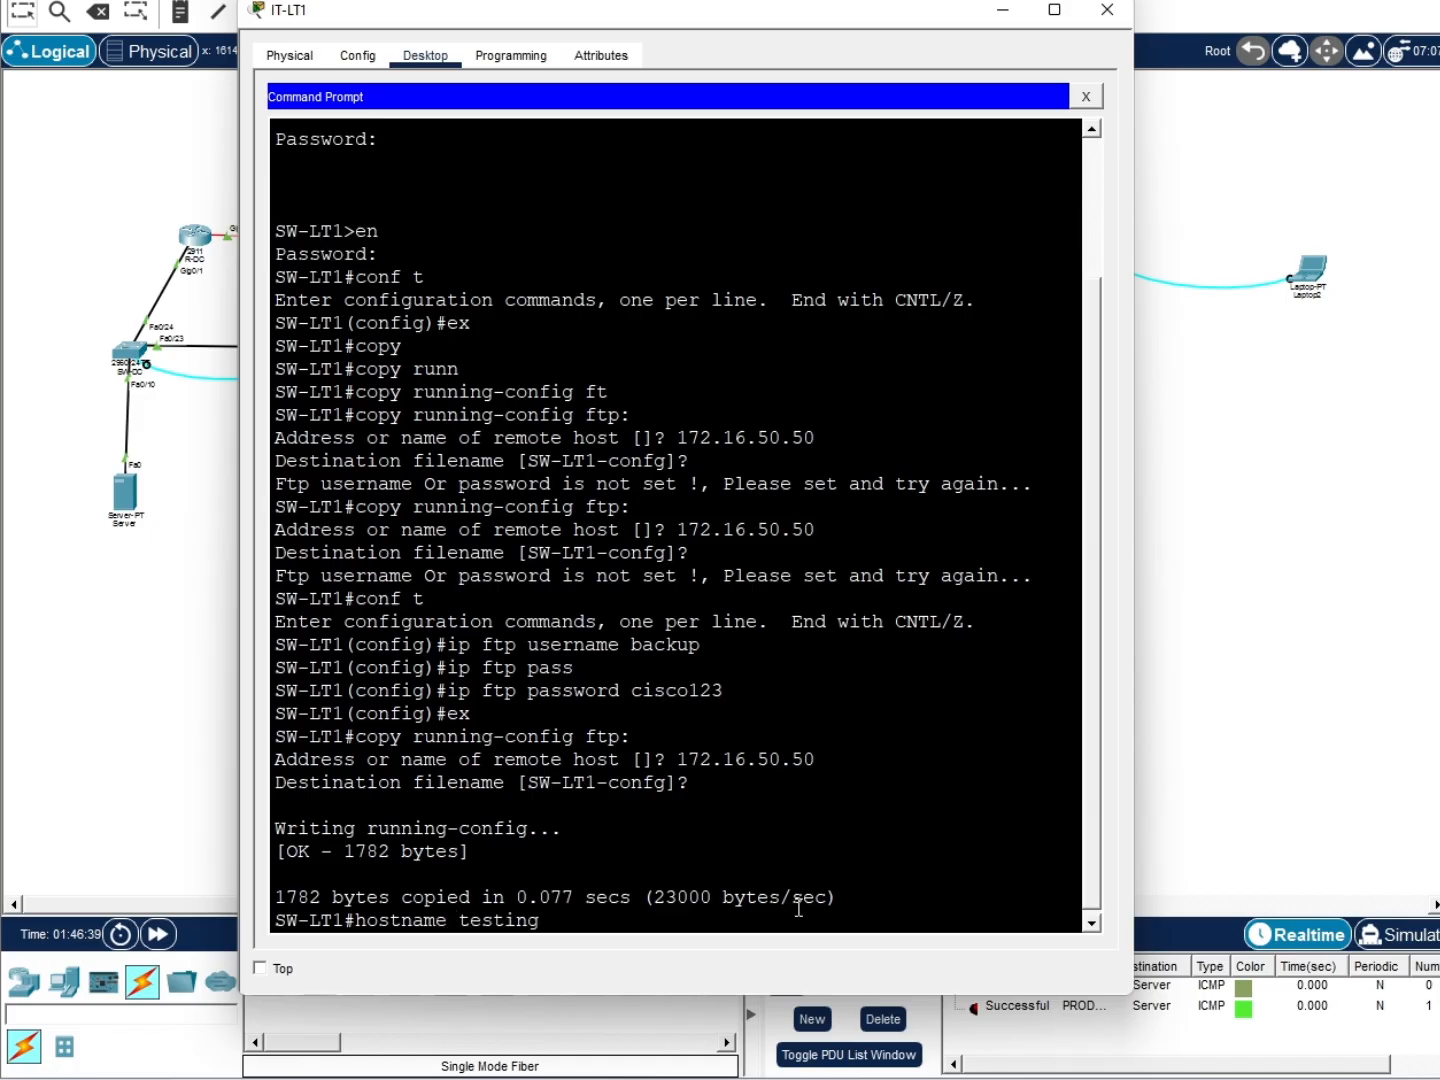
{"action": "key", "text": "Return"}
{"action": "type", "text": "conf t"}
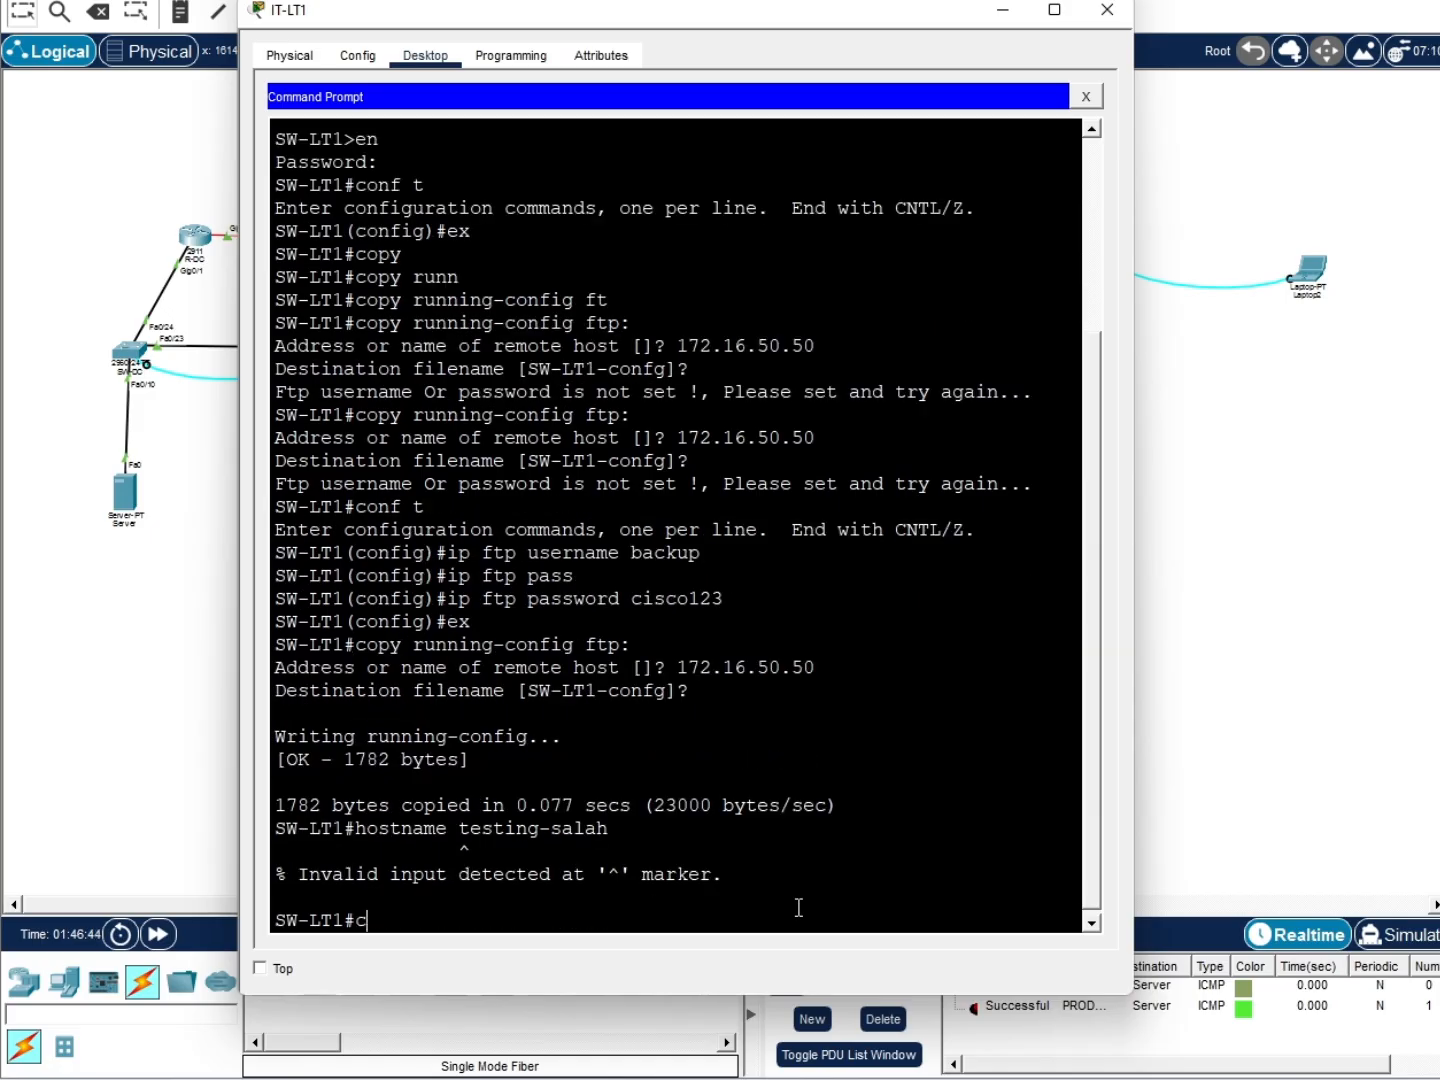
{"action": "key", "text": "Return"}
{"action": "type", "text": "test1"}
{"action": "key", "text": "BackSpace"}
{"action": "key", "text": "BackSpace"}
{"action": "key", "text": "BackSpace"}
{"action": "key", "text": "BackSpace"}
{"action": "key", "text": "BackSpace"}
{"action": "type", "text": "hostname"}
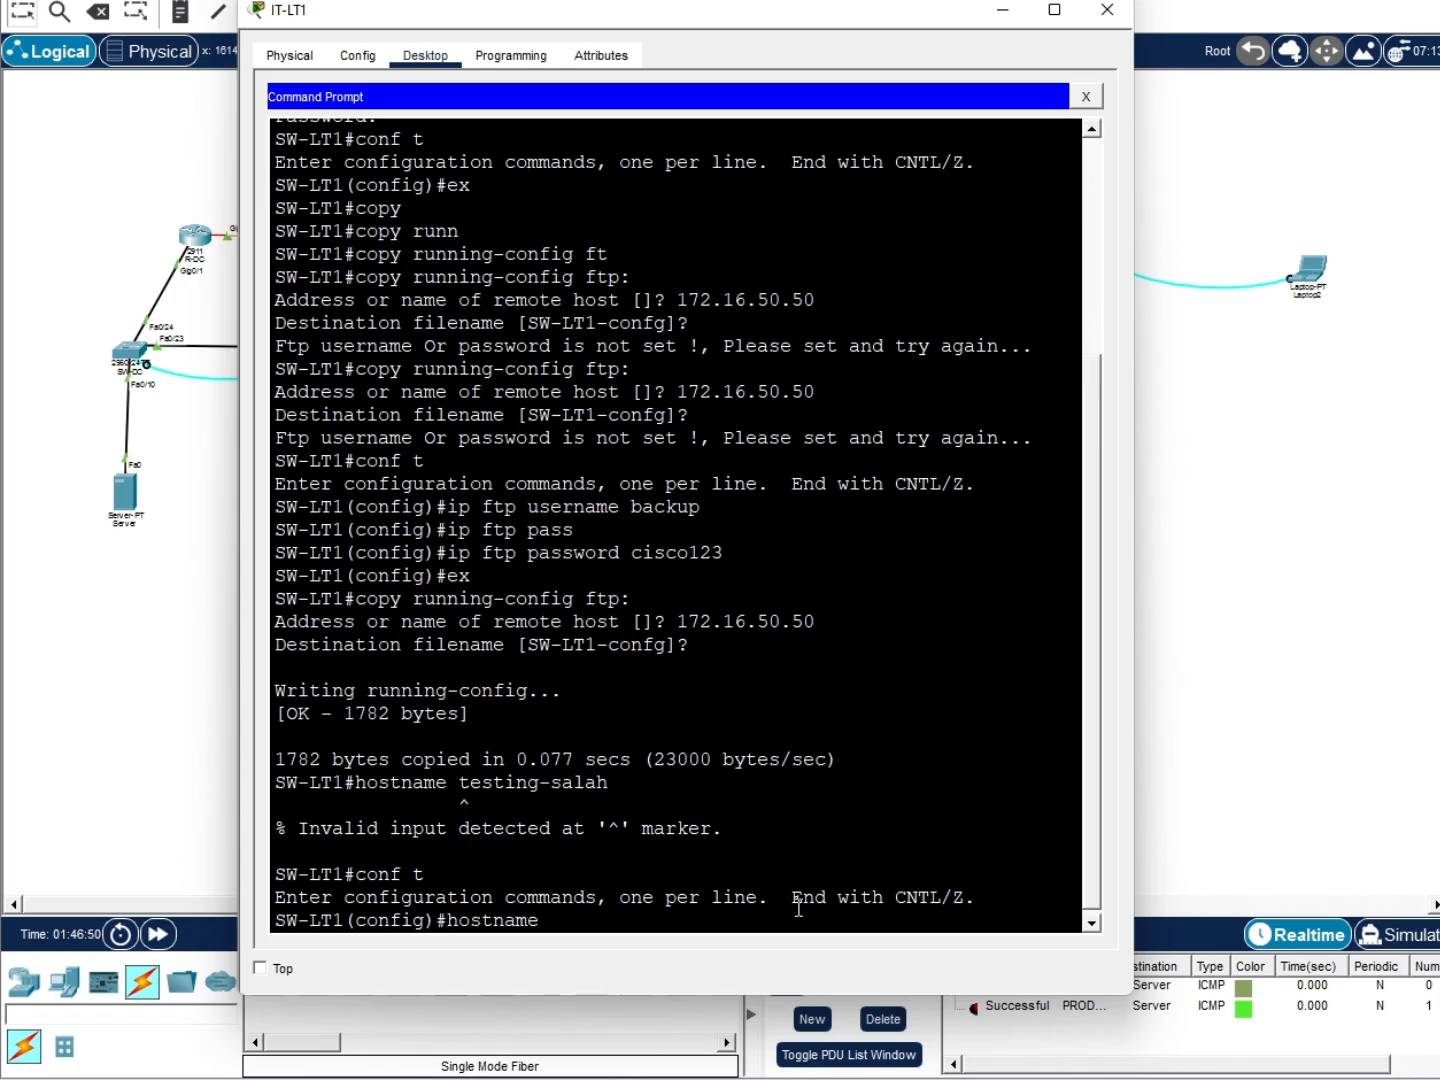
{"action": "type", "text": " testing-salah"}
{"action": "key", "text": "Return"}
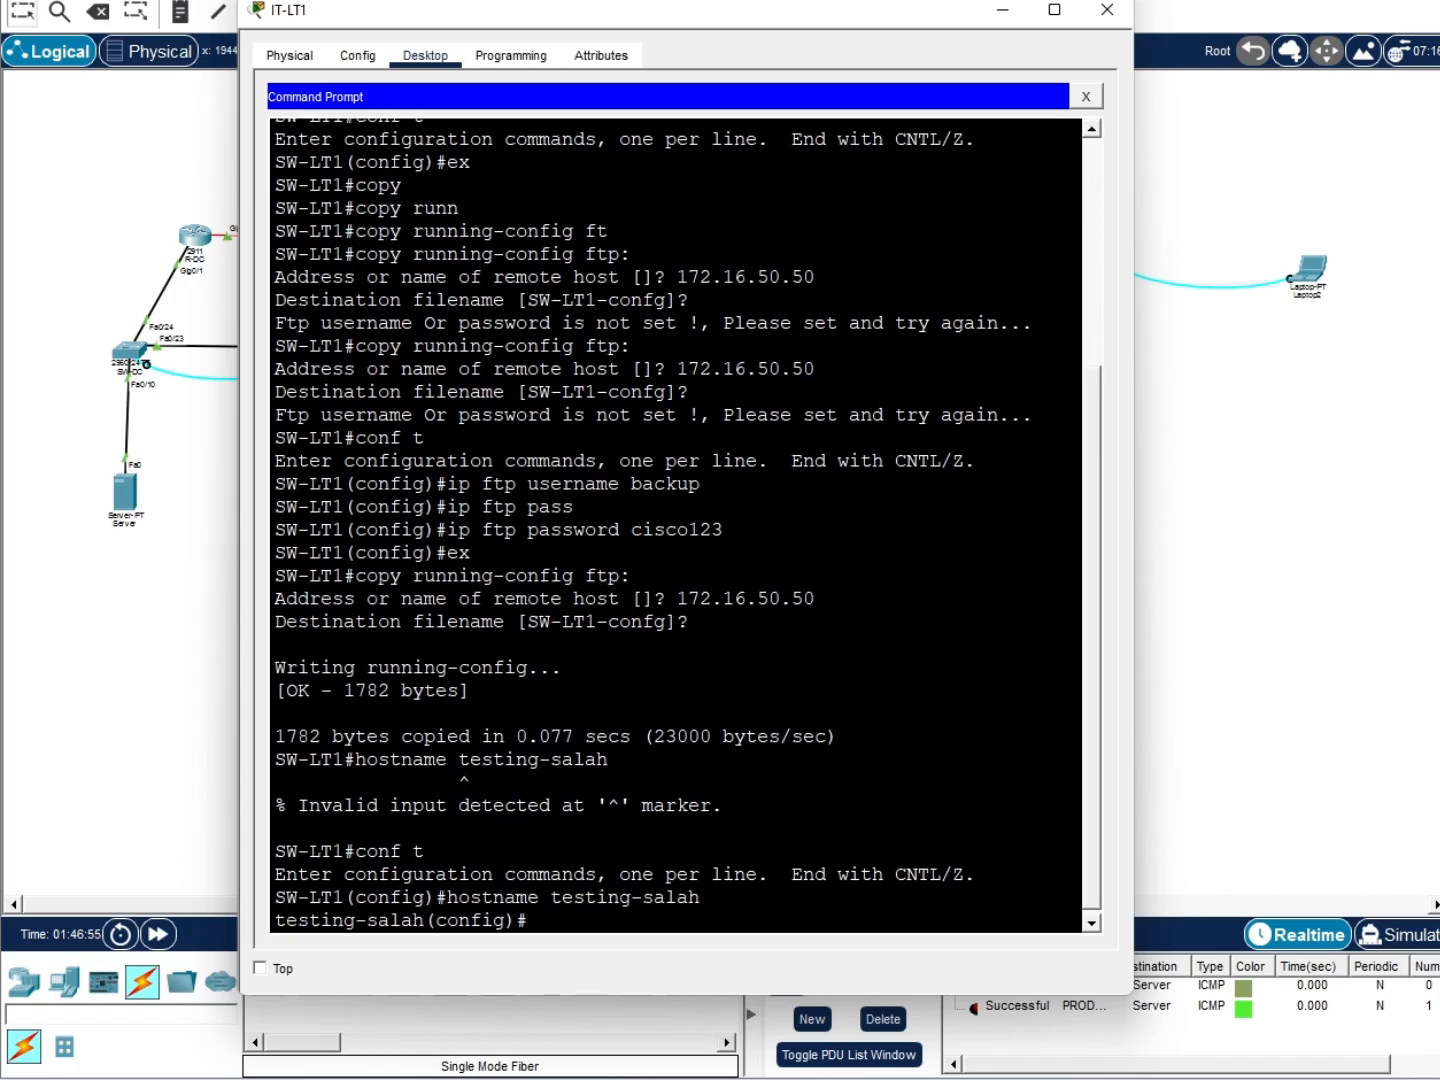
Abandon a copy ftp command typed in config mode and exit to privileged mode
{"action": "type", "text": "copy "}
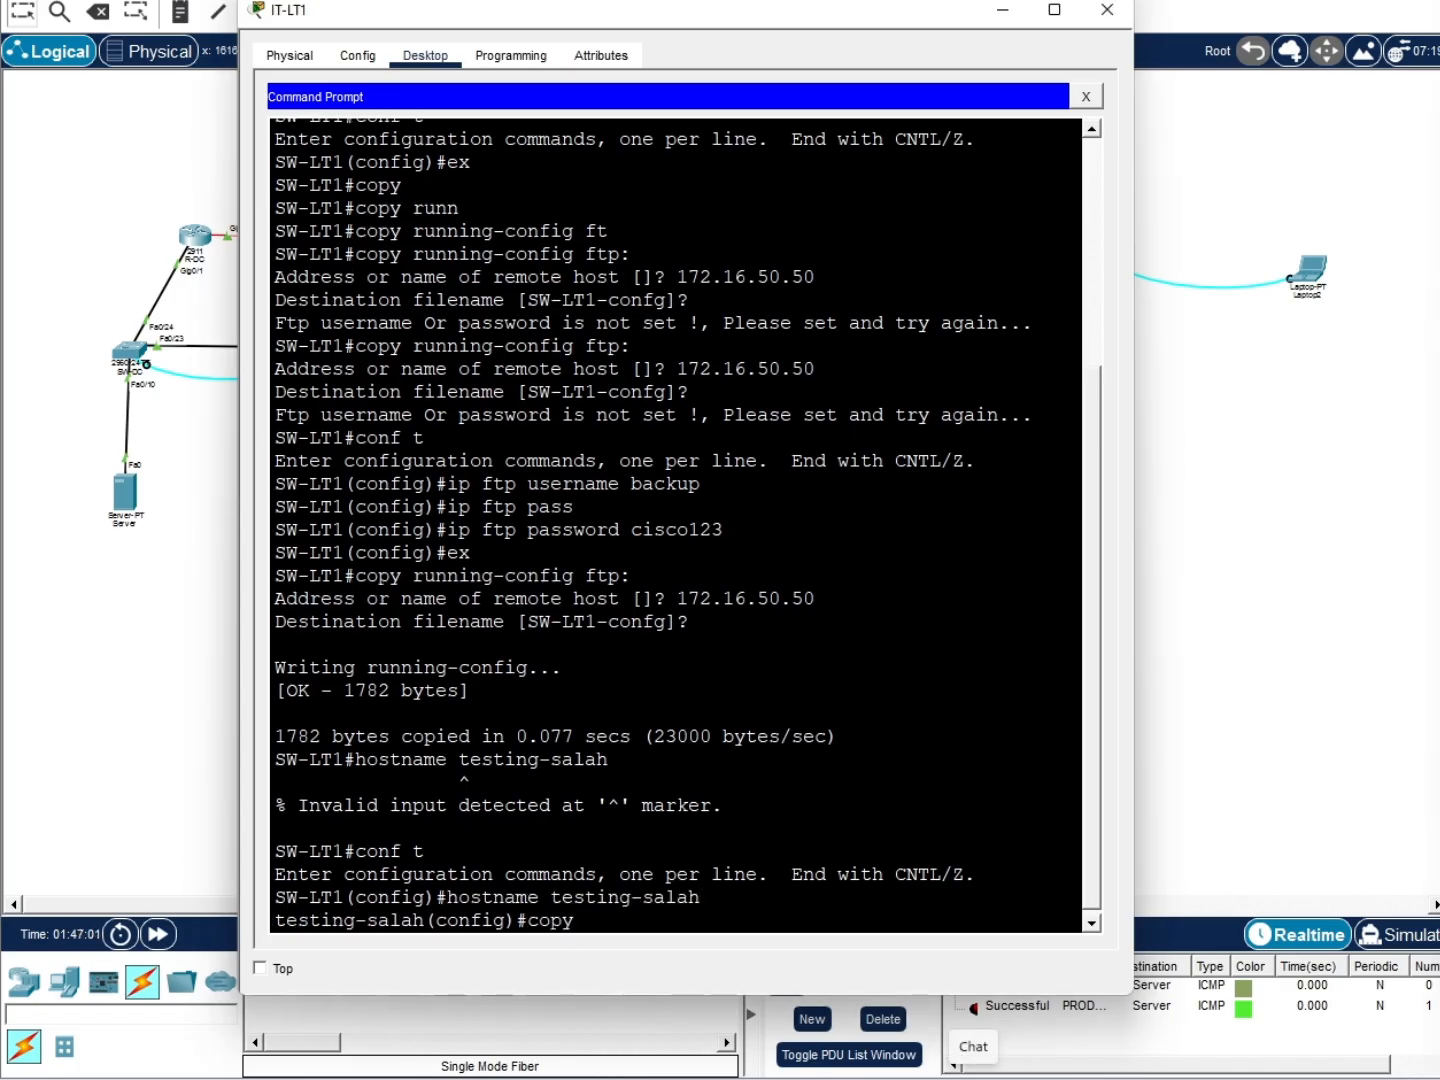
{"action": "type", "text": "ftp"}
{"action": "key", "text": "Tab"}
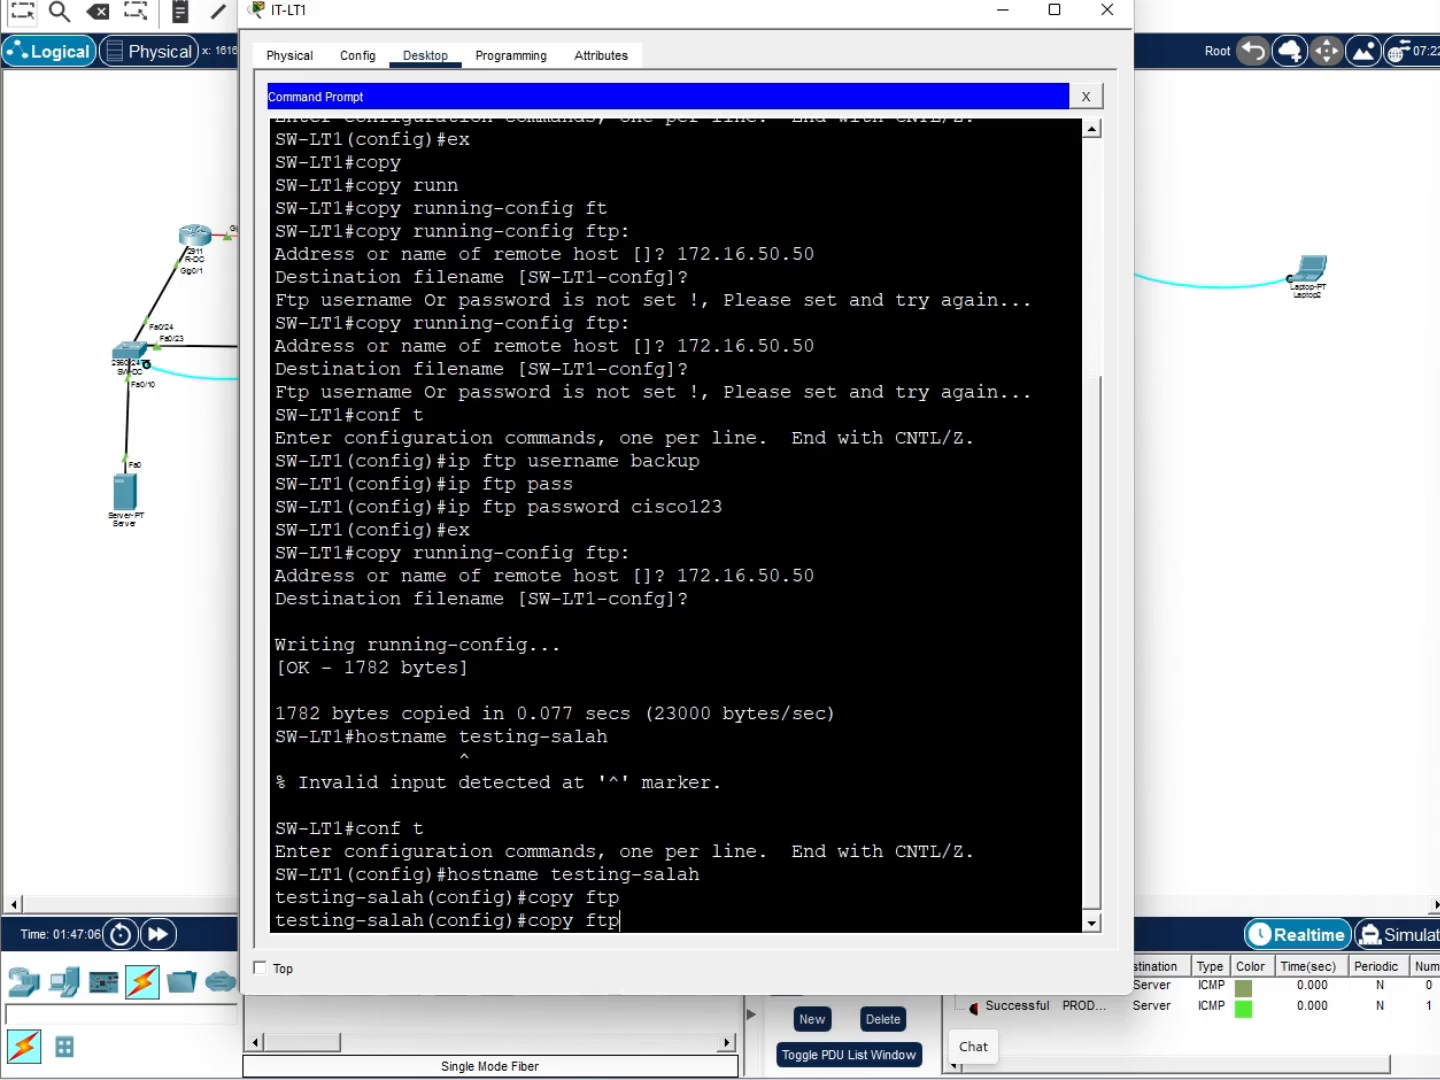
{"action": "type", "text": "runn"}
{"action": "key", "text": "Tab"}
{"action": "type", "text": "ing"}
{"action": "type", "text": " con"}
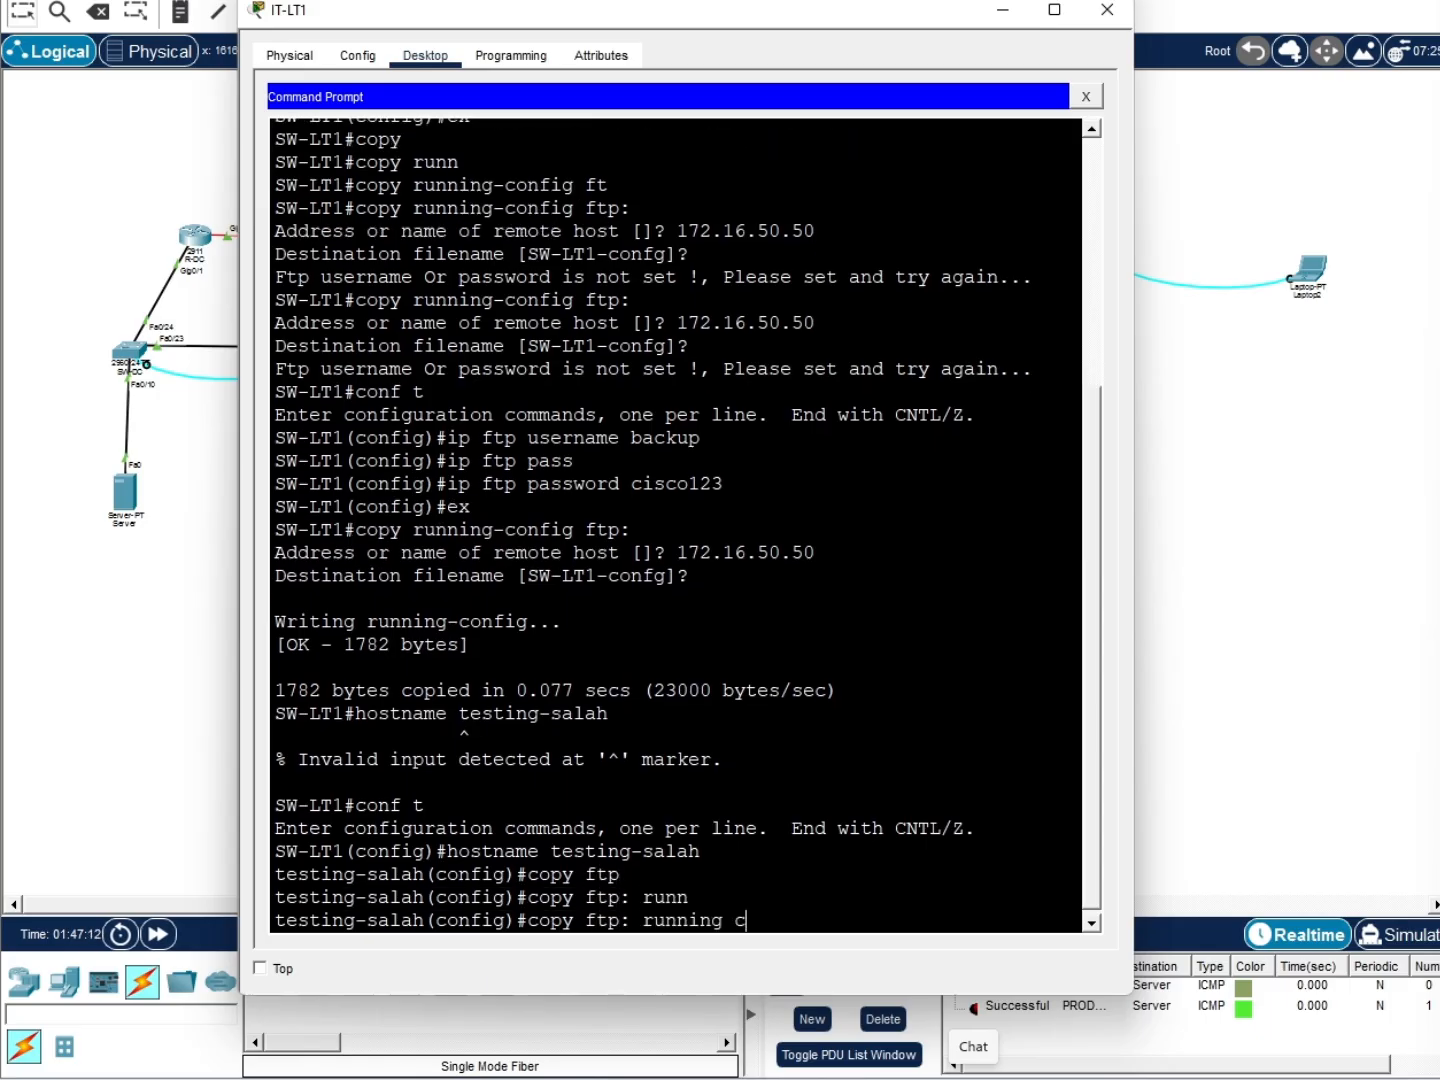
{"action": "key", "text": "BackSpace"}
{"action": "key", "text": "BackSpace"}
{"action": "key", "text": "BackSpace"}
{"action": "key", "text": "BackSpace"}
{"action": "type", "text": "-config"}
{"action": "key", "text": "BackSpace"}
{"action": "key", "text": "BackSpace"}
{"action": "key", "text": "BackSpace"}
{"action": "key", "text": "BackSpace"}
{"action": "key", "text": "BackSpace"}
{"action": "key", "text": "BackSpace"}
{"action": "key", "text": "BackSpace"}
{"action": "key", "text": "BackSpace"}
{"action": "key", "text": "BackSpace"}
{"action": "key", "text": "BackSpace"}
{"action": "key", "text": "BackSpace"}
{"action": "key", "text": "BackSpace"}
{"action": "key", "text": "BackSpace"}
{"action": "key", "text": "BackSpace"}
{"action": "key", "text": "BackSpace"}
{"action": "key", "text": "BackSpace"}
{"action": "key", "text": "BackSpace"}
{"action": "key", "text": "BackSpace"}
{"action": "key", "text": "BackSpace"}
{"action": "key", "text": "BackSpace"}
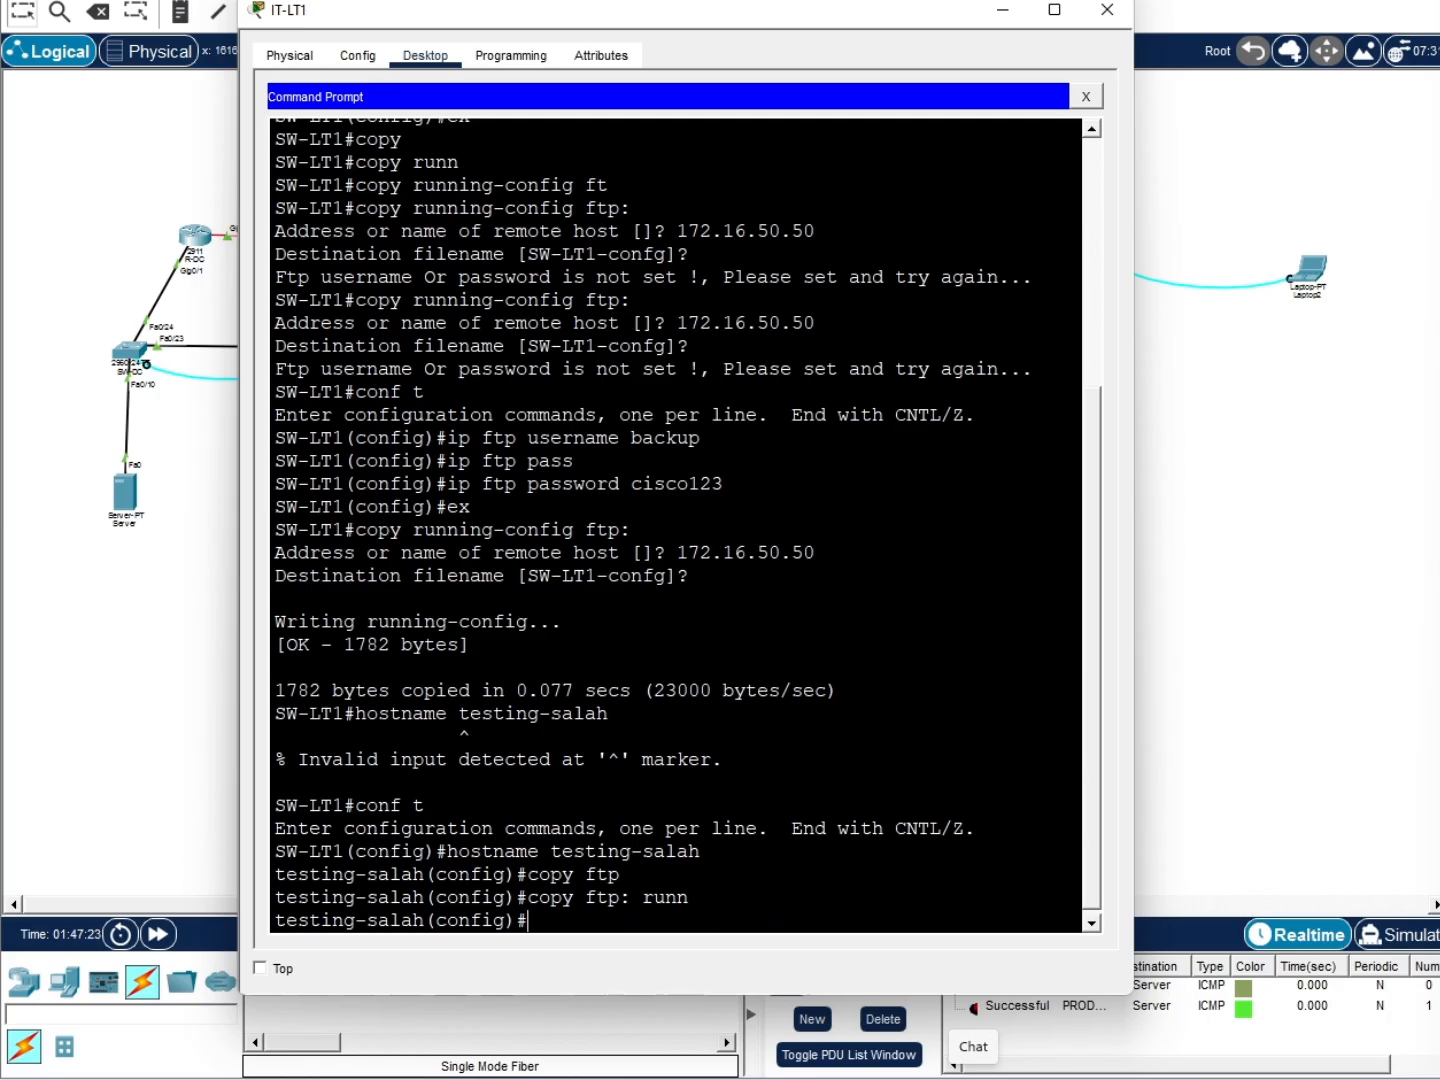
{"action": "type", "text": "ex"}
{"action": "key", "text": "Return"}
Restore running-config from SW-LT1-confg on 172.16.50.50, reverting the prompt to SW-LT1
{"action": "type", "text": "copy"}
{"action": "key", "text": "Tab"}
{"action": "type", "text": "ftp"}
{"action": "key", "text": "Tab"}
{"action": "type", "text": "run"}
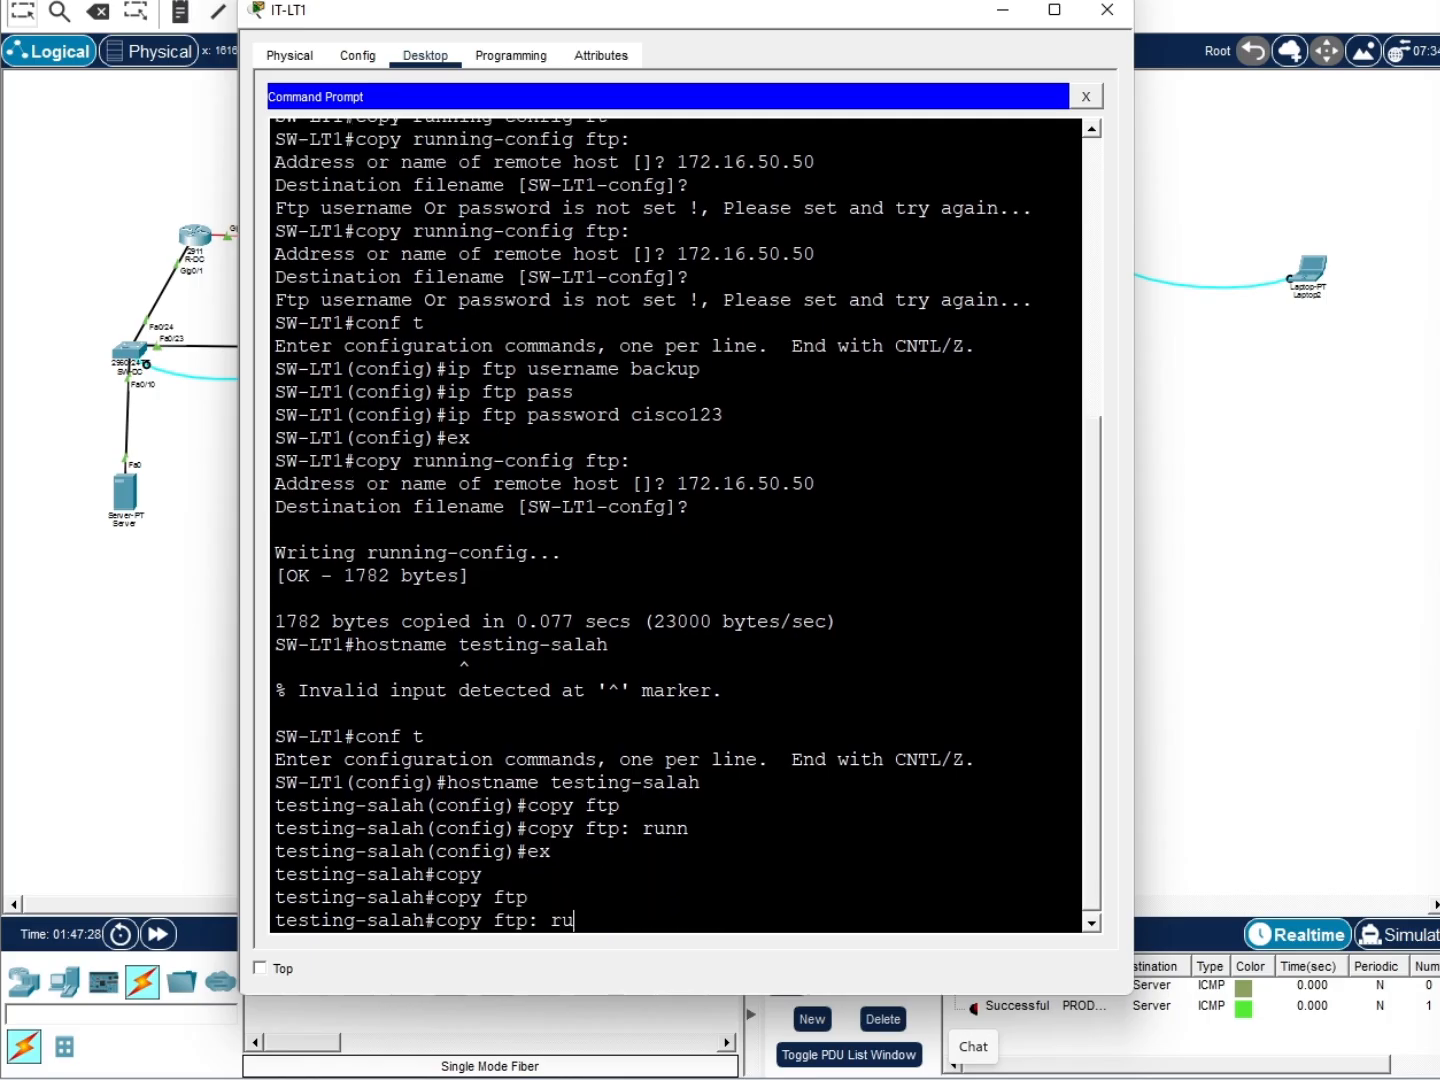
{"action": "key", "text": "Tab"}
{"action": "key", "text": "Return"}
{"action": "type", "text": "172.16.50.50"}
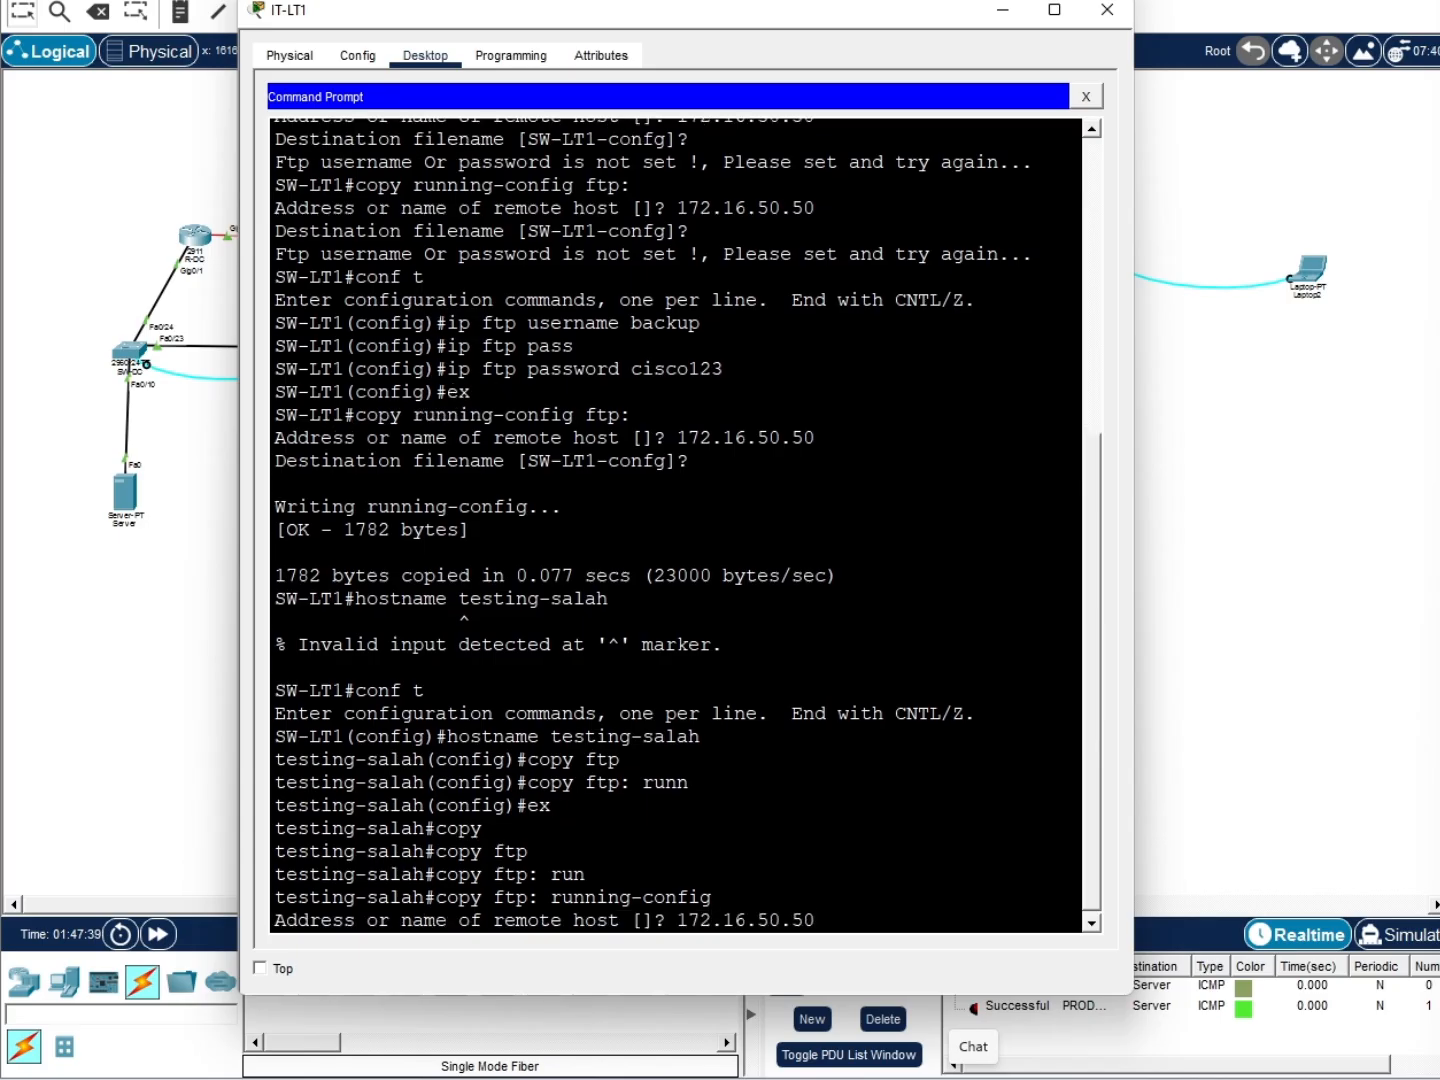
{"action": "key", "text": "Return"}
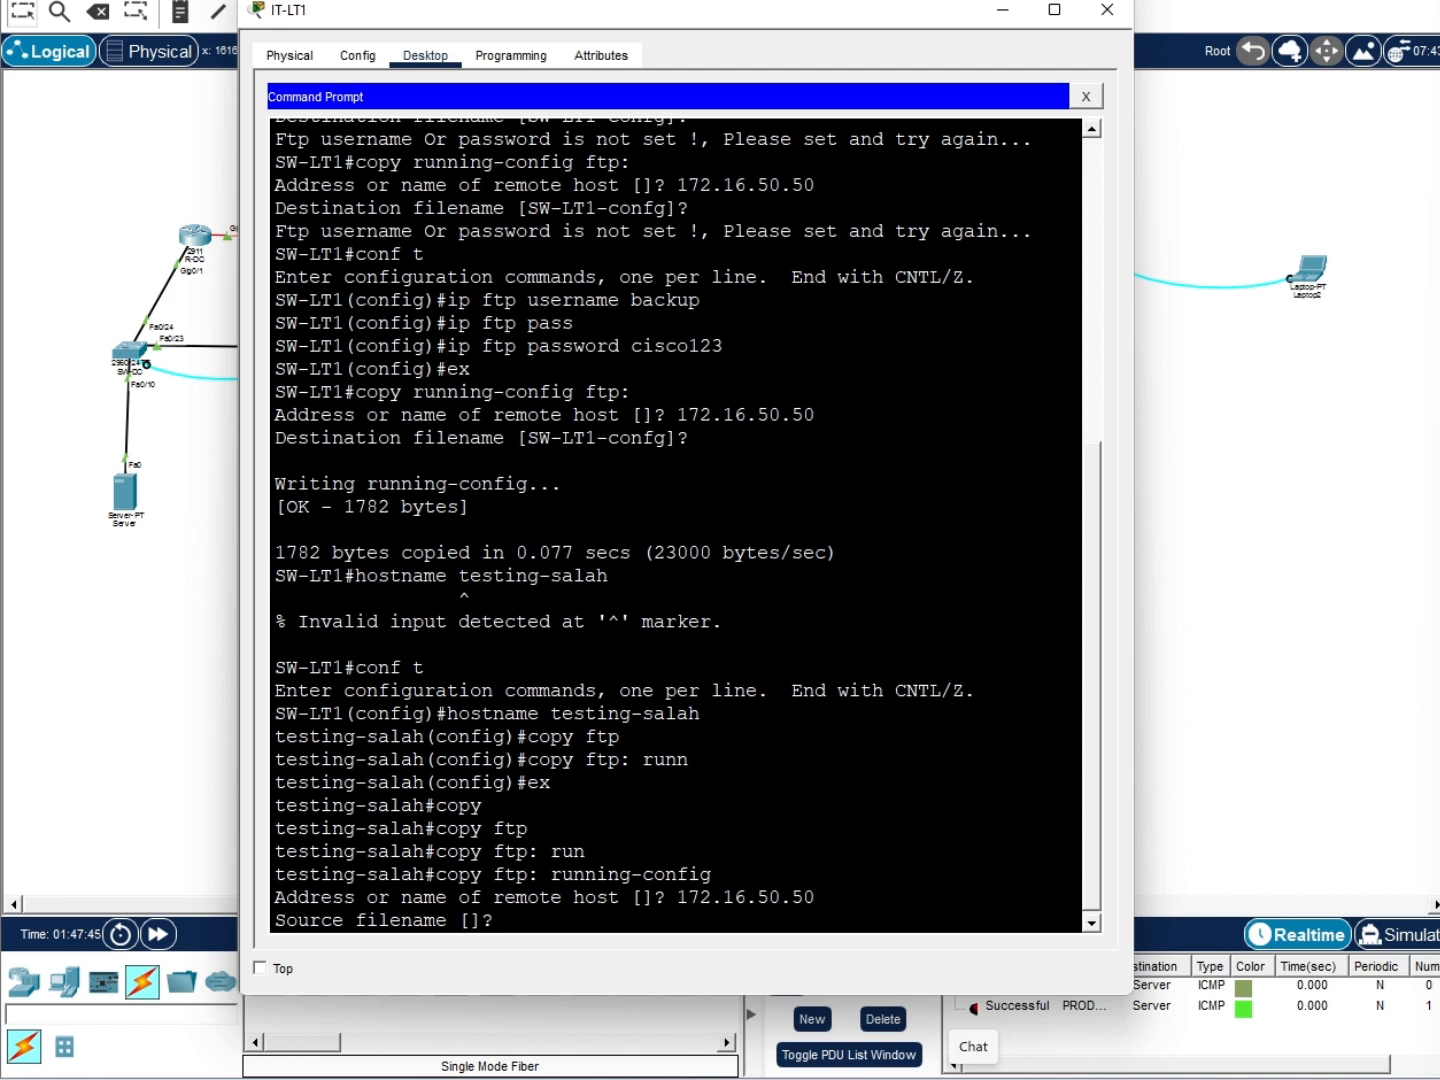
{"action": "type", "text": "SW-LT1-confg"}
{"action": "key", "text": "Return"}
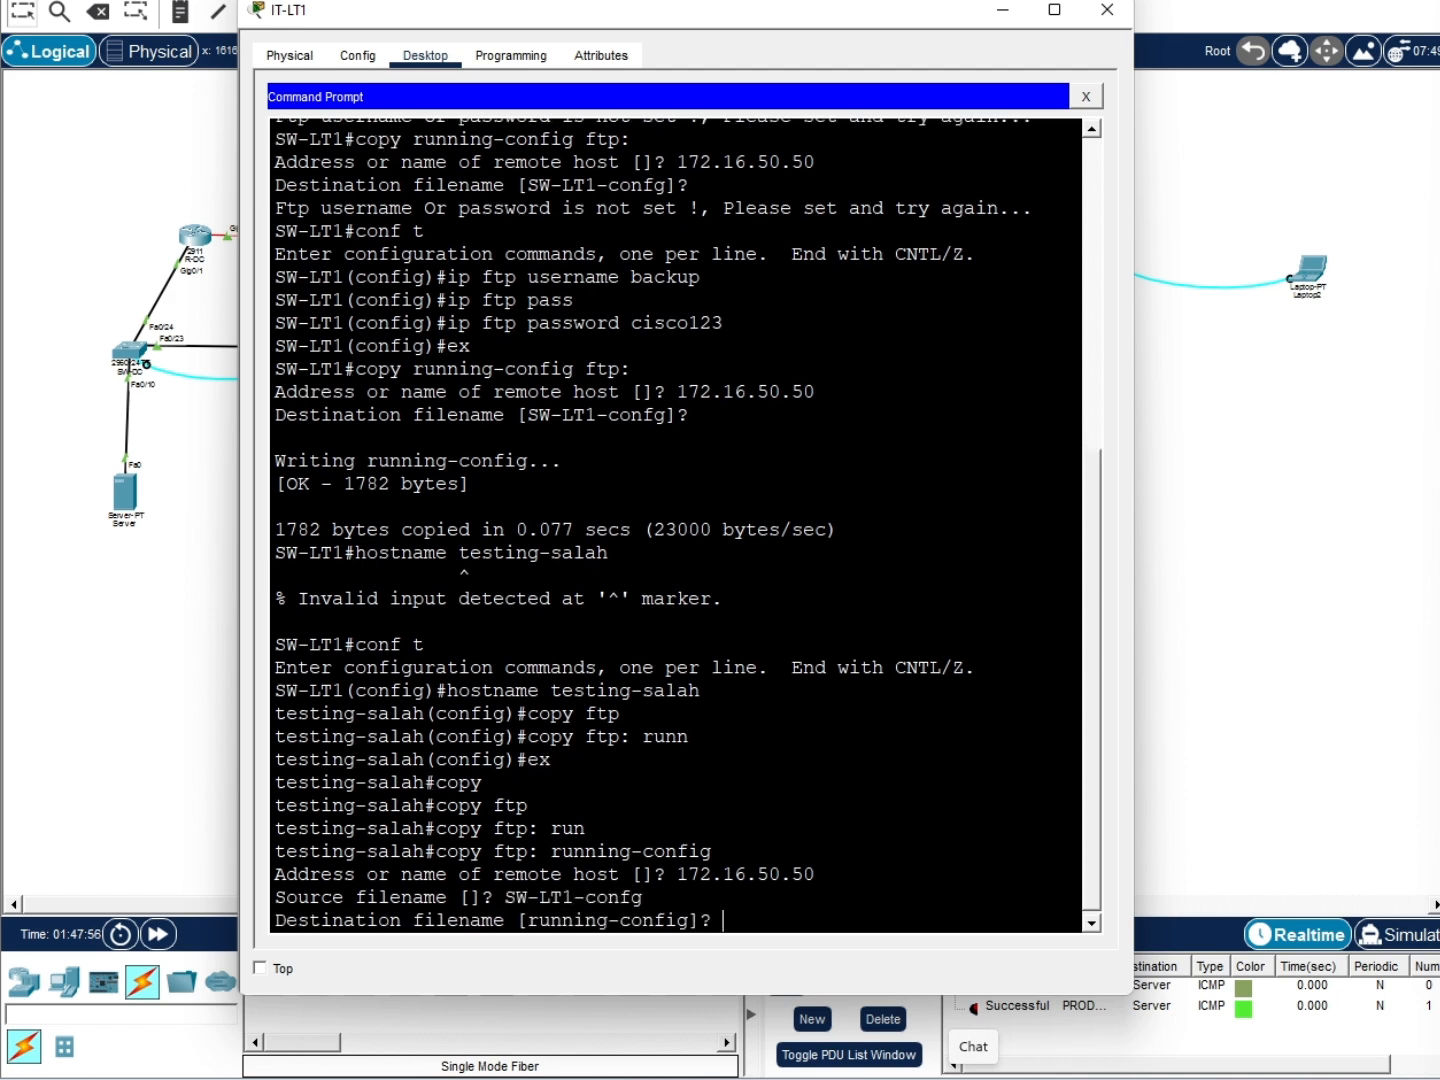
{"action": "key", "text": "Return"}
{"action": "left_click_drag", "start_coordinate": [356, 919], "coordinate": [303, 919]}
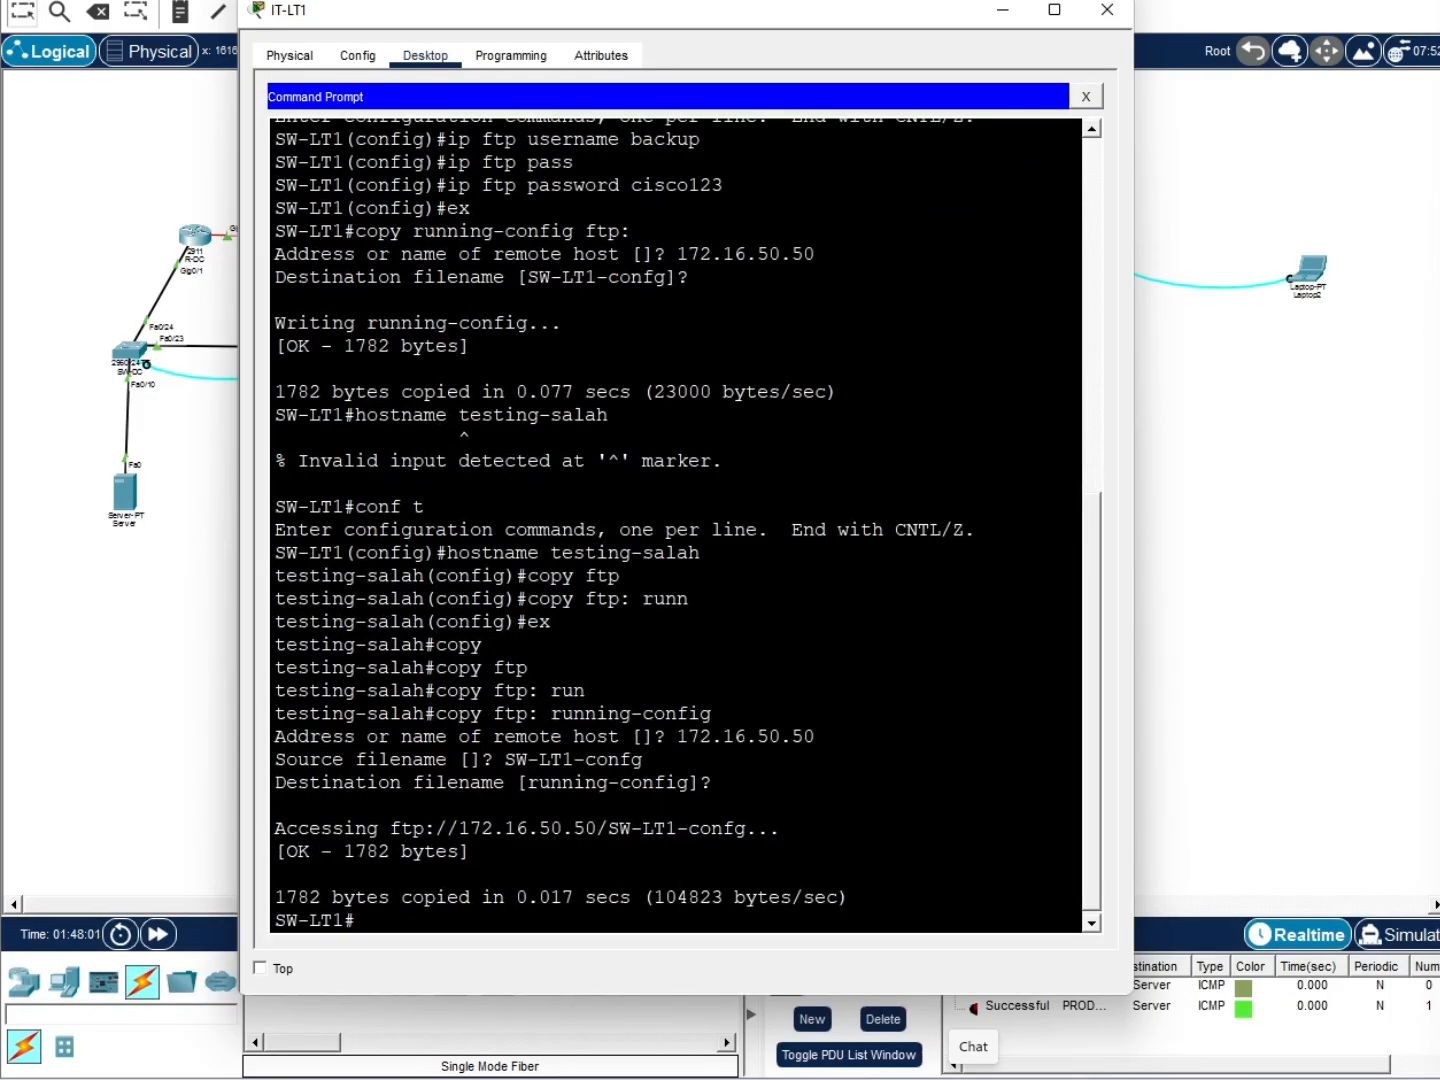
{"action": "left_click_drag", "start_coordinate": [286, 575], "coordinate": [447, 736]}
SSH into SW-LT2 at 172.16.30.2 as admin
{"action": "left_click", "coordinate": [387, 922]}
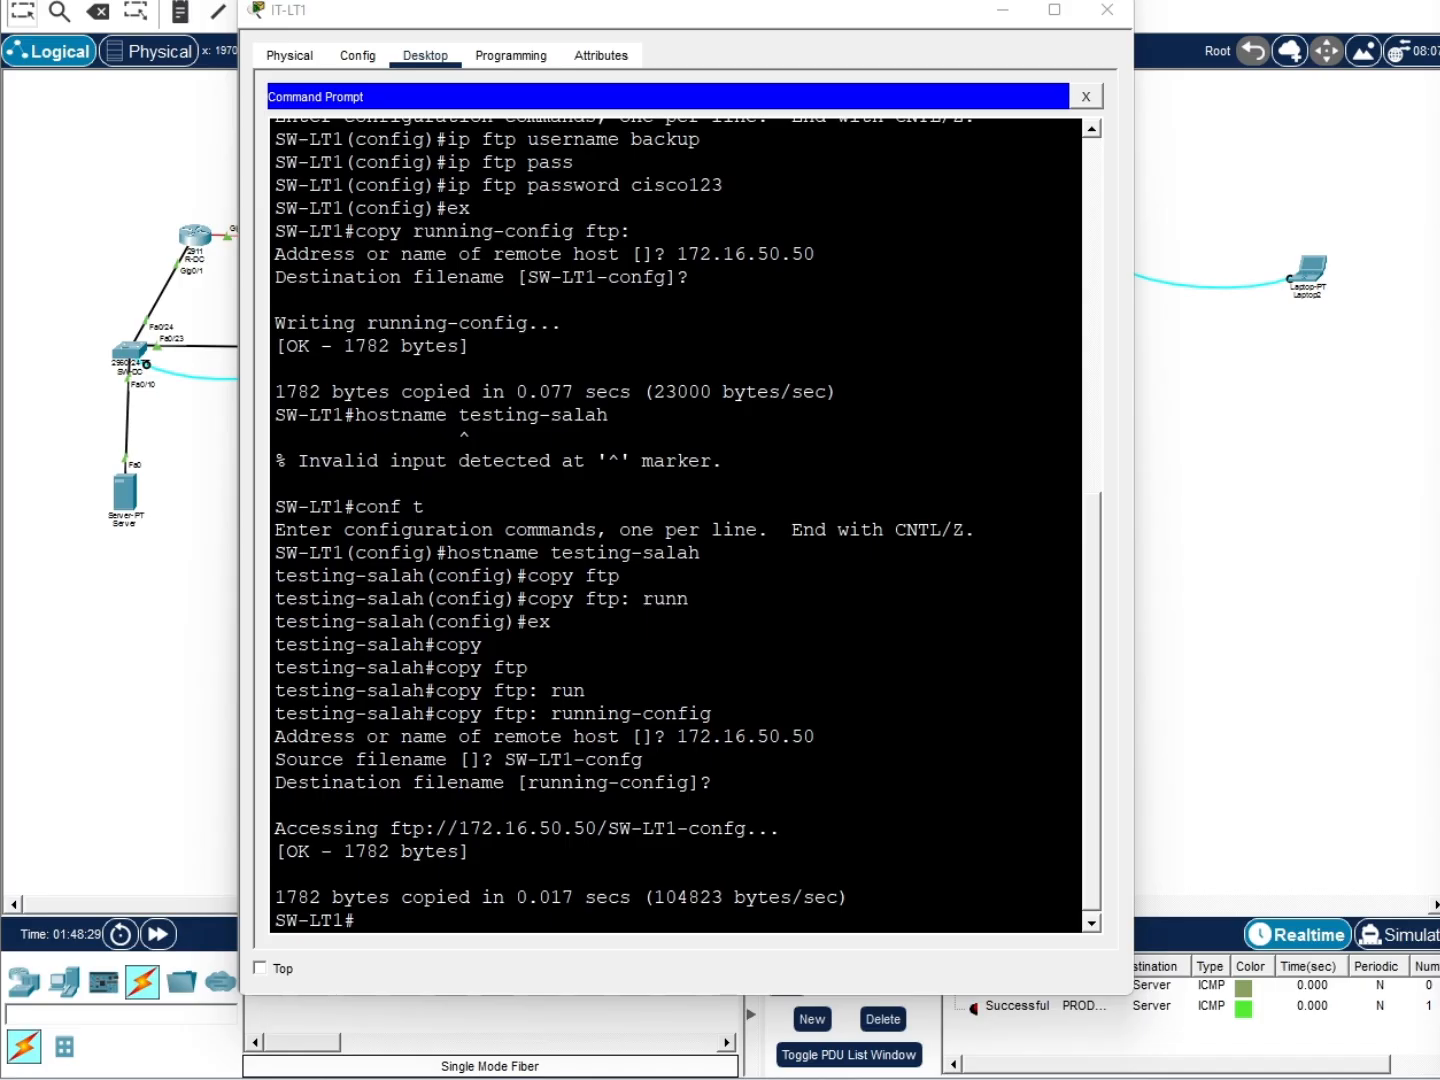
{"action": "left_click", "coordinate": [815, 958]}
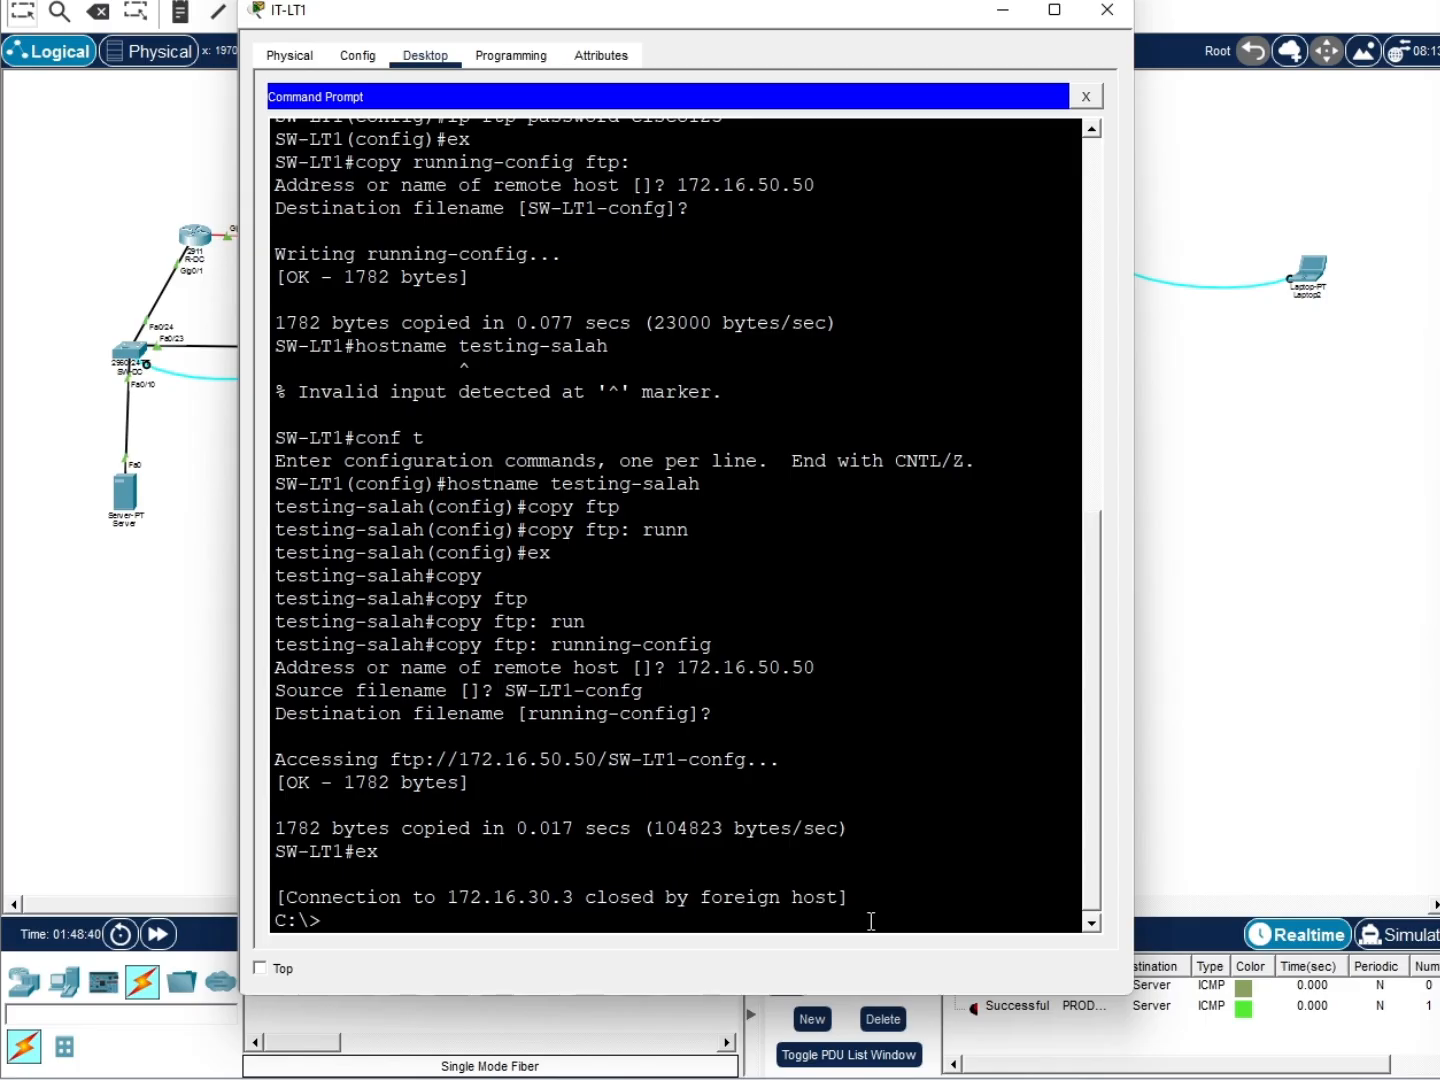
{"action": "key", "text": "Up"}
{"action": "key", "text": "BackSpace"}
{"action": "type", "text": "2.16.30.2"}
{"action": "key", "text": "Return"}
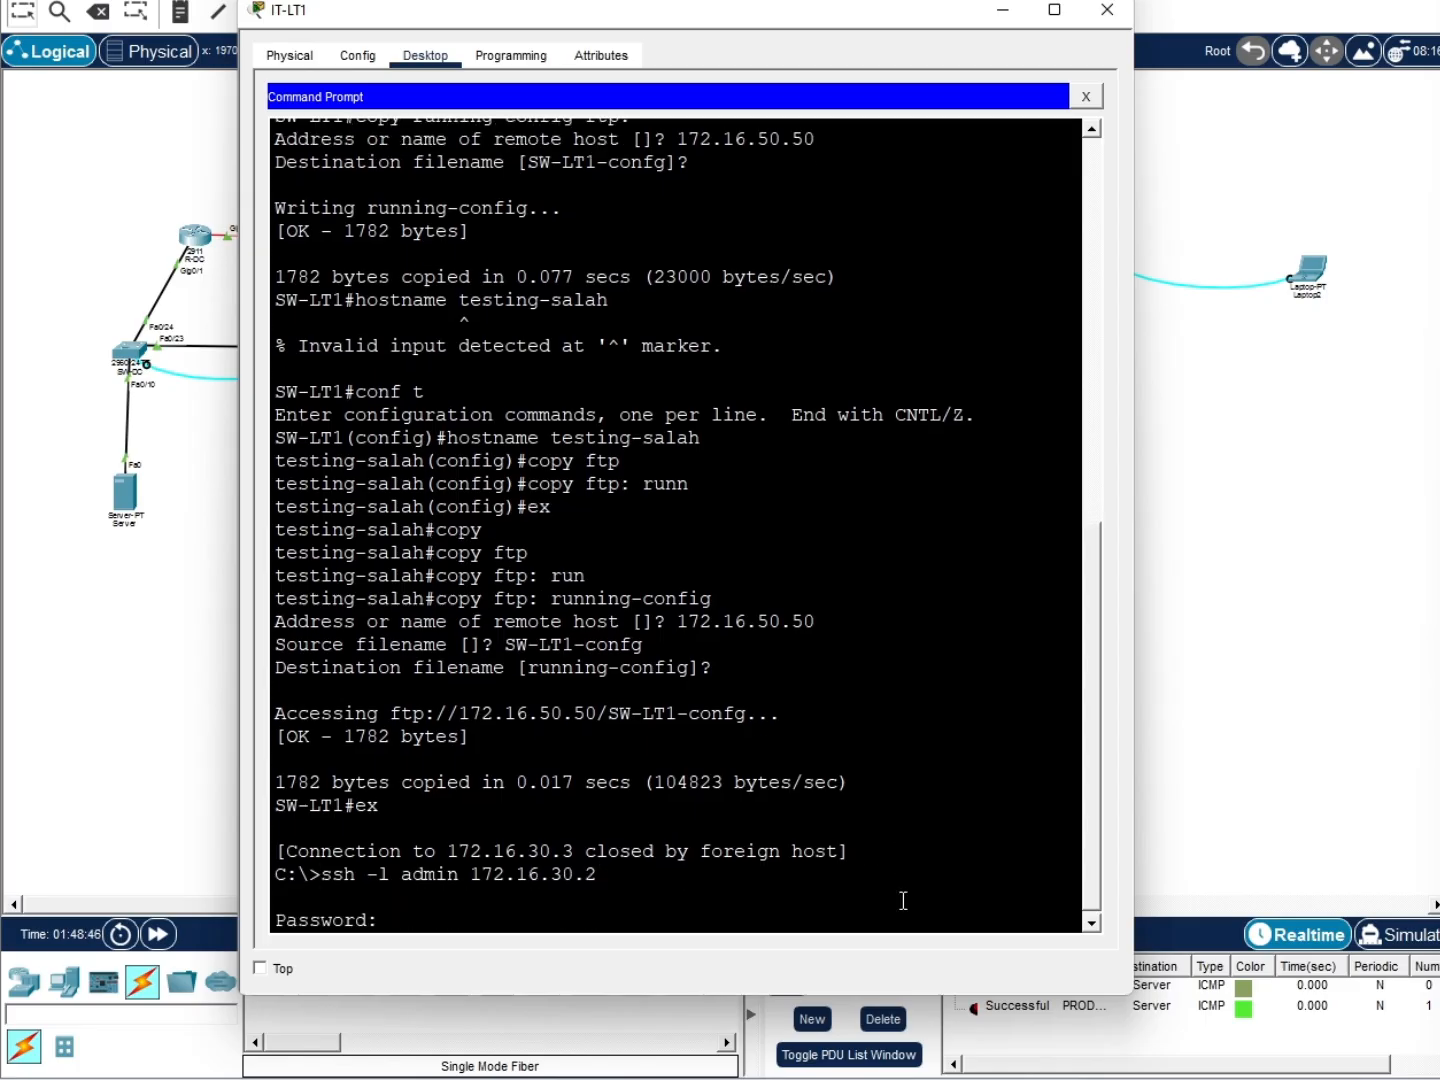
{"action": "key", "text": "Return"}
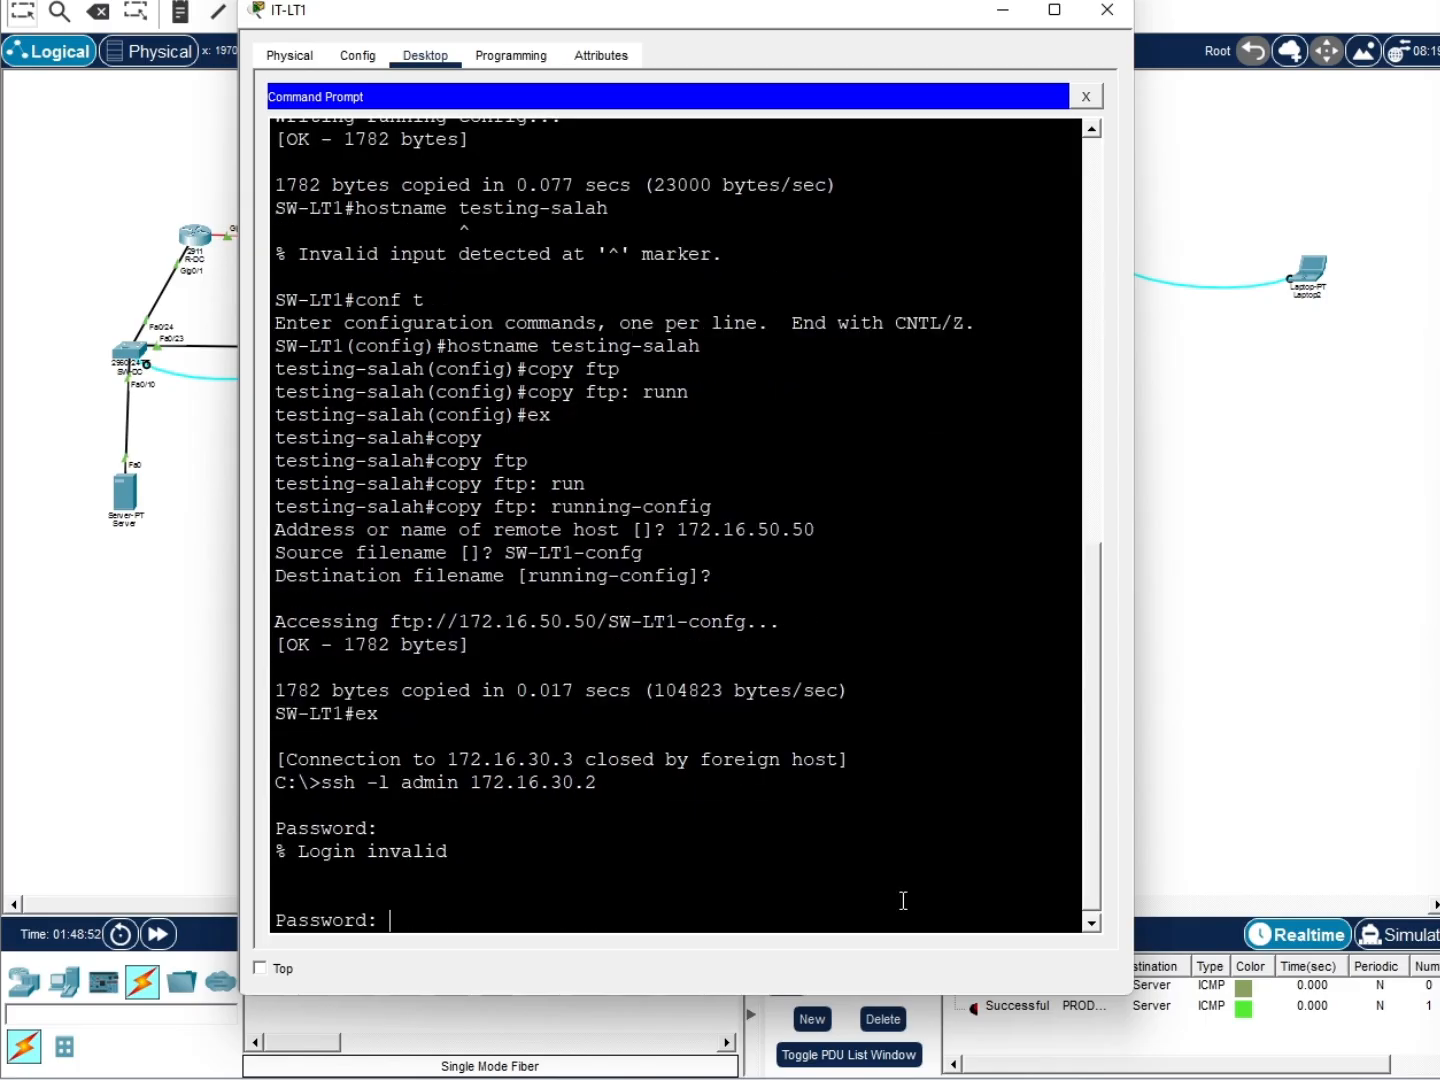
{"action": "key", "text": "Return"}
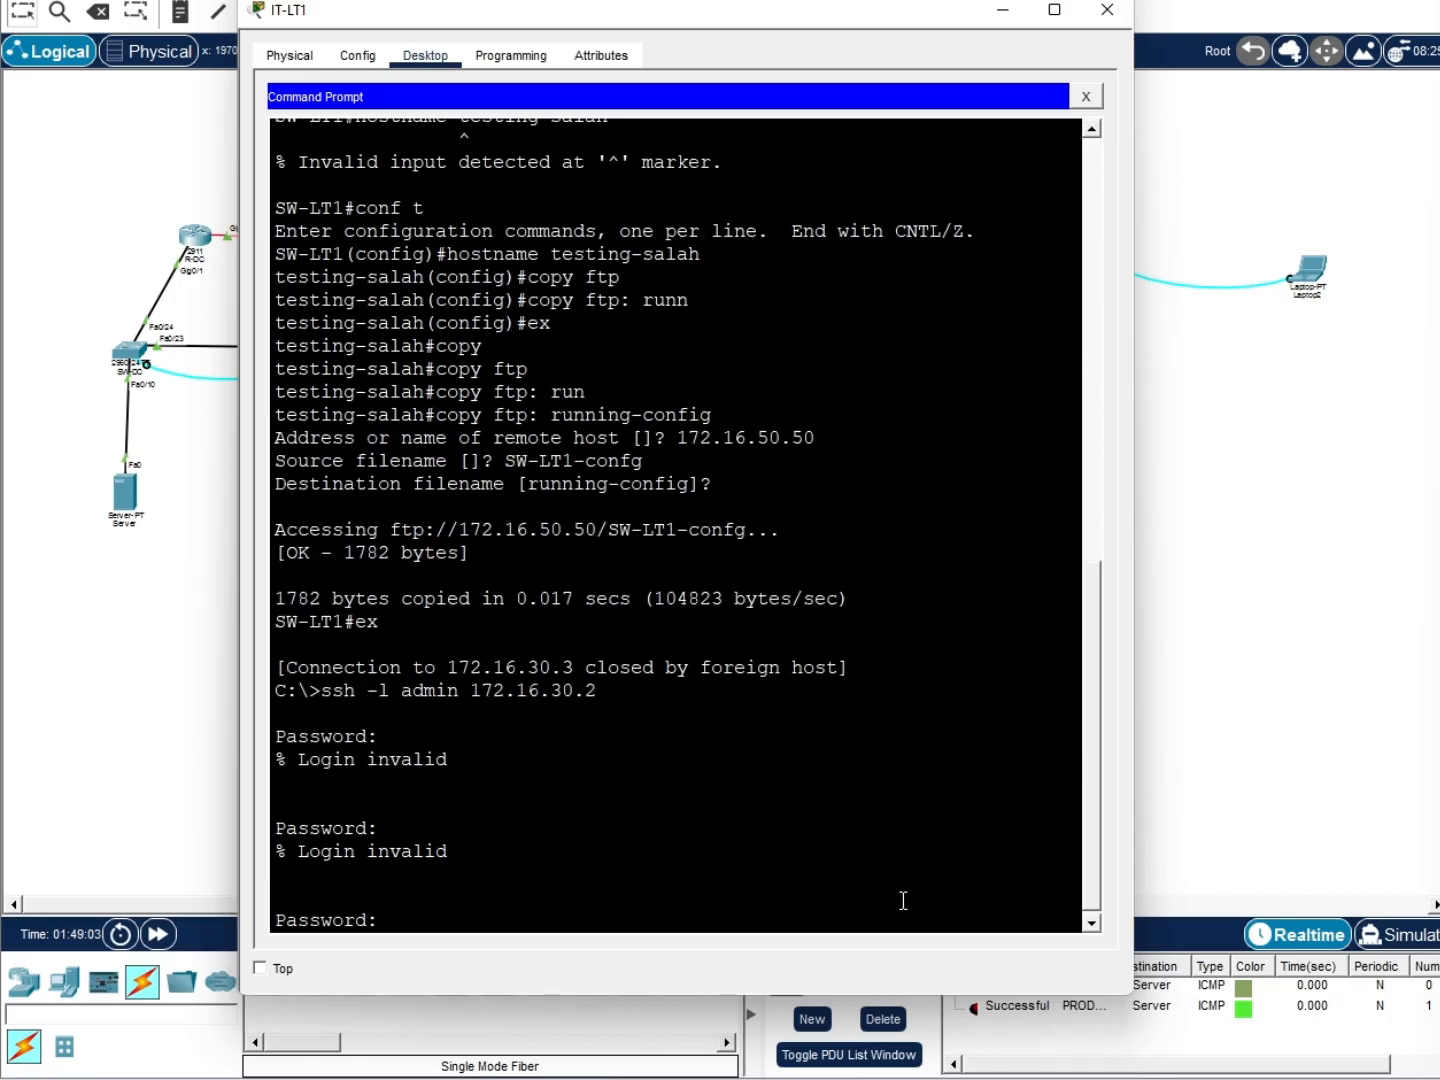
{"action": "key", "text": "Return"}
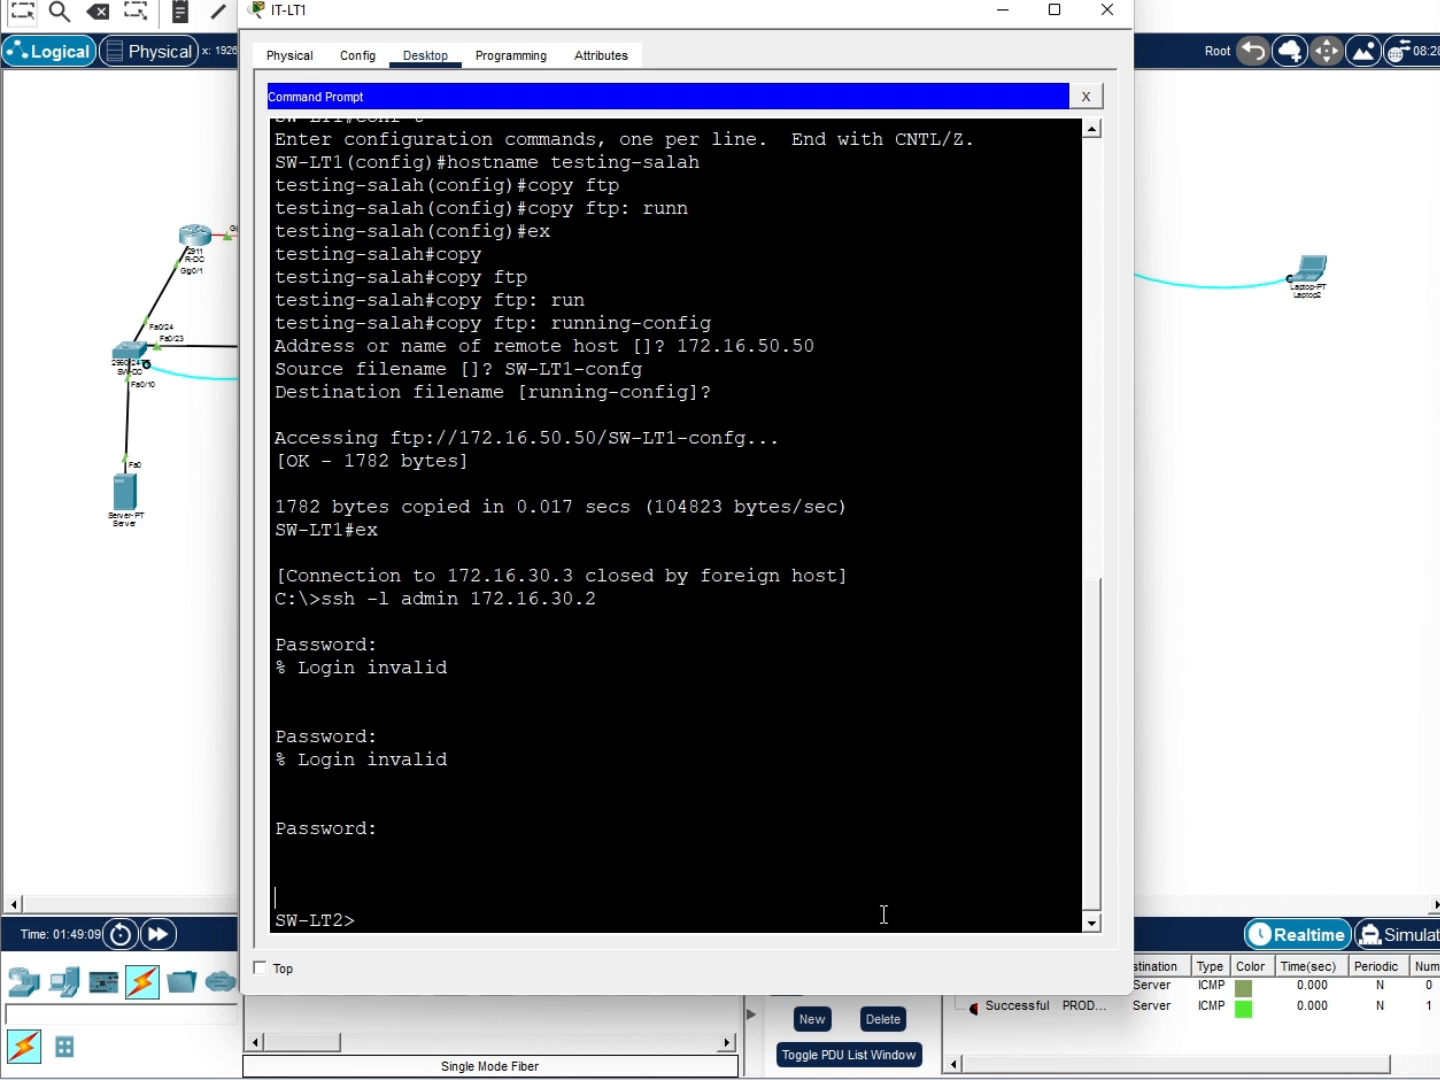
{"action": "key", "text": "Return"}
Enter privileged mode and global configuration mode on SW-LT2
{"action": "type", "text": "en"}
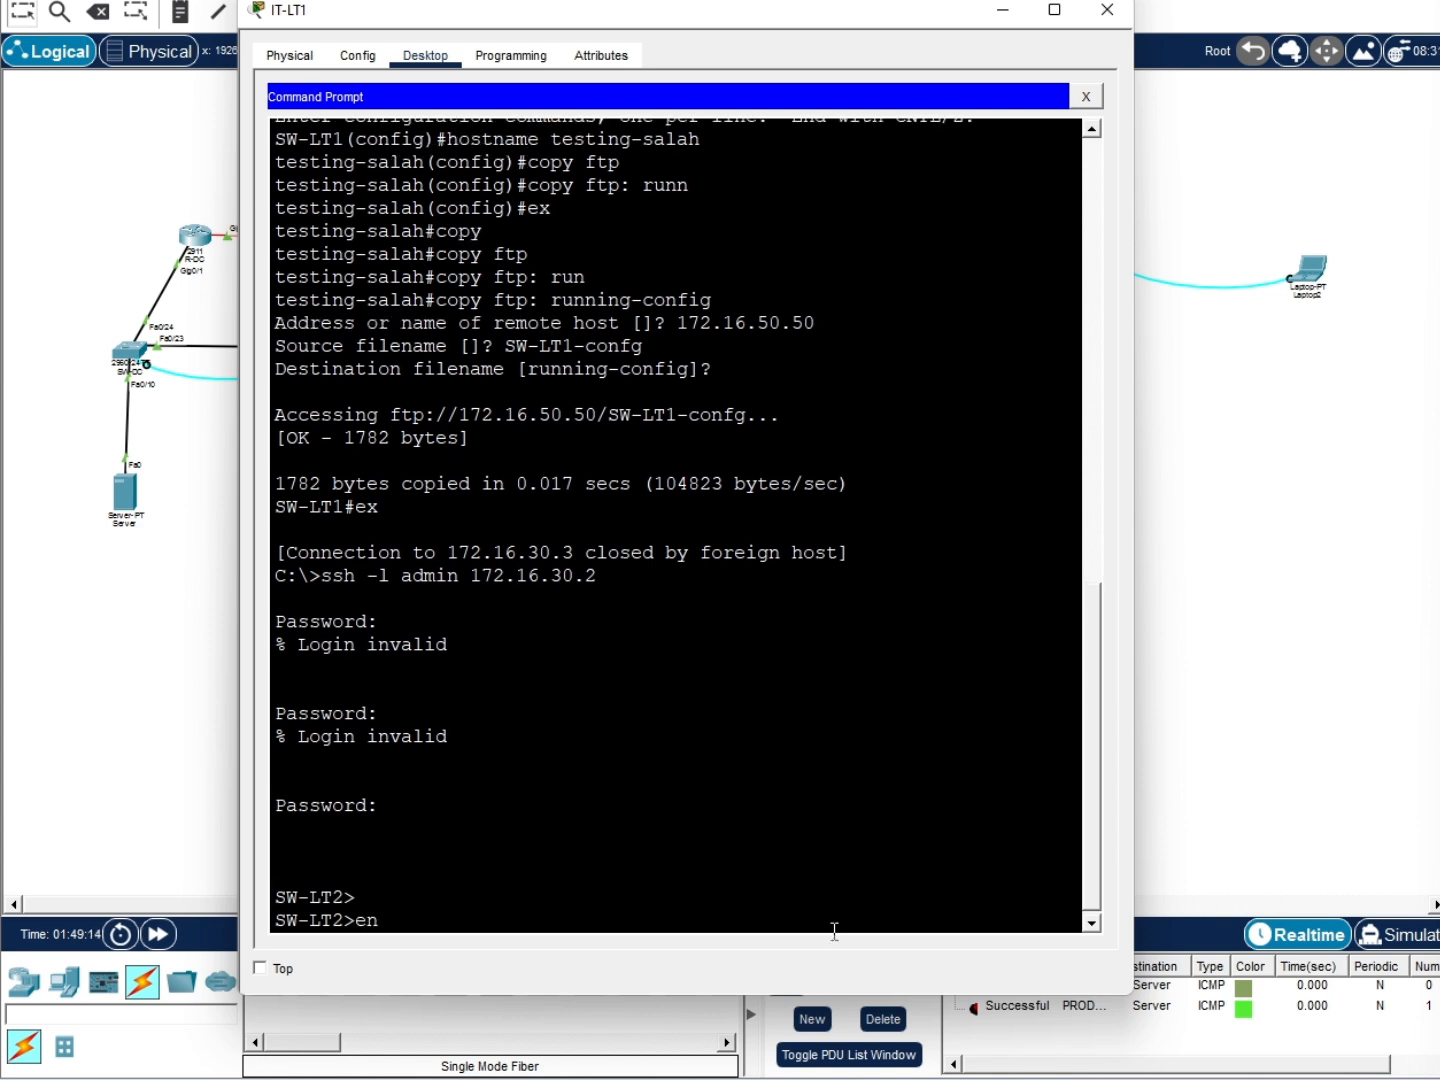
{"action": "key", "text": "Return"}
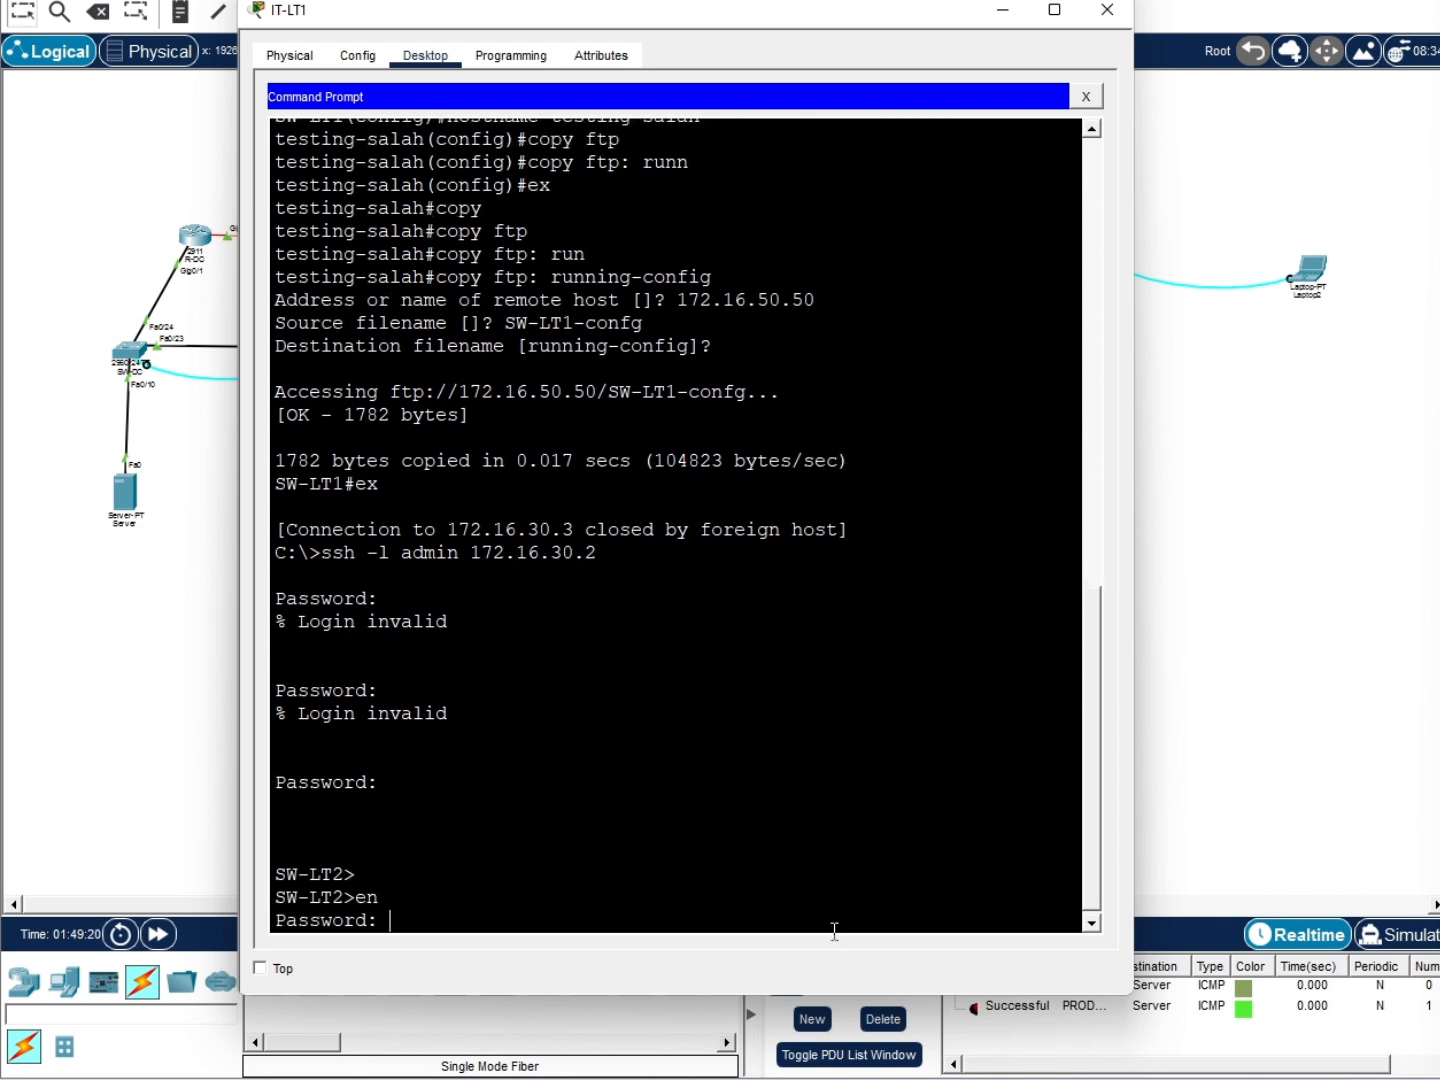
{"action": "key", "text": "Return"}
{"action": "type", "text": "conf t"}
{"action": "key", "text": "Return"}
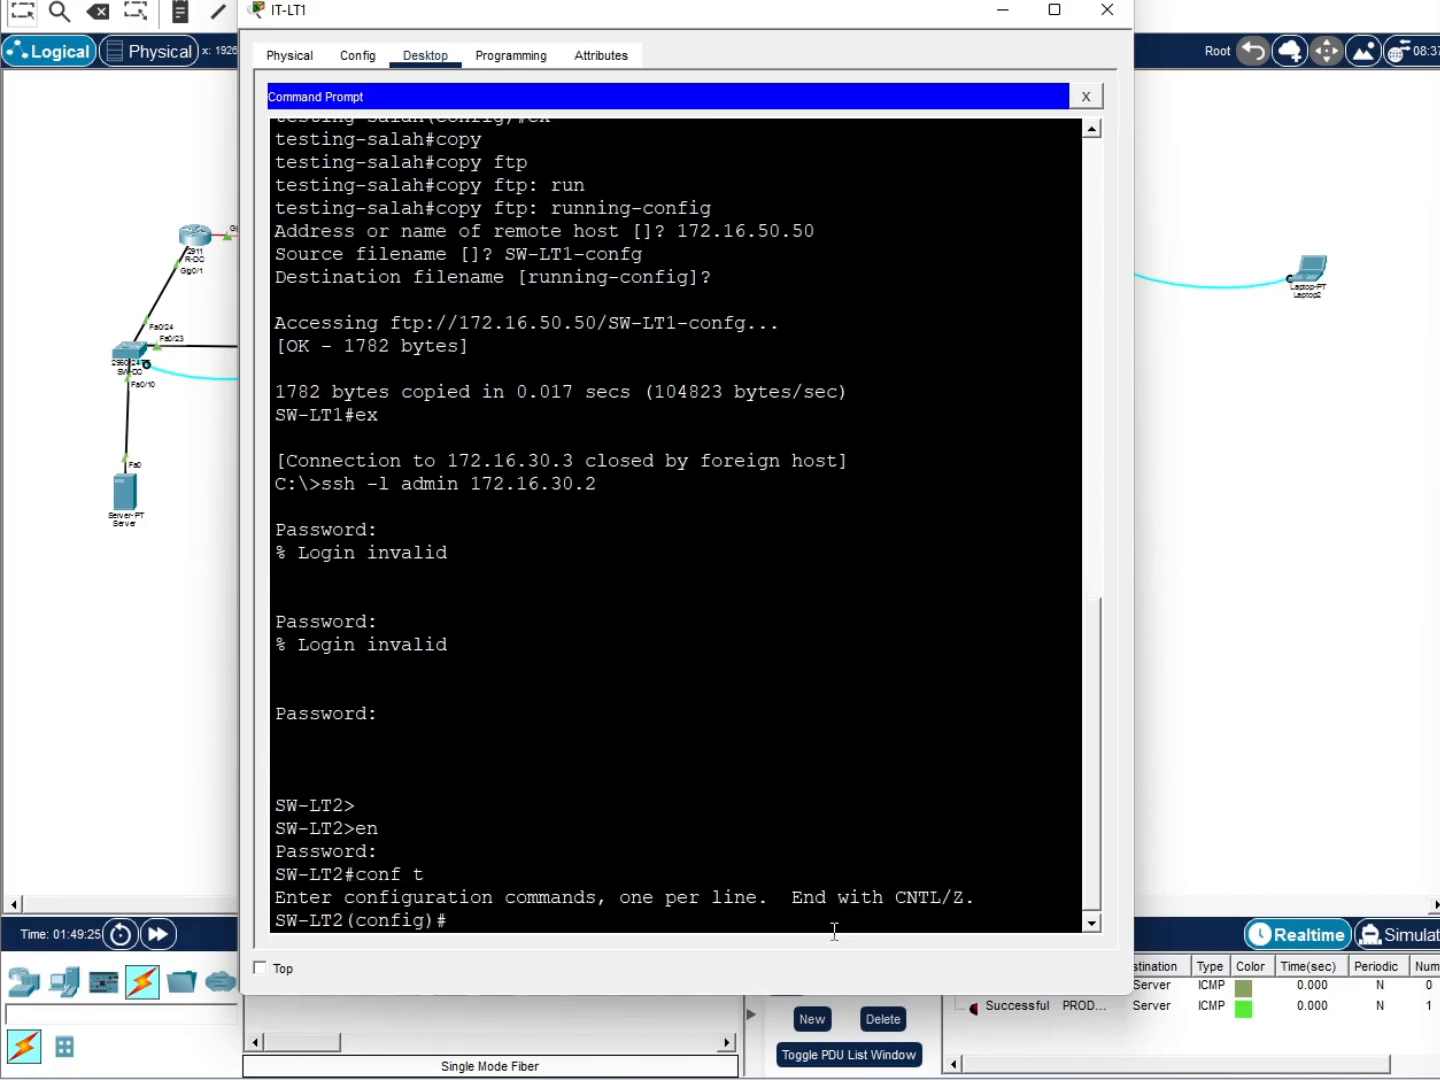
{"action": "key", "text": "alt+Tab"}
{"action": "left_click", "coordinate": [546, 910]}
Set SW-LT2's FTP username to backup and its FTP password, then exit config mode
{"action": "type", "text": "ip ftp username backup"}
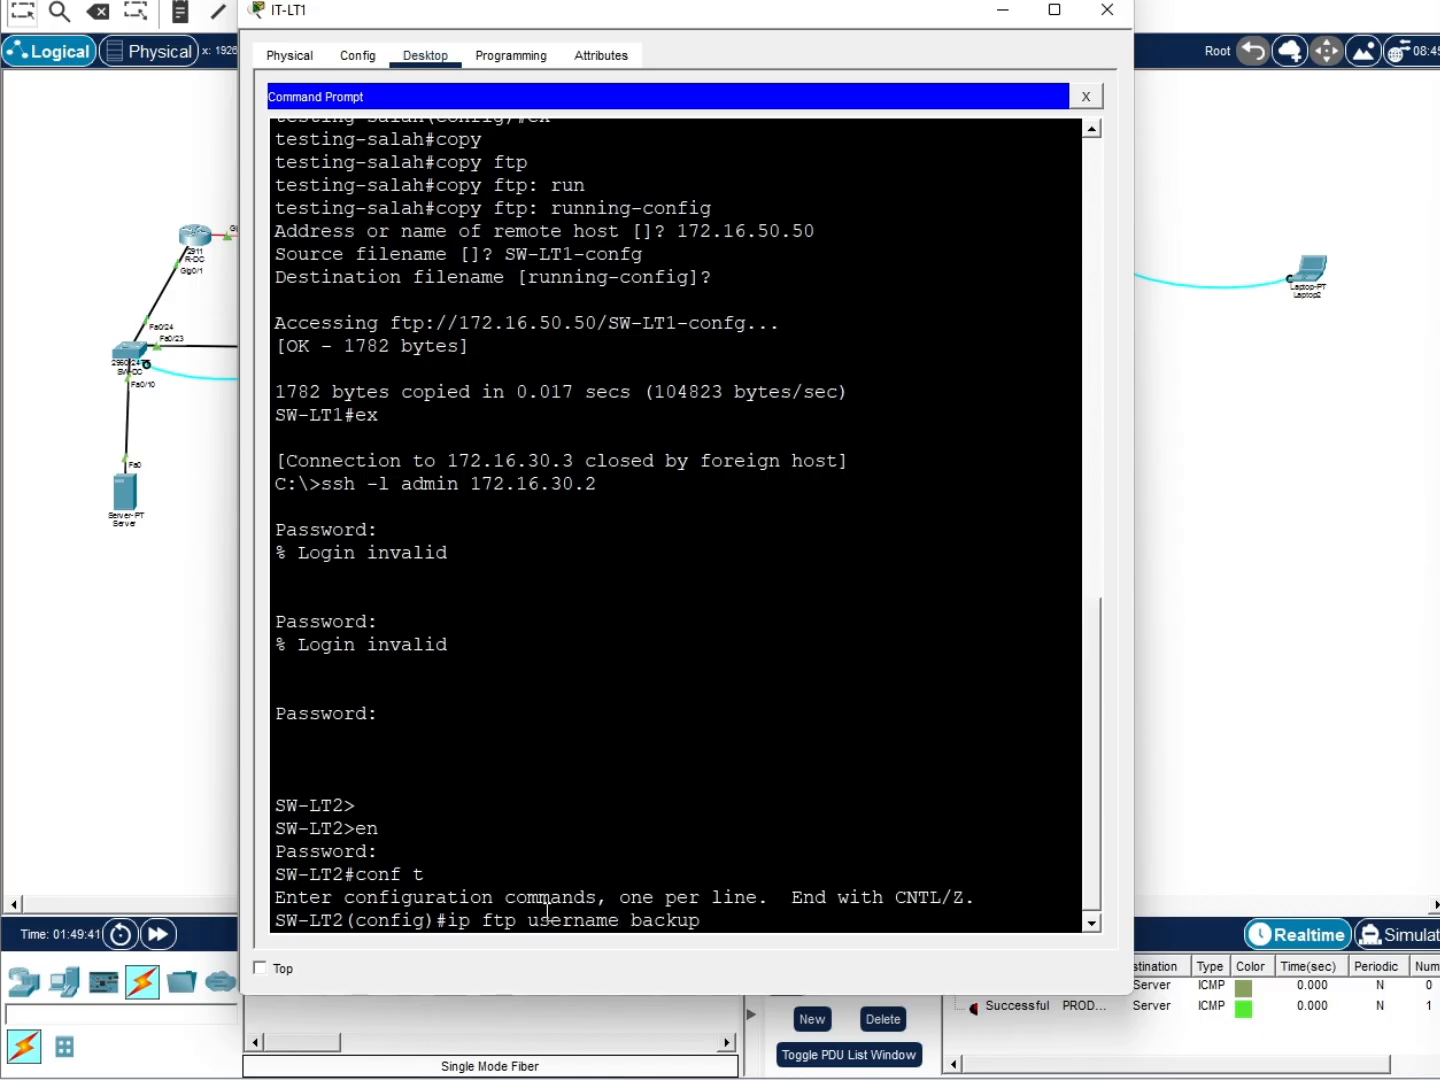
{"action": "key", "text": "Return"}
{"action": "type", "text": "ip "}
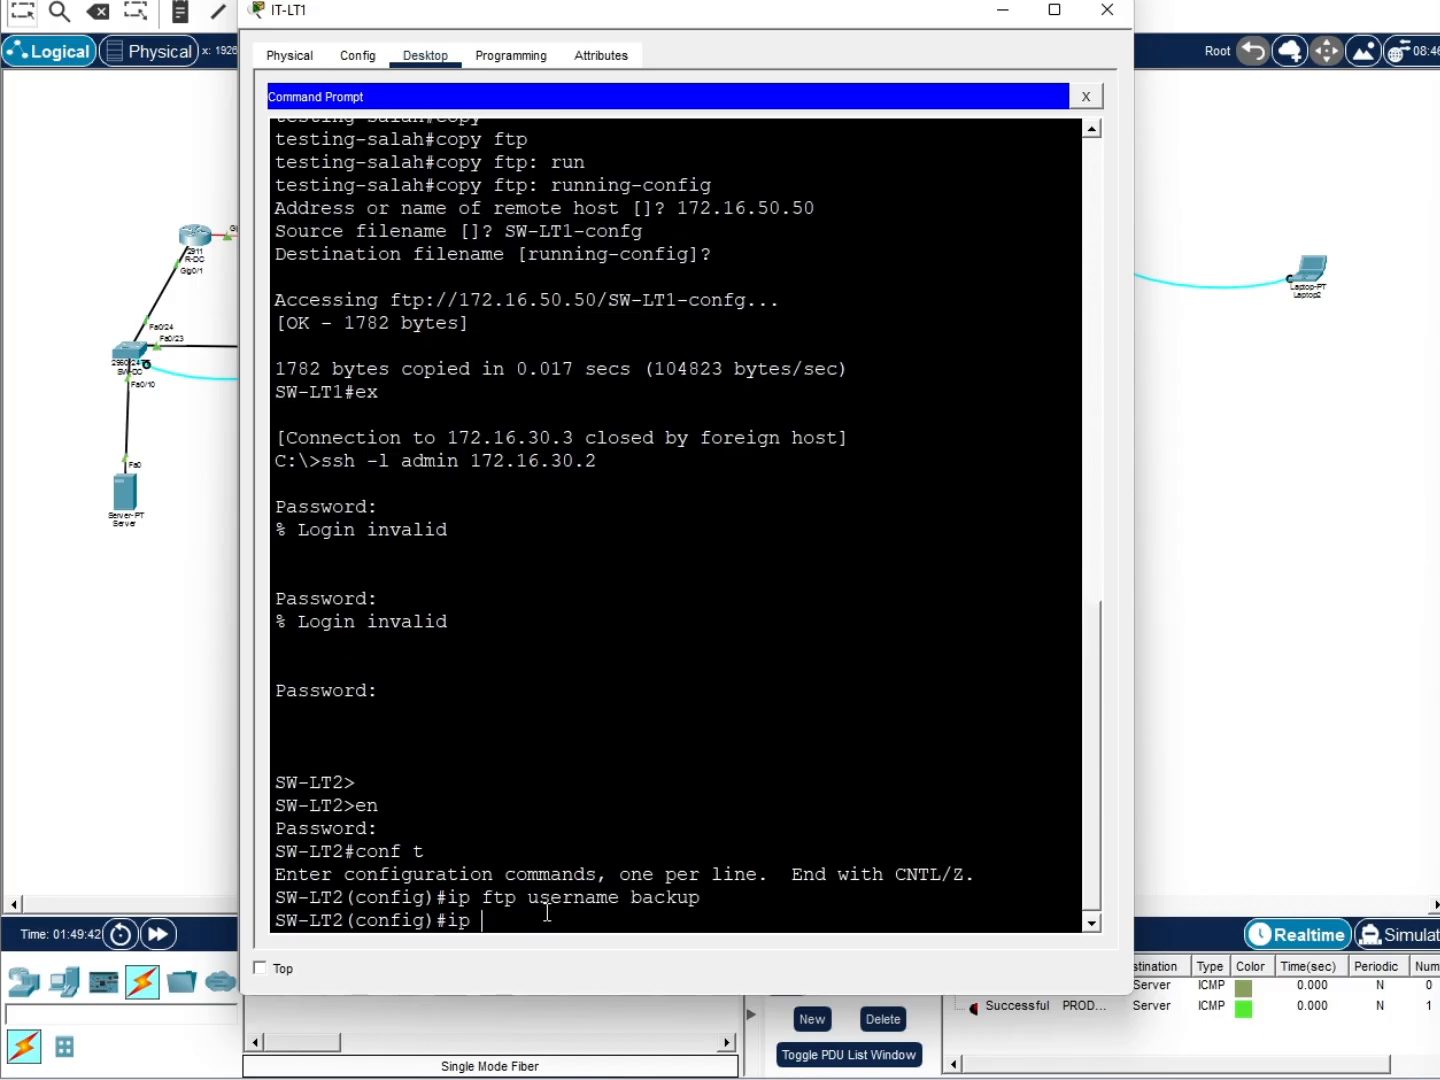
{"action": "type", "text": "ftp password cisco123"}
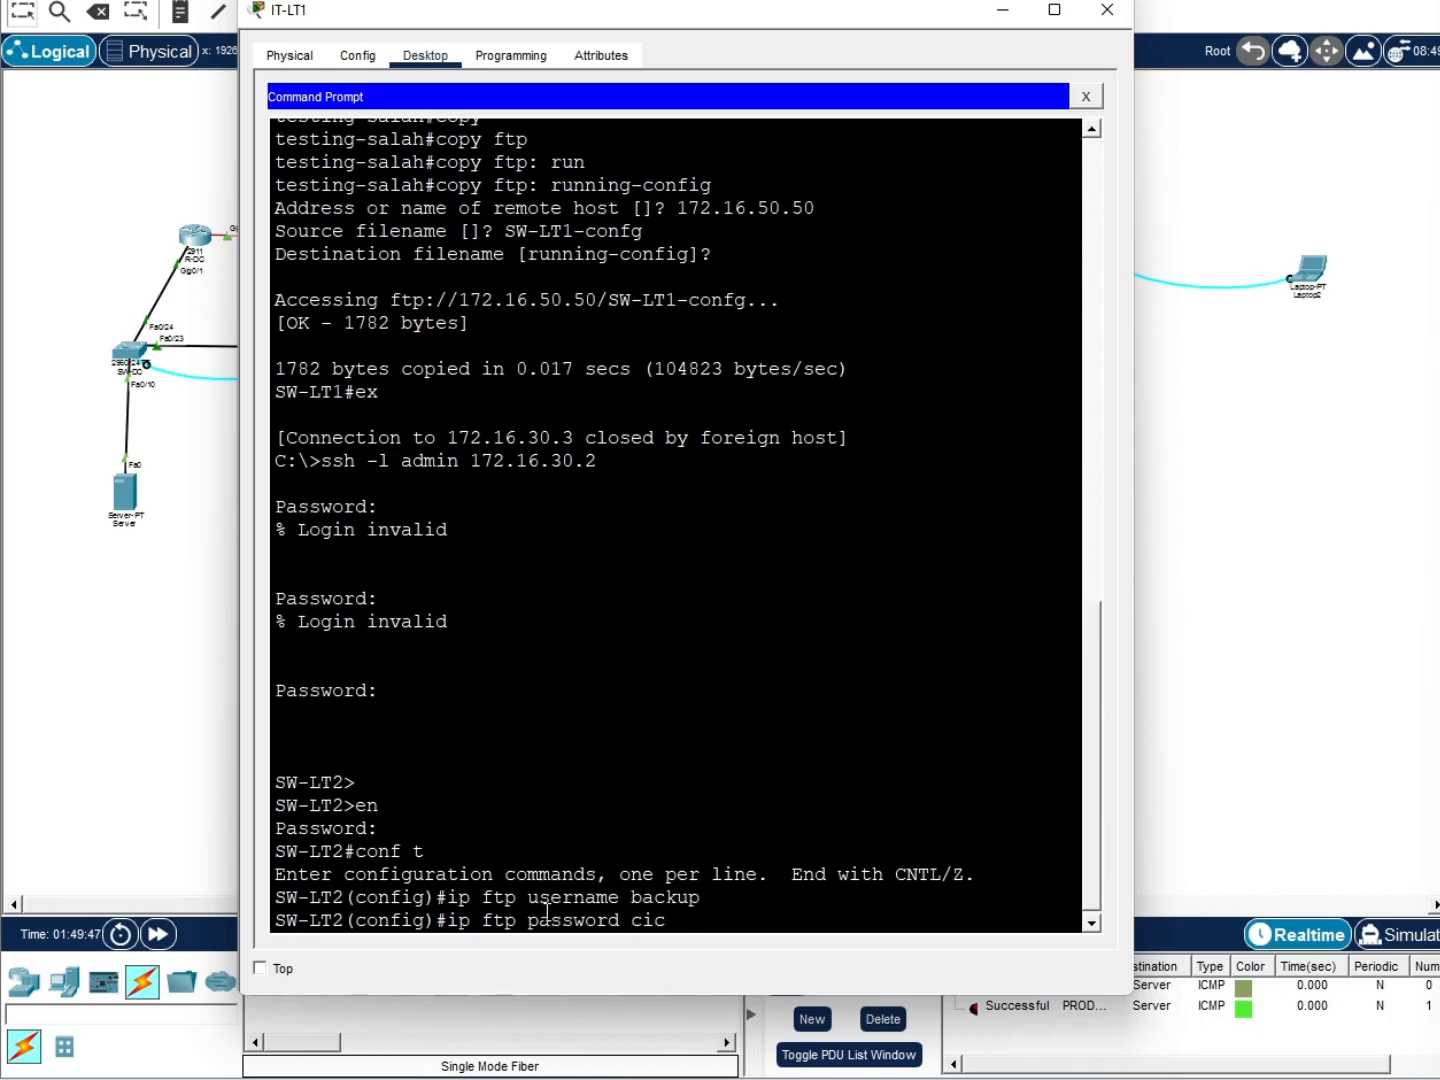
{"action": "key", "text": "Return"}
{"action": "type", "text": "ex"}
{"action": "key", "text": "Return"}
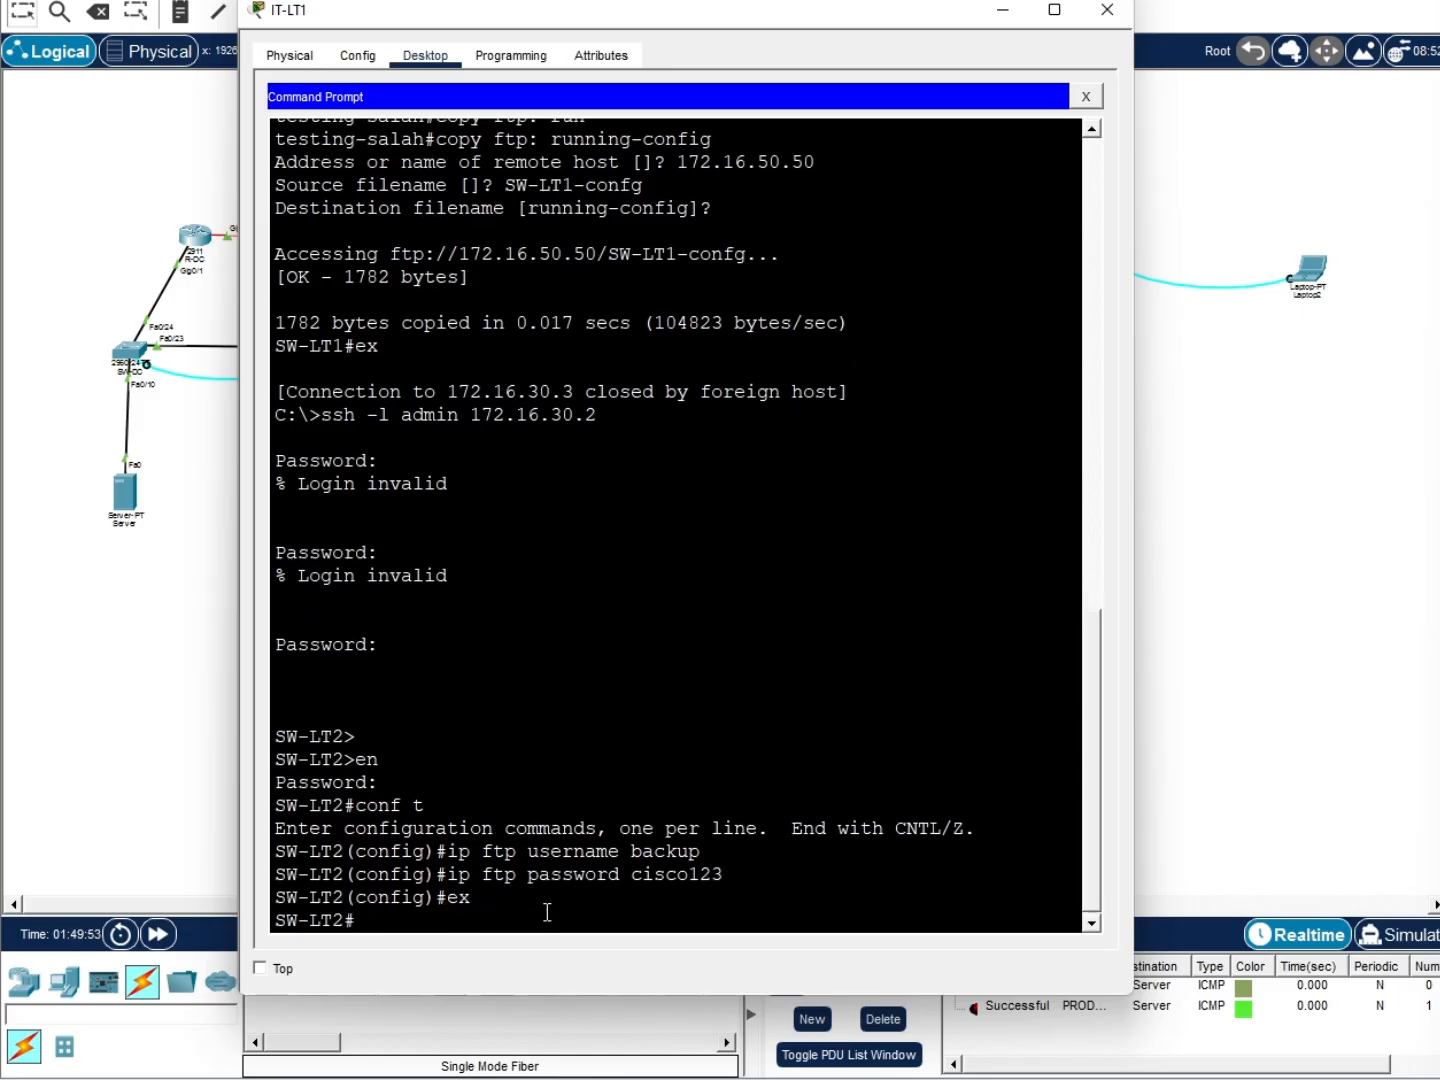
Copy SW-LT2's running-config to 172.16.50.50 as SW-LT2-confg
{"action": "type", "text": "copy"}
{"action": "key", "text": "Tab"}
{"action": "type", "text": "run"}
{"action": "key", "text": "Tab"}
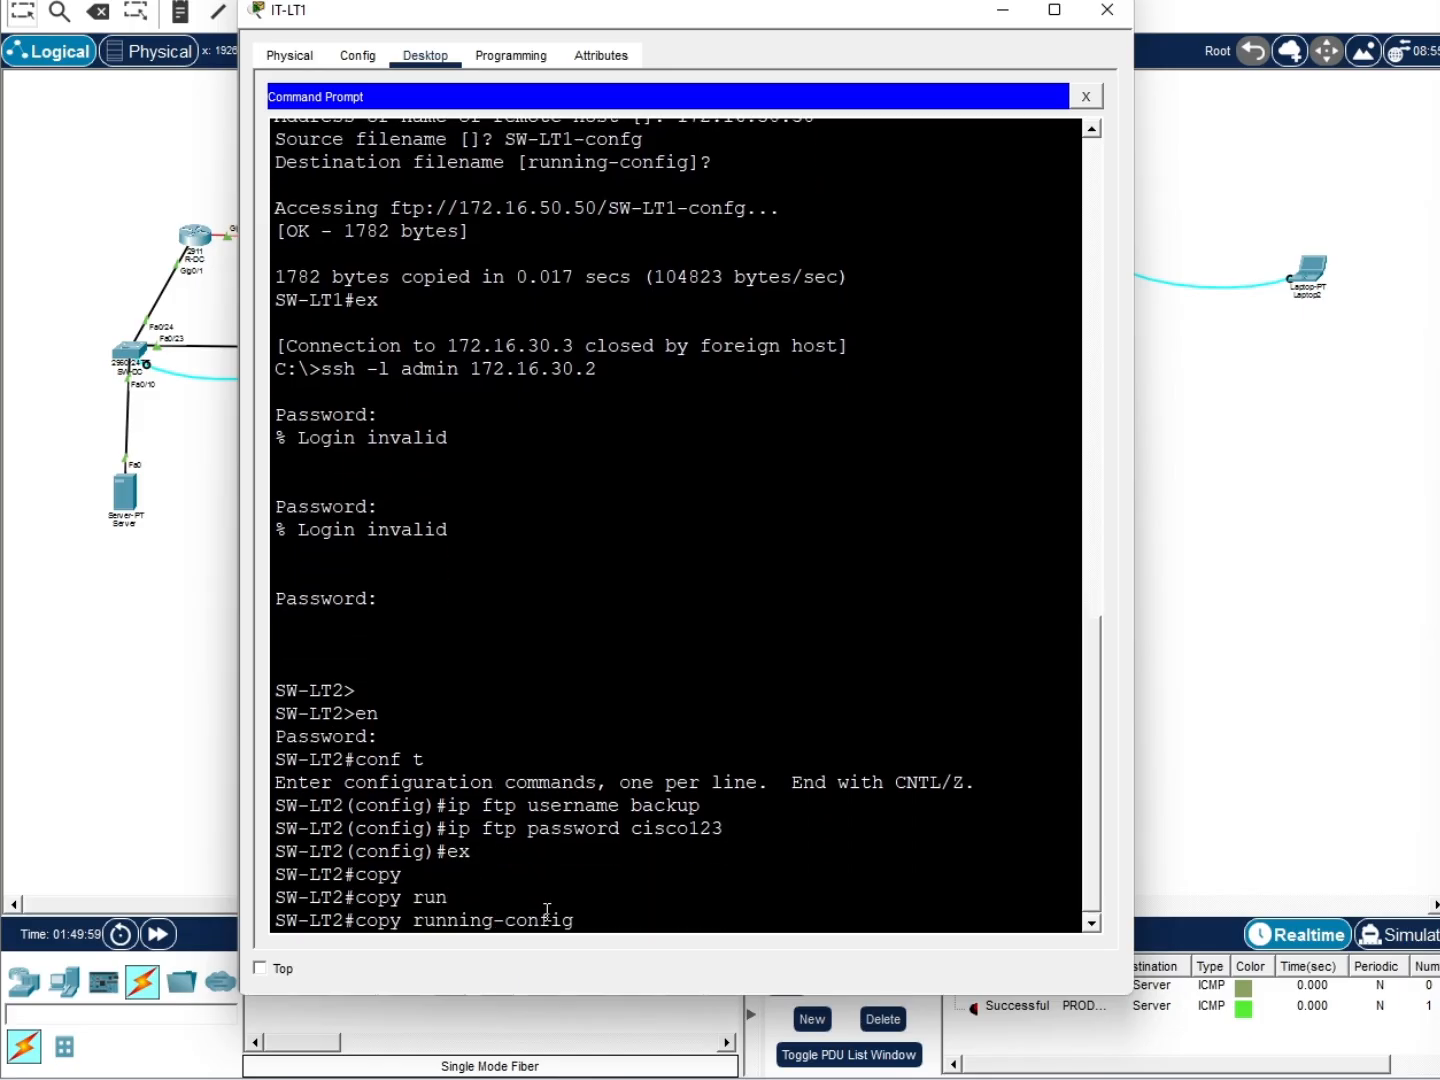
{"action": "type", "text": "ft"}
{"action": "key", "text": "Tab"}
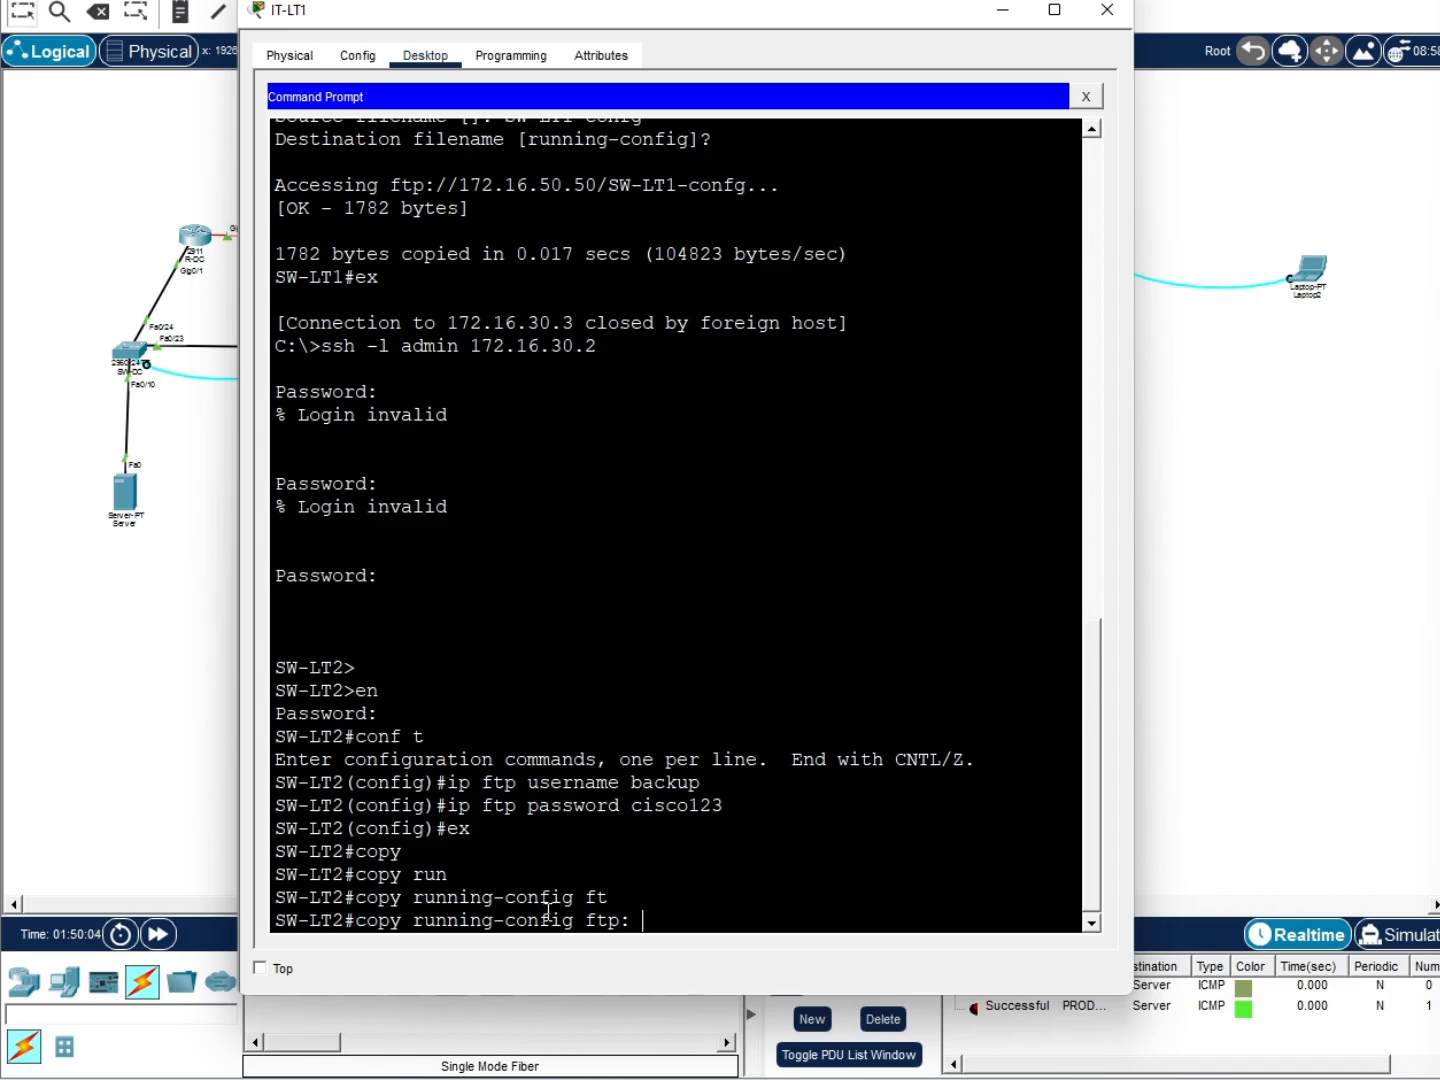
{"action": "key", "text": "Return"}
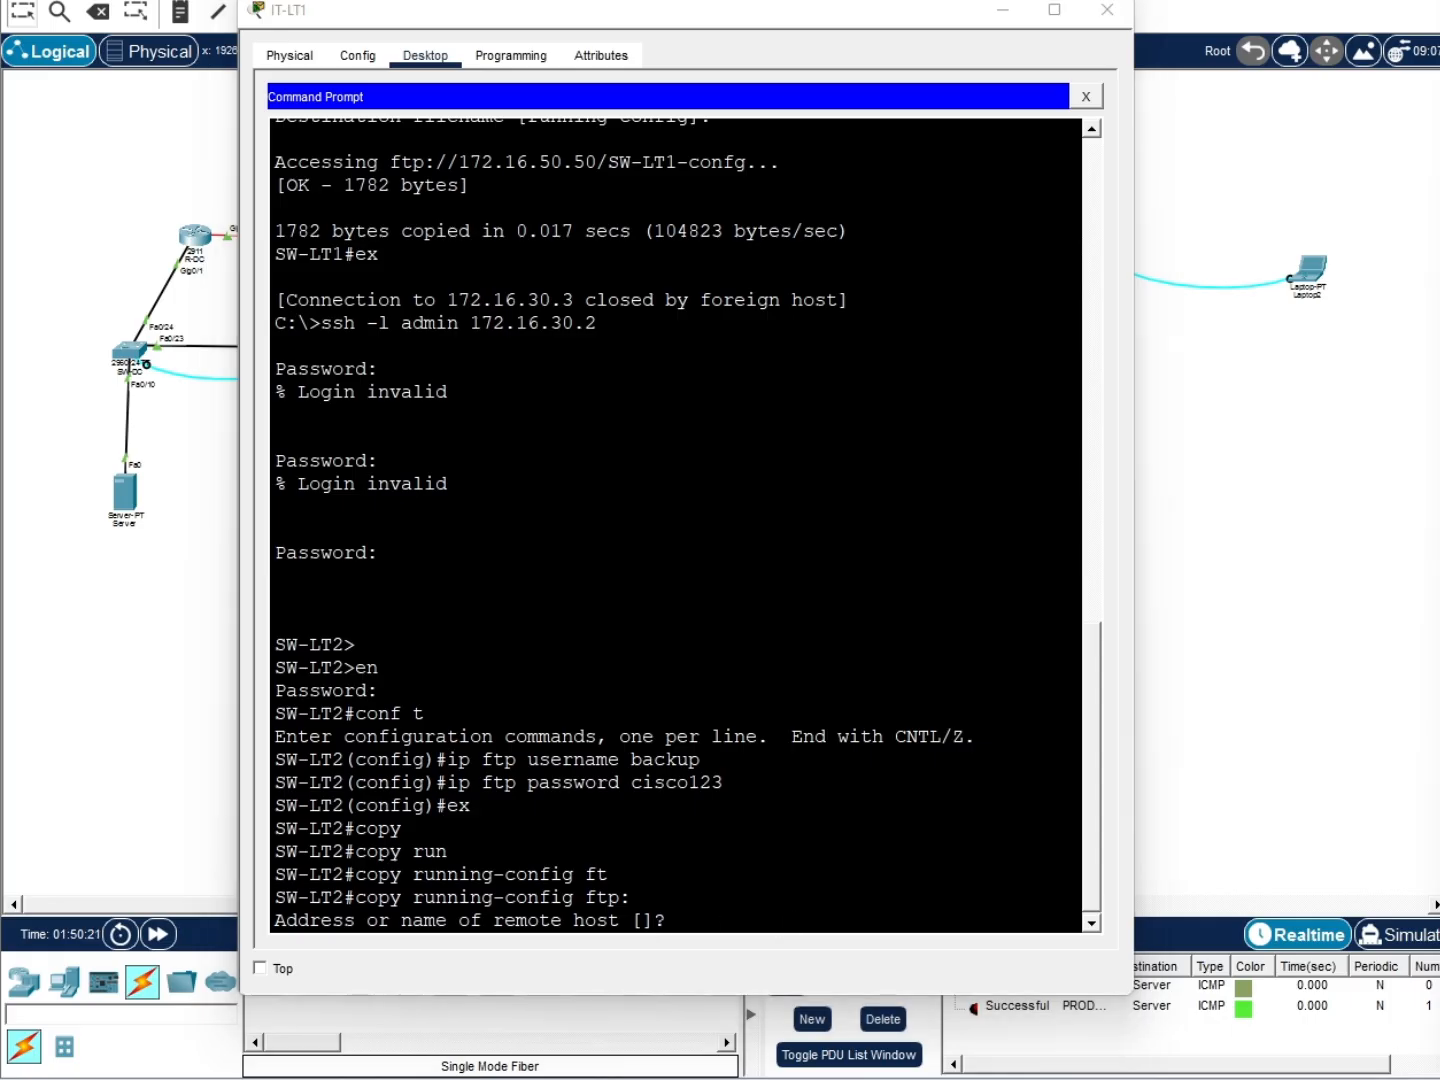
{"action": "left_click", "coordinate": [709, 917]}
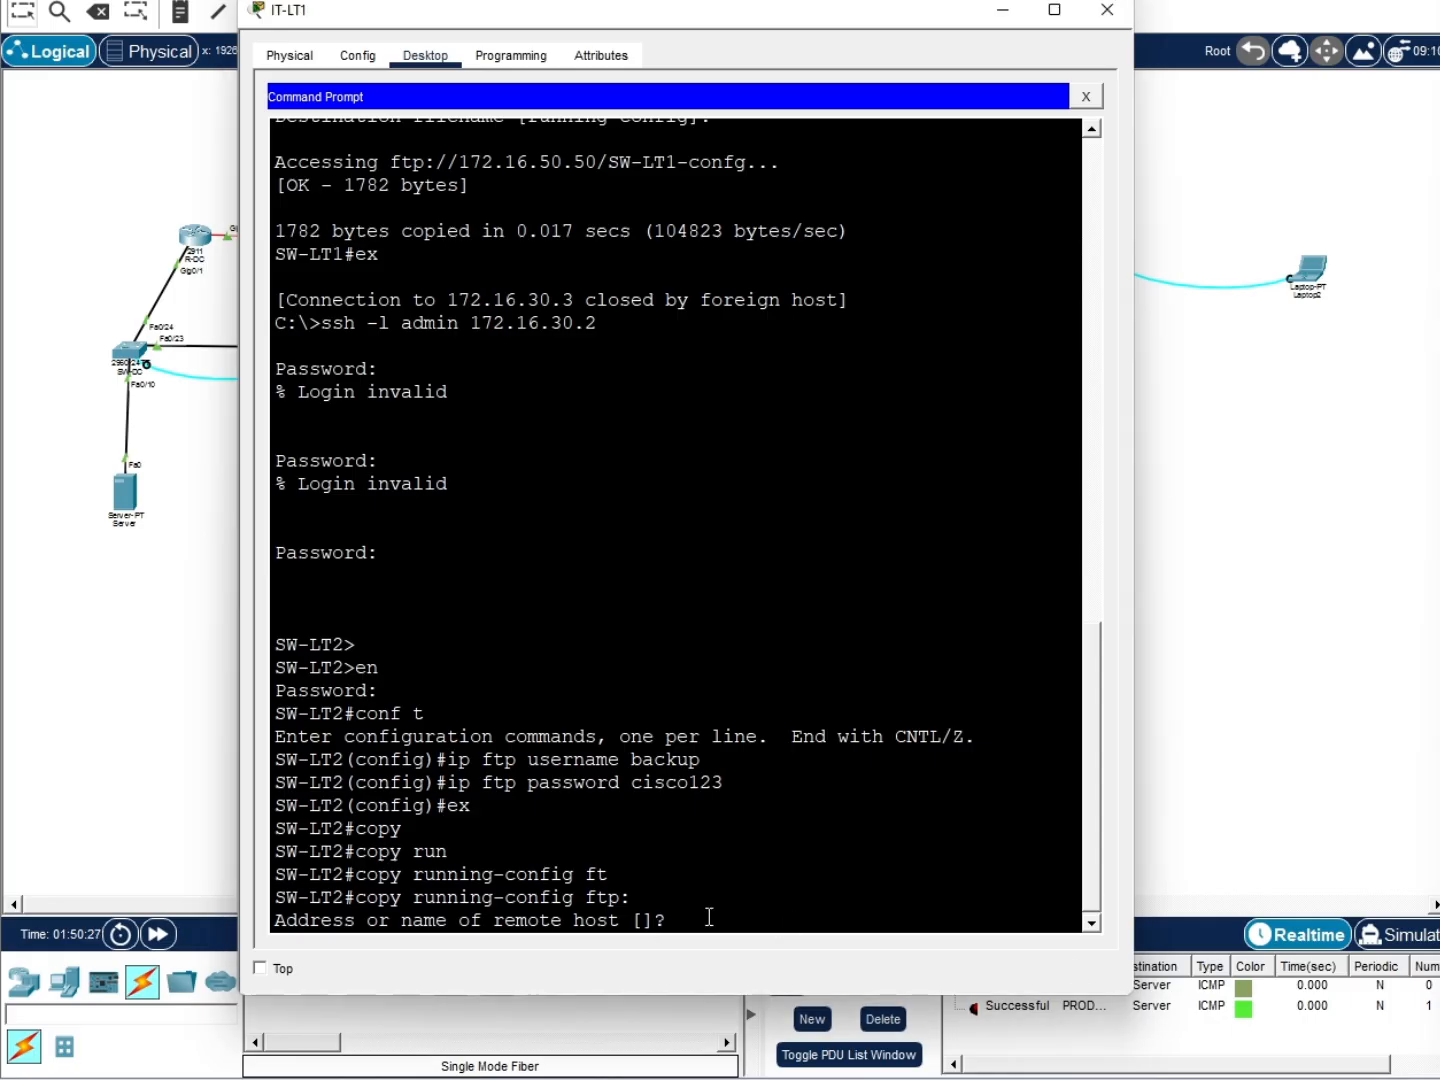
{"action": "type", "text": "172.16.50.50"}
{"action": "key", "text": "Return"}
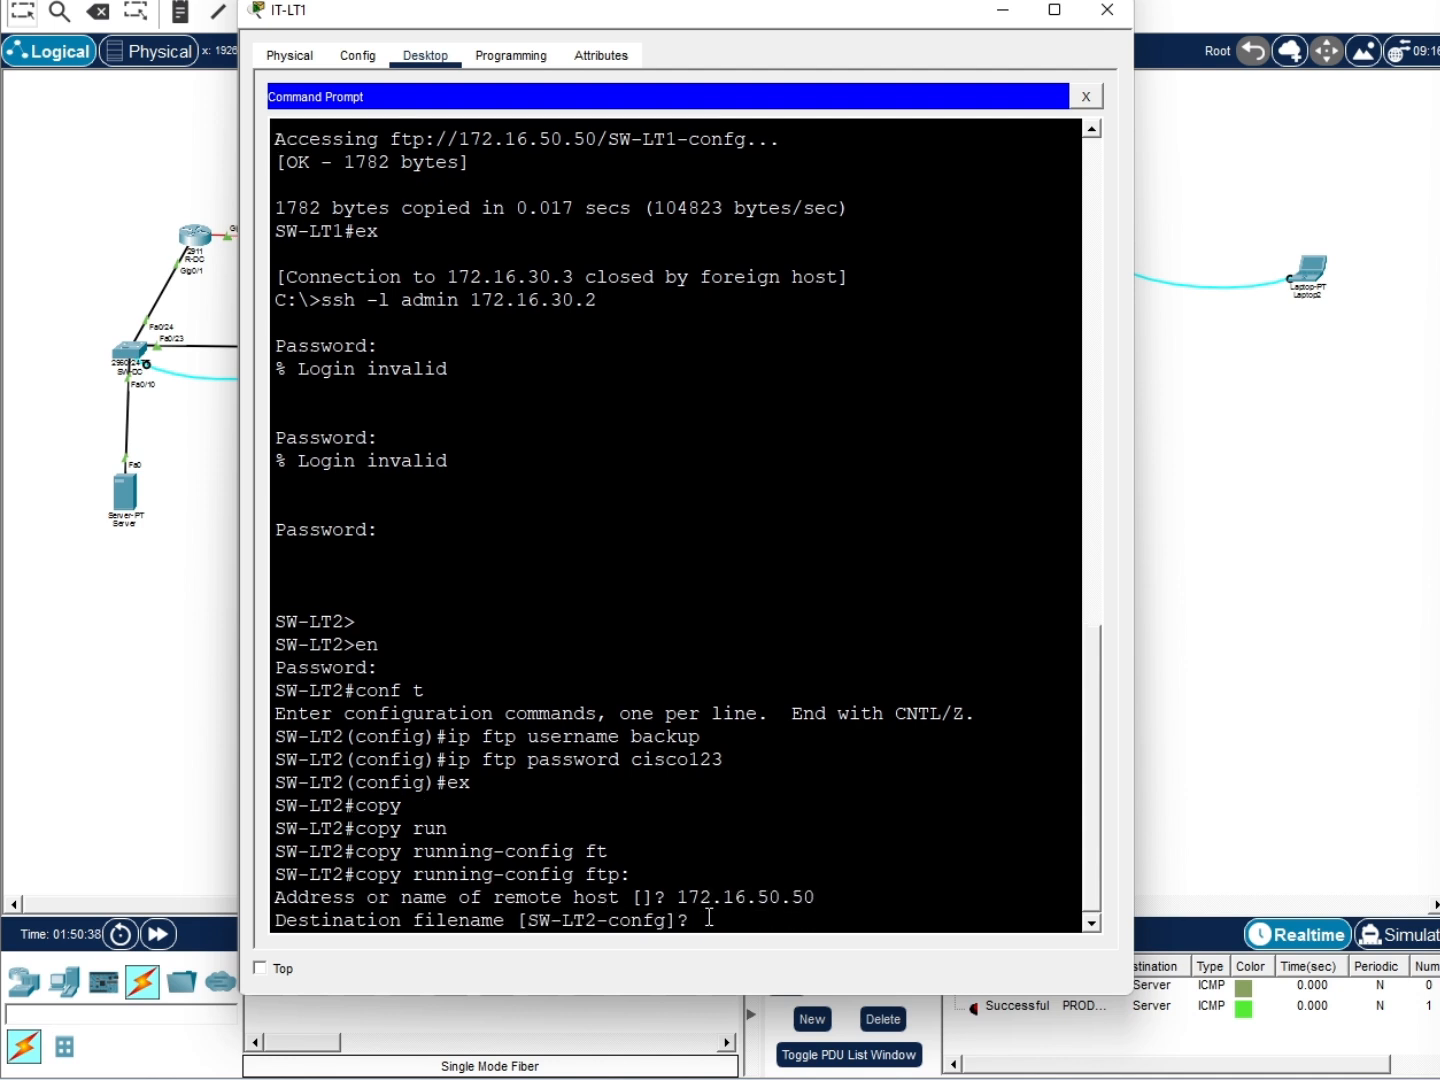
{"action": "key", "text": "Return"}
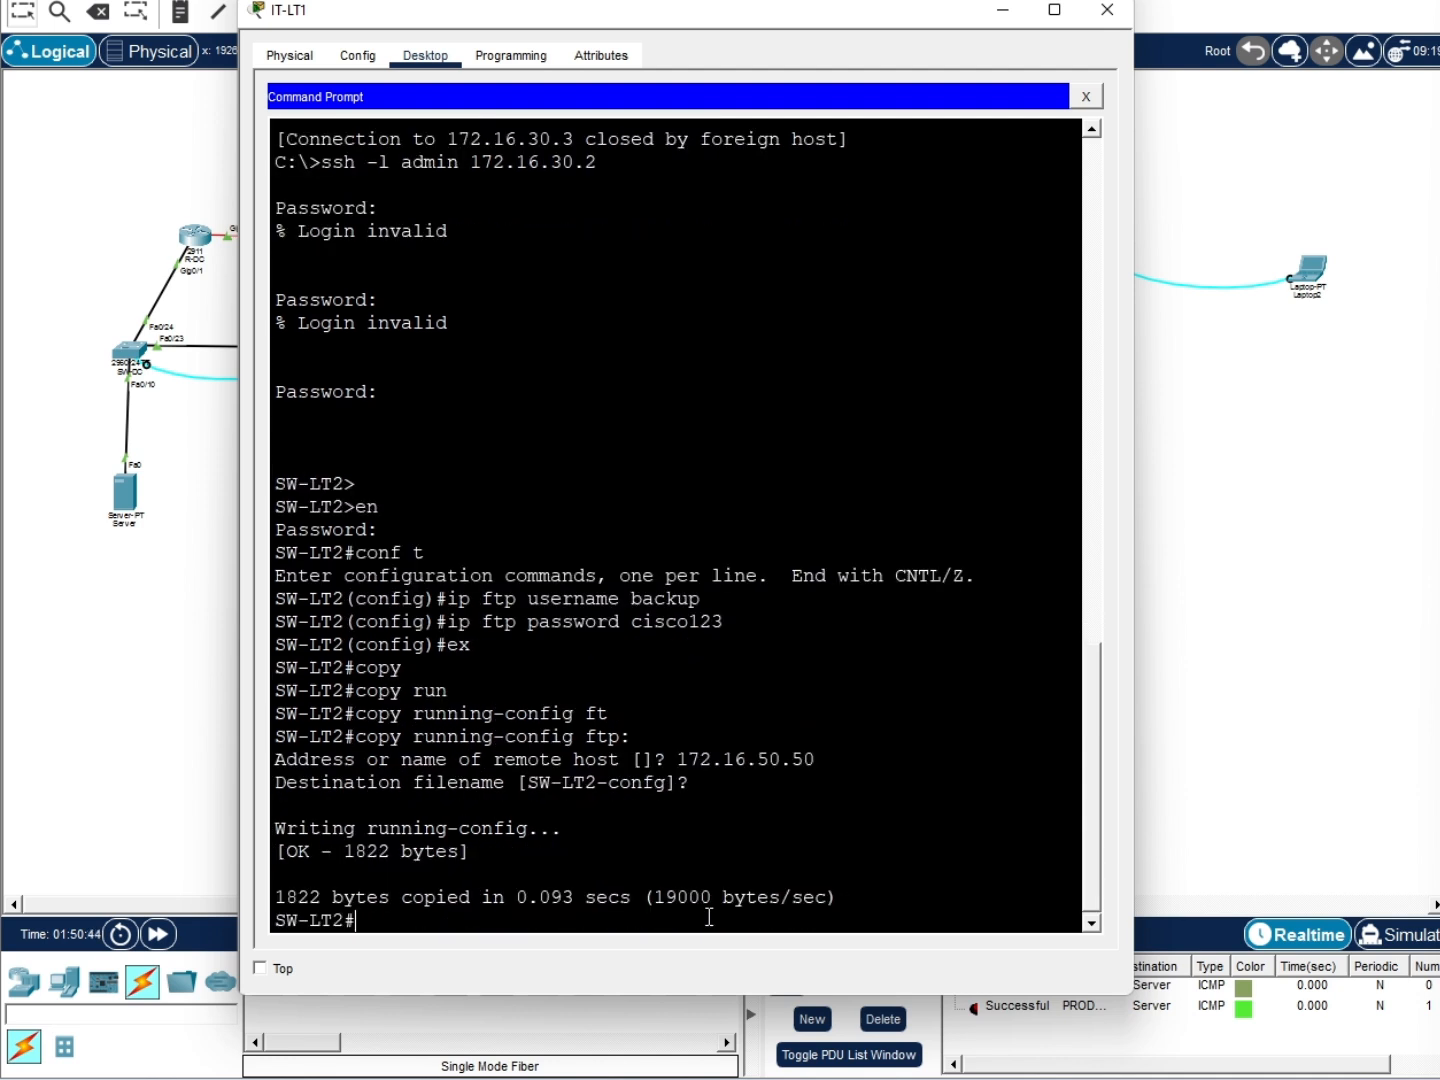
Close the SSH session to SW-LT2
{"action": "key", "text": "Return"}
{"action": "type", "text": "ex"}
{"action": "key", "text": "Return"}
SSH into R-GATEWAY at 172.16.30.1 as admin and enter privileged global configuration mode
{"action": "type", "text": "s"}
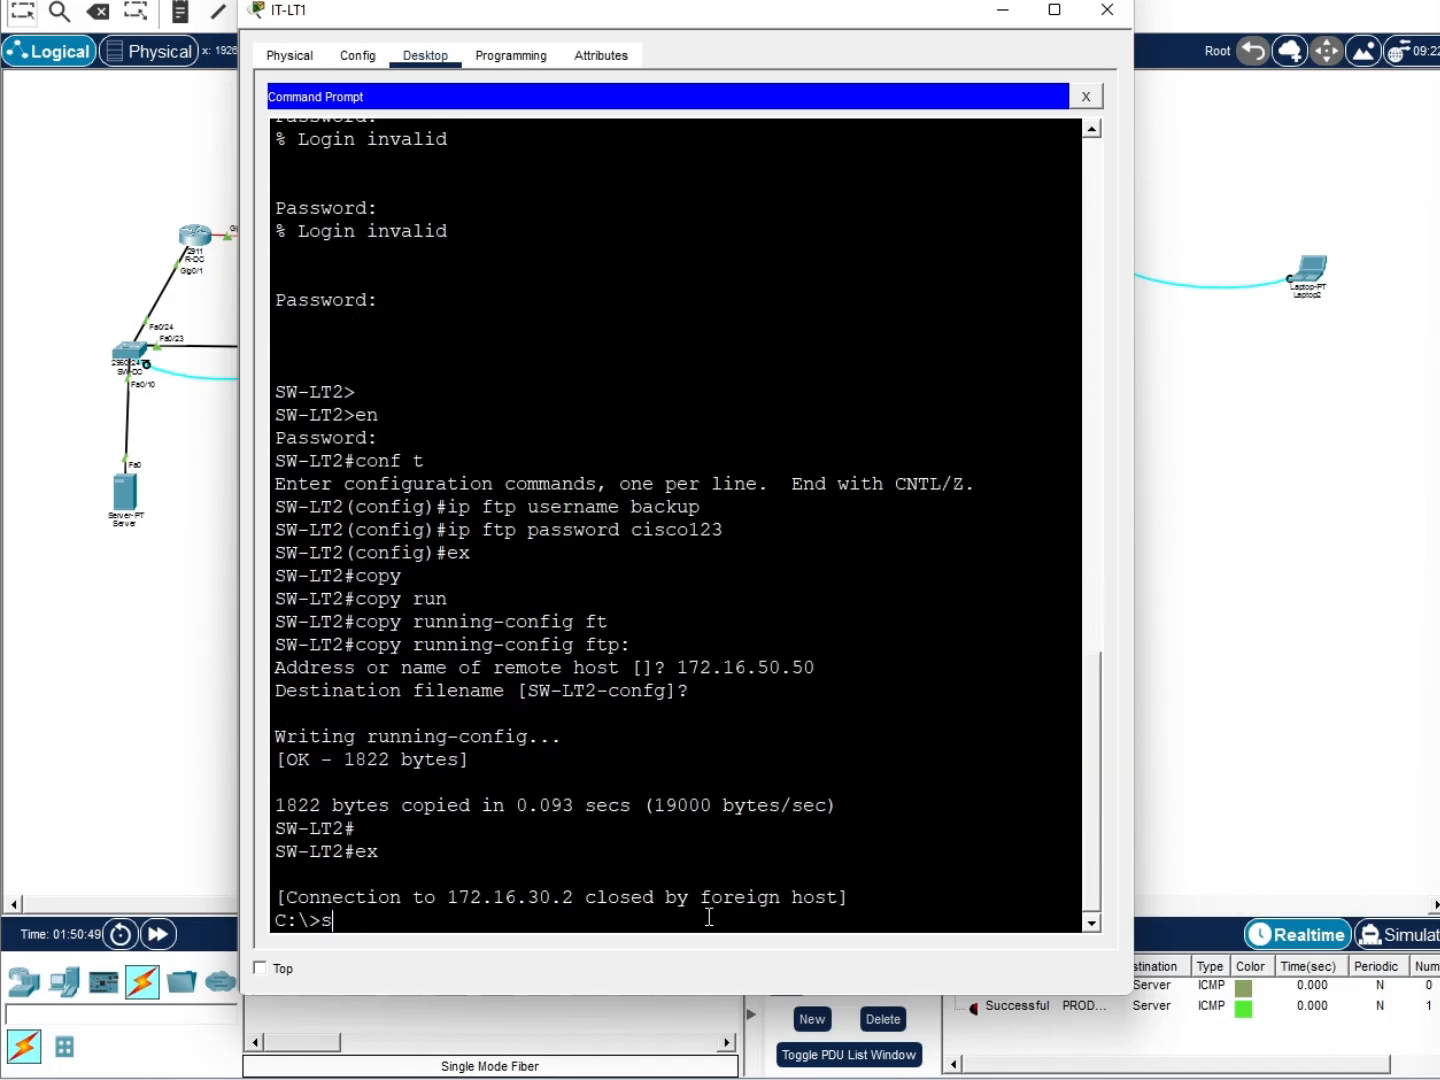
{"action": "type", "text": "sh -l admin 172.1"}
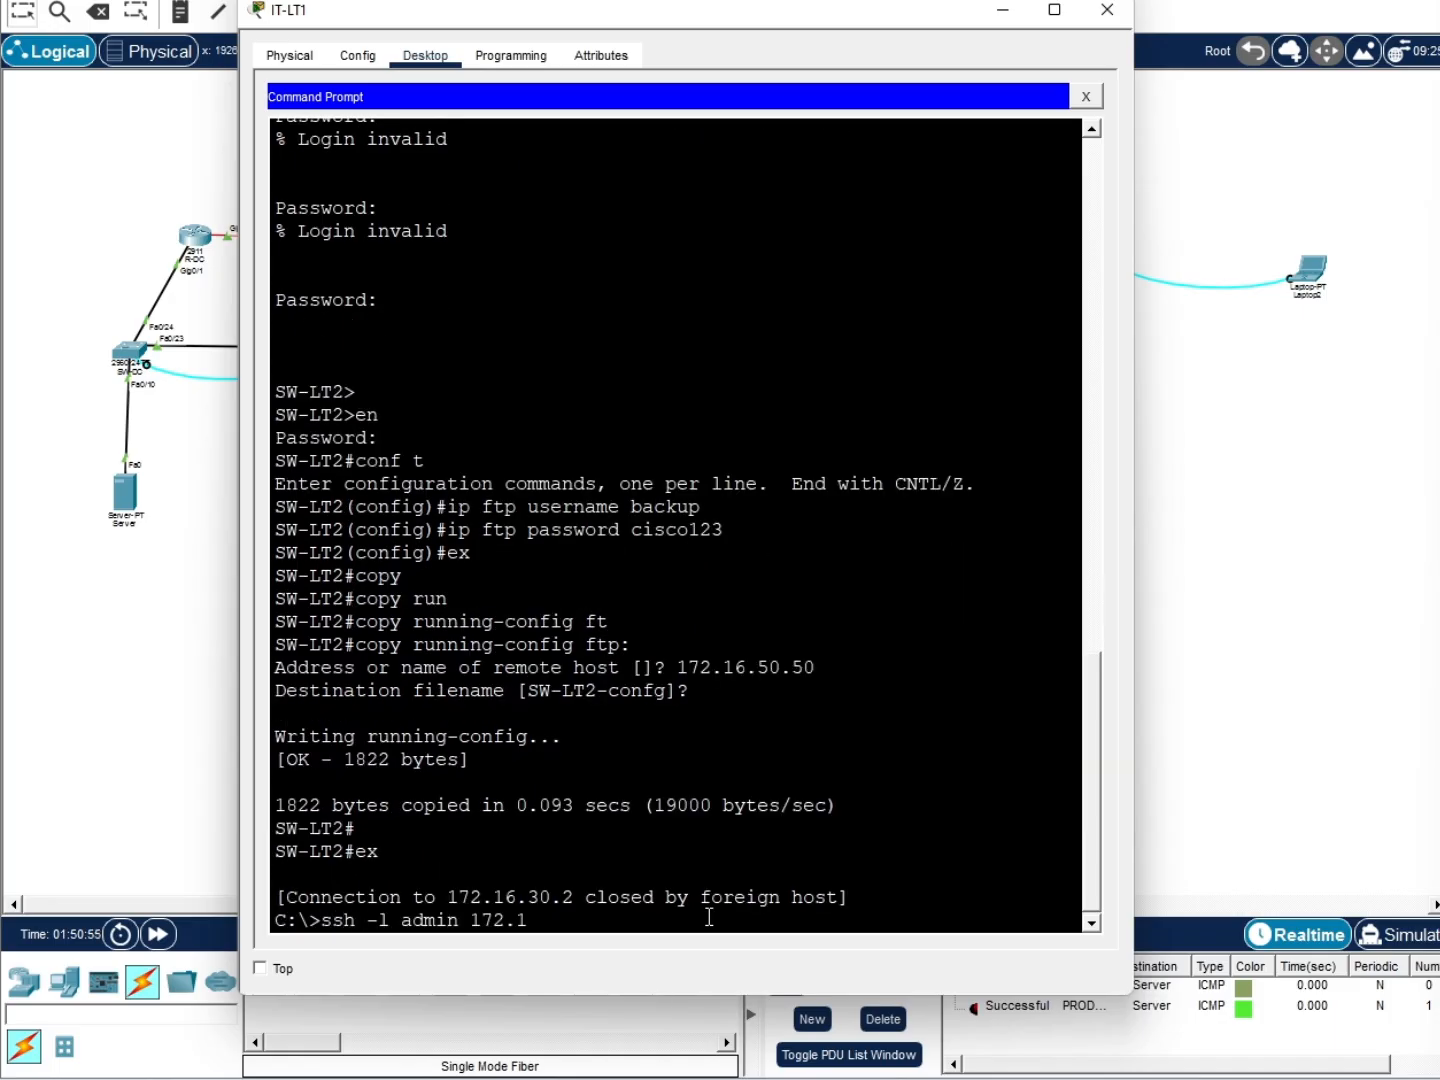
{"action": "type", "text": "6.30.1"}
{"action": "key", "text": "Return"}
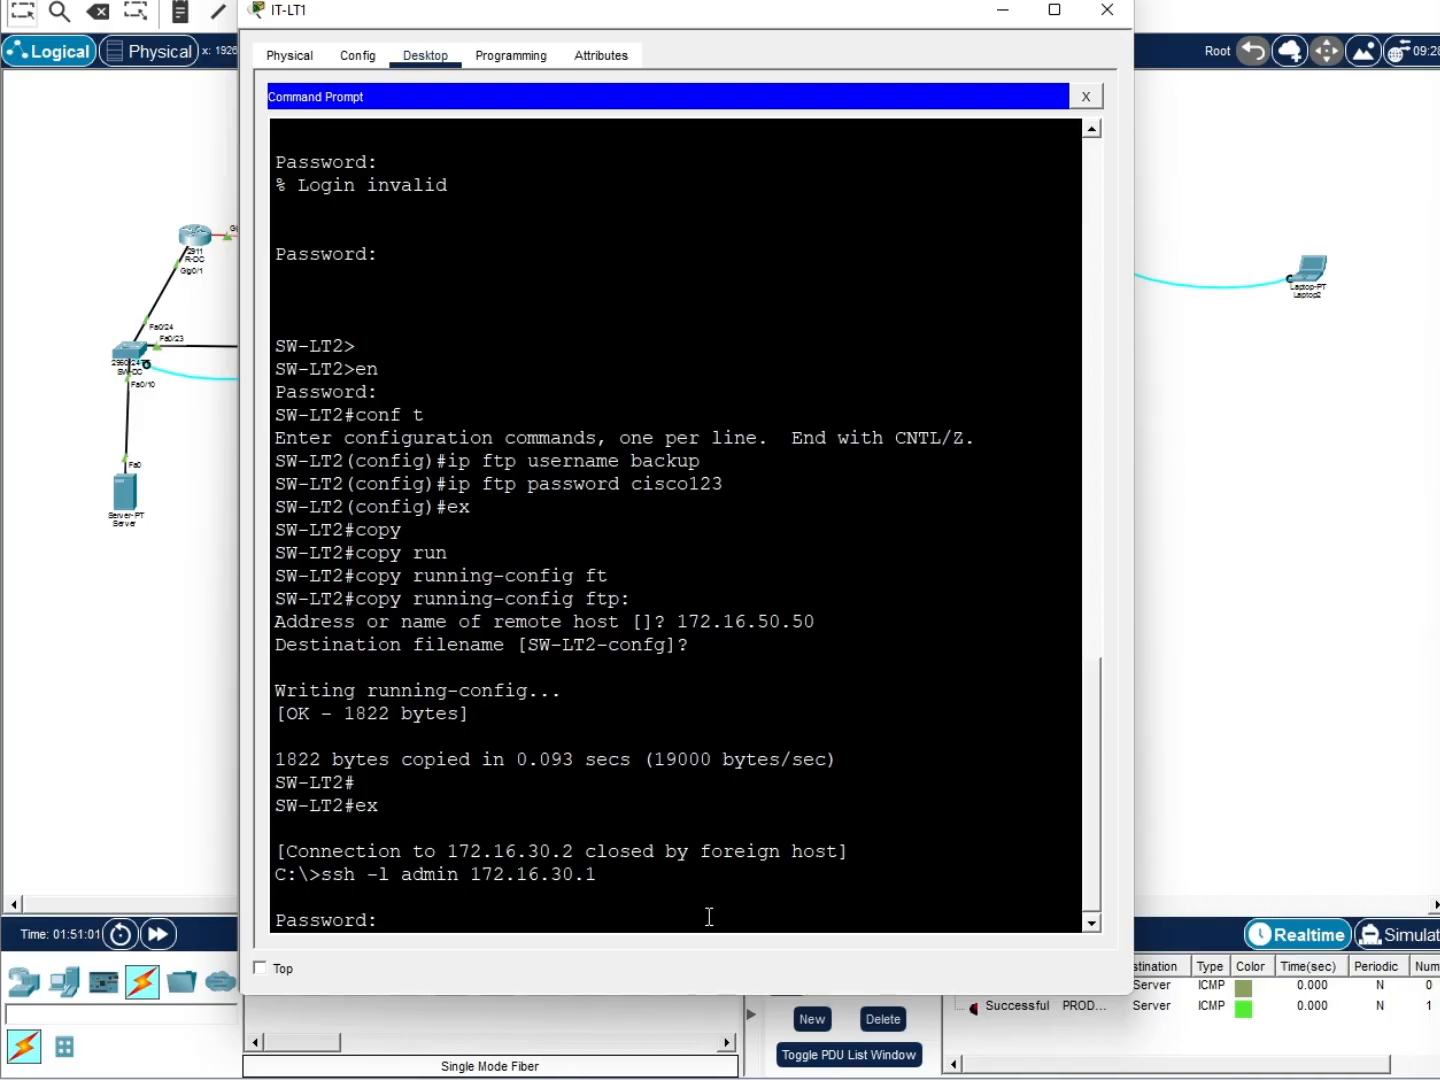
{"action": "key", "text": "Return"}
{"action": "type", "text": "en"}
{"action": "key", "text": "Return"}
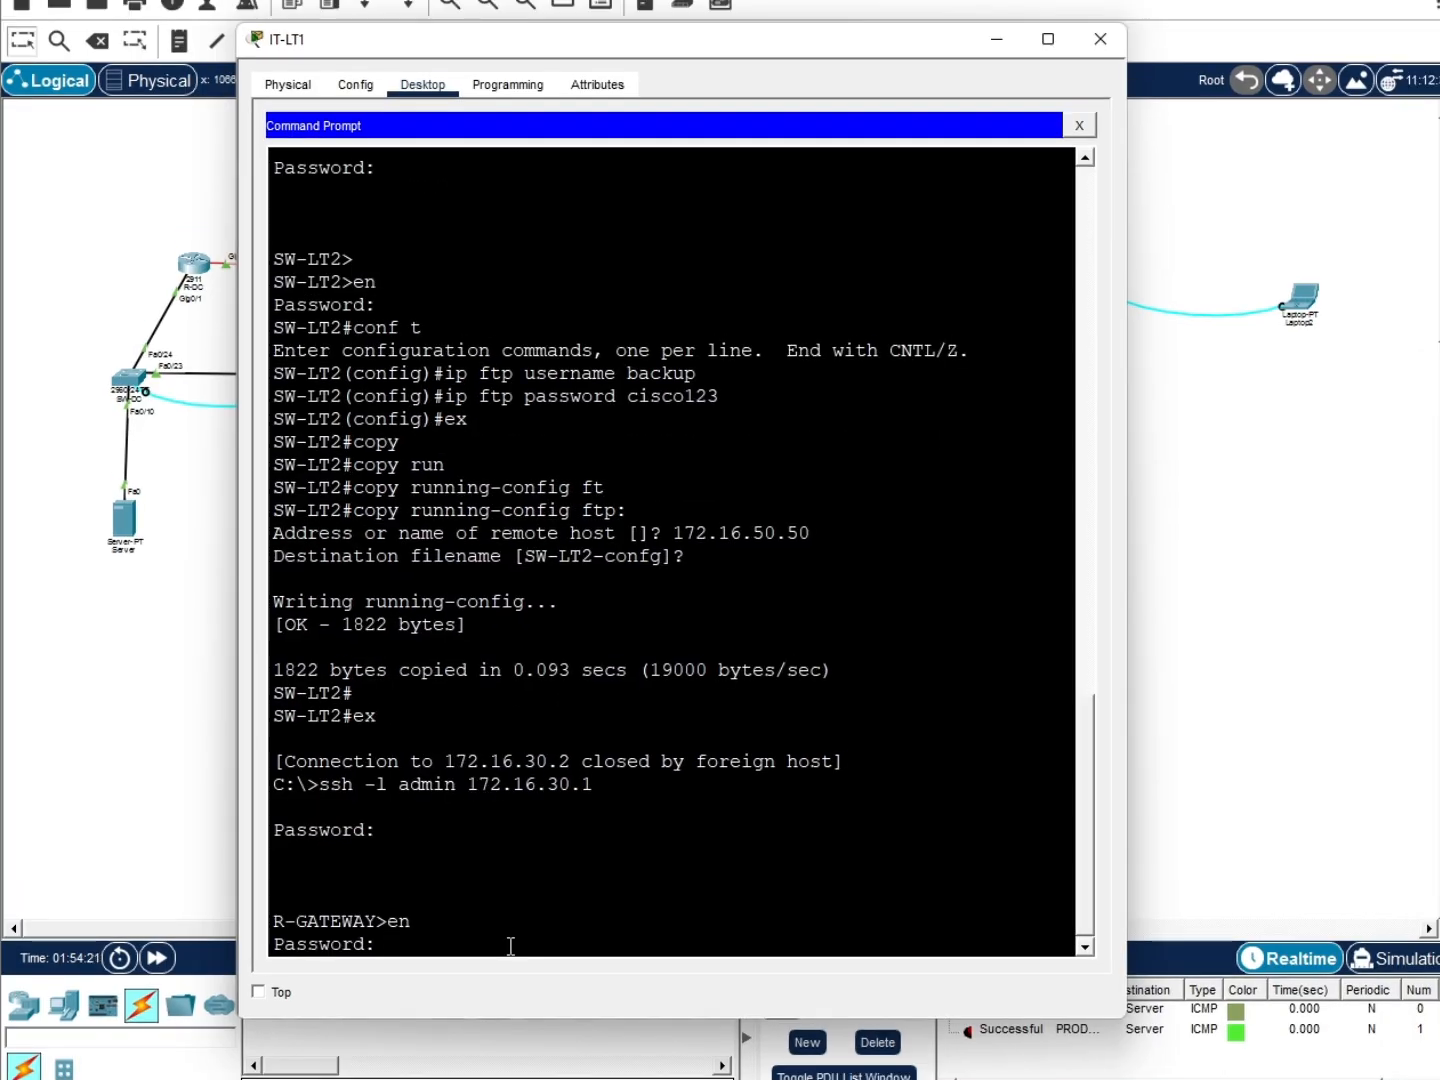
{"action": "key", "text": "Return"}
{"action": "type", "text": "conf t"}
{"action": "key", "text": "Return"}
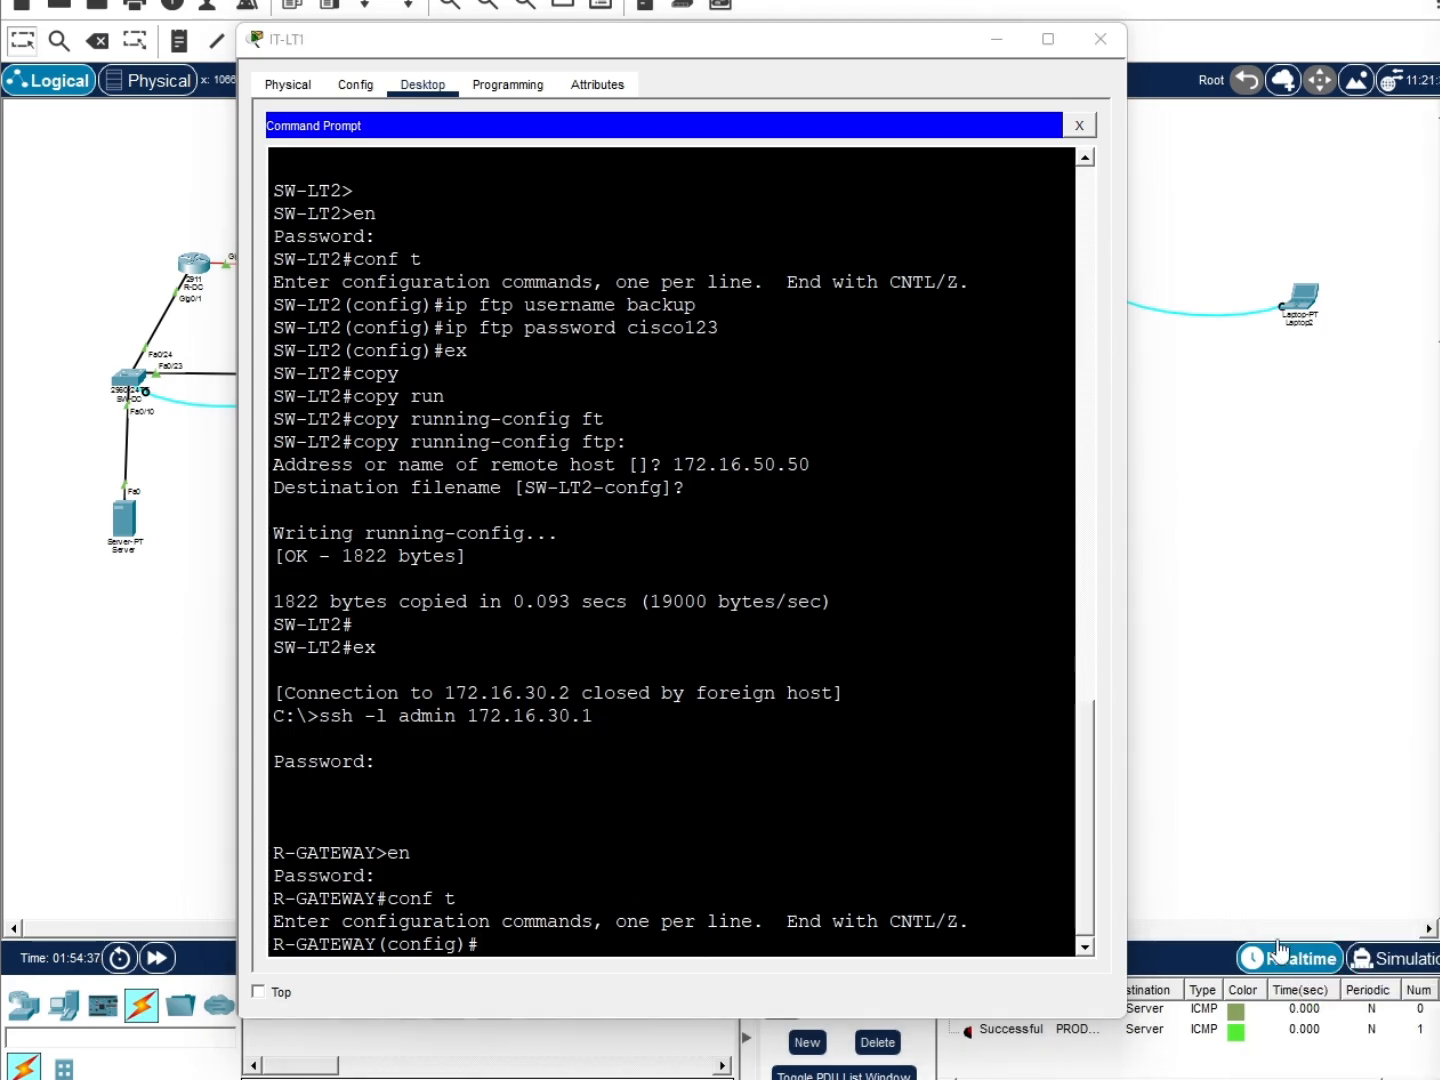
Set R-GATEWAY's FTP username to backup and its FTP password, then leave configuration mode
{"action": "type", "text": "ip ftp username backup"}
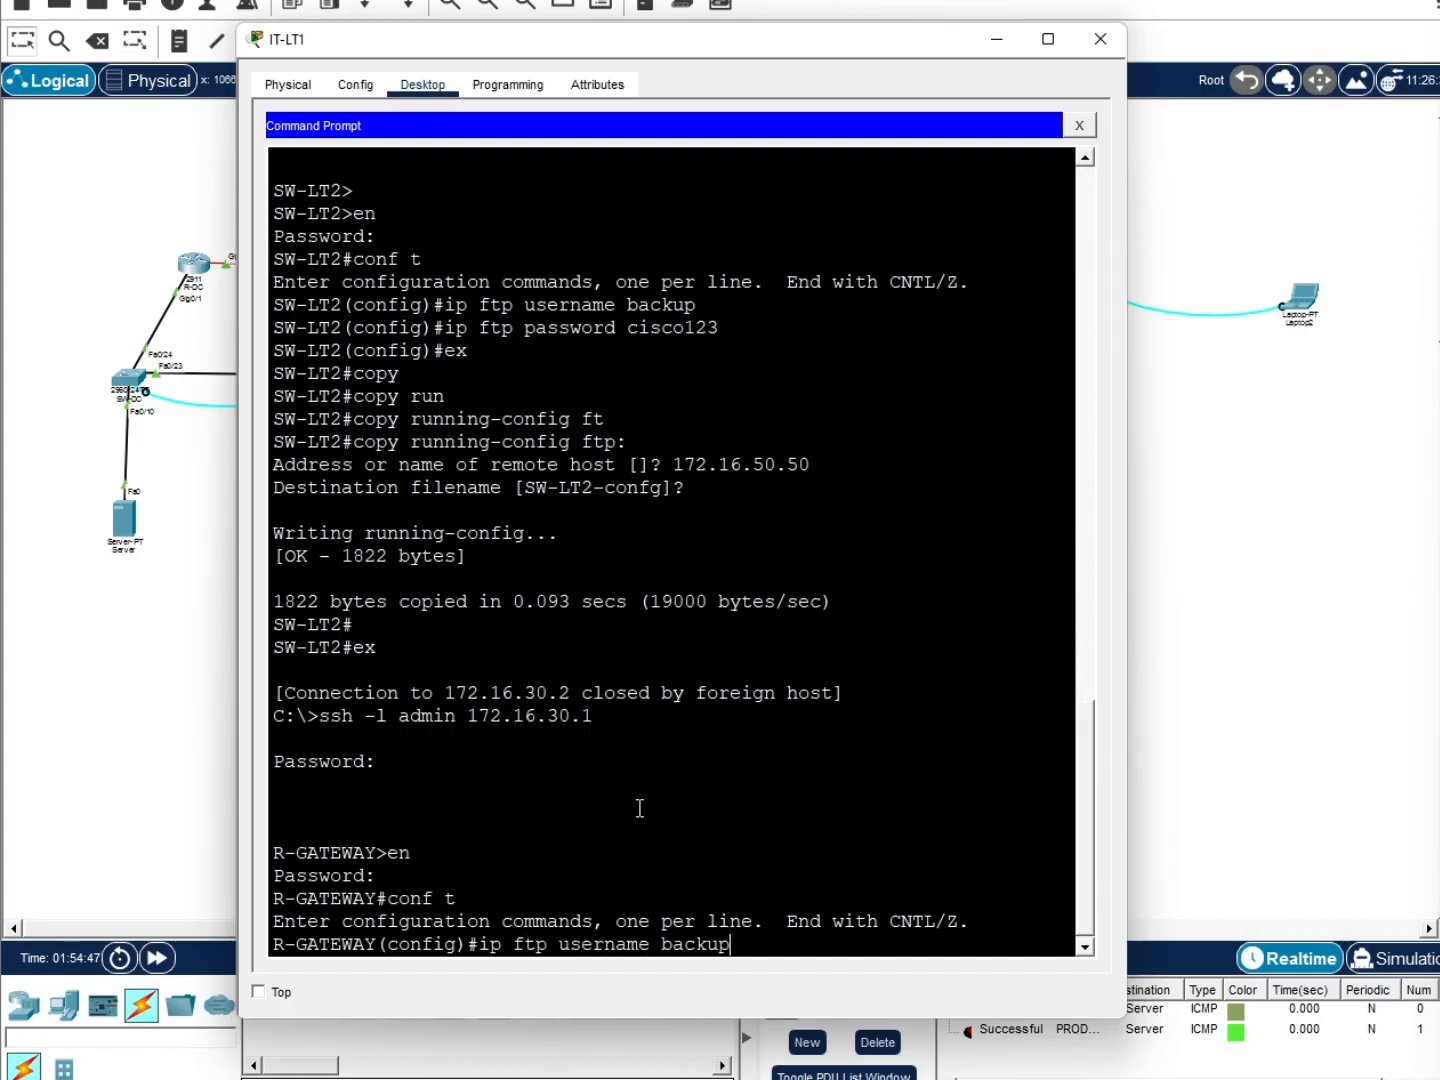
{"action": "key", "text": "Return"}
{"action": "type", "text": "ip ftp password"}
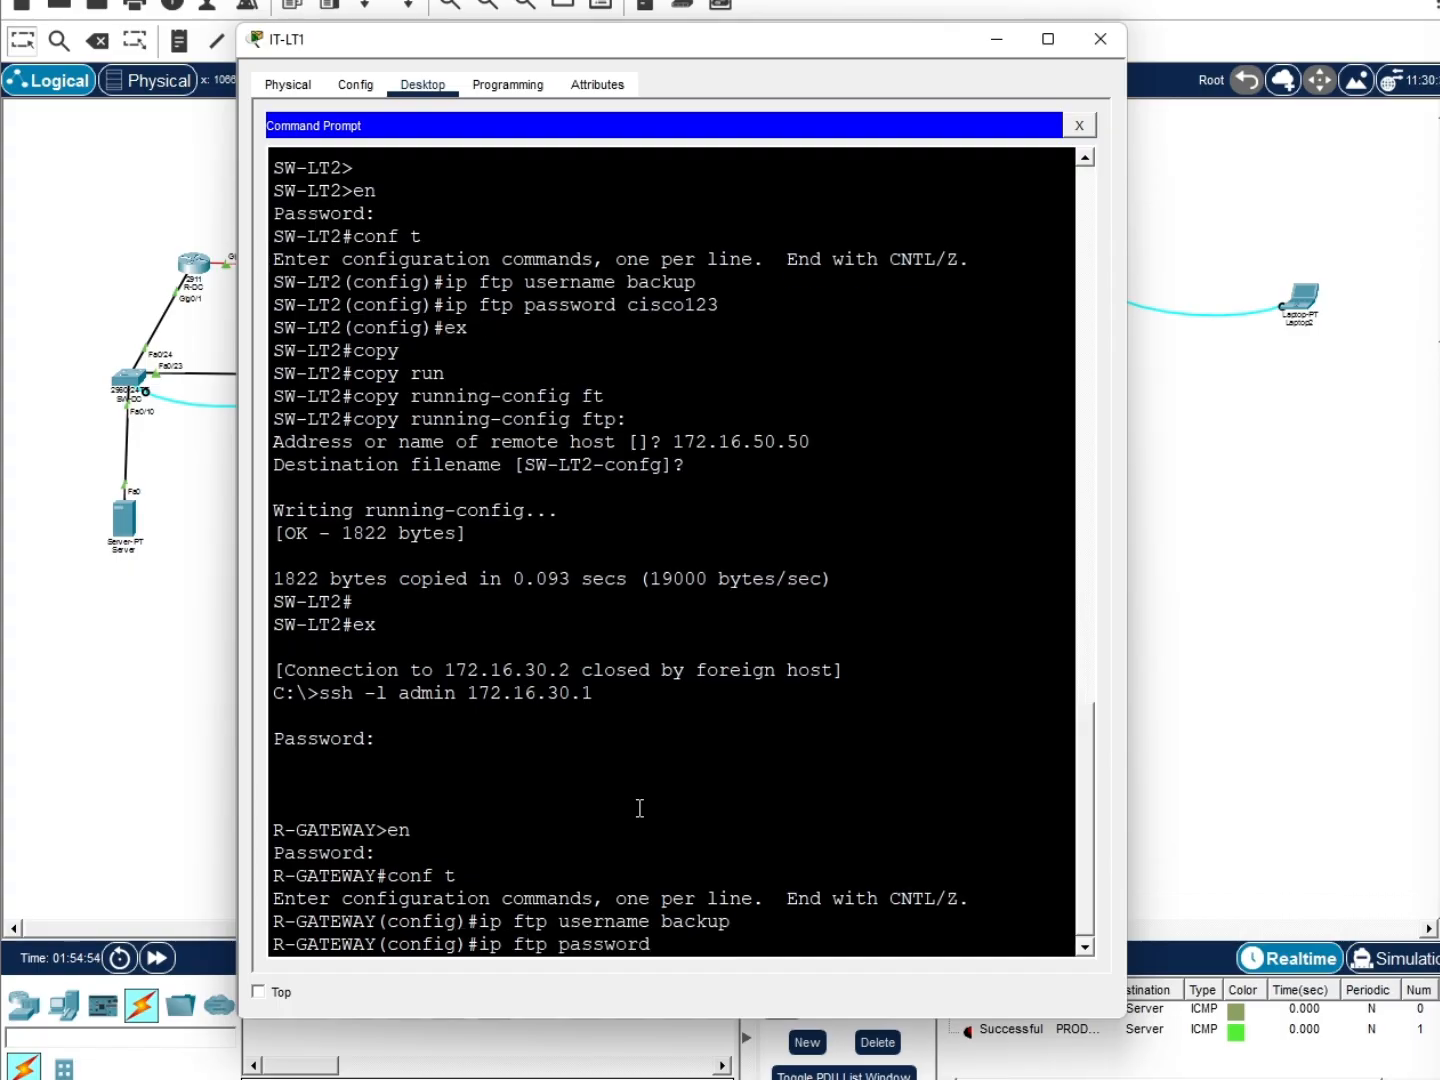
{"action": "type", "text": " cisco123"}
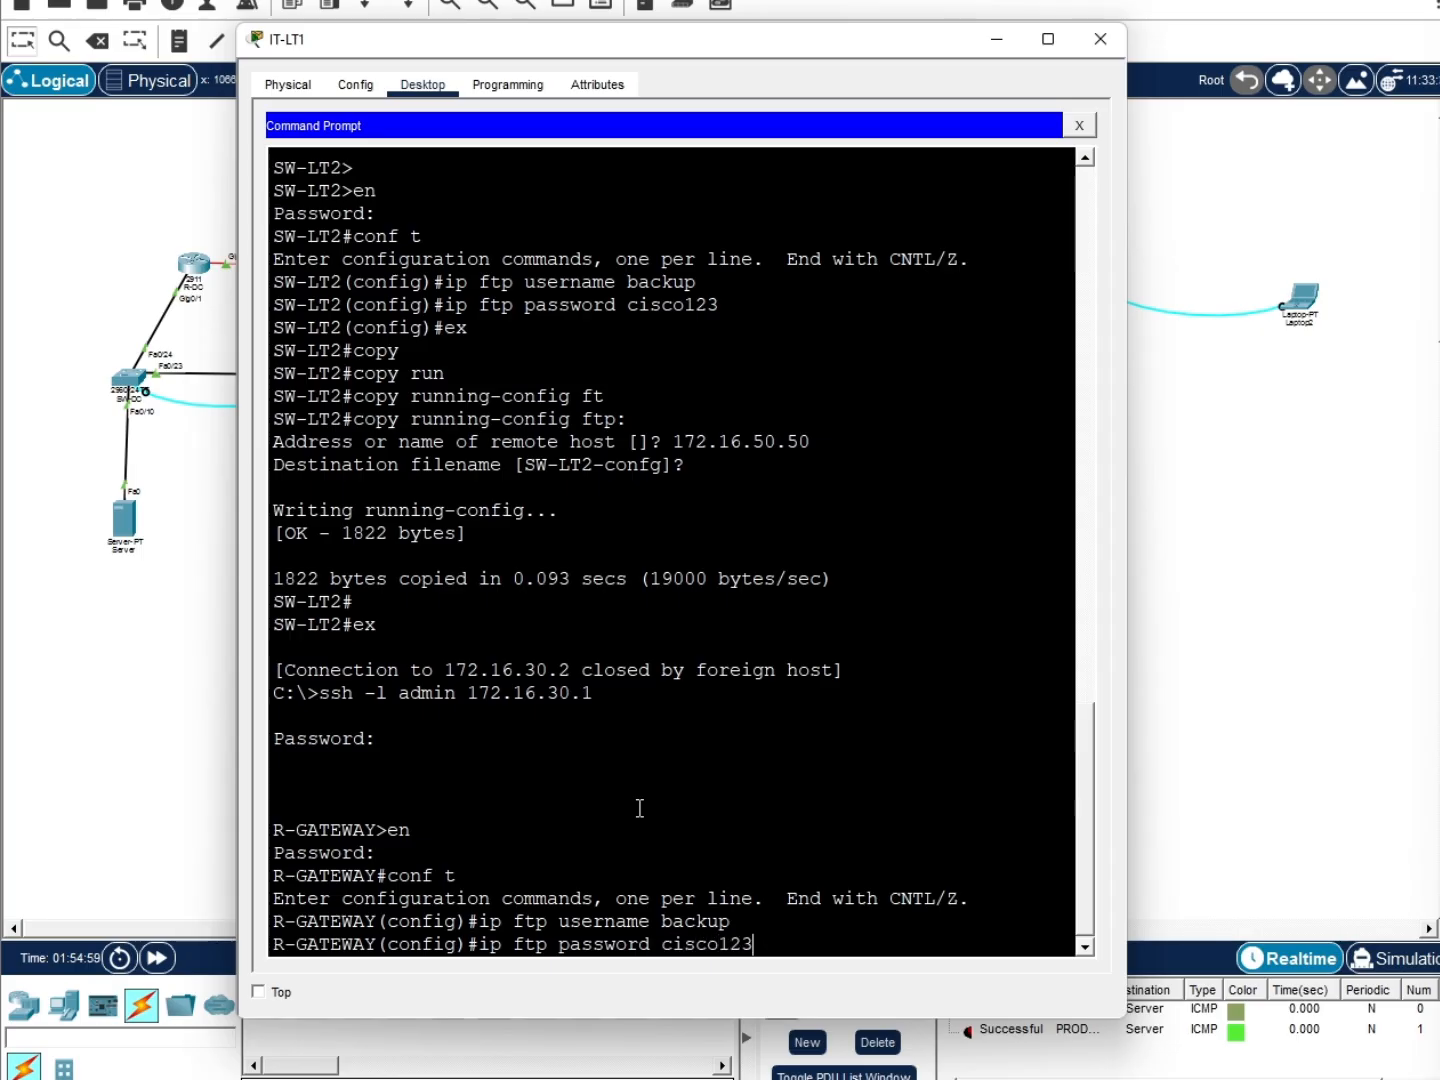
{"action": "key", "text": "Return"}
{"action": "type", "text": "ex"}
{"action": "key", "text": "Return"}
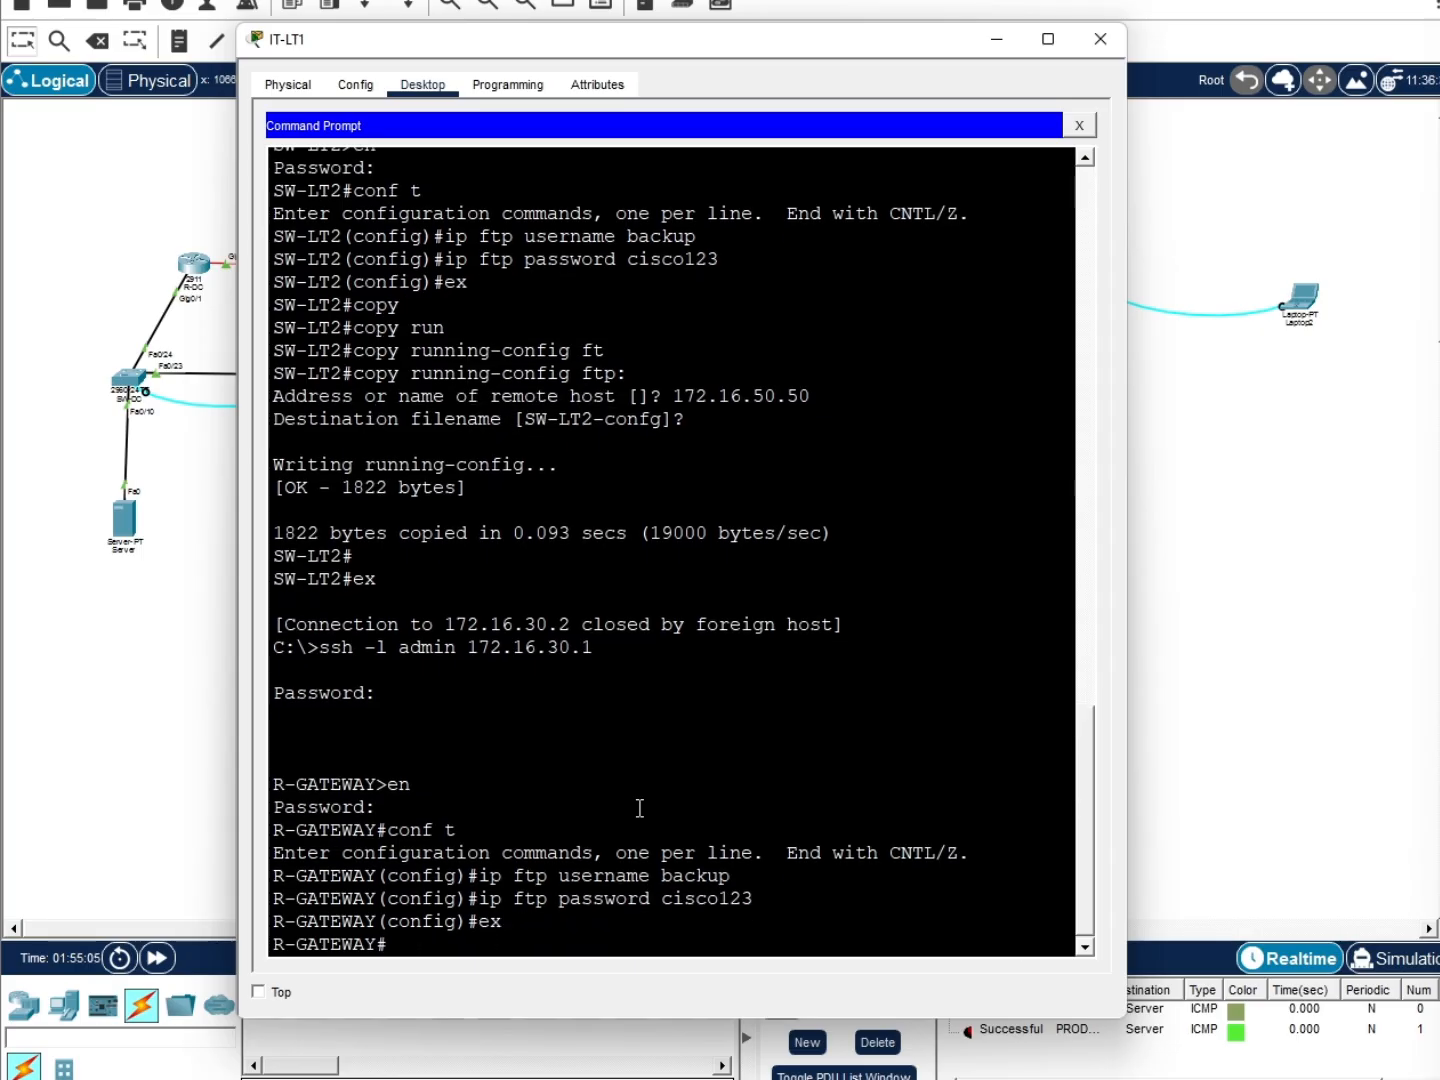
Copy R-GATEWAY's running-config to FTP server 172.16.50.50 as R-GATEWAY-confg
{"action": "type", "text": "copy"}
{"action": "type", "text": "runn"}
{"action": "key", "text": "Tab"}
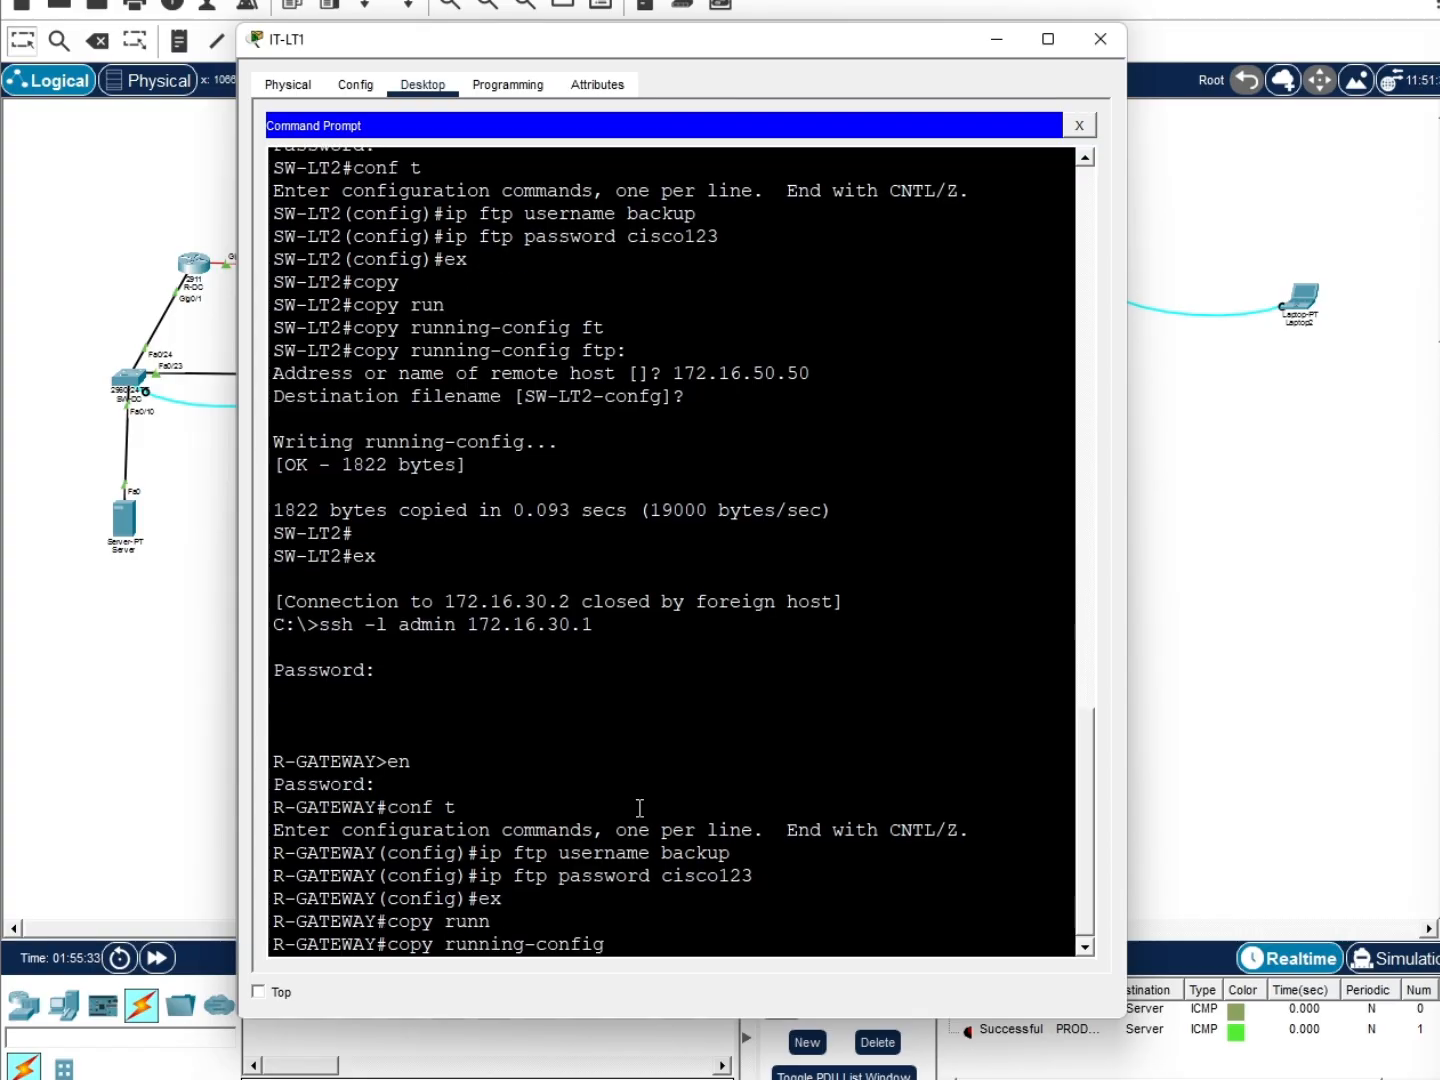
{"action": "type", "text": "ftp"}
{"action": "key", "text": "Tab"}
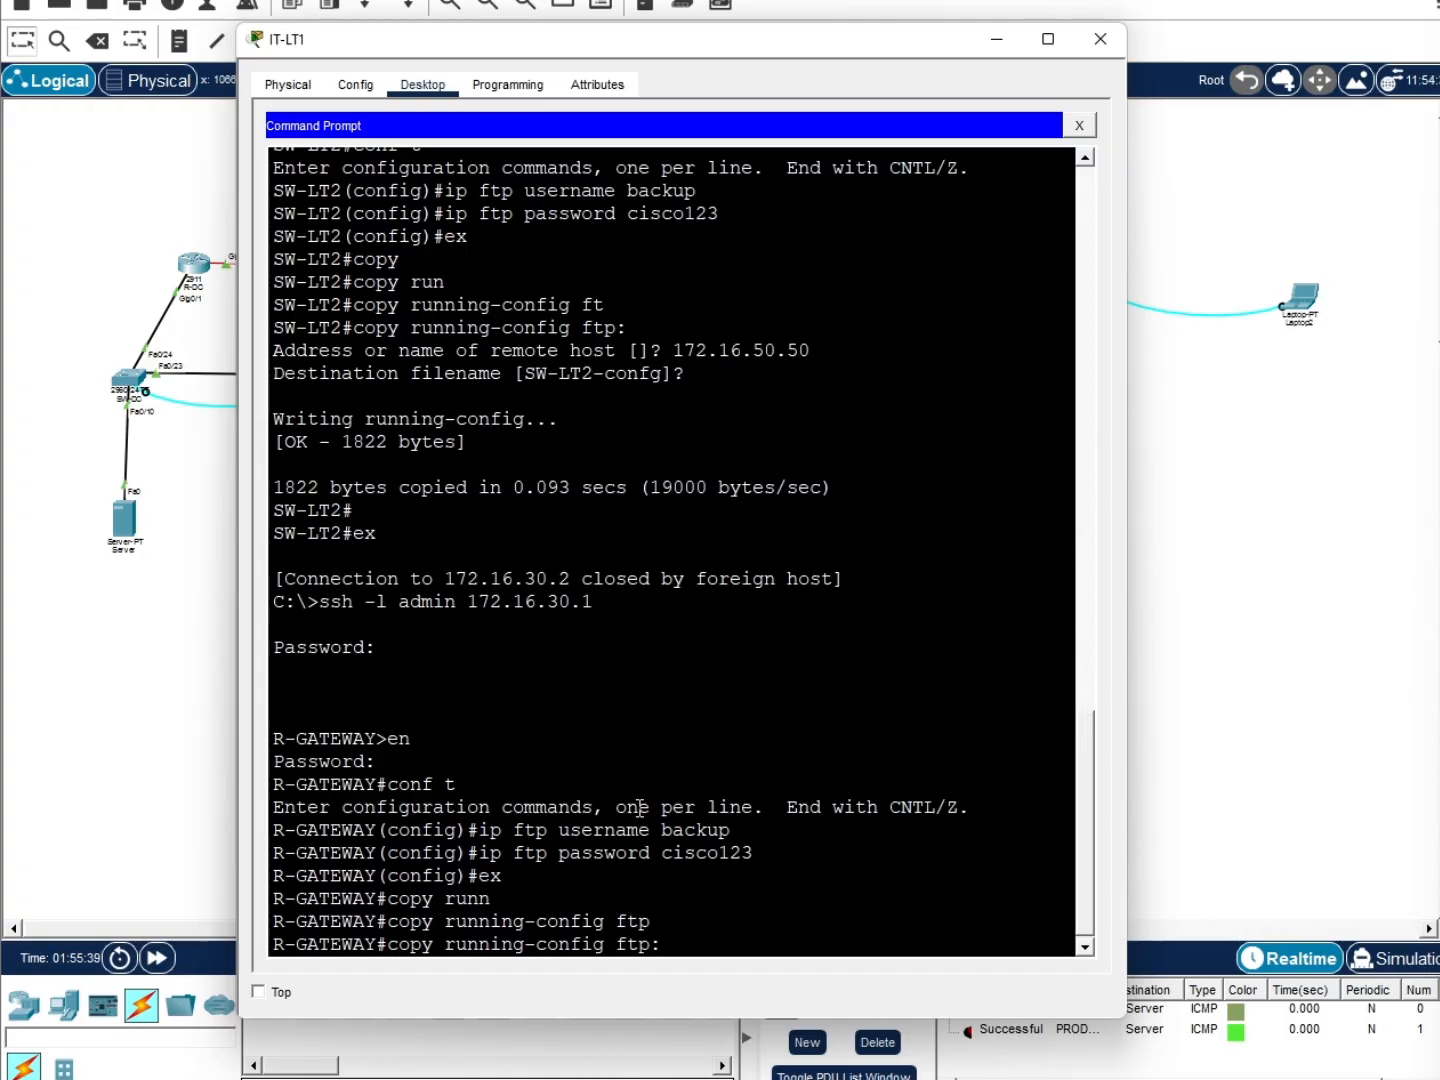
{"action": "key", "text": "Return"}
{"action": "type", "text": "172."}
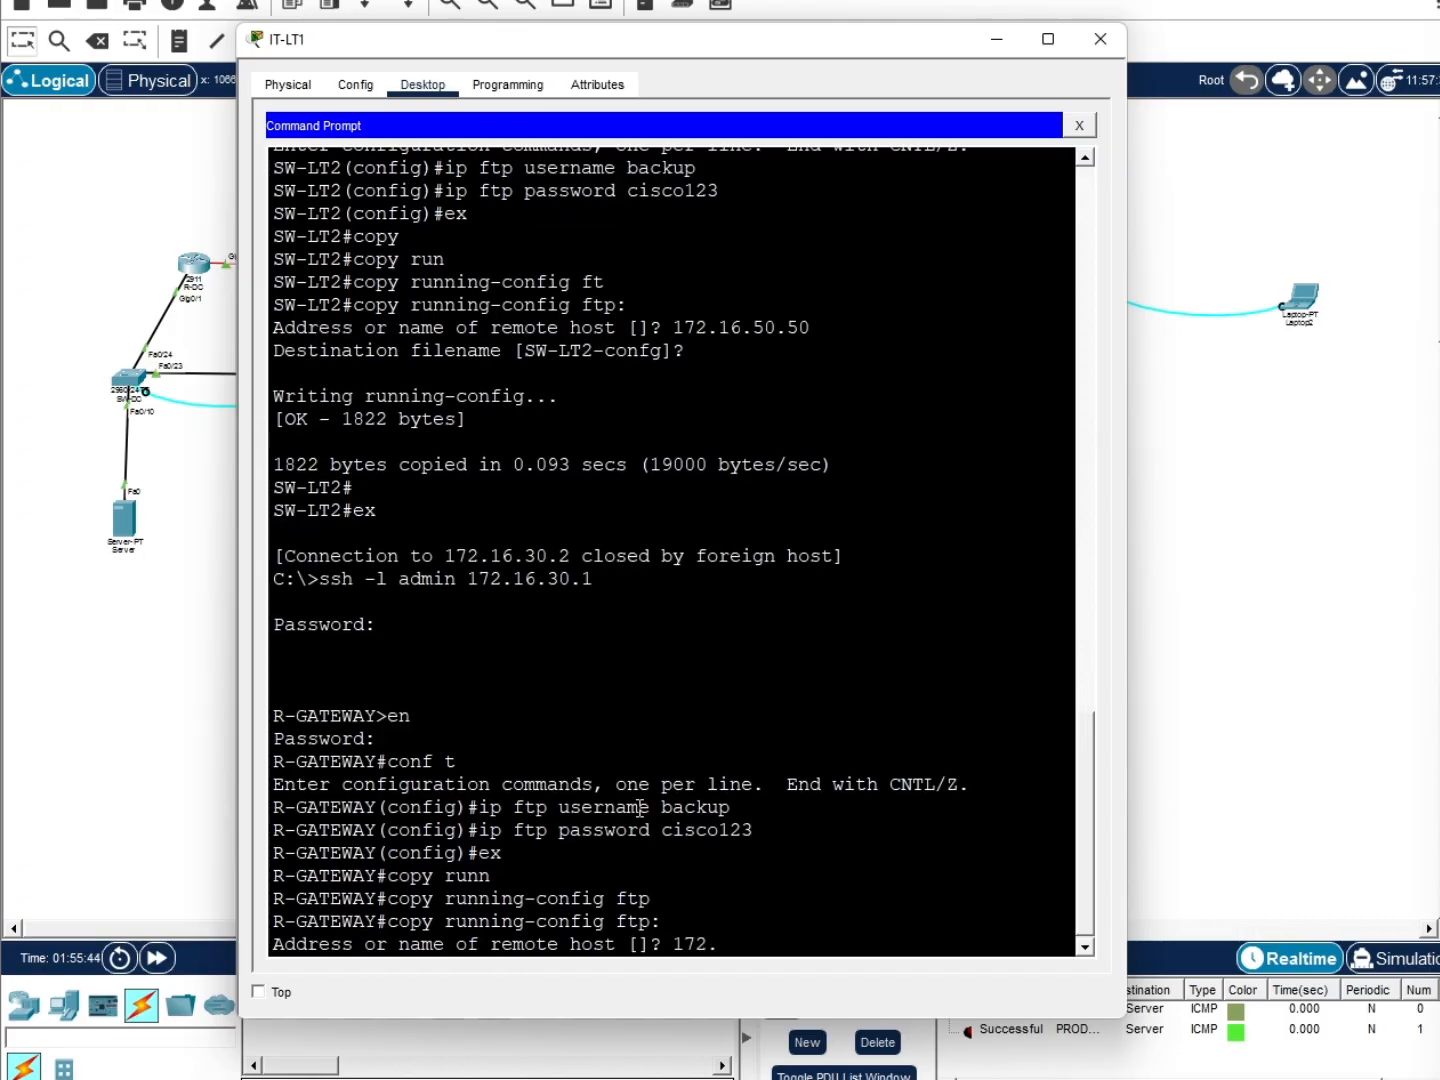
{"action": "type", "text": "16.50.50"}
{"action": "key", "text": "Return"}
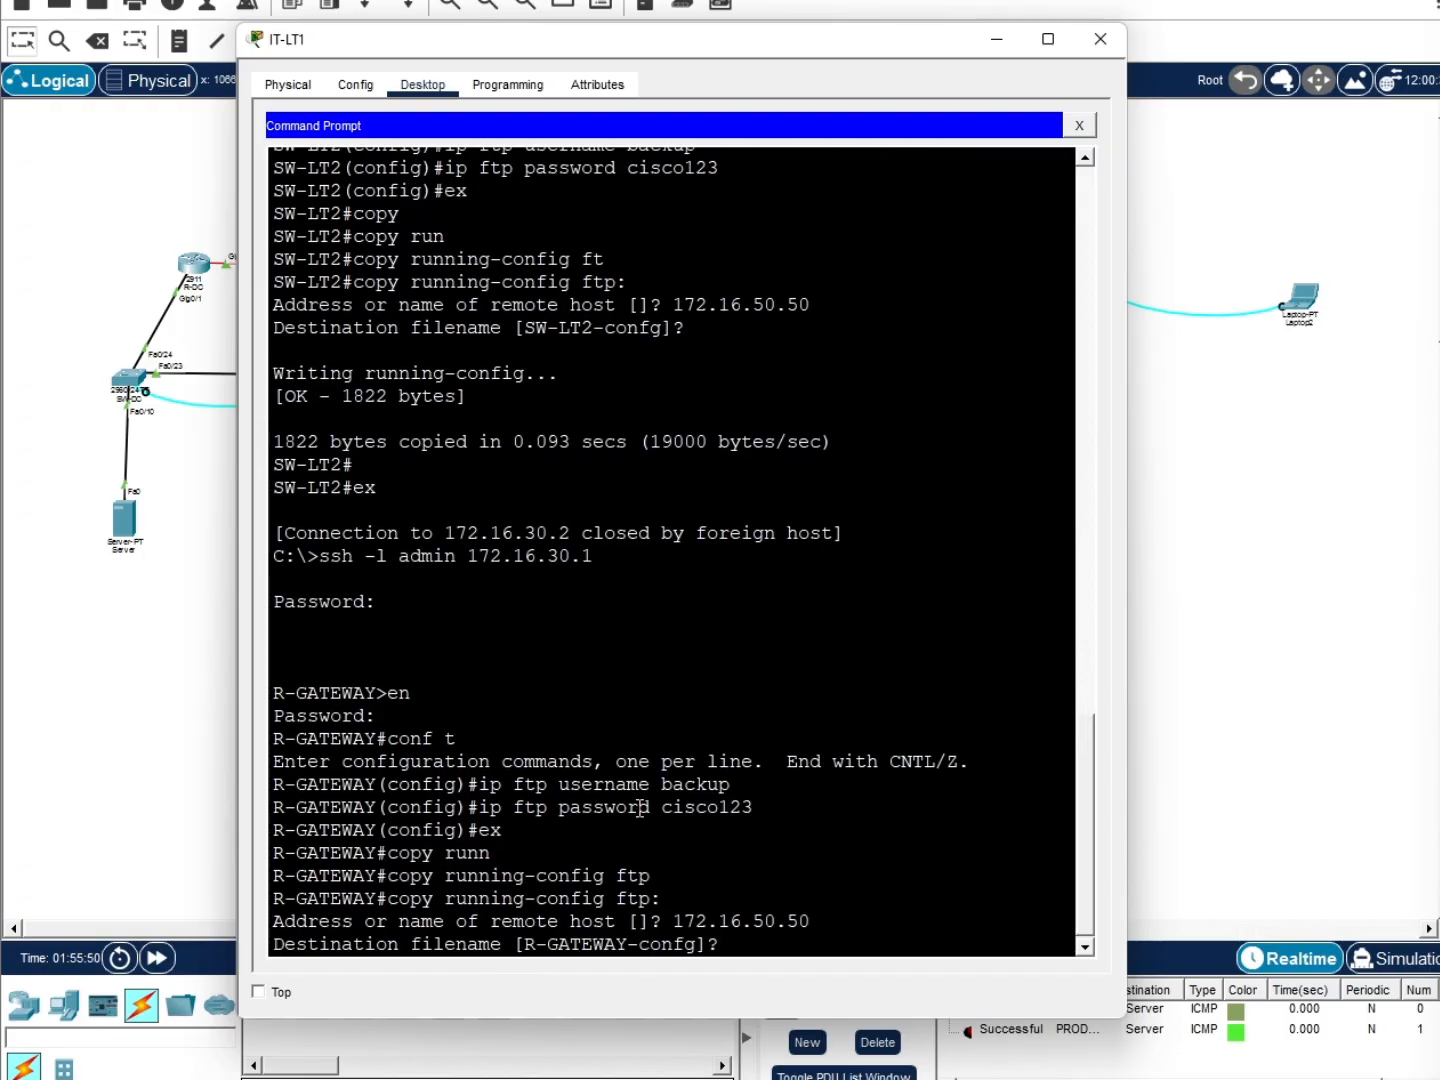
{"action": "key", "text": "Return"}
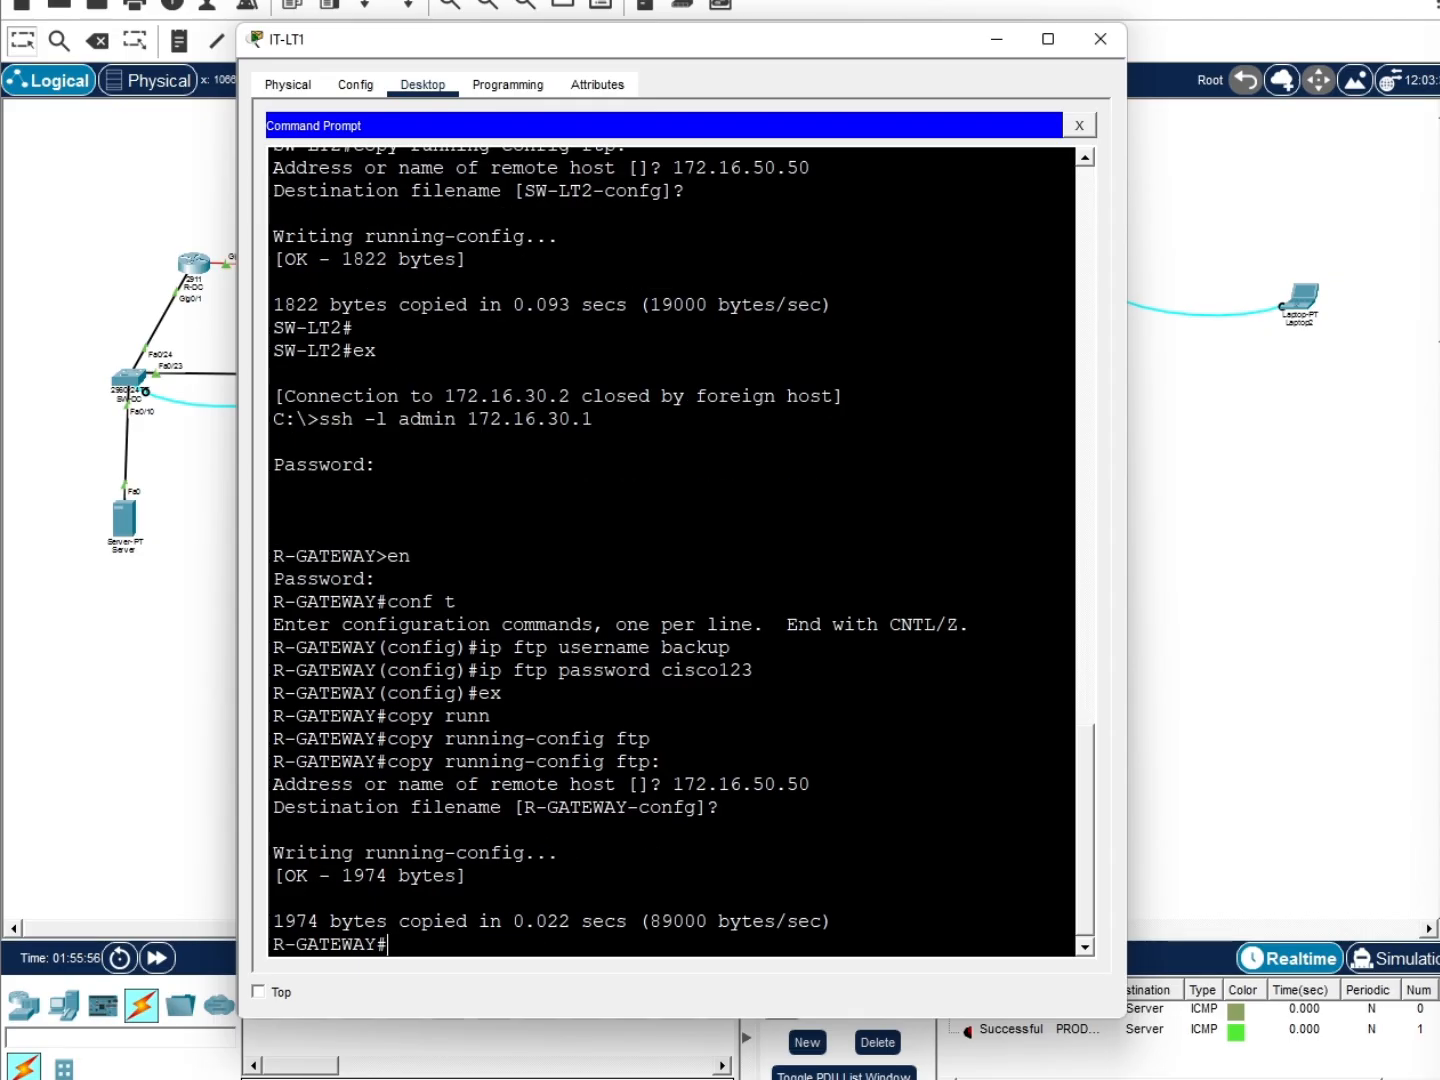
{"action": "key", "text": "alt+Tab"}
{"action": "left_click", "coordinate": [606, 948]}
Leave R-GATEWAY and SSH into R-DC at 172.16.40.1, entering privileged configuration mode
{"action": "type", "text": "ex"}
{"action": "key", "text": "Return"}
{"action": "key", "text": "Up"}
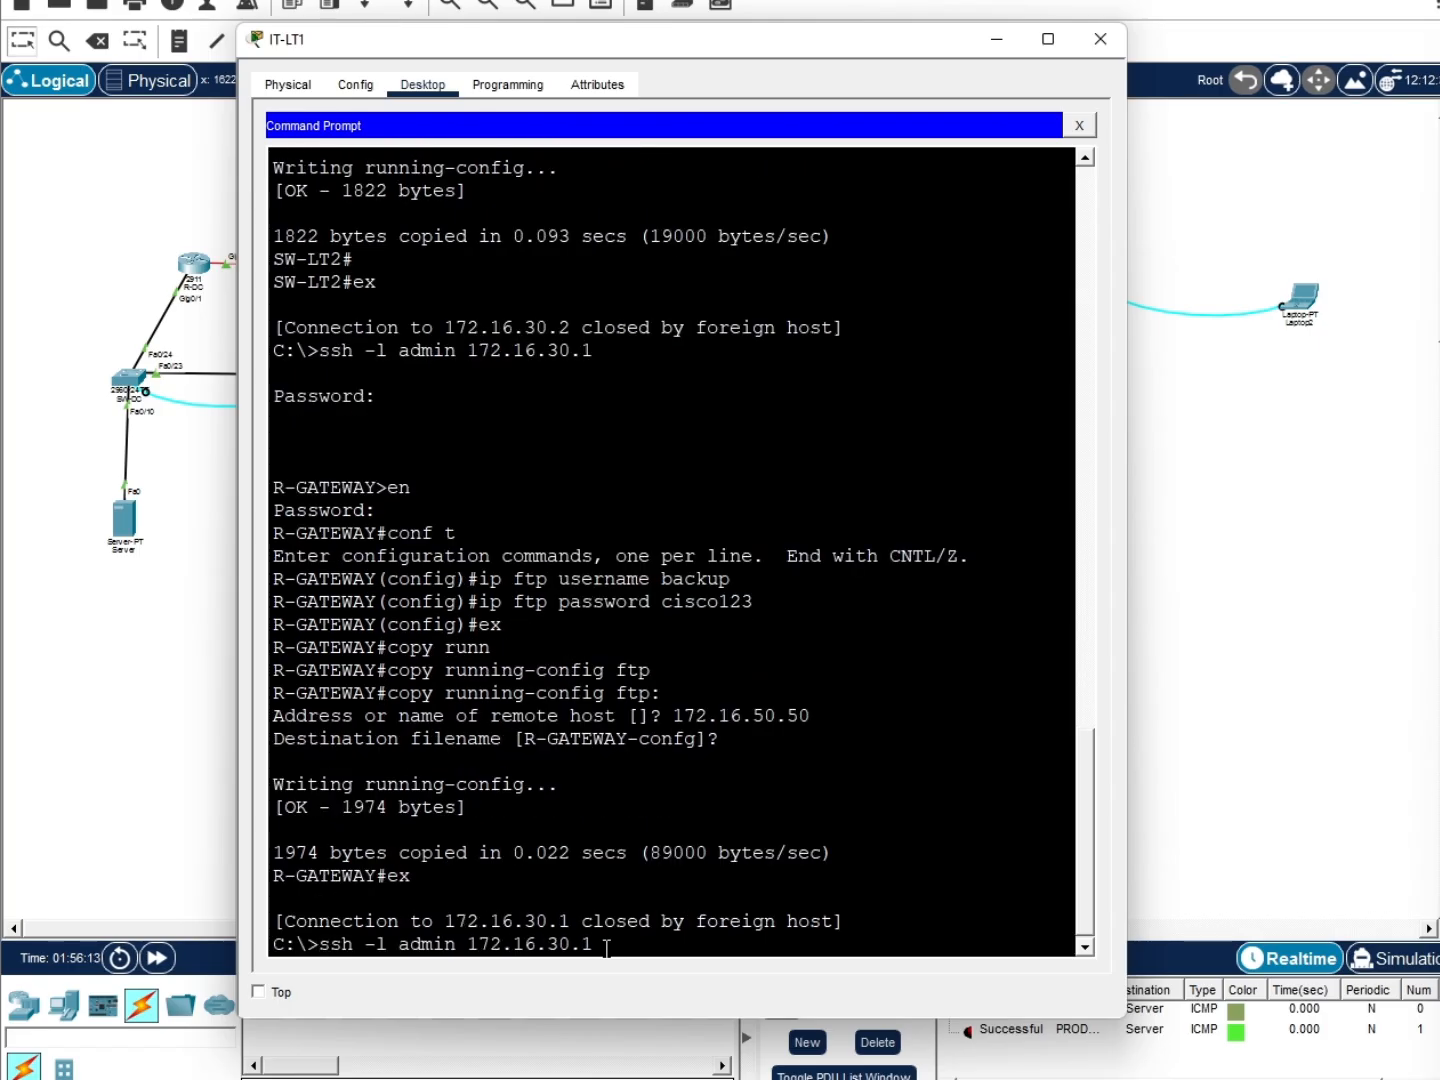
{"action": "type", "text": "40.1"}
{"action": "key", "text": "Return"}
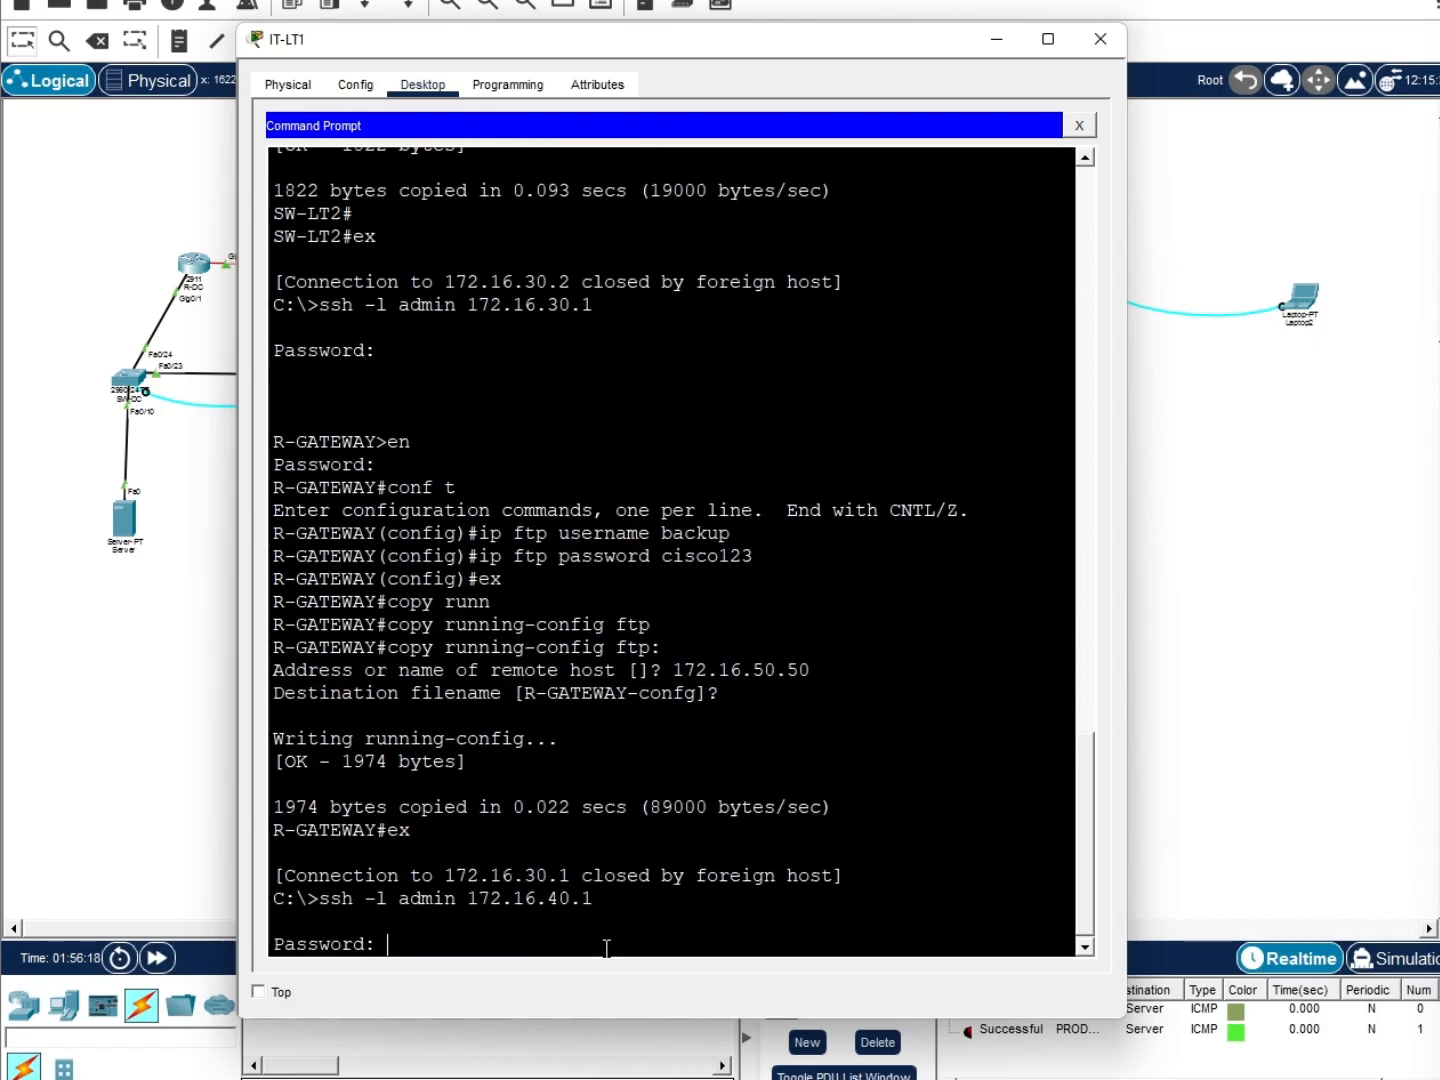
{"action": "key", "text": "Return"}
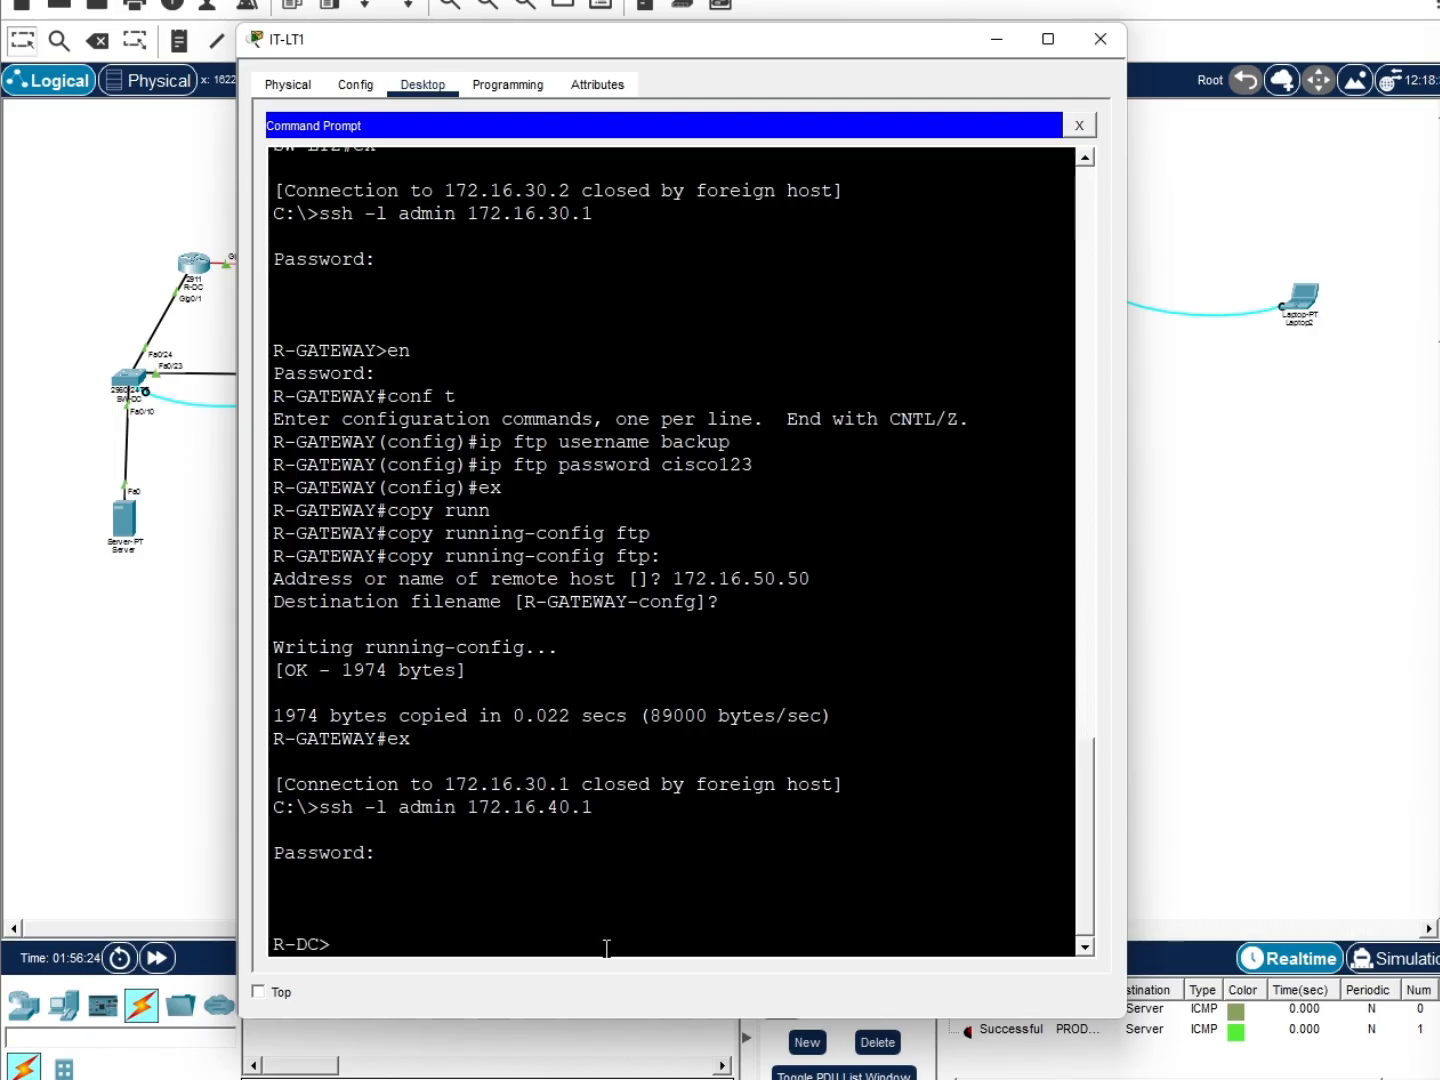
{"action": "type", "text": "en"}
{"action": "key", "text": "Return"}
{"action": "key", "text": "Return"}
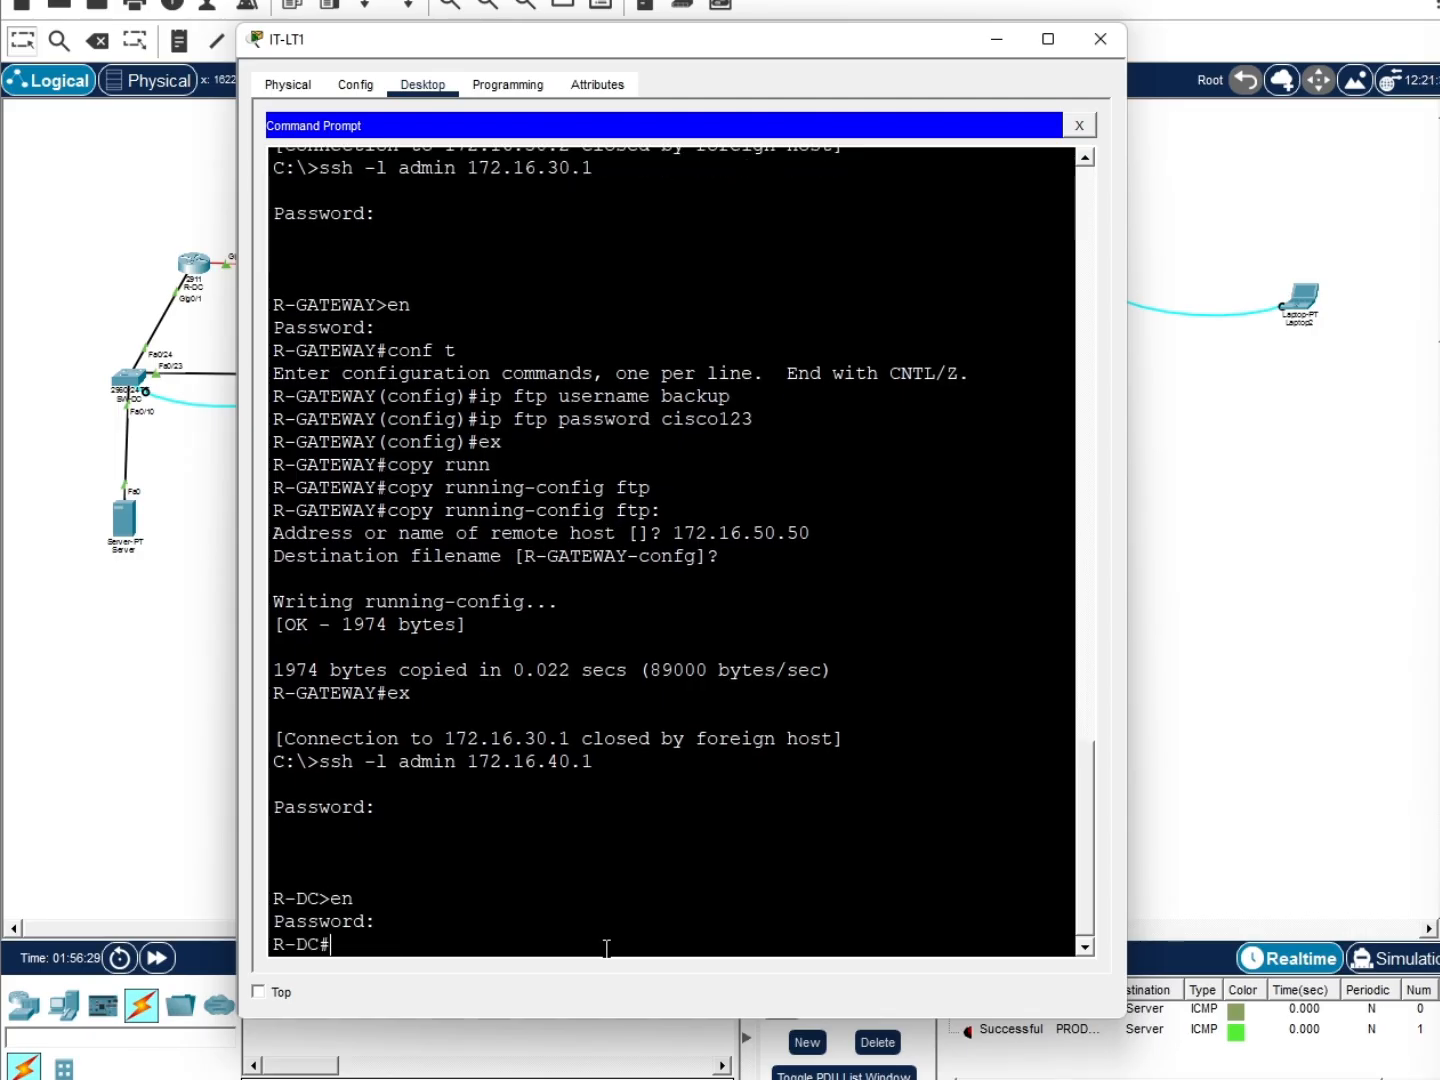
{"action": "type", "text": "conf t"}
{"action": "key", "text": "Return"}
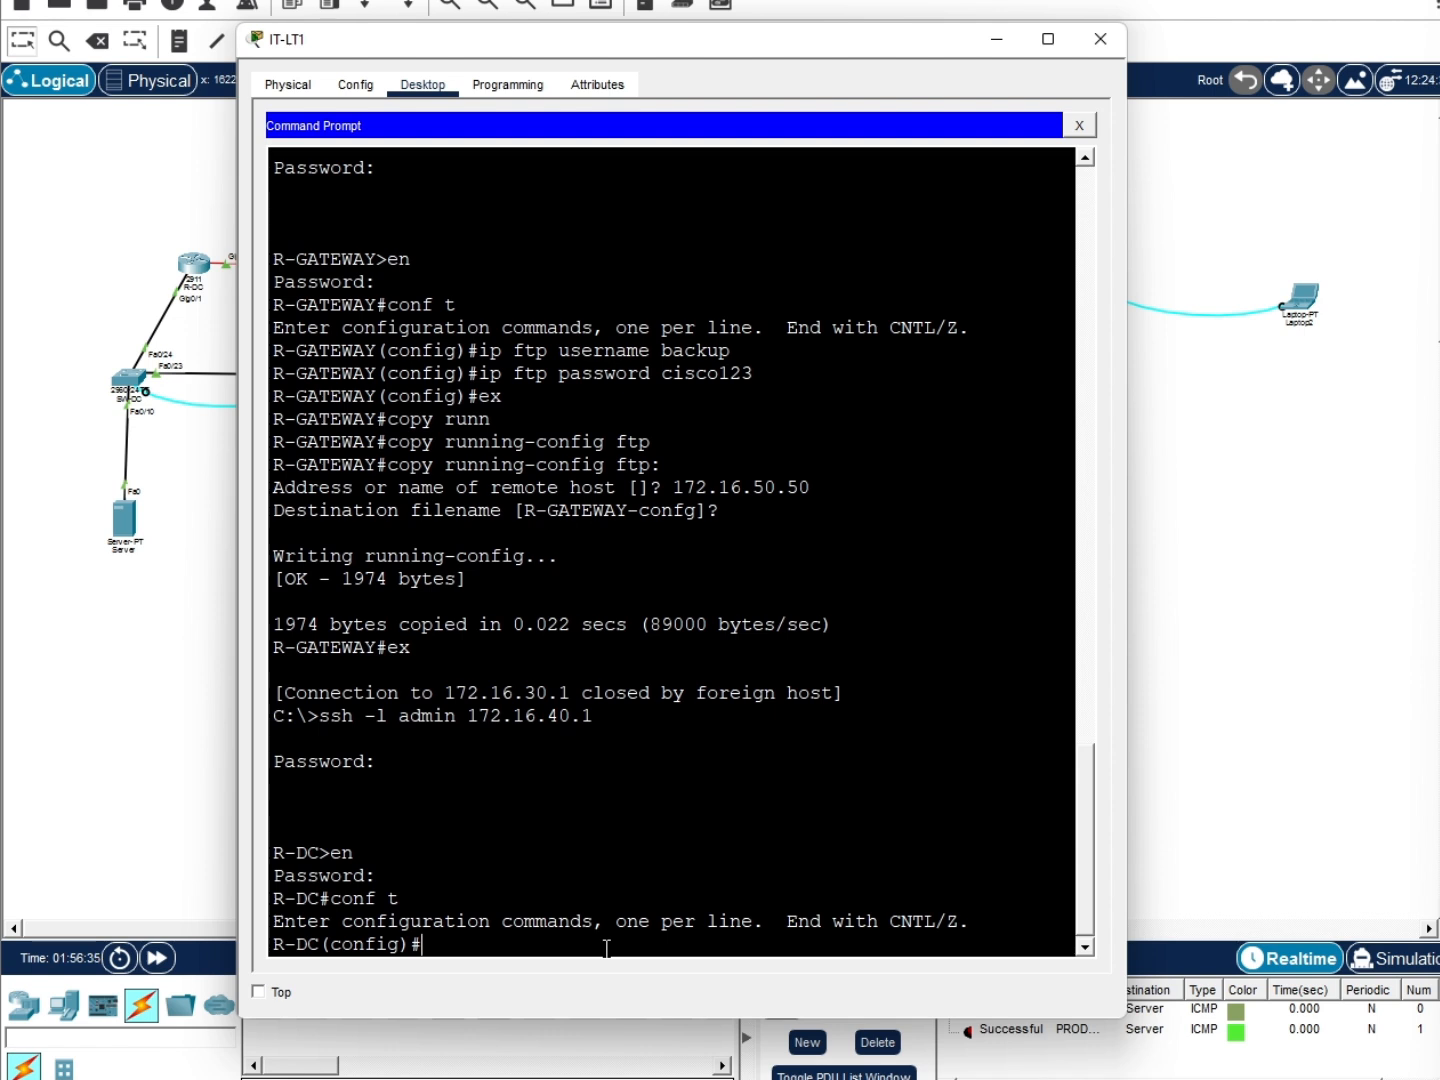
Set R-DC's FTP username to backup and its FTP password, then exit configuration mode
{"action": "type", "text": "ip ftp username backup"}
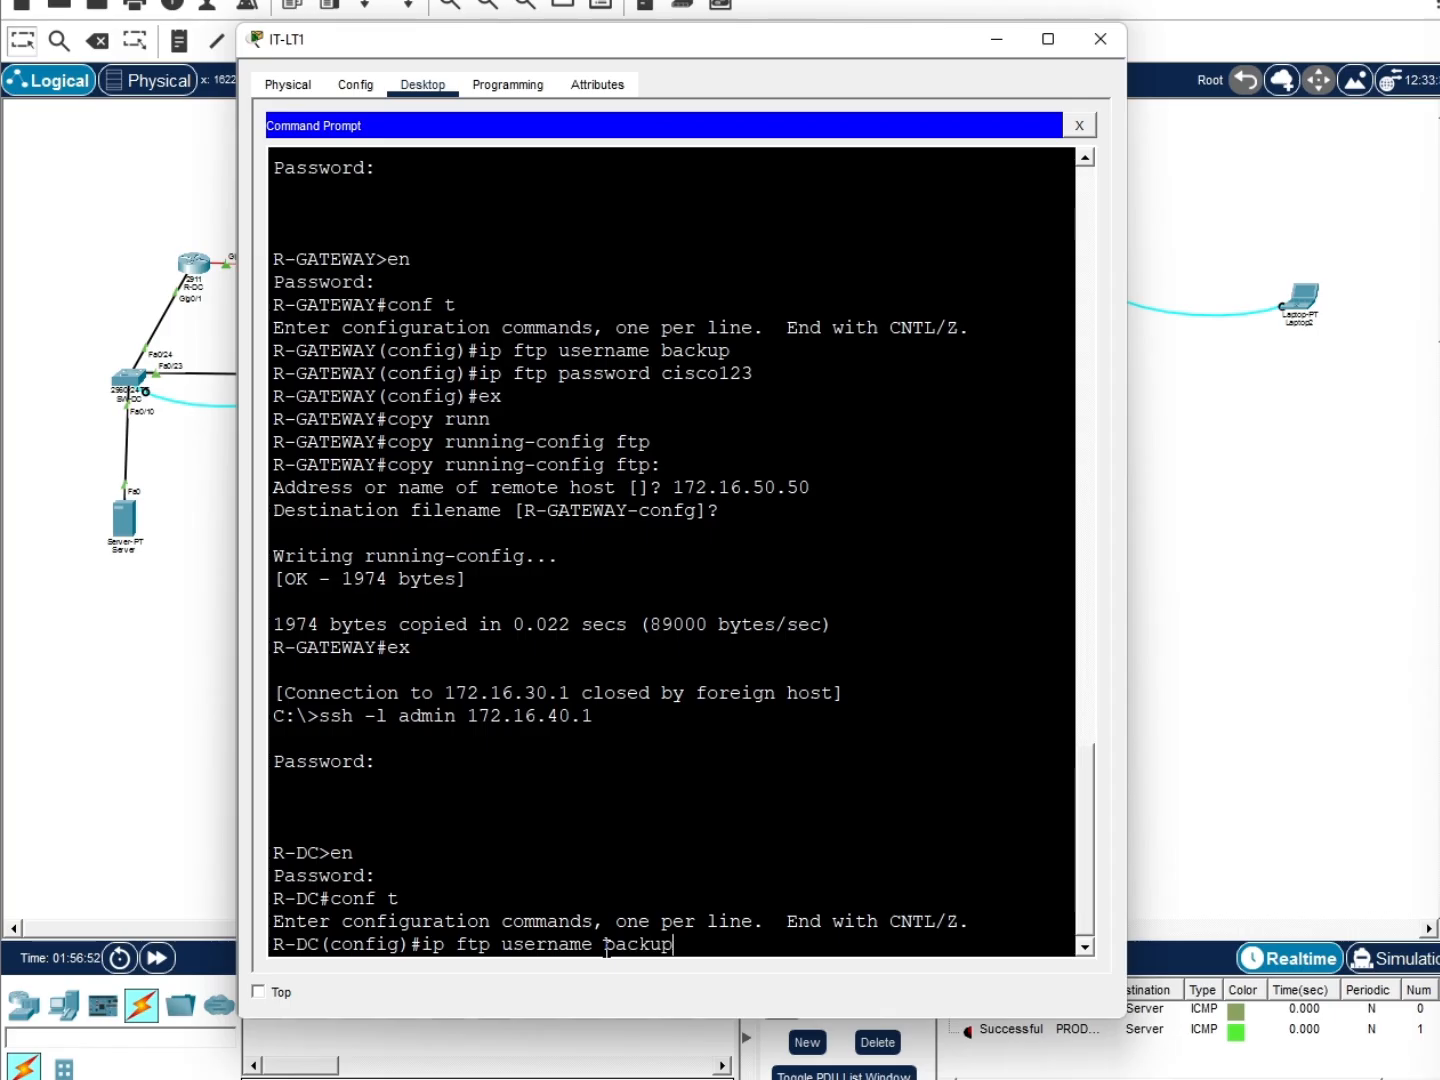
{"action": "key", "text": "Return"}
{"action": "type", "text": "ip ftp passwor"}
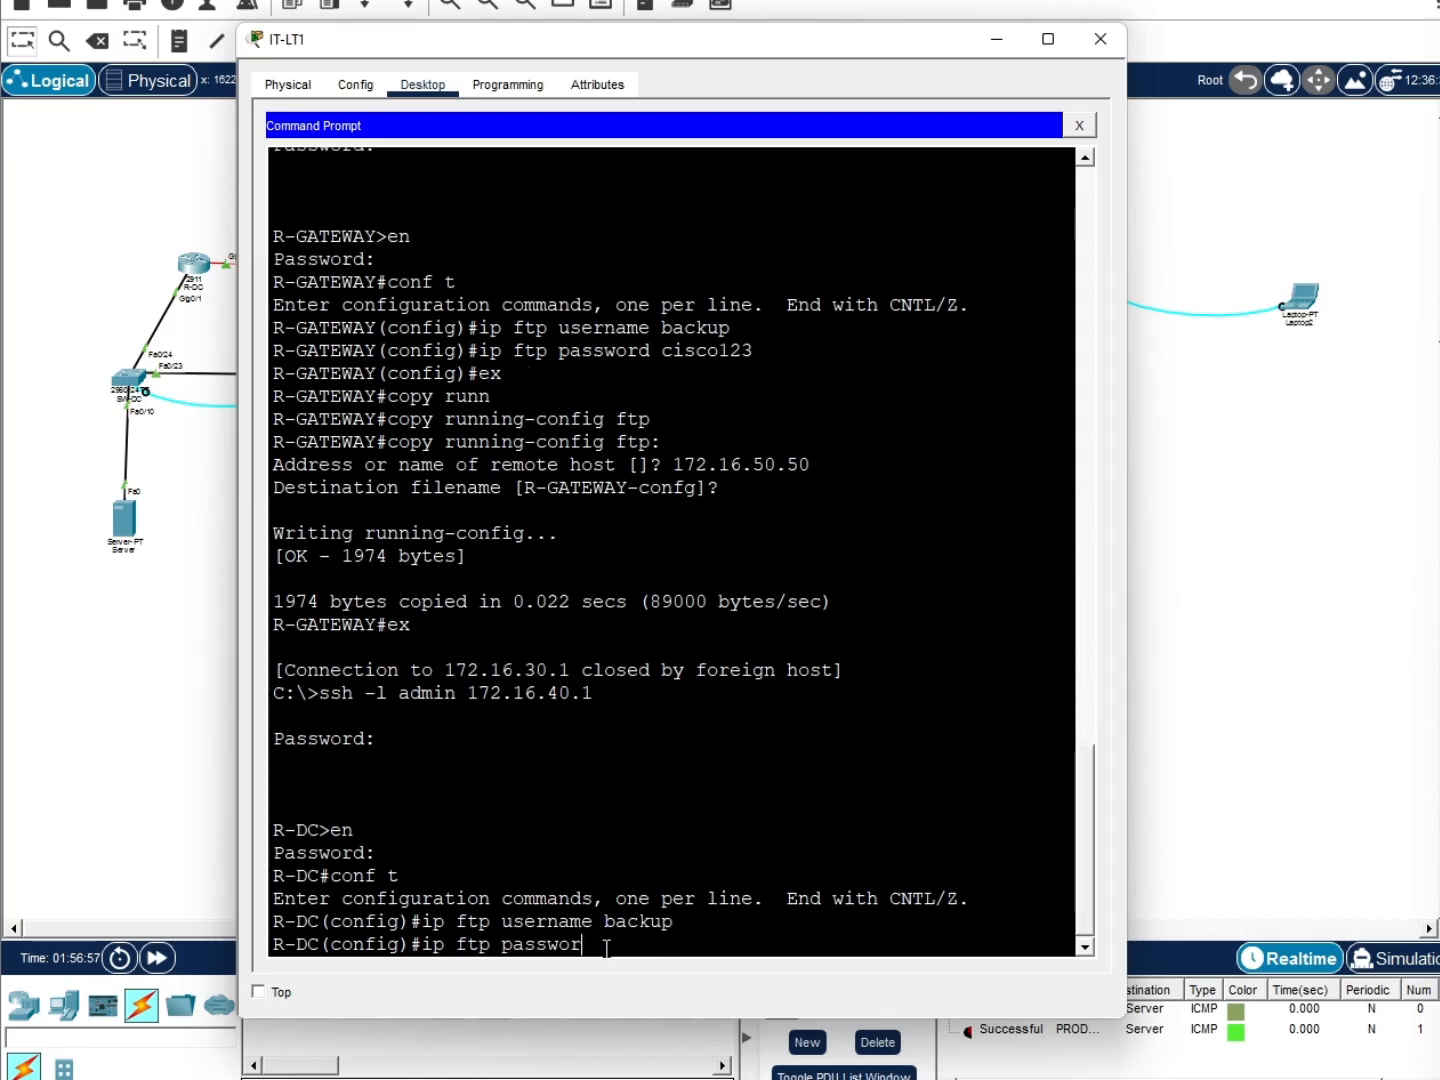
{"action": "type", "text": "d cisco123"}
{"action": "key", "text": "Return"}
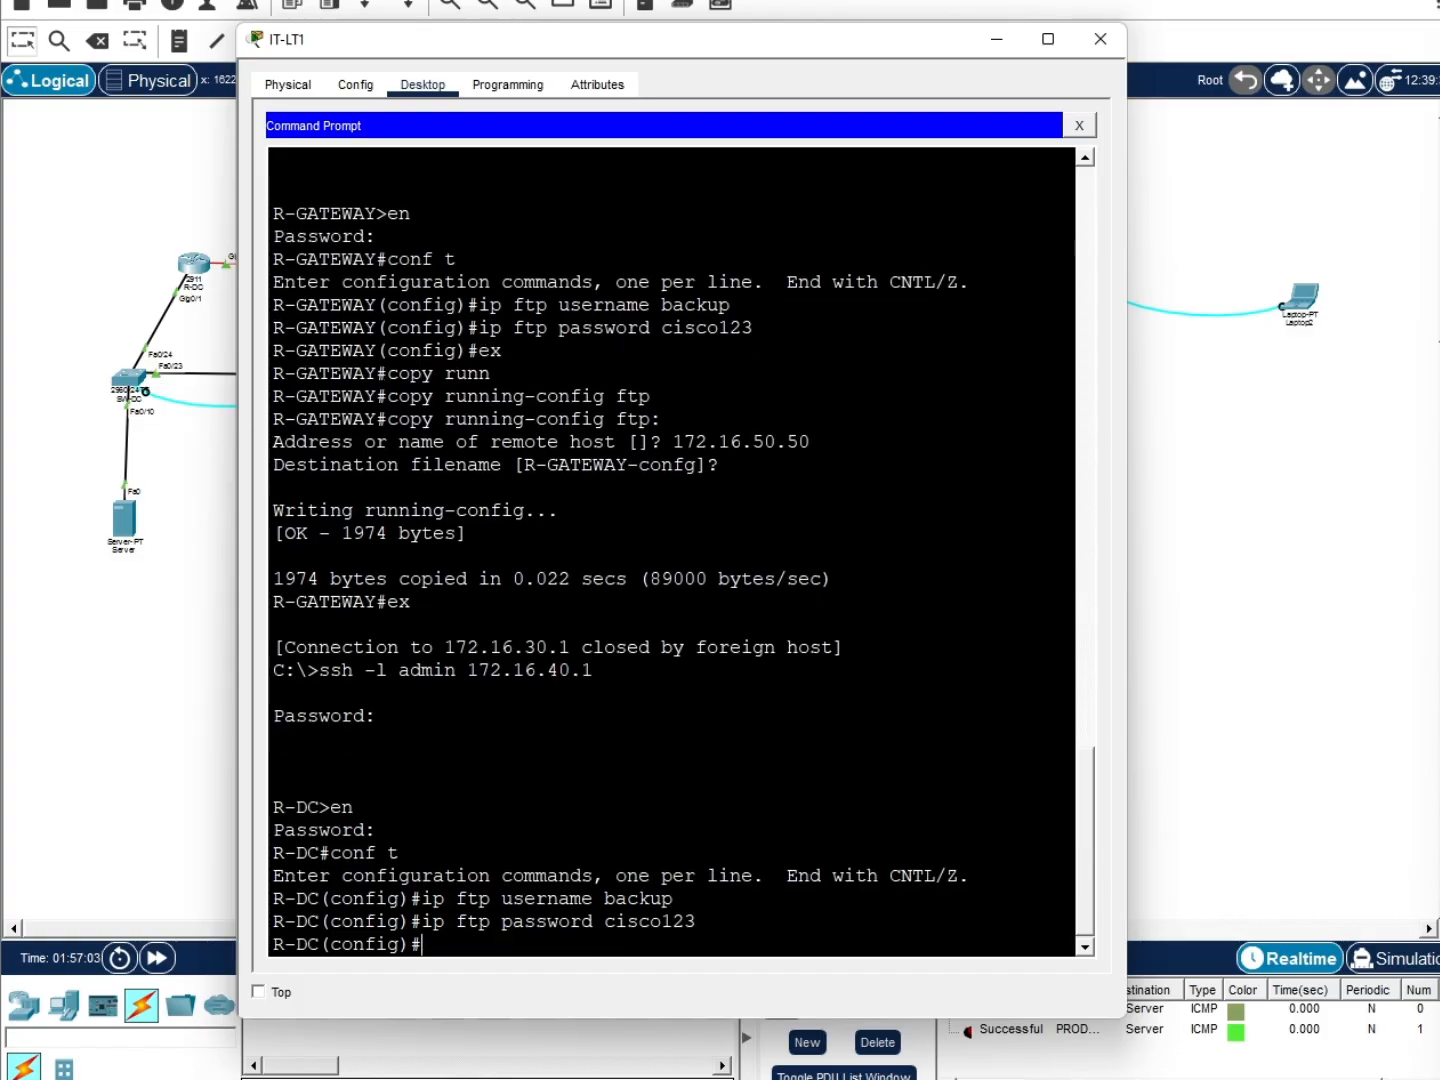
{"action": "type", "text": "ex"}
{"action": "key", "text": "Return"}
Copy R-DC's running-config to 172.16.50.50 as R-DC-confg and close the session
{"action": "type", "text": "co"}
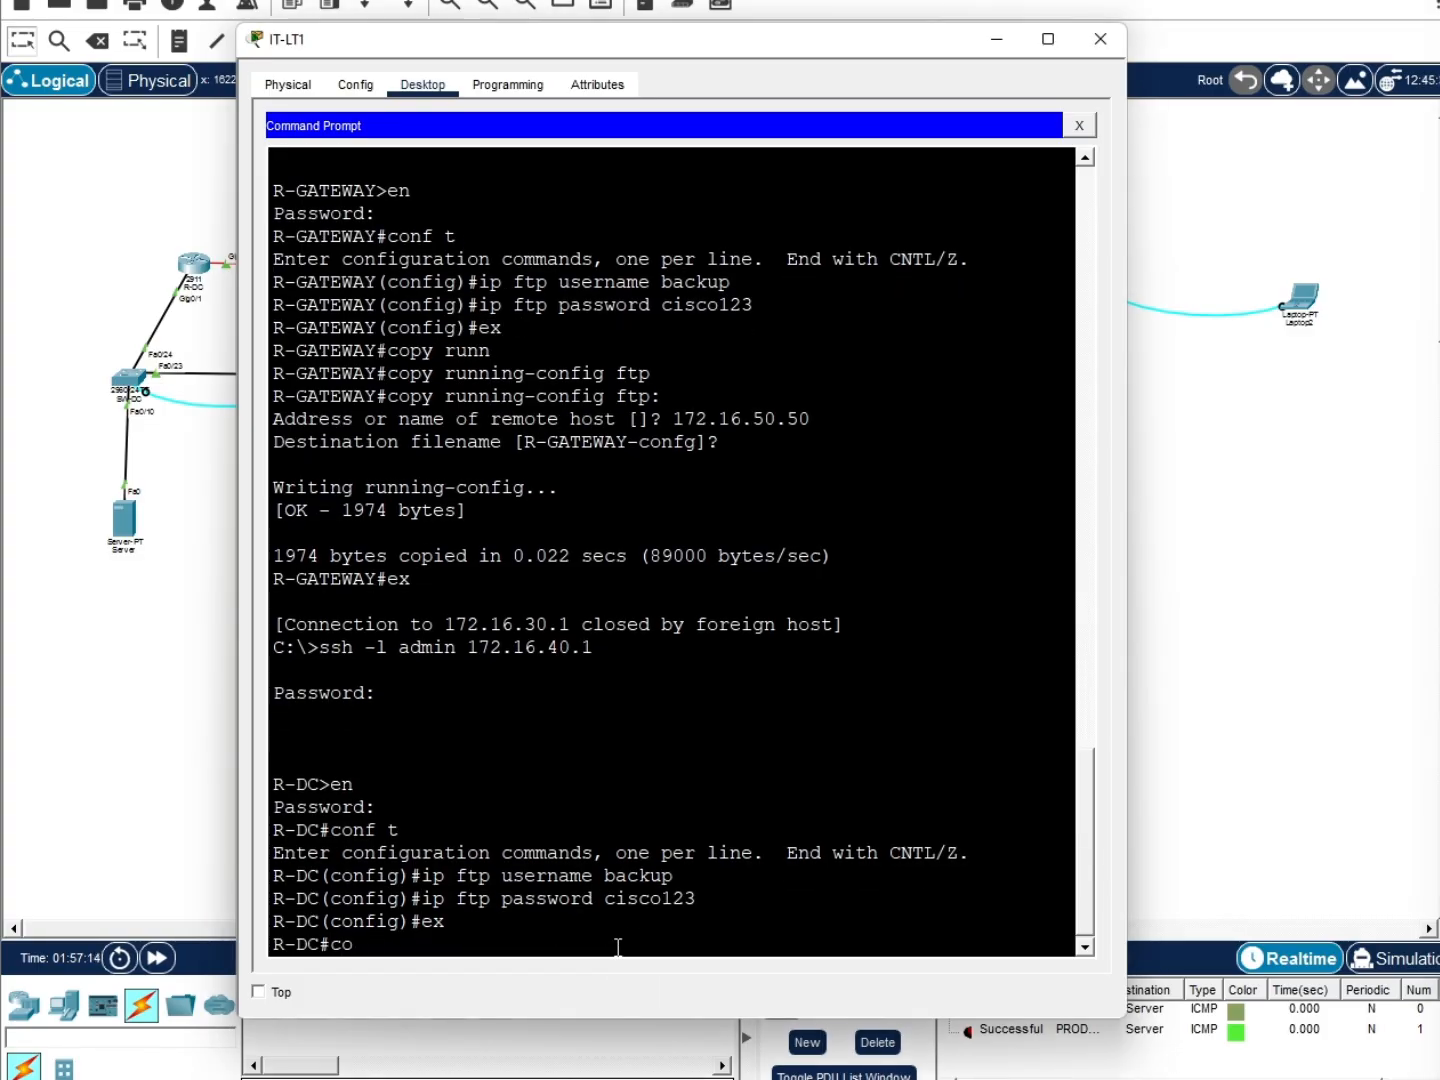
{"action": "type", "text": "py runn"}
{"action": "key", "text": "Tab"}
{"action": "type", "text": "ft"}
{"action": "key", "text": "Tab"}
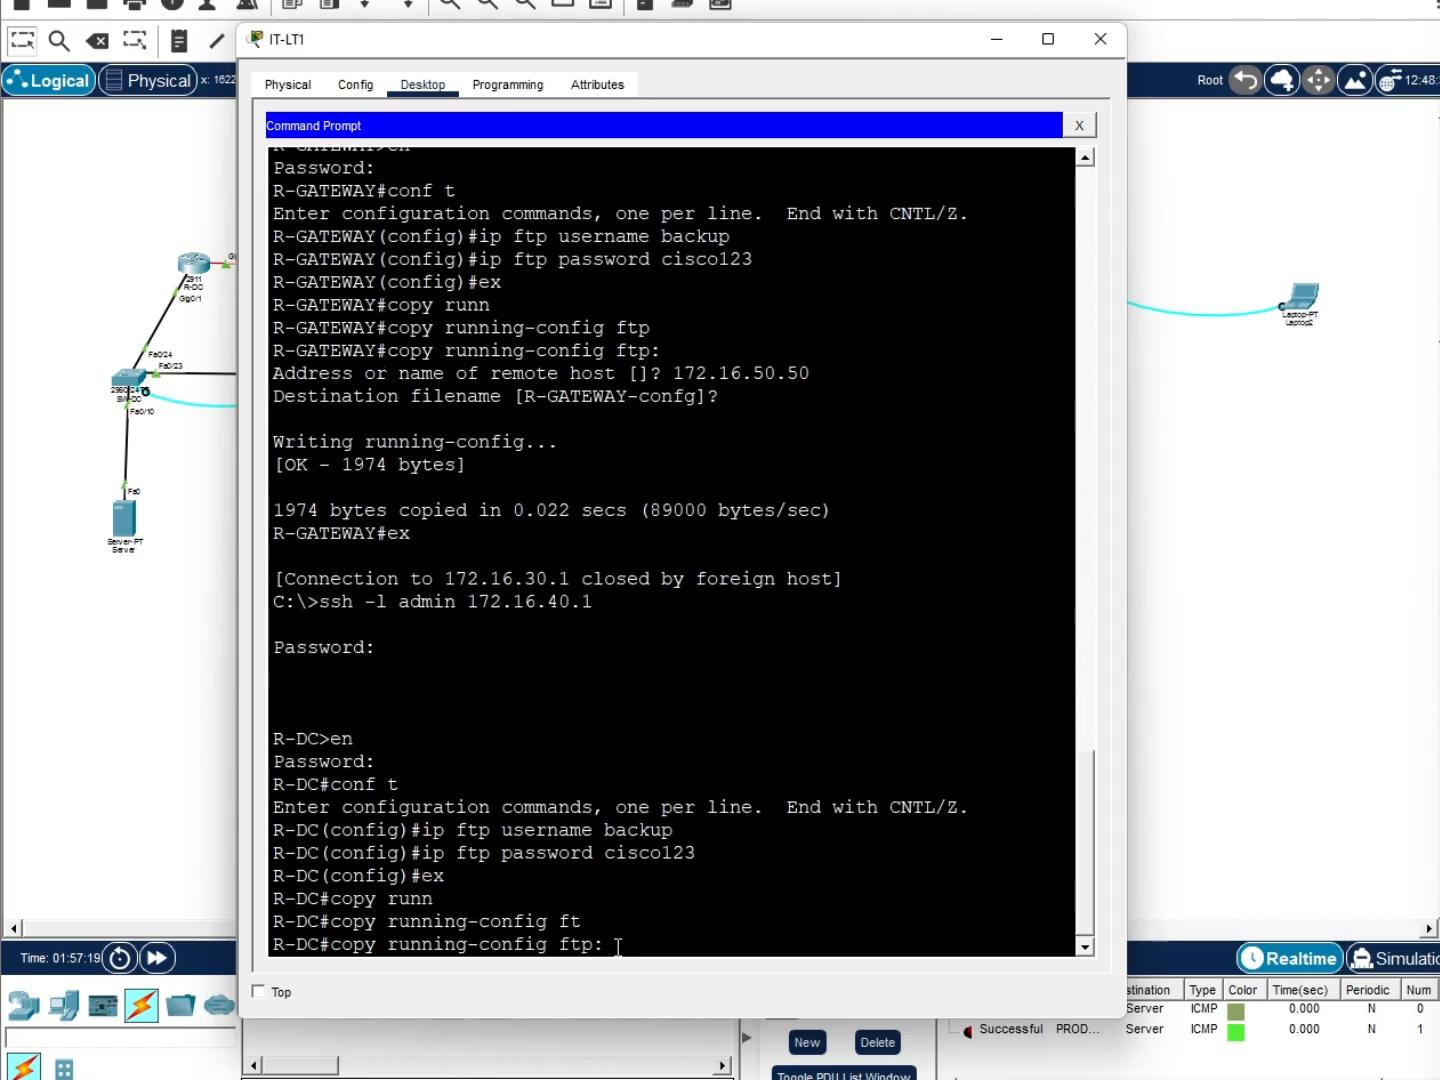
{"action": "key", "text": "Return"}
{"action": "type", "text": "172.16.50.50"}
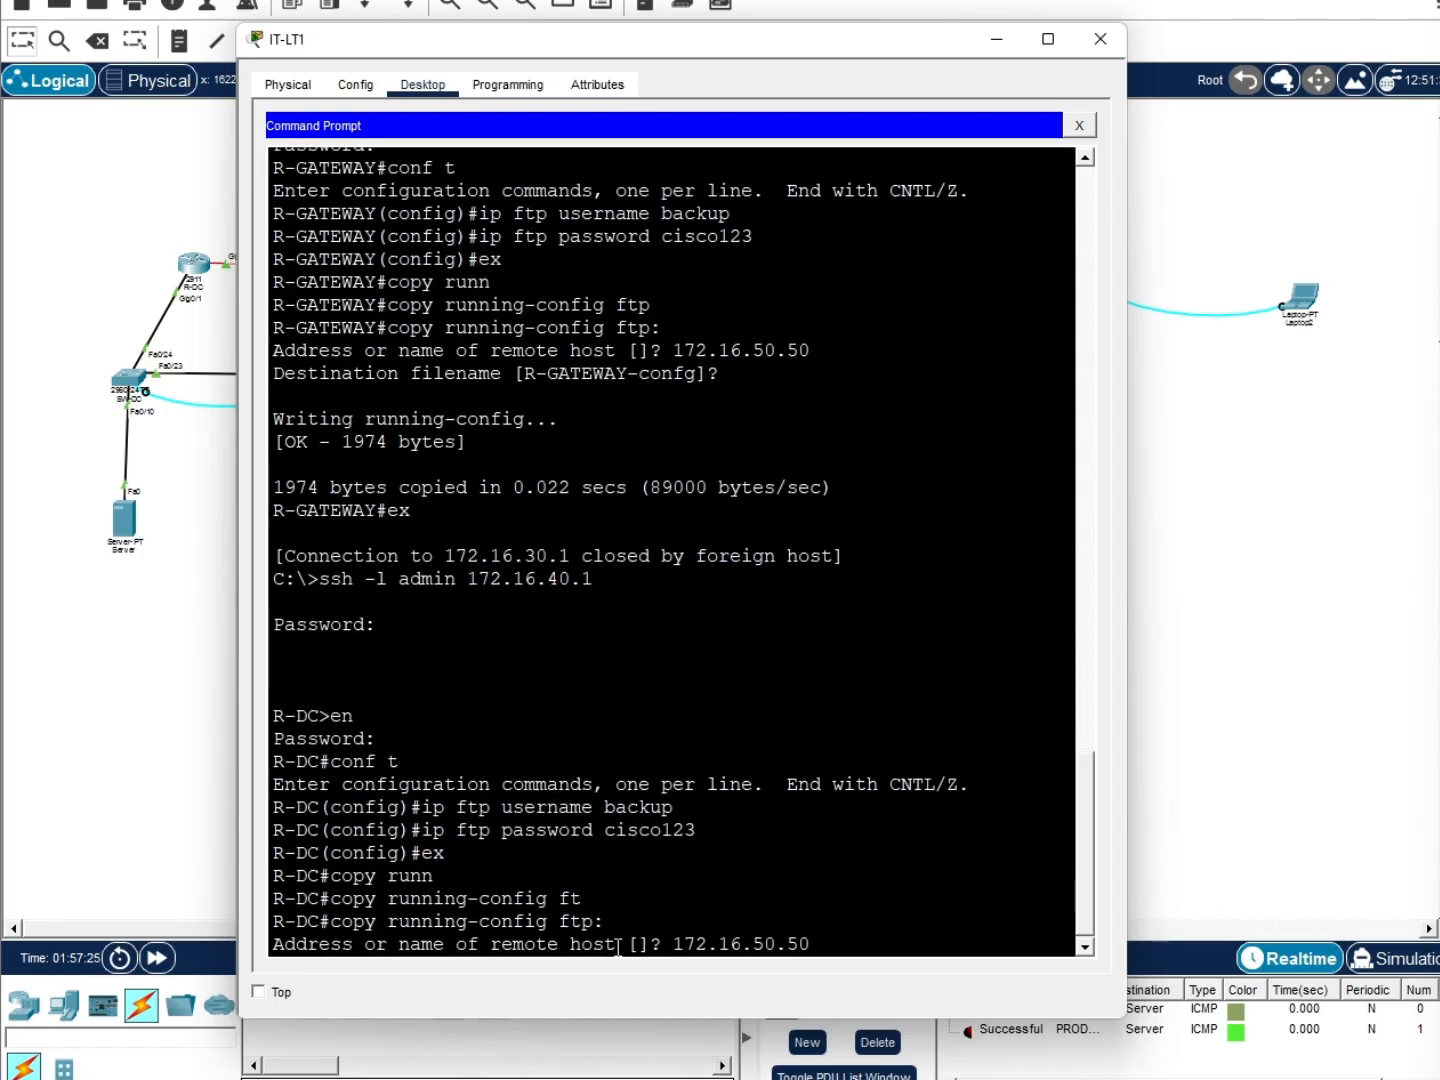
{"action": "key", "text": "Return"}
{"action": "key", "text": "Return"}
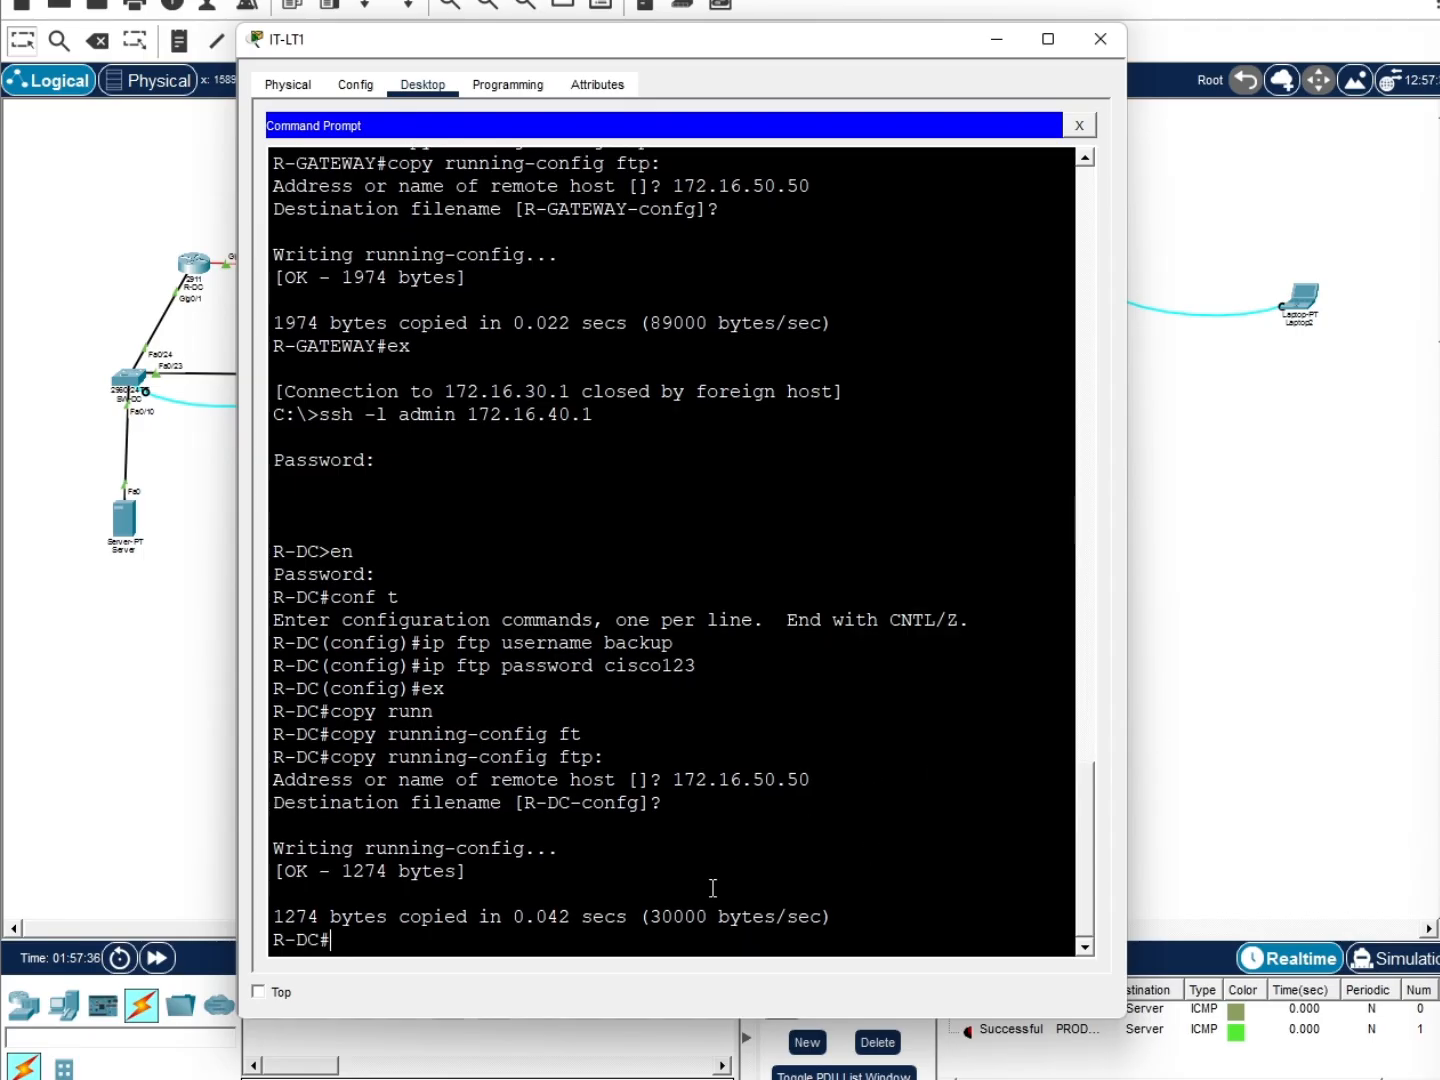
{"action": "type", "text": "ex"}
{"action": "key", "text": "Return"}
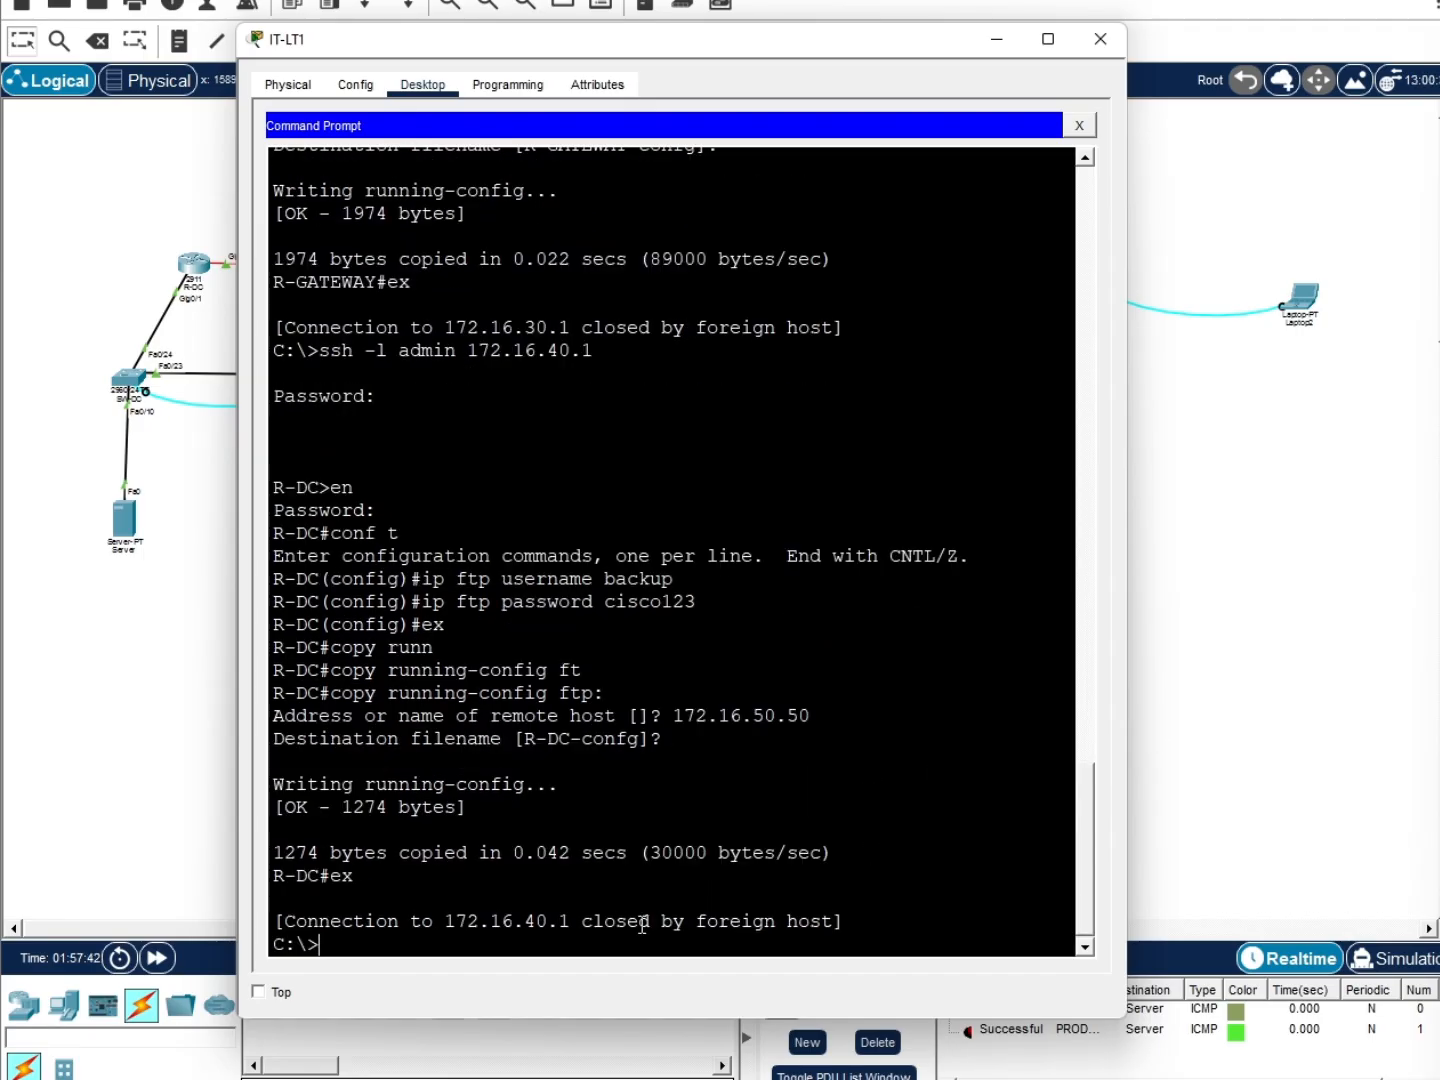
SSH into SW-DC at 172.16.40.2 and enter privileged global configuration mode
{"action": "key", "text": "Up"}
{"action": "key", "text": "BackSpace"}
{"action": "type", "text": "2.16.40.2"}
{"action": "key", "text": "Return"}
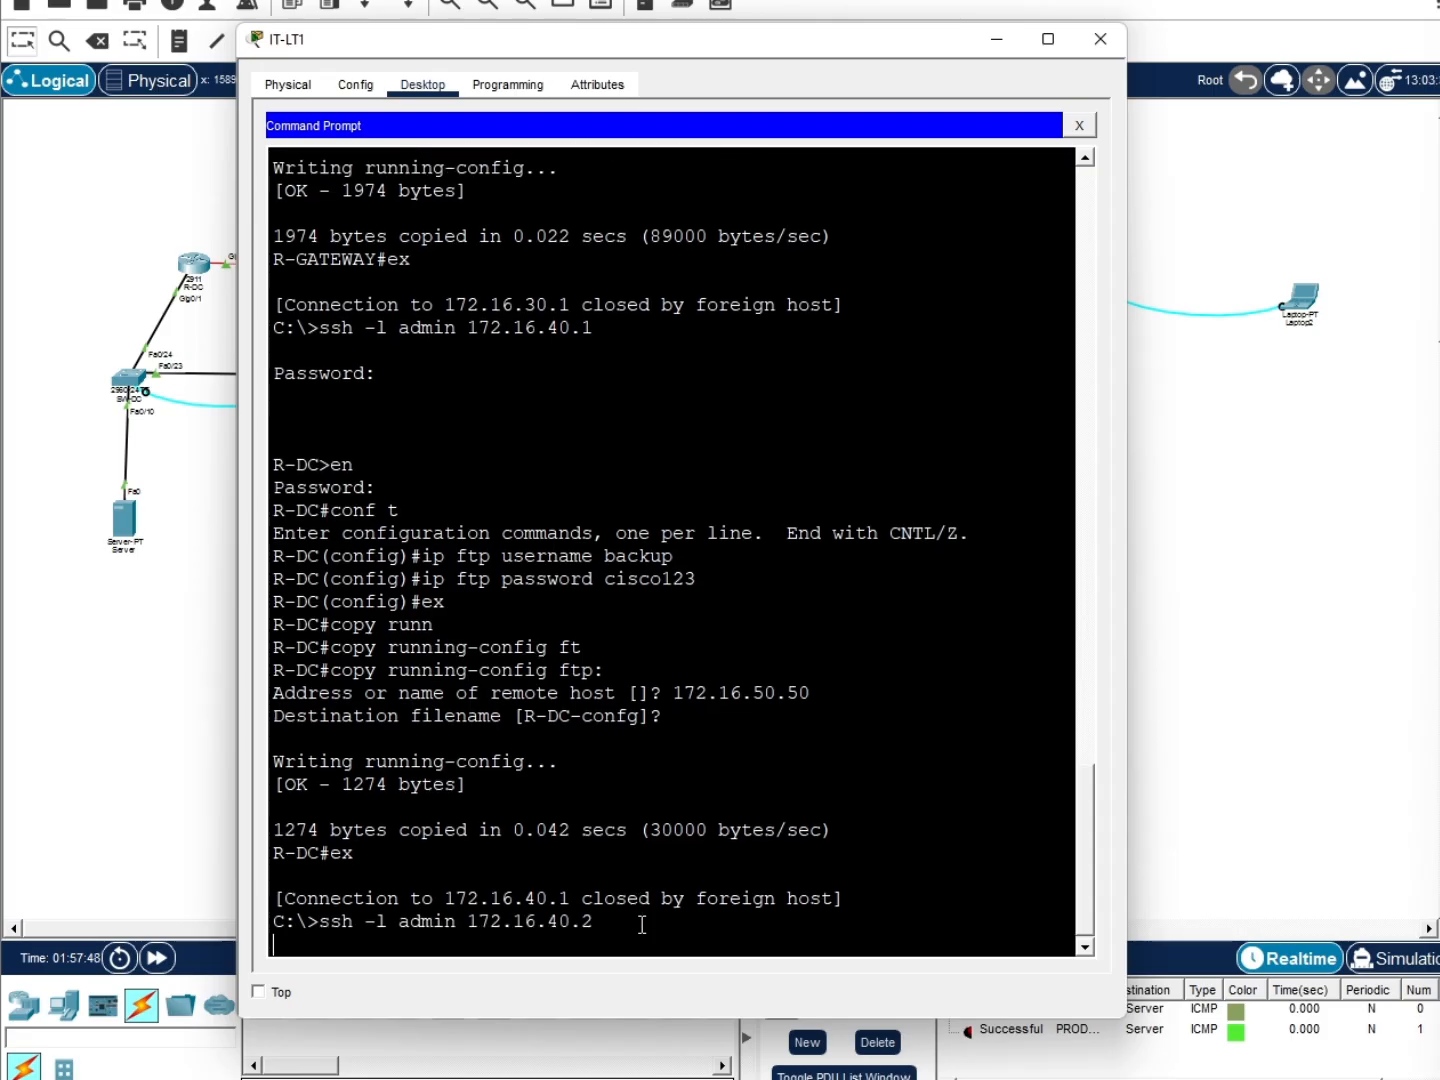
{"action": "key", "text": "Return"}
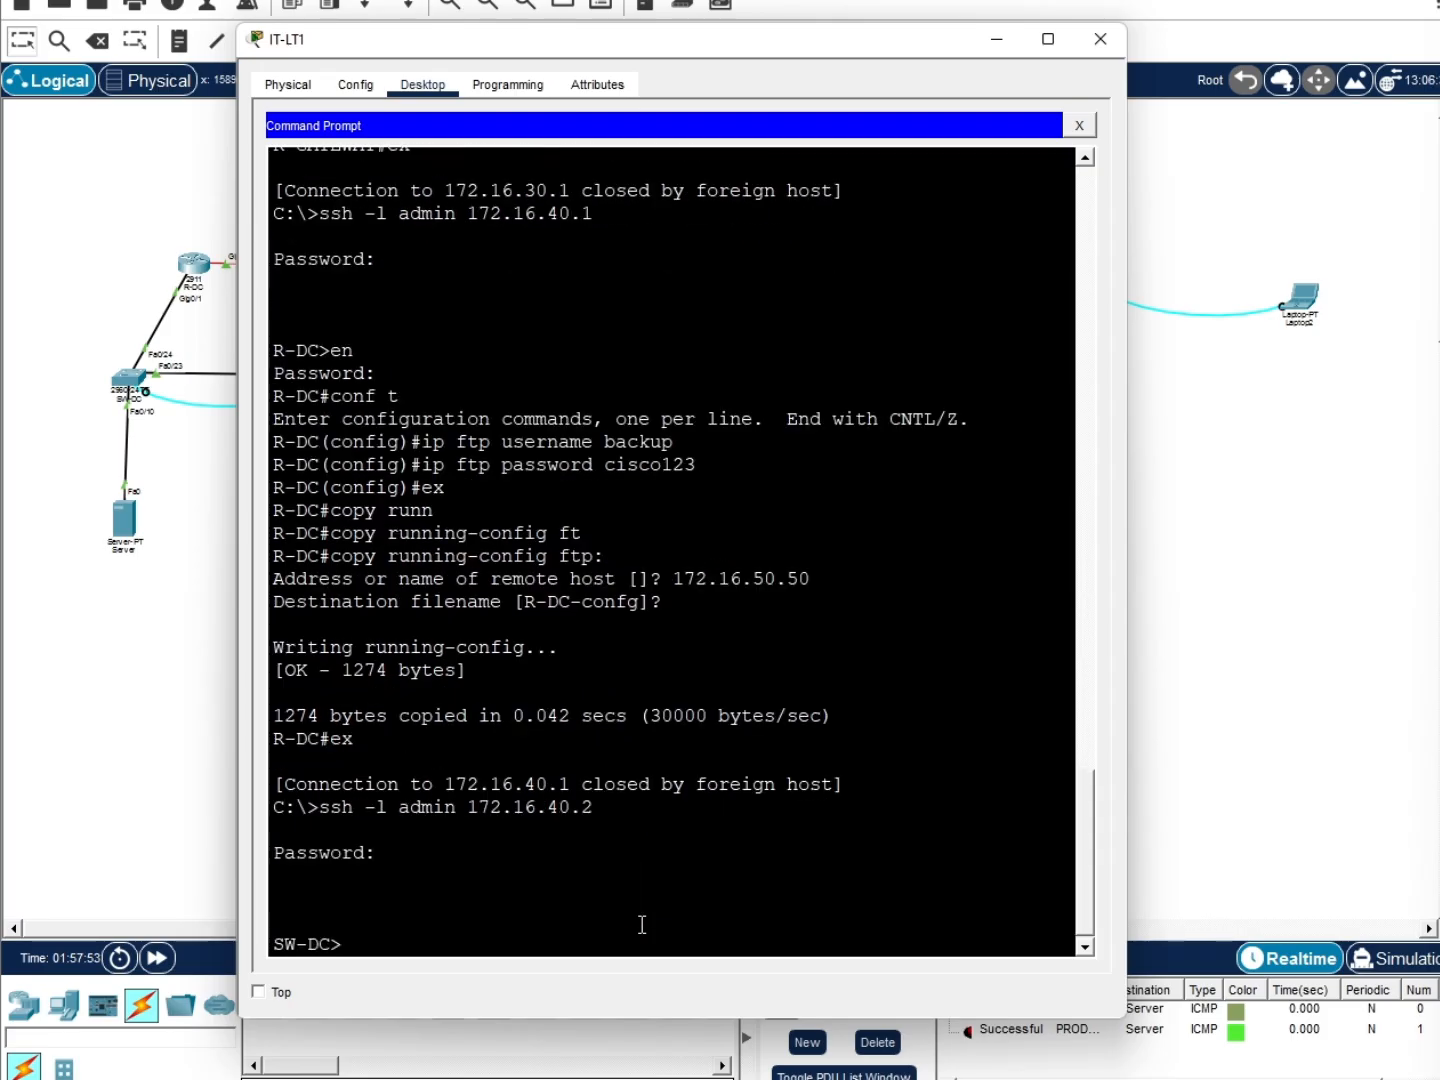
{"action": "type", "text": "en"}
{"action": "key", "text": "Return"}
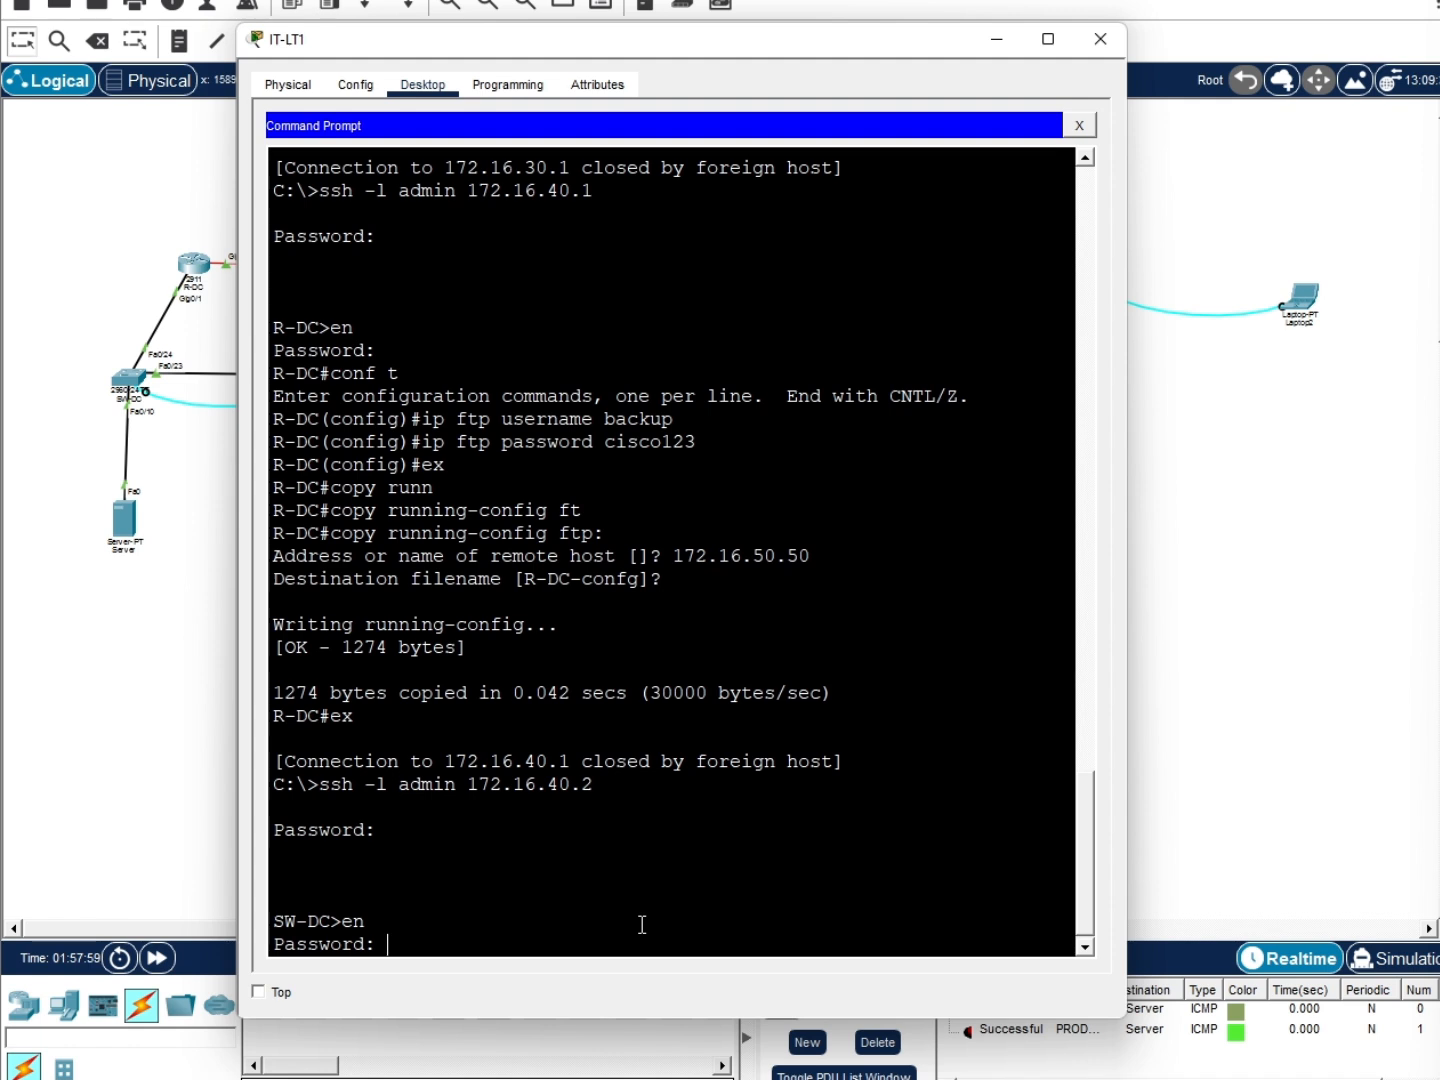
{"action": "key", "text": "Return"}
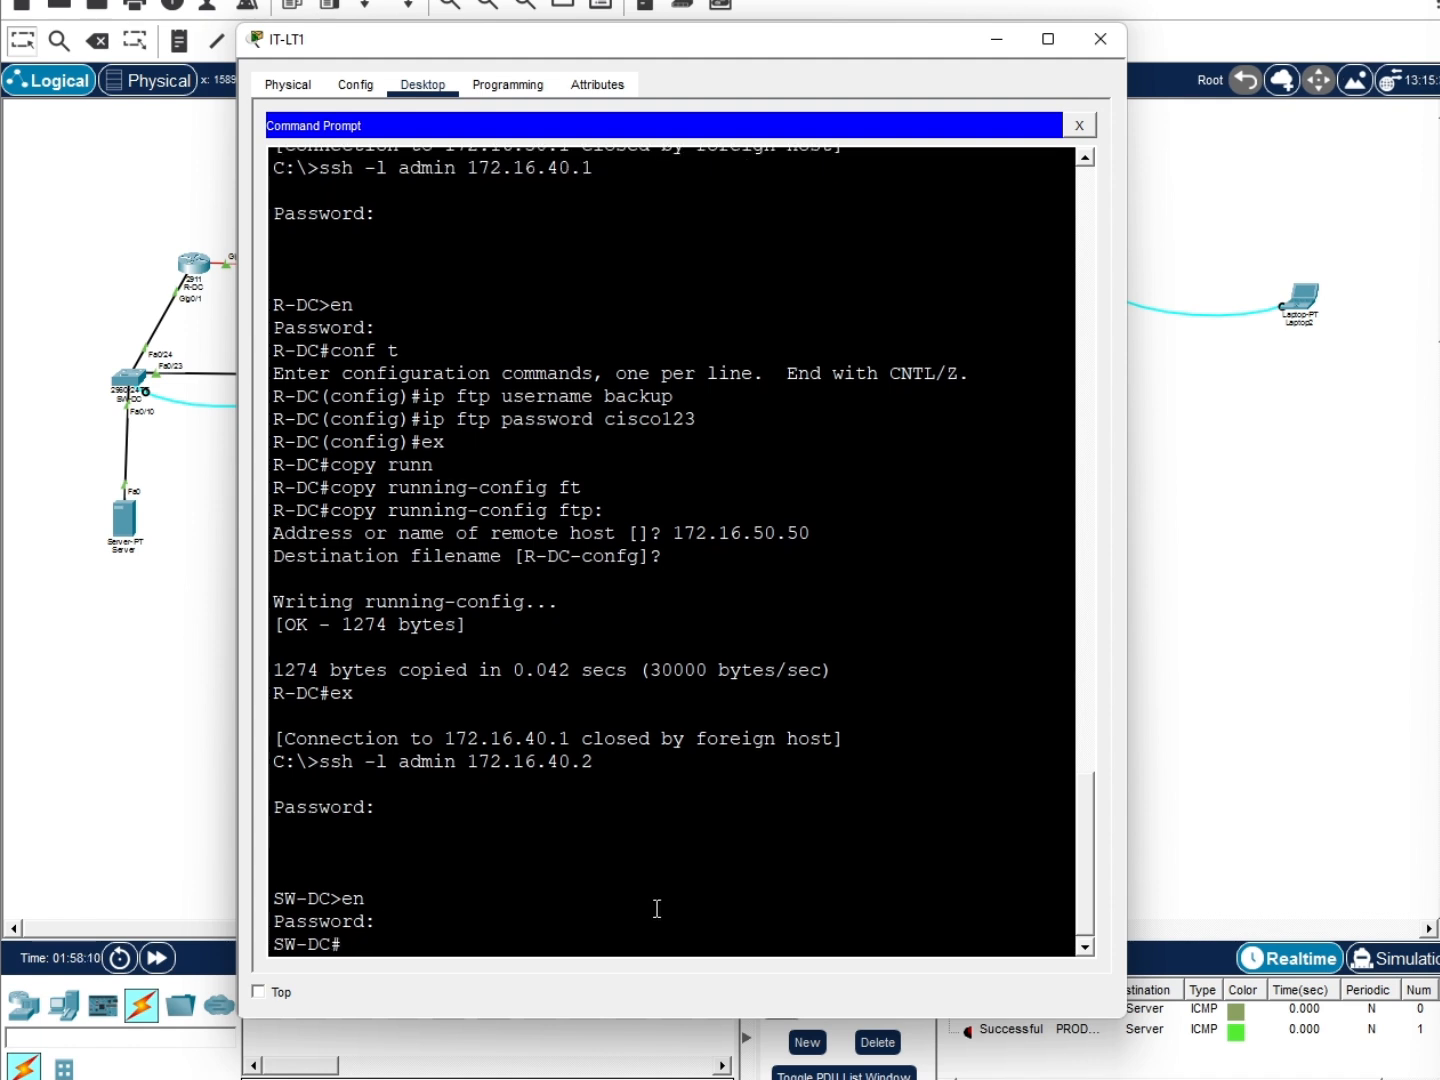
{"action": "type", "text": "conf t"}
{"action": "key", "text": "Return"}
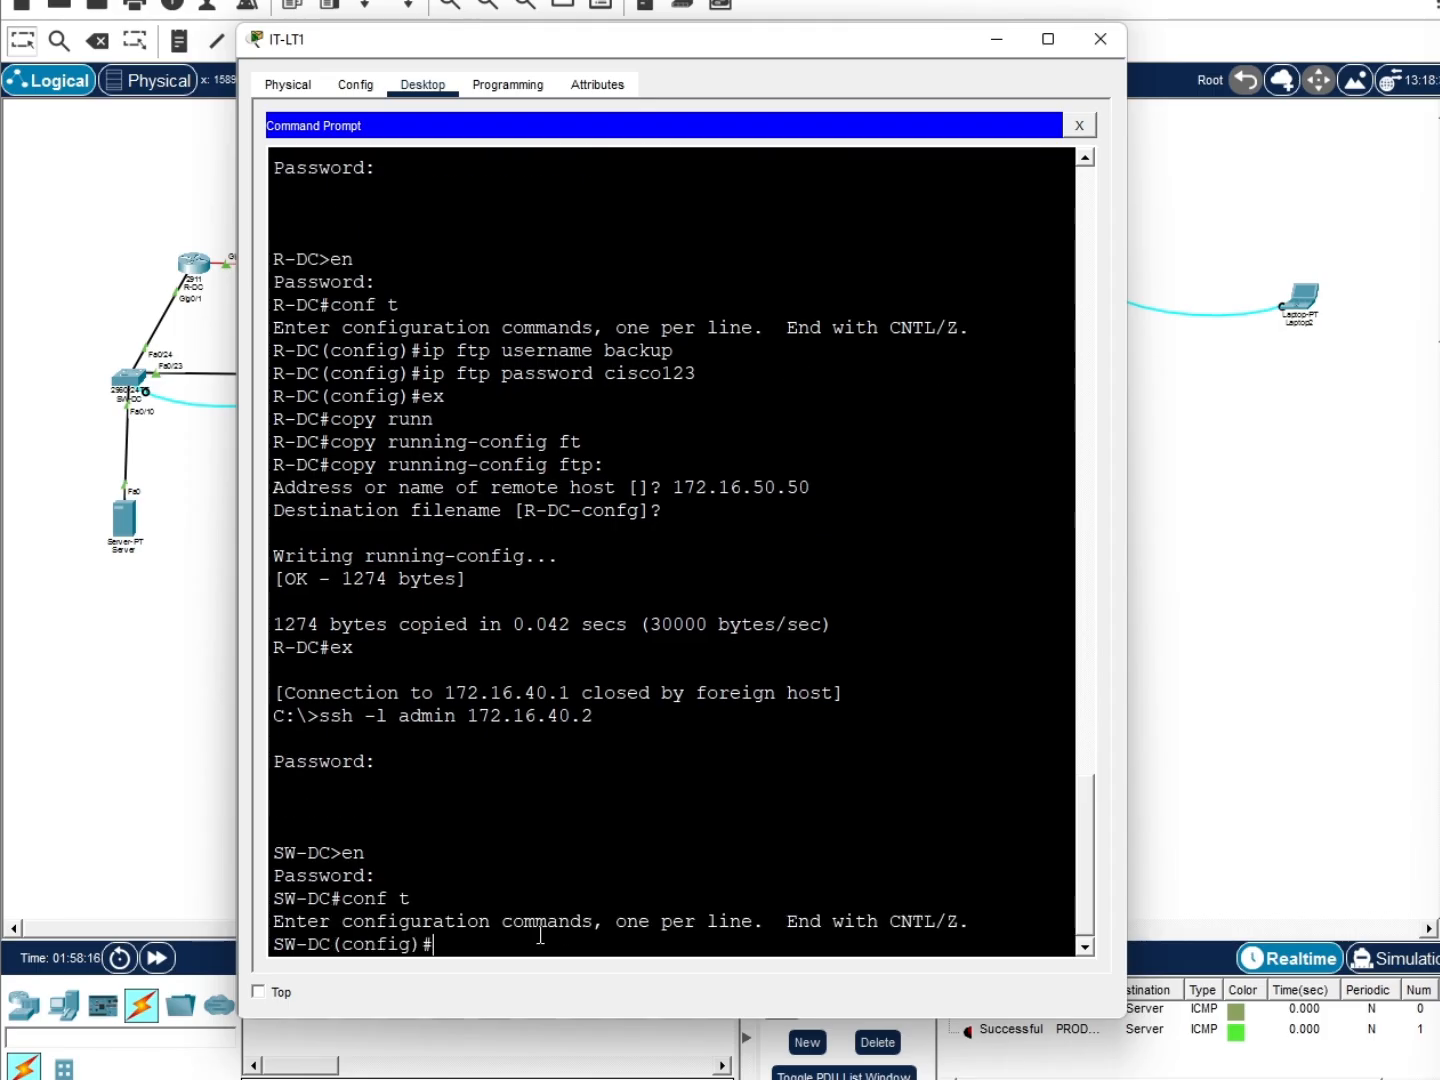
{"action": "key", "text": "alt+Tab"}
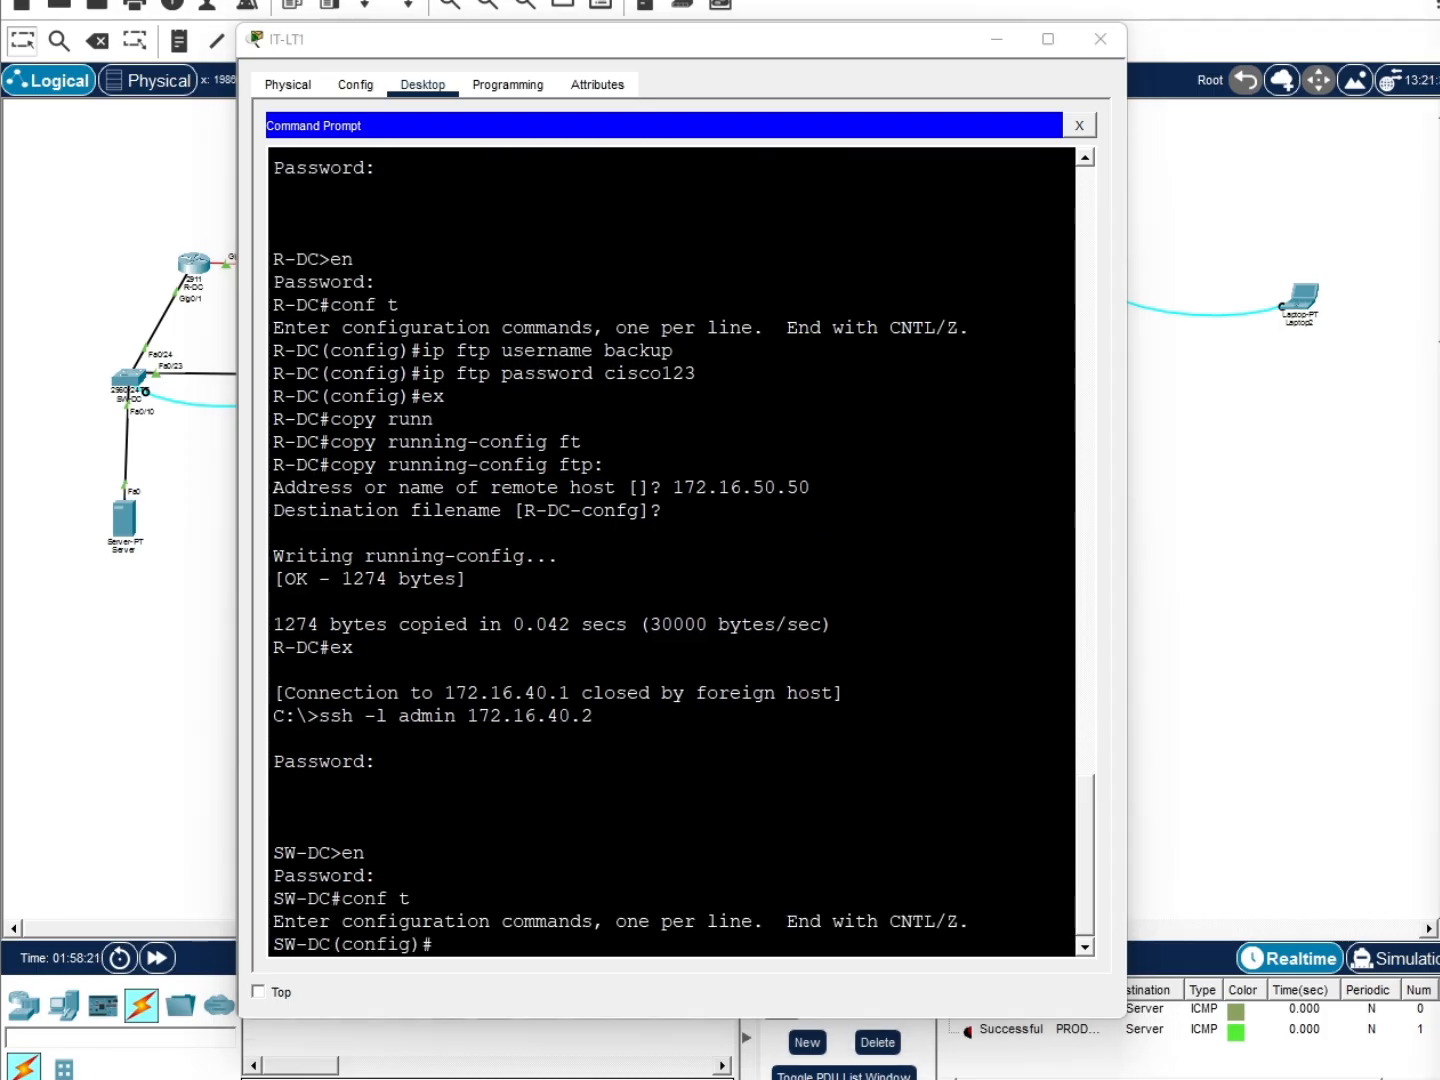
{"action": "left_click", "coordinate": [553, 952]}
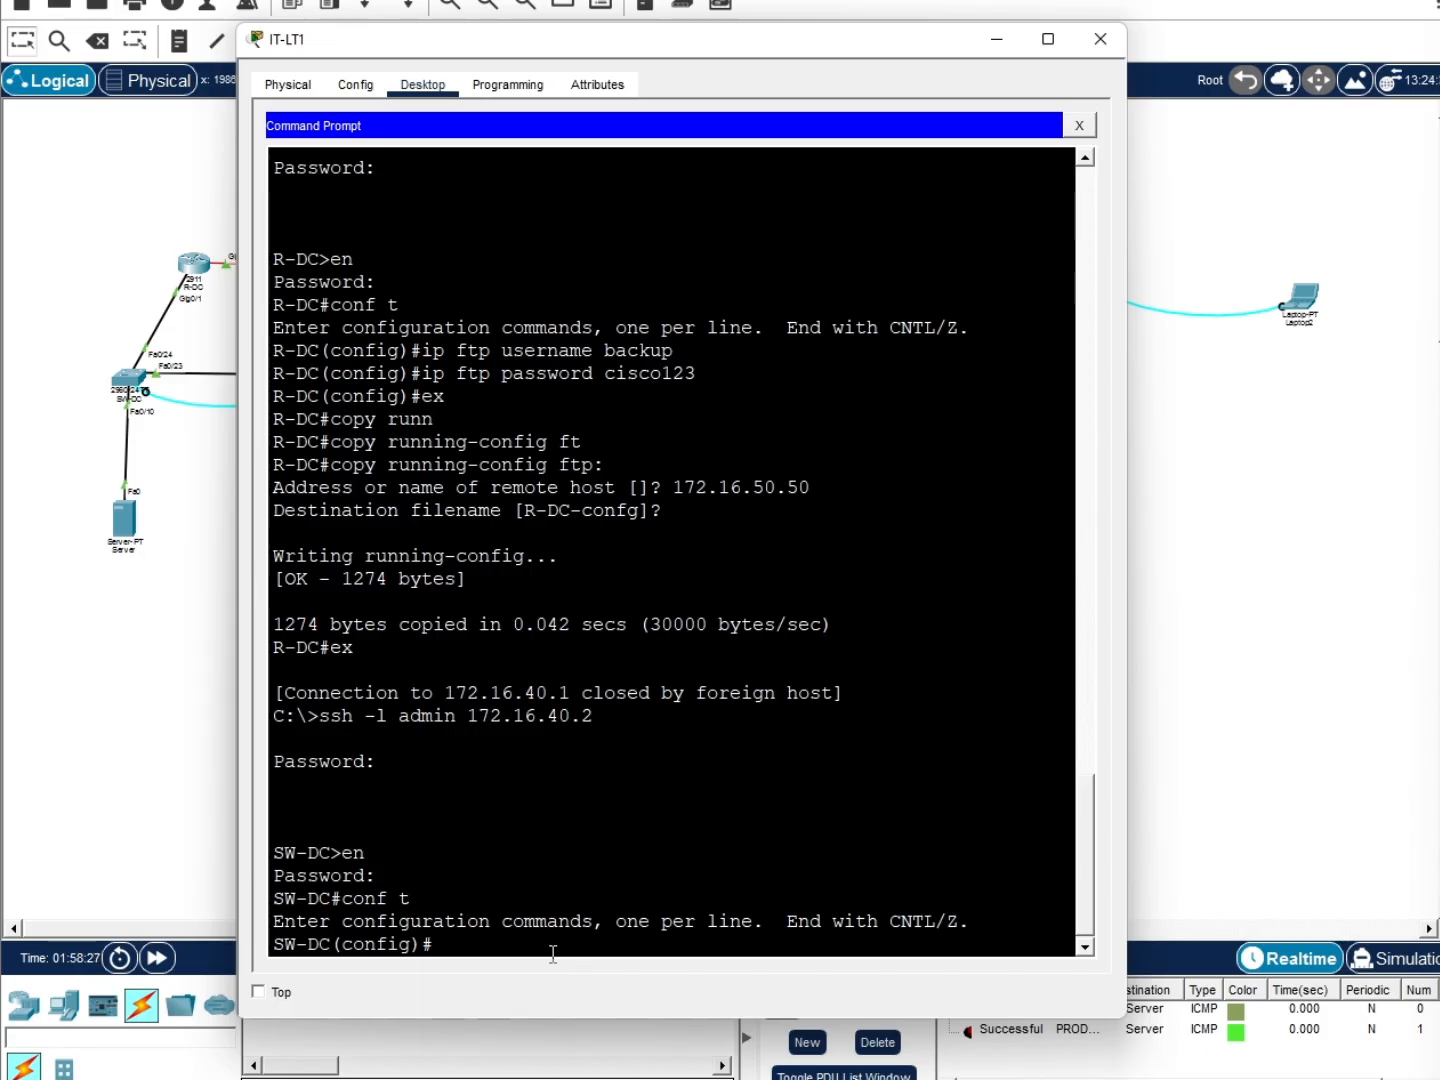
Set SW-DC's FTP username to backup and its FTP password, then exit configuration mode
{"action": "type", "text": "ip ftp username backup"}
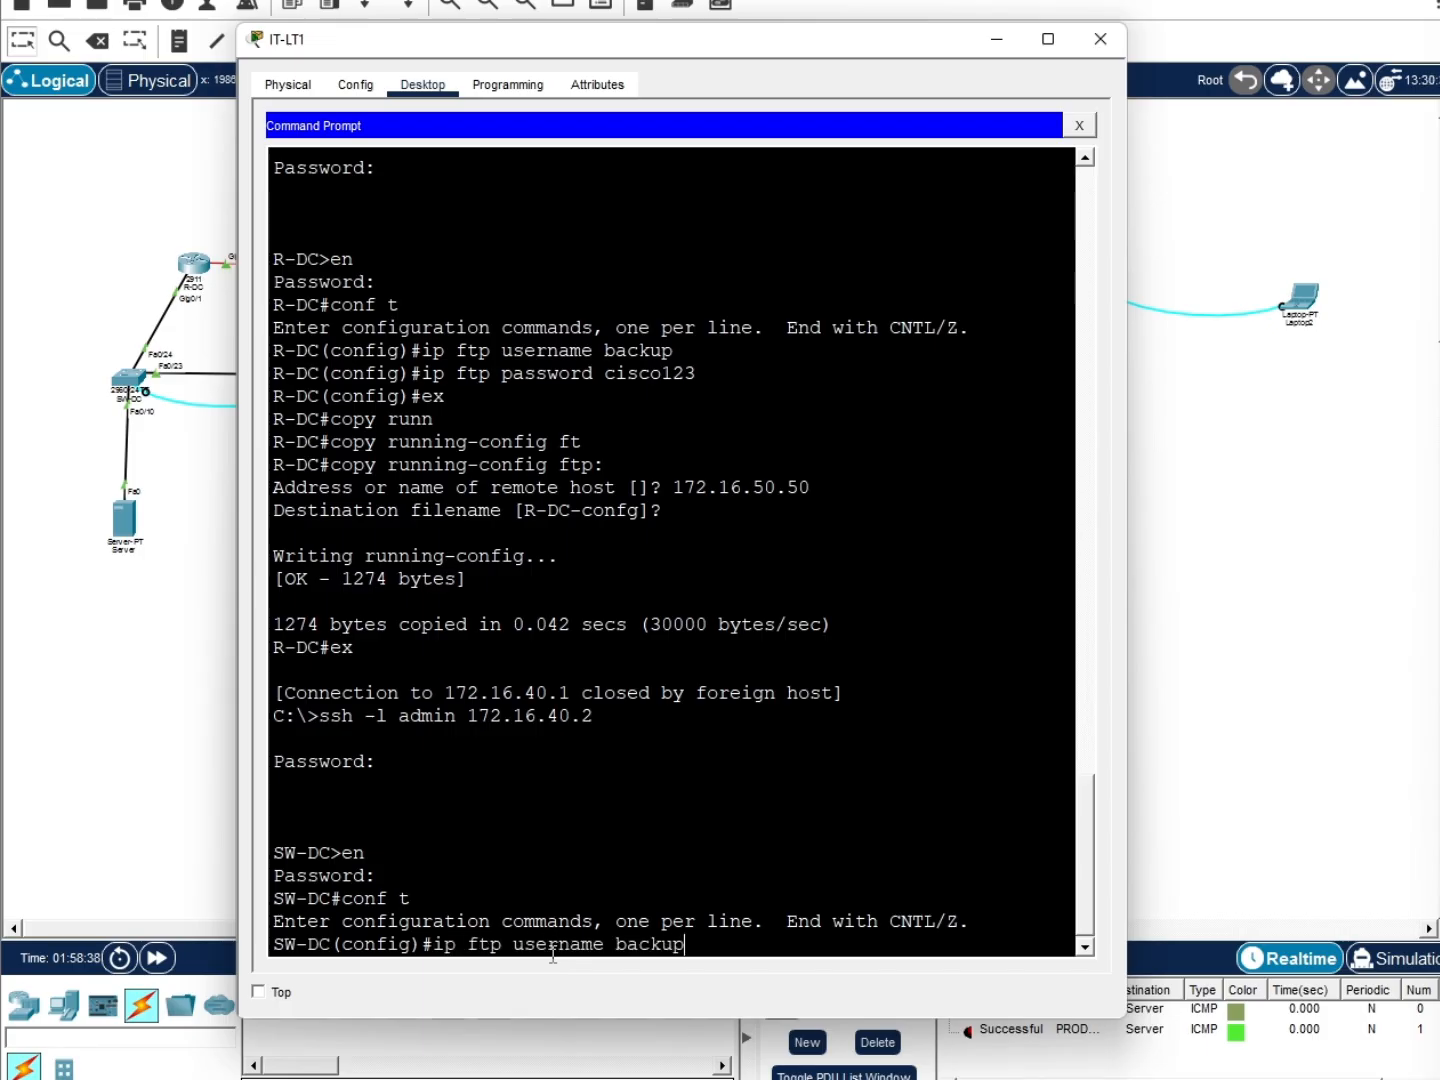
{"action": "key", "text": "Return"}
{"action": "type", "text": "ip ftp password cisco123"}
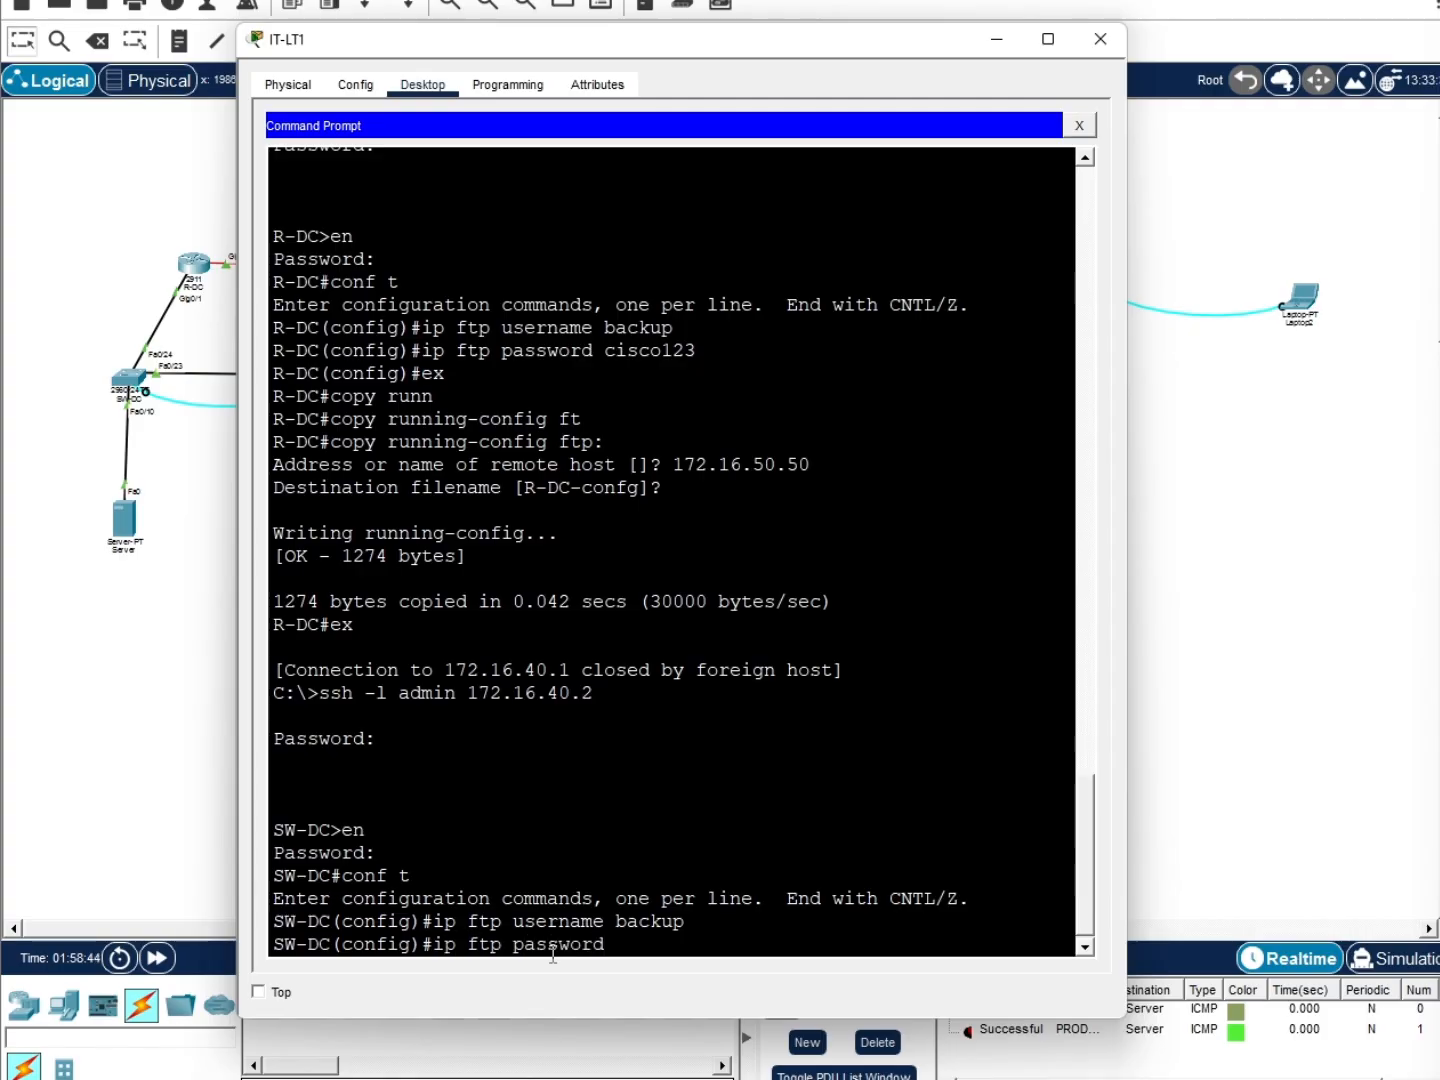
{"action": "key", "text": "Return"}
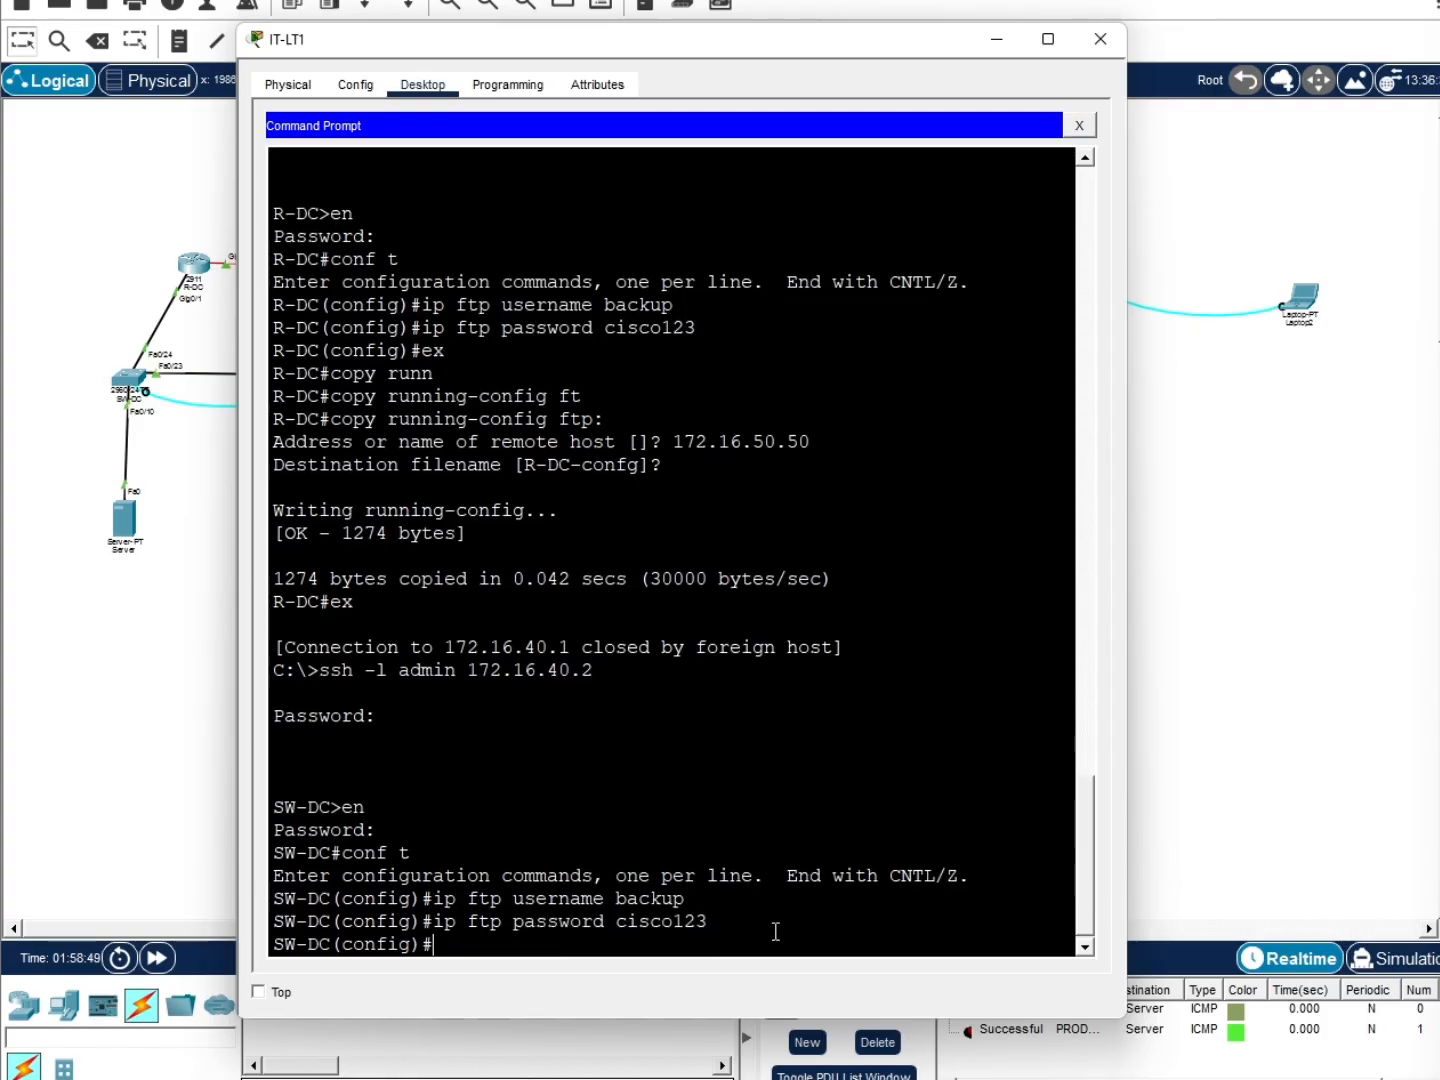
{"action": "type", "text": "ex"}
{"action": "key", "text": "Return"}
Copy SW-DC's running-config to 172.16.50.50 under the default name SW-DC-confg
{"action": "type", "text": "copy"}
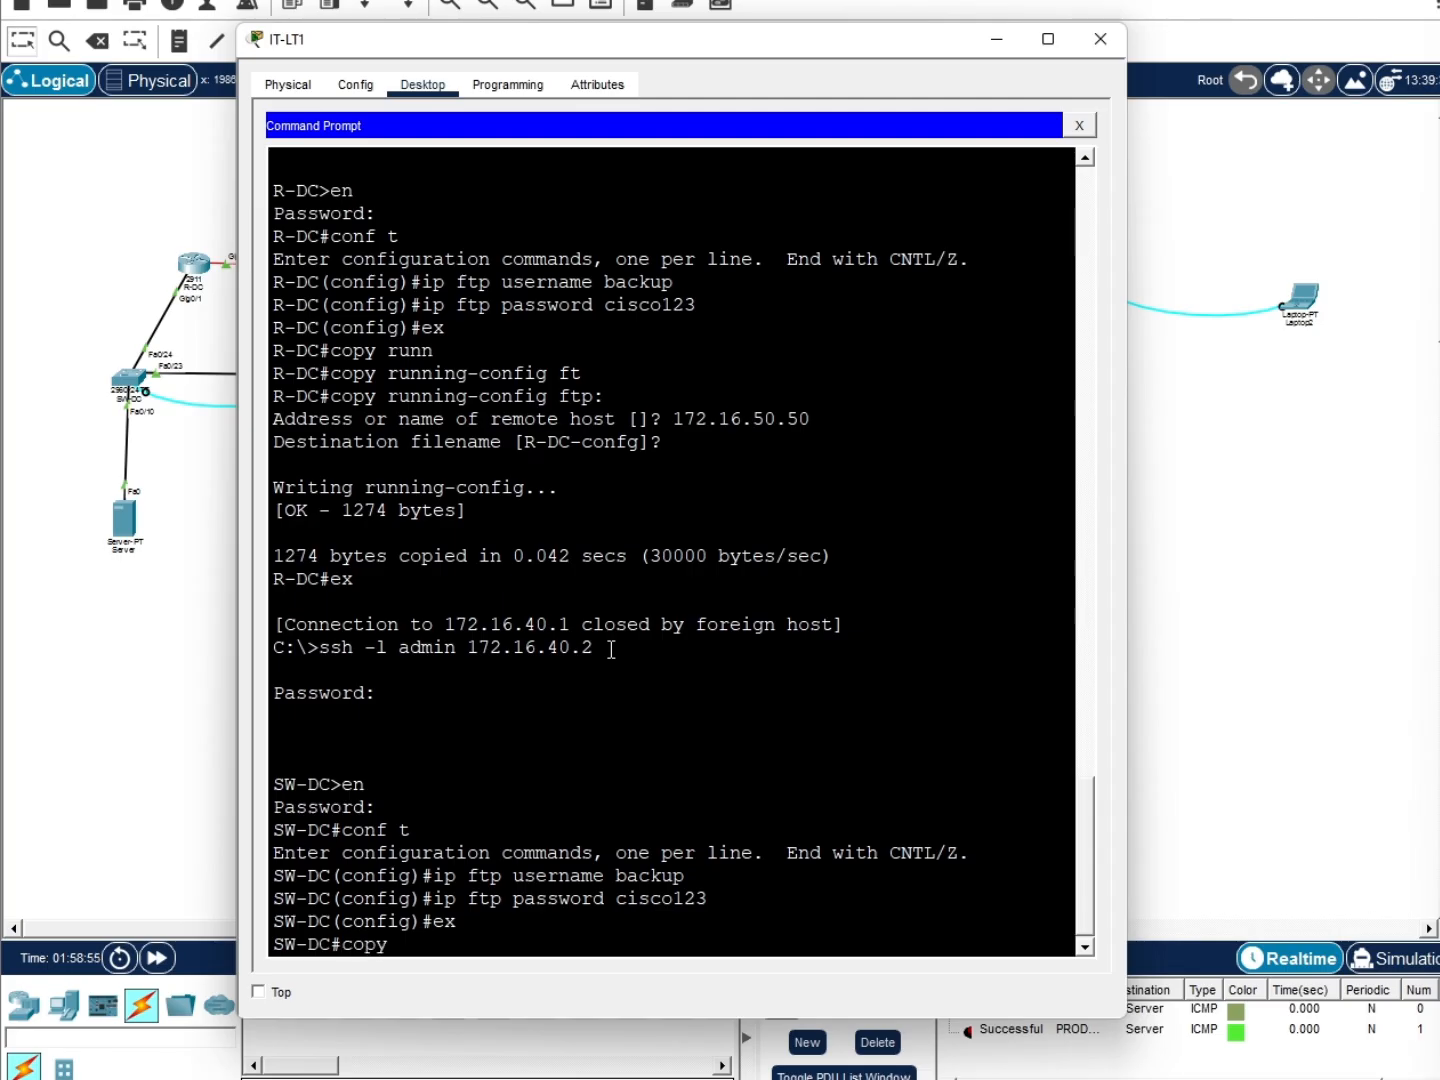
{"action": "key", "text": "Tab"}
{"action": "type", "text": "run"}
{"action": "key", "text": "Tab"}
{"action": "type", "text": "ftp"}
{"action": "key", "text": "Tab"}
{"action": "key", "text": "Return"}
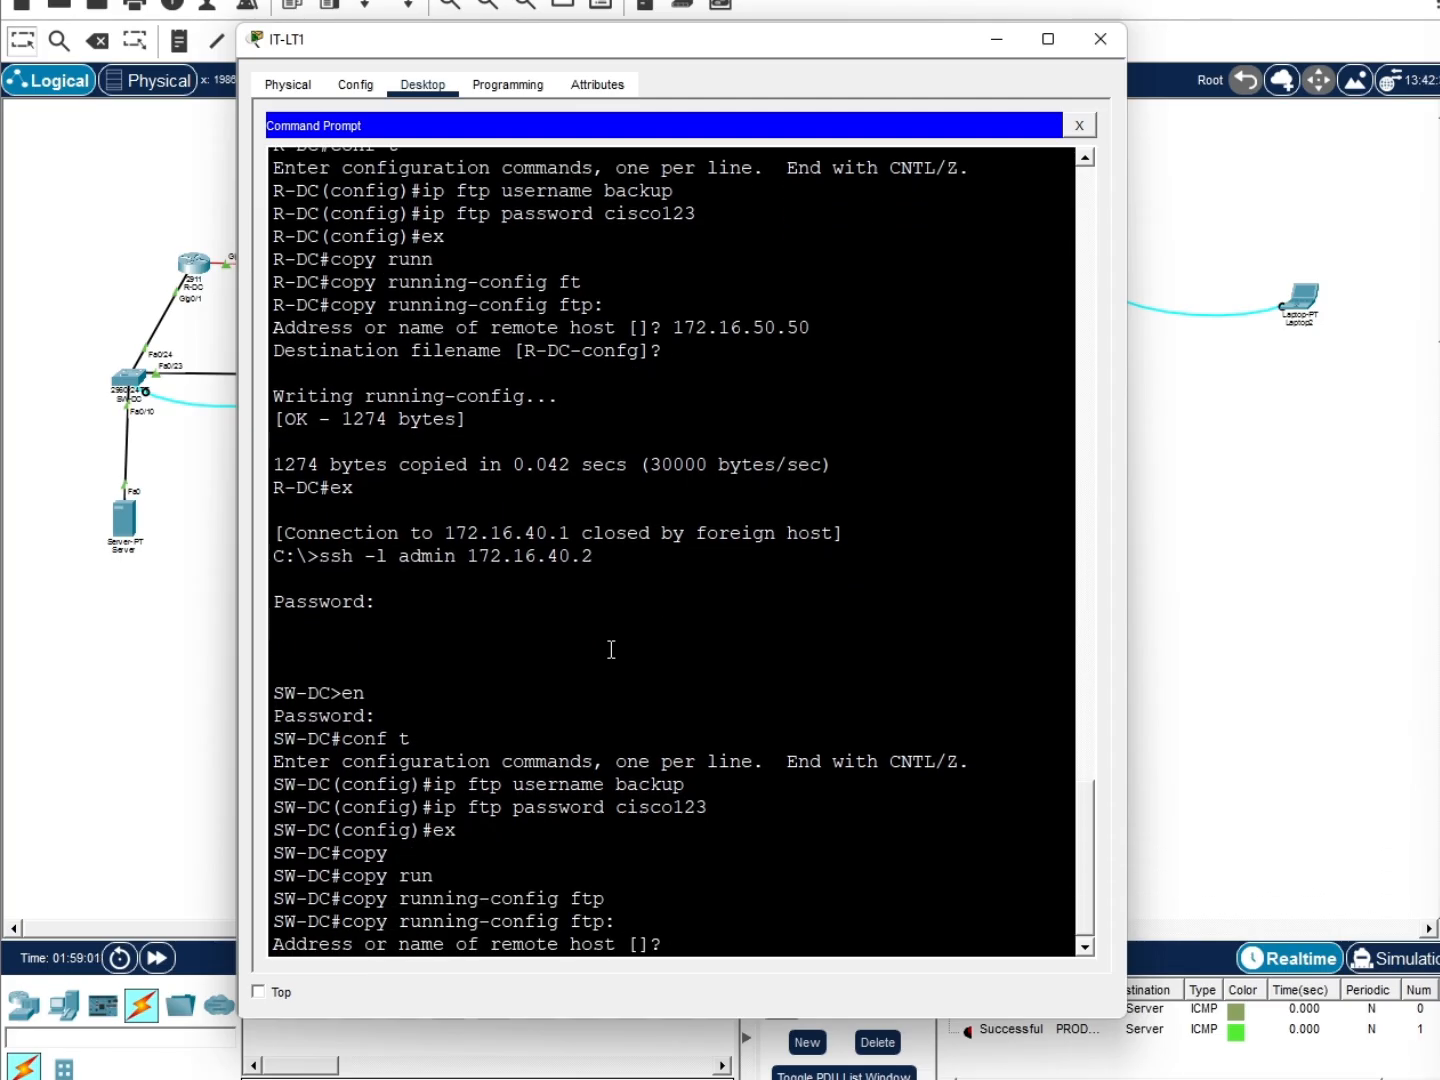
{"action": "type", "text": "172.16.50.50"}
{"action": "key", "text": "Return"}
{"action": "key", "text": "Return"}
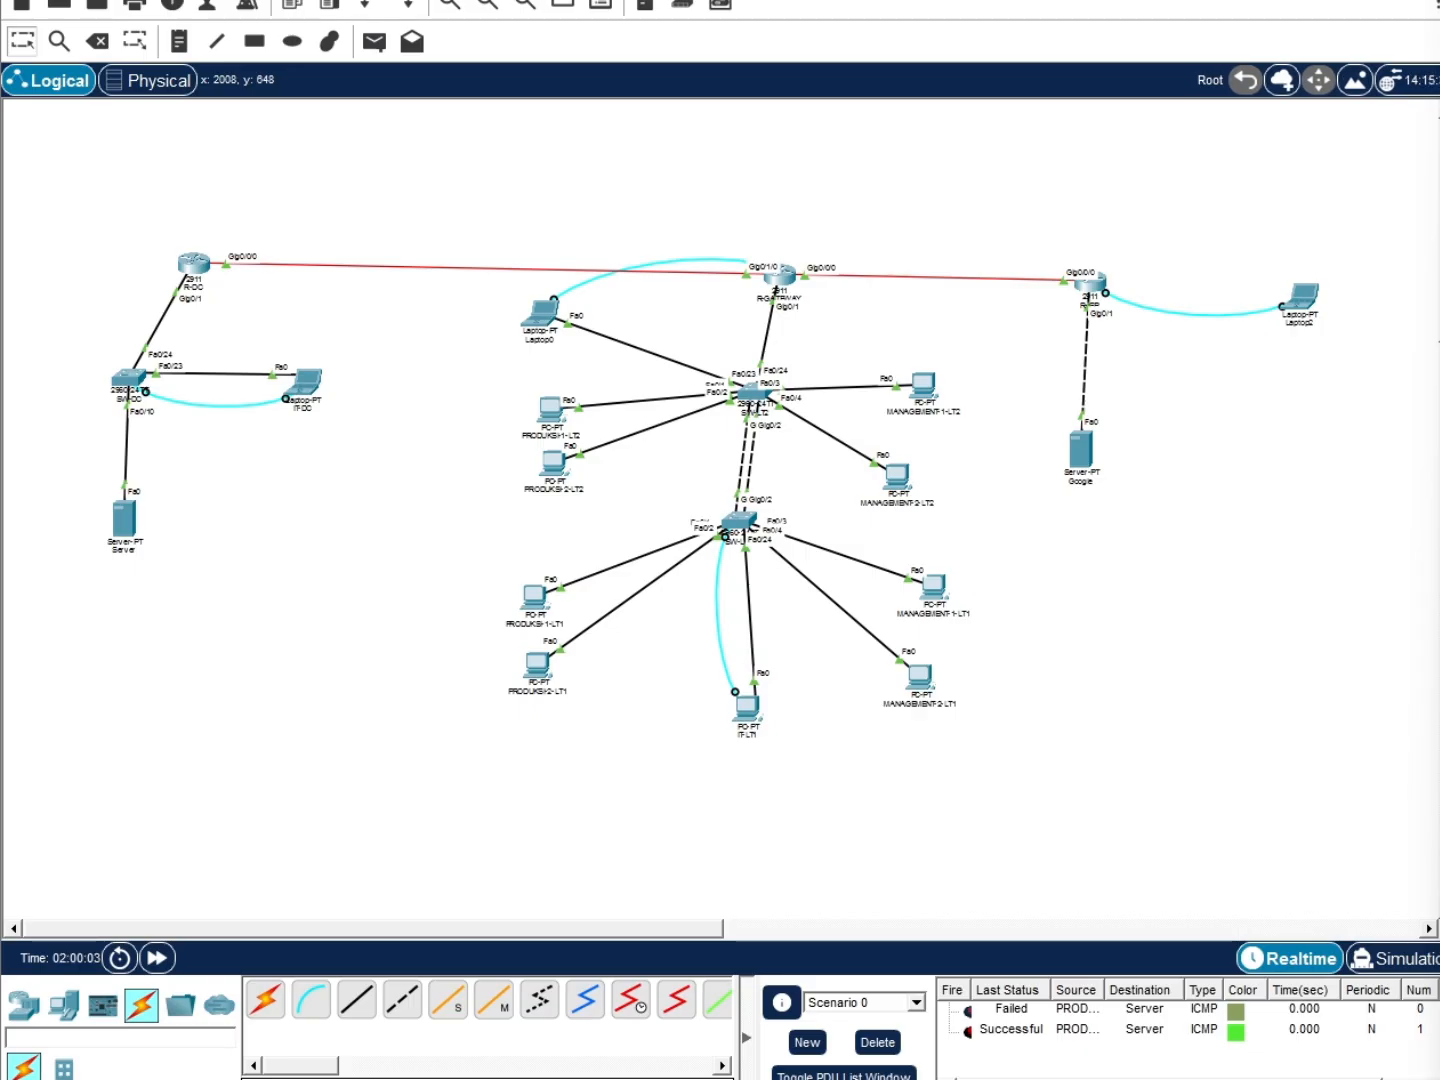
Review the DC server's FTP file list, then start and abandon an SSH command on Laptop2
{"action": "left_click", "coordinate": [125, 516]}
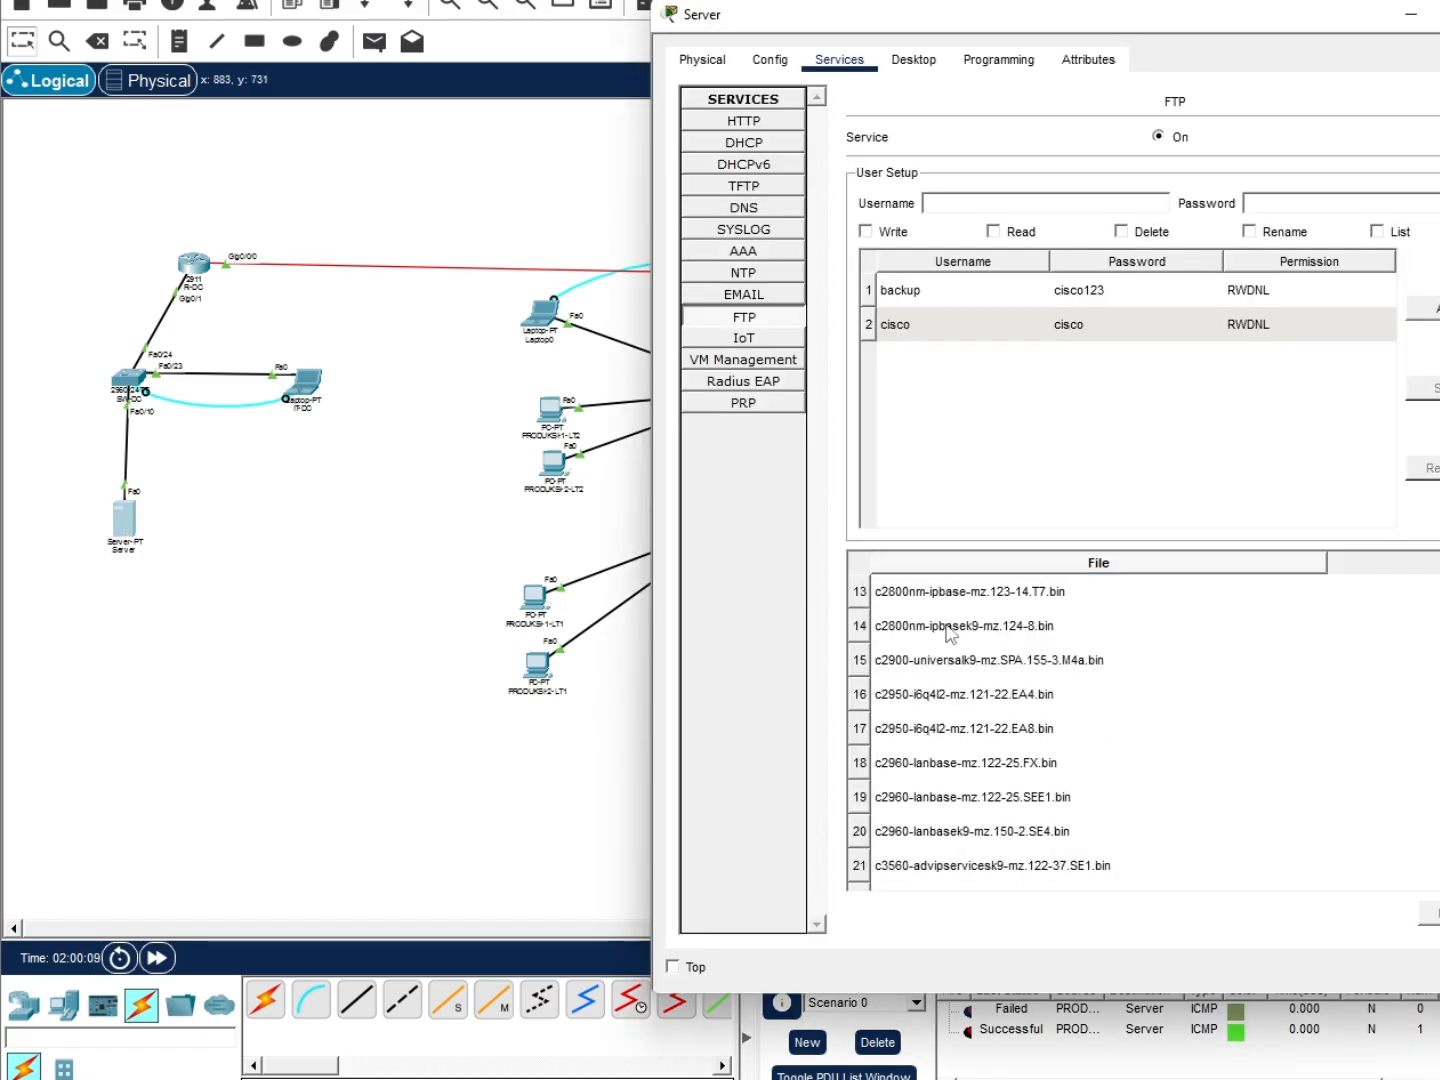
{"action": "left_click_drag", "start_coordinate": [1317, 26], "coordinate": [944, 24]}
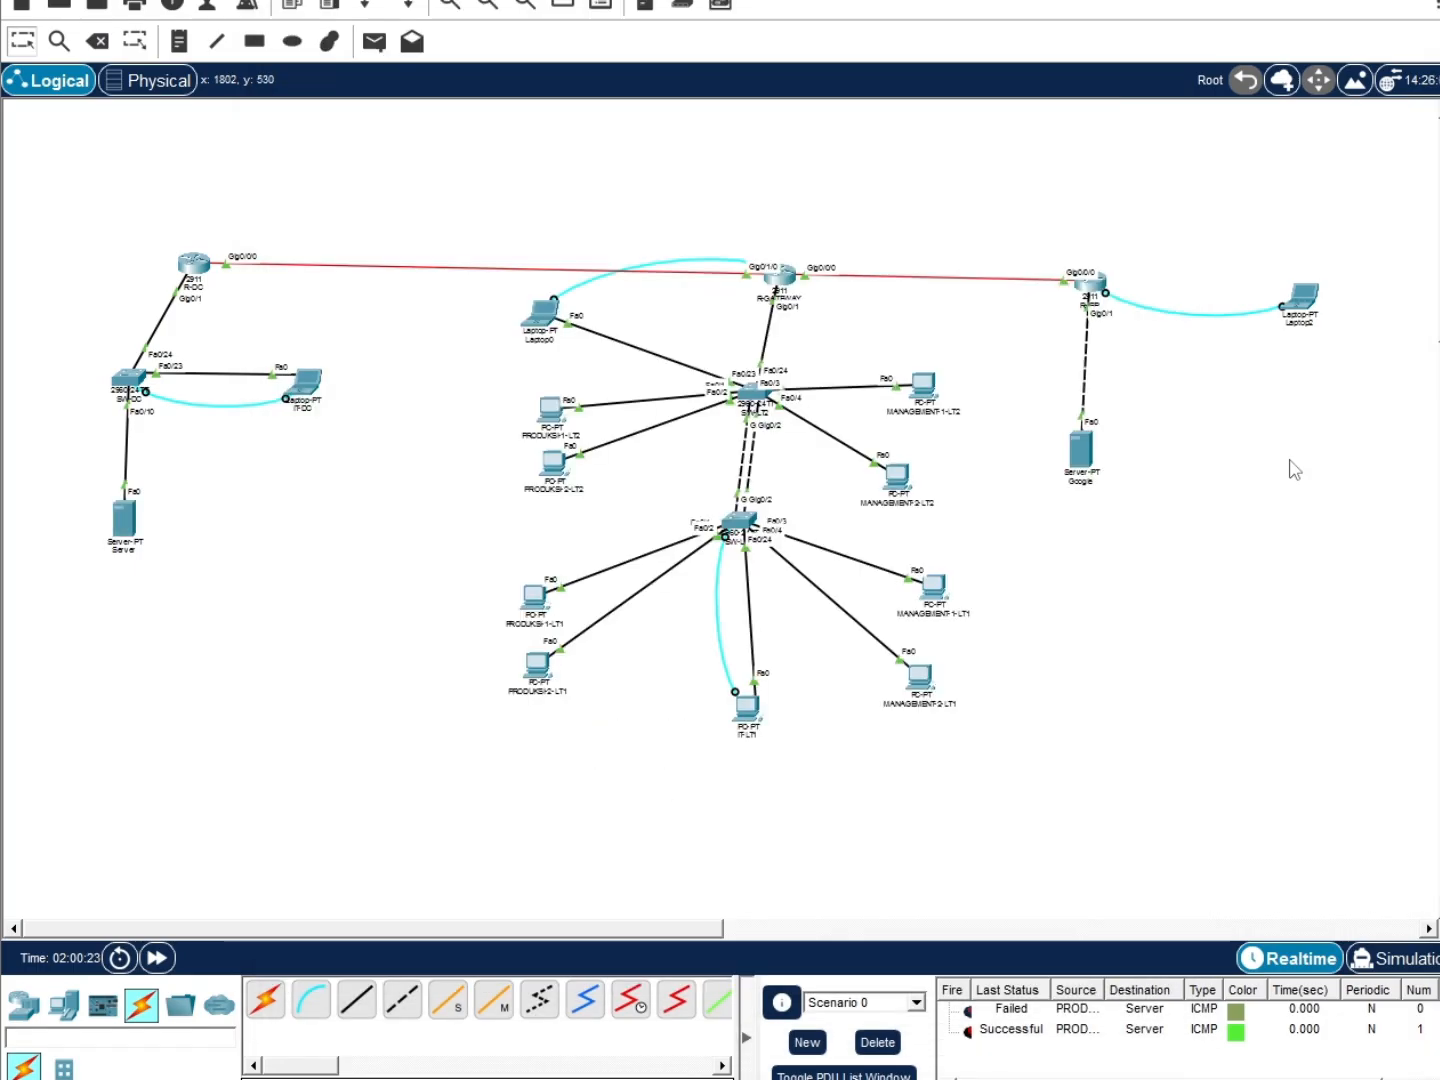
{"action": "left_click", "coordinate": [1299, 298]}
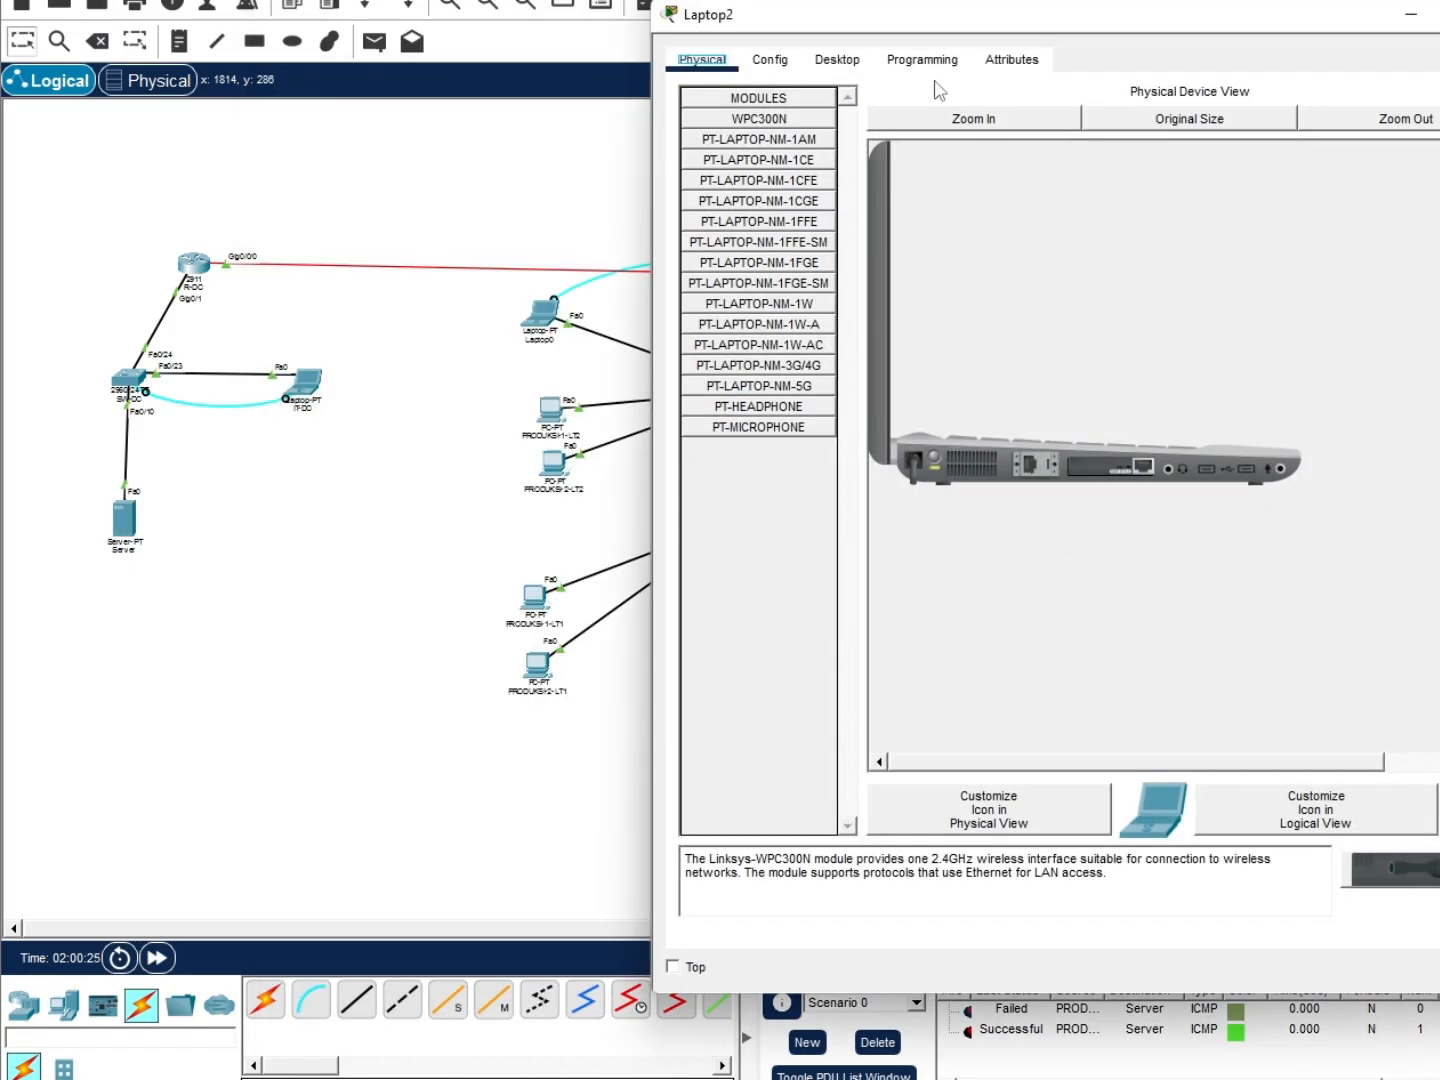
{"action": "left_click", "coordinate": [836, 60]}
{"action": "left_click", "coordinate": [1266, 182]}
{"action": "type", "text": "ssh -l admin"}
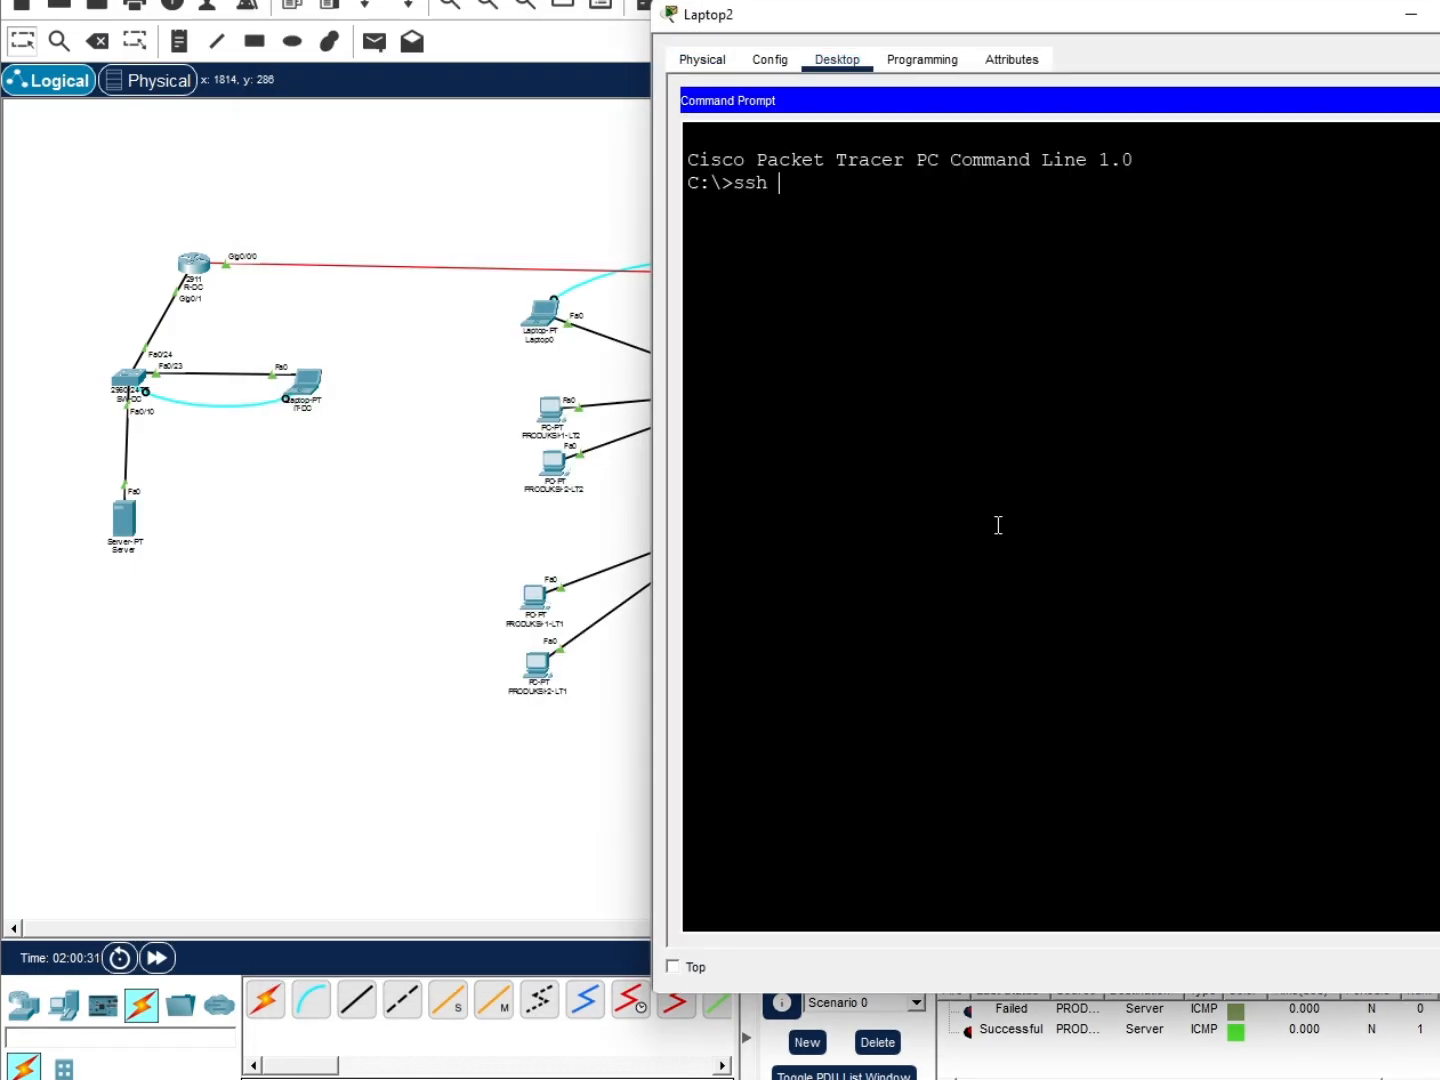
{"action": "type", "text": " 172"}
{"action": "key", "text": "BackSpace"}
{"action": "key", "text": "BackSpace"}
{"action": "key", "text": "BackSpace"}
{"action": "key", "text": "BackSpace"}
{"action": "key", "text": "BackSpace"}
{"action": "key", "text": "BackSpace"}
{"action": "key", "text": "BackSpace"}
{"action": "key", "text": "BackSpace"}
{"action": "key", "text": "BackSpace"}
{"action": "key", "text": "BackSpace"}
{"action": "key", "text": "BackSpace"}
{"action": "key", "text": "BackSpace"}
{"action": "key", "text": "BackSpace"}
{"action": "key", "text": "BackSpace"}
{"action": "key", "text": "BackSpace"}
{"action": "key", "text": "BackSpace"}
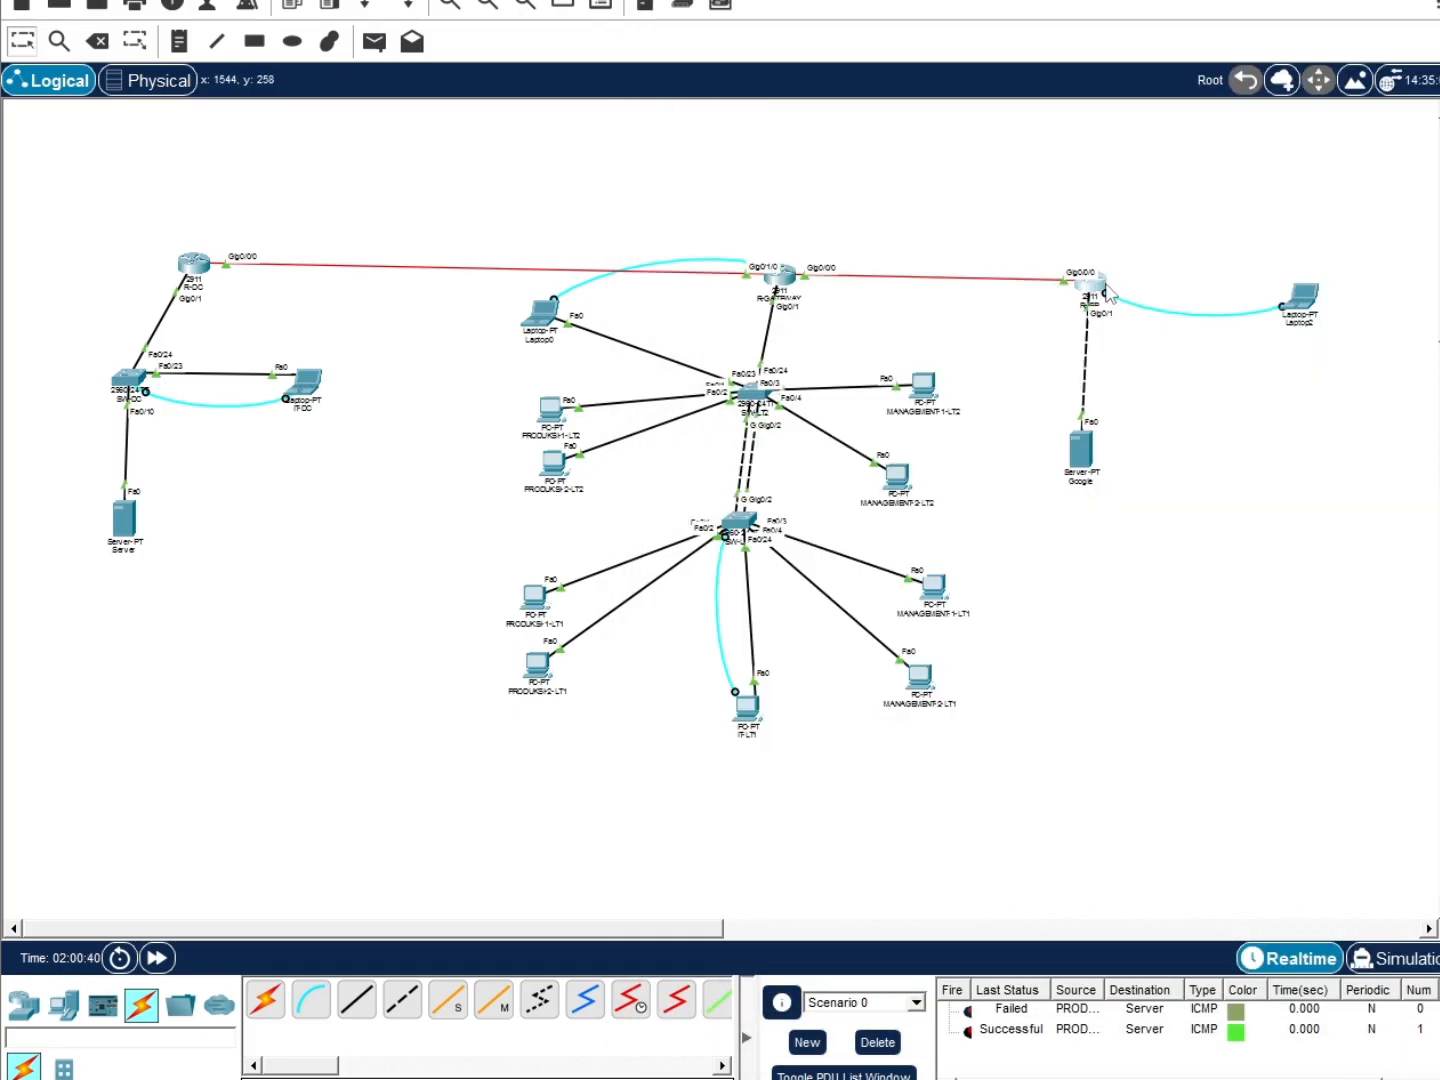
On R-ISP's console, enter configuration mode, set FTP username backup and begin the FTP password
{"action": "left_click", "coordinate": [1107, 292]}
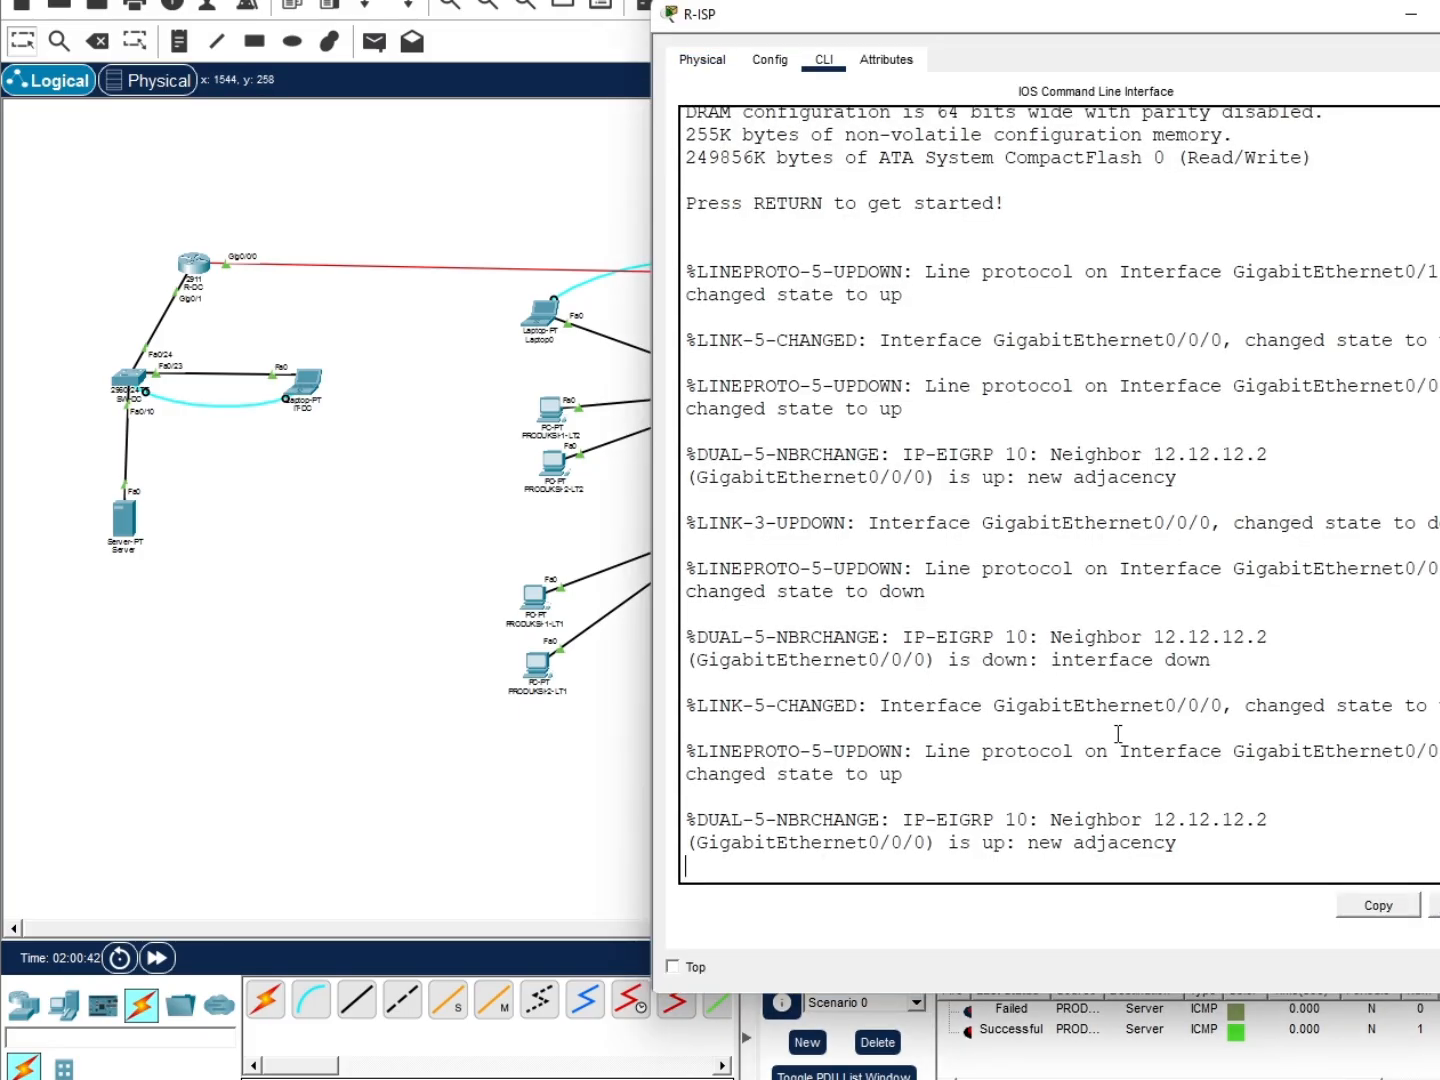
{"action": "key", "text": "Return"}
{"action": "key", "text": "Return"}
{"action": "left_click_drag", "start_coordinate": [1107, 20], "coordinate": [896, 37]}
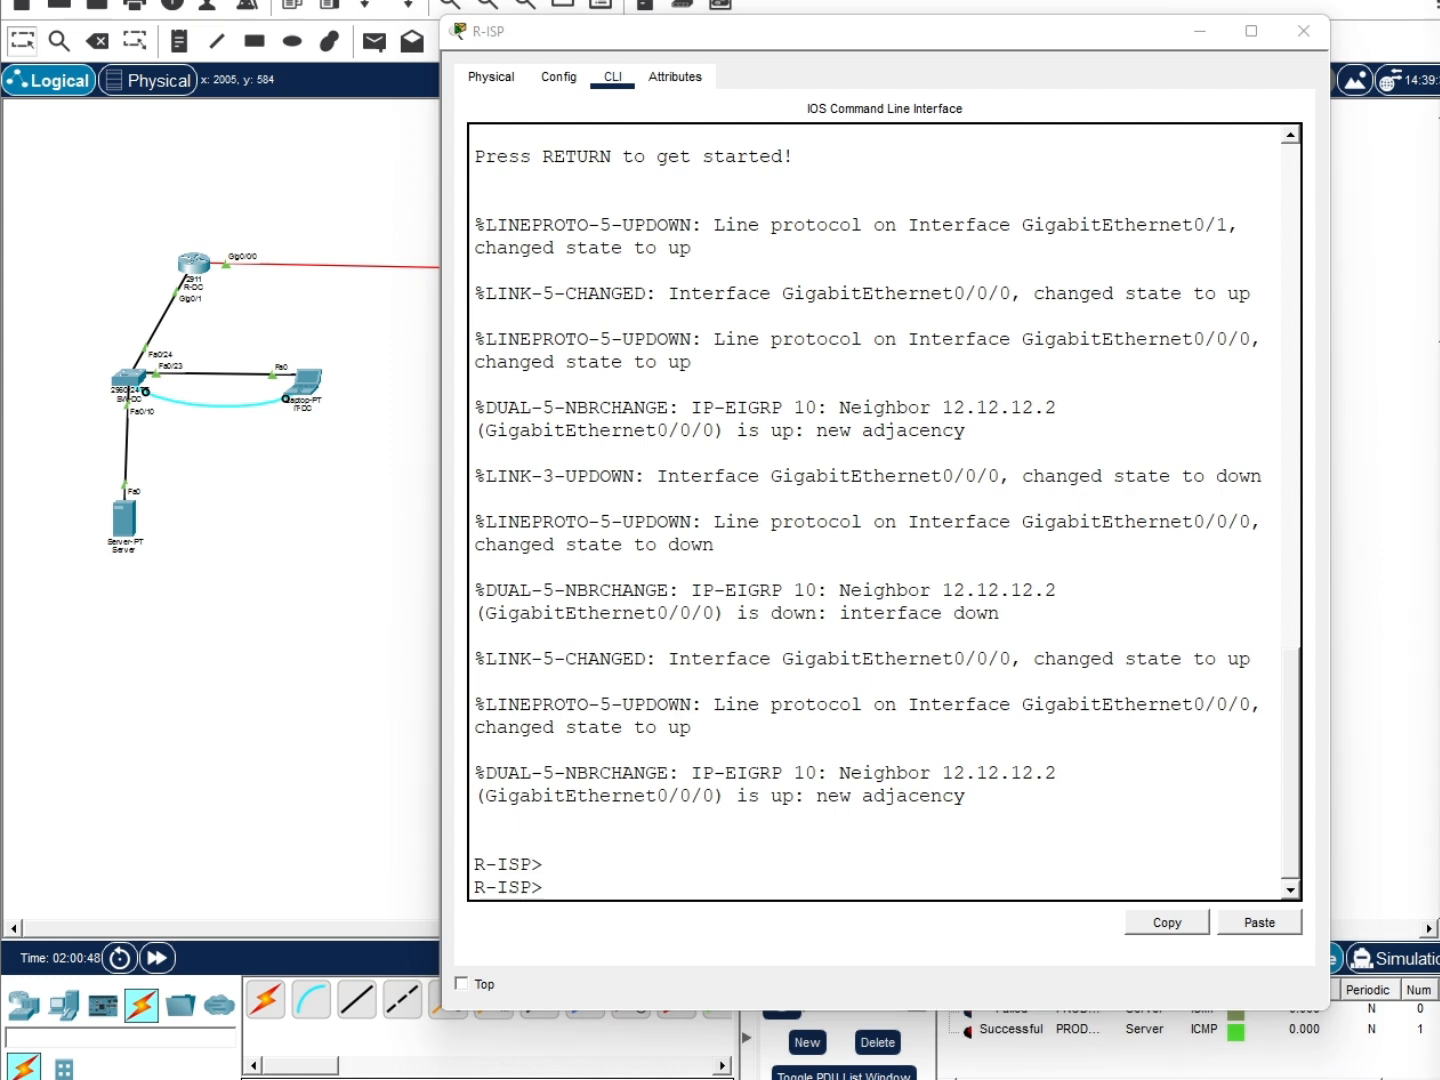
{"action": "left_click", "coordinate": [800, 884]}
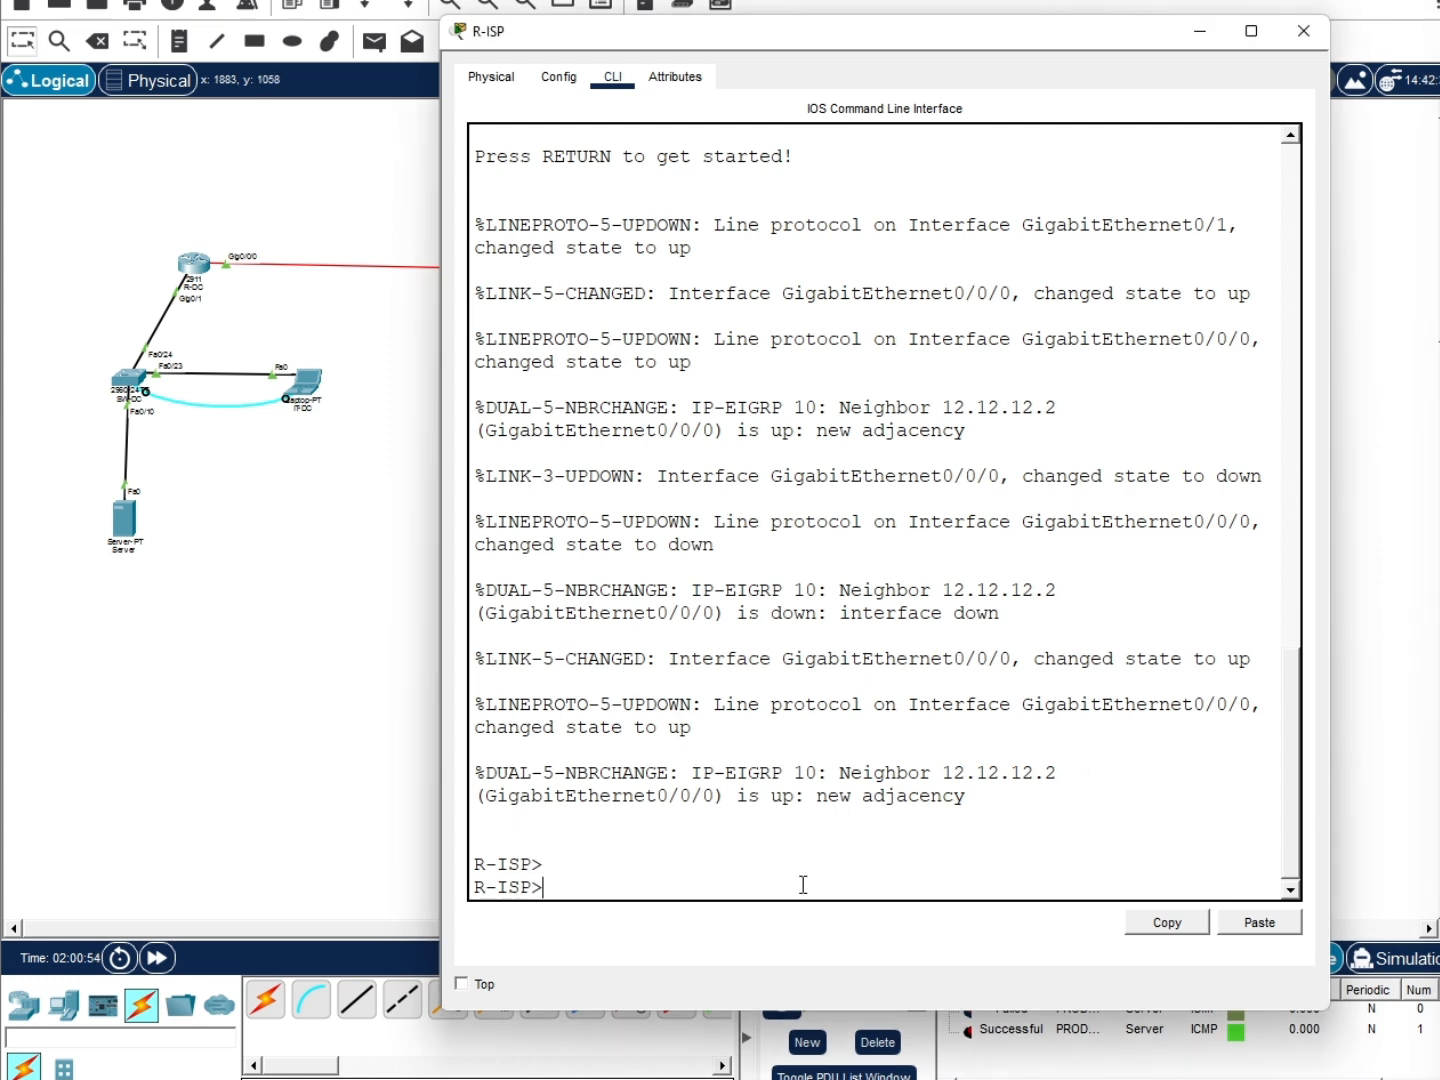
{"action": "type", "text": "en"}
{"action": "key", "text": "Return"}
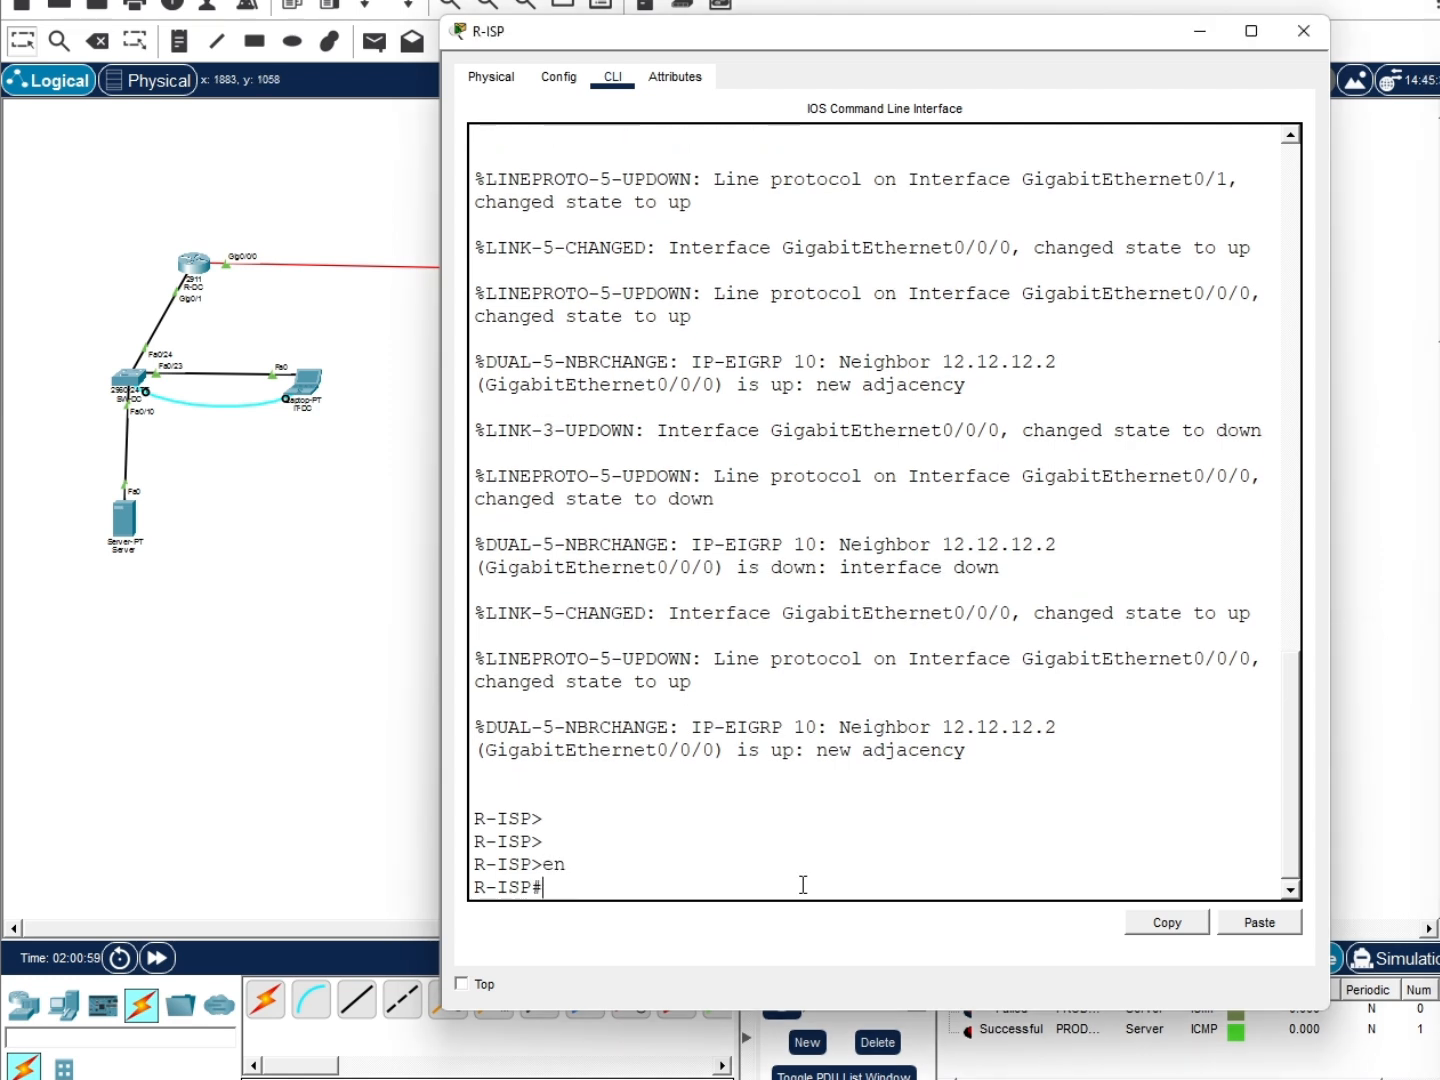
{"action": "type", "text": "conf t"}
{"action": "key", "text": "Return"}
{"action": "type", "text": "ip ftp u"}
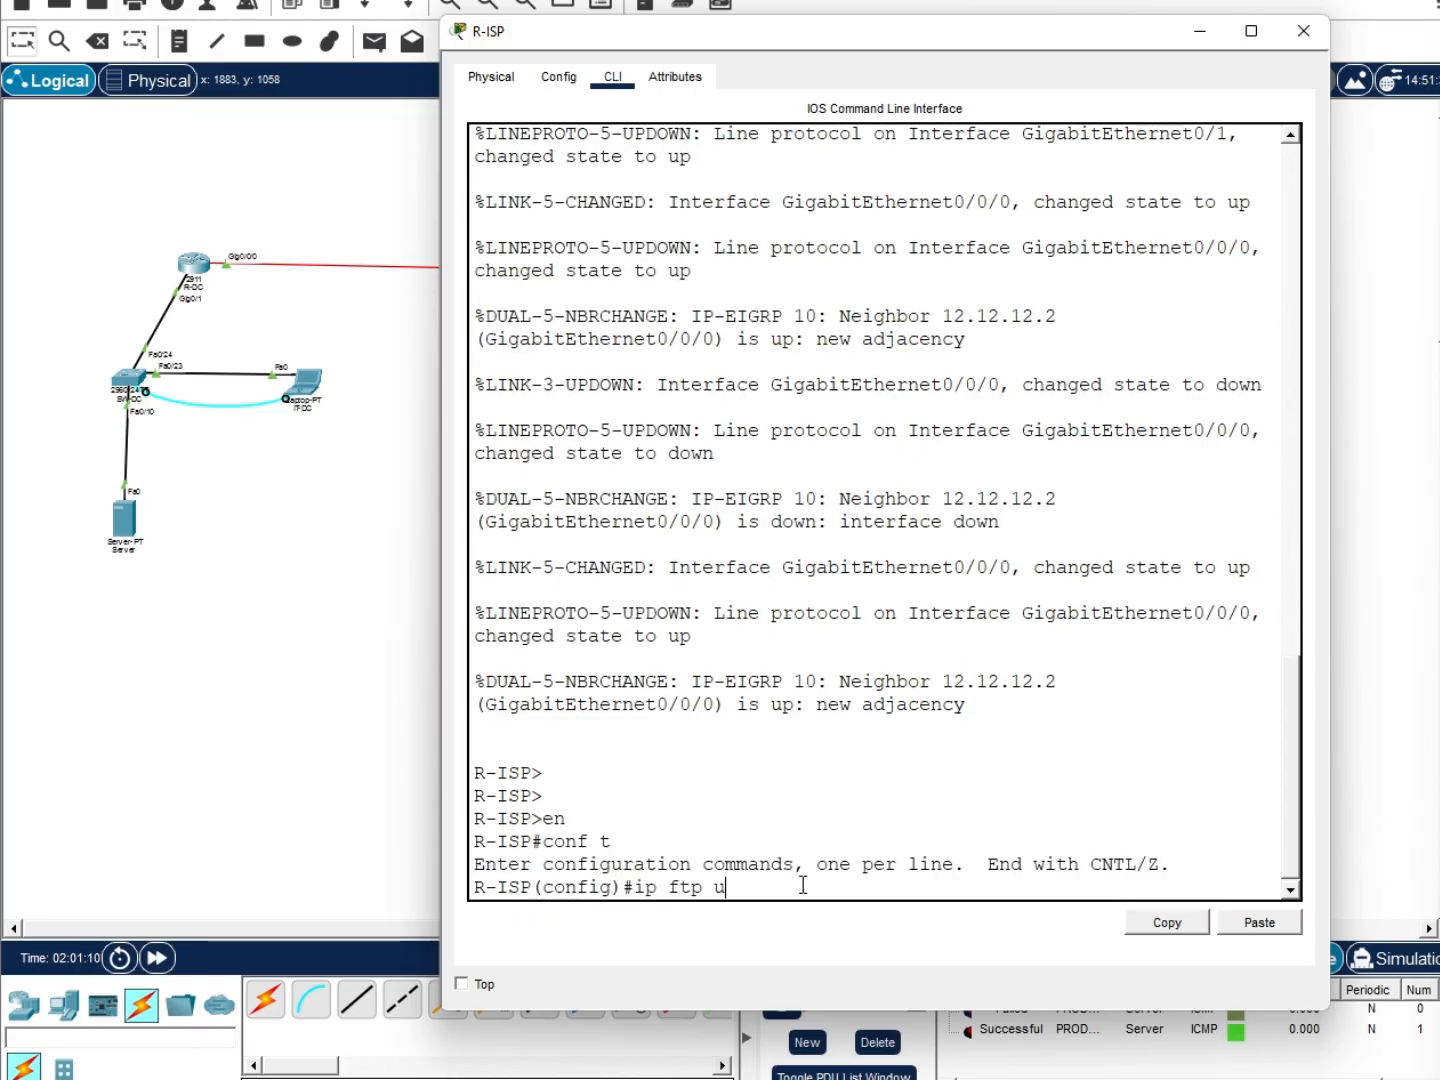
{"action": "type", "text": "sername backup"}
{"action": "key", "text": "Return"}
{"action": "type", "text": "ig)#i"}
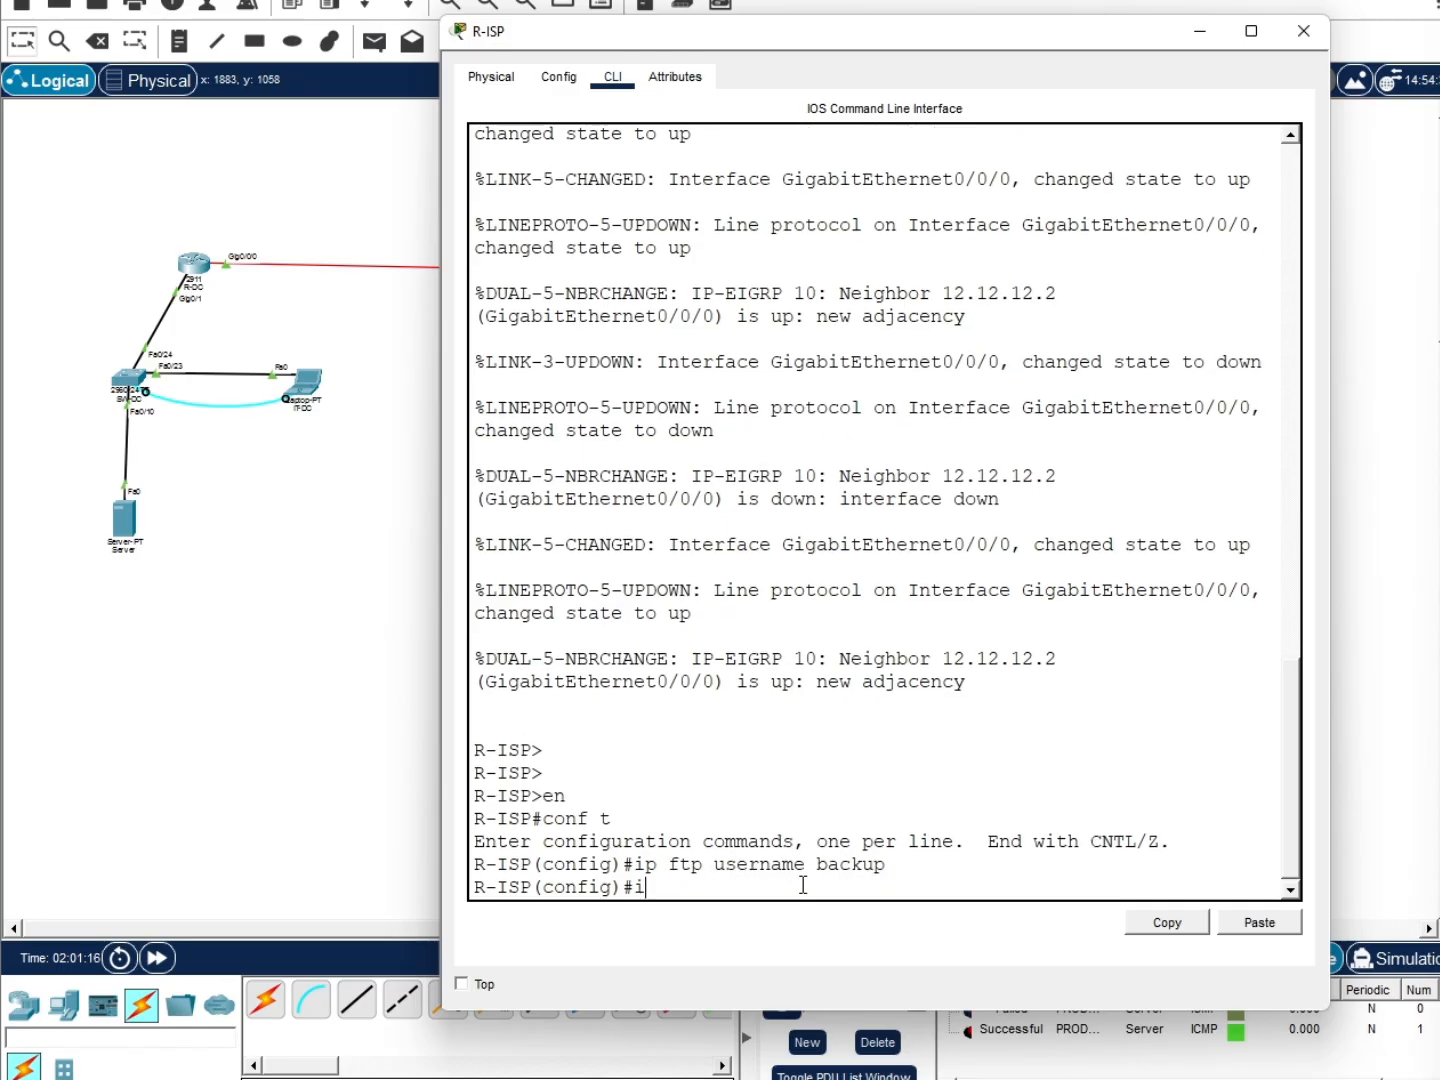
{"action": "type", "text": "p ftp password cisco12"}
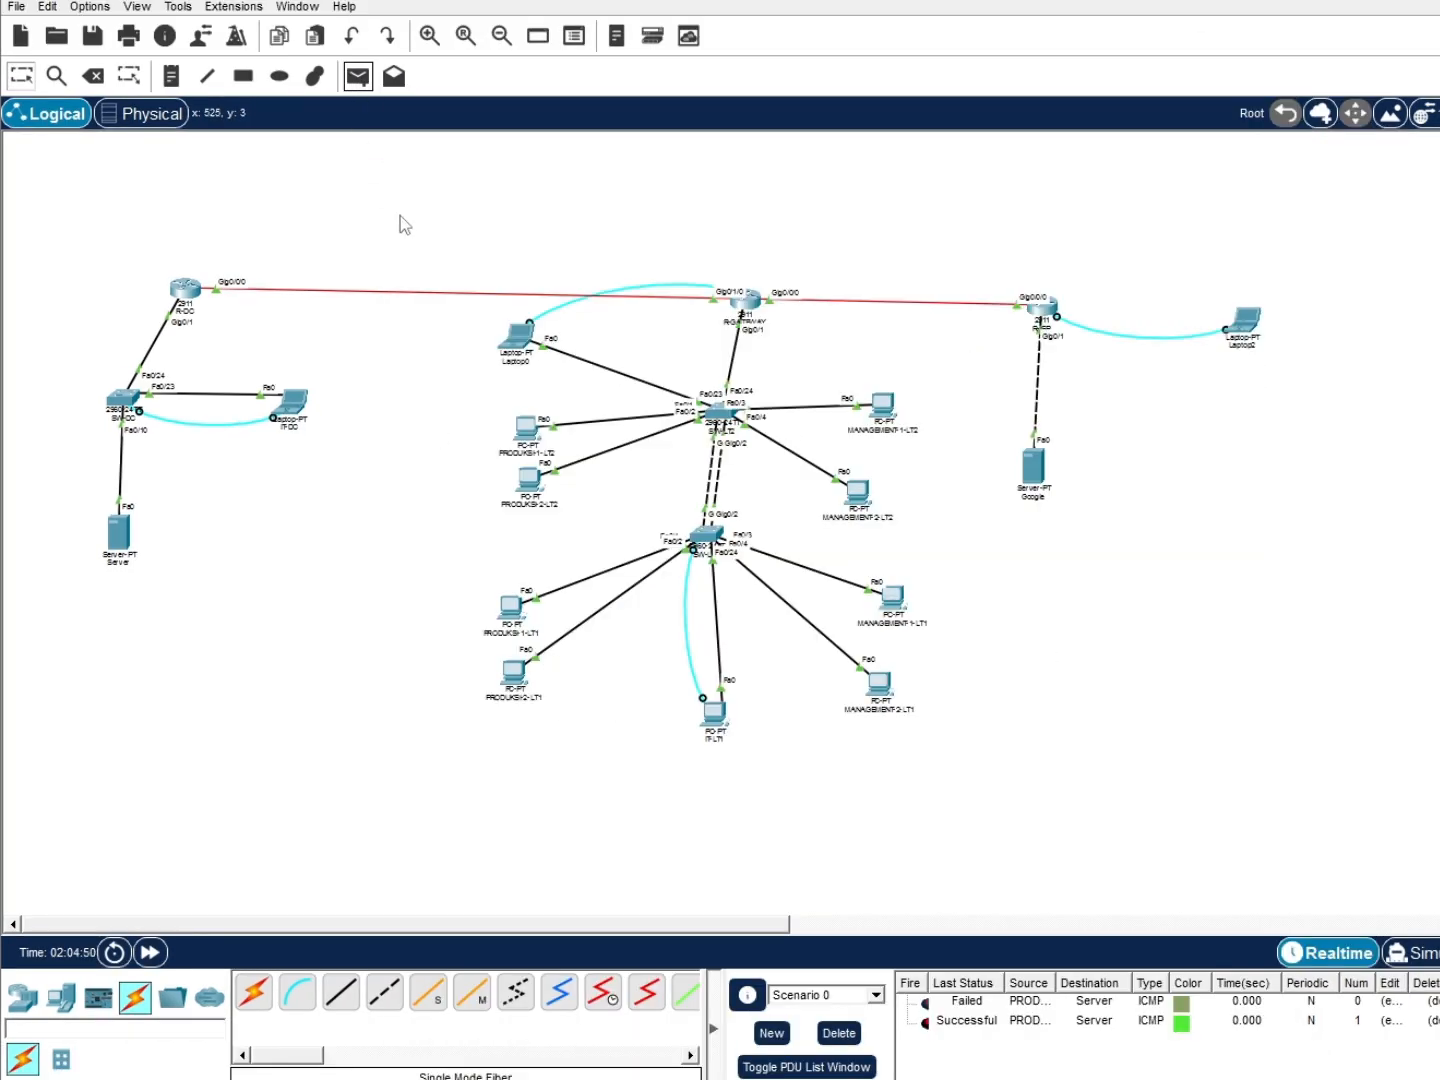
Send test pings PRODUKSI-2-LT2 to IT-DC, to PRODUKSI-1-LT2, and MANAGEMENT2-LT2 to PRODUKSI-1-LT2
{"action": "left_click", "coordinate": [359, 80]}
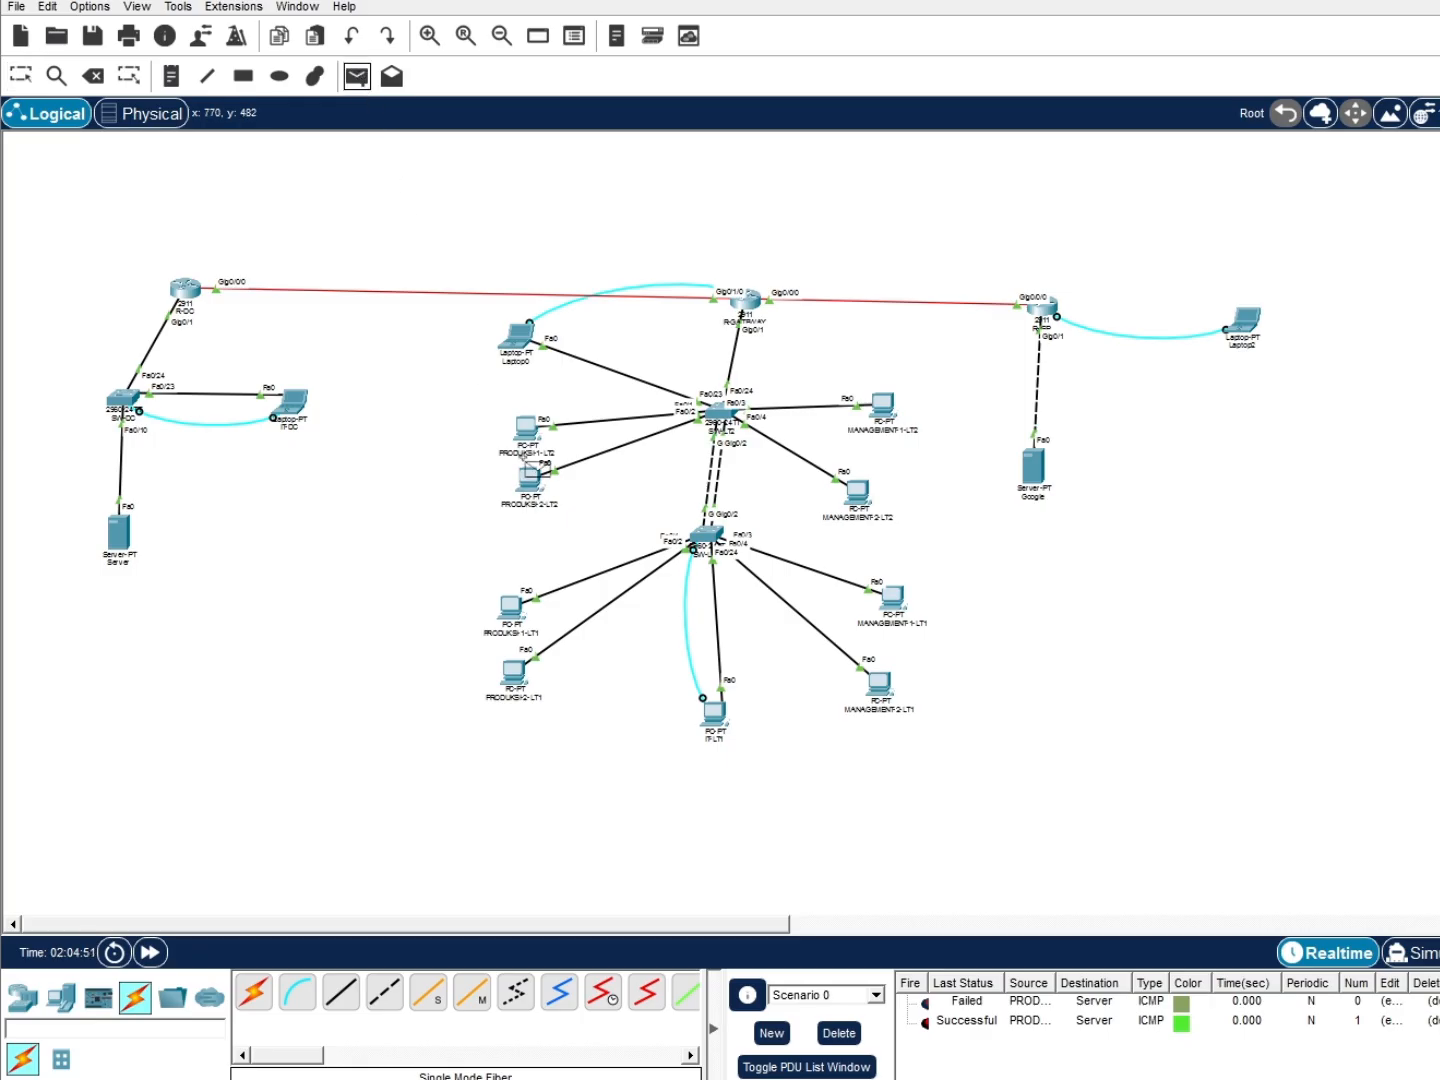
{"action": "left_click", "coordinate": [530, 478]}
{"action": "left_click", "coordinate": [287, 406]}
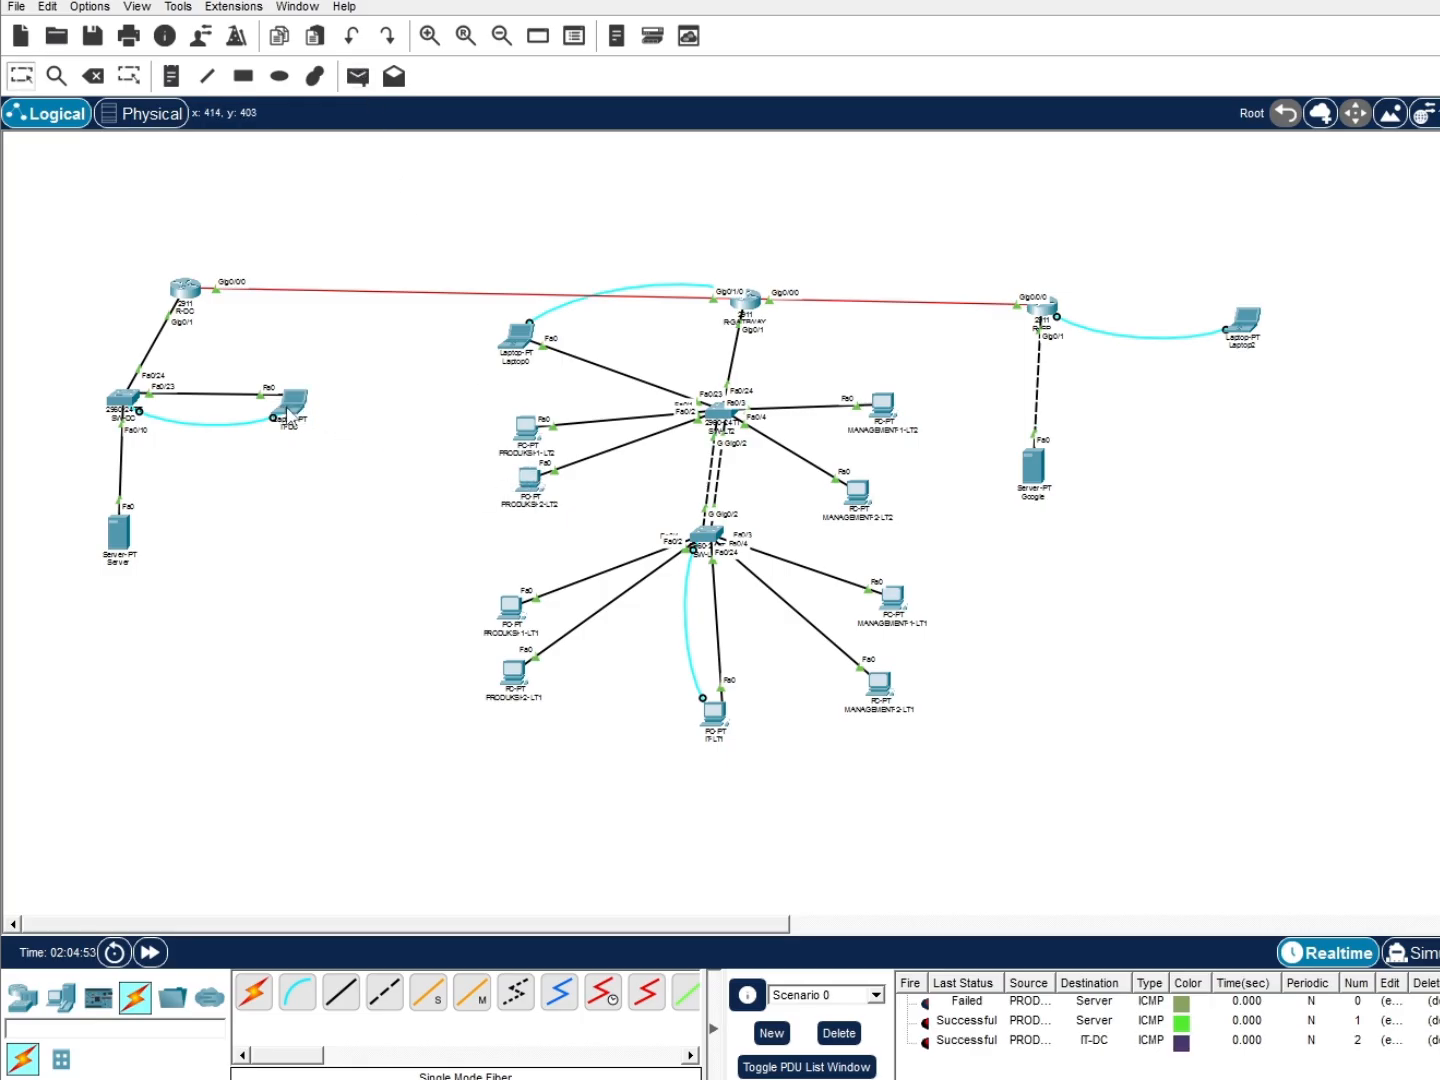
{"action": "left_click", "coordinate": [352, 86]}
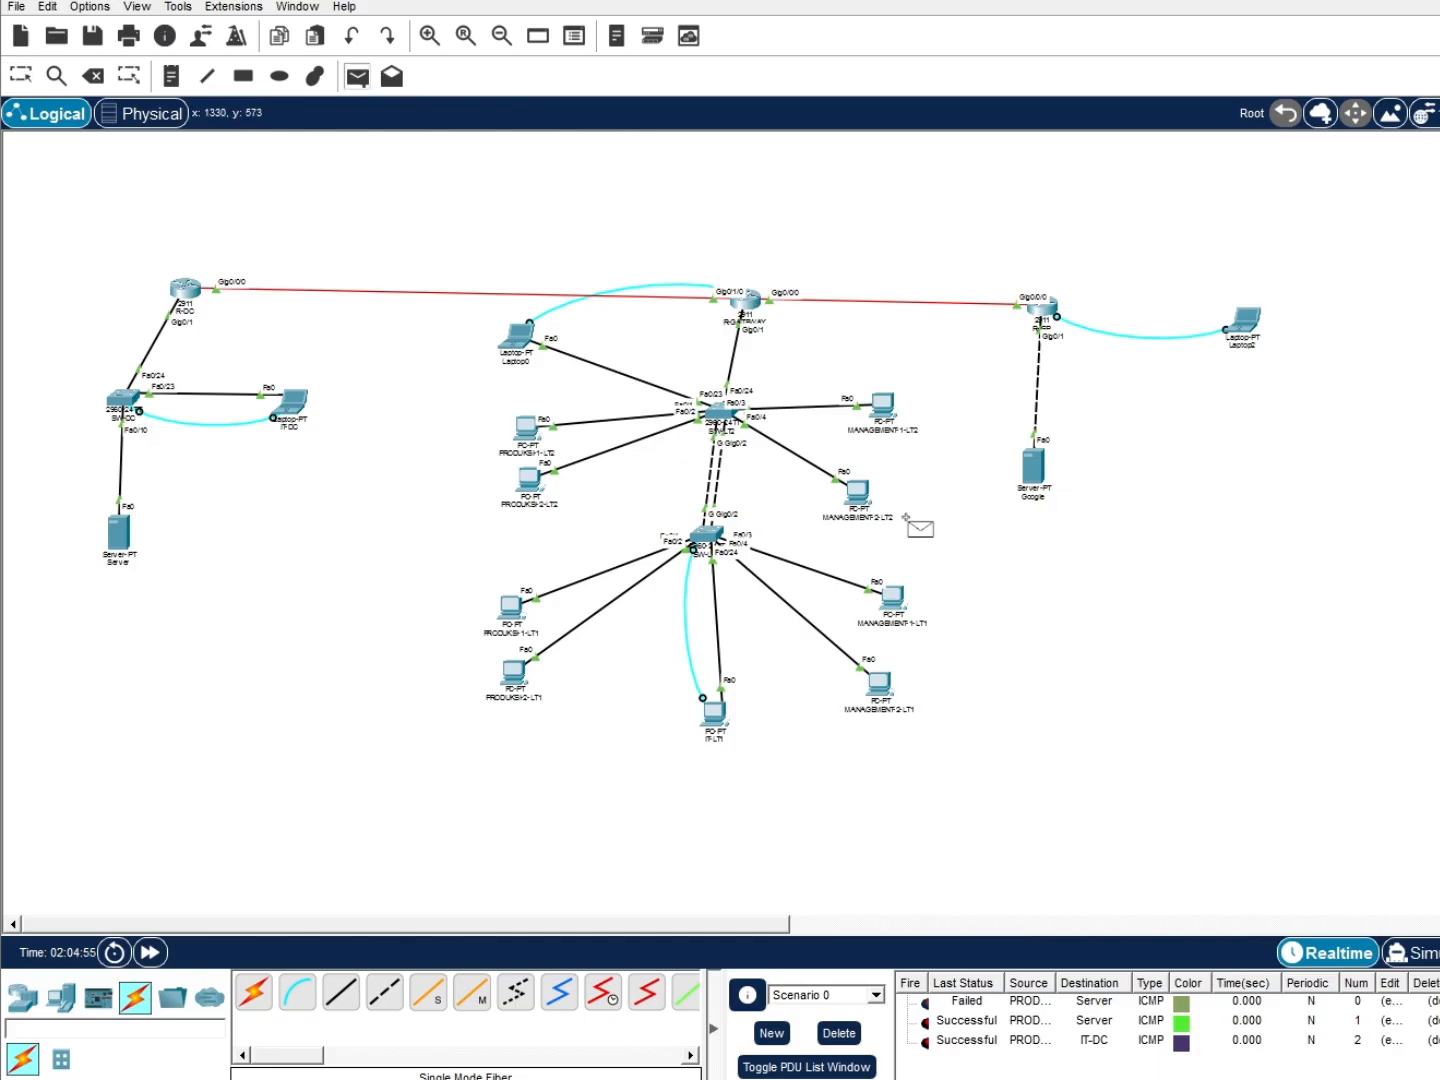
{"action": "left_click", "coordinate": [525, 432]}
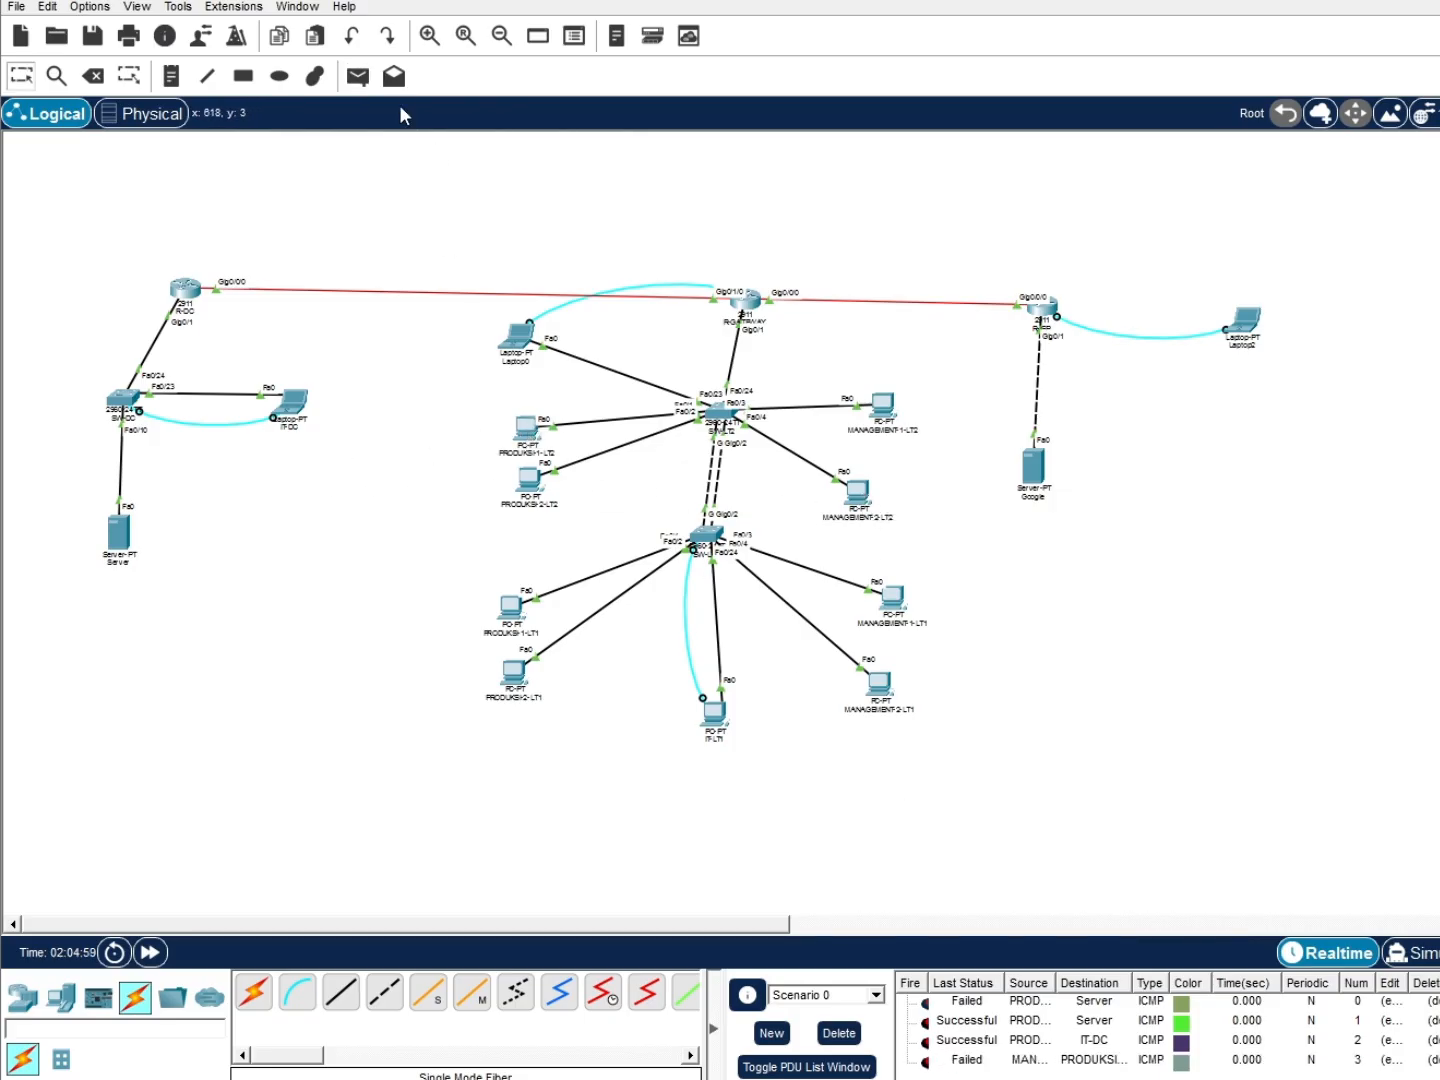
{"action": "left_click", "coordinate": [357, 76]}
{"action": "left_click", "coordinate": [858, 490]}
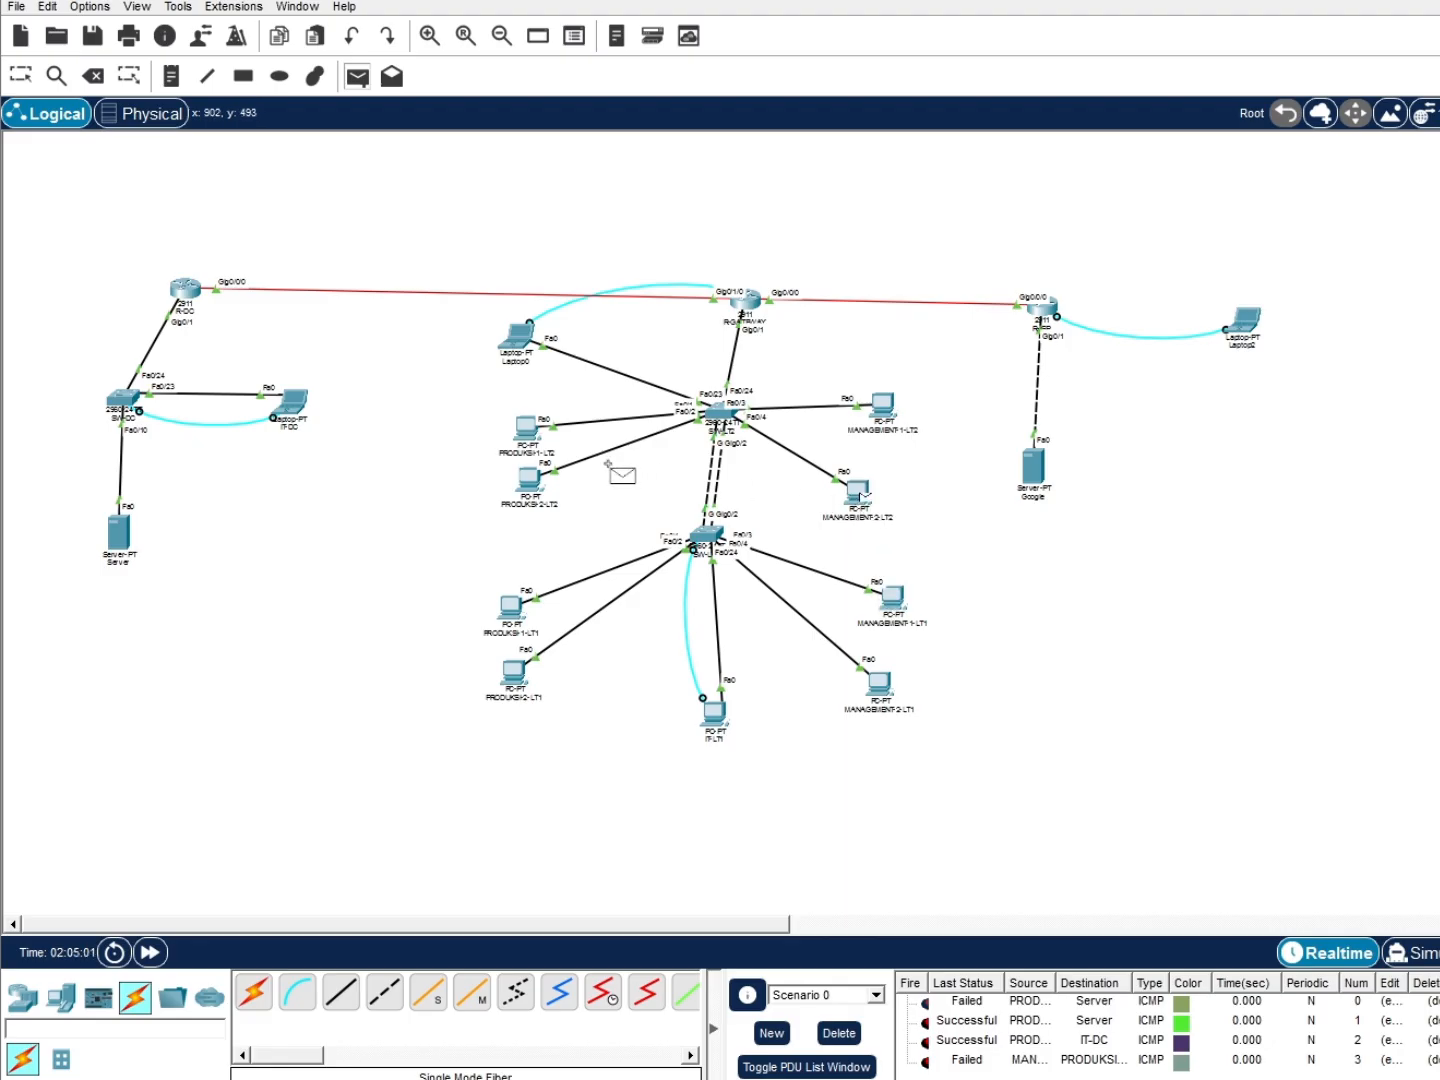
{"action": "left_click", "coordinate": [528, 436]}
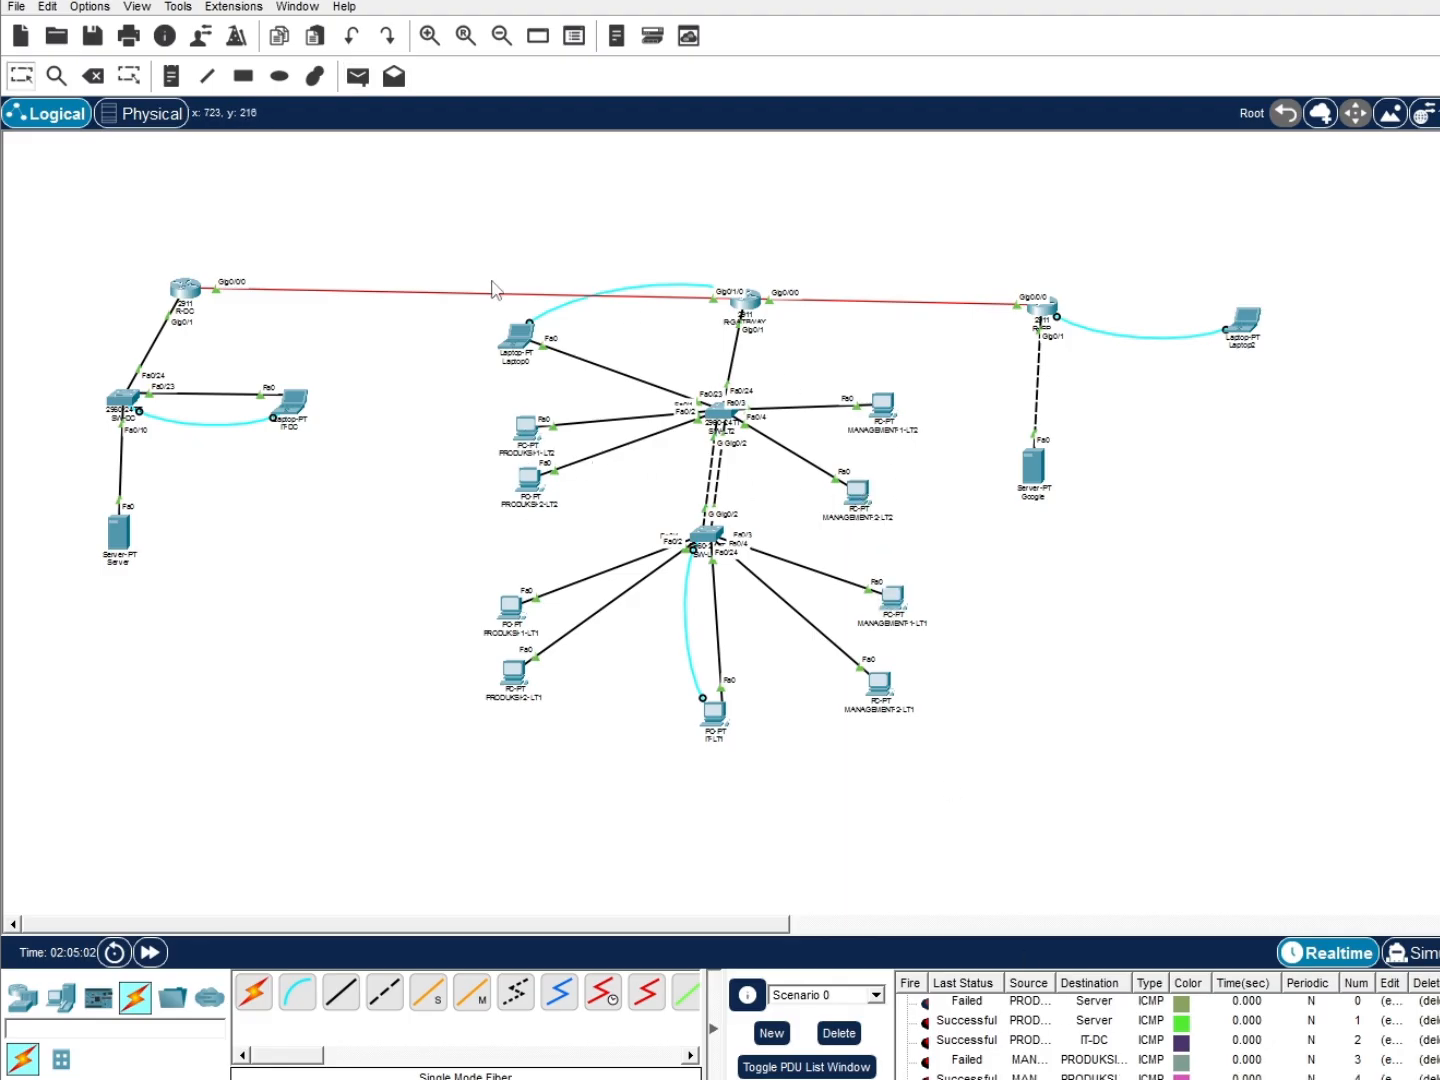
Ping PRODUKSI-1-LT1 from MANAGEMENT2-LT1 twice, then confirm R-ISP-confg in the server's FTP files
{"action": "left_click", "coordinate": [357, 76]}
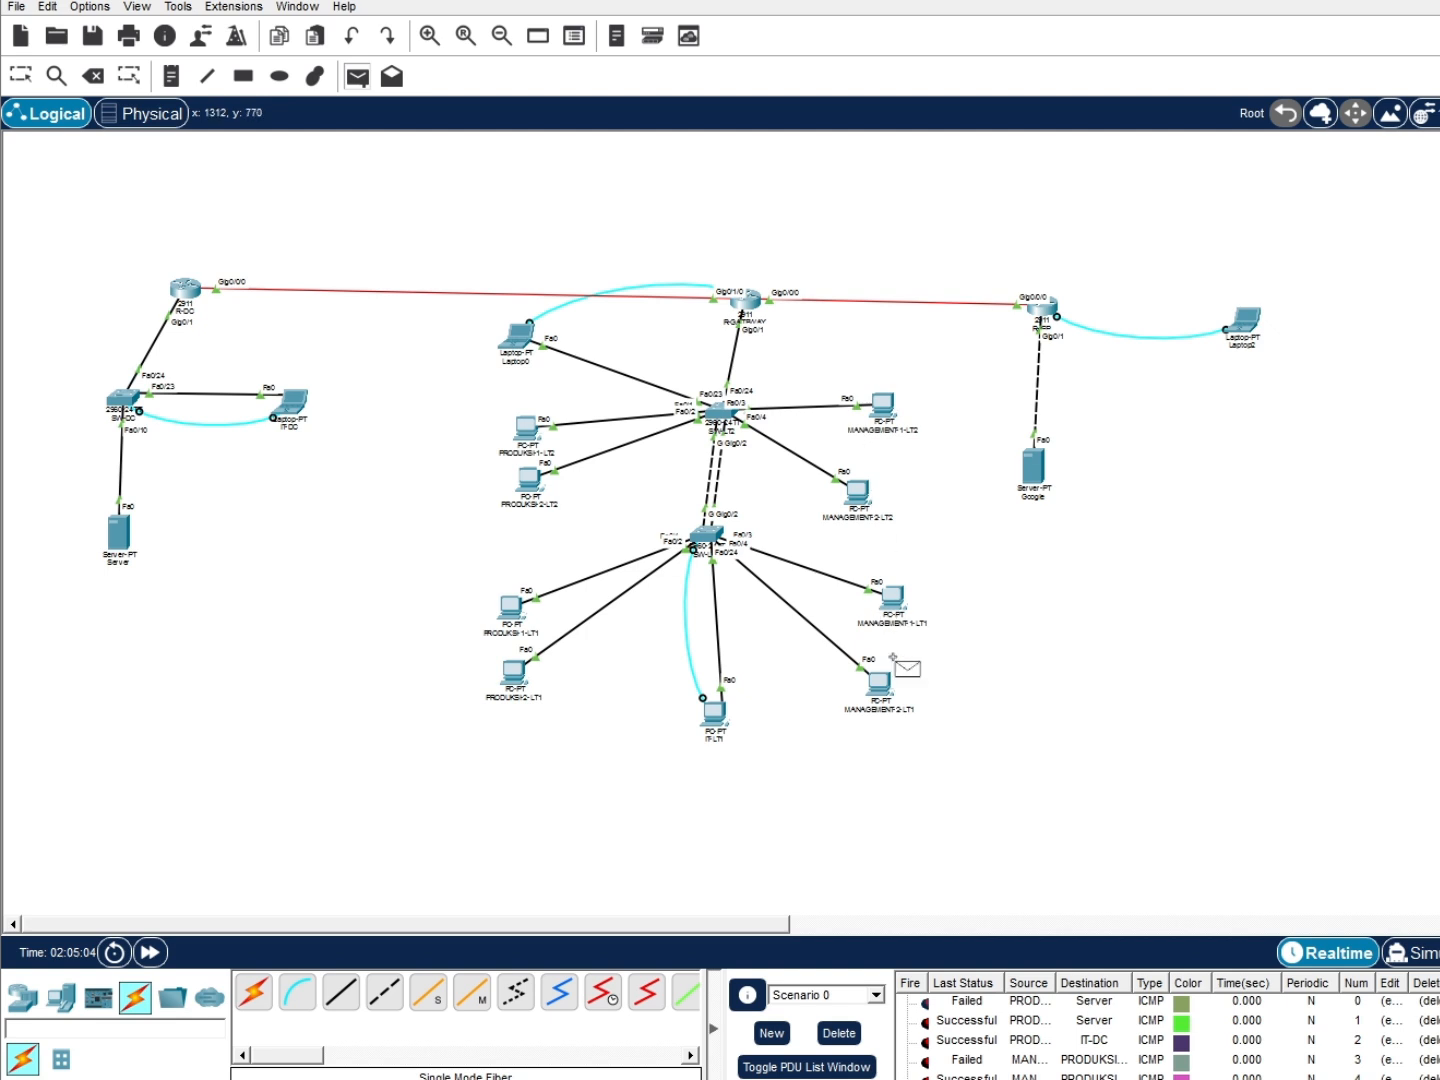
{"action": "left_click", "coordinate": [880, 688]}
{"action": "left_click", "coordinate": [512, 608]}
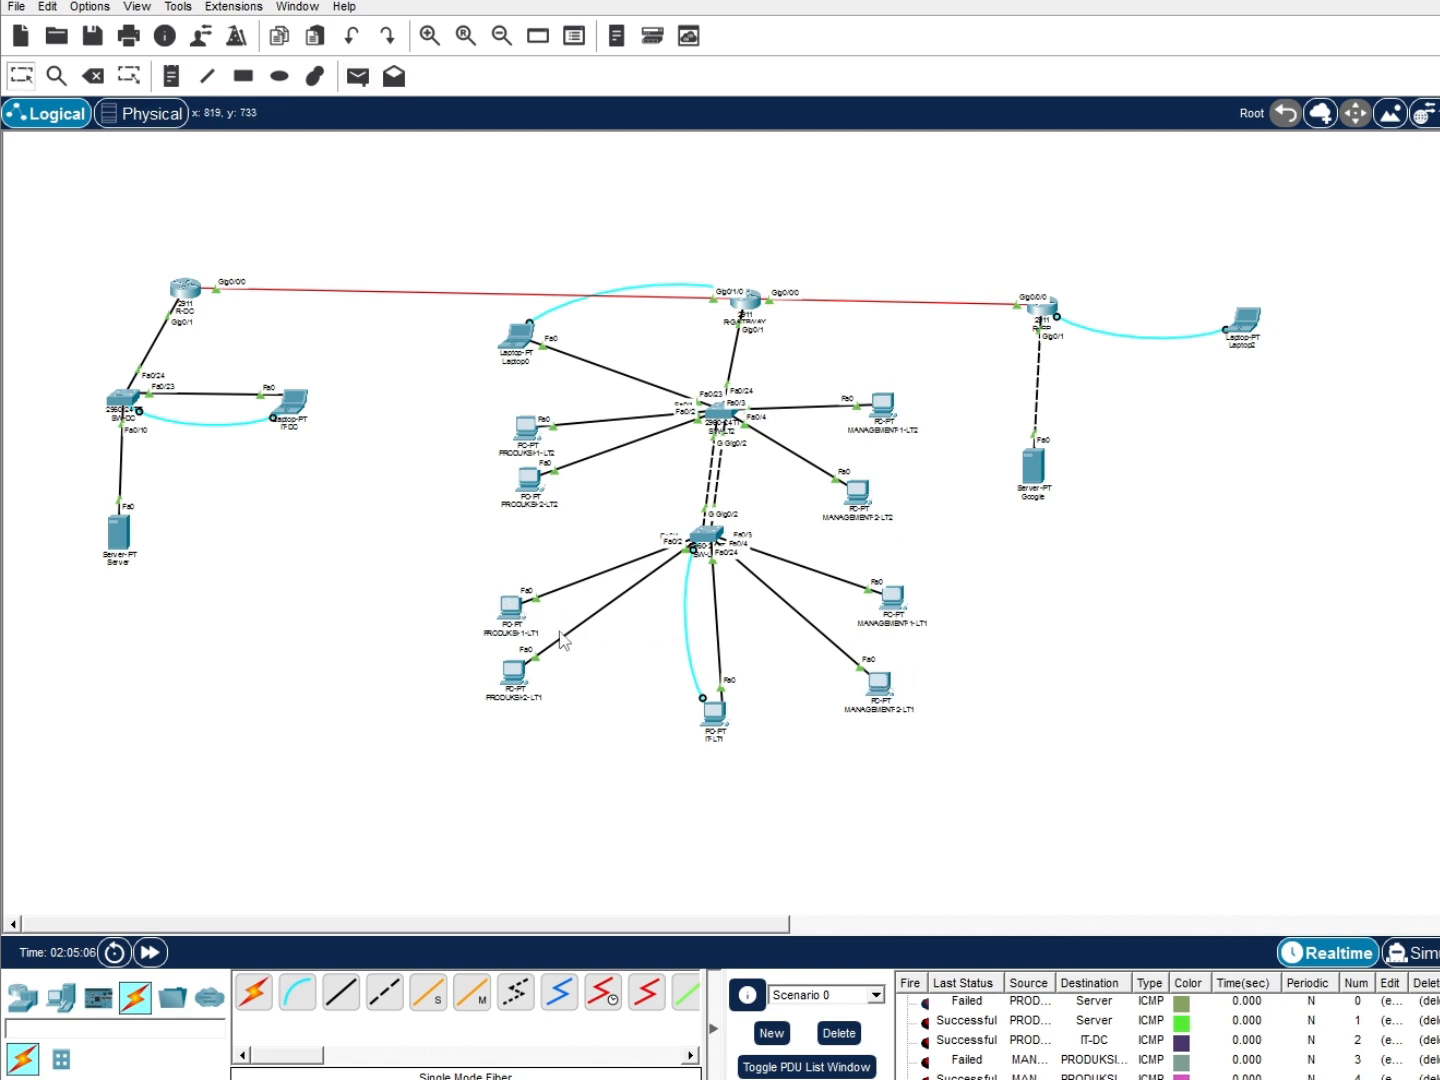
{"action": "scroll", "coordinate": [1043, 1000], "scroll_direction": "down", "scroll_amount": 1}
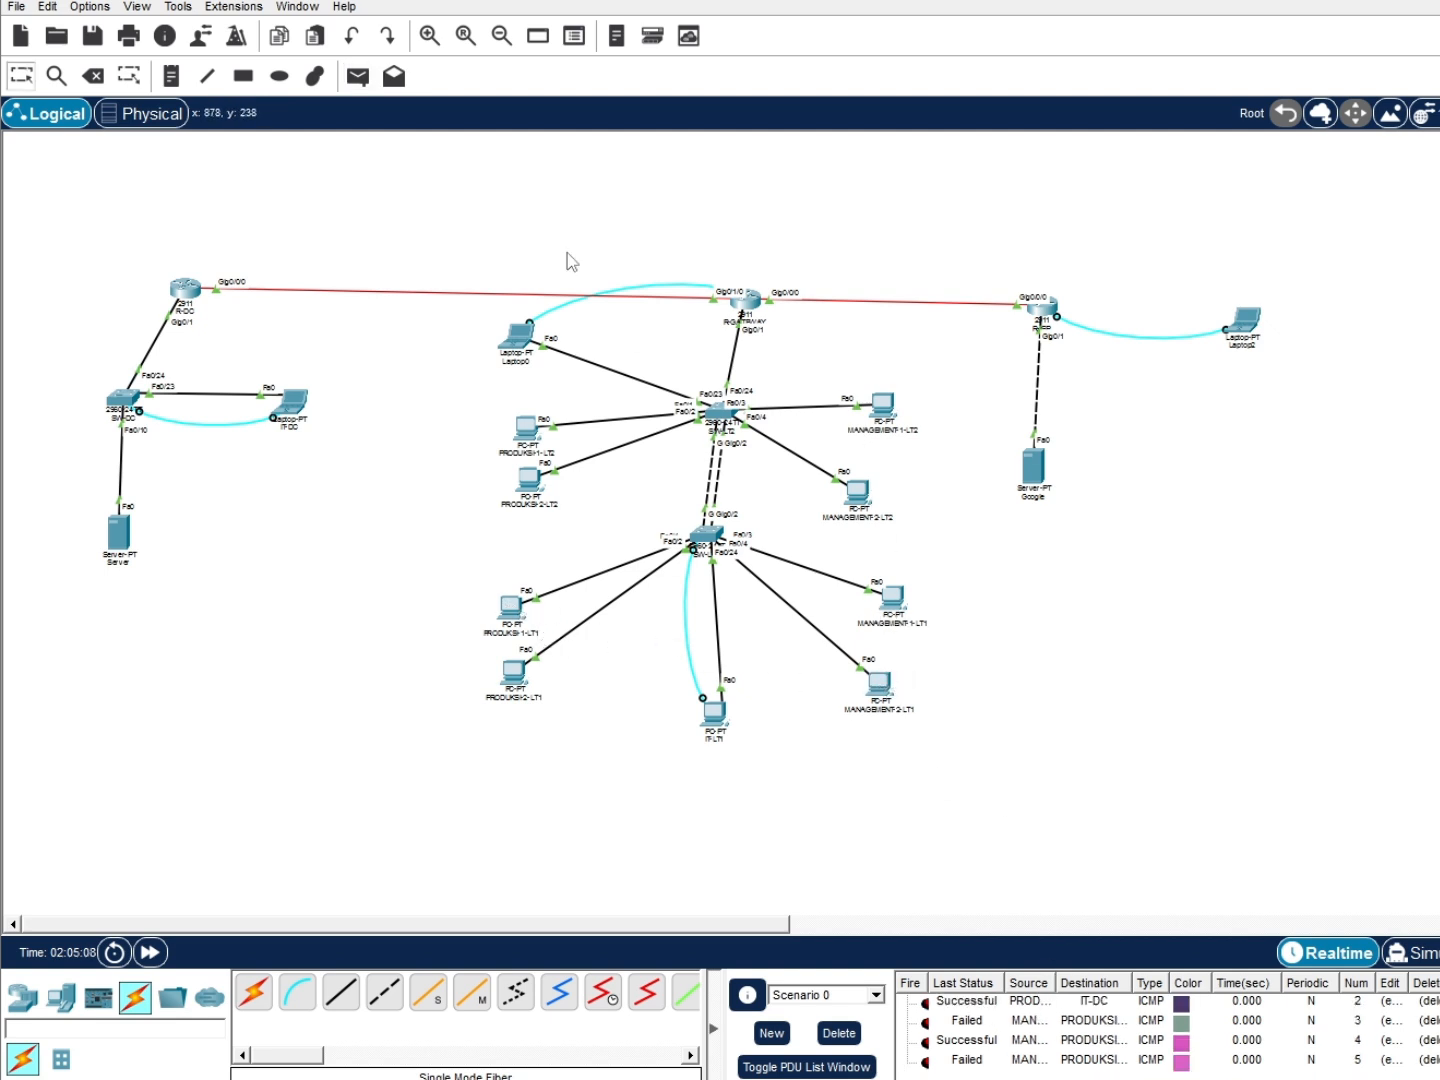
{"action": "left_click", "coordinate": [357, 76]}
{"action": "left_click", "coordinate": [881, 688]}
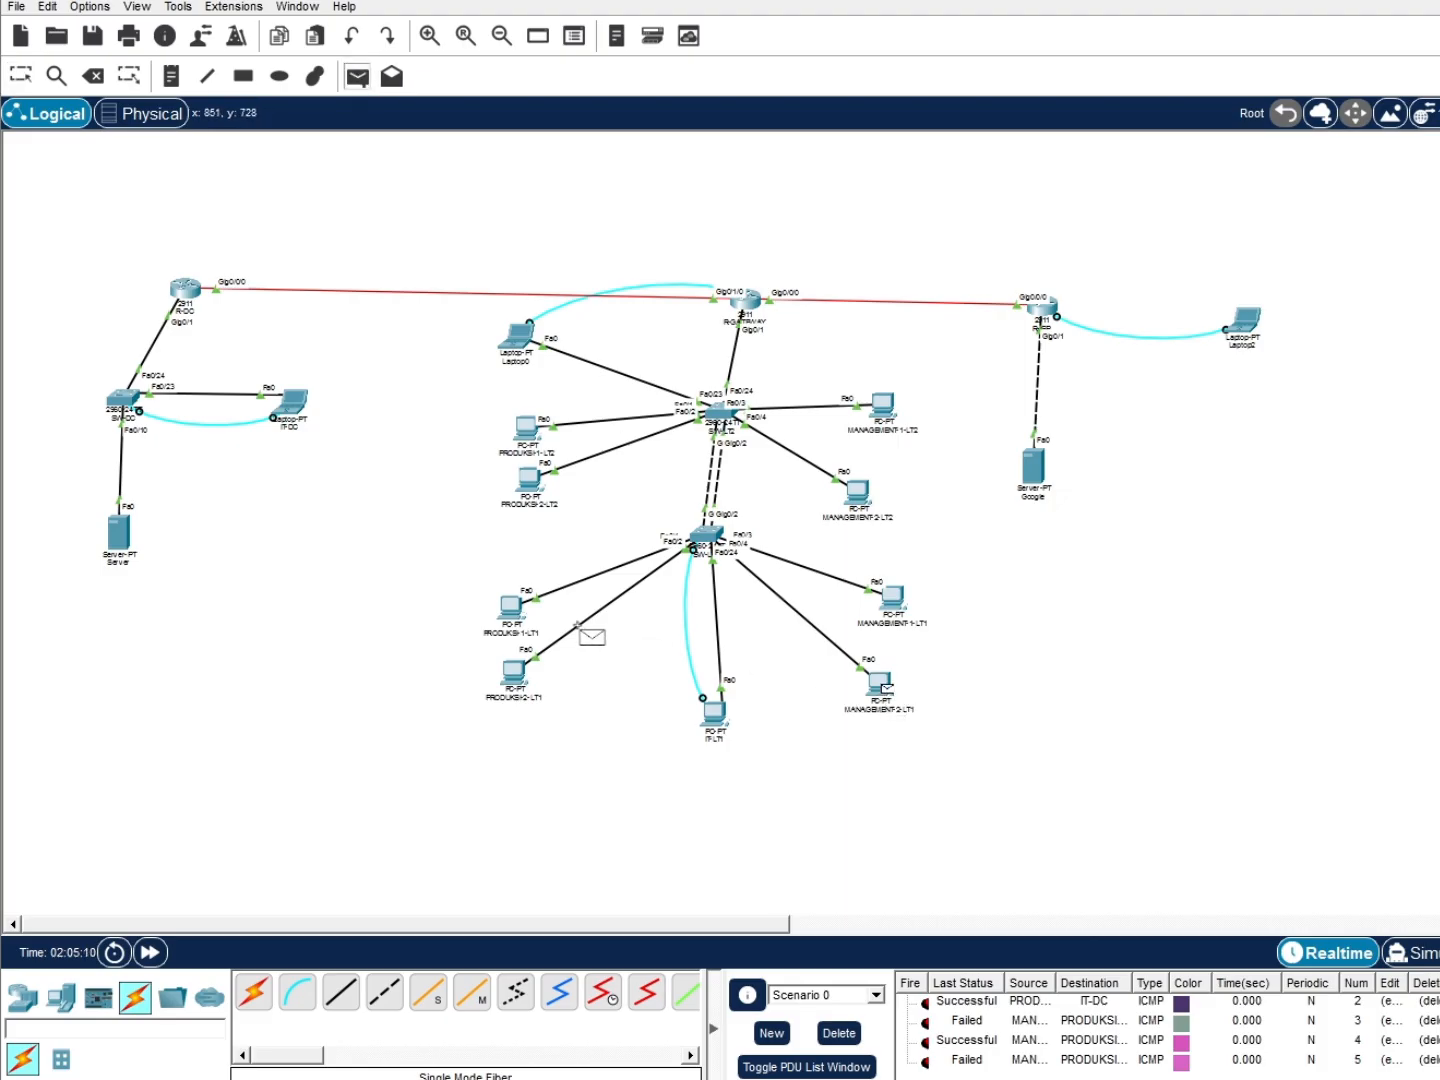
{"action": "left_click", "coordinate": [519, 625]}
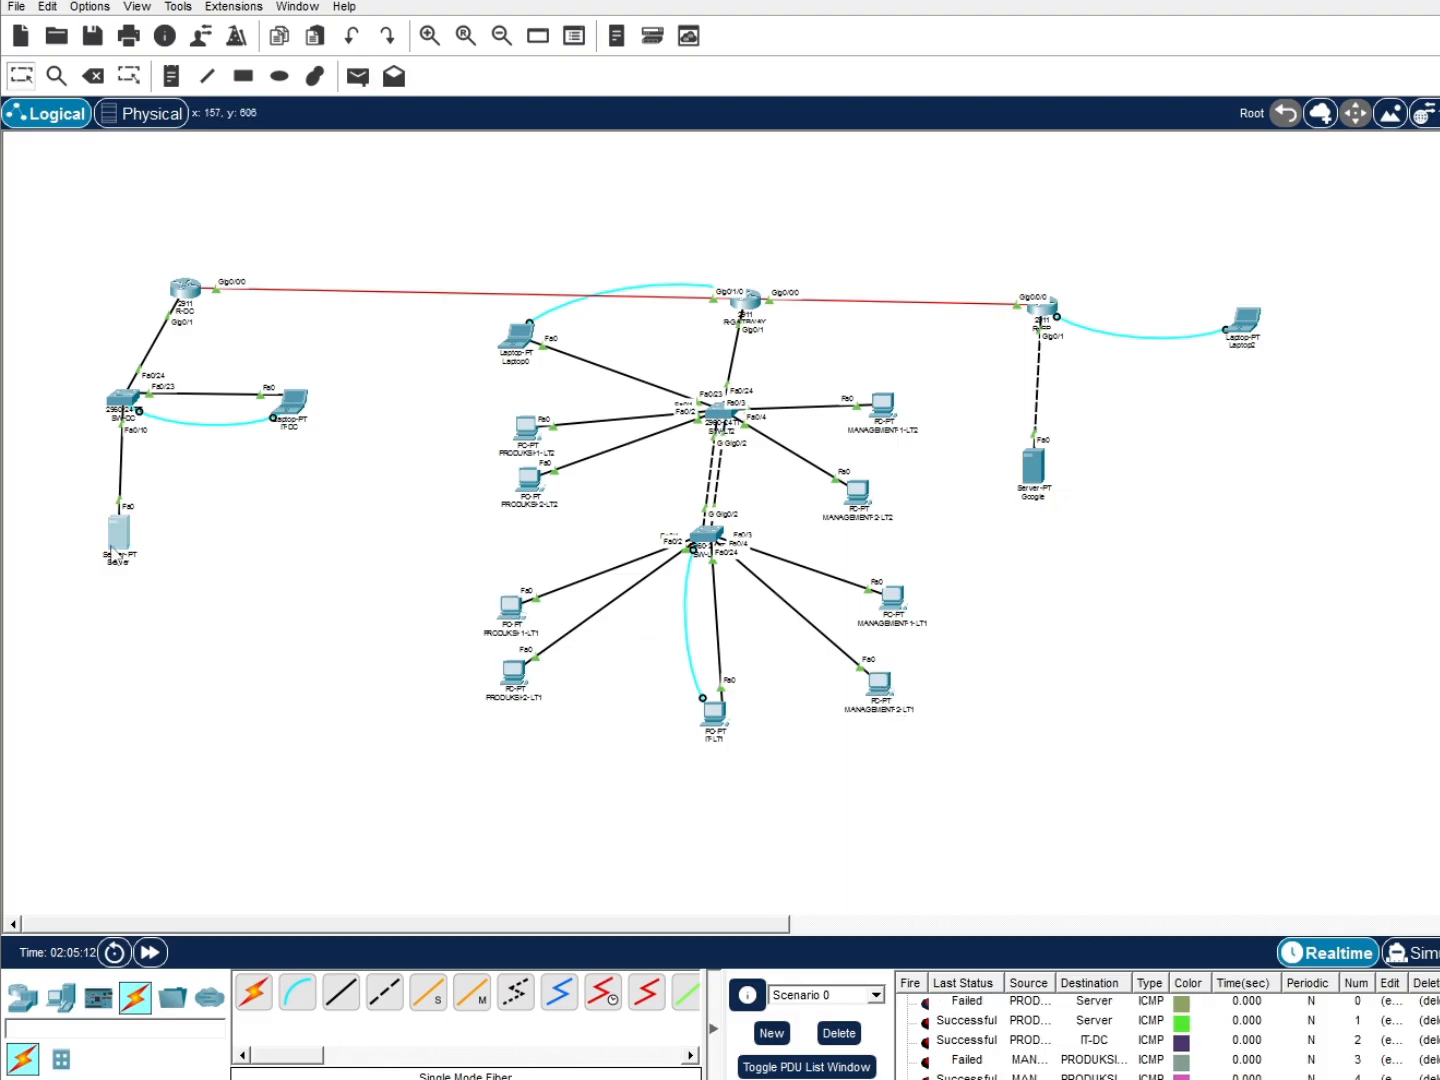
{"action": "left_click", "coordinate": [118, 535]}
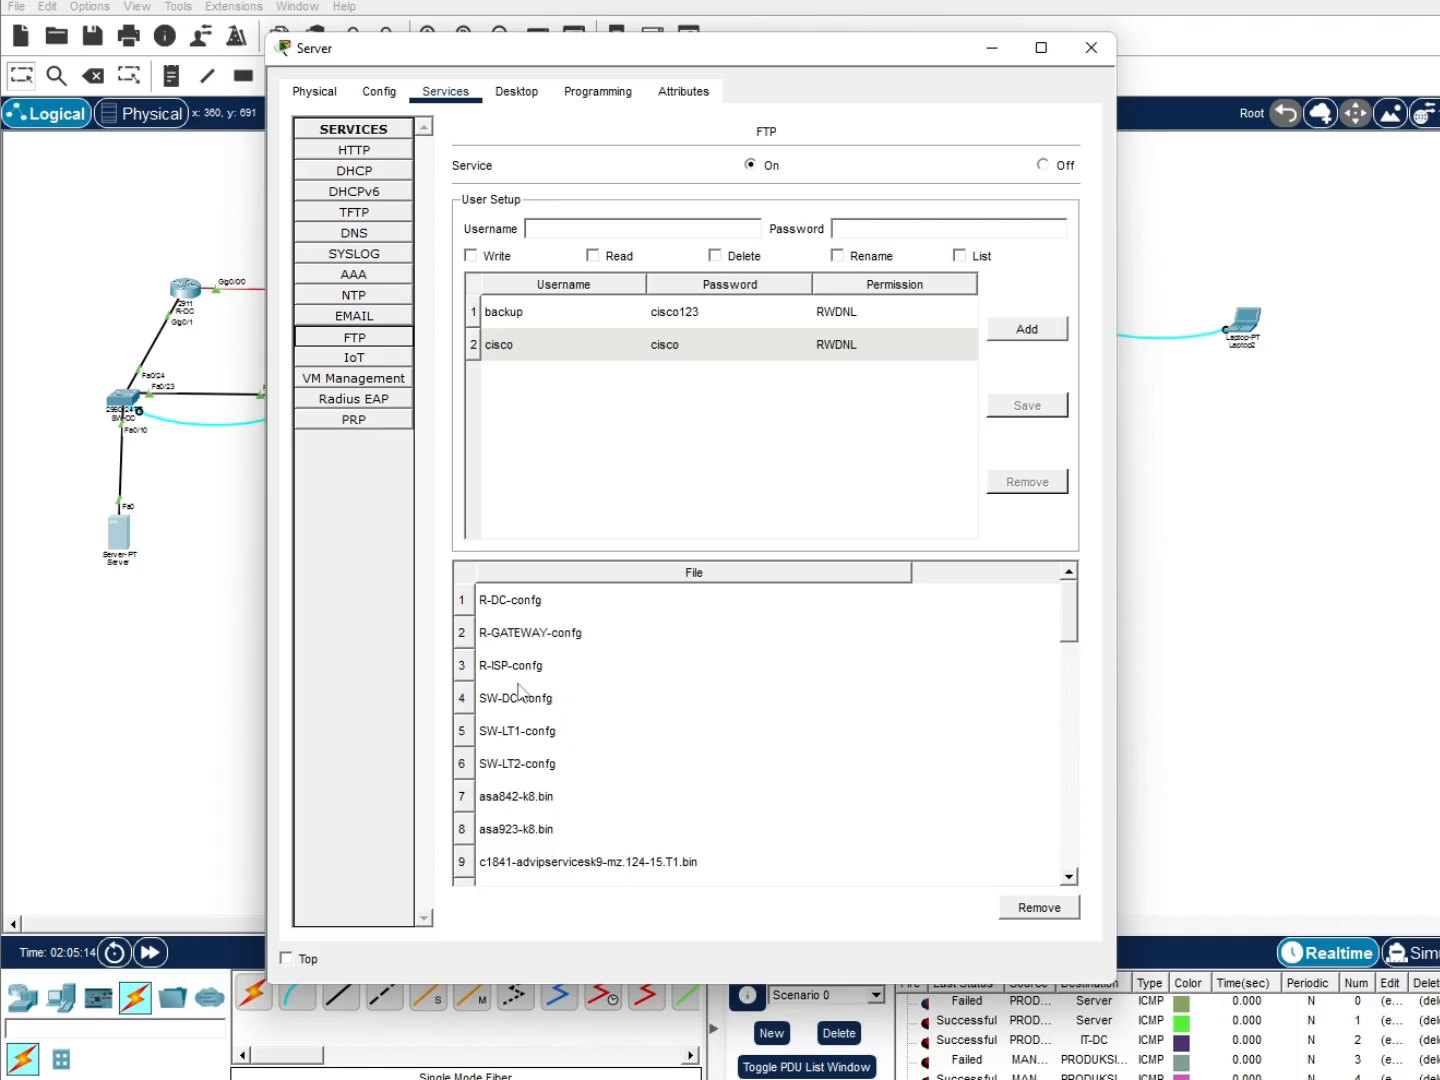
{"action": "left_click", "coordinate": [991, 52]}
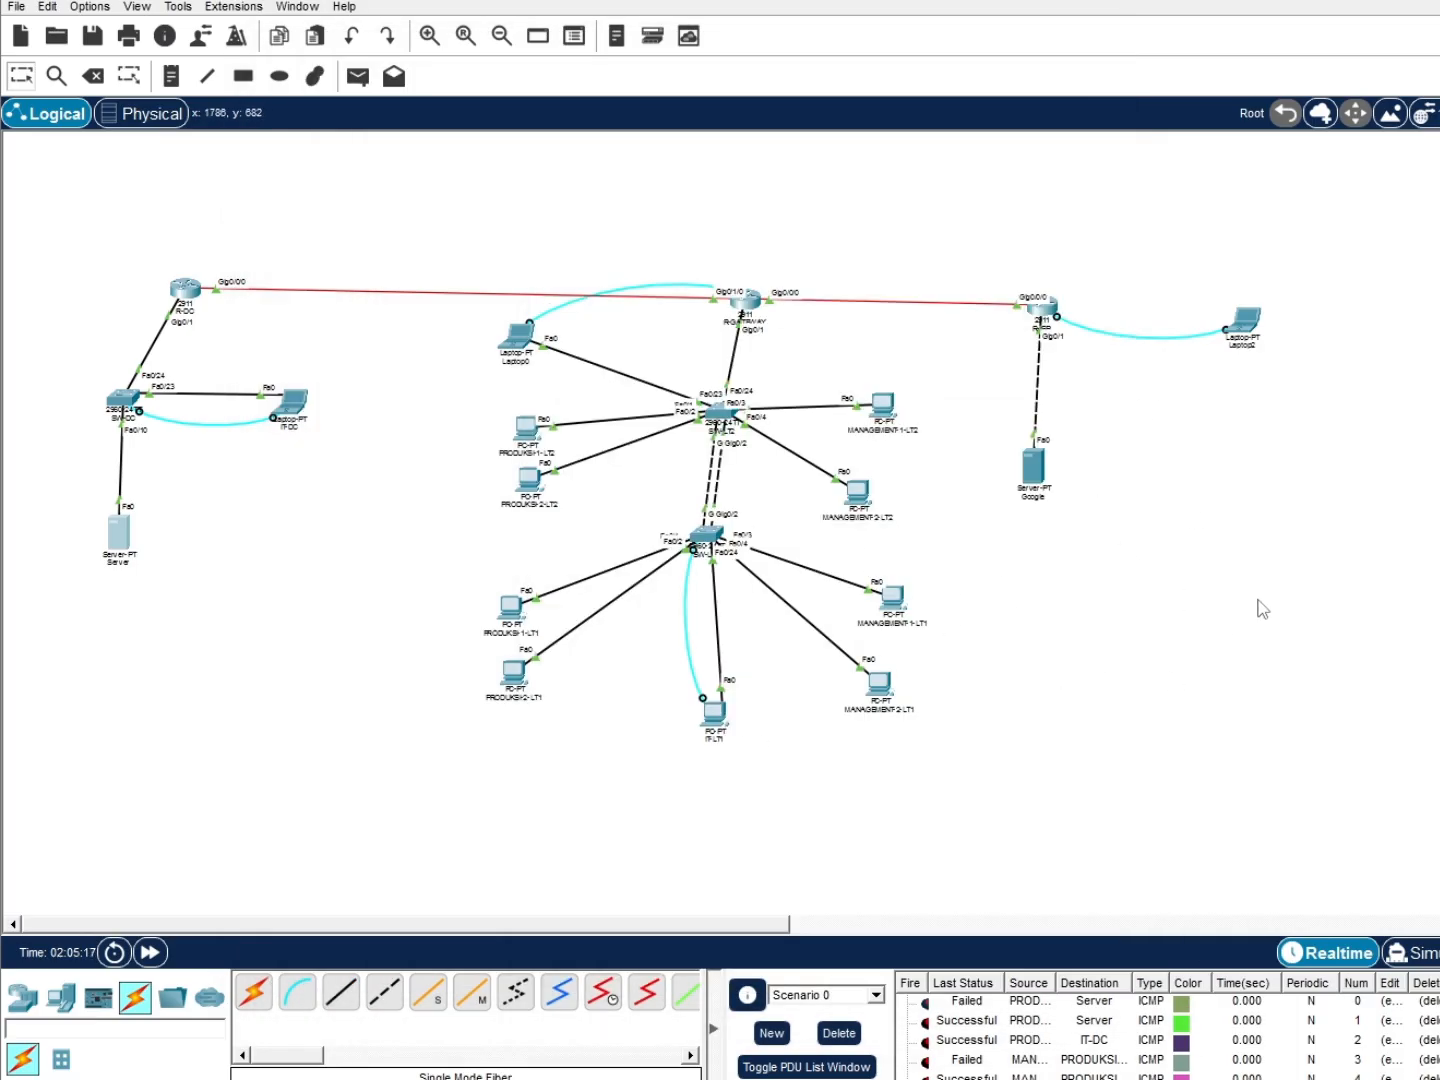